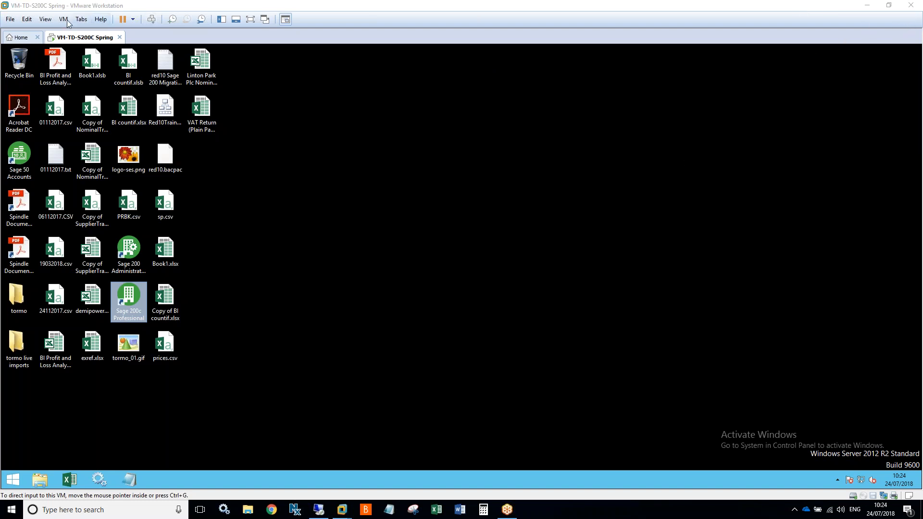
- Switch the VM-TD-S200C Spring virtual machine to full-screen view
left_click(46, 20)
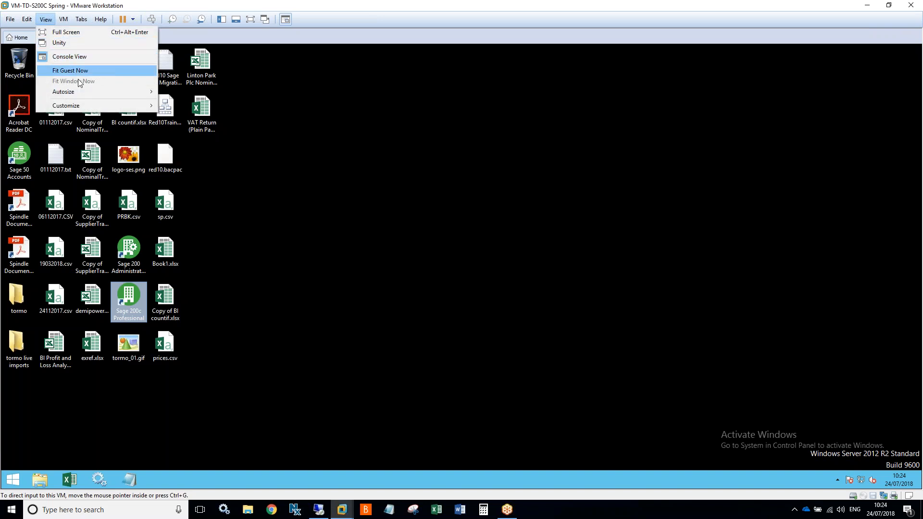
left_click(71, 32)
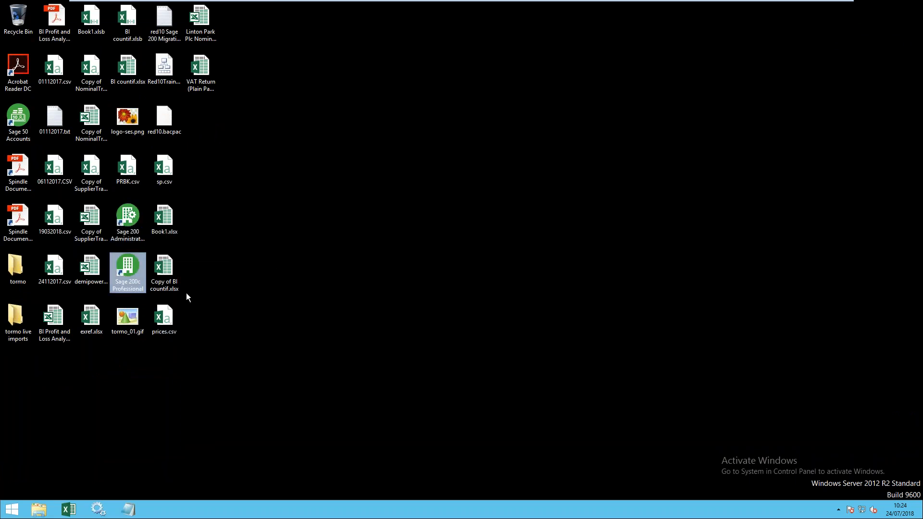
- Launch Sage 200c Professional and log into the EPE training company
double_click(136, 262)
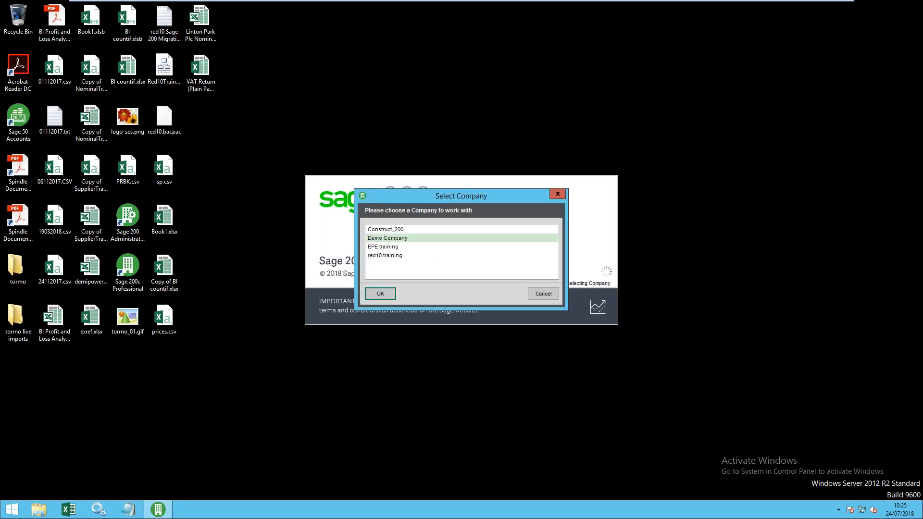
left_click(390, 248)
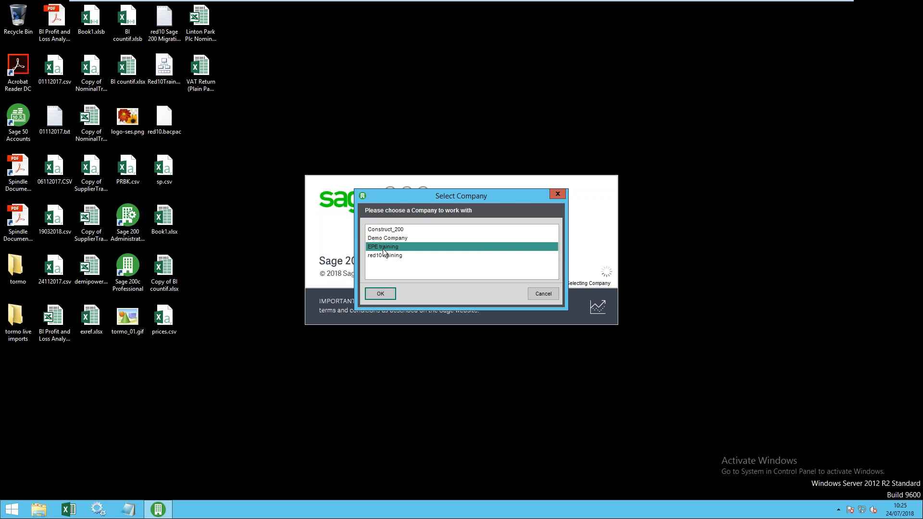
left_click(379, 294)
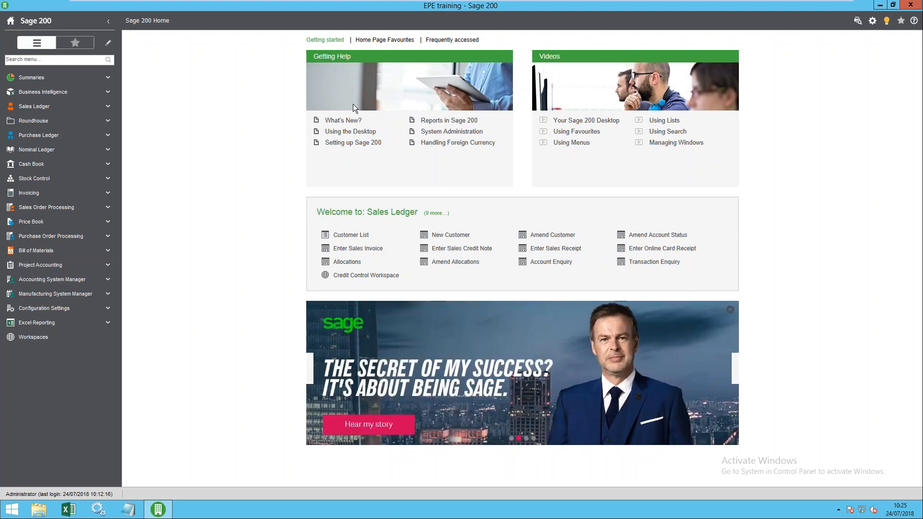
left_click(376, 41)
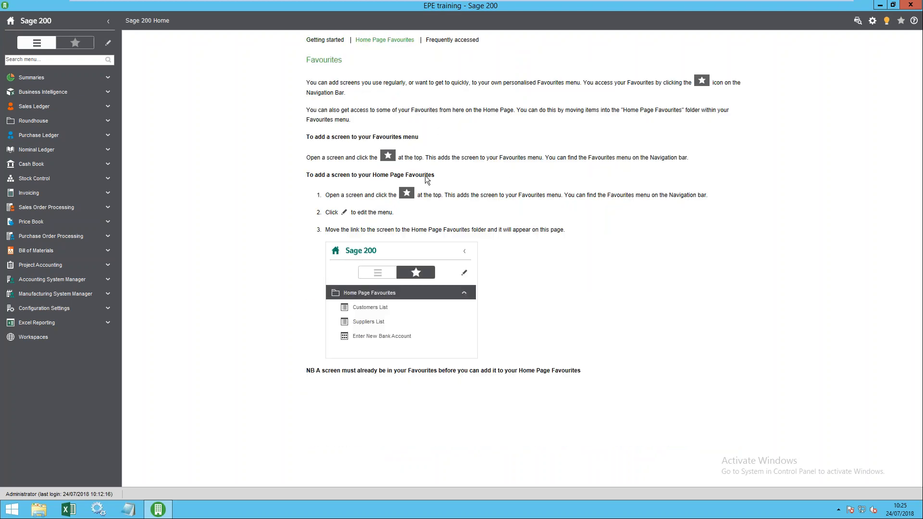
left_click(448, 40)
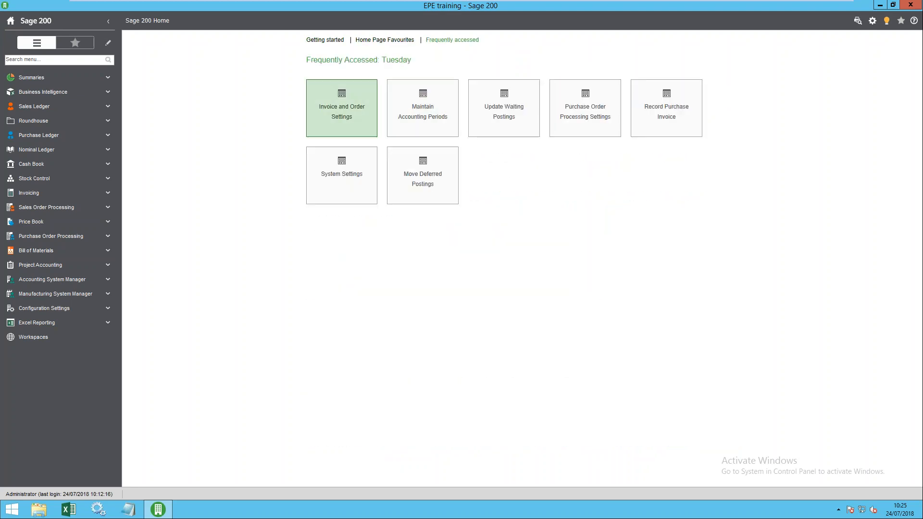
left_click(385, 40)
left_click(334, 42)
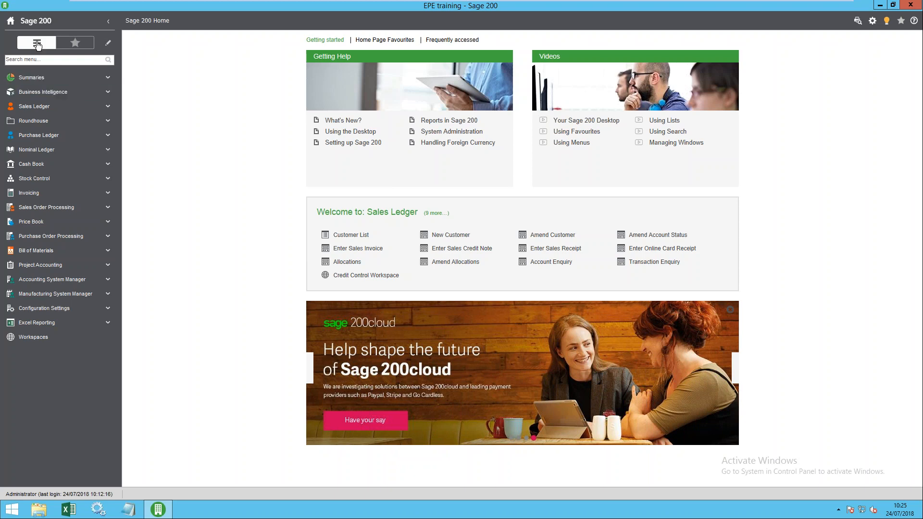
left_click(36, 41)
left_click(42, 59)
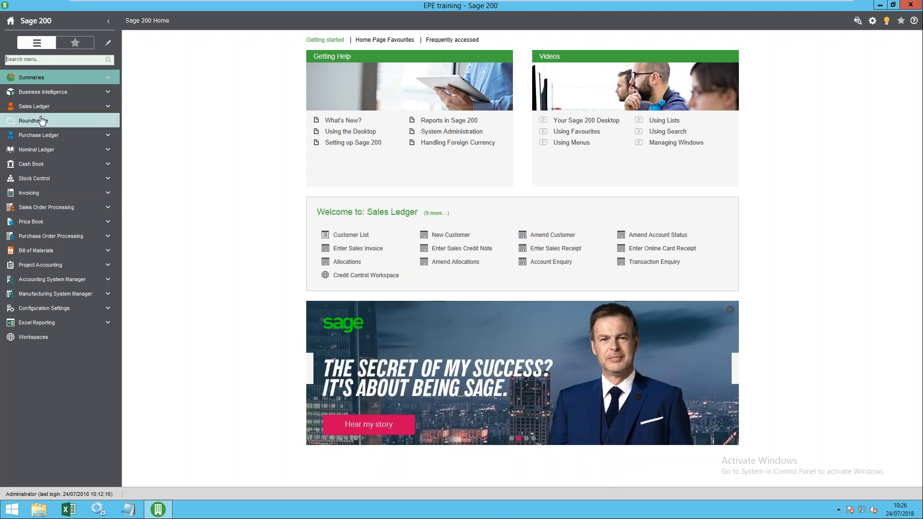
left_click(37, 44)
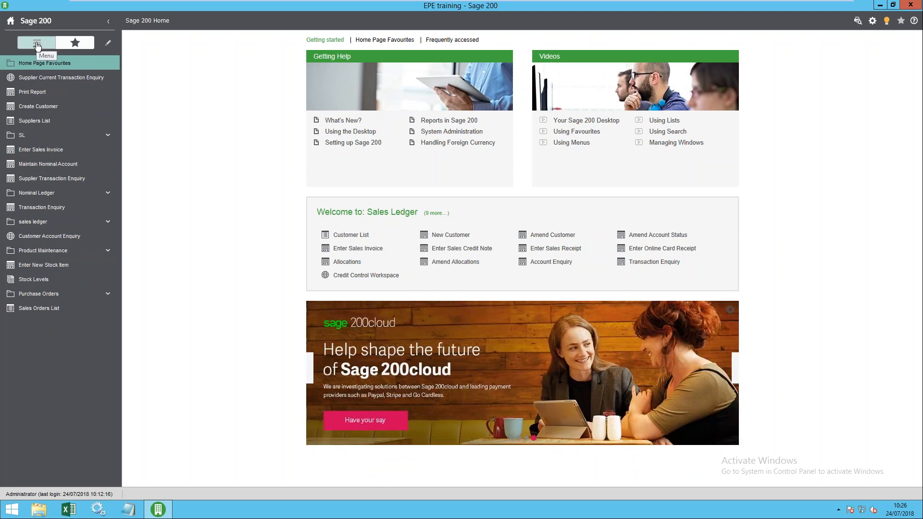
left_click(37, 43)
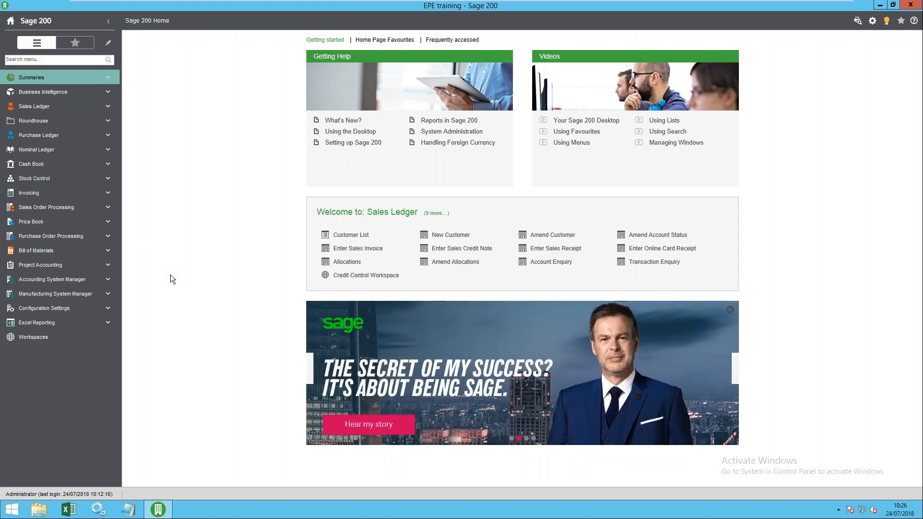
- Expand Purchase Ledger, widen the navigation pane and open the Suppliers List
left_click(46, 135)
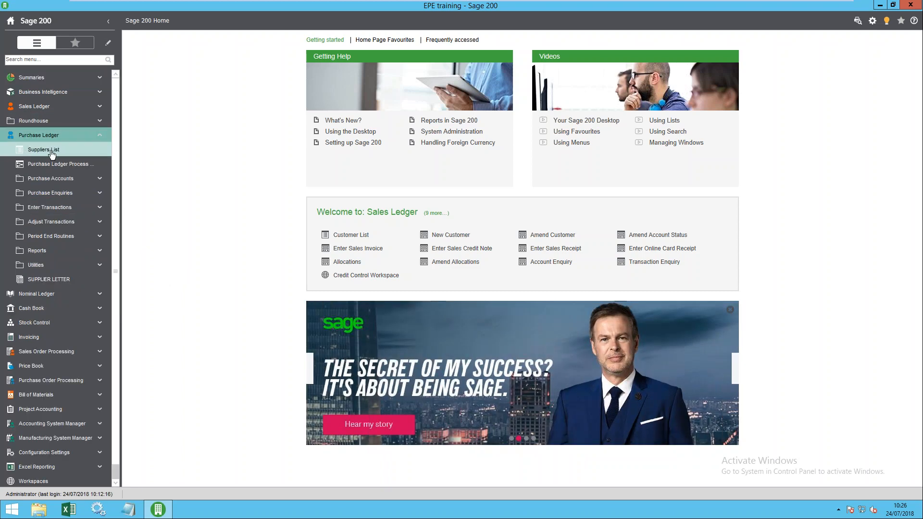
left_click_drag(121, 180, 147, 183)
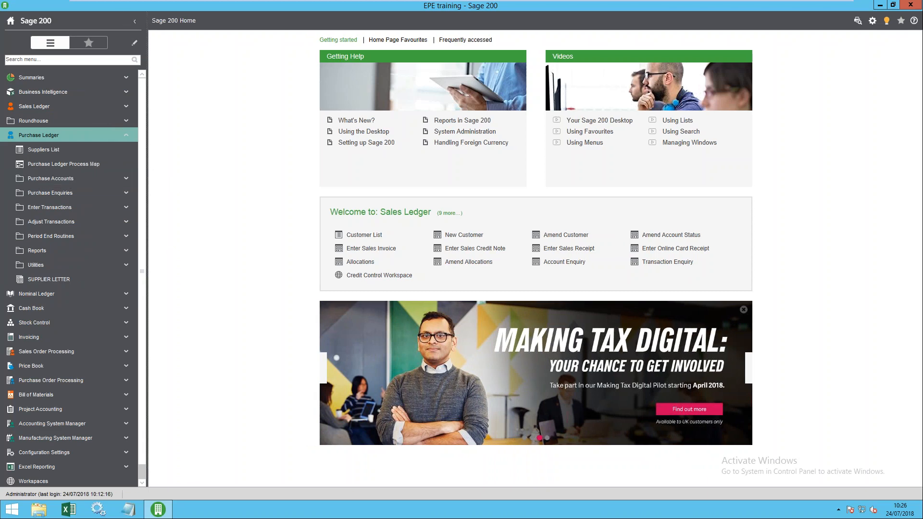
left_click(42, 150)
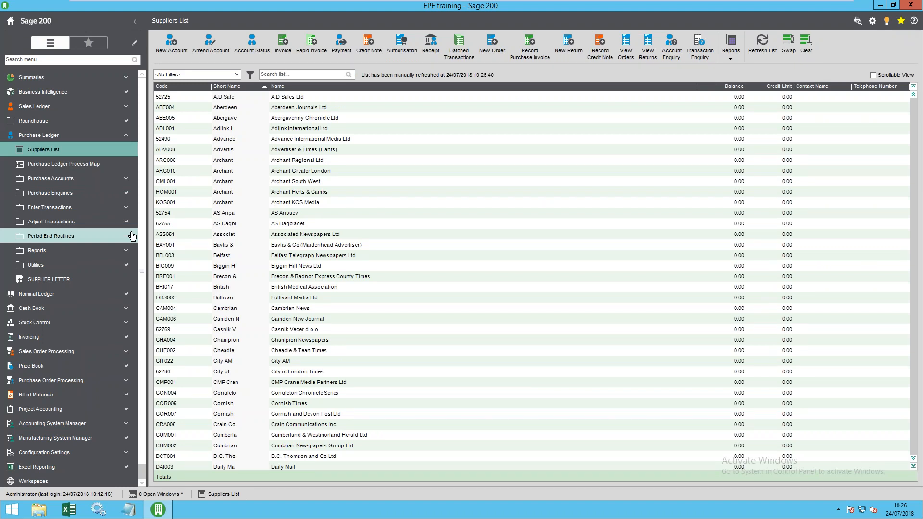
- Select the AS Aripaev and Brecon & Radnor suppliers, then close Sage 200
right_click(302, 514)
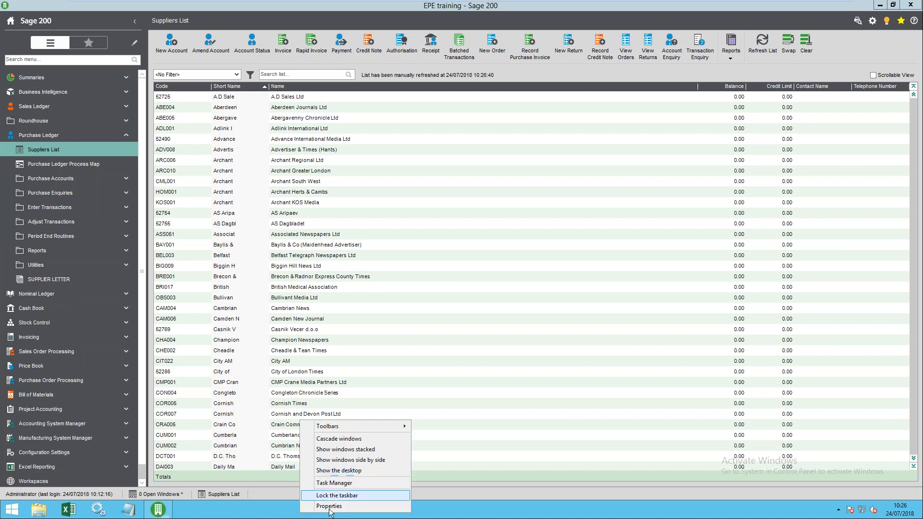
left_click(529, 212)
left_click(523, 276)
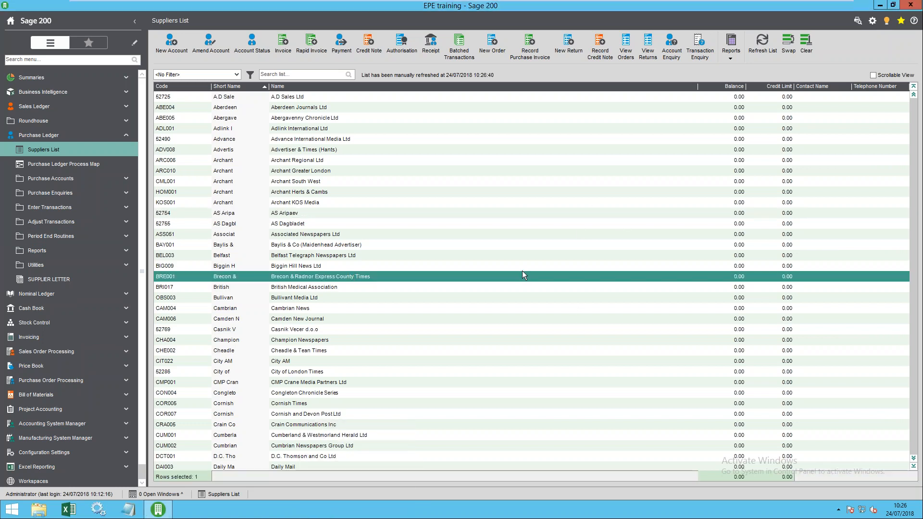
left_click(910, 5)
right_click(316, 300)
- Lower the display resolution from 1920 × 1080 to 1280 × 1024 and keep it
left_click(350, 351)
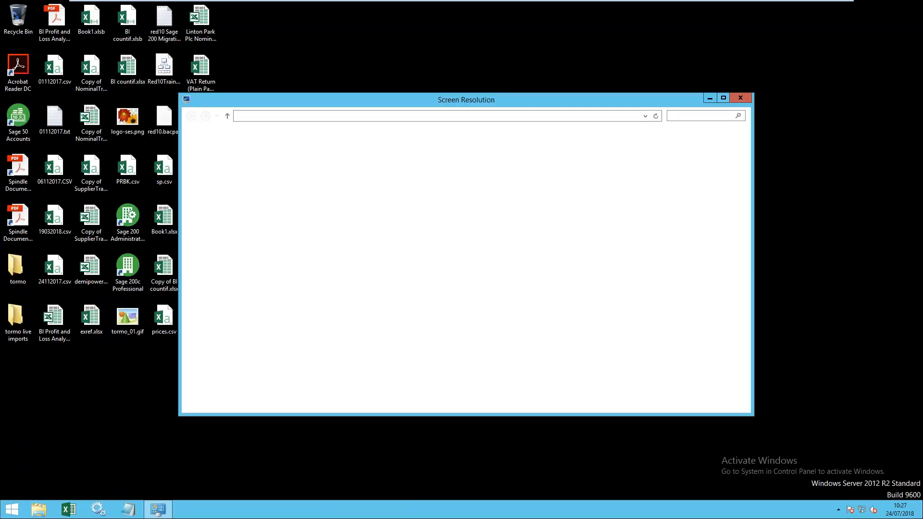
left_click(423, 234)
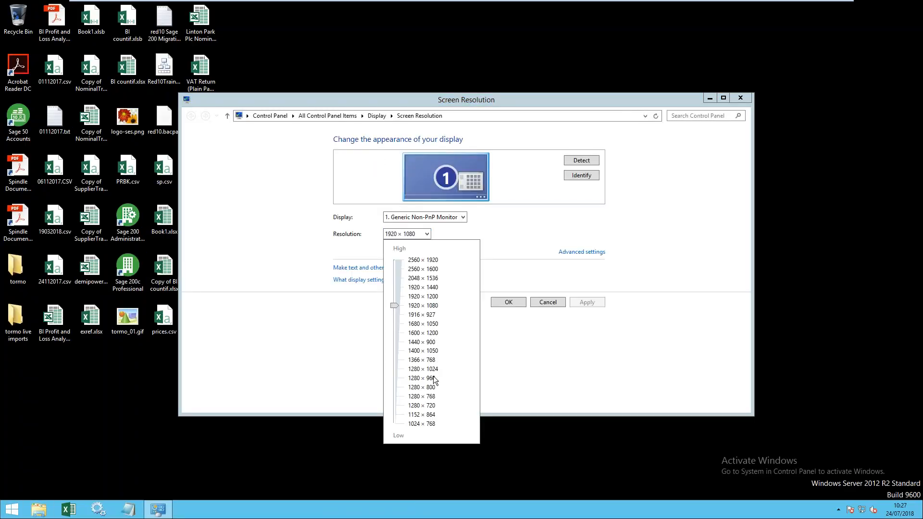
left_click_drag(395, 306, 395, 369)
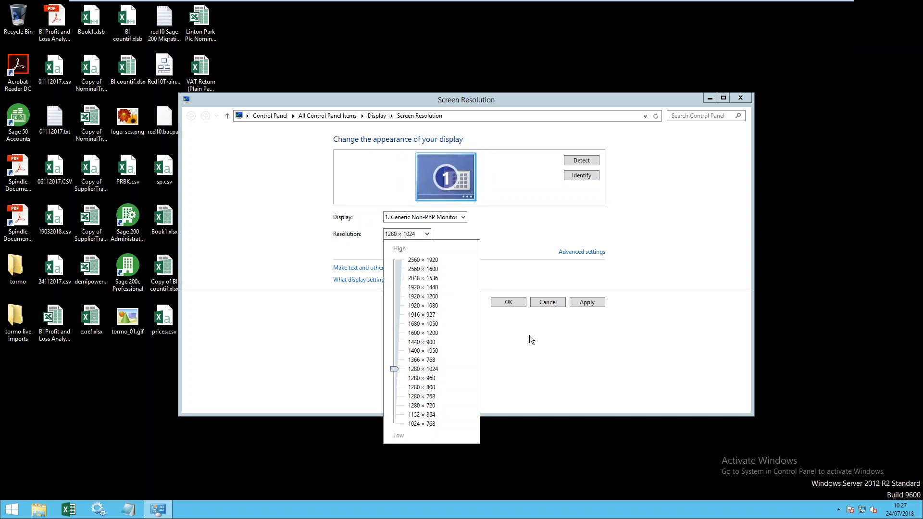
left_click(515, 302)
left_click(507, 301)
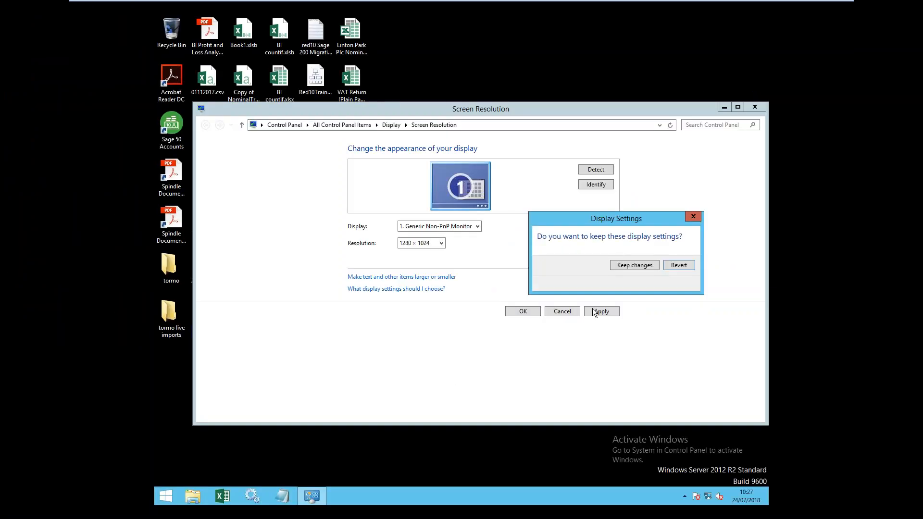
left_click(635, 266)
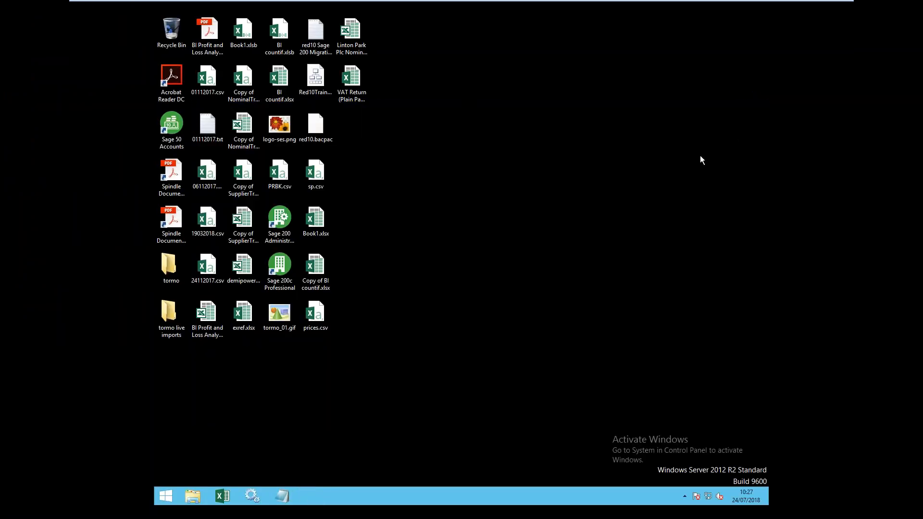
- Relaunch Sage 200c Professional on EPE training at the 1280 × 1024 resolution
double_click(286, 269)
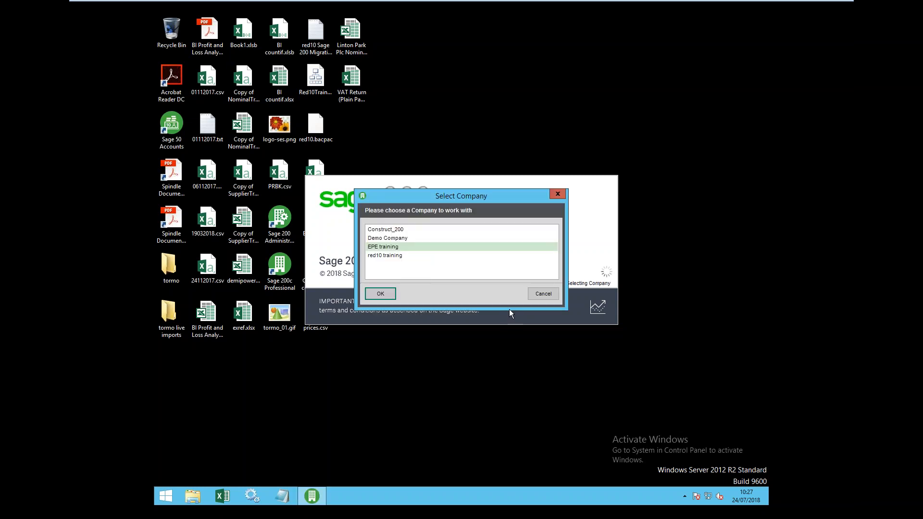
left_click(387, 292)
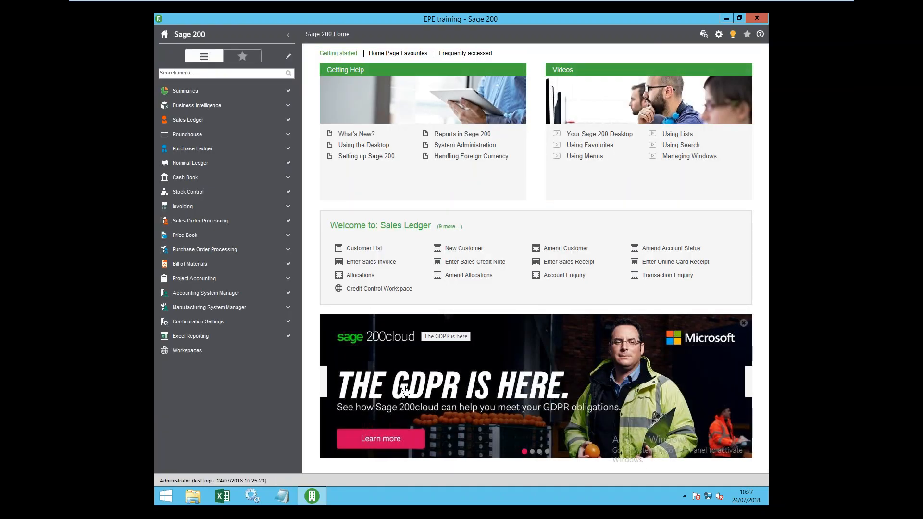
right_click(312, 496)
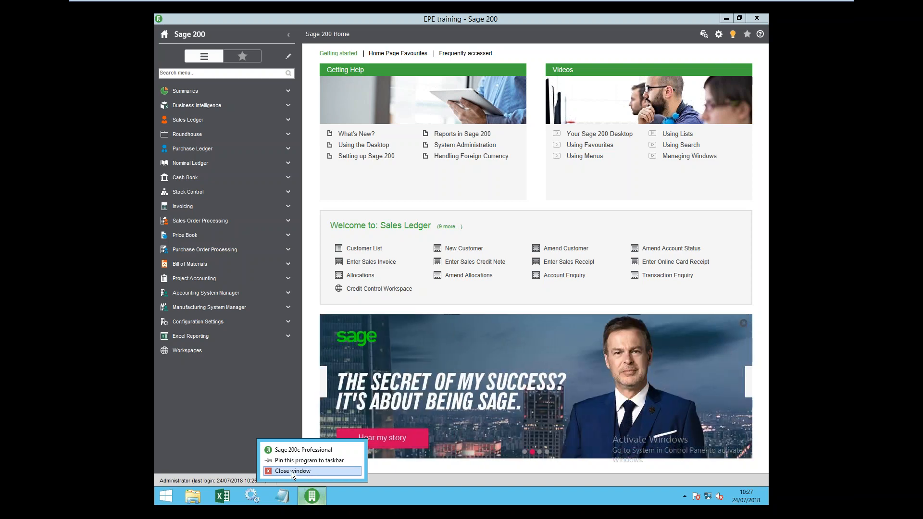
- Close Sage 200 and bring up the desktop's screen resolution settings
left_click(292, 471)
right_click(380, 255)
left_click(409, 331)
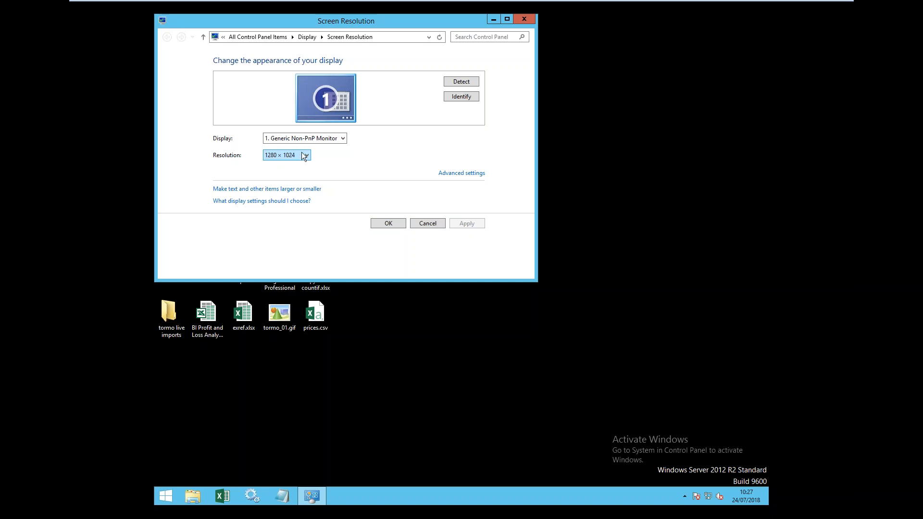
left_click(303, 154)
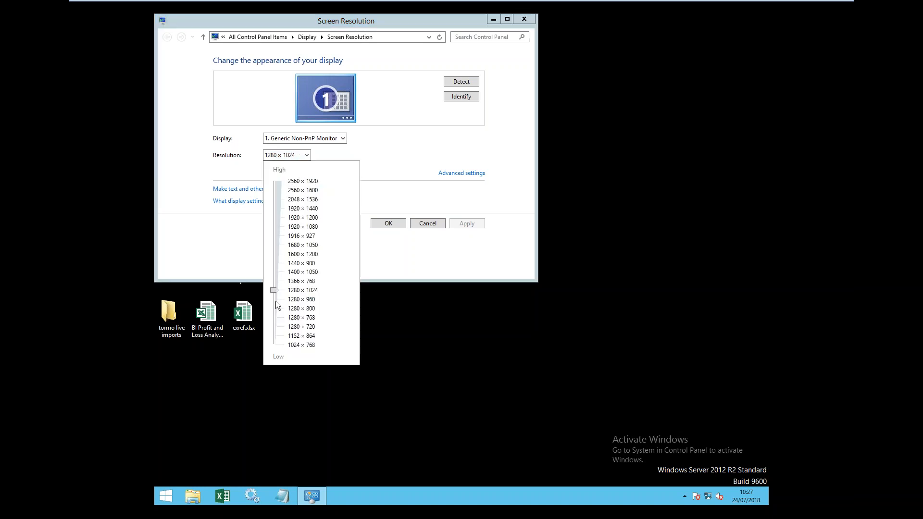
- Move the resolution slider to 2560 × 1920, apply it and keep the change
left_click_drag(273, 292, 283, 194)
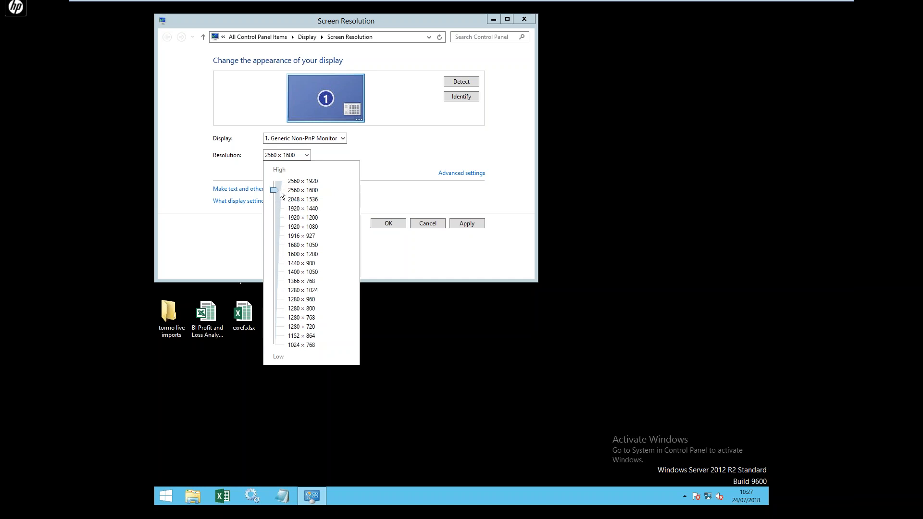
left_click_drag(280, 191, 278, 199)
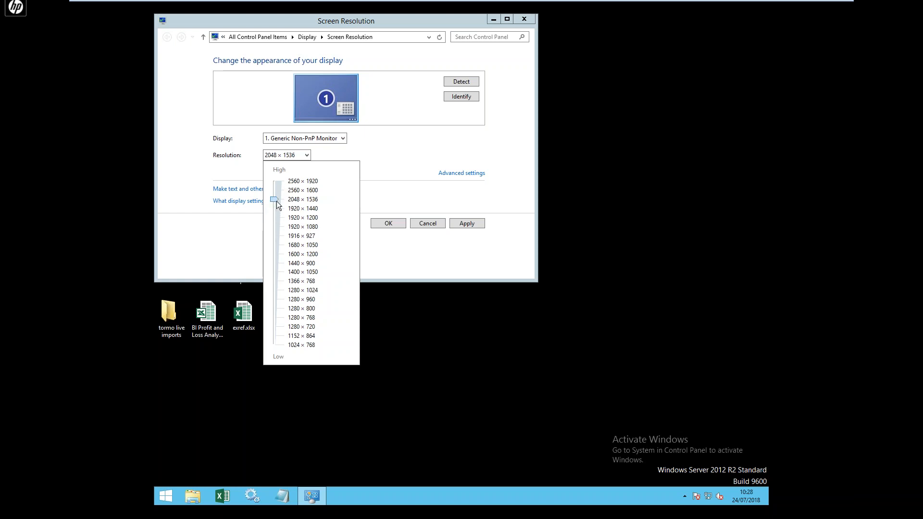
left_click_drag(276, 201, 277, 182)
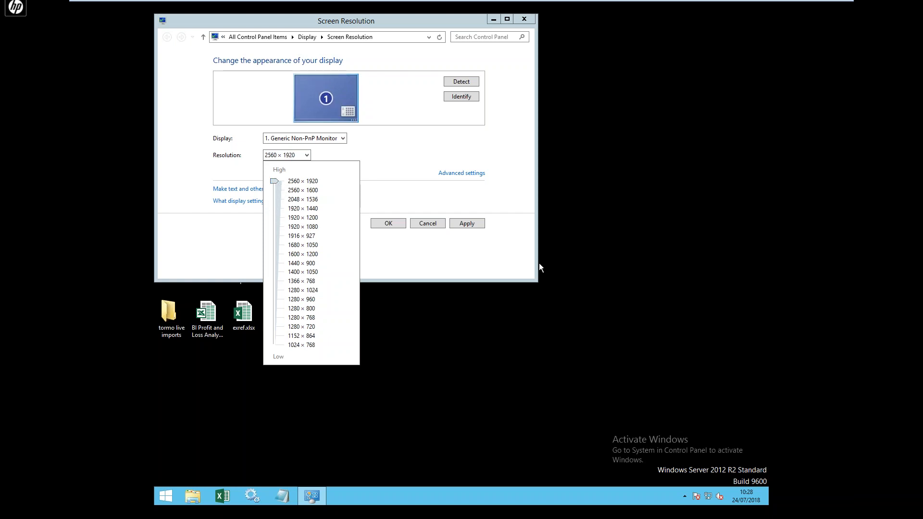
left_click(390, 228)
left_click(393, 226)
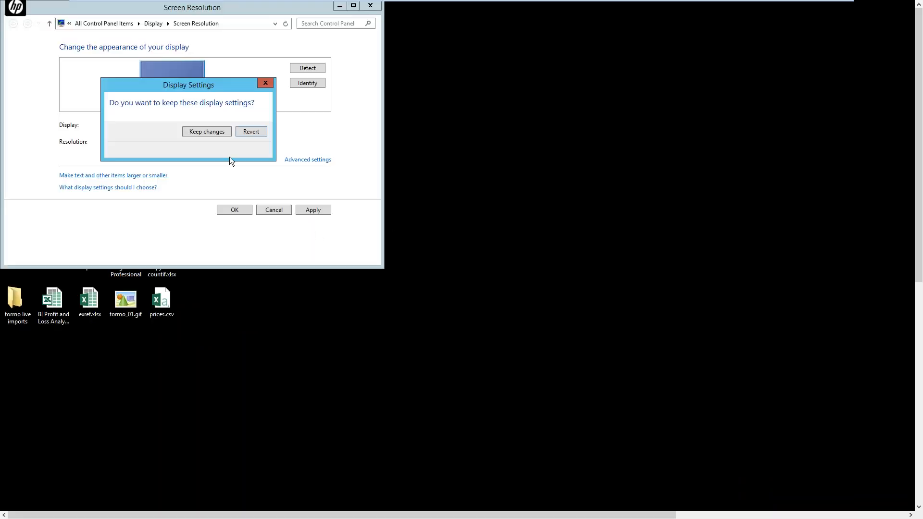
left_click(215, 132)
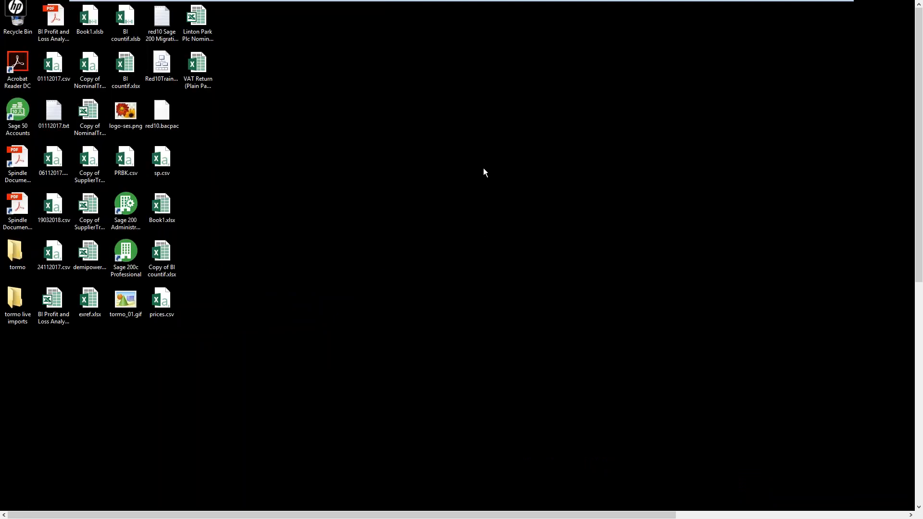
- Drop the screen resolution from 2560 × 1920 to 1920 × 1440 and keep it
right_click(403, 146)
left_click(451, 223)
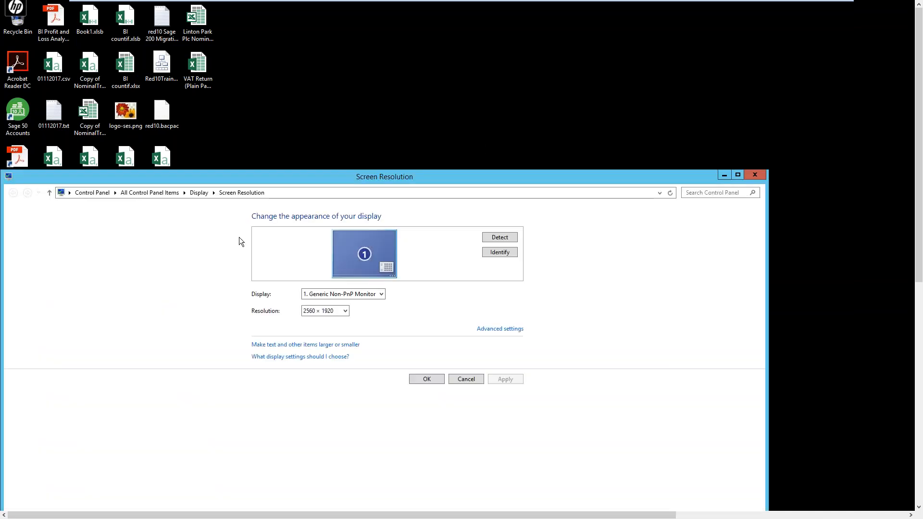
left_click(327, 313)
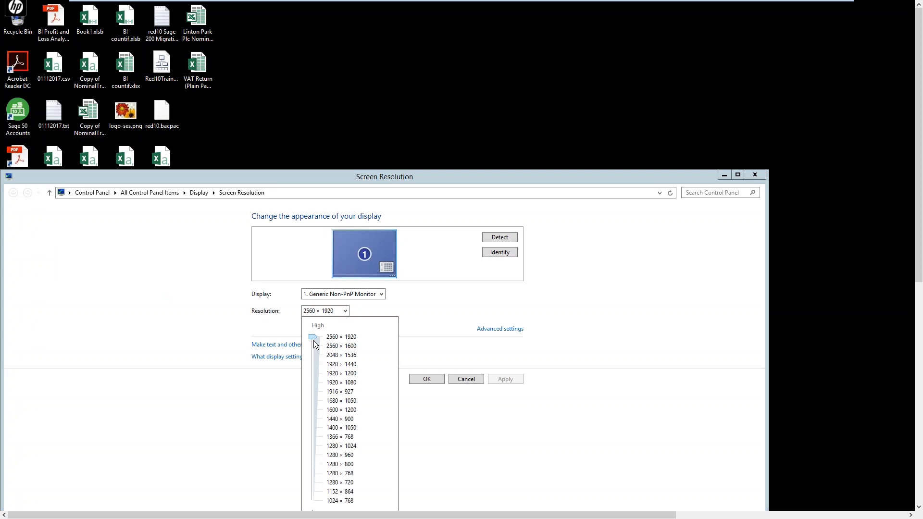
left_click_drag(313, 338, 319, 369)
left_click(424, 379)
left_click(424, 380)
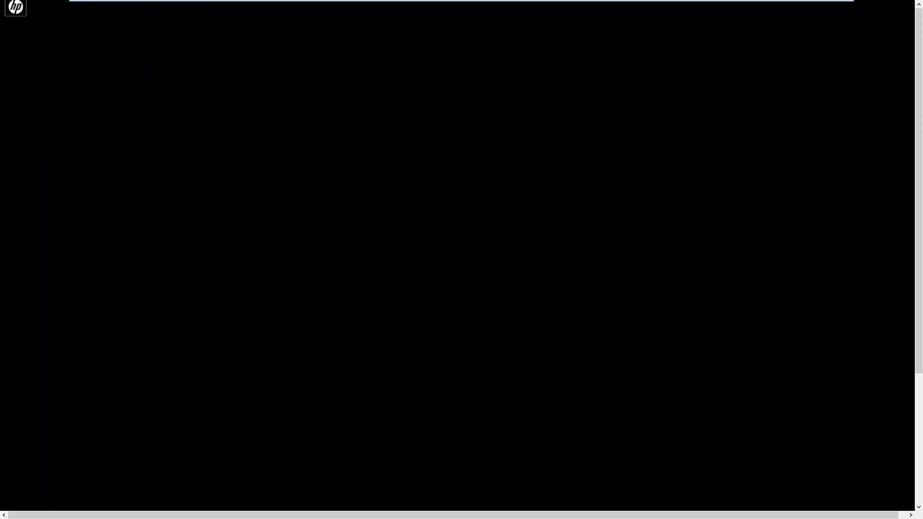
left_click(414, 406)
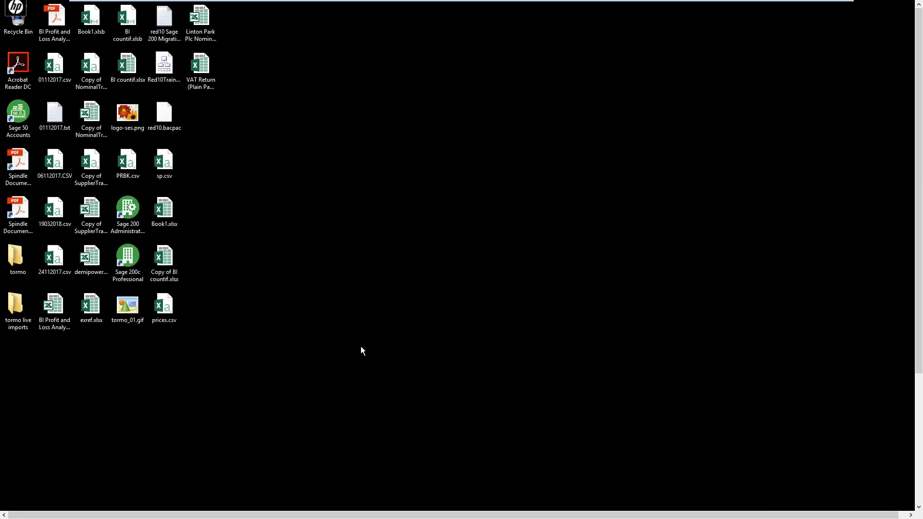
mouse_move(607, 1)
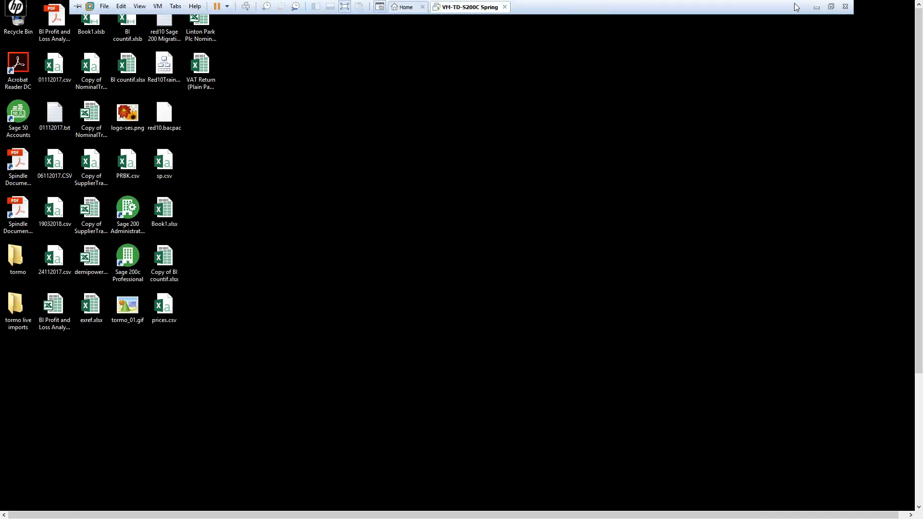
left_click(814, 7)
right_click(482, 229)
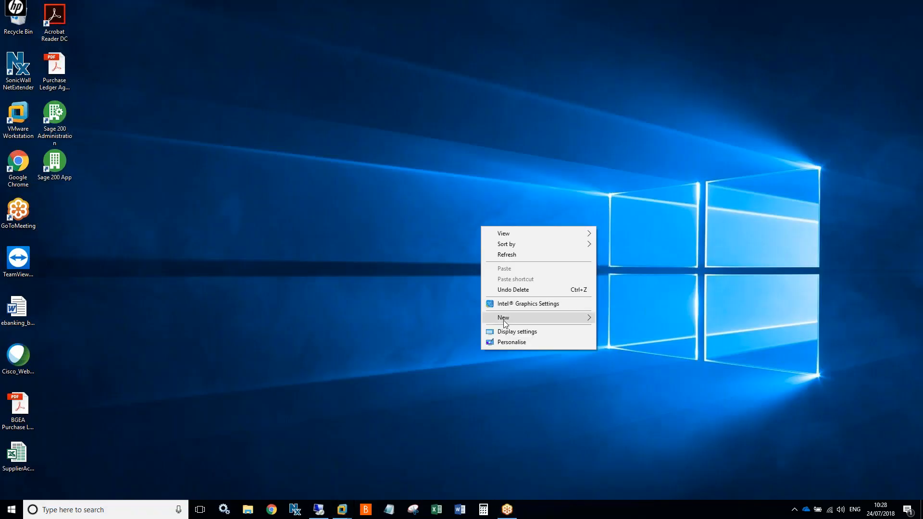
left_click(510, 329)
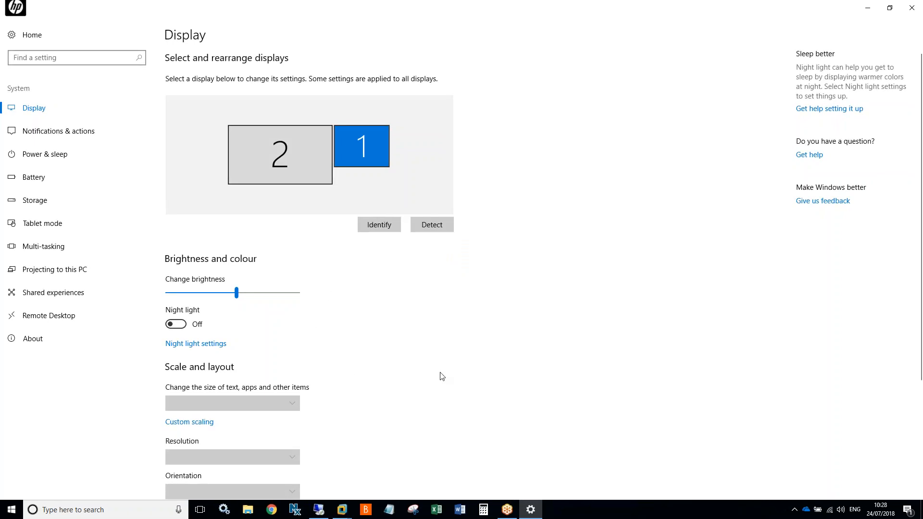
scroll(452, 373, "down", 3)
scroll(463, 373, "up", 3)
scroll(455, 373, "down", 3)
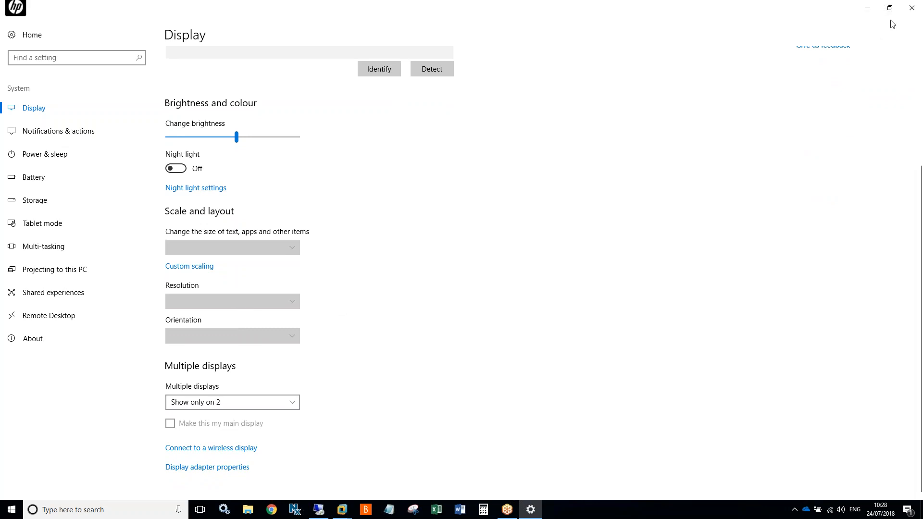
left_click(912, 9)
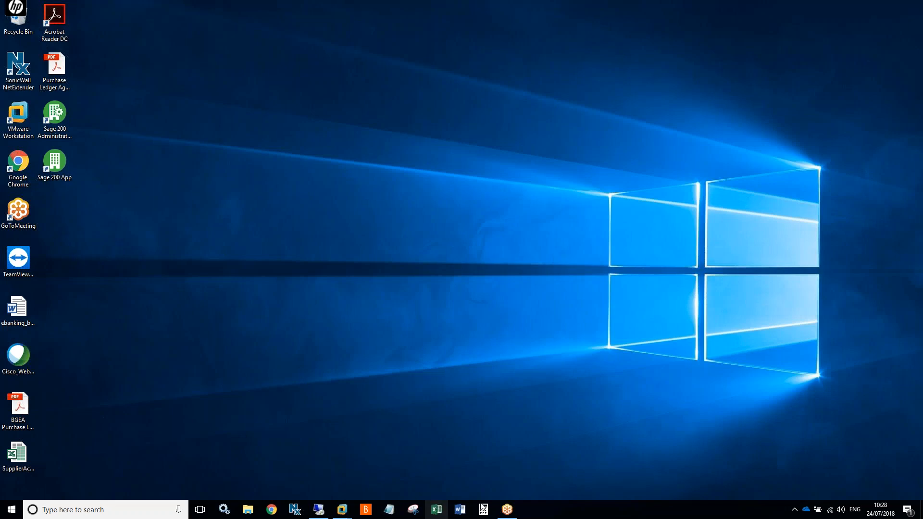
mouse_move(341, 509)
left_click(395, 457)
- Try a 2048 × 1536 screen resolution and keep it
right_click(334, 130)
left_click(371, 205)
left_click(419, 267)
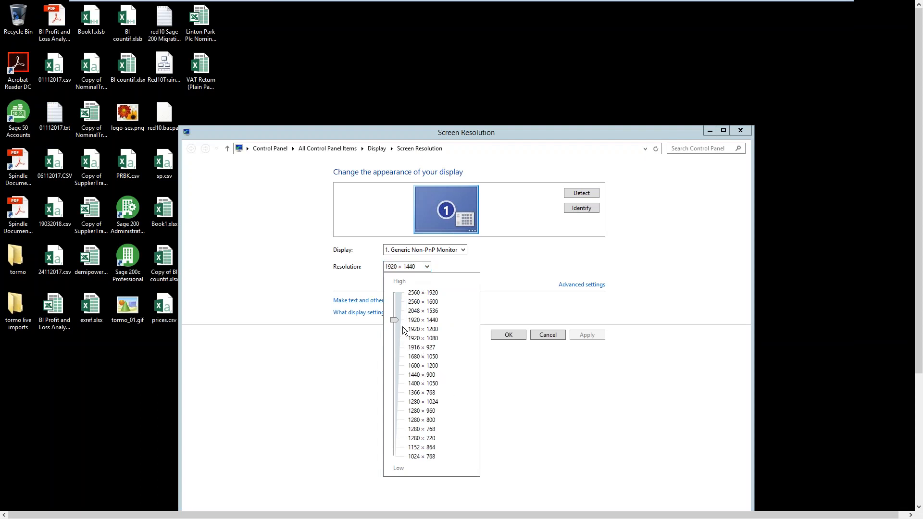
left_click_drag(393, 320, 392, 314)
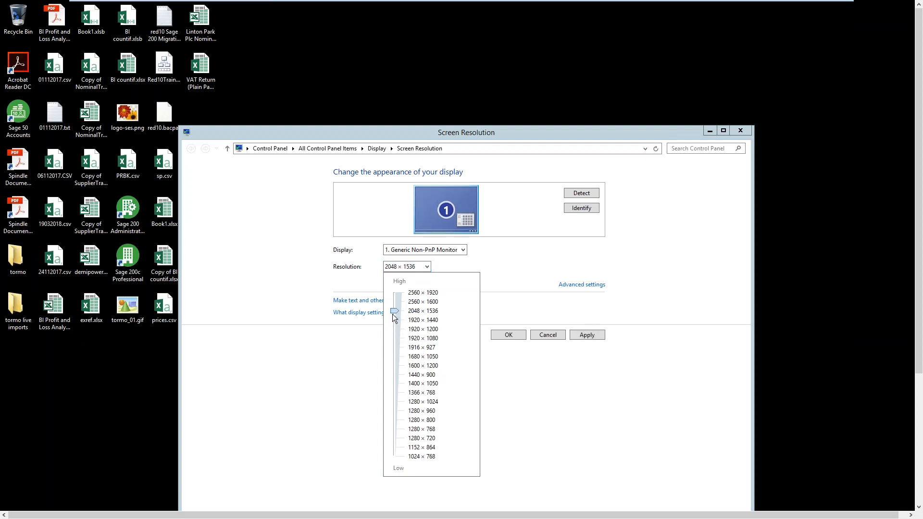
left_click(591, 338)
left_click(587, 338)
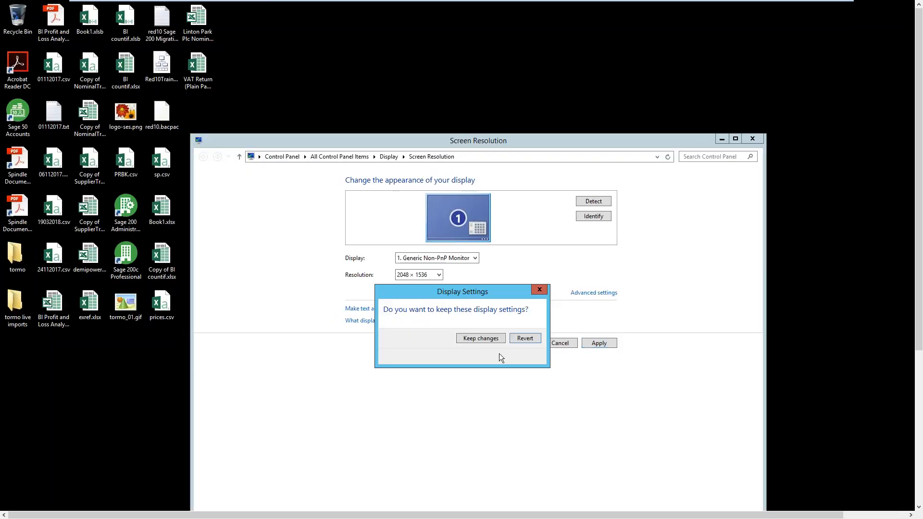
left_click(481, 338)
- Try 1920 × 1440, then revert to the previous resolution
left_click(425, 275)
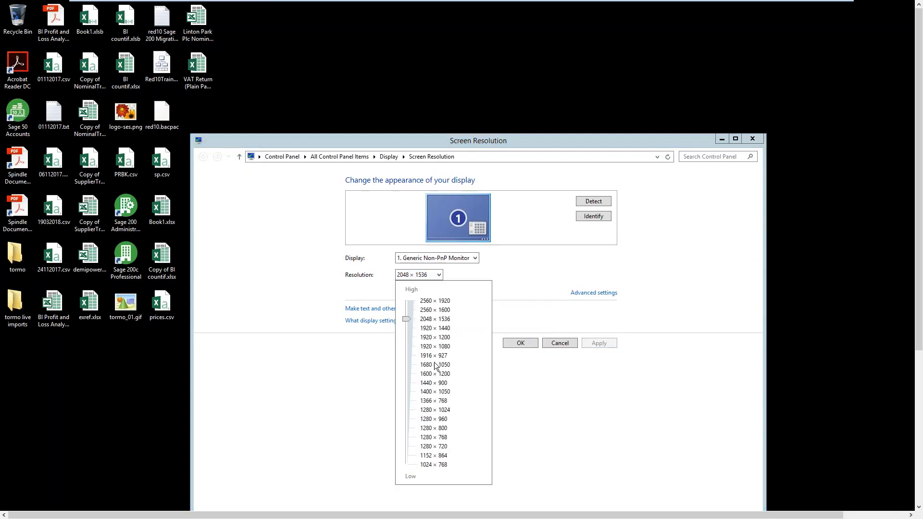
left_click_drag(407, 318, 404, 325)
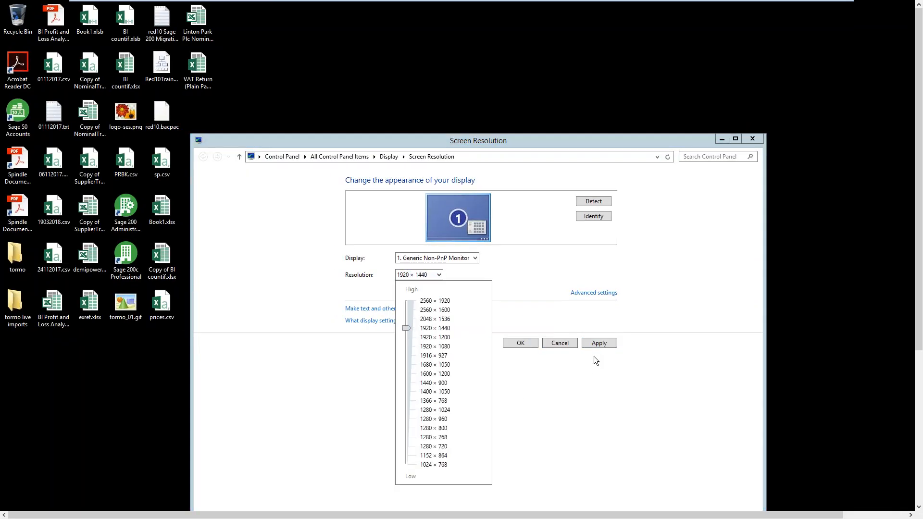
left_click(552, 378)
left_click(513, 344)
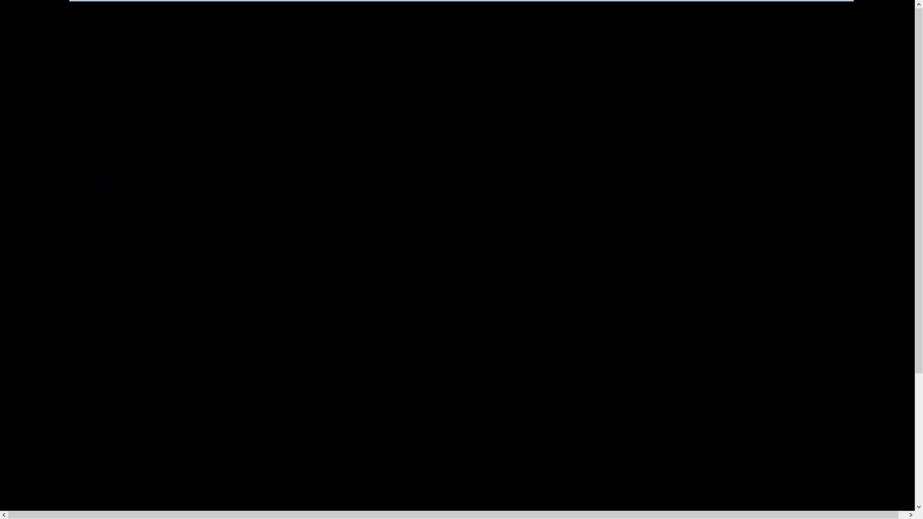
left_click(537, 346)
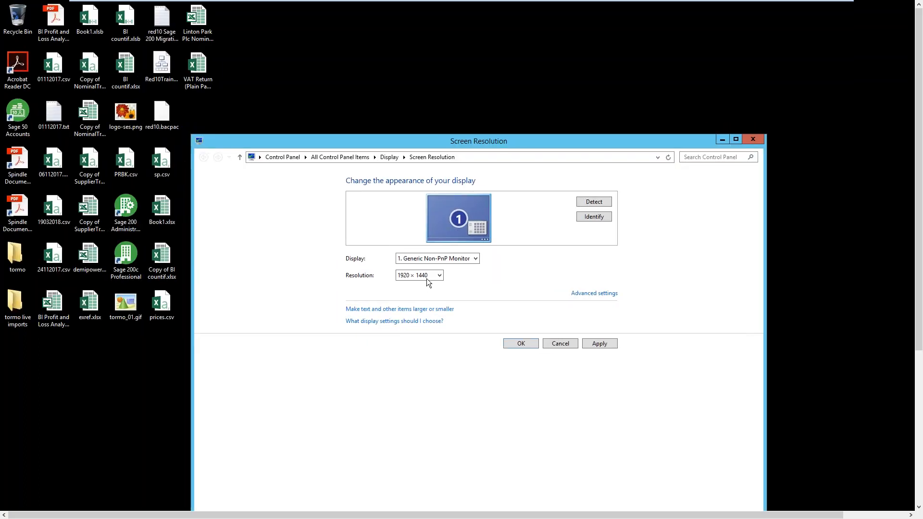
- Set the resolution to 1680 × 1050, keep it and close the settings window
left_click(426, 277)
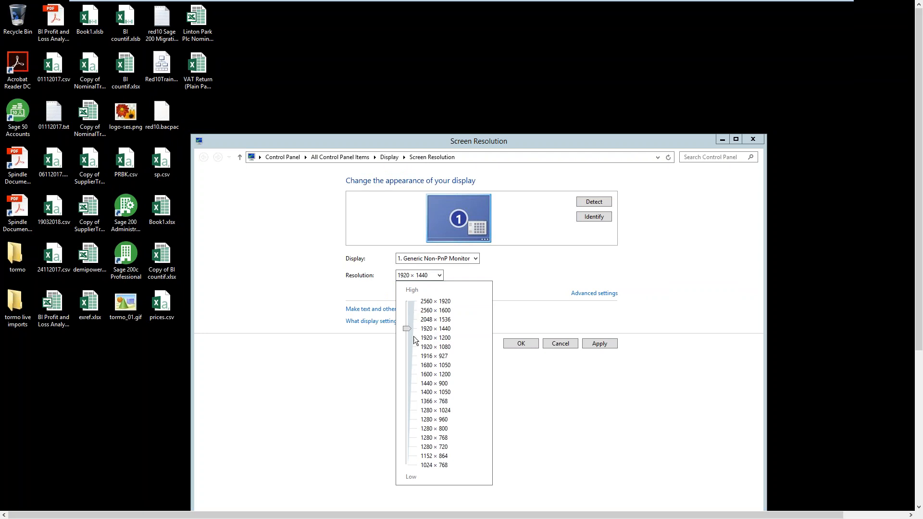
left_click_drag(408, 330, 412, 352)
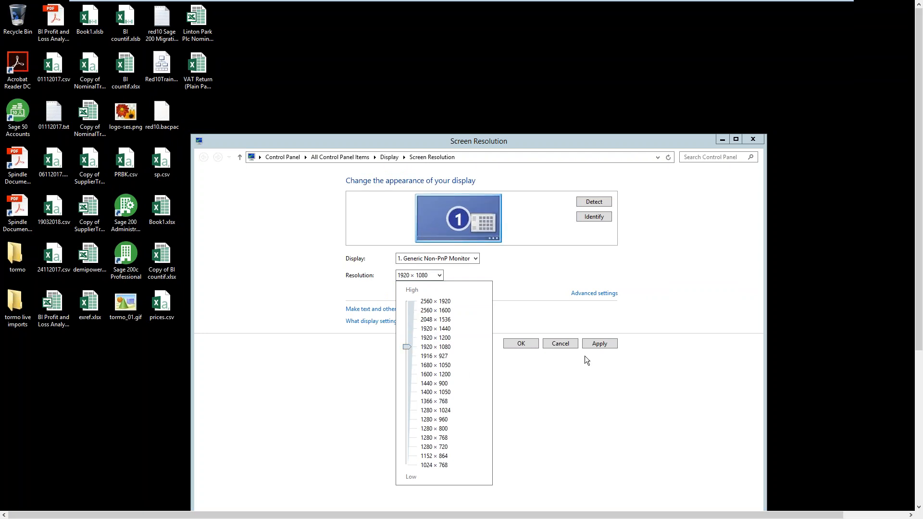
left_click_drag(410, 353, 411, 366)
left_click(541, 373)
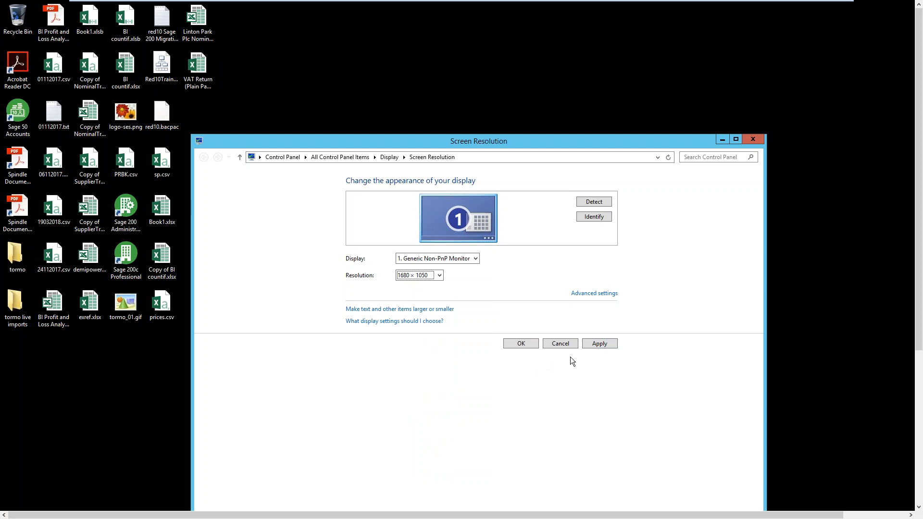
left_click(599, 343)
left_click(553, 355)
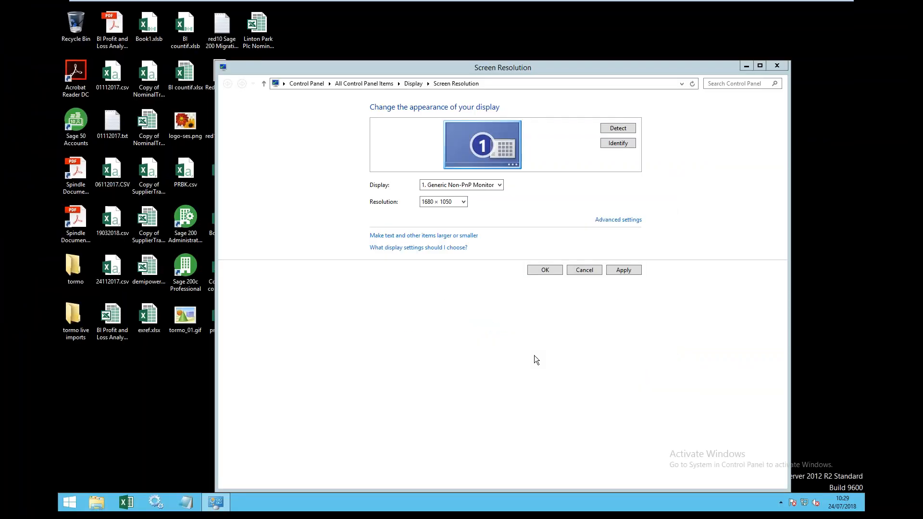
left_click(543, 270)
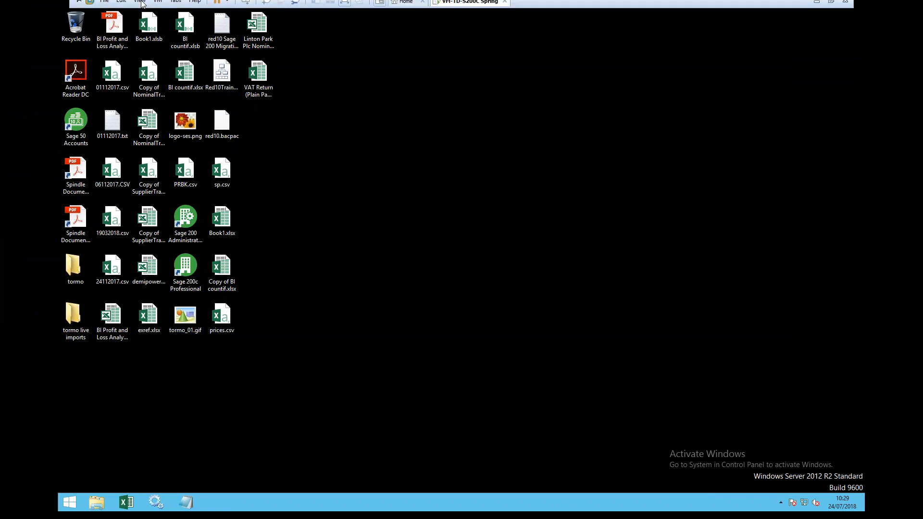
- Take the VMware guest out of full screen, then return it to full screen
left_click(140, 6)
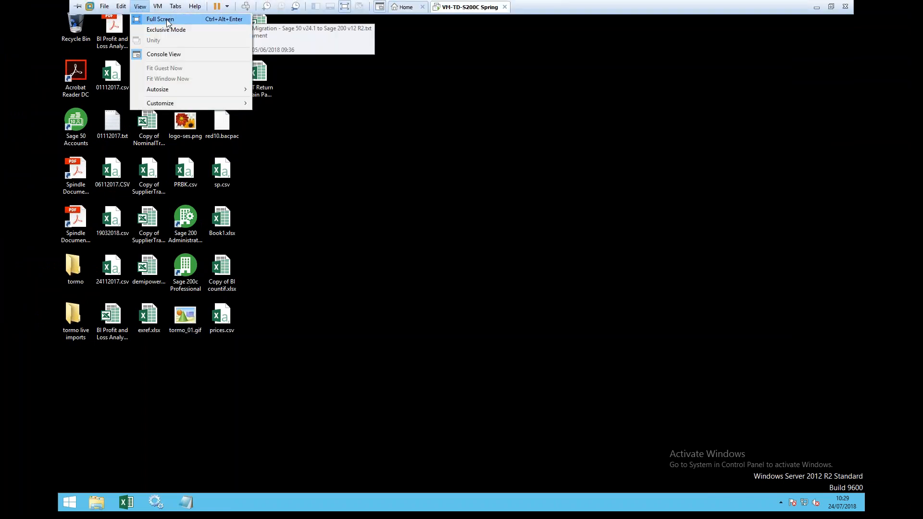
left_click(161, 20)
left_click(63, 19)
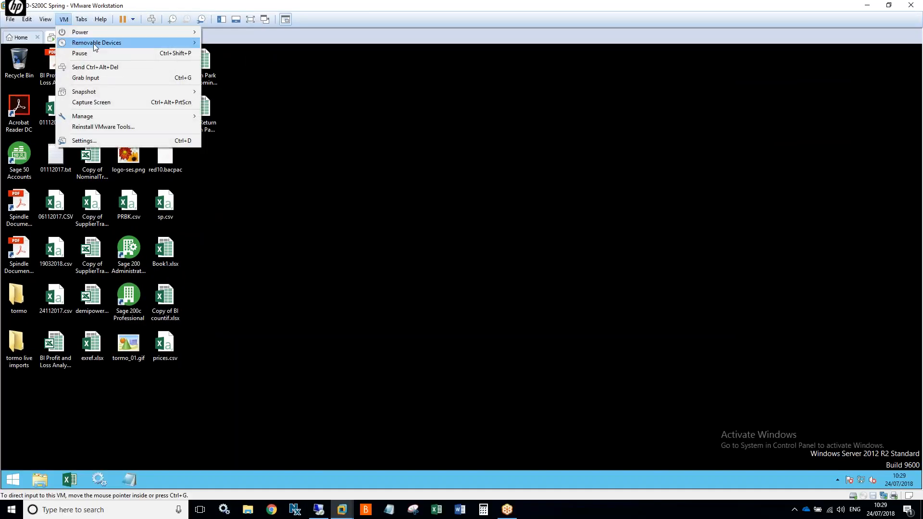
left_click(60, 19)
left_click(46, 19)
left_click(66, 31)
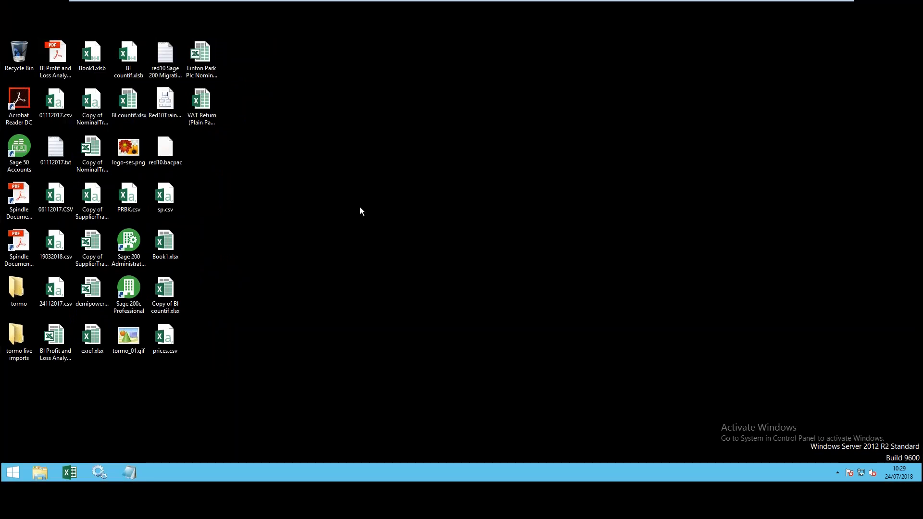
- Open and close Sage 200 System Administration, then launch Sage 200c on EPE training
double_click(131, 221)
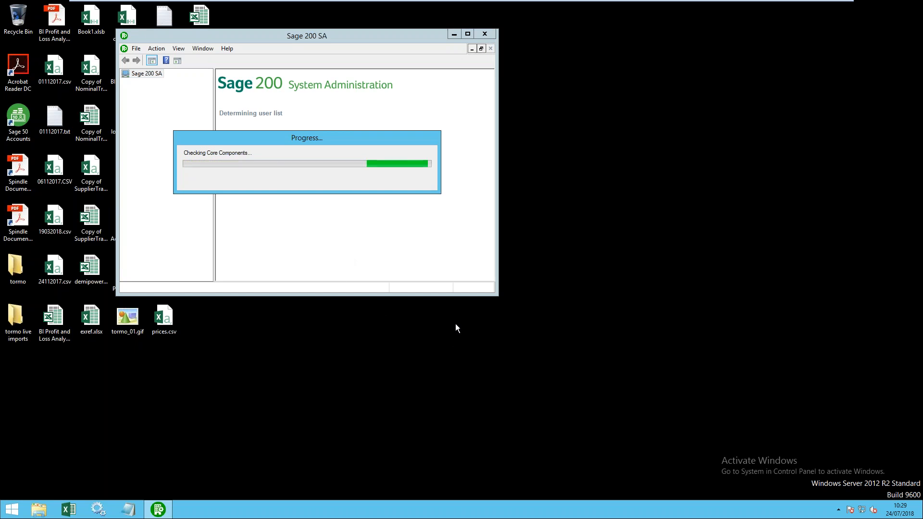
left_click(382, 123)
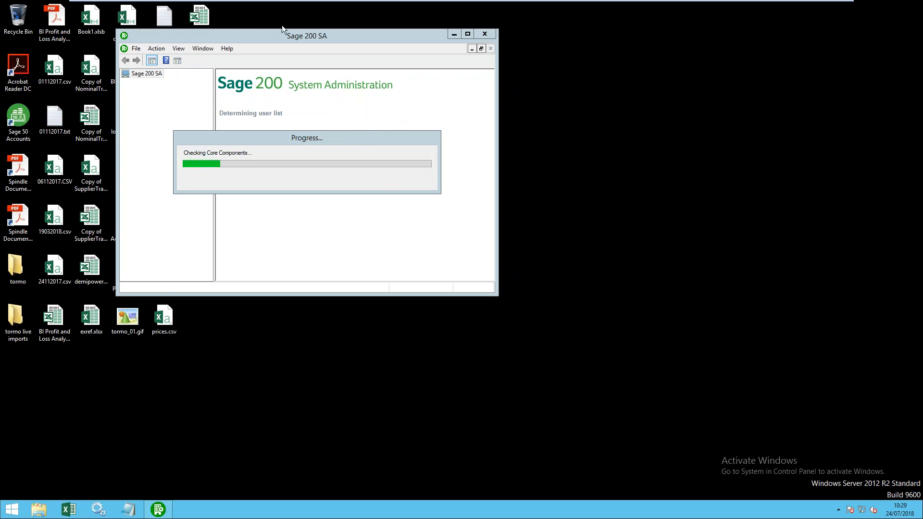
left_click(244, 34)
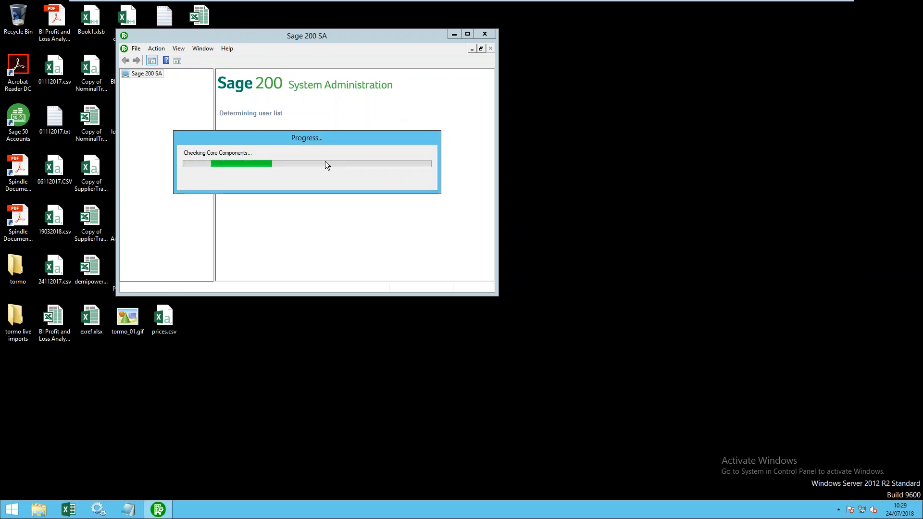
left_click(480, 34)
double_click(128, 269)
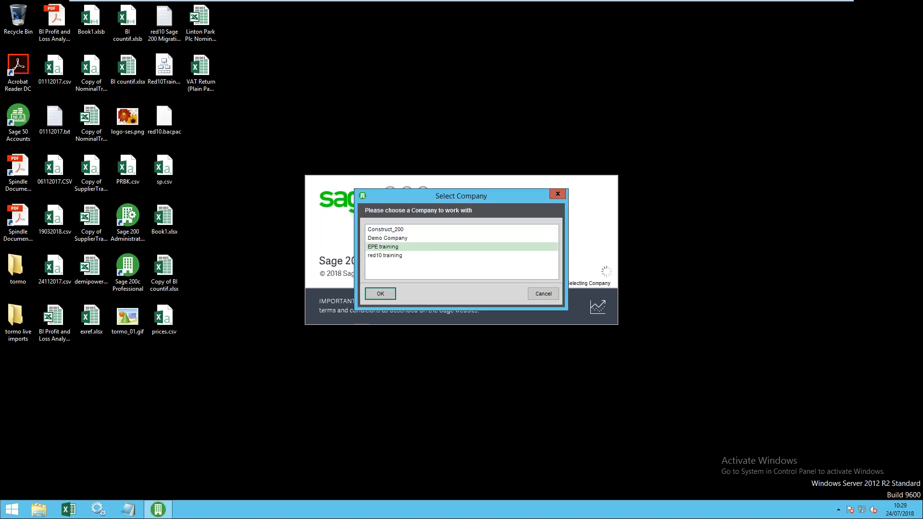
left_click(374, 292)
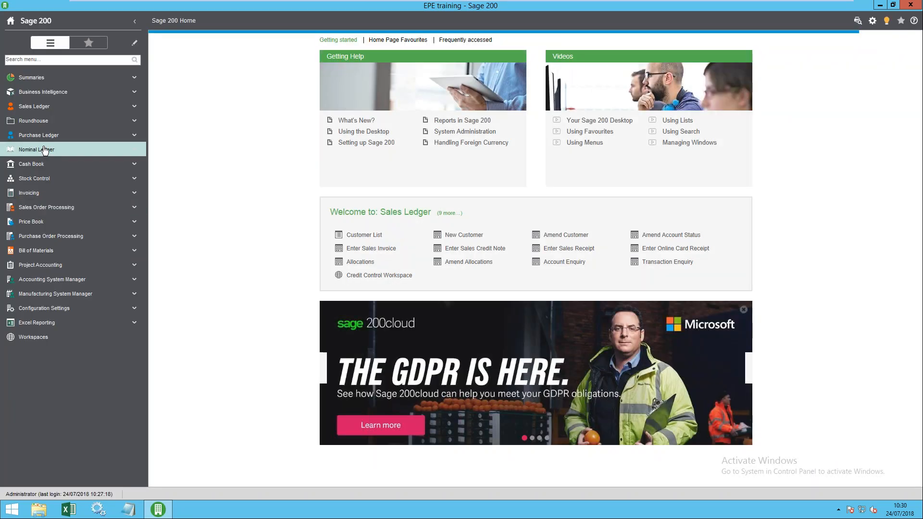
- Open the Purchase Ledger Suppliers List and narrow the navigation pane to widen it
left_click(47, 135)
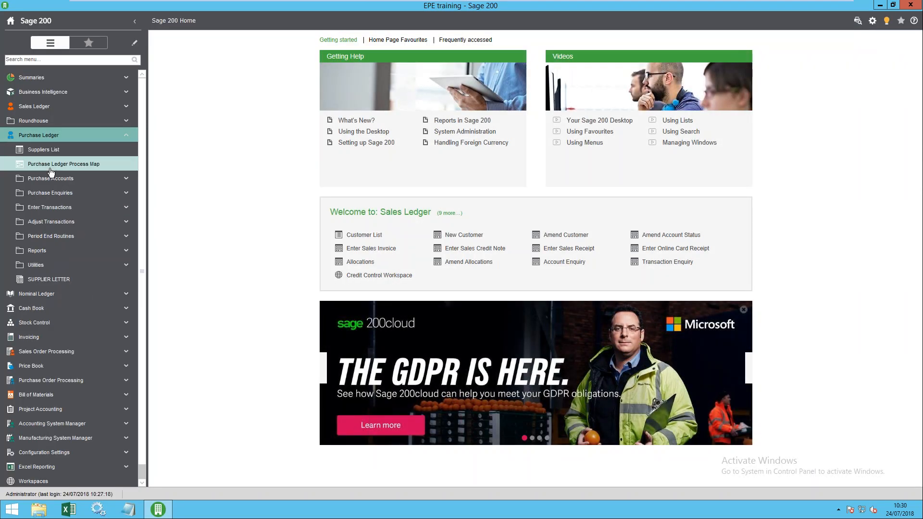
left_click(43, 150)
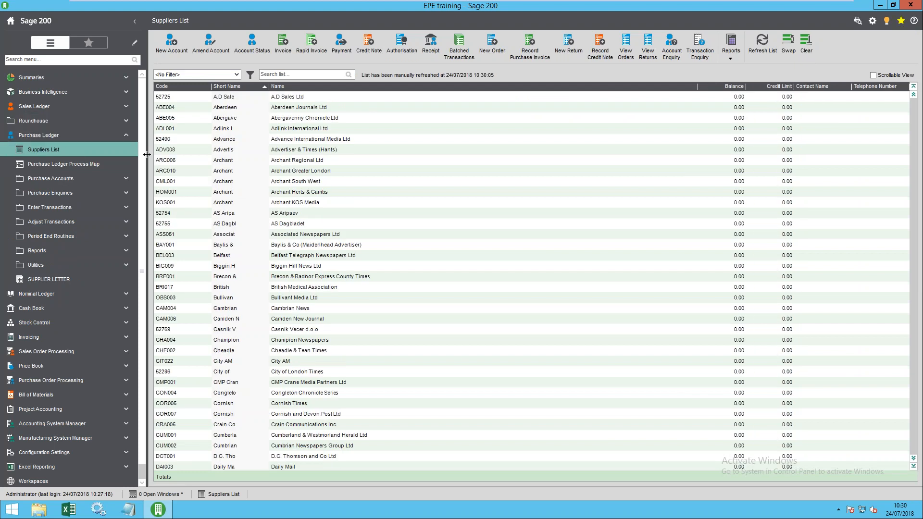
left_click_drag(147, 154, 126, 154)
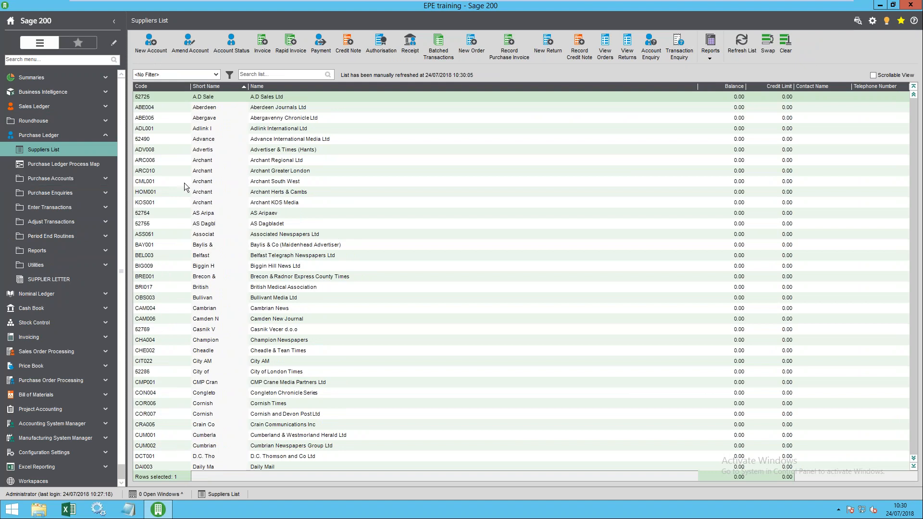
- Check the list's Columns options, then drag the Balance column left to sit before Name
right_click(244, 107)
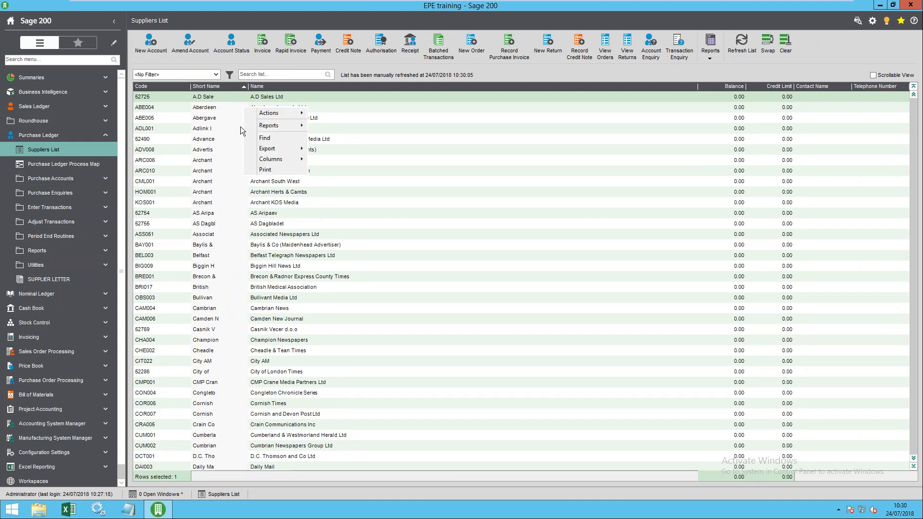
left_click(163, 104)
right_click(212, 117)
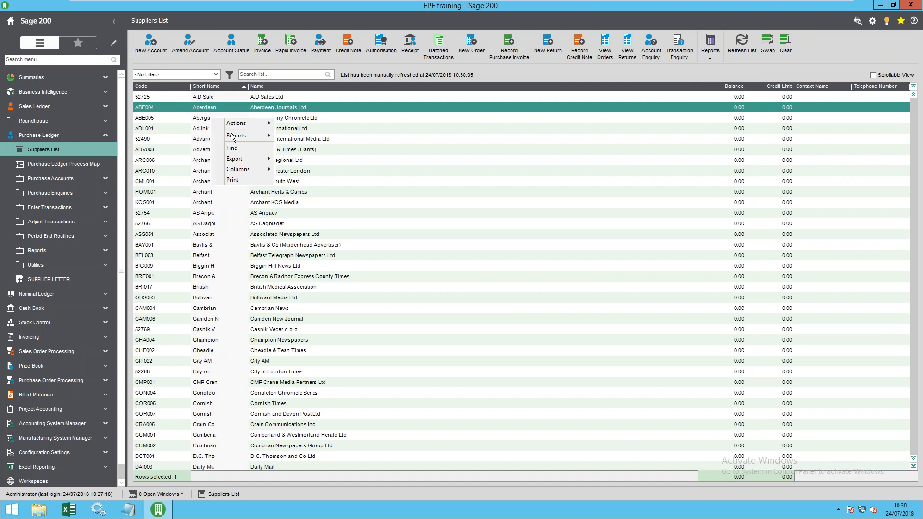
mouse_move(255, 169)
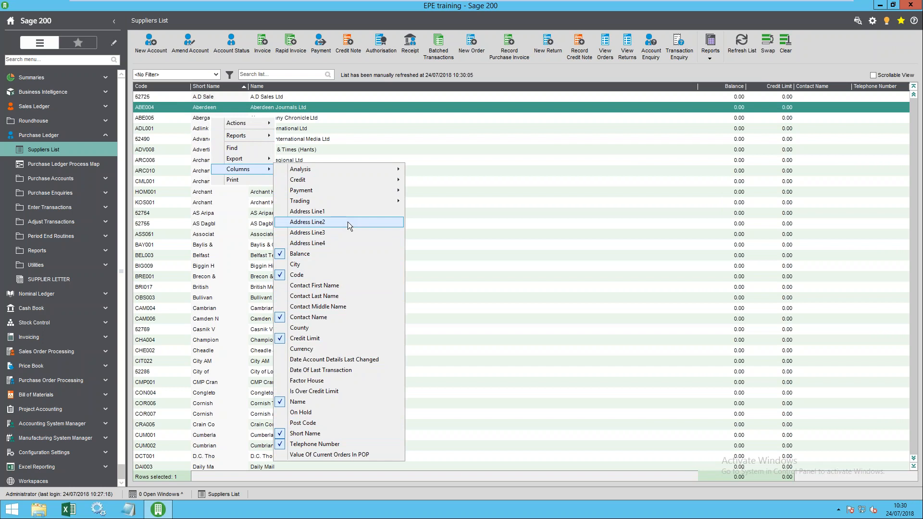
left_click(487, 170)
left_click_drag(721, 89, 257, 84)
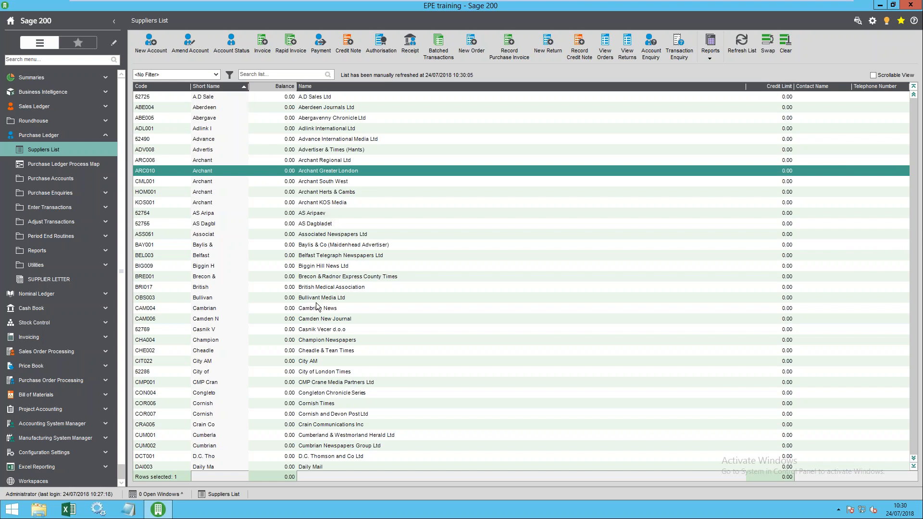
key("Down")
key("Down")
key("Down")
key("Down")
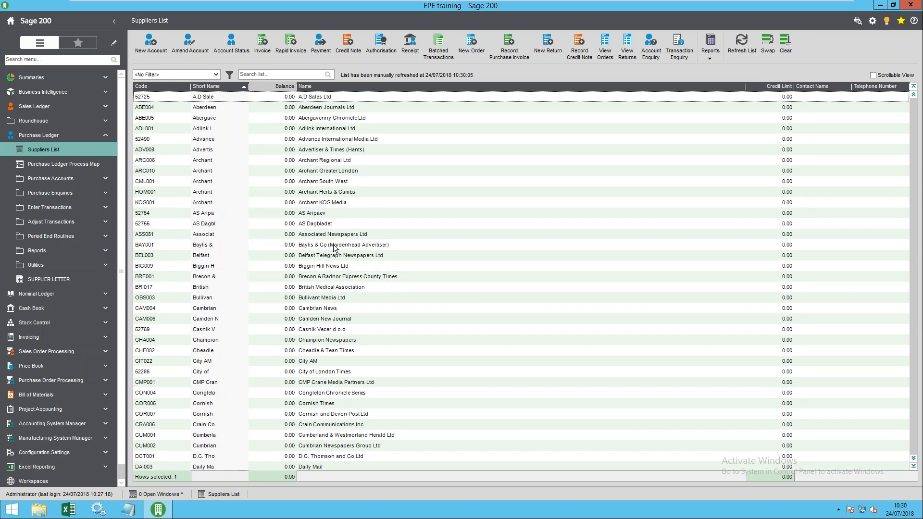
left_click(201, 186)
mouse_move(369, 4)
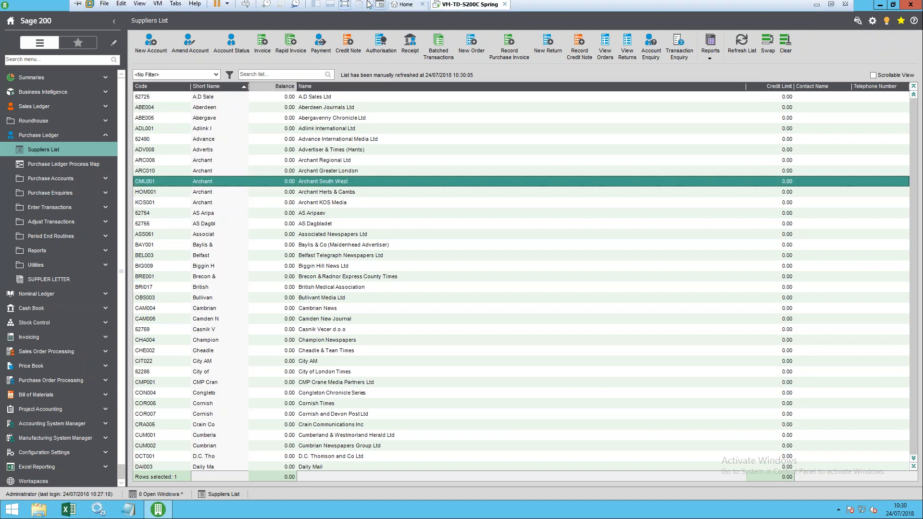
left_click(158, 6)
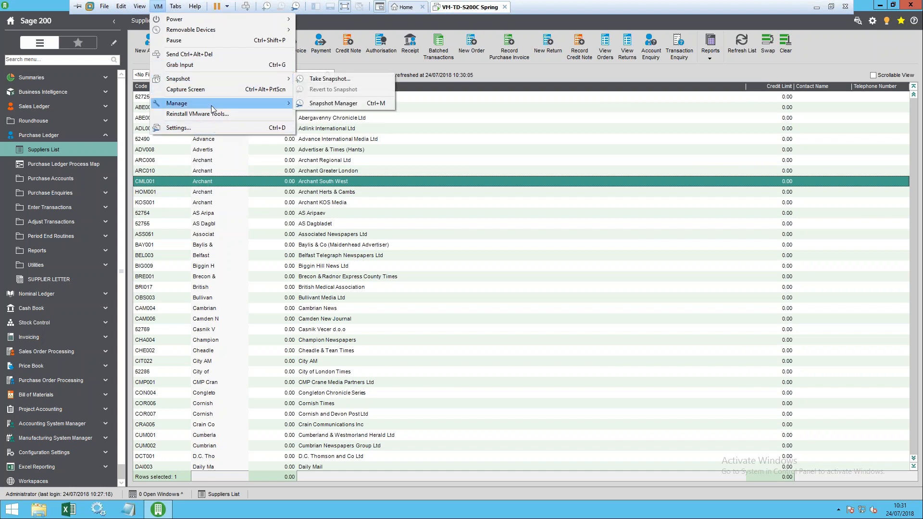
mouse_move(127, 8)
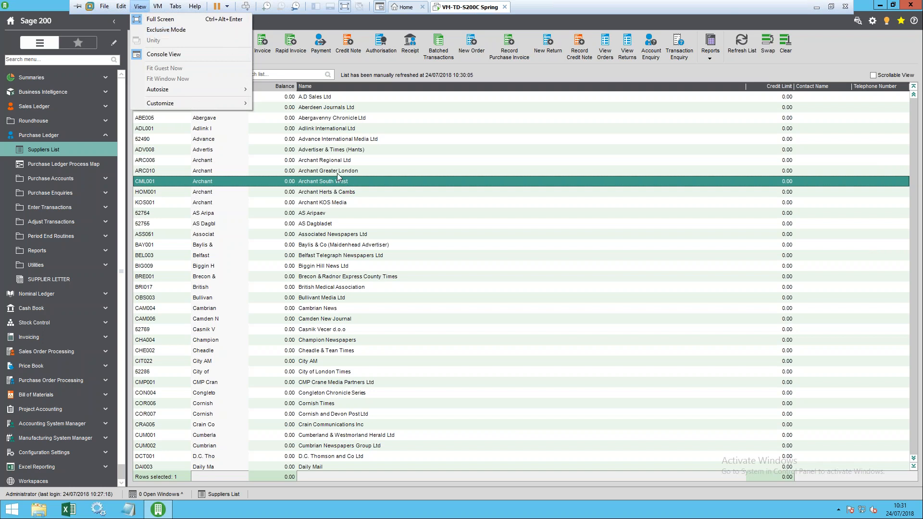
left_click(311, 174)
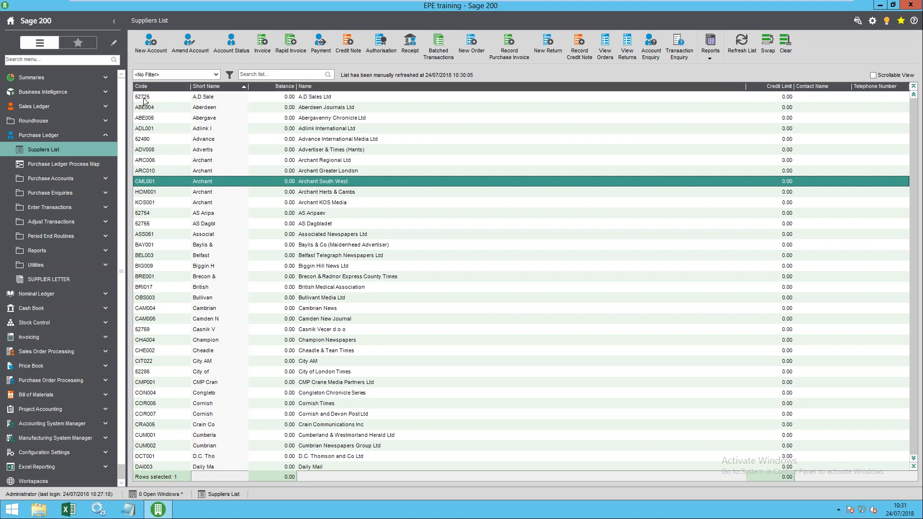
- Put Balance between Code and Short Name, re-sort by short name, and show Export options for ABE005
left_click_drag(284, 86, 192, 88)
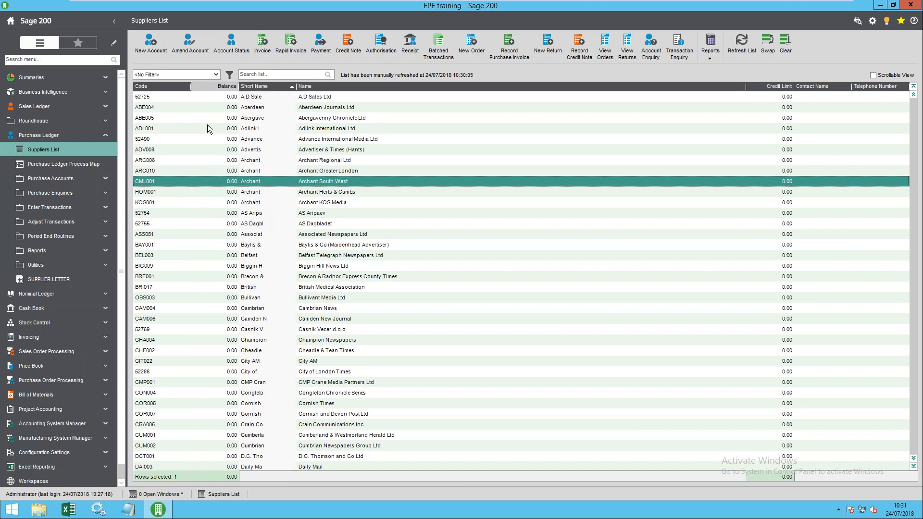
left_click(258, 87)
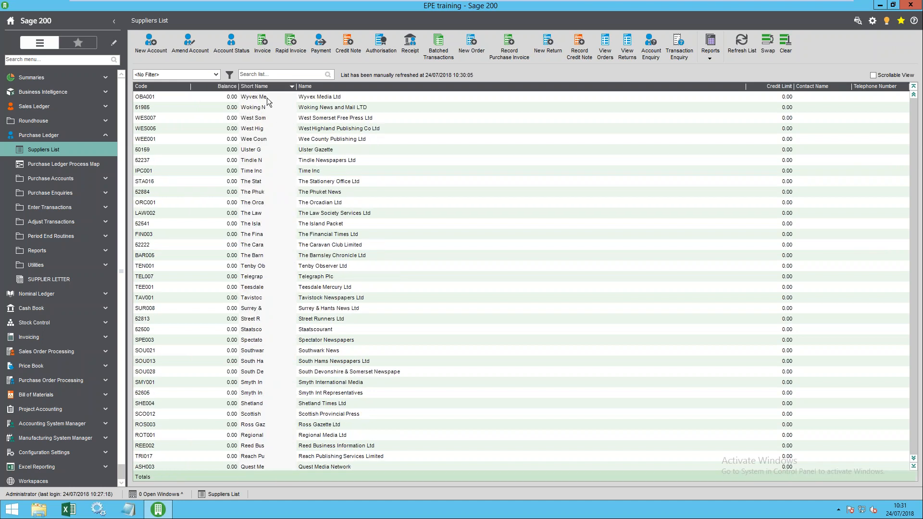
left_click(270, 85)
right_click(256, 118)
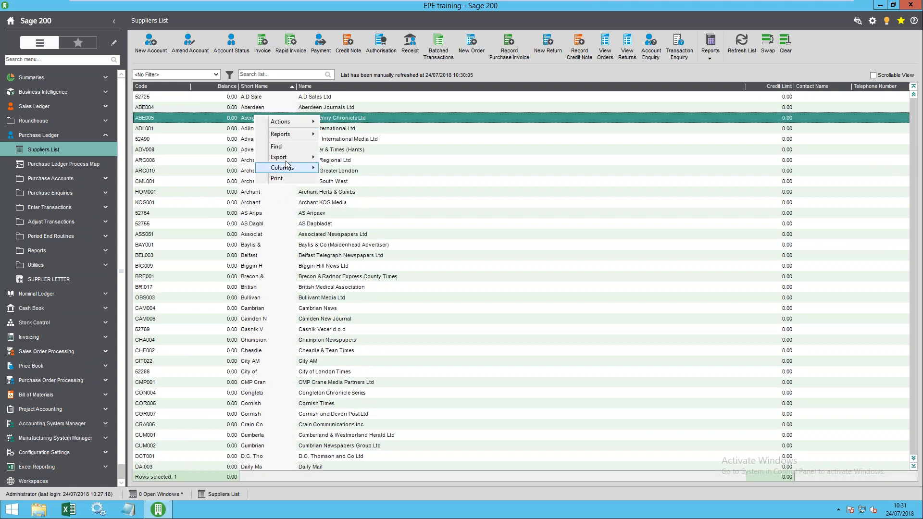
mouse_move(291, 157)
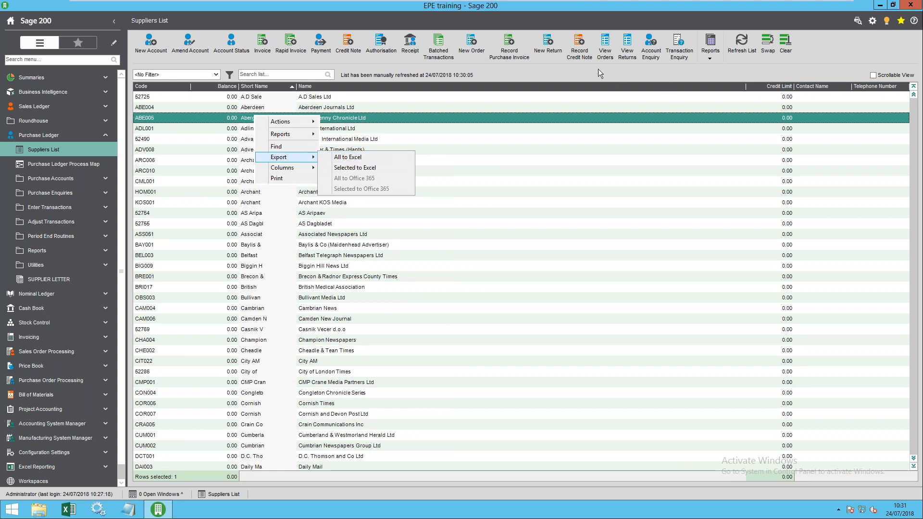
- Filter the suppliers list by 'aber' and select ABE006 Abergavenny Chronicle
left_click(212, 96)
left_click(215, 107)
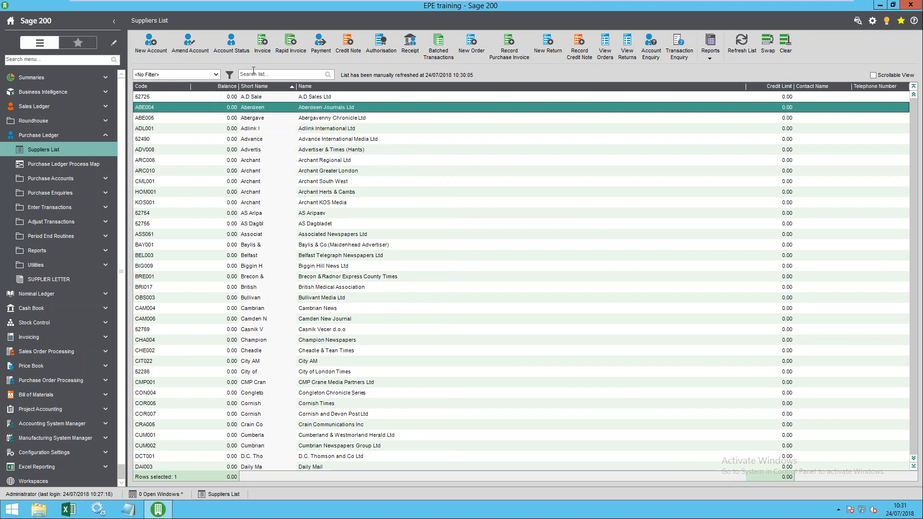
left_click(250, 74)
type("an")
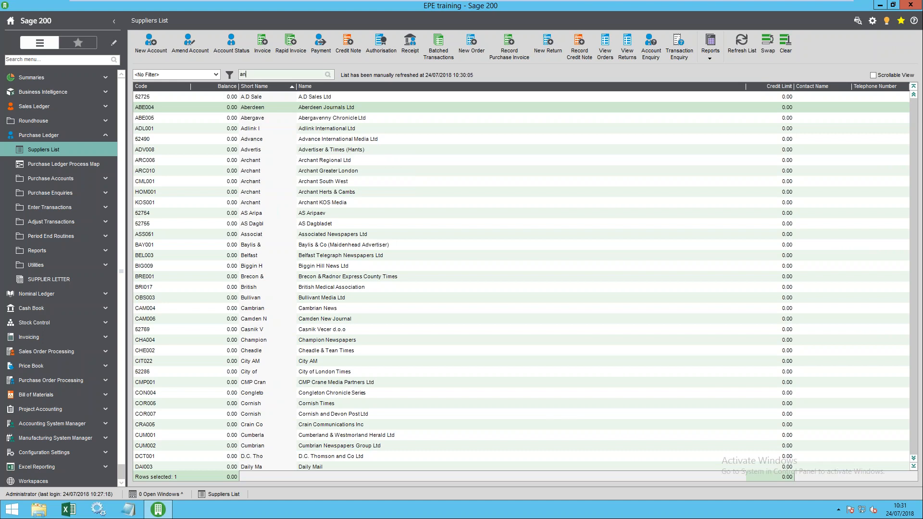
type("ber")
key("Return")
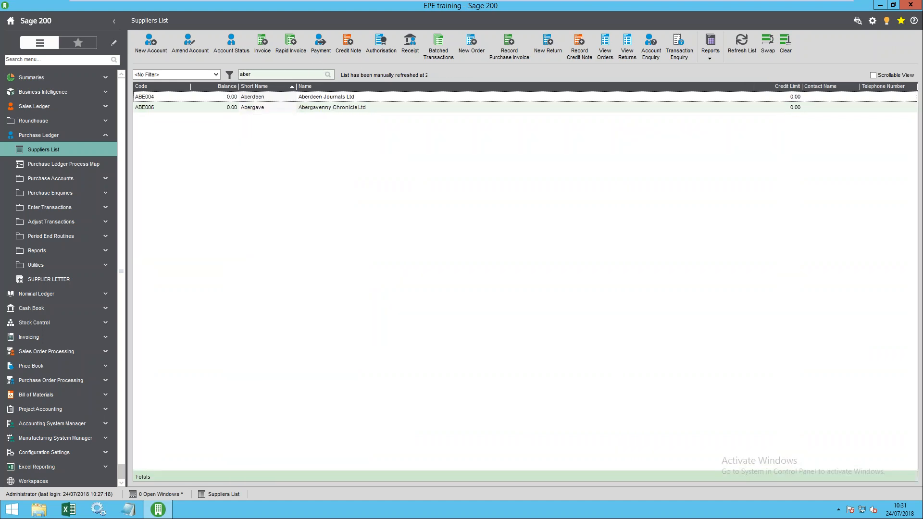
left_click(246, 106)
left_click(264, 98)
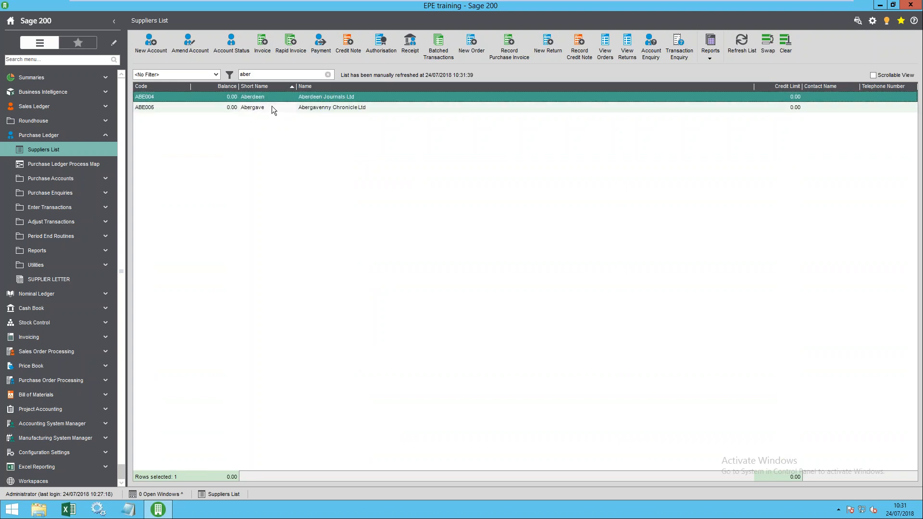
left_click(320, 109)
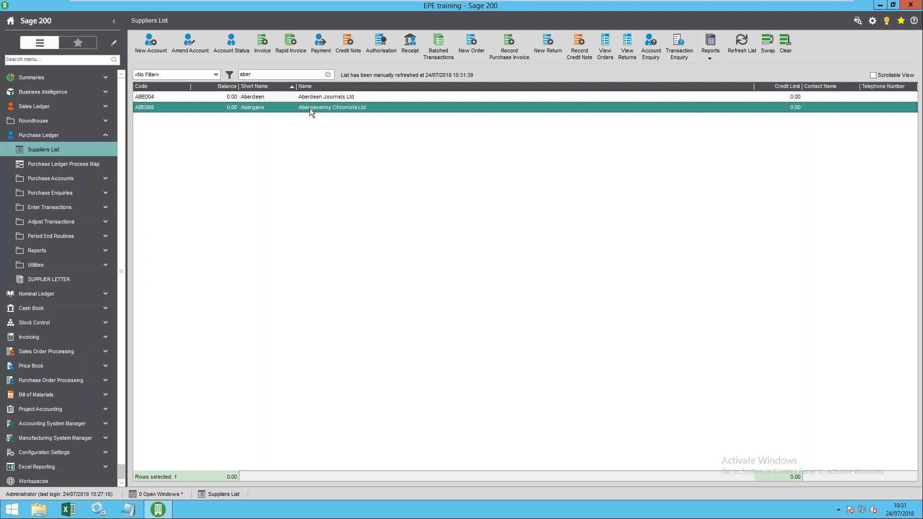
double_click(310, 108)
left_click_drag(278, 14, 395, 58)
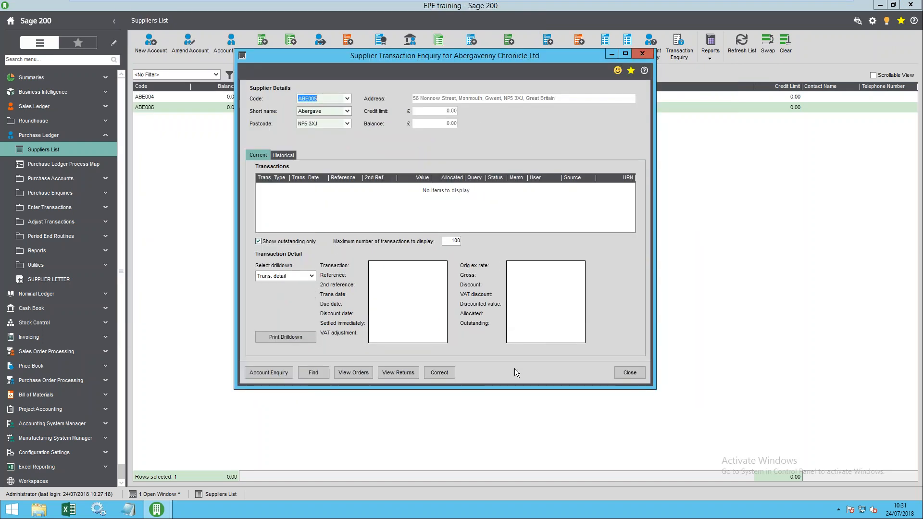
left_click(632, 373)
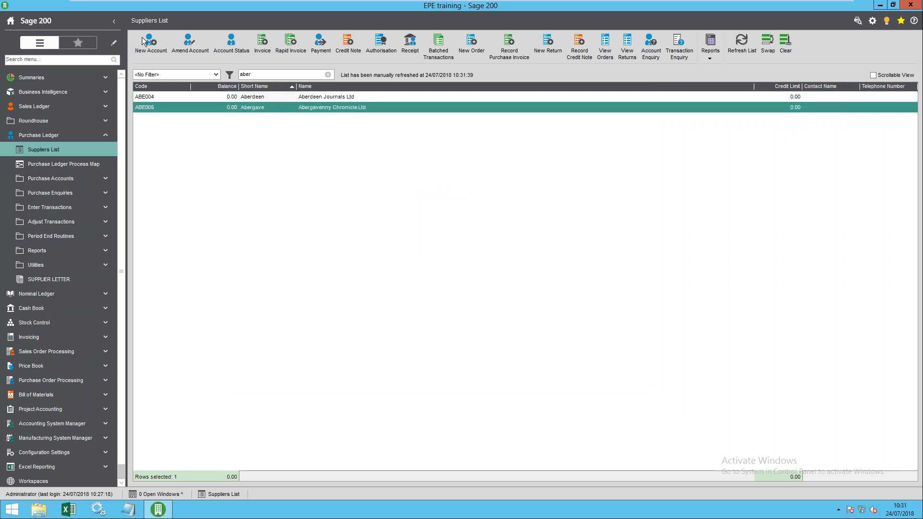
- Look at the supplier Reports list without choosing one, then drag the sidebar splitter wider
left_click(189, 46)
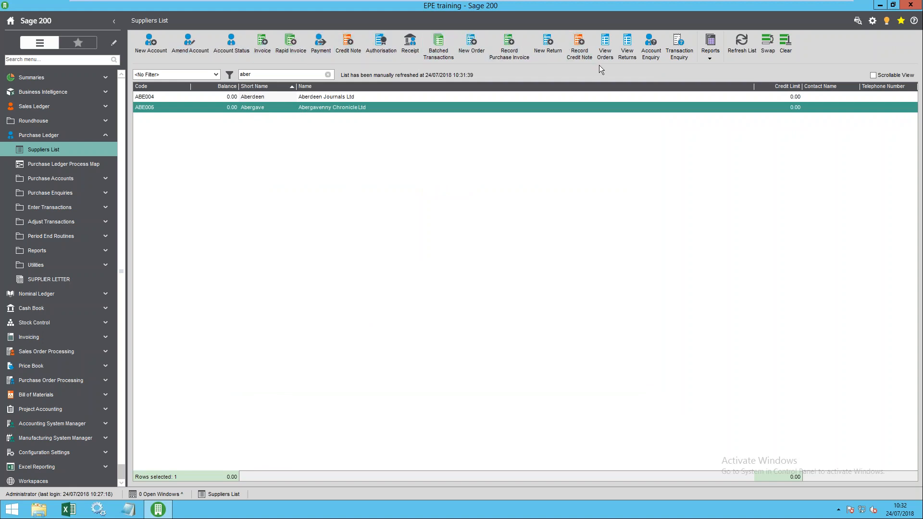
left_click(711, 57)
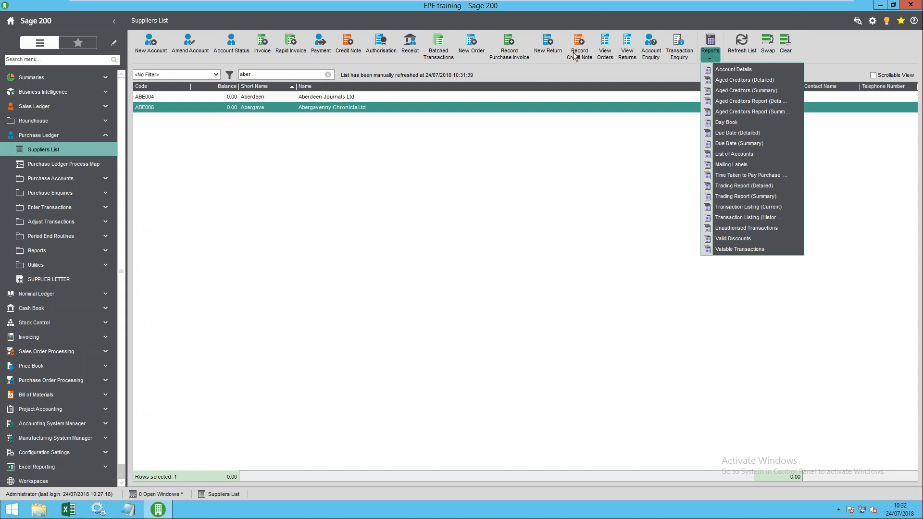
left_click(857, 76)
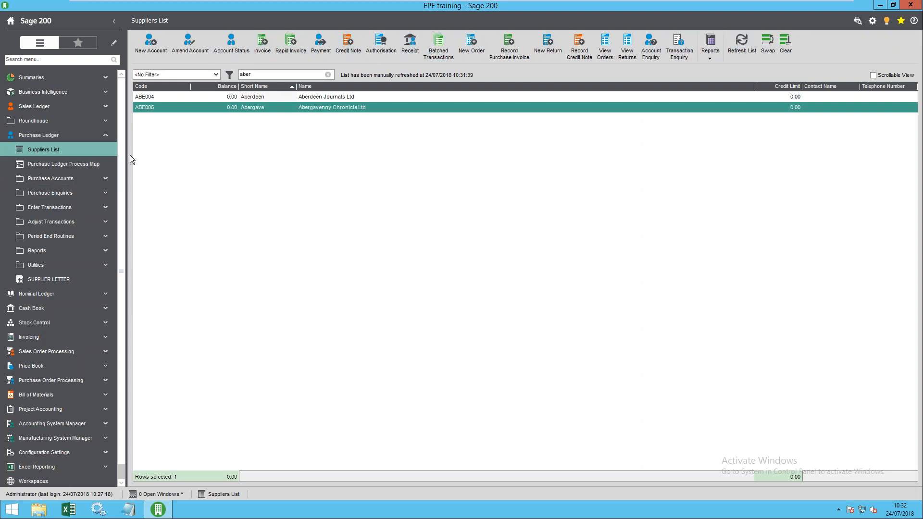
left_click_drag(126, 157, 170, 158)
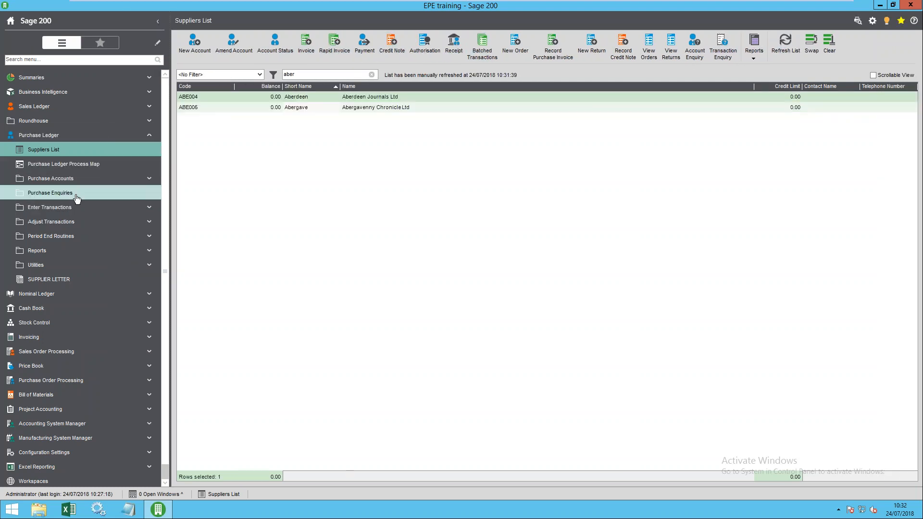
left_click(46, 208)
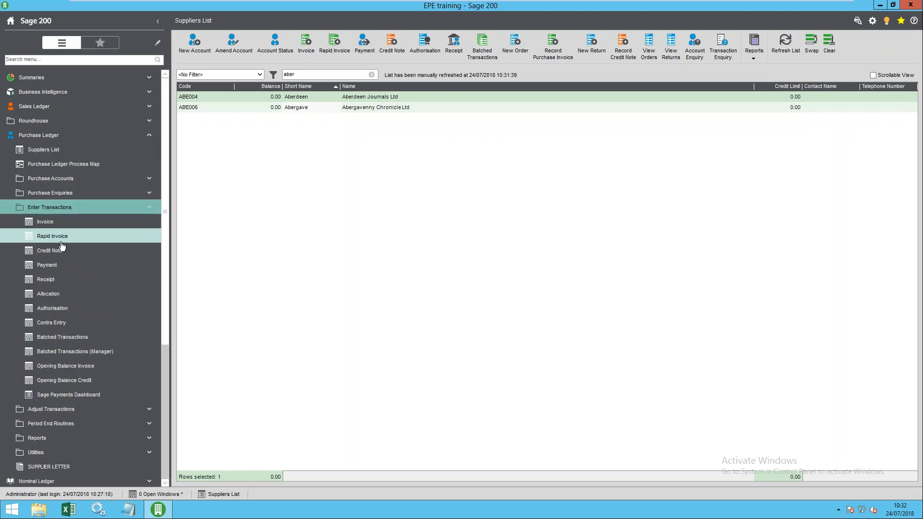
left_click(59, 207)
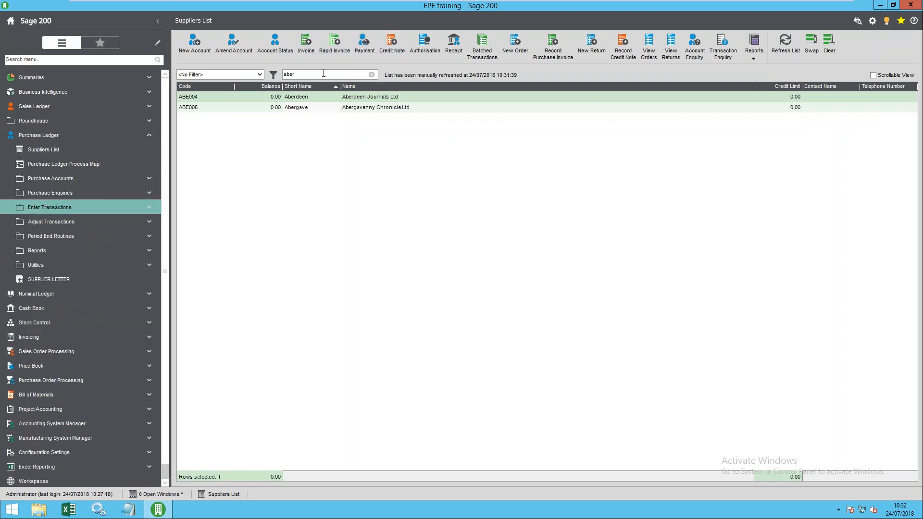
left_click(72, 208)
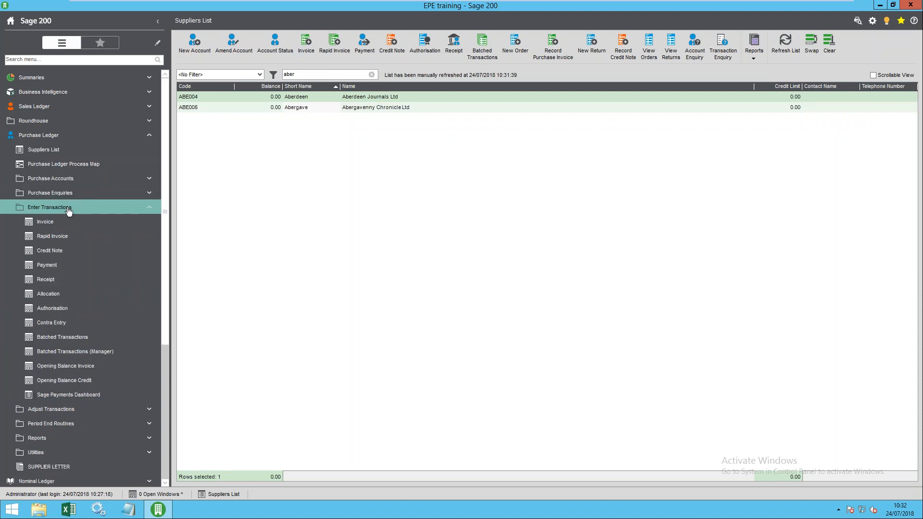
left_click(68, 208)
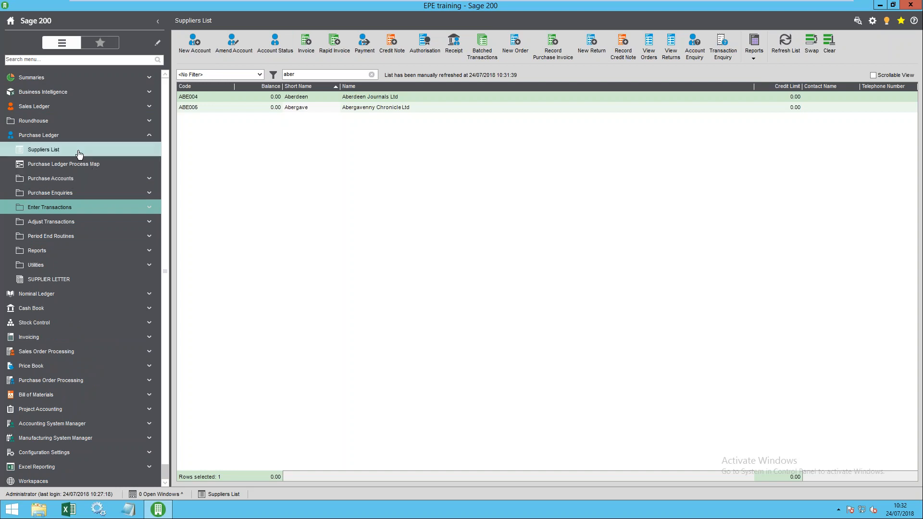
left_click(321, 108)
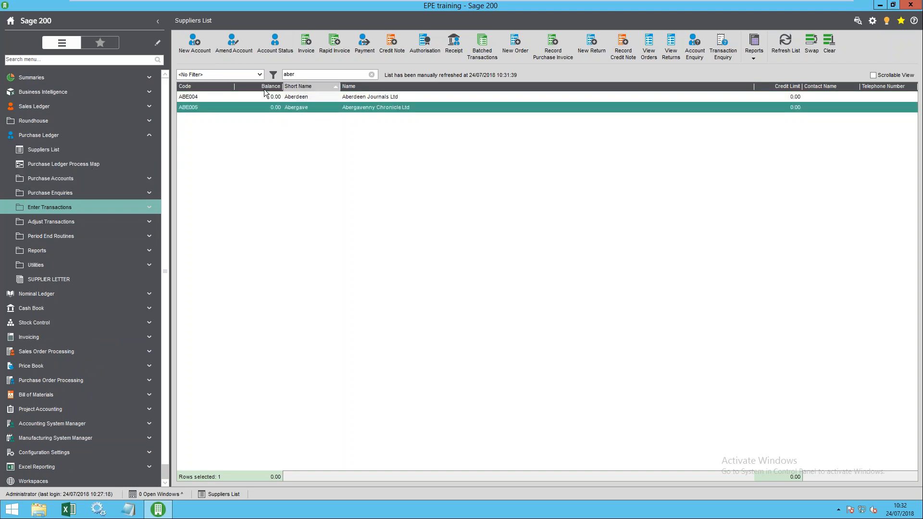
- Open Abergavenny Chronicle in Amend Supplier Details and check its name, short name and first address line
left_click(233, 48)
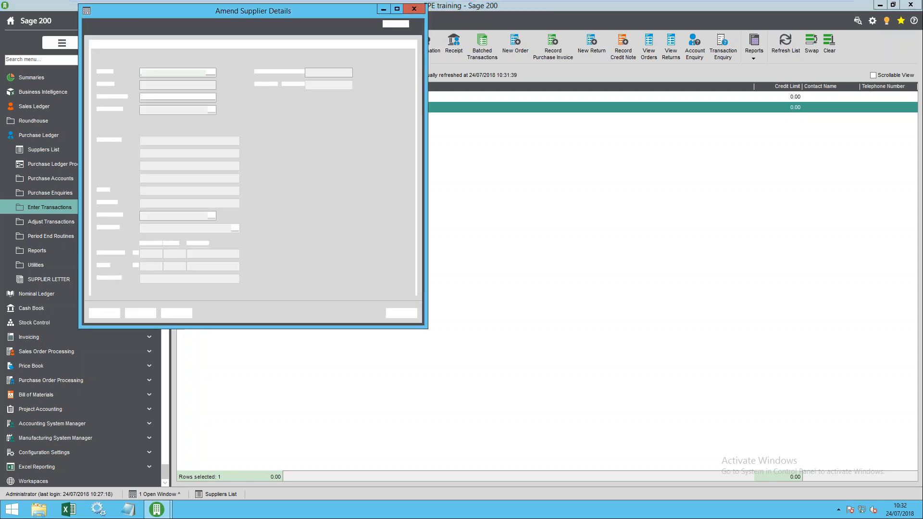
left_click_drag(235, 19, 394, 70)
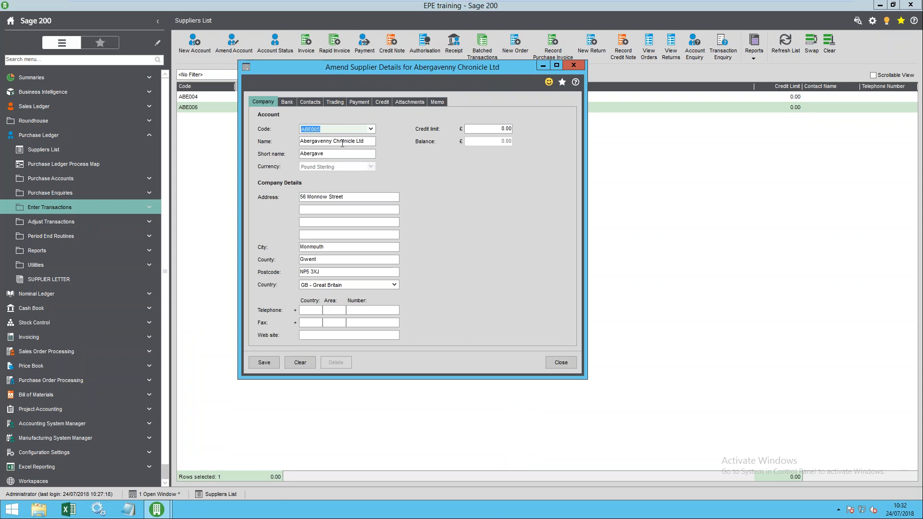
key("Tab")
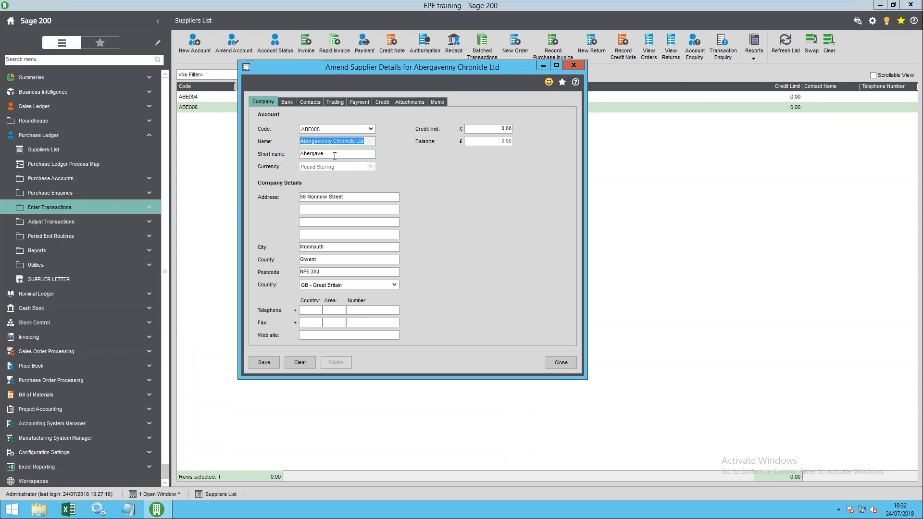
key("Tab")
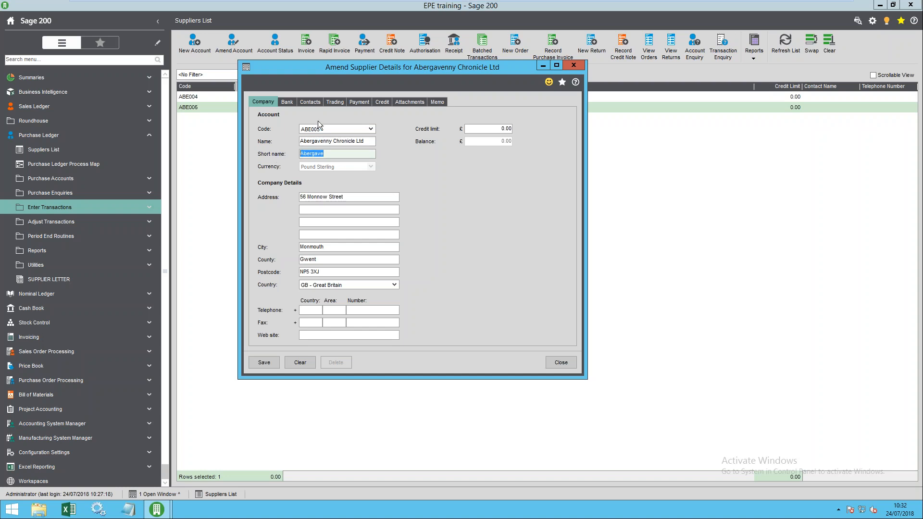
left_click(321, 140)
left_click(357, 200)
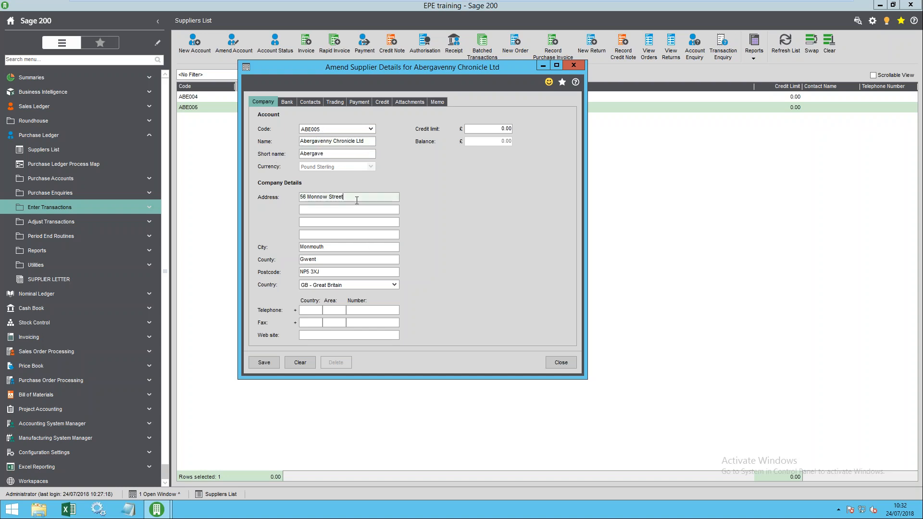
- Review the bank details, default contact, e-mail and SendRemittanceTo role, then the Trading details
left_click(287, 104)
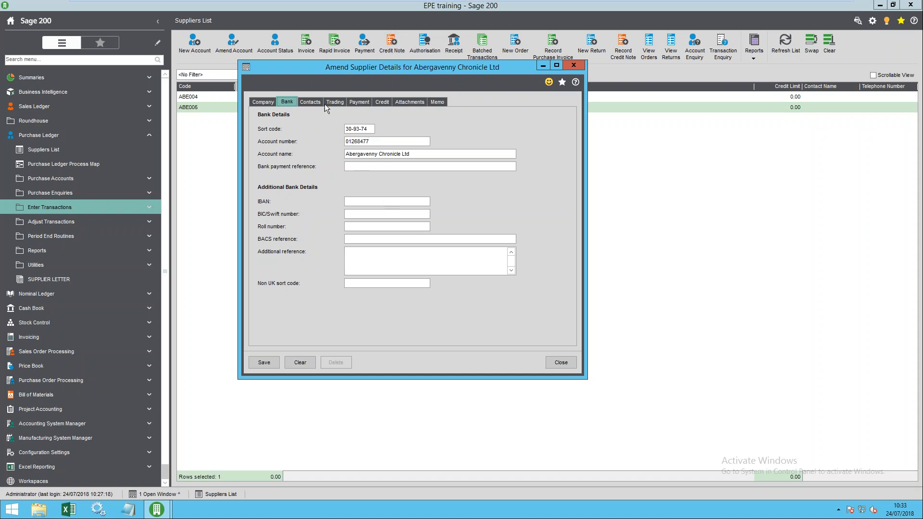
left_click(313, 103)
left_click(305, 139)
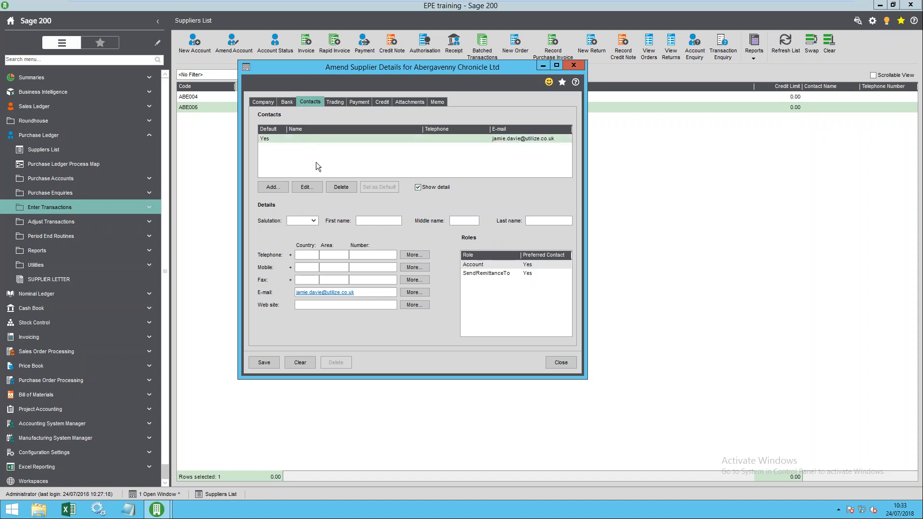
left_click_drag(370, 291, 229, 305)
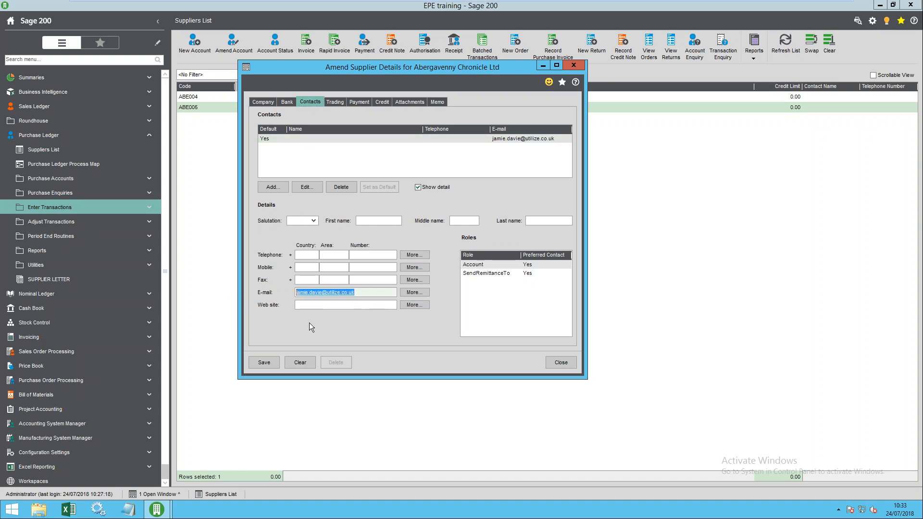
left_click(358, 296)
left_click(519, 273)
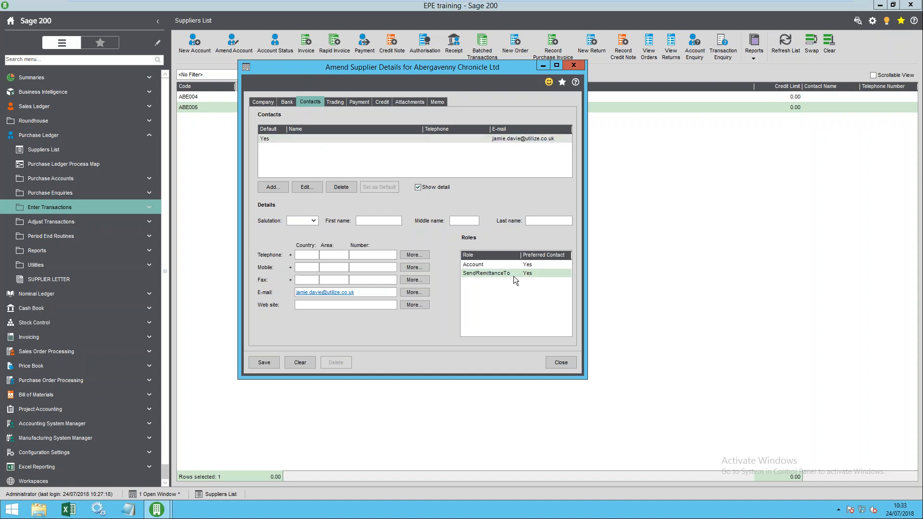
left_click_drag(353, 296, 189, 304)
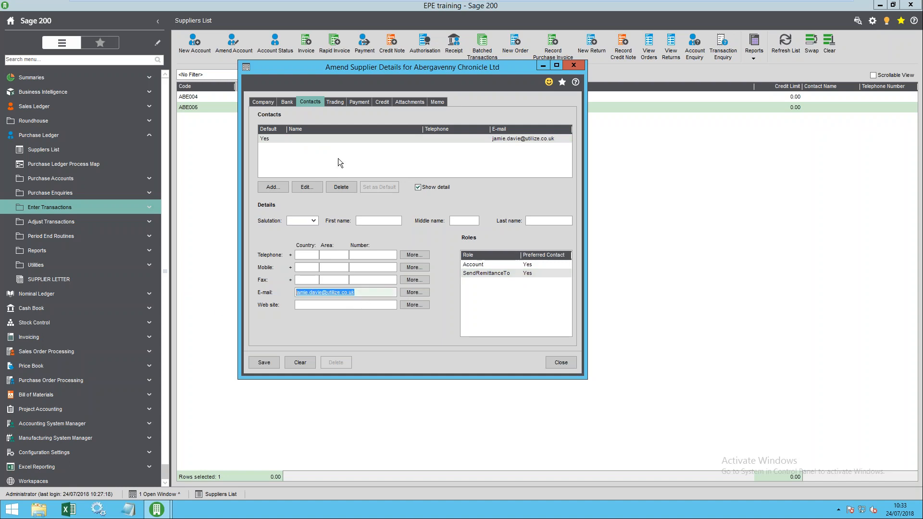
left_click(335, 102)
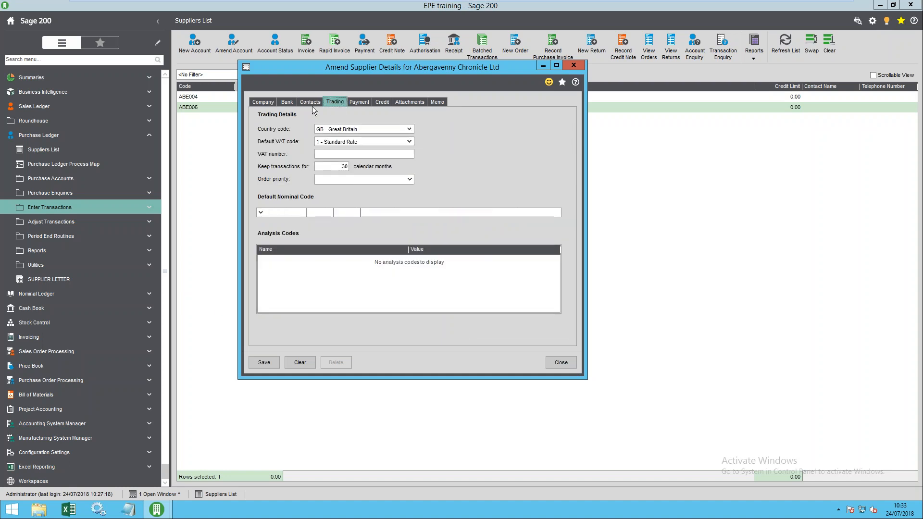
left_click(372, 128)
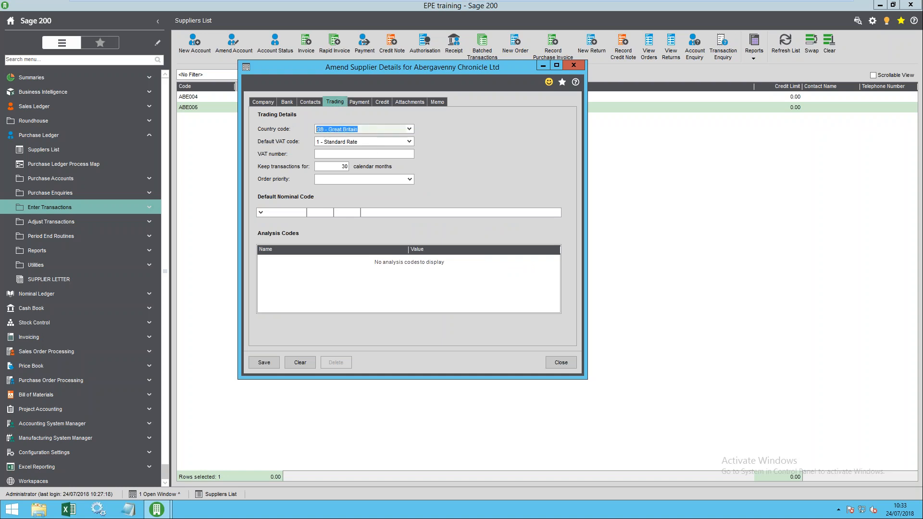
key("Tab")
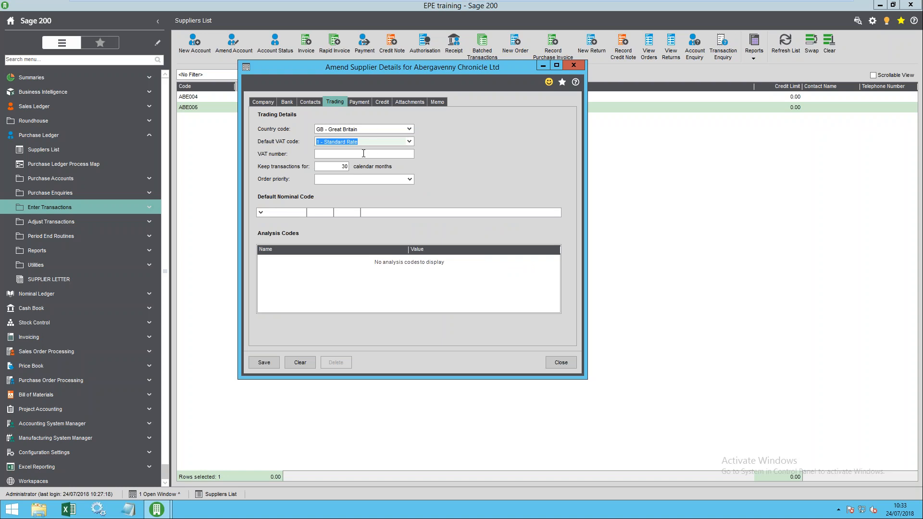
left_click(287, 213)
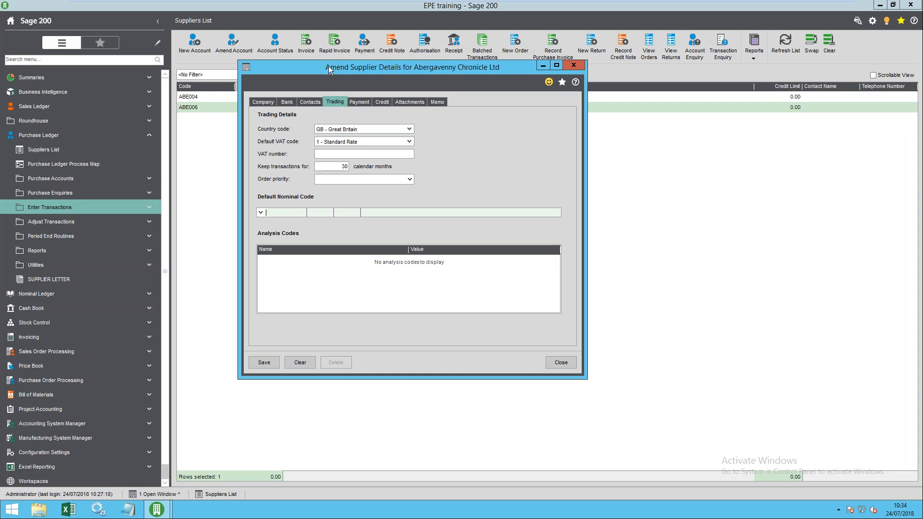
left_click_drag(328, 65, 233, 42)
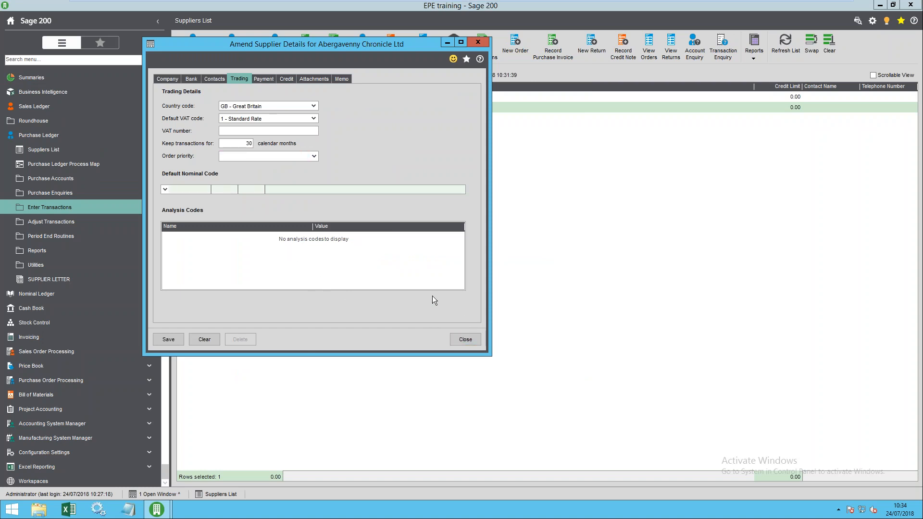
left_click_drag(316, 47, 467, 43)
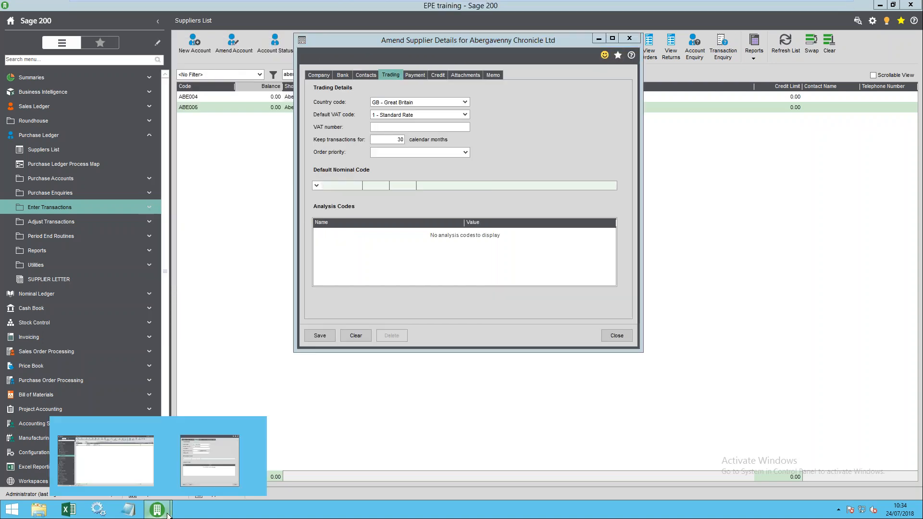
- End the Sage 200 (32 bit) task in Task Manager and relaunch Sage 200c Professional
right_click(226, 454)
left_click(262, 444)
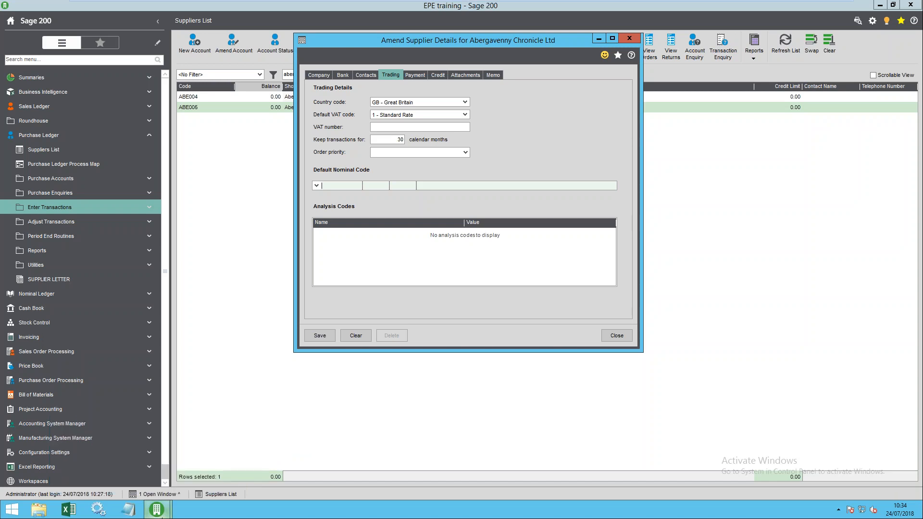
mouse_move(164, 510)
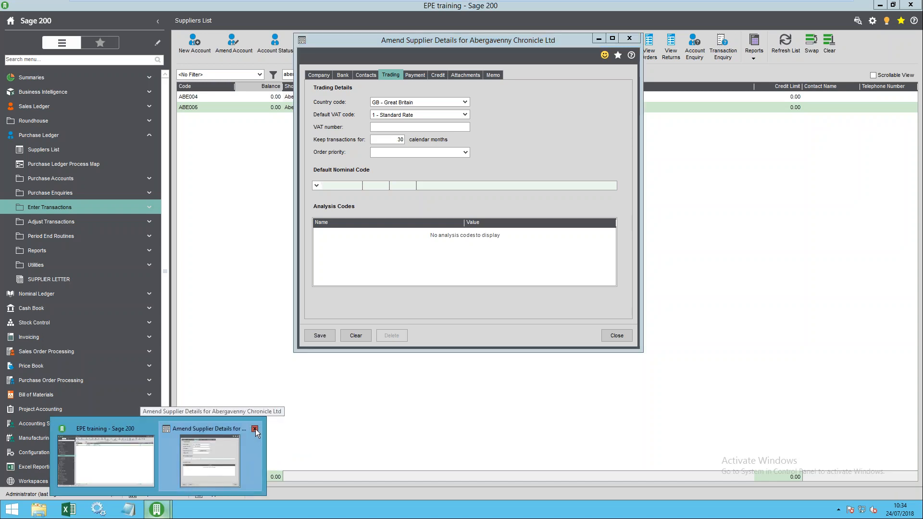
right_click(214, 510)
left_click(249, 478)
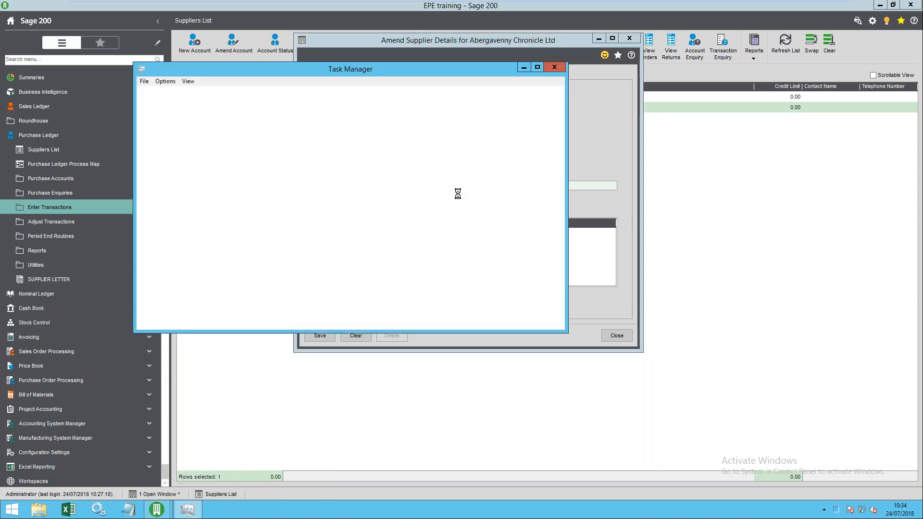
left_click(146, 115)
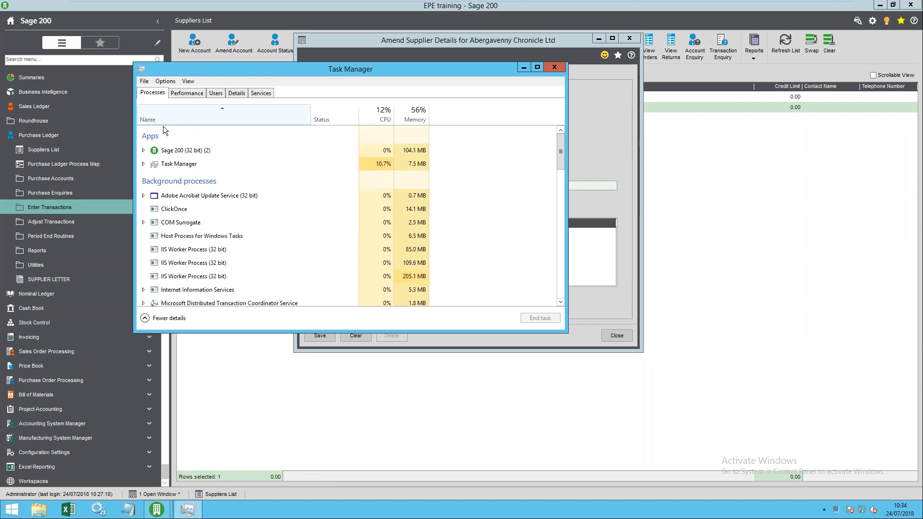
left_click(178, 152)
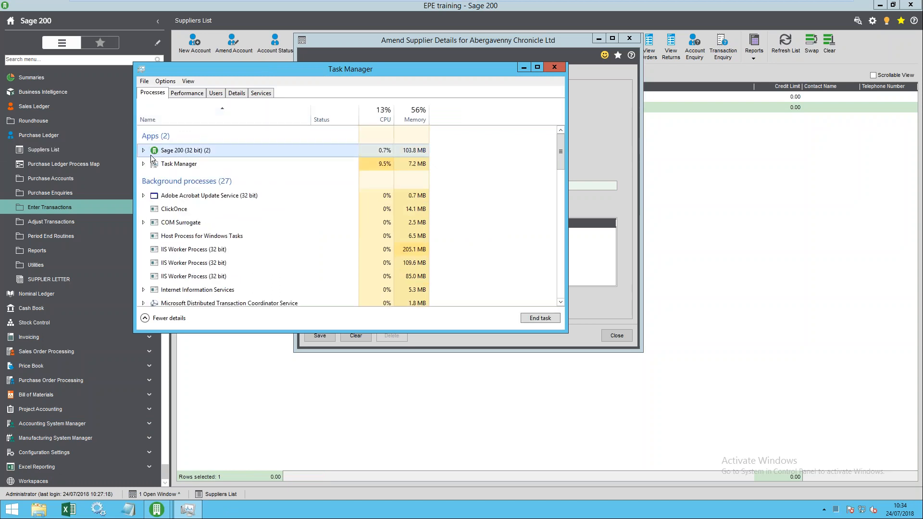
left_click(538, 319)
left_click(555, 67)
double_click(131, 266)
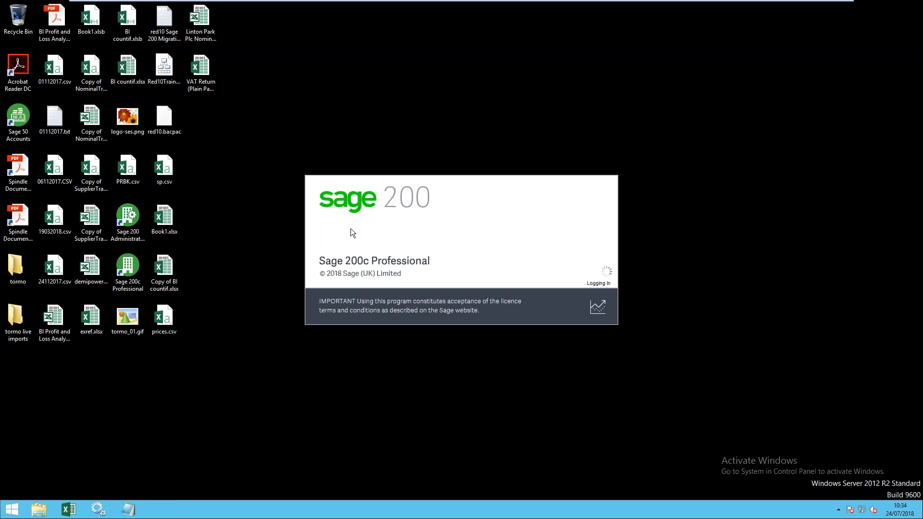
- Confirm the company, reopen Purchase Ledger's Suppliers List, then minimise the VMware window
left_click(380, 294)
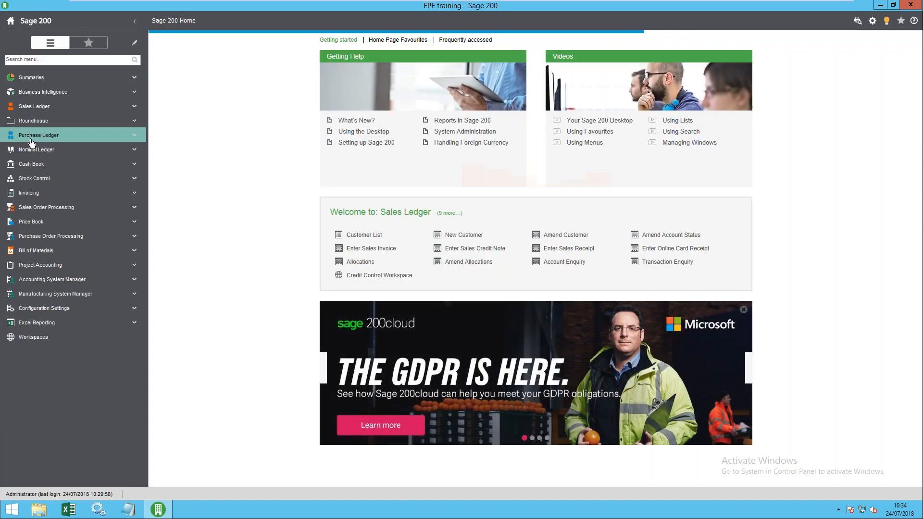
left_click(32, 137)
left_click(38, 151)
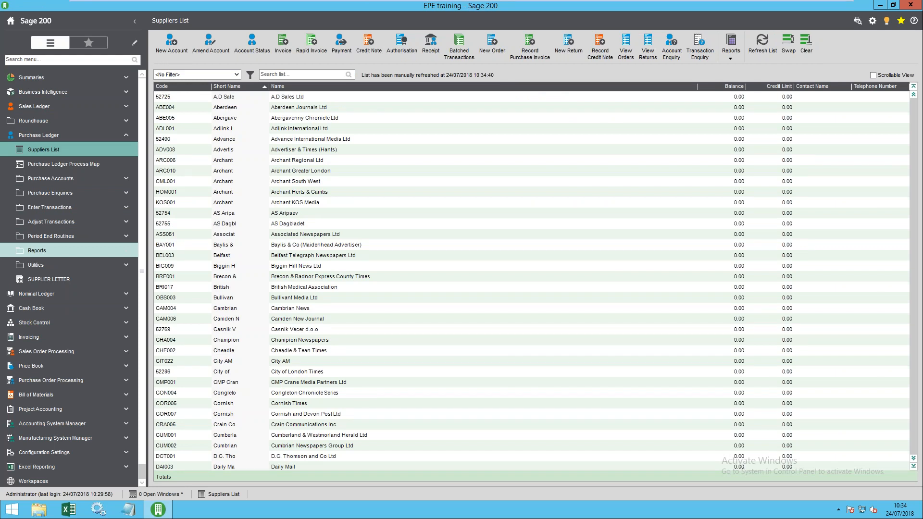
mouse_move(779, 2)
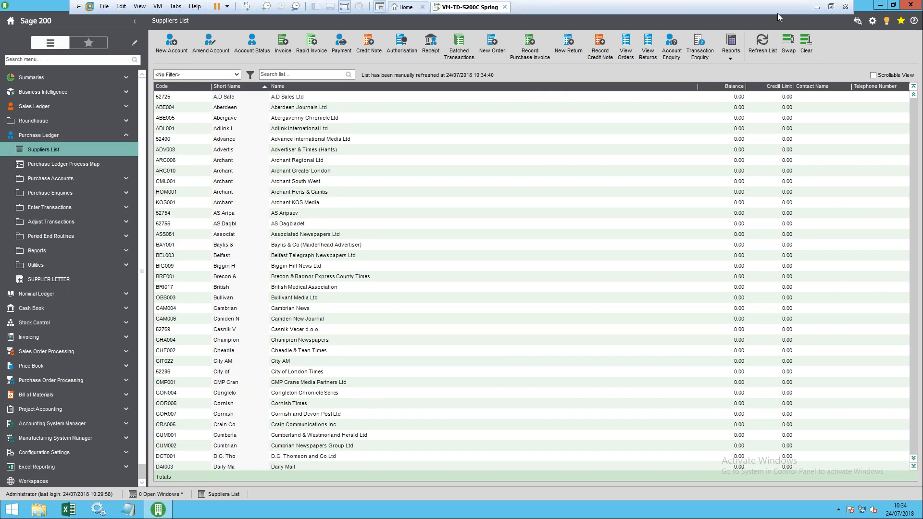
left_click(814, 7)
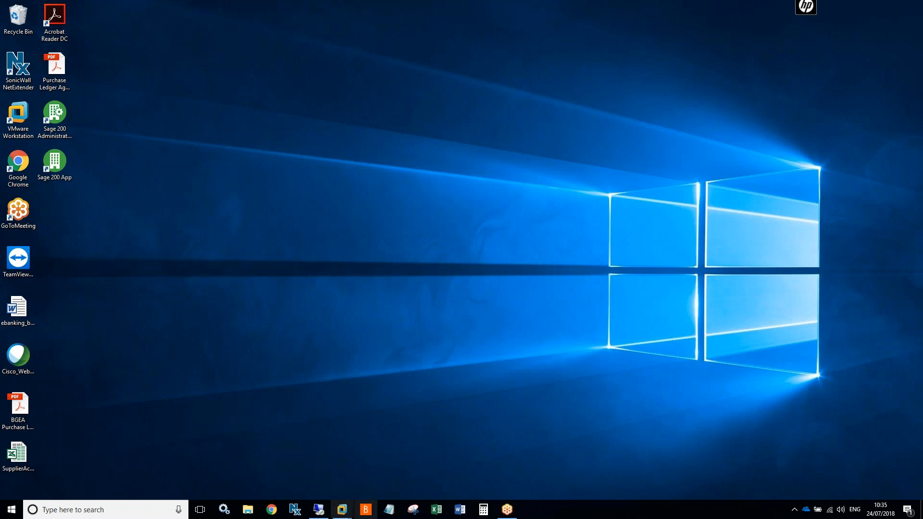
- Minimise the Remote Desktop session and return to the VM-TD-S200C Spring virtual machine
left_click(319, 510)
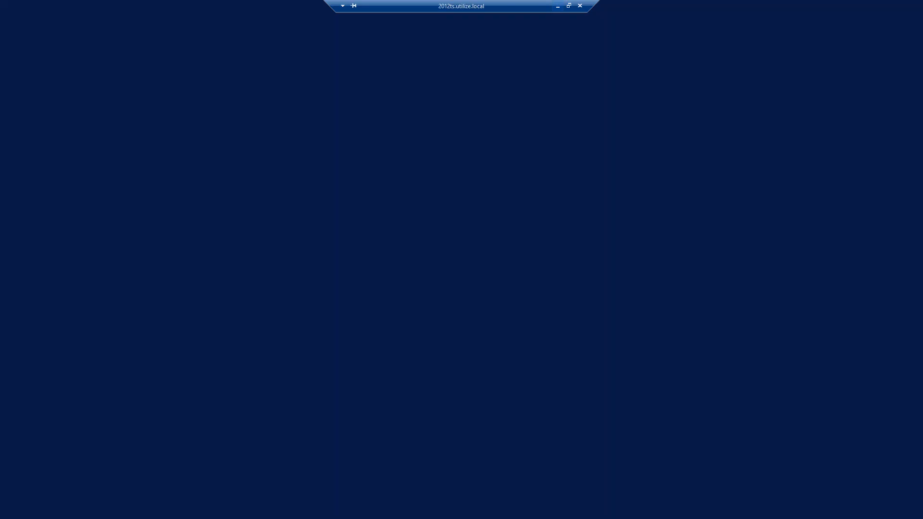
left_click(557, 6)
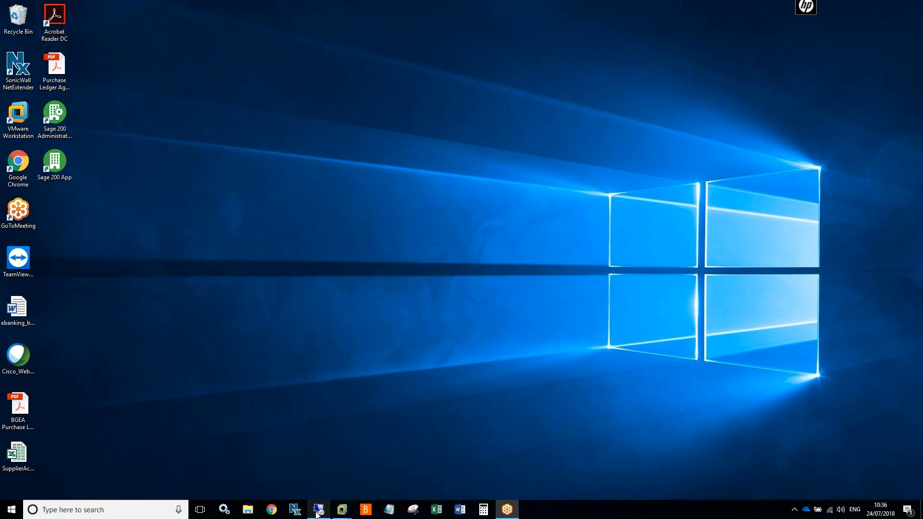
mouse_move(341, 517)
left_click(389, 456)
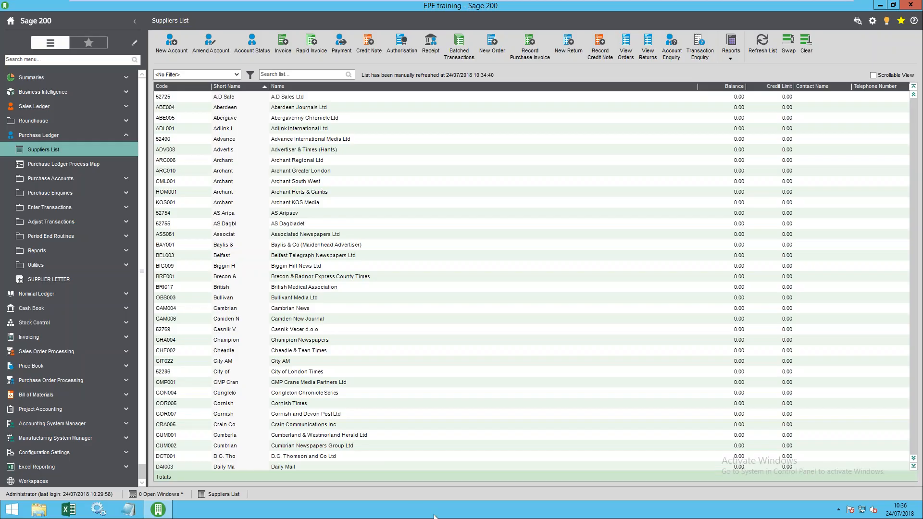
left_click(376, 234)
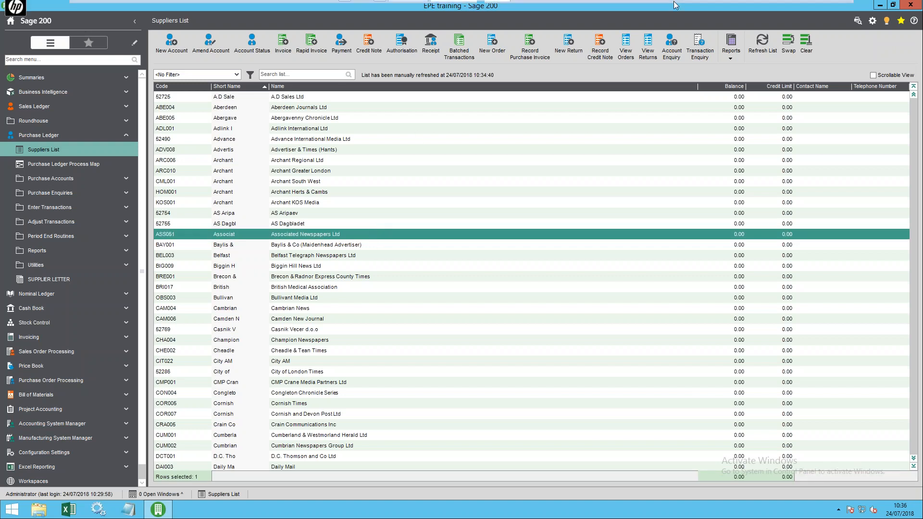
left_click(331, 144)
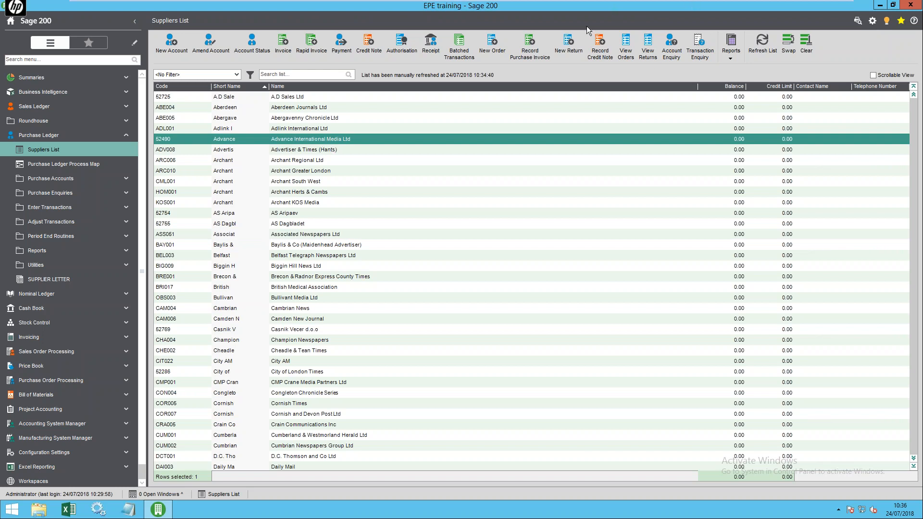
mouse_move(521, 4)
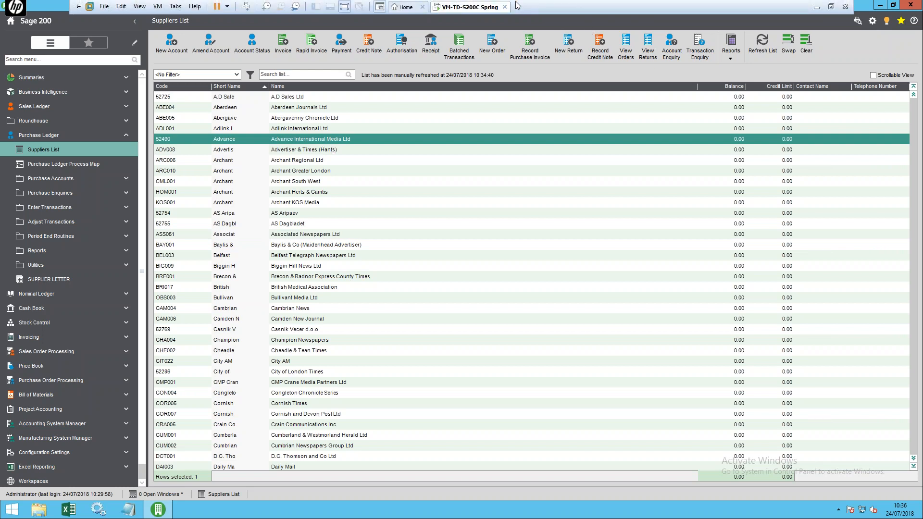
left_click(238, 107)
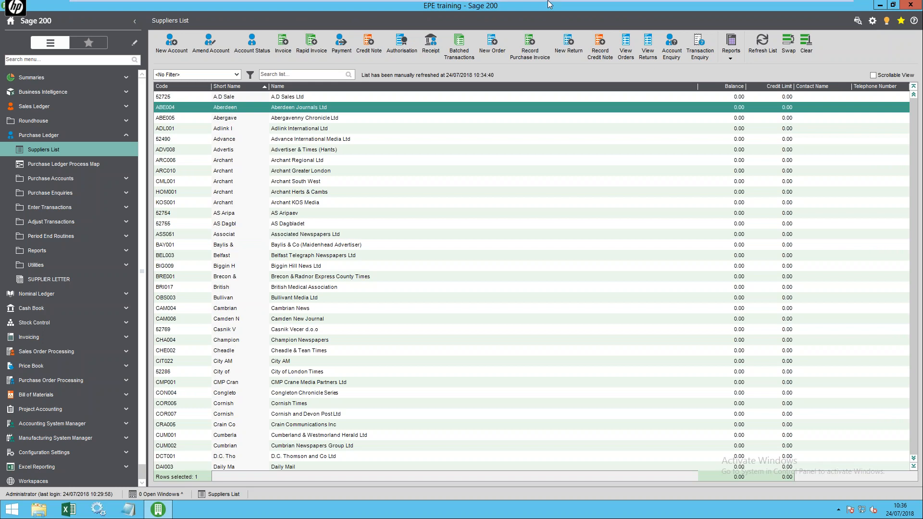
mouse_move(550, 3)
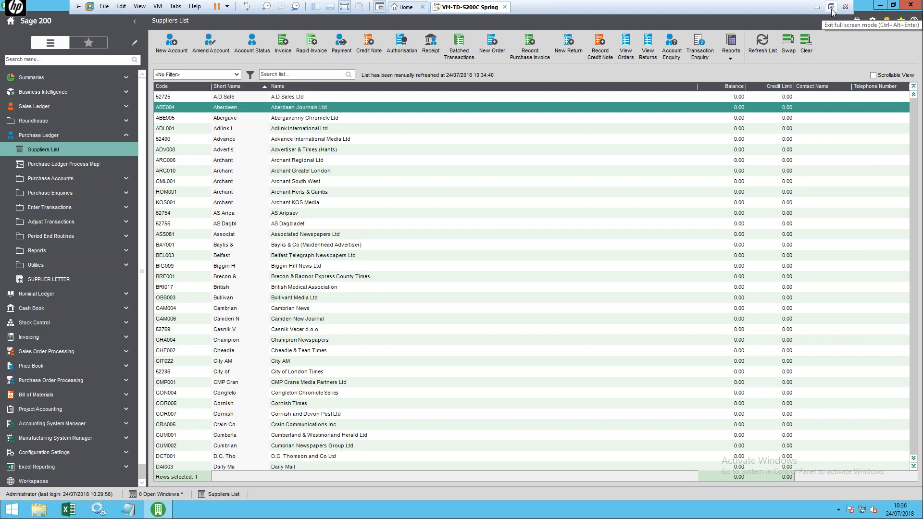
left_click(105, 7)
left_click(104, 7)
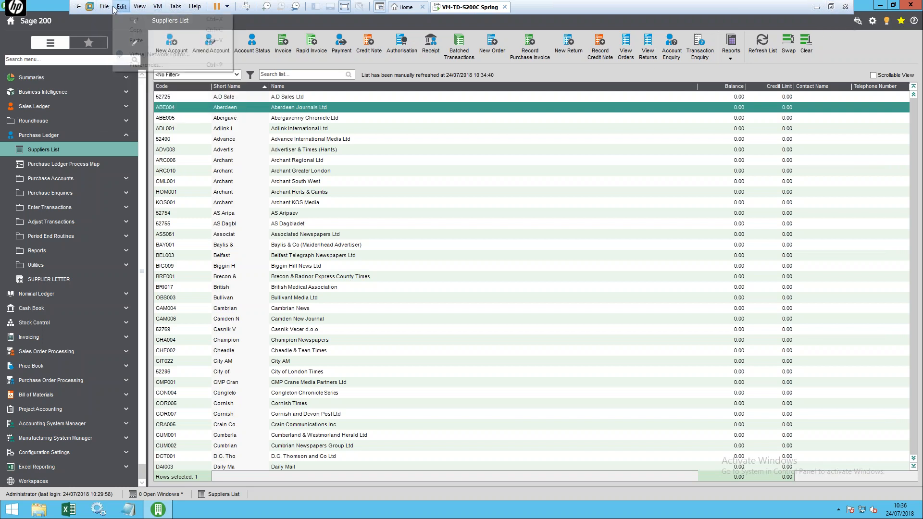
left_click(102, 8)
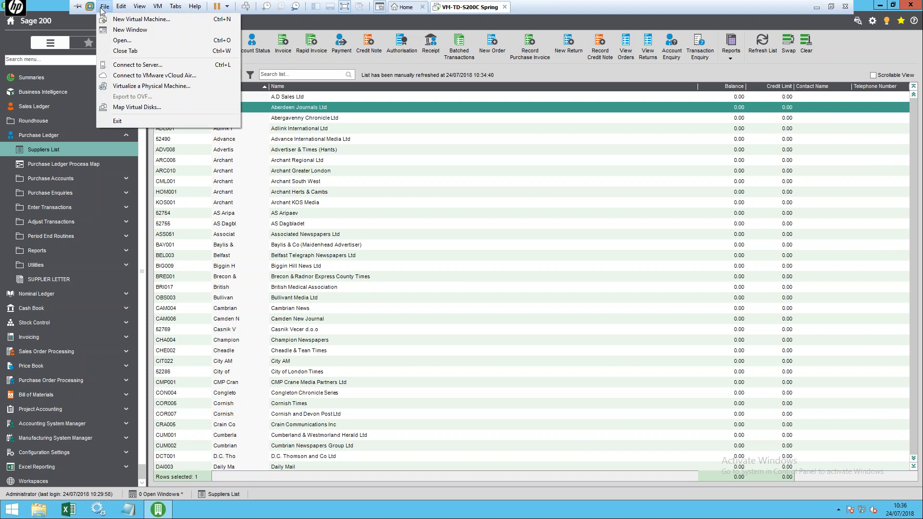
mouse_move(145, 7)
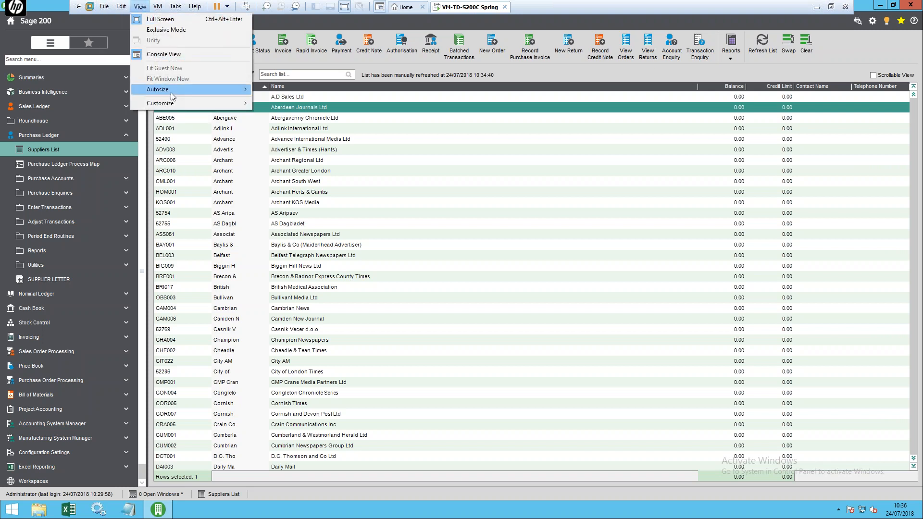
mouse_move(171, 94)
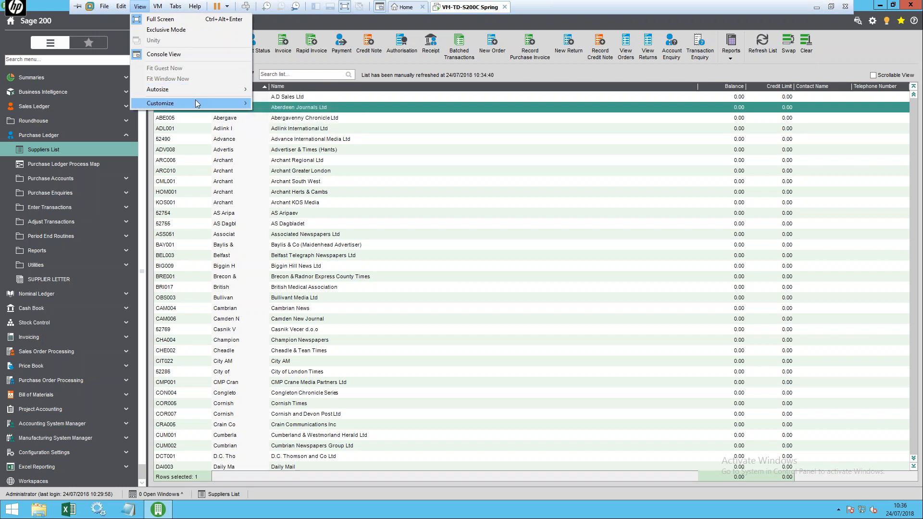
mouse_move(197, 103)
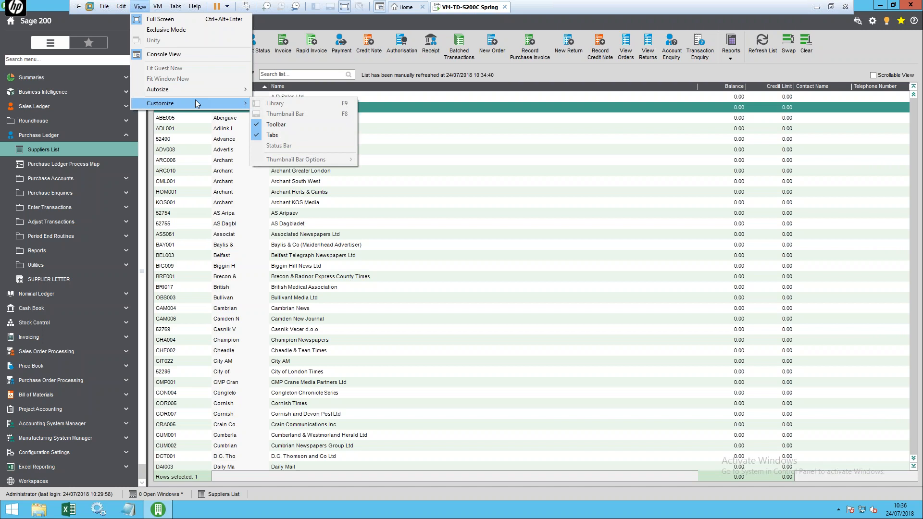
left_click(157, 6)
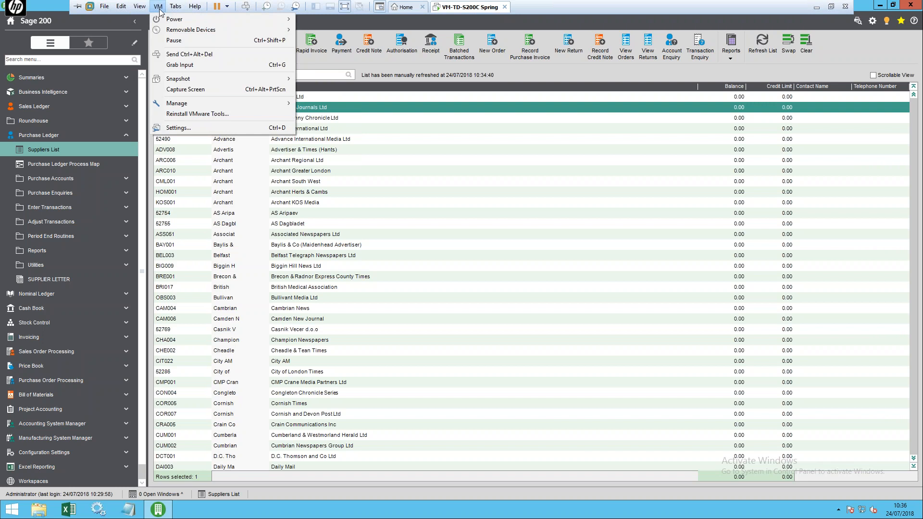
mouse_move(171, 6)
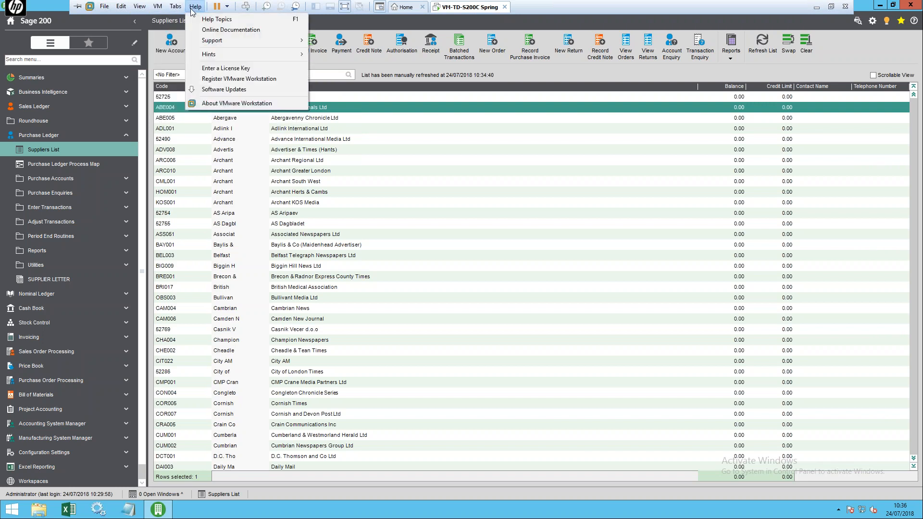
mouse_move(110, 10)
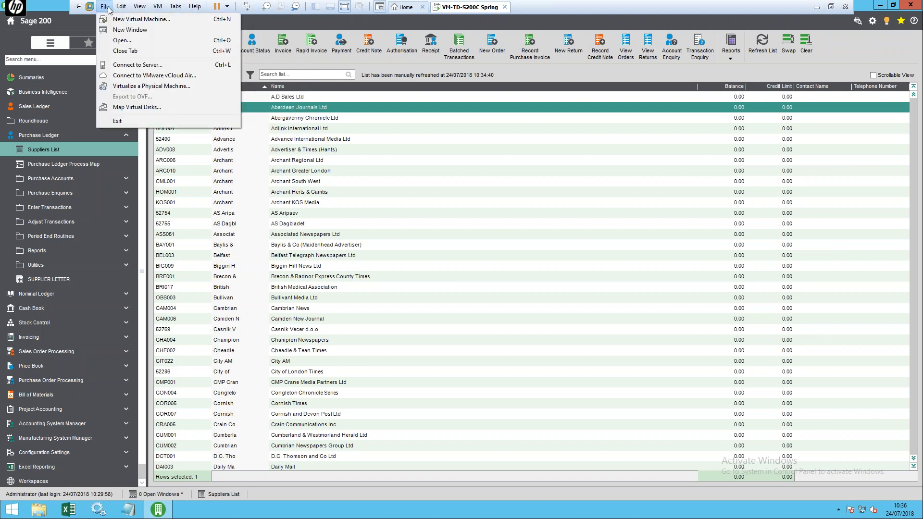
left_click(288, 504)
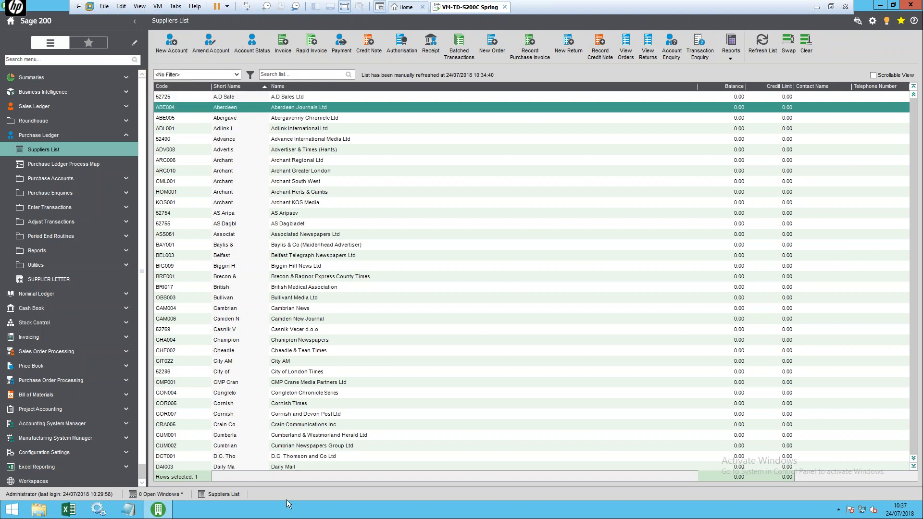
- Show the desktop and check Screen resolution, leaving it unchanged at 1920 × 1080
right_click(338, 511)
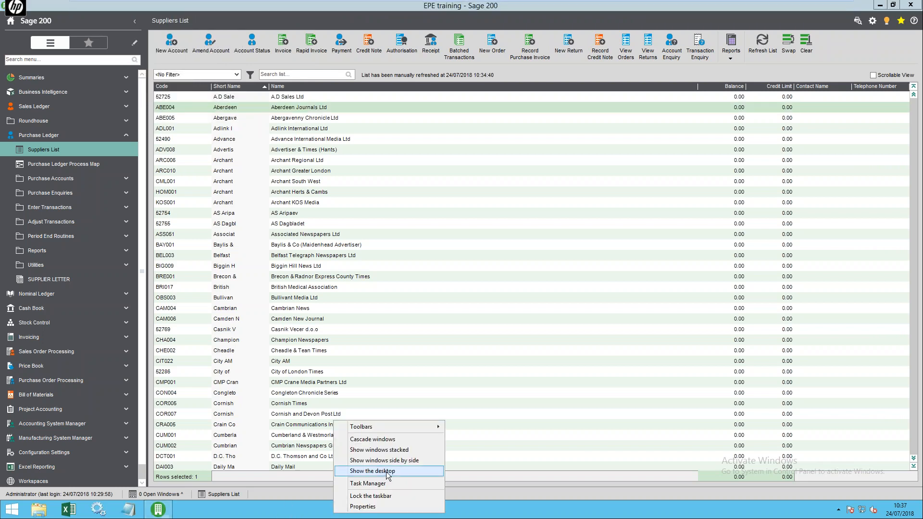
left_click(387, 474)
right_click(275, 258)
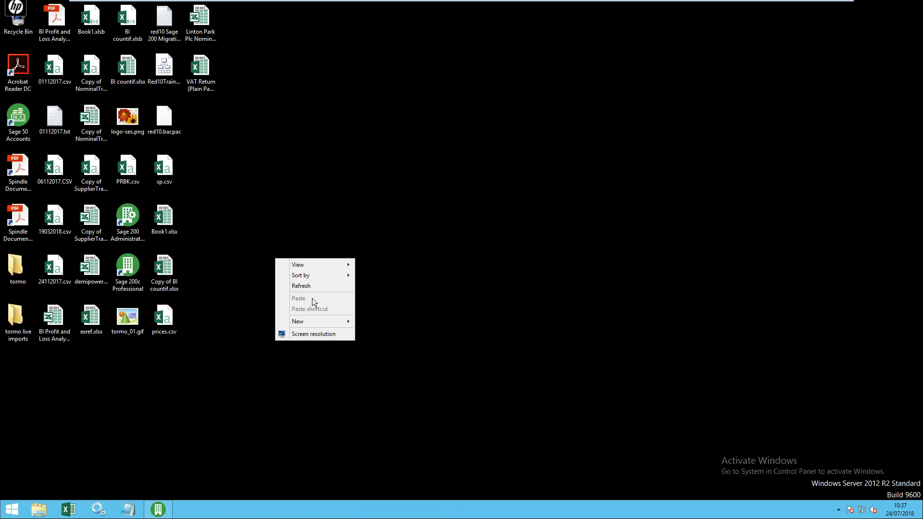
left_click(325, 334)
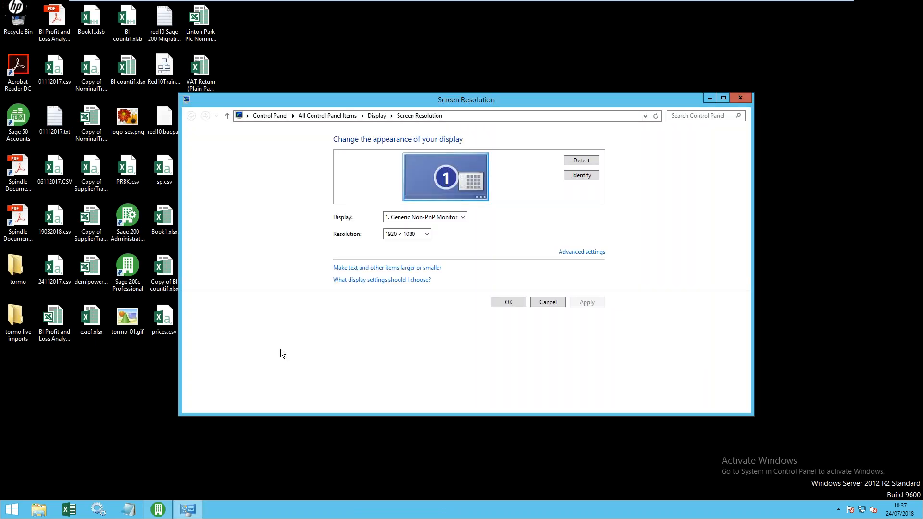
left_click(425, 235)
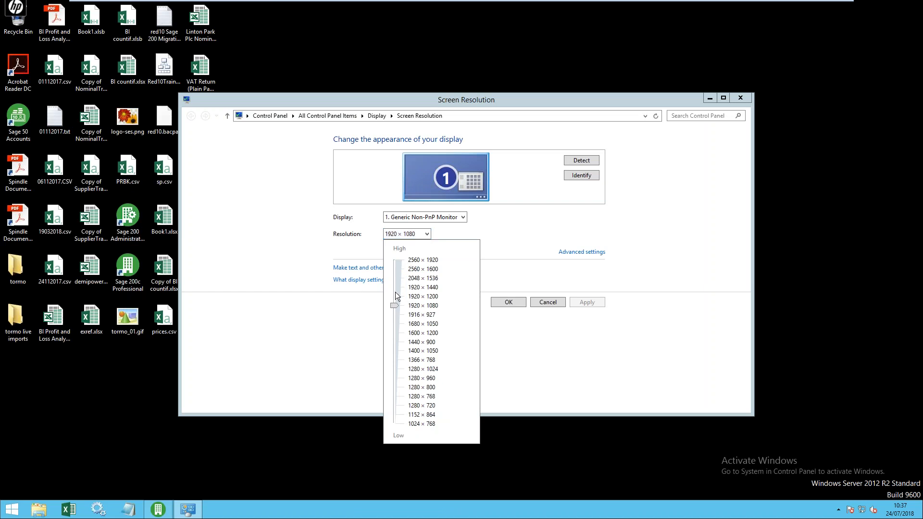
left_click(303, 255)
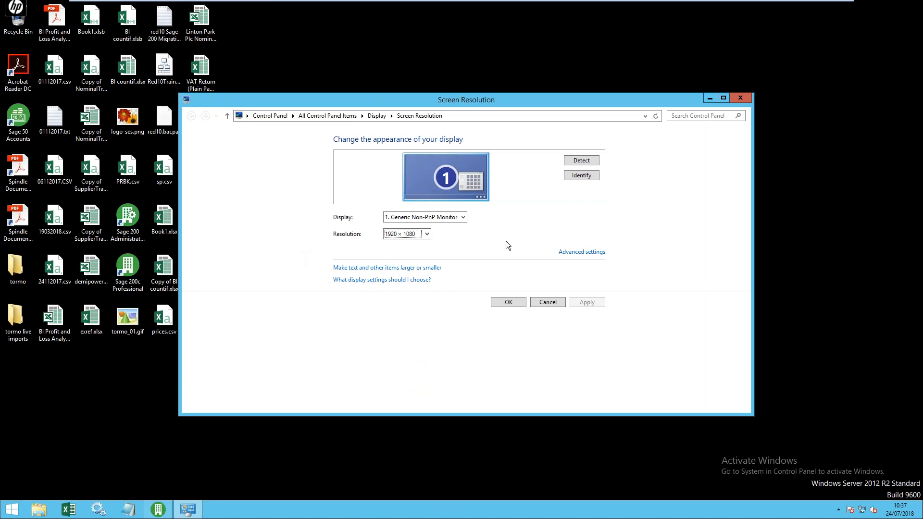
left_click(740, 99)
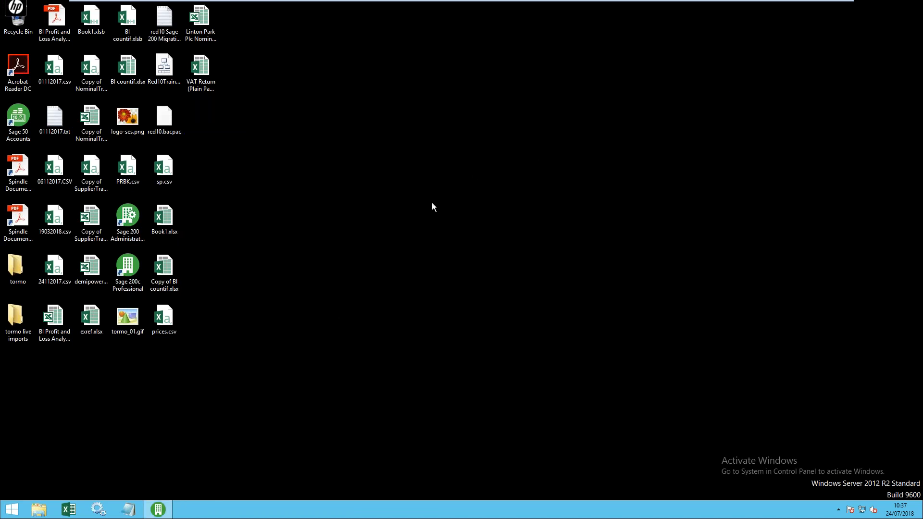
- Bring Sage 200 back and select the Abergavenny Chronicle supplier
left_click(158, 509)
left_click(305, 255)
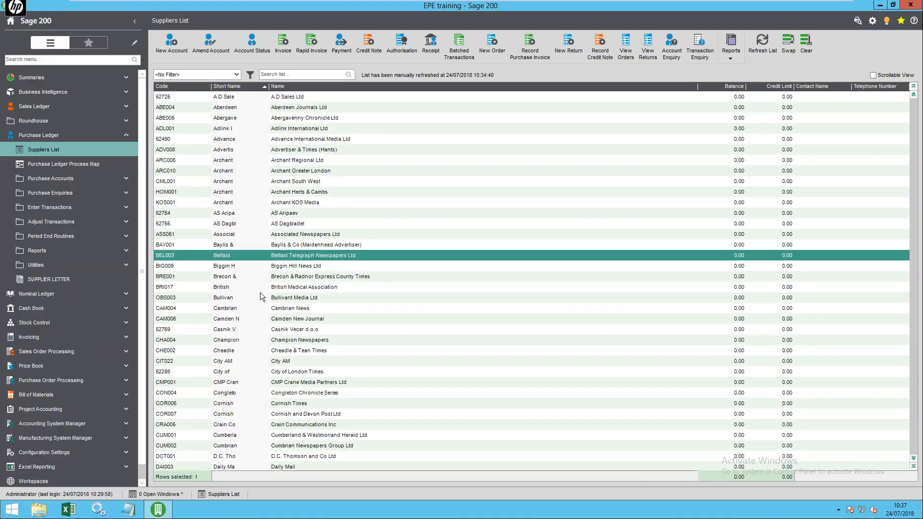
left_click(242, 108)
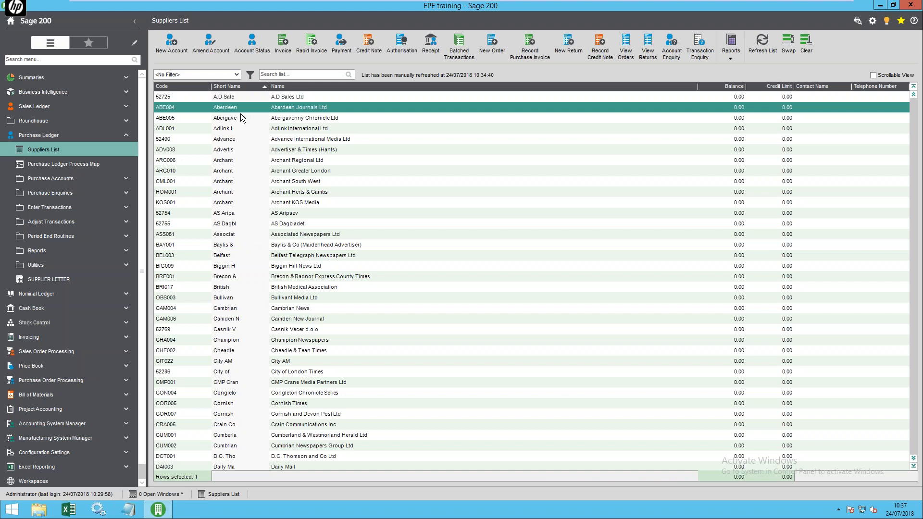
left_click(240, 118)
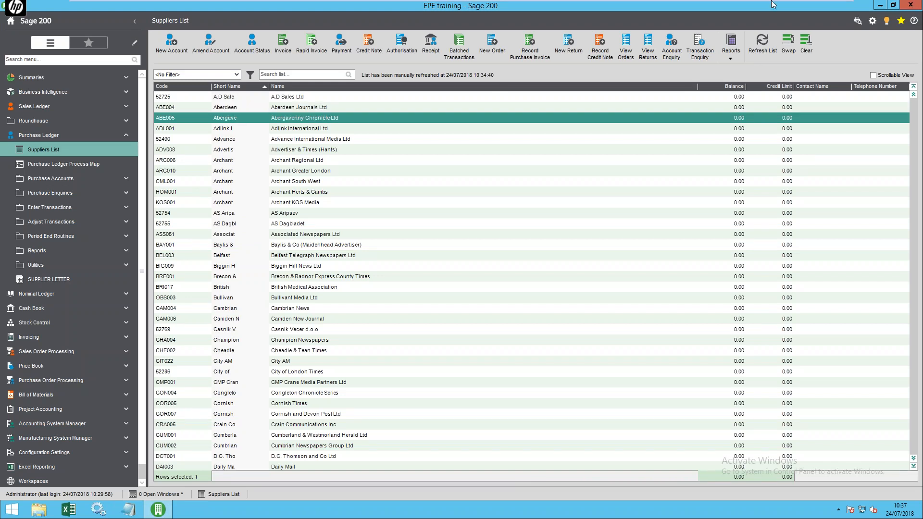
- Minimise the VMware virtual machine from its full-screen toolbar
mouse_move(560, 5)
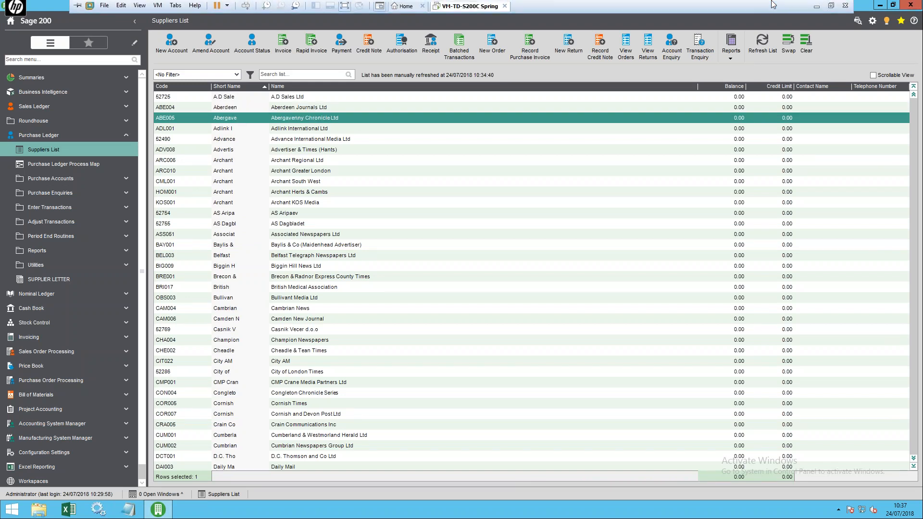
left_click(816, 7)
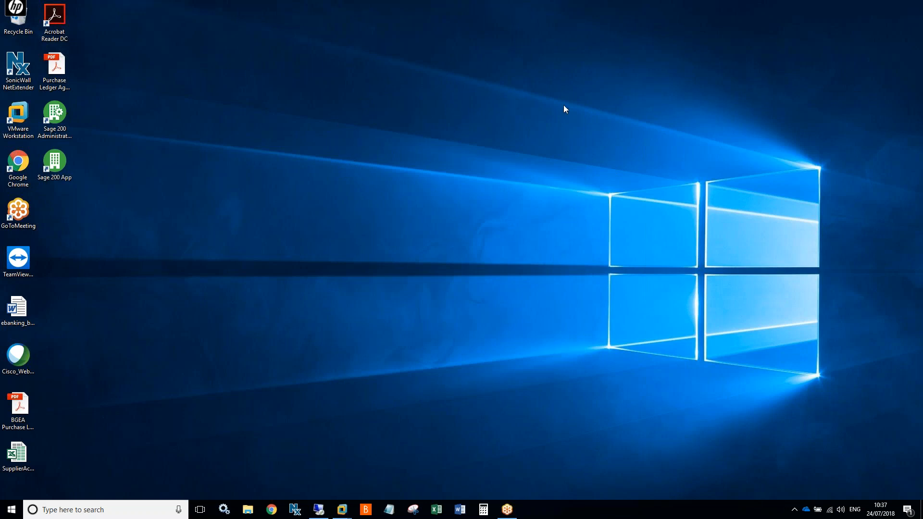
- From Display settings, switch the host projection to PC screen only so it runs at 1366 × 768
right_click(405, 177)
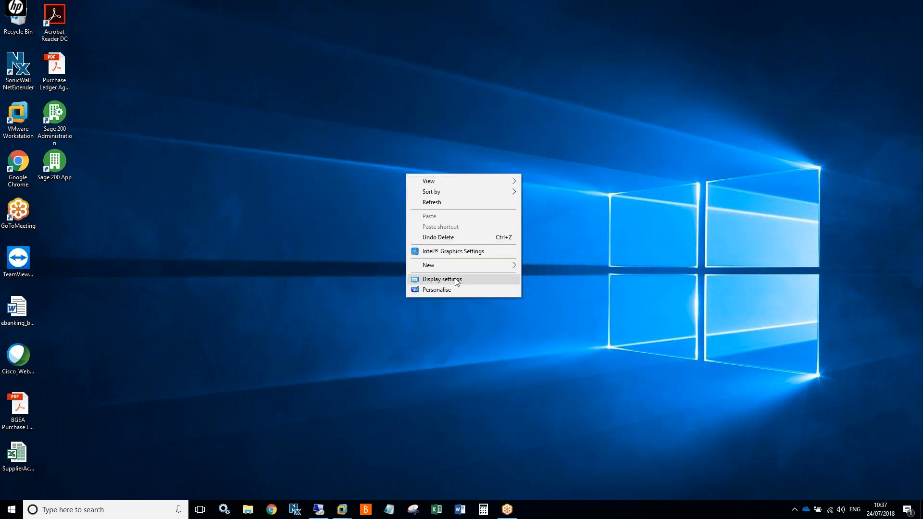
left_click(451, 281)
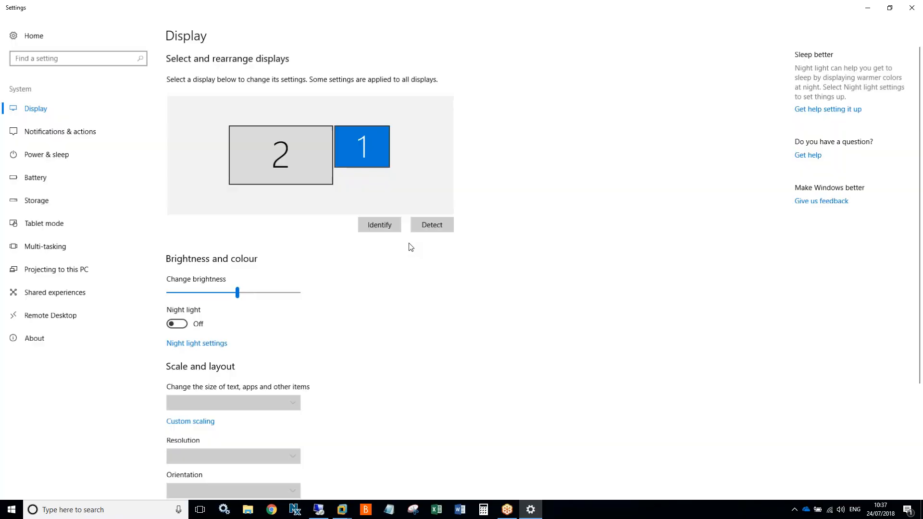
scroll(429, 317, "down", 3)
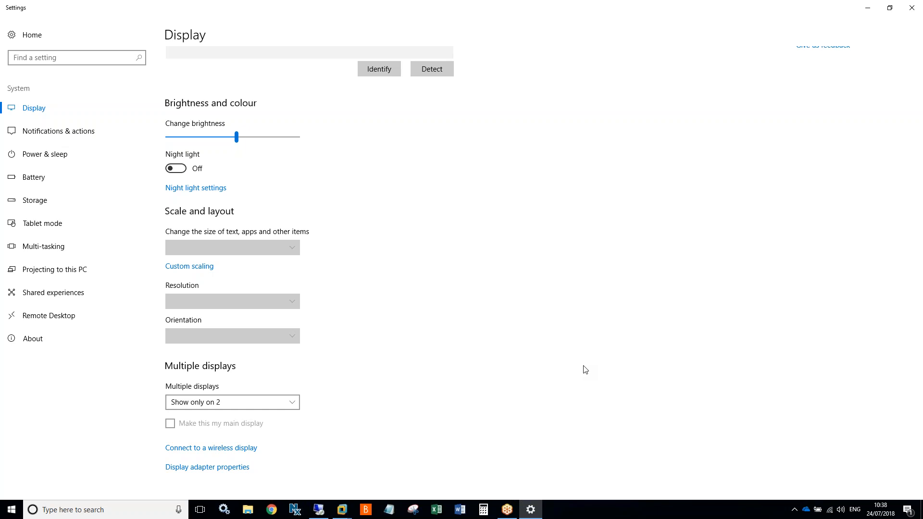
key("super+p")
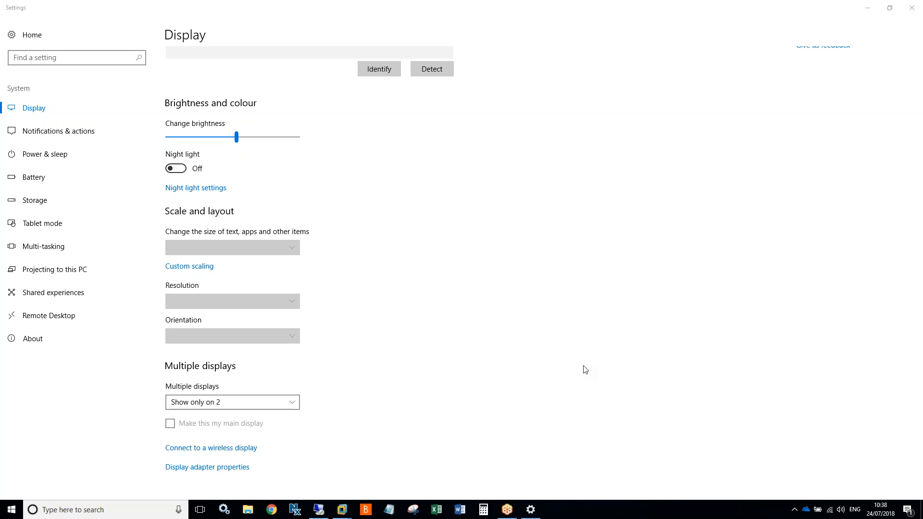
key("Up")
key("Up")
key("Up")
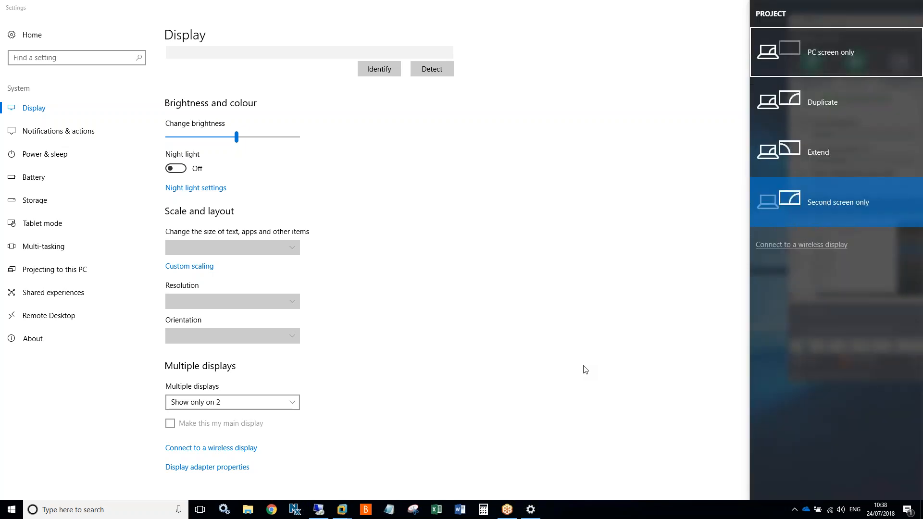
key("Return")
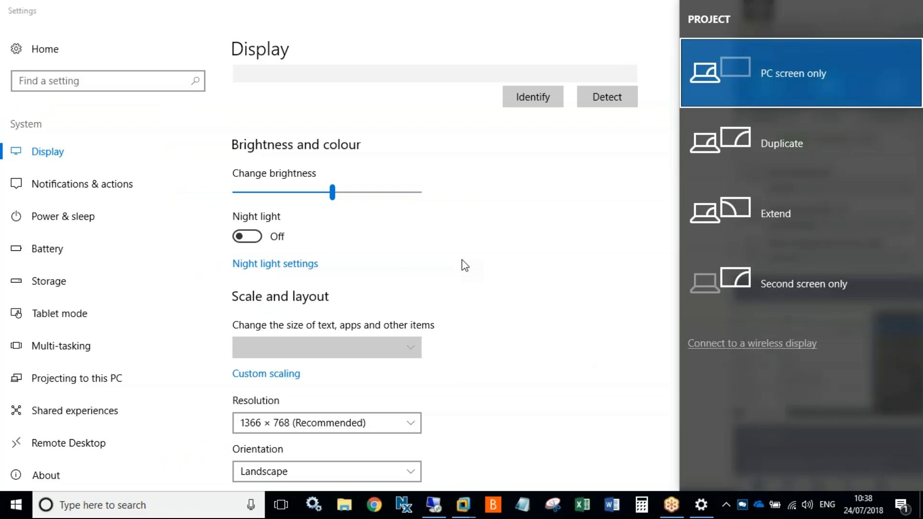
left_click(461, 508)
- Return the VMware guest to full screen and drag the splitter left to widen the Suppliers List
mouse_move(524, 443)
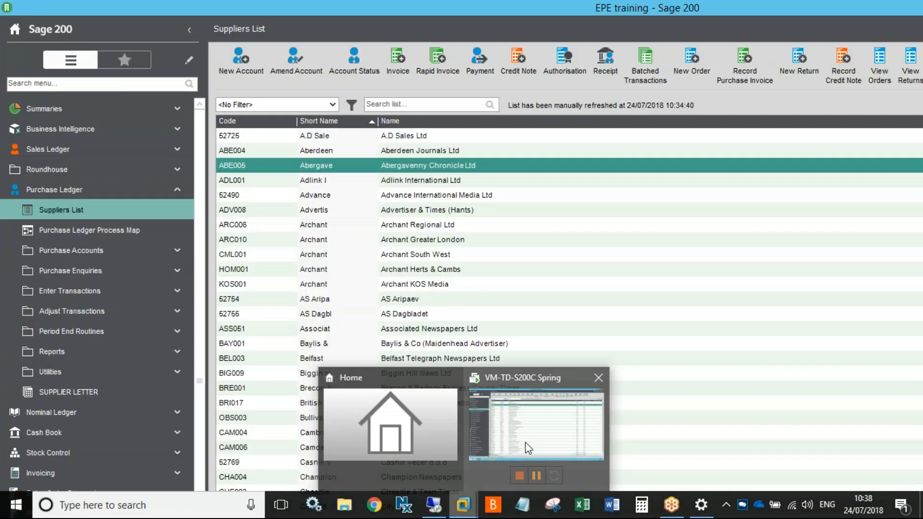
left_click(513, 446)
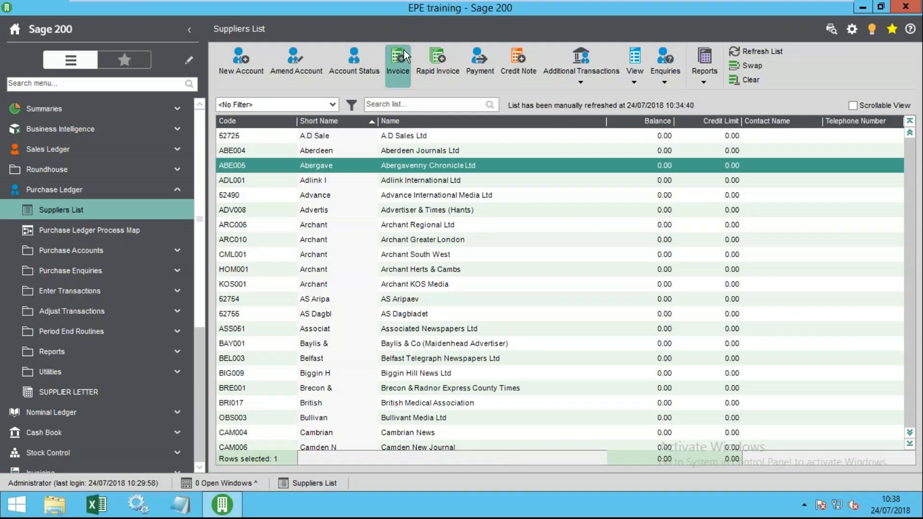
mouse_move(125, 5)
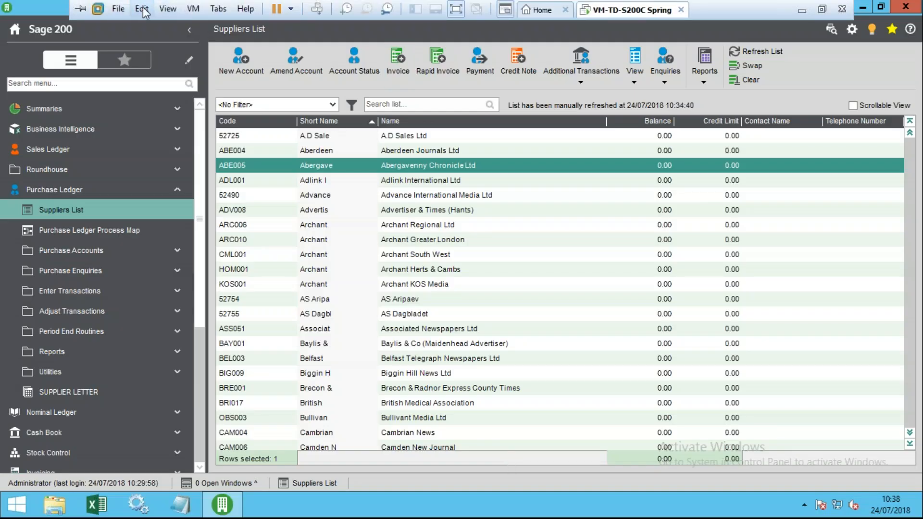
left_click(169, 8)
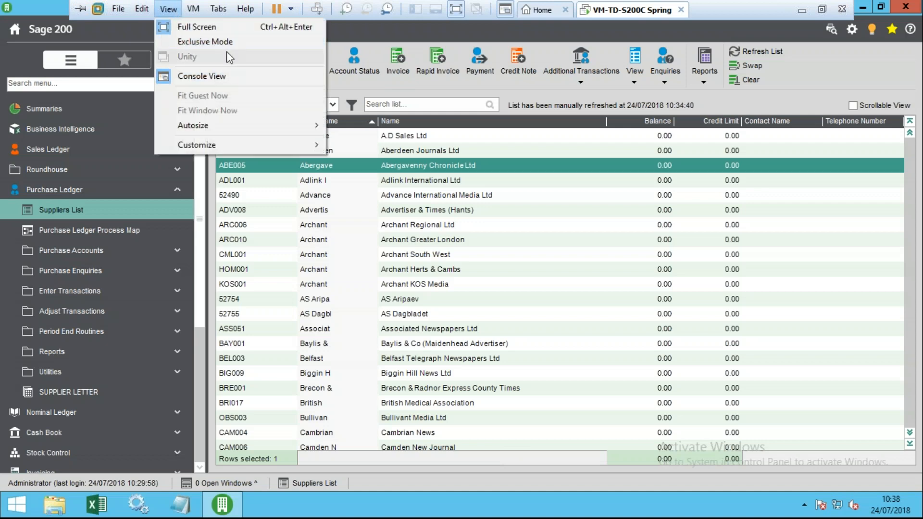
left_click(211, 28)
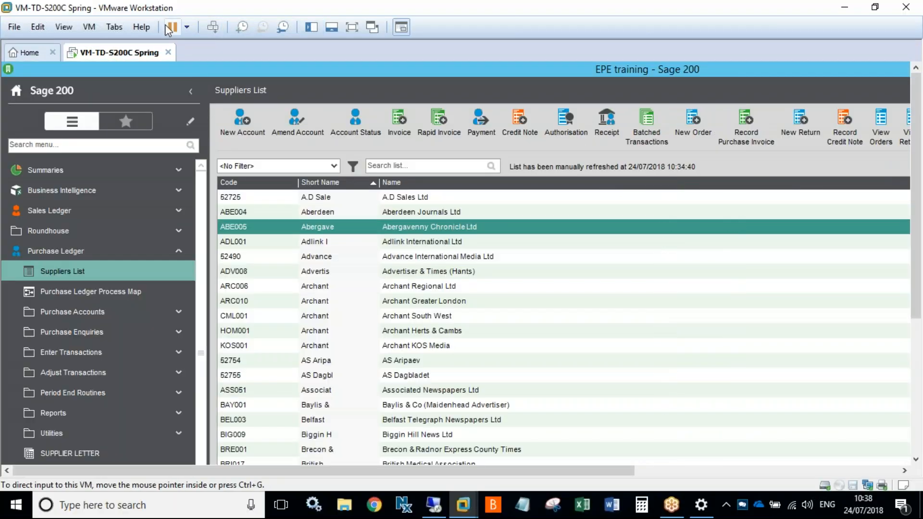
left_click(65, 26)
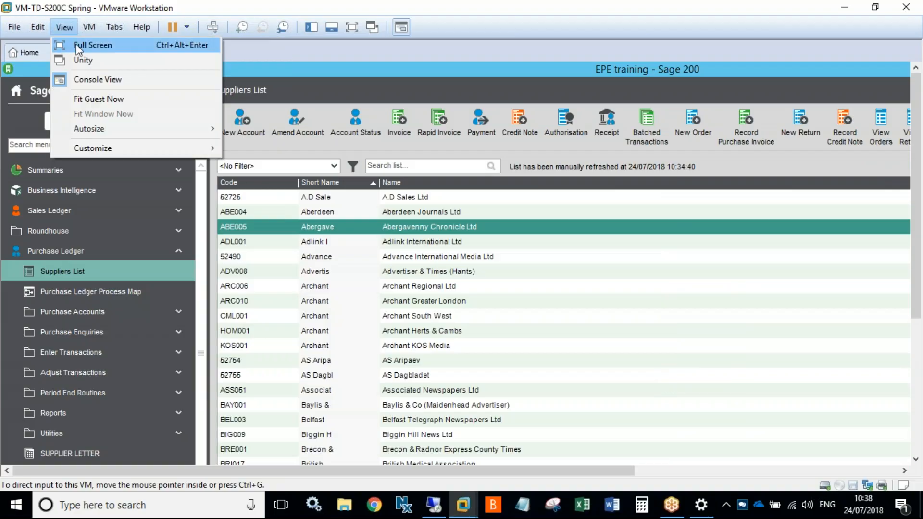
left_click(77, 45)
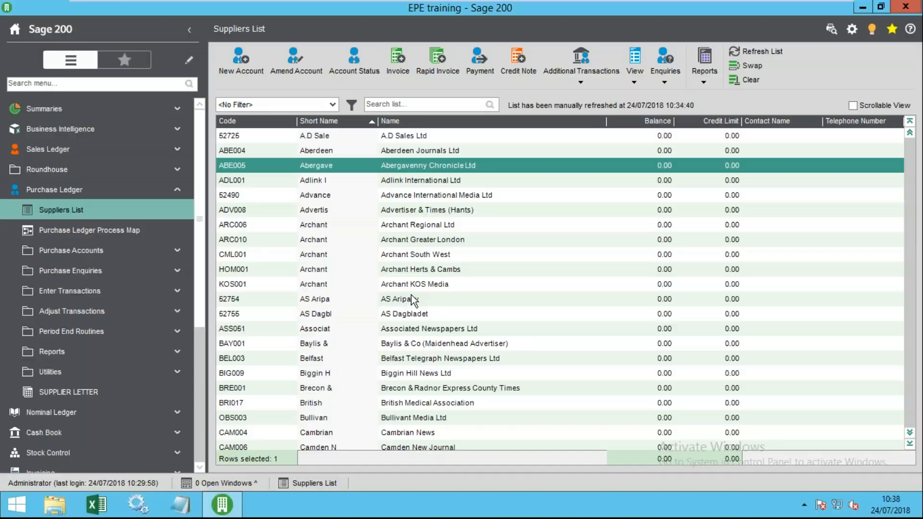
left_click(373, 272)
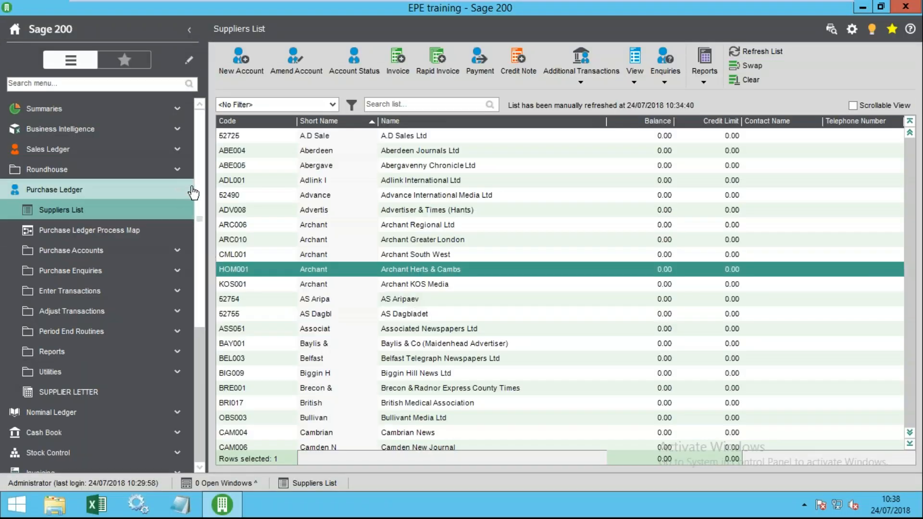
left_click_drag(194, 192, 167, 197)
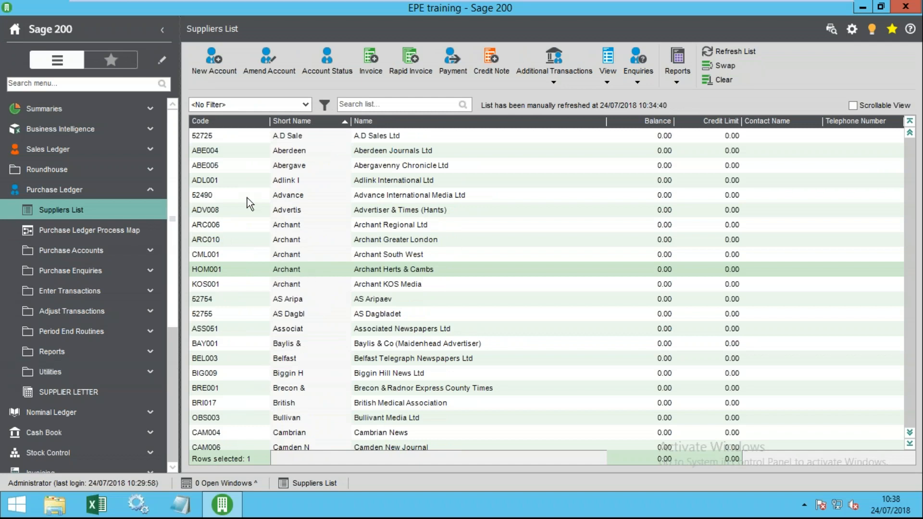
- Open Aberdeen Journals Ltd for amending and review its 30-day payment terms and payment group
left_click(261, 149)
left_click(258, 65)
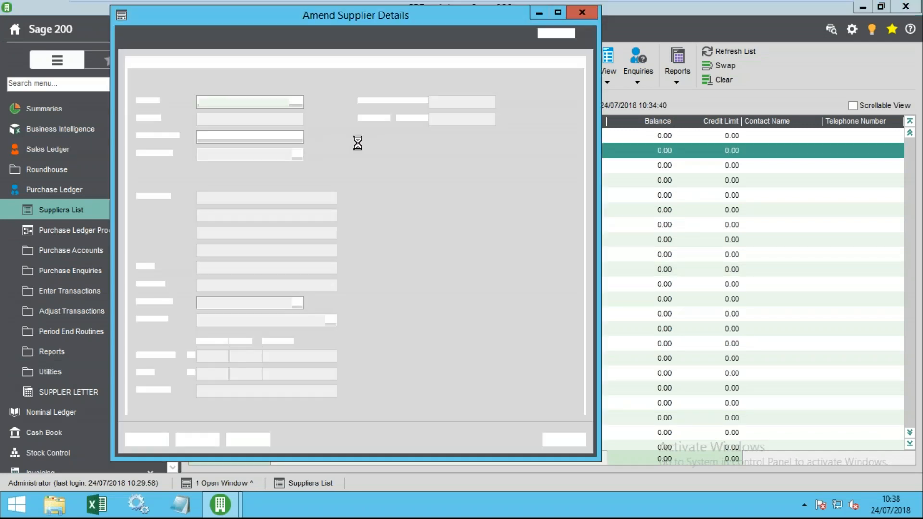
left_click(288, 67)
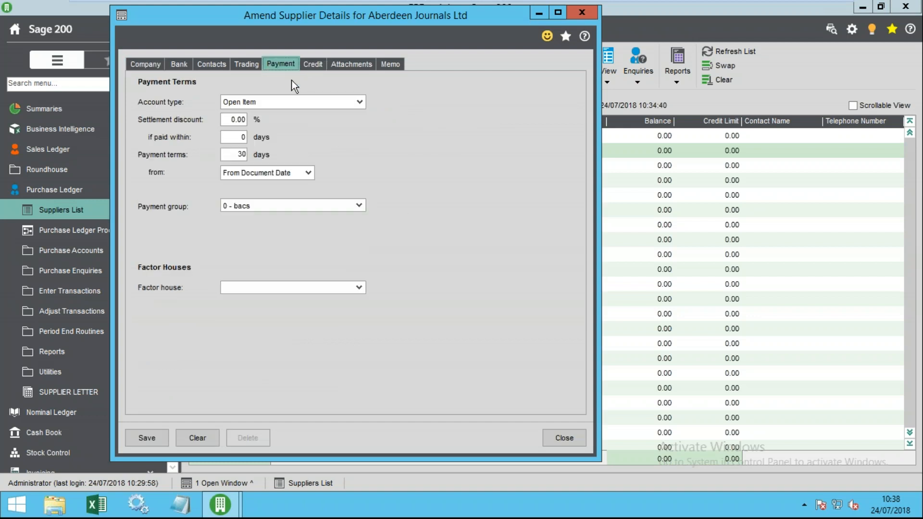
left_click(235, 154)
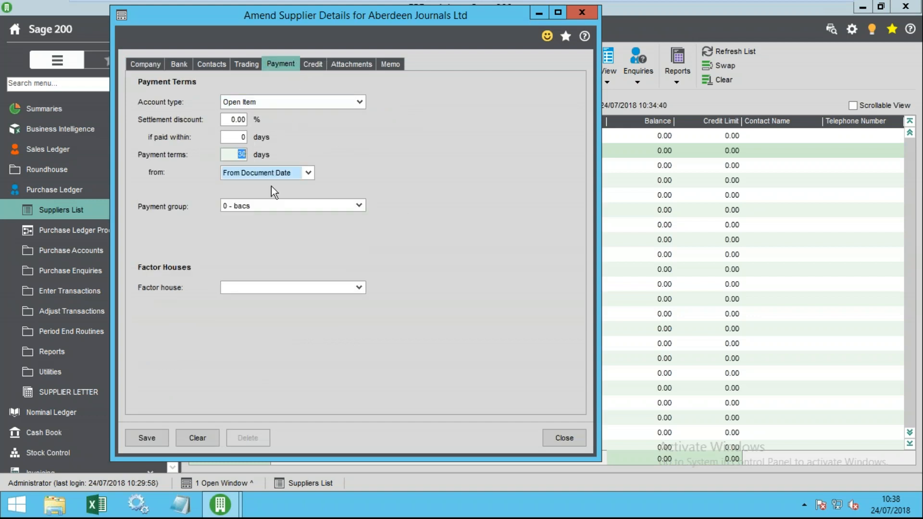
left_click(271, 207)
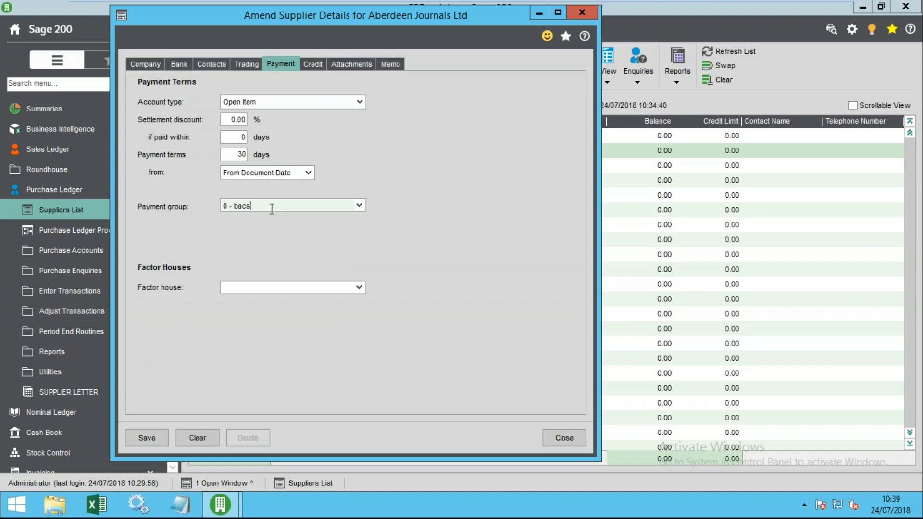
left_click(359, 205)
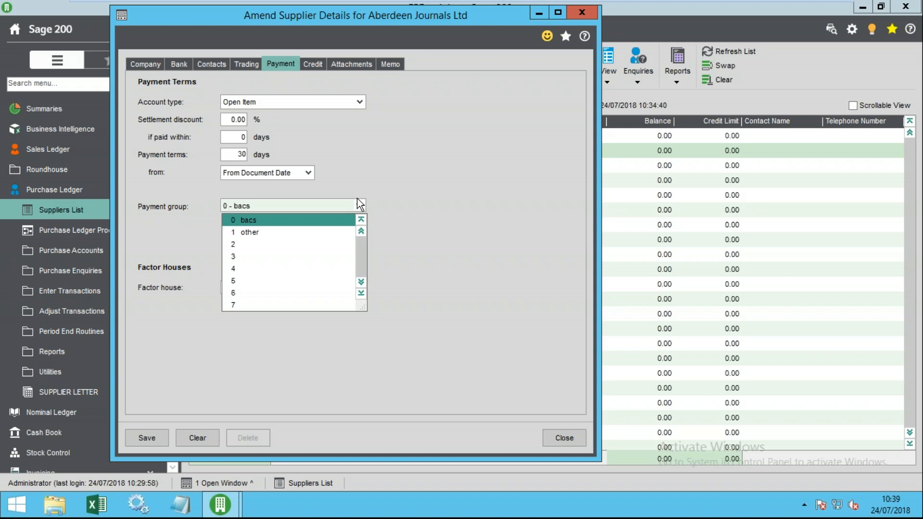
left_click(356, 134)
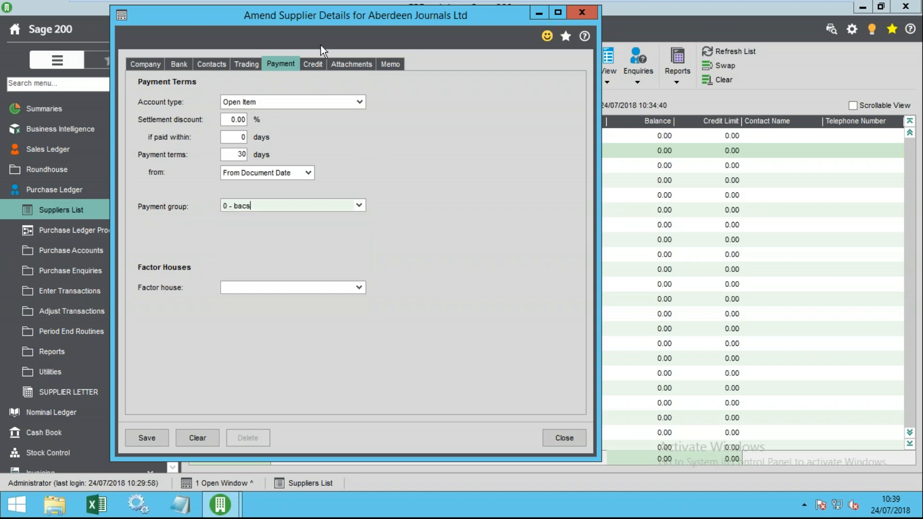
- Review the supplier's Credit, Attachments and Memo pages
left_click(311, 65)
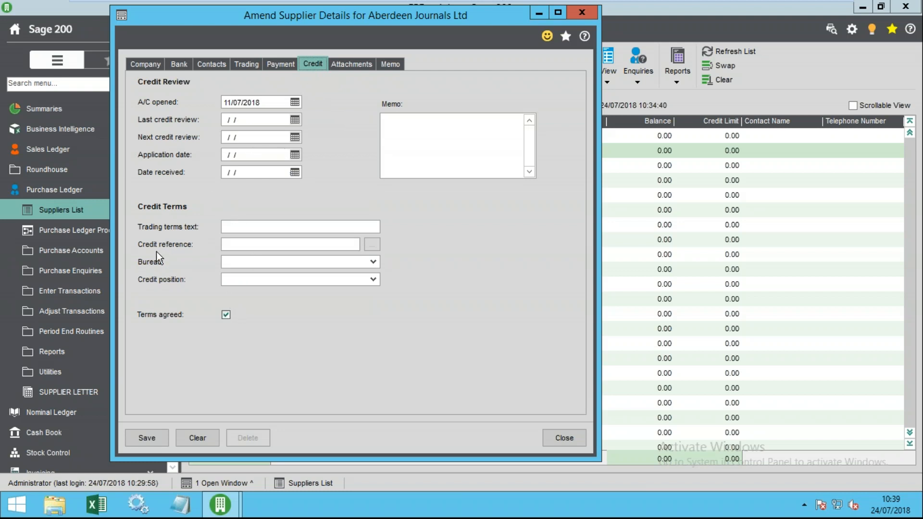
left_click(352, 65)
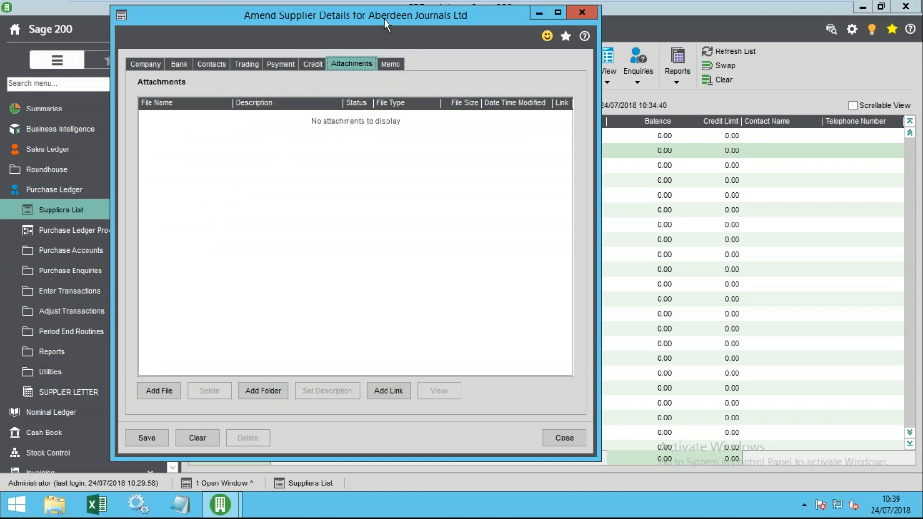
left_click(388, 63)
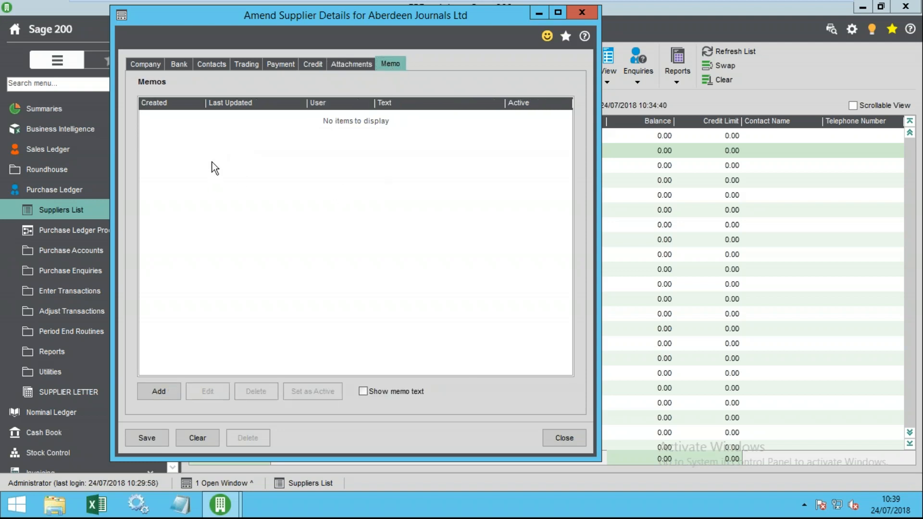
- Add the memo 'memo.' with Show memo text ticked, then save despite the remittance email warning
left_click(175, 395)
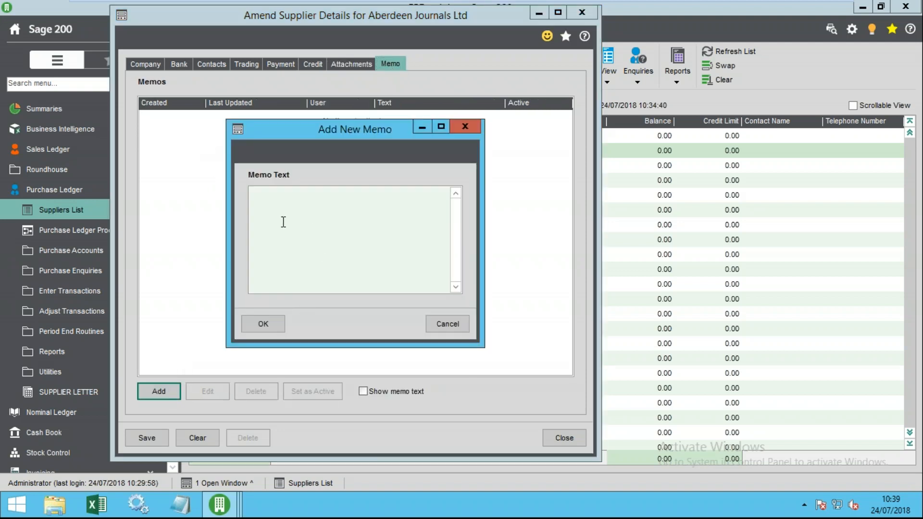
type("memmo")
key("BackSpace")
key("BackSpace")
type("o.")
left_click(268, 324)
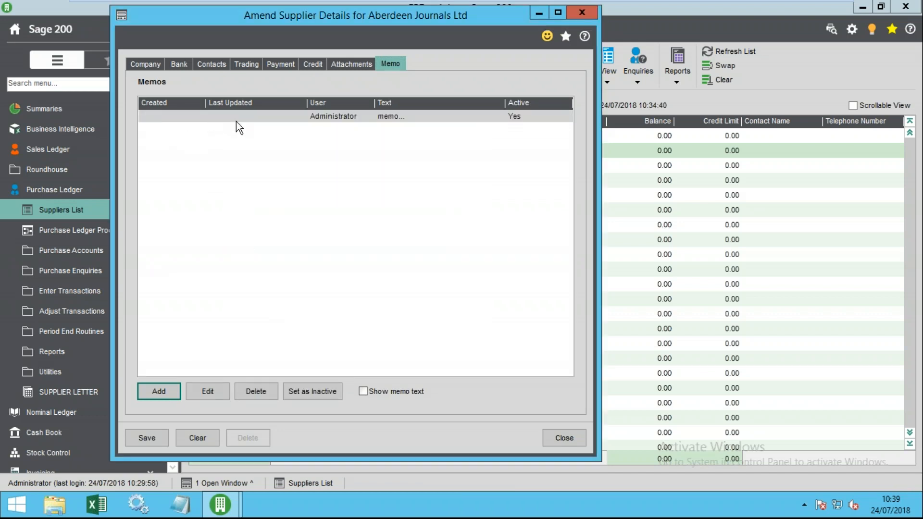
left_click(366, 393)
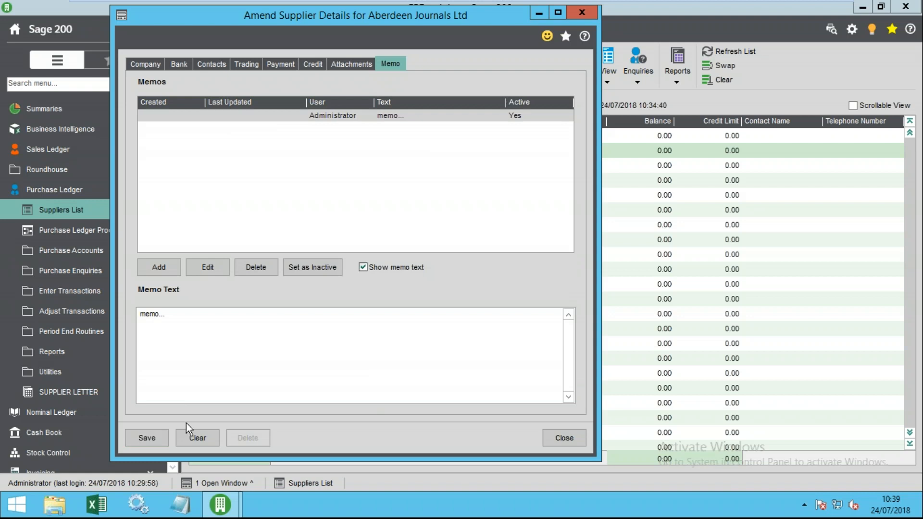
left_click(146, 433)
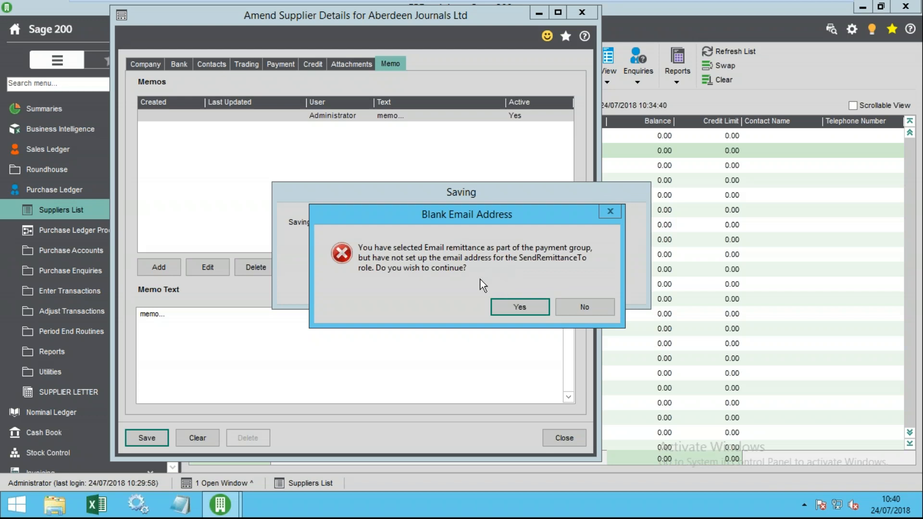
left_click(515, 307)
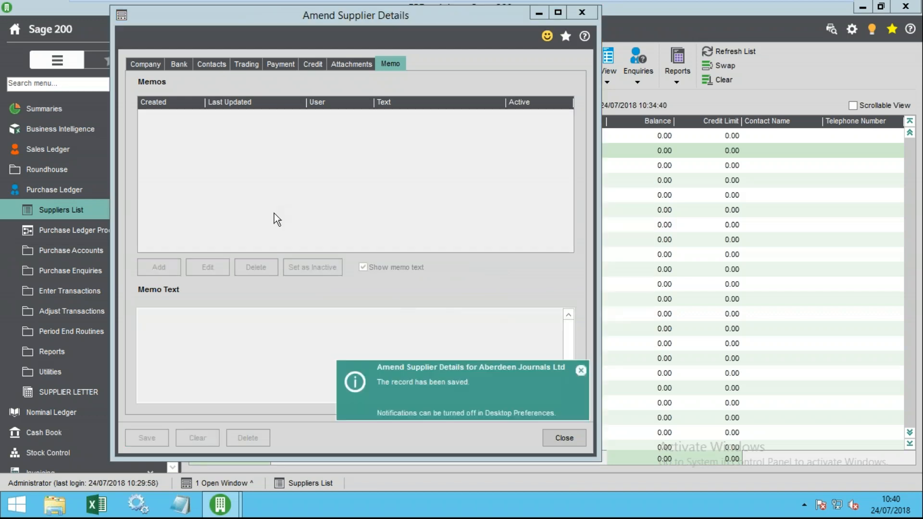
- Close the supplier details and reselect Aberdeen Journals Ltd in the Suppliers List
left_click(564, 437)
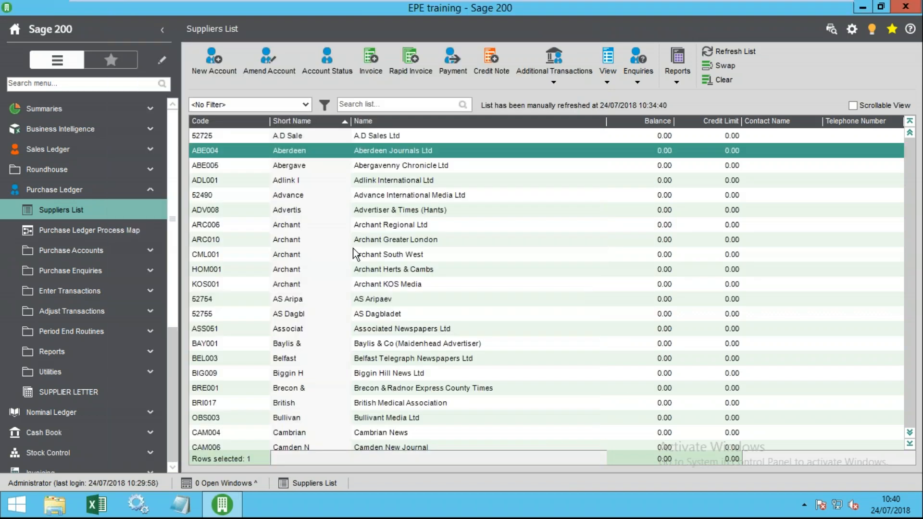
left_click(290, 167)
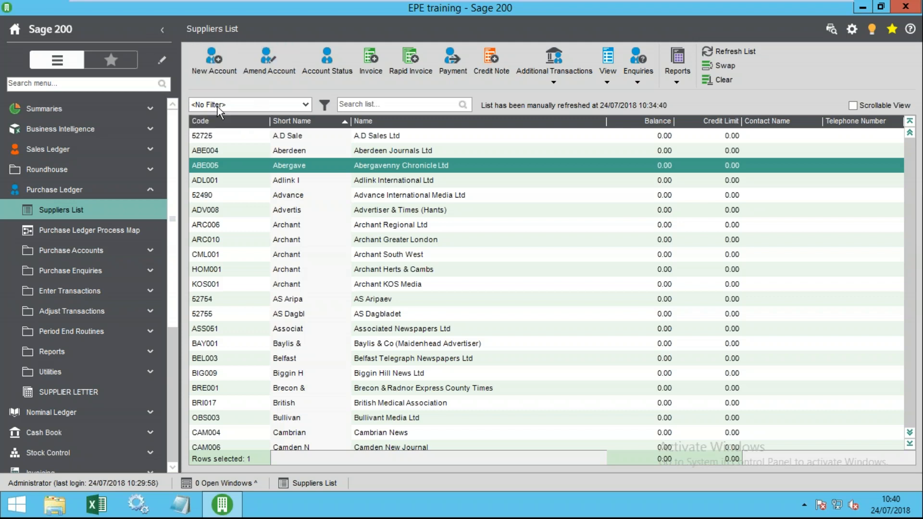
left_click(379, 155)
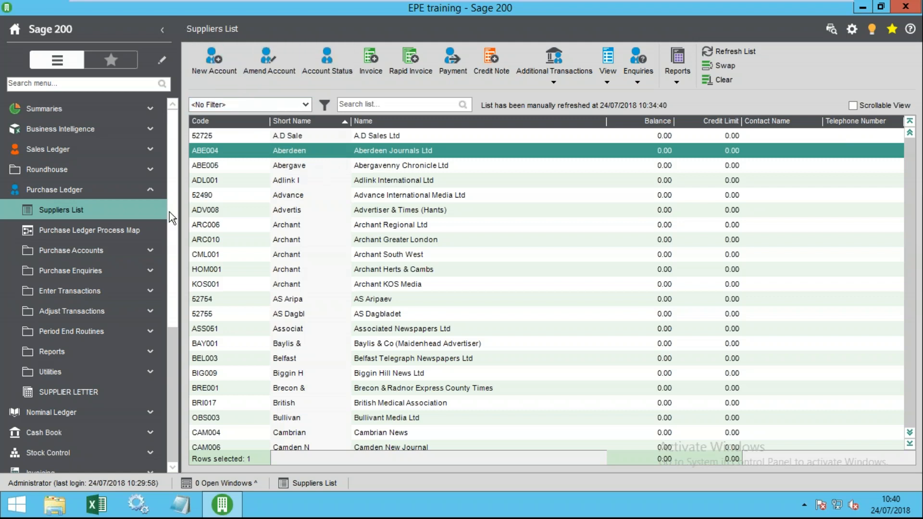
- Expand Purchase Accounts, open and close a blank Create Supplier form, then reselect ABE004
left_click(139, 254)
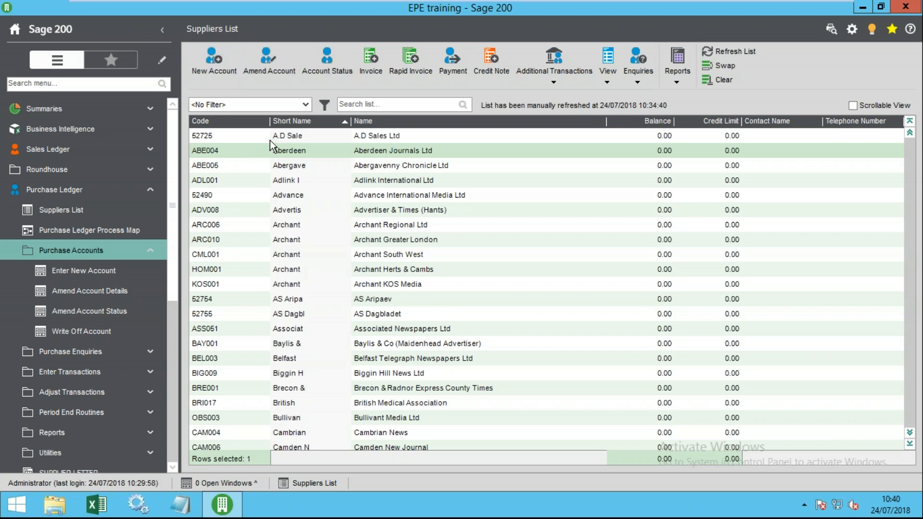
left_click(214, 65)
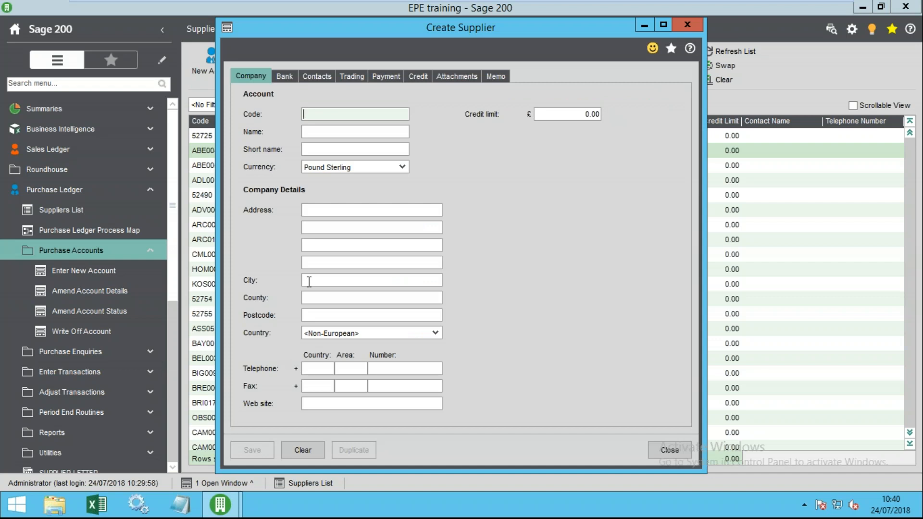
left_click(671, 450)
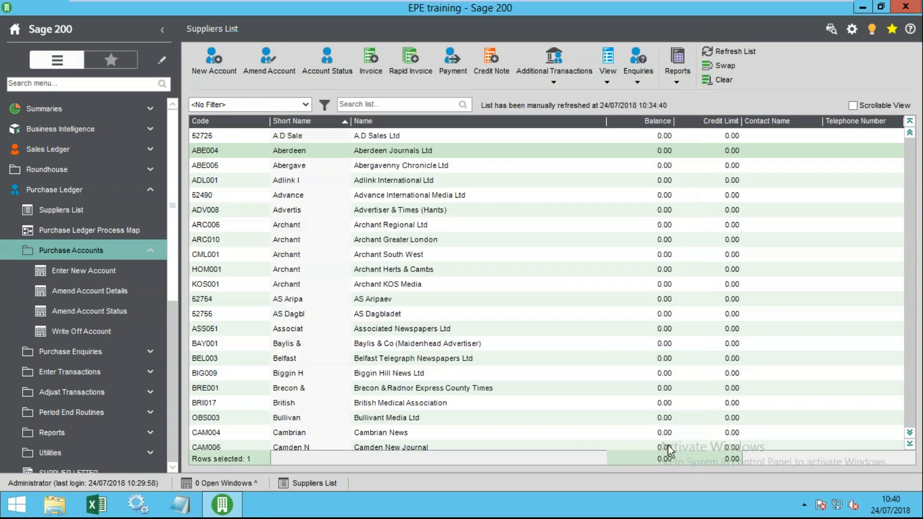
left_click(290, 154)
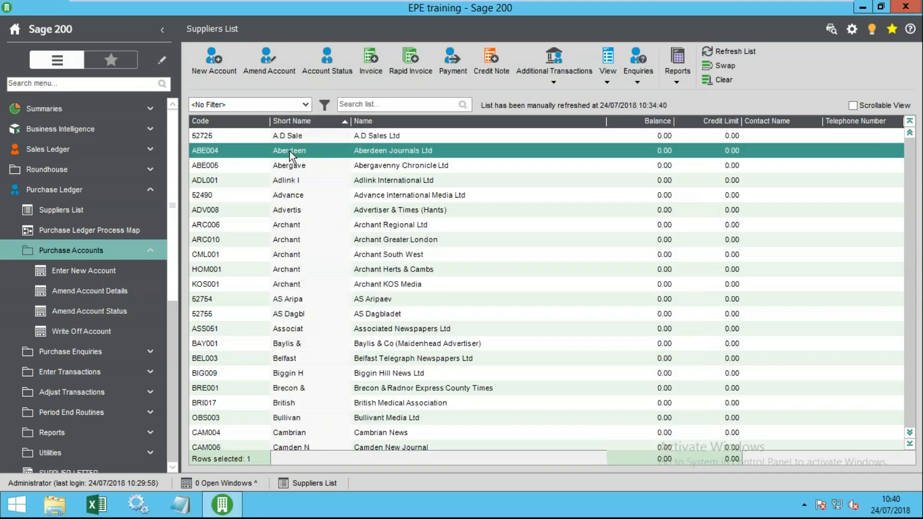
- Set Aberdeen Journals Ltd's Active status to Hidden, save, and close the Account Status form
left_click(324, 68)
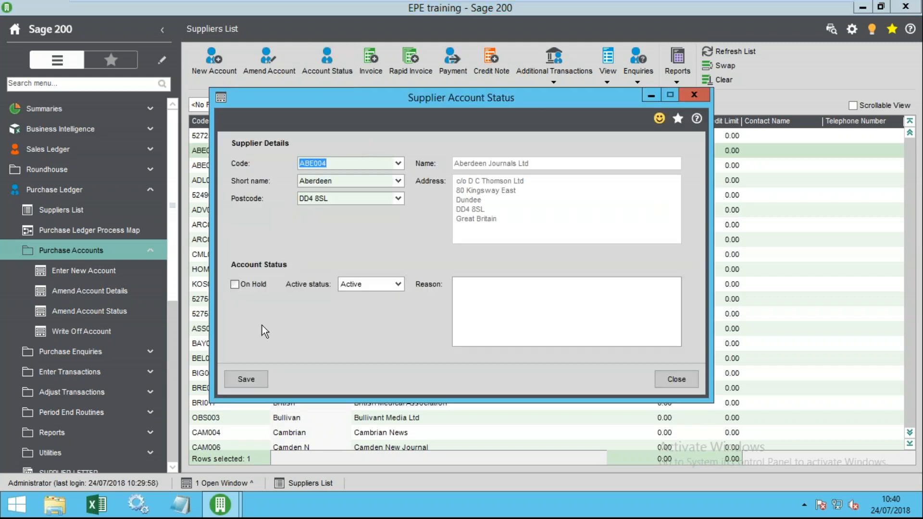
left_click(234, 284)
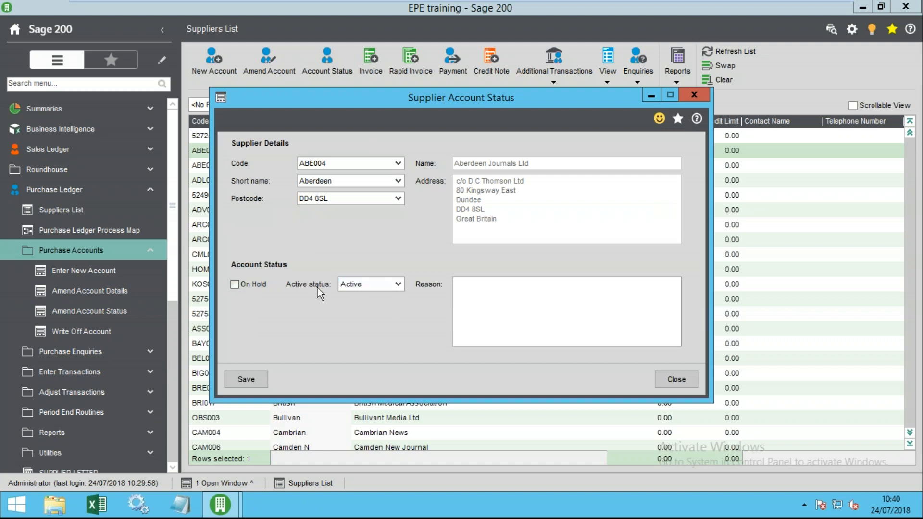
left_click(362, 284)
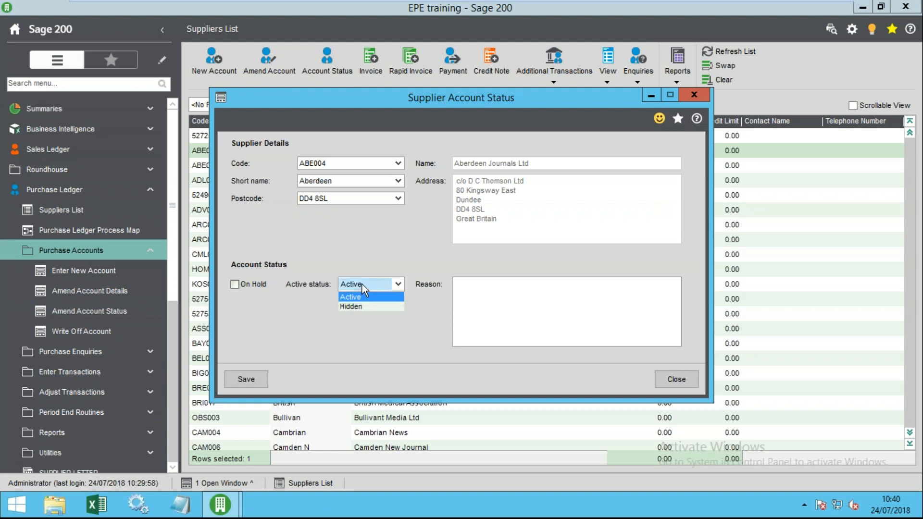
left_click(354, 307)
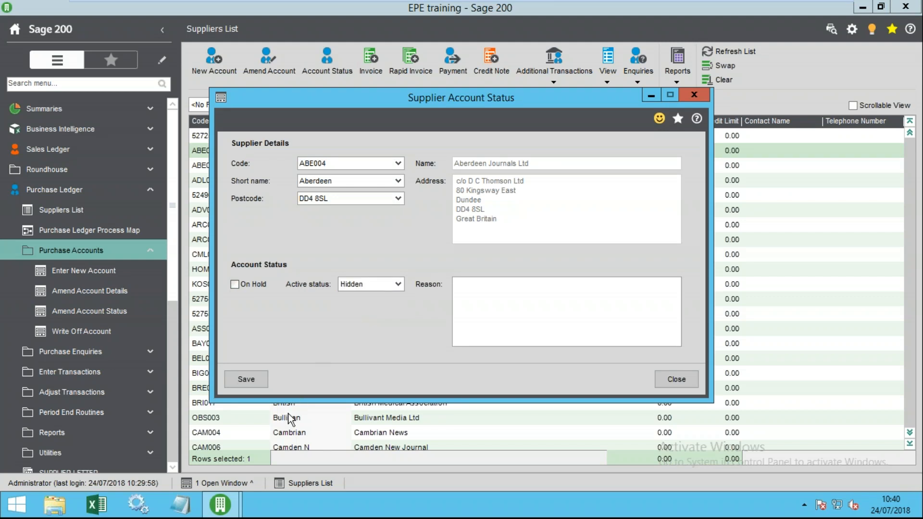
left_click(249, 379)
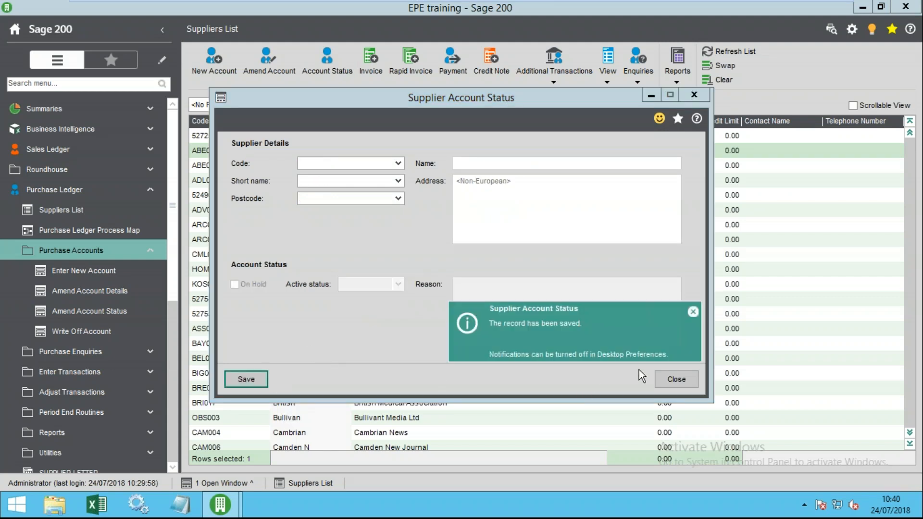
left_click(677, 380)
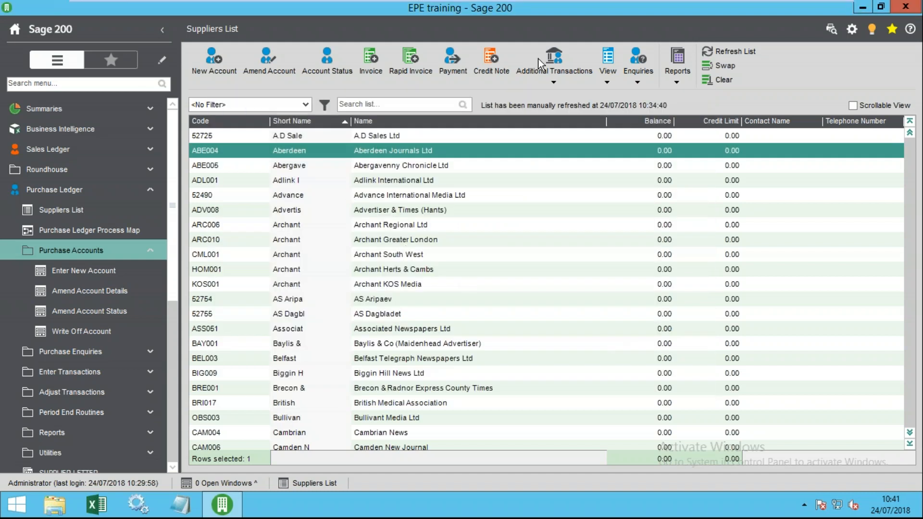
- Refresh the Suppliers List and expand Reports > Account Analysis in the navigation pane
left_click(726, 51)
left_click(291, 152)
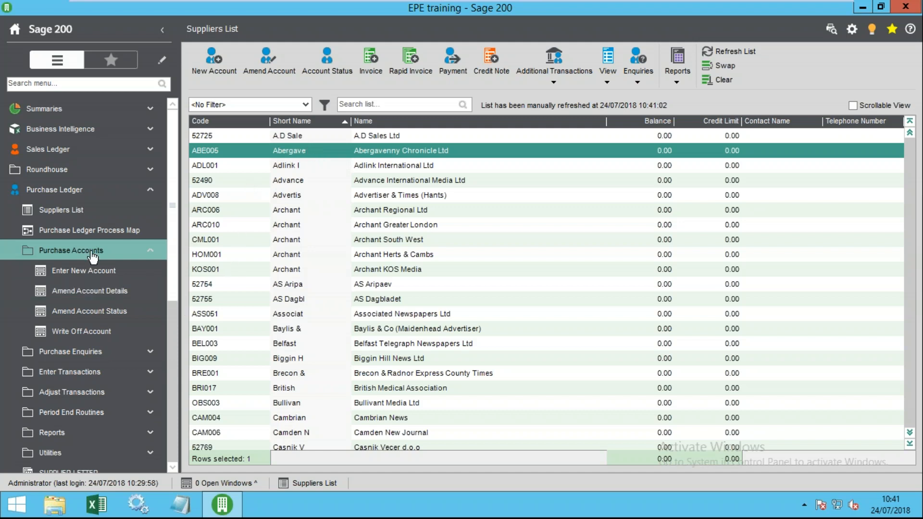
left_click(57, 251)
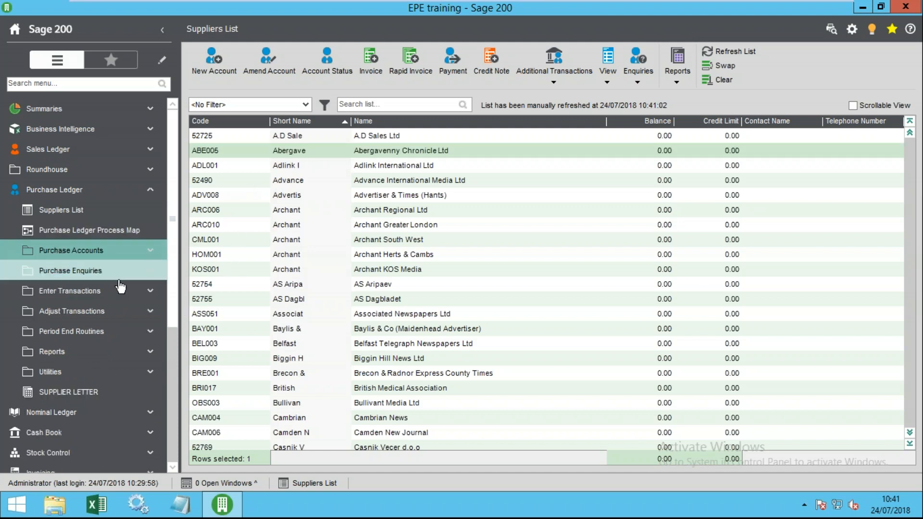
left_click(71, 355)
left_click(103, 372)
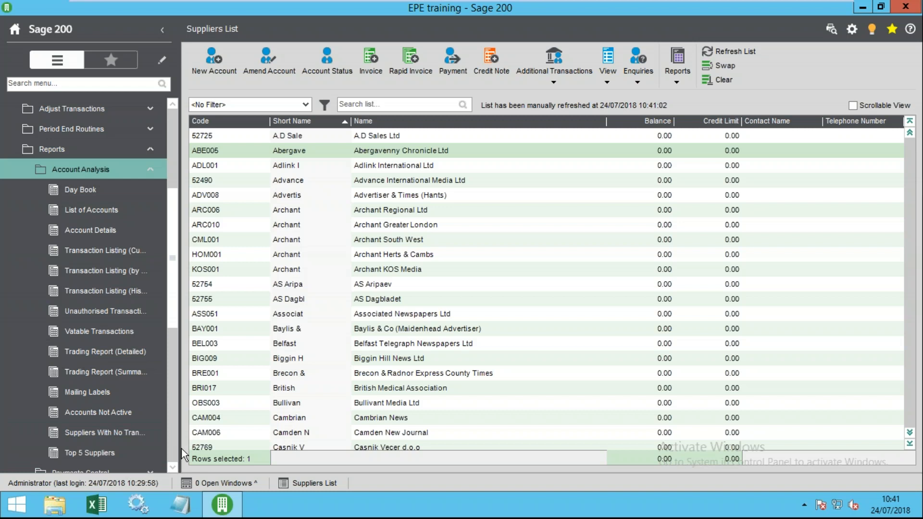
left_click(93, 173)
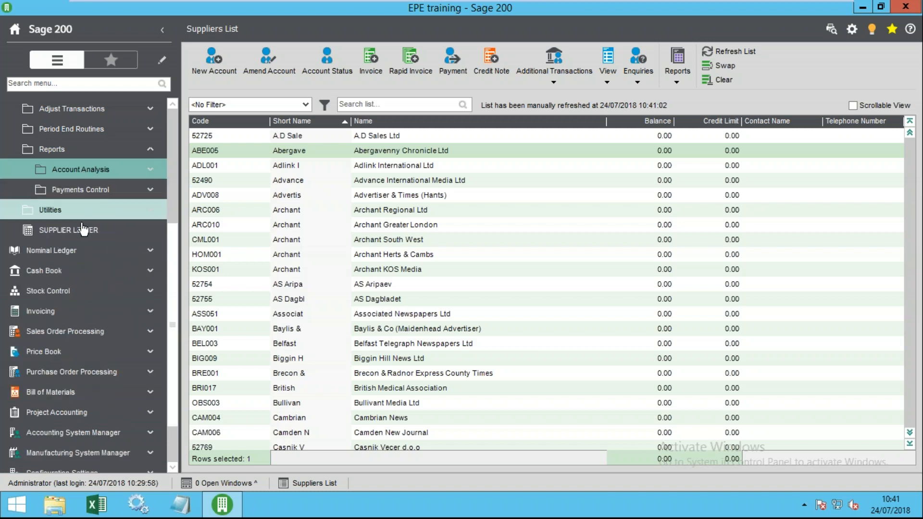
left_click(94, 174)
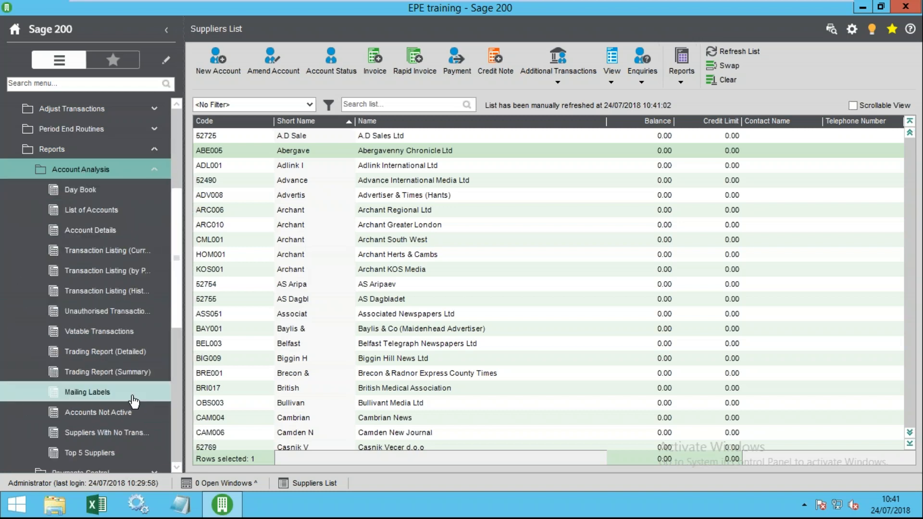
- Run Accounts Not Active with default criteria, check Aberdeen Journals appears as Hidden, then close it
left_click(109, 422)
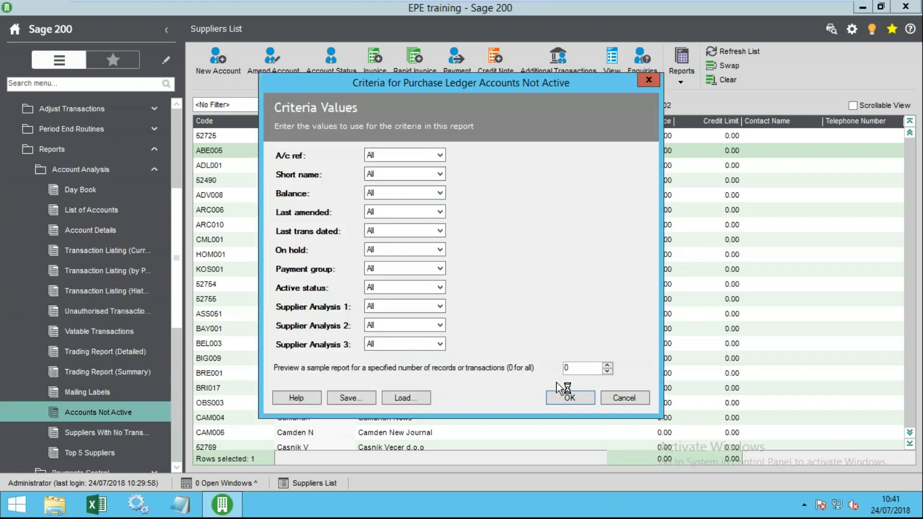
left_click(568, 393)
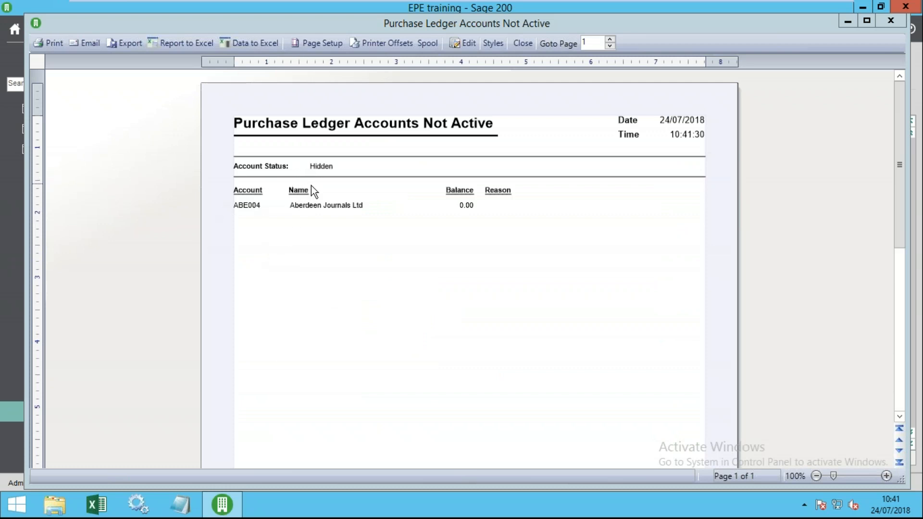
scroll(431, 260, "down", 10)
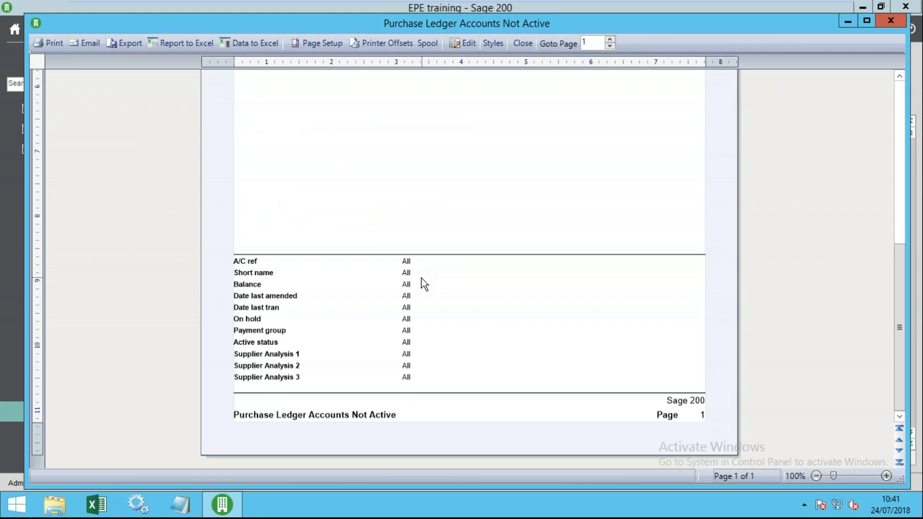
scroll(422, 281, "up", 10)
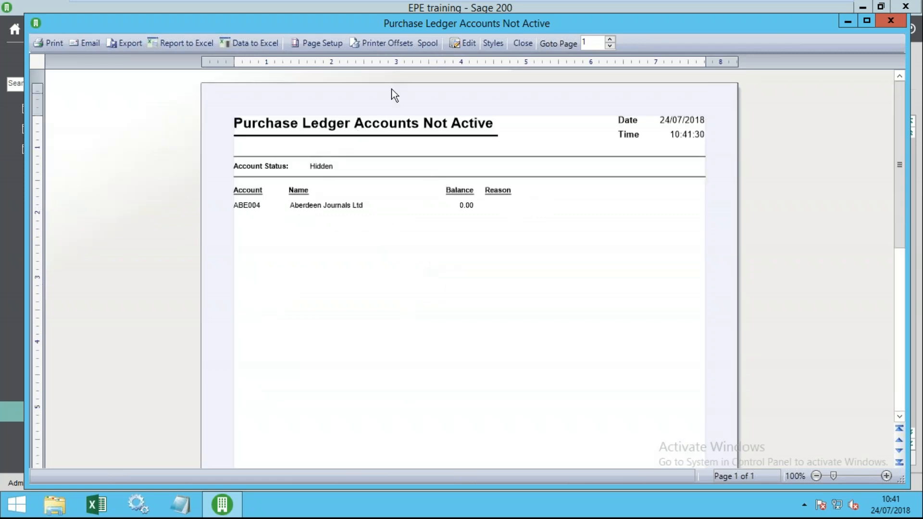
left_click(525, 44)
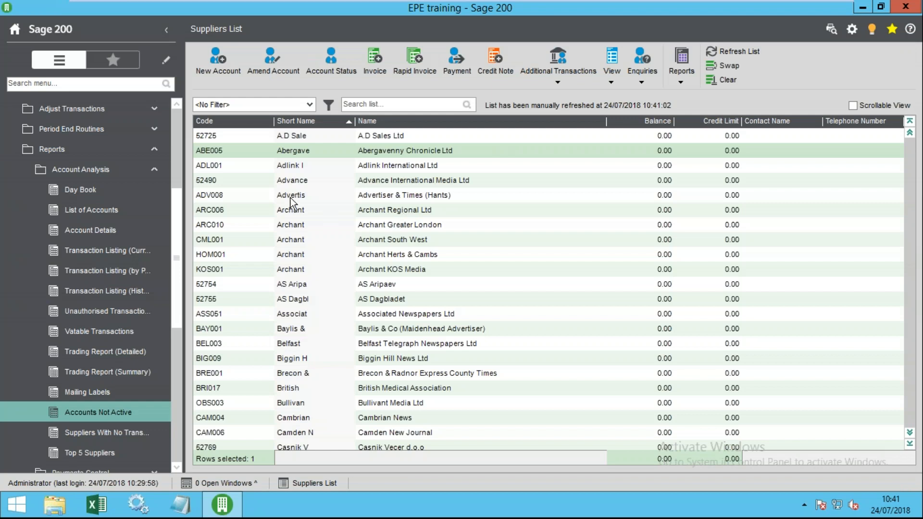
- Open Account Status for ABE004, picked from the Code list sorted by short name, and set it Active
left_click(333, 62)
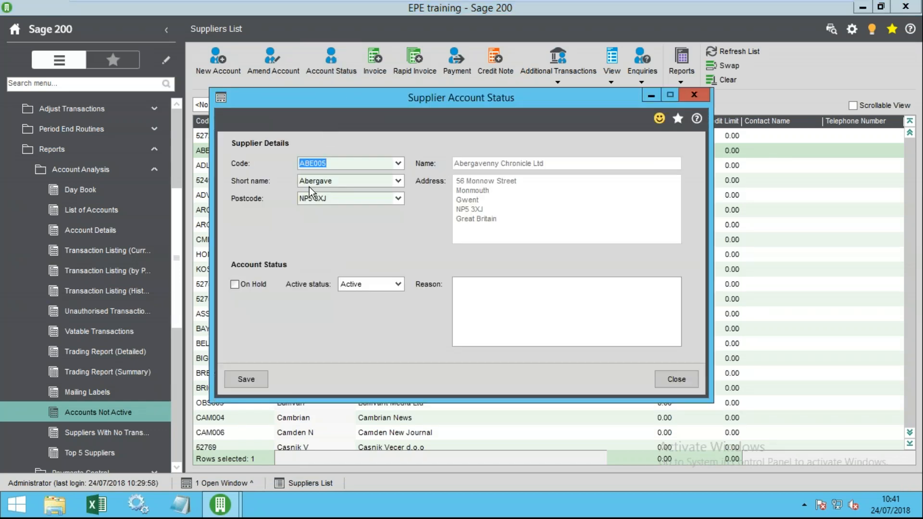
left_click(398, 164)
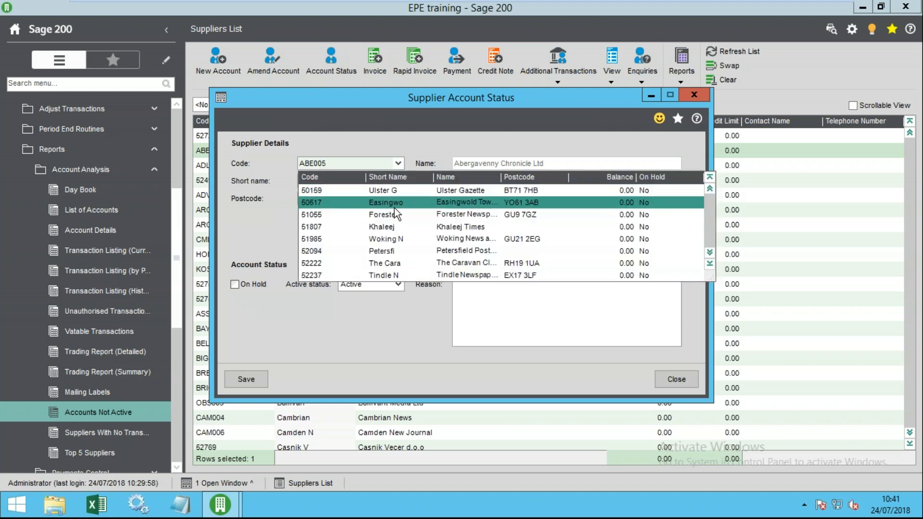
left_click(378, 178)
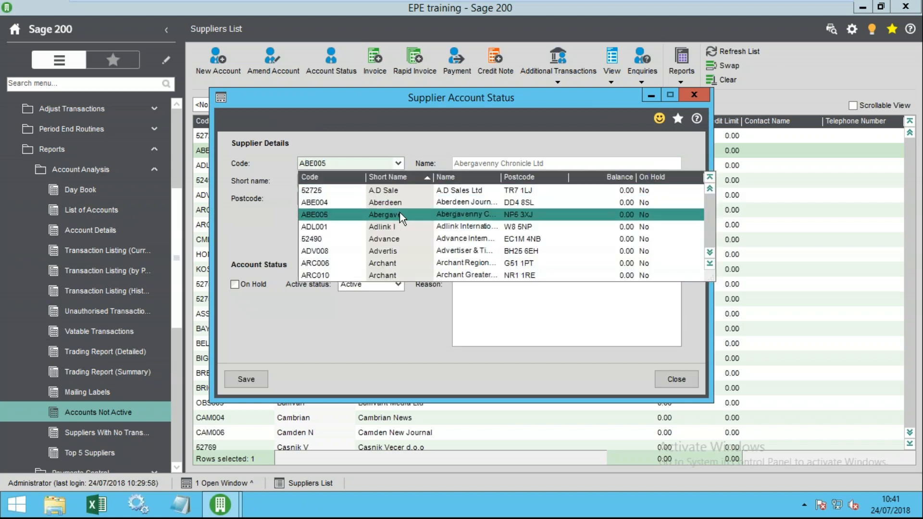
left_click(395, 203)
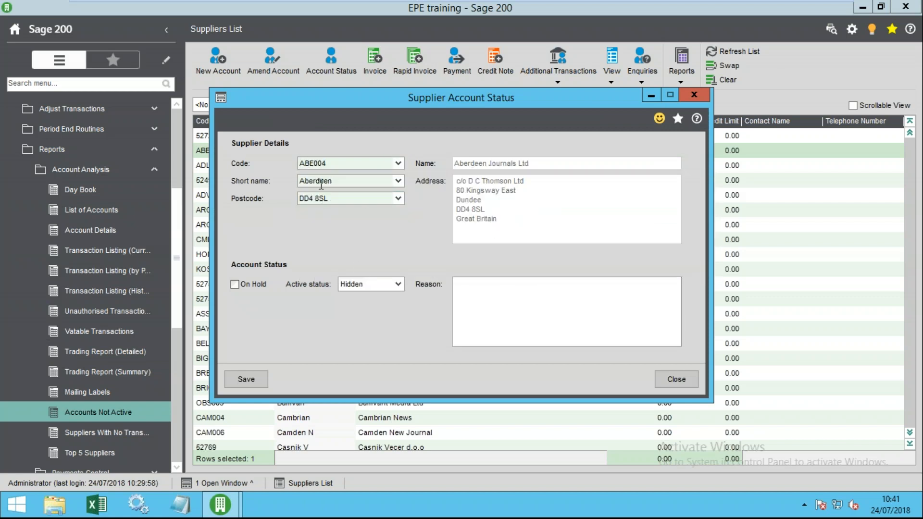
left_click(363, 284)
left_click(357, 300)
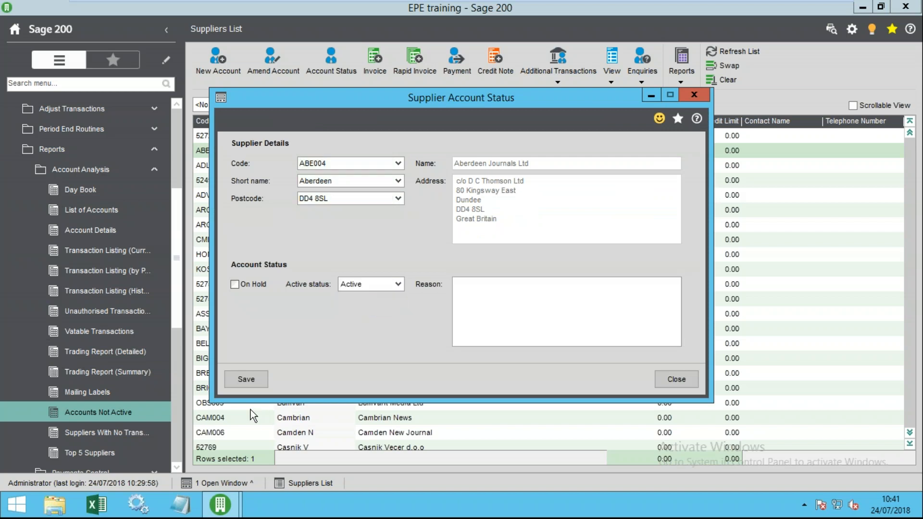
- Trial Hidden with reason 'no longer trading' and On Hold, then revert to Active, off hold, and save
left_click(398, 284)
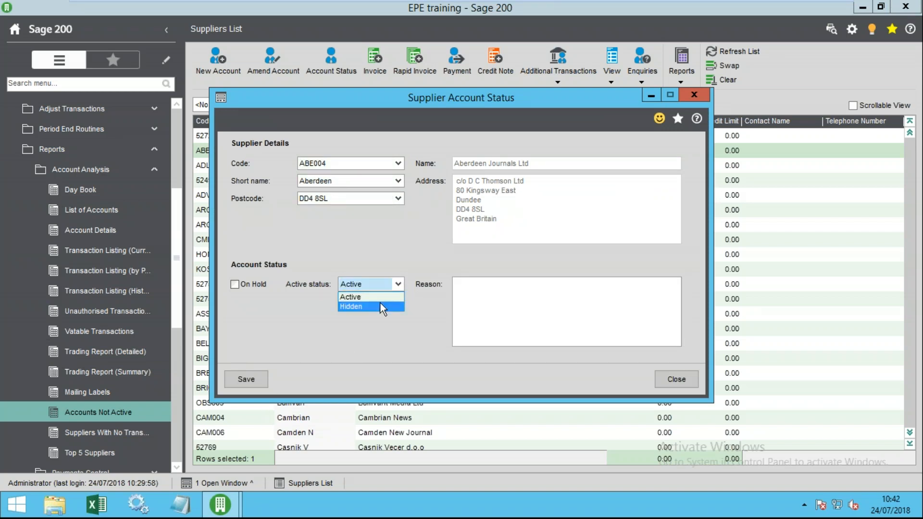
left_click(368, 307)
left_click(458, 291)
type("no longer trading")
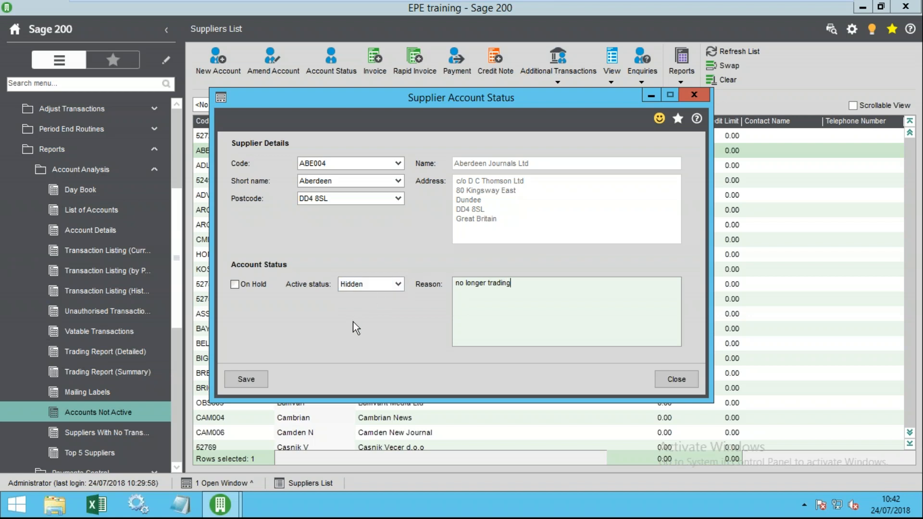
left_click(249, 287)
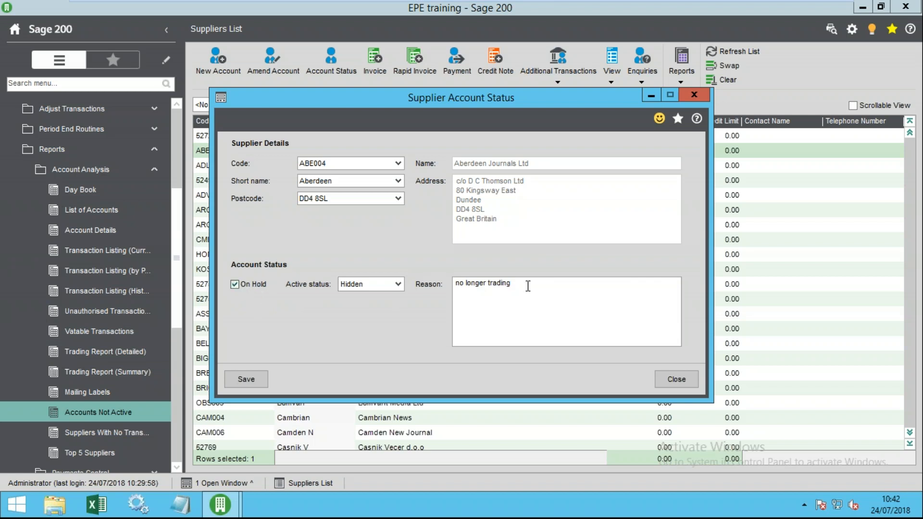
left_click_drag(527, 286, 436, 286)
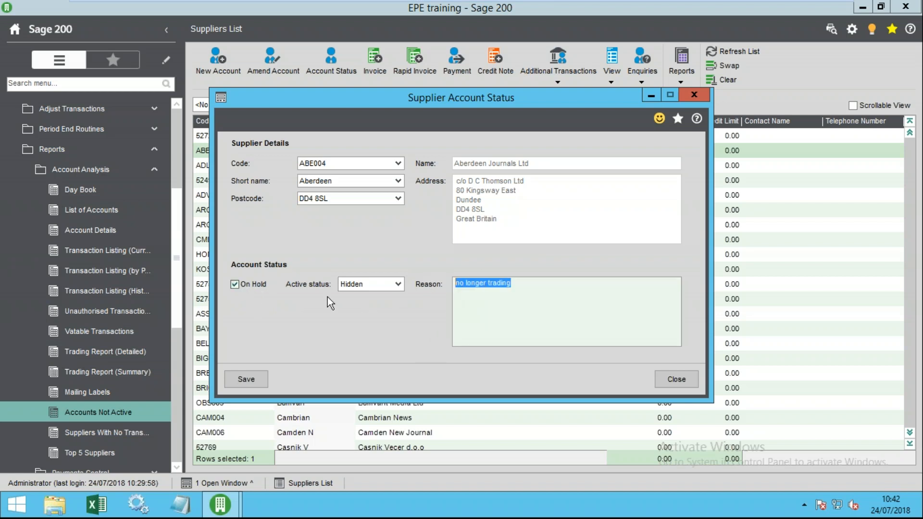
left_click(261, 284)
left_click(398, 284)
left_click(370, 302)
left_click(246, 379)
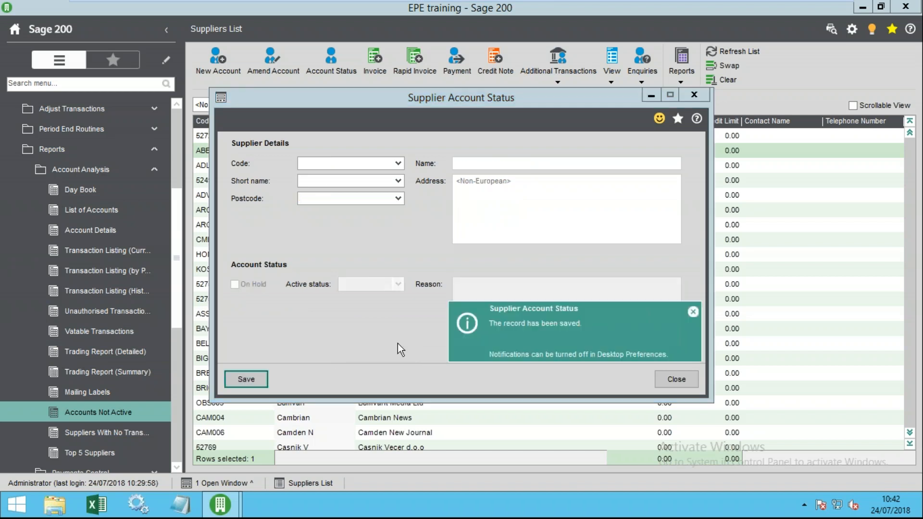
- Close the status form and open Write Off Account under Purchase Accounts
left_click(670, 380)
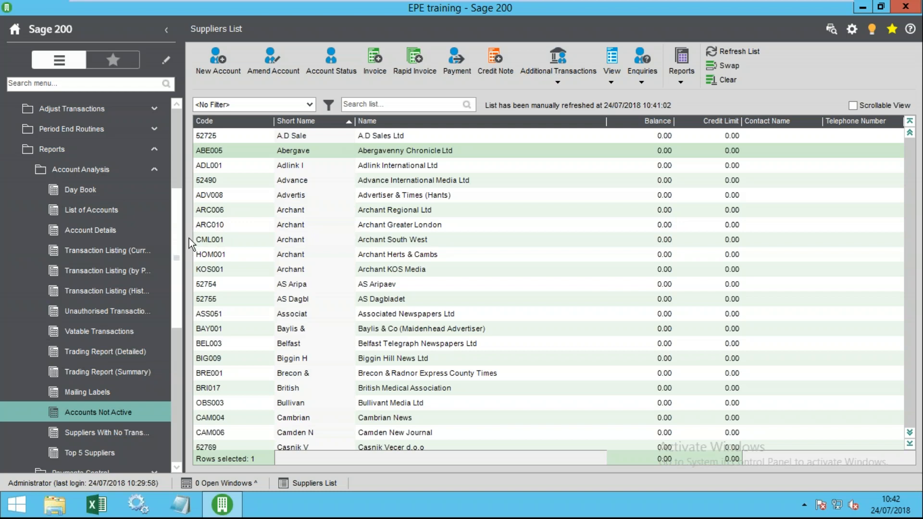
scroll(178, 224, "up", 2)
left_click(63, 233)
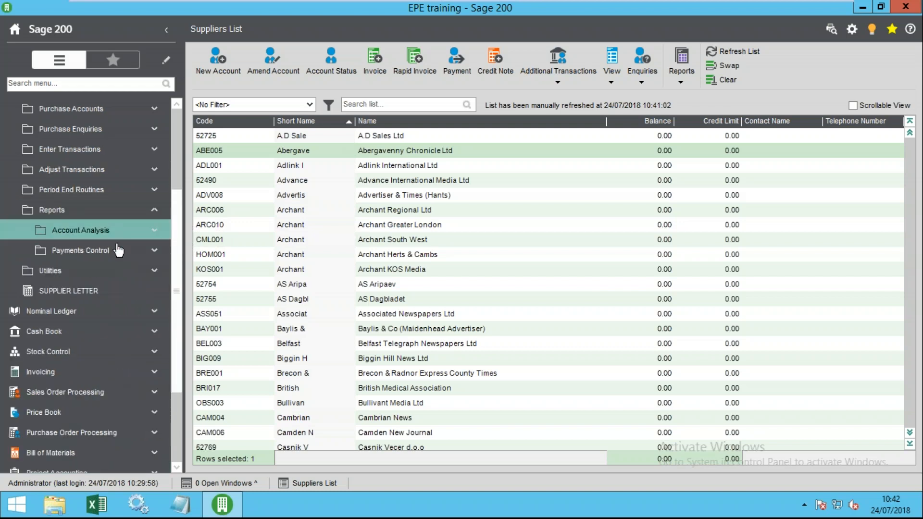
scroll(139, 247, "up", 3)
left_click(94, 251)
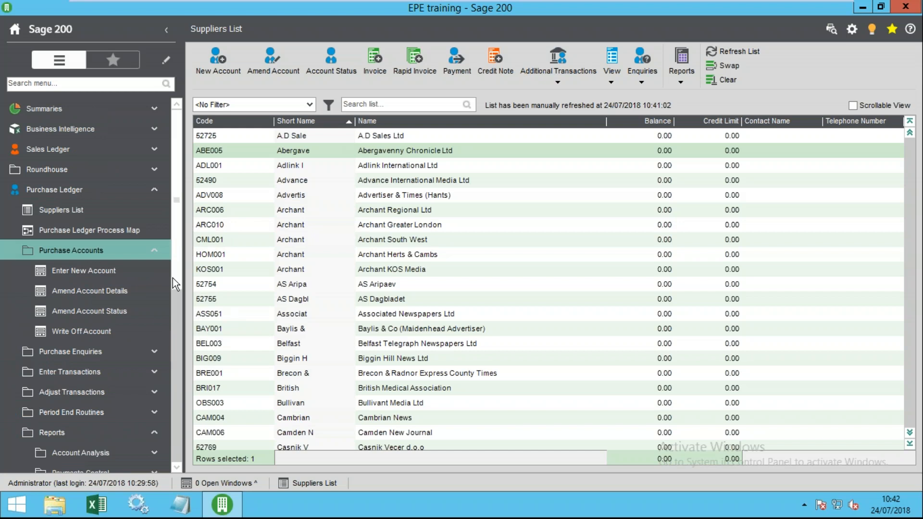
left_click(92, 332)
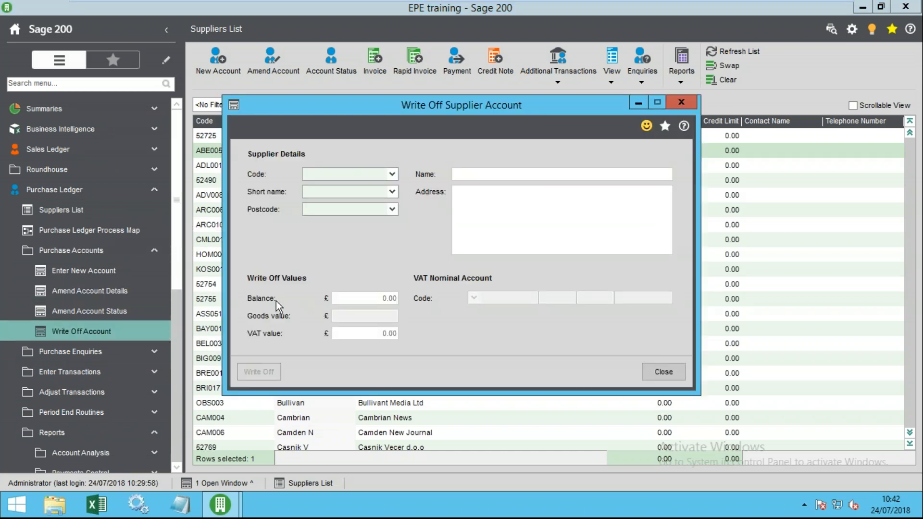
- Choose ABE004, confirm it has no balance to write off, and leave the form blank, moved up-left
left_click(393, 174)
left_click(392, 187)
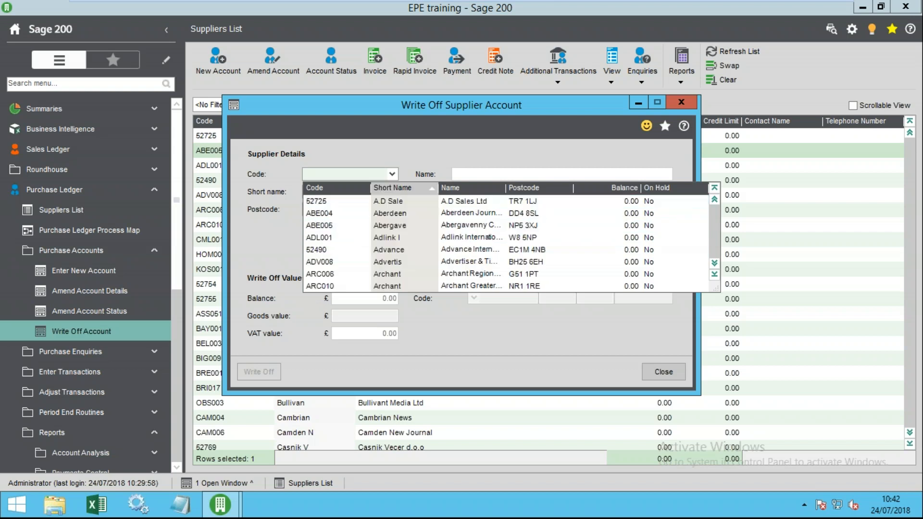
left_click(391, 213)
key("Return")
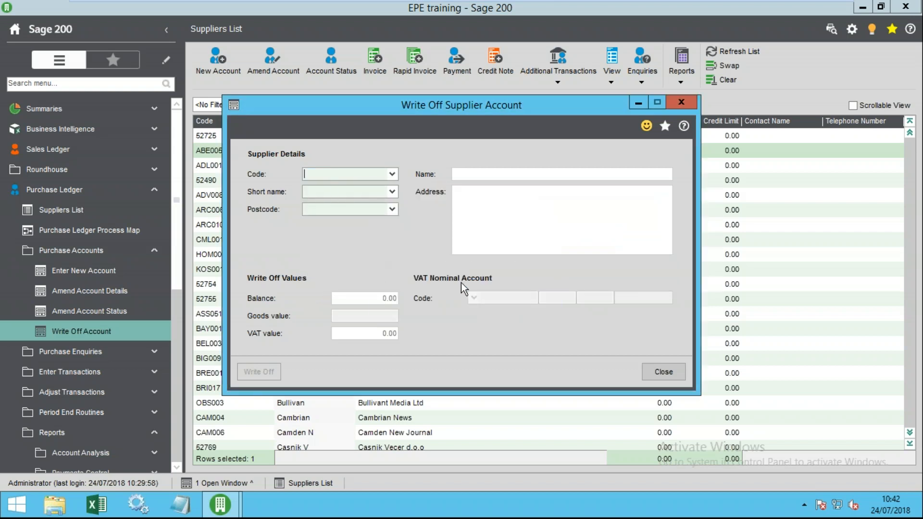
left_click(392, 175)
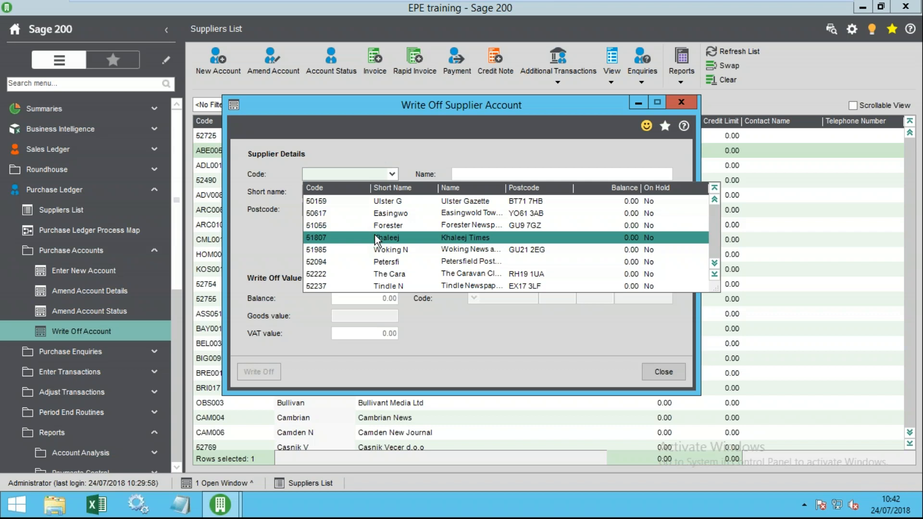
left_click(597, 332)
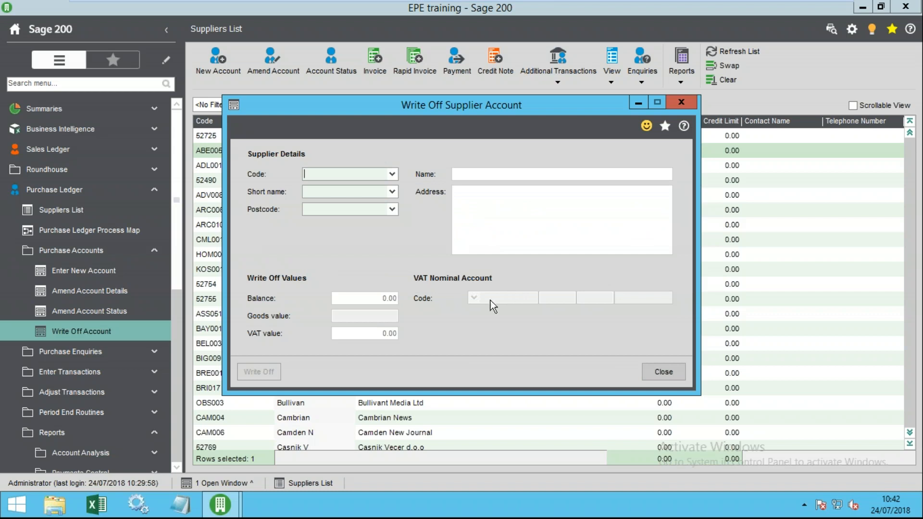
left_click_drag(359, 115, 344, 108)
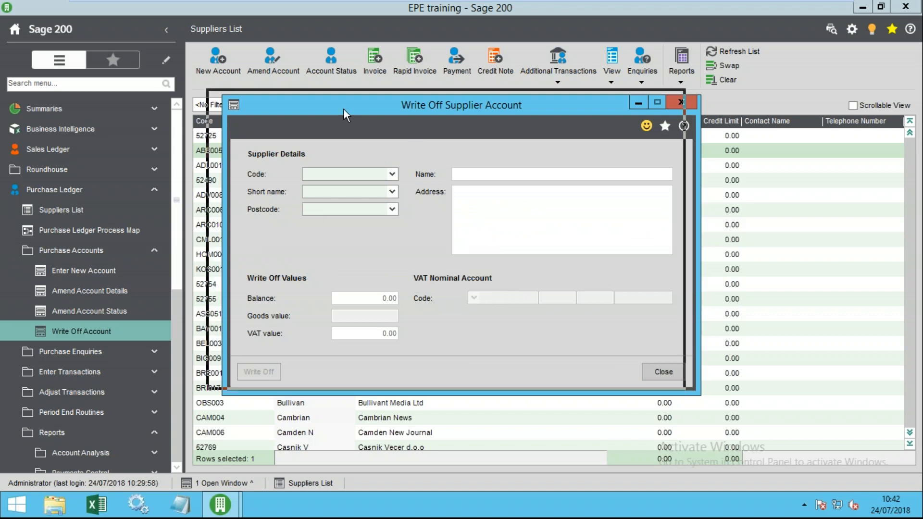
left_click_drag(403, 105, 397, 99)
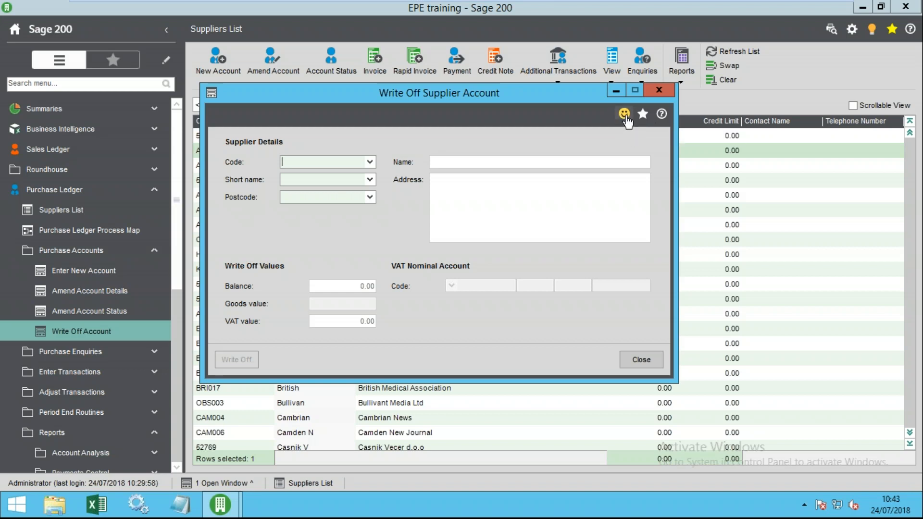
- Cancel a feedback comment unsent and add the Write Off Supplier Account form to Favourites
left_click(625, 115)
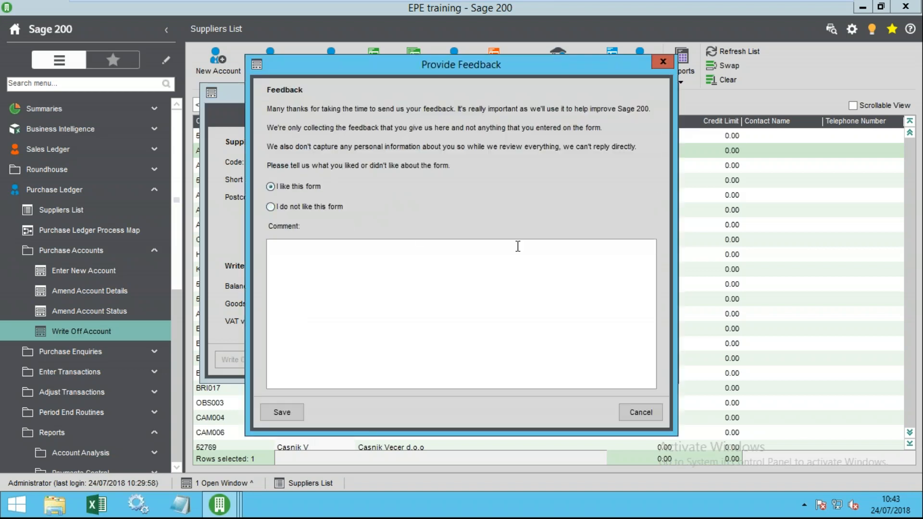
left_click(340, 264)
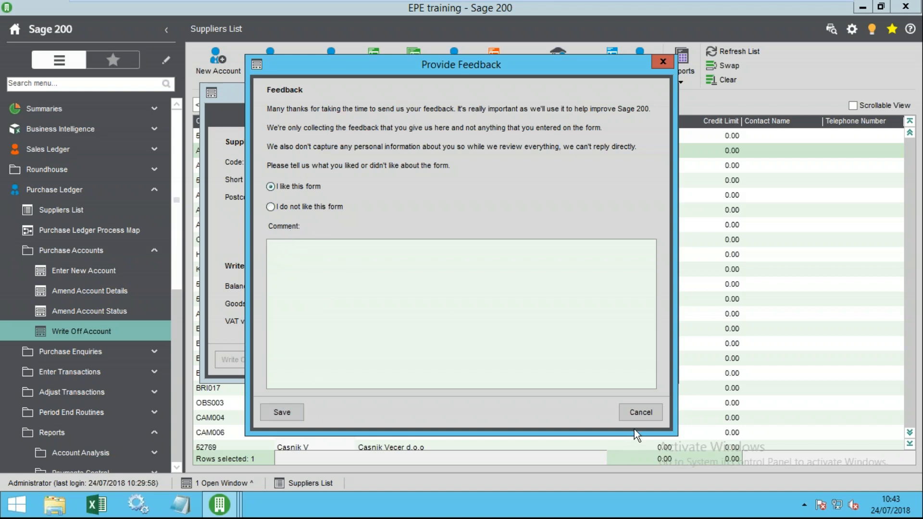
left_click(640, 413)
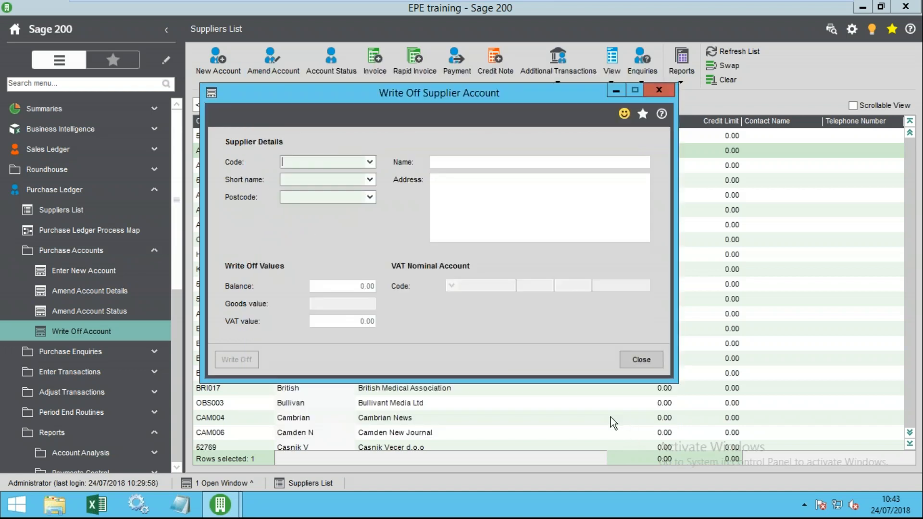
left_click(644, 118)
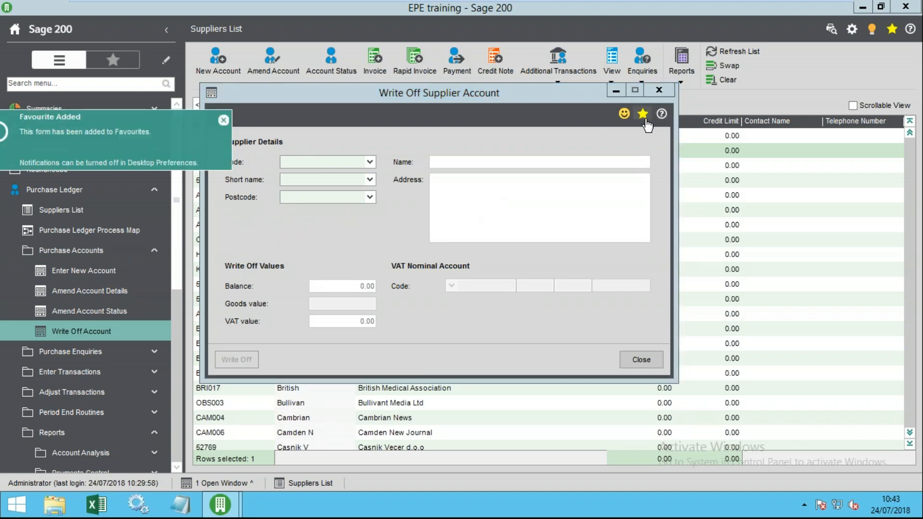
- Close the Write Off Account form and put the Favourites list into edit mode
left_click(641, 360)
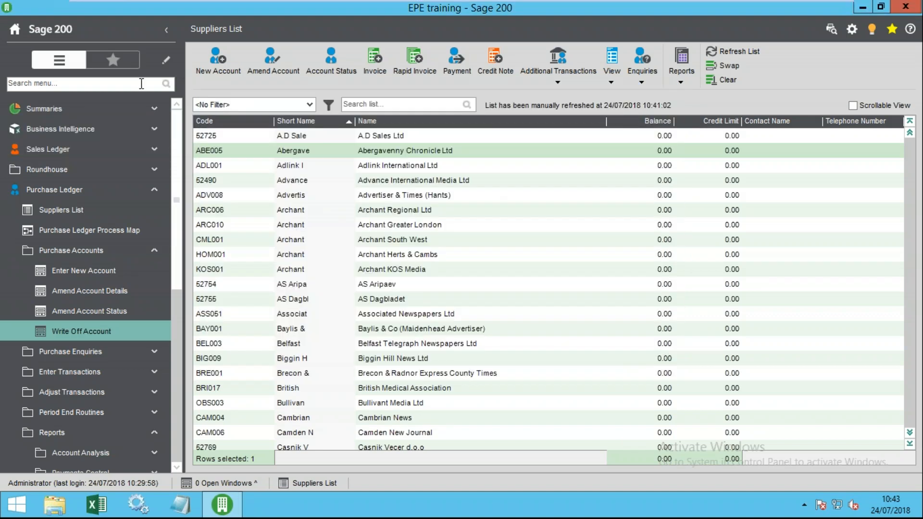
left_click(116, 61)
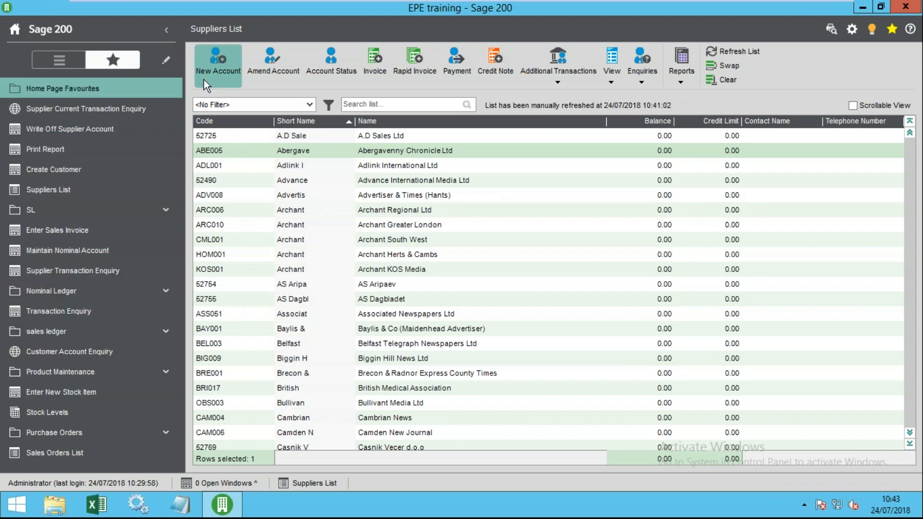
left_click(167, 64)
- Create a 'Purchase Ledger' favourites folder holding the Supplier Current Transaction Enquiry shortcut
left_click(15, 86)
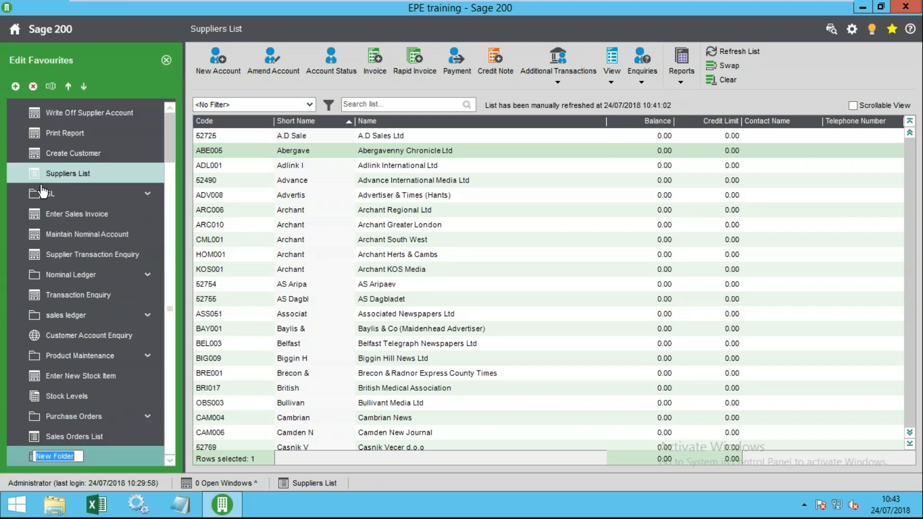
type("Purchase L")
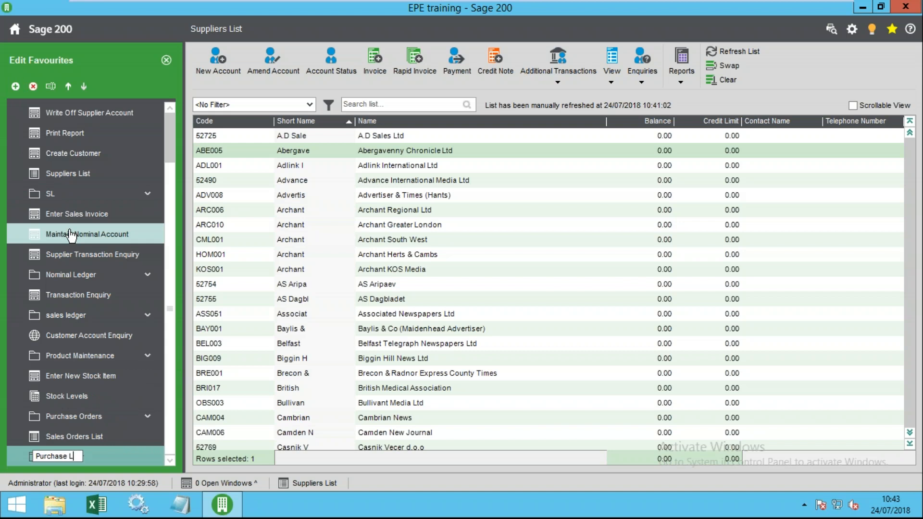
type("edger")
key("Return")
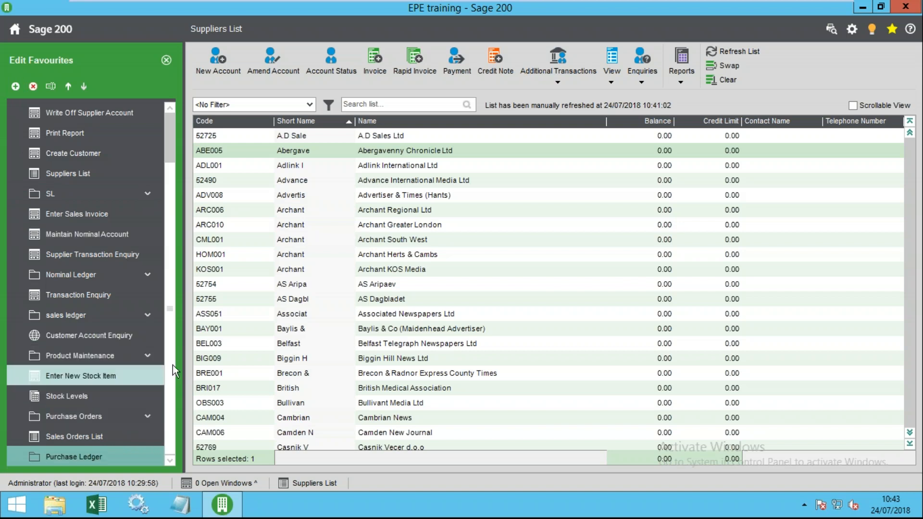
left_click_drag(170, 181, 158, 113)
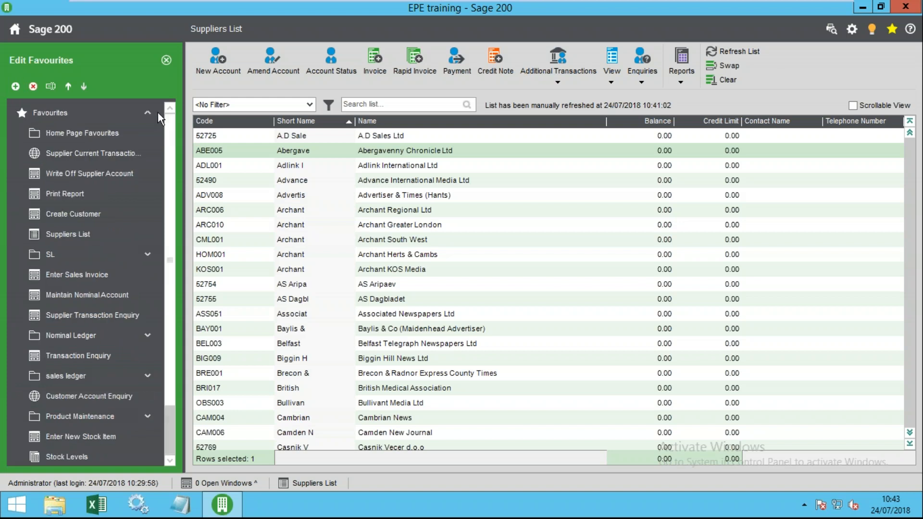
left_click_drag(114, 154, 102, 460)
left_click(166, 61)
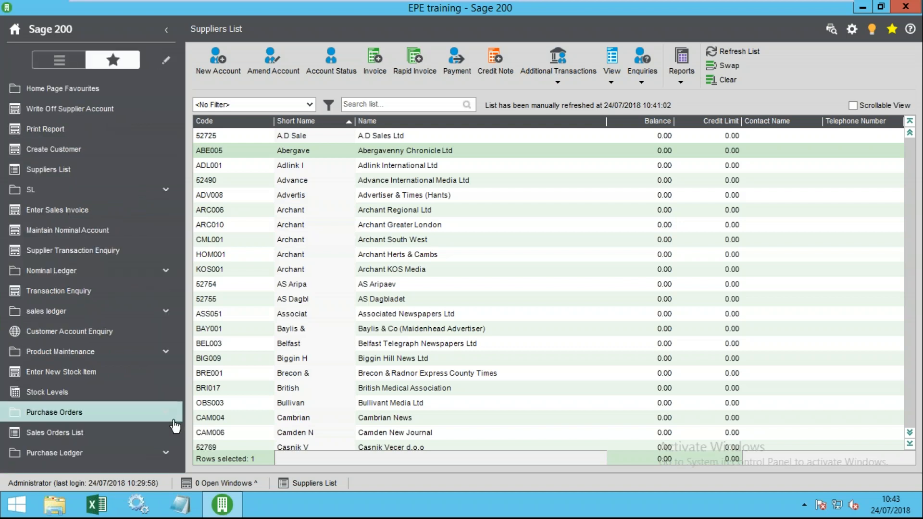
left_click(97, 452)
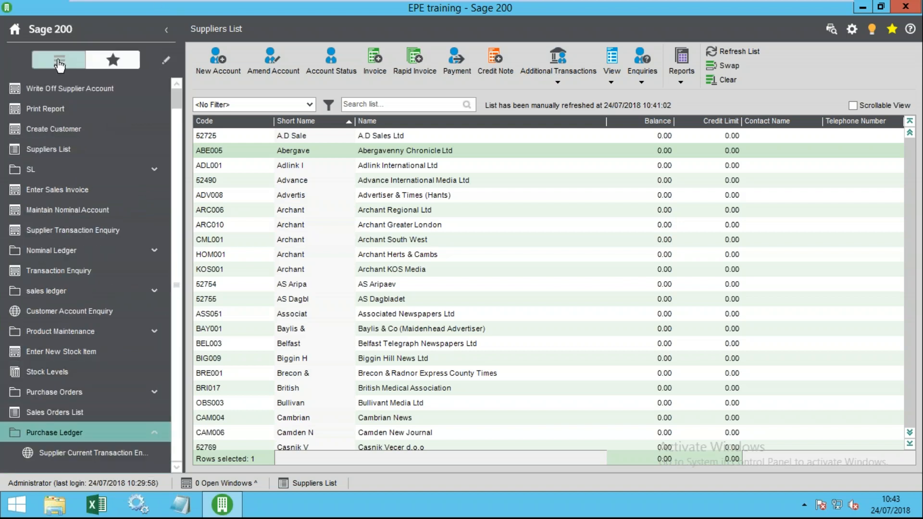
- From the full menu, bring up the 'Write off supplier account' online help page
left_click(60, 63)
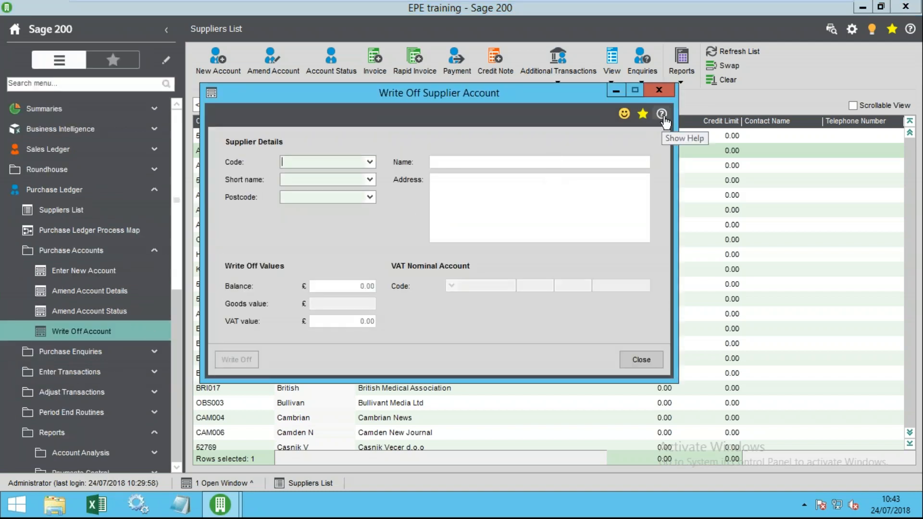
left_click(662, 116)
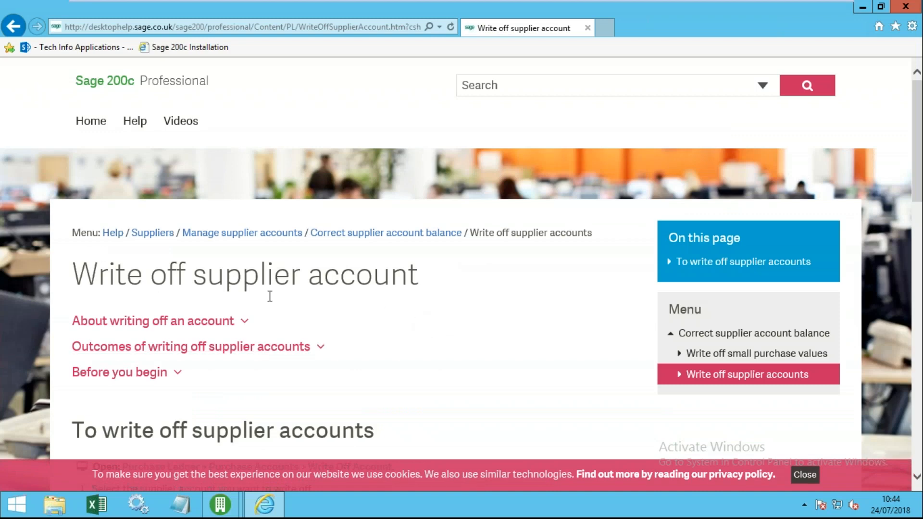
- Return to the write-off help page and go to the main Help section via search categories
mouse_move(220, 505)
left_click(299, 423)
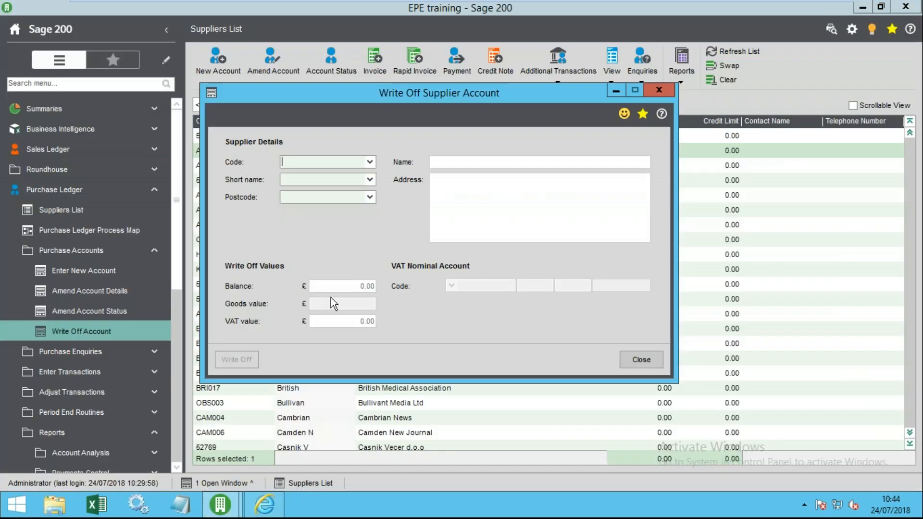
left_click(266, 505)
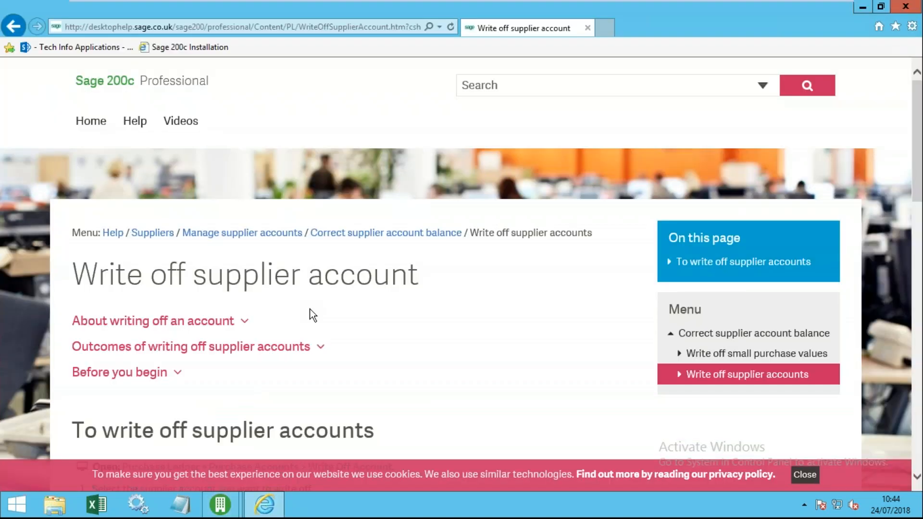
scroll(330, 264, "up", 4)
left_click(515, 90)
left_click(763, 86)
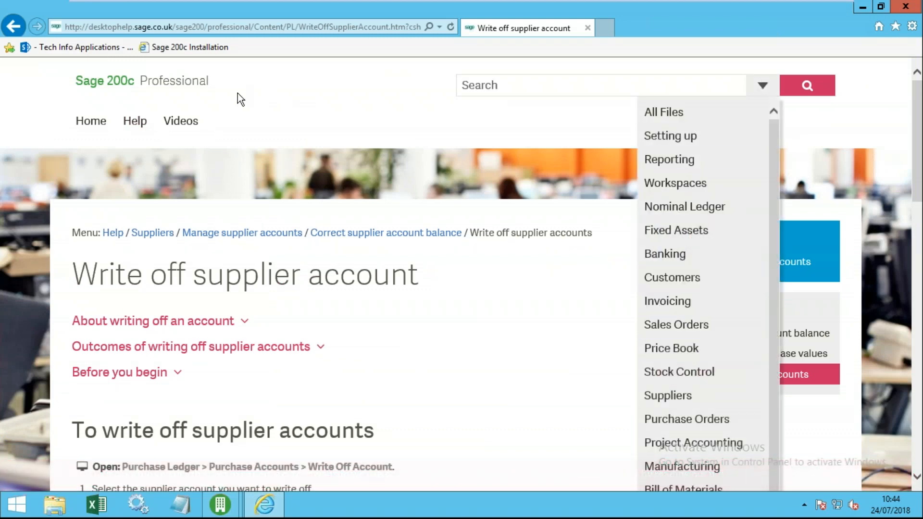
left_click(139, 124)
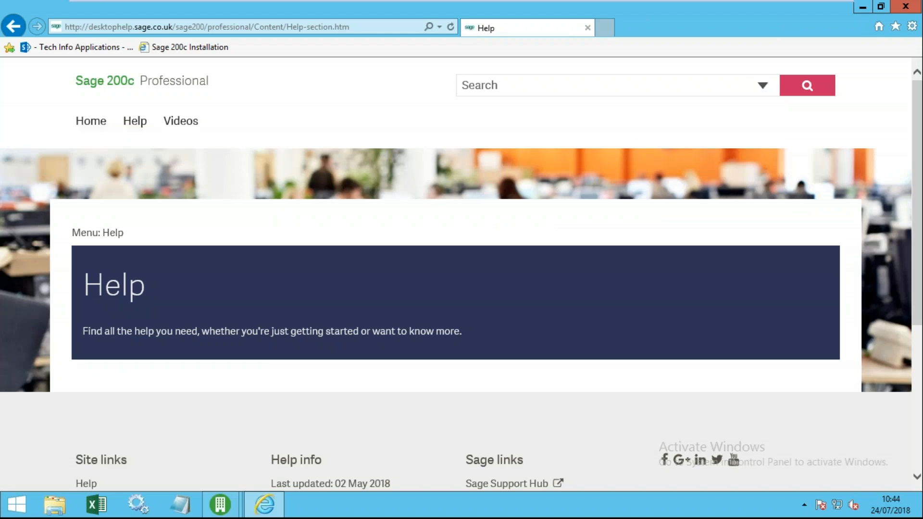
- Browse the Videos > Suppliers help page, then close the online help
scroll(140, 125, "down", 4)
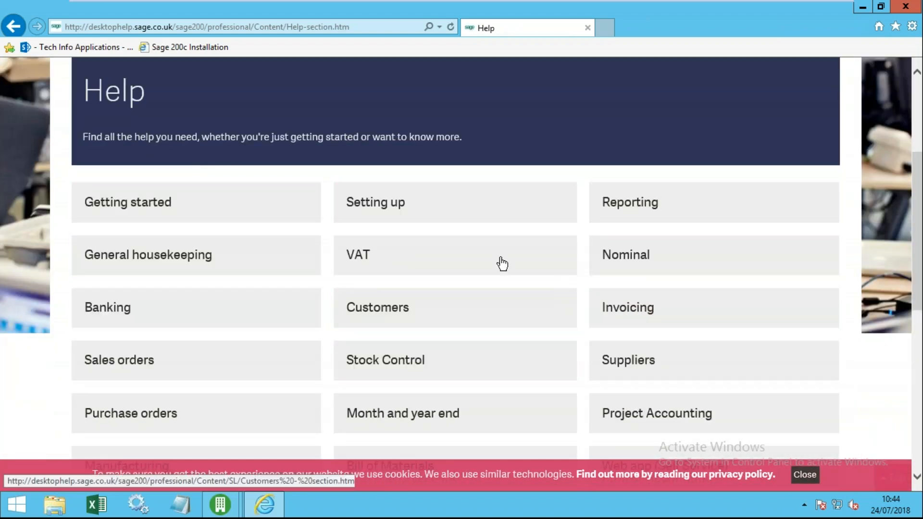
scroll(433, 258, "down", 5)
scroll(319, 298, "down", 3)
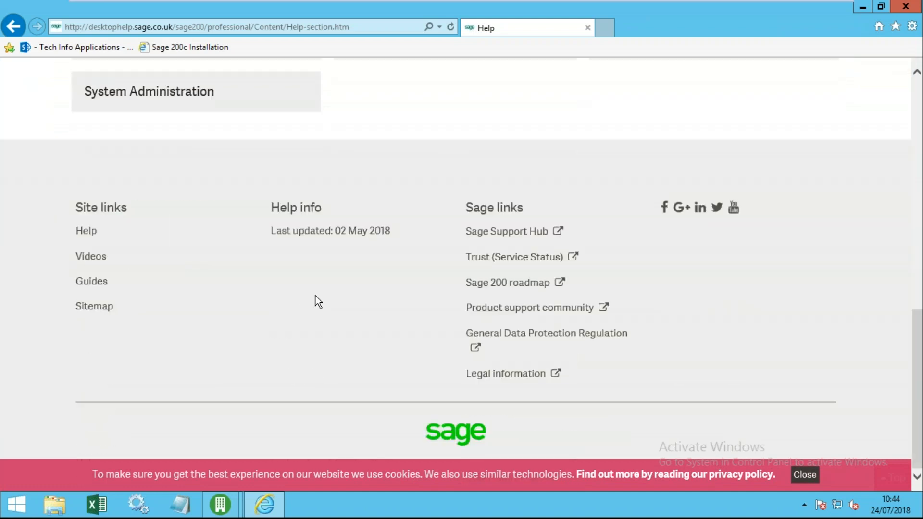
scroll(315, 296, "up", 8)
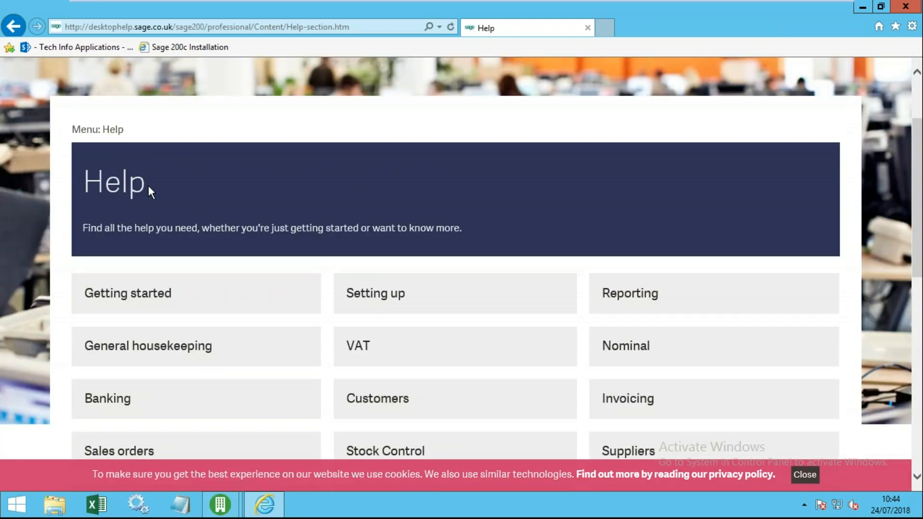
scroll(182, 188, "up", 2)
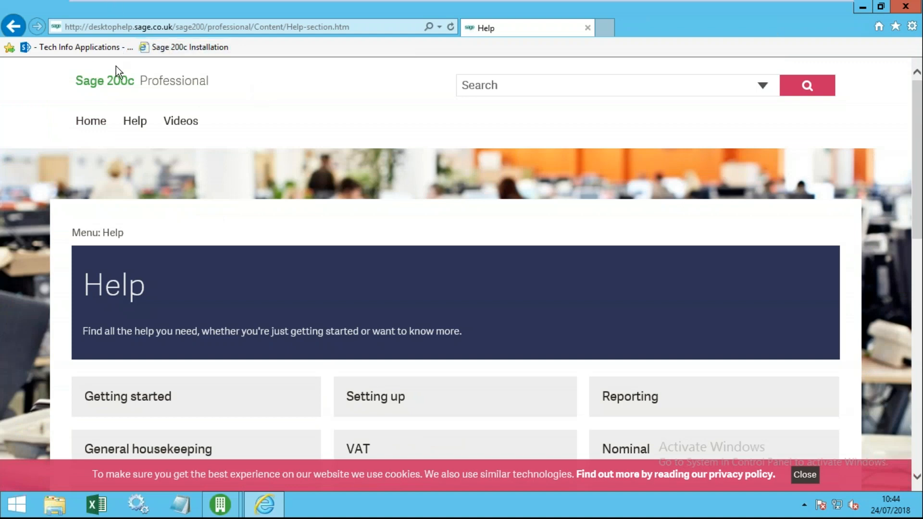
mouse_move(171, 126)
left_click(207, 224)
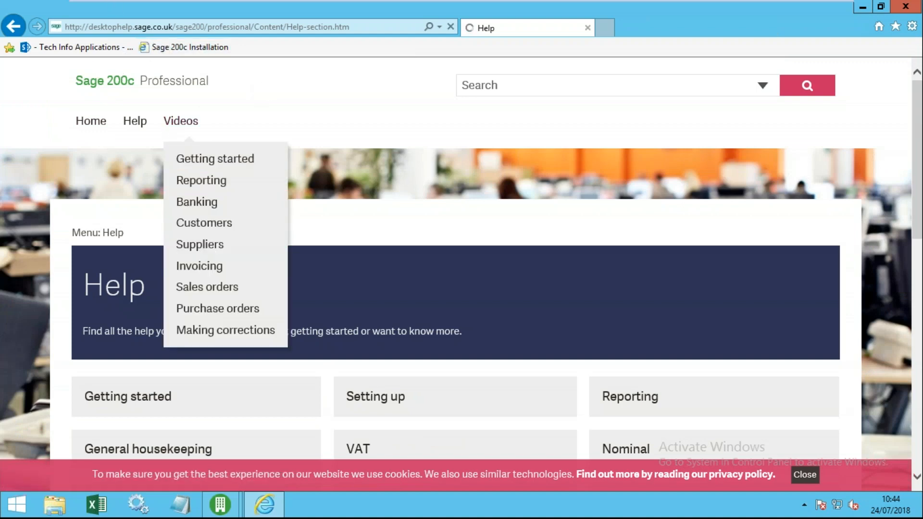
scroll(251, 262, "down", 5)
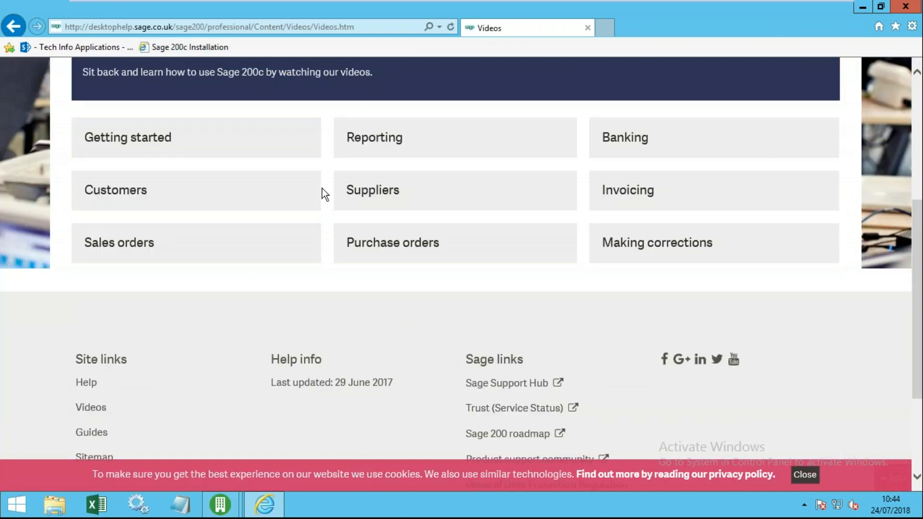
left_click(379, 189)
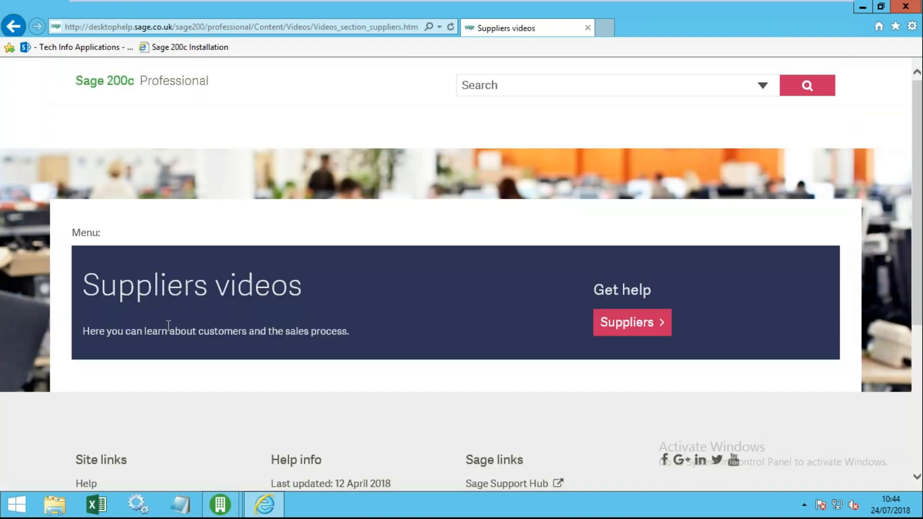
scroll(155, 309, "down", 5)
scroll(154, 309, "up", 4)
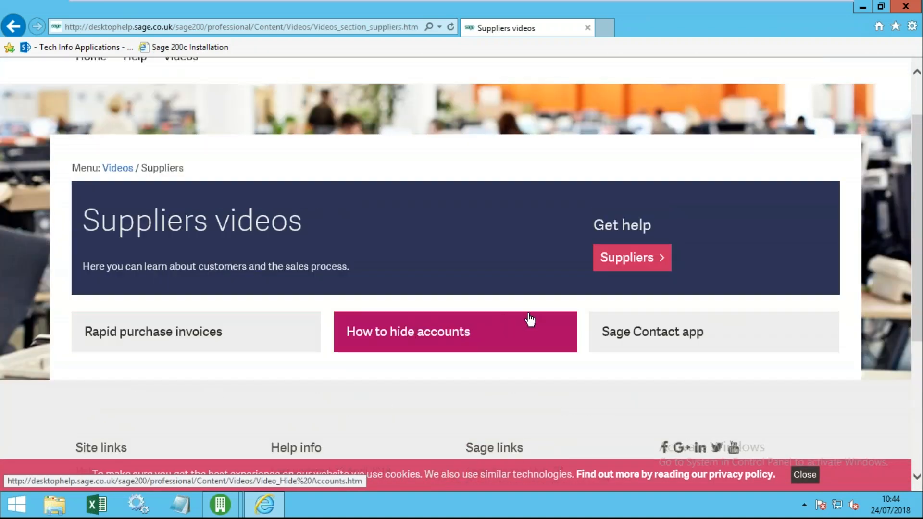
scroll(293, 300, "up", 2)
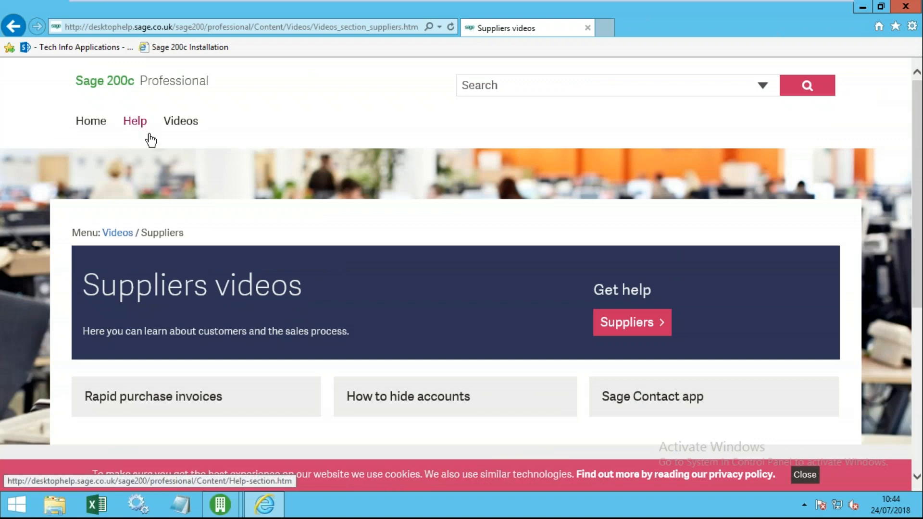
left_click(915, 7)
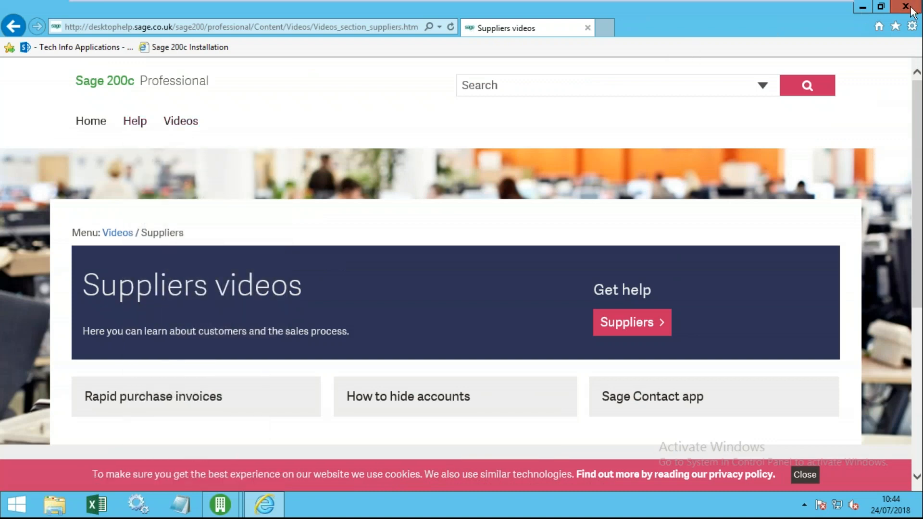
- Close the write-off window and collapse the Purchase Accounts, Reports and Purchase Ledger groups
left_click(633, 359)
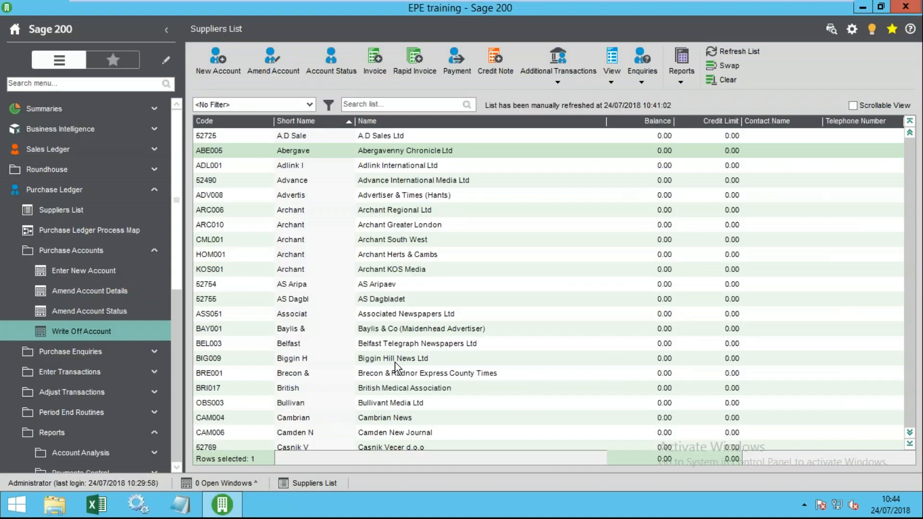
left_click(112, 252)
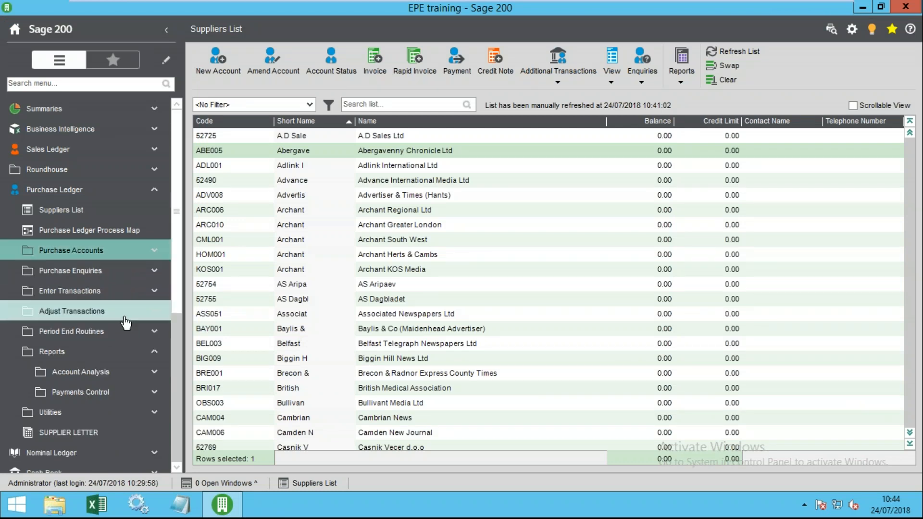
left_click(93, 353)
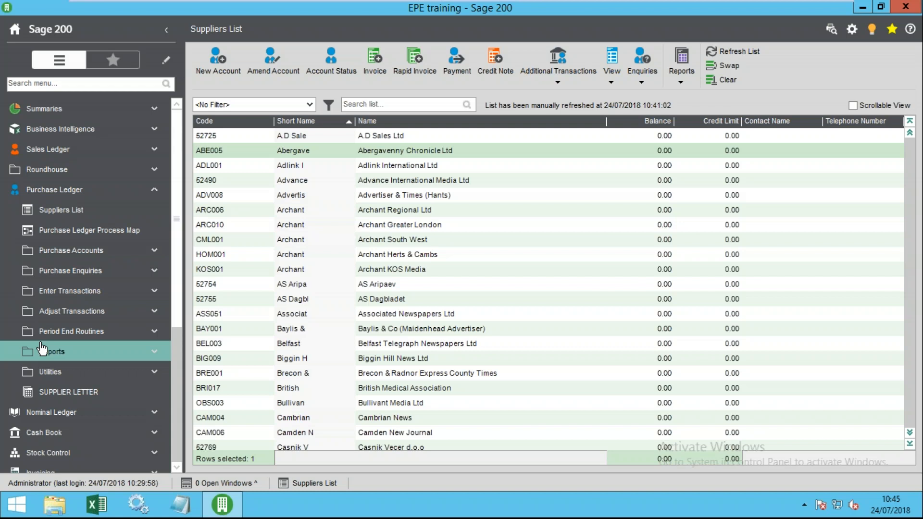
left_click(66, 192)
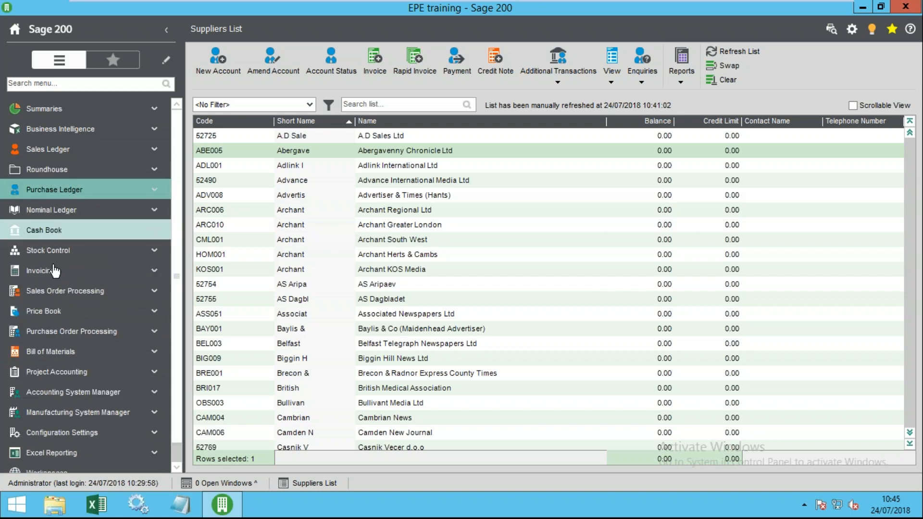
- Open the Purchase Orders List, then the Purchase Ledger Suppliers List
left_click(67, 340)
left_click(77, 291)
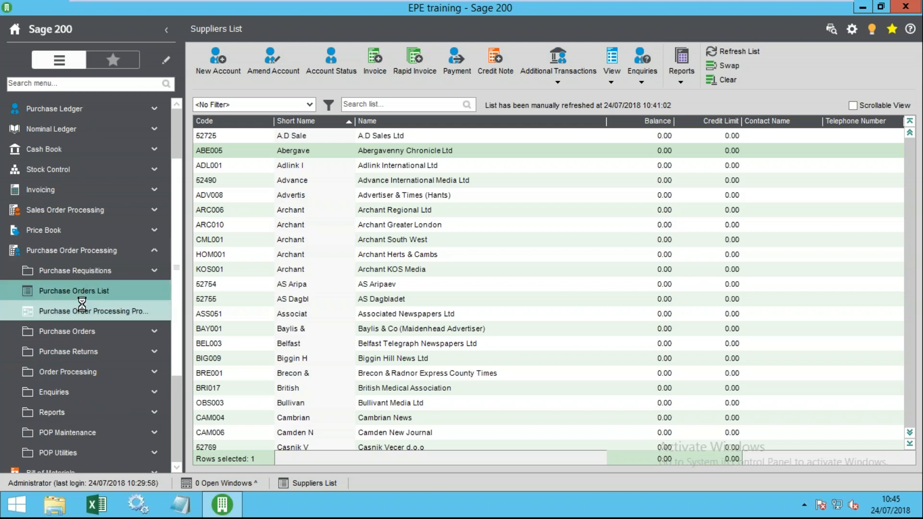
left_click(67, 251)
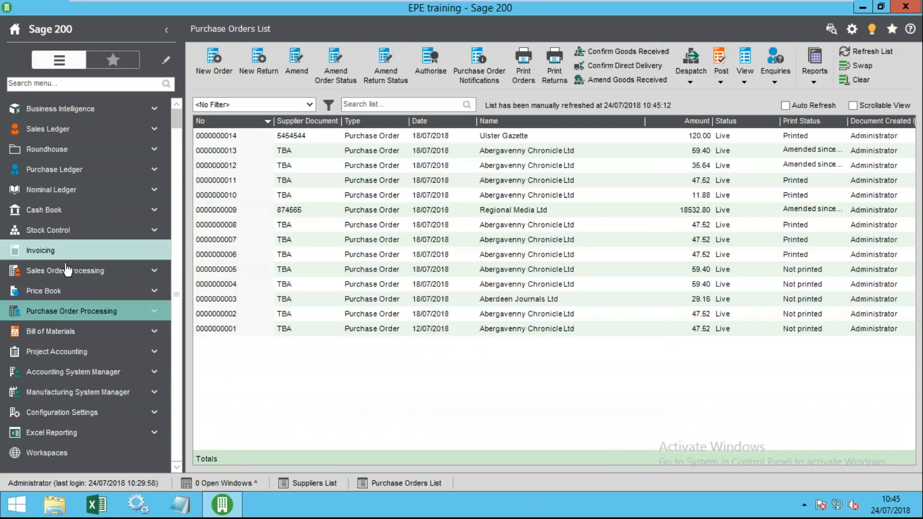
left_click(58, 169)
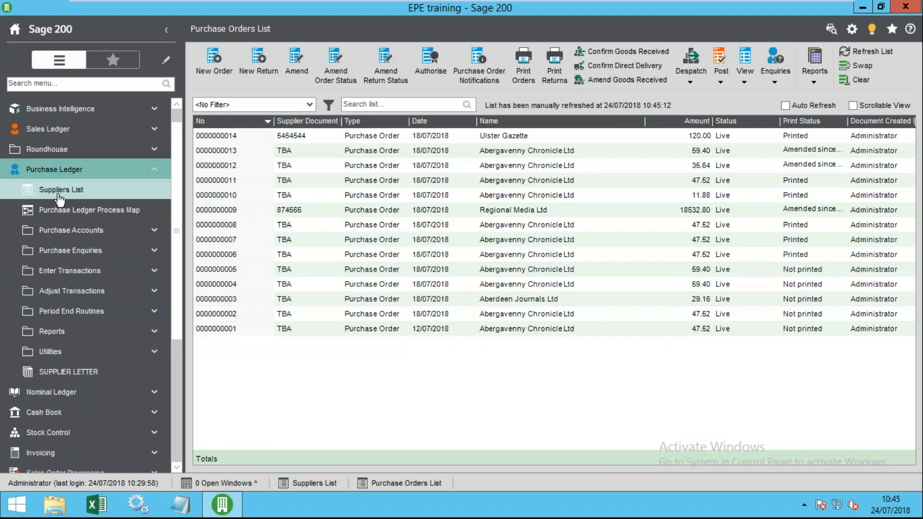
left_click(77, 193)
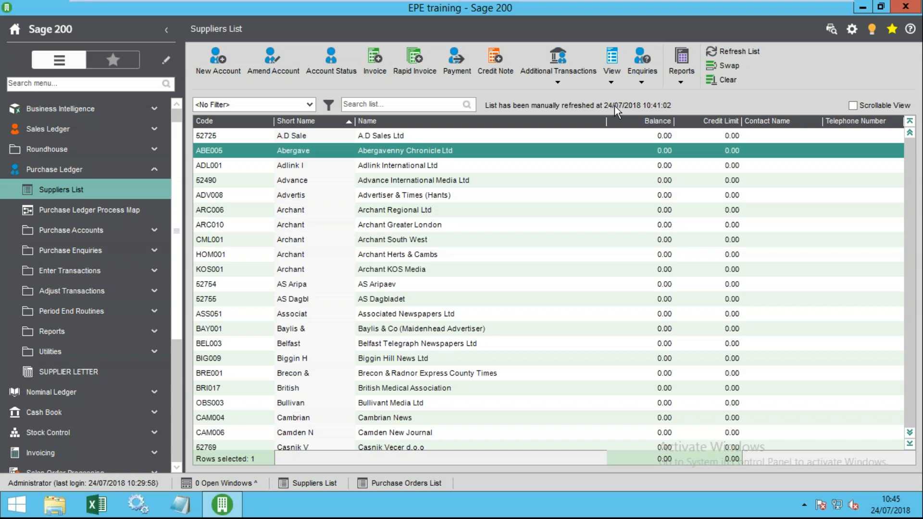
left_click(554, 84)
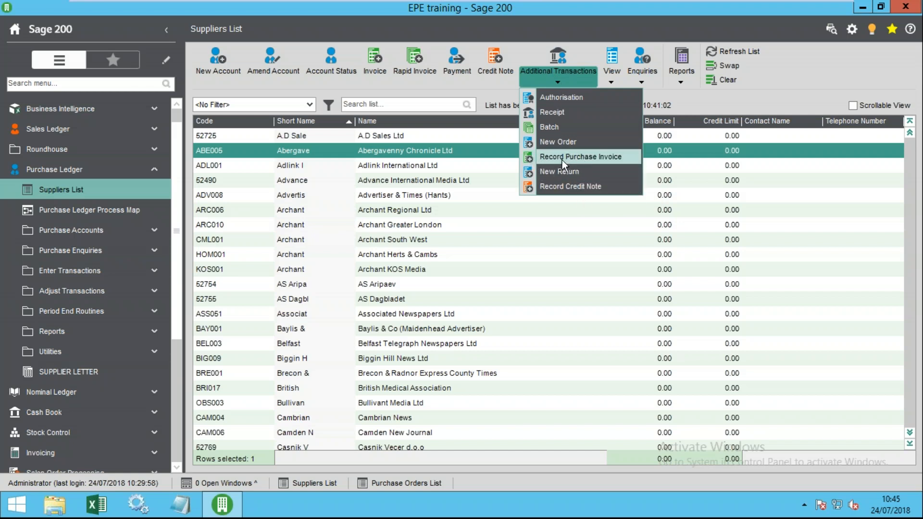
left_click(395, 86)
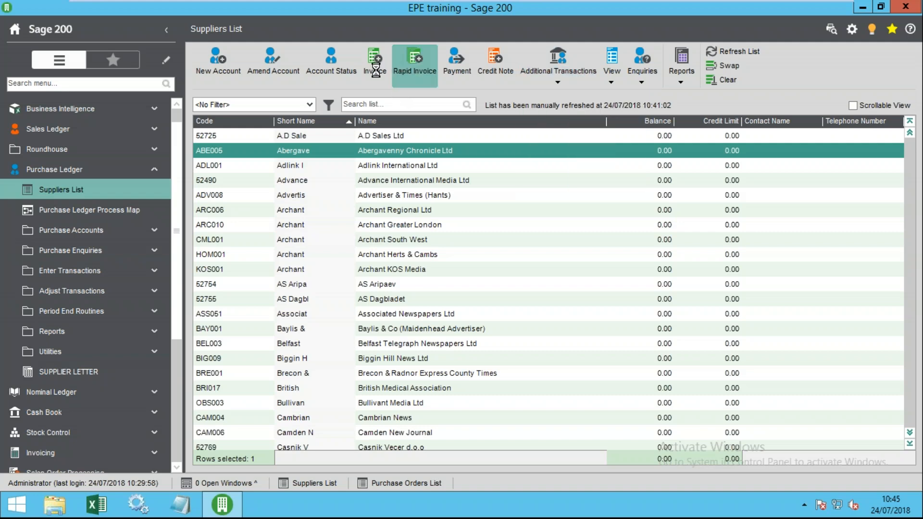
left_click(784, 38)
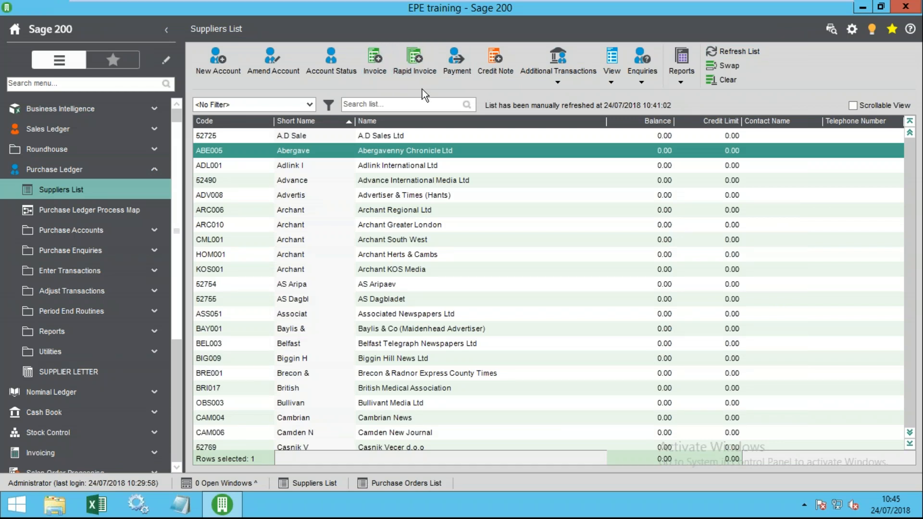
left_click(562, 82)
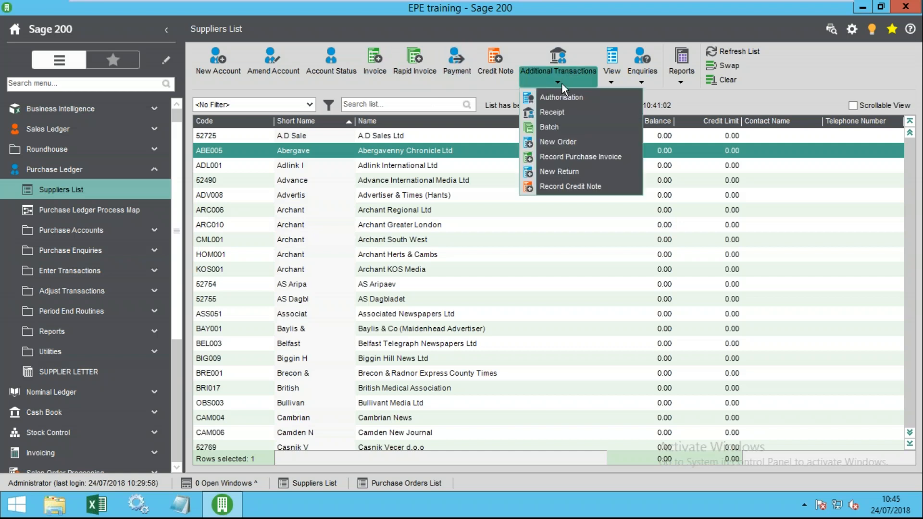
left_click(567, 157)
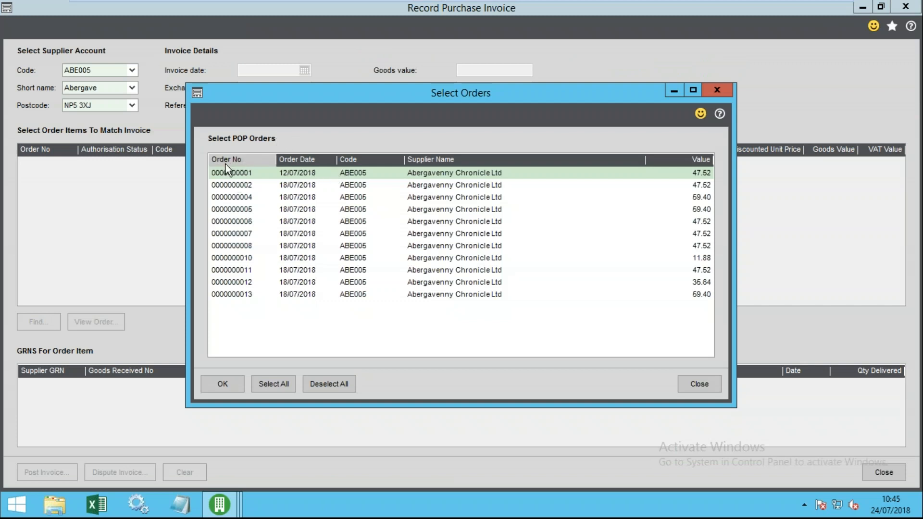
left_click(699, 384)
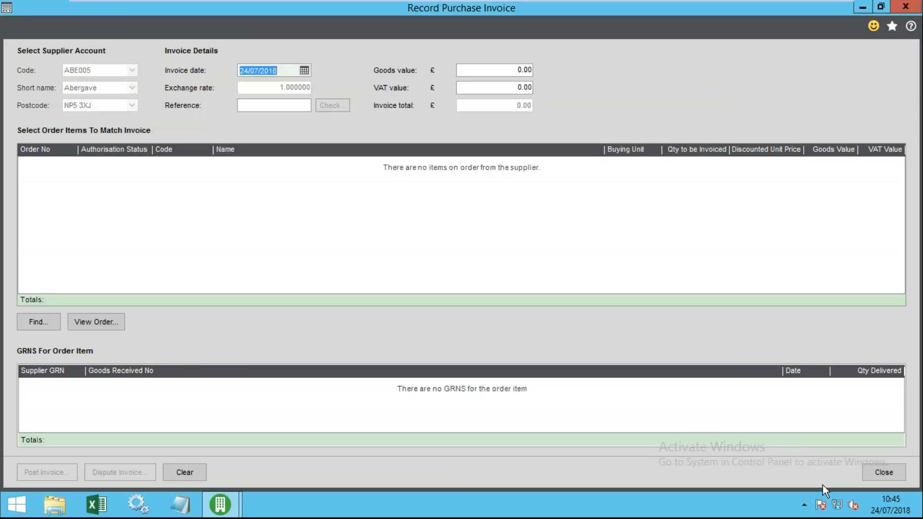
left_click(884, 472)
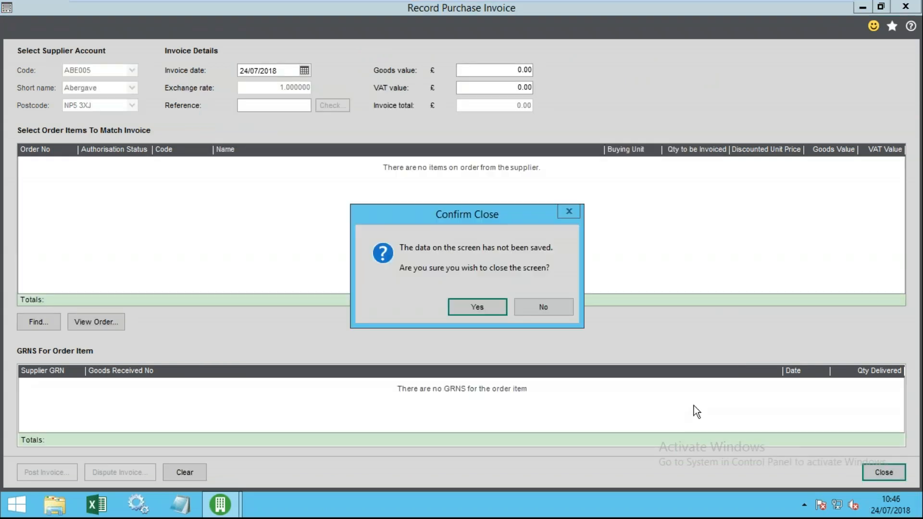
left_click(486, 303)
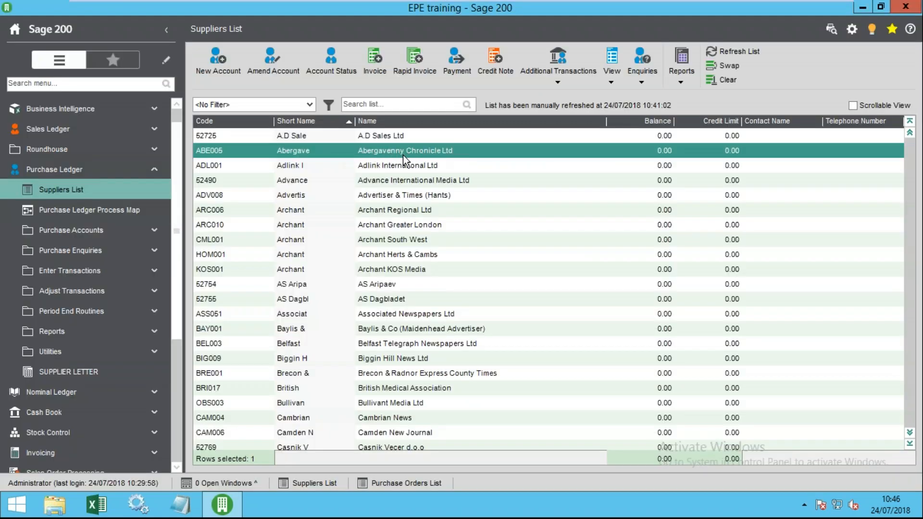
- Clear the supplier selection and start a new Record Purchase Invoice
left_click(552, 79)
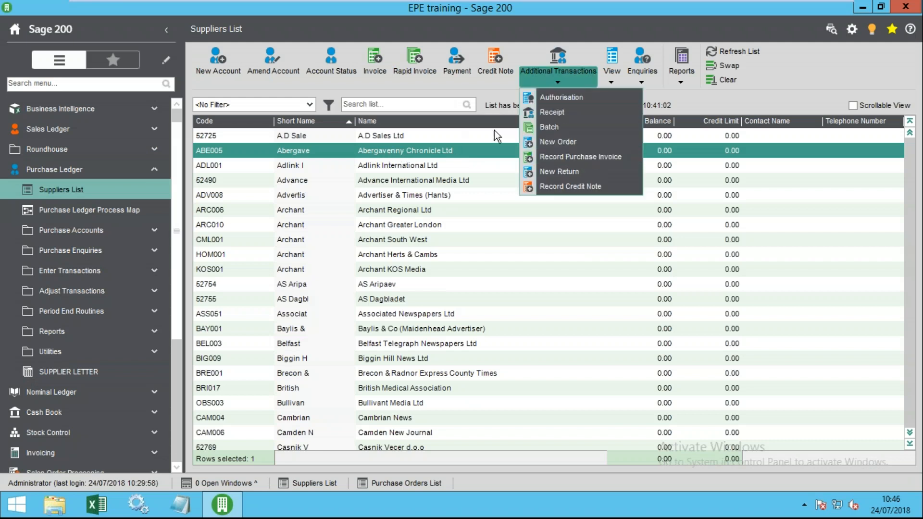
left_click(486, 89)
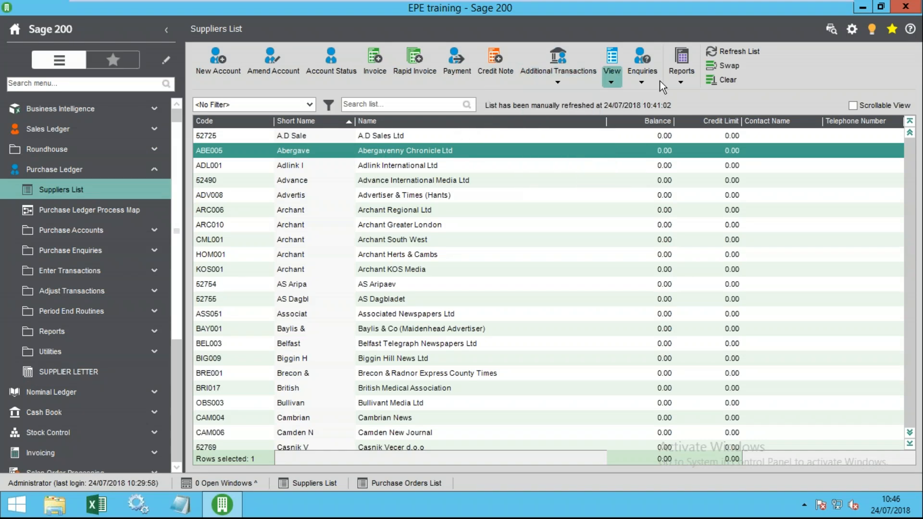
left_click(728, 80)
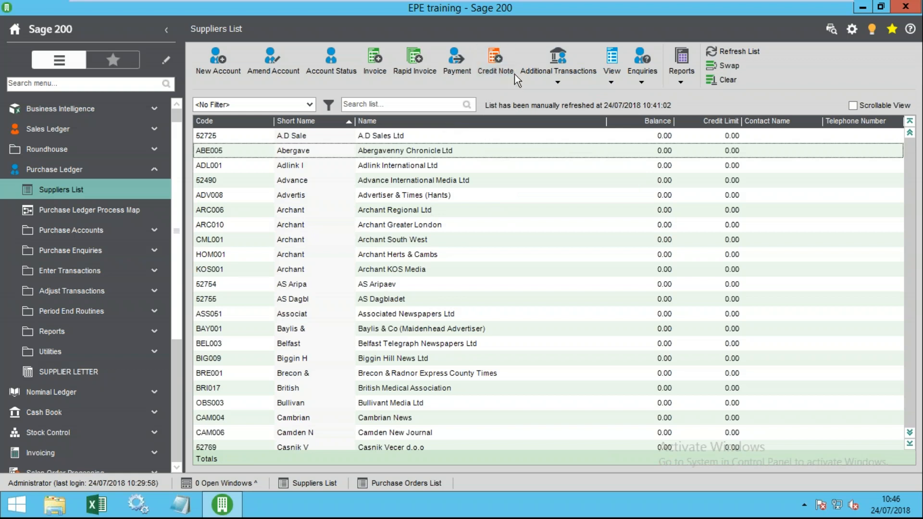
left_click(547, 79)
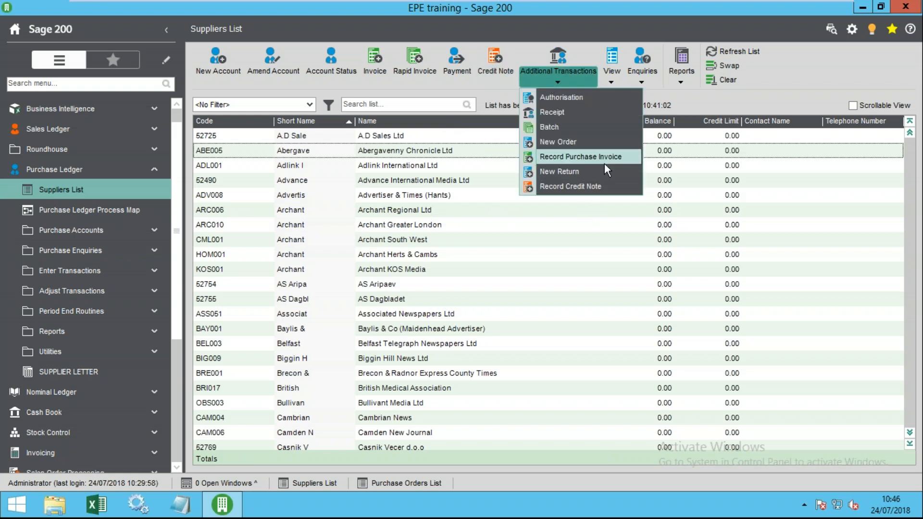
left_click(588, 158)
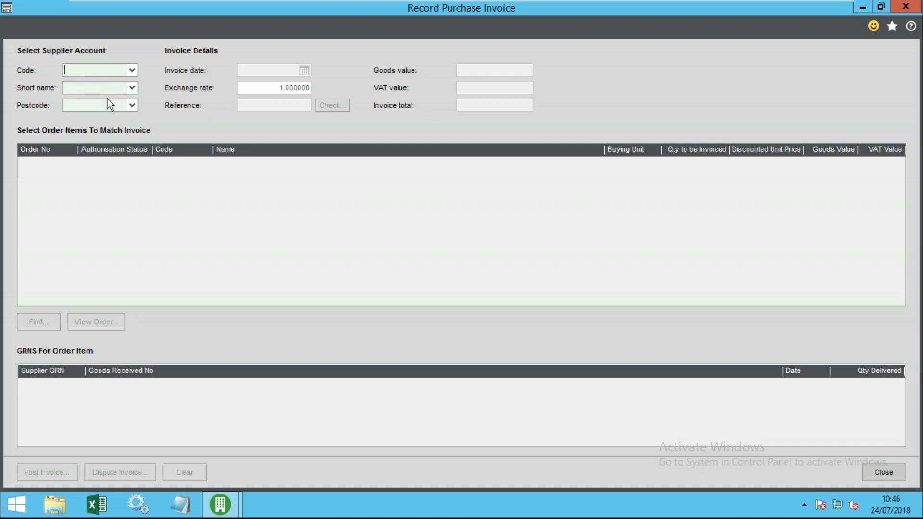
left_click(84, 88)
type("aber")
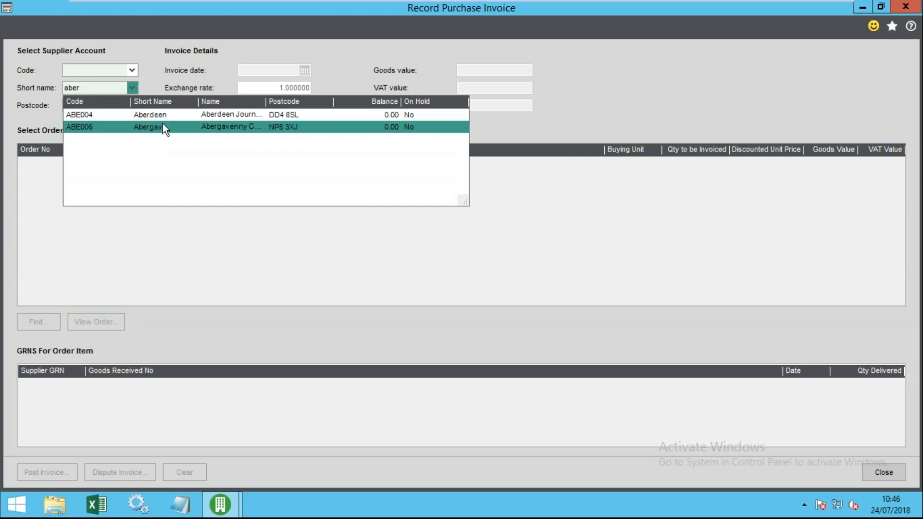
left_click(163, 128)
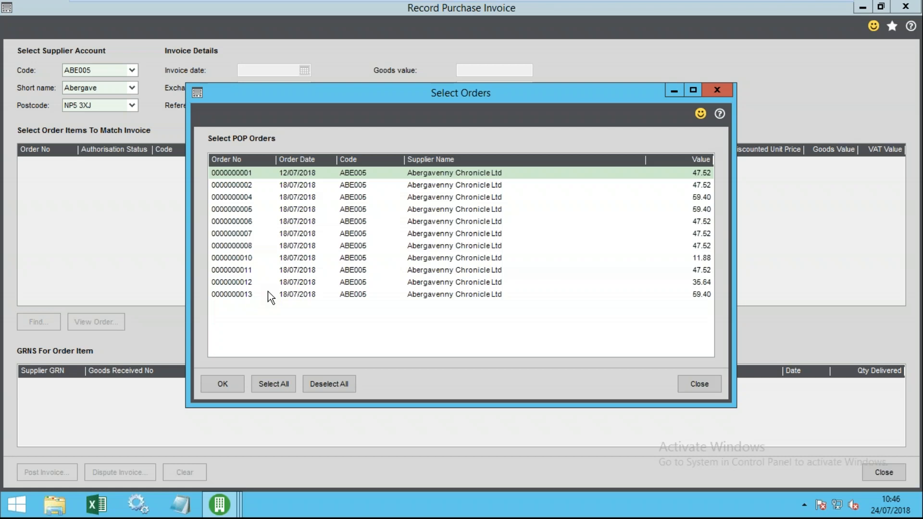
left_click(256, 295)
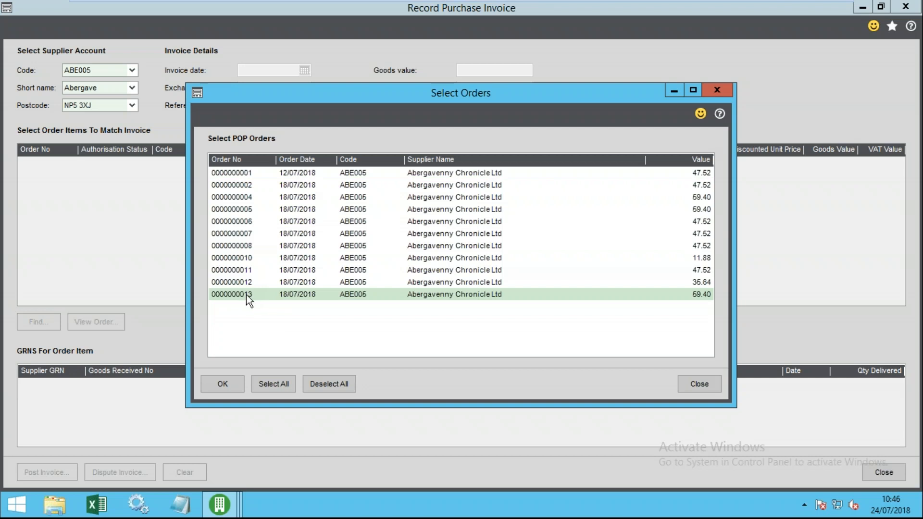
left_click(252, 282)
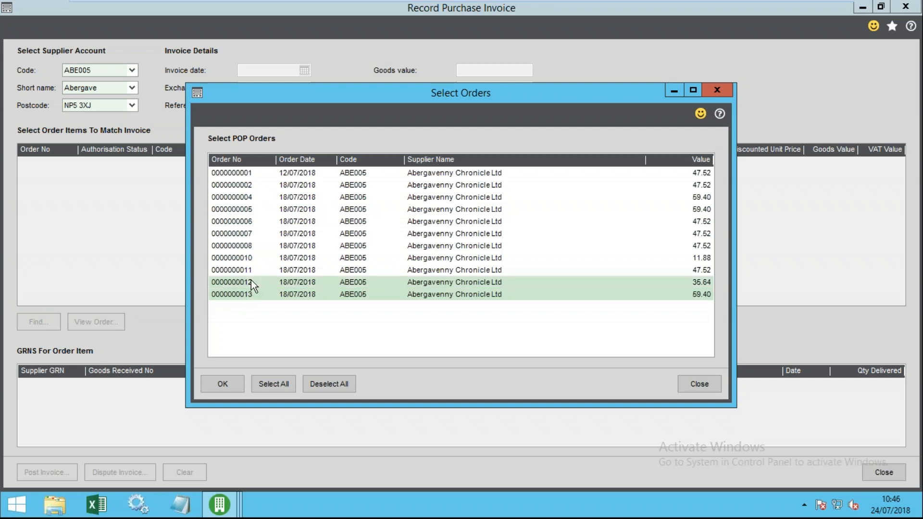
left_click_drag(232, 177, 246, 207)
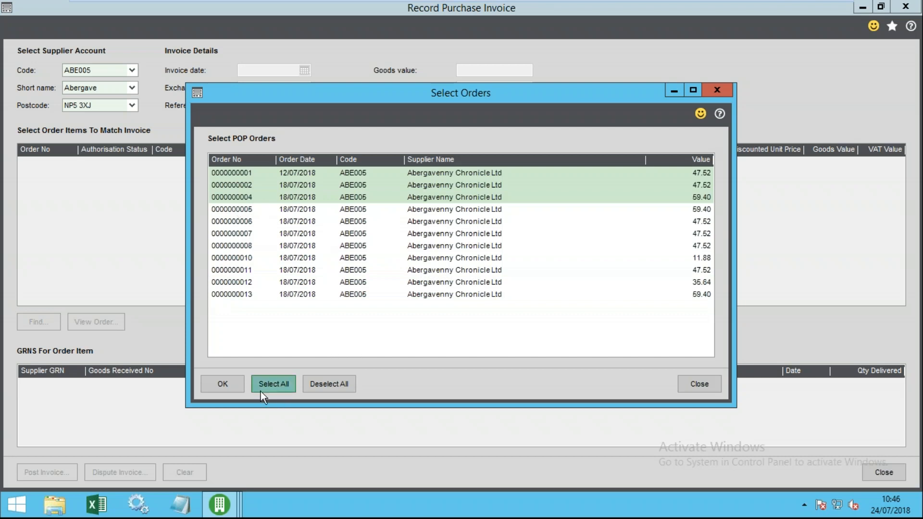
left_click(232, 387)
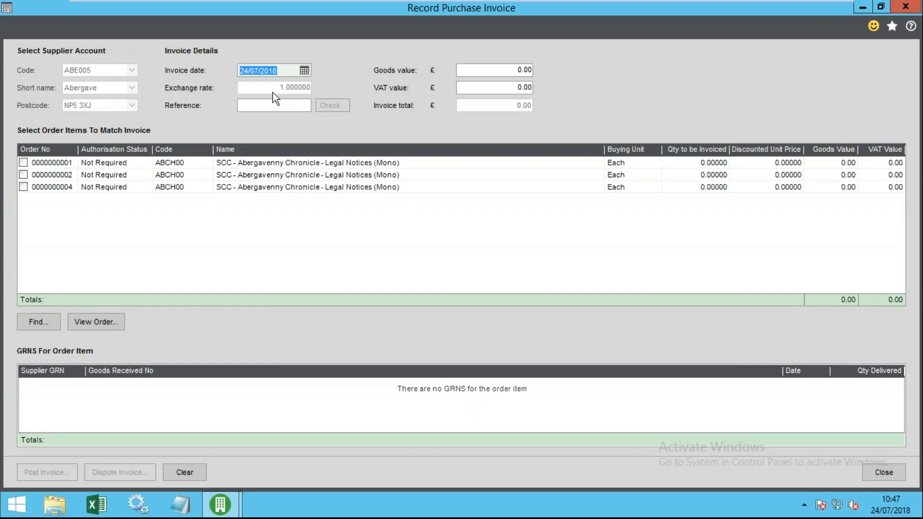
- Enter invoice reference 68687687 and run the duplicate check, which finds no existing invoice
left_click(271, 105)
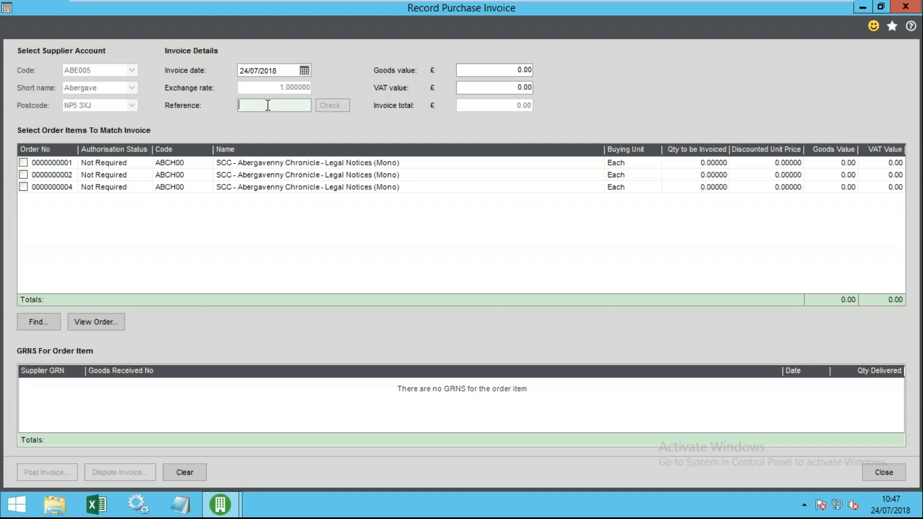
type("68687687")
key("Tab")
left_click(345, 107)
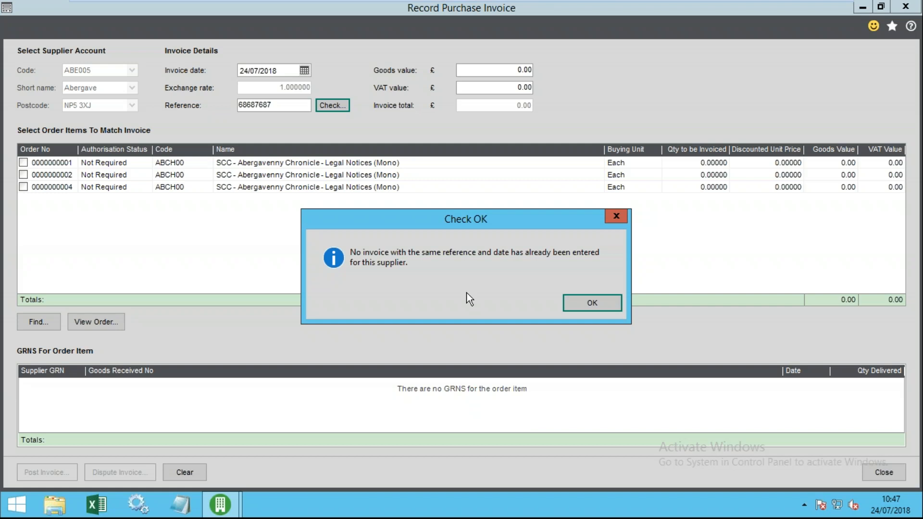
left_click_drag(469, 219, 410, 219)
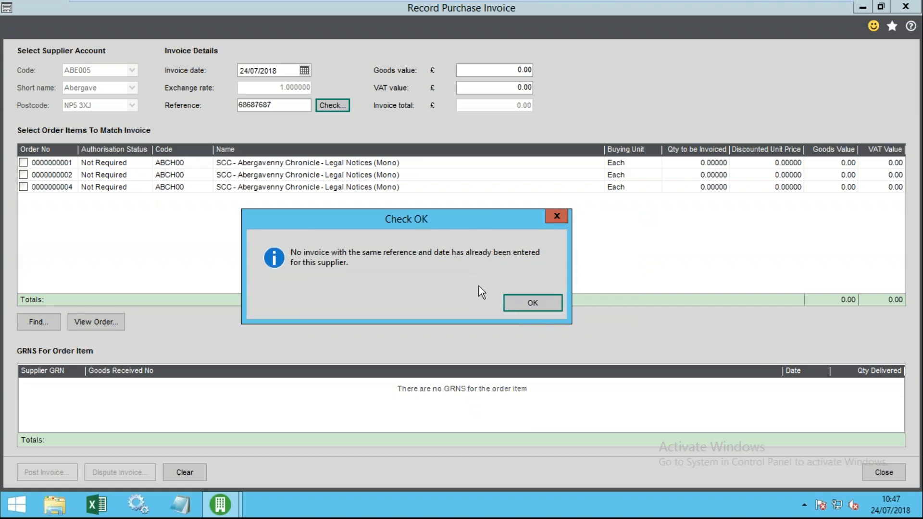
left_click(536, 304)
left_click(502, 70)
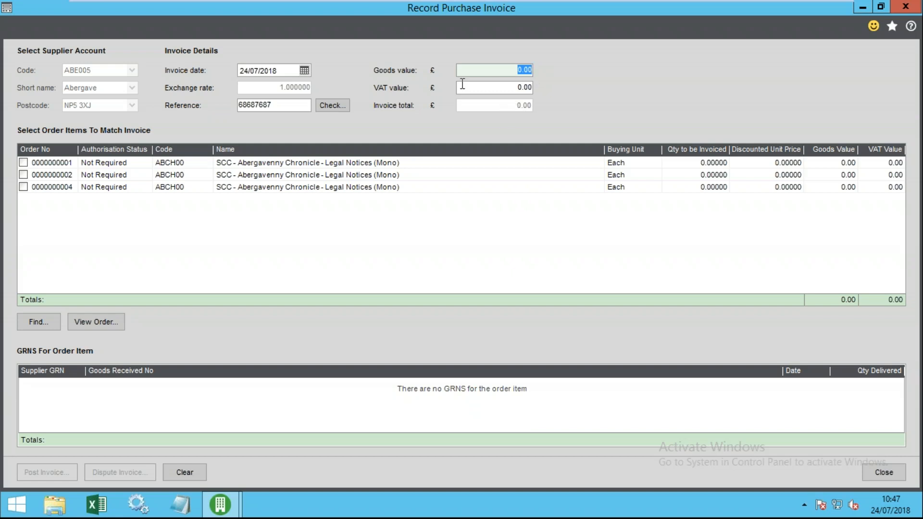
left_click(480, 90)
left_click(497, 70)
left_click(504, 90)
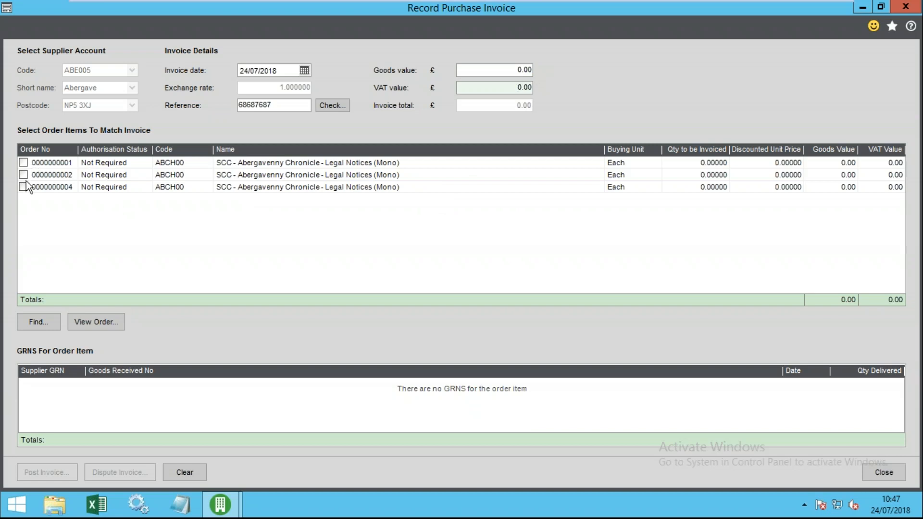
left_click(293, 163)
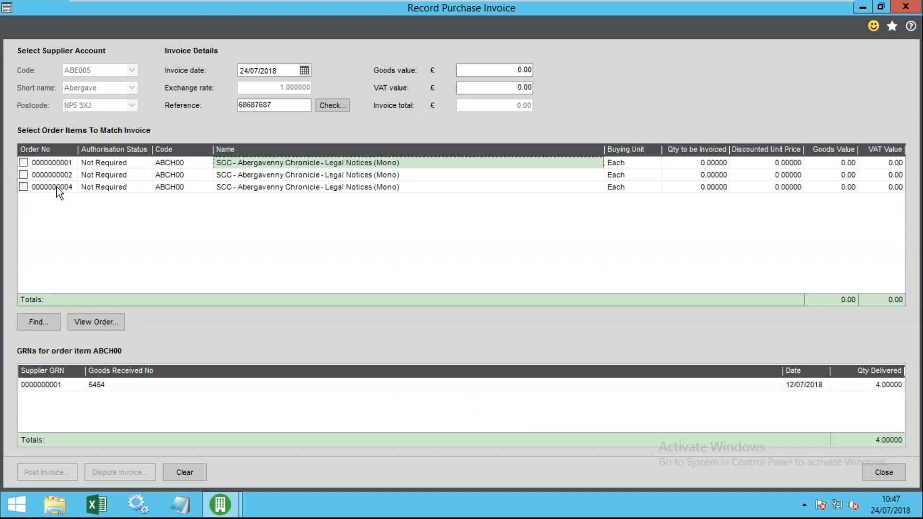
left_click(23, 163)
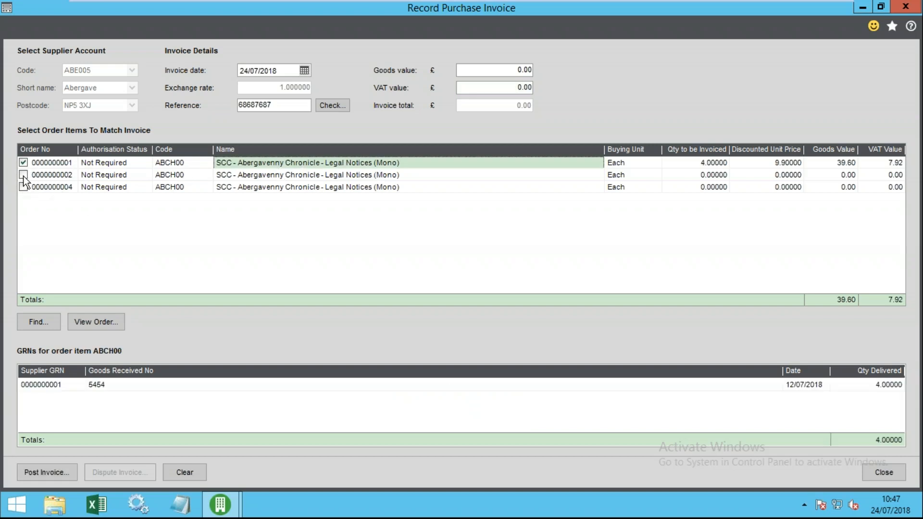
left_click(23, 175)
left_click(24, 187)
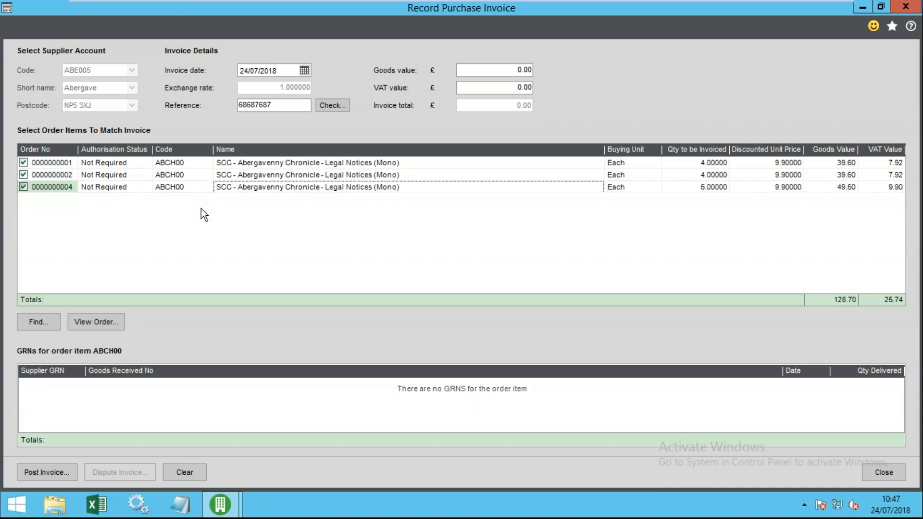
left_click(708, 163)
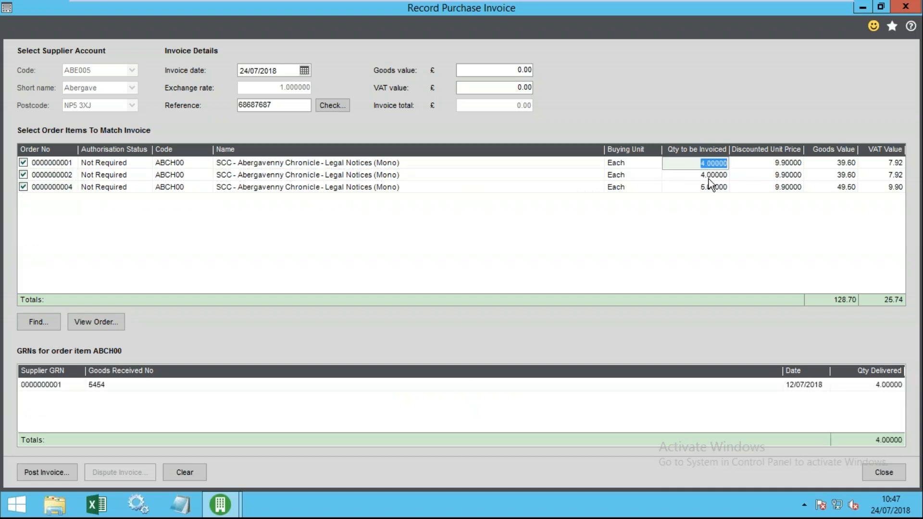
left_click(709, 177)
left_click(708, 186)
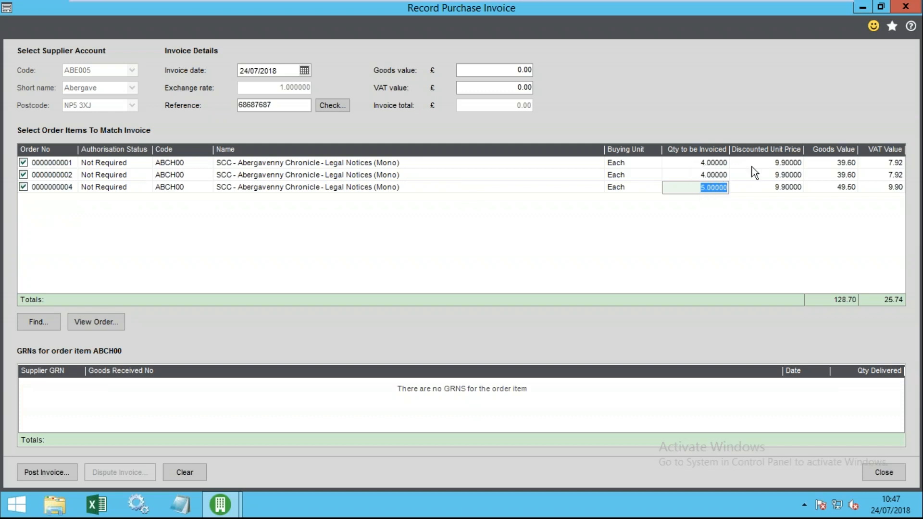
left_click(704, 162)
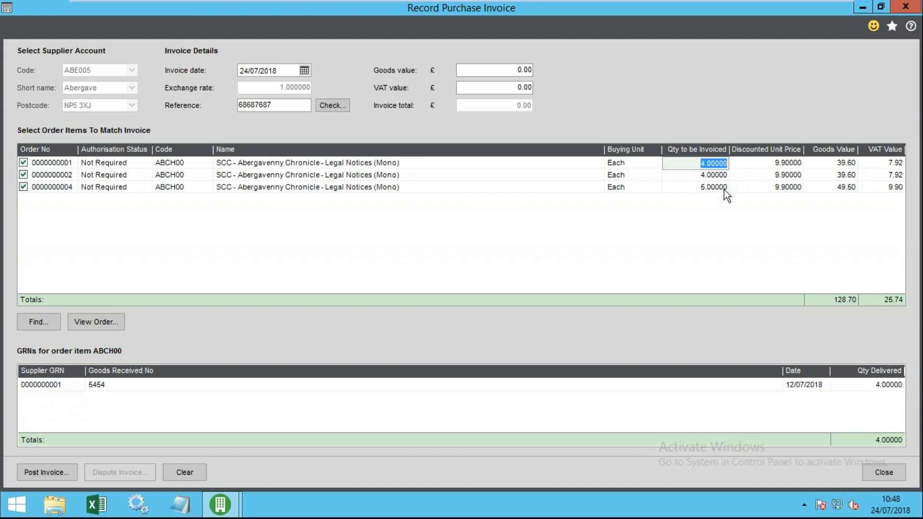
type("2")
key("Tab")
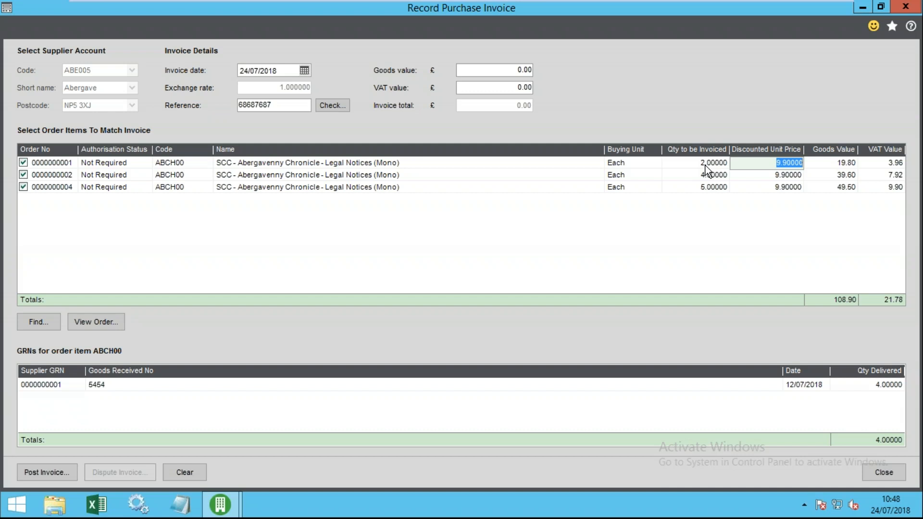
left_click_drag(775, 165, 806, 165)
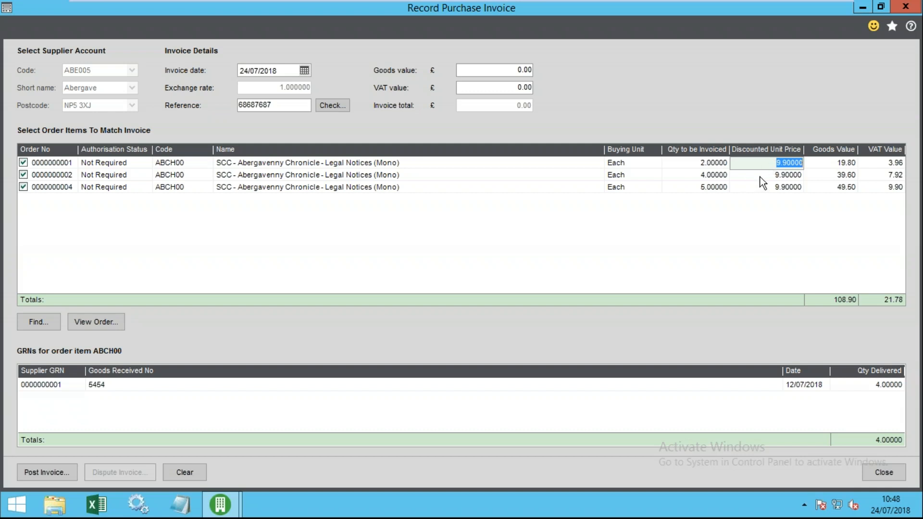
- Review the first invoice line's quantity, unit price, goods and VAT values
left_click(842, 164)
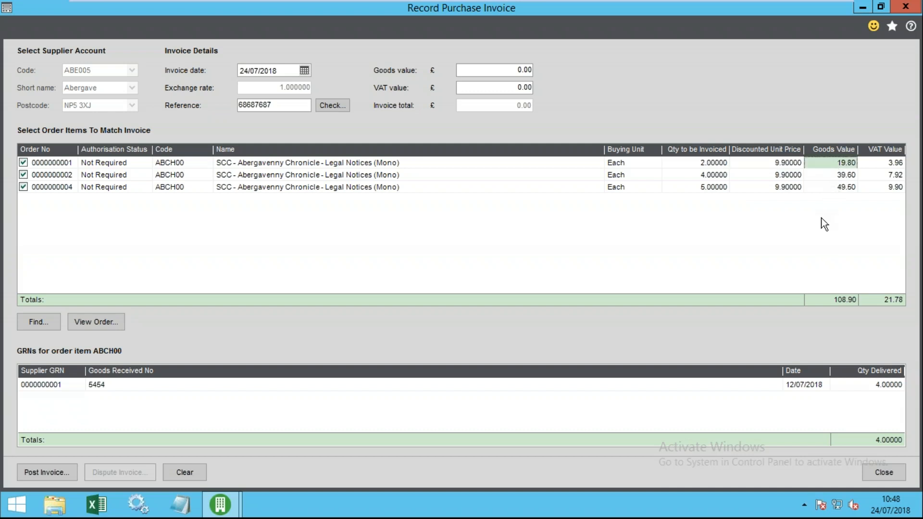
left_click(788, 164)
left_click(842, 163)
left_click(887, 163)
left_click(827, 164)
left_click(769, 163)
left_click(707, 163)
left_click(761, 163)
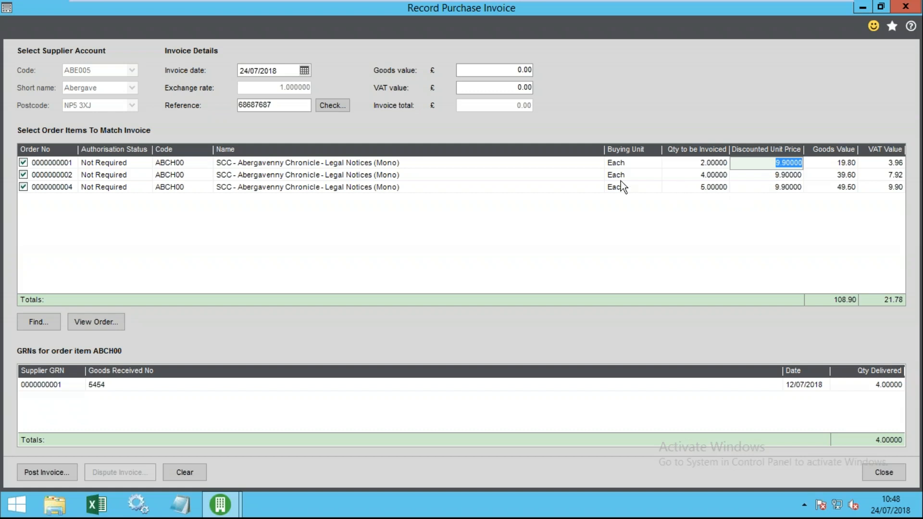
- Enter invoice goods value 108.30 and VAT value 21.78
left_click(506, 72)
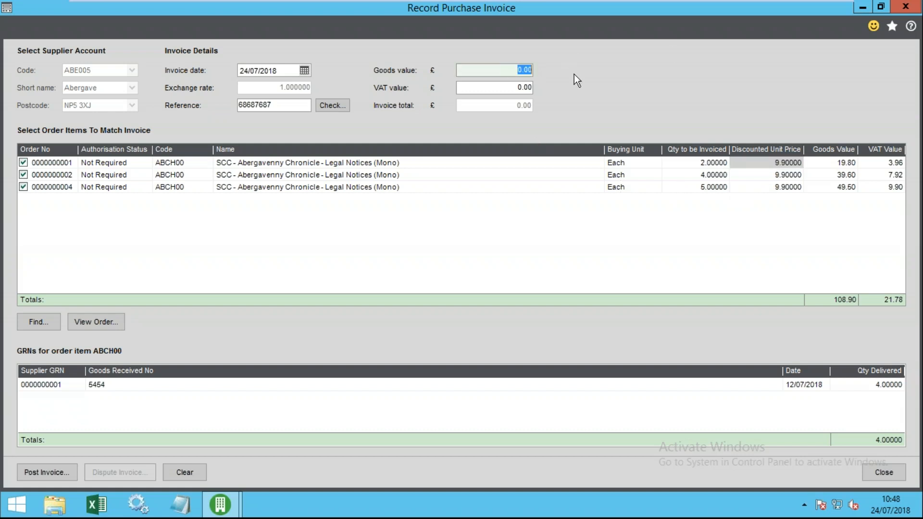
type("108.30")
key("Tab")
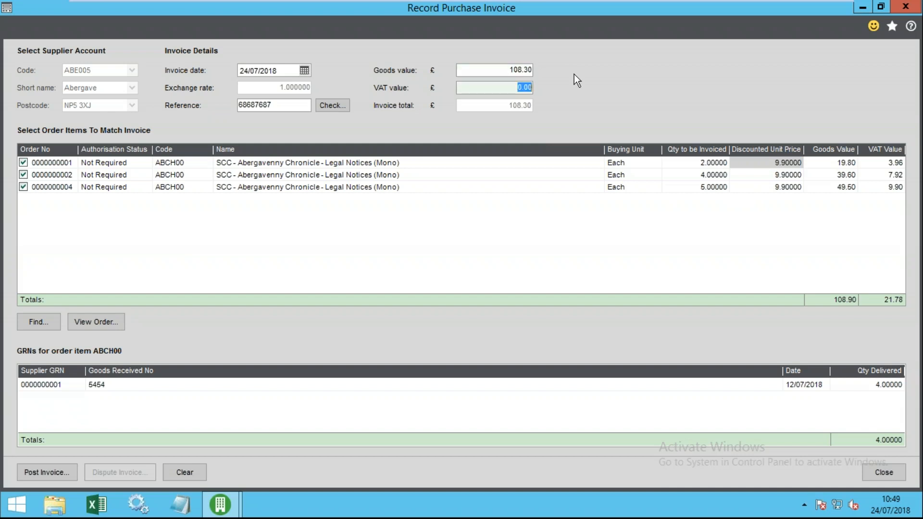
type("21.78")
key("Tab")
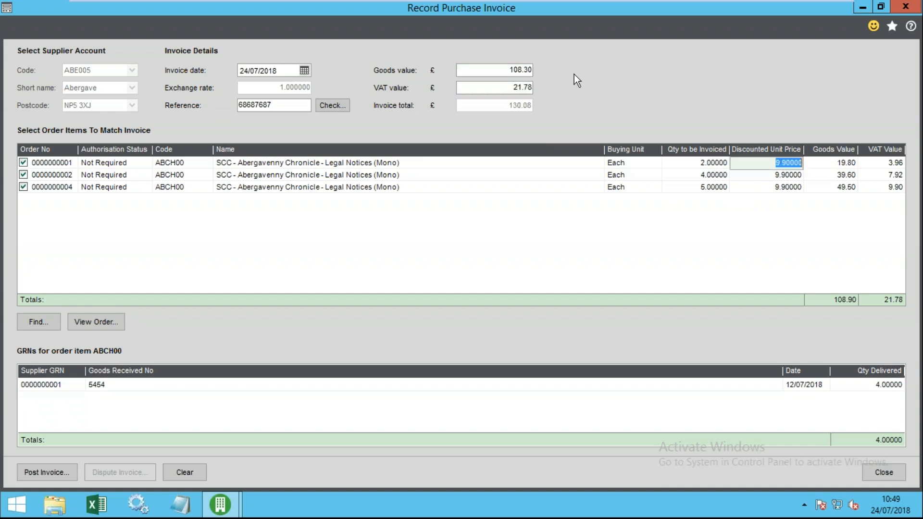
- Review the second line and the entered totals, then attempt to post the invoice
left_click(775, 175)
left_click(694, 164)
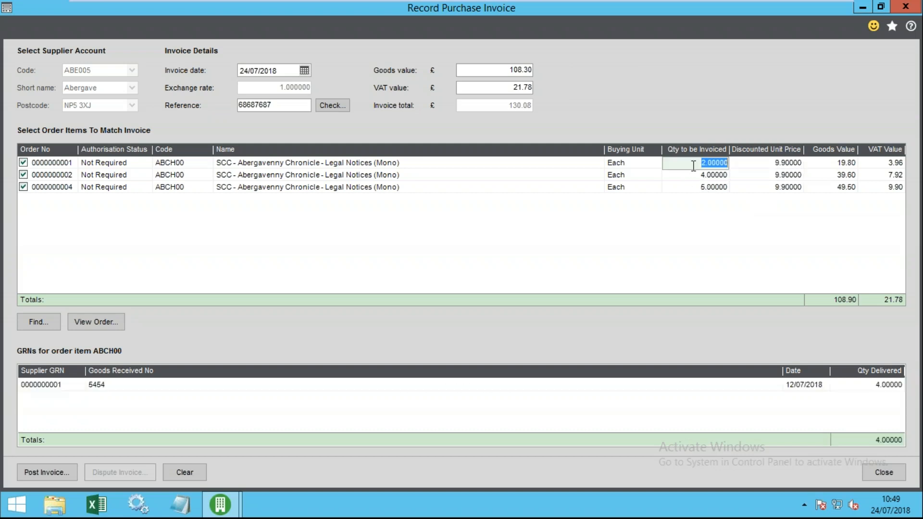
left_click(694, 178)
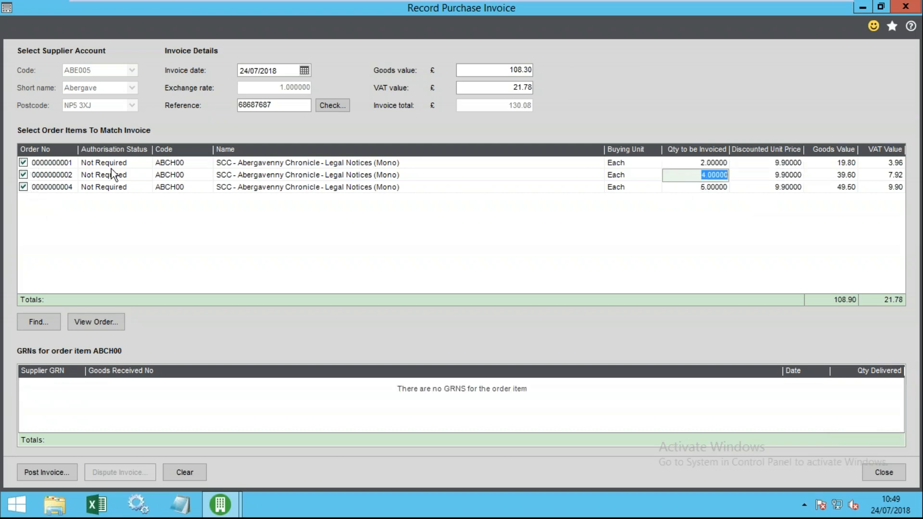
left_click(838, 300)
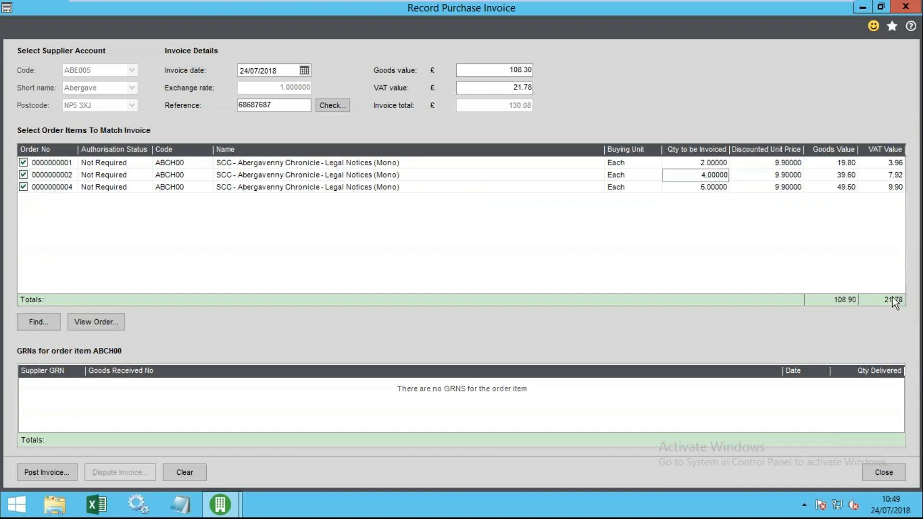
left_click(499, 71)
left_click(514, 87)
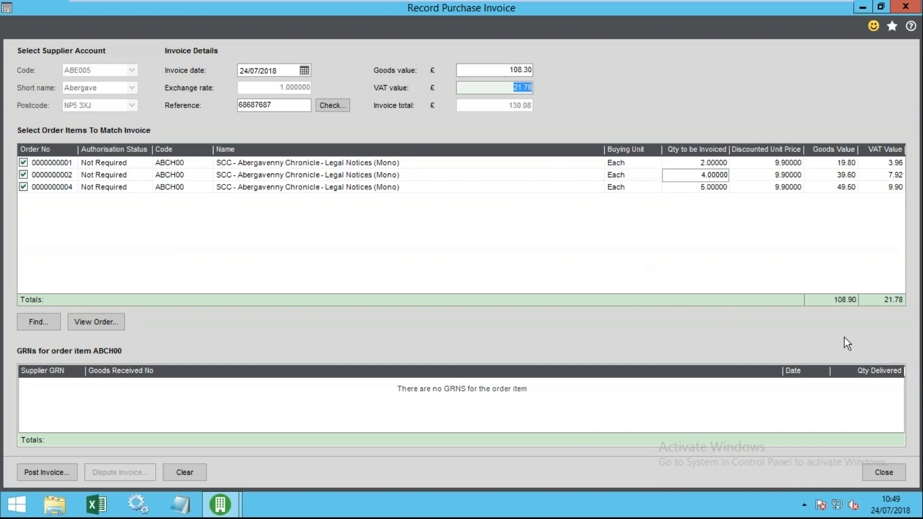
left_click(502, 72)
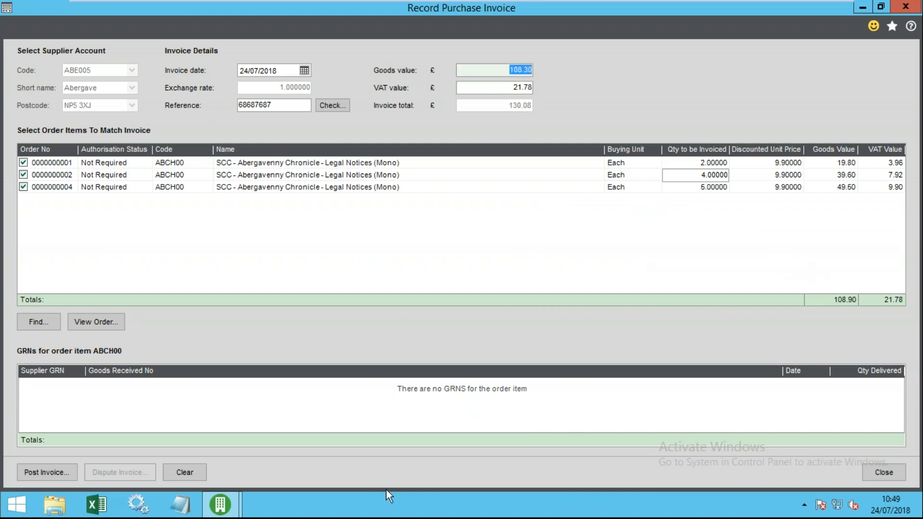
left_click(94, 188)
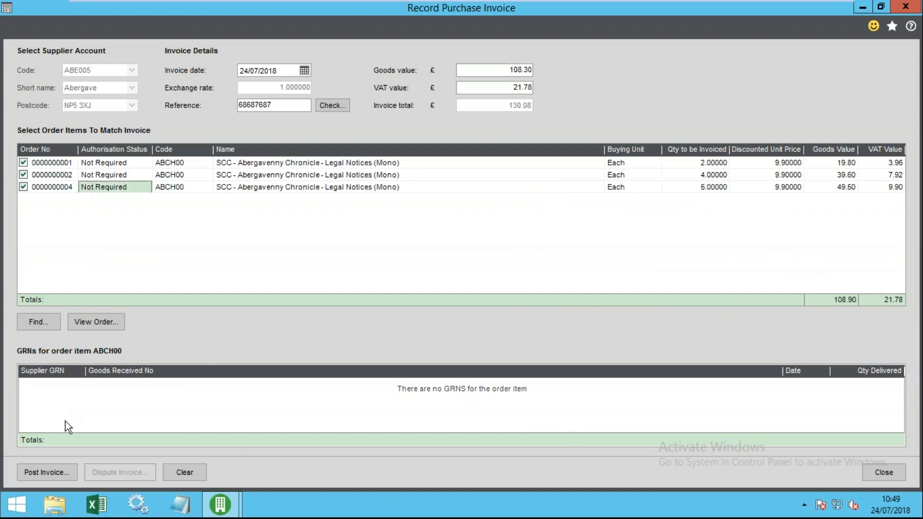
left_click(47, 472)
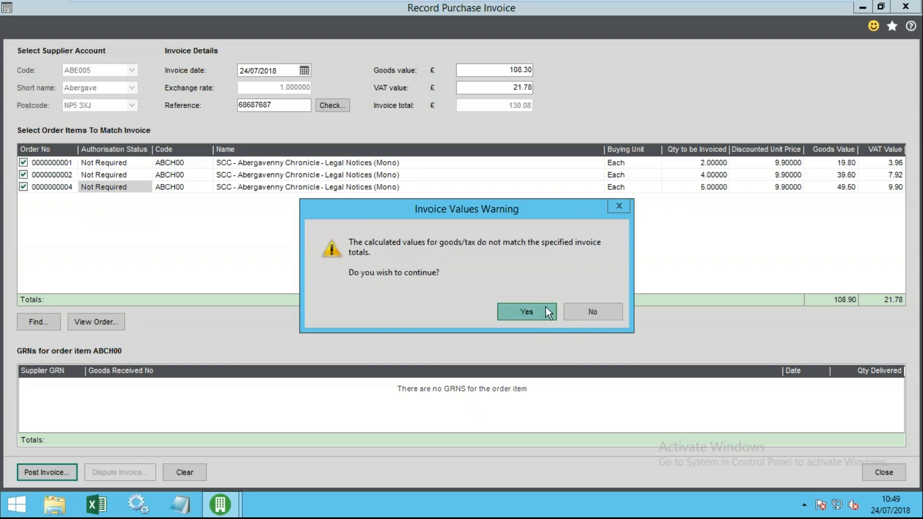
- Decline the mismatch warning and correct the goods value from 108.30 to 108.90
left_click(572, 311)
left_click(521, 71)
left_click(527, 70)
key("BackSpace")
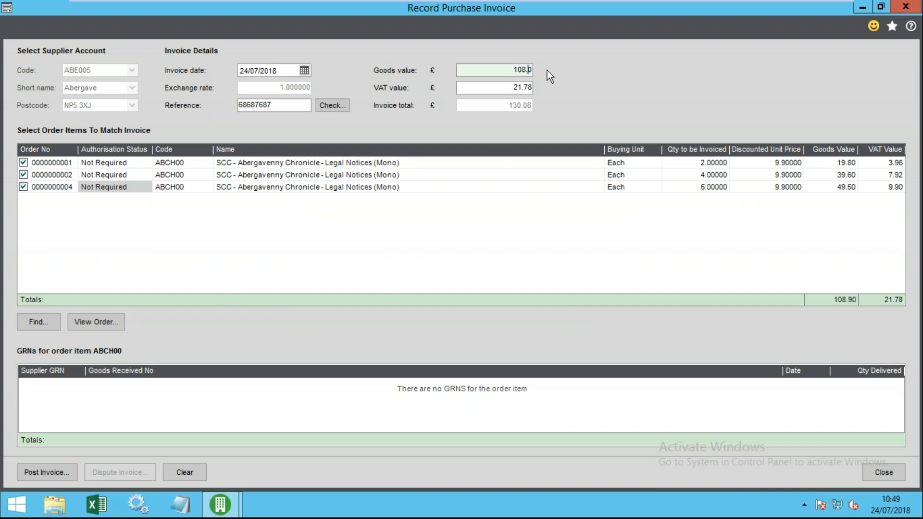
type("9")
key("Tab")
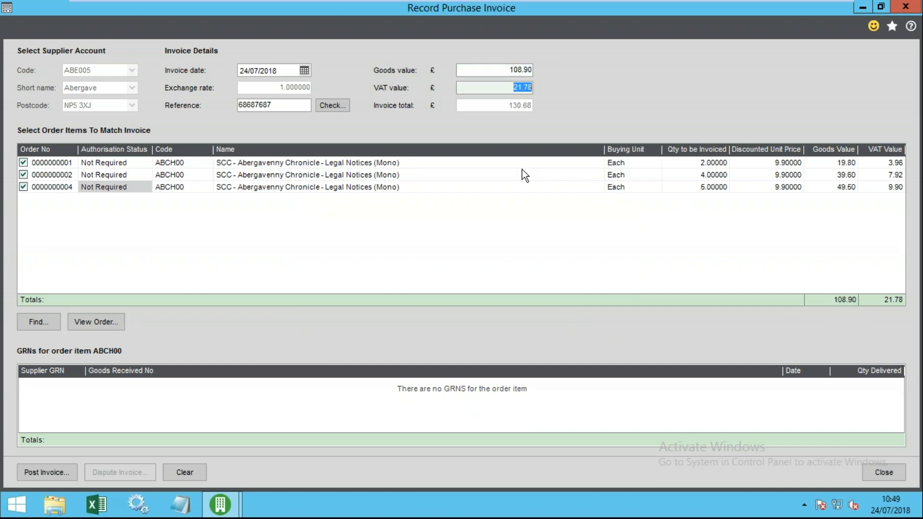
- Recheck the 108.90 goods value and post the invoice
left_click(508, 71)
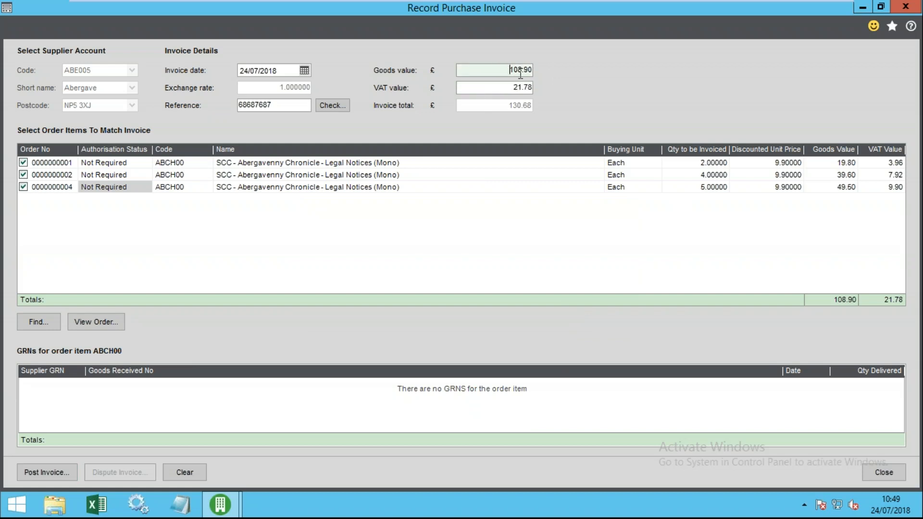
left_click_drag(514, 69, 534, 70)
left_click(513, 70)
left_click(48, 471)
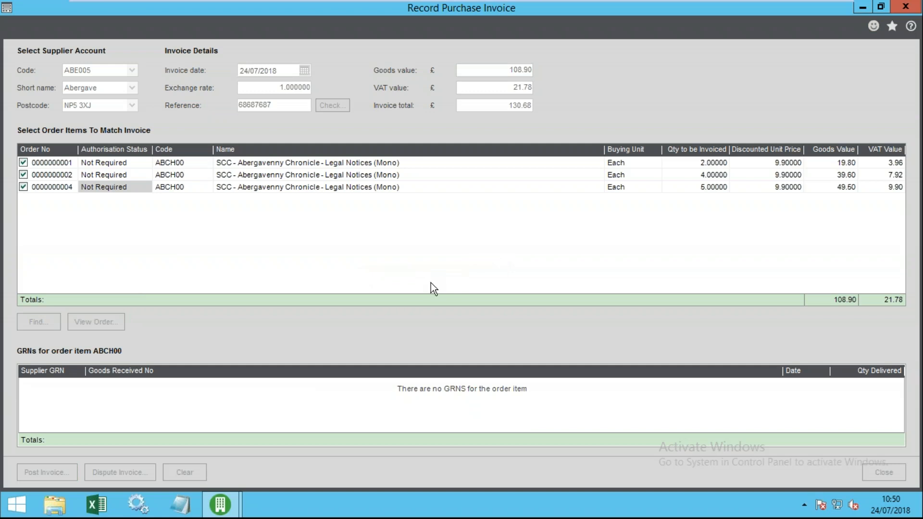
- Review the Nominal & VAT Analysis and references, then save the 130.68 Abergavenny Chronicle invoice
mouse_move(220, 505)
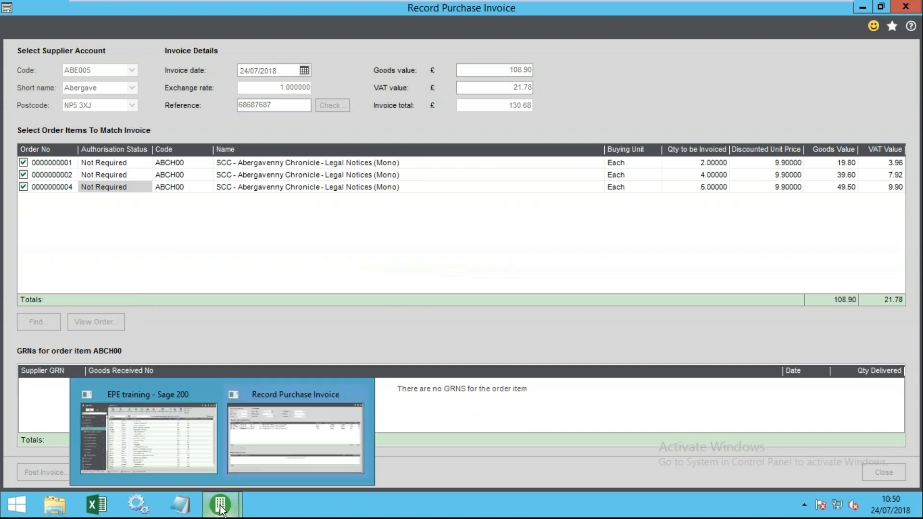
left_click(287, 272)
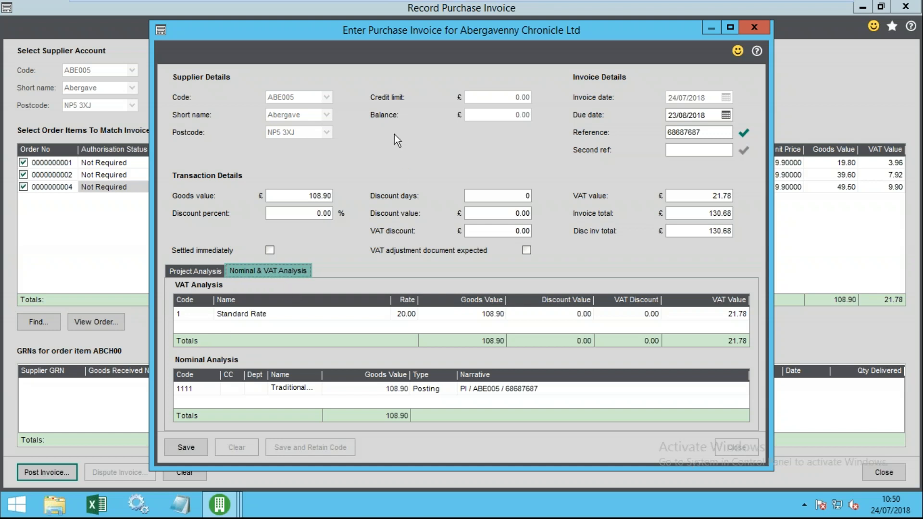
left_click_drag(373, 25, 373, 10)
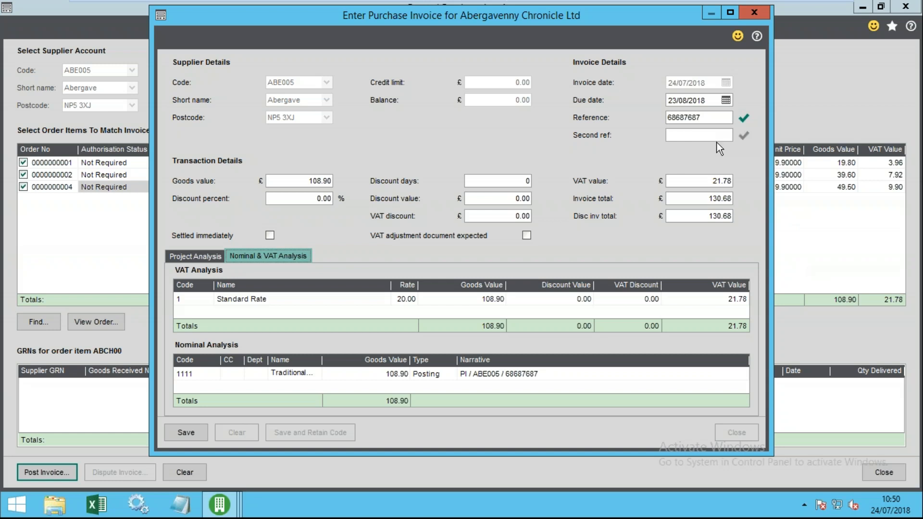
left_click(711, 119)
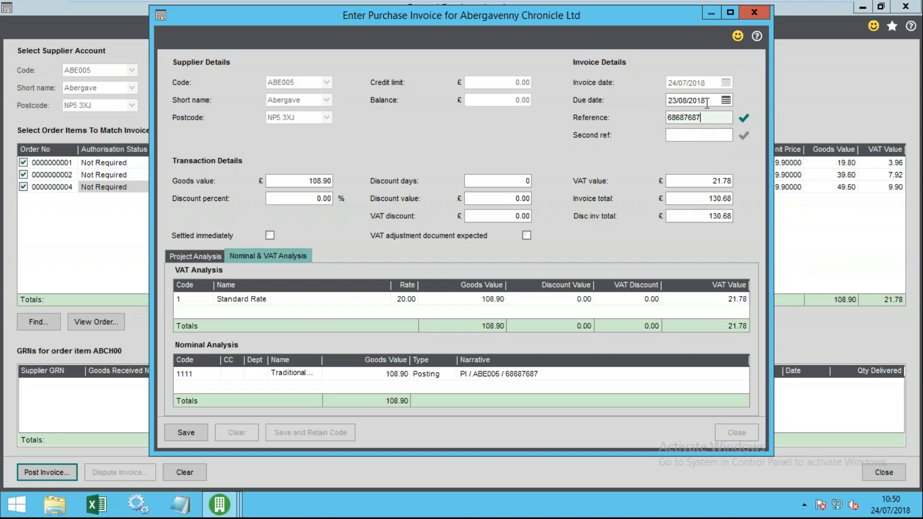
left_click(703, 135)
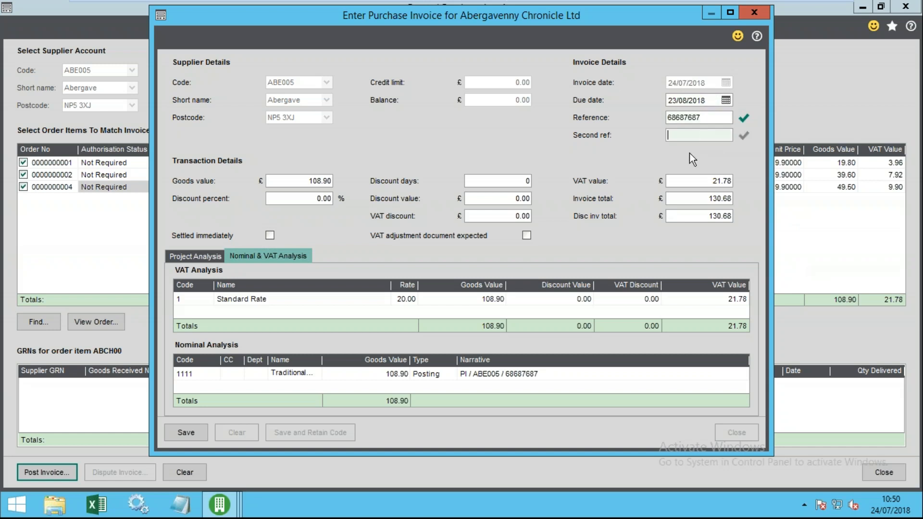
left_click(182, 431)
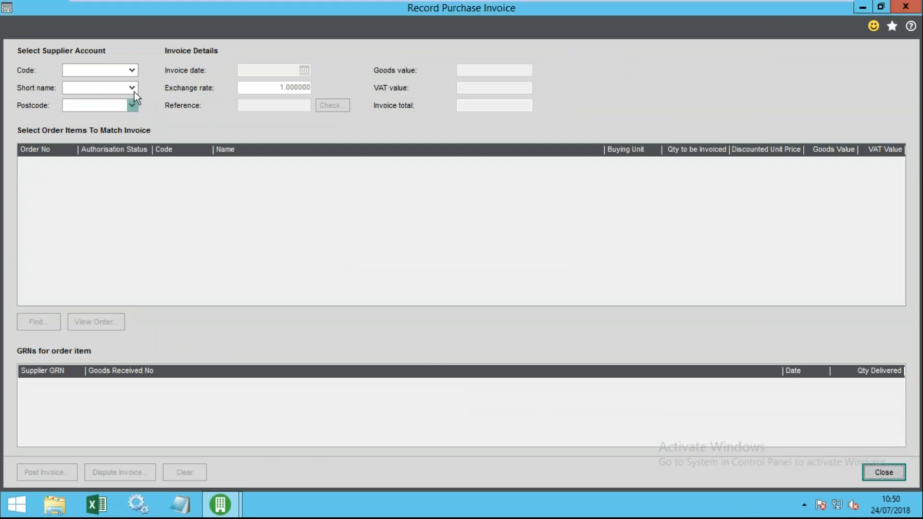
- Open and dismiss the supplier code list, then close the empty Record Purchase Invoice form
left_click(133, 72)
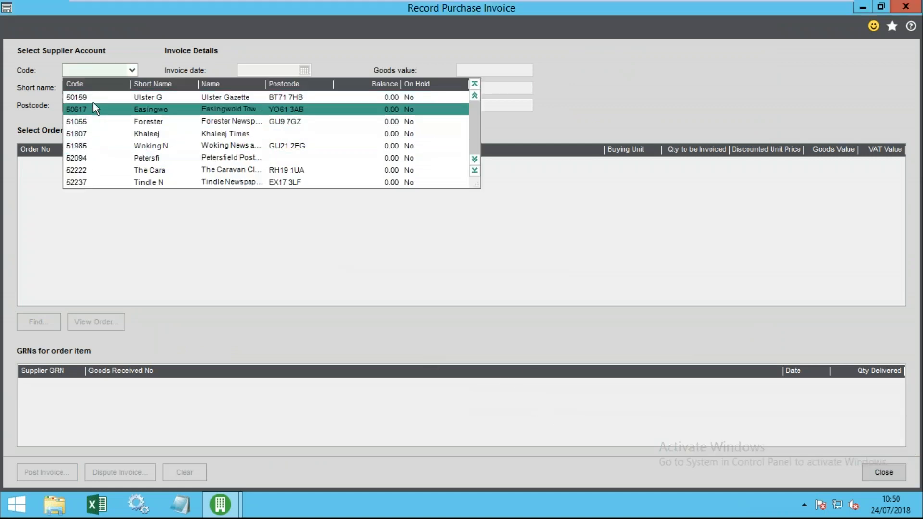
left_click(35, 101)
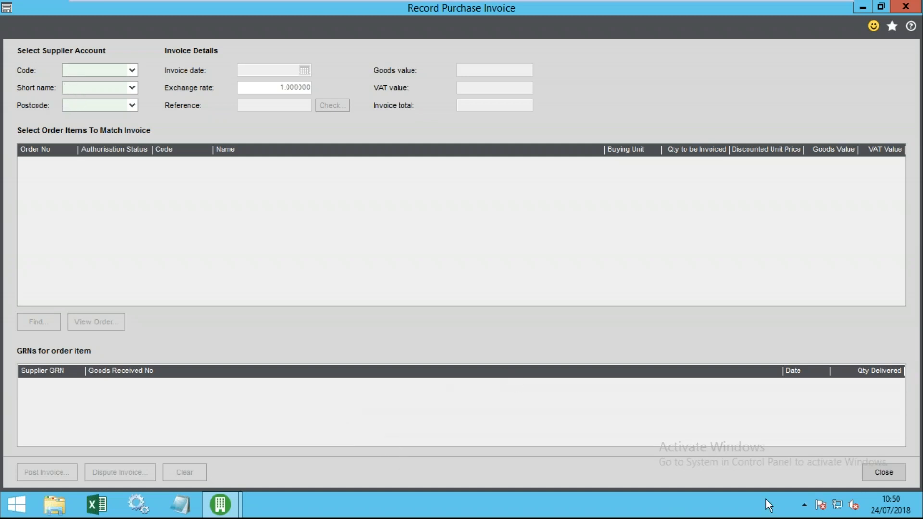
left_click(896, 475)
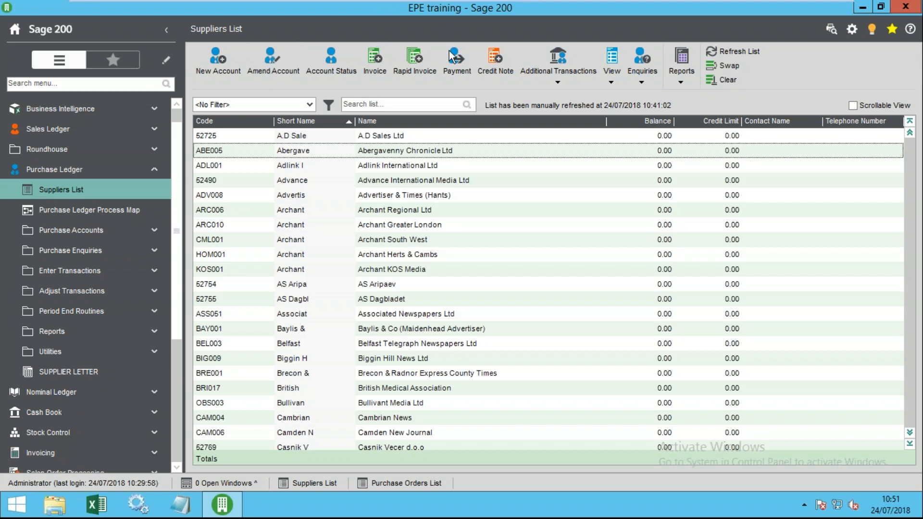
- Start a rapid purchase invoice for supplier 52094 Petersfield Post Ltd and maximize the window
left_click(412, 64)
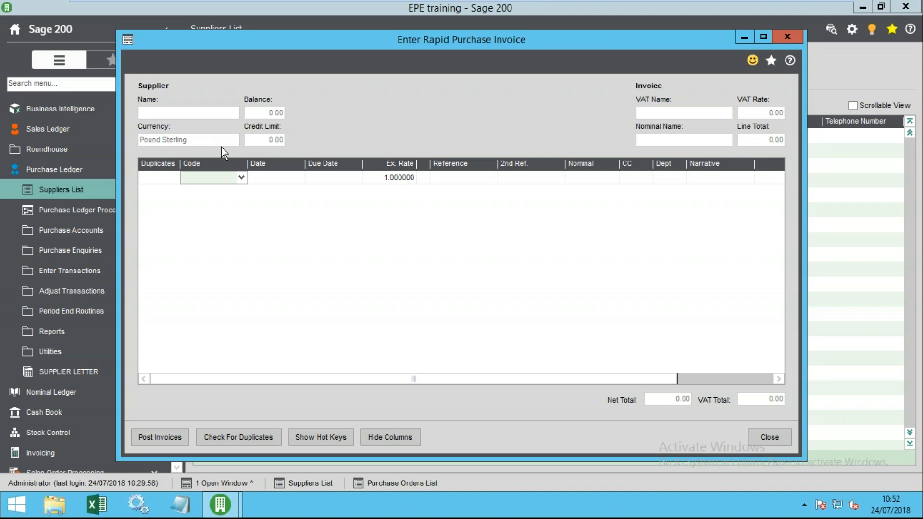
left_click(241, 178)
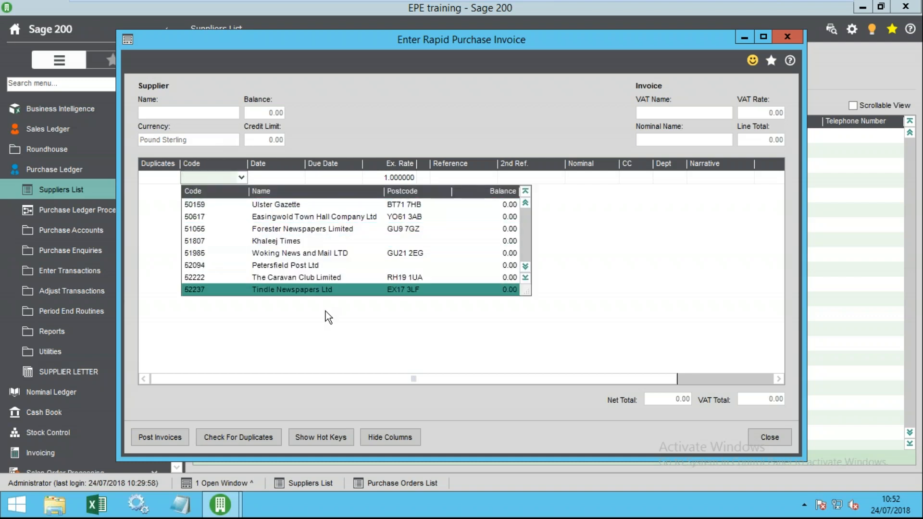
scroll(323, 311, "down", 3)
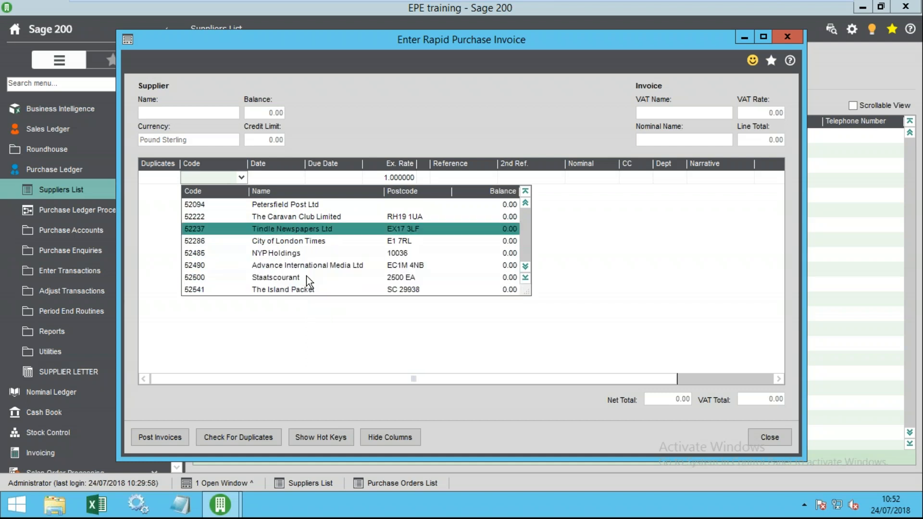
left_click(307, 203)
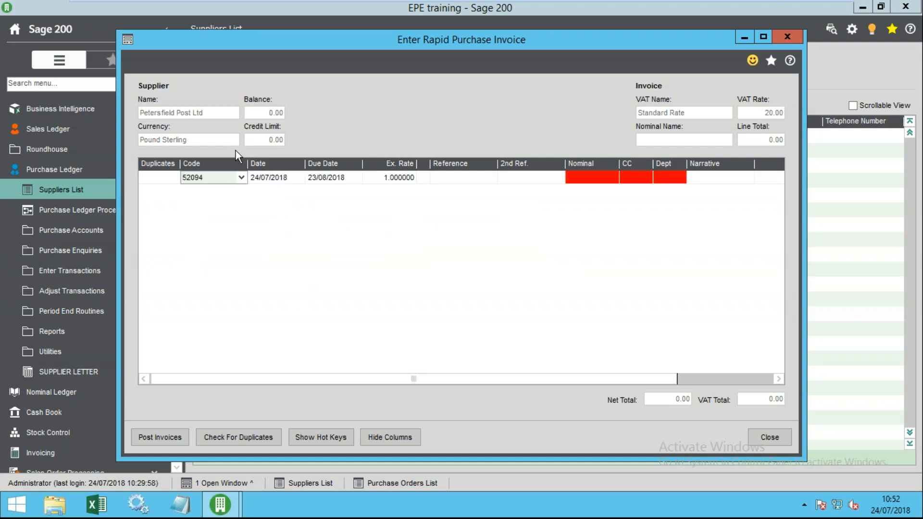
left_click(214, 174)
key("Tab")
key("Tab")
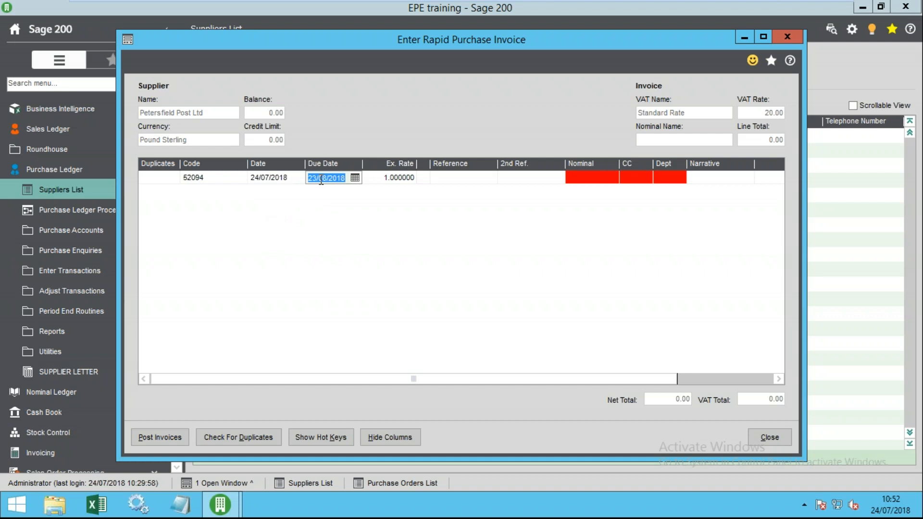
key("Tab")
key("Tab")
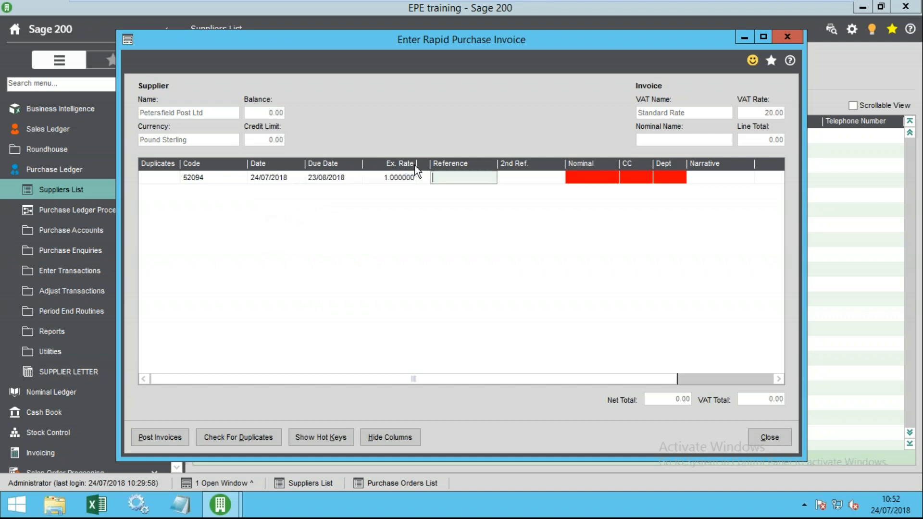
left_click(762, 37)
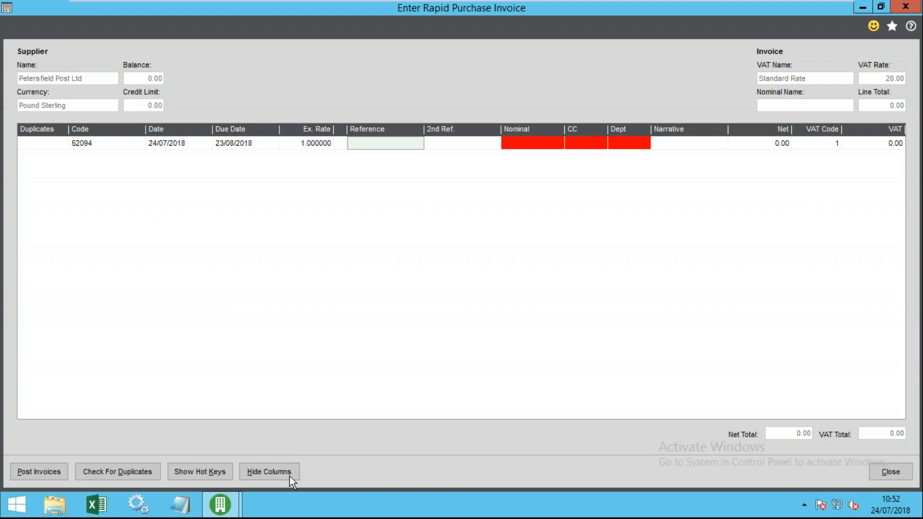
- Discard the Petersfield Post entry and start a new rapid invoice for supplier 50159 Ulster Gazette
left_click(879, 471)
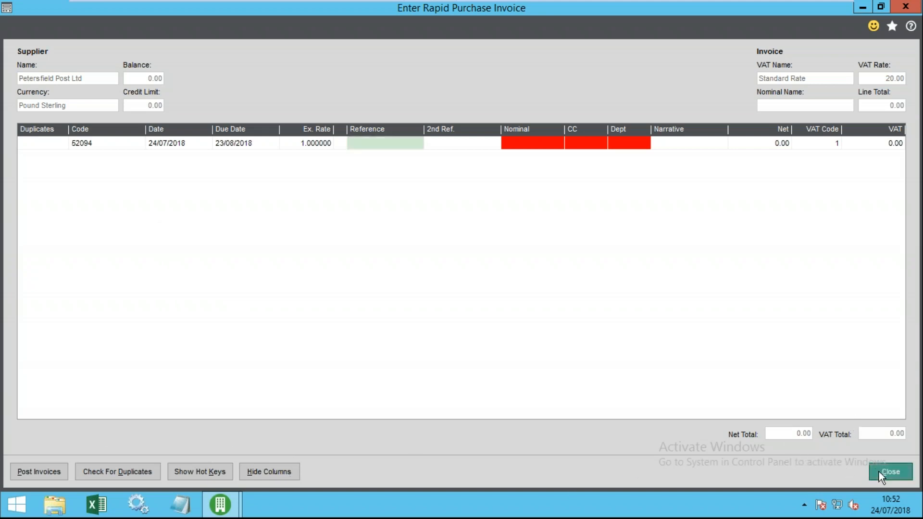
left_click(548, 301)
left_click(415, 60)
type("br")
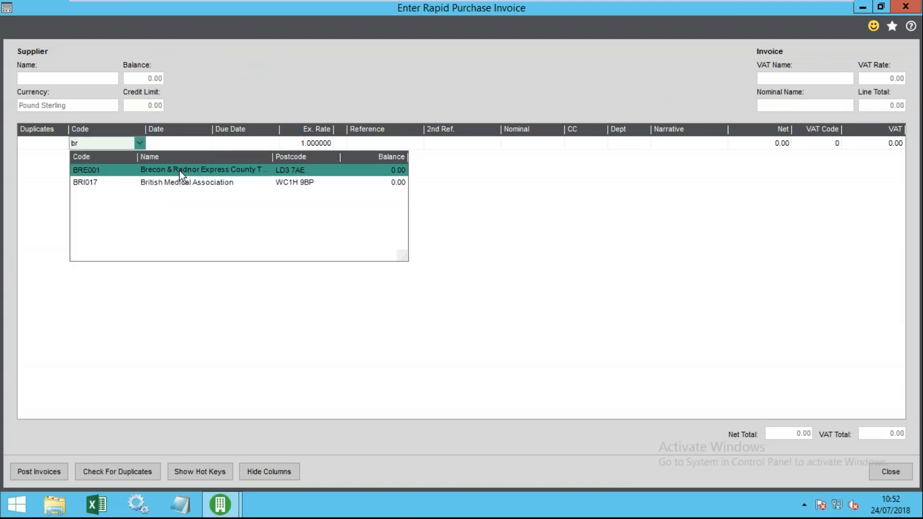
left_click(104, 147)
key("BackSpace")
key("BackSpace")
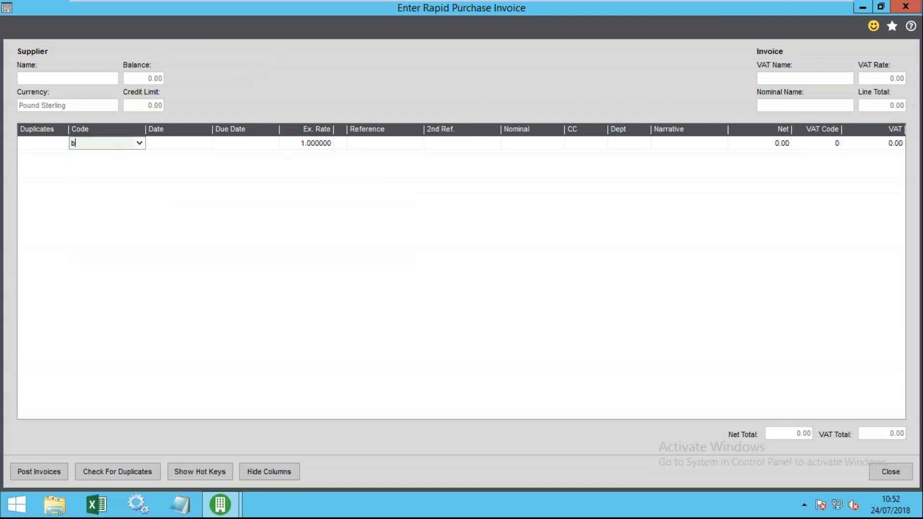
left_click(138, 144)
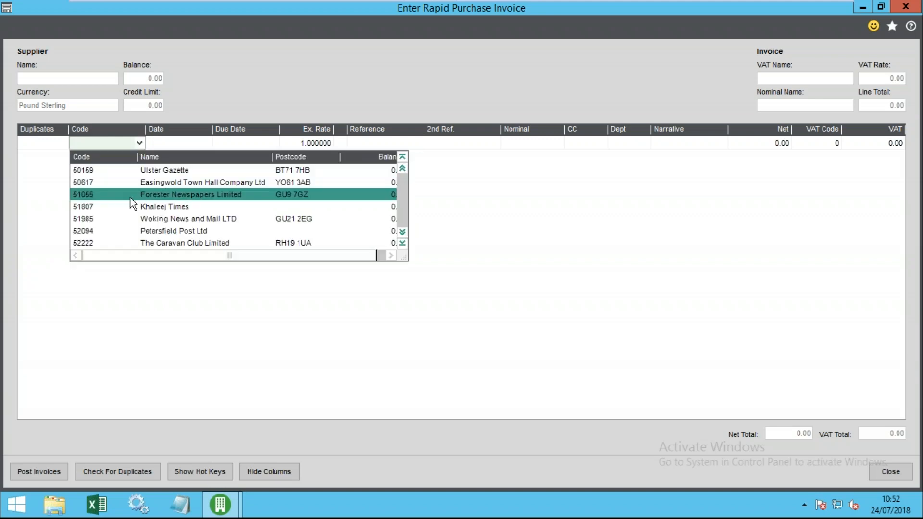
left_click(142, 172)
left_click(176, 147)
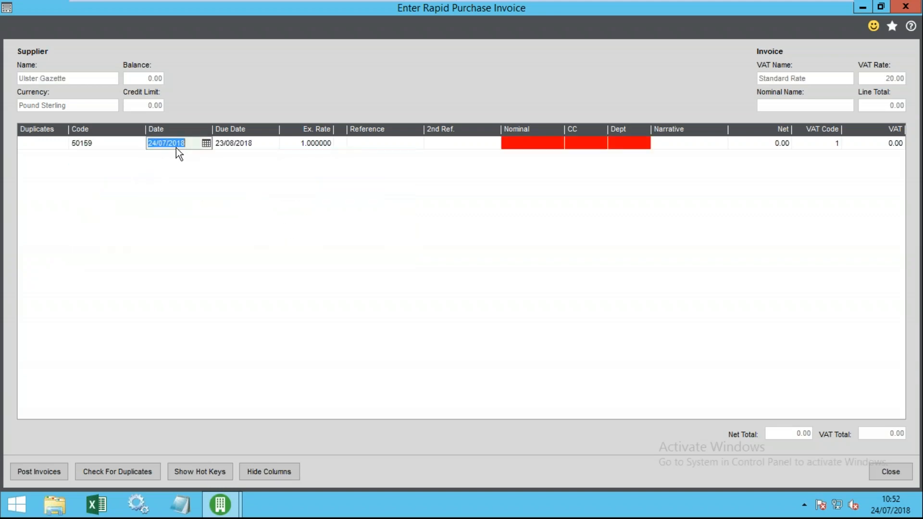
left_click(183, 143)
left_click(255, 142)
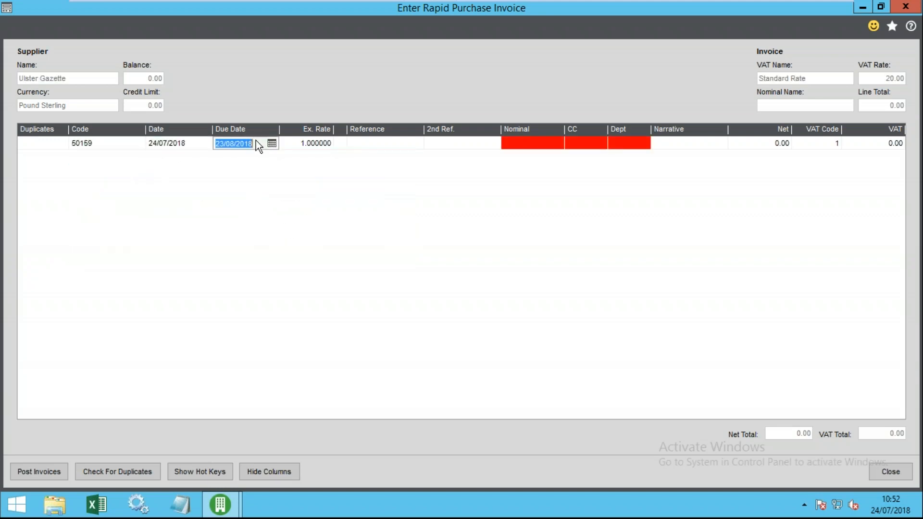
left_click(328, 143)
- Enter reference 544545 and nominal account 3730 on the Ulster Gazette line
left_click(374, 139)
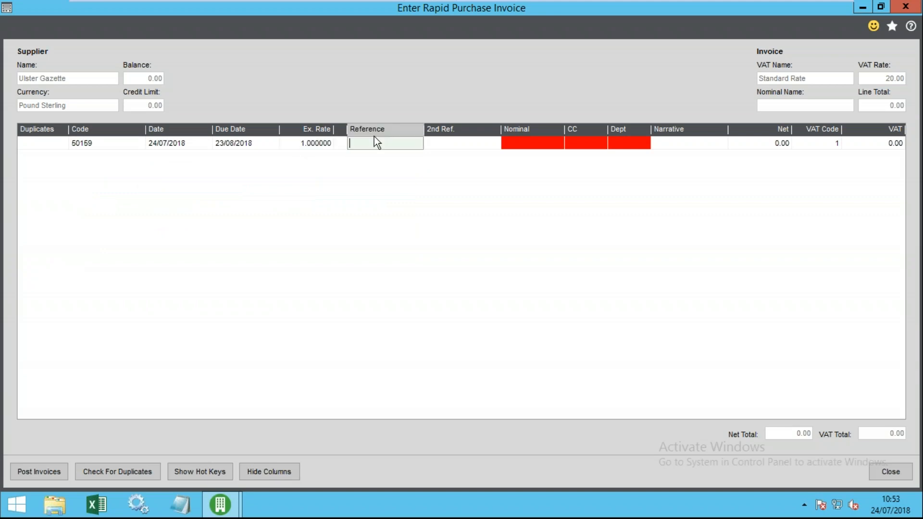
type("544545")
key("Tab")
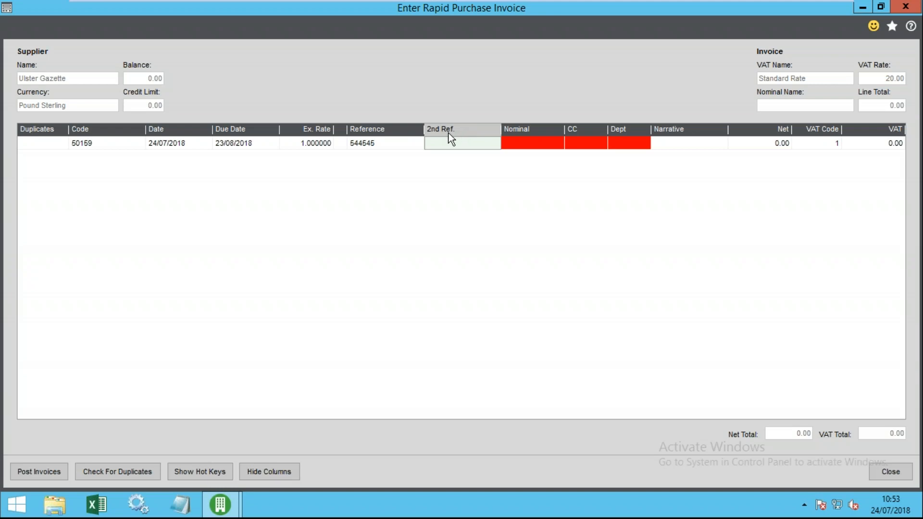
left_click(503, 143)
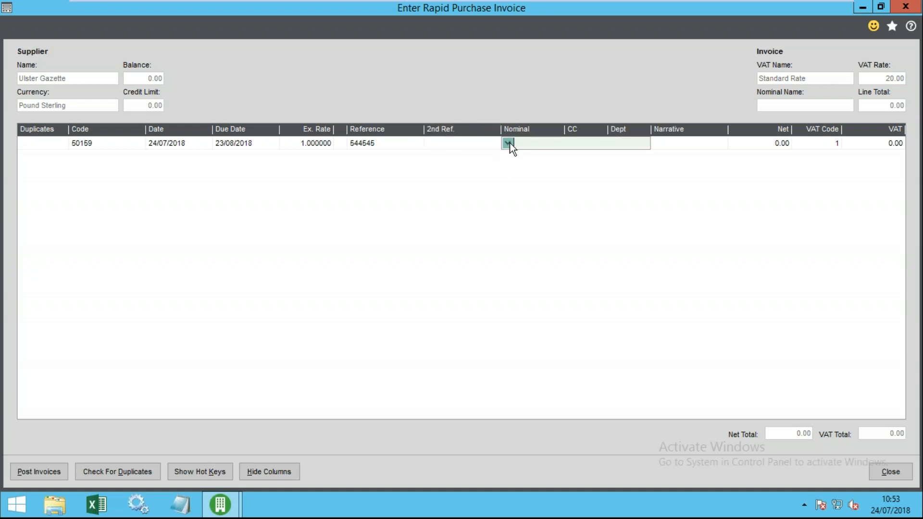
left_click(509, 144)
scroll(512, 147, "down", 8)
scroll(607, 286, "down", 2)
scroll(590, 284, "down", 7)
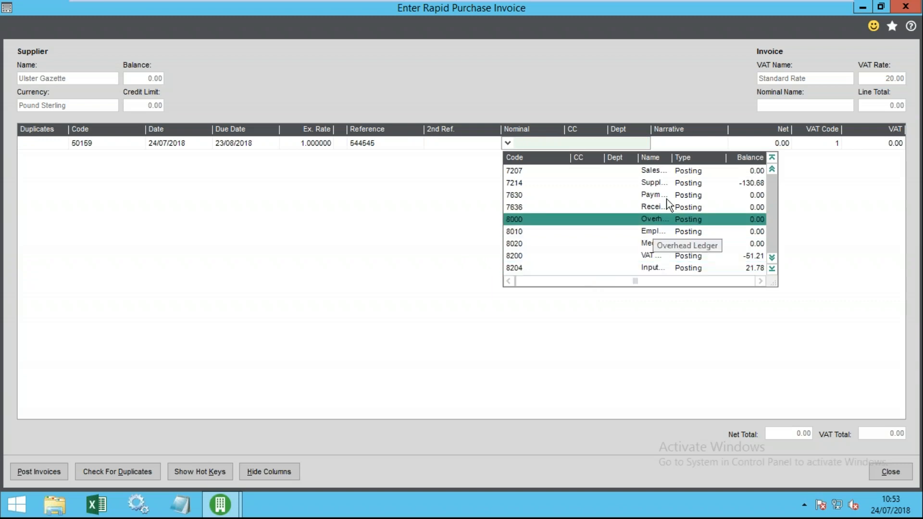
scroll(662, 298, "down", 10)
scroll(630, 270, "down", 3)
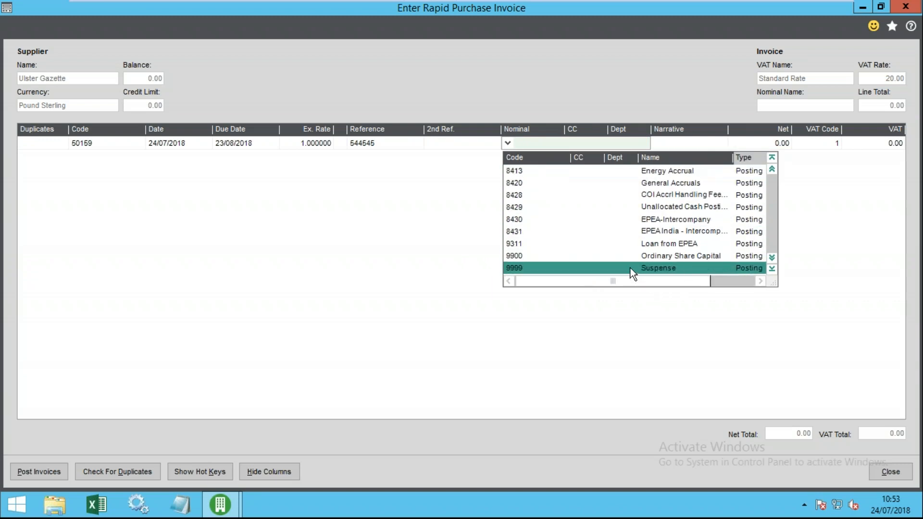
scroll(630, 267, "up", 9)
scroll(633, 272, "up", 11)
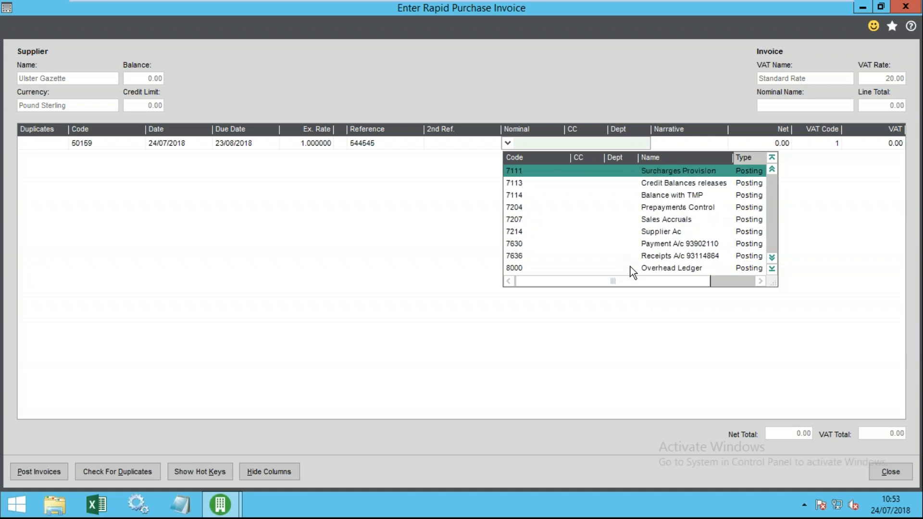
scroll(633, 272, "up", 14)
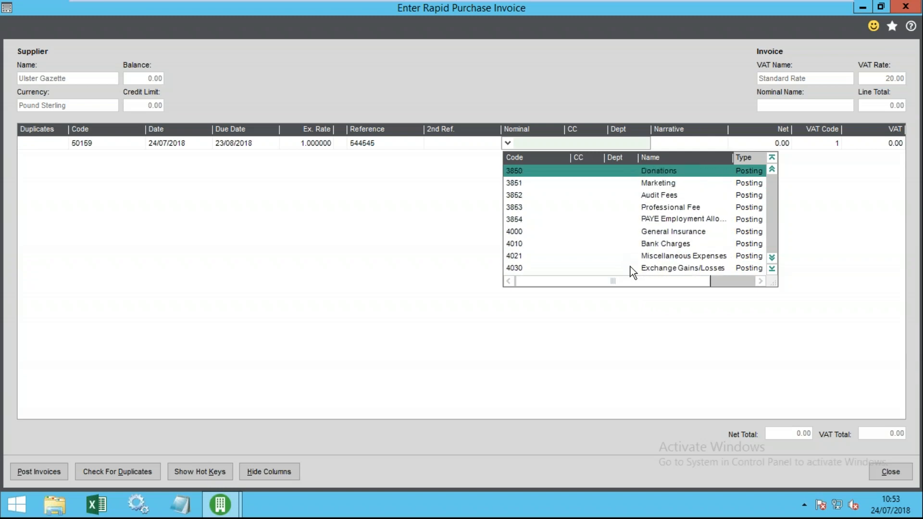
scroll(618, 178, "up", 3)
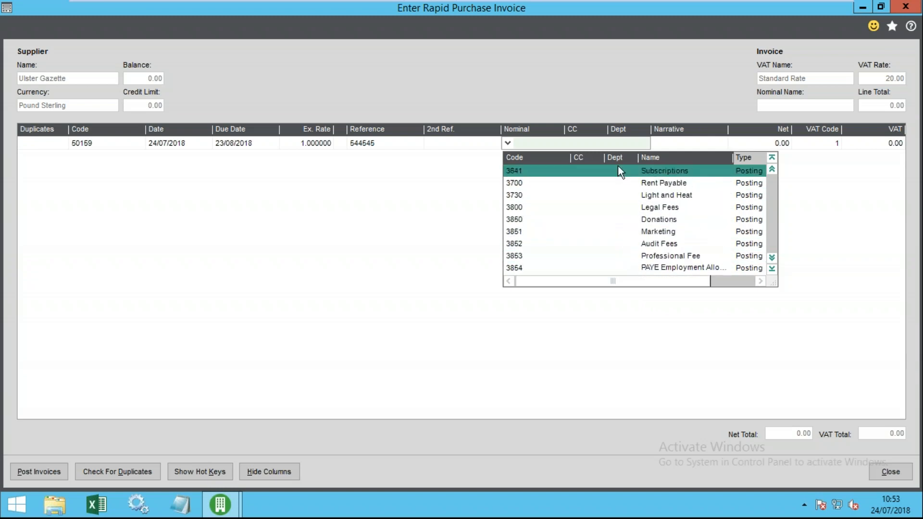
left_click(661, 209)
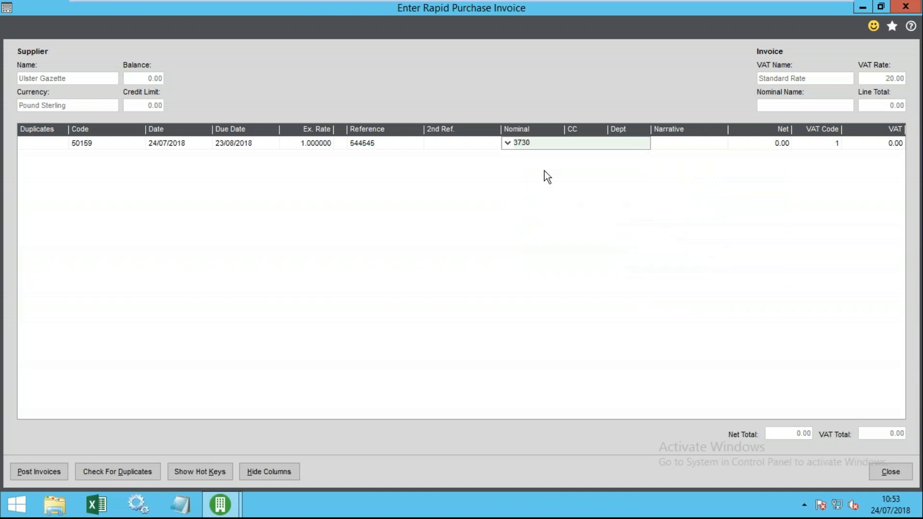
key("Tab")
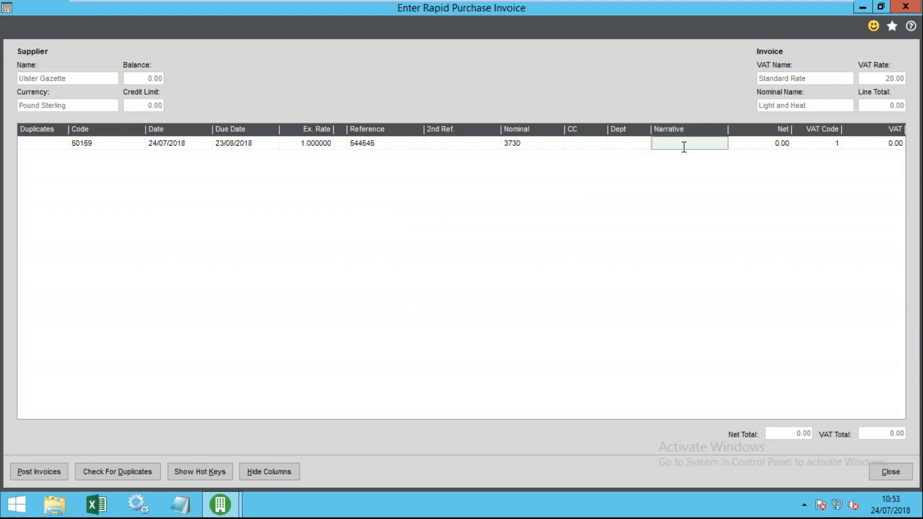
- Add narrative 'rent and rates Jul' and net 1000.00, then show the hot keys list
type("rent and rates Jul")
key("Tab")
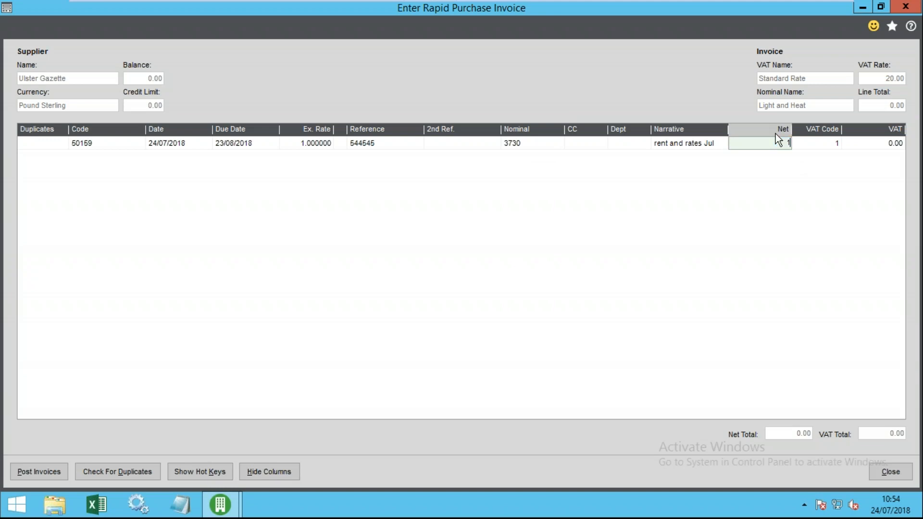
key("Tab")
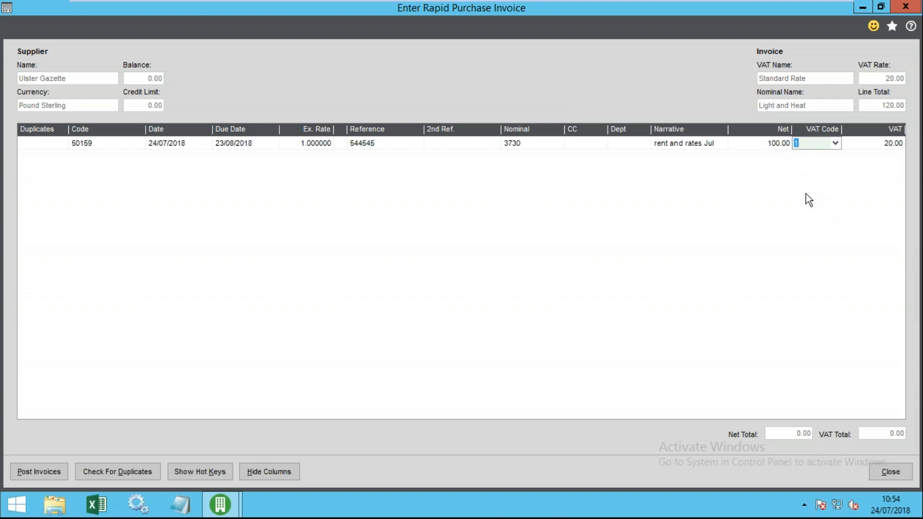
left_click(780, 144)
type("0")
left_click(268, 146)
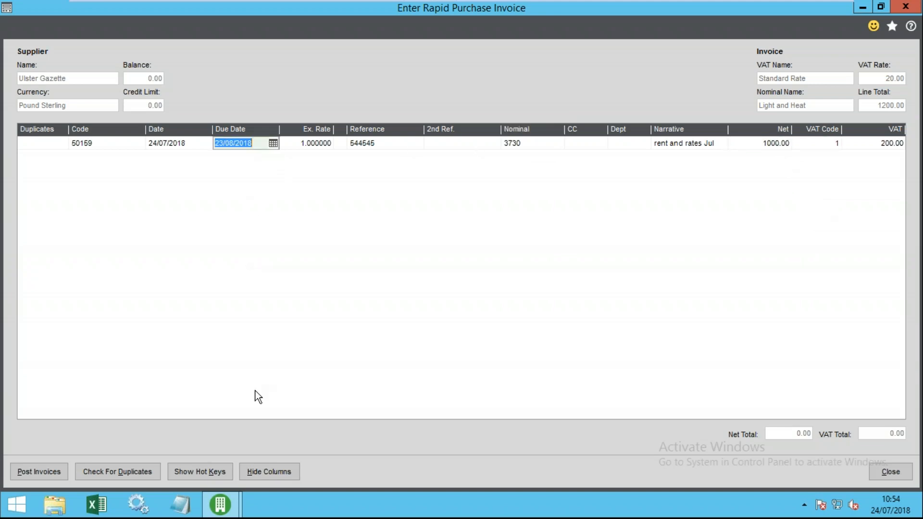
left_click(187, 474)
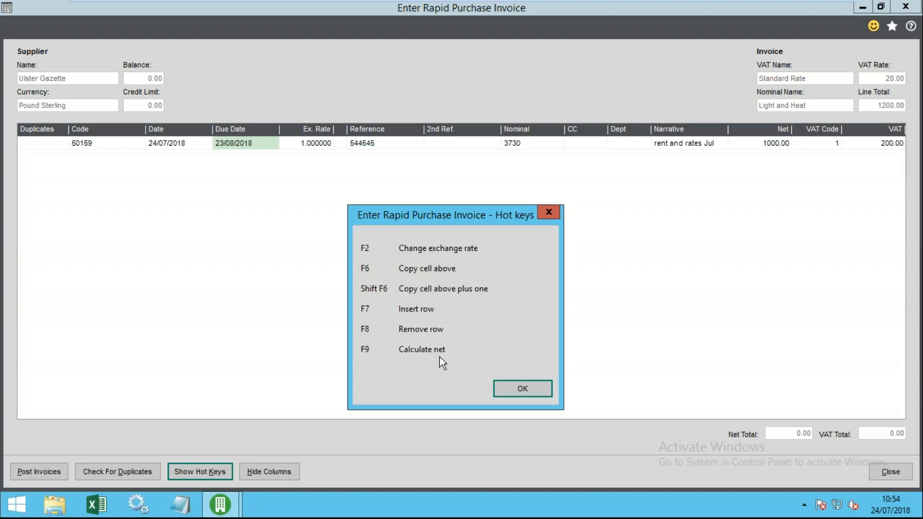
- Recalculate the 1000.00 as gross with F9, giving net 833.33 and VAT 166.67
left_click(526, 388)
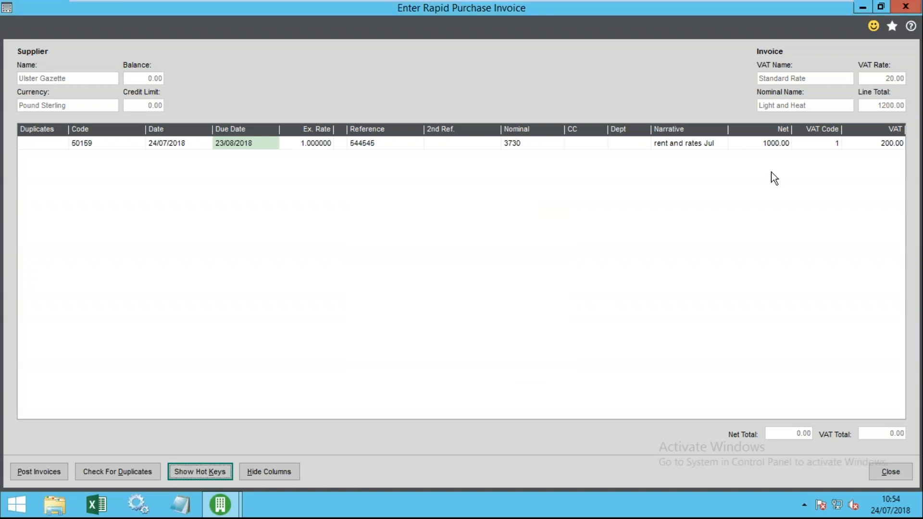
left_click(771, 144)
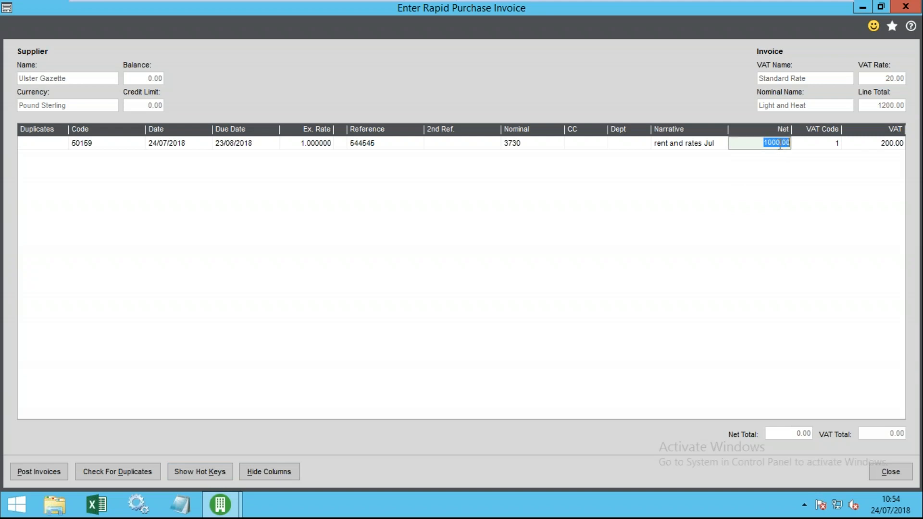
key("F9")
left_click(807, 143)
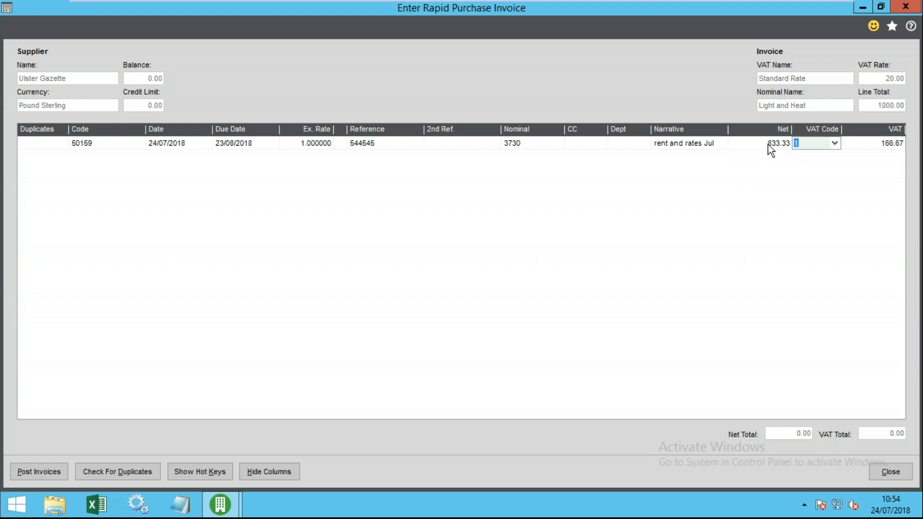
left_click(768, 145)
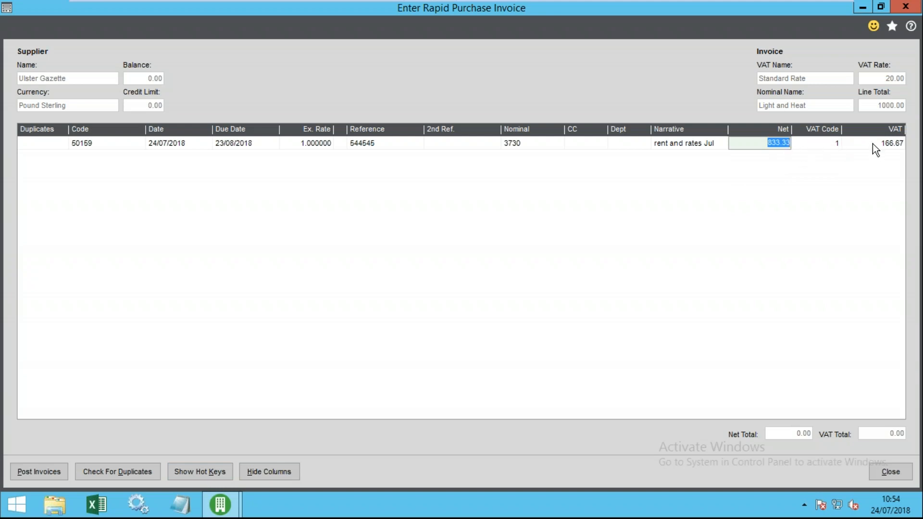
left_click(874, 143)
left_click(777, 144)
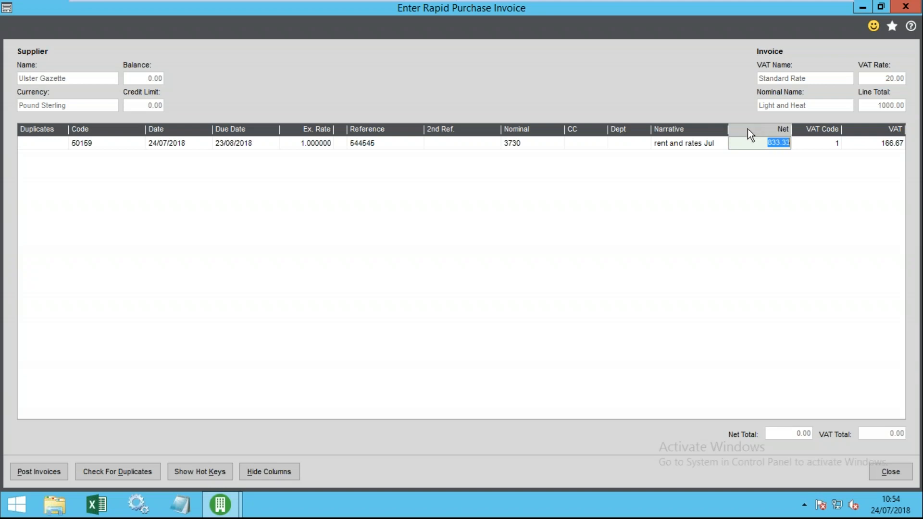
key("Tab")
key("Tab")
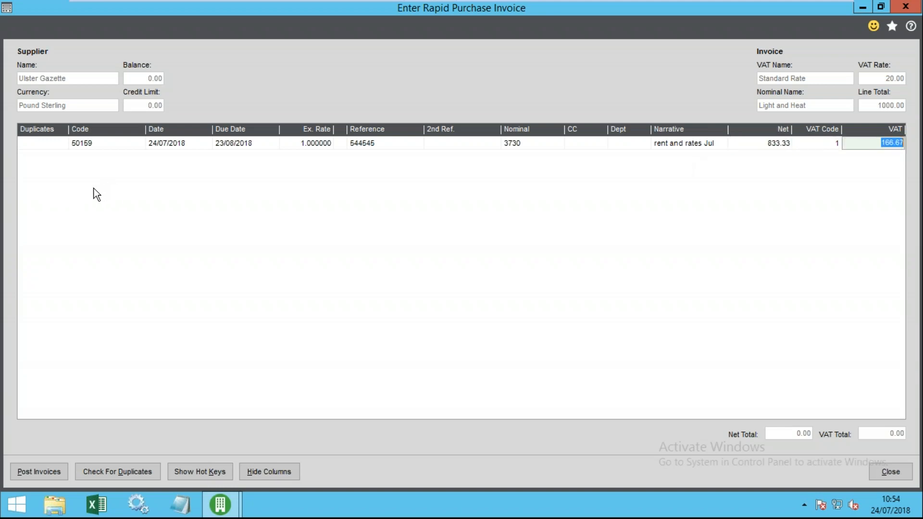
key("Tab")
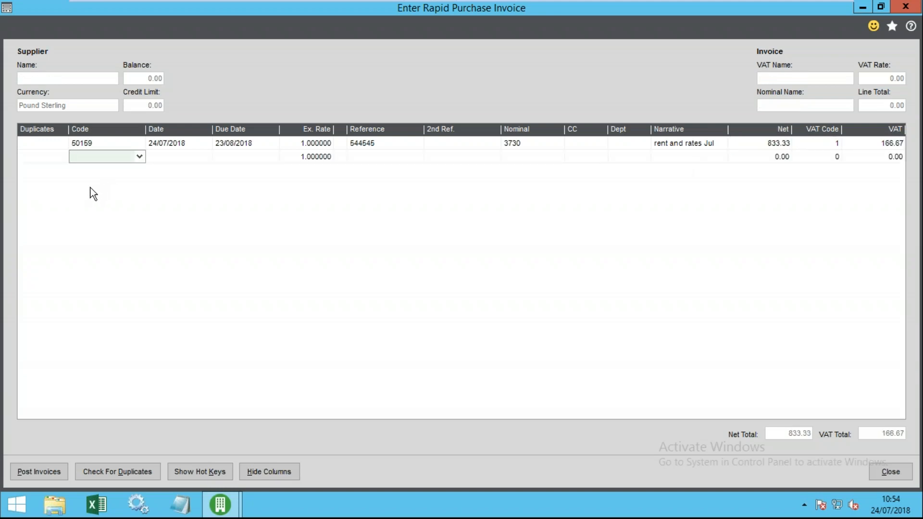
- Copy the supplier and reference from the row above and set line two's nominal to 3500 Telephone-Line Rental
key("F6")
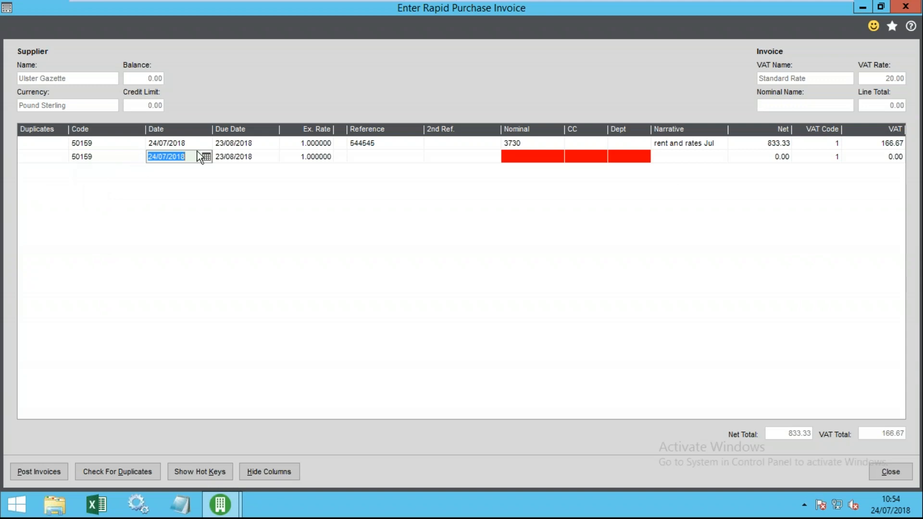
left_click(356, 162)
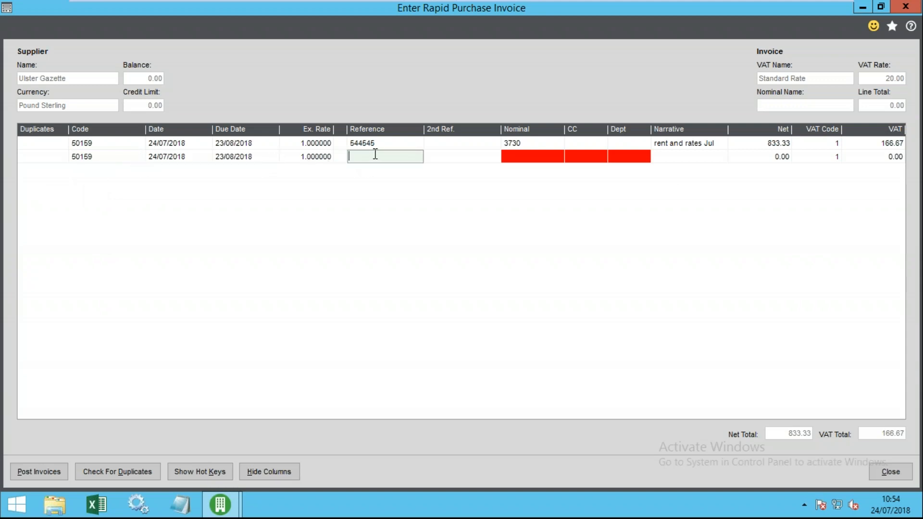
key("F6")
key("Tab")
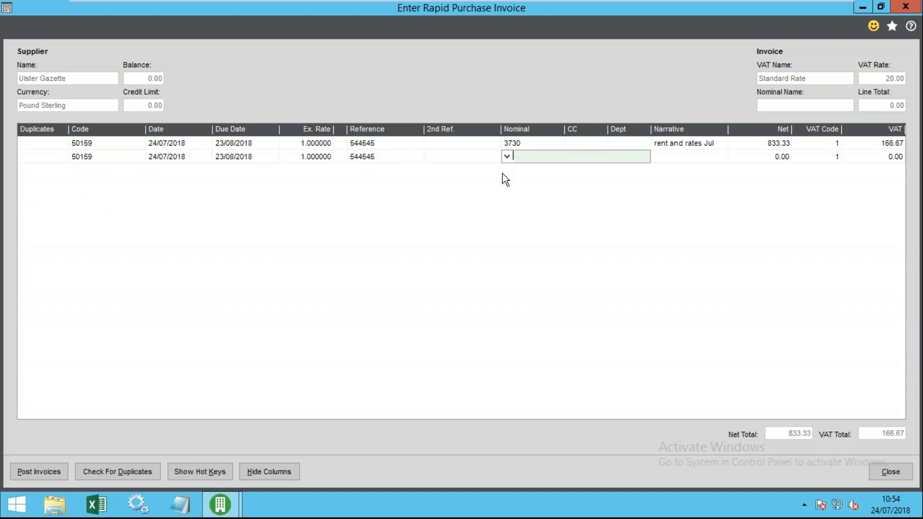
left_click(508, 156)
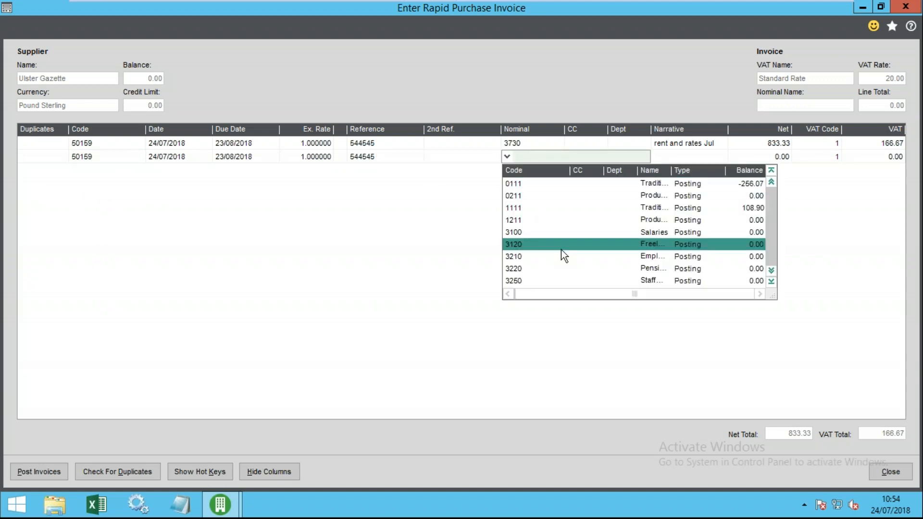
key("Down")
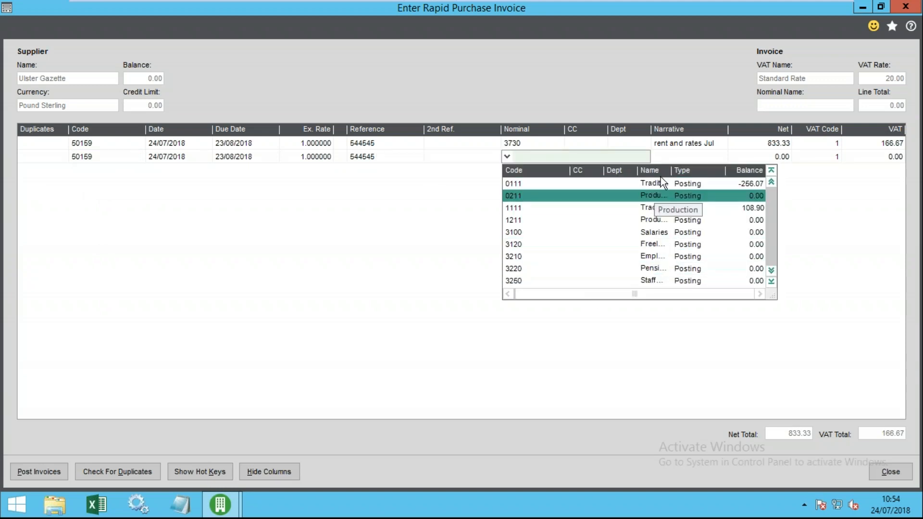
left_click_drag(672, 171, 724, 171)
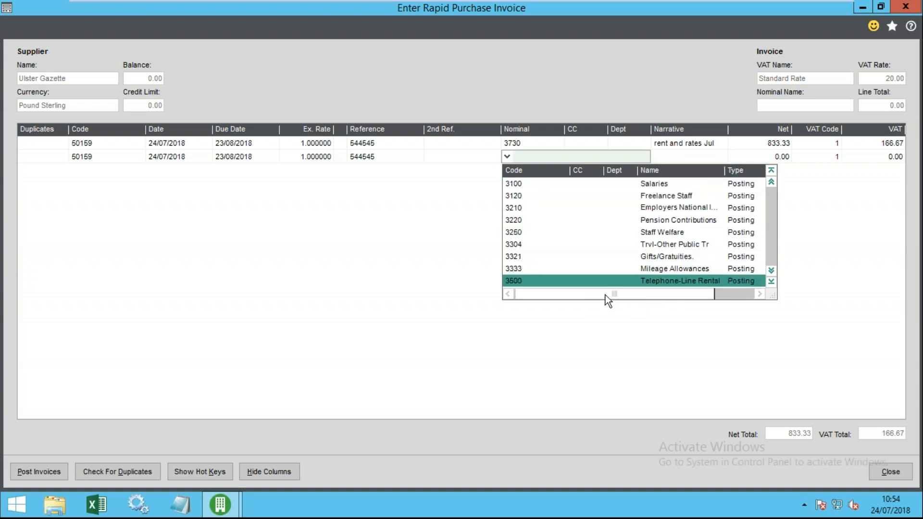
left_click(644, 245)
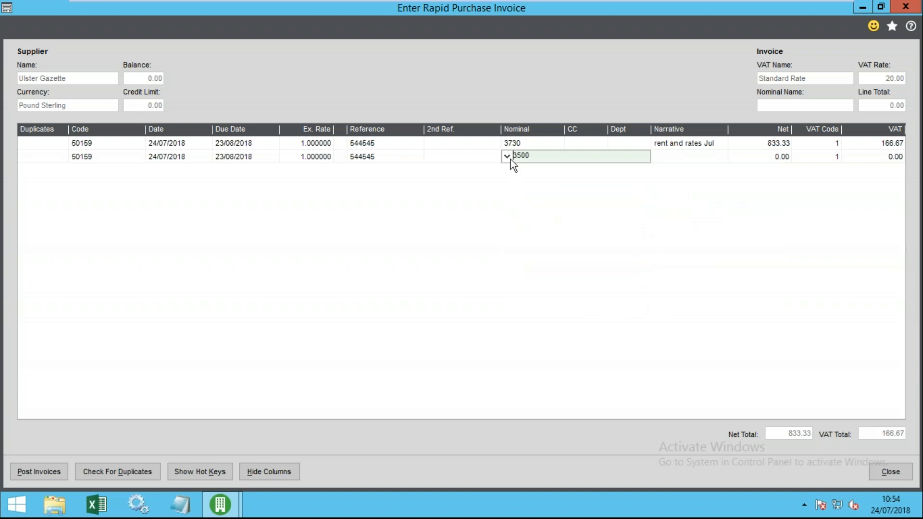
left_click(535, 143)
left_click(366, 144)
left_click(373, 157)
left_click(535, 156)
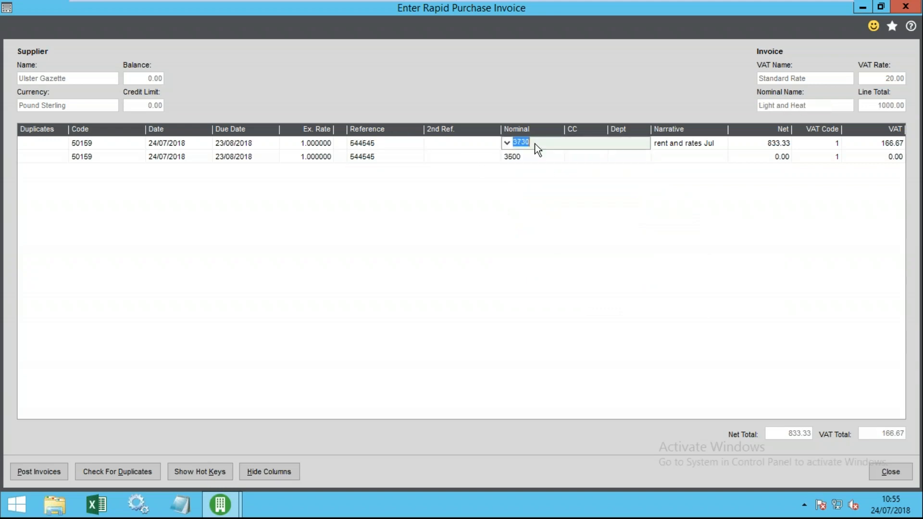
- Enter narrative 'narrative' and net 2500 on line two, keeping VAT code 1 Standard Rate
left_click(679, 158)
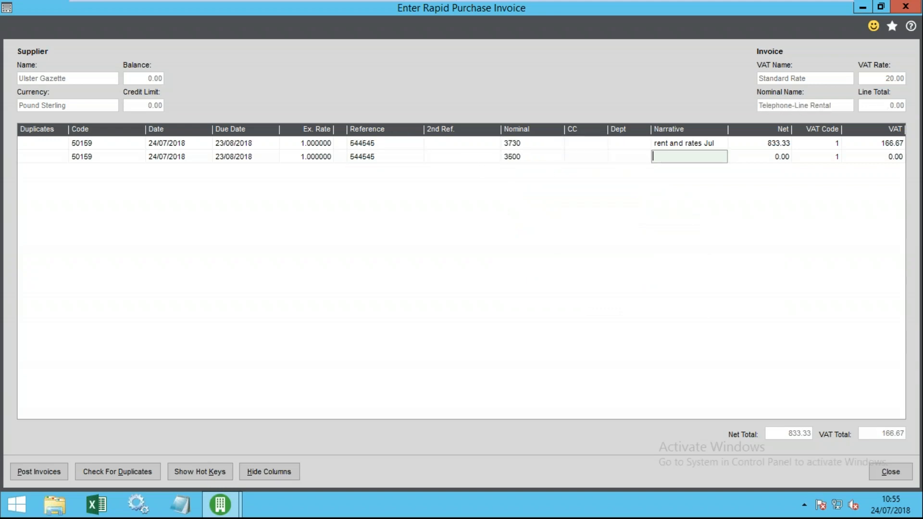
type("narrative")
key("Tab")
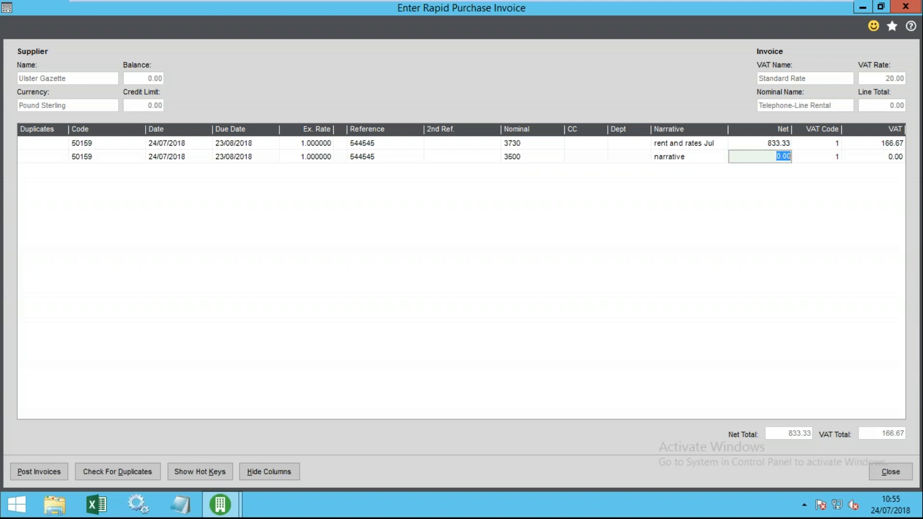
type("2500")
key("Tab")
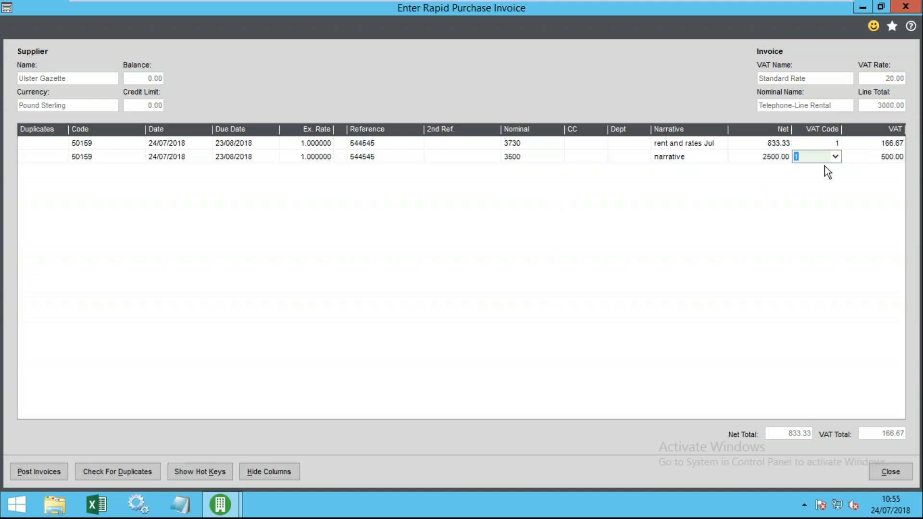
key("Tab")
left_click(823, 143)
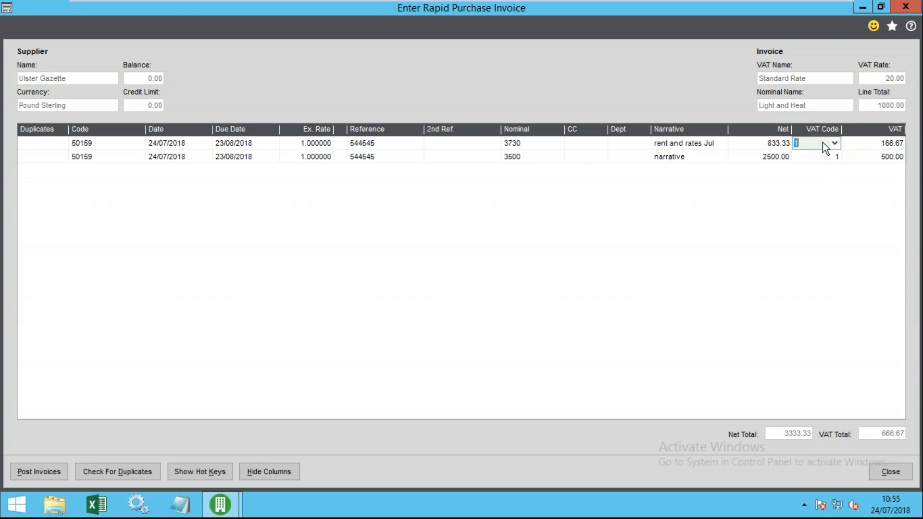
left_click(831, 156)
left_click(835, 156)
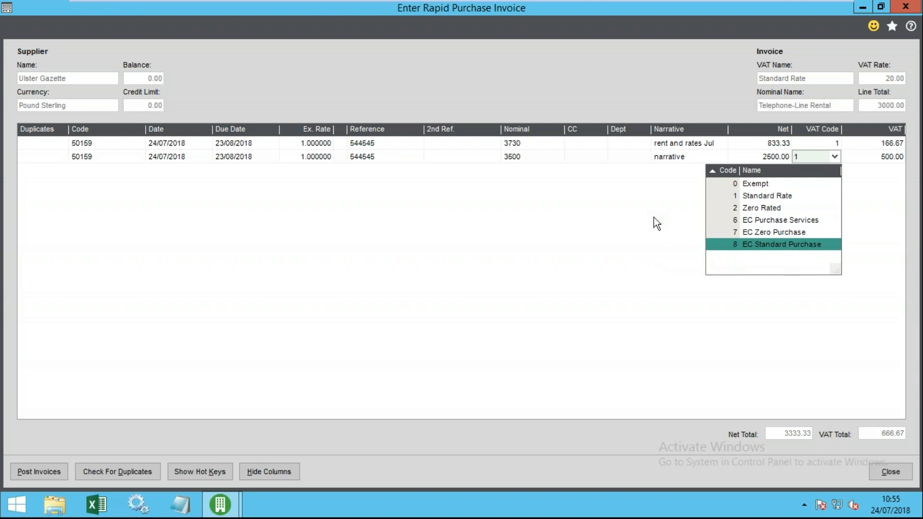
key("Escape")
key("Tab")
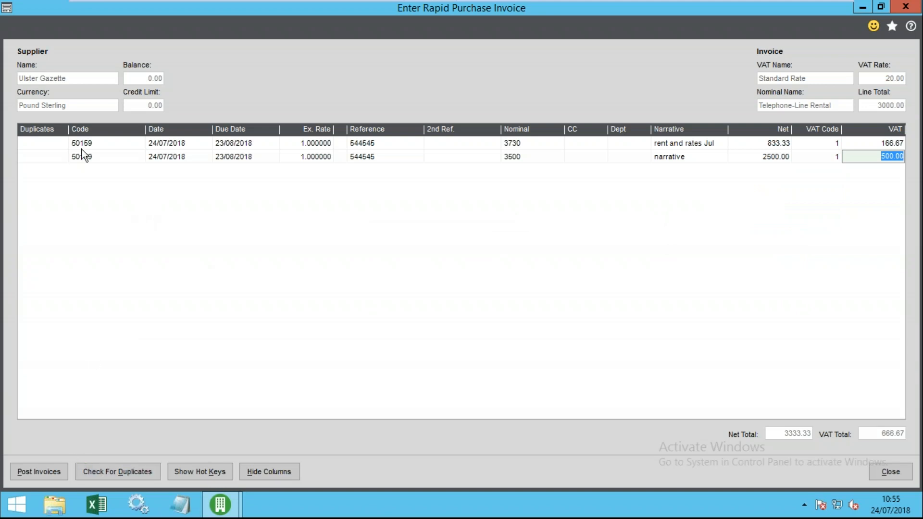
key("Tab")
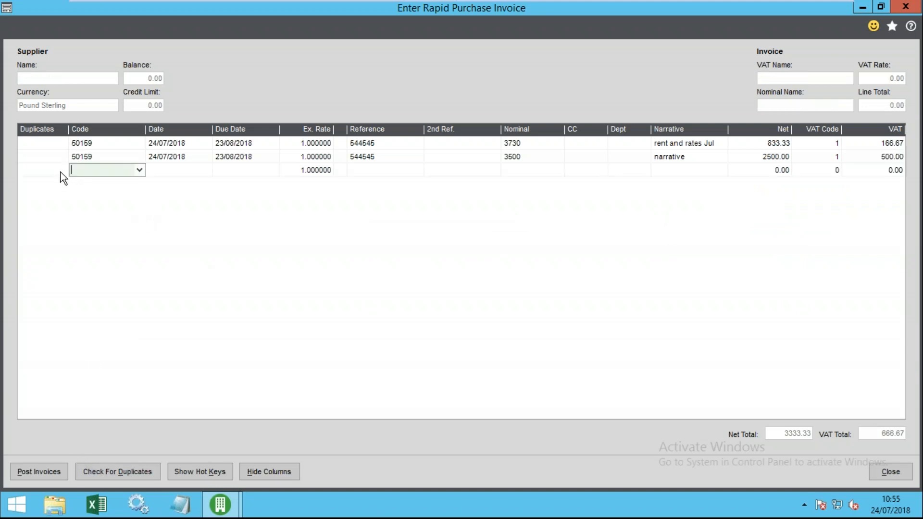
- Start line three for supplier 51985 Woking News and Mail LTD with reference 867878
left_click(127, 172)
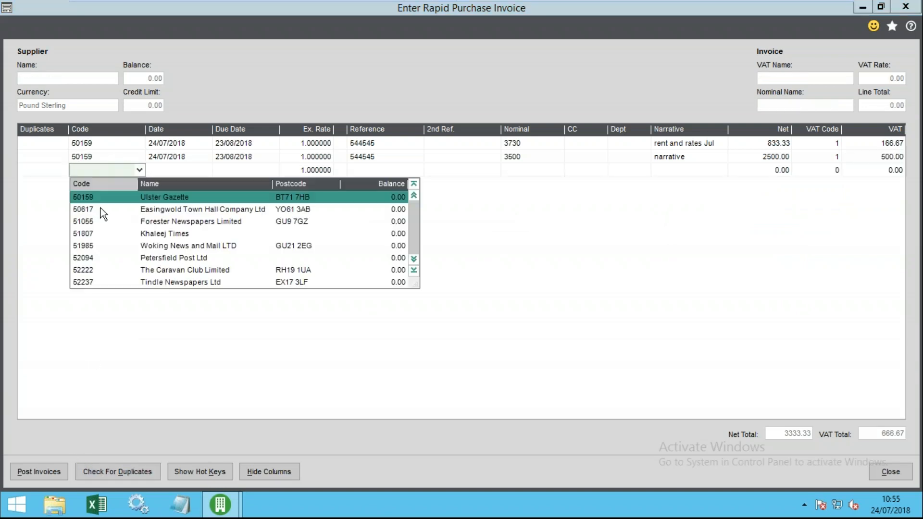
left_click(156, 246)
key("Tab")
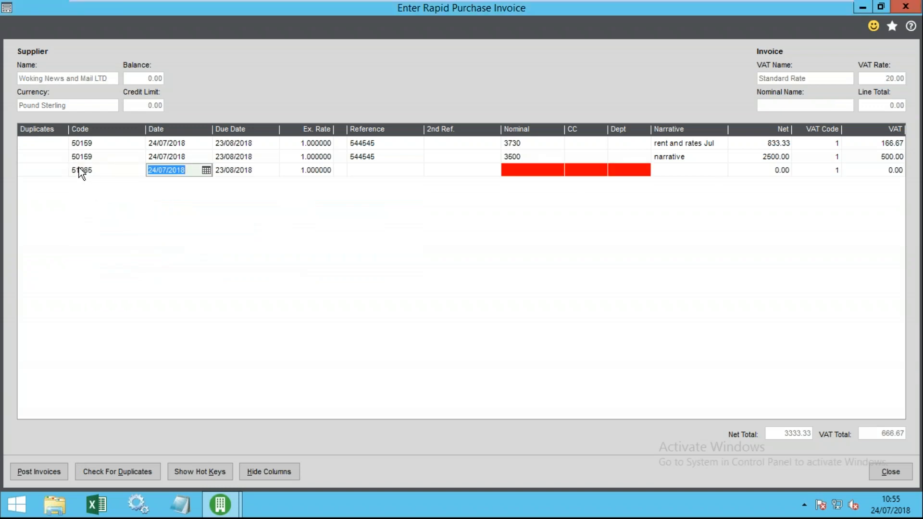
key("Tab")
key("Tab")
key("Tab")
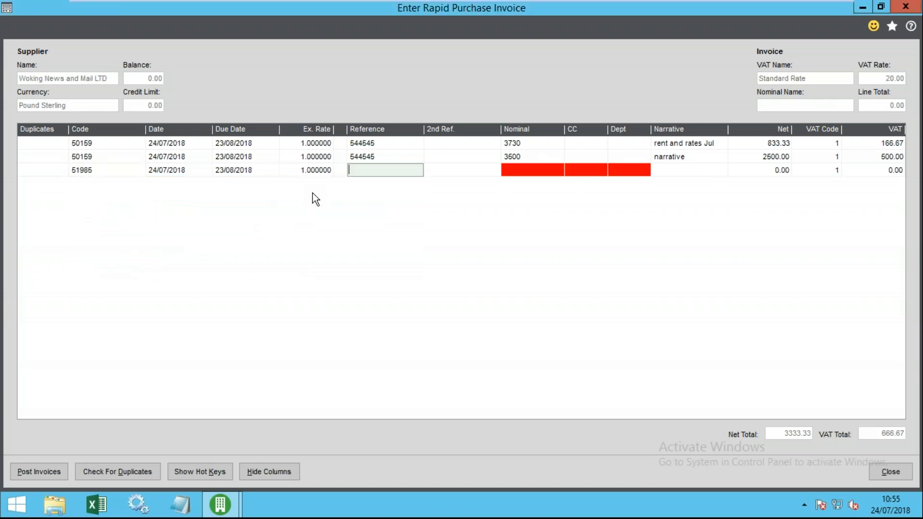
type("867878")
key("Tab")
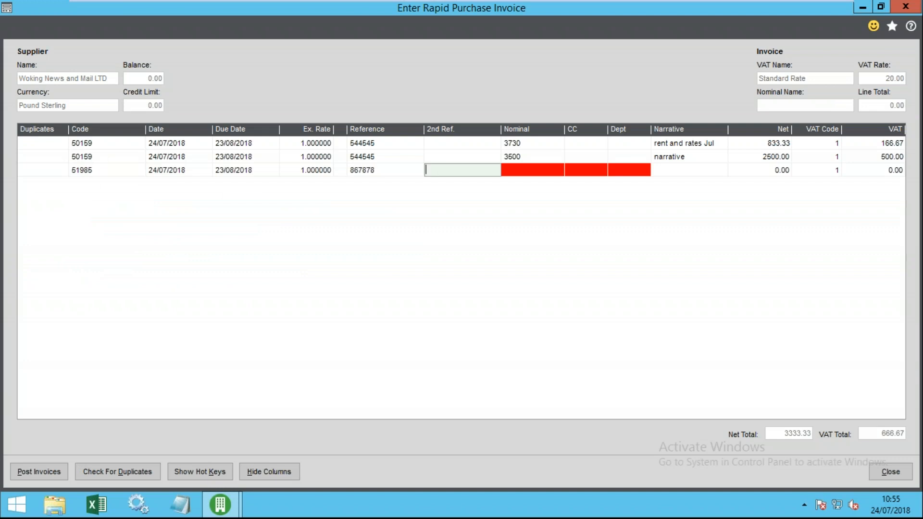
- Set line three to nominal 3100 Salaries, narrative '.....', net 100.00
key("Tab")
left_click(506, 170)
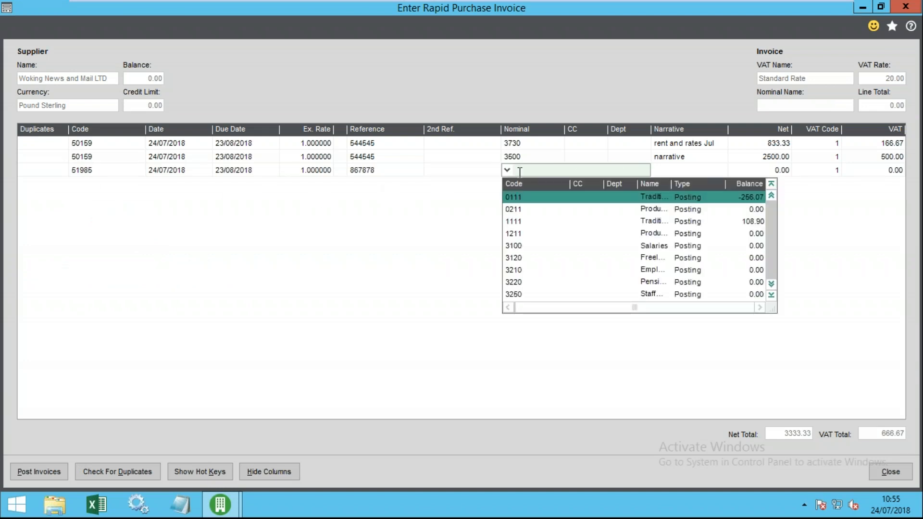
type("3")
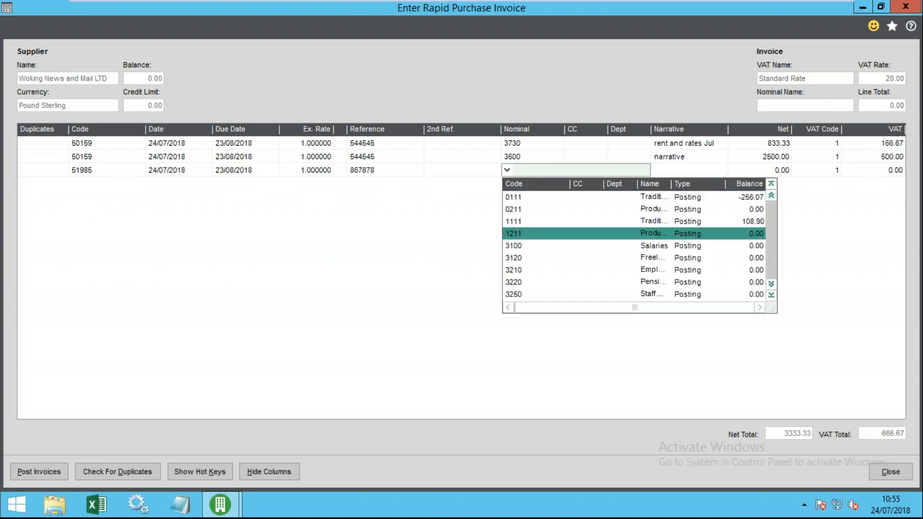
key("Return")
key("Tab")
key("Tab")
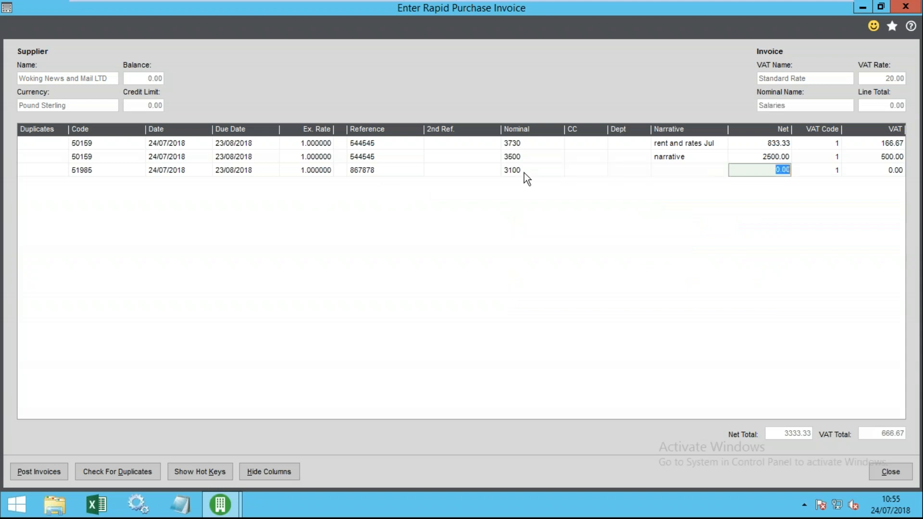
left_click(666, 172)
type(".....")
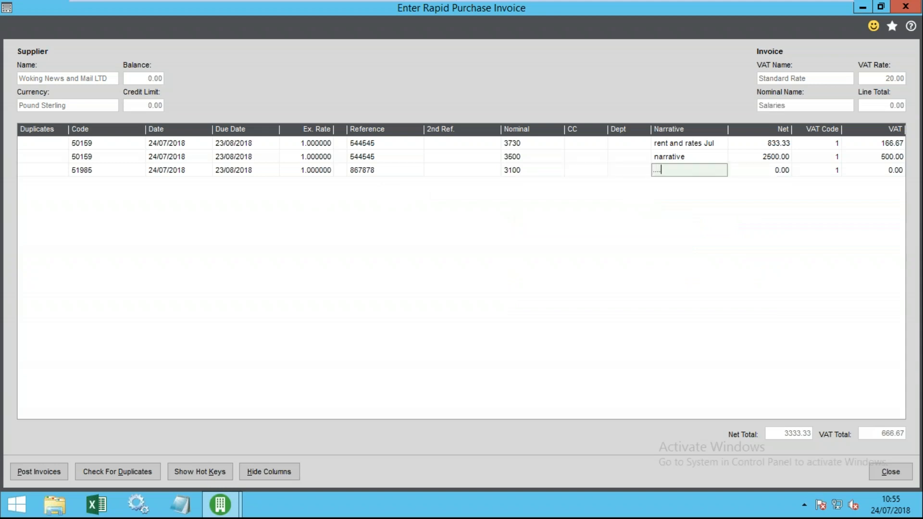
key("Tab")
type("100")
key("Tab")
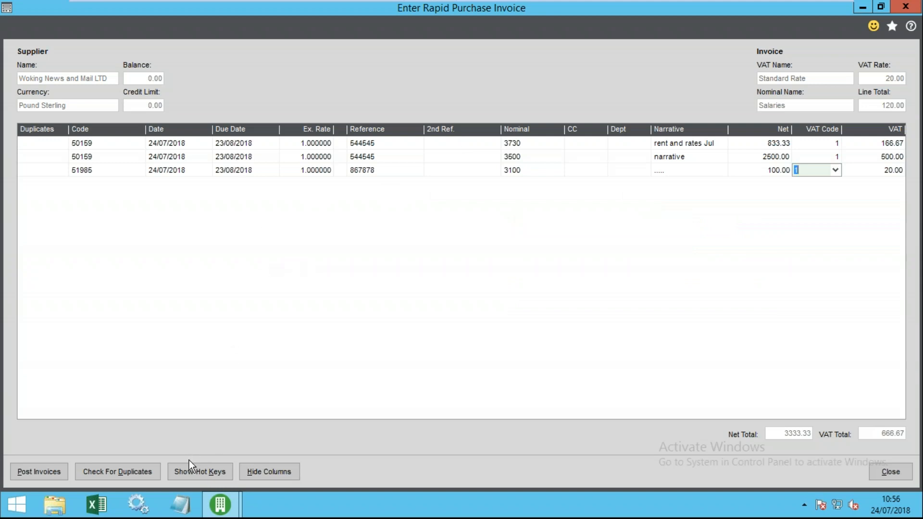
- Run the duplicate check, which finds none, and post all three invoices
left_click(117, 474)
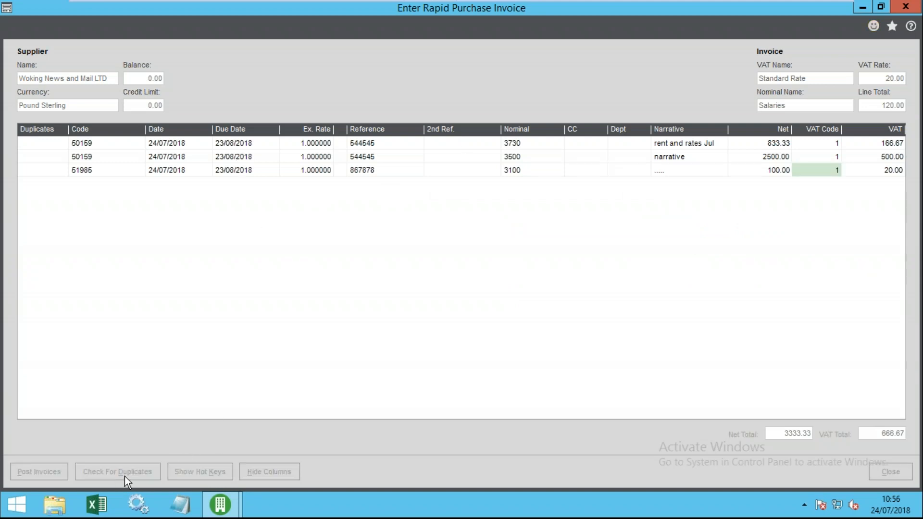
left_click(484, 298)
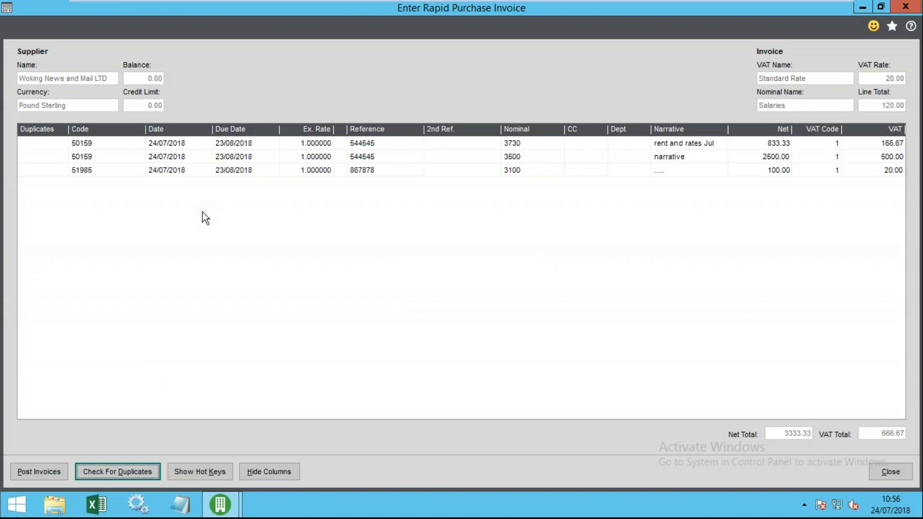
left_click(44, 143)
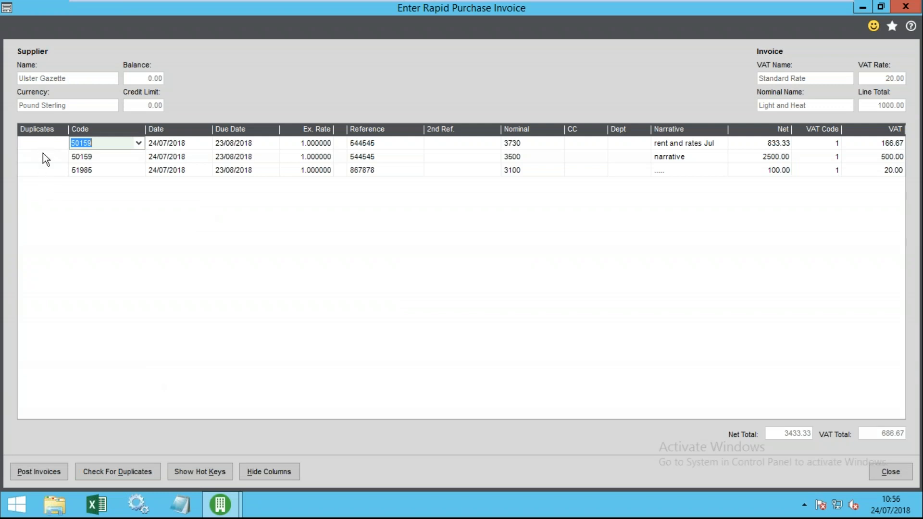
left_click(145, 464)
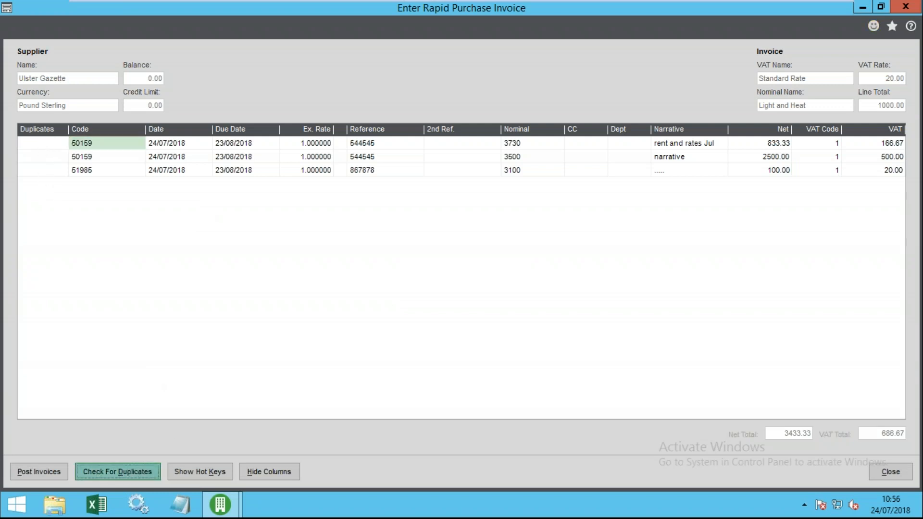
left_click(463, 294)
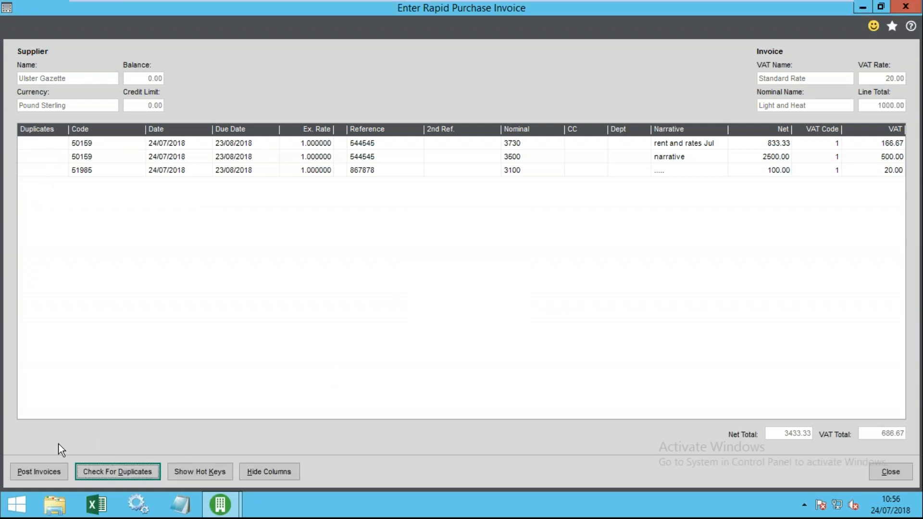
left_click(34, 471)
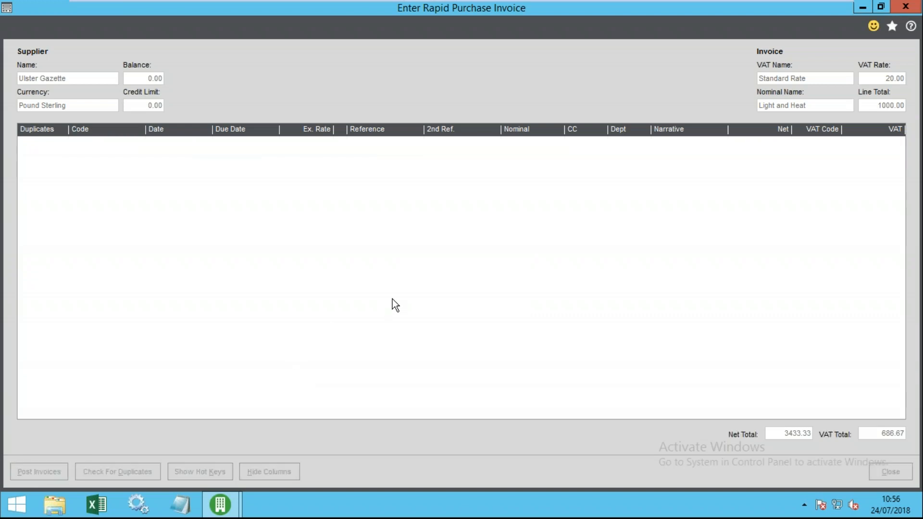
- Open the Ulster Gazette transaction enquiry and select its 4000.00 invoice
left_click(889, 471)
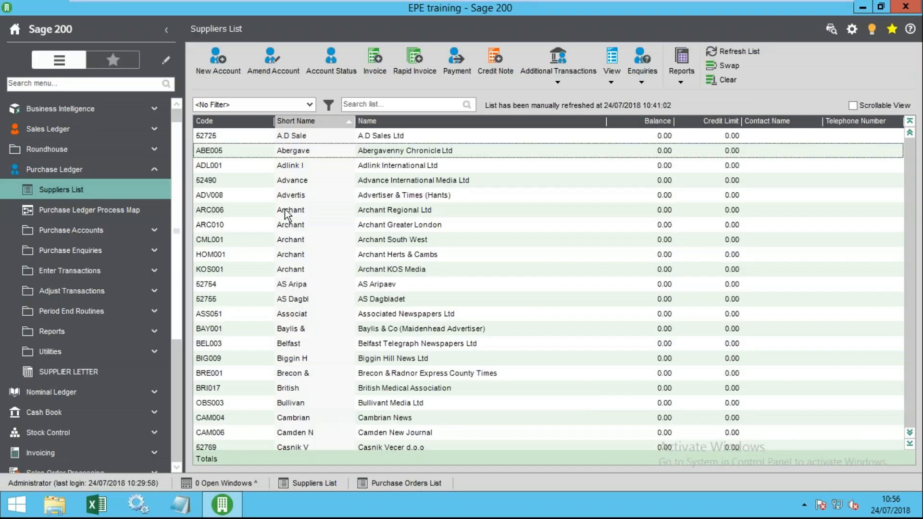
left_click(252, 136)
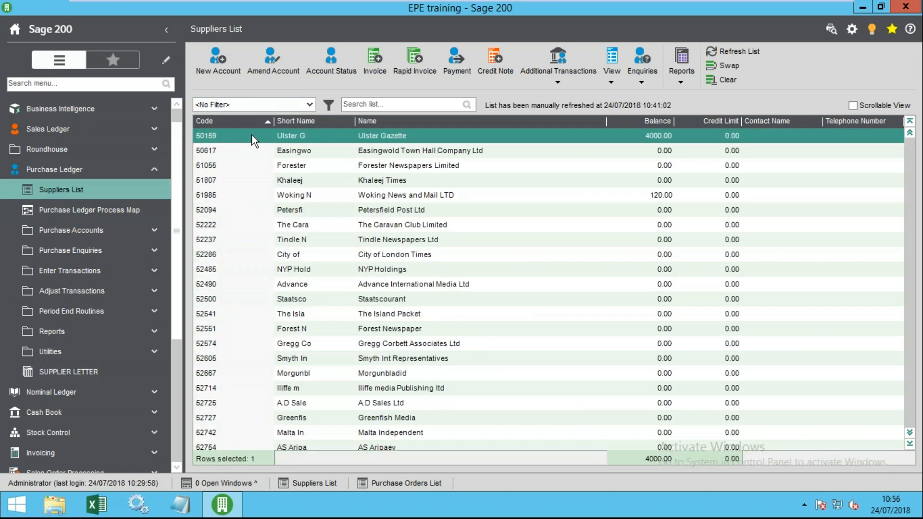
double_click(289, 135)
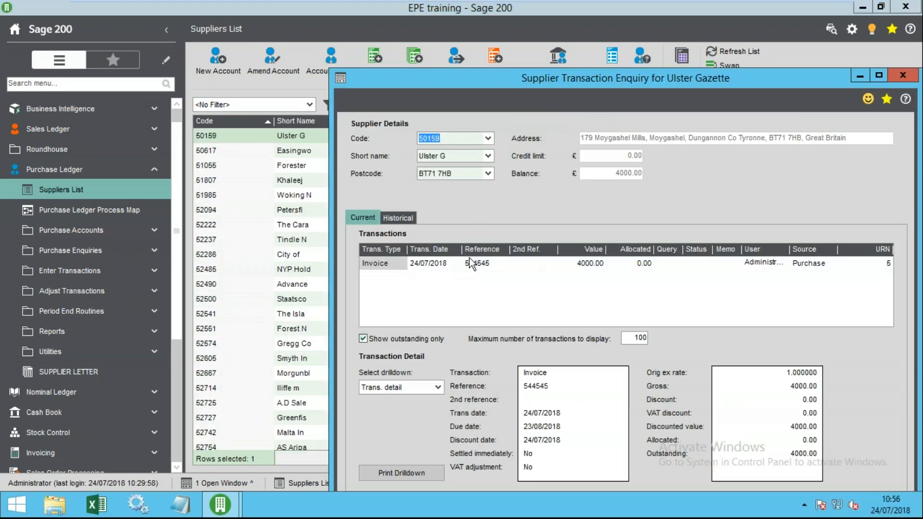
left_click_drag(556, 81, 431, 33)
left_click(253, 215)
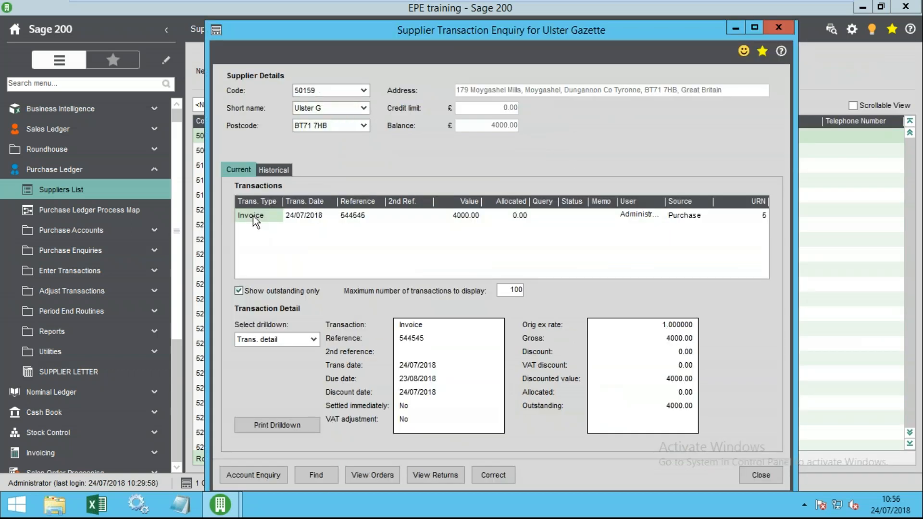
- Show the invoice's Nominal drilldown and review the 7214, 3730 and 8204 postings
left_click(313, 340)
left_click(267, 365)
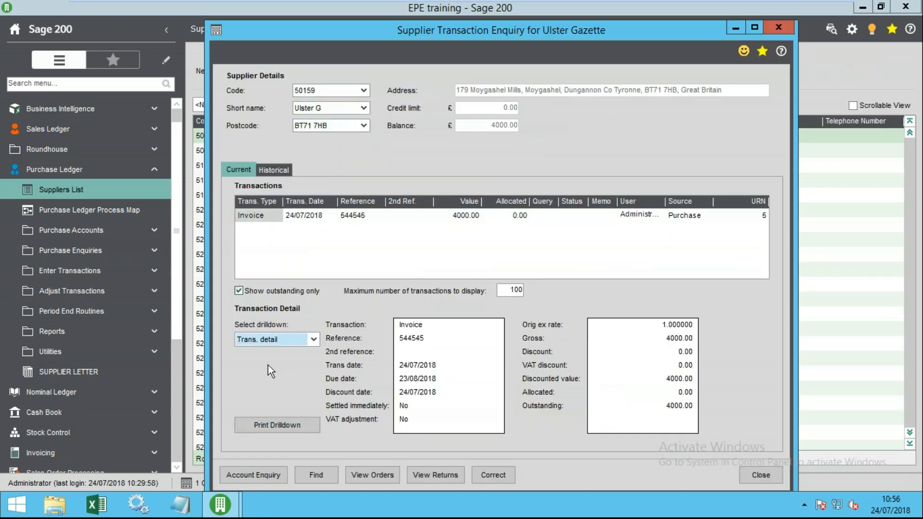
left_click(389, 361)
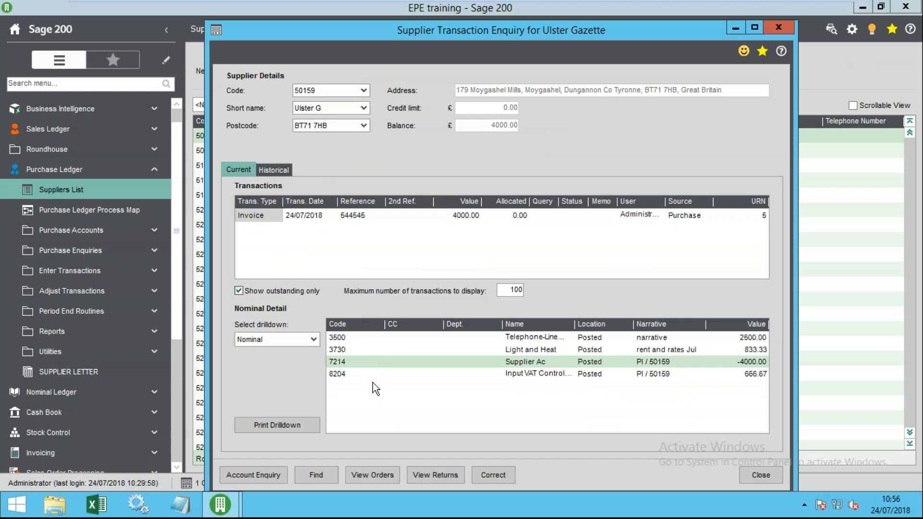
left_click(432, 349)
left_click(419, 336)
left_click(416, 352)
left_click(475, 362)
left_click(547, 374)
left_click(540, 363)
left_click(541, 376)
left_click(538, 365)
- Close the enquiry and start a new purchase invoice for Ulster Gazette
left_click(769, 476)
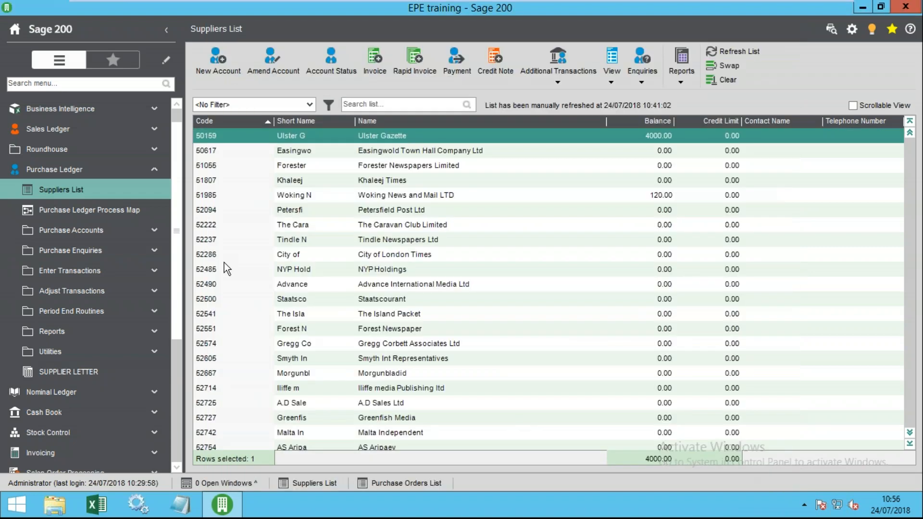
left_click(80, 175)
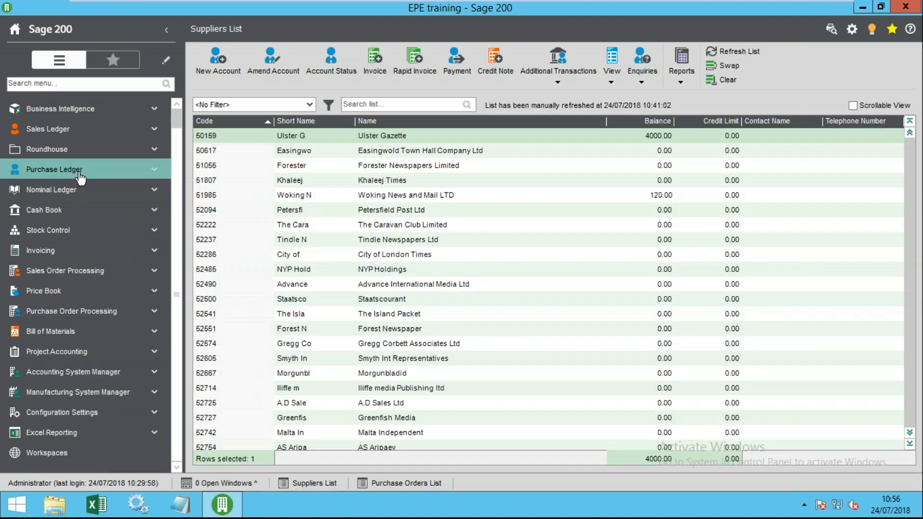
left_click(79, 175)
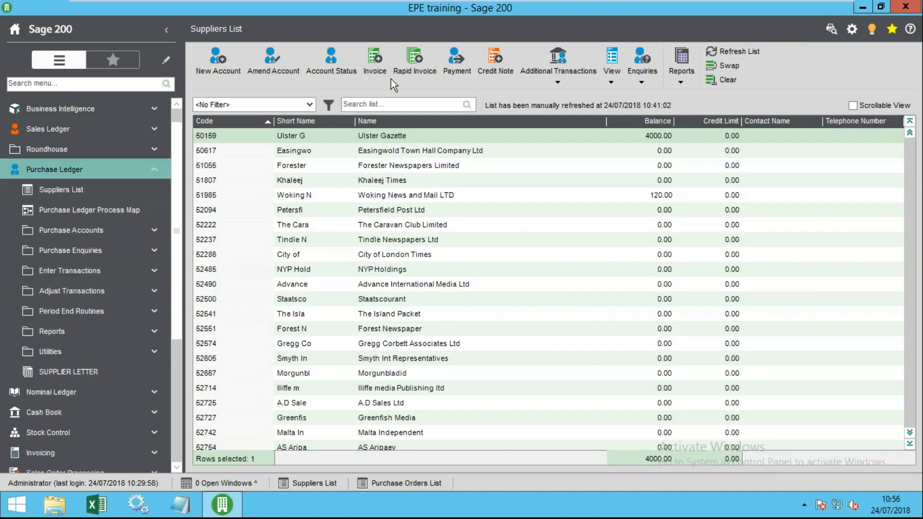
left_click(377, 62)
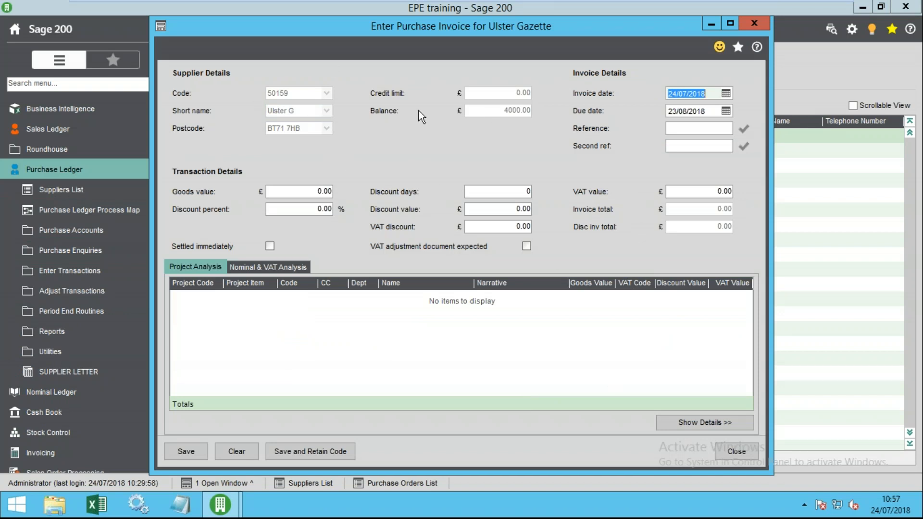
- Keep the invoice date 24 July 2018 and enter reference 54546
left_click(723, 94)
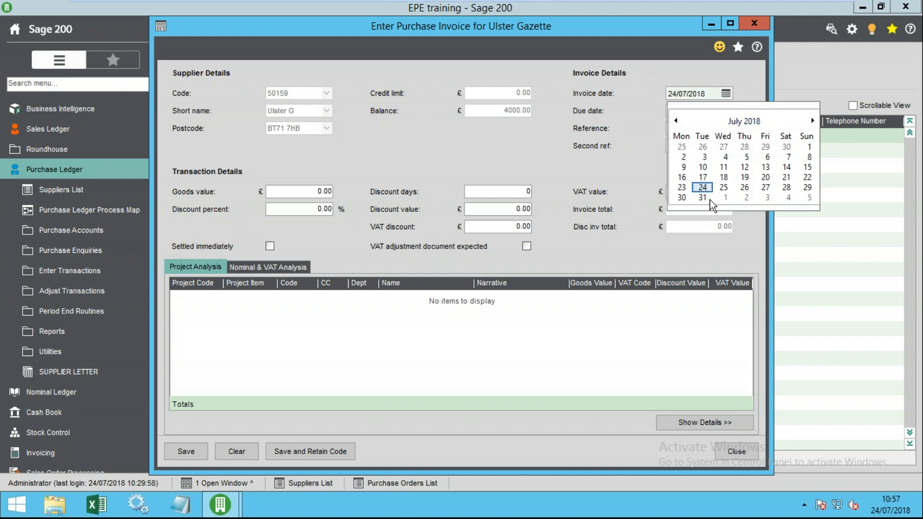
left_click(706, 187)
key("Tab")
key("Tab")
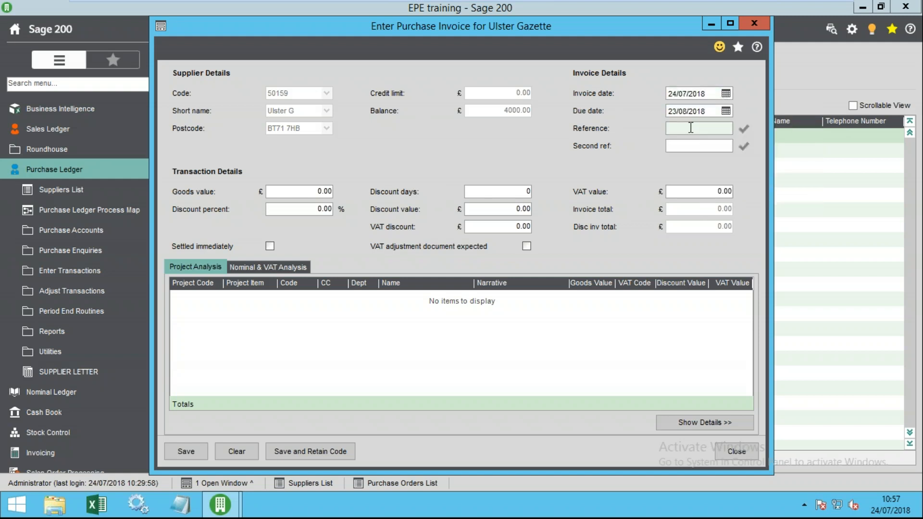
type("54546")
key("Tab")
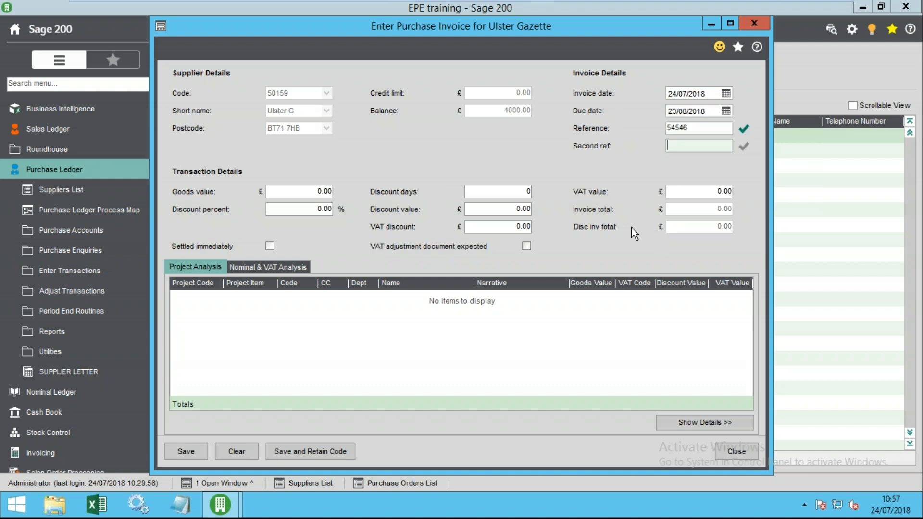
- Enter goods value 1000, check the 200.00 VAT, and show the Nominal & VAT Analysis
left_click(320, 191)
type("1000")
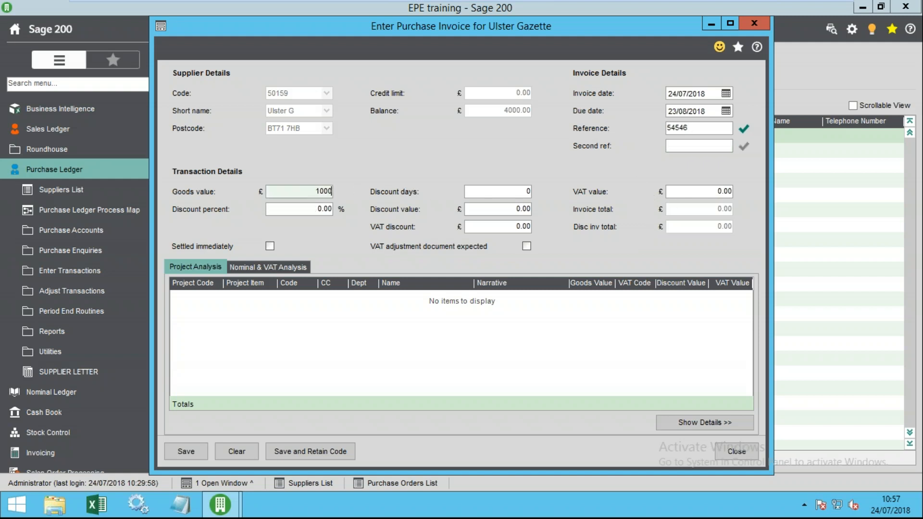
key("Tab")
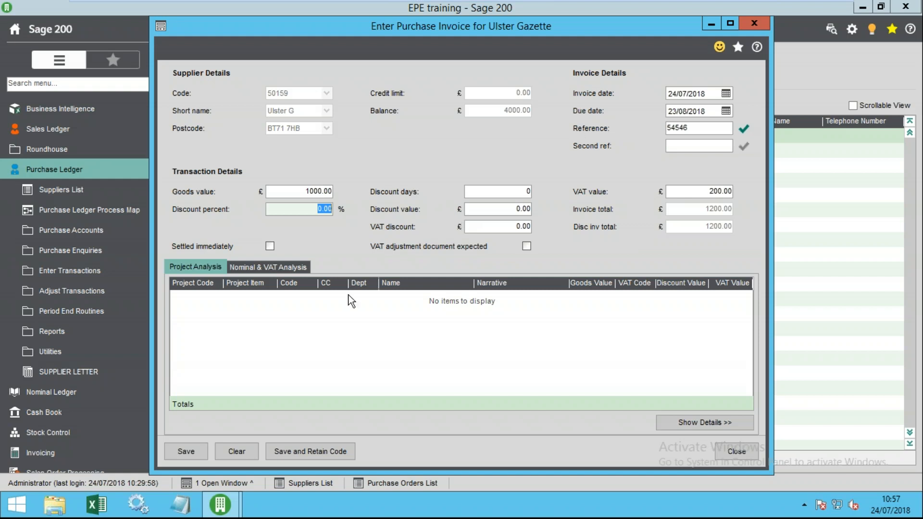
left_click(290, 191)
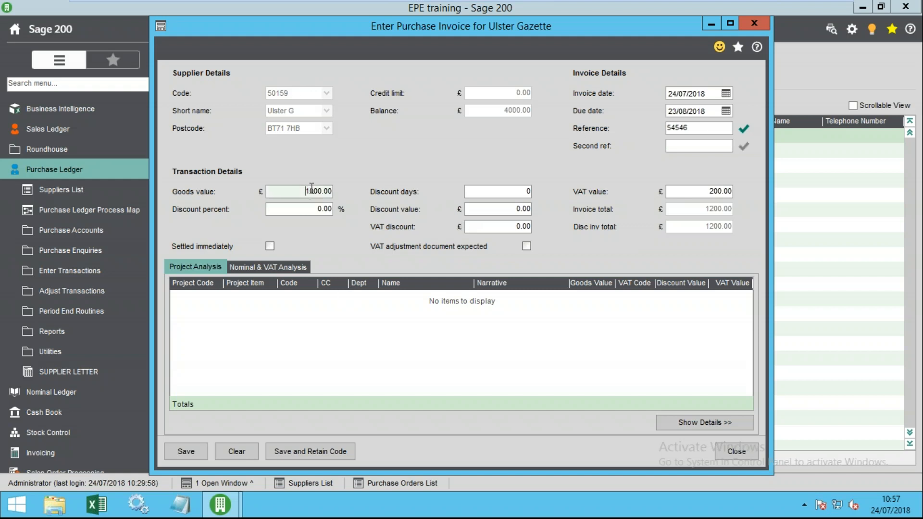
left_click(677, 192)
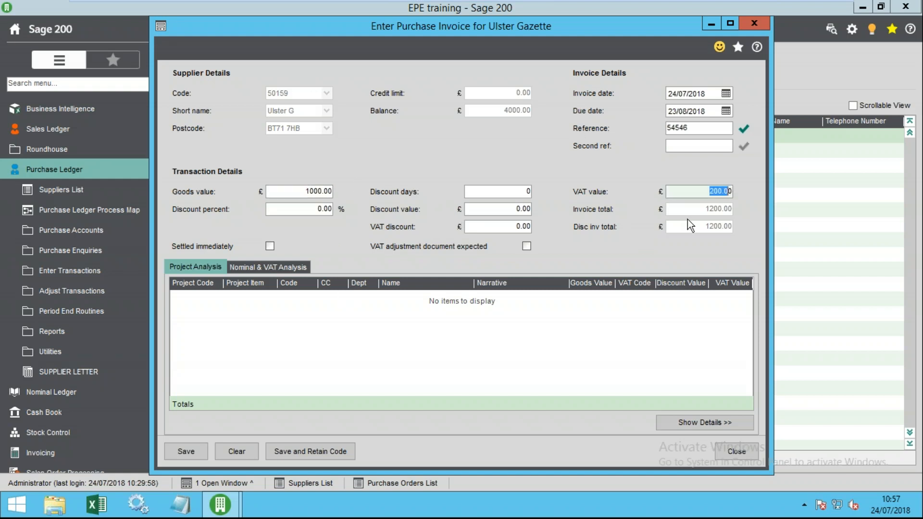
left_click(264, 267)
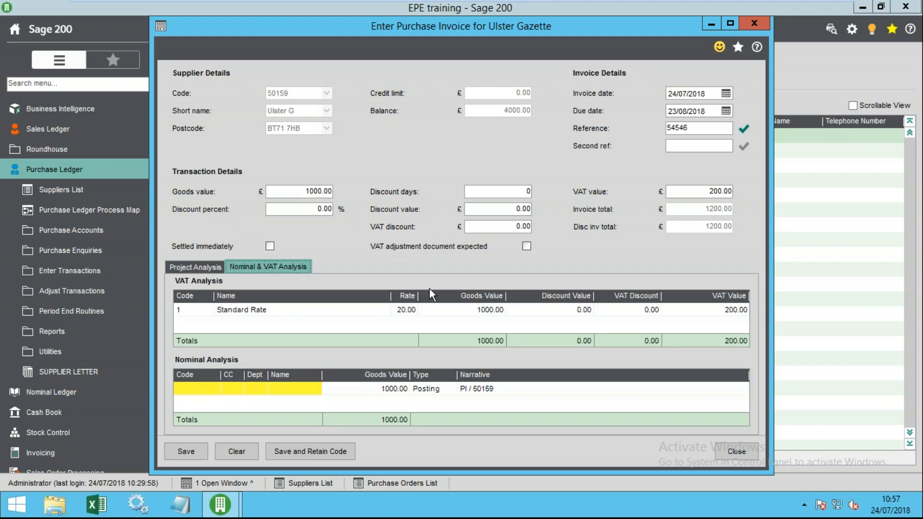
- Maximise the invoice and post the 1000.00 goods to nominal code 3120 Freelance Staff
double_click(500, 30)
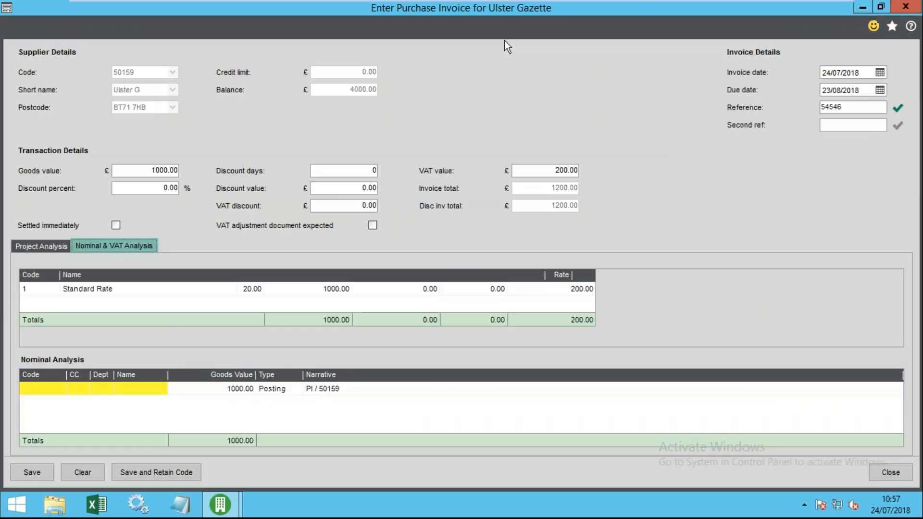
left_click(30, 290)
left_click(42, 304)
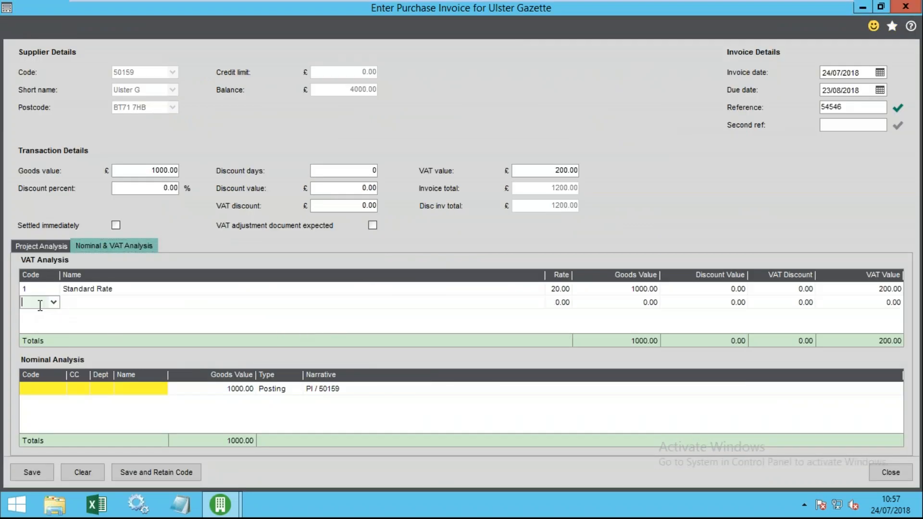
left_click(36, 289)
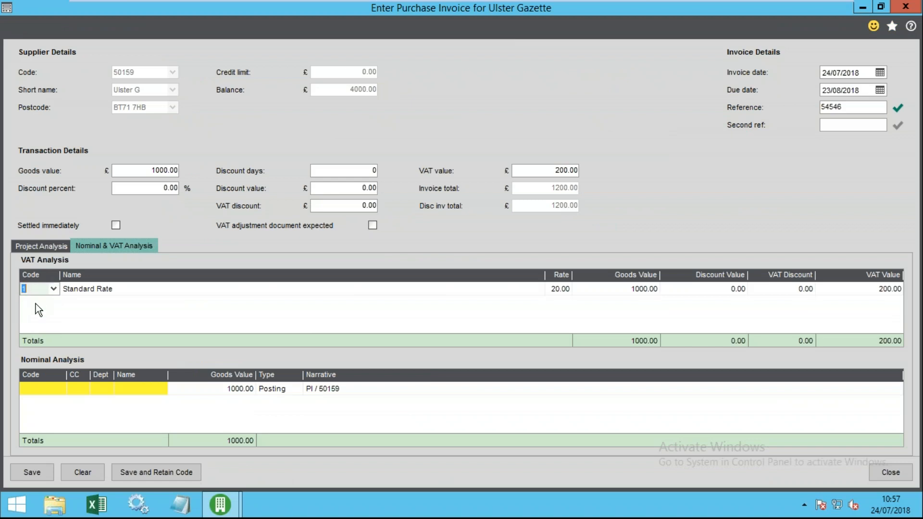
left_click(25, 389)
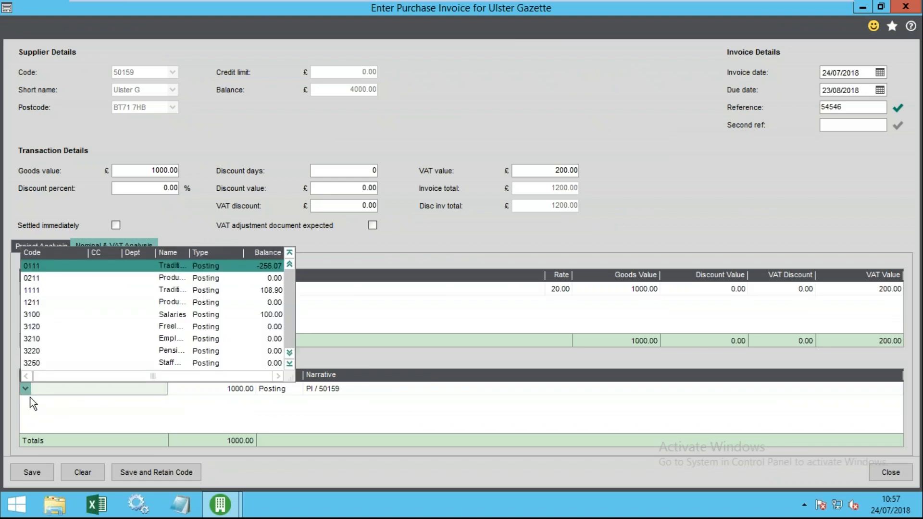
left_click(53, 329)
left_click(88, 409)
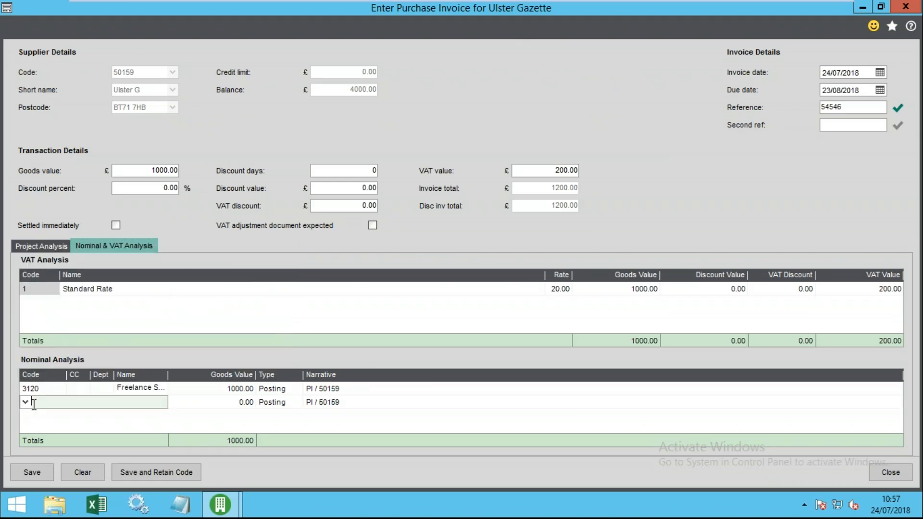
left_click(56, 387)
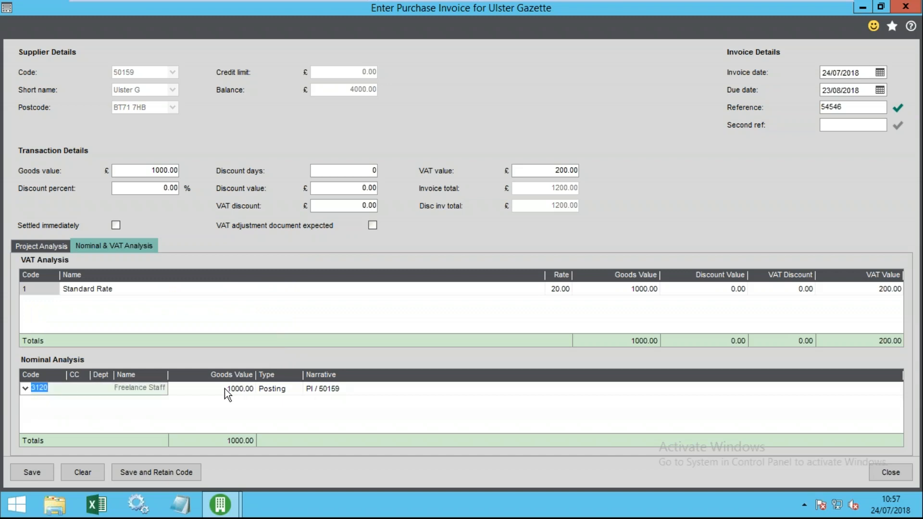
left_click(246, 389)
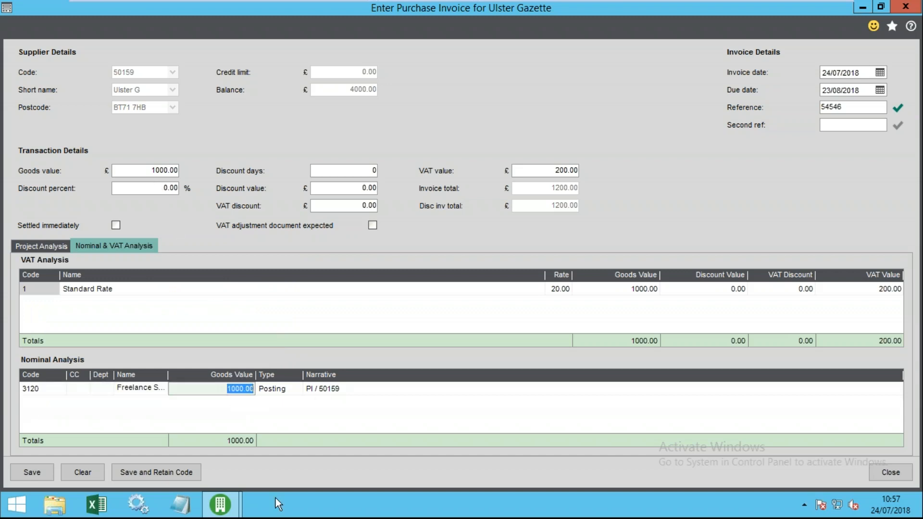
left_click(223, 425)
left_click(218, 389)
left_click(150, 173)
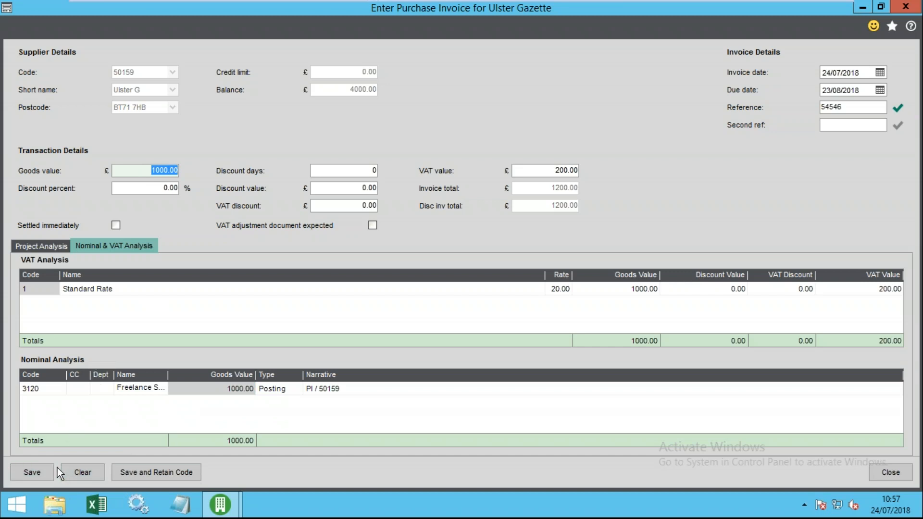
- Keep VAT code 1 Standard Rate on the VAT analysis line
left_click(35, 289)
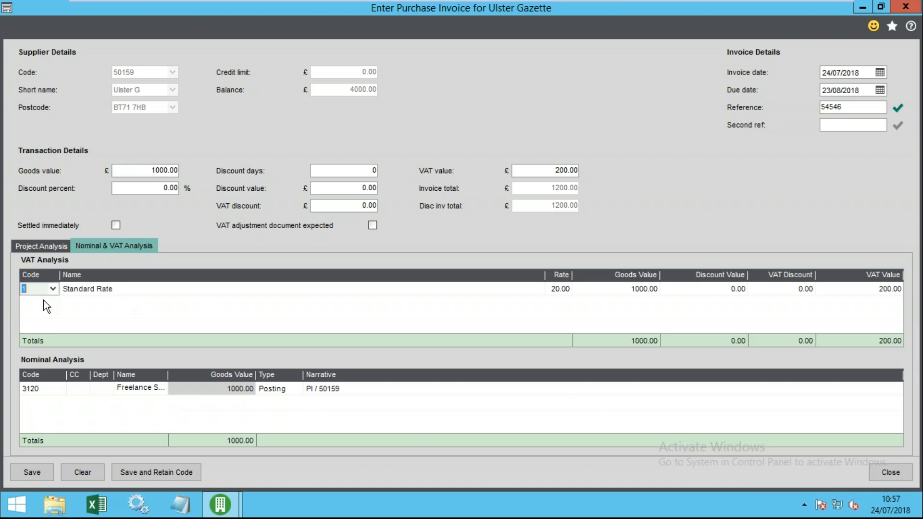
left_click(54, 288)
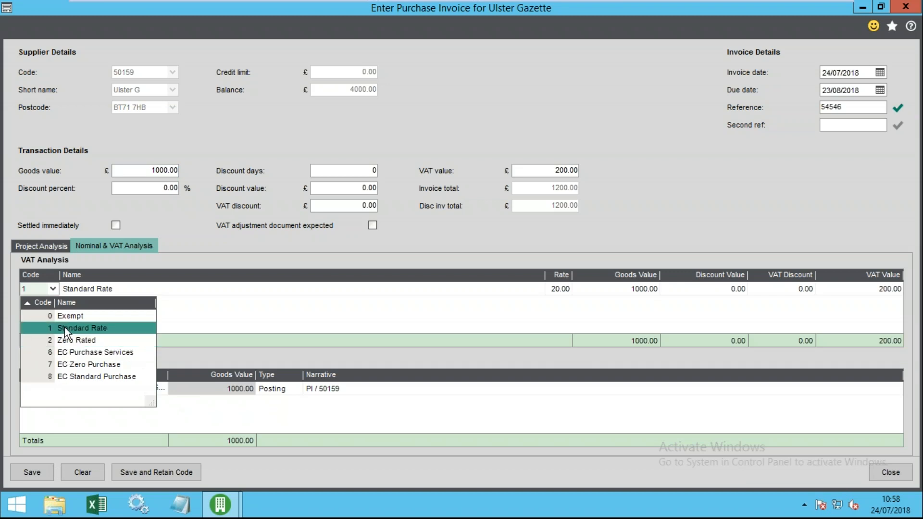
left_click(192, 304)
left_click(180, 289)
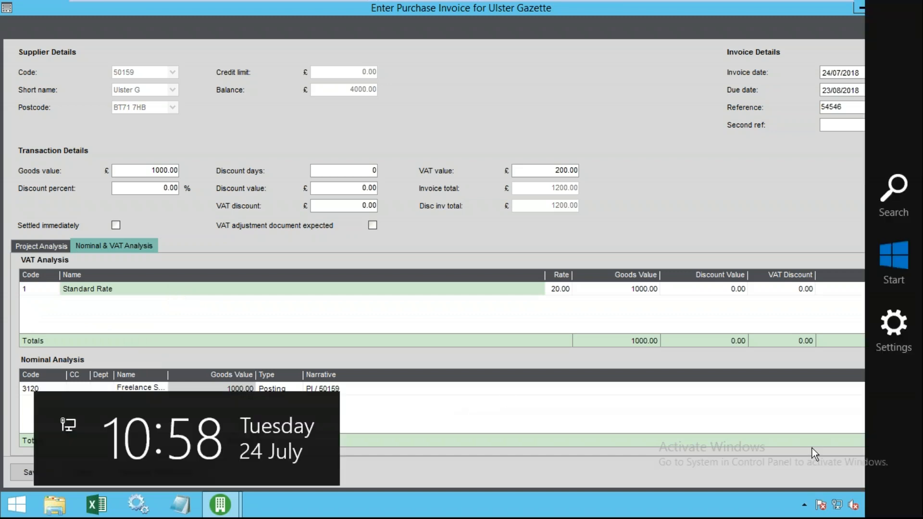
- Discard the invoice unsaved, collapse the sidebar, and expand Accounting System Manager > Settings
left_click(892, 472)
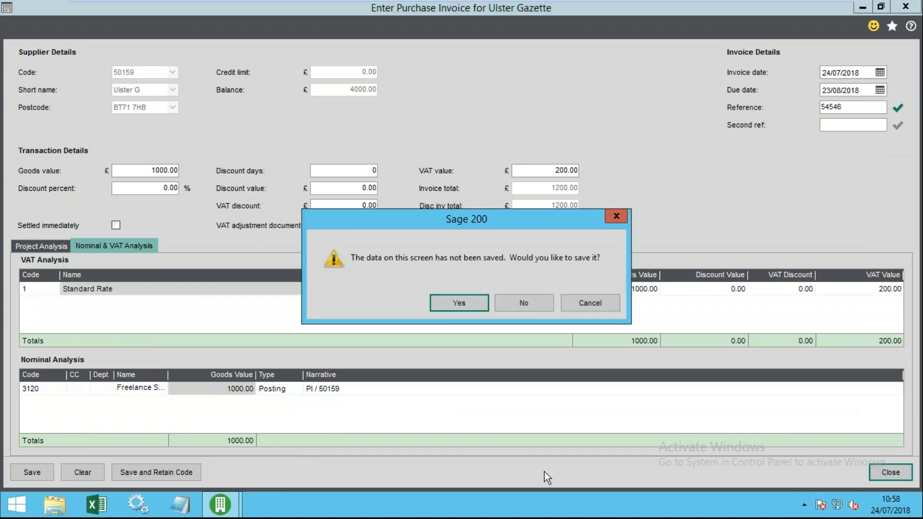
left_click(519, 303)
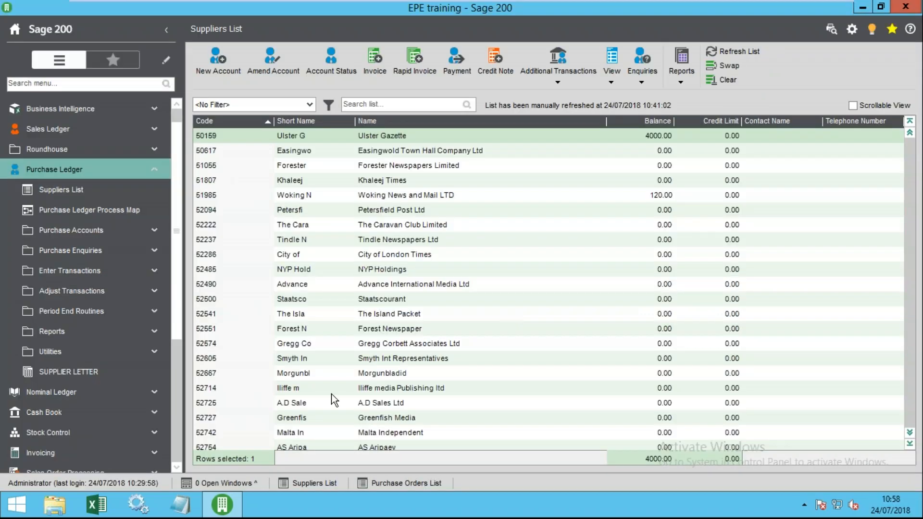
right_click(42, 190)
left_click(82, 281)
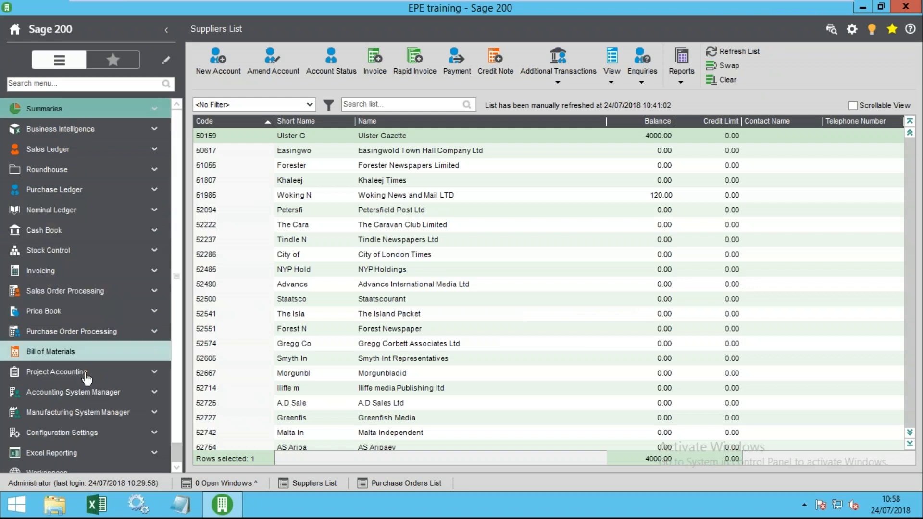
left_click(84, 407)
left_click(82, 391)
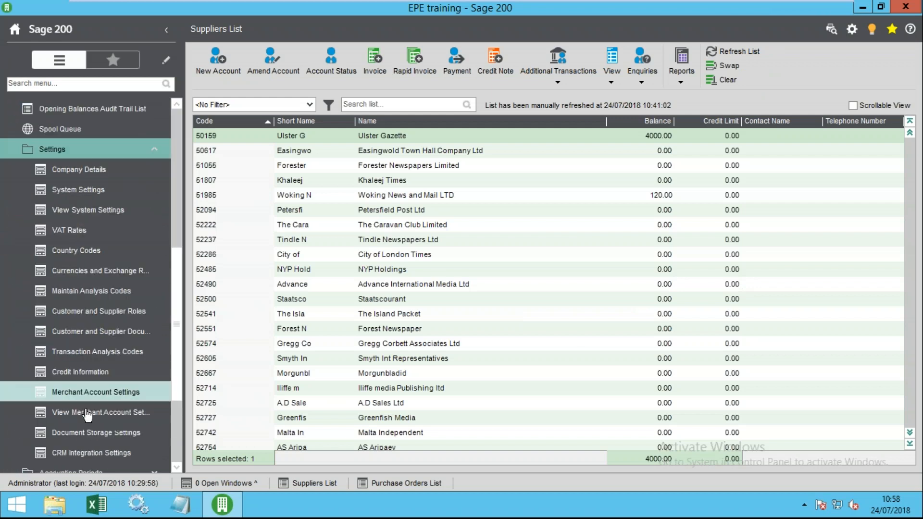
- Add VAT rate code 9 'Reduced Rate' at 5% in VAT Rate Details and click OK
left_click(88, 231)
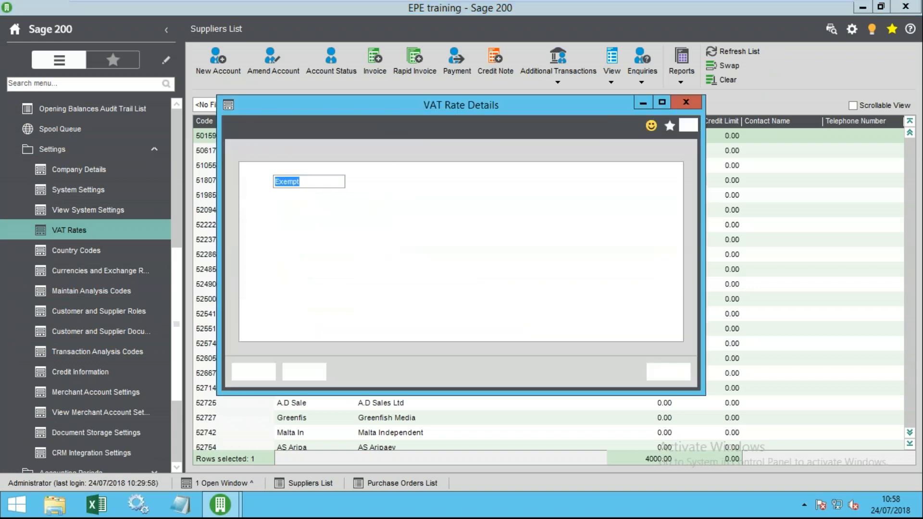
left_click(264, 304)
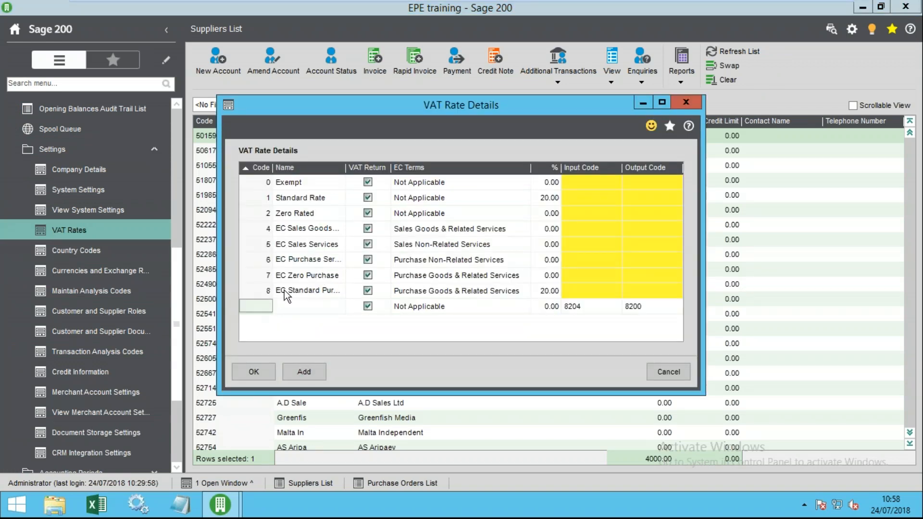
type("9")
key("Tab")
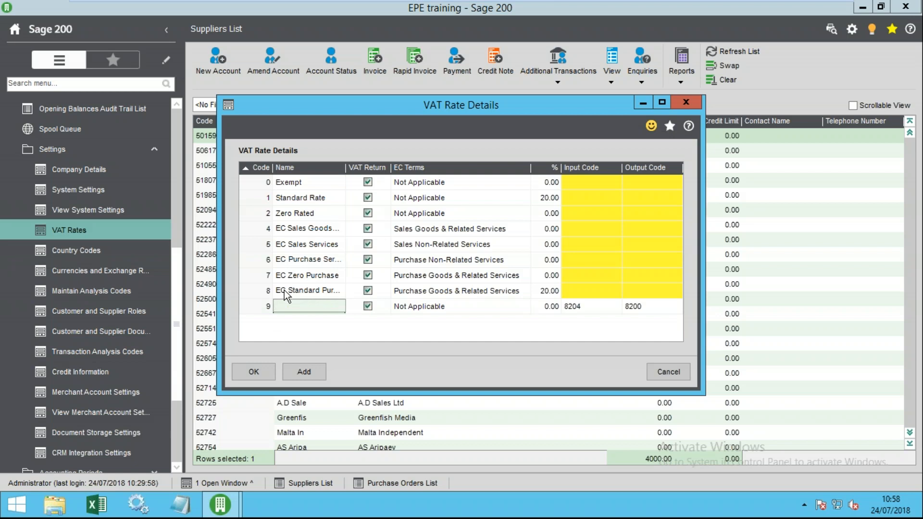
type("Reduced Rate")
key("Tab")
key("Tab")
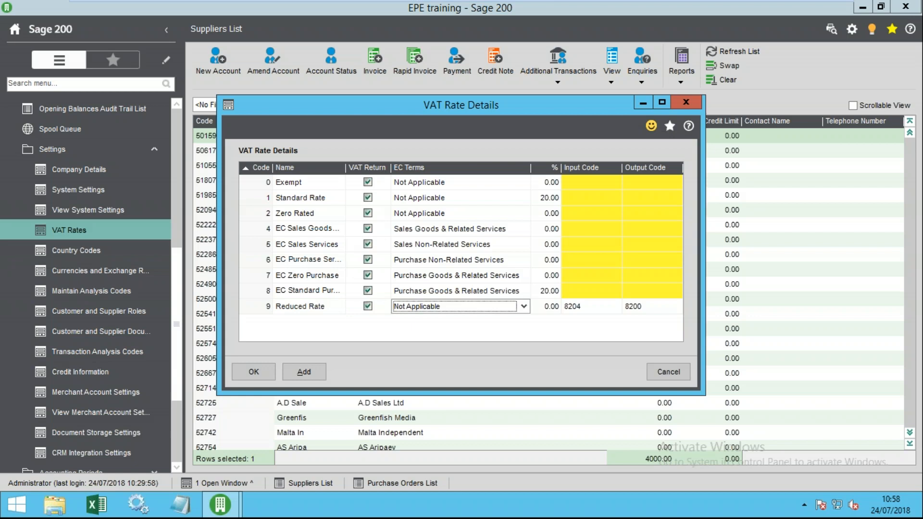
key("Tab")
type("5")
key("Tab")
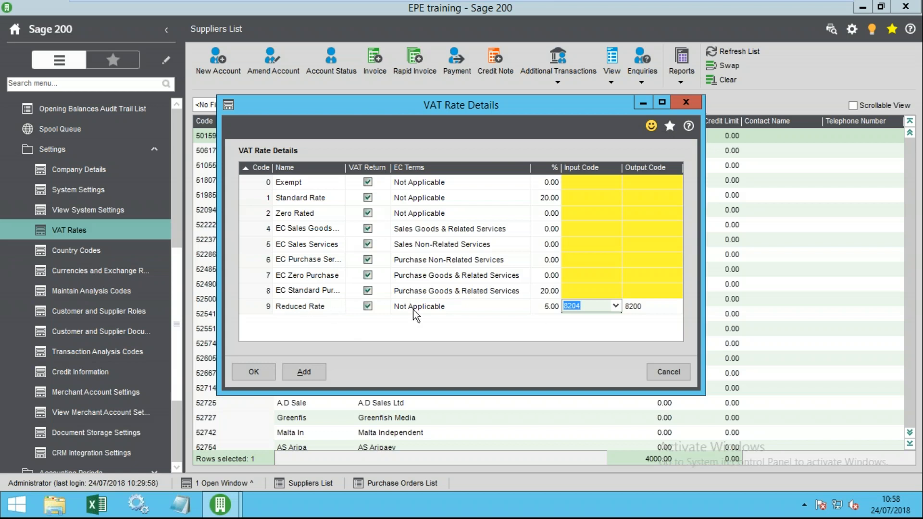
left_click(249, 374)
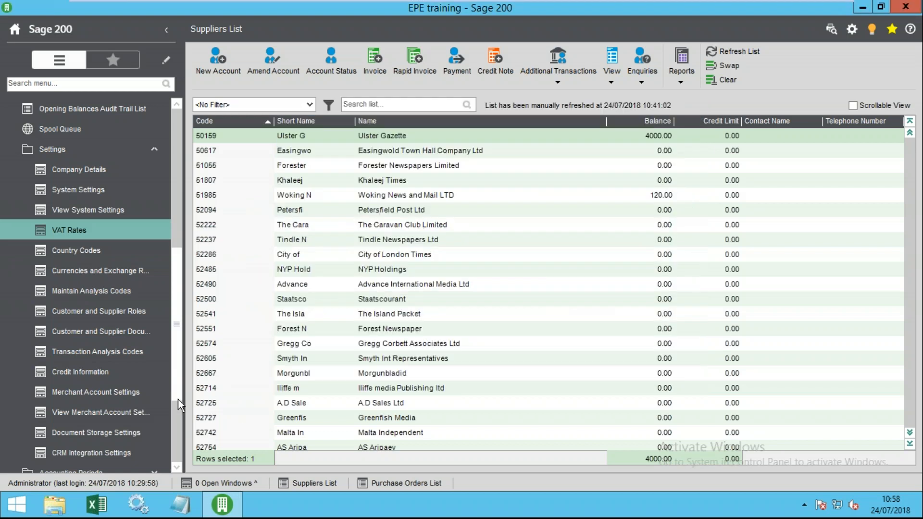
left_click(314, 484)
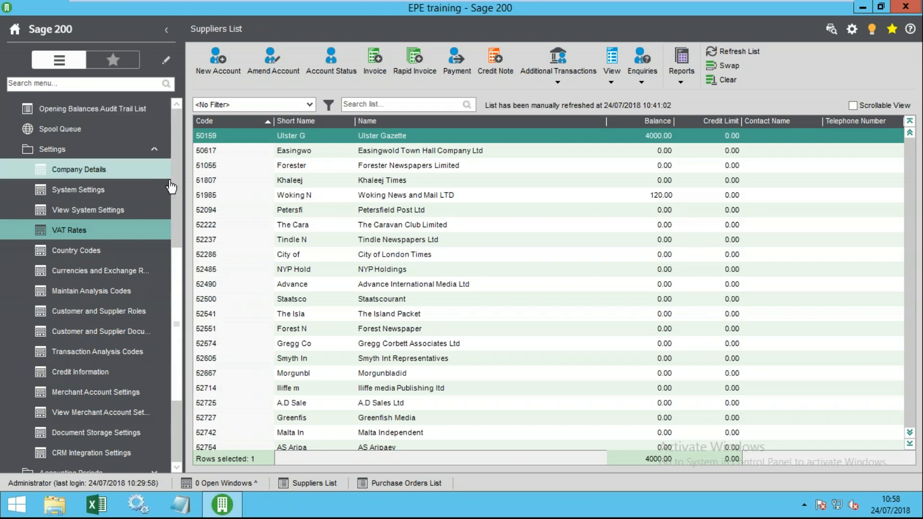
- Start a new Ulster Gazette invoice and set its VAT analysis code to 9 Reduced Rate
scroll(164, 125, "up", 5)
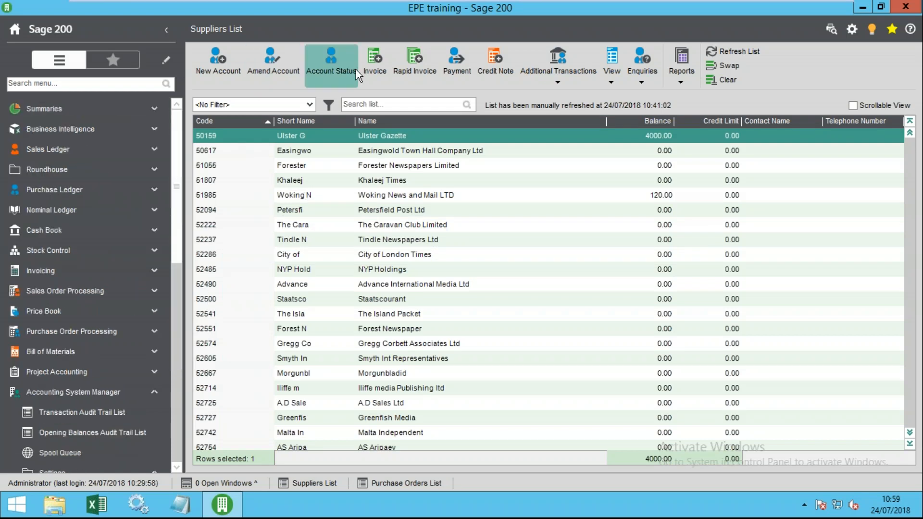
left_click(374, 66)
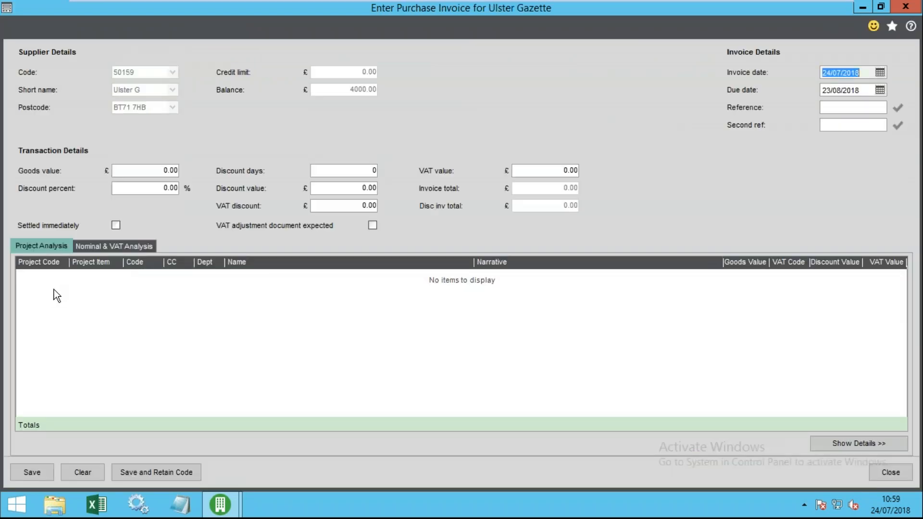
left_click(112, 246)
left_click(37, 290)
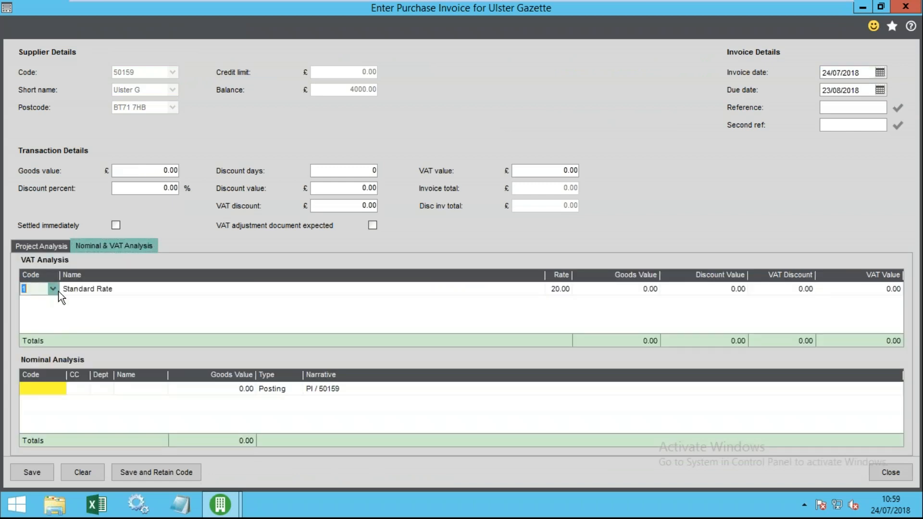
left_click(52, 289)
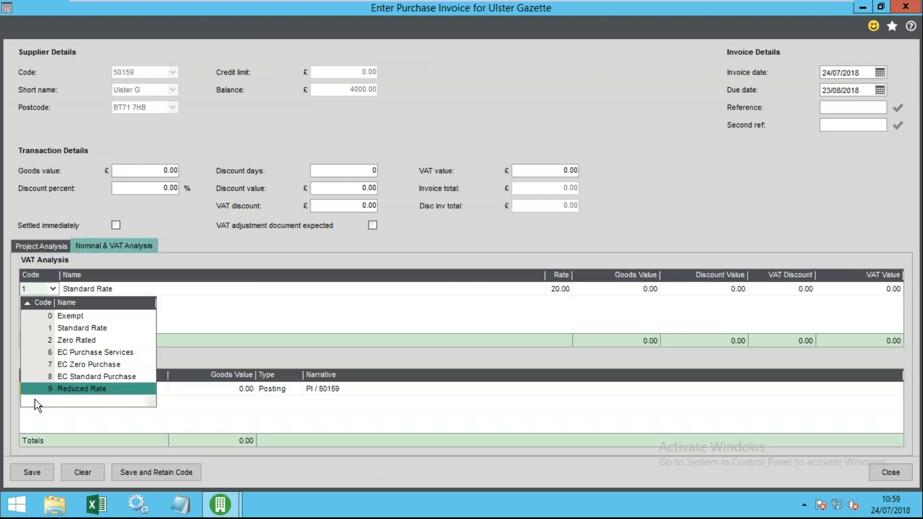
left_click(68, 388)
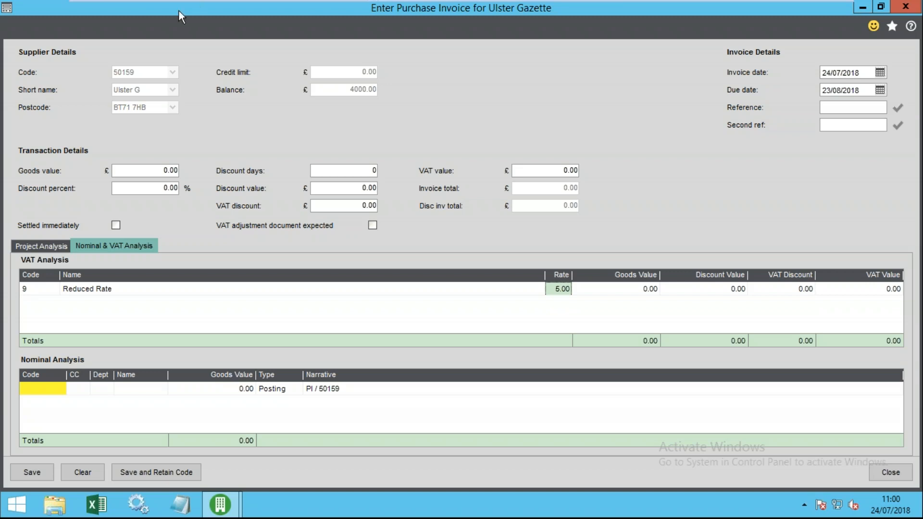
- Set the nominal line to 3120 Freelance Staff and enter goods value 1400
left_click(50, 388)
left_click(25, 390)
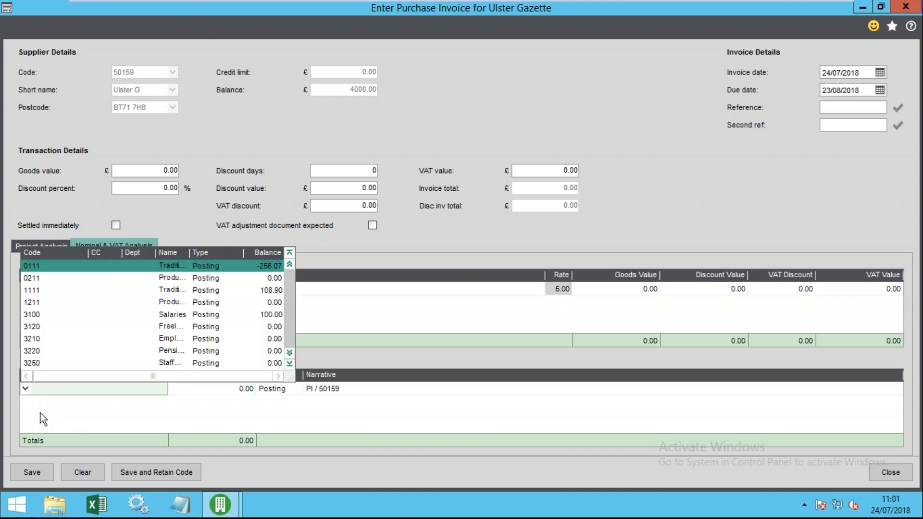
left_click(64, 326)
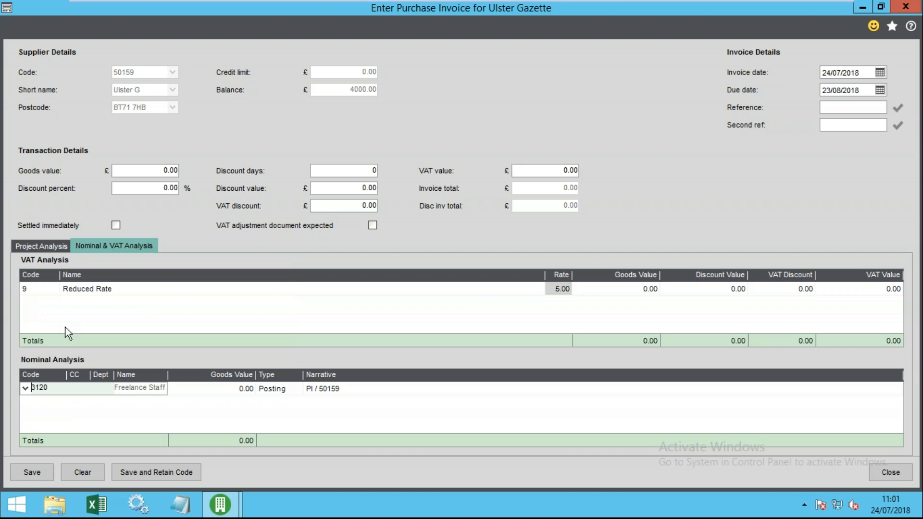
left_click(247, 389)
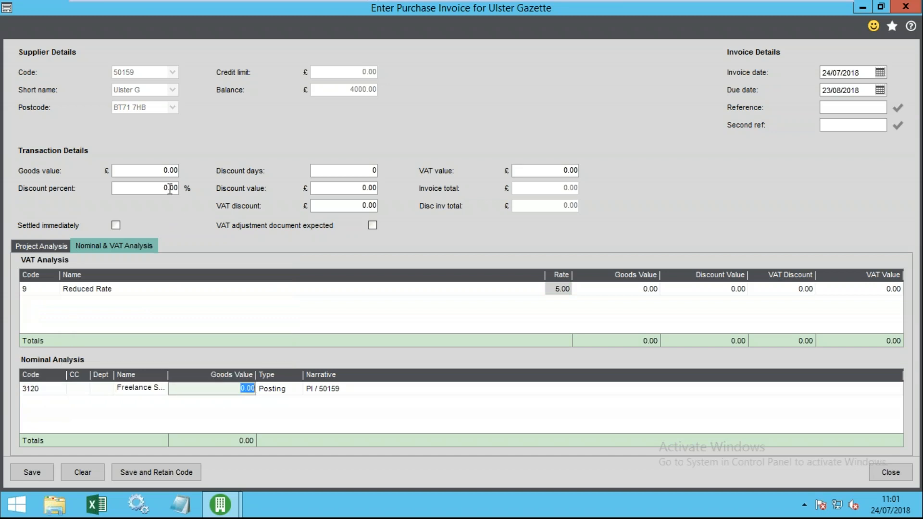
left_click(170, 172)
type("1400")
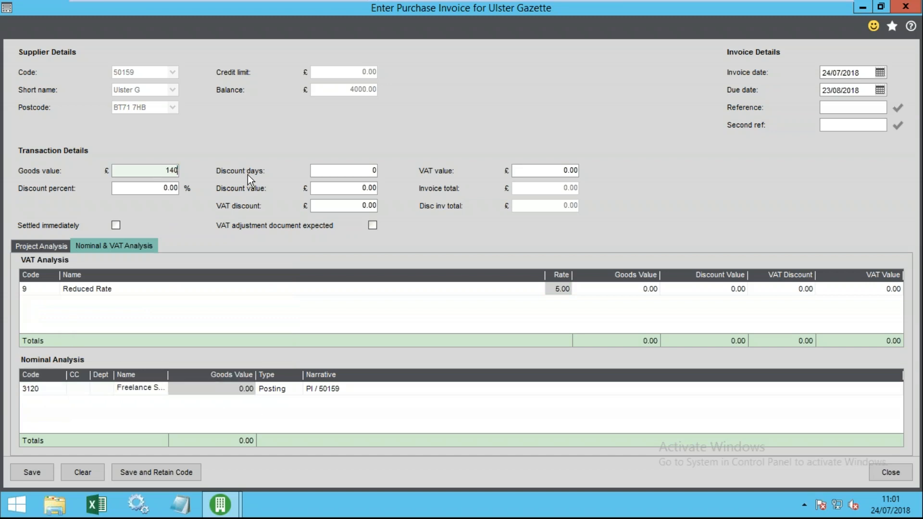
key("Tab")
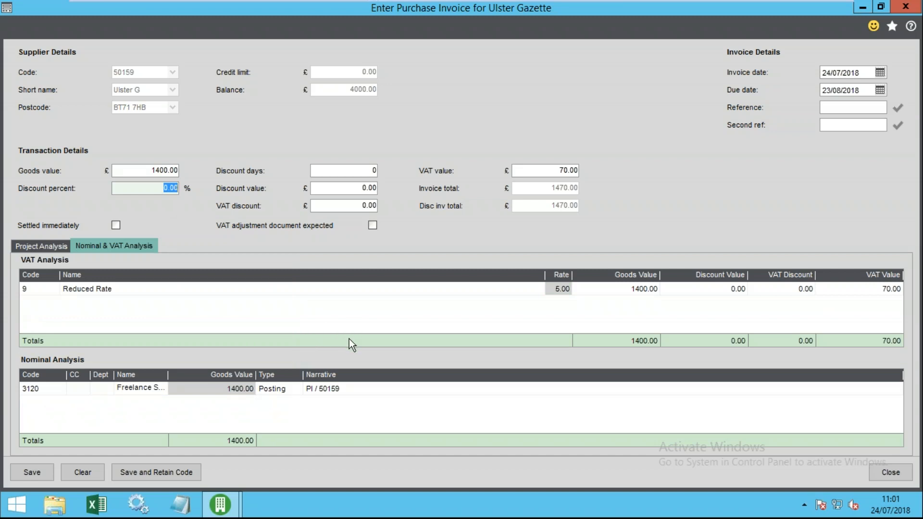
- Enter invoice reference 445455 and confirm the nominal line's 1400.00 goods value
left_click(838, 108)
type("445455")
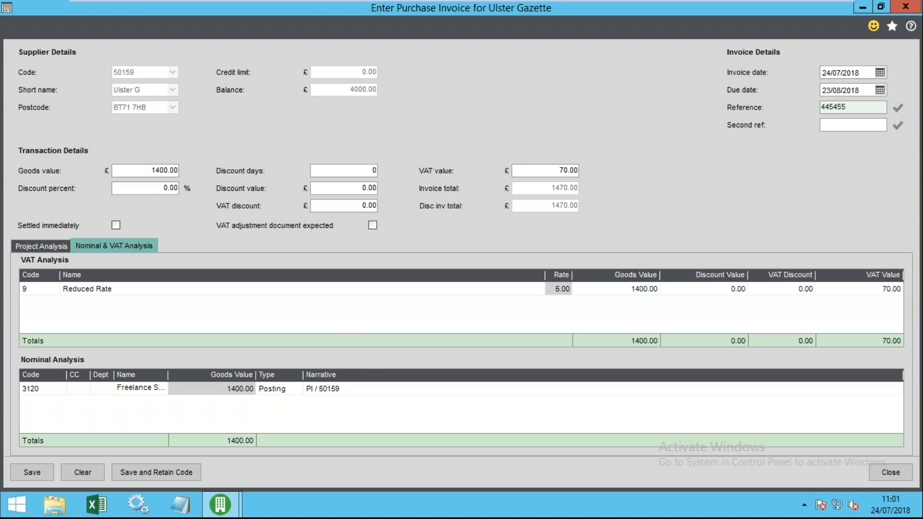
key("Tab")
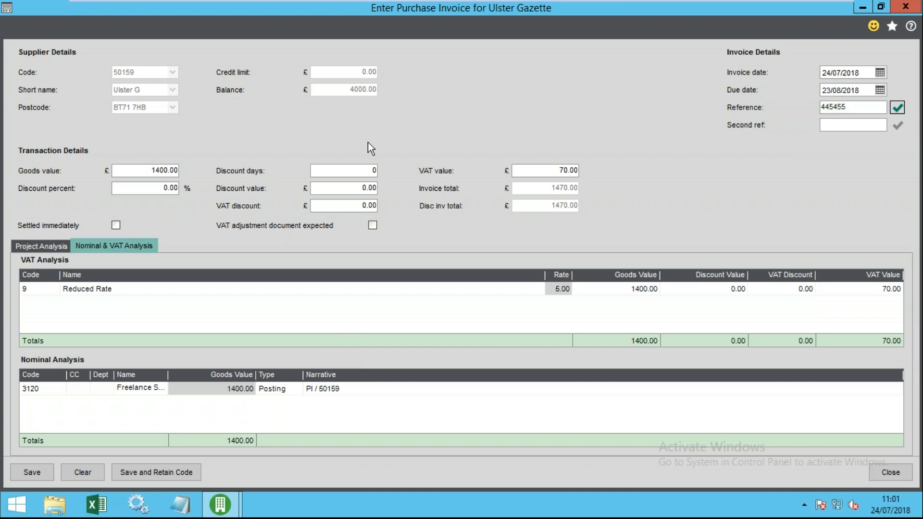
left_click(841, 124)
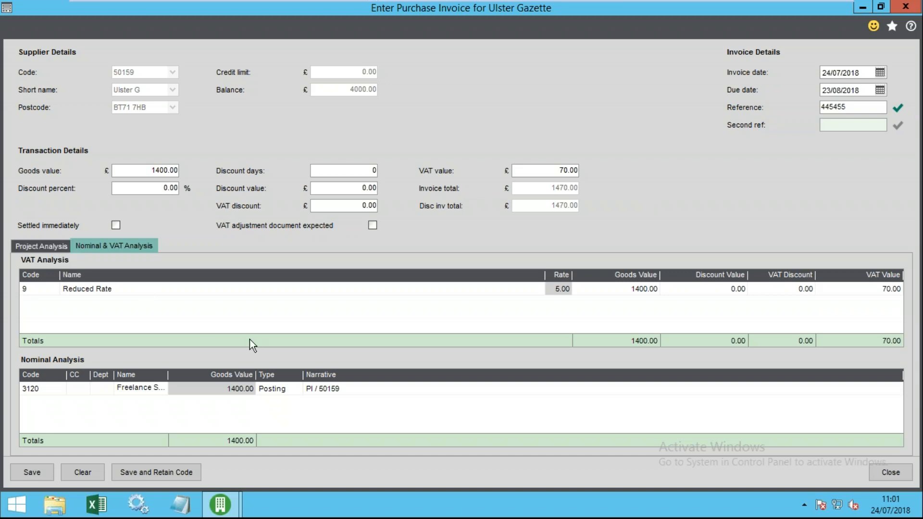
left_click(271, 391)
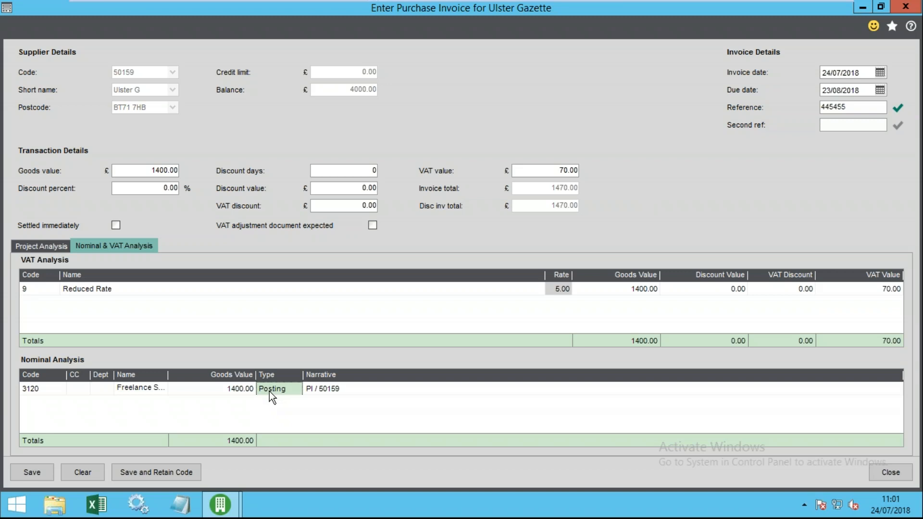
left_click(244, 390)
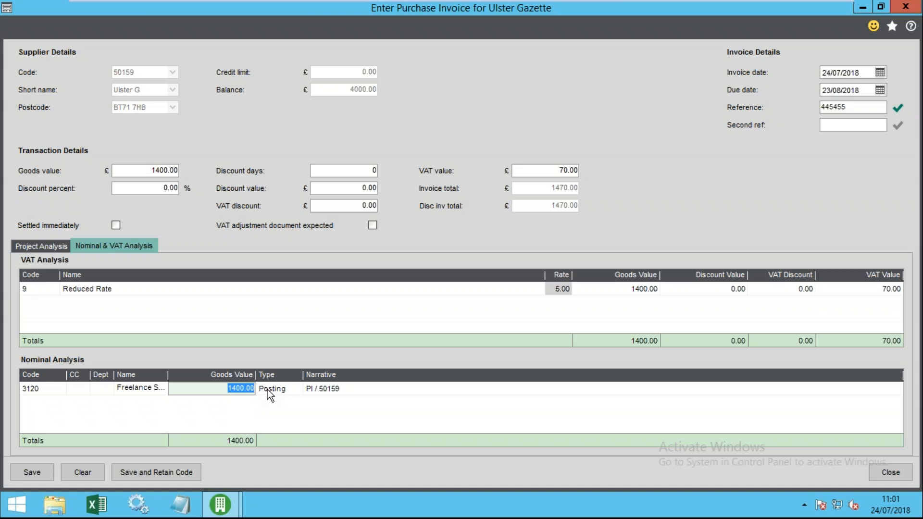
left_click(283, 387)
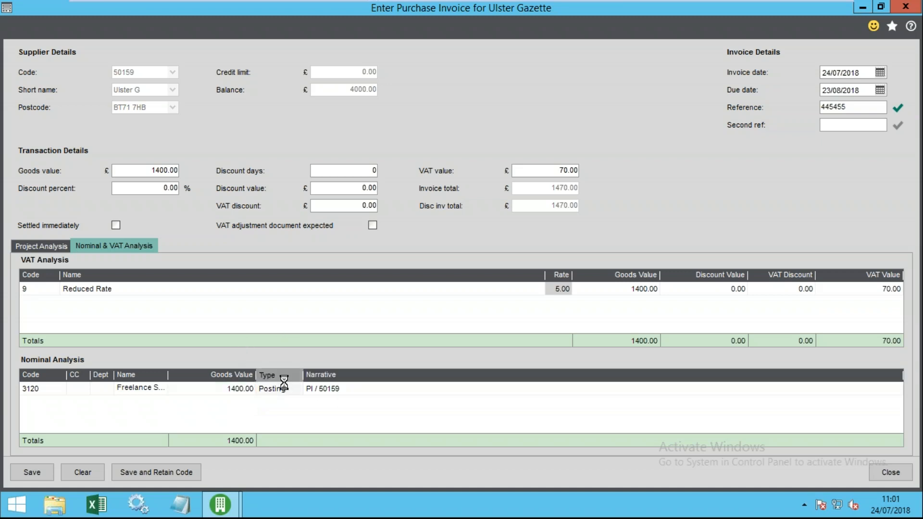
left_click(337, 391)
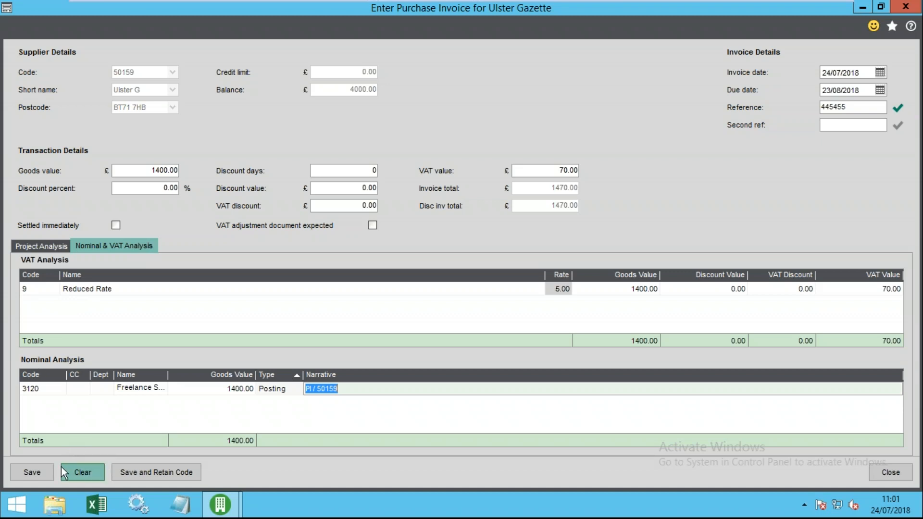
- Save the Ulster Gazette invoice, close the entry window, and collapse Accounting System Manager
left_click(27, 471)
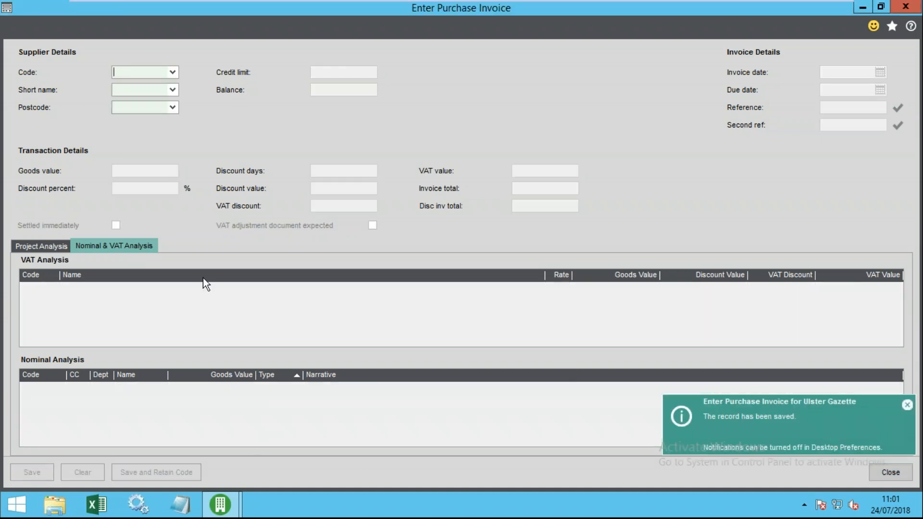
left_click(899, 470)
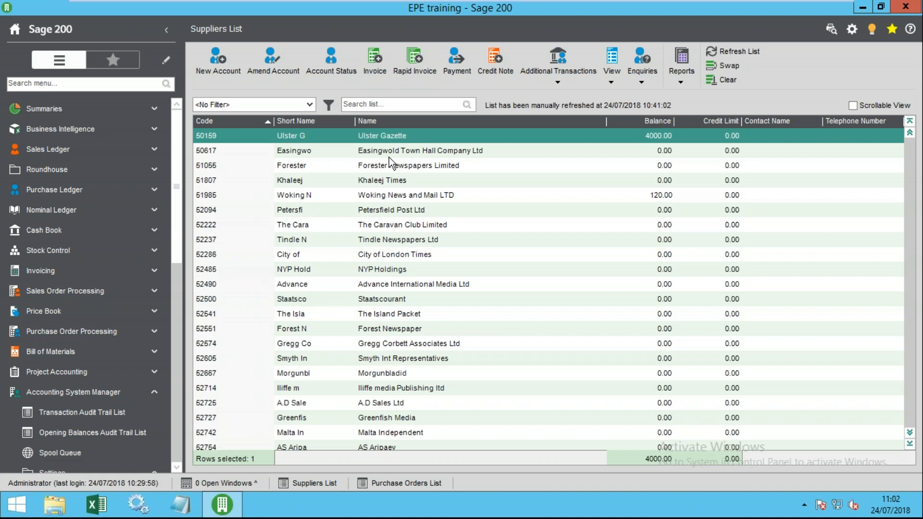
scroll(178, 224, "down", 1)
scroll(96, 380, "up", 1)
left_click(77, 393)
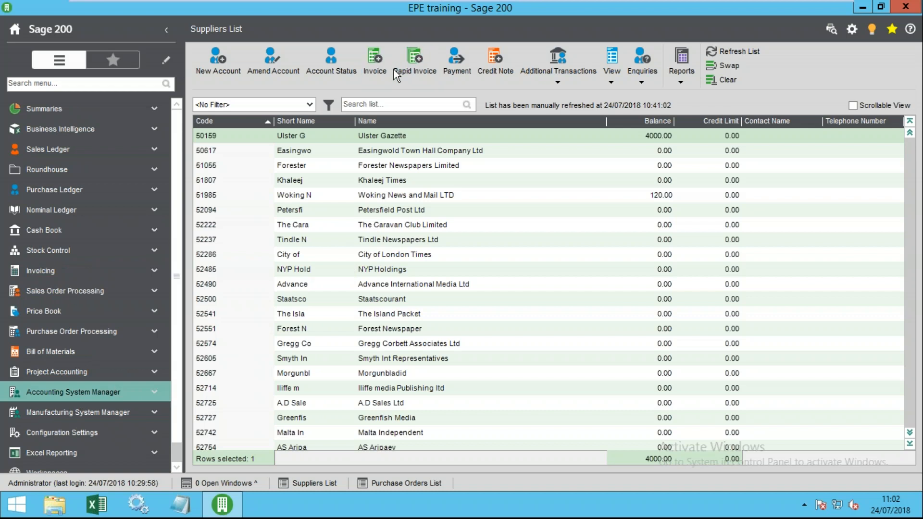
left_click(582, 79)
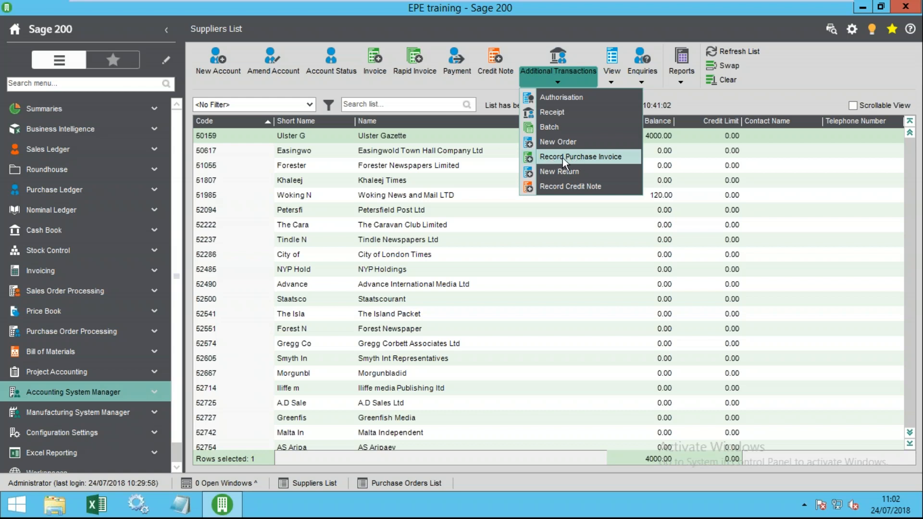
left_click(353, 177)
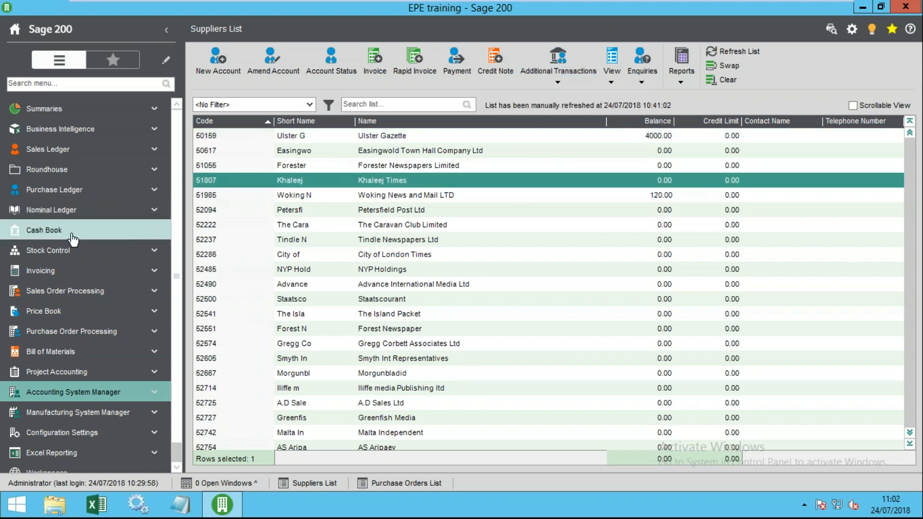
left_click(76, 192)
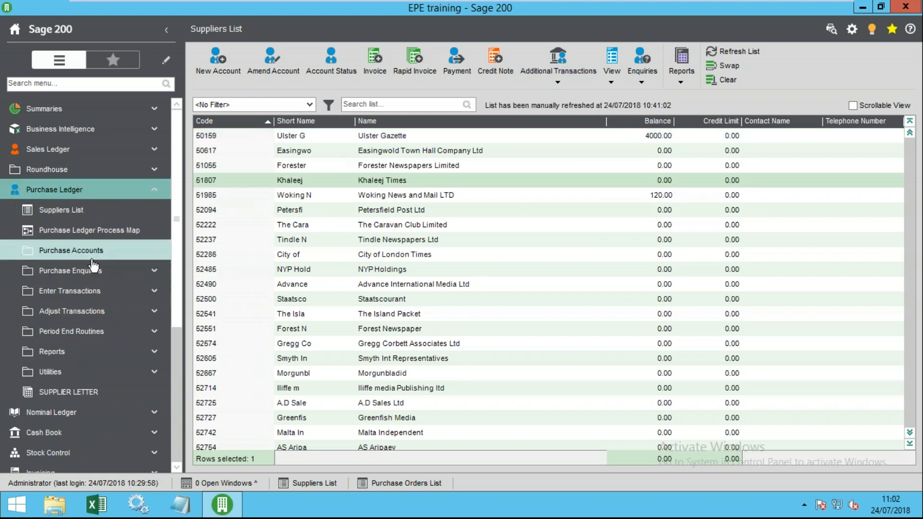
left_click(91, 255)
left_click(91, 256)
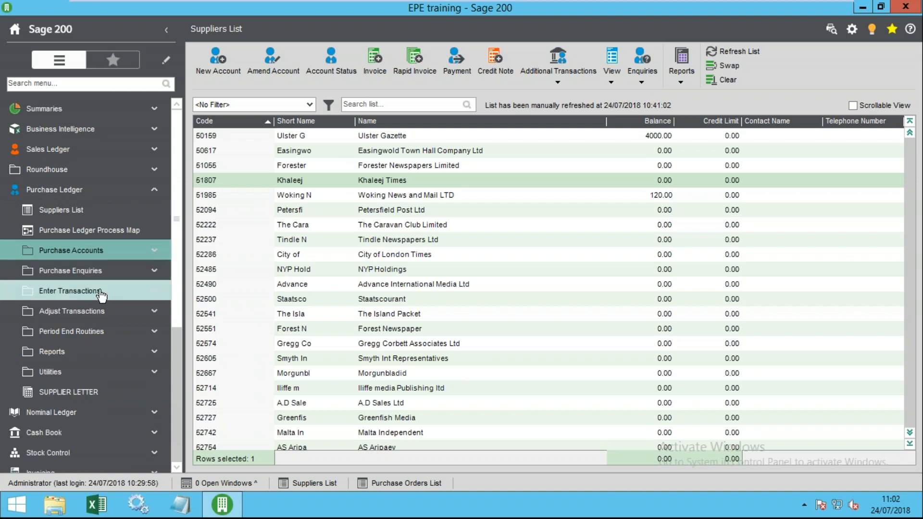
left_click(98, 291)
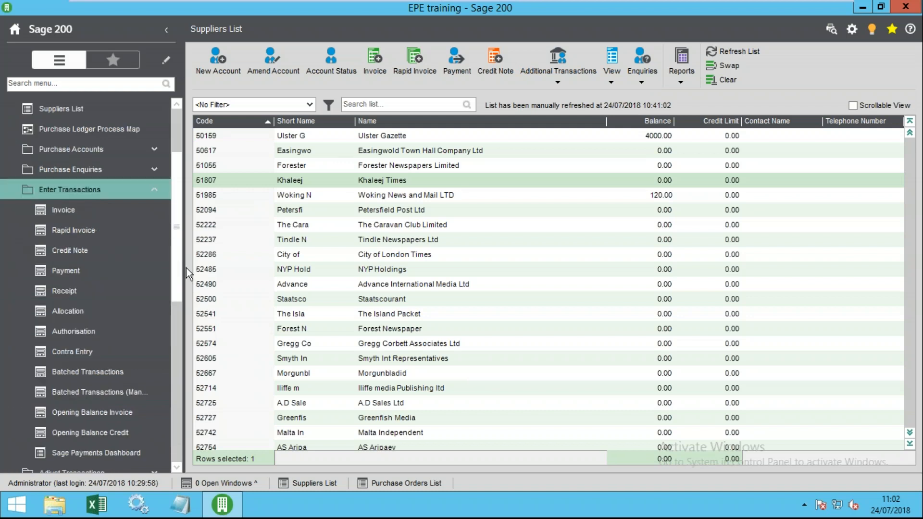
left_click_drag(186, 267, 210, 228)
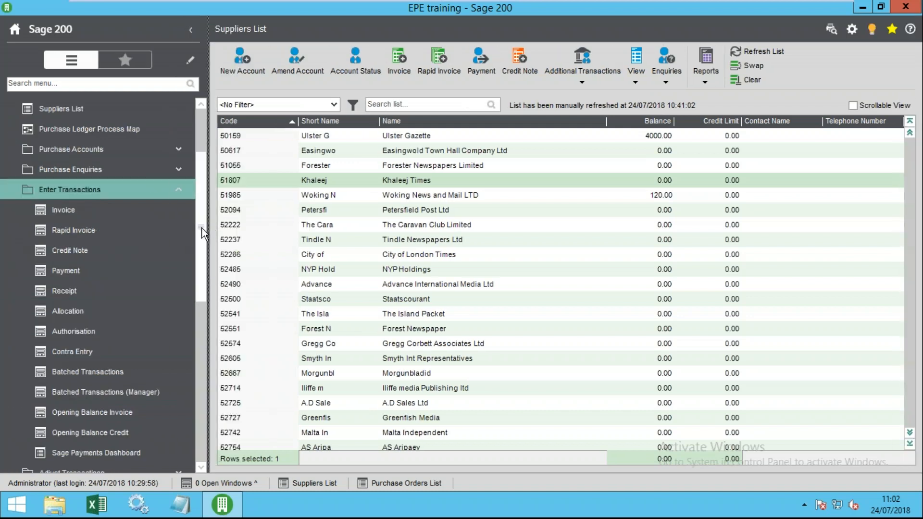
scroll(202, 233, "up", 3)
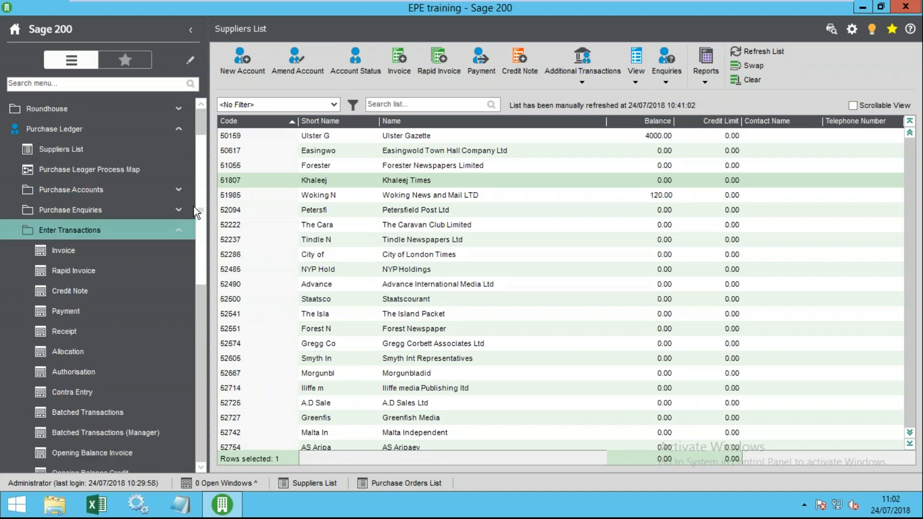
left_click(514, 68)
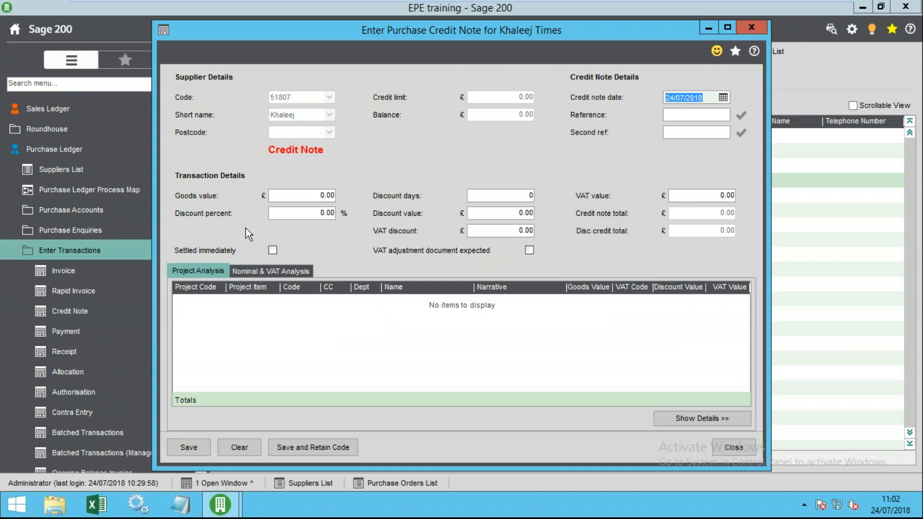
left_click(278, 271)
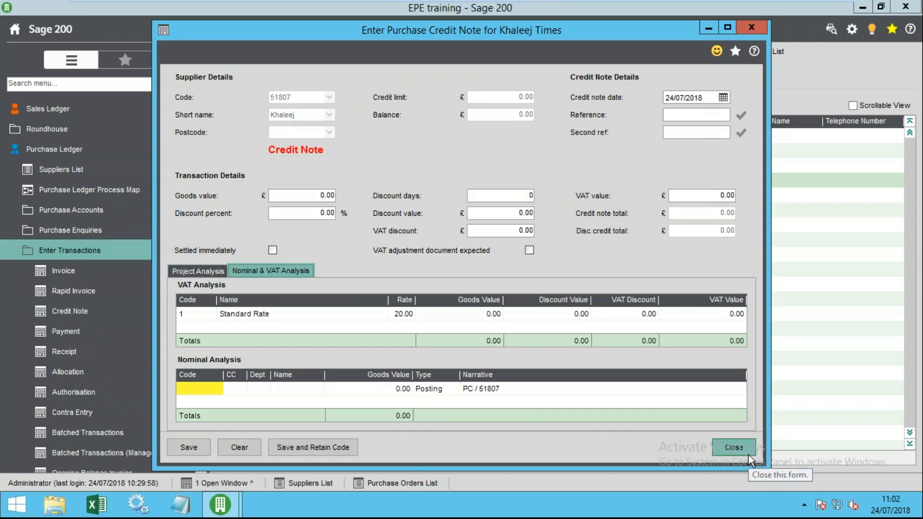
left_click(735, 448)
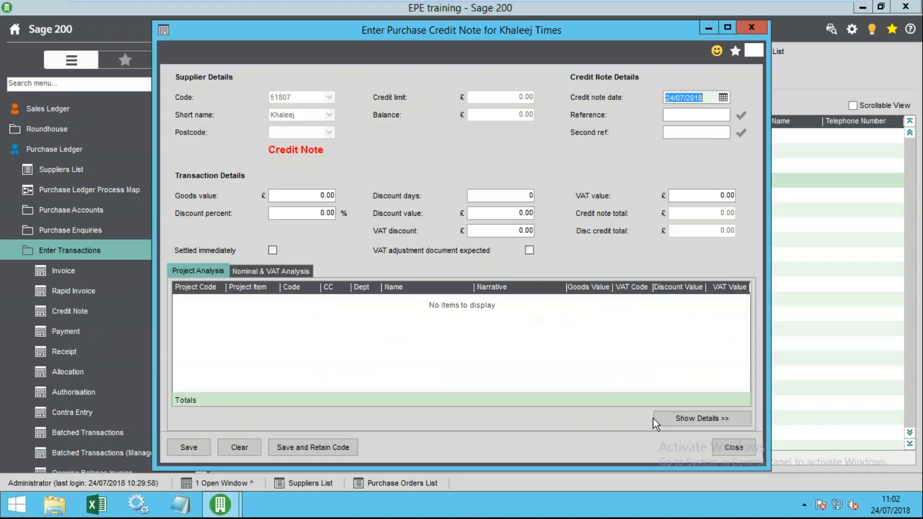
left_click(735, 448)
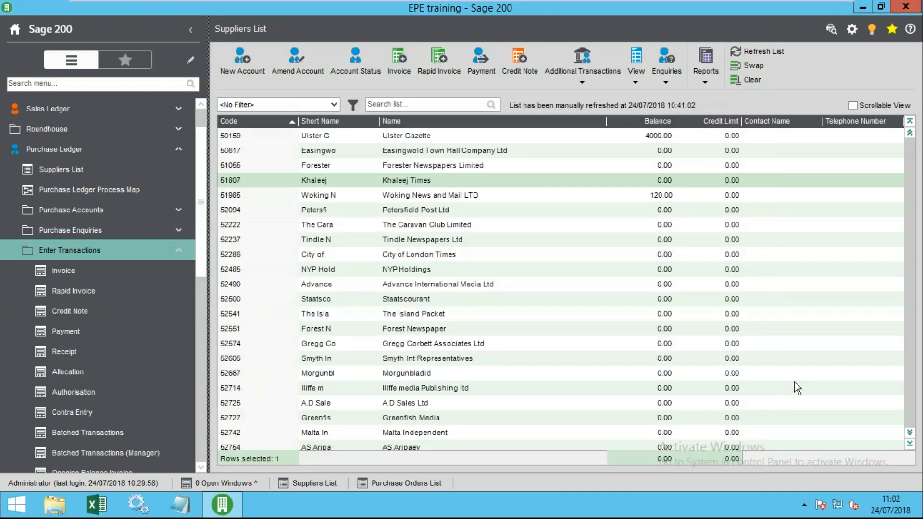
left_click(483, 63)
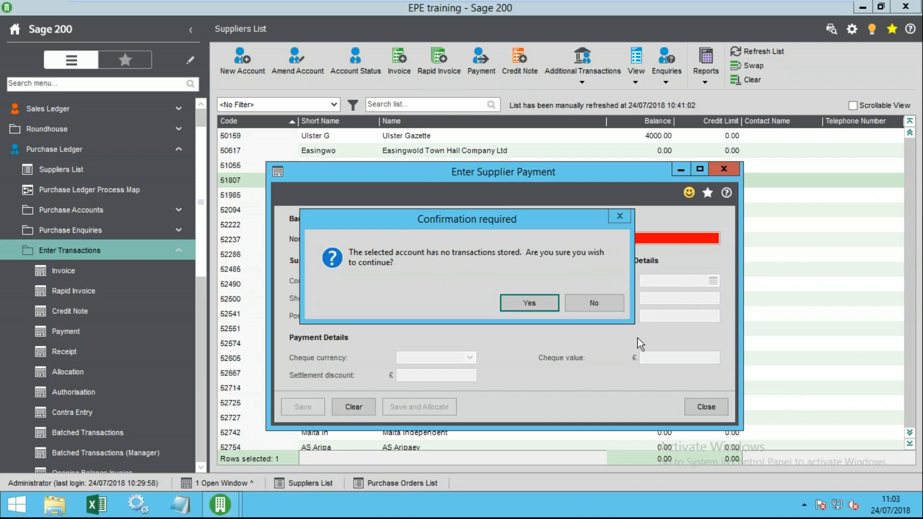
left_click(585, 305)
left_click(710, 409)
left_click(676, 301)
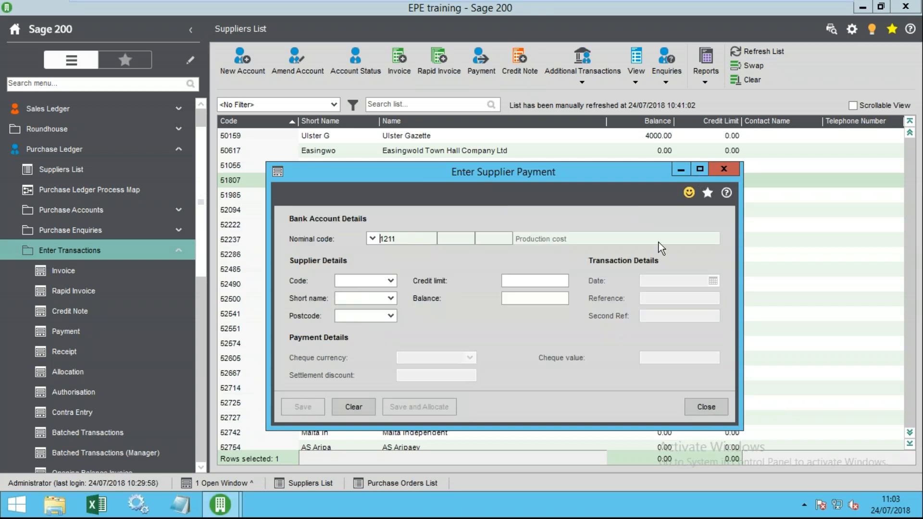
left_click(723, 169)
left_click(527, 299)
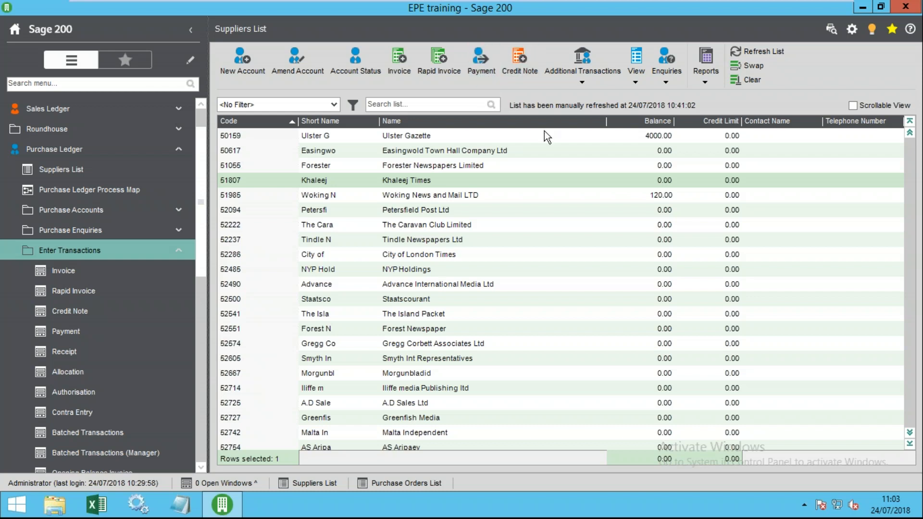
- Sort suppliers by short name, try an Abergavenny Chronicle payment from bank 0211, then discard it
left_click(321, 121)
left_click(334, 156)
left_click(307, 170)
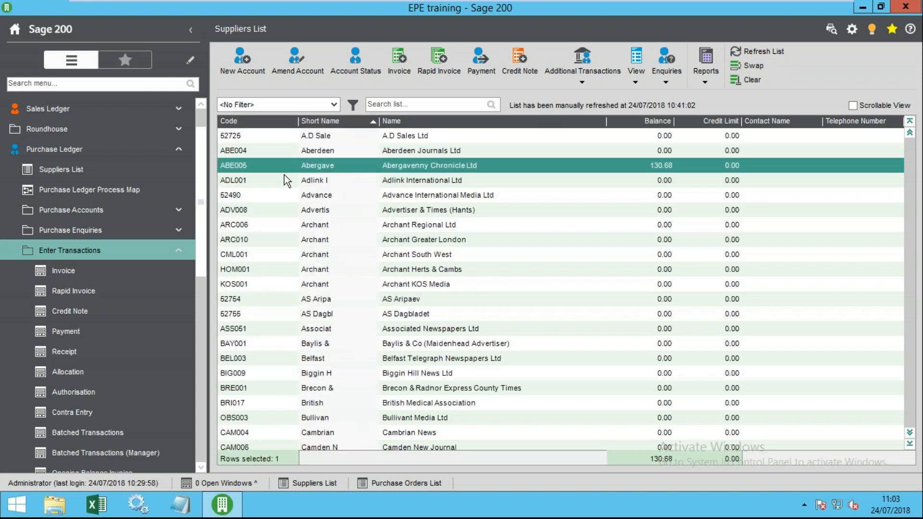
left_click(482, 63)
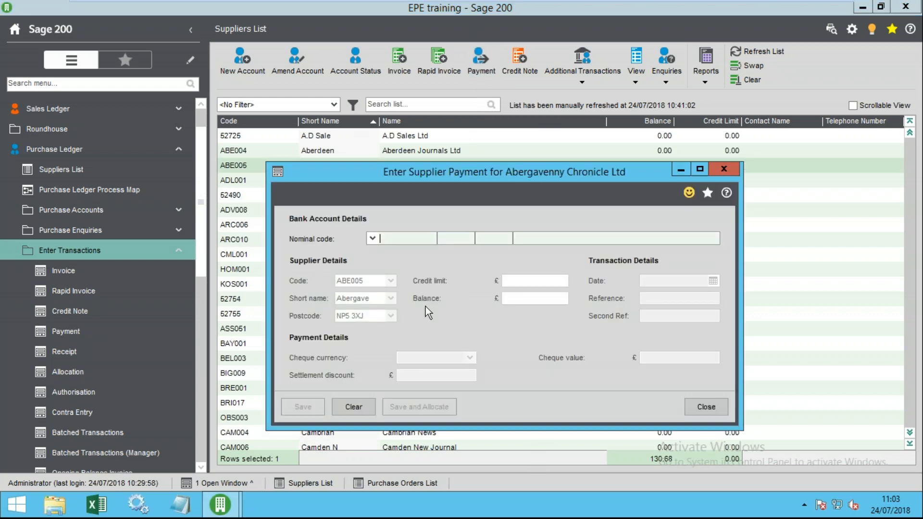
left_click(372, 238)
left_click(303, 242)
key("space")
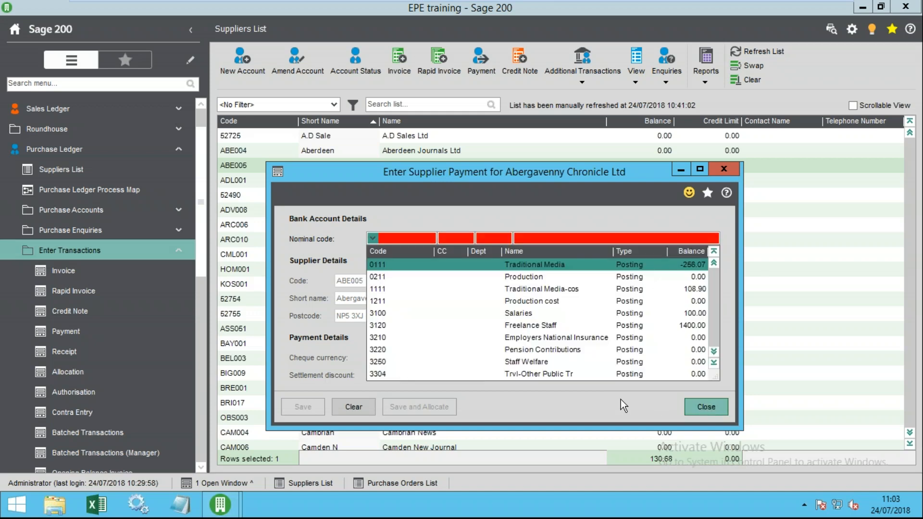
left_click(399, 279)
left_click(695, 407)
left_click(528, 304)
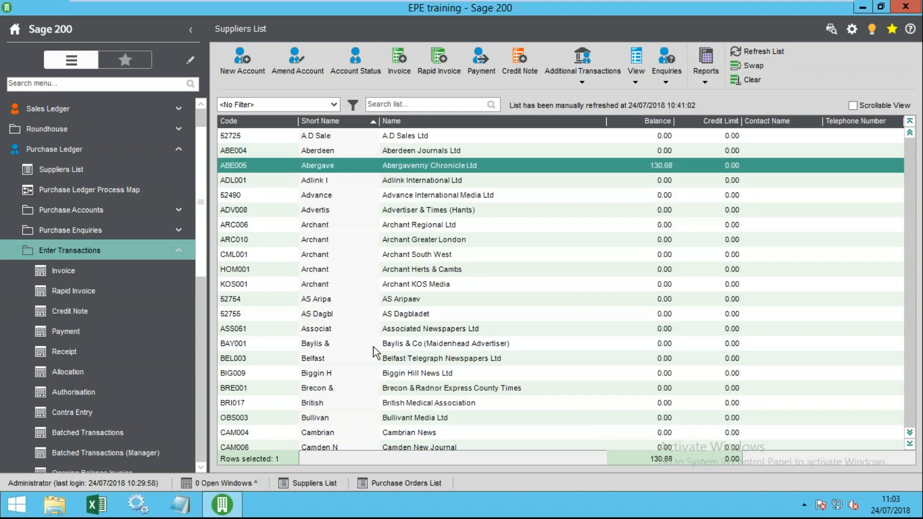
- Collapse the navigation menu to top-level modules and expand Cash Book
right_click(57, 225)
left_click(111, 247)
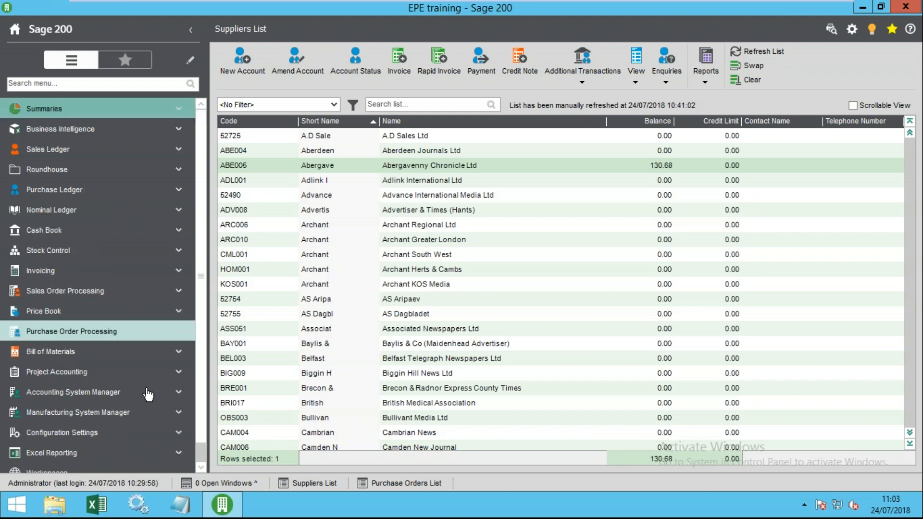
left_click(45, 231)
- Create bank account code 1 'Barcalys Current' with its account number, sort code and account name EPE
left_click(72, 251)
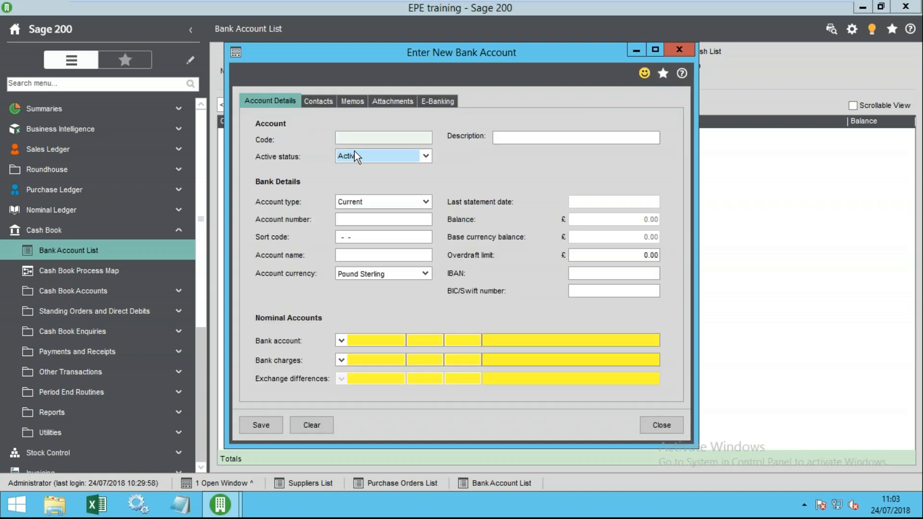
type("1")
key("Tab")
type("Ba")
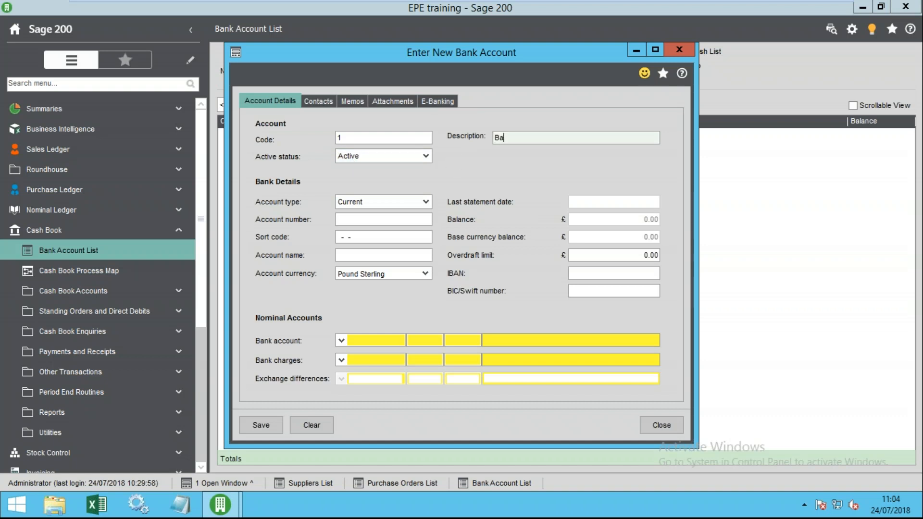
type("rcalys Current")
left_click(366, 219)
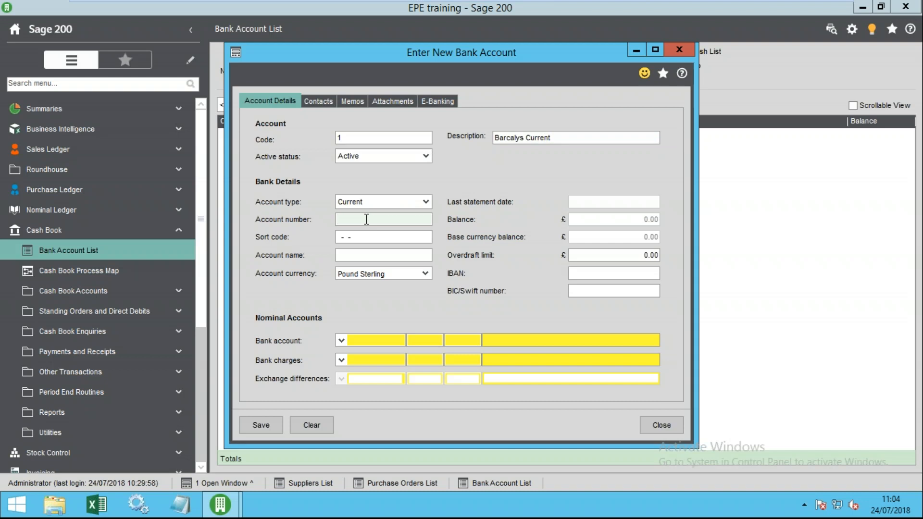
type("12345678")
key("Tab")
type("000000")
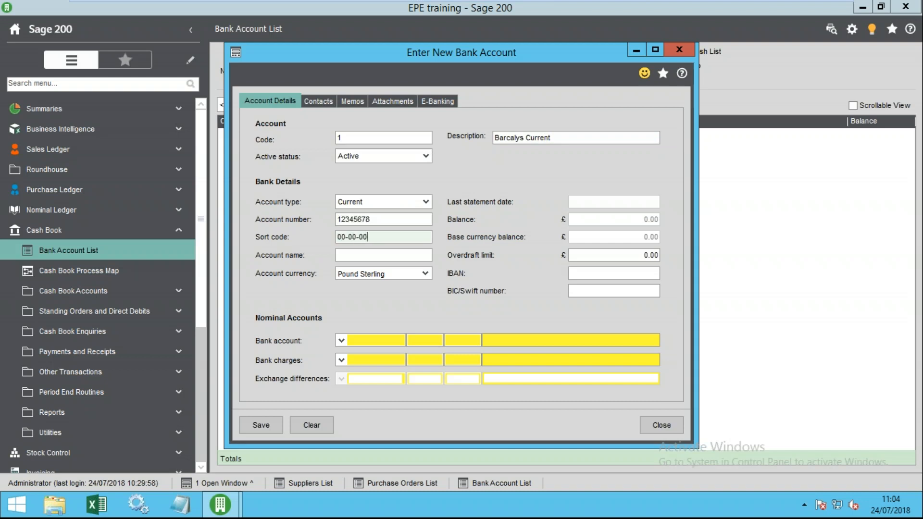
key("Tab")
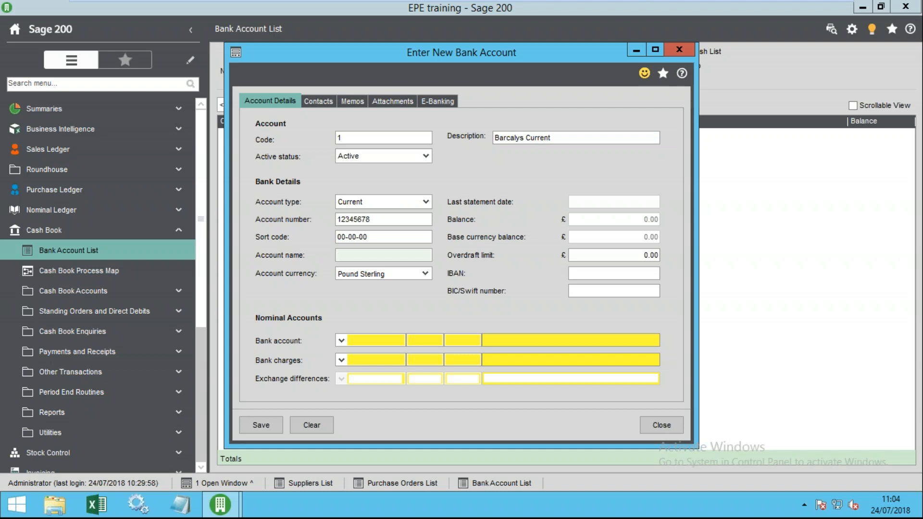
type("EPE")
- Browse the bank account nominal code list, sorting it by name and by code
left_click(341, 341)
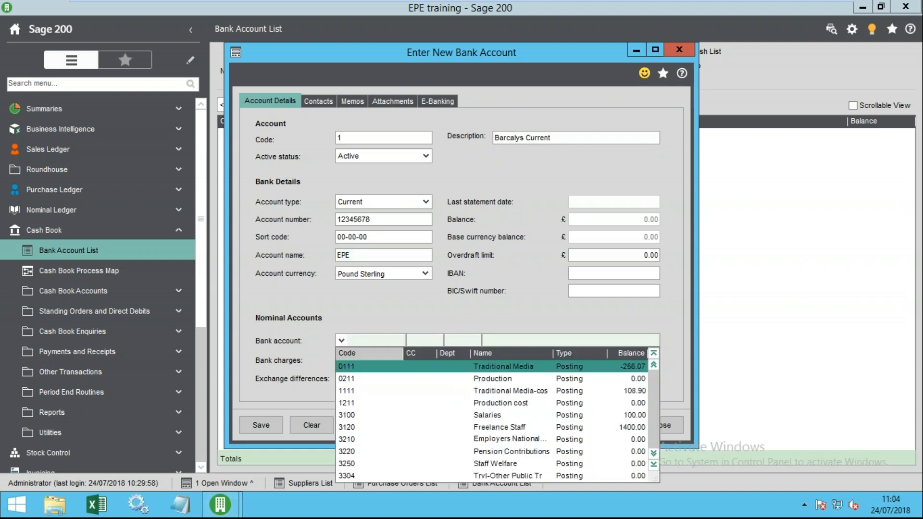
left_click(486, 353)
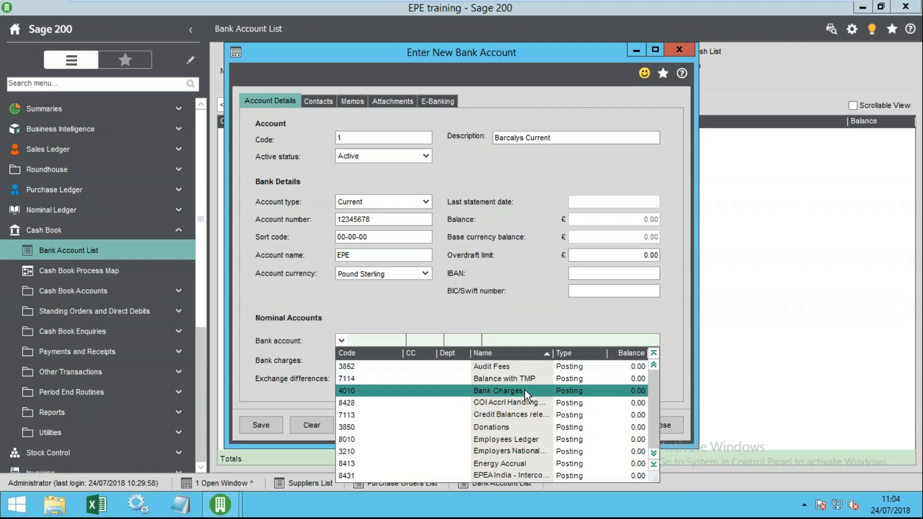
key("Down")
key("Down")
key("Down")
key("Down")
key("Down")
key("Down")
key("Down")
key("Down")
key("Down")
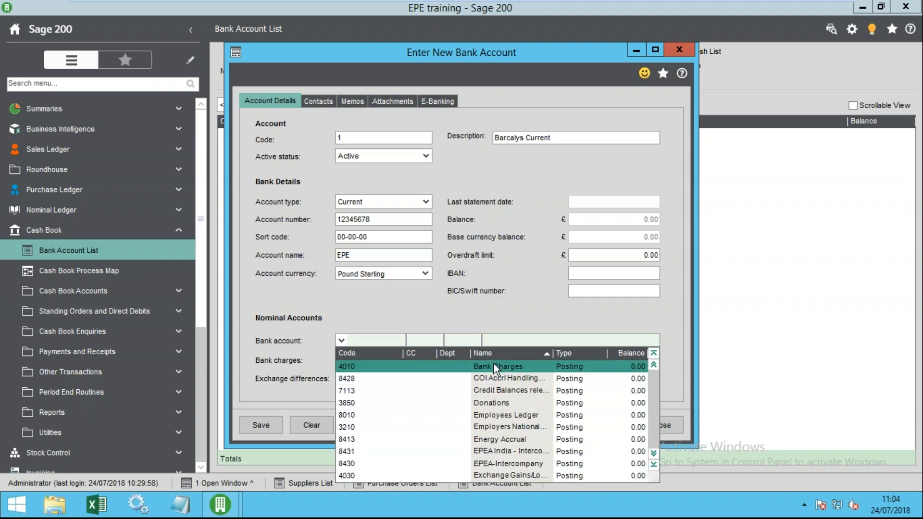
left_click(350, 354)
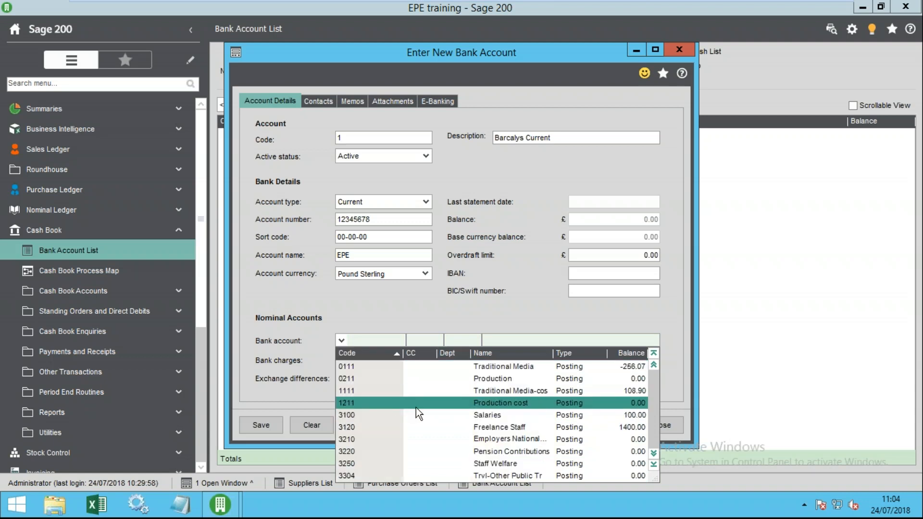
key("Down")
key("Down")
key("Down")
key("Down")
key("Down")
key("Down")
key("Down")
key("Down")
key("Down")
key("Down")
key("Down")
key("Home")
key("Down")
key("Down")
key("Up")
key("Up")
key("Down")
key("Down")
key("Down")
key("Down")
key("Down")
key("Down")
key("Down")
key("Down")
key("Down")
key("Down")
key("Down")
key("Down")
key("Down")
key("Down")
key("Down")
key("Down")
key("Down")
key("Down")
key("Down")
key("Down")
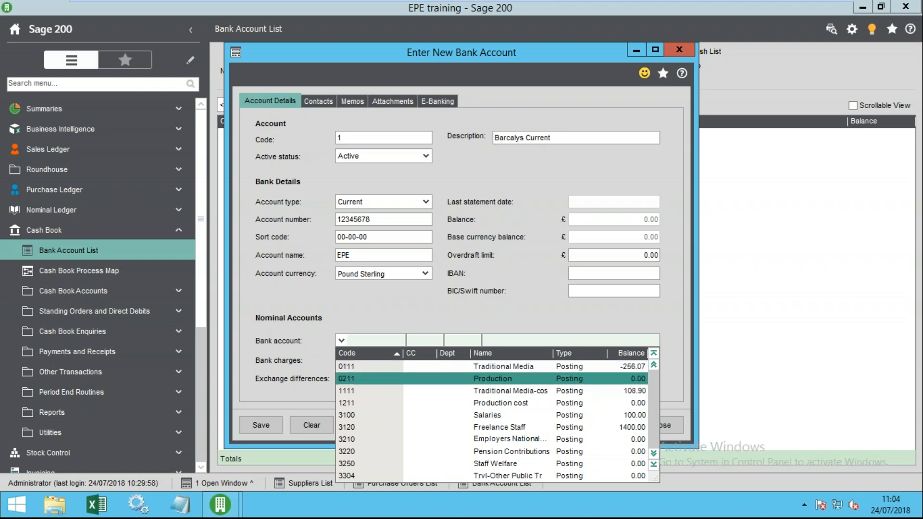
key("Down")
key("Down")
key("Down")
key("Down")
key("Down")
key("Down")
key("Down")
key("Down")
key("Down")
key("Down")
key("Down")
key("Down")
key("Down")
key("Down")
key("Down")
key("Down")
key("Down")
key("Down")
key("Down")
key("Down")
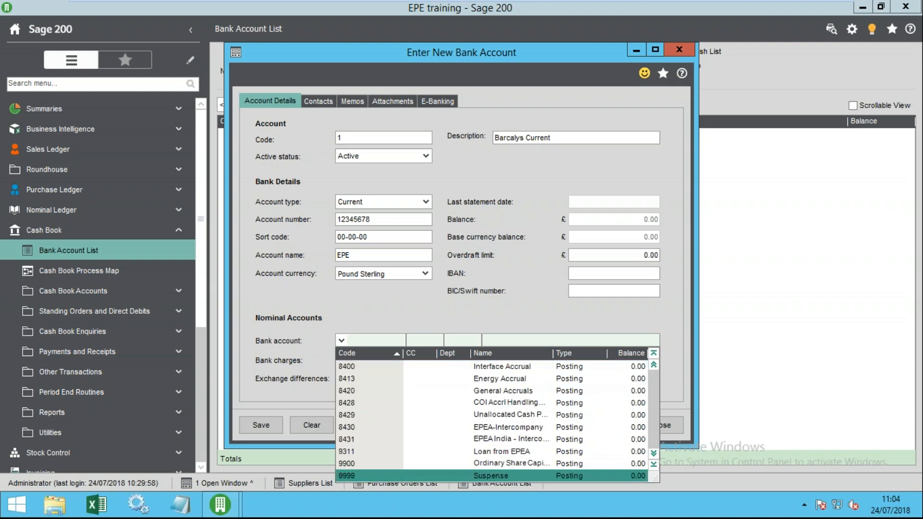
key("Page_Up")
key("Page_Up")
key("Page_Up")
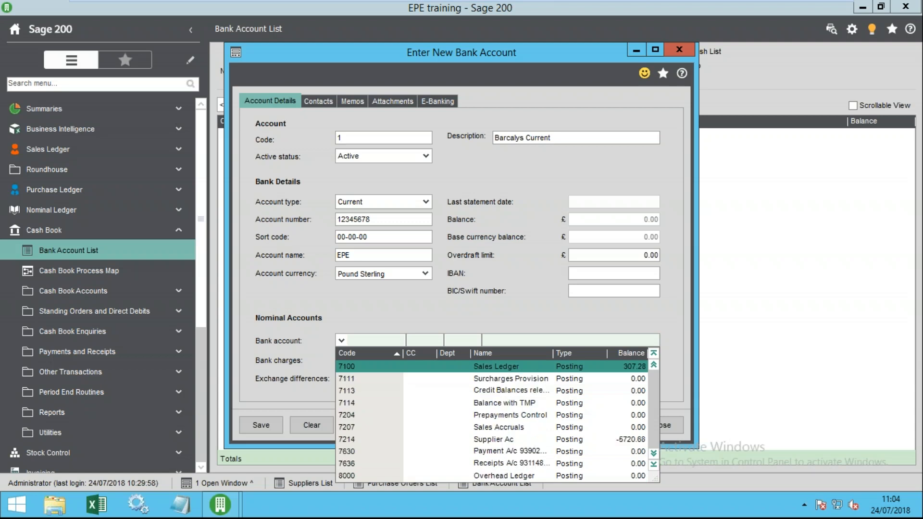
key("Page_Up")
key("Page_Up")
key("Page_Up")
key("Page_Up")
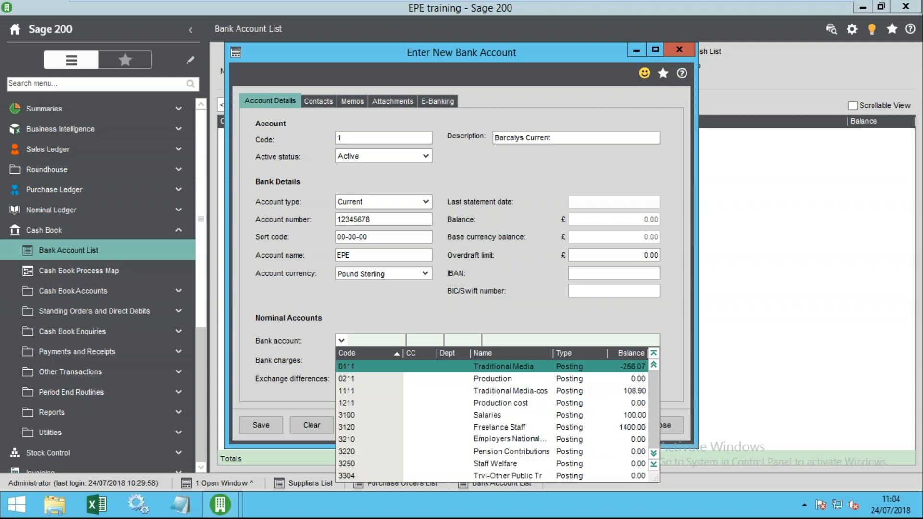
key("Down")
key("Down")
key("Down")
key("Down")
key("Down")
key("Down")
key("Down")
key("Down")
key("Down")
key("Down")
key("Down")
key("Down")
key("Down")
key("Down")
key("Down")
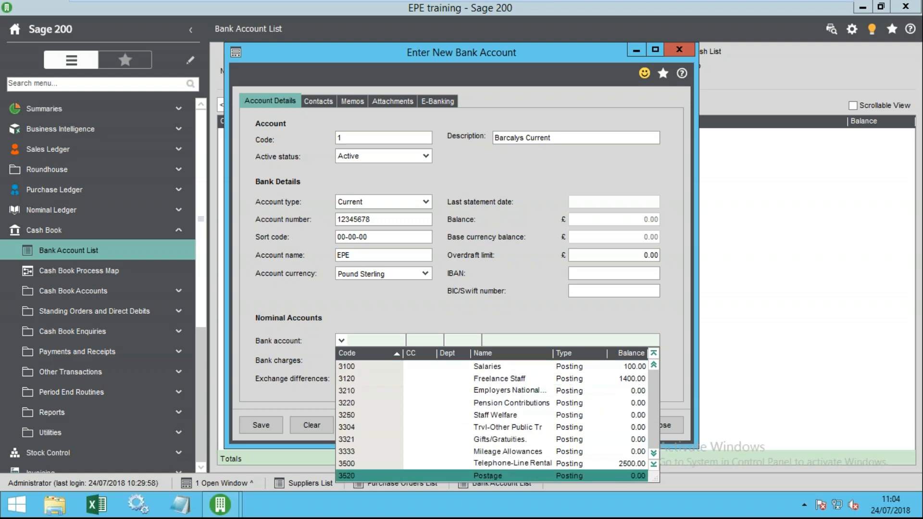
key("Down")
key("Down")
key("Down")
key("Down")
key("Down")
key("Down")
key("Down")
key("Down")
key("Down")
key("Down")
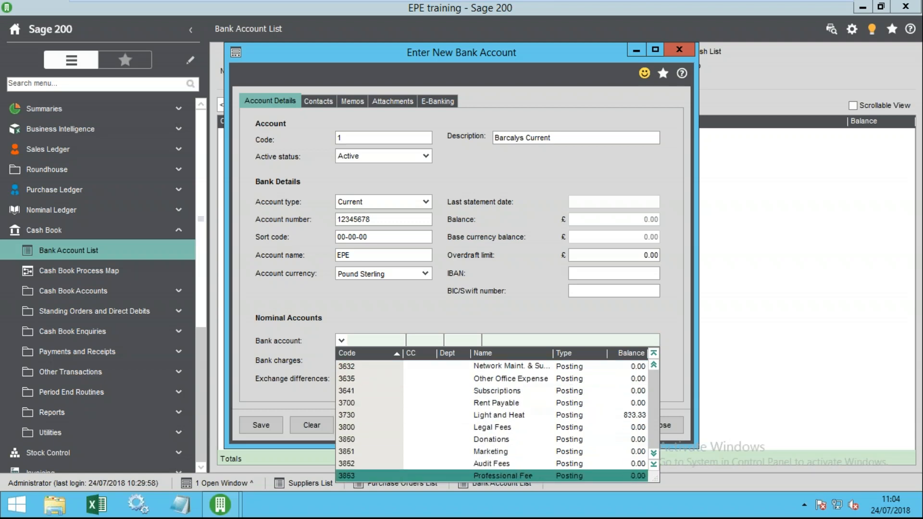
key("Down")
key("Down")
key("Down")
key("Down")
key("Down")
key("Down")
key("Down")
key("Down")
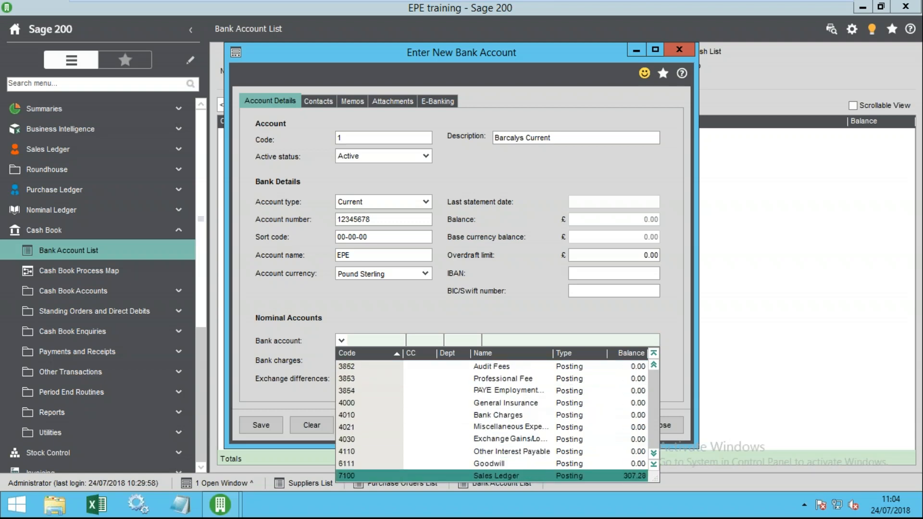
key("Down")
key("Down")
key("Down")
key("Down")
key("Down")
key("Down")
key("Down")
key("Down")
key("Down")
key("Down")
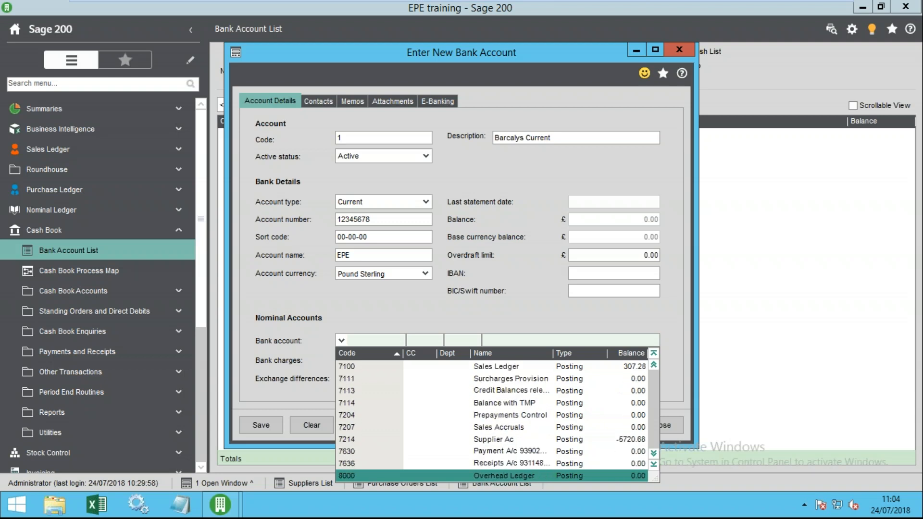
- Enter 18 as the bank nominal code and browse the lookup, then clear it
left_click(369, 341)
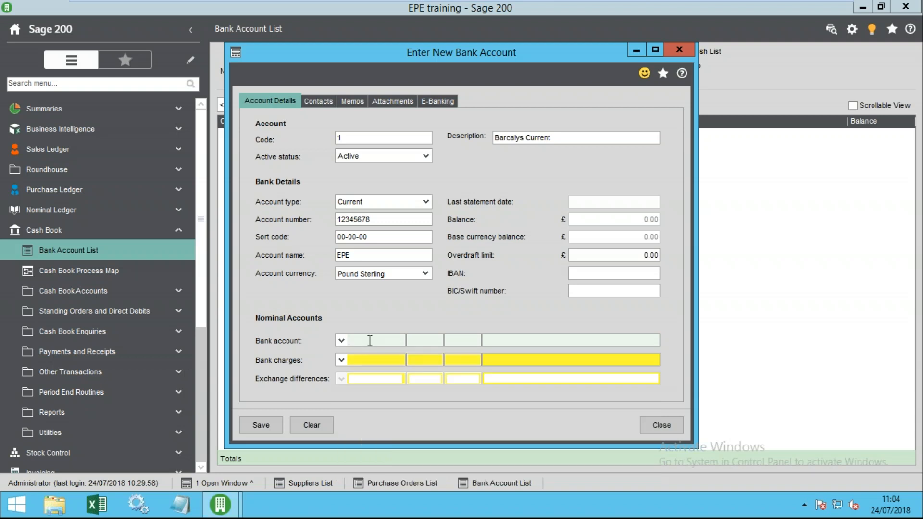
type("18")
key("F4")
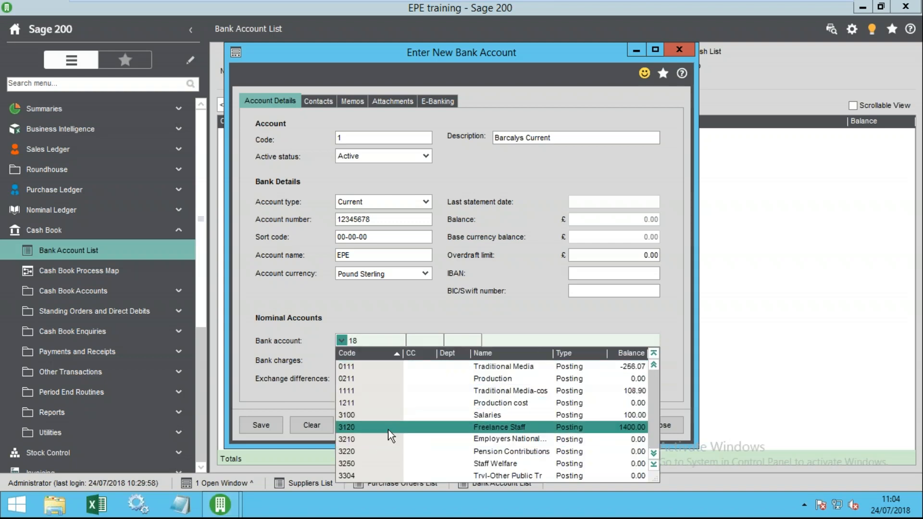
scroll(490, 406, "up", 1)
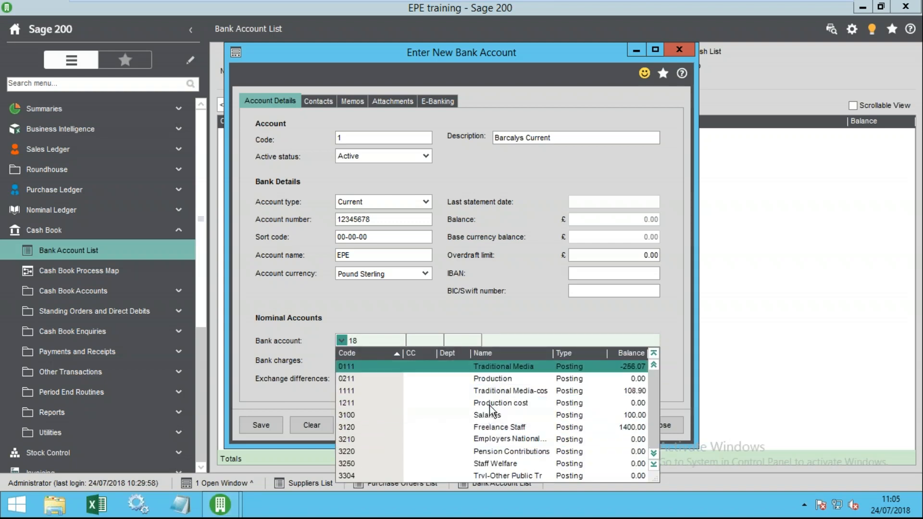
left_click(357, 341)
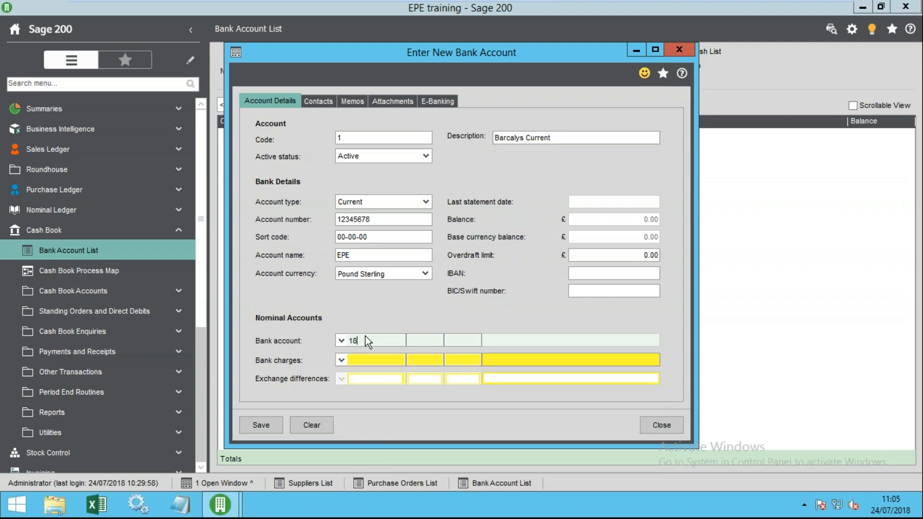
key("BackSpace")
key("BackSpace")
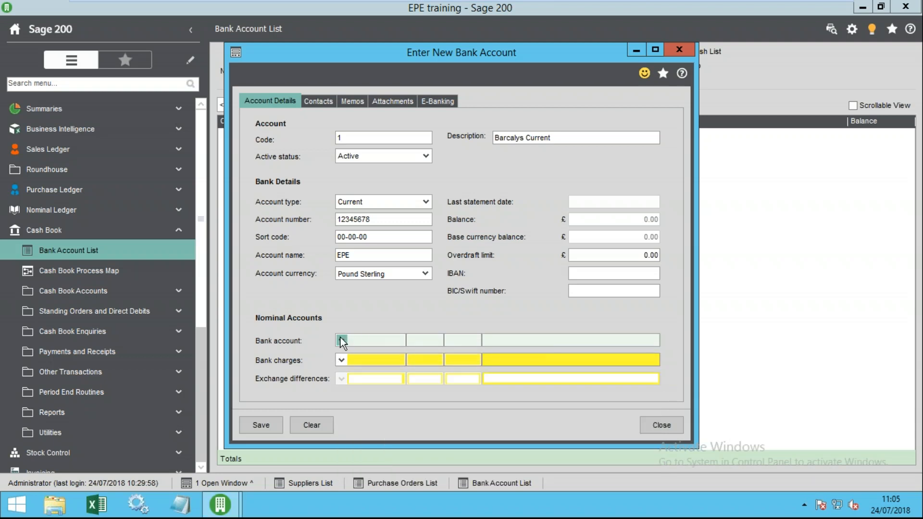
- Sort the nominal lookup by name and choose 7636 Receipts A/c 93114864 as the bank account
left_click(341, 341)
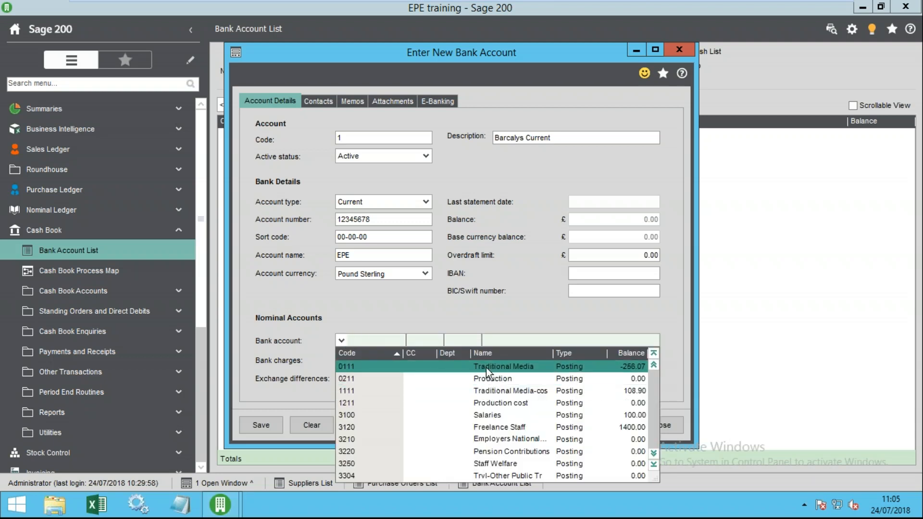
left_click(482, 354)
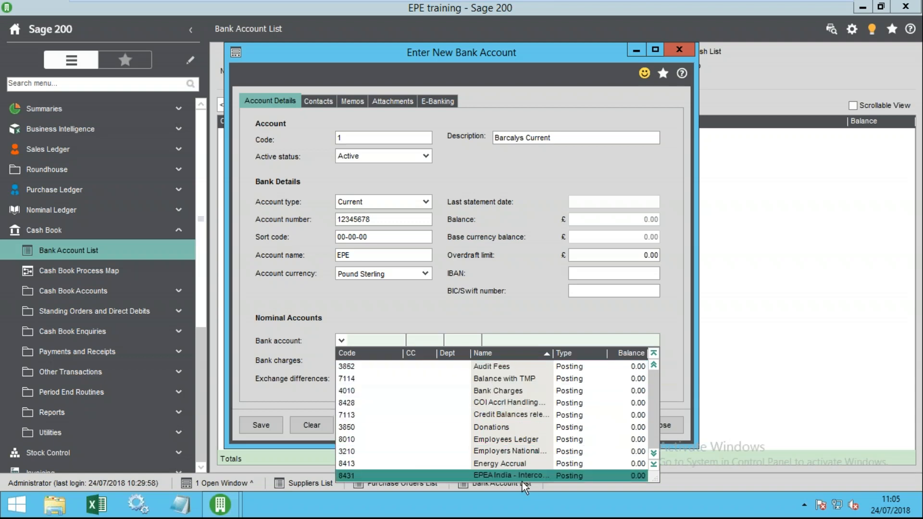
scroll(499, 502, "down", 6)
scroll(493, 500, "down", 8)
scroll(489, 497, "down", 6)
key("Down")
key("Down")
key("Down")
key("Down")
key("Down")
key("Down")
key("Down")
key("Down")
key("Down")
key("Down")
key("Down")
key("Down")
key("Down")
key("Down")
key("Down")
key("Down")
key("Down")
key("Down")
key("Down")
key("Down")
key("Down")
key("Down")
key("Down")
key("Down")
key("Down")
key("Down")
key("Down")
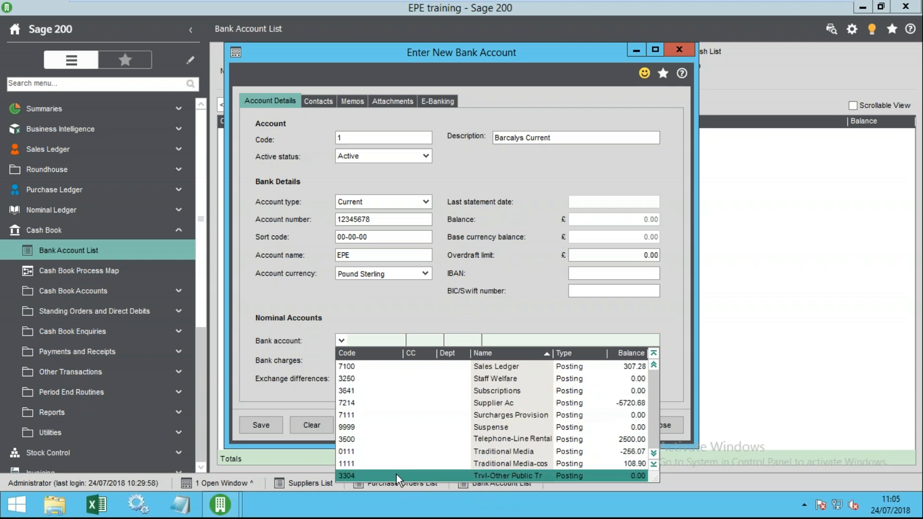
key("Down")
key("Down")
key("Up")
key("Up")
key("Up")
key("Up")
key("Up")
key("Up")
key("Up")
key("Up")
key("Up")
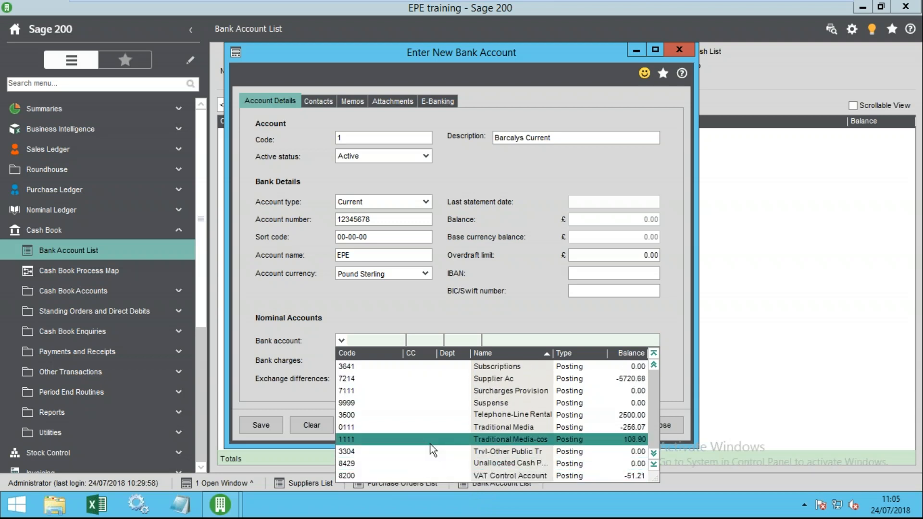
key("Up")
key("Up")
key("Up")
key("Up")
key("Up")
key("Up")
key("Up")
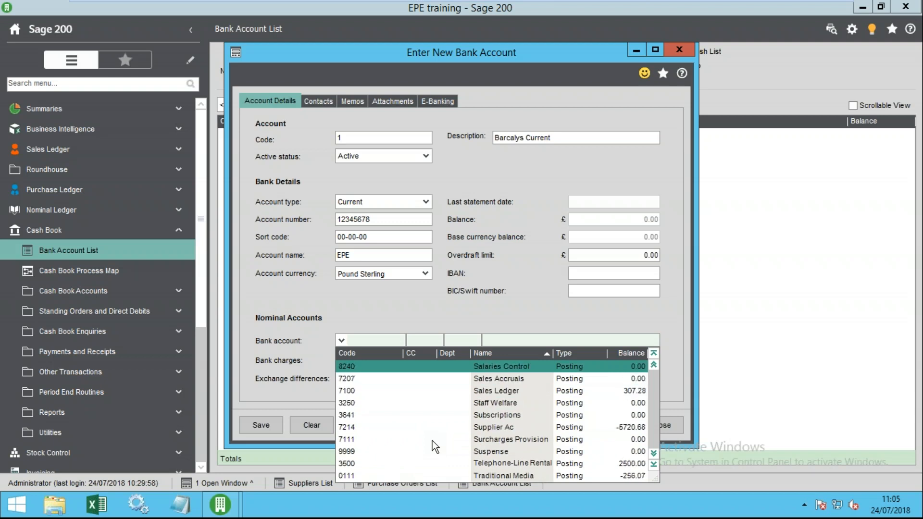
key("Up")
key("Up")
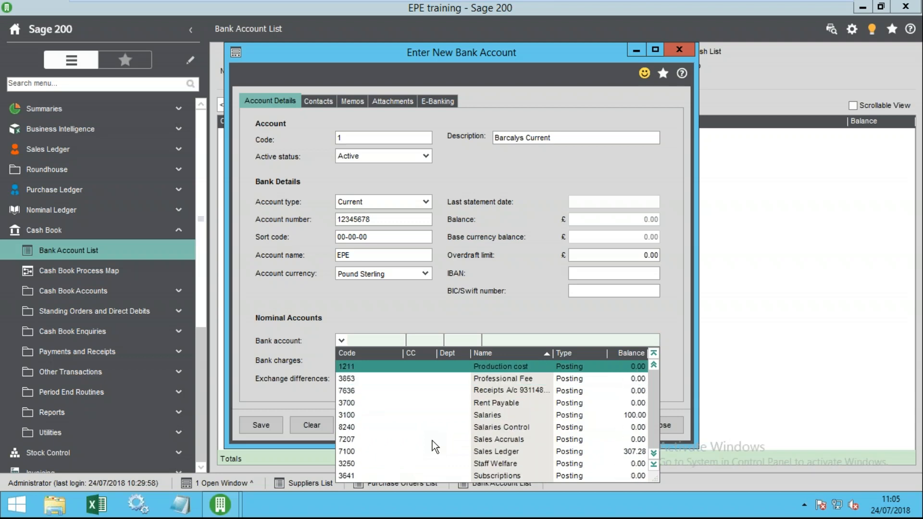
left_click(501, 392)
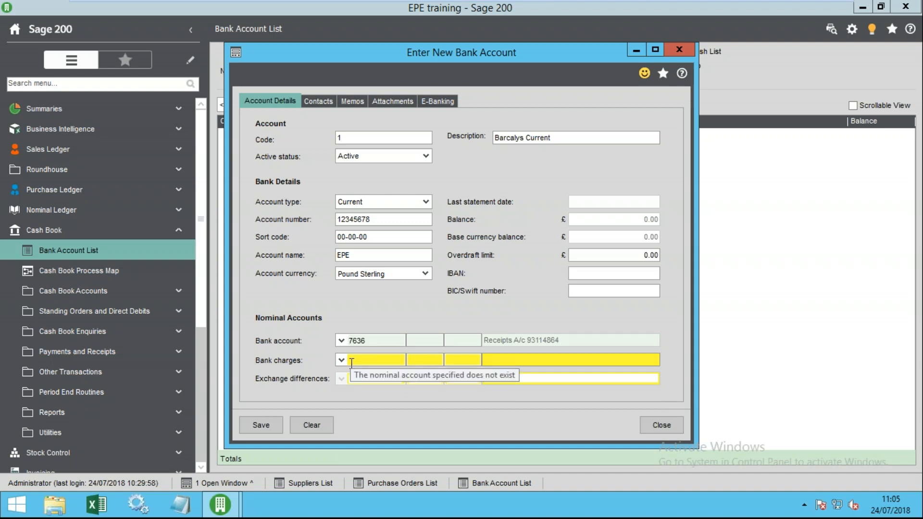
- Set the bank charges nominal account to 4010 Bank Charges
left_click(341, 362)
left_click(341, 360)
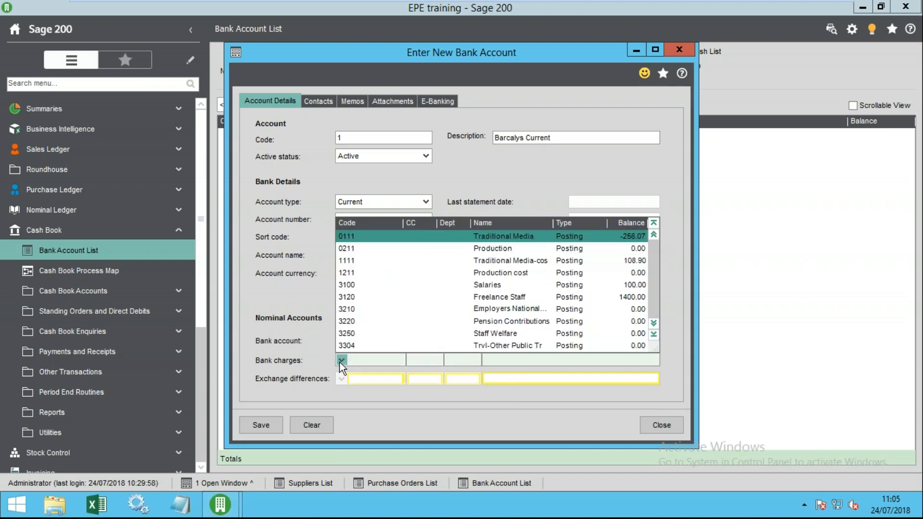
left_click(498, 261)
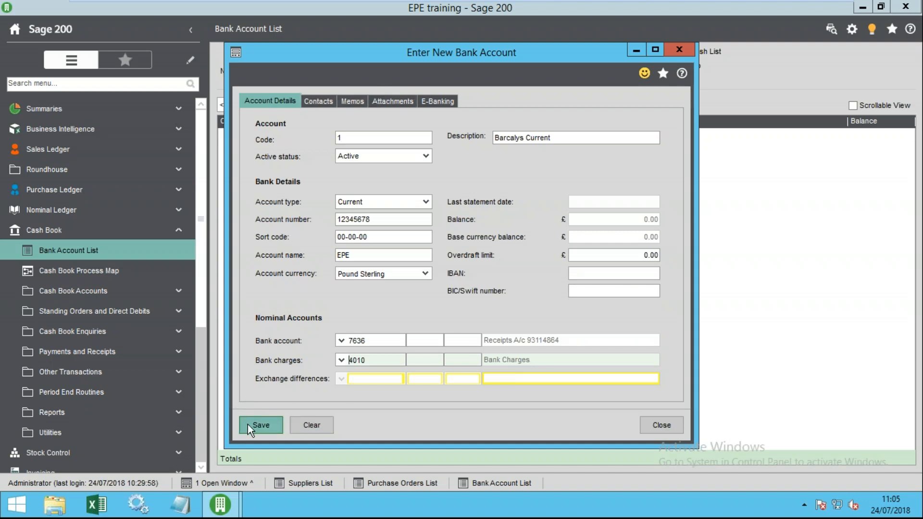
- Save the Barcalys Current bank account and confirm it appears in the bank account list
left_click(266, 424)
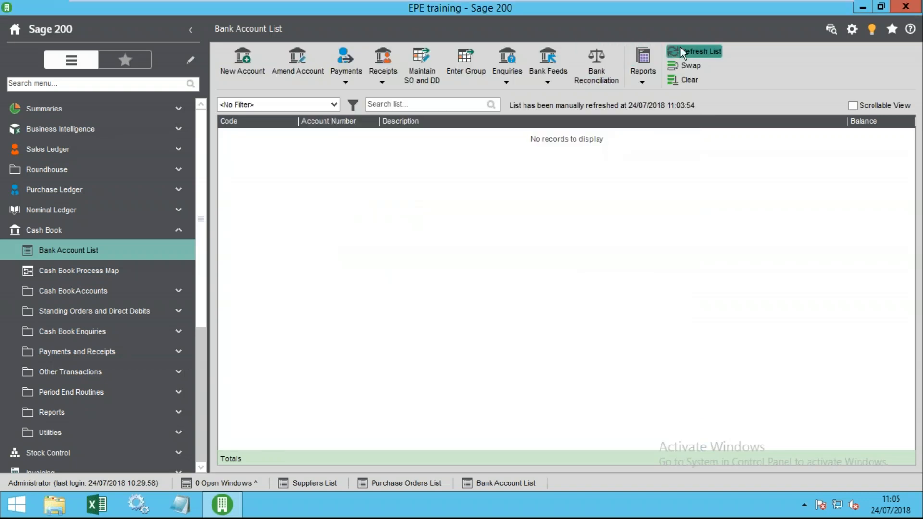
left_click(679, 48)
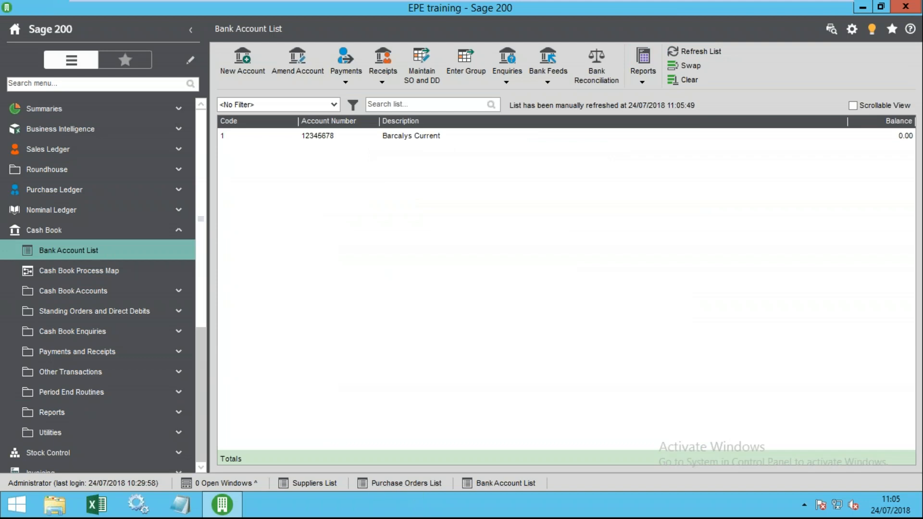
left_click(323, 486)
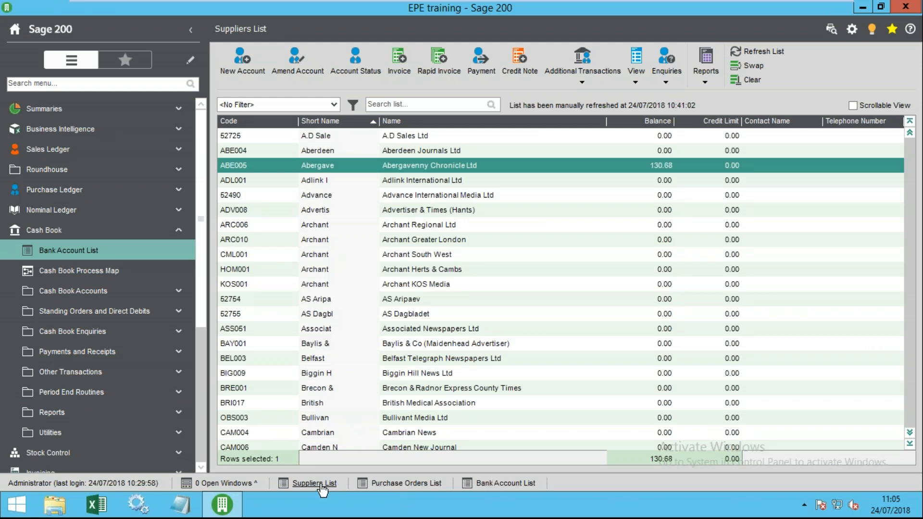
left_click(486, 484)
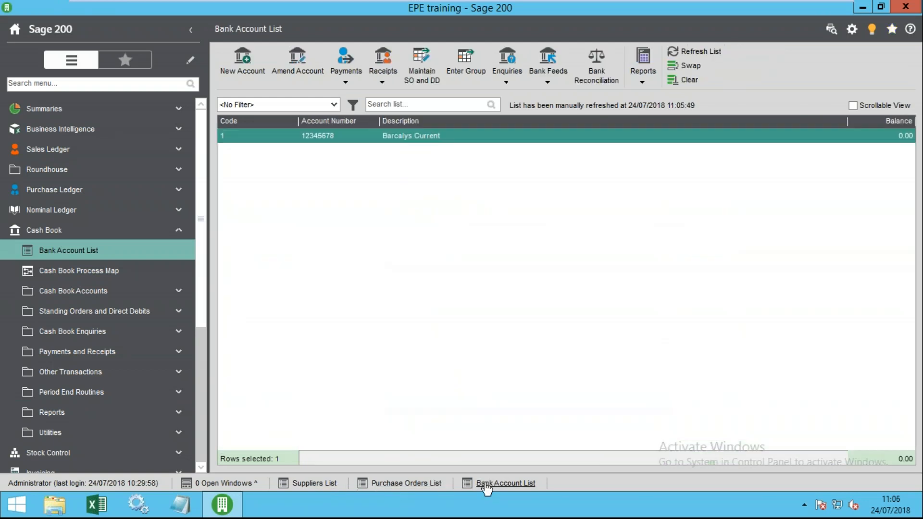
- Return to the Suppliers List and expand Purchase Ledger > Enter Transactions in the sidebar
left_click(322, 484)
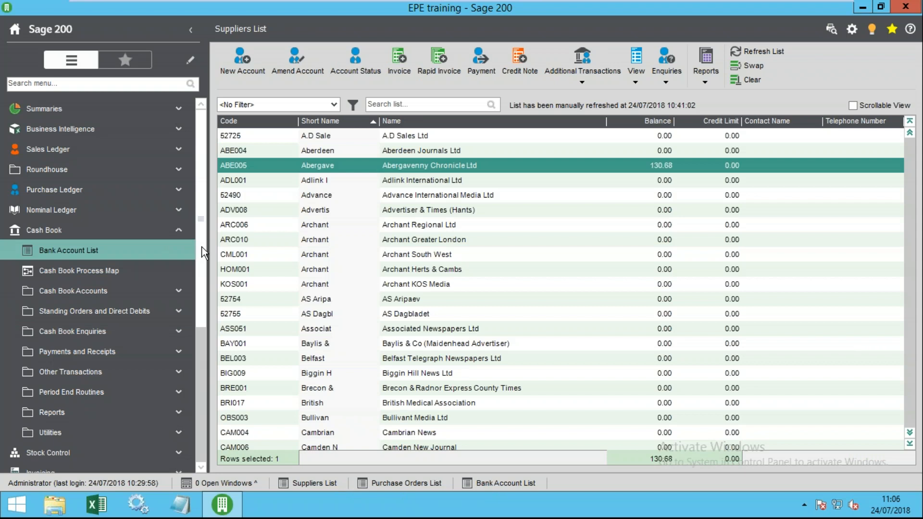
left_click(112, 231)
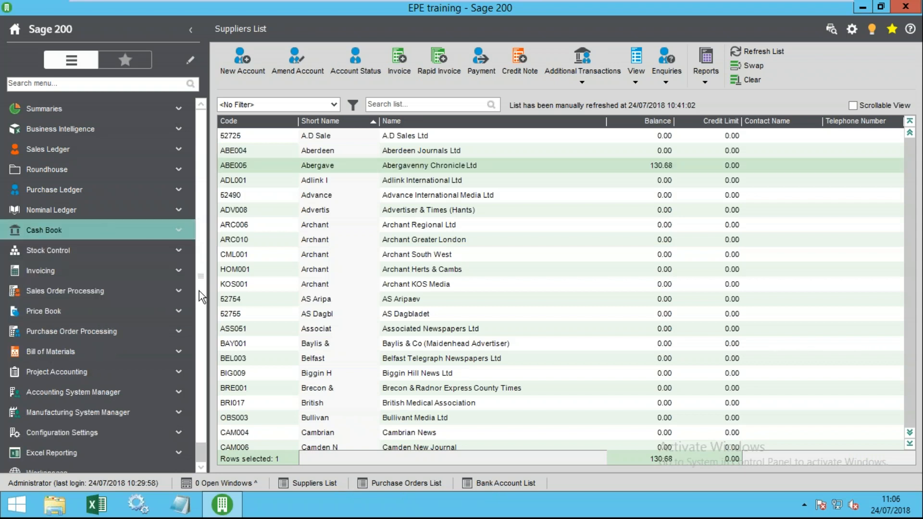
left_click(76, 189)
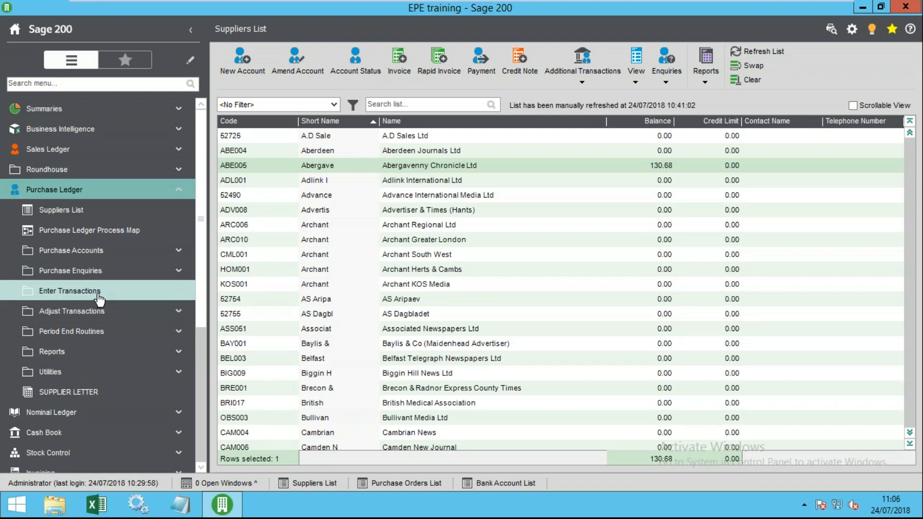
left_click(99, 292)
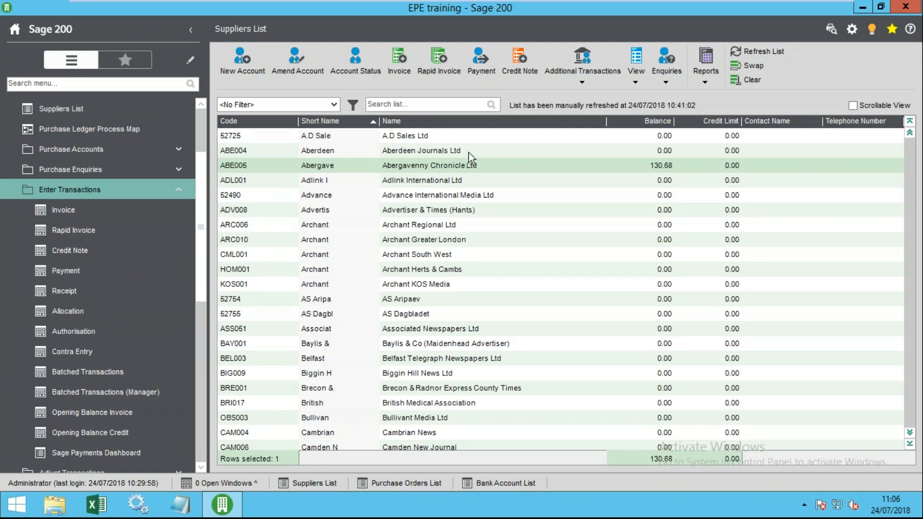
- Begin a payment to Abergavenny Chronicle Ltd from bank account 1, cheque value 100
left_click(477, 57)
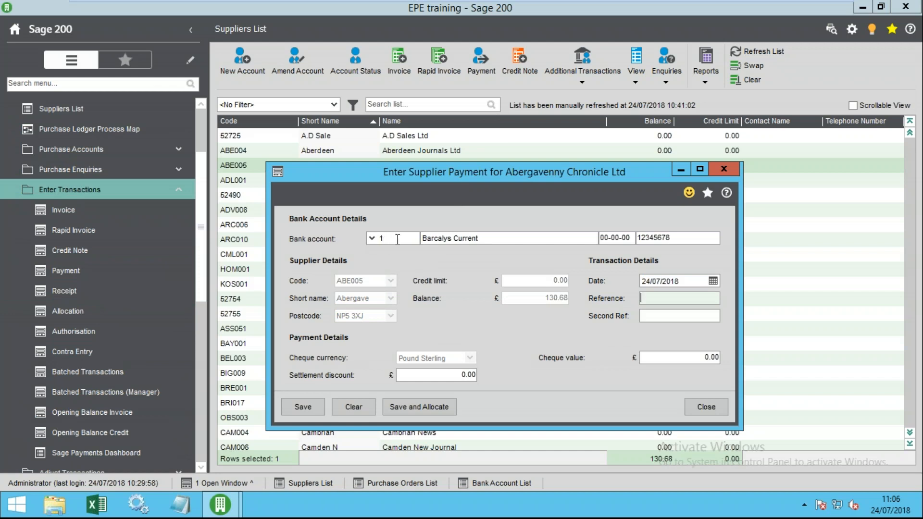
left_click(394, 239)
left_click_drag(483, 237, 441, 238)
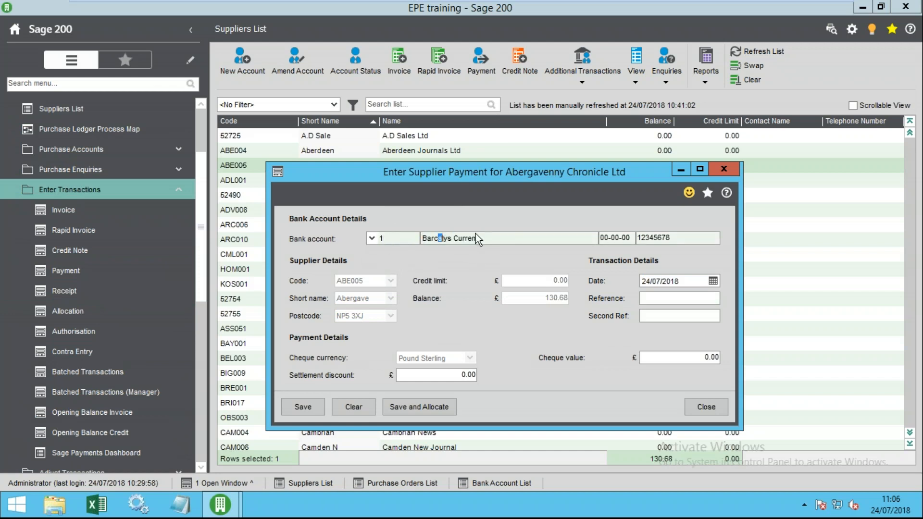
left_click_drag(472, 175, 446, 129)
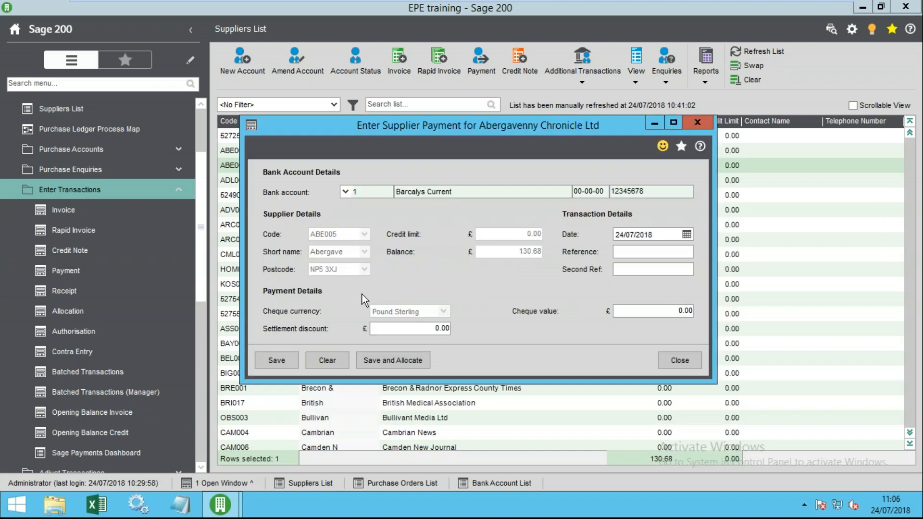
left_click(662, 236)
left_click(632, 253)
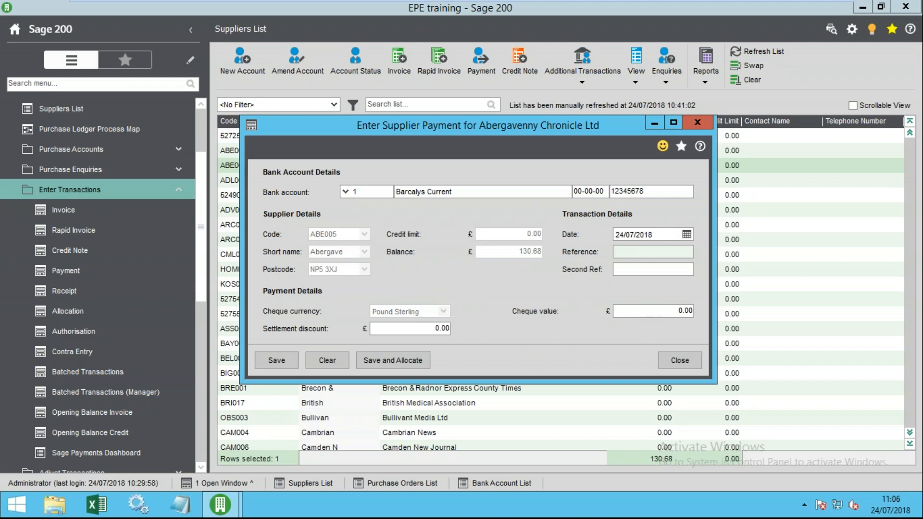
left_click(643, 316)
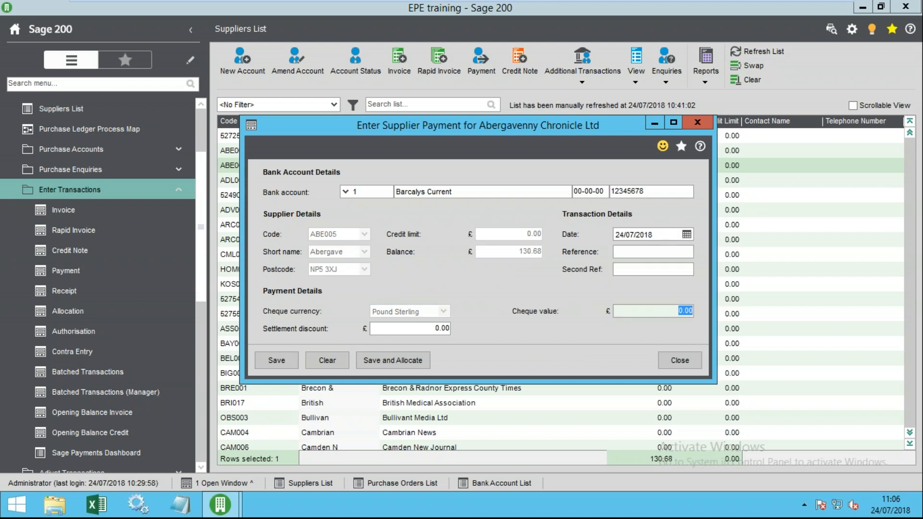
type("100")
key("Tab")
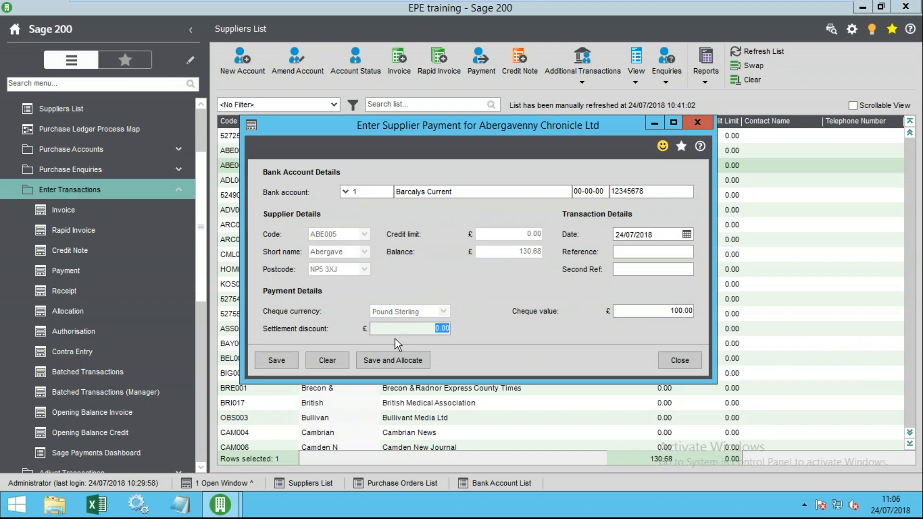
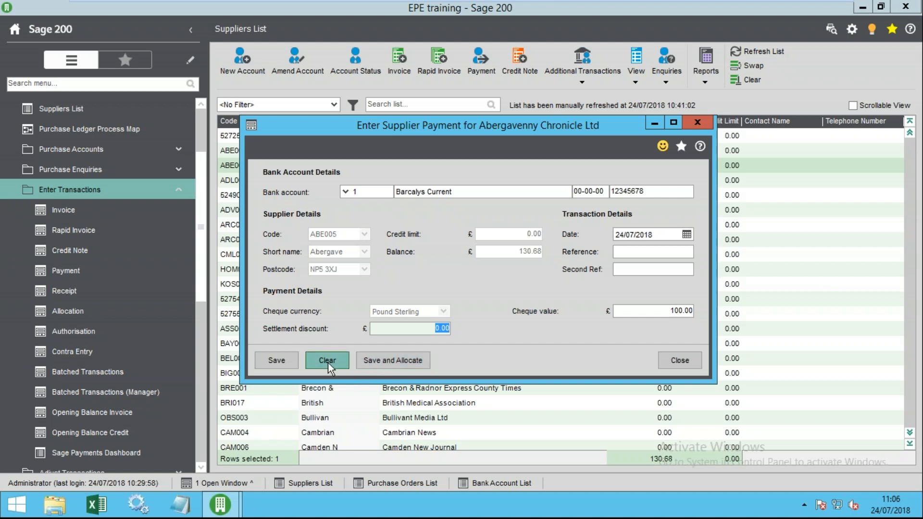
- Save the £100.00 payment to Abergavenny Chronicle Ltd and close the payment form
left_click(268, 360)
left_click(672, 364)
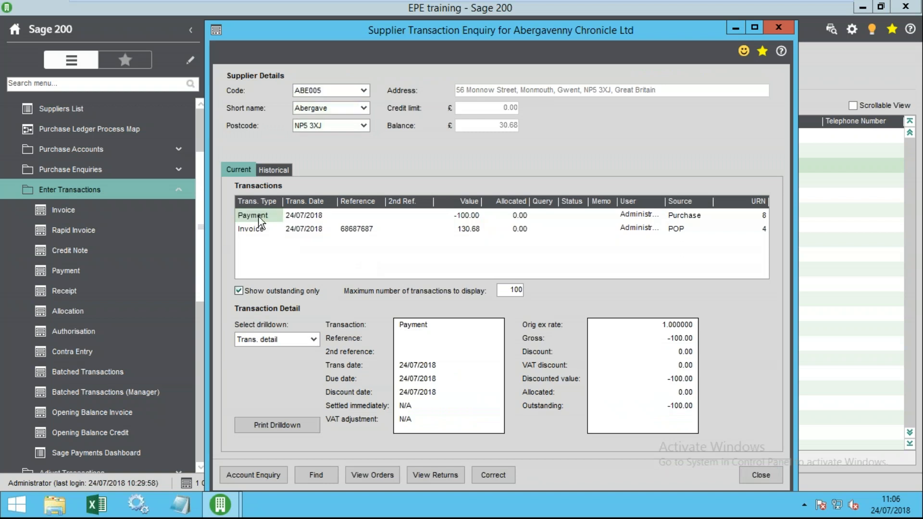
left_click(475, 219)
left_click(264, 217)
left_click(475, 215)
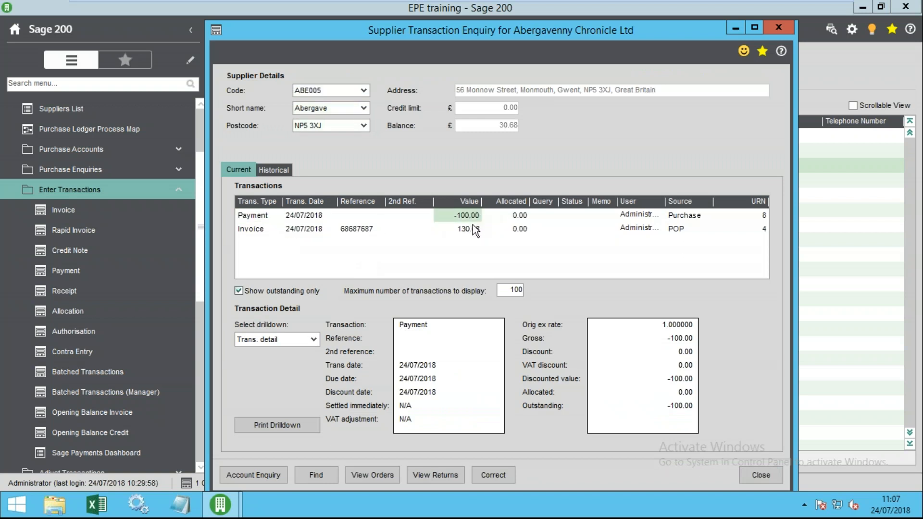
left_click(261, 217)
left_click(519, 220)
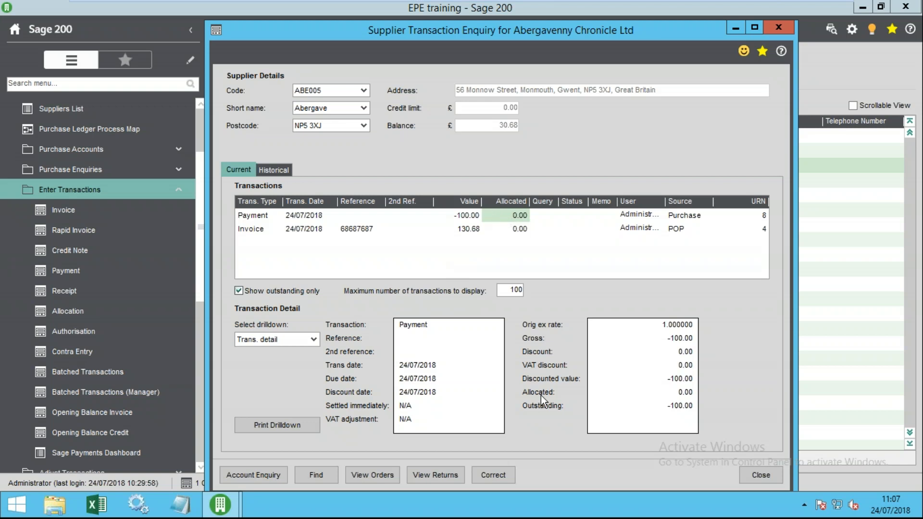
left_click(761, 474)
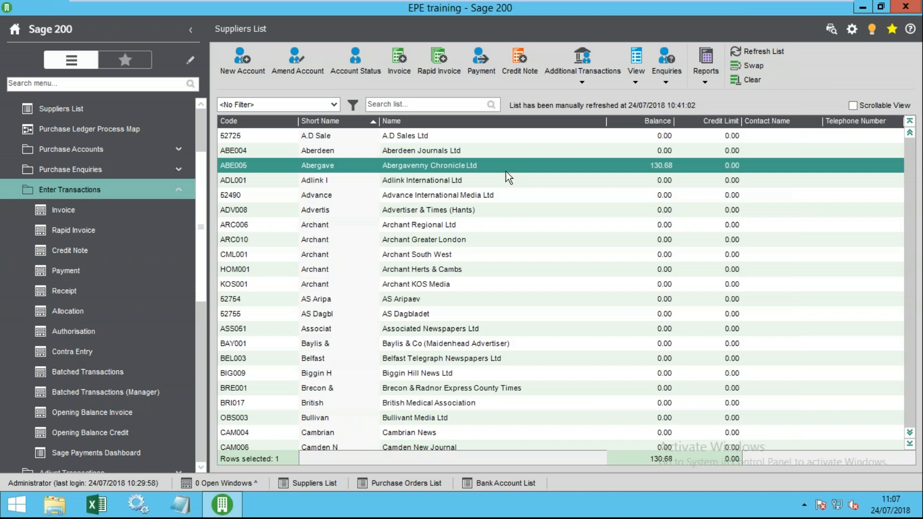
- Enter a new payment to Abergavenny Chronicle Ltd with cheque value 50, then Save and Allocate
left_click(486, 69)
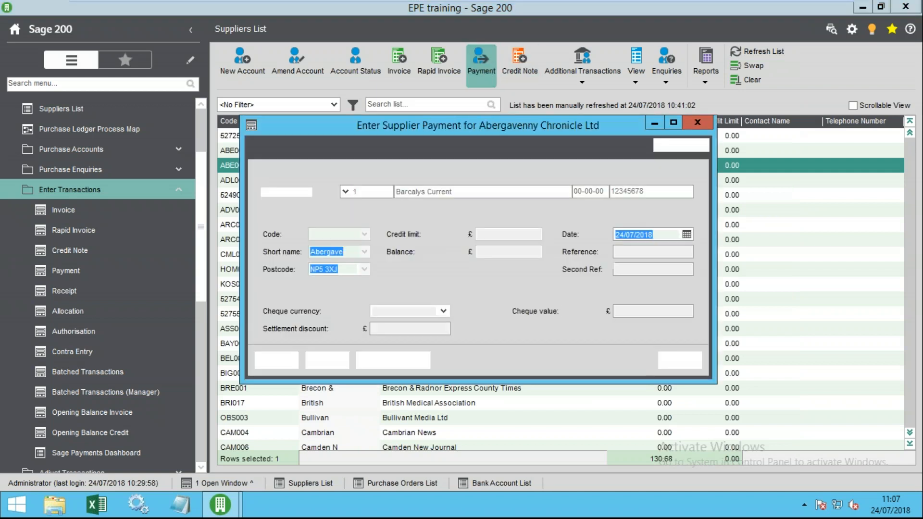
left_click(649, 311)
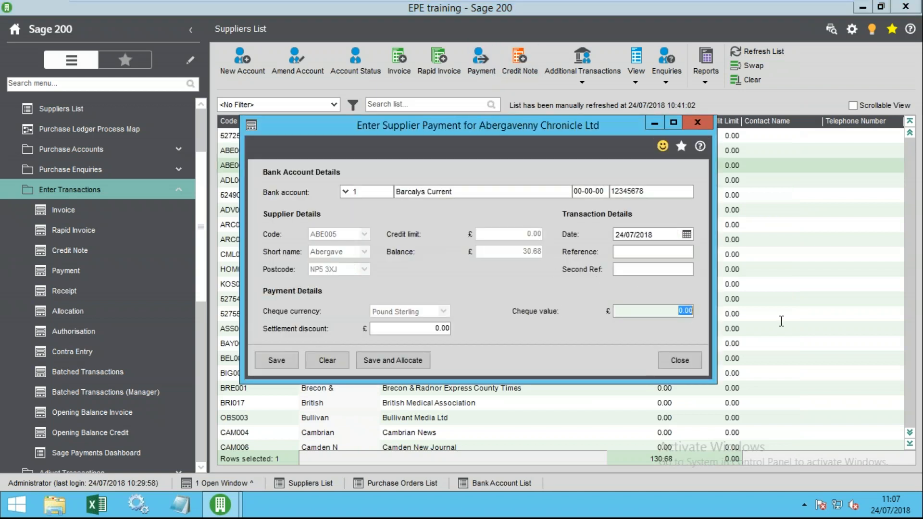
type("580")
key("BackSpace")
key("BackSpace")
key("BackSpace")
type("50")
left_click(391, 355)
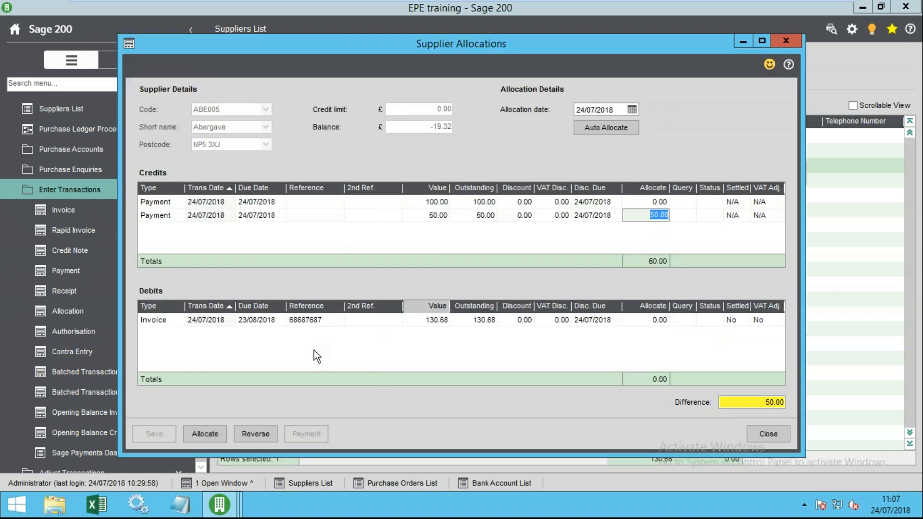
- Allocate the 50.00 payment, then change the invoice's allocated amount from 130.68 to 50
left_click(151, 217)
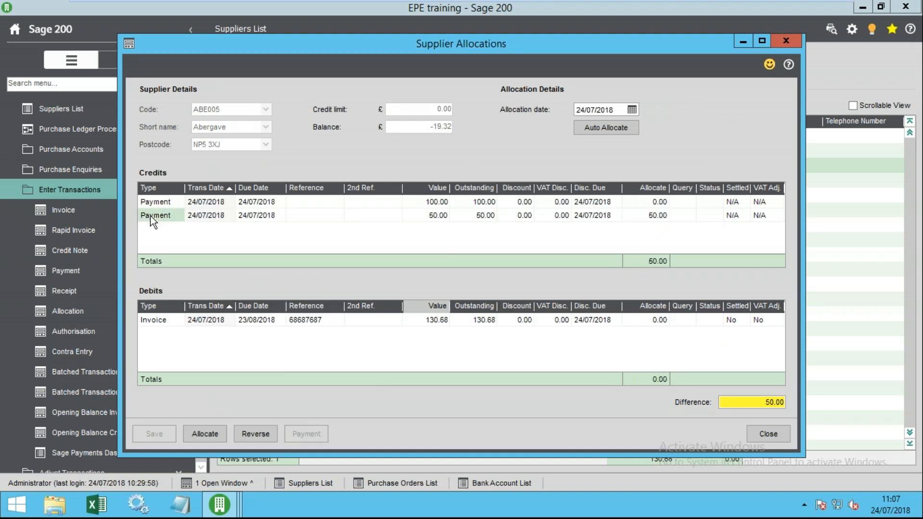
left_click(630, 215)
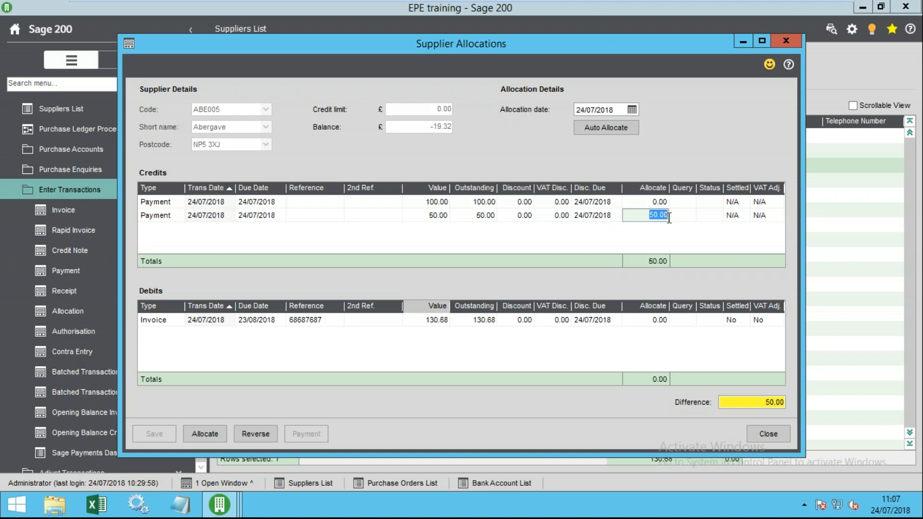
left_click(646, 326)
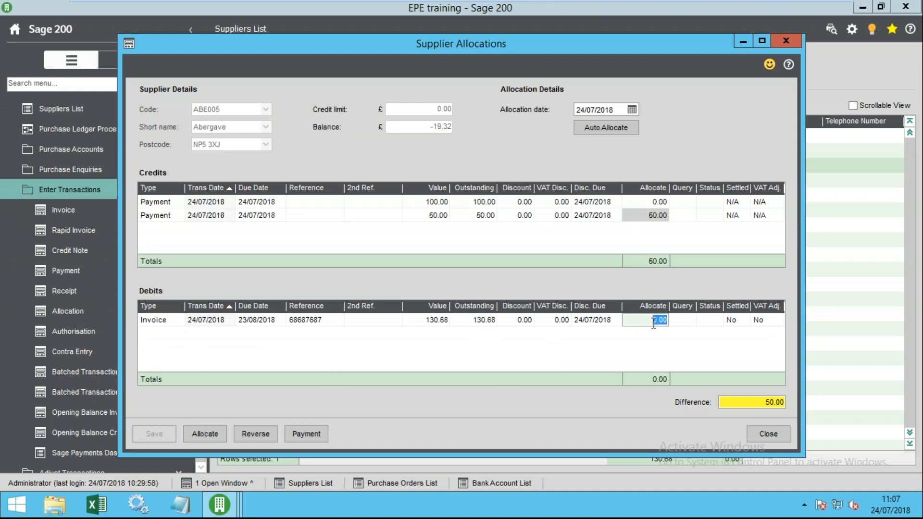
left_click(197, 438)
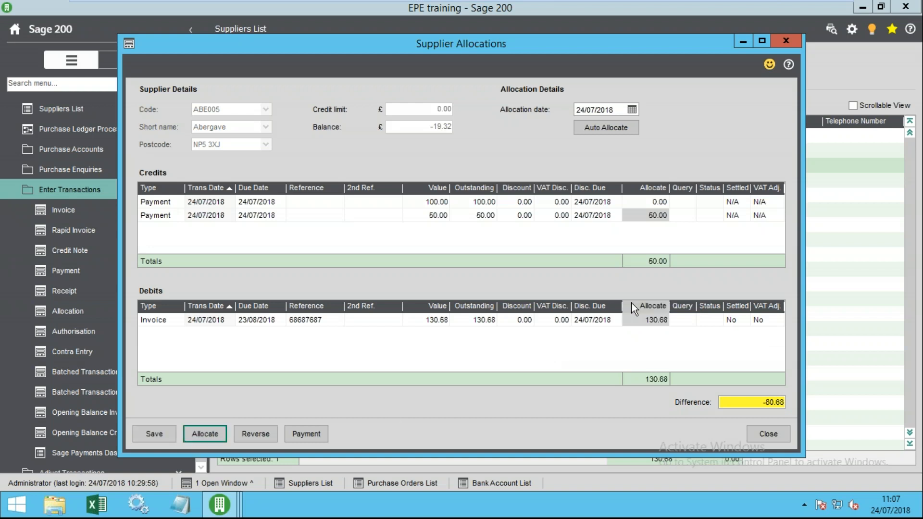
left_click(651, 321)
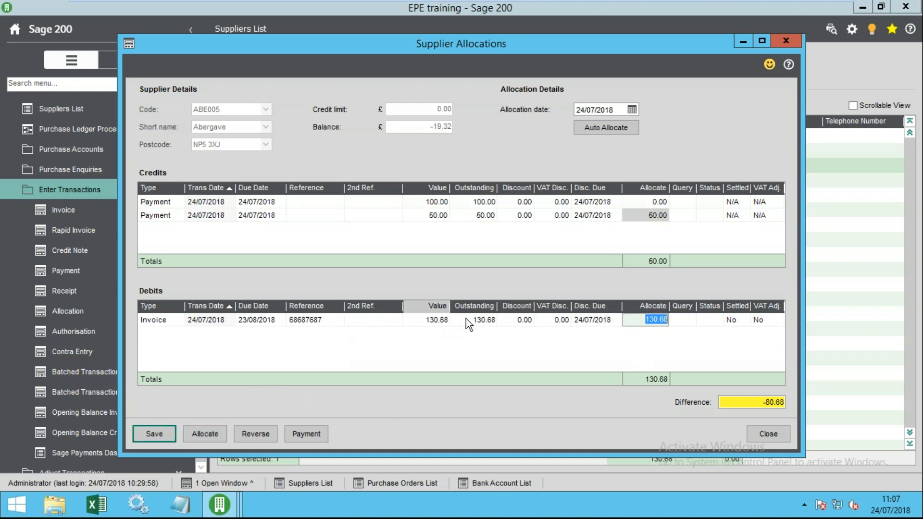
left_click_drag(647, 320, 712, 321)
type("50")
key("Tab")
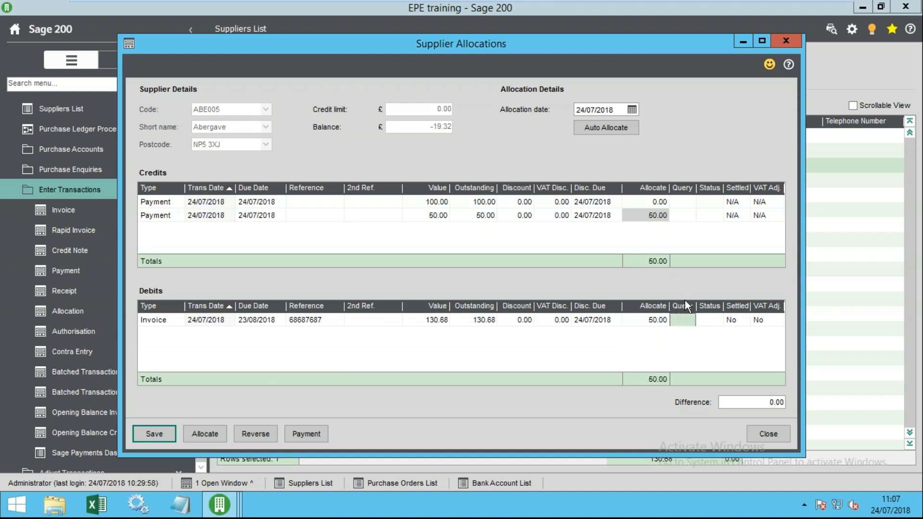
- Reallocate the full 130.68 to the invoice and save despite the -80.68 difference
left_click(654, 318)
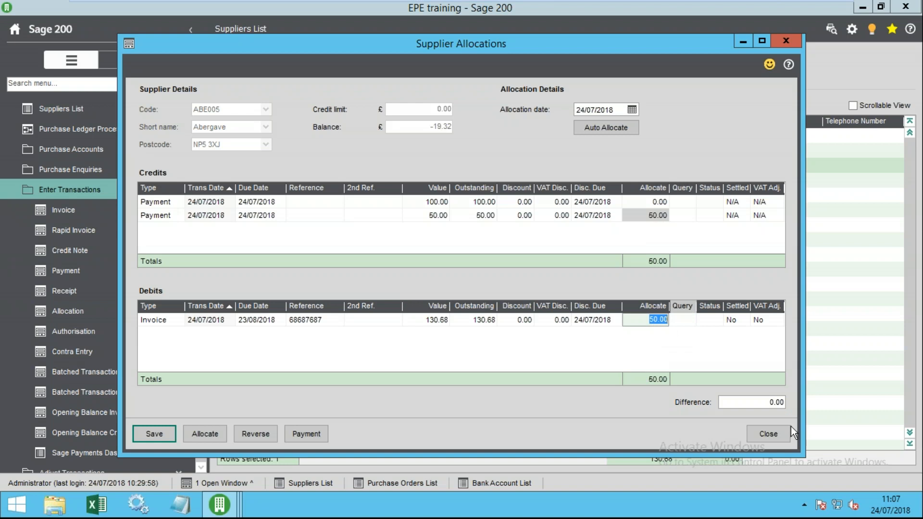
left_click(770, 407)
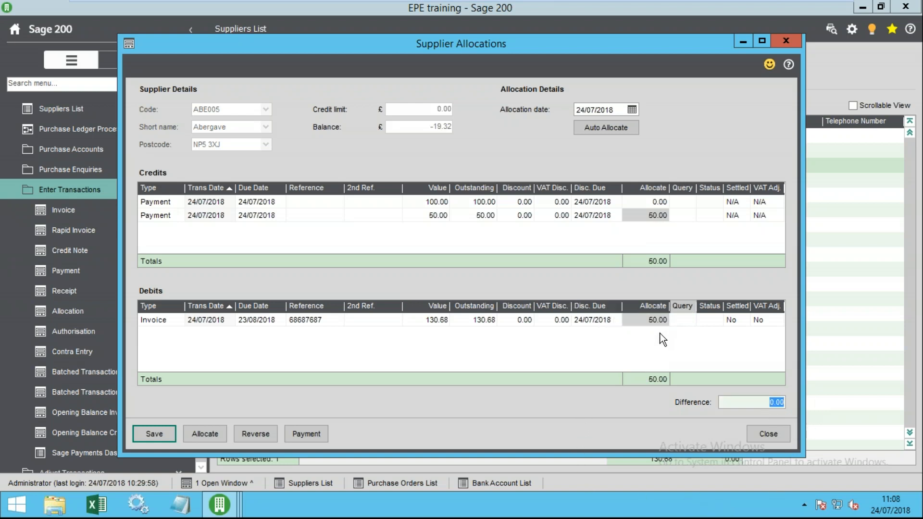
left_click(649, 320)
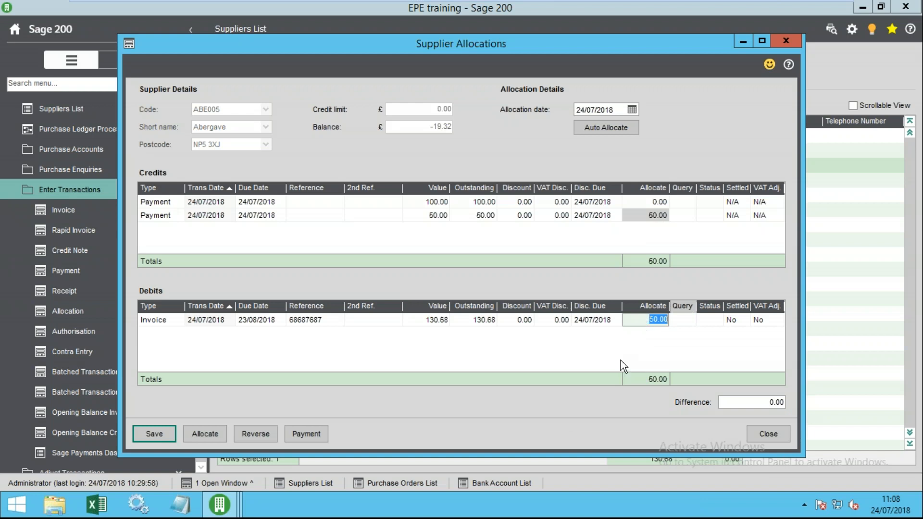
left_click(204, 434)
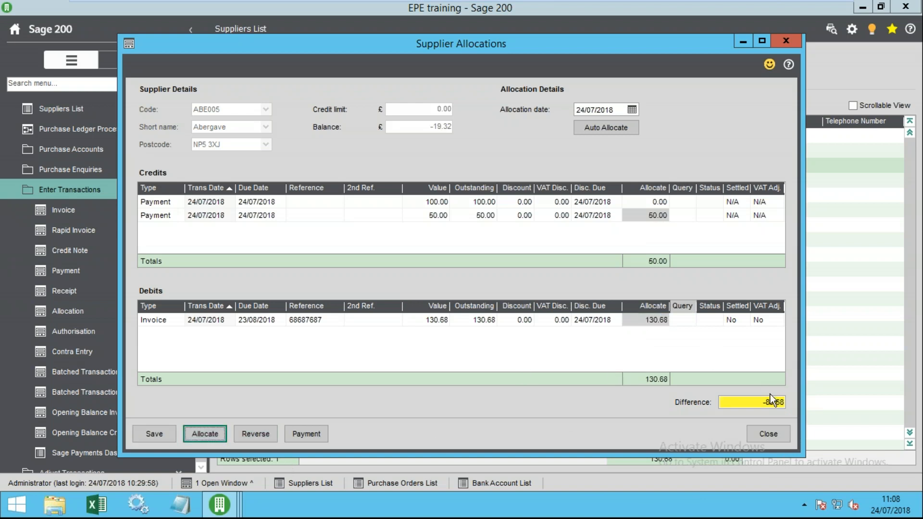
left_click(758, 403)
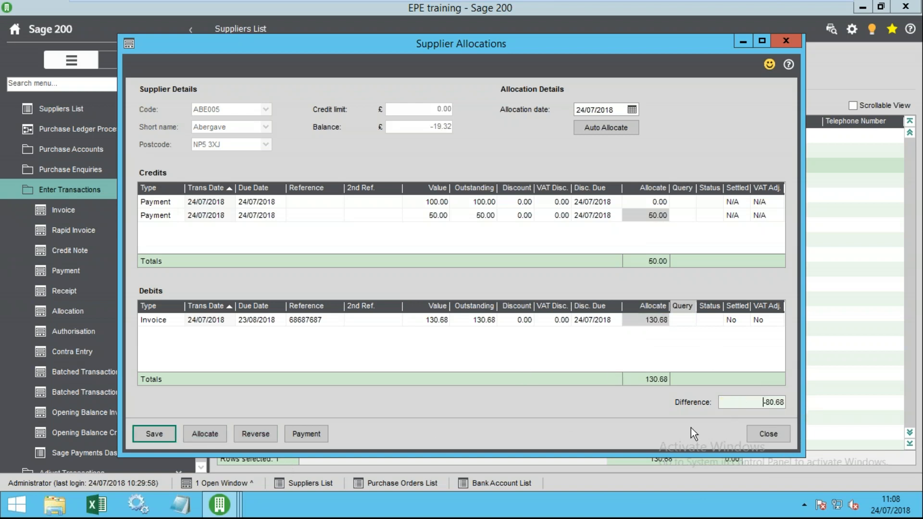
left_click(646, 320)
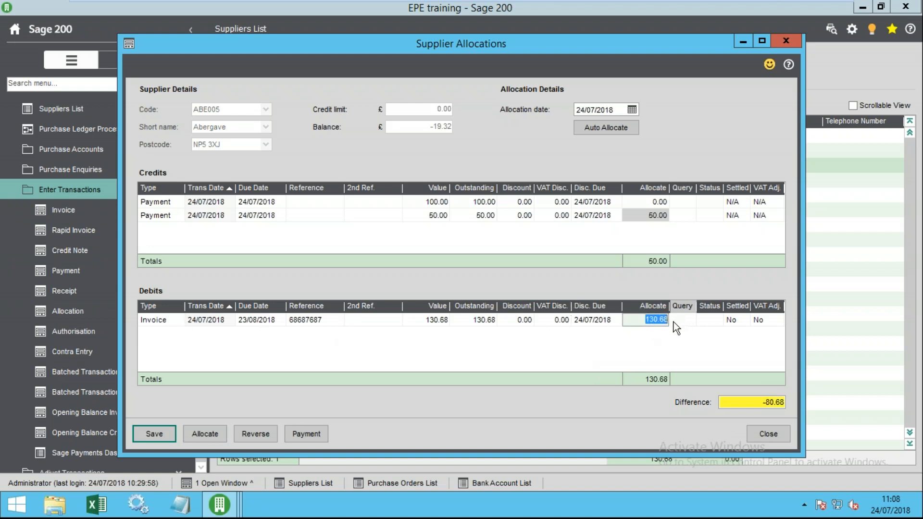
left_click(644, 216)
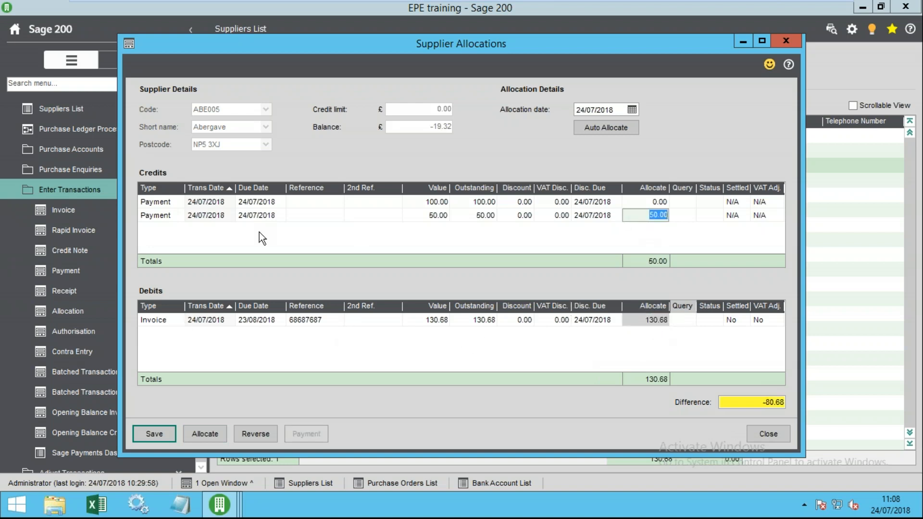
left_click(645, 320)
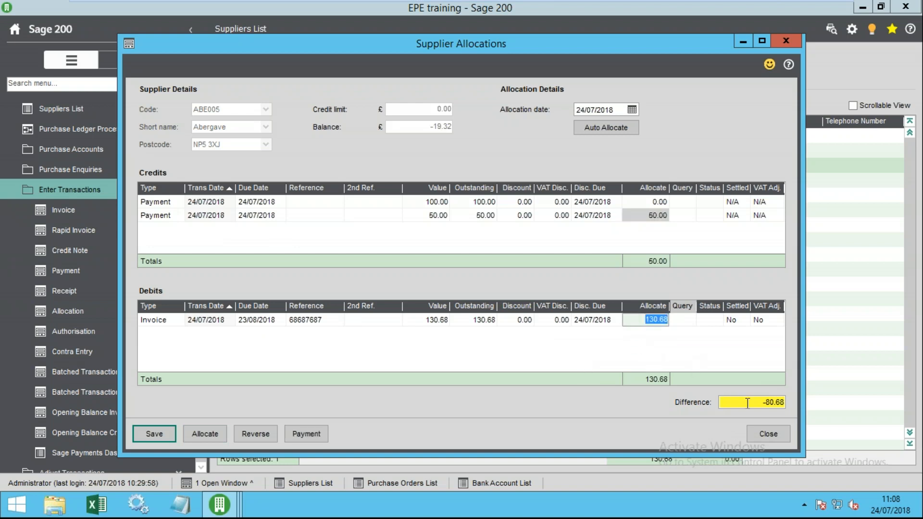
left_click_drag(747, 405, 808, 411)
left_click(152, 434)
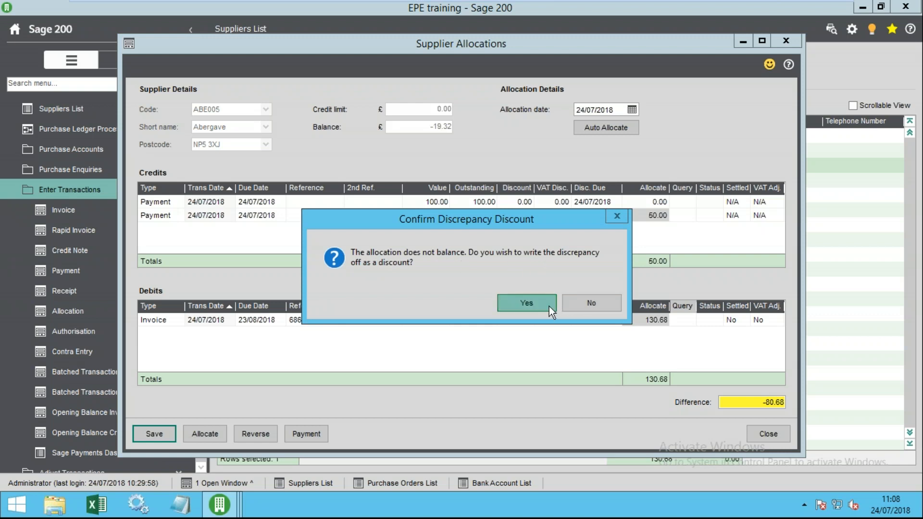
- Decline the discount write-off, allocate 50 to the invoice for a 0.00 difference, and save
left_click_drag(538, 219, 433, 230)
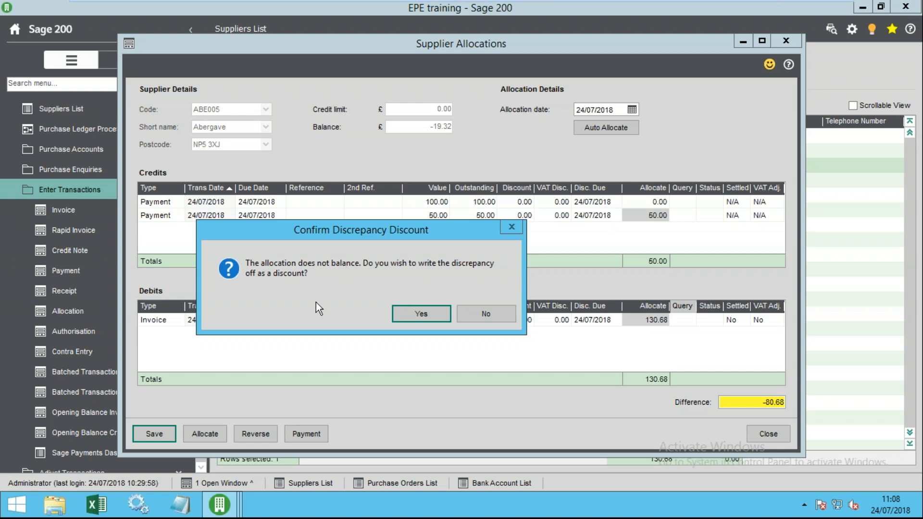
left_click(488, 315)
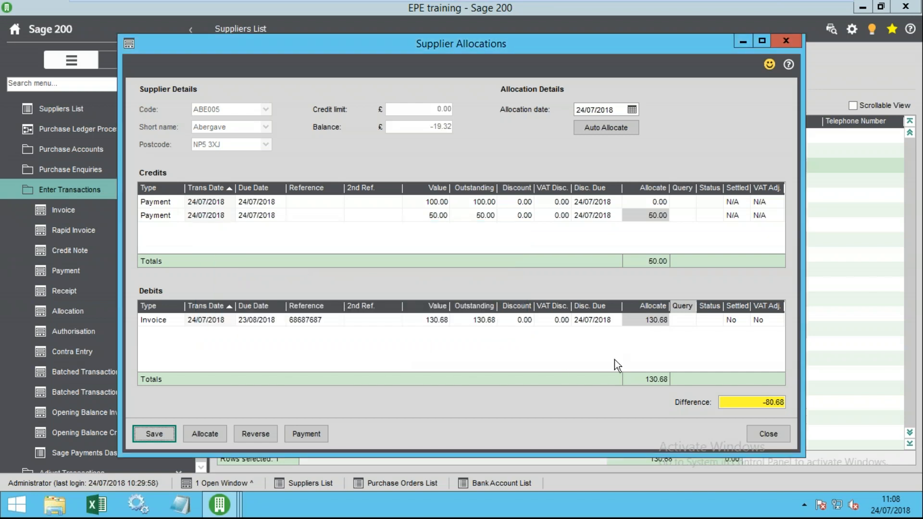
left_click(646, 320)
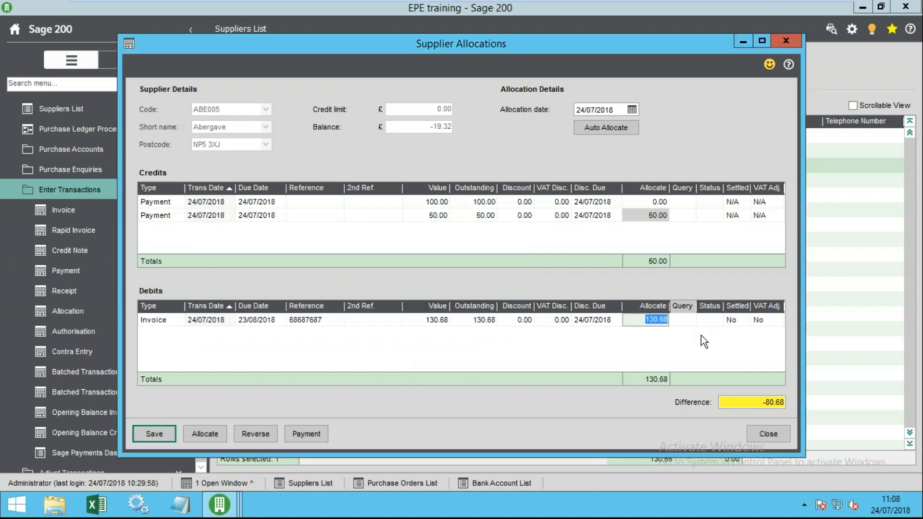
type("50")
key("Tab")
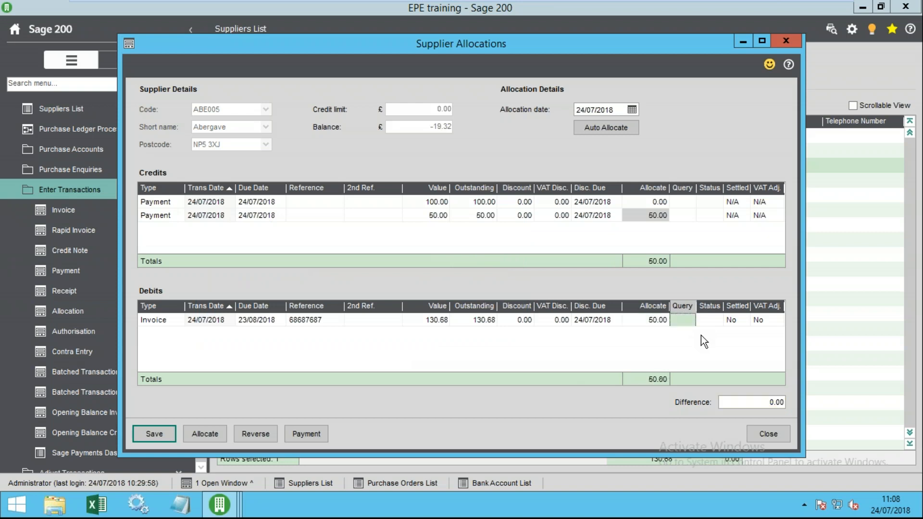
left_click(766, 403)
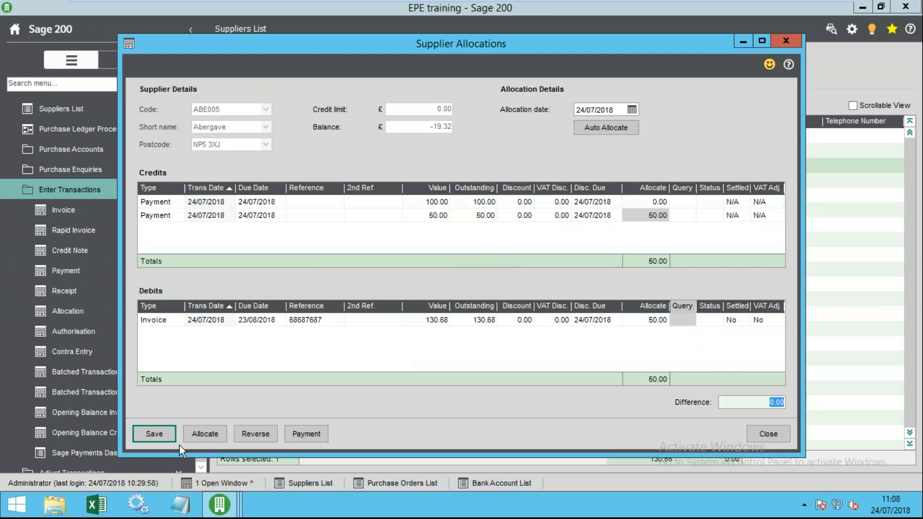
left_click(152, 433)
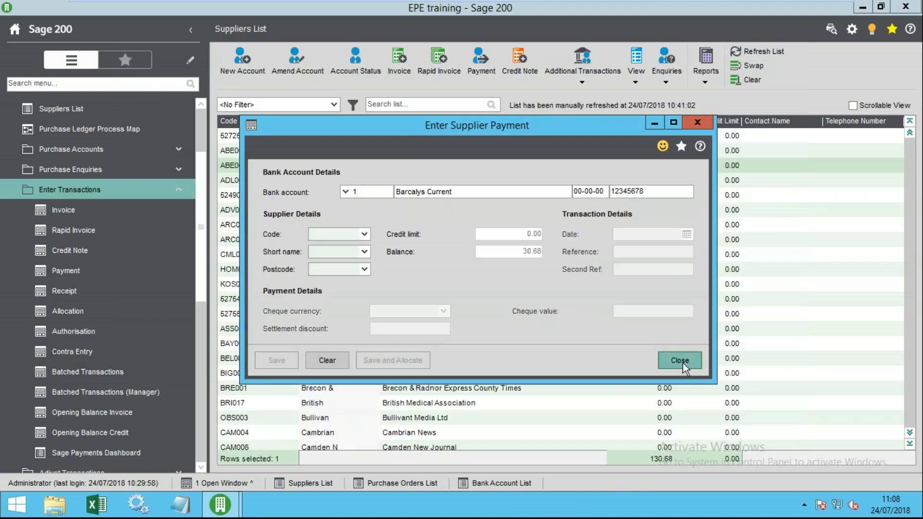
- Close the empty payment form, include fully allocated transactions, and maximize Abergavenny Chronicle's transaction enquiry
left_click(679, 361)
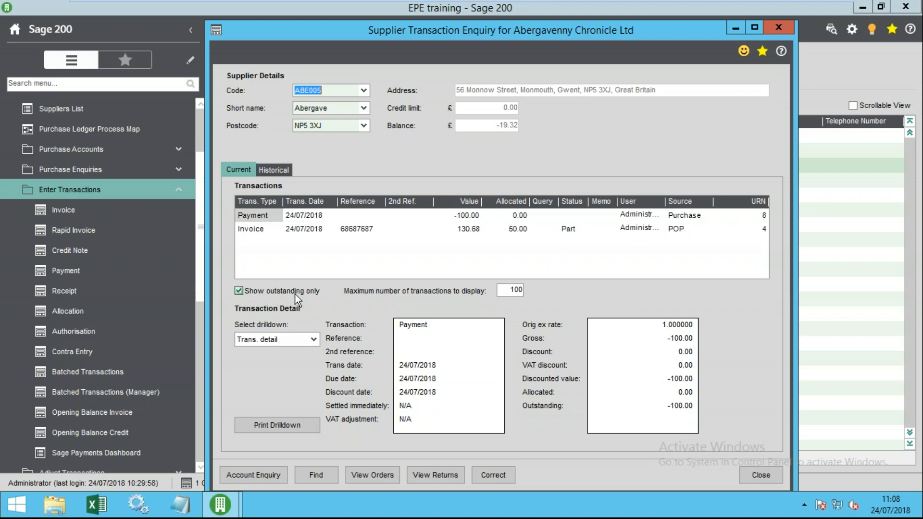
left_click(239, 290)
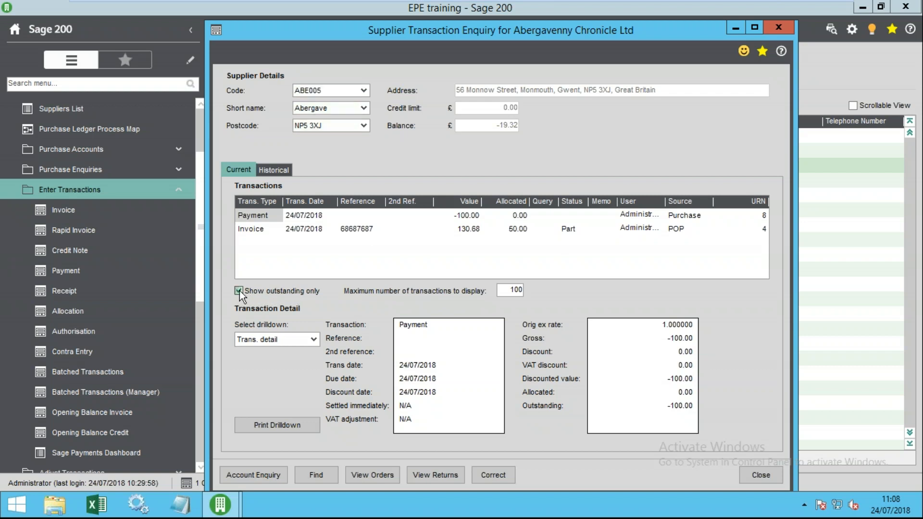
left_click(268, 215)
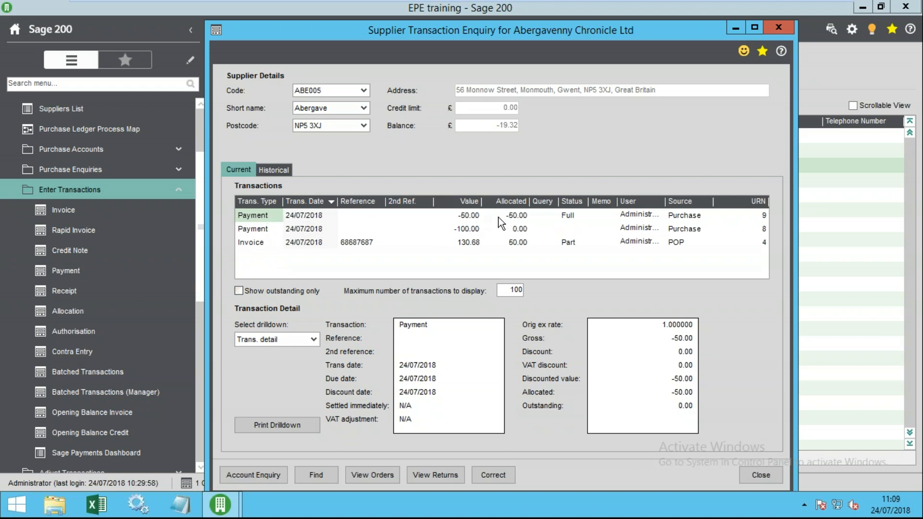
left_click(515, 217)
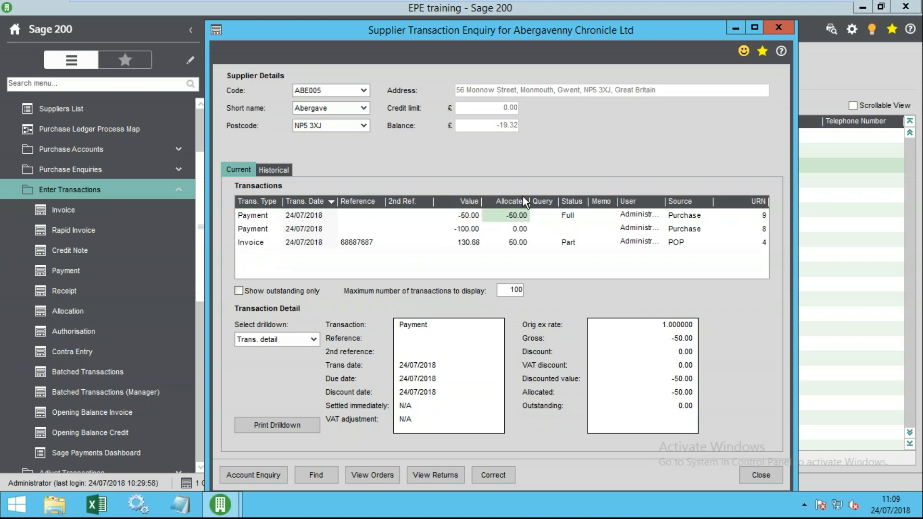
left_click(754, 28)
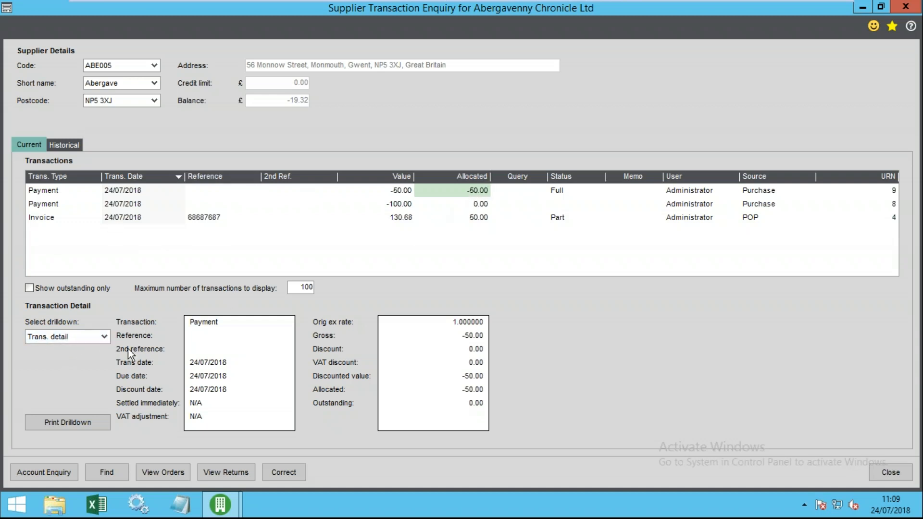
- Use the Allocation Session drilldown with outstanding only to compare payment (0.00) and invoice (50.00) allocations
left_click(102, 337)
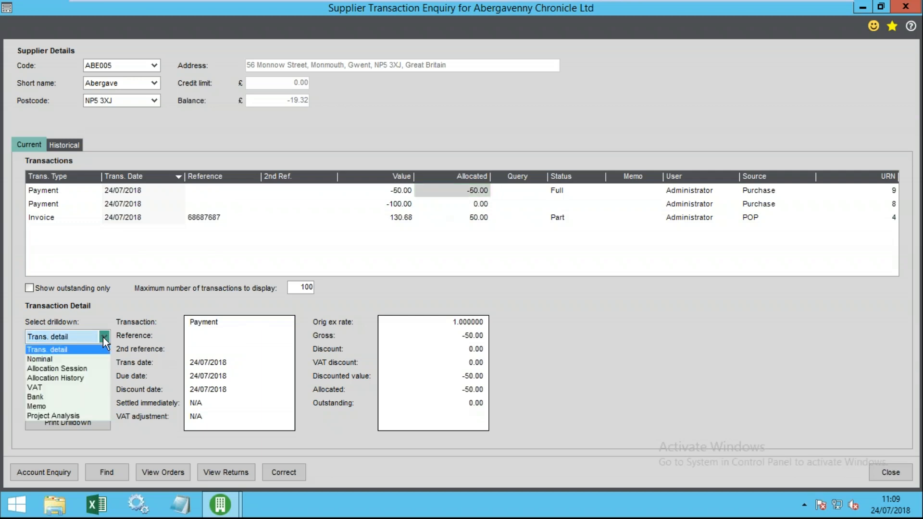
left_click(64, 368)
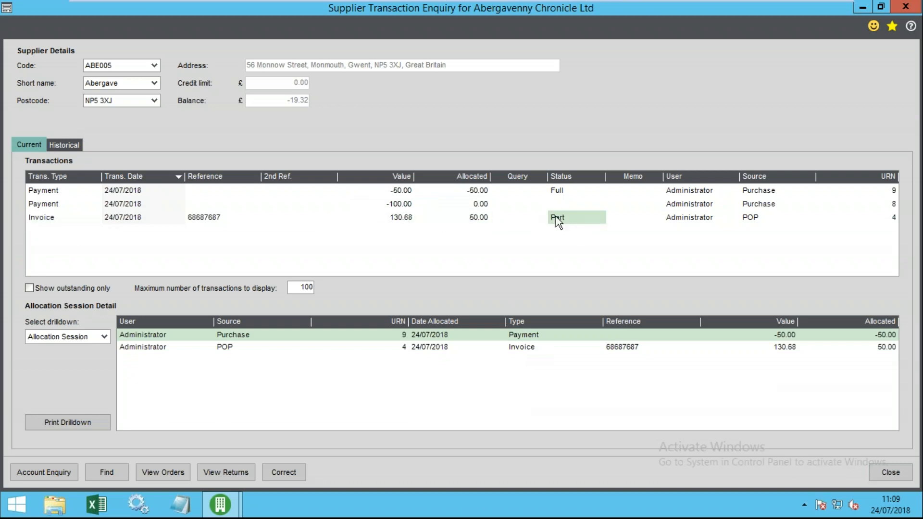
left_click(29, 289)
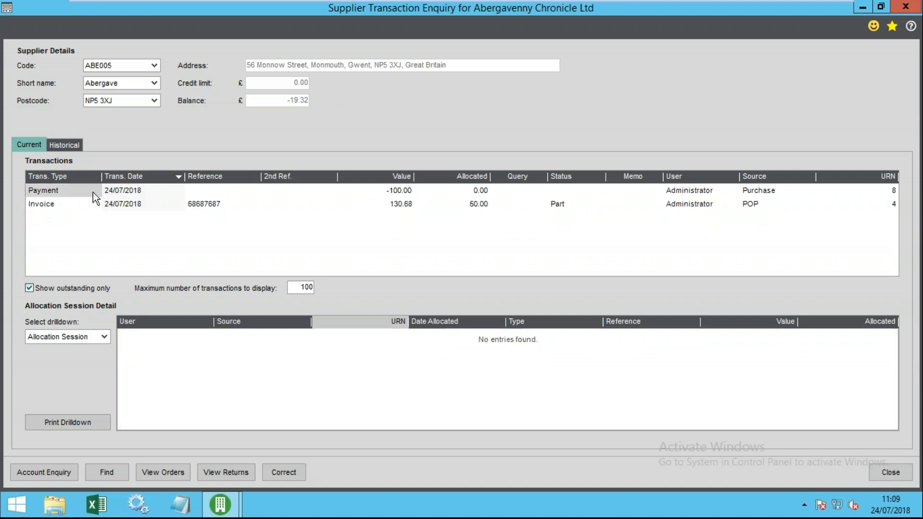
left_click(59, 192)
left_click(453, 189)
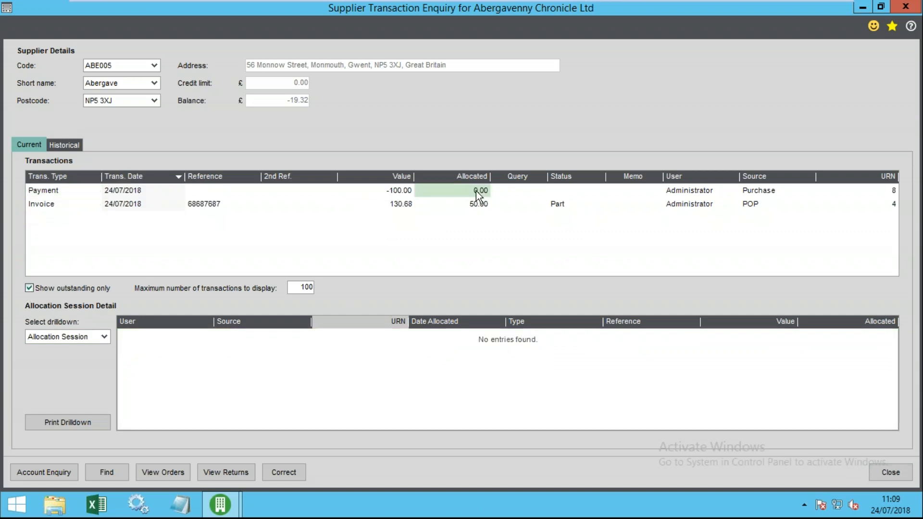
left_click(41, 203)
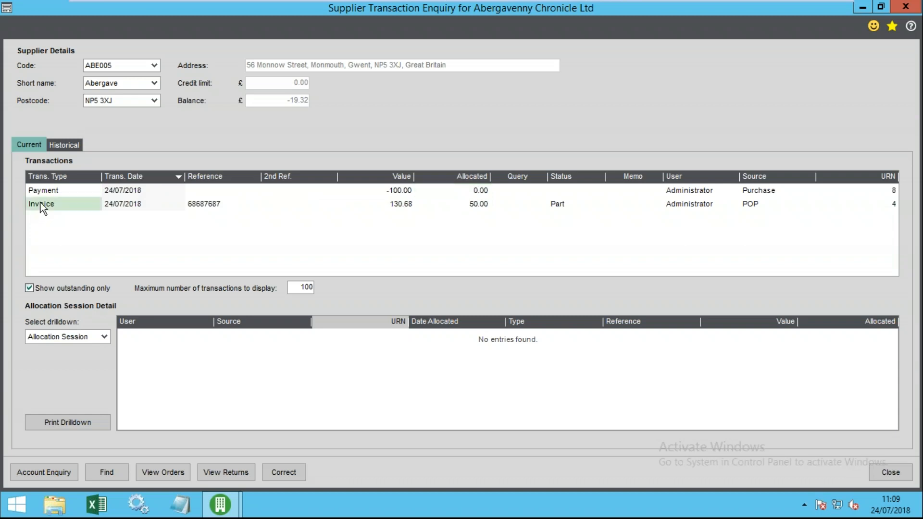
left_click(475, 207)
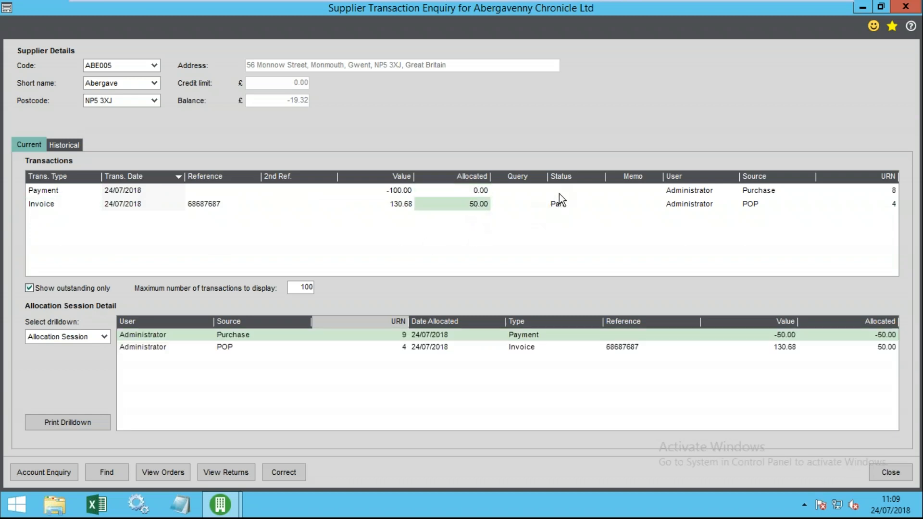
left_click(53, 208)
left_click(58, 188)
left_click(56, 204)
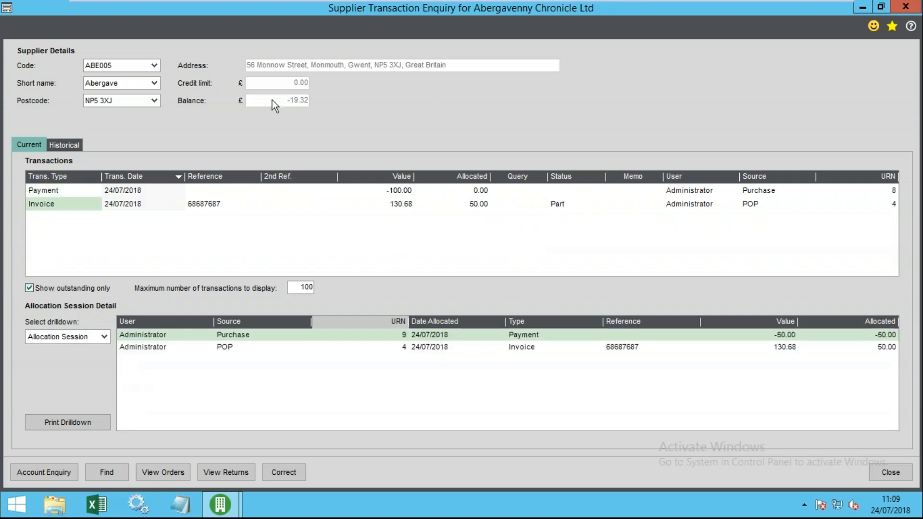
left_click(890, 474)
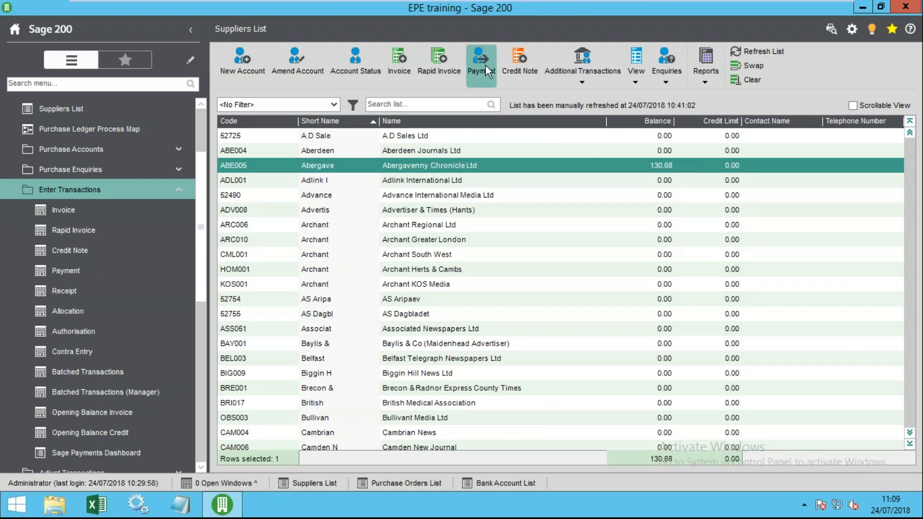
- Open a supplier receipt, close it unsaved, and select Archant Regional Ltd (ARC006)
left_click(599, 82)
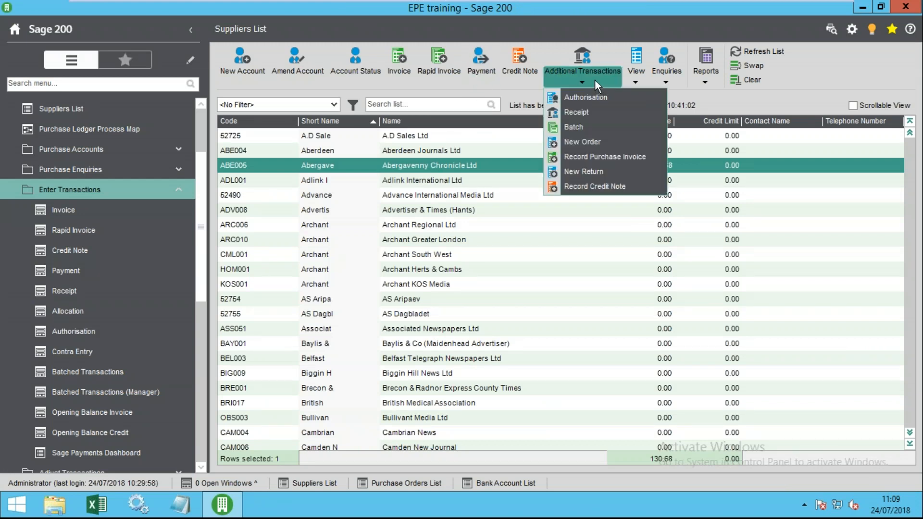
left_click(584, 113)
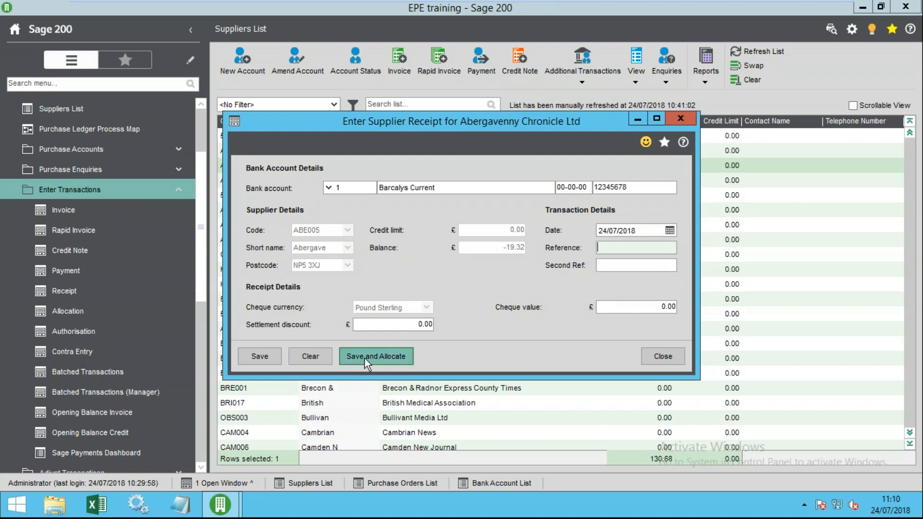
left_click(659, 359)
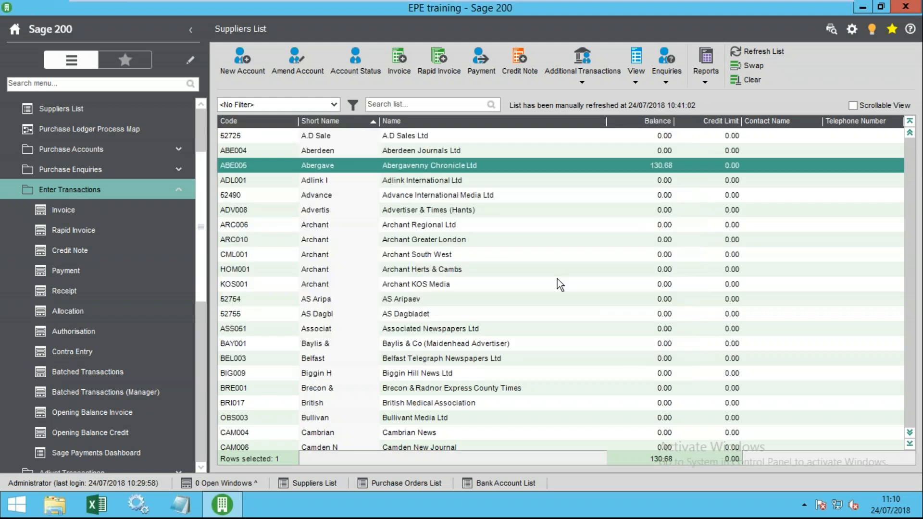
left_click(583, 82)
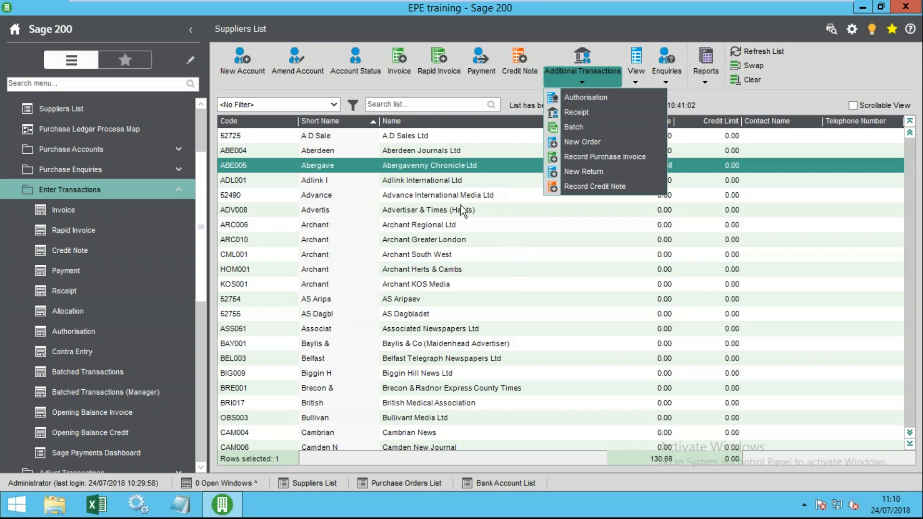
left_click(465, 230)
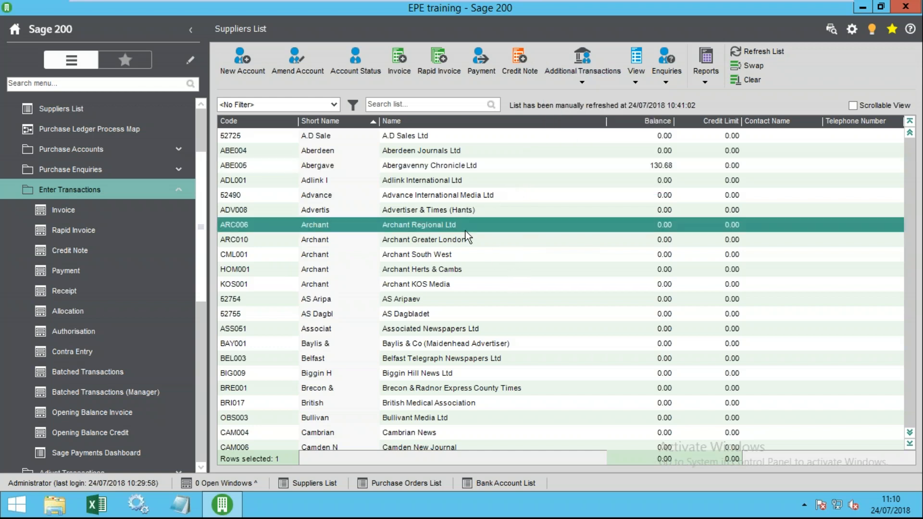
- Open a credit note for Archant Regional Ltd, discard it unsaved, then select Archant KOS Media (KOS001)
left_click(583, 78)
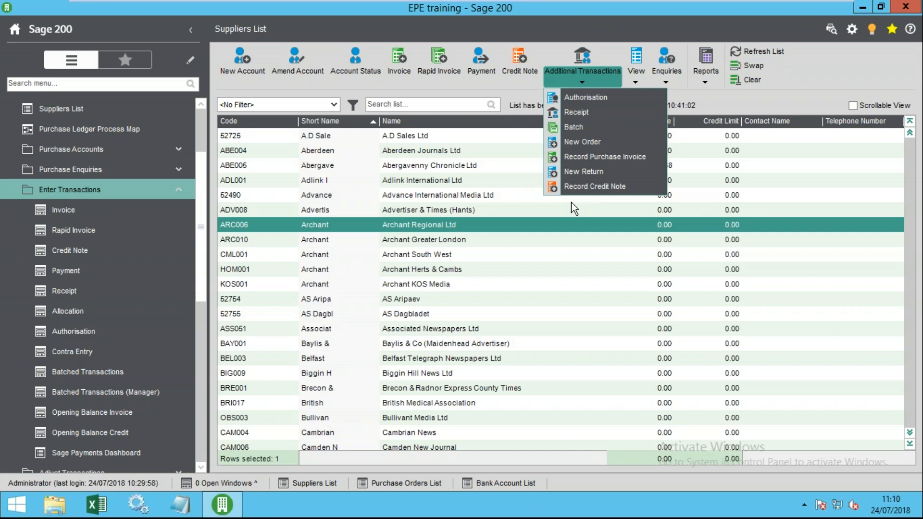
left_click(576, 187)
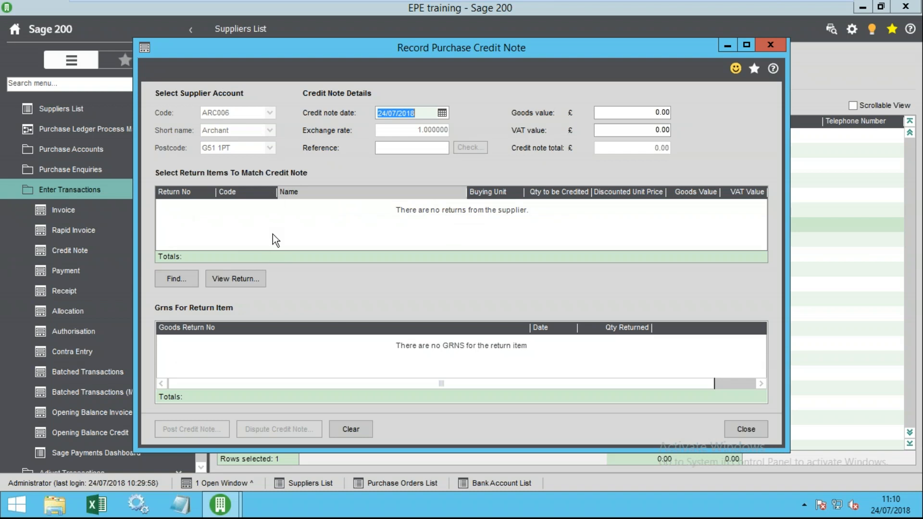
left_click_drag(279, 54, 306, 56)
left_click(772, 436)
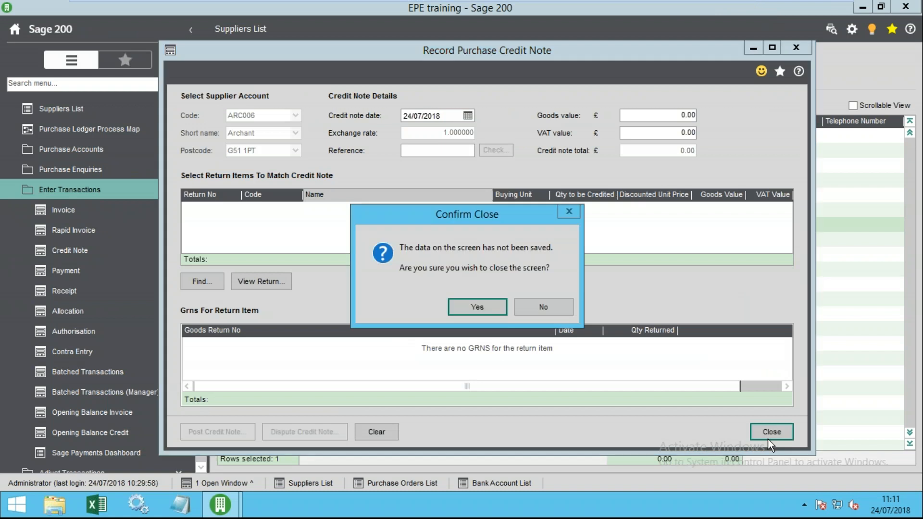
left_click(474, 309)
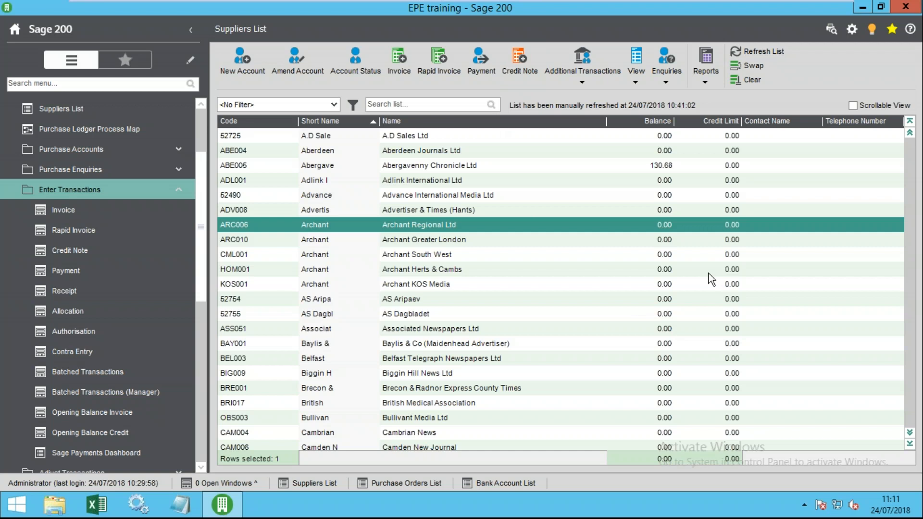
left_click(589, 79)
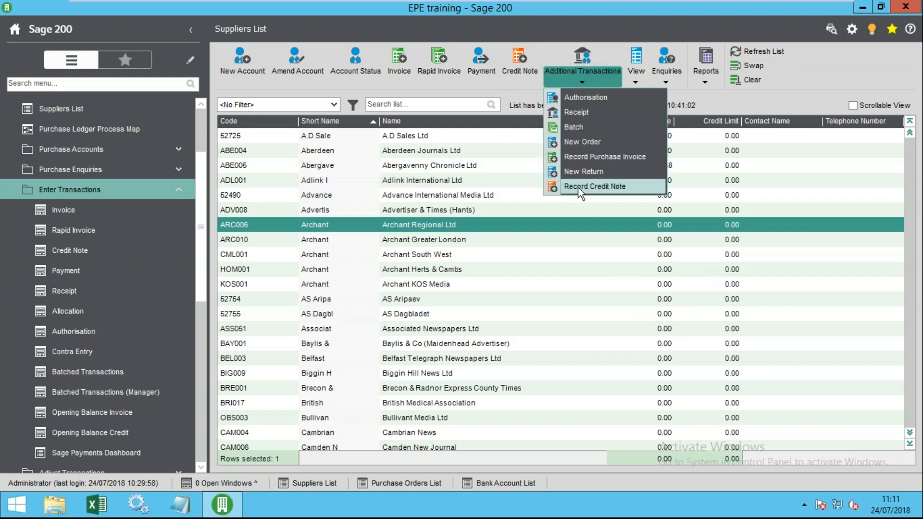
left_click(361, 287)
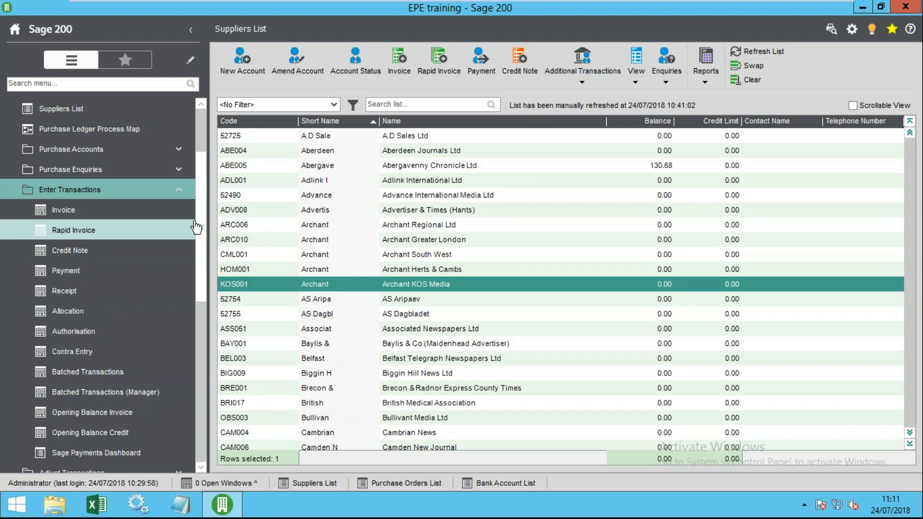
- Open Supplier Allocations and choose Abergavenny Chronicle, sorting the account list by short name
left_click(128, 191)
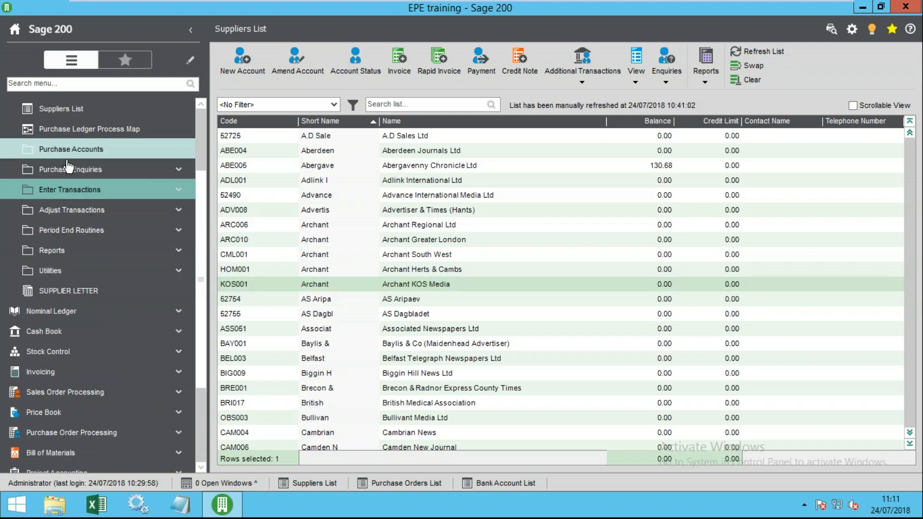
scroll(72, 193, "up", 2)
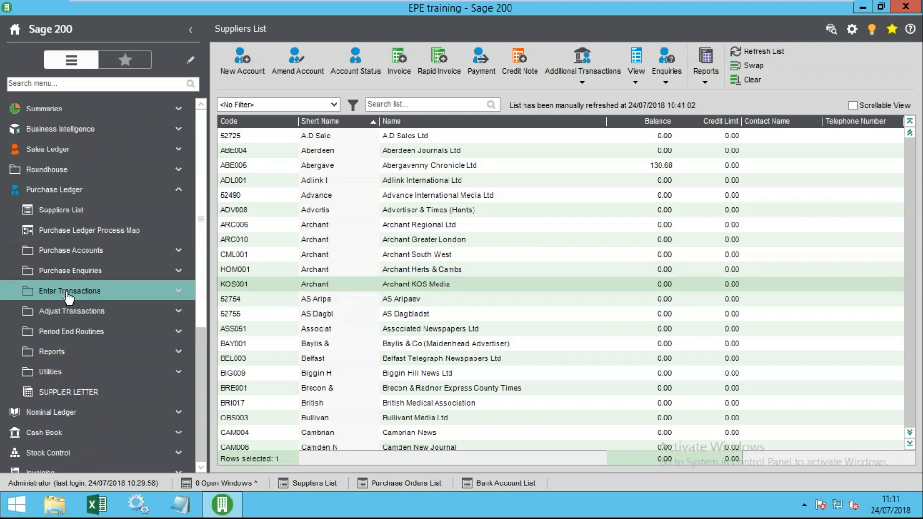
left_click(83, 294)
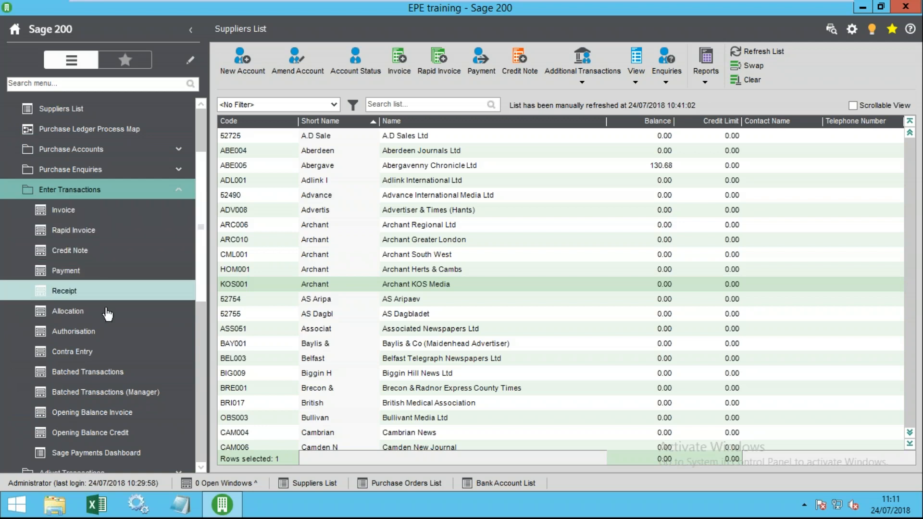
left_click(72, 311)
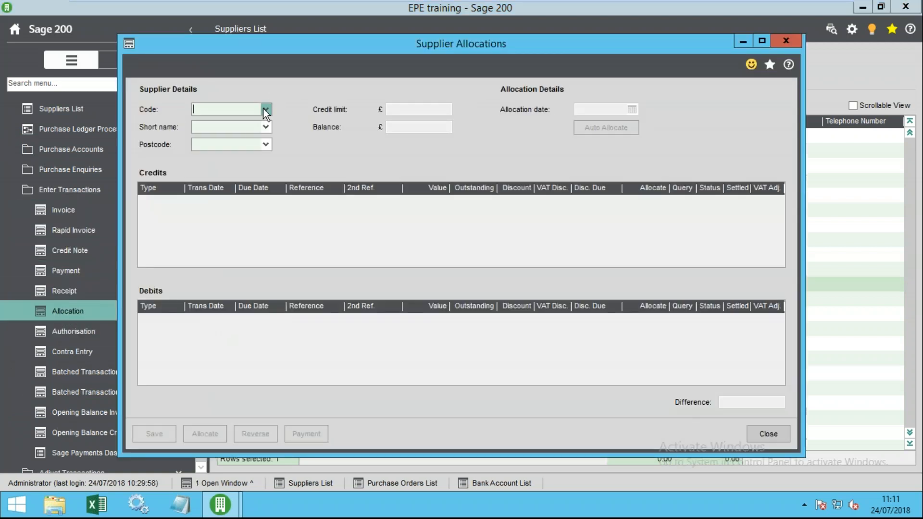
left_click(265, 110)
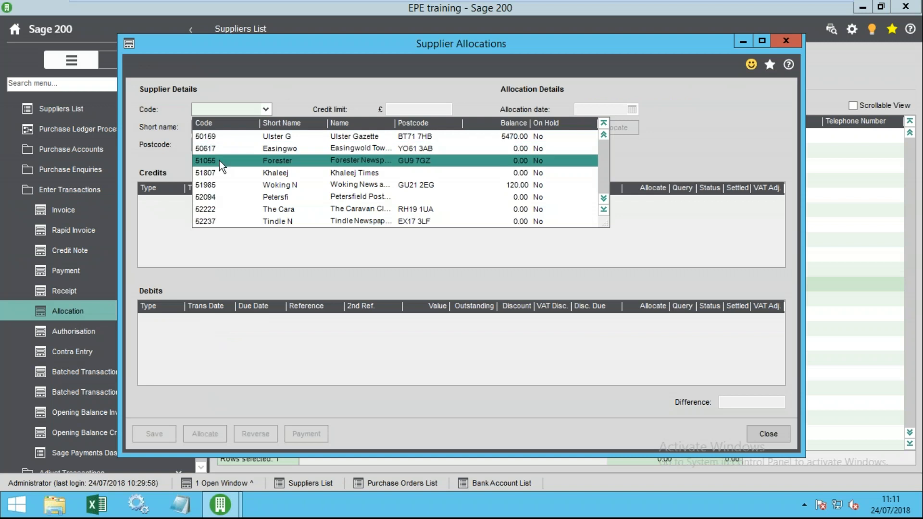
left_click(271, 123)
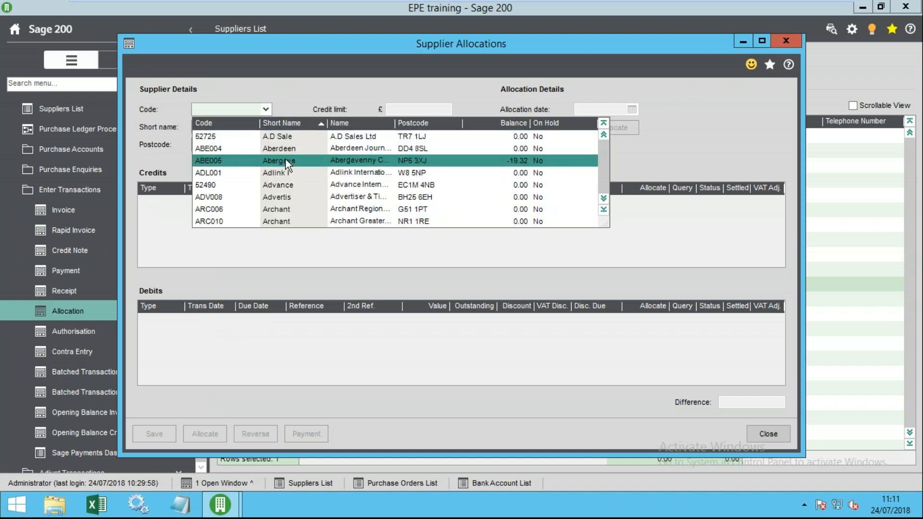
left_click(293, 163)
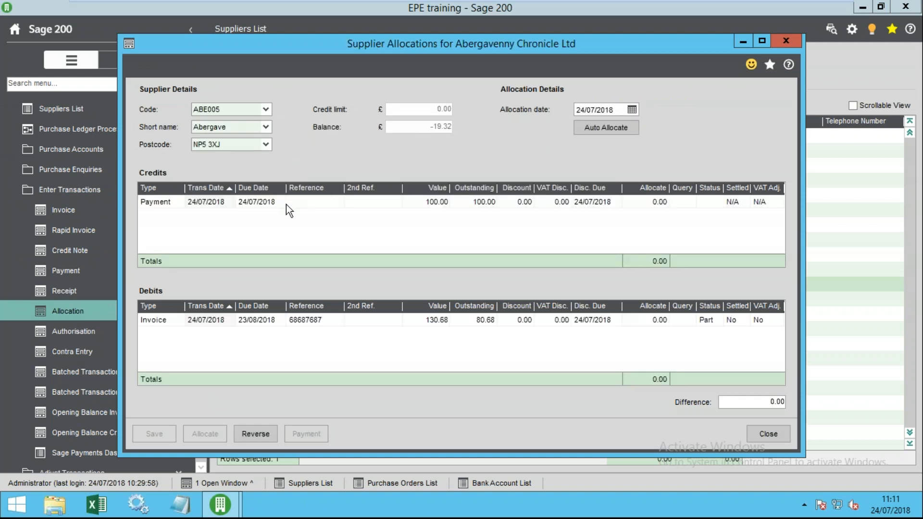
- Try allocating 100.00 against the invoice, then clear both the payment and invoice amounts to zero
left_click(662, 206)
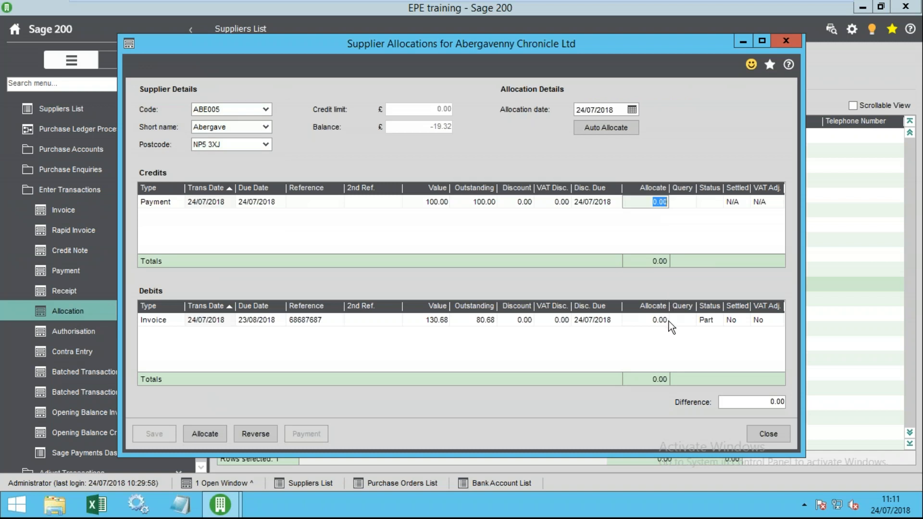
left_click(666, 321)
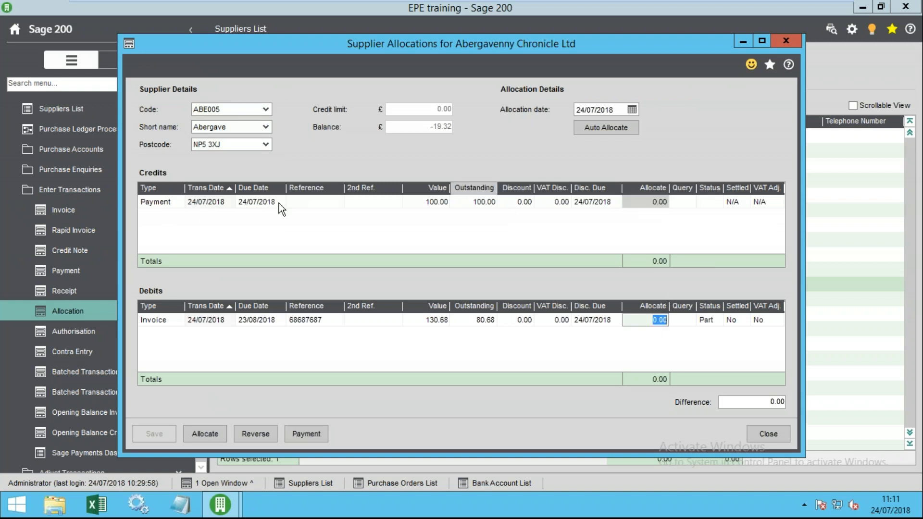
double_click(646, 207)
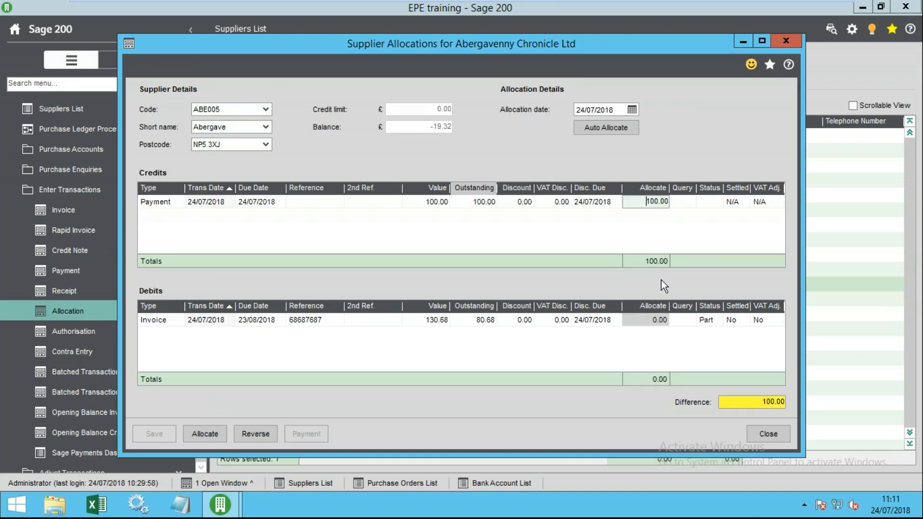
type("100")
key("Tab")
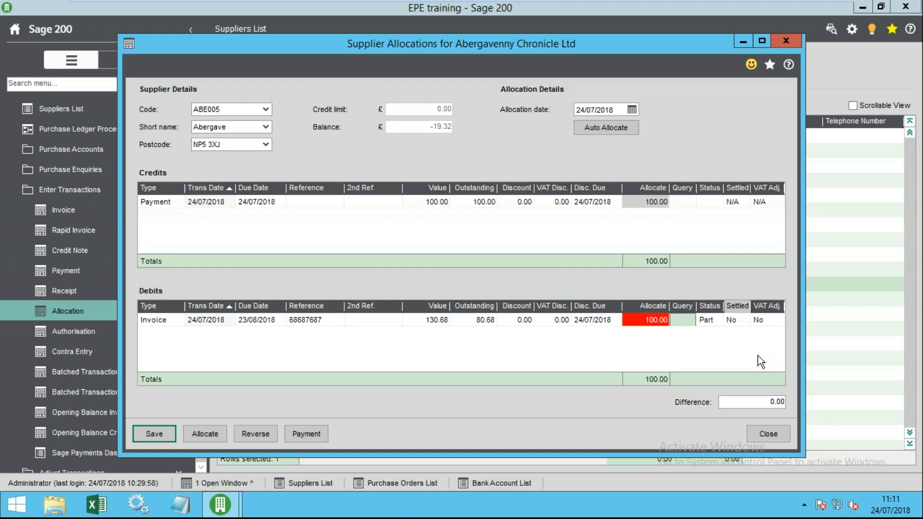
mouse_move(649, 324)
left_click(639, 320)
left_click(645, 201)
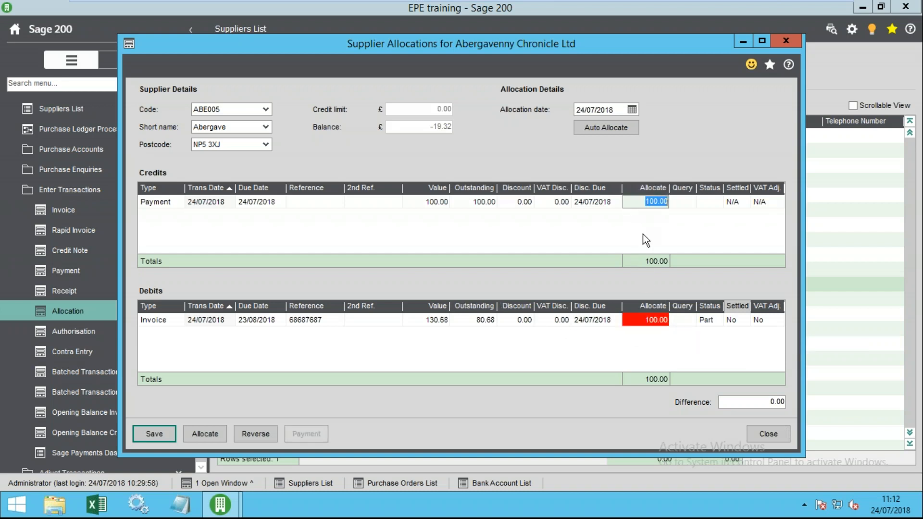
key("Delete")
left_click(649, 320)
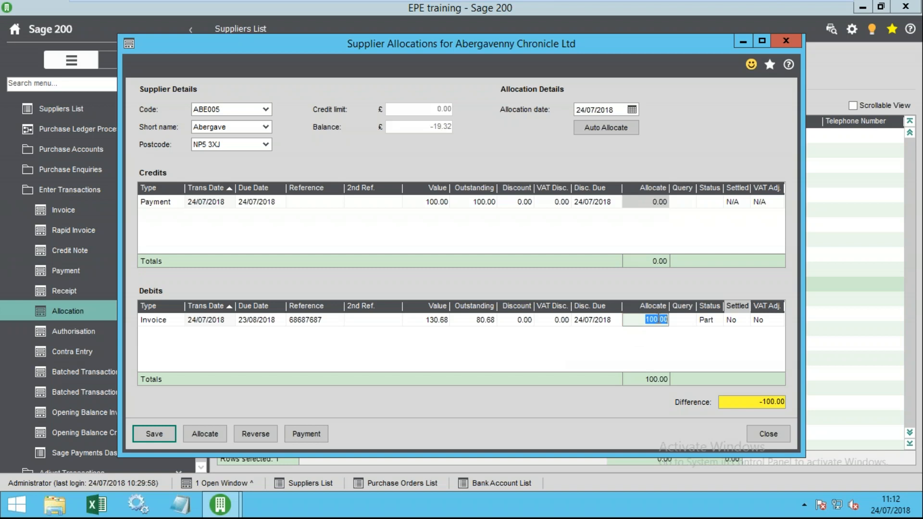
key("Delete")
left_click(463, 322)
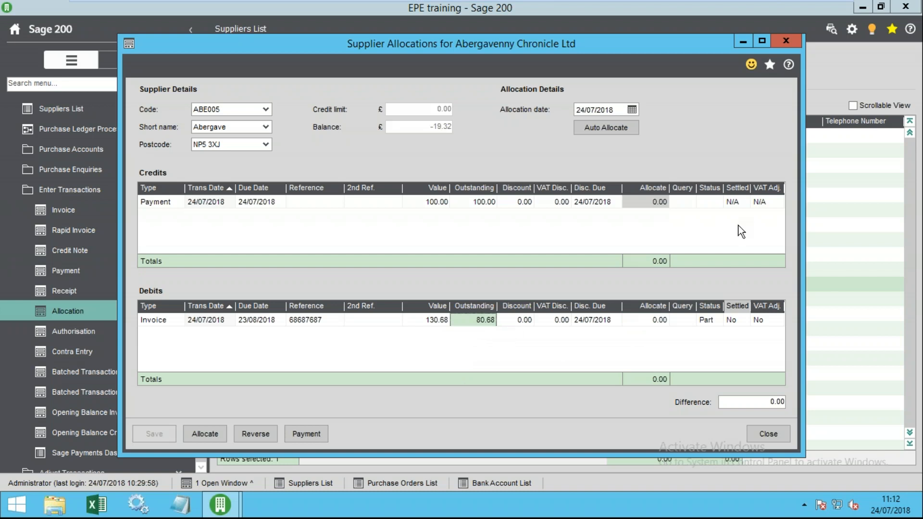
- Auto Allocate 80.68, reverse both debit and credit, Auto Allocate again, and save
left_click(613, 128)
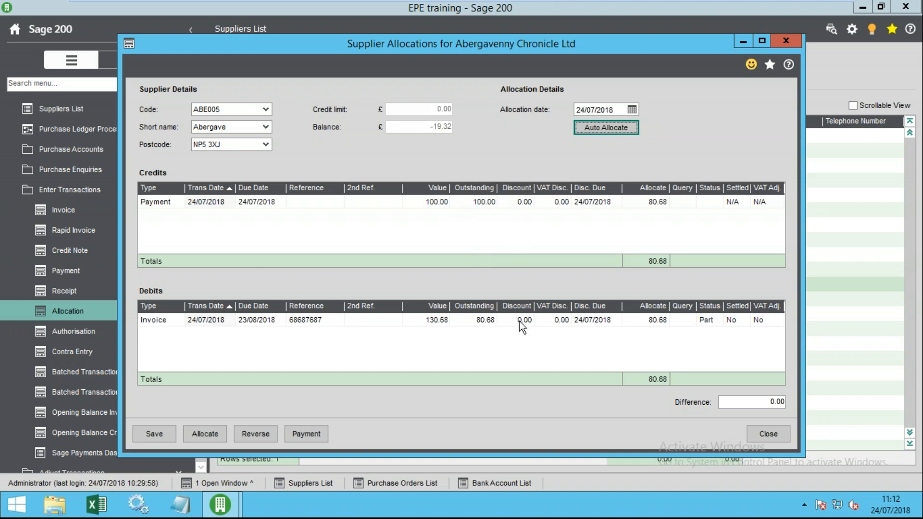
left_click(646, 202)
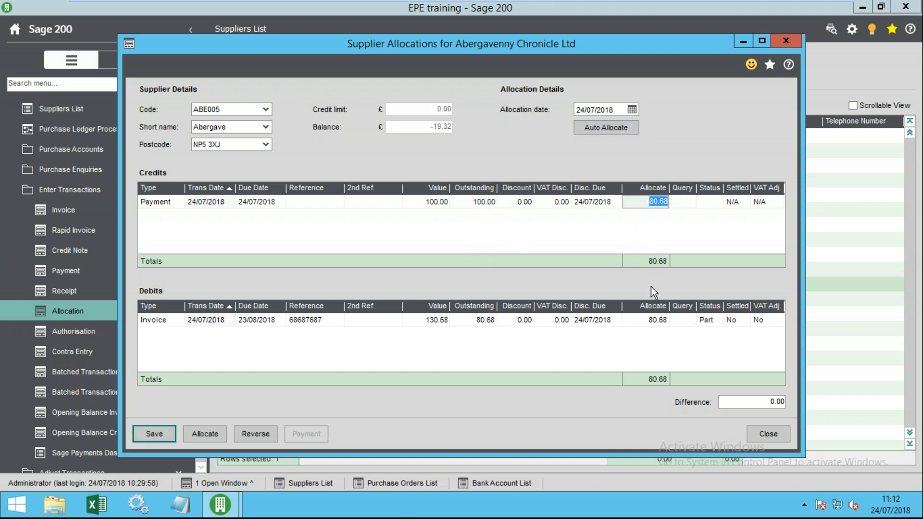
left_click(645, 321)
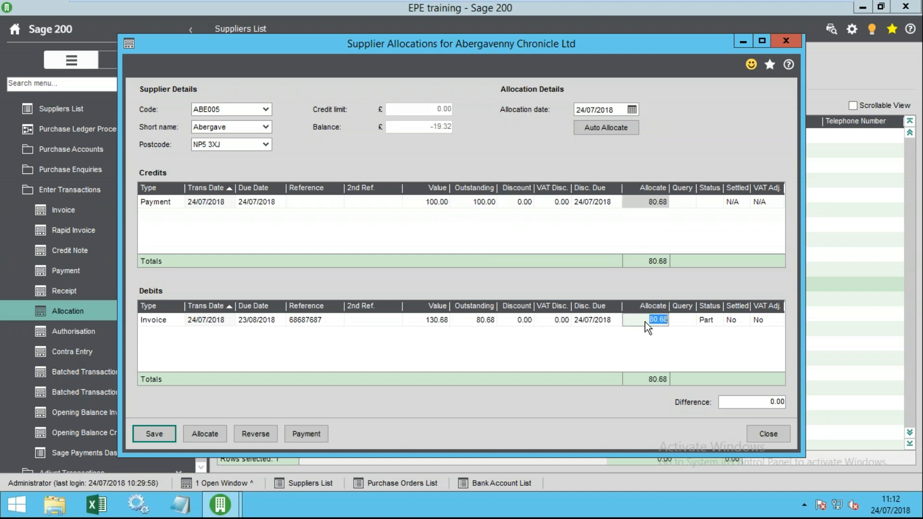
left_click(258, 429)
left_click_drag(427, 195, 323, 172)
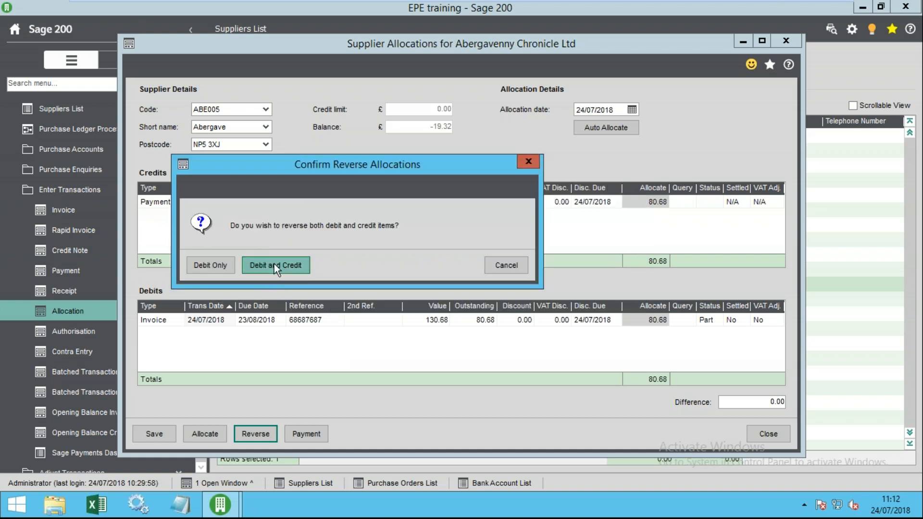
left_click(274, 264)
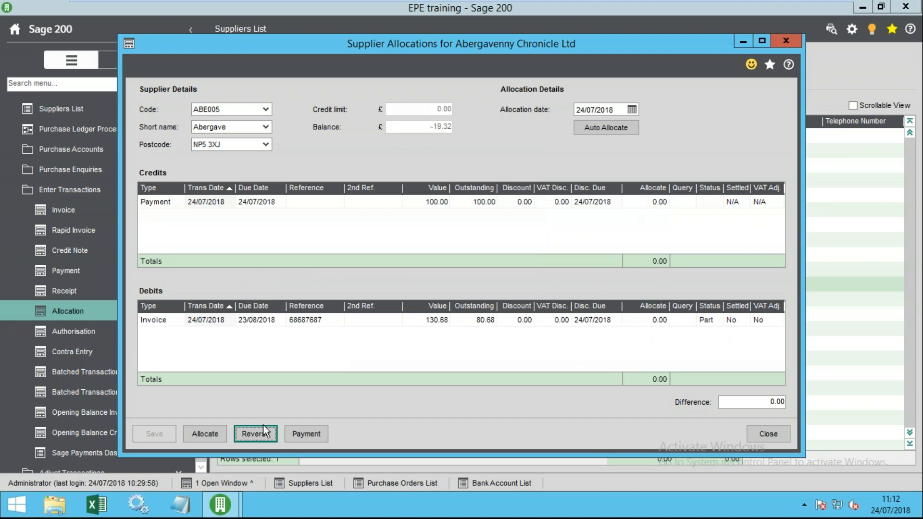
left_click(615, 128)
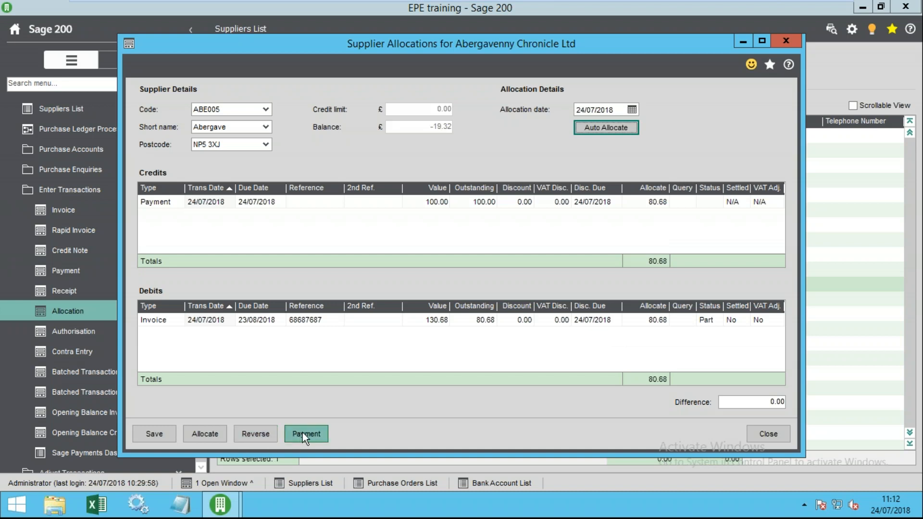
left_click(163, 318)
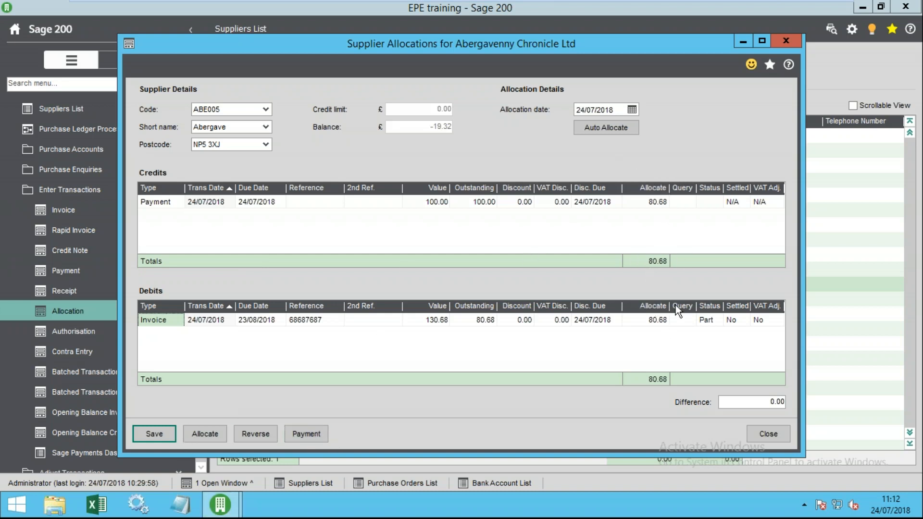
left_click(156, 433)
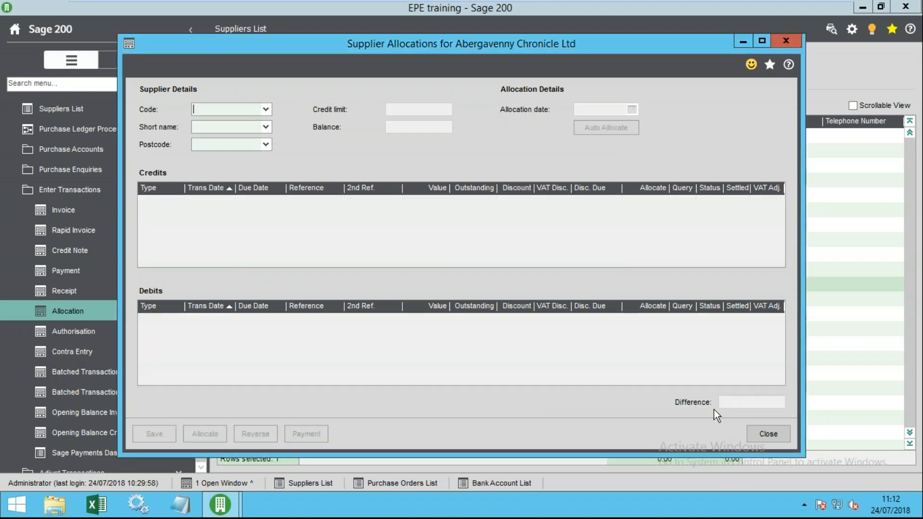
- Close Supplier Allocations and verify the payment shows 80.68 allocated in Abergavenny Chronicle's enquiry
left_click(772, 436)
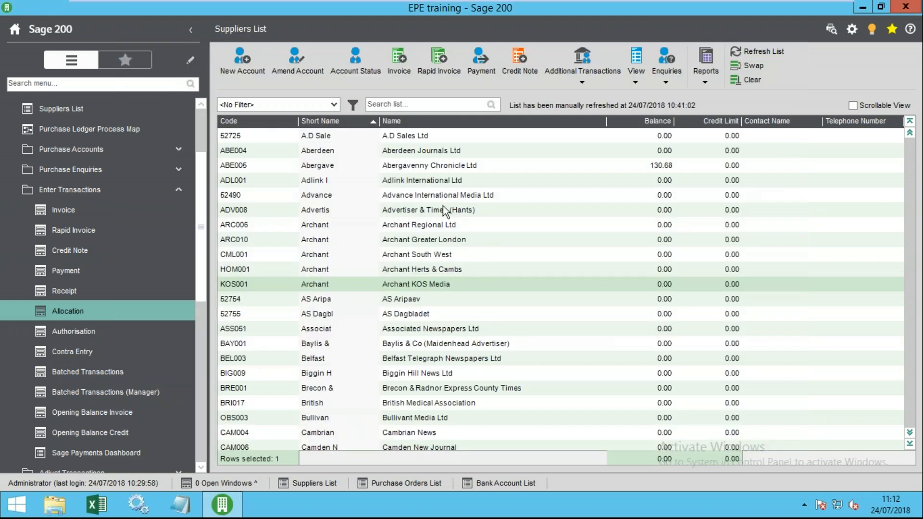
double_click(424, 169)
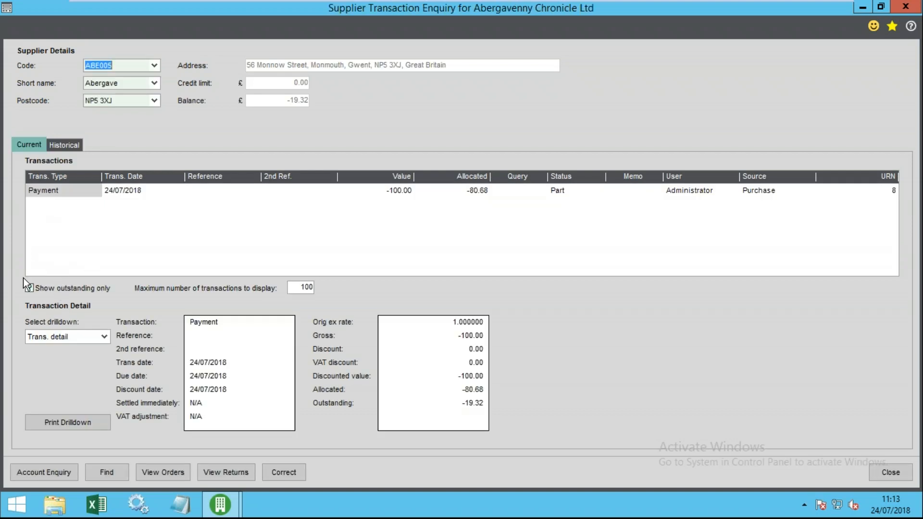
left_click(60, 194)
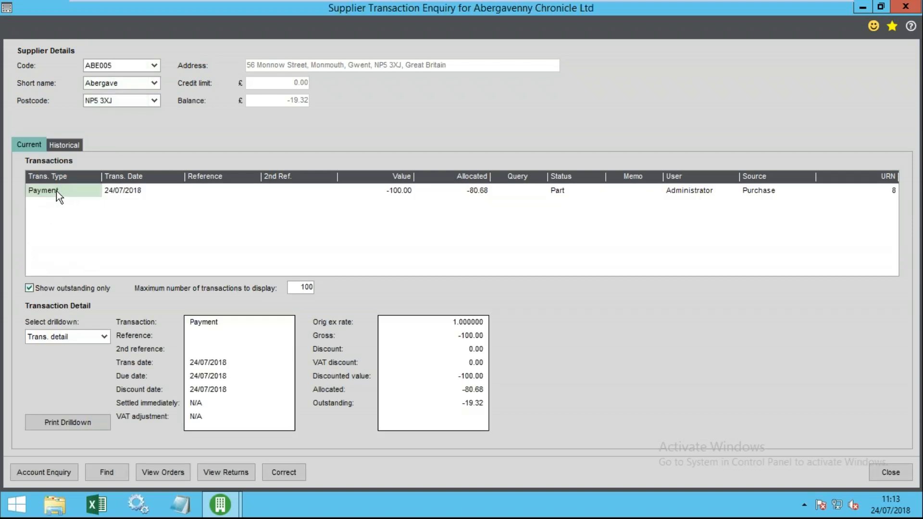
left_click(472, 192)
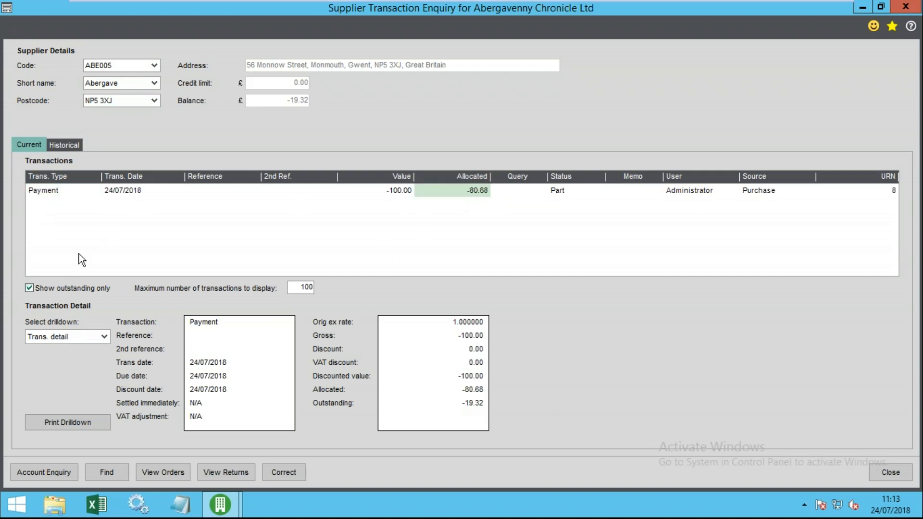
left_click(890, 472)
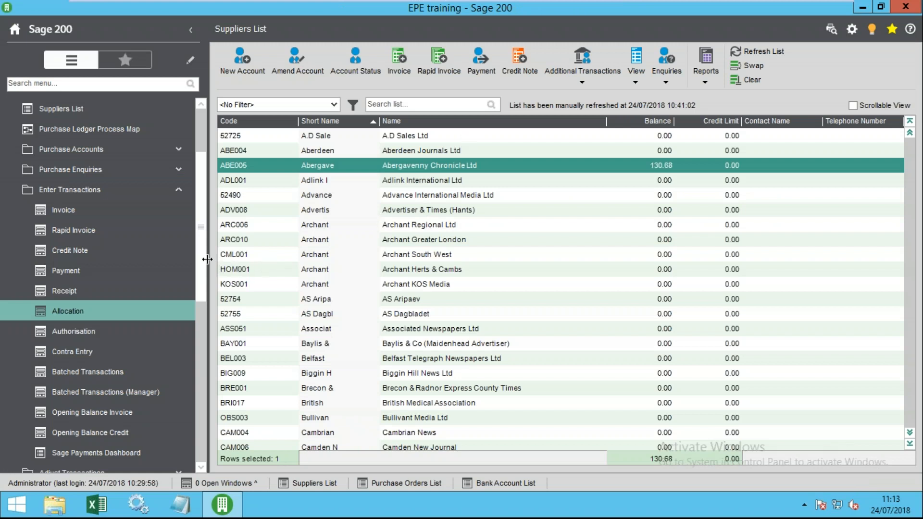
scroll(96, 289, "down", 3)
left_click(120, 272)
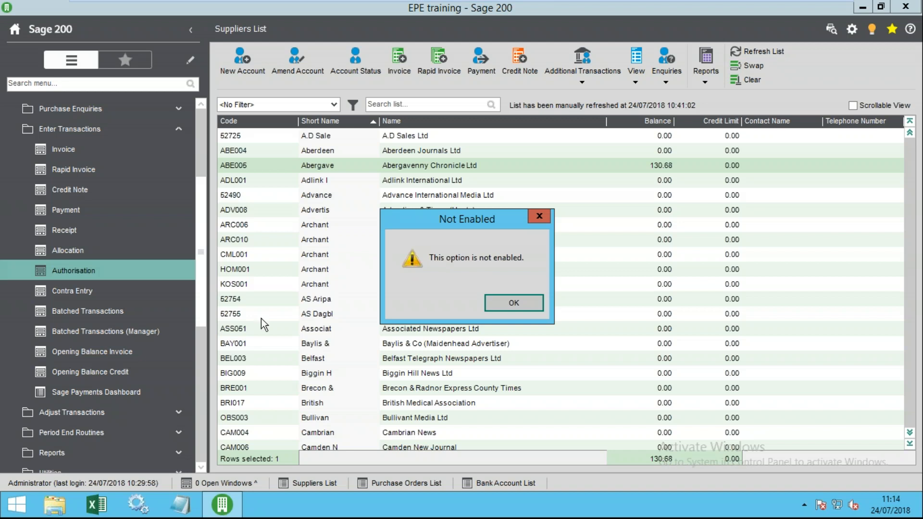
left_click(517, 306)
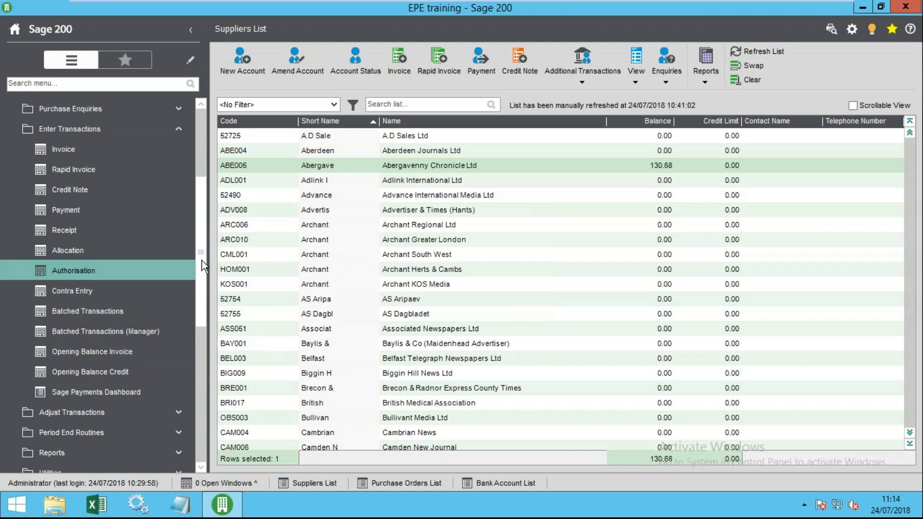
left_click_drag(202, 260, 207, 236)
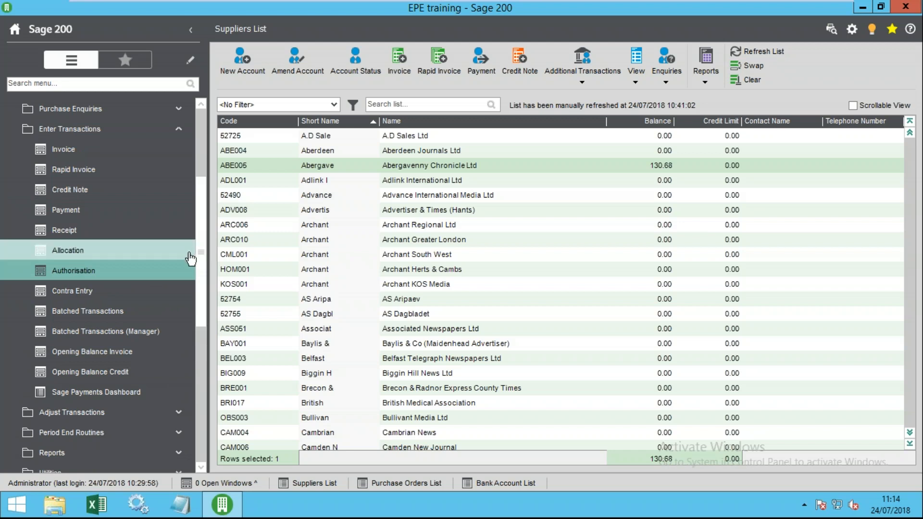
left_click_drag(201, 244, 207, 259)
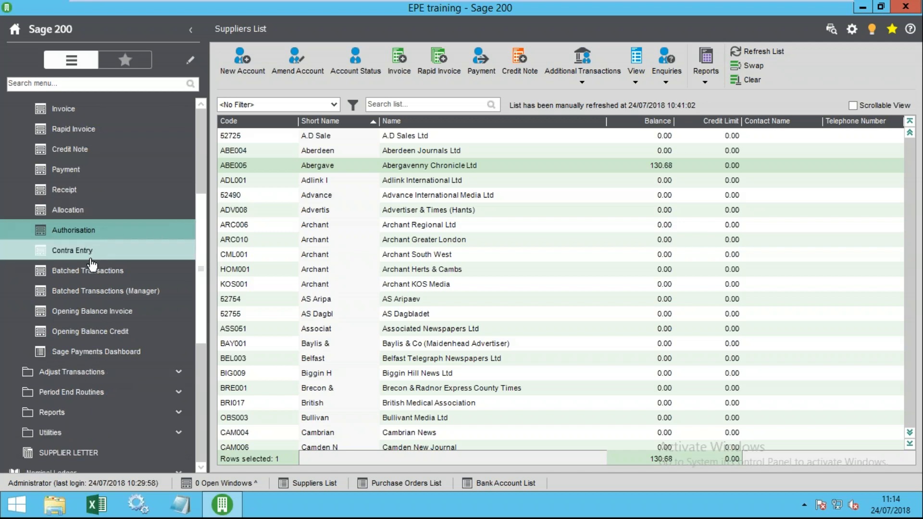
left_click_drag(203, 240, 206, 219)
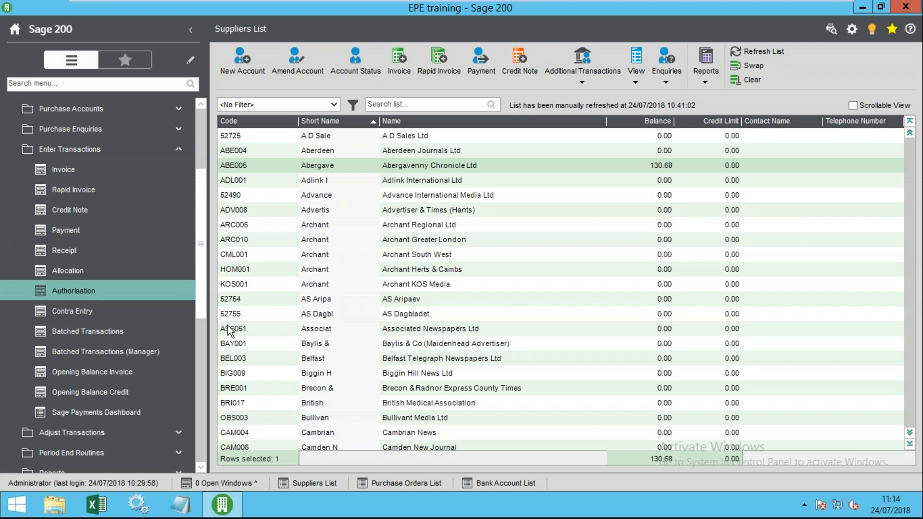
- Start a contra entry on nominal code 0111 Traditional Media
left_click(83, 310)
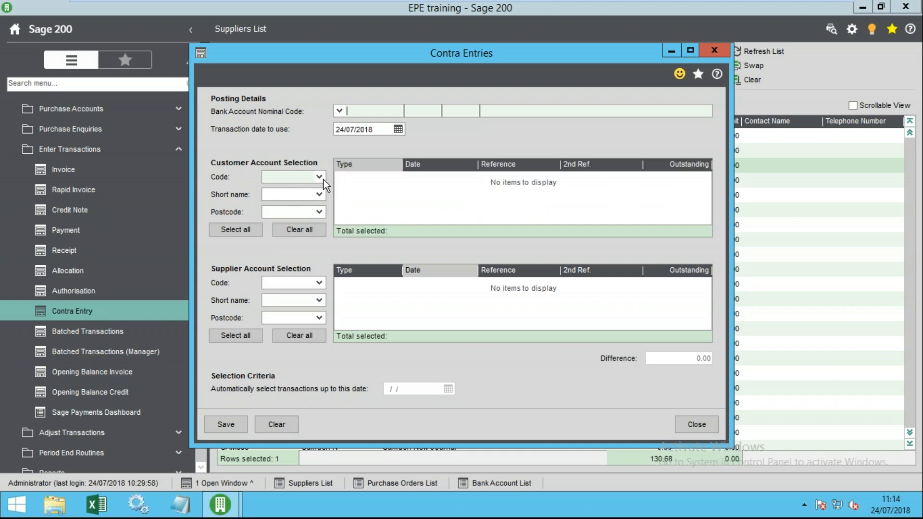
left_click(349, 108)
left_click(377, 139)
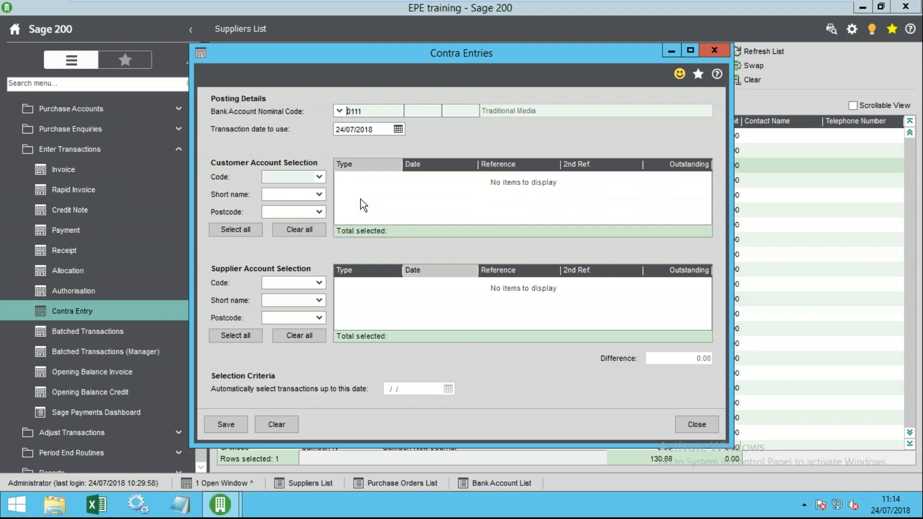
double_click(366, 114)
- Choose customer AAP0011 and supplier 50159 Ulster Gazette for the contra entry
left_click(320, 178)
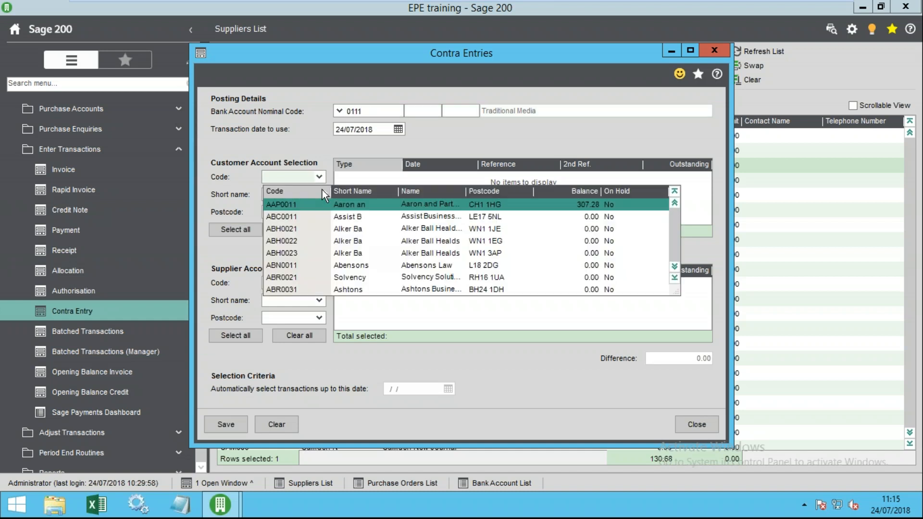
left_click(284, 205)
left_click(318, 283)
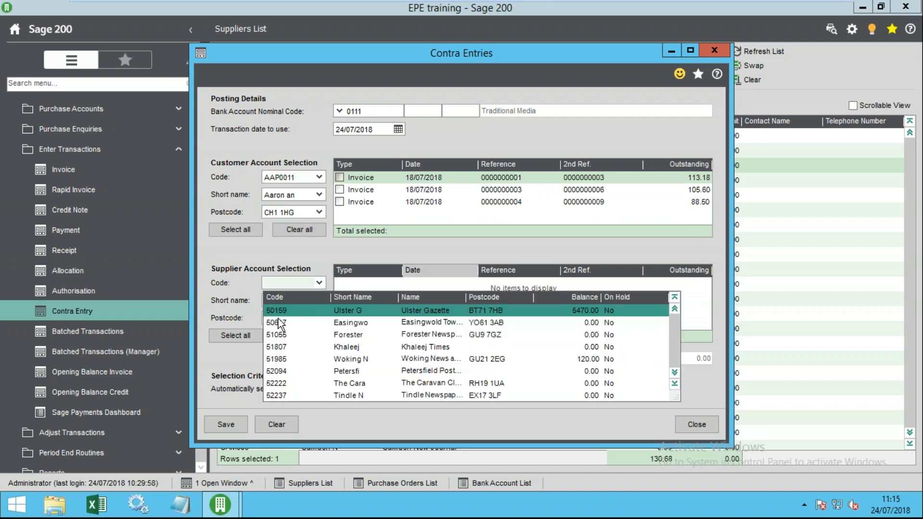
left_click(299, 324)
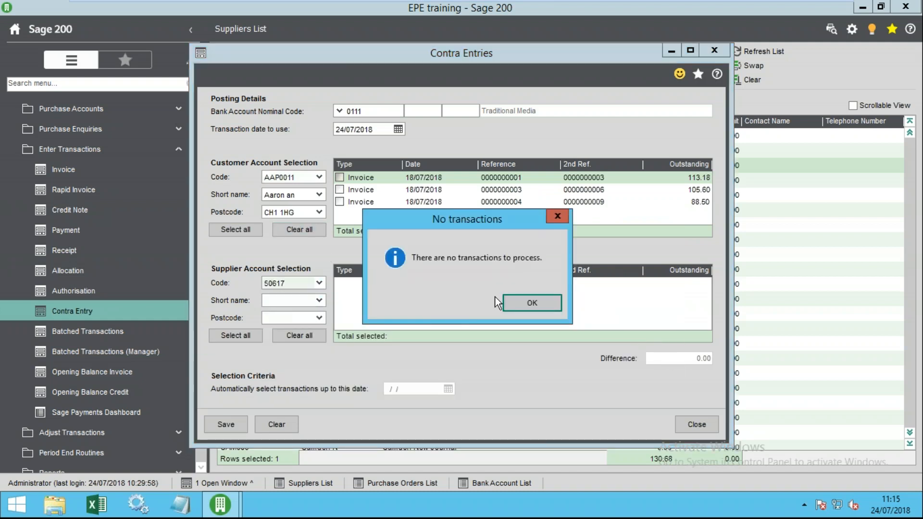
left_click(548, 301)
left_click(318, 284)
left_click(523, 319)
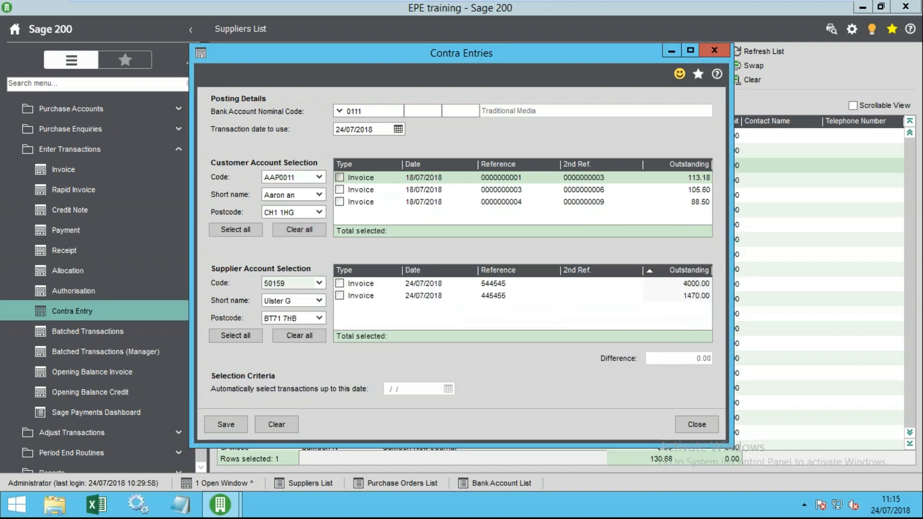
- Match the customer's 113.18 invoice against Ulster Gazette's 4000.00 invoice and open help
left_click(339, 177)
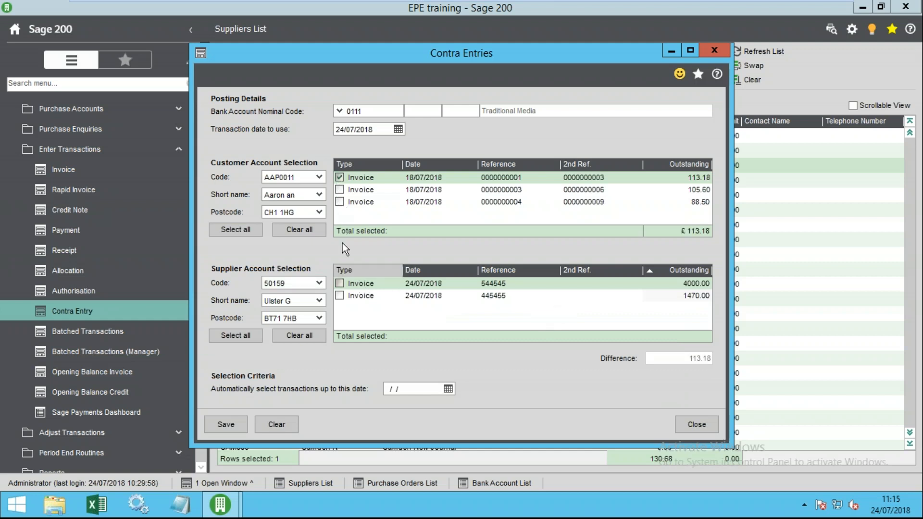
left_click(340, 284)
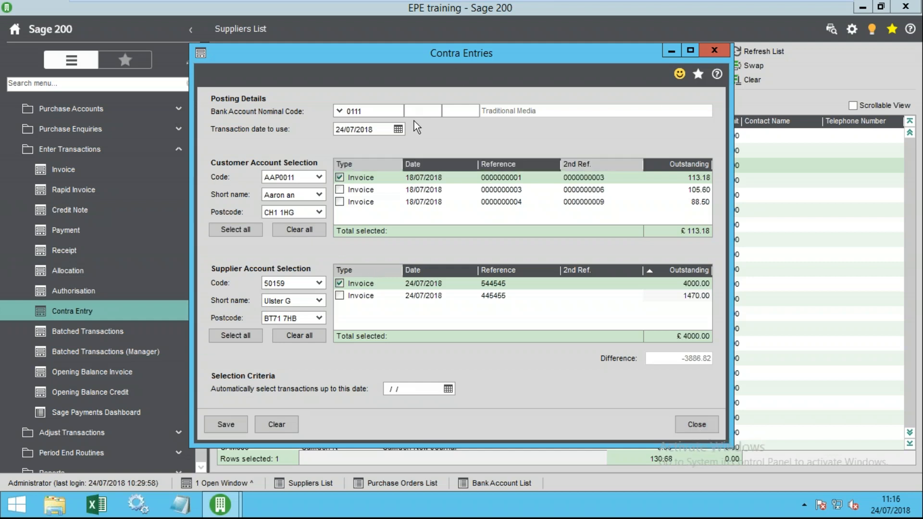
left_click(717, 74)
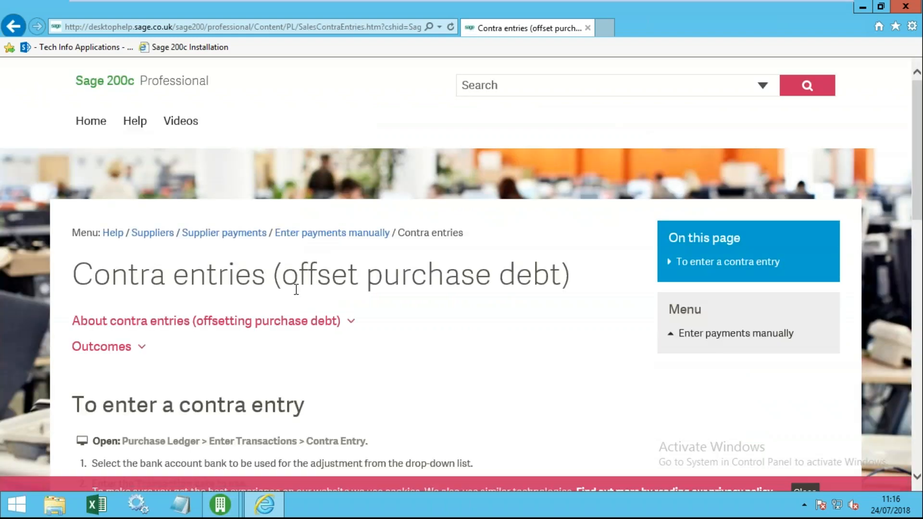
- Expand the 'About contra entries' and 'Outcomes' sections and read through the help article
left_click(319, 323)
scroll(260, 327, "down", 6)
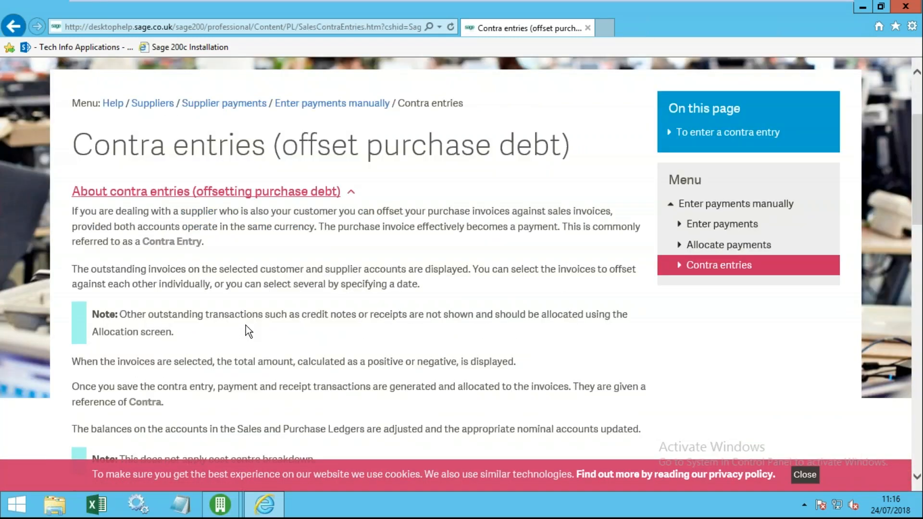
left_click(101, 332)
scroll(233, 308, "down", 5)
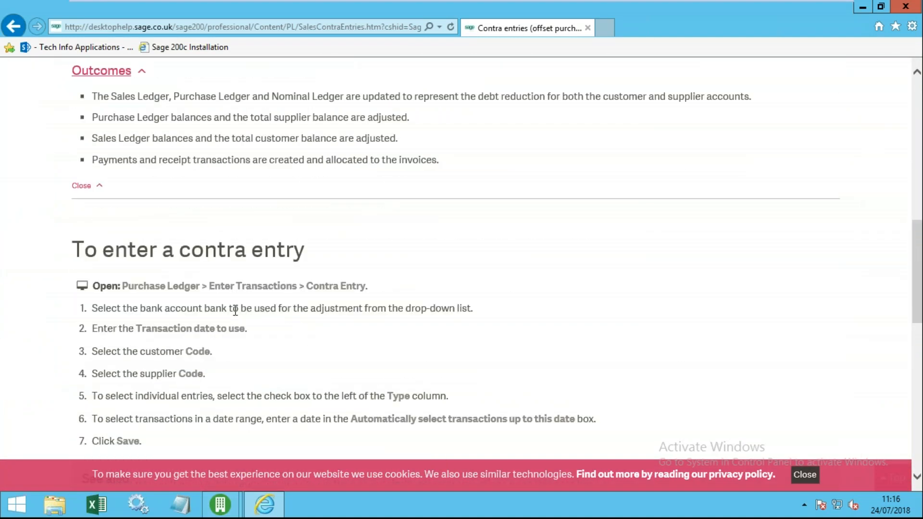
scroll(236, 231, "up", 1)
scroll(237, 231, "up", 1)
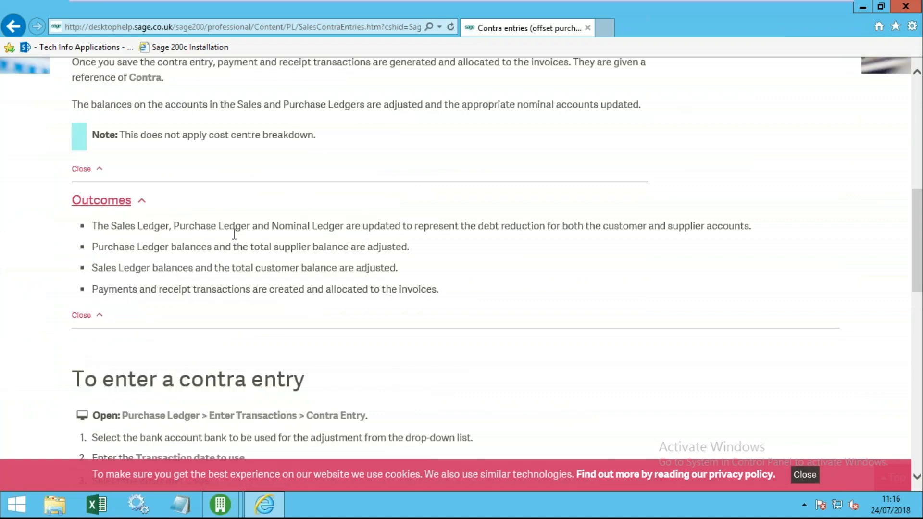
scroll(237, 231, "up", 4)
scroll(462, 260, "up", 2)
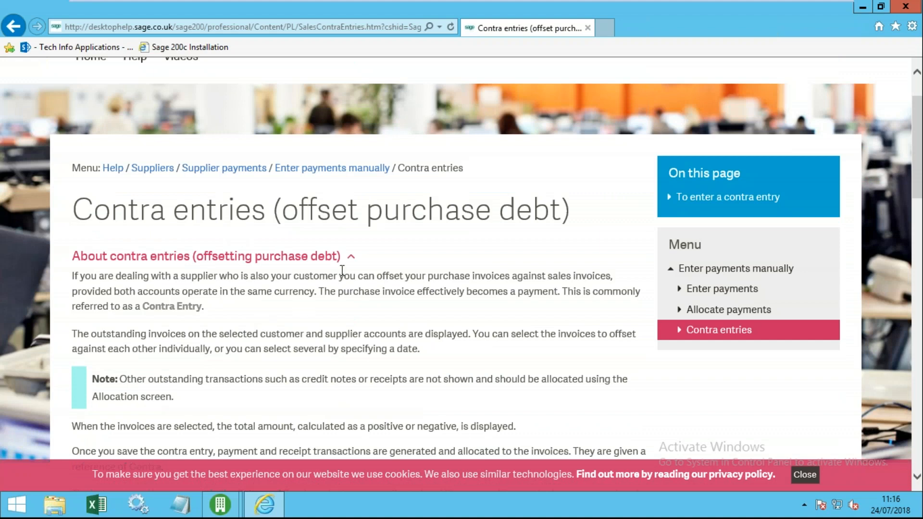
scroll(342, 270, "up", 1)
- Close the help and Contra Entries window, then try Batched Transactions, which is not enabled
left_click(895, 5)
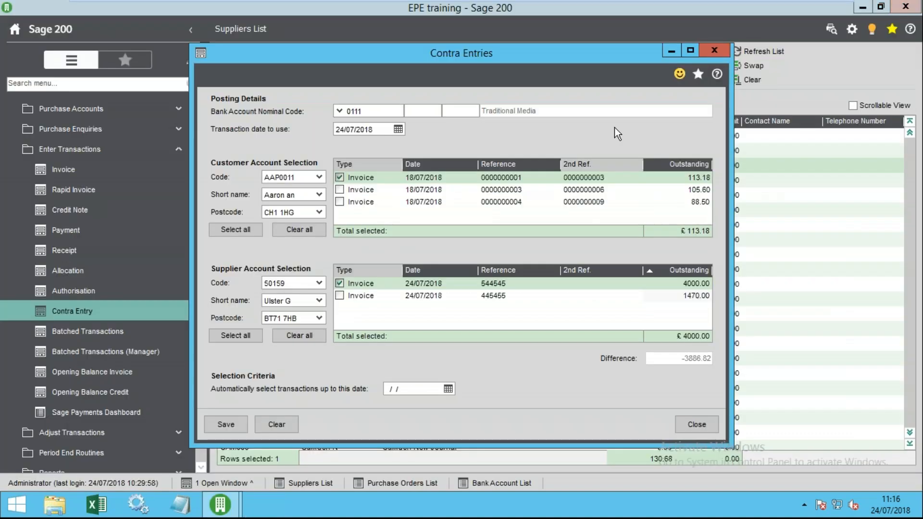
left_click(697, 435)
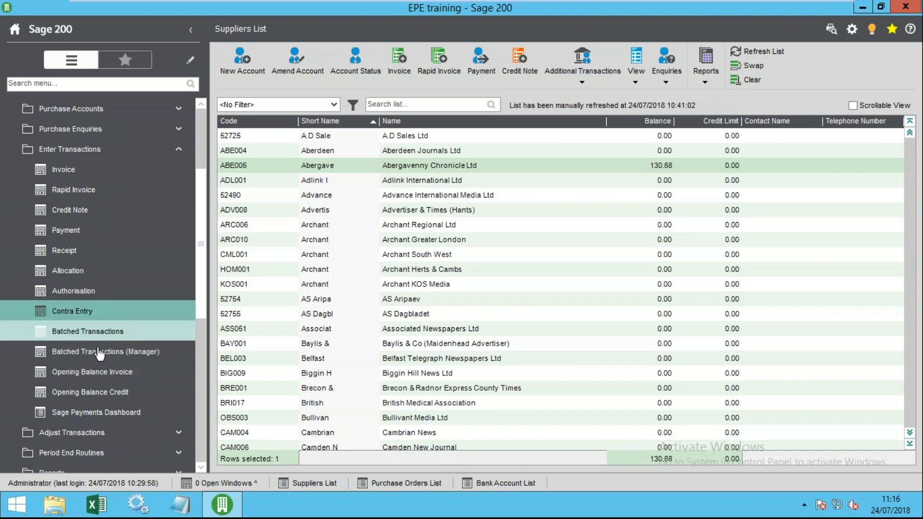
left_click(106, 331)
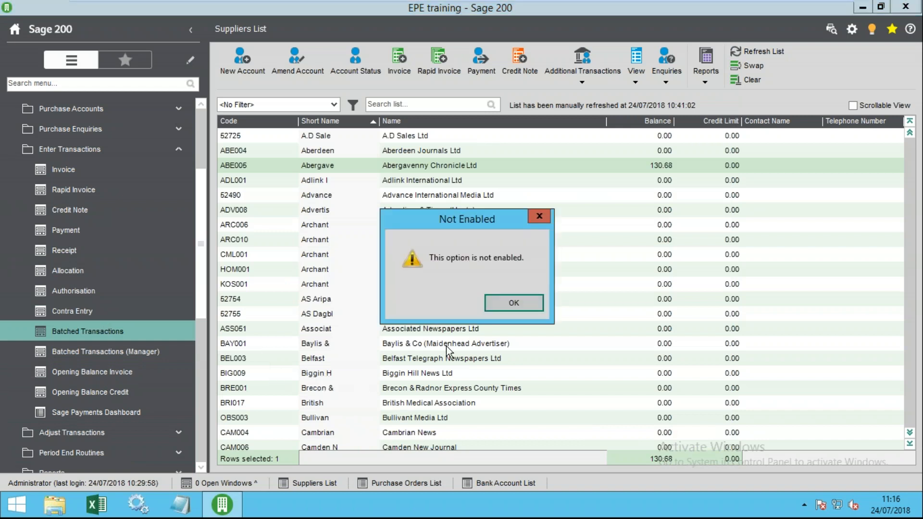
left_click(470, 302)
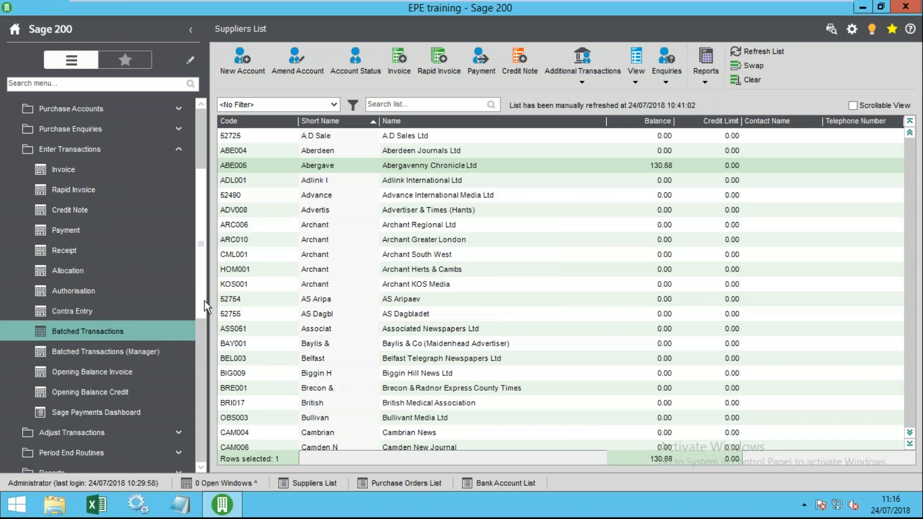
scroll(204, 302, "down", 1)
scroll(204, 317, "down", 3)
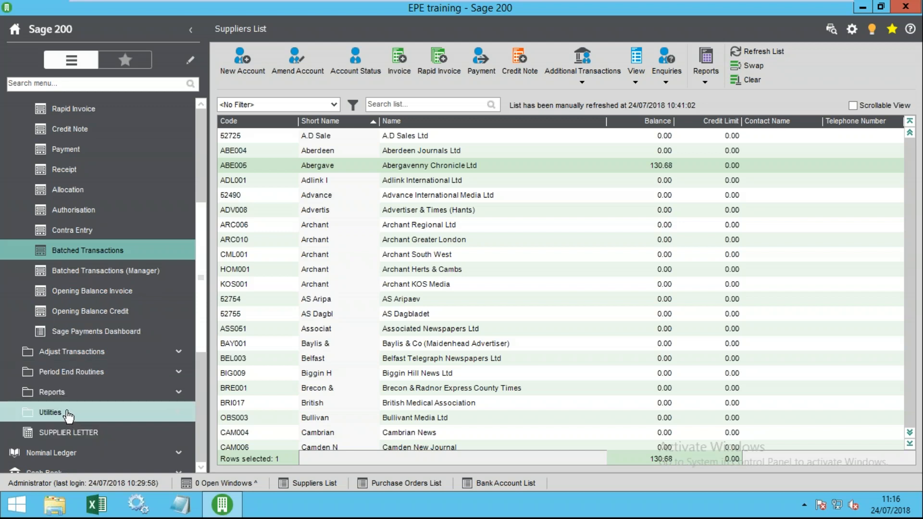
- Try Purchase Ledger Settings, dismiss its warning, and check the User Login Status summary
left_click(64, 421)
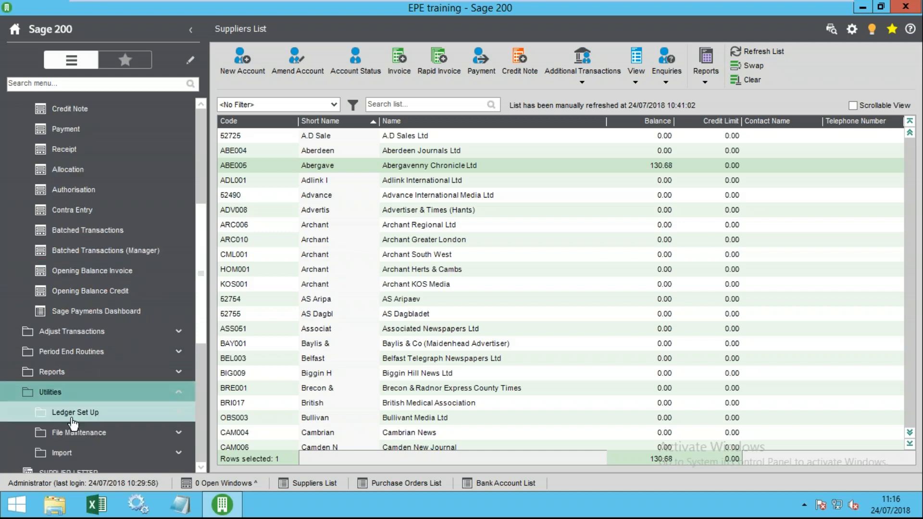
left_click(67, 414)
left_click(90, 332)
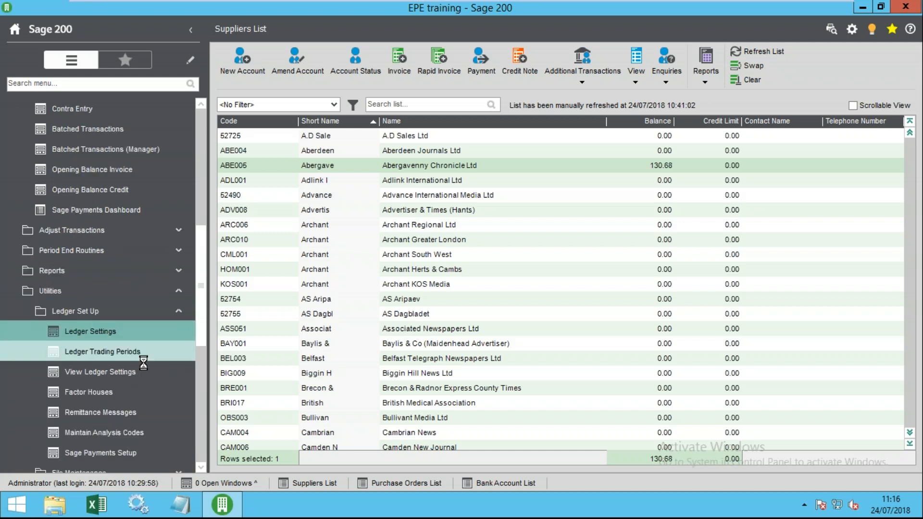
left_click(565, 312)
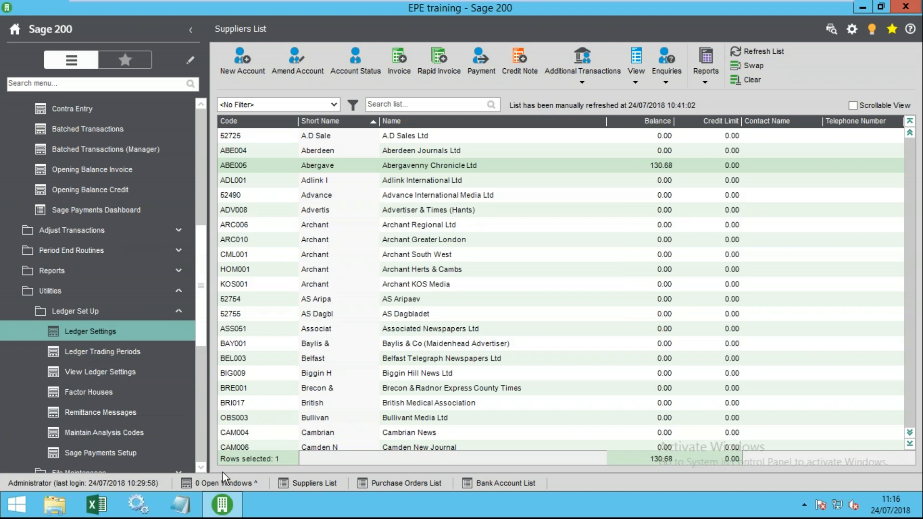
left_click(852, 29)
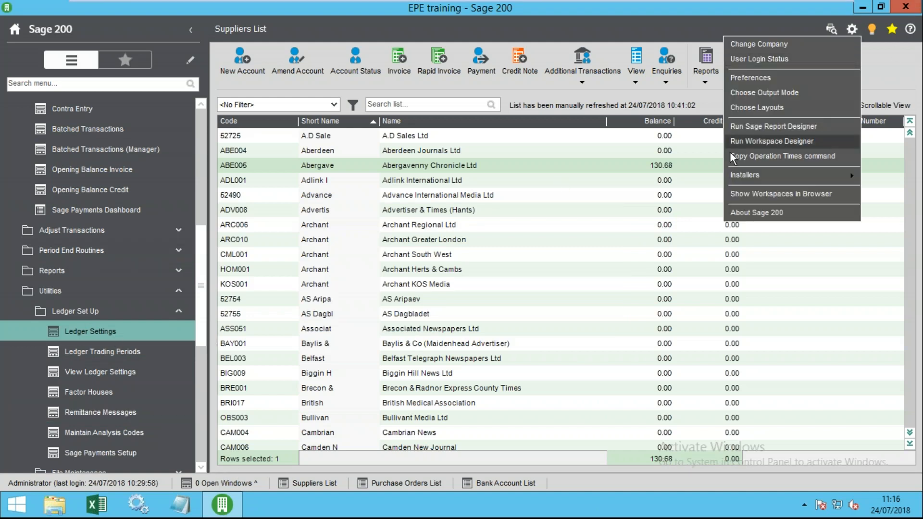
left_click(771, 63)
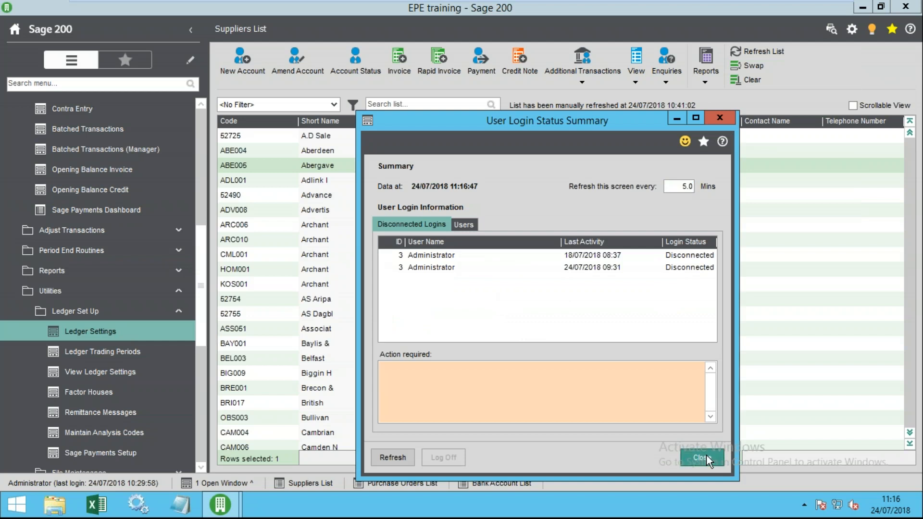
left_click(705, 455)
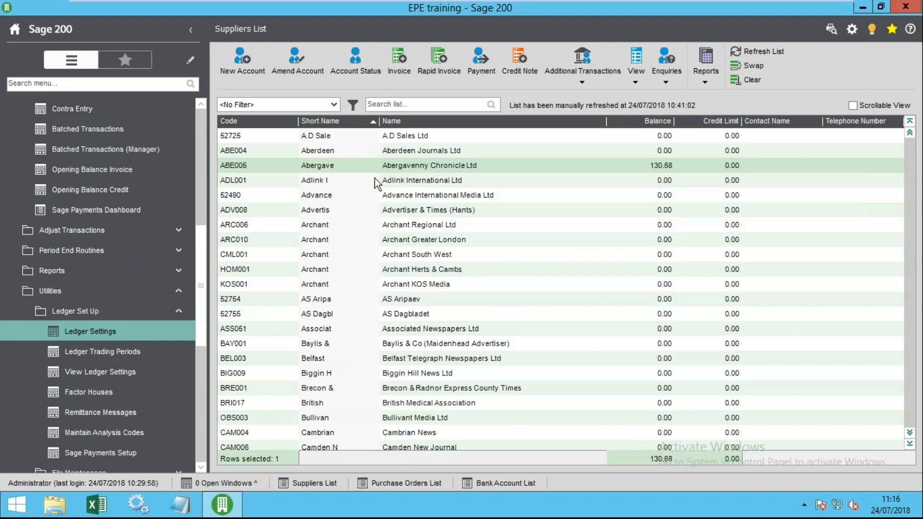
left_click(313, 315)
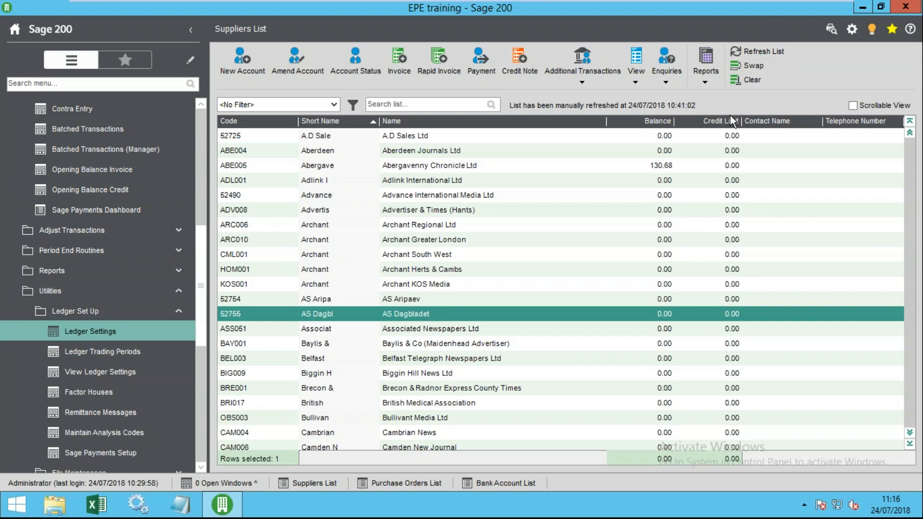
- Log off both disconnected administrator login records in User Login Status
left_click(853, 31)
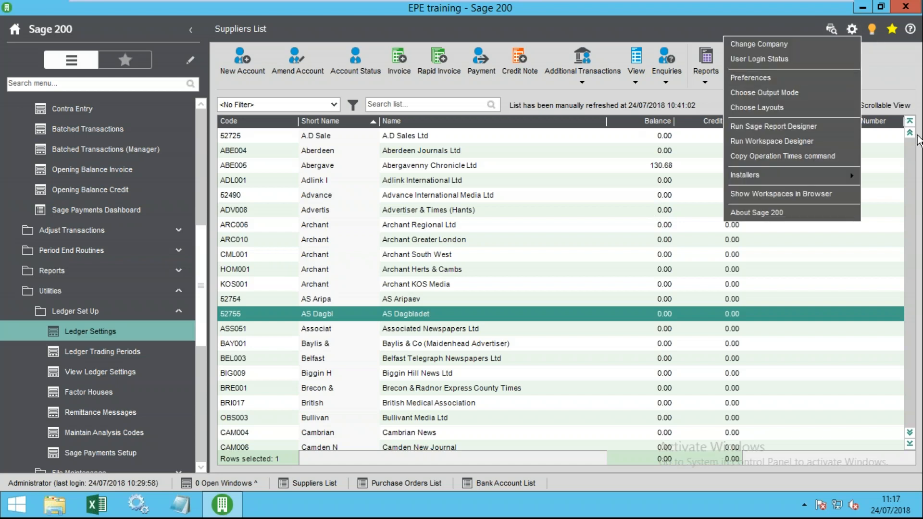
left_click(766, 59)
left_click(390, 229)
left_click(435, 268)
left_click(433, 255)
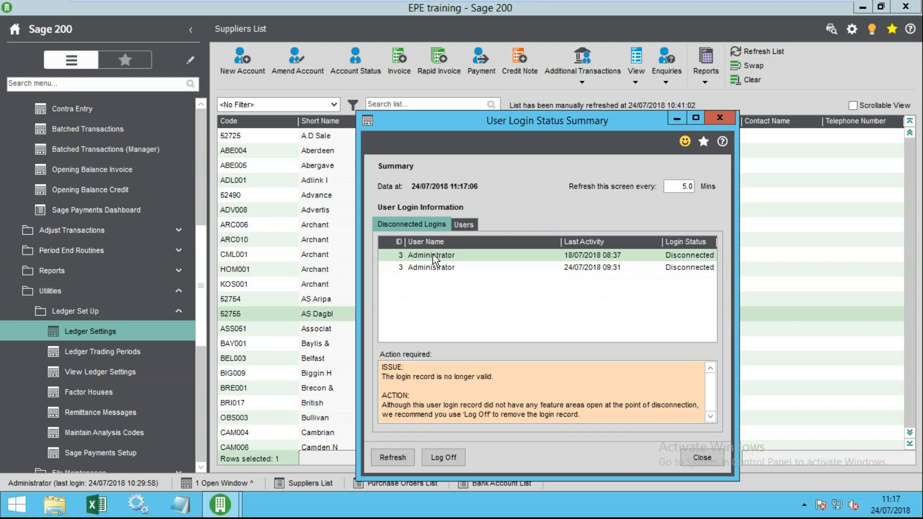
left_click(439, 269)
left_click(434, 256)
left_click(431, 267)
left_click(429, 257)
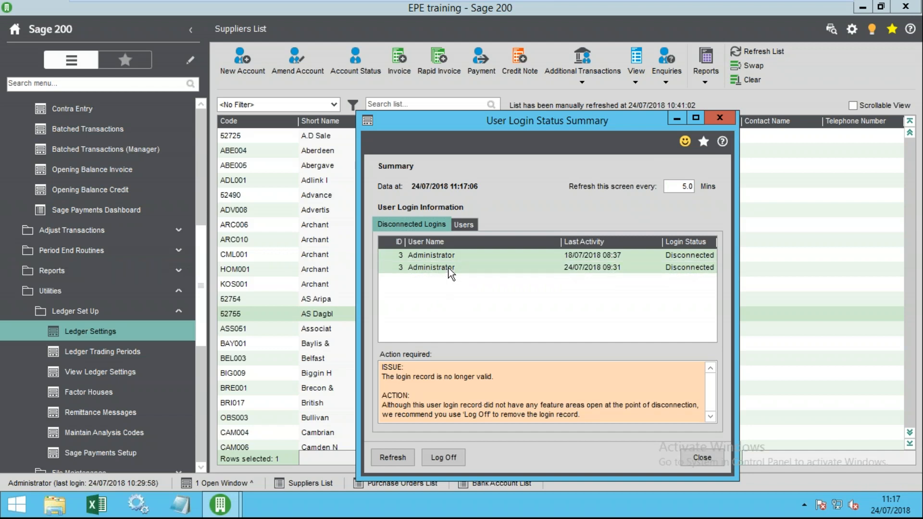
left_click(443, 457)
left_click(528, 303)
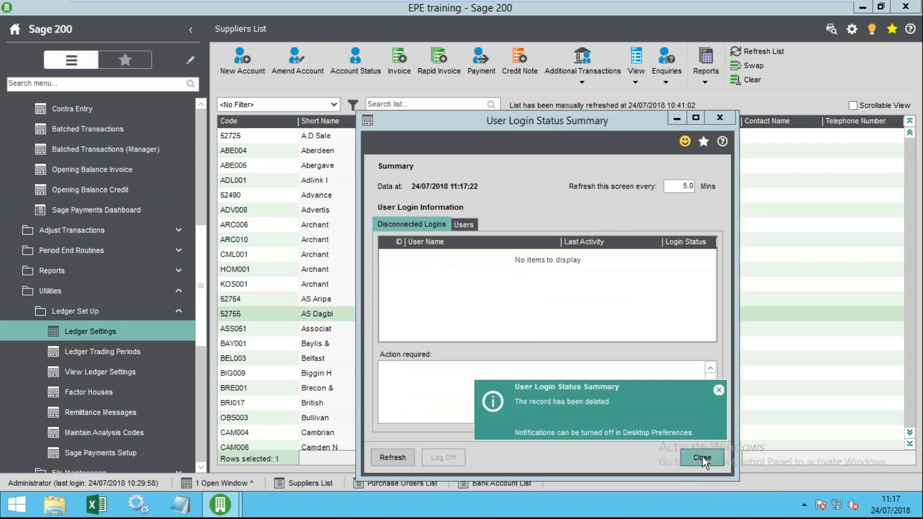
left_click(703, 456)
- Tick Allow batch processing in the Purchase Ledger Settings and save
left_click(117, 331)
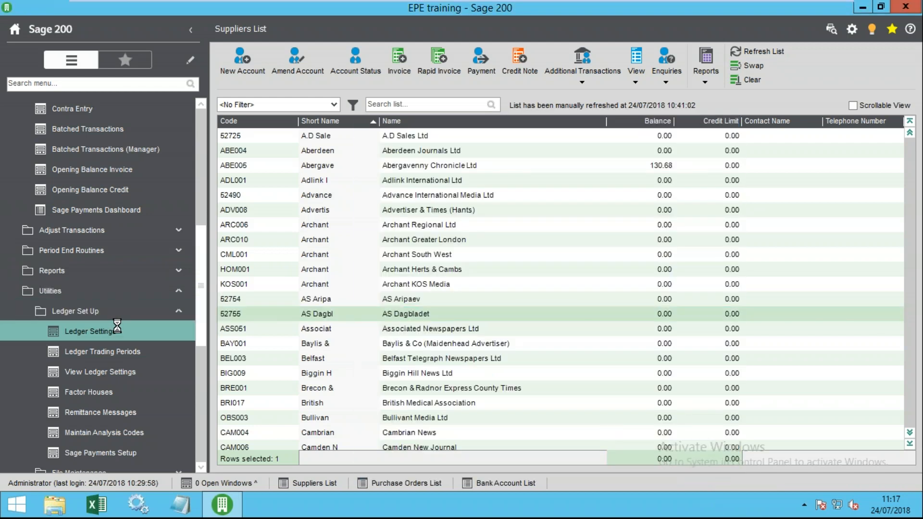
left_click(407, 220)
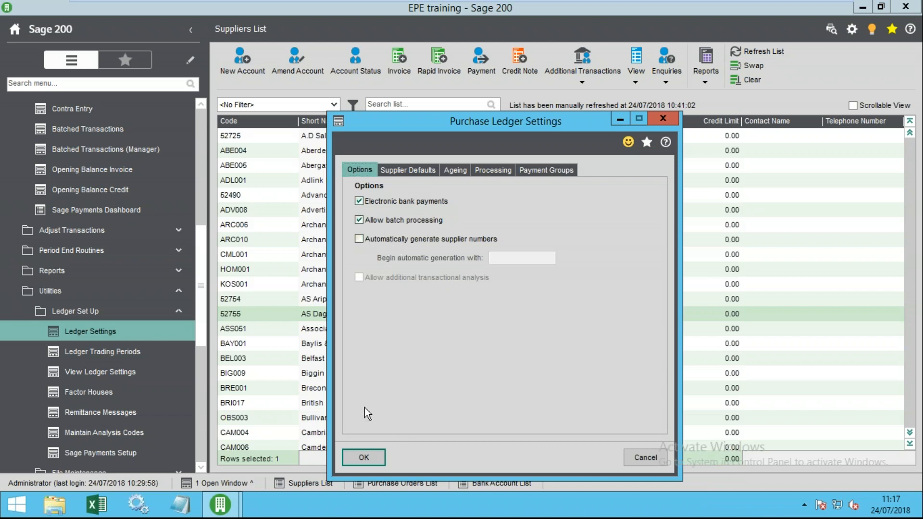
left_click(361, 457)
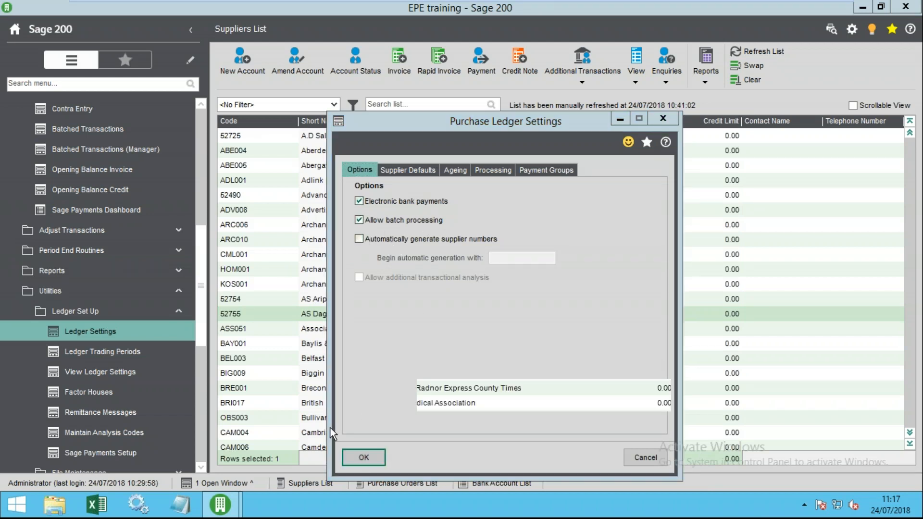
- Create Invoice batch 240718 with 1 entry in Batched Purchase Transactions
scroll(96, 313, "up", 1)
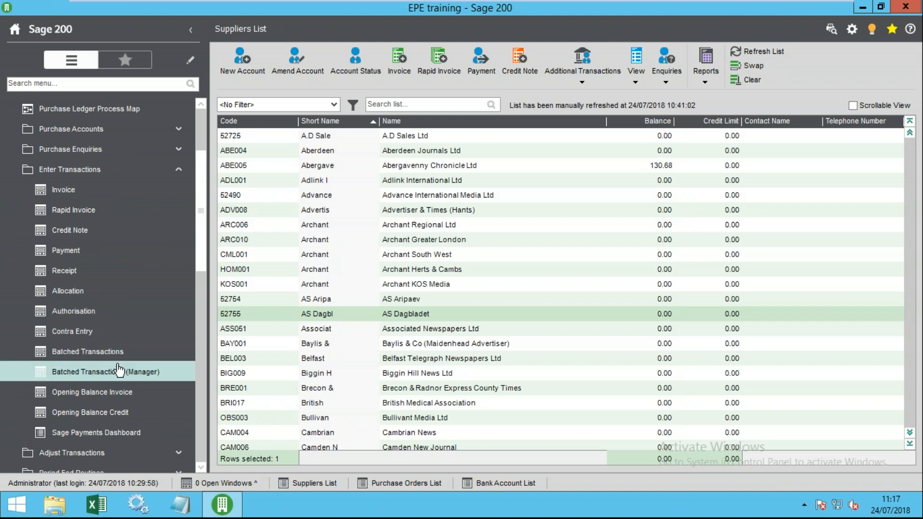
left_click(138, 350)
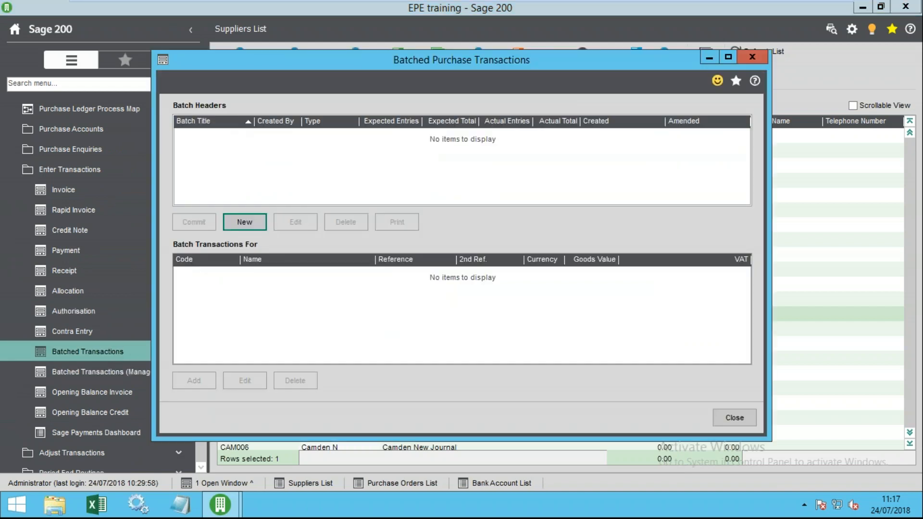
left_click(259, 223)
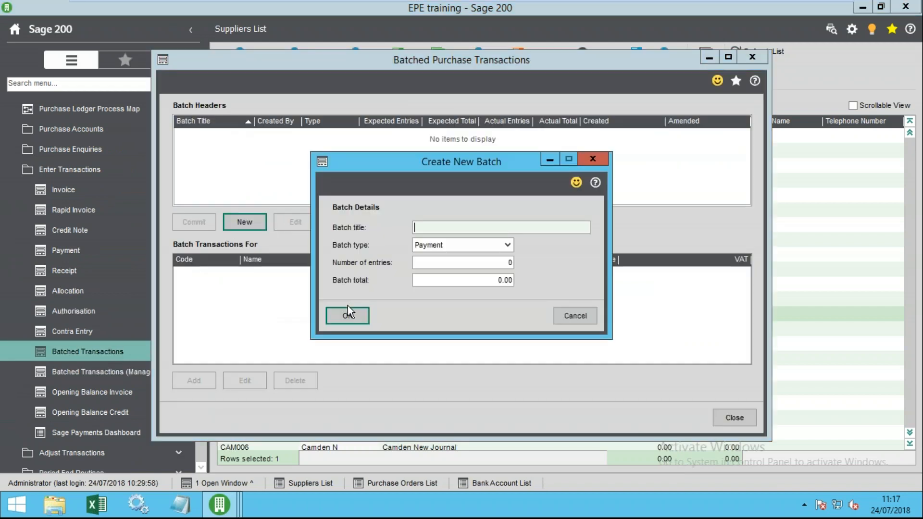
type("0")
key("BackSpace")
type("240718")
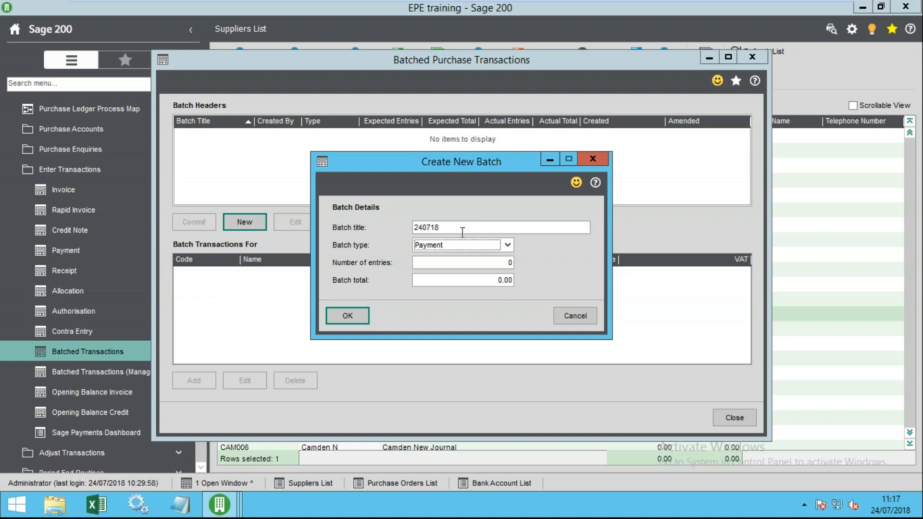
left_click(507, 245)
left_click(447, 267)
key("Tab")
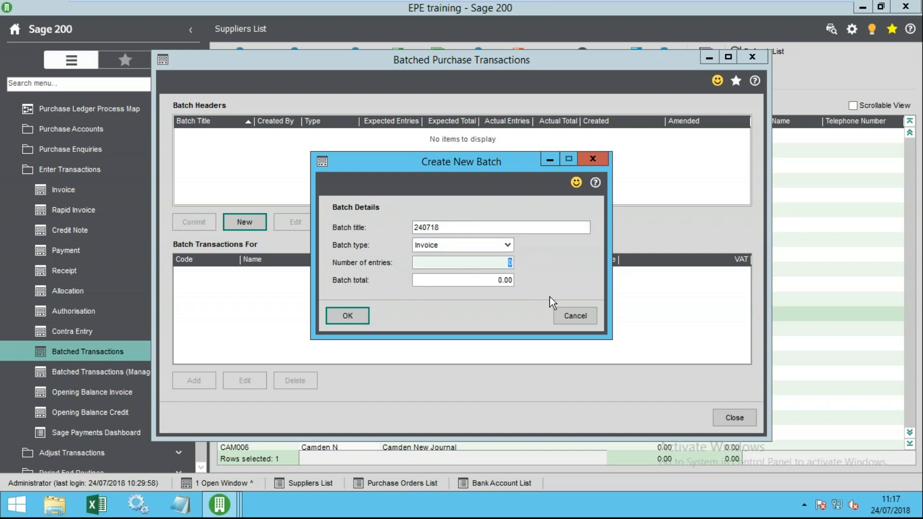
type("1")
key("Tab")
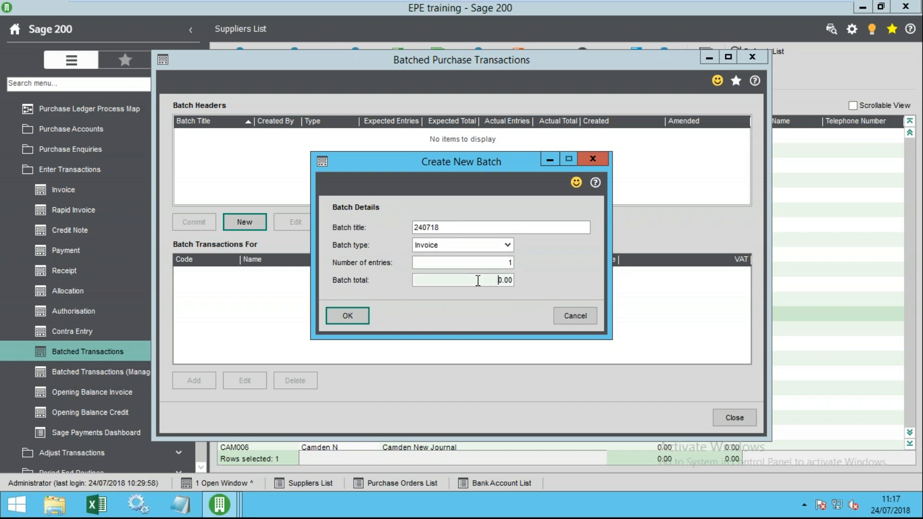
left_click(349, 311)
left_click(227, 135)
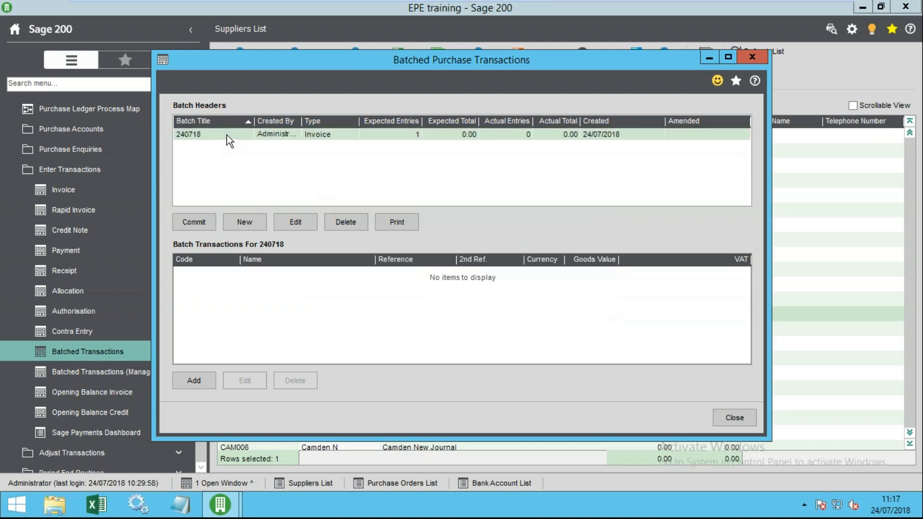
- Add an Ulster Gazette invoice to the batch with reference 45454 and goods value 100
left_click(201, 380)
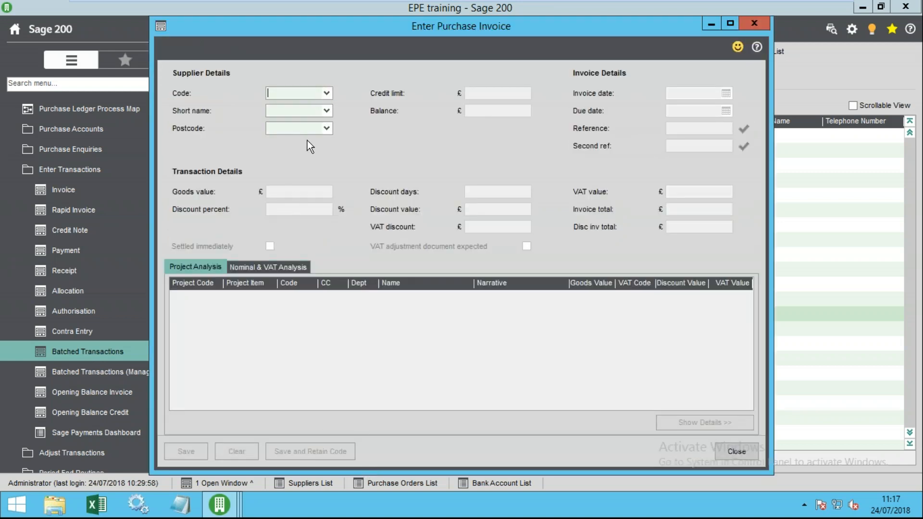
left_click(327, 92)
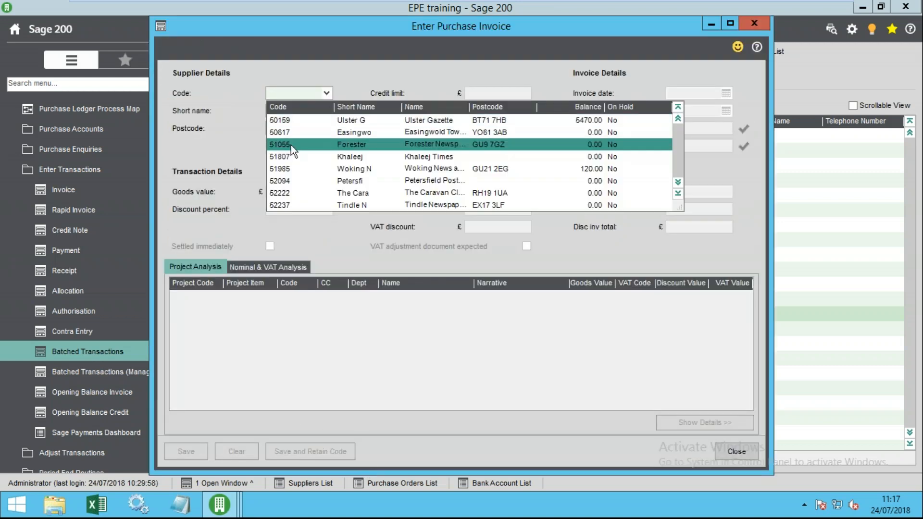
left_click(314, 120)
left_click(683, 128)
type("45454")
key("Tab")
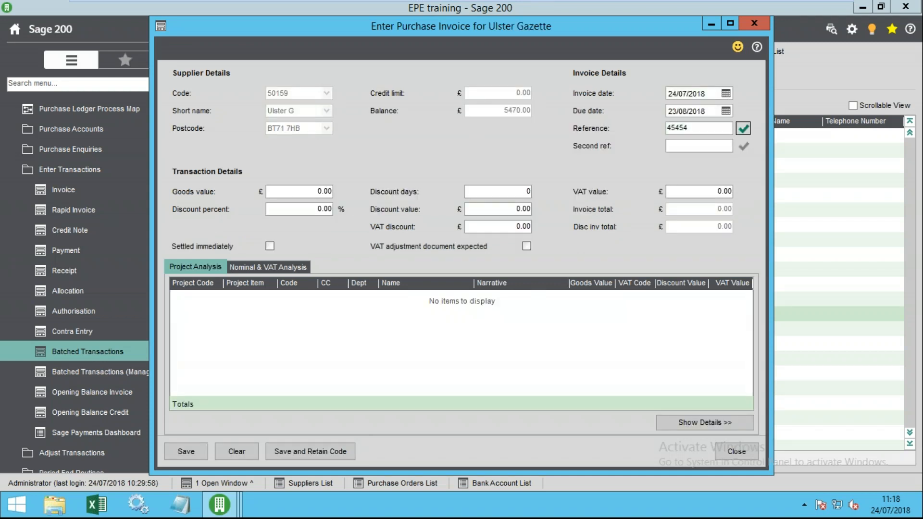
left_click(314, 191)
type("100")
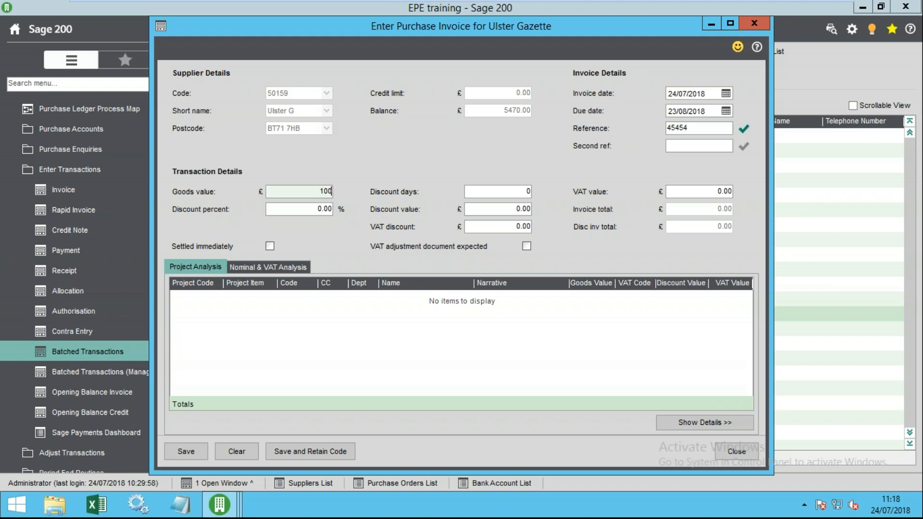
key("Tab")
- Code the invoice to nominal 3500 and save it into the batch
left_click(245, 268)
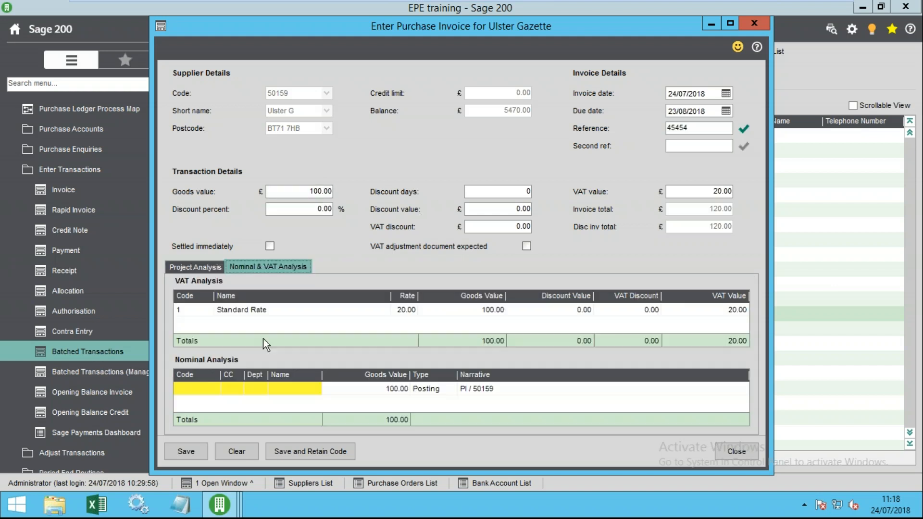
left_click(192, 390)
left_click(179, 388)
key("3")
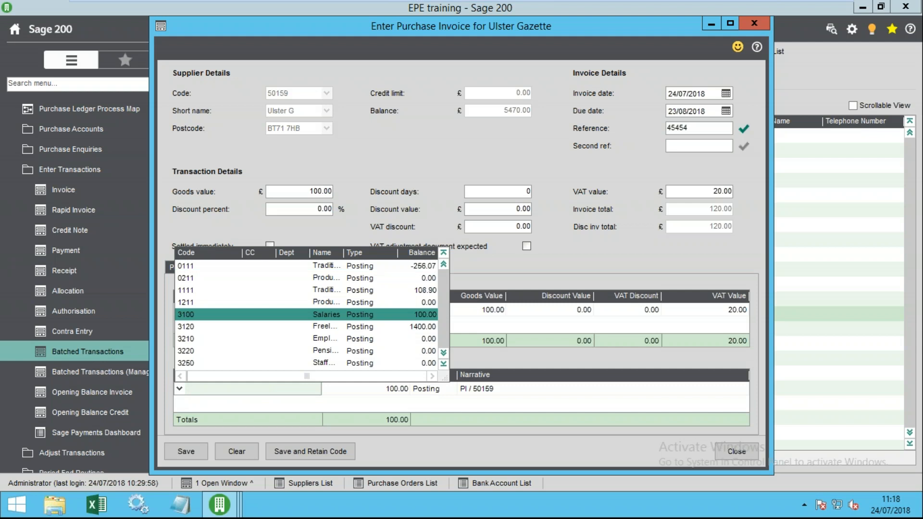
mouse_move(178, 415)
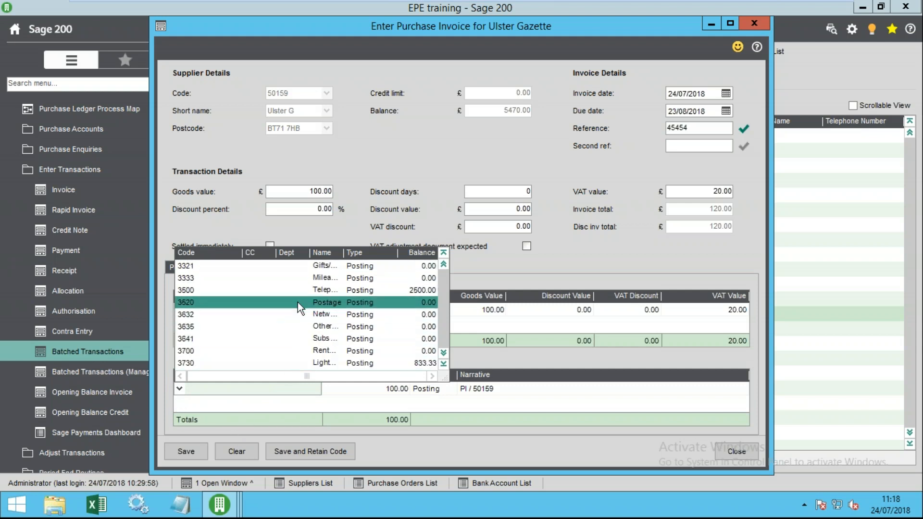
left_click(306, 289)
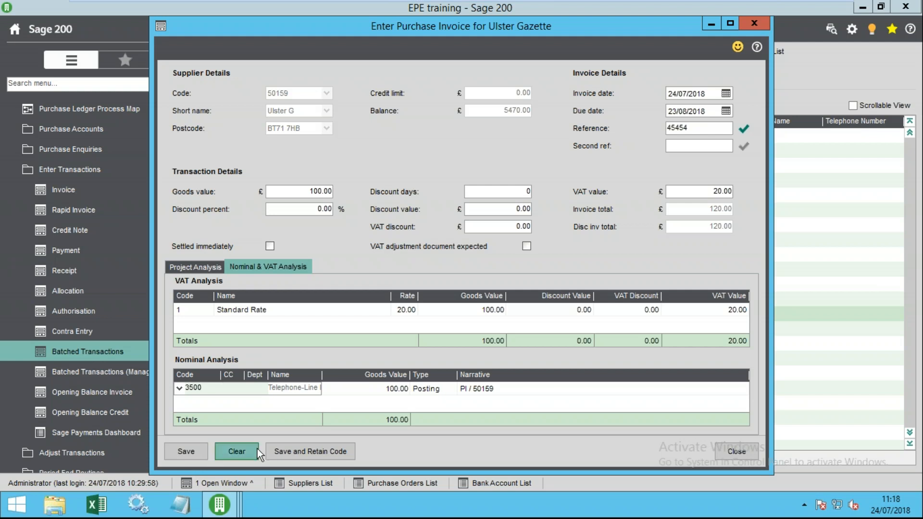
left_click(187, 451)
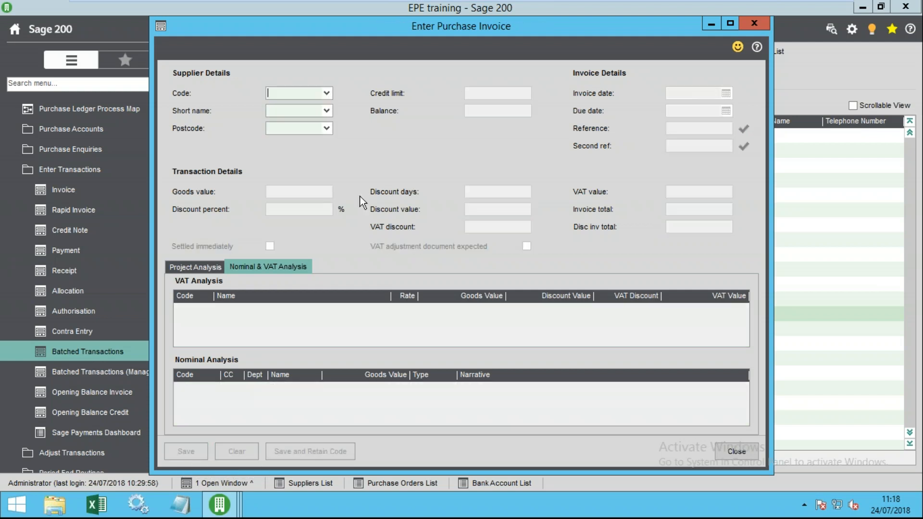
- Review batch 240718 with Ulster Gazette's £100.00 invoice (120.00 total), then close it
left_click(732, 449)
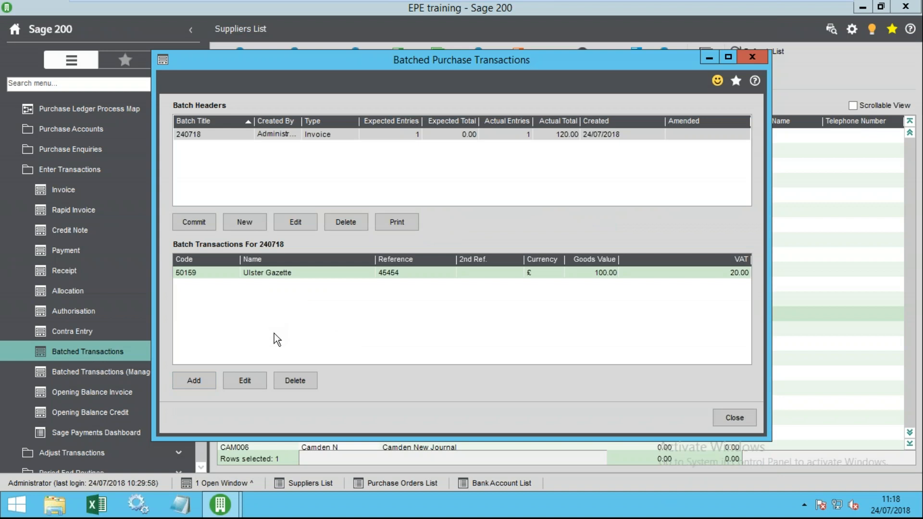
left_click(515, 132)
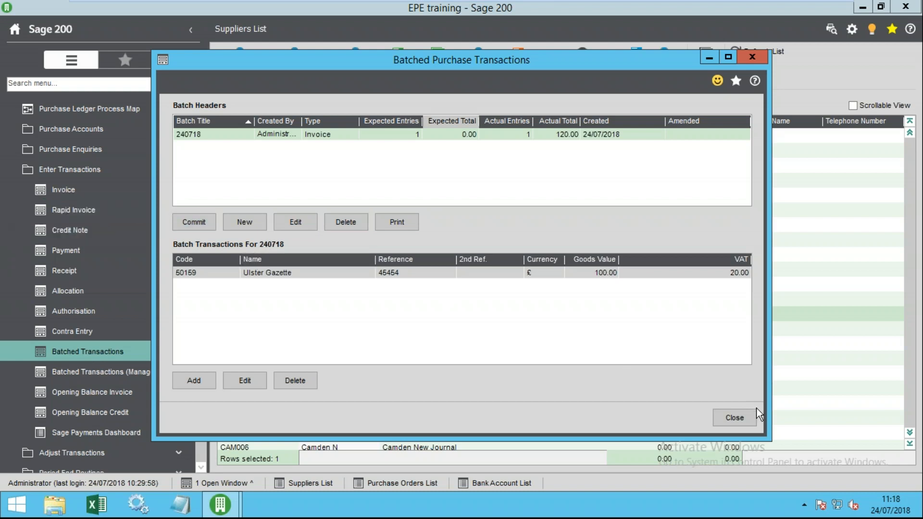
left_click(731, 420)
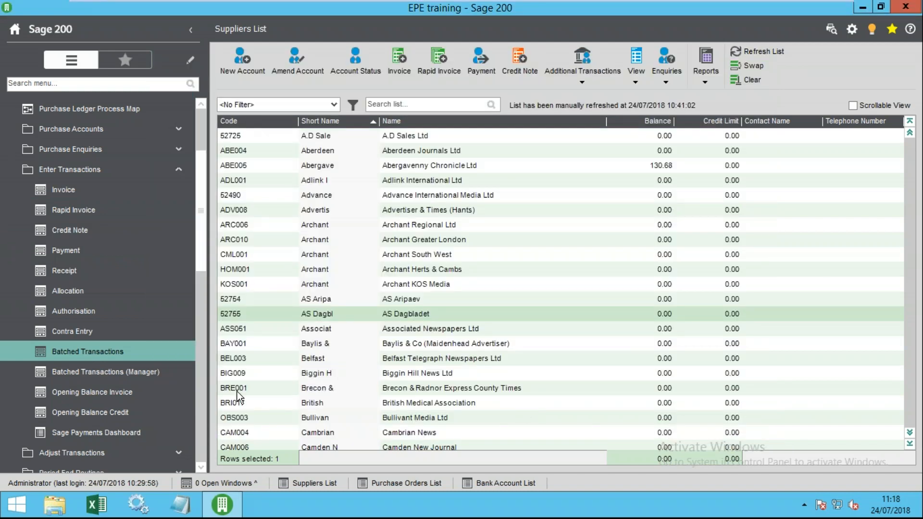
left_click(439, 81)
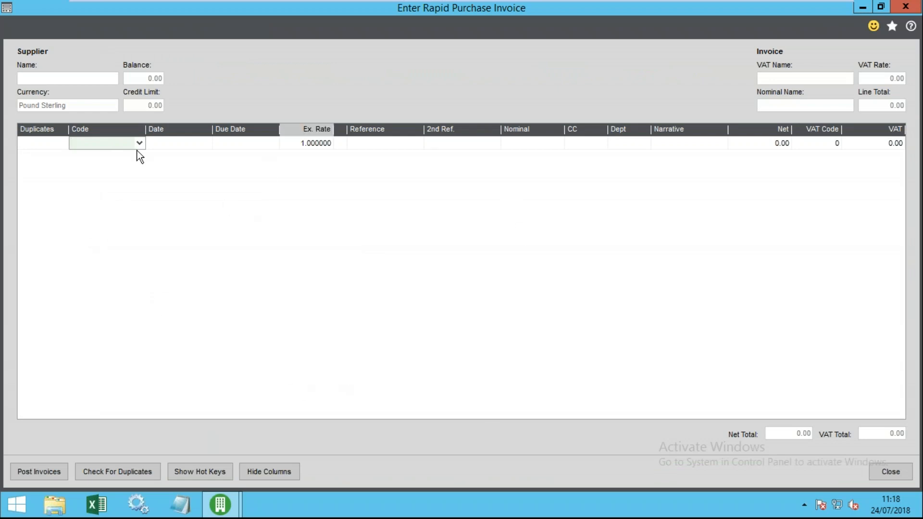
left_click(865, 480)
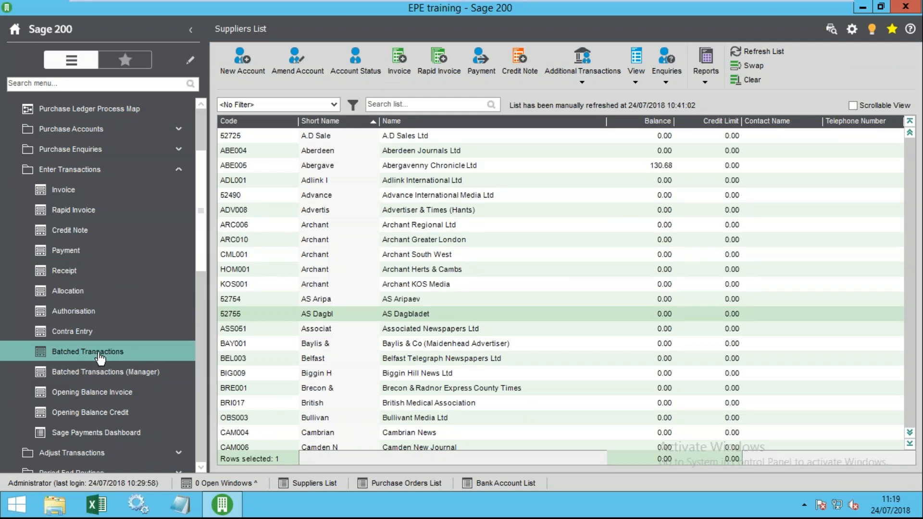
scroll(89, 337, "down", 1)
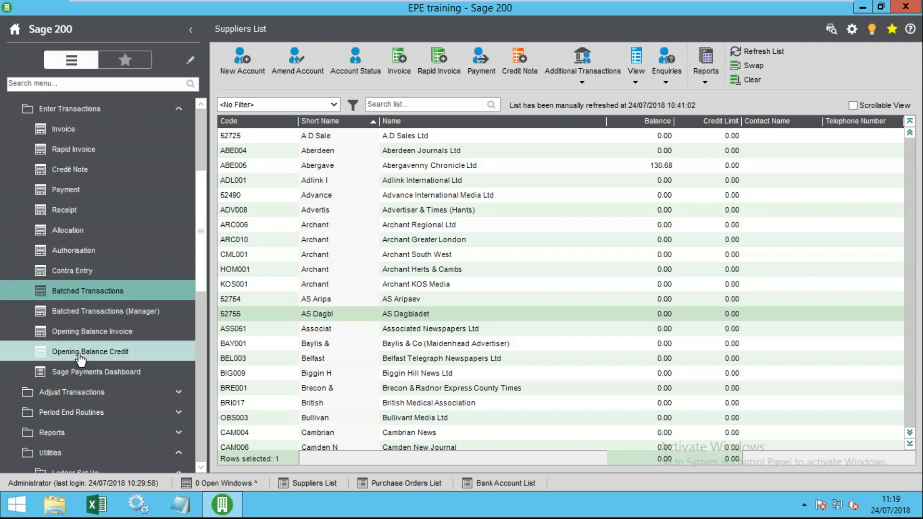
left_click(83, 338)
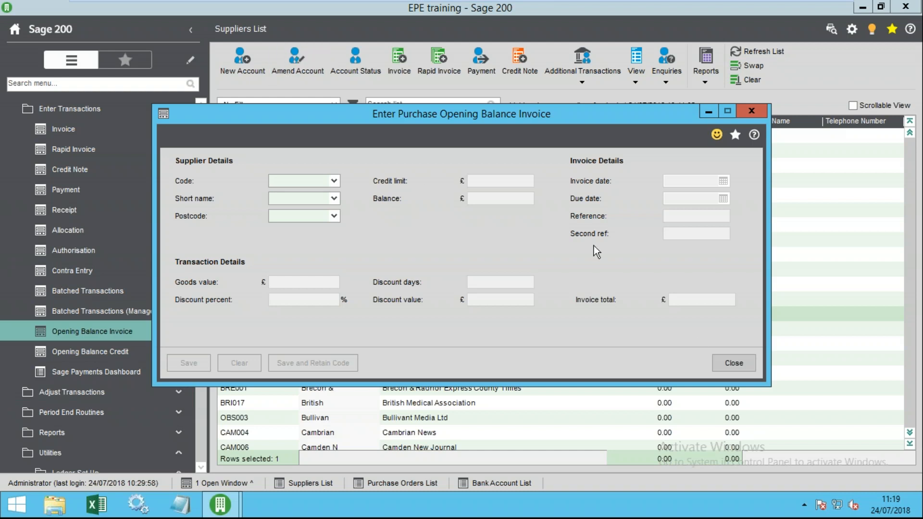
left_click(735, 364)
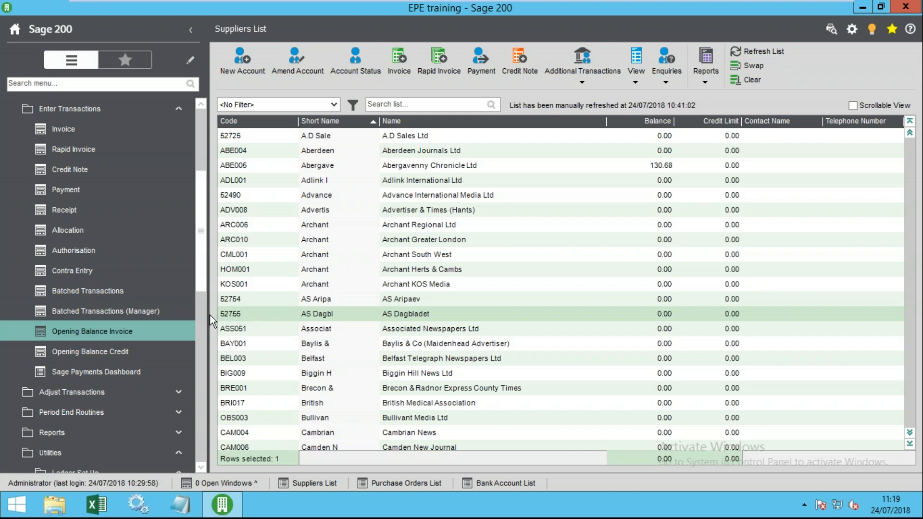
mouse_move(199, 284)
left_mouse_down()
mouse_move(205, 242)
mouse_move(207, 303)
mouse_move(207, 276)
left_mouse_up()
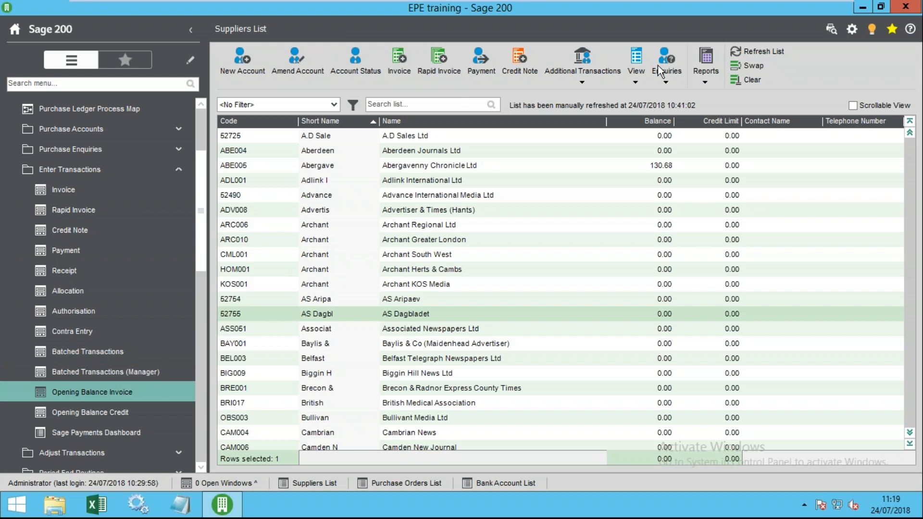
- Refresh supplier balances and start a rapid invoice with lines for Forester Newspapers and 52222
left_click(757, 52)
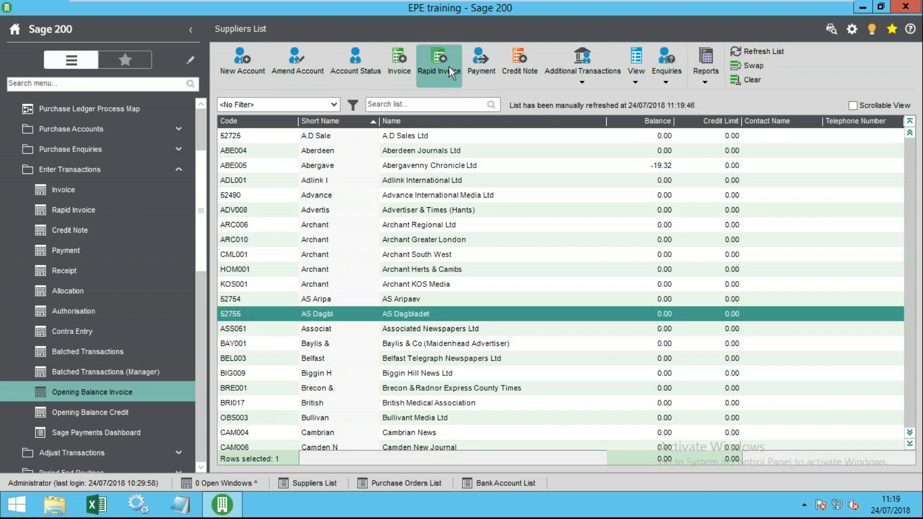
left_click(437, 57)
left_click(140, 143)
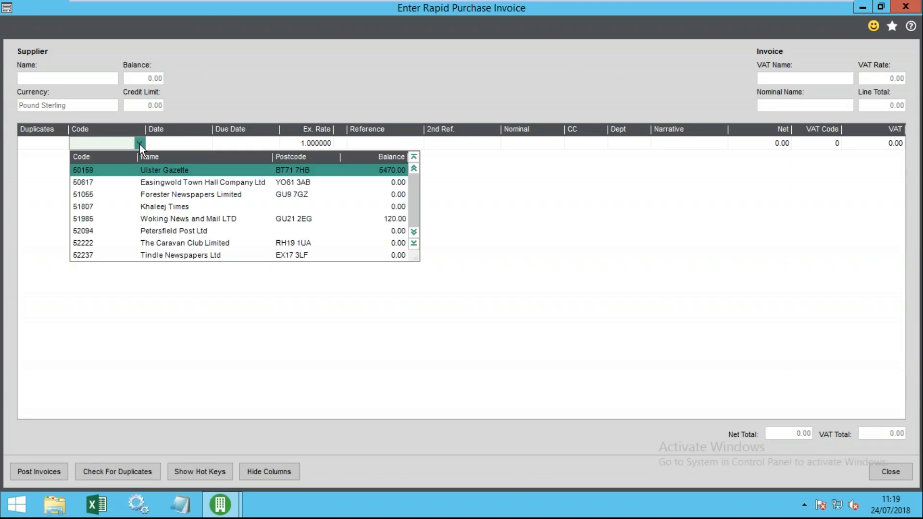
left_click(106, 194)
left_click(97, 163)
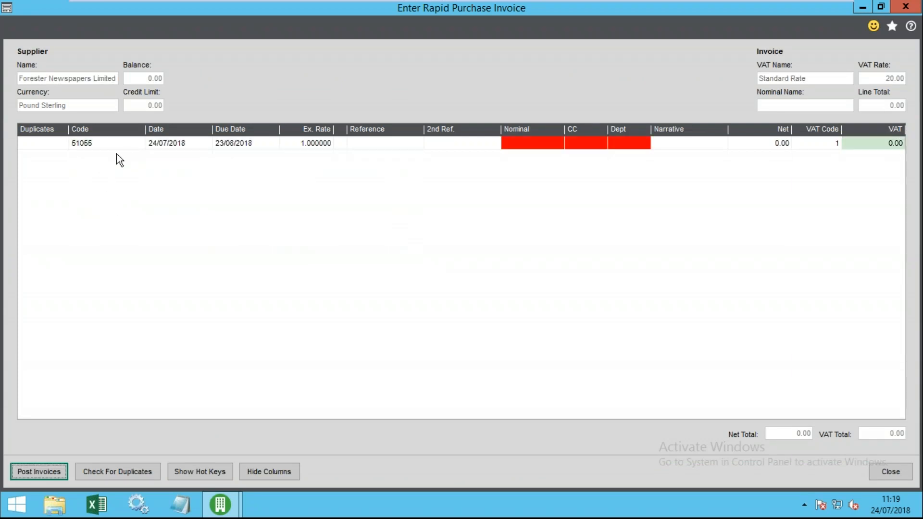
left_click(140, 157)
left_click(124, 263)
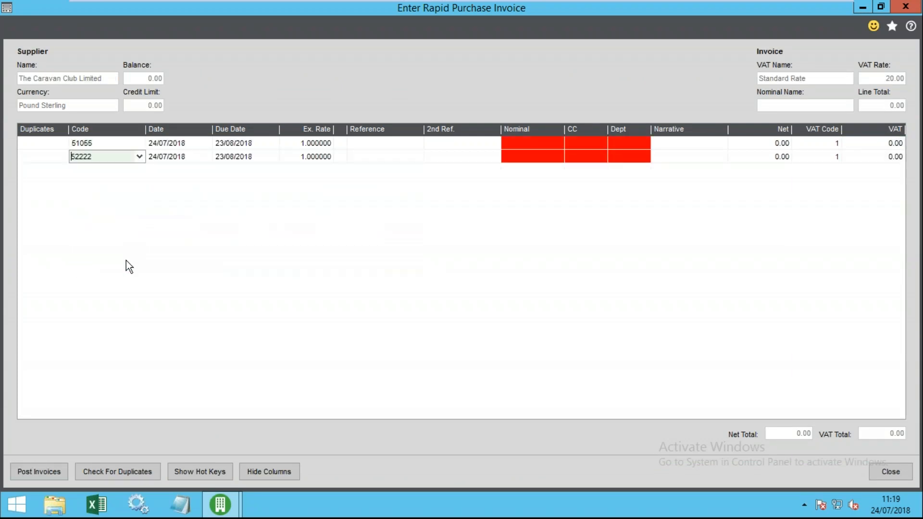
- Search 'abe' to add Abergavenny Chronicle ABE005 as the third rapid invoice line
left_click(118, 176)
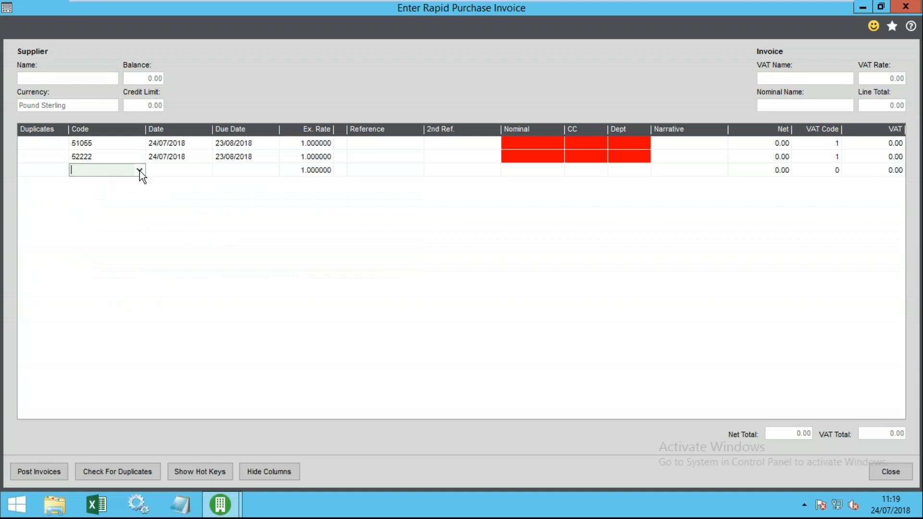
left_click(140, 171)
left_click(91, 170)
type("uls")
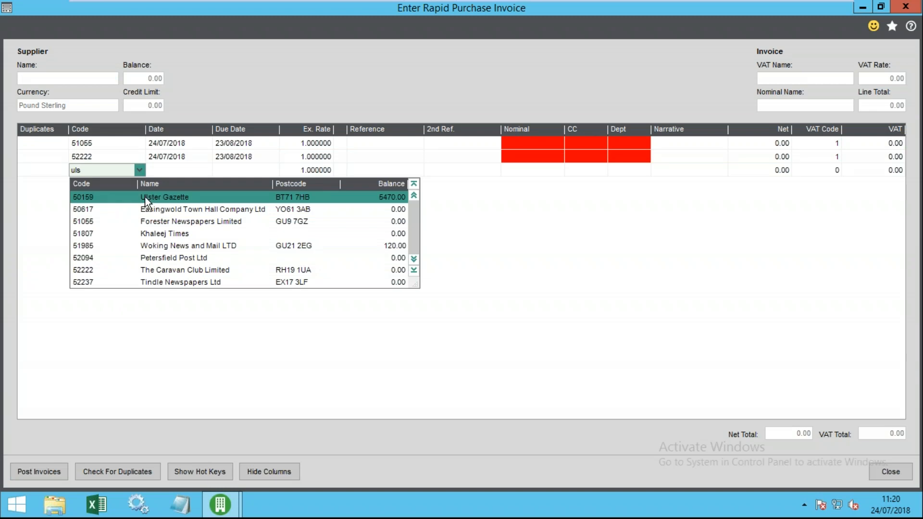
left_click(159, 185)
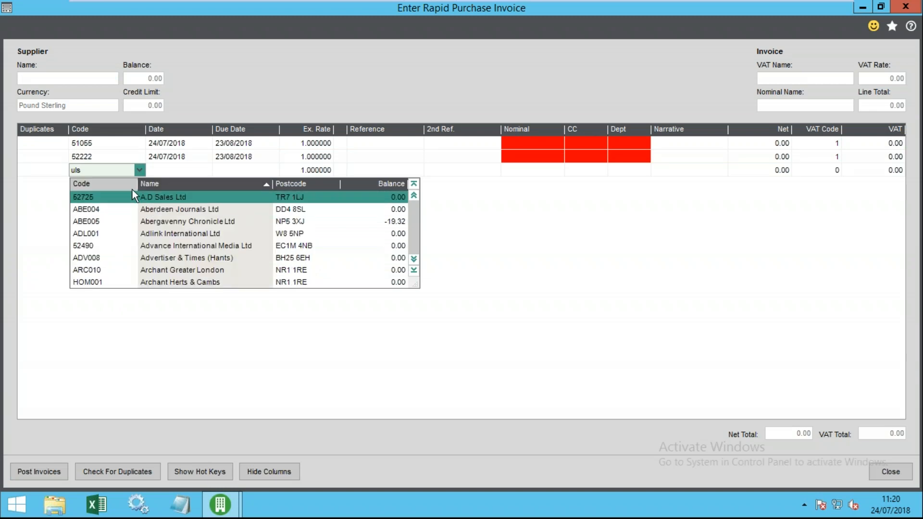
left_click(91, 172)
left_click_drag(95, 172, 49, 171)
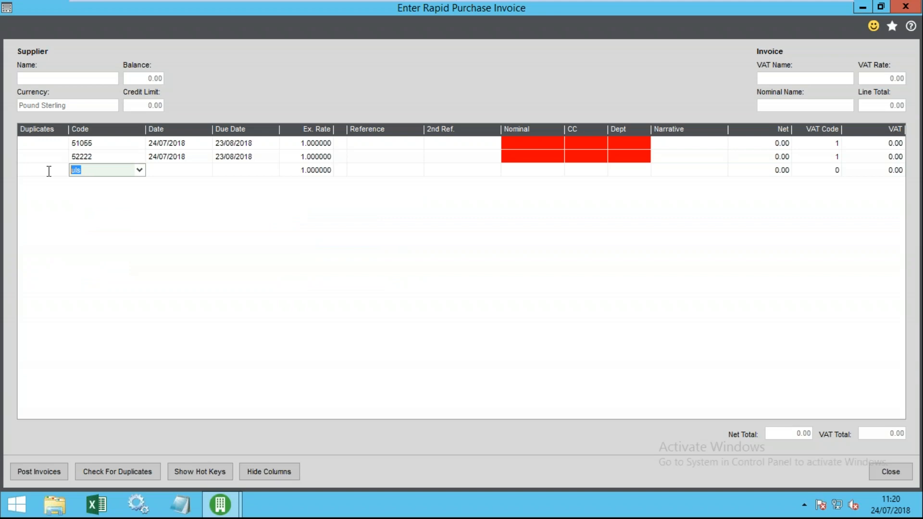
type("abe")
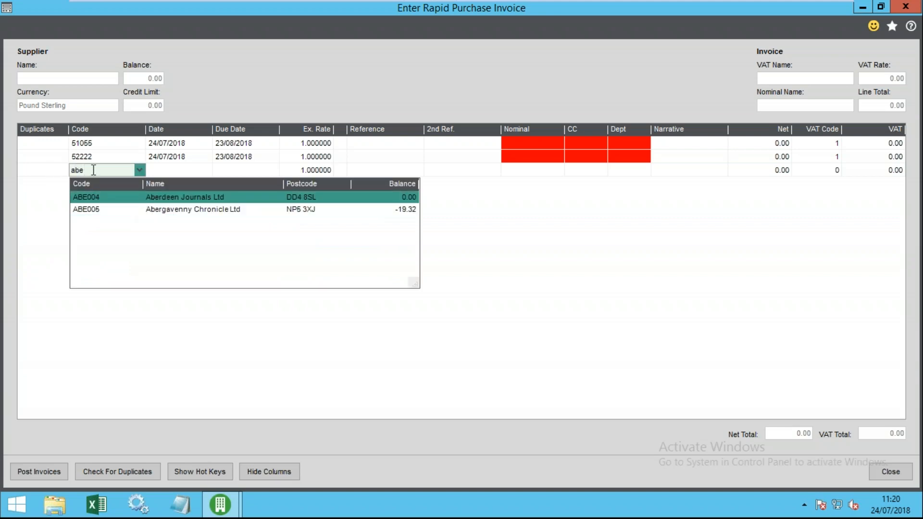
left_click(175, 208)
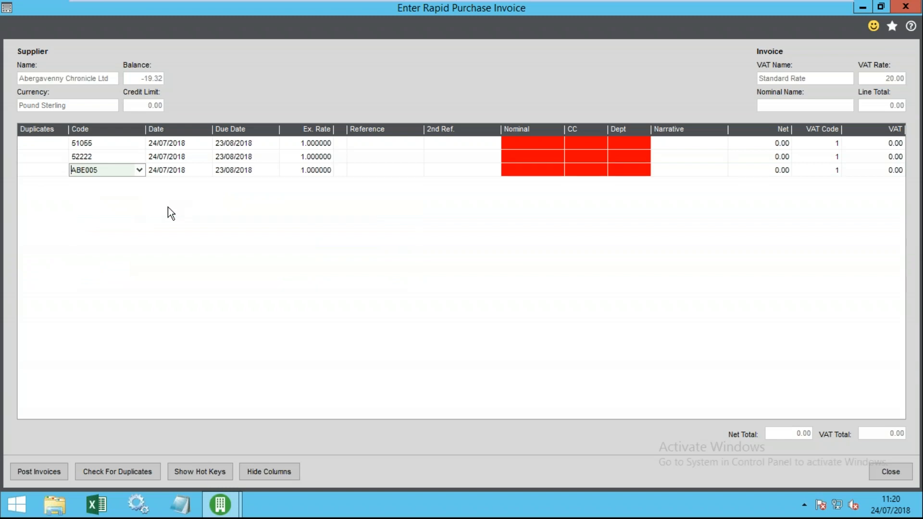
key("Tab")
- Check the three lines' suppliers, then close rapid invoice entry without saving
left_click(90, 143)
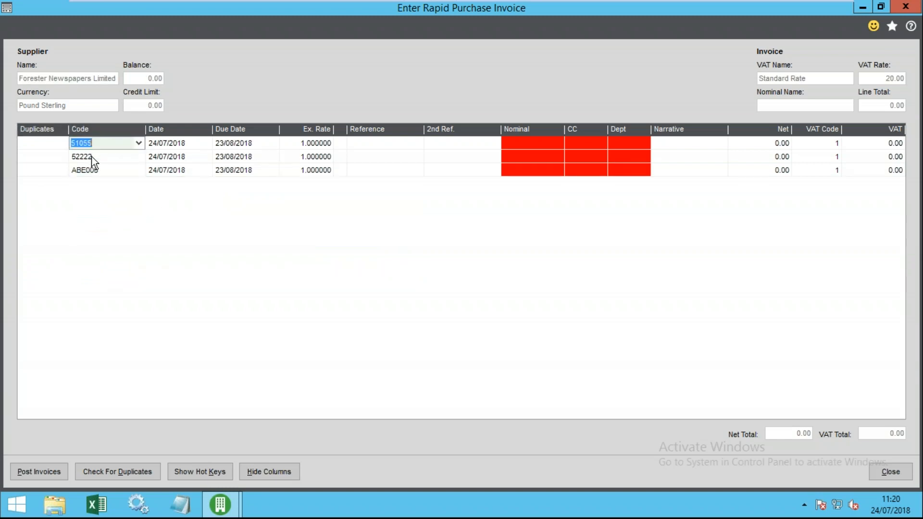
left_click(91, 157)
left_click(97, 170)
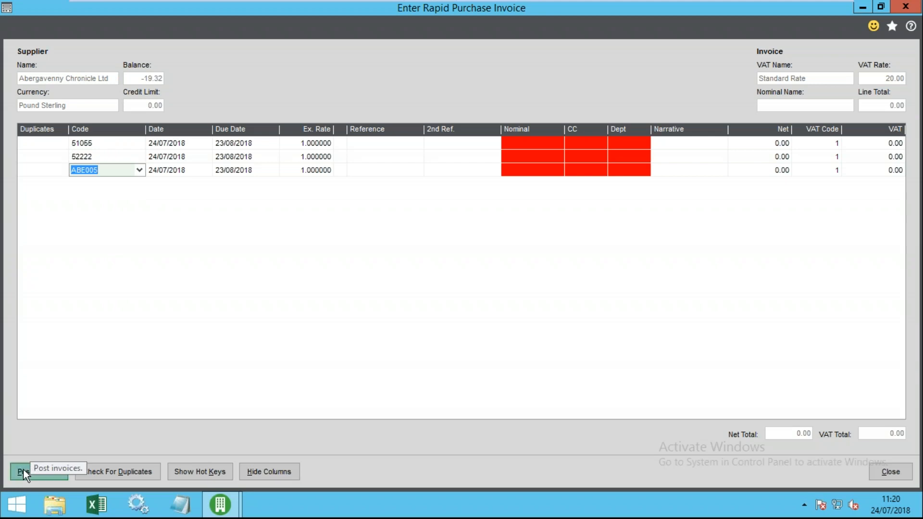
left_click(891, 472)
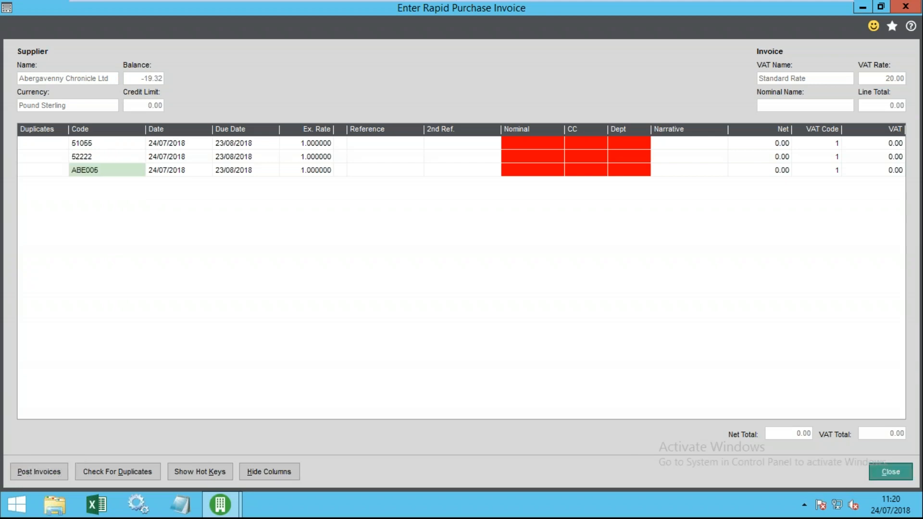
left_click(526, 303)
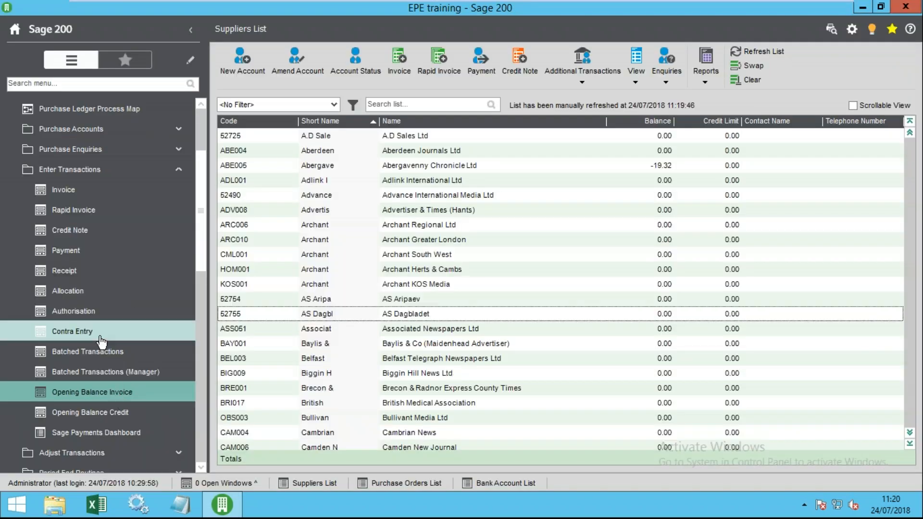
- Add a zero-value invoice for The Caravan Club Limited to batch 240718
left_click(99, 352)
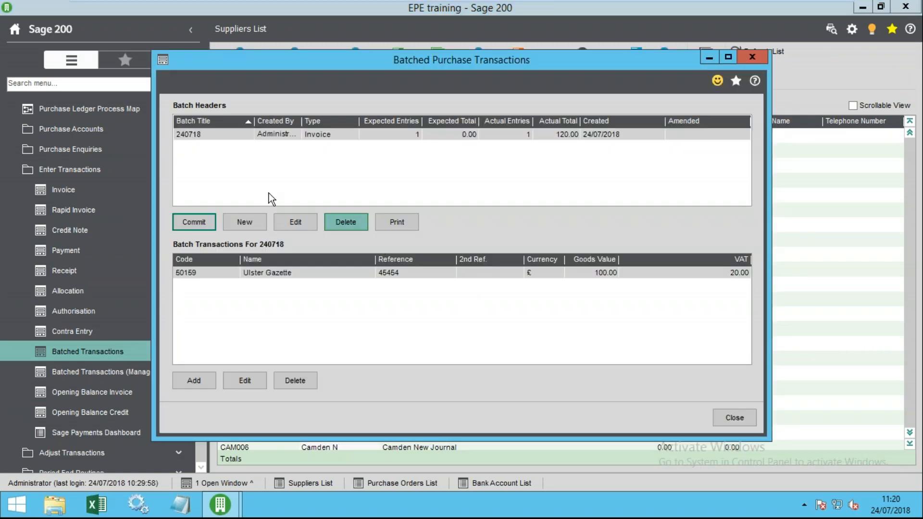
left_click(195, 380)
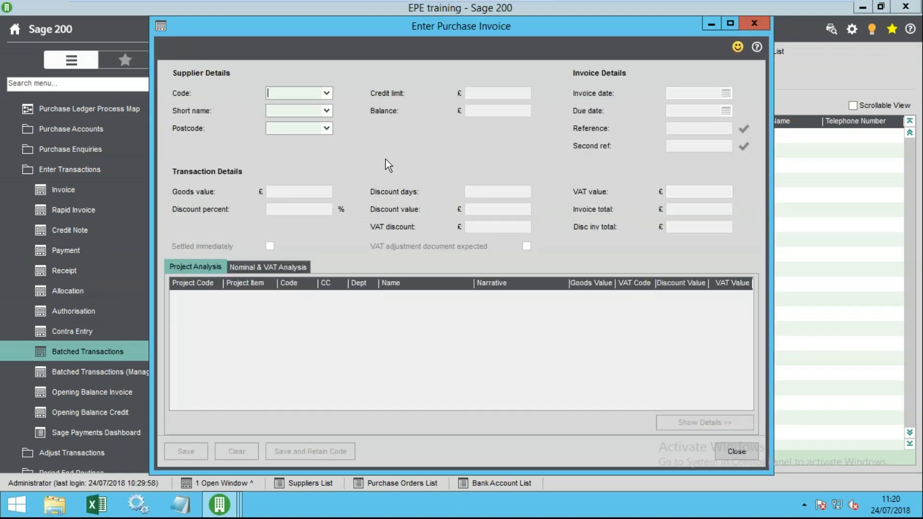
left_click(326, 93)
left_click(302, 195)
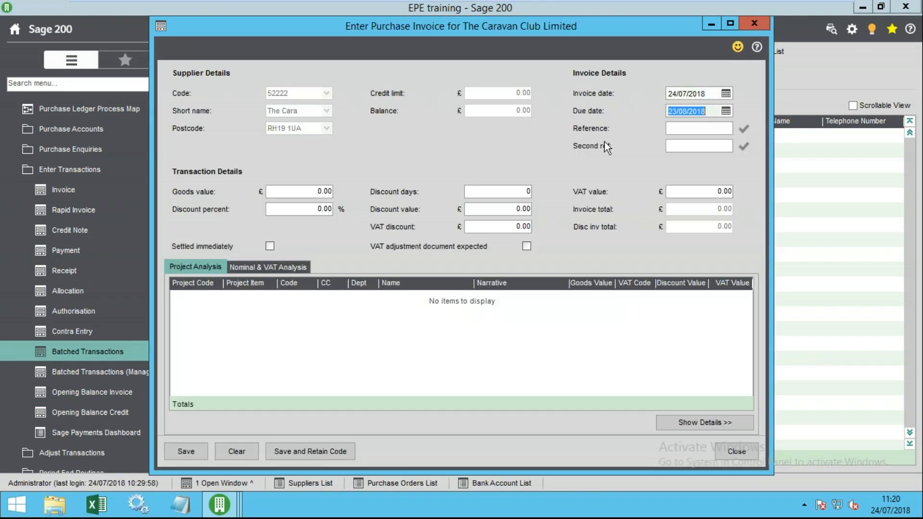
left_click(268, 268)
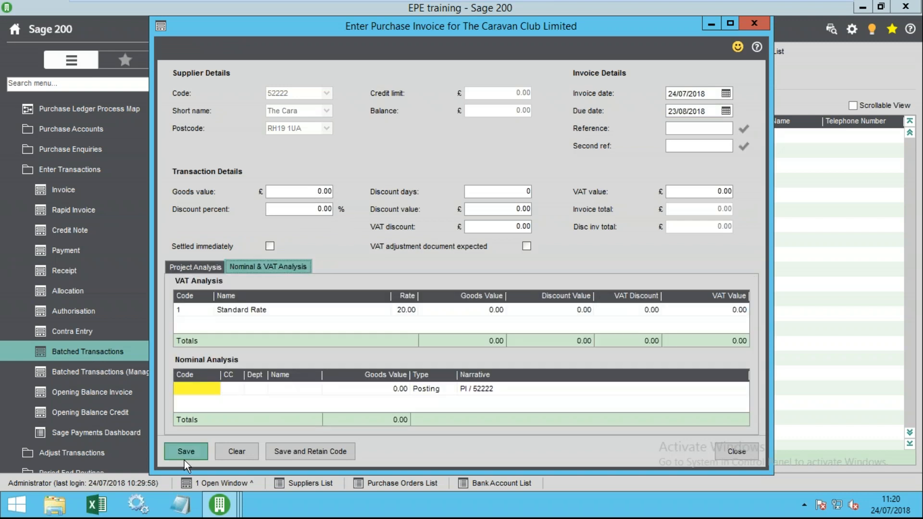
left_click(184, 454)
left_click(534, 299)
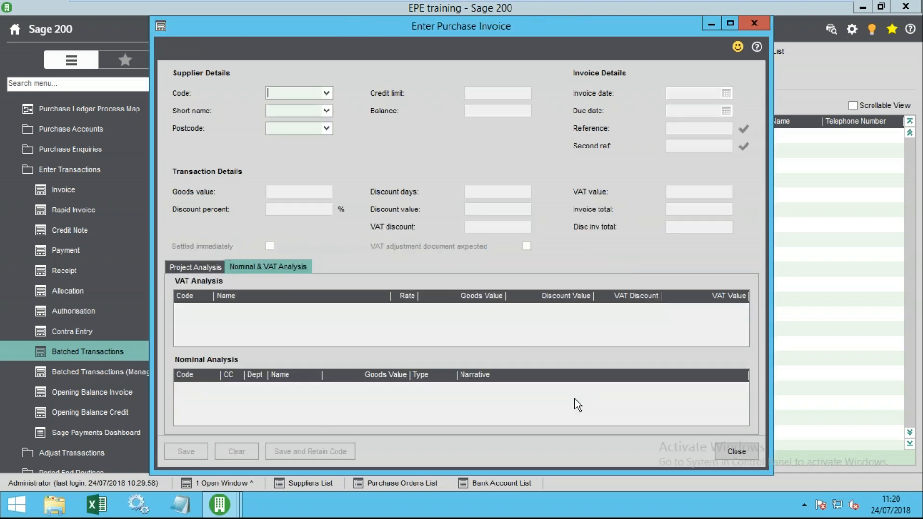
- Add a zero-value NYP Holdings invoice with reference 'dasdasd' to the batch
left_click(326, 93)
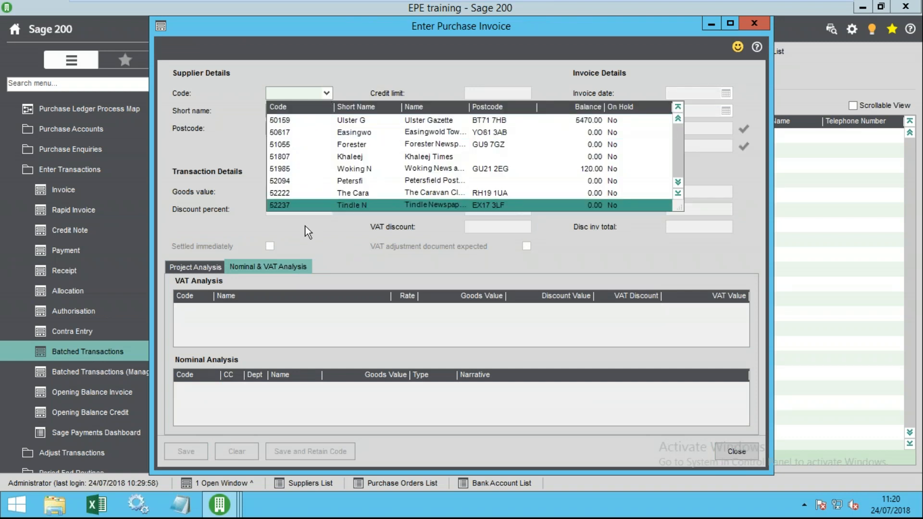
scroll(358, 197, "down", 1)
left_click(362, 191)
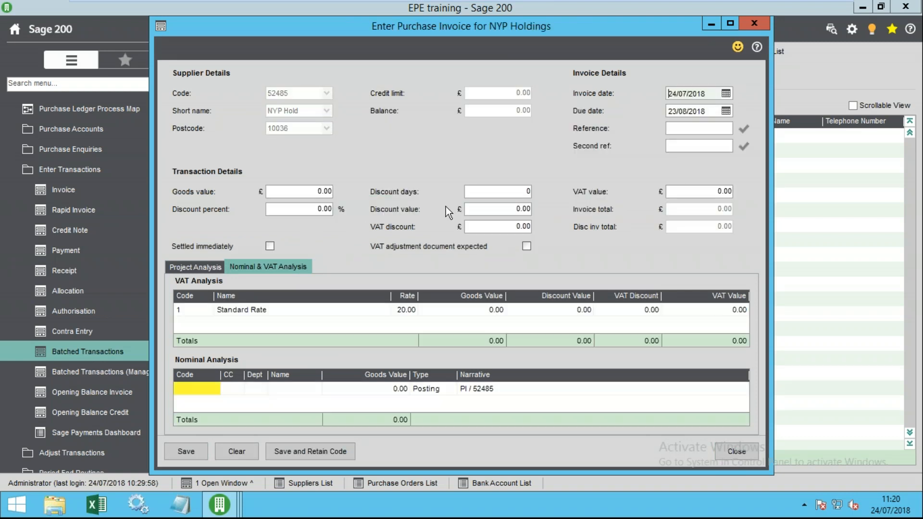
left_click(696, 130)
type("dasdasd")
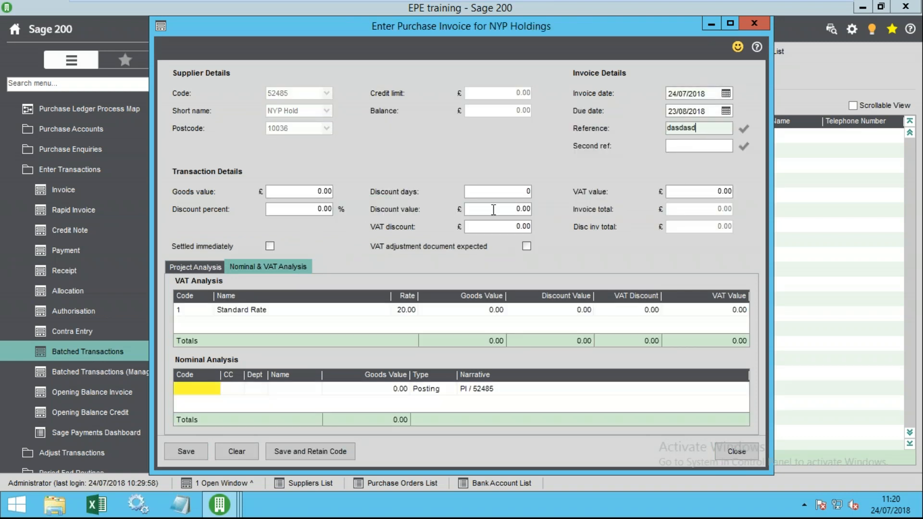
left_click(182, 451)
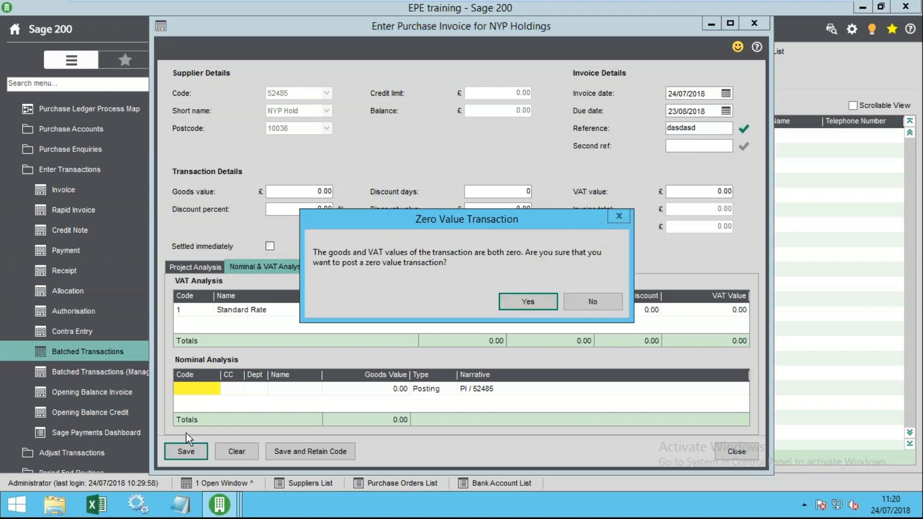
left_click(535, 297)
left_click(693, 451)
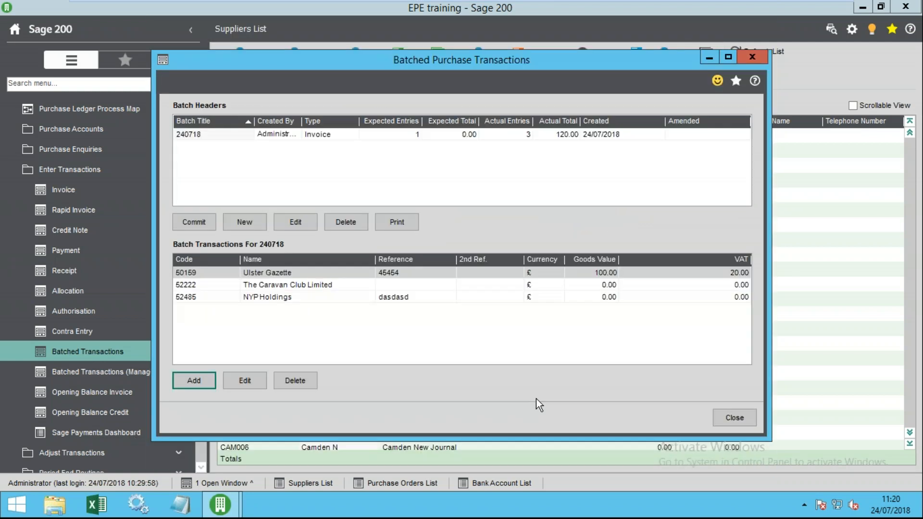
- Review the three batch entries, close batched transactions, and select Baylis & Co
left_click(269, 297)
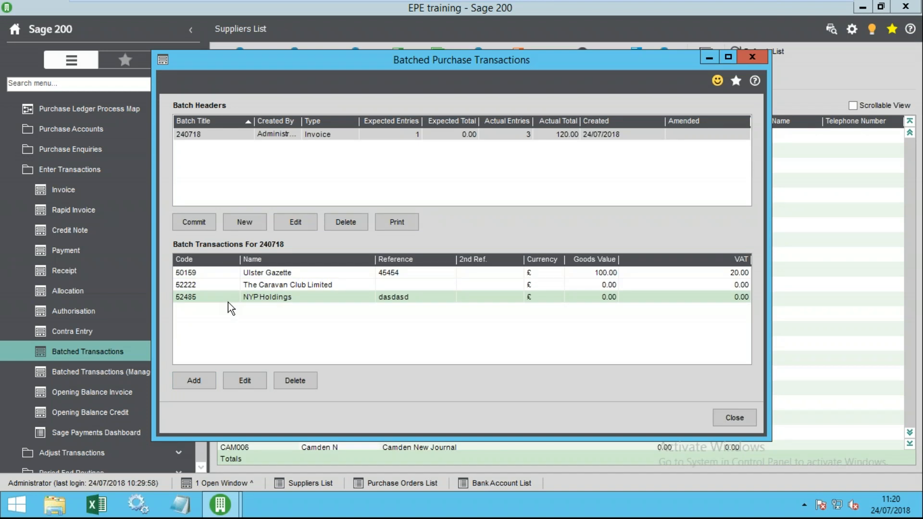
left_click(259, 285)
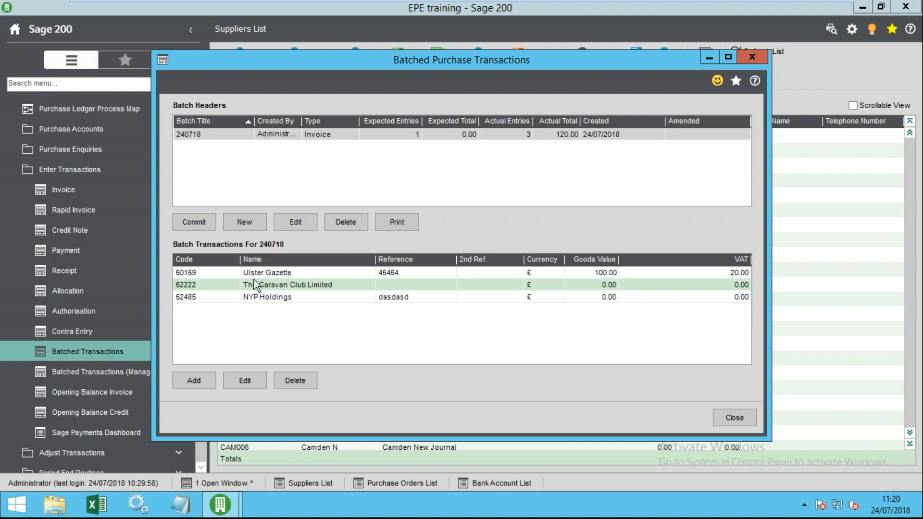
key("Up")
left_click(256, 287)
left_click(259, 295)
left_click(262, 274)
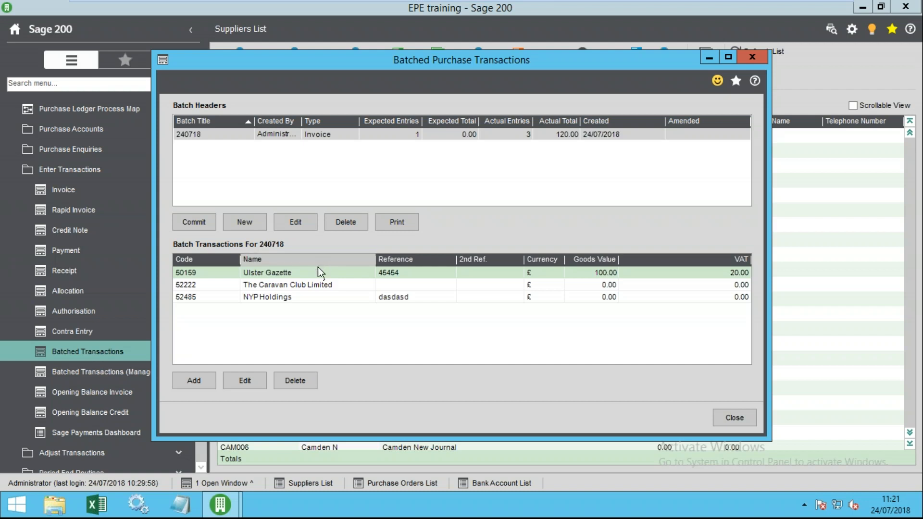
left_click(735, 417)
left_click(271, 338)
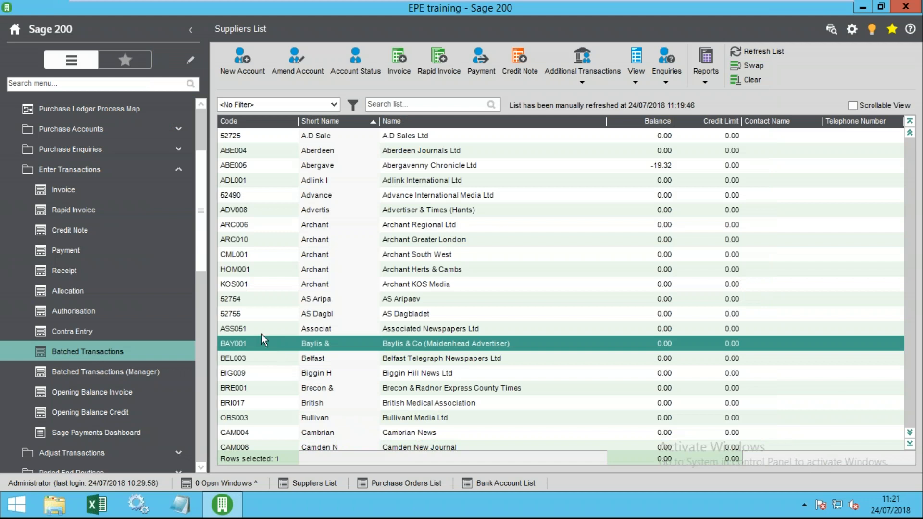
- Expand Utilities > Import in the navigation and choose Import Transactions
scroll(204, 264, "down", 5)
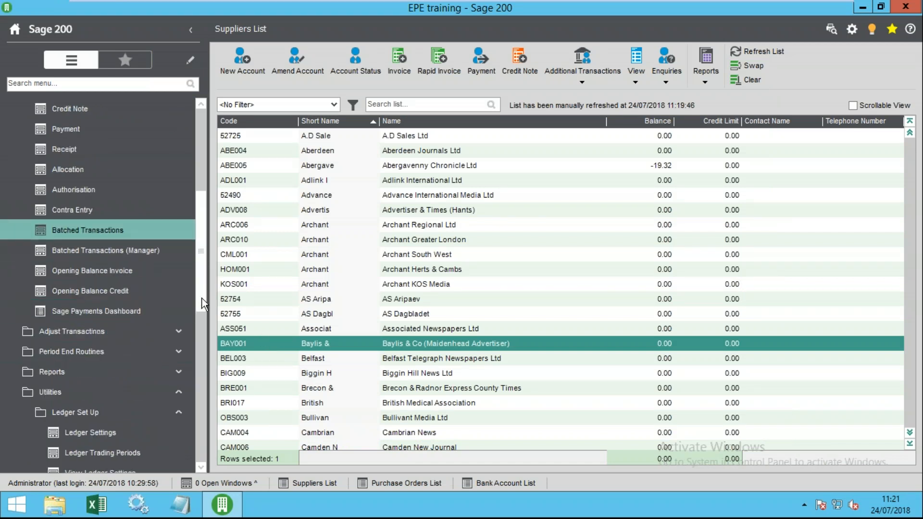
left_click(79, 335)
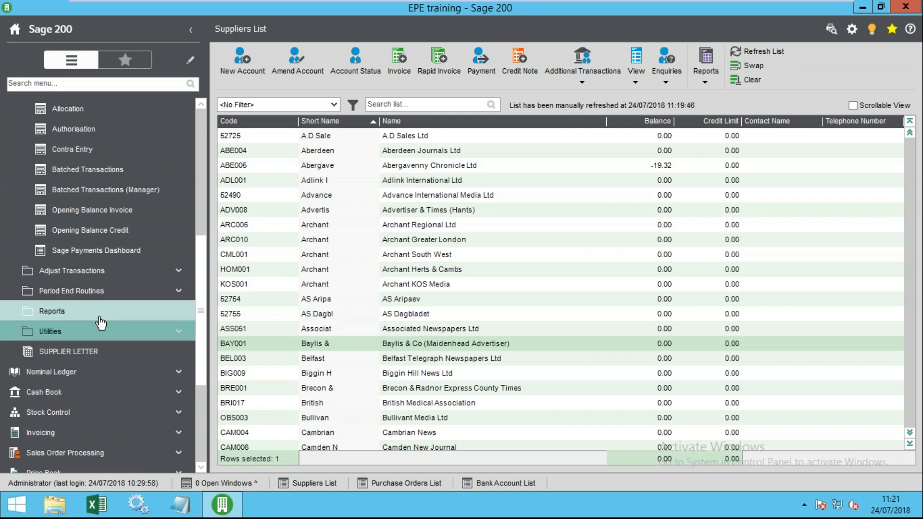
left_click(67, 335)
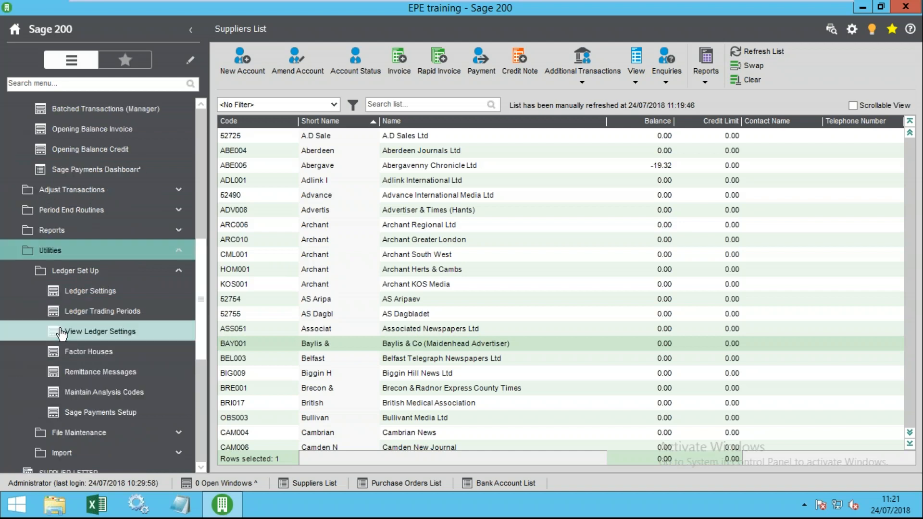
left_click(77, 271)
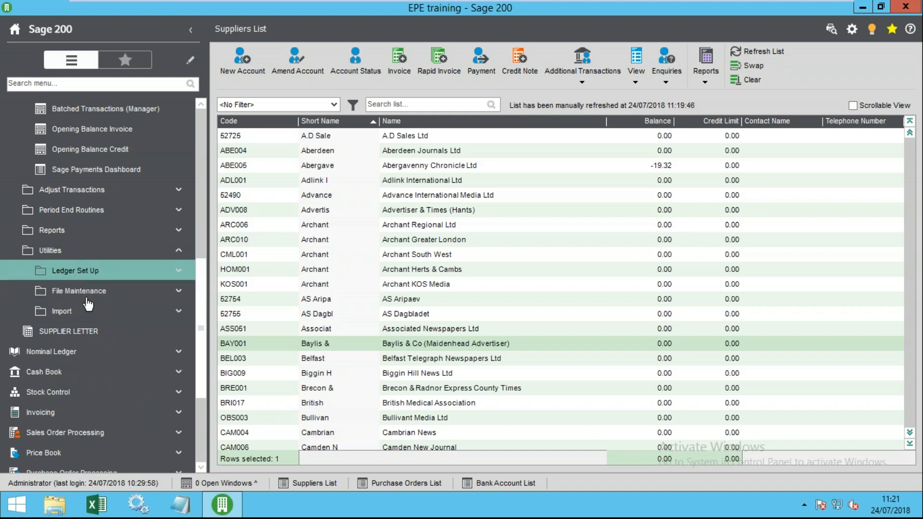
left_click(80, 312)
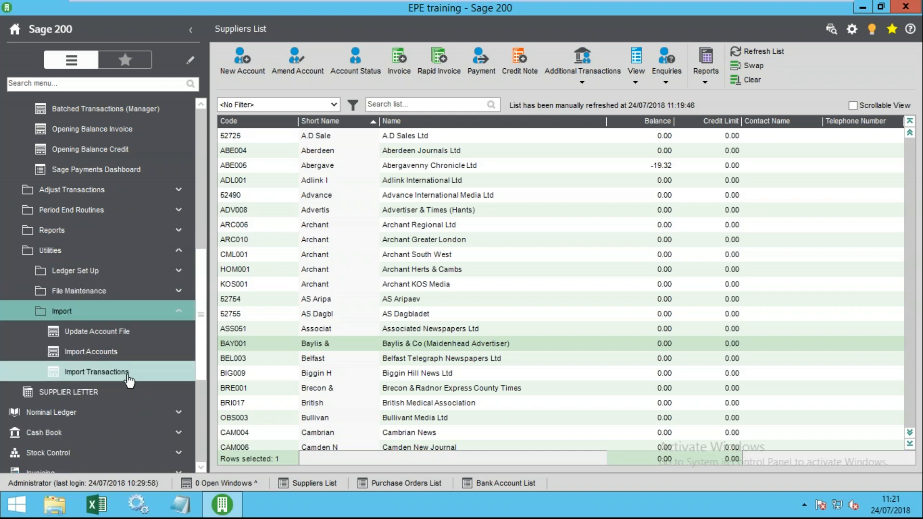
left_click(103, 377)
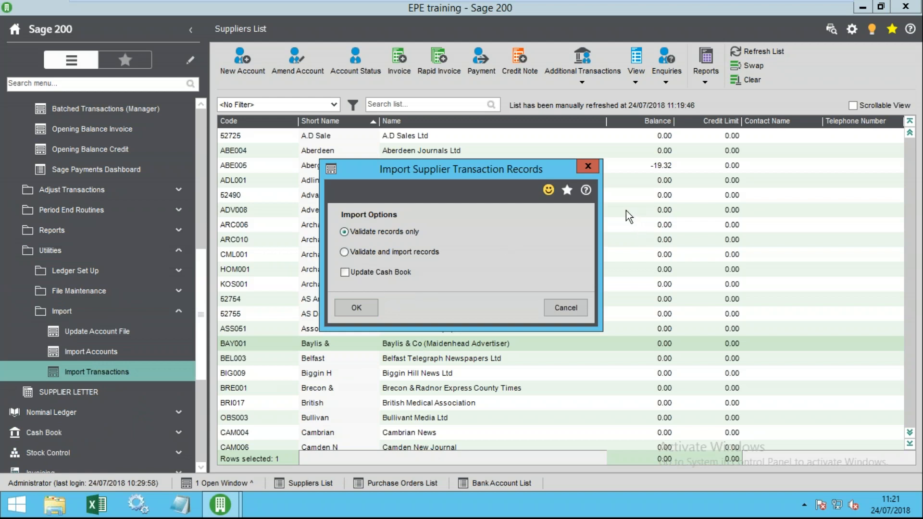
- Tick and then untick Update Cash Book in the supplier transaction import options
left_click(399, 273)
left_click(385, 273)
- Open the help page on importing supplier transactions and open the SupplierTransactions import format XLS
left_click(586, 190)
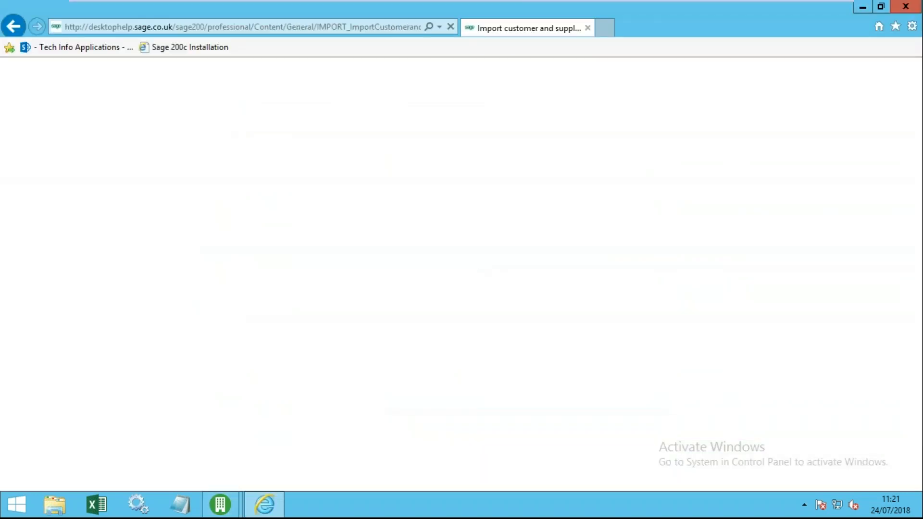
scroll(426, 303, "down", 5)
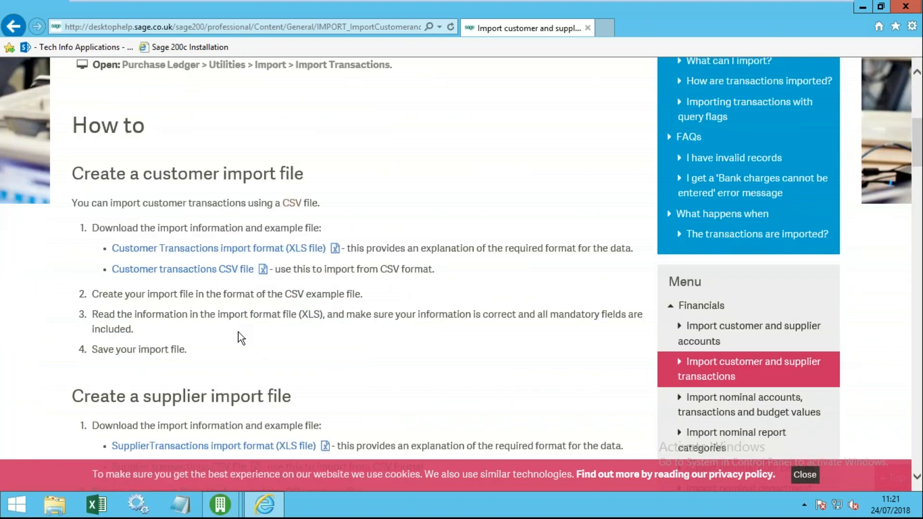
scroll(238, 332, "down", 2)
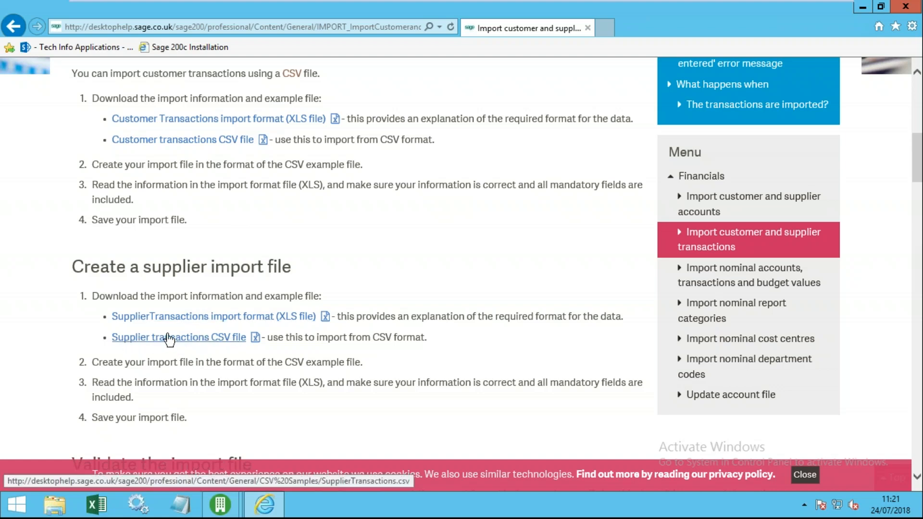
left_click(229, 320)
left_click(394, 230)
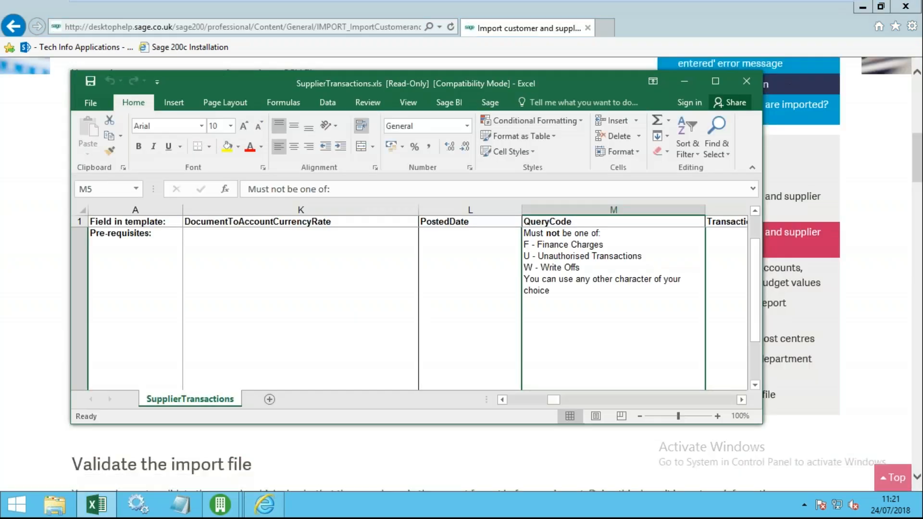
- Maximise SupplierTransactions.xls, review fields like AccountNumber and the Format row, then close the workbook
left_click(716, 80)
left_click(336, 275)
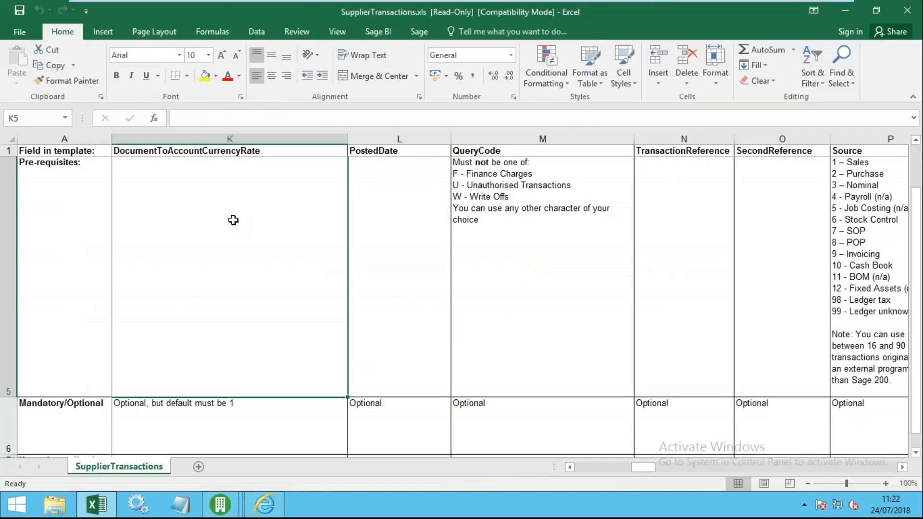
scroll(233, 219, "up", 1)
key("ctrl+Home")
key("Up")
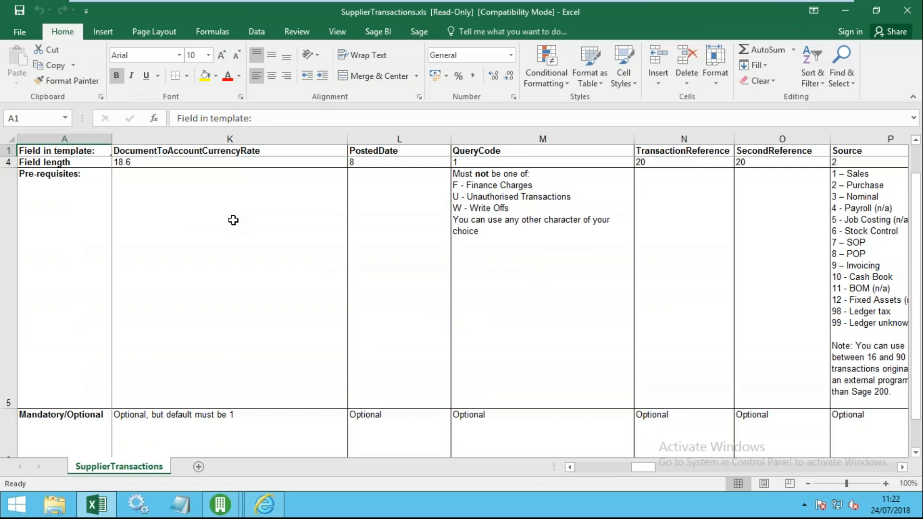
key("ctrl+Home")
key("Up")
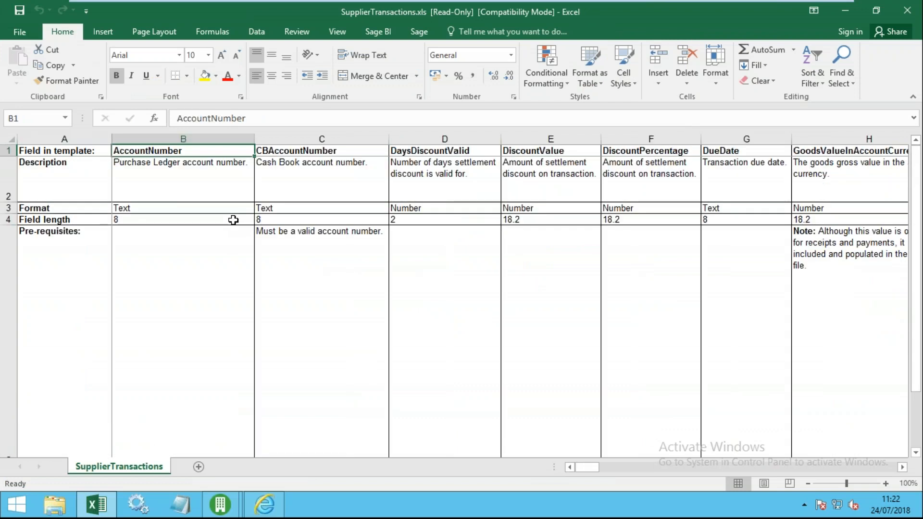
key("Down")
key("Down")
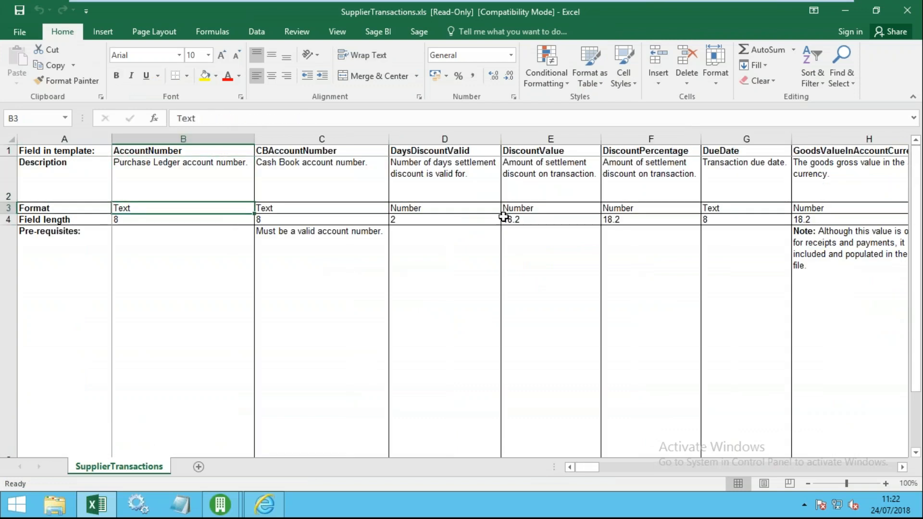
scroll(488, 216, "down", 2)
scroll(488, 217, "up", 2)
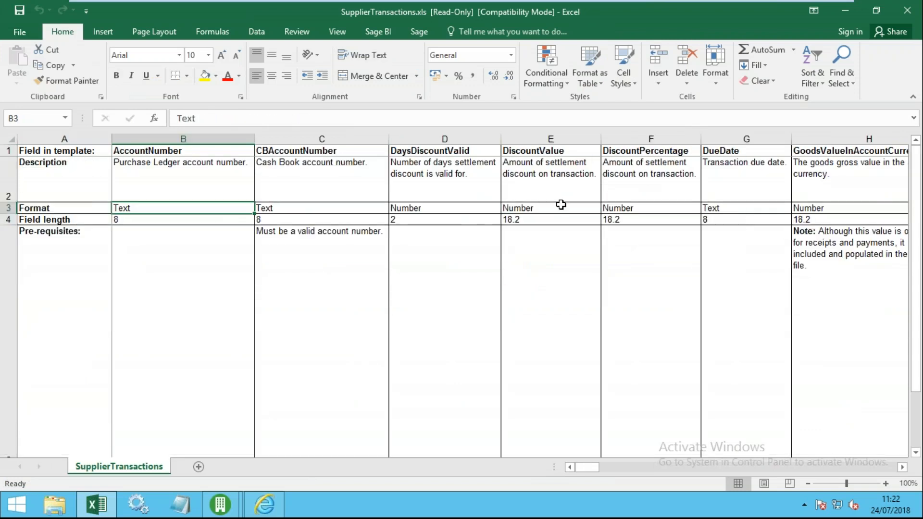
left_click(907, 15)
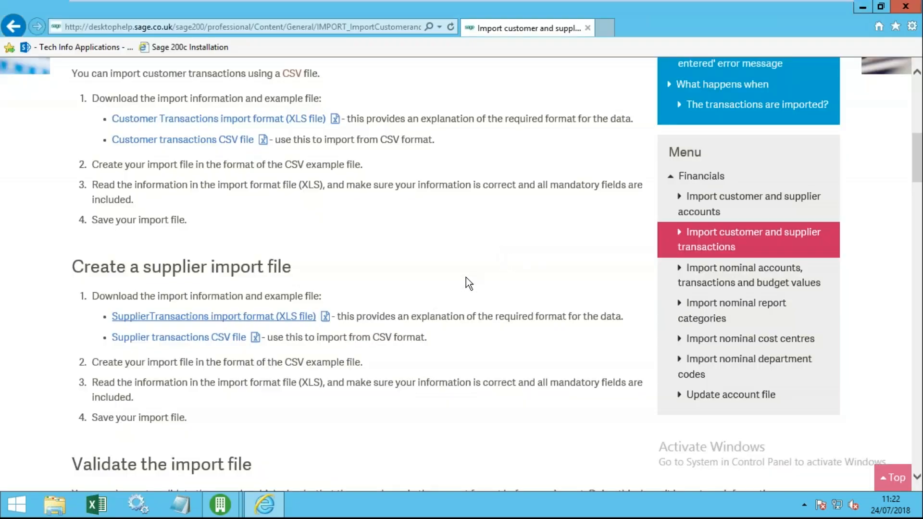
- Minimise the help page, reopen the importing transactions help, reread it, then close the browser
left_click(863, 7)
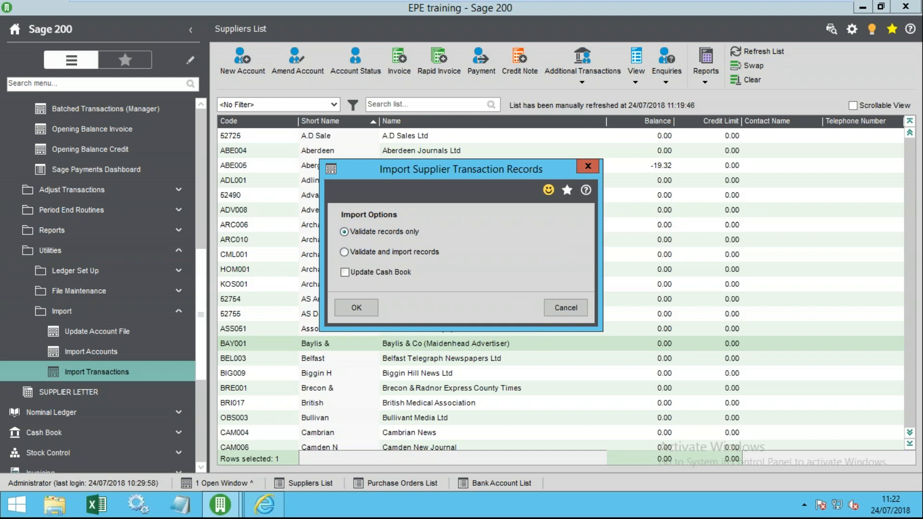
left_click(587, 191)
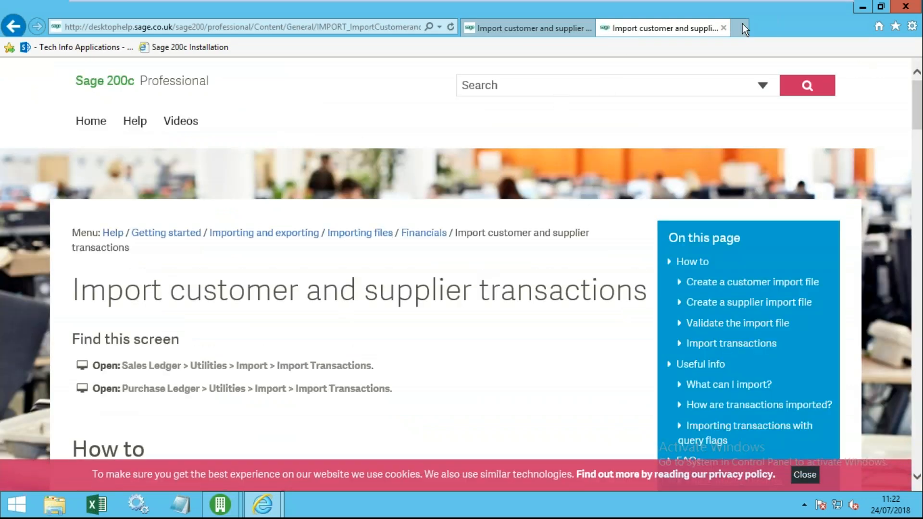
scroll(473, 348, "down", 10)
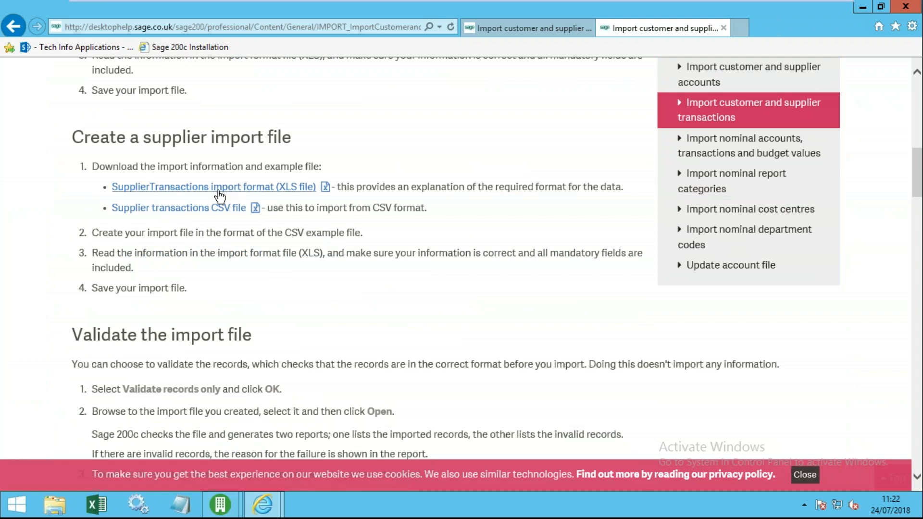
scroll(214, 181, "up", 3)
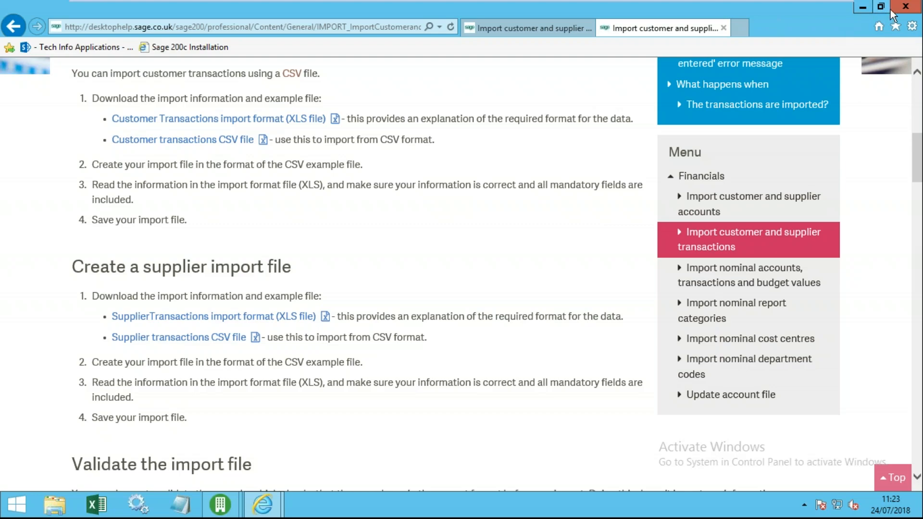
left_click(905, 6)
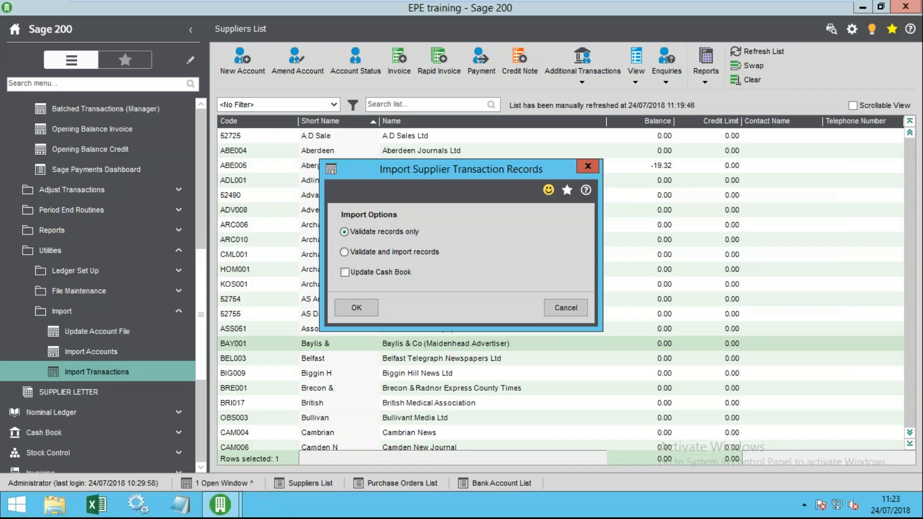
- Cancel the supplier transaction import and collapse the navigation tree to top-level modules
left_click(565, 308)
right_click(100, 332)
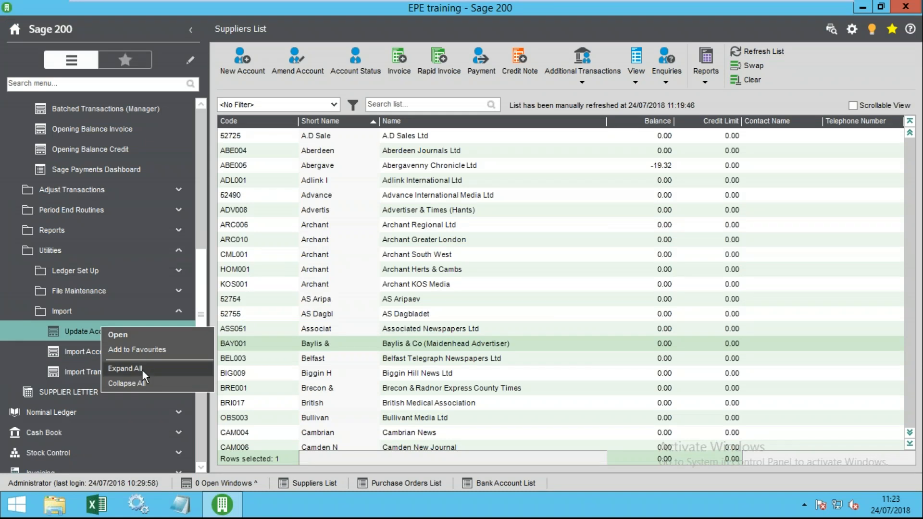
left_click(150, 382)
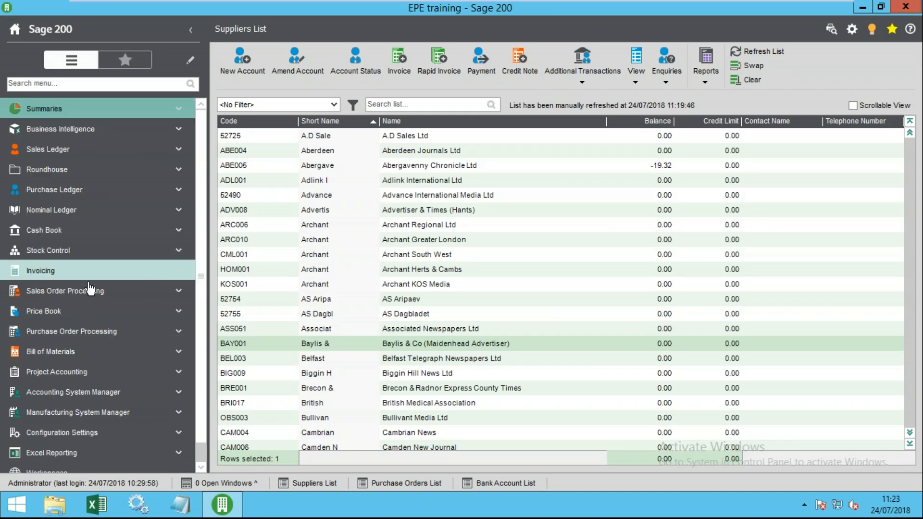
- Expand Purchase Ledger > Adjust Transactions and open Amend Details
left_click(82, 199)
left_click(91, 315)
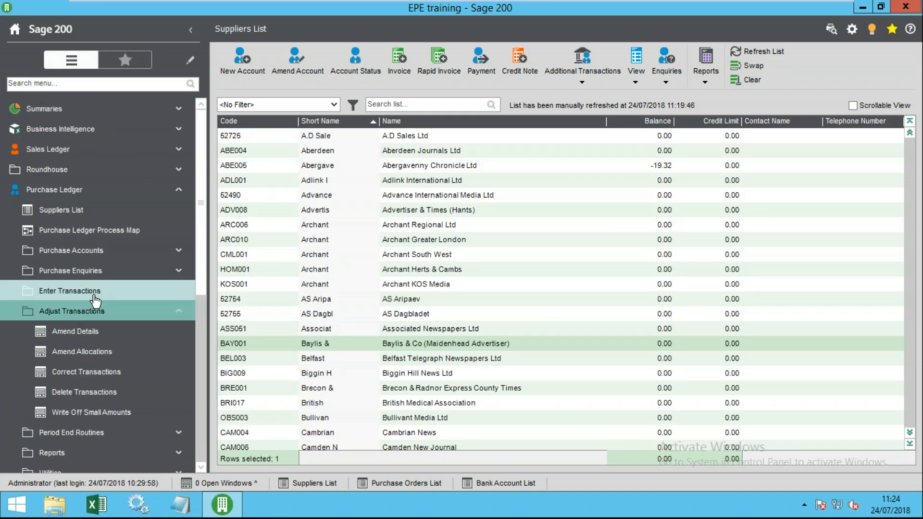
left_click(95, 301)
scroll(136, 309, "down", 1)
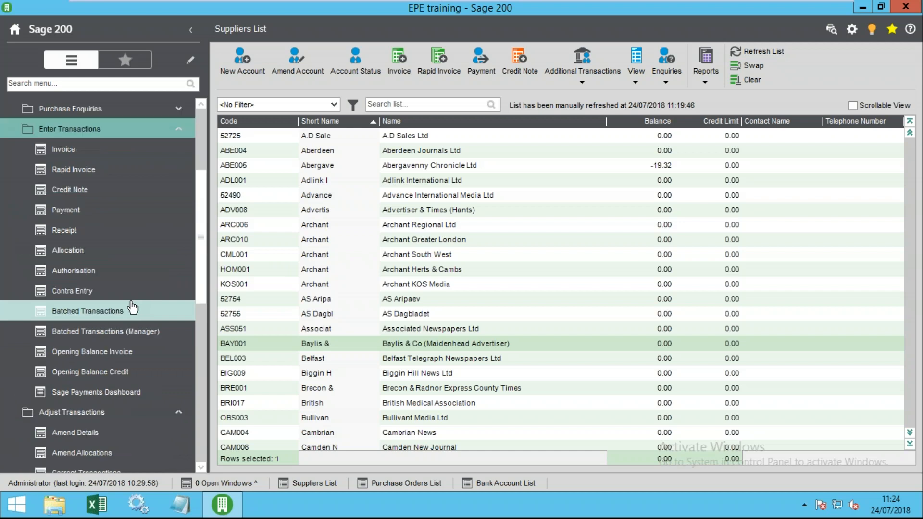
left_click(72, 129)
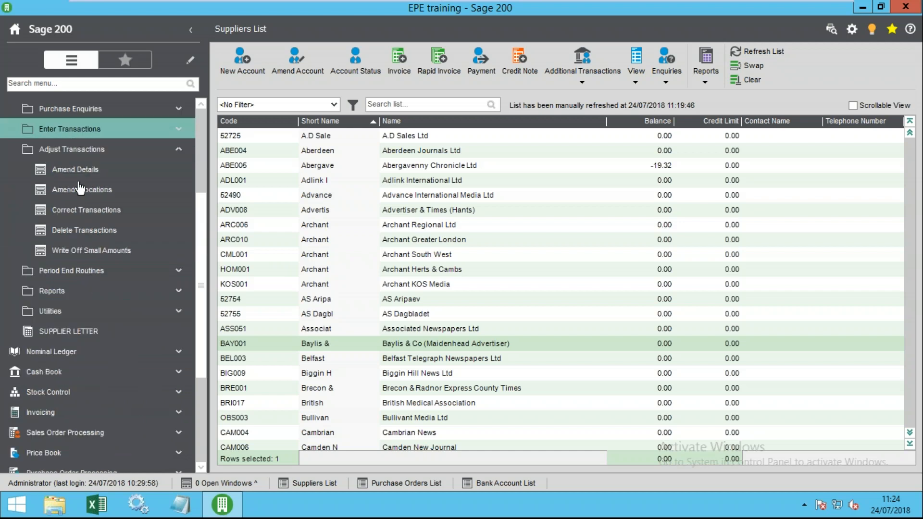
scroll(118, 188, "up", 1)
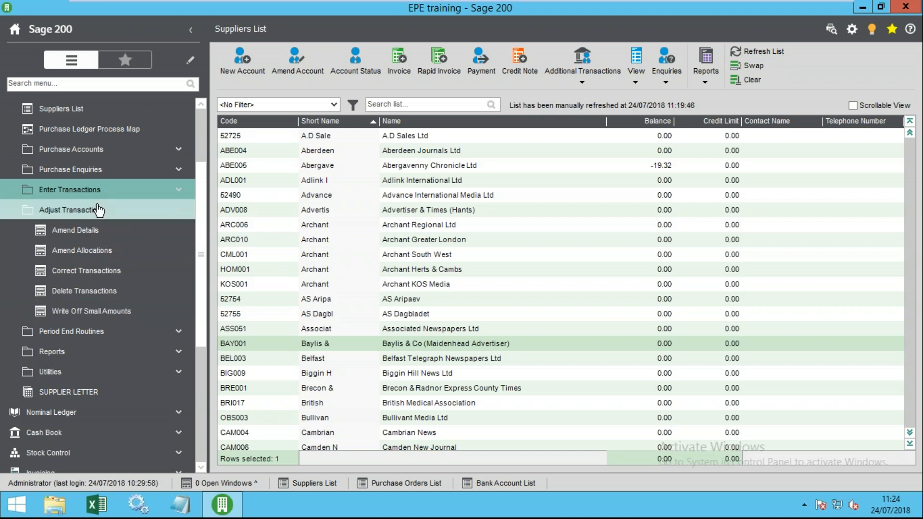
left_click(82, 232)
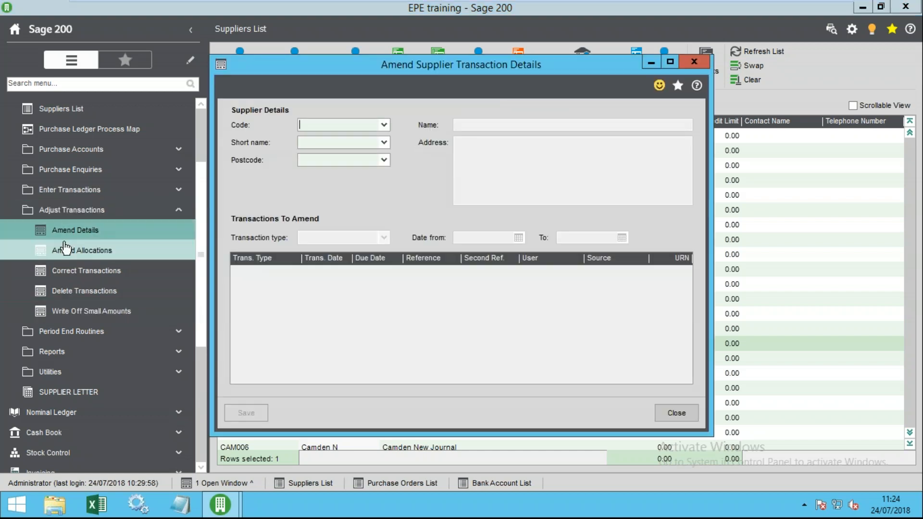
- Choose supplier Ulster Gazette (50159) from the Code list after briefly picking Abergavenny Chronicle
left_click(384, 124)
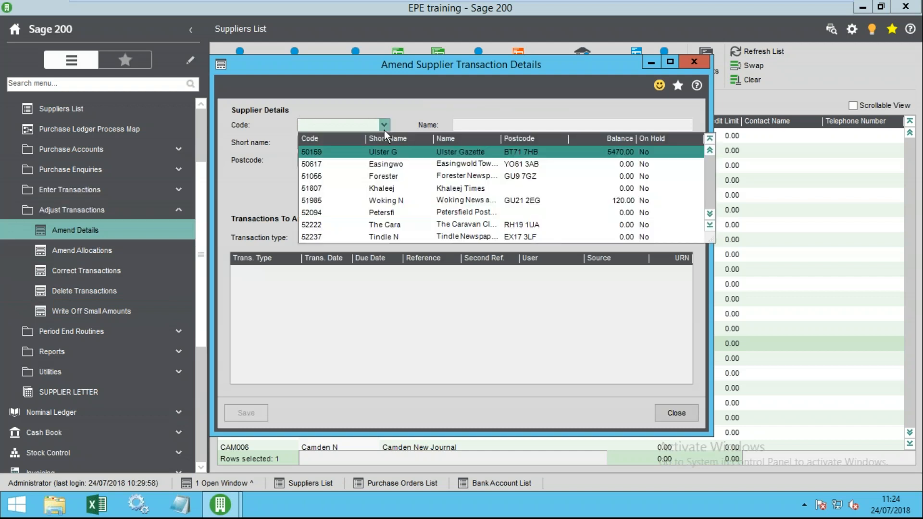
left_click(389, 138)
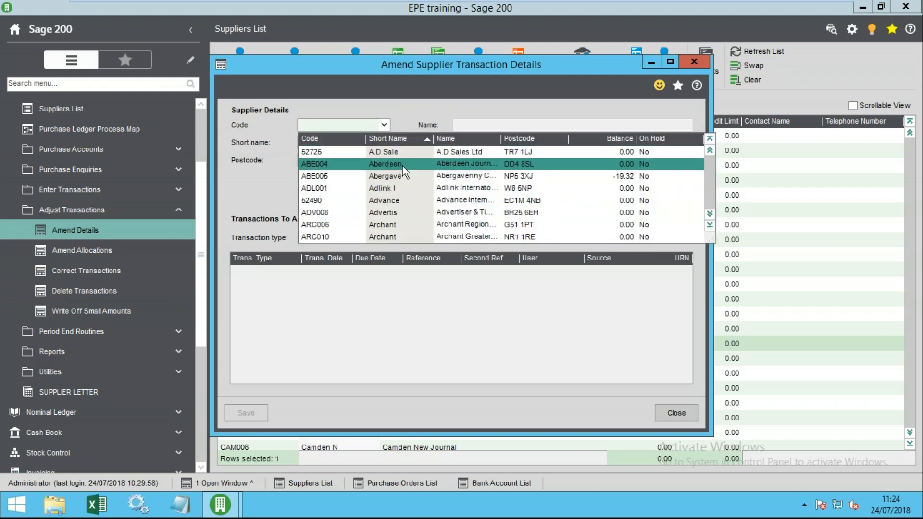
left_click(406, 177)
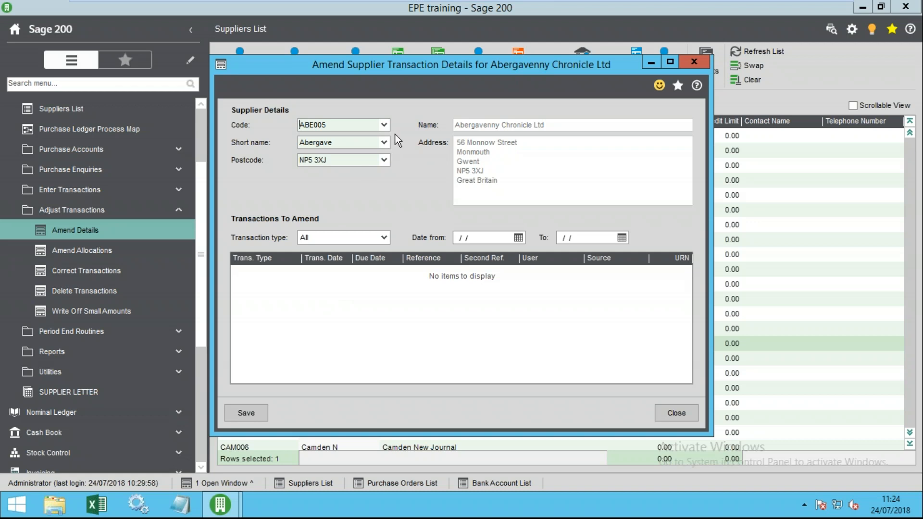
left_click(383, 126)
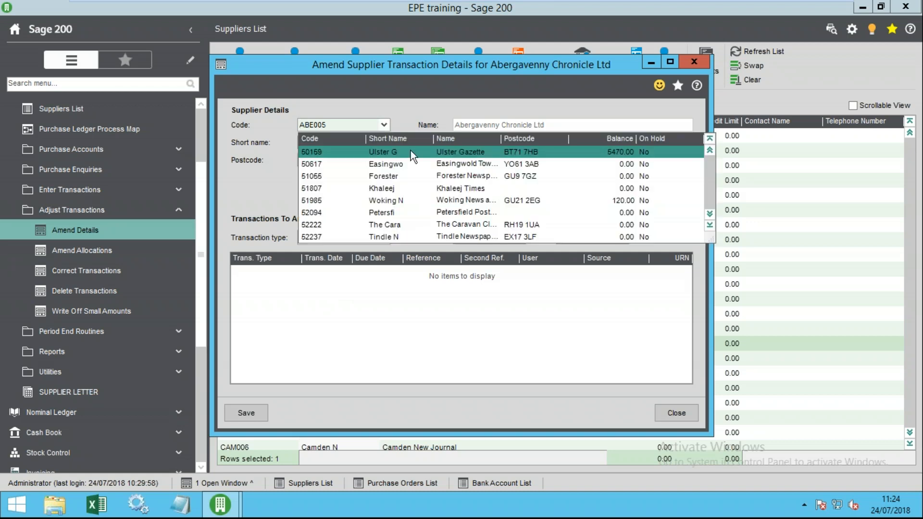
left_click(608, 146)
- Check the first invoice's due date, reference 544545, second reference and user fields, then close unsaved
left_click(273, 272)
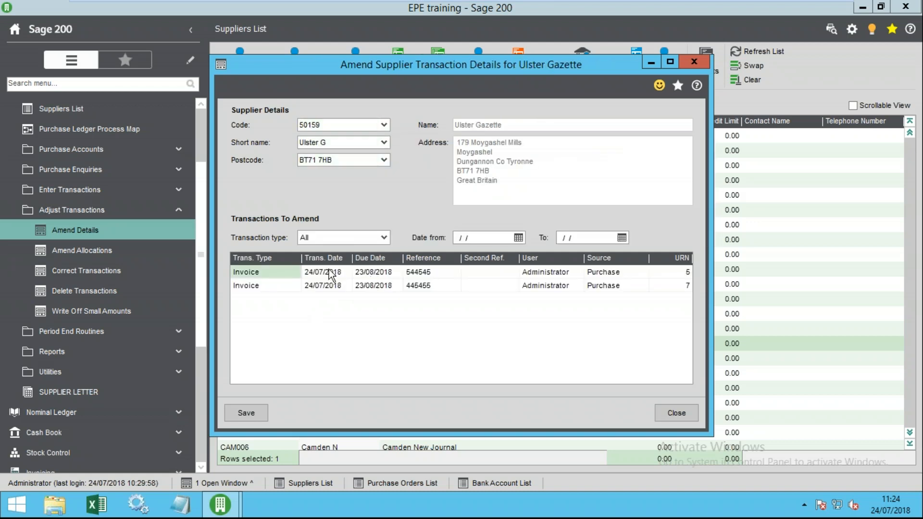
left_click(375, 275)
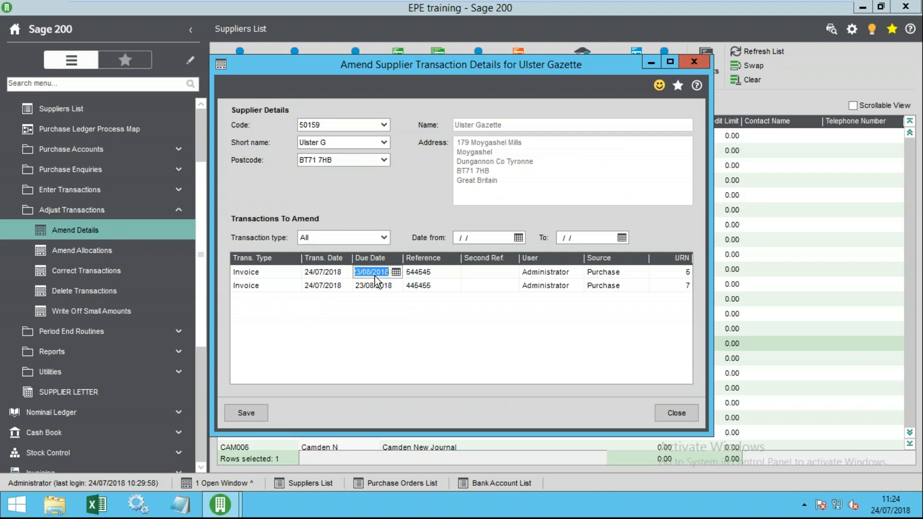
left_click(440, 272)
left_click(476, 272)
left_click(533, 275)
left_click(474, 272)
left_click(414, 271)
left_click(369, 272)
left_click(439, 275)
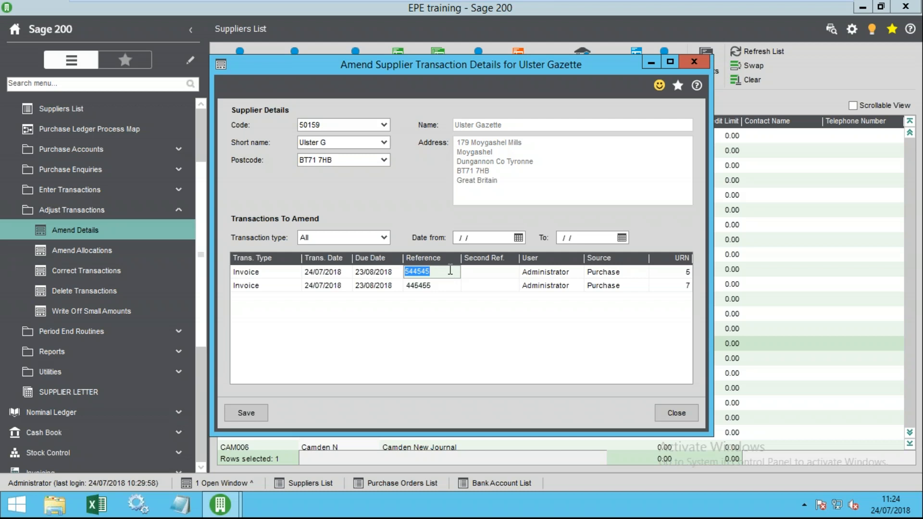
left_click(477, 274)
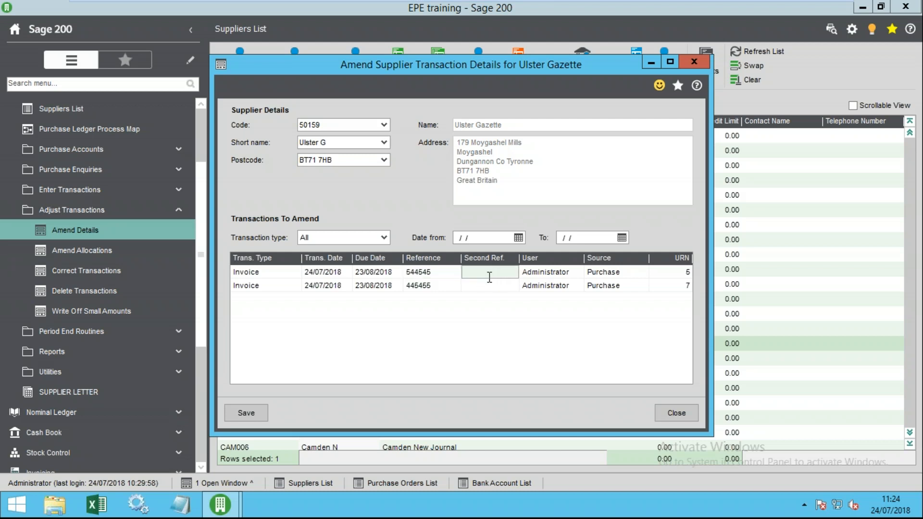
left_click(676, 413)
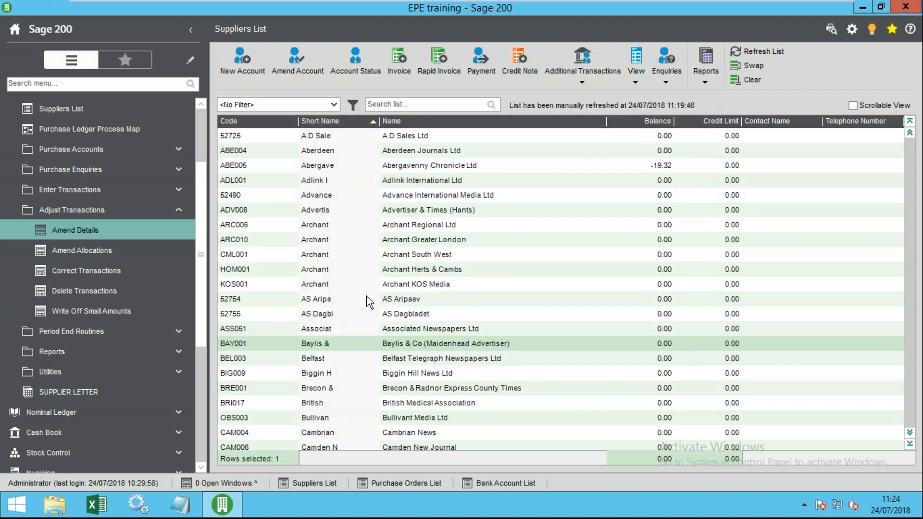
- Sort suppliers by balance descending, open Correct Transactions for Ulster Gazette and select invoice 445455
left_click(650, 125)
left_click(654, 121)
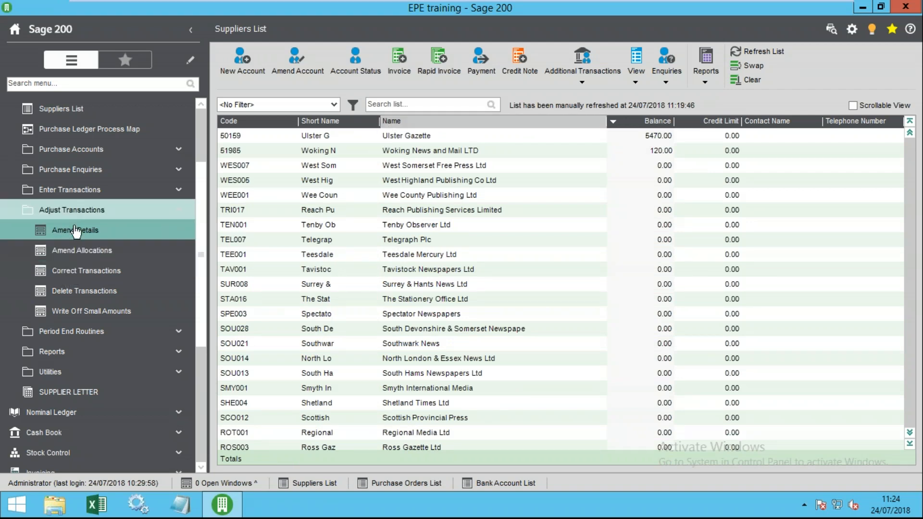
left_click(88, 270)
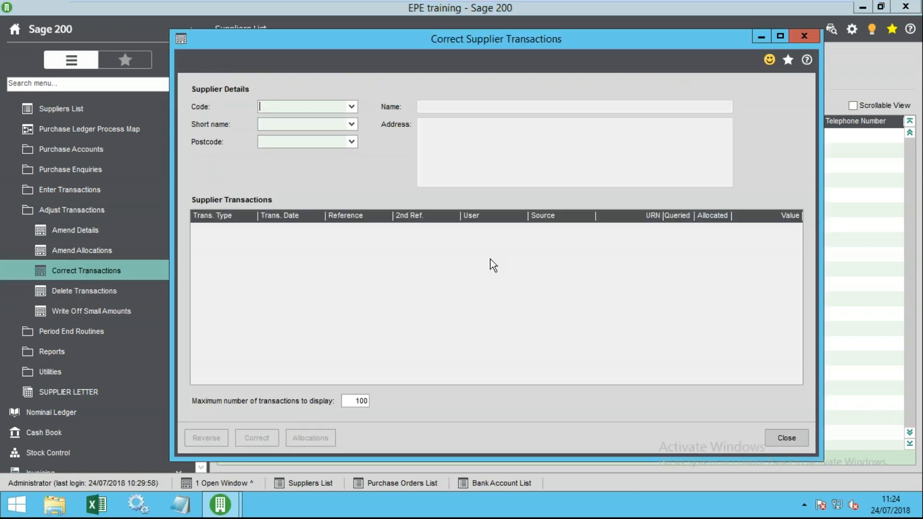
left_click(351, 106)
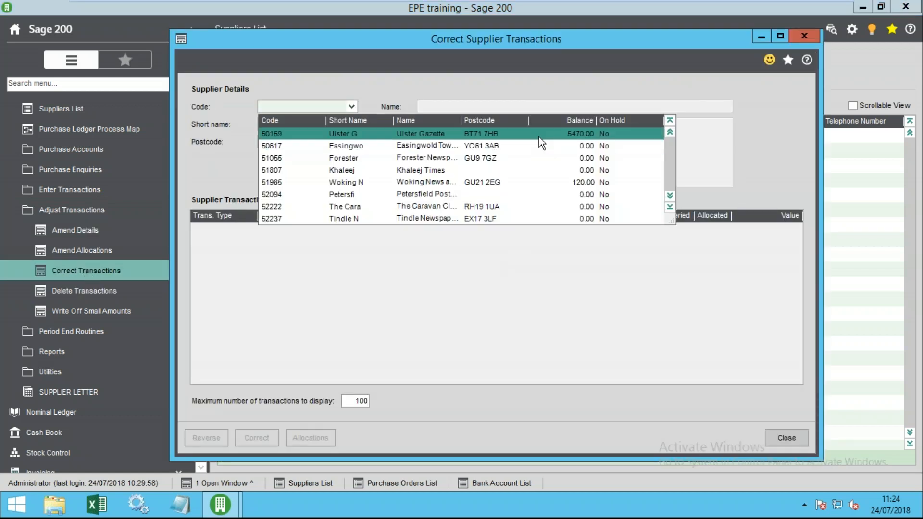
left_click(538, 137)
left_click(294, 239)
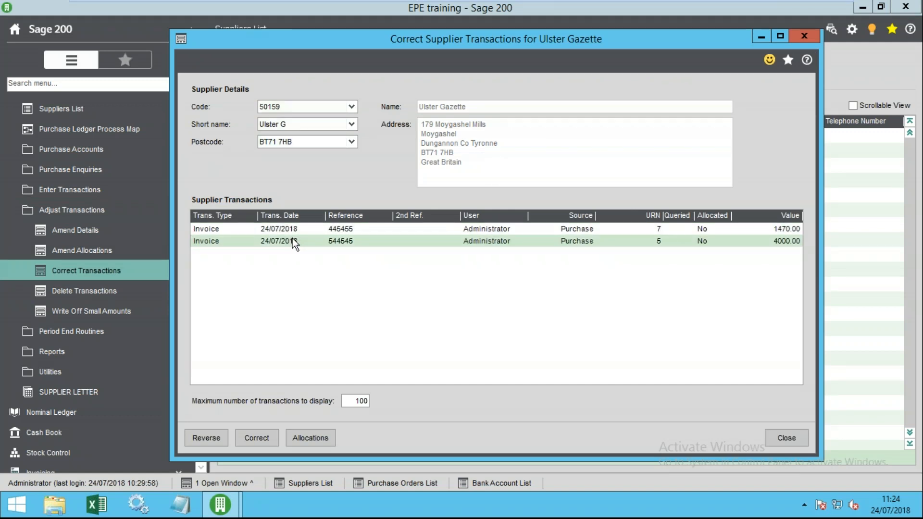
left_click(299, 231)
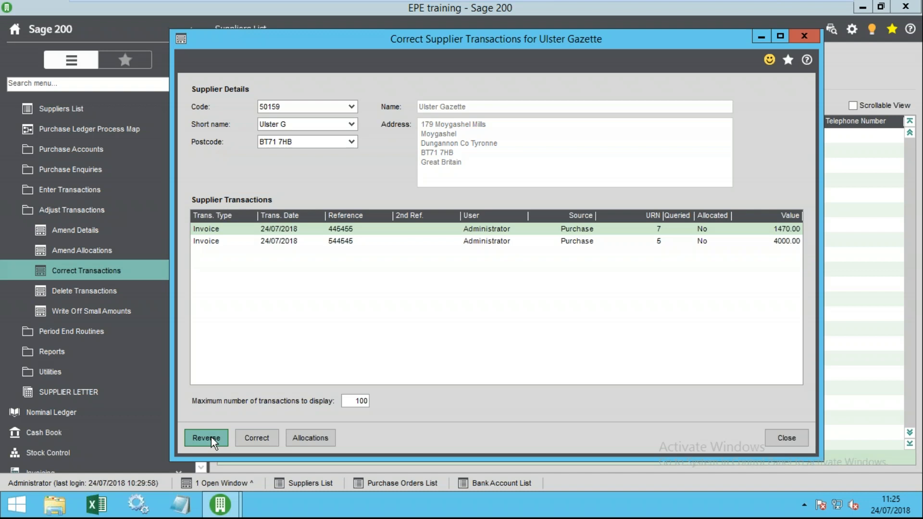
- Open invoice 445455 for correction and reassign it to Easingwold supplier 50617
left_click(262, 438)
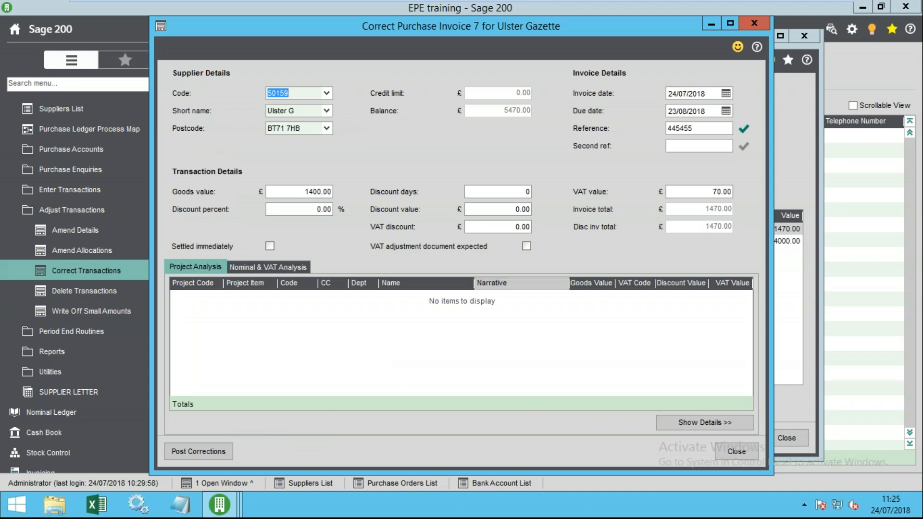
left_click(302, 264)
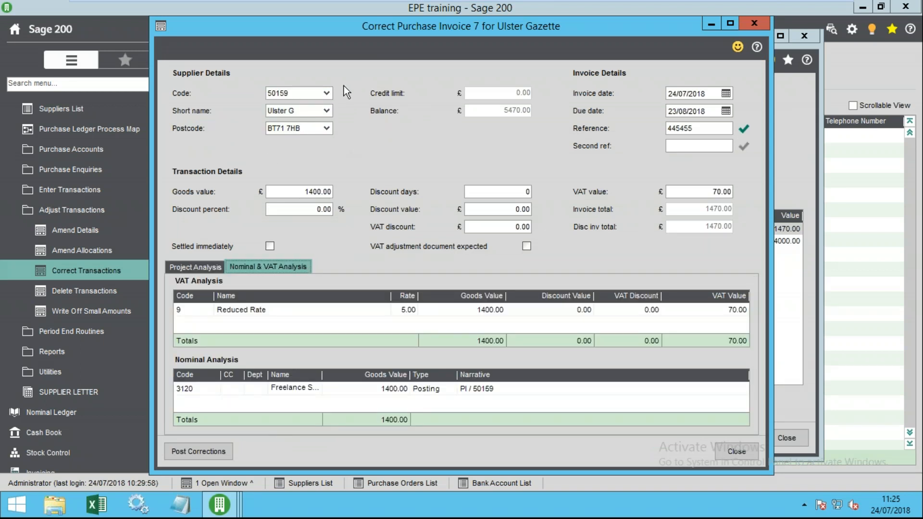
left_click(326, 94)
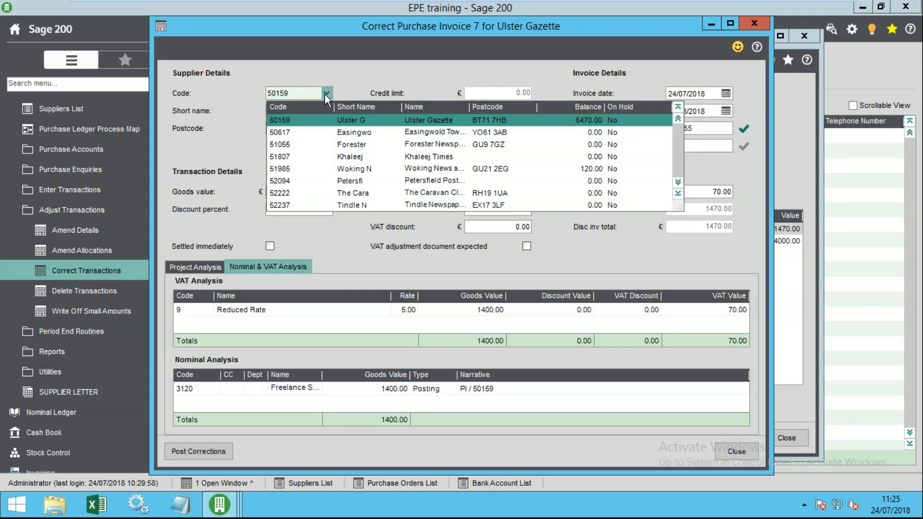
left_click(335, 135)
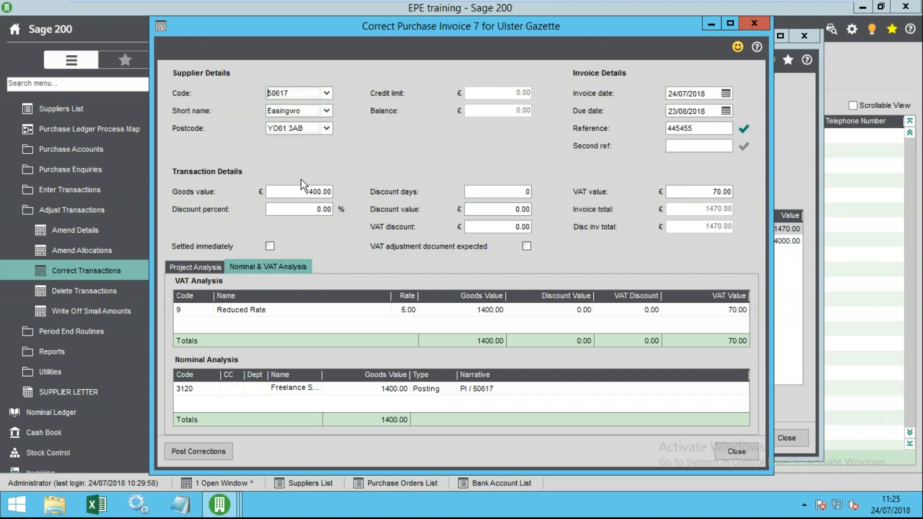
- Change the invoice line's nominal code to 3250 Staff Welfare
left_click(194, 392)
left_click(178, 390)
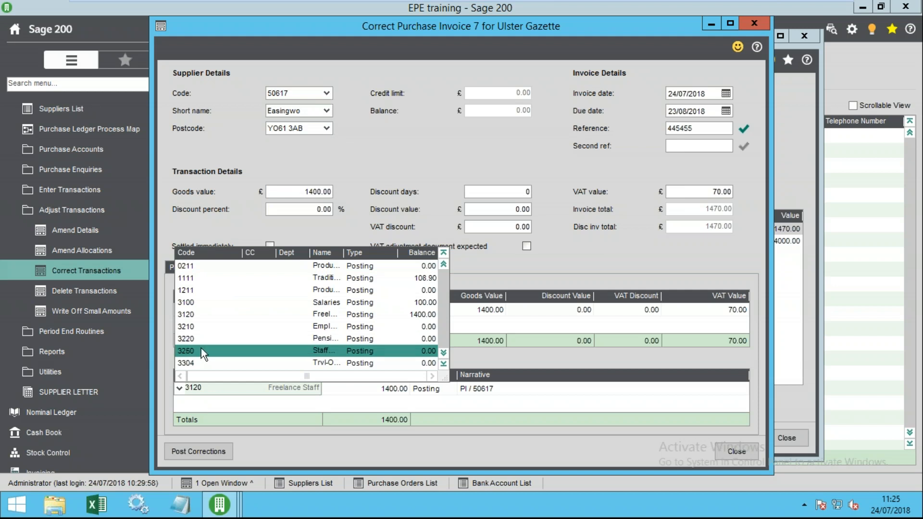
left_click(201, 351)
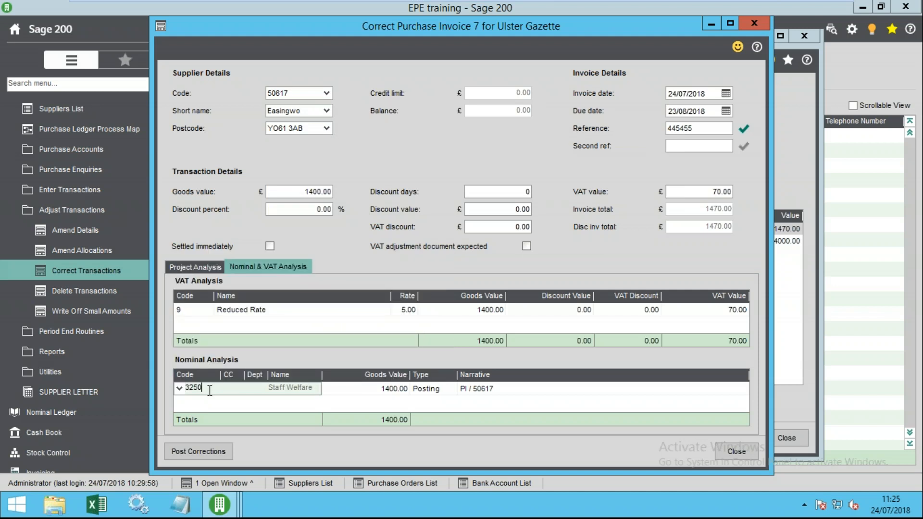
key("Tab")
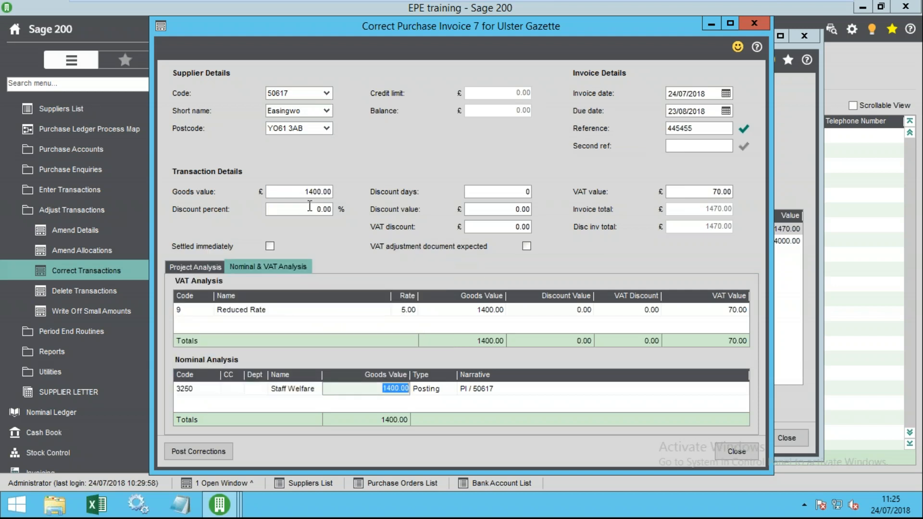
- Set the goods value to 1250.00 and post the corrections
left_click(298, 189)
type("1250")
key("Tab")
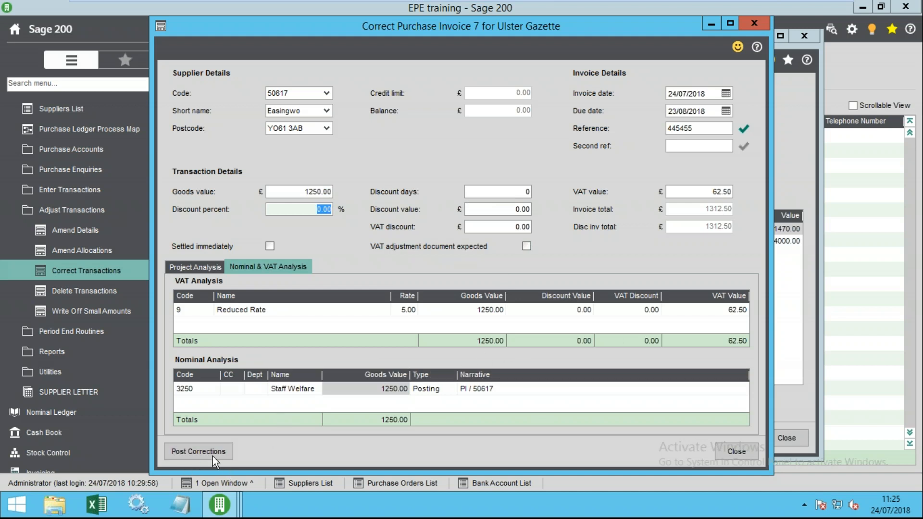
left_click(198, 451)
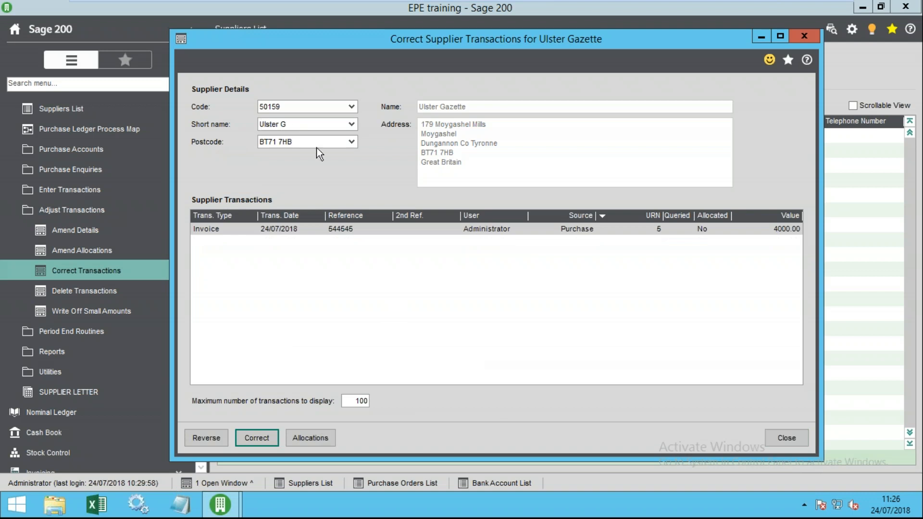
- Close the correction window and open Ulster Gazette's transaction enquiry
left_click(783, 437)
left_click(384, 136)
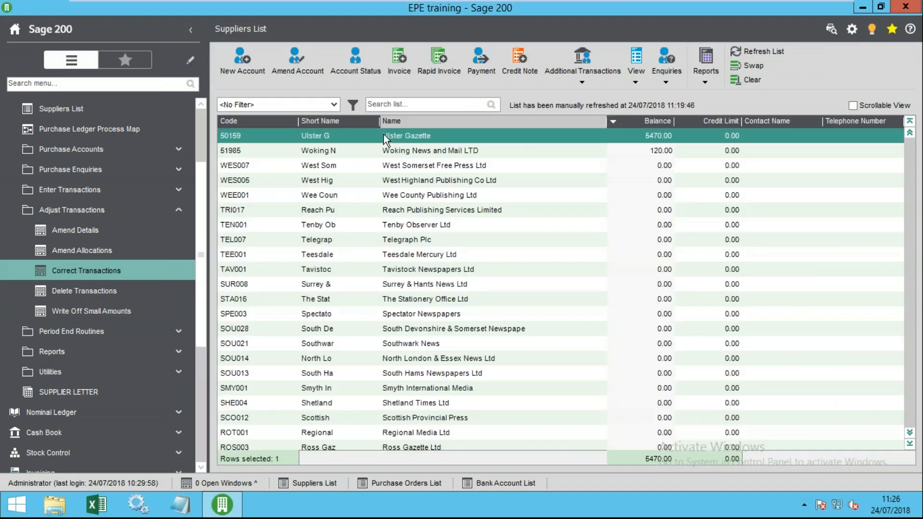
double_click(380, 137)
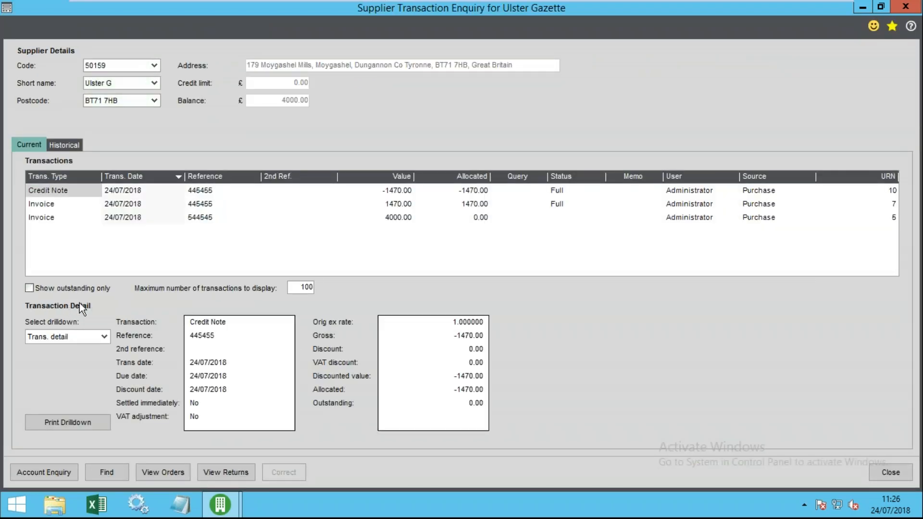
- Compare the -1470.00 credit note with invoice 445455, close the enquiry and refresh the supplier list
left_click(75, 194)
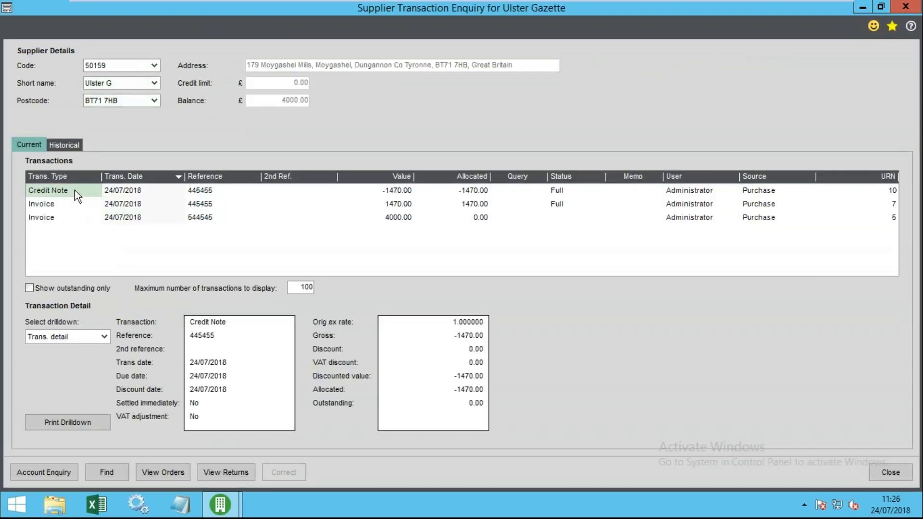
left_click(54, 204)
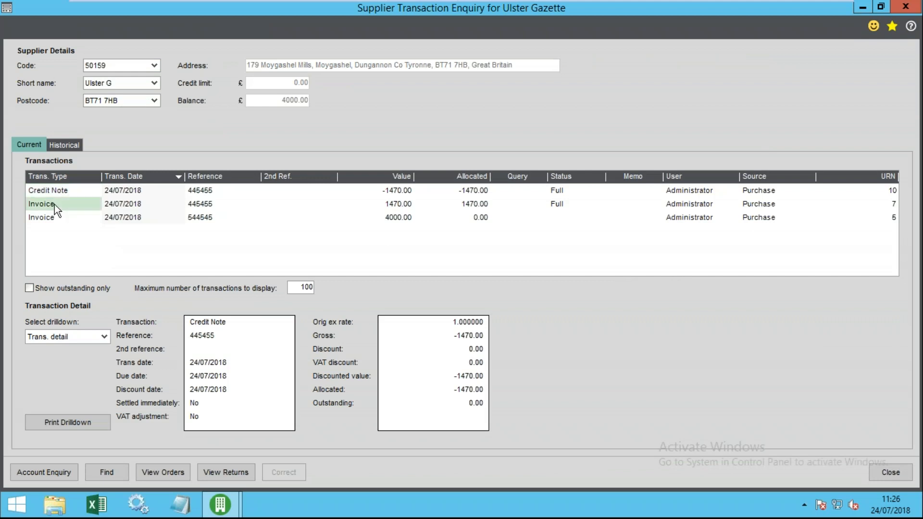
left_click(68, 194)
left_click(74, 204)
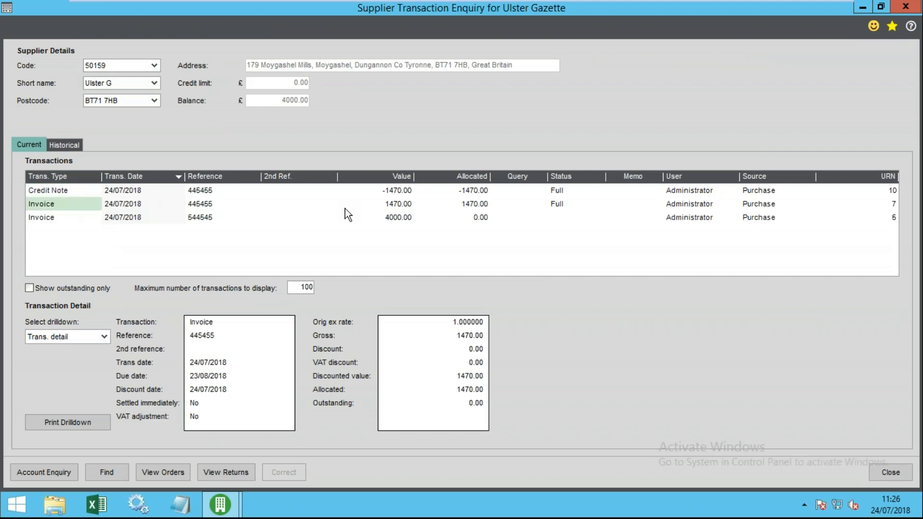
left_click(397, 203)
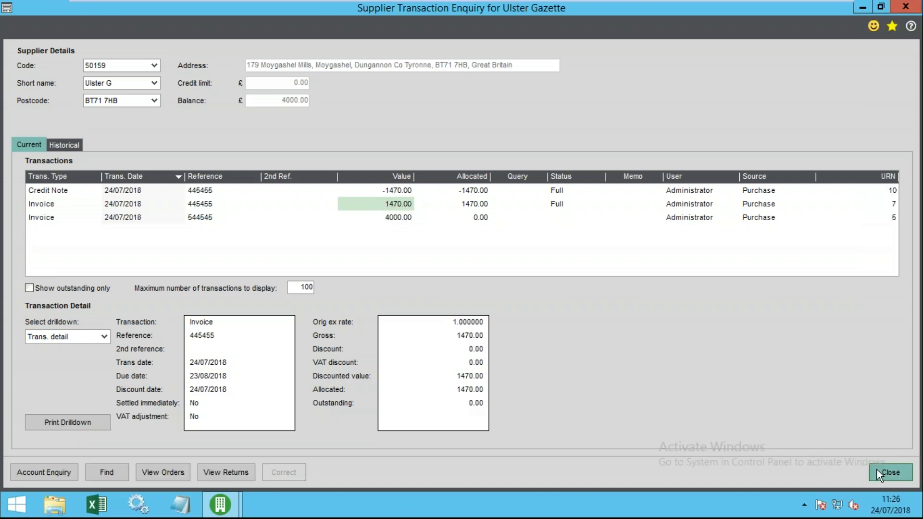
left_click(885, 473)
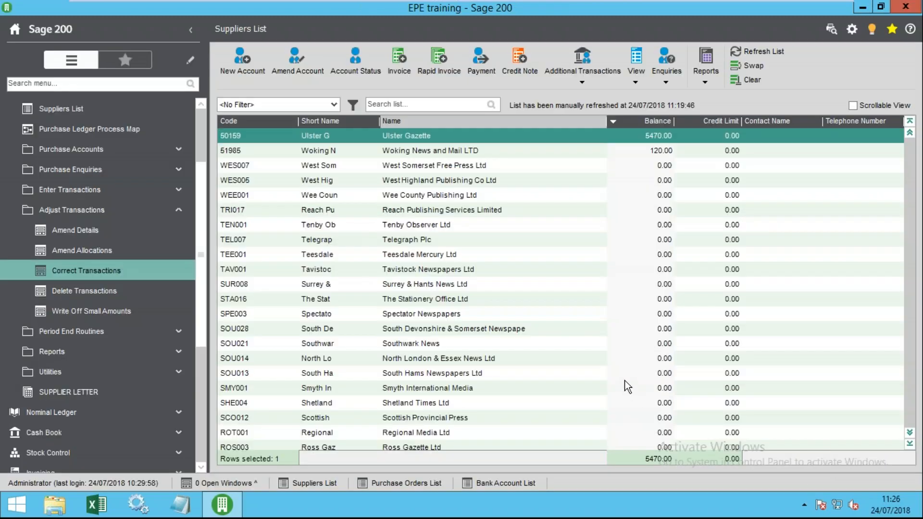
left_click(758, 52)
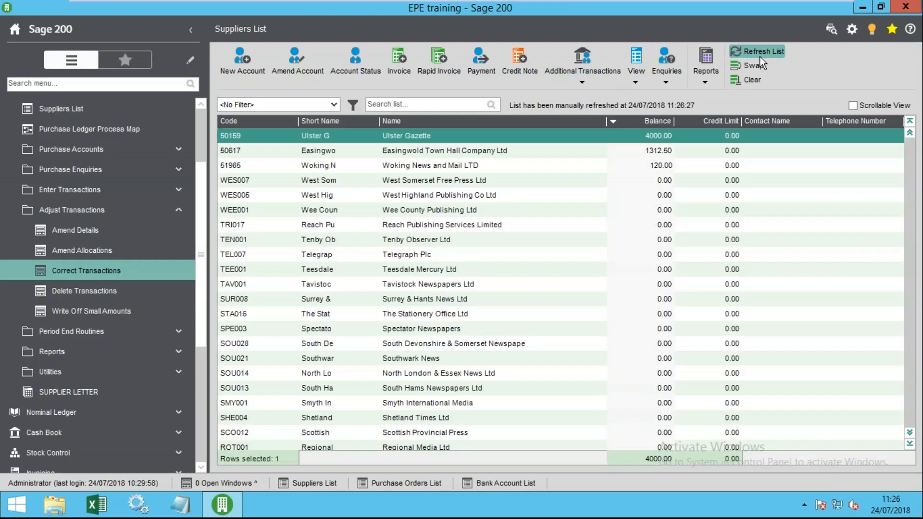
left_click(639, 153)
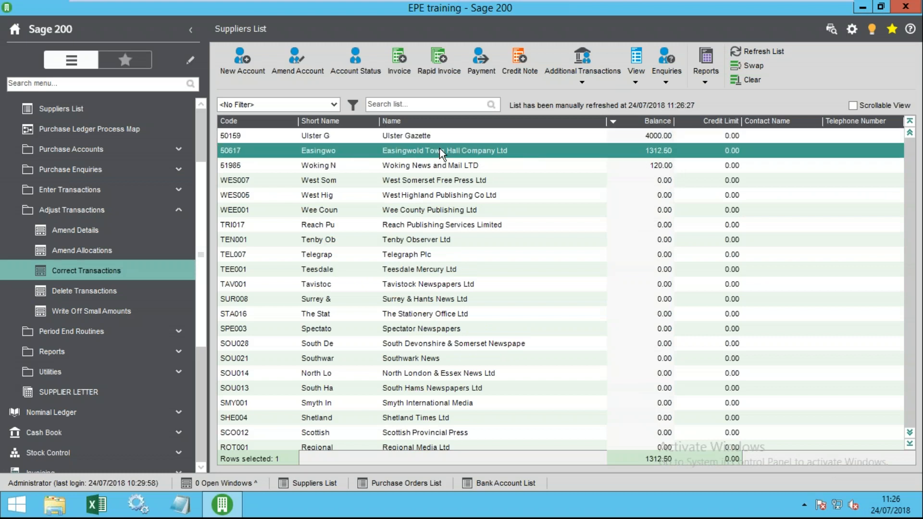
left_click(661, 123)
left_click(659, 122)
double_click(645, 151)
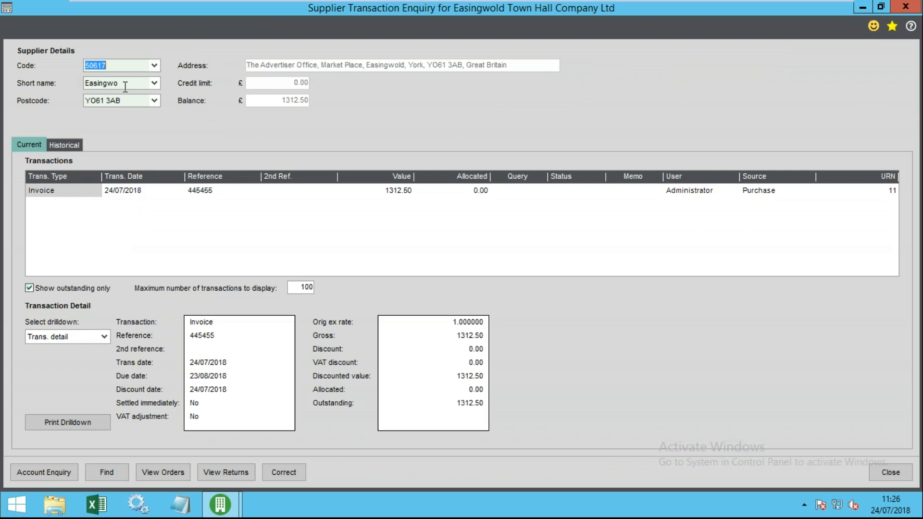
left_click(110, 194)
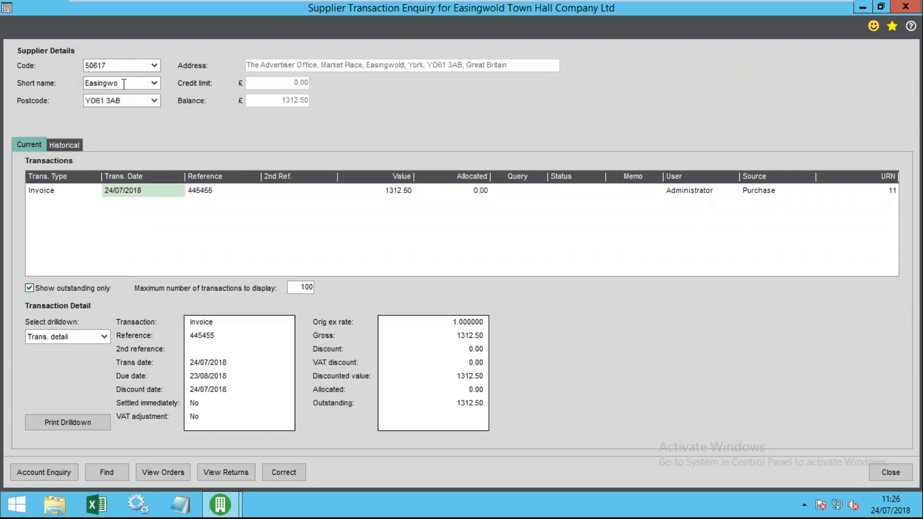
left_click(412, 190)
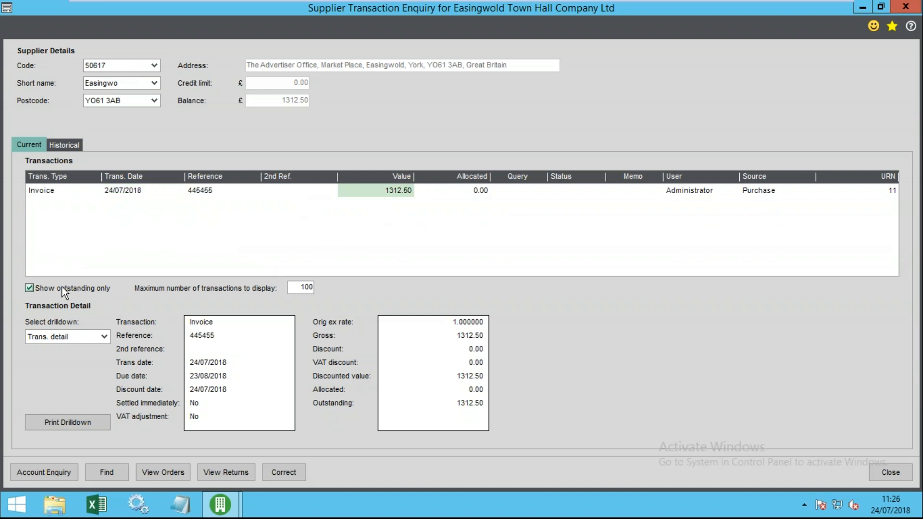
left_click(104, 337)
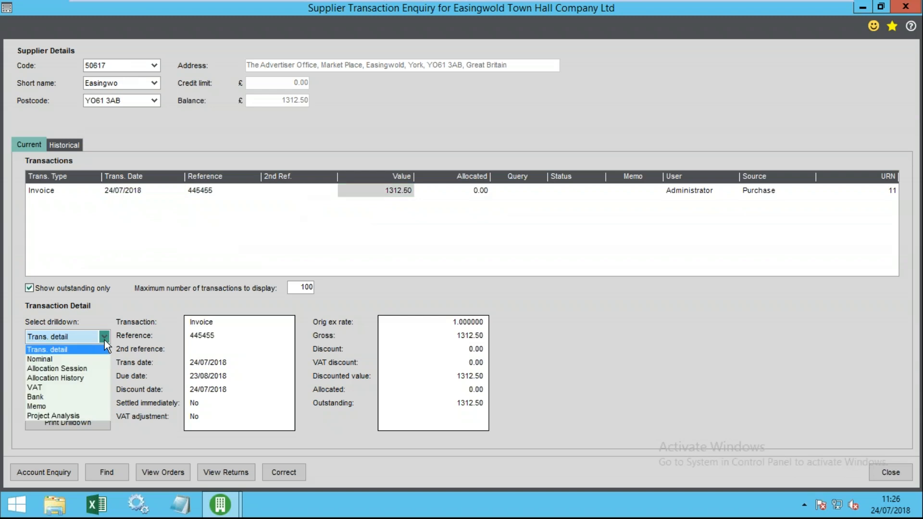
left_click(71, 356)
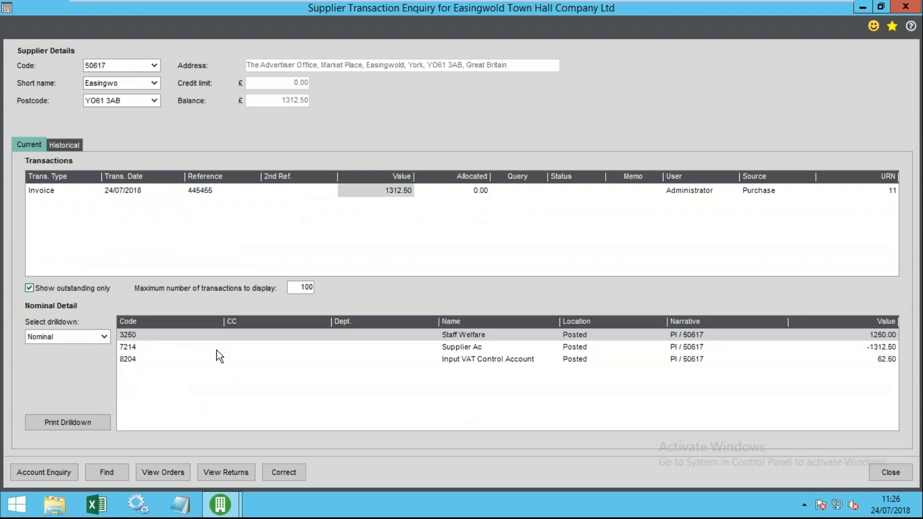
left_click(147, 339)
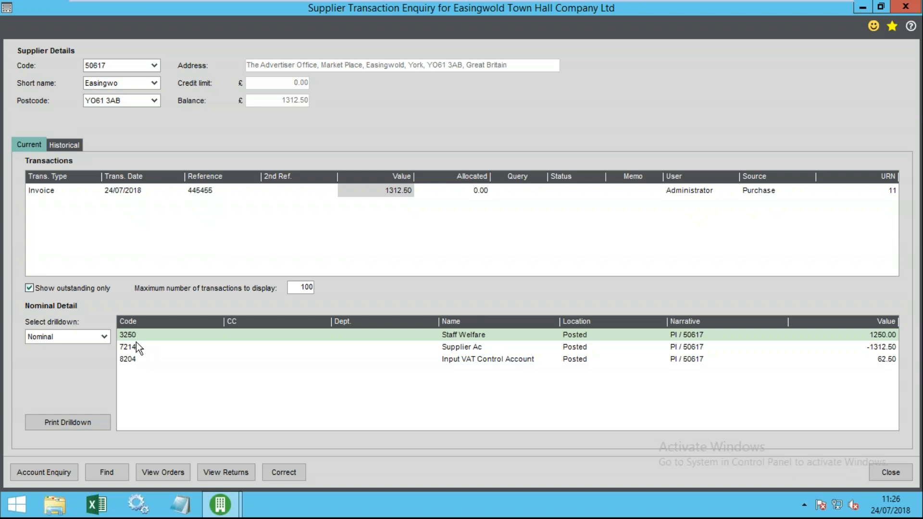
left_click(872, 472)
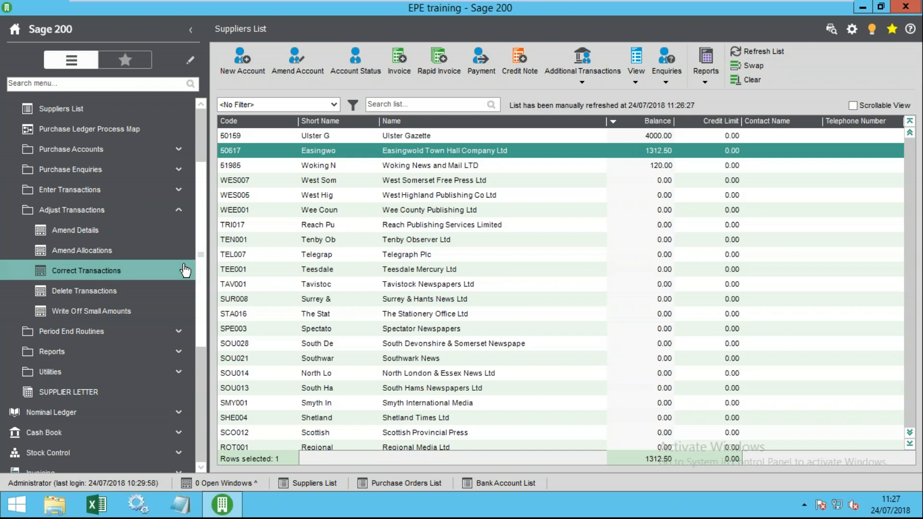
- Look at Delete Transactions, close it, and open Write Off Small Amounts instead
left_click(94, 292)
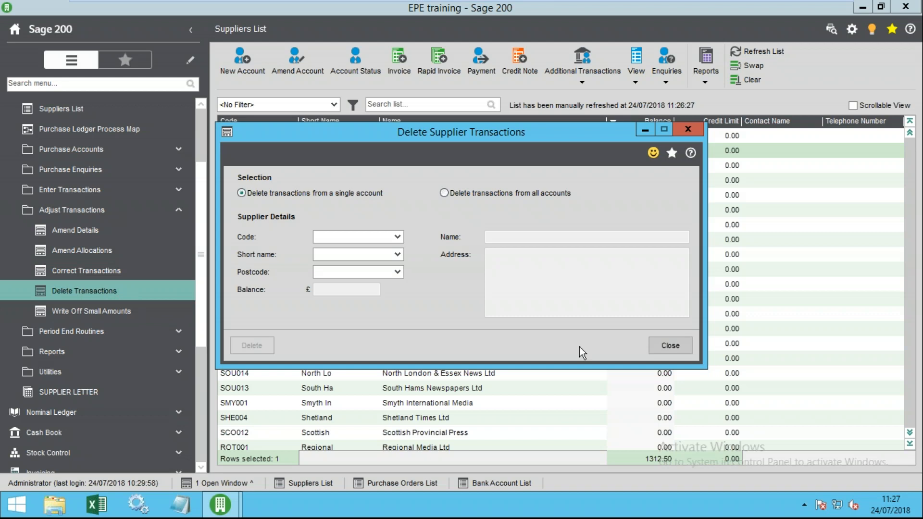
left_click(671, 346)
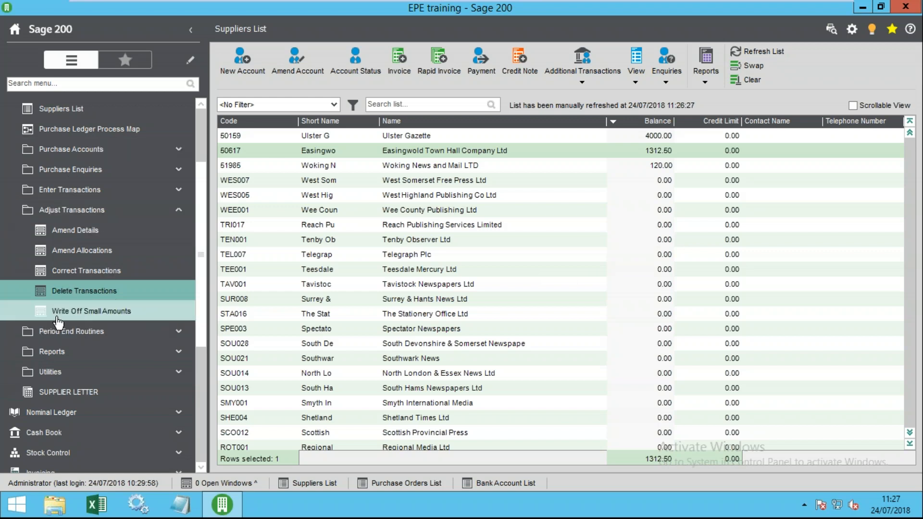
left_click(99, 313)
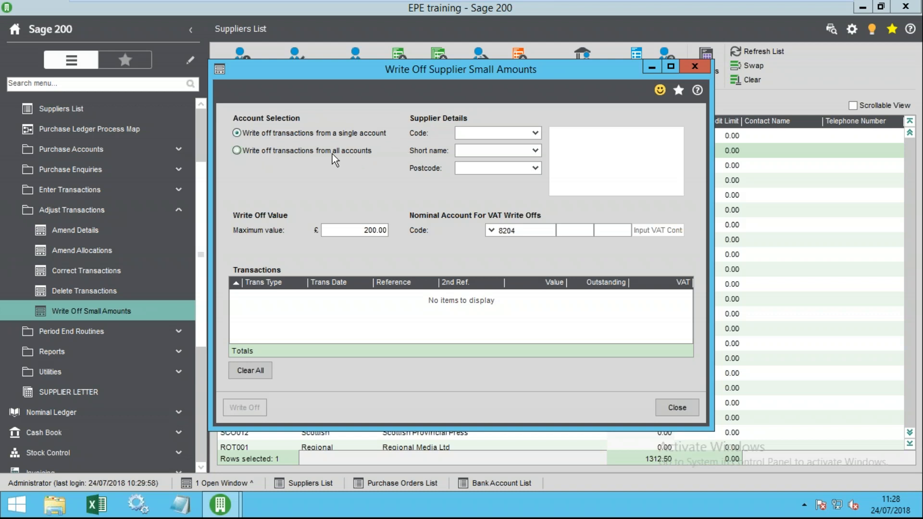
- List all-account write-offs up to 200.00, mark 61985 and the ABE005 payment, then close without writing off
left_click(238, 151)
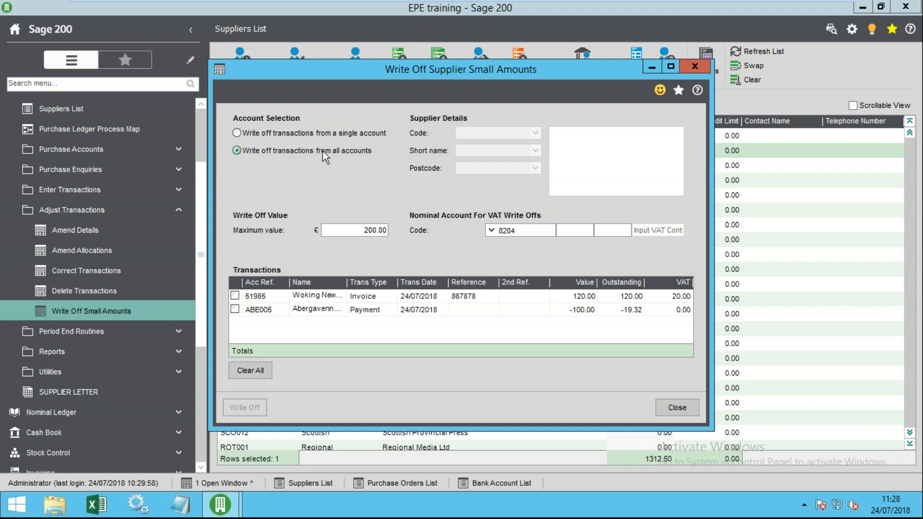
left_click(358, 231)
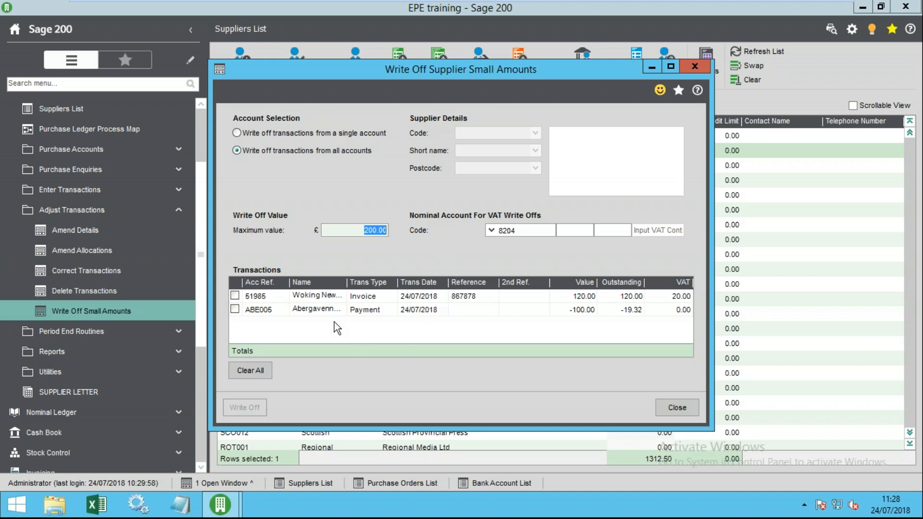
left_click(235, 295)
left_click(234, 309)
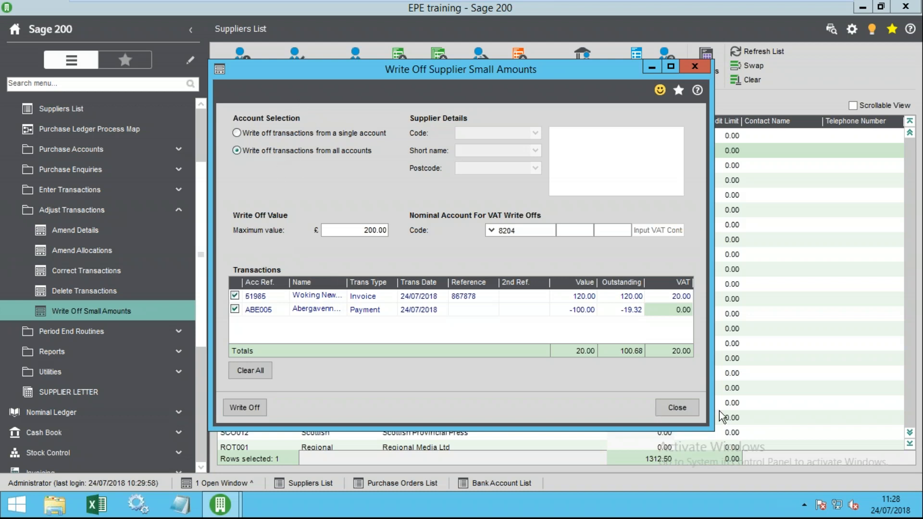
left_click(676, 407)
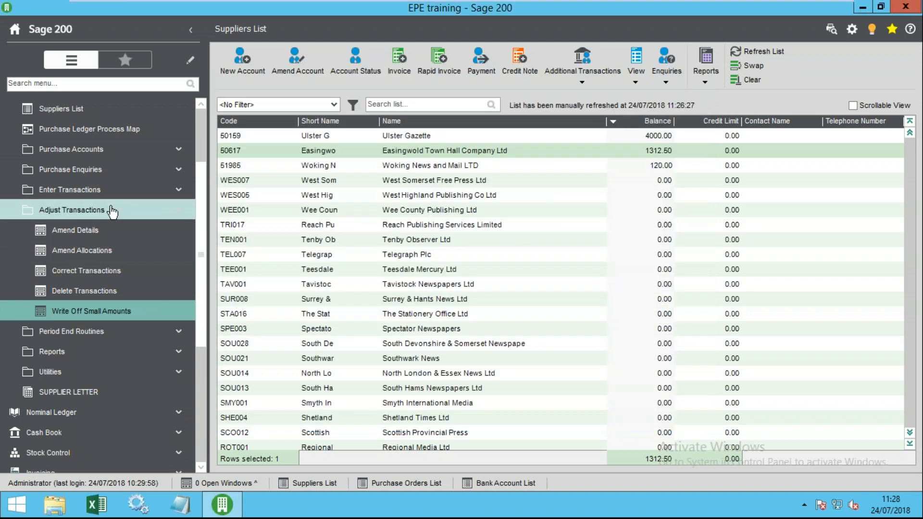
left_click(112, 212)
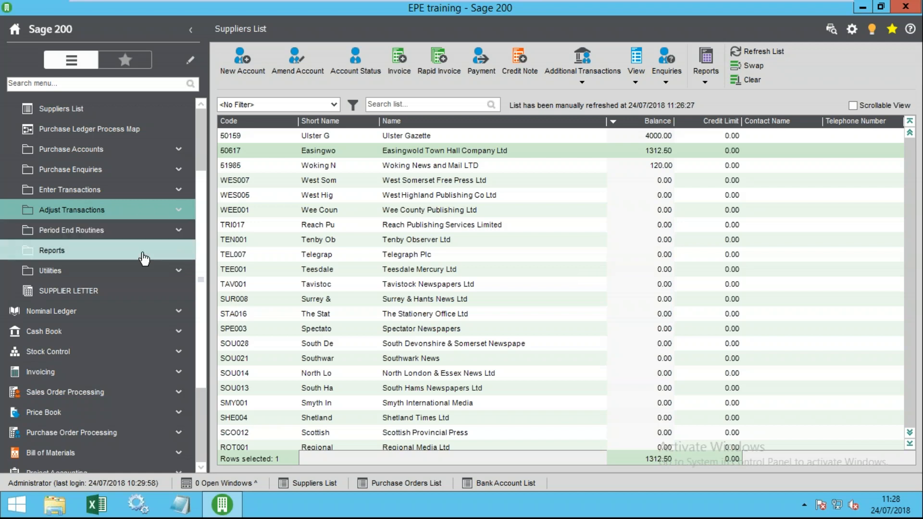
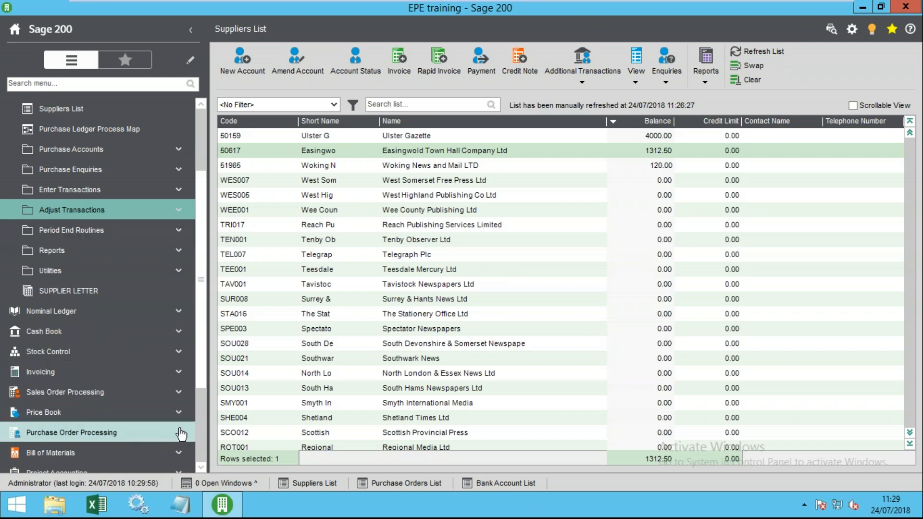
- Set the bank account's e-banking to Barclays Business Master II, Payments only, then save and close
scroll(181, 434, "down", 3)
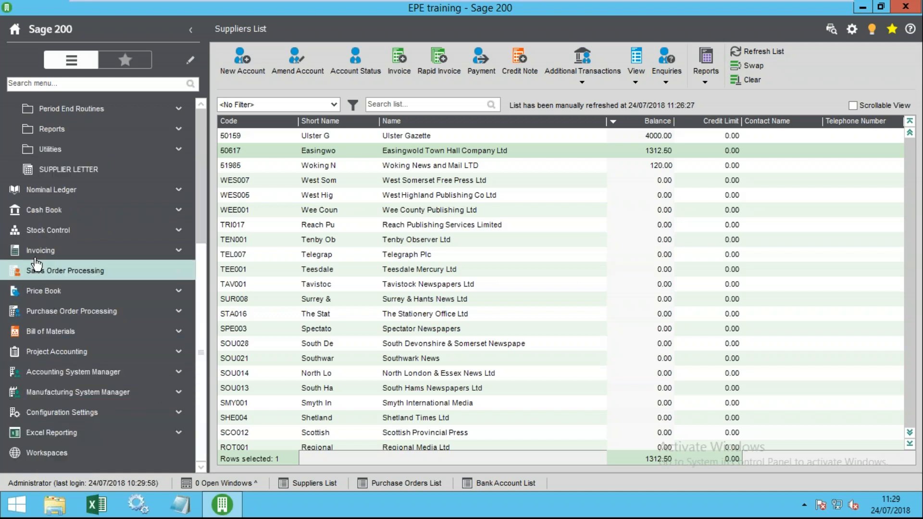
left_click(45, 210)
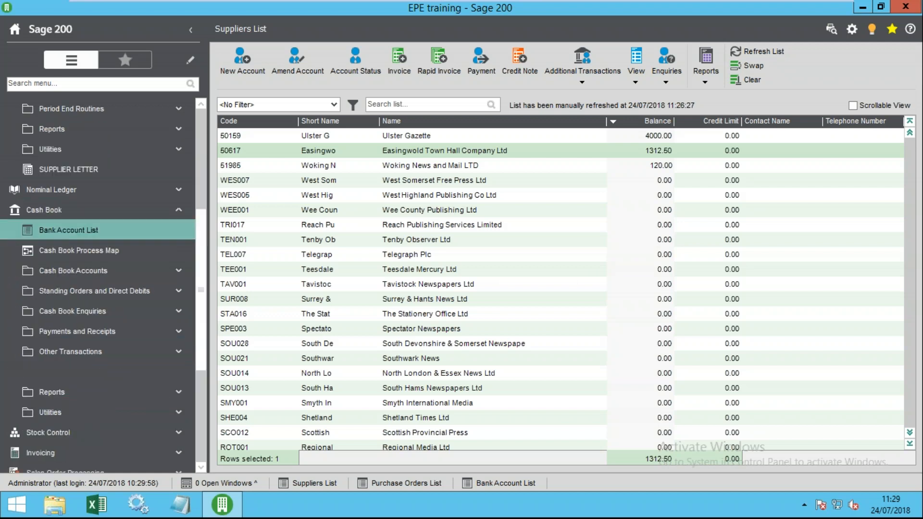
left_click(276, 63)
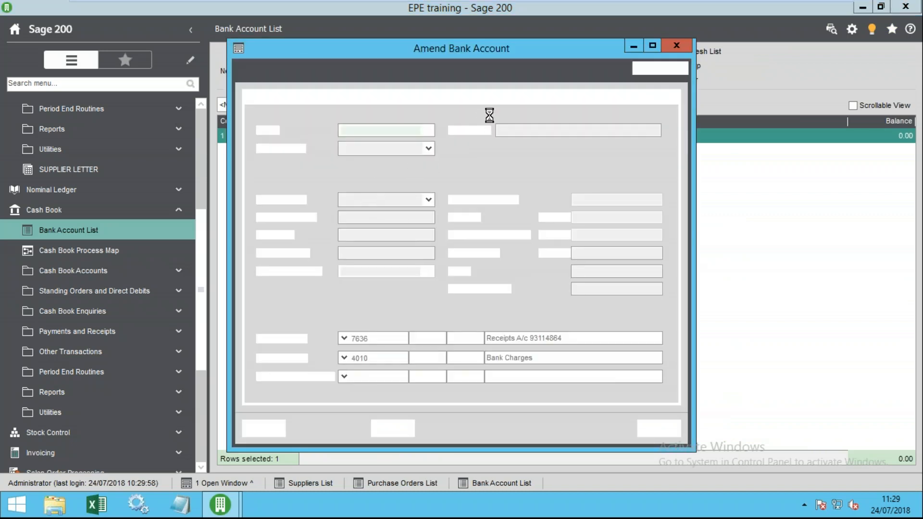
left_click(512, 98)
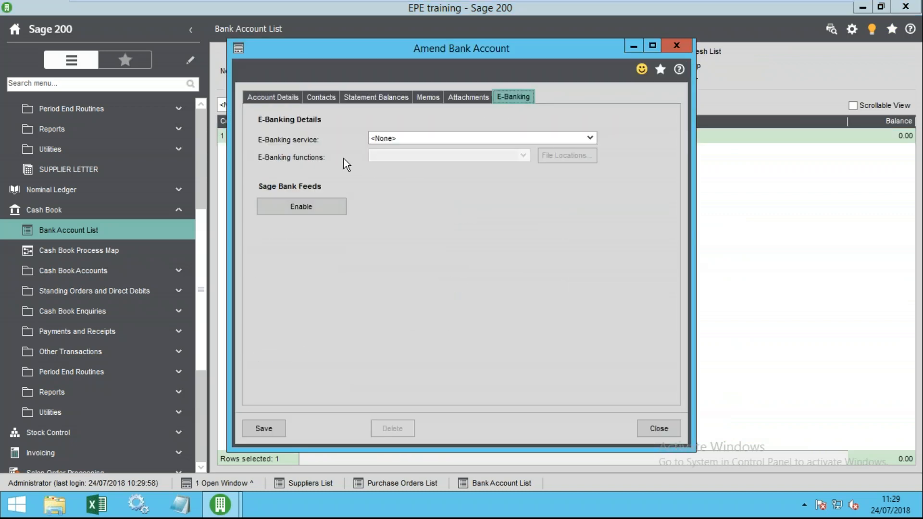
left_click(463, 138)
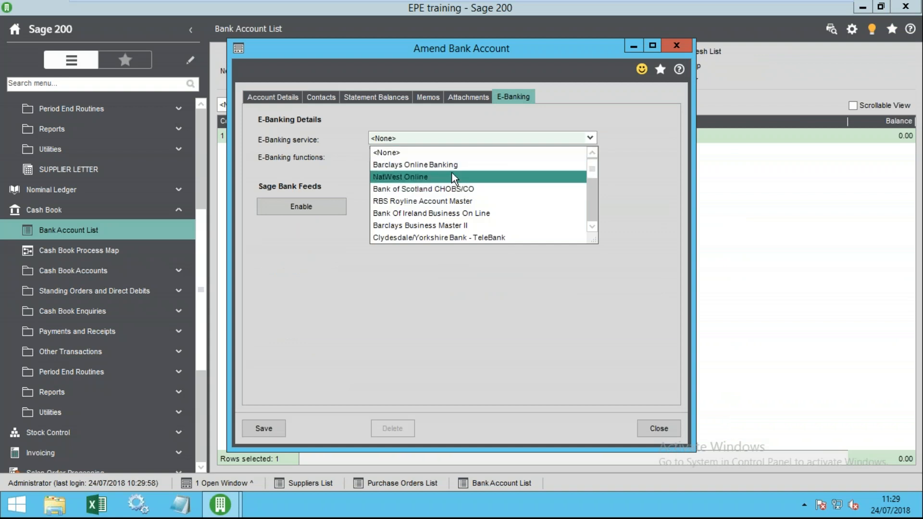
scroll(443, 258, "down", 2)
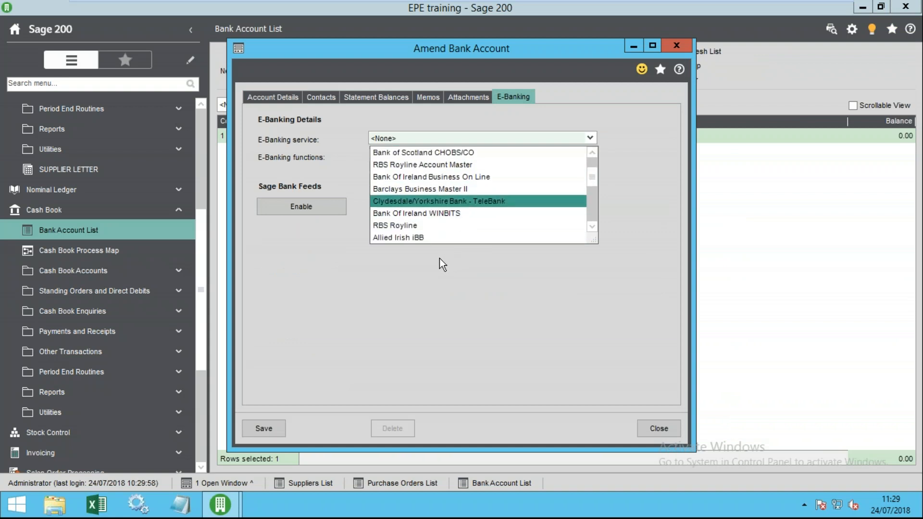
left_click(428, 191)
left_click(497, 157)
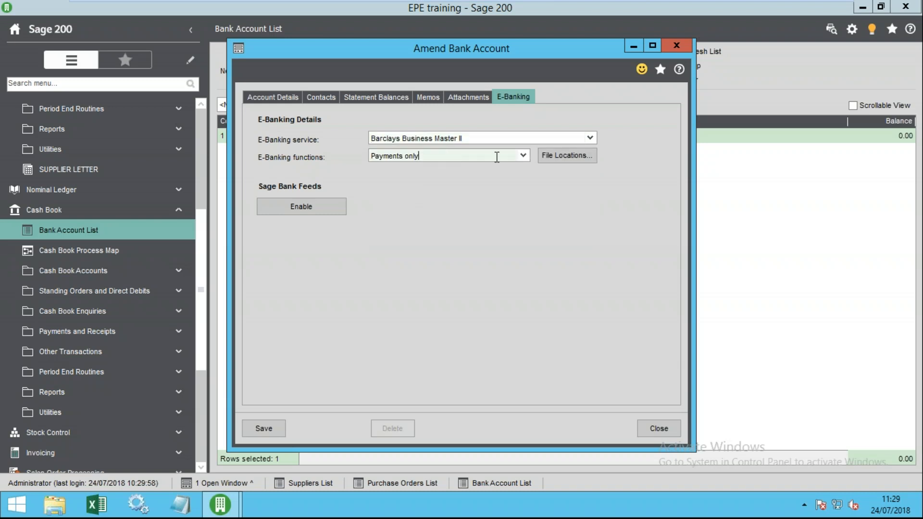
left_click(524, 157)
left_click(524, 158)
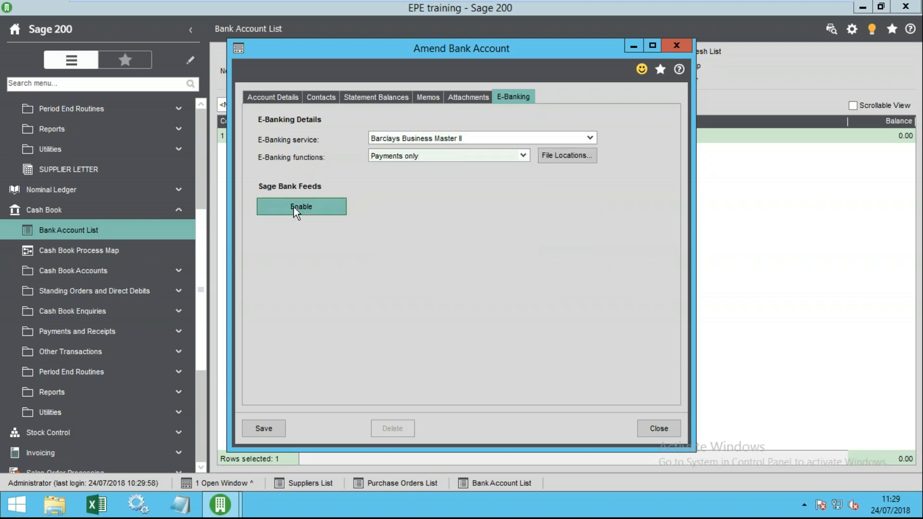
left_click(266, 427)
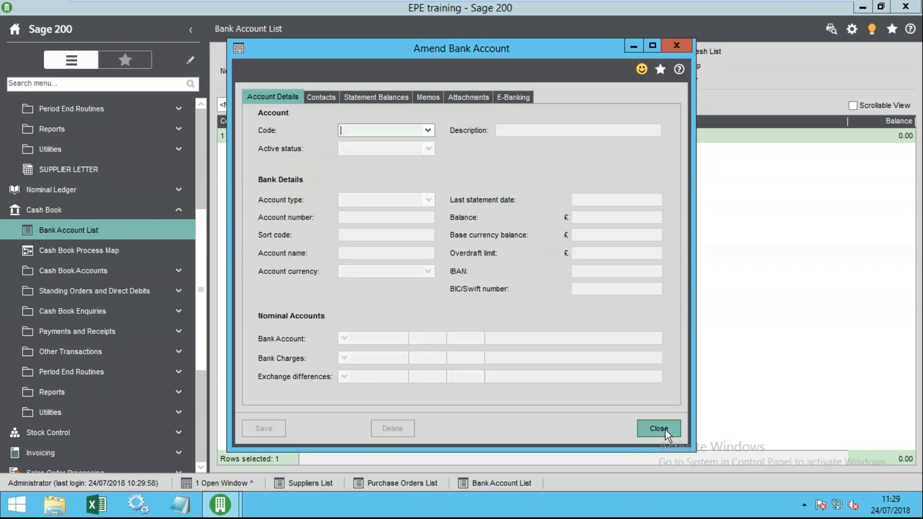
left_click(658, 428)
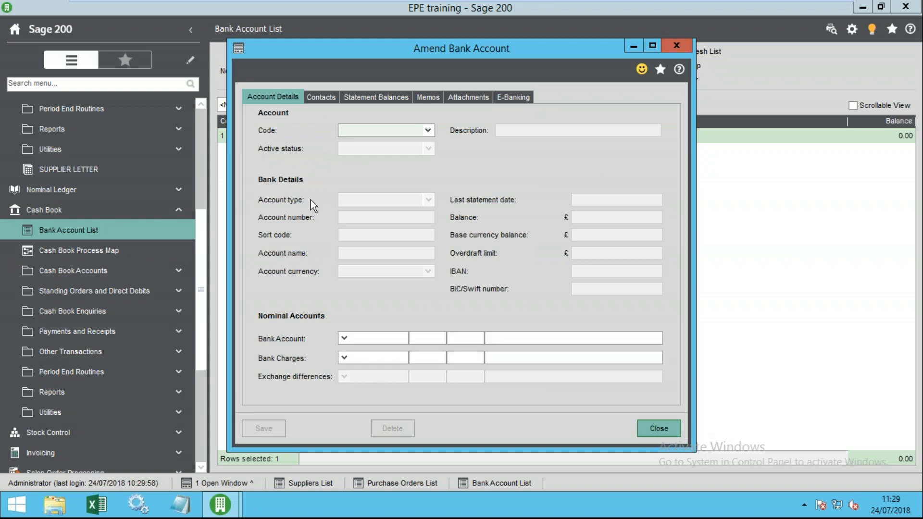
scroll(51, 197, "up", 5)
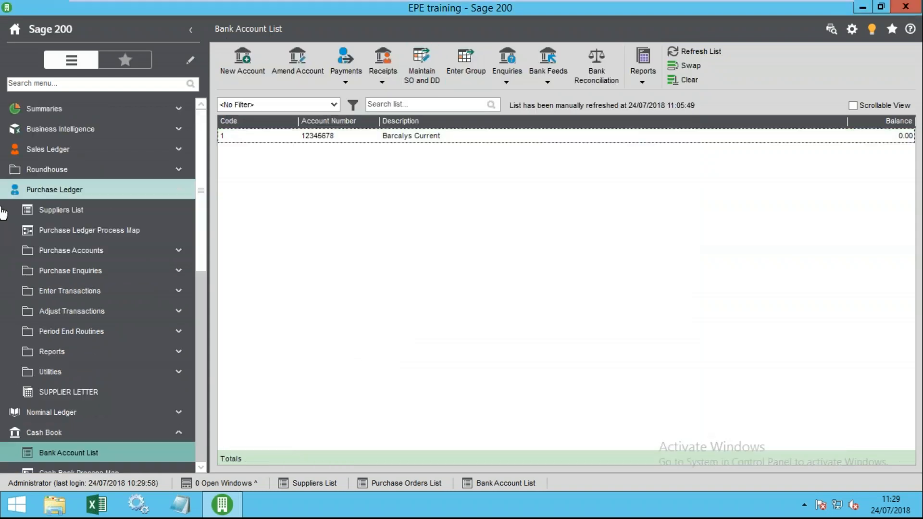
left_click(68, 371)
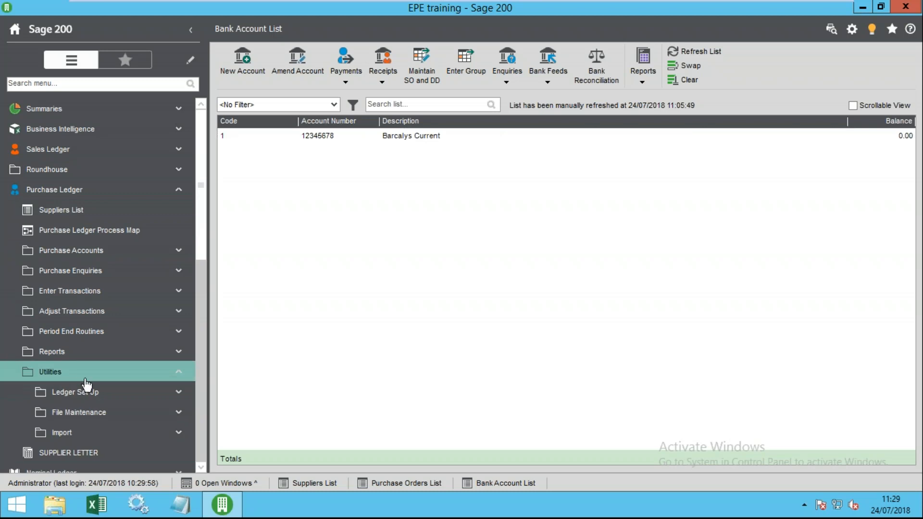
scroll(111, 394, "down", 2)
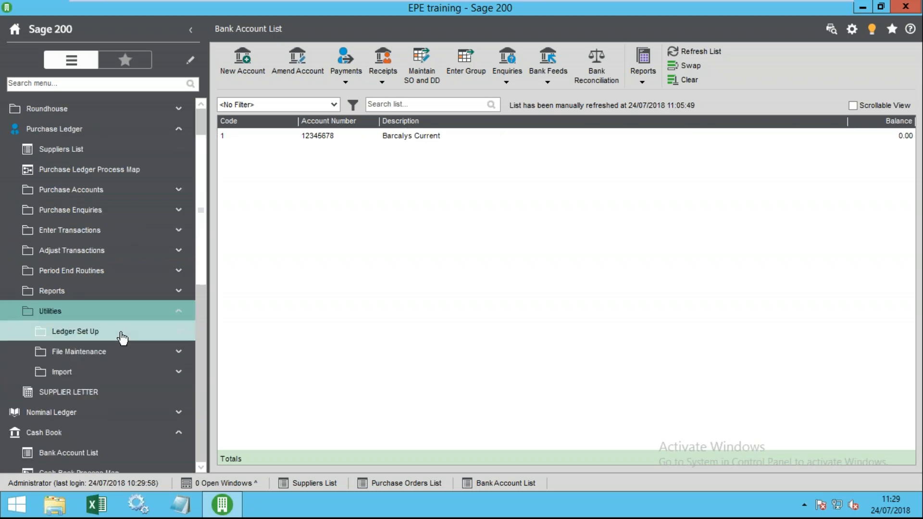
left_click(121, 329)
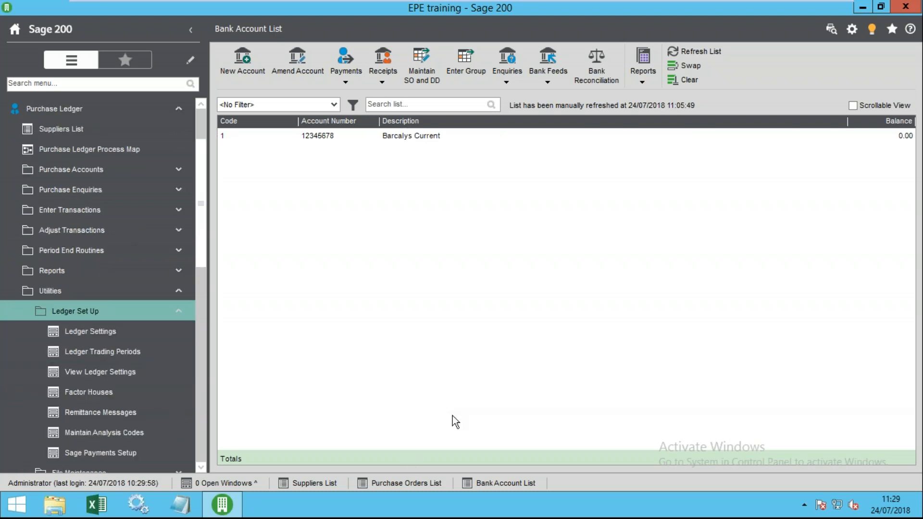
left_click(87, 335)
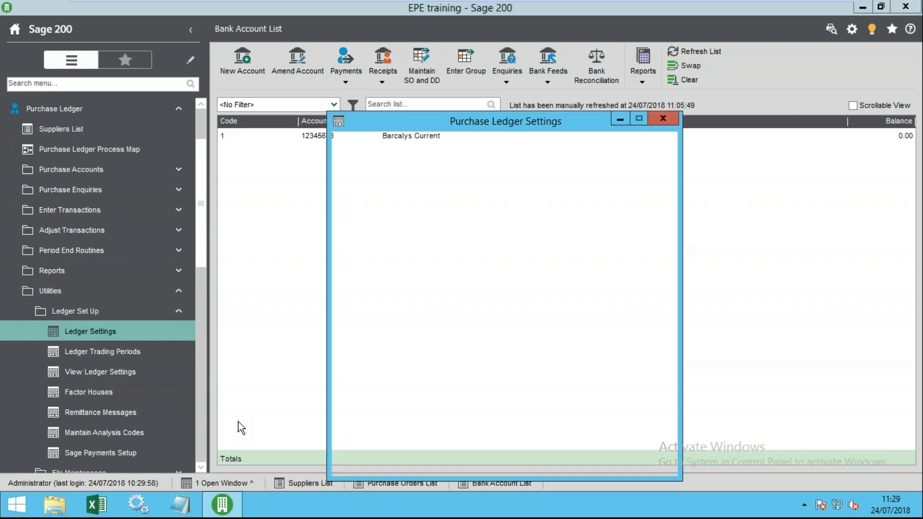
left_click(538, 170)
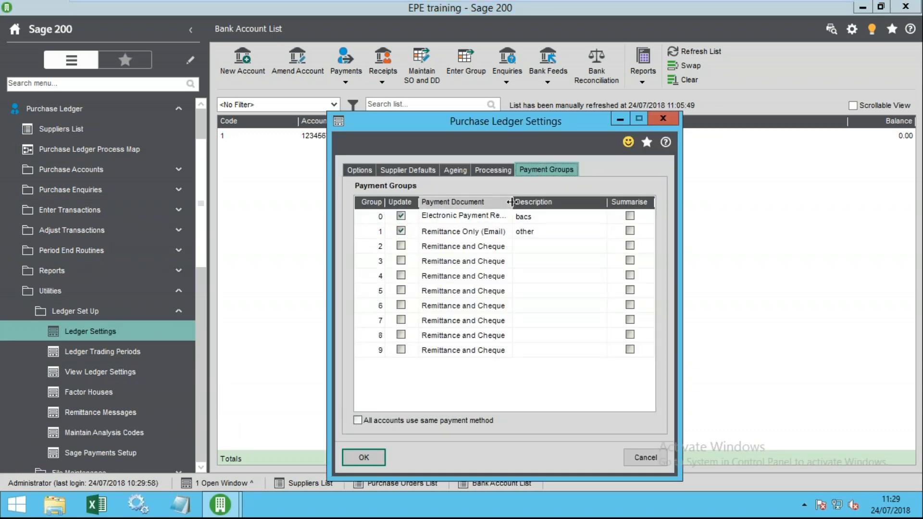
left_click_drag(561, 203, 561, 203)
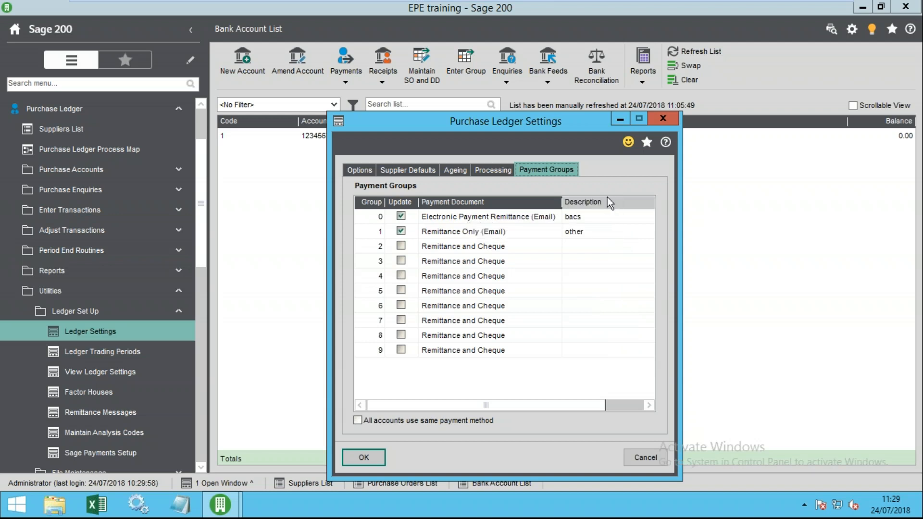
left_click_drag(582, 208, 582, 207)
left_click(555, 216)
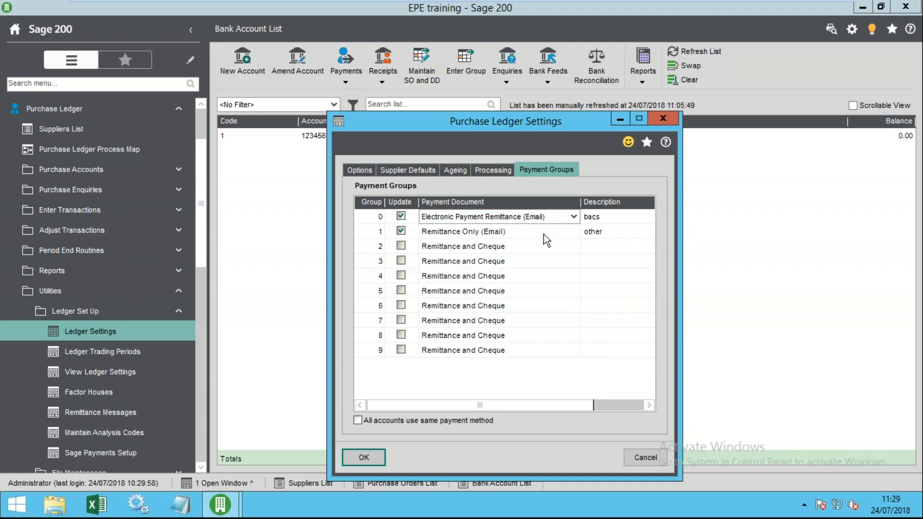
left_click(515, 234)
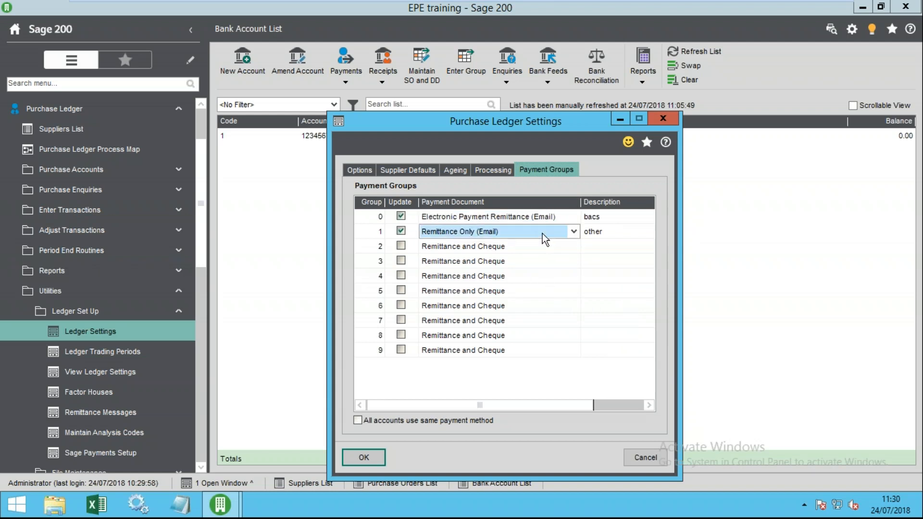
left_click(599, 231)
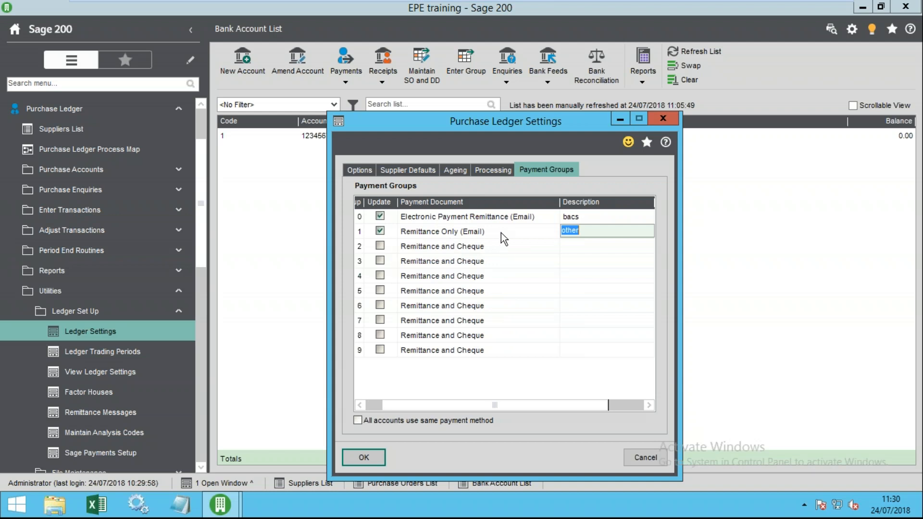
left_click(482, 232)
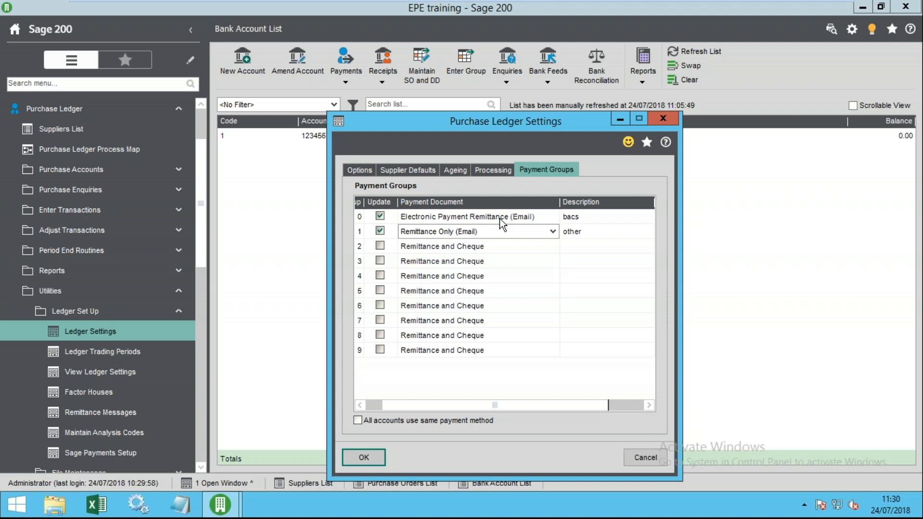
left_click(606, 234)
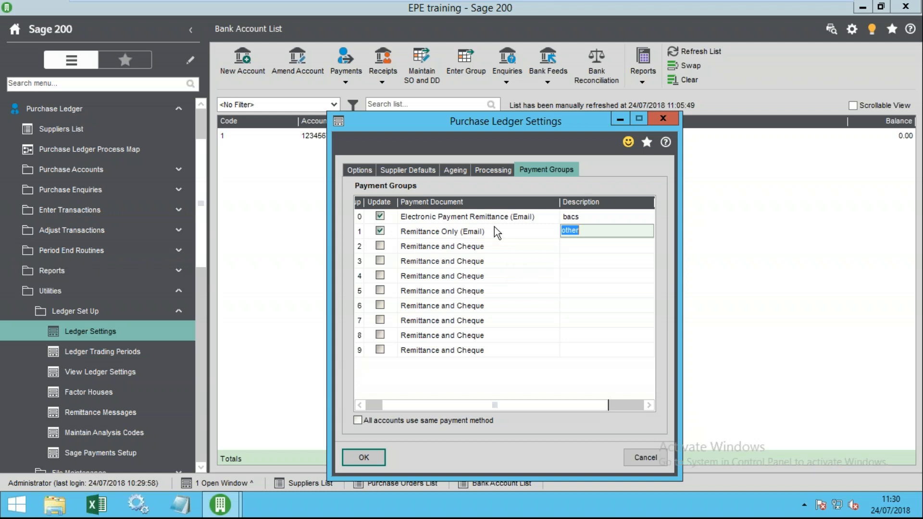
left_click(506, 232)
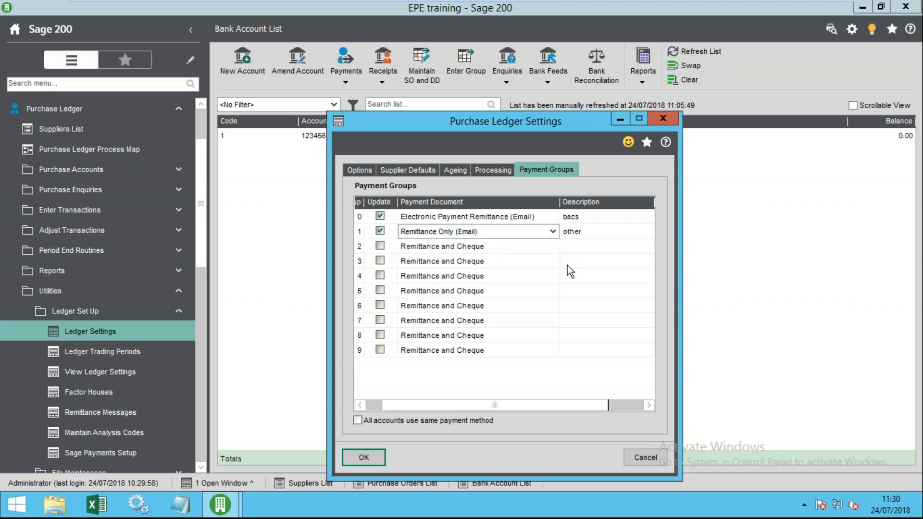
left_click(595, 230)
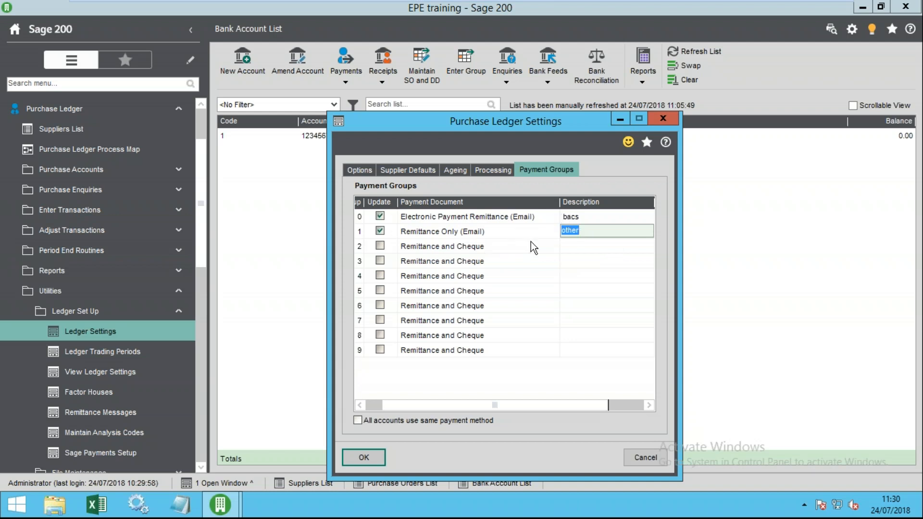
left_click(584, 232)
left_click(592, 220)
key("Return")
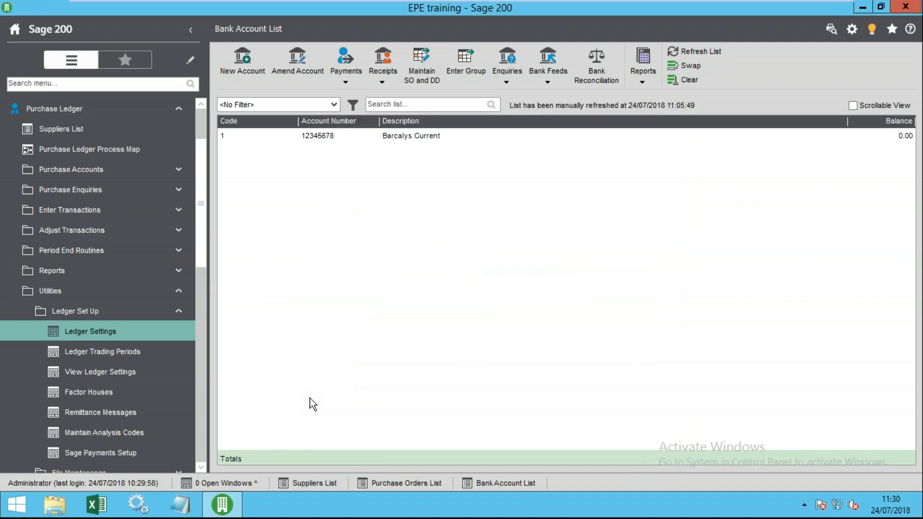
- Confirm Easingwold Town Hall Company Ltd's payment group is 0 - bacs, then select Ulster Gazette
left_click(332, 484)
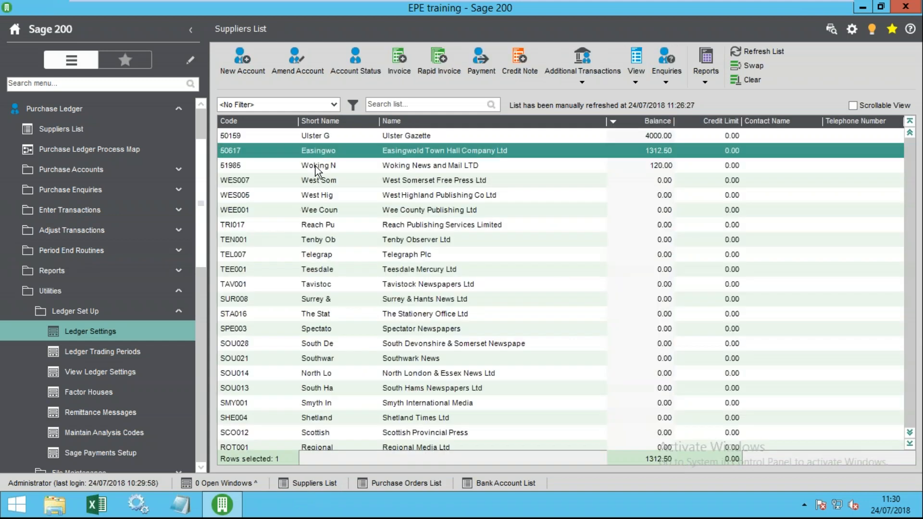
left_click(300, 67)
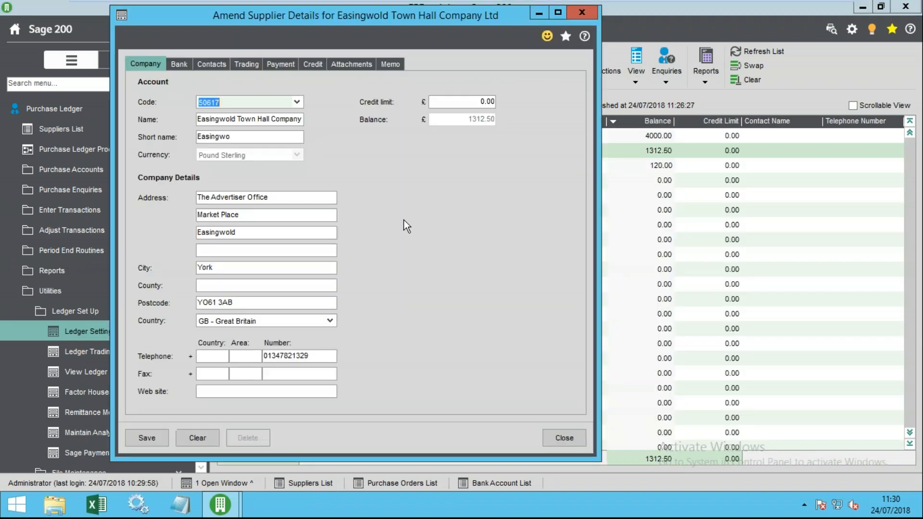
left_click(288, 63)
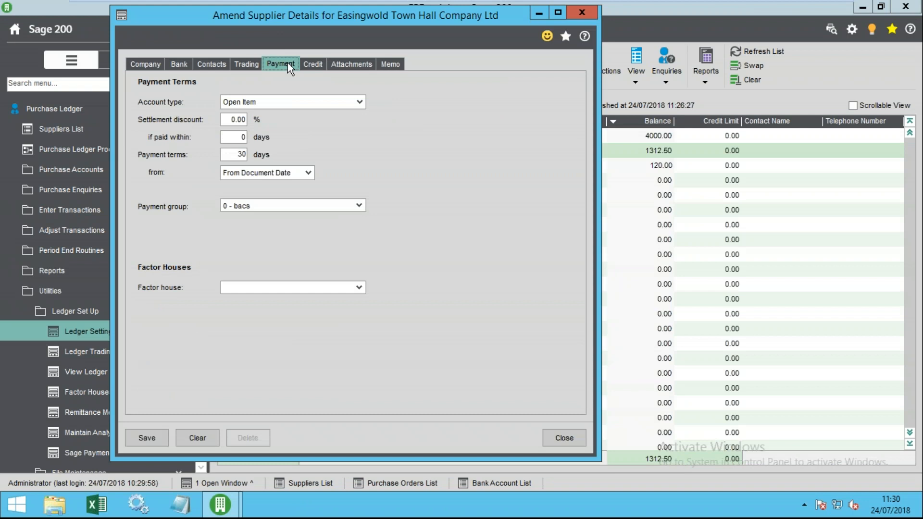
left_click(358, 205)
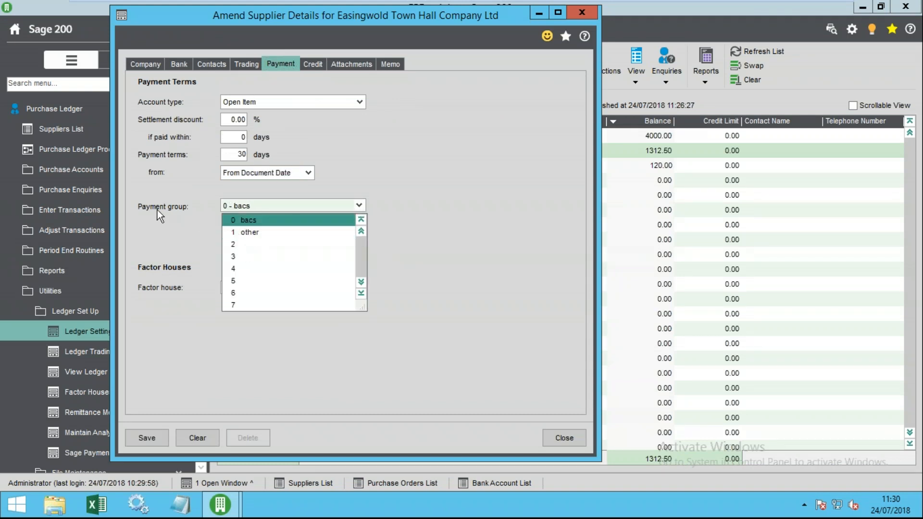
left_click(176, 207)
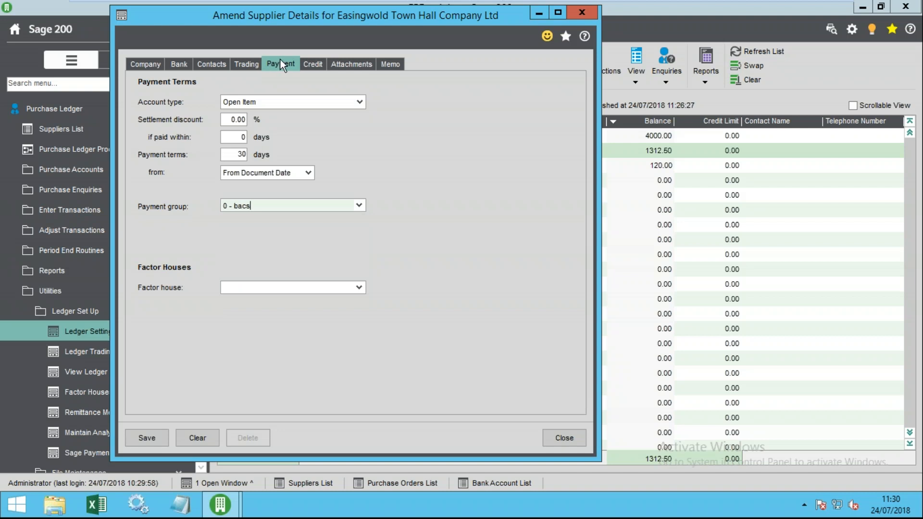
left_click(564, 435)
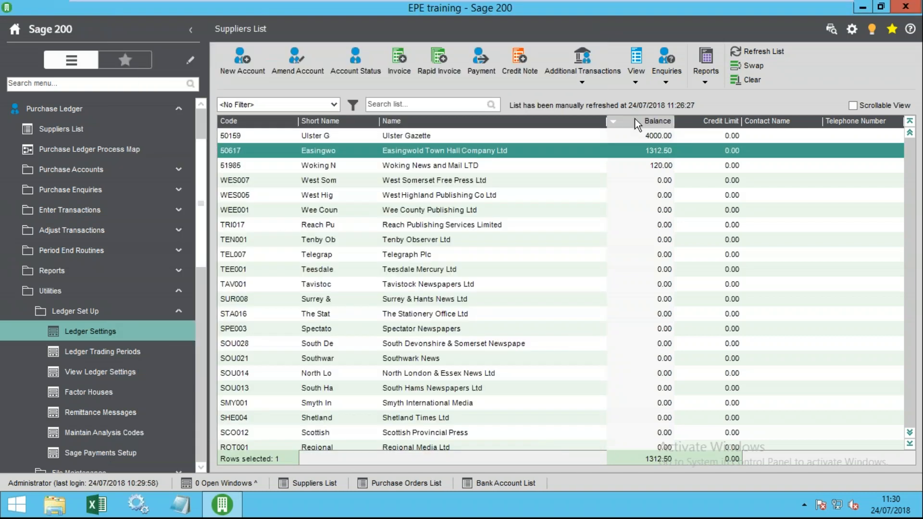
left_click(559, 137)
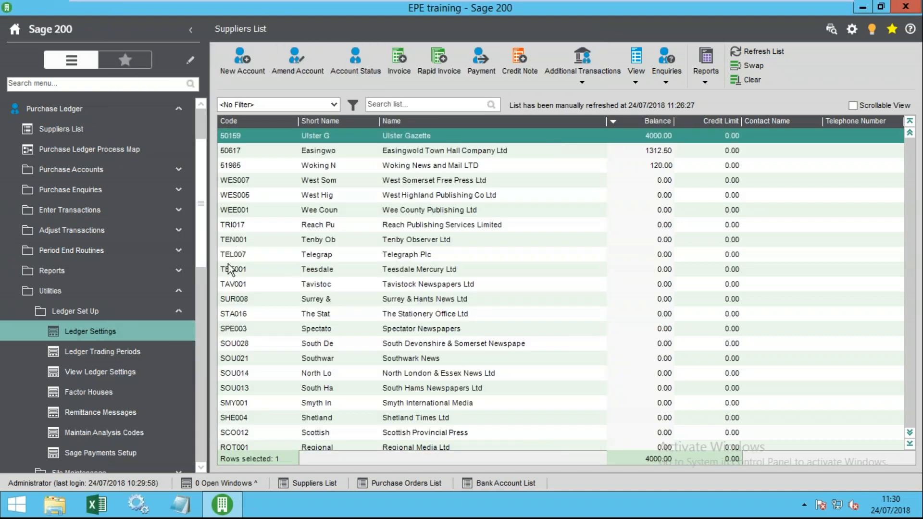
- Collapse Utilities and expand Period End Routines and Payment Processing in the navigation menu
scroll(120, 375, "up", 3)
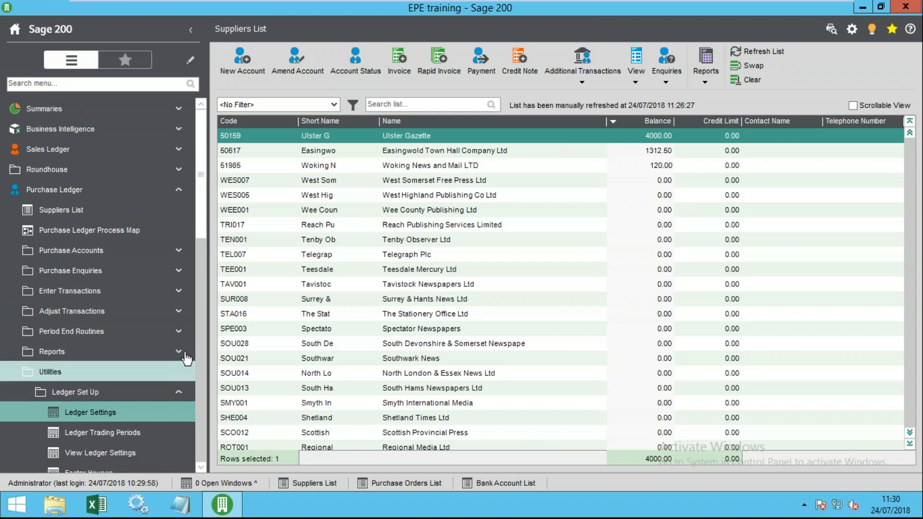
scroll(105, 337, "down", 2)
scroll(106, 327, "up", 2)
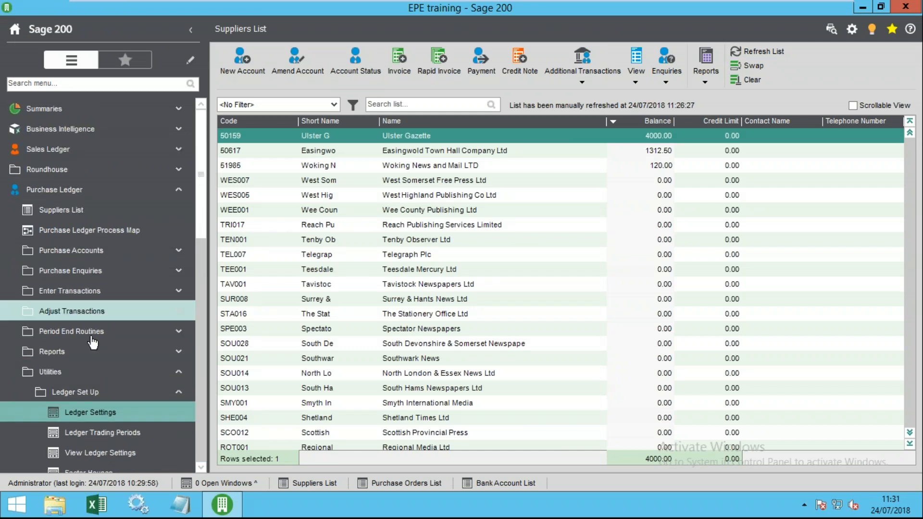
left_click(81, 374)
left_click(97, 336)
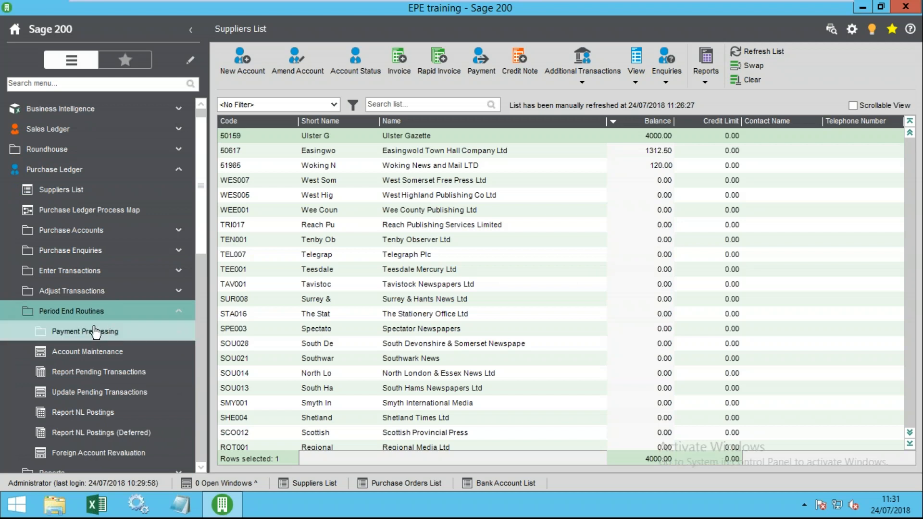
left_click(71, 337)
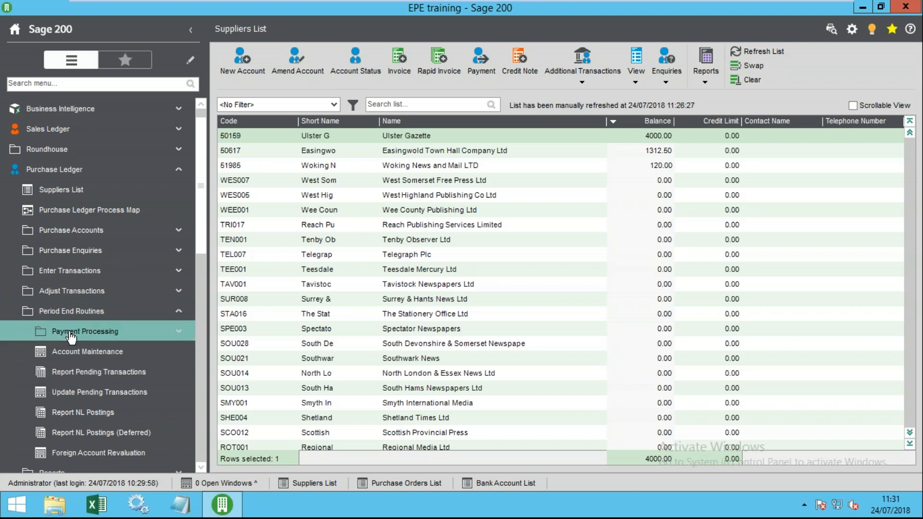
scroll(123, 331, "down", 2)
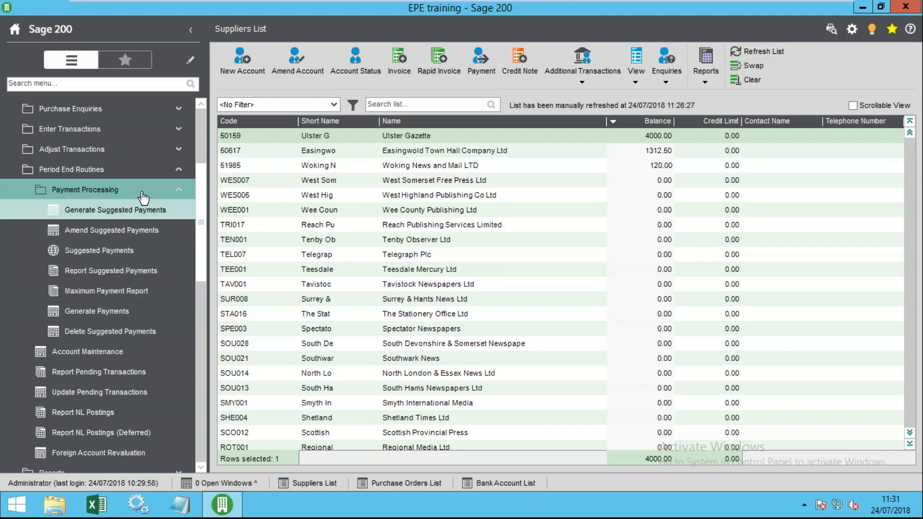
- In Amend Suggested Payments, browse supplier invoices sorted by balance without saving any payment
left_click(120, 230)
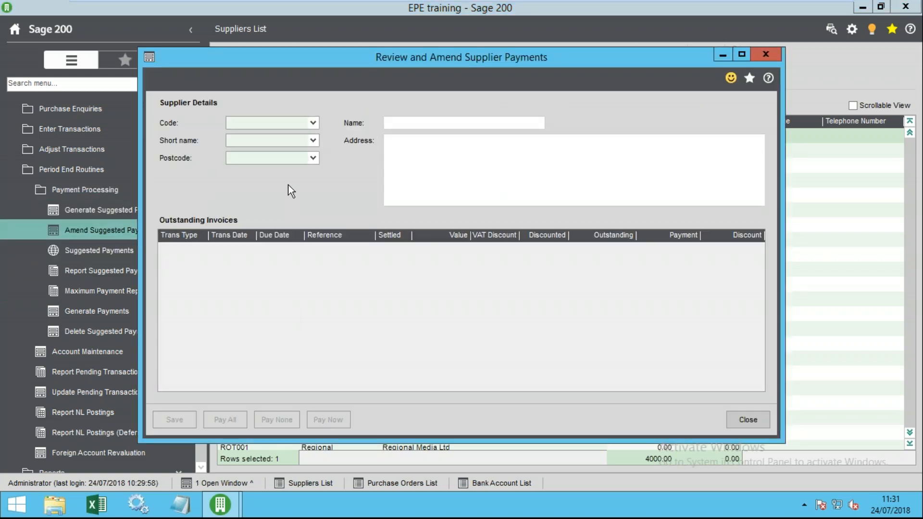
left_click(314, 122)
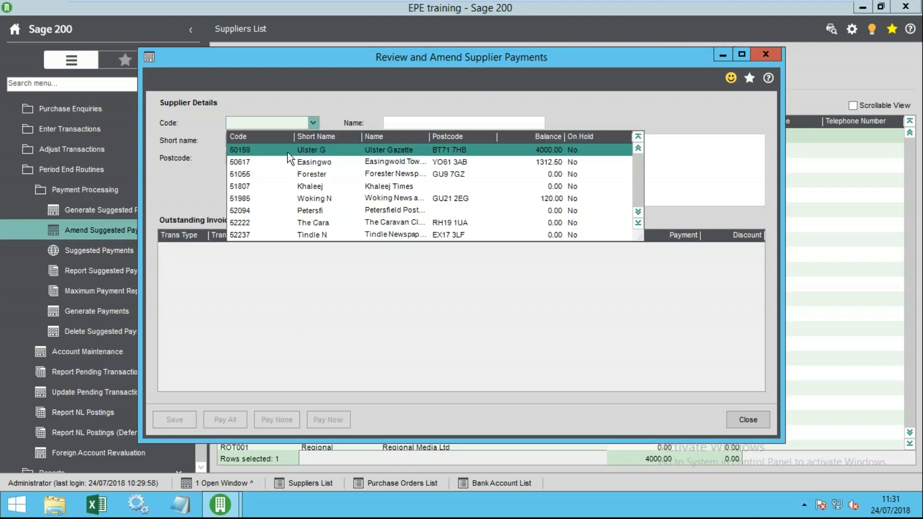
left_click(356, 149)
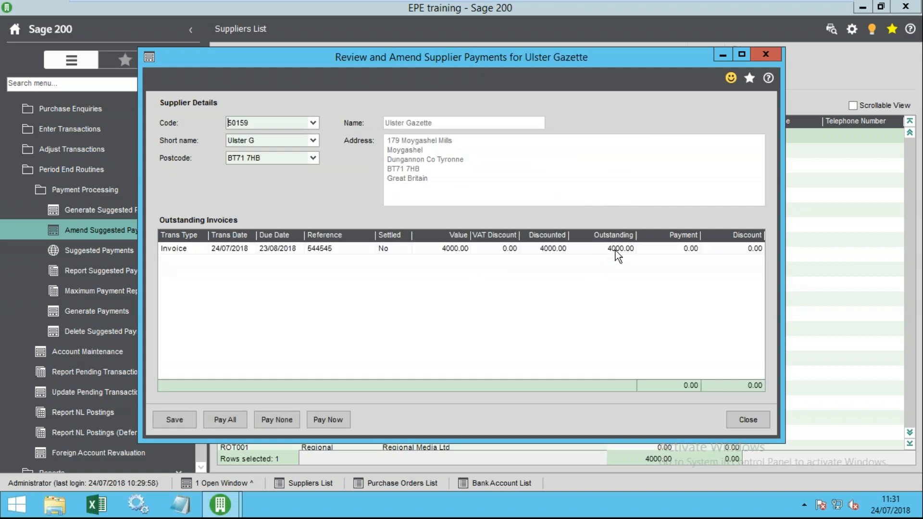
left_click(668, 253)
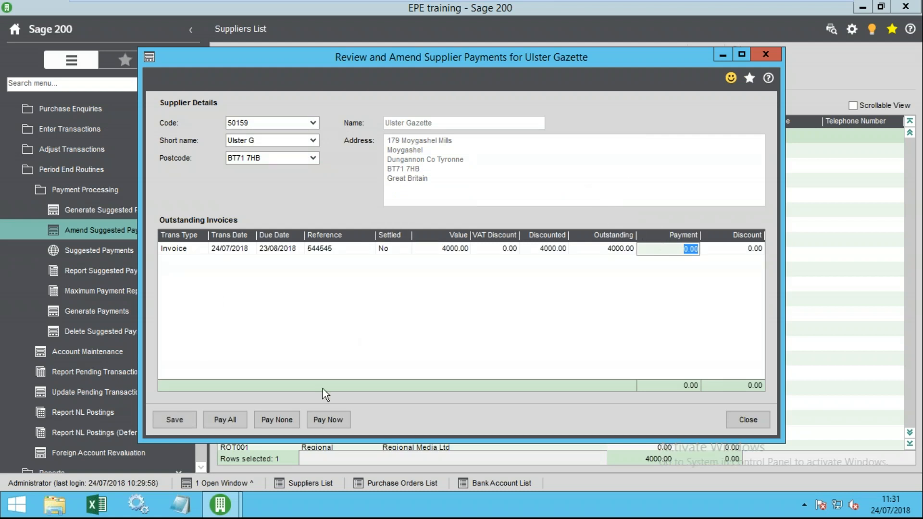
left_click(220, 426)
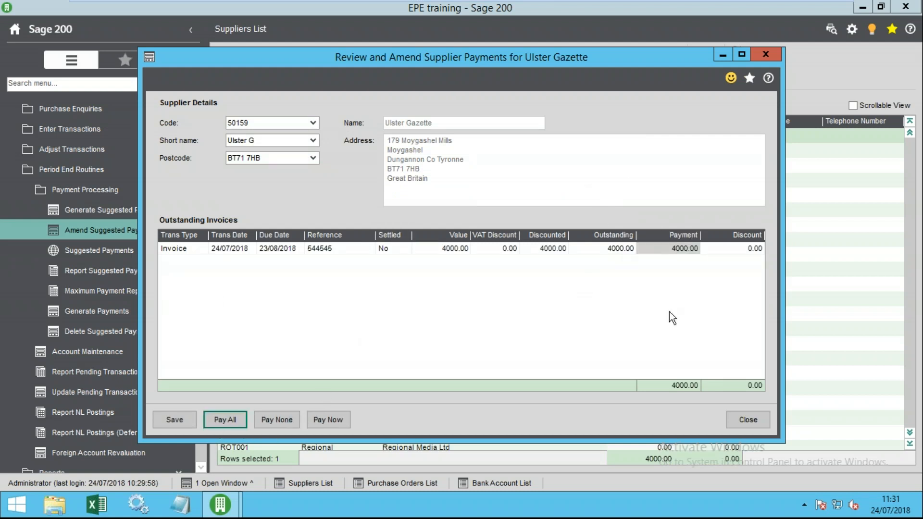
left_click(315, 120)
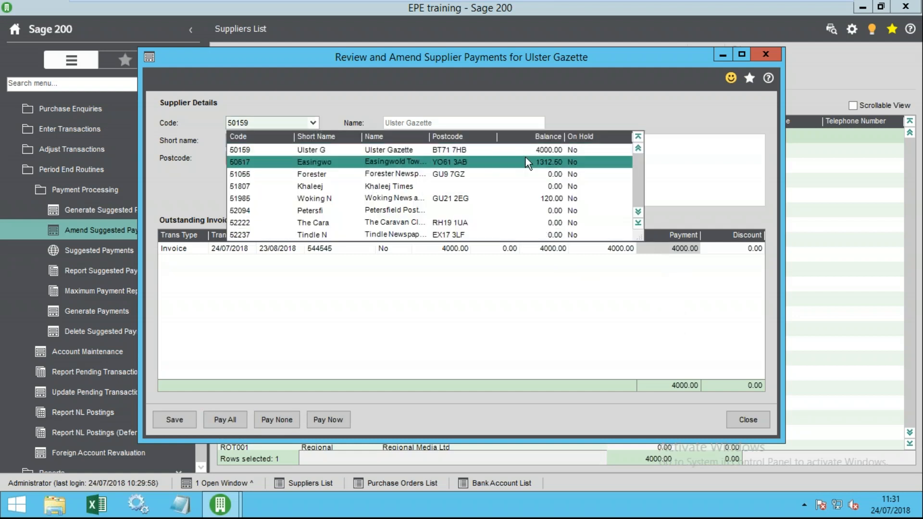
left_click(526, 157)
left_click(527, 302)
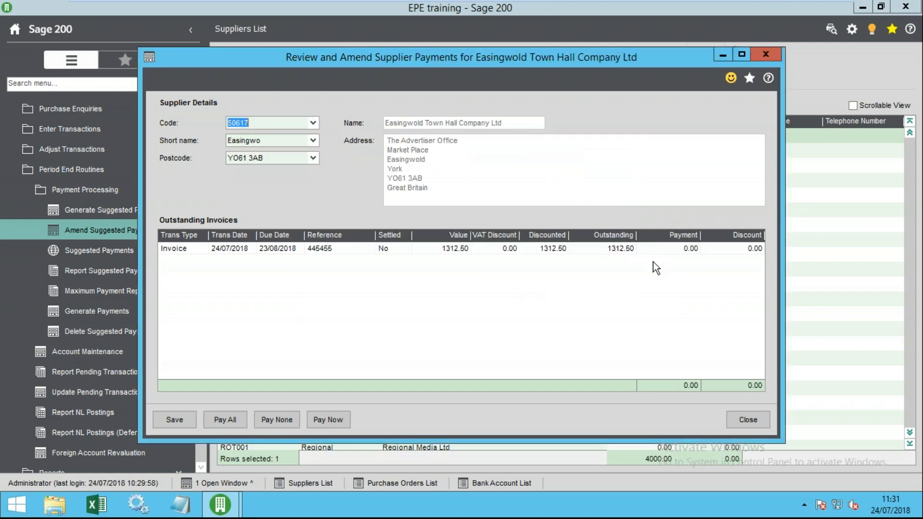
left_click(317, 121)
left_click(548, 137)
left_click(548, 137)
left_click(550, 177)
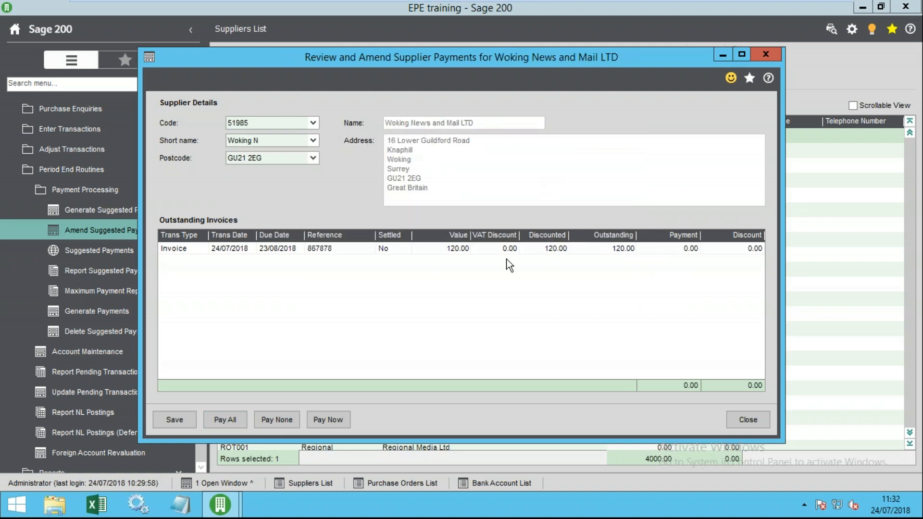
left_click(763, 418)
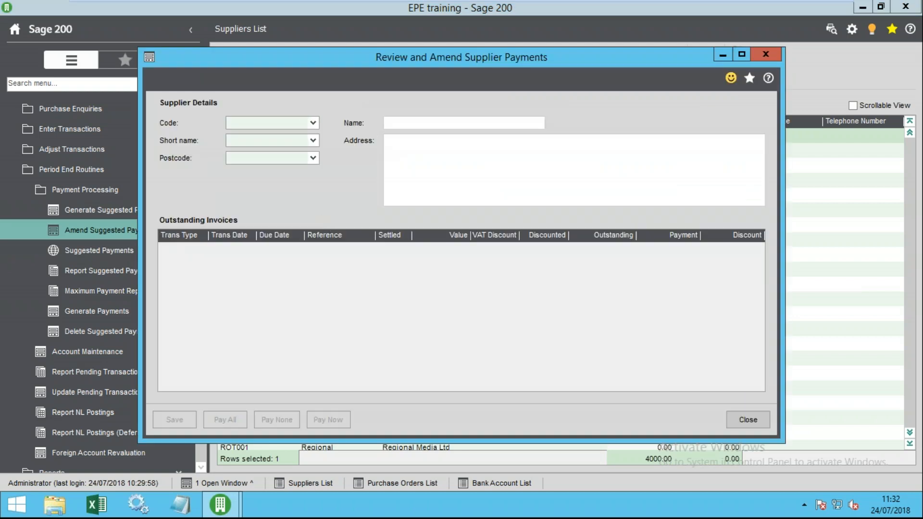
- Save a full 4000.00 payment for Ulster Gazette after trying a 2000 part payment
left_click(313, 123)
left_click(266, 148)
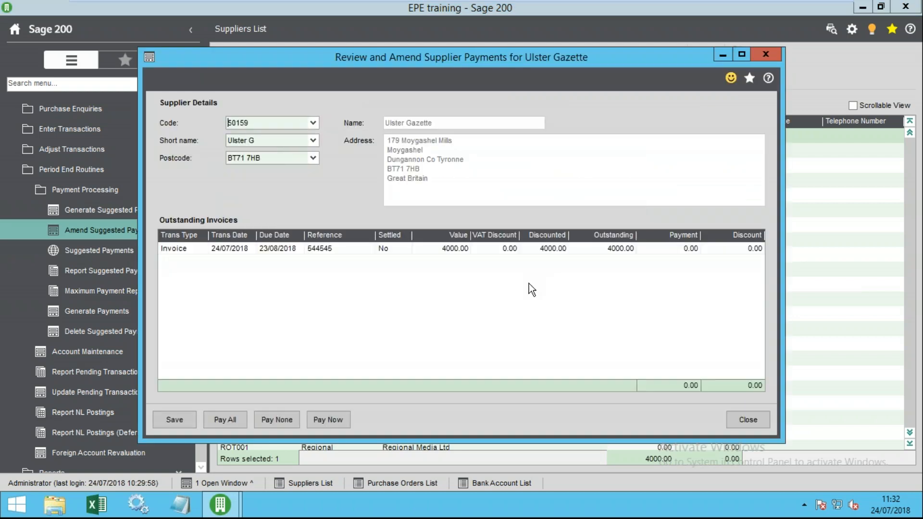
left_click(225, 419)
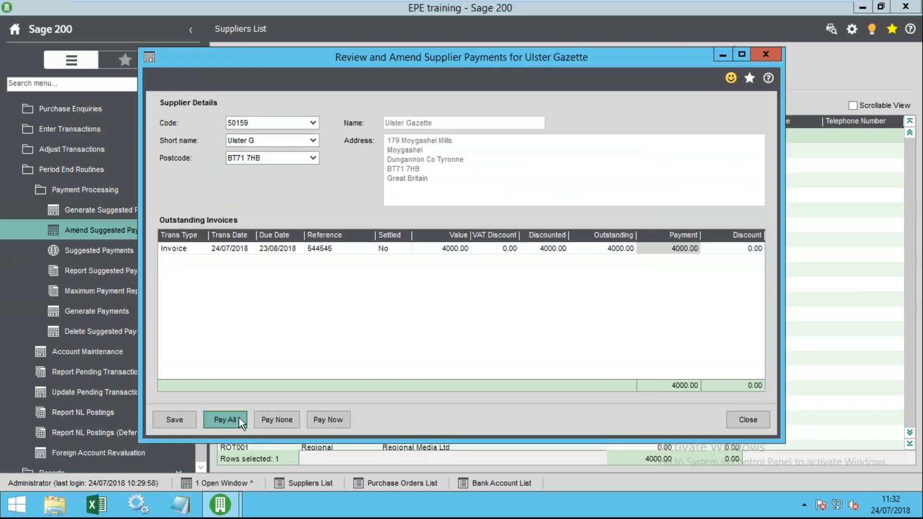
left_click(676, 249)
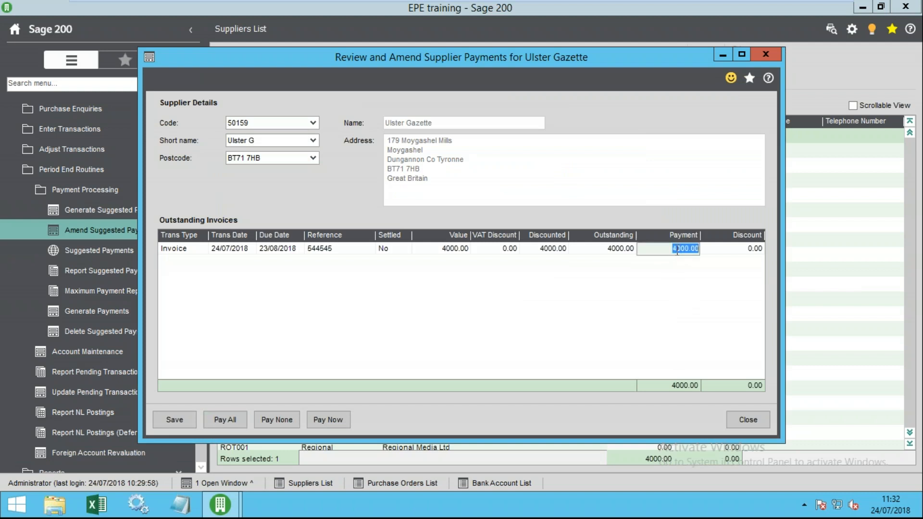
type("2000")
key("Tab")
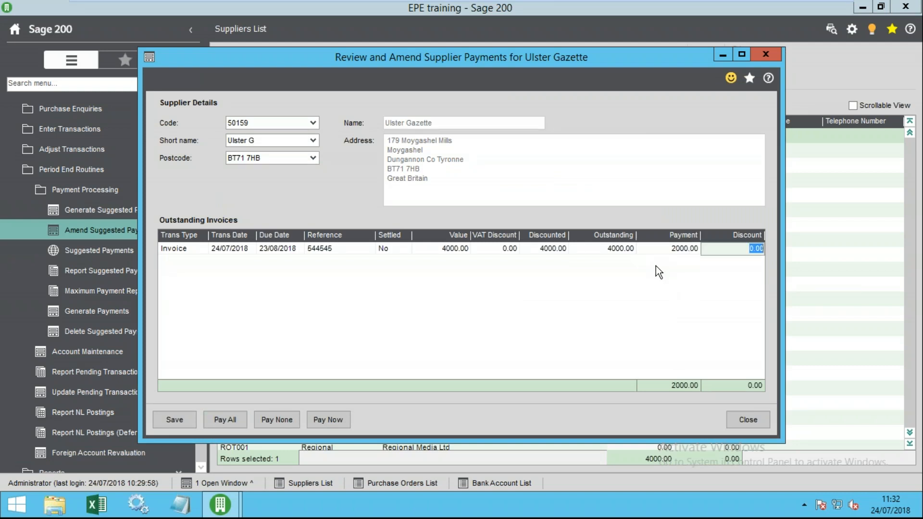
left_click(668, 250)
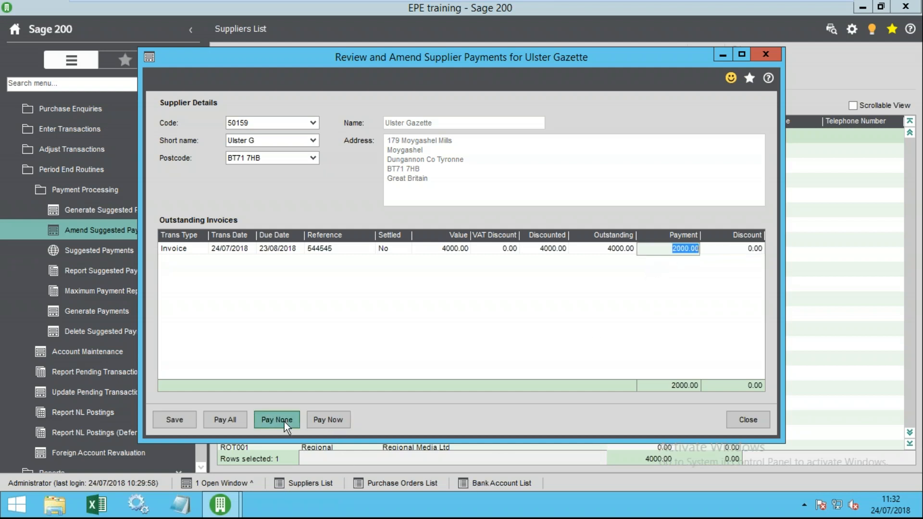
left_click(271, 421)
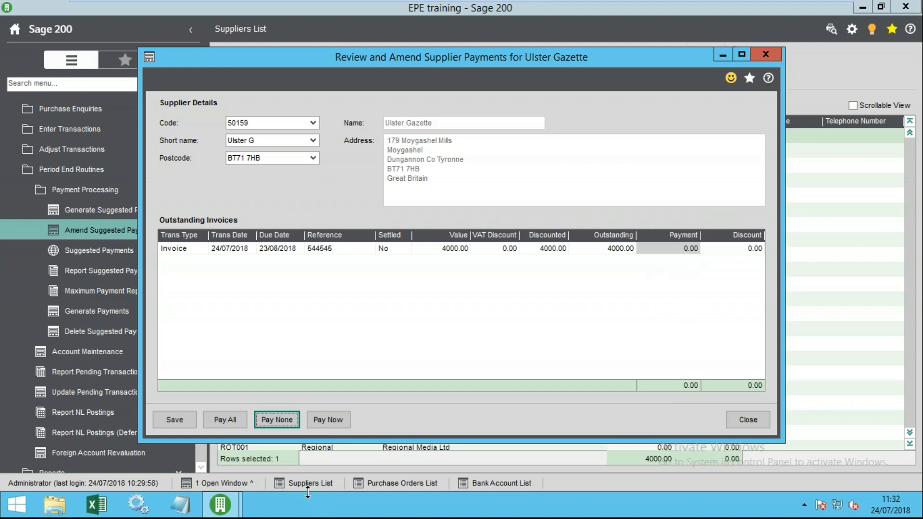
left_click(238, 418)
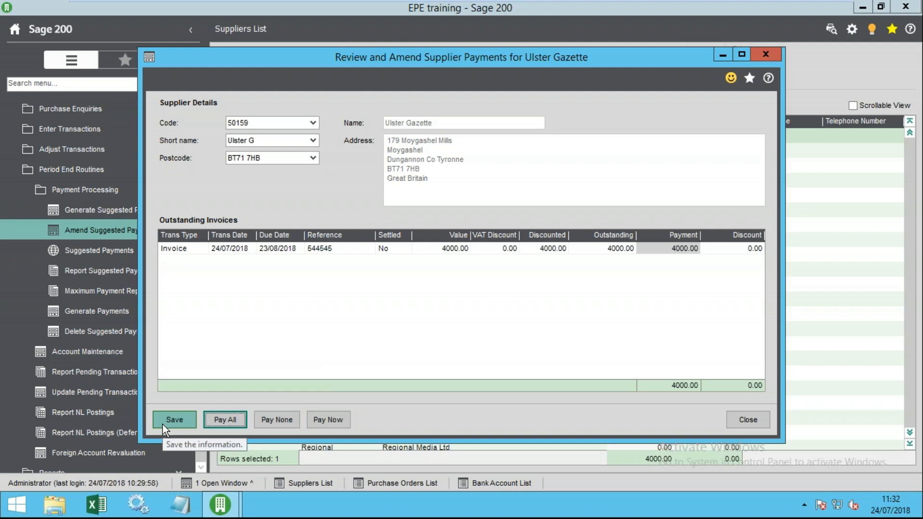
left_click(176, 419)
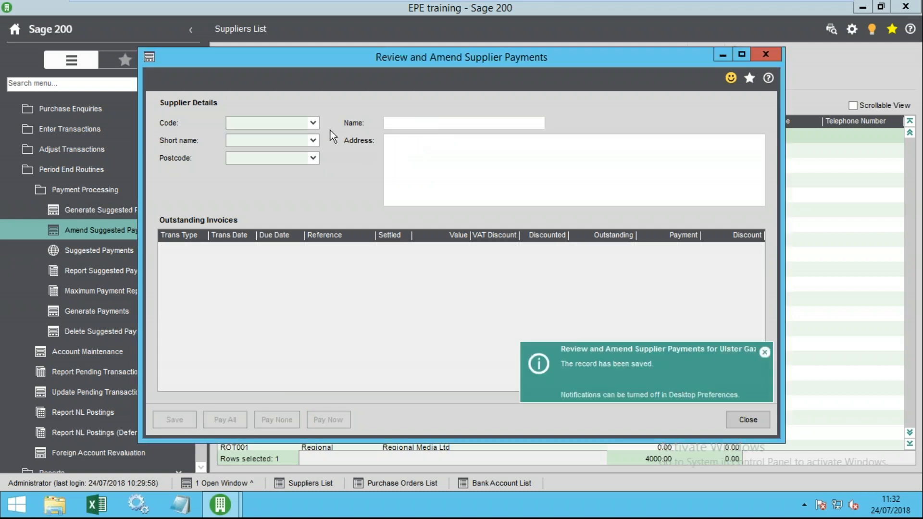
- Save a 50.00 payment for Easingwold Town Hall
left_click(313, 123)
left_click(551, 166)
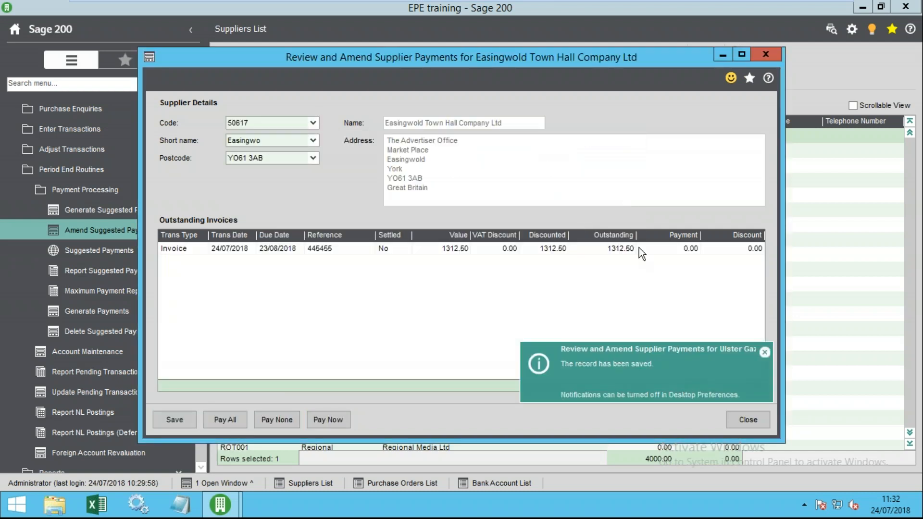
left_click(673, 250)
type("50")
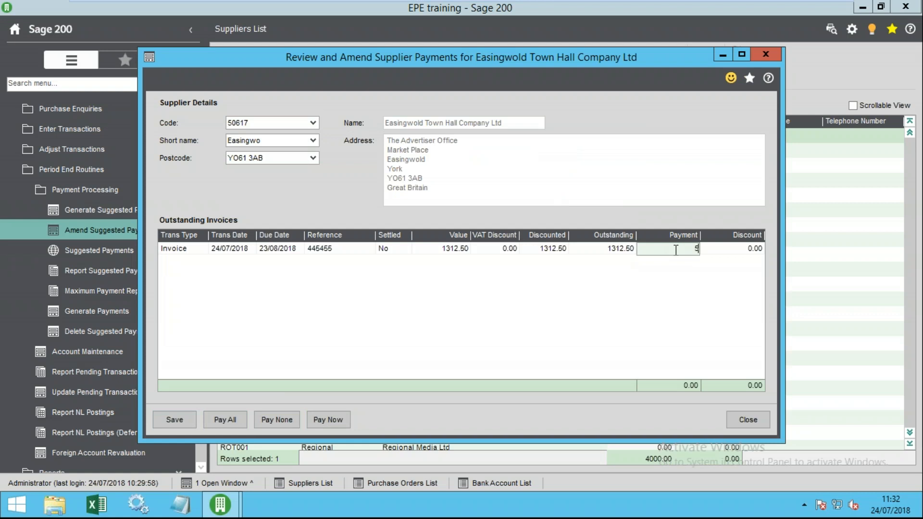
key("Tab")
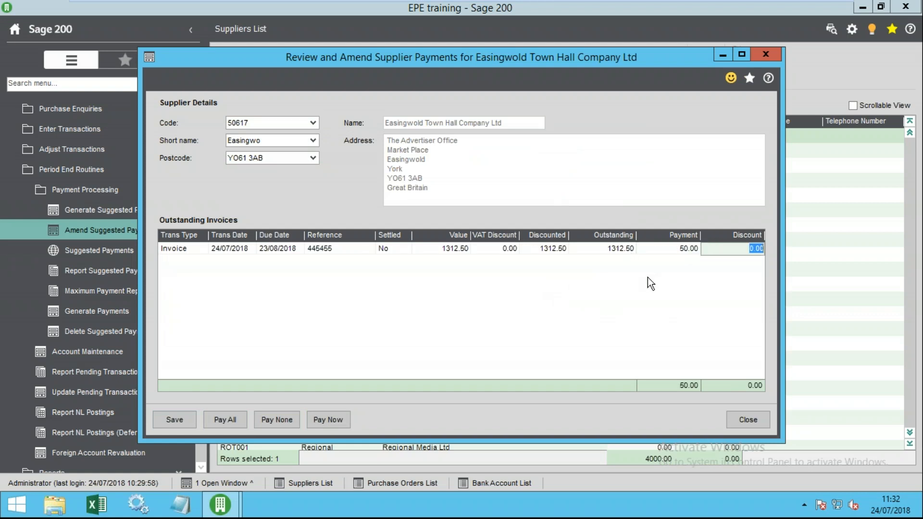
left_click(185, 416)
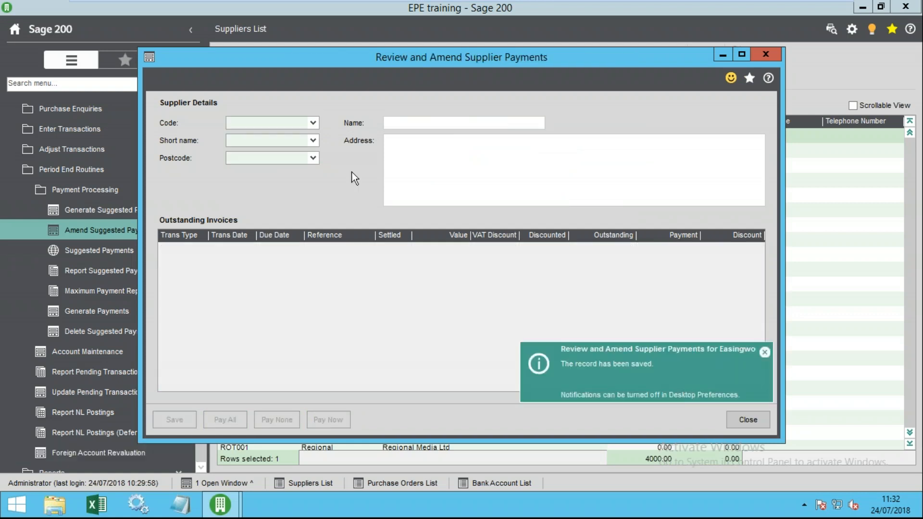
- Save a 120.00 payment for Woking News and Mail, correcting an initial 10, and close
left_click(317, 126)
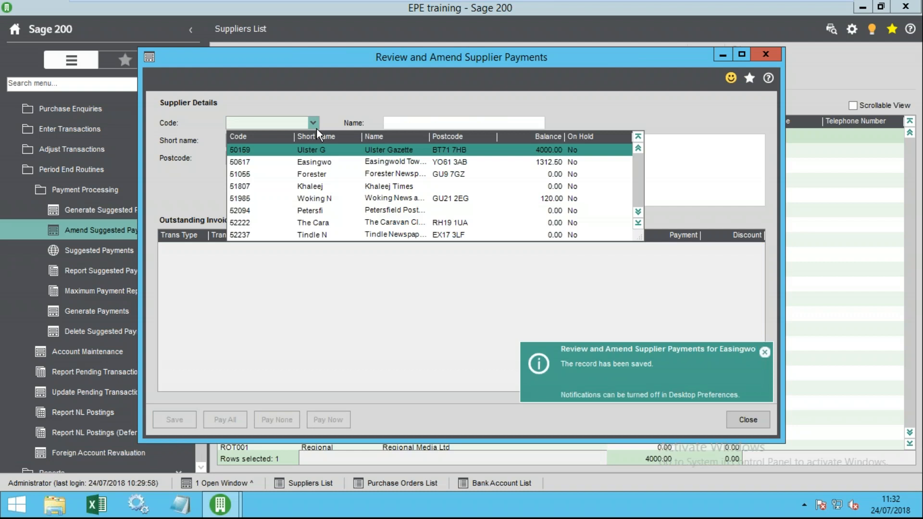
left_click(408, 201)
left_click(676, 245)
type("10")
key("Tab")
left_click(677, 248)
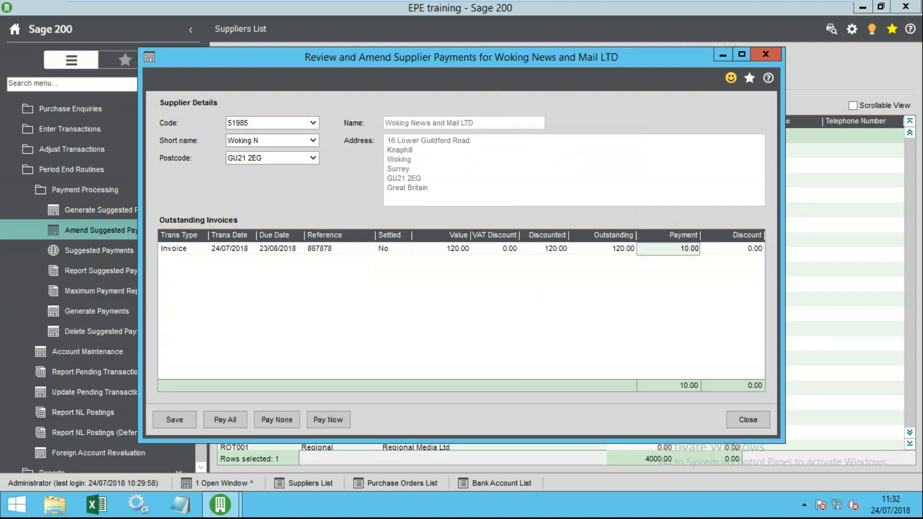
key("Delete")
key("Delete")
key("Delete")
key("Delete")
key("Delete")
type("120")
key("Tab")
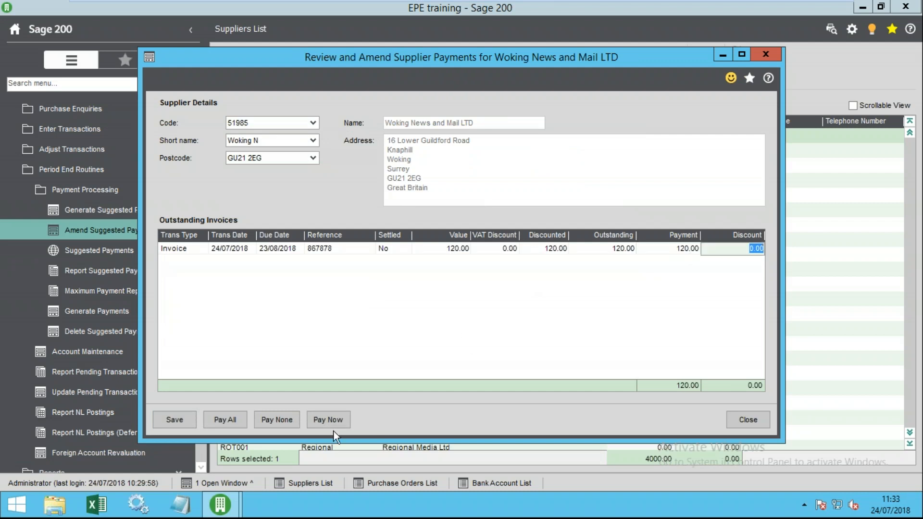
left_click(174, 420)
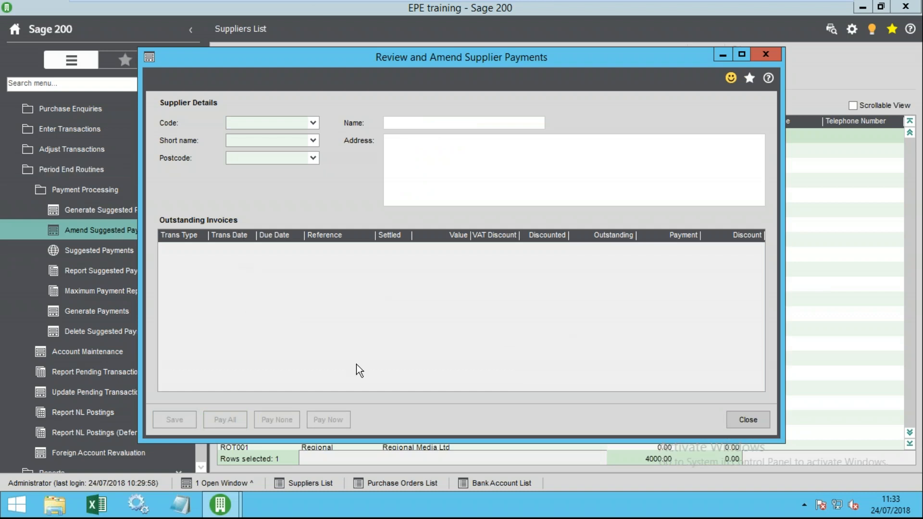
left_click(749, 420)
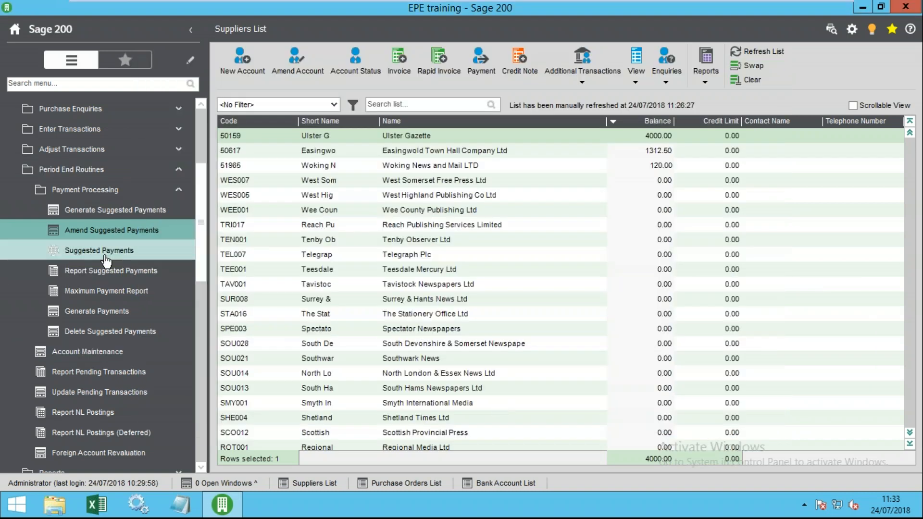
- Run the Suggested Payments Report with Payment group Is the chosen group and review its 4170.00 total
left_click(97, 273)
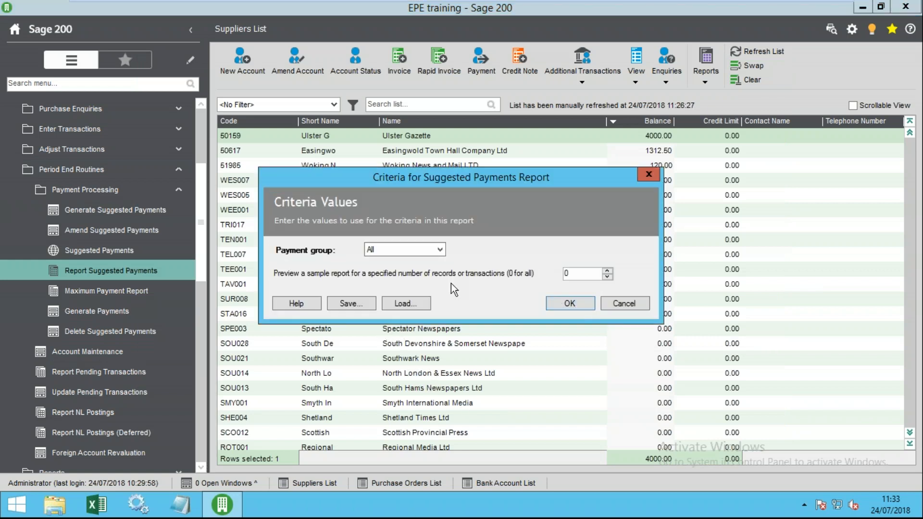
left_click(413, 250)
left_click(396, 278)
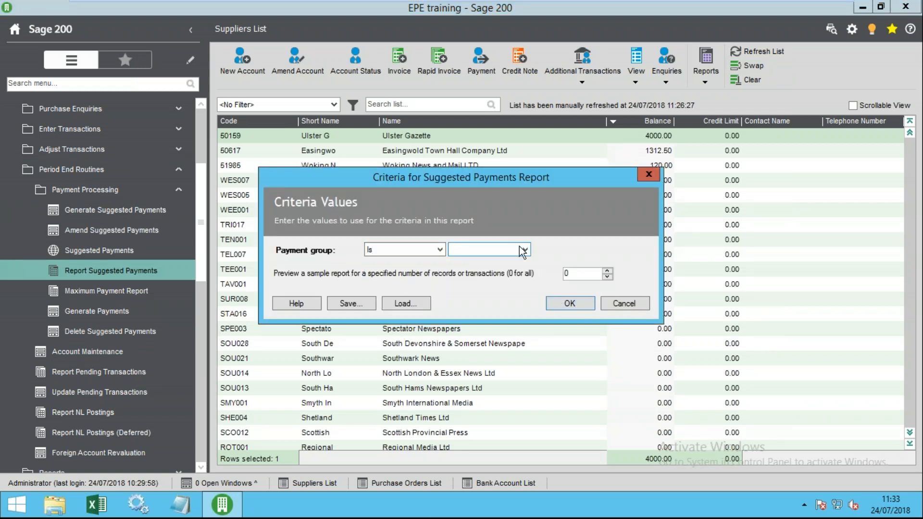
left_click(523, 250)
left_click(478, 274)
left_click(568, 303)
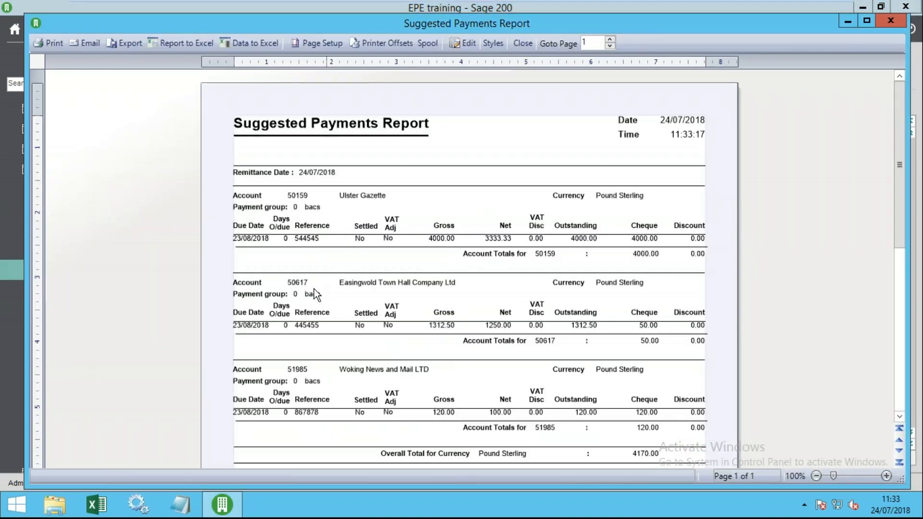
scroll(319, 308, "down", 3)
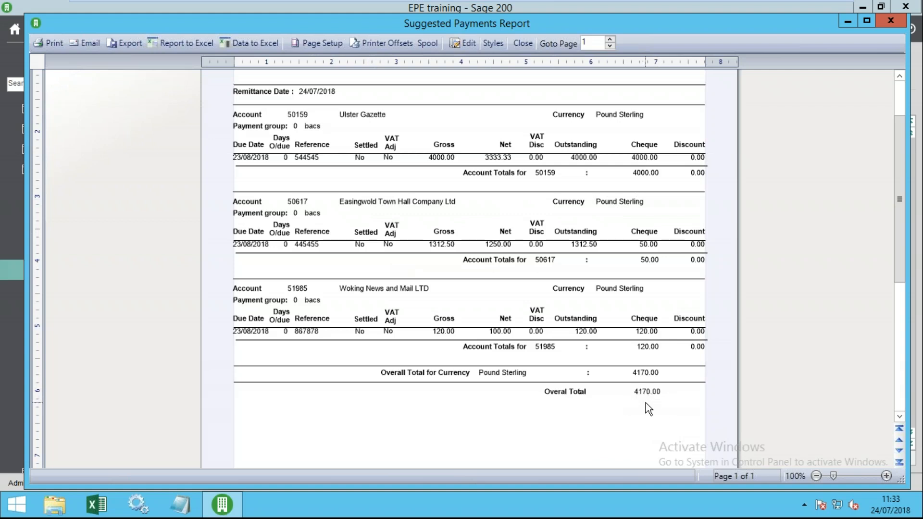
scroll(648, 406, "down", 5)
scroll(640, 423, "up", 6)
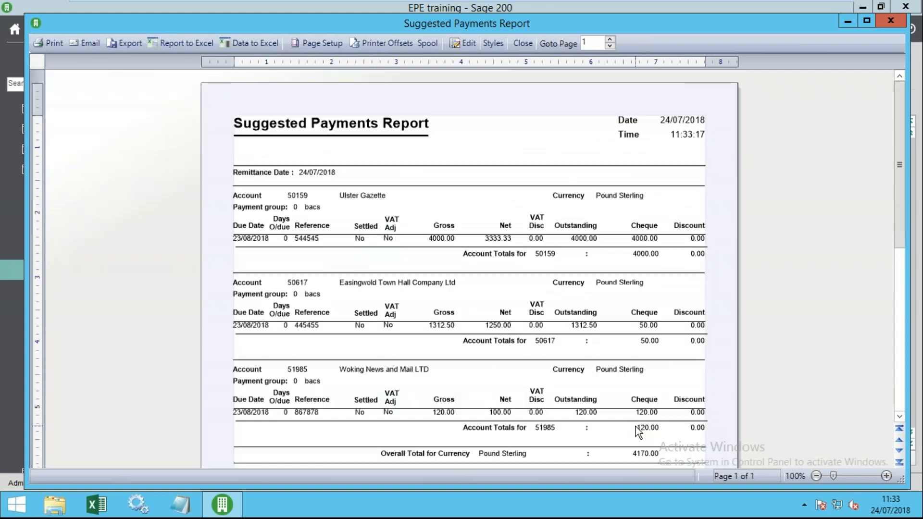
- Set up Generate Payments for multiple suppliers, payment group 0 - bacs, from Barcalys Current
left_click(522, 43)
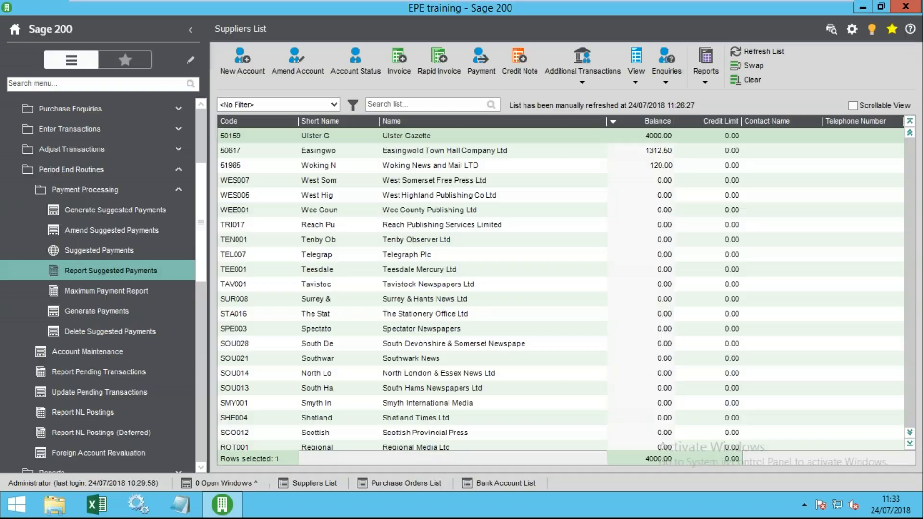
left_click(95, 315)
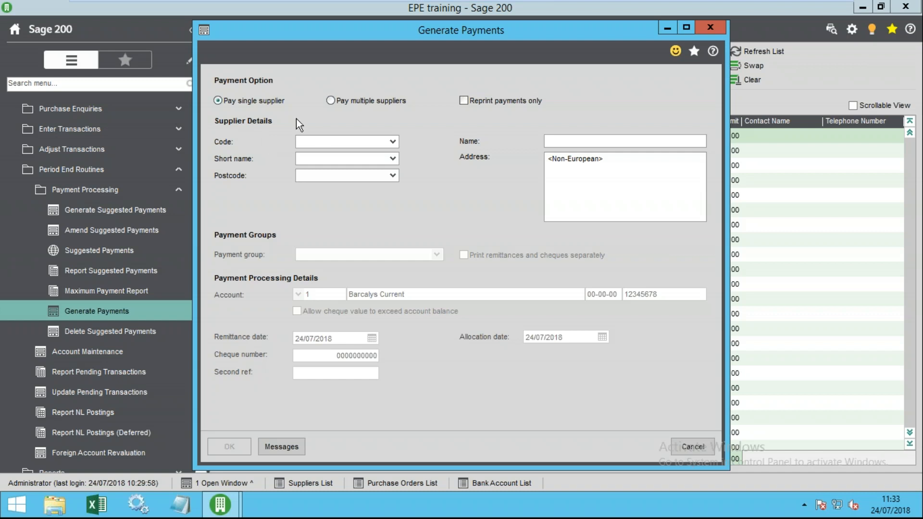
left_click(342, 100)
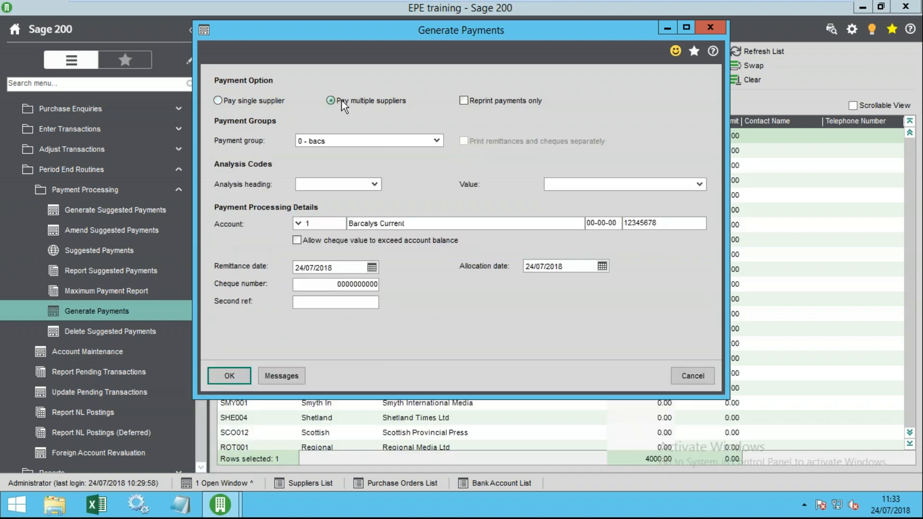
left_click(436, 140)
left_click(319, 170)
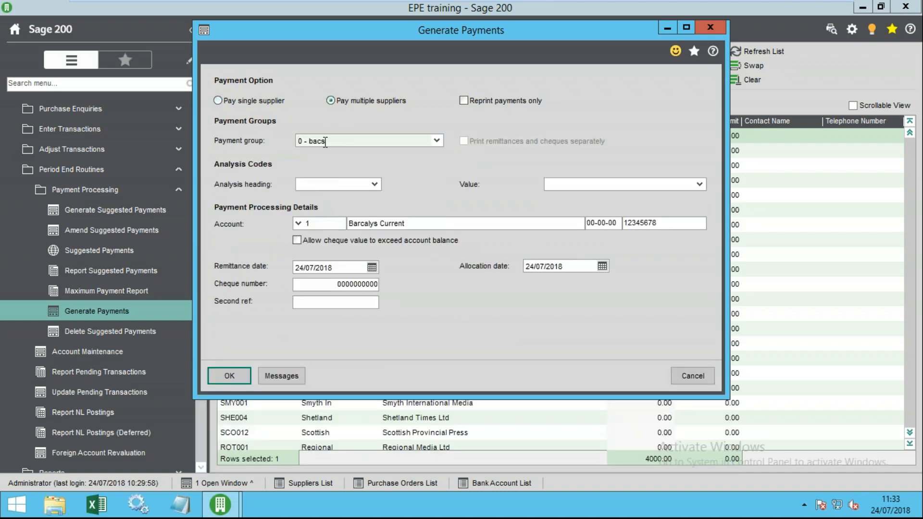
left_click(298, 223)
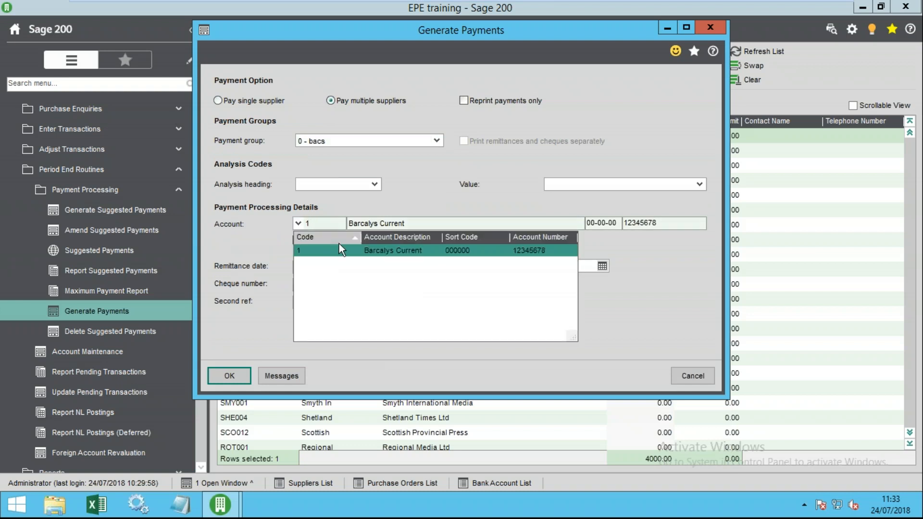
left_click(341, 250)
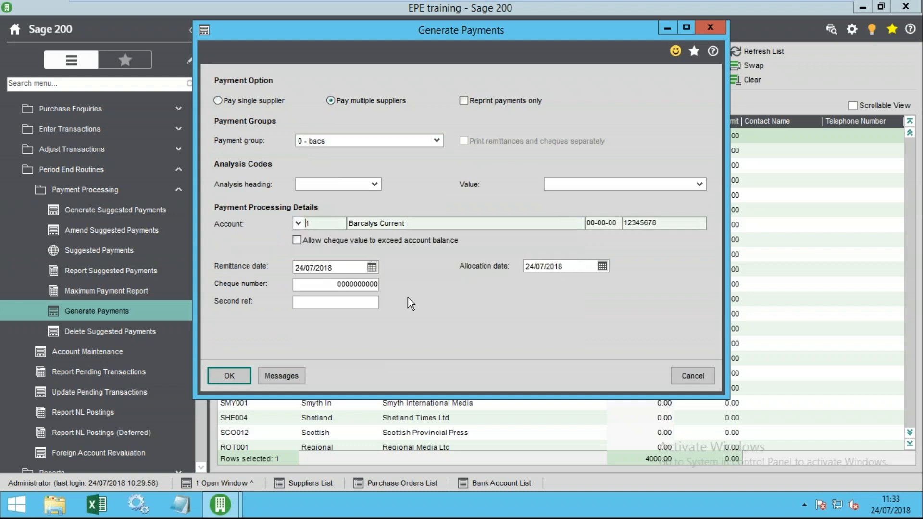
- Check the payment dates, skip remittance messages, and generate the payments
key("Tab")
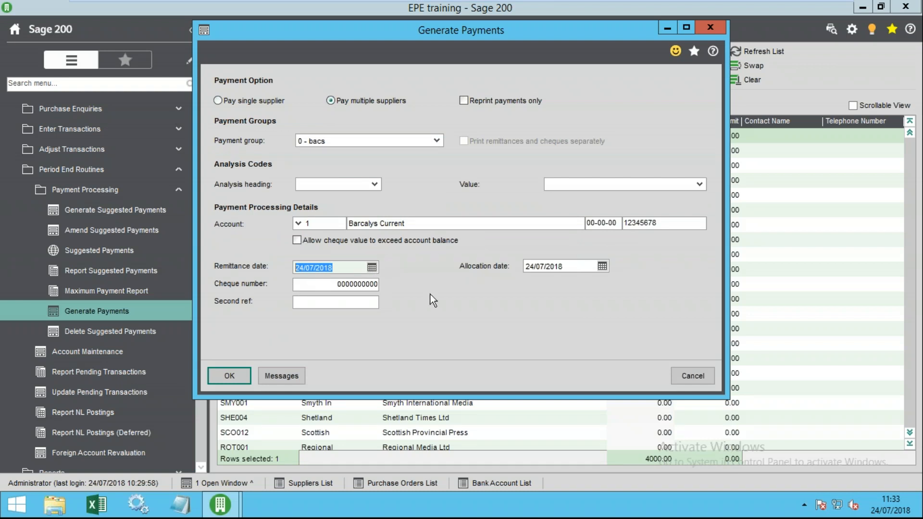
left_click_drag(568, 266, 526, 266)
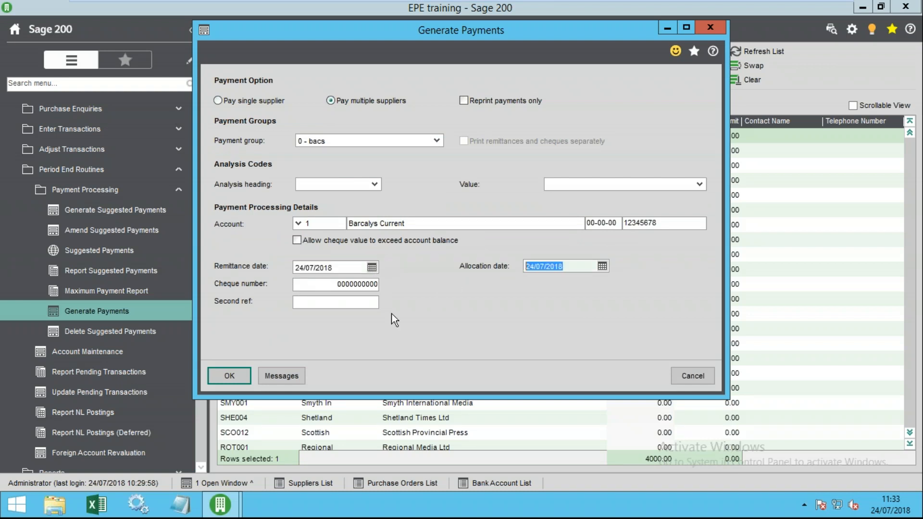
left_click(324, 281)
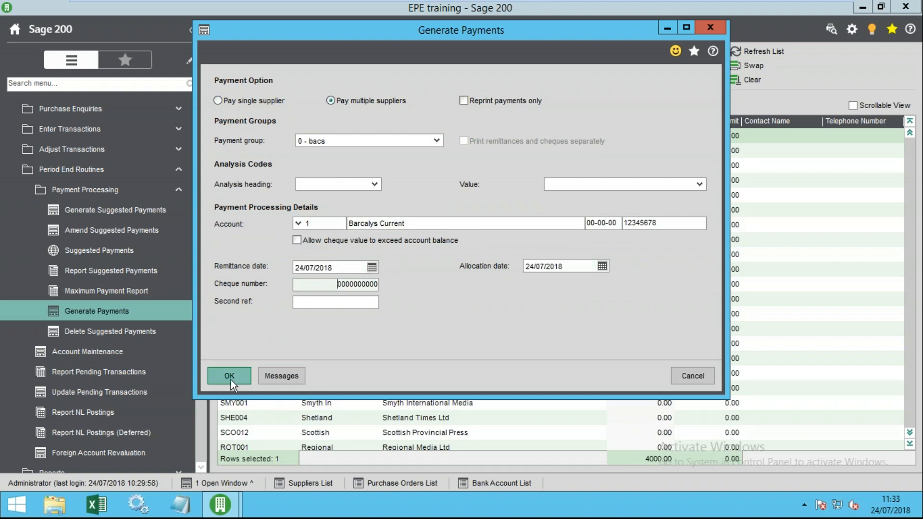
left_click(283, 376)
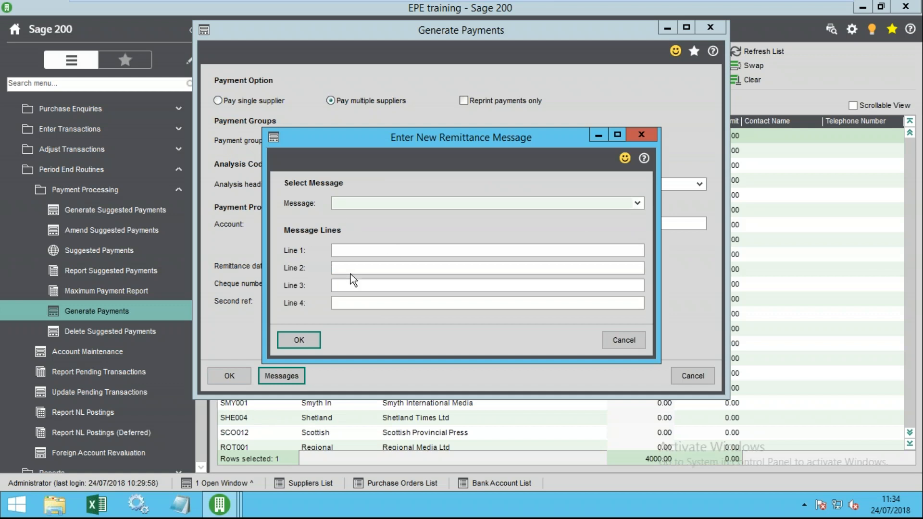
left_click(355, 251)
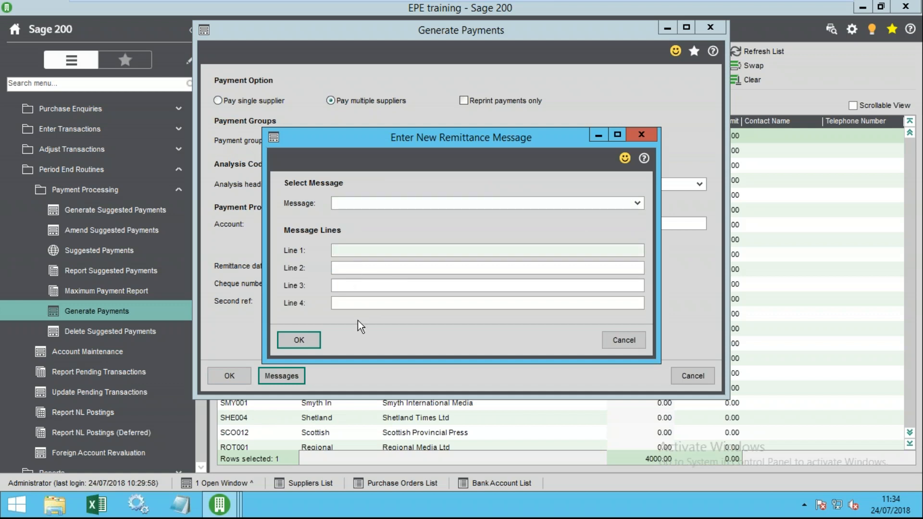
left_click(348, 204)
left_click(350, 249)
left_click(353, 268)
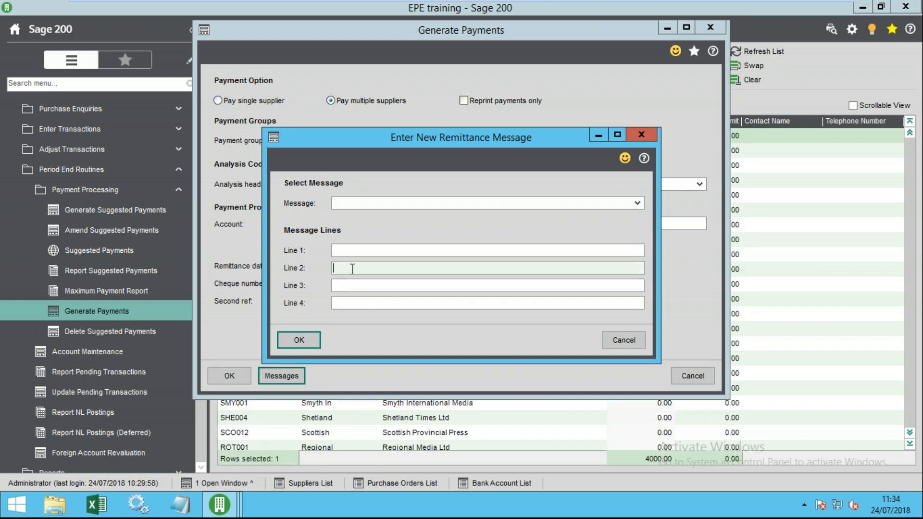
left_click(614, 342)
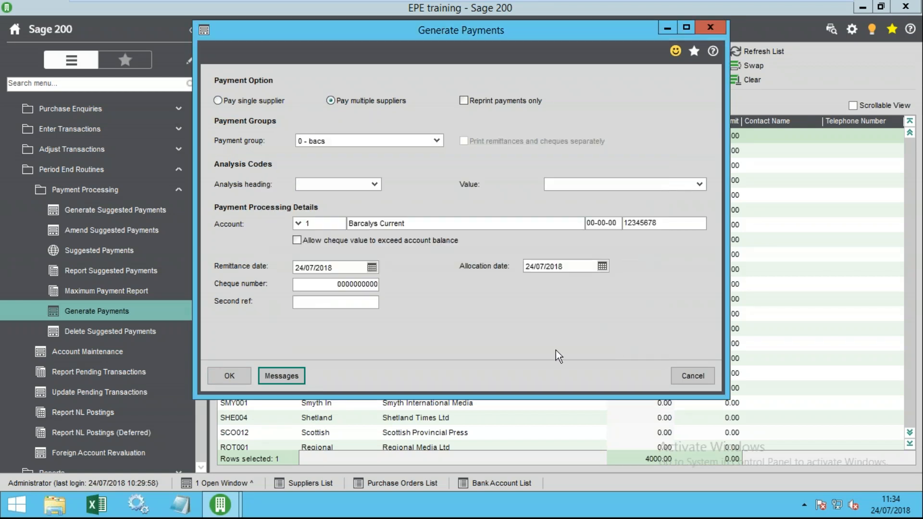
left_click(231, 378)
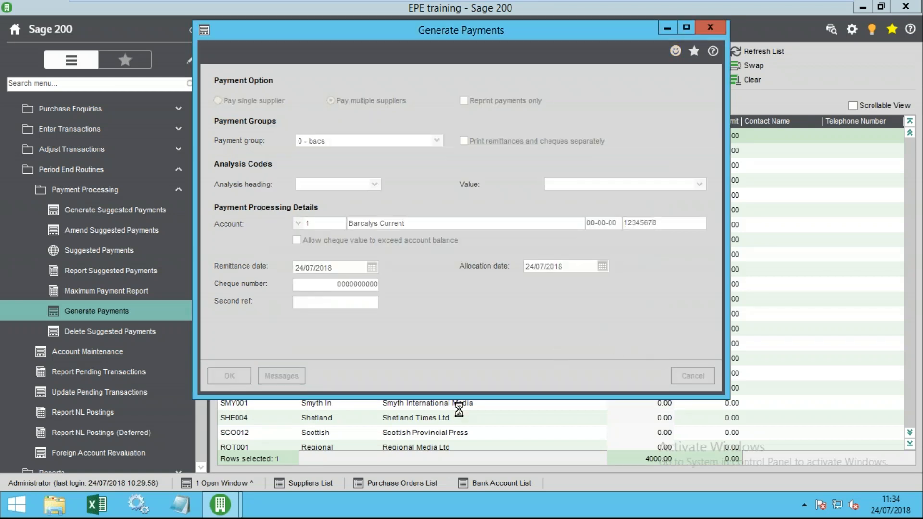
left_click_drag(481, 53, 496, 188)
- Accept the three payments, save the payment file under its default name, and e-mail the remittances
left_click(697, 207)
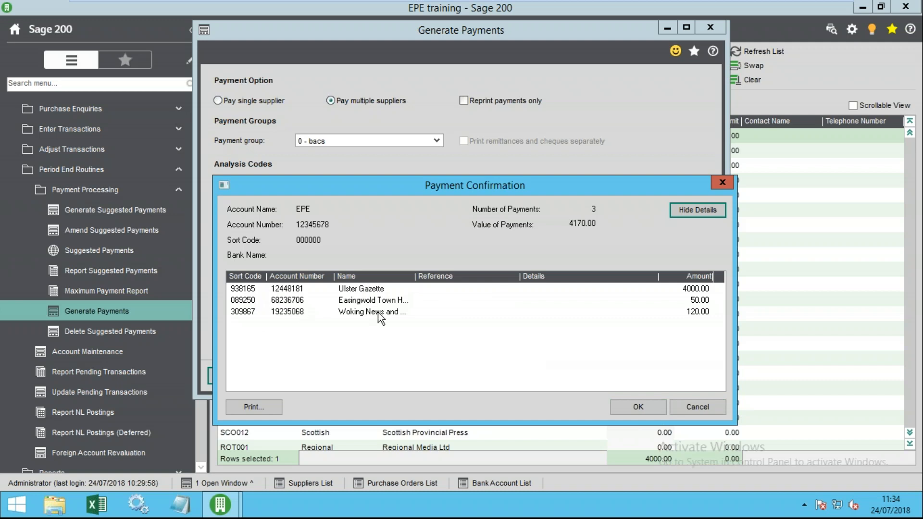
left_click(625, 407)
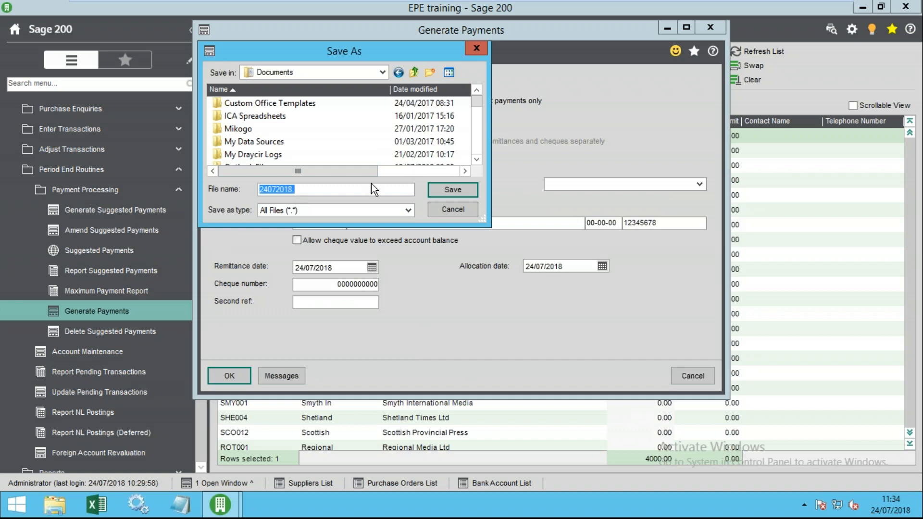
left_click(441, 193)
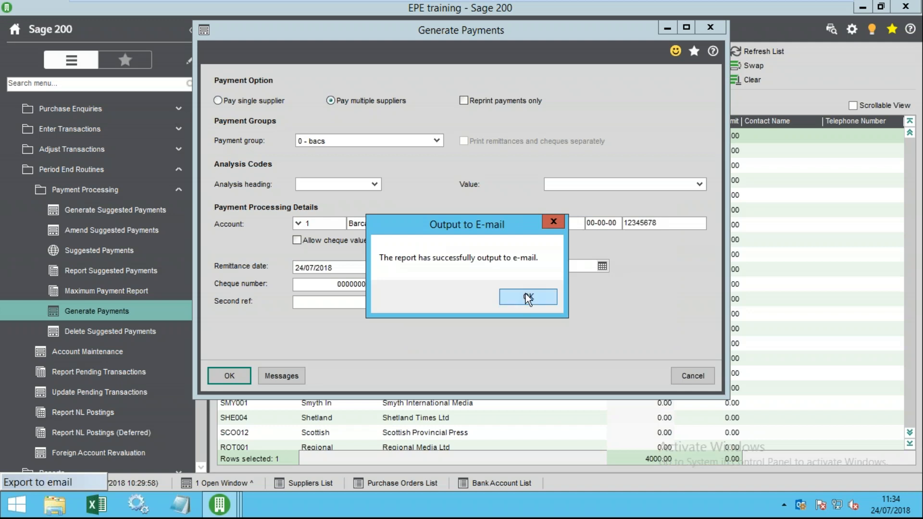
left_click(528, 297)
left_click(16, 504)
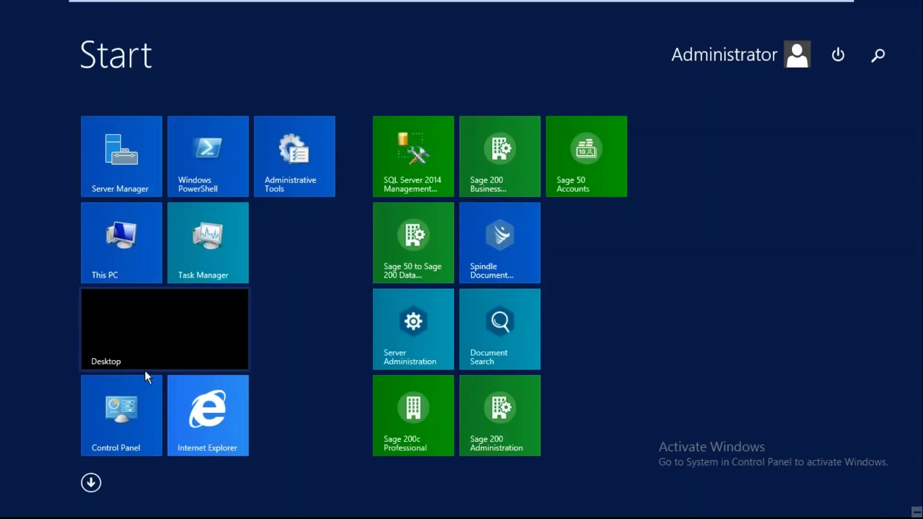
- Launch Outlook 2016 and open the 'Remittance from' draft from the Drafts folder
type("out")
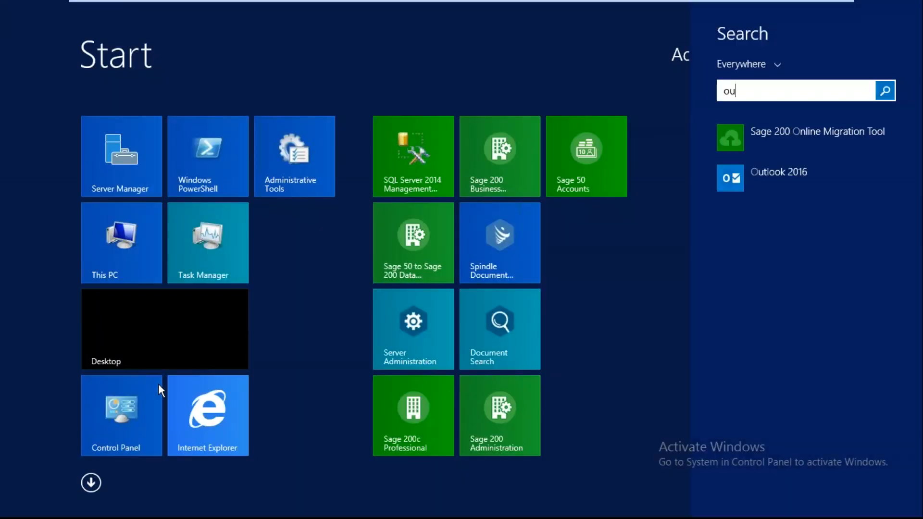
key("Down")
key("Down")
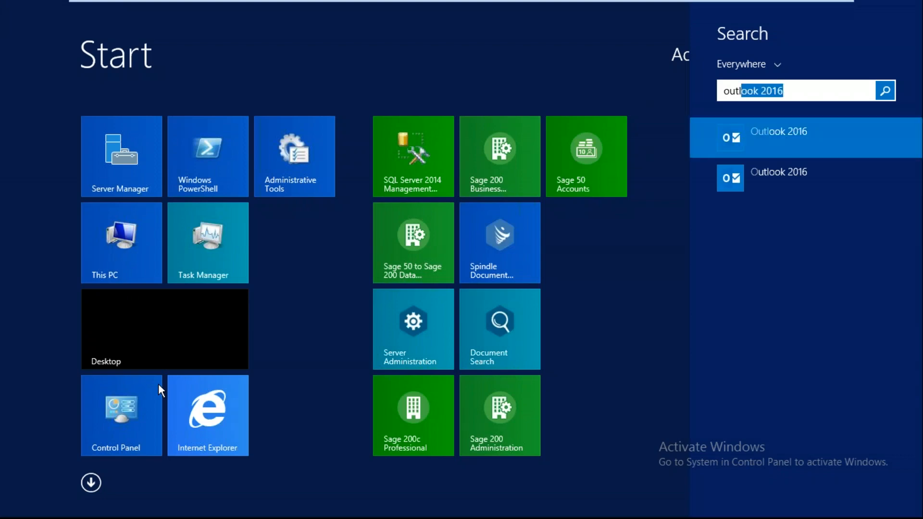
key("Return")
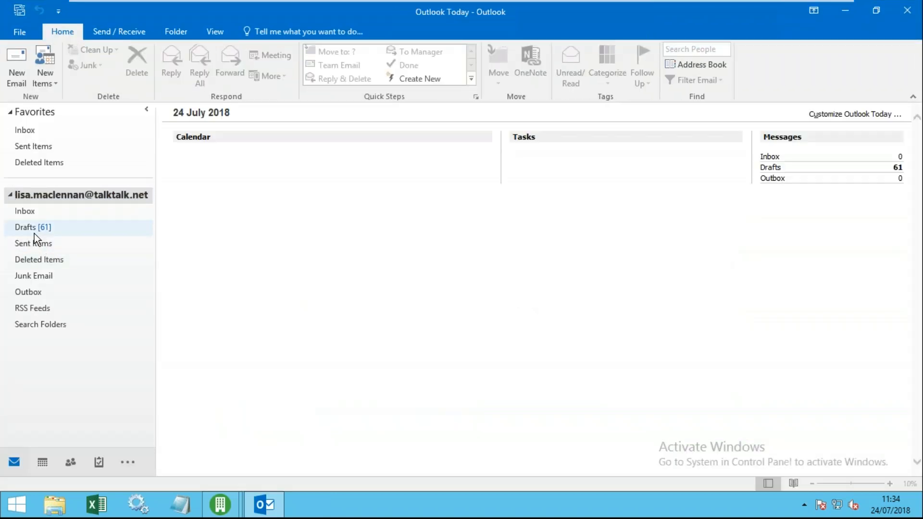
left_click(33, 233)
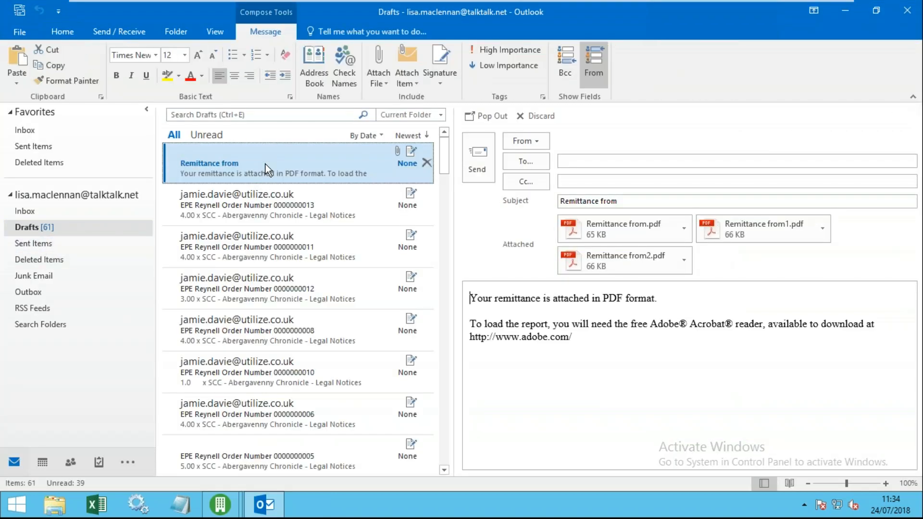
double_click(303, 172)
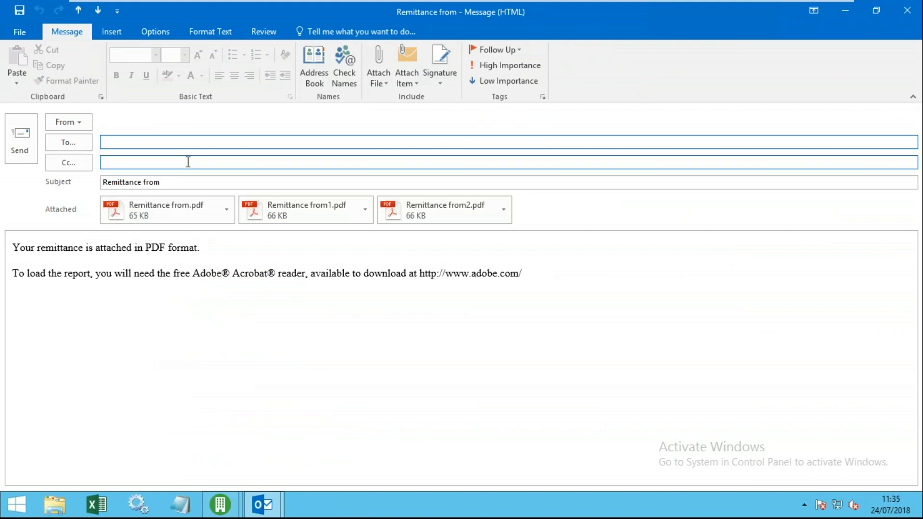
left_click(168, 217)
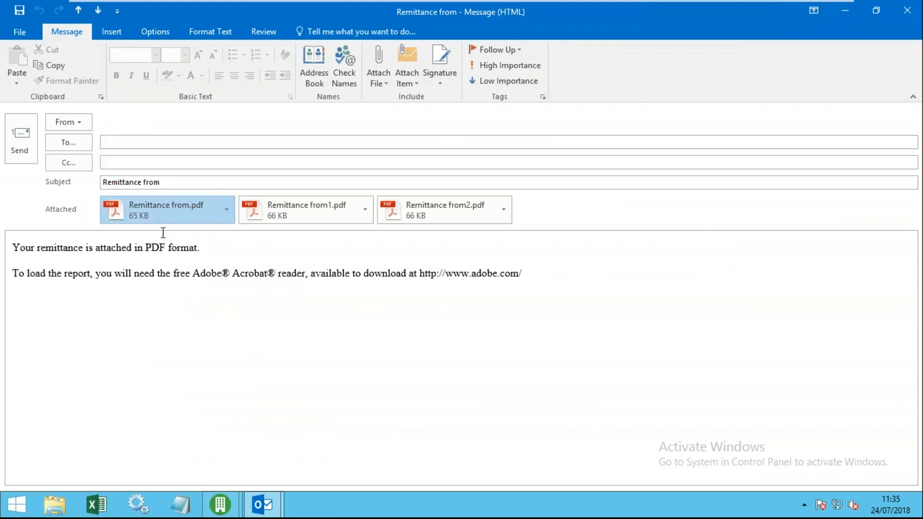
- Open Remittance from.pdf and read the 4000.00 Ulster Gazette remittance advice dated 24/07/2018
double_click(166, 211)
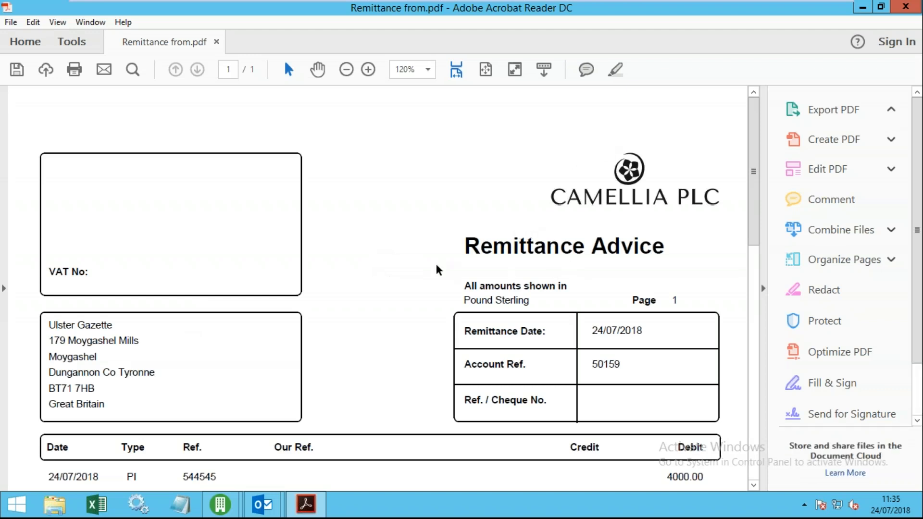
scroll(507, 189, "down", 1)
scroll(268, 241, "down", 10)
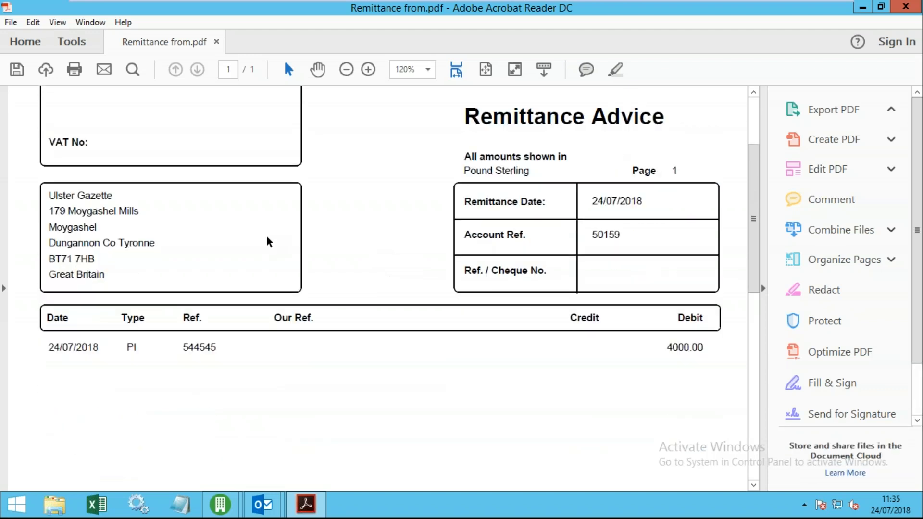
scroll(334, 250, "down", 3)
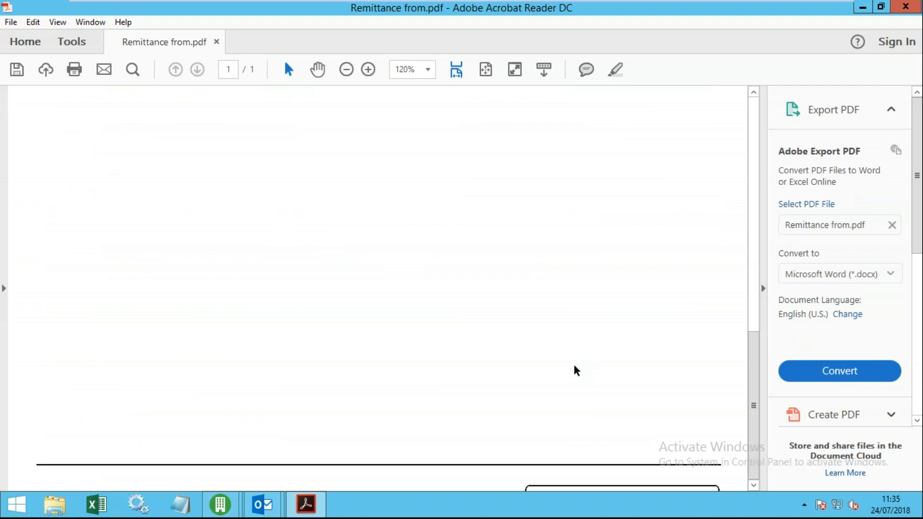
scroll(497, 222, "up", 5)
scroll(493, 222, "up", 8)
scroll(295, 326, "down", 2)
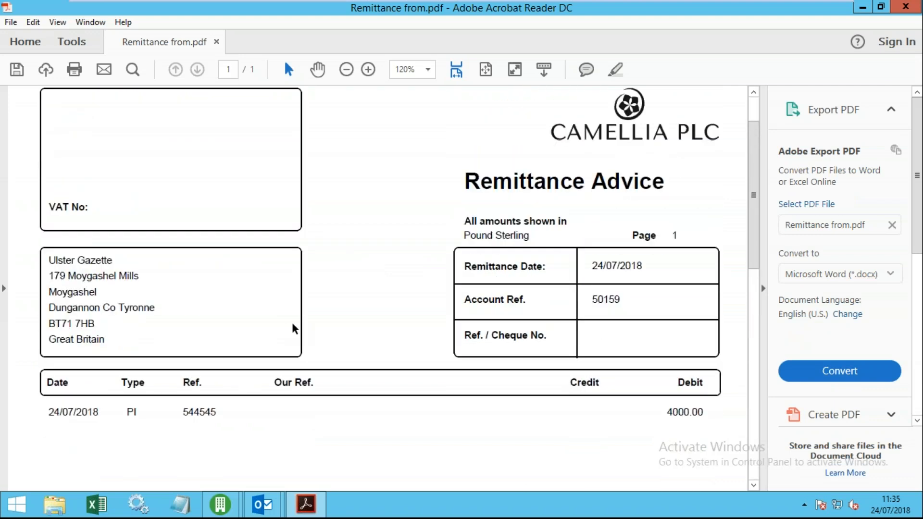
scroll(402, 239, "down", 3)
scroll(403, 240, "up", 4)
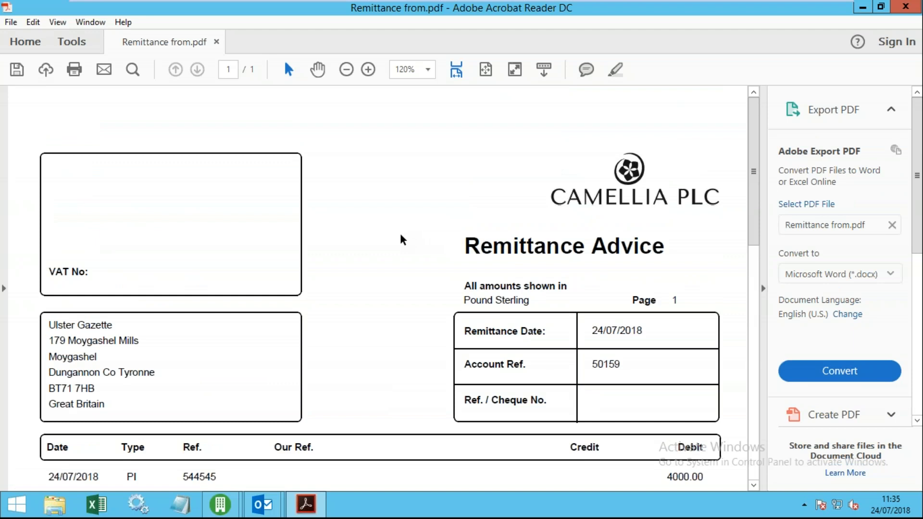
scroll(405, 259, "down", 10)
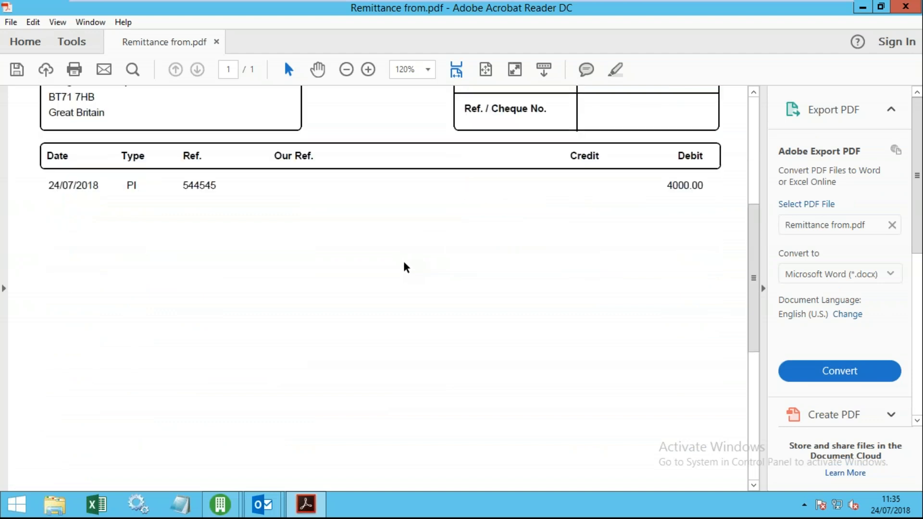
scroll(404, 267, "down", 2)
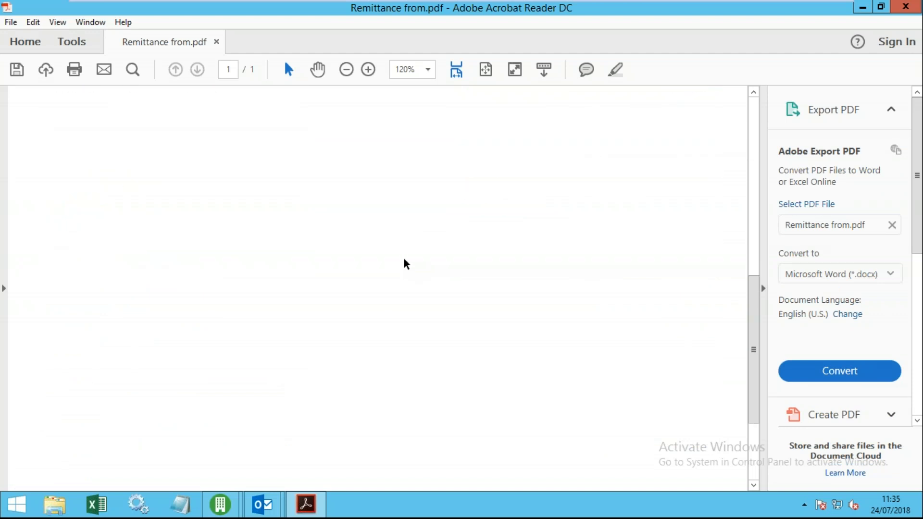
scroll(391, 252, "up", 10)
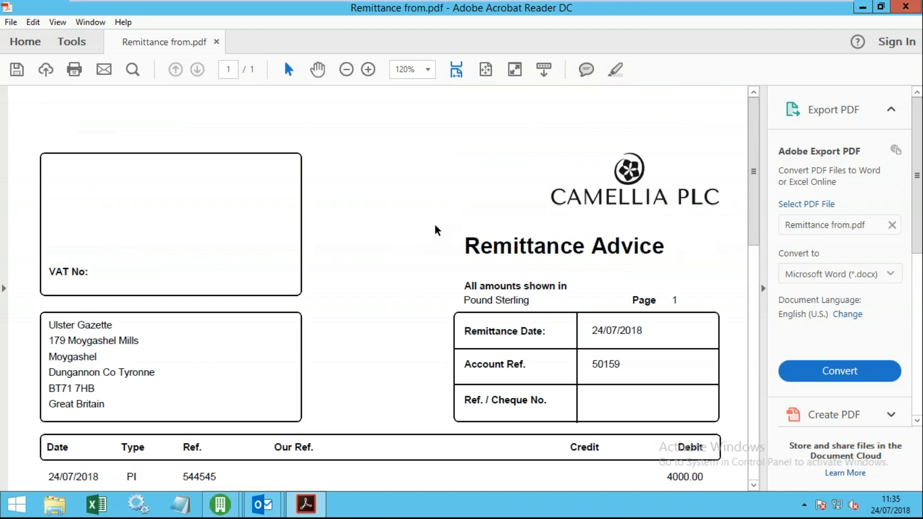
- Close the PDF, look over the draft's body and To field, then close the draft
left_click(908, 9)
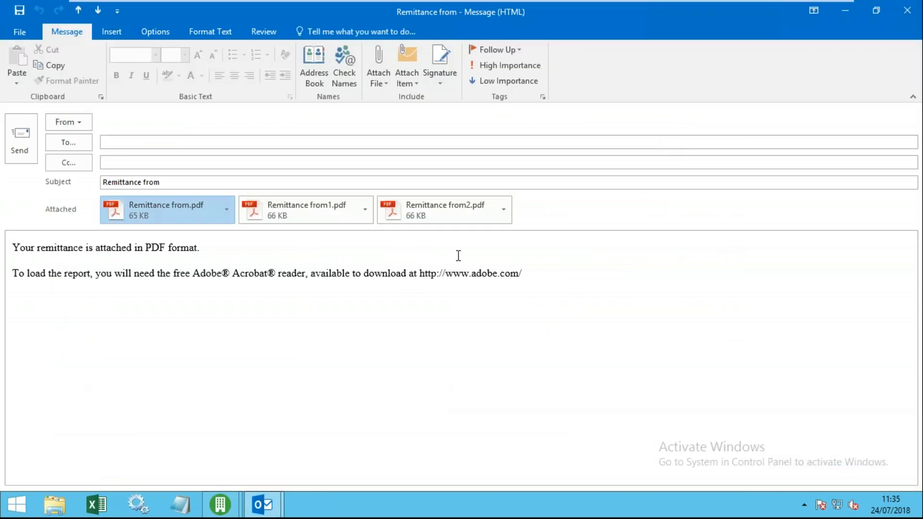
left_click(321, 273)
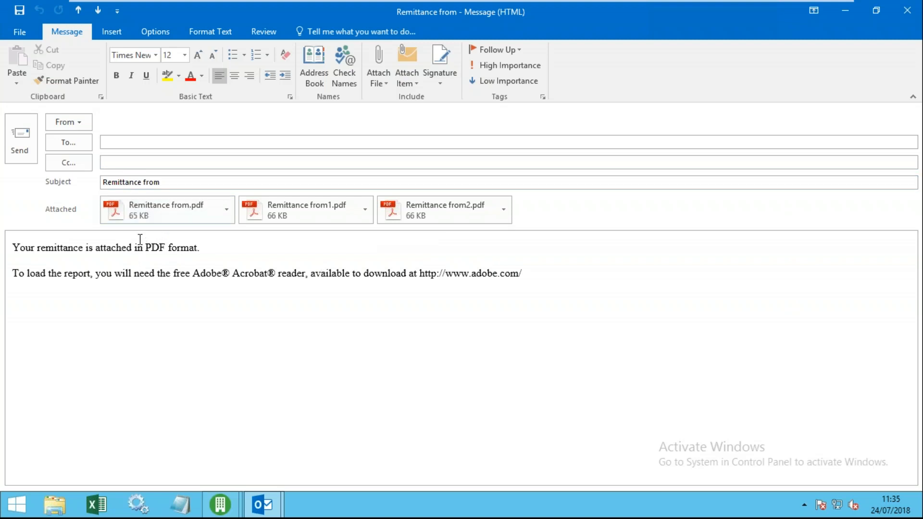
left_click(122, 140)
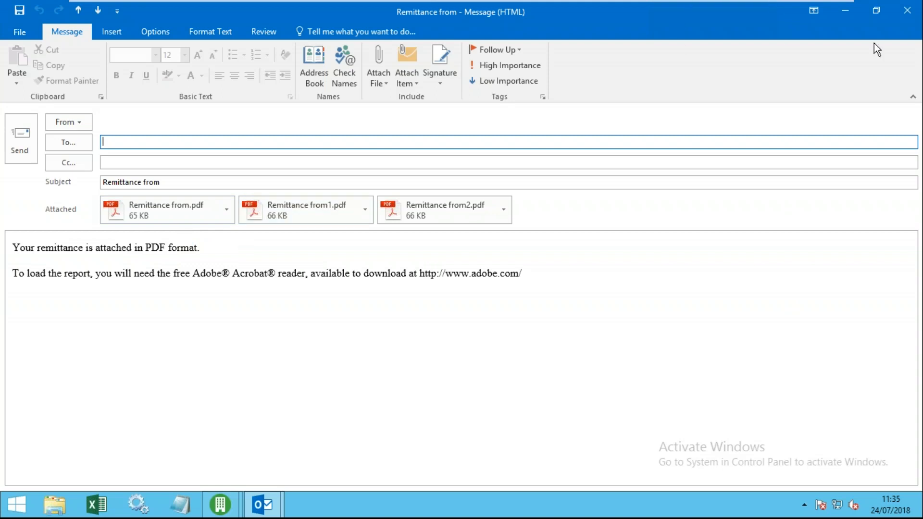
left_click(845, 11)
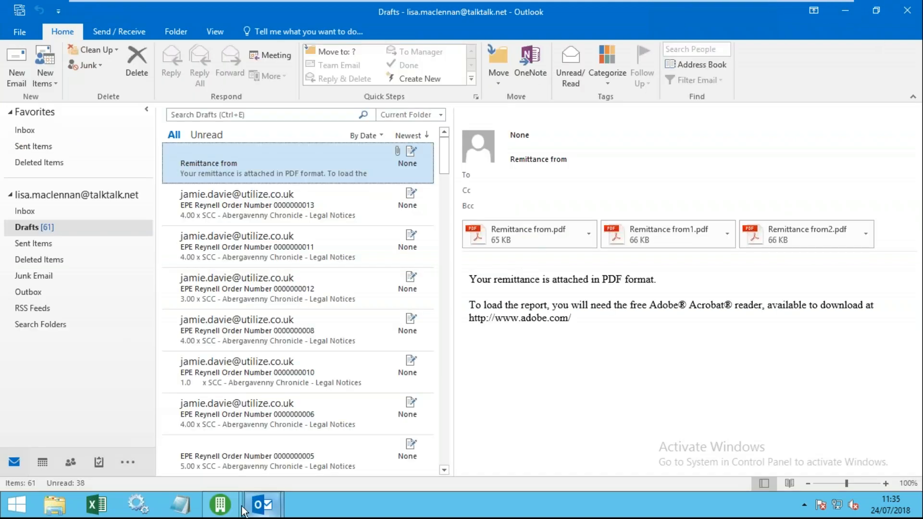
- Acknowledge the Payments successful message in Sage 200
mouse_move(221, 504)
left_click(177, 439)
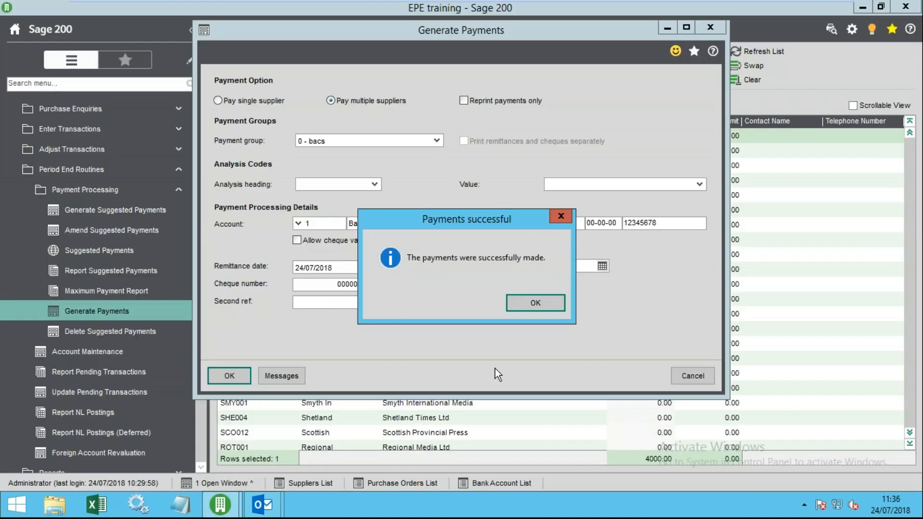
left_click(534, 304)
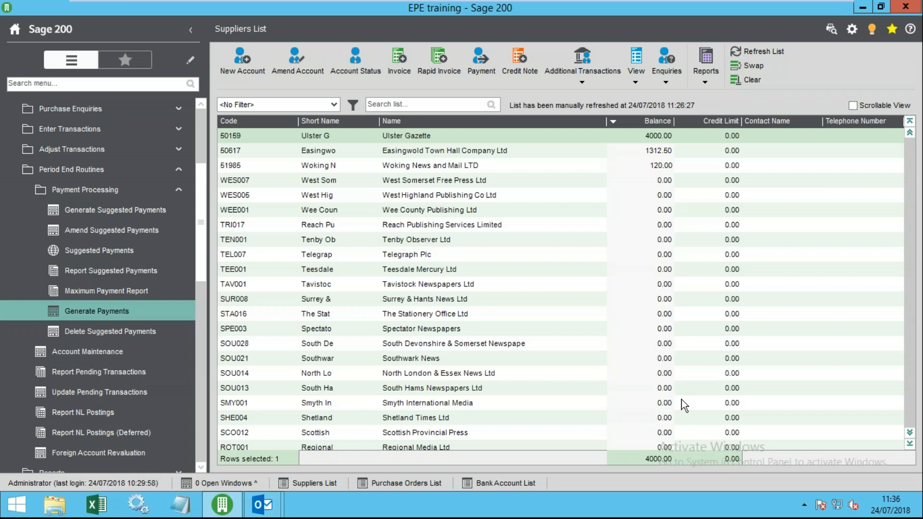
- Check Woking News and Mail's contacts for a SendRemittanceTo e-mail address
left_click(568, 156)
left_click(492, 166)
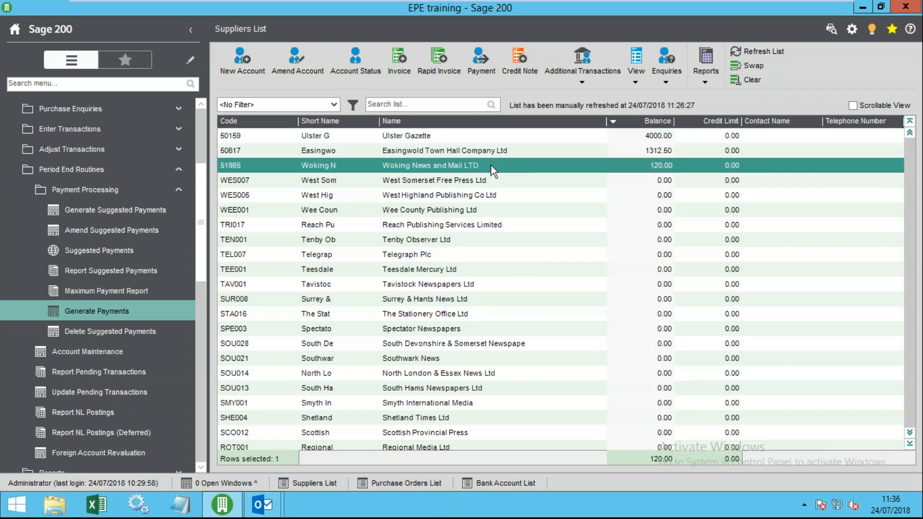
left_click(294, 68)
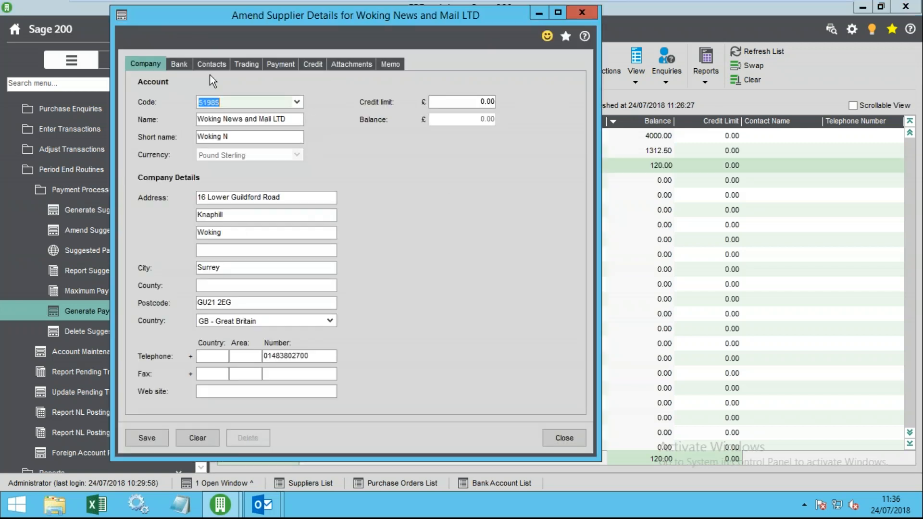
left_click(211, 65)
left_click(216, 339)
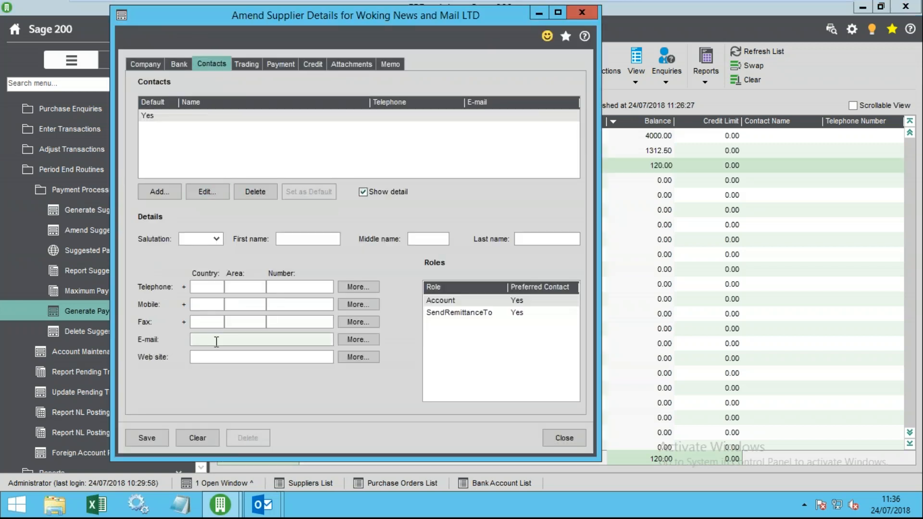
left_click(485, 313)
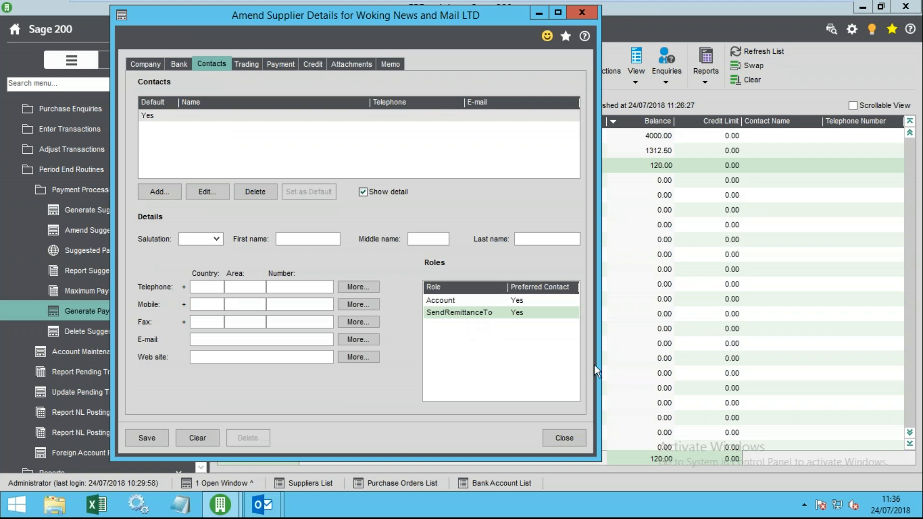
left_click(583, 433)
- Check Easingwold Town Hall's contact record for a remittance e-mail address
left_click(665, 149)
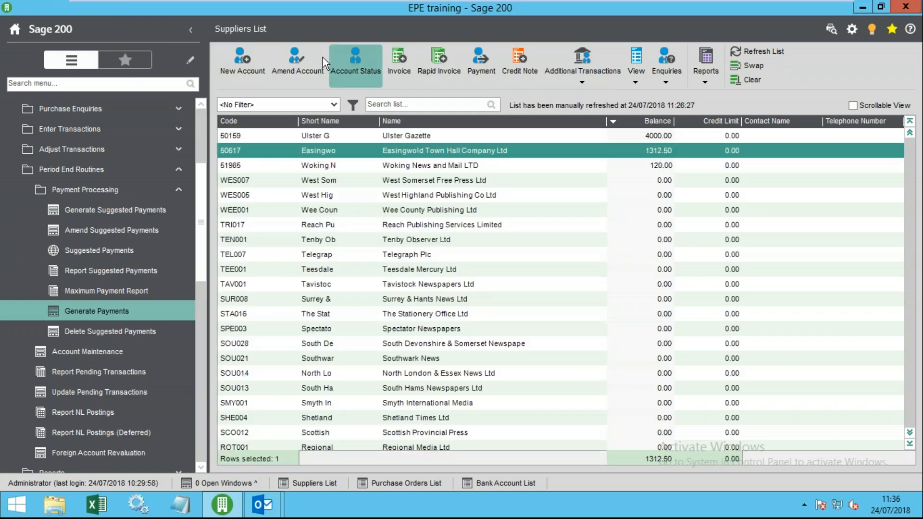
left_click(307, 68)
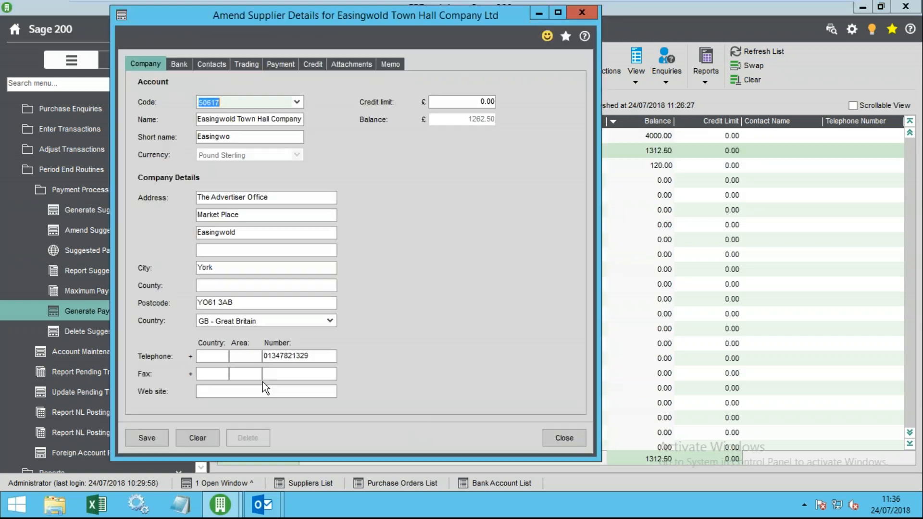
left_click(209, 64)
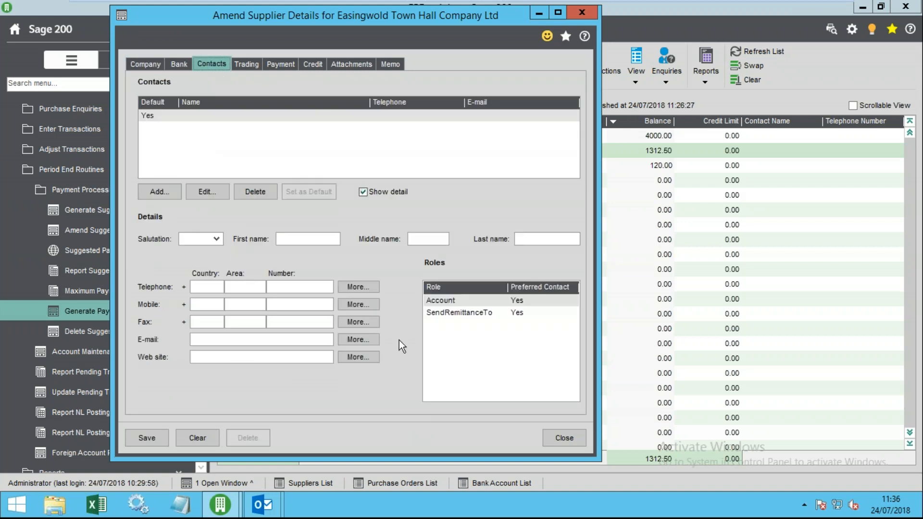
left_click(283, 340)
left_click(564, 437)
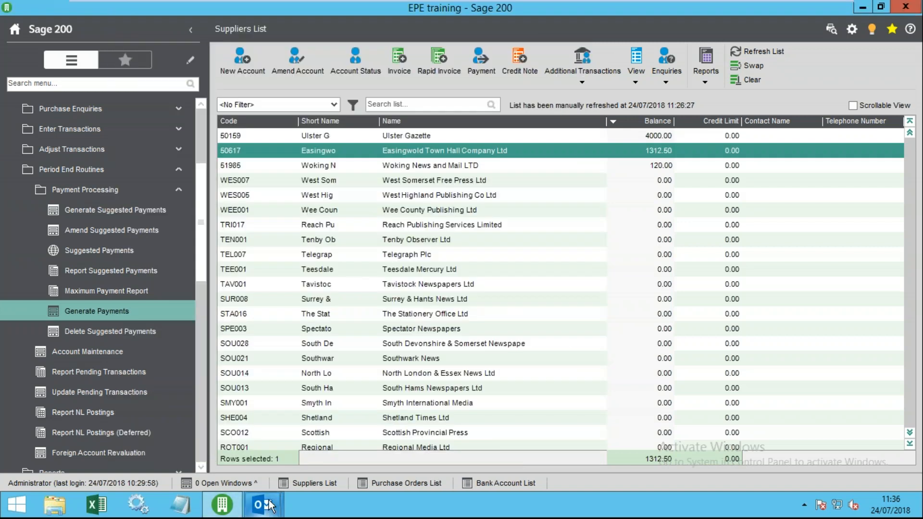
mouse_move(262, 504)
left_click(321, 445)
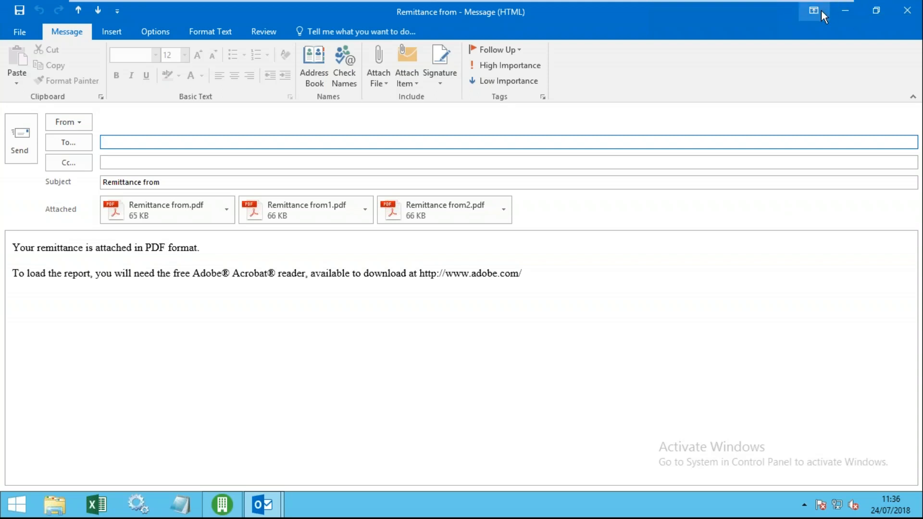
left_click(844, 10)
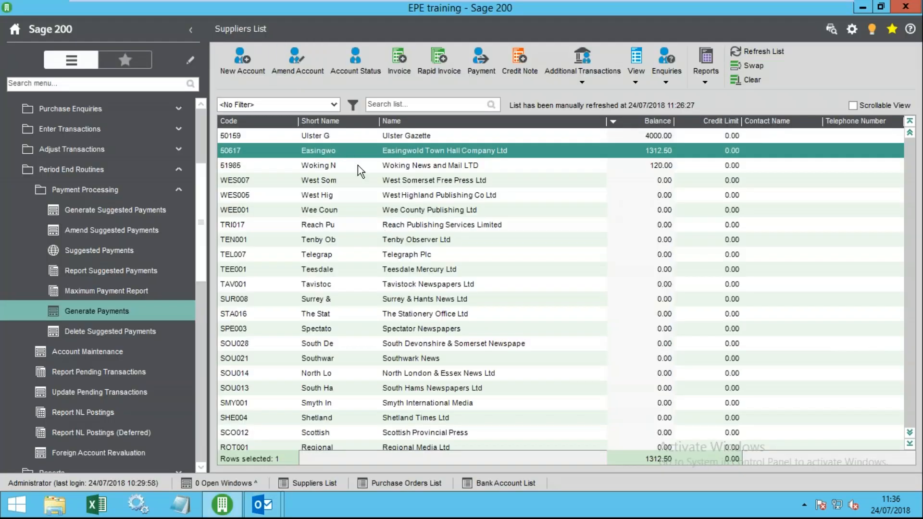
left_click(334, 140)
left_click(296, 60)
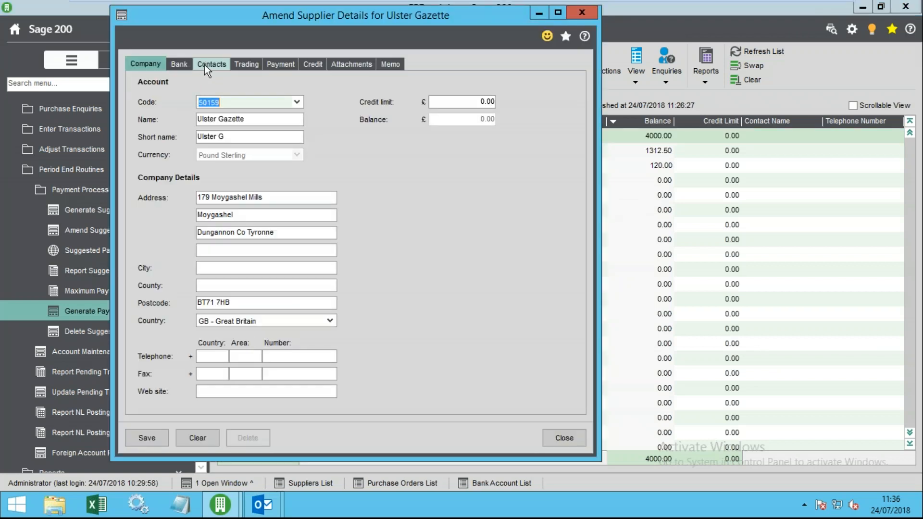
left_click(206, 66)
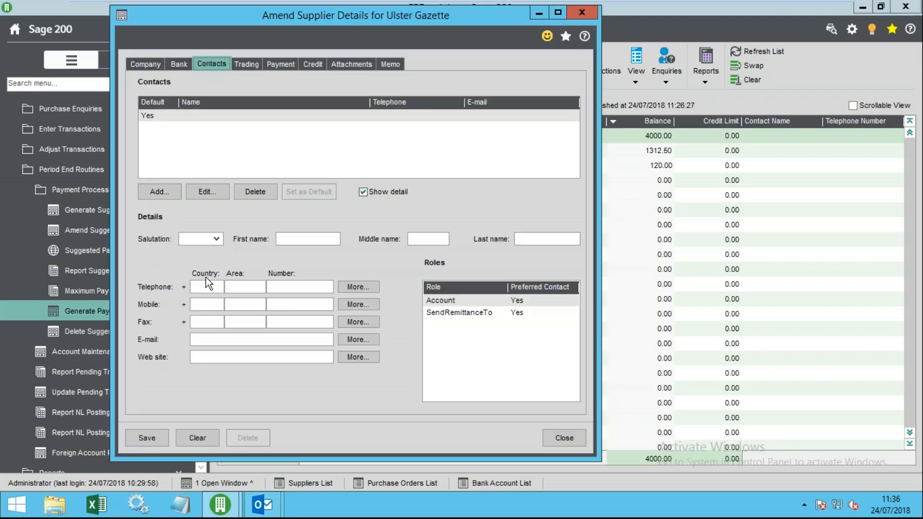
left_click(217, 339)
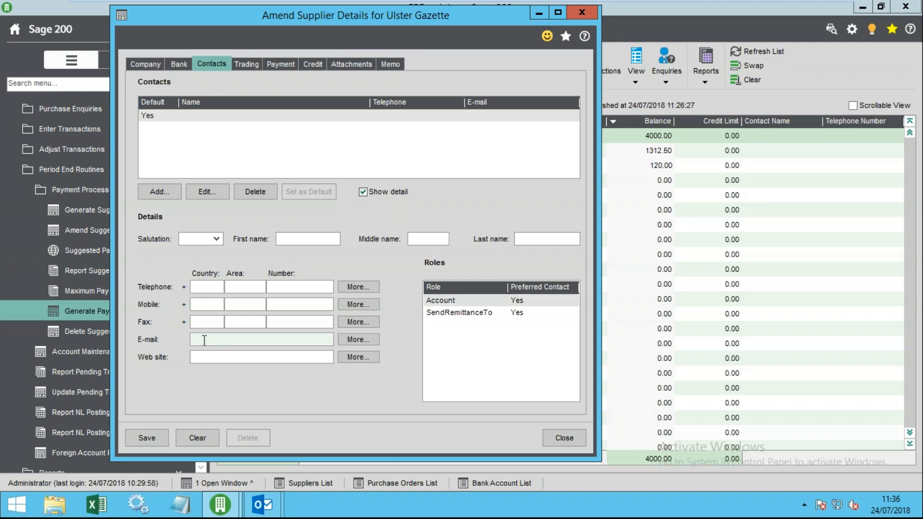
left_click(477, 313)
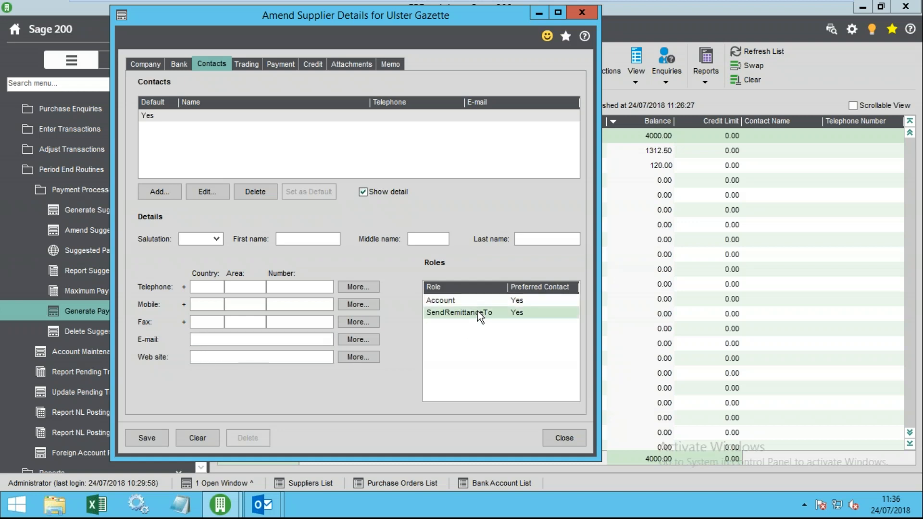
left_click(251, 342)
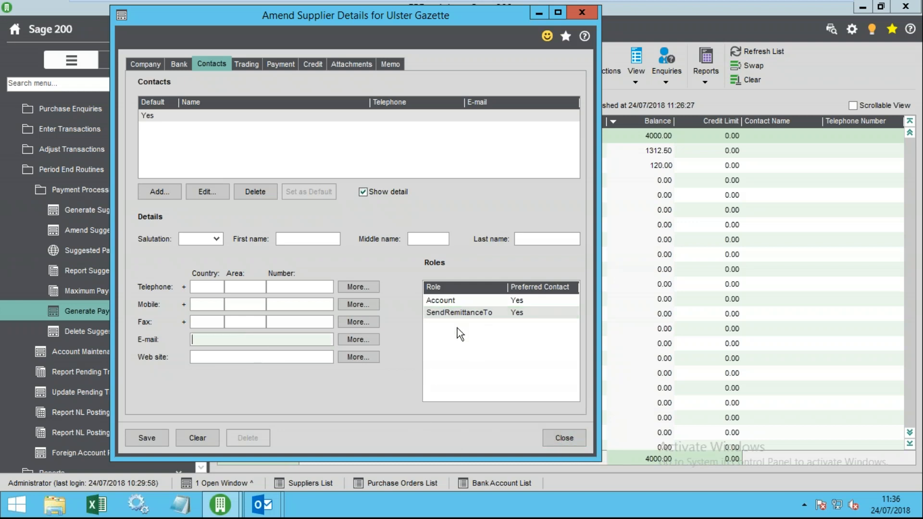
left_click(561, 441)
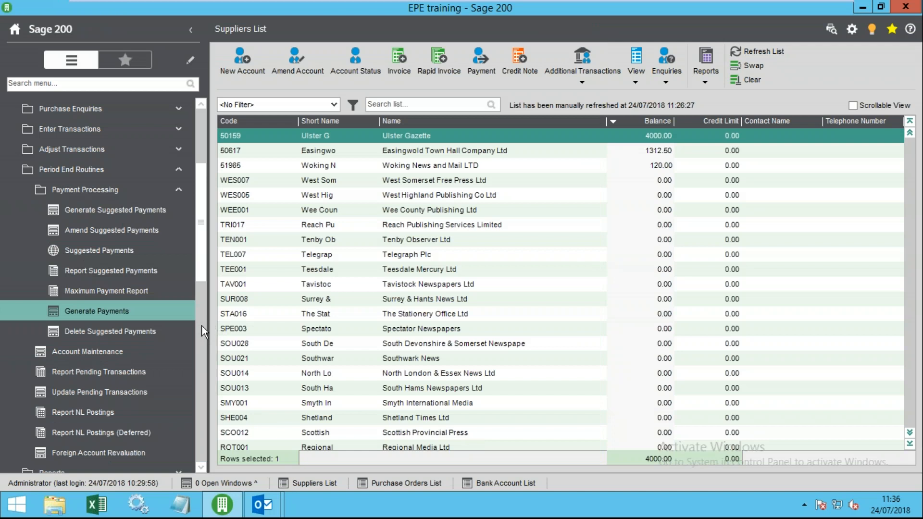
- Open Documents sorted newest first and select the 24072018 payment file
left_click(69, 501)
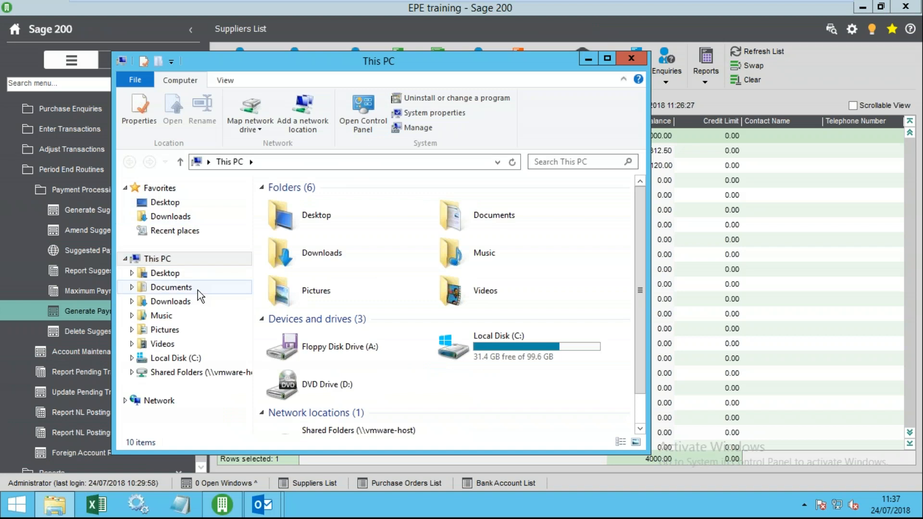
left_click(197, 289)
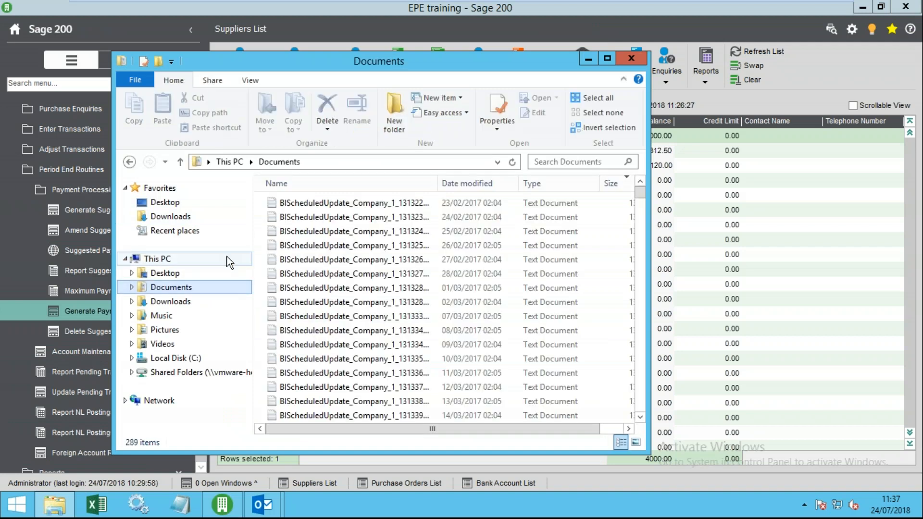
left_click(471, 184)
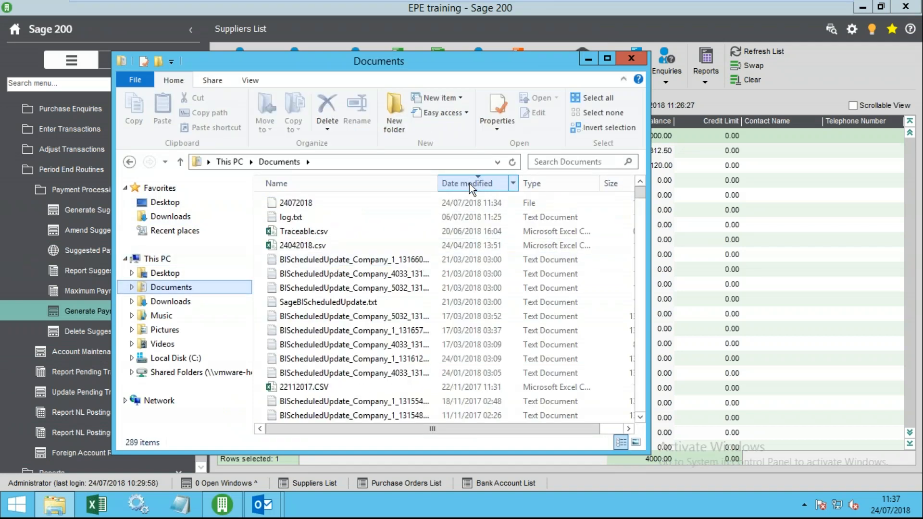
left_click(287, 202)
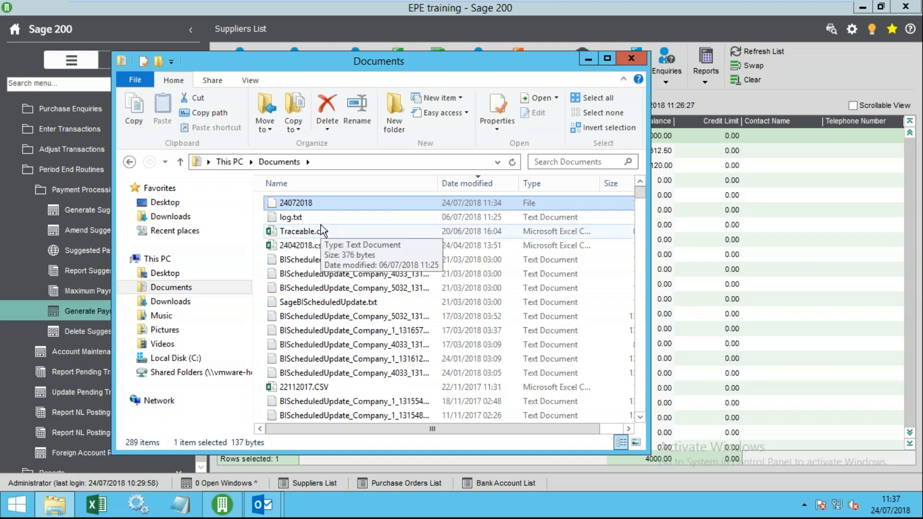
- Resize the Documents window and minimise it so Sage 200 shows
mouse_move(811, 8)
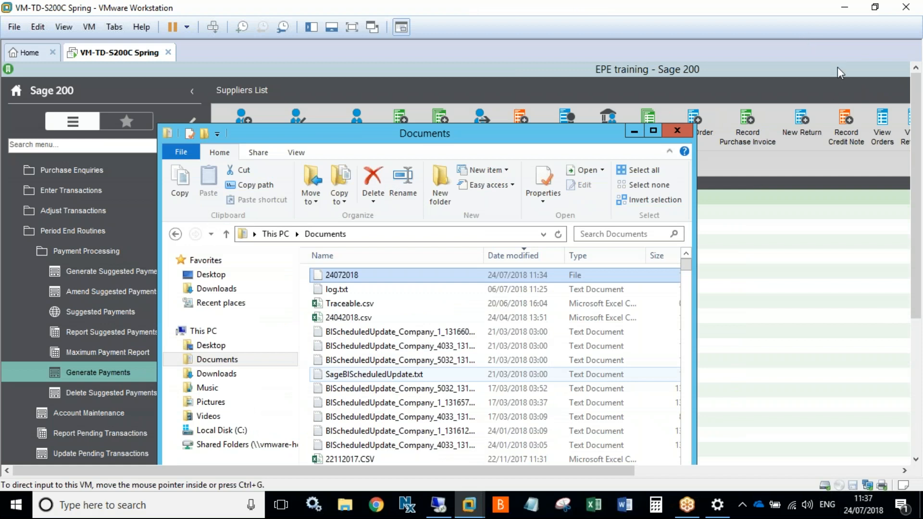
left_click(841, 15)
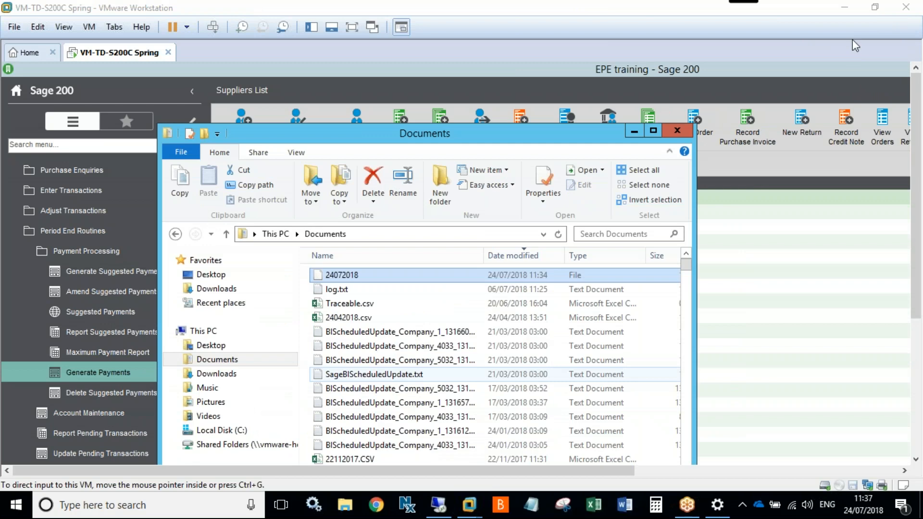
left_click(432, 135)
left_click_drag(433, 134, 497, 63)
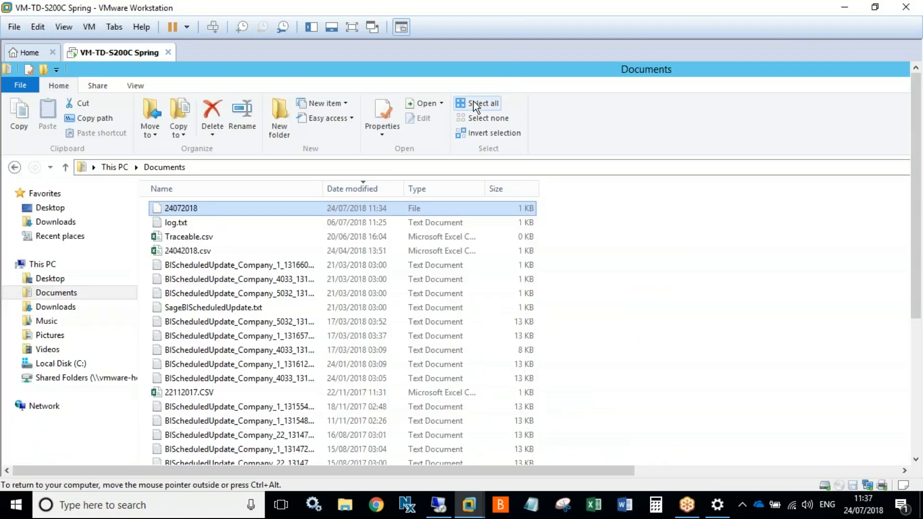
left_click_drag(818, 74, 604, 120)
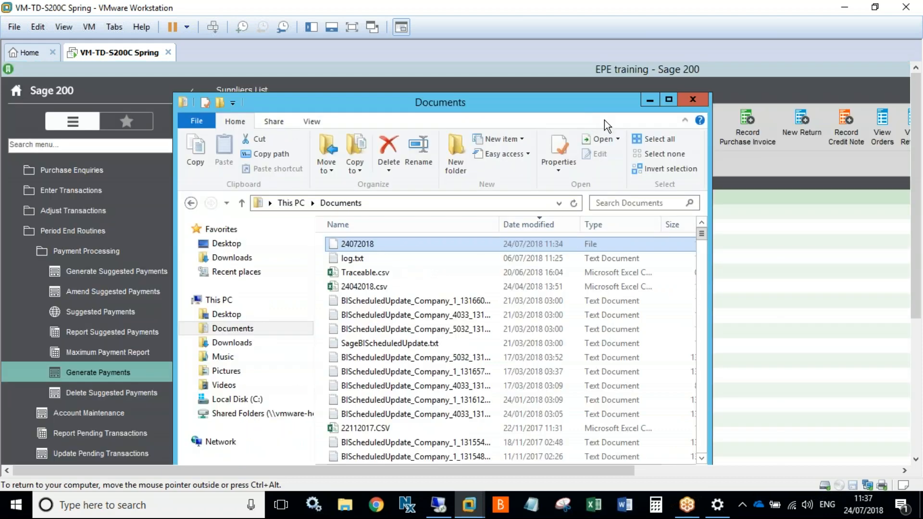
left_click(650, 99)
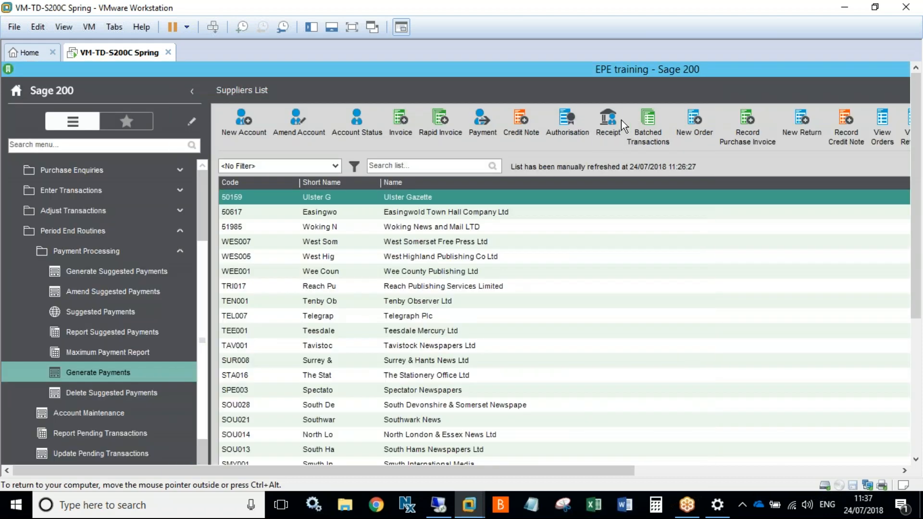
- Select the West Somerset and Tavistock suppliers with the virtual machine full screen
left_click(490, 242)
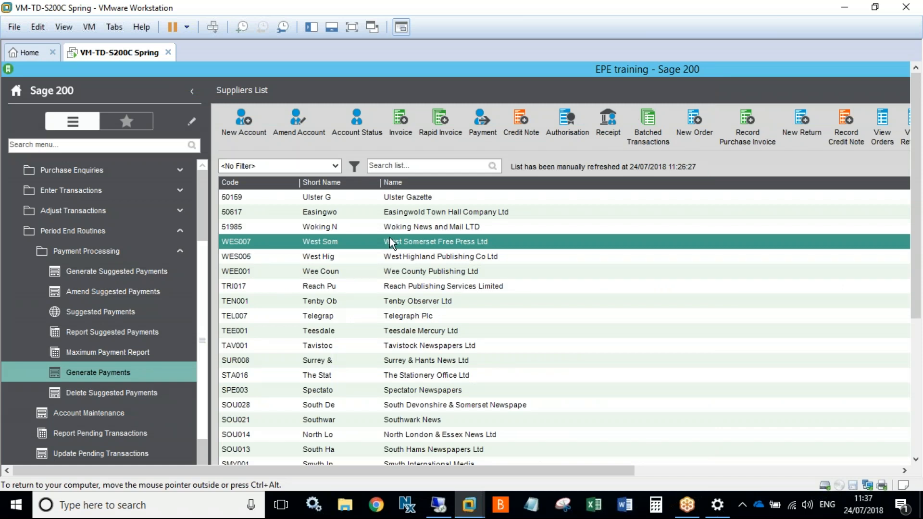
left_click(352, 27)
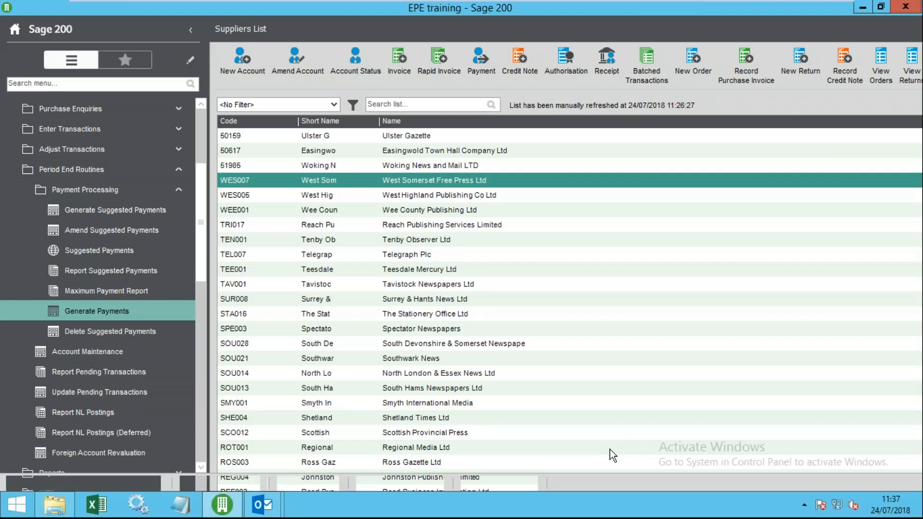
left_click(310, 285)
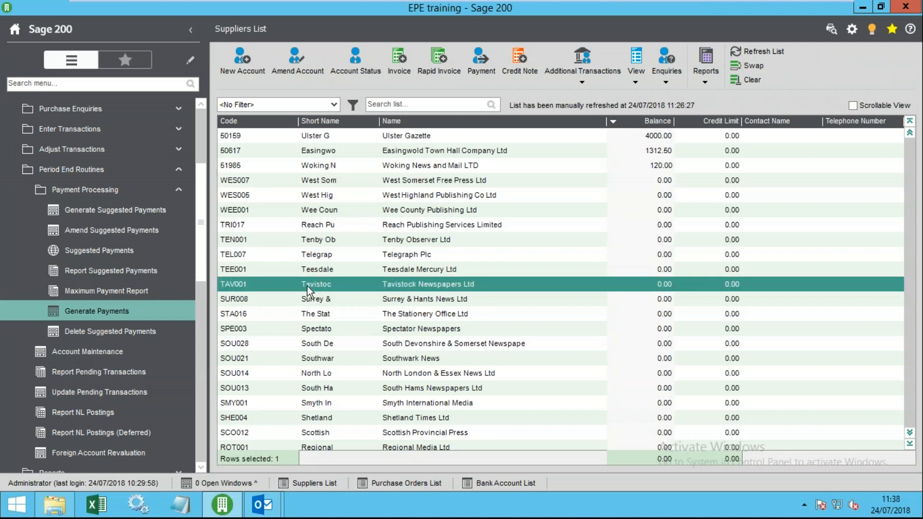
left_click_drag(200, 256, 204, 293)
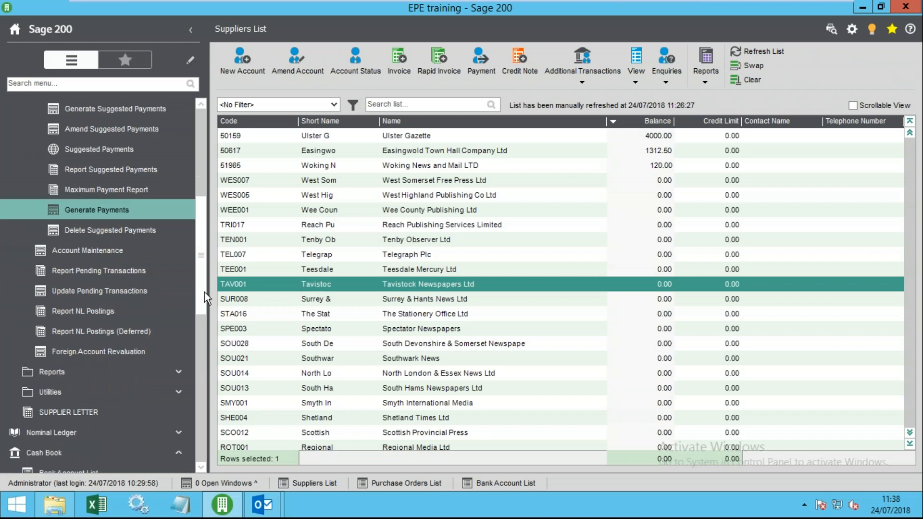
- Expand Utilities, File Maintenance and Import, then select Tenby Observer Ltd
left_click(103, 396)
left_click(111, 443)
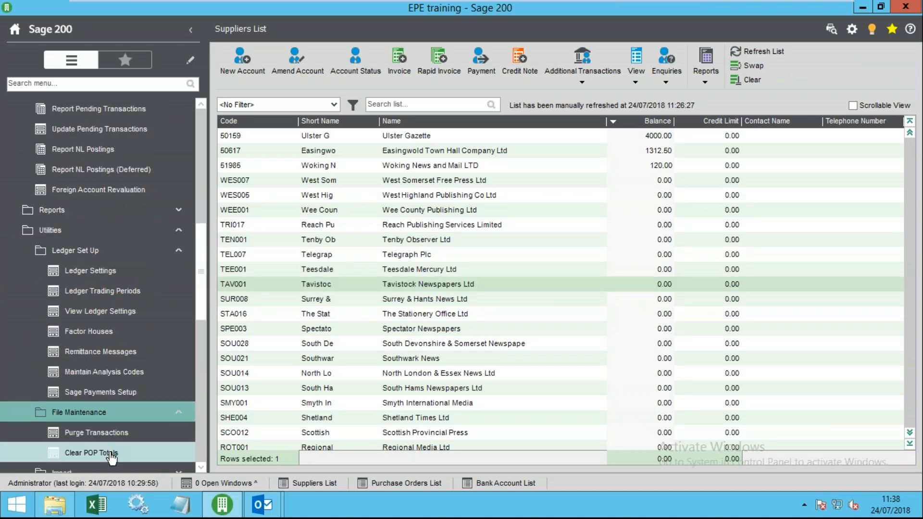
left_click(99, 416)
left_click(98, 440)
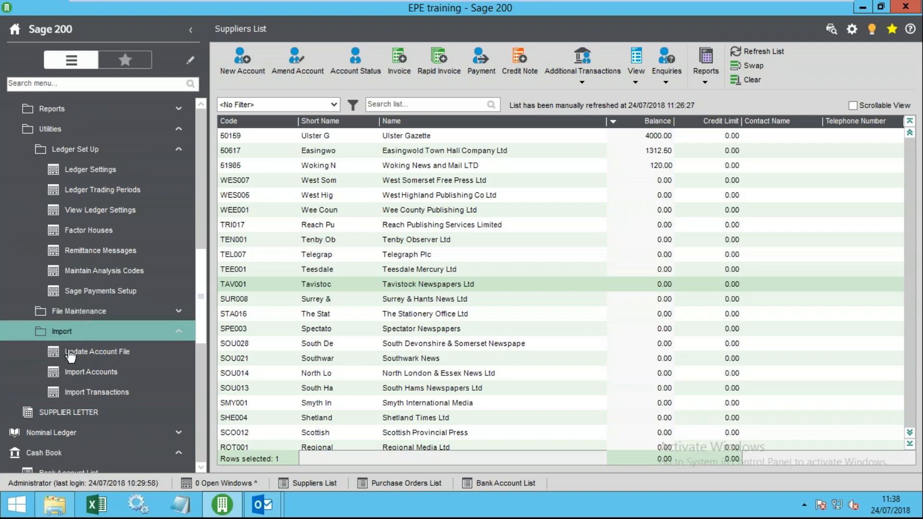
left_click(318, 238)
right_click(319, 237)
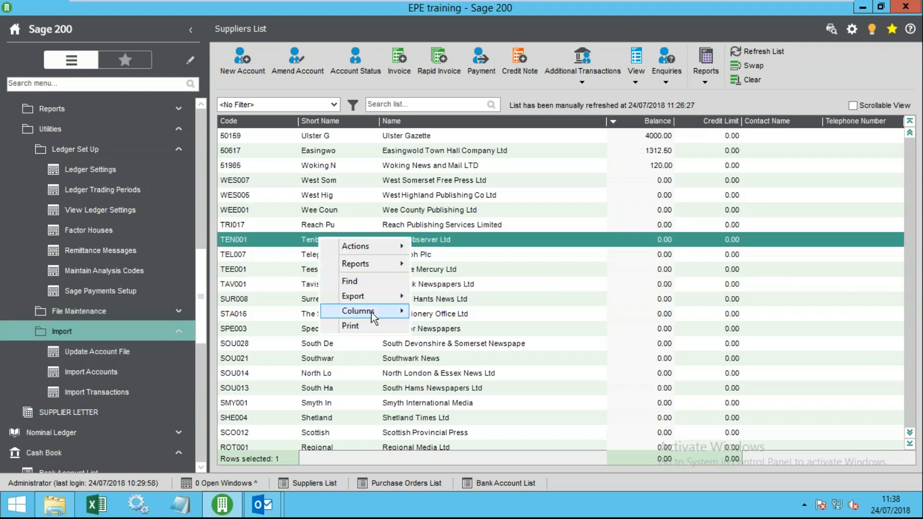
left_click(267, 184)
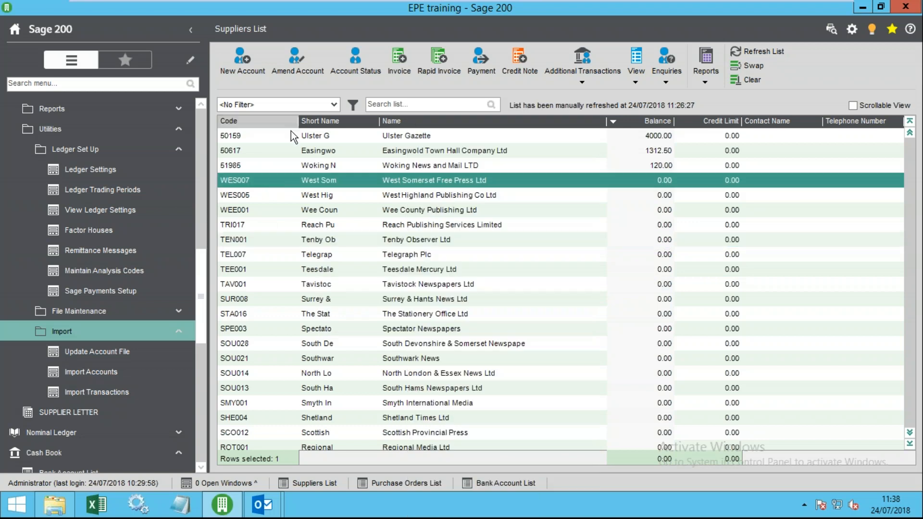
right_click(322, 120)
mouse_move(380, 194)
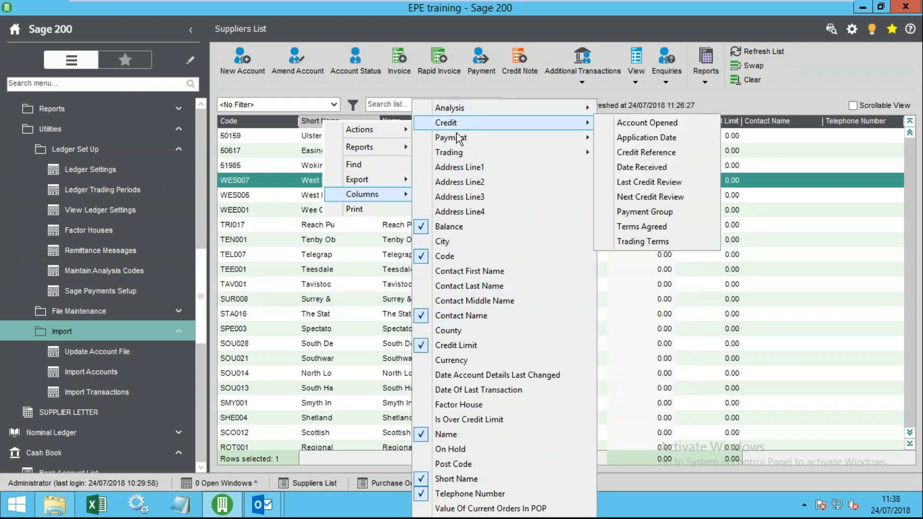
mouse_move(458, 144)
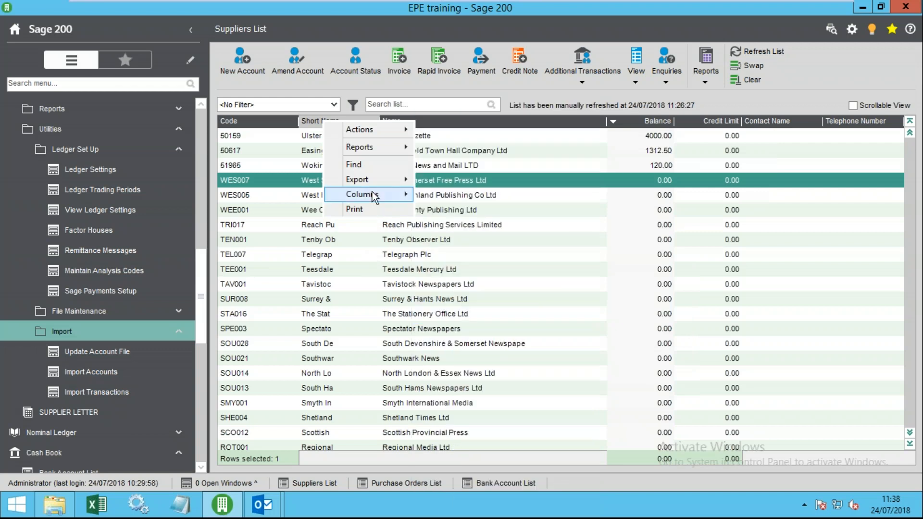
mouse_move(386, 177)
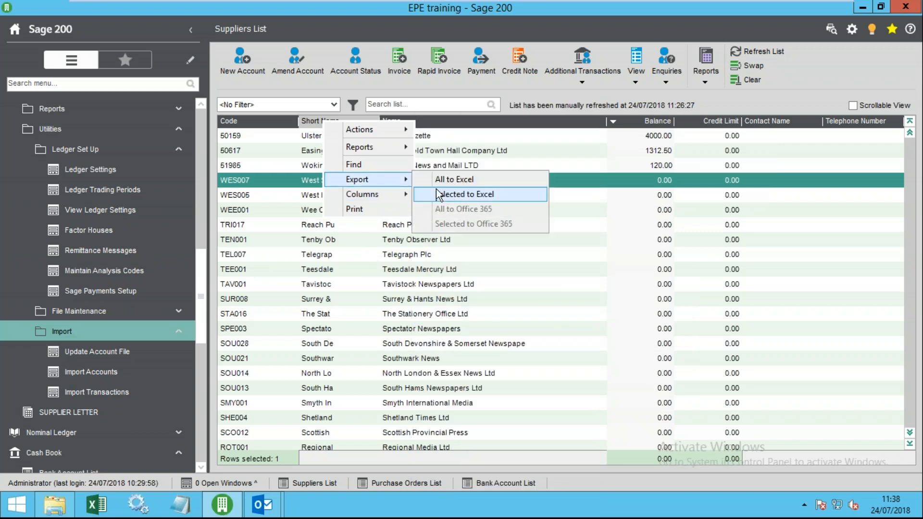
left_click(456, 180)
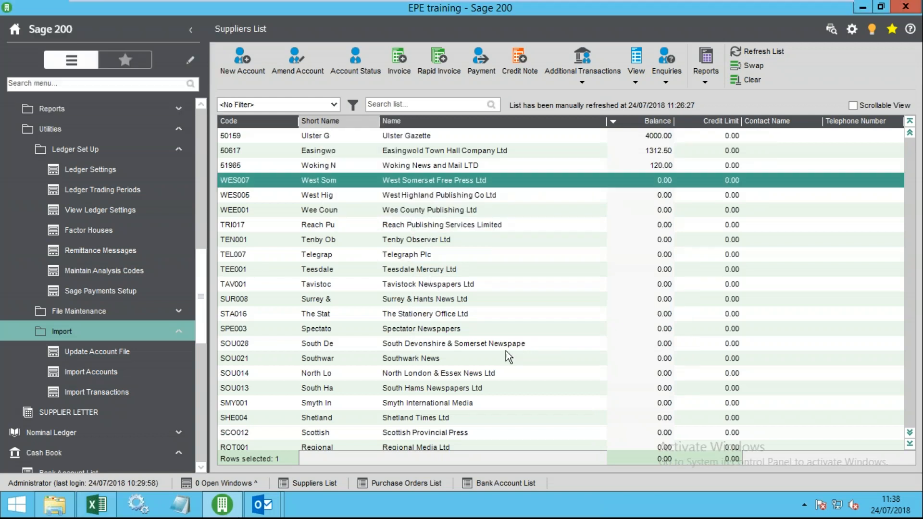
left_click(88, 510)
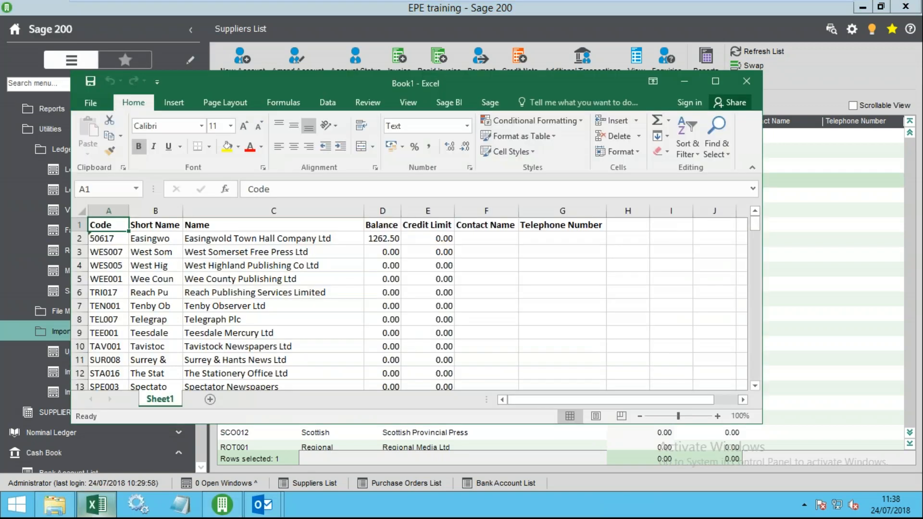
left_click(264, 266)
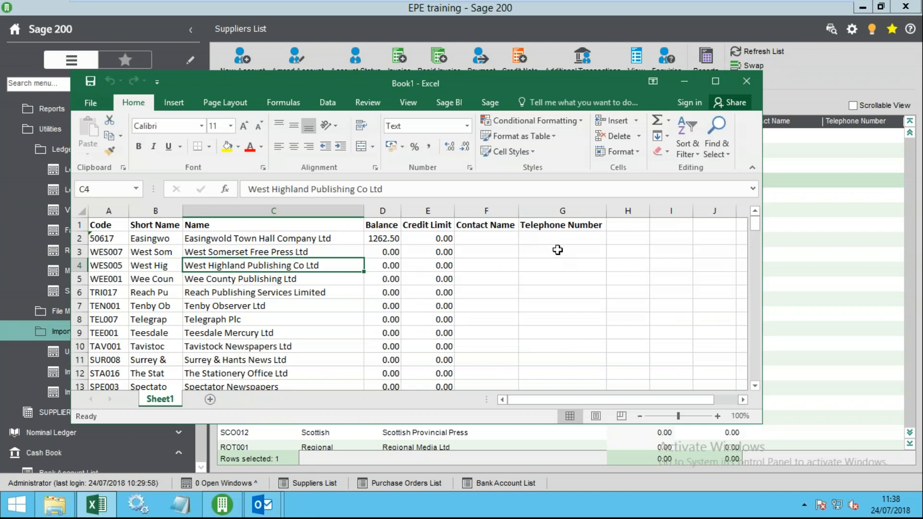
left_click(510, 274)
left_click(551, 256)
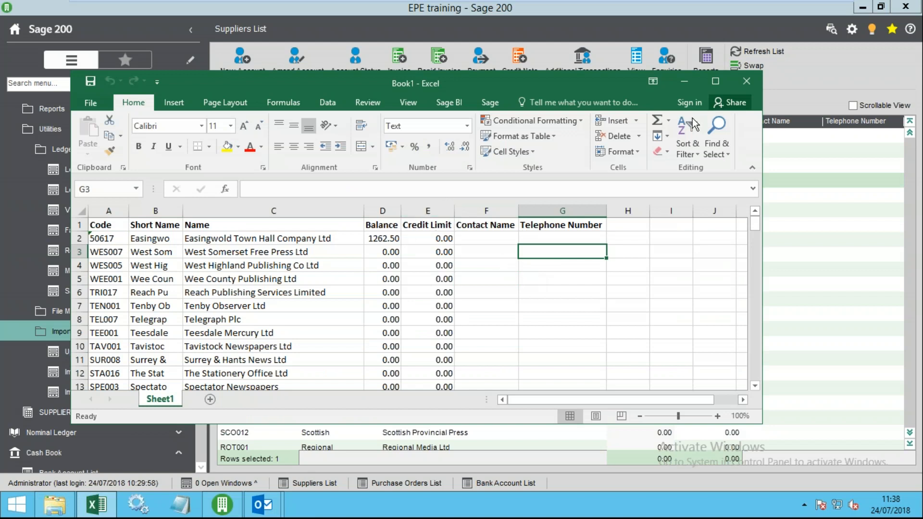
left_click(745, 82)
left_click(463, 266)
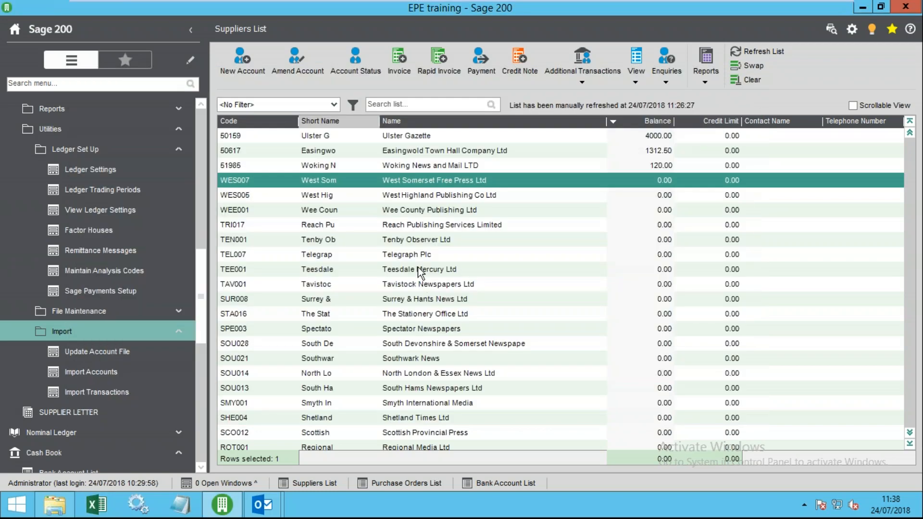
left_click(411, 242)
scroll(73, 292, "up", 1)
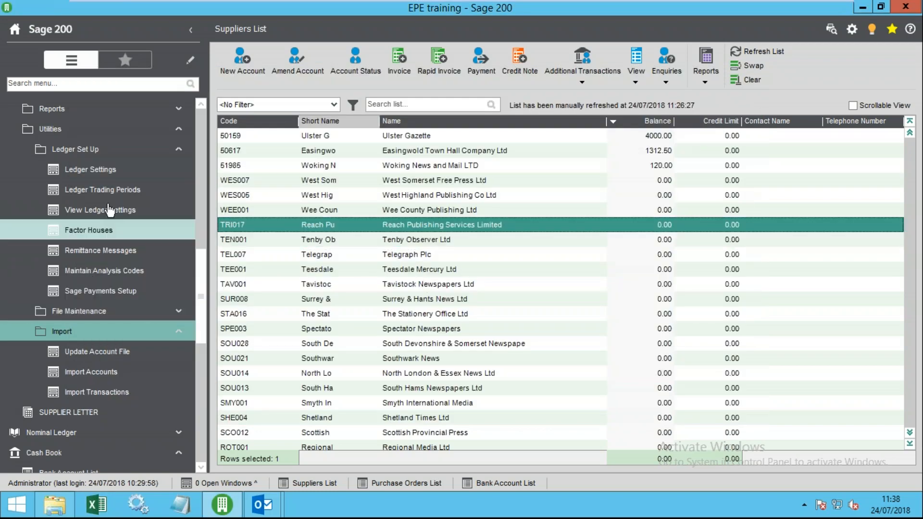
scroll(96, 222, "up", 6)
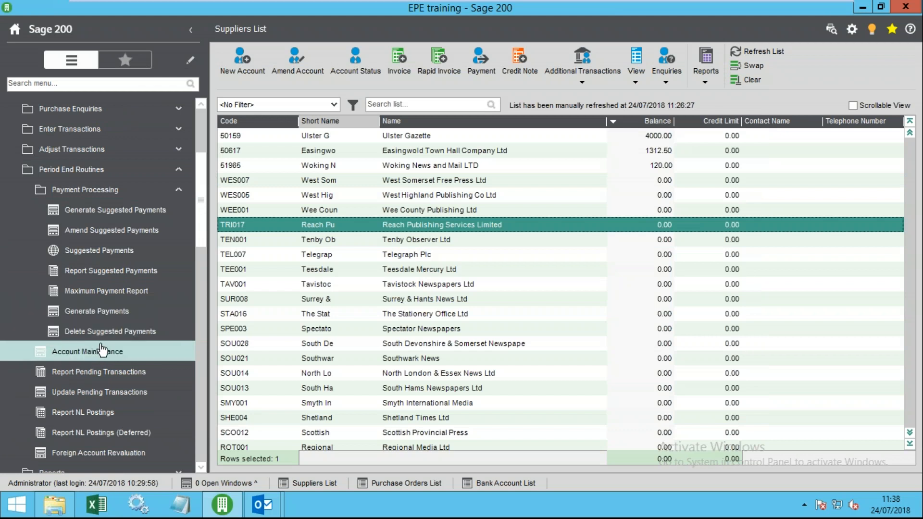
left_click(109, 231)
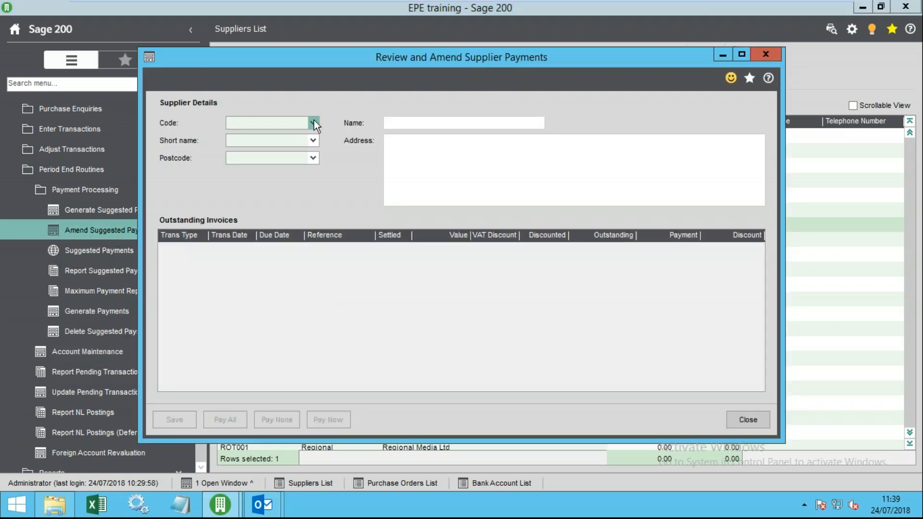
left_click(313, 122)
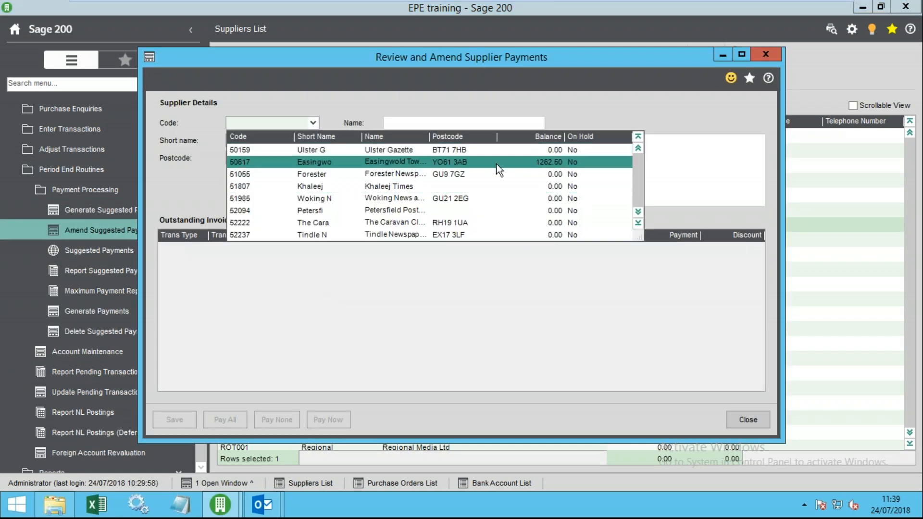
left_click(313, 152)
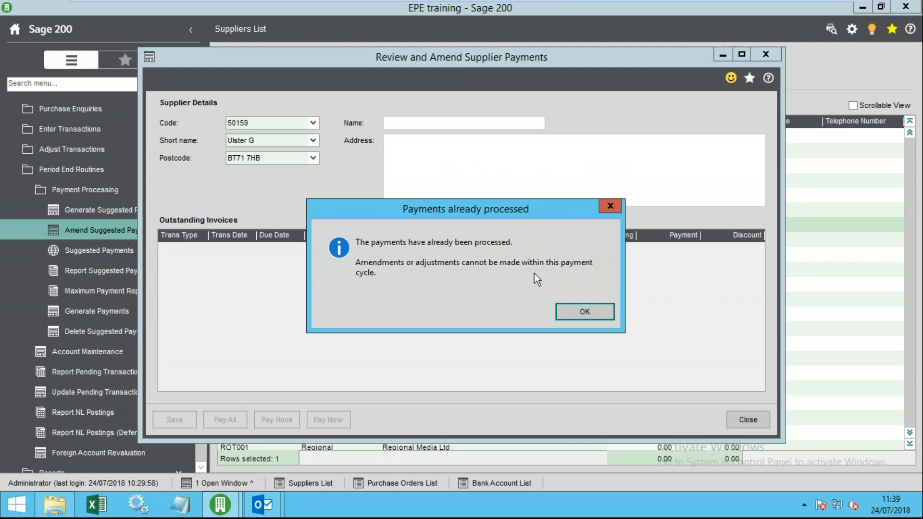
left_click(595, 321)
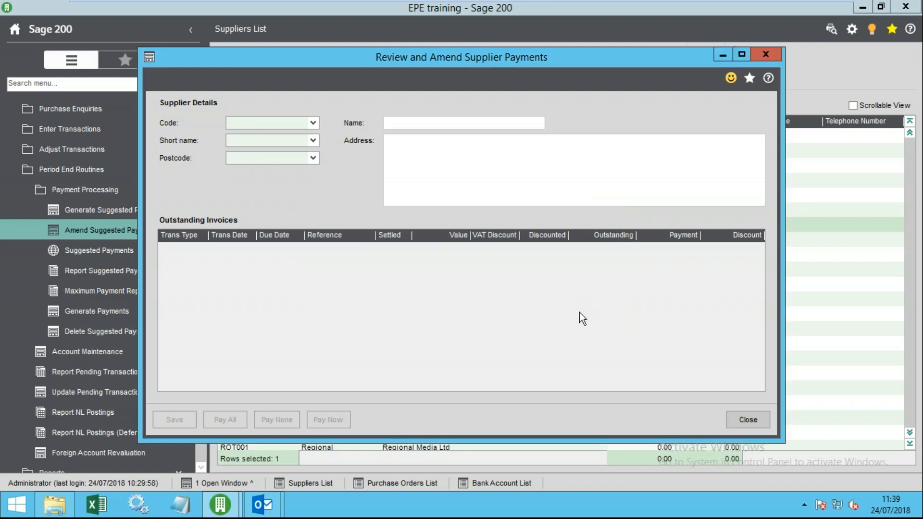
left_click(747, 421)
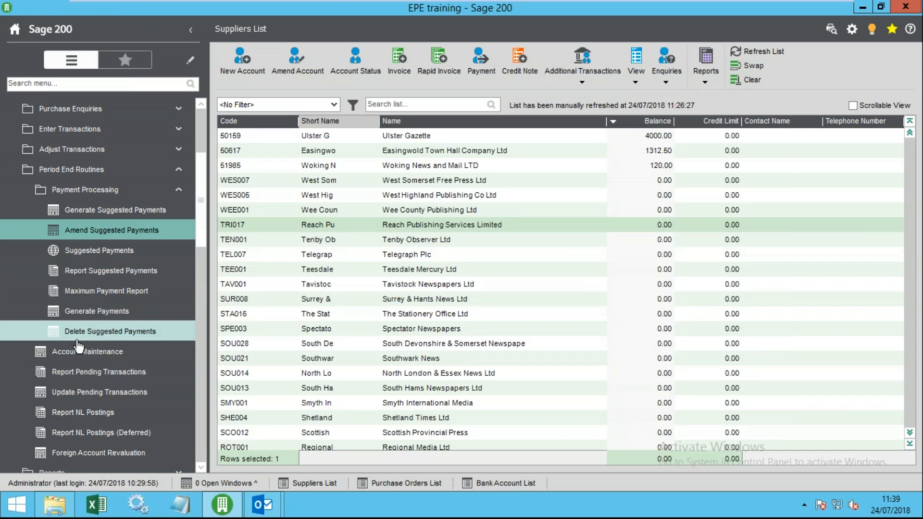
- Delete all suggested supplier payments and confirm the deletion
left_click(99, 333)
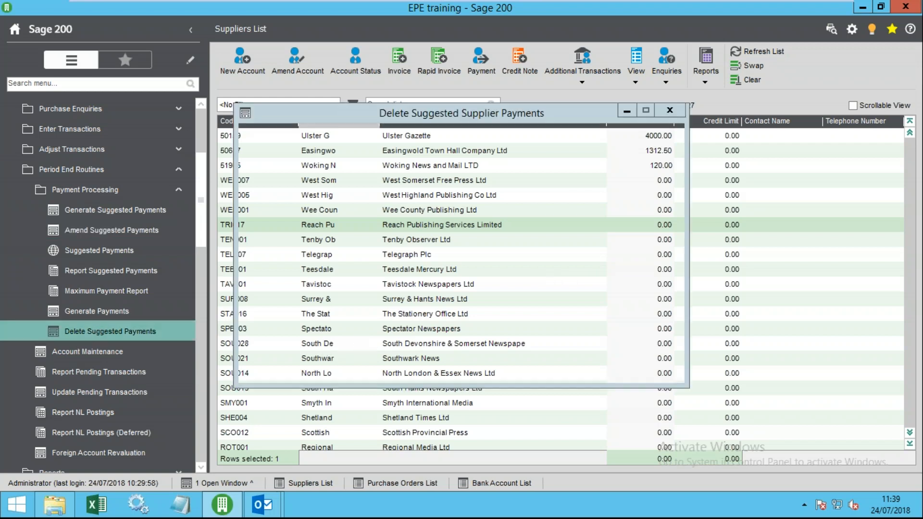
left_click(344, 197)
left_click(331, 183)
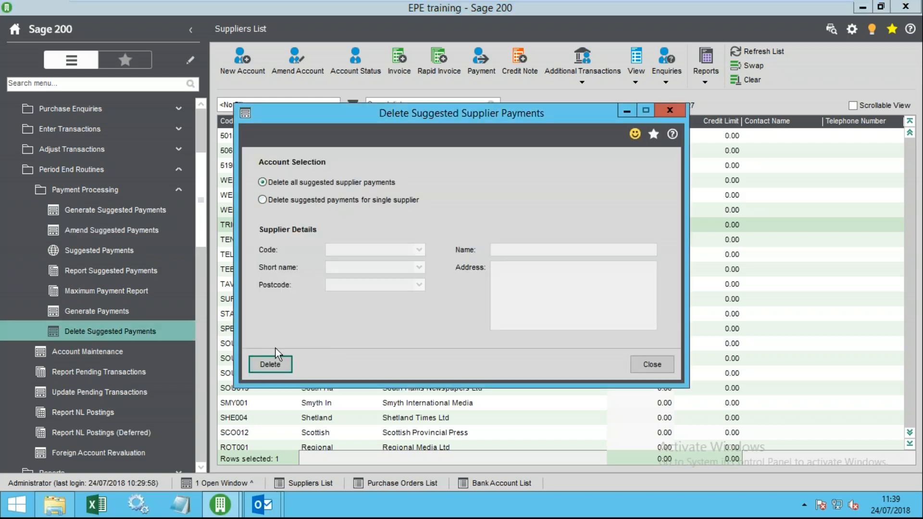
left_click(272, 364)
left_click(497, 303)
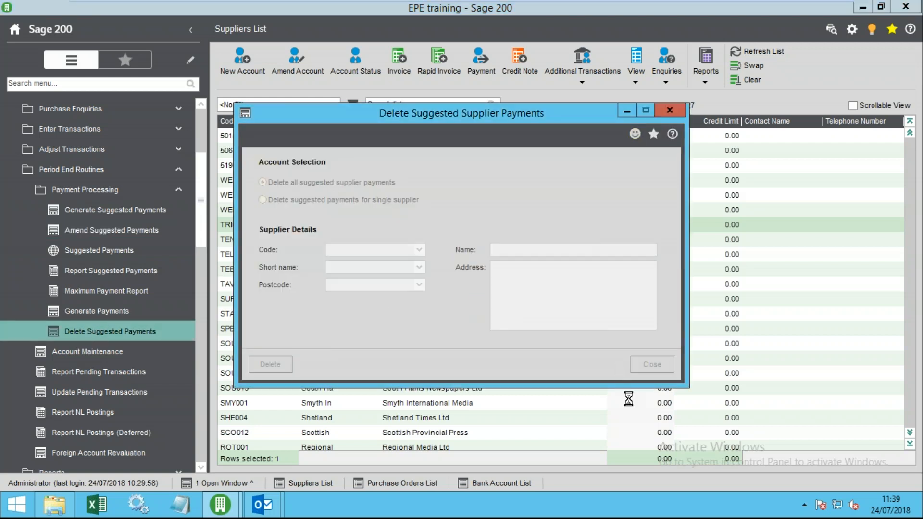
- Review Easingwold Town Hall Company Ltd's invoice payment amount, then close the review
left_click(111, 235)
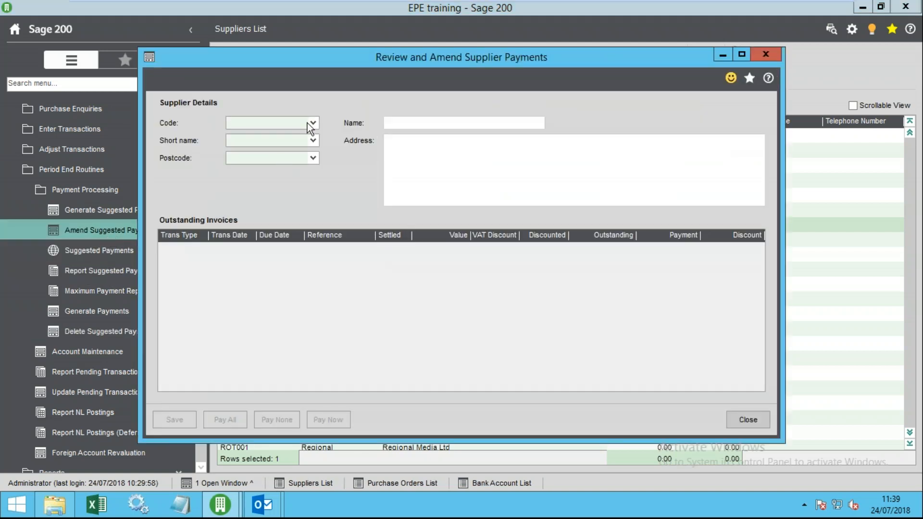
left_click(313, 124)
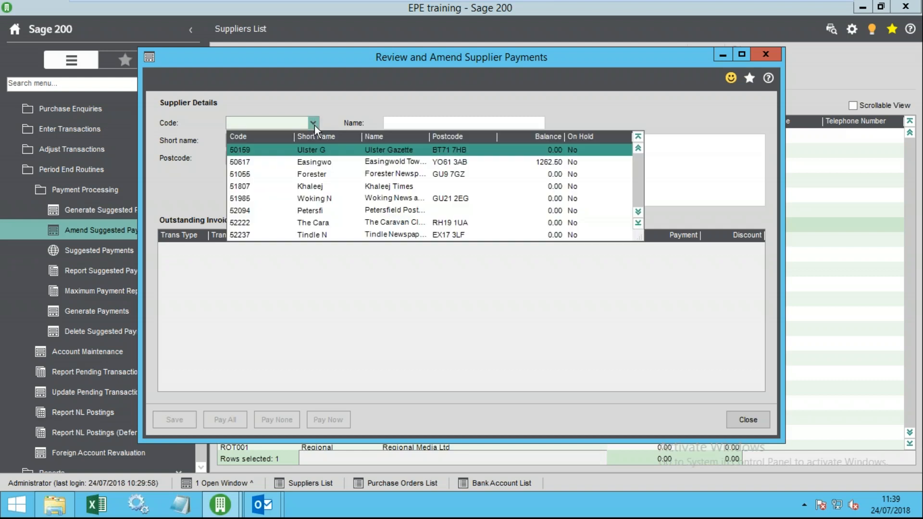
left_click(515, 163)
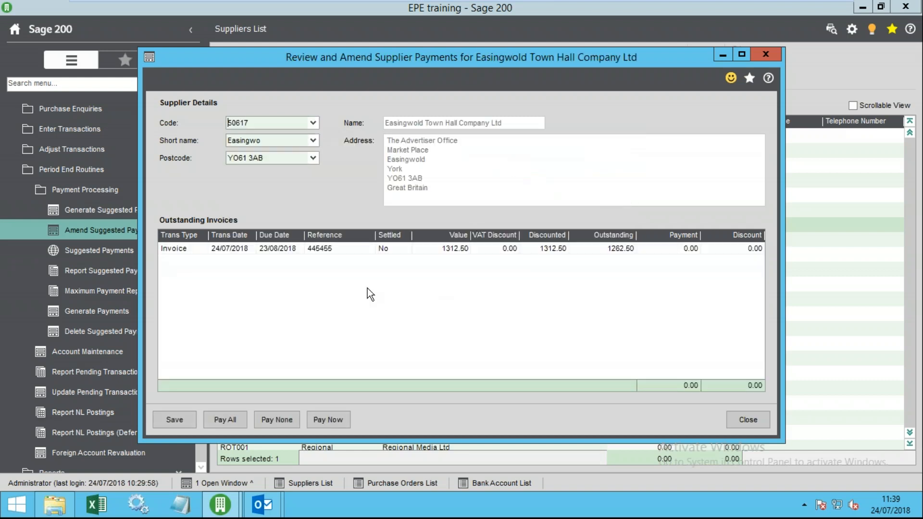
left_click(657, 250)
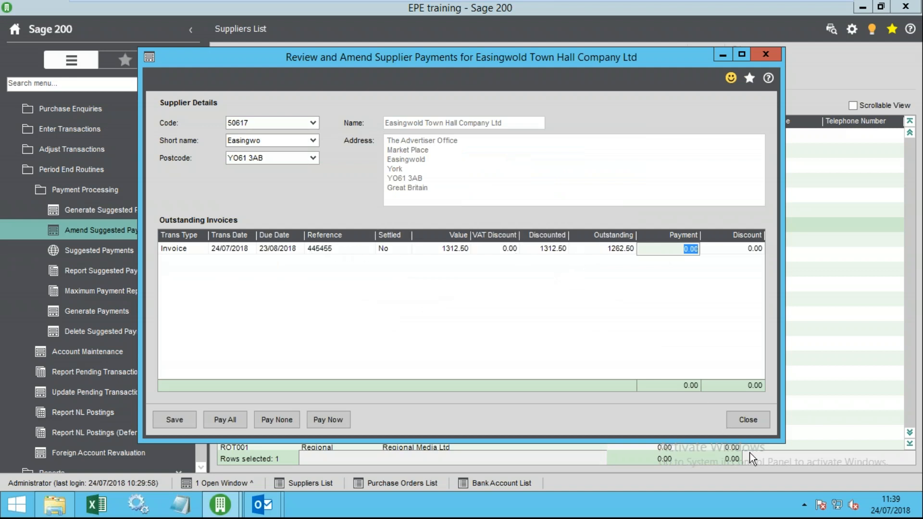
left_click(746, 419)
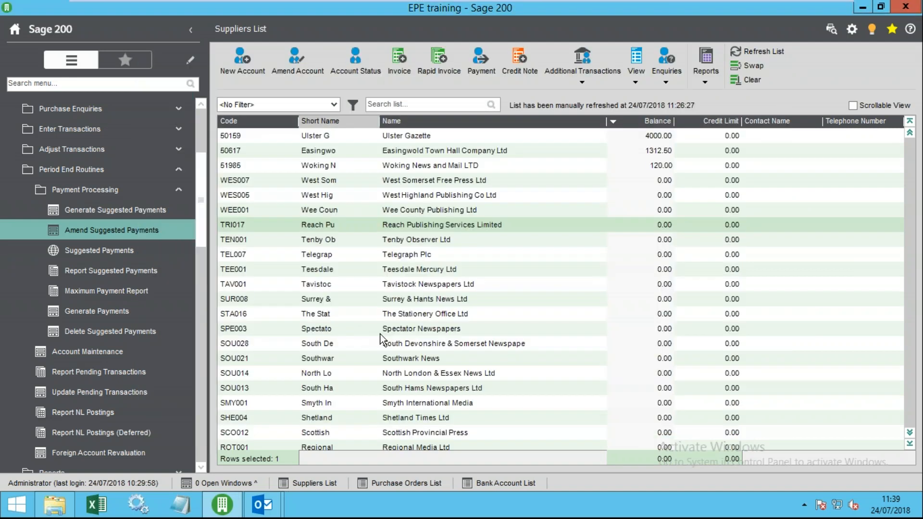
left_click(423, 136)
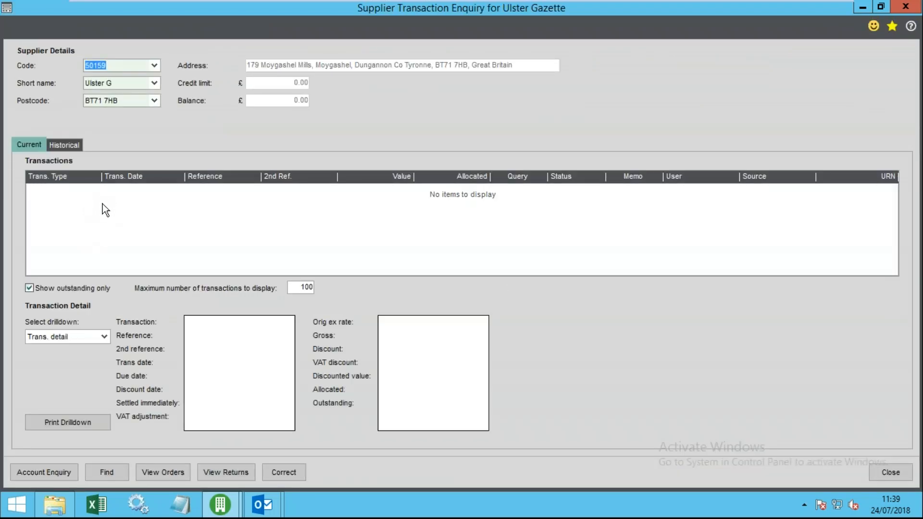
left_click(28, 288)
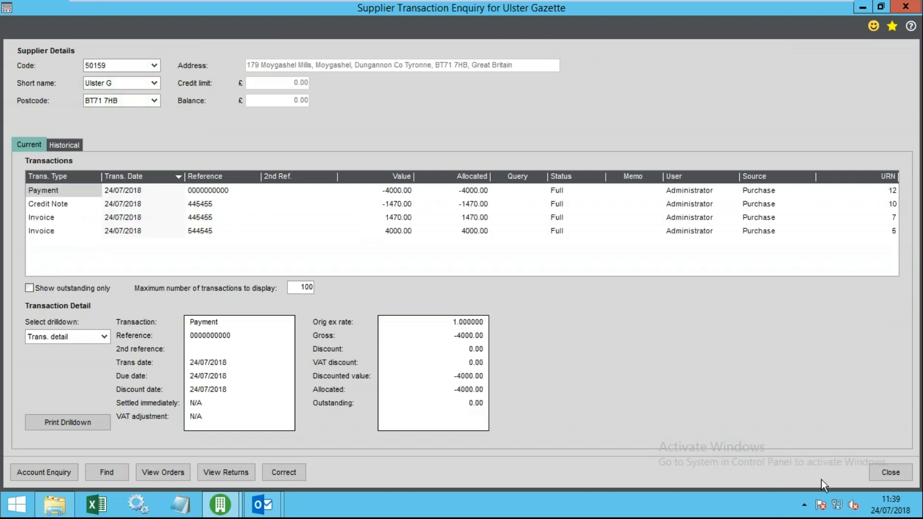
left_click(887, 471)
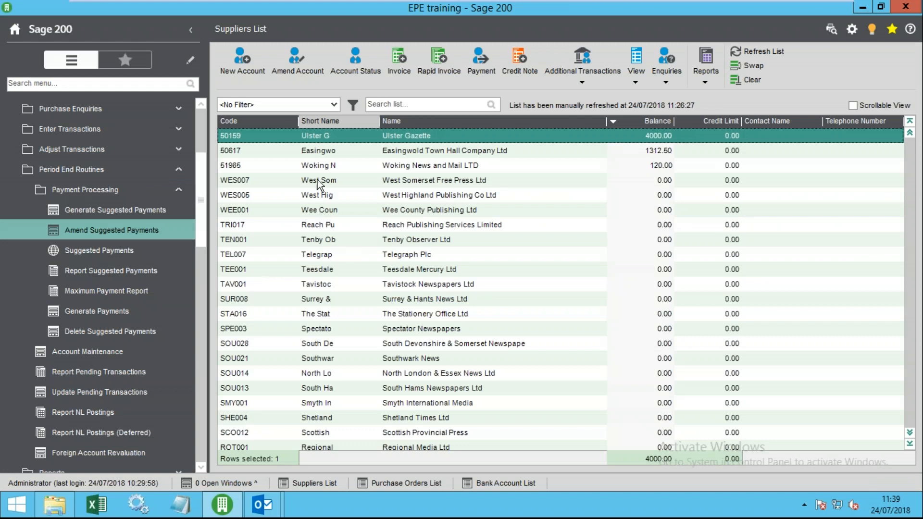
double_click(378, 135)
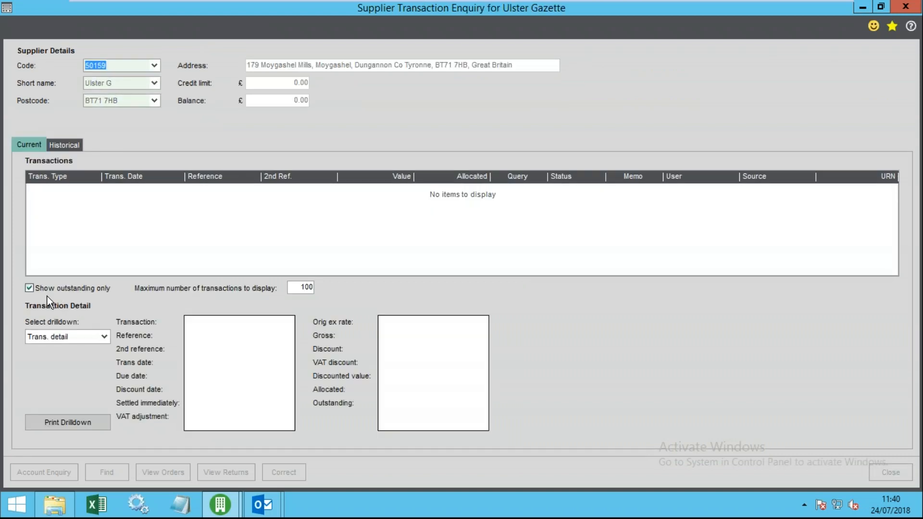
left_click(29, 288)
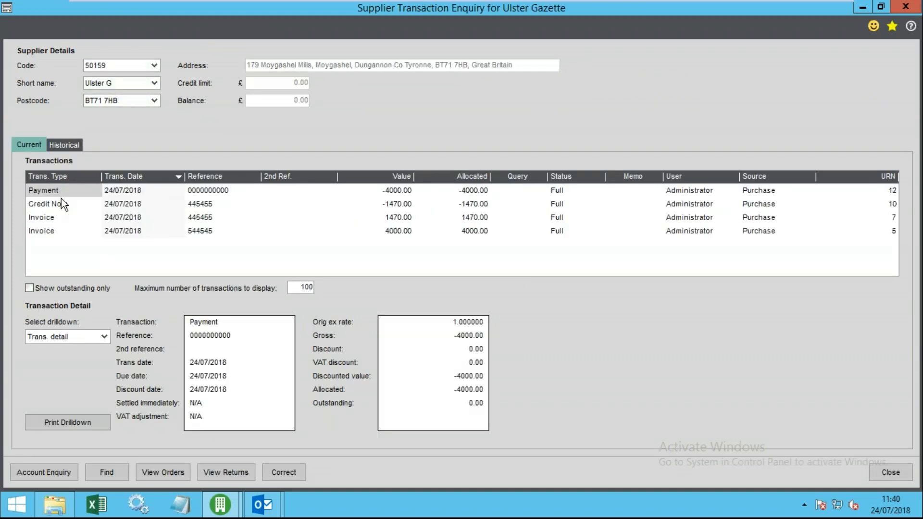
left_click(204, 188)
left_click(489, 190)
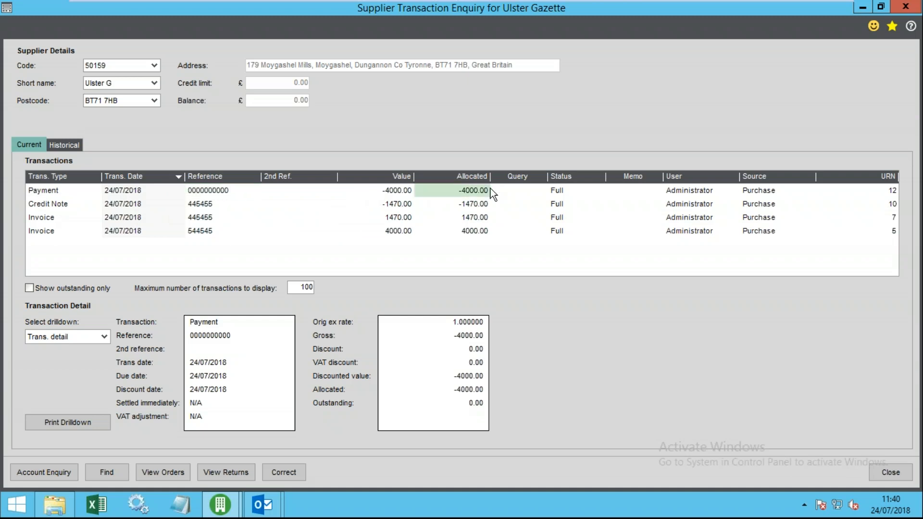
left_click(105, 336)
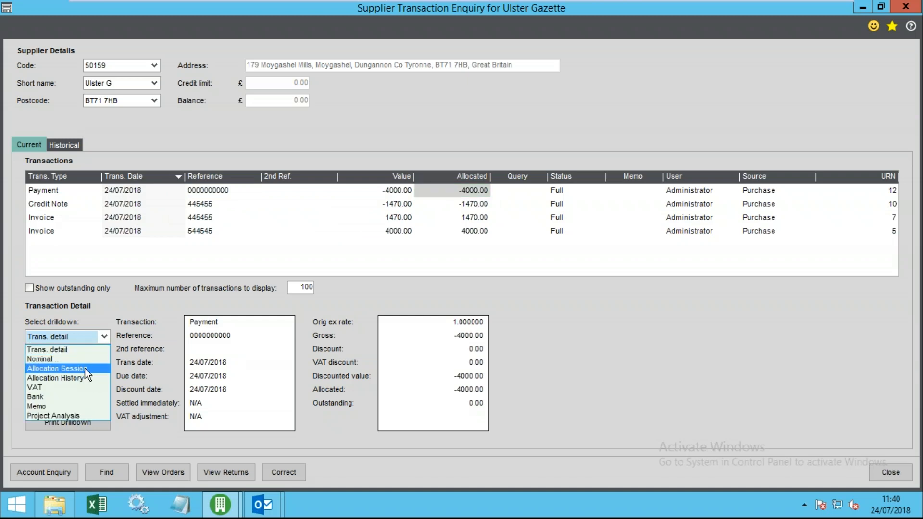
left_click(66, 378)
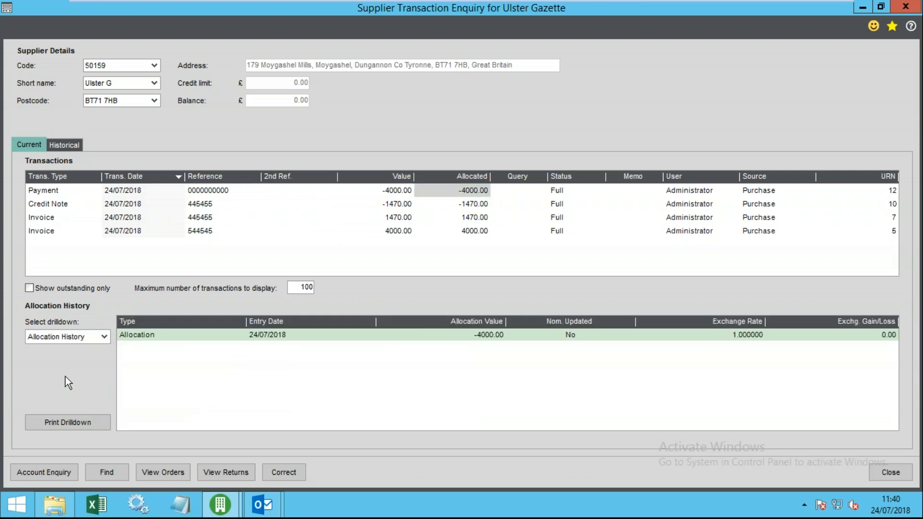
left_click(128, 189)
left_click(399, 228)
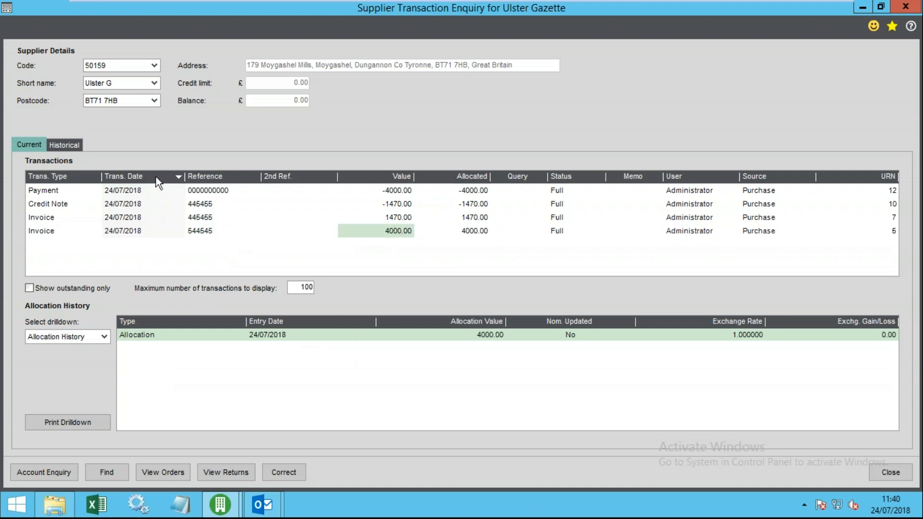
left_click(130, 192)
left_click(481, 190)
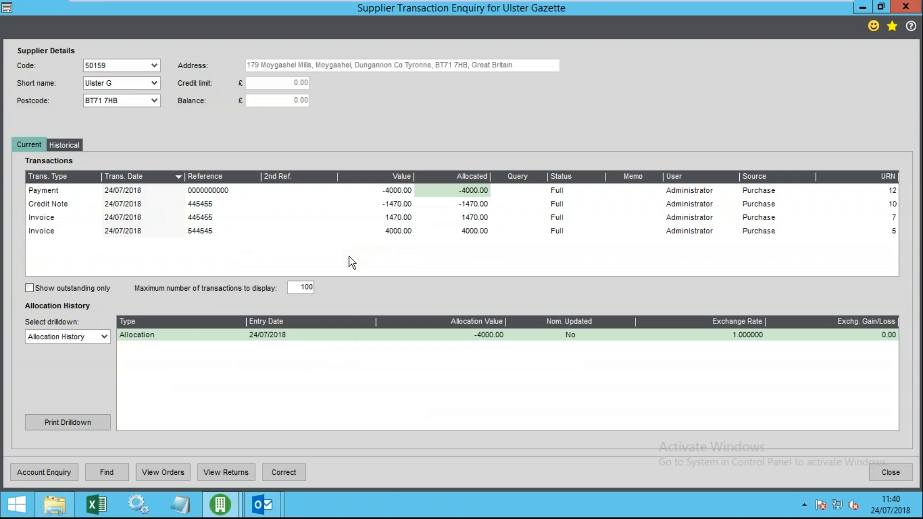
left_click(92, 335)
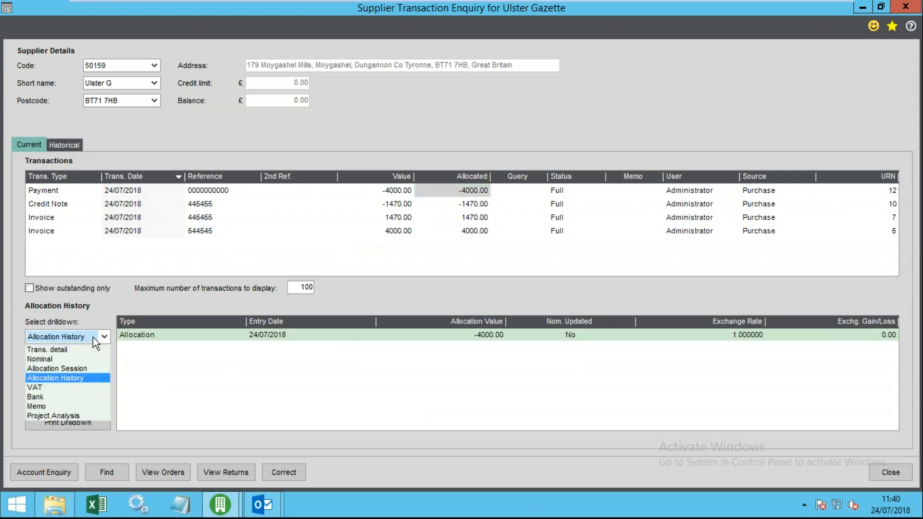
left_click(72, 366)
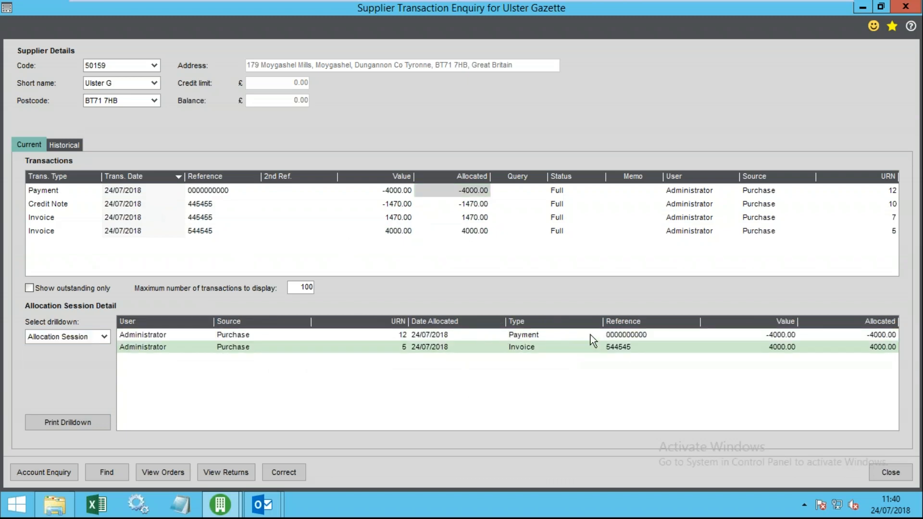
left_click(890, 472)
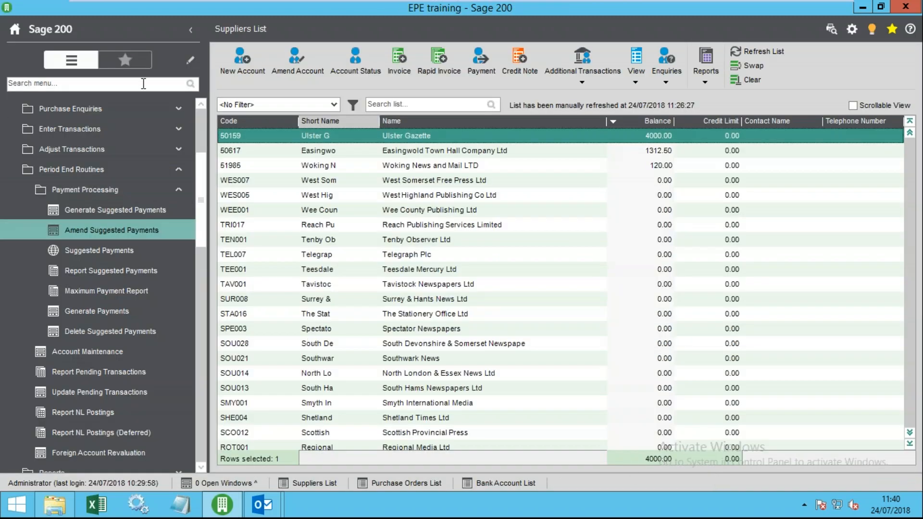
left_click(108, 216)
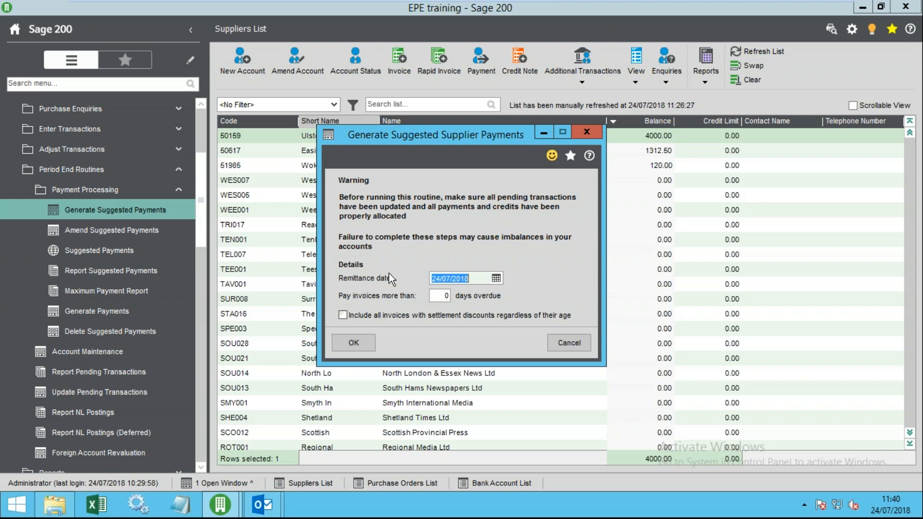
key("Tab")
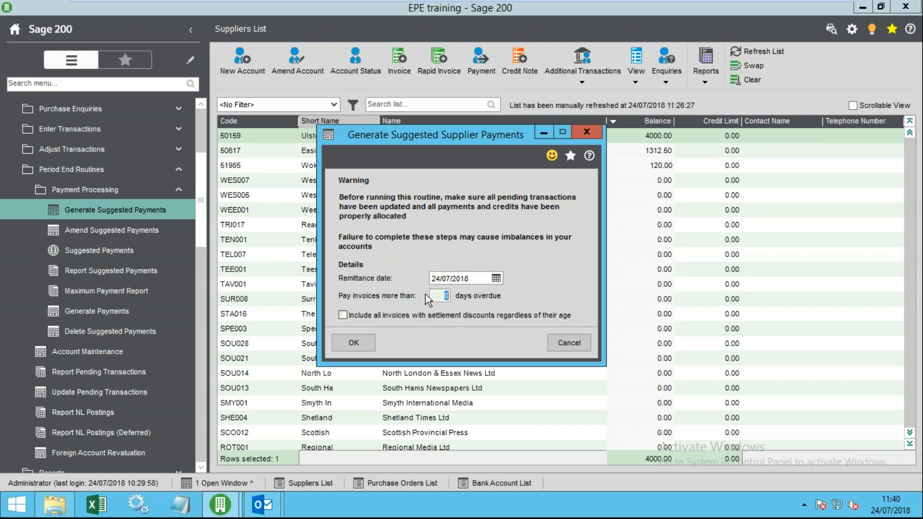
left_click(356, 349)
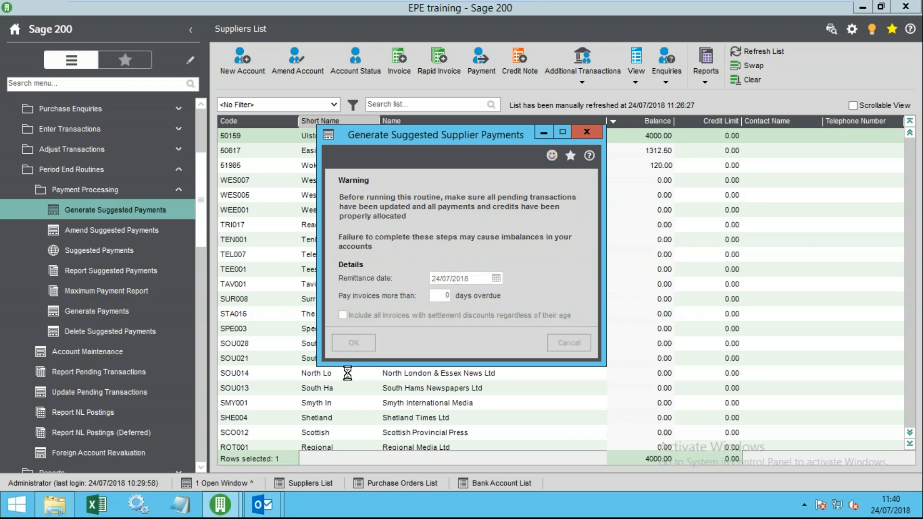
left_click(531, 294)
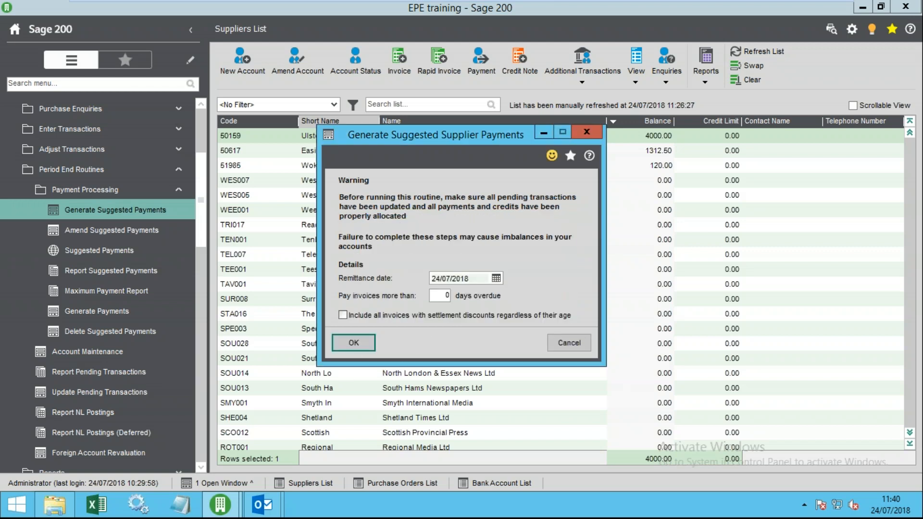
left_click(549, 343)
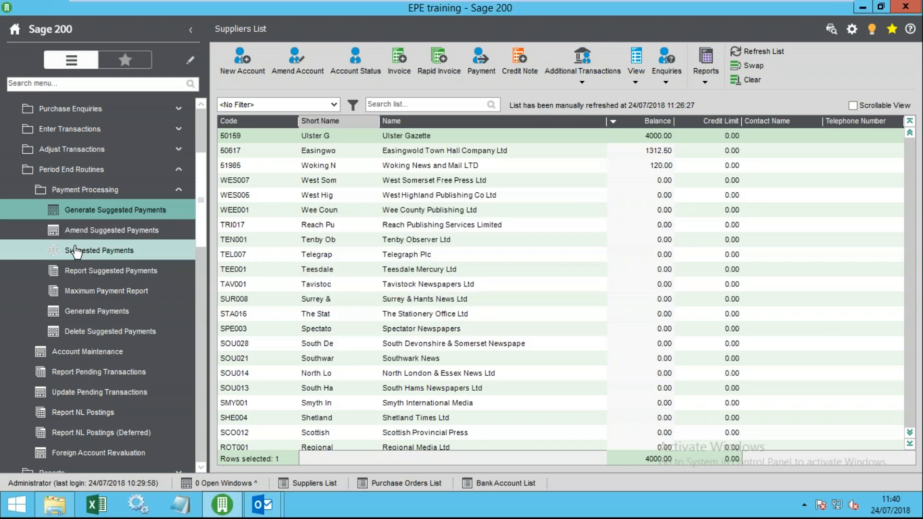
- Review the payment amount on supplier 50617 Easingwold's outstanding invoice, then close
left_click(118, 232)
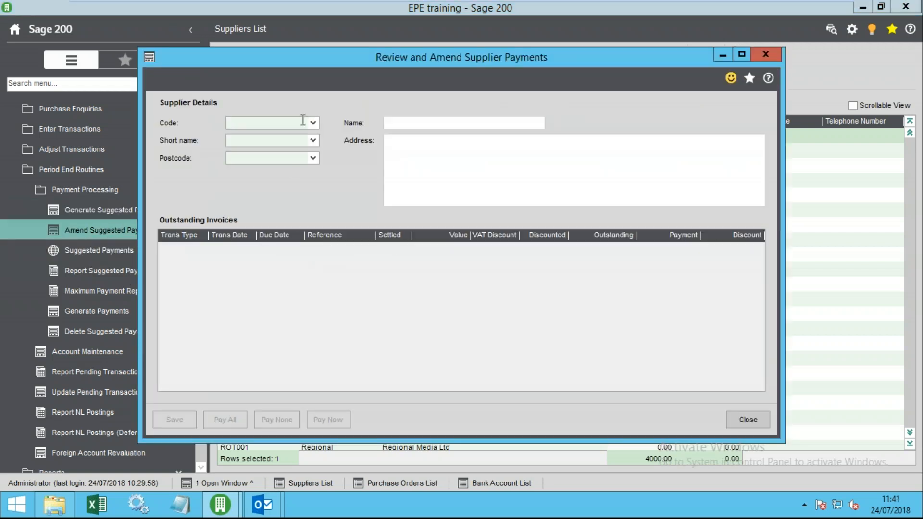
left_click(314, 123)
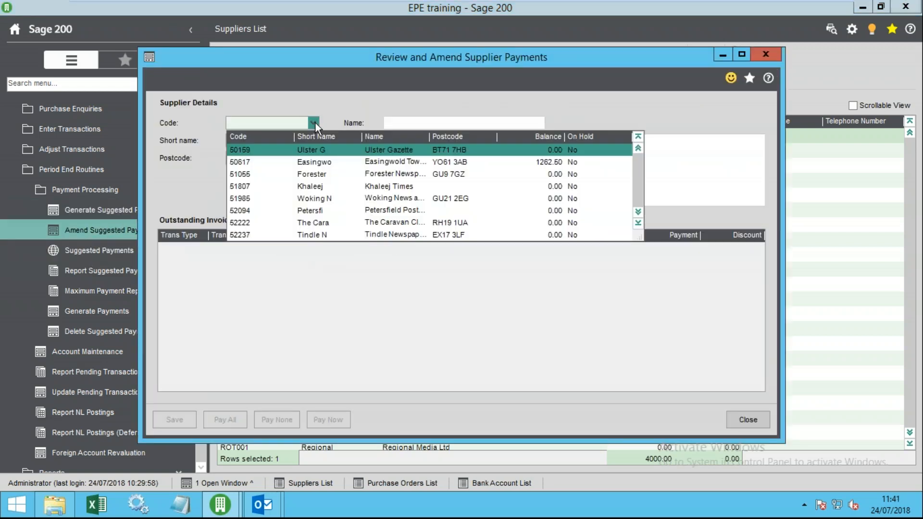
left_click(347, 163)
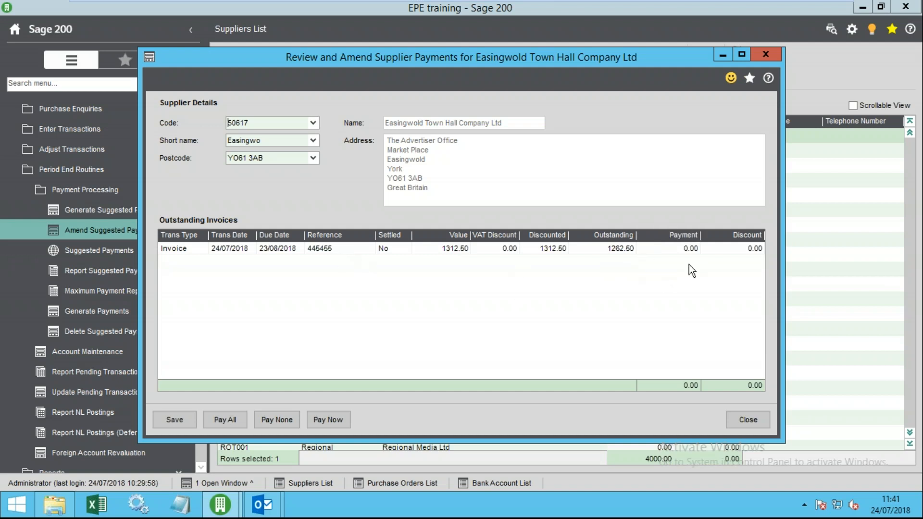
left_click(666, 249)
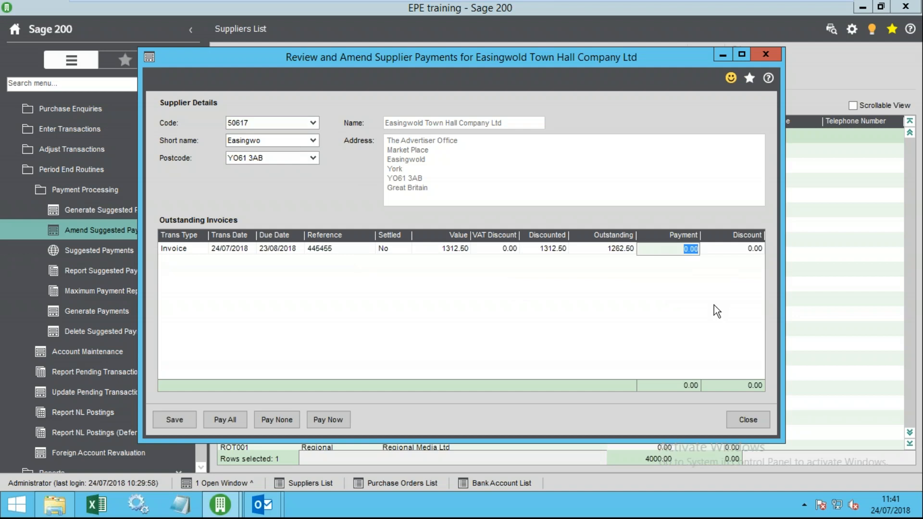
left_click(748, 418)
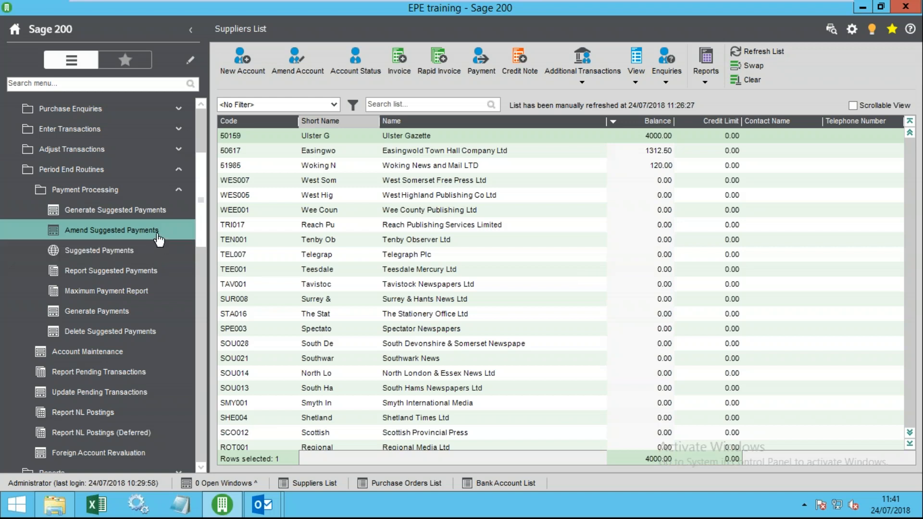
- Recheck Easingwold's invoice payment in a repositioned window, then open Delete Suggested Payments
left_click(99, 232)
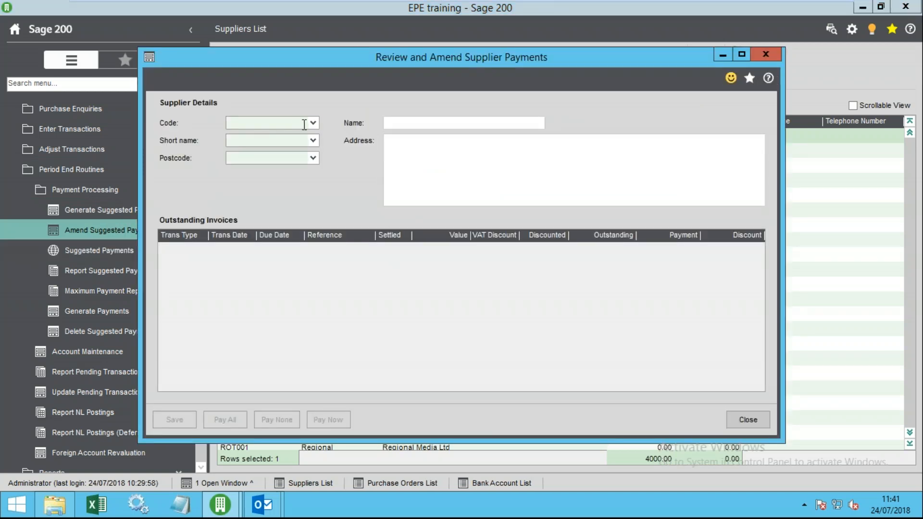
left_click(311, 123)
left_click(451, 161)
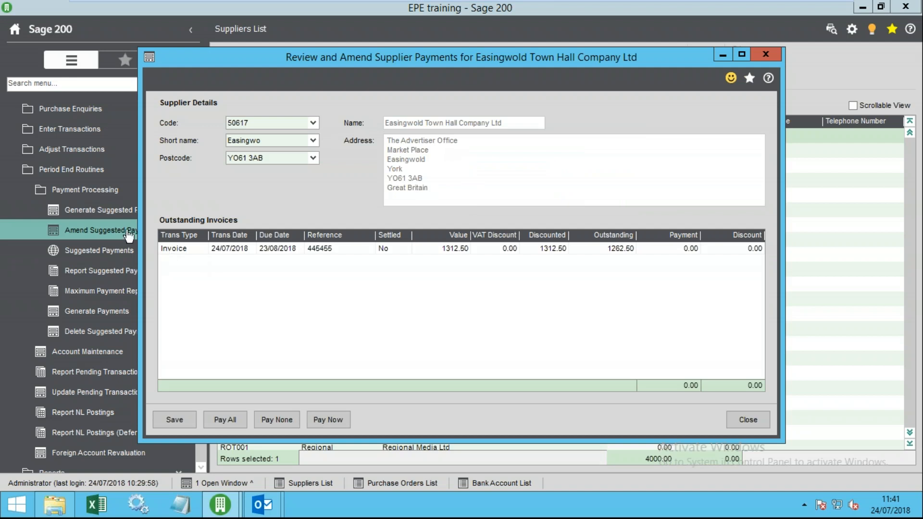
left_click_drag(333, 59, 446, 66)
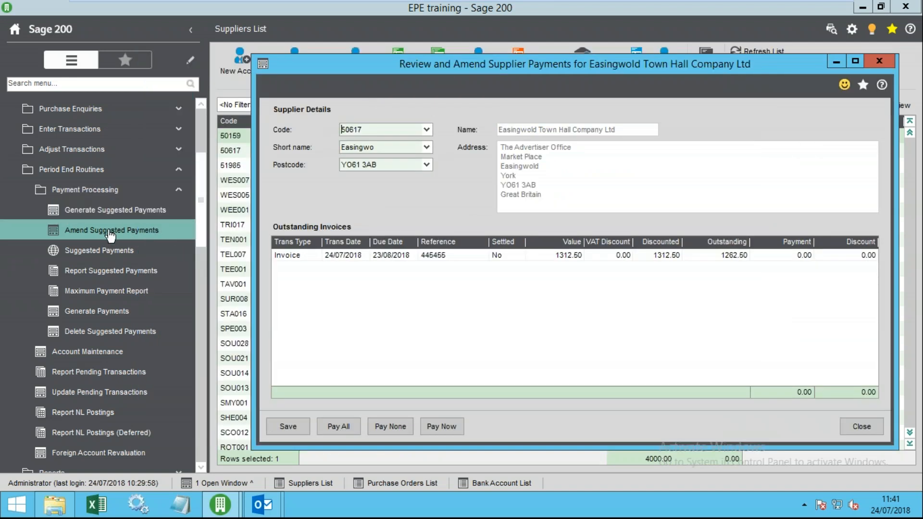
left_click(798, 256)
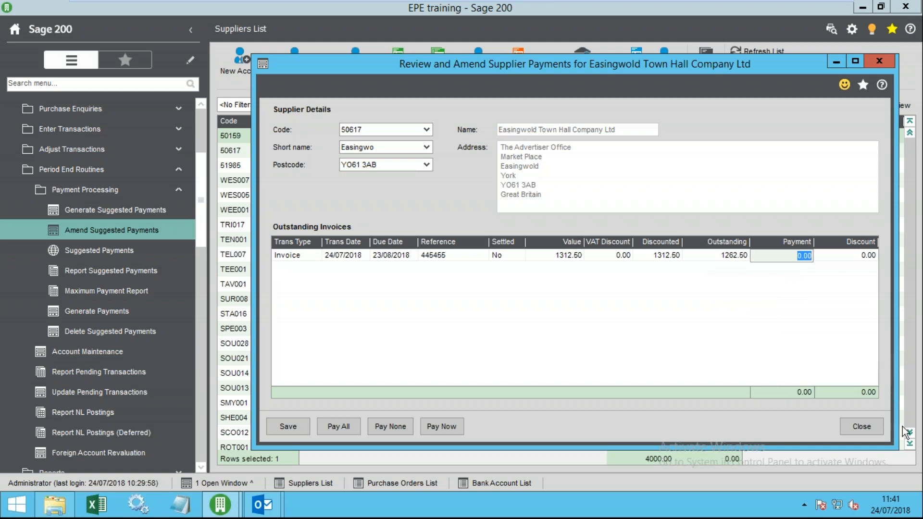
left_click(862, 427)
left_click(138, 332)
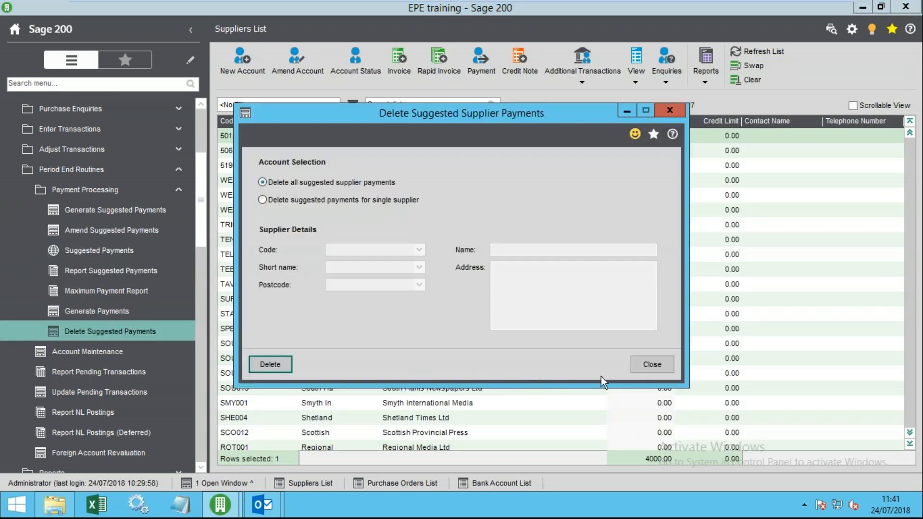
- Close Delete Suggested Supplier Payments and collapse Payment Processing and Period End Routines
left_click(653, 364)
left_click(109, 189)
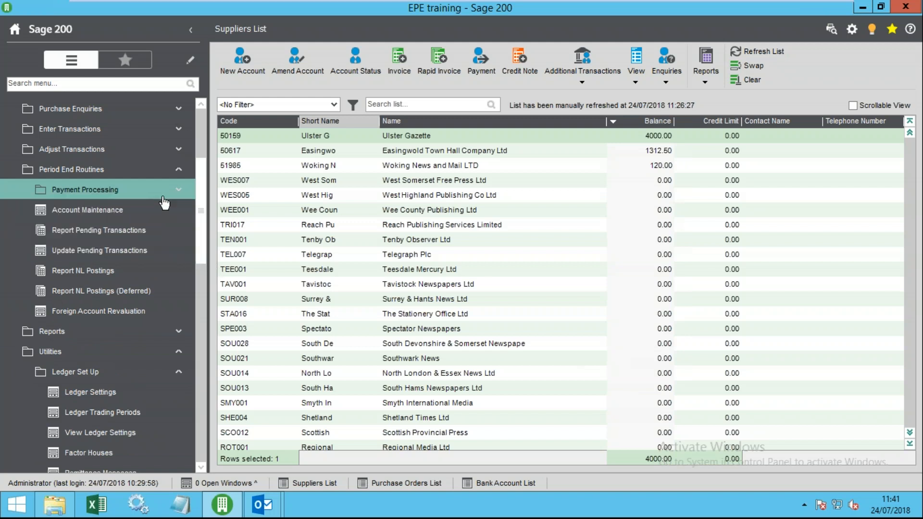
left_click(103, 172)
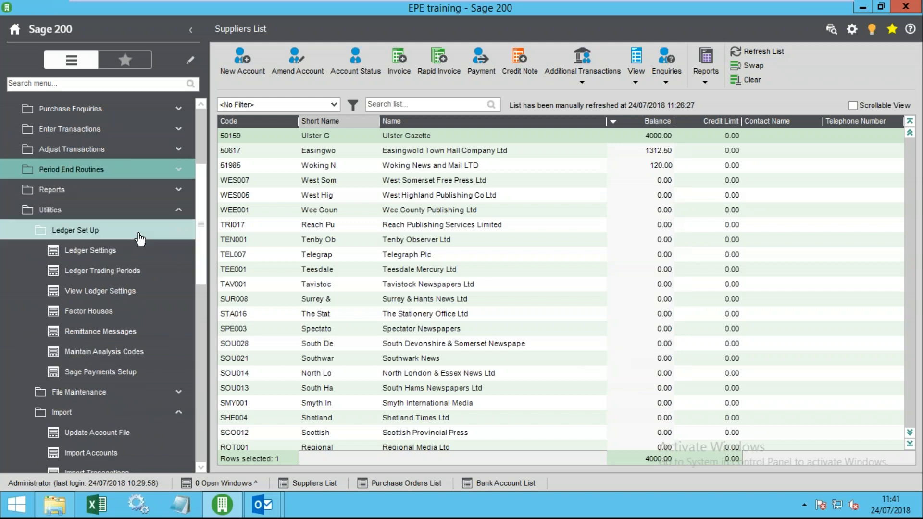
left_click(103, 173)
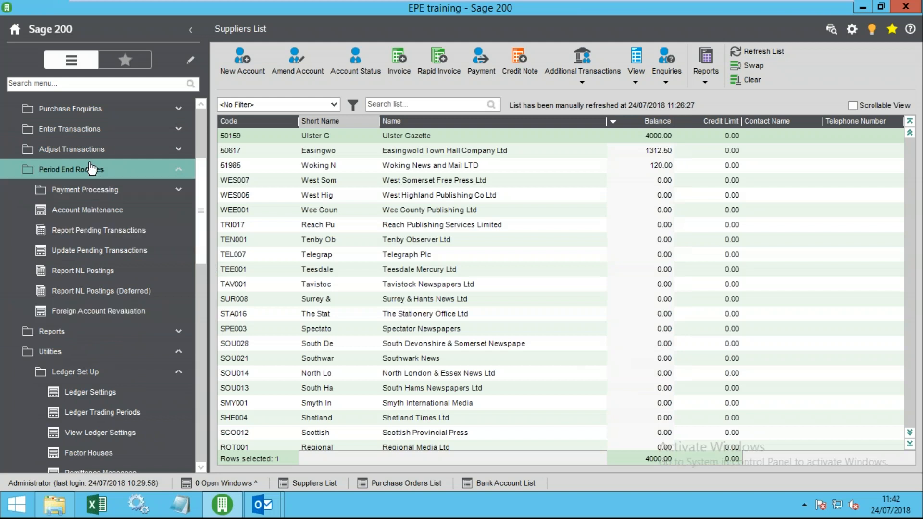
- Expand the Purchase Enquiries group in the navigation menu
left_click(89, 169)
left_click(82, 210)
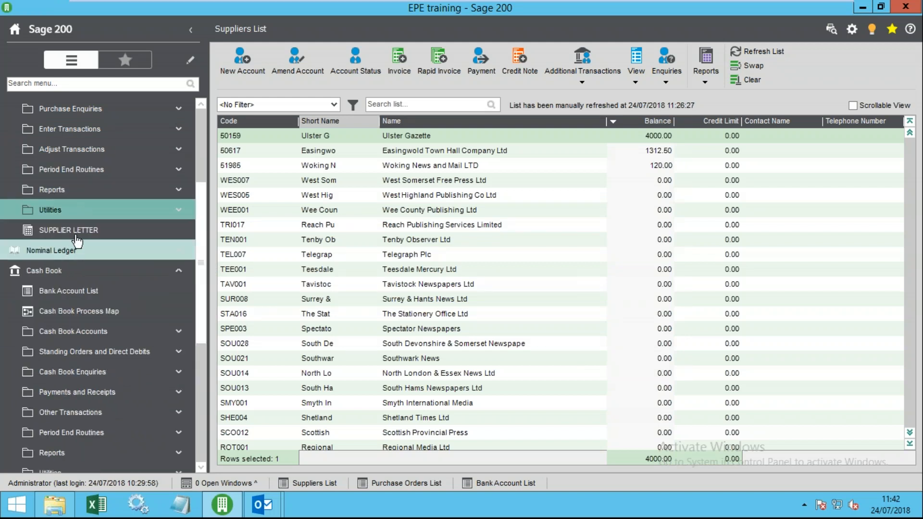
scroll(153, 212, "up", 3)
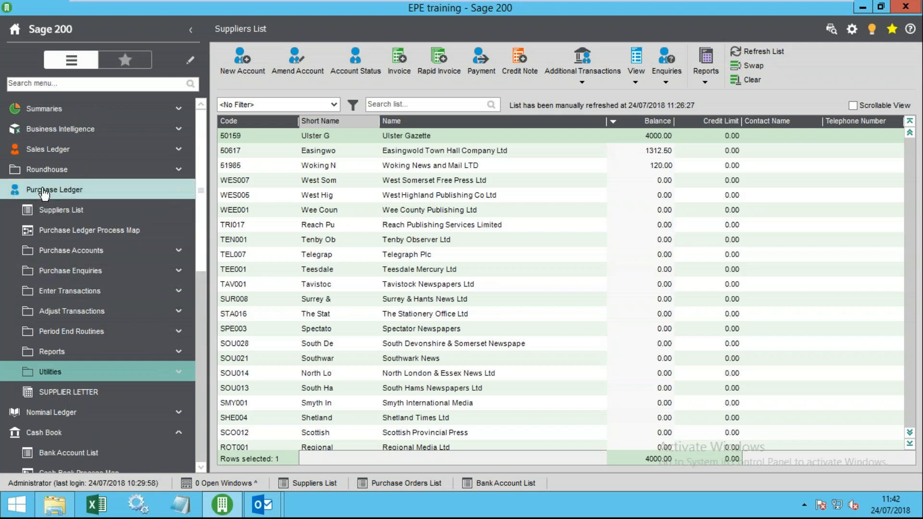
left_click(113, 270)
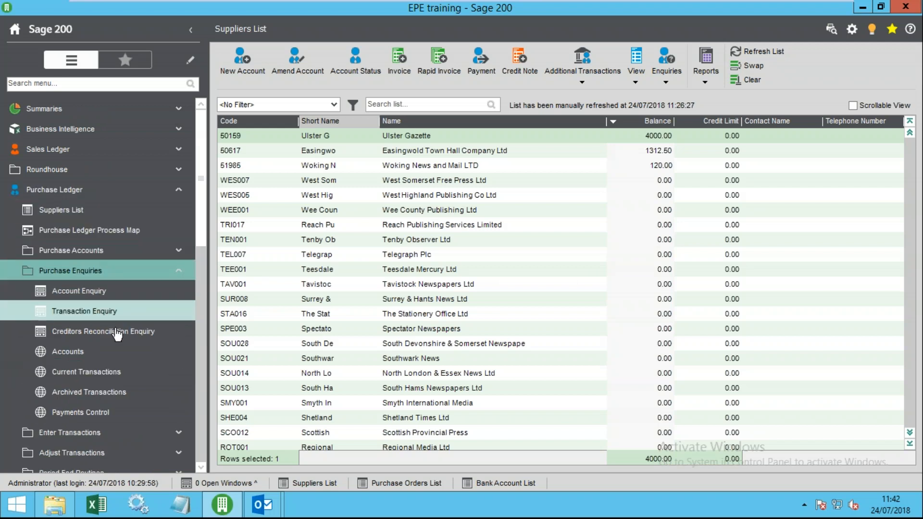
- Select Ulster Gazette and list its available supplier enquiries
left_click(447, 182)
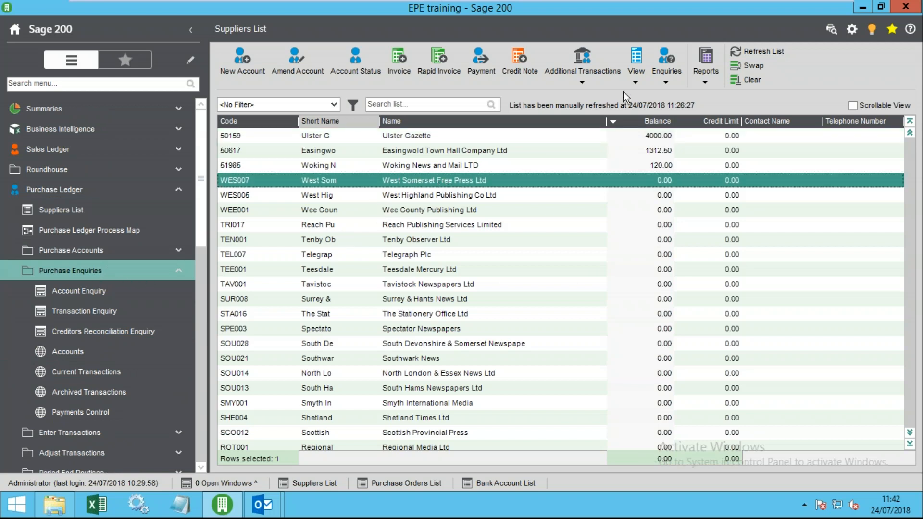
left_click(428, 137)
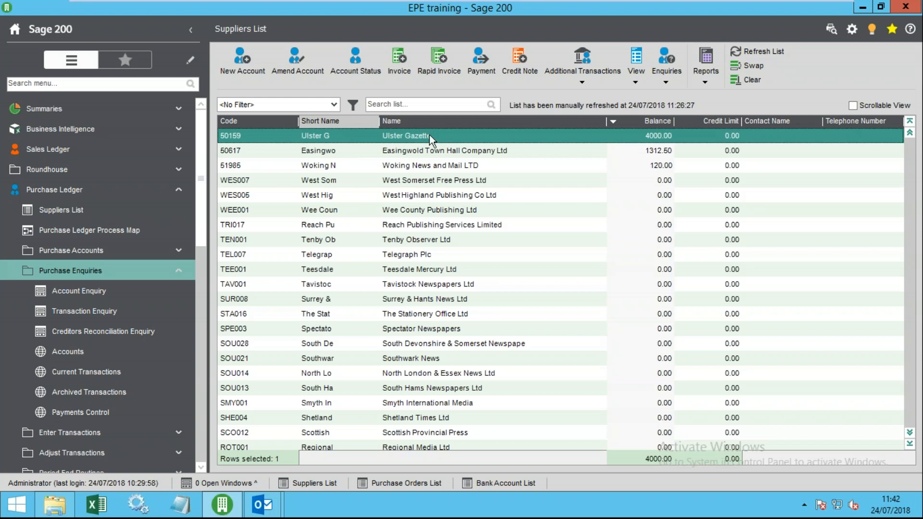
left_click(636, 72)
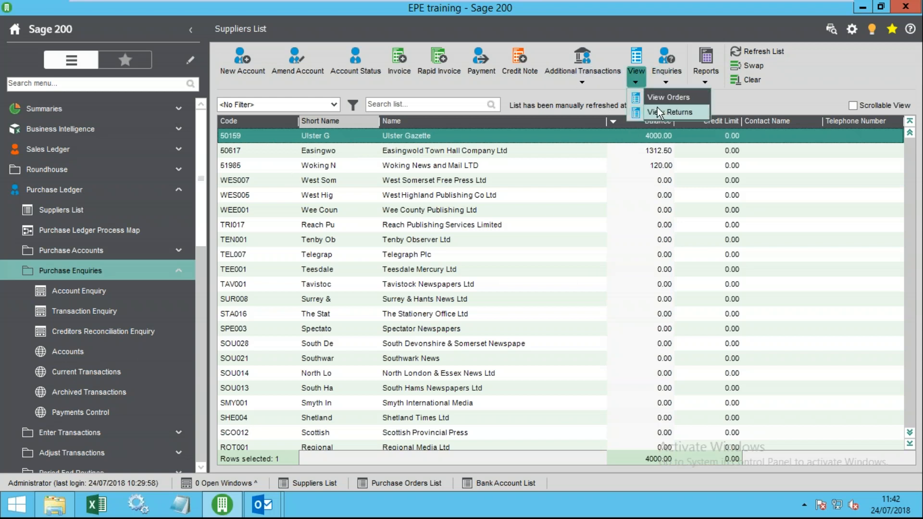
left_click(667, 62)
left_click(687, 97)
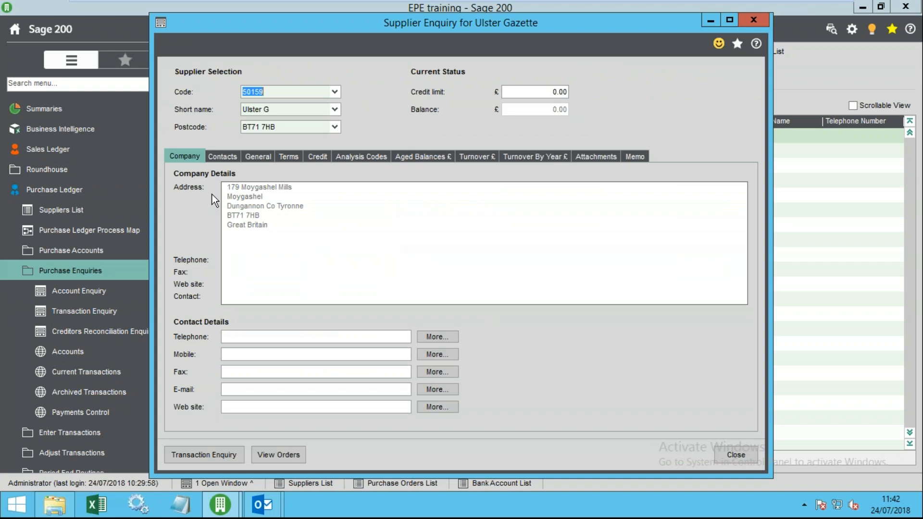
left_click(225, 156)
left_click(180, 159)
left_click(222, 157)
left_click(285, 159)
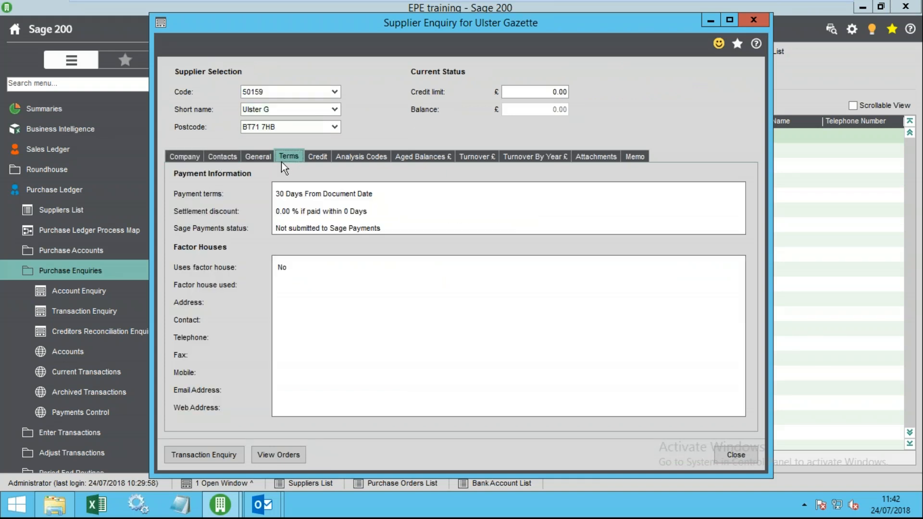
left_click(377, 158)
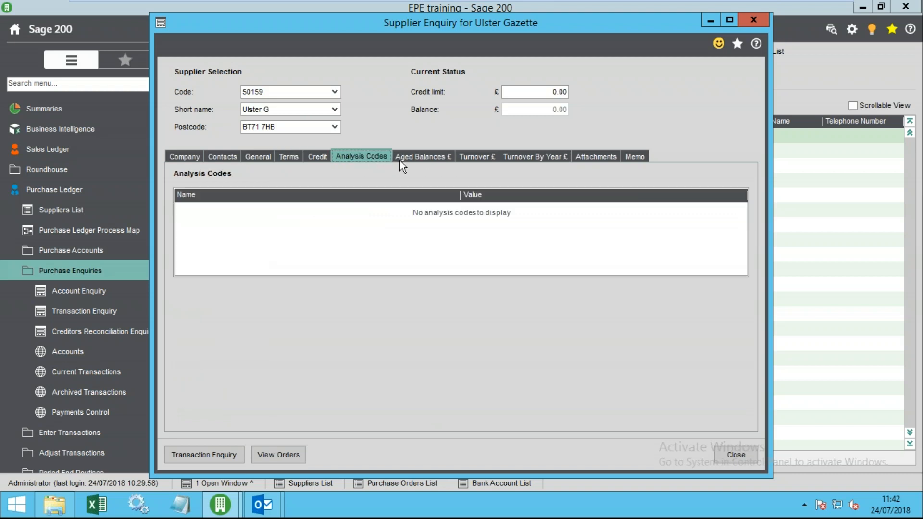
left_click(419, 161)
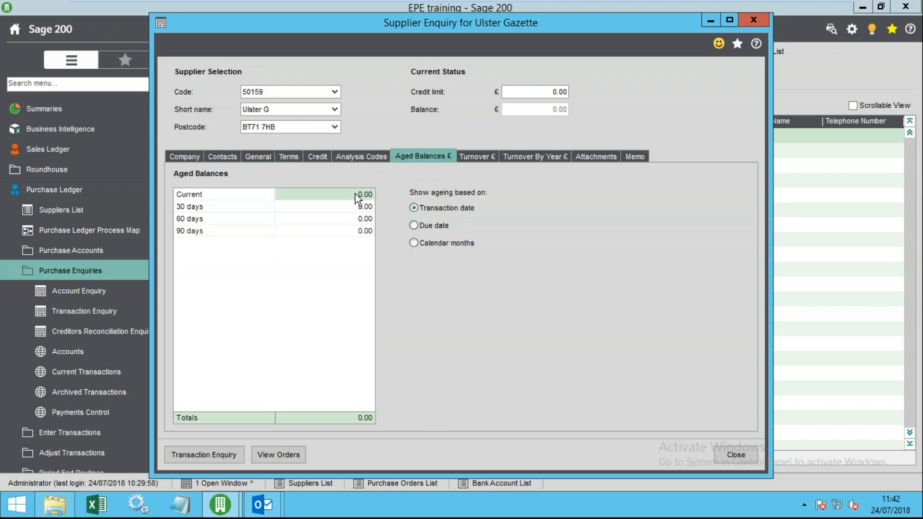
- View turnover by period and year, attachments and memos, then close the enquiry
left_click(476, 156)
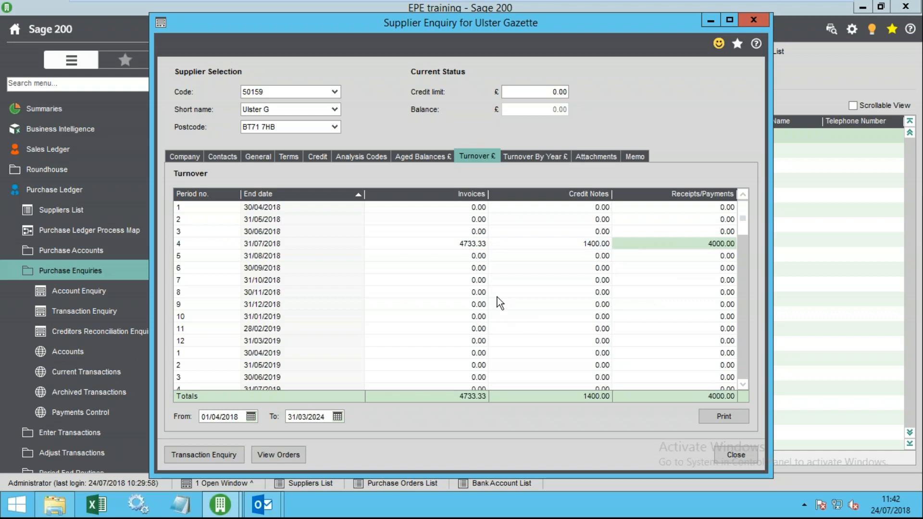
left_click(226, 417)
left_click(324, 418)
left_click(535, 156)
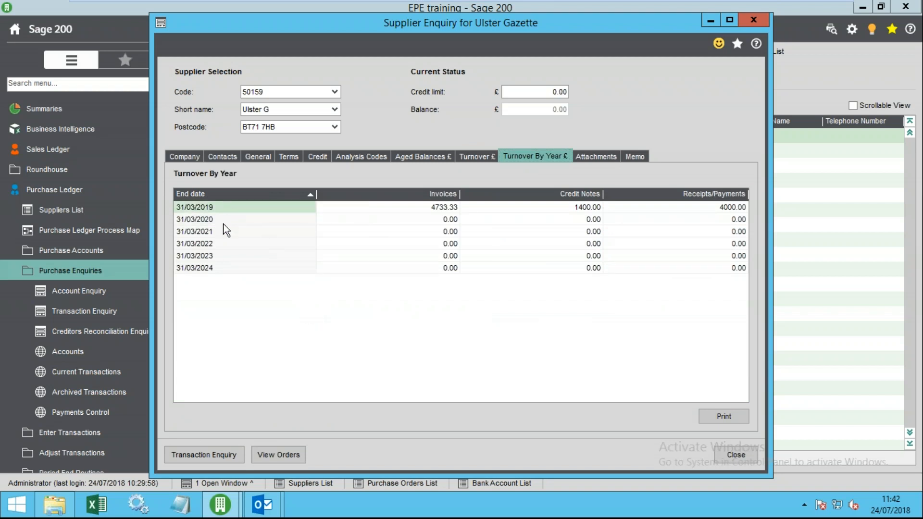
left_click(593, 157)
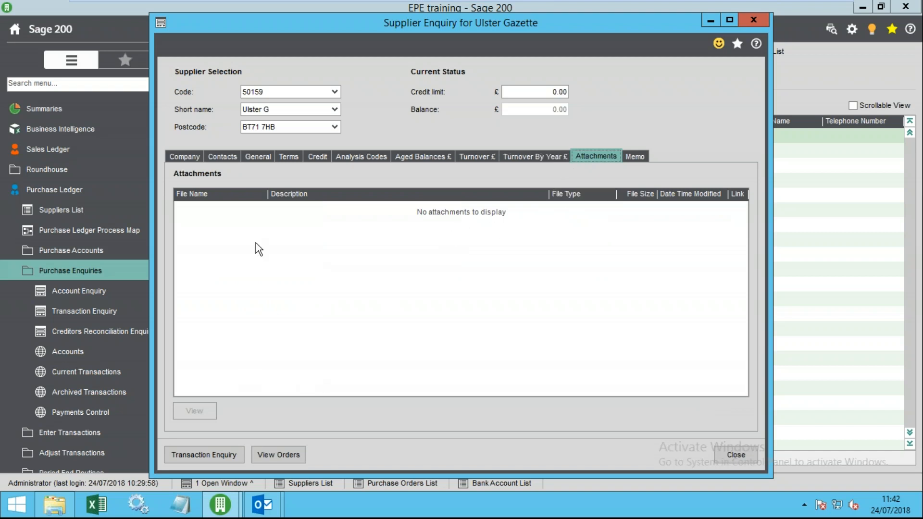
left_click(644, 154)
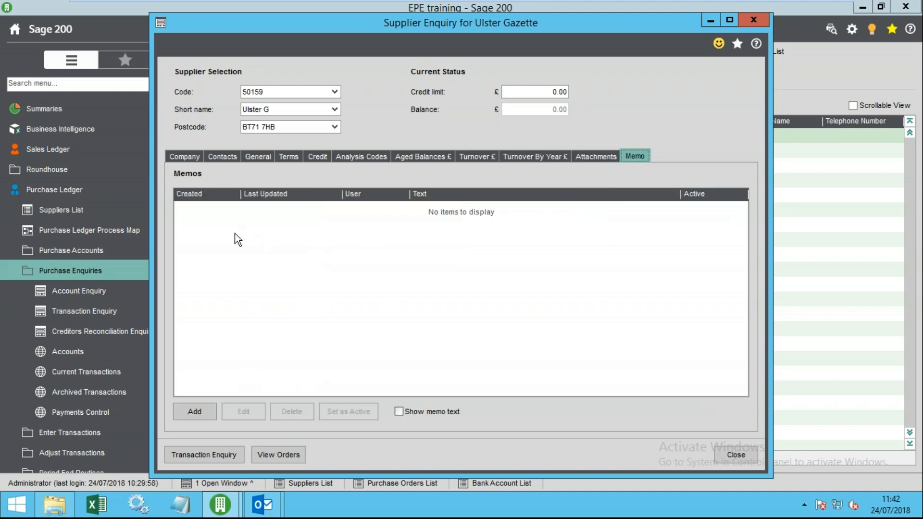
left_click(739, 454)
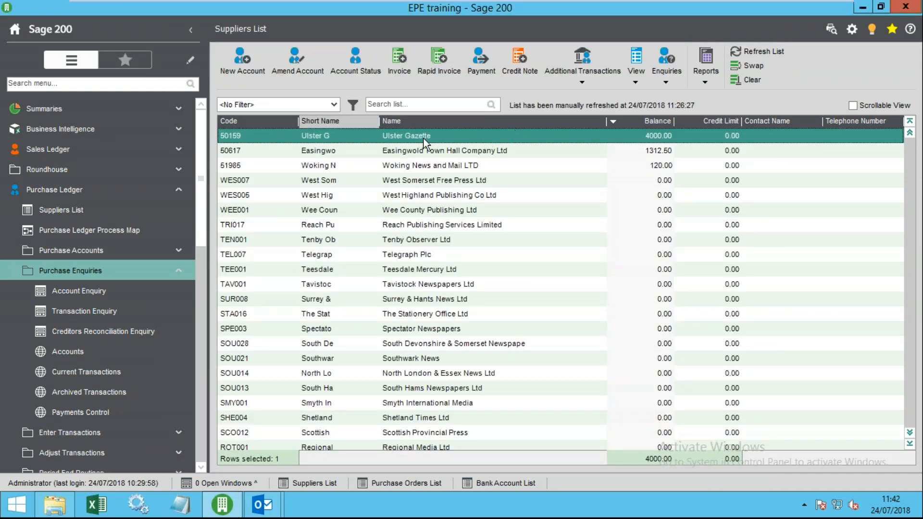
- Search suppliers for 'uls' and open Ulster Gazette's transaction enquiry
left_click(391, 104)
type("uls")
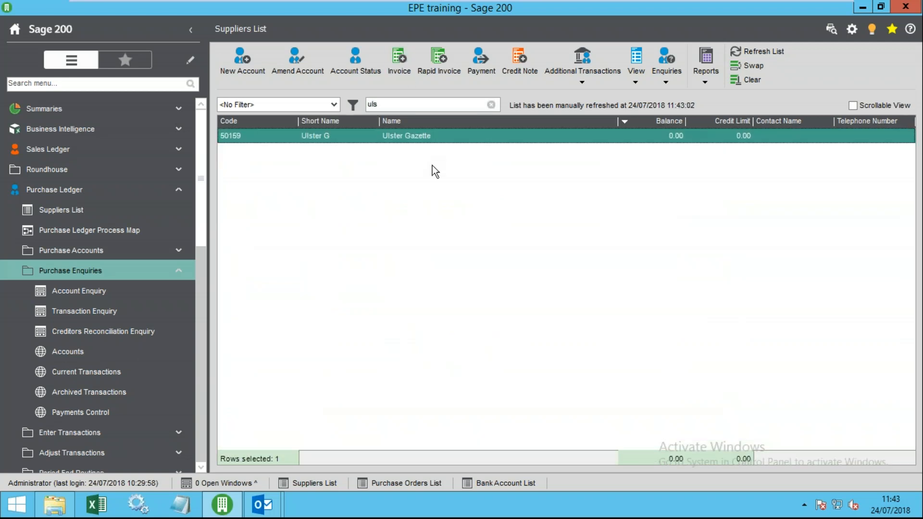
double_click(418, 136)
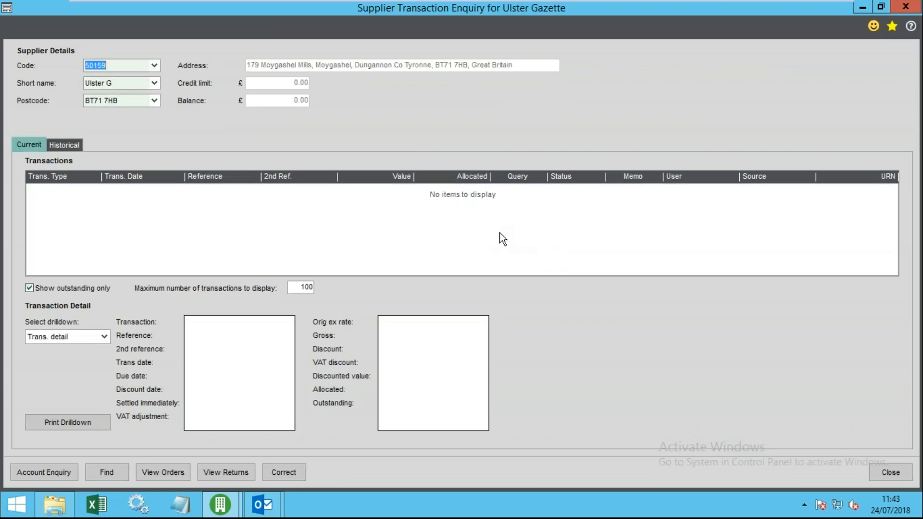
- Show all transactions with a 1000-transaction limit and select invoice 445455
left_click(29, 288)
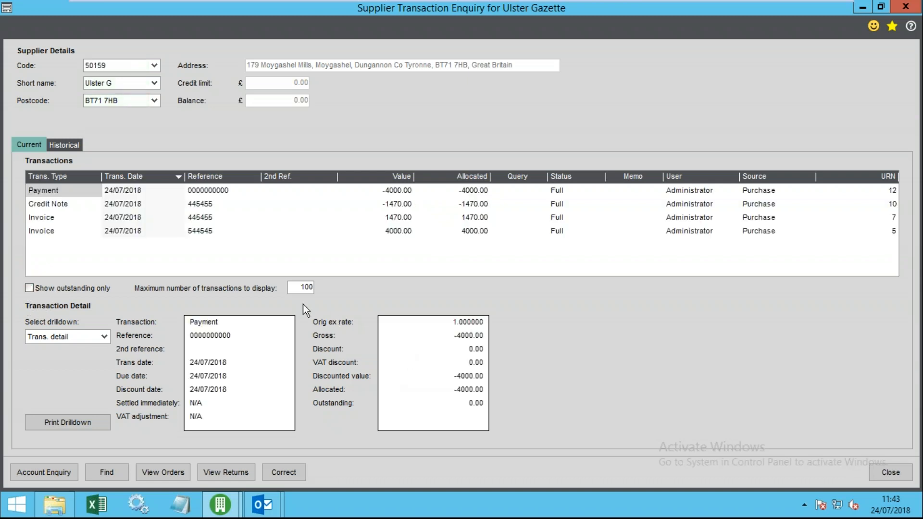
left_click(297, 288)
type("0")
key("Tab")
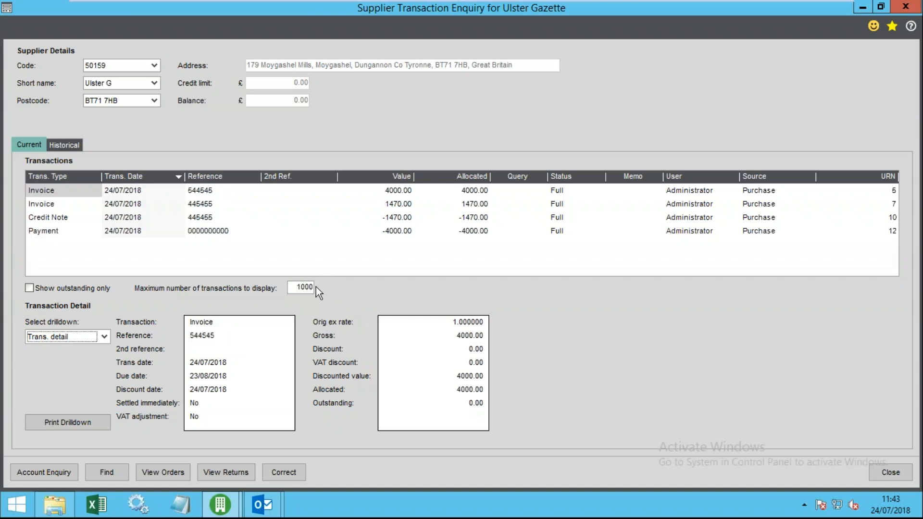
left_click(54, 220)
left_click(58, 201)
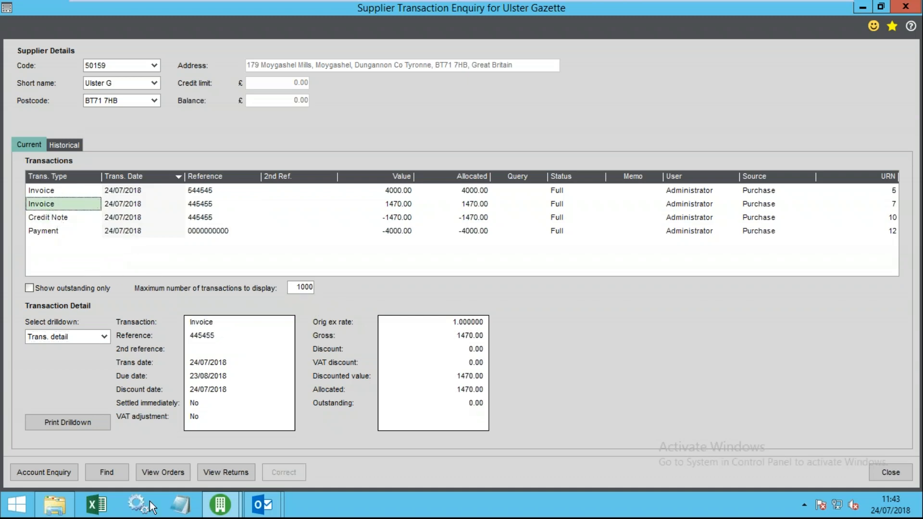
- Set the transaction Find to search the Reference column, then close it
left_click(105, 473)
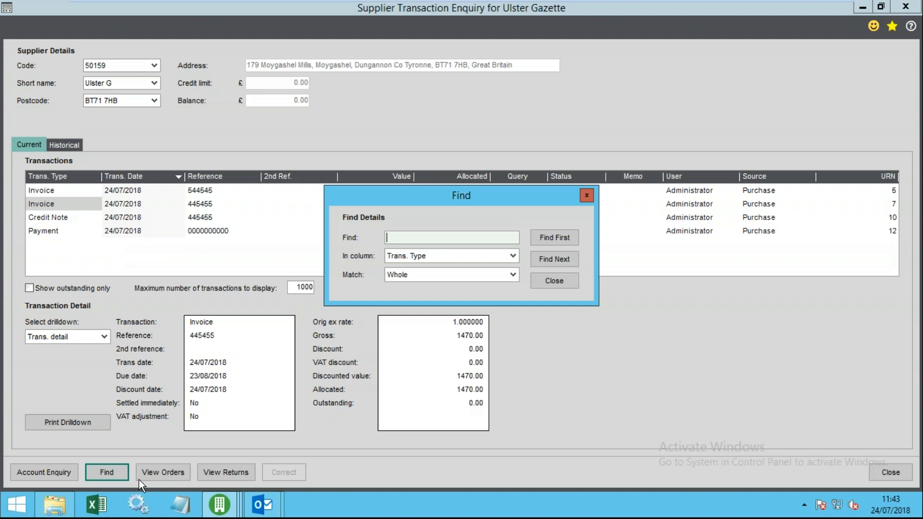
left_click(455, 256)
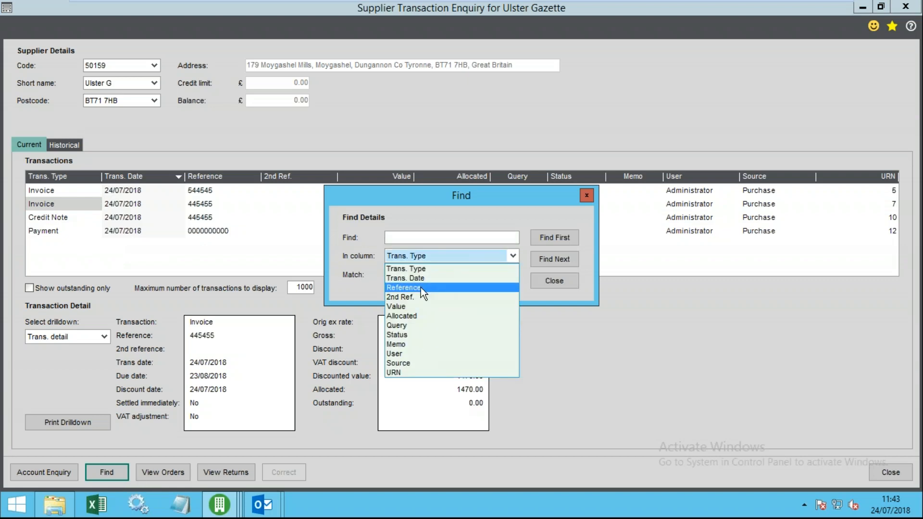
left_click(420, 287)
left_click(406, 275)
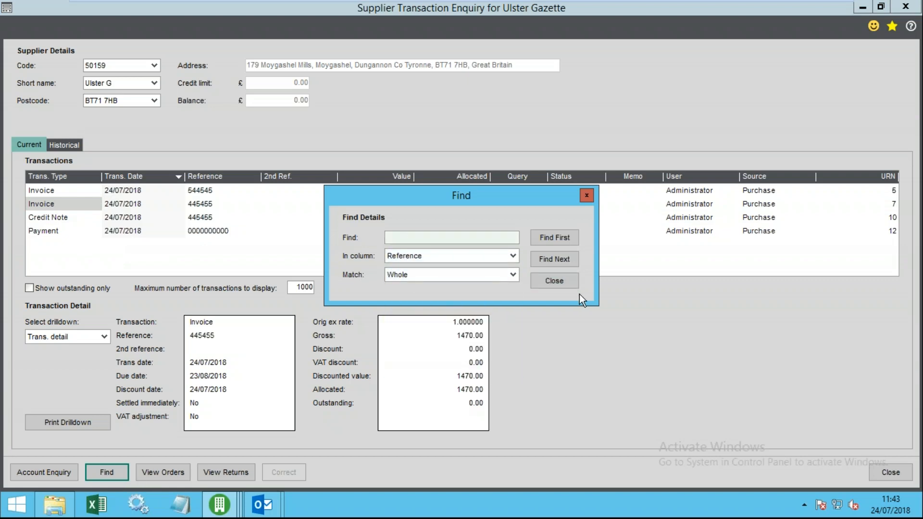
left_click(554, 281)
- Select invoice 544545 (4000.00) and keep the transaction detail drilldown
left_click(77, 191)
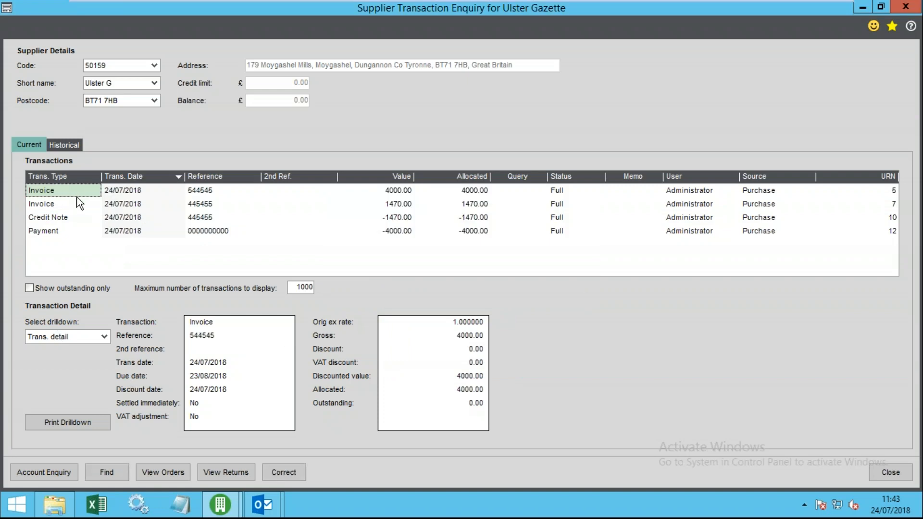
left_click(209, 192)
left_click(279, 192)
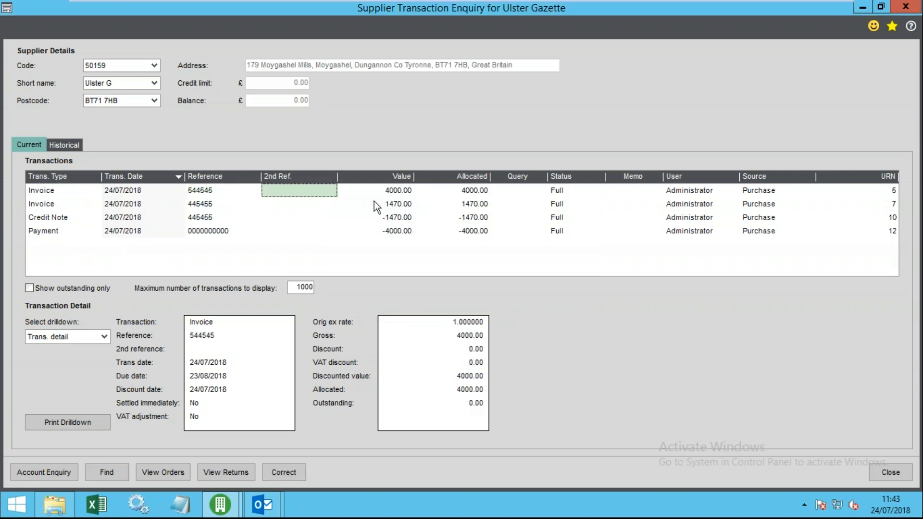
left_click(402, 191)
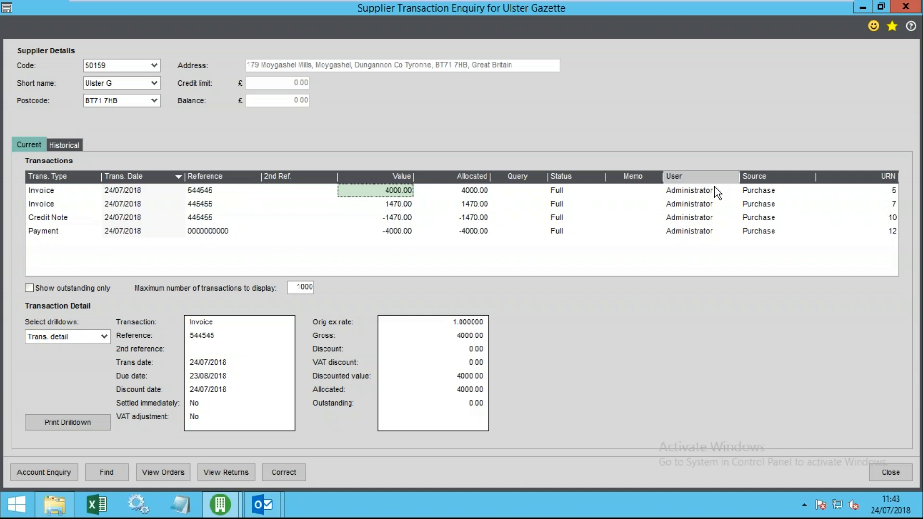
left_click(105, 337)
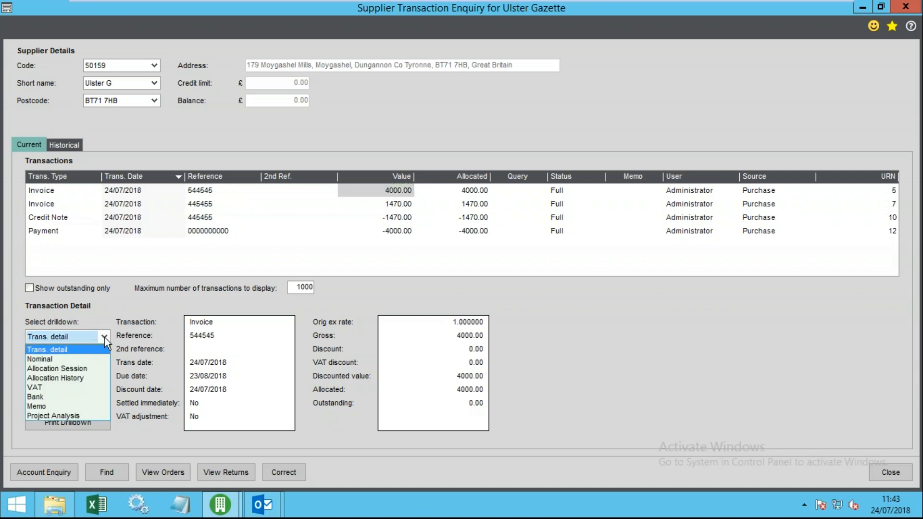
left_click(79, 351)
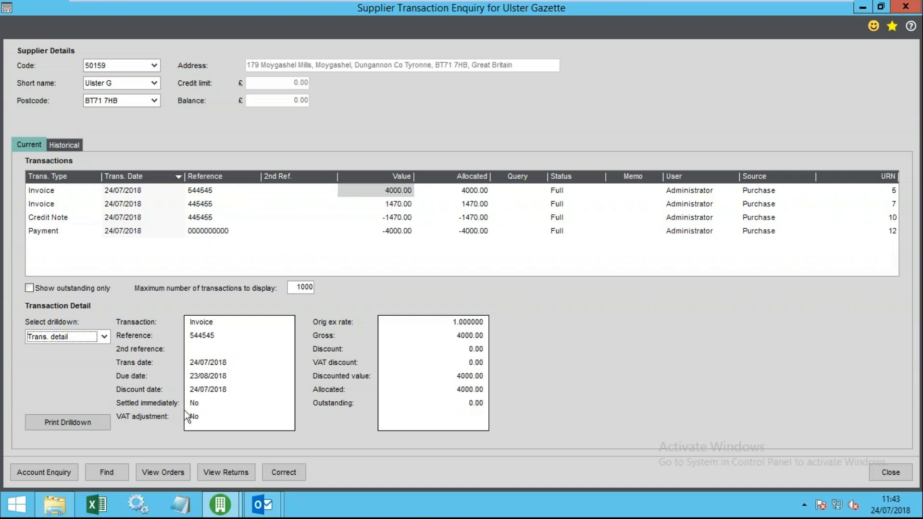
- Review the 4000.00 invoice's nominal postings: Supplier Ac, Input VAT Control Account, and Light and Heat
left_click(57, 333)
left_click(54, 358)
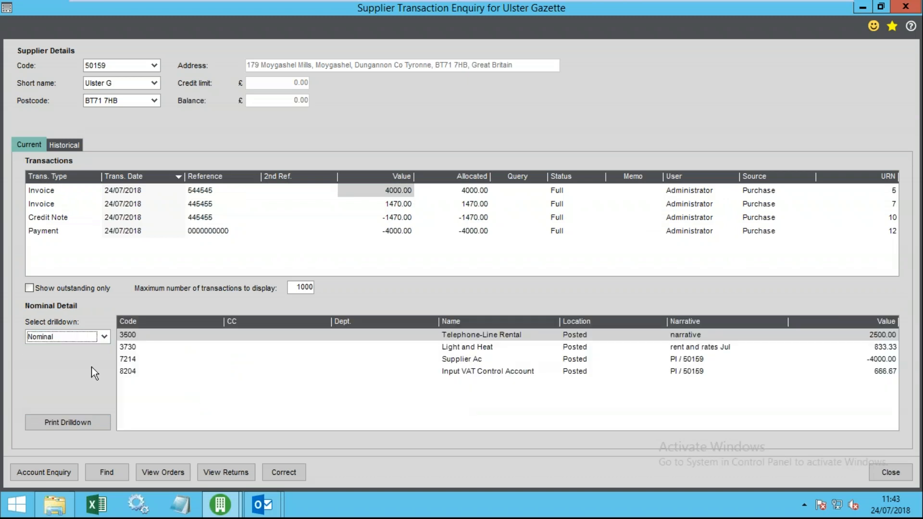
left_click(164, 358)
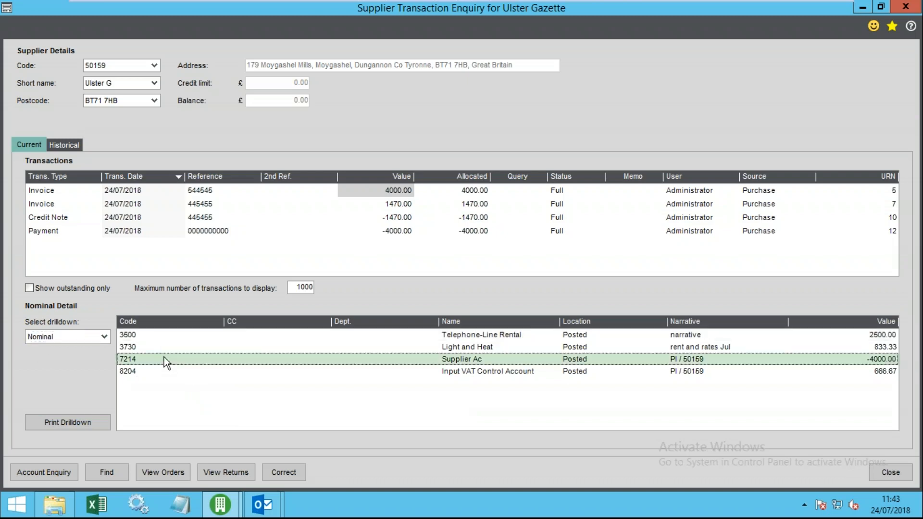
left_click(160, 372)
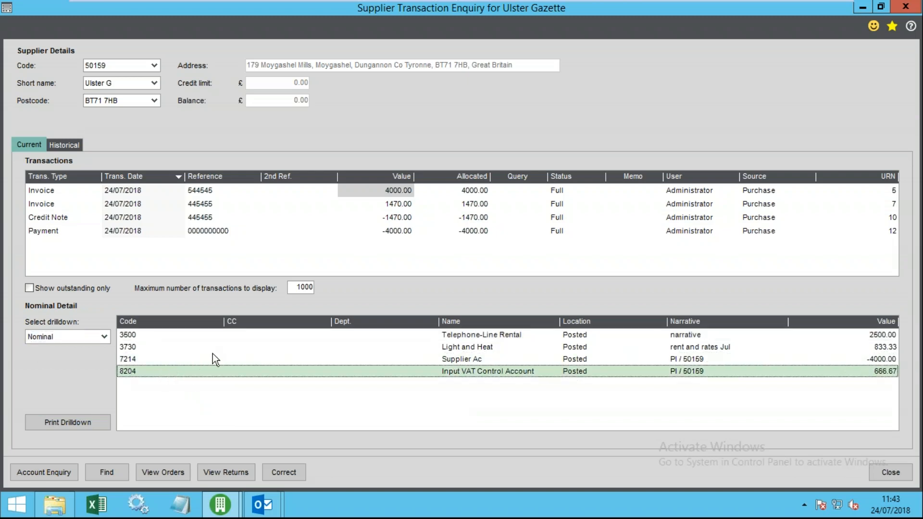
left_click(530, 348)
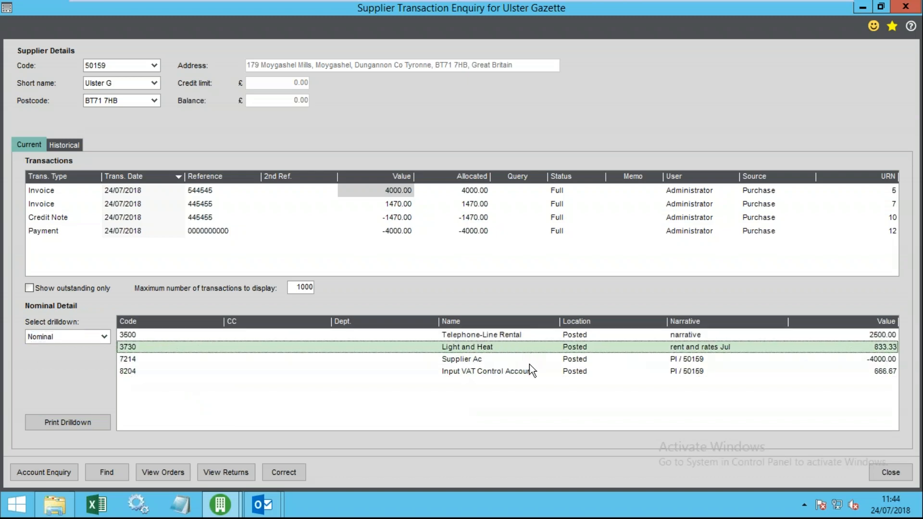
left_click(524, 360)
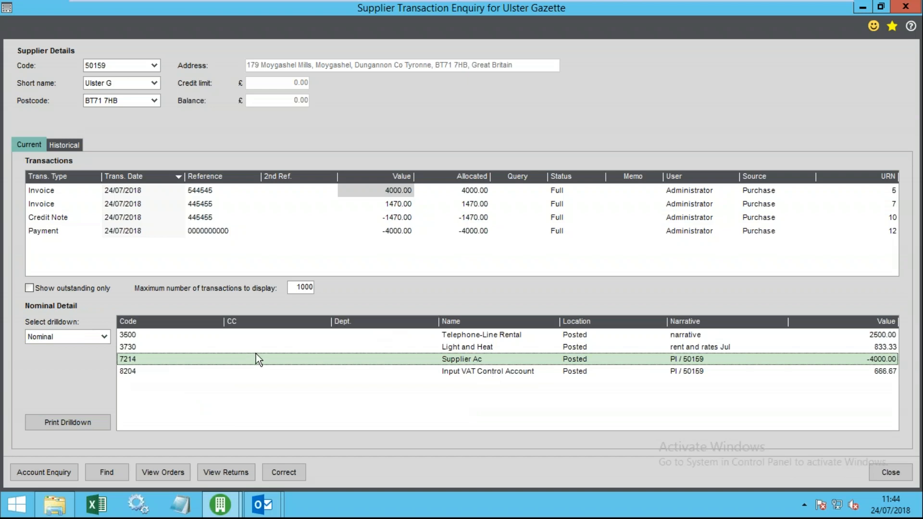
- Inspect the invoice and payment lines in the allocation session, then show the allocation history
left_click(94, 336)
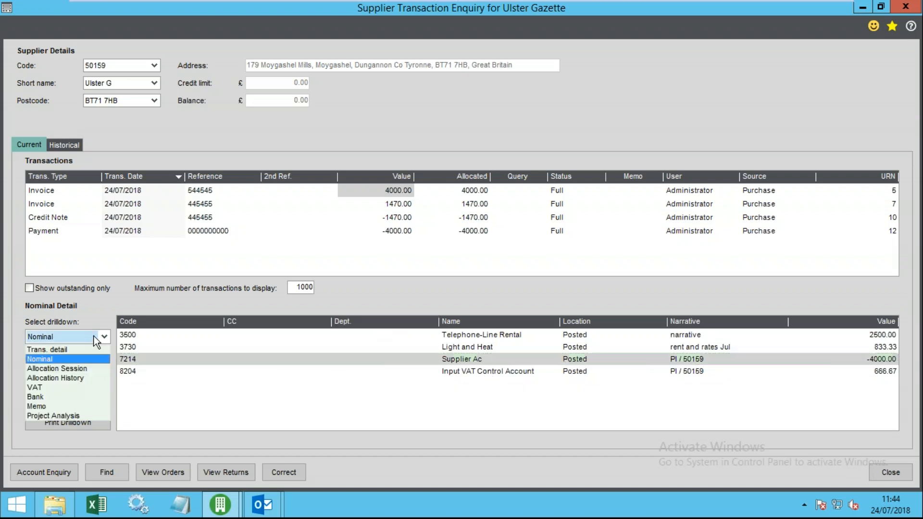
left_click(63, 369)
left_click(191, 347)
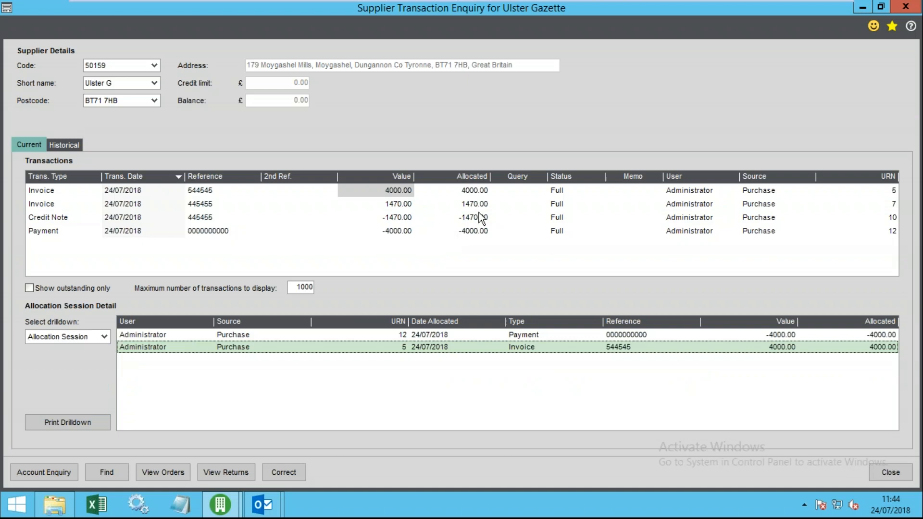
left_click(476, 191)
left_click(426, 335)
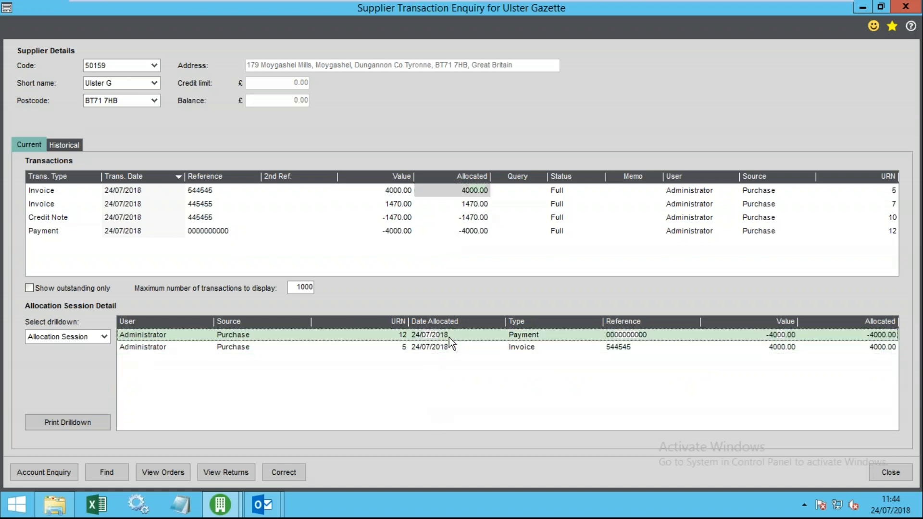
left_click(412, 349)
left_click(104, 337)
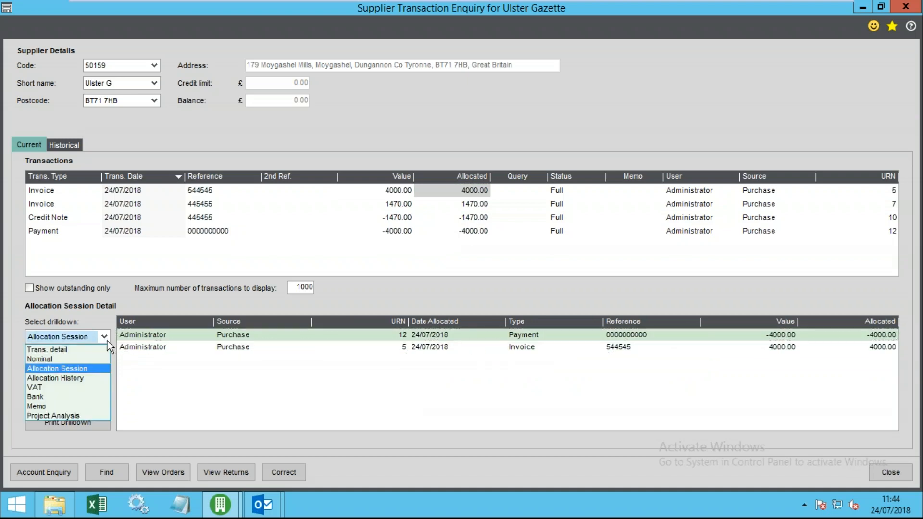
left_click(72, 378)
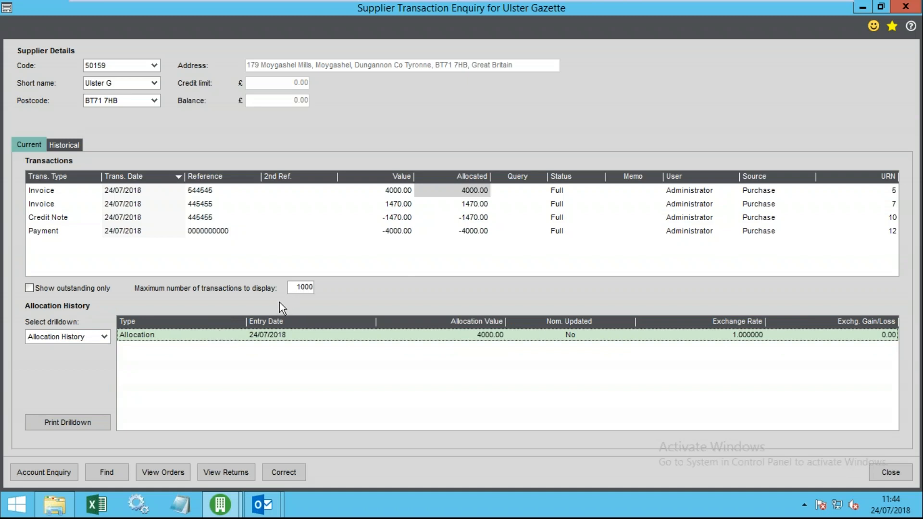
- Show the invoice's VAT breakdown and inspect its Standard Rate VAT line
left_click(101, 337)
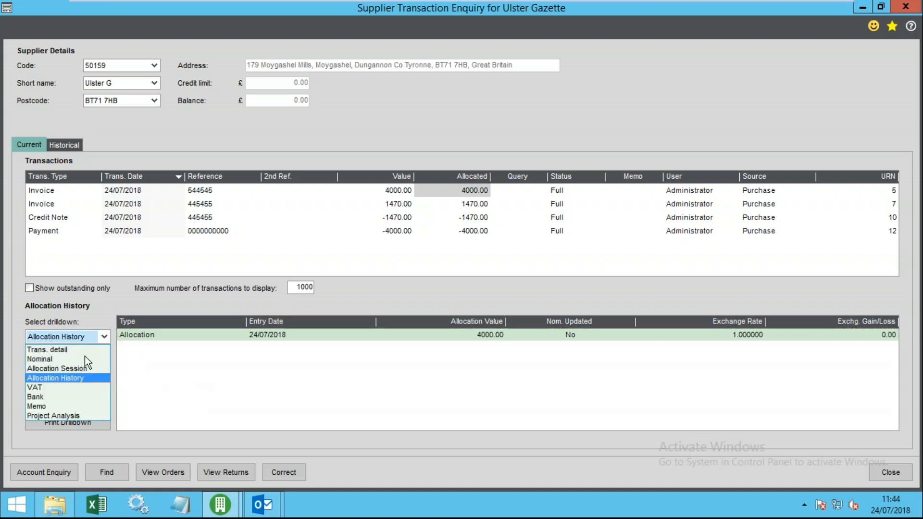
left_click(72, 386)
left_click(194, 337)
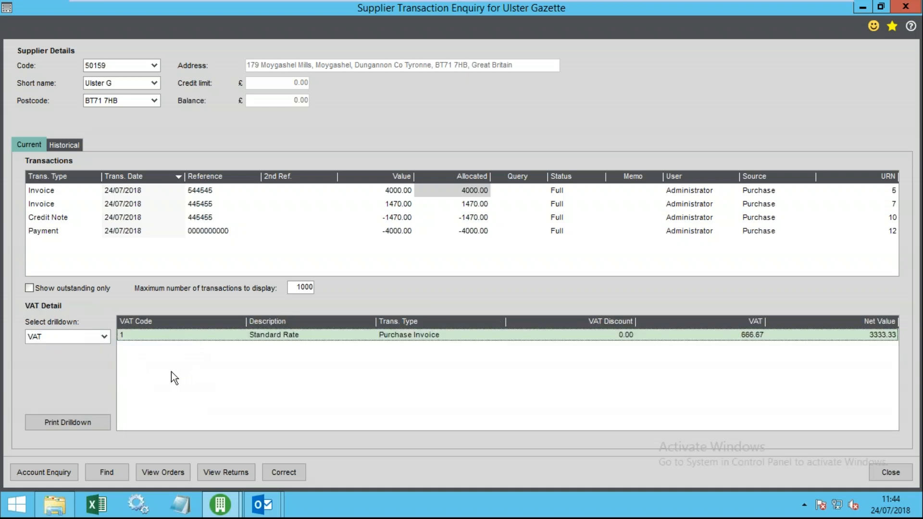
- Show bank detail: the payment's -4000.00 from Barcalys Current, then the first invoice's bank detail
left_click(103, 335)
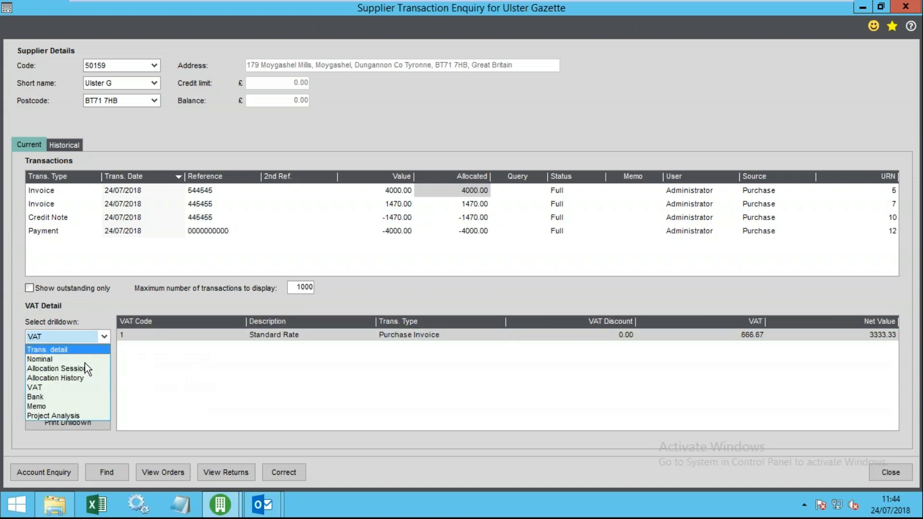
left_click(56, 397)
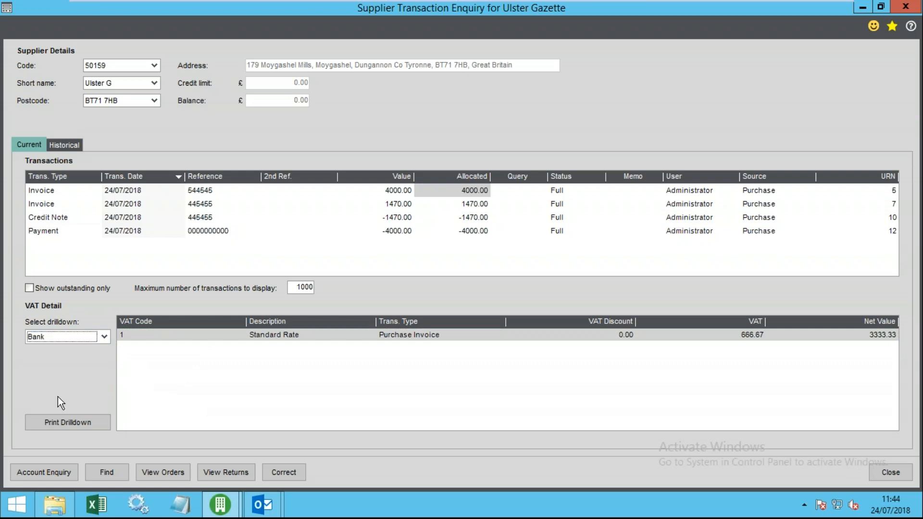
left_click(50, 231)
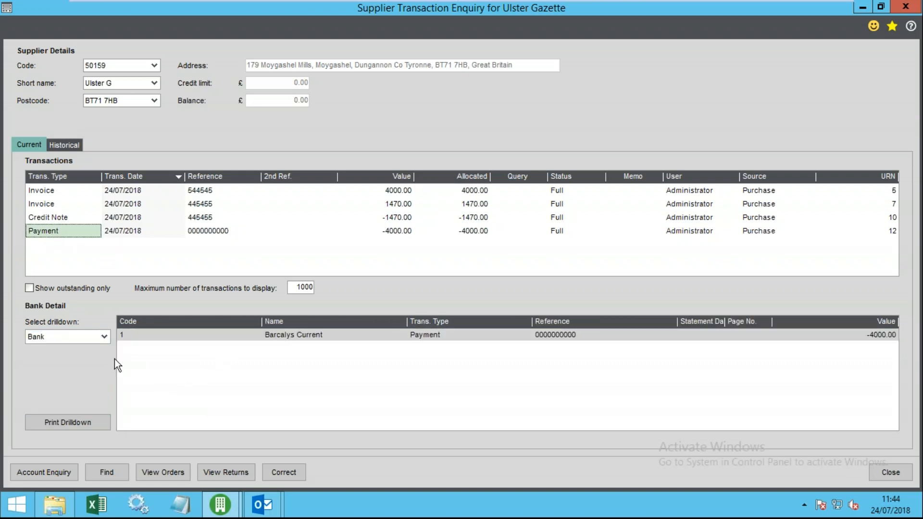
left_click(253, 335)
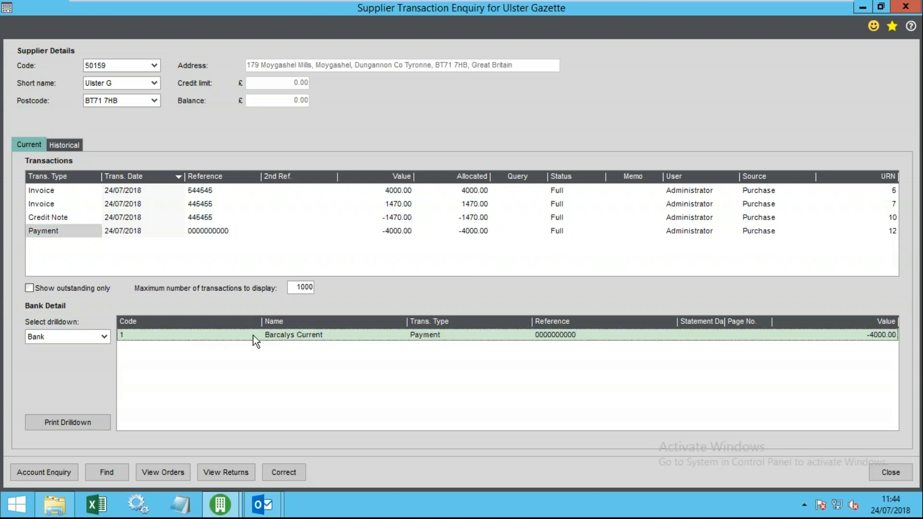
left_click(63, 231)
left_click(103, 337)
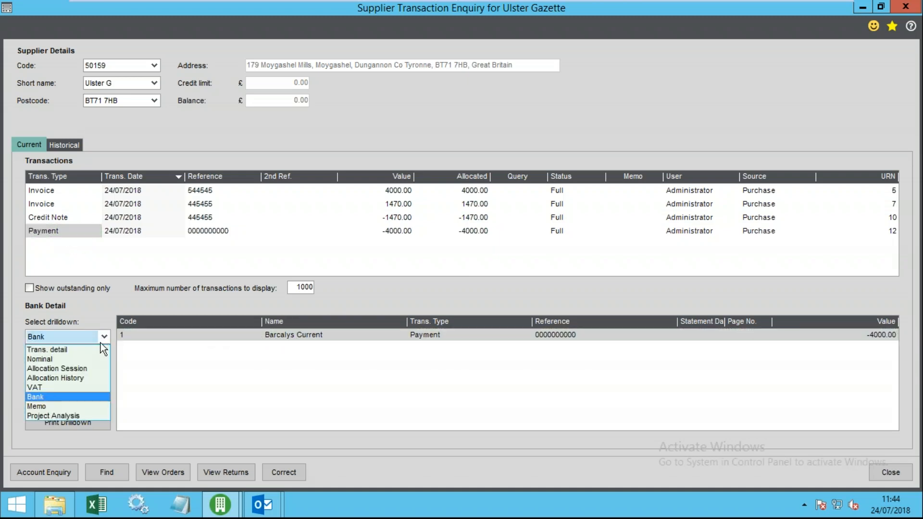
left_click(59, 218)
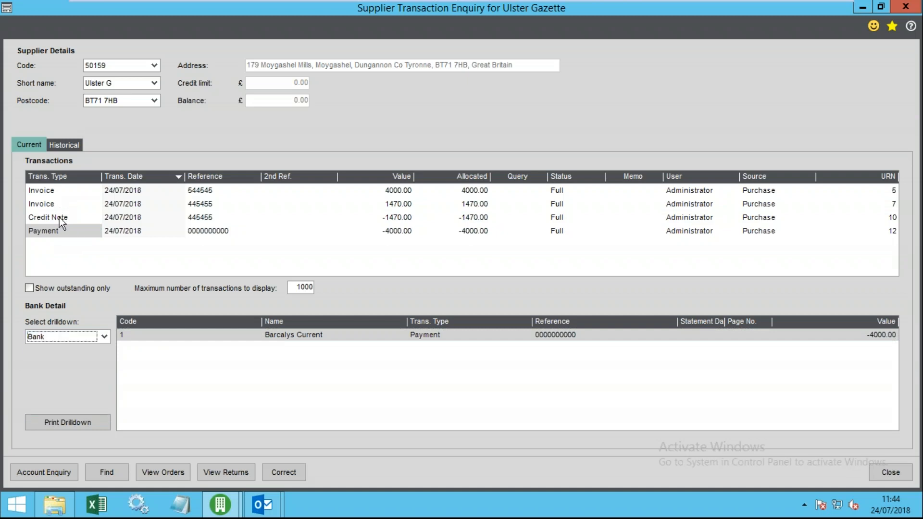
left_click(54, 190)
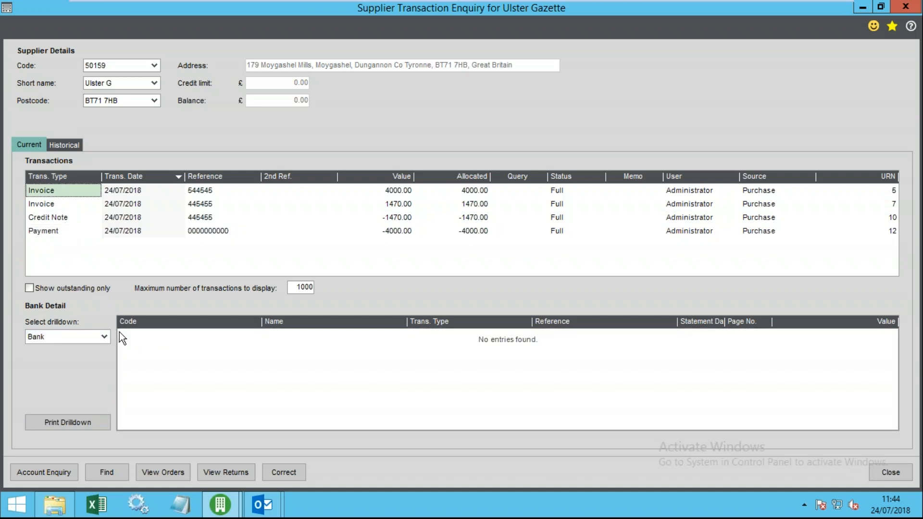
left_click(92, 337)
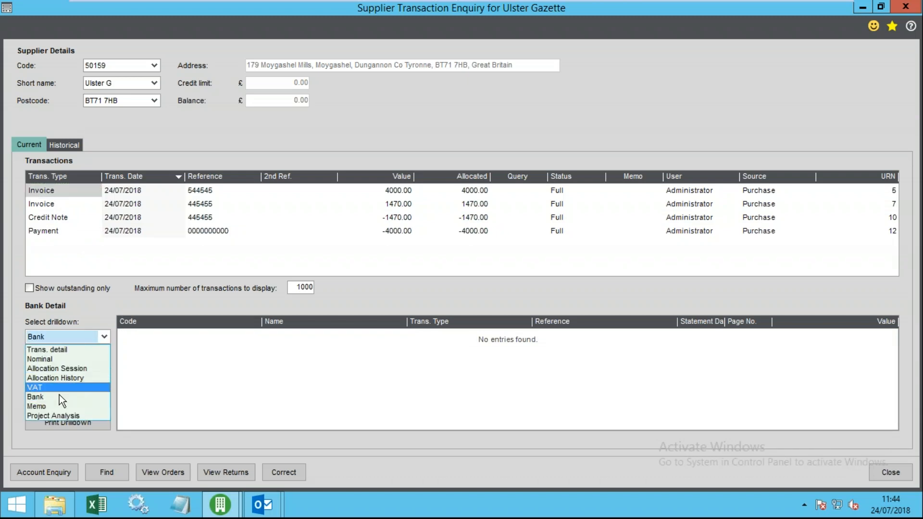
- Add the memo 'supplier chased payment .....' to invoice 544545, then show Trans. detail
left_click(56, 406)
left_click(220, 339)
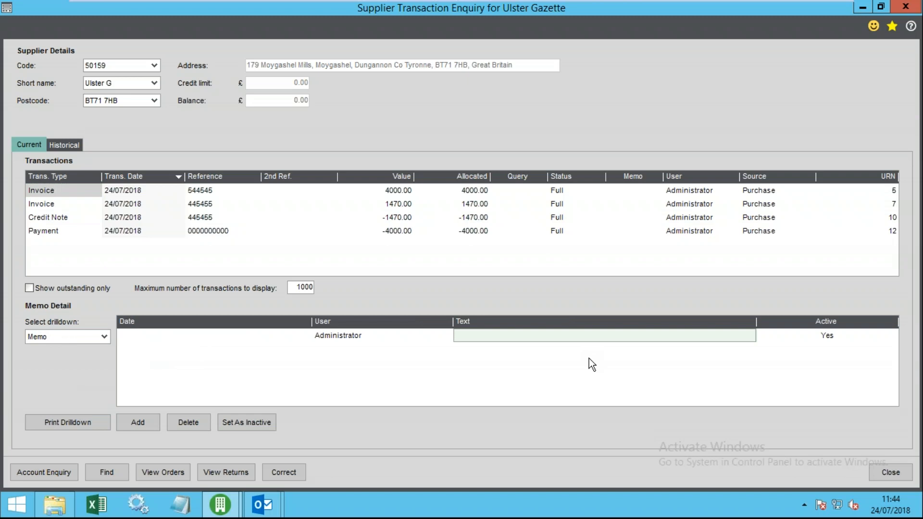
type("supplier chased payment .....")
key("Tab")
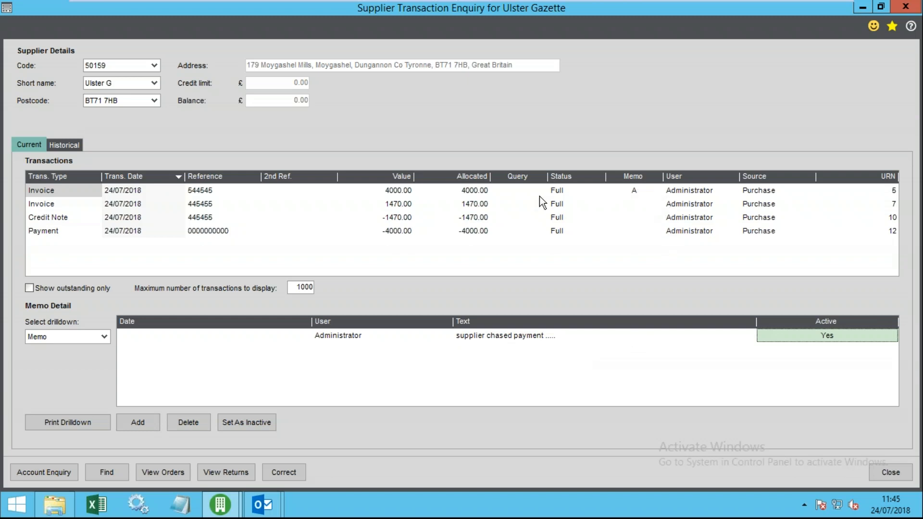
left_click(633, 190)
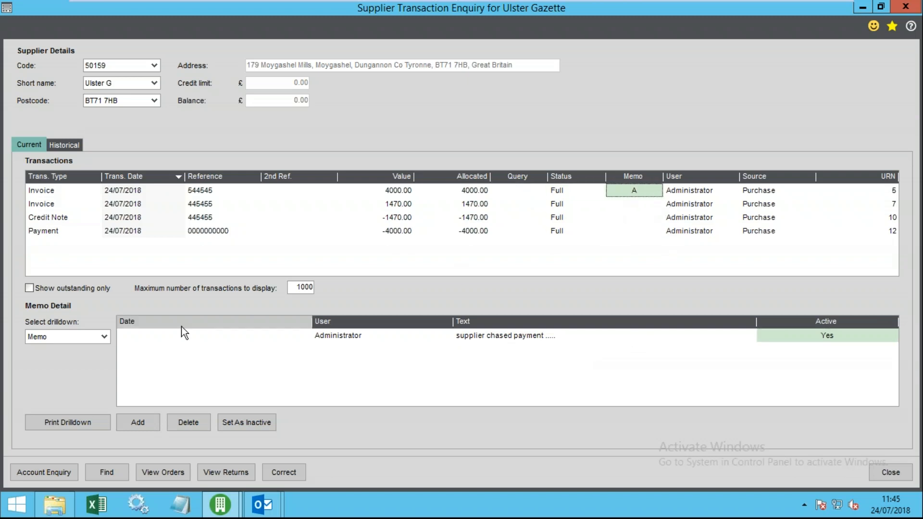
left_click(67, 337)
left_click(48, 346)
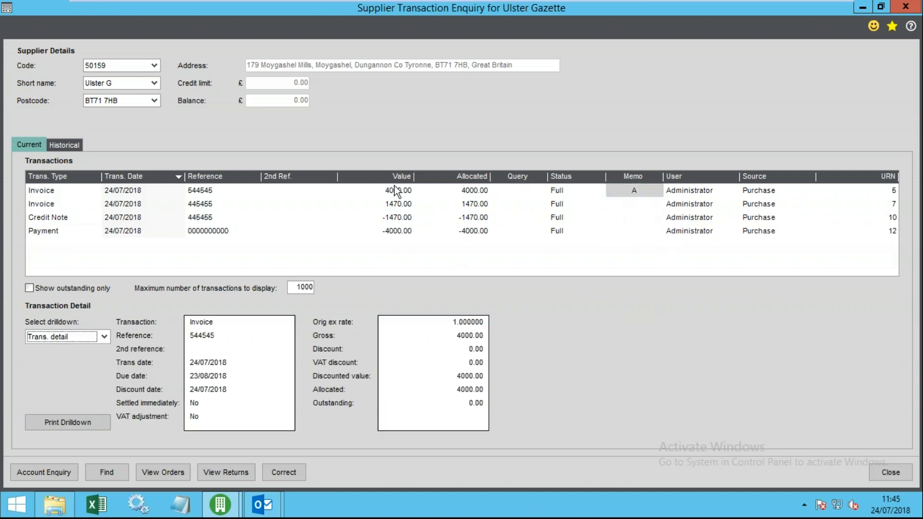
- Enter Q in the first 4000.00 invoice's Query cell
left_click(540, 192)
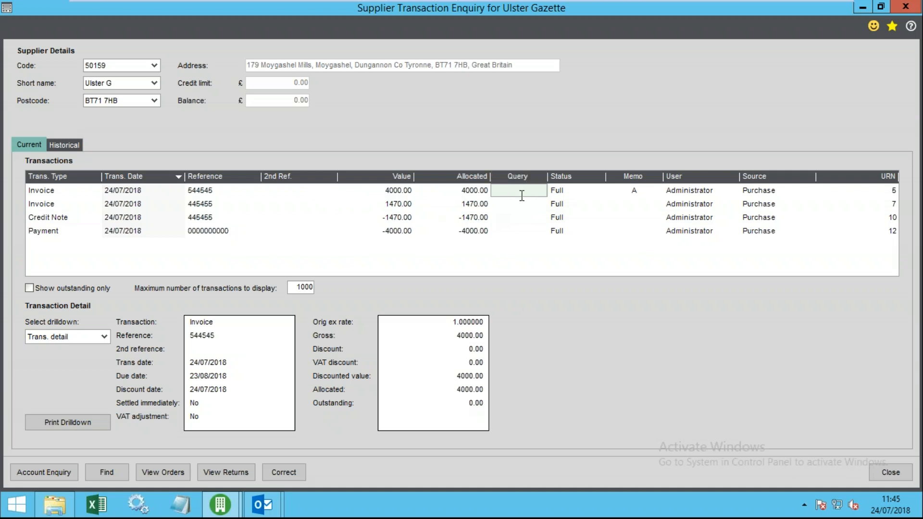
type("Q")
key("Tab")
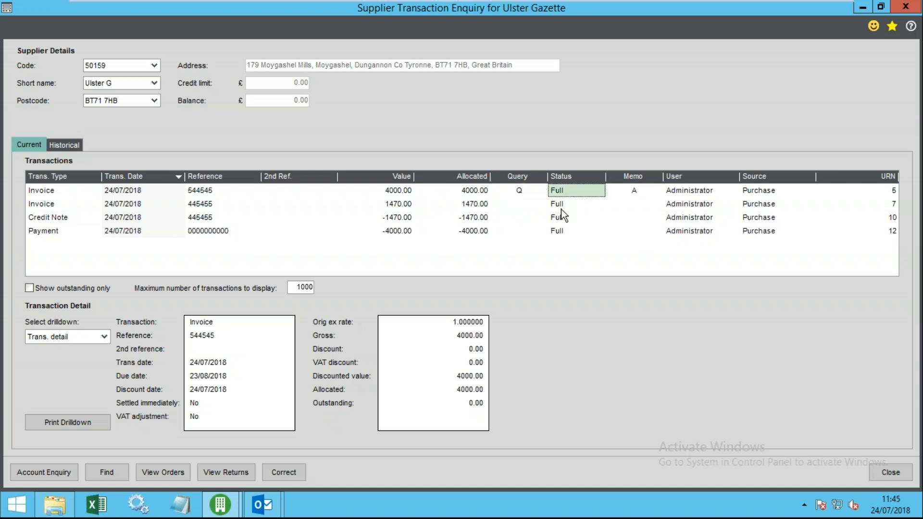
left_click(181, 195)
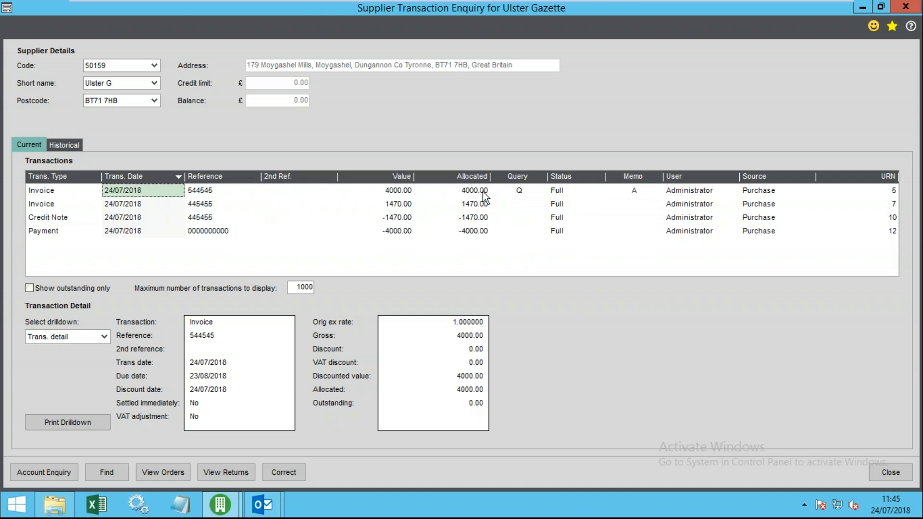
left_click(522, 191)
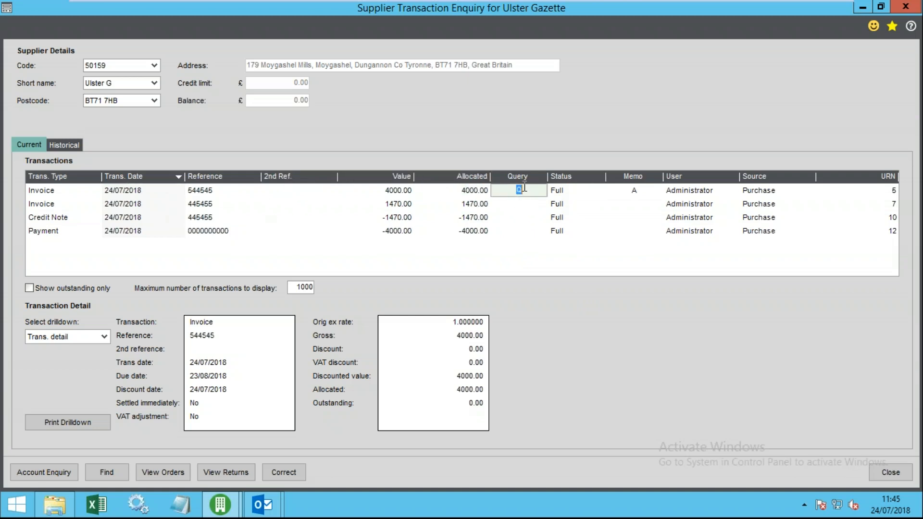
left_click(453, 187)
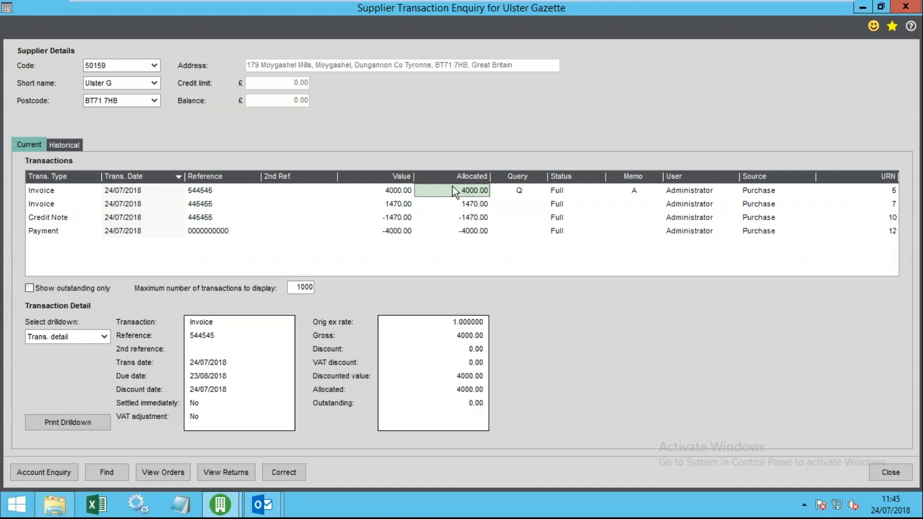
- Clear and re-enter Q in the Query column, confirming the flag beside the memo
left_click(135, 193)
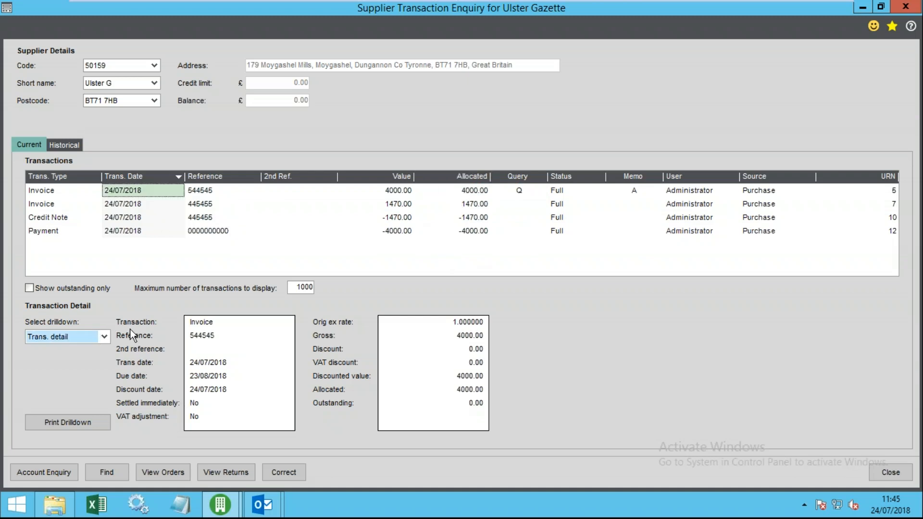
left_click(538, 192)
key("Delete")
key("Tab")
left_click(544, 193)
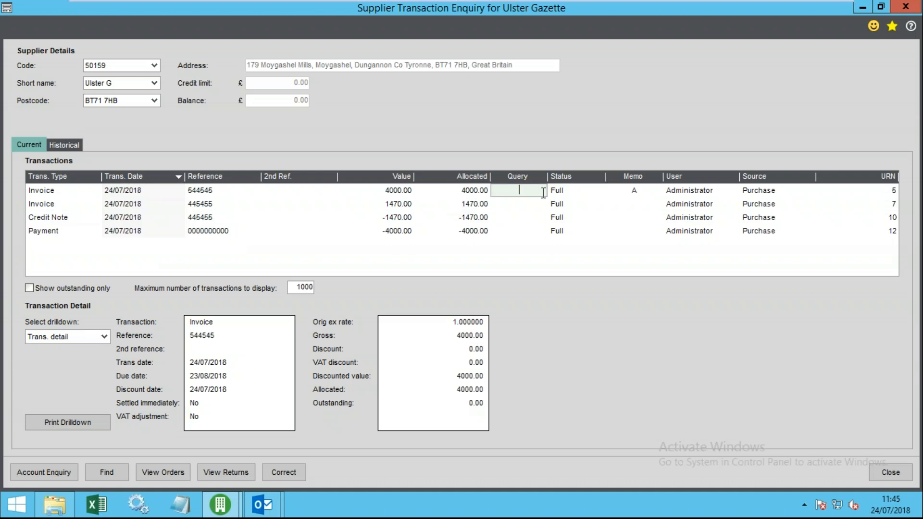
type("Q")
left_click(595, 190)
left_click(634, 191)
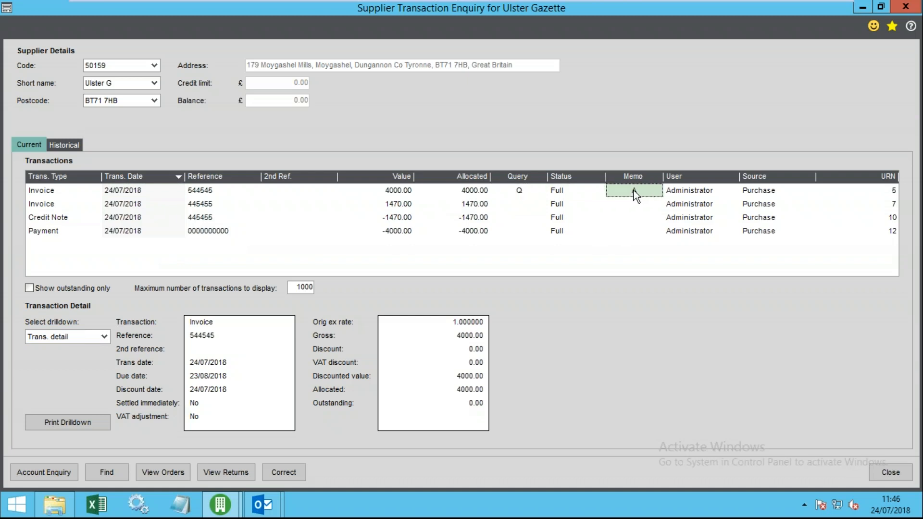
left_click(520, 190)
left_click(619, 188)
- Add a second memo 'asdasdas' to invoice 544545 and close the enquiry
left_click(89, 336)
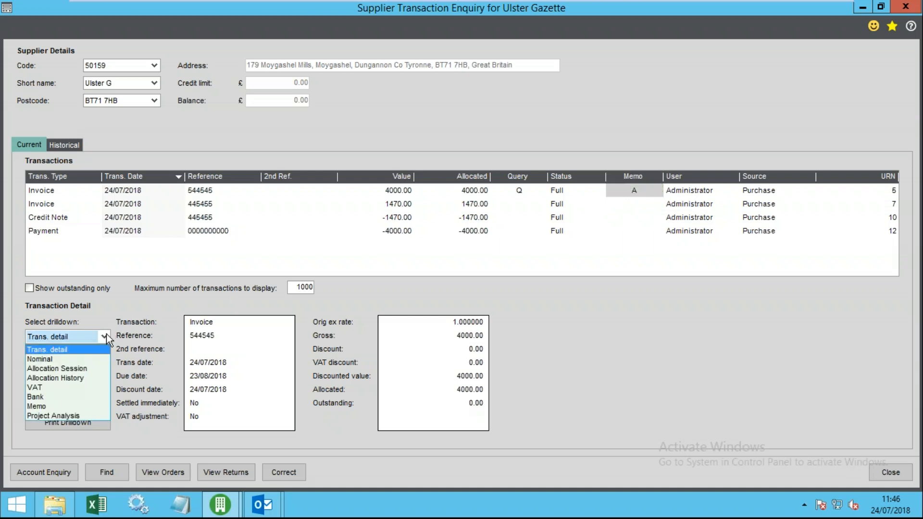
left_click(65, 407)
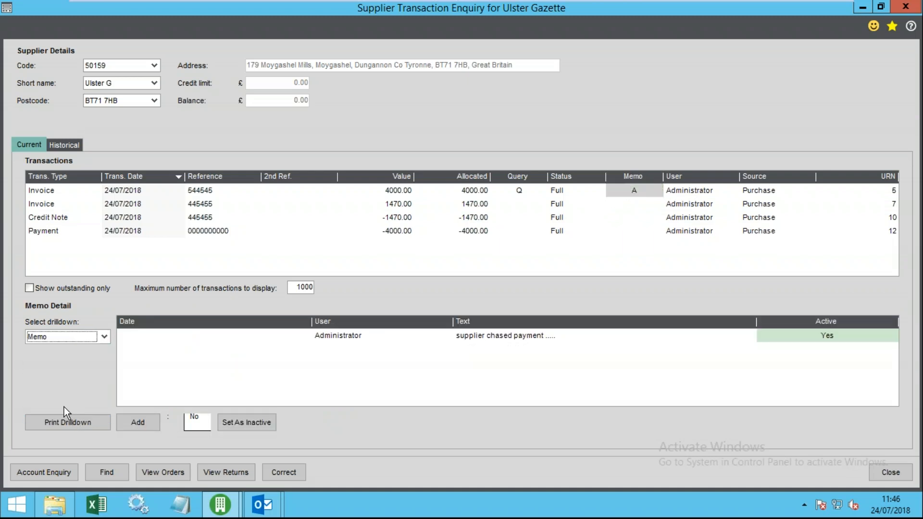
left_click(411, 334)
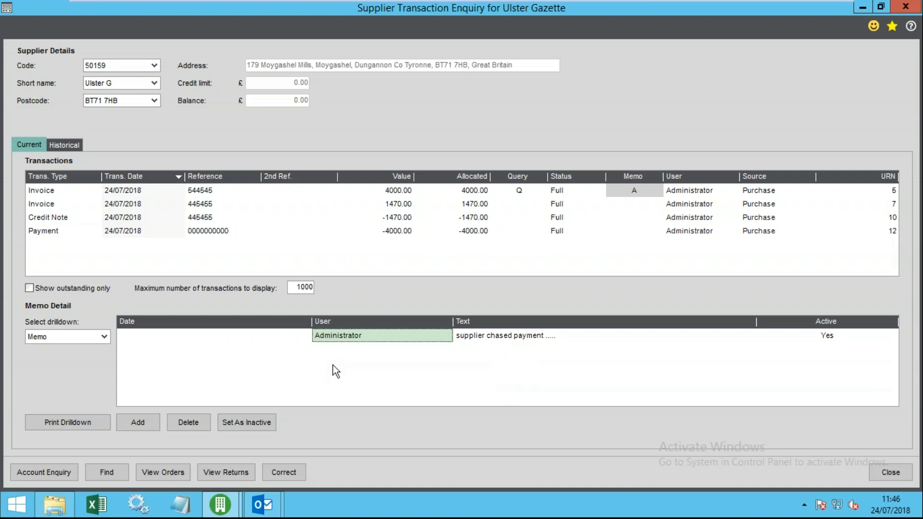
left_click(139, 421)
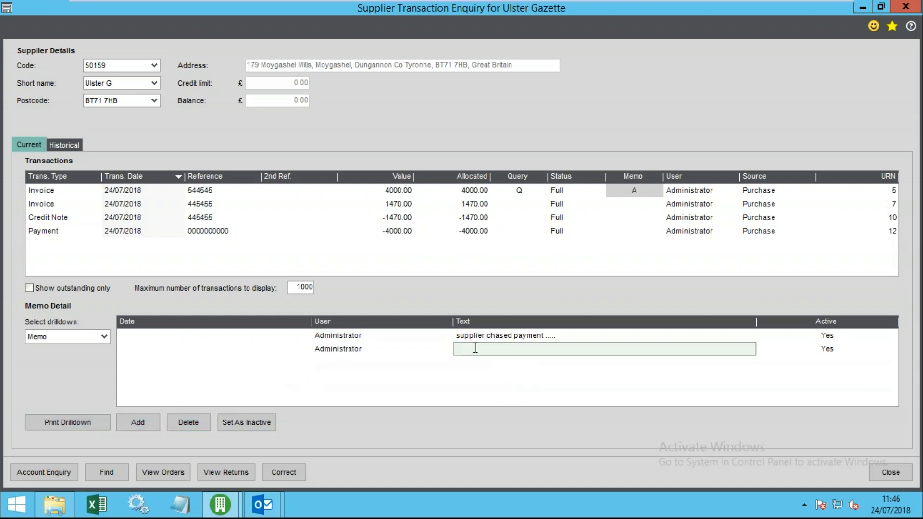
type("asdasdas")
key("Return")
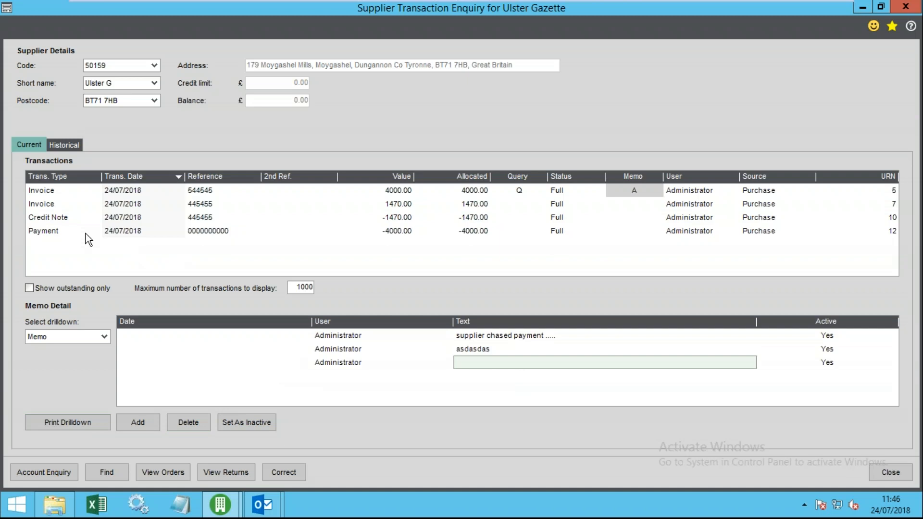
left_click(890, 473)
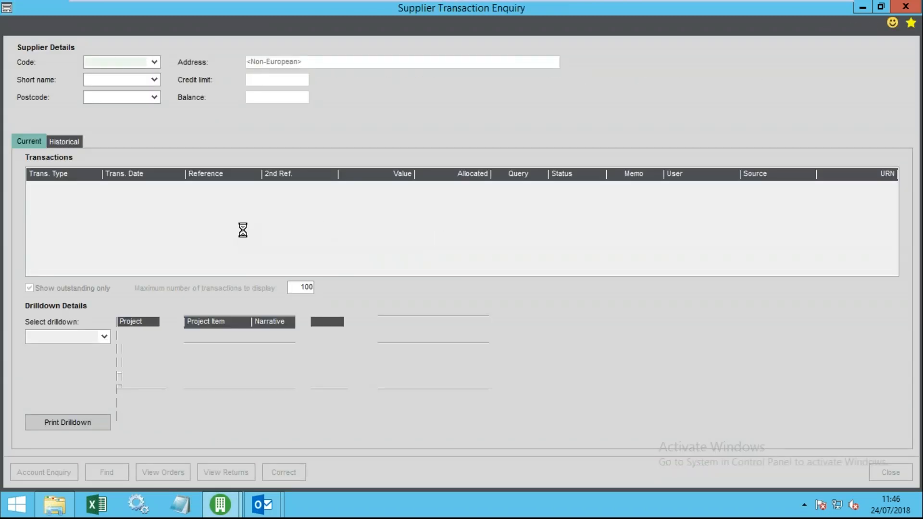
- List all four transactions and confirm invoice 544545's two memos, including 'asdasdas', then close
left_click(30, 288)
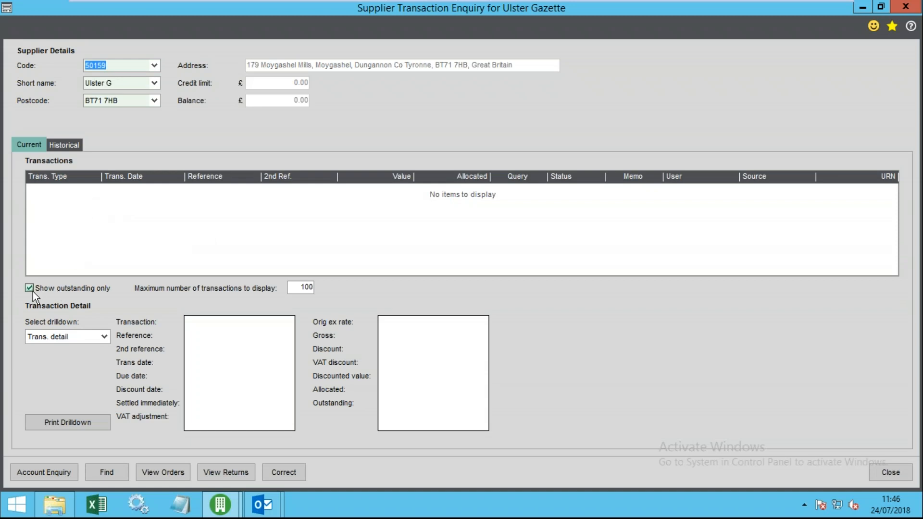
left_click(486, 230)
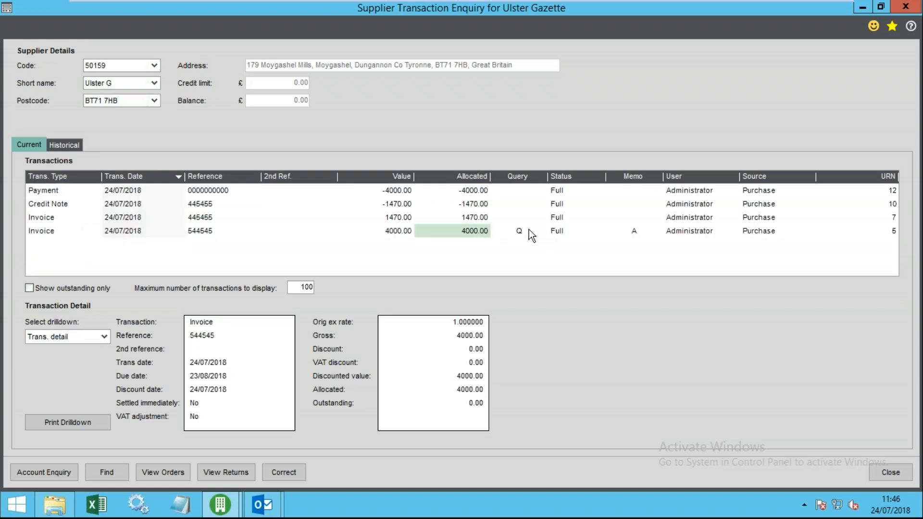
left_click(630, 233)
left_click(77, 339)
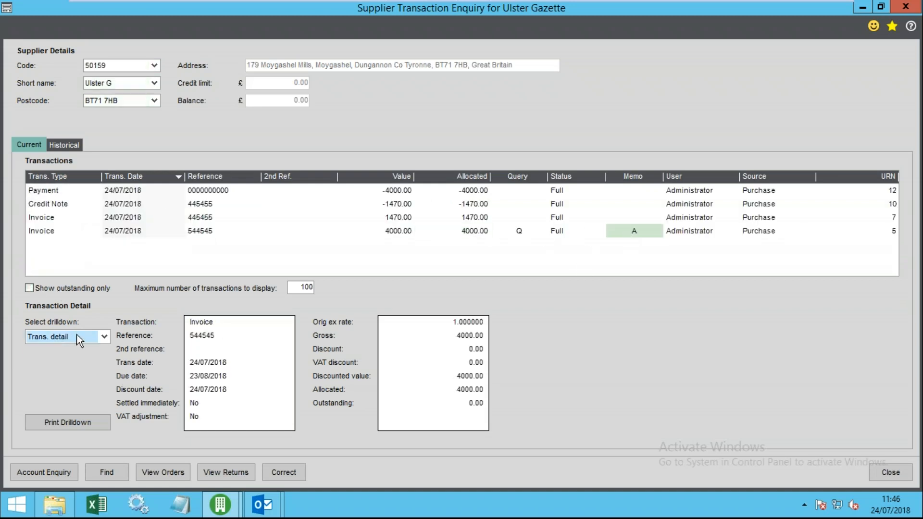
left_click(54, 406)
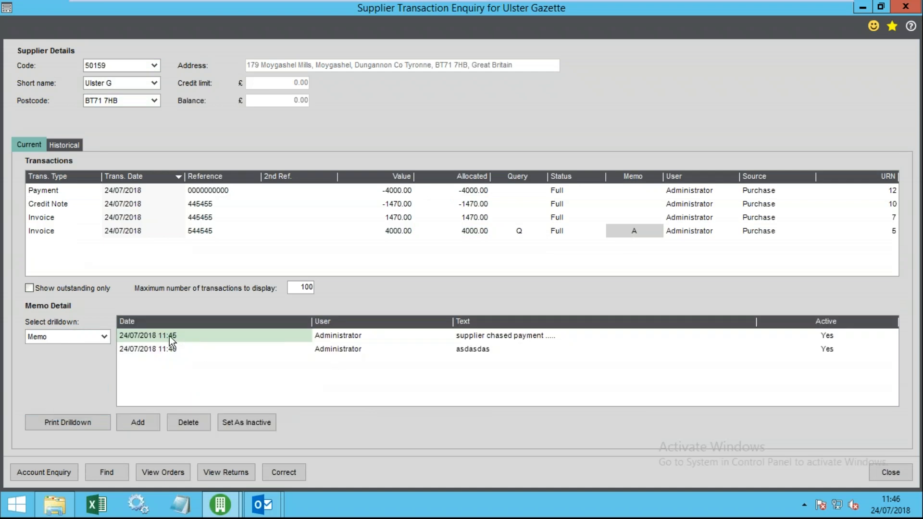
left_click(164, 348)
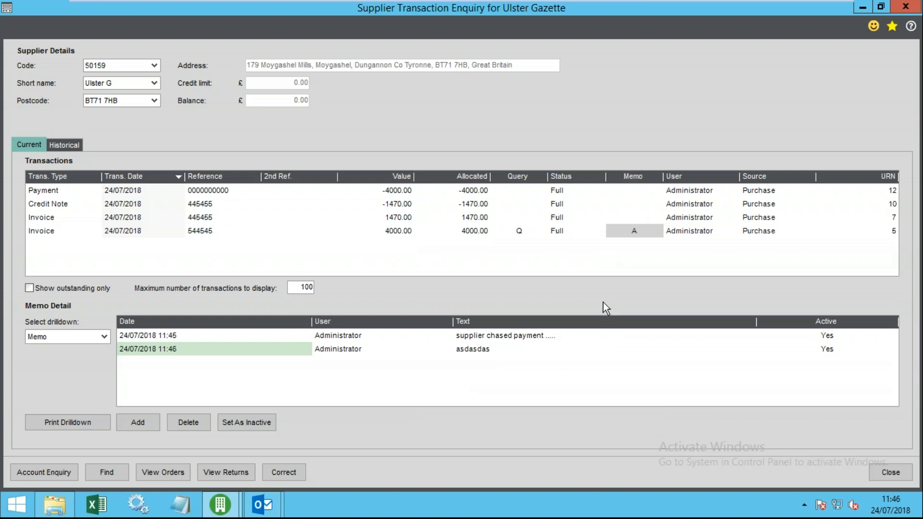
left_click(890, 473)
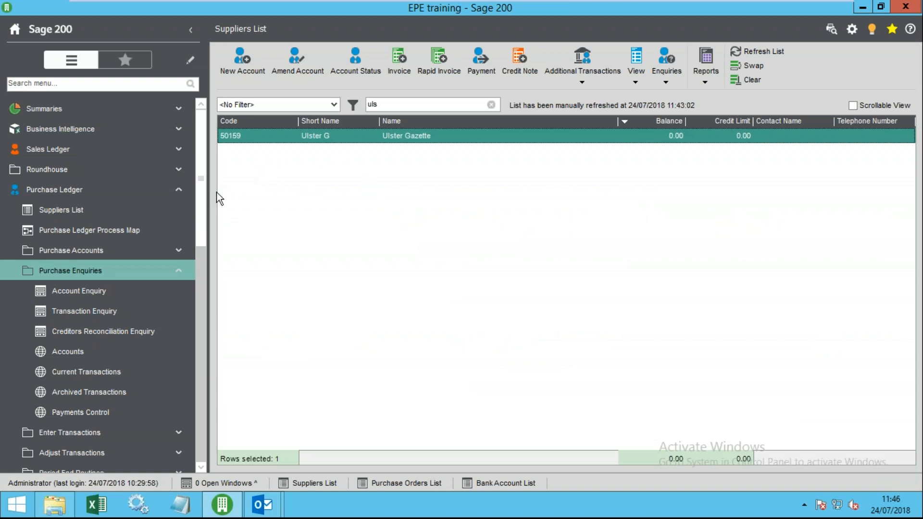
- Reopen Ulster Gazette's enquiry, confirm the Historical tab shows no items, and close it
left_click(634, 81)
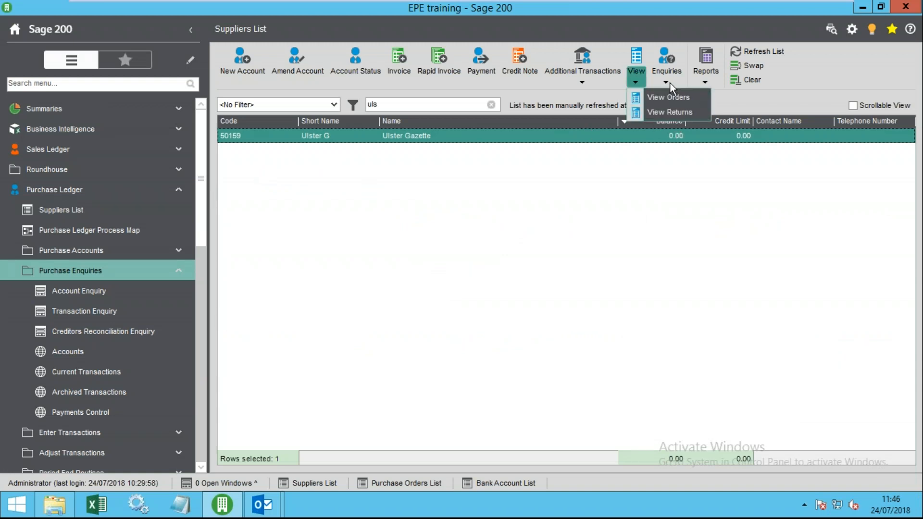
double_click(571, 135)
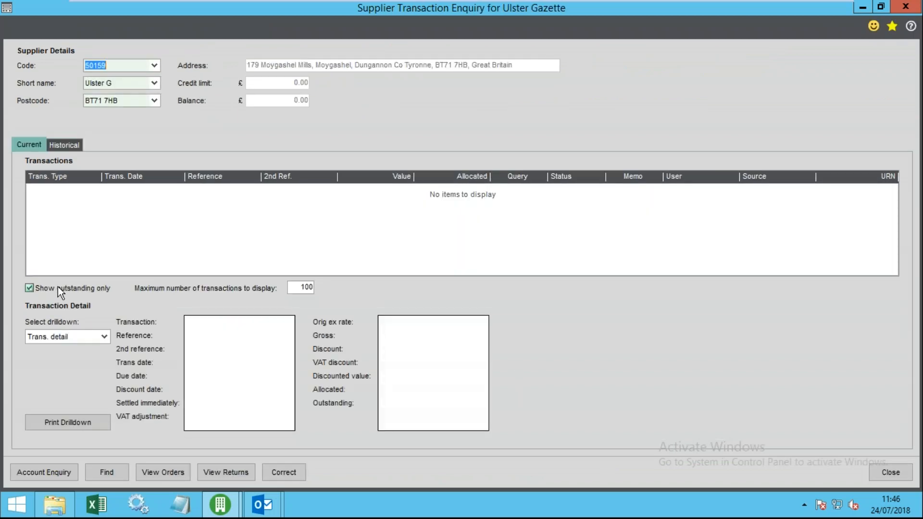
left_click(70, 330)
left_click(73, 342)
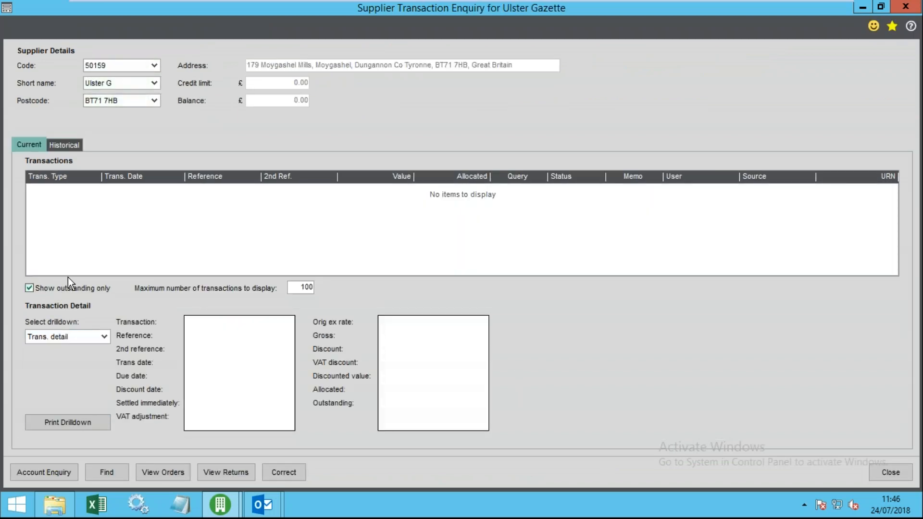
left_click(71, 148)
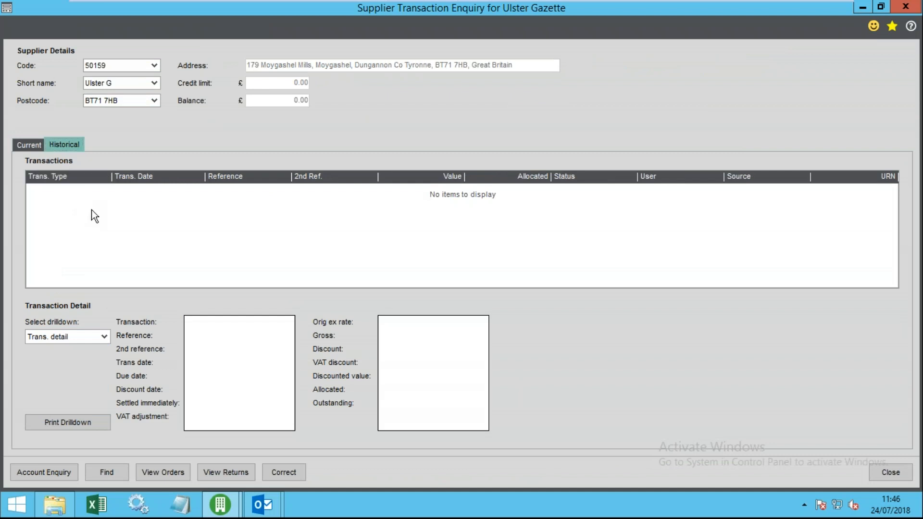
left_click(41, 144)
left_click(52, 144)
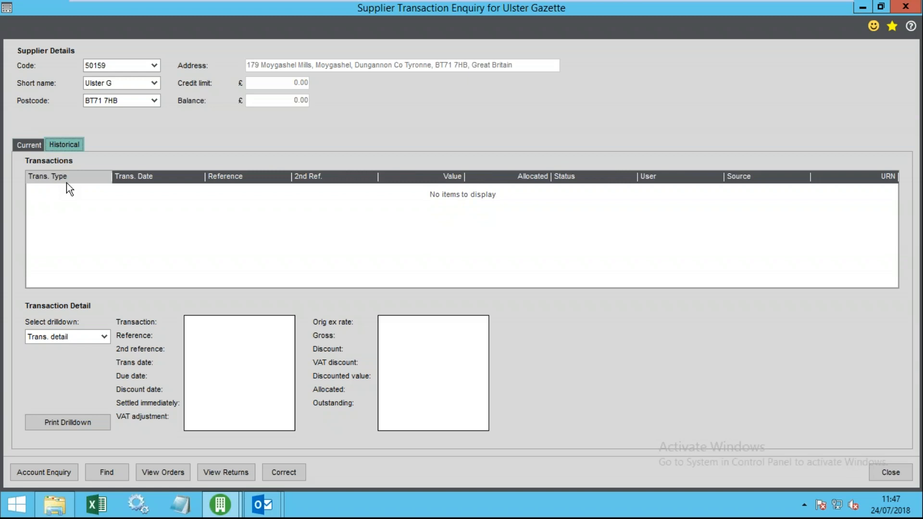
left_click(890, 471)
- Check Ulster Gazette's Trading tab keeps transactions for 30 months, then close without changes
left_click(298, 70)
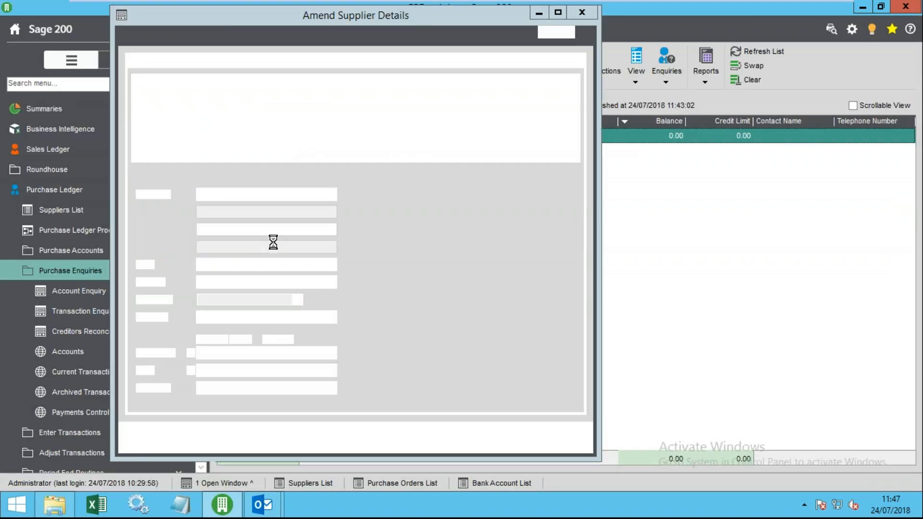
left_click(247, 63)
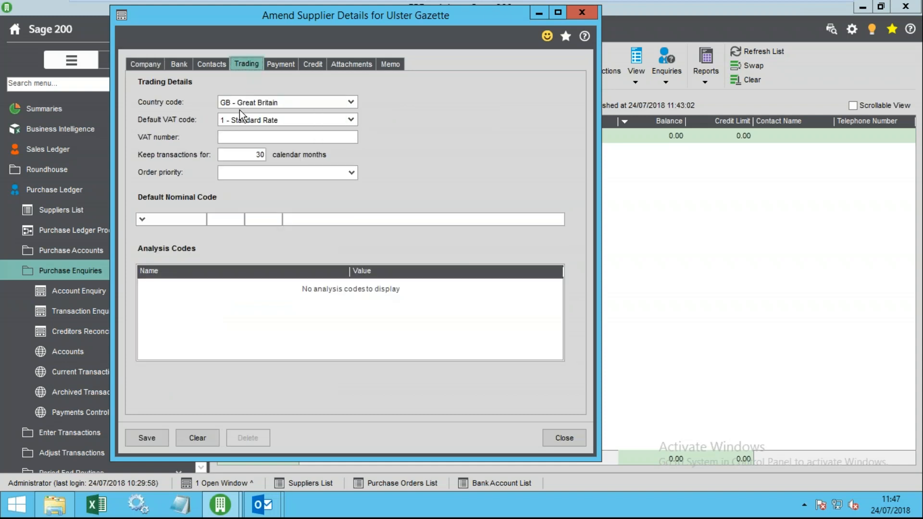
left_click(243, 153)
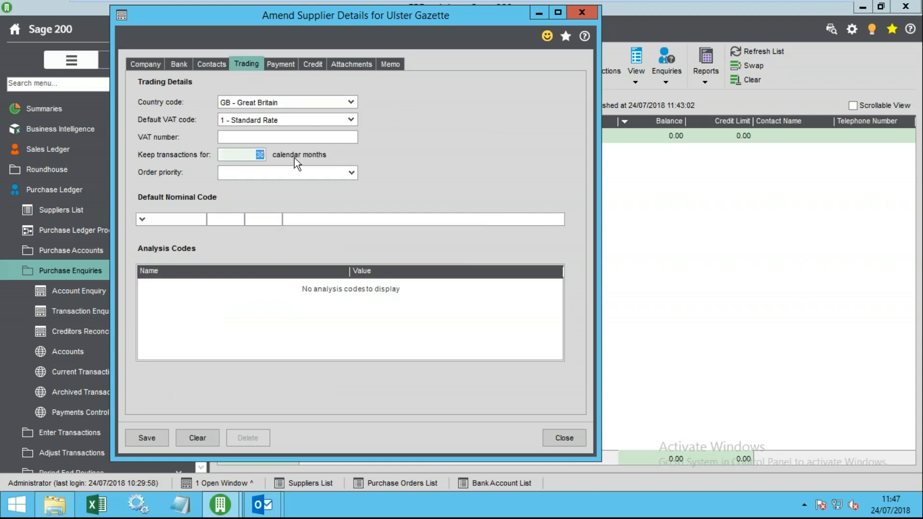
double_click(260, 154)
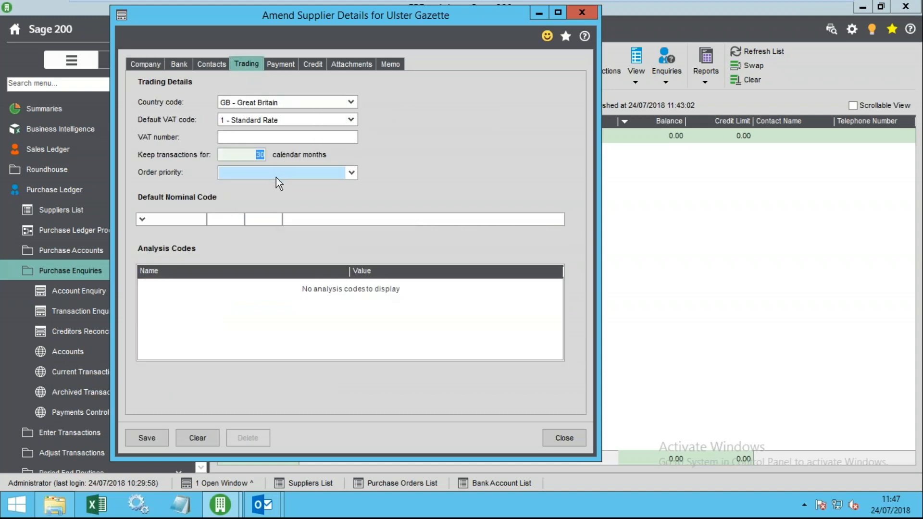
left_click(564, 437)
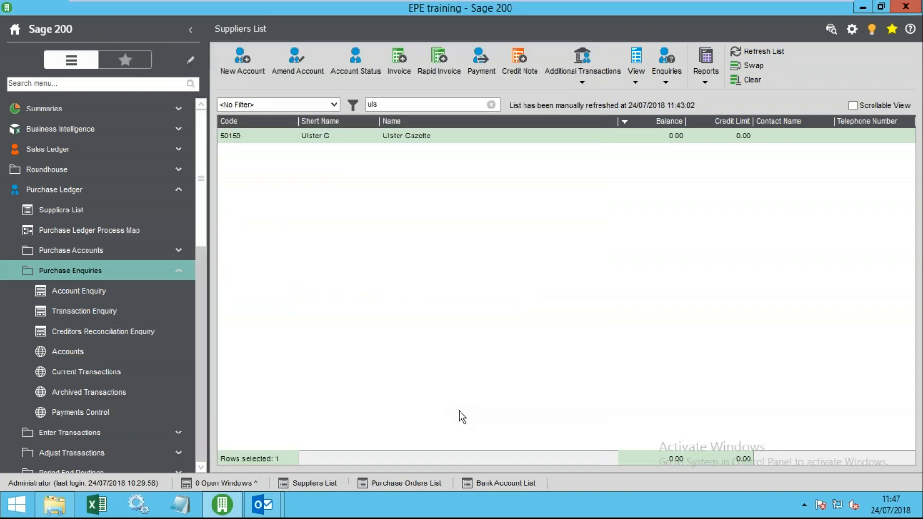
left_click(86, 273)
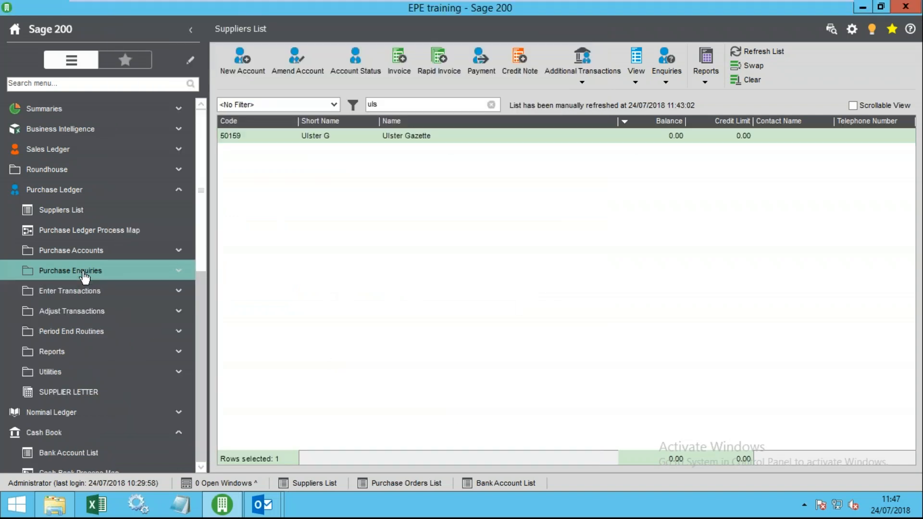
- Open Supplier Account Maintenance, tick Archive transactions for Open Item accounts, then cancel it
left_click(96, 331)
left_click(110, 354)
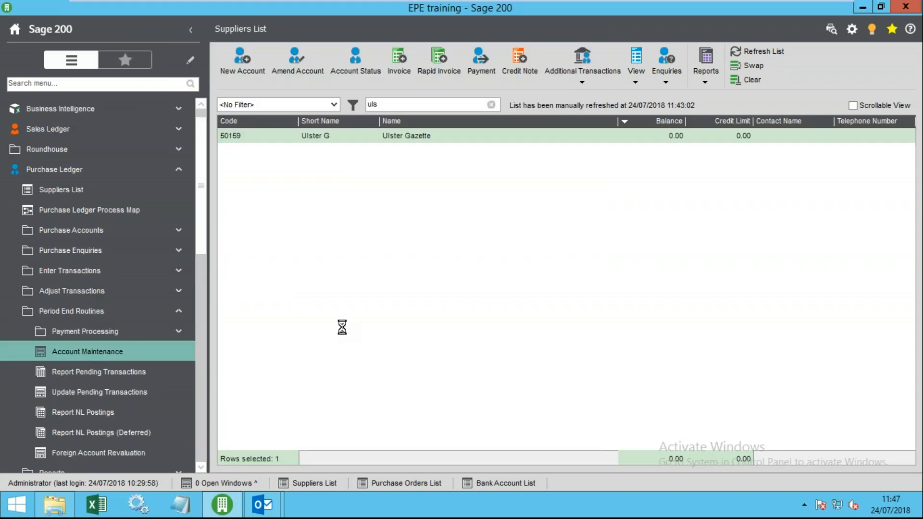
left_click(308, 227)
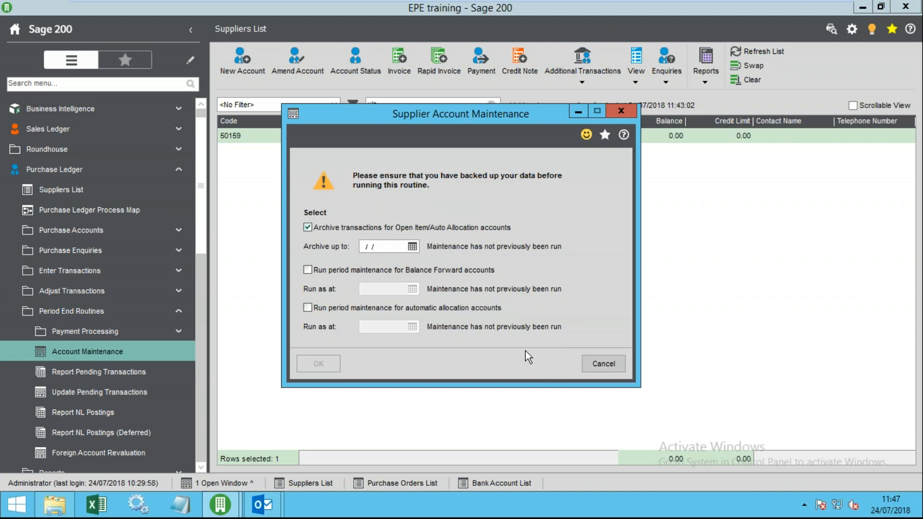
left_click(609, 365)
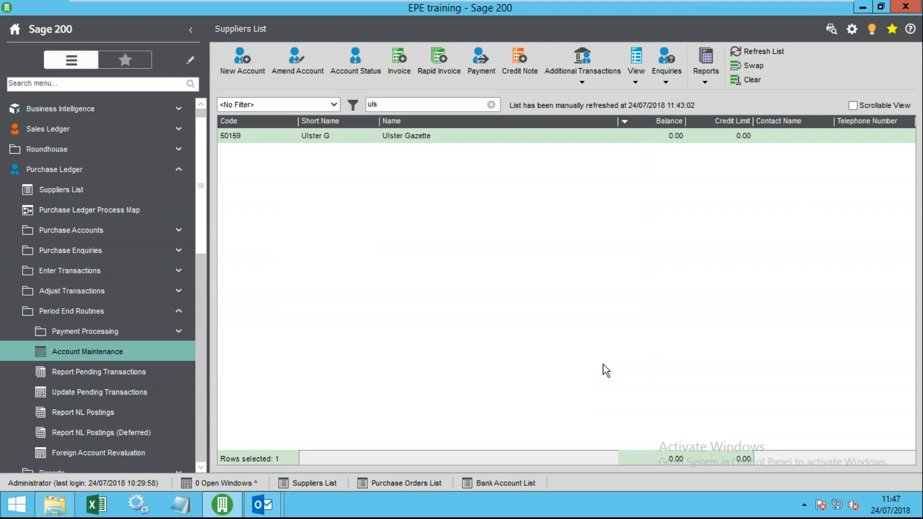
left_click(477, 140)
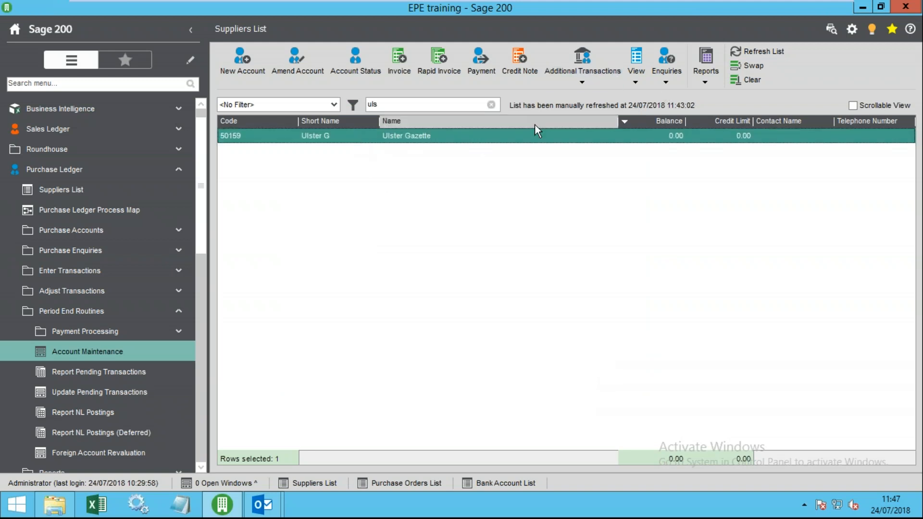
- Open Ulster Gazette's enquiry, compare Historical and Current tabs, and untick Show outstanding only
double_click(530, 136)
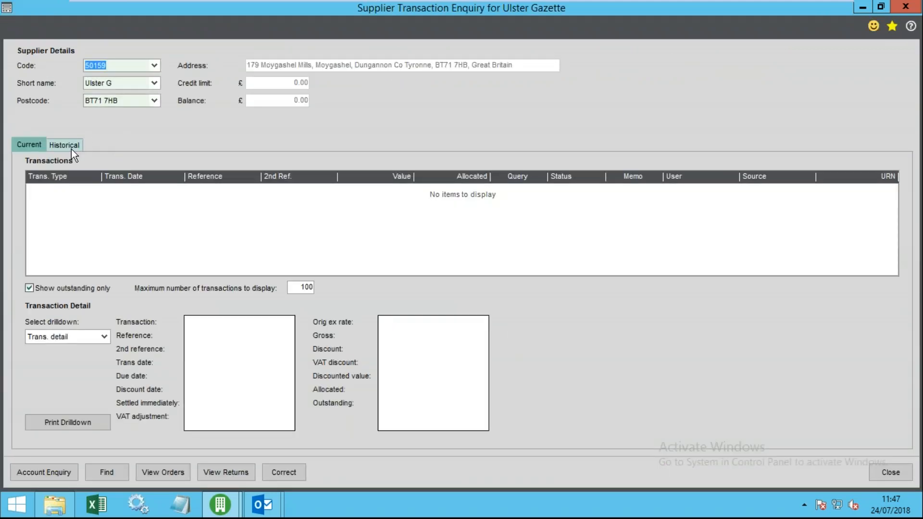
left_click(70, 147)
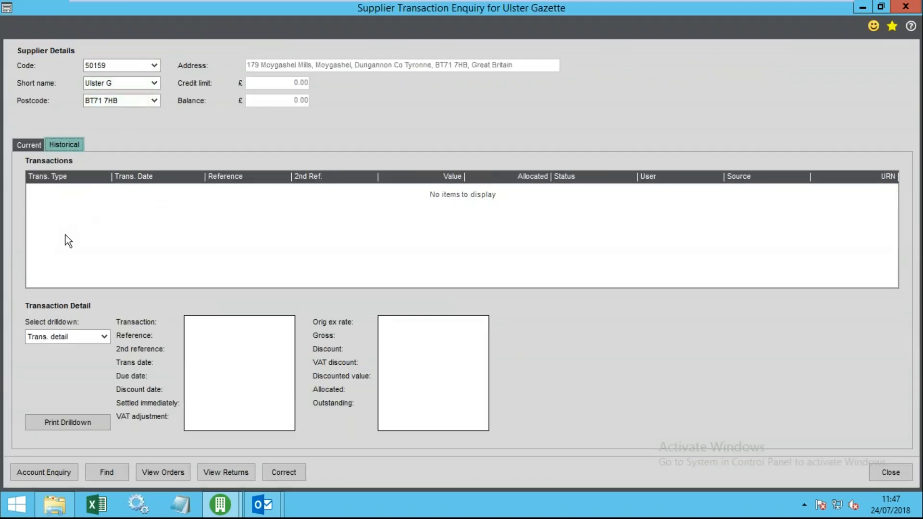
left_click(23, 147)
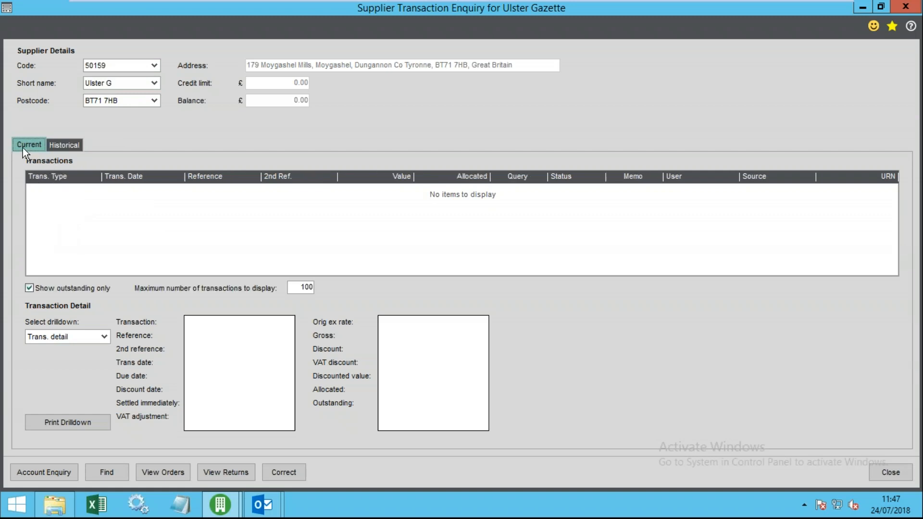
left_click(71, 146)
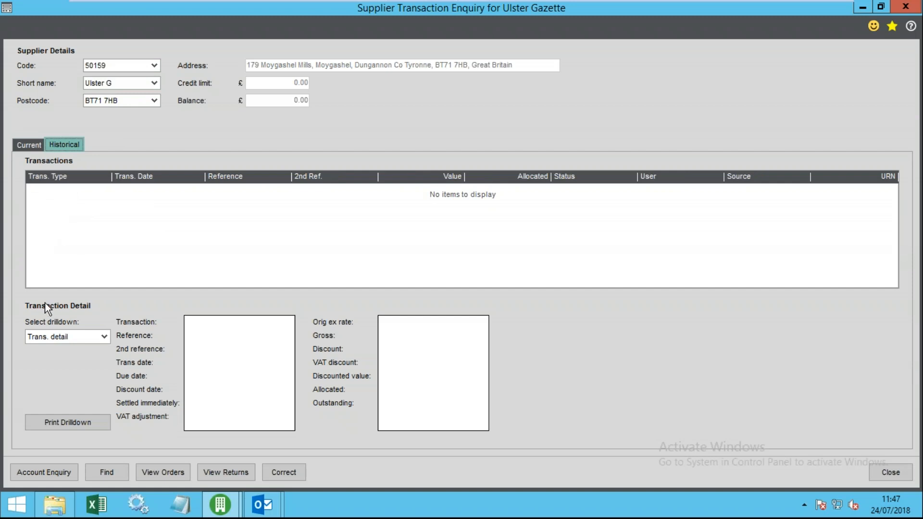
left_click(28, 144)
left_click(29, 287)
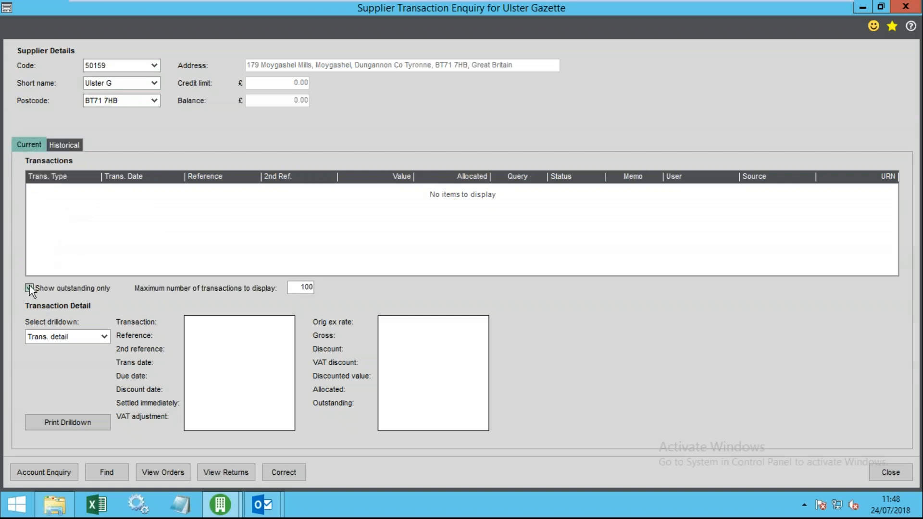
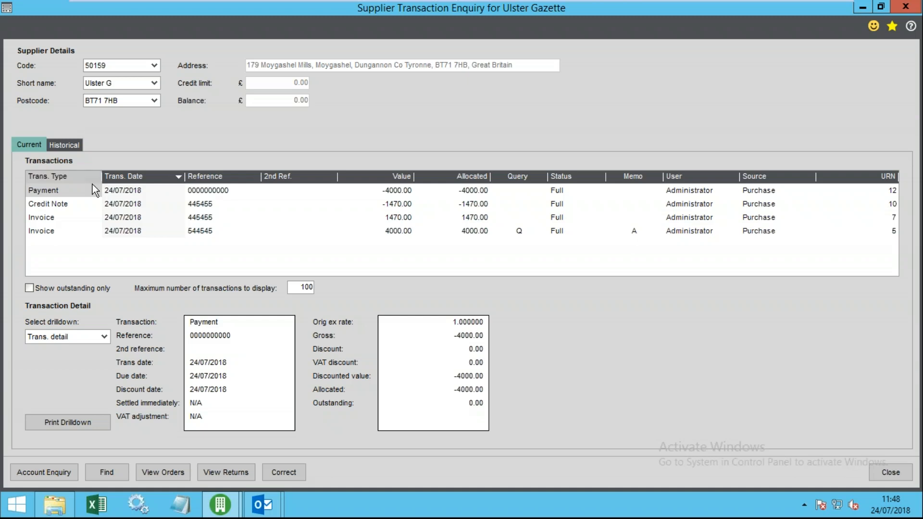
- Inspect the details of invoices 445455 and 544545, the credit note and the payment
left_click(68, 217)
left_click(67, 230)
left_click(69, 218)
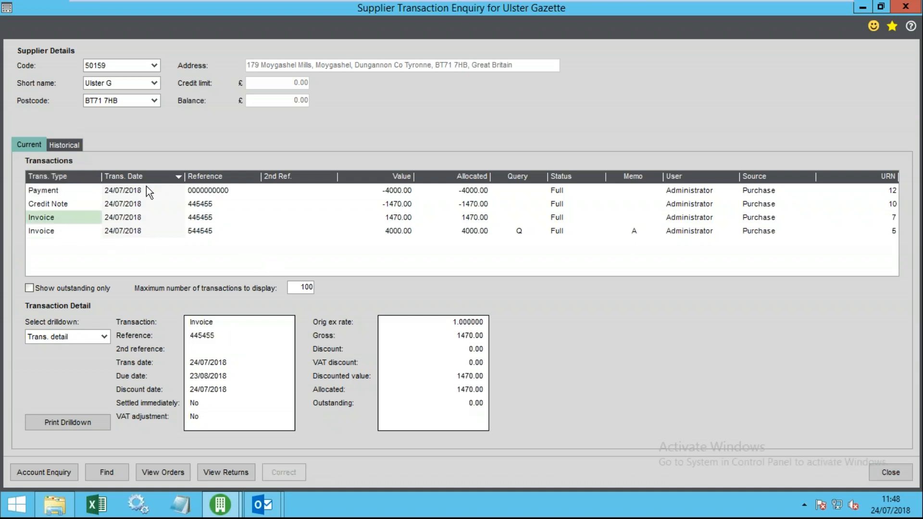
left_click(46, 204)
left_click(58, 191)
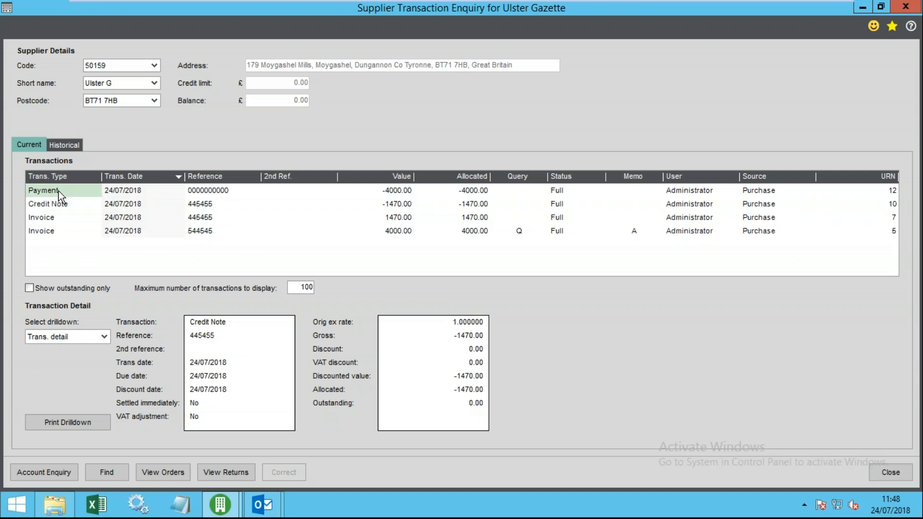
left_click(61, 218)
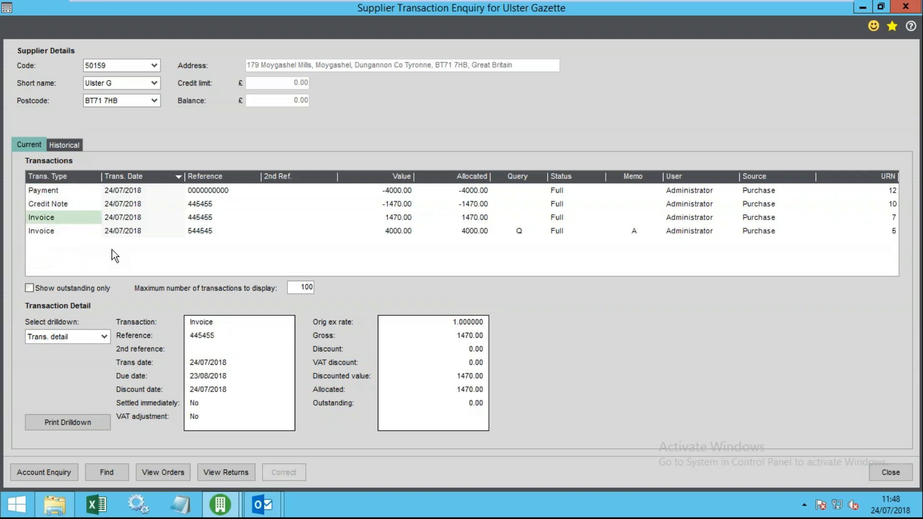
left_click(53, 229)
left_click(53, 217)
- Compare Ulster Gazette's Historical and Current transactions, ending on Current
left_click(67, 146)
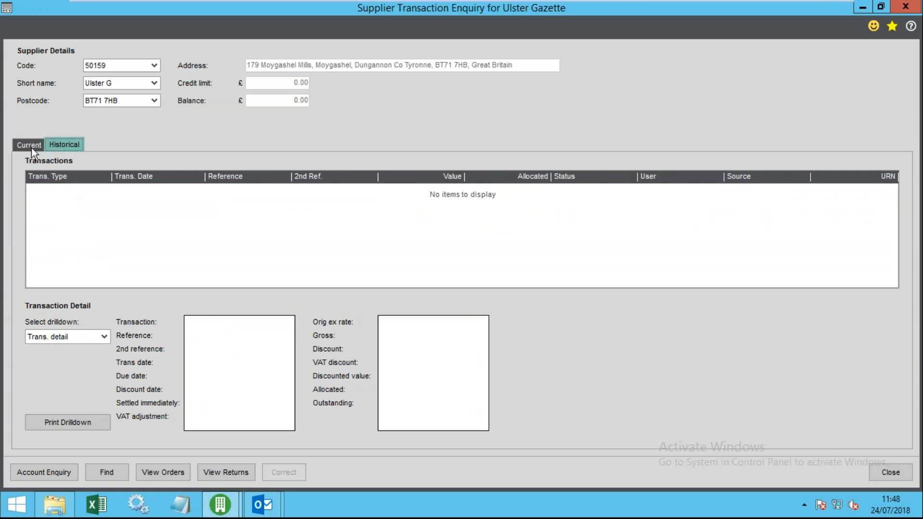
left_click(26, 145)
left_click(63, 145)
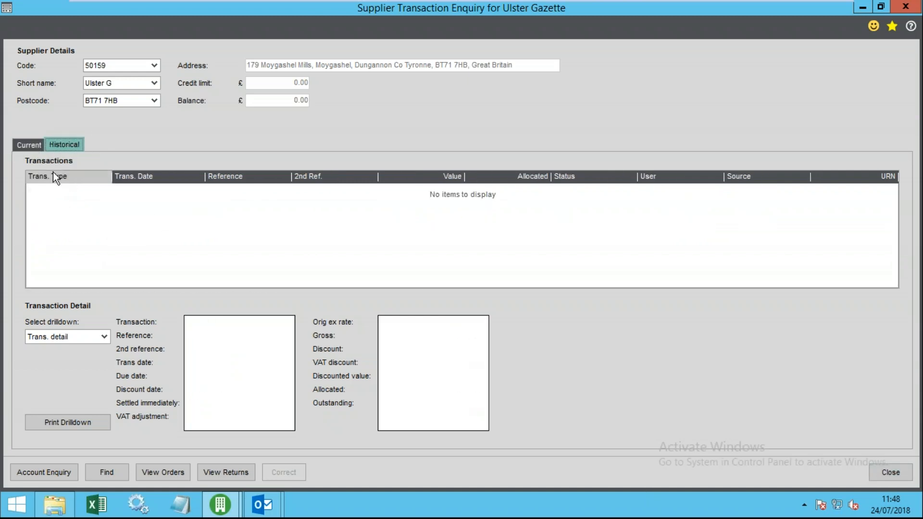
left_click(40, 144)
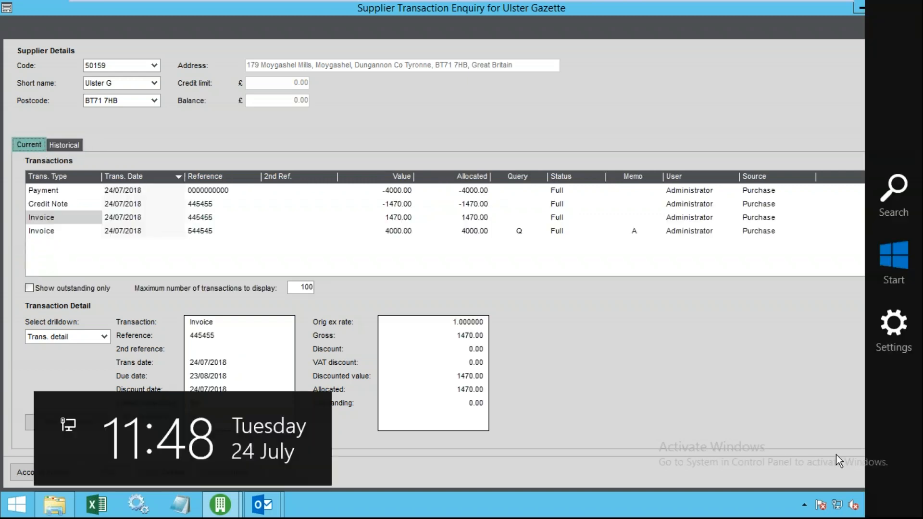
- Close the transaction enquiry and open Purchase Enquiries > Accounts, listing all 132 suppliers
left_click(887, 475)
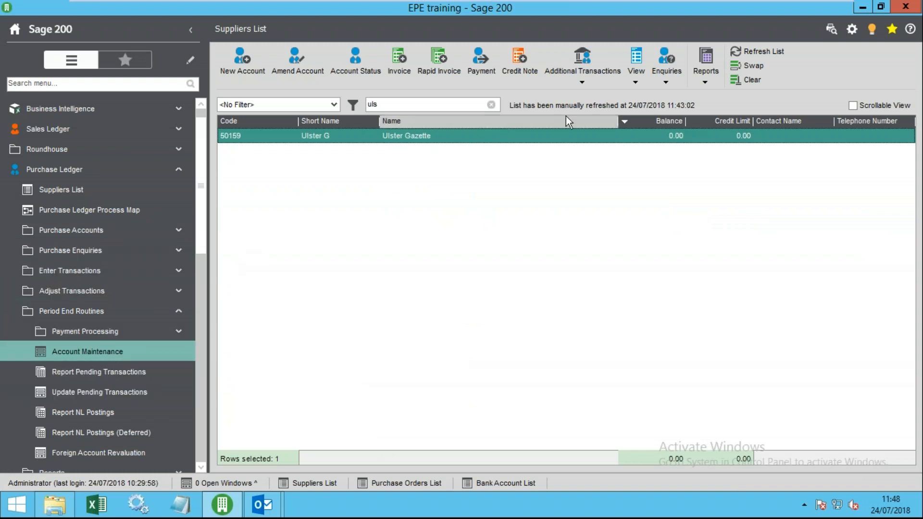
left_click(636, 68)
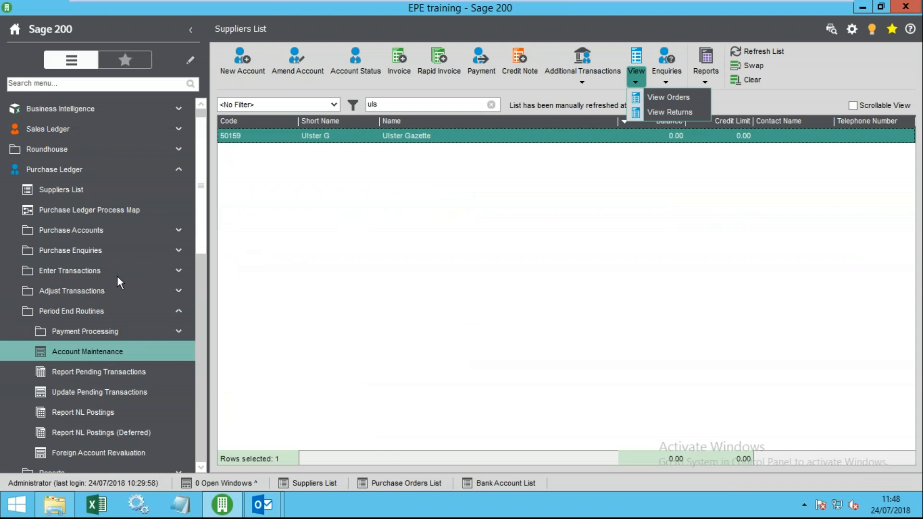
left_click(110, 251)
scroll(177, 347, "down", 2)
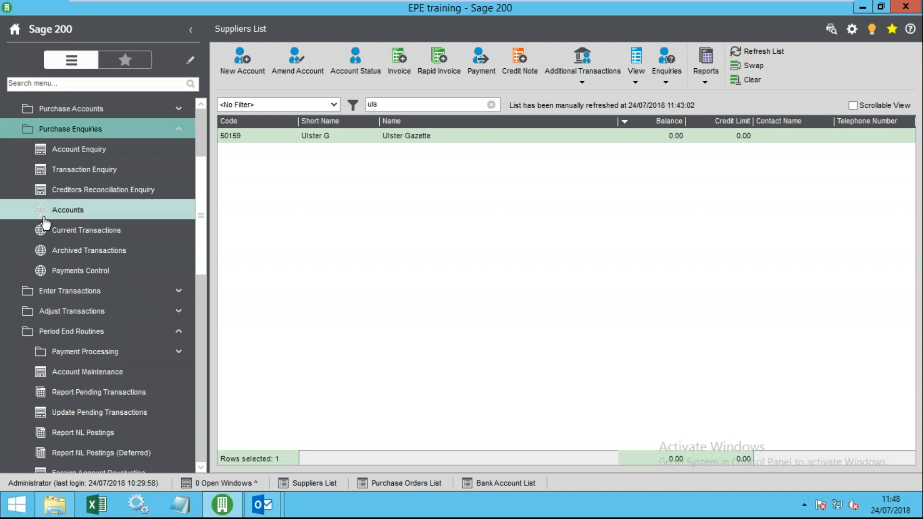
left_click(69, 217)
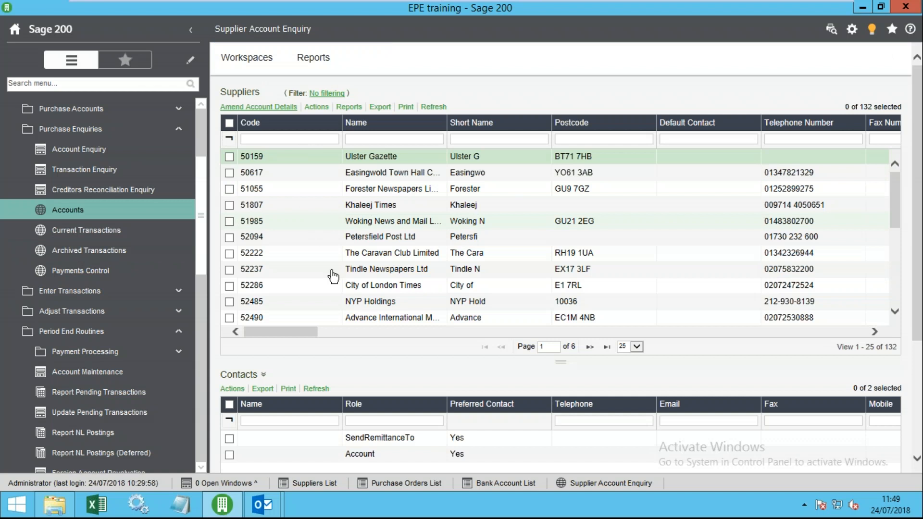
- Hide the Default Contact column and show Active Status in the suppliers grid
right_click(396, 174)
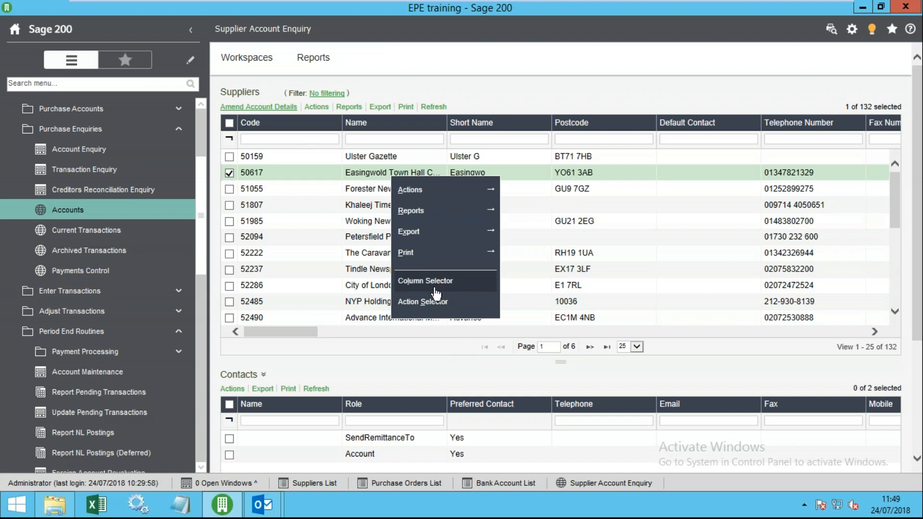
left_click(394, 285)
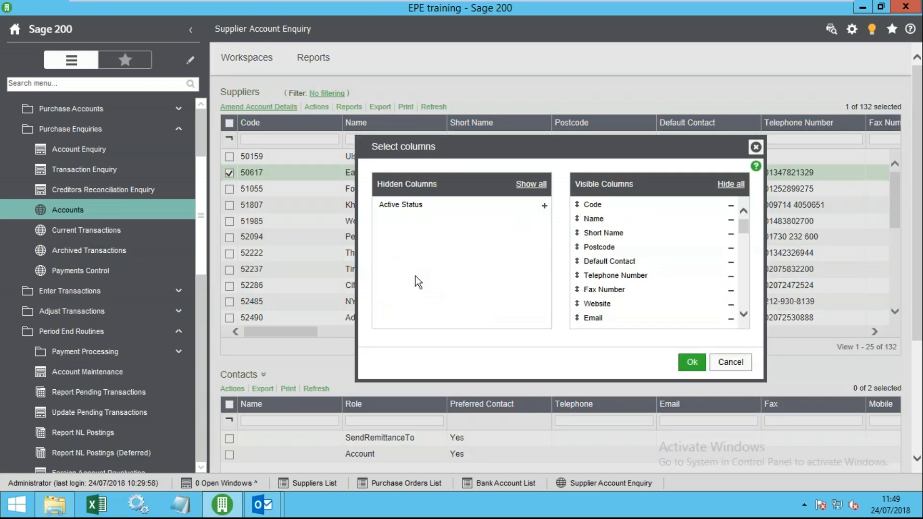
left_click(732, 267)
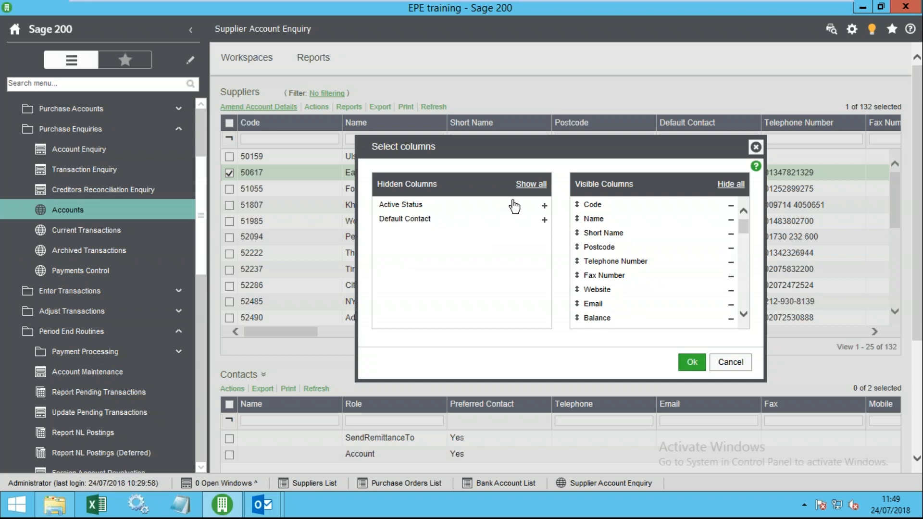
left_click(545, 207)
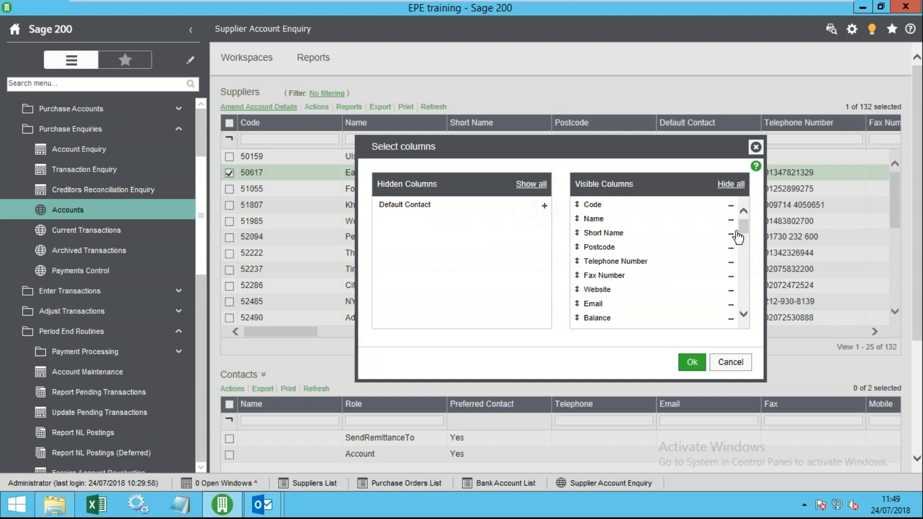
left_click_drag(747, 228, 745, 330)
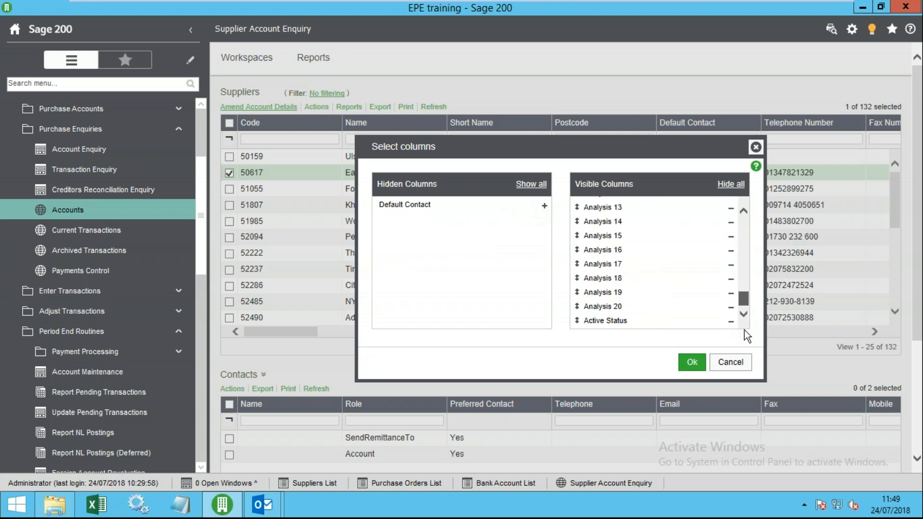
left_click(692, 364)
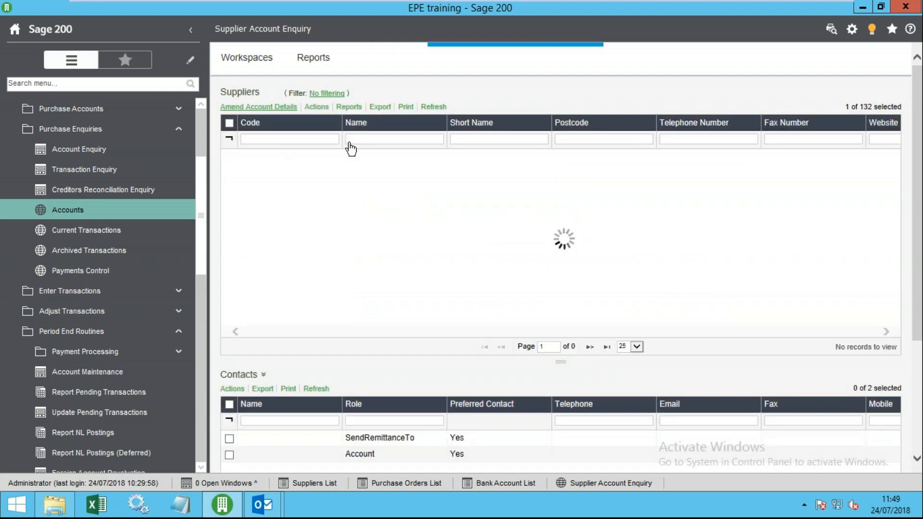
- Reorder the supplier grid columns so Website follows Name and Email follows Code
right_click(403, 160)
left_click(435, 269)
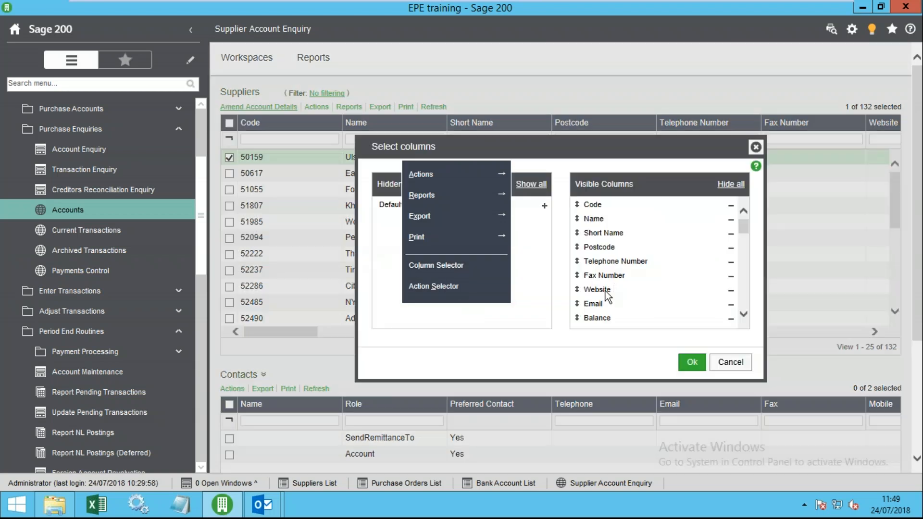
left_click_drag(576, 289, 578, 239)
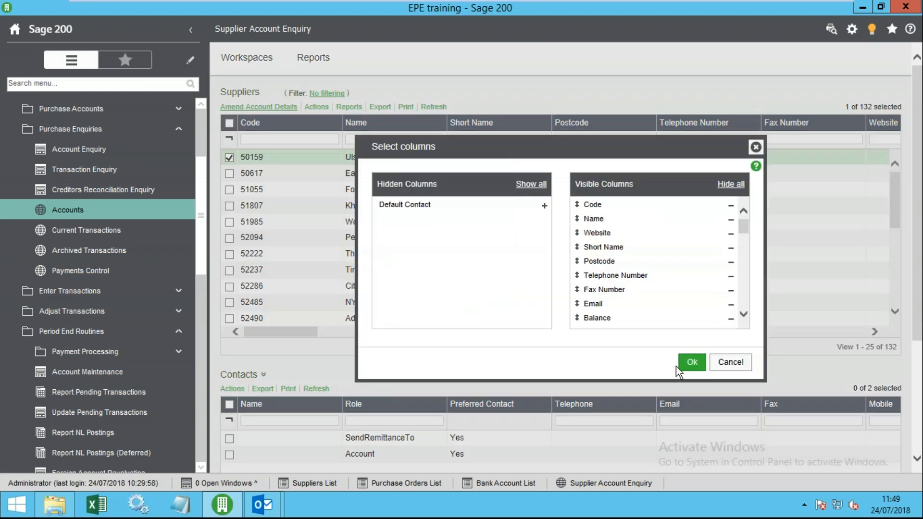
left_click_drag(577, 303, 577, 224)
left_click(693, 366)
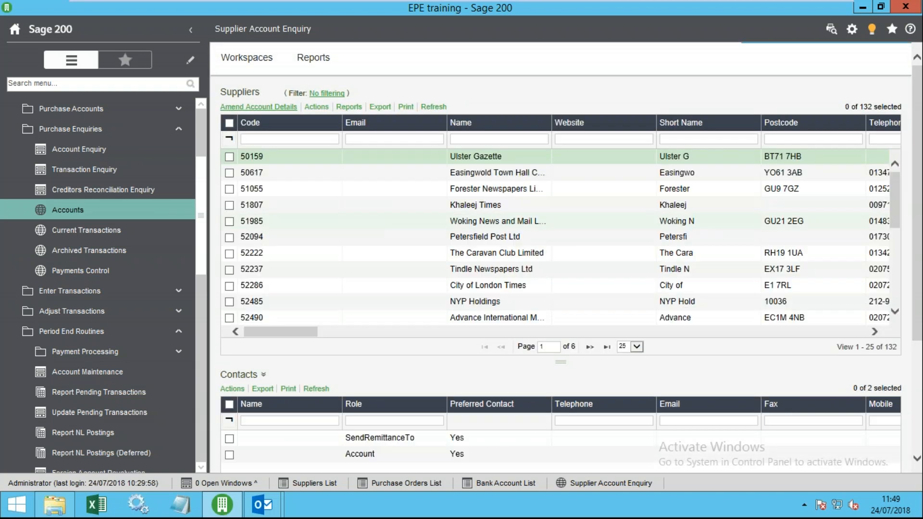
- Filter the supplier Name column by 'gaz', leaving Ulster Gazette and Ross Gazette Ltd
left_click(344, 190)
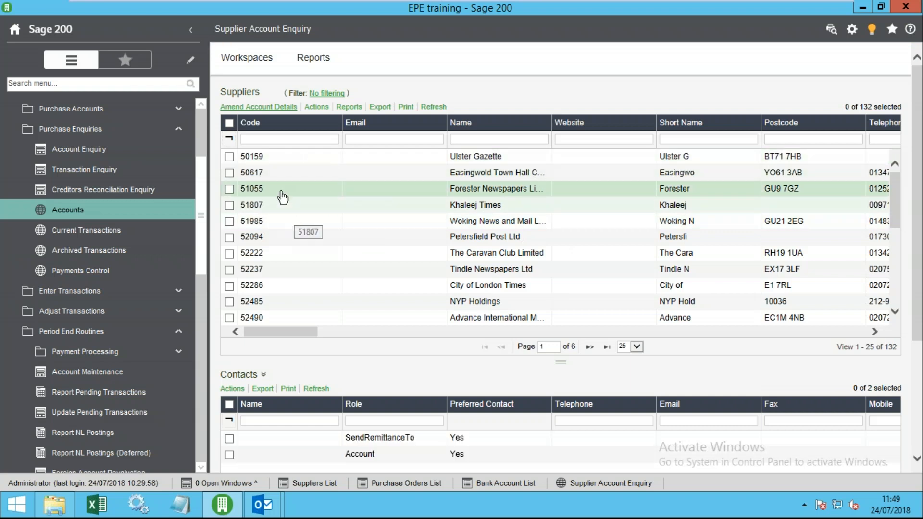
left_click(289, 176)
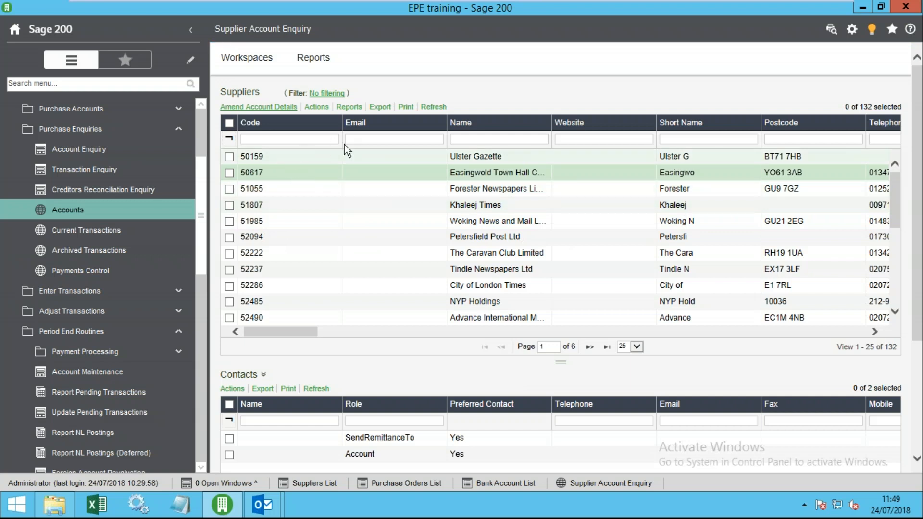
left_click(377, 139)
left_click(494, 140)
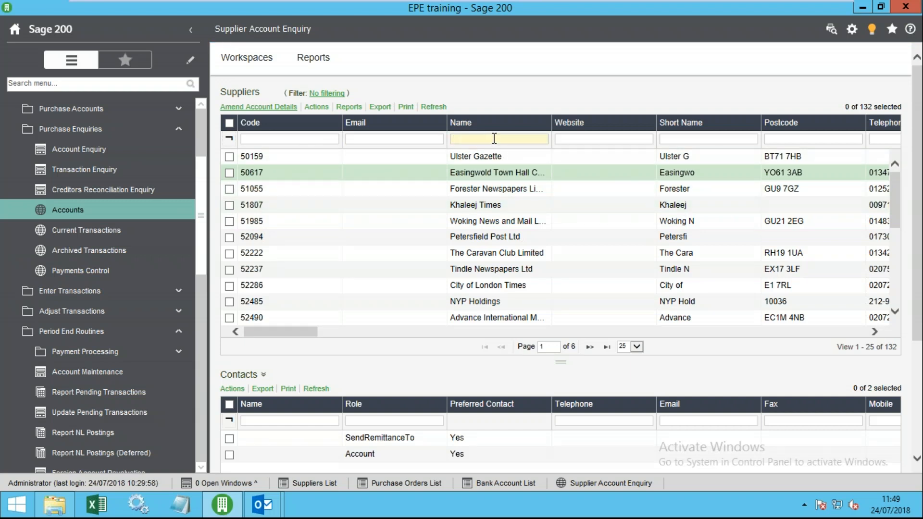
type("gaz")
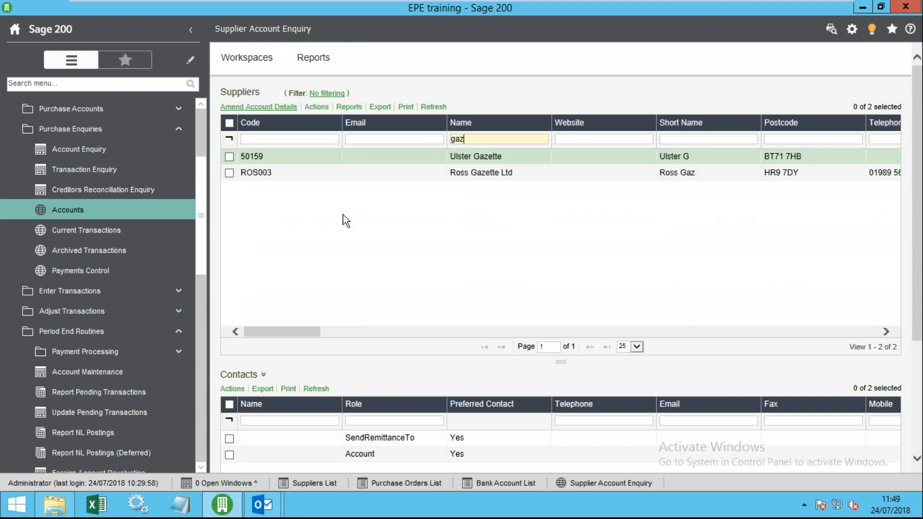
left_click(308, 162)
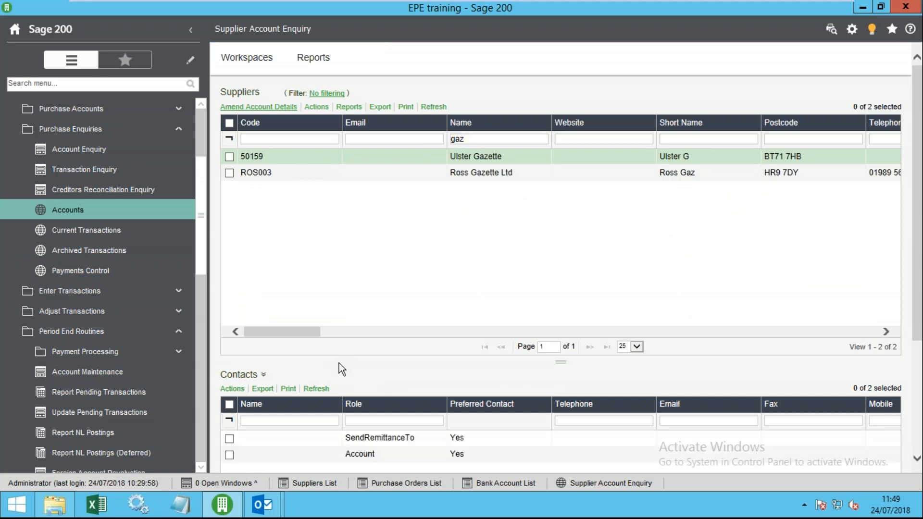
- Review the Contacts view options for the filtered gazette suppliers
scroll(339, 363, "down", 3)
left_click(260, 204)
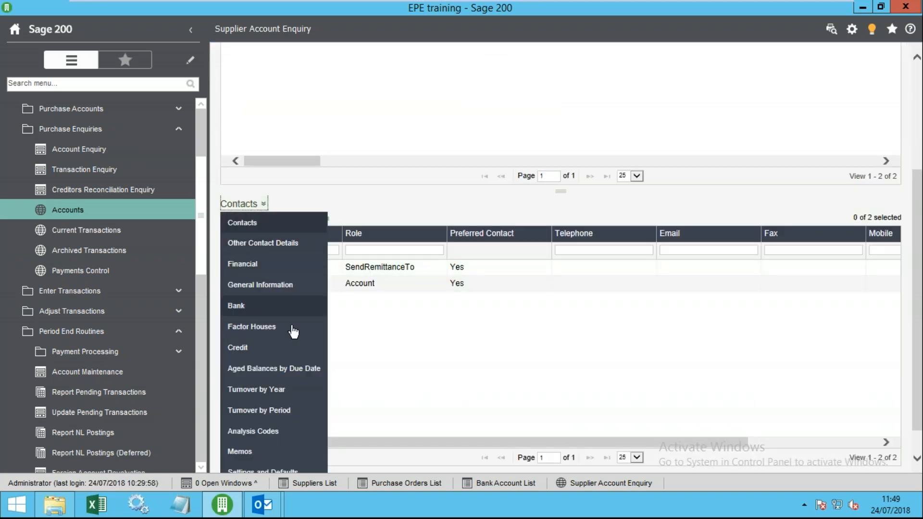
scroll(293, 333, "down", 1)
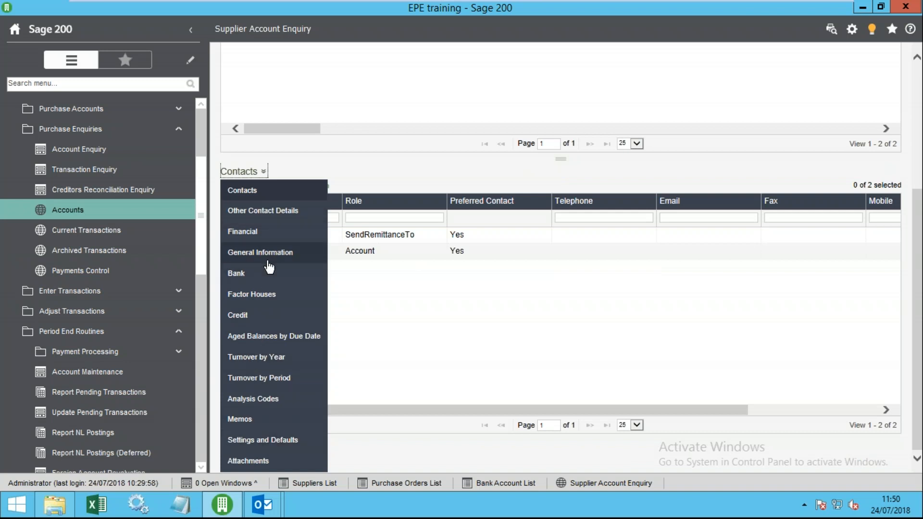
scroll(342, 409, "up", 4)
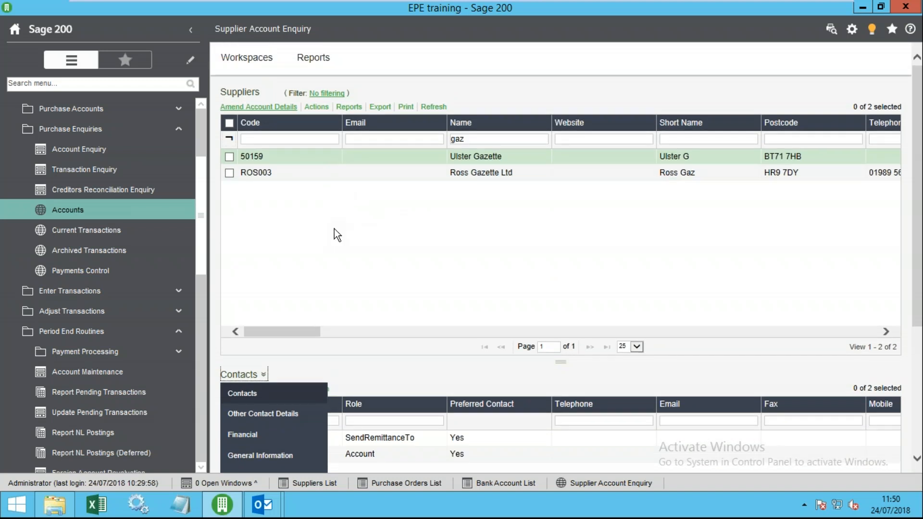
- Check the supplier actions list, then collapse the navigation sidebar
left_click(318, 107)
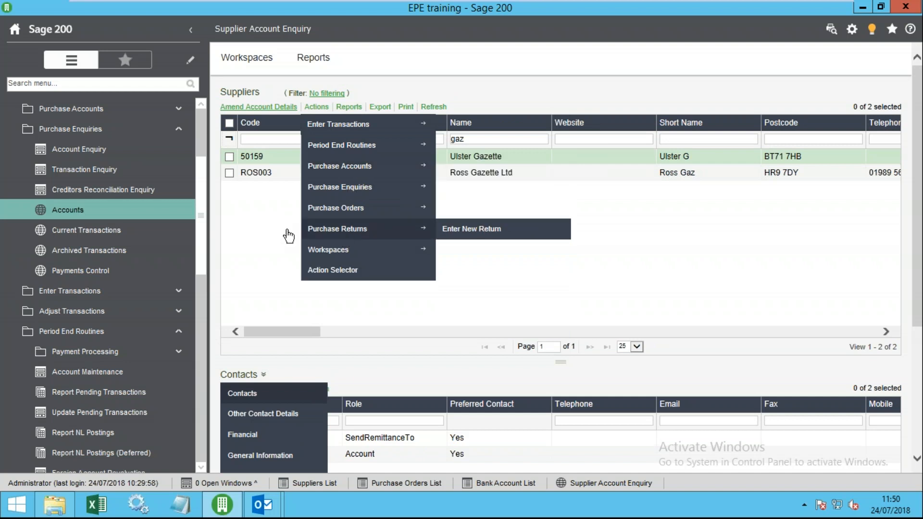
left_click(259, 206)
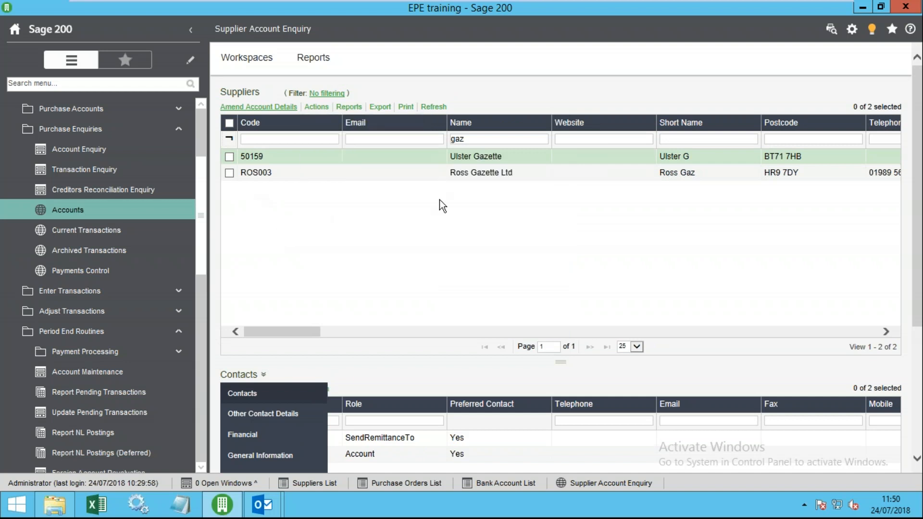
left_click(192, 31)
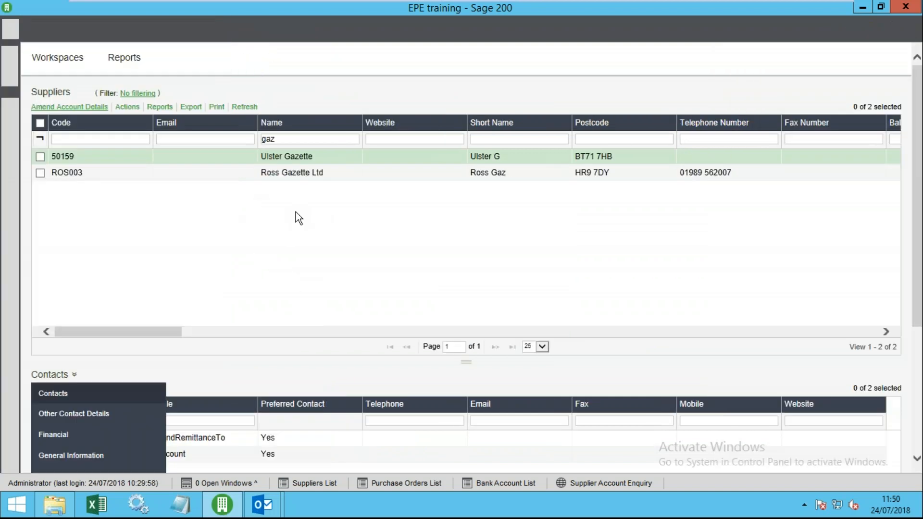
left_click_drag(173, 331, 66, 280)
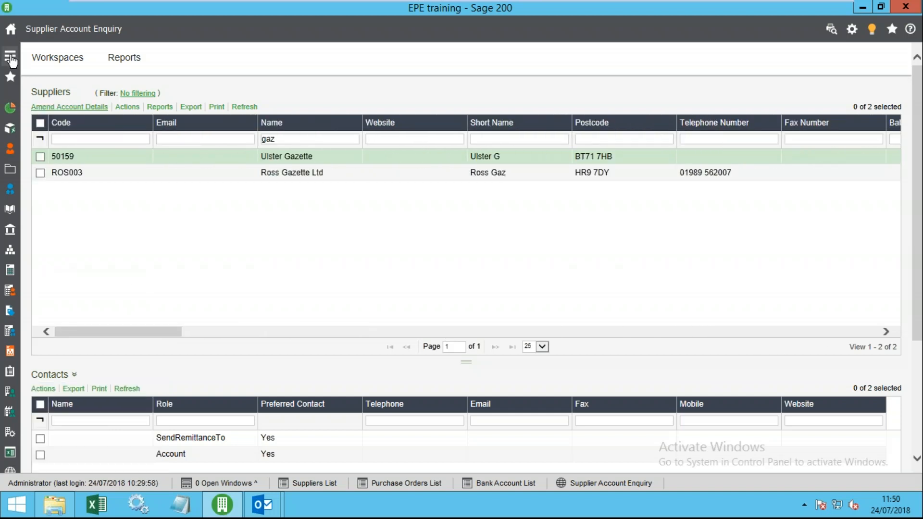
- Pin the navigation sidebar open and expand Purchase Ledger > Purchase Enquiries
left_click(10, 56)
left_click(190, 31)
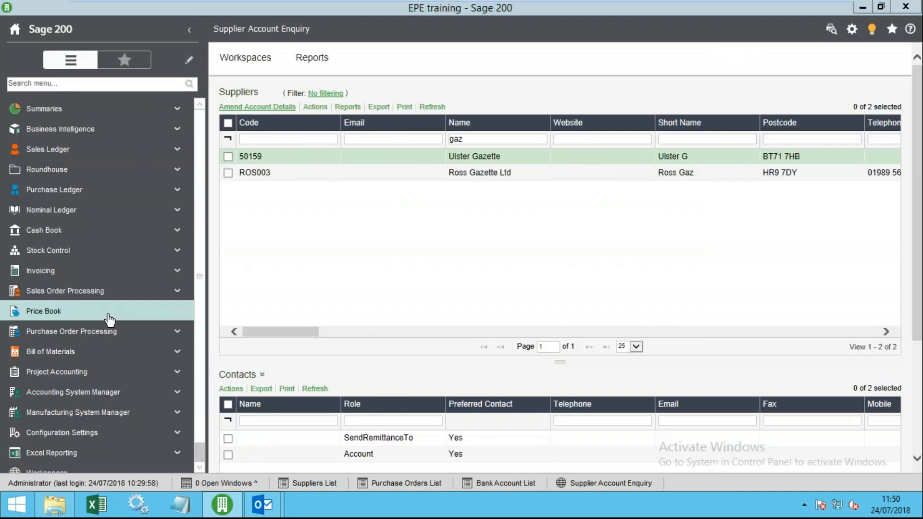
left_click(69, 192)
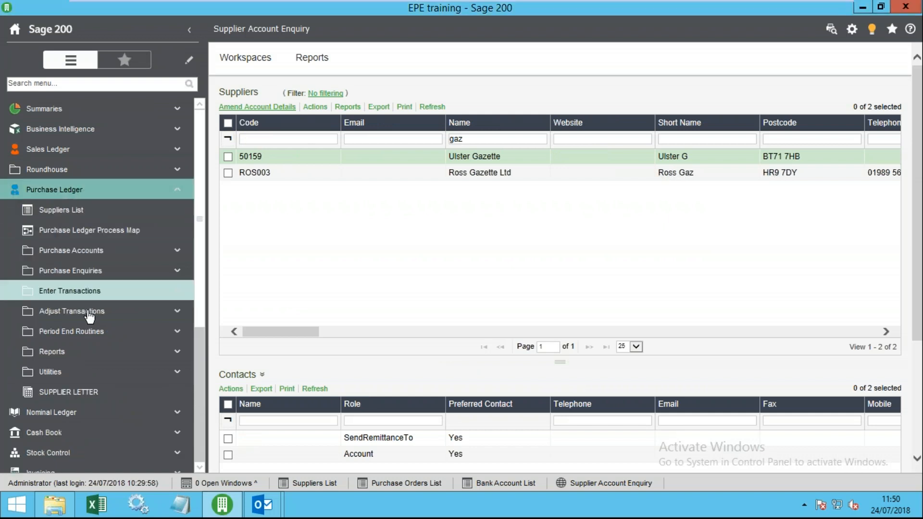
left_click(82, 272)
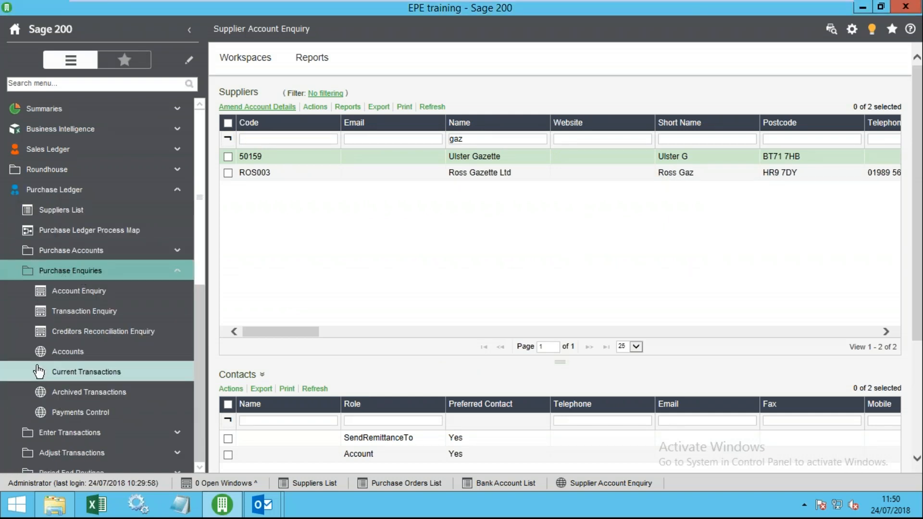
- Filter Current Transactions to value 120.00 and view invoice 51985's nominal analysis
left_click(94, 376)
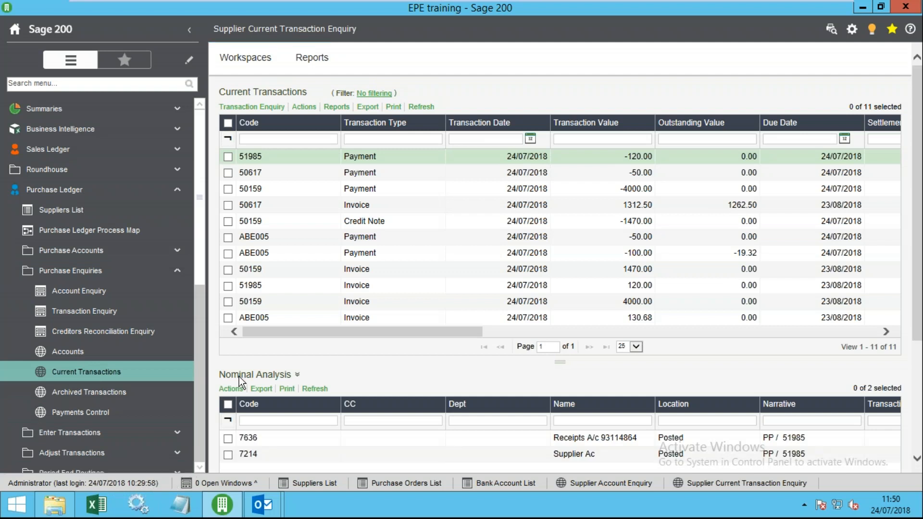
left_click_drag(203, 263, 201, 296)
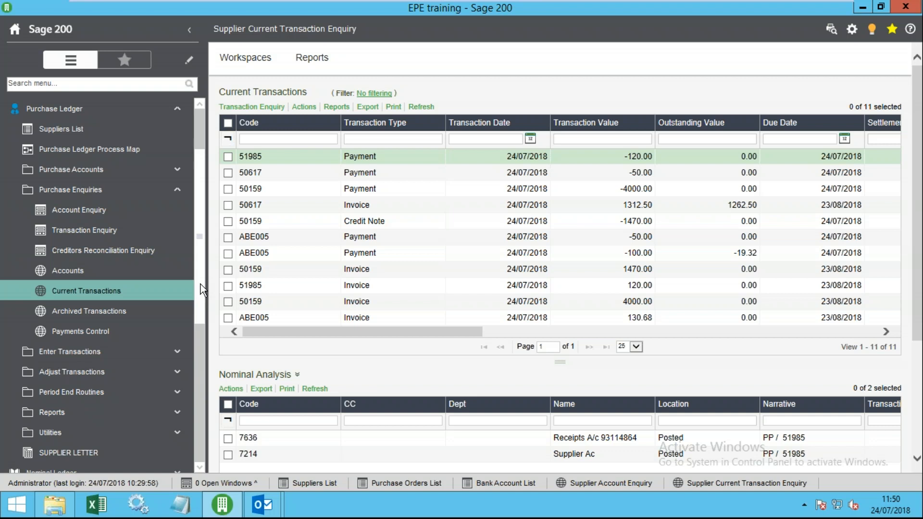
mouse_move(508, 5)
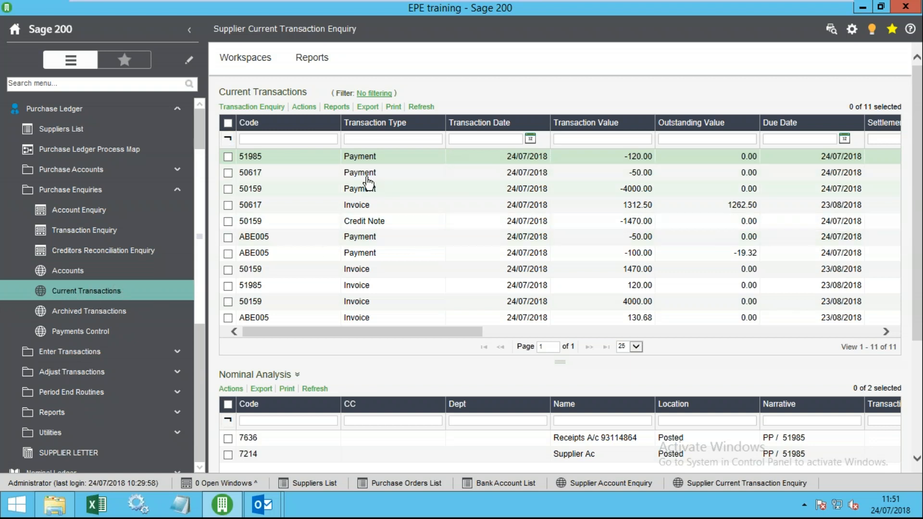
left_click(615, 140)
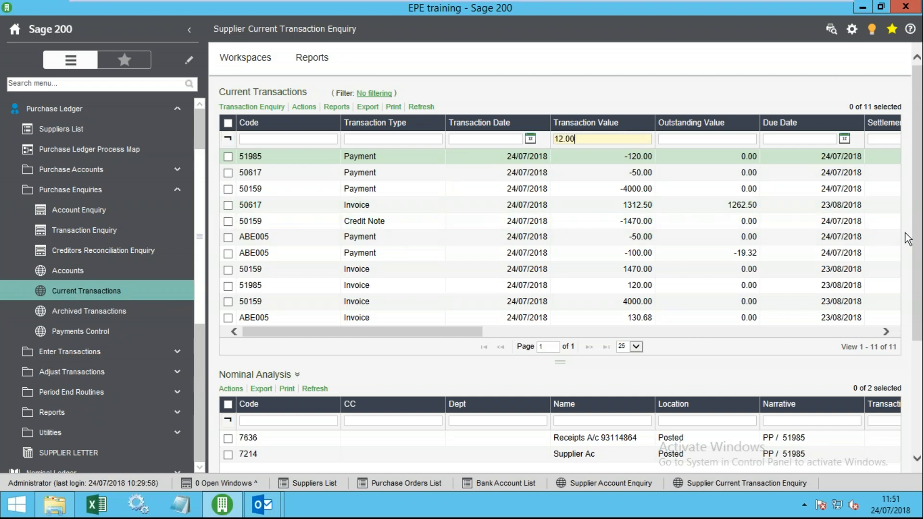
key("Return")
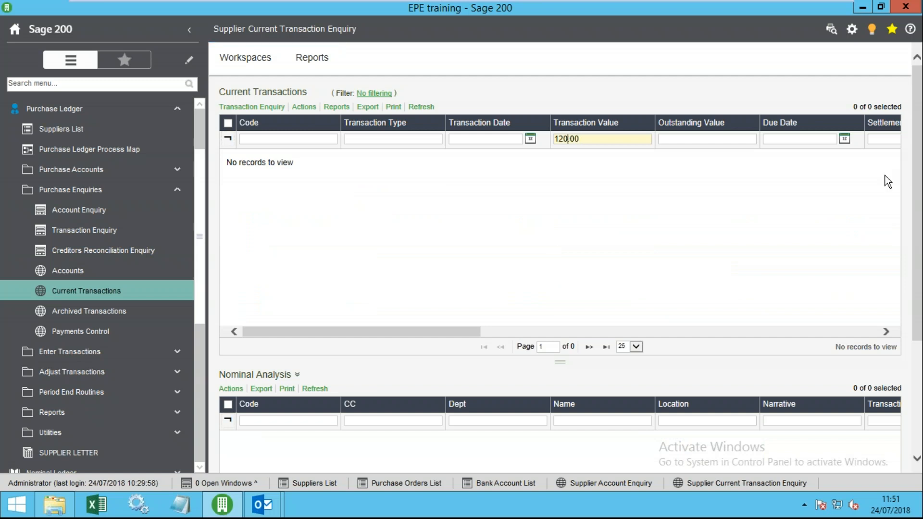
key("Return")
left_click(313, 162)
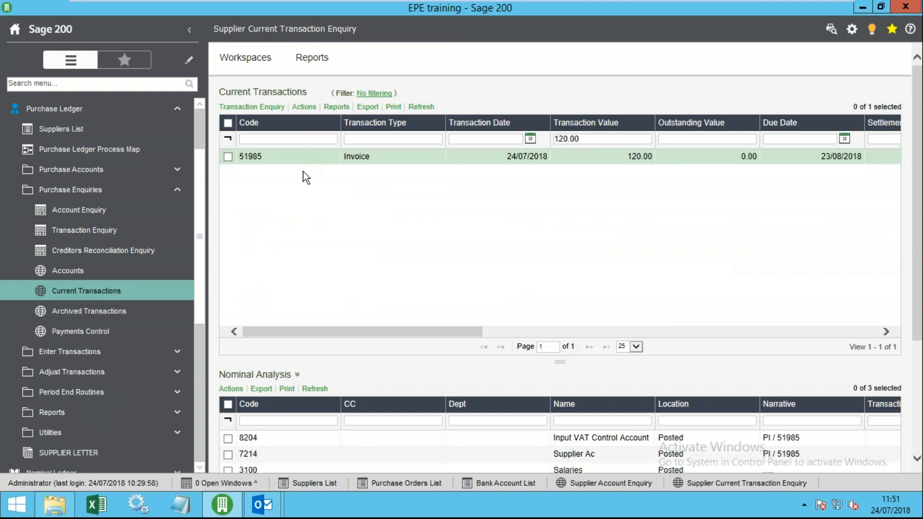
- Add the Name column to the transaction list, placed right after Code
right_click(314, 124)
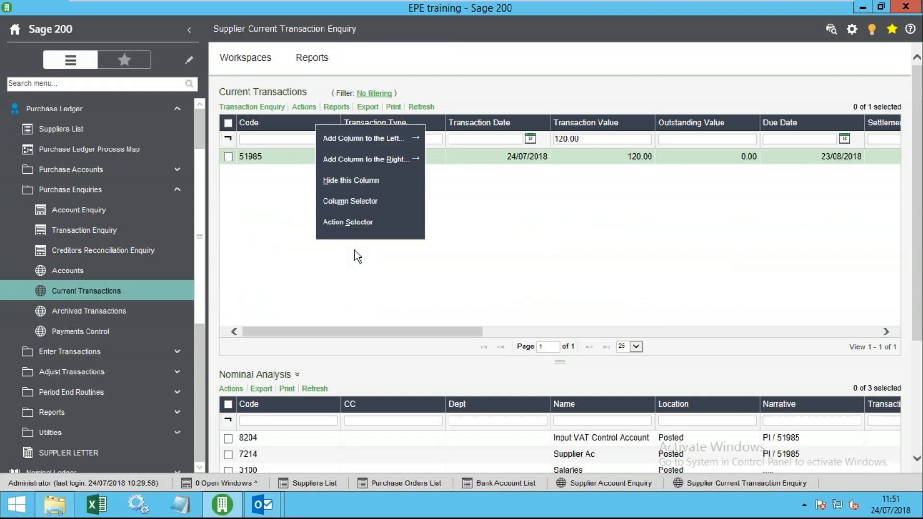
left_click(371, 201)
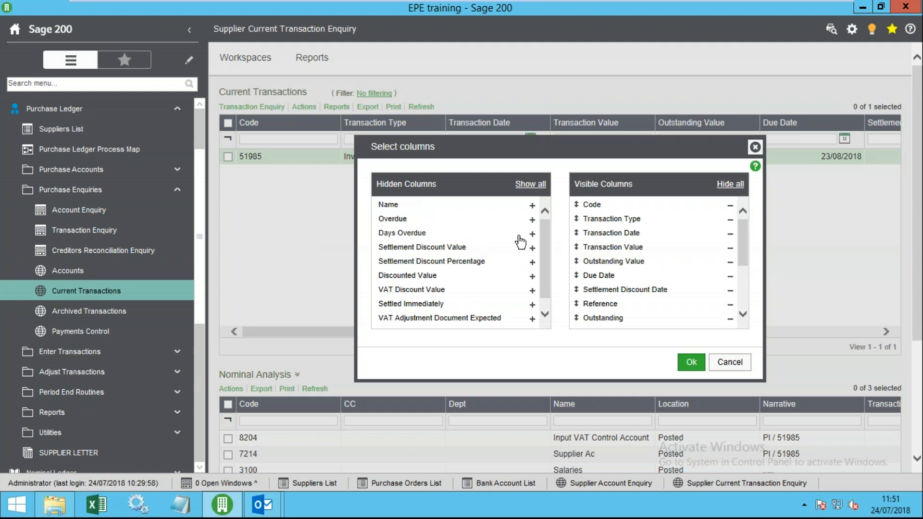
left_click(532, 206)
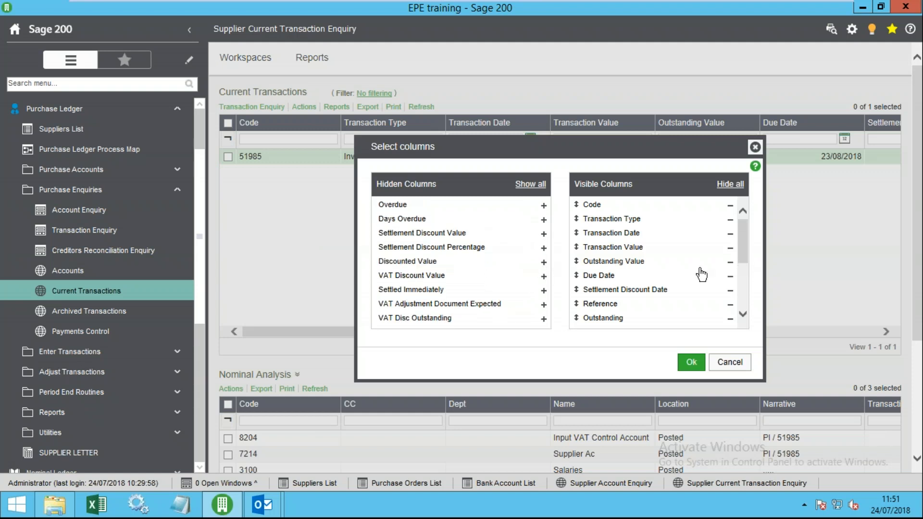
scroll(742, 289, "down", 3)
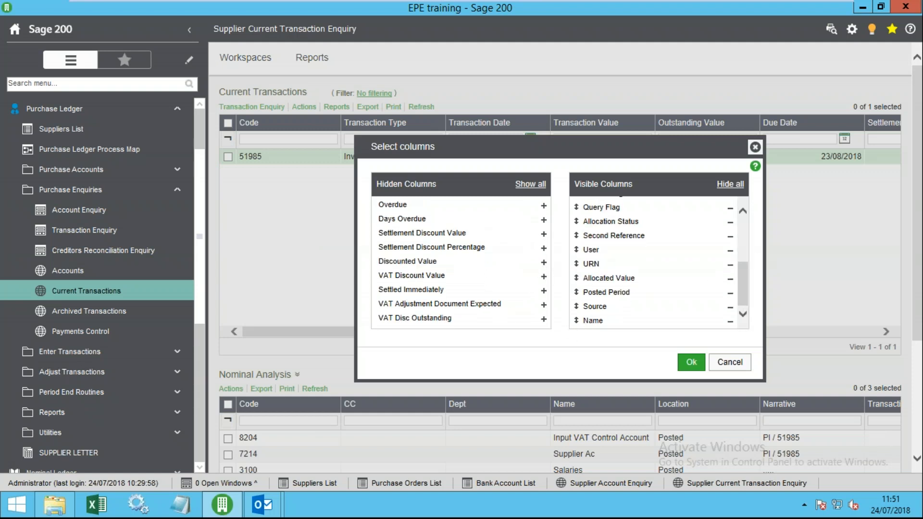
left_click_drag(580, 321, 586, 222)
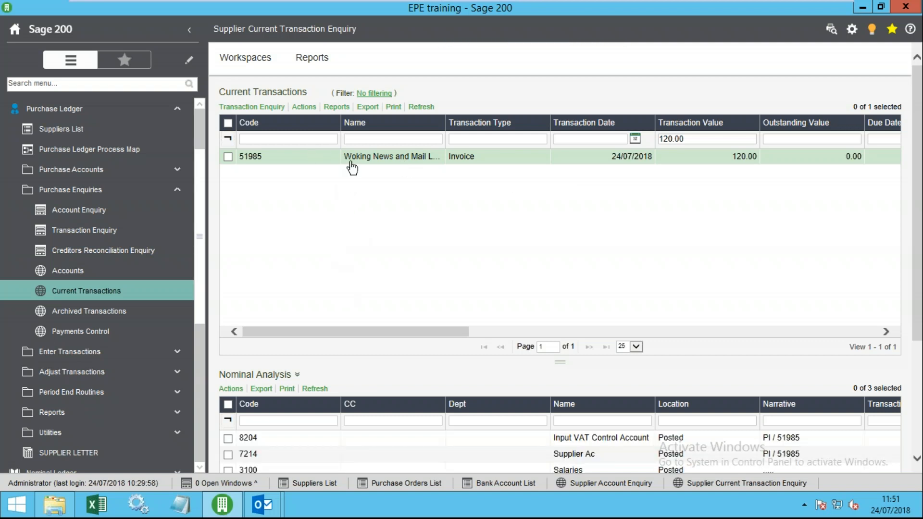
scroll(425, 367, "down", 3)
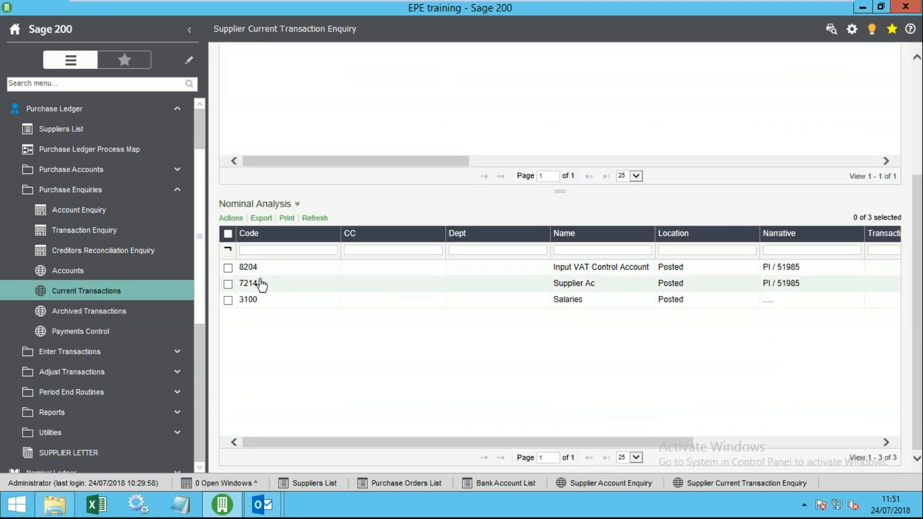
left_click(285, 204)
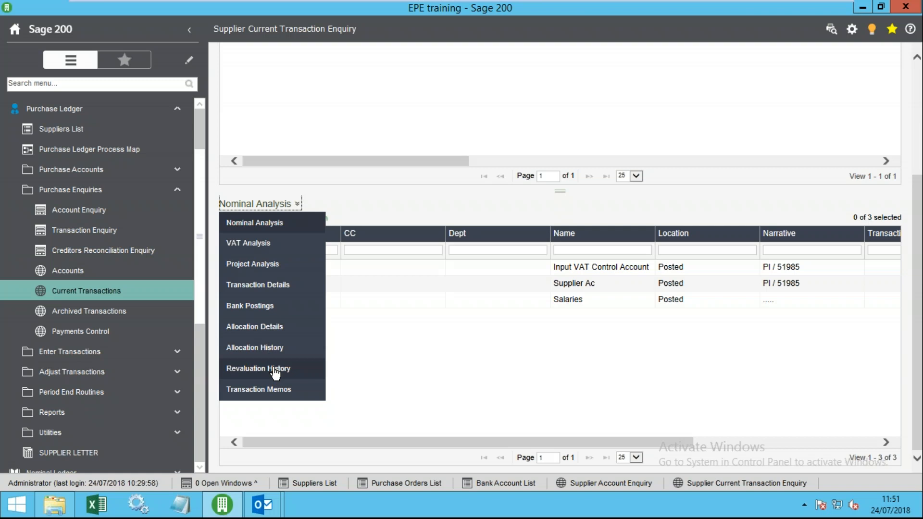
scroll(367, 193, "up", 3)
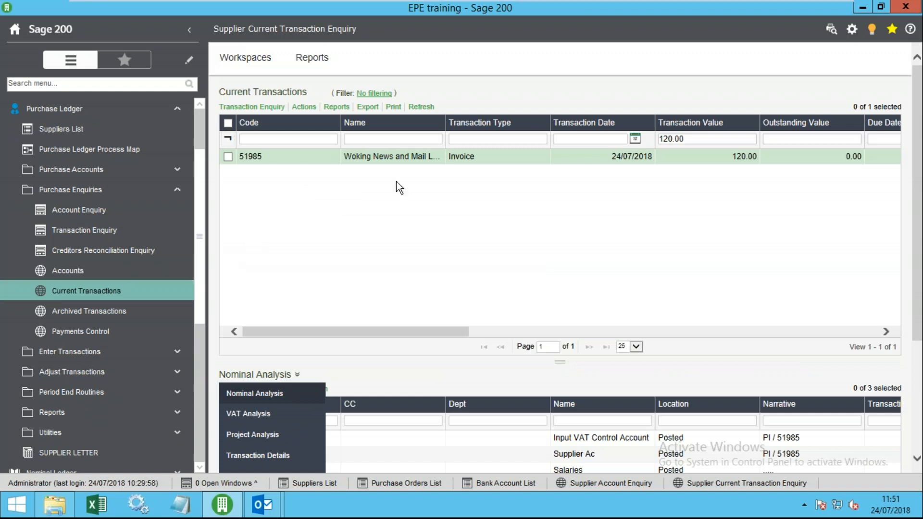
left_click(408, 202)
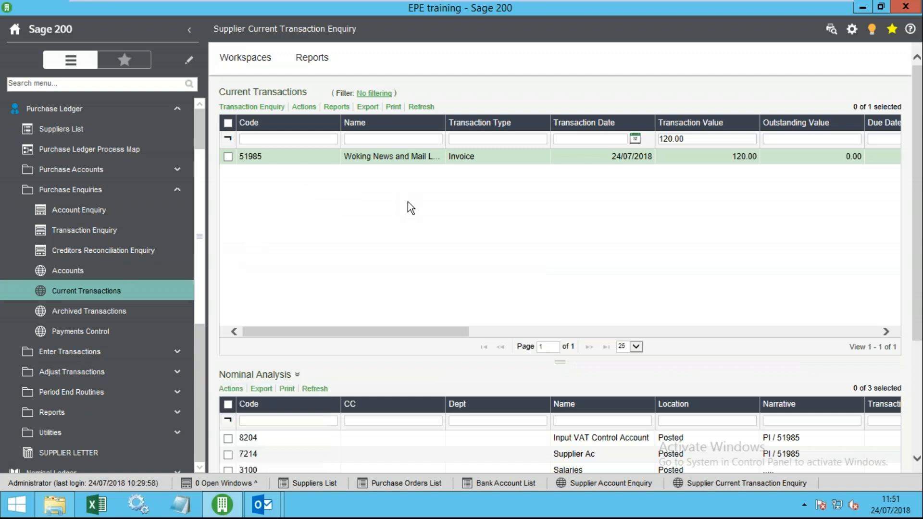
left_click(368, 106)
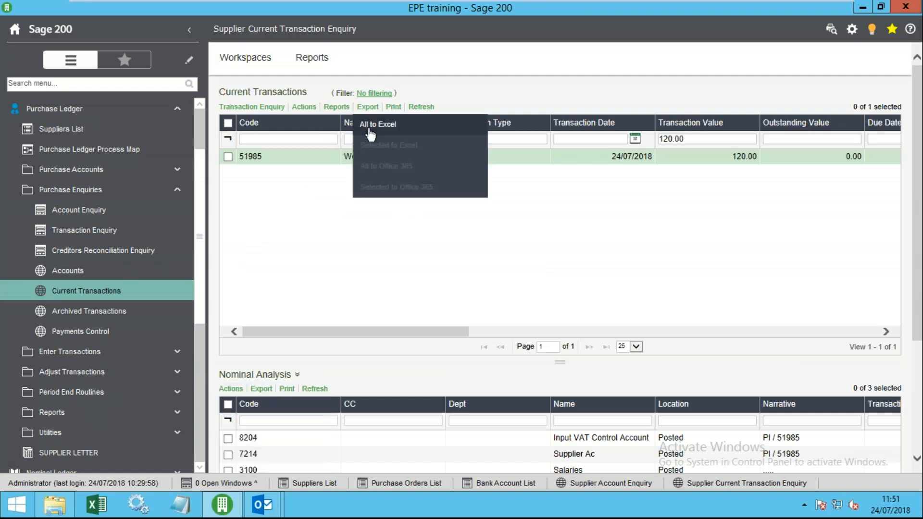
right_click(319, 161)
mouse_move(365, 240)
mouse_move(365, 214)
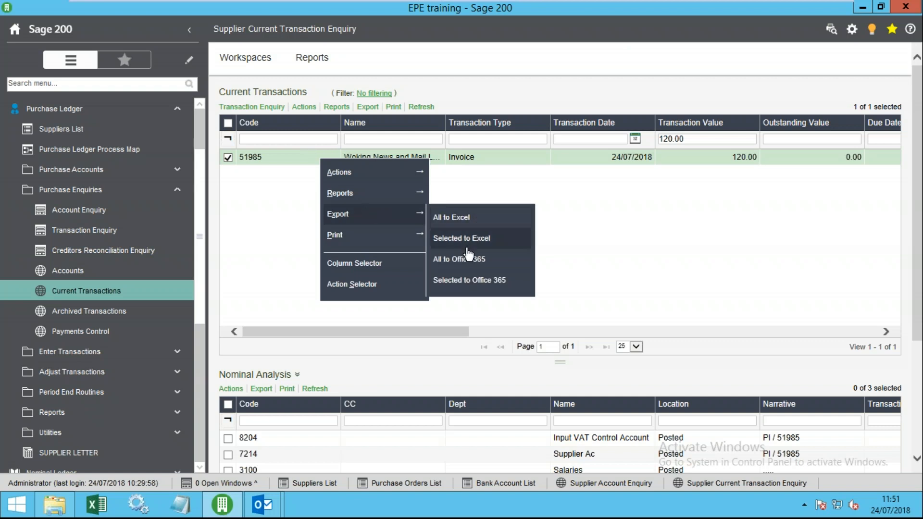
mouse_move(374, 195)
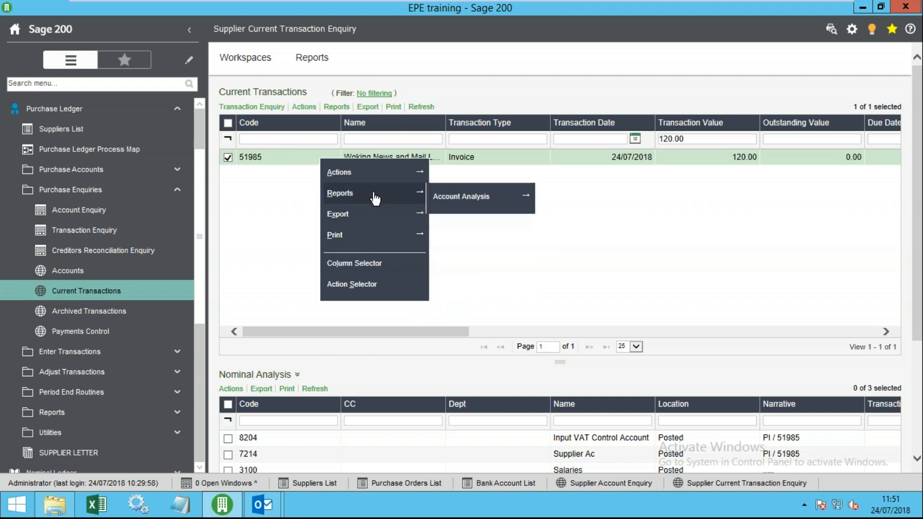
mouse_move(373, 173)
mouse_move(474, 186)
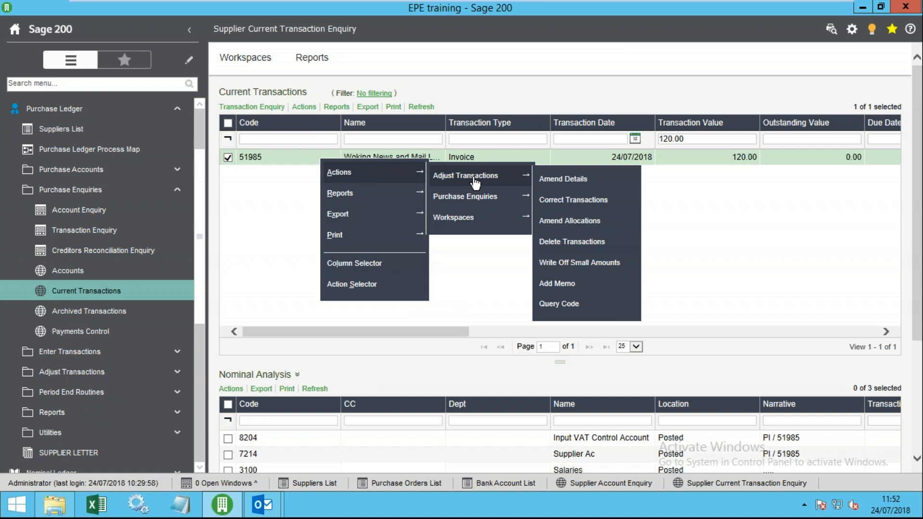
left_click(283, 233)
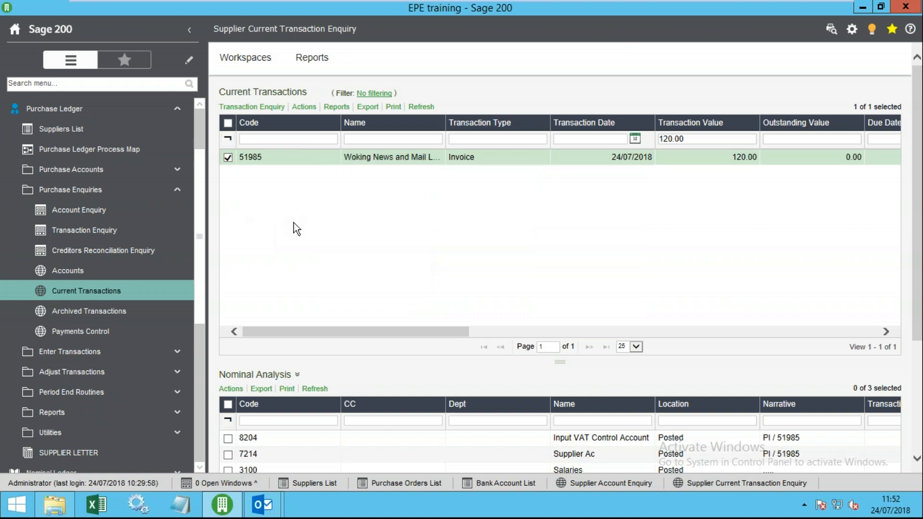
- Look at Supplier Payment Control, return to Current Transactions, and browse the Purchase Ledger menu groups
left_click(114, 336)
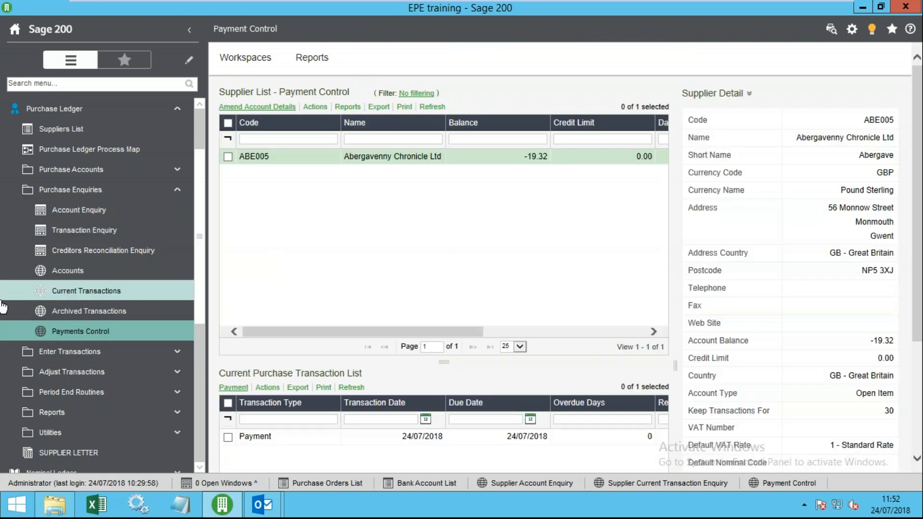
left_click(91, 293)
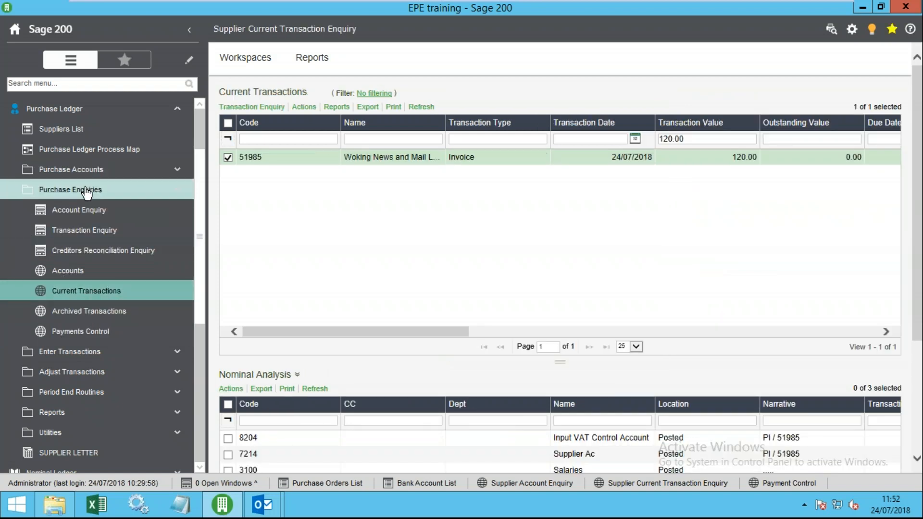
left_click(87, 192)
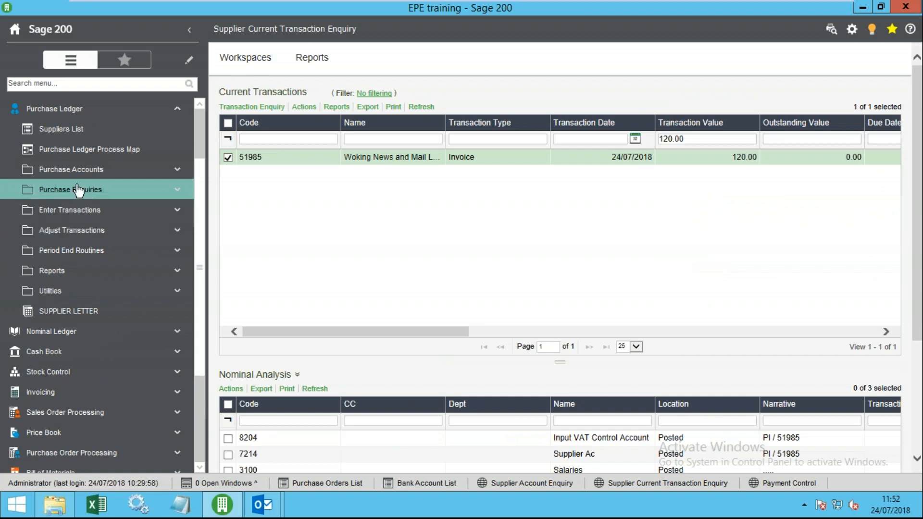
left_click(82, 210)
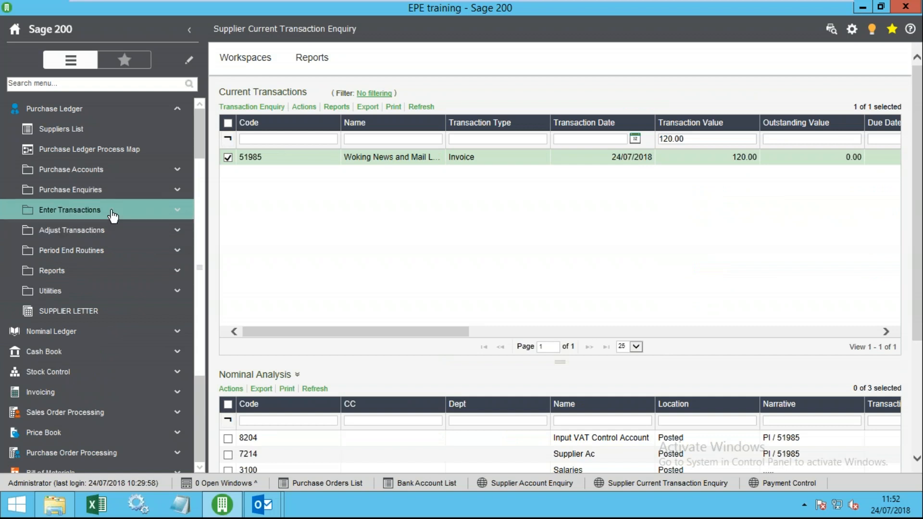
left_click(105, 192)
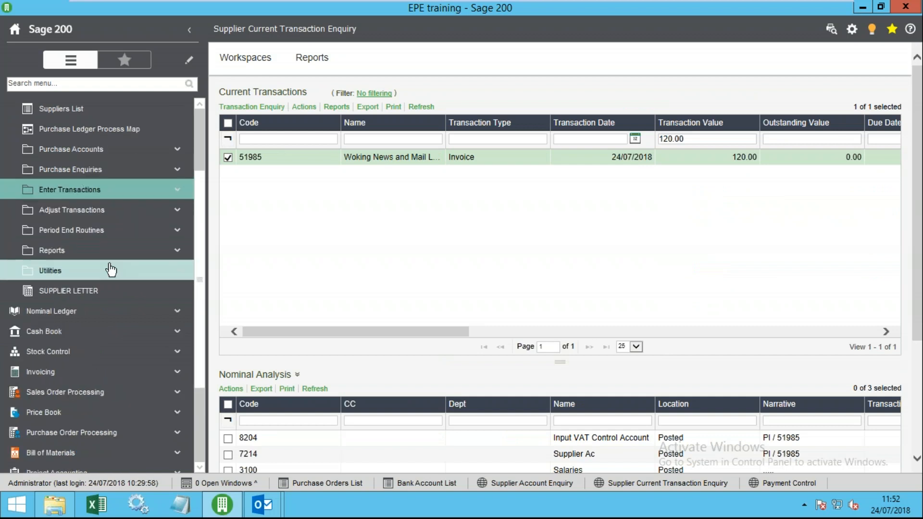
scroll(109, 267, "up", 3)
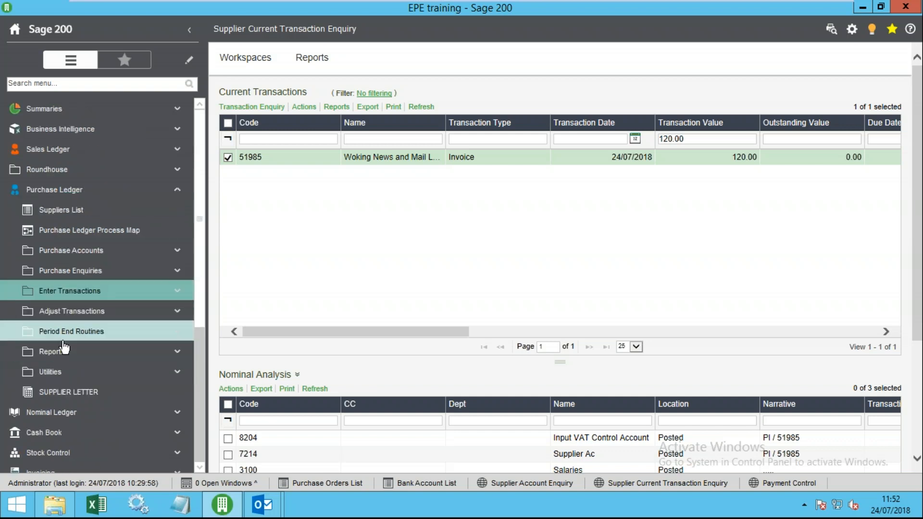
left_click(94, 315)
left_click(95, 315)
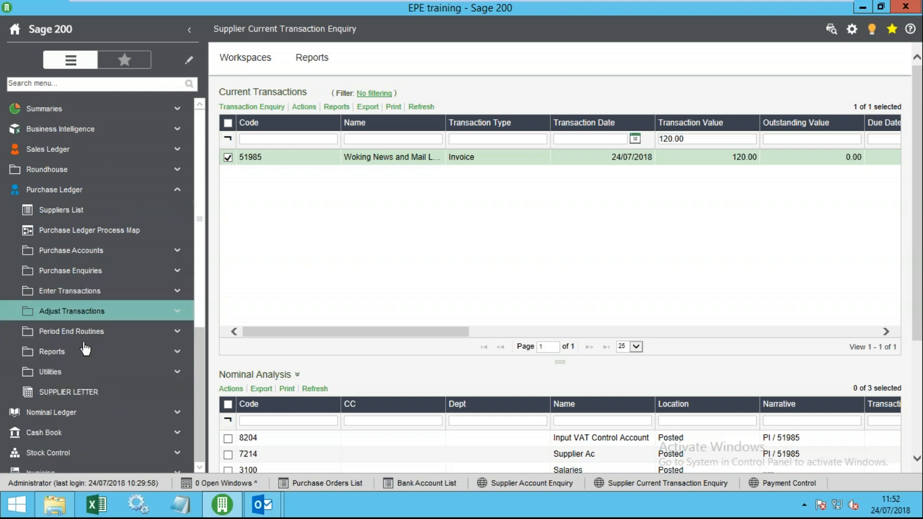
- Expand Reports > Account Analysis and Payments Control, widening the menu to show full report names
left_click(95, 352)
scroll(133, 361, "down", 3)
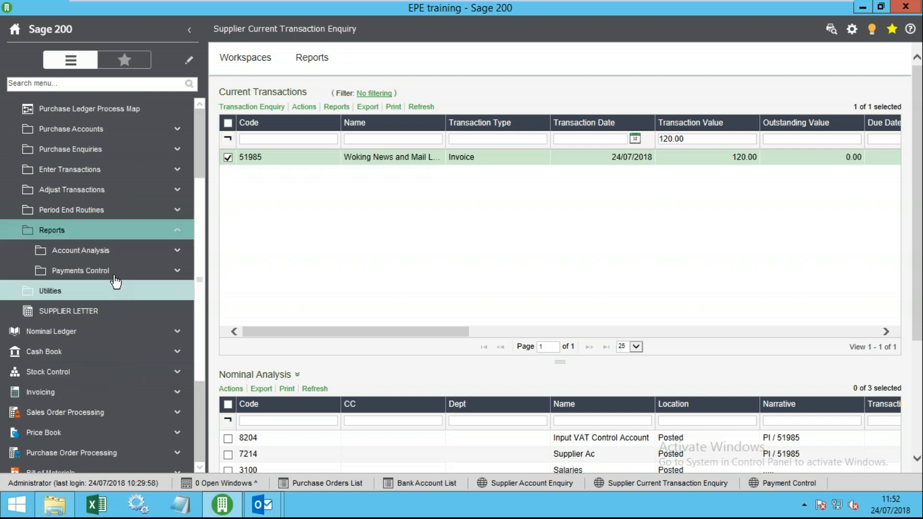
left_click(109, 190)
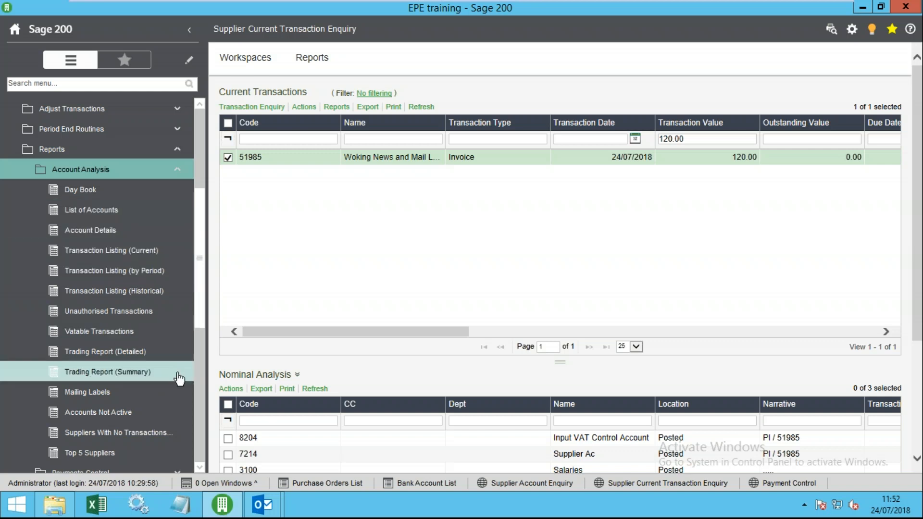
scroll(127, 366, "down", 3)
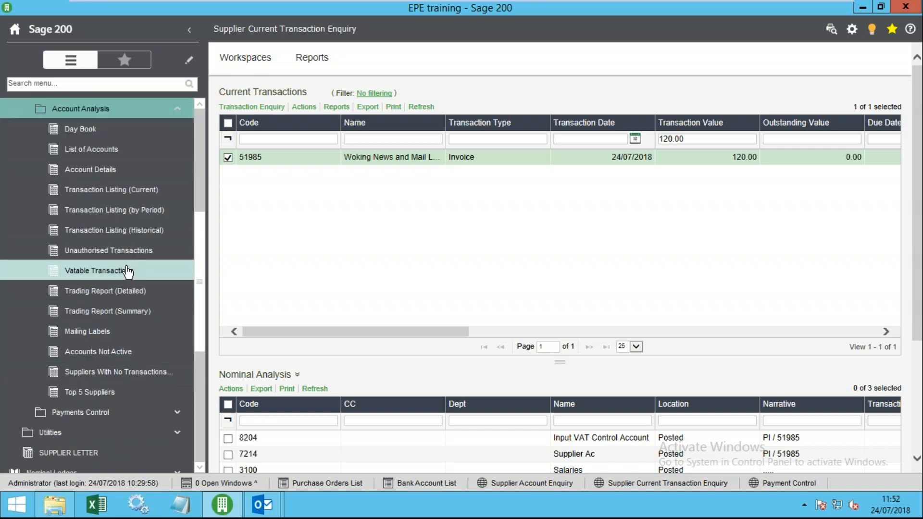
scroll(101, 276, "down", 3)
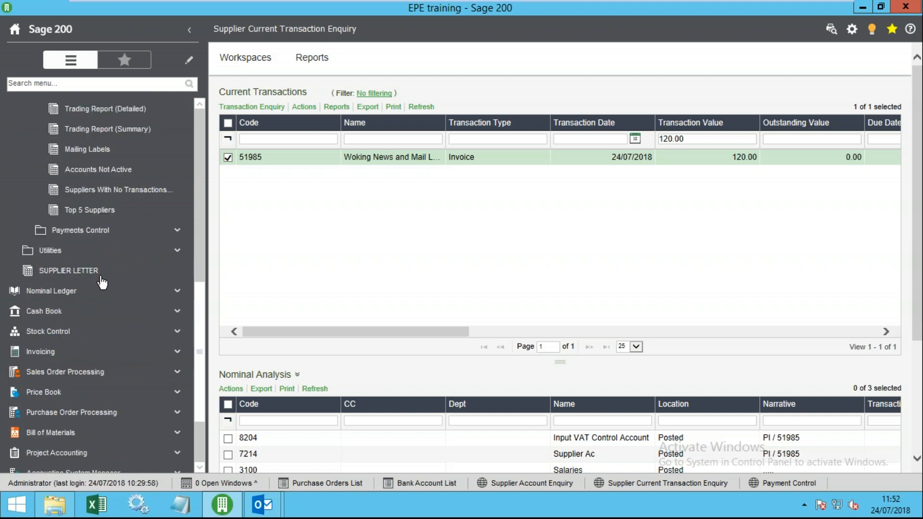
left_click(82, 233)
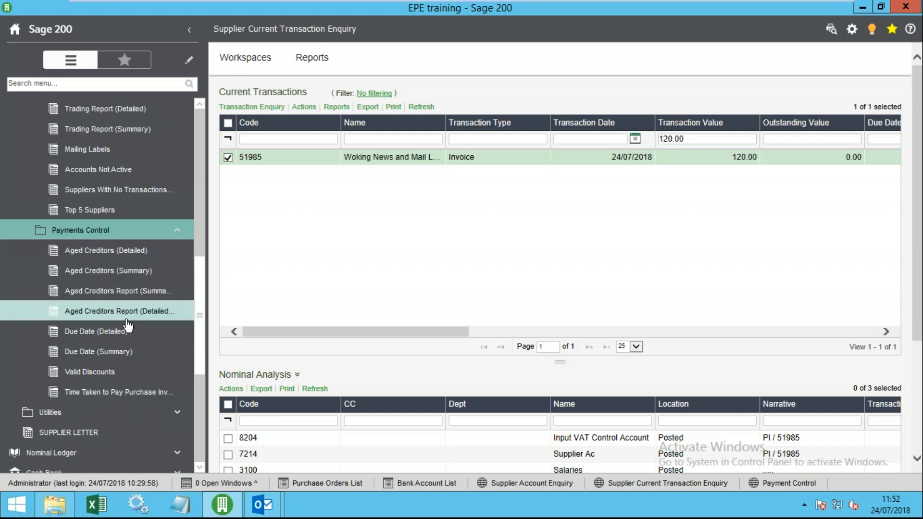
left_click_drag(208, 296, 276, 296)
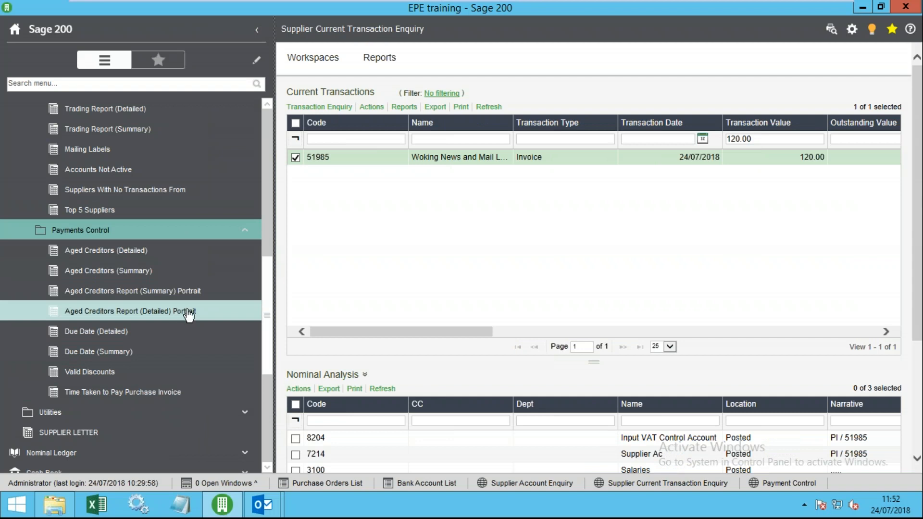
left_click_drag(265, 279, 268, 185)
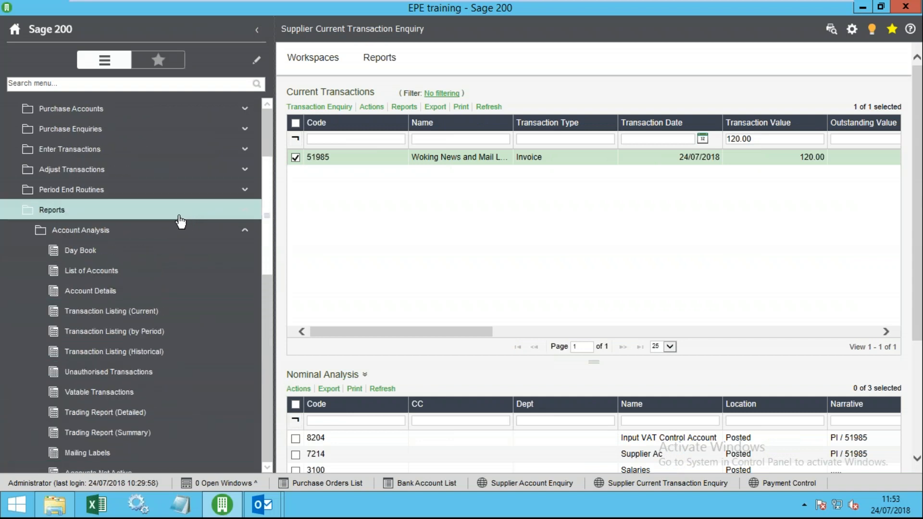
- Open Transaction Listing (Current) and set the account reference between 50159 and 52237
left_click(120, 311)
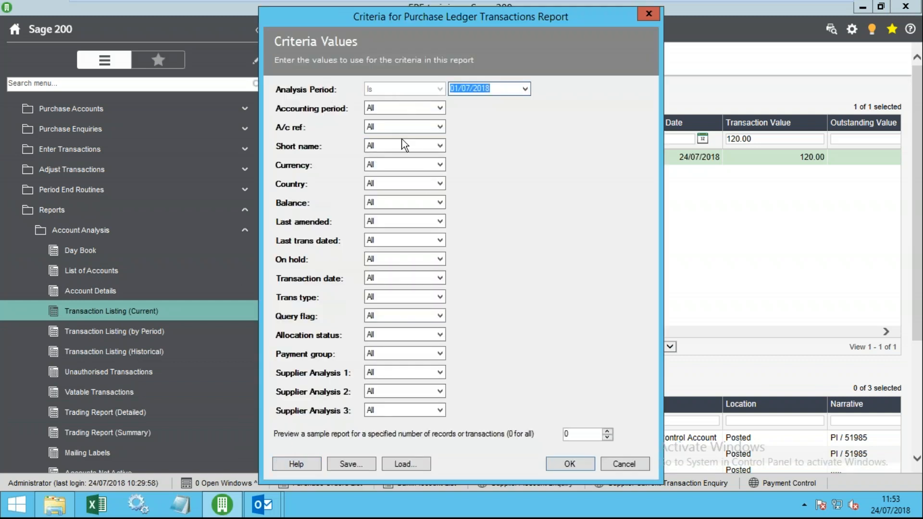
left_click(394, 127)
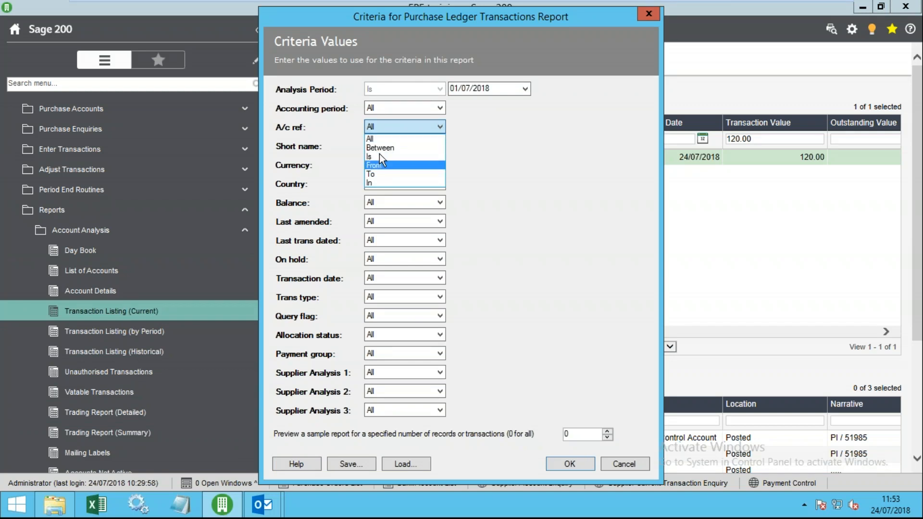
left_click(380, 148)
left_click(525, 127)
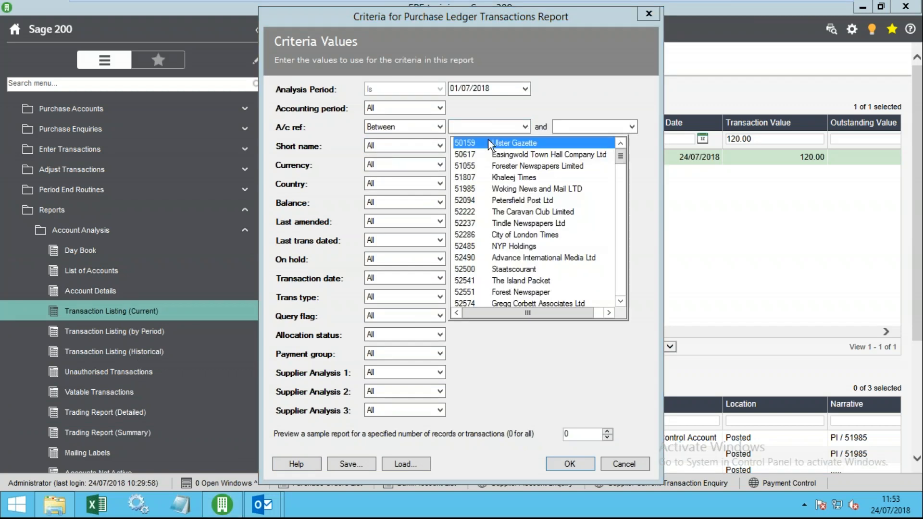
left_click(478, 144)
left_click(631, 127)
left_click(597, 224)
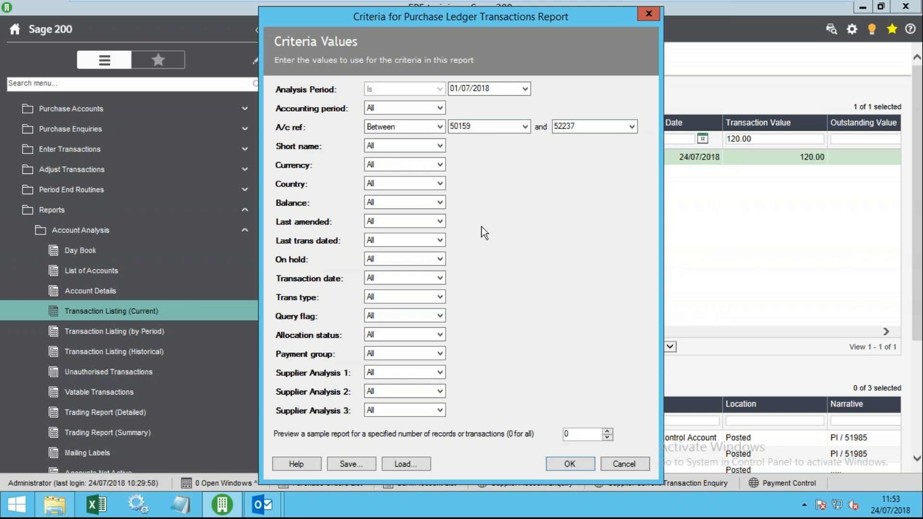
- Switch the account filter to In and tick accounts 52500, 52286 and 50617
left_click(433, 125)
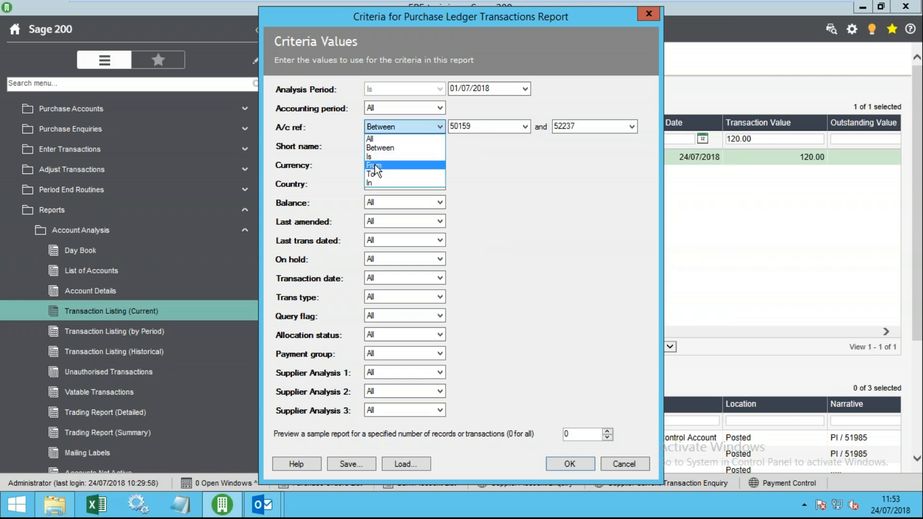
left_click(379, 183)
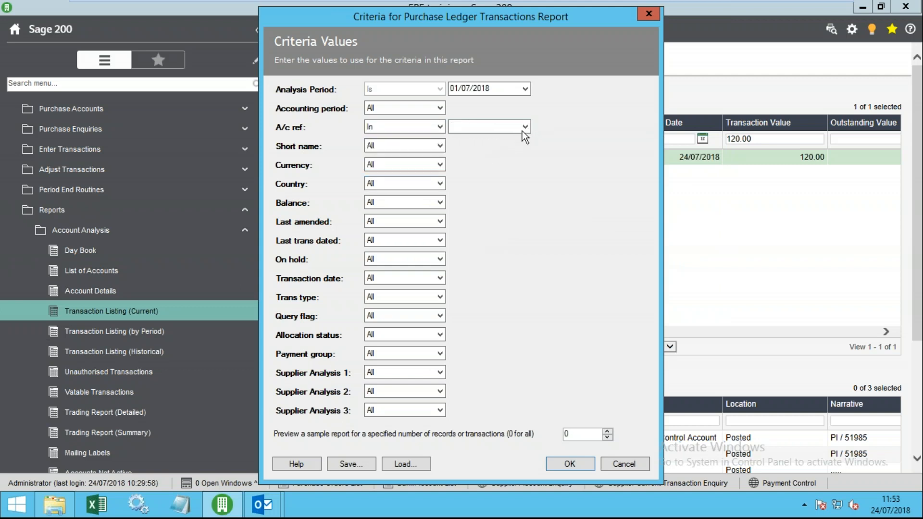
left_click(523, 129)
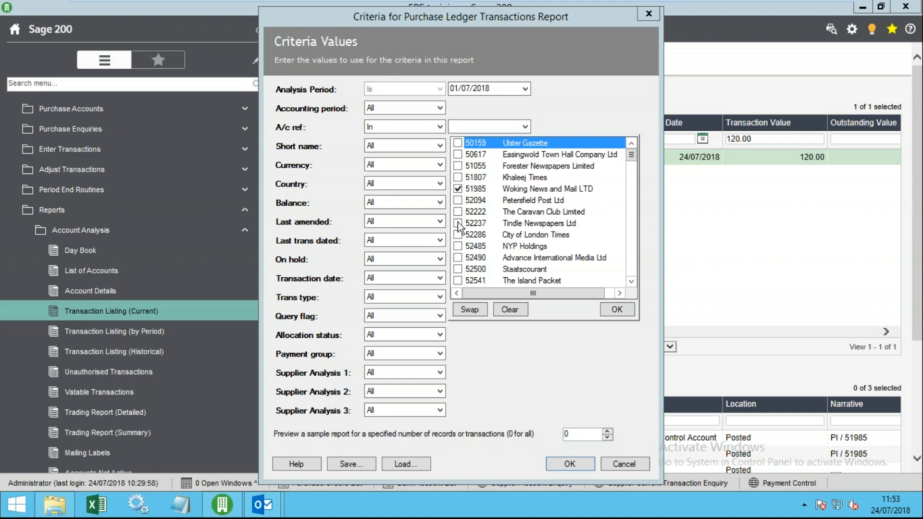
left_click(457, 268)
left_click(458, 235)
left_click(458, 154)
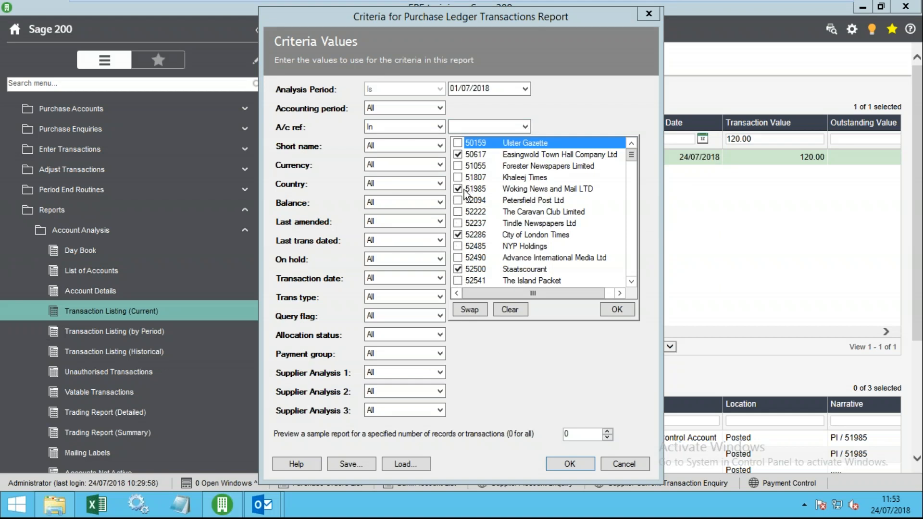
left_click(610, 307)
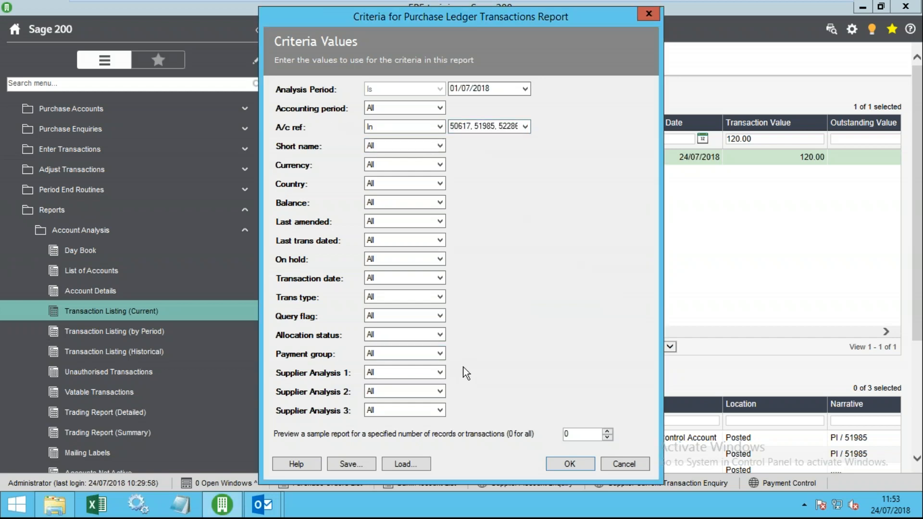
- Run the Purchase Ledger Transactions Report and export its data to Excel
left_click(571, 464)
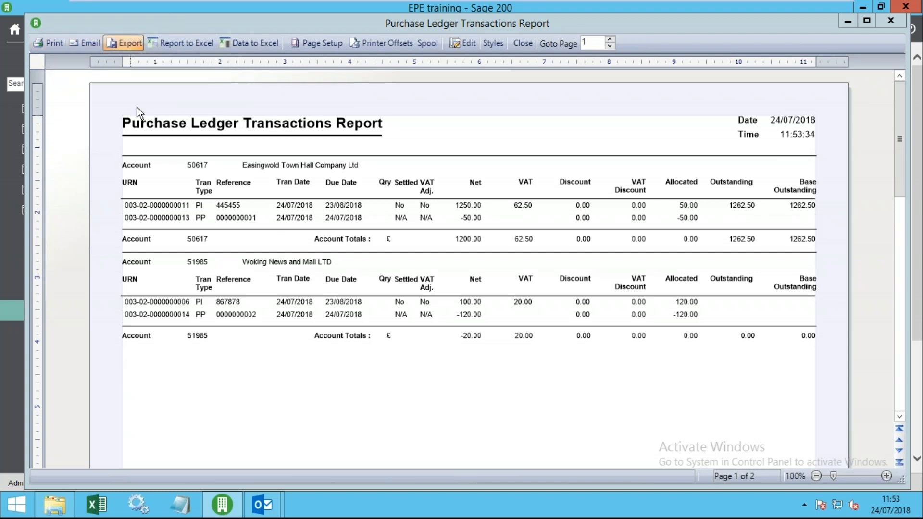
left_click(253, 45)
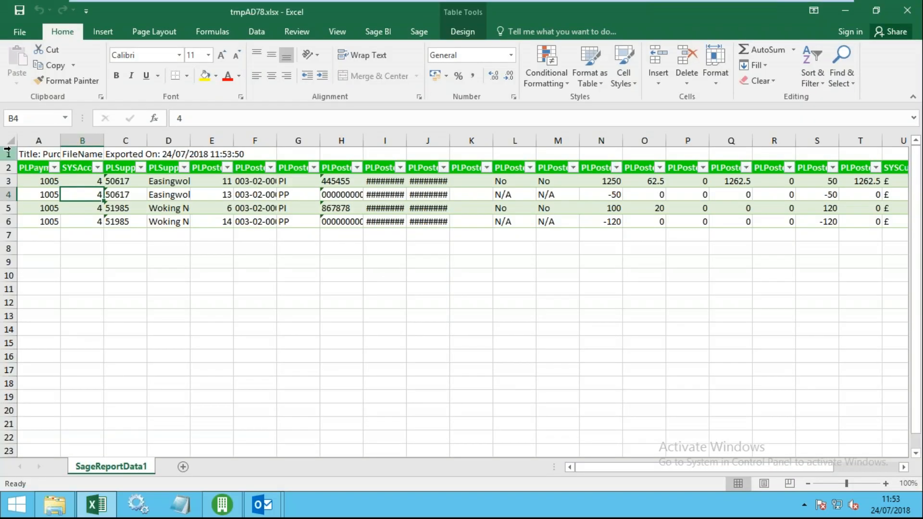
- AutoFit all worksheet columns, review the header fields along row 2, and close the workbook
left_click(10, 140)
double_click(58, 142)
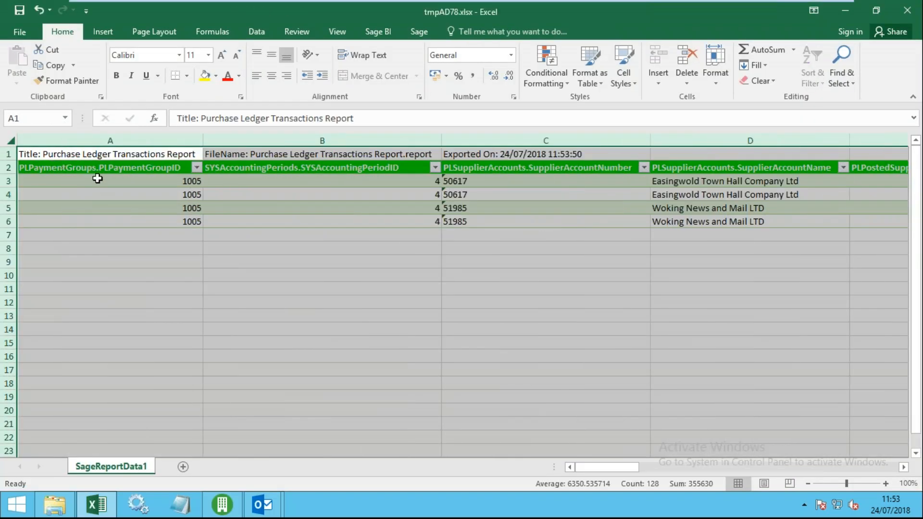
left_click(122, 173)
key("Right")
key("Right")
key("Right")
key("Right")
key("Right")
key("Right")
key("Right")
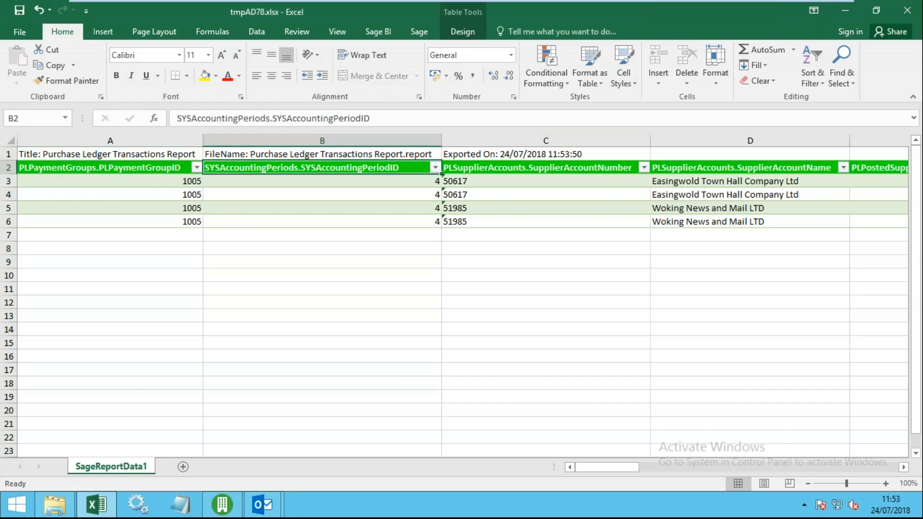
key("Right")
key("Right")
key("Right")
key("Right")
key("Right")
key("Right")
key("Right")
key("Right")
key("Right")
key("Right")
key("Right")
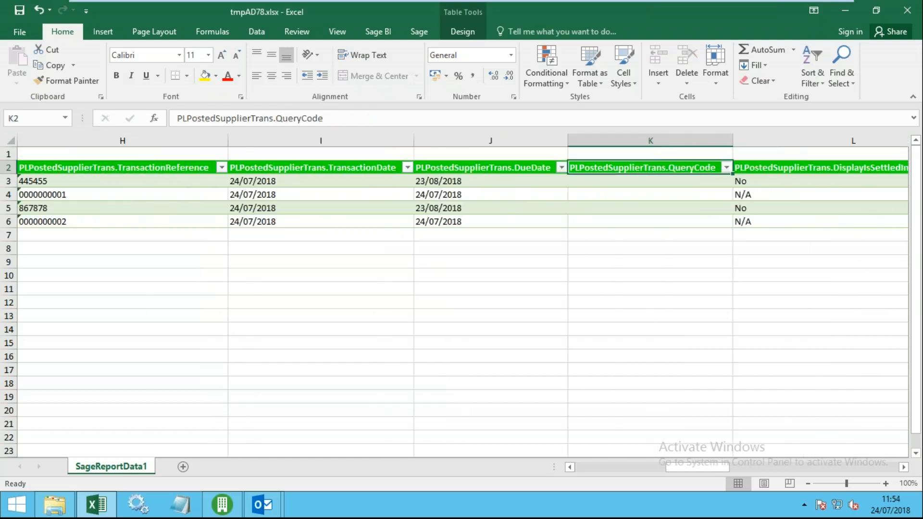
key("Right")
key("Right")
key("Right")
key("Right")
key("Right")
key("Right")
key("Right")
key("Right")
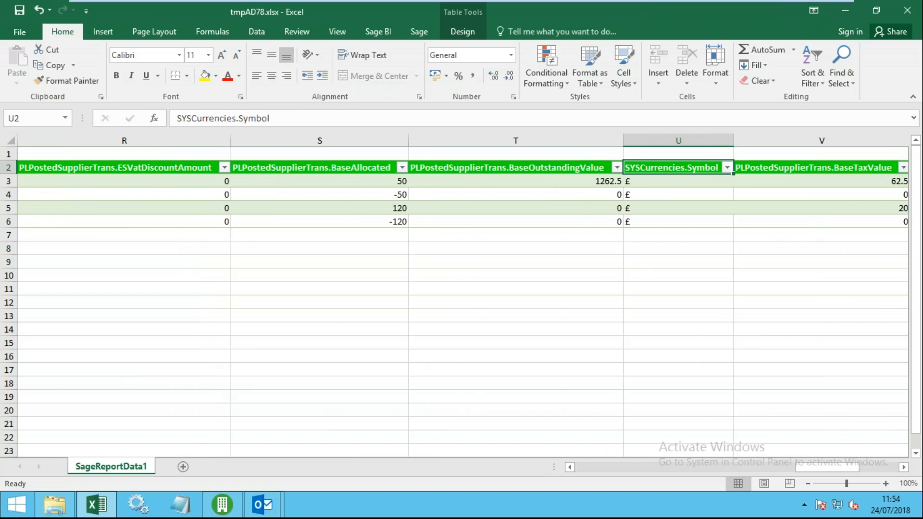
key("Left")
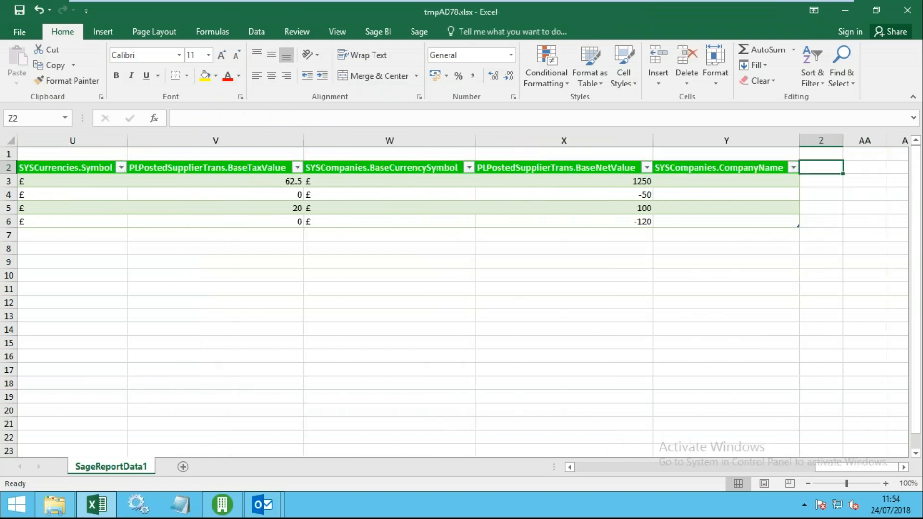
key("Left")
key("Home")
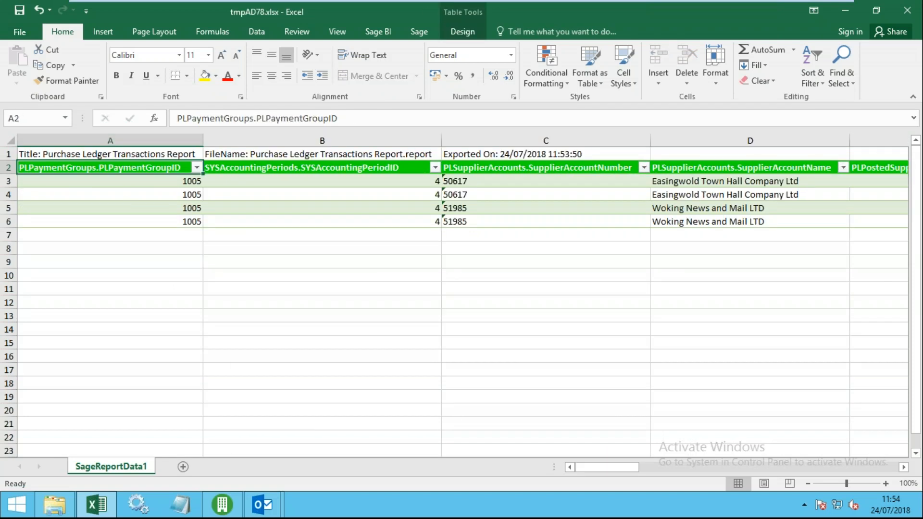
left_click(907, 10)
- Discard the workbook, close the report, then preview and close Purchase Order Invoices Pending from Print Report
left_click(481, 272)
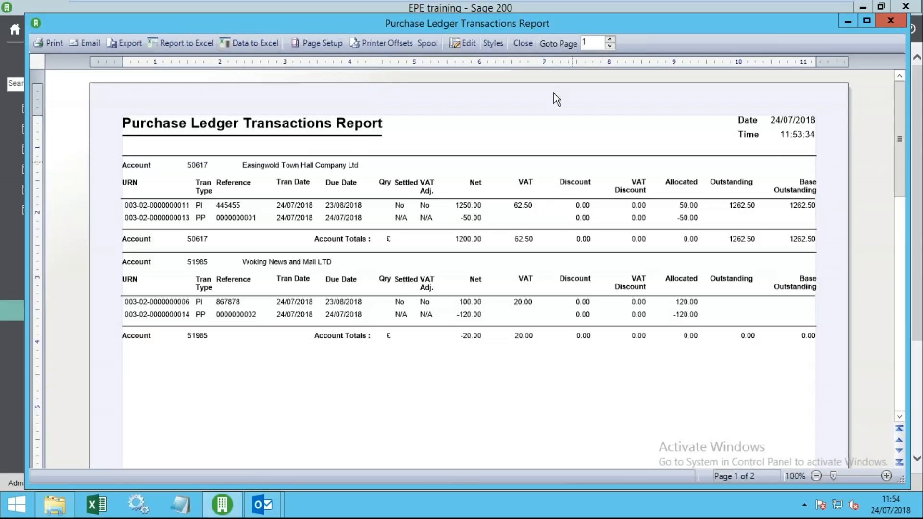
left_click(517, 48)
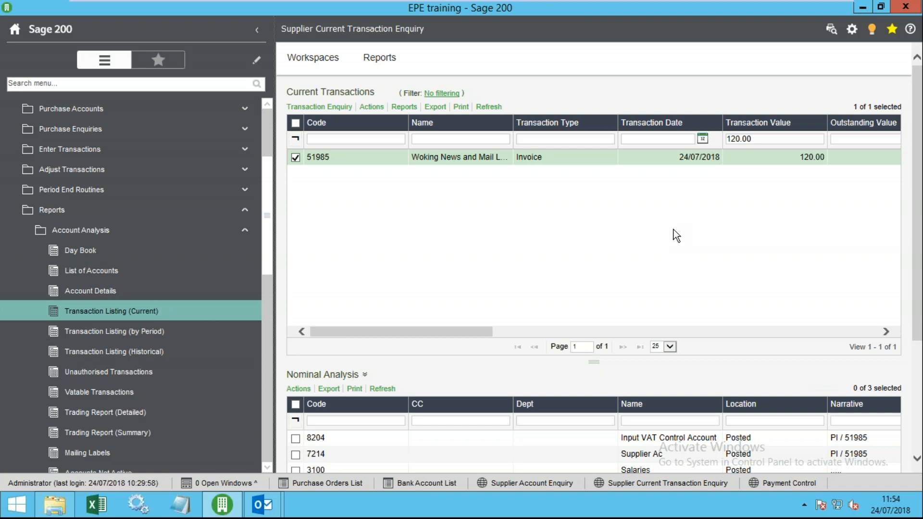
left_click(831, 29)
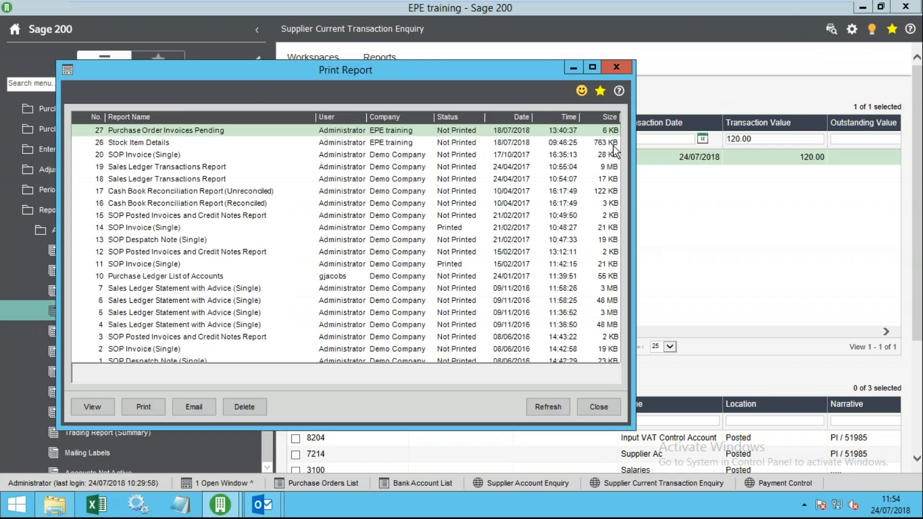
left_click(105, 403)
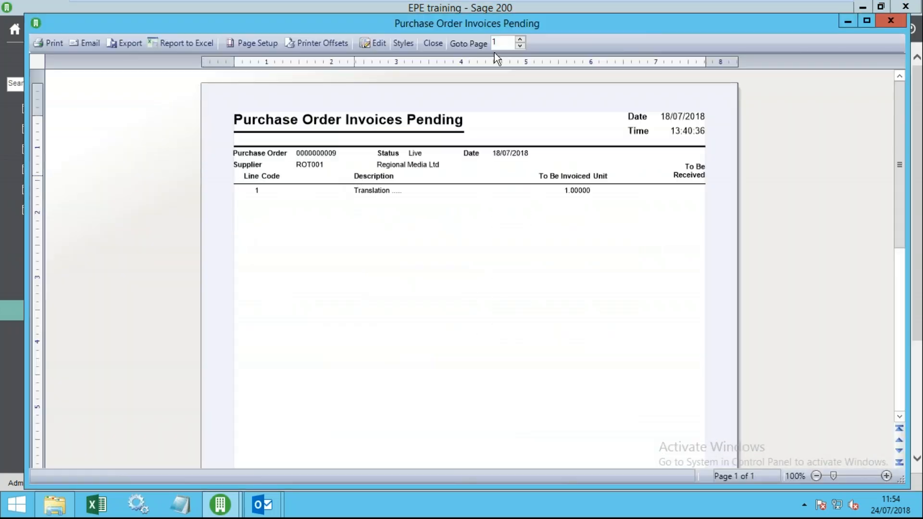
left_click(433, 43)
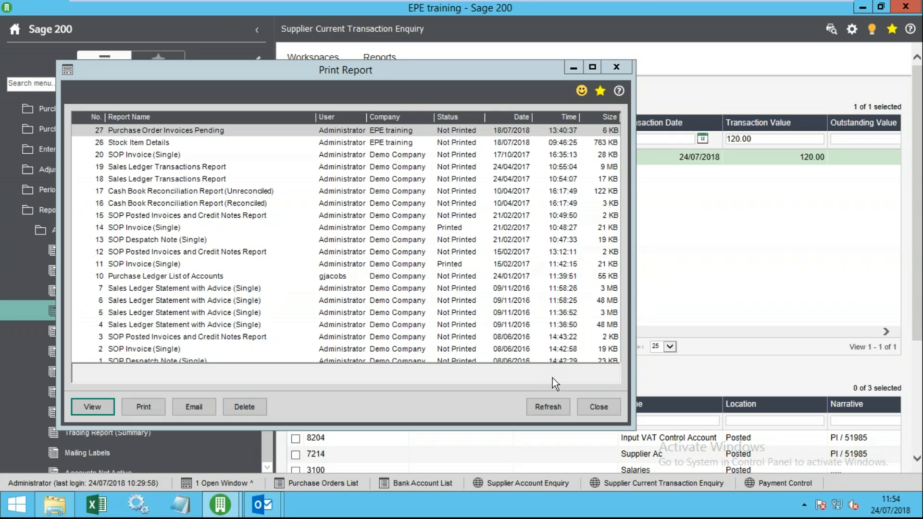
- Dismiss the print dialog and set the report output mode to Preview
left_click(604, 407)
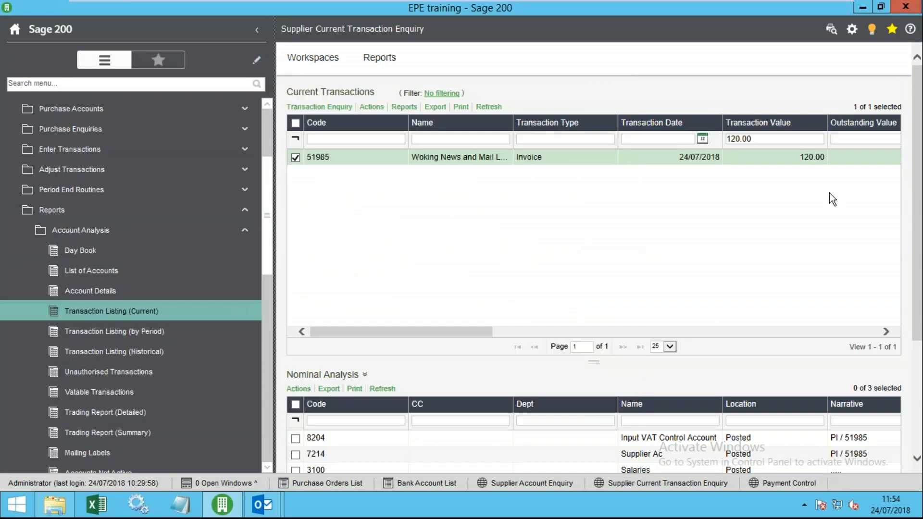
left_click(853, 31)
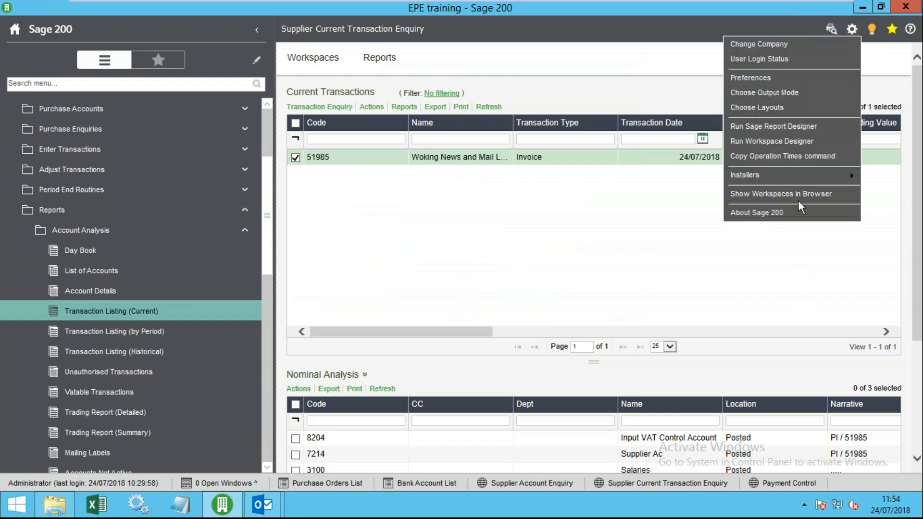
left_click(743, 91)
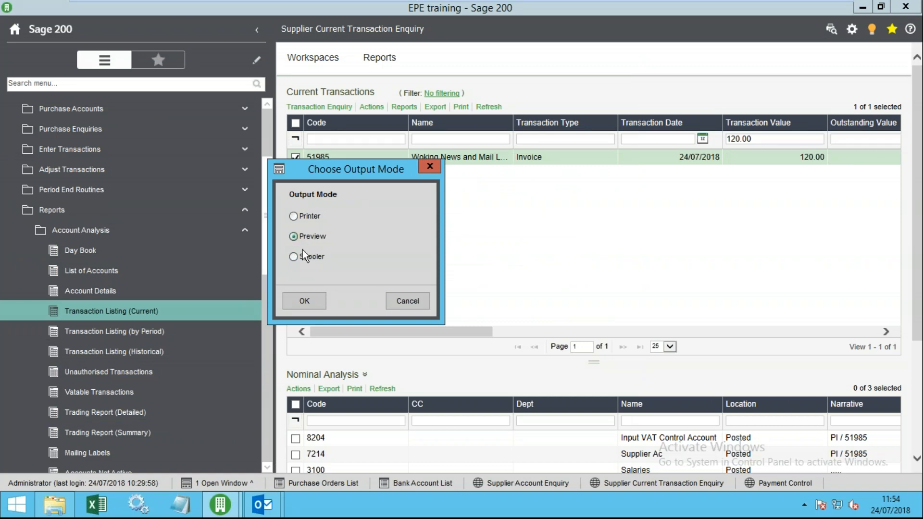
left_click(308, 238)
left_click(303, 302)
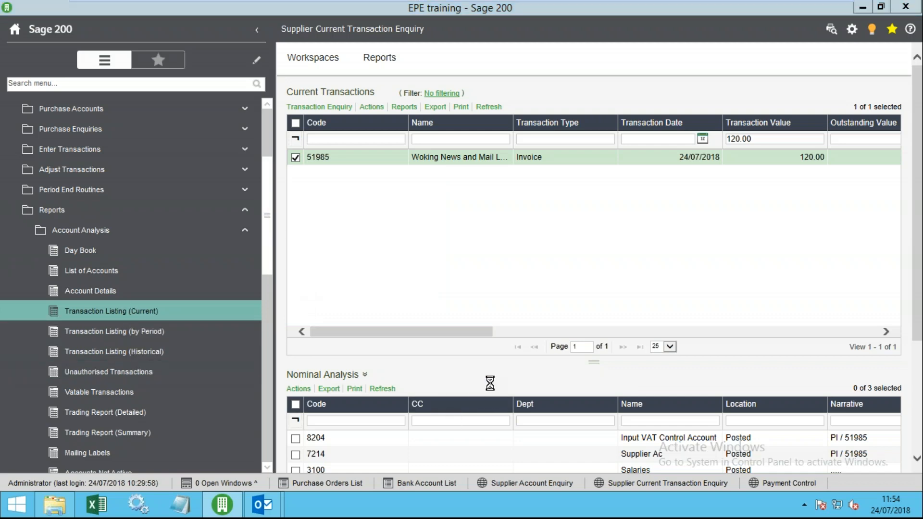
- Run the Purchase Ledger Transactions Report, review the on-screen preview, then close it
left_click(570, 465)
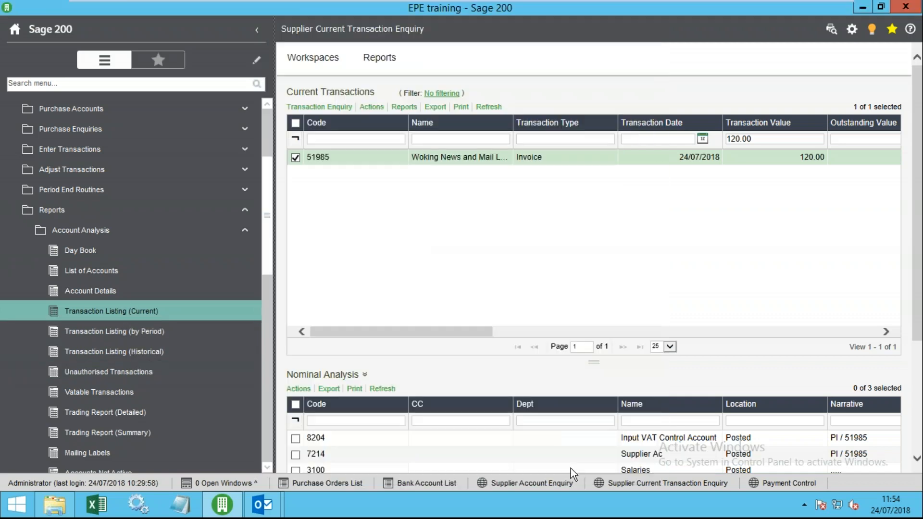
scroll(500, 338, "down", 6)
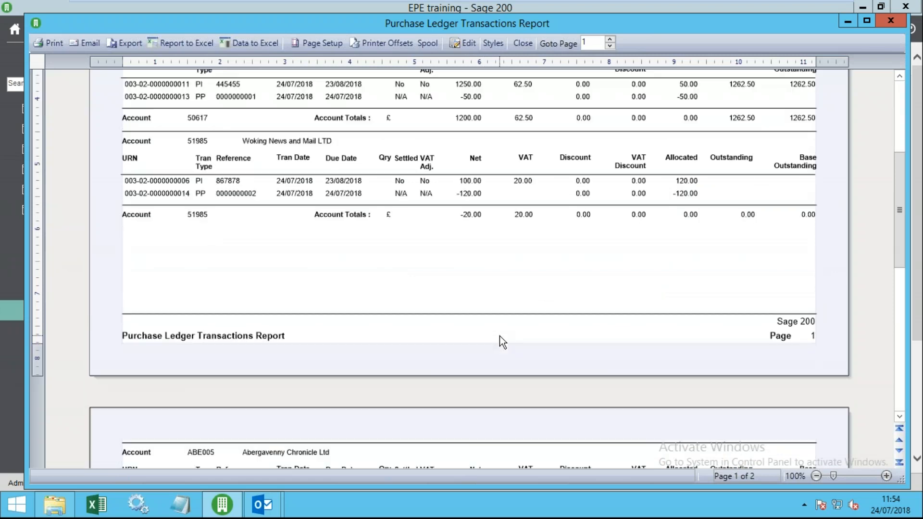
scroll(500, 336, "up", 6)
left_click(523, 43)
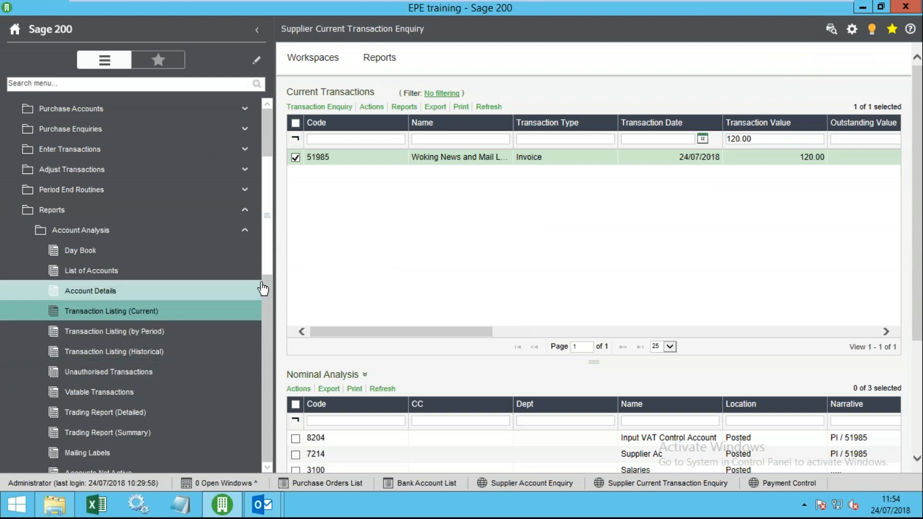
- Collapse the Account Analysis, Payments Control, Reports and Purchase Ledger folders in the navigation
left_click_drag(268, 253, 270, 348)
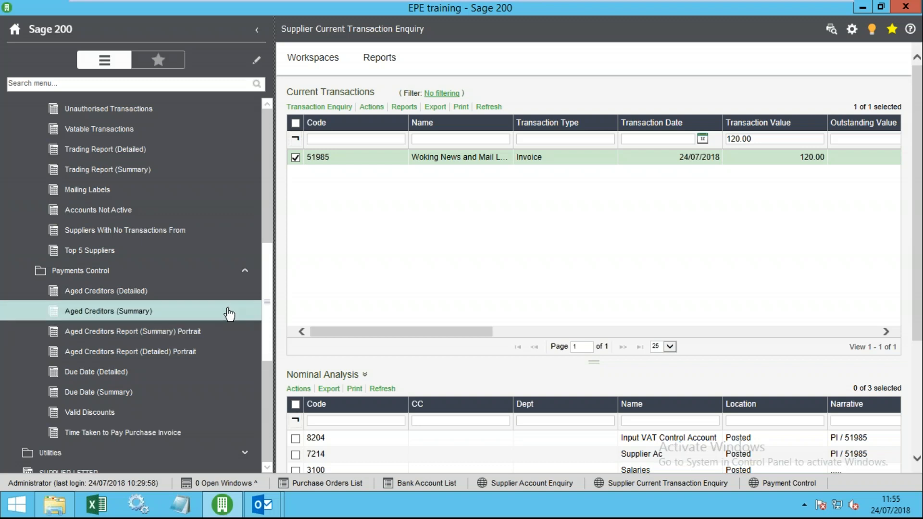
scroll(59, 252, "up", 4)
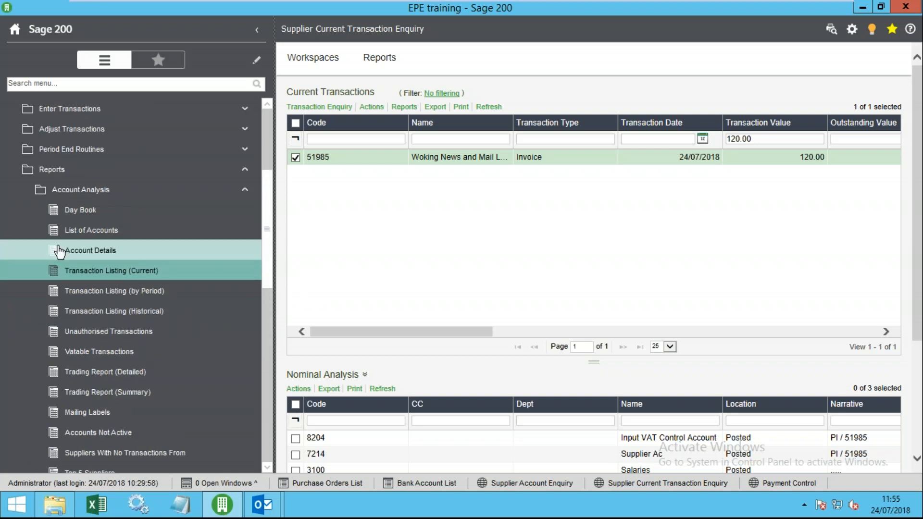
left_click(75, 195)
left_click(99, 213)
left_click(53, 168)
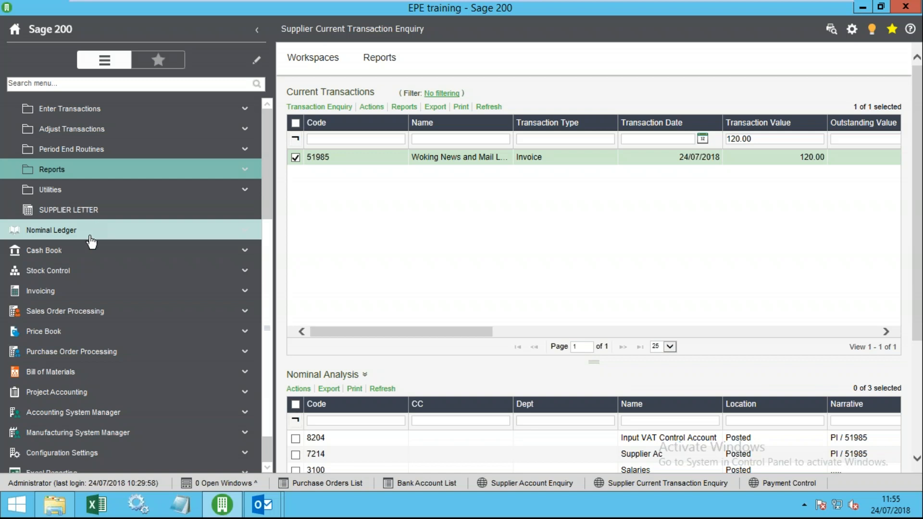
scroll(91, 238, "up", 3)
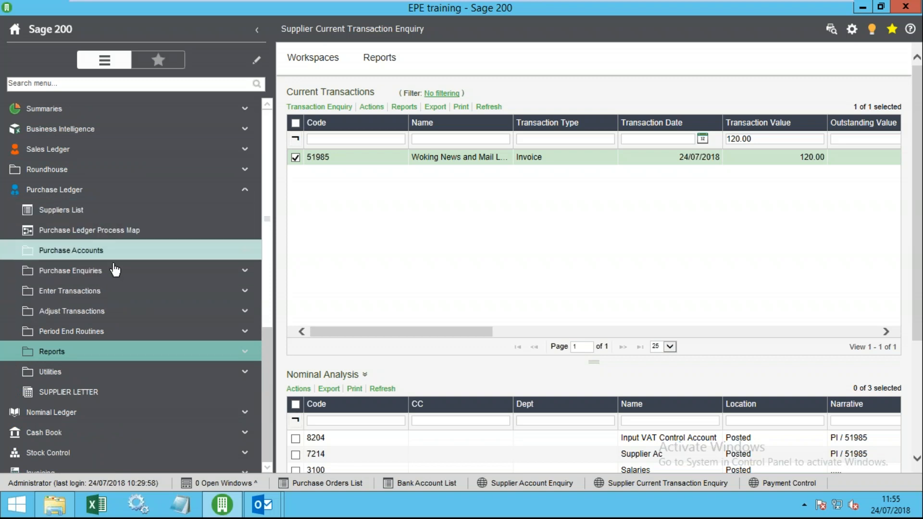
left_click(69, 193)
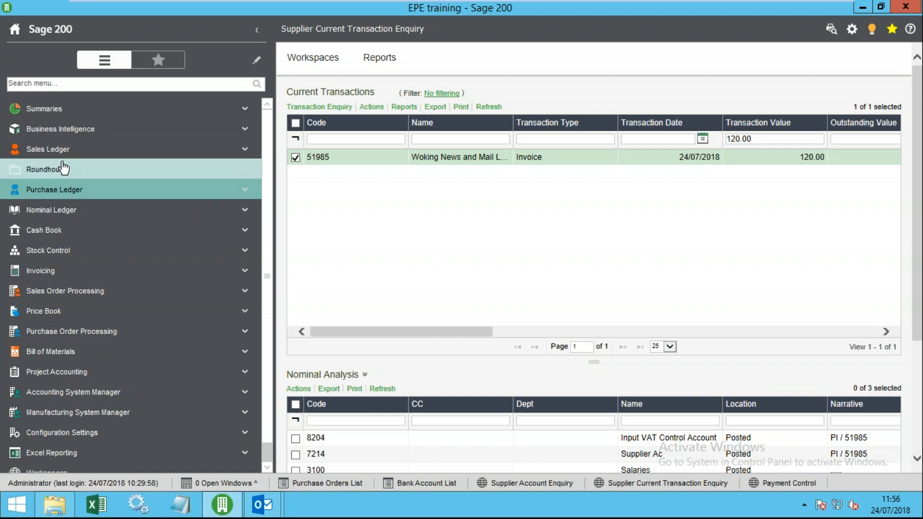
left_click(96, 190)
left_click(88, 358)
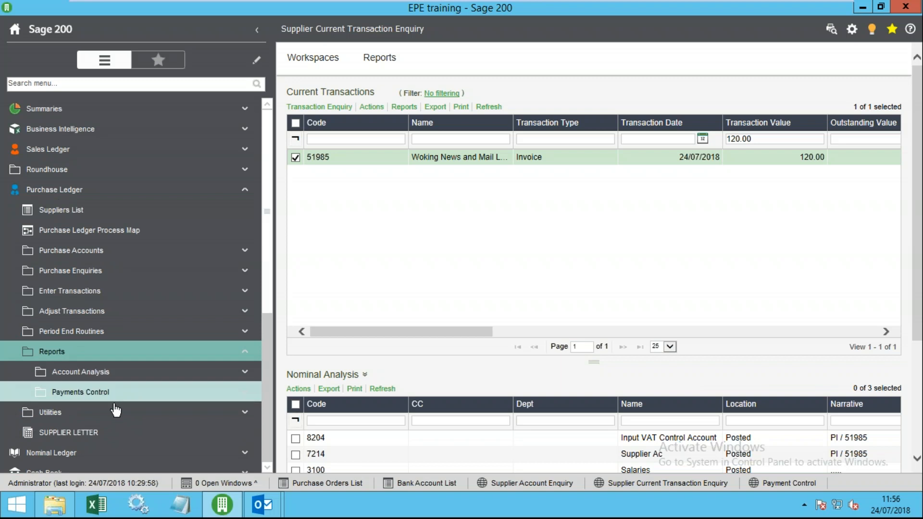
left_click(79, 356)
left_click(94, 380)
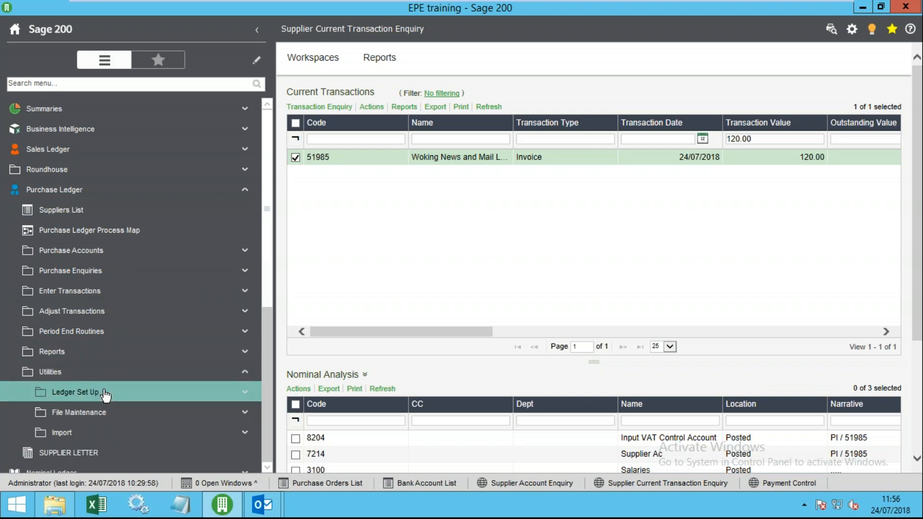
left_click(106, 391)
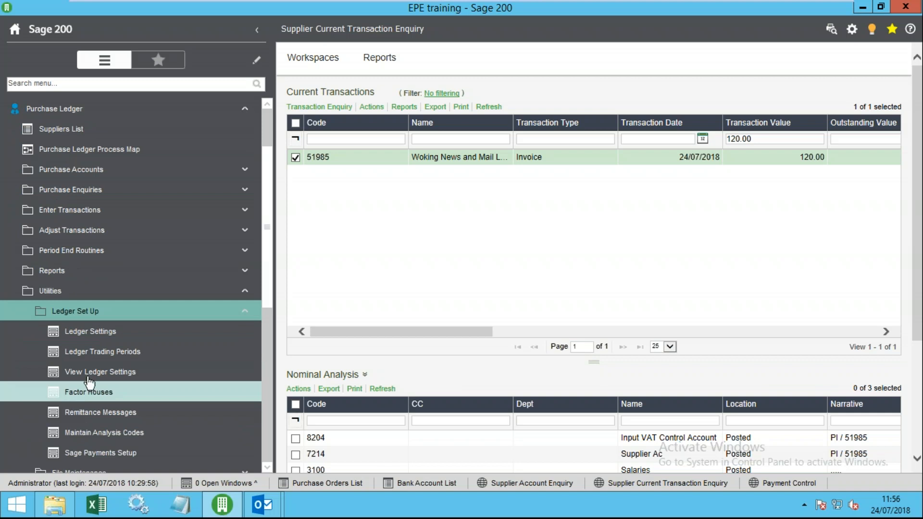
left_click(60, 294)
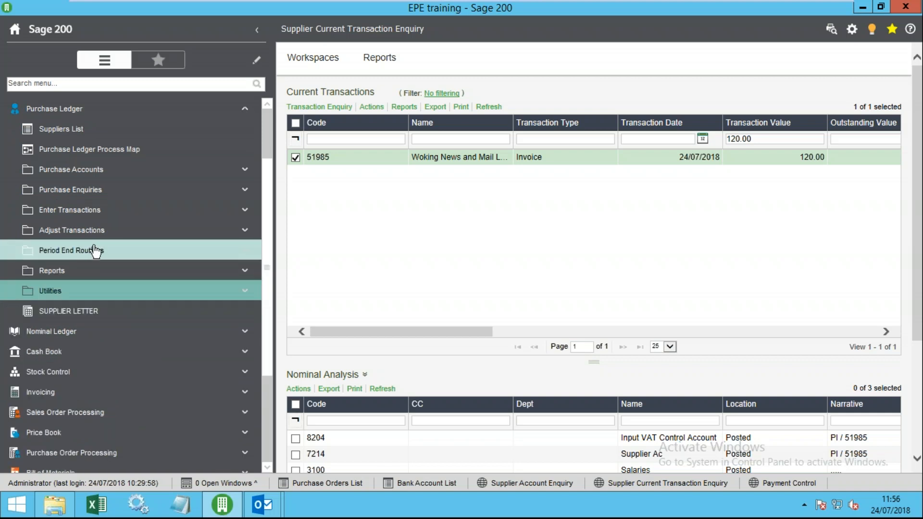
left_click(94, 250)
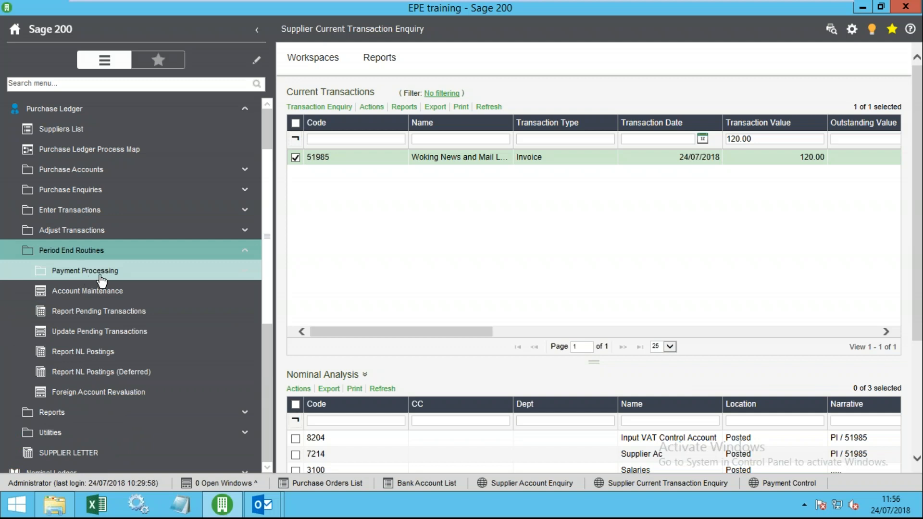
left_click(100, 272)
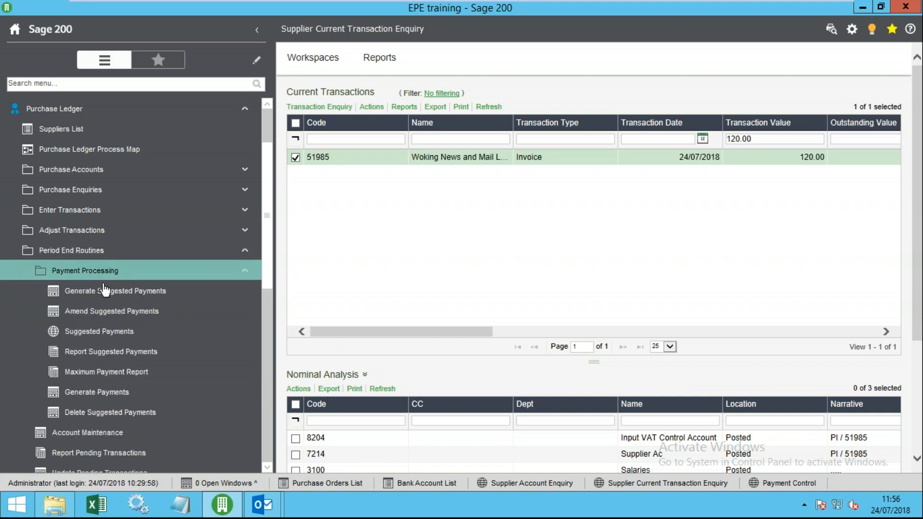
left_click(137, 275)
left_click(91, 254)
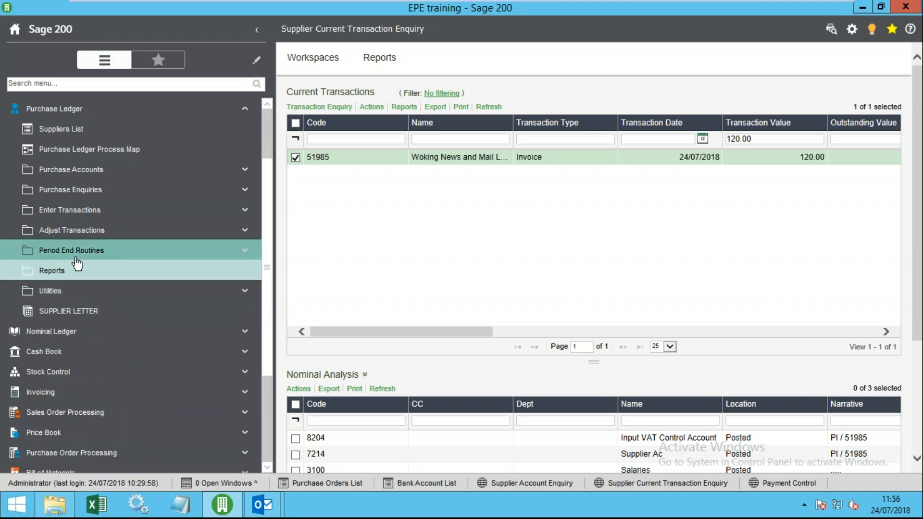
left_click(77, 111)
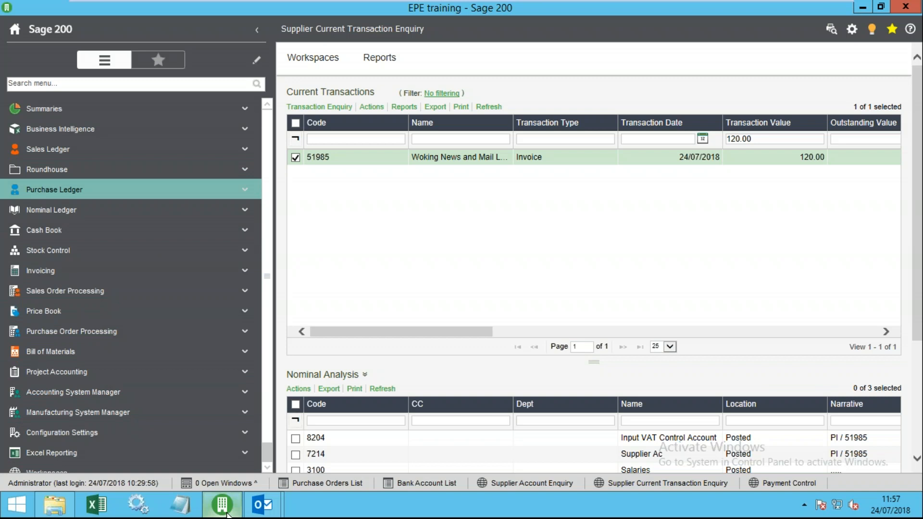
- Exit the VMware full-screen view so the Windows desktop shows
scroll(133, 414, "down", 1)
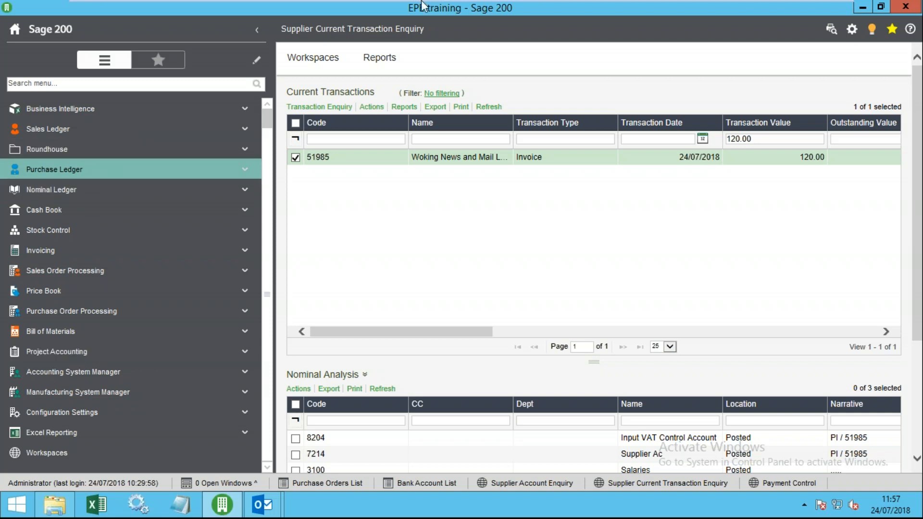
mouse_move(832, 19)
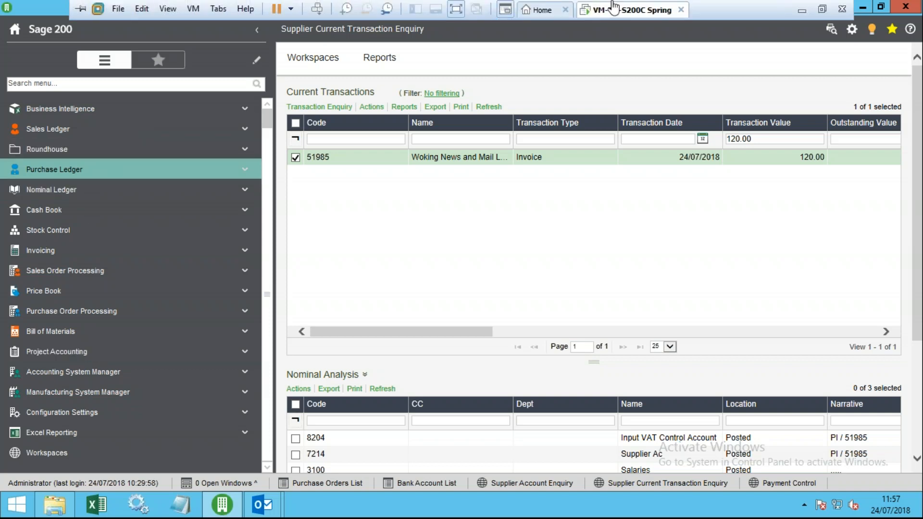
left_click(823, 11)
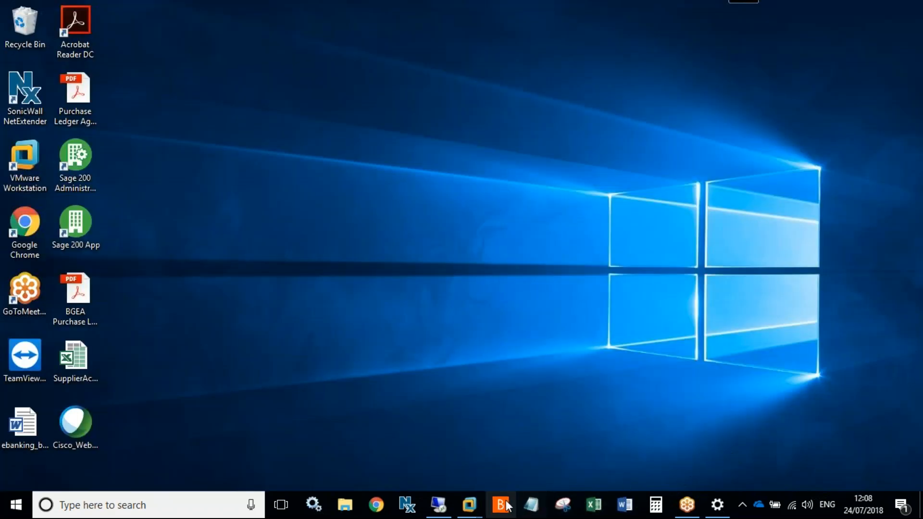
- Collapse the whole navigation tree, open Cash Book's Bank Account List and select Barclays Current
mouse_move(469, 505)
left_click(548, 452)
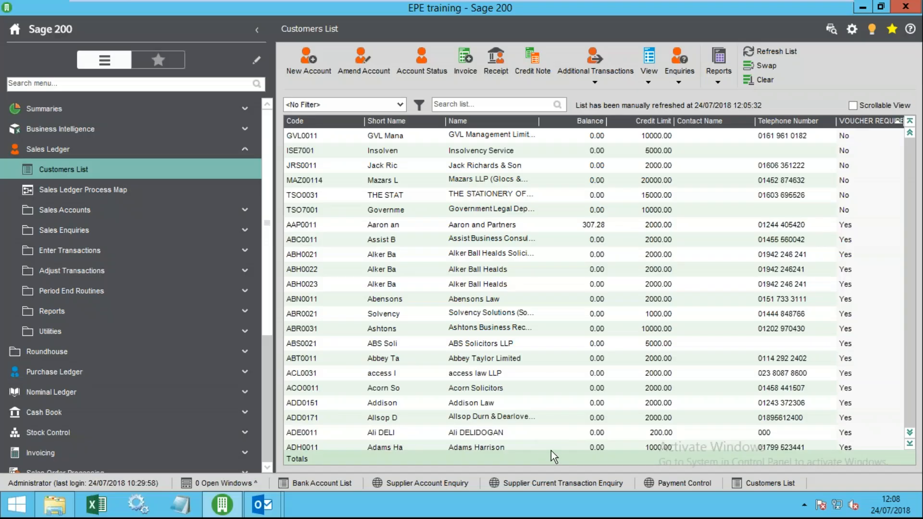
left_click(404, 208)
right_click(128, 152)
left_click(154, 171)
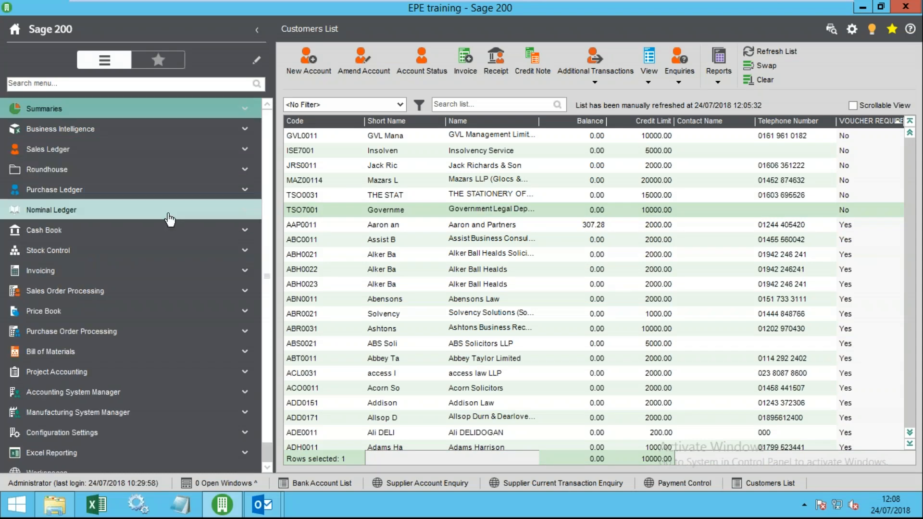
left_click(63, 239)
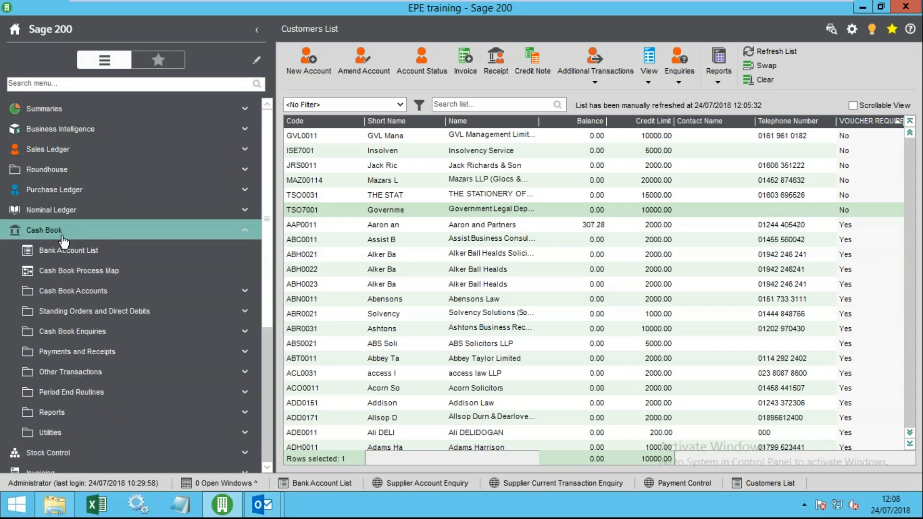
left_click(59, 252)
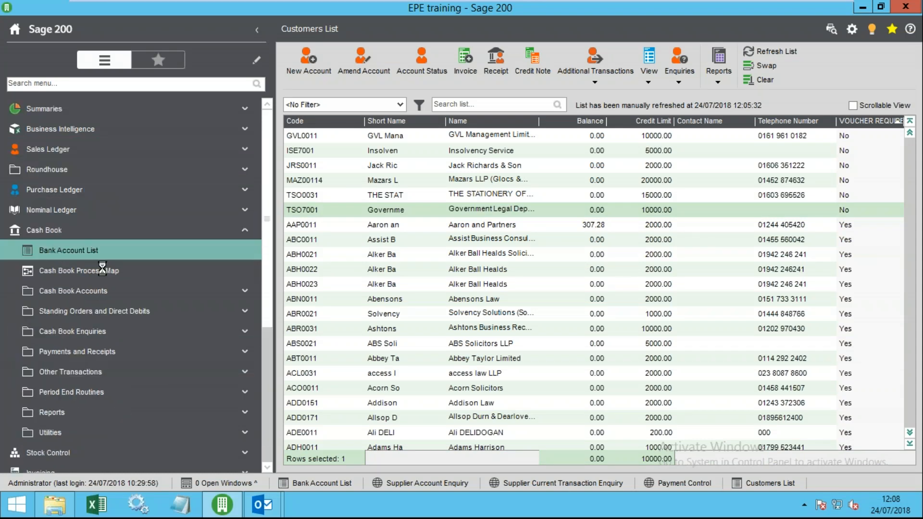
left_click(447, 140)
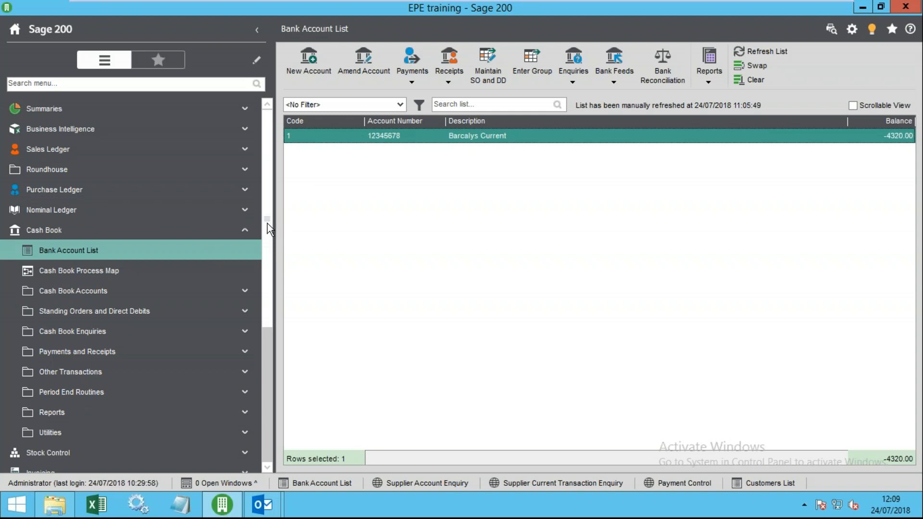
- Review the Barclays Current account details, including bank nominal code 7636, then close them
left_click(368, 67)
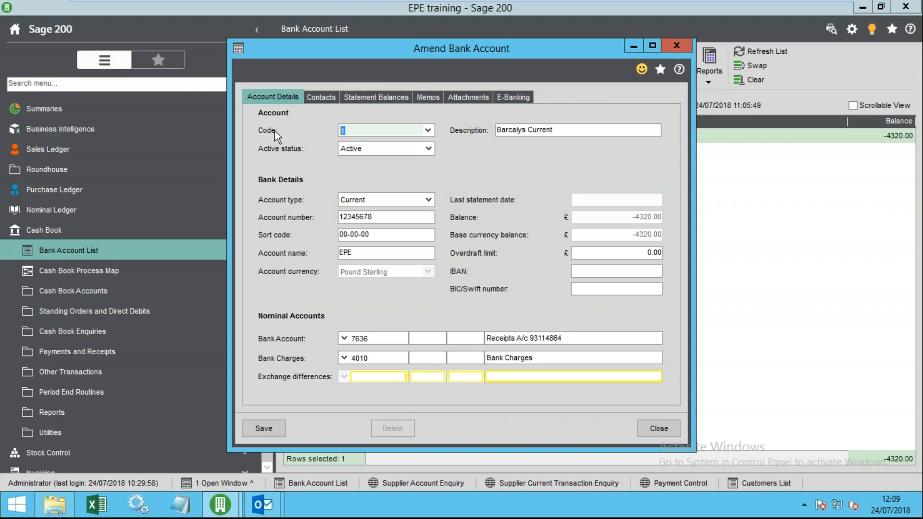
left_click(575, 134)
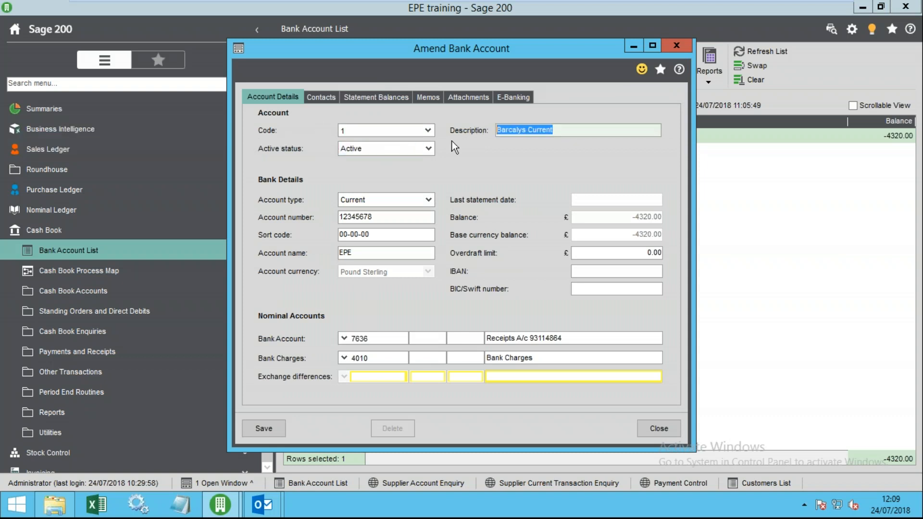
left_click(370, 339)
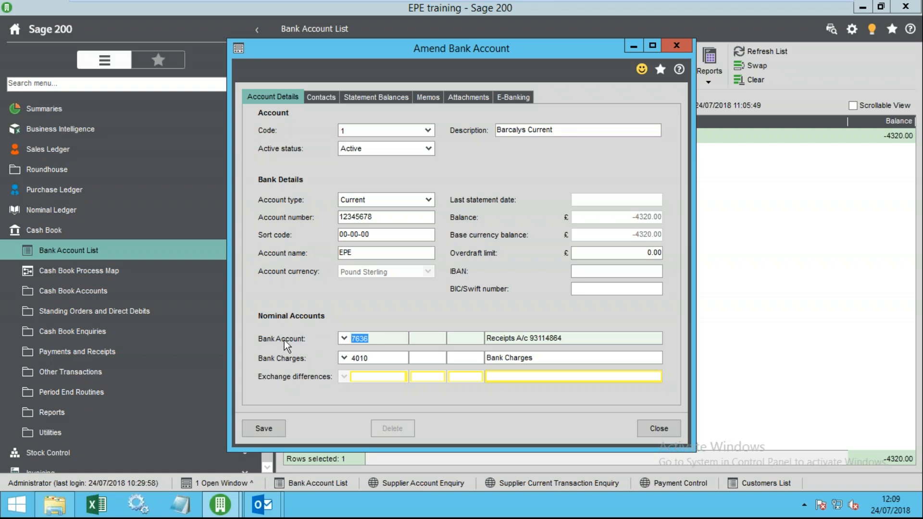
left_click_drag(376, 341, 350, 341)
left_click_drag(520, 200, 569, 54)
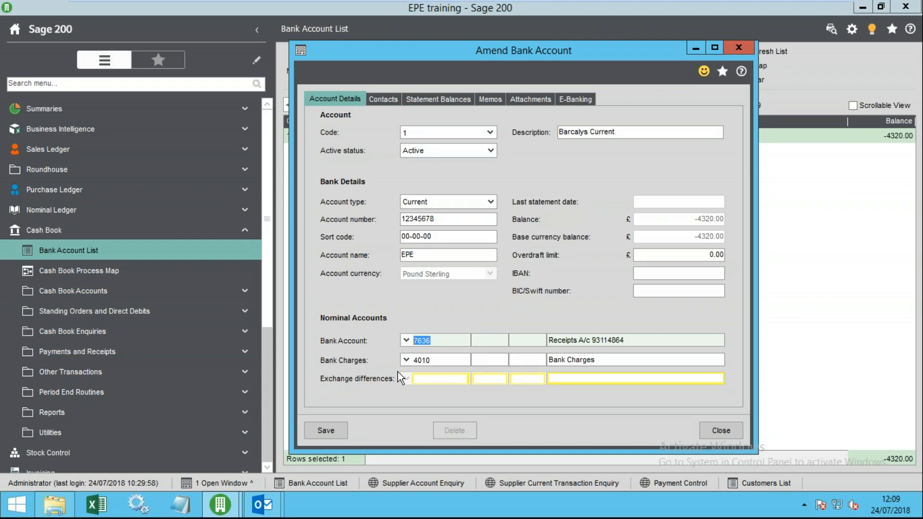
left_click(721, 430)
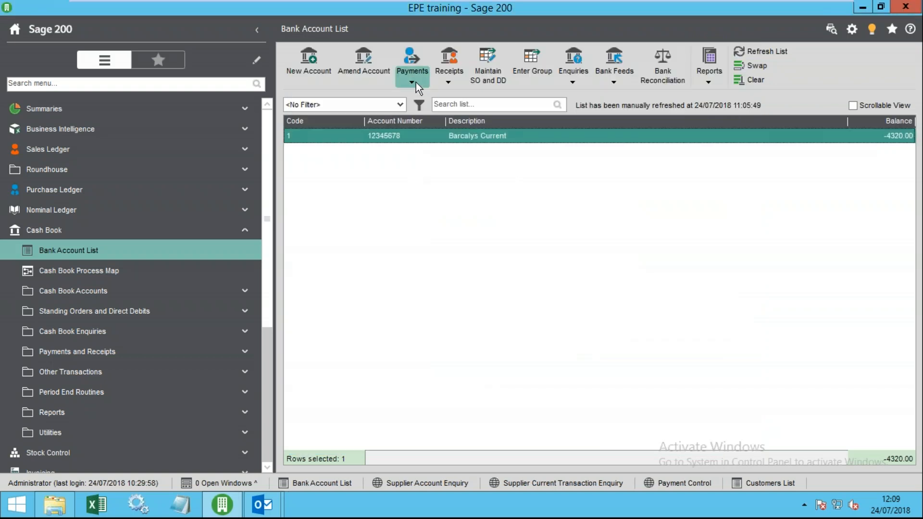
- Check the Payments and Receipts type lists, then open Barclays Current for amending
left_click(417, 83)
left_click(446, 81)
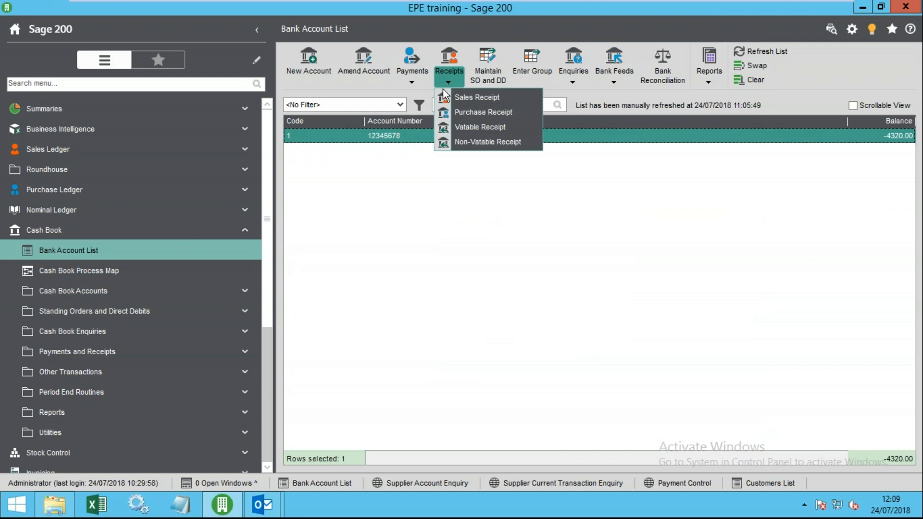
left_click(397, 209)
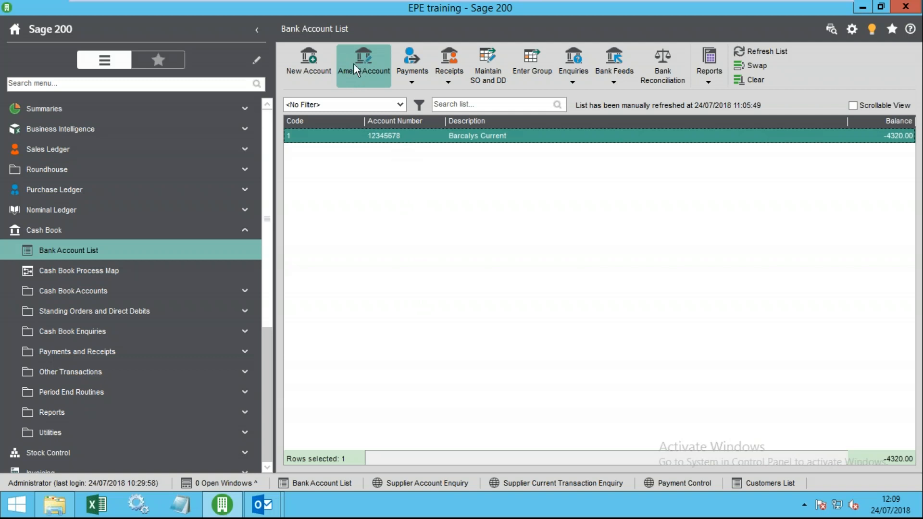
left_click(378, 75)
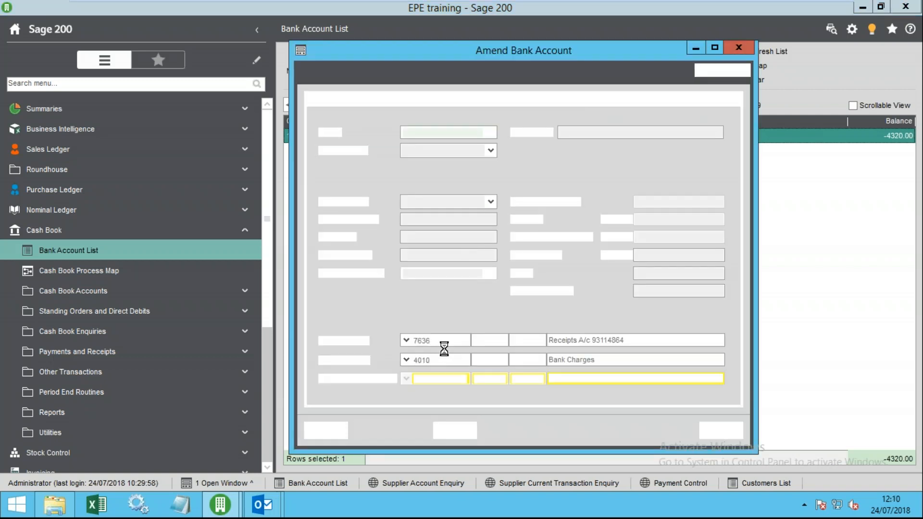
left_click(438, 341)
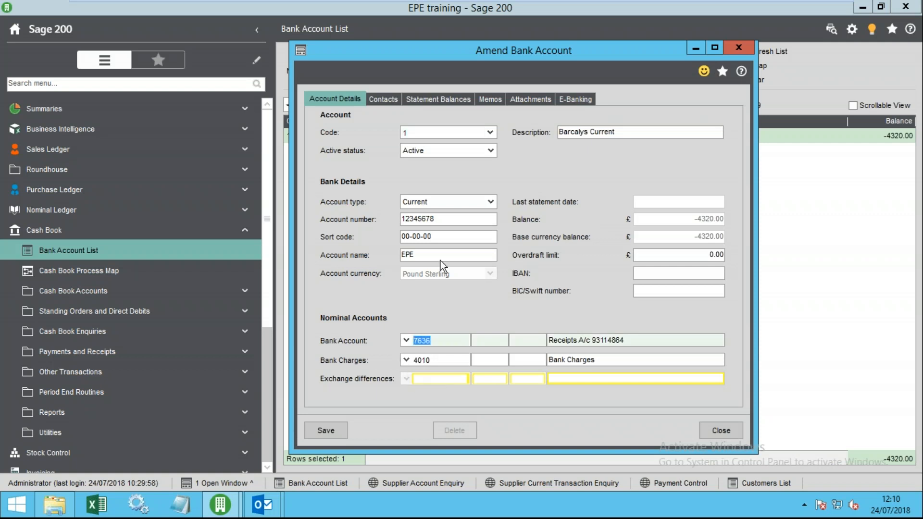
- Review the Contacts, Statement Balances, Memos, Attachments and E-Banking tabs, ending on Barclays Business Master II
left_click(383, 99)
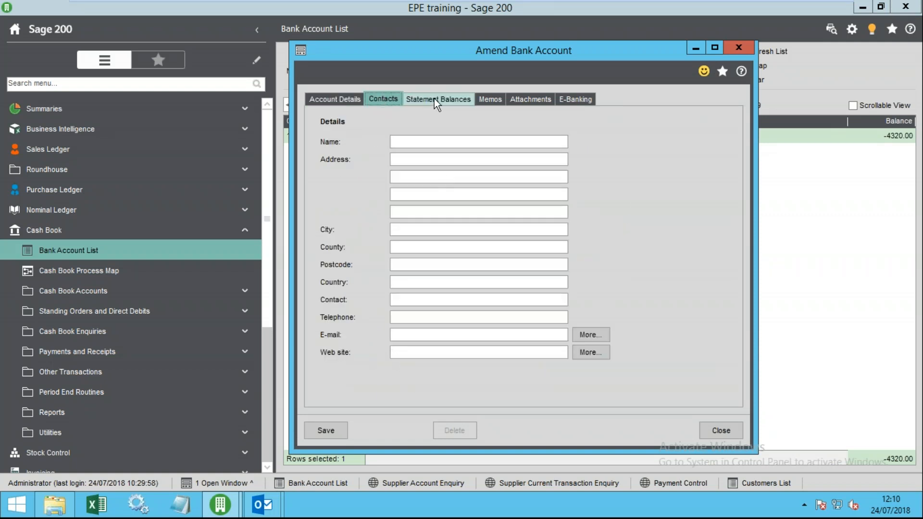
left_click(466, 98)
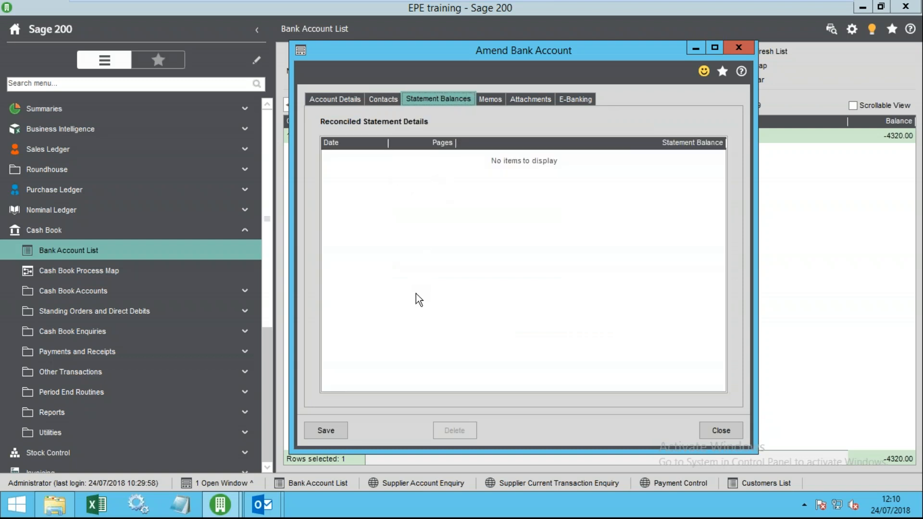
left_click(491, 99)
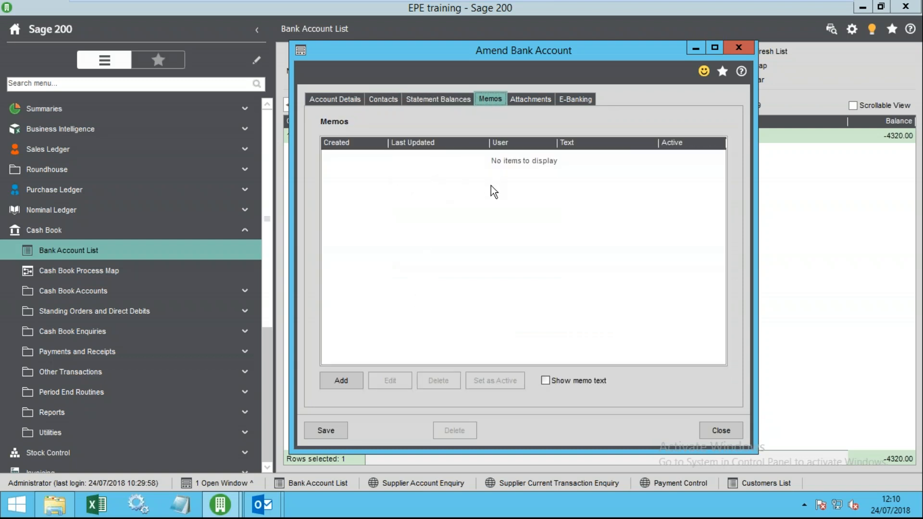
left_click(530, 96)
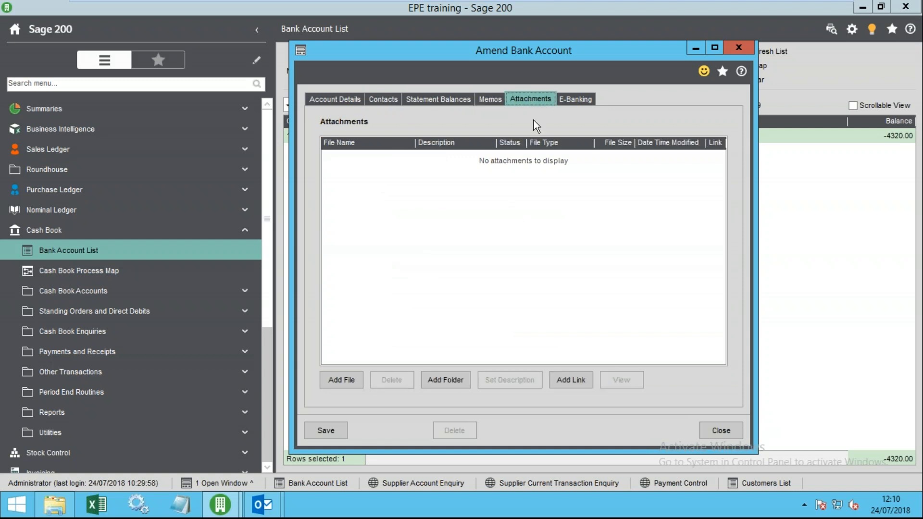
left_click(569, 96)
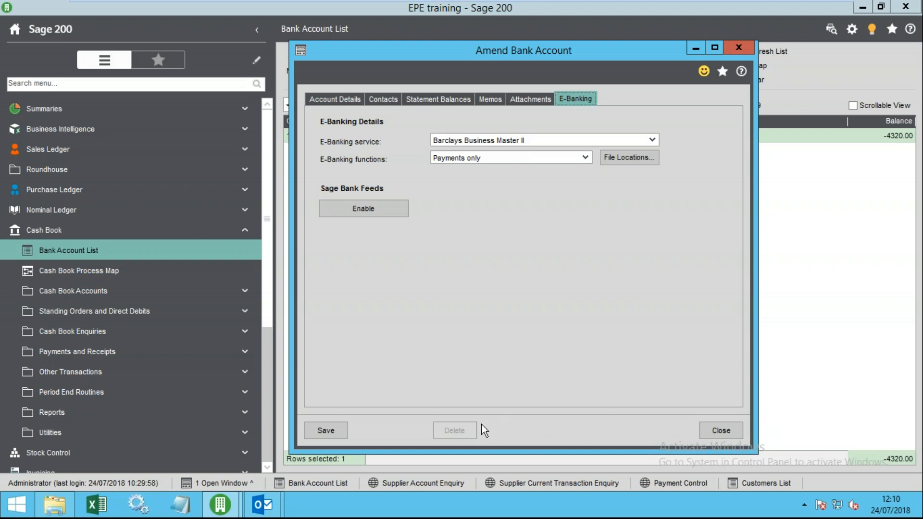
left_click(523, 98)
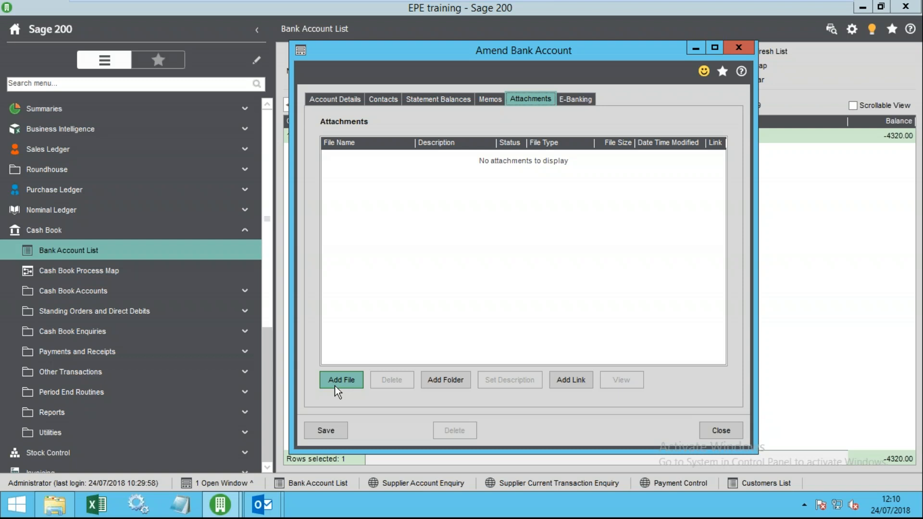
left_click(578, 101)
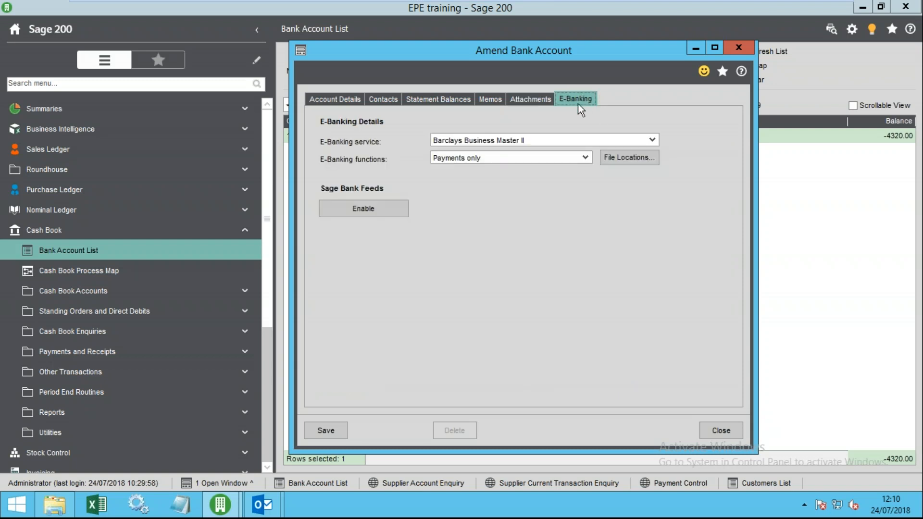
- Start enabling Sage Bank Feeds and set the company name to 'epe Limited'
left_click(377, 215)
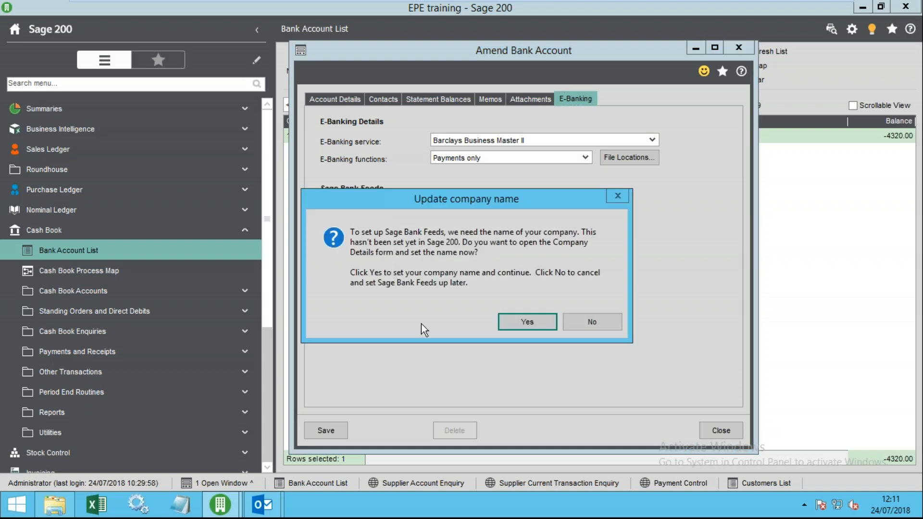
left_click(547, 320)
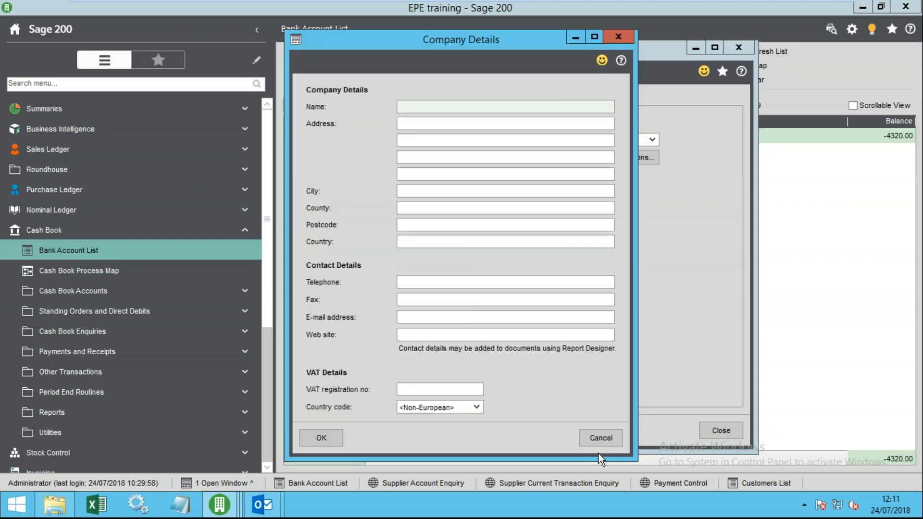
left_click(585, 435)
left_click(357, 209)
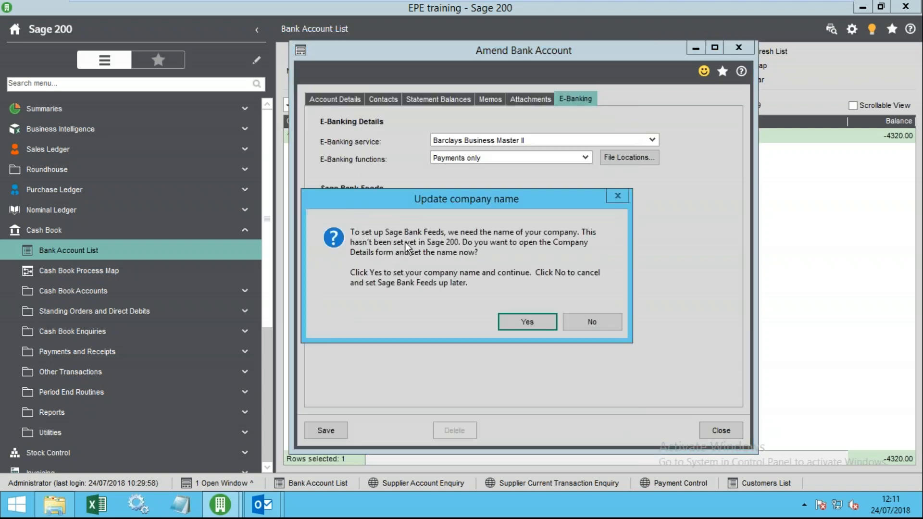
left_click(553, 323)
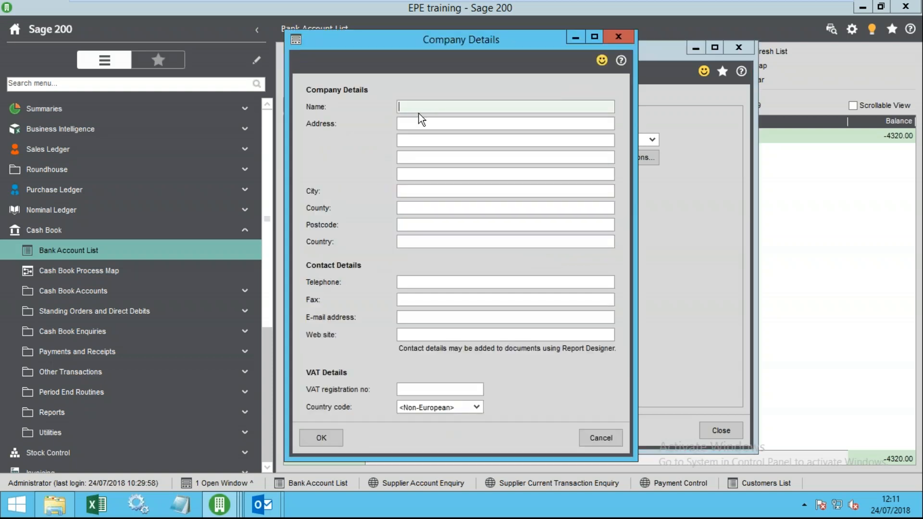
type("epe Limited")
left_click(321, 437)
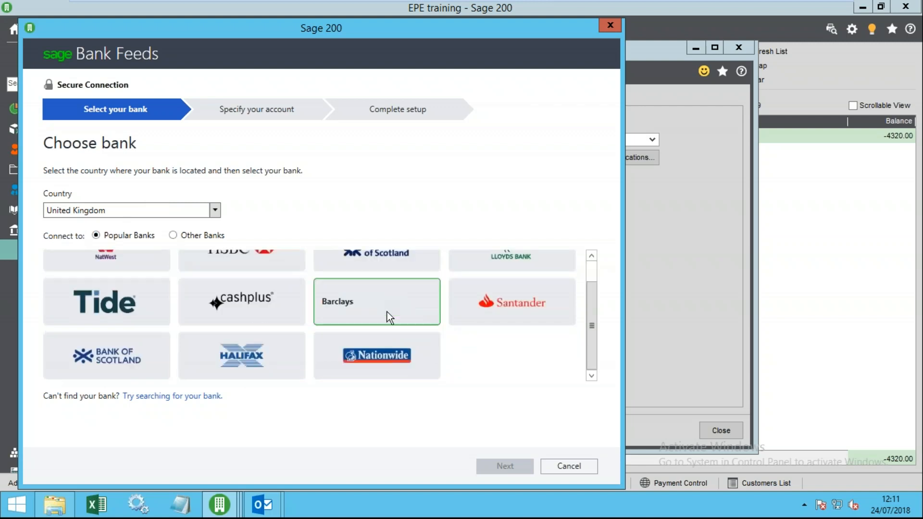
- Choose Barclays as the bank and continue to the sign-in step
scroll(275, 355, "up", 1)
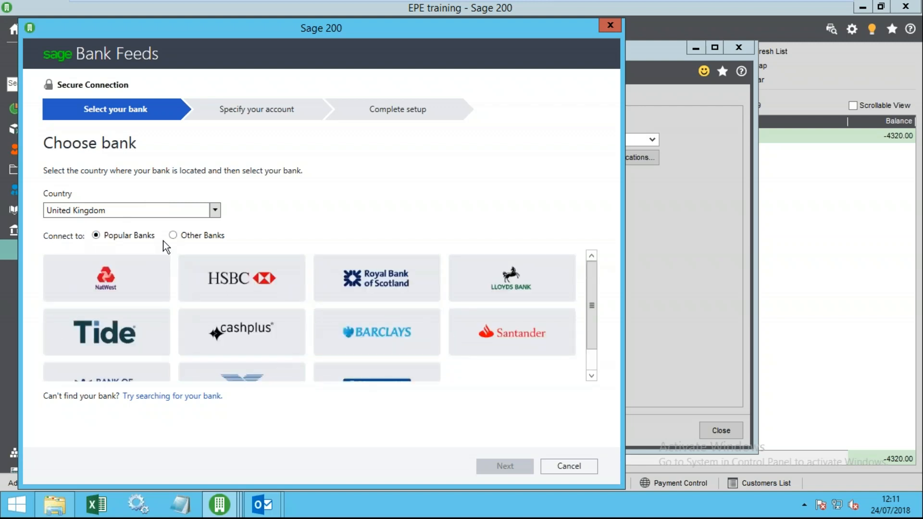
left_click(392, 333)
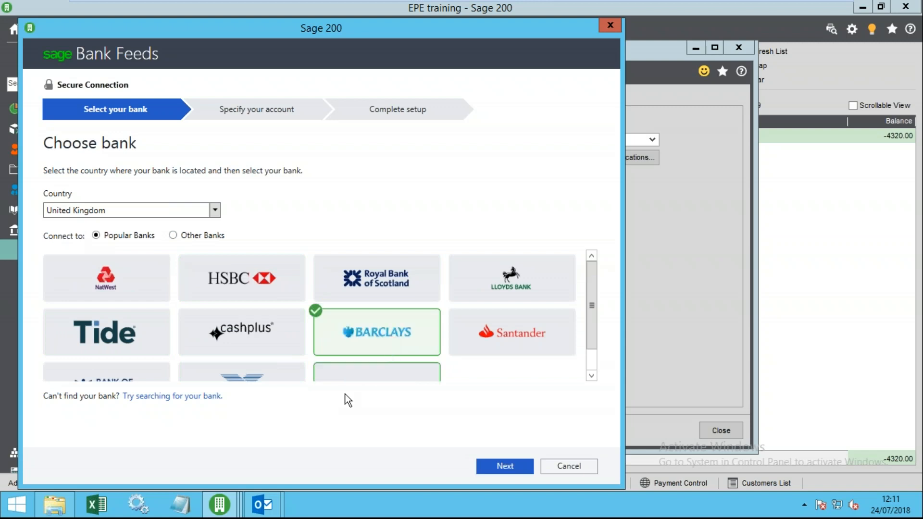
left_click(494, 468)
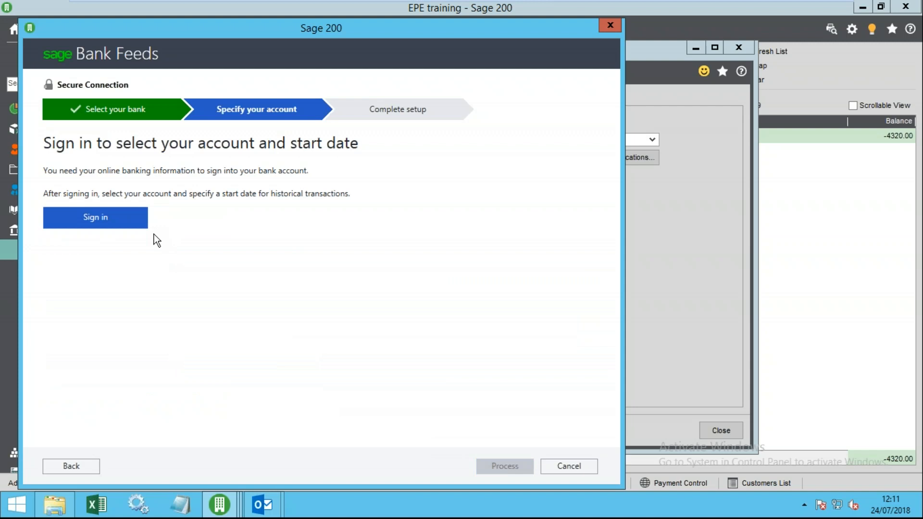
- Cancel the Bank Feeds wizard and reposition the Amend Bank Account dialog
left_click(576, 463)
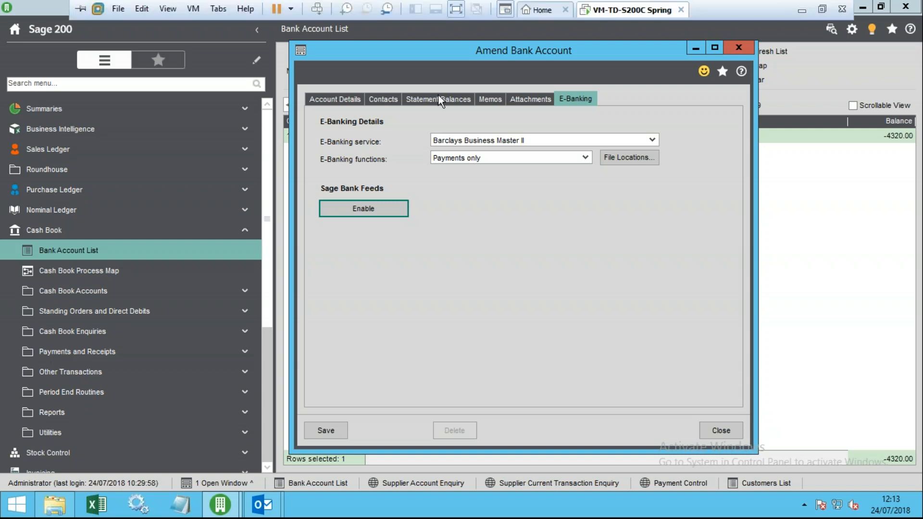
left_click_drag(559, 54, 527, 48)
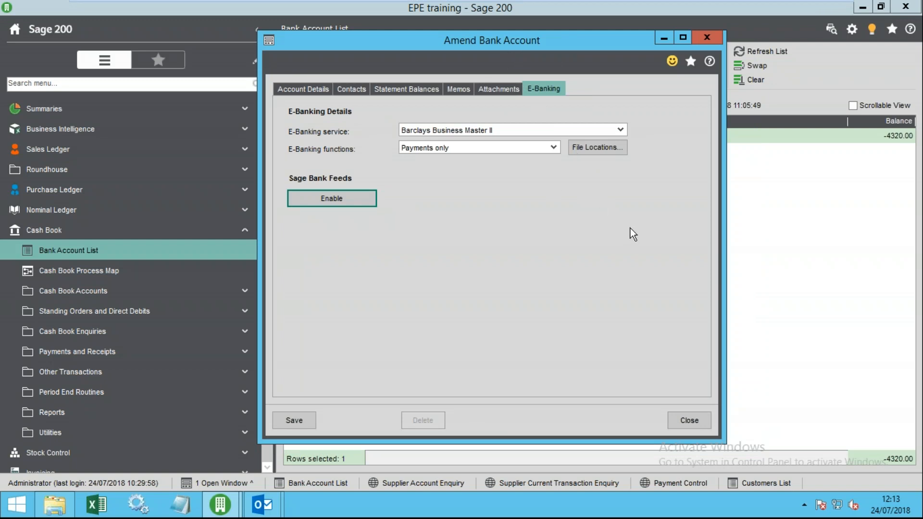
- Open the e-Banking setup help page and scroll through it
left_click(706, 63)
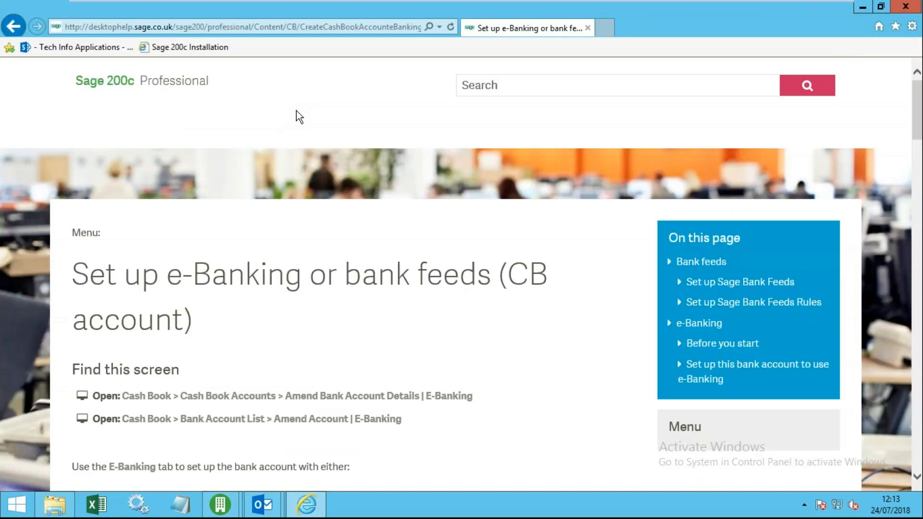
scroll(363, 332, "down", 1)
scroll(229, 330, "down", 10)
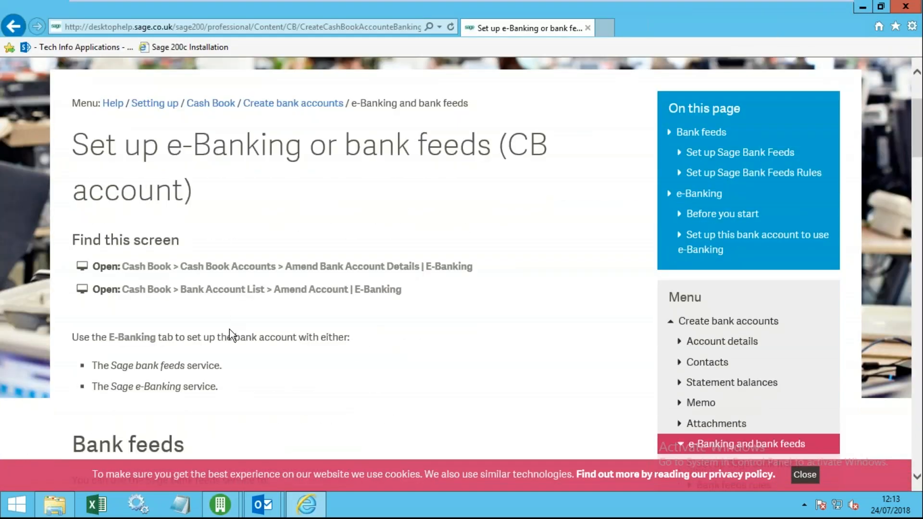
scroll(226, 328, "down", 8)
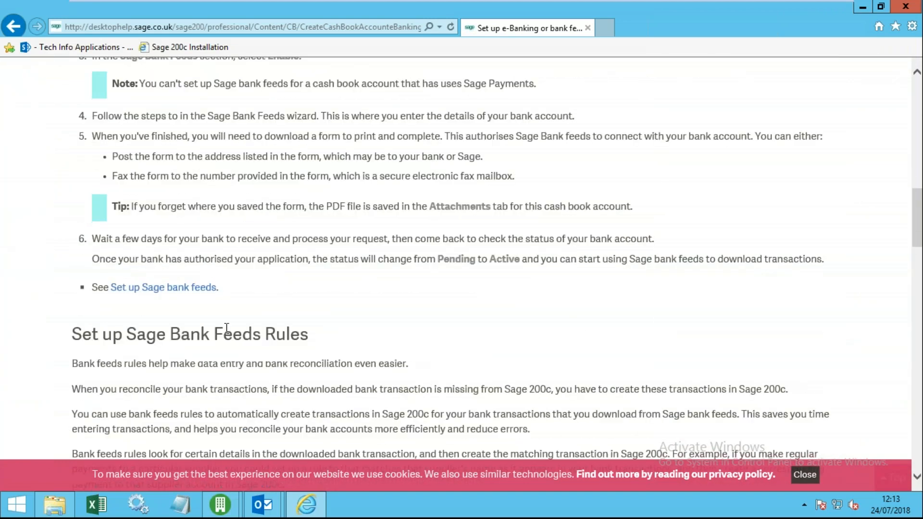
scroll(211, 287, "up", 2)
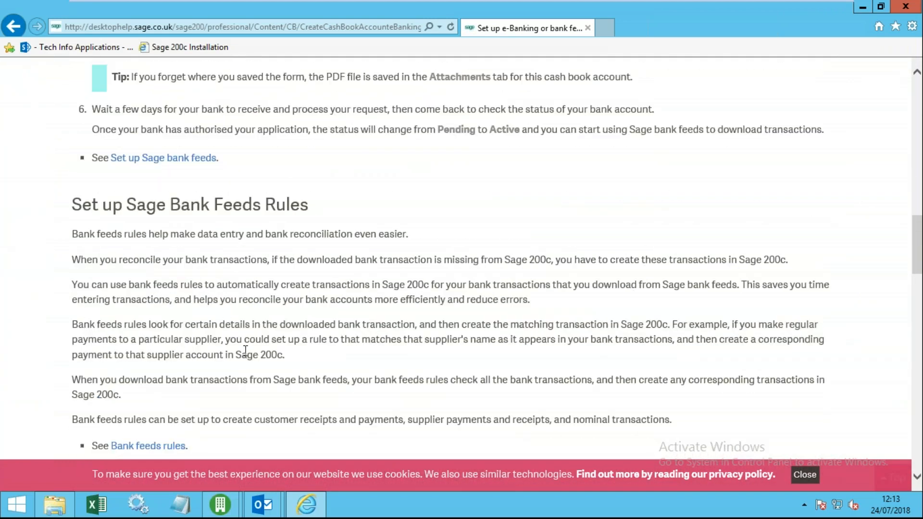
scroll(231, 356, "down", 3)
- Open the Bank feeds rules page and scroll to 'Add a bank feeds rule'
left_click(167, 253)
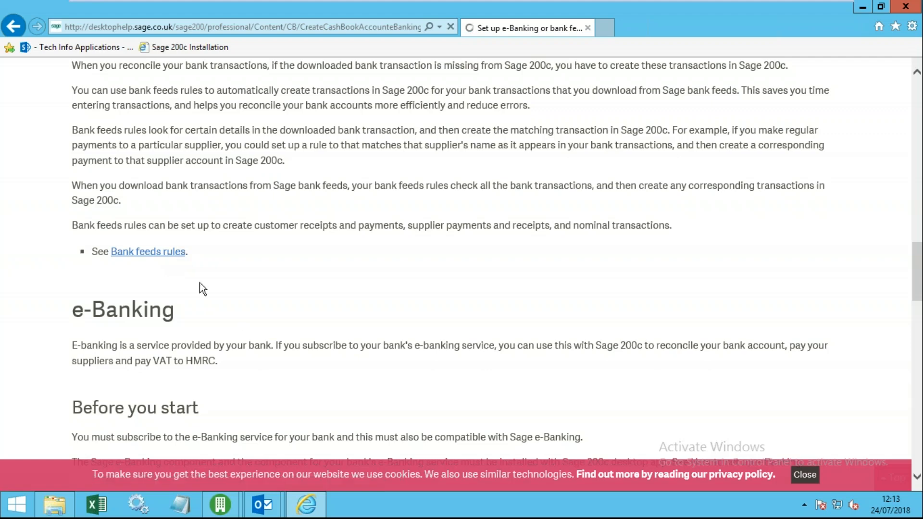
scroll(245, 341, "down", 2)
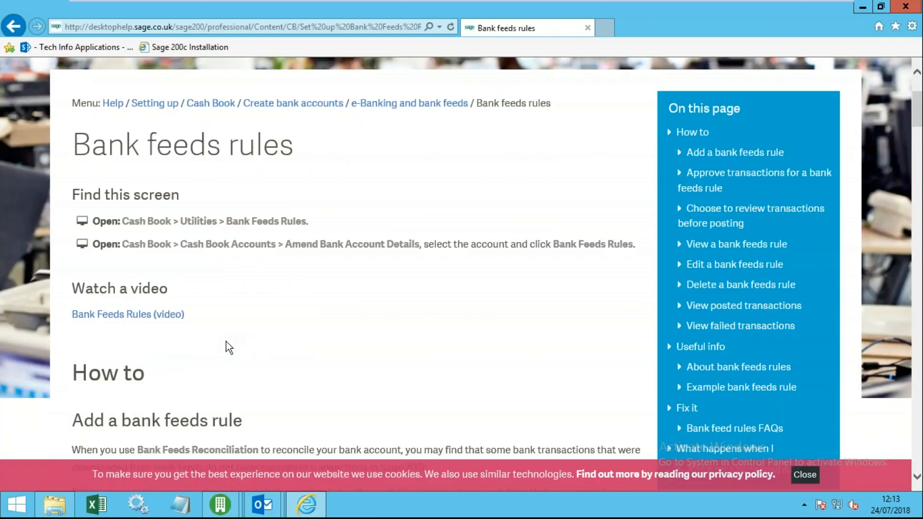
scroll(202, 336, "down", 2)
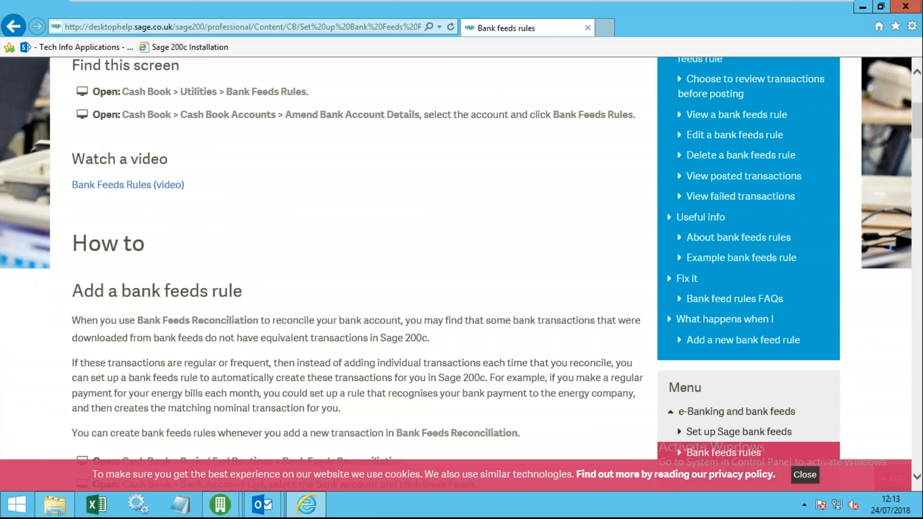
scroll(203, 301, "down", 7)
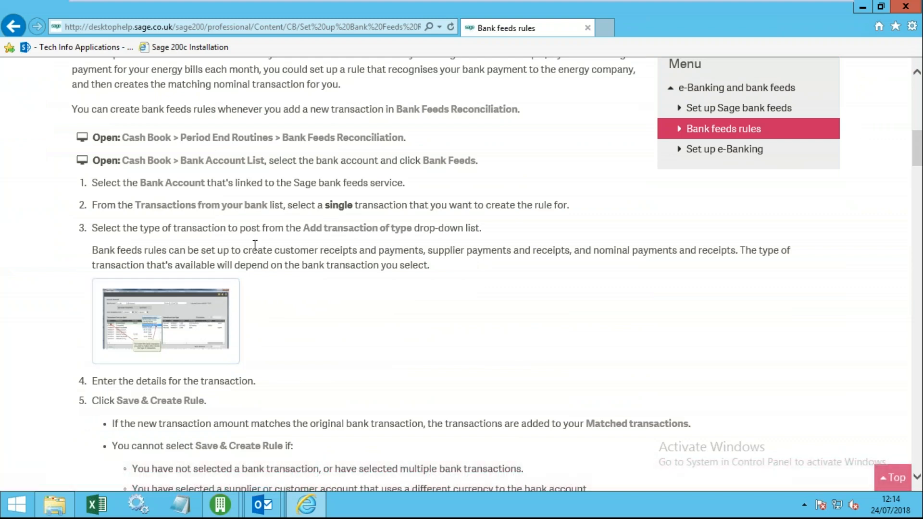
- Enlarge and study the Bank Feeds screenshot
left_click(176, 320)
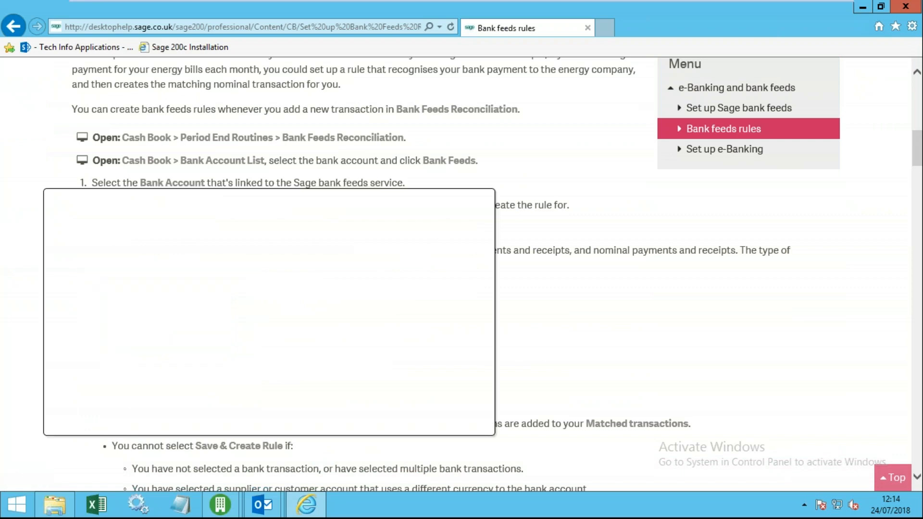
scroll(287, 308, "down", 1)
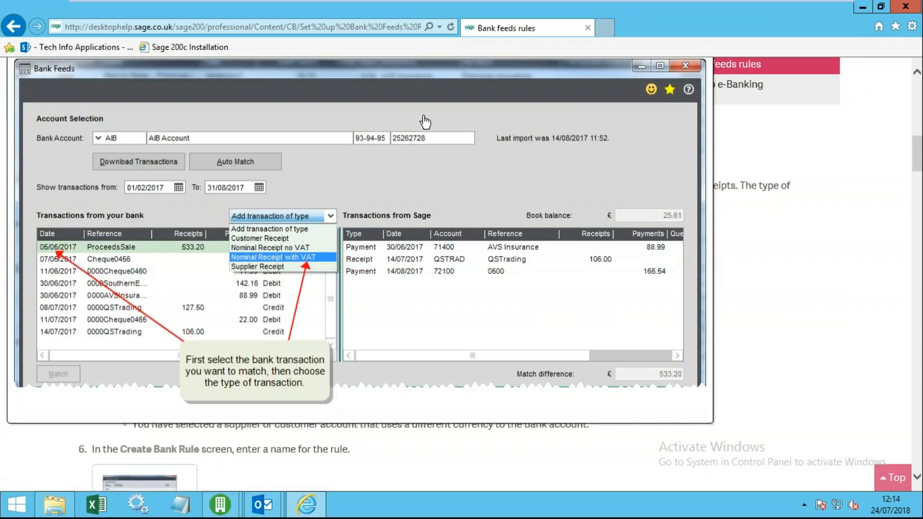
scroll(283, 206, "down", 1)
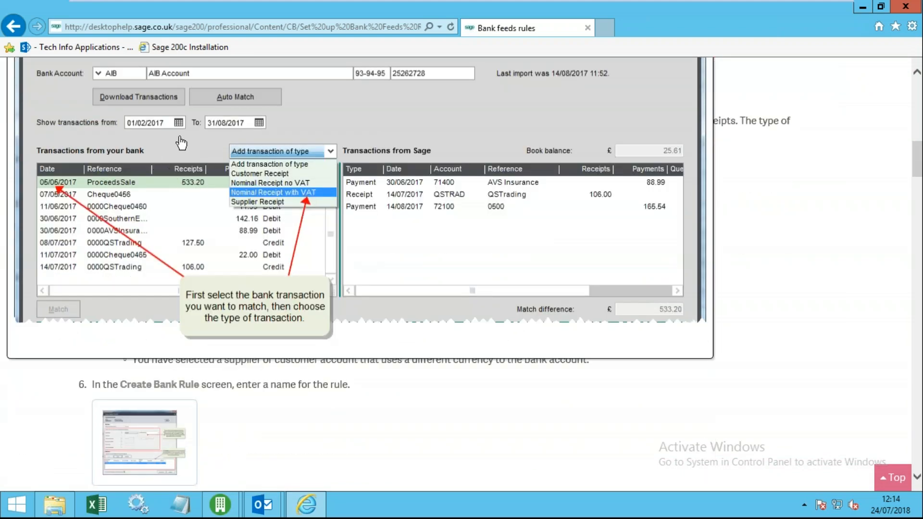
scroll(238, 192, "up", 1)
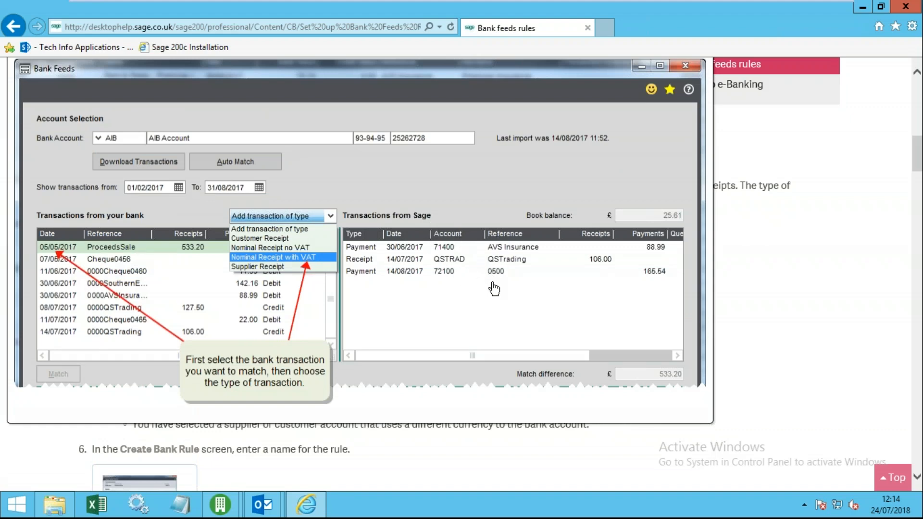
scroll(496, 290, "down", 1)
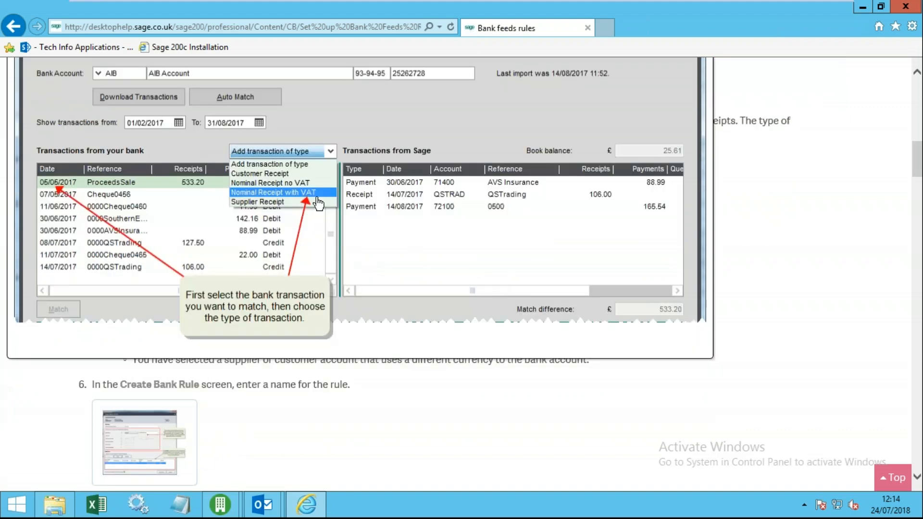
scroll(278, 154, "up", 1)
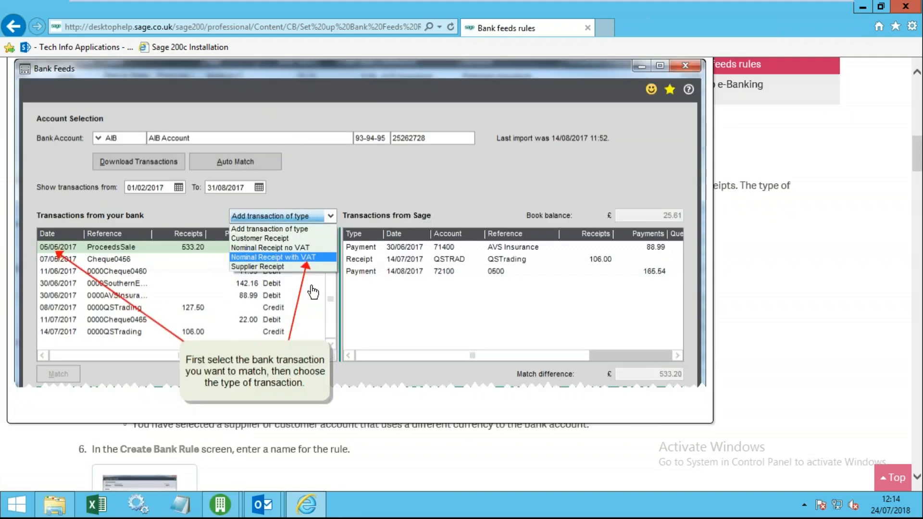
scroll(412, 310, "down", 2)
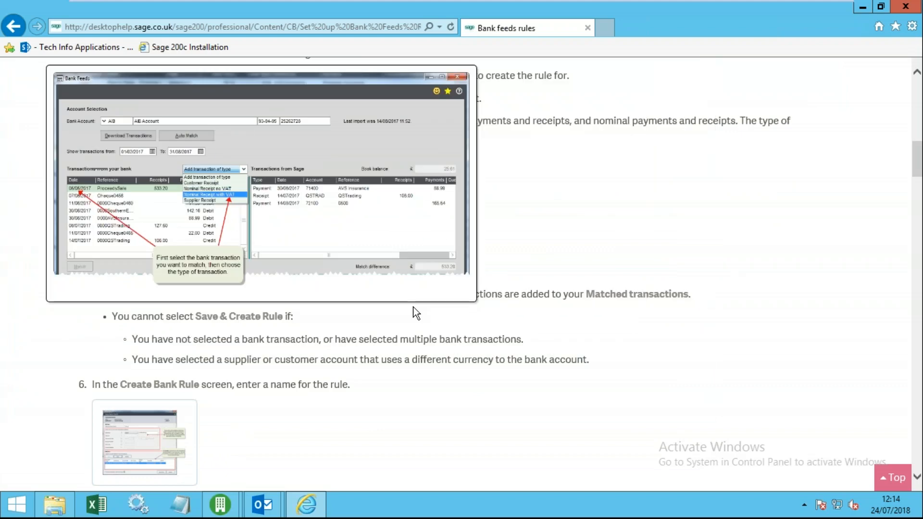
- Enlarge the Create Bank Rule screenshot, close it, and scroll to the rule conditions table
left_click(153, 342)
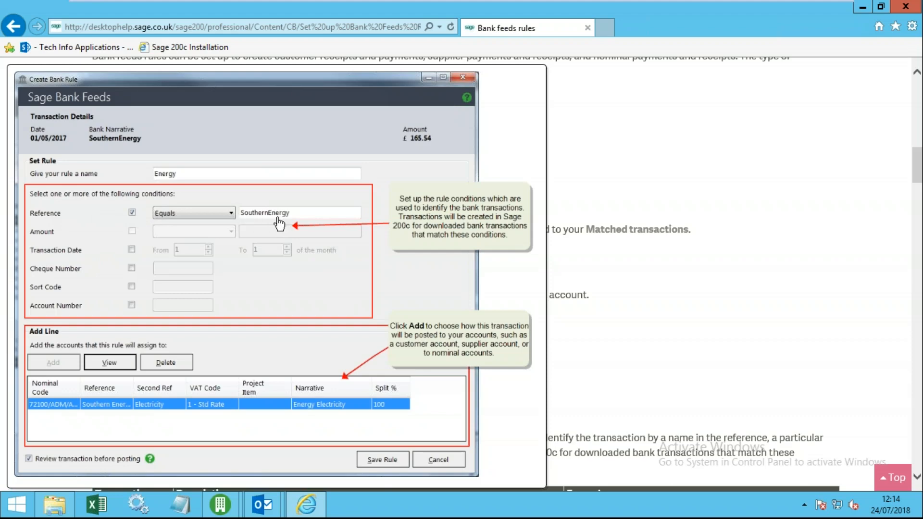
scroll(112, 373, "down", 3)
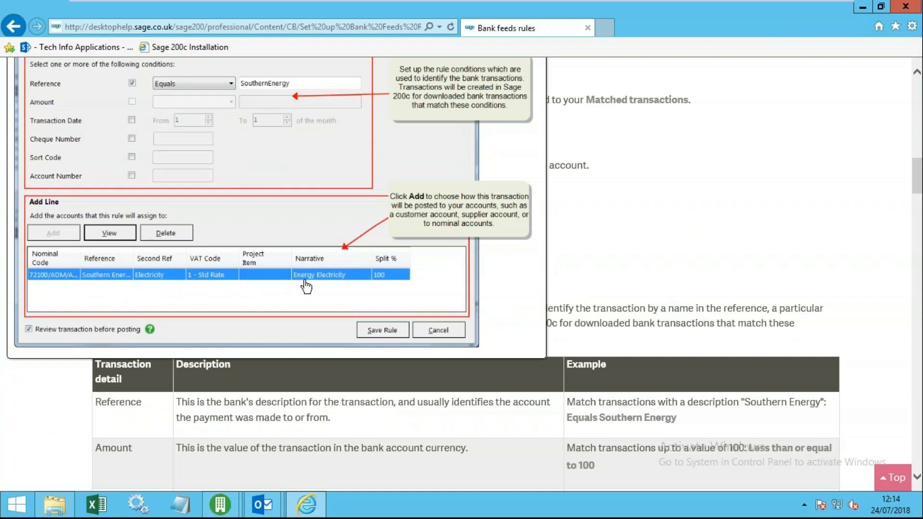
scroll(288, 306, "up", 3)
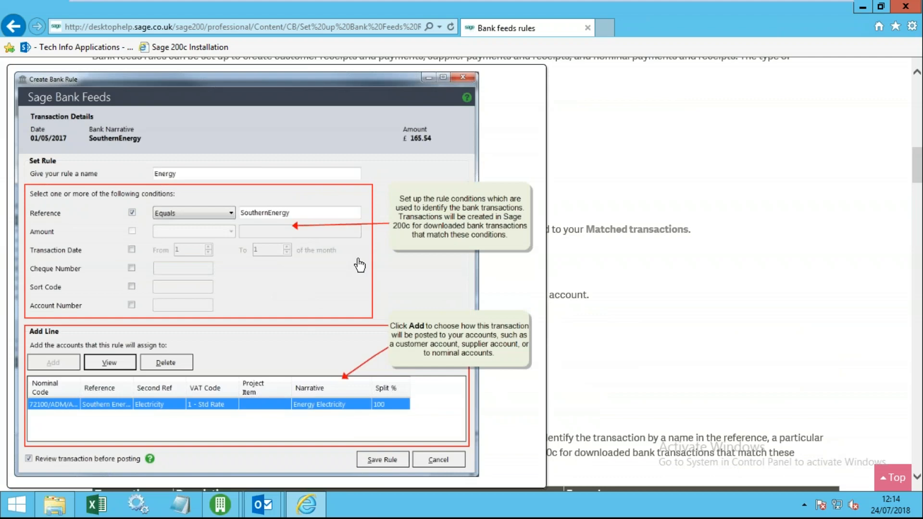
left_click(326, 282)
scroll(295, 342, "down", 8)
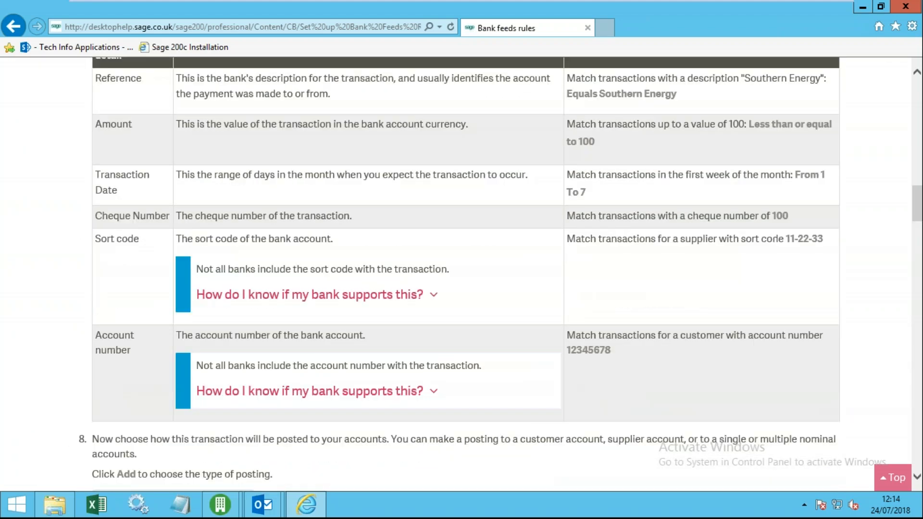
scroll(298, 393, "down", 3)
- Review the enlarged Create Rule Action screenshot and the 'Approve transactions' help, then minimise the help
left_click(214, 407)
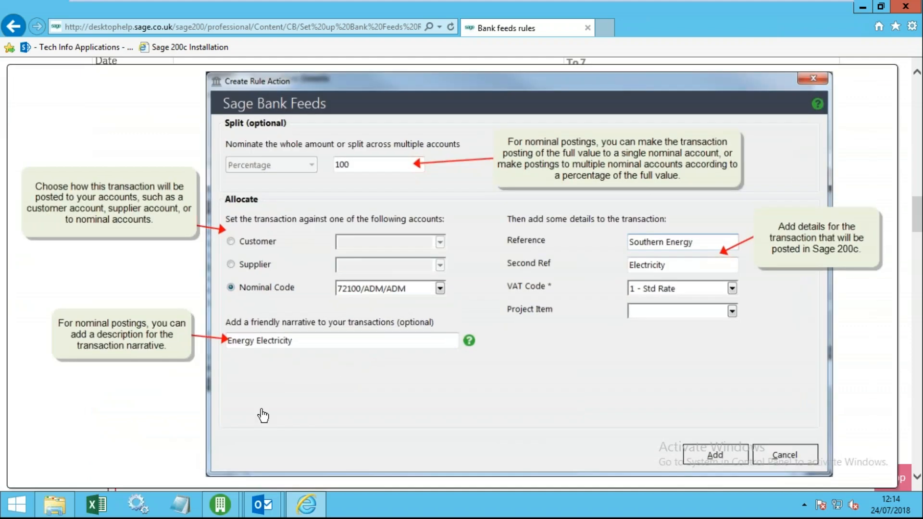
scroll(343, 384, "up", 1)
scroll(269, 377, "down", 1)
left_click(358, 397)
scroll(366, 401, "down", 10)
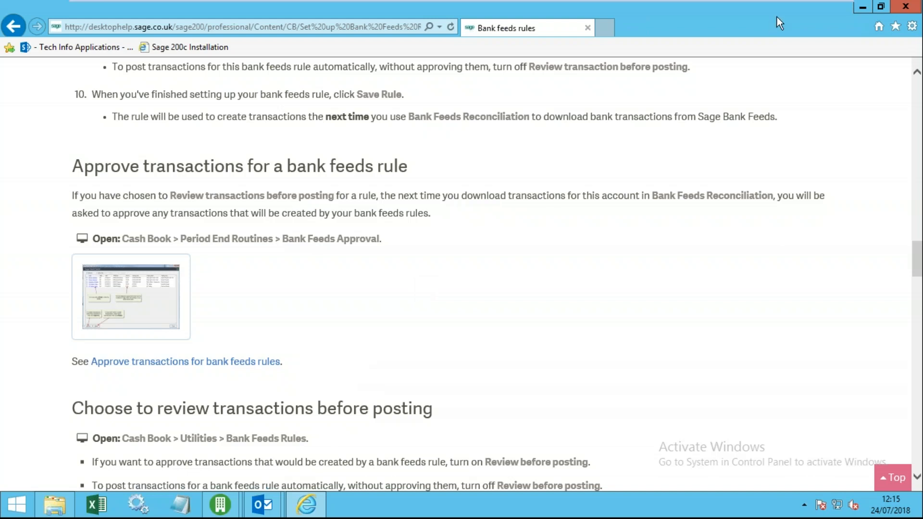
left_click(863, 8)
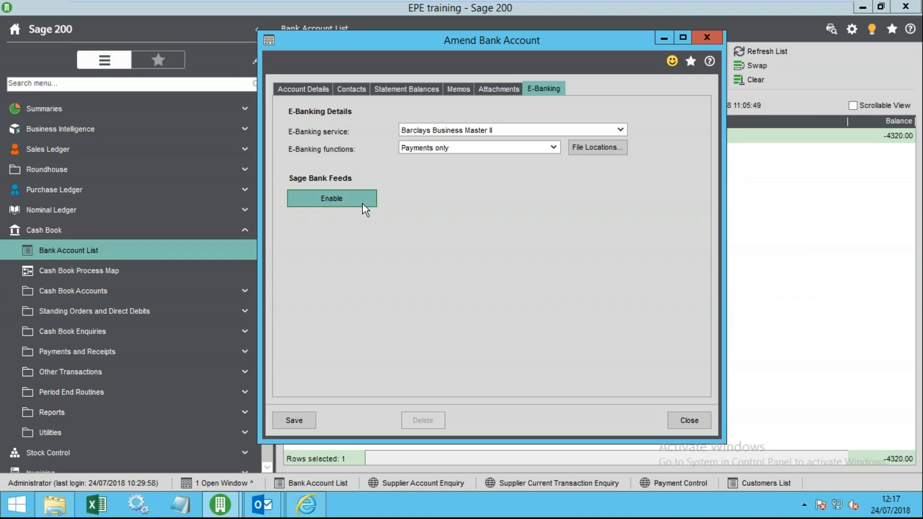
- Close Amend Bank Account and browse Purchase Ledger > Period End Routines > Payment Processing
left_click(705, 423)
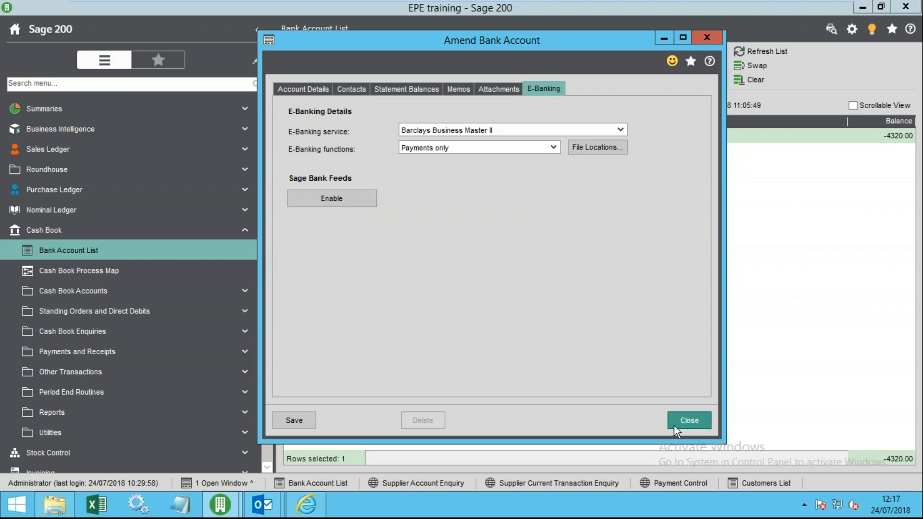
left_click(72, 190)
left_click(94, 332)
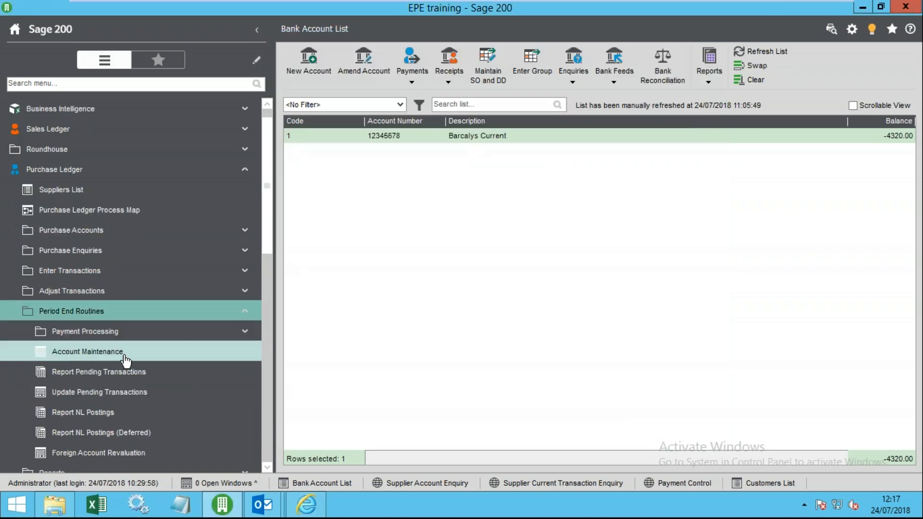
left_click(107, 335)
scroll(139, 366, "down", 1)
scroll(139, 366, "down", 1)
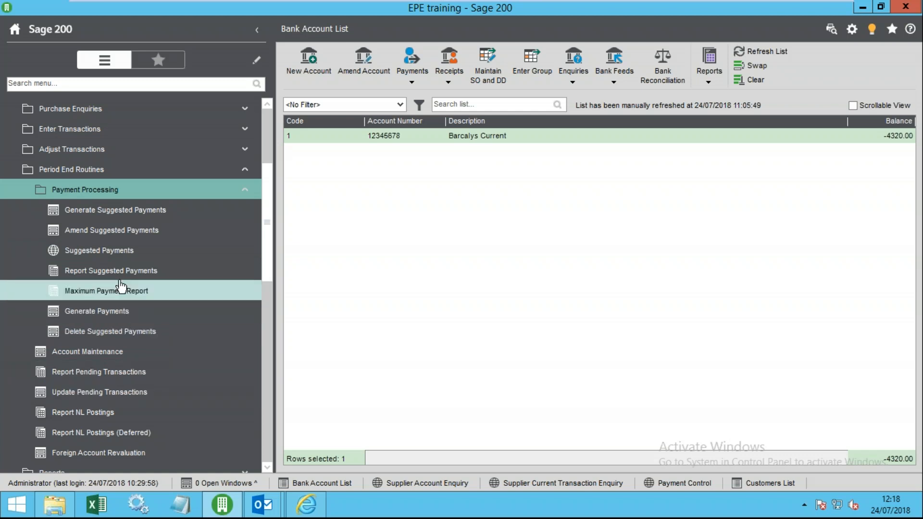
left_click(91, 189)
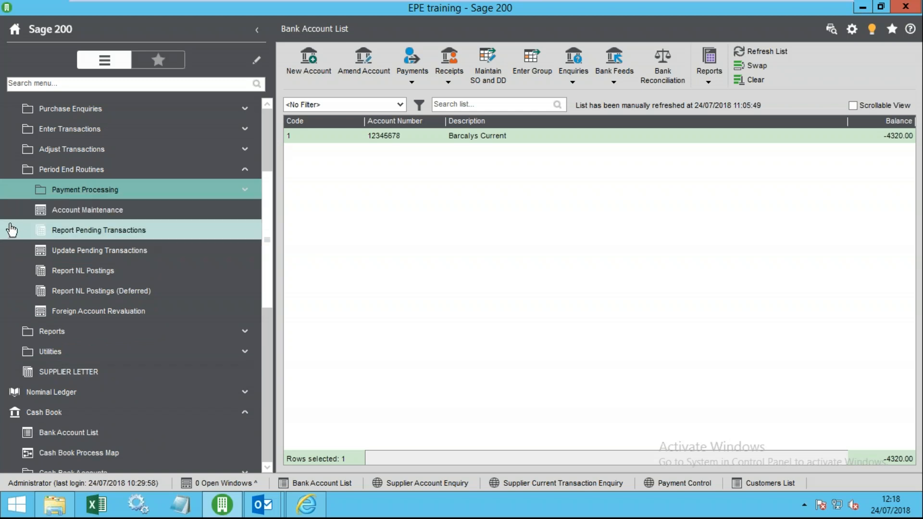
- Collapse the Purchase Ledger Period End Routines and close the stray Blank Letter preview
left_click(72, 170)
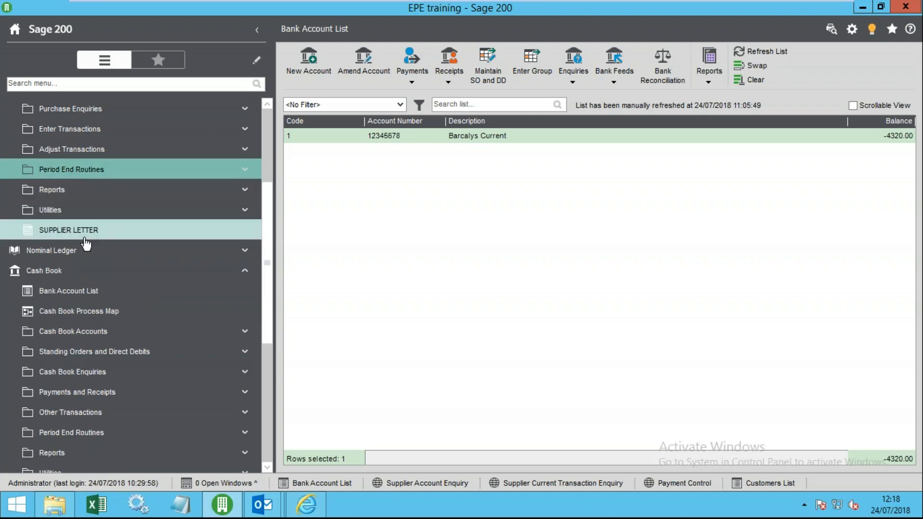
right_click(85, 237)
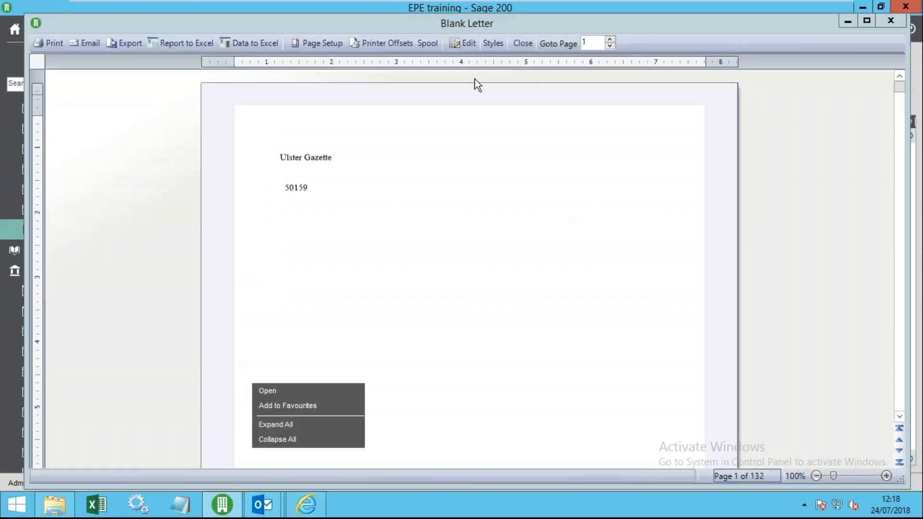
left_click(523, 43)
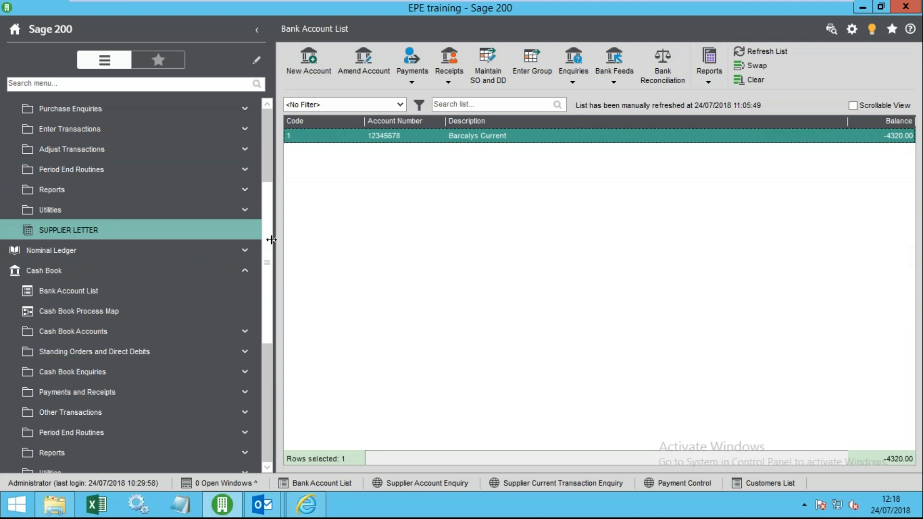
scroll(268, 239, "down", 3)
scroll(286, 310, "up", 1)
- Reload the Bank Account List and show the Barclays Current payment types
left_click(151, 210)
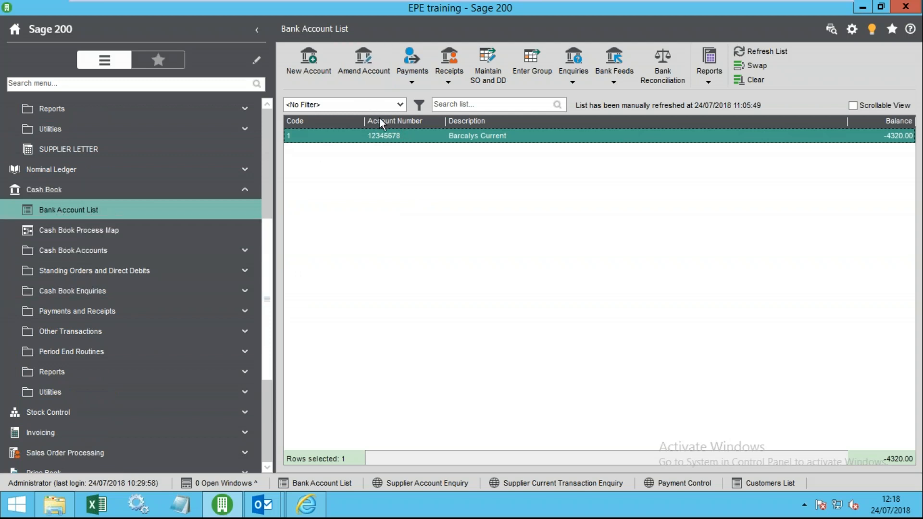
left_click(67, 213)
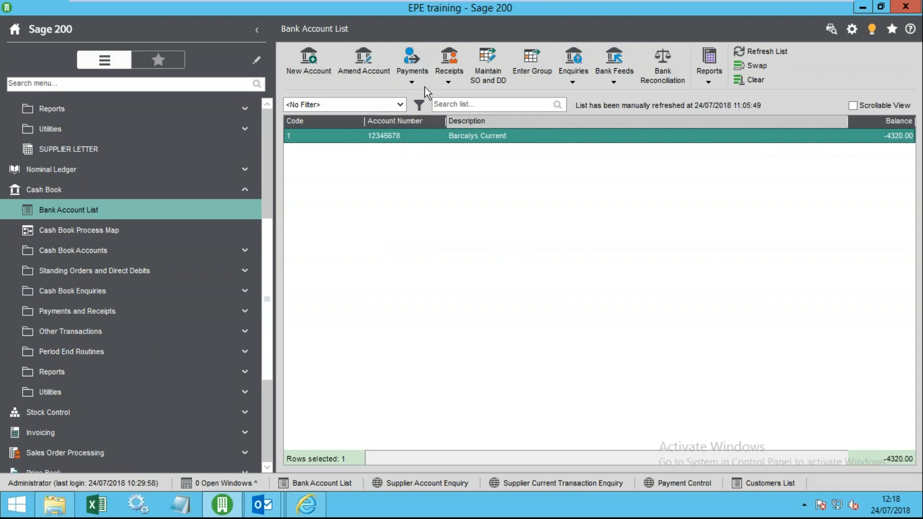
left_click(414, 81)
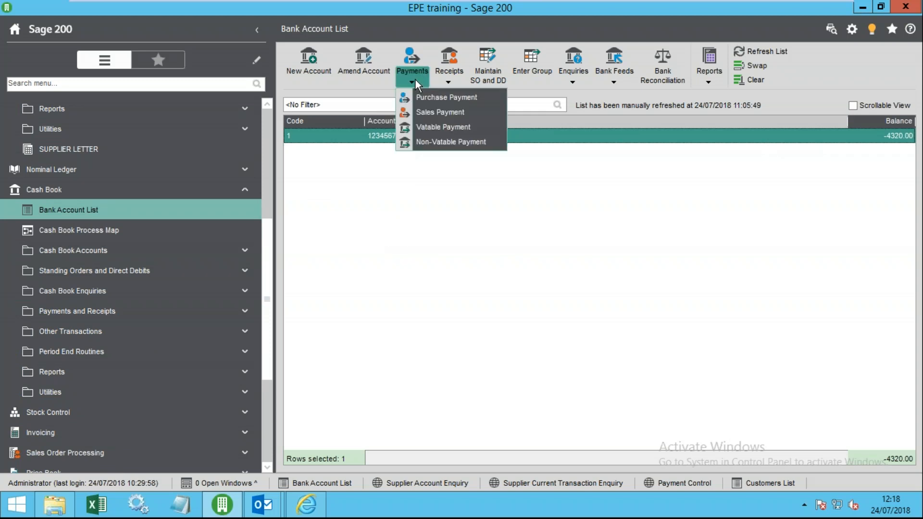
- Start a vatable payment with a nominal line to 3500 Telephone
left_click(436, 128)
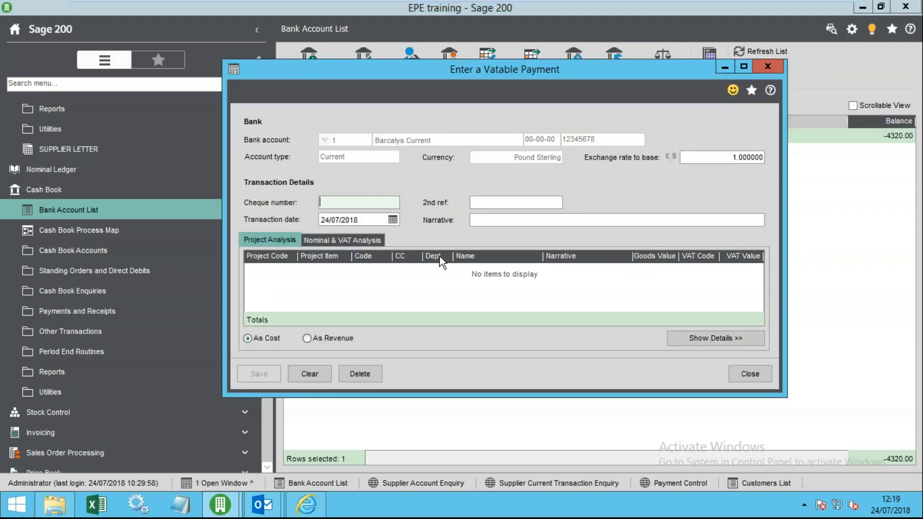
left_click(343, 240)
left_click(264, 284)
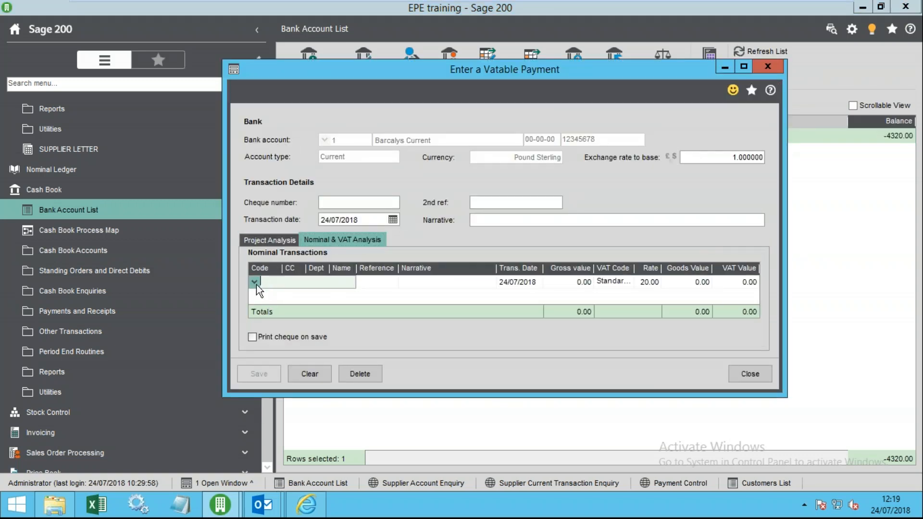
left_click(255, 283)
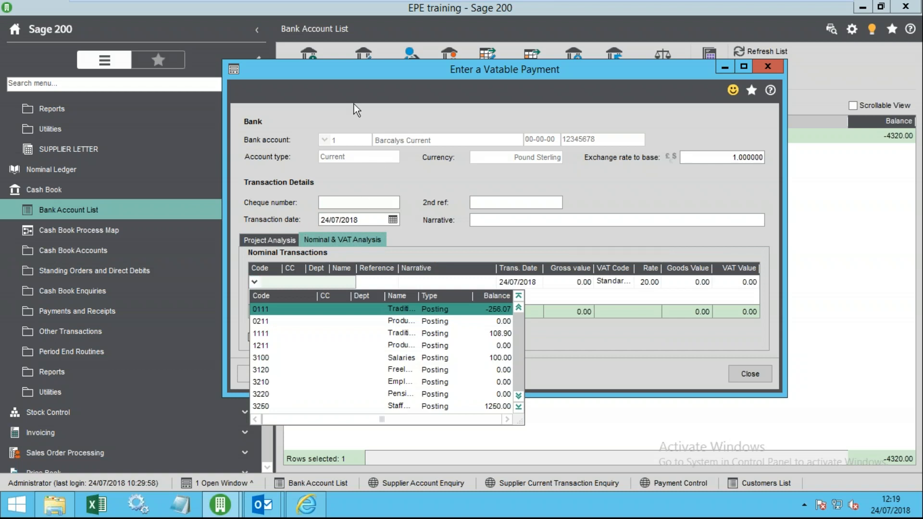
scroll(394, 414, "down", 3)
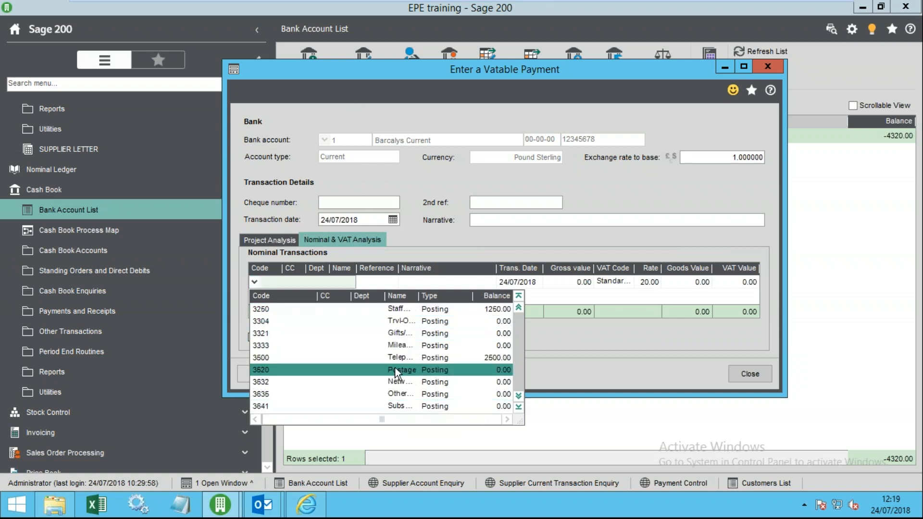
scroll(410, 317, "up", 1)
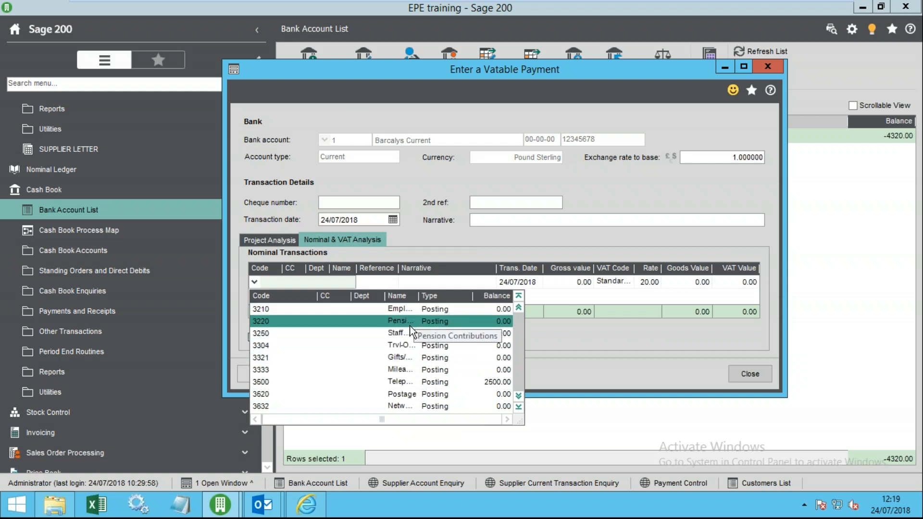
scroll(428, 326, "up", 1)
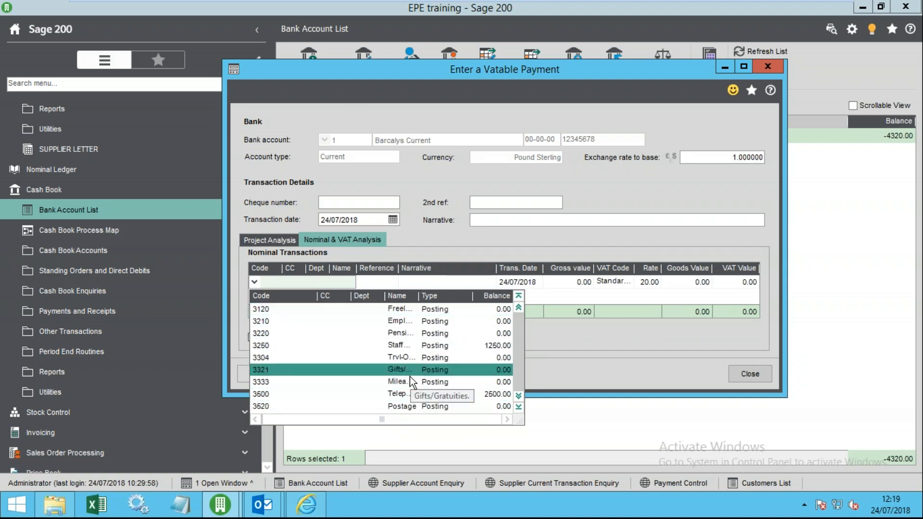
left_click(408, 393)
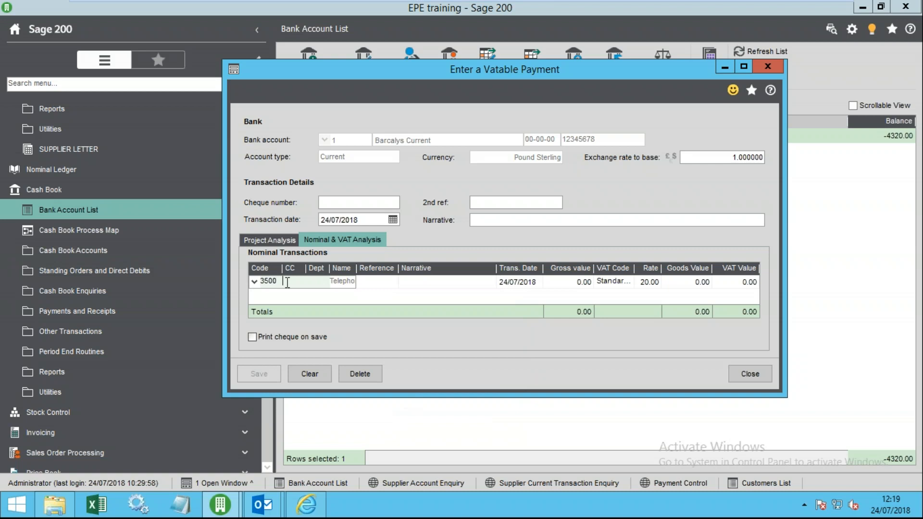
- Give the line VAT code Standard Rate and goods value 100.00
left_click(519, 283)
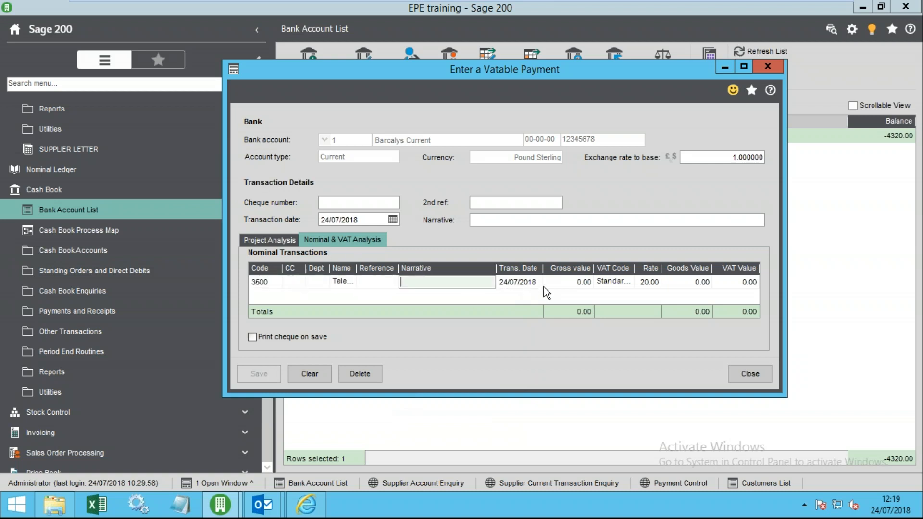
left_click(617, 281)
left_click(626, 281)
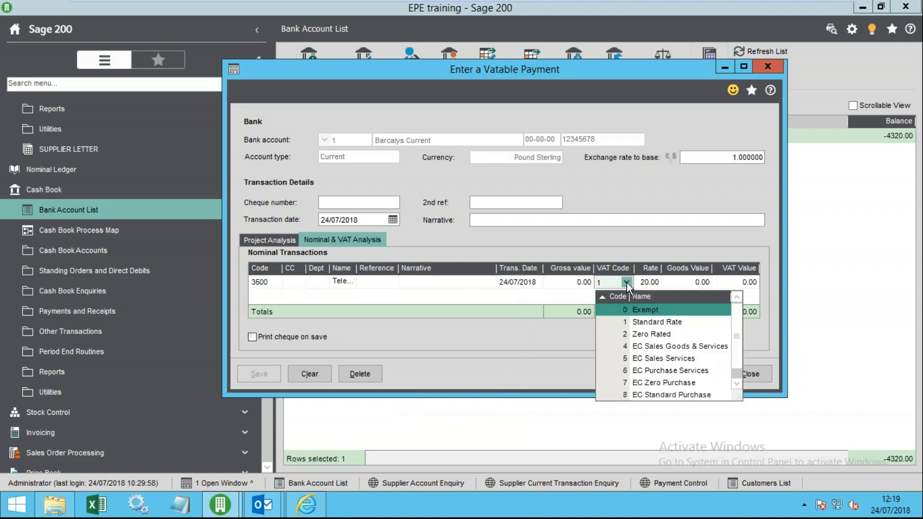
left_click(636, 323)
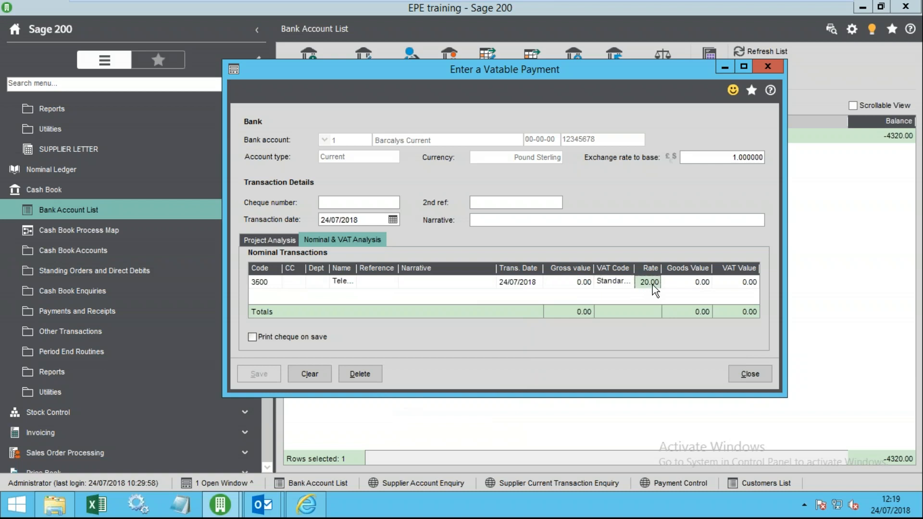
left_click(695, 283)
type("1")
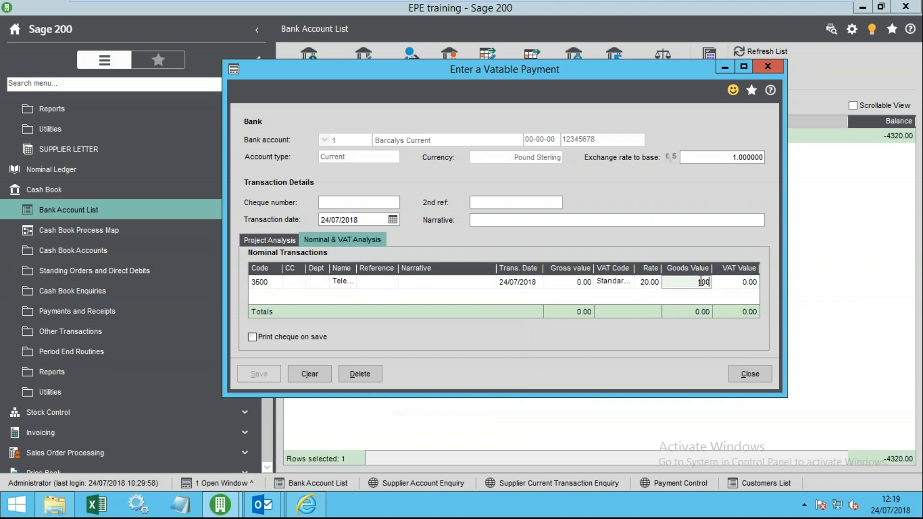
key("Tab")
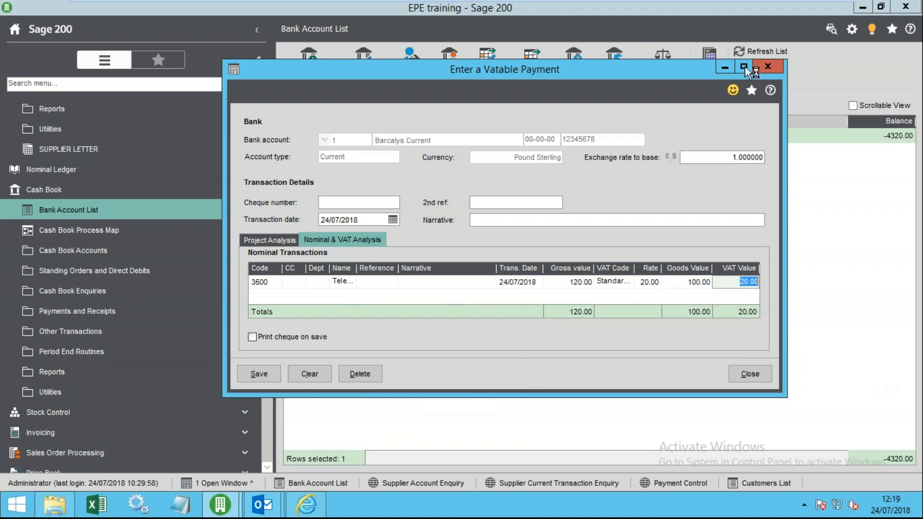
- Save the 120.00 payment and refresh the list so Barclays Current shows -4440.00
left_click(744, 67)
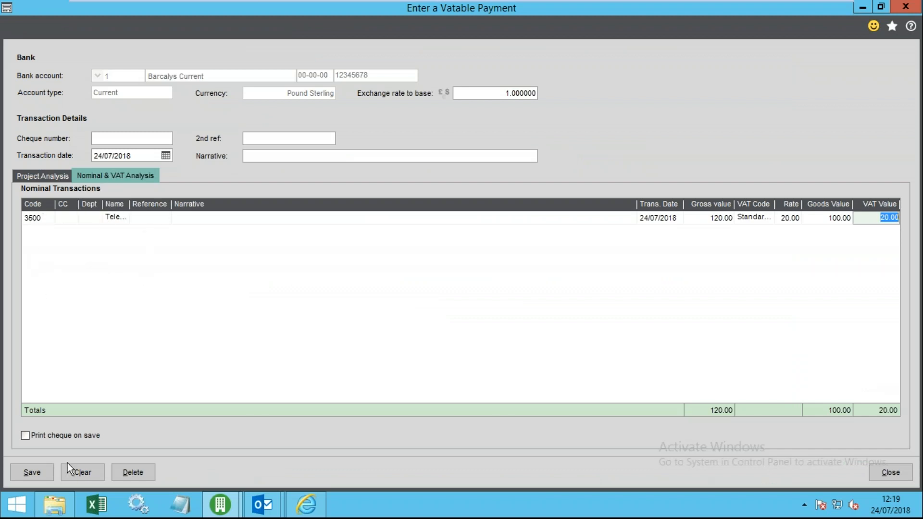
left_click(25, 471)
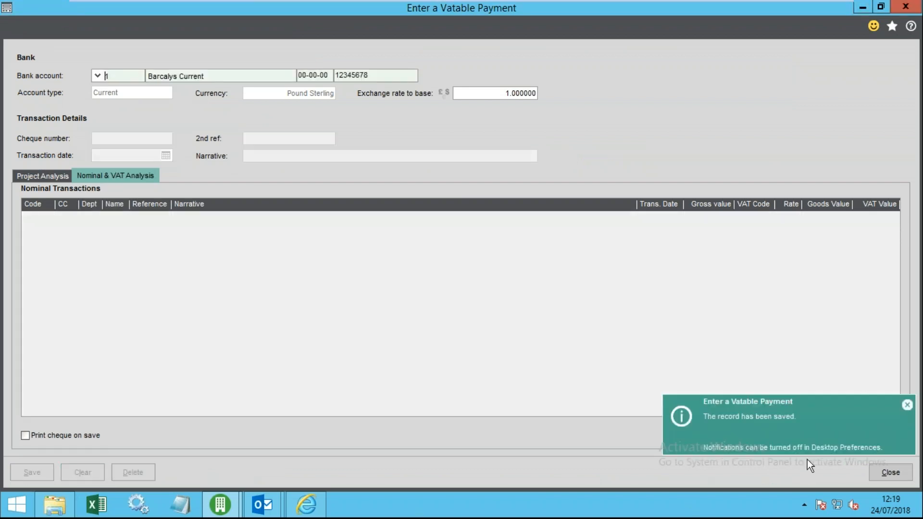
left_click(891, 472)
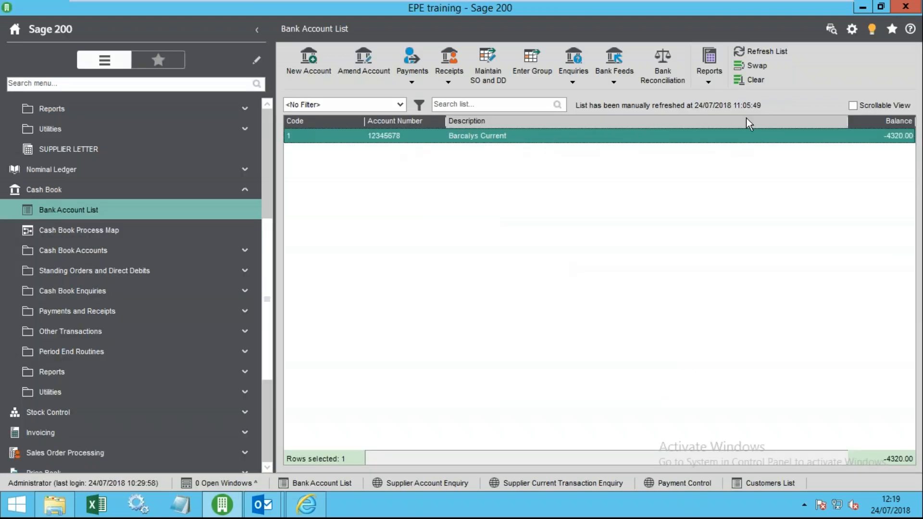
left_click(752, 51)
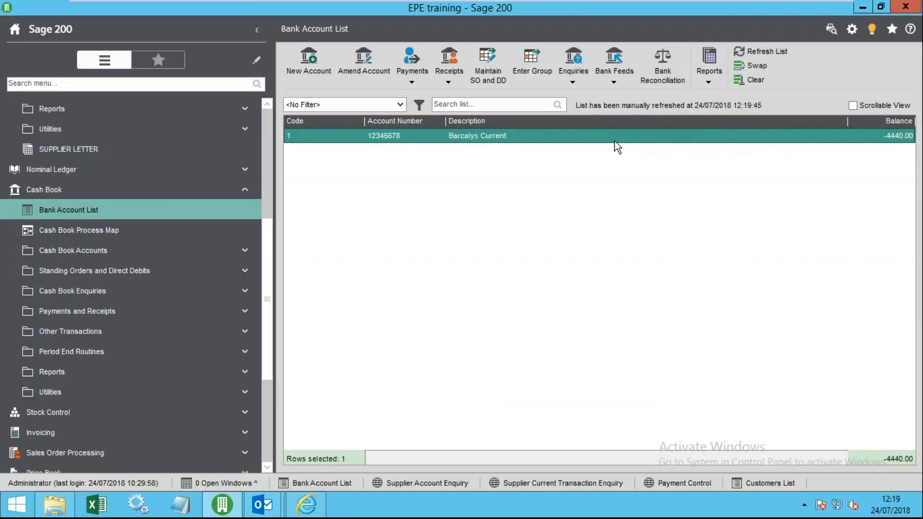
- Start a non-vatable payment with a nominal line to 3854 PAYE
left_click(413, 80)
left_click(436, 141)
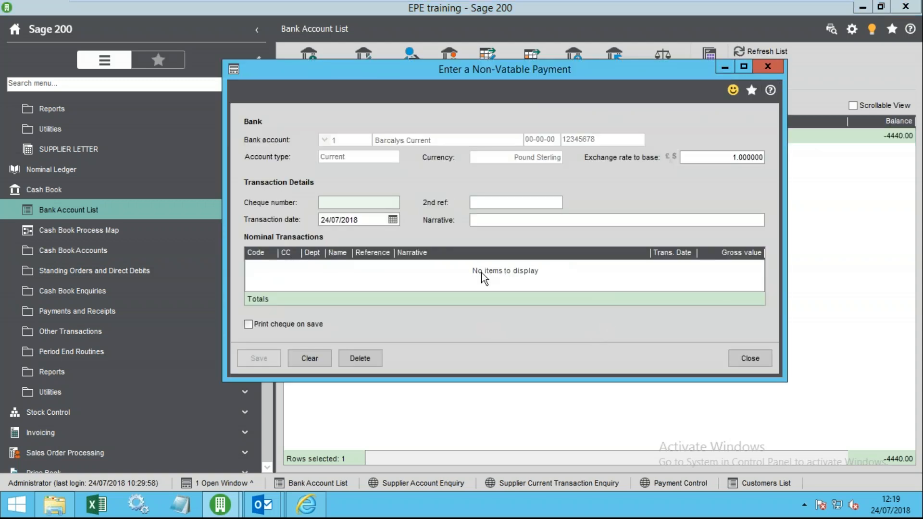
left_click_drag(527, 62, 541, 99)
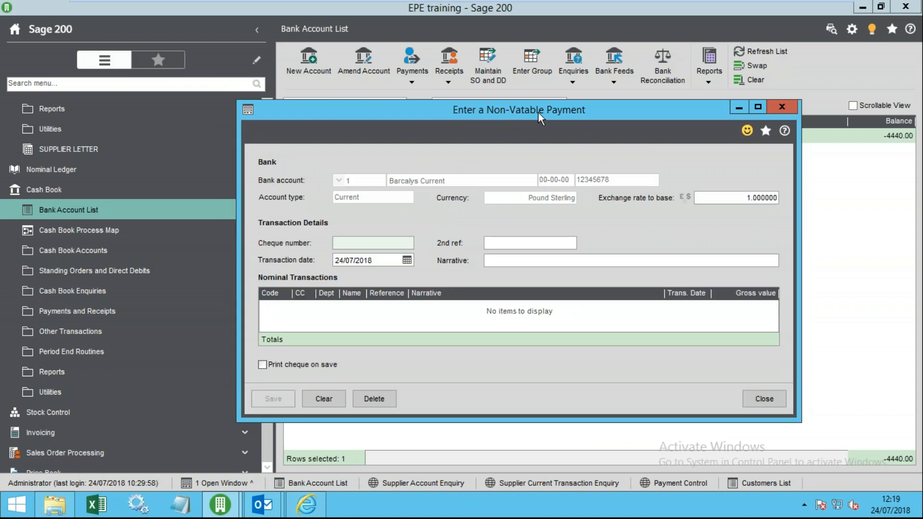
left_click(291, 313)
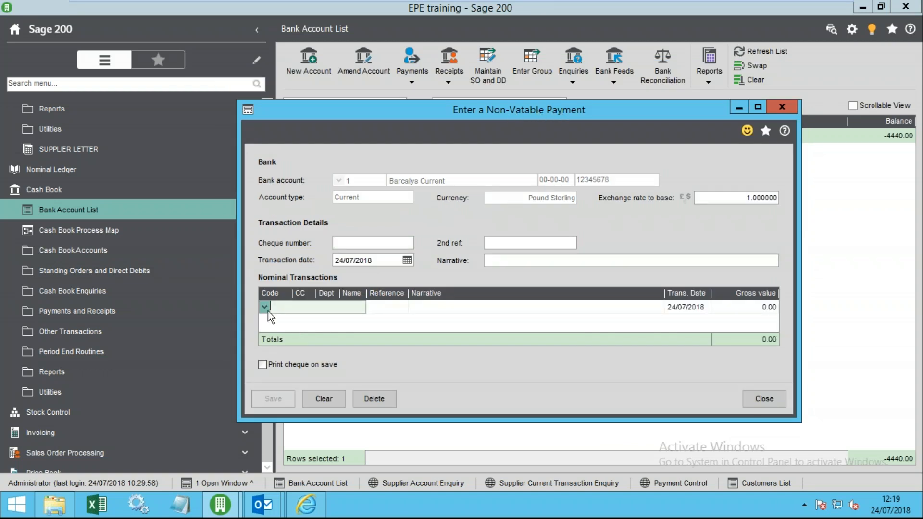
left_click(264, 307)
left_click(406, 321)
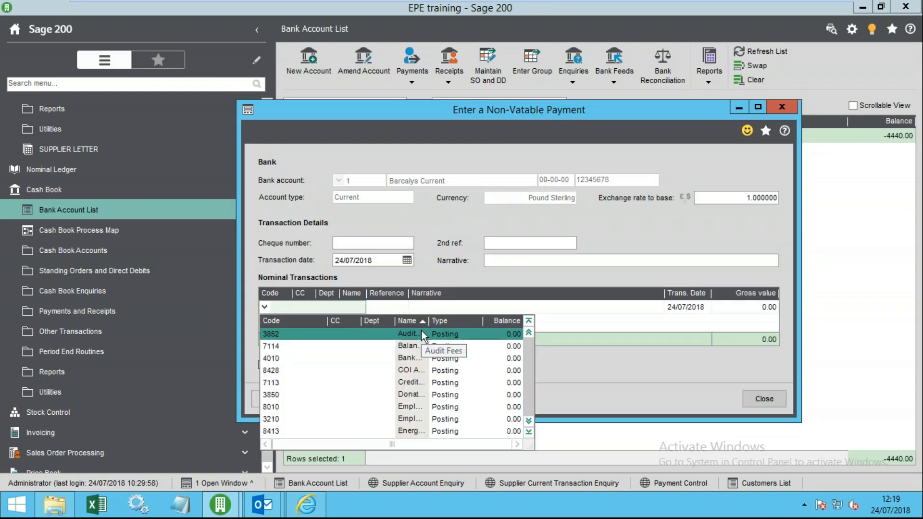
left_click(427, 334)
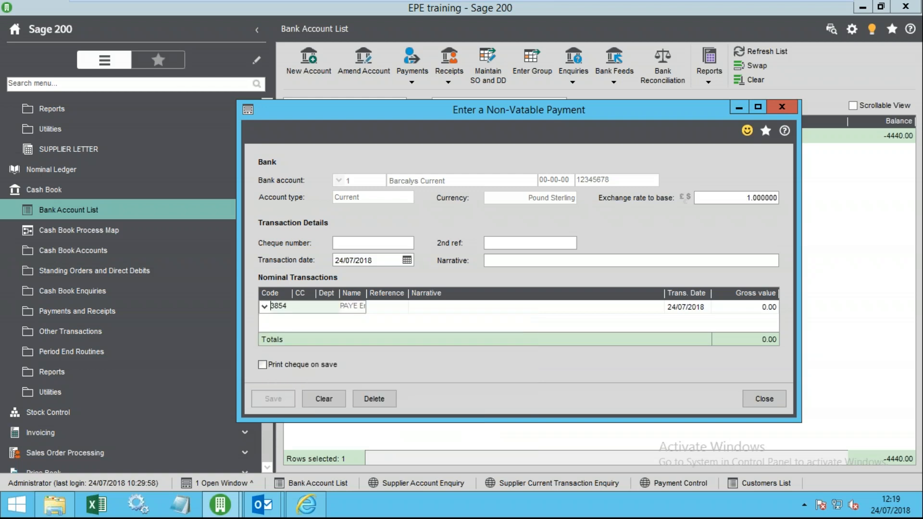
- Enter gross value 100.00 and narrative 'paye jul', correcting the typo
left_click(745, 310)
type("100")
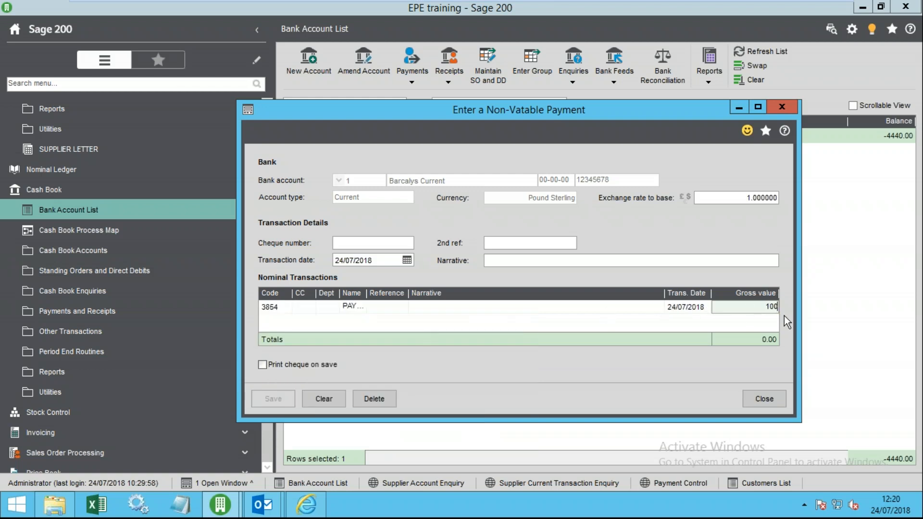
key("Tab")
left_click(639, 307)
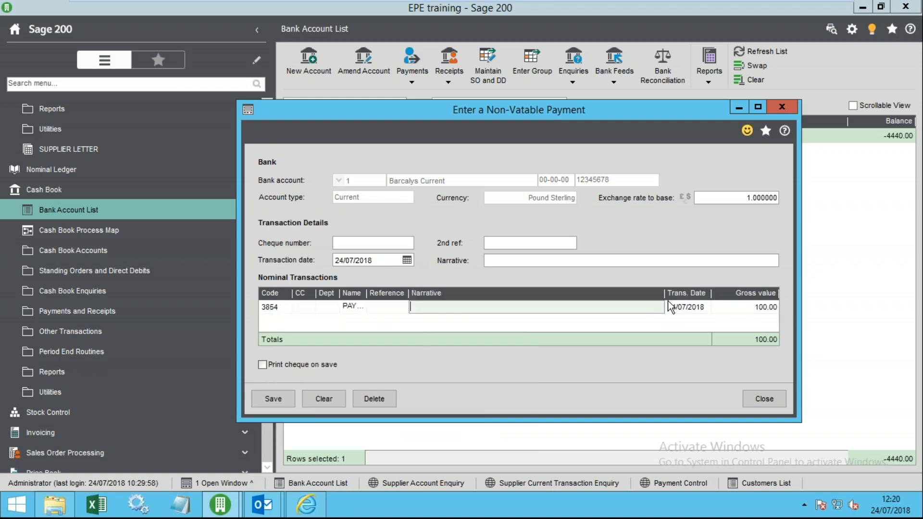
type("oaye ")
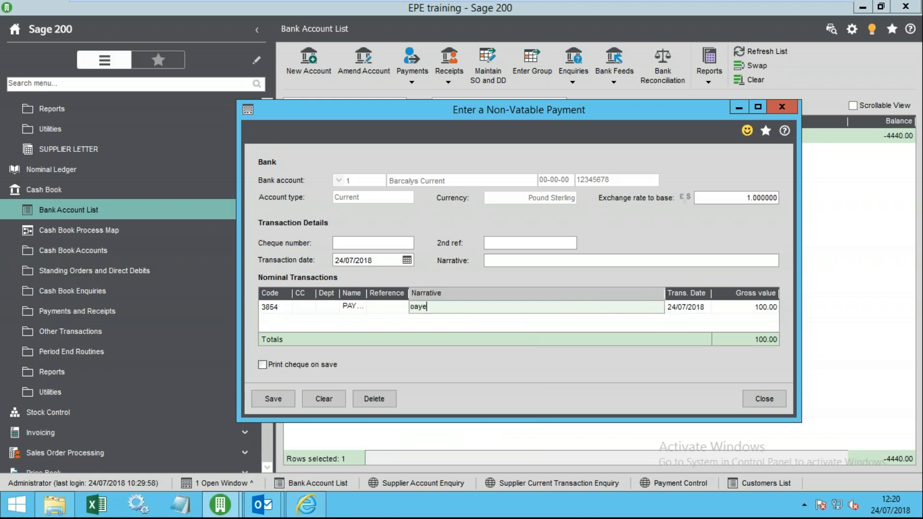
type("jul")
key("Tab")
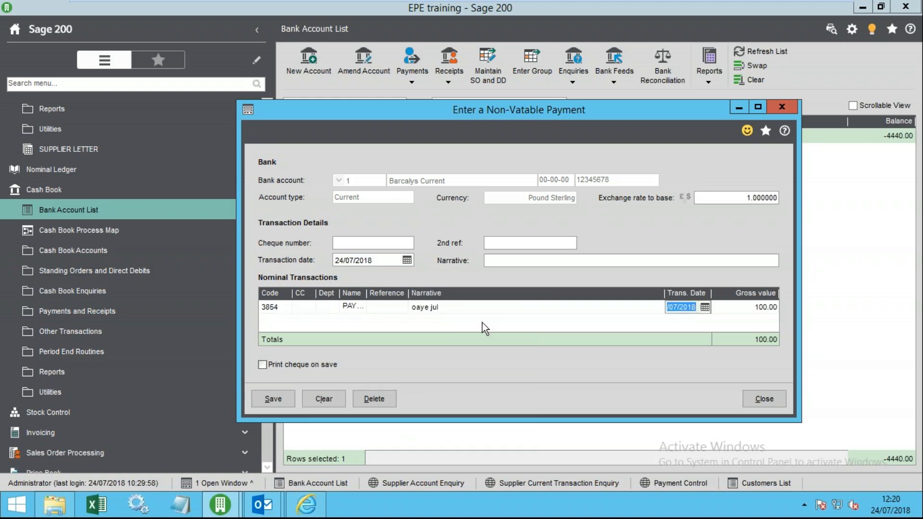
left_click(421, 307)
left_click(417, 311)
left_click(418, 309)
key("BackSpace")
type("a")
- Save and close the non-vatable payment
left_click(282, 407)
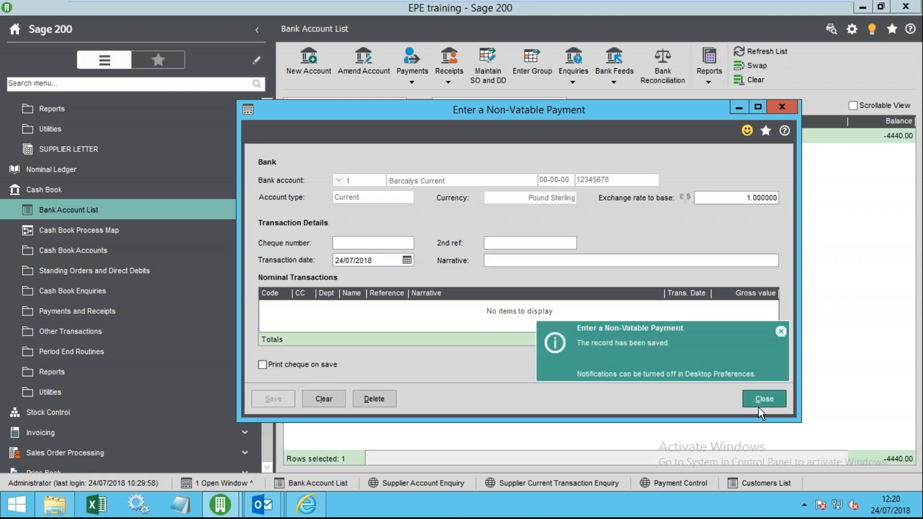
left_click(758, 403)
left_click(449, 81)
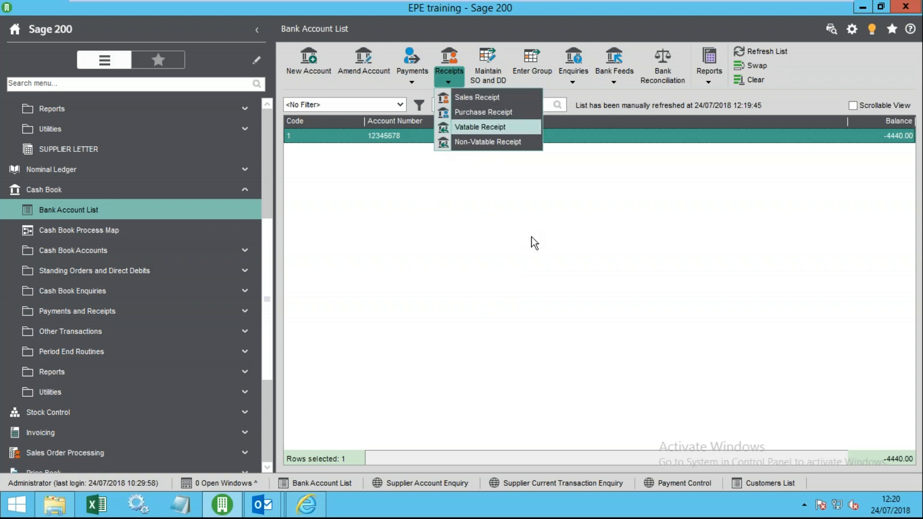
- Open a group transaction entry for Barclays Current with posting type Sales Receipt
left_click(579, 357)
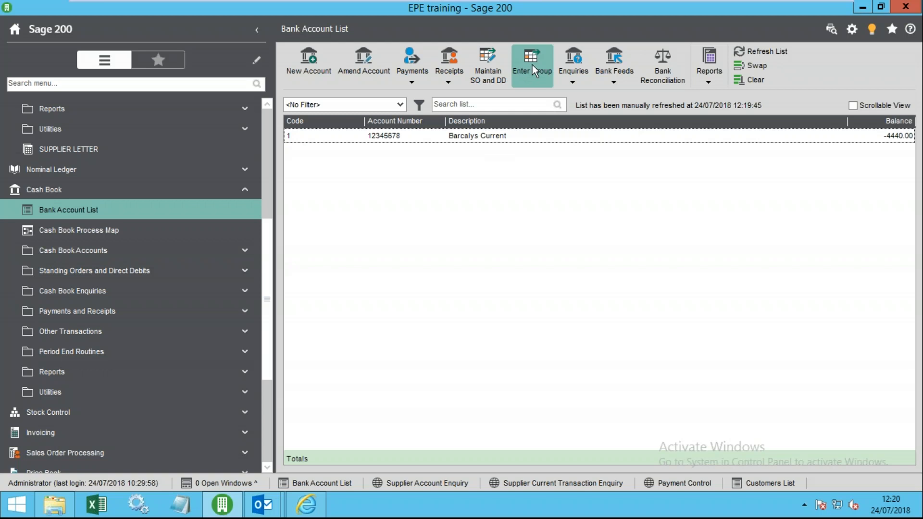
left_click(514, 137)
left_click(532, 67)
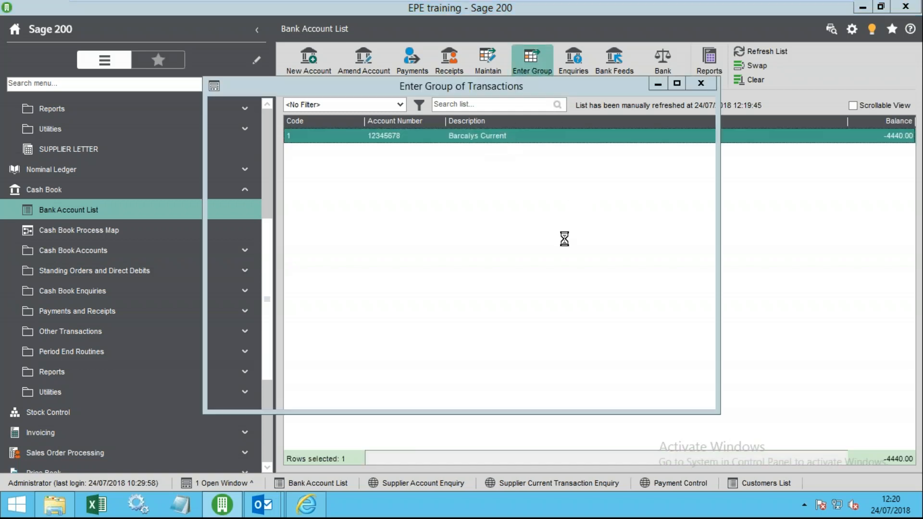
left_click(380, 172)
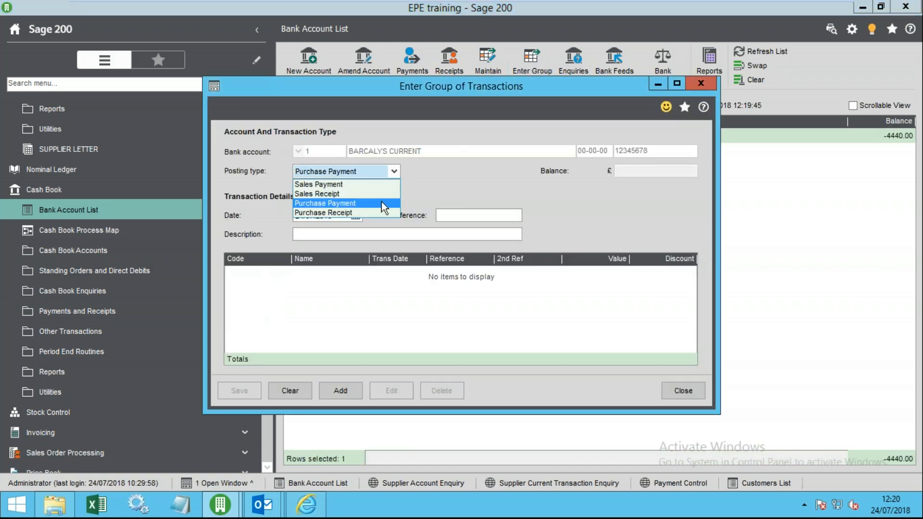
left_click(332, 193)
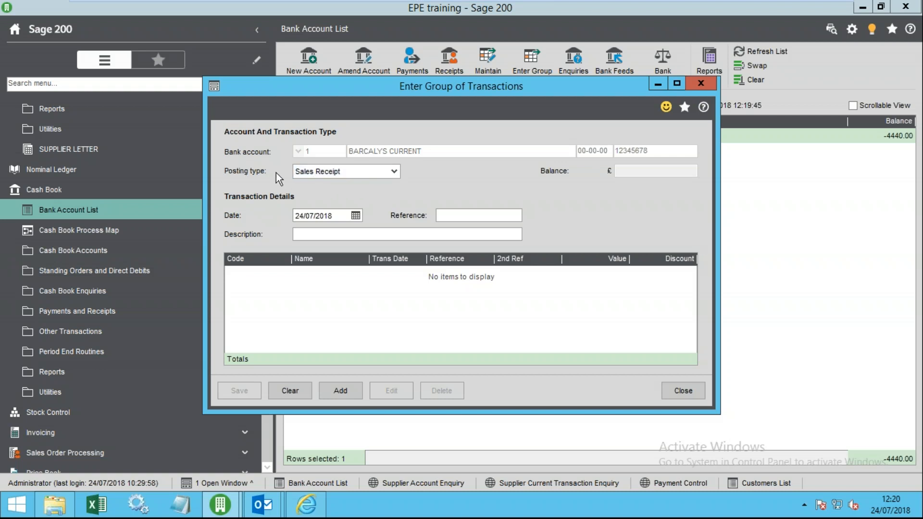
- Add a 10.00 cheque receipt from customer Aaron and Partners to the group
left_click(338, 384)
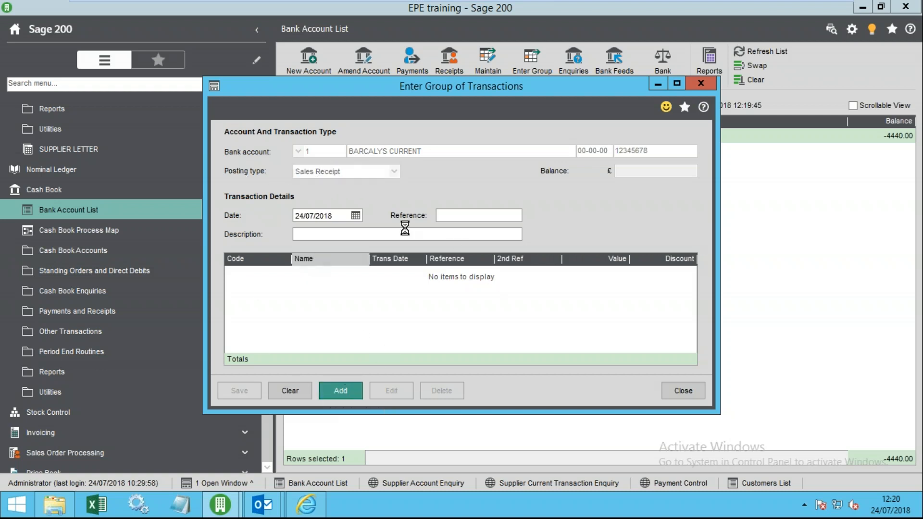
left_click(348, 232)
left_click(331, 270)
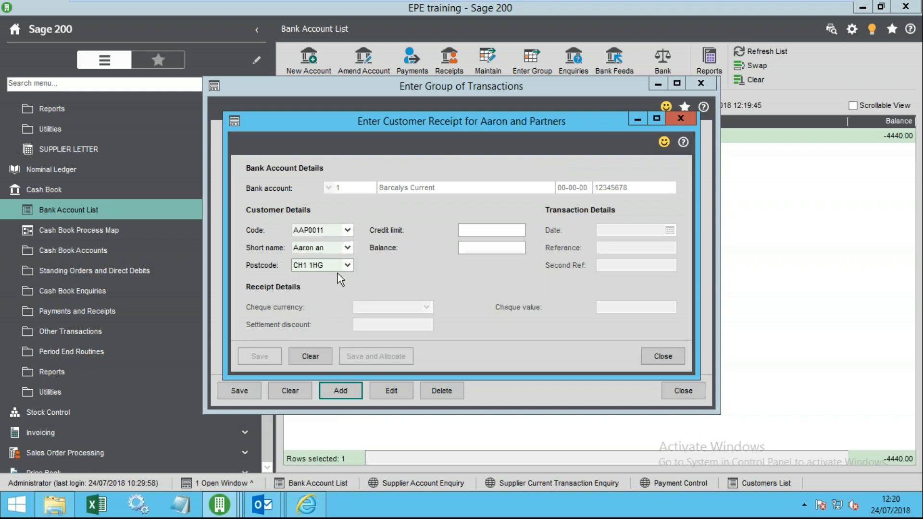
left_click(655, 303)
type("10")
key("Tab")
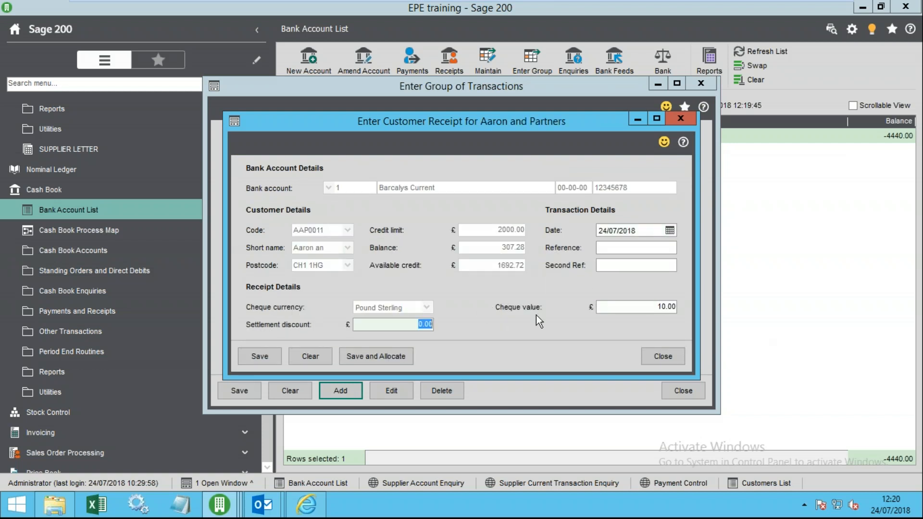
left_click(270, 360)
left_click(663, 357)
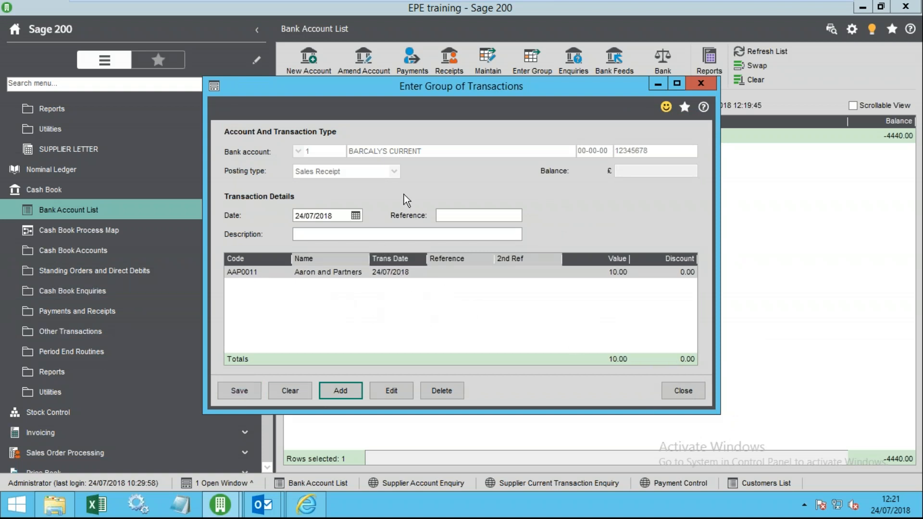
- Close the group transactions window without saving
left_click_drag(475, 86, 492, 57)
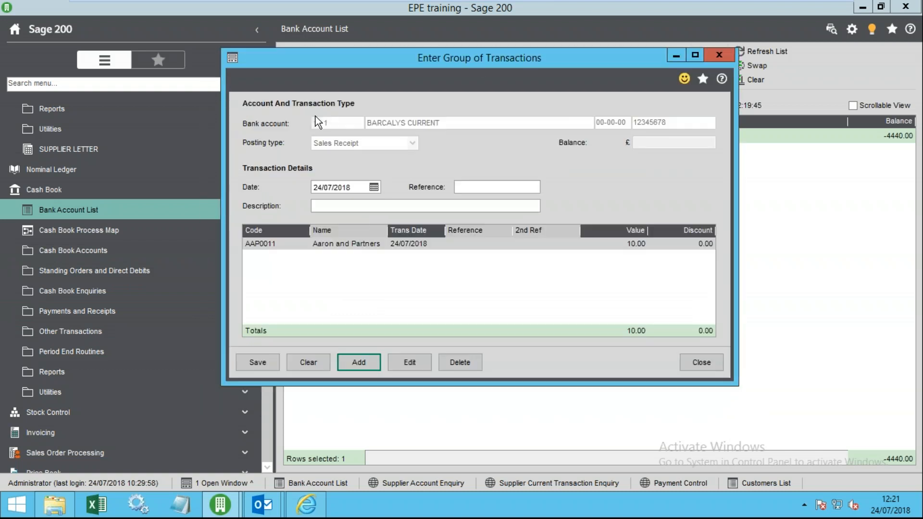
left_click(701, 363)
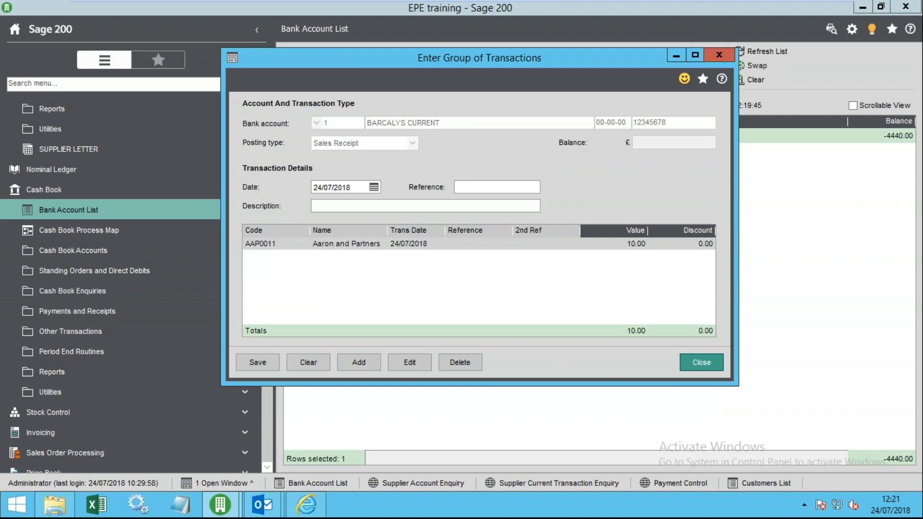
left_click(521, 302)
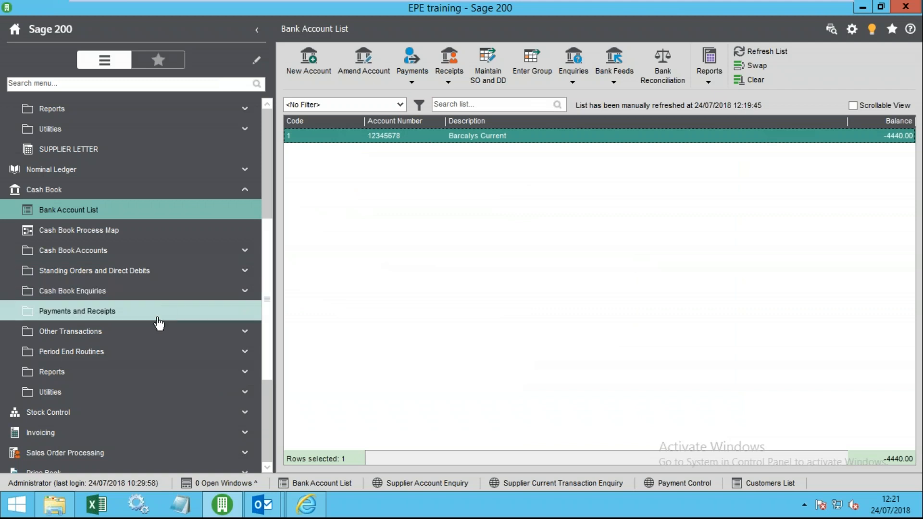
- Try an Inter Account Transfer and dismiss the two-bank-accounts warning
left_click(151, 336)
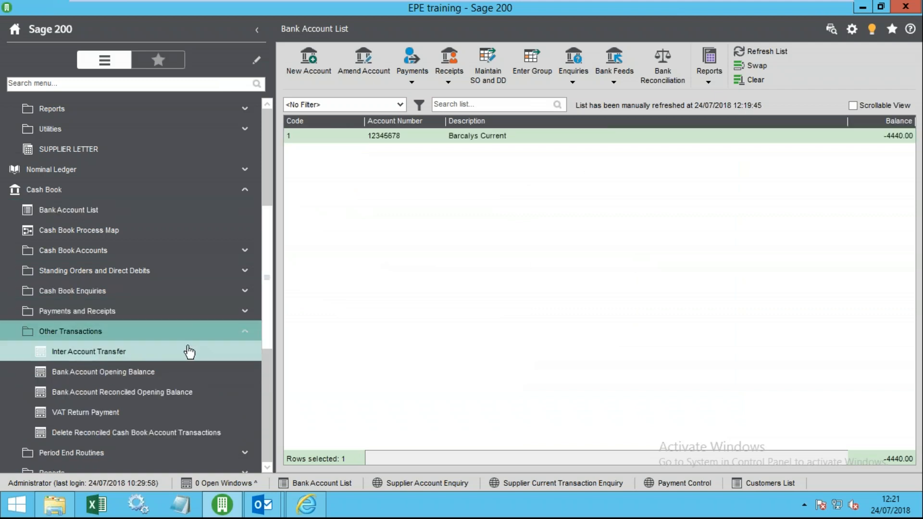
left_click(141, 351)
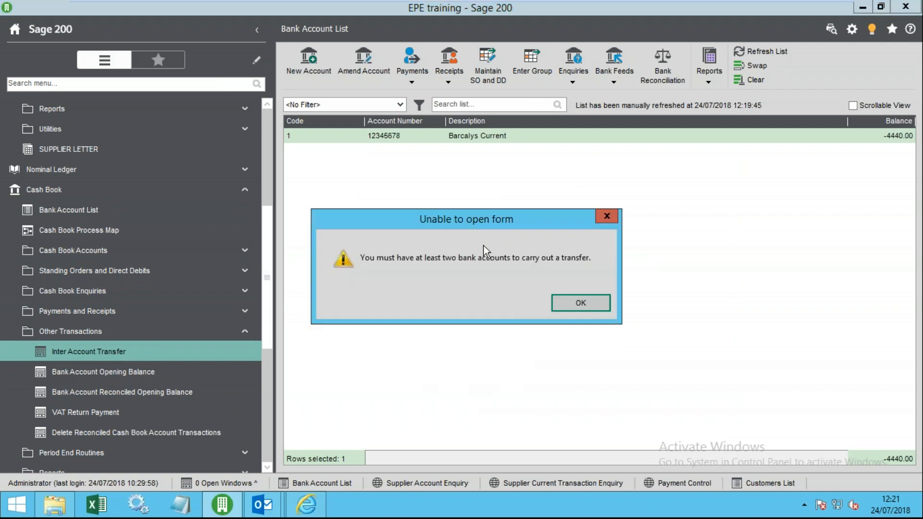
left_click(580, 302)
- Start a new bank account with code 2 and description 'deposit'
left_click(315, 70)
type("2")
key("Tab")
type("depo")
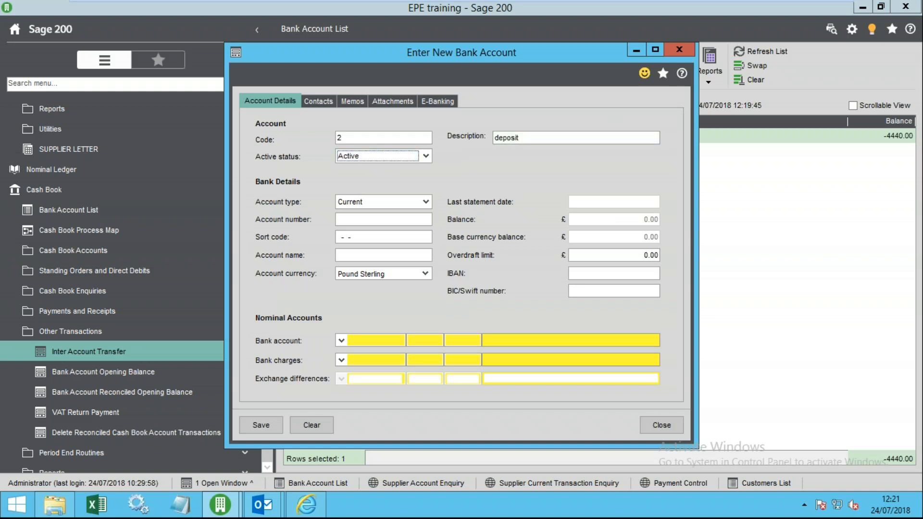
left_click(261, 425)
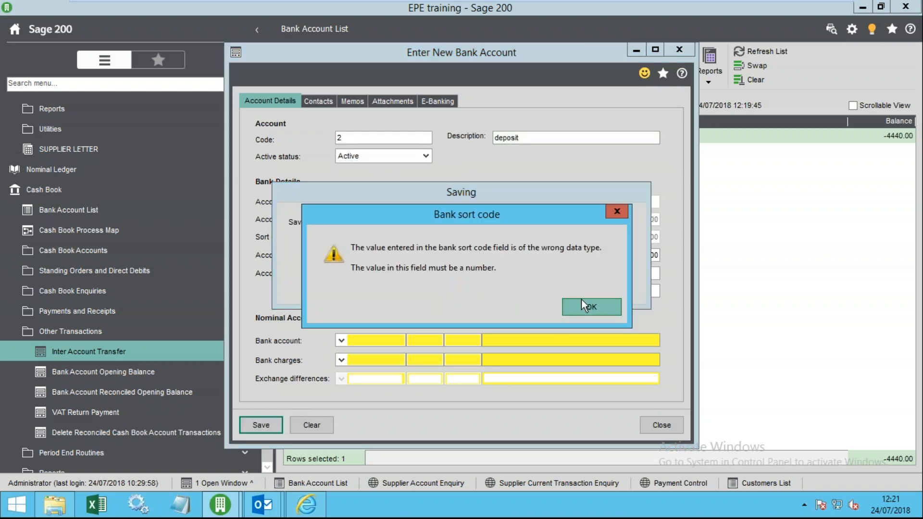
left_click(588, 306)
- Enter the deposit account's bank account number and sort code, then save it
left_click(367, 220)
type("12345678")
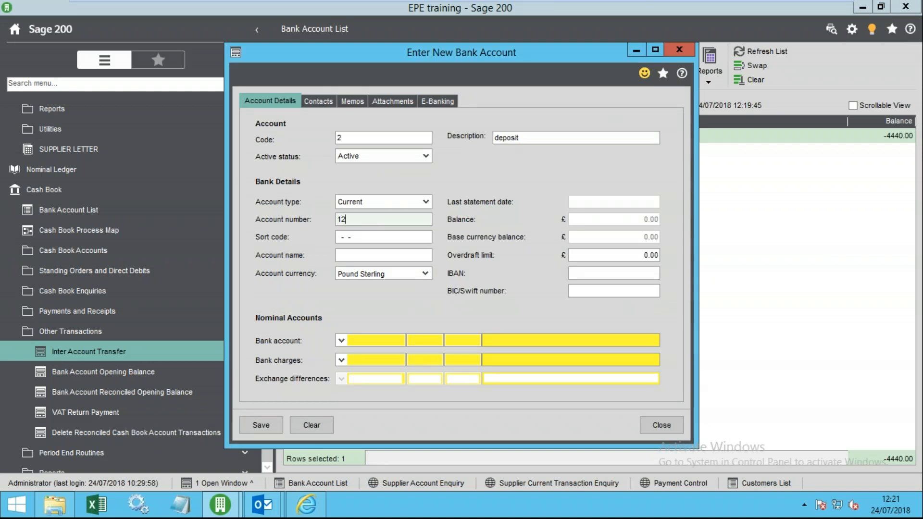
key("Tab")
type("00000")
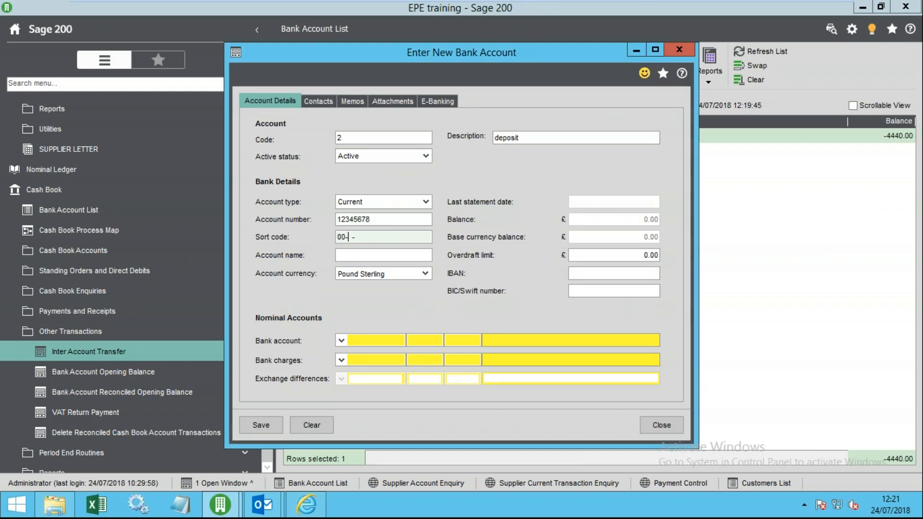
left_click(251, 428)
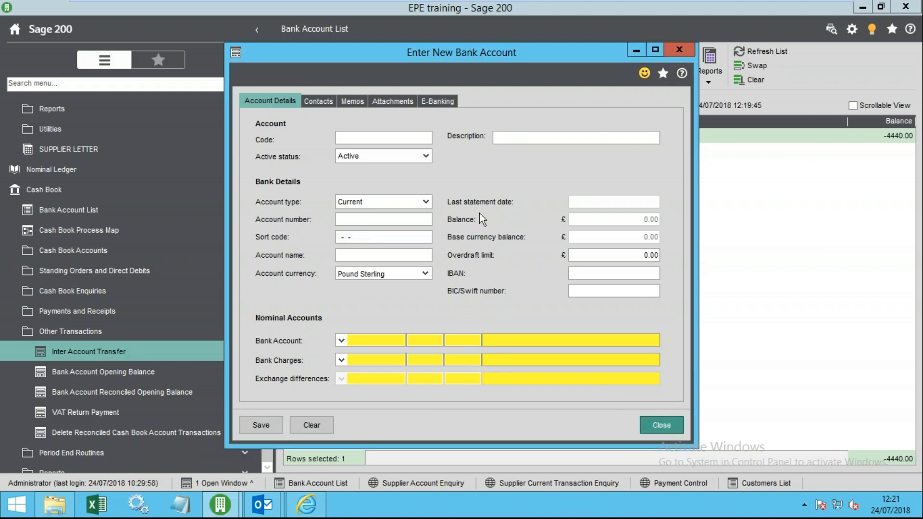
left_click(659, 425)
- Set up a transfer from Barclays Current to deposit, then abandon it unsaved
left_click(115, 360)
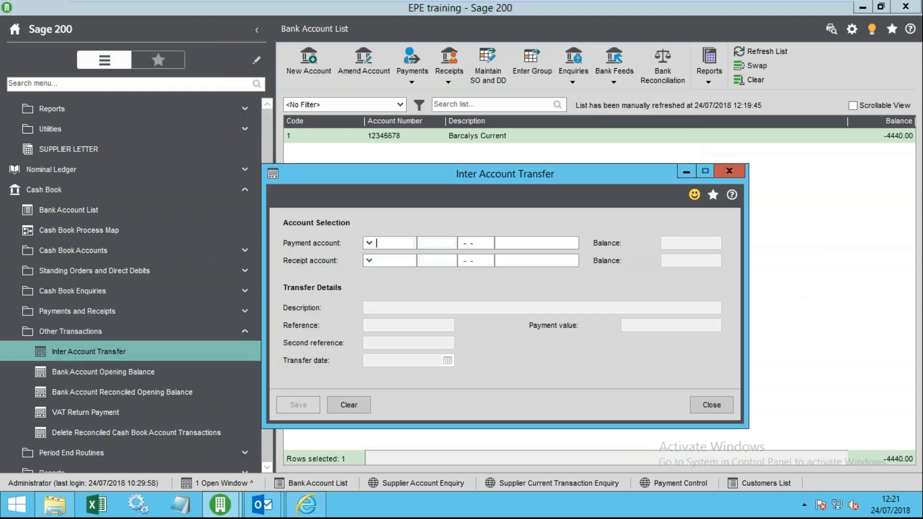
left_click(368, 243)
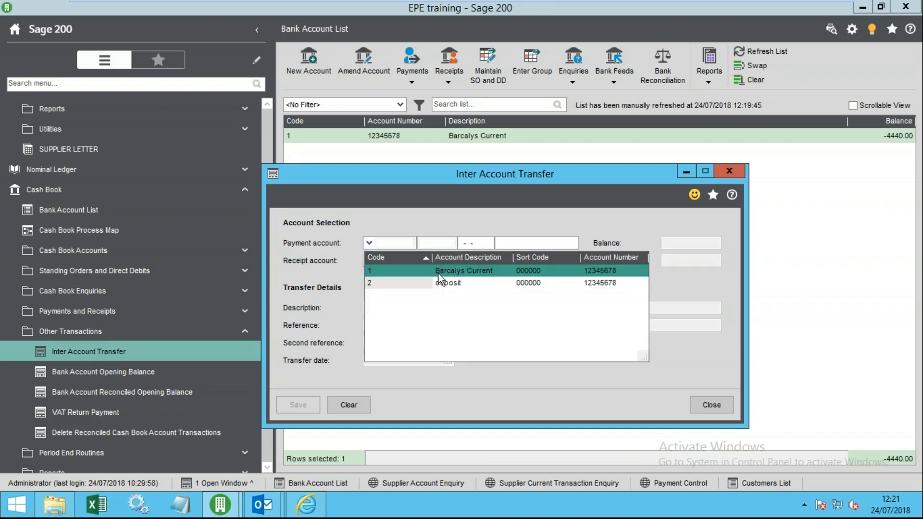
left_click(438, 273)
left_click(369, 260)
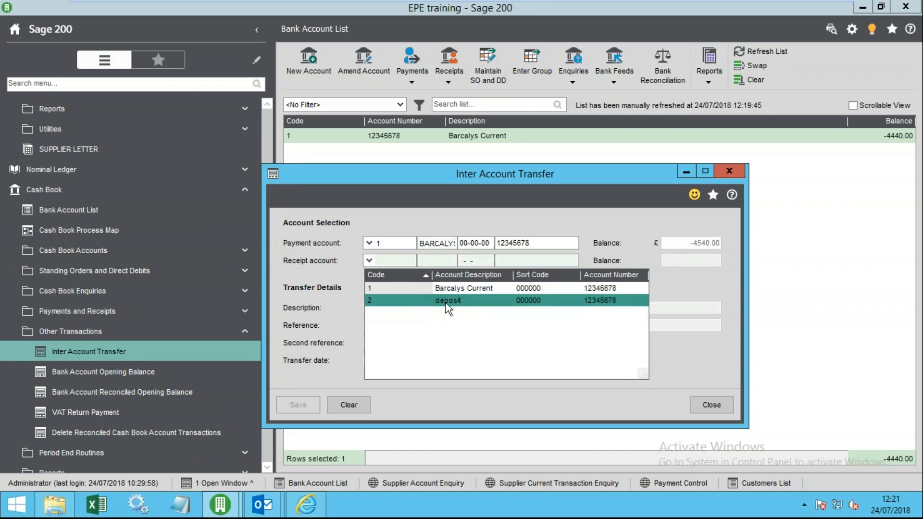
left_click(448, 301)
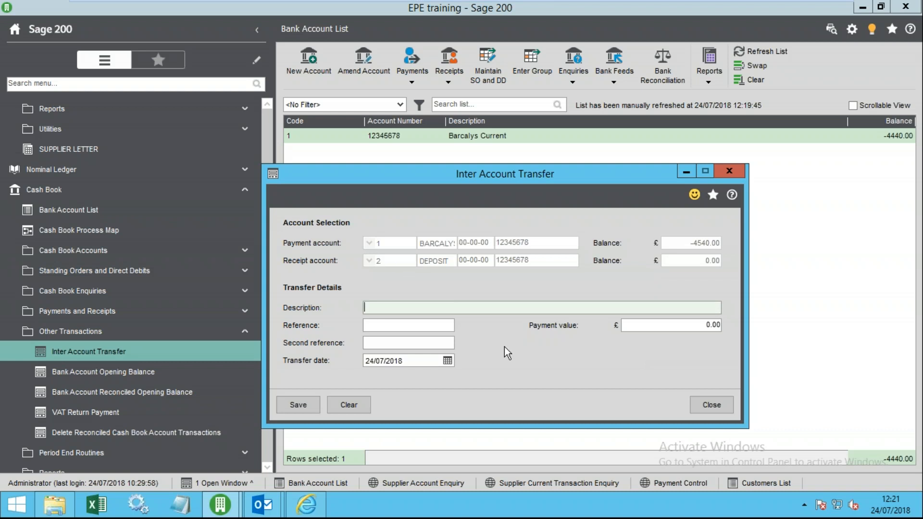
left_click(677, 332)
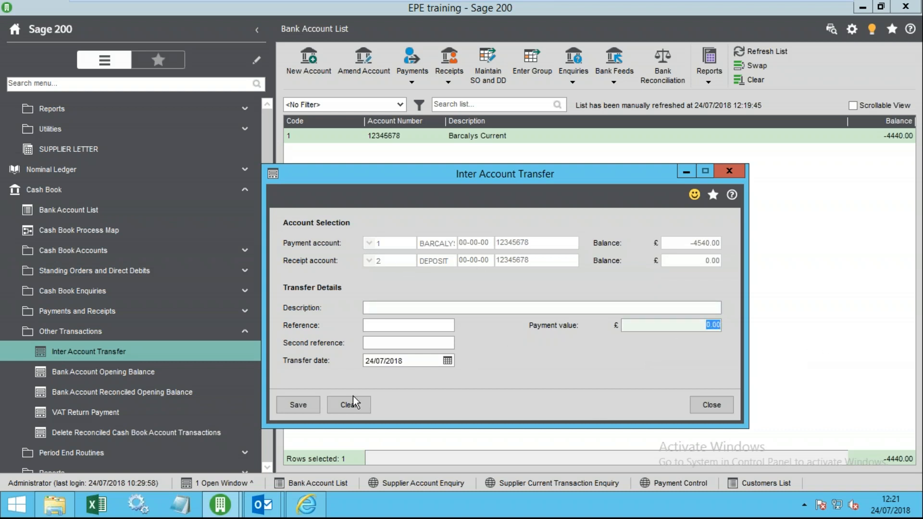
left_click(712, 404)
left_click(533, 296)
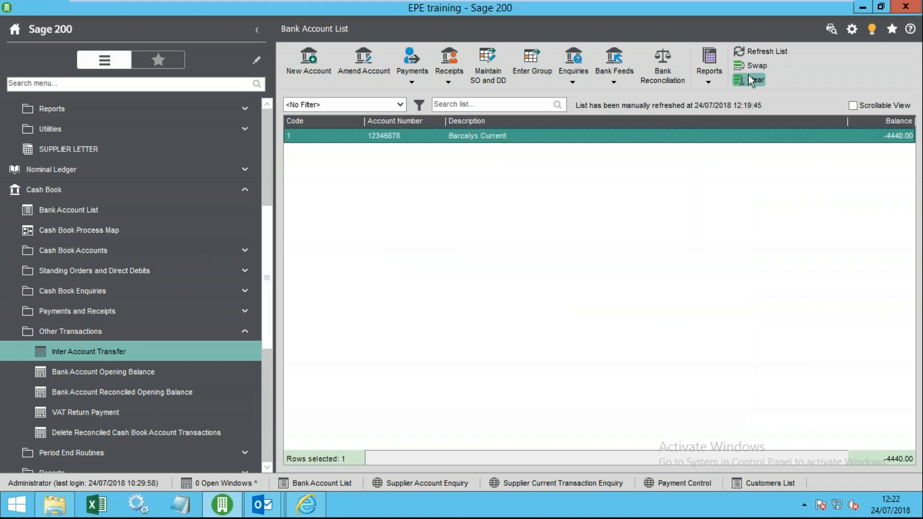
- Refresh the Bank Account List to show Barclays Current -4640.00 and deposit 0.00
left_click(750, 50)
left_click(515, 151)
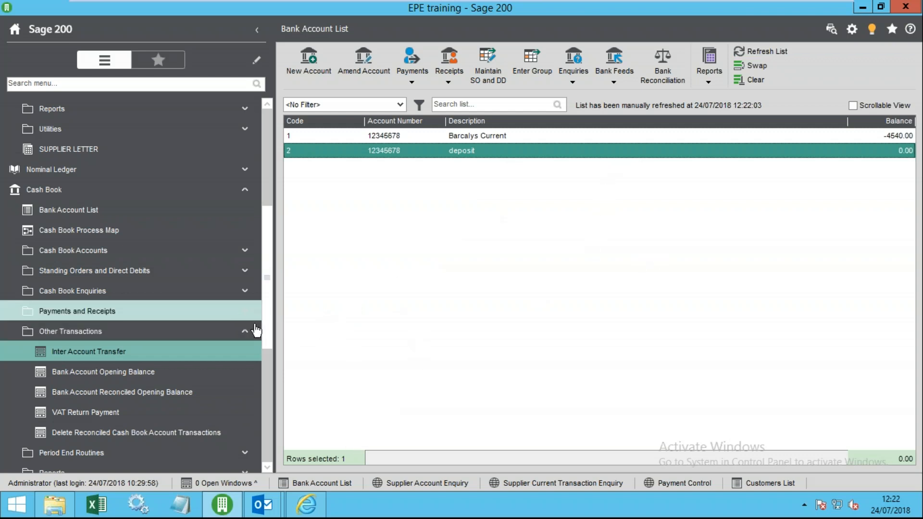
left_click(102, 333)
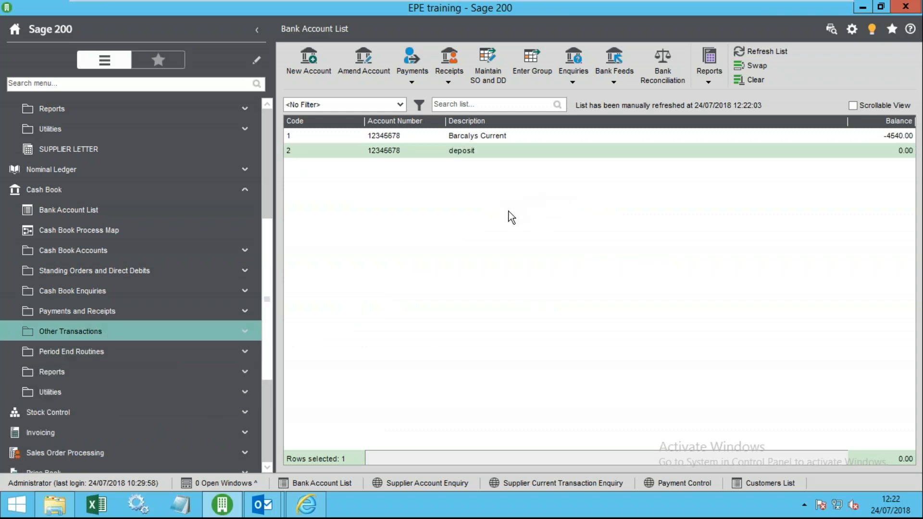
left_click(558, 136)
left_click(662, 66)
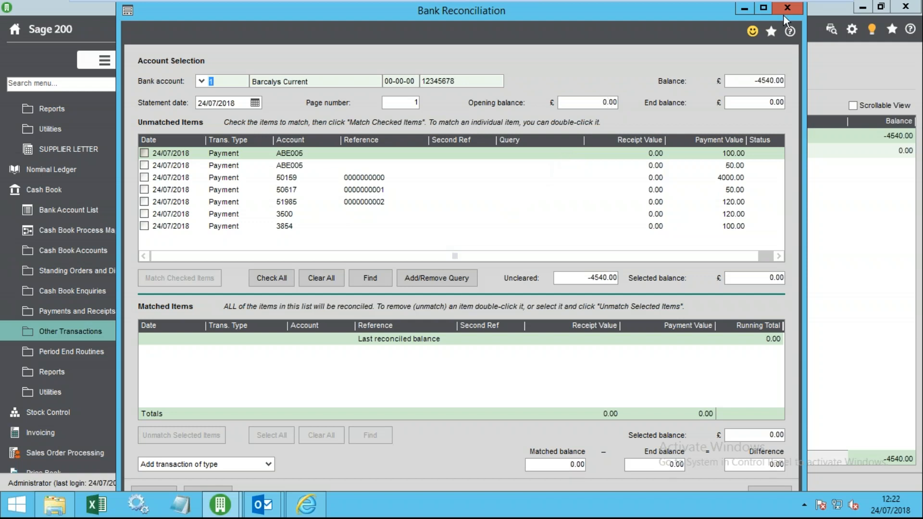
left_click(763, 9)
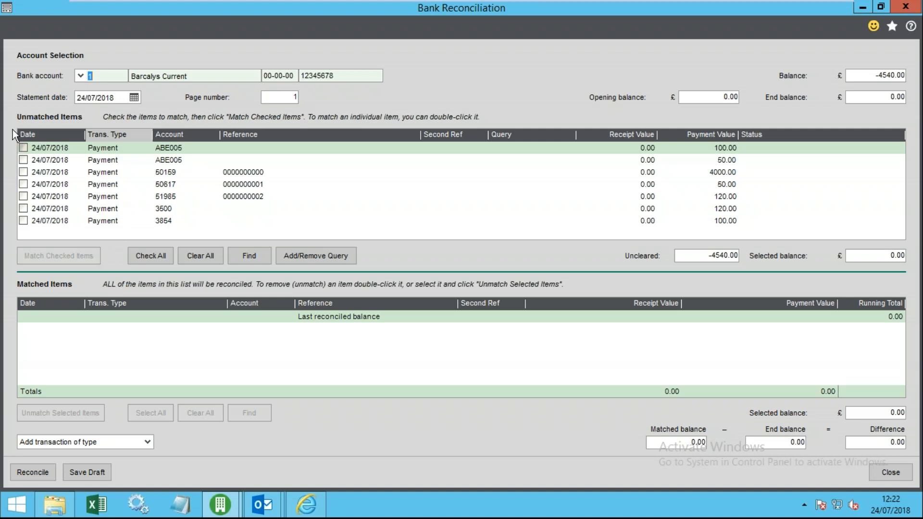
left_click(23, 147)
left_click(23, 159)
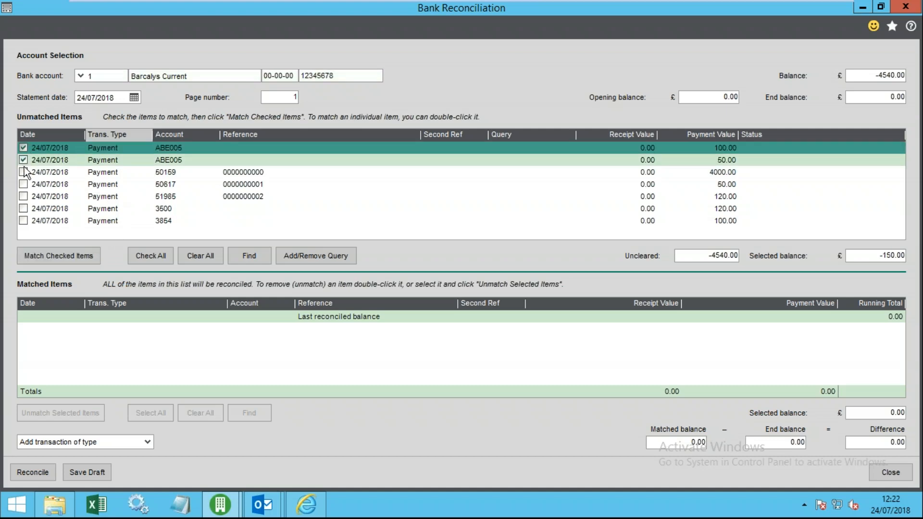
left_click(23, 172)
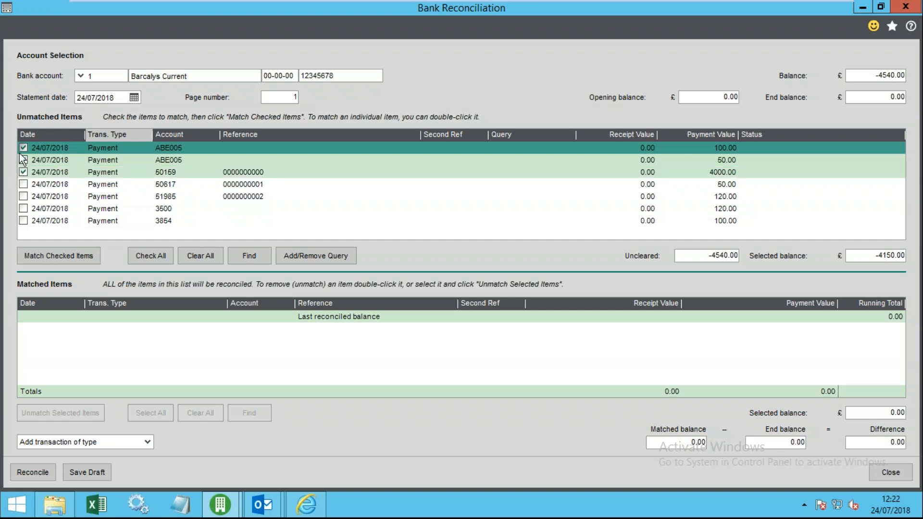
left_click(23, 185)
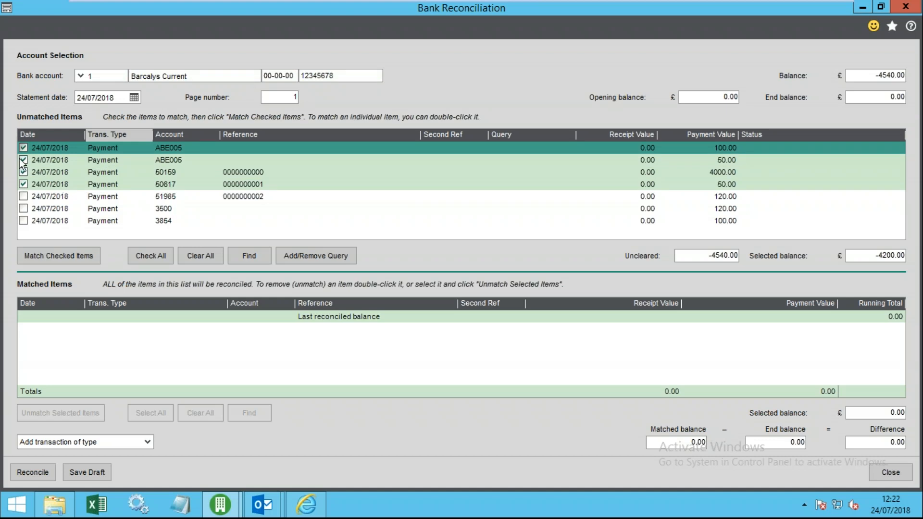
left_click(54, 261)
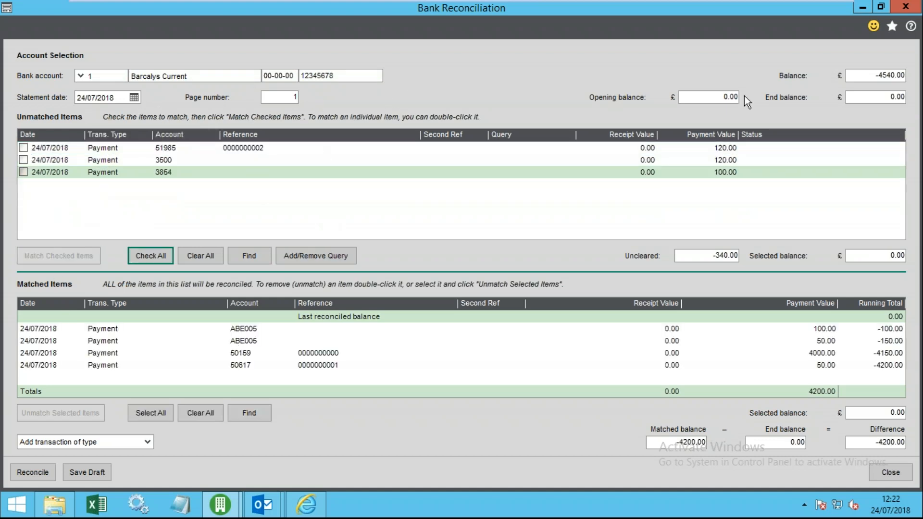
left_click(886, 99)
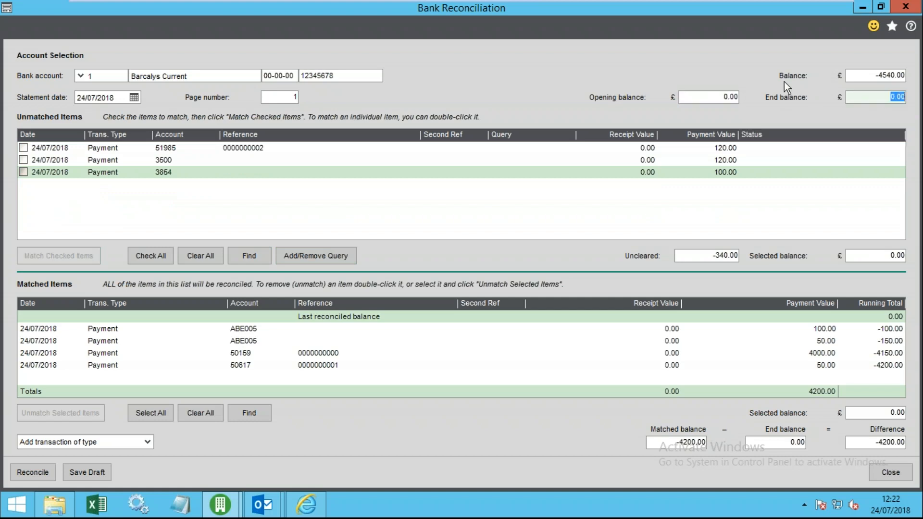
left_click(714, 96)
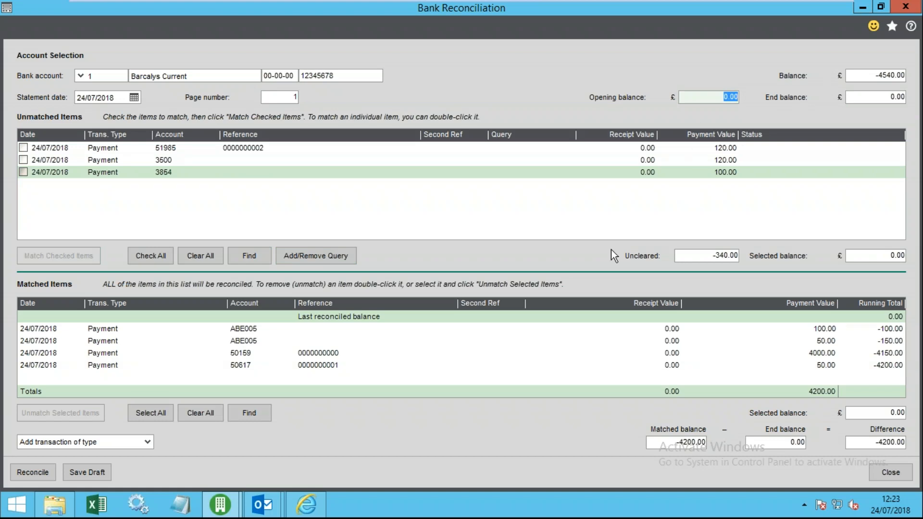
left_click(861, 443)
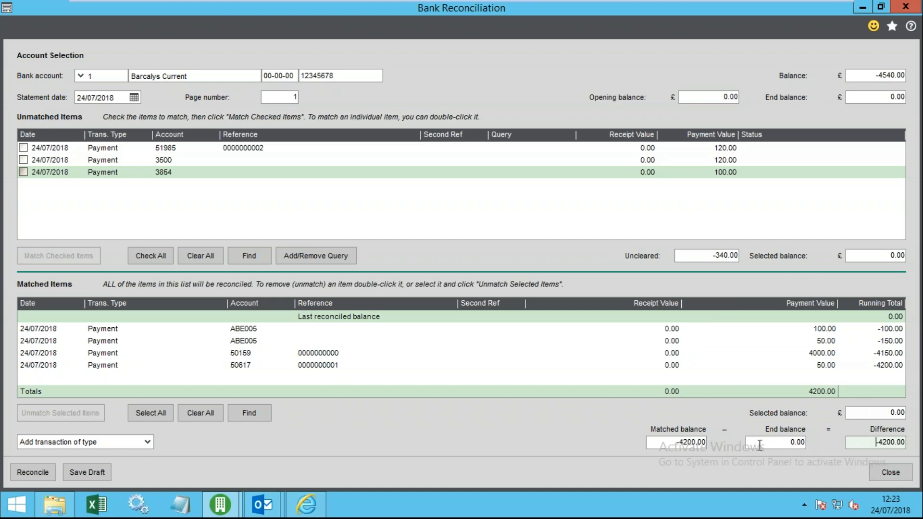
left_click(780, 445)
left_click_drag(665, 445, 722, 448)
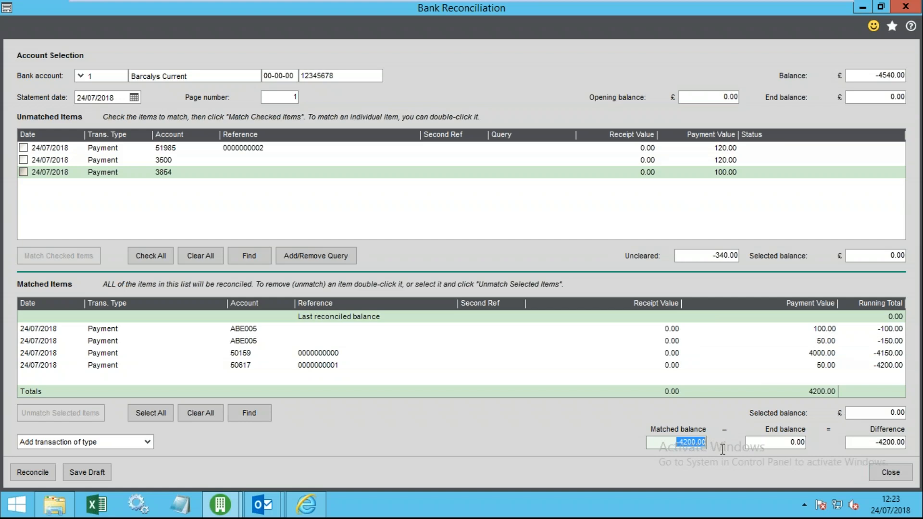
left_click_drag(778, 443, 812, 443)
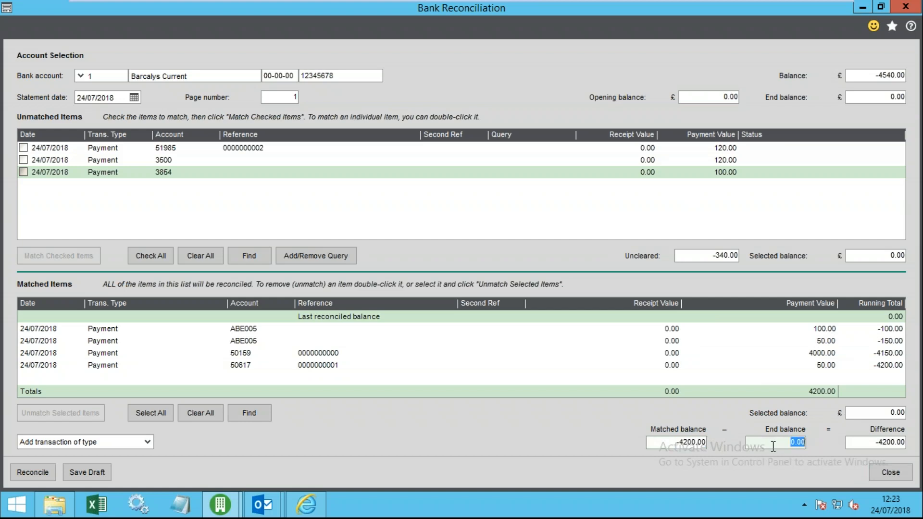
left_click_drag(869, 446, 913, 451)
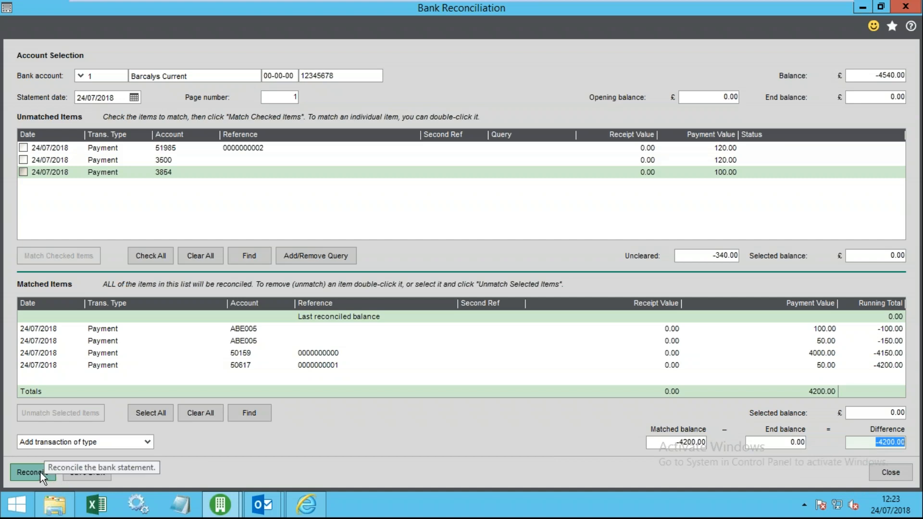
left_click_drag(60, 327, 77, 358)
- Add a Nominal Payment no VAT with a line to nominal code 4010
left_click(82, 366)
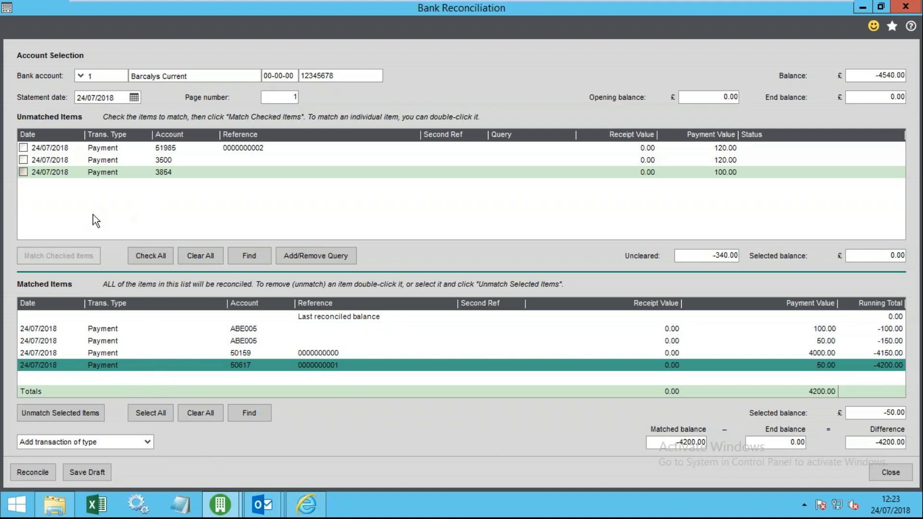
left_click(148, 441)
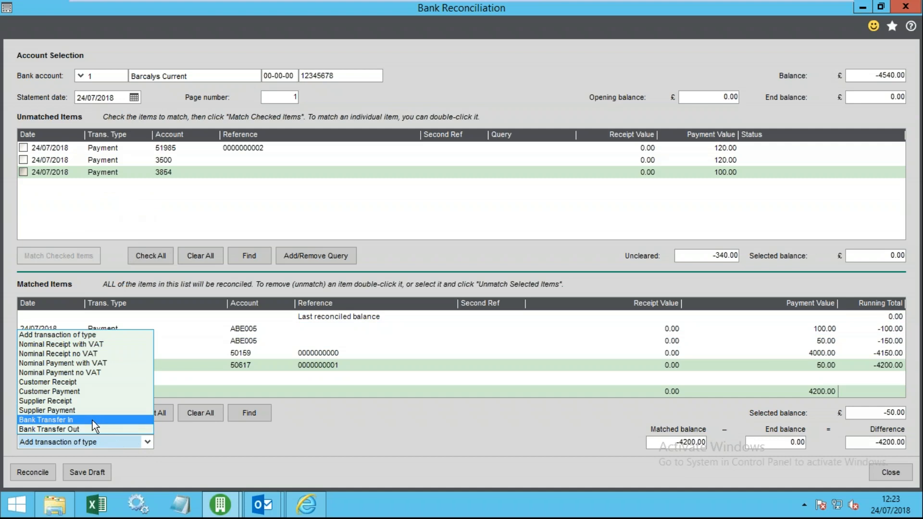
left_click(78, 373)
left_click(221, 292)
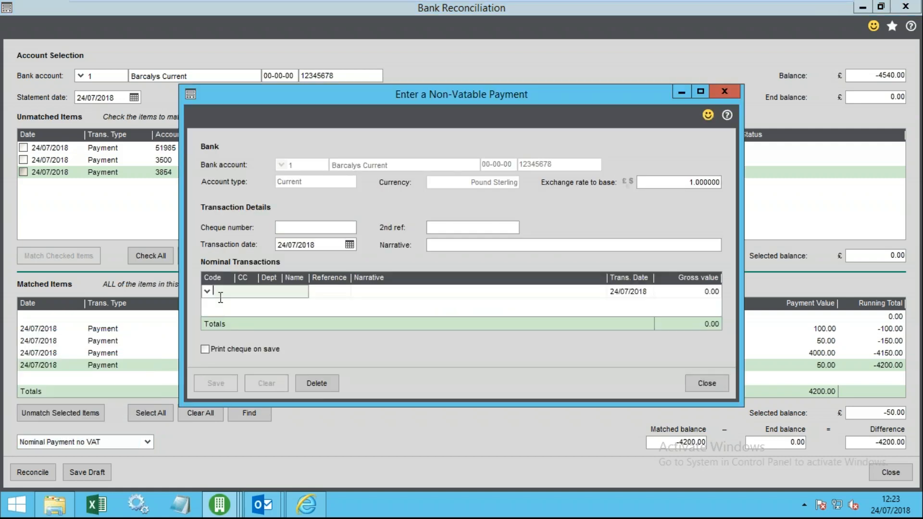
left_click(211, 294)
left_click(356, 306)
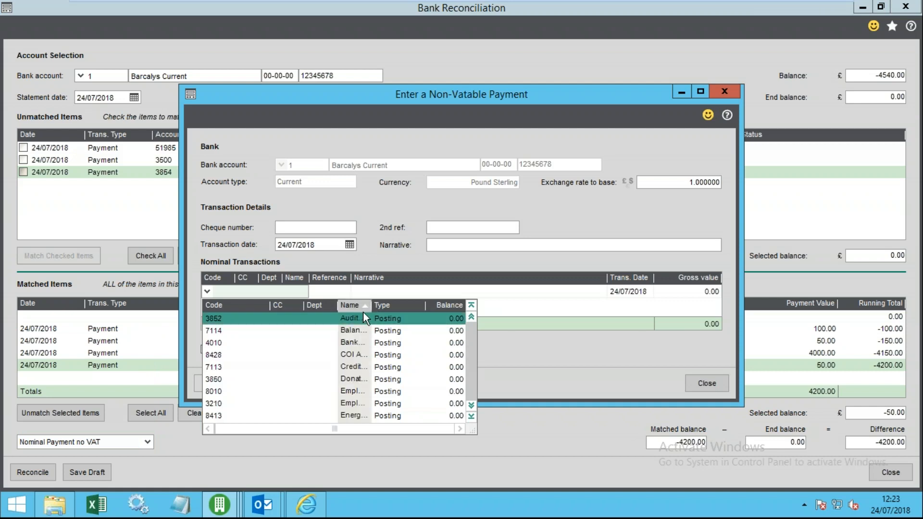
key("Down")
key("Down")
key("Return")
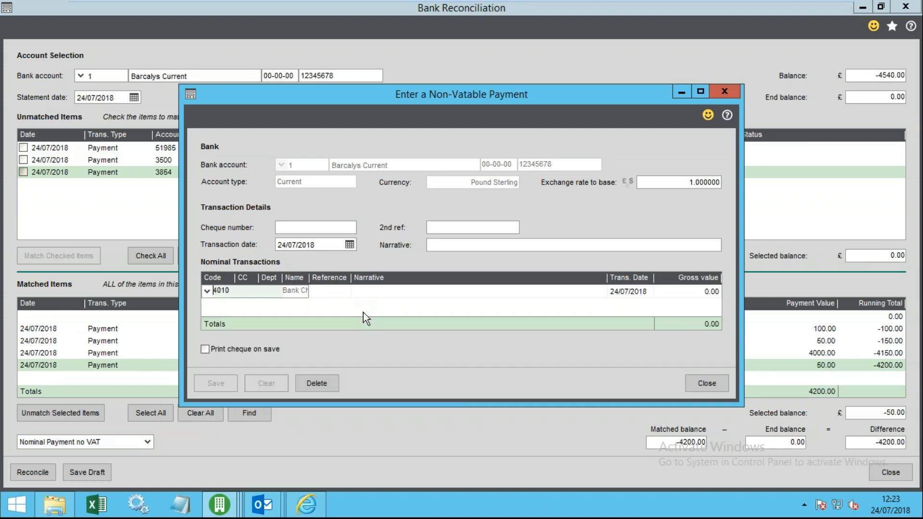
- Enter a 15.00 gross value, save the payment and select it among matched items
key("Tab")
key("Tab")
key("Tab")
key("Tab")
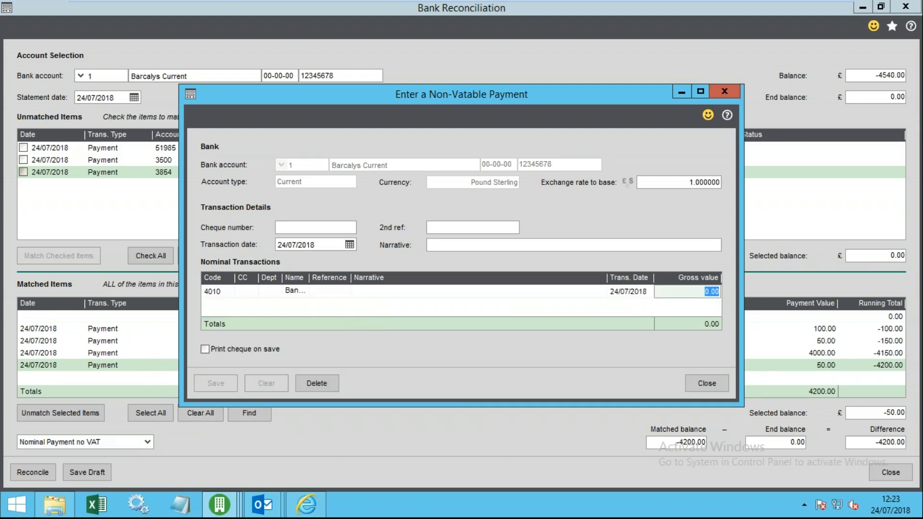
type("15")
key("Tab")
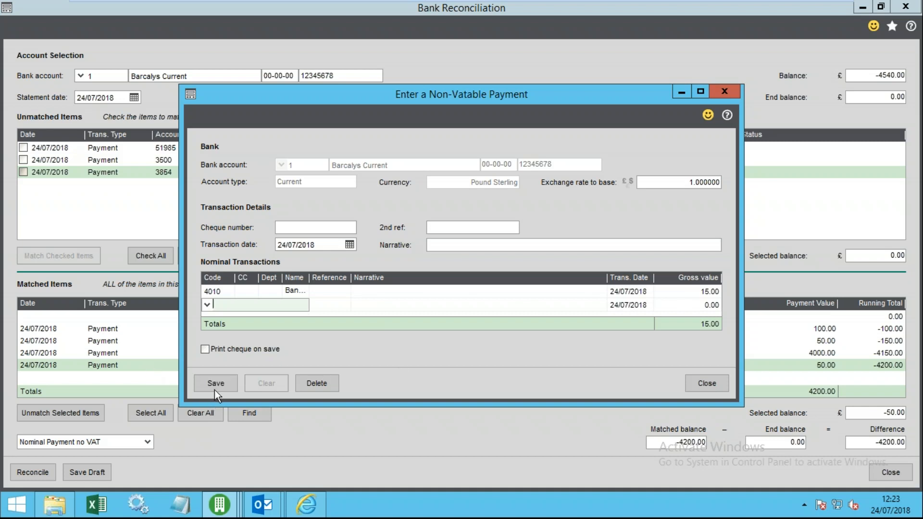
left_click(219, 384)
left_click(700, 380)
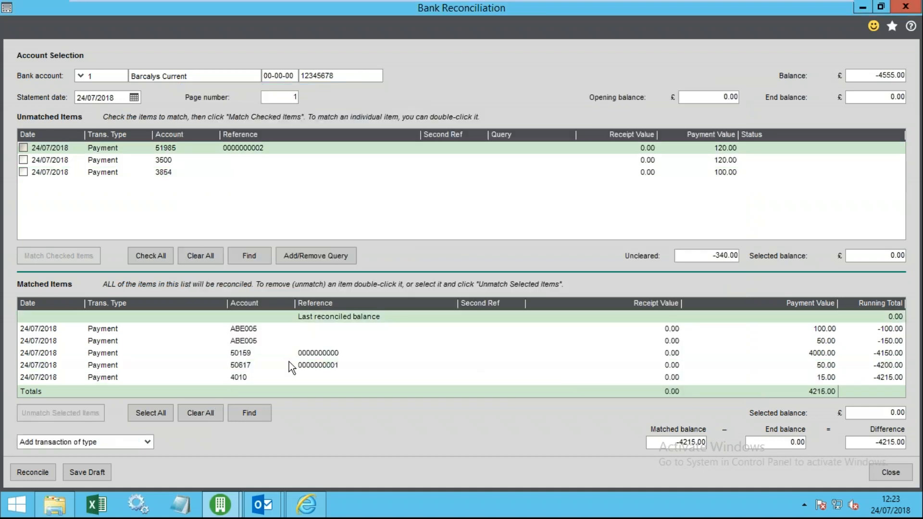
left_click(248, 377)
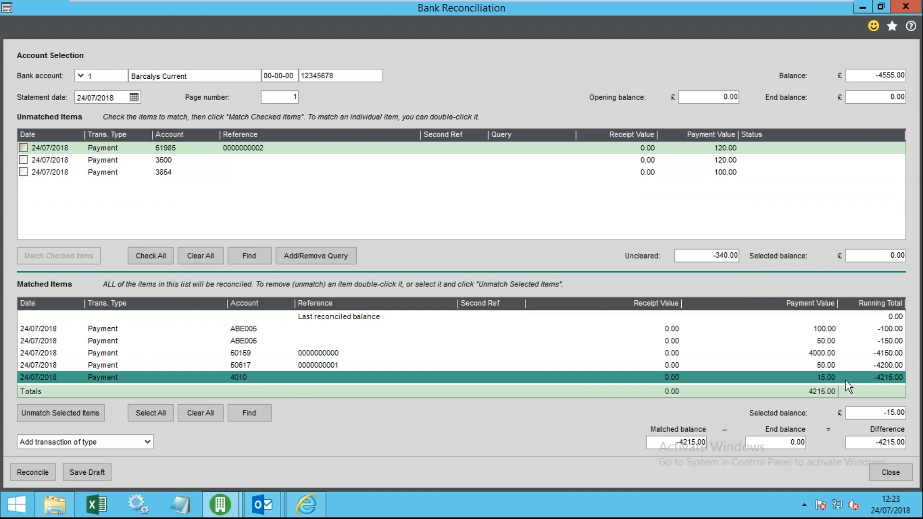
- Save the reconciliation as draft 240718, close it, and reopen Bank Reconciliation
left_click(141, 446)
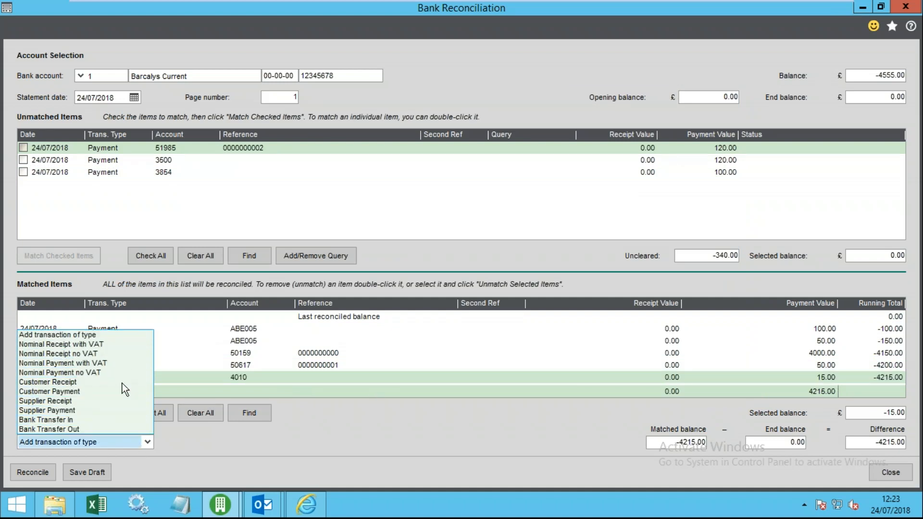
left_click(298, 447)
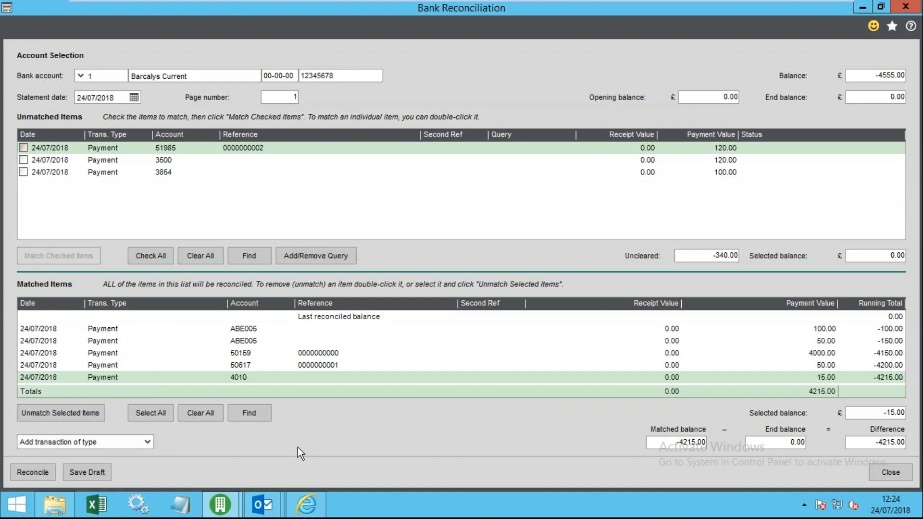
left_click(91, 469)
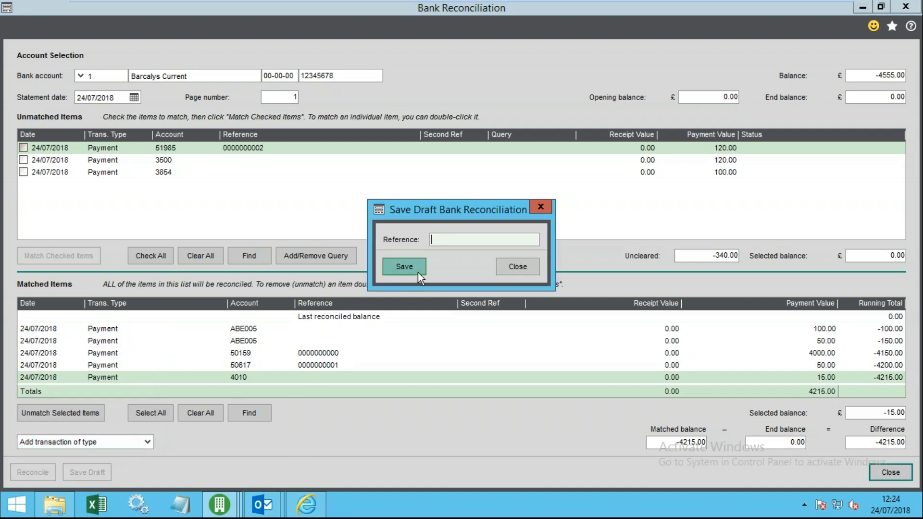
type("240718")
left_click(399, 268)
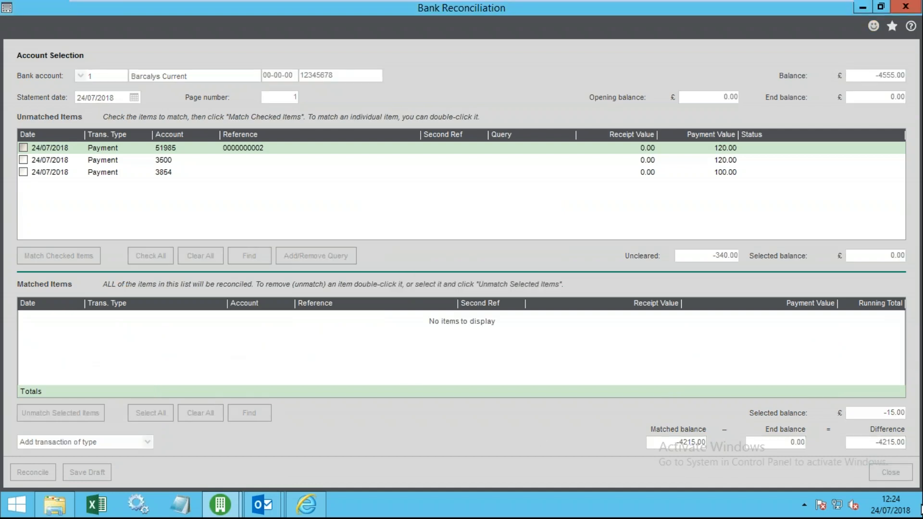
left_click(897, 471)
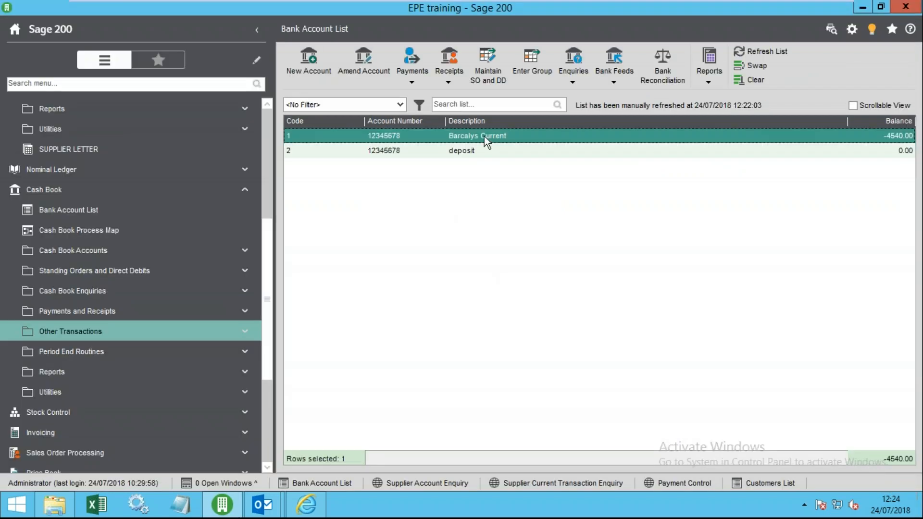
left_click(667, 63)
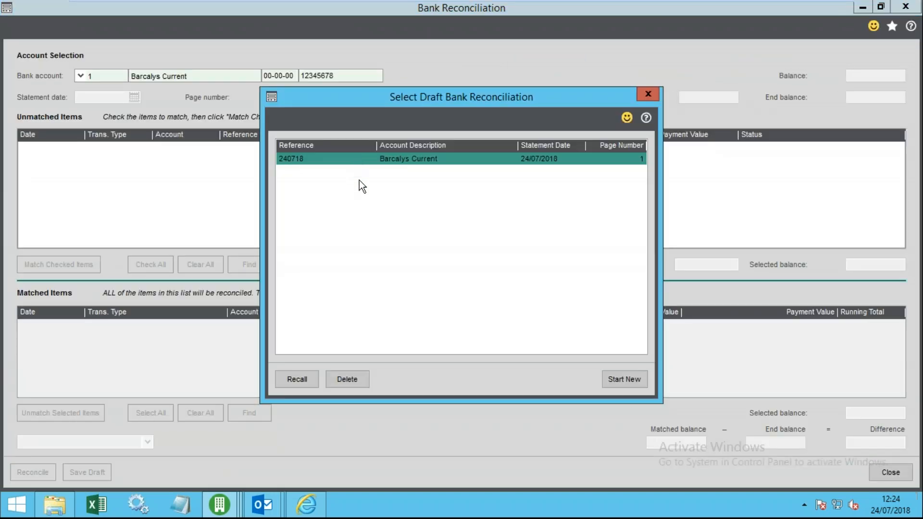
- Recall draft 240718, reconcile Barclays Current, and review reports: Reconciled -4215.00, Unreconciled -340.00
left_click(296, 379)
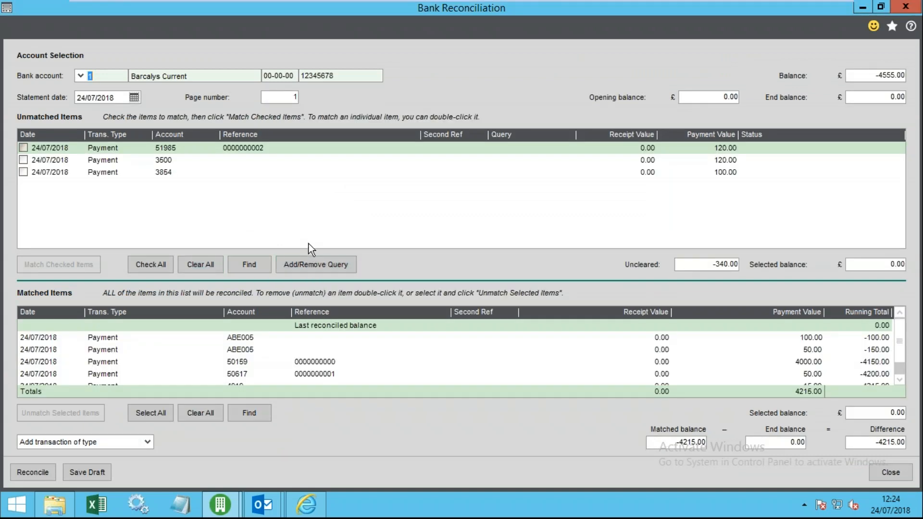
left_click(71, 174)
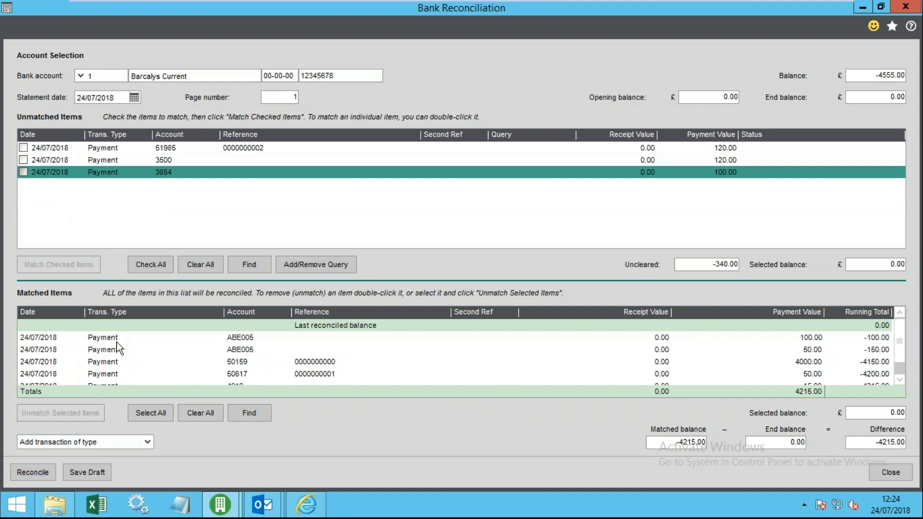
left_click(27, 470)
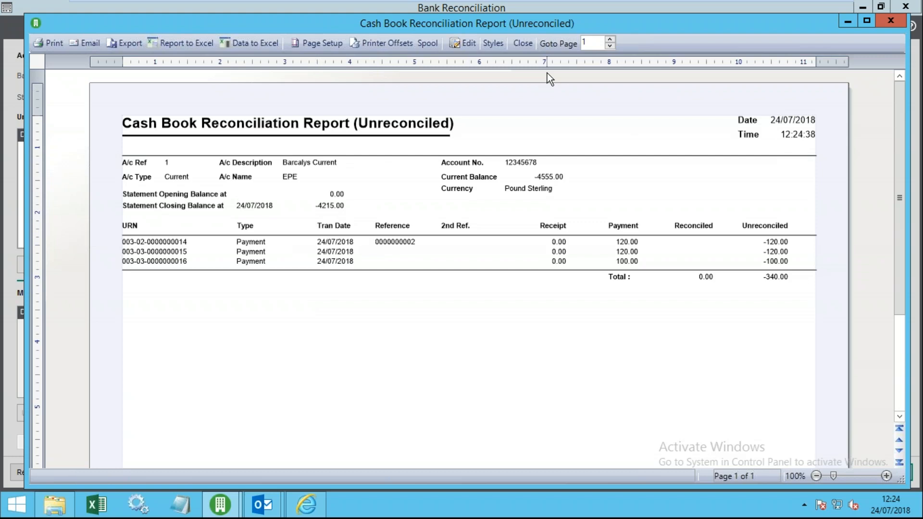
left_click(523, 43)
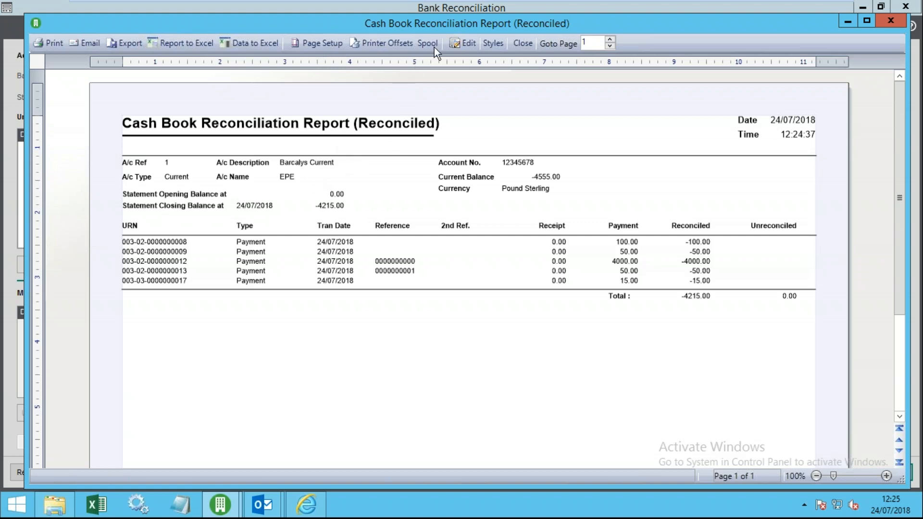
- Cancel the PDF export, then close the reconciled report preview and the Bank Reconciliation window
left_click(126, 42)
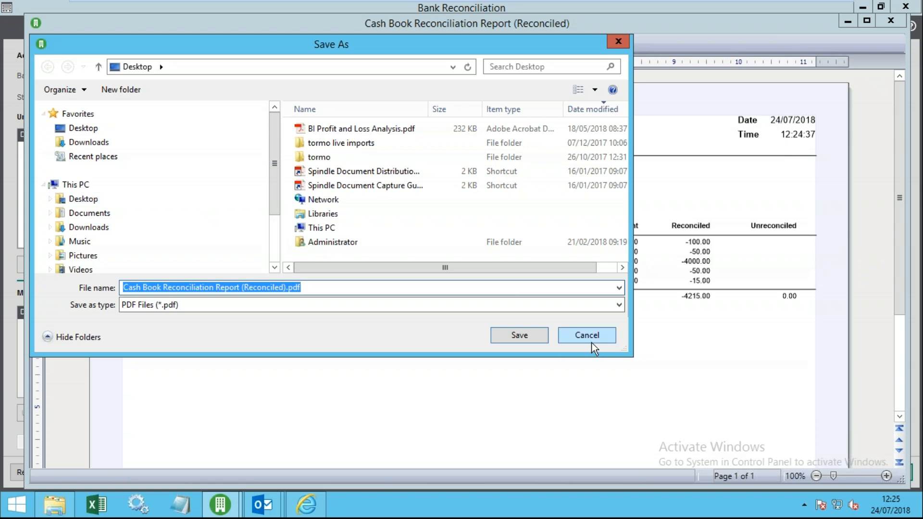
left_click(588, 335)
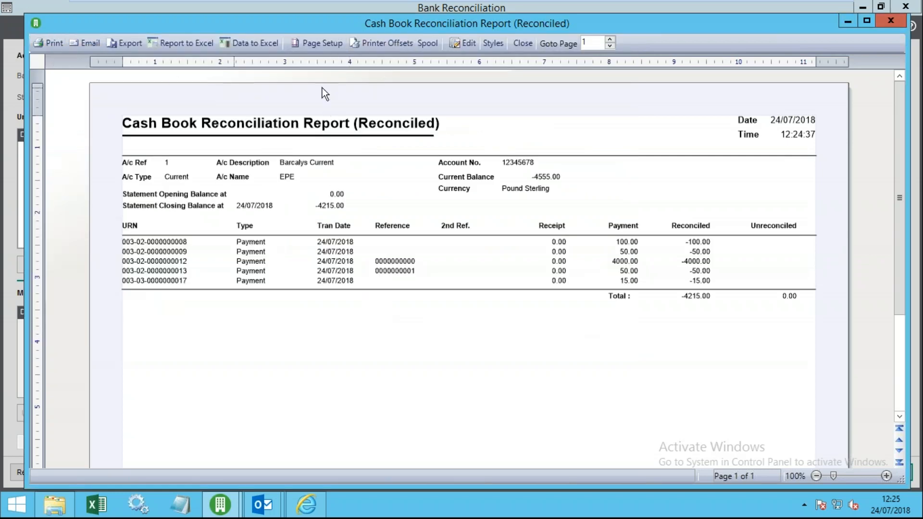
left_click(524, 44)
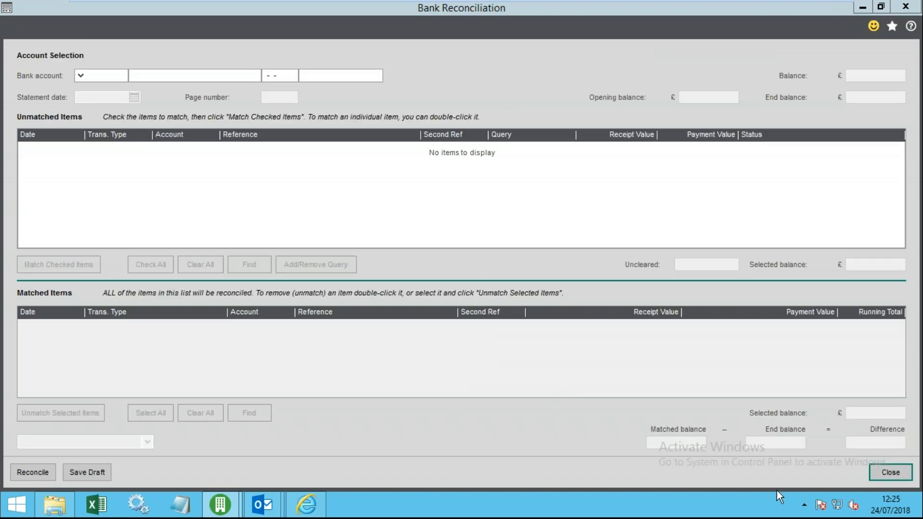
left_click(887, 471)
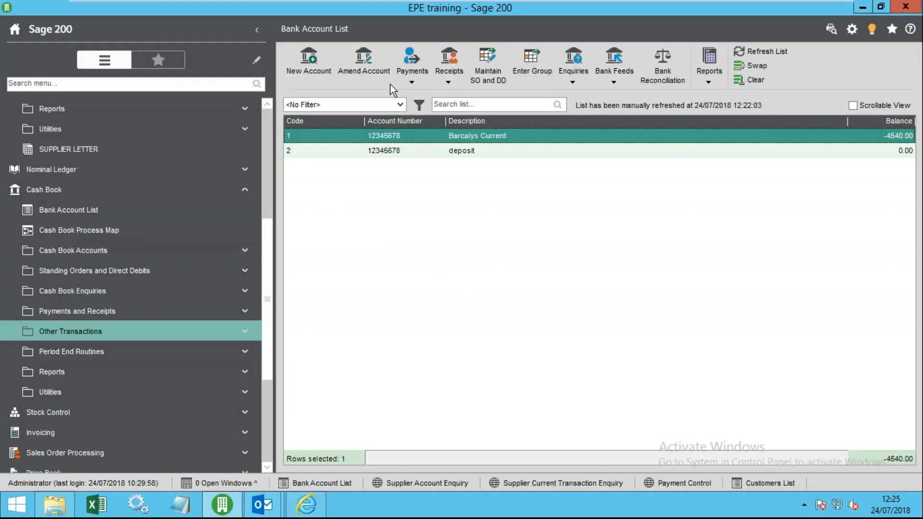
- Review Barcalys Current's reconciled statement date and -4215.00 balance in Amend Account, then close it
left_click(364, 63)
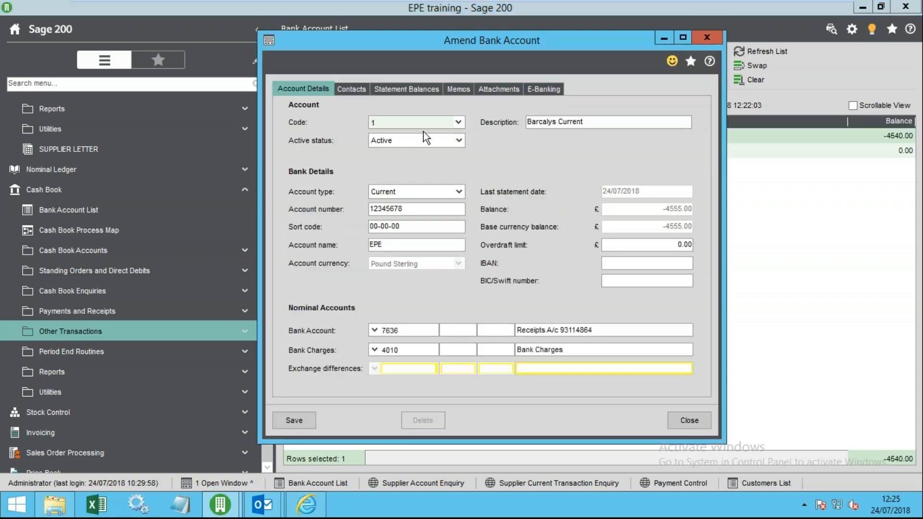
left_click(407, 90)
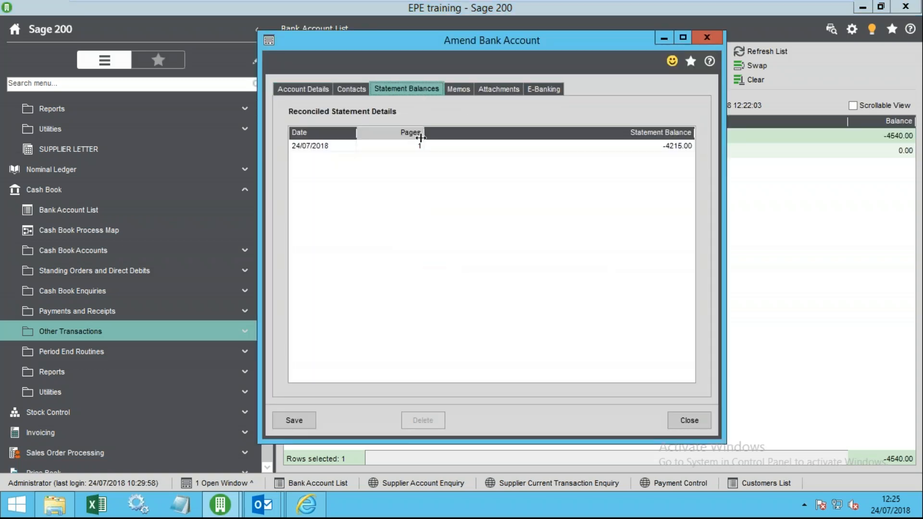
left_click(316, 145)
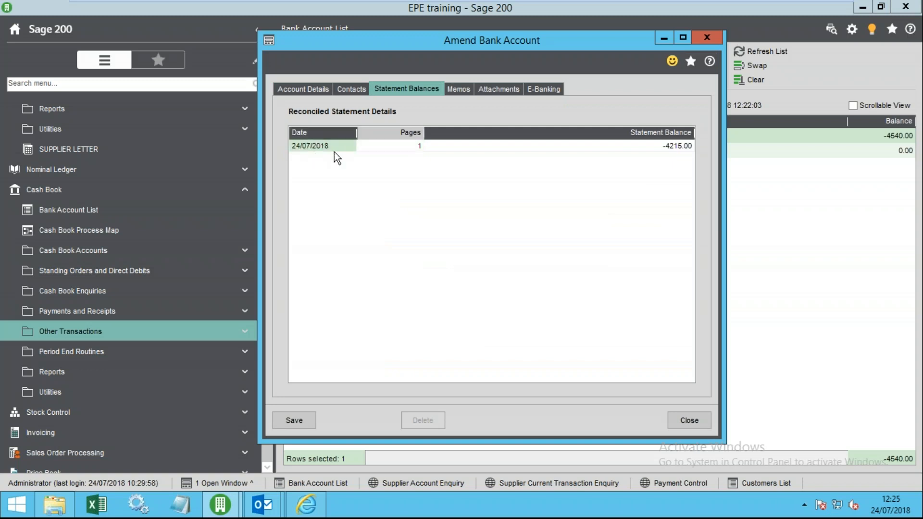
left_click(623, 145)
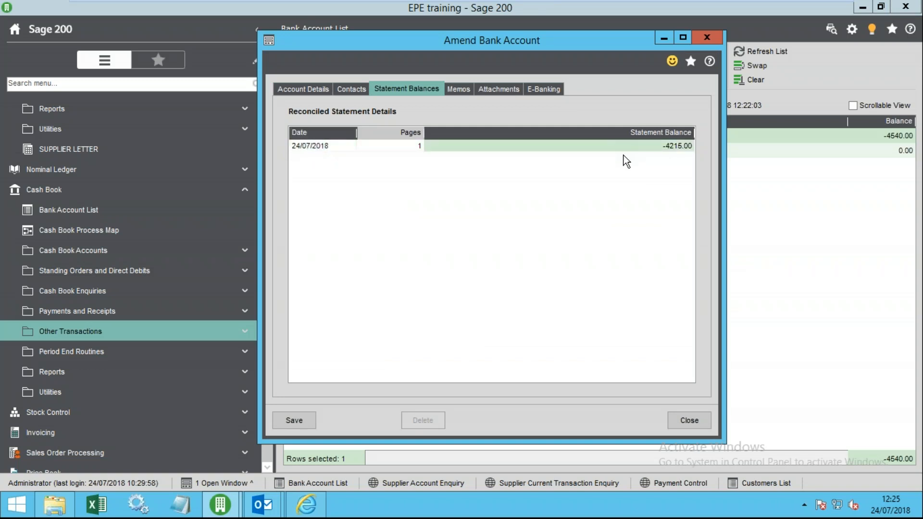
left_click(694, 421)
- Add Statement Balance and Balance In Account Currency columns, then start reconciling Barcalys Current
right_click(498, 121)
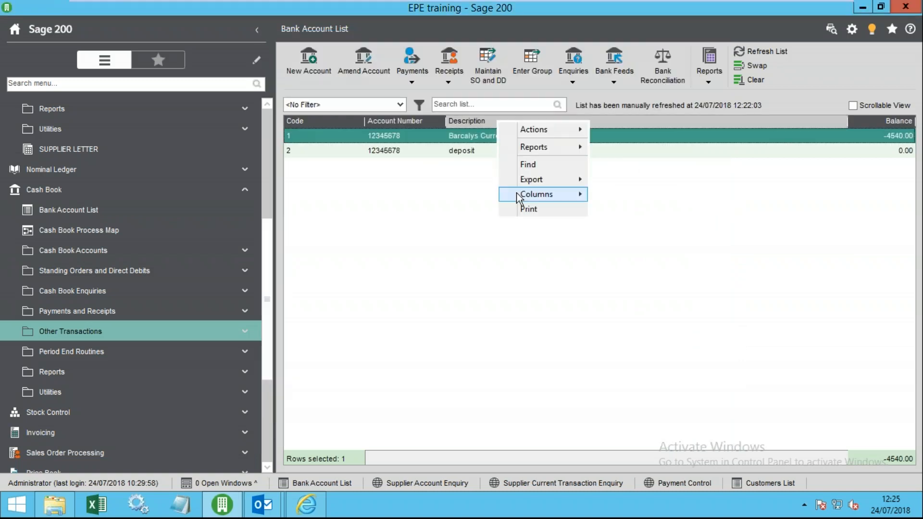
mouse_move(531, 193)
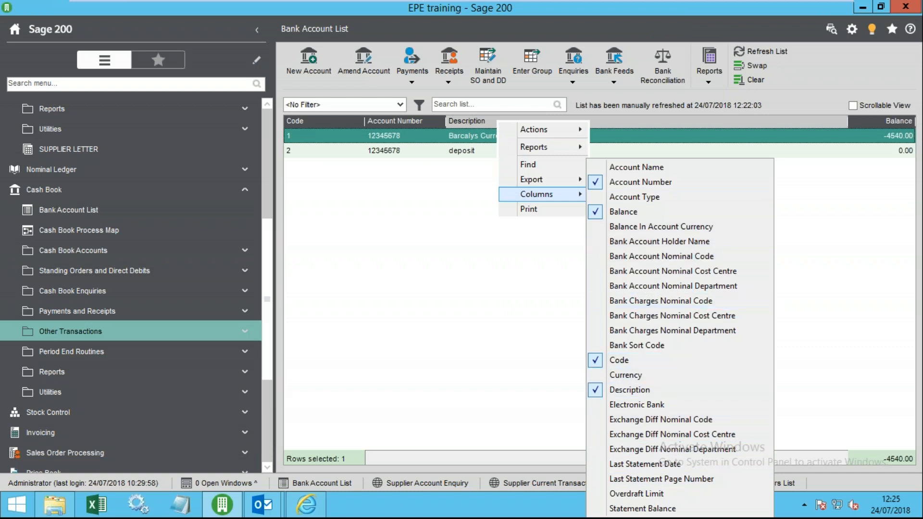
left_click(667, 508)
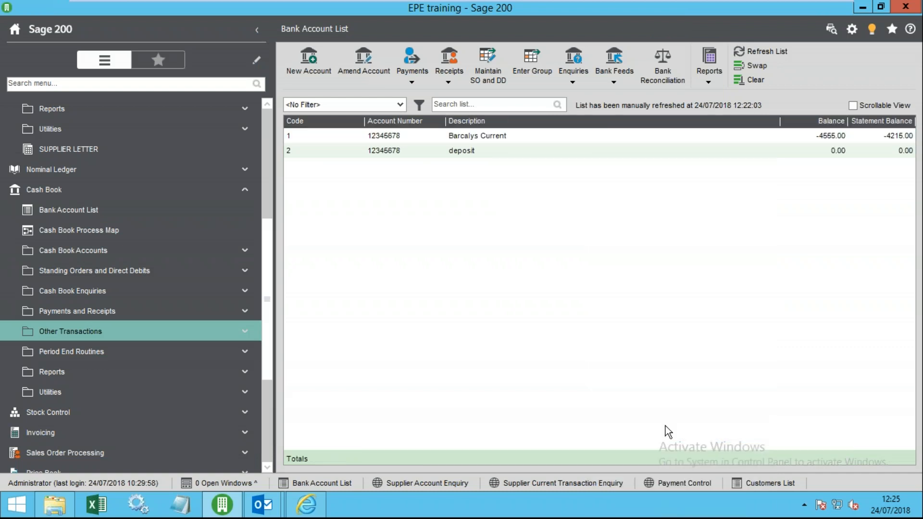
right_click(609, 127)
mouse_move(654, 197)
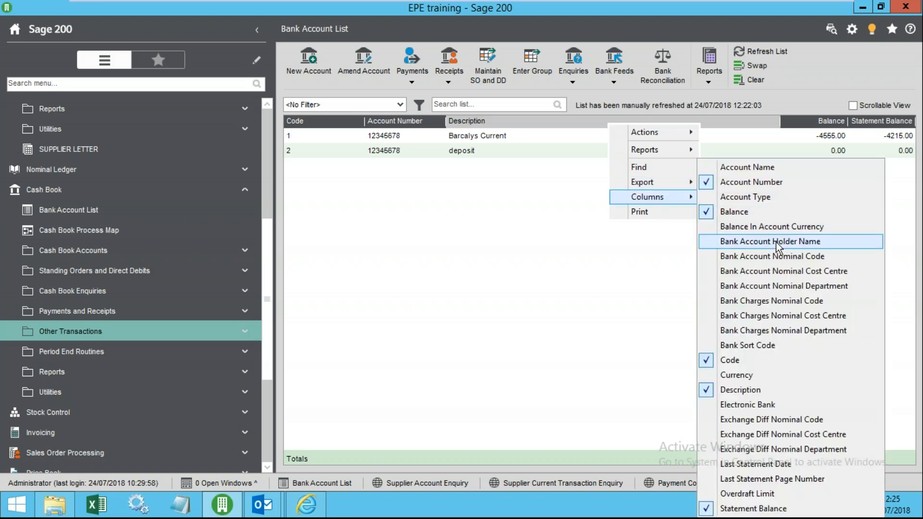
left_click(772, 226)
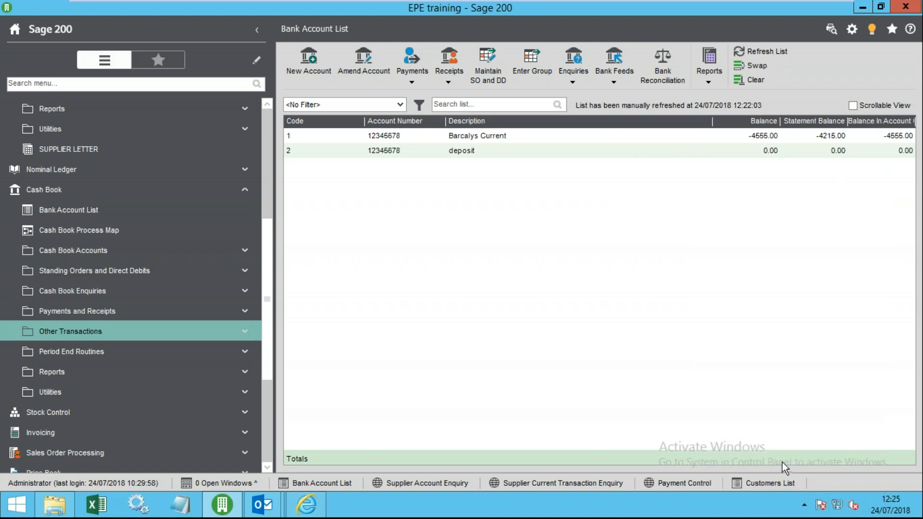
left_click(756, 138)
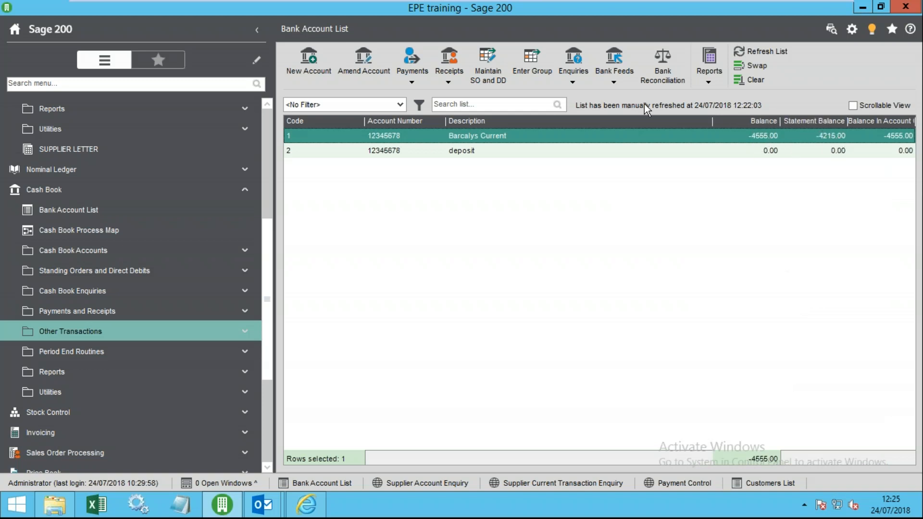
left_click(666, 69)
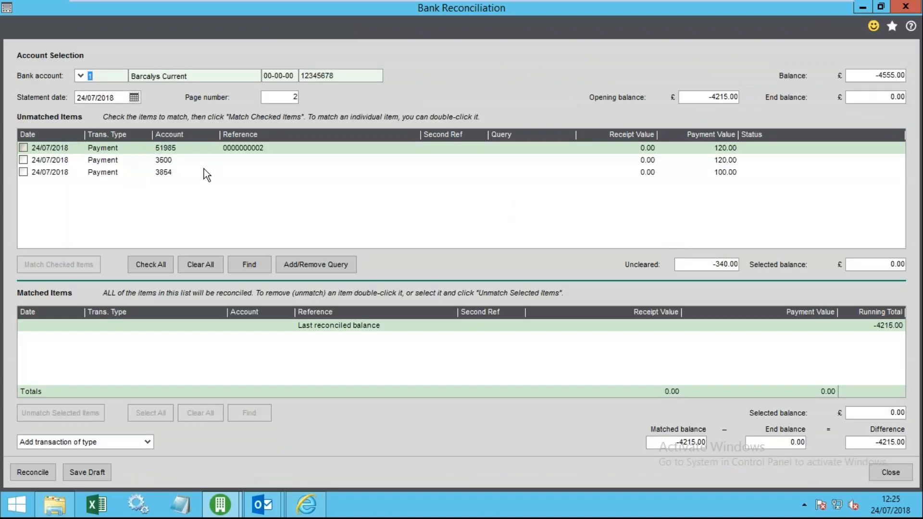
- Close the reconciliation unreconciled, then browse Other Transactions and Reports, and expand Period End Routines
left_click(892, 473)
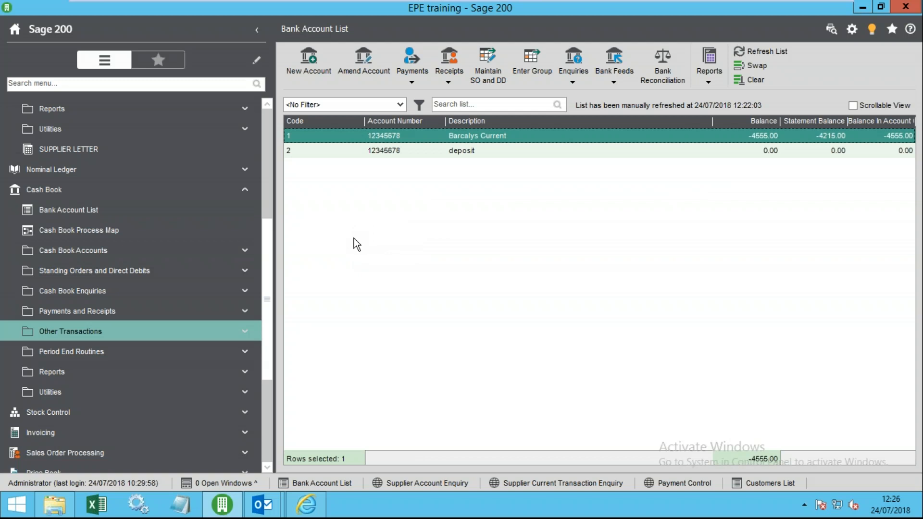
left_click(123, 338)
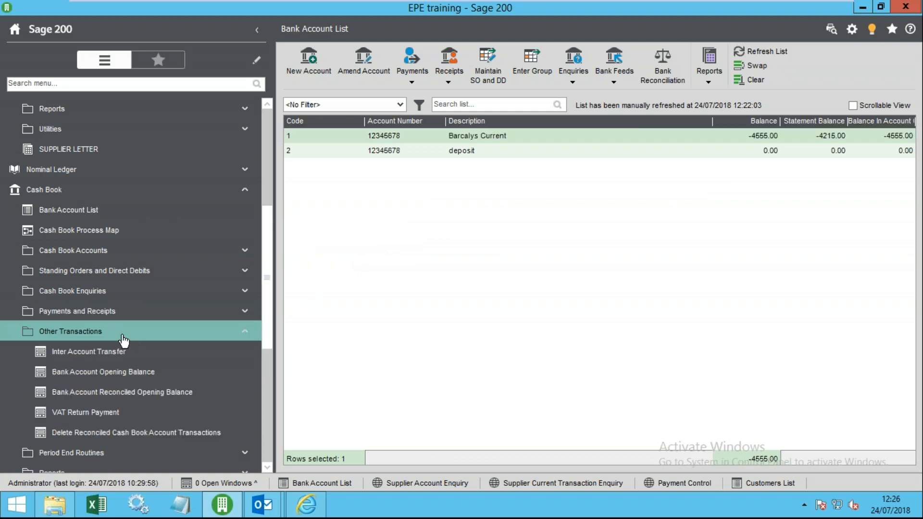
left_click(120, 337)
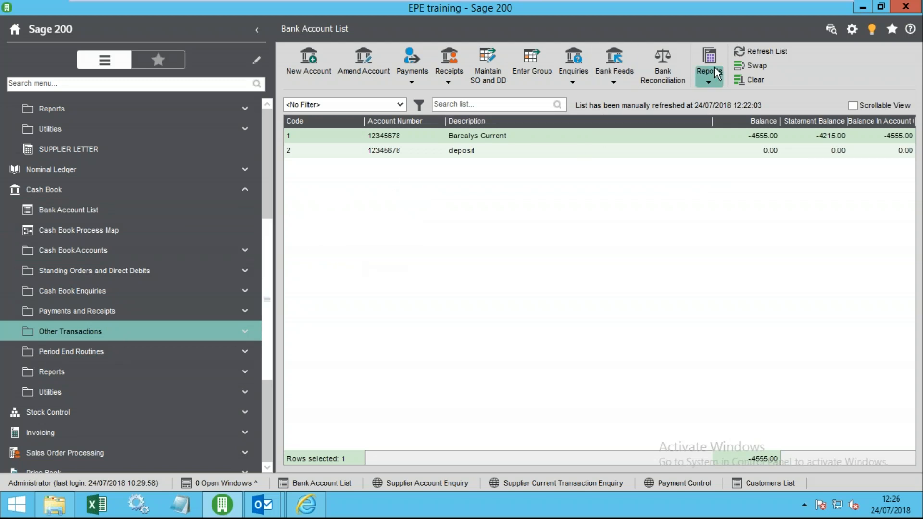
left_click(169, 374)
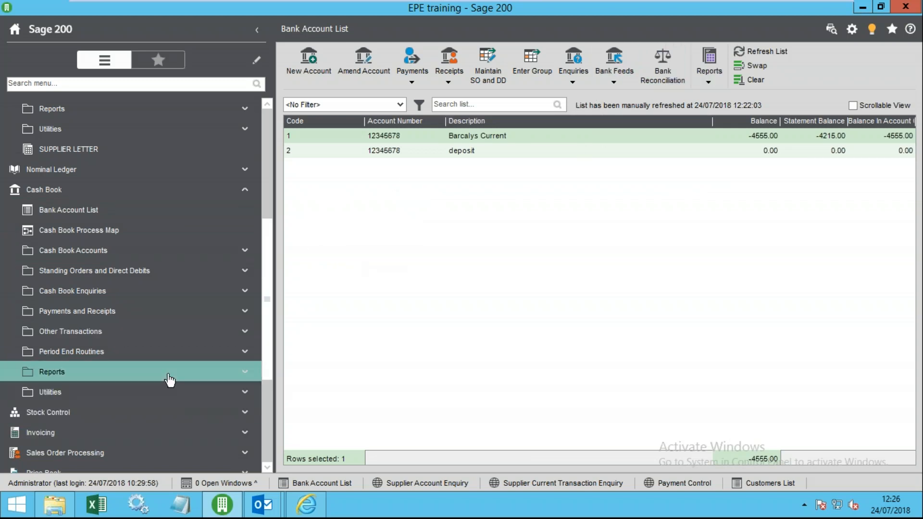
left_click(126, 236)
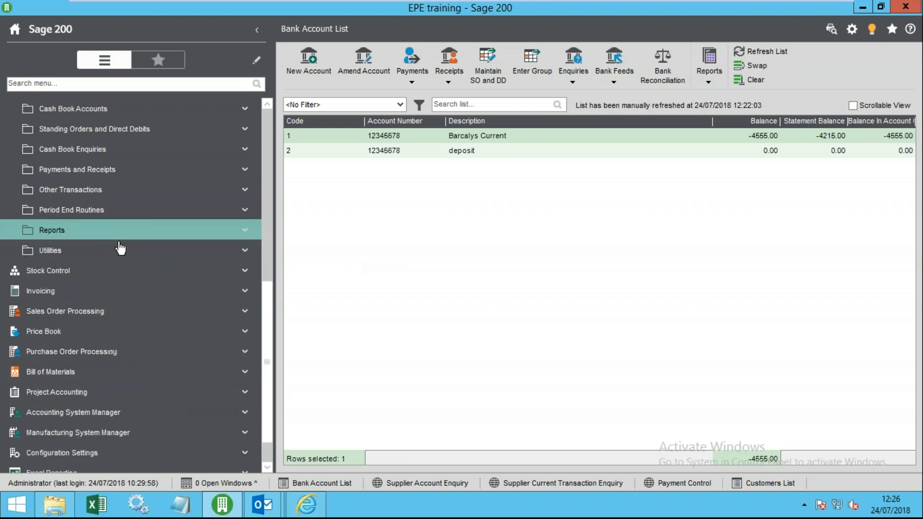
left_click(123, 211)
left_click(123, 211)
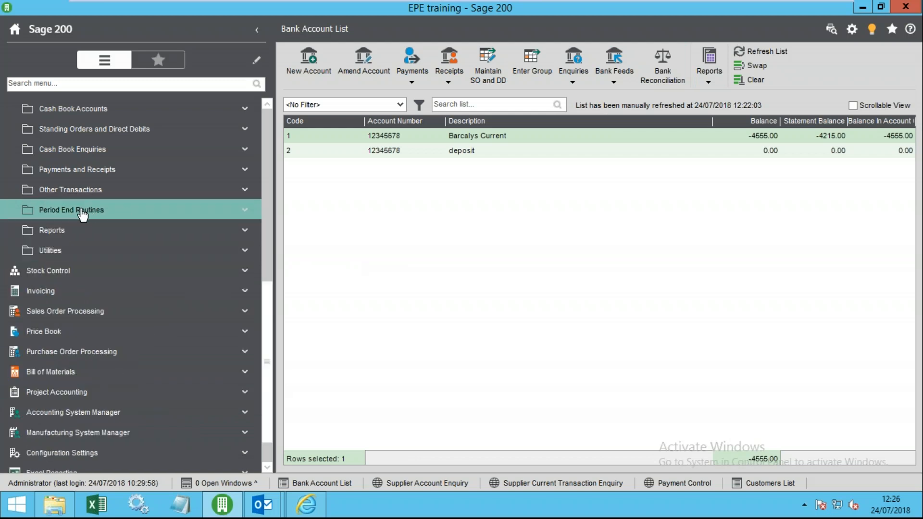
left_click(78, 213)
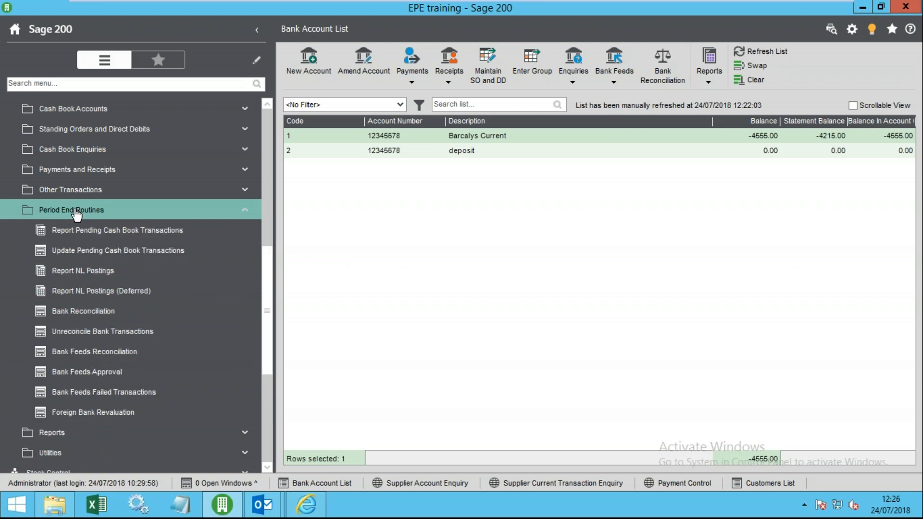
left_click(96, 214)
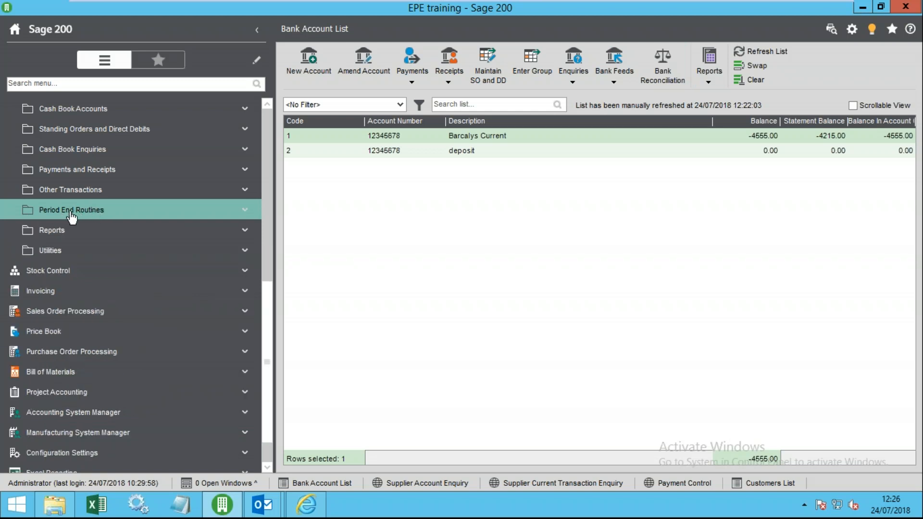
left_click(76, 213)
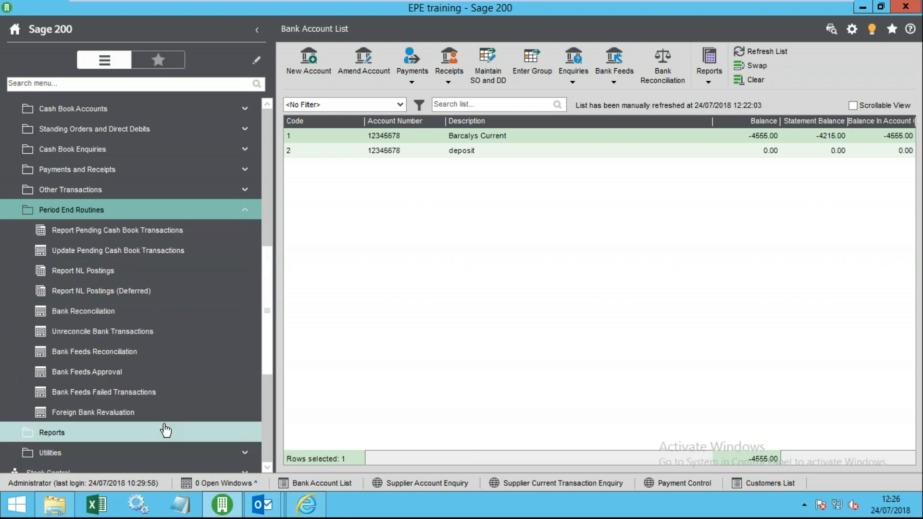
- In Unreconcile Bank Transactions for Barcalys Current, move the 50617 payment into matched items
left_click(113, 335)
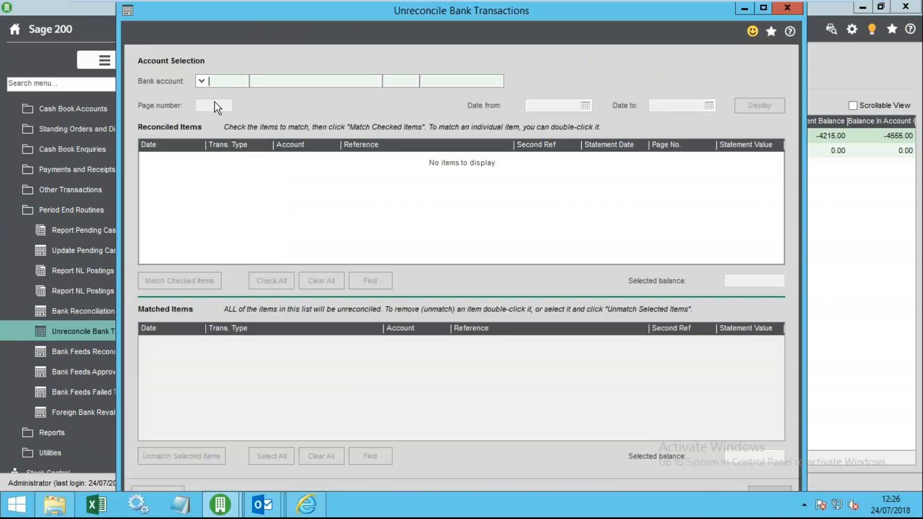
left_click(201, 81)
left_click(224, 108)
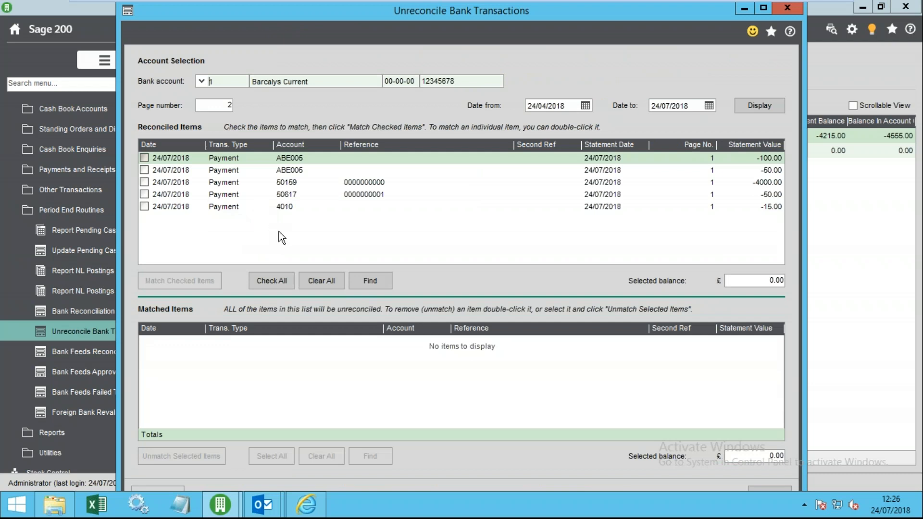
left_click(144, 207)
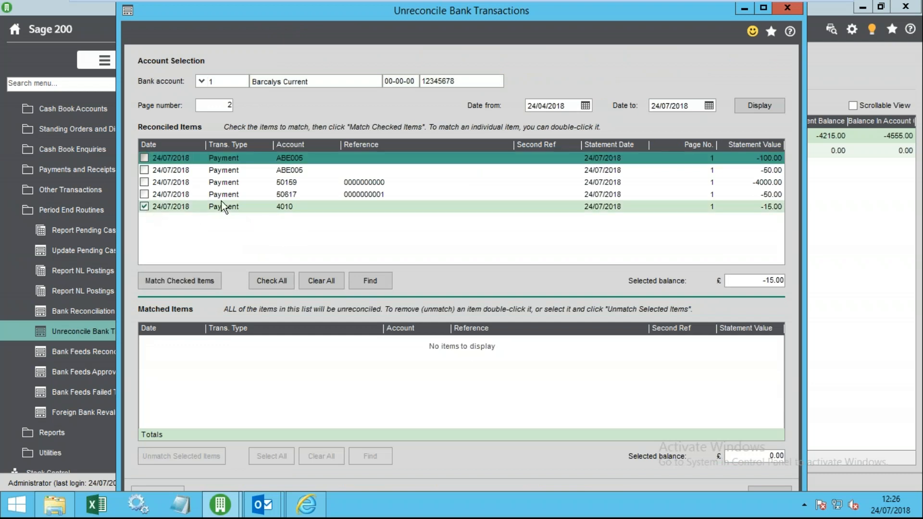
left_click(144, 194)
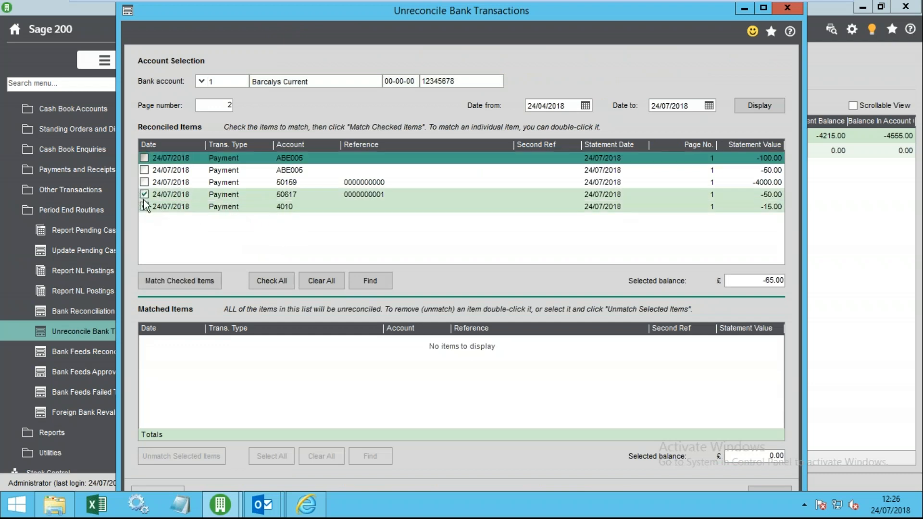
left_click(145, 207)
left_click(176, 284)
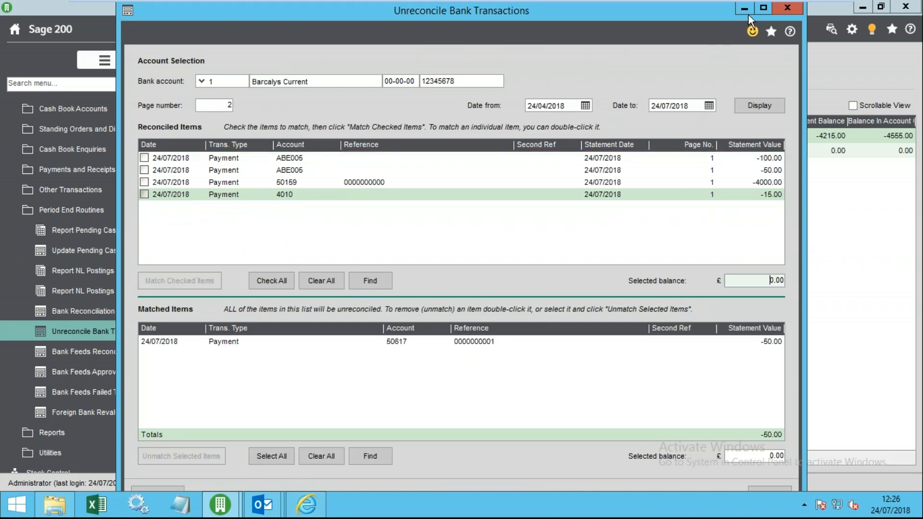
- Unreconcile the matched -50.00 payment and close the unreconcile window
left_click(764, 7)
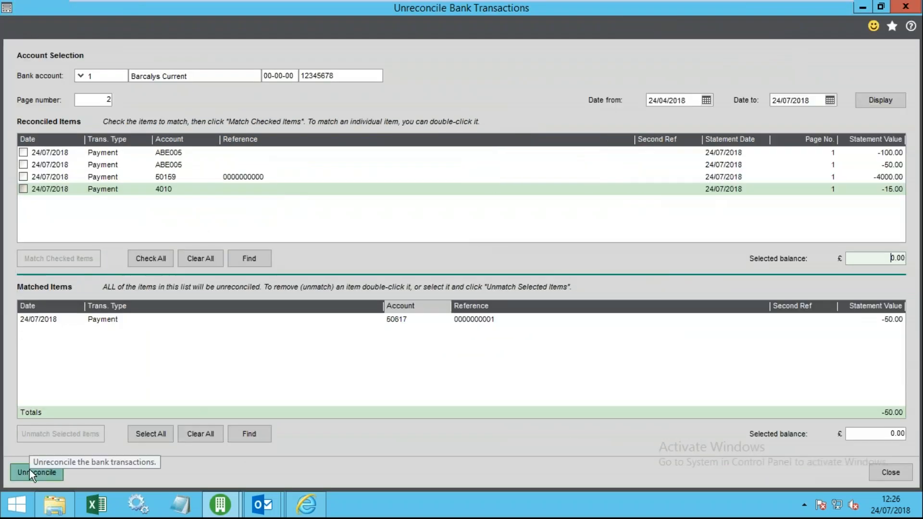
left_click(30, 471)
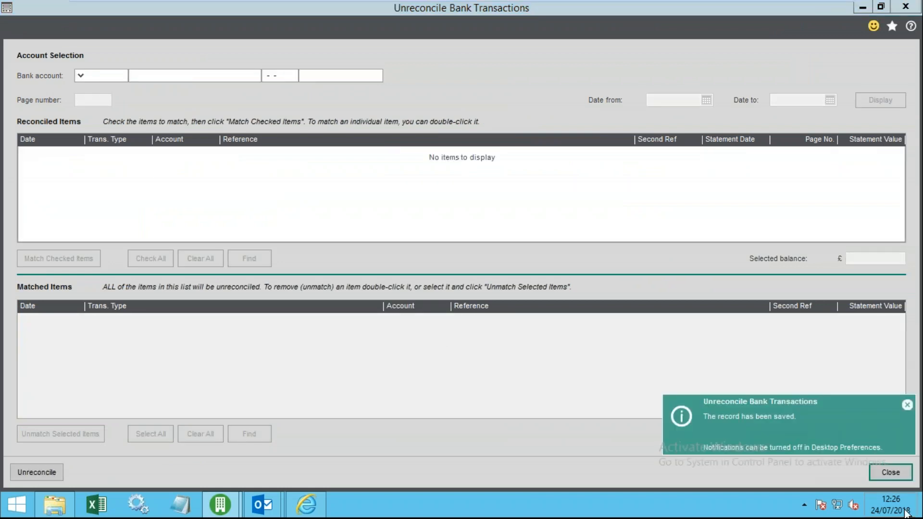
left_click(889, 472)
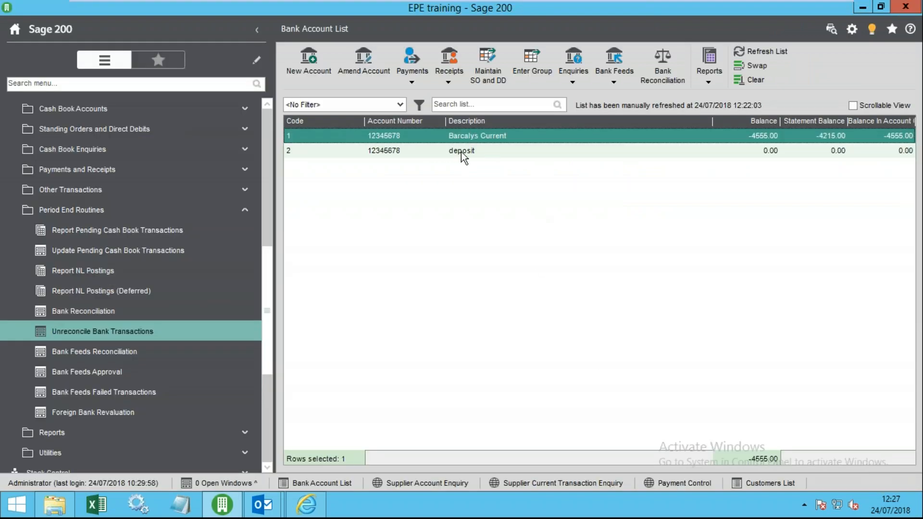
left_click(659, 63)
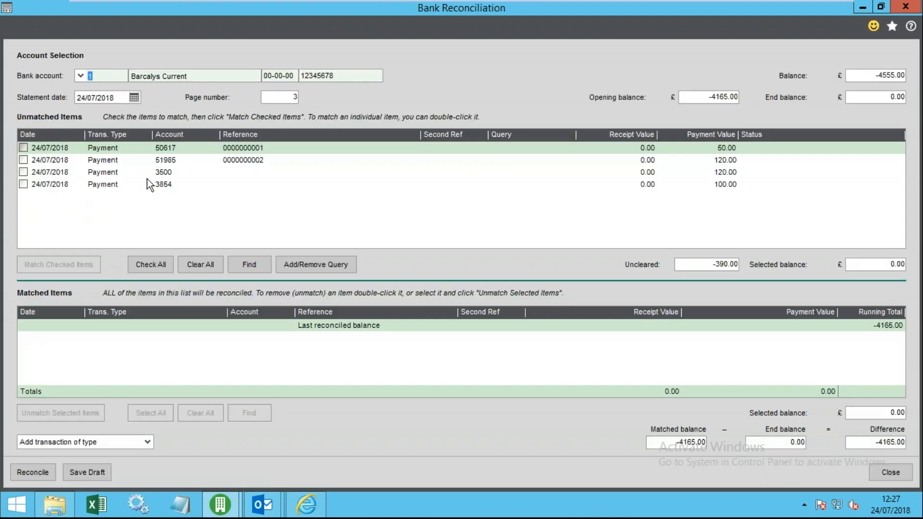
left_click(154, 185)
left_click(161, 172)
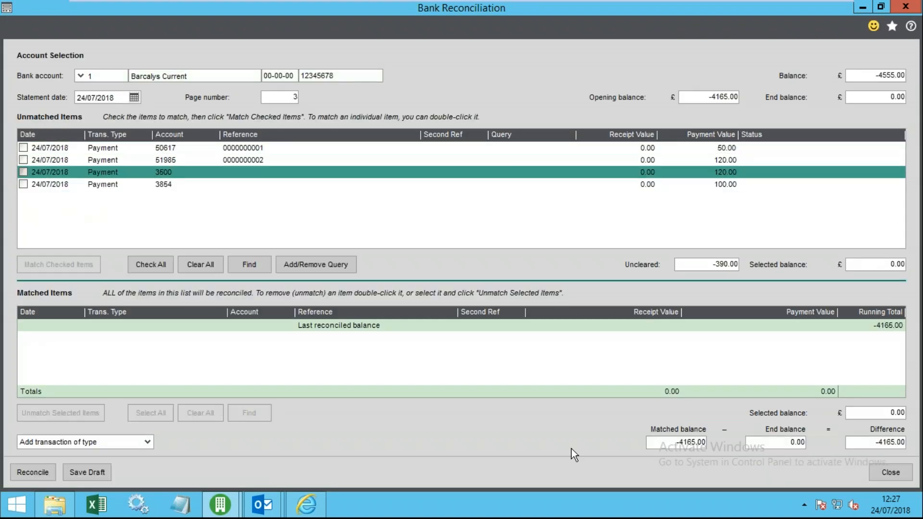
left_click(889, 471)
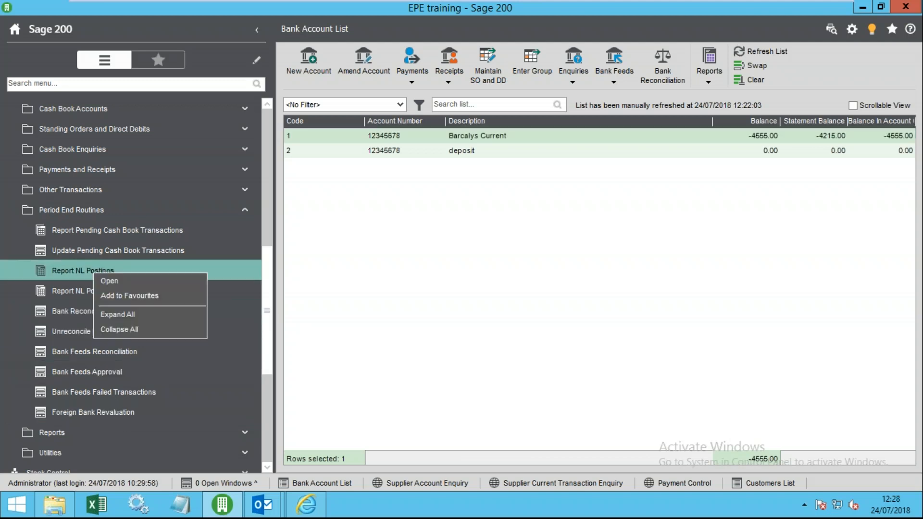
- Open Currencies and Exchange Rates from Accounting System Manager settings
left_click(142, 329)
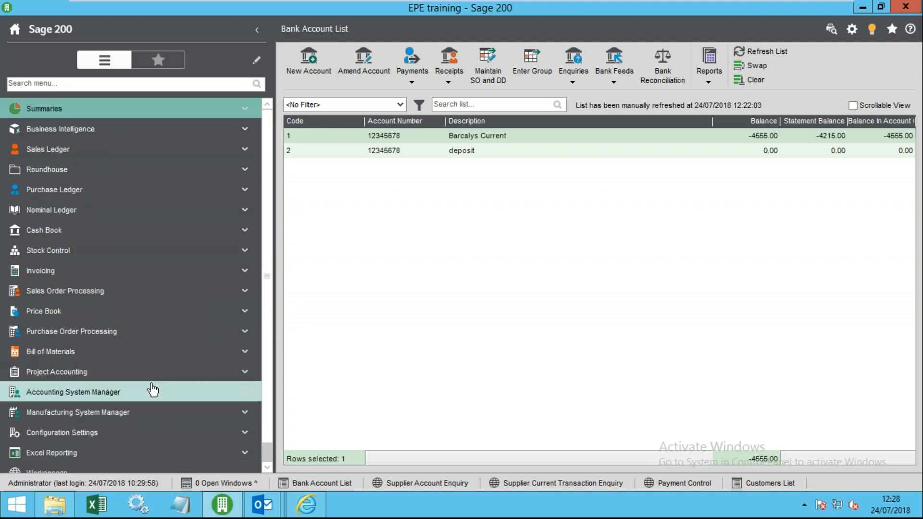
scroll(148, 383, "down", 1)
left_click(60, 376)
left_click(80, 396)
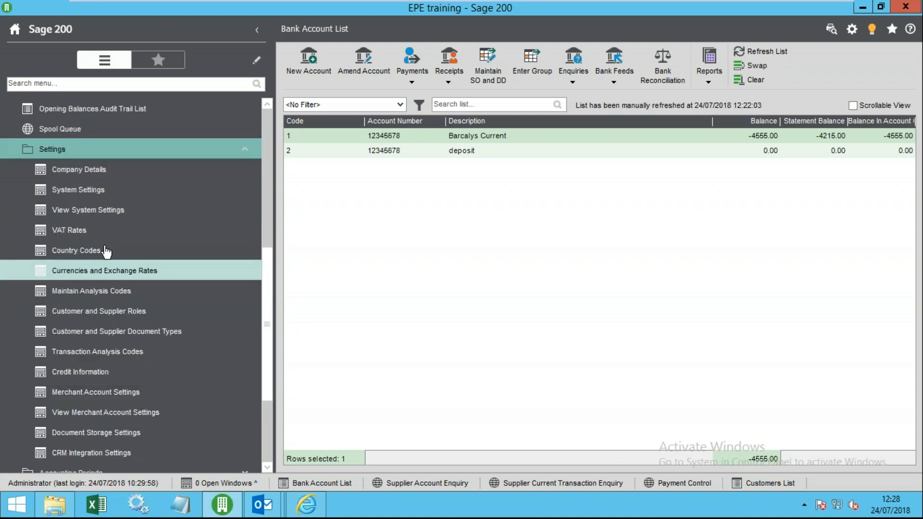
left_click(140, 273)
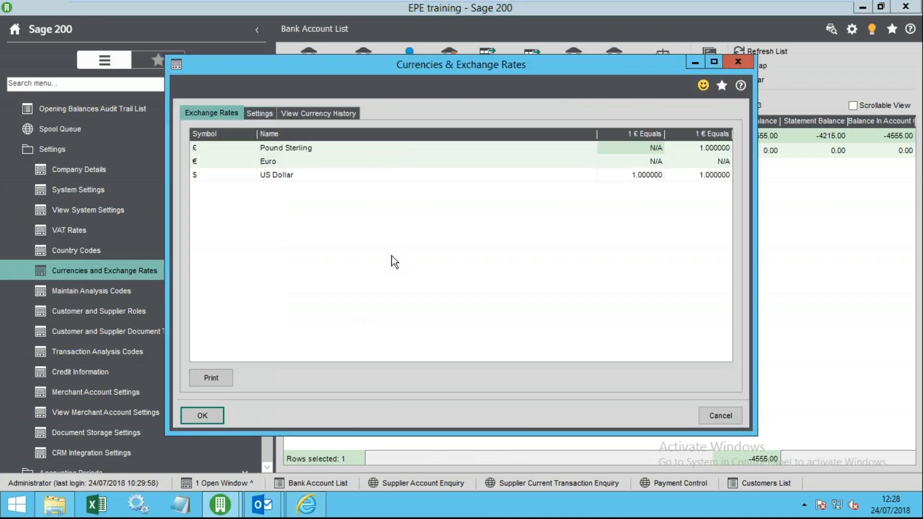
- Change Pound Sterling's 1 € rate from 1.000000 to 0.89 and close the exchange rates
left_click(299, 163)
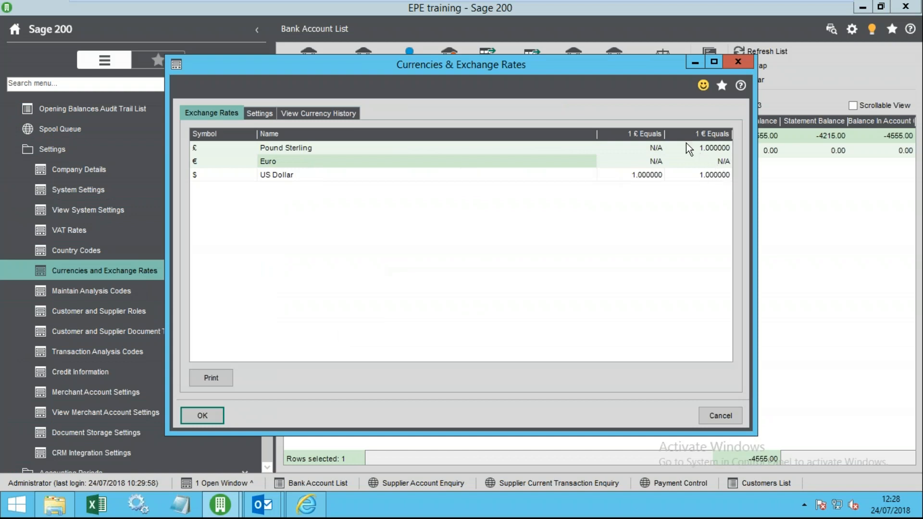
left_click(710, 149)
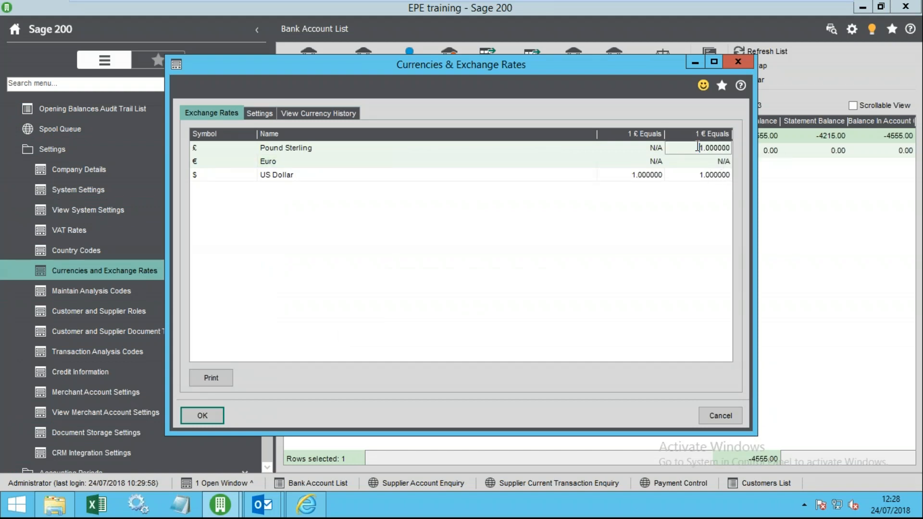
key("BackSpace")
type("0.85")
key("Tab")
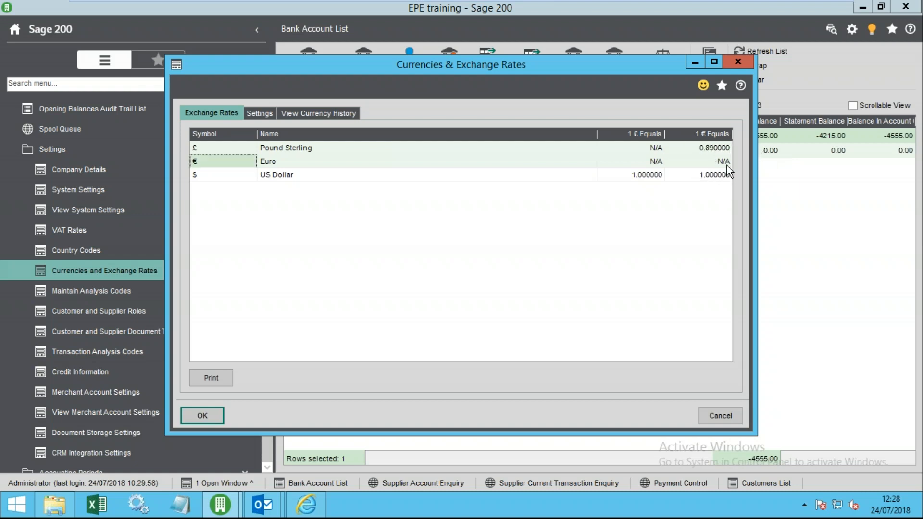
left_click(696, 147)
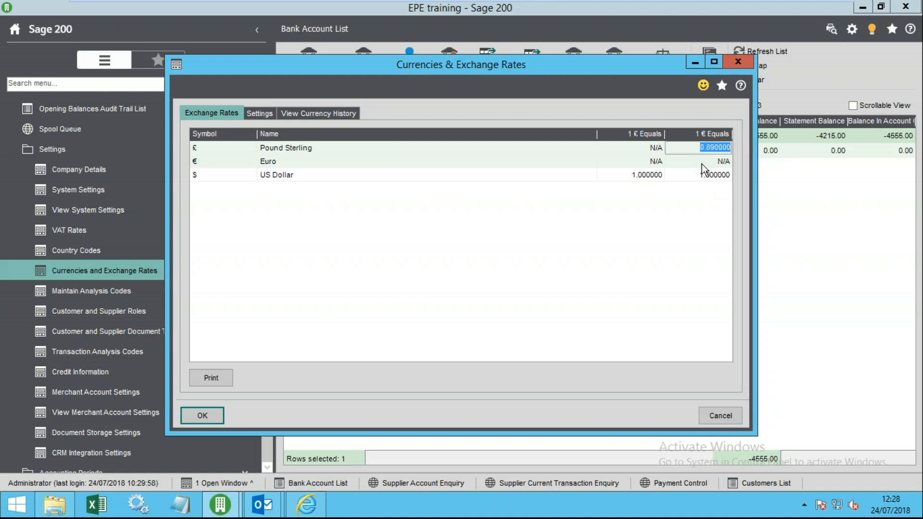
left_click(705, 162)
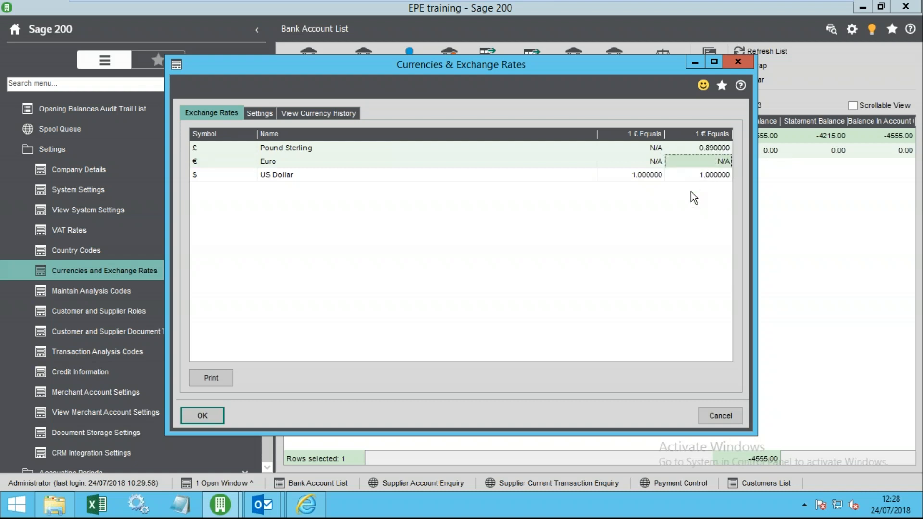
left_click(705, 149)
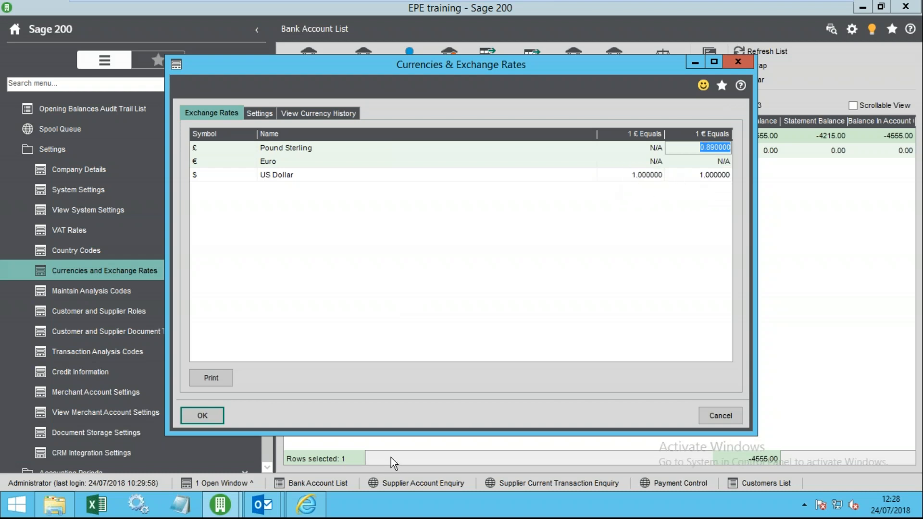
left_click(197, 415)
left_click_drag(269, 331, 258, 226)
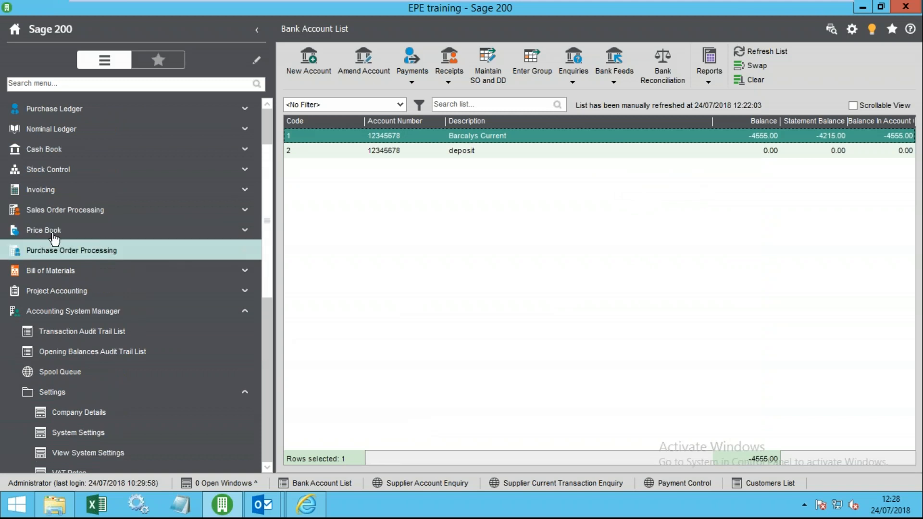
left_click(45, 149)
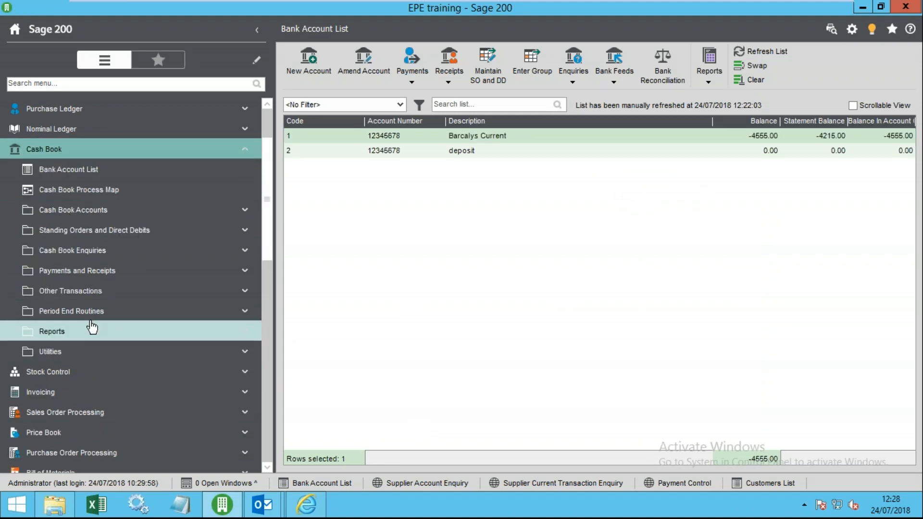
left_click(95, 313)
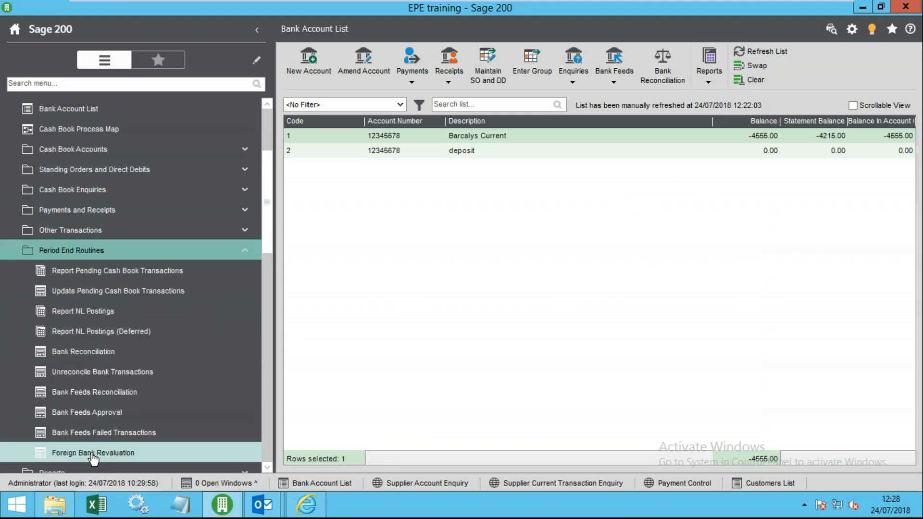
left_click(93, 454)
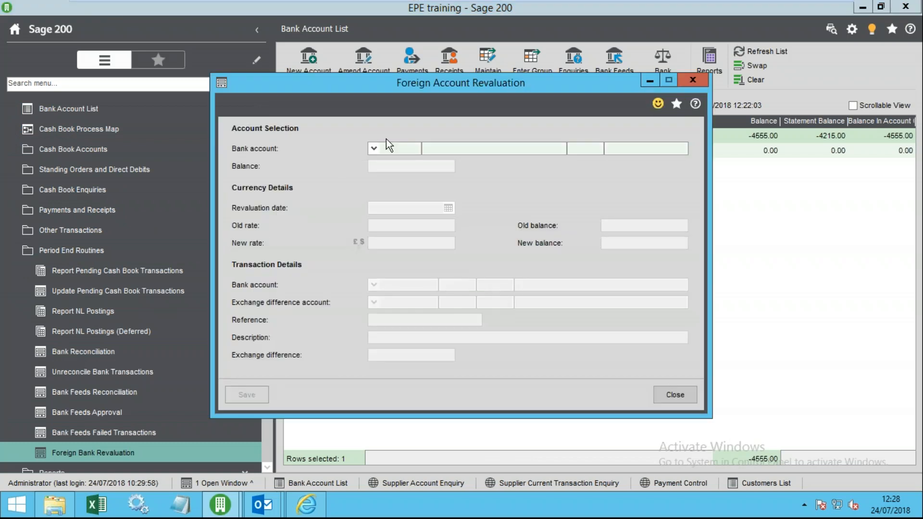
left_click(373, 149)
left_click(315, 215)
- Close the foreign account revaluation and expand Standing Orders and Direct Debits under Cash Book
left_click(676, 395)
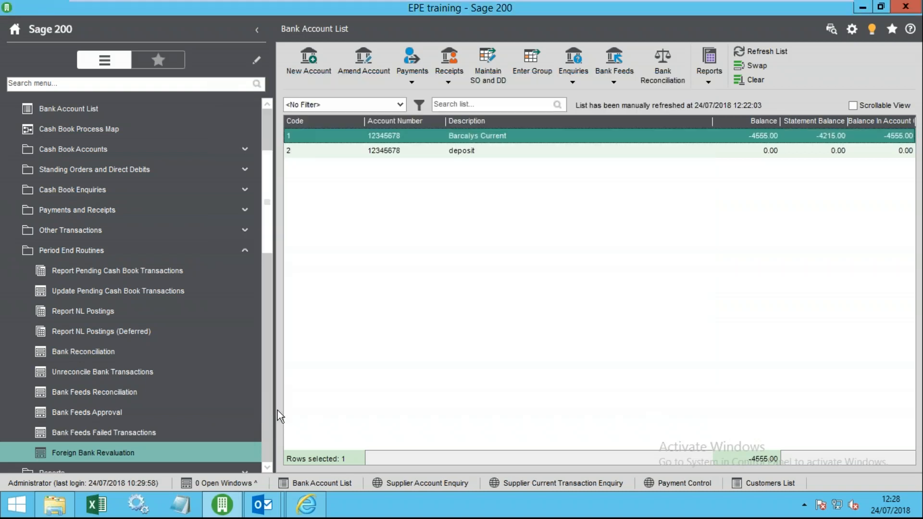
mouse_move(267, 212)
left_mouse_down()
mouse_move(267, 171)
mouse_move(265, 206)
left_mouse_up()
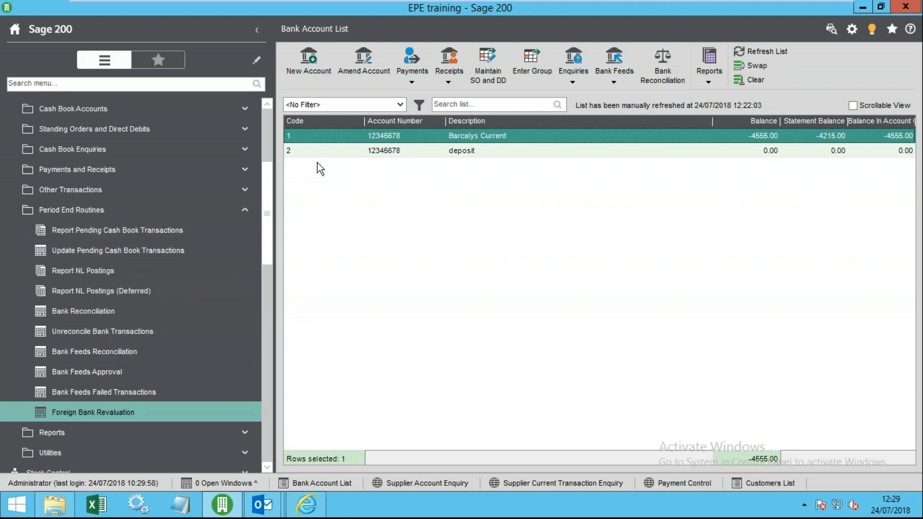
left_click(92, 210)
scroll(139, 245, "up", 1)
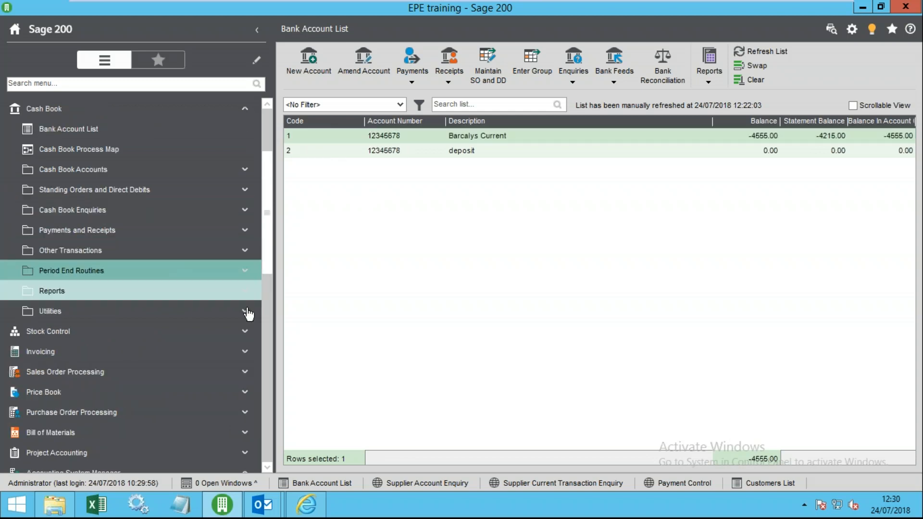
left_click(138, 192)
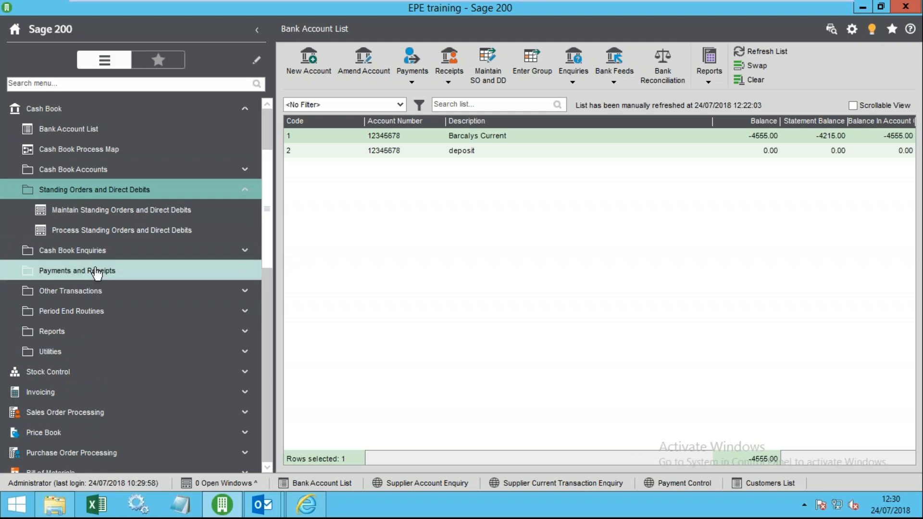
- Start a new Nominal Vatable Payment Direct Debit to nominal account 3730 Light and Heat
left_click(135, 215)
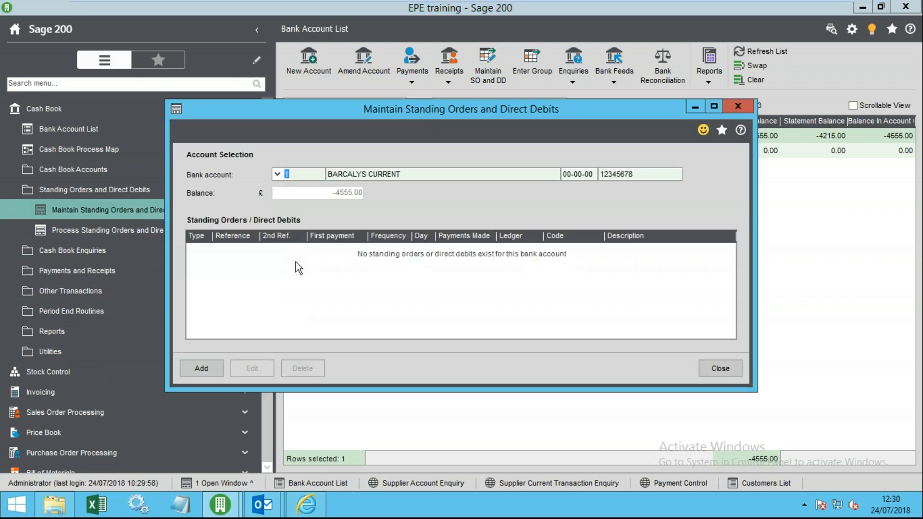
left_click(206, 374)
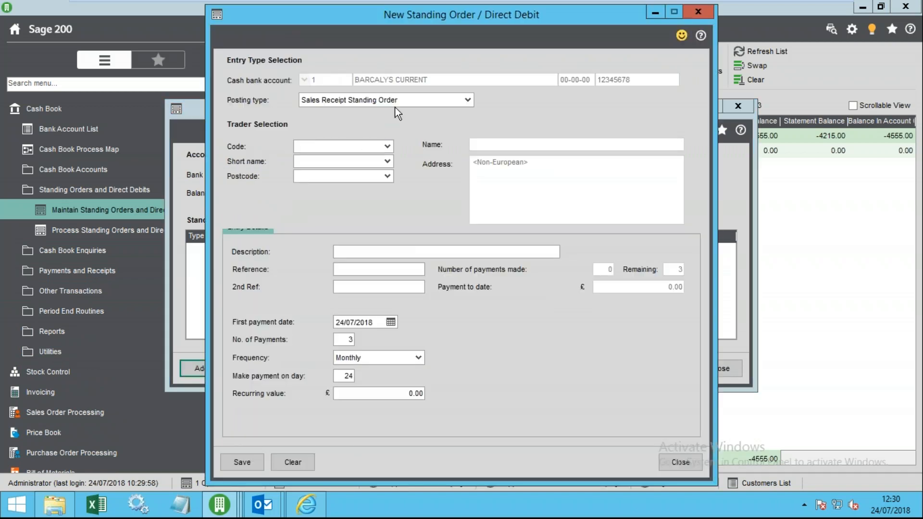
left_click(397, 100)
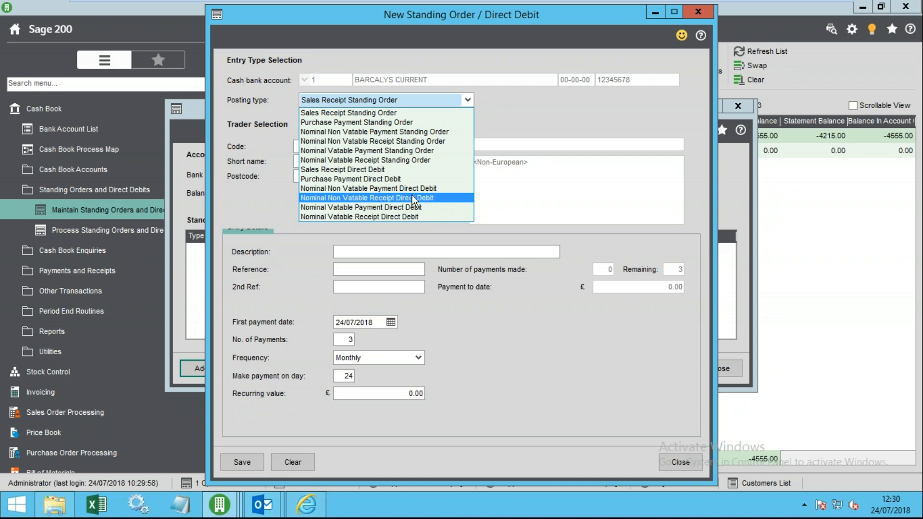
left_click(387, 207)
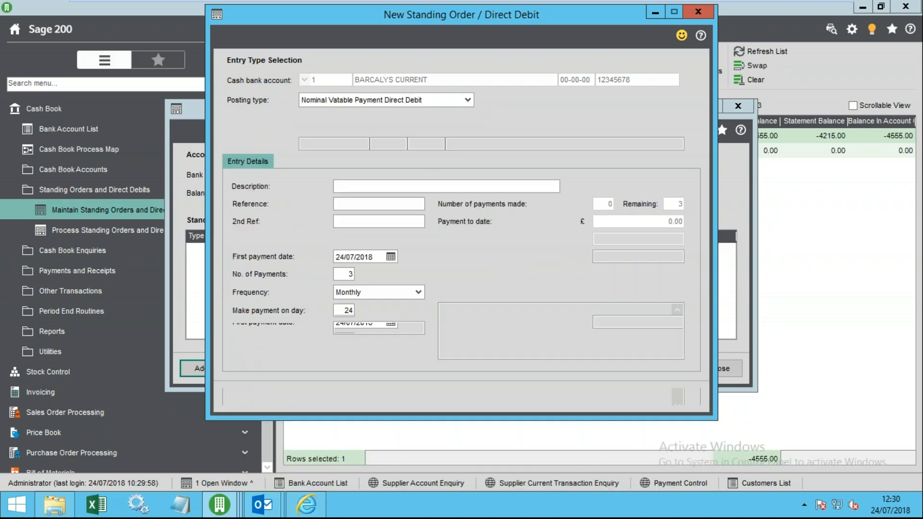
left_click(305, 143)
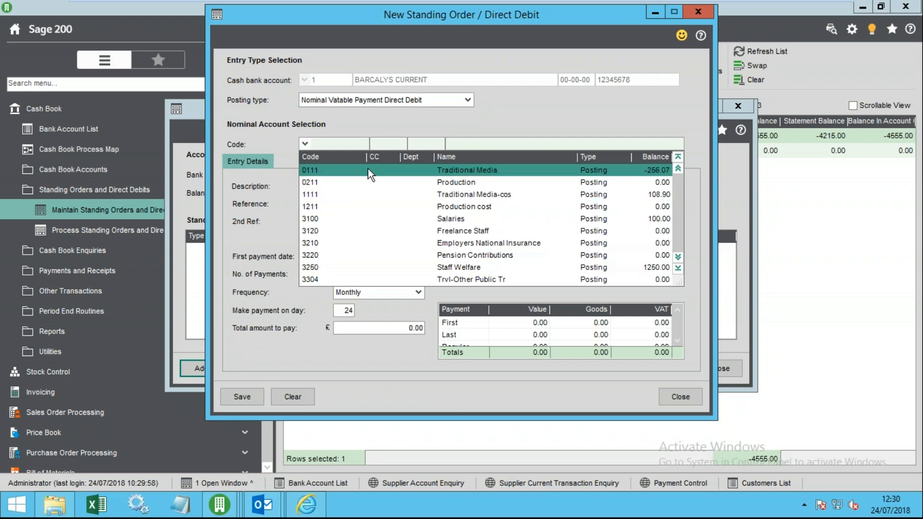
key("3")
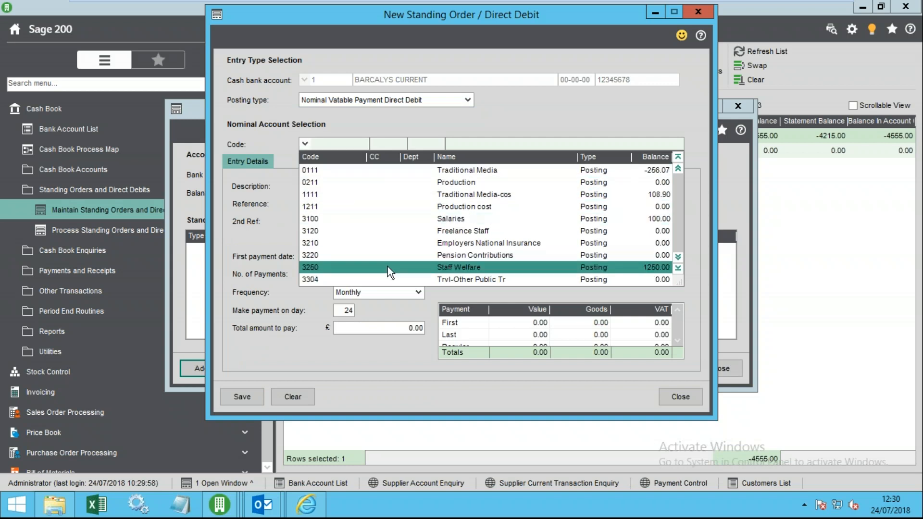
scroll(403, 287, "down", 10)
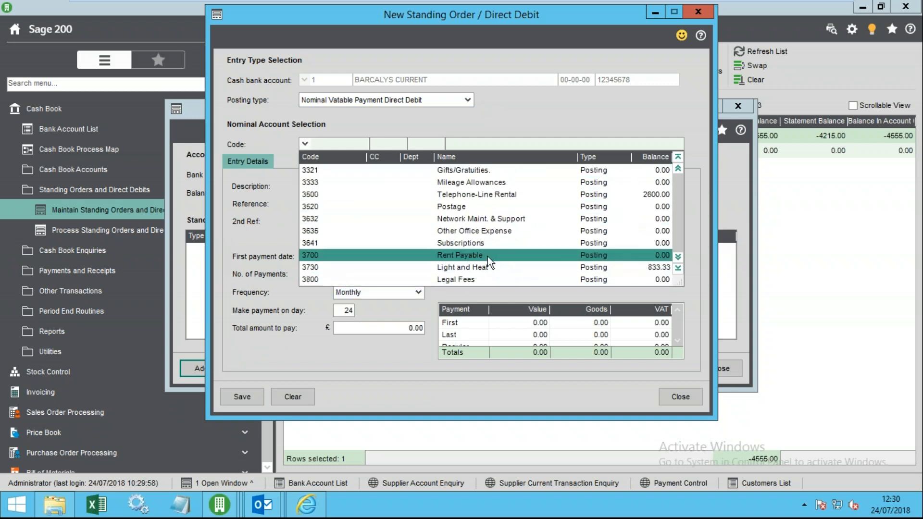
left_click(478, 267)
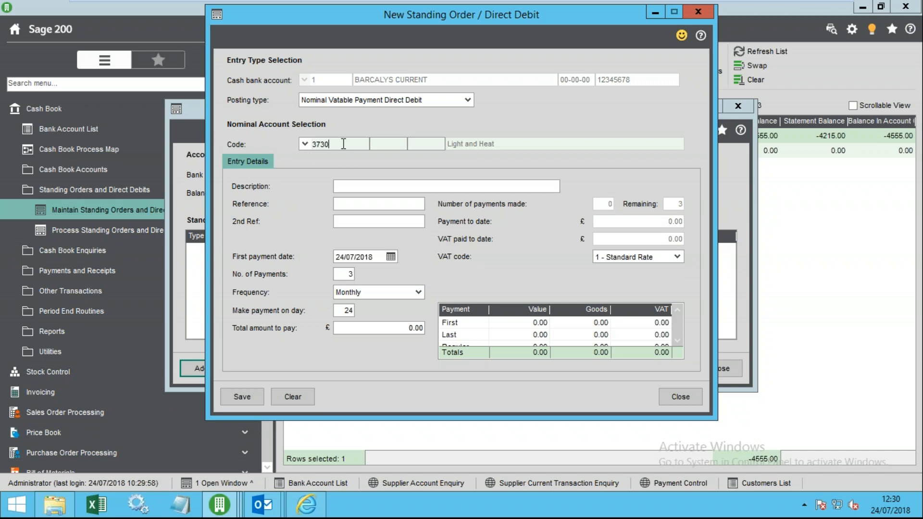
- Set the direct debit to 12 payments with frequency Other
left_click(360, 188)
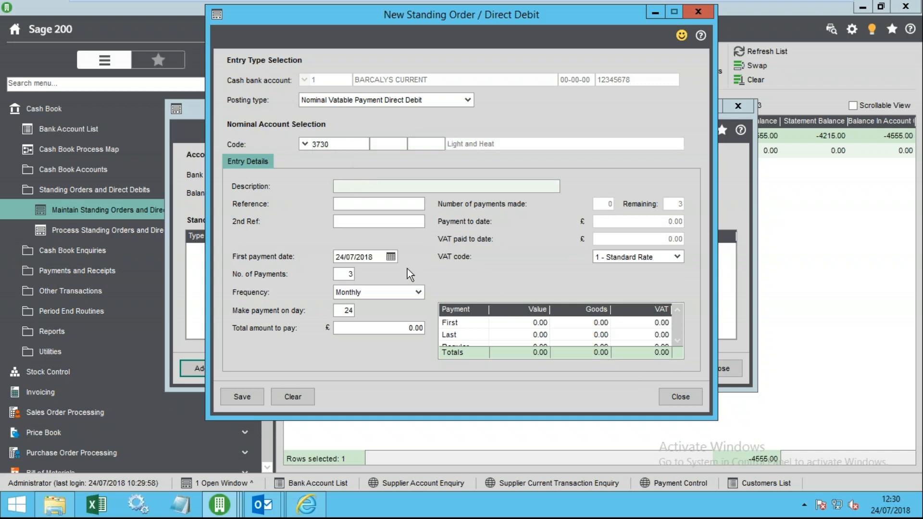
left_click(375, 258)
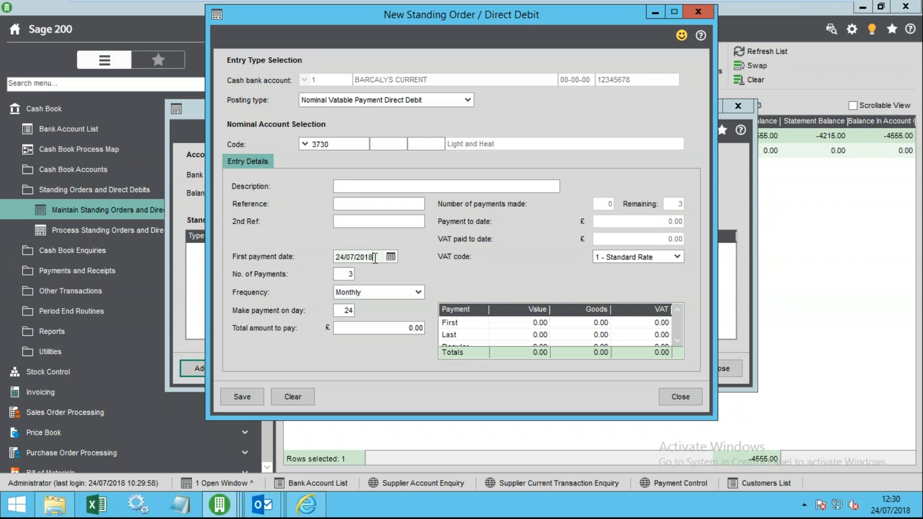
left_click(349, 273)
type("12")
key("Tab")
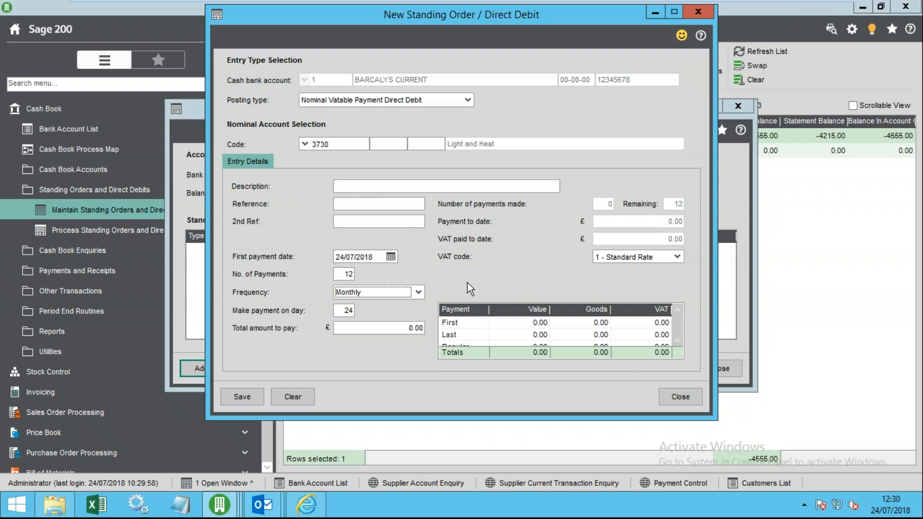
left_click(344, 311)
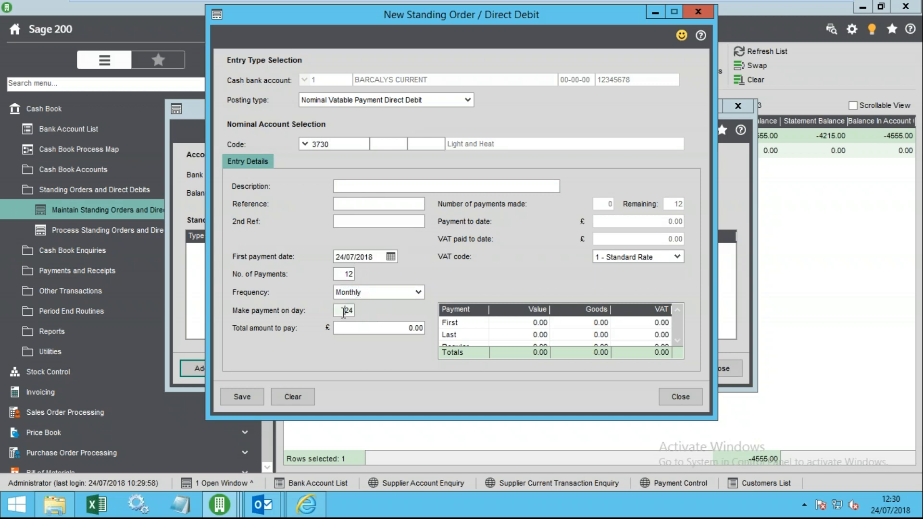
left_click_drag(339, 313, 368, 316)
left_click(377, 291)
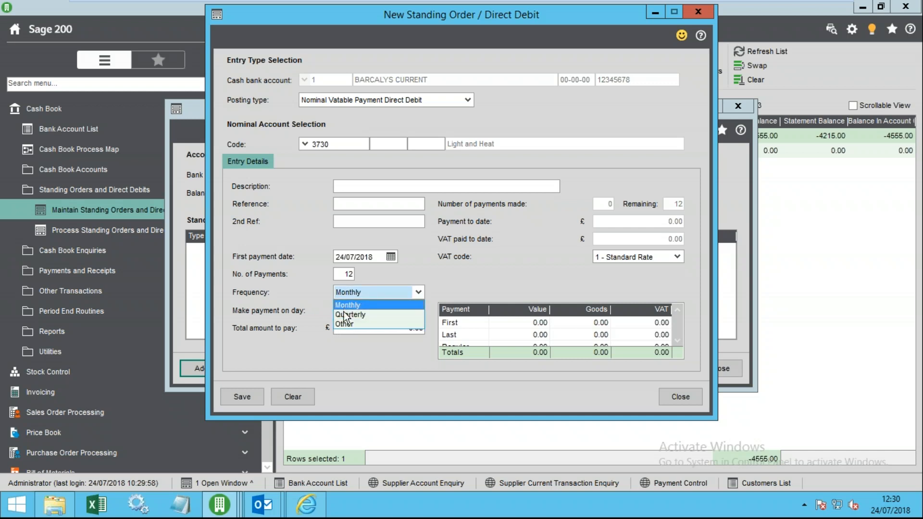
left_click(350, 324)
left_click_drag(337, 312, 358, 313)
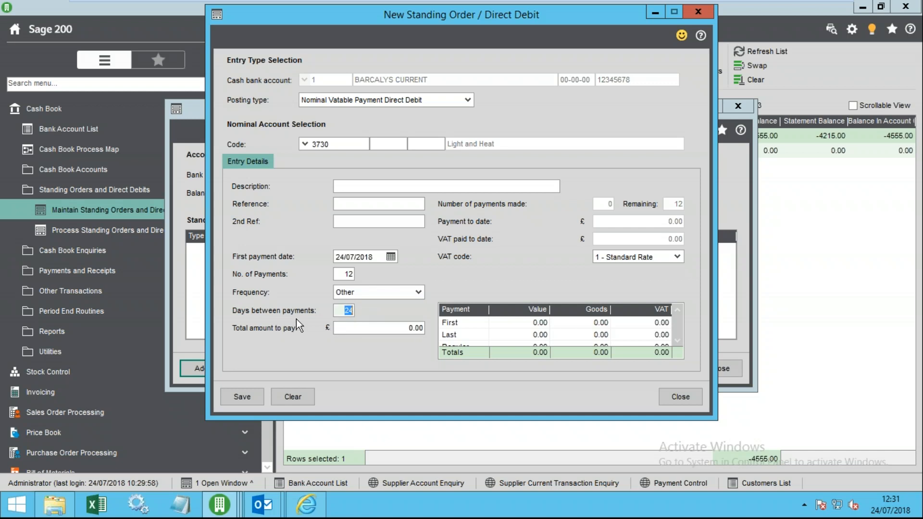
- Switch the frequency back to Monthly and set the total amount to pay to 10000
left_click(356, 292)
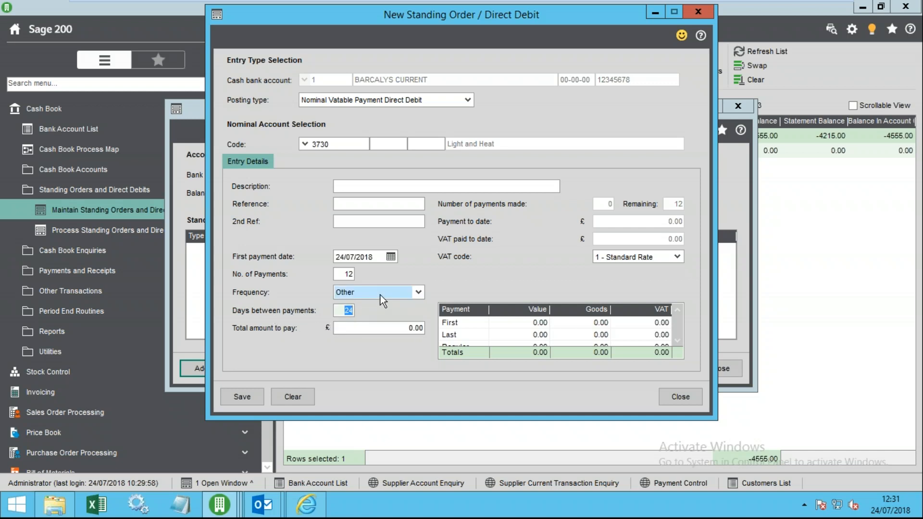
left_click(360, 307)
left_click(363, 329)
type("10000")
key("Tab")
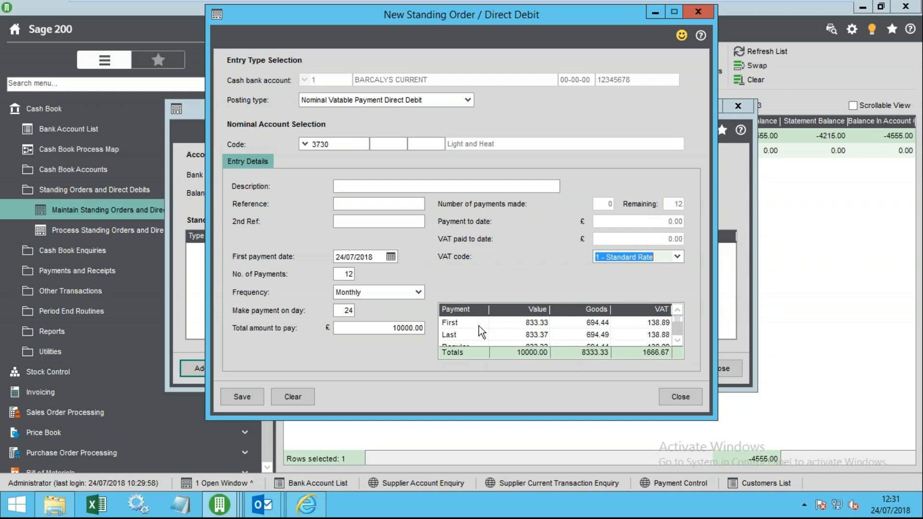
- Set the first payment to 1000.00 and the last to 800.00, then save the direct debit
left_click(533, 324)
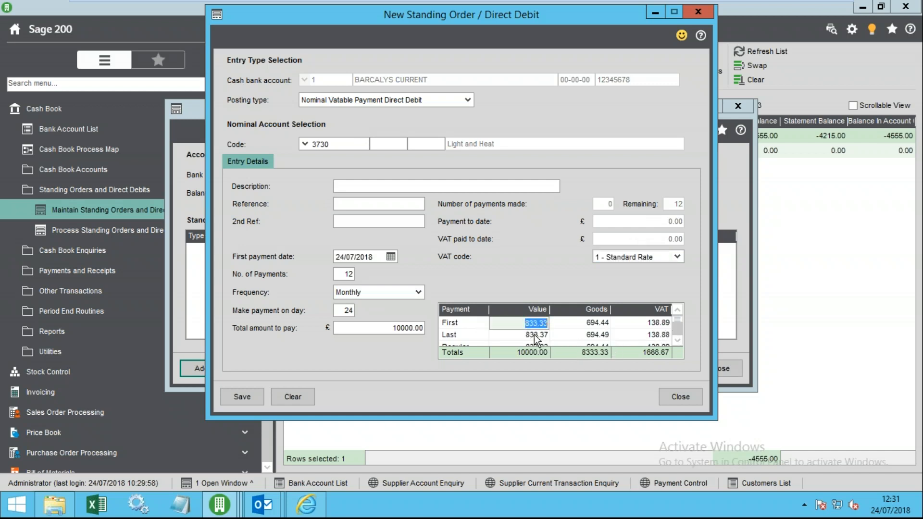
left_click(533, 336)
scroll(533, 337, "down", 2)
scroll(523, 336, "up", 1)
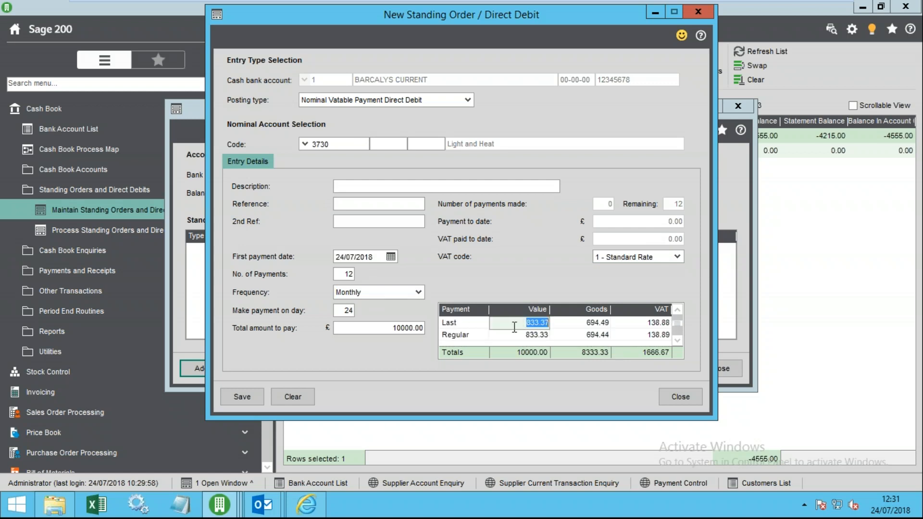
scroll(531, 327, "up", 1)
scroll(534, 331, "down", 1)
scroll(530, 327, "up", 1)
left_click(530, 322)
type("1000")
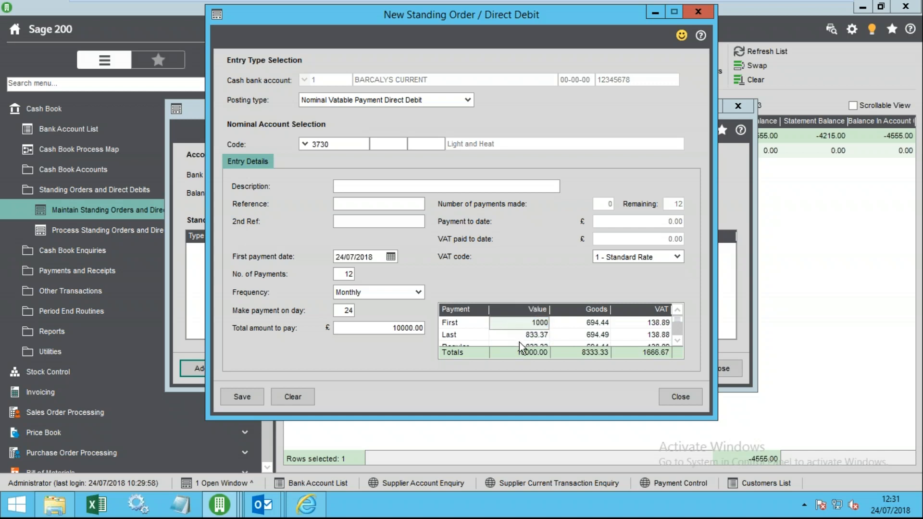
left_click(522, 339)
type("800")
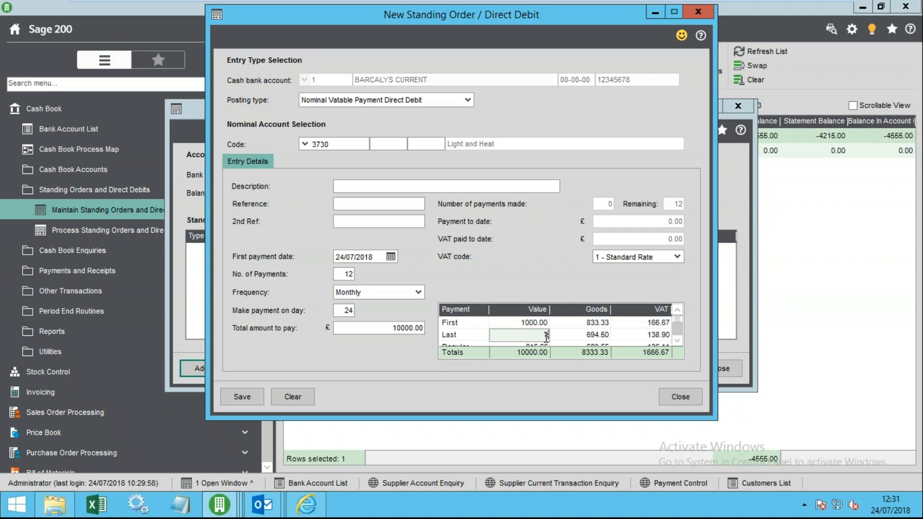
scroll(576, 333, "down", 1)
key("Tab")
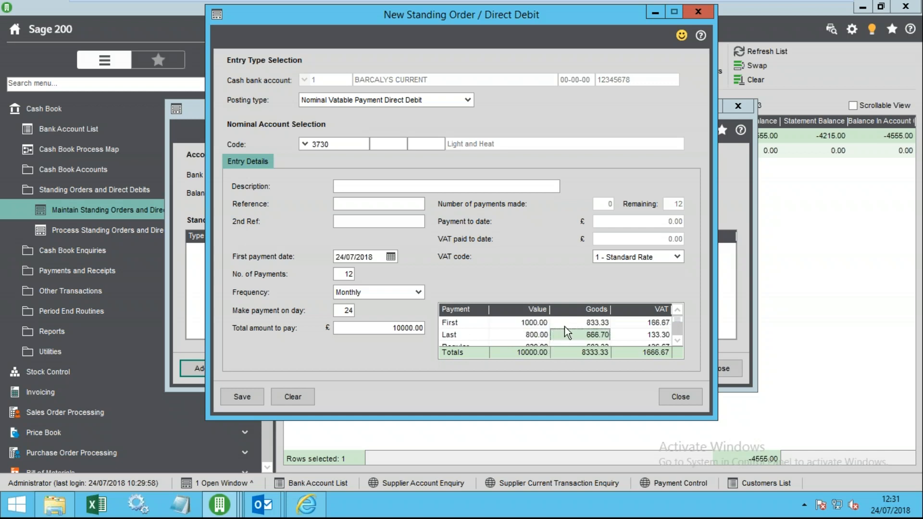
scroll(558, 333, "down", 2)
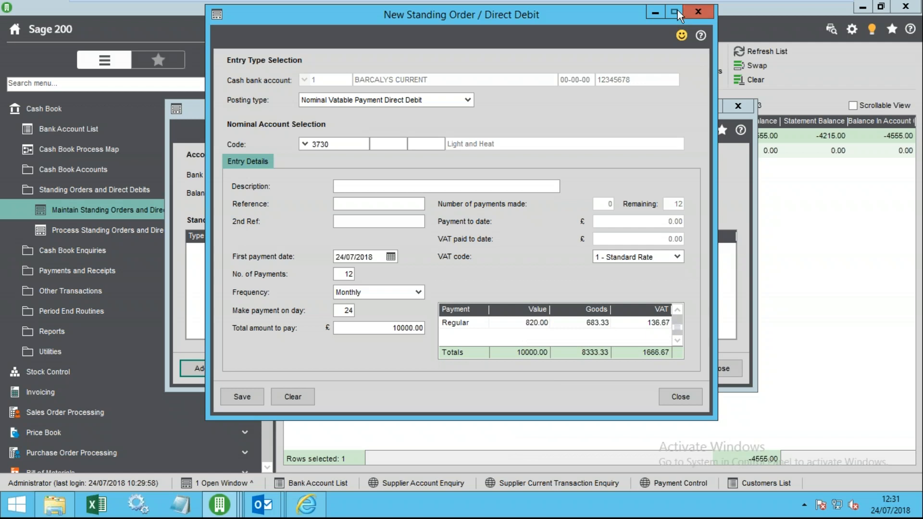
left_click_drag(543, 9, 558, 12)
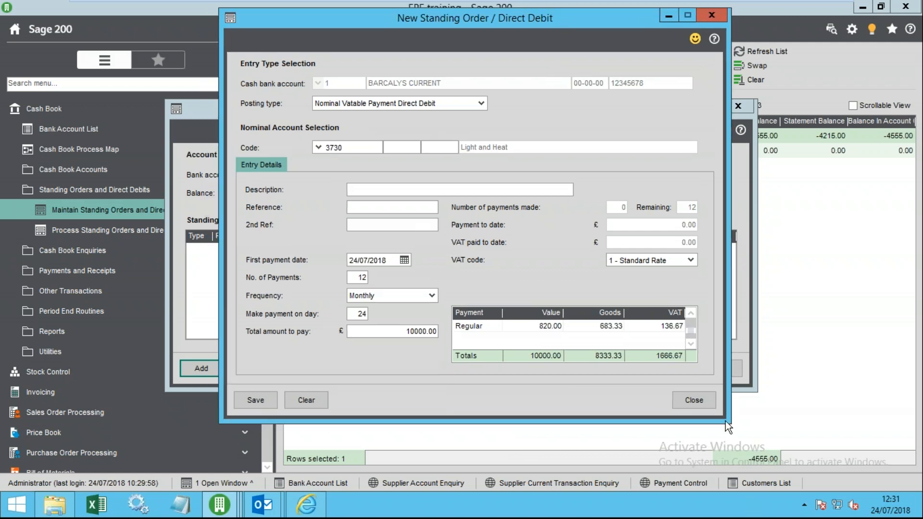
left_click(248, 399)
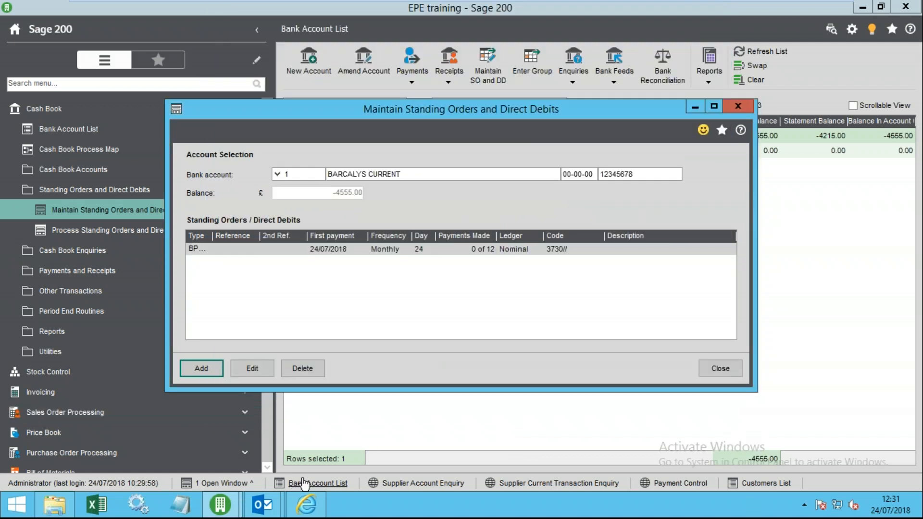
left_click(527, 249)
left_click(707, 369)
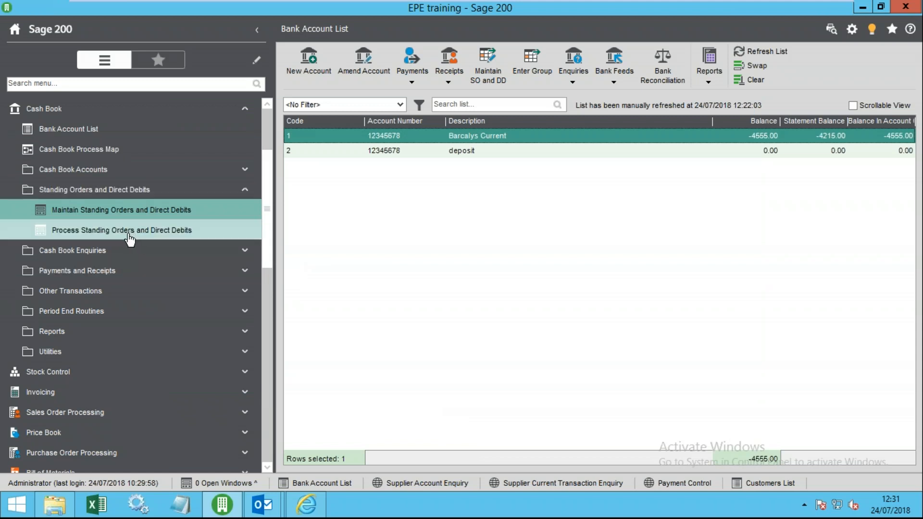
left_click(114, 233)
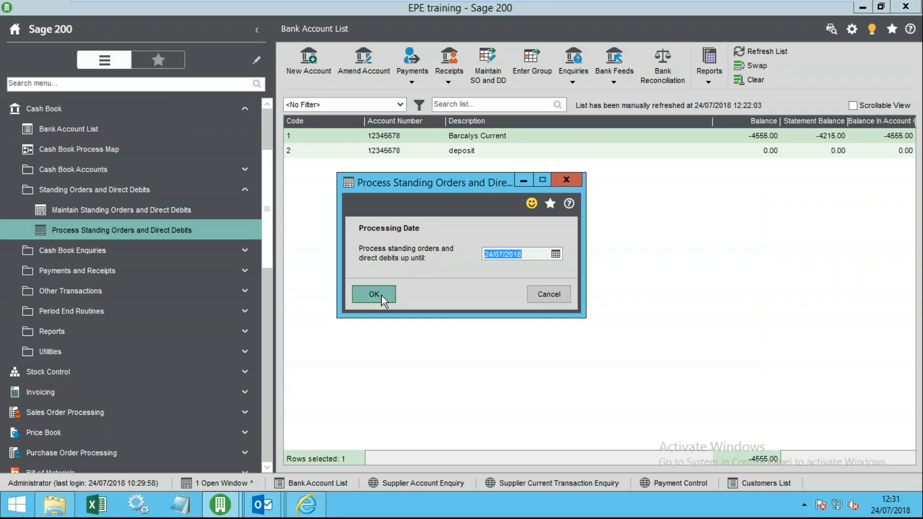
left_click(558, 298)
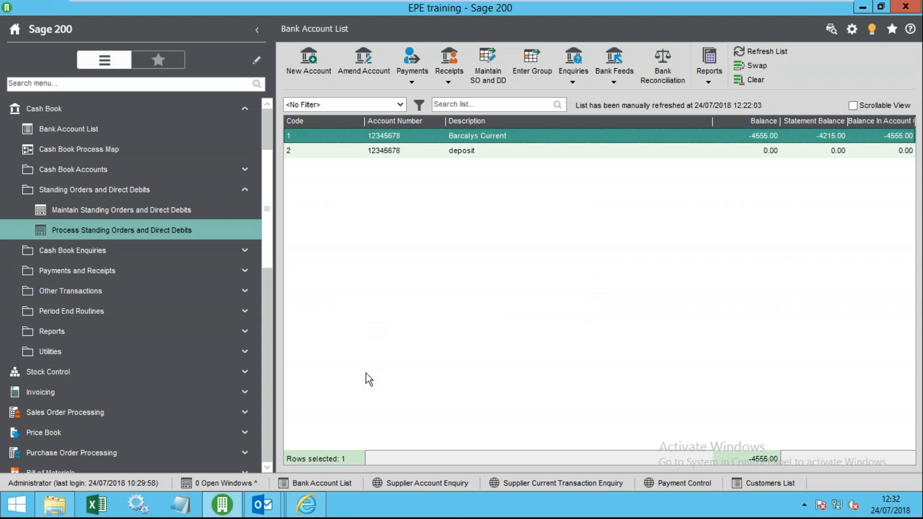
left_click(150, 209)
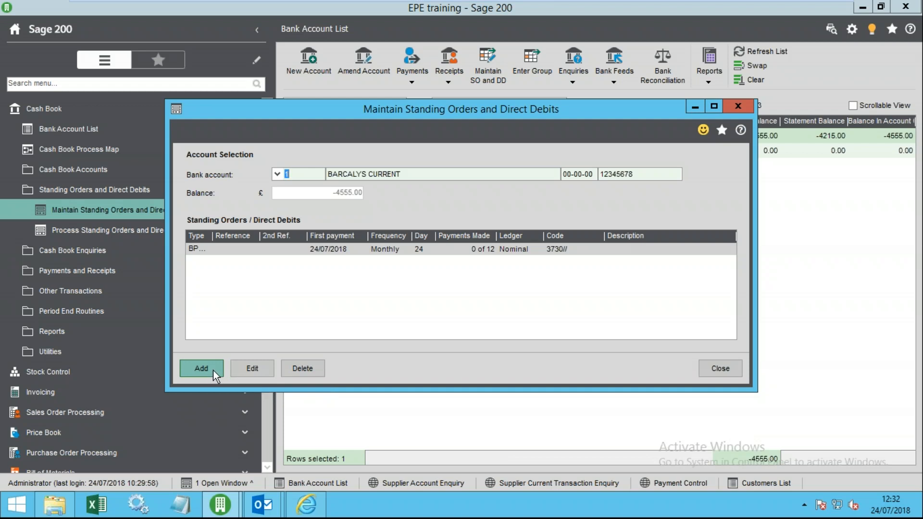
- Open and discard a new standing order form, then close the standing orders maintenance window
left_click(200, 368)
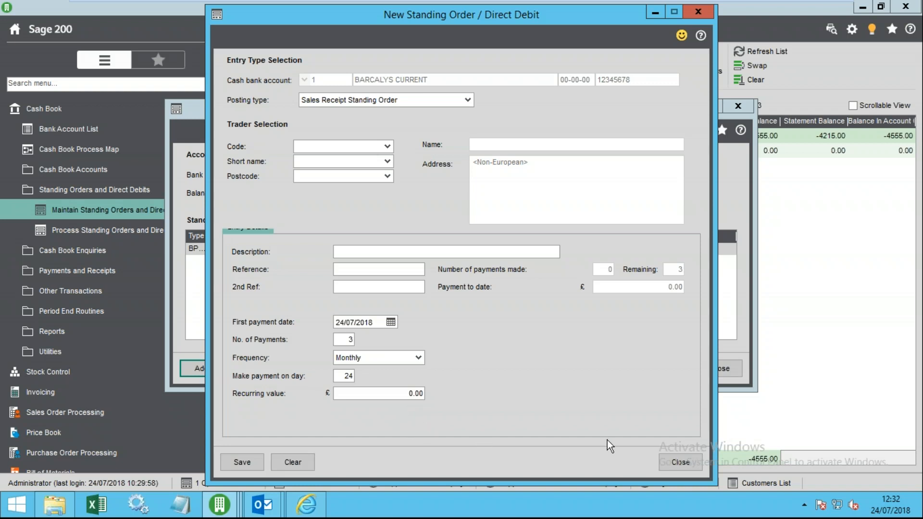
left_click(691, 462)
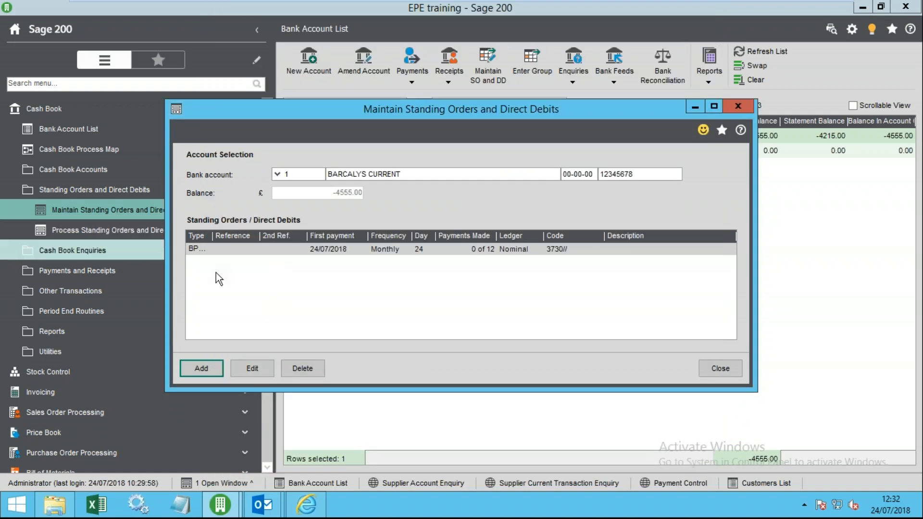
left_click(717, 370)
- Browse the Cash Book menu groups: Standing Orders, Other Transactions, Reports and Period End Routines
left_click(94, 191)
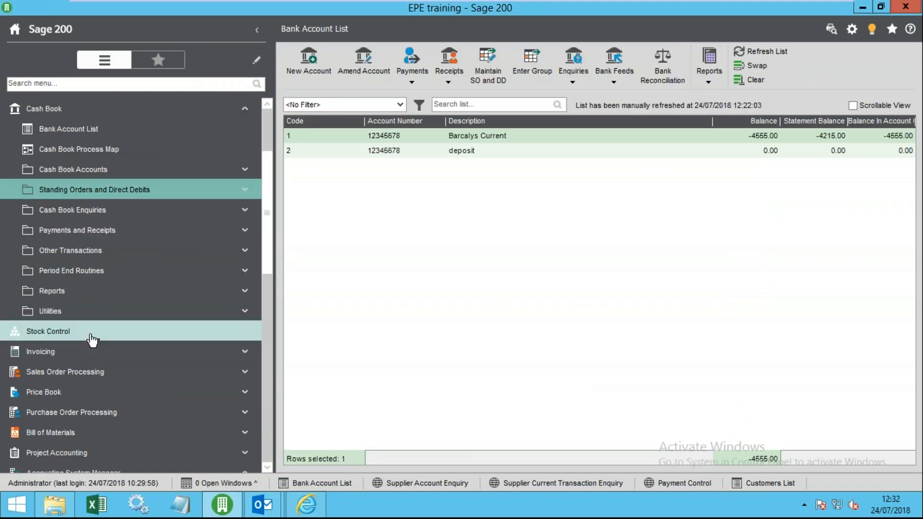
left_click(97, 262)
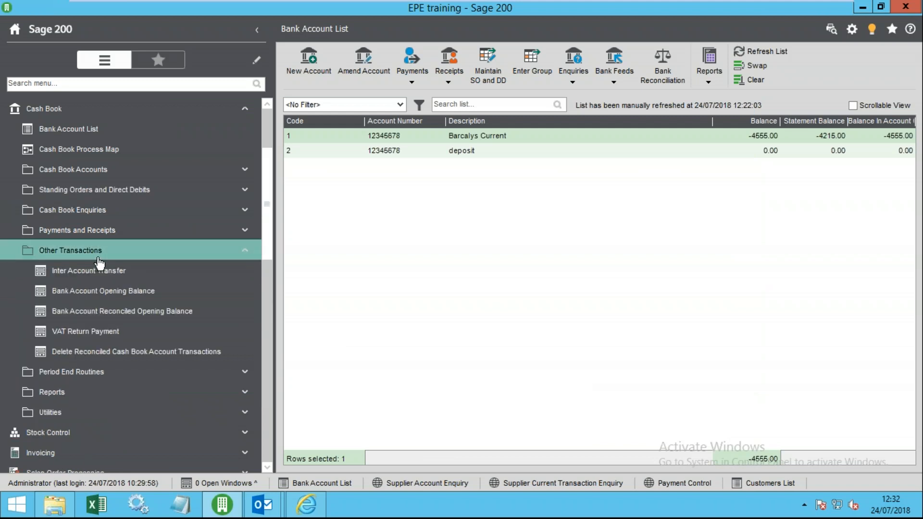
left_click(99, 259)
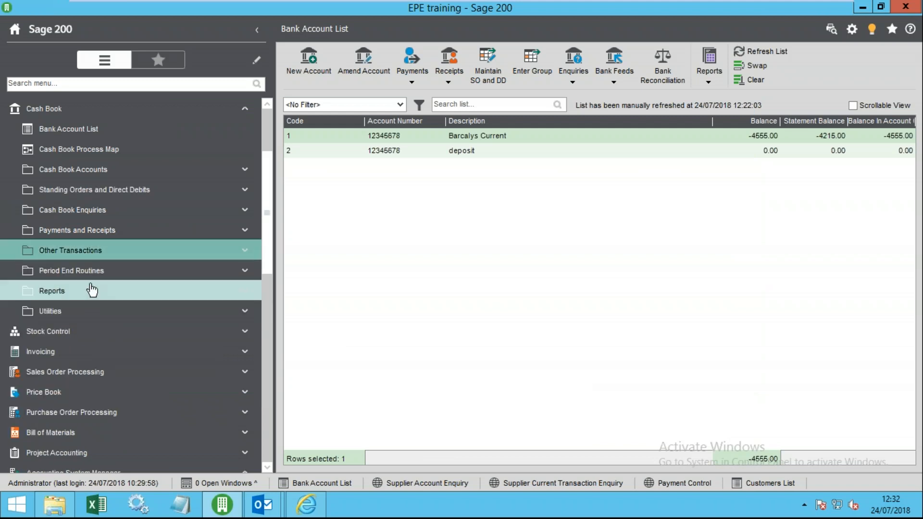
left_click(91, 290)
left_click(94, 230)
left_click(101, 211)
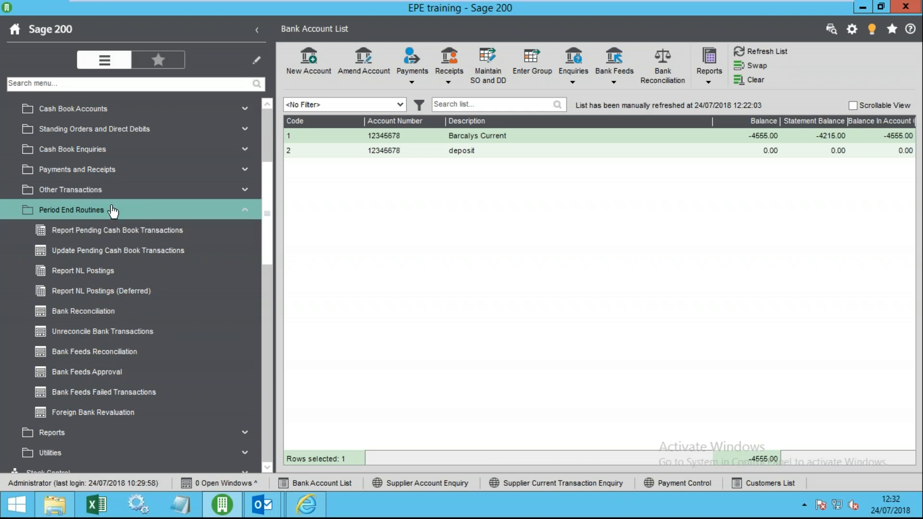
left_click(112, 214)
- Look through the Reports and Utilities groups, then select Barcalys Current in the Bank Account List
left_click(103, 232)
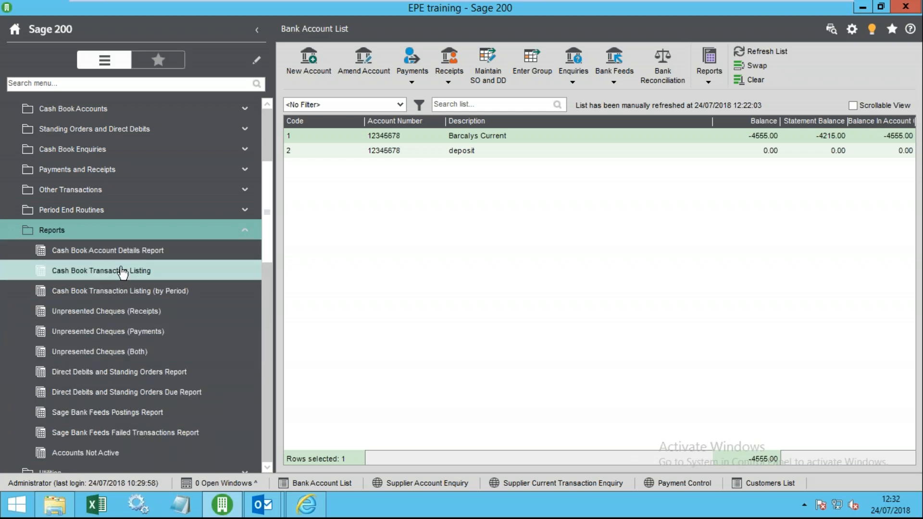
scroll(125, 395, "down", 1)
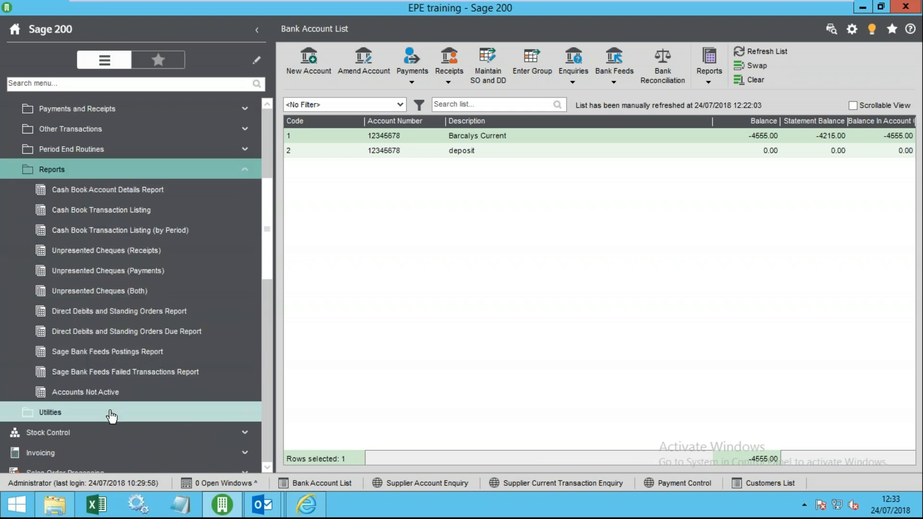
left_click(103, 412)
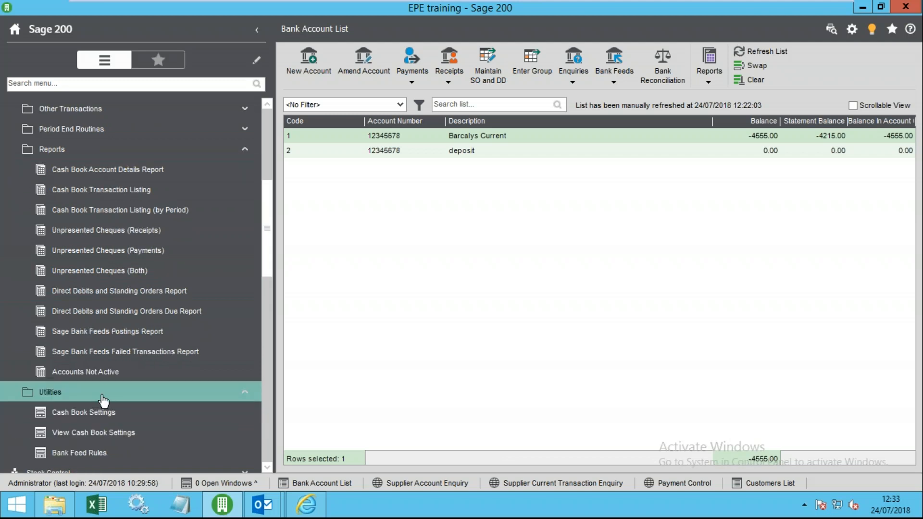
left_click(103, 392)
left_click(82, 149)
scroll(103, 214, "up", 3)
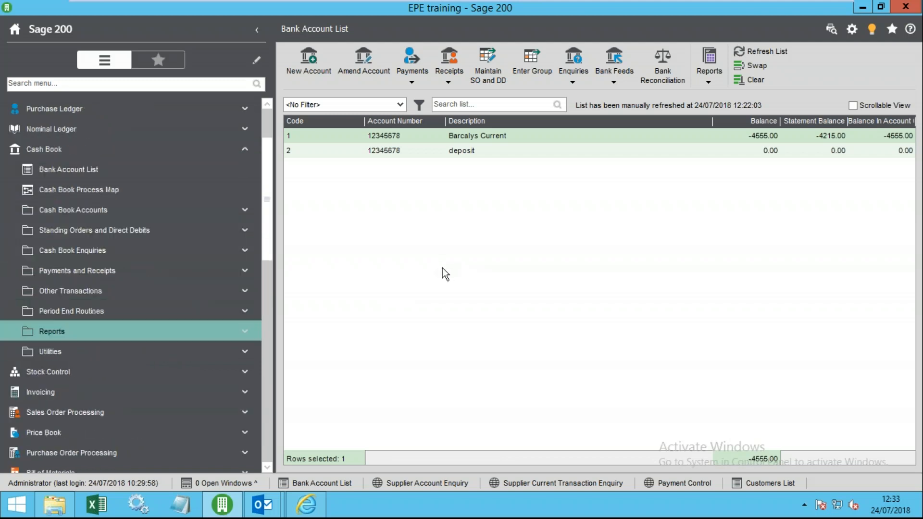
left_click(432, 137)
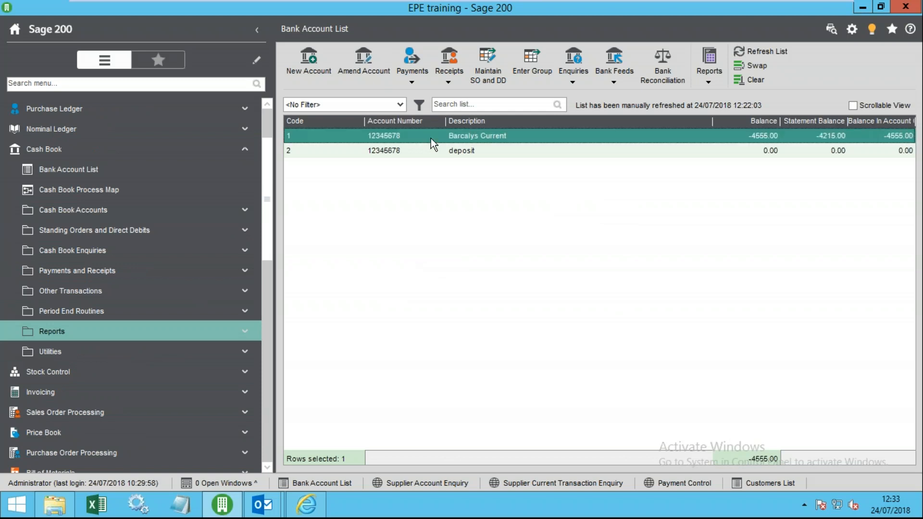
left_click(371, 61)
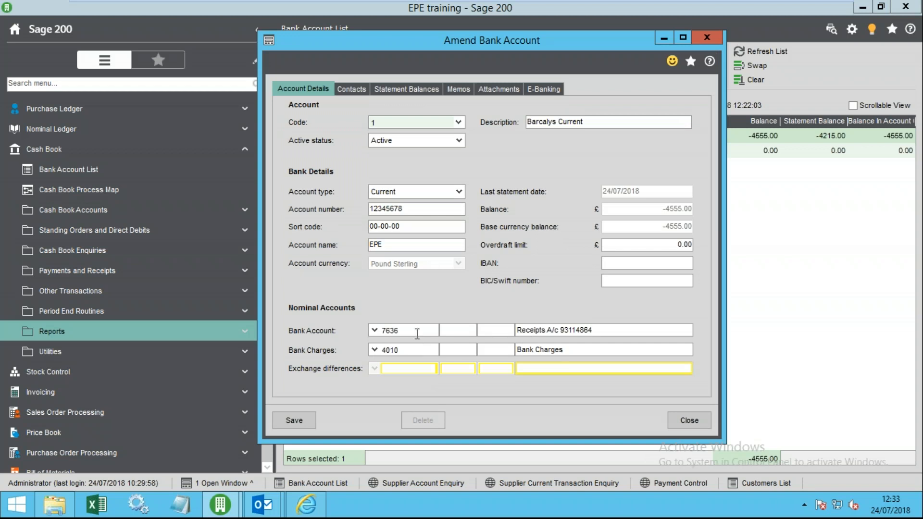
left_click_drag(417, 334, 366, 330)
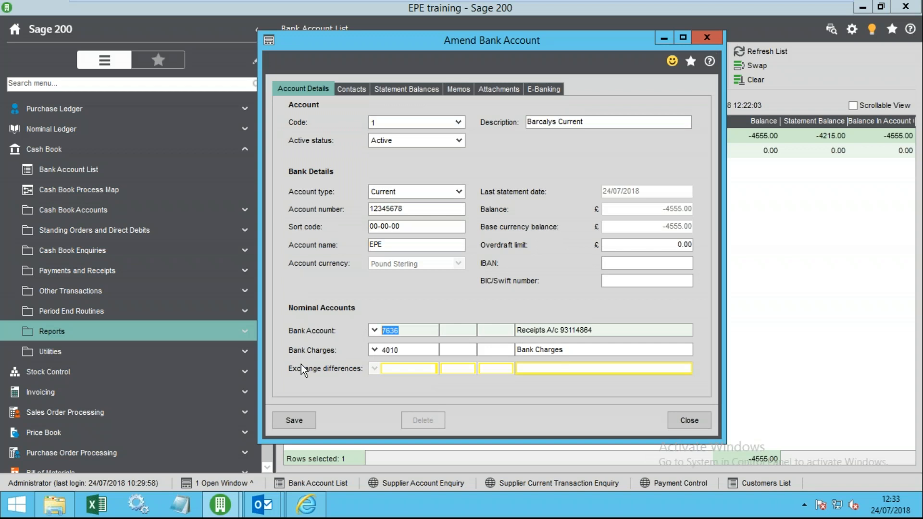
left_click(685, 420)
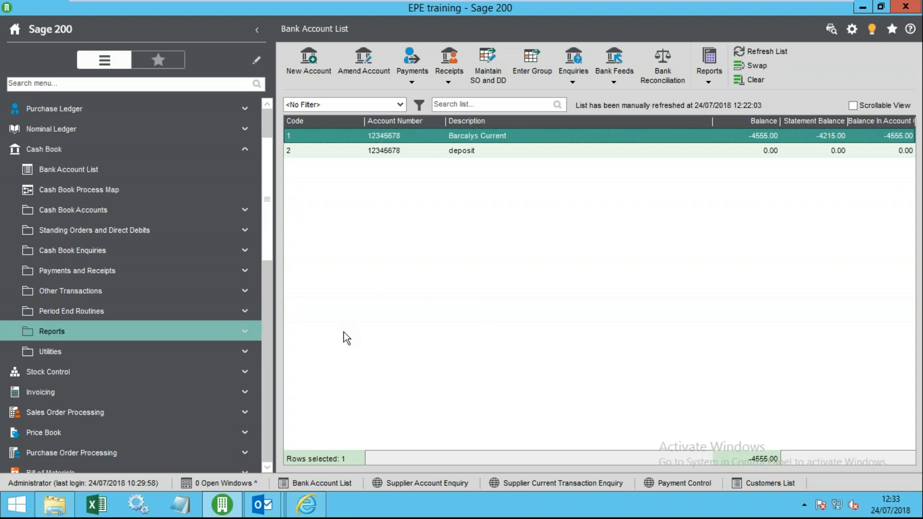
left_click_drag(267, 255, 280, 447)
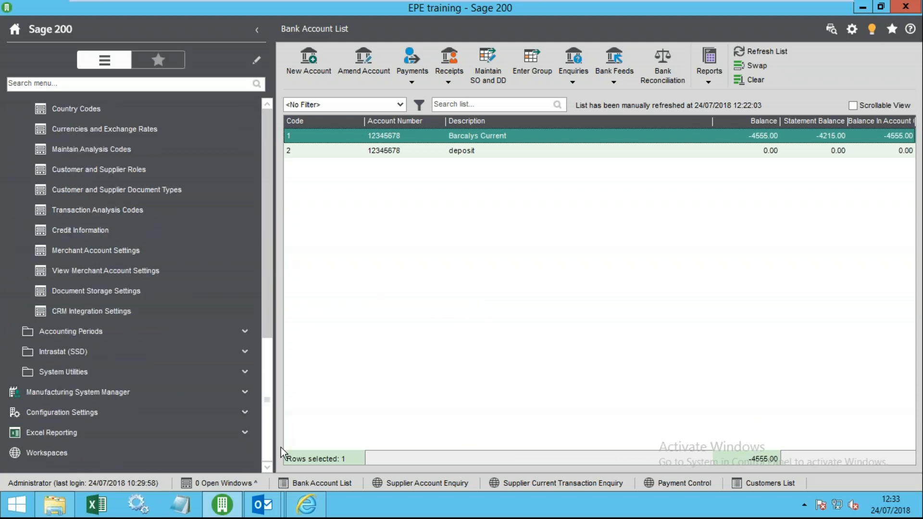
left_click_drag(266, 377, 276, 303)
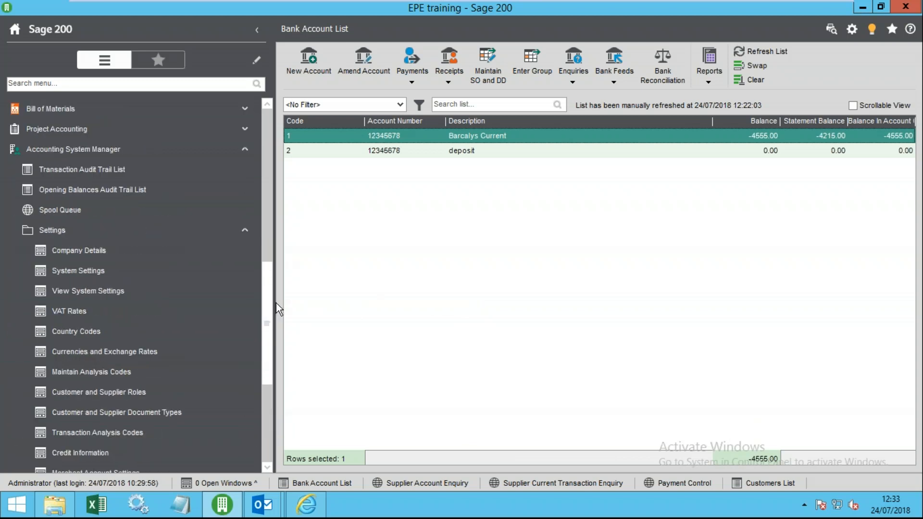
left_click(164, 354)
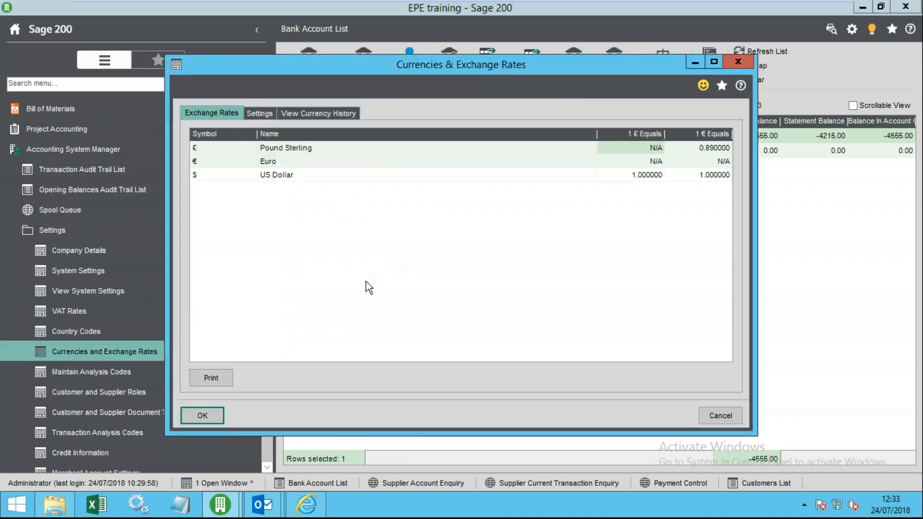
left_click(695, 152)
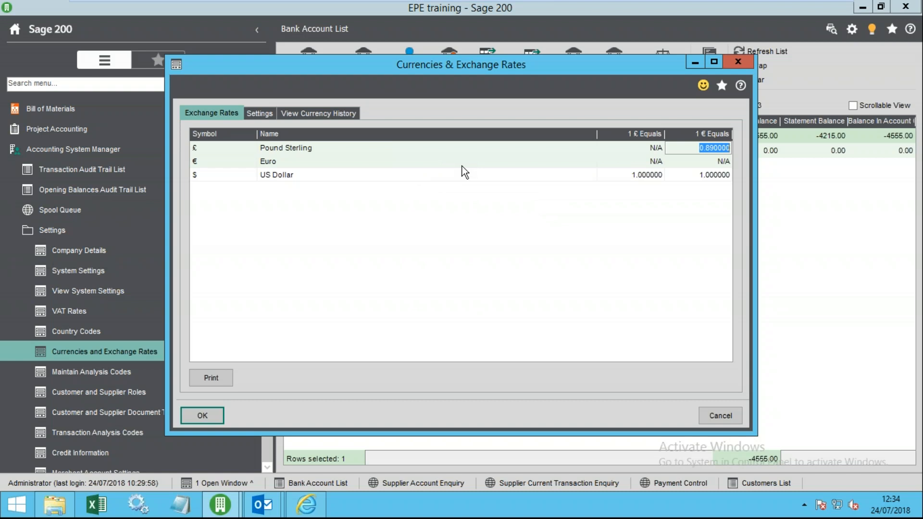
left_click(264, 114)
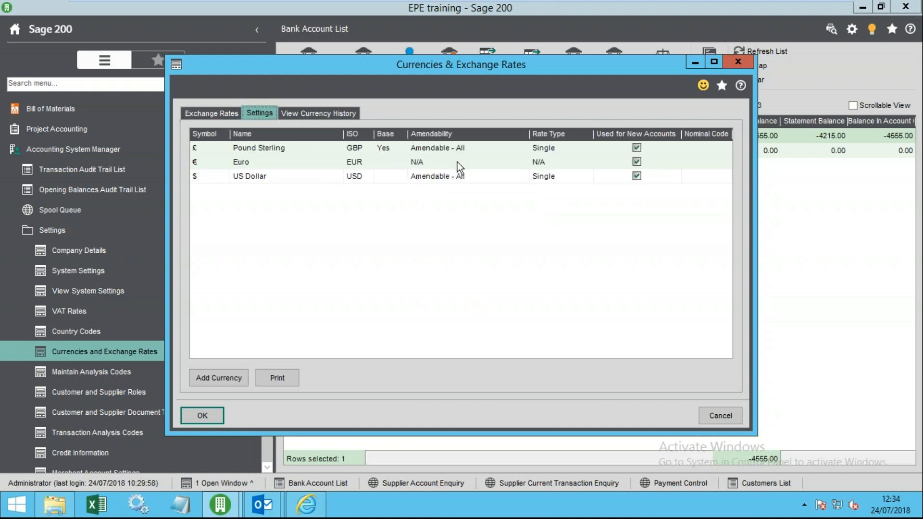
left_click(454, 149)
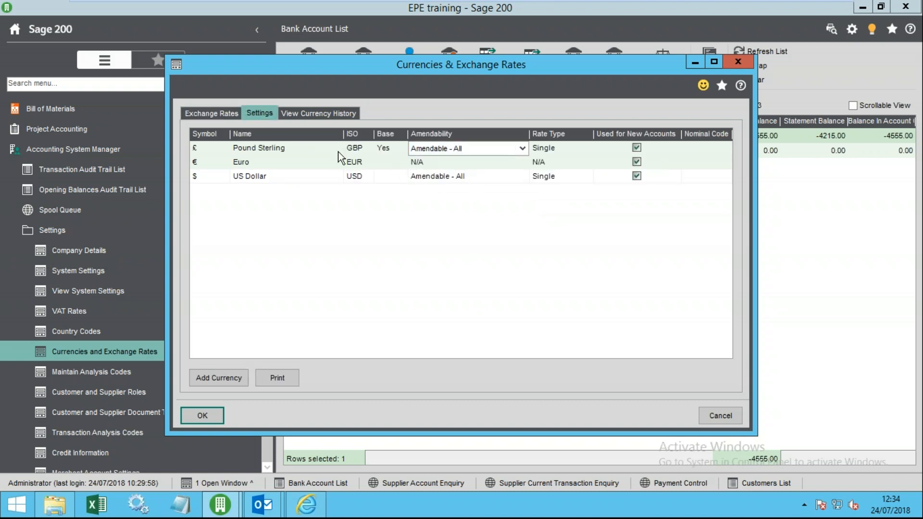
left_click(522, 148)
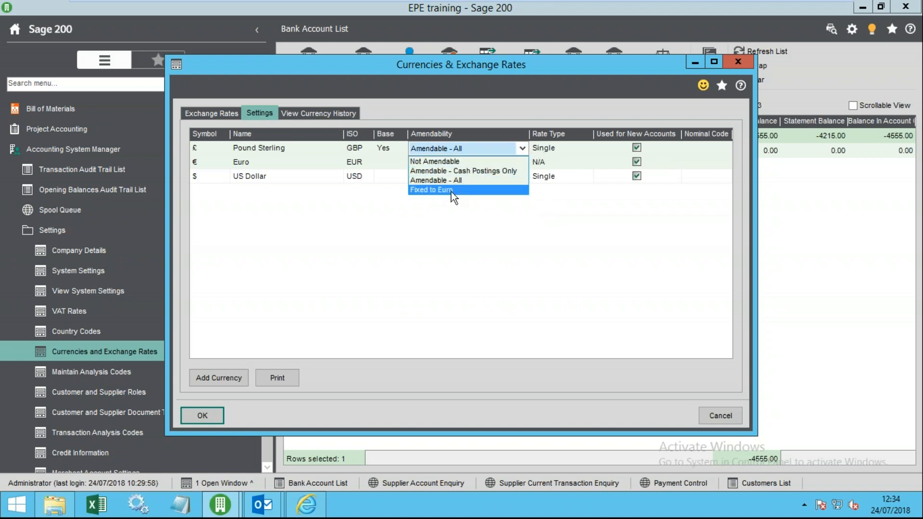
left_click(445, 180)
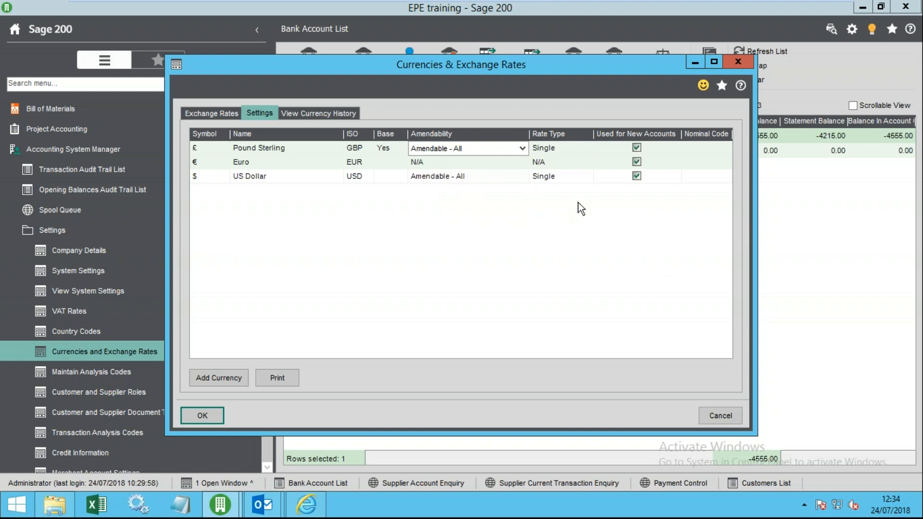
left_click(721, 416)
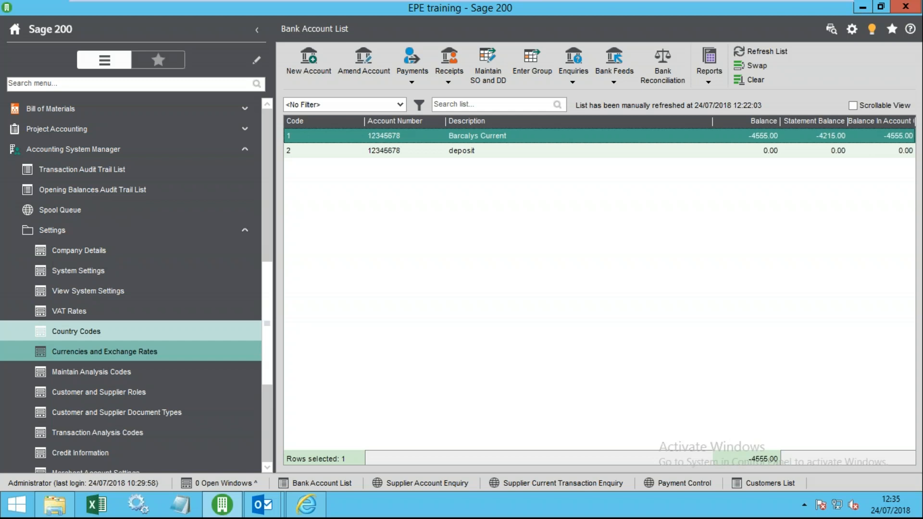
- Collapse every group in the navigation panel
right_click(135, 209)
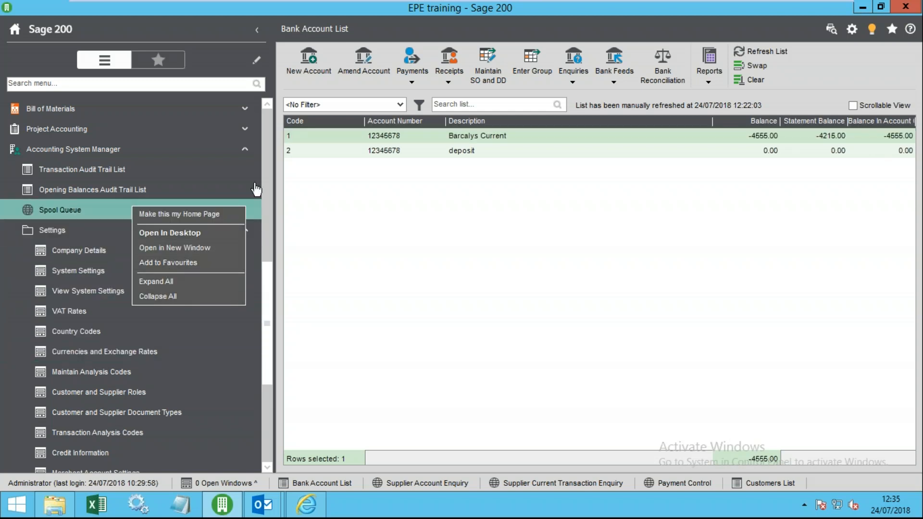
left_click_drag(271, 294, 232, 154)
scroll(230, 144, "up", 3)
scroll(228, 193, "down", 6)
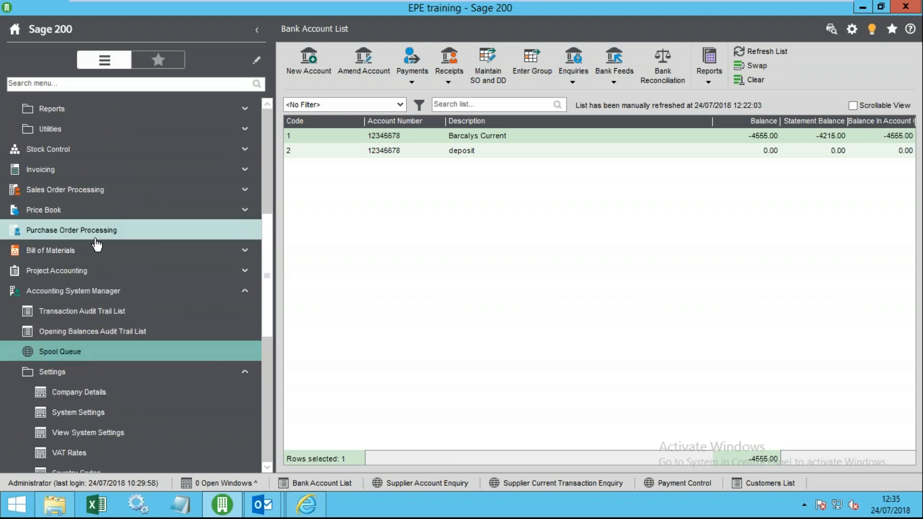
right_click(126, 246)
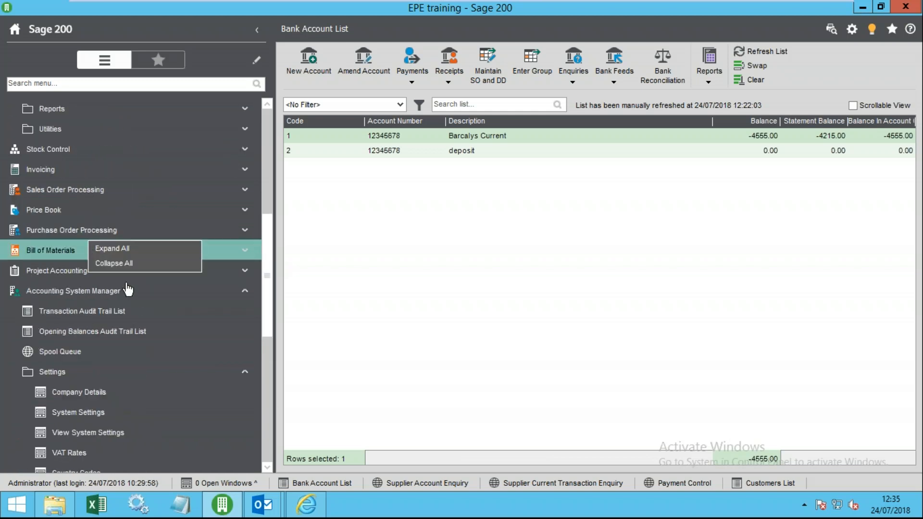
left_click(123, 262)
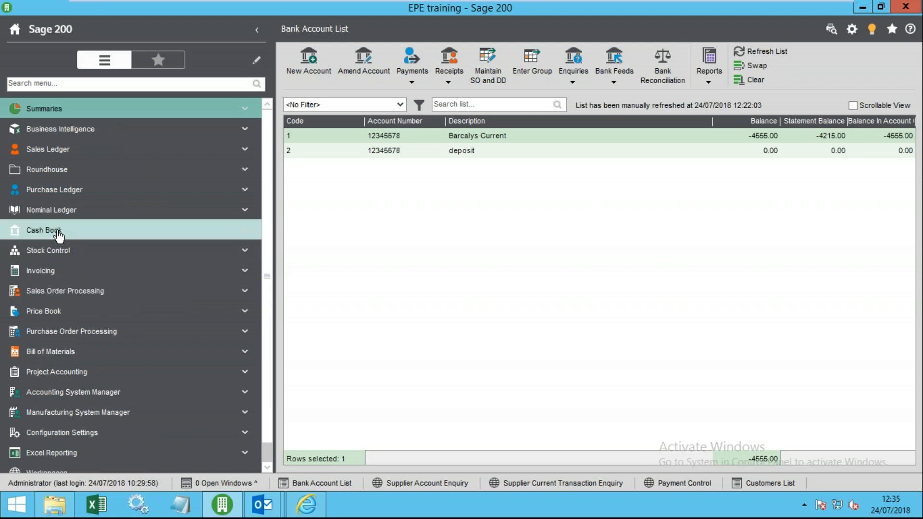
- Unpin the navigation panel, then open and close the Inter Account Transfer form from Cash Book
left_click(257, 35)
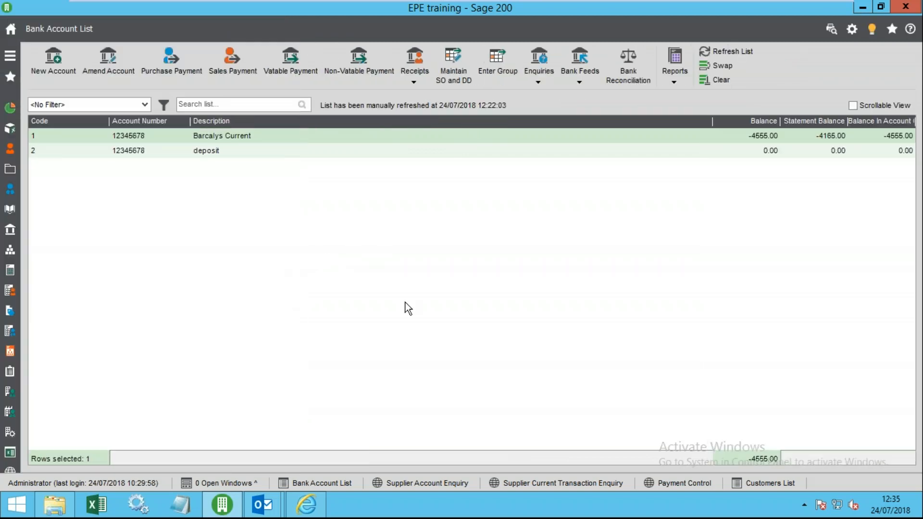
left_click(10, 57)
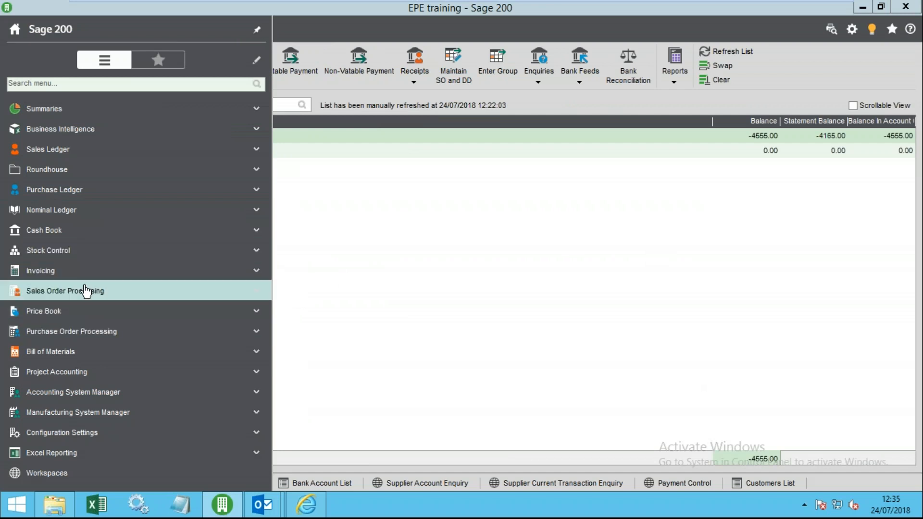
left_click(28, 231)
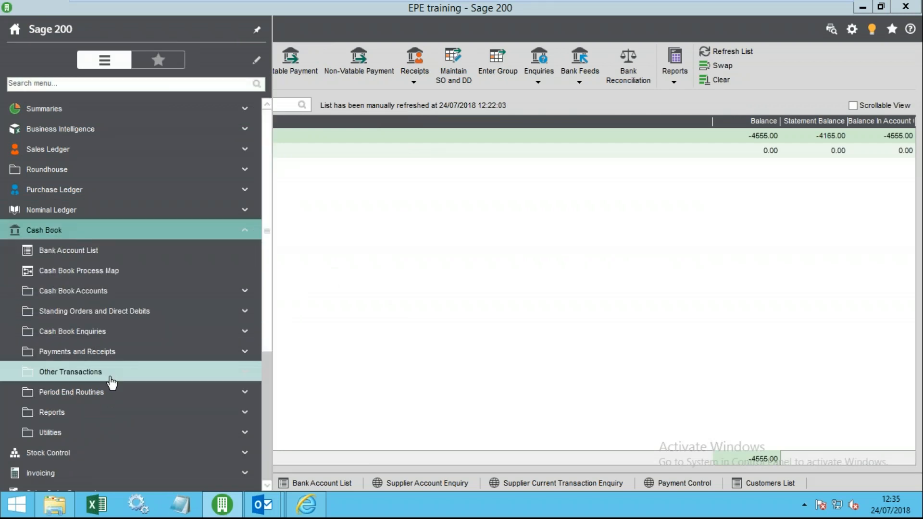
left_click(114, 375)
left_click(107, 393)
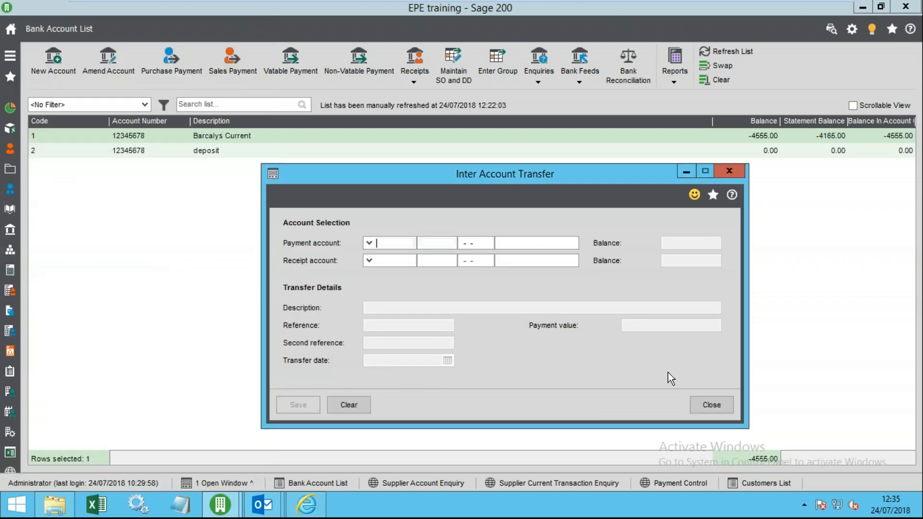
left_click(703, 400)
- Re-dock the navigation panel narrower and expand Cash Book > Utilities
left_click(10, 56)
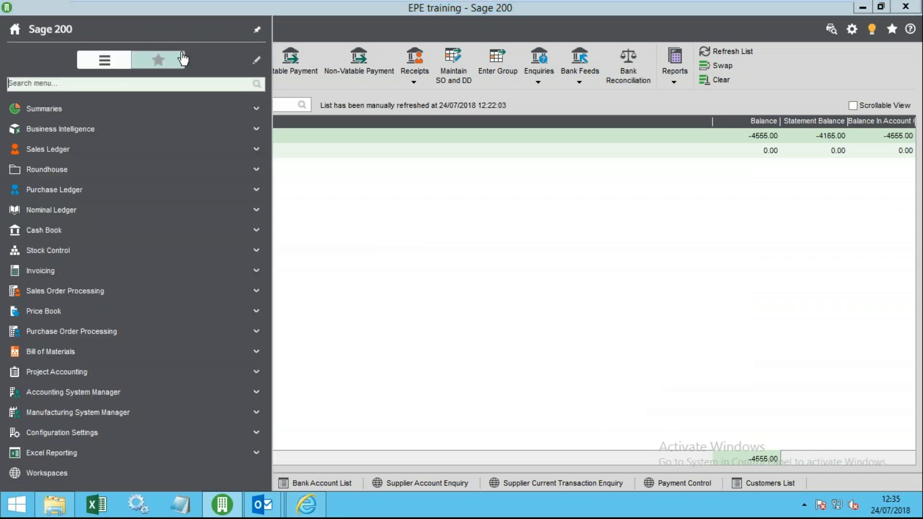
left_click(256, 27)
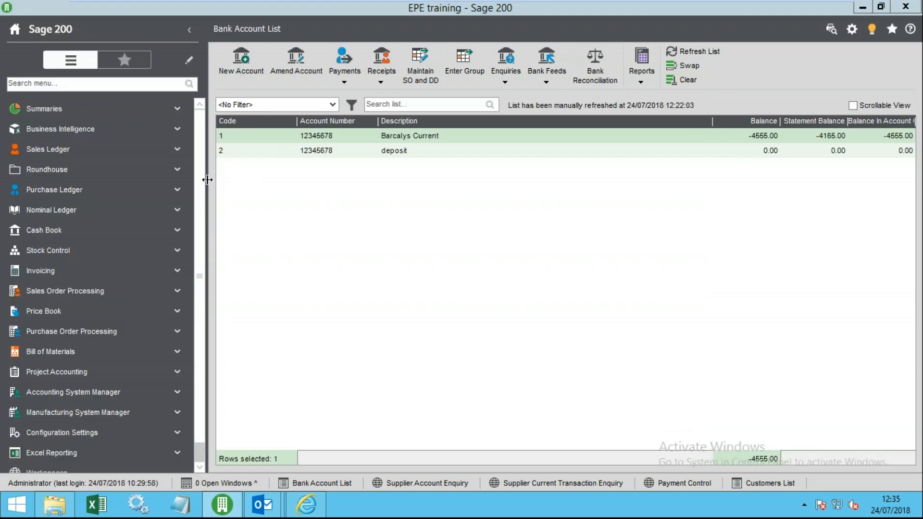
left_click_drag(203, 181, 179, 178)
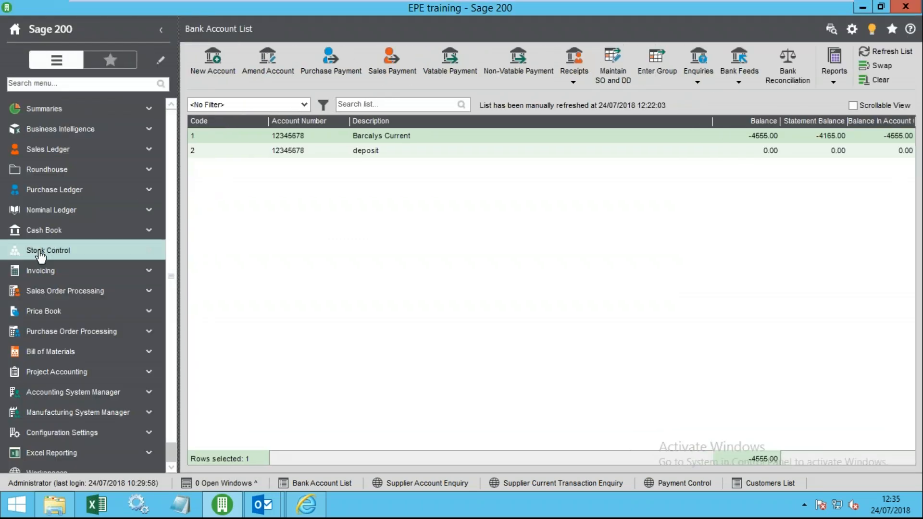
left_click(40, 232)
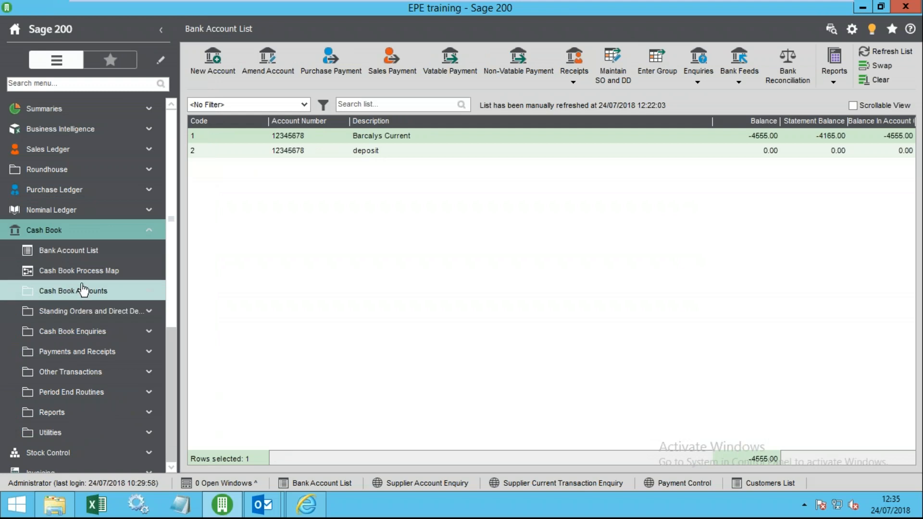
left_click(59, 433)
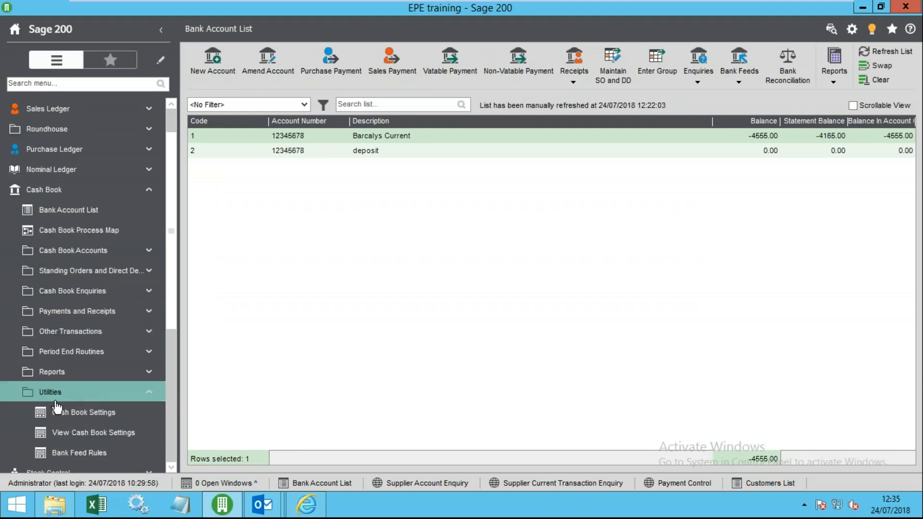
- Set Barcalys Current as the Cash Book Settings default bank account, save, and reopen to verify
left_click(60, 412)
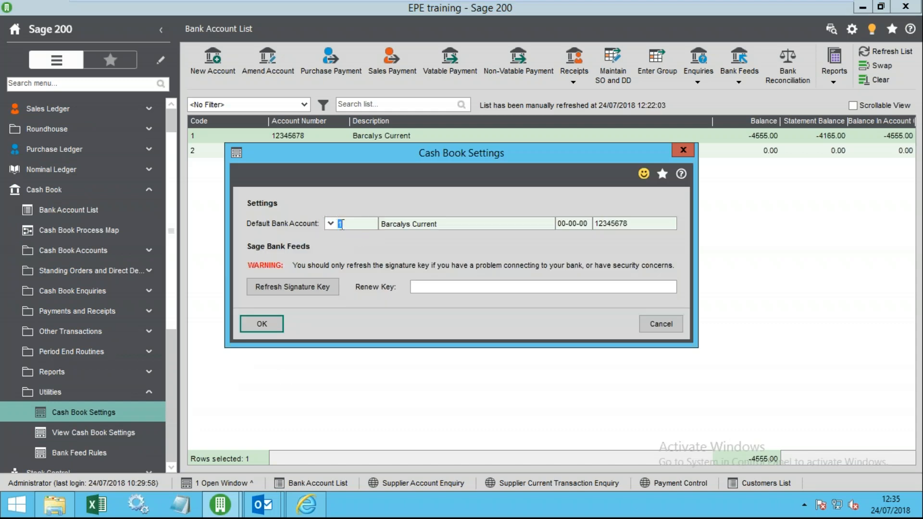
left_click(330, 223)
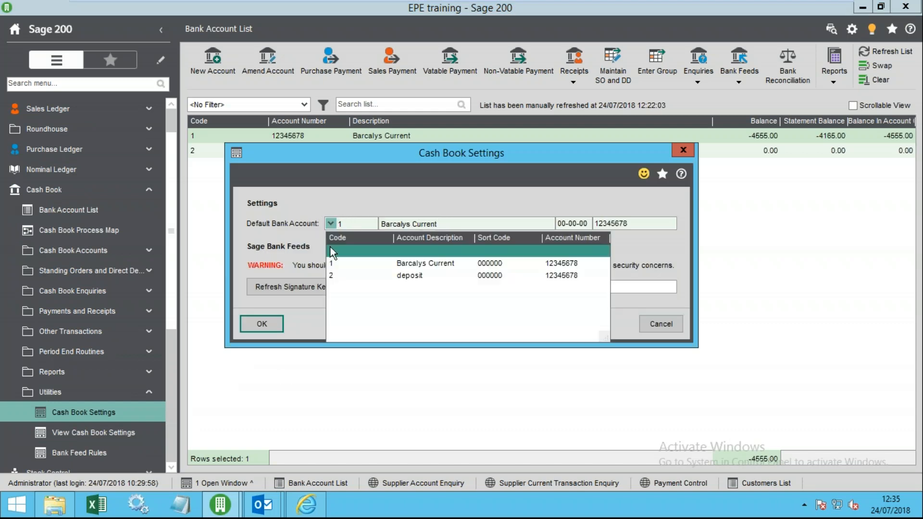
left_click(394, 262)
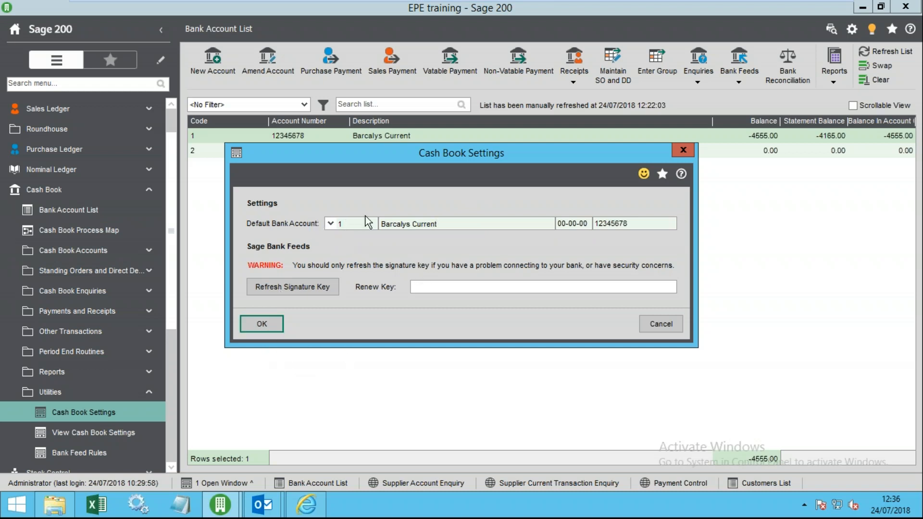
left_click(263, 319)
left_click(108, 413)
- Close Cash Book Settings unchanged and collapse Utilities, Other Transactions and the Cash Book section
left_click(651, 325)
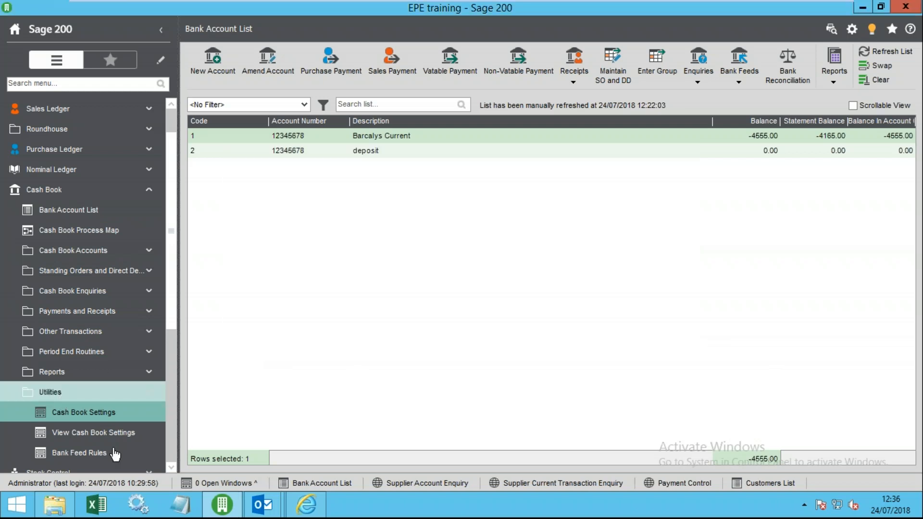
left_click(60, 394)
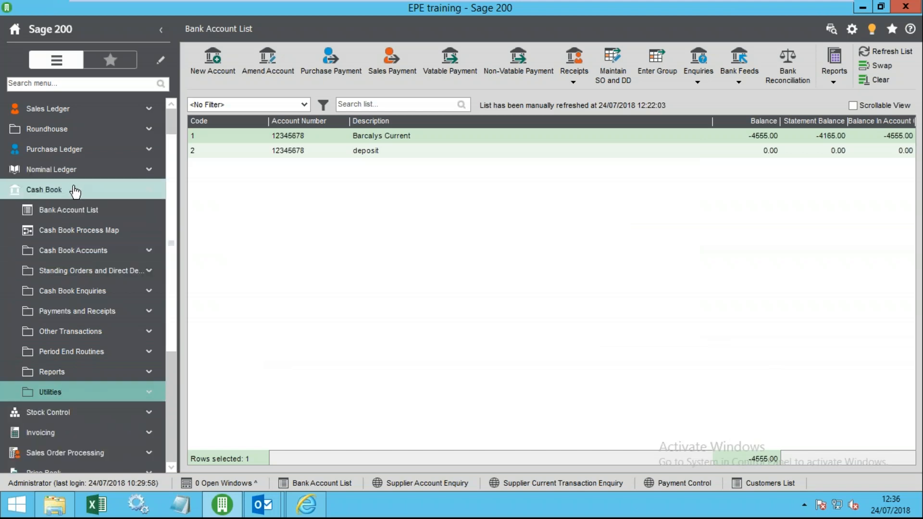
left_click(119, 331)
left_click(118, 332)
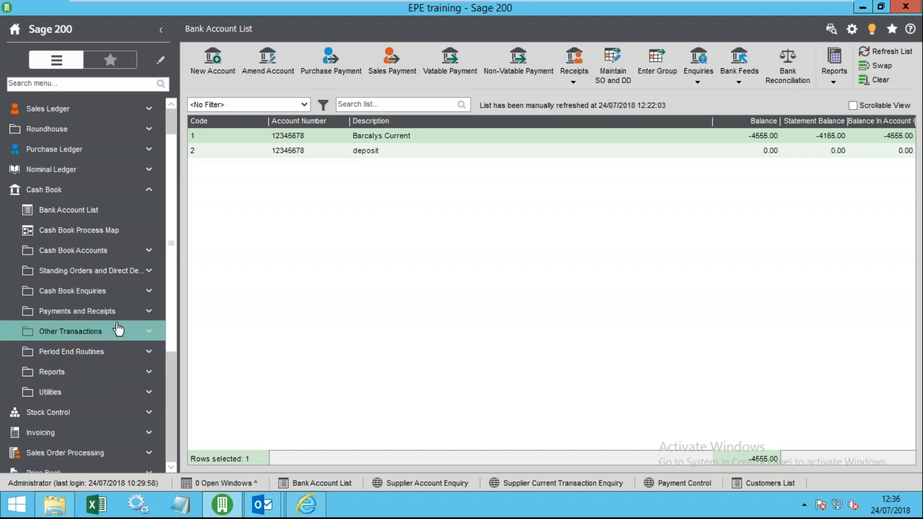
left_click(76, 190)
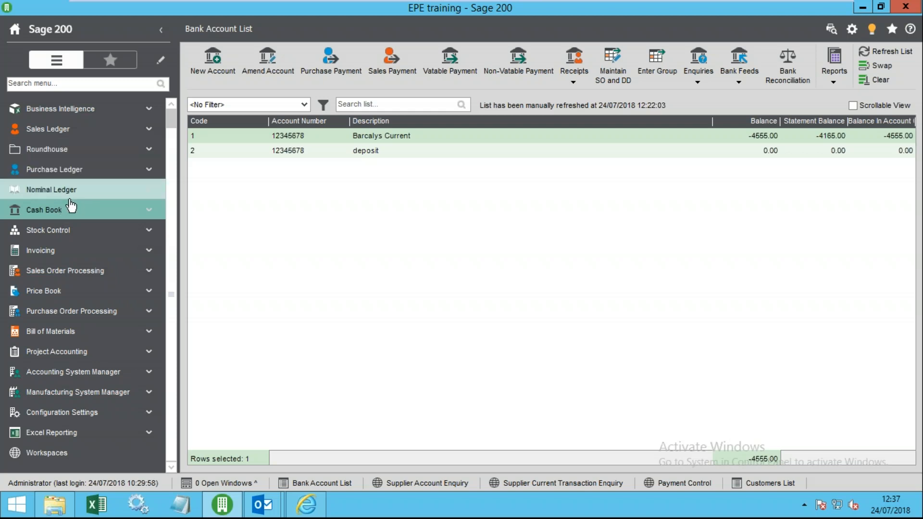
mouse_move(536, 4)
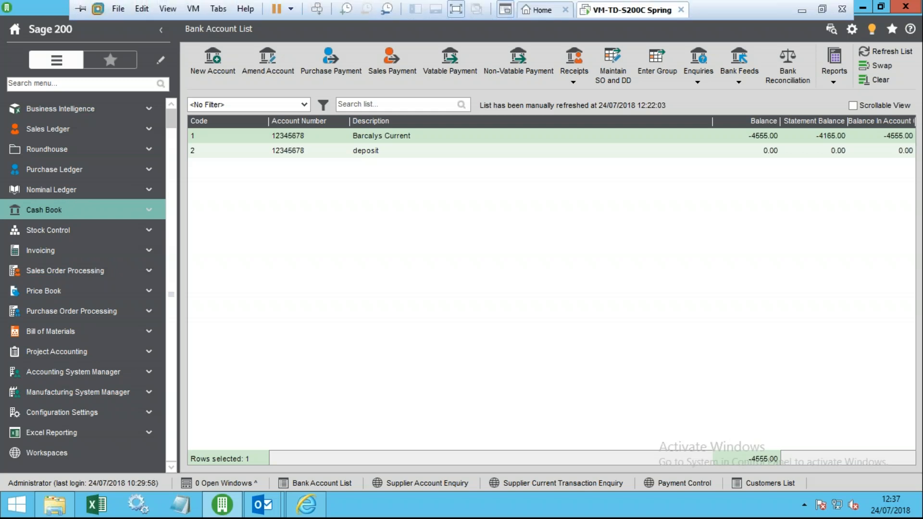
left_click(822, 11)
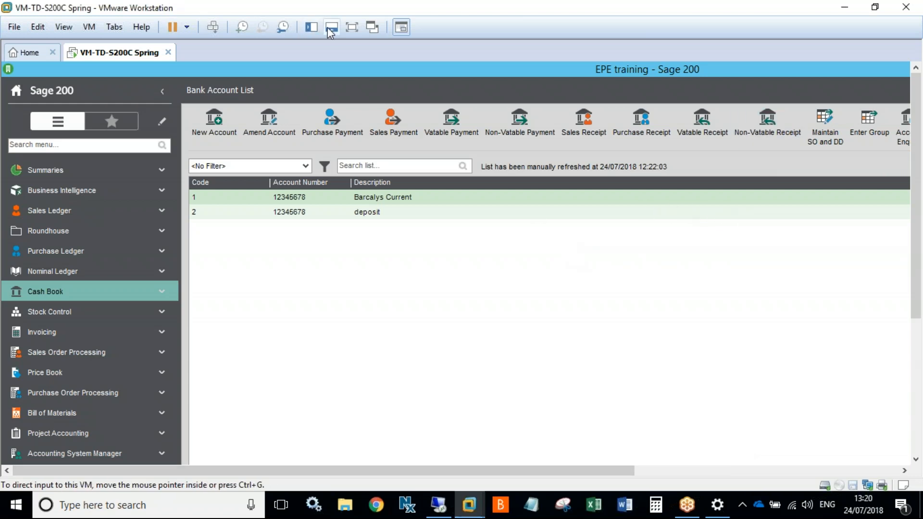
left_click(352, 27)
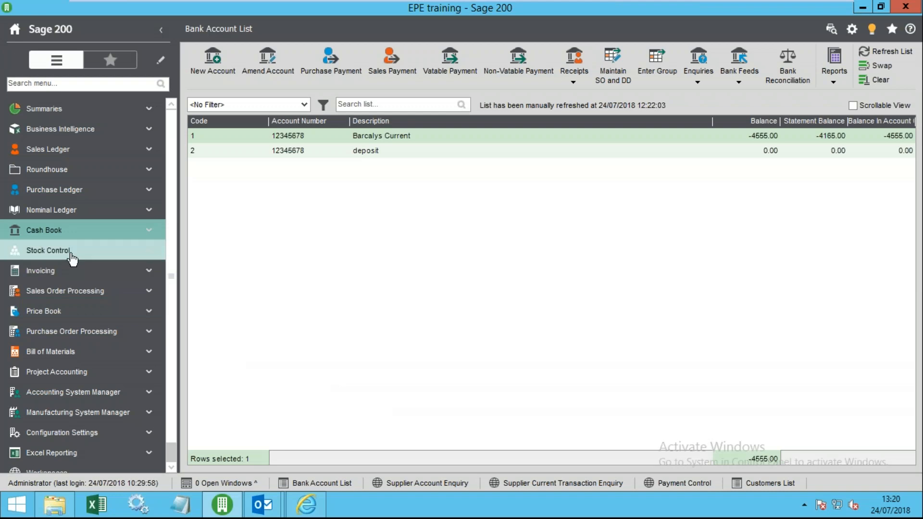
mouse_move(757, 8)
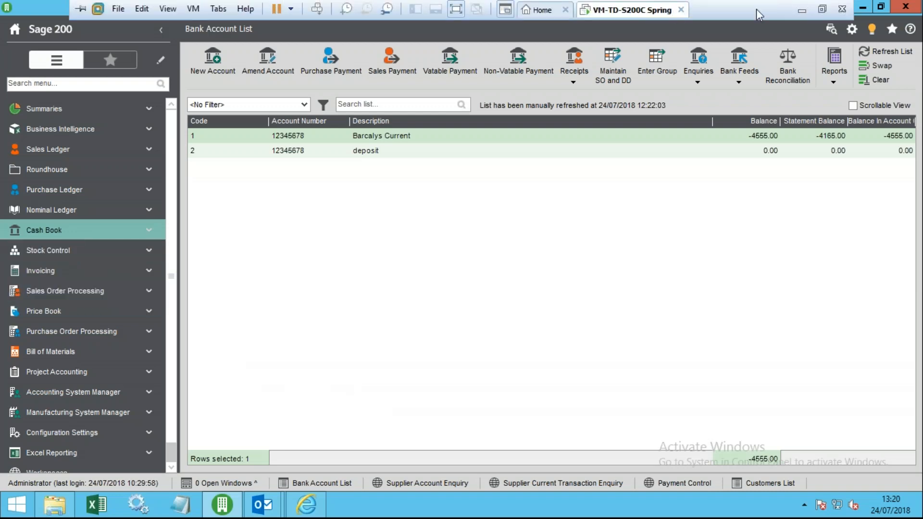
left_click(802, 10)
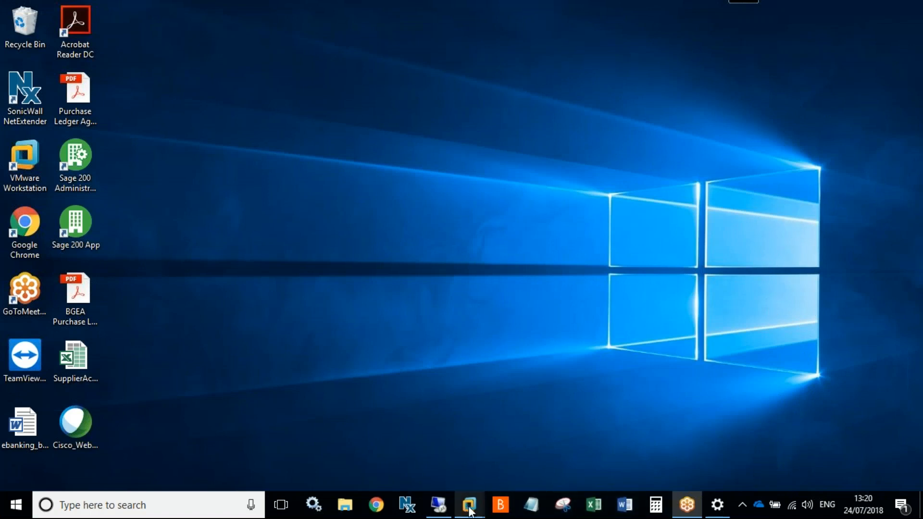
mouse_move(469, 505)
left_click(542, 448)
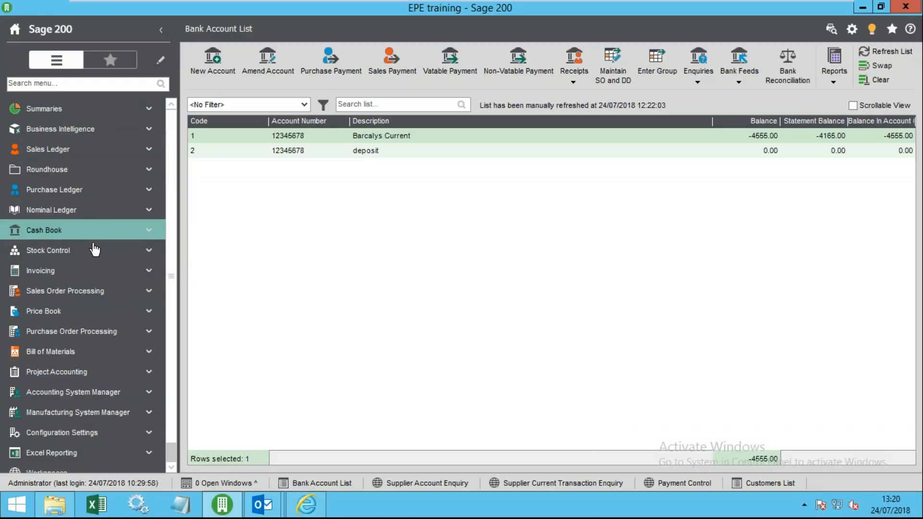
- Open the Nominal List and sort the accounts by code ascending
left_click(89, 210)
left_click(89, 210)
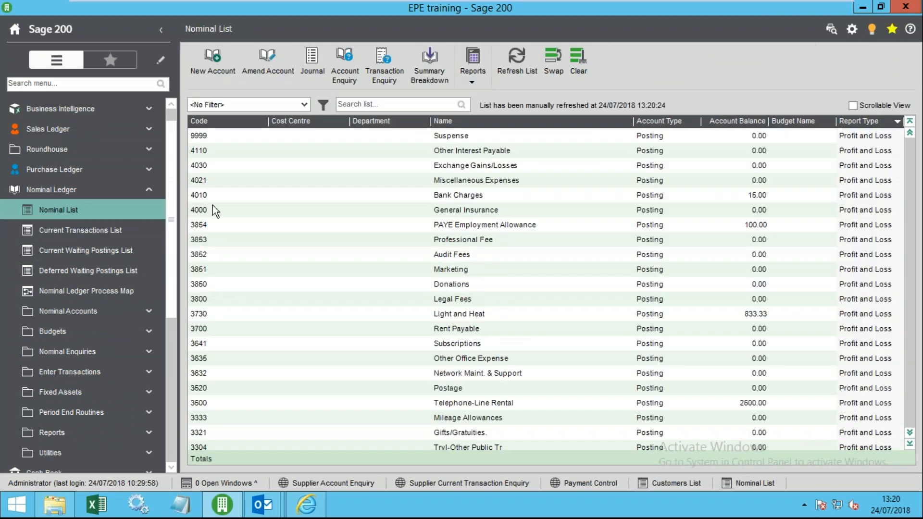
left_click(222, 186)
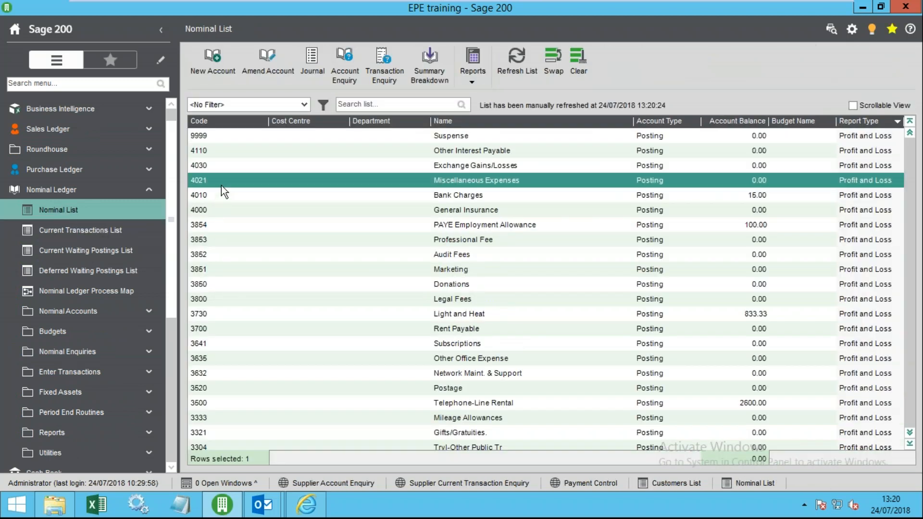
left_click(227, 119)
right_click(243, 140)
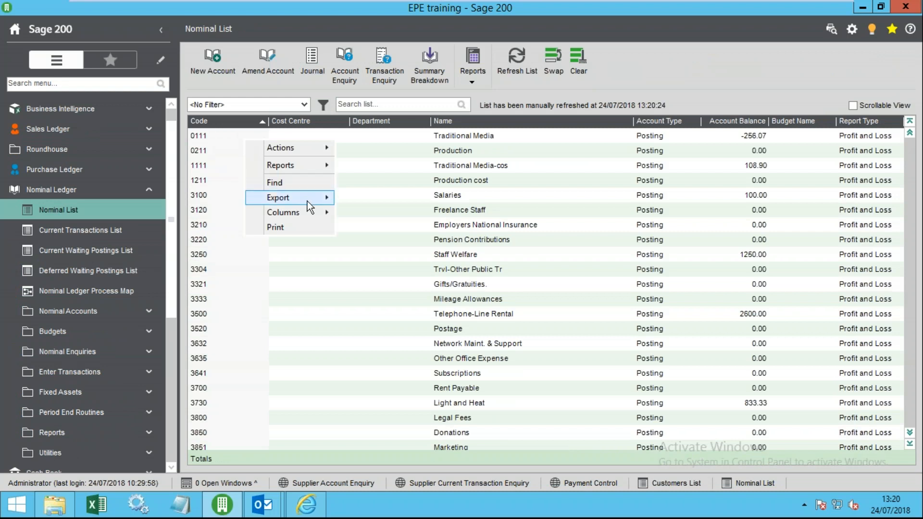
mouse_move(293, 212)
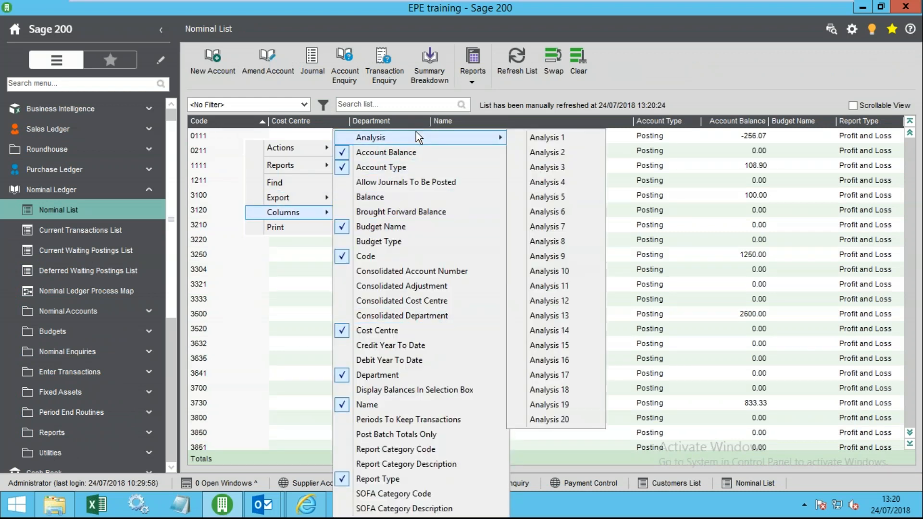
mouse_move(299, 196)
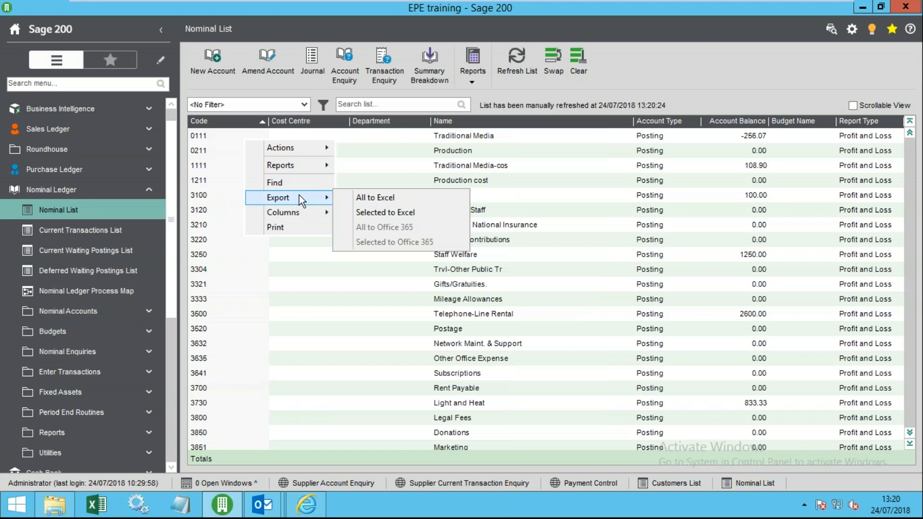
left_click(384, 108)
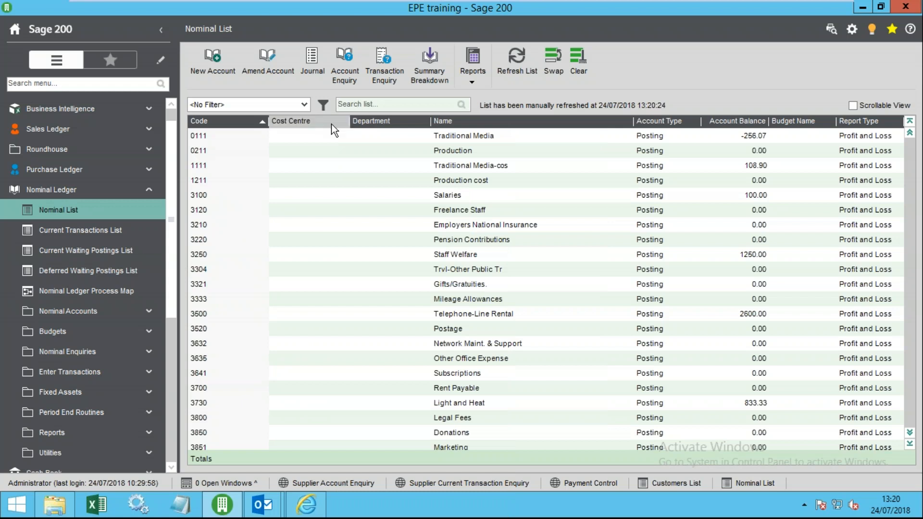
- Search the list for 'dona', clear the search, and select the 0211 Production account
type("dona")
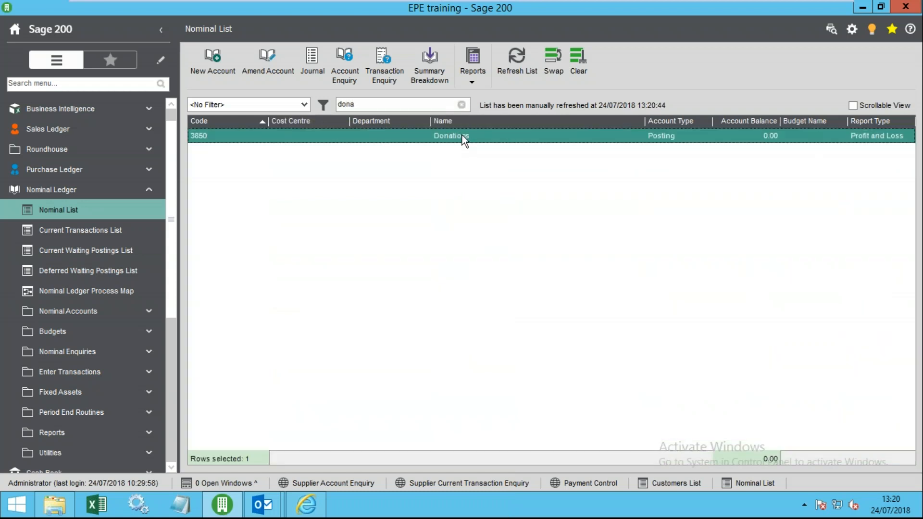
left_click(461, 105)
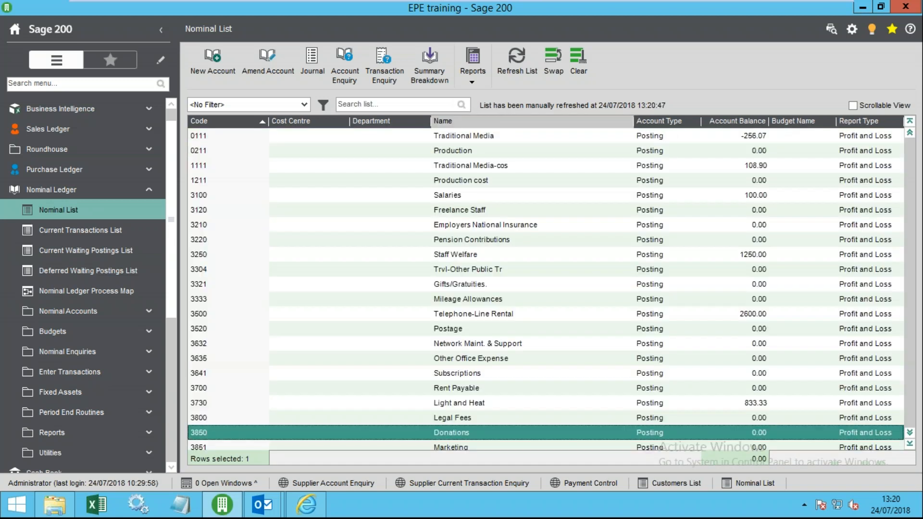
left_click(406, 168)
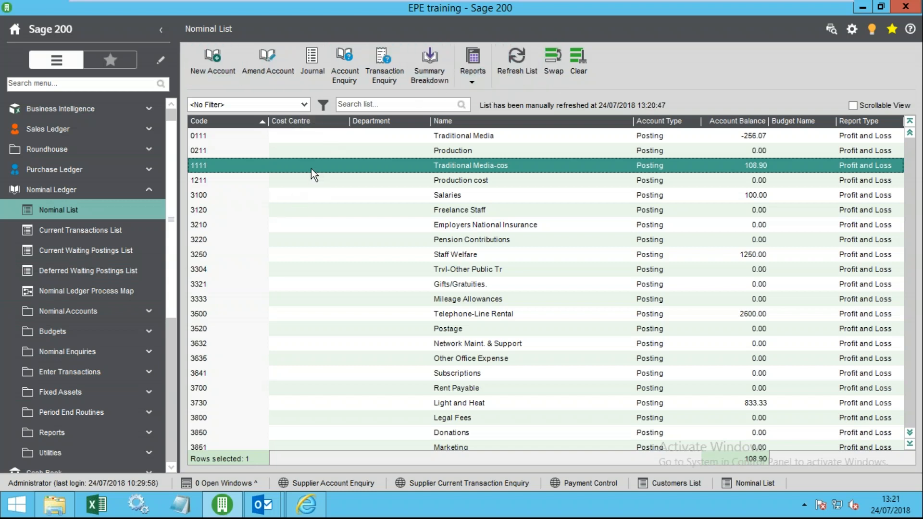
left_click(124, 311)
left_click(288, 152)
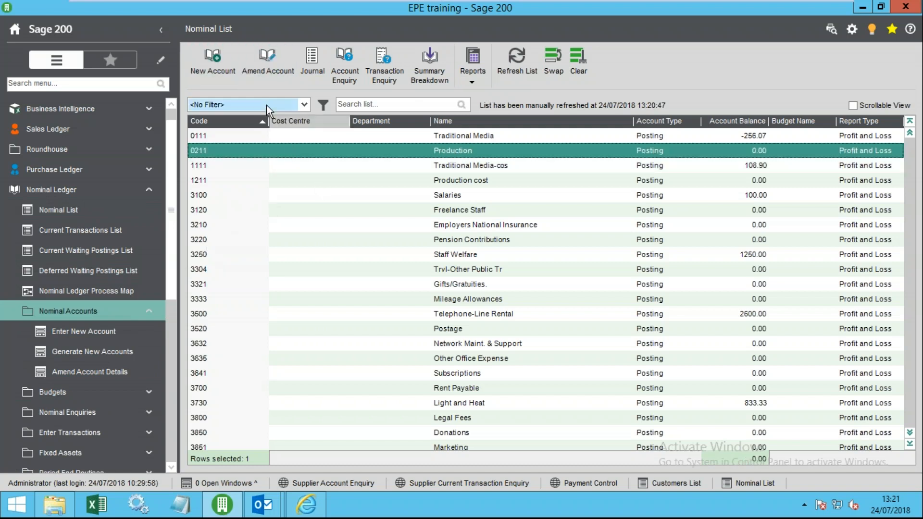
- Open Maintain Nominal Account for 0211 Production and review its code, name, cost centre and department
left_click(270, 58)
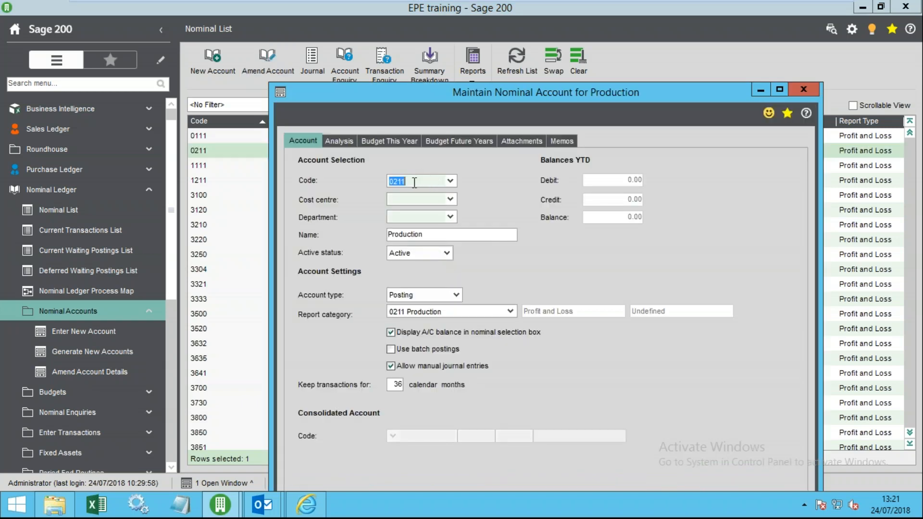
left_click(414, 200)
left_click(396, 217)
left_click(401, 198)
double_click(421, 234)
left_click(397, 197)
left_click_drag(407, 181, 383, 186)
left_click(413, 199)
left_click(403, 214)
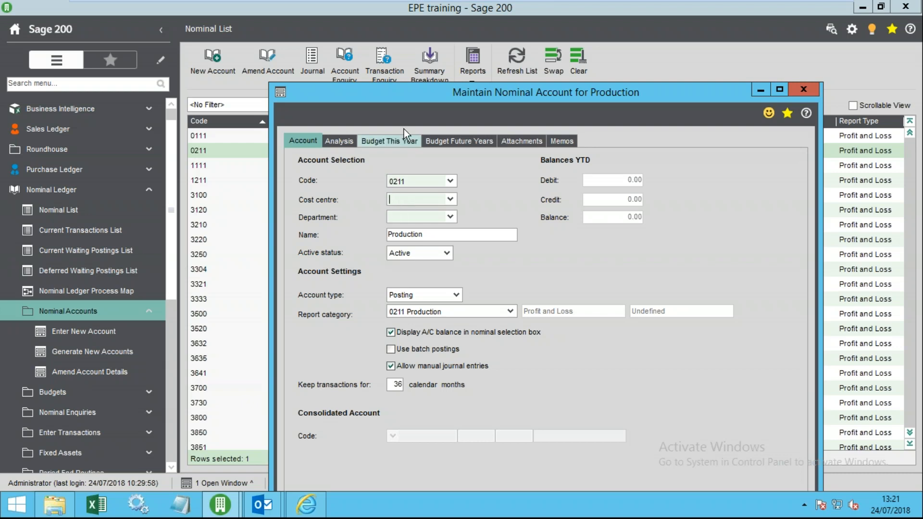
- Move the account window up and review its fields again
left_click_drag(406, 91, 340, 11)
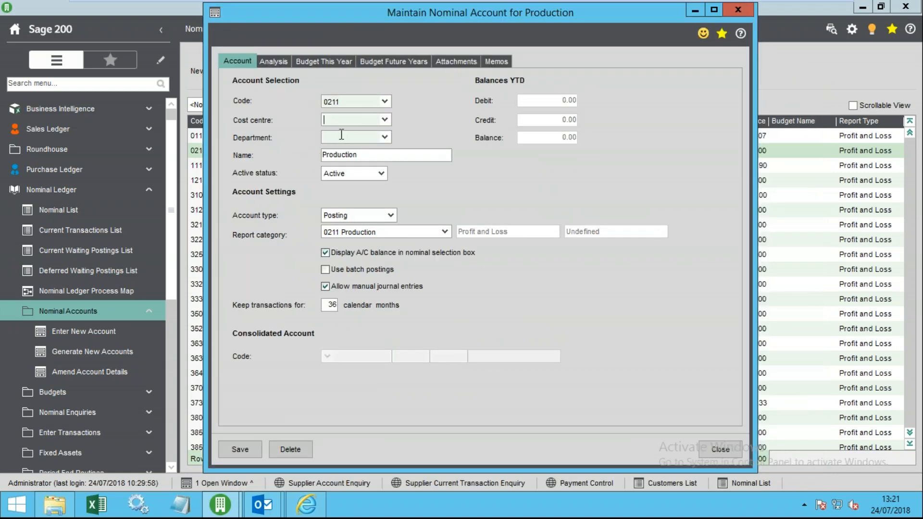
left_click(334, 119)
left_click(347, 138)
left_click(350, 101)
left_click_drag(363, 154, 310, 152)
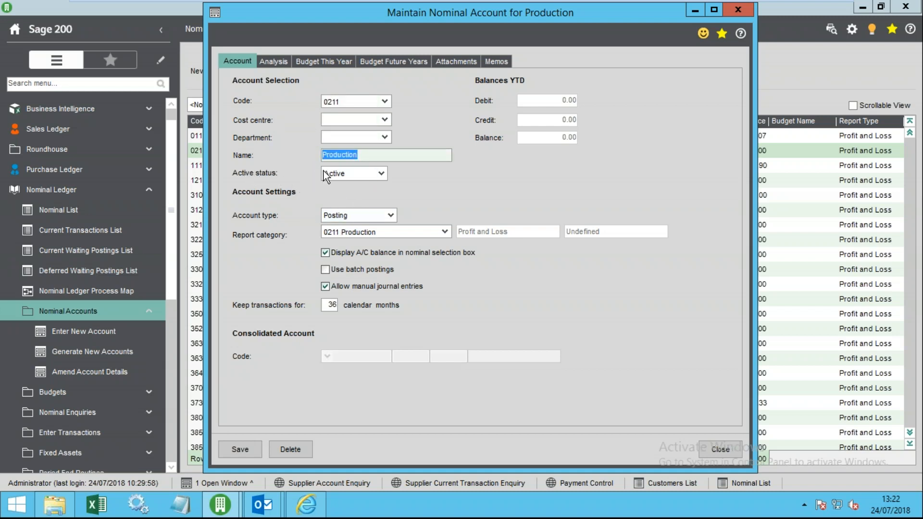
- Confirm status stays Active and report category stays 0211 Production, then close without saving
left_click(380, 173)
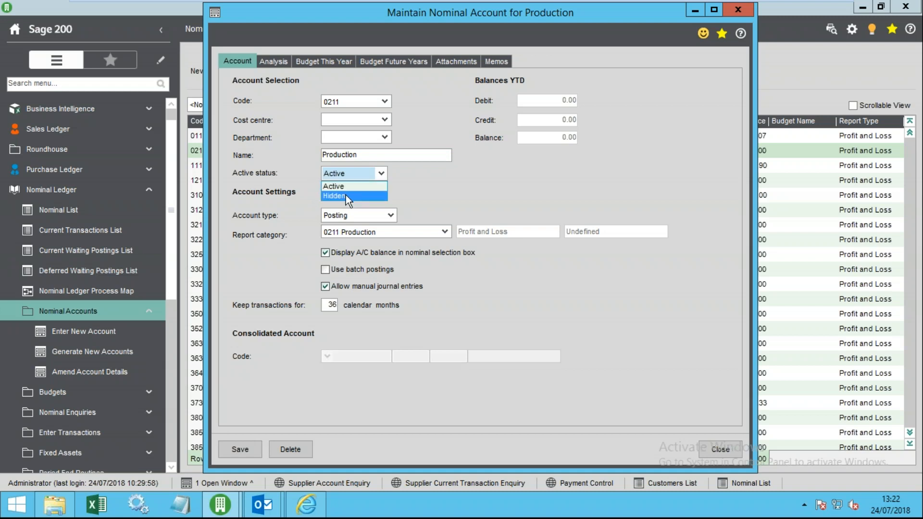
left_click(310, 174)
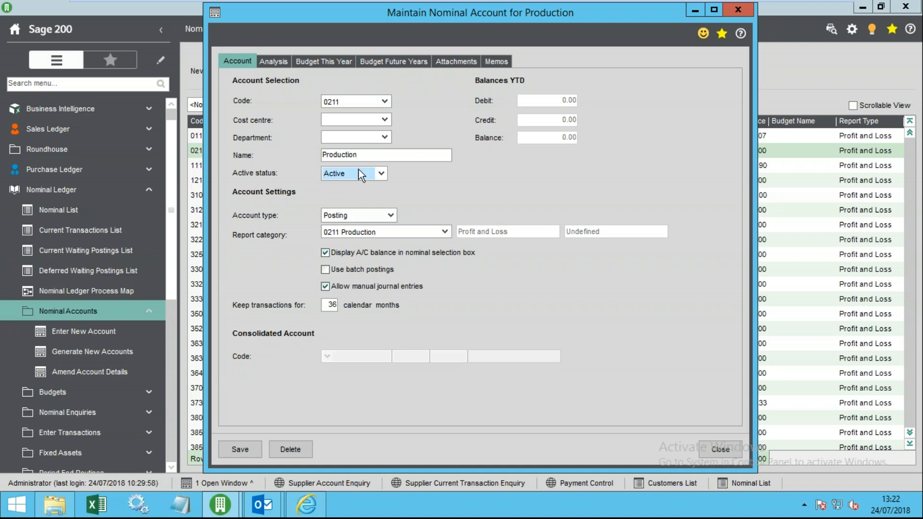
left_click(445, 232)
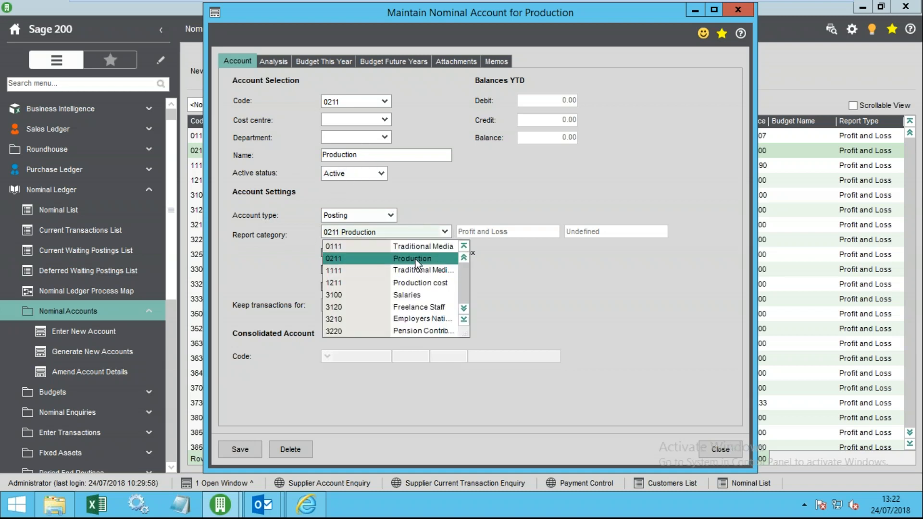
left_click(293, 214)
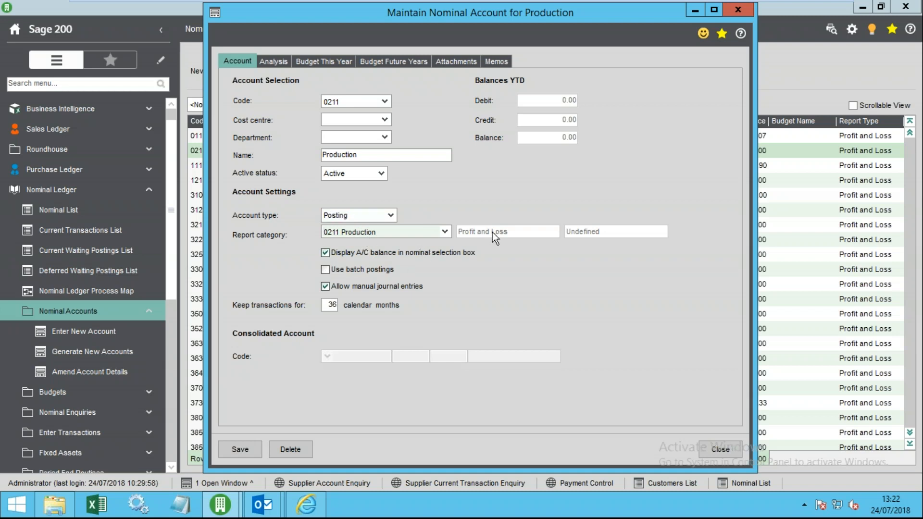
double_click(367, 231)
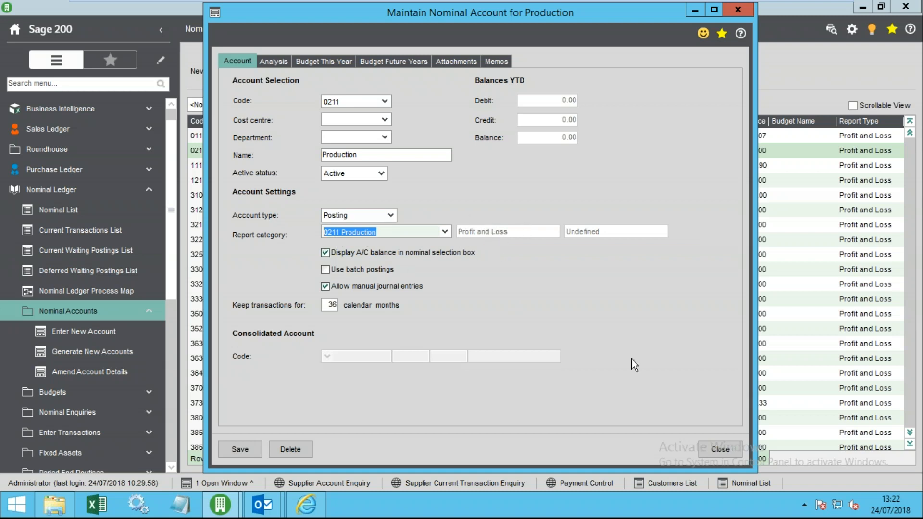
left_click(728, 448)
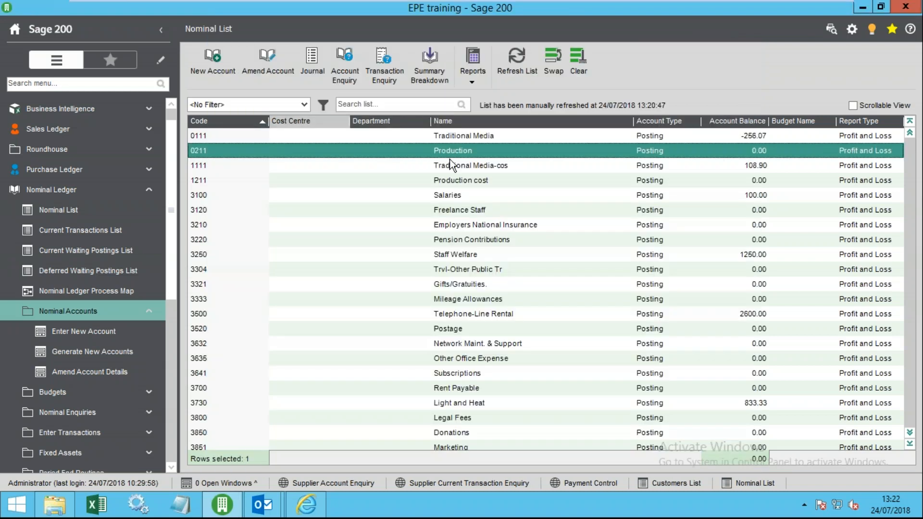
- Remove the Cost Centre and Department columns from the Nominal List
right_click(310, 121)
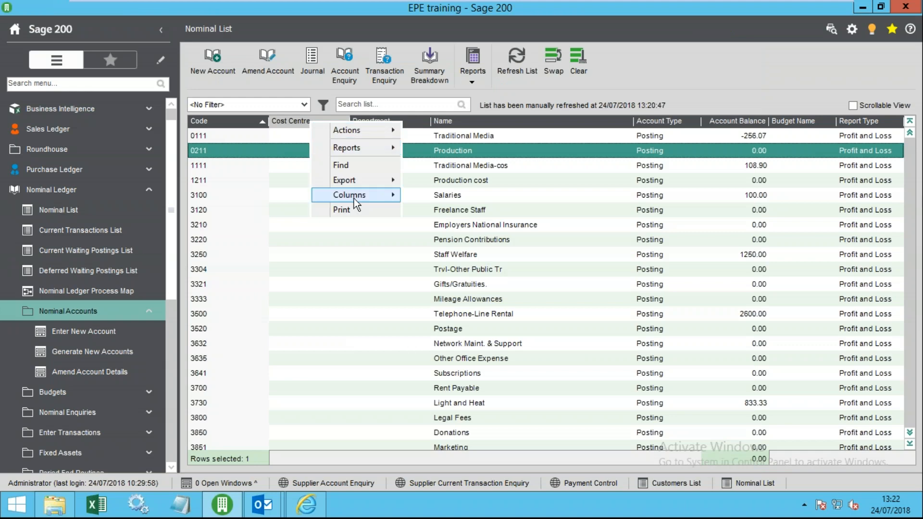
mouse_move(353, 198)
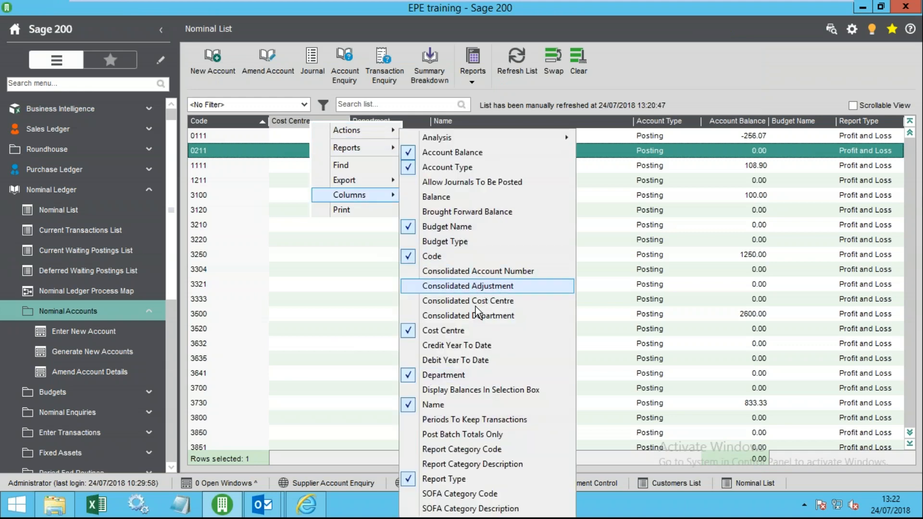
left_click(463, 332)
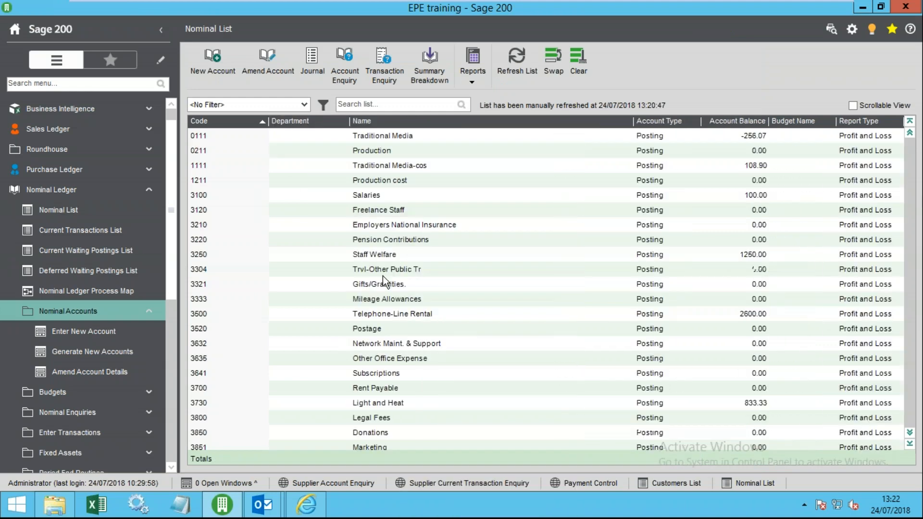
right_click(312, 124)
mouse_move(361, 199)
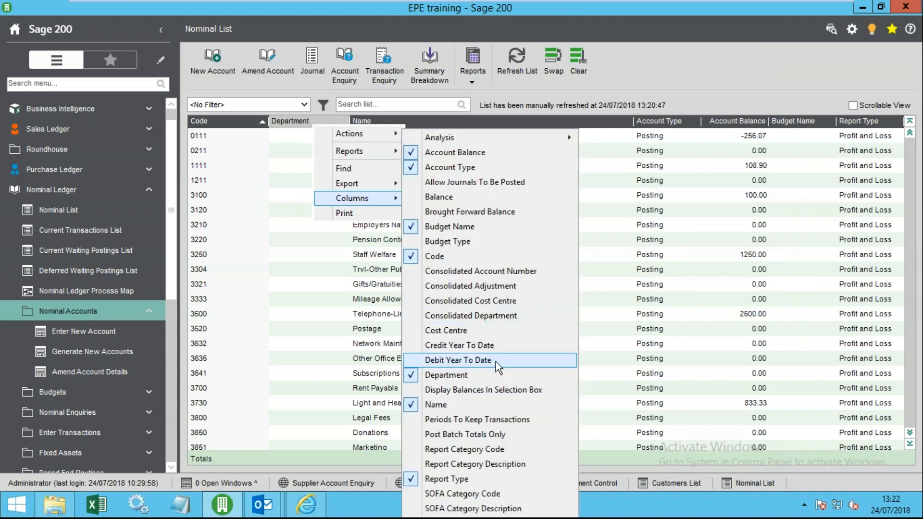
left_click(490, 375)
- Add Report Category Code and Report Category Description columns and widen the description column
right_click(347, 124)
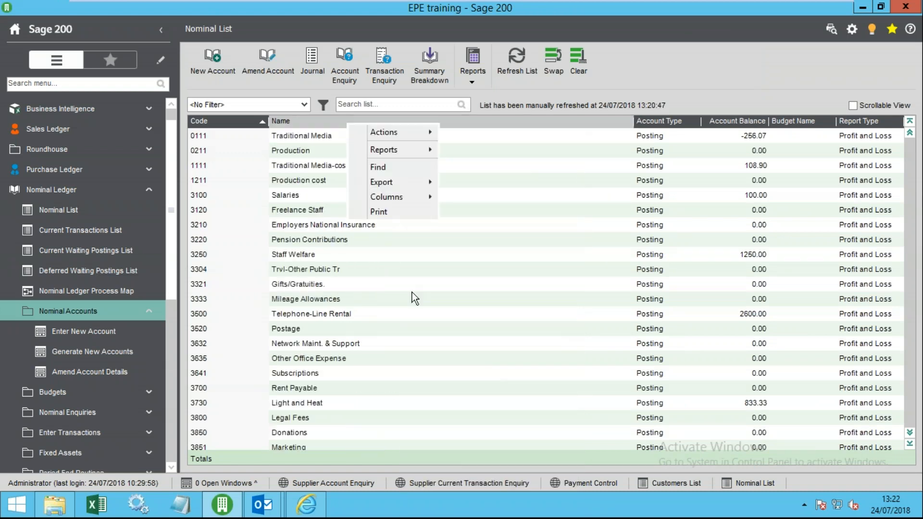
mouse_move(410, 198)
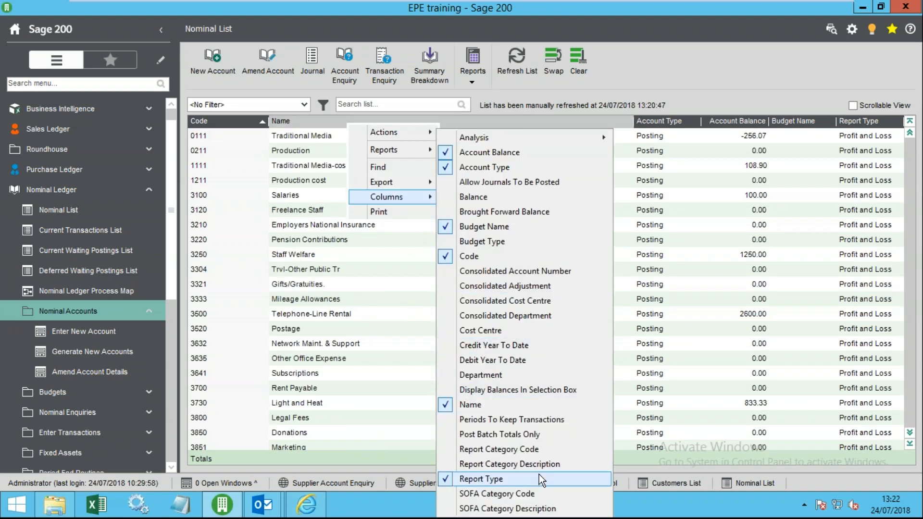
left_click(539, 451)
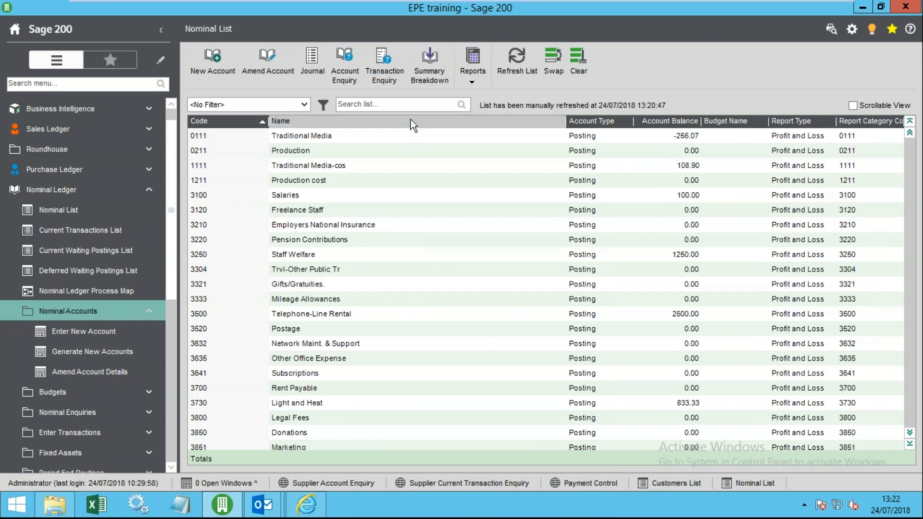
right_click(411, 121)
mouse_move(454, 194)
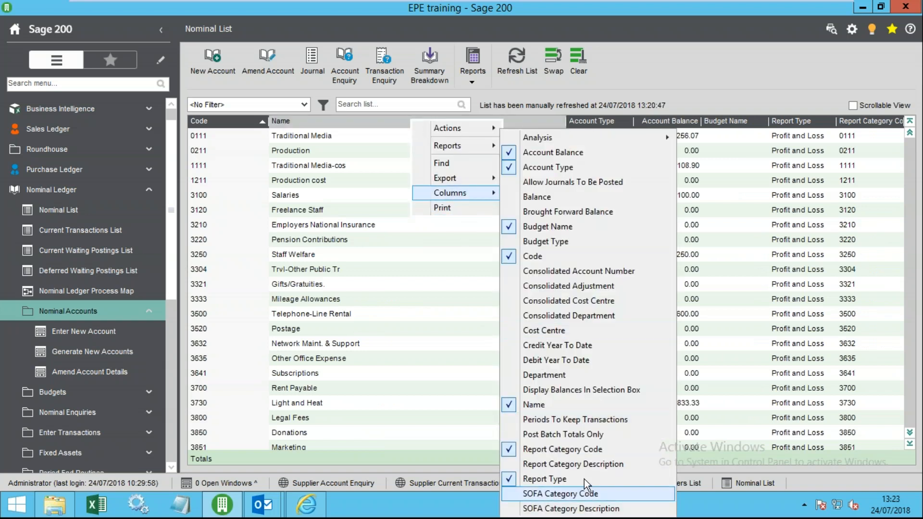
left_click(577, 464)
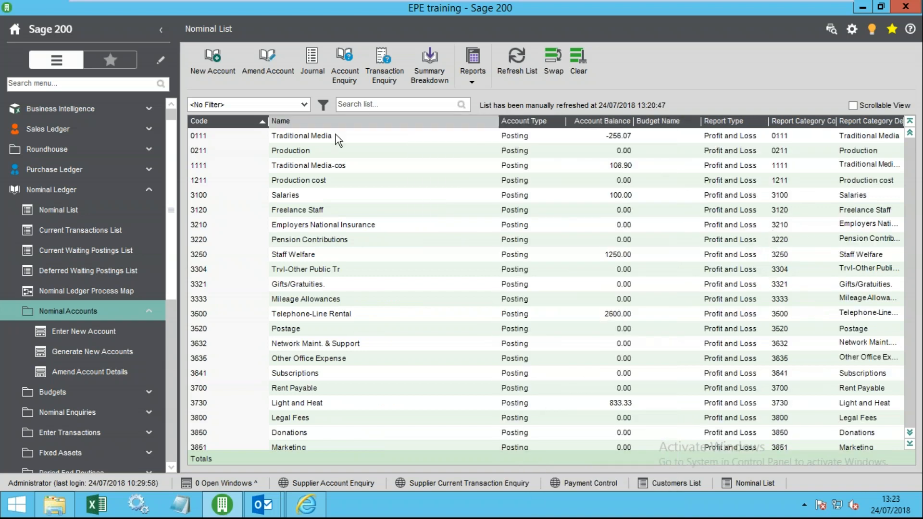
left_click_drag(395, 125, 394, 124)
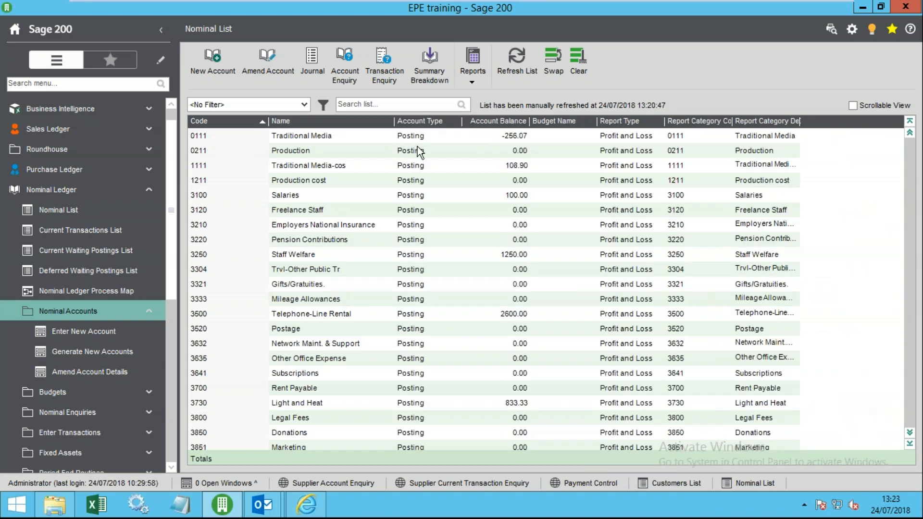
left_click_drag(802, 125, 857, 129)
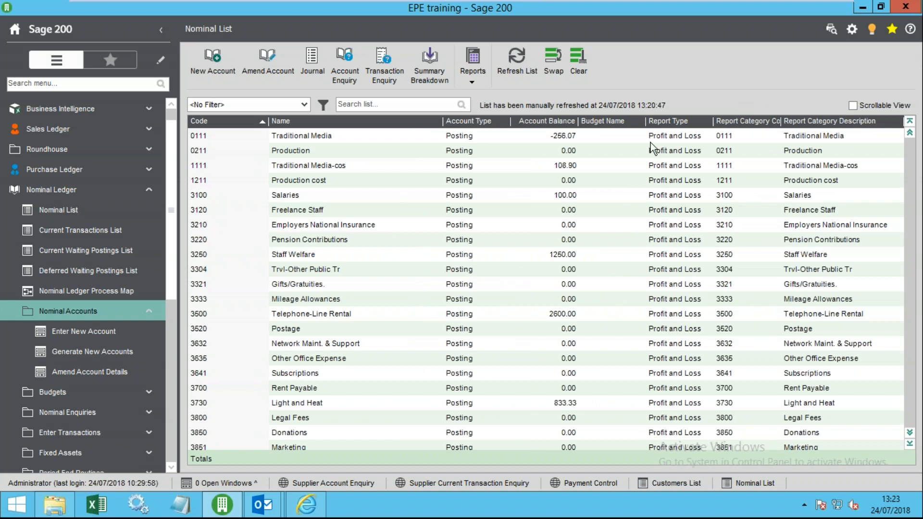
left_click(741, 136)
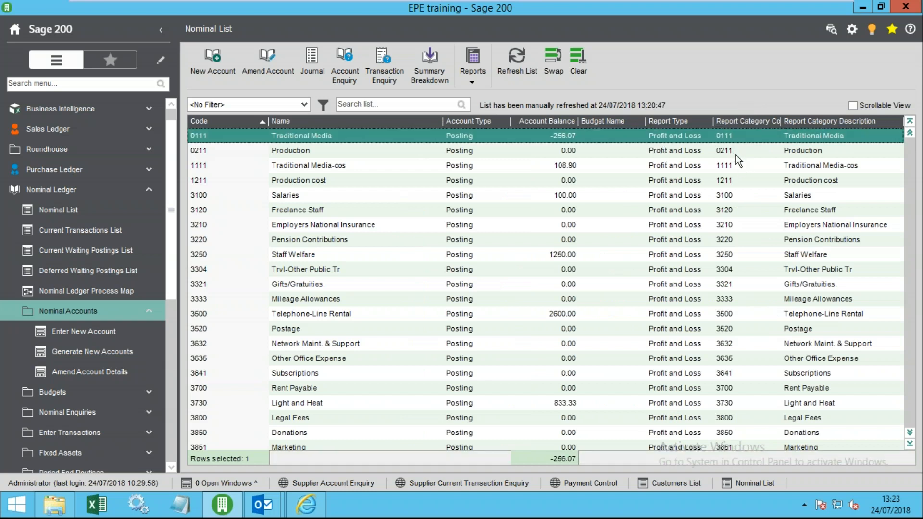
left_click(728, 150)
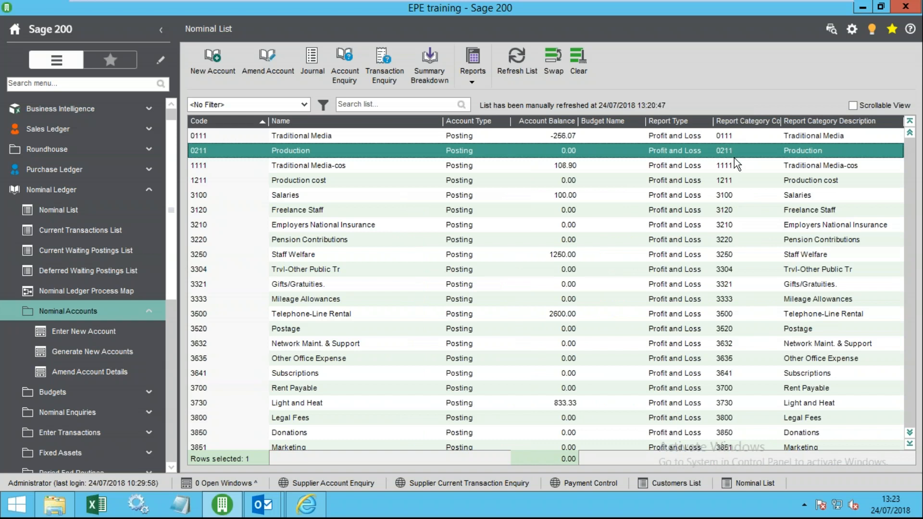
left_click(746, 166, "shift")
left_click(748, 181, "shift")
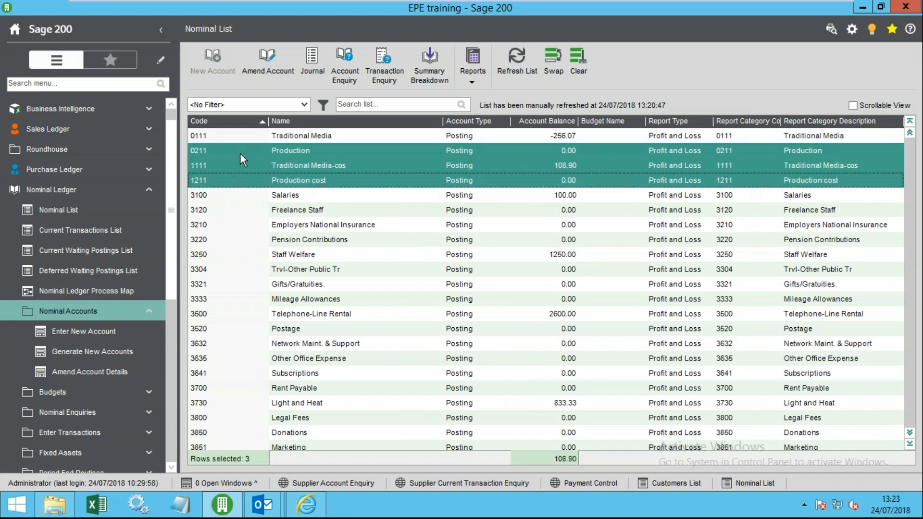
left_click(767, 199)
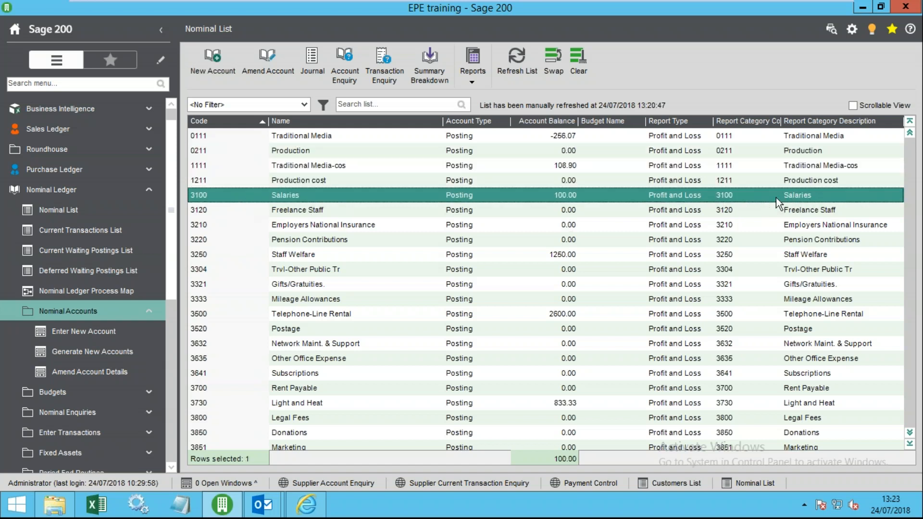
left_click(769, 224)
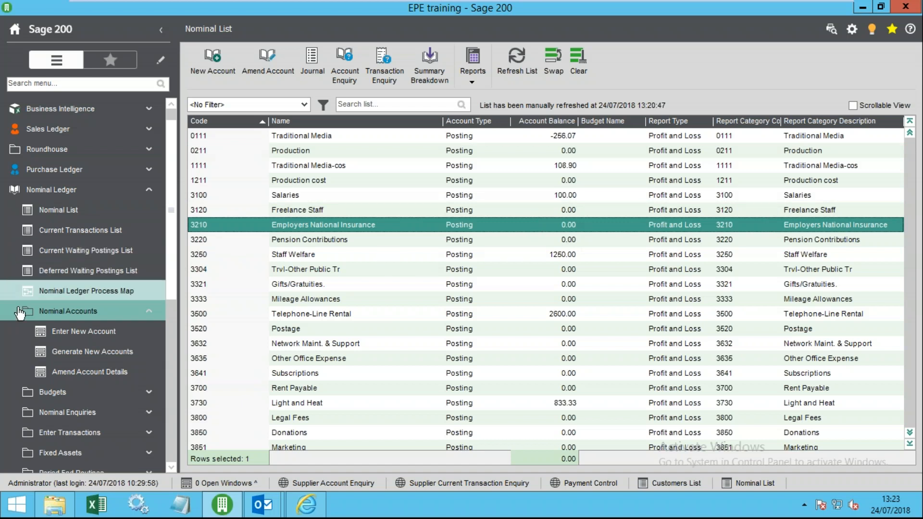
left_click(71, 311)
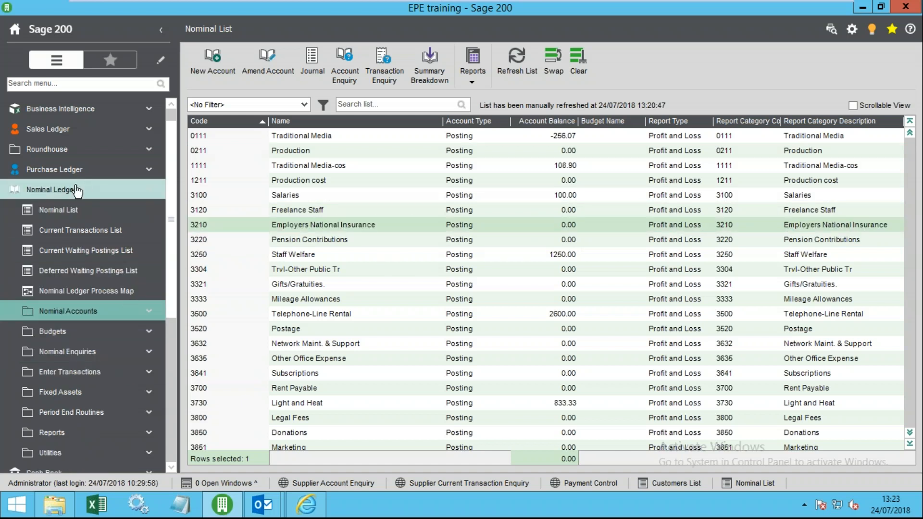
- Open Financial Statement Layouts under Utilities > Ledger Set Up and add a layout named 'Profit and Loss'
scroll(112, 373, "down", 1)
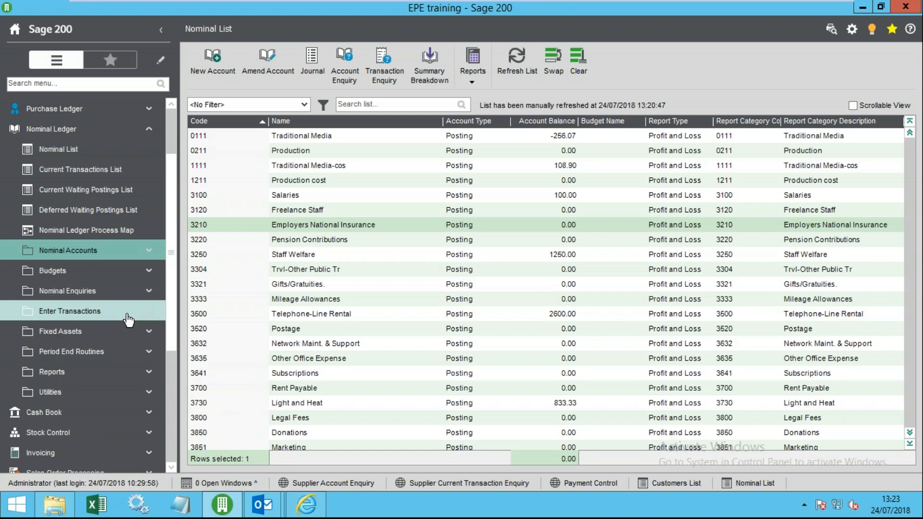
left_click(82, 395)
left_click(82, 393)
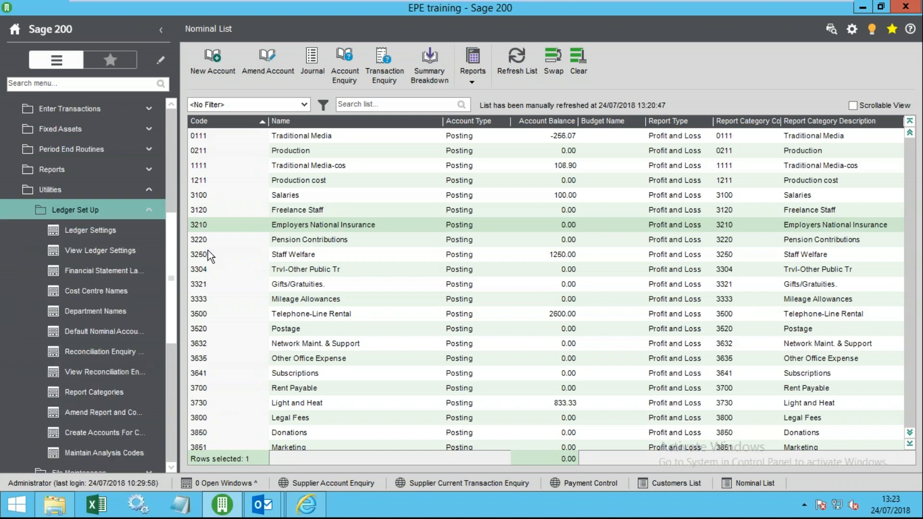
left_click_drag(180, 281, 258, 281)
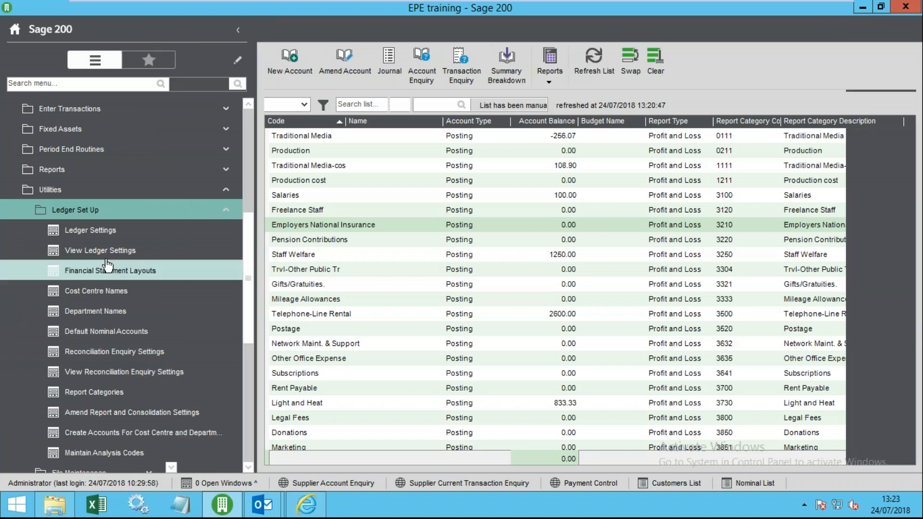
left_click(131, 272)
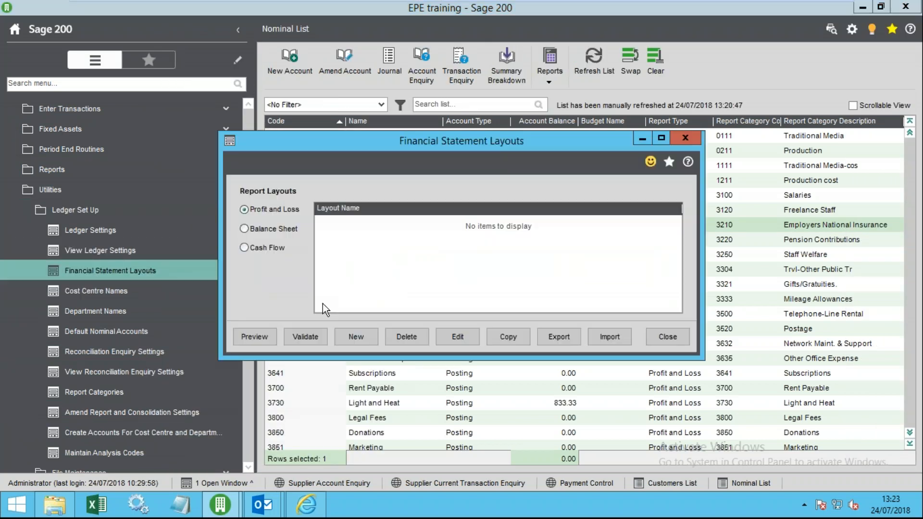
left_click(330, 226)
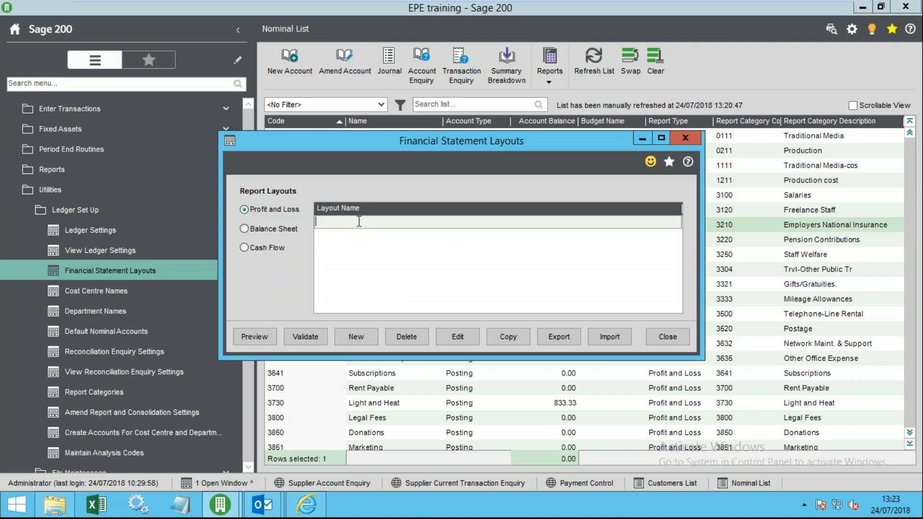
type("Profit and Loss")
- Make line 1 of the layout a Text heading titled 'Revenue'
left_click(458, 336)
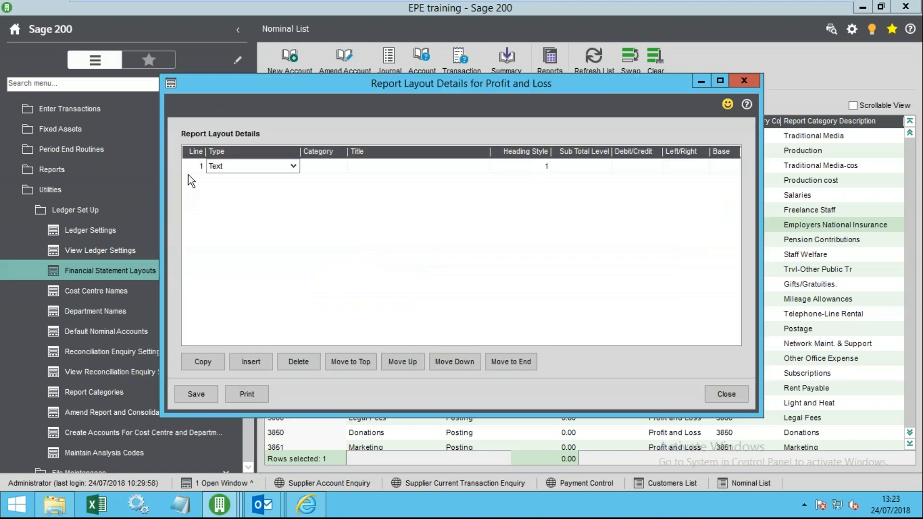
left_click(294, 168)
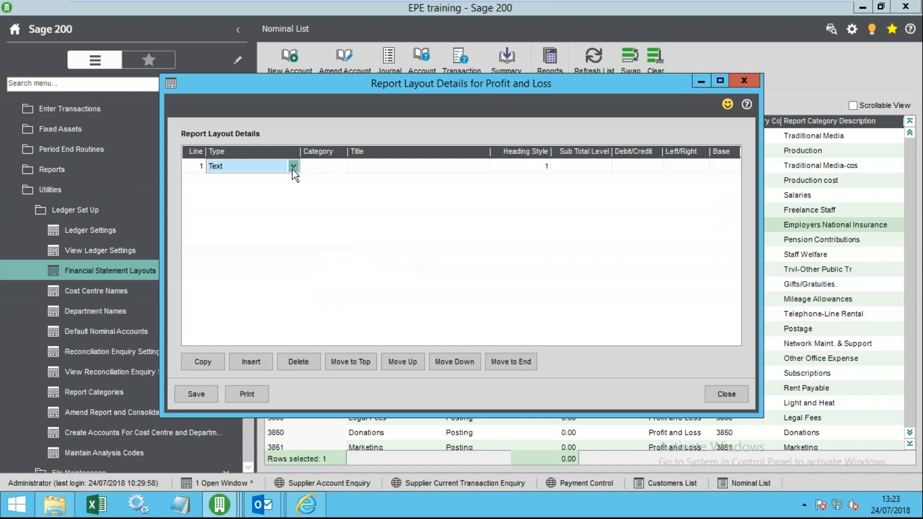
left_click(293, 167)
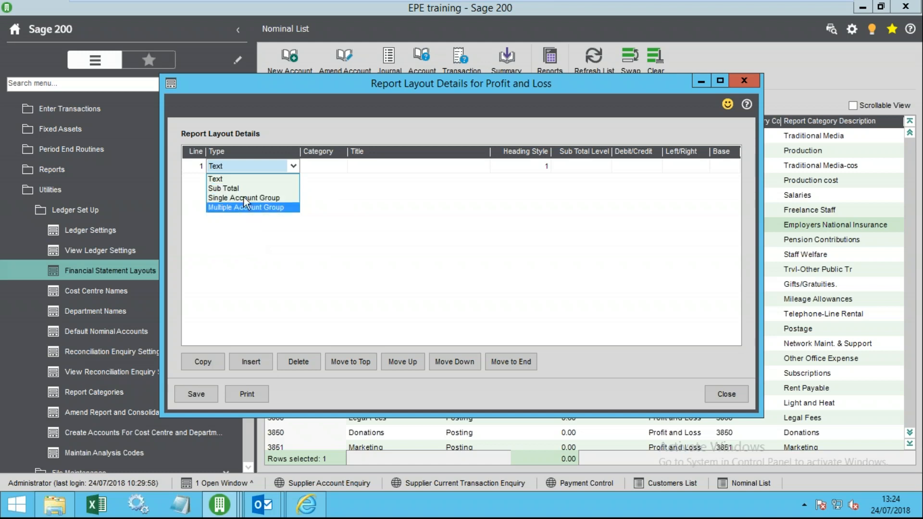
left_click(370, 169)
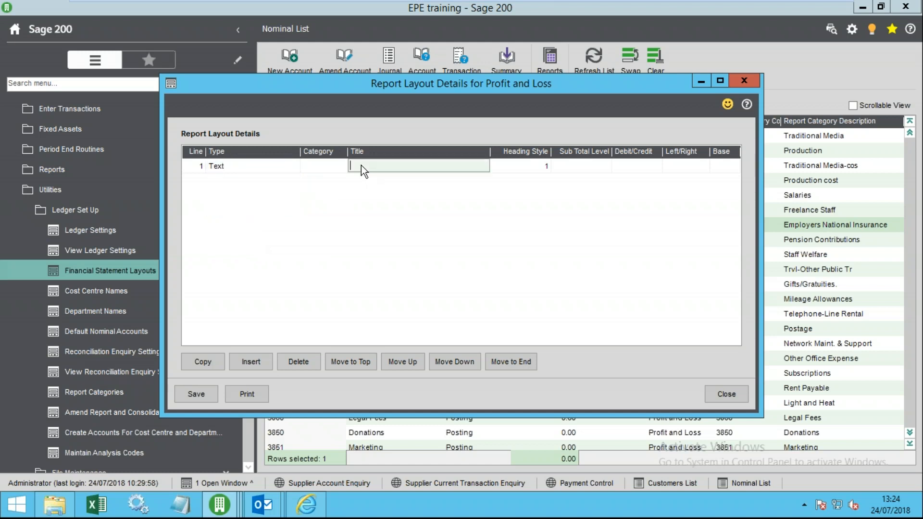
type("Revenue")
key("Tab")
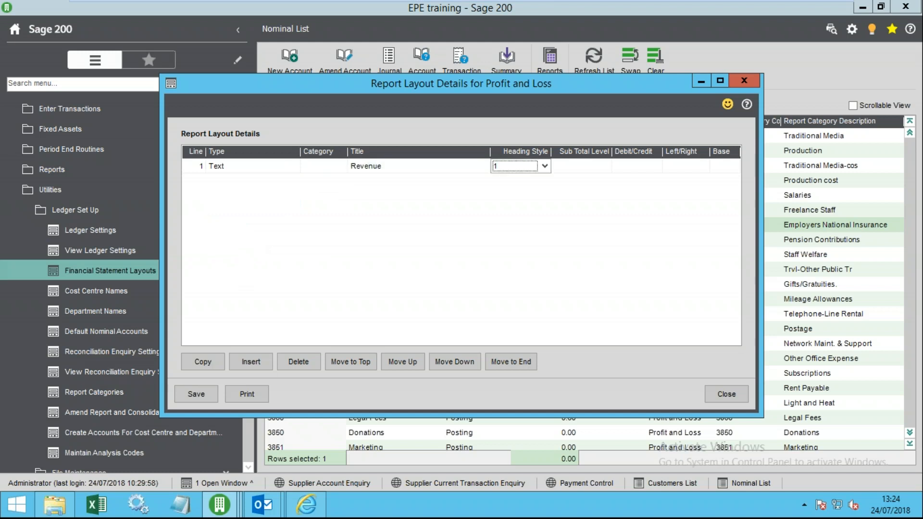
key("Tab")
key("Tab")
key("Tab")
key("Tab")
key("Tab")
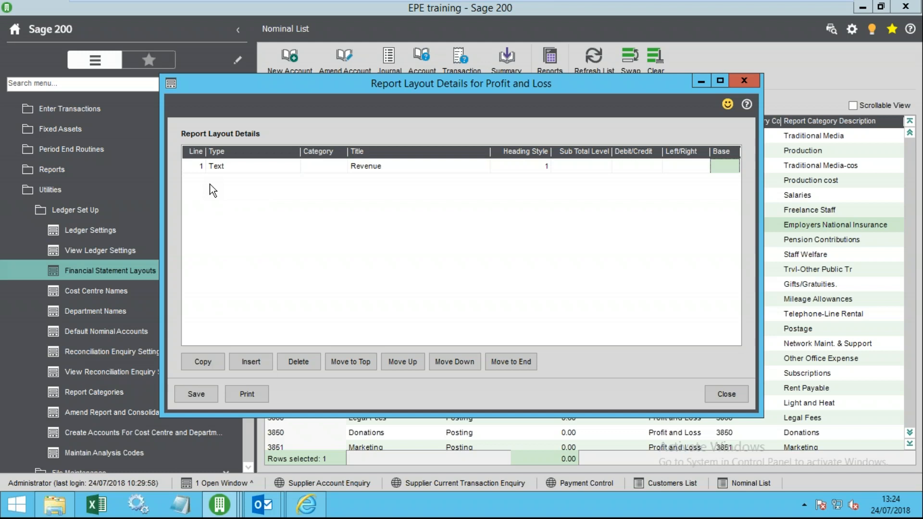
- Add line 2 as Single Account Group 0111 Traditional Media, credit, left; start line 3 as Single Account Group
left_click(209, 184)
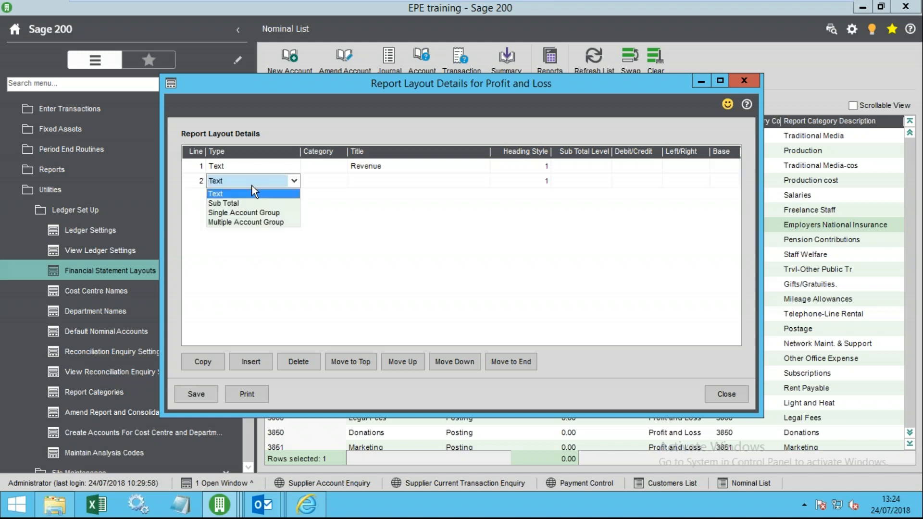
left_click(253, 213)
left_click(332, 180)
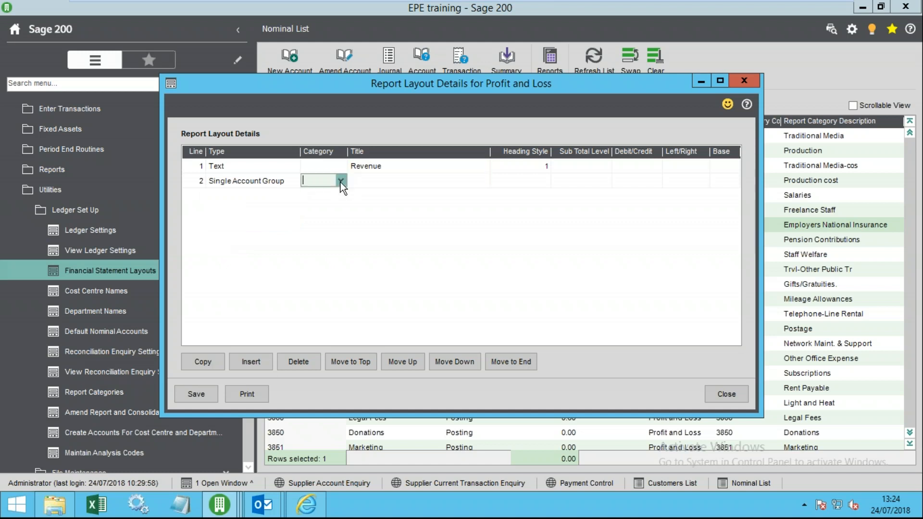
left_click(341, 181)
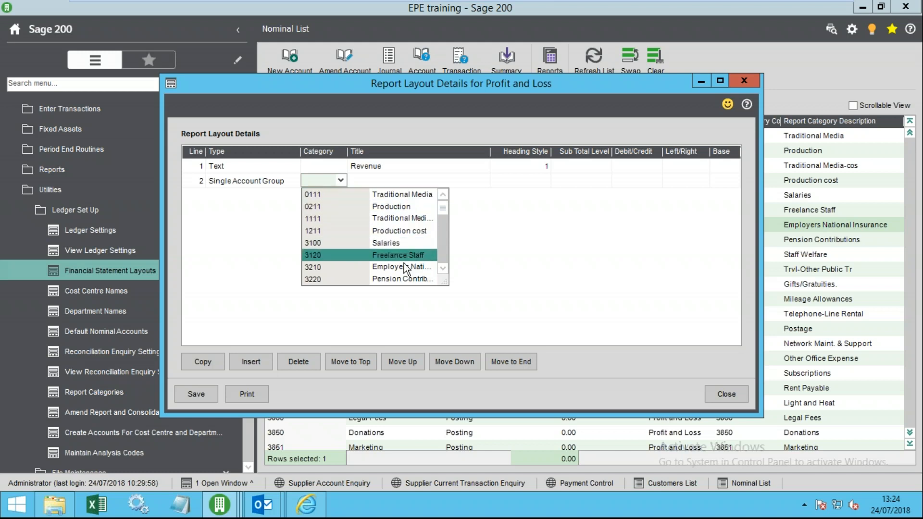
left_click(381, 199)
key("Tab")
key("Tab")
key("Tab")
key("Tab")
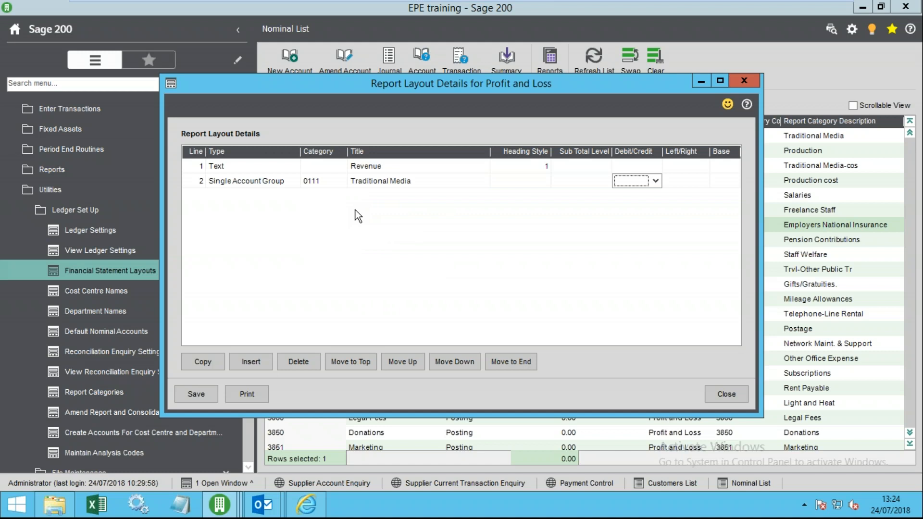
key("c")
key("Tab")
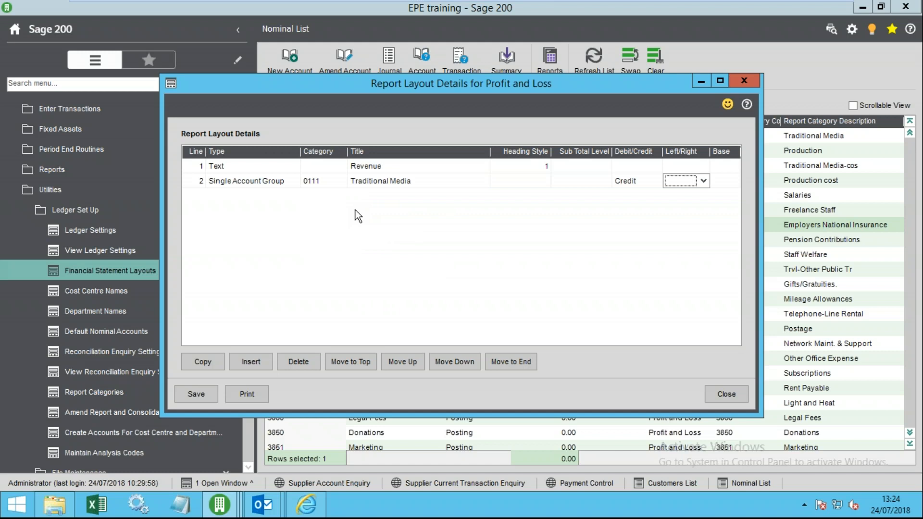
key("l")
key("Tab")
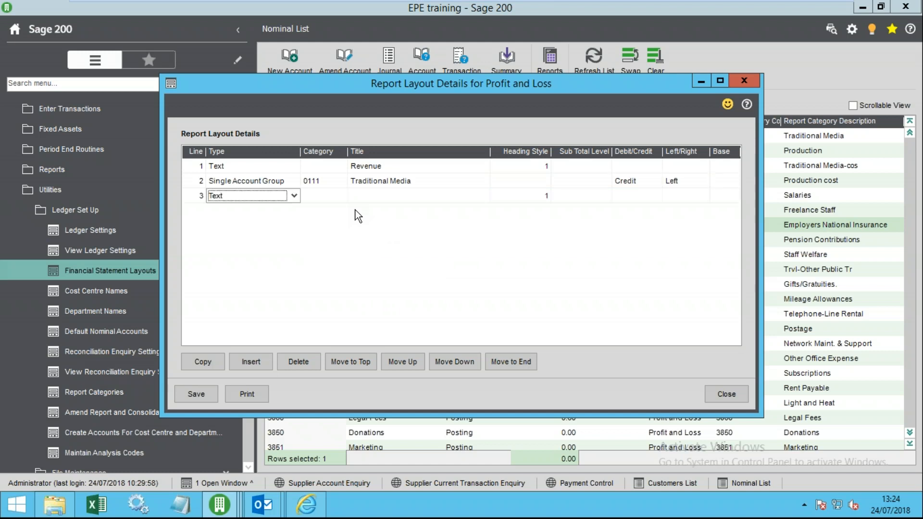
key("s")
key("Tab")
- Set line 3 to category 0211 Production, credit, left column, and add line 4
left_click(346, 194)
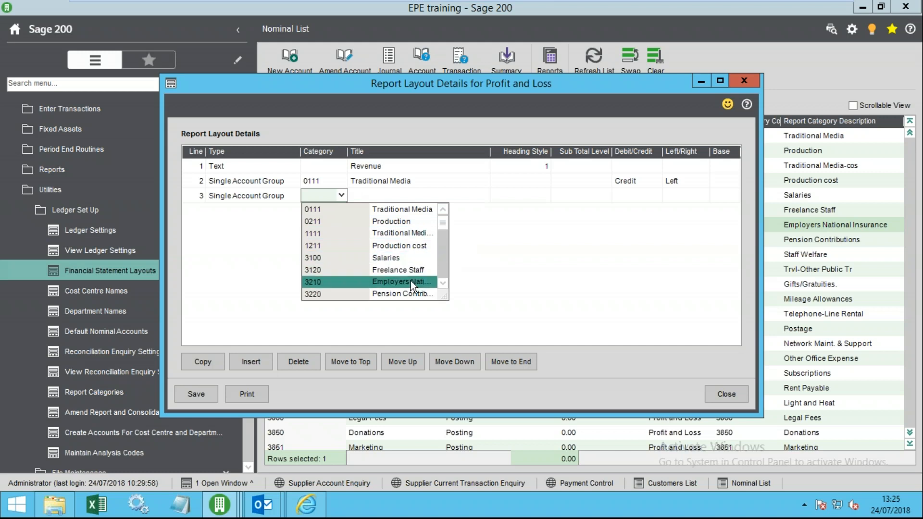
left_click_drag(445, 298, 585, 344)
scroll(525, 307, "up", 2)
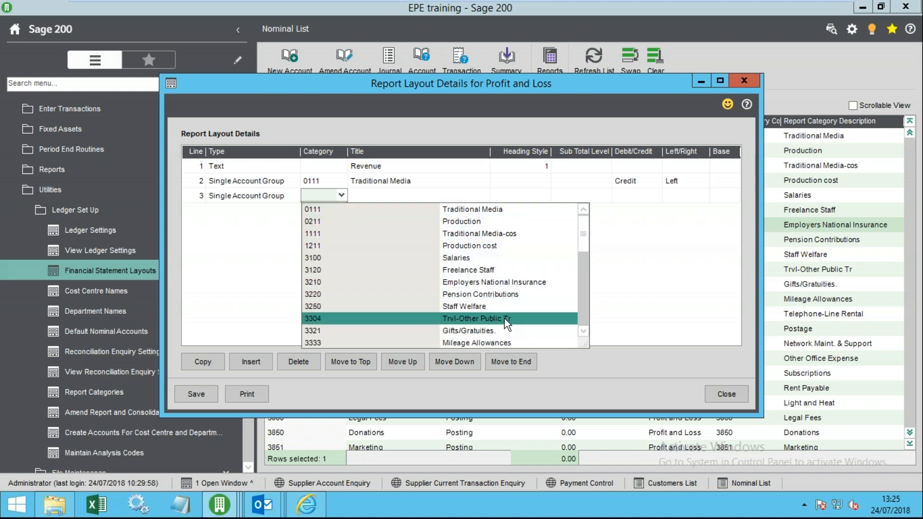
scroll(399, 329, "down", 5)
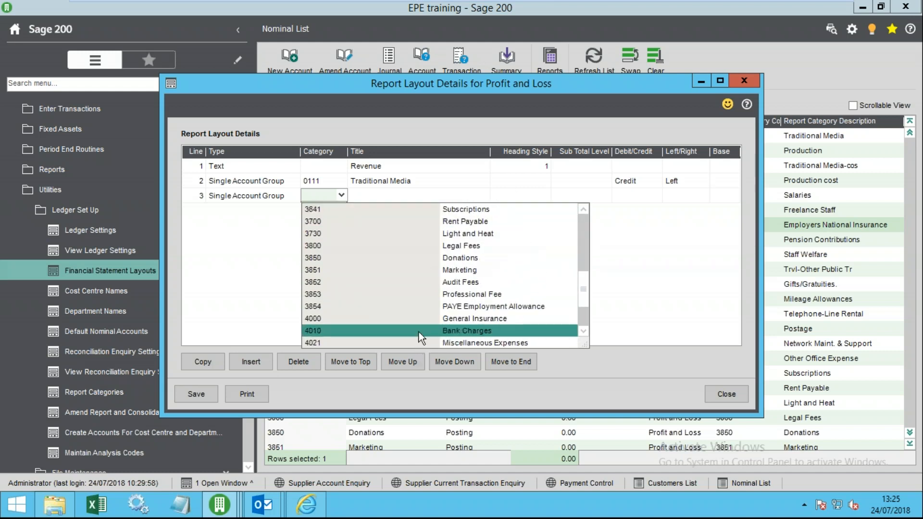
scroll(464, 240, "up", 3)
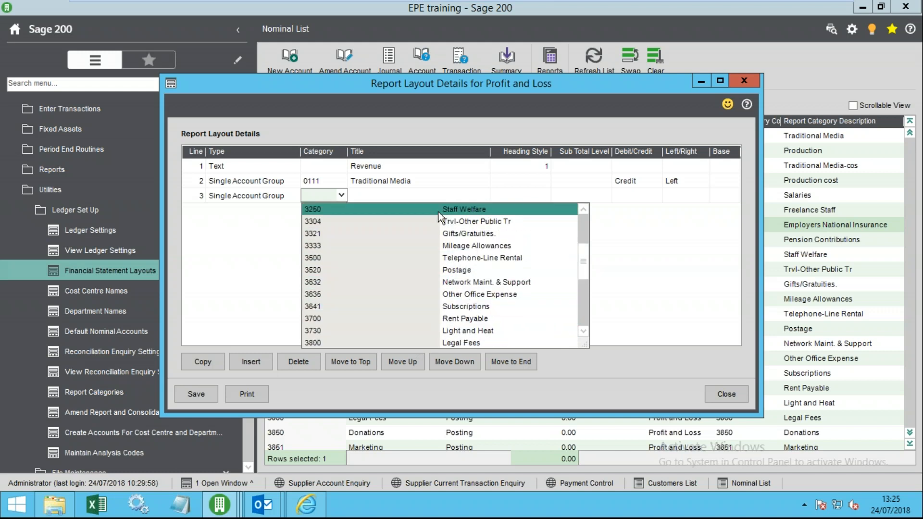
scroll(488, 248, "up", 3)
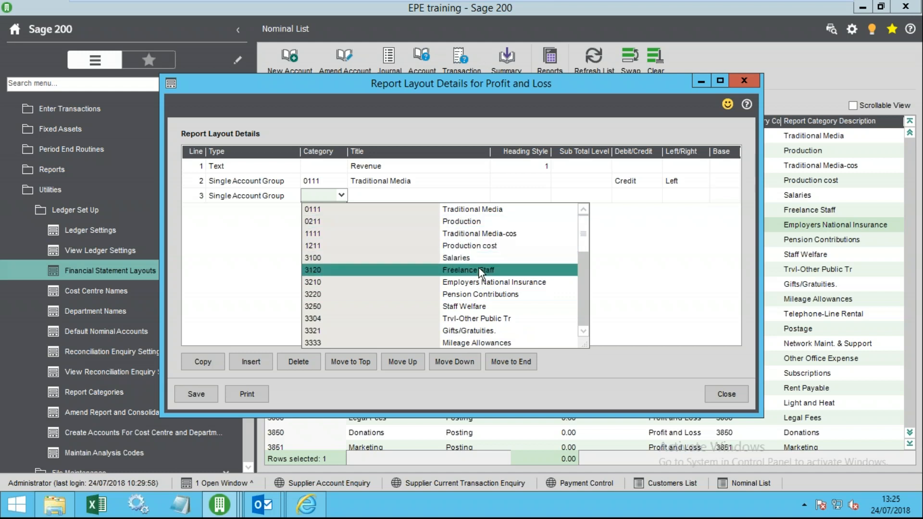
left_click(476, 224)
key("Tab")
key("Tab")
key("Tab")
key("Tab")
key("Down")
key("Tab")
key("Down")
key("Tab")
key("Tab")
- Keep line 4 as a blank Text line and make new line 5 a Sub Total
left_click(263, 212)
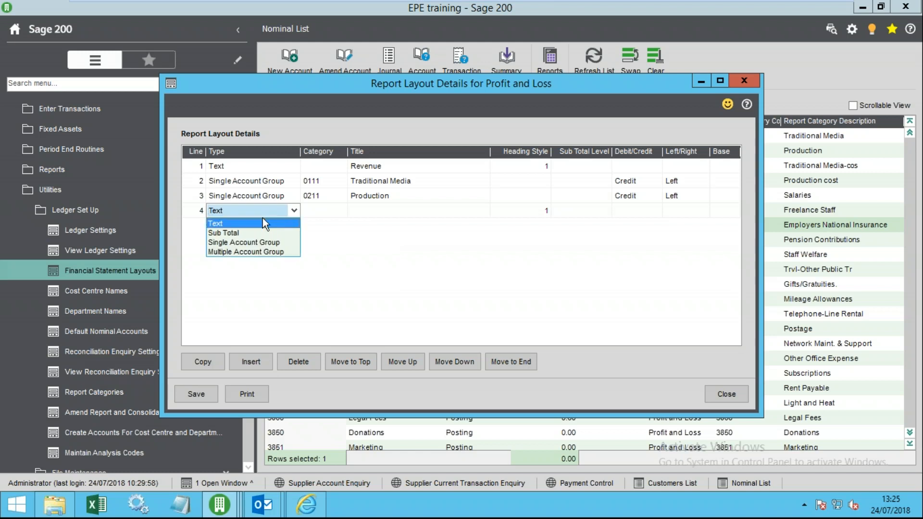
left_click(248, 224)
left_click(246, 227)
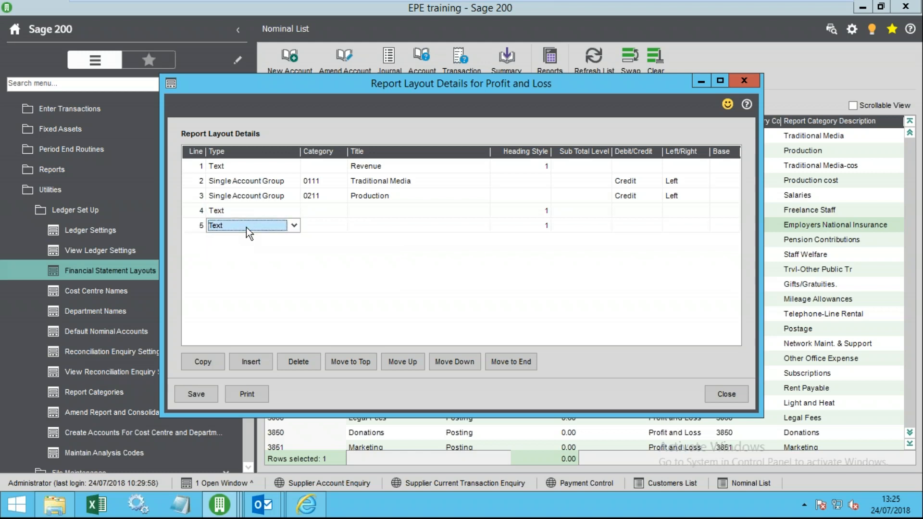
left_click(247, 227)
left_click(246, 247)
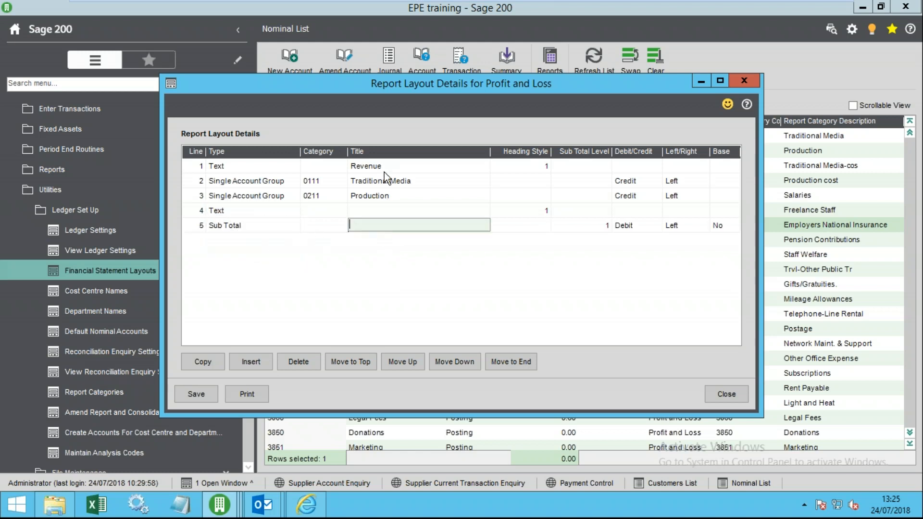
left_click(384, 168)
- Title line 5 'Total Revenue' and set it to Credit
left_click(355, 226)
type("Total Revenu")
key("Tab")
left_click(391, 226)
left_click(403, 226)
type("e")
key("Tab")
key("Tab")
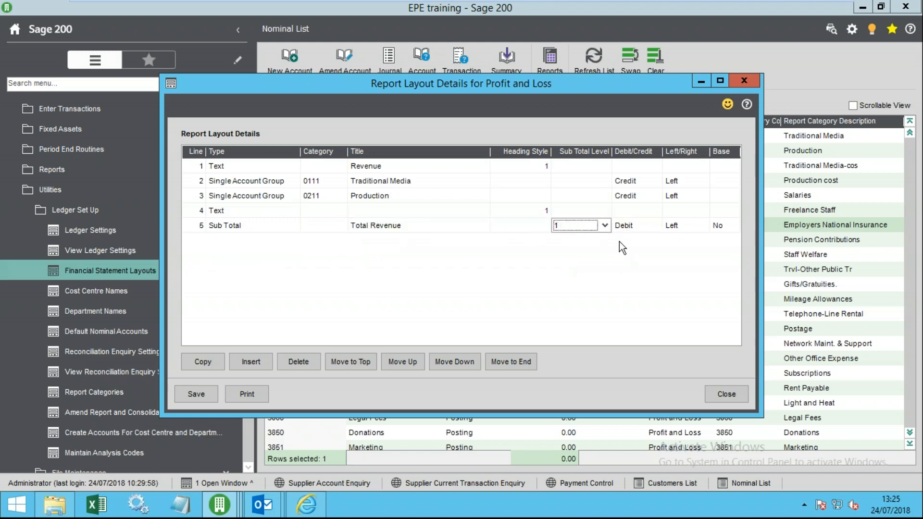
left_click(634, 226)
key("c")
key("Tab")
key("Tab")
key("Tab")
- Add a Text line titled 'Direct Costs' and save the layout
left_click(255, 260)
left_click(294, 255)
left_click(373, 256)
type("Direct Costs")
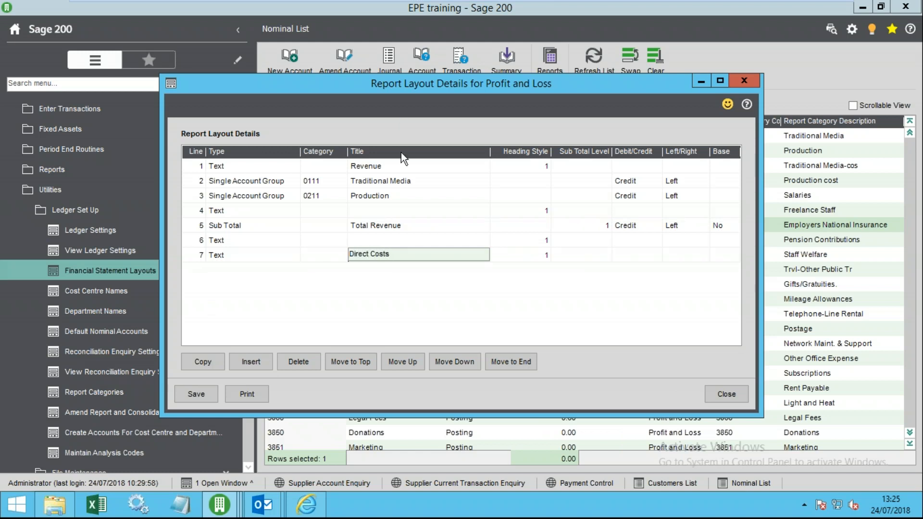
key("Up")
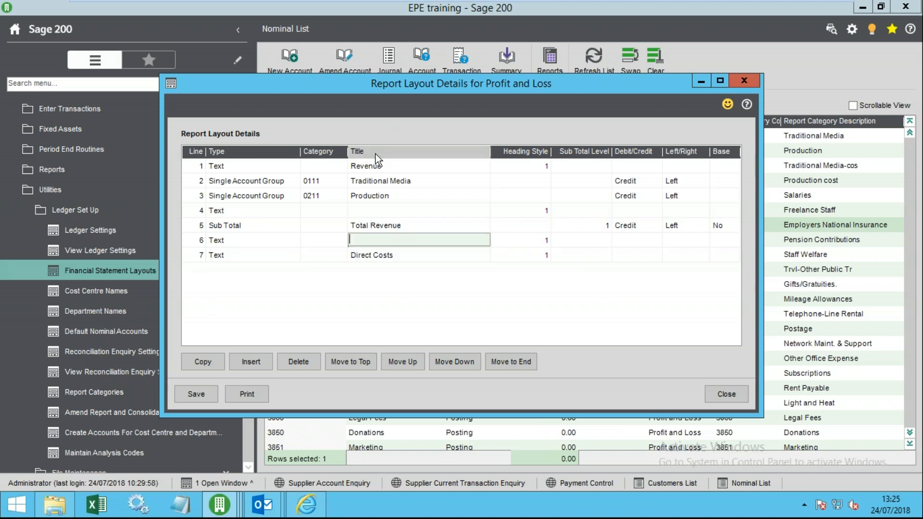
left_click(185, 394)
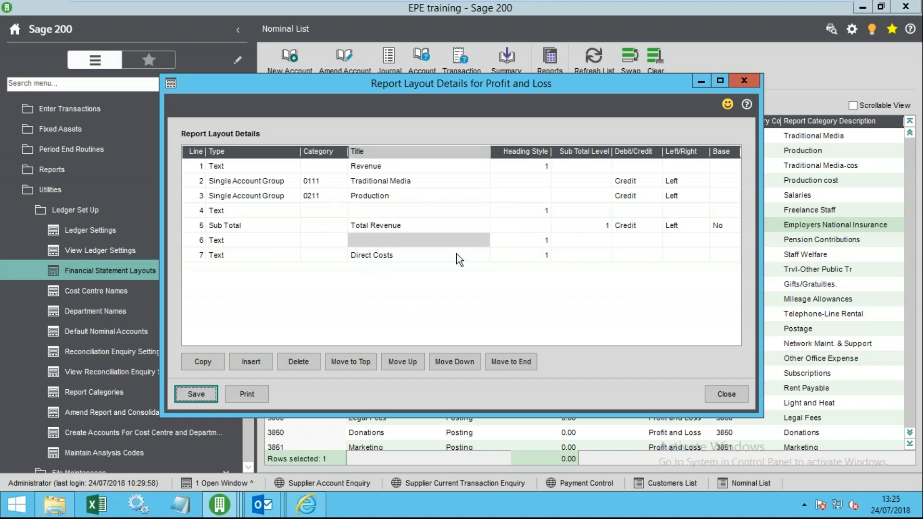
left_click(713, 390)
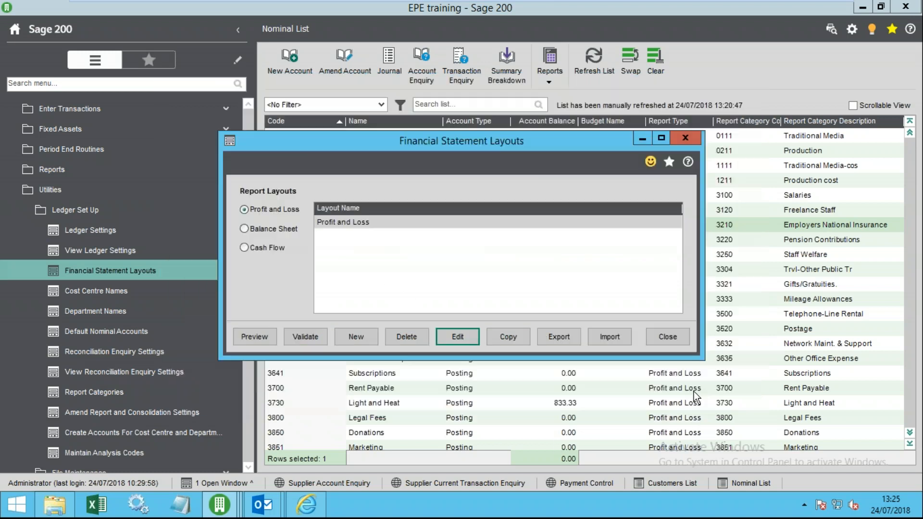
left_click(305, 338)
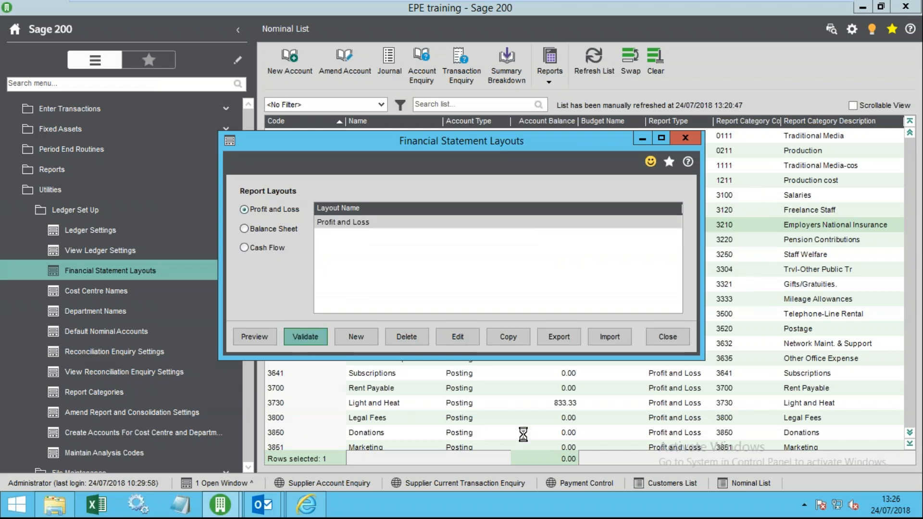
left_click_drag(662, 222, 656, 286)
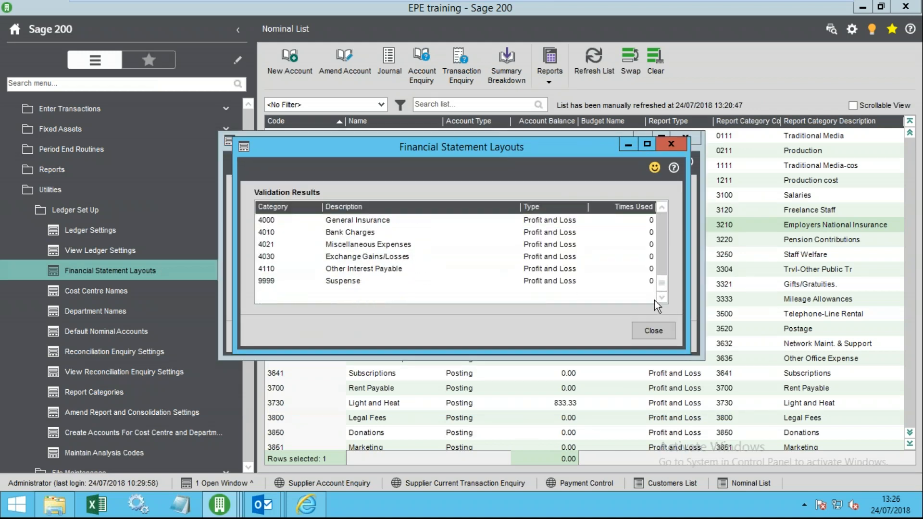
scroll(654, 300, "up", 6)
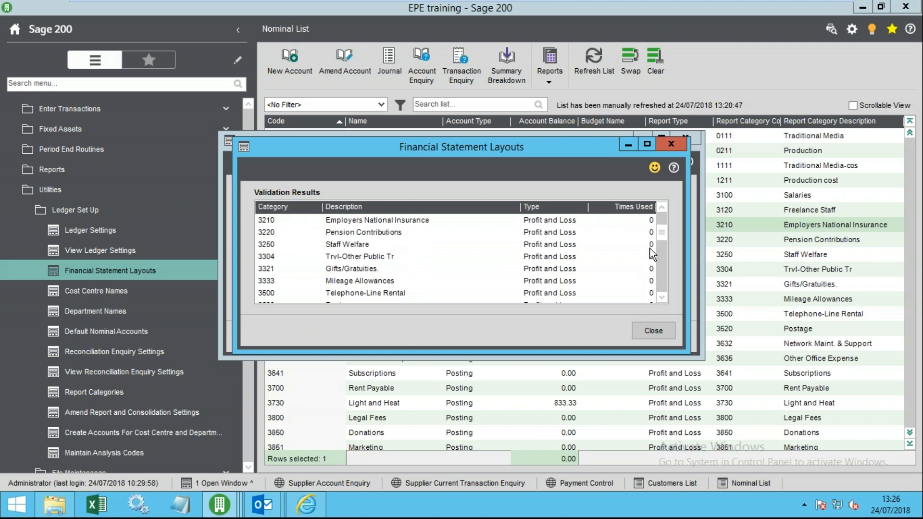
scroll(650, 248, "up", 2)
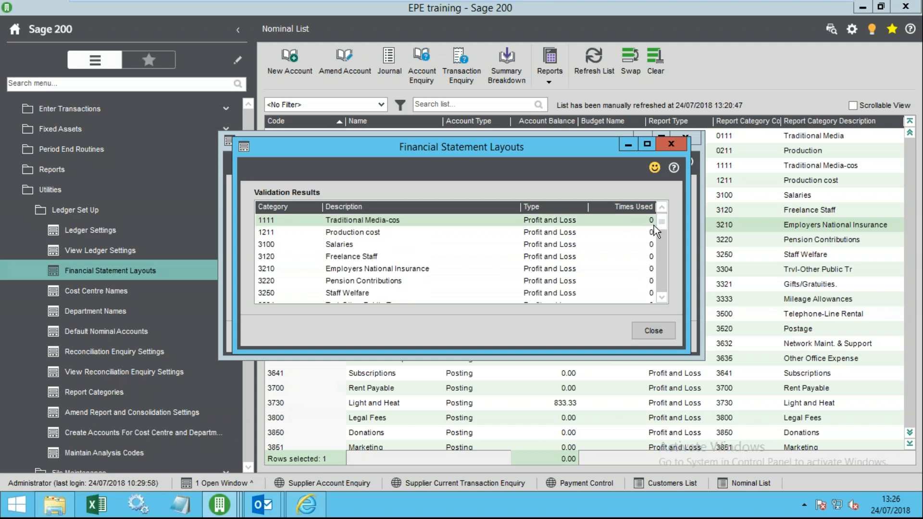
left_click(653, 331)
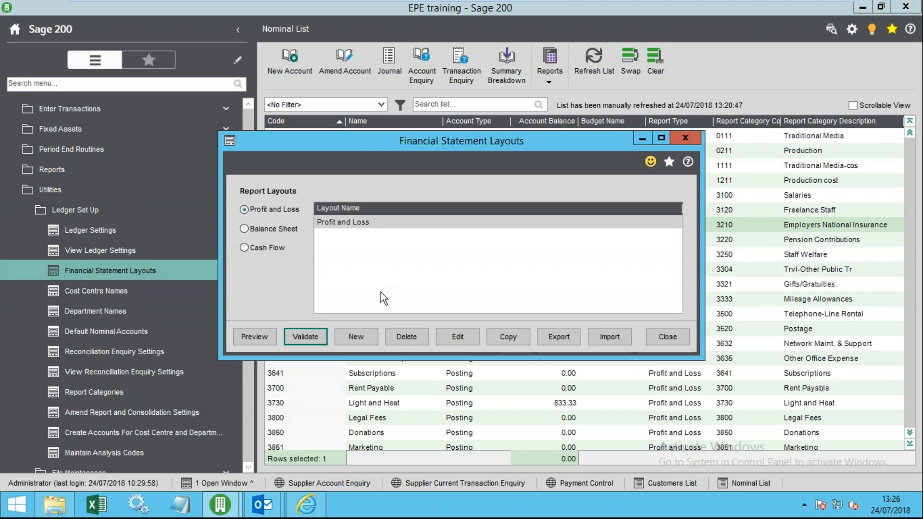
left_click(366, 224)
left_click(452, 335)
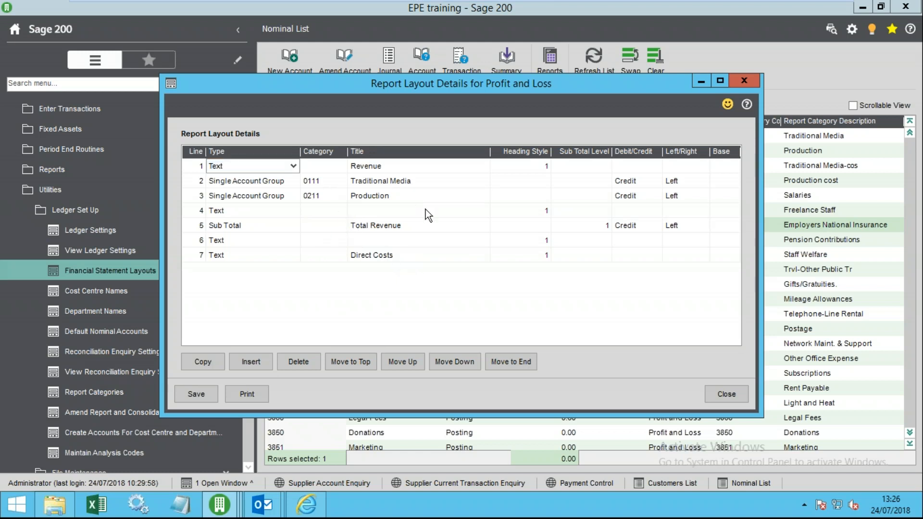
- Create a new layout named 'Profit and Loss Summary' and open it
left_click(715, 390)
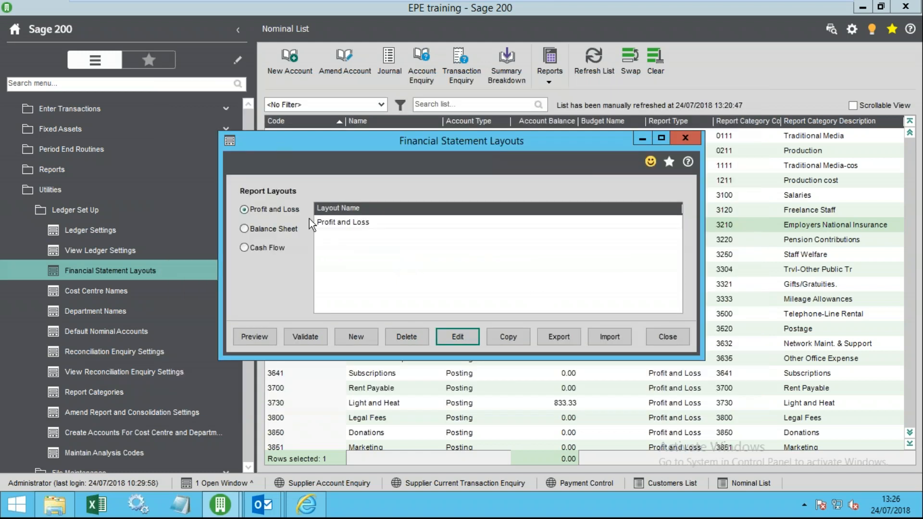
left_click(347, 234)
type("Pr")
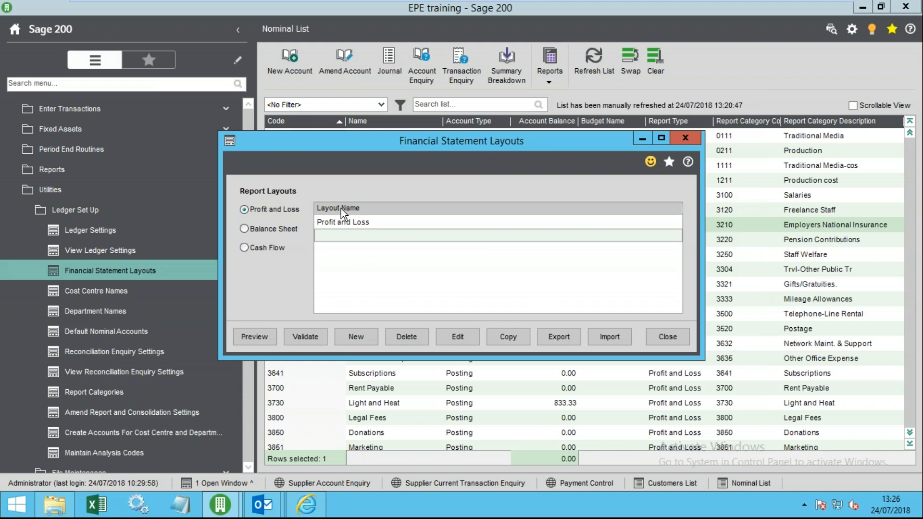
type("ofit and Loss Summary")
left_click(459, 338)
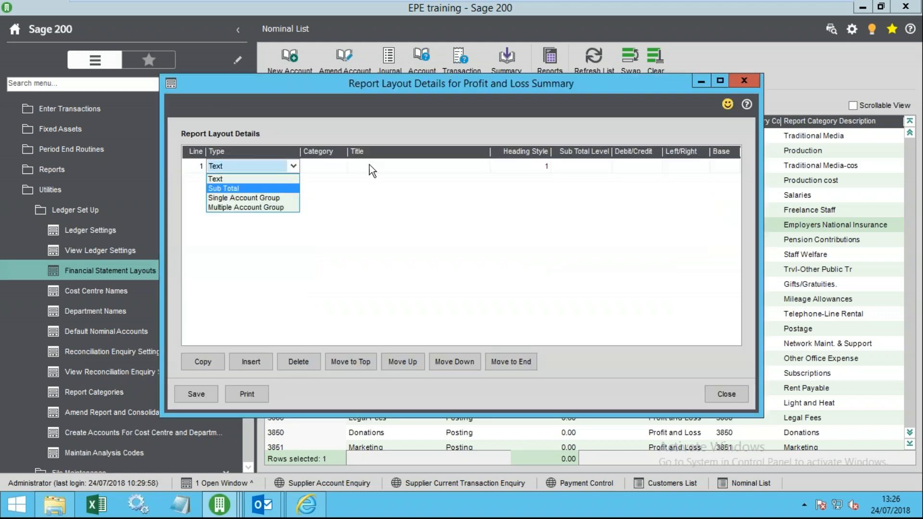
- Make line 1 a multiple account group covering categories 0111 Traditional Media and 0211 Production
left_click(228, 207)
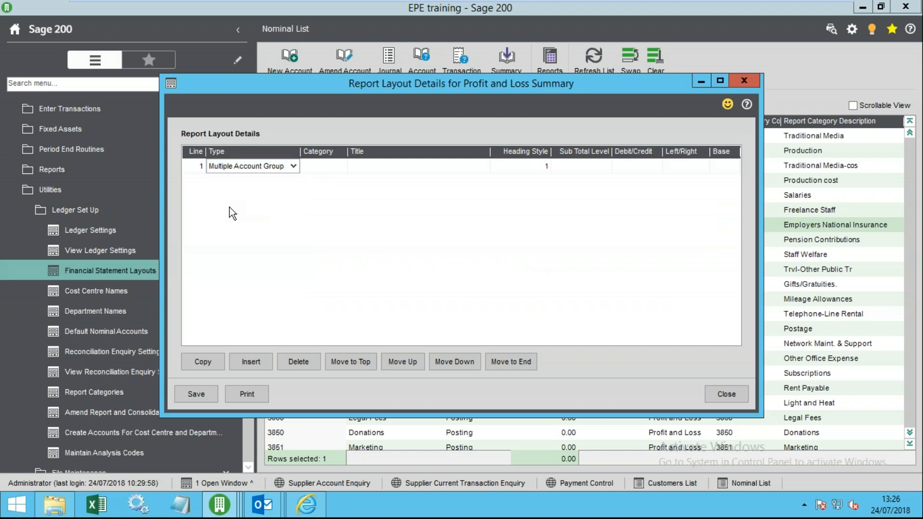
left_click(327, 166)
left_click(341, 166)
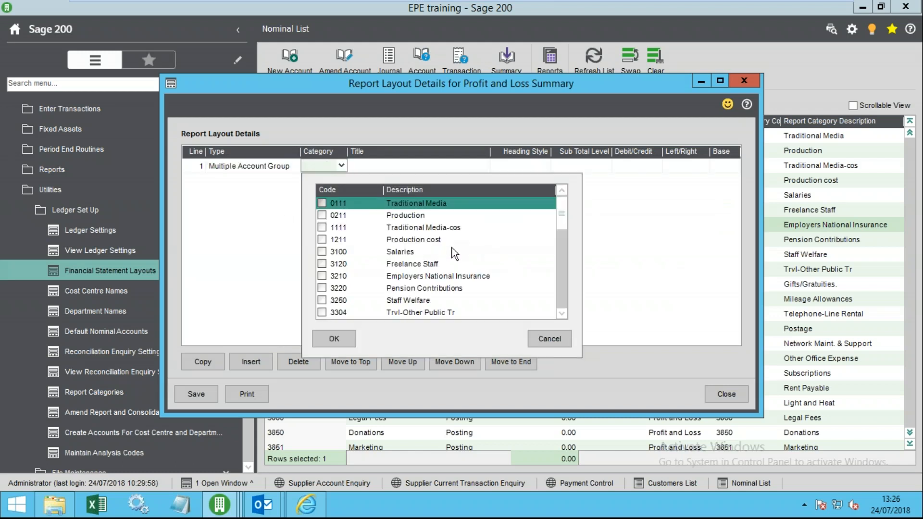
left_click(322, 203)
left_click(322, 215)
left_click(405, 212)
left_click(415, 203)
left_click(346, 339)
- Title line 1 'Income', set it to Credit in the Left column, and save
left_click(387, 166)
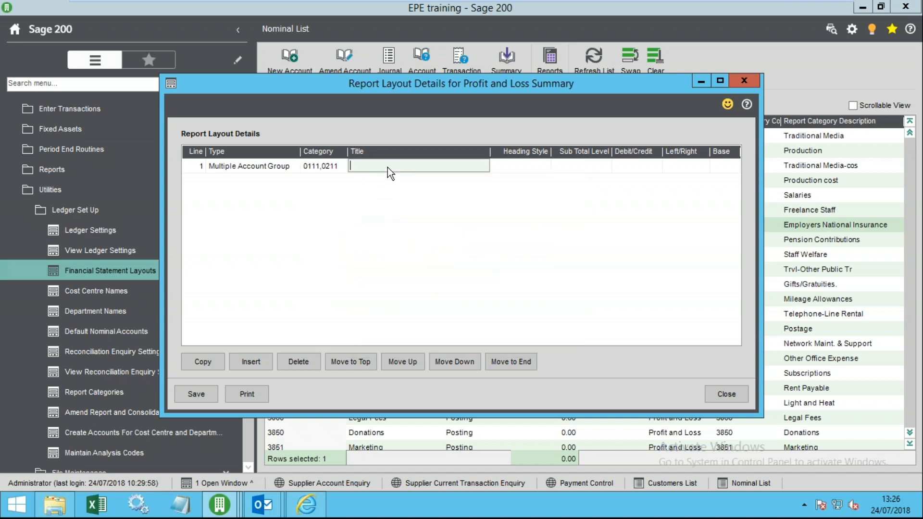
type("Income")
key("Tab")
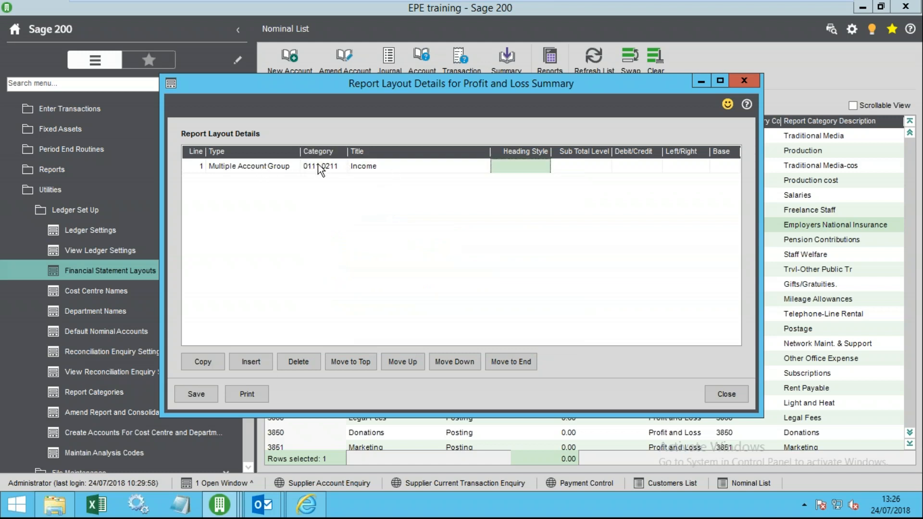
left_click(384, 167)
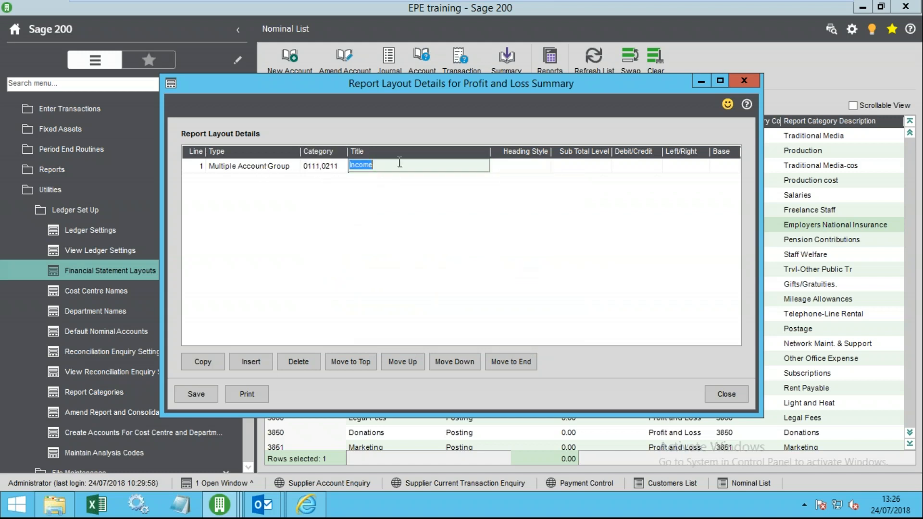
left_click(574, 165)
left_click(640, 165)
key("c")
key("Tab")
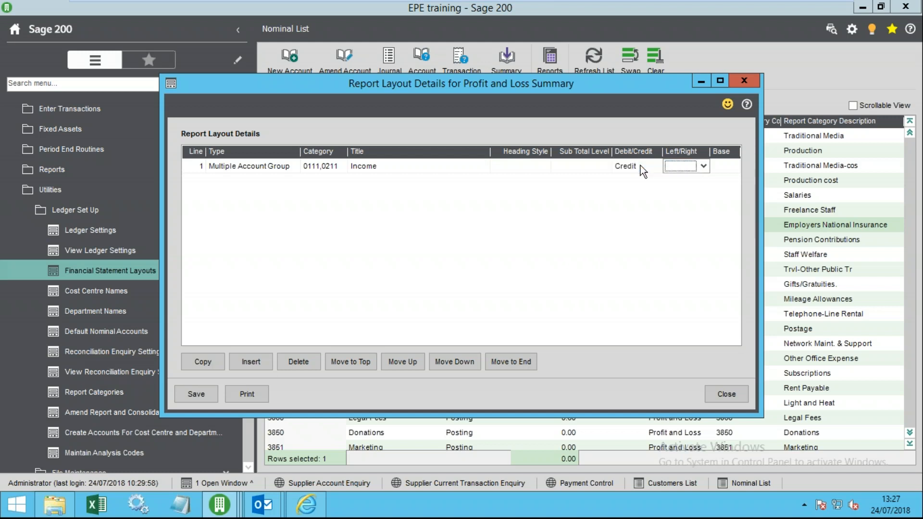
key("l")
key("Tab")
key("Tab")
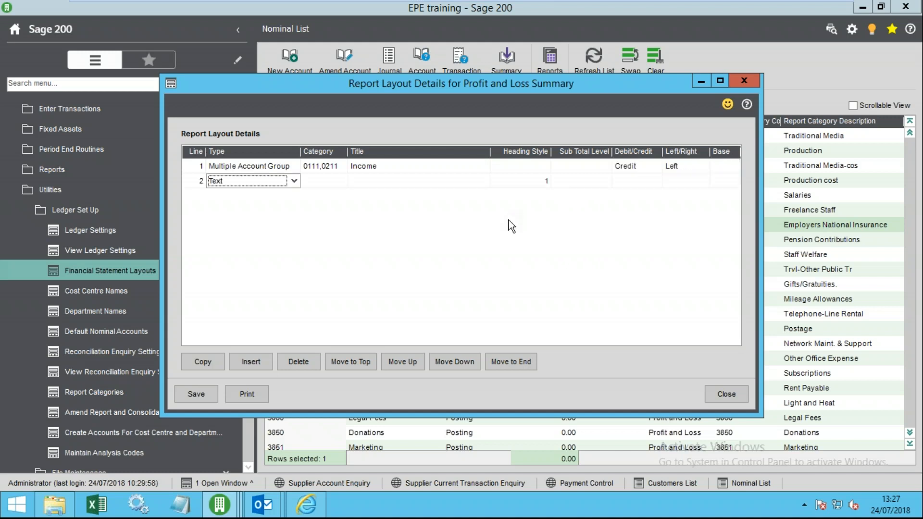
left_click(211, 400)
- Return to the layouts list and select the Profit and Loss Summary layout
left_click(729, 393)
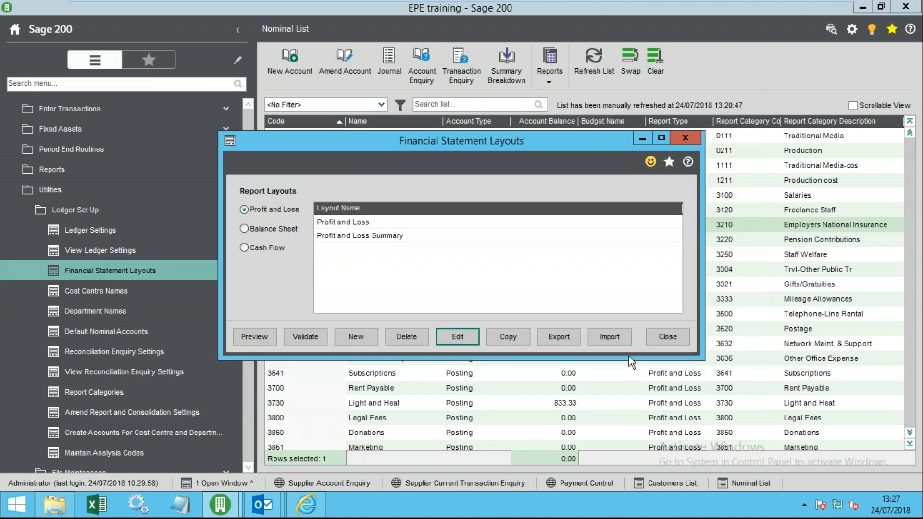
left_click(370, 236)
left_click(404, 237)
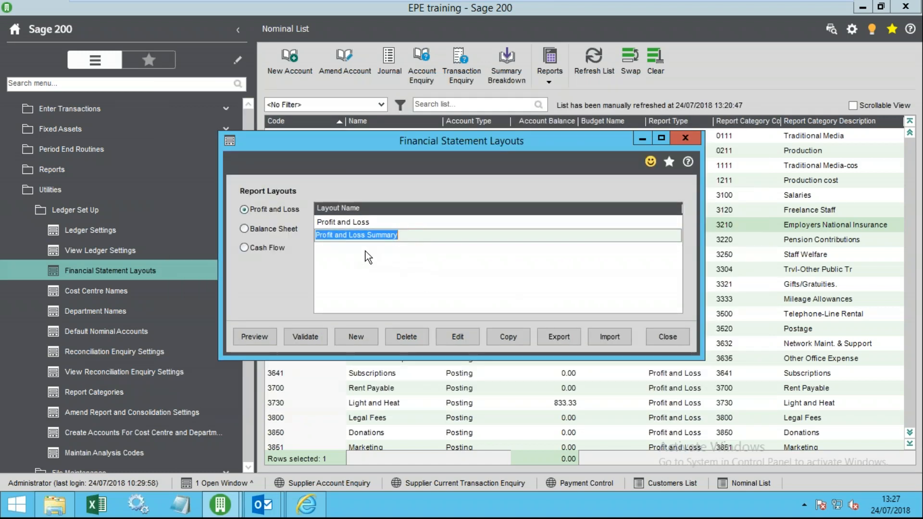
- Check the empty Balance Sheet and Cash Flow lists, switch back to Profit and Loss, and close
left_click(285, 228)
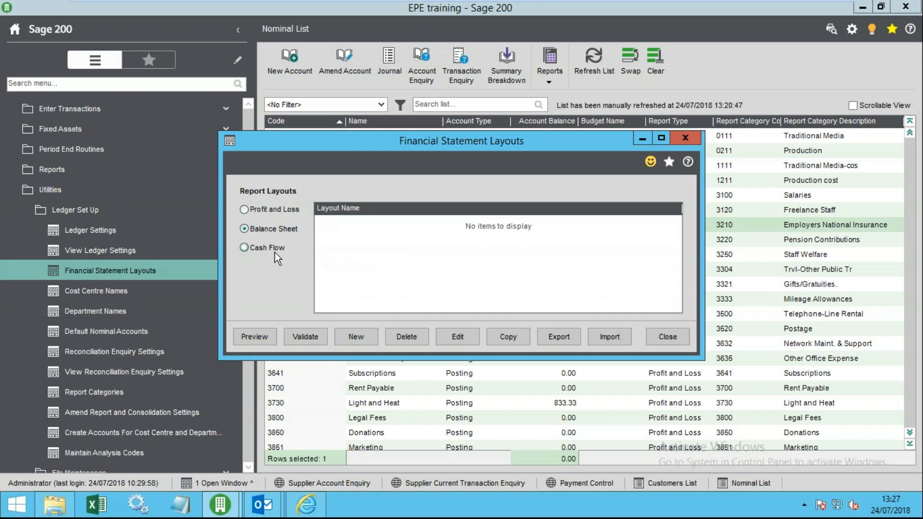
left_click(278, 247)
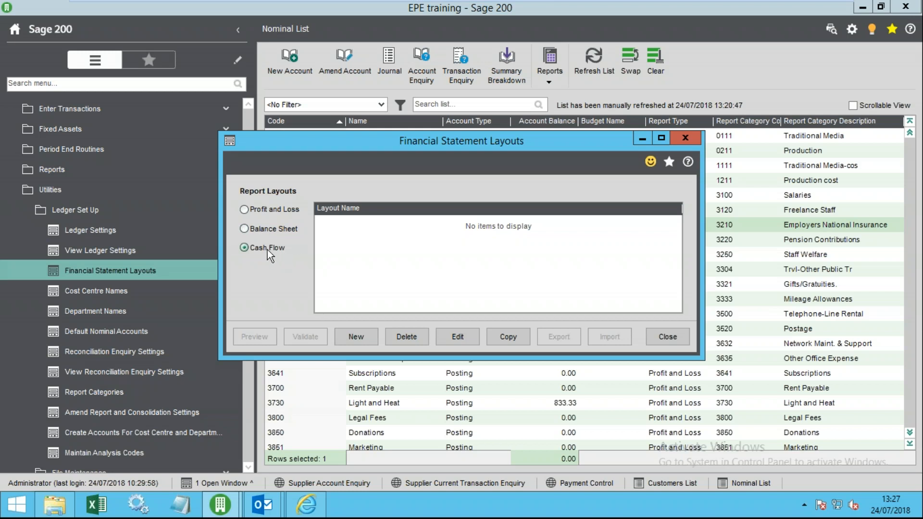
left_click(270, 224)
left_click(269, 210)
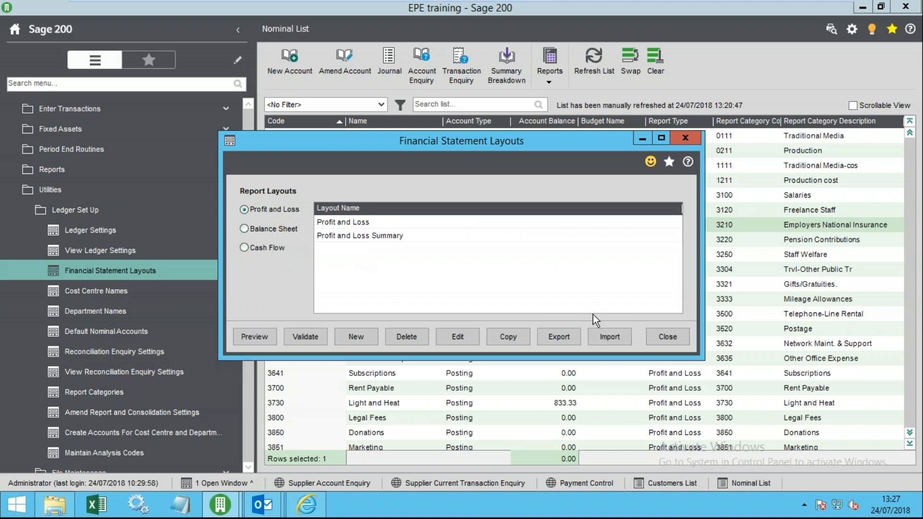
left_click(655, 332)
left_click(721, 166)
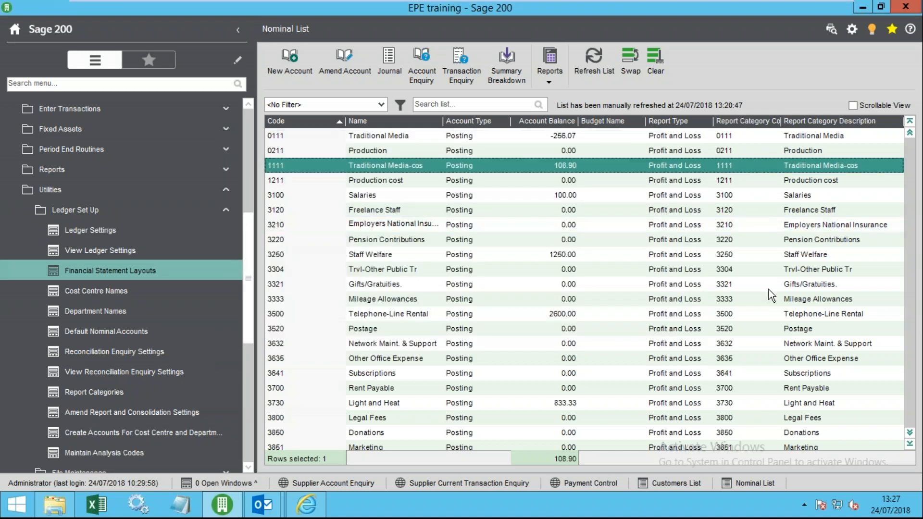
left_click(361, 147)
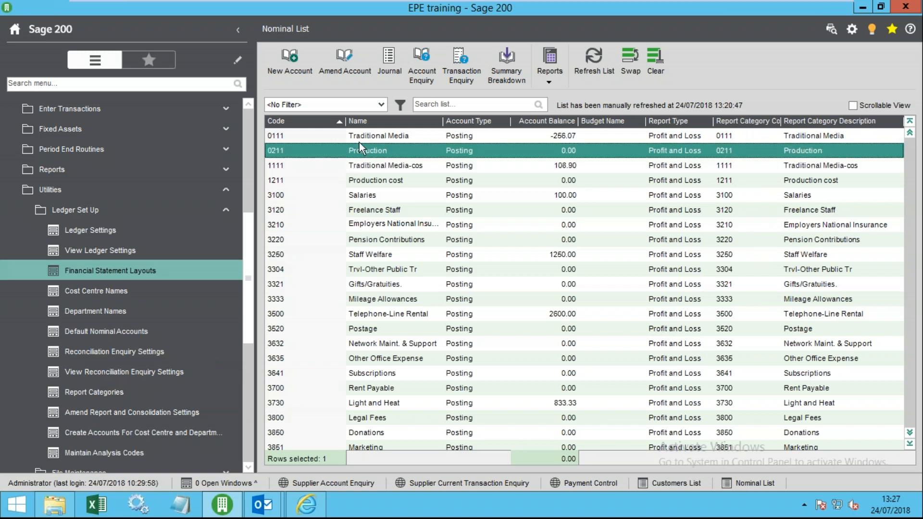
left_click(345, 60)
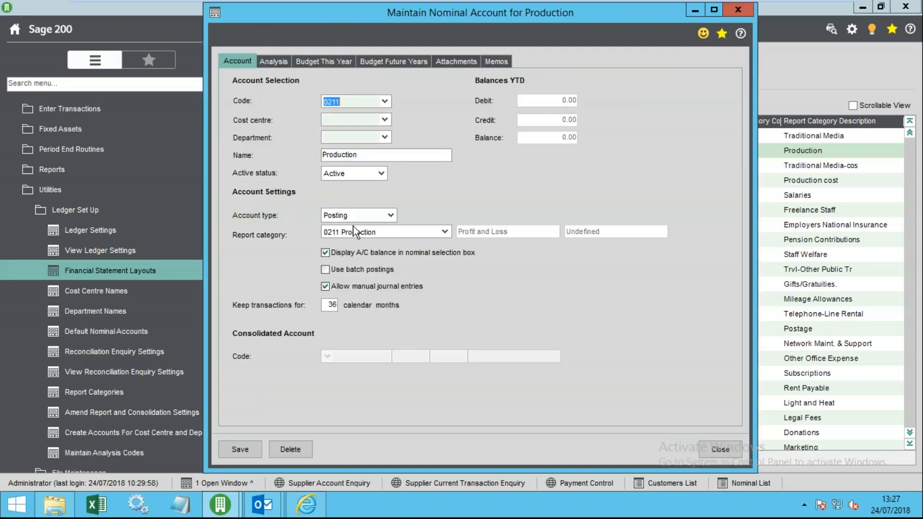
left_click(445, 232)
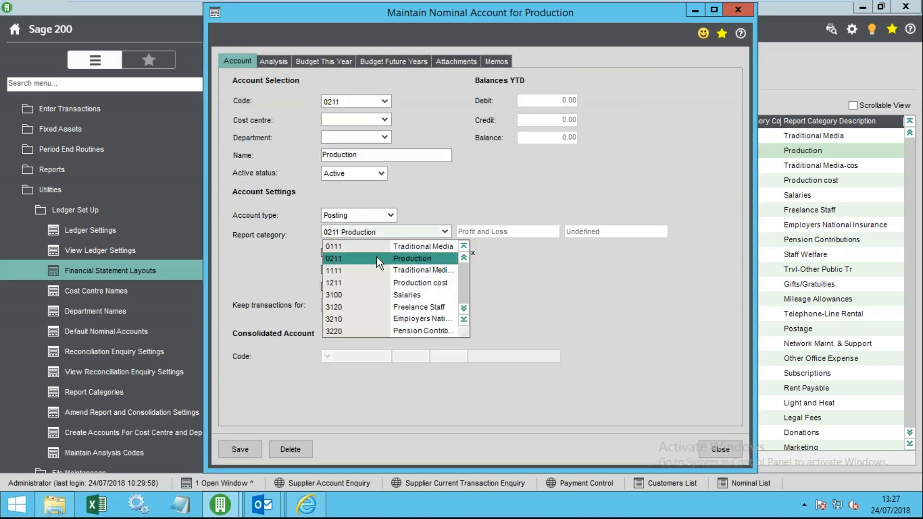
left_click(428, 198)
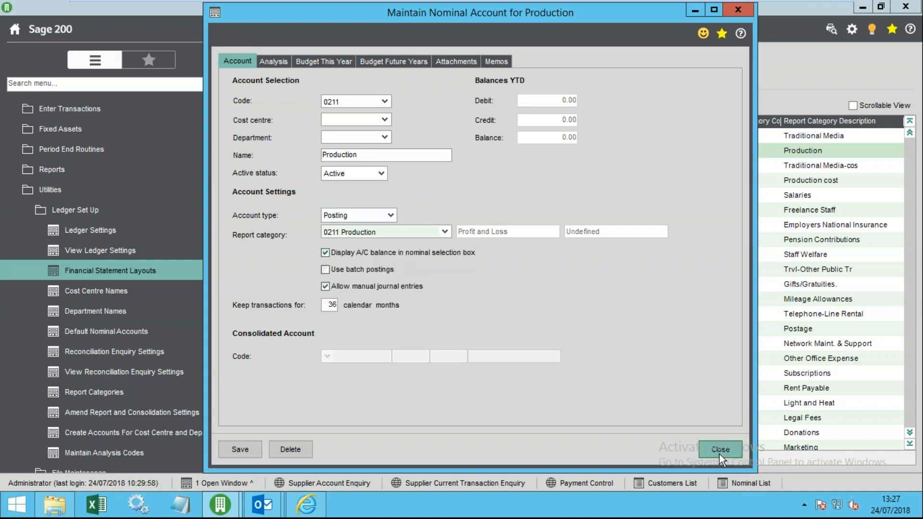
left_click(445, 232)
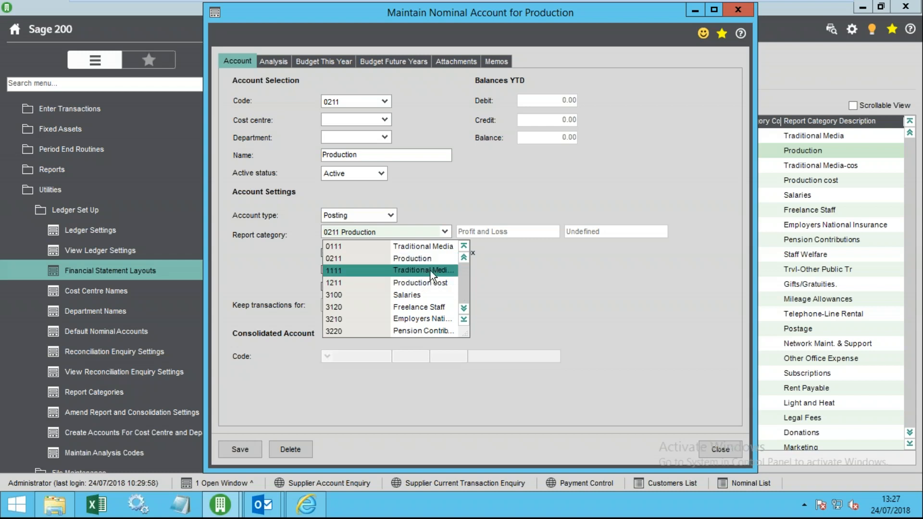
left_click(628, 288)
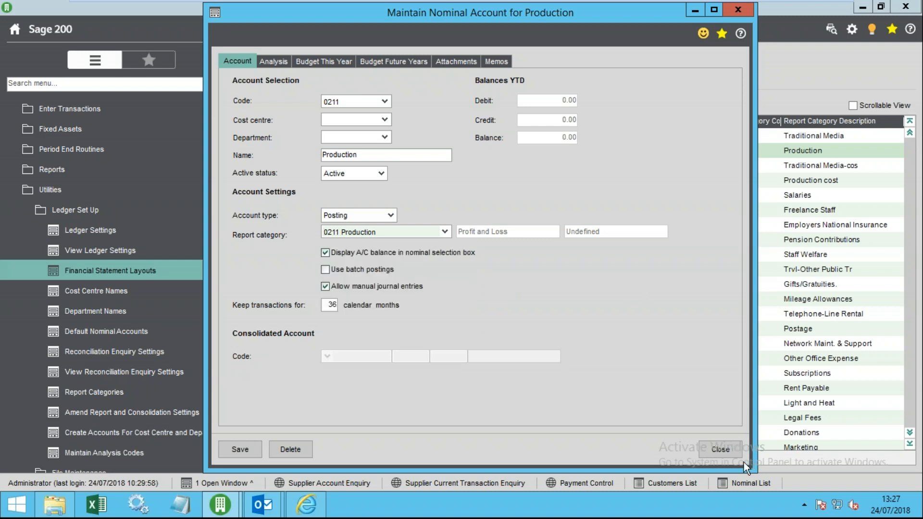
left_click(711, 452)
left_click(122, 222)
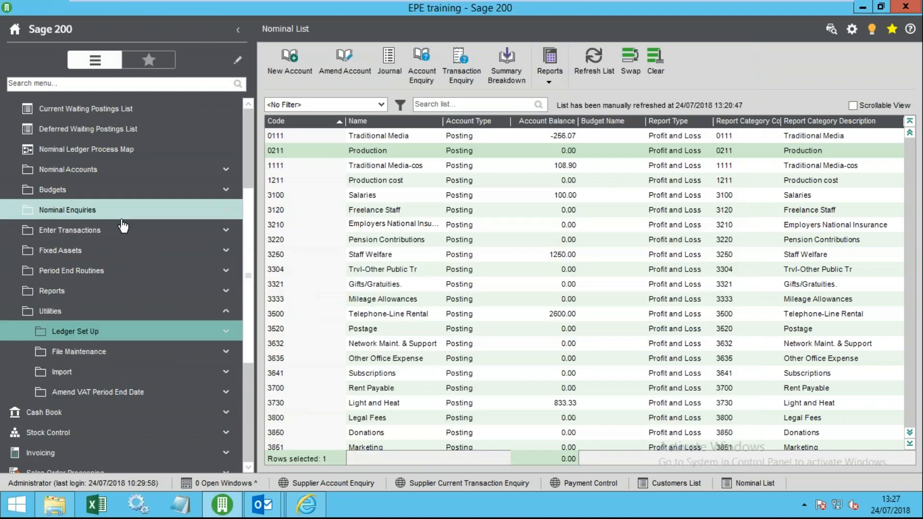
scroll(101, 230, "up", 5)
scroll(77, 241, "down", 4)
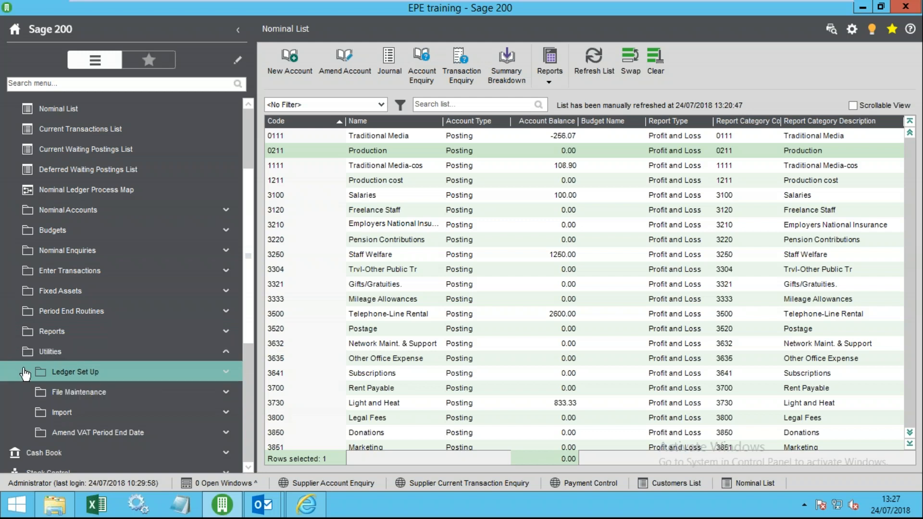
left_click(75, 376)
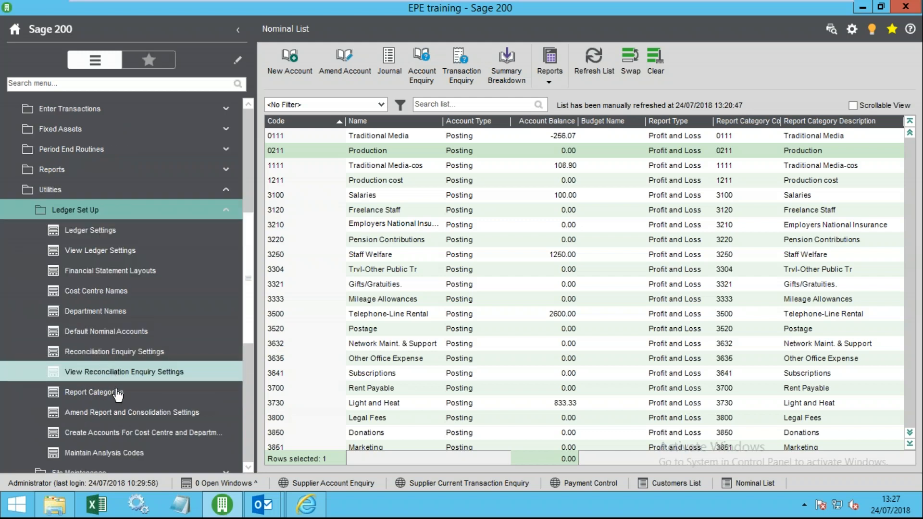
left_click(77, 394)
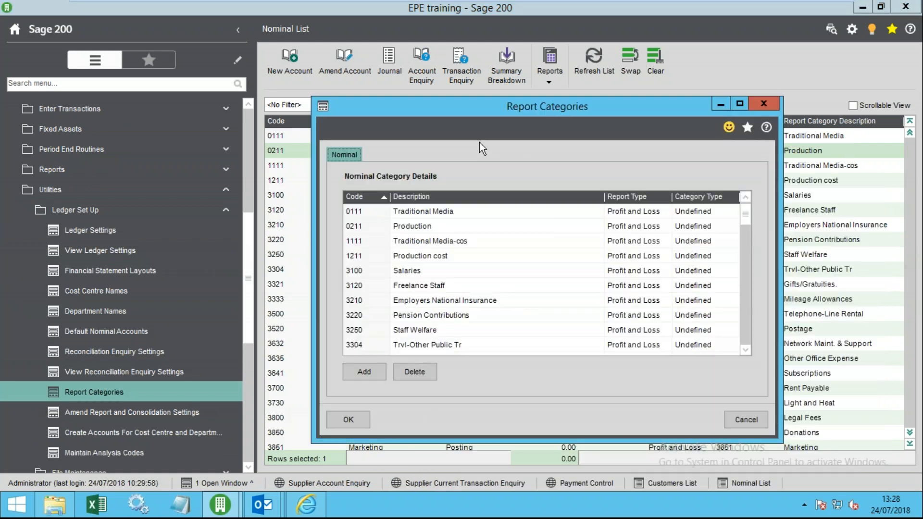
left_click_drag(745, 216, 760, 353)
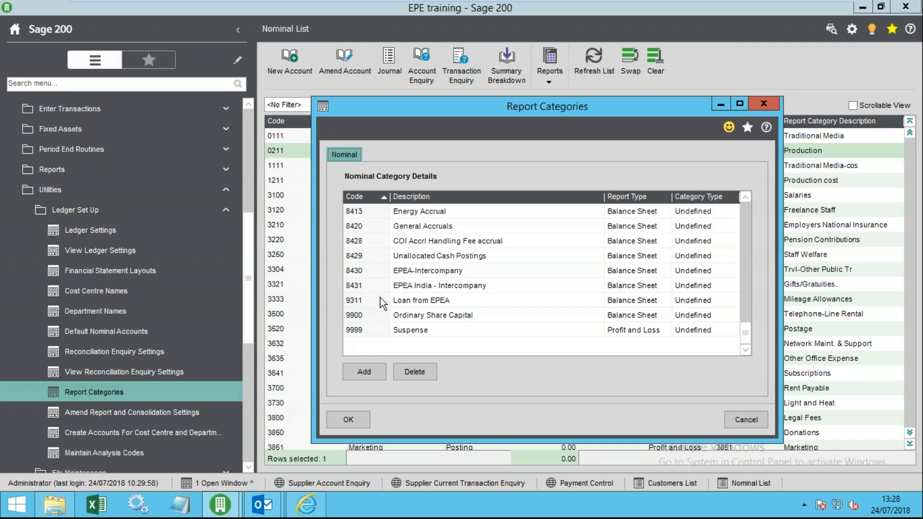
left_click(747, 421)
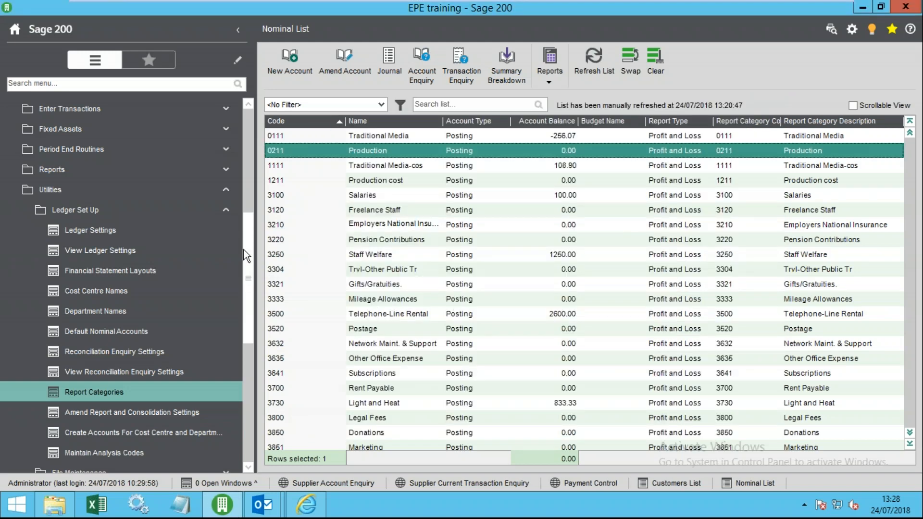
- Open the 0211 Production account from the Nominal List, review its report category, then close it
left_click_drag(244, 249, 229, 154)
left_click(102, 230)
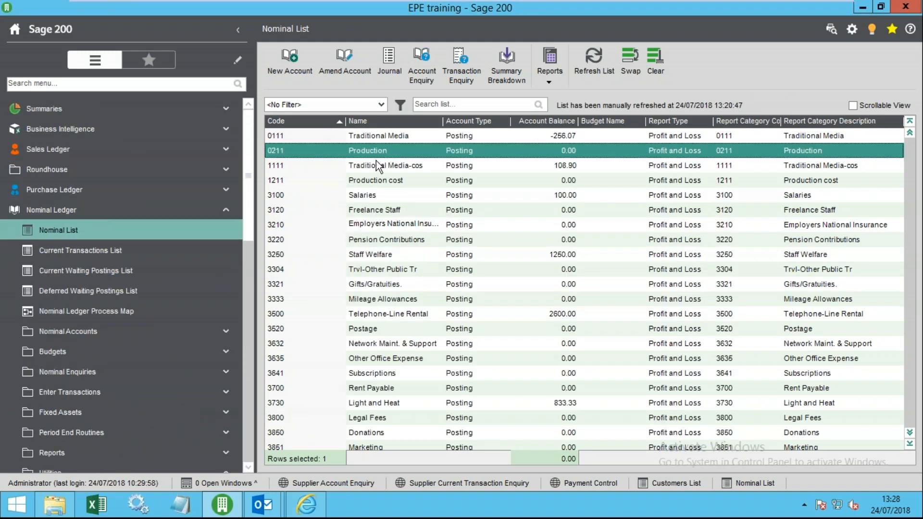
left_click(345, 63)
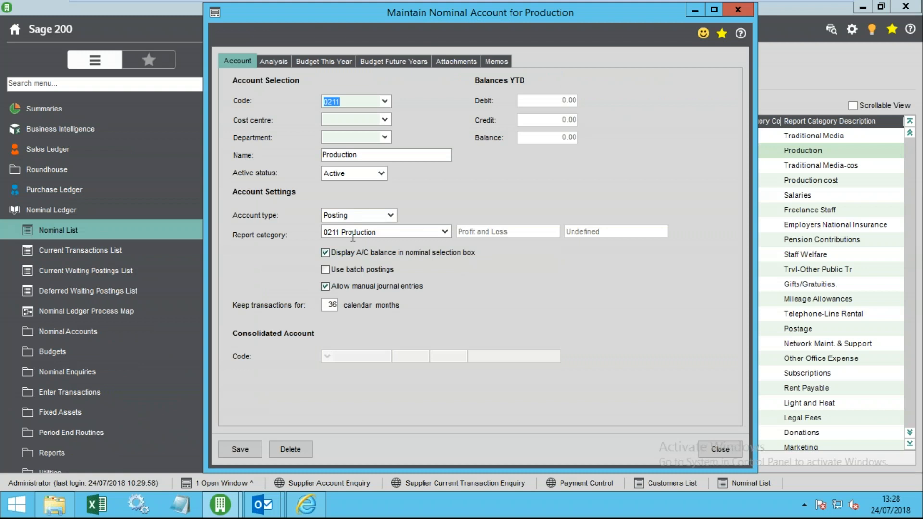
left_click(399, 232)
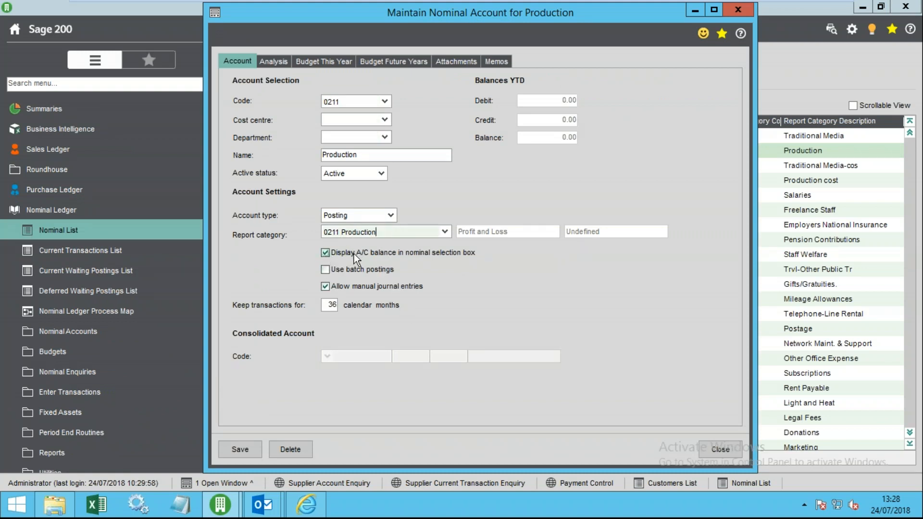
left_click_drag(724, 17, 570, 157)
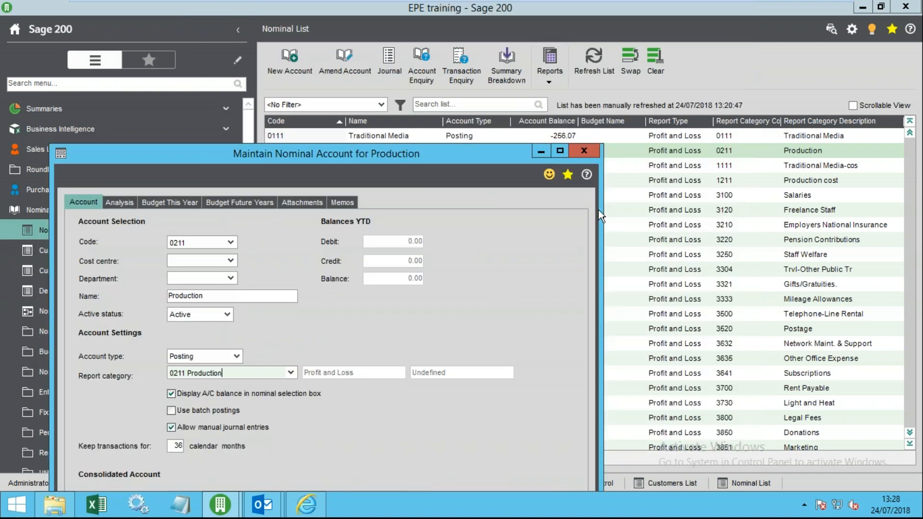
left_click_drag(425, 158, 509, 63)
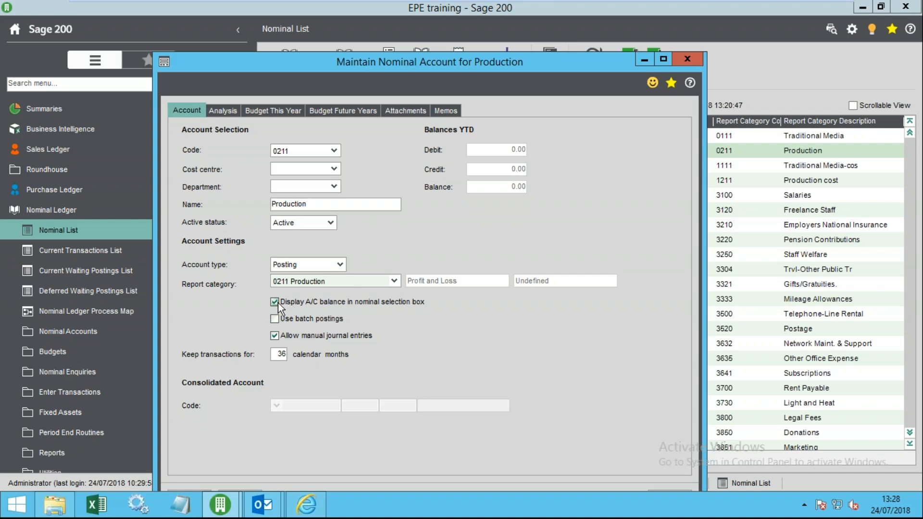
left_click(686, 60)
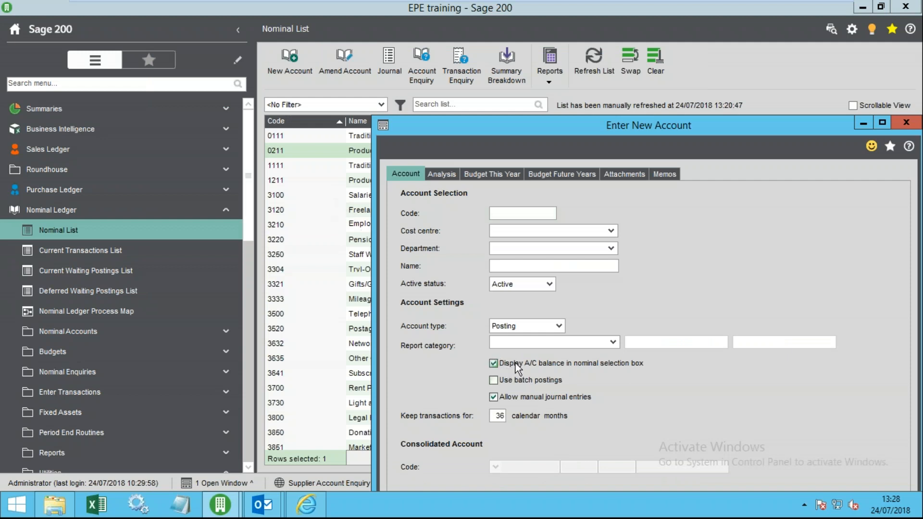
- Close the blank Enter New Account form without saving and reopen 0211 Production for amending
left_click(907, 122)
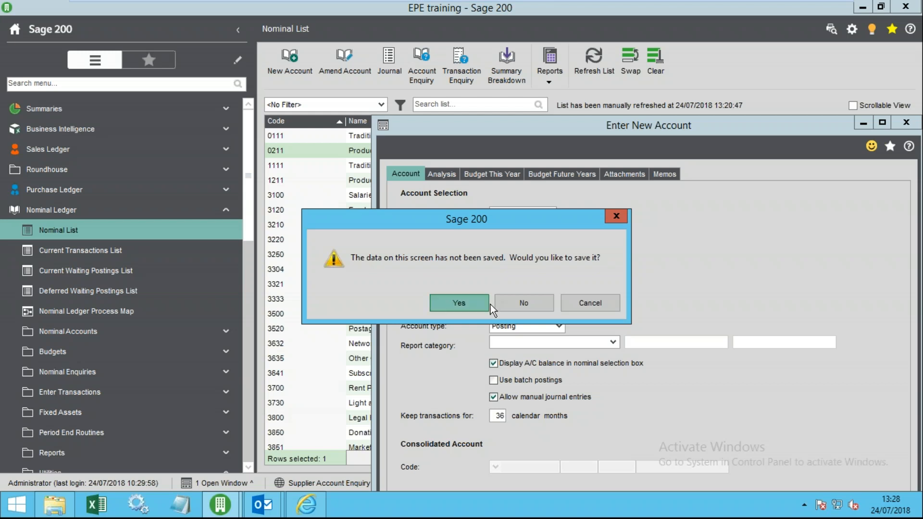
left_click(521, 305)
left_click(339, 58)
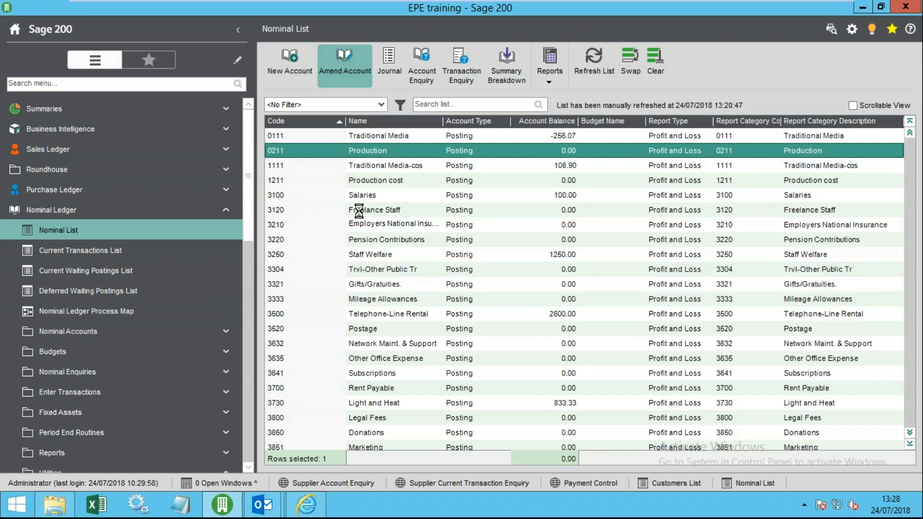
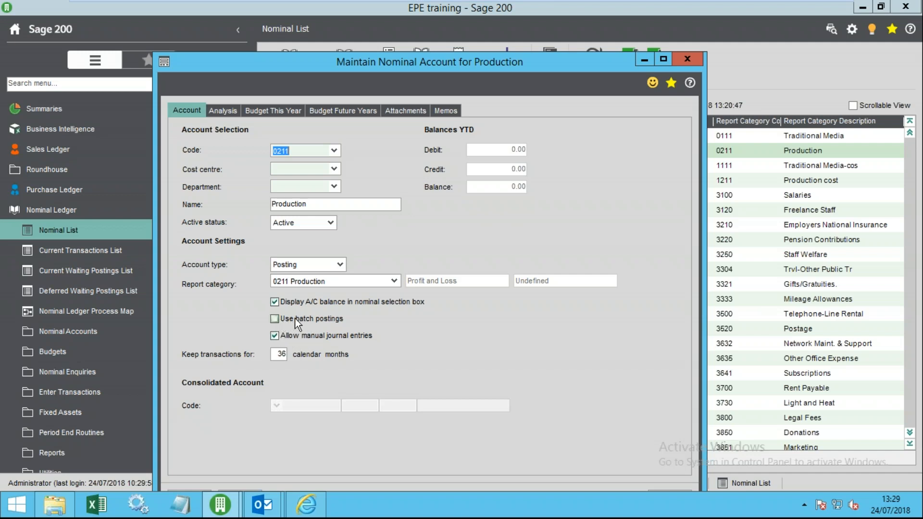
- Bring the Production account window into view, toggle manual journal entries, and view its empty Analysis codes
left_click_drag(379, 65, 367, 13)
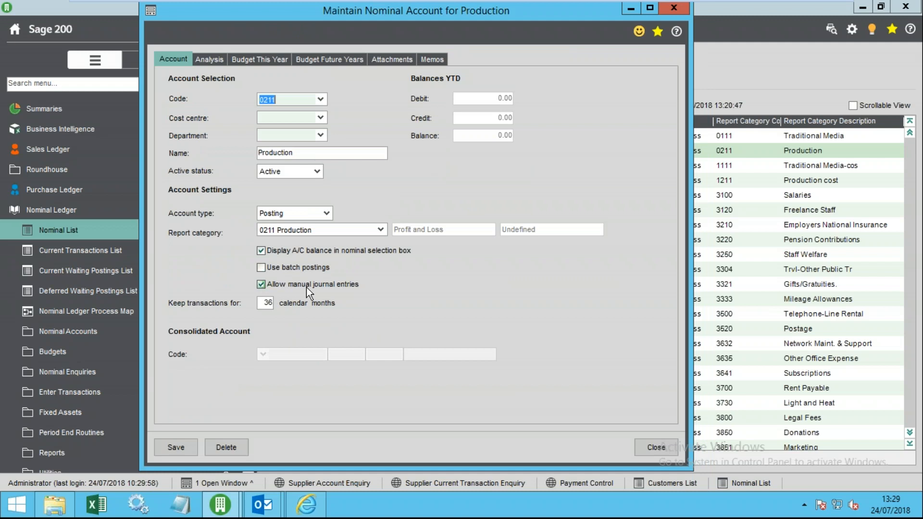
left_click(261, 285)
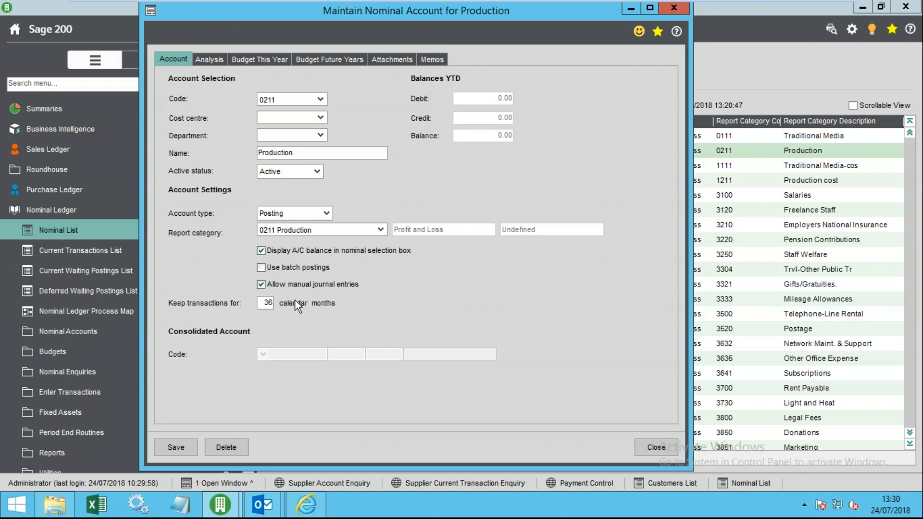
left_click(214, 59)
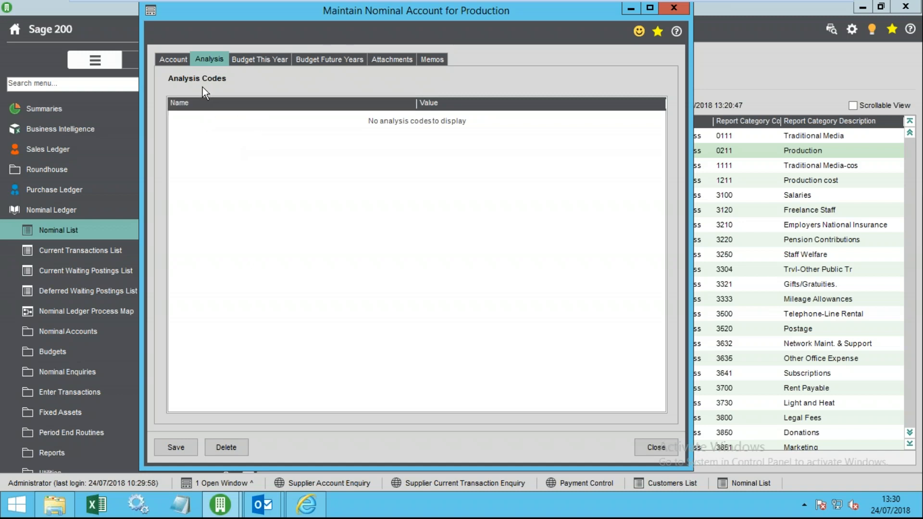
- Set the Production account's current-year budget type to Monthly budget and inspect the period values
left_click(251, 61)
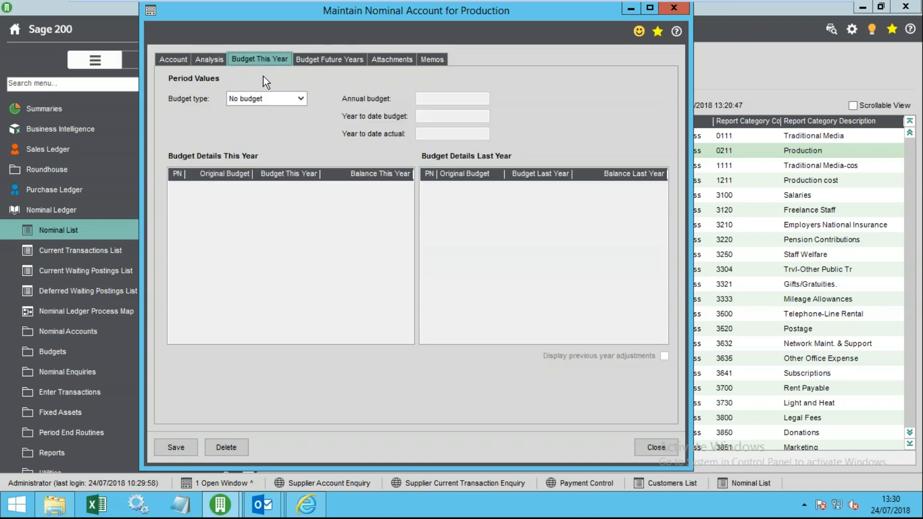
left_click(290, 98)
left_click(285, 120)
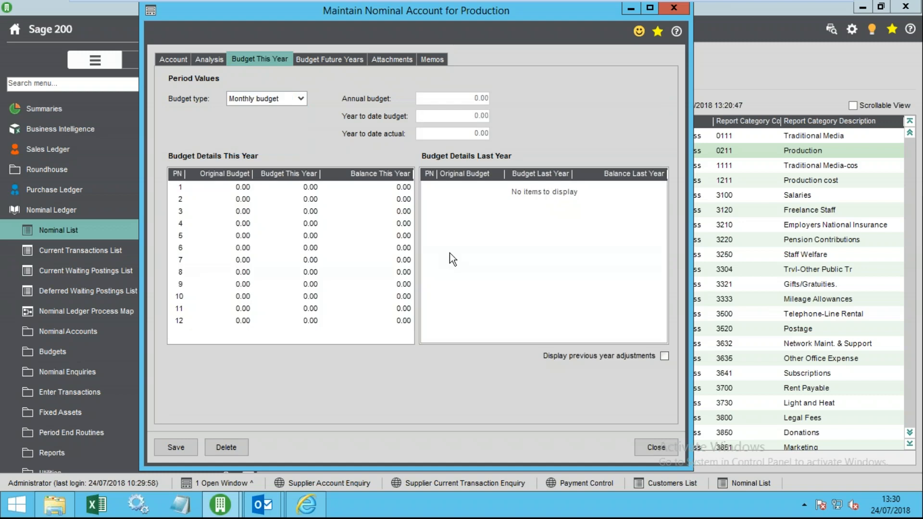
left_click(313, 187)
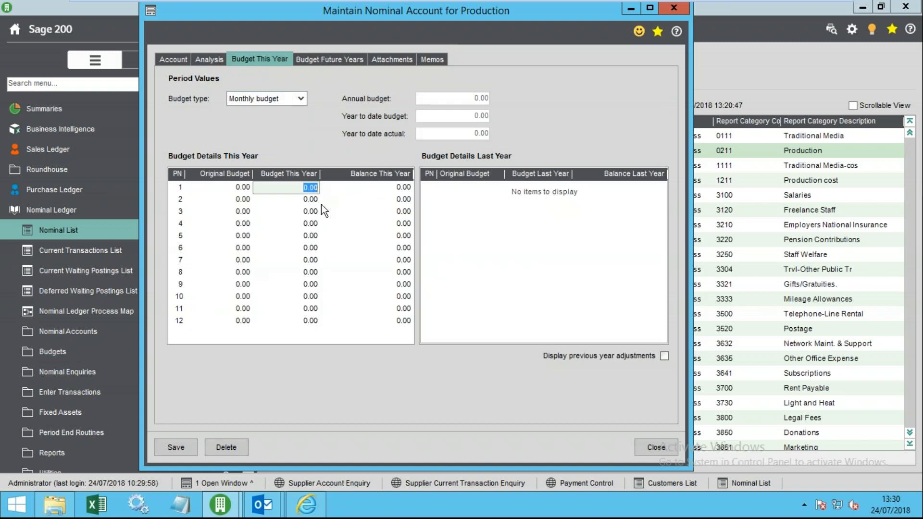
left_click(241, 187)
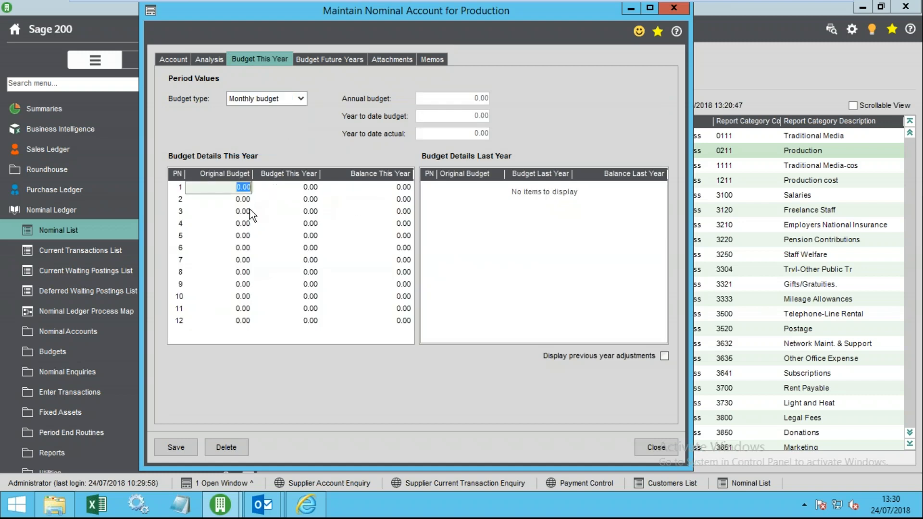
left_click(298, 189)
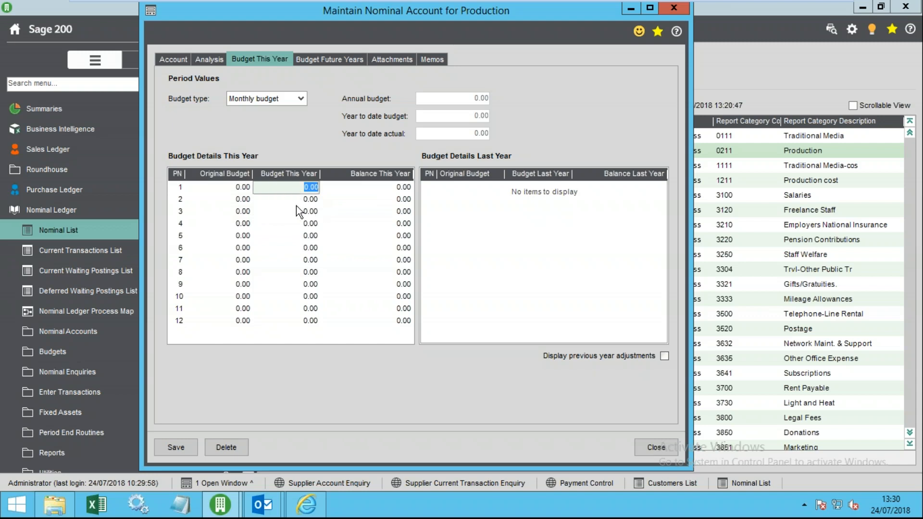
left_click(293, 199)
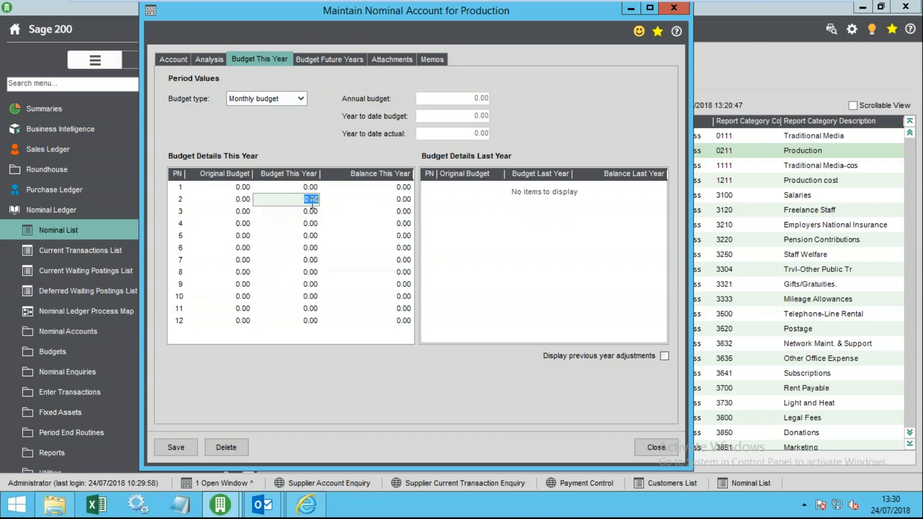
left_click(301, 99)
left_click(278, 120)
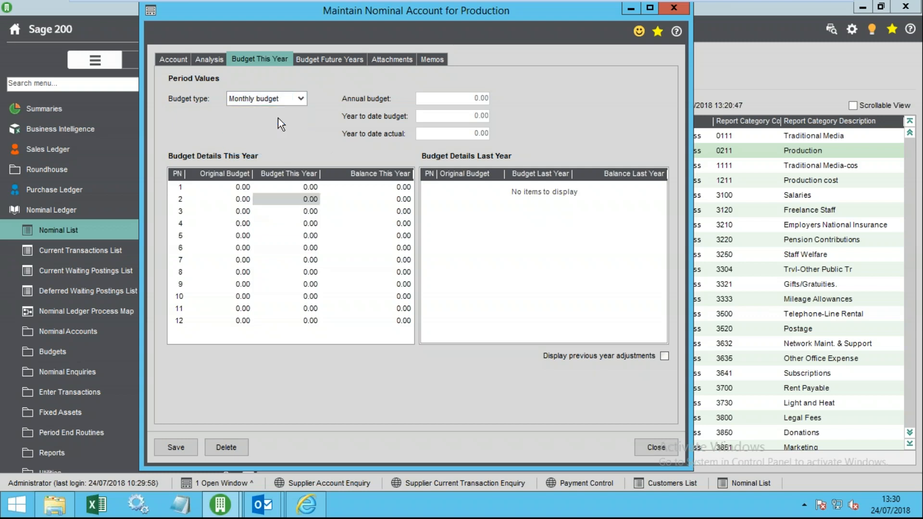
- Browse the Future Years budget, Attachments and Memo pages, then return to the account details
left_click(339, 60)
left_click(300, 99)
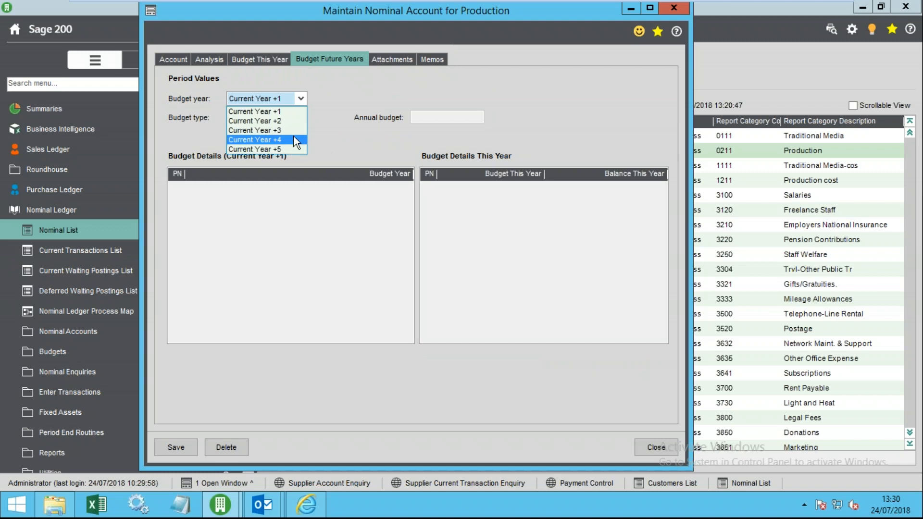
left_click(329, 101)
left_click(273, 58)
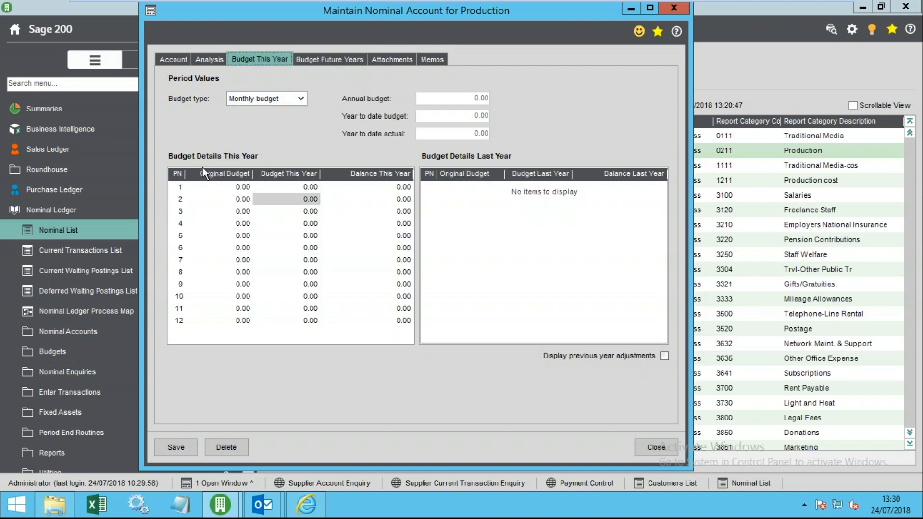
left_click(389, 58)
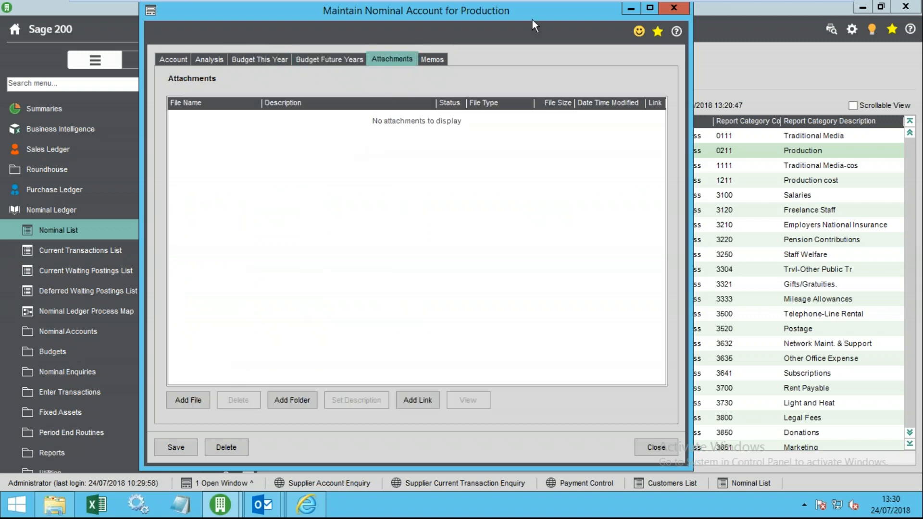
left_click(433, 60)
left_click(335, 61)
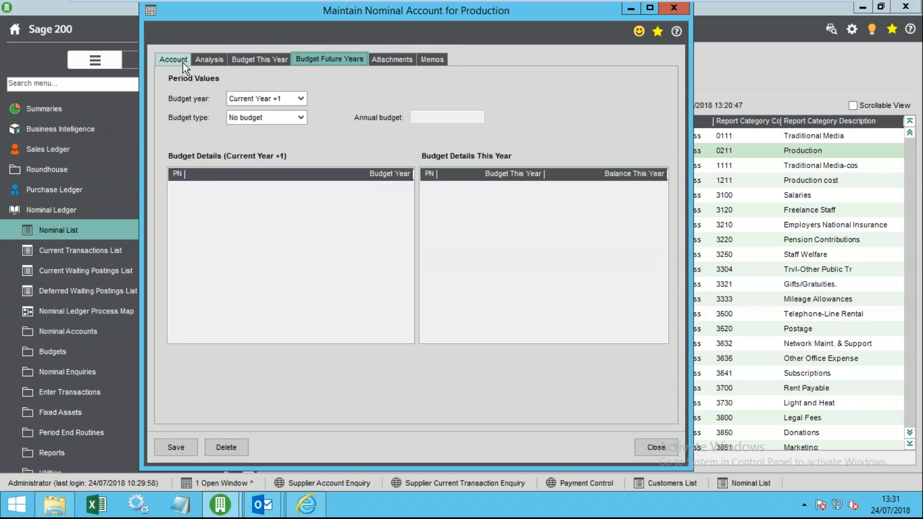
left_click(183, 63)
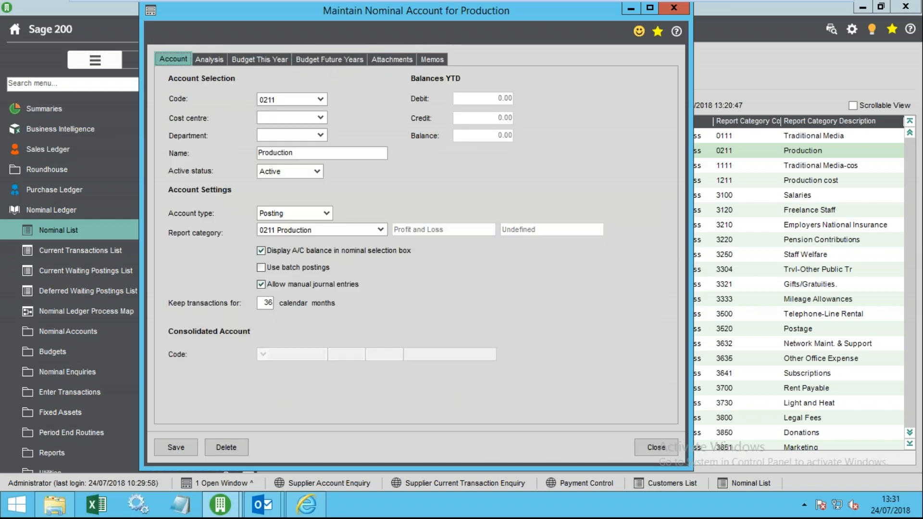
- Close the Production account, declining to save the budget changes
left_click(658, 446)
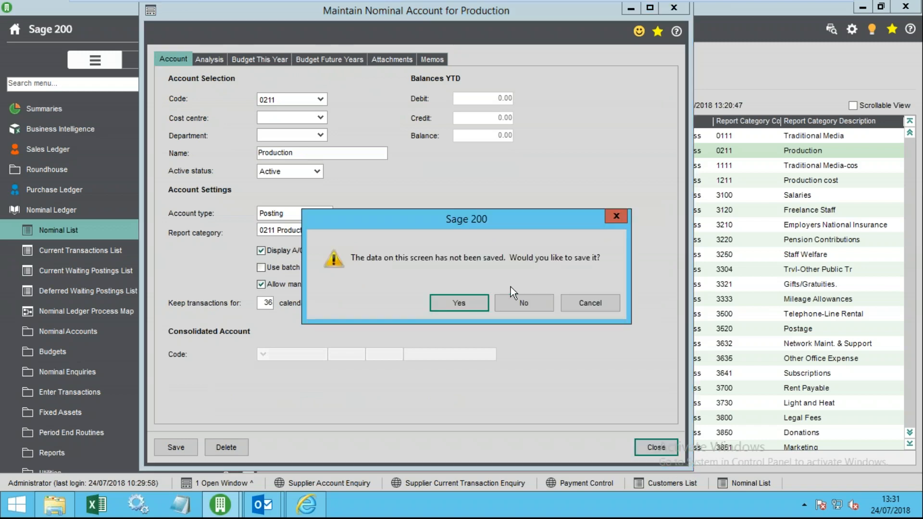
left_click(544, 307)
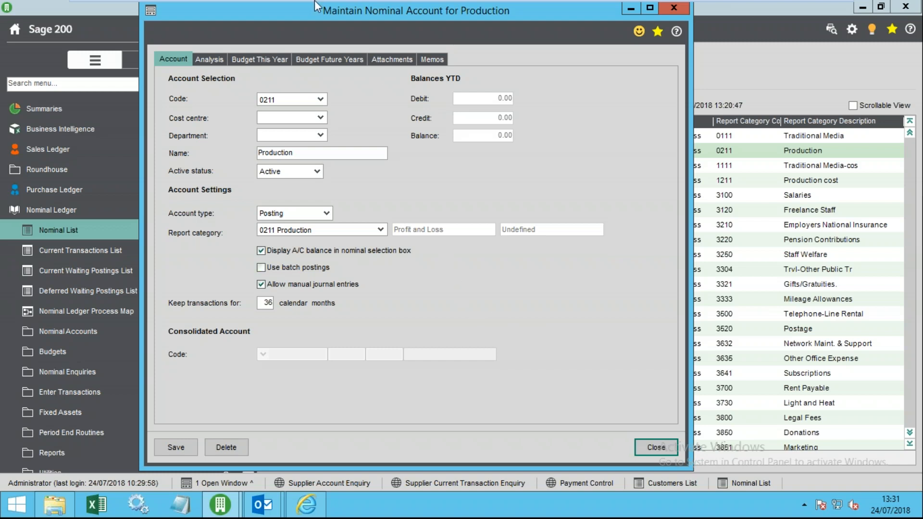
left_click(319, 59)
left_click(264, 60)
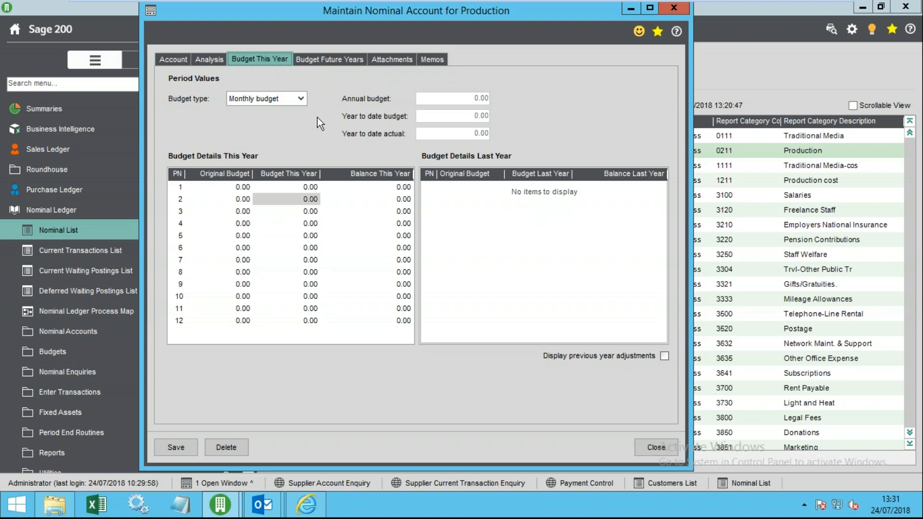
left_click(656, 448)
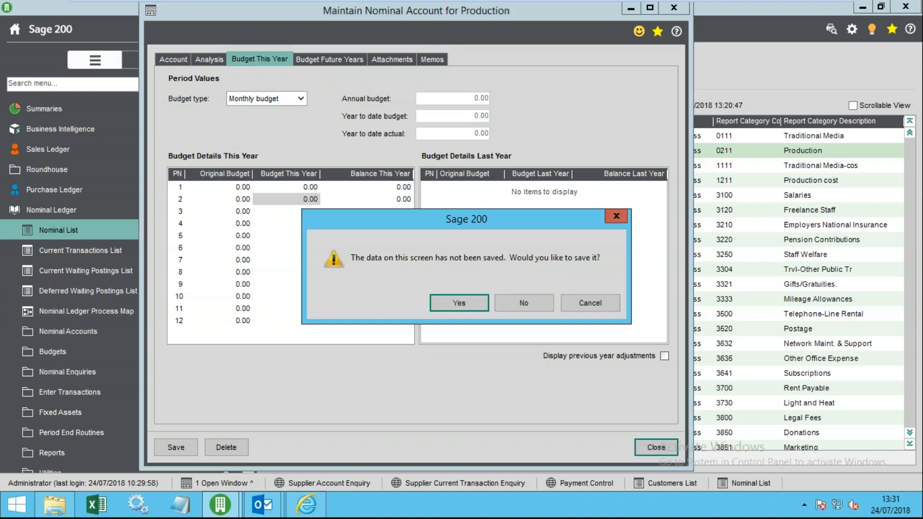
left_click(519, 302)
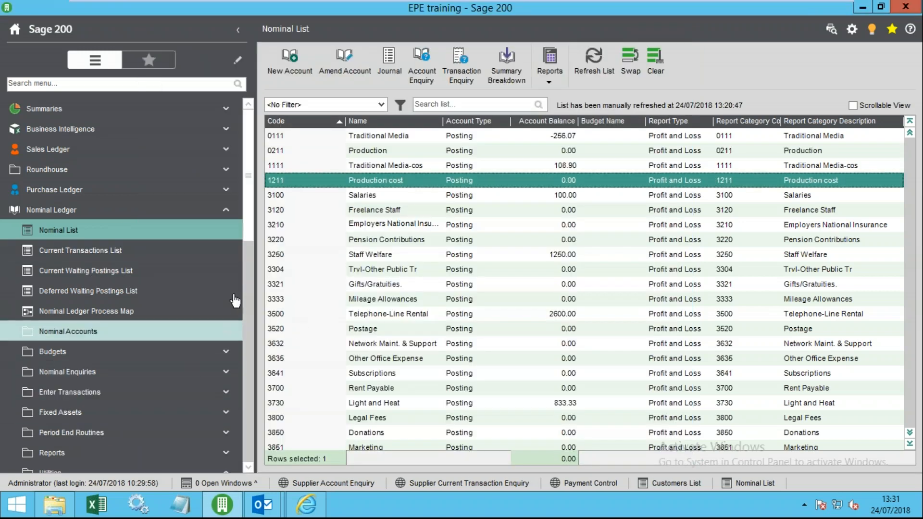
- Open Import Ledger File from the Nominal Ledger Utilities > Import options
scroll(249, 255, "down", 3)
left_click(58, 355)
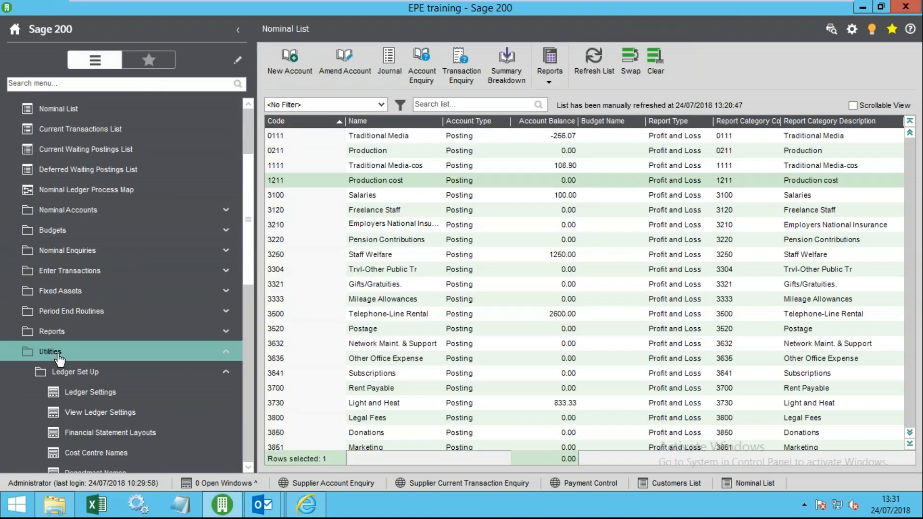
left_click(67, 357)
left_click(94, 170)
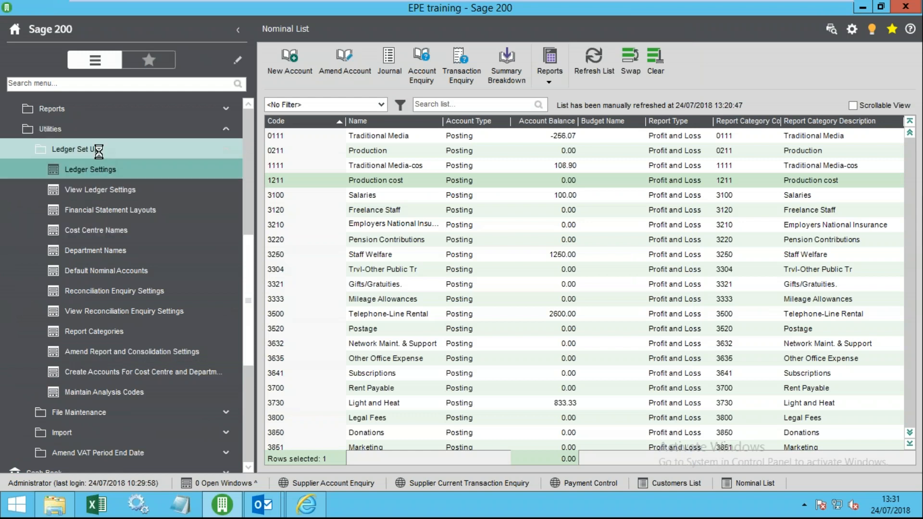
left_click(98, 152)
left_click(86, 190)
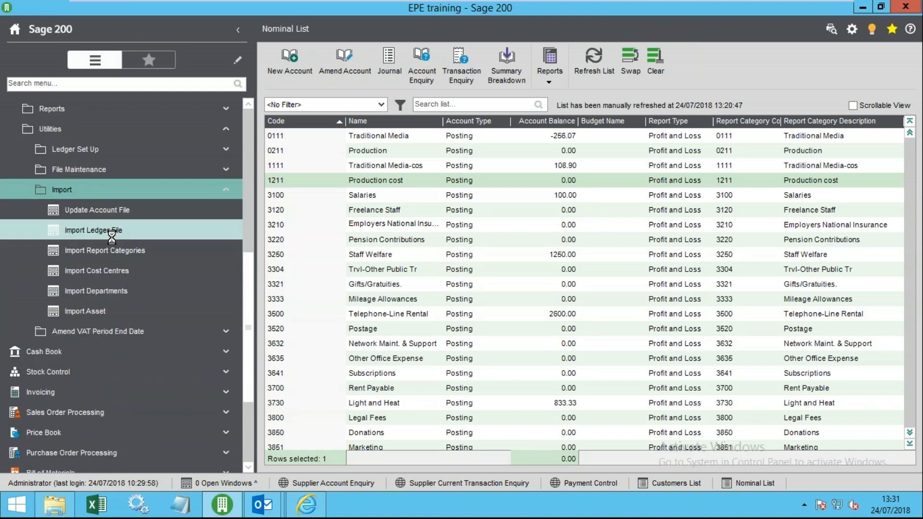
left_click(127, 230)
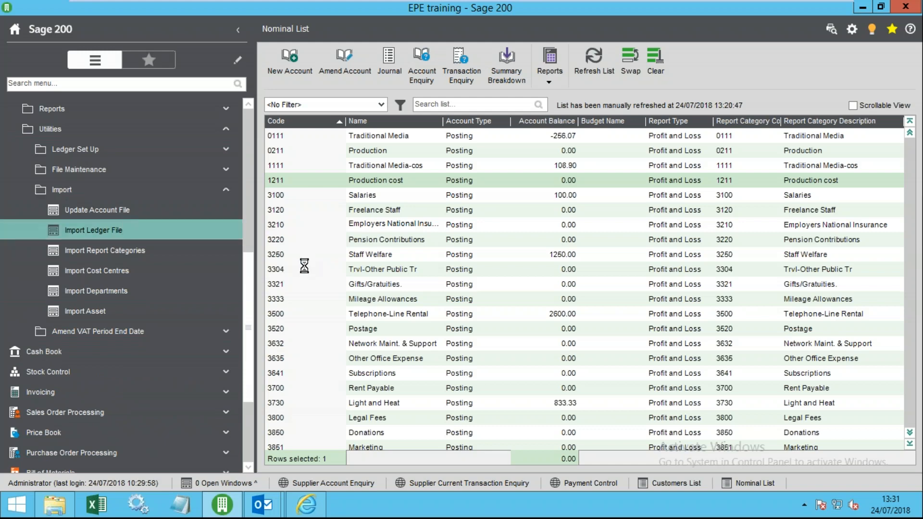
- Set Data to import to Budget values and bring up the import help article
left_click(683, 214)
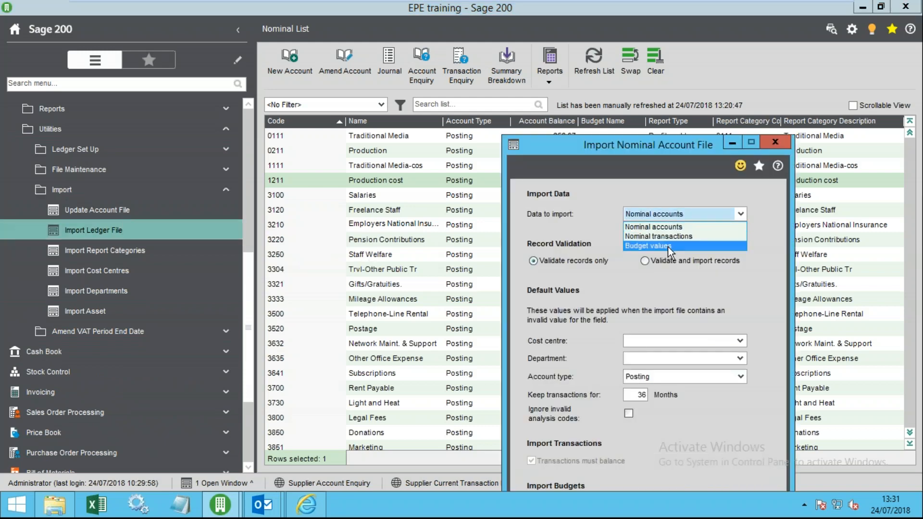
left_click(667, 246)
left_click_drag(620, 145, 430, 37)
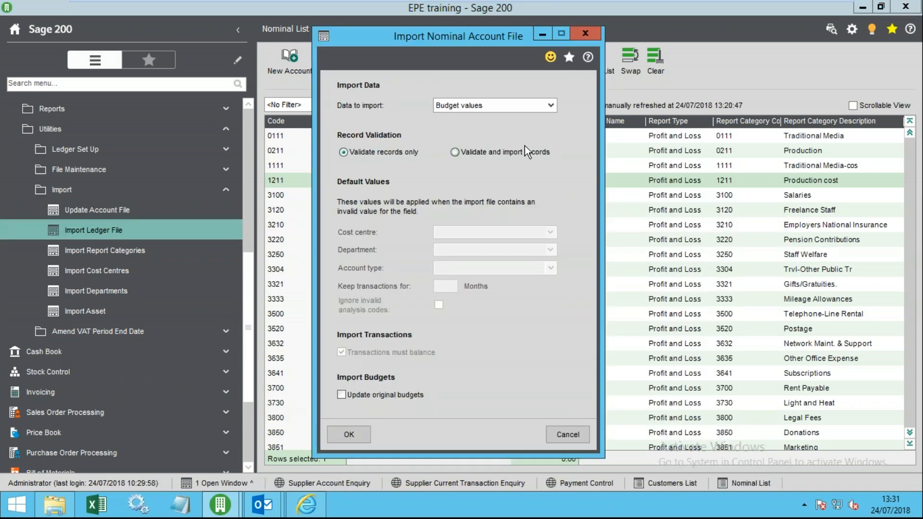
left_click(589, 59)
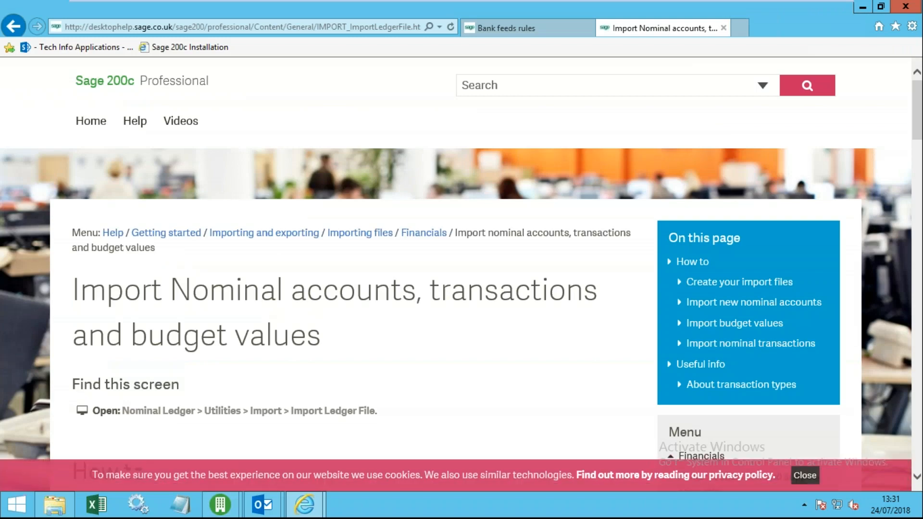
- Expand 'Nominal budget values' in the help and open its file structure XLS download
scroll(360, 278, "down", 6)
scroll(353, 281, "down", 15)
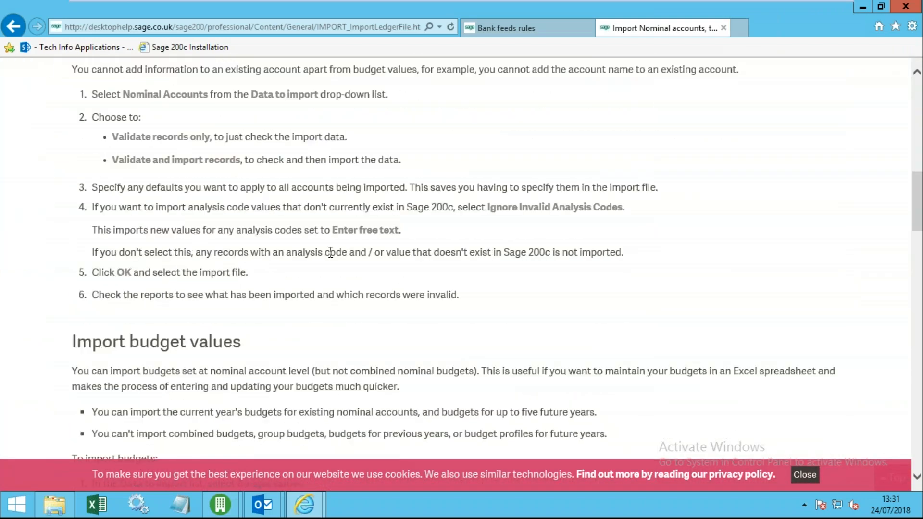
scroll(324, 256, "down", 15)
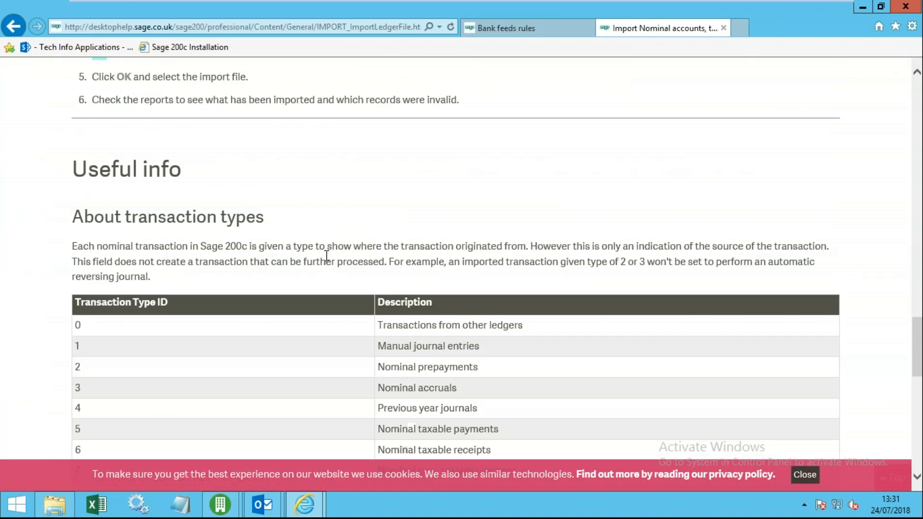
scroll(322, 256, "up", 20)
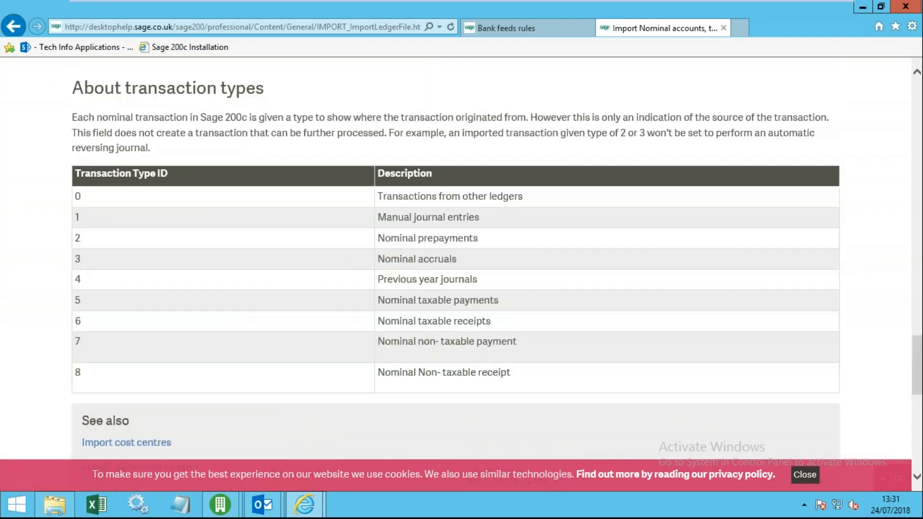
scroll(322, 258, "down", 7)
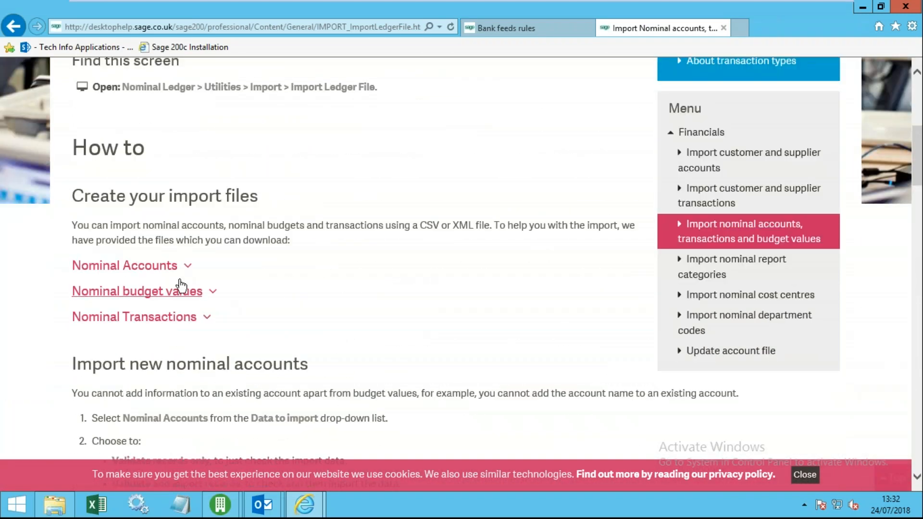
left_click(148, 297)
scroll(216, 376, "down", 5)
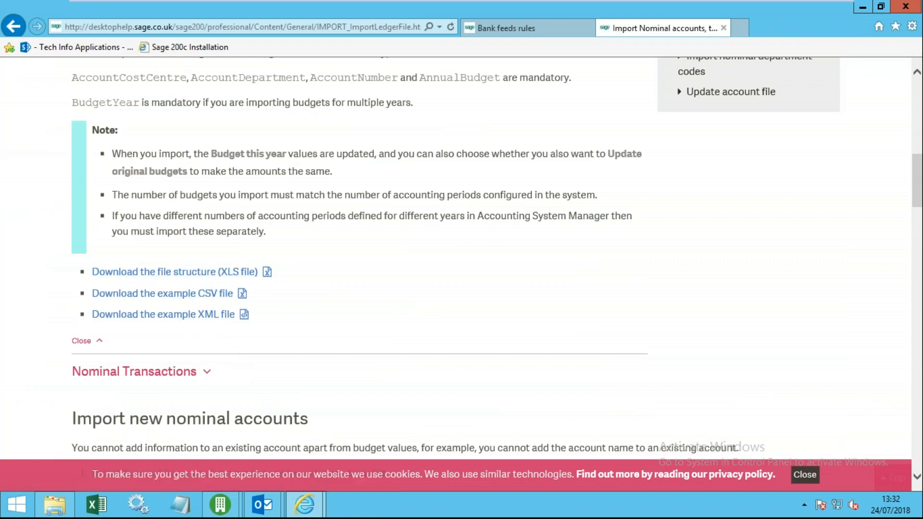
left_click(219, 277)
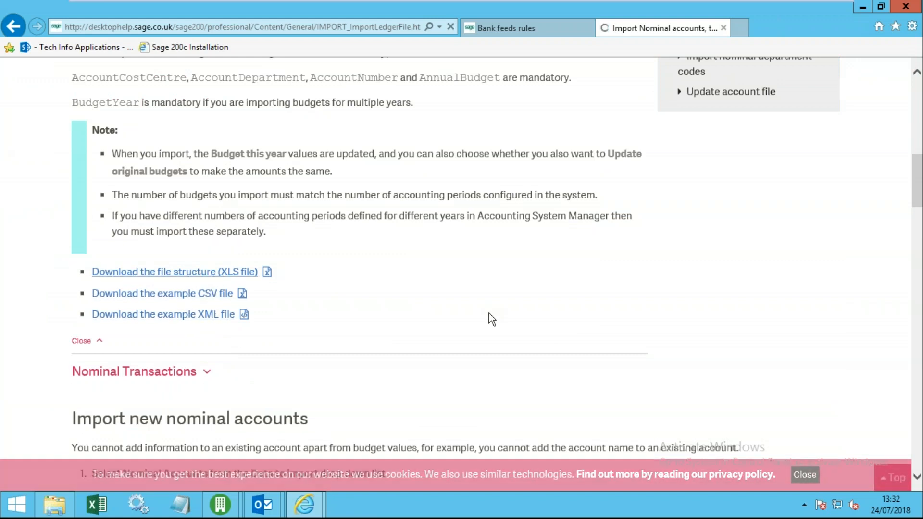
left_click(429, 202)
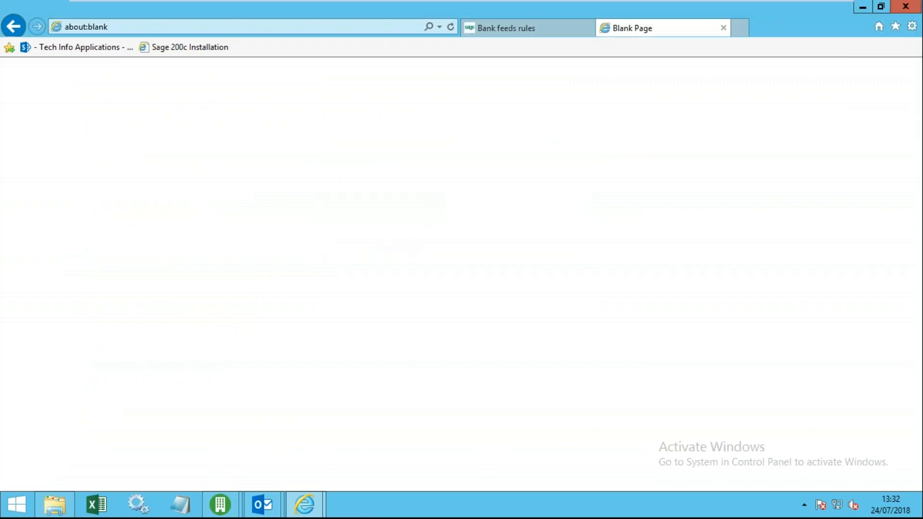
- Maximise NominalBudget.xls and review the Pre-requisites and Mandatory rows for each field
left_click(750, 116)
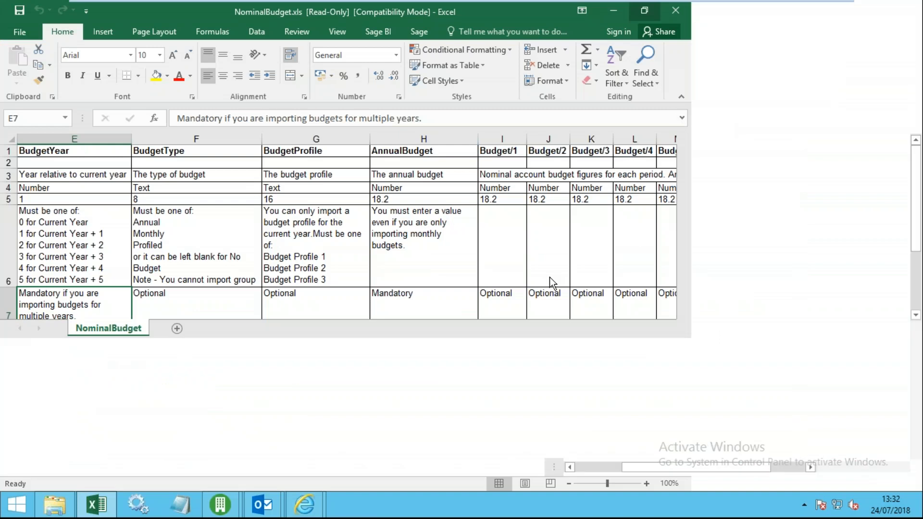
left_click(326, 229)
left_click_drag(239, 233, 91, 228)
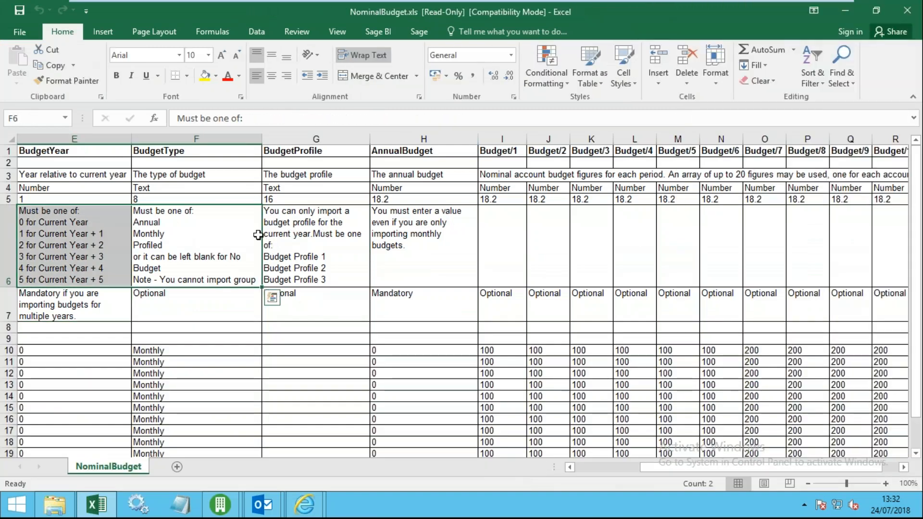
scroll(360, 267, "down", 1)
left_click(360, 267)
left_click_drag(214, 274, 7, 228)
left_click(147, 212)
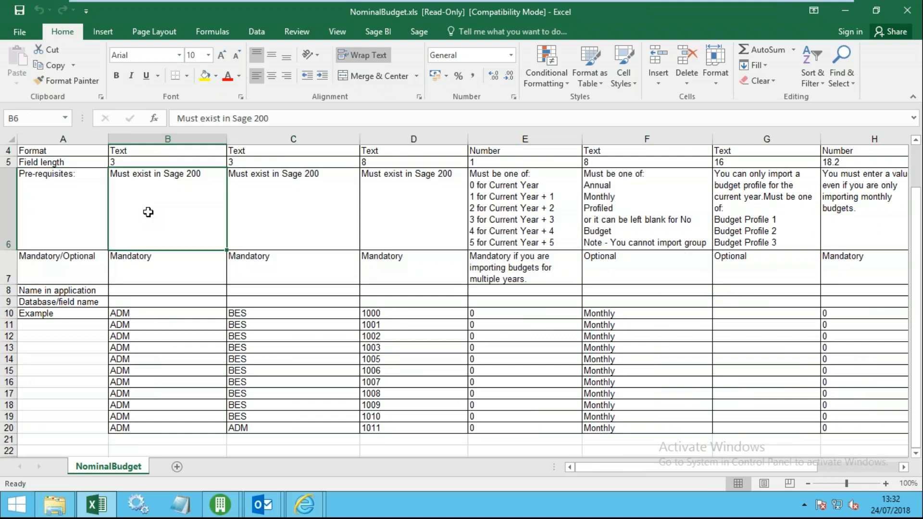
scroll(242, 237, "up", 1)
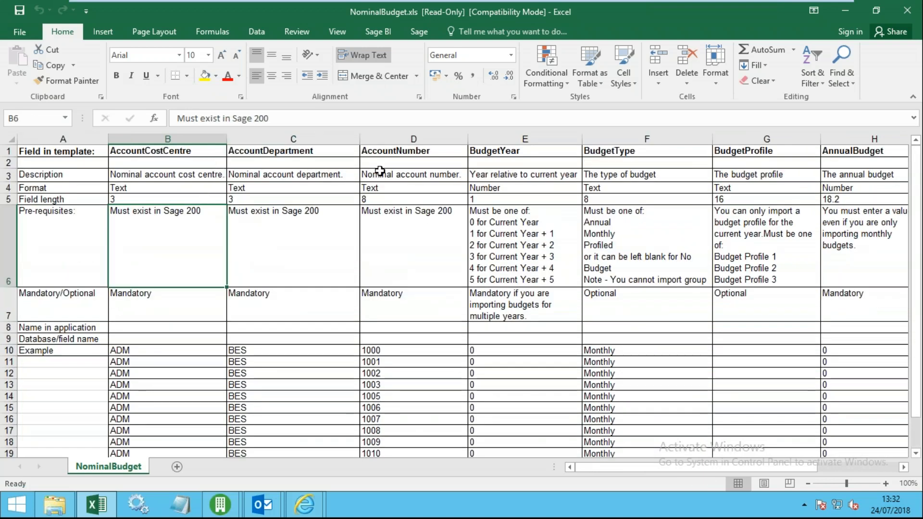
- Close Excel and the help browser, and cancel the Import Nominal Account File dialog
left_click(908, 11)
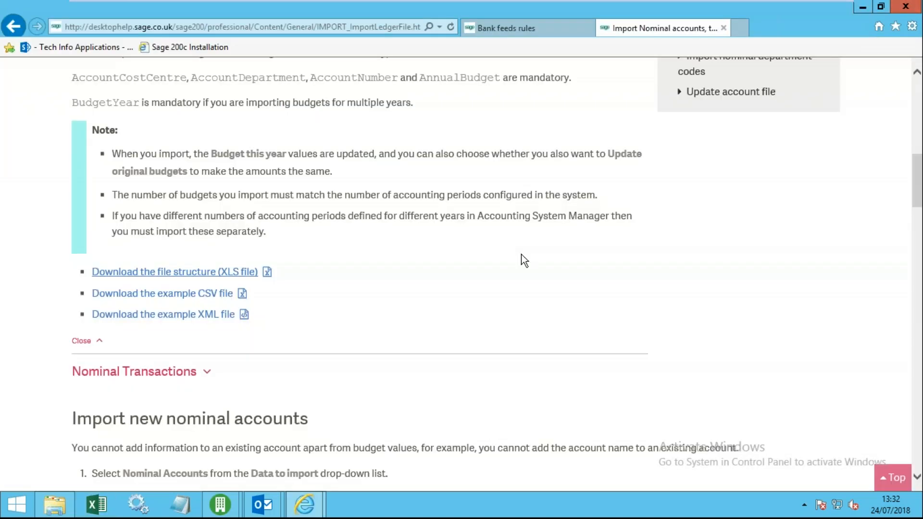
left_click(905, 6)
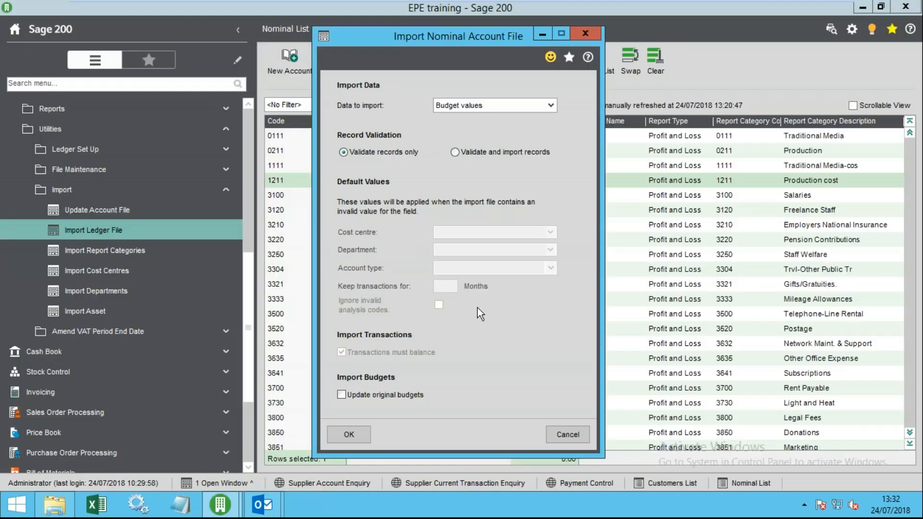
left_click(565, 434)
- Filter the Nominal List on 'trad' and open Traditional Media account 0111 for amending
right_click(102, 202)
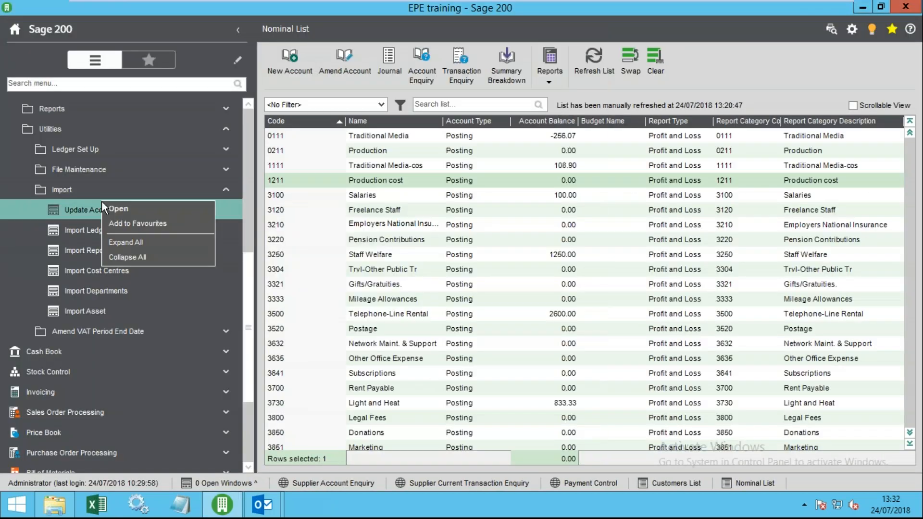
left_click(138, 257)
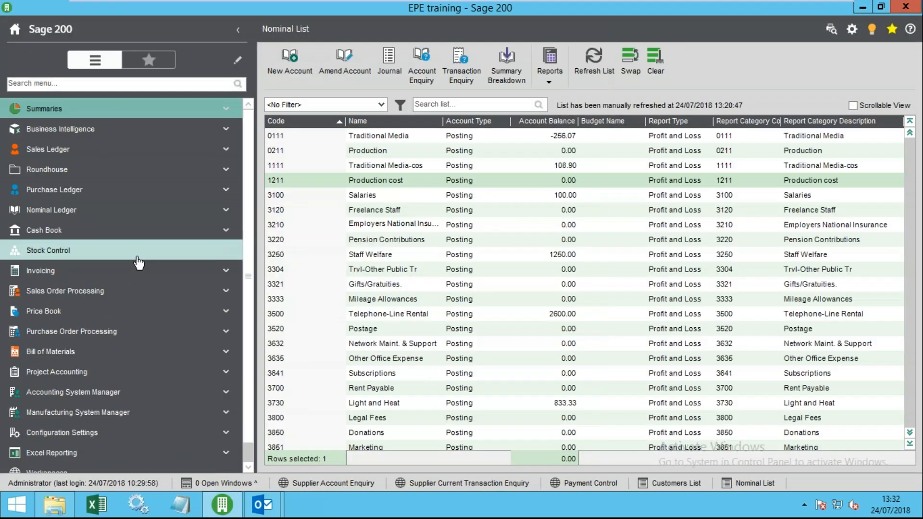
left_click(28, 182)
left_click(86, 215)
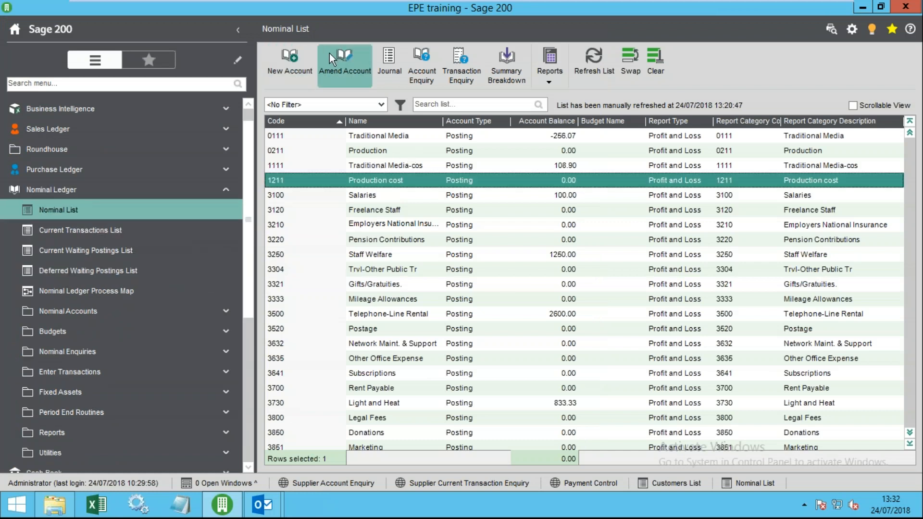
left_click(137, 313)
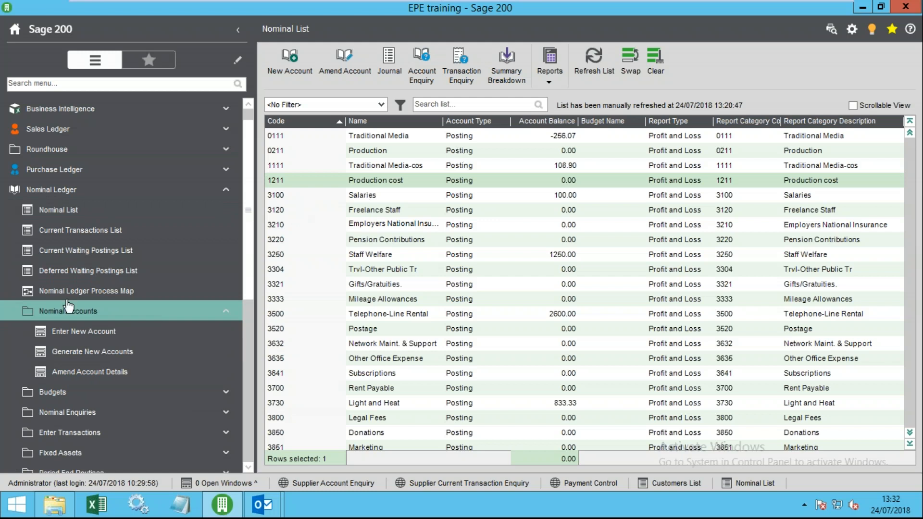
left_click(362, 164)
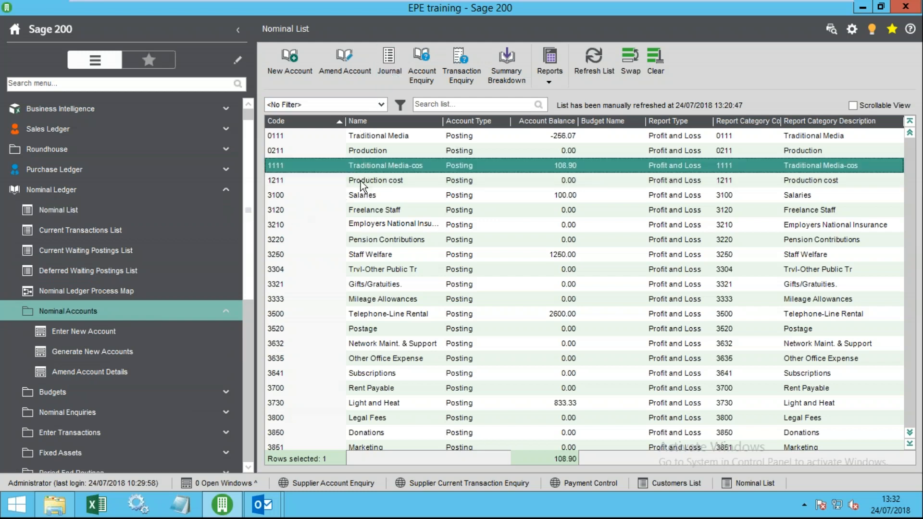
left_click(432, 104)
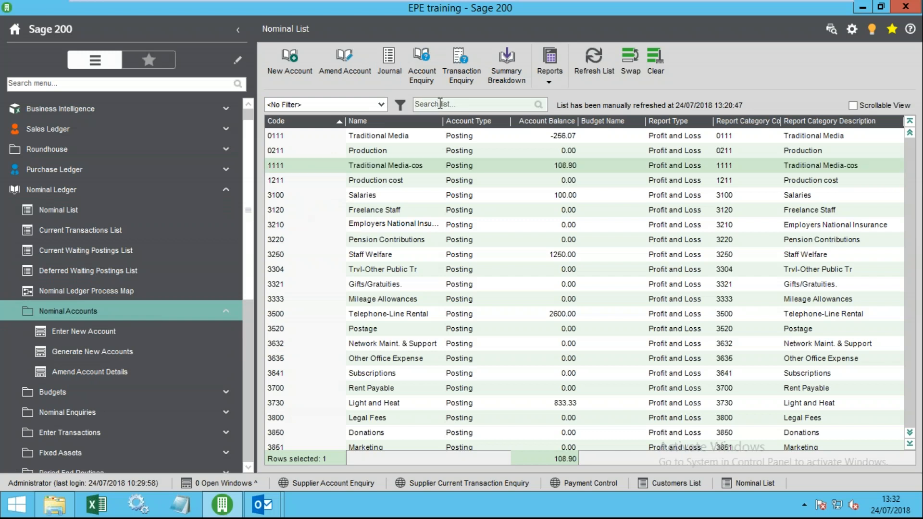
type("trad")
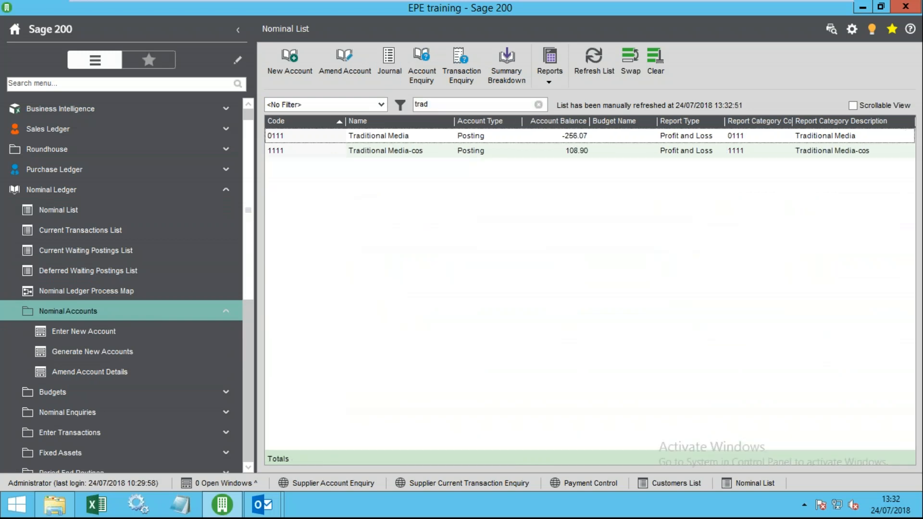
left_click(431, 134)
left_click(357, 68)
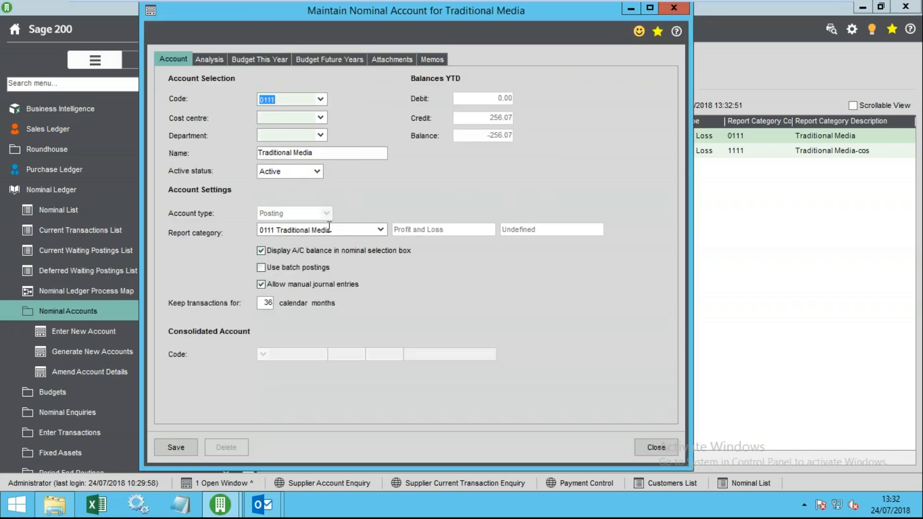
- Check the Traditional Media account's cost centre and code, then close it unchanged
left_click(268, 119)
left_click(296, 100)
left_click(655, 447)
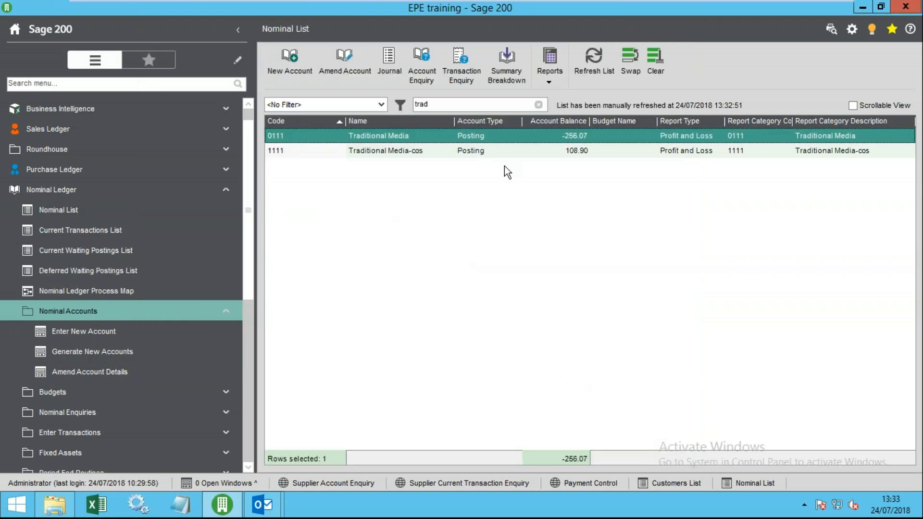
- Collapse the maintenance functions and expand Nominal Enquiries in the navigation tree
left_click(102, 315)
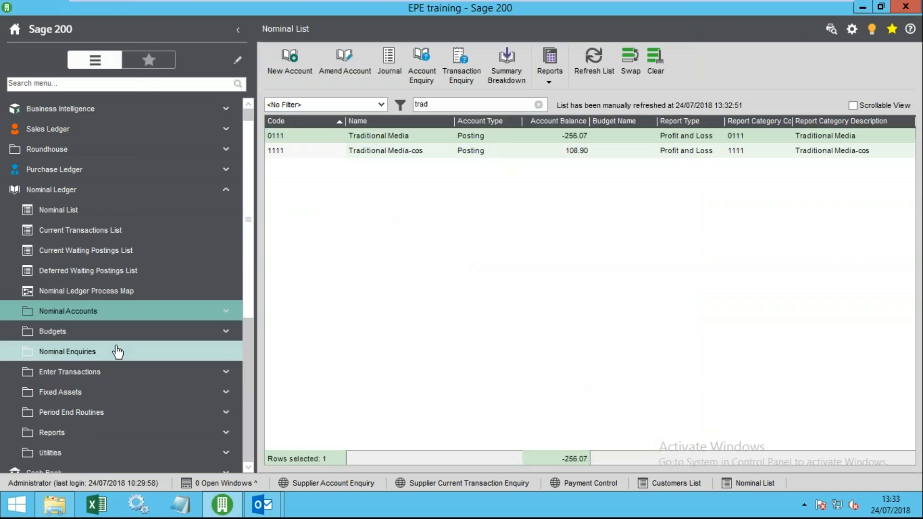
left_click(158, 334)
left_click(163, 341)
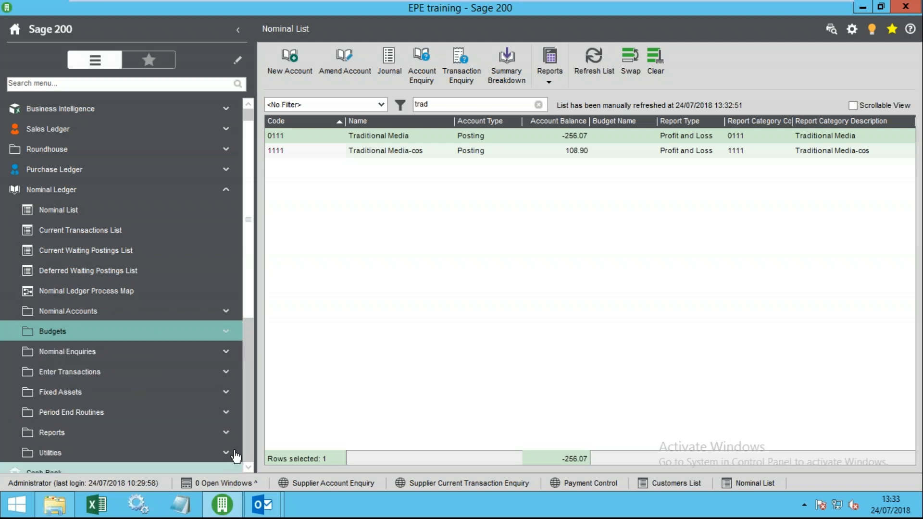
left_click(155, 357)
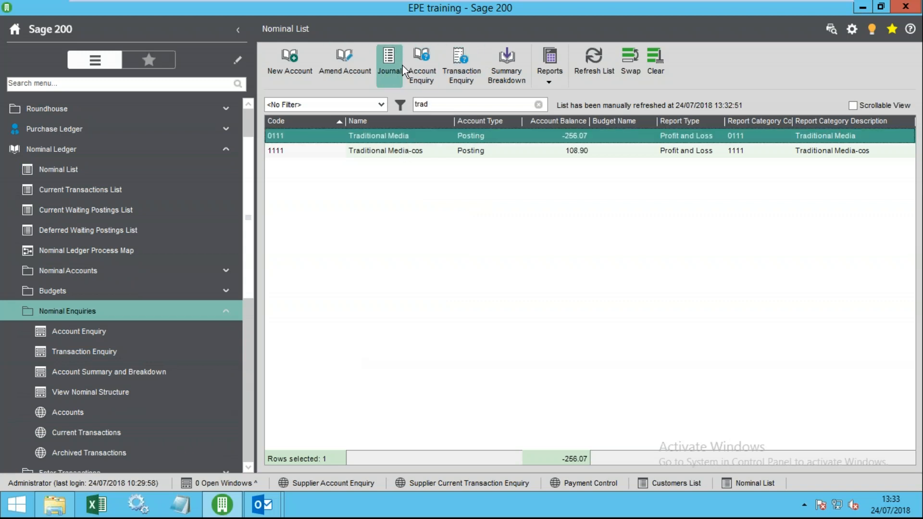
- Review Traditional Media's Account Enquiry tabs, showing -256.07 year-to-date and no budget, then close it
left_click(420, 66)
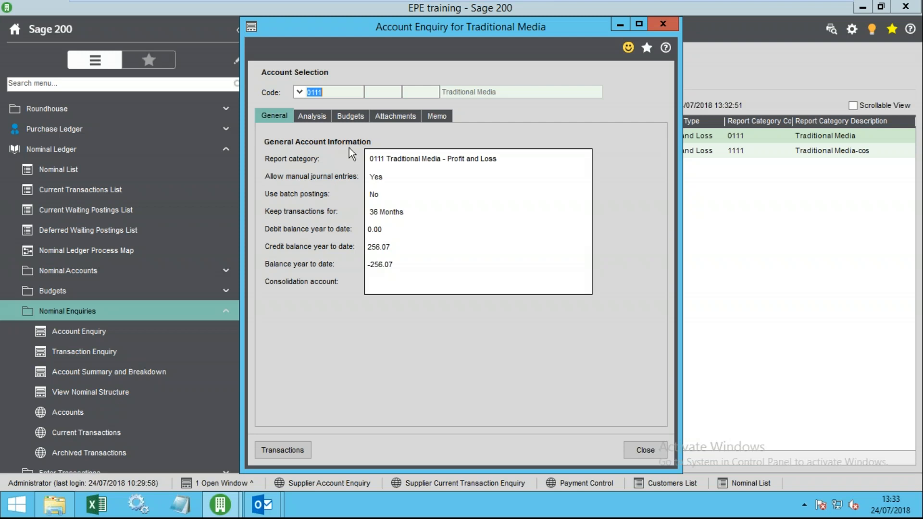
left_click(318, 116)
left_click(351, 116)
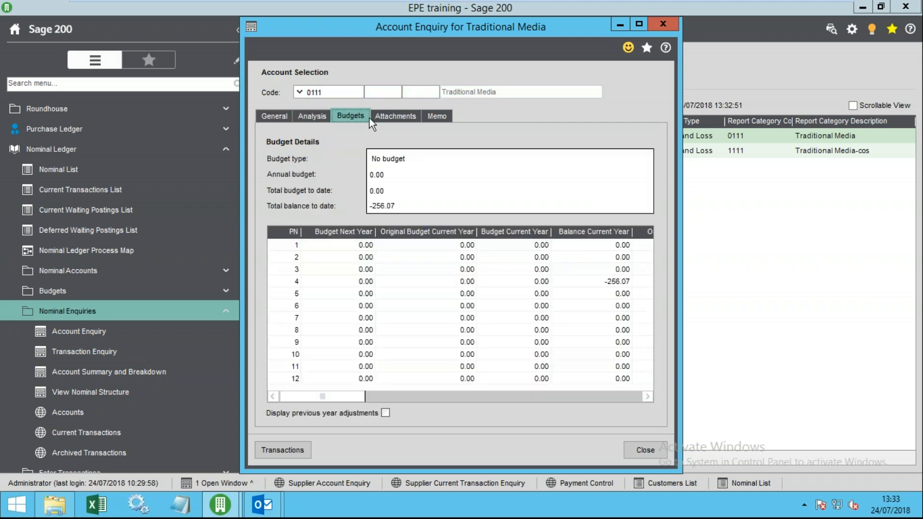
left_click(388, 115)
left_click(354, 117)
left_click(315, 116)
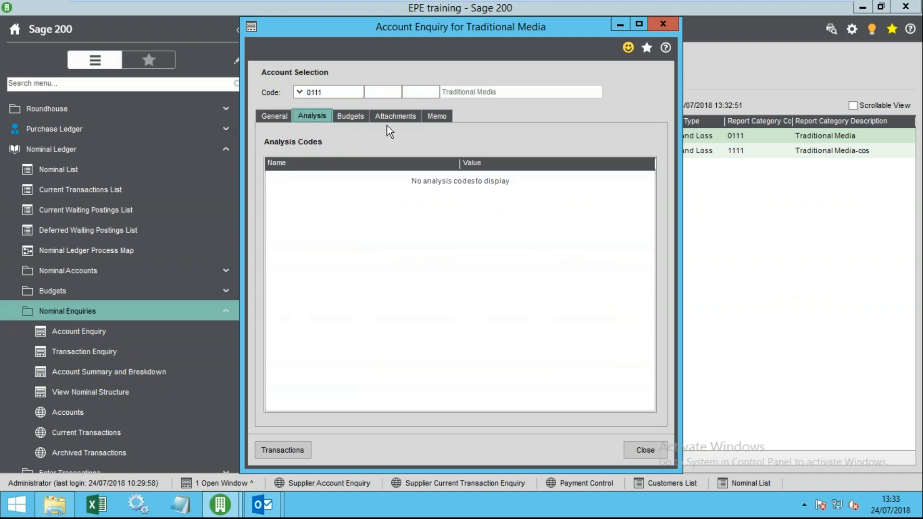
left_click(396, 116)
left_click(436, 116)
left_click(275, 116)
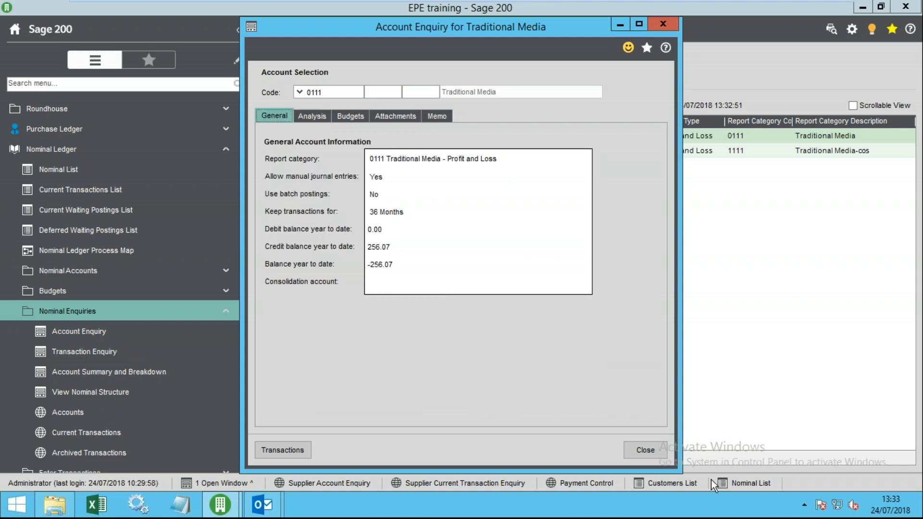
left_click(644, 449)
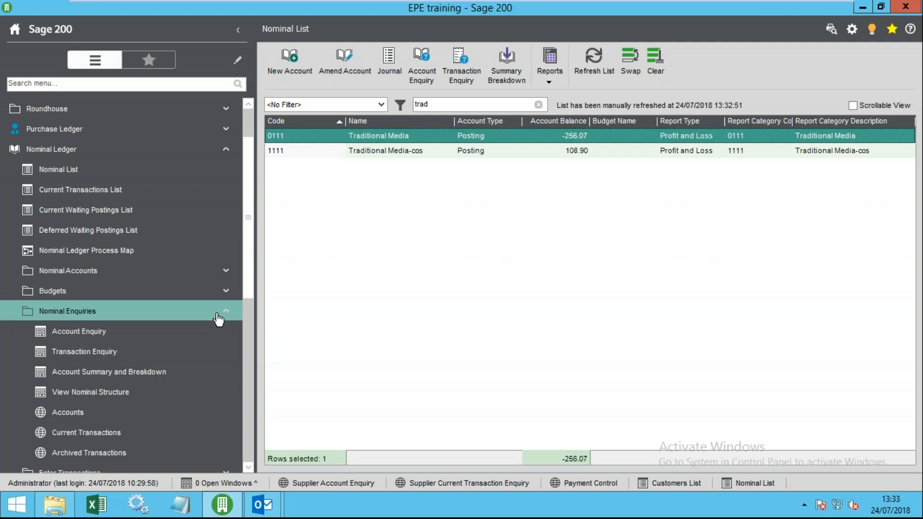
- Collapse Nominal Enquiries and expand the transaction entry functions in the navigation tree
left_click_drag(250, 247, 252, 265)
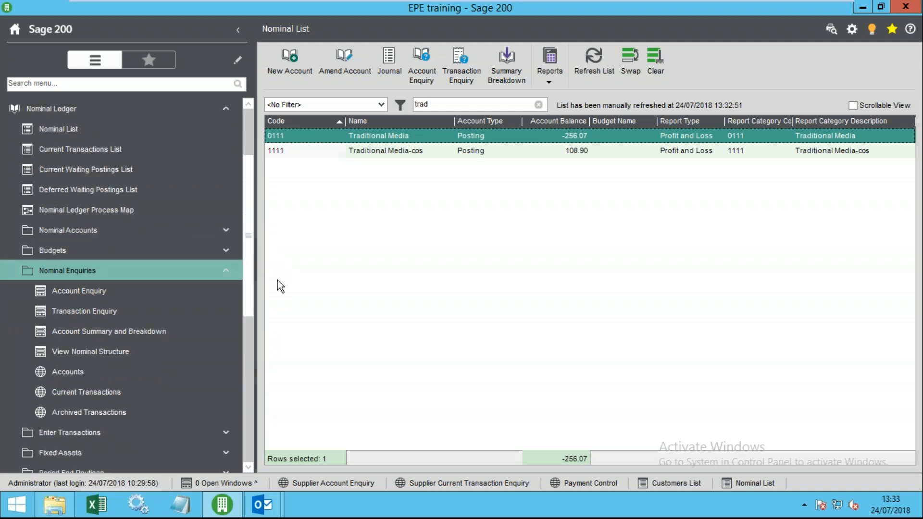
left_click(218, 268)
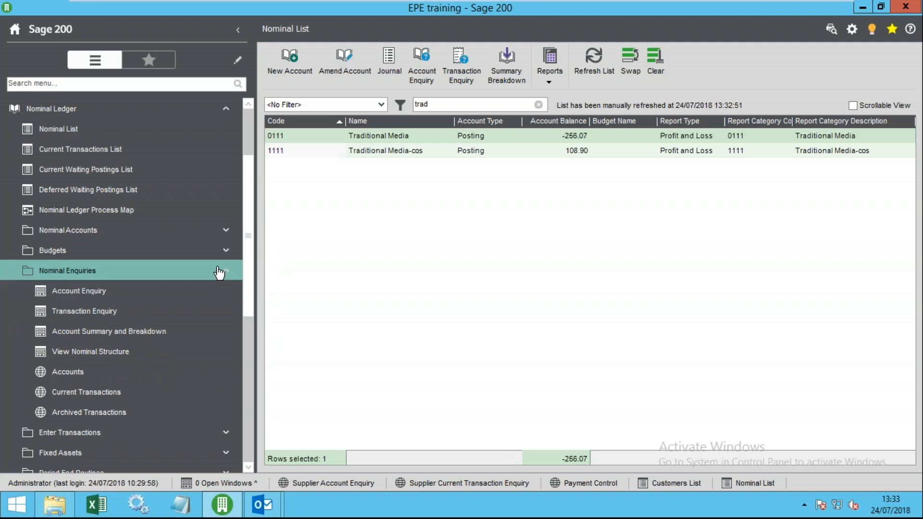
left_click(219, 272)
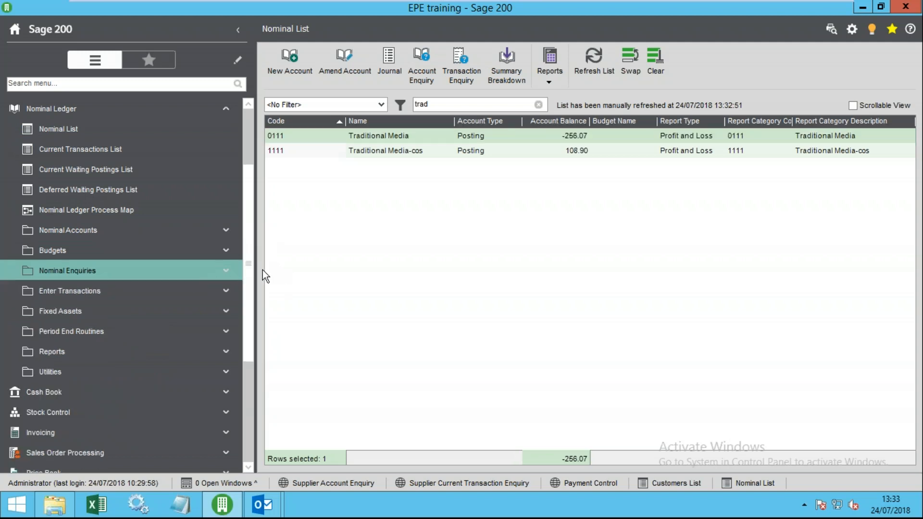
left_click_drag(252, 283, 275, 287)
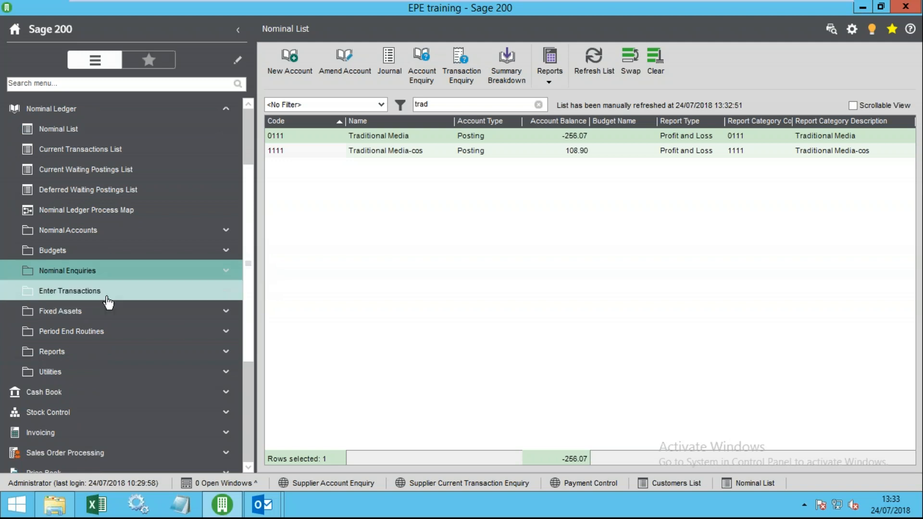
left_click(80, 294)
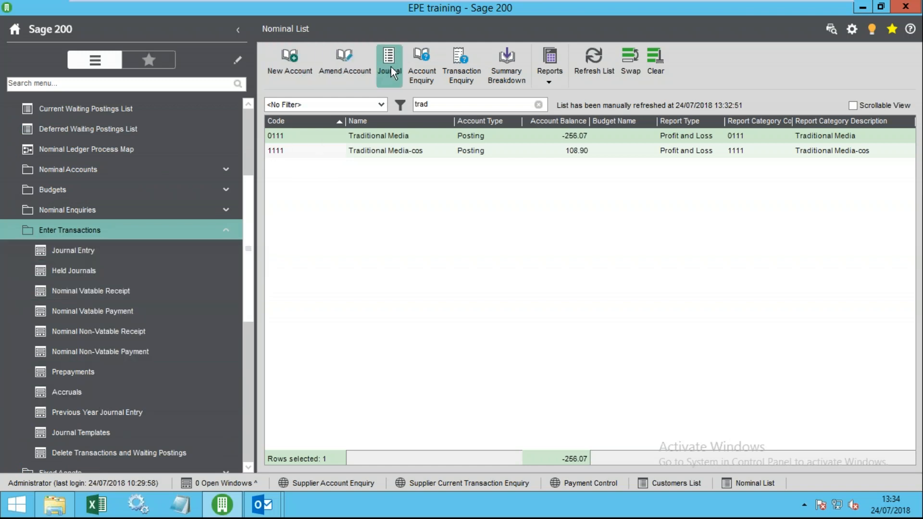
- Sort by name, start a template journal for 0111, check the templates, and close unposted
left_click(422, 122)
left_click(425, 137)
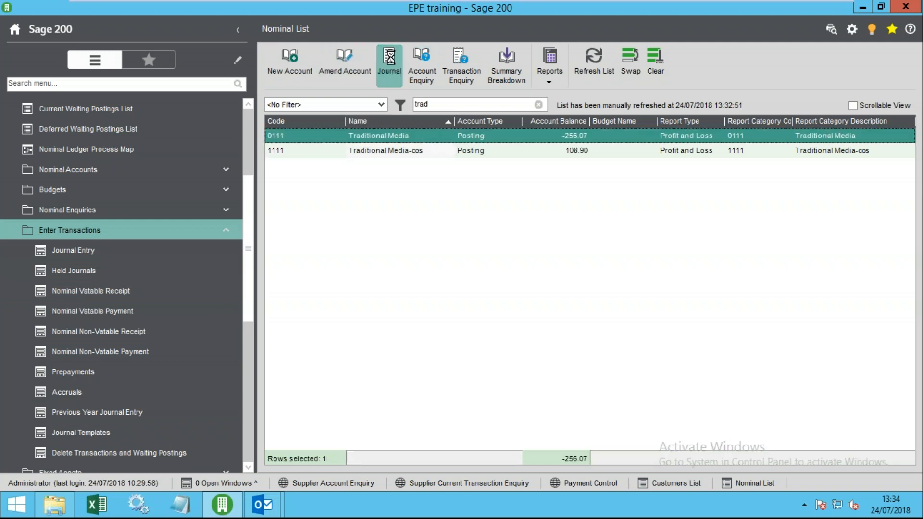
left_click(390, 56)
left_click_drag(381, 85, 394, 81)
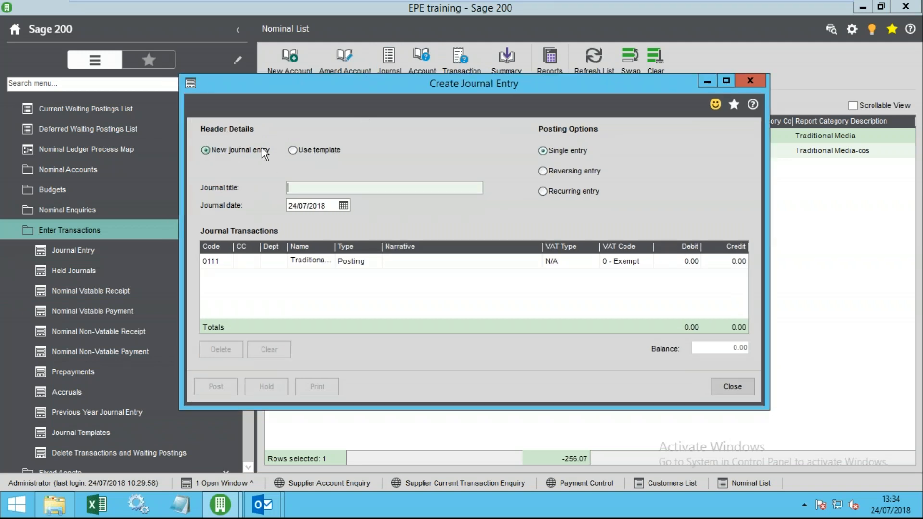
left_click(294, 149)
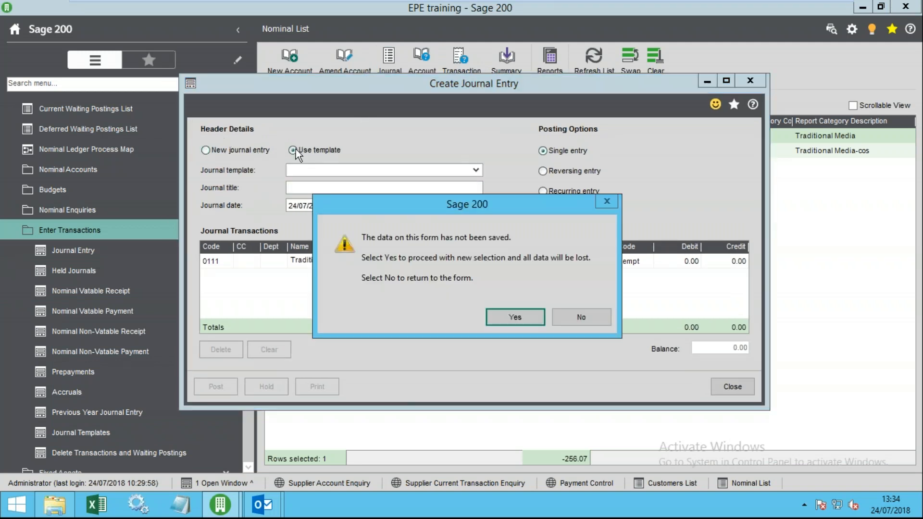
left_click(532, 315)
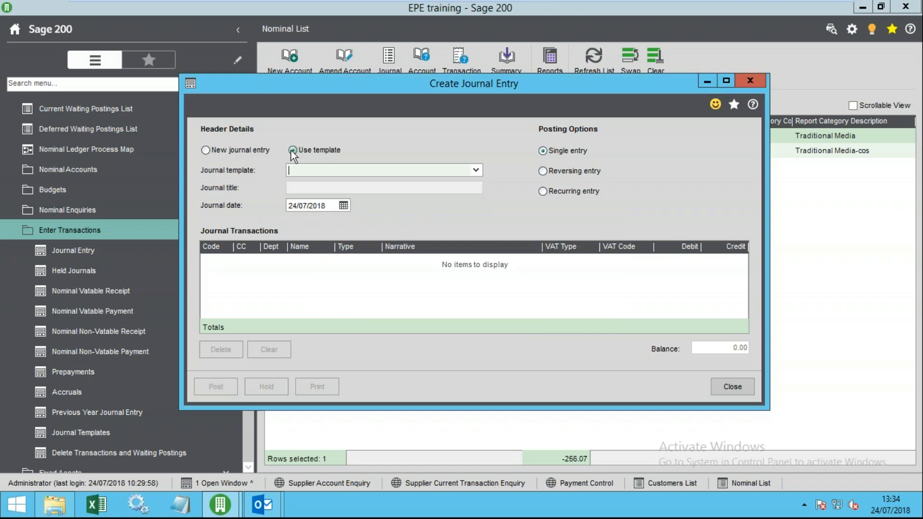
left_click(478, 173)
left_click(476, 172)
left_click(731, 388)
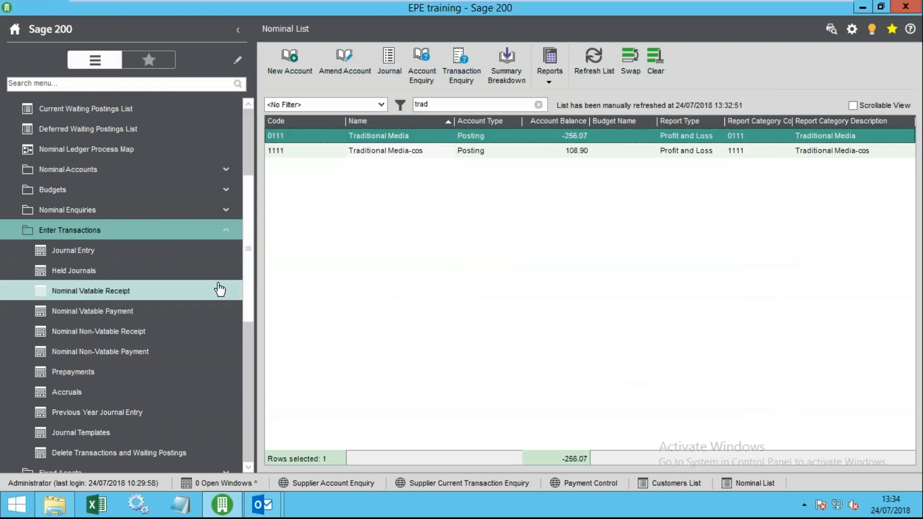
- Open Utilities > Import > Import Ledger File, choose Nominal transactions, and bring up its help
scroll(250, 304, "down", 1)
left_click_drag(249, 303, 258, 366)
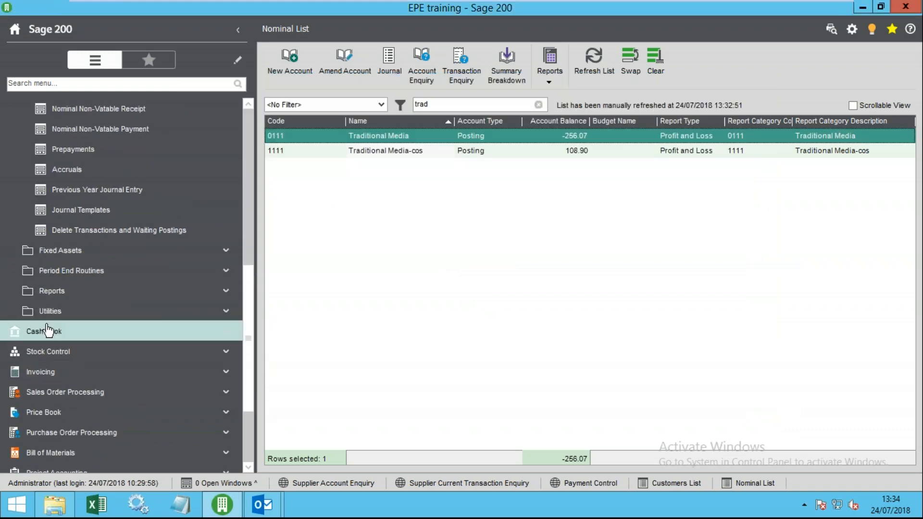
left_click(56, 312)
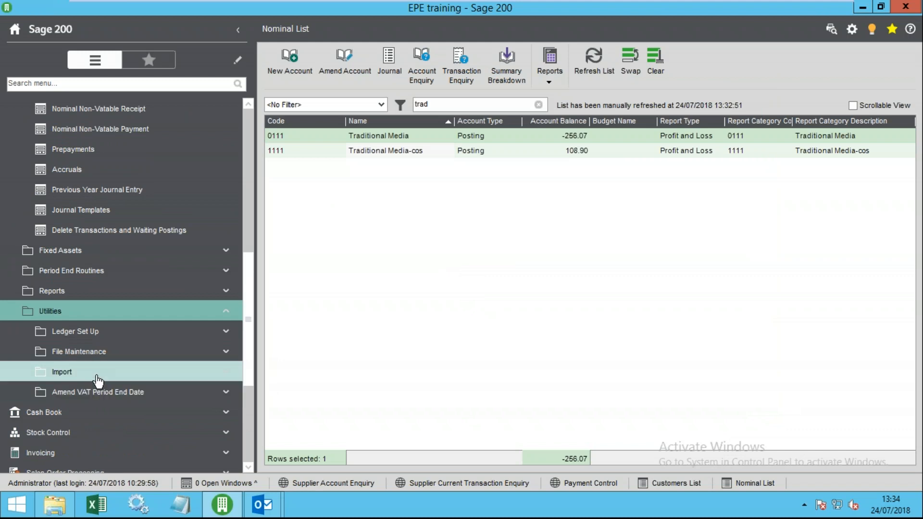
left_click(63, 372)
left_click(107, 372)
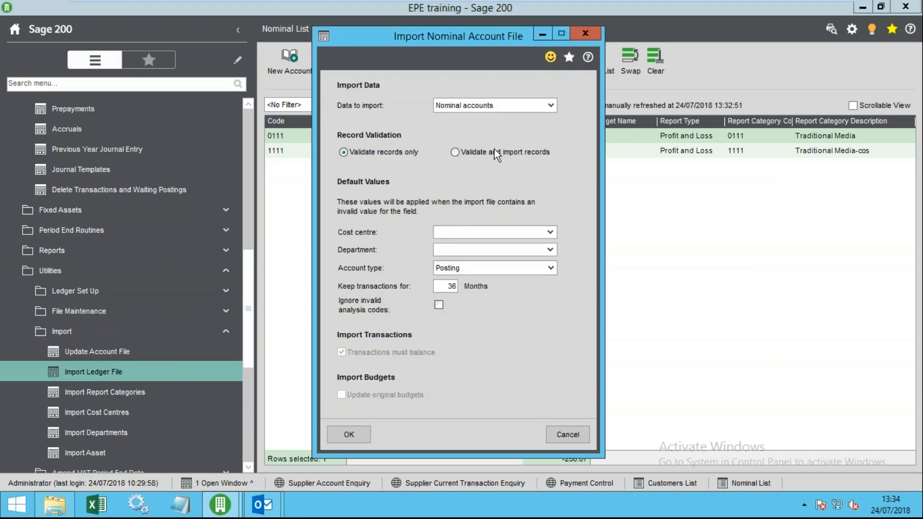
left_click(507, 105)
left_click(469, 128)
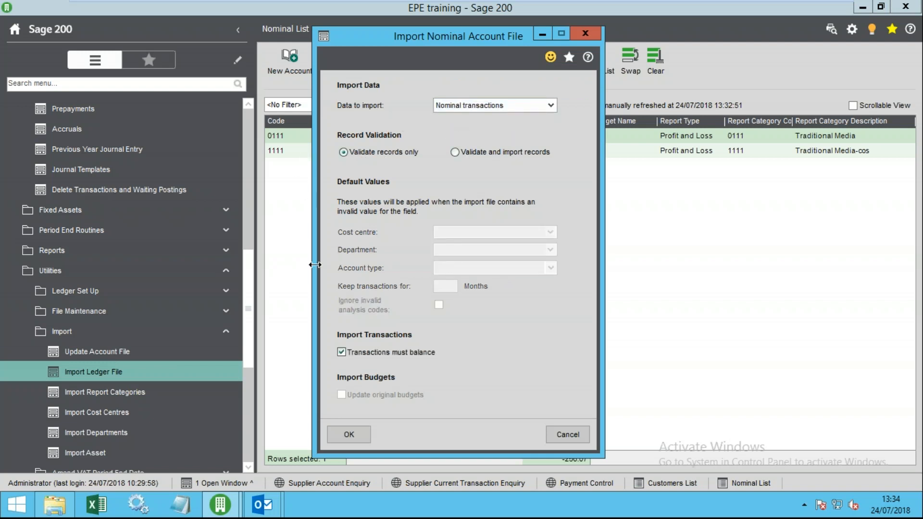
left_click(588, 58)
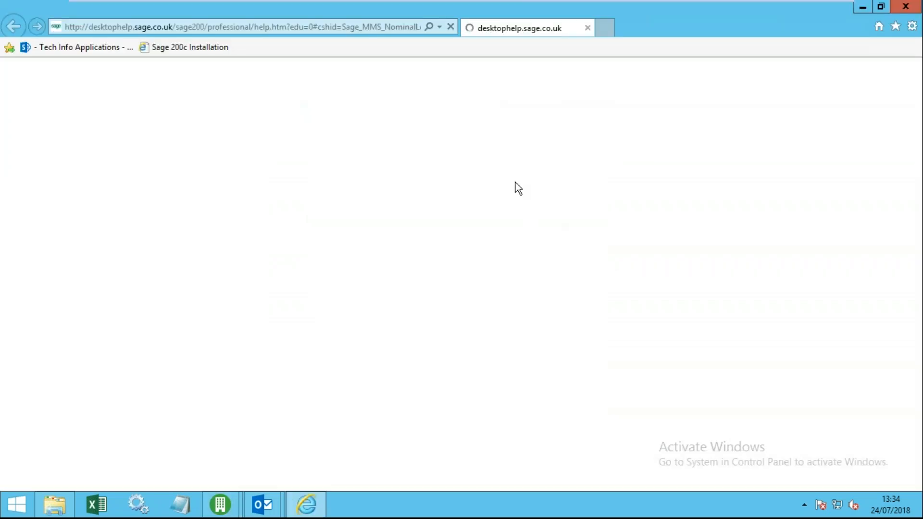
scroll(347, 386, "down", 5)
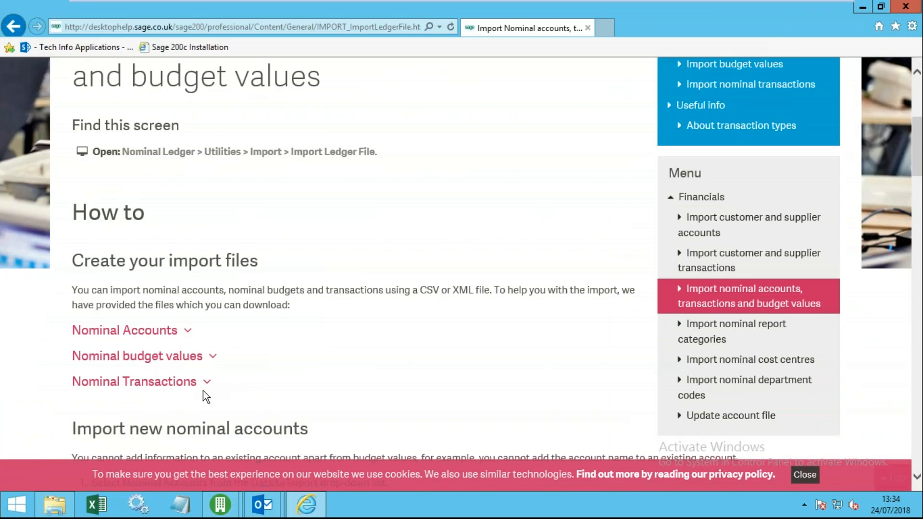
left_click(182, 382)
scroll(213, 394, "down", 4)
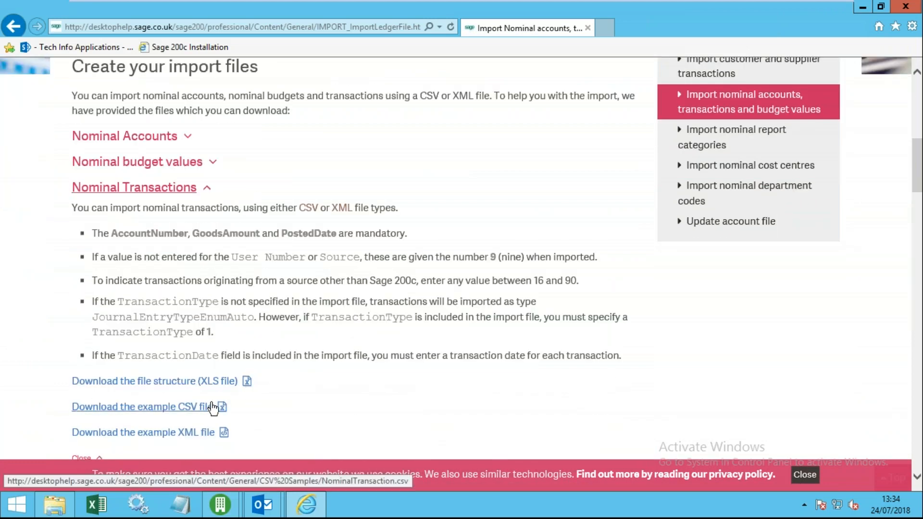
left_click(906, 7)
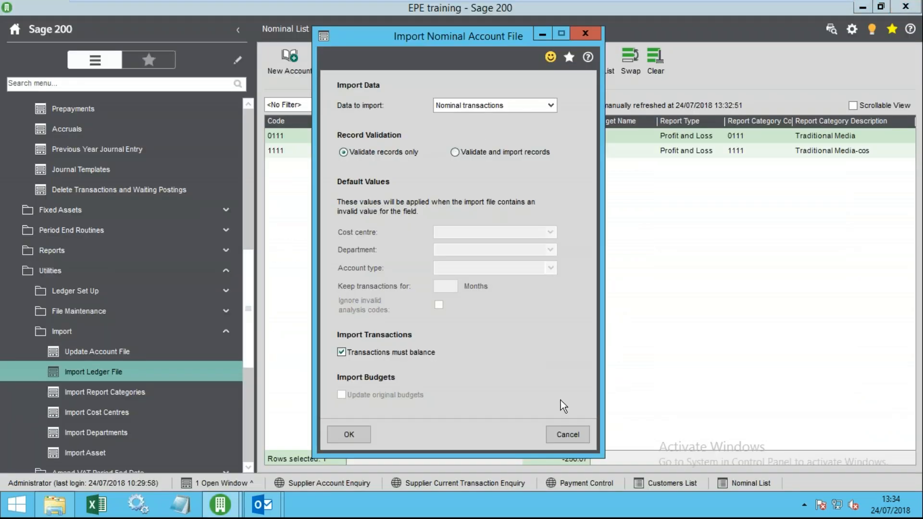
- Cancel the import and start a single journal titled 'test' dated 24/07/2018
left_click(564, 434)
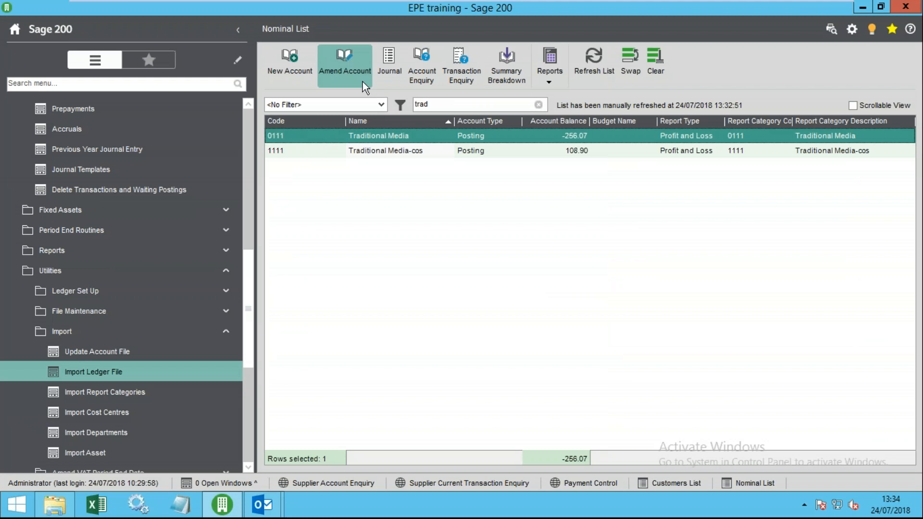
left_click(393, 69)
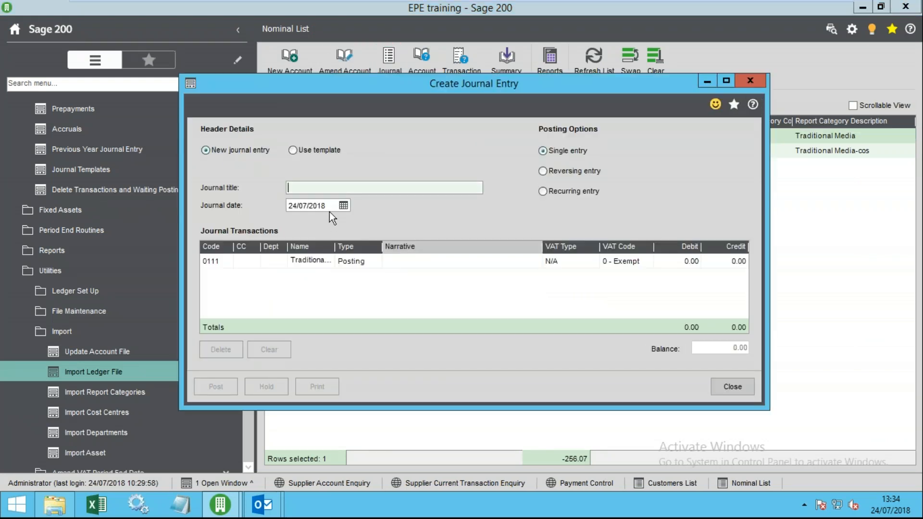
type("test")
key("Tab")
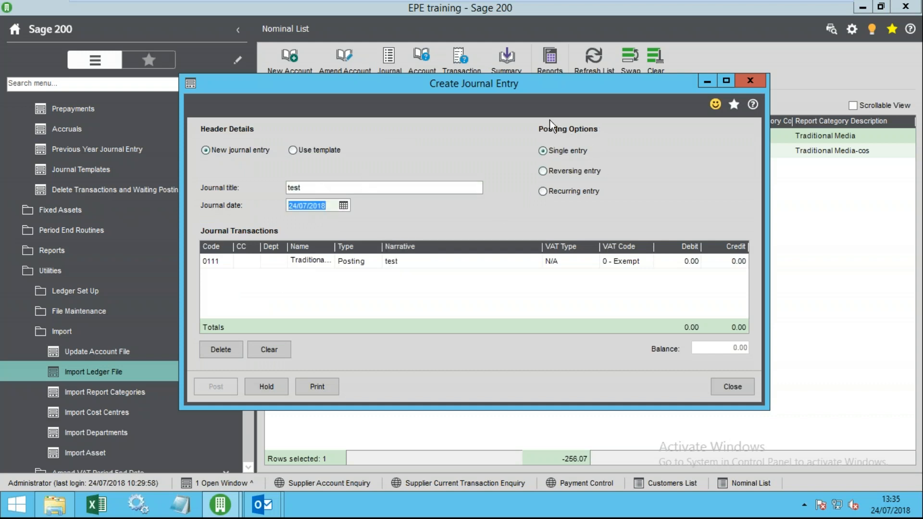
left_click(547, 152)
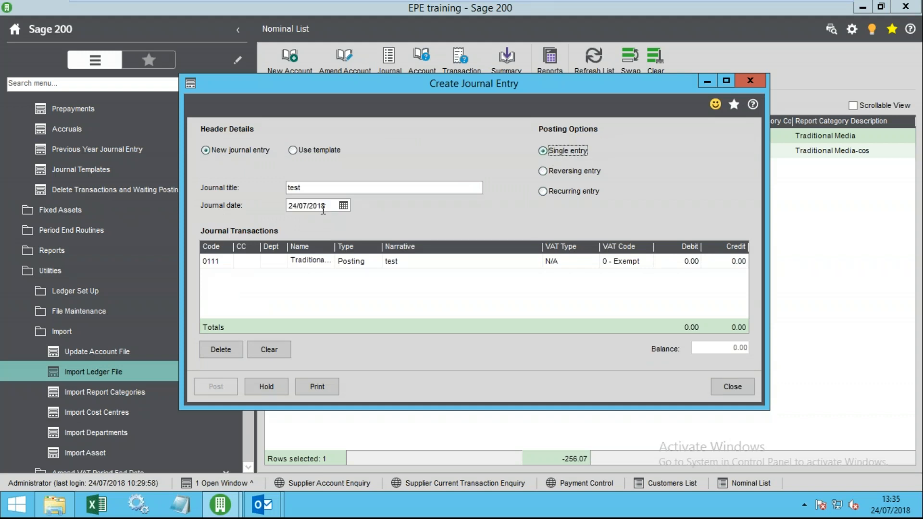
left_click(330, 205)
- Make the journal a reversing entry that reverses on 24/08/2018
left_click(564, 172)
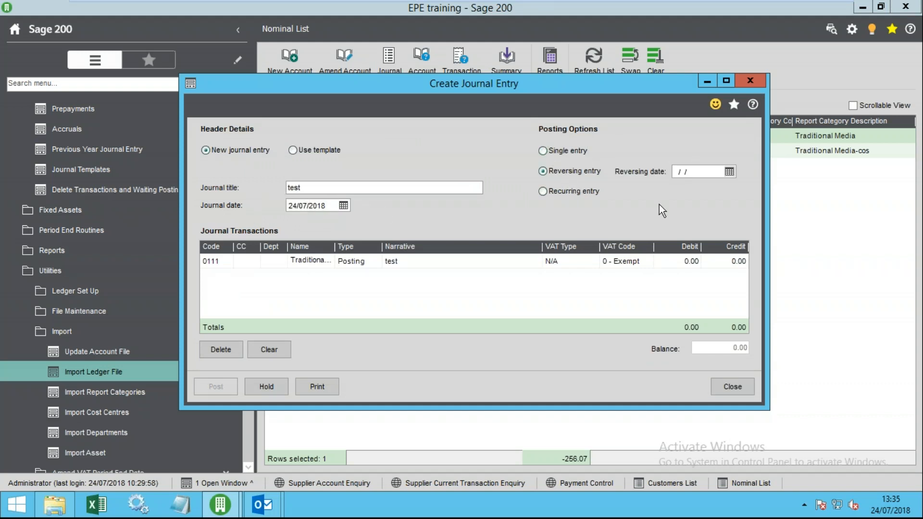
left_click(730, 172)
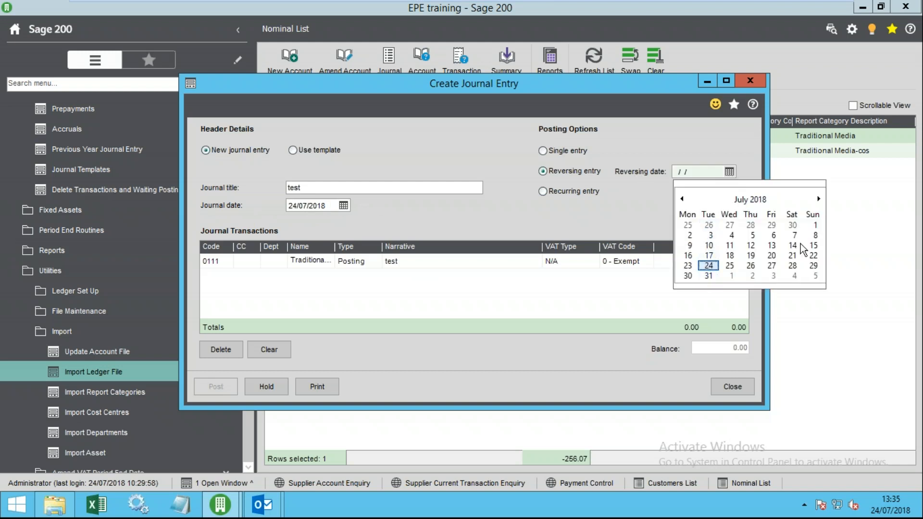
left_click(818, 199)
left_click(771, 255)
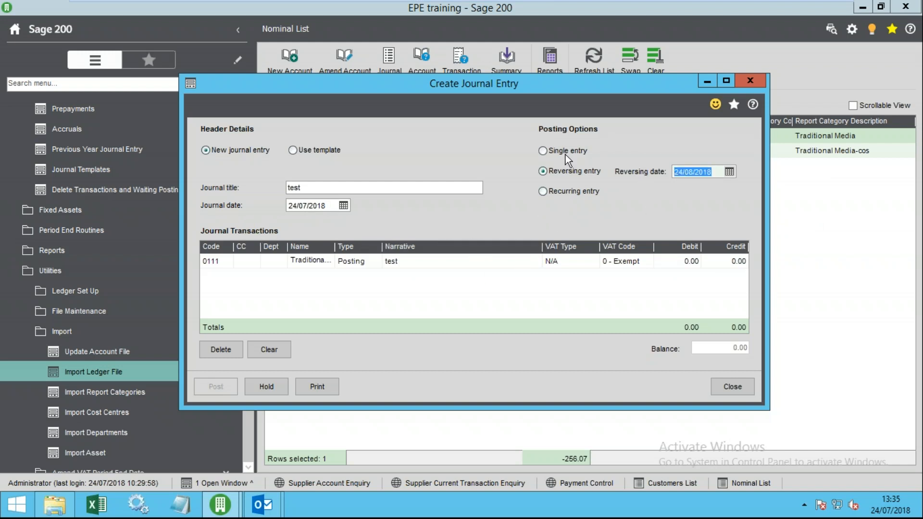
- Try the journal as a recurring entry with 4 recurrences and inspect the generated monthly dates
left_click(545, 192)
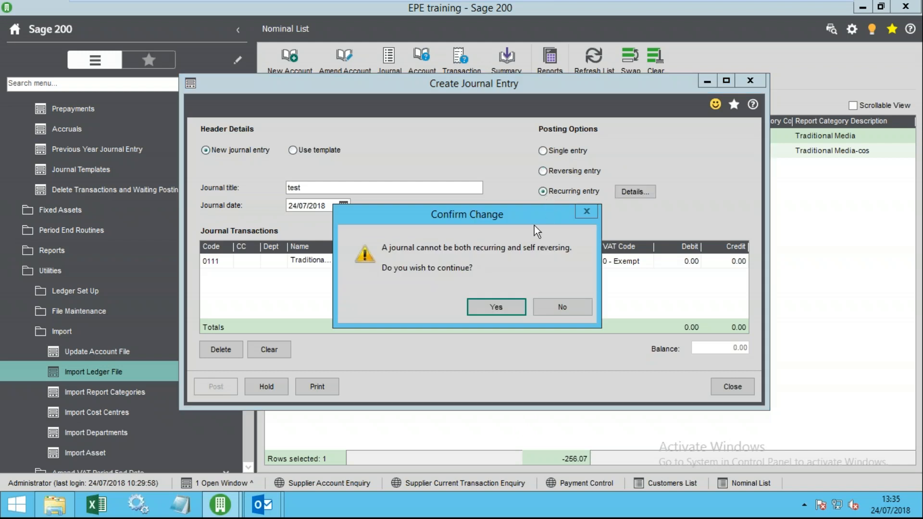
left_click(501, 309)
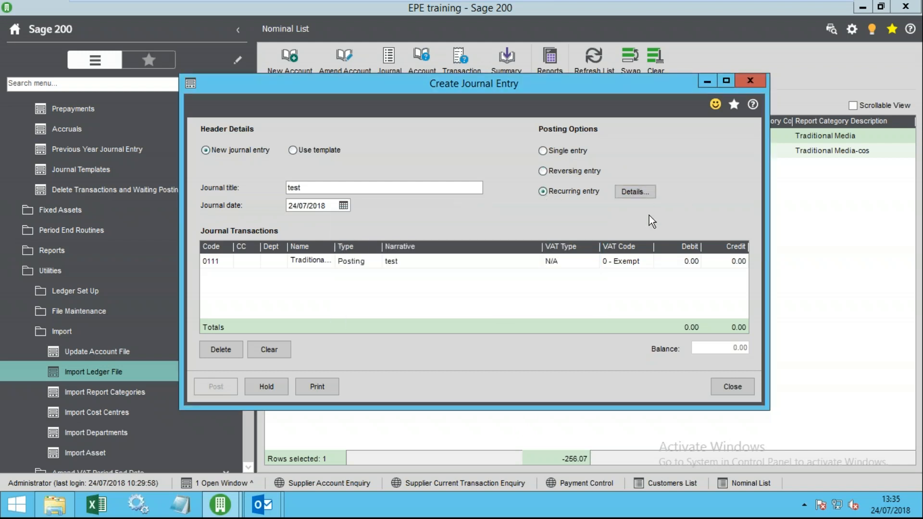
left_click(641, 195)
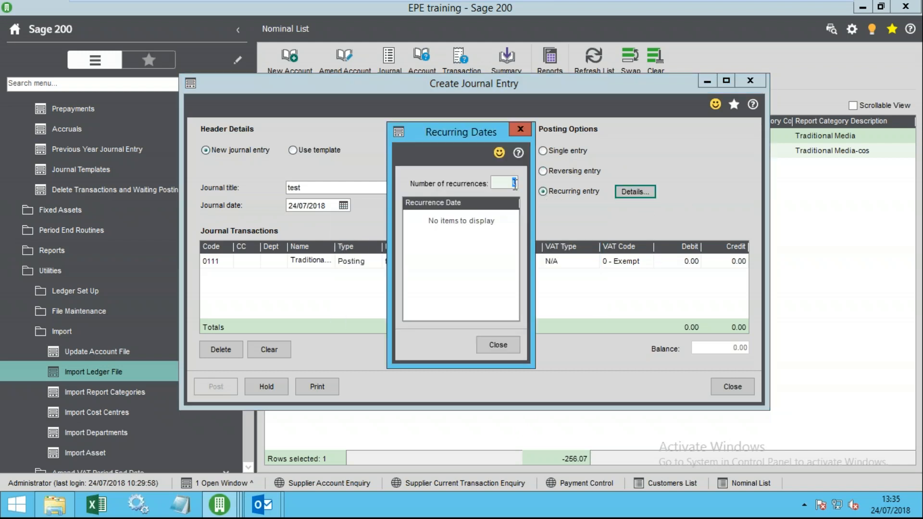
type("4")
key("Tab")
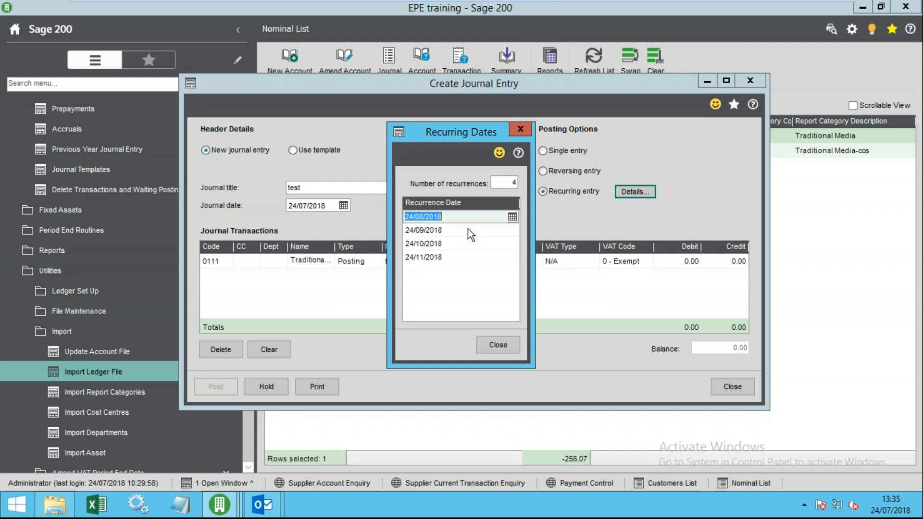
left_click(441, 232)
left_click(446, 256)
left_click(450, 245)
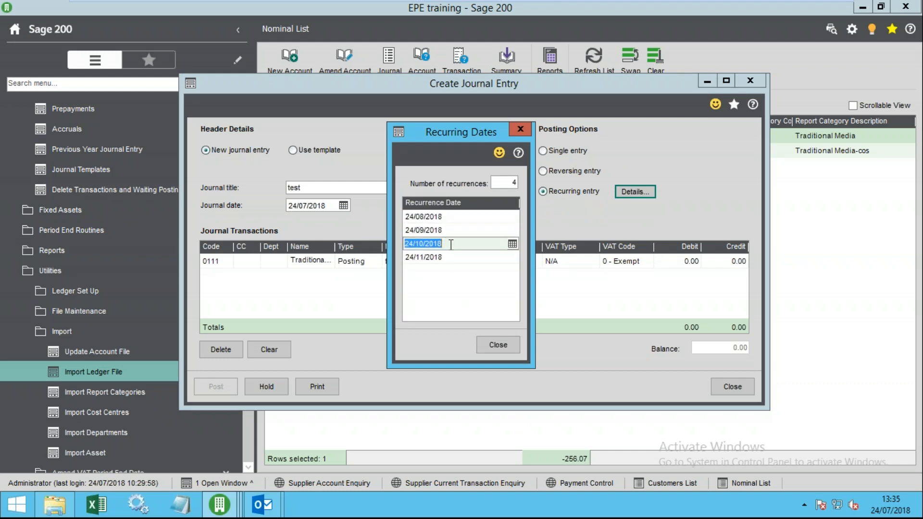
left_click(446, 233)
left_click(449, 217)
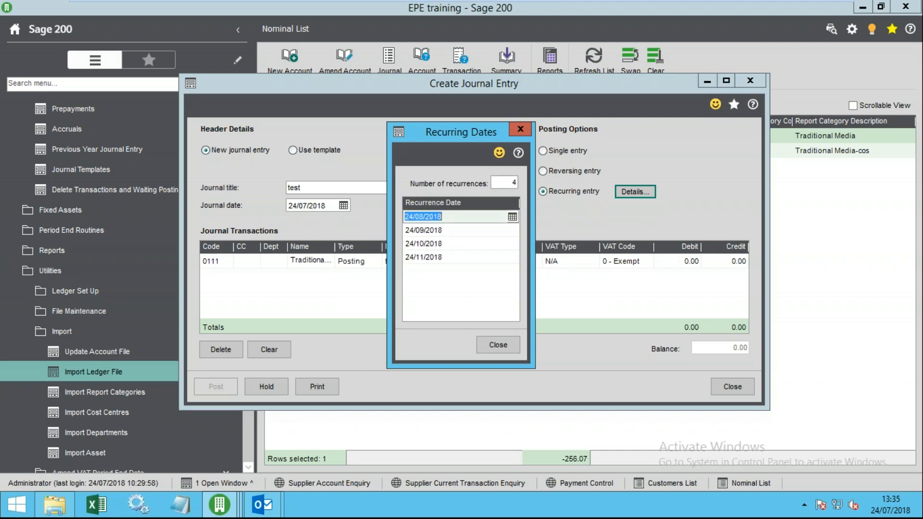
left_click(509, 182)
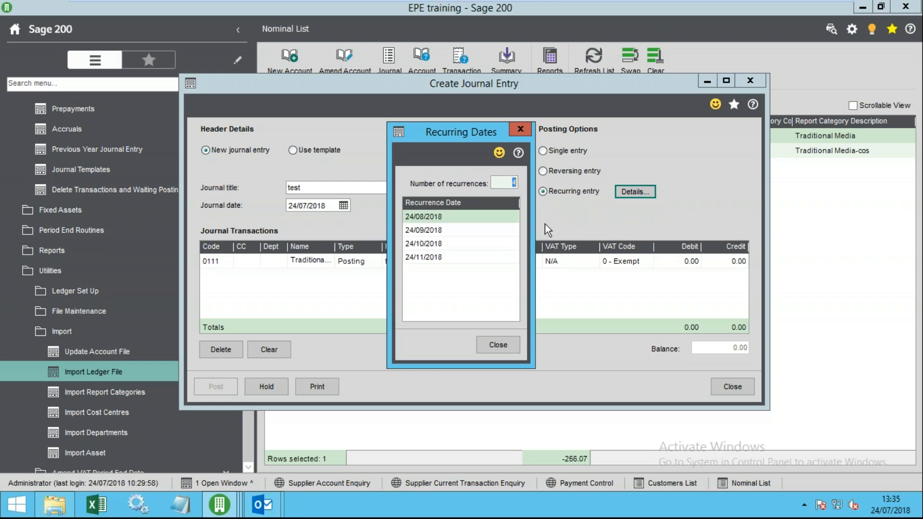
left_click(498, 345)
- Switch the journal back to a reversing entry with reversing date 24/08/2018
left_click(577, 172)
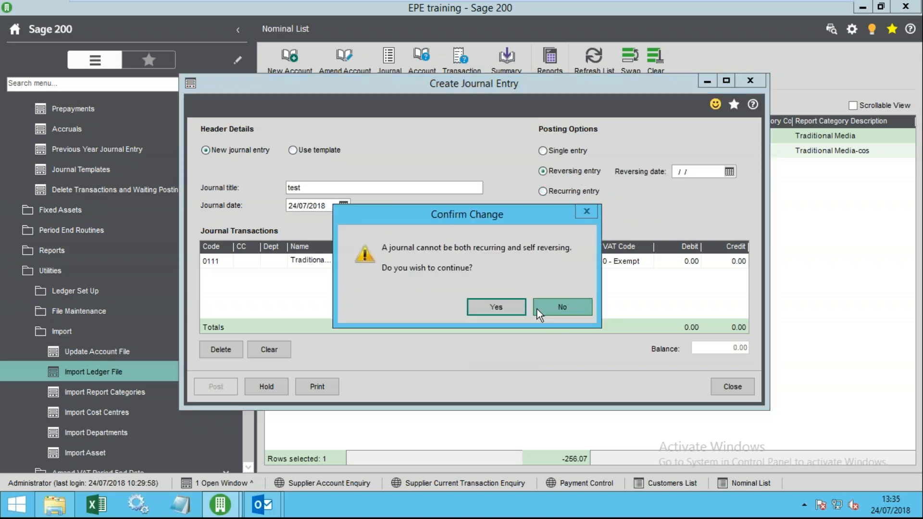
left_click(511, 307)
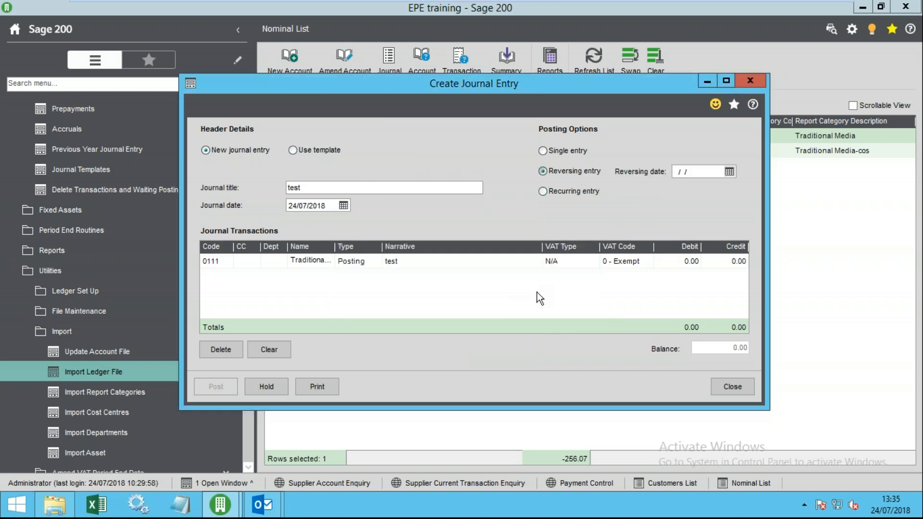
left_click(725, 175)
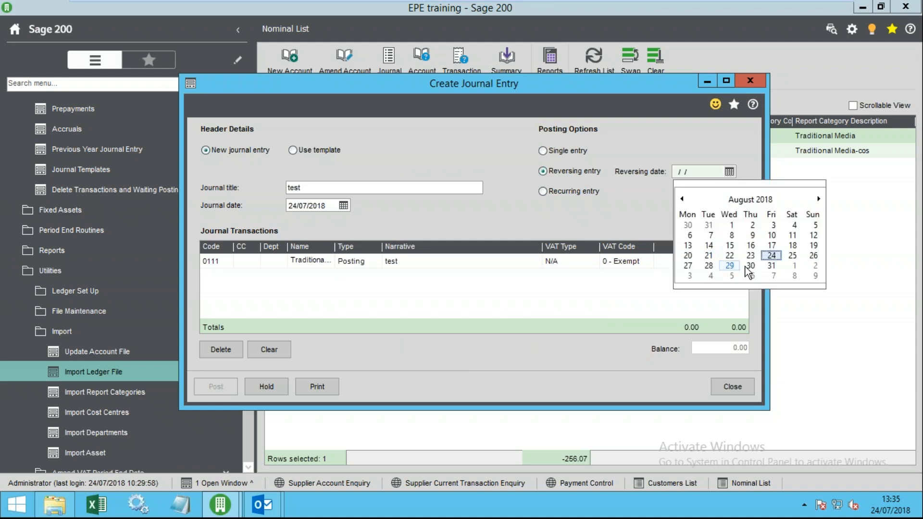
left_click(818, 199)
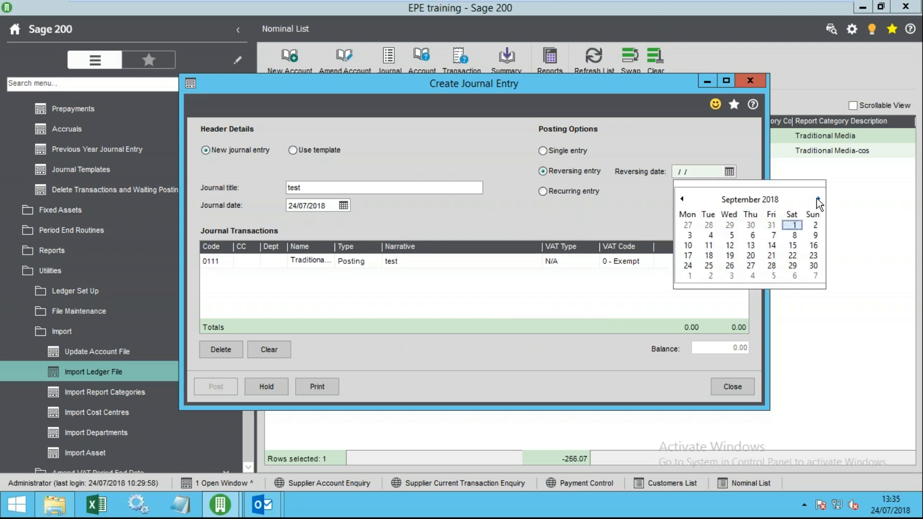
left_click(683, 199)
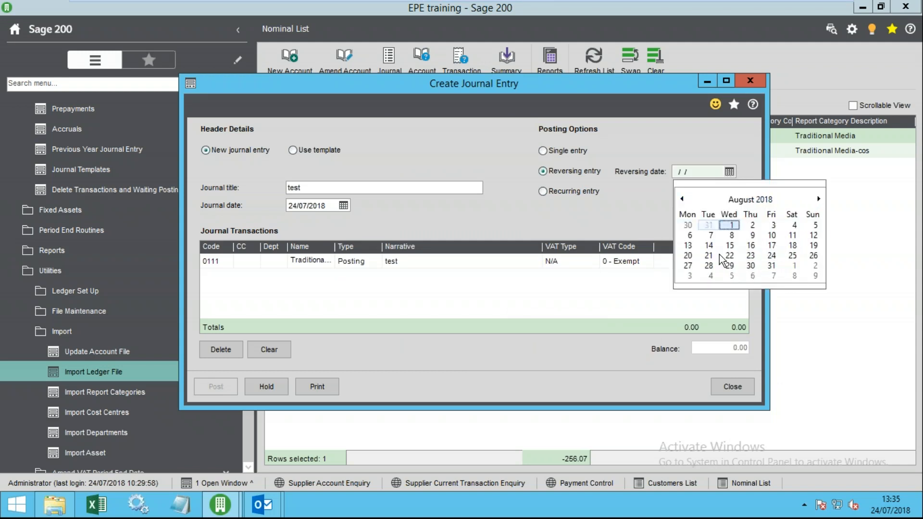
left_click(772, 255)
left_click(238, 261)
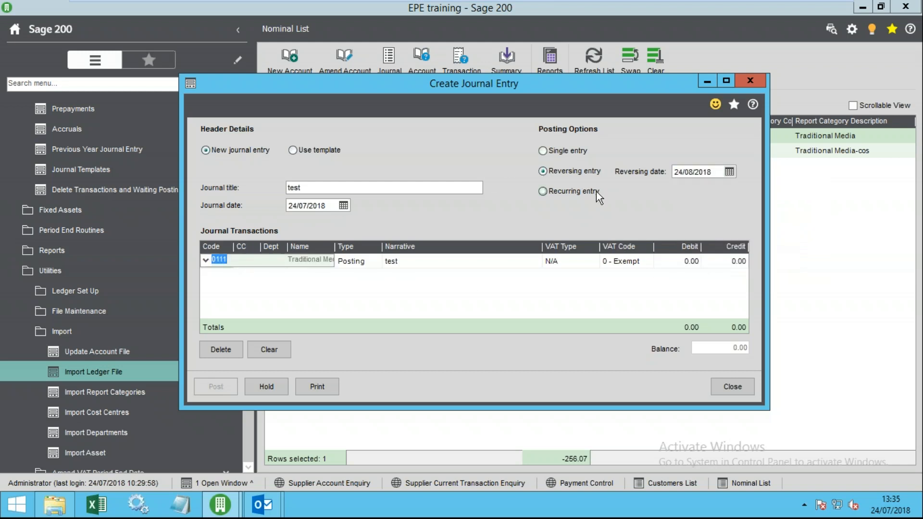
- Keep 0111 on the first line and start a second line, abandoning a 'tr' name search
left_click(229, 261)
double_click(229, 261)
left_click(206, 261)
left_click(230, 268)
left_click(247, 275)
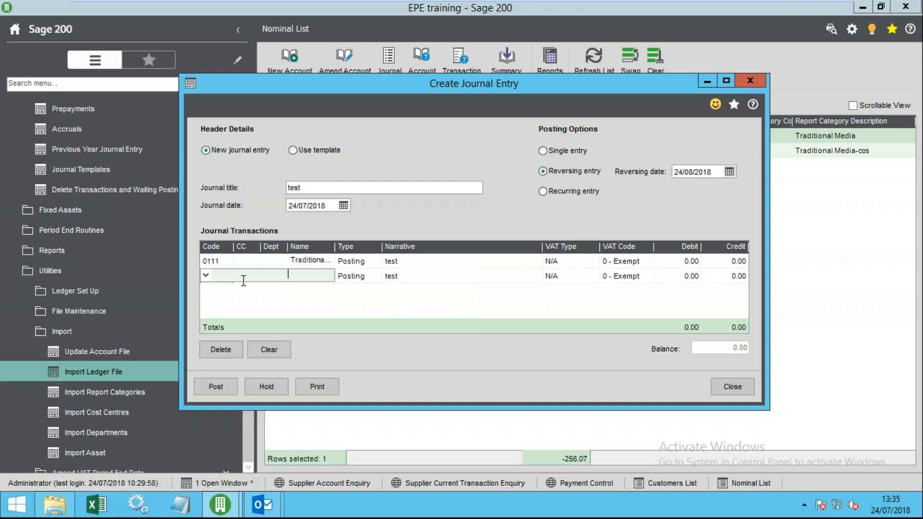
type("tr")
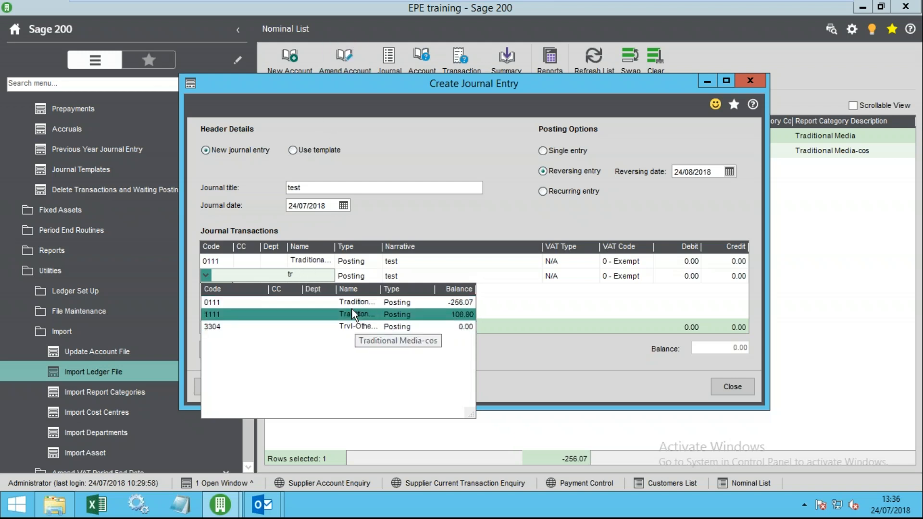
left_click_drag(383, 289, 431, 288)
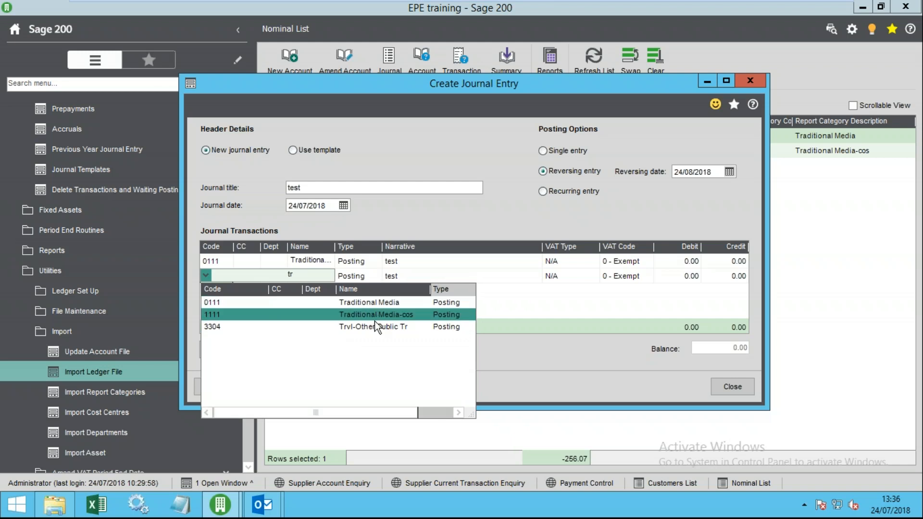
left_click(302, 275)
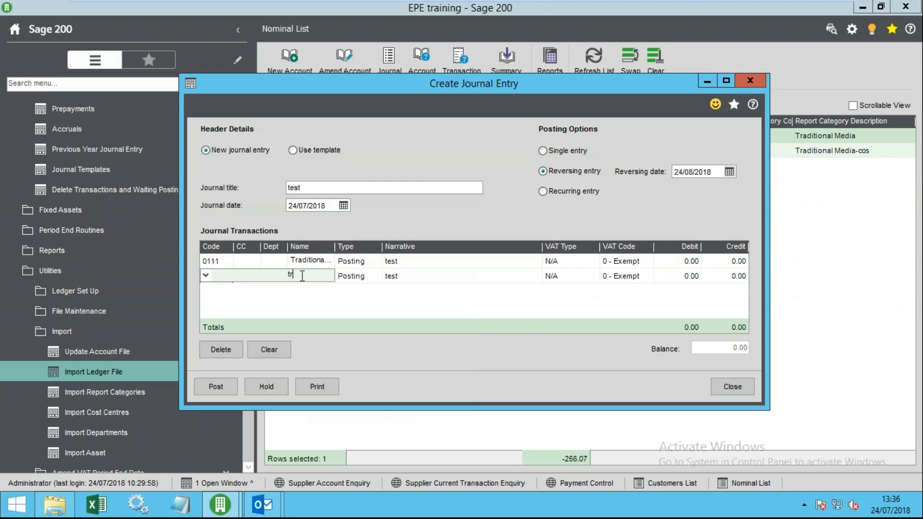
key("BackSpace")
key("BackSpace")
left_click(234, 276)
- Search accounts with %02% and set line two to 4021 Miscellaneous Expenses
type("0")
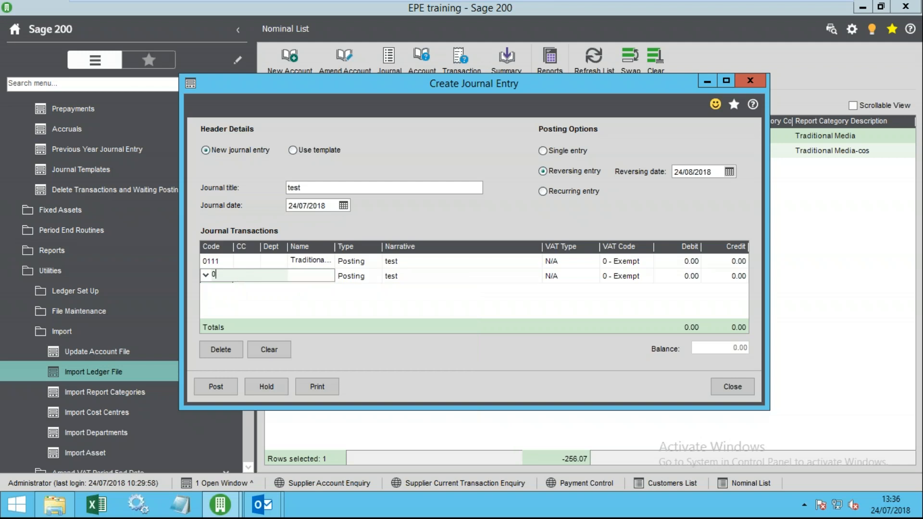
type("111")
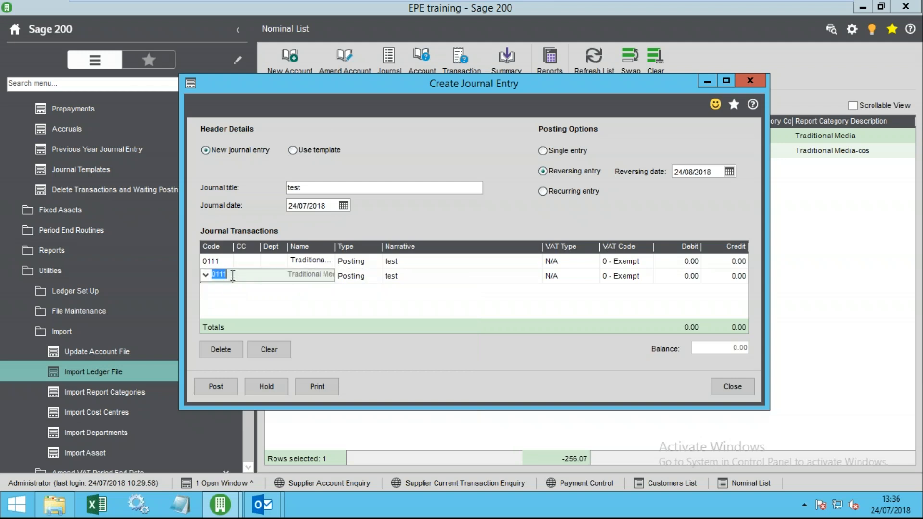
type("0")
left_click(206, 275)
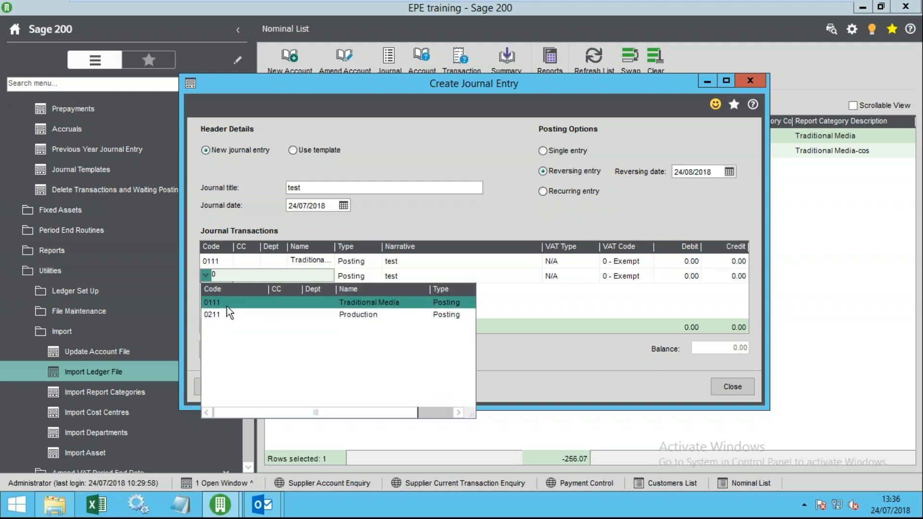
left_click(265, 315)
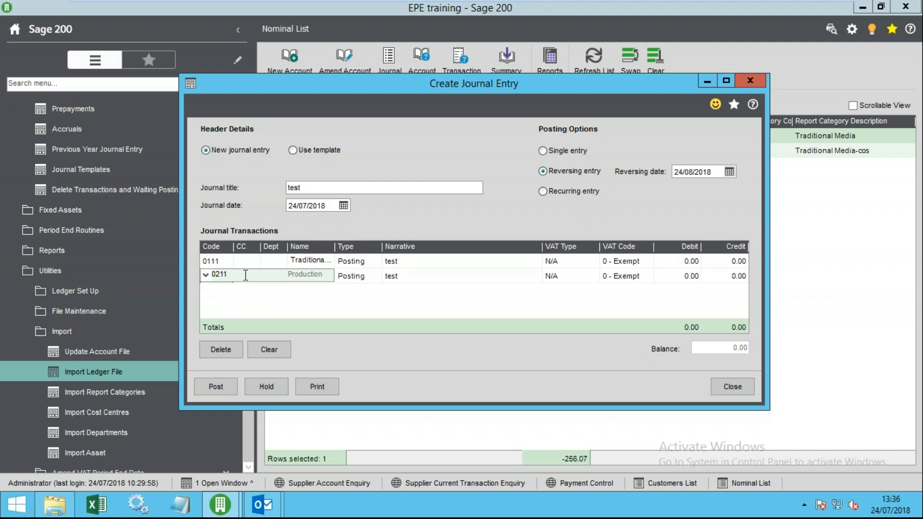
key("BackSpace")
key("BackSpace")
key("BackSpace")
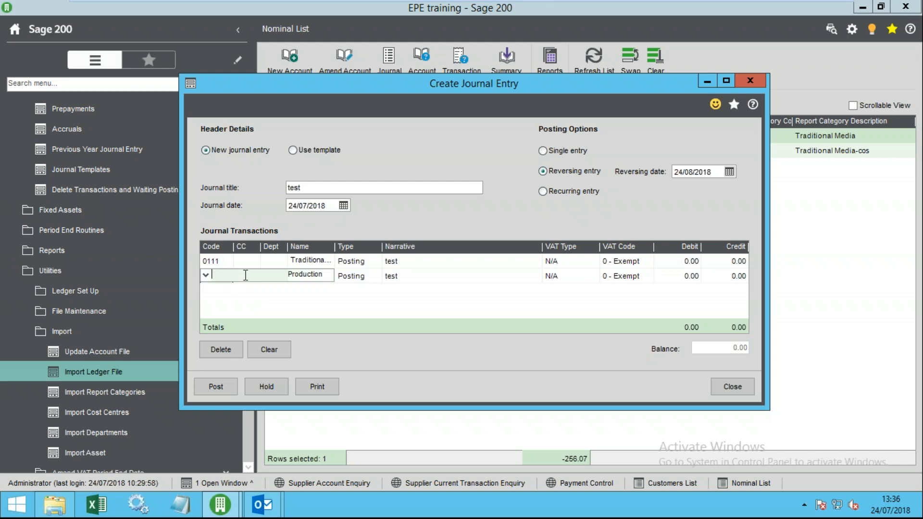
type("%02%")
key("Tab")
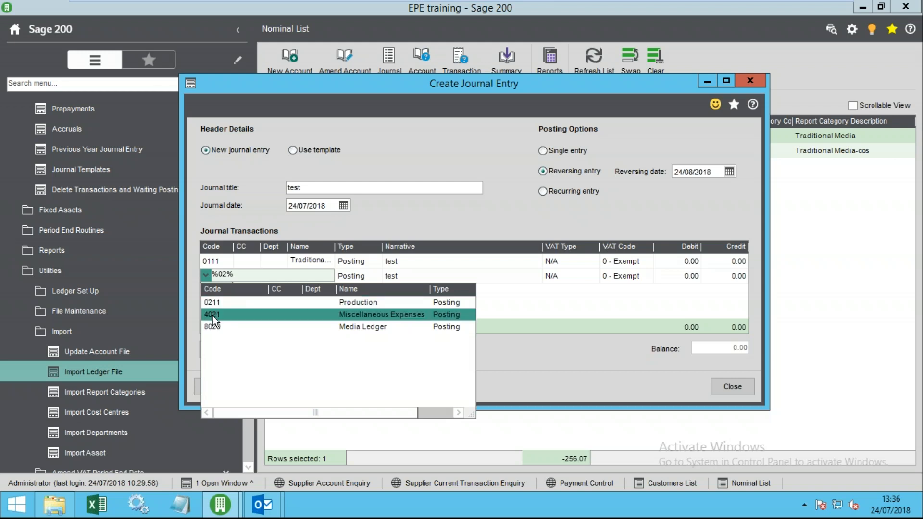
left_click(221, 275)
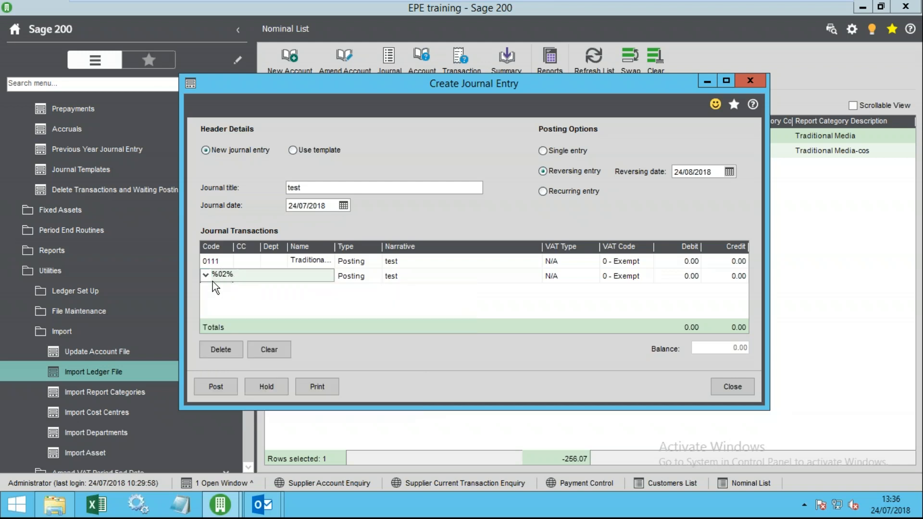
left_click(278, 293)
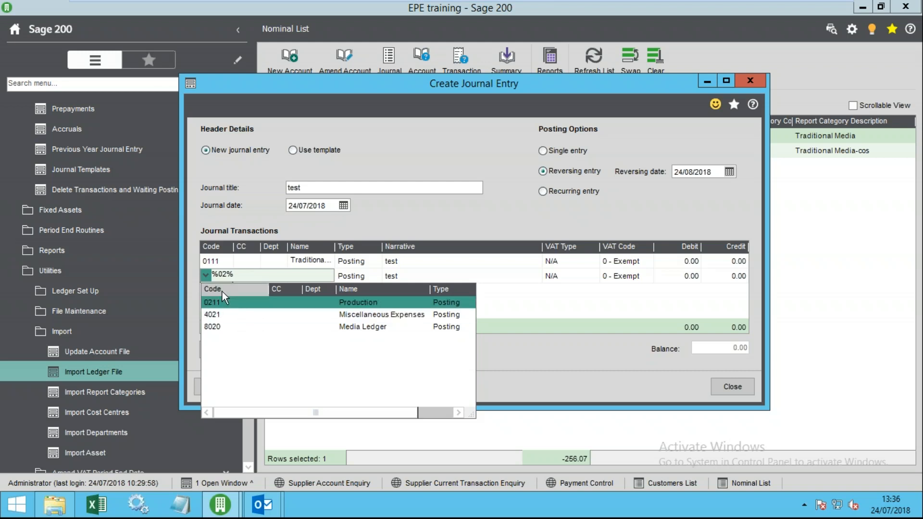
left_click(235, 313)
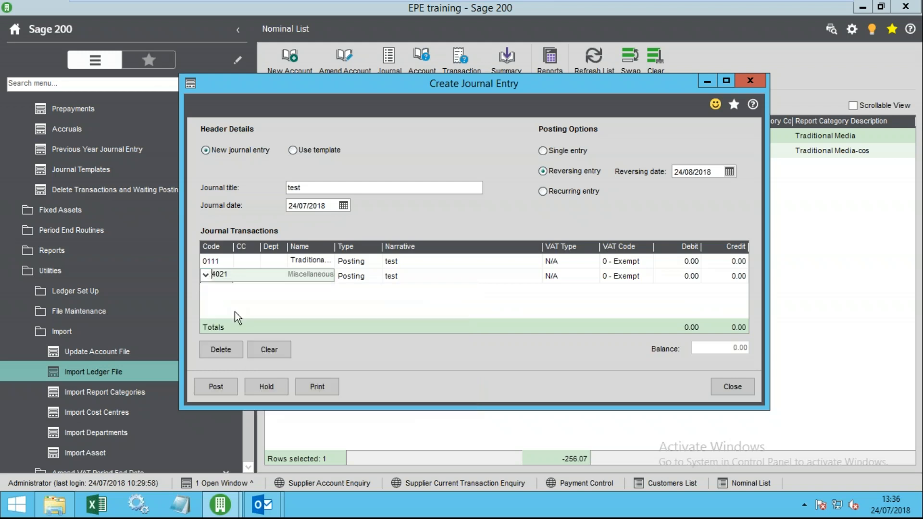
key("Tab")
key("Tab")
key("Tab")
- Enter a 50.00 debit on the 0111 line and a 50.00 credit on the 4021 line
left_click(688, 261)
type("50")
left_click(729, 275)
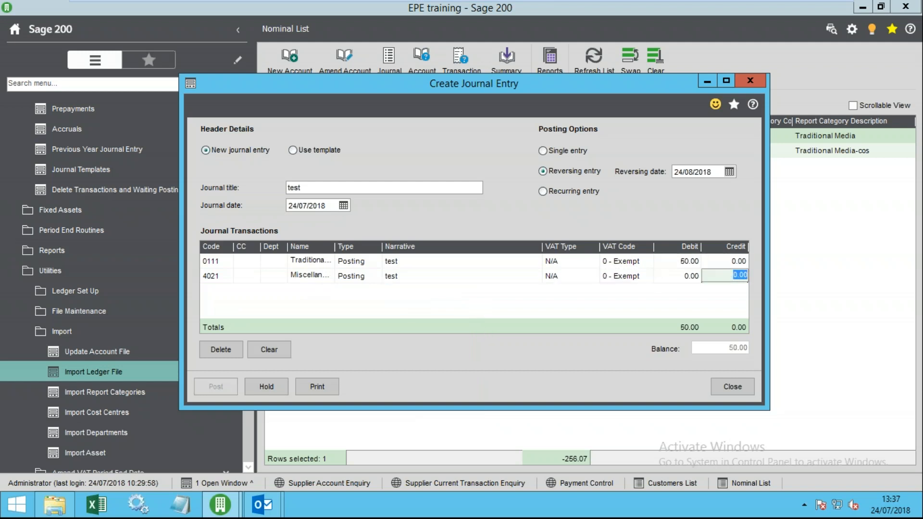
type("50")
key("Tab")
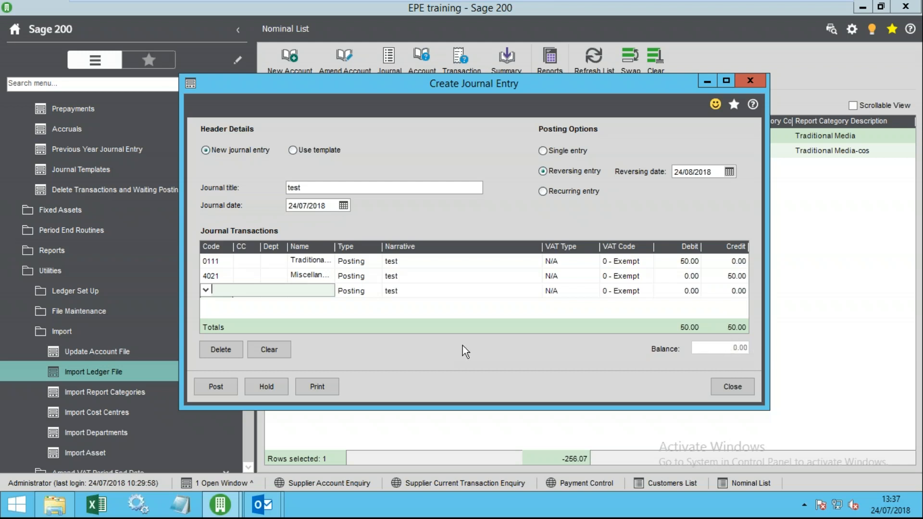
- Hold the 'test' journal, then process and post it from Held Journals, acknowledging its reference number
left_click(272, 388)
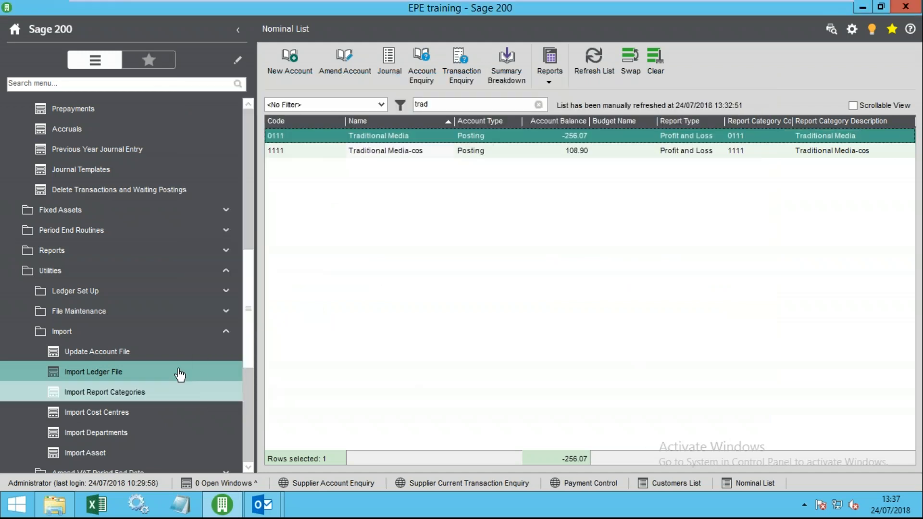
left_click_drag(250, 272, 263, 193)
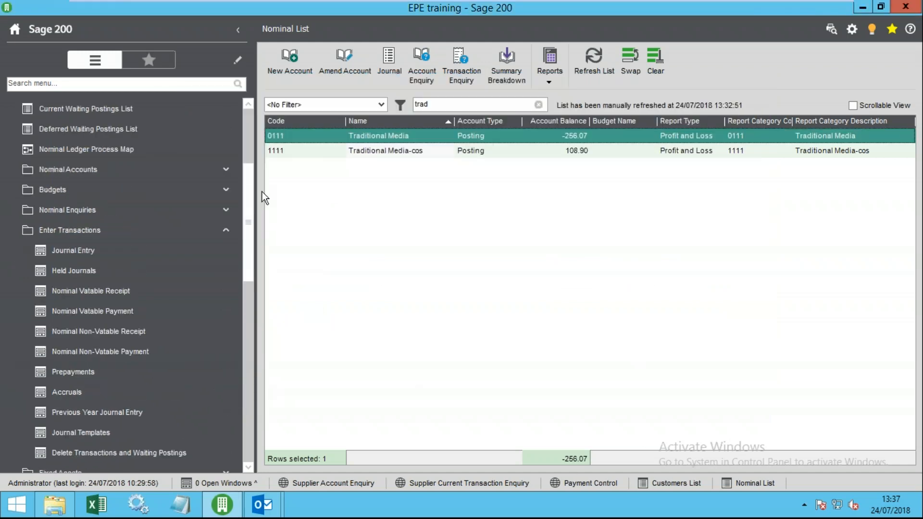
left_click(75, 270)
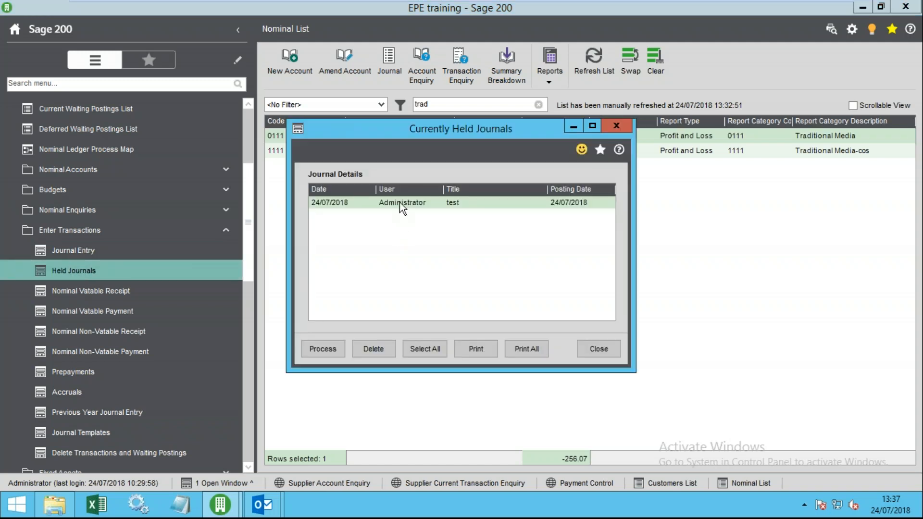
left_click(314, 349)
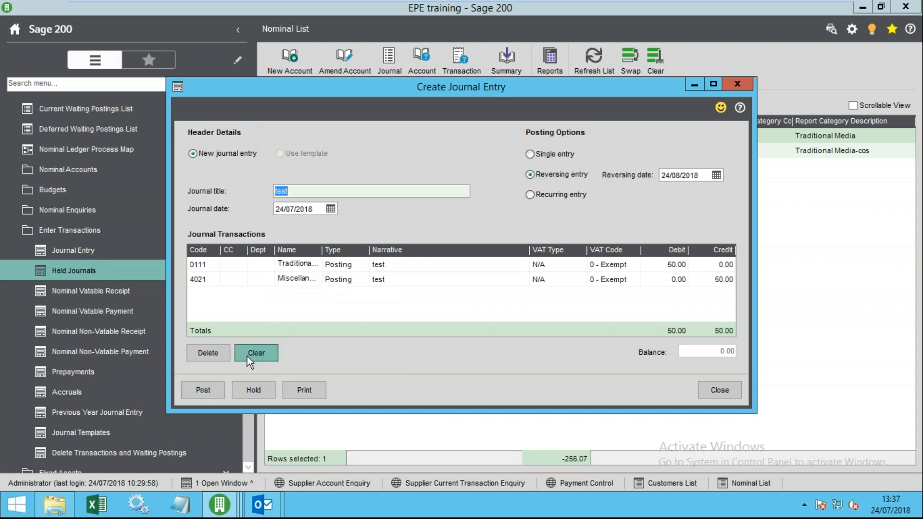
left_click(202, 389)
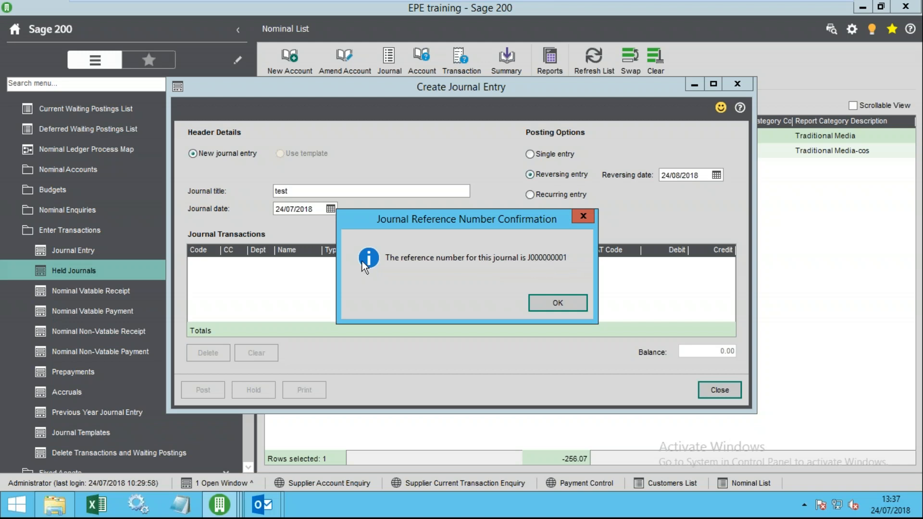
left_click(558, 308)
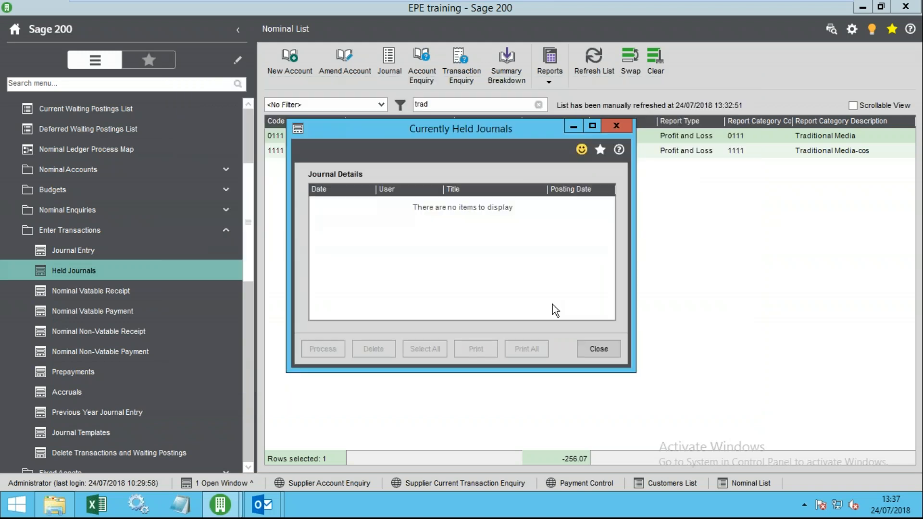
left_click(605, 347)
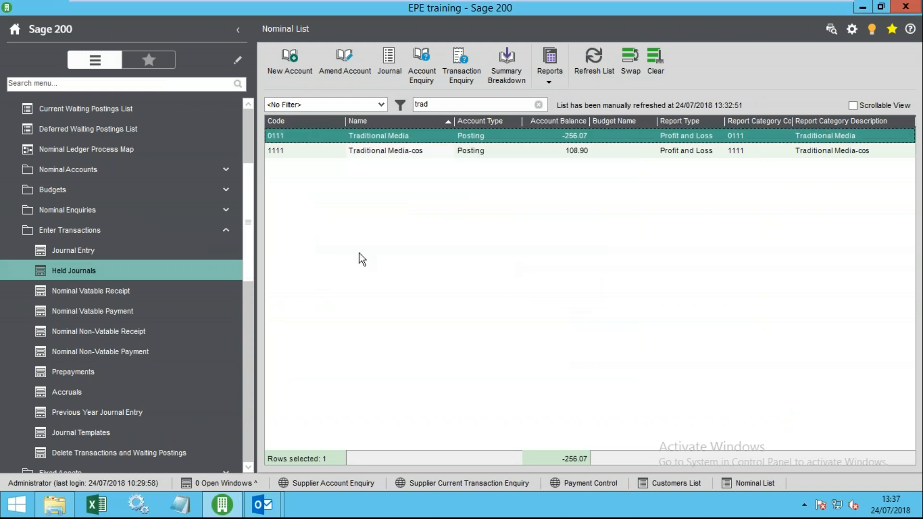
- Open the current nominal transactions, sort by URN, and select the journal's two 50.00 lines
left_click(149, 236)
left_click_drag(246, 283, 245, 211)
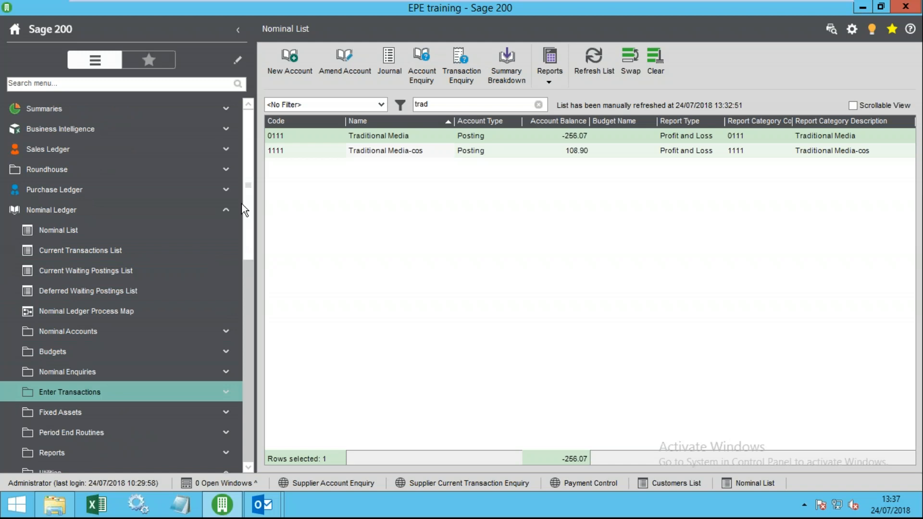
left_click(116, 254)
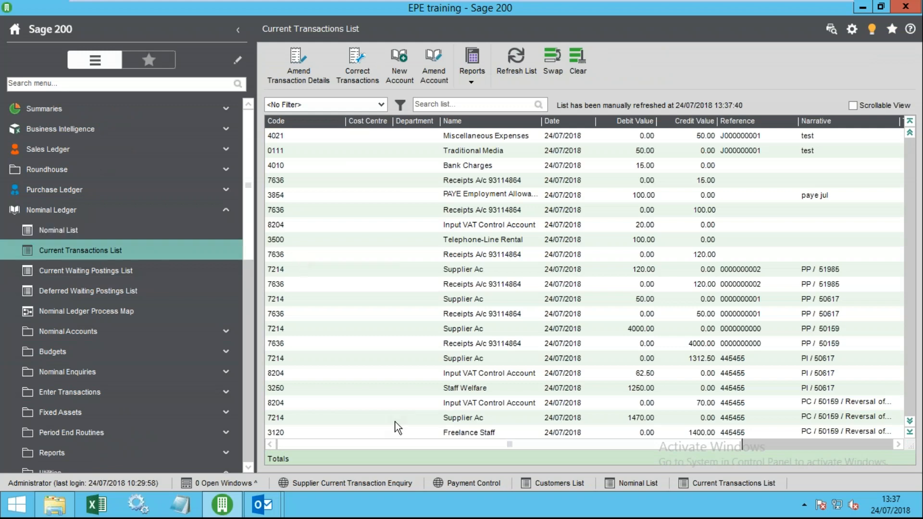
left_click_drag(526, 446, 804, 440)
left_click(822, 122)
left_click(809, 124)
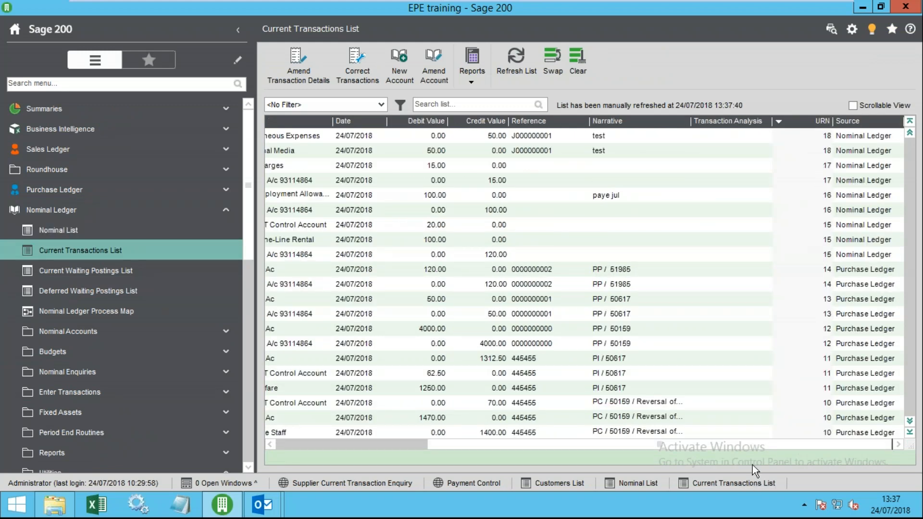
left_click(828, 149)
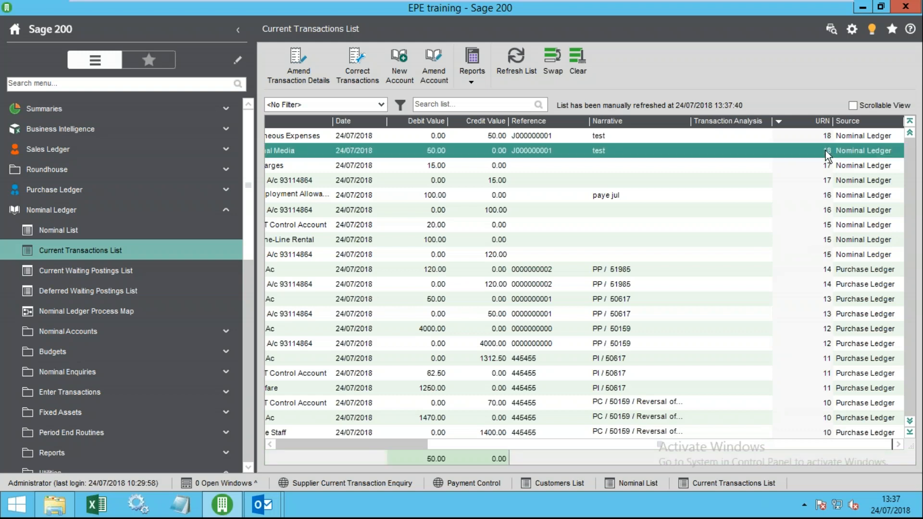
left_click(830, 139, "ctrl")
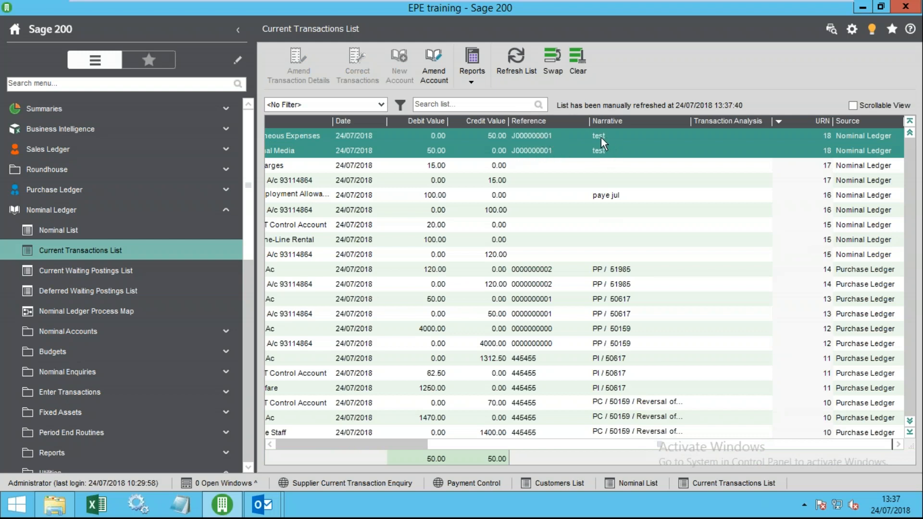
- Select the three PI / 50617 lines under URN 11 and compare their 1312.50 totals
left_click_drag(606, 443, 404, 439)
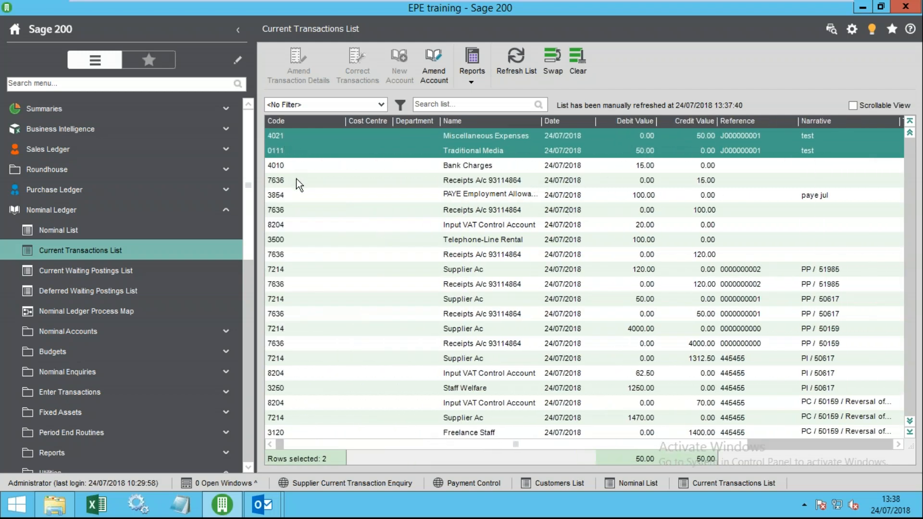
right_click(402, 136)
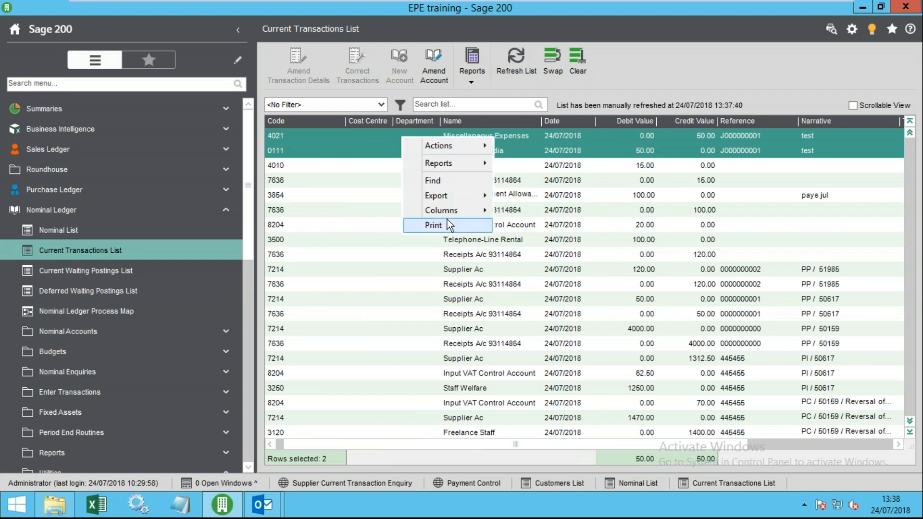
mouse_move(445, 201)
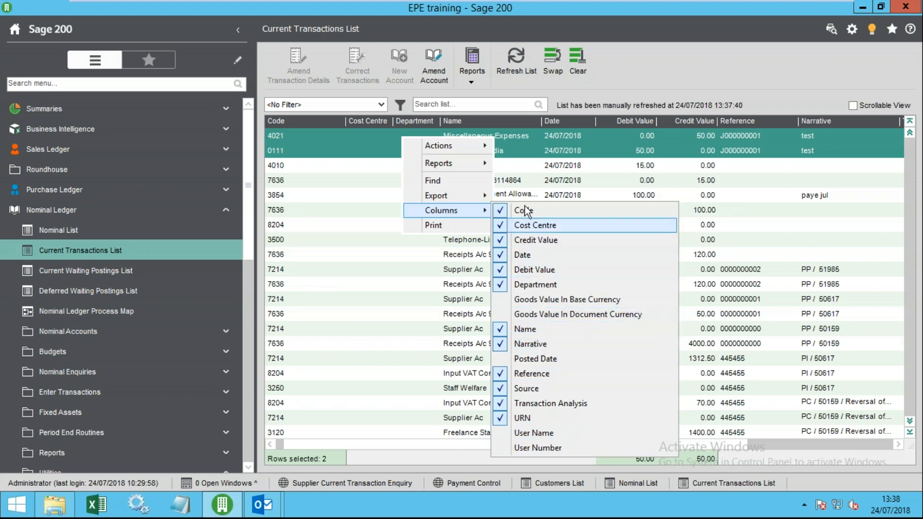
left_click(330, 154)
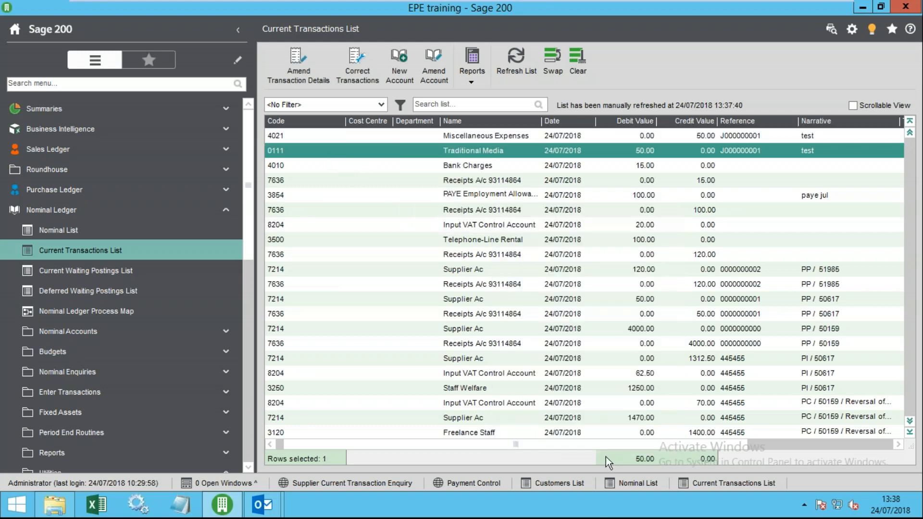
left_click_drag(506, 440, 695, 431)
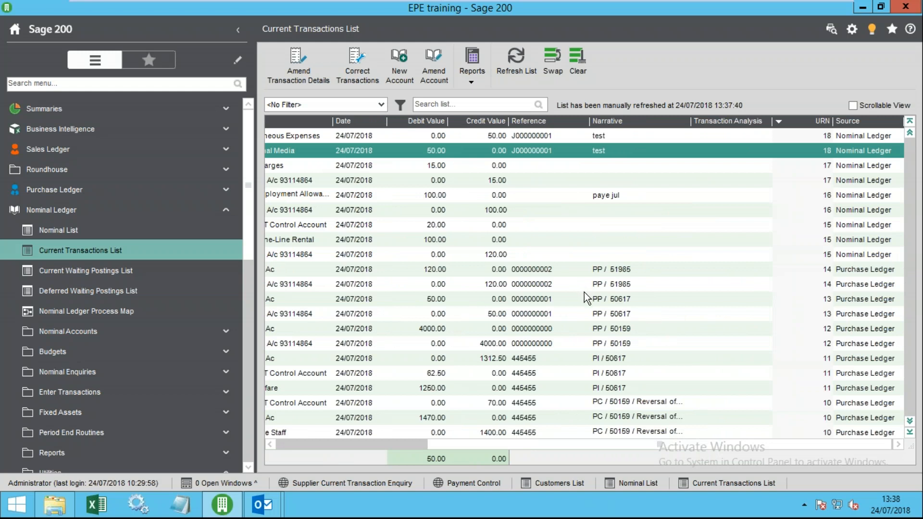
left_click(619, 360)
left_click(630, 388, "shift")
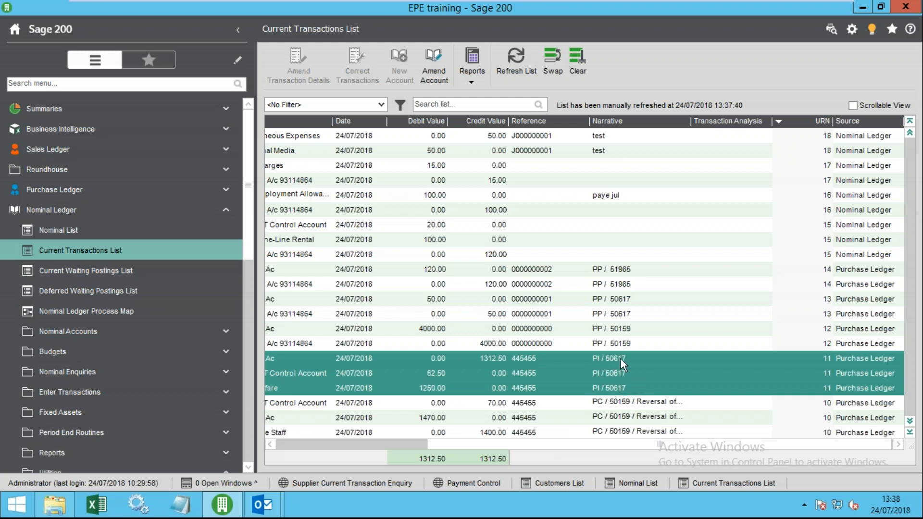
left_click_drag(618, 443, 437, 435)
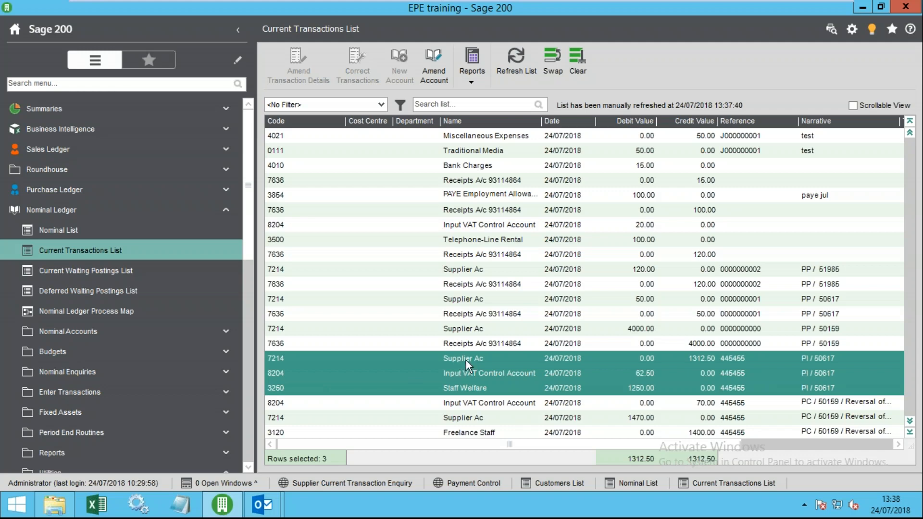
- Select the three URN 10 reversal lines and confirm they balance at 1470.00
scroll(581, 385, "down", 4)
scroll(580, 385, "down", 1)
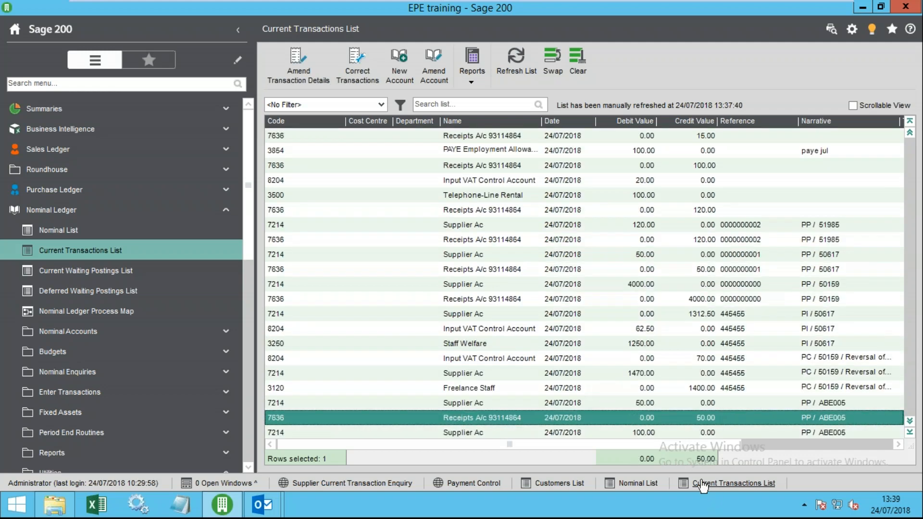
left_click_drag(701, 443, 860, 442)
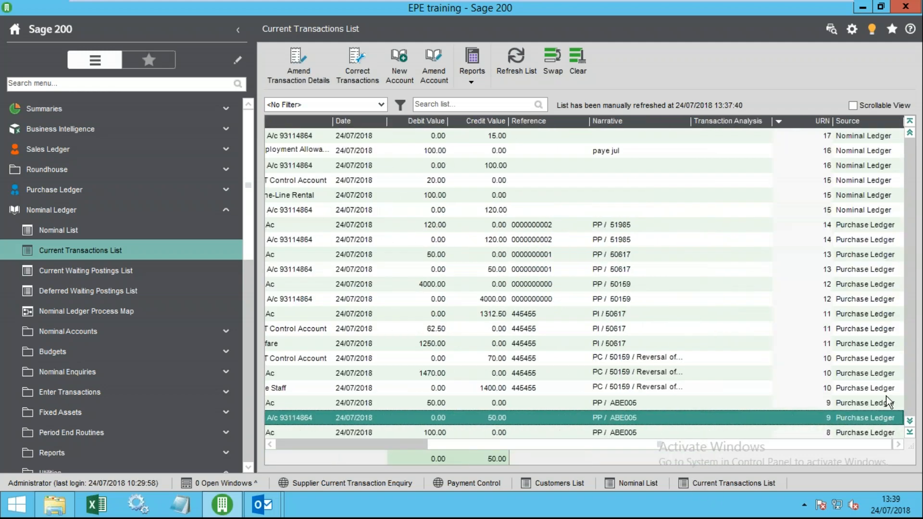
left_click(834, 344)
left_click(806, 358)
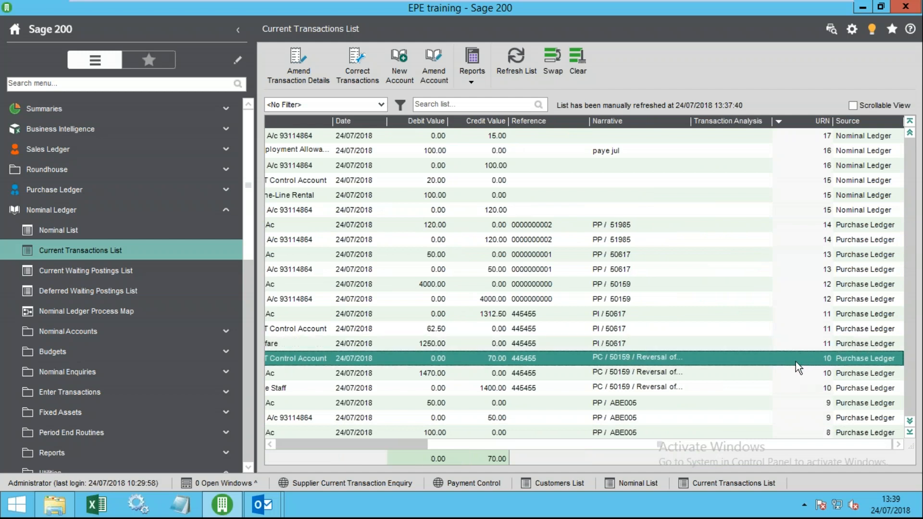
left_click(773, 389, "shift")
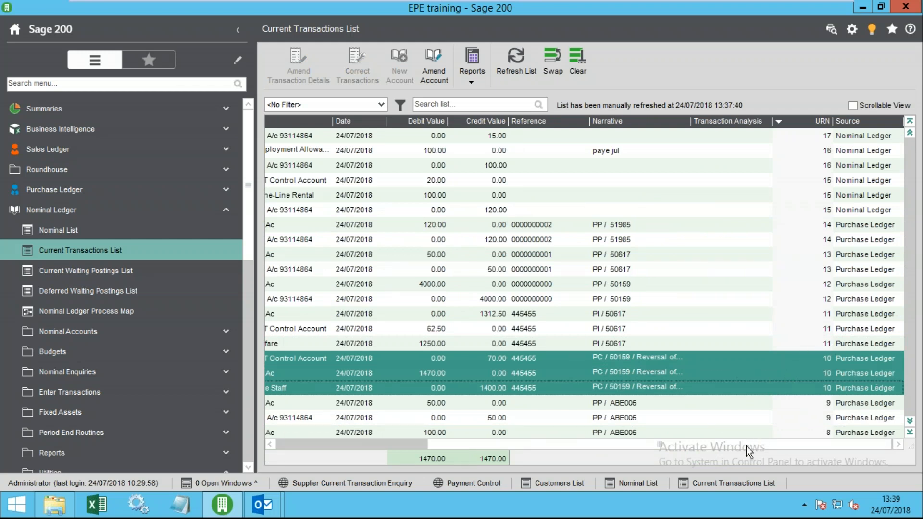
left_click_drag(743, 445, 788, 432)
left_click_drag(814, 442, 645, 449)
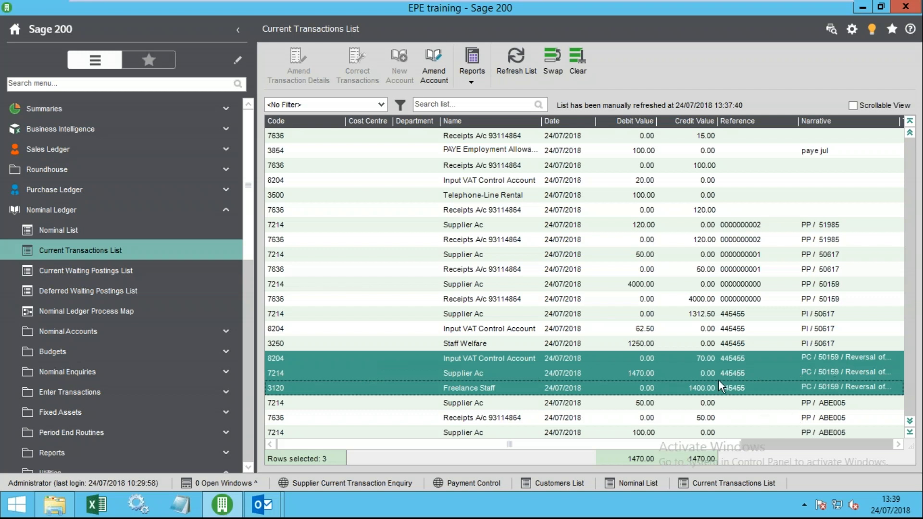
- Select the 4021 and 0111 J000000001 journal lines and confirm they balance at 50.00
left_click(910, 121)
left_click(765, 151)
left_click(762, 137)
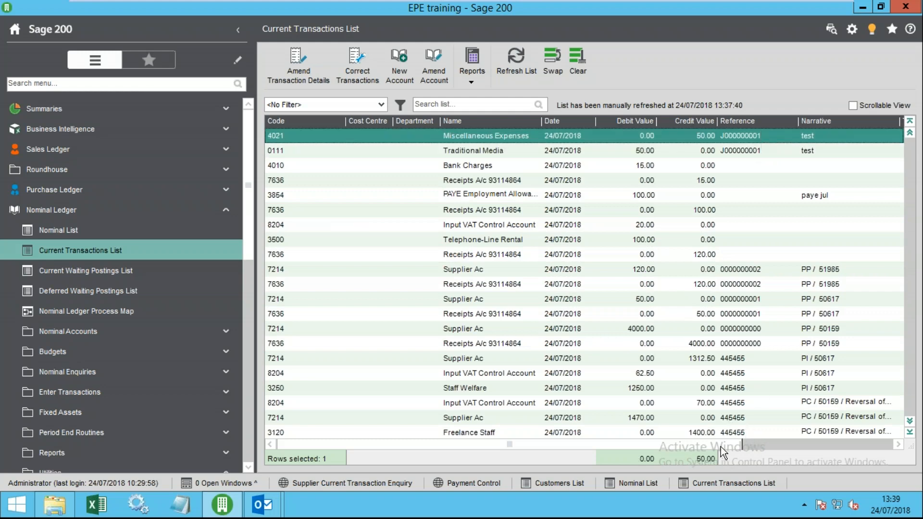
left_click(760, 153, "ctrl")
left_click_drag(732, 448, 884, 447)
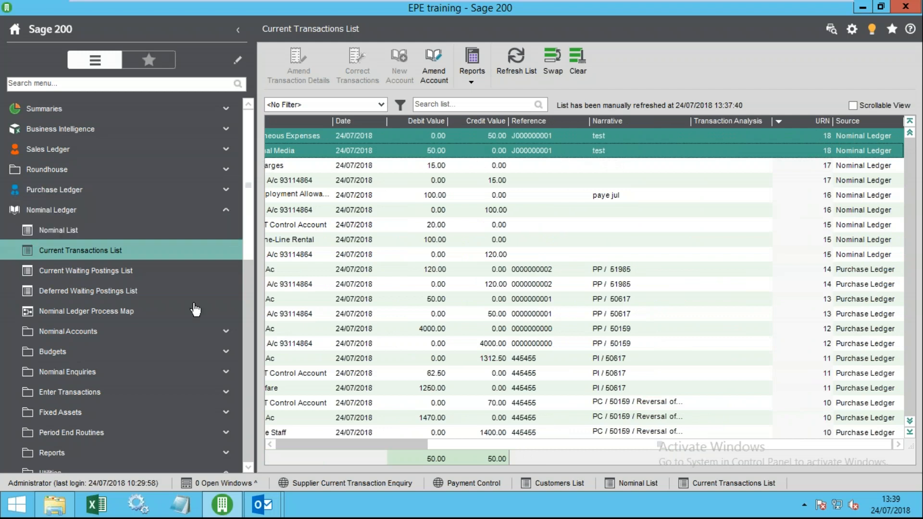
left_click(305, 446)
- From the Nominal List's Enter Transactions options, start a Prepayments journal entry with account 7204
left_click(58, 230)
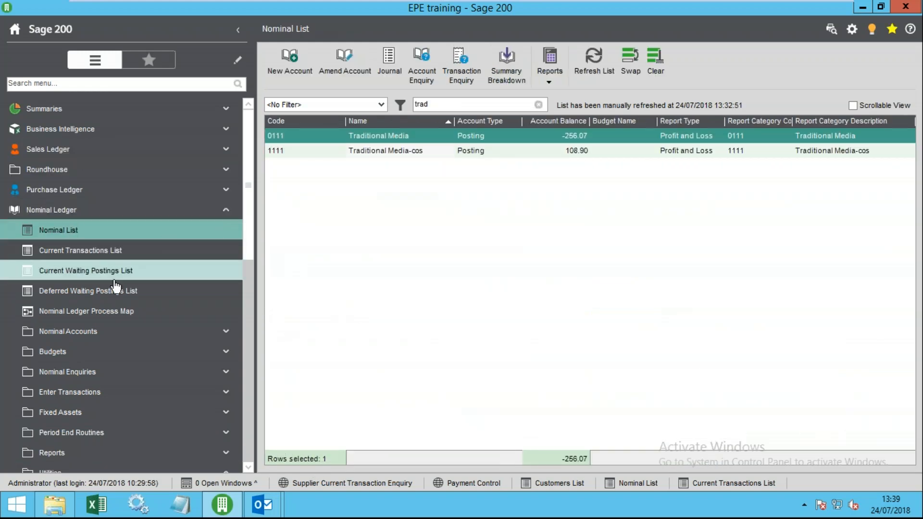
left_click(101, 391)
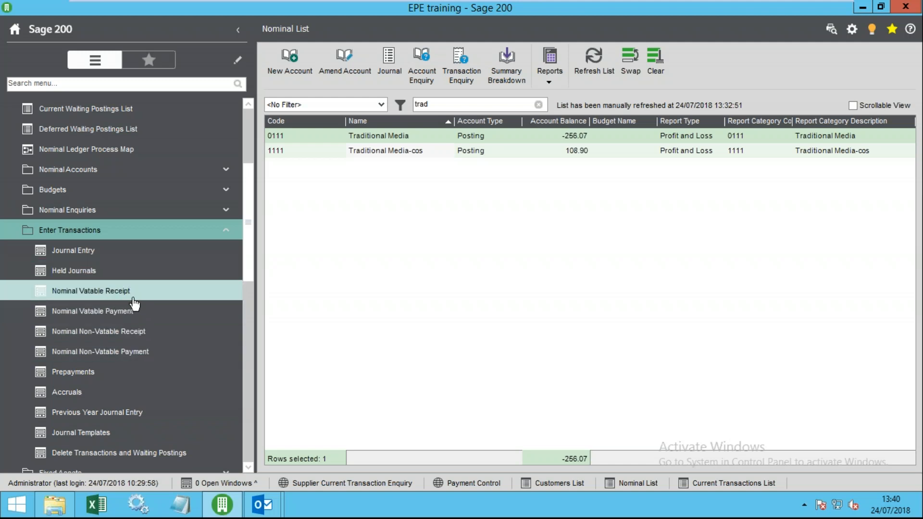
left_click_drag(247, 261, 250, 307)
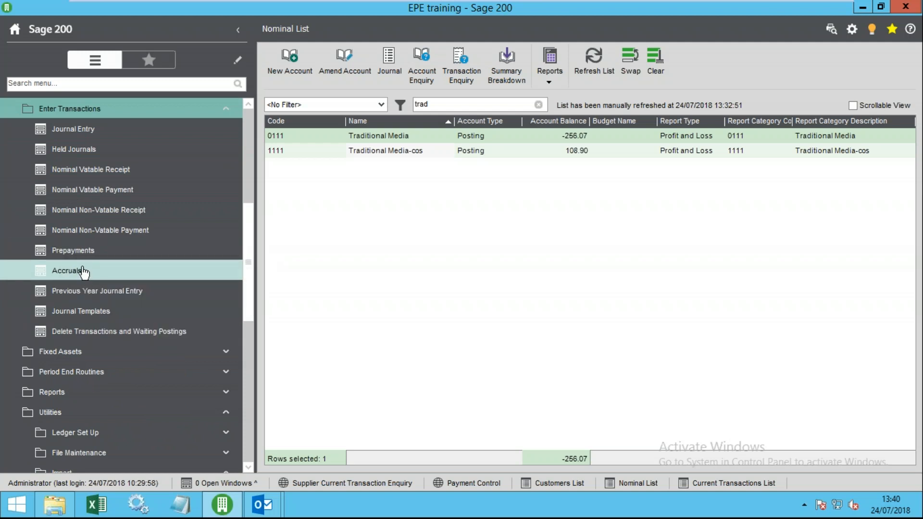
left_click(82, 257)
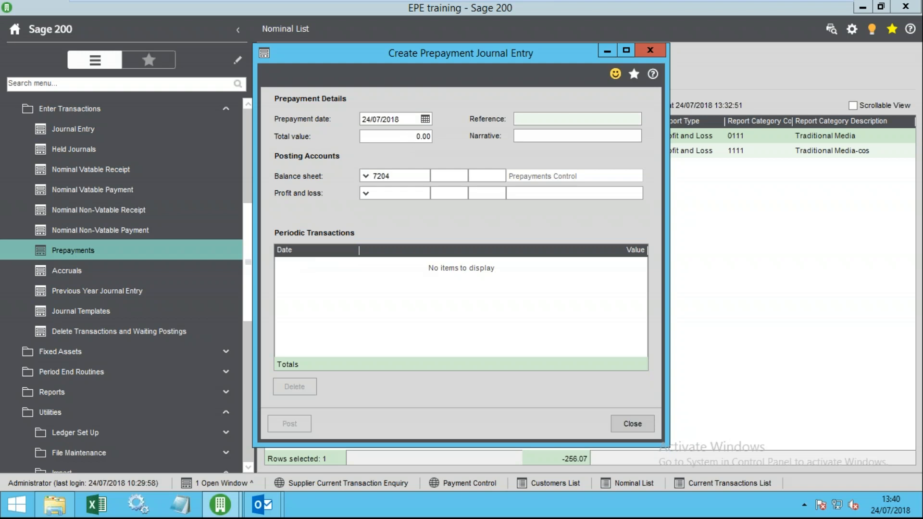
- Set the prepayment total to 1000.00 with 3852 Audit Fees as the profit and loss account
left_click(406, 137)
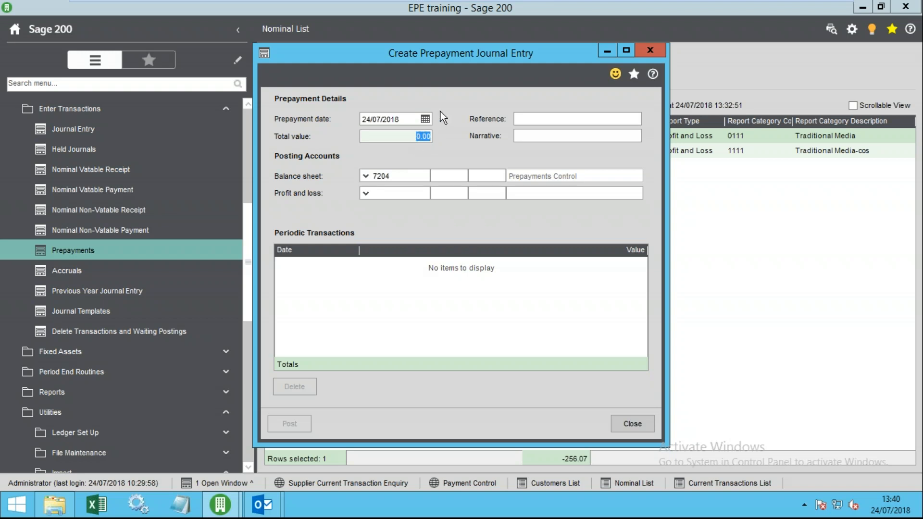
left_click_drag(400, 117, 307, 120)
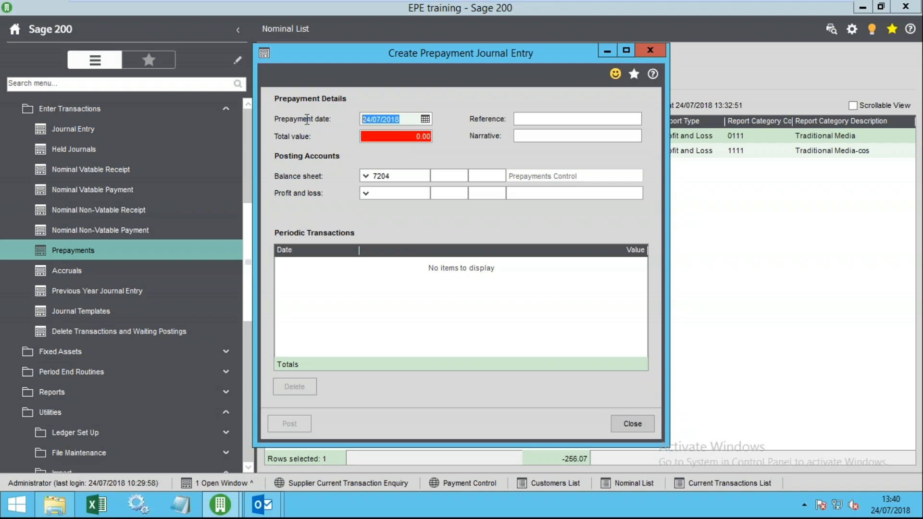
left_click(408, 138)
type("1000")
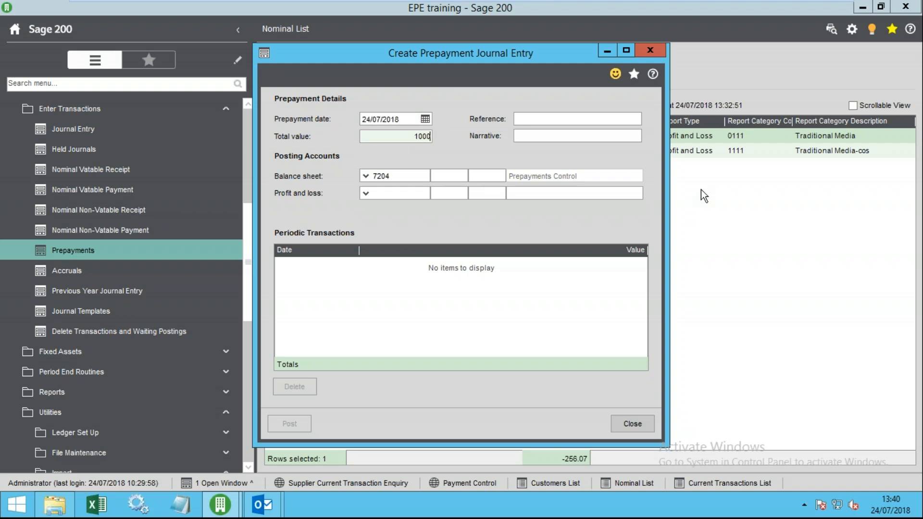
key("Tab")
key("Tab")
left_click(410, 192)
left_click(371, 194)
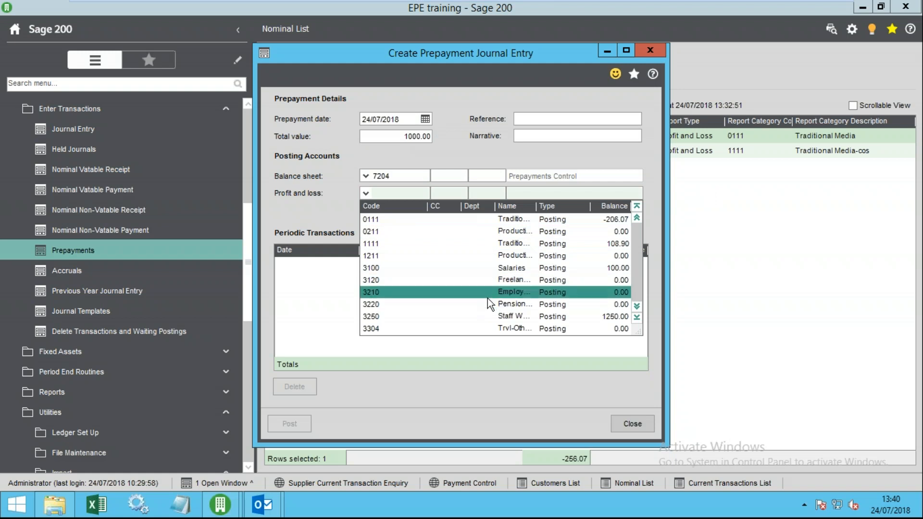
type("4")
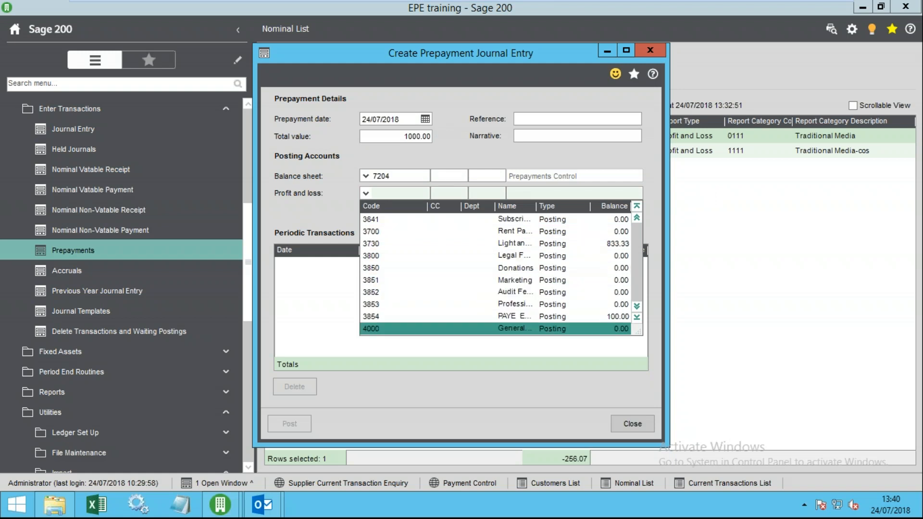
left_click(475, 291)
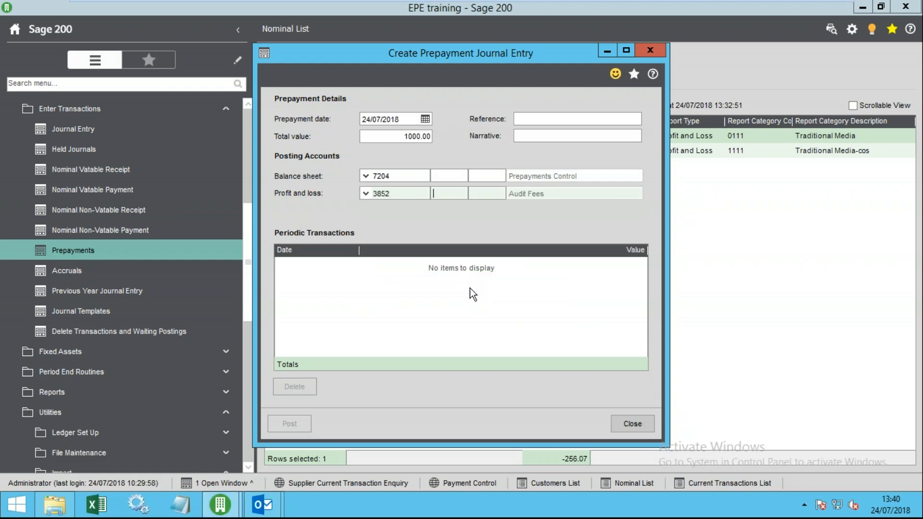
- Add periodic lines of 250.00 starting 24/08/2018, filling monthly up to the 1000.00 total
left_click(302, 272)
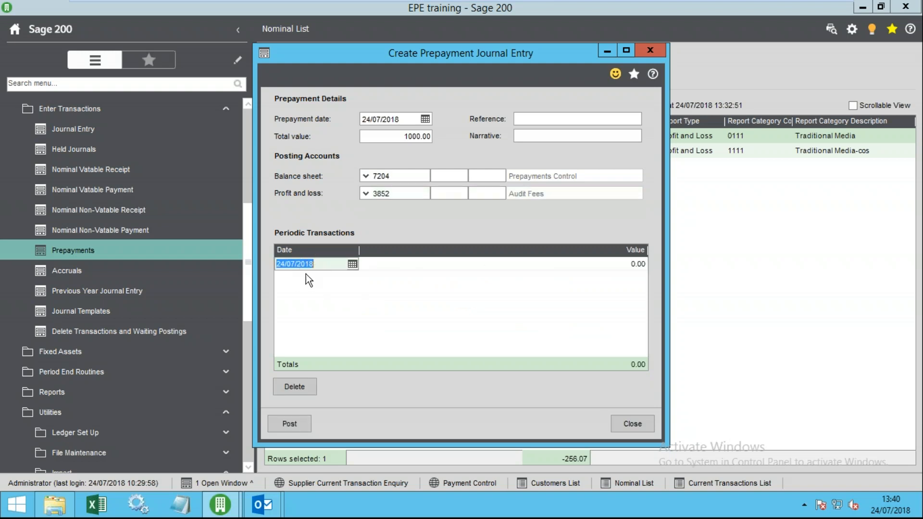
left_click(354, 264)
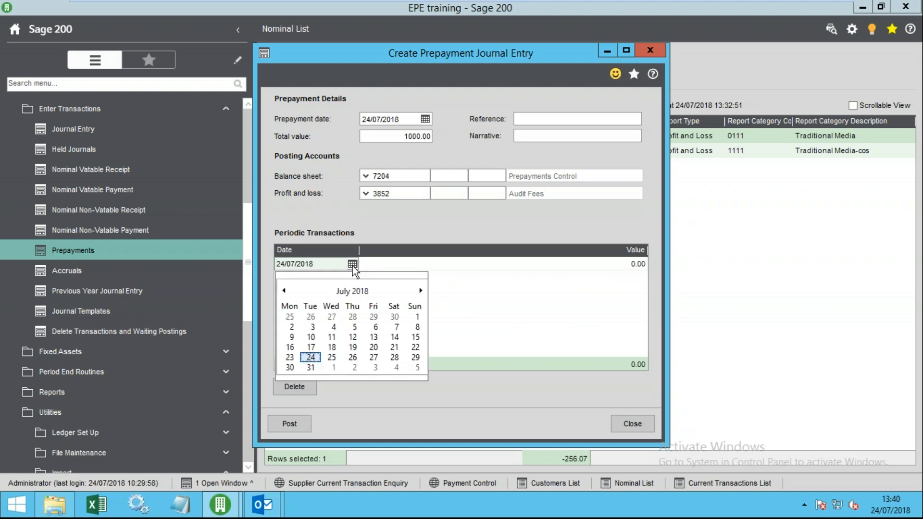
left_click(419, 291)
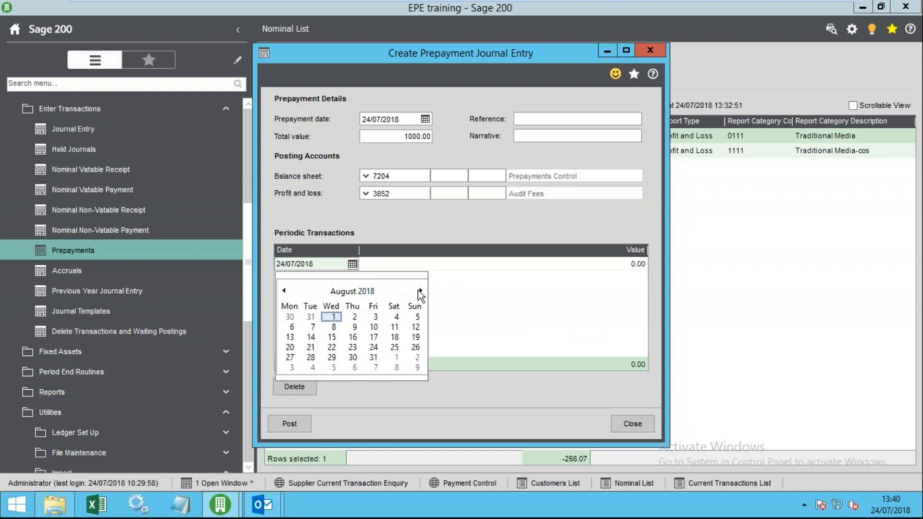
left_click(374, 348)
key("Tab")
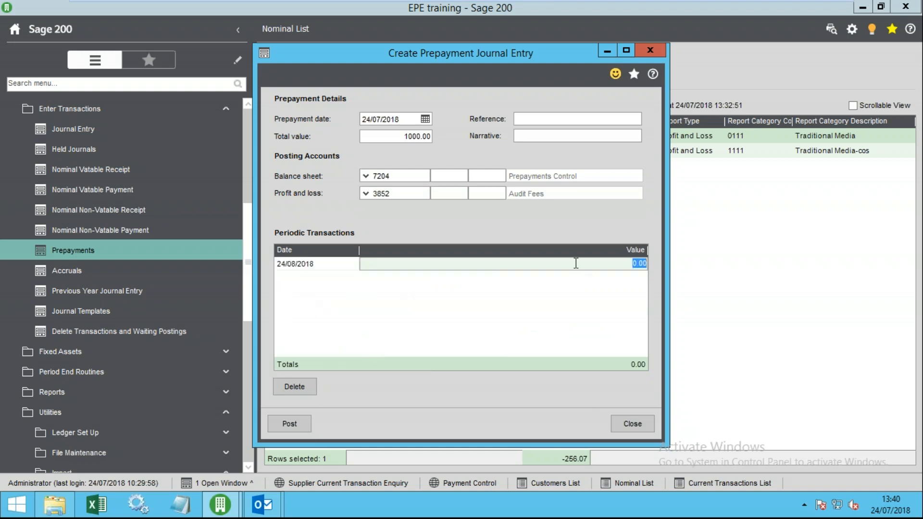
type("250")
key("Tab")
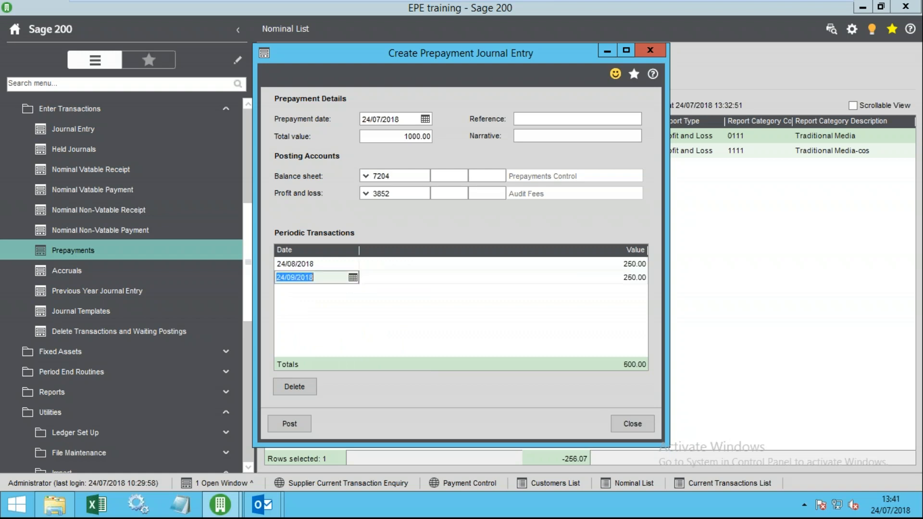
key("Tab")
key("Tab")
key("Tab")
key("Tab")
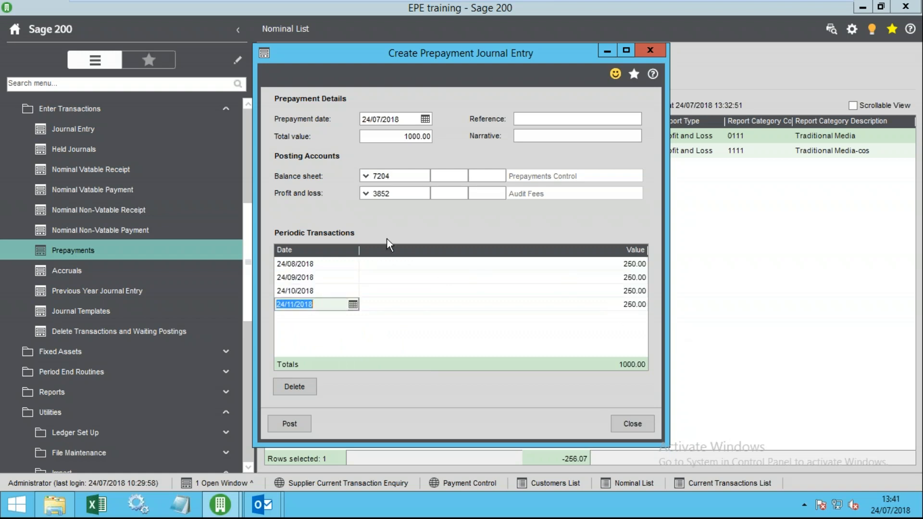
- Review the date, account codes and the four periodic posting dates
left_click_drag(400, 119, 425, 137)
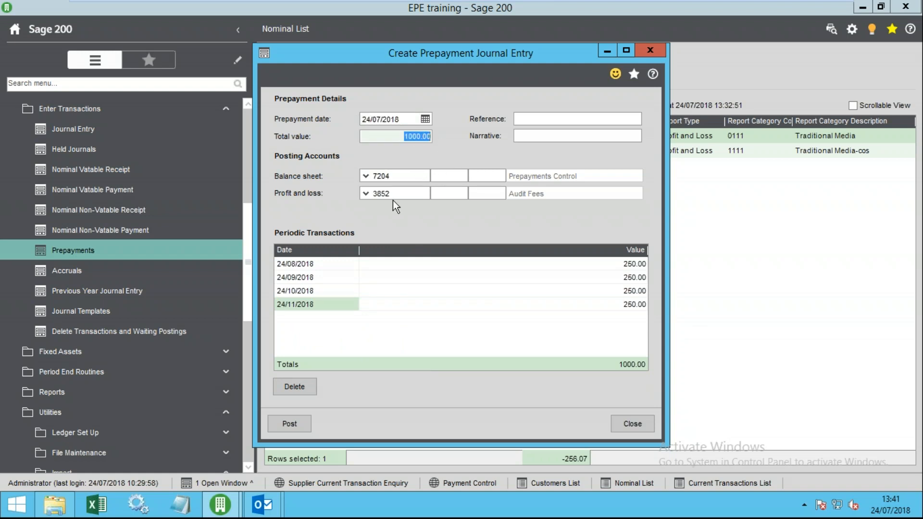
left_click_drag(393, 194, 371, 194)
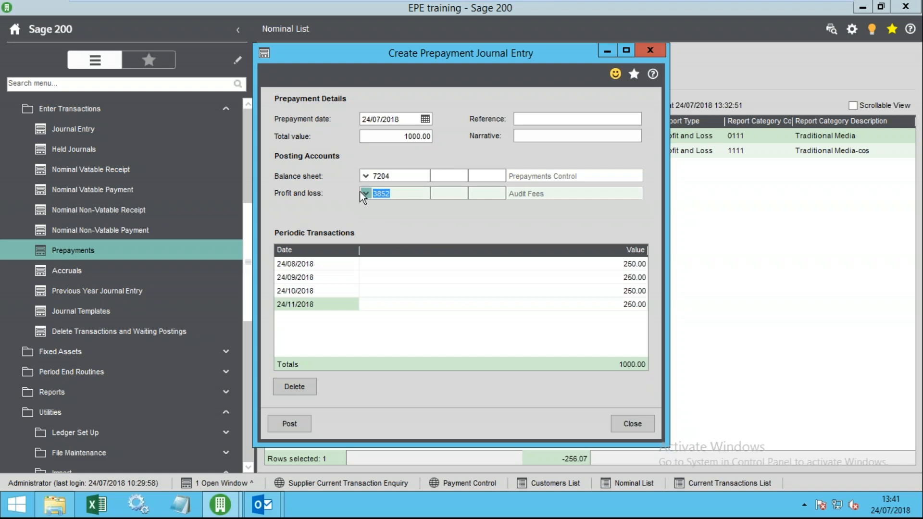
left_click(401, 197)
left_click_drag(402, 176, 357, 175)
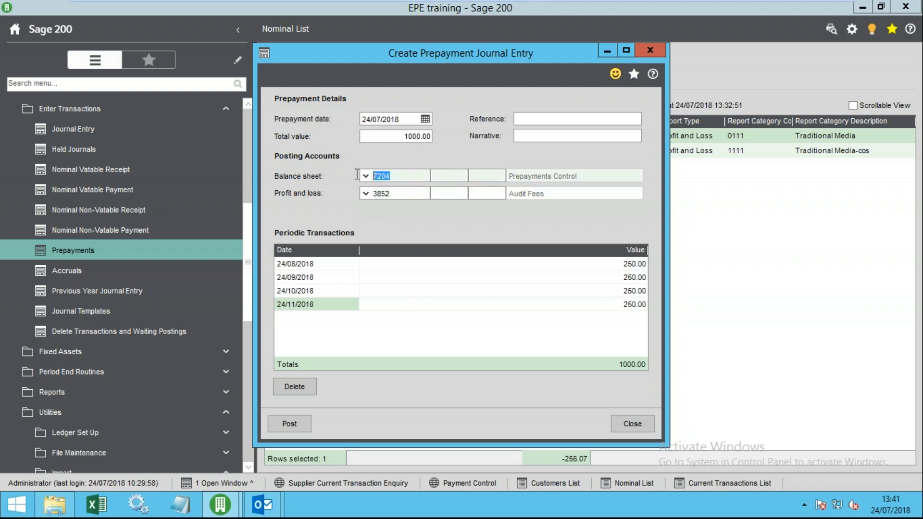
left_click(343, 263)
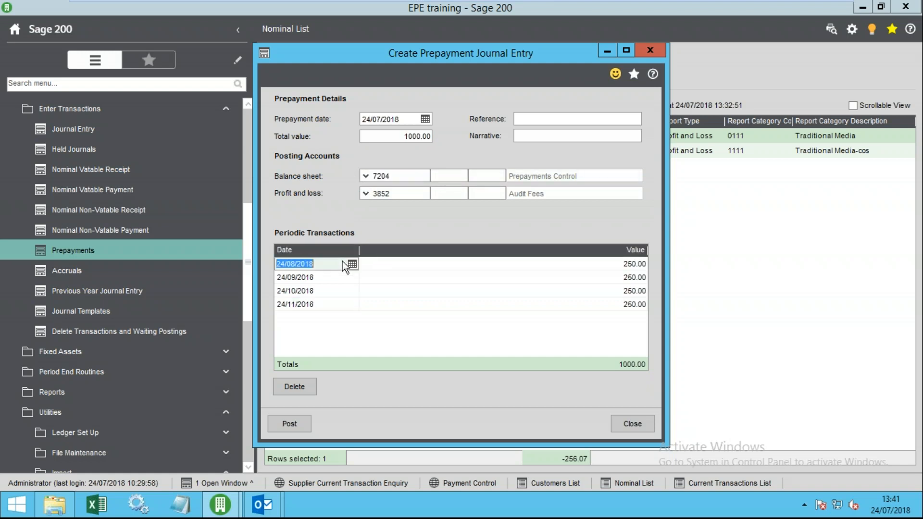
left_click(328, 279)
left_click(316, 294)
left_click(315, 306)
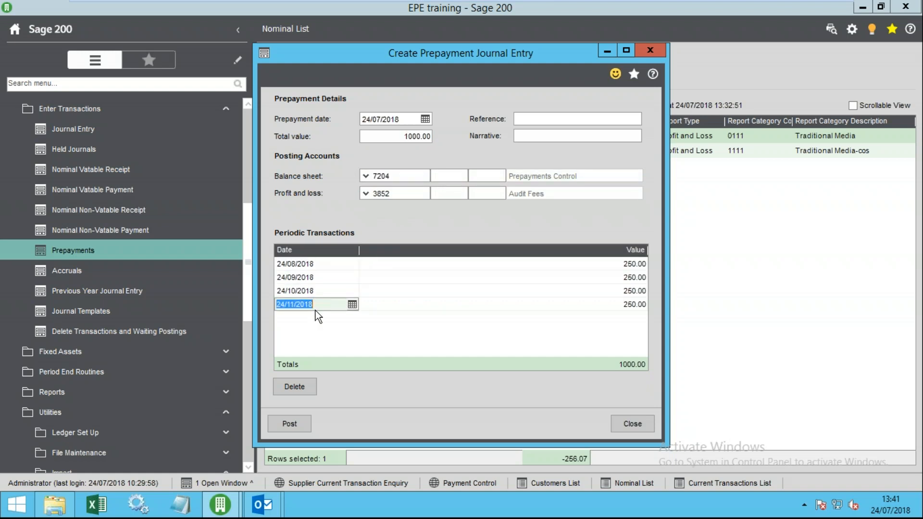
- Check the four 250.00 values and 1000.00 total, then close the prepayment entry
left_click(624, 264)
left_click(625, 278)
left_click(623, 291)
left_click(620, 303)
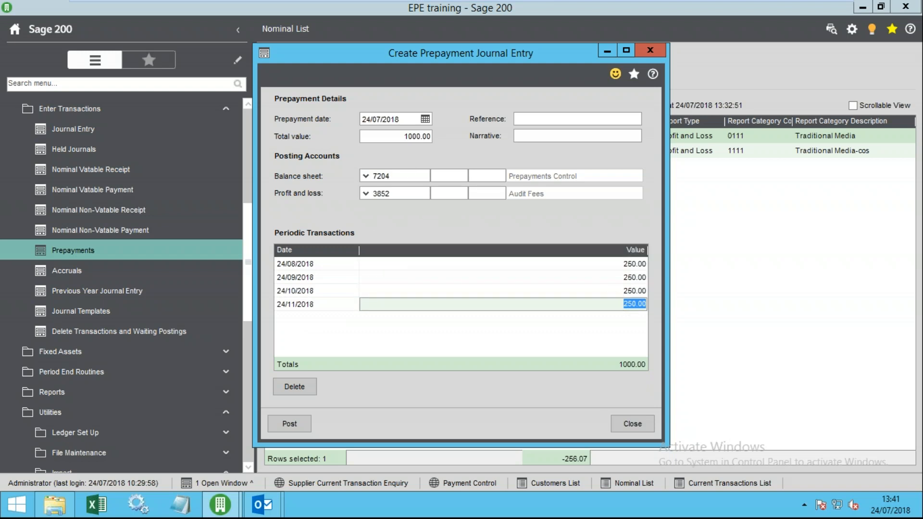
left_click(399, 136)
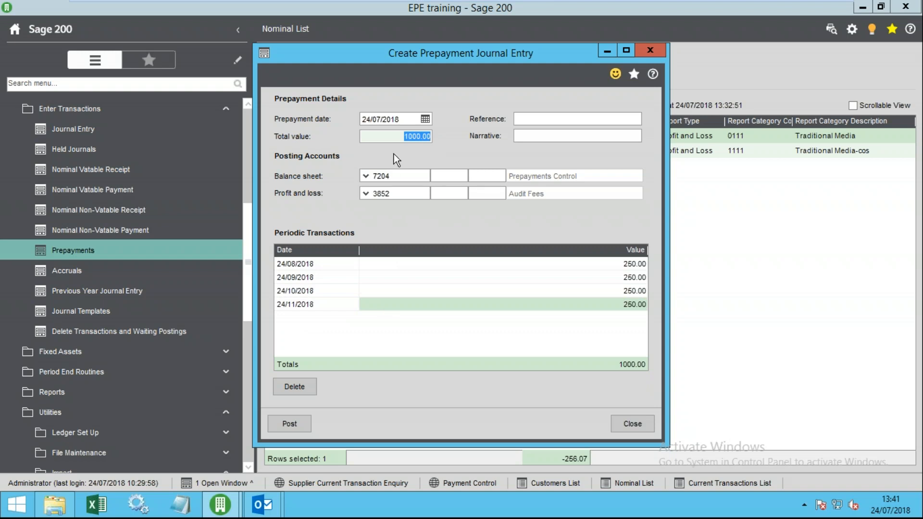
left_click(324, 277)
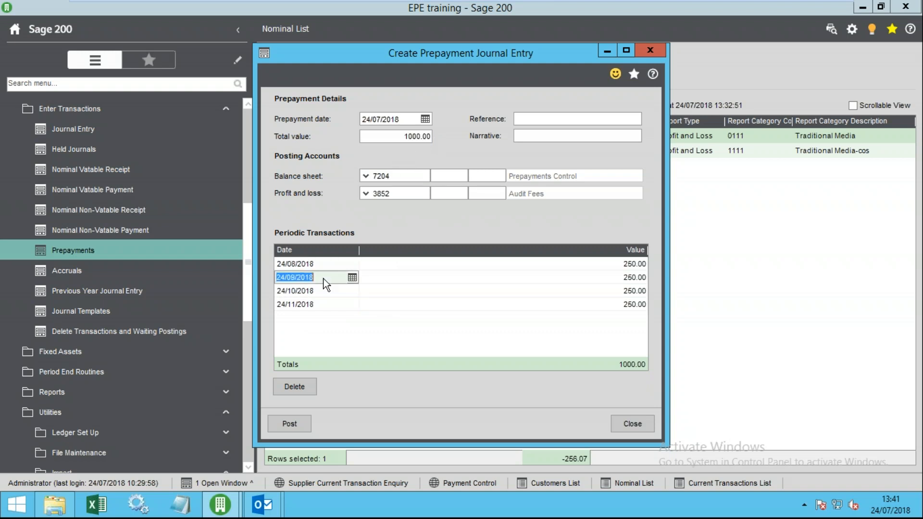
left_click(324, 291)
left_click(329, 305)
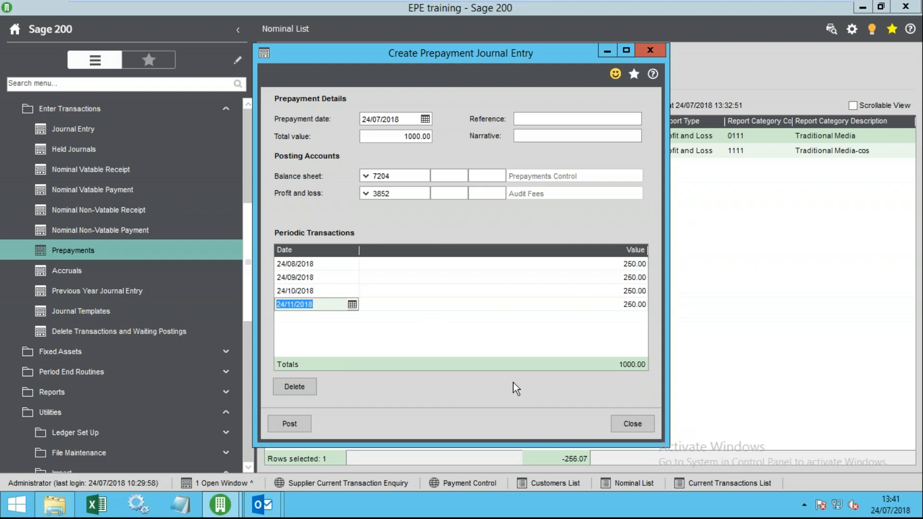
left_click(633, 425)
- Discard the unsaved prepayment and start a new accrual journal reversing on 18/10/2018
left_click(531, 305)
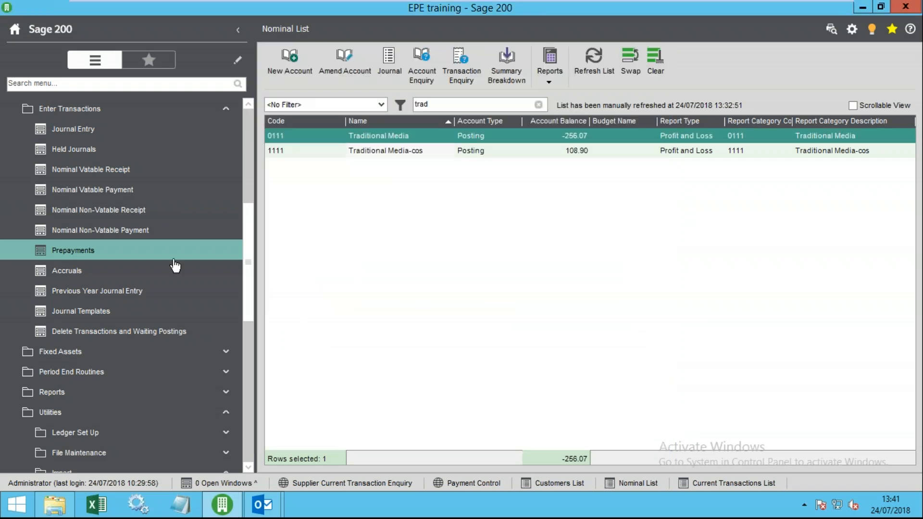
left_click(221, 266)
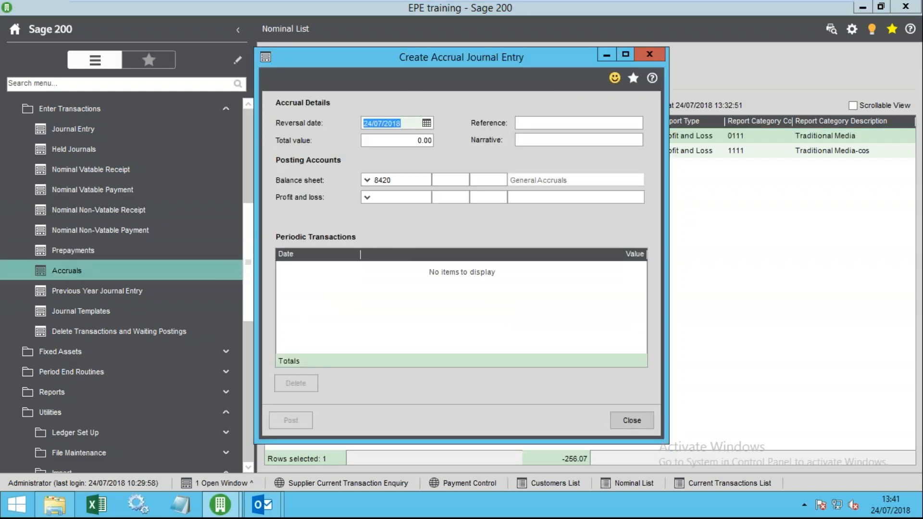
left_click(427, 123)
left_click(508, 151)
left_click(508, 150)
left_click(507, 151)
left_click(440, 207)
- Enter a 1000.00 total value with 3100 Salaries as the profit and loss account
key("Tab")
type("1000")
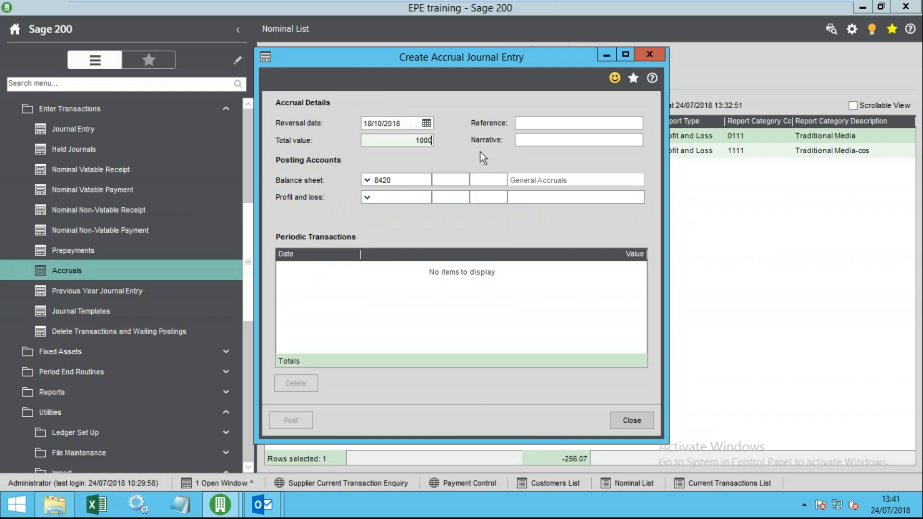
key("Tab")
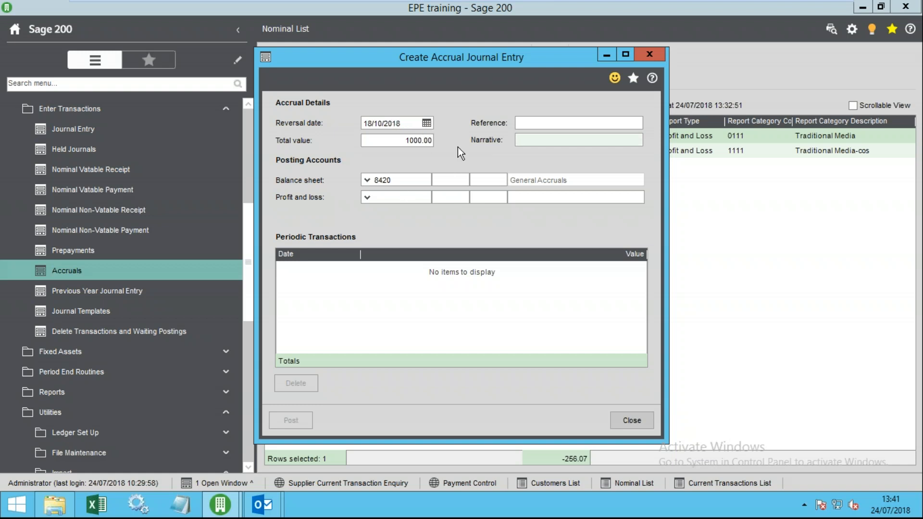
left_click(368, 198)
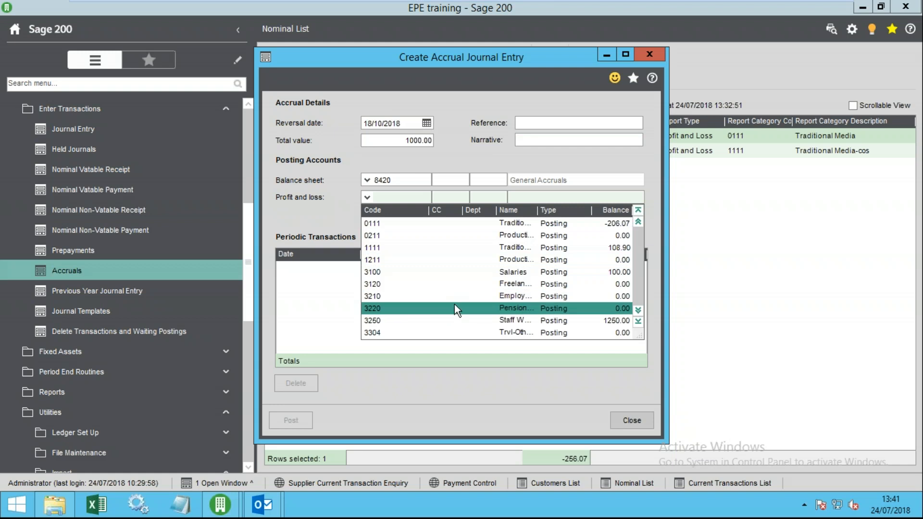
left_click(475, 272)
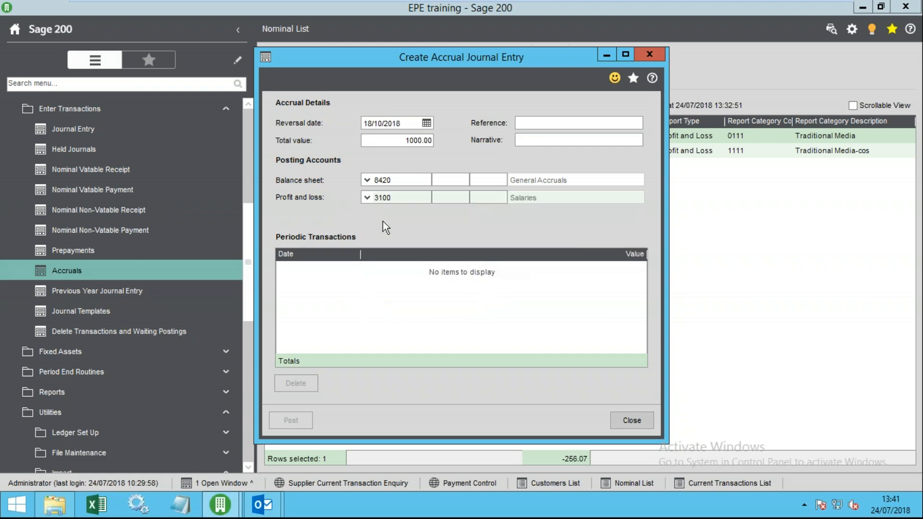
left_click(341, 285)
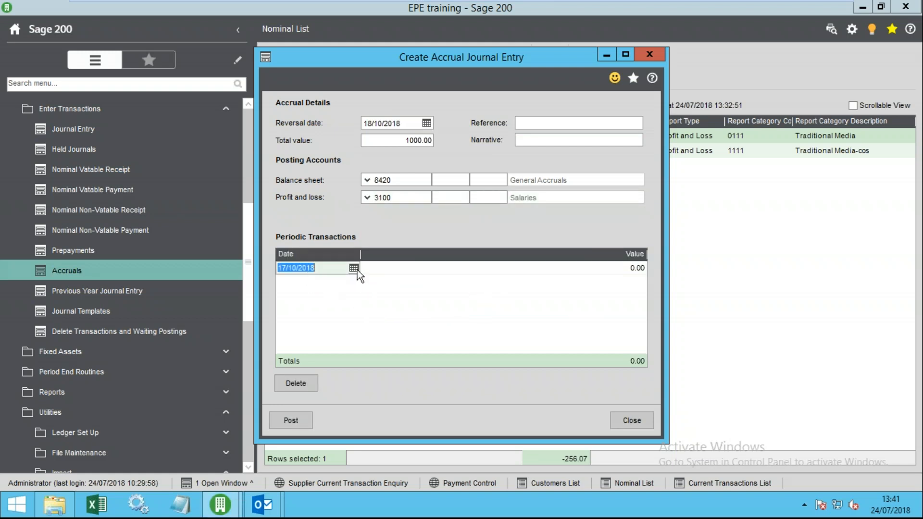
- Date the first periodic line 24/07/2018 at 250.00, then check the 1000.00 total value
left_click(358, 270)
left_click(286, 294)
left_click(286, 295)
left_click(286, 294)
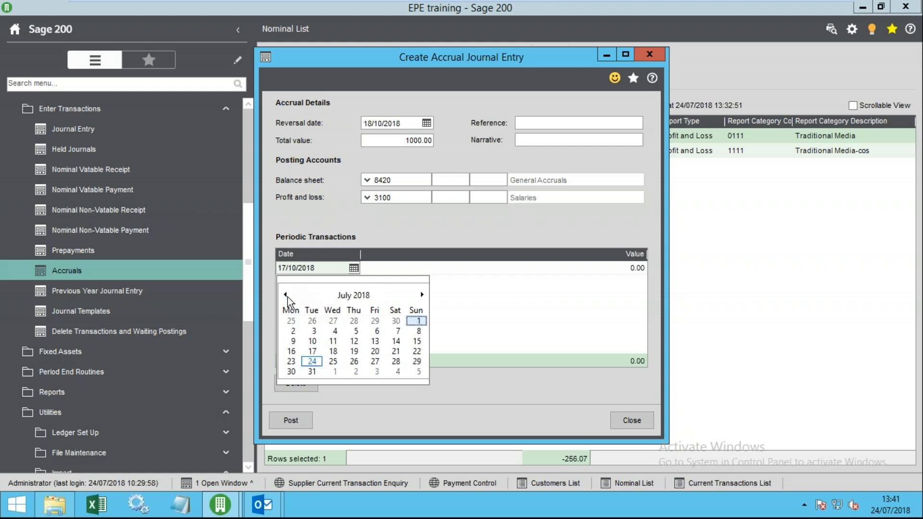
left_click(313, 361)
left_click(620, 268)
type("250")
key("Tab")
key("Tab")
key("Tab")
key("Tab")
key("Tab")
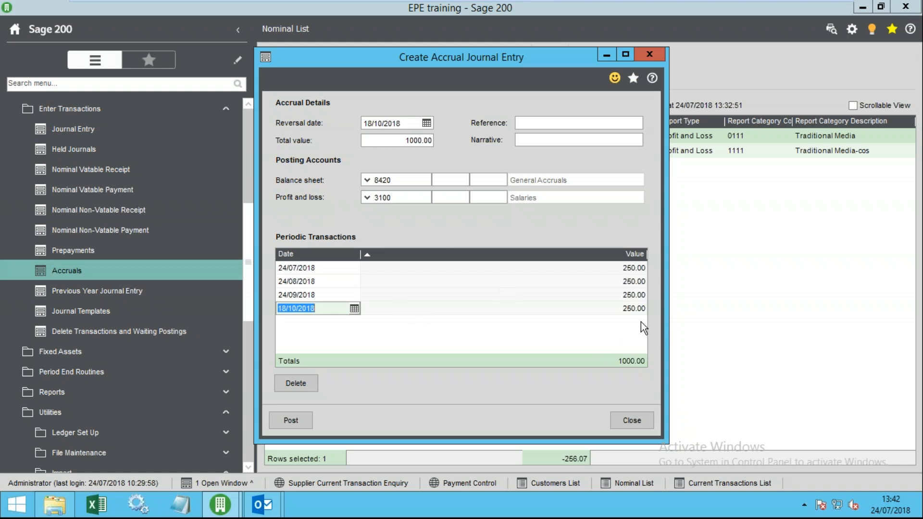
left_click(409, 140)
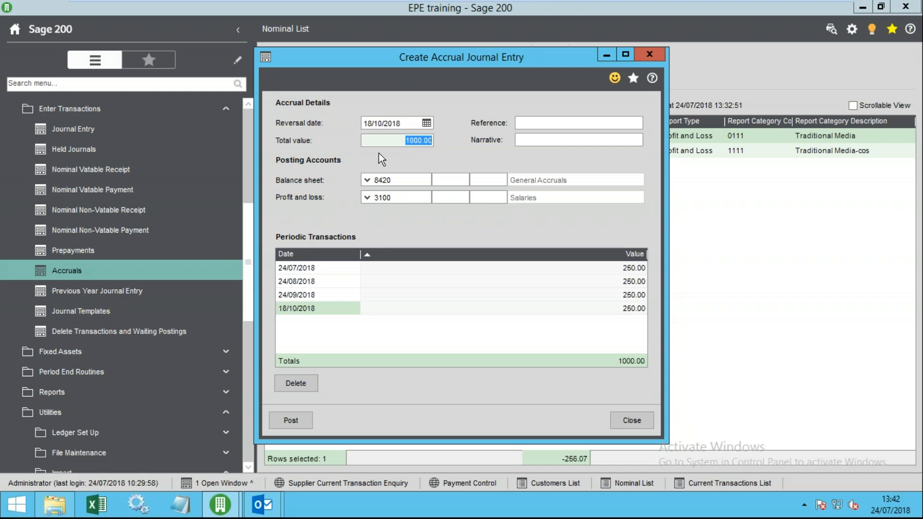
left_click_drag(400, 144, 444, 148)
left_click(404, 141)
left_click(405, 122)
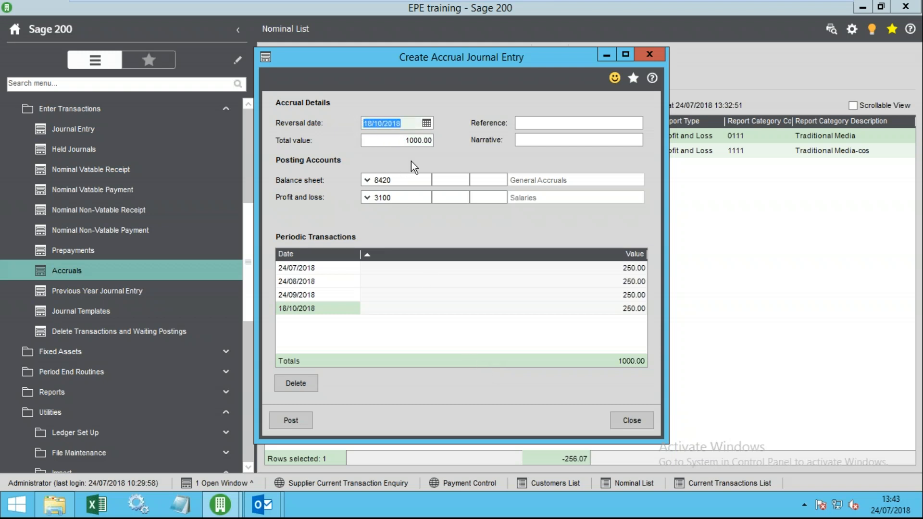
key("Tab")
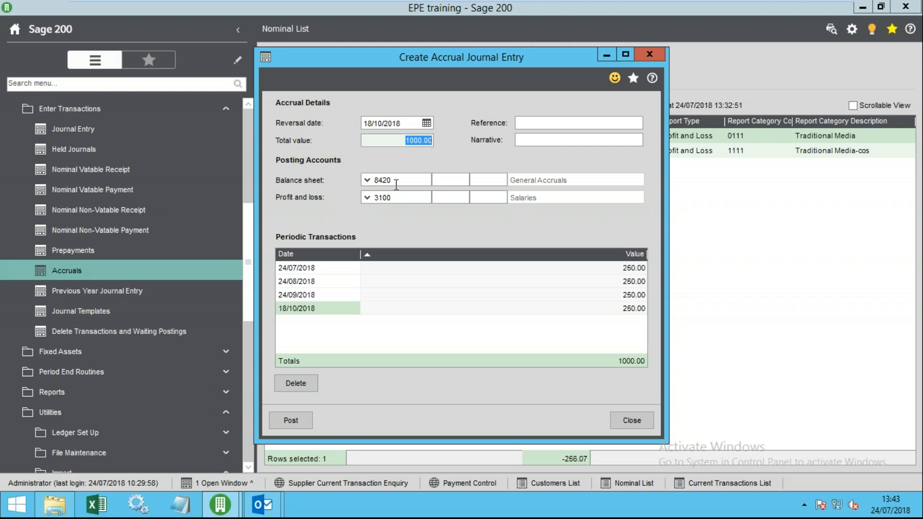
left_click(310, 295)
left_click(325, 285)
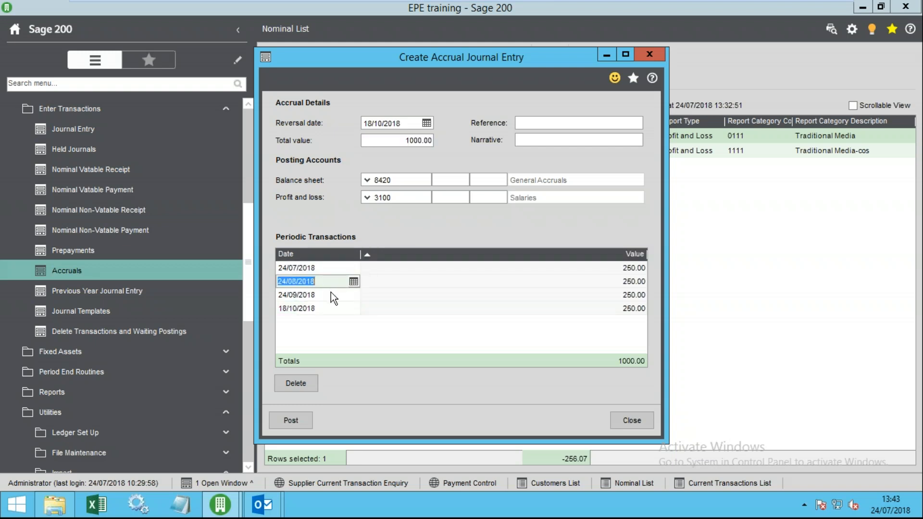
left_click(330, 292)
left_click(333, 305)
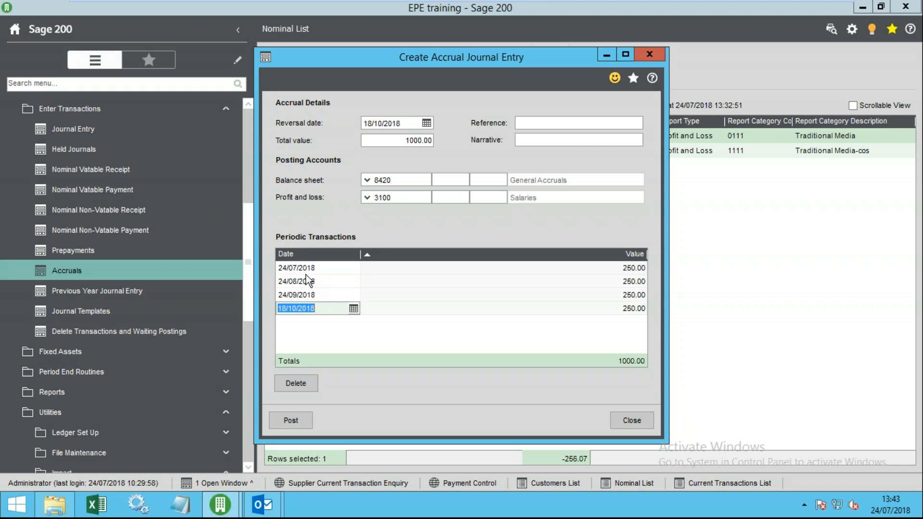
left_click(625, 268)
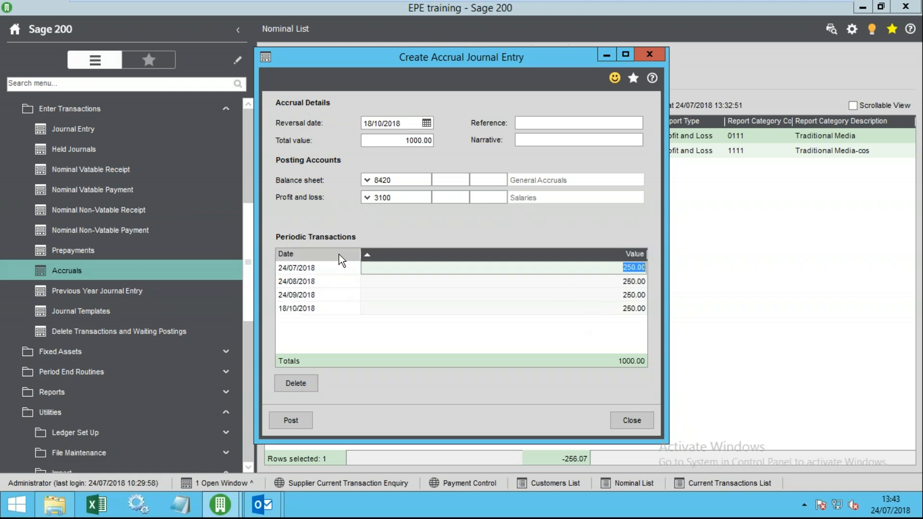
left_click(322, 265)
left_click(604, 270)
left_click(608, 282)
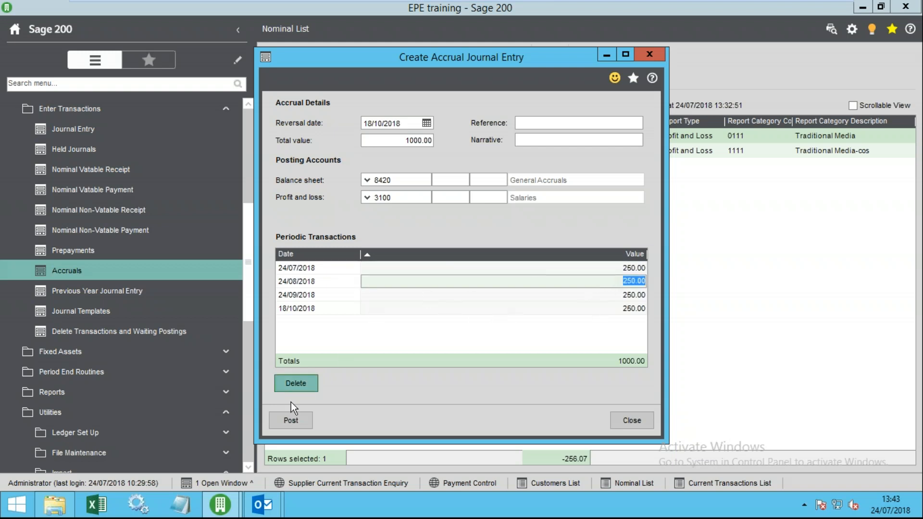
- Post the accrual journal, close the form, and refresh the full nominal account list
left_click(287, 423)
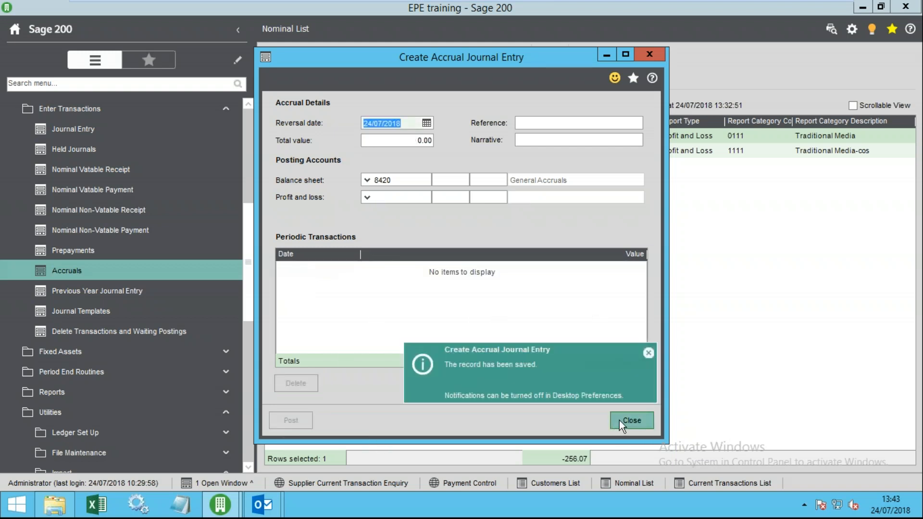
left_click(619, 420)
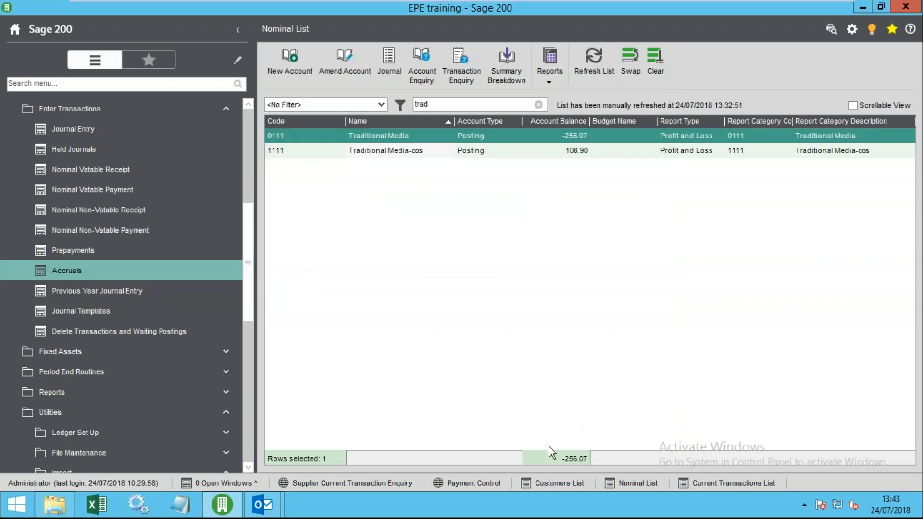
left_click(595, 68)
left_click(538, 104)
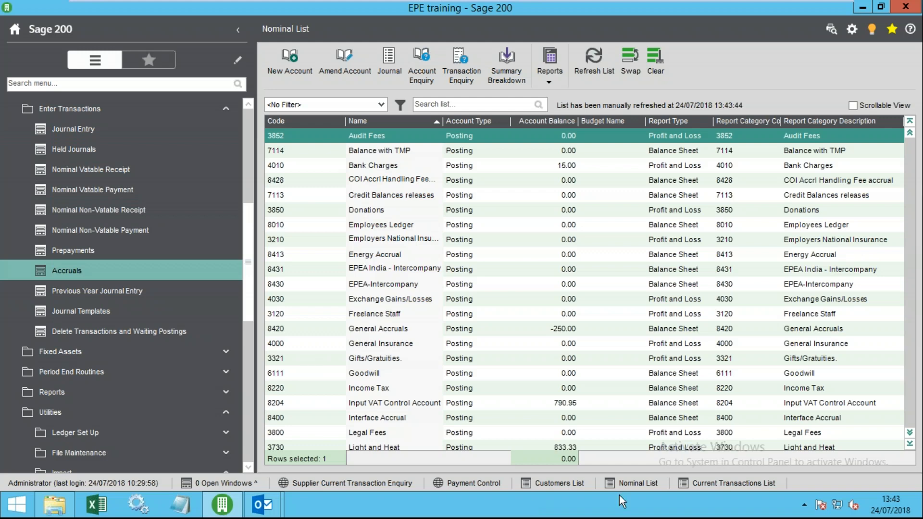
- Find the 250.00 Salaries accrual posting in the refreshed Current Transactions List
left_click(728, 483)
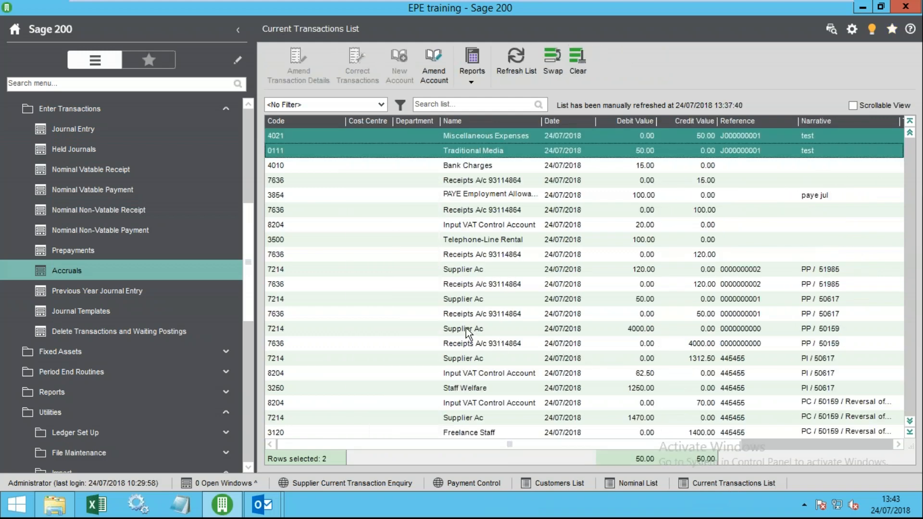
left_click(516, 60)
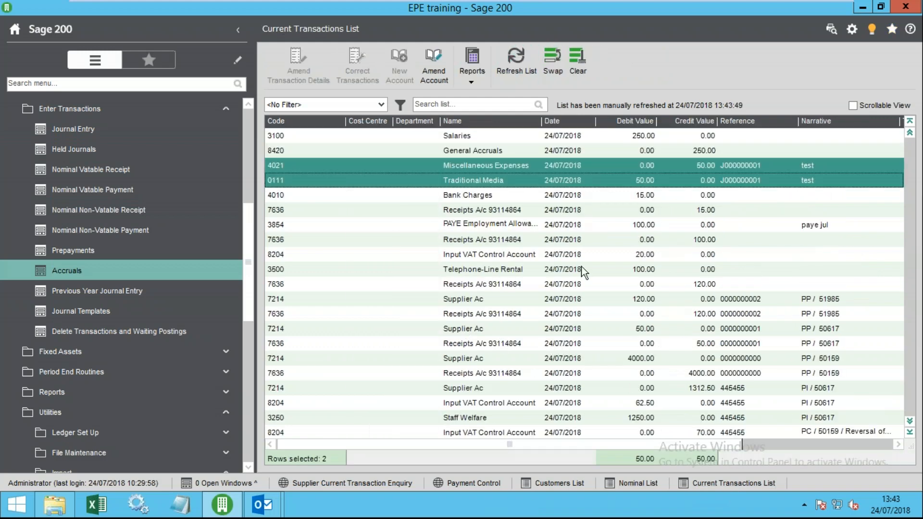
left_click(550, 250)
key("Up")
key("Up")
key("Up")
key("Up")
key("Up")
key("Up")
key("Up")
key("Up")
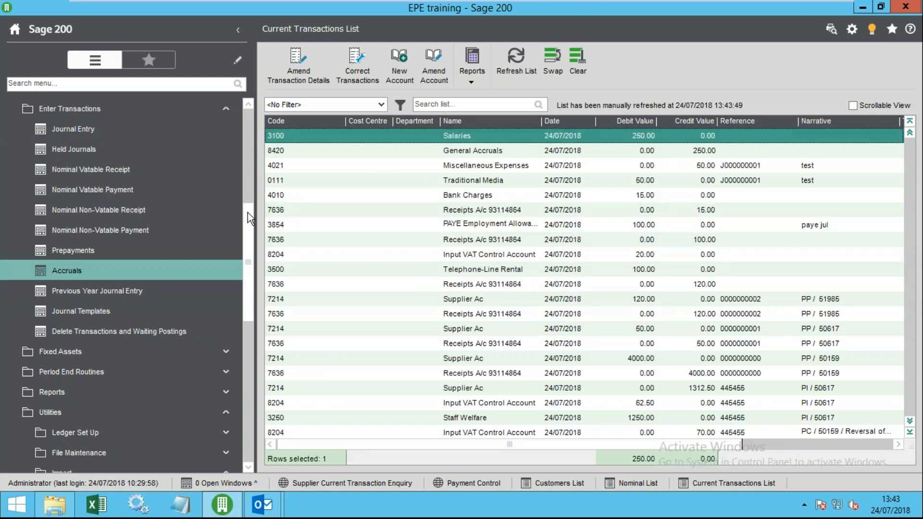
left_click_drag(247, 214, 249, 161)
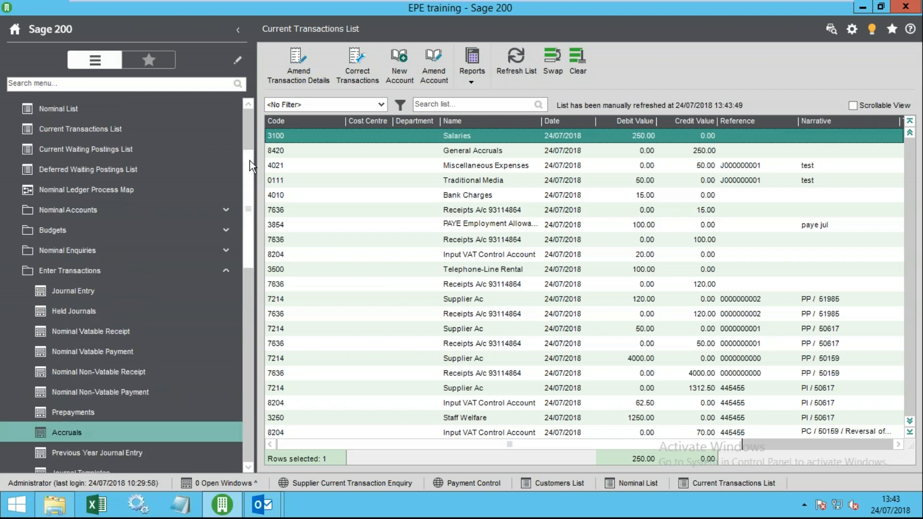
left_click(94, 271)
left_click(87, 352)
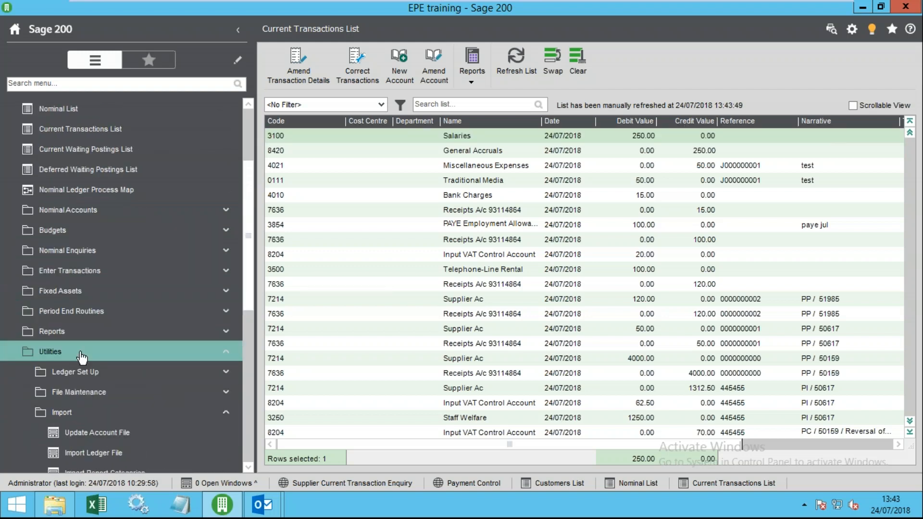
scroll(101, 392, "down", 3)
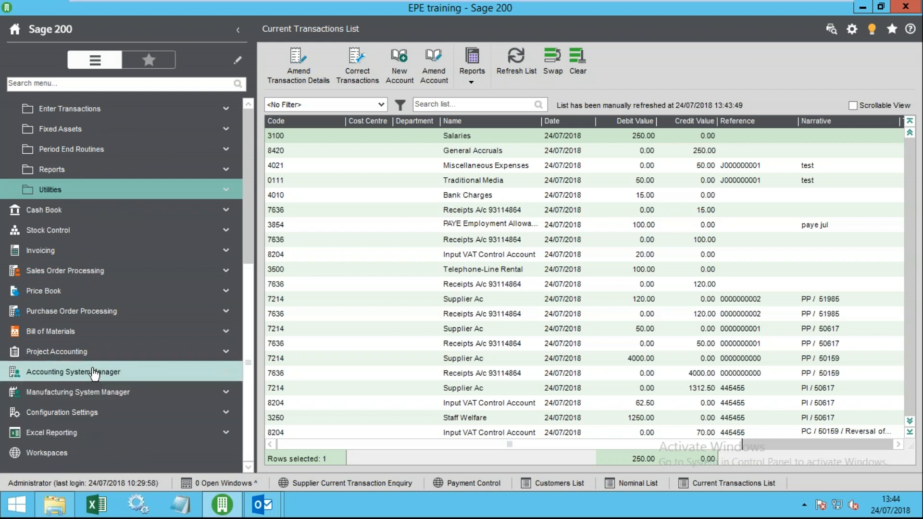
left_click(112, 376)
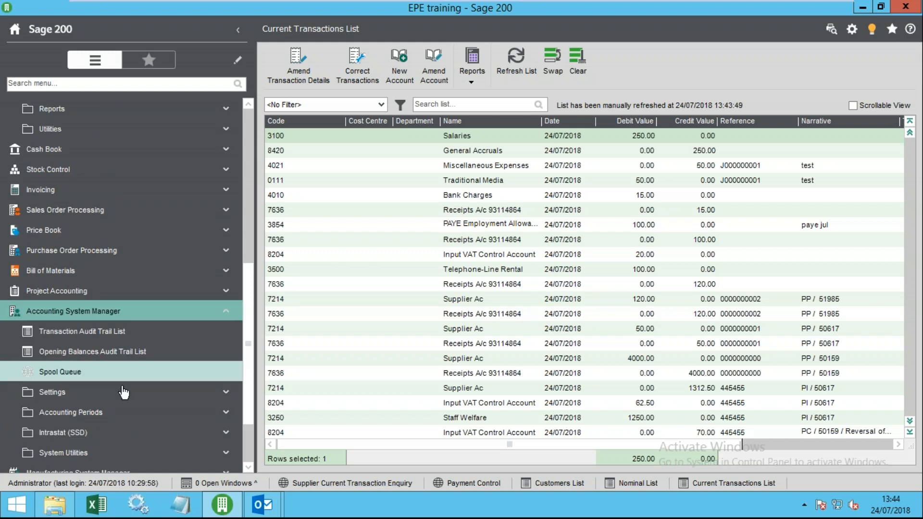
left_click(69, 413)
left_click(72, 412)
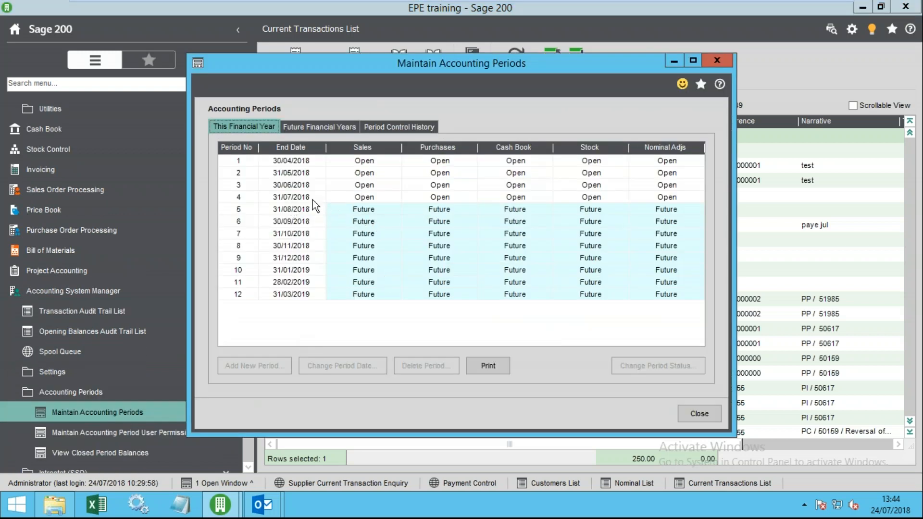
left_click(295, 197)
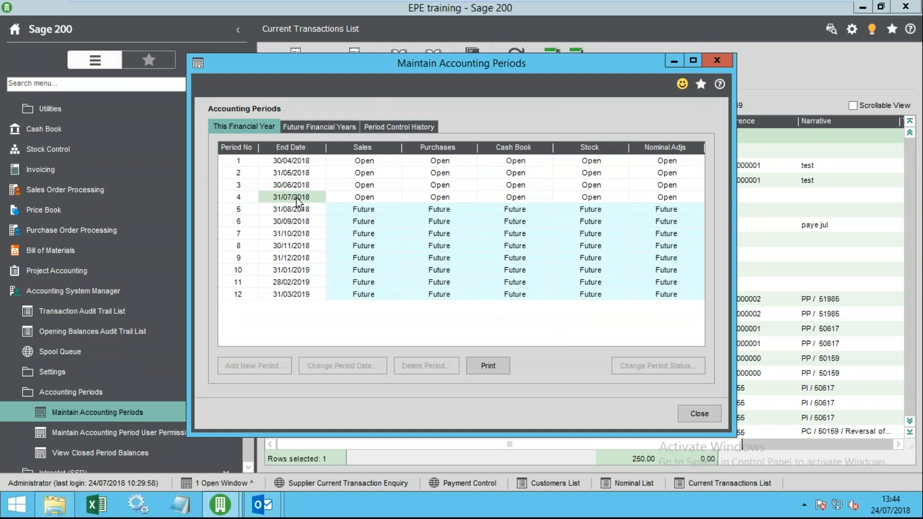
left_click(350, 200)
left_click(350, 207)
left_click(293, 209)
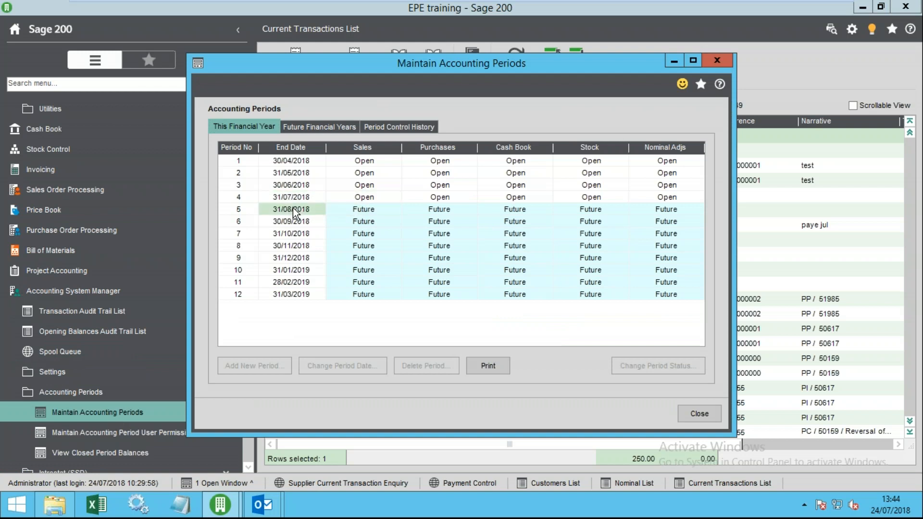
left_click(337, 214)
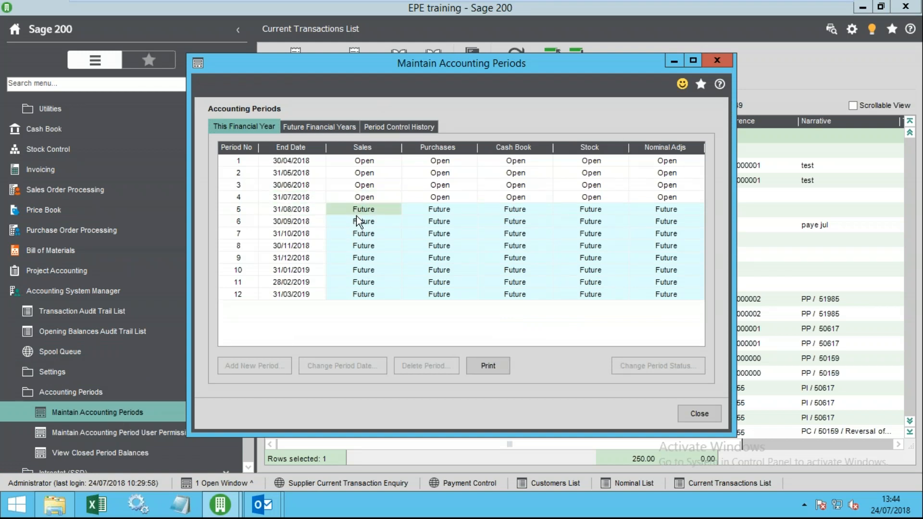
left_click(359, 222)
left_click(344, 127)
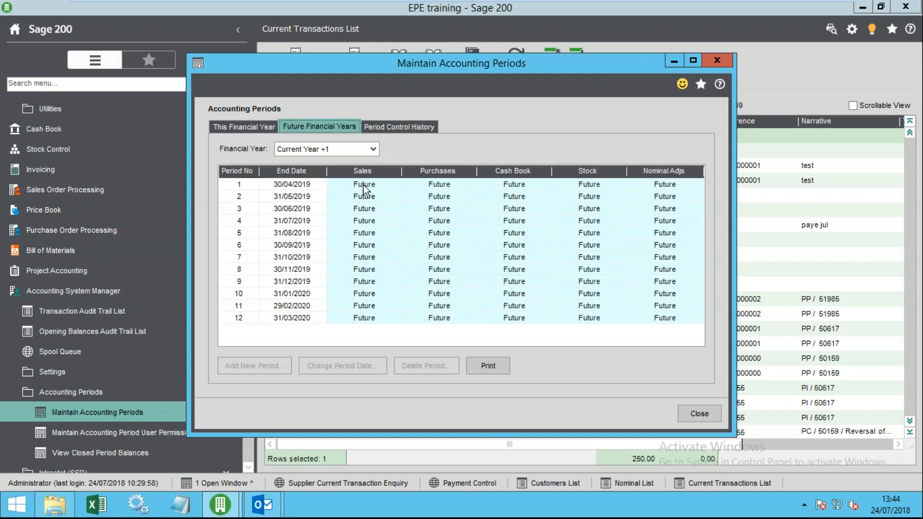
left_click(342, 195)
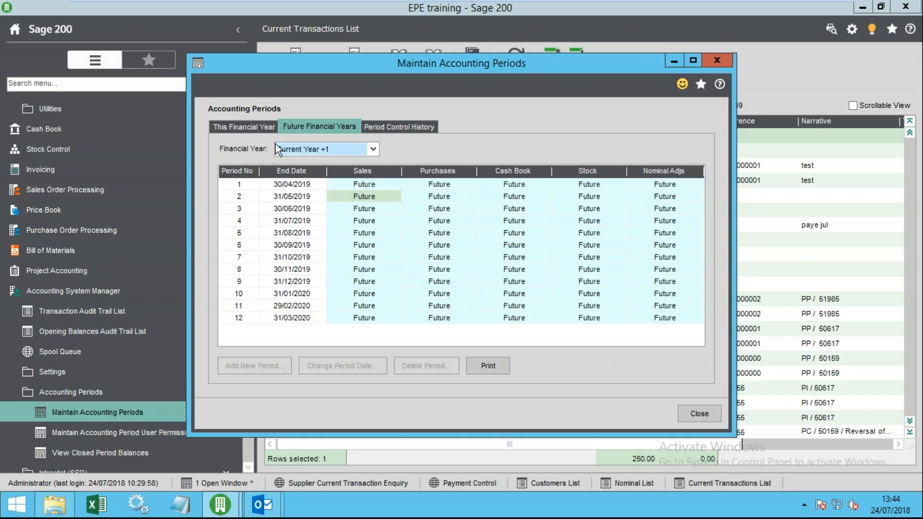
left_click(246, 128)
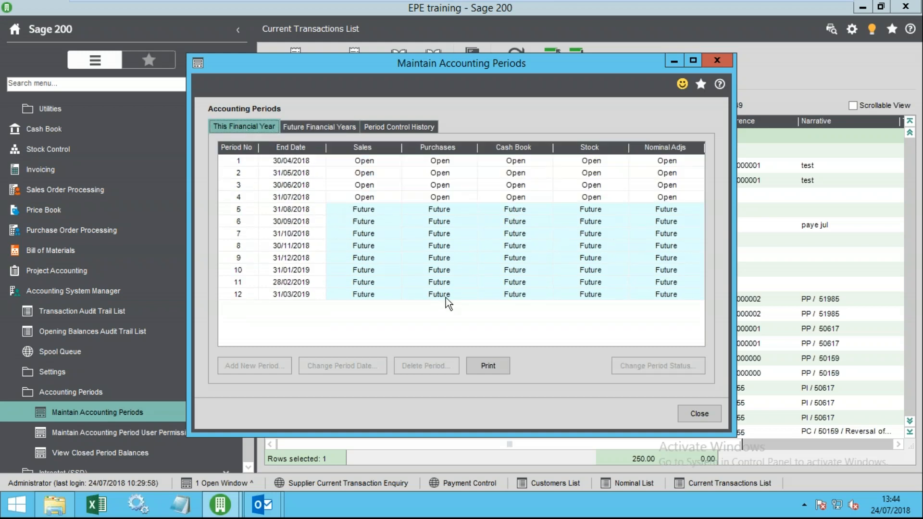
left_click(680, 416)
- Open the Deferred Waiting Postings List and select the Salaries and General Accruals postings
scroll(232, 196, "up", 7)
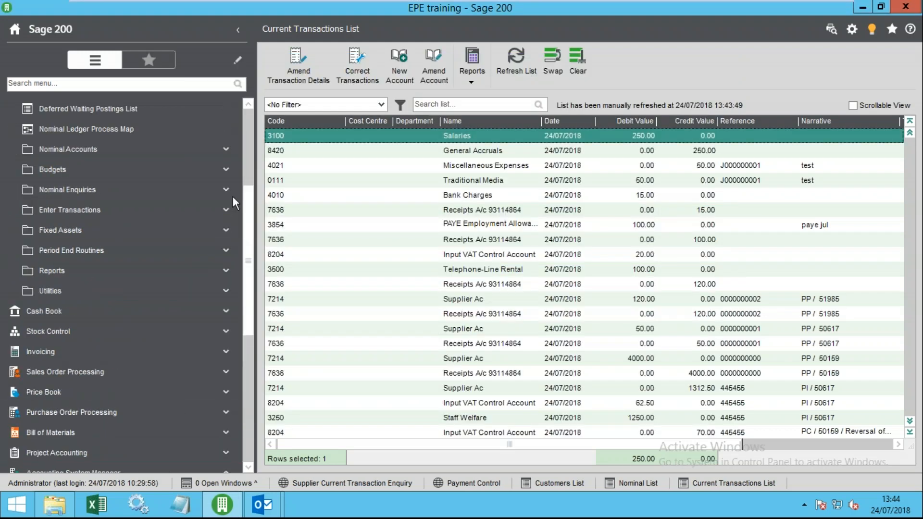
scroll(231, 148, "up", 3)
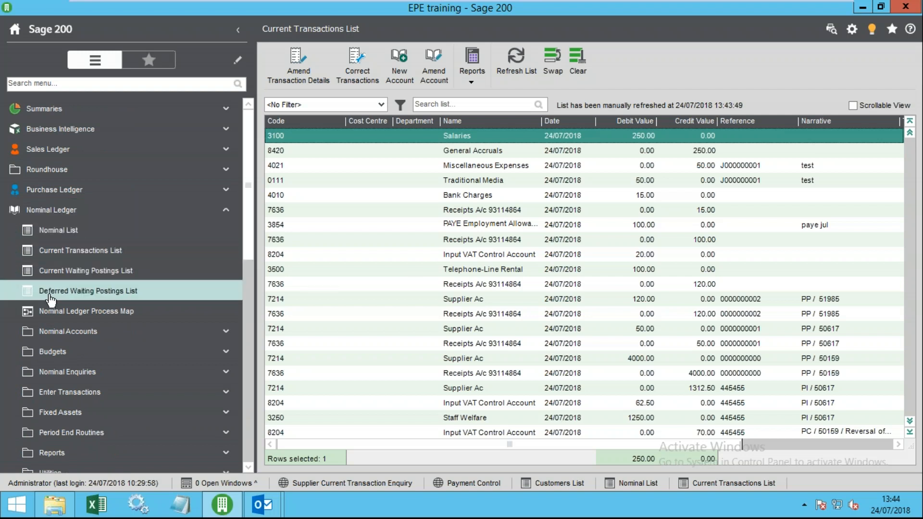
left_click(115, 294)
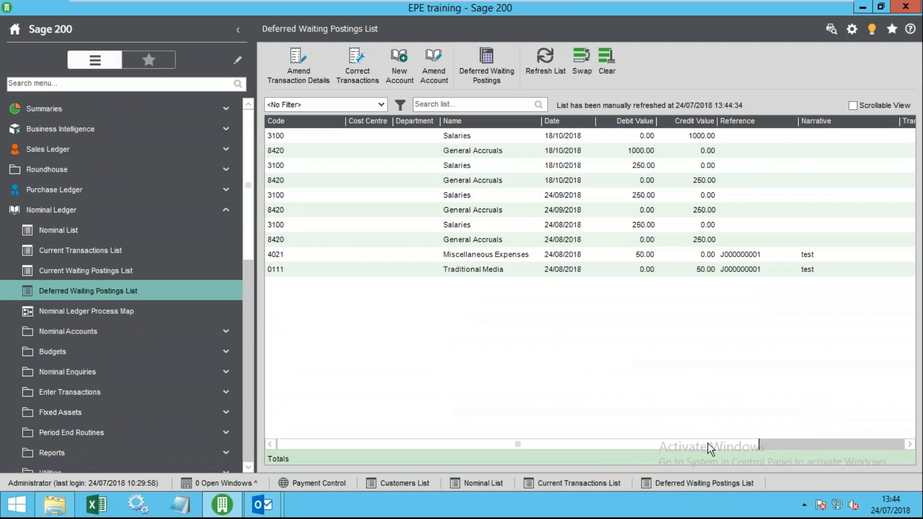
left_click_drag(707, 444, 883, 424)
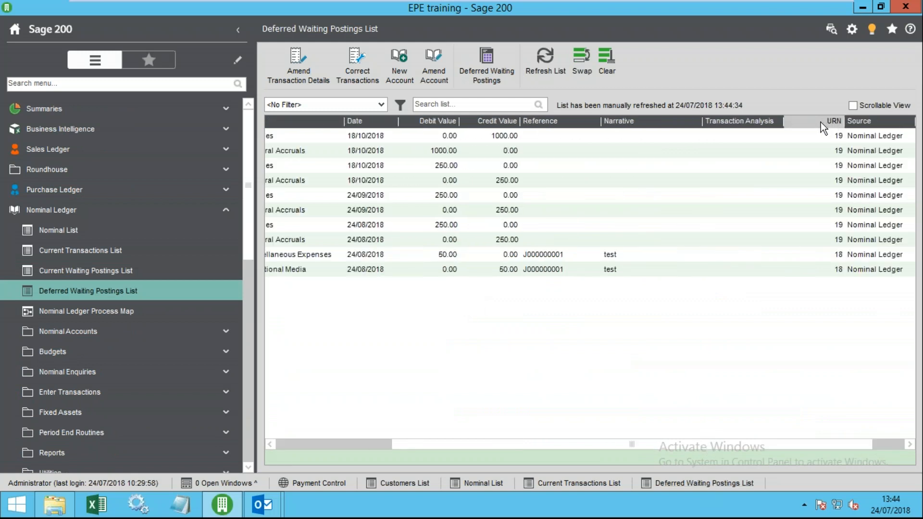
left_click_drag(447, 451, 308, 419)
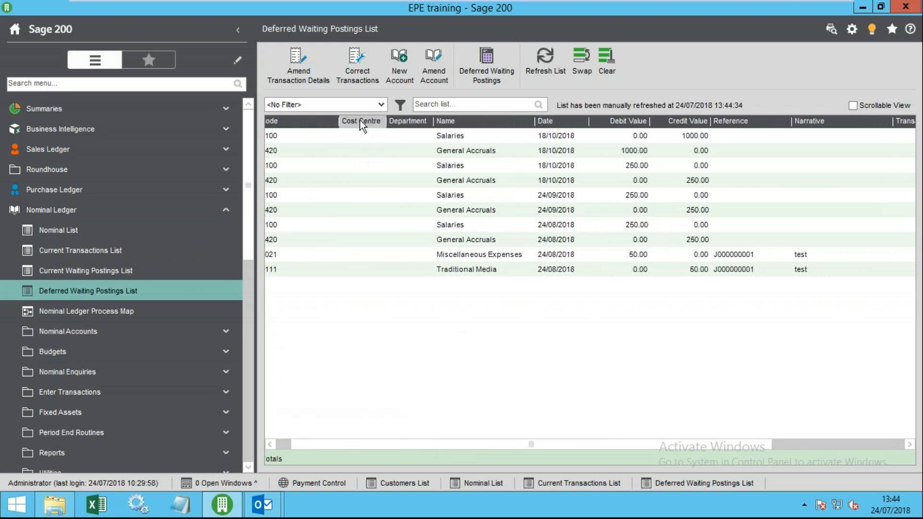
left_click(509, 137)
left_click(513, 145, "shift")
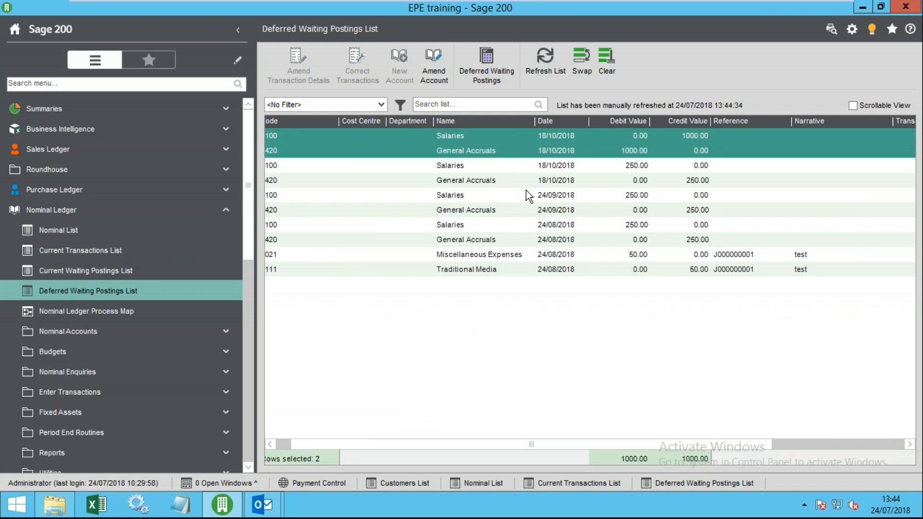
left_click(553, 166)
left_click(550, 239, "shift")
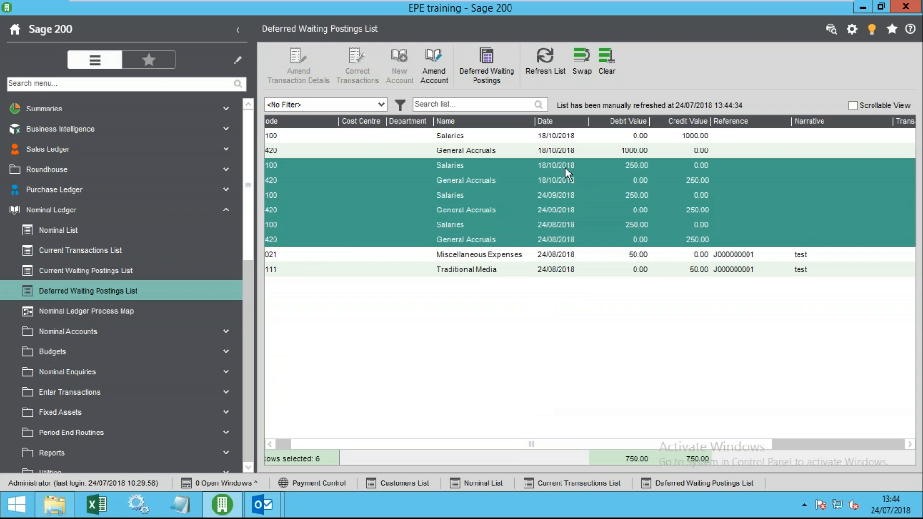
- Select the eight deferred accrual postings, leaving out Miscellaneous Expenses
left_click_drag(724, 446, 578, 422)
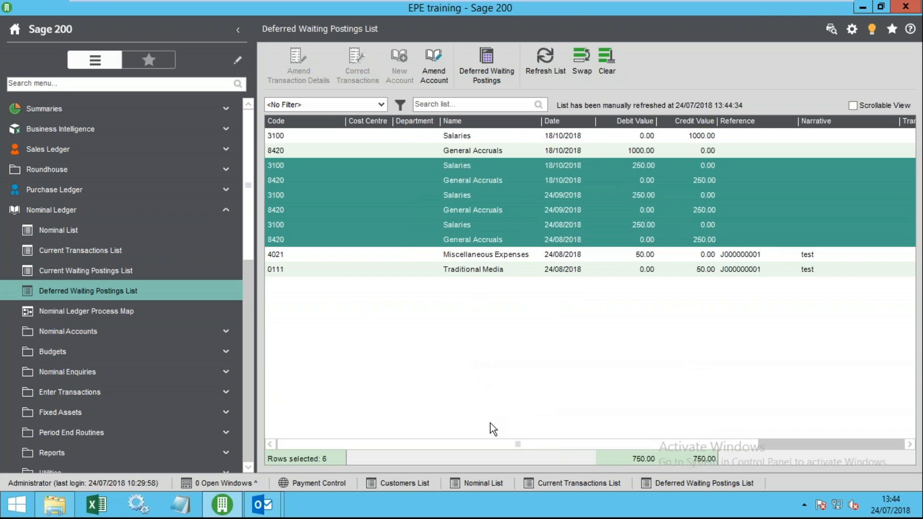
left_click_drag(489, 446, 695, 460)
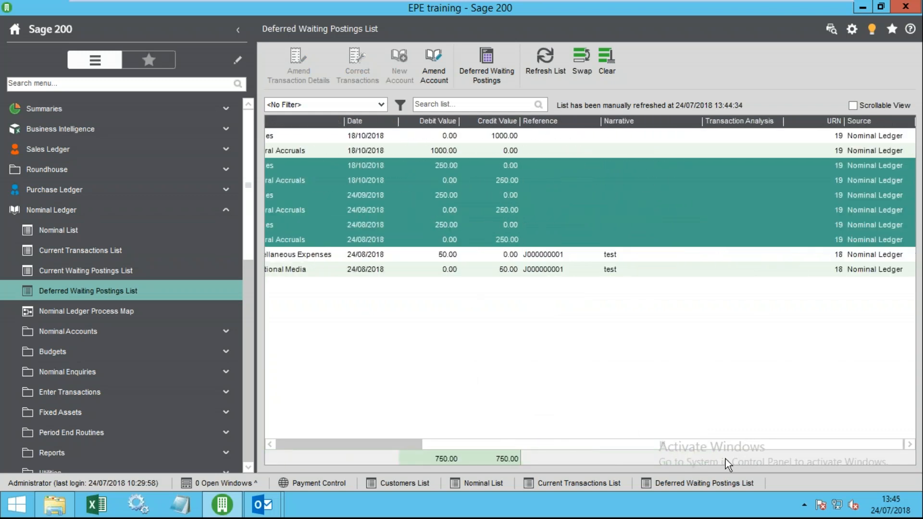
left_click(837, 137)
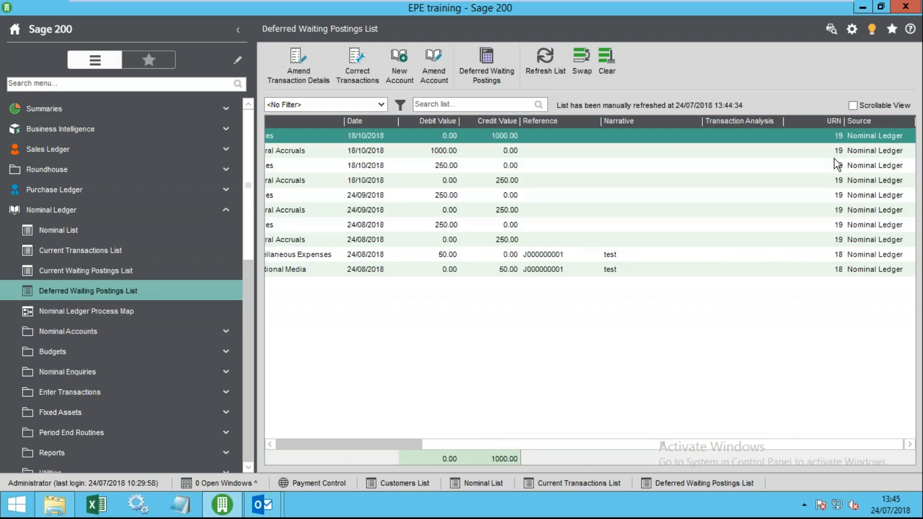
left_click(832, 250, "shift")
left_click(824, 245, "shift")
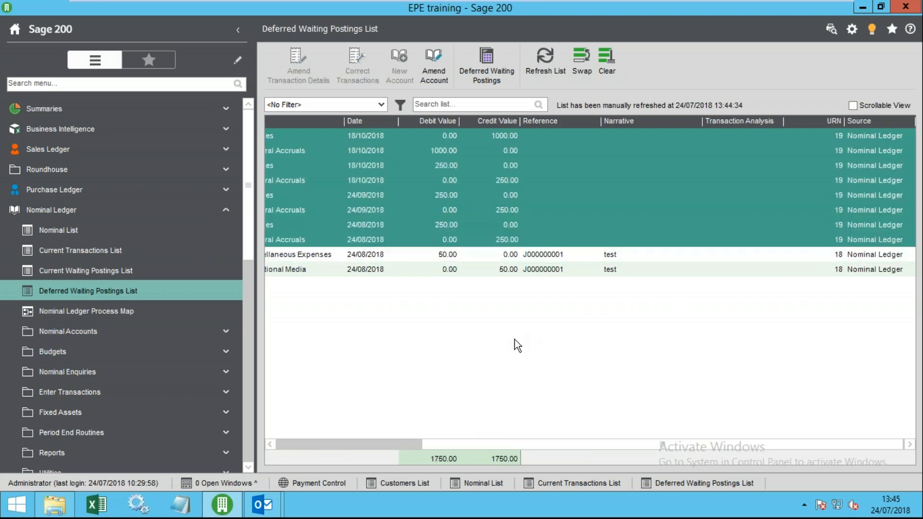
left_click_drag(518, 445, 365, 440)
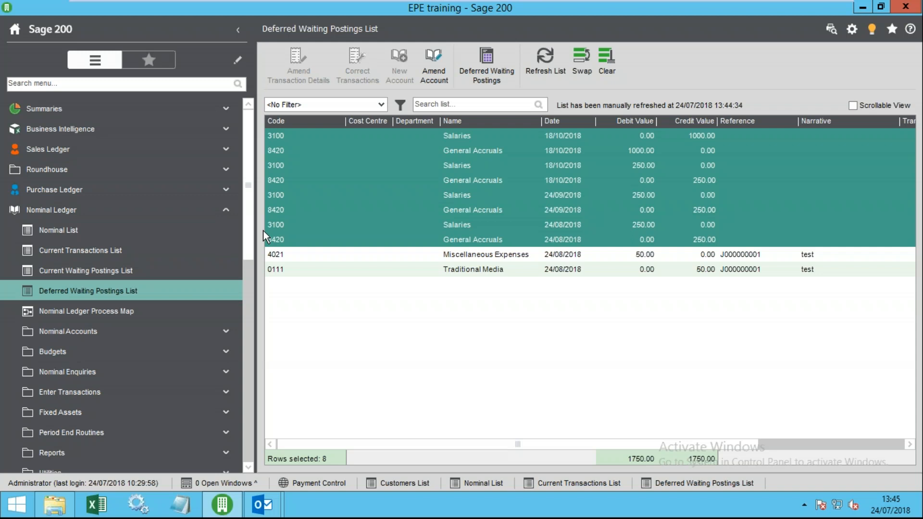
left_click(248, 442)
scroll(243, 399, "down", 2)
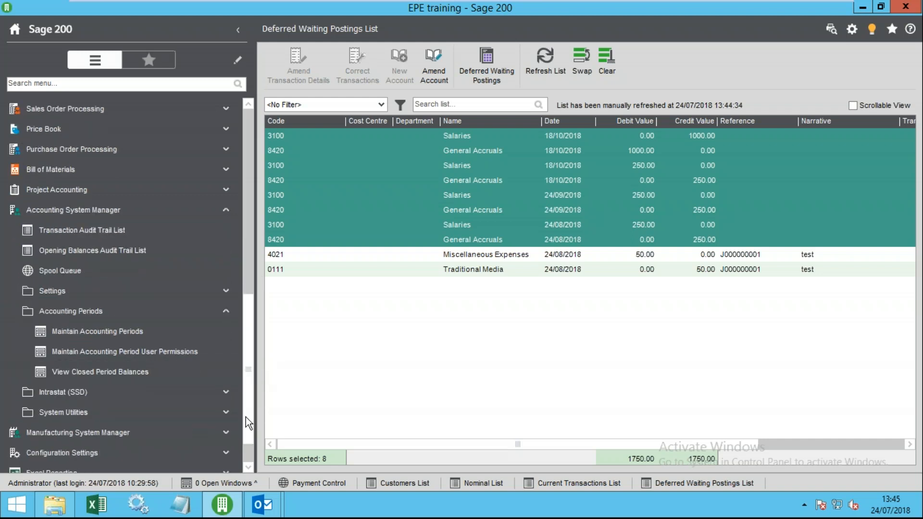
left_click(144, 331)
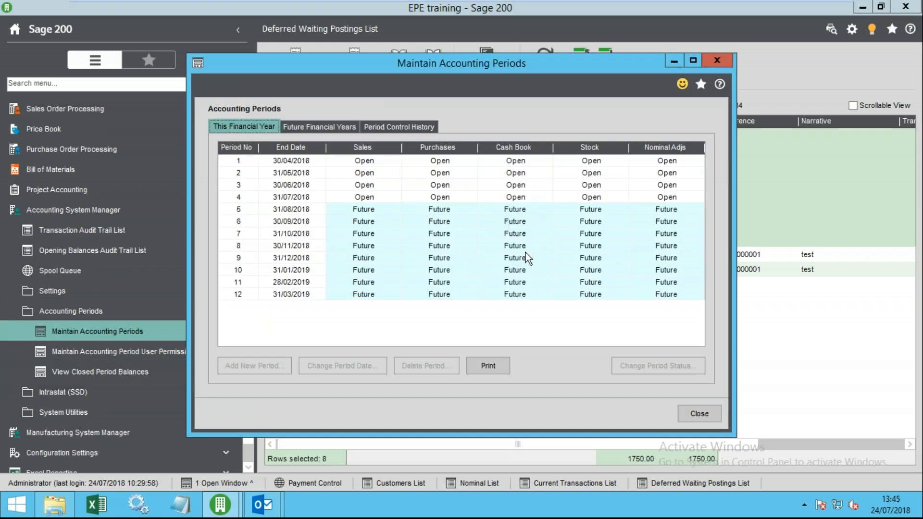
left_click(432, 195)
left_click(383, 196)
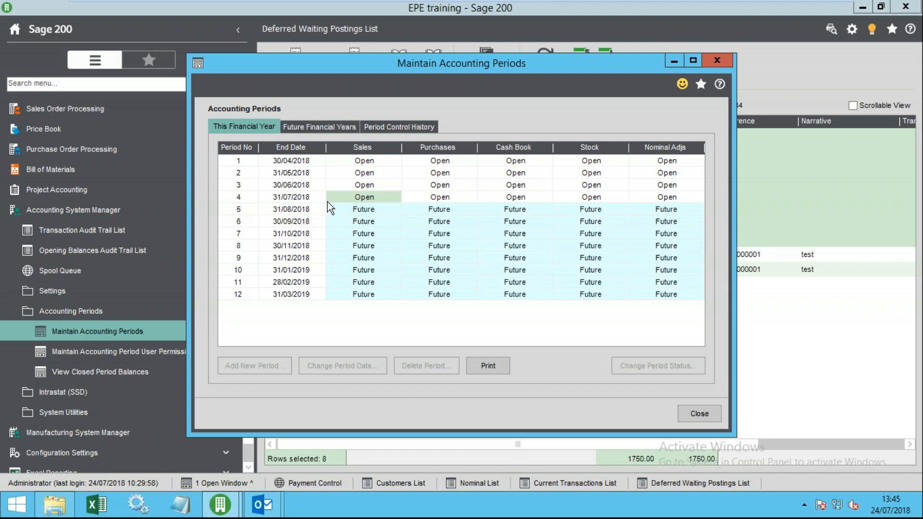
left_click(353, 206)
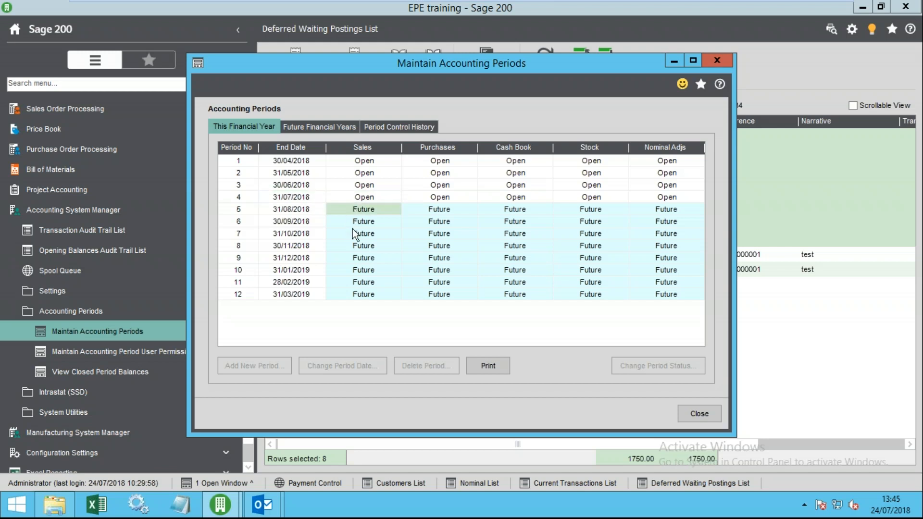
left_click(361, 226)
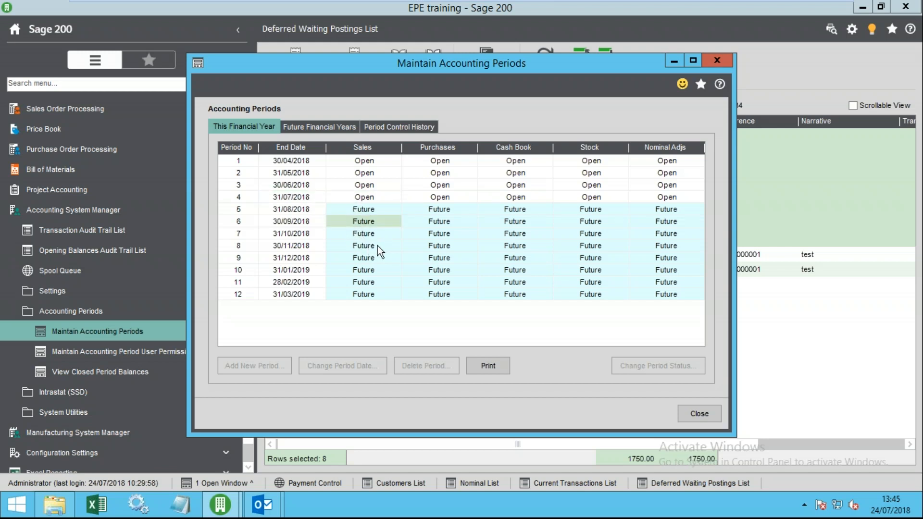
left_click(364, 199)
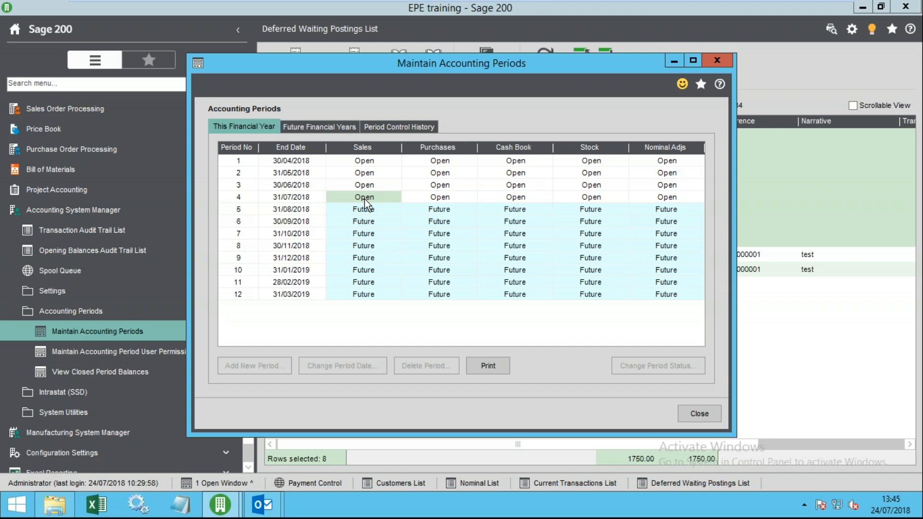
left_click(691, 418)
- Give the Administrator open, close and re-open rights for Sales, Purchases and Cash Book periods
left_click(174, 354)
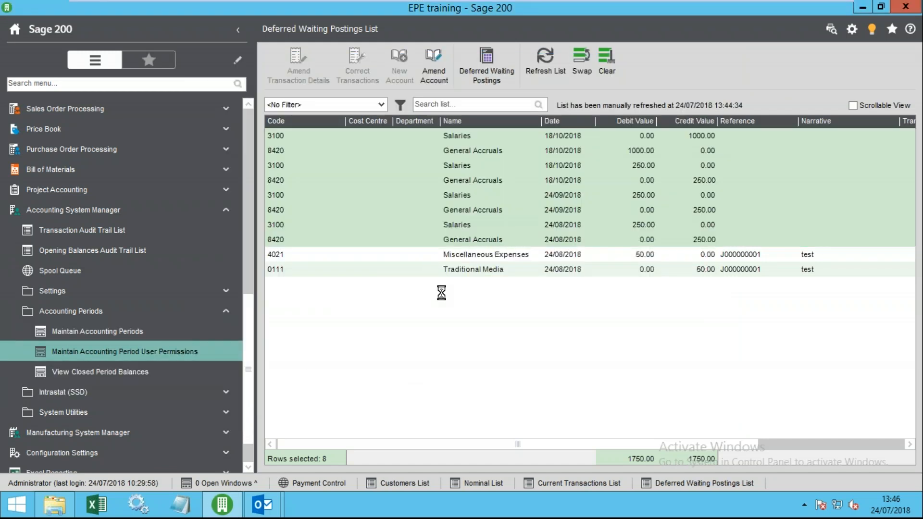
left_click(380, 323)
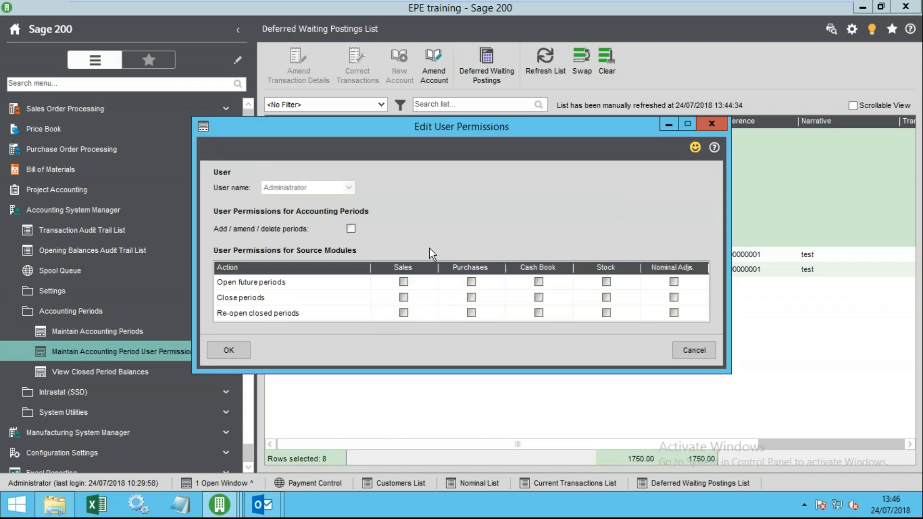
left_click(404, 282)
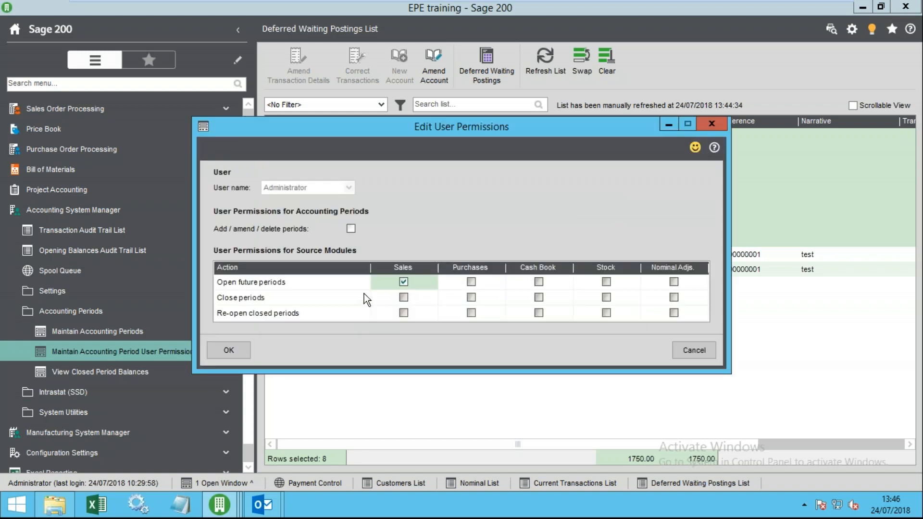
left_click(404, 298)
left_click(404, 313)
left_click(471, 282)
left_click(471, 298)
left_click(472, 313)
left_click(539, 282)
left_click(538, 298)
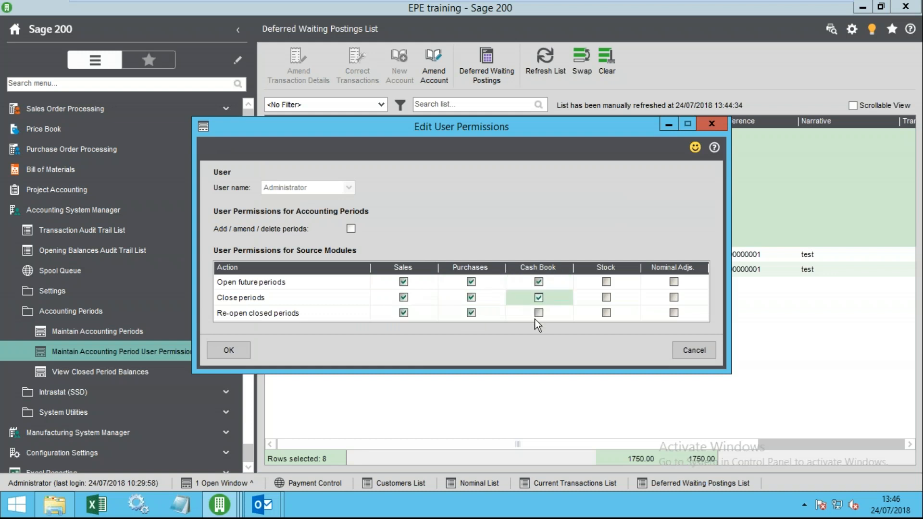
left_click(539, 313)
- Add the same Stock and Nominal Adjs period rights and save the Administrator's permissions
left_click(606, 281)
left_click(607, 297)
left_click(606, 313)
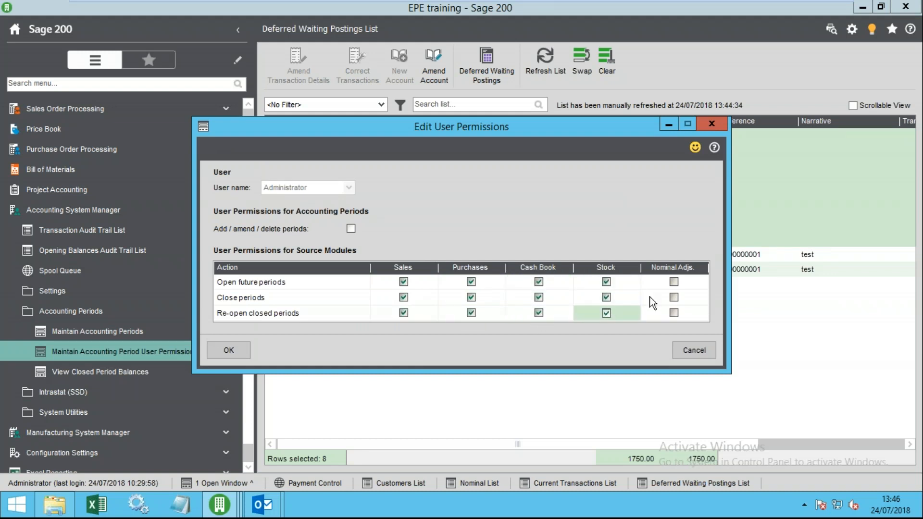
left_click(674, 281)
left_click(674, 298)
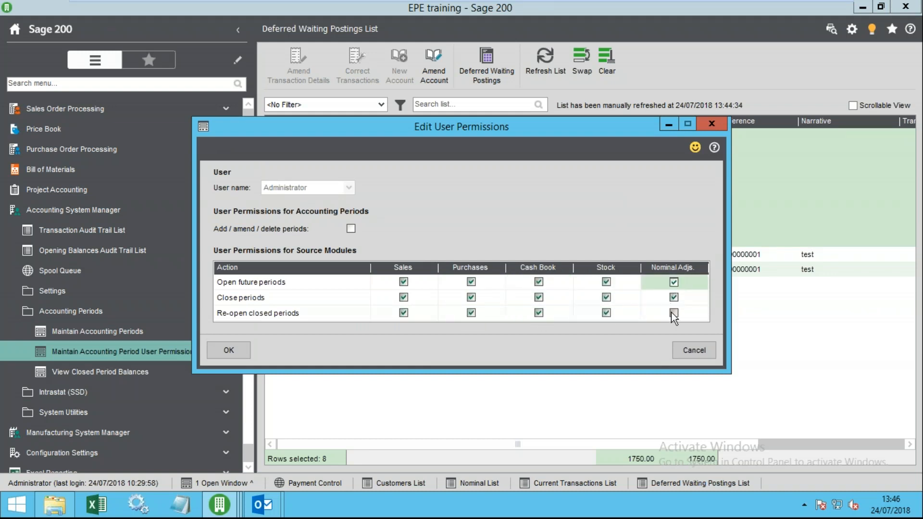
left_click(673, 313)
left_click(233, 351)
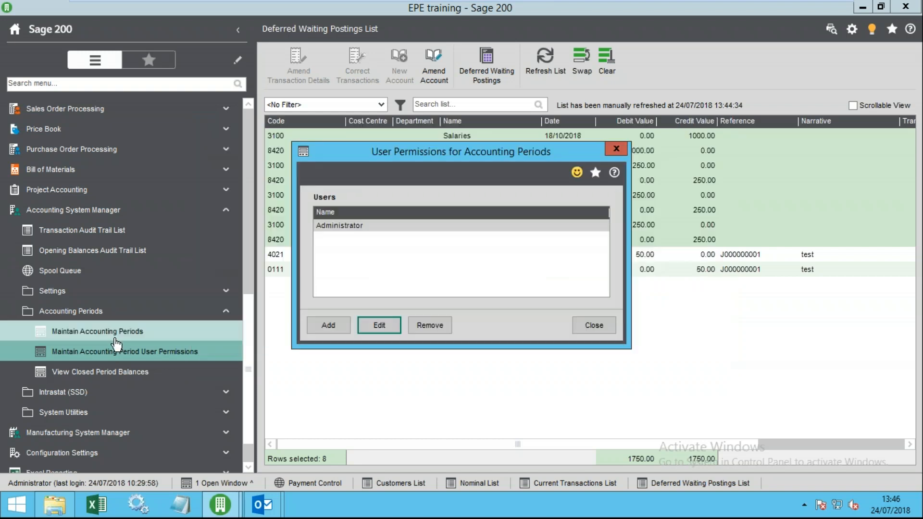
left_click(120, 335)
left_click(594, 325)
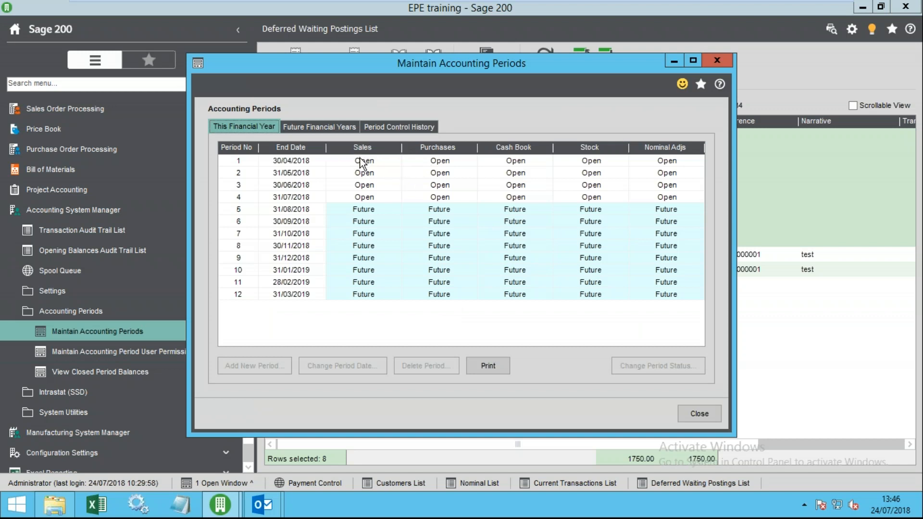
- Close Sales Ledger period 1 ending 30/04/2018 and acknowledge the period end completion
left_click(361, 160)
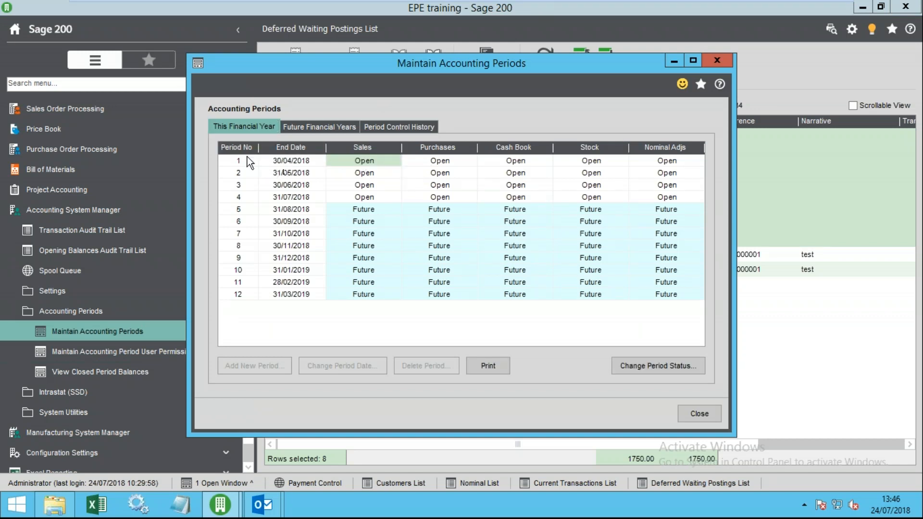
left_click(281, 161)
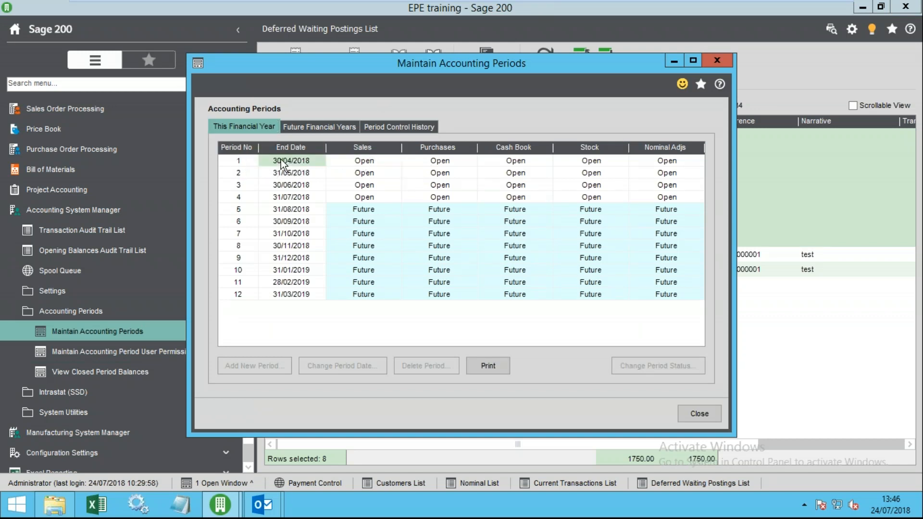
left_click(359, 162)
left_click(640, 366)
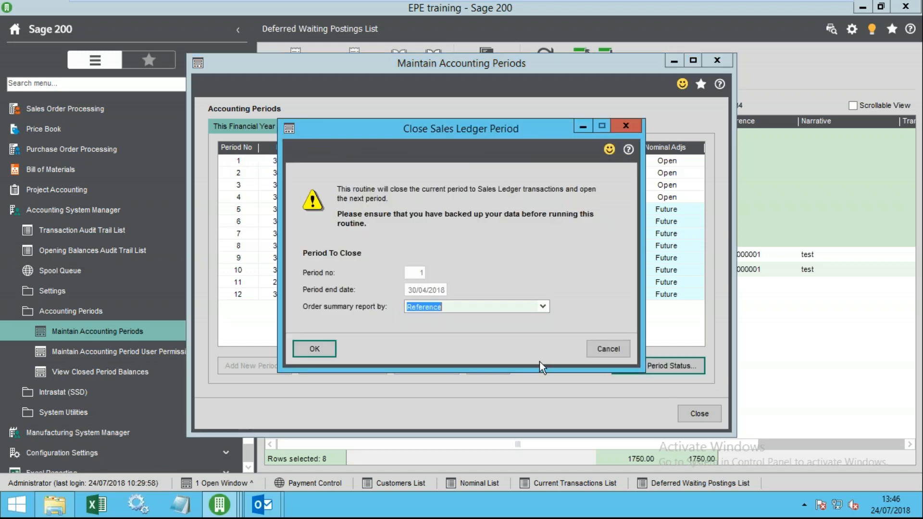
left_click(315, 347)
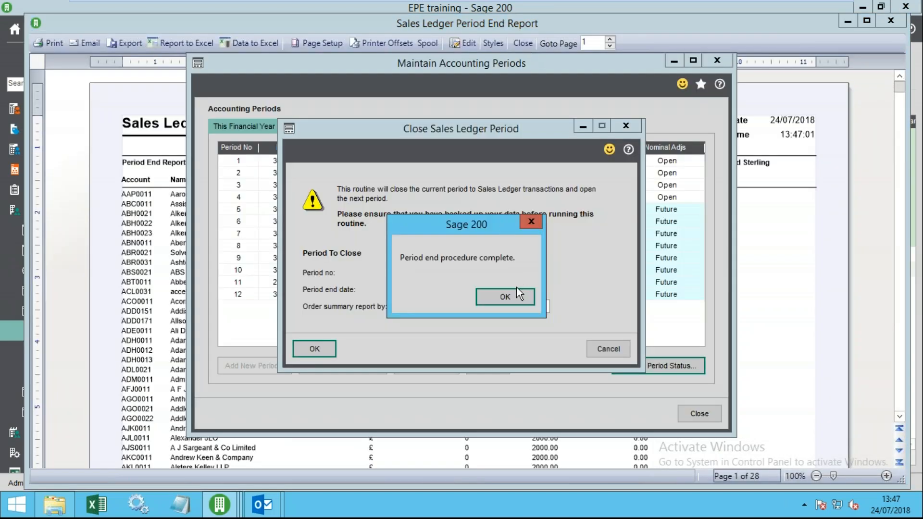
left_click(504, 289)
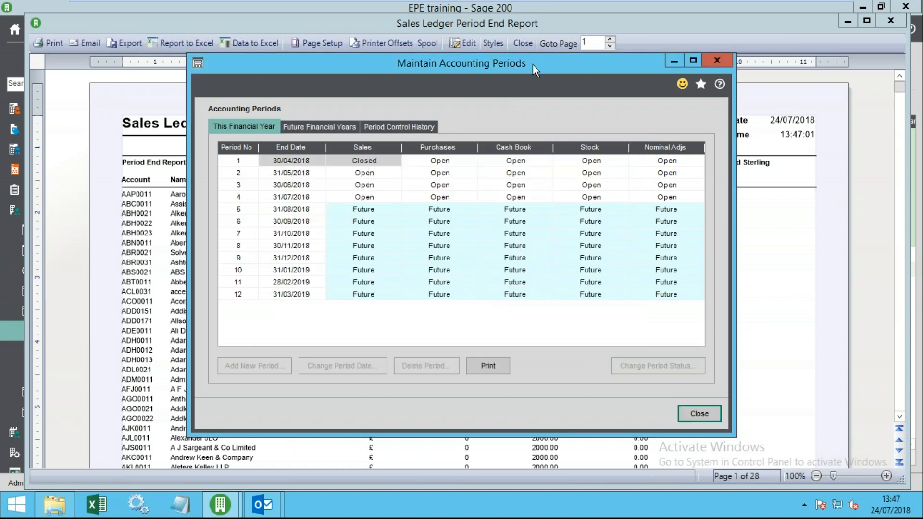
- Dismiss the period end report and review period 1 and 2 statuses across all modules
left_click(523, 43)
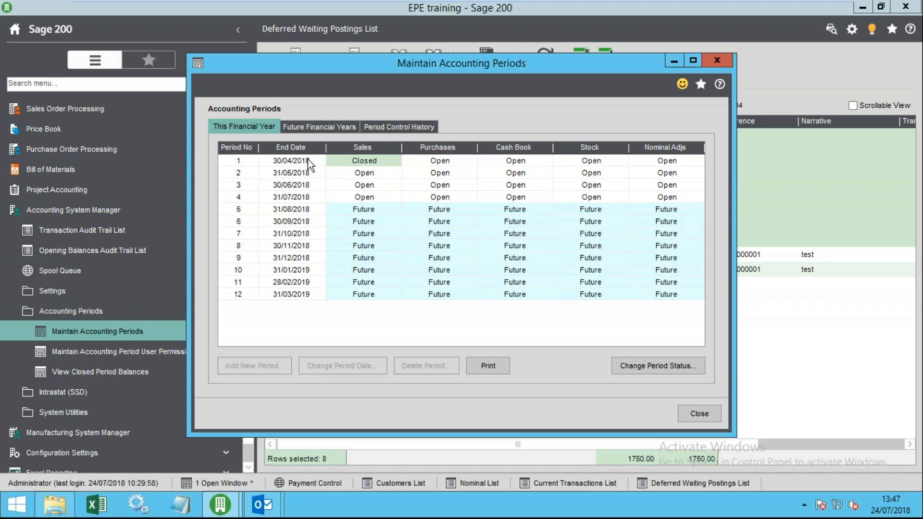
left_click(361, 174)
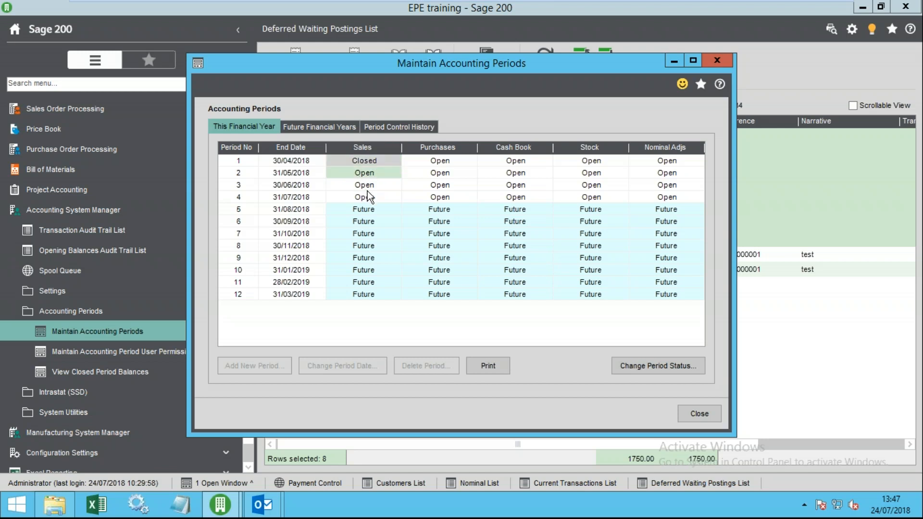
left_click(234, 177)
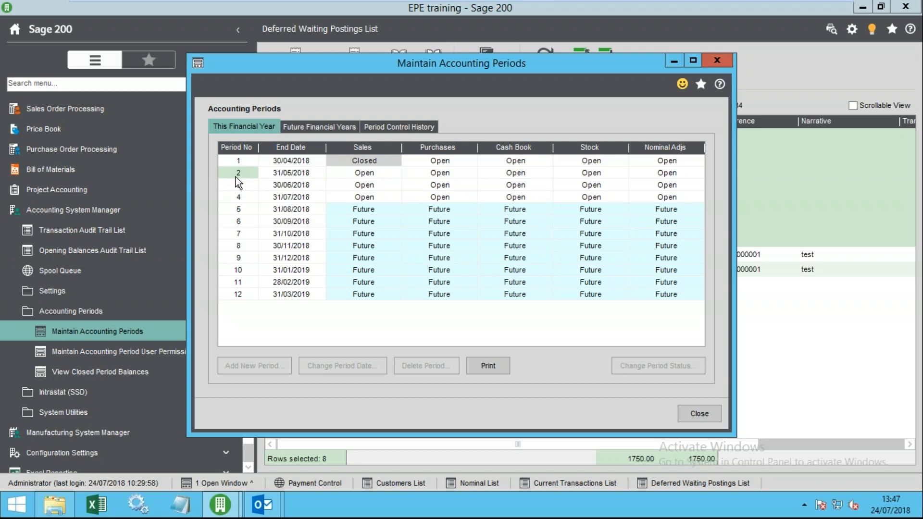
left_click(347, 177)
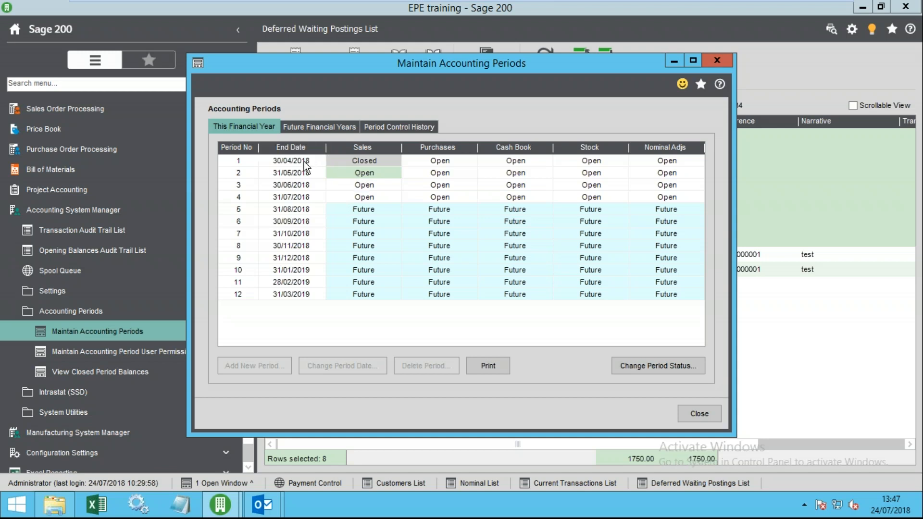
left_click(358, 163)
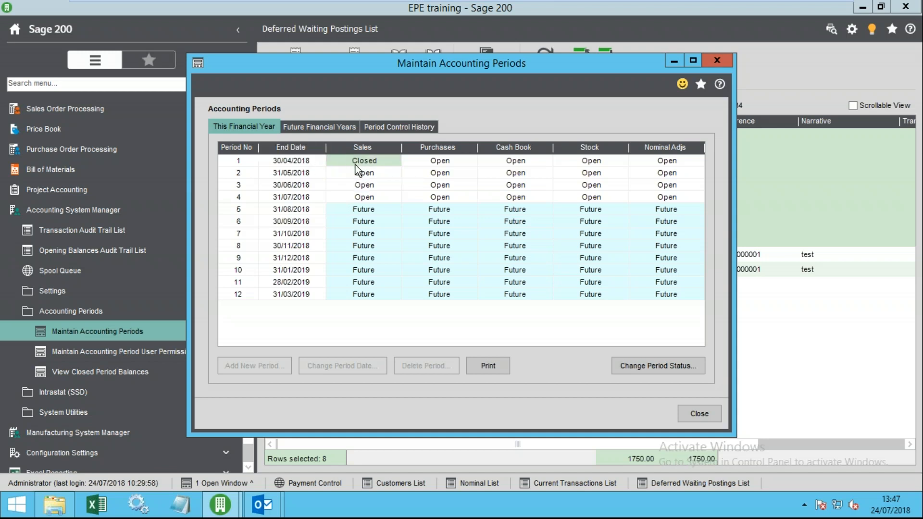
left_click(243, 164)
left_click(346, 164)
left_click(440, 164)
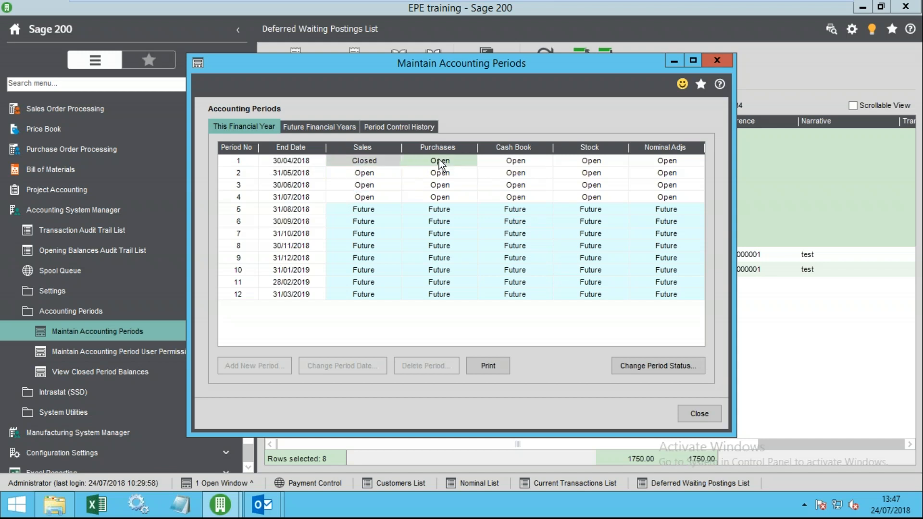
left_click(670, 172)
left_click(590, 161)
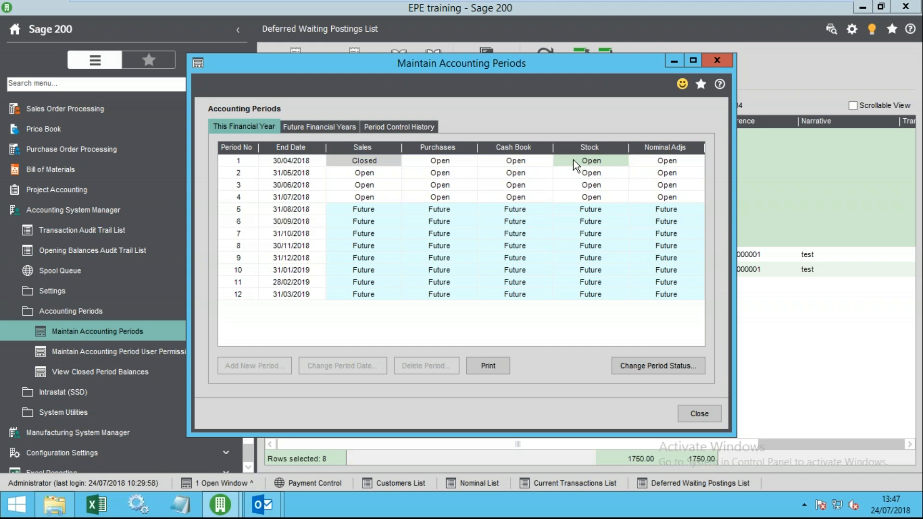
left_click(541, 165)
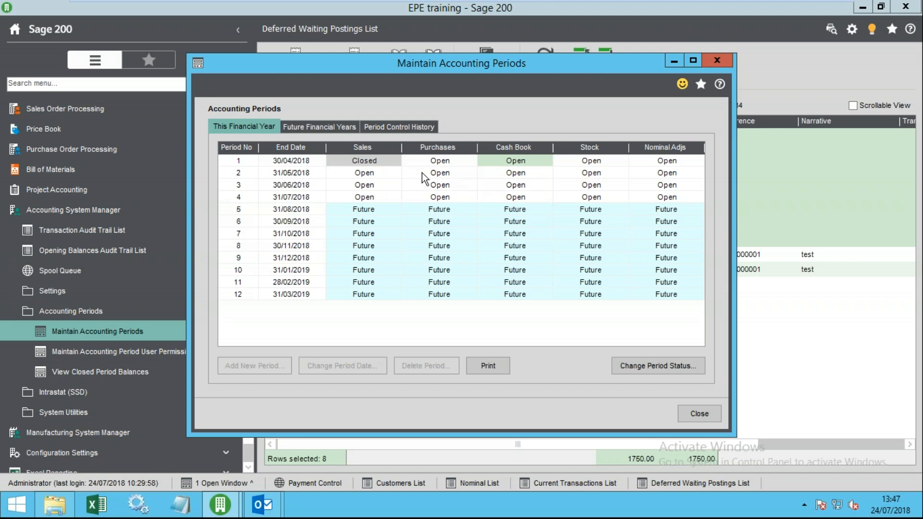
left_click(376, 164)
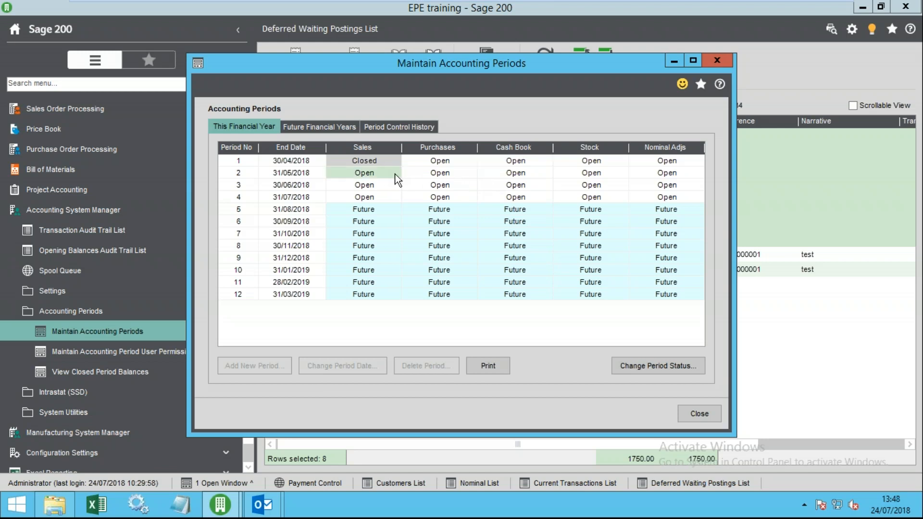
- Decline re-opening Sales period 1 so it stays Closed
left_click(663, 367)
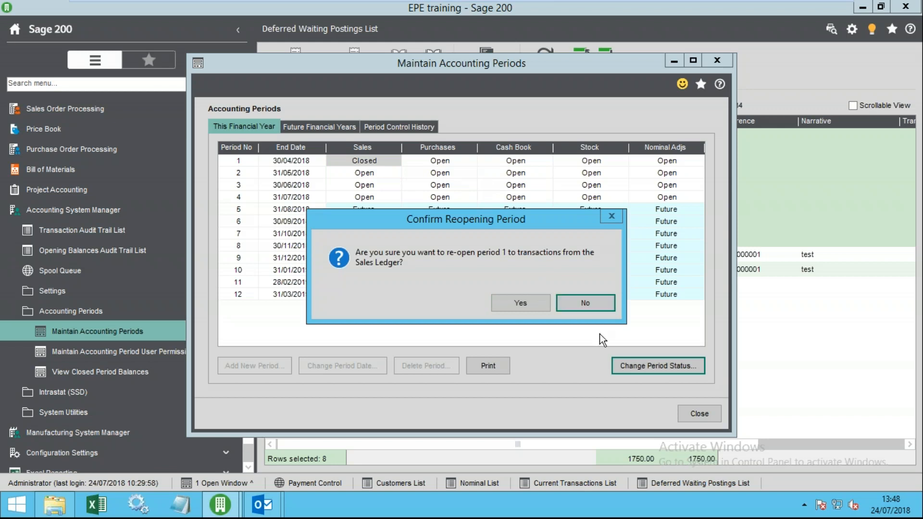
left_click(587, 304)
left_click(373, 164)
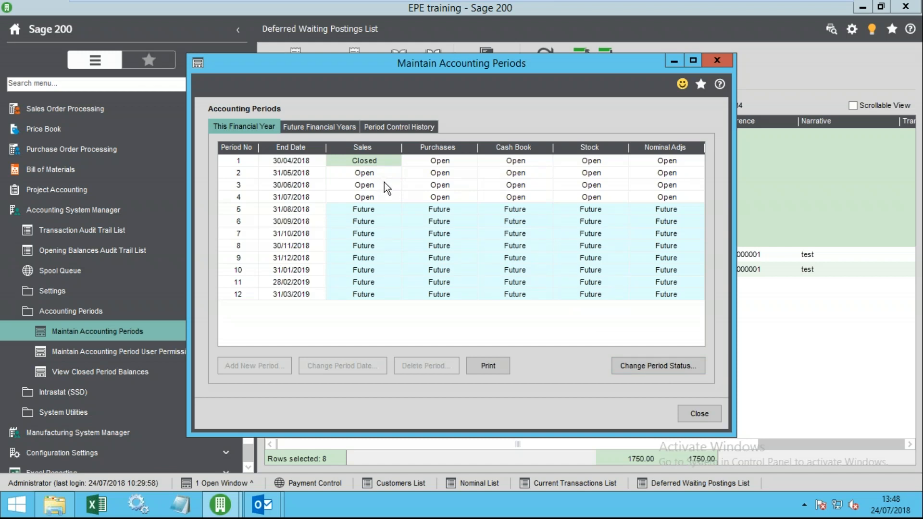
left_click(378, 292)
- Review next financial year's all-Future periods and close Maintain Accounting Periods
left_click(331, 127)
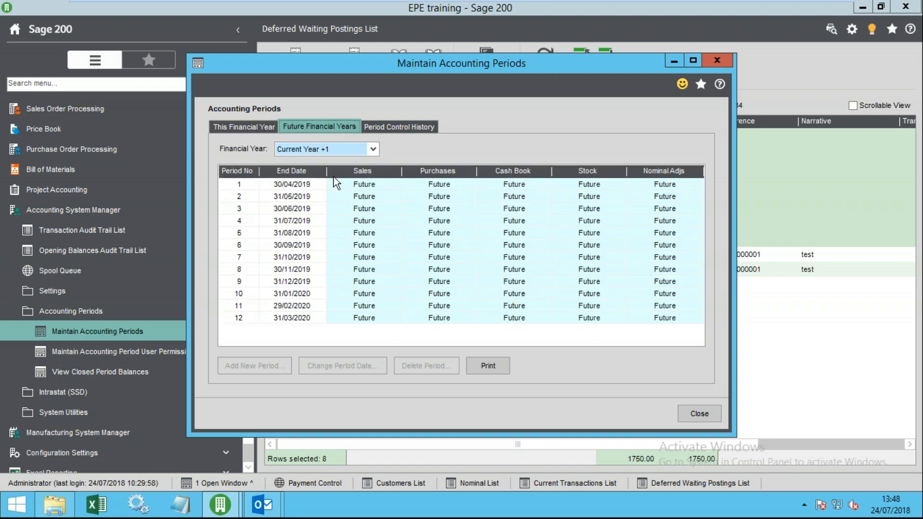
left_click(374, 225)
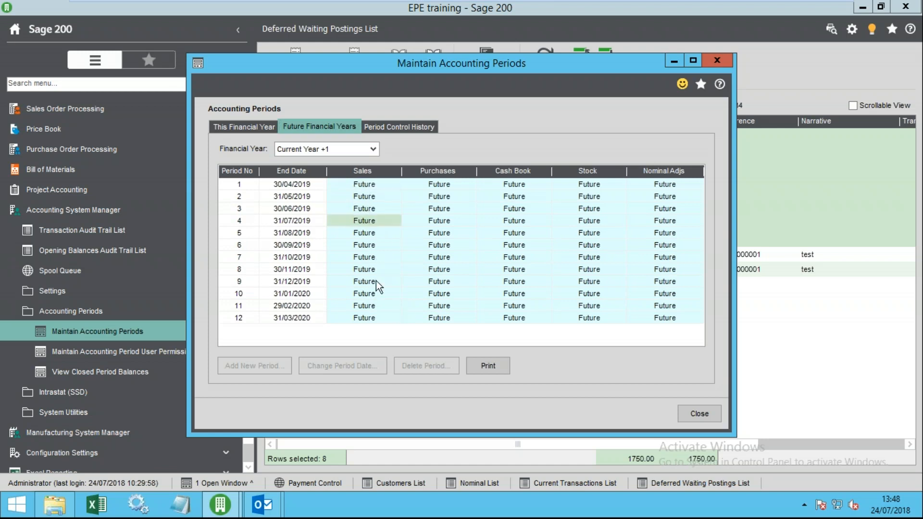
left_click(377, 282)
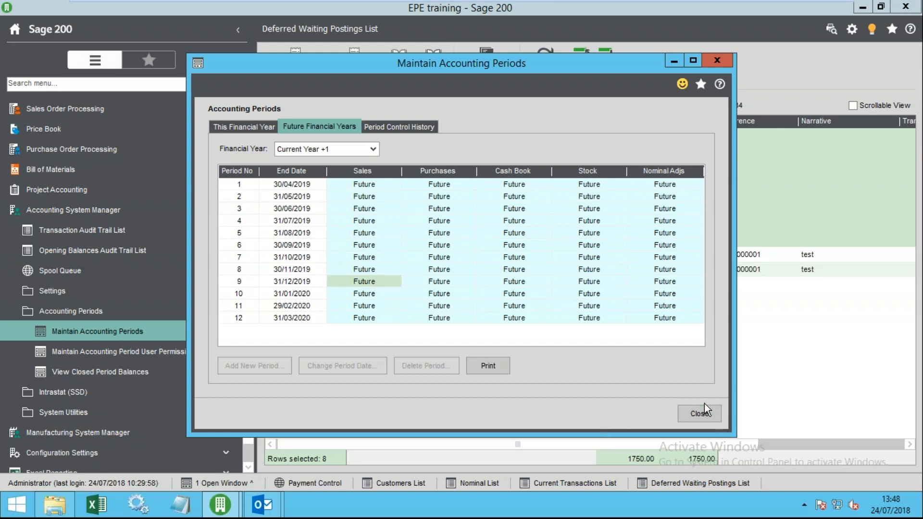
left_click(697, 414)
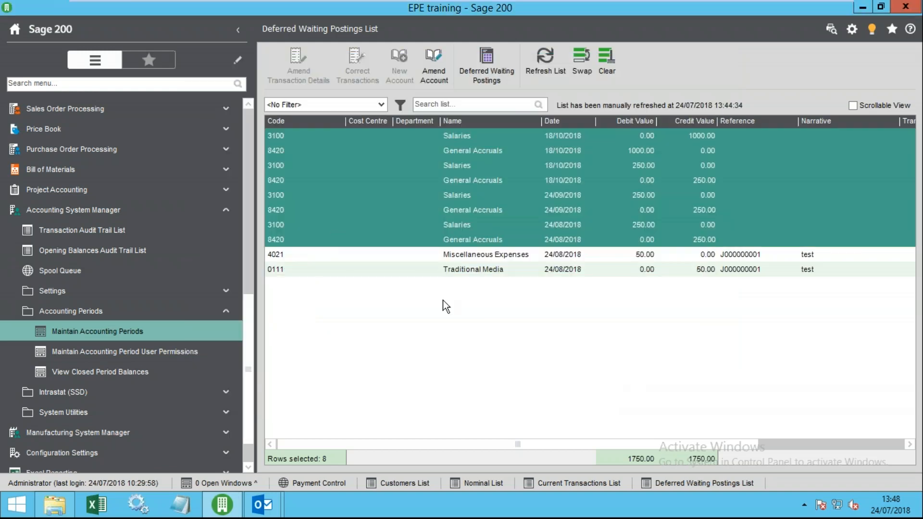
left_click_drag(244, 304, 247, 128)
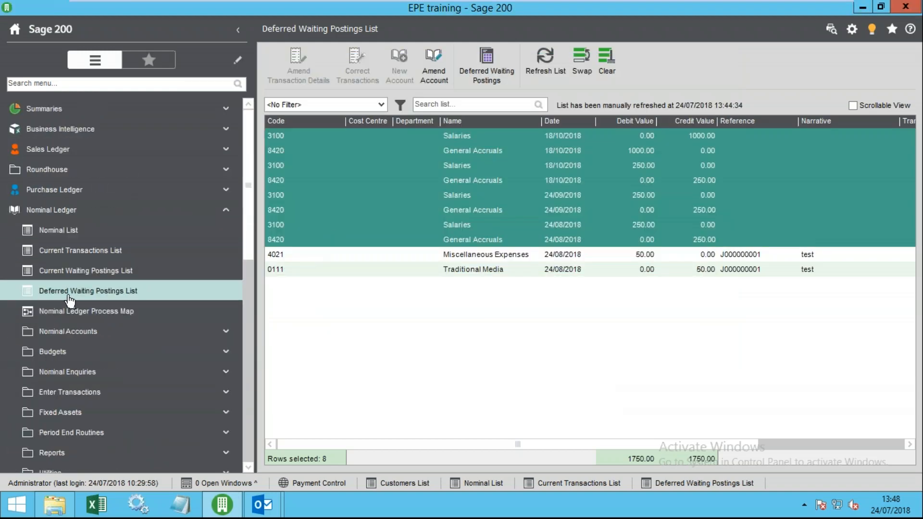
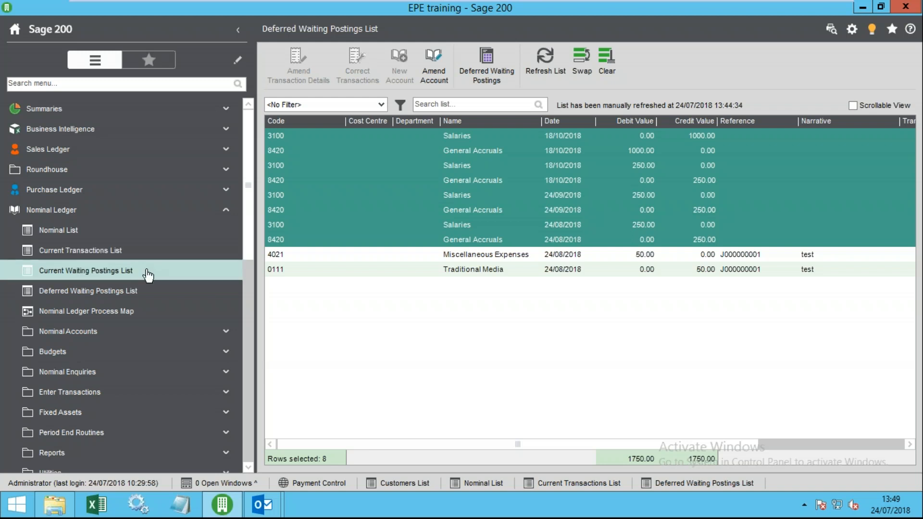
- Open System Settings on the Transaction settings tab
left_click_drag(246, 232, 259, 413)
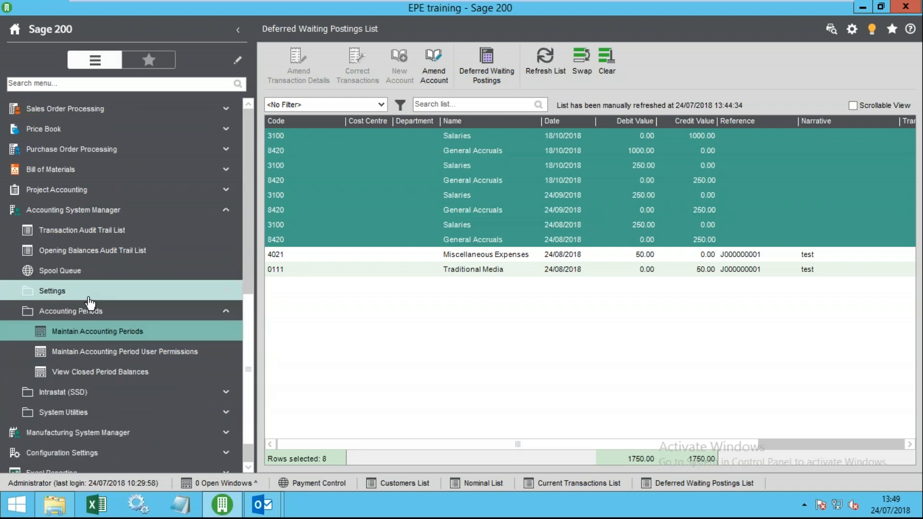
left_click(63, 292)
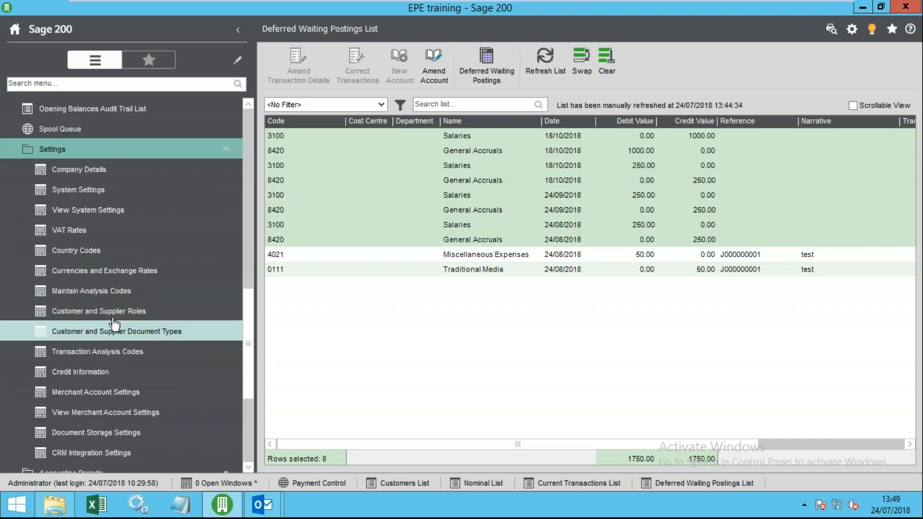
left_click(81, 190)
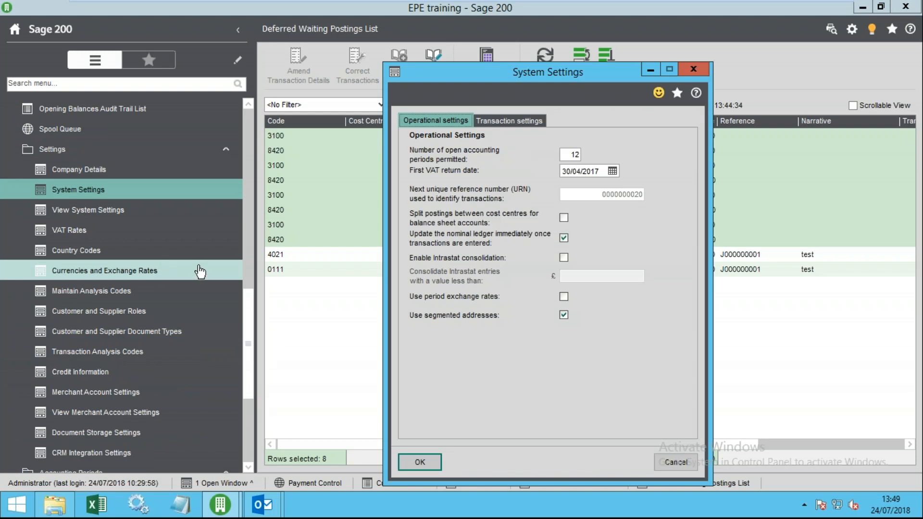
left_click(522, 121)
left_click_drag(500, 71, 391, 23)
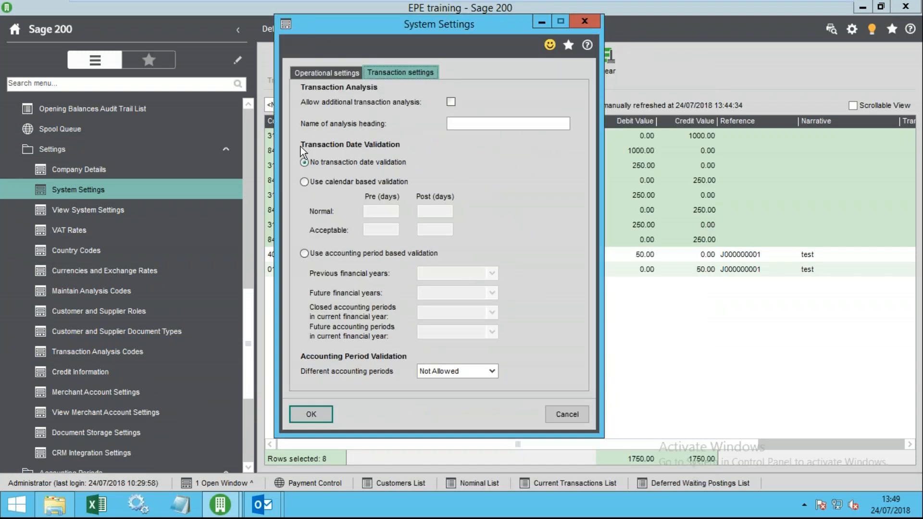
- Turn on calendar based date validation and check the Normal 60/20 and Acceptable 60/60 Pre/Post days
left_click(307, 182)
double_click(393, 212)
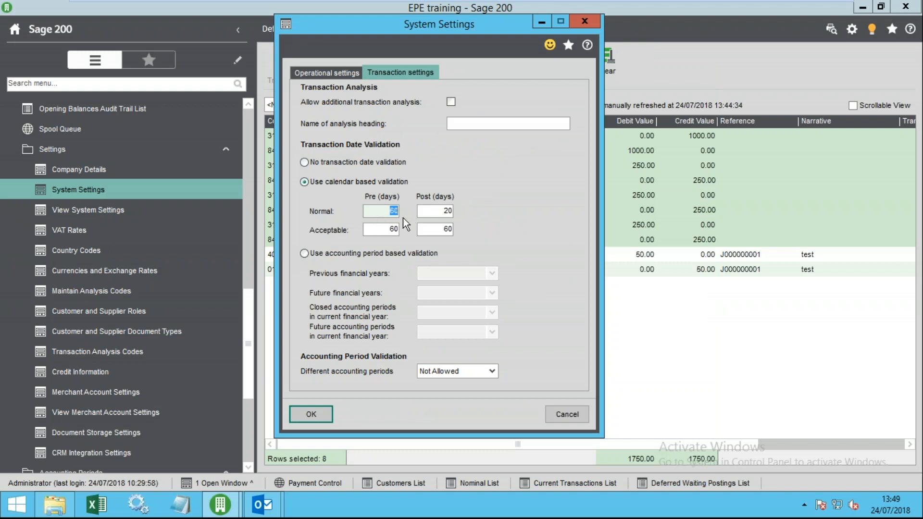
double_click(428, 212)
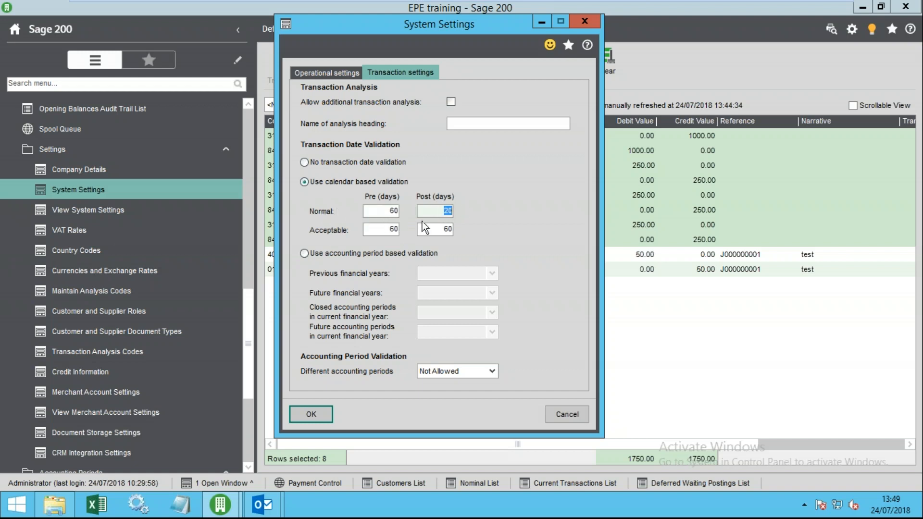
left_click(443, 212)
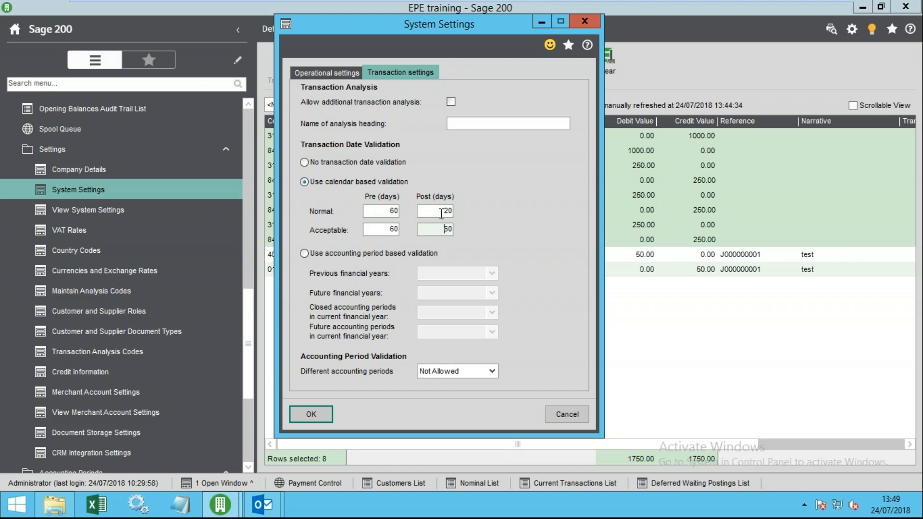
left_click(444, 229)
double_click(447, 229)
- Switch to accounting period based validation and try previous financial years as Acceptable, Unacceptable, then Normal
left_click(315, 255)
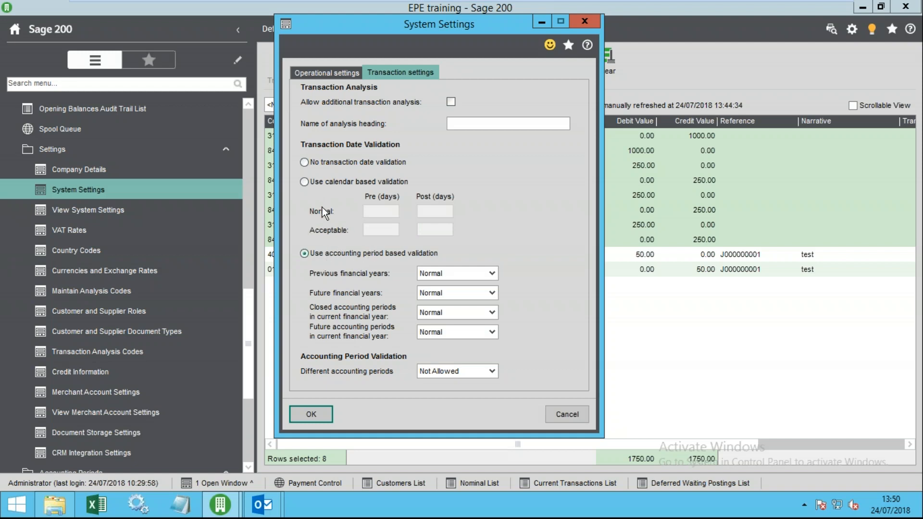
left_click(329, 182)
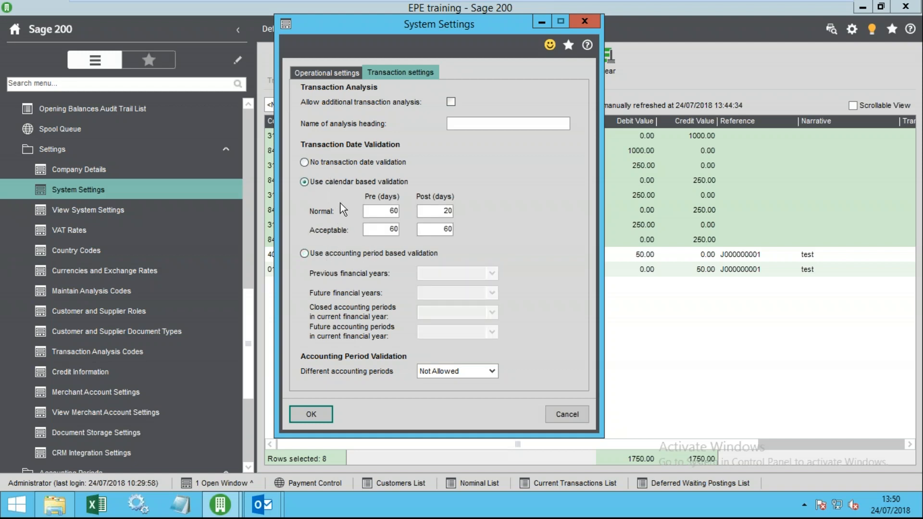
left_click(313, 252)
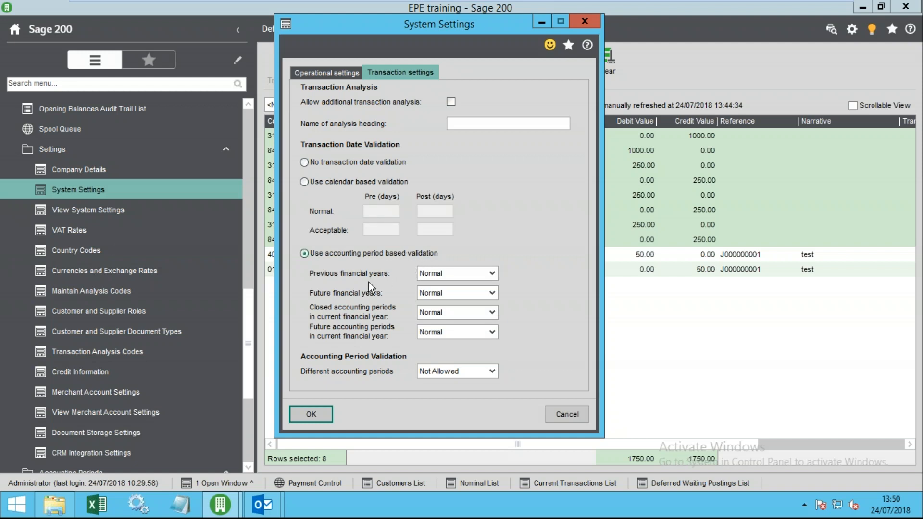
left_click(446, 293)
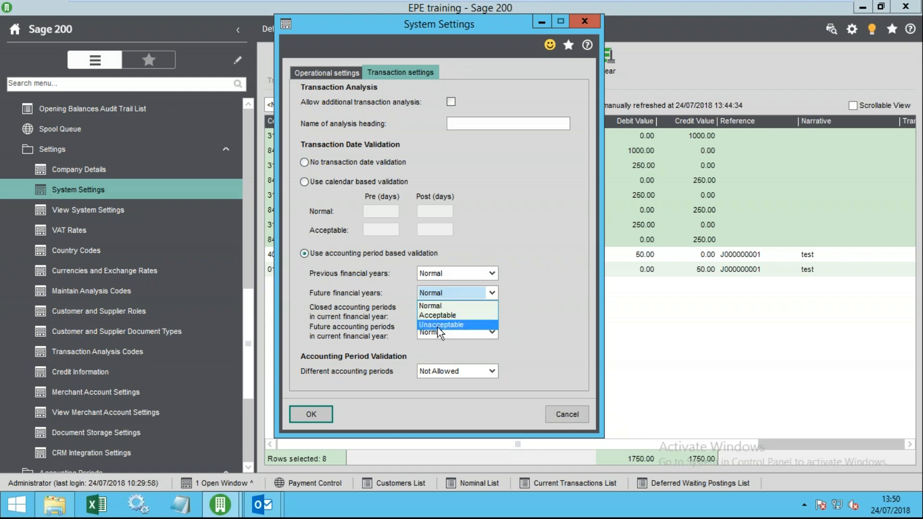
left_click(437, 276)
left_click(438, 275)
left_click(439, 297)
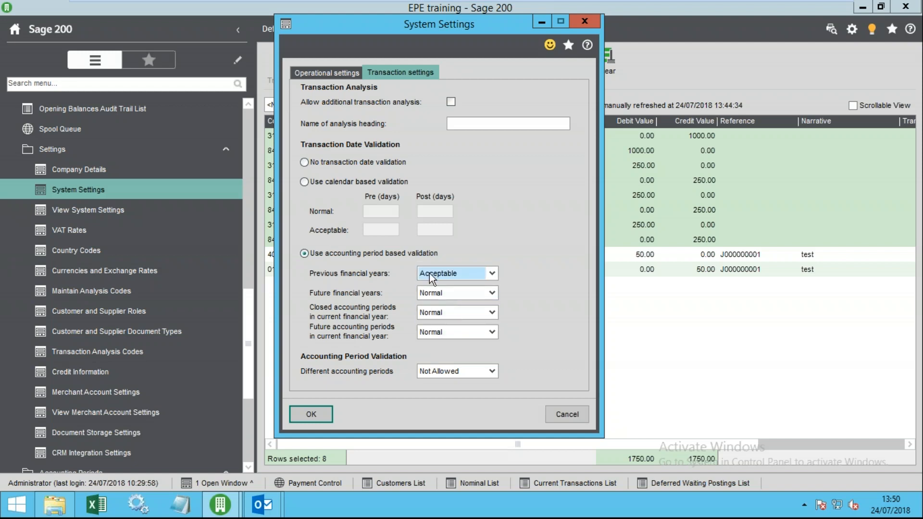
left_click(454, 273)
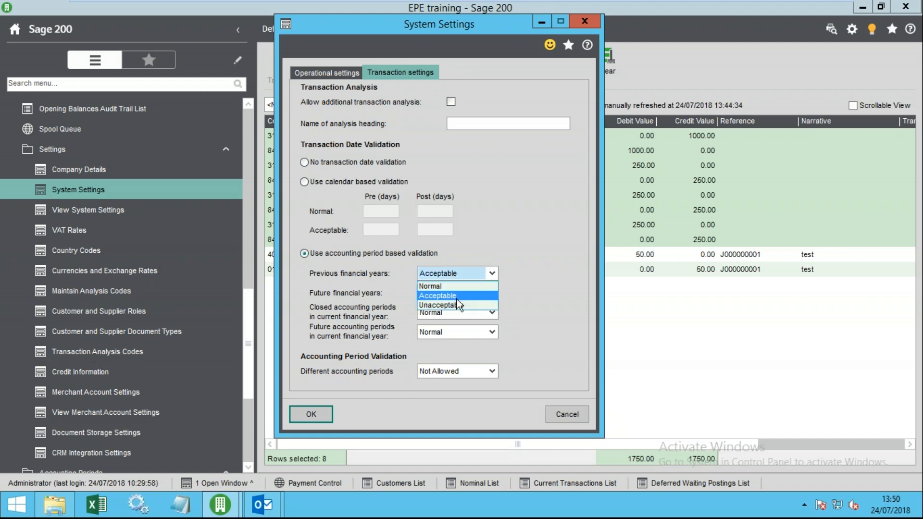
left_click(456, 302)
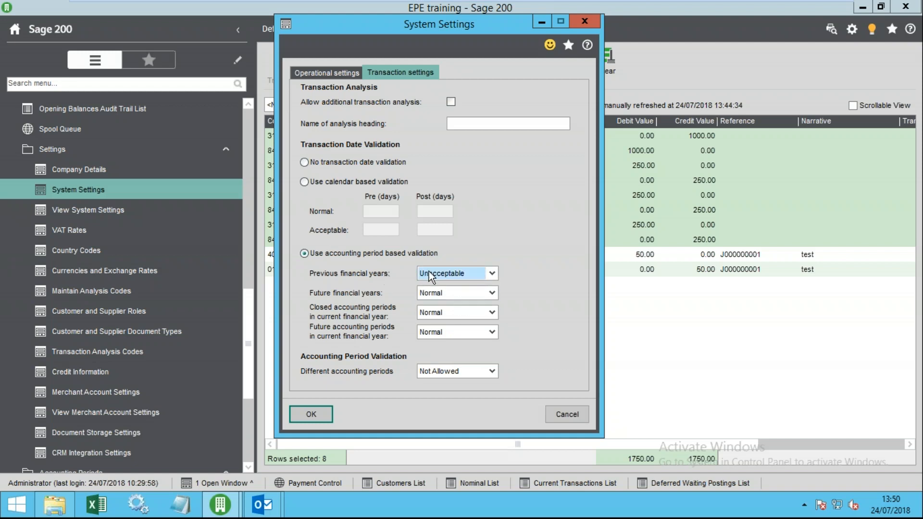
left_click(453, 273)
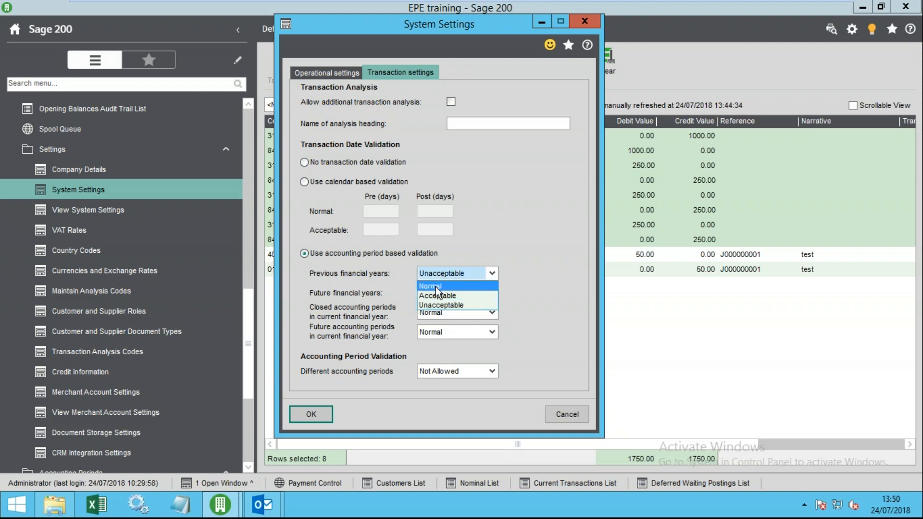
left_click(435, 284)
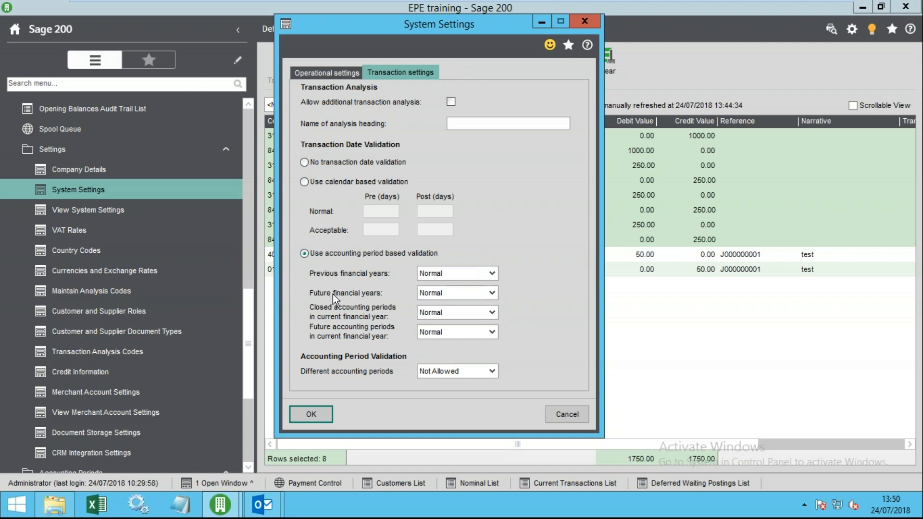
- Leave future financial years at Normal, revert to calendar based validation, and cancel the changes
left_click(435, 293)
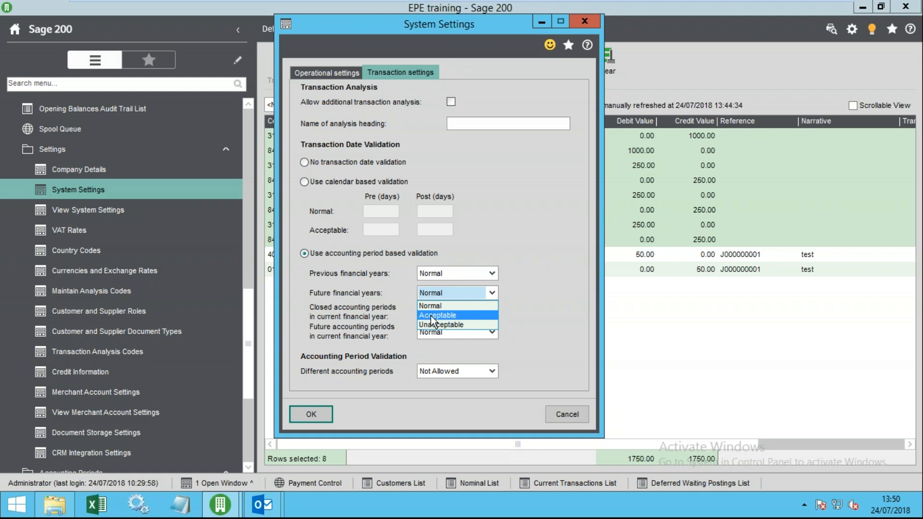
left_click(431, 305)
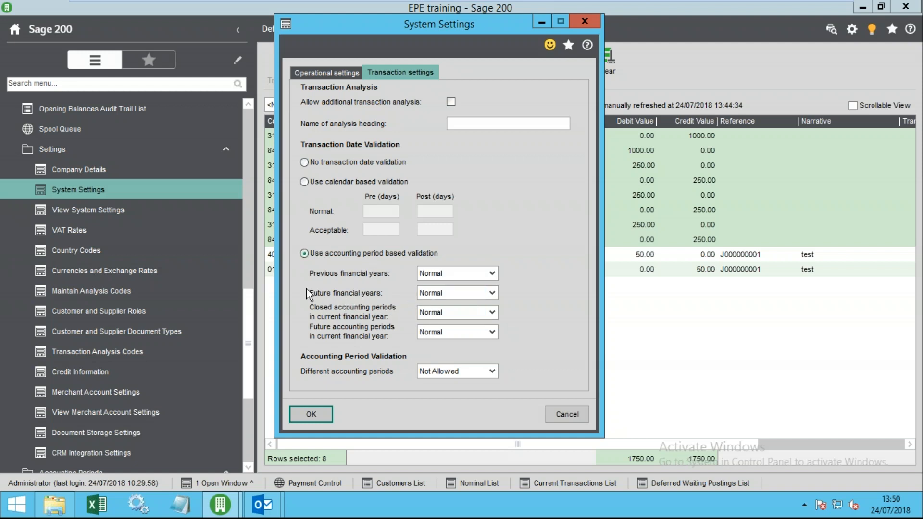
left_click(337, 183)
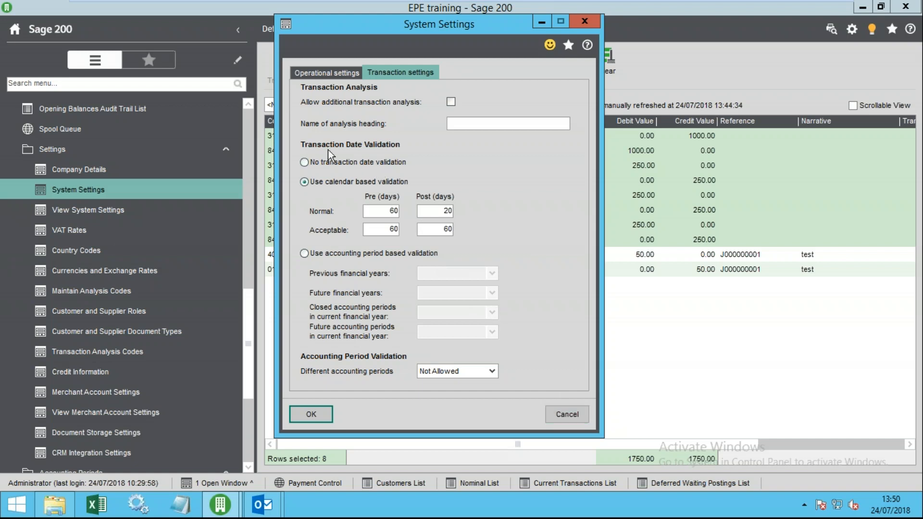
left_click(579, 412)
- Discard the settings changes and select the 3100 Salaries and 8420 General Accruals waiting postings
left_click(524, 303)
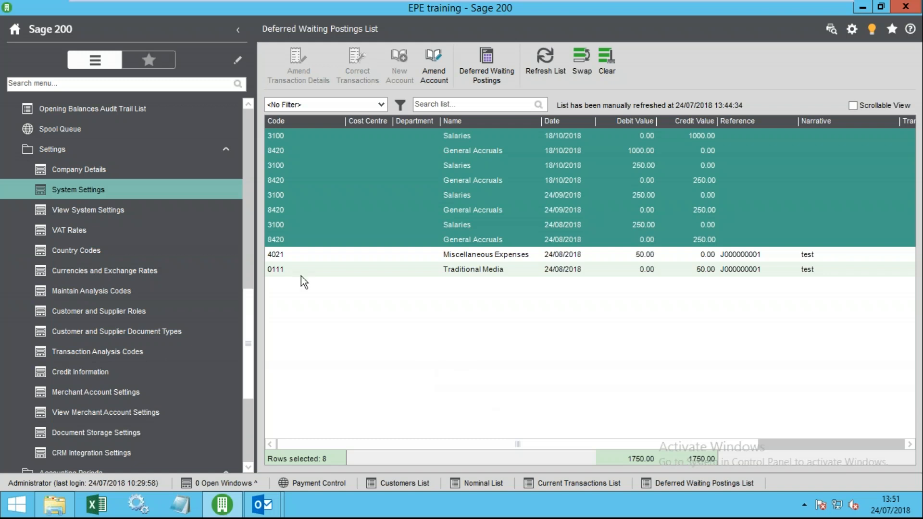
left_click_drag(250, 310, 244, 266)
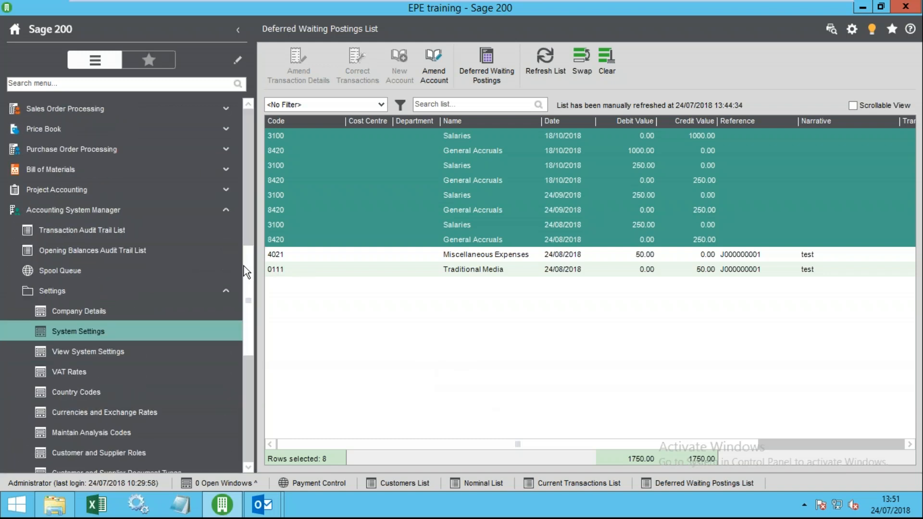
left_click(148, 295)
left_click_drag(253, 360, 224, 181)
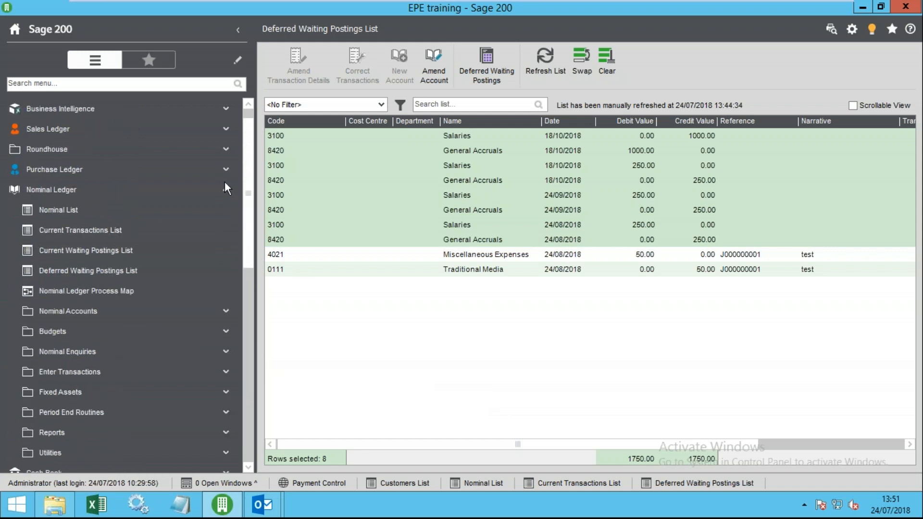
left_click(118, 248)
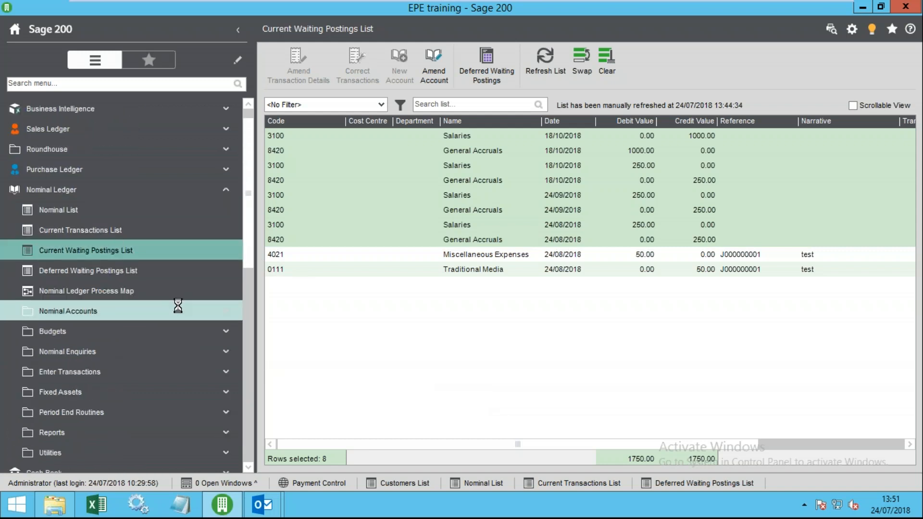
left_click(120, 271)
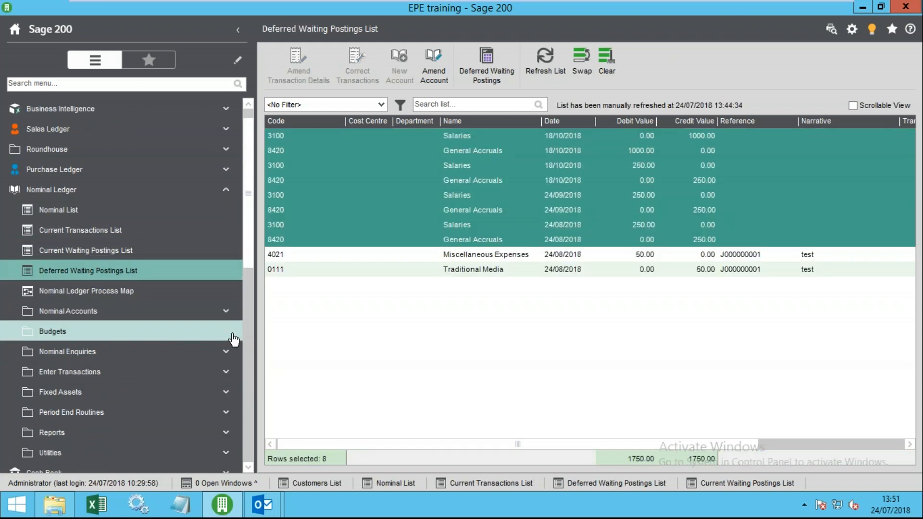
left_click(370, 201)
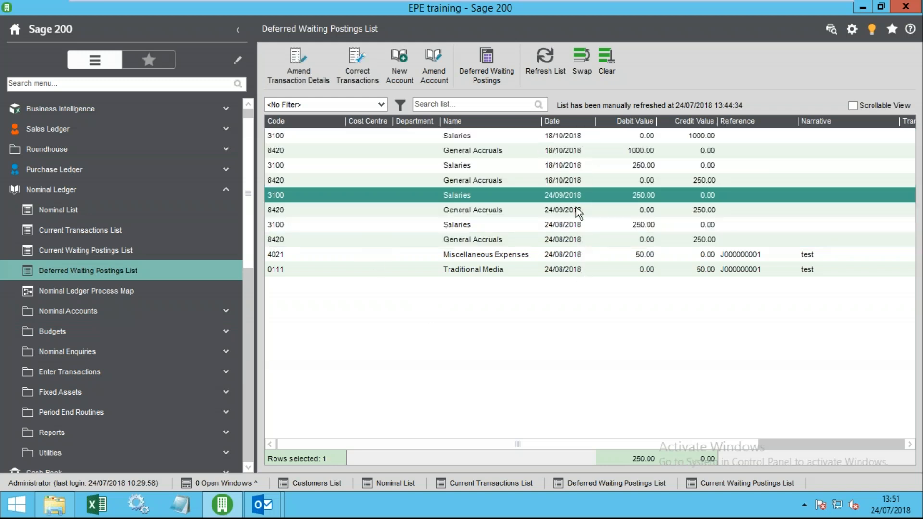
left_click(567, 239)
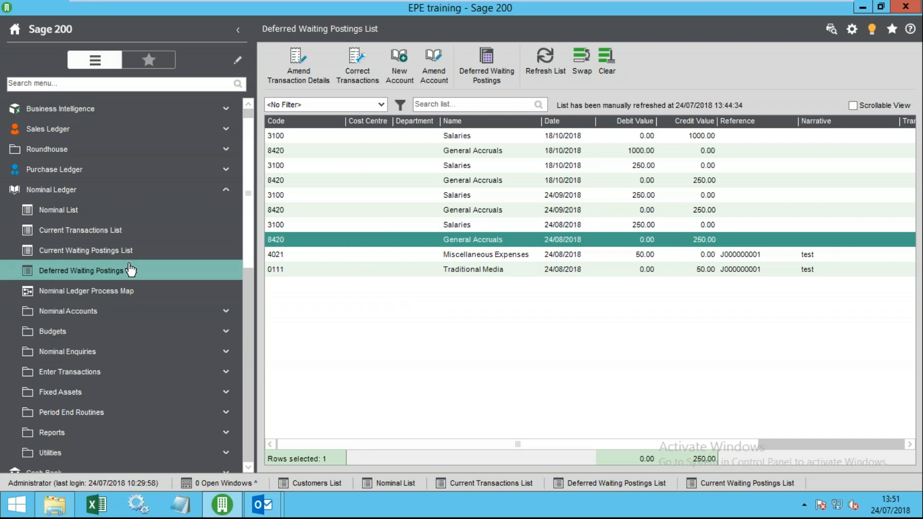
- Select the 4021 Miscellaneous Expenses posting in the Current Transactions List
left_click(108, 235)
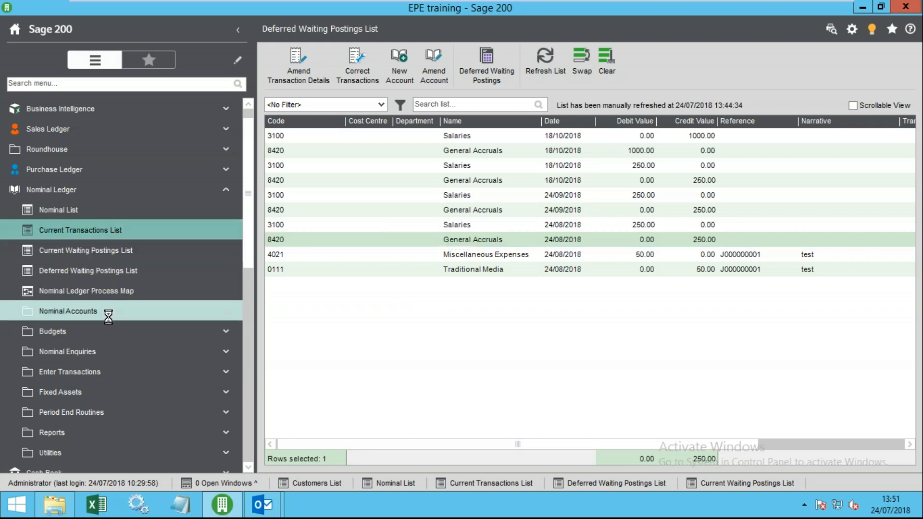
left_click(329, 167)
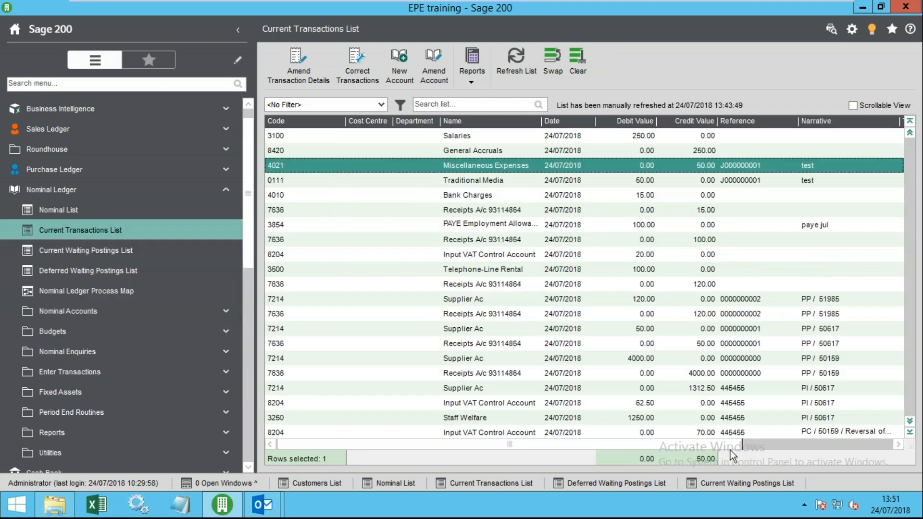
left_click_drag(718, 445, 452, 428)
left_click(115, 373)
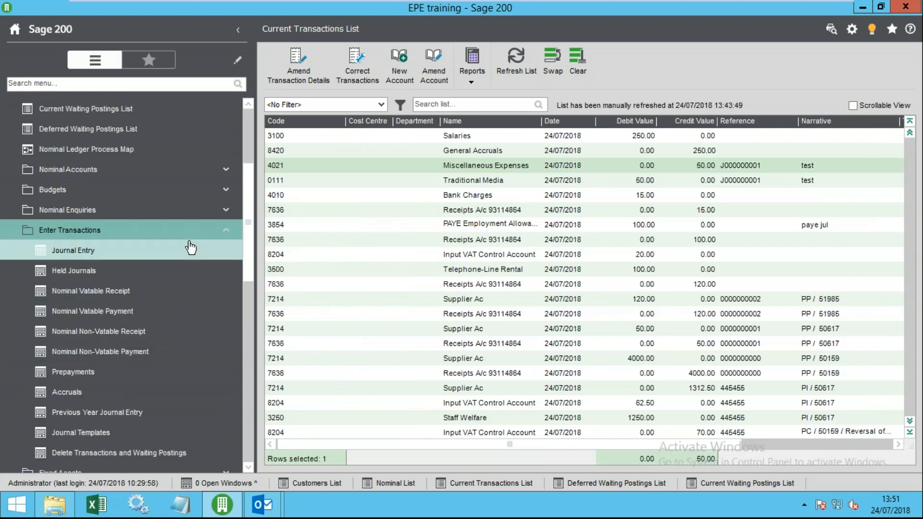
left_click(169, 233)
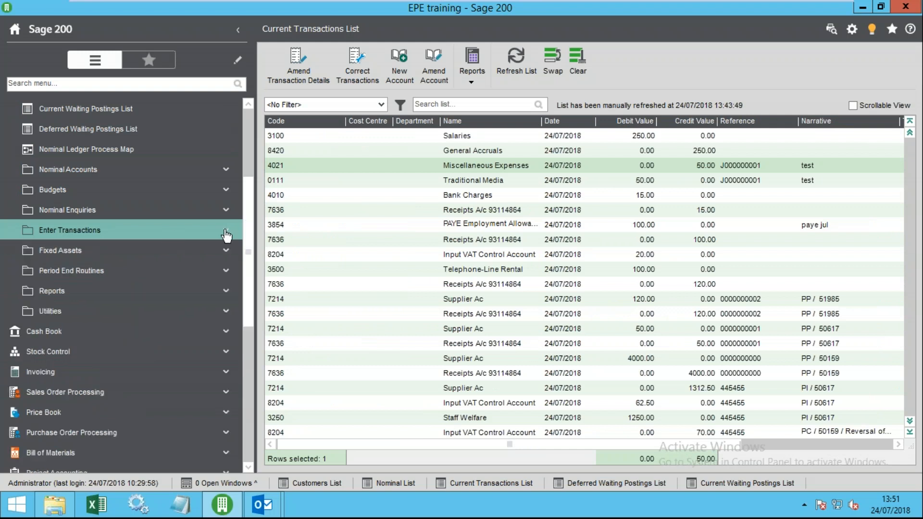
left_click(476, 168)
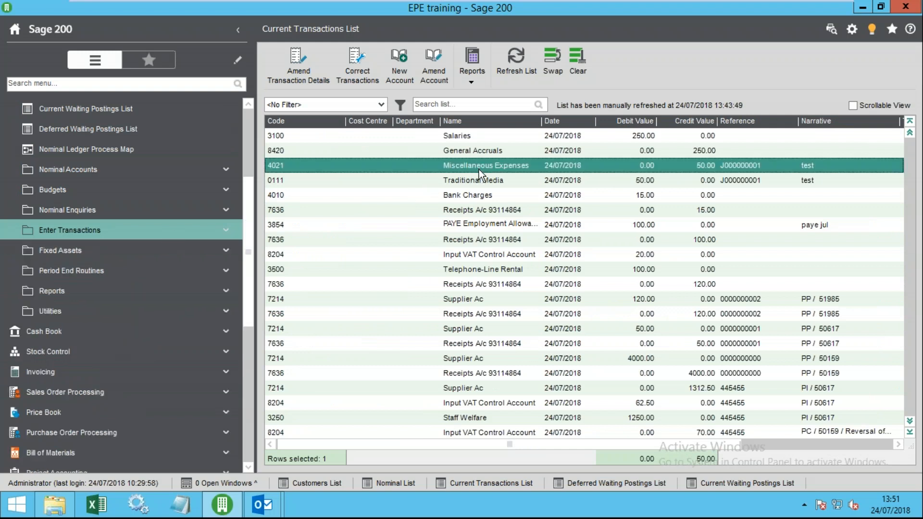
- Try correcting the Miscellaneous Expenses journal and close the uncorrectable reversing-entry window
left_click(367, 71)
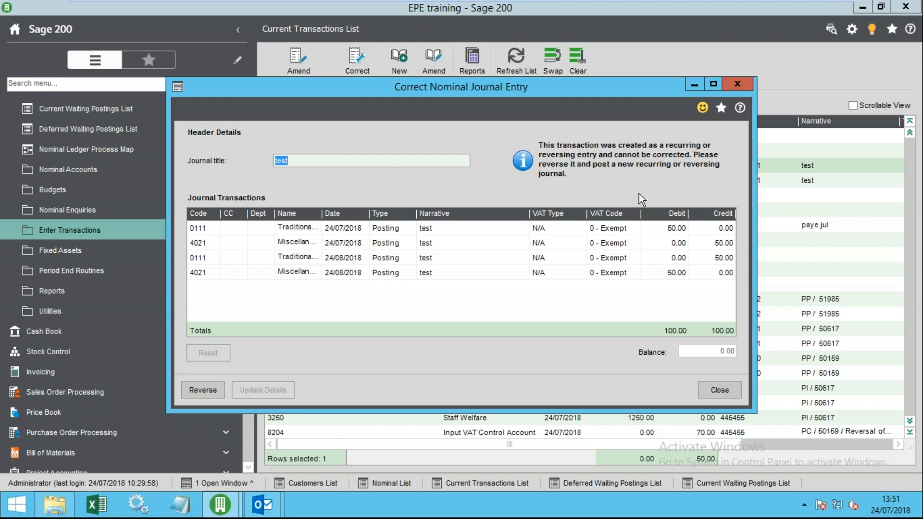
left_click(714, 389)
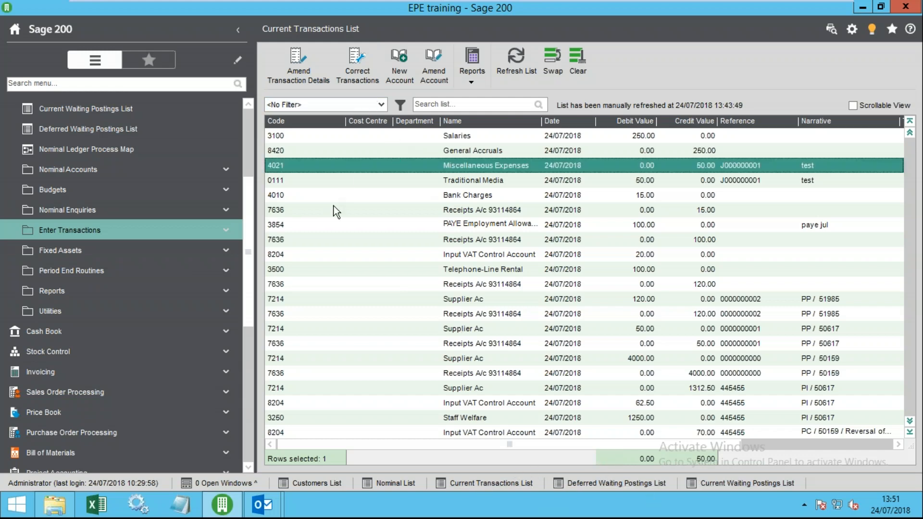
- Start a nominal journal titled TEST with a 50.00 debit to 3852 Audit Fees
left_click(395, 483)
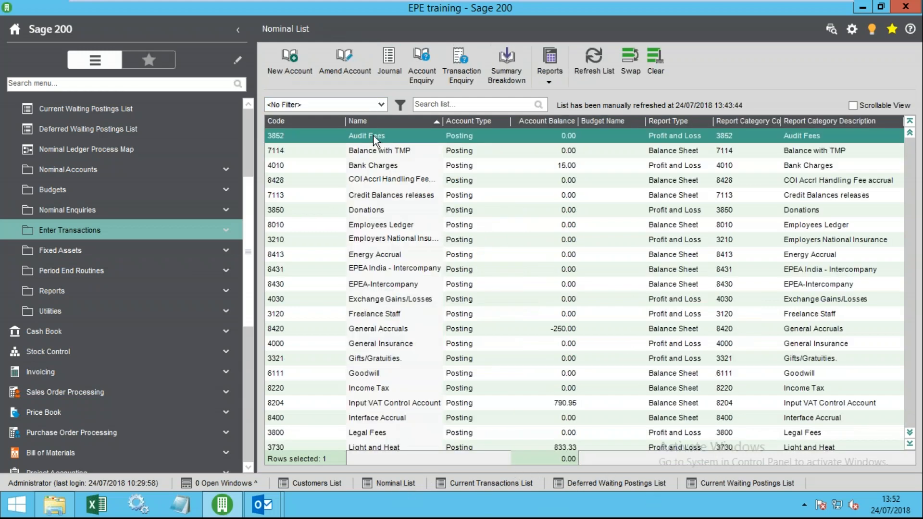
left_click(383, 69)
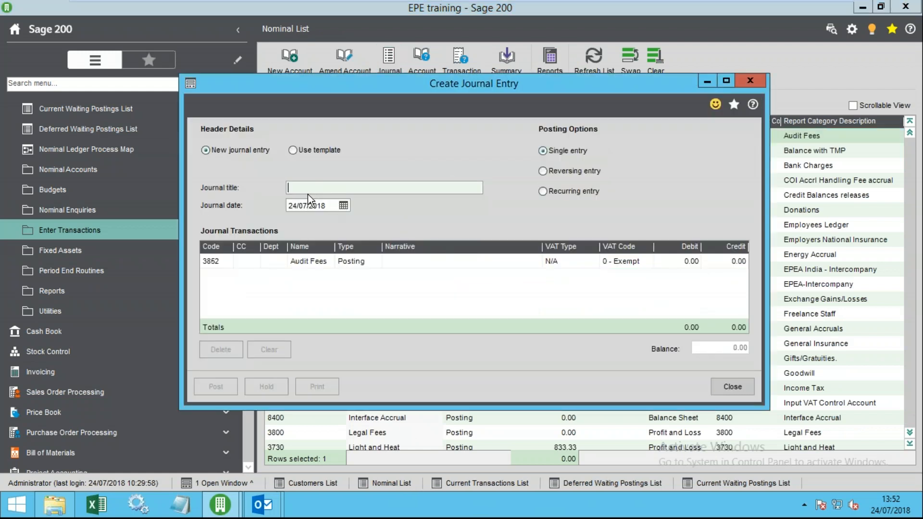
type("TEST")
key("Tab")
key("Tab")
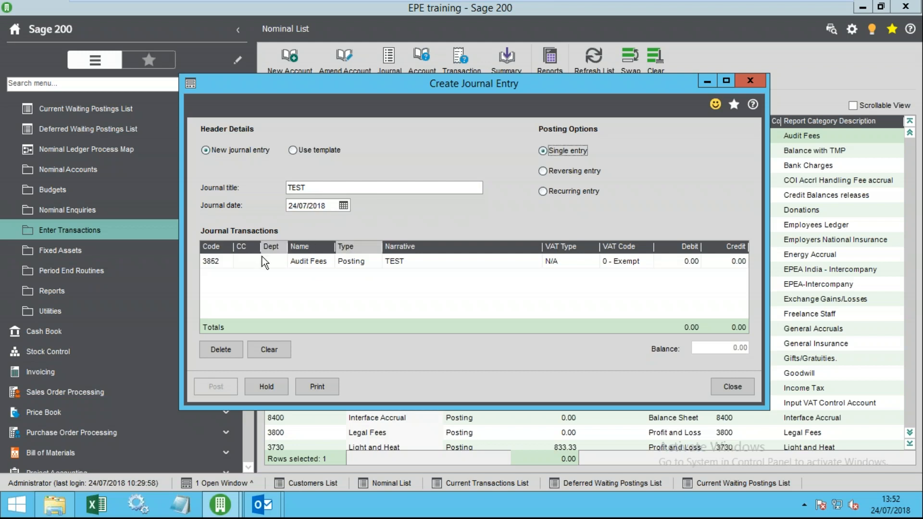
left_click(672, 263)
type("50")
- Add a 50.00 credit line to 3120 Freelance Staff and post the journal
left_click(223, 281)
left_click(206, 276)
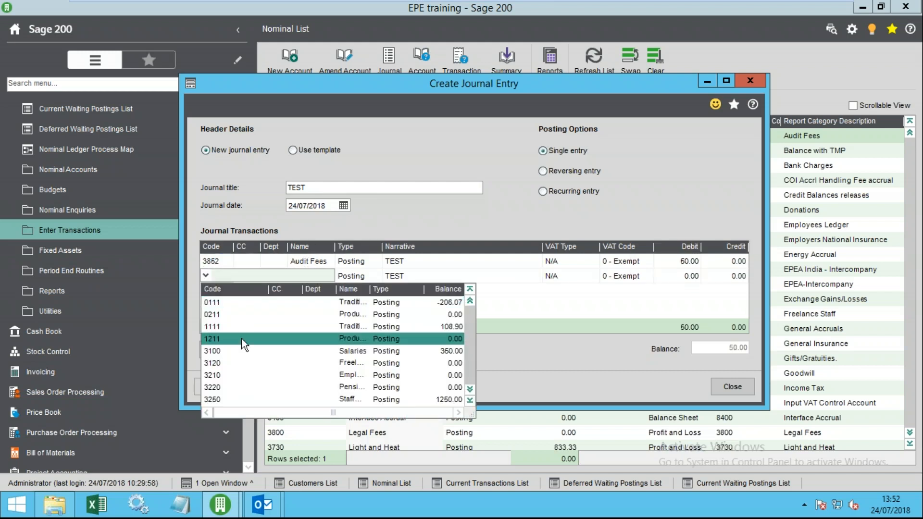
left_click(244, 363)
left_click(729, 278)
type("50")
key("Tab")
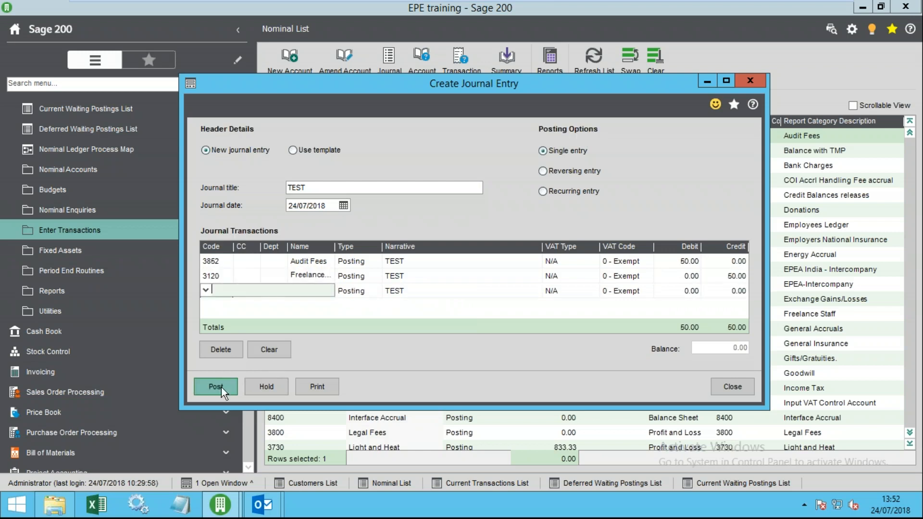
left_click(222, 390)
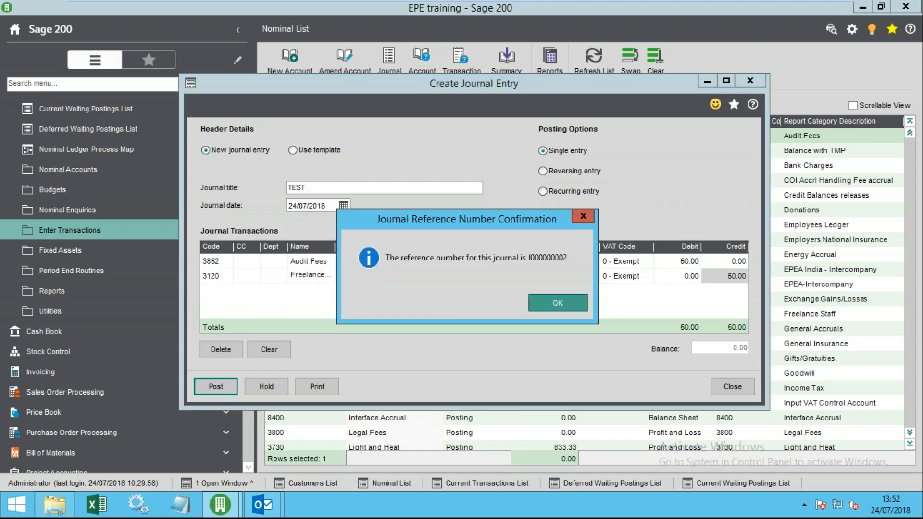
left_click(558, 303)
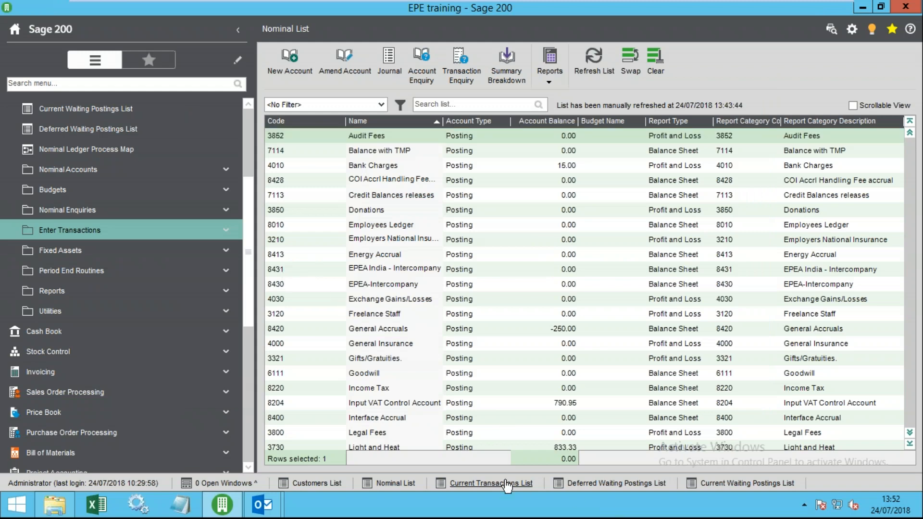
left_click(507, 484)
- Open the TEST journal's correction and change line two's account to 3100 Salaries
left_click(516, 61)
left_click(690, 153)
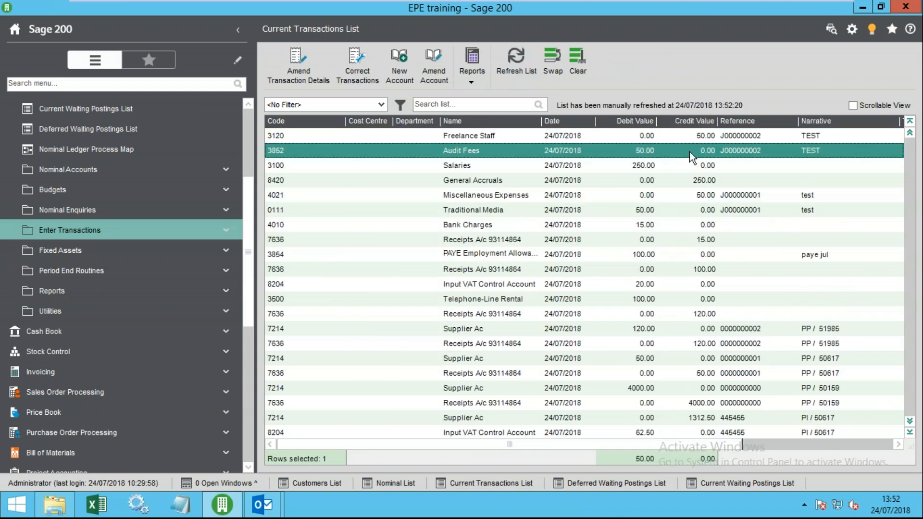
left_click(354, 65)
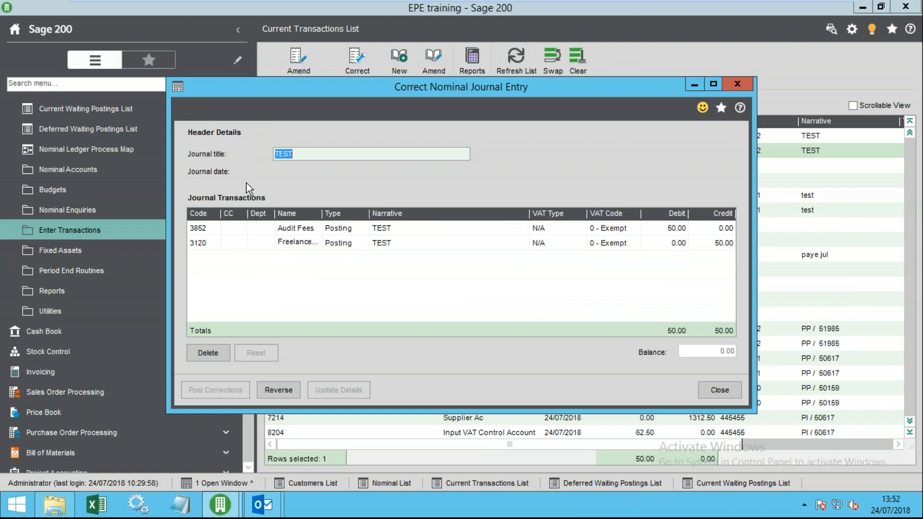
left_click(212, 227)
left_click(207, 244)
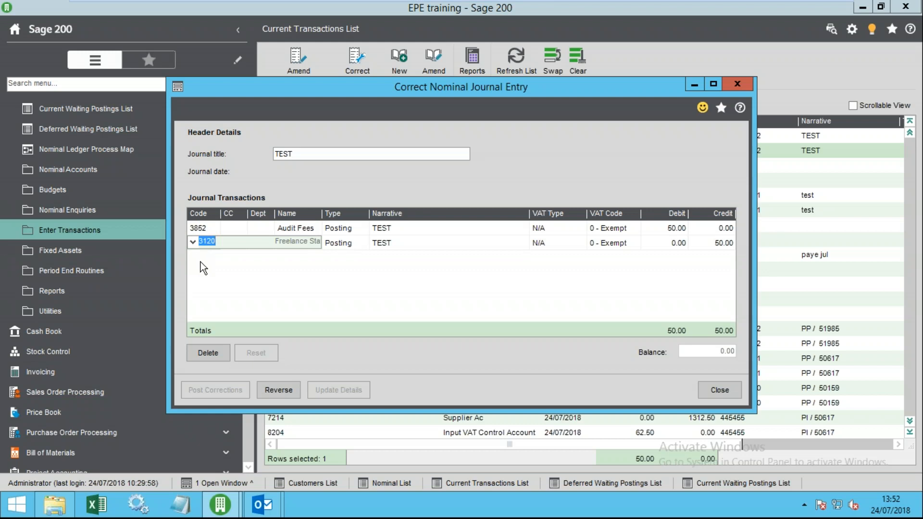
left_click(192, 243)
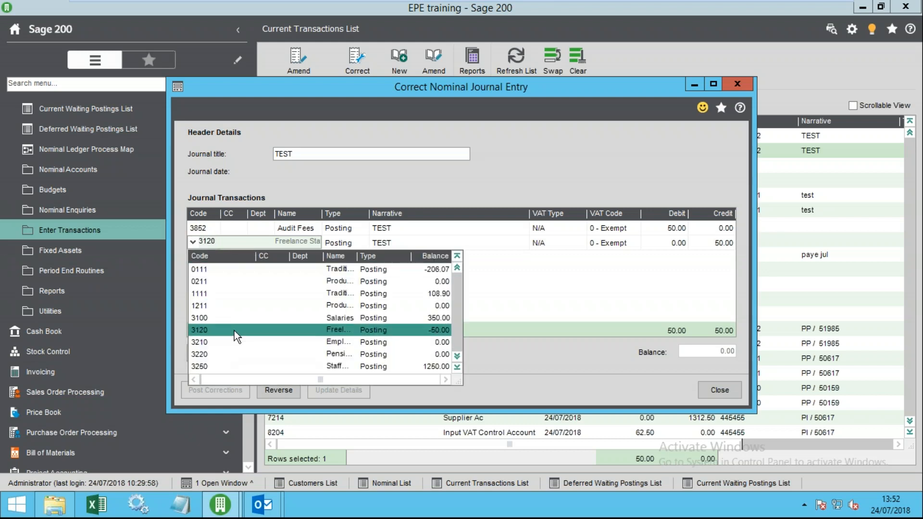
left_click(221, 318)
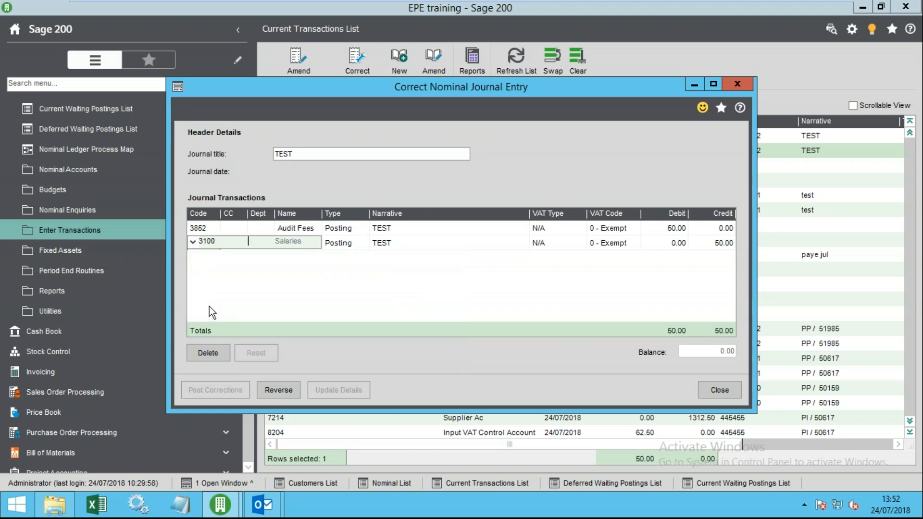
key("Tab")
- Amend line one's narrative to 'TEST 121212', keeping VAT type N/A, then post the corrections
left_click(409, 228)
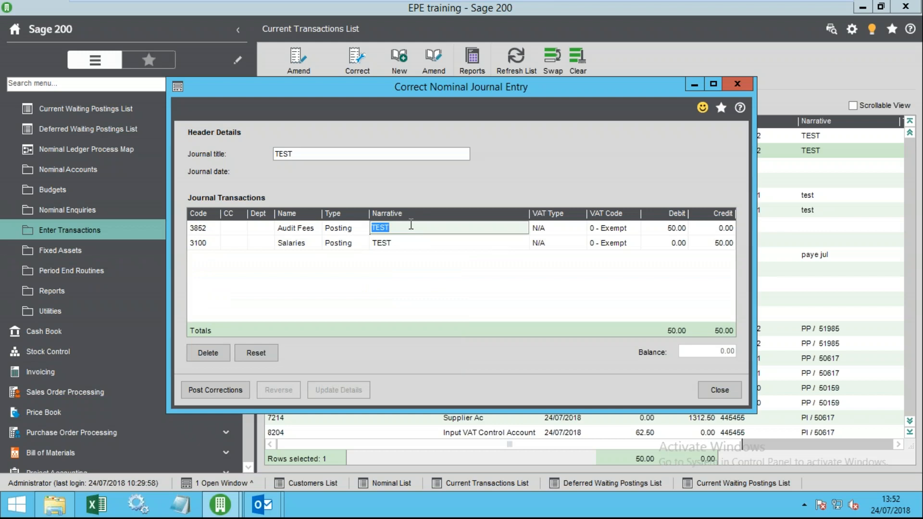
left_click(411, 228)
type("121212")
key("Tab")
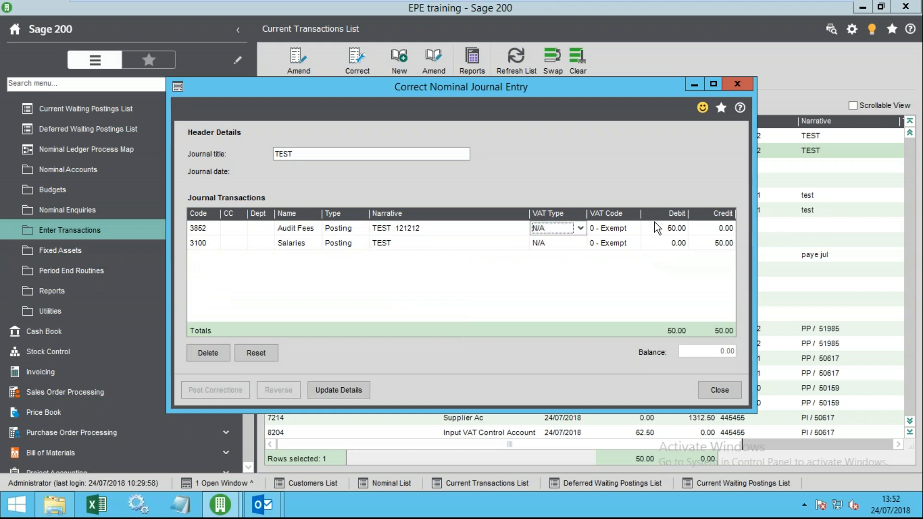
left_click(668, 228)
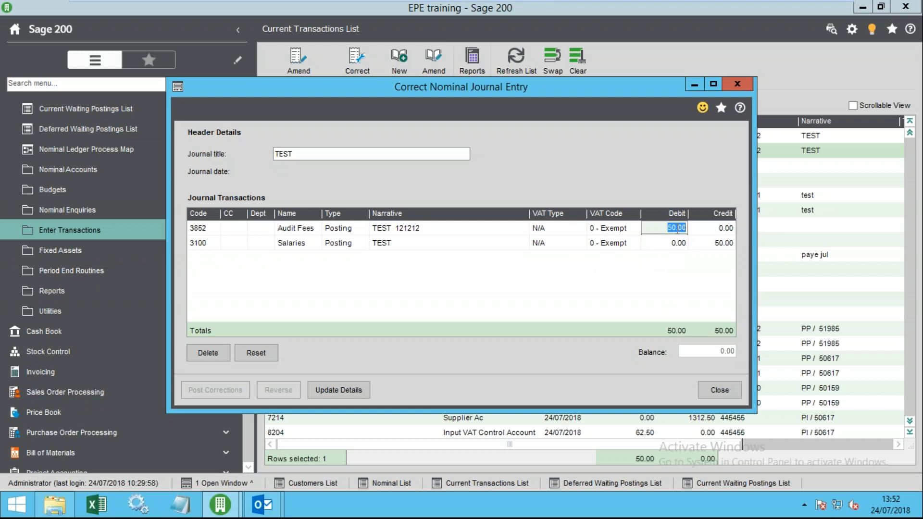
left_click(556, 229)
left_click(545, 229)
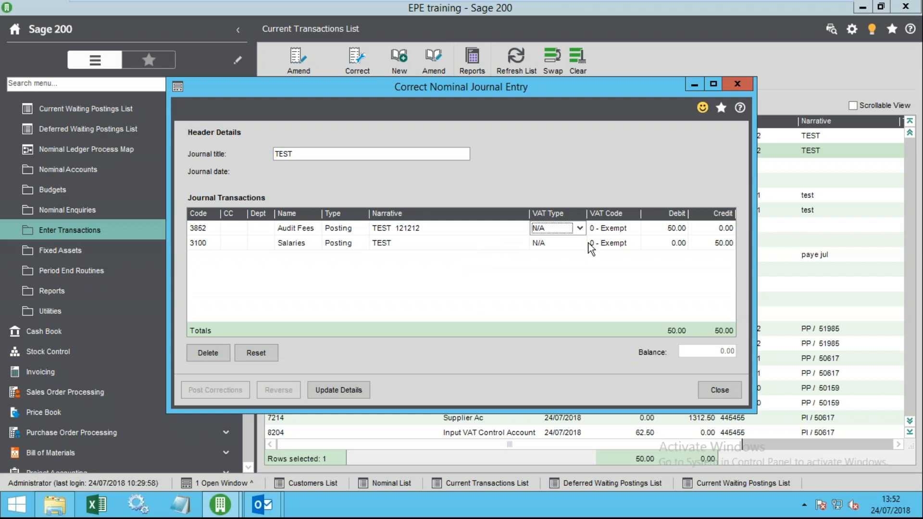
left_click(540, 230)
left_click(556, 227)
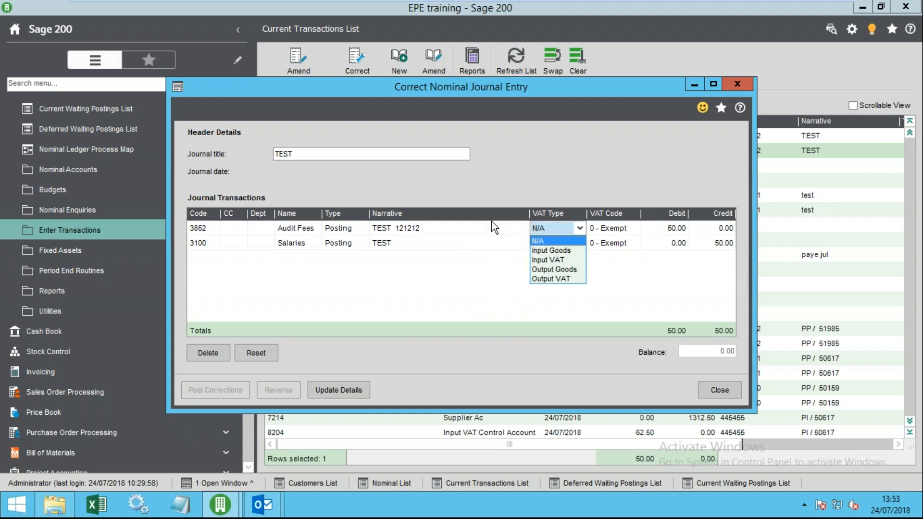
key("Escape")
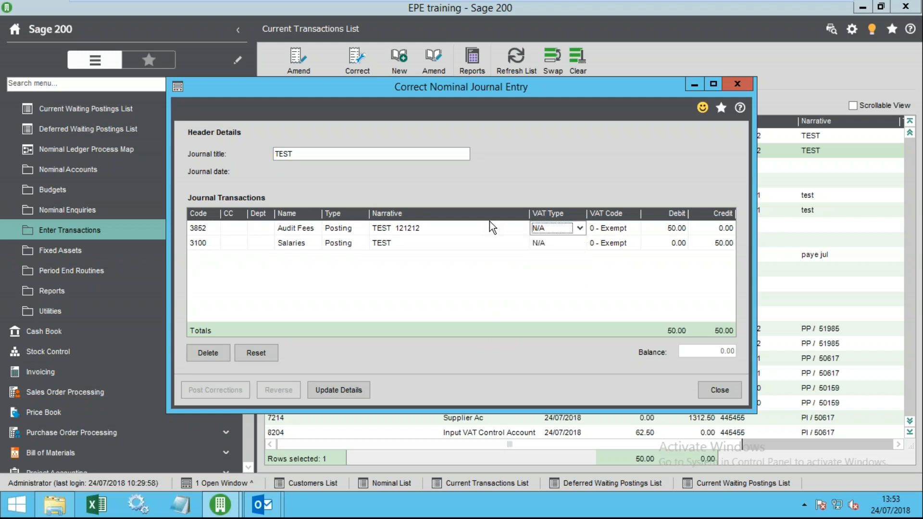
key("Tab")
key("Tab")
key("Tab")
key("Tab")
key("Tab")
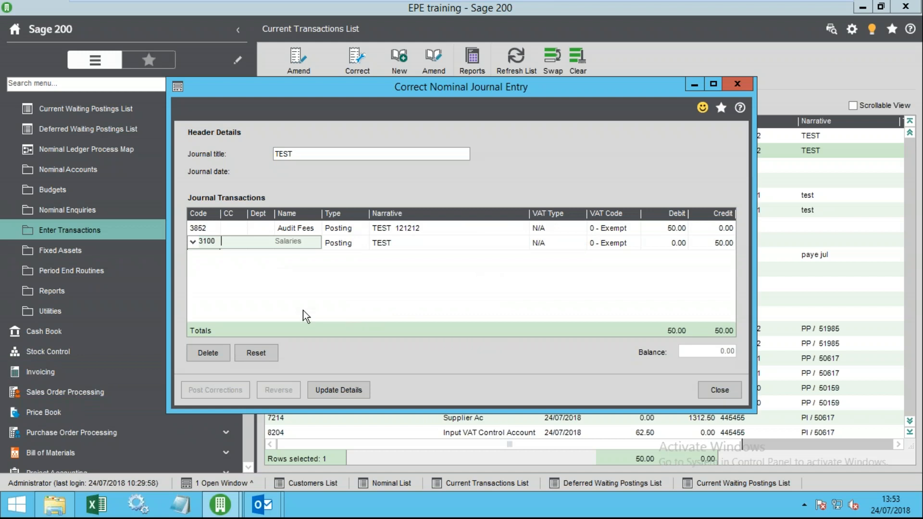
key("Tab")
key("Tab")
key("Tab")
key("Tab")
key("Tab")
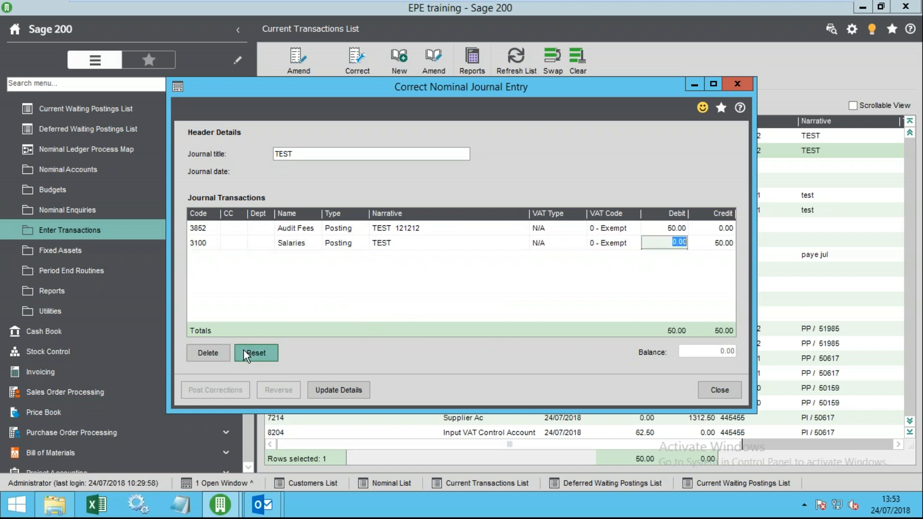
left_click(214, 391)
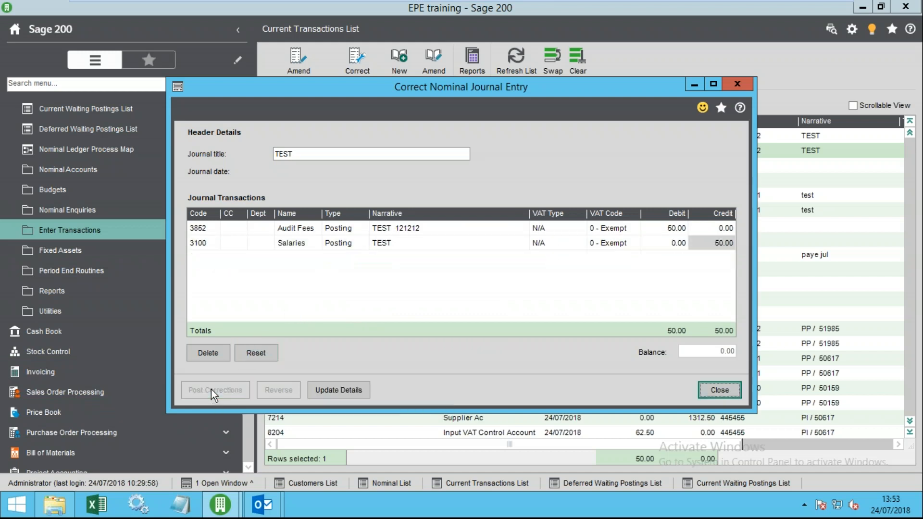
left_click(714, 391)
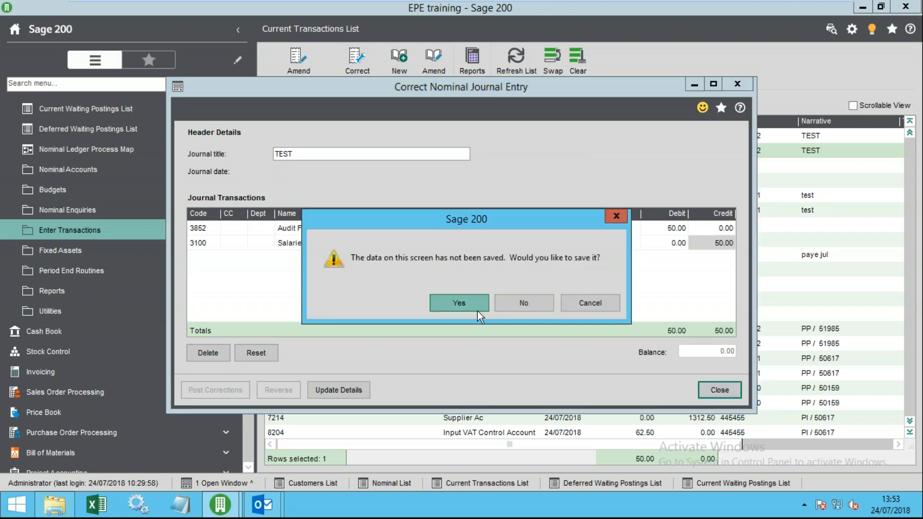
left_click(458, 308)
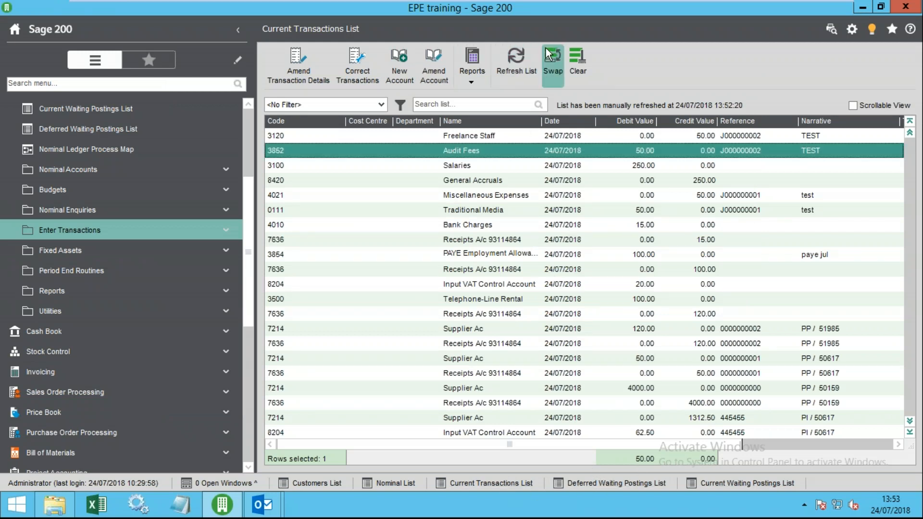
left_click(516, 63)
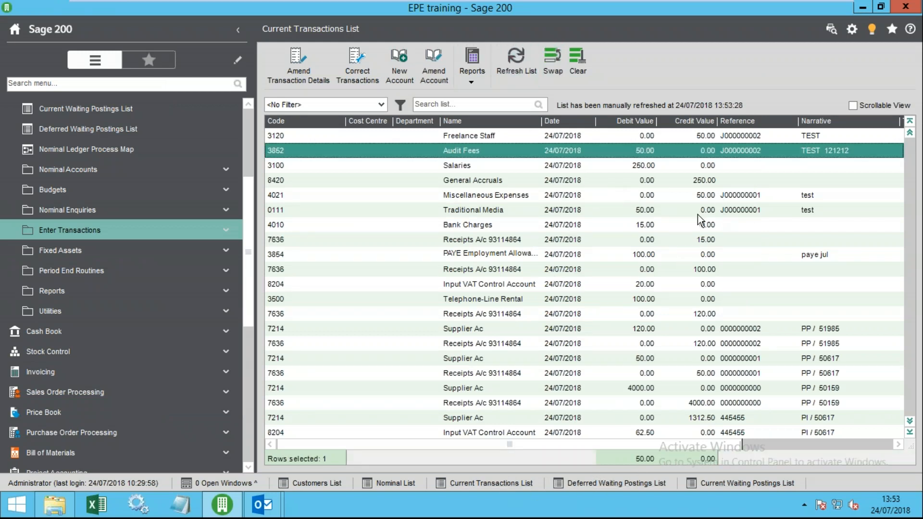
left_click(515, 60)
left_click(363, 72)
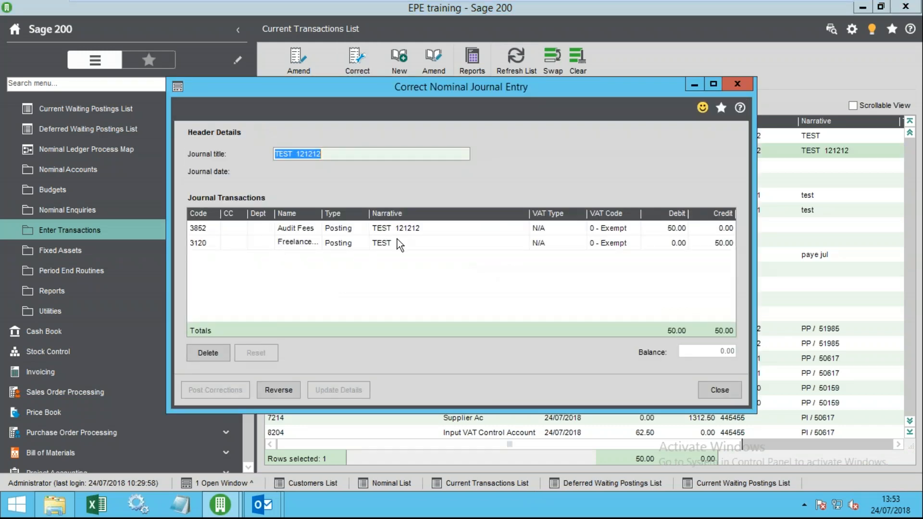
left_click(719, 389)
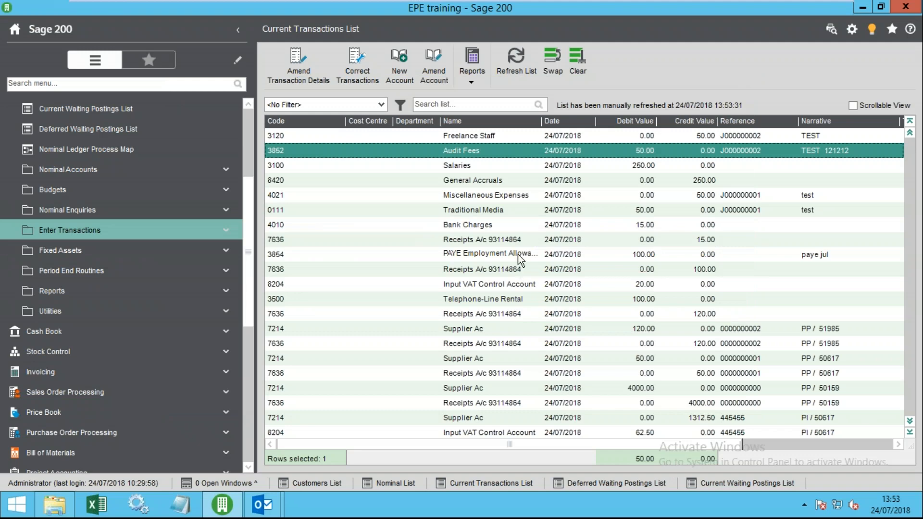
left_click(815, 445)
left_click(819, 121)
left_click(819, 122)
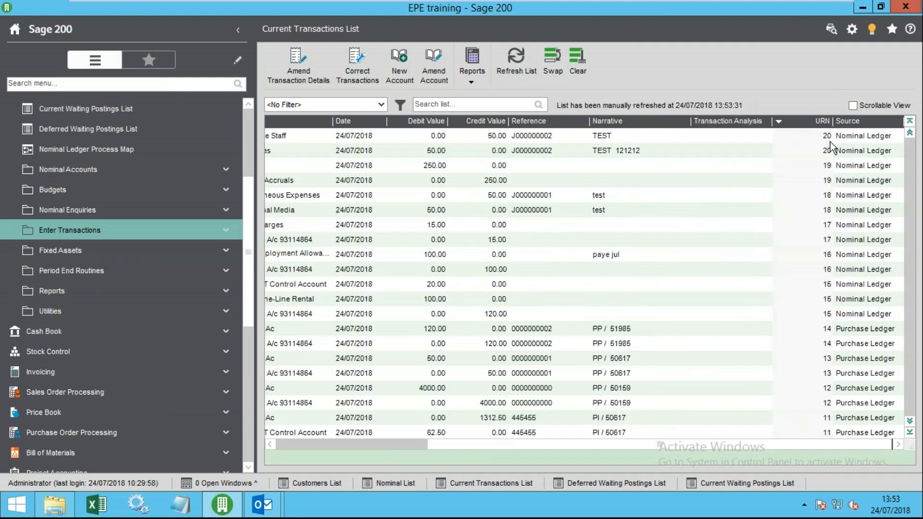
left_click_drag(598, 448, 399, 449)
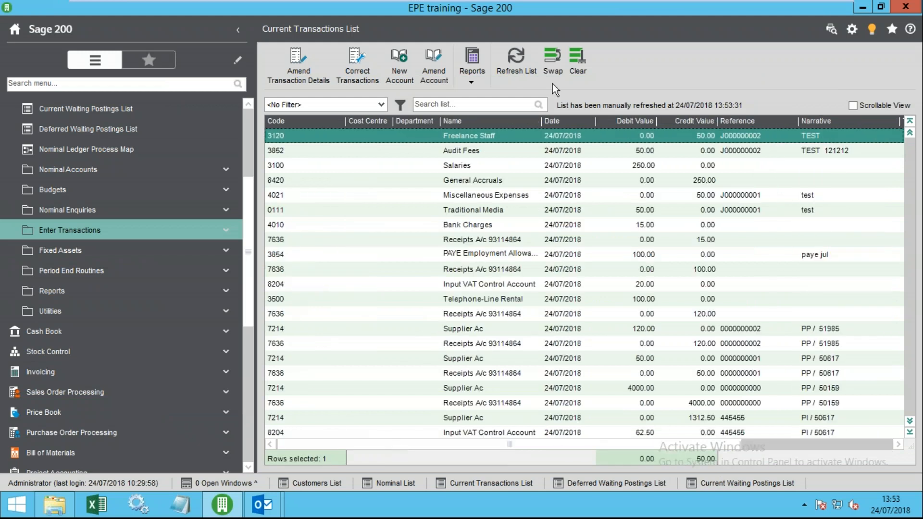
left_click(749, 149)
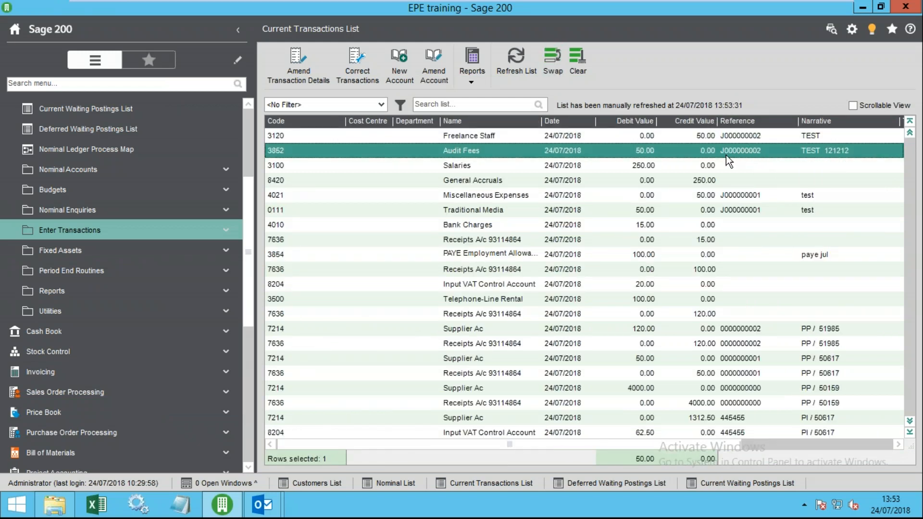
- Change the TEST journal's 3120 Freelance Staff line to 3100 Salaries and post the correction
left_click(303, 70)
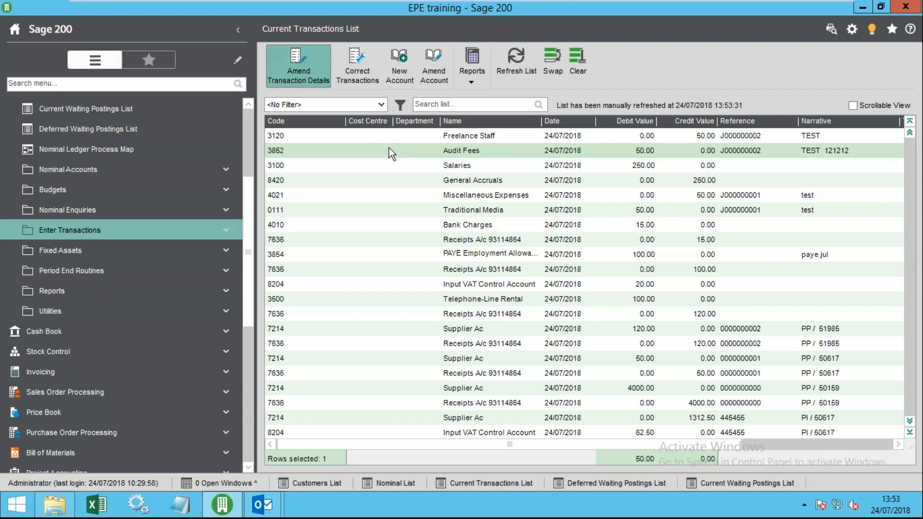
left_click(412, 140)
left_click(358, 67)
left_click(212, 238)
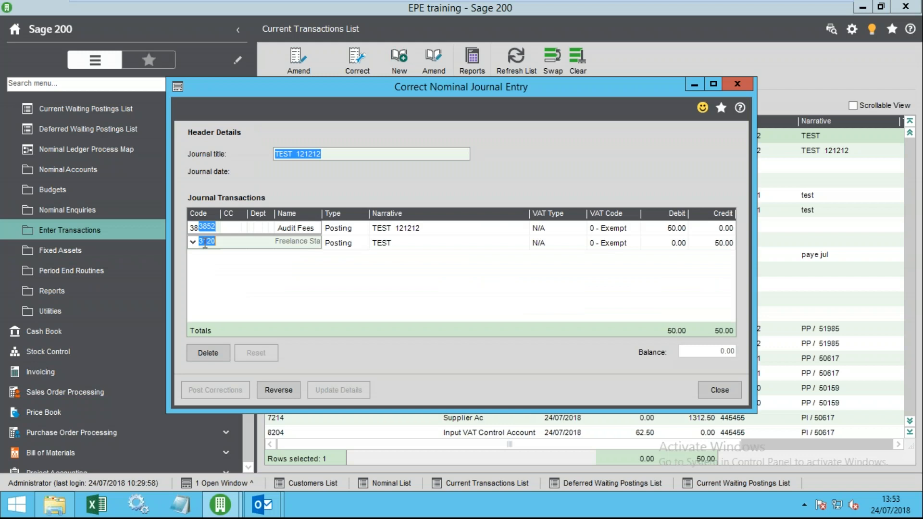
left_click(193, 242)
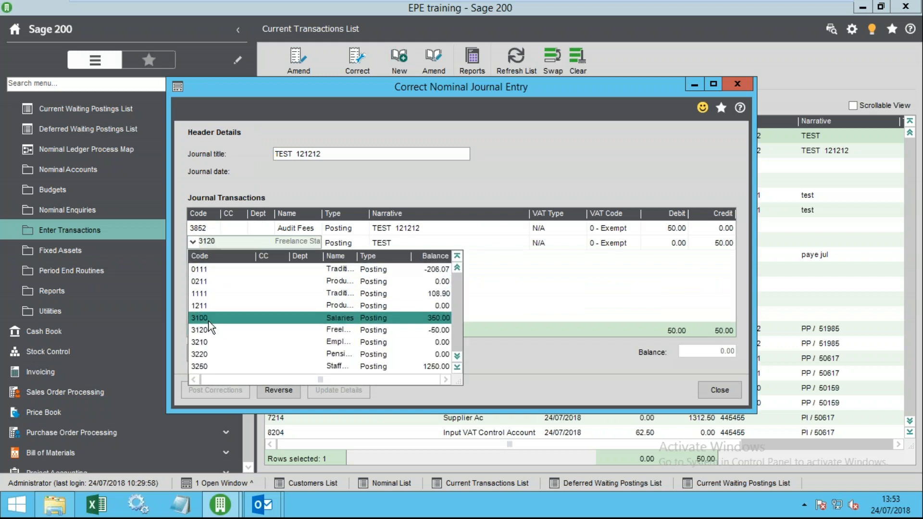
left_click(209, 318)
key("Tab")
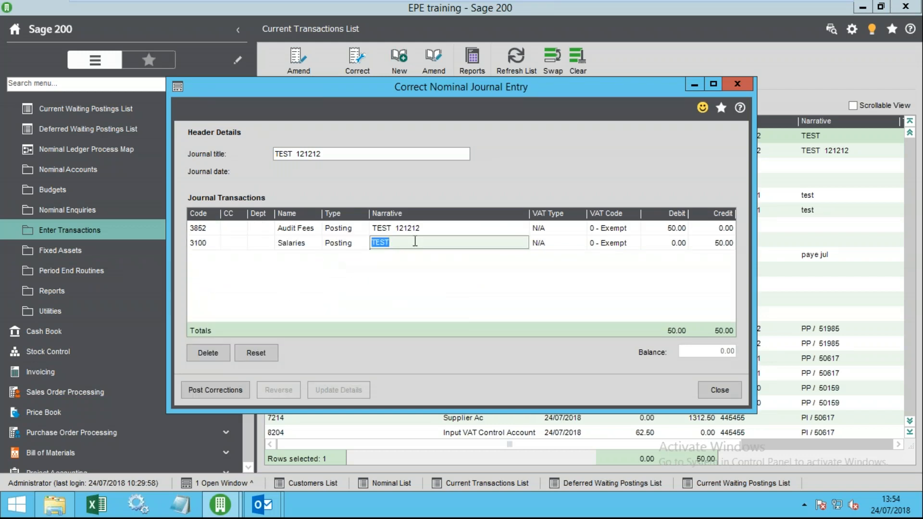
left_click(208, 390)
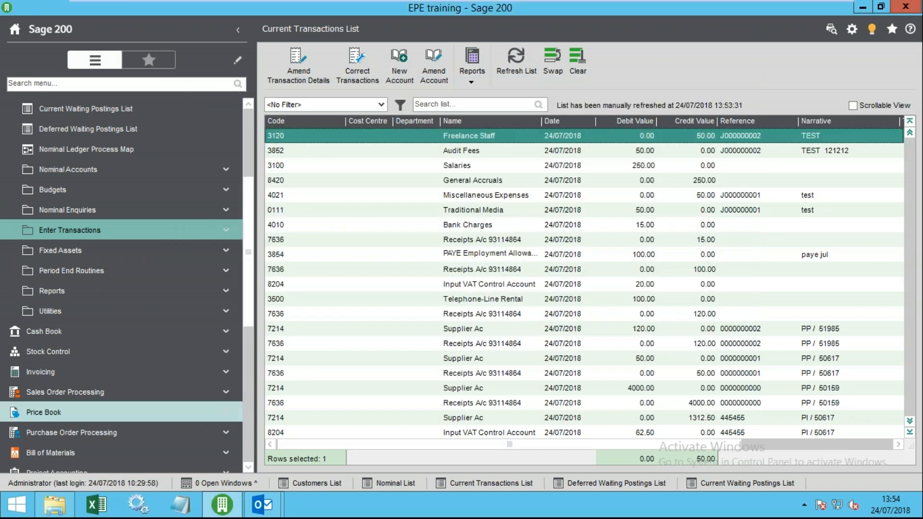
- Refresh the list and select the Audit Fees reversal, new 3100 Salaries and 3852 Audit Fees lines
left_click(523, 65)
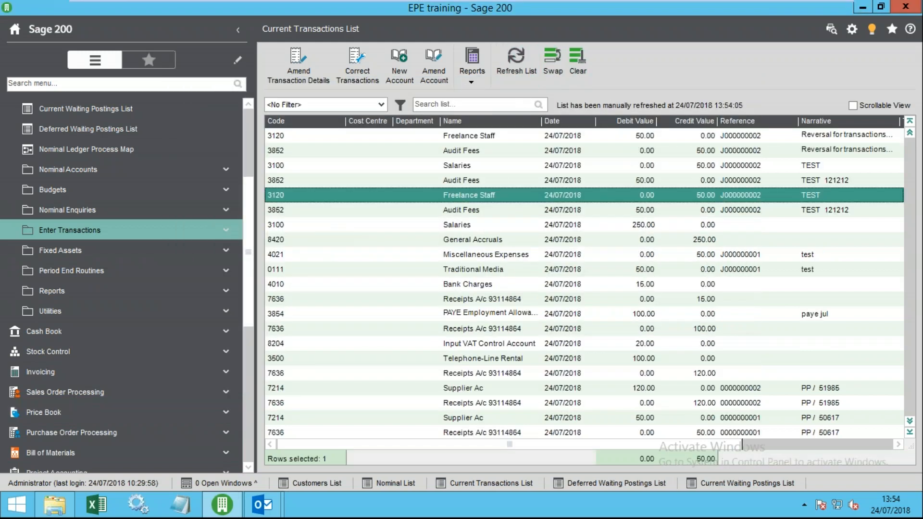
left_click(753, 153, "ctrl")
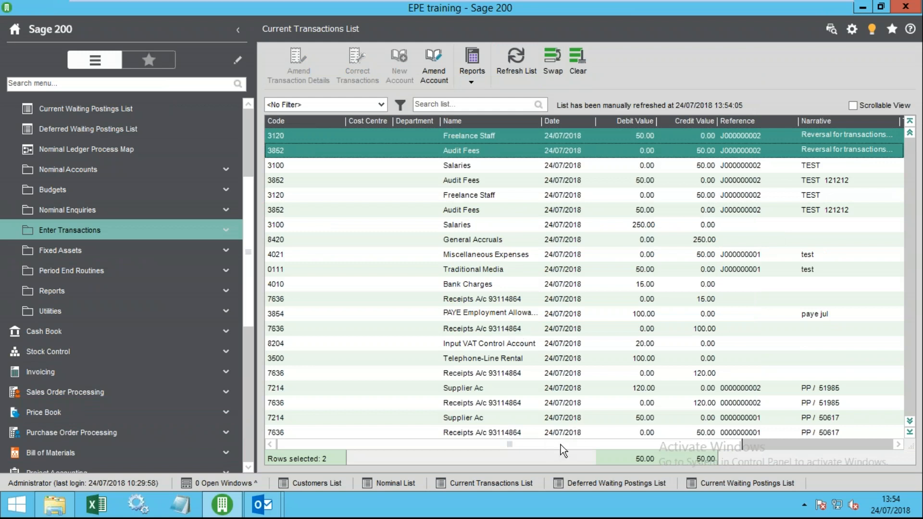
left_click(630, 165)
left_click(562, 183, "ctrl")
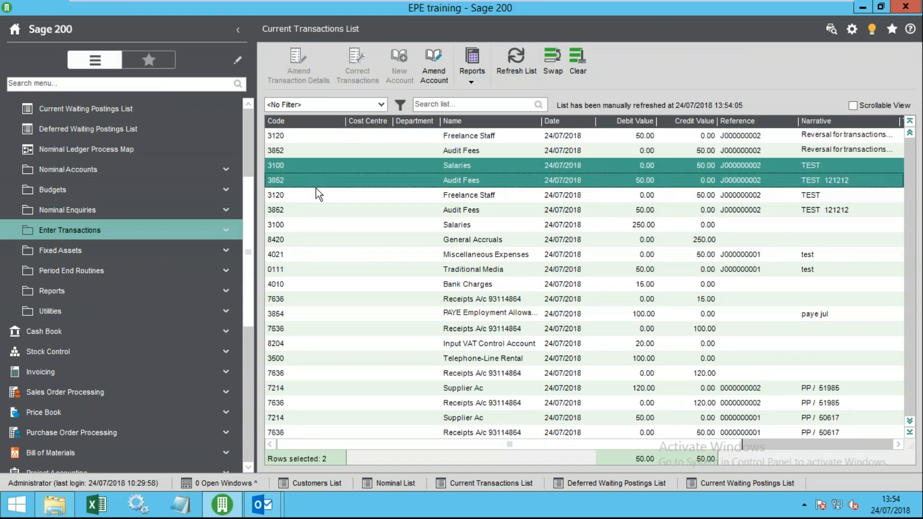
left_click_drag(729, 444, 570, 431)
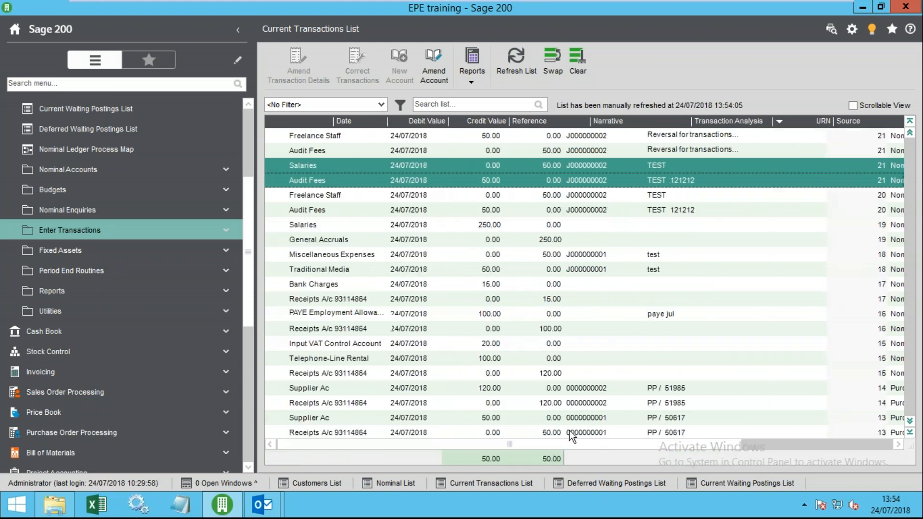
left_click(398, 197)
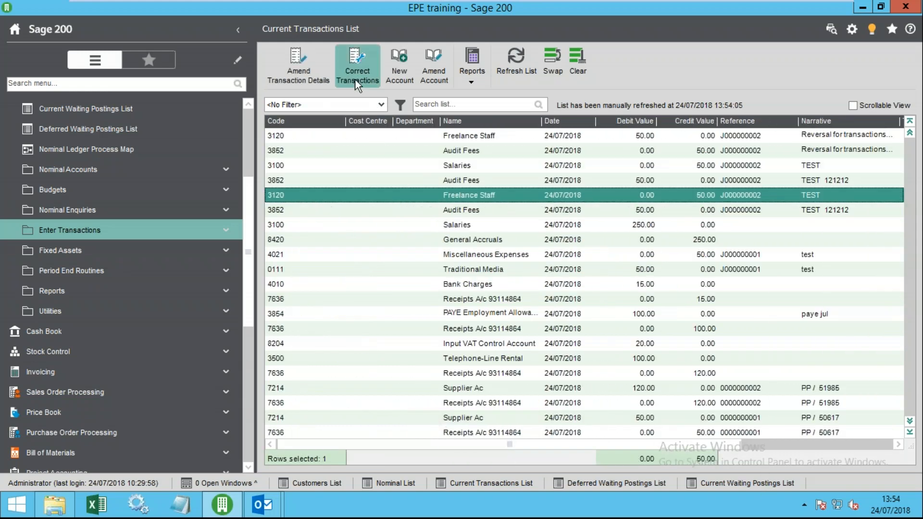
left_click(298, 67)
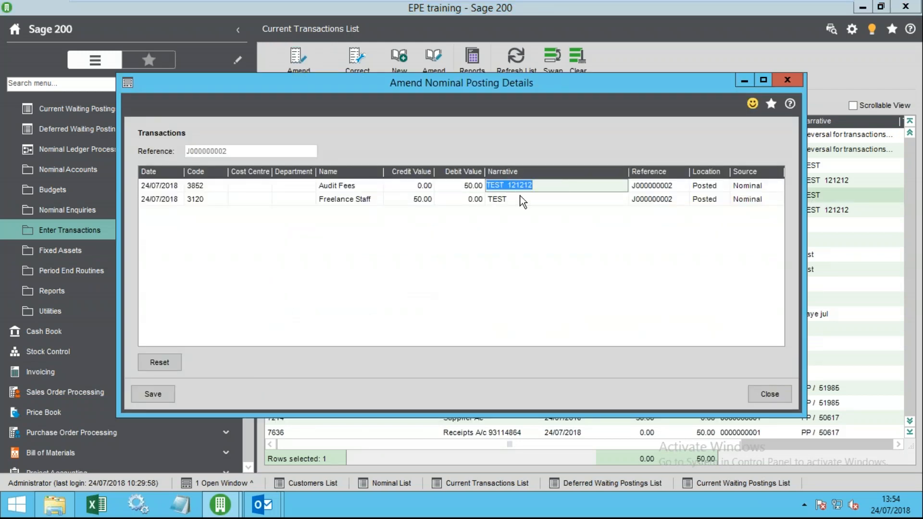
left_click(637, 188)
left_click(706, 187)
left_click(746, 188)
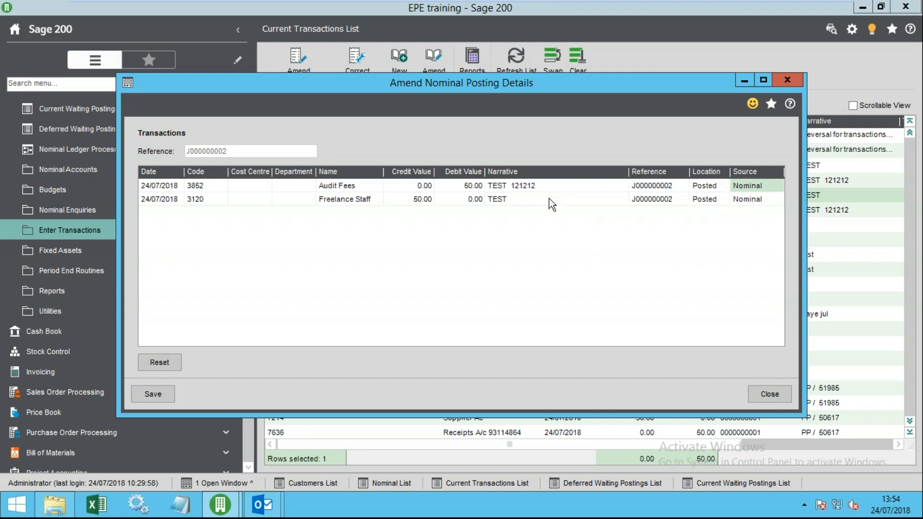
left_click(500, 186)
left_click(505, 199)
left_click(392, 199)
left_click(269, 188)
left_click(161, 189)
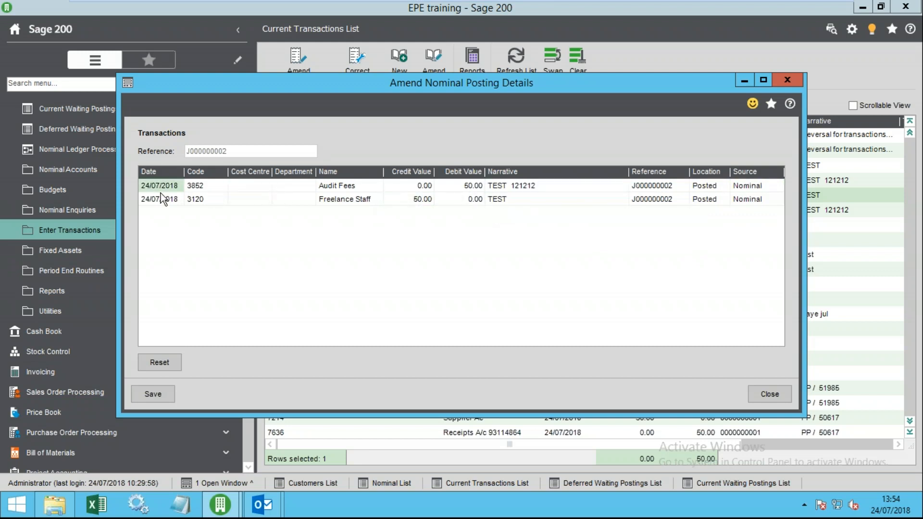
left_click(207, 199)
left_click(769, 395)
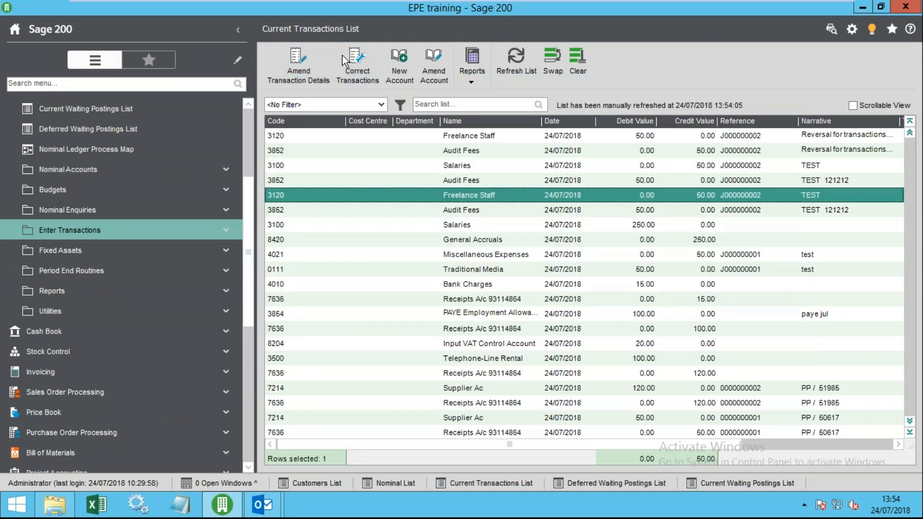
left_click(356, 68)
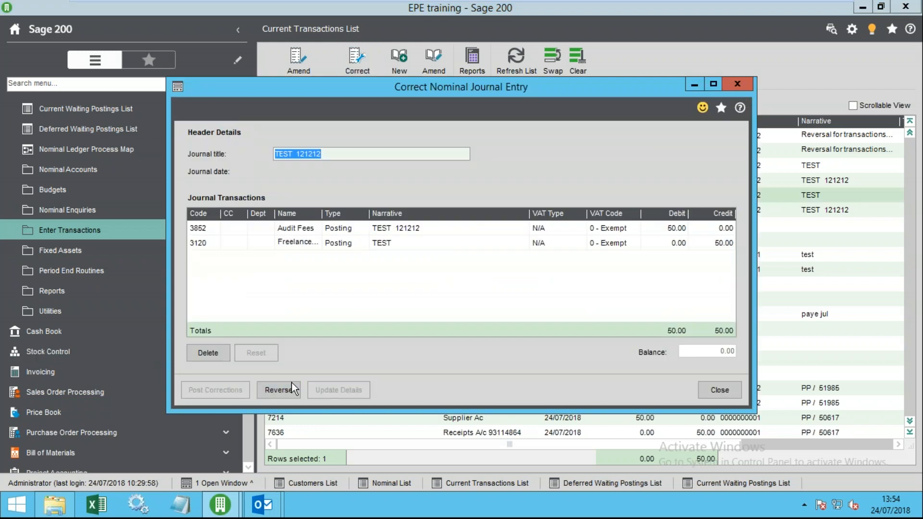
left_click(735, 394)
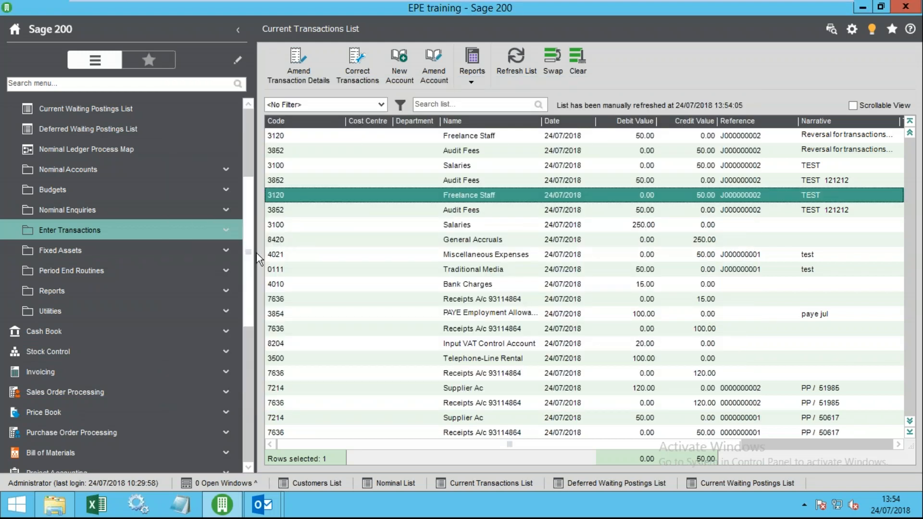
scroll(243, 188, "up", 3)
left_click(117, 250)
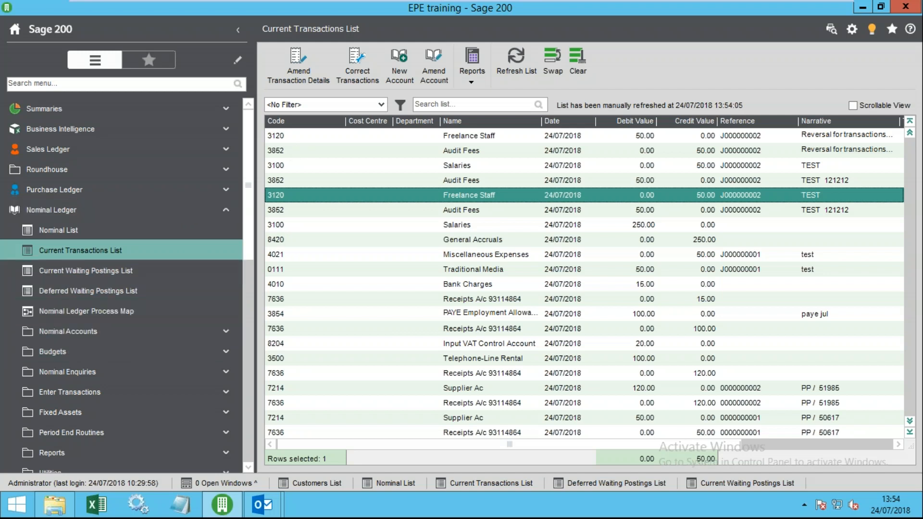
scroll(255, 243, "down", 5)
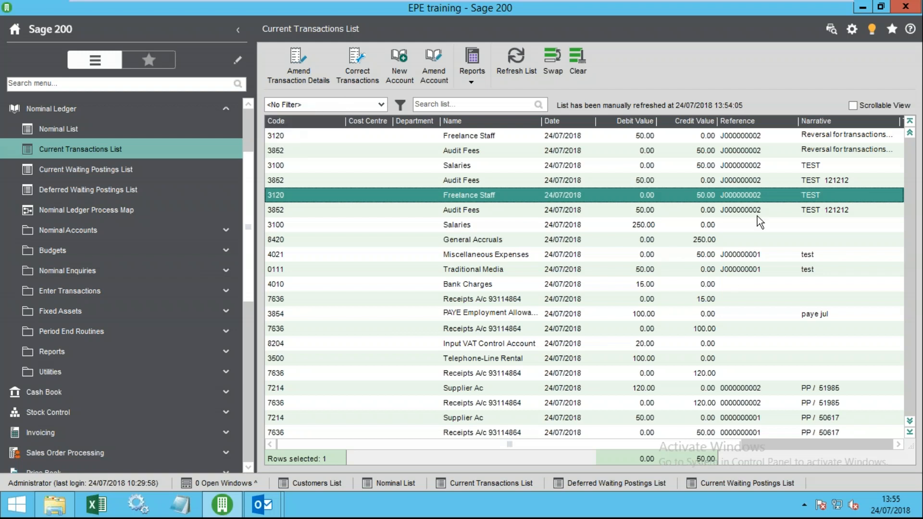
left_click(663, 229)
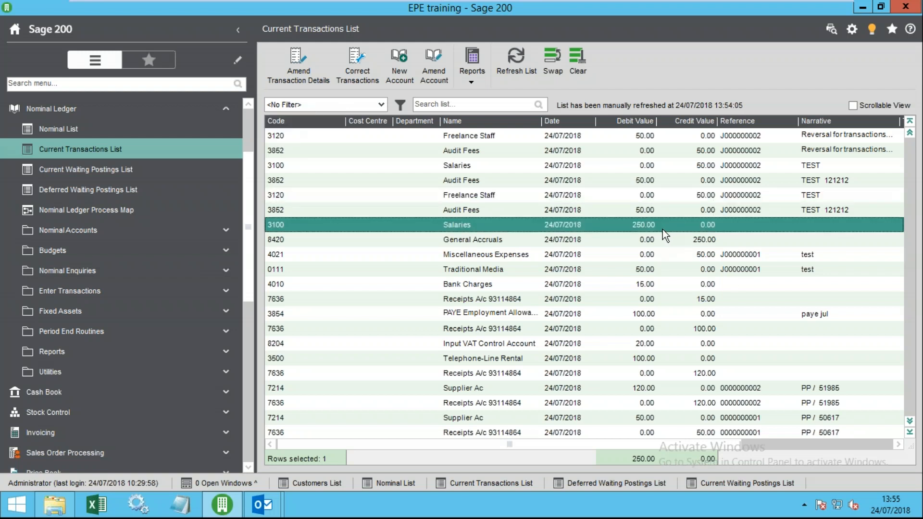
left_click(365, 69)
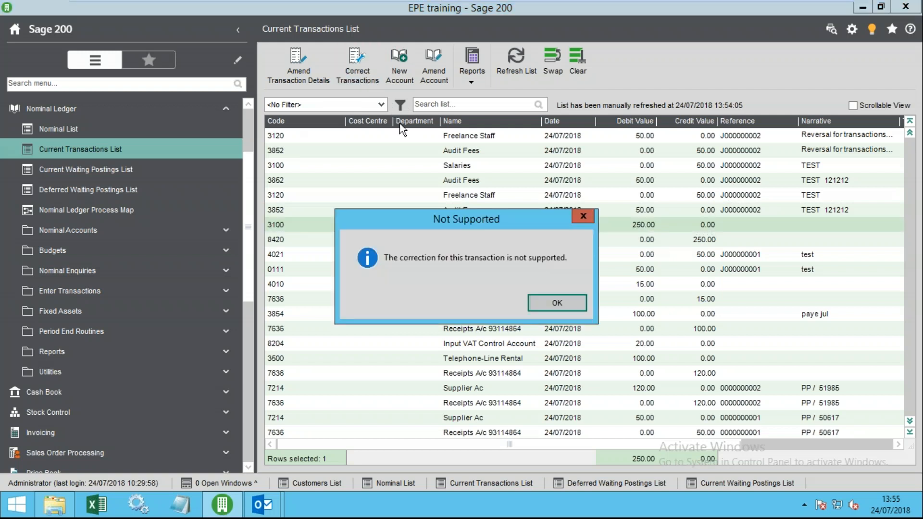
left_click(542, 302)
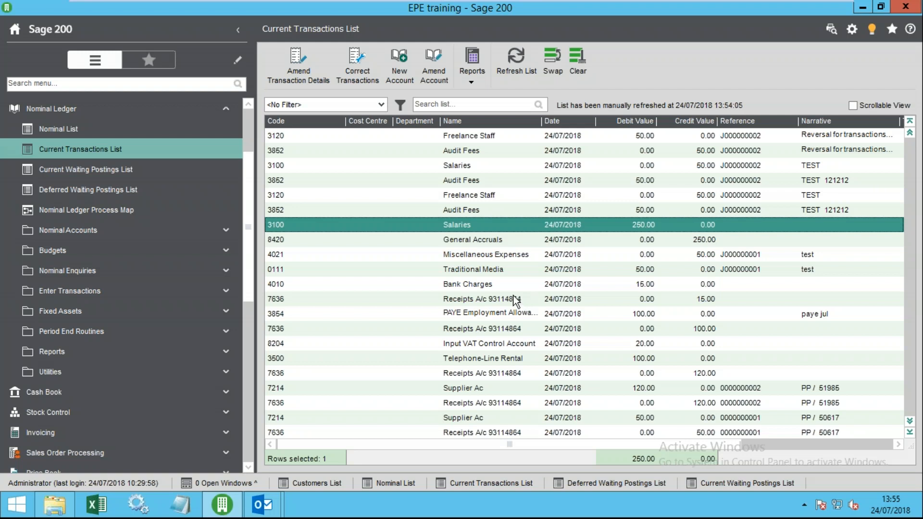
- Try correcting the deferred Miscellaneous Expenses journal and close it unchanged
left_click(88, 190)
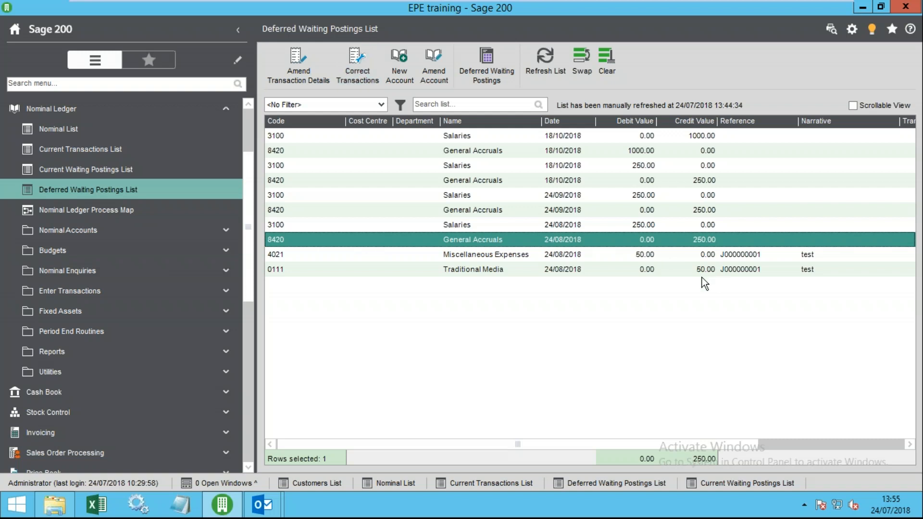
left_click(606, 253)
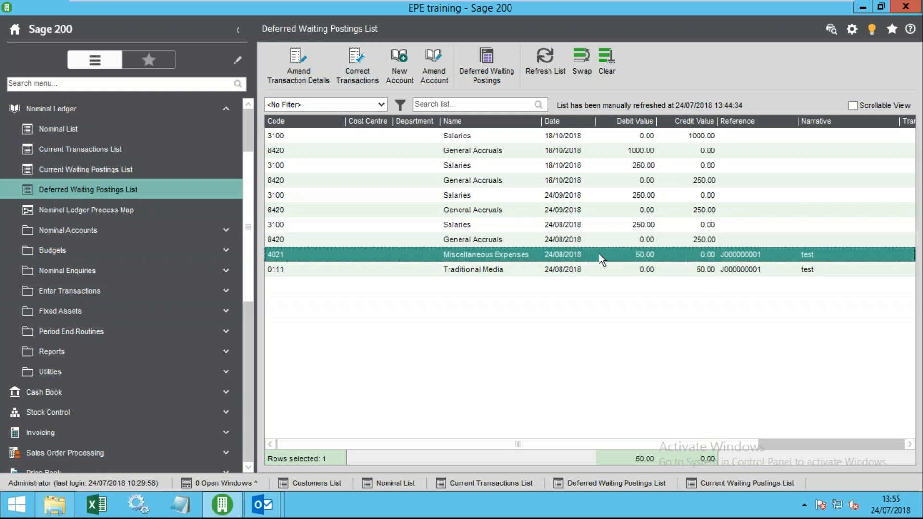
left_click(365, 73)
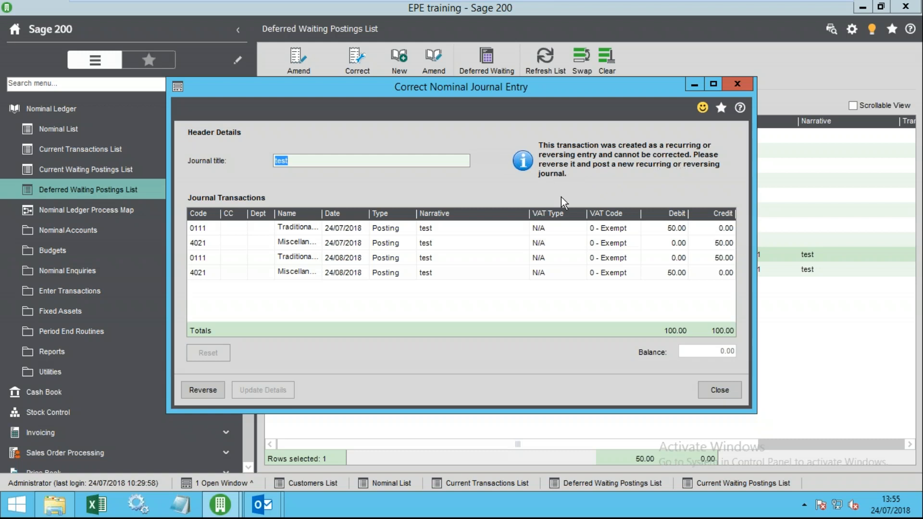
left_click(721, 387)
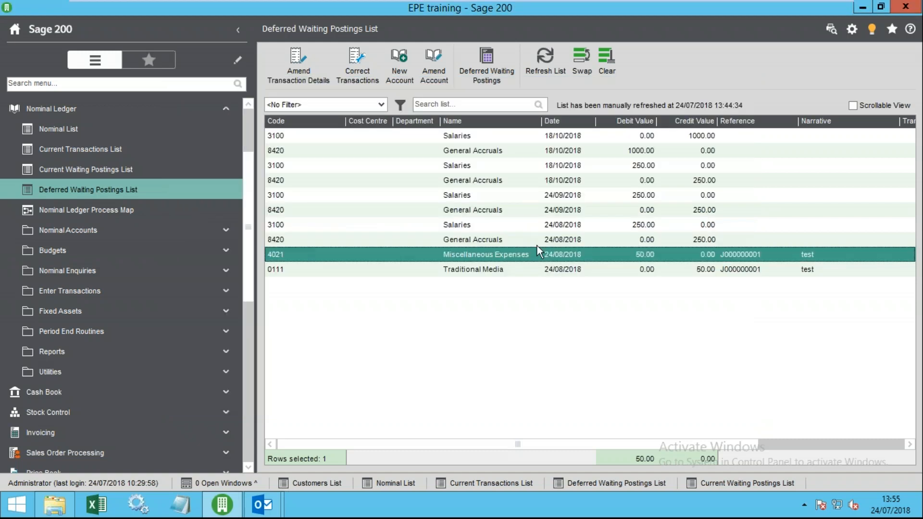
- Select the General Accruals deferred posting and expand the Nominal Ledger entry types
left_click(550, 238)
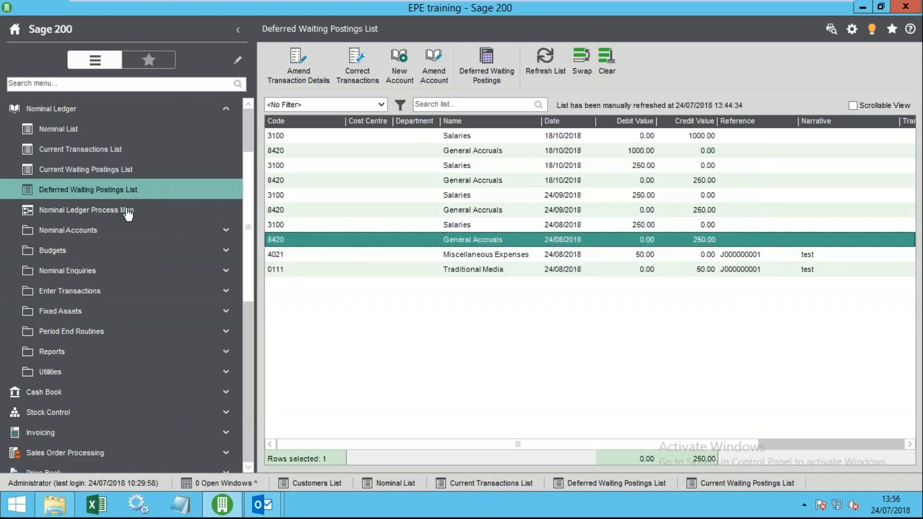
left_click(205, 231)
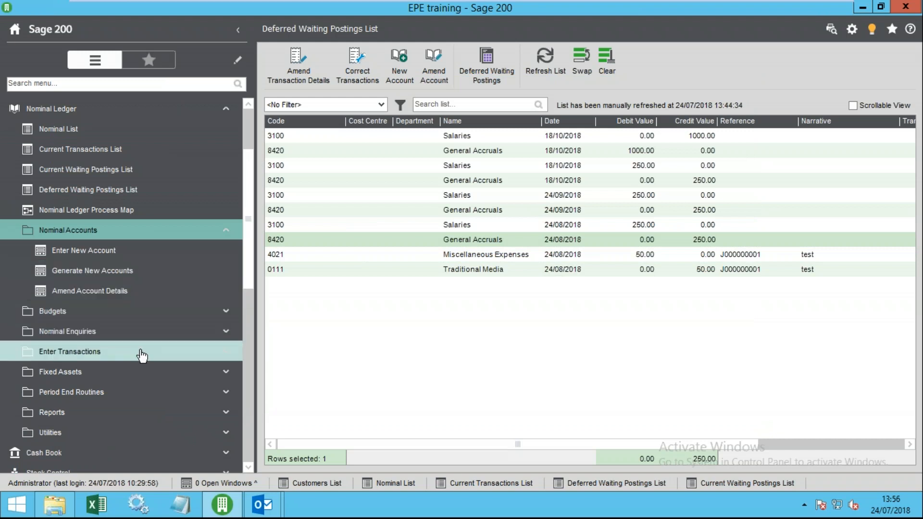
left_click(55, 351)
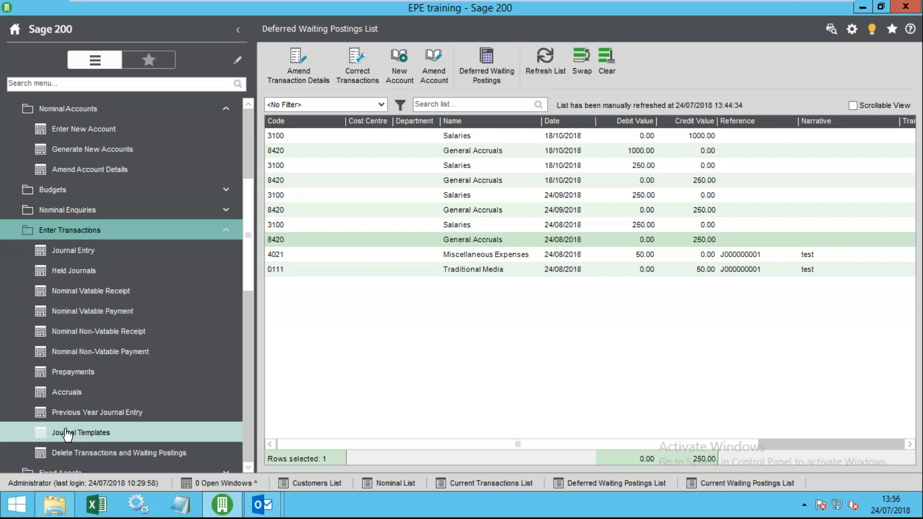
- Attempt a Previous Year Journal Entry, then enable previous-year posting in Nominal Ledger Settings Defaults
left_click(89, 416)
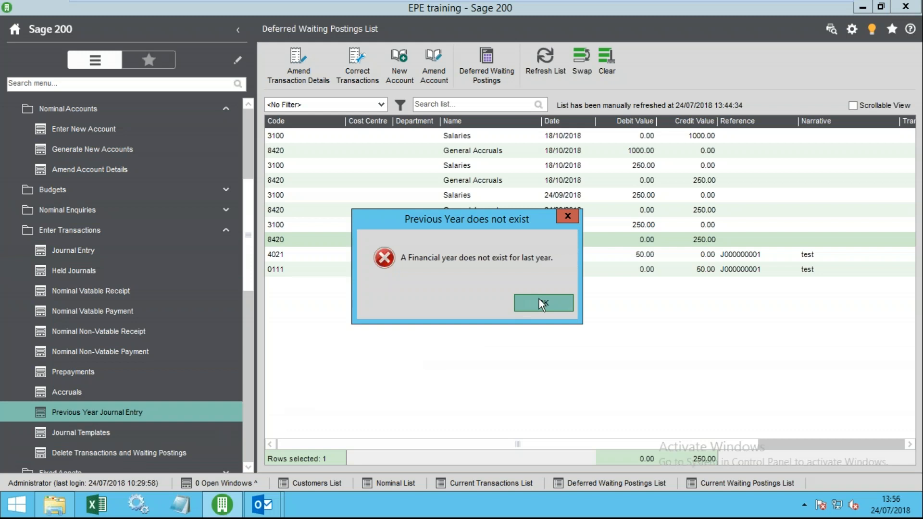
left_click(545, 304)
left_click_drag(247, 222, 246, 289)
left_click(91, 312)
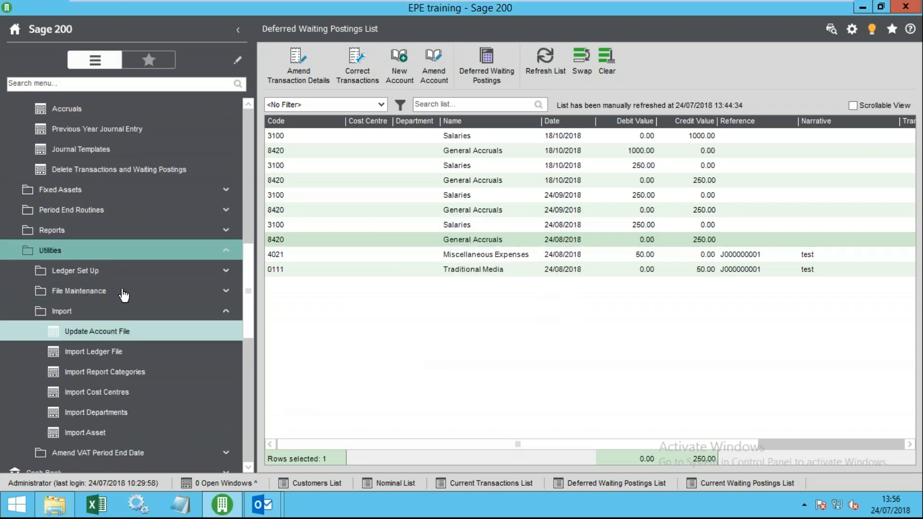
left_click(126, 271)
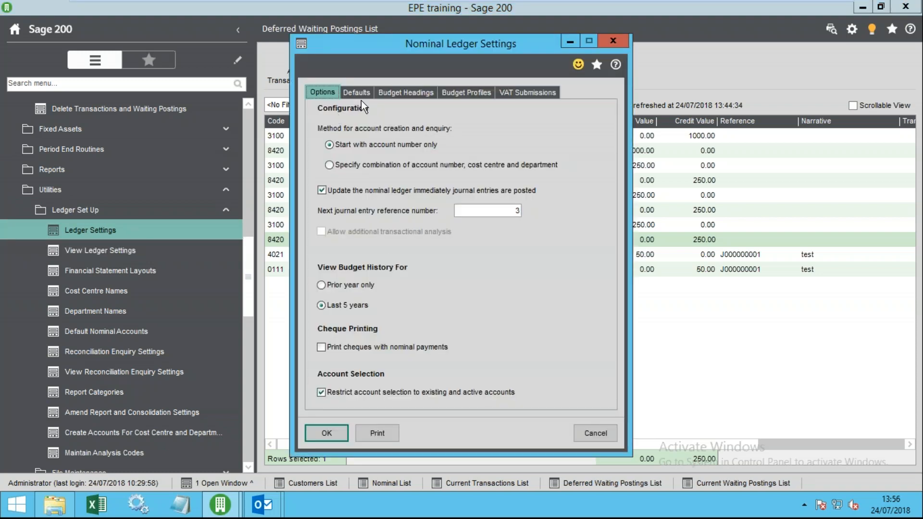
left_click(361, 91)
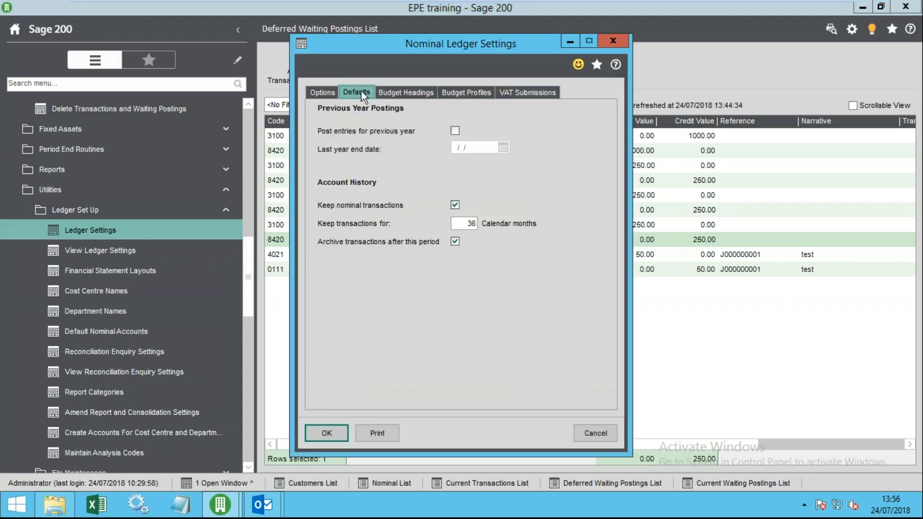
left_click(455, 131)
- Set the last year end date to 30/04/2018 and save the ledger settings
left_click(503, 148)
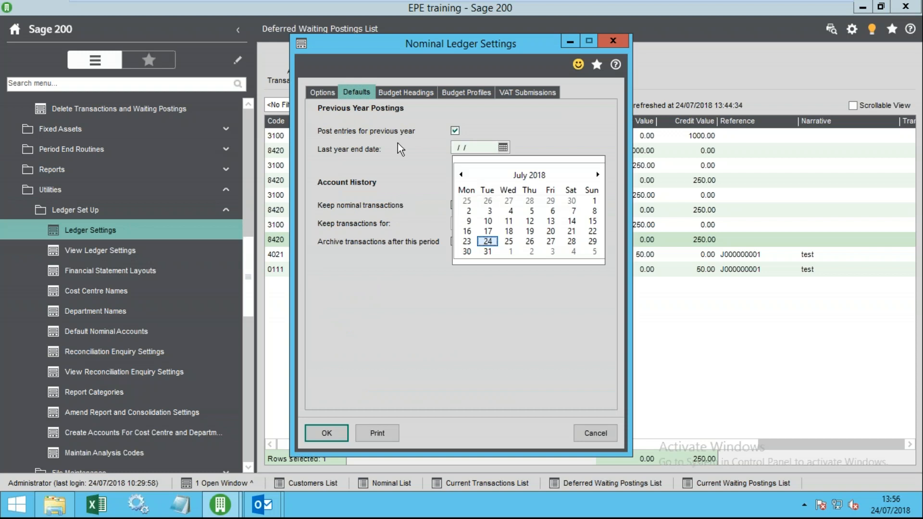
left_click(420, 149)
left_click(503, 148)
left_click(459, 149)
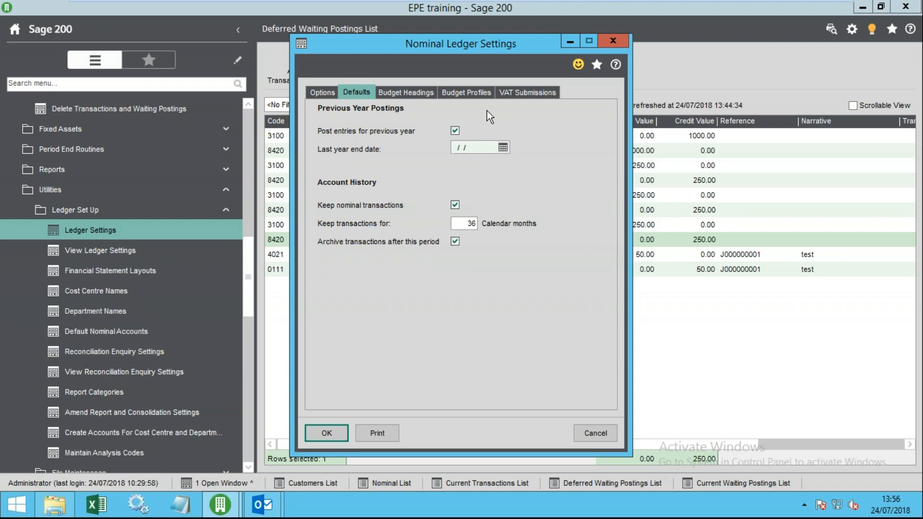
type("3")
left_click(460, 174)
left_click(461, 174)
left_click(460, 174)
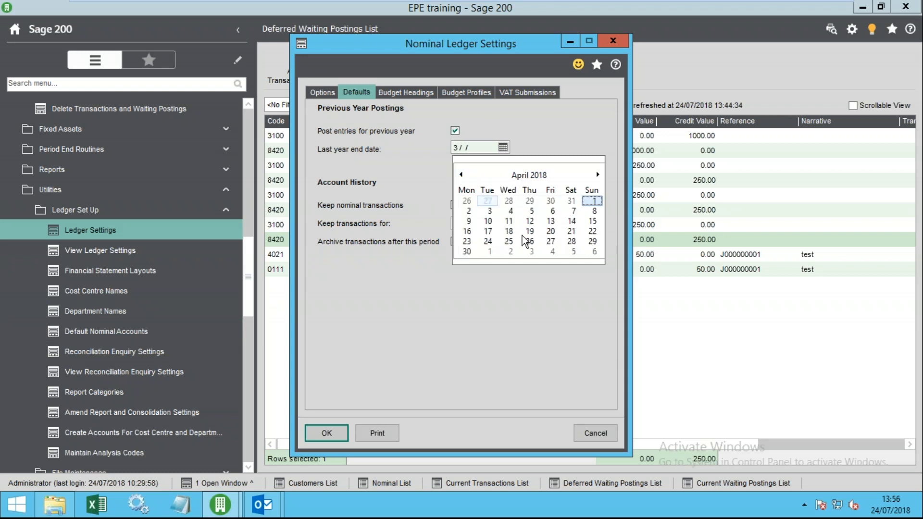
left_click(472, 255)
key("Tab")
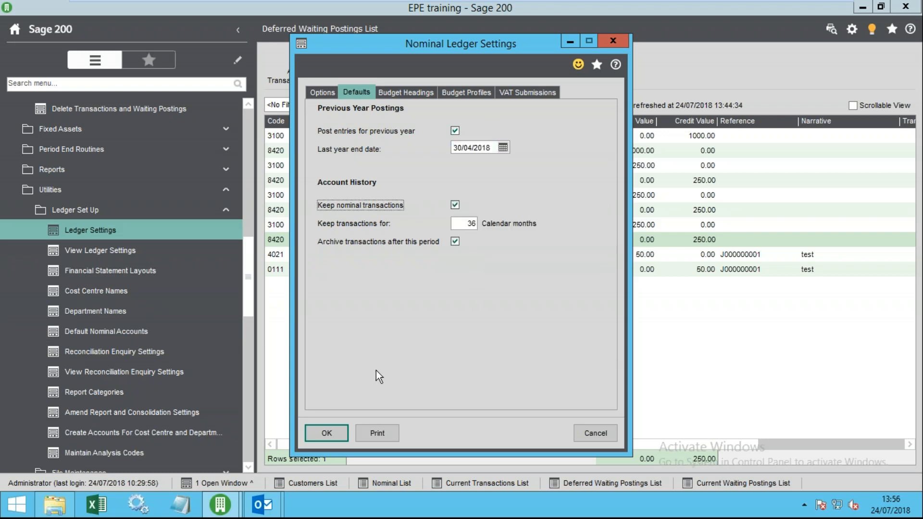
left_click(328, 433)
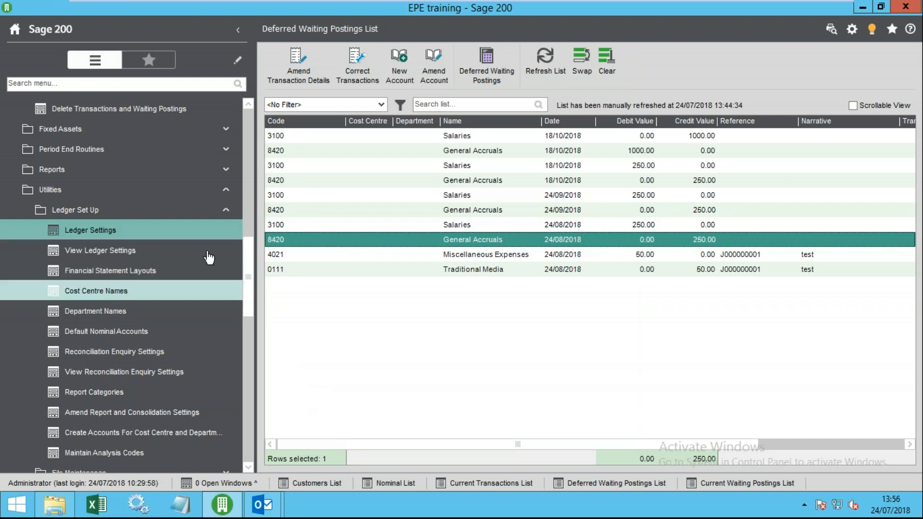
left_click_drag(254, 262, 249, 202)
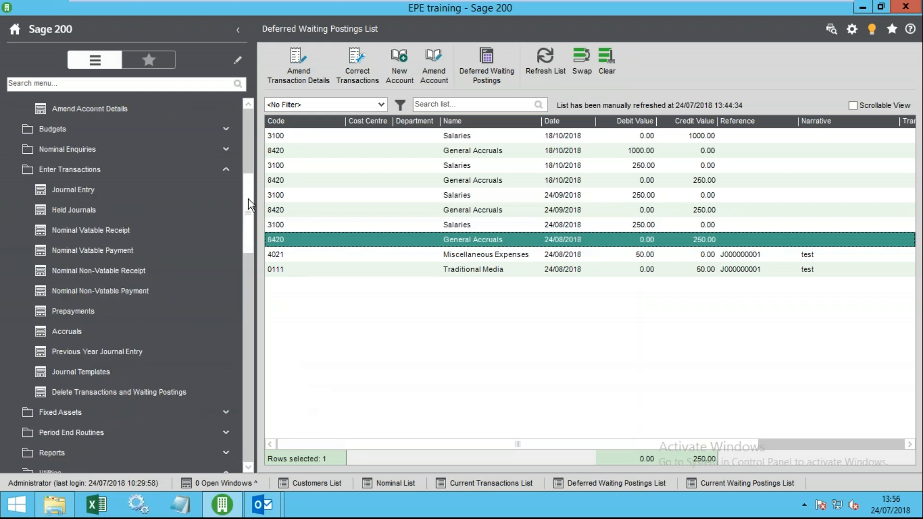
left_click(115, 355)
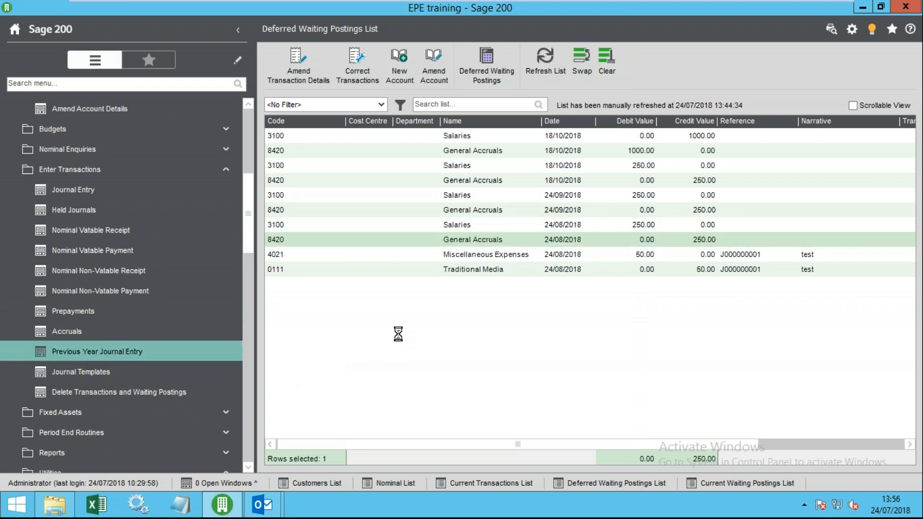
left_click(543, 303)
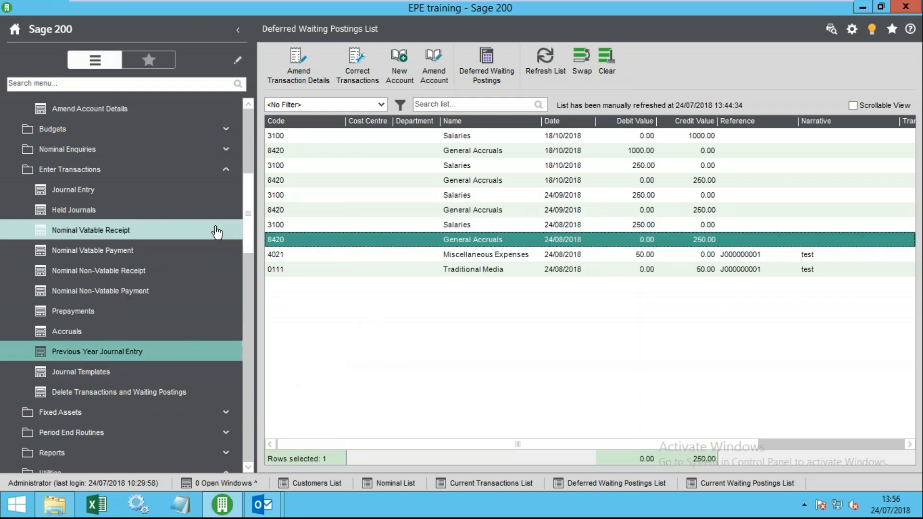
left_click_drag(244, 231, 261, 416)
left_click(140, 411)
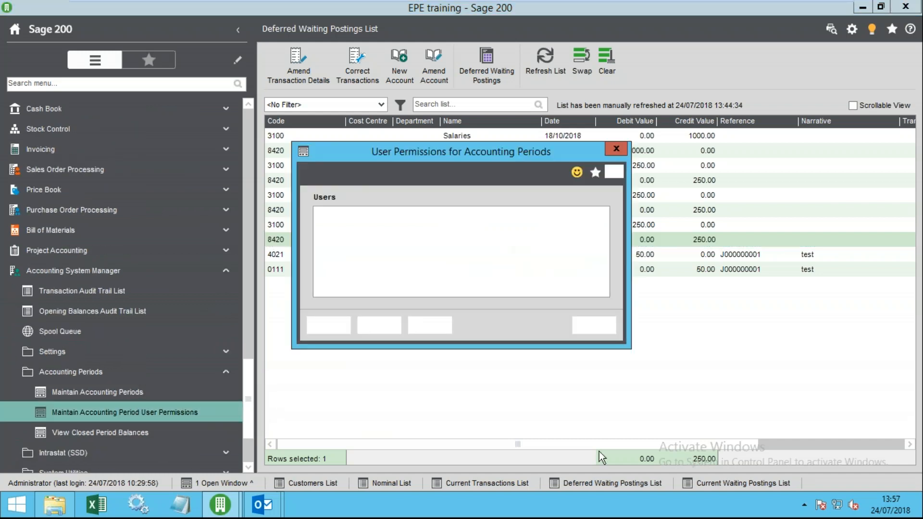
key("Escape")
left_click(153, 393)
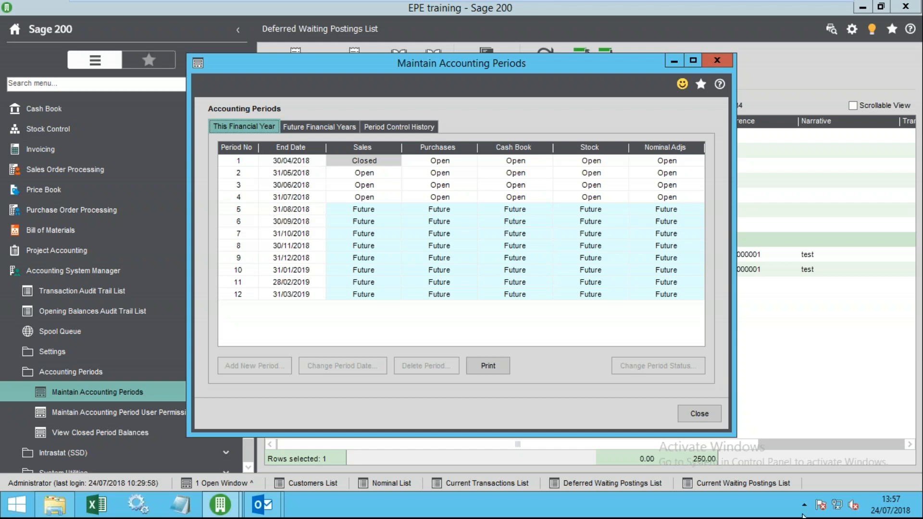
left_click(696, 415)
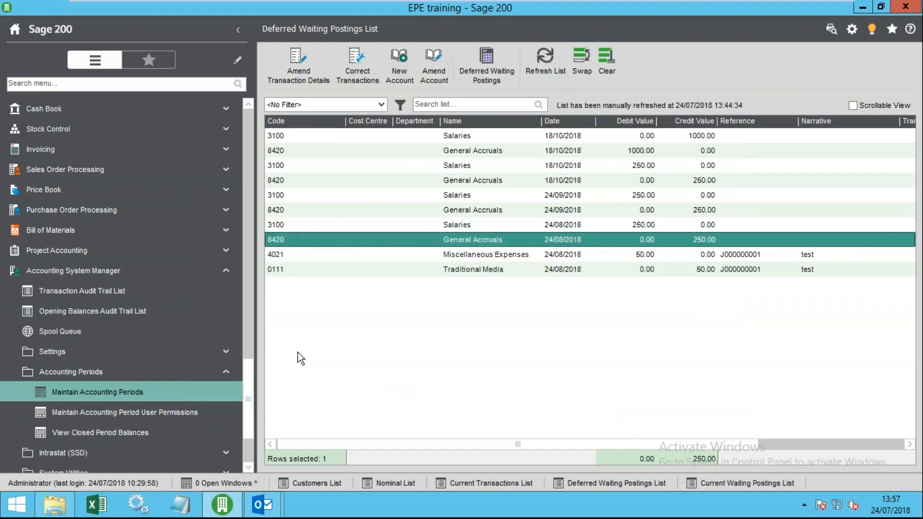
- Change the Ledger Settings last year end date to 31/03/2018 and save
left_click_drag(249, 378, 244, 310)
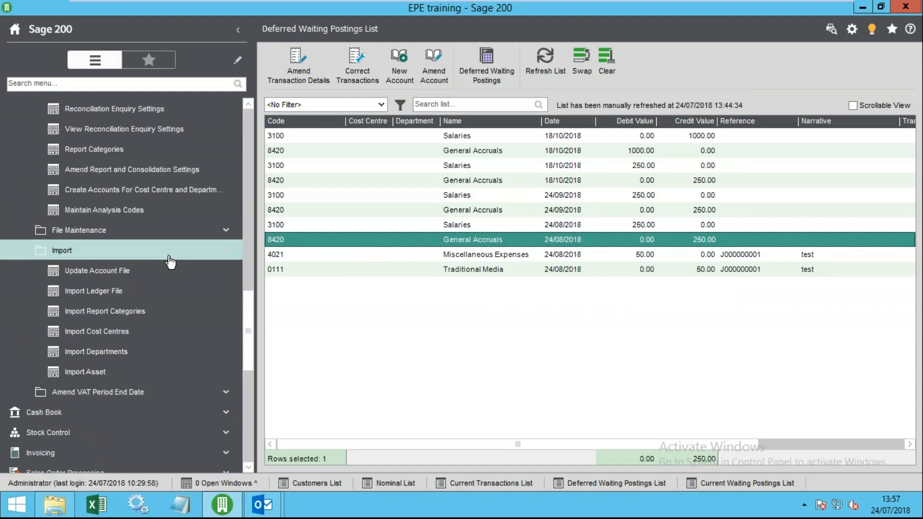
left_click_drag(240, 329, 245, 255)
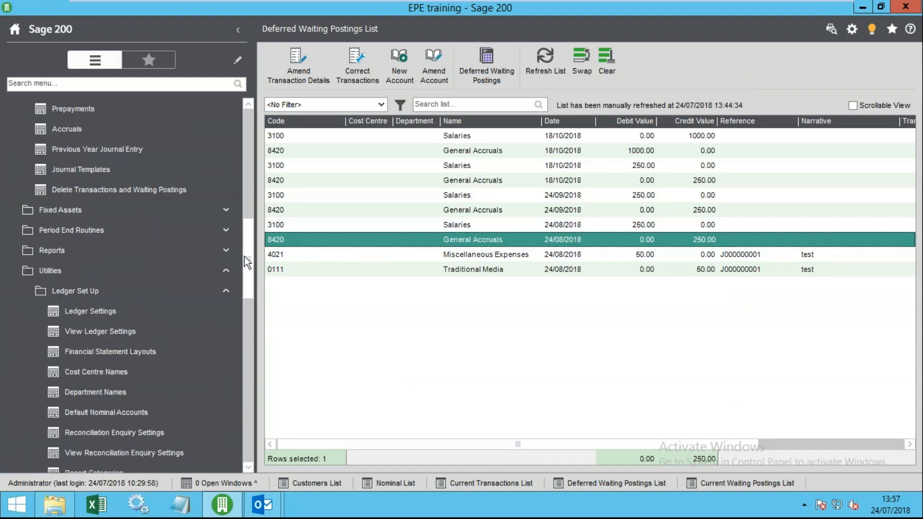
left_click(130, 313)
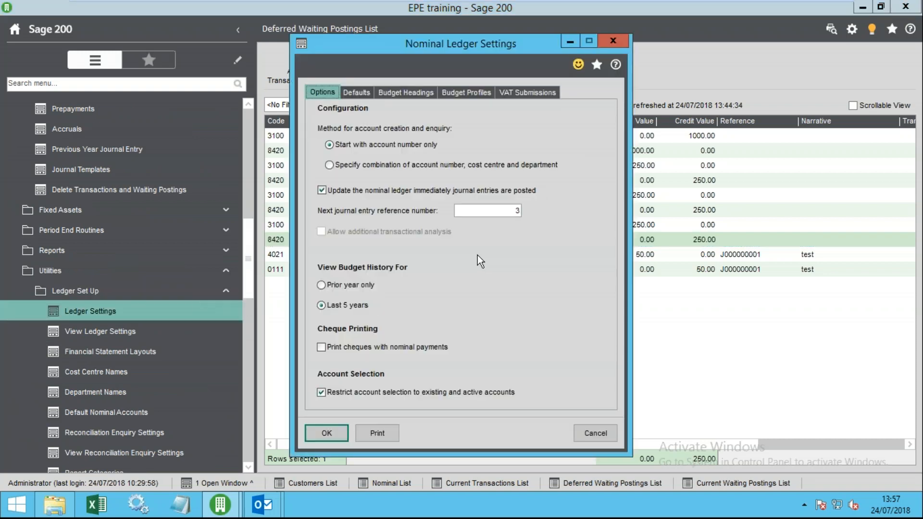
left_click(364, 93)
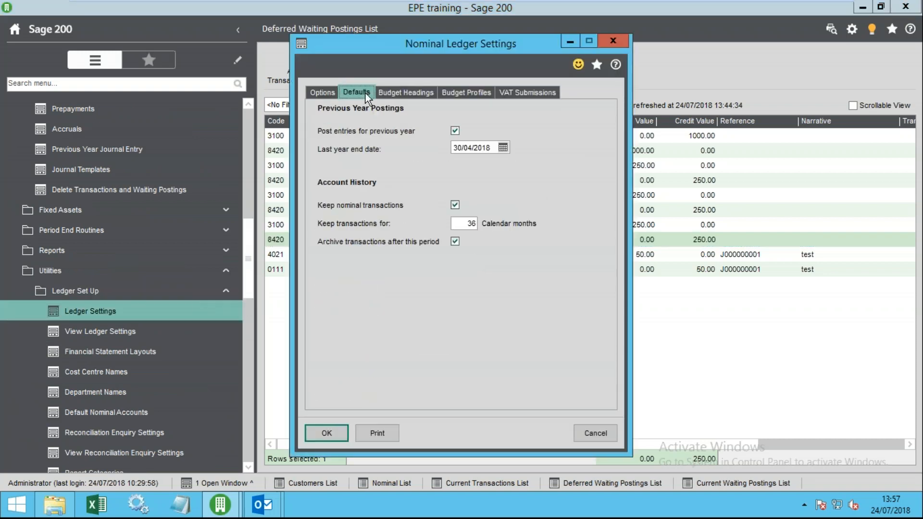
left_click(502, 149)
left_click(462, 174)
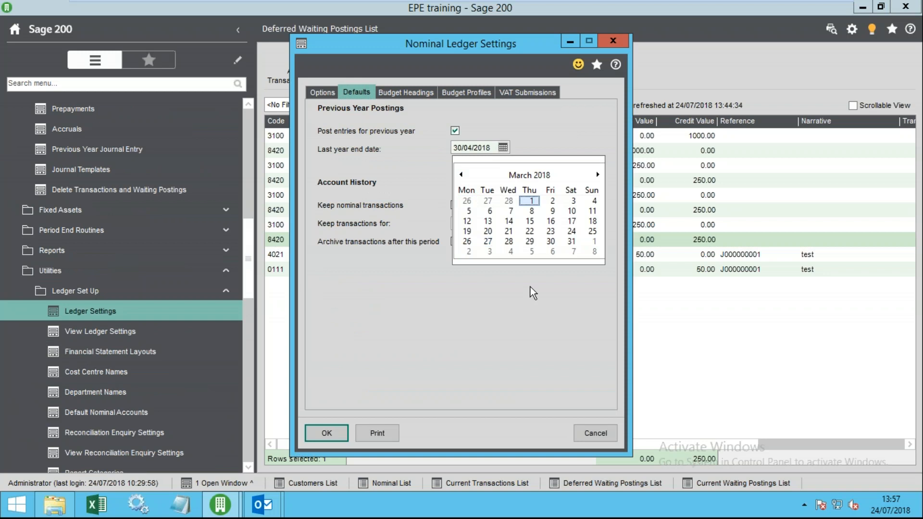
left_click(574, 242)
left_click(330, 434)
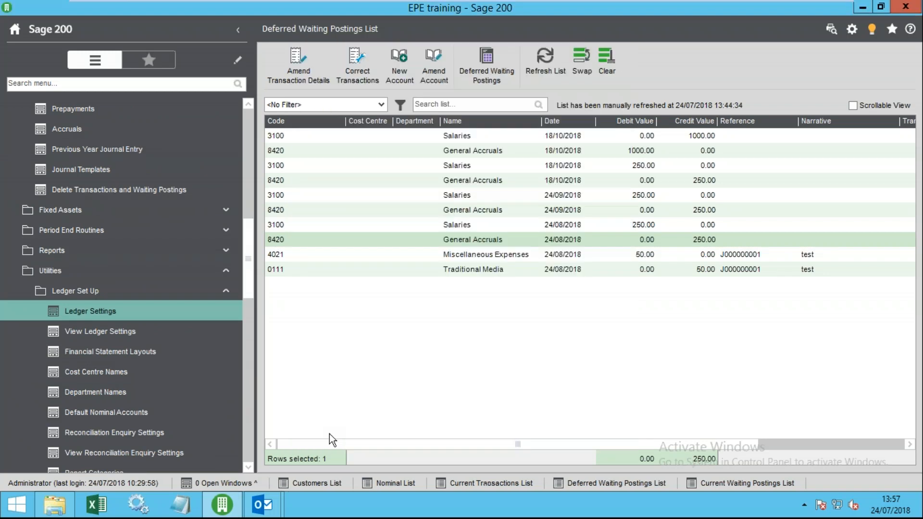
- Retry Previous Year Journal Entry, dismiss the error, and confirm Ledger Settings still show 31/03/2018
scroll(250, 263, "up", 1)
scroll(250, 264, "up", 3)
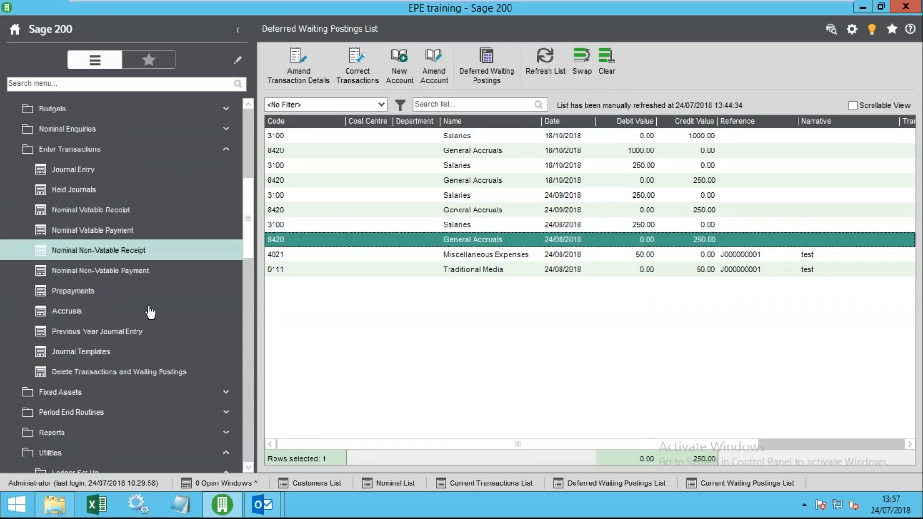
left_click(132, 331)
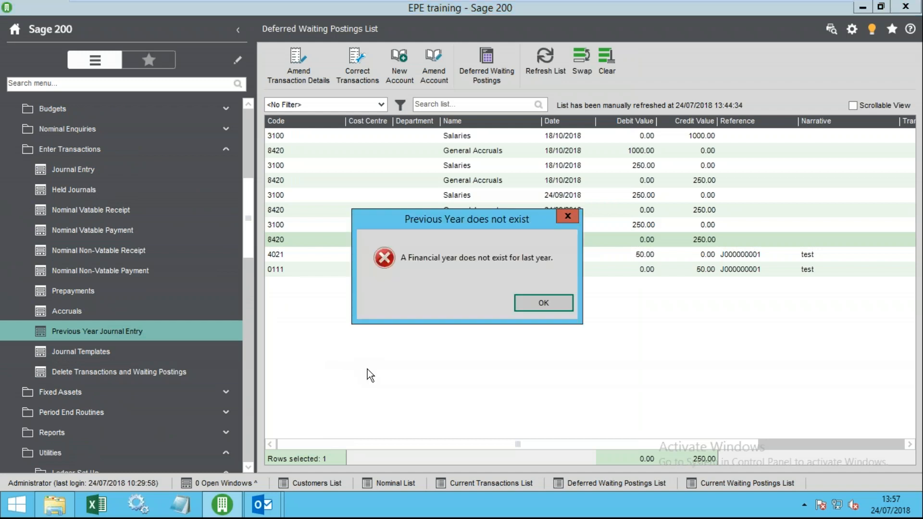
left_click(542, 300)
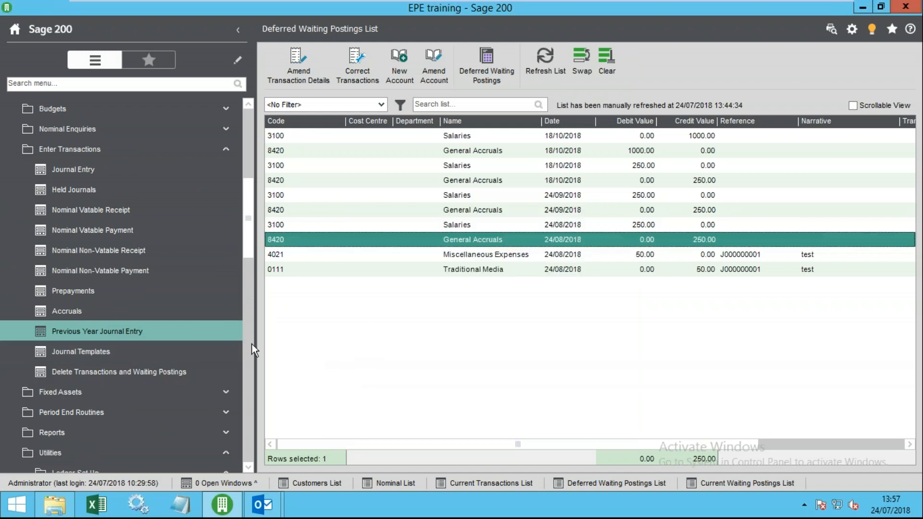
left_click_drag(249, 252, 250, 296)
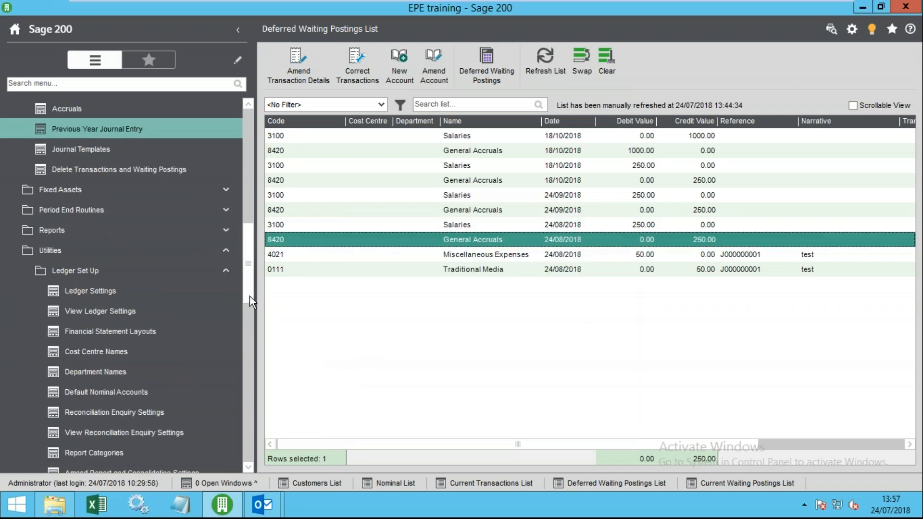
left_click(91, 291)
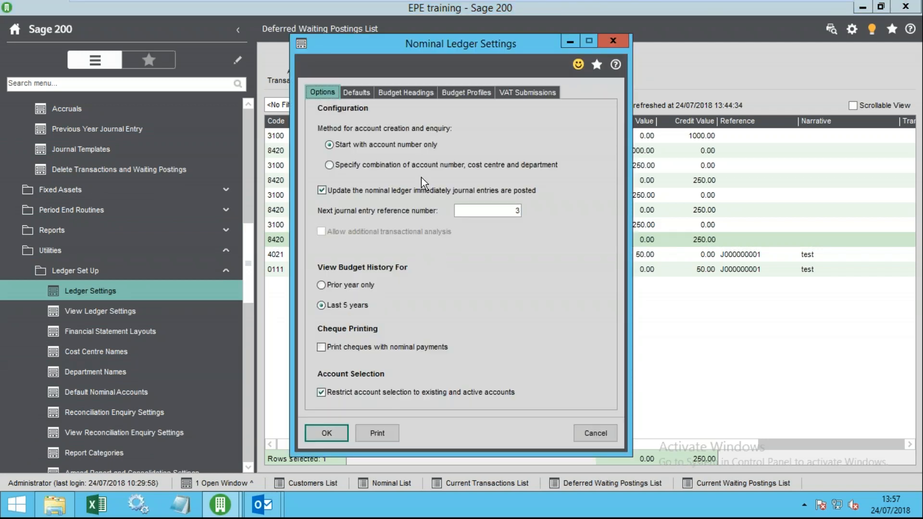
left_click(368, 93)
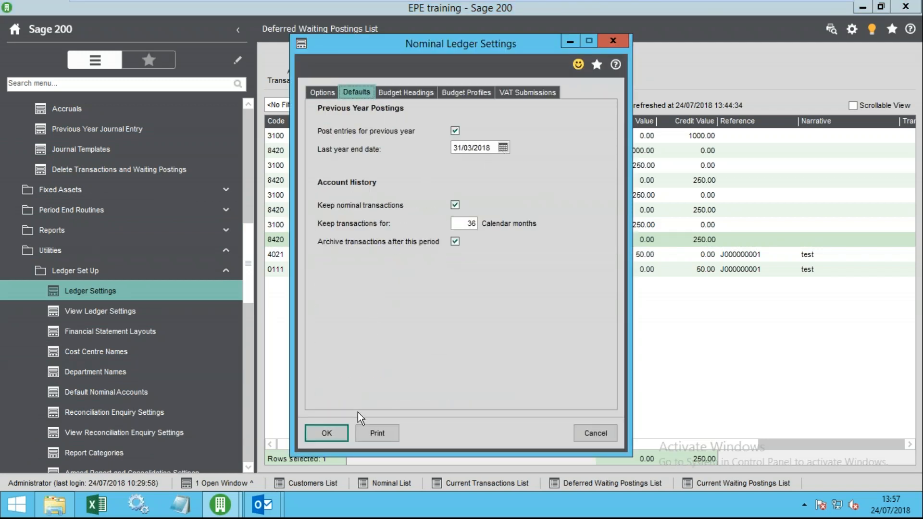
left_click(339, 433)
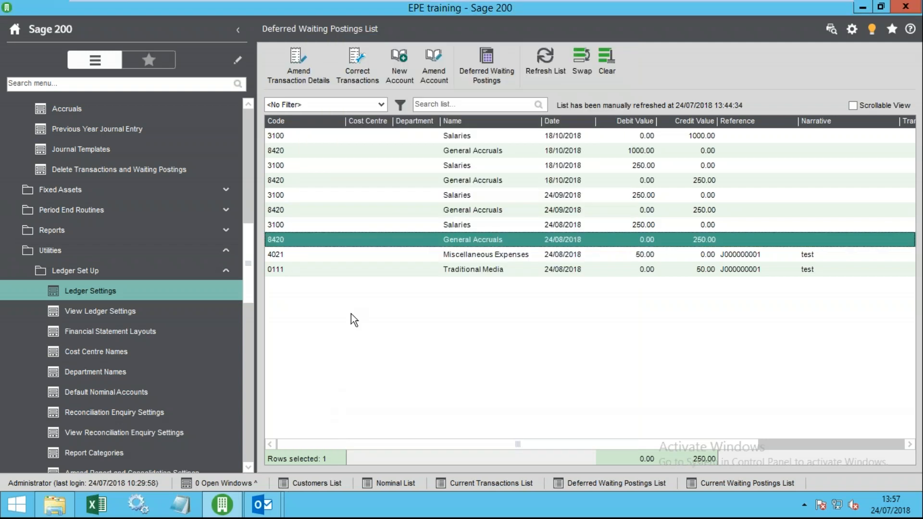
left_click(316, 252)
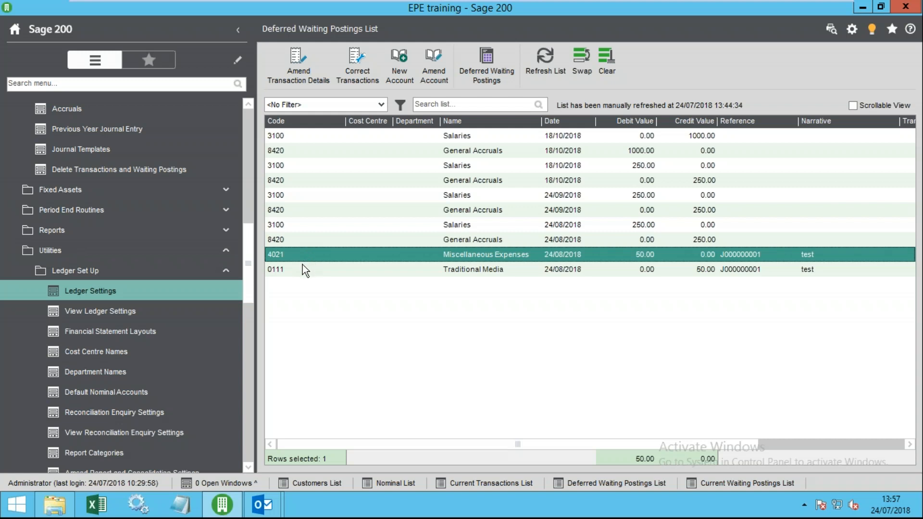
left_click_drag(251, 276, 270, 241)
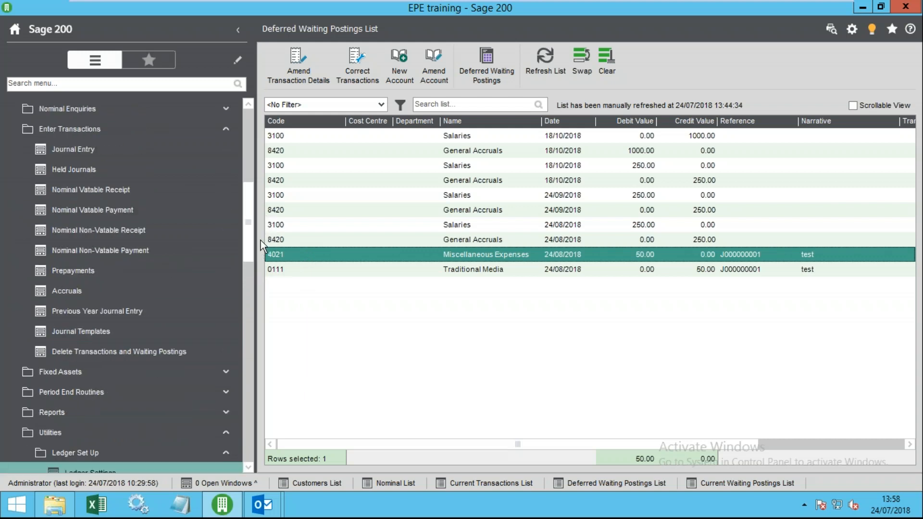
left_click(75, 316)
left_click(541, 302)
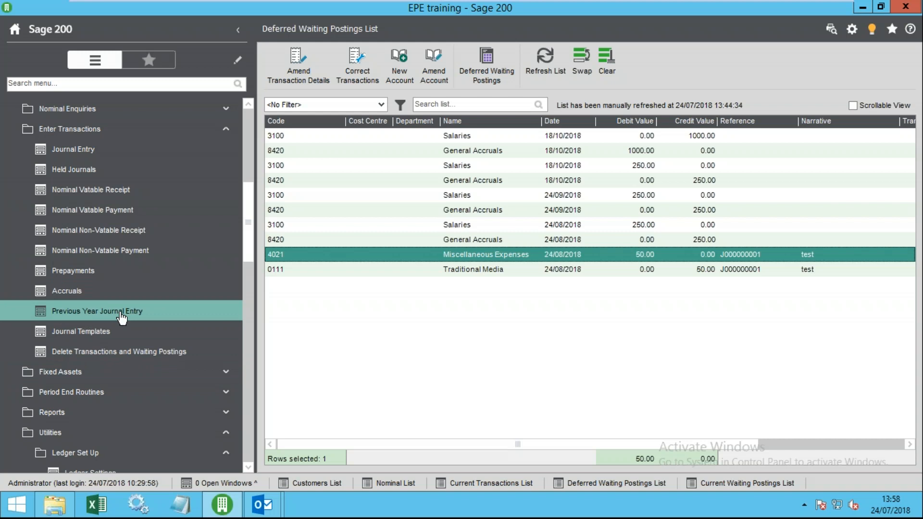
- Add a new journal template named SALARY with type Accounts Only
left_click(82, 332)
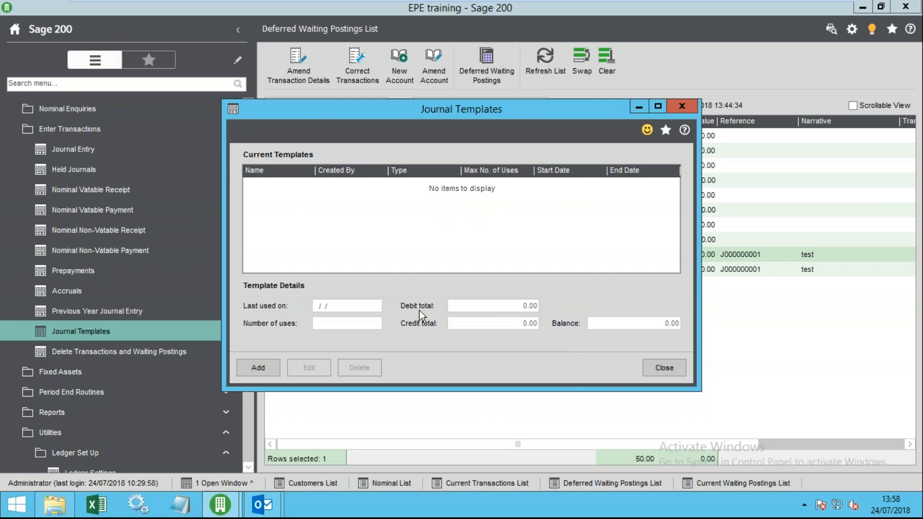
left_click(260, 366)
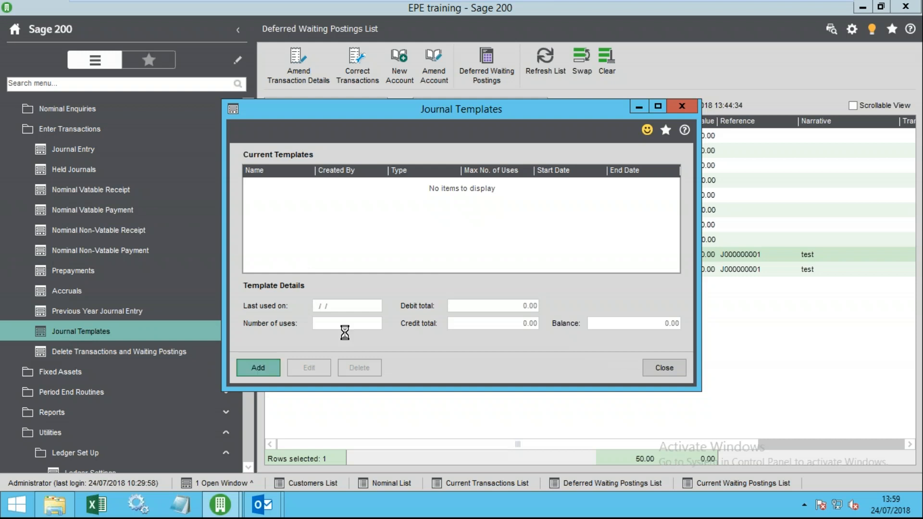
left_click(305, 149)
type("SALARE")
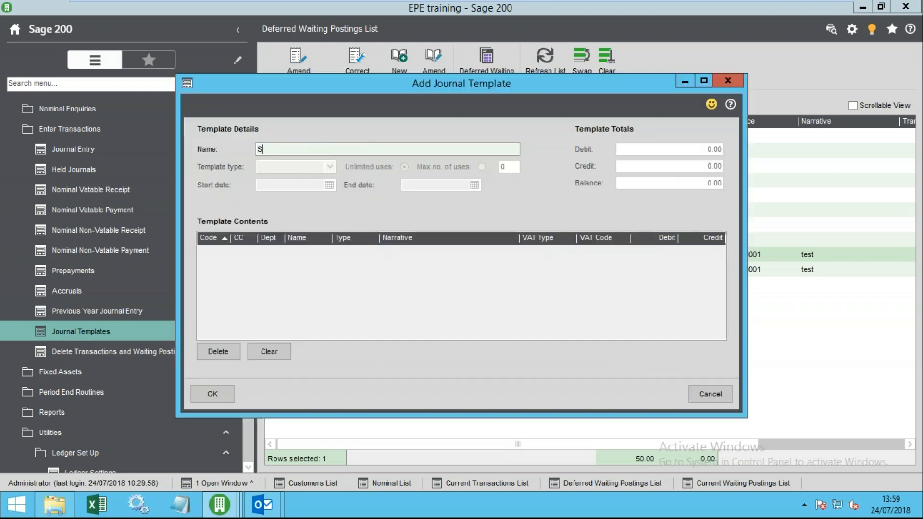
key("BackSpace")
type("Y")
key("Tab")
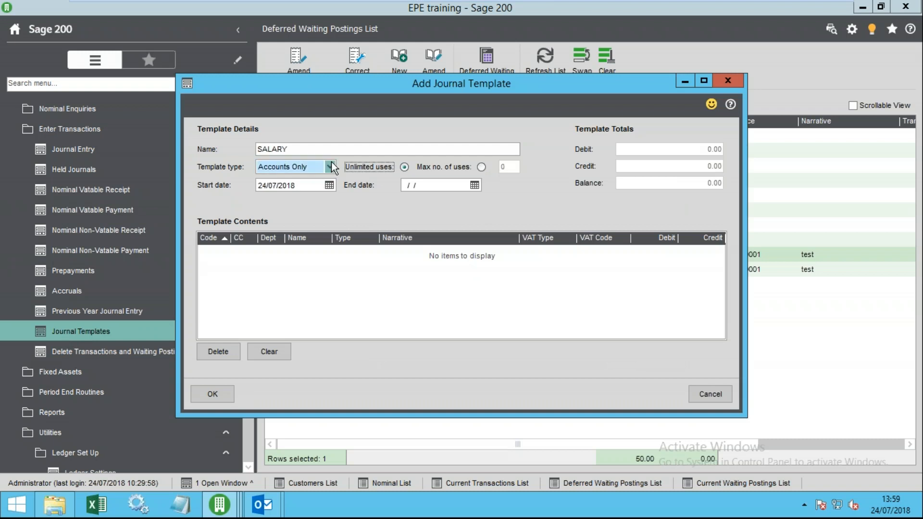
left_click(330, 167)
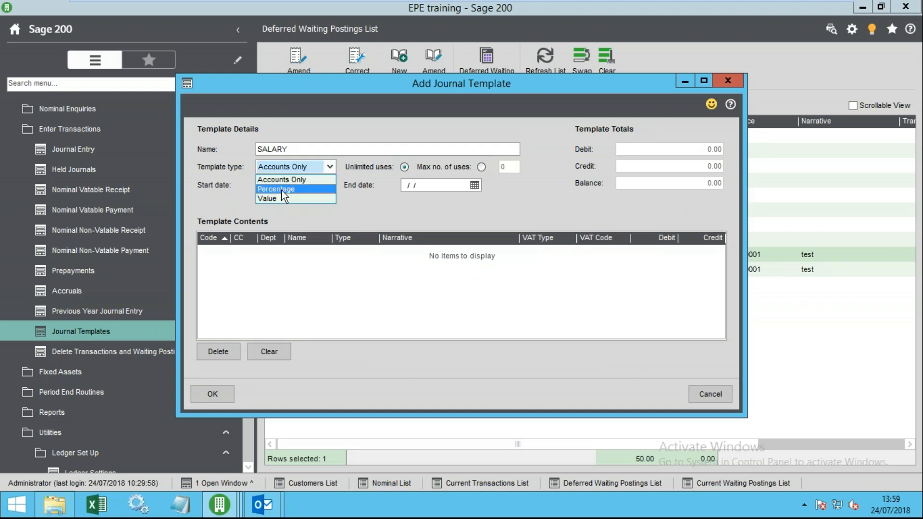
left_click(289, 179)
- Add a first template line for account 3100 Salaries
left_click(241, 268)
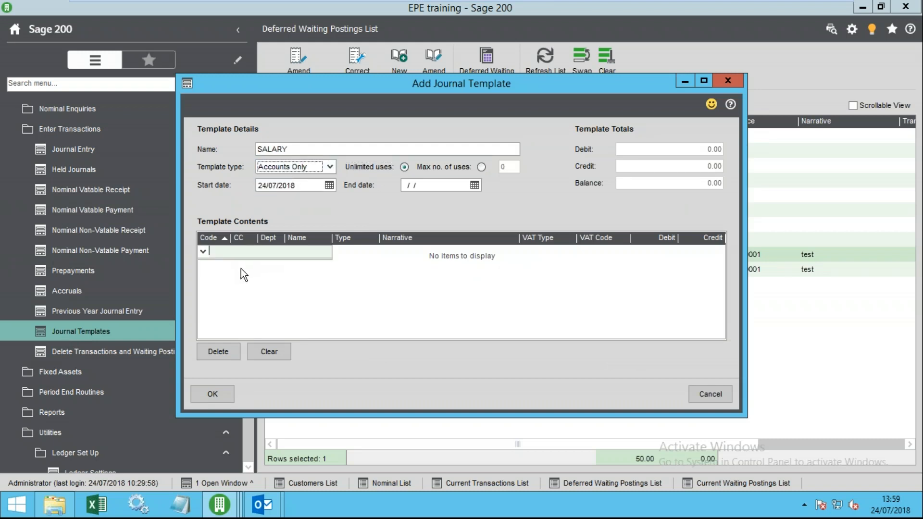
left_click(203, 252)
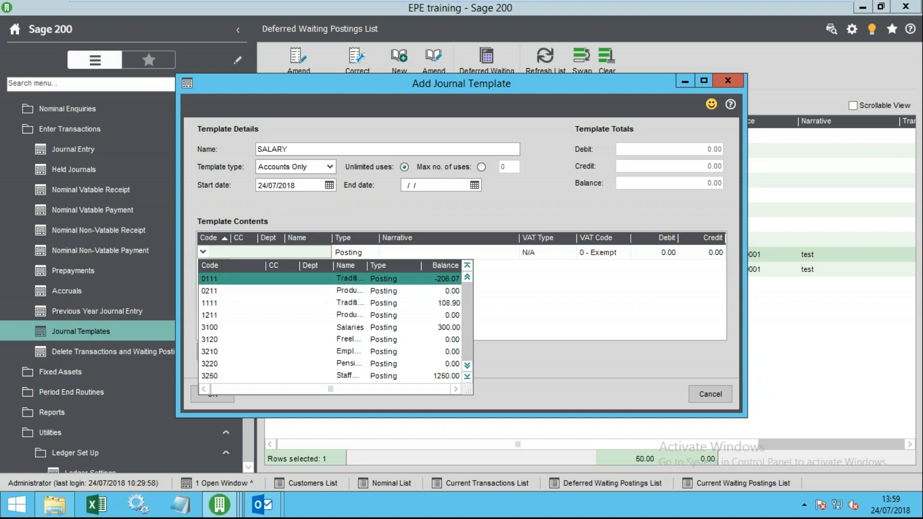
left_click(351, 265)
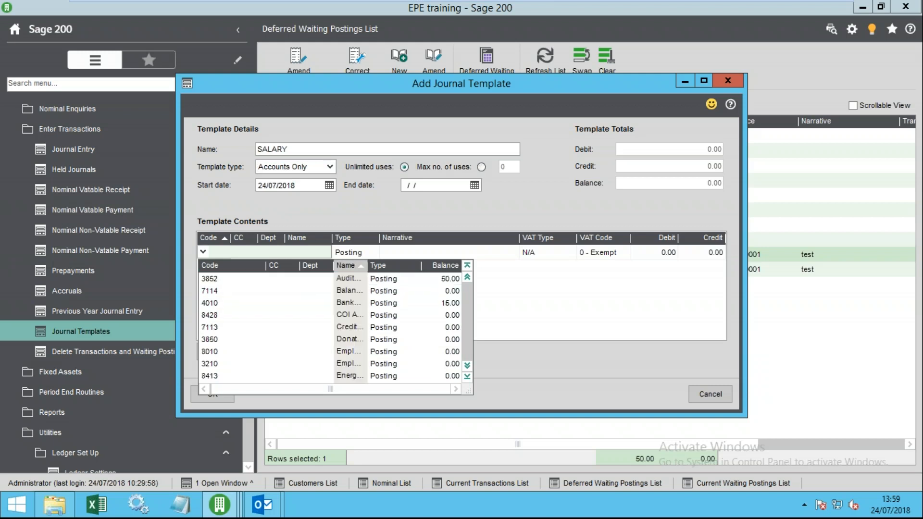
scroll(360, 372, "down", 1)
scroll(357, 376, "down", 3)
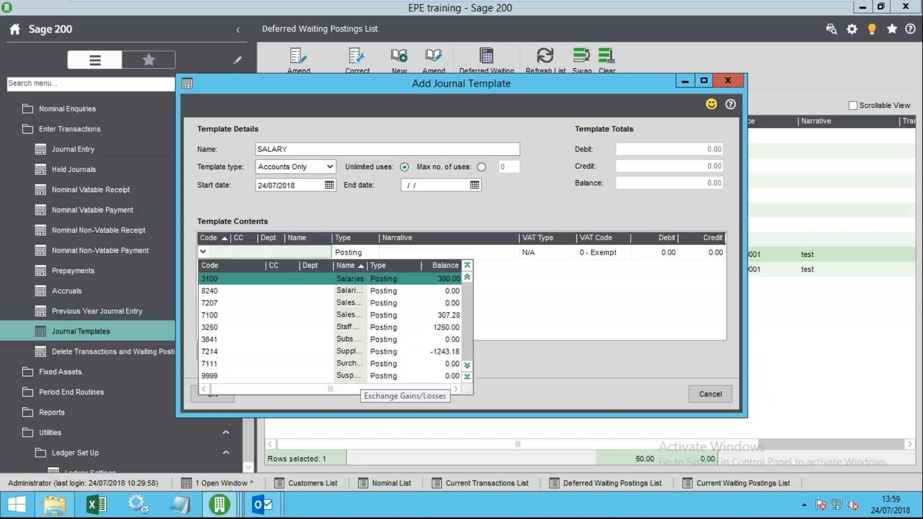
left_click(363, 287)
left_click(287, 278)
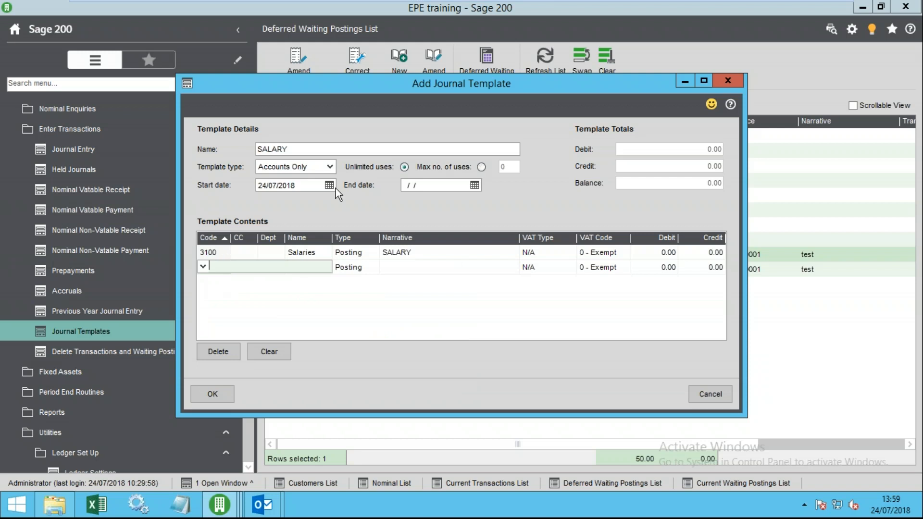
- Switch the template type to Percentage and add lines for accounts 8428 and 7113
left_click(324, 169)
left_click(291, 190)
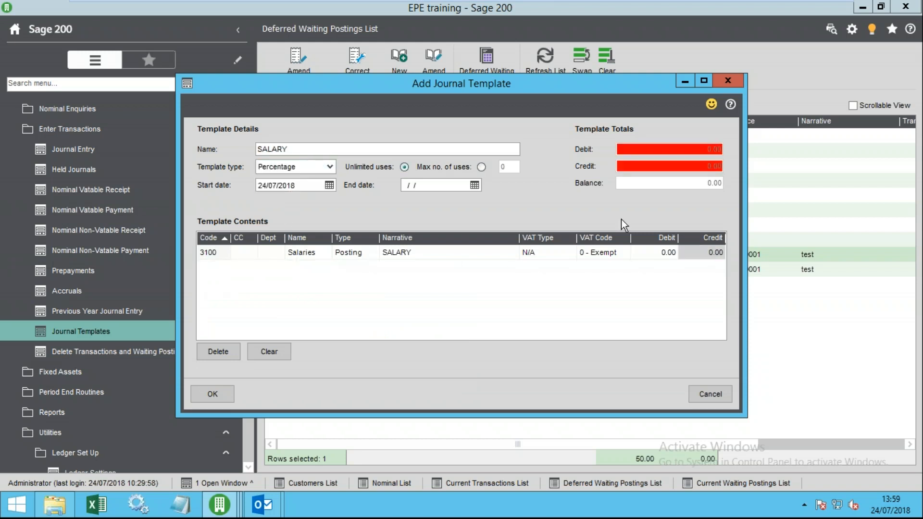
left_click(654, 253)
left_click(316, 276)
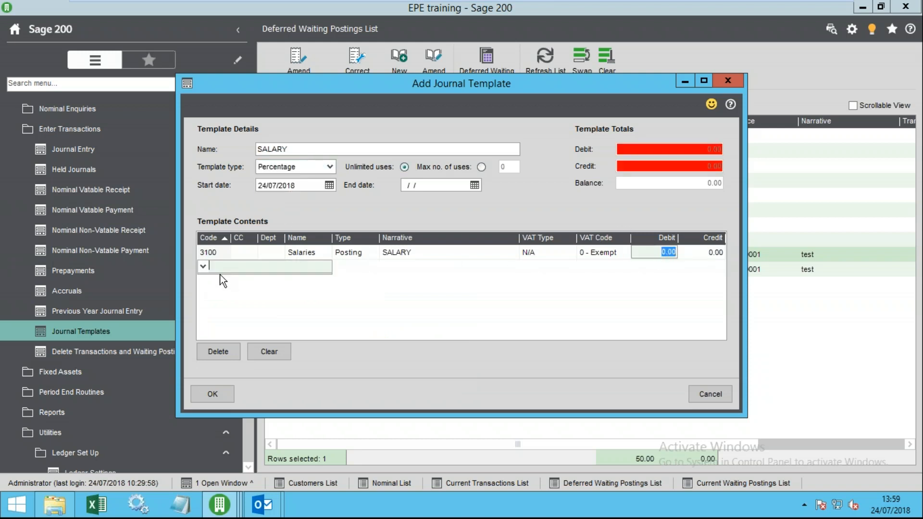
left_click(202, 267)
left_click(215, 335)
left_click(204, 287)
left_click(203, 282)
left_click(217, 354)
- Enter 100 debit on Salaries, 80 on 8428 and 20 credit on 7113
left_click(666, 254)
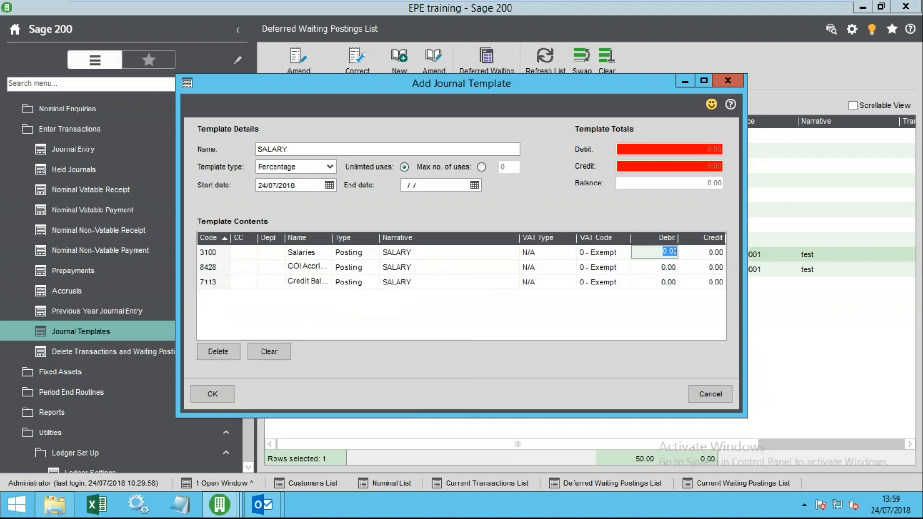
type("100")
key("Tab")
key("Down")
type("80")
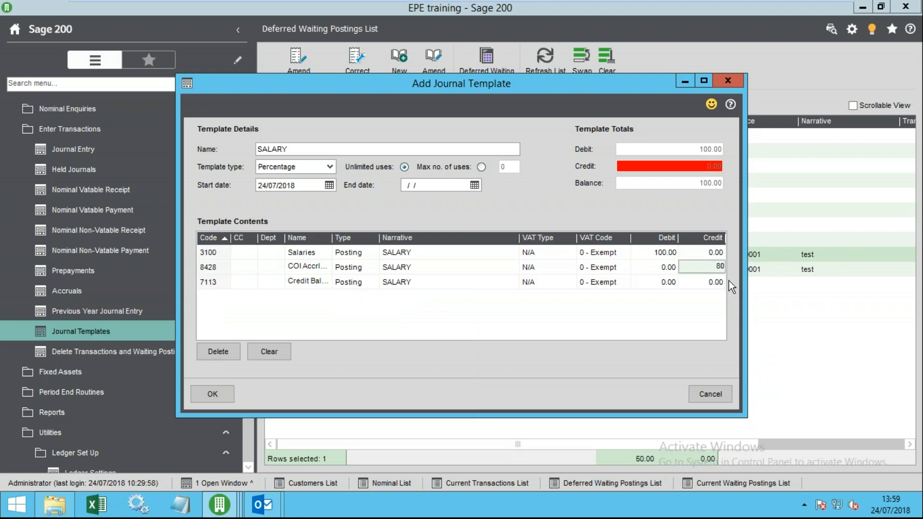
left_click(716, 282)
type("20")
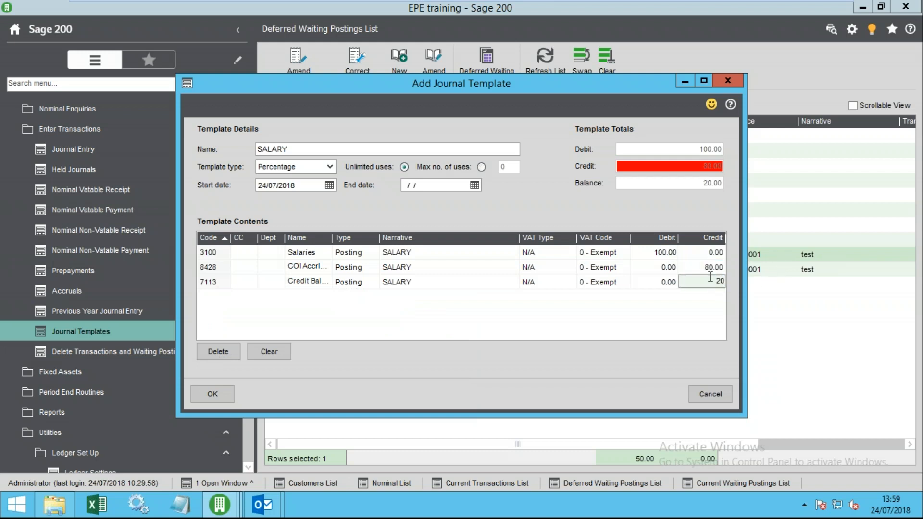
key("Up")
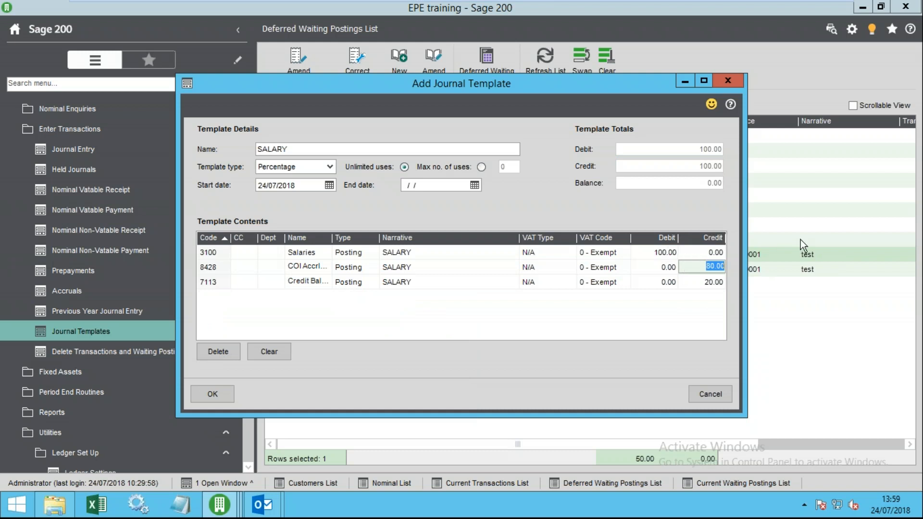
- Try the Value type with a 100 Salaries debit, then revert to Accounts Only
left_click(328, 168)
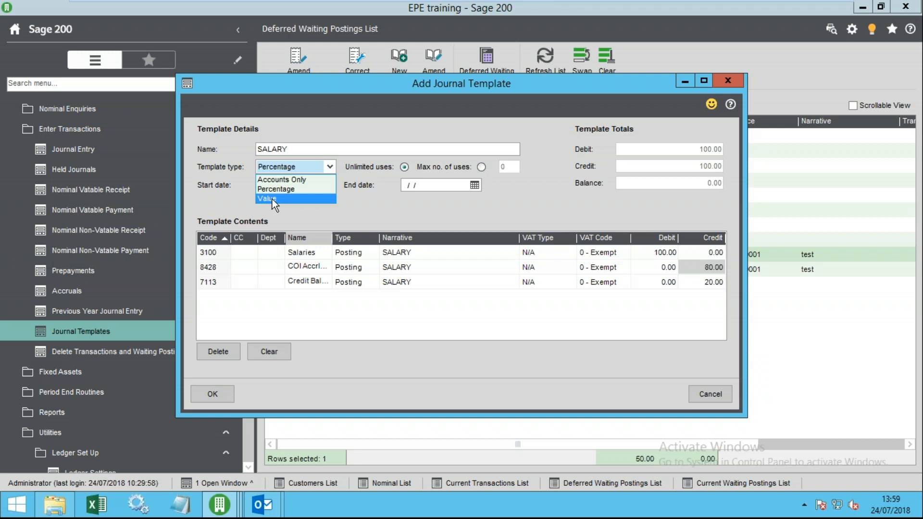
left_click(272, 200)
left_click(655, 253)
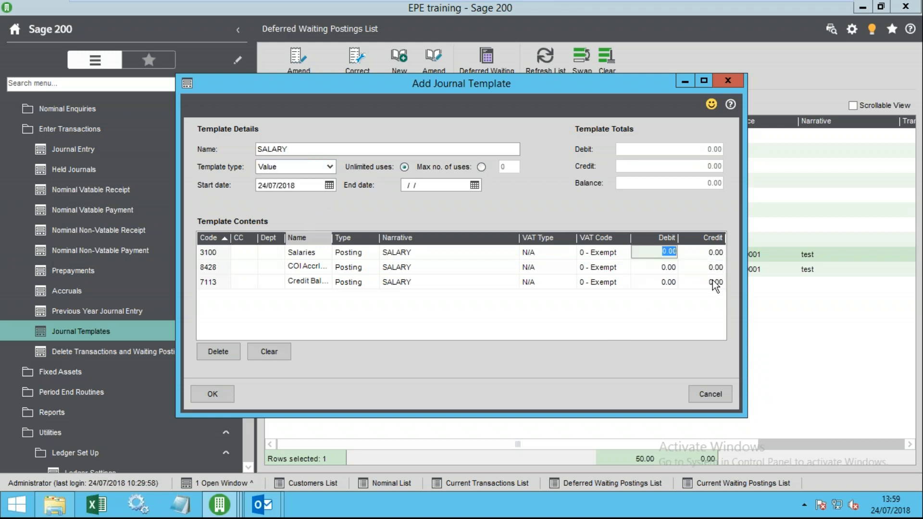
type("100")
key("Tab")
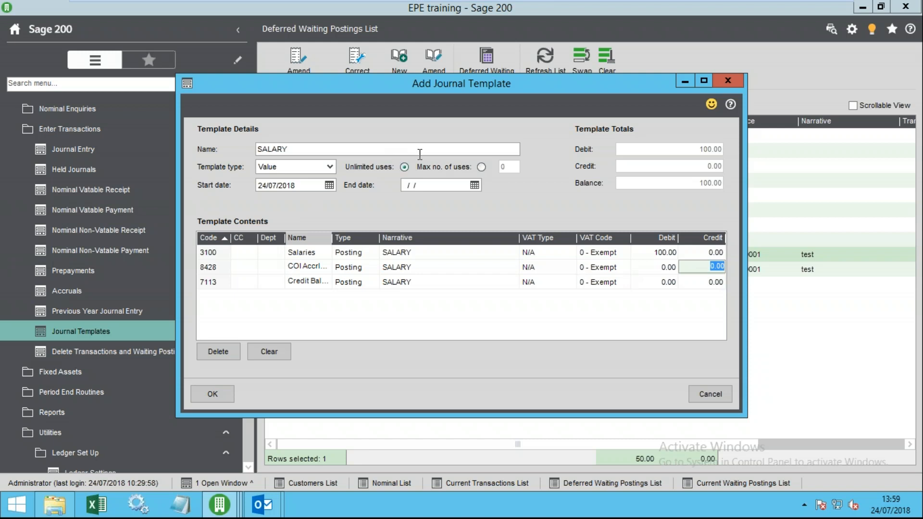
left_click(330, 167)
left_click(269, 179)
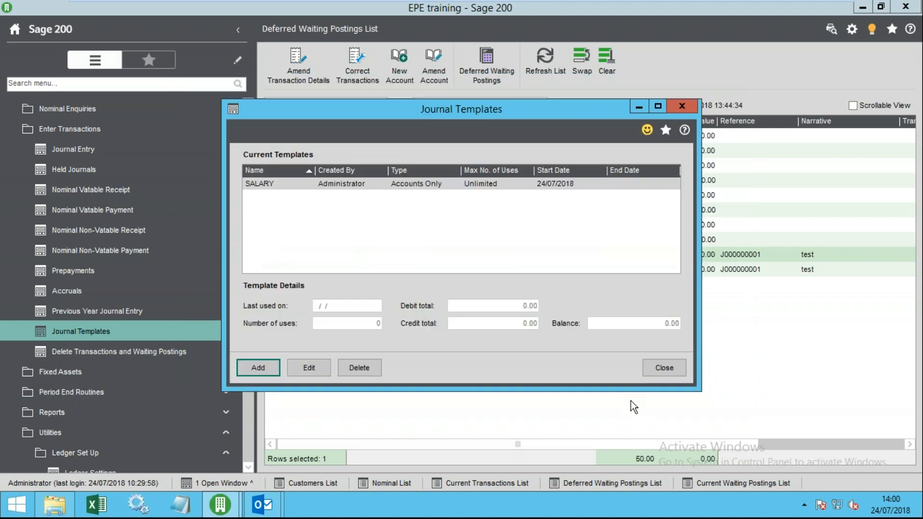
- Close Journal Templates and start a new Nominal List journal based on a template
left_click(664, 367)
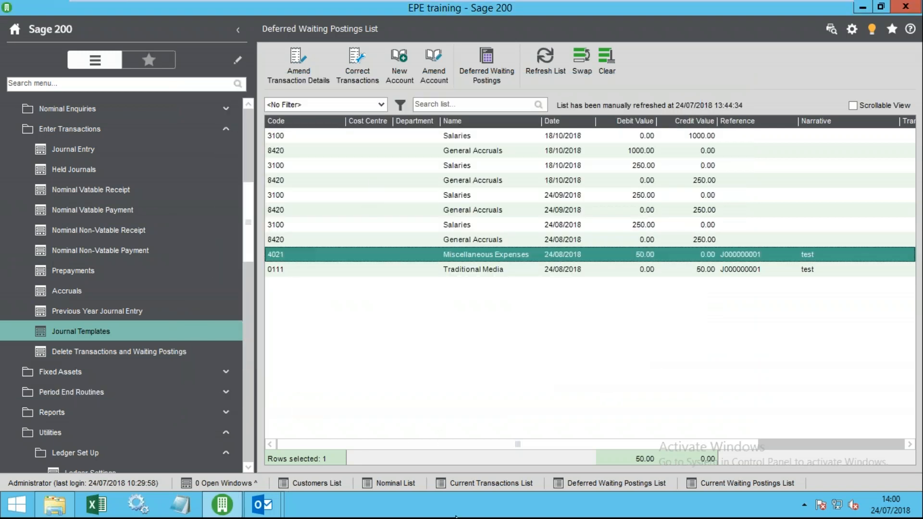
left_click(388, 483)
left_click(389, 63)
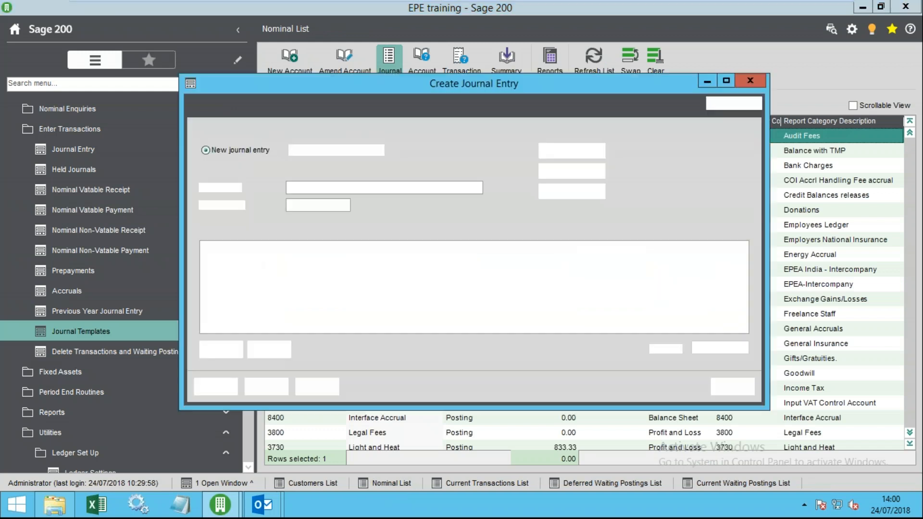
left_click(293, 150)
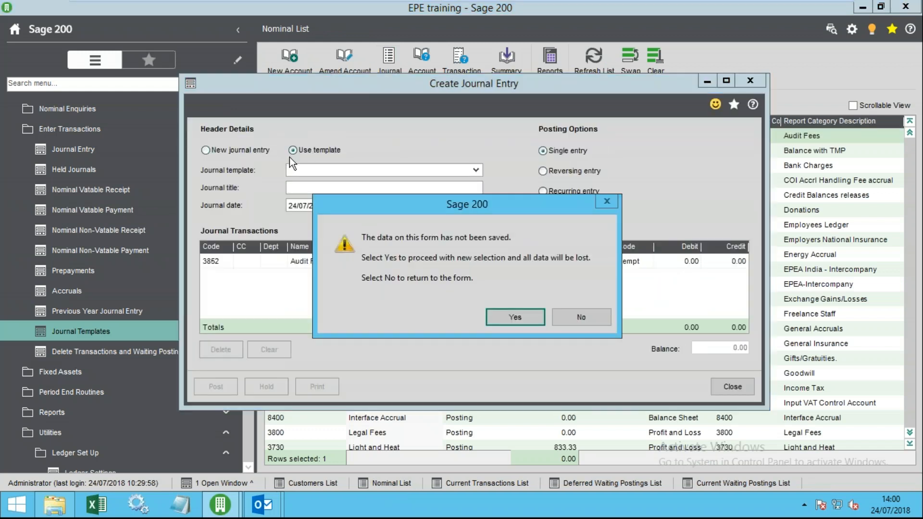
left_click(523, 314)
- Load the SALARY template's lines, review their amounts, and close the journal unsaved
left_click(475, 171)
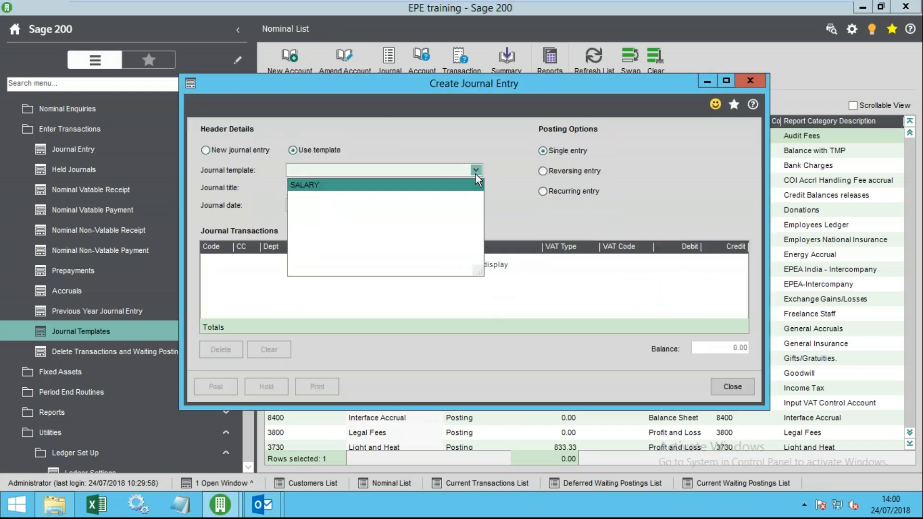
left_click(296, 182)
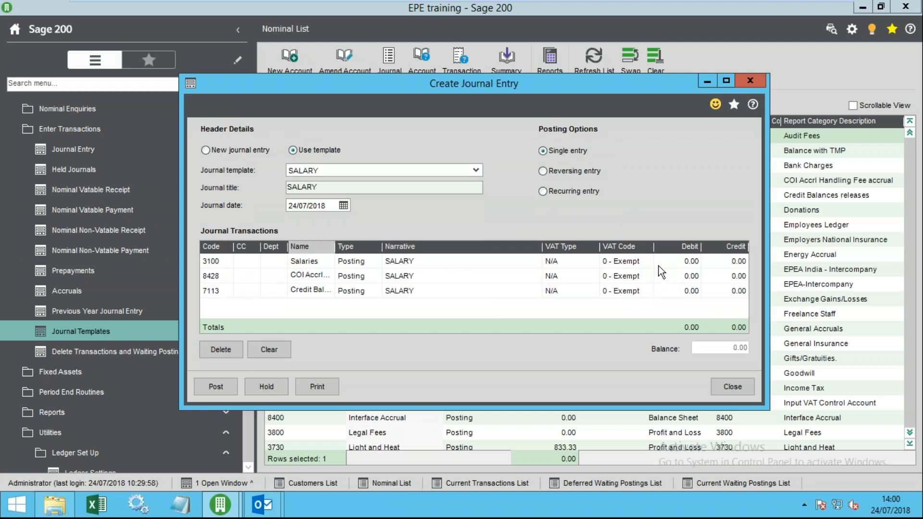
left_click(691, 262)
left_click(693, 277)
left_click(720, 277)
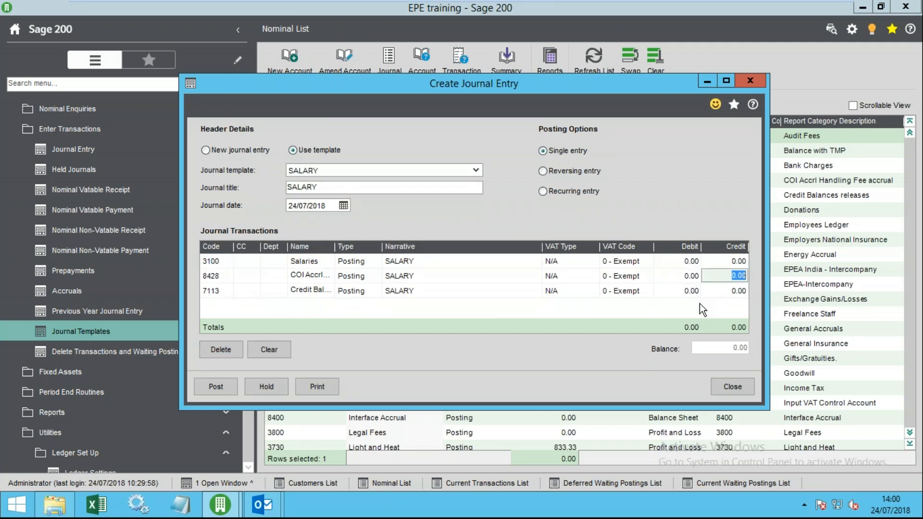
left_click(732, 387)
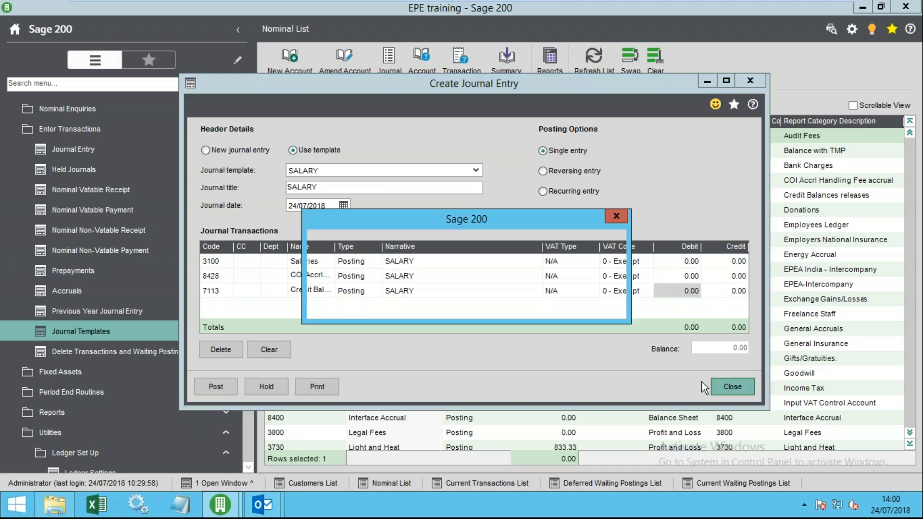
left_click(532, 304)
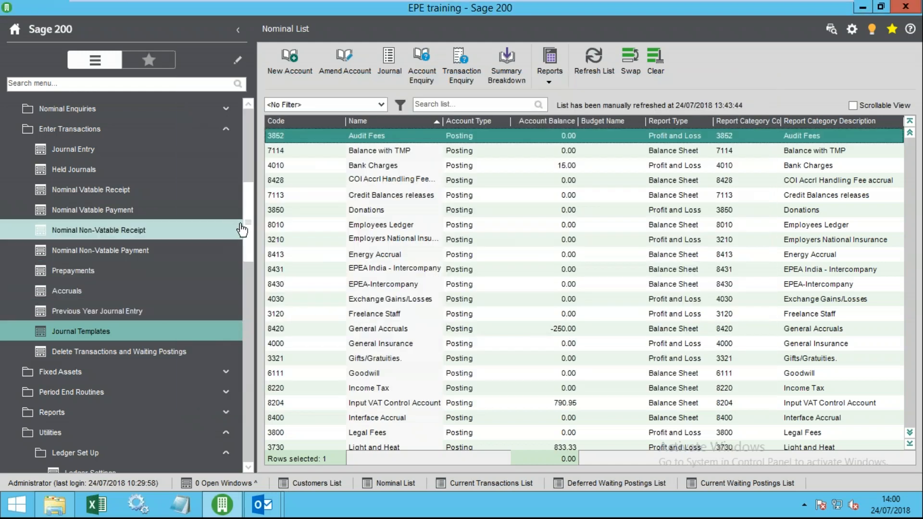
- Collapse Enter Transactions and expand Fixed Assets to reach the empty Fixed Assets List
left_click_drag(246, 228, 251, 194)
left_click(108, 271)
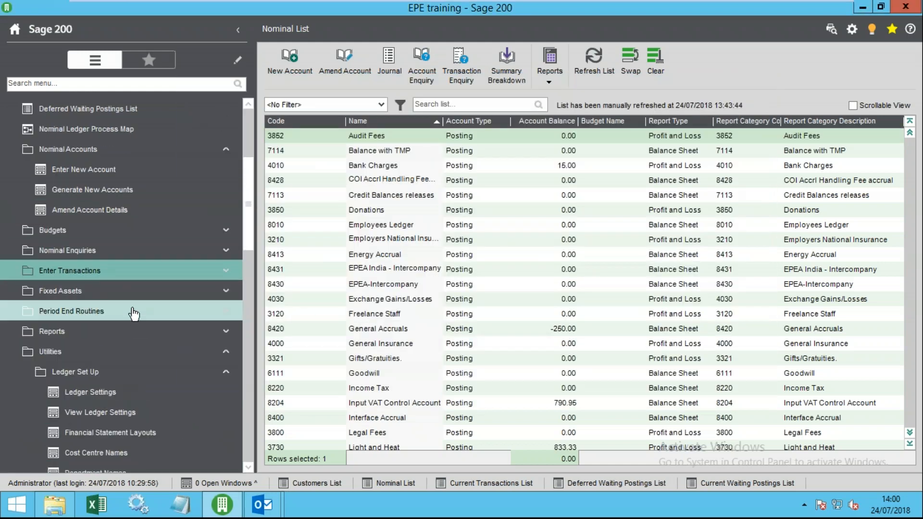
left_click(97, 355)
left_click(97, 291)
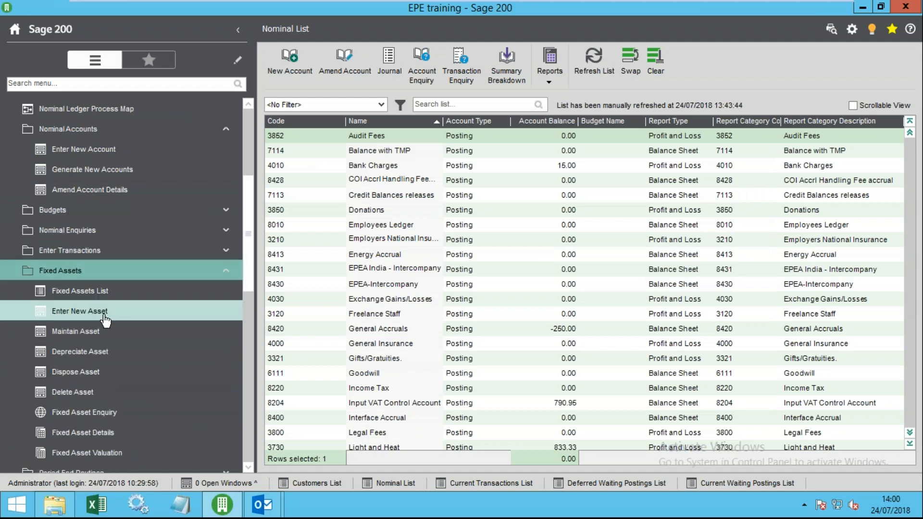
scroll(146, 333, "down", 2)
left_click(60, 233)
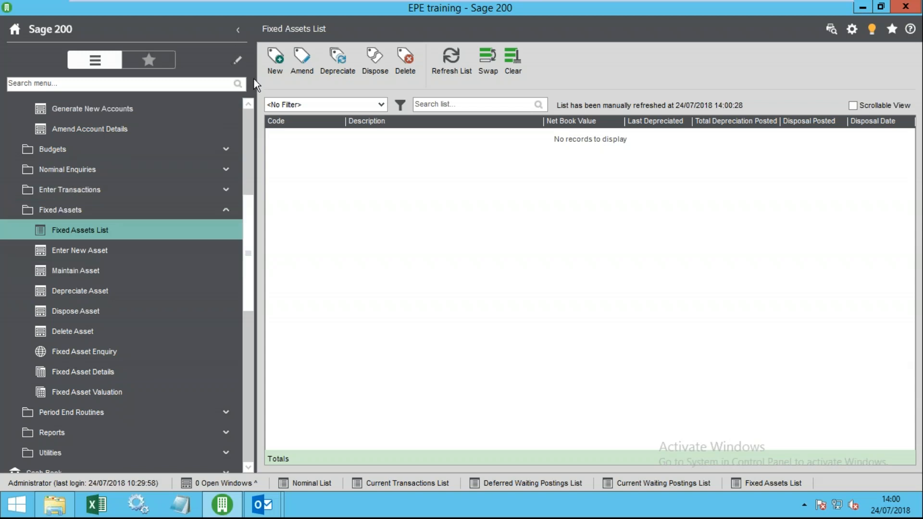
- Start new fixed asset fa0001 for the laptop with initial value 1500.00
left_click(278, 63)
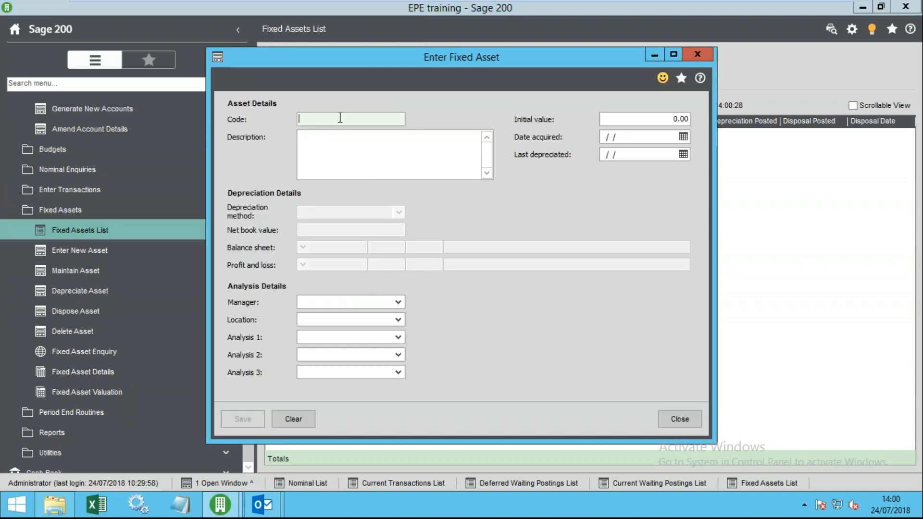
type("fa")
type("000")
type("00")
type("1")
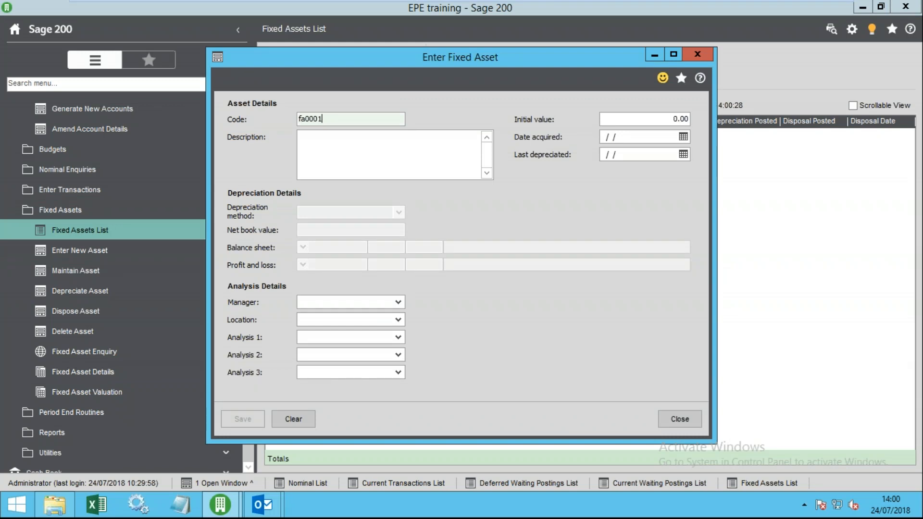
key("Tab")
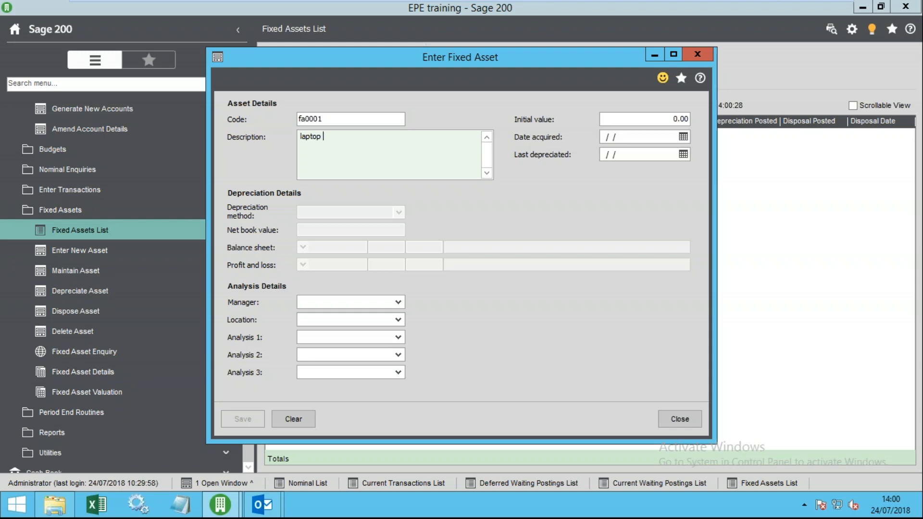
key("Tab")
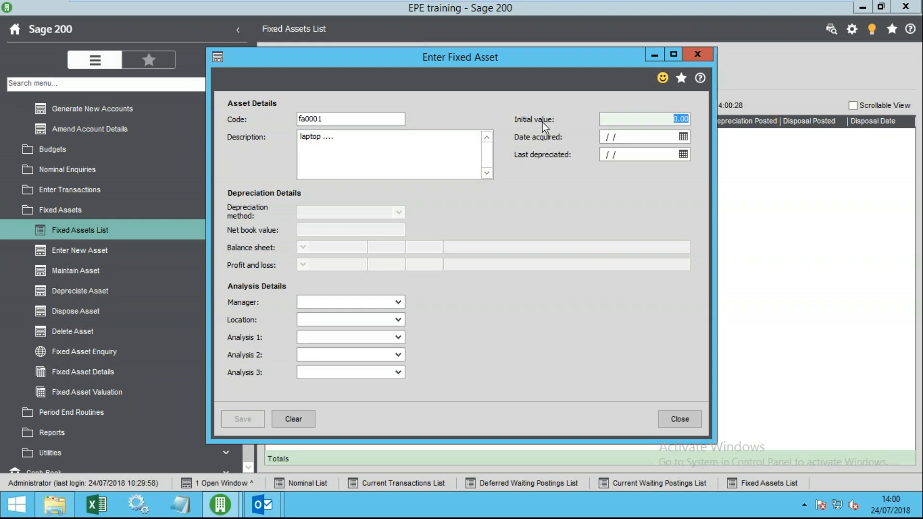
type("15000")
key("Tab")
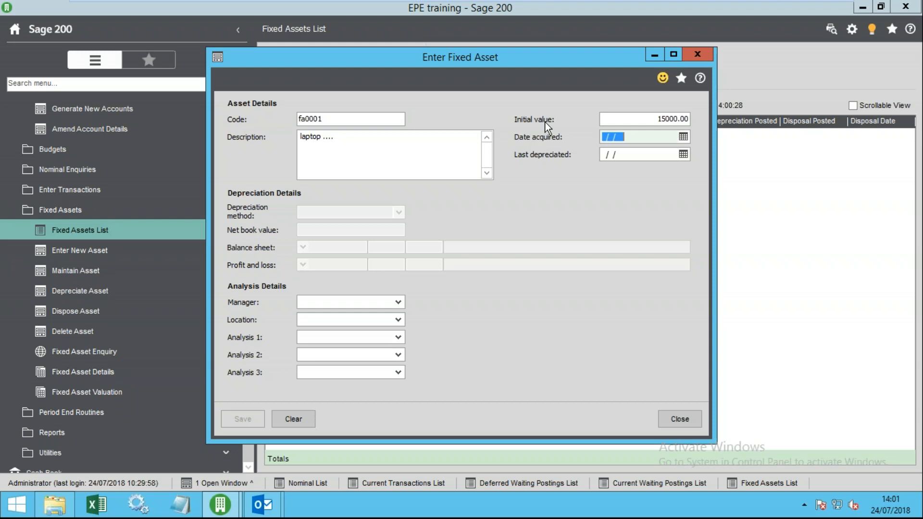
left_click(676, 121)
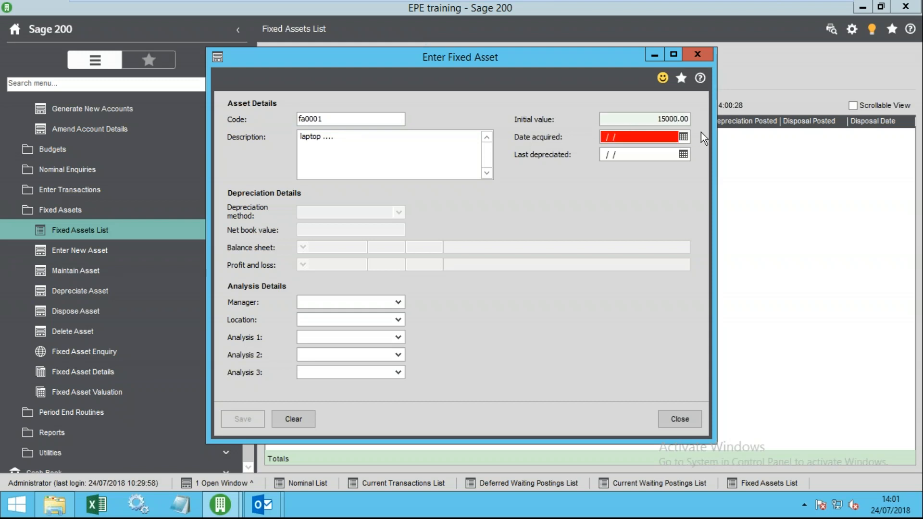
key("BackSpace")
key("Tab")
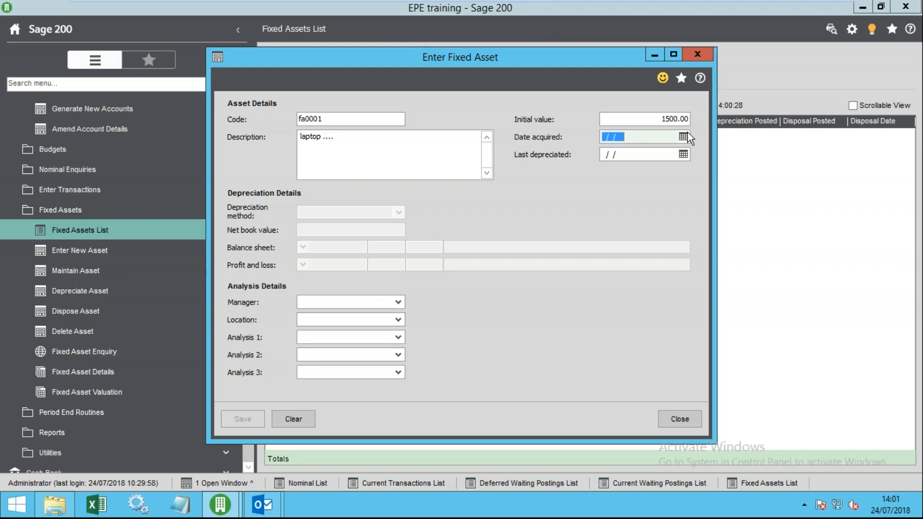
- Set date acquired to 01/04/2018 and last depreciated to 30/06/2018
left_click(683, 137)
left_click(610, 164)
left_click(610, 164)
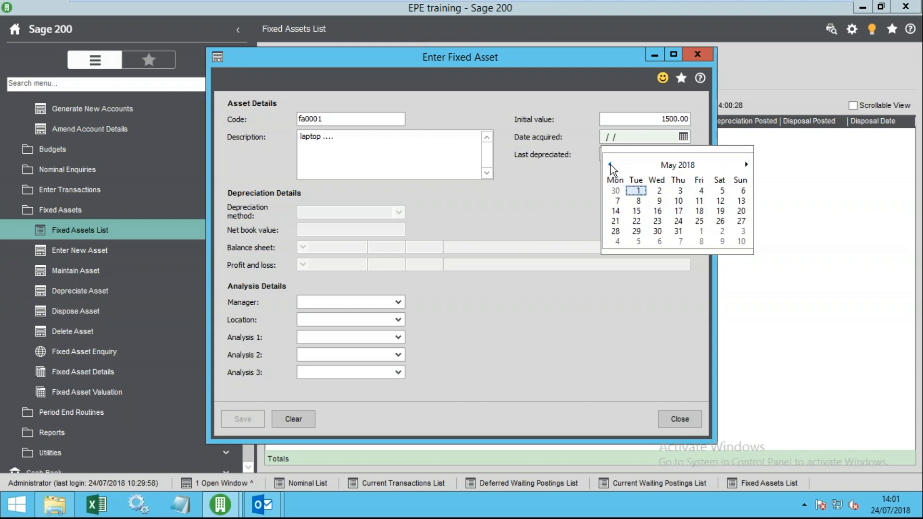
left_click(609, 165)
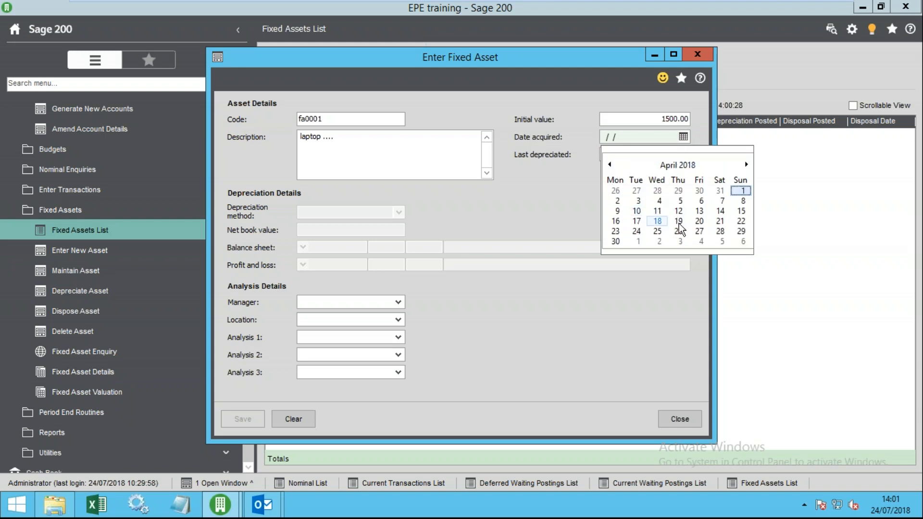
left_click(741, 191)
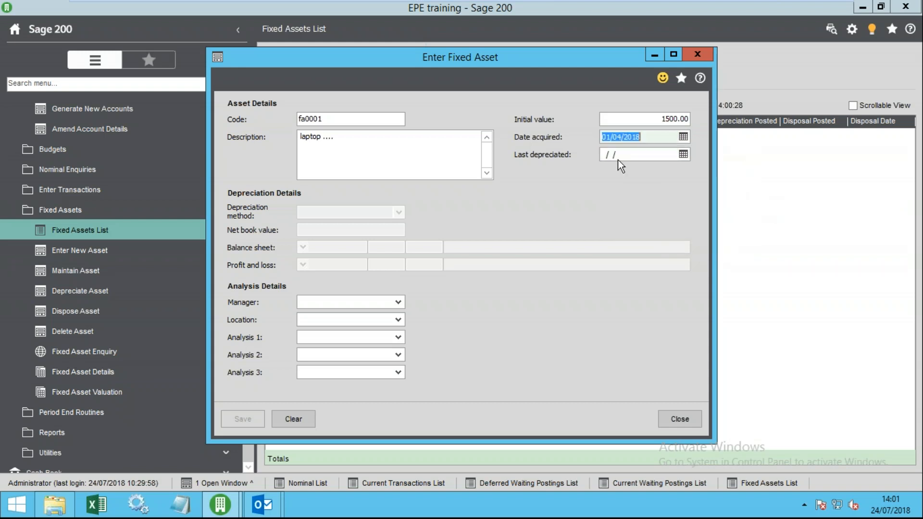
left_click(684, 155)
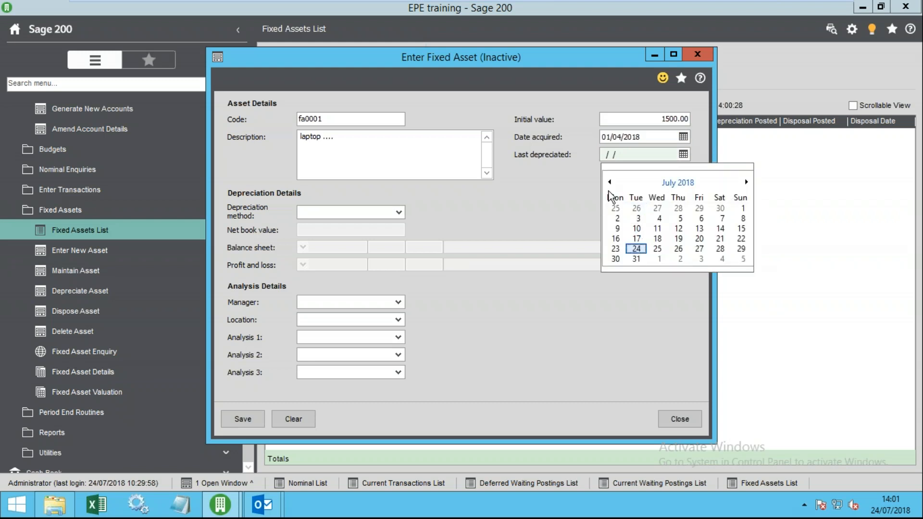
left_click(609, 182)
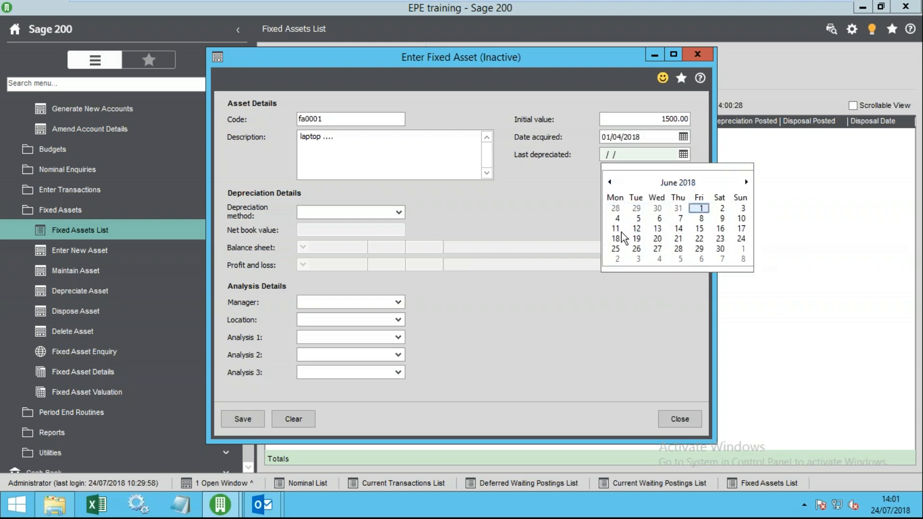
left_click(718, 249)
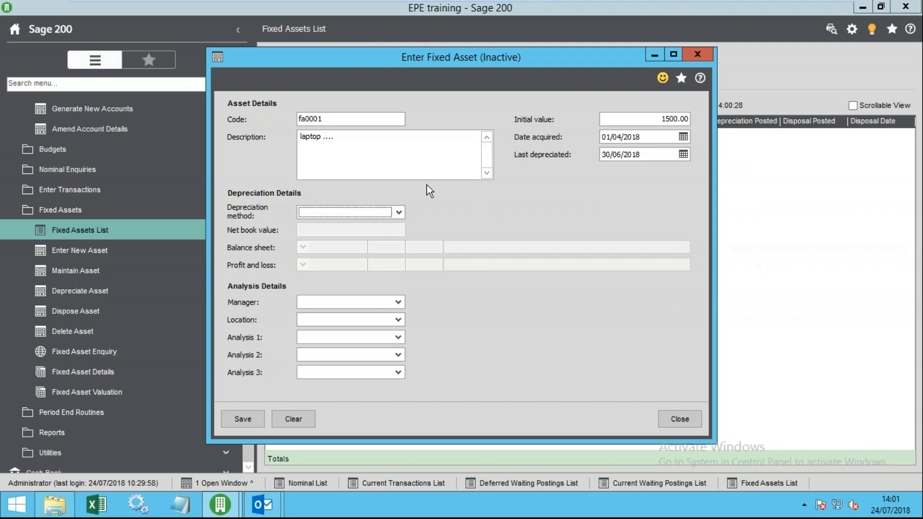
- Use Period Straight Line depreciation with net book value 1200.00 over 48 periods
left_click(388, 215)
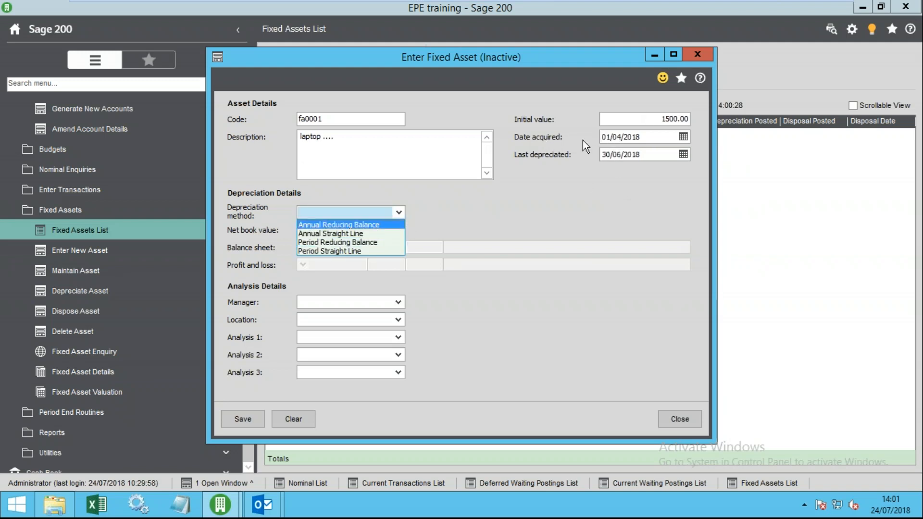
left_click(346, 250)
left_click(379, 228)
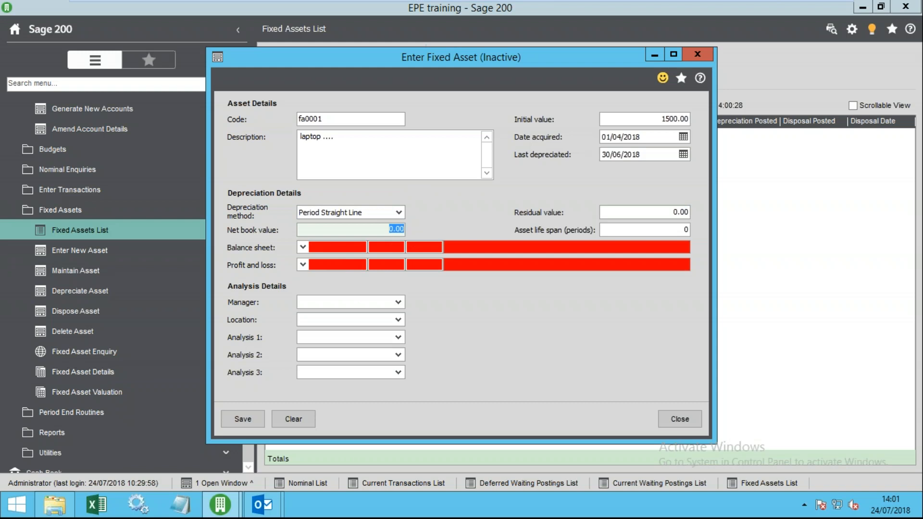
type("12")
key("Tab")
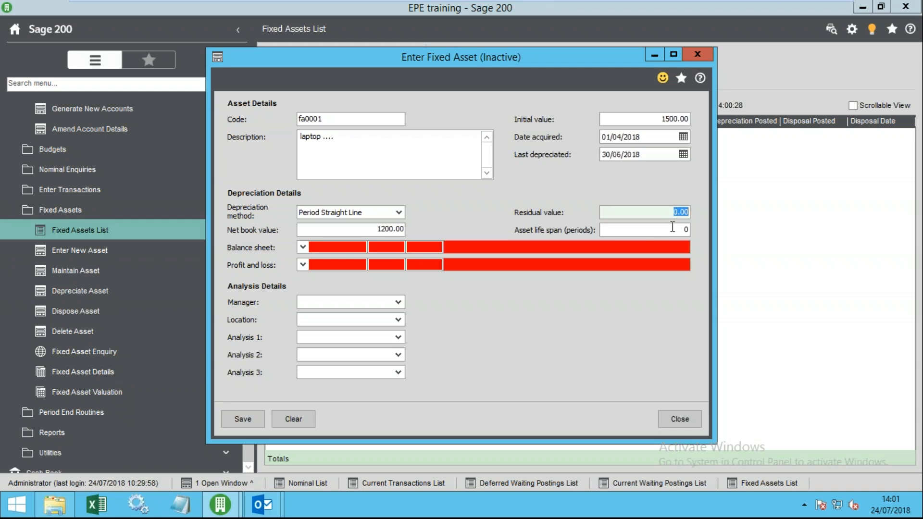
key("Tab")
type("48")
key("Tab")
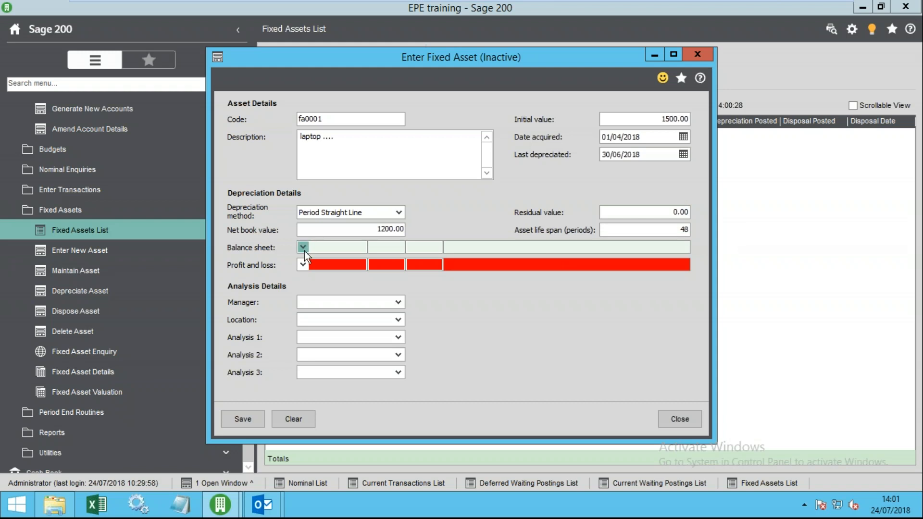
- Browse the balance sheet nominal account lookup by name and code without choosing
left_click(304, 250)
left_click(479, 263)
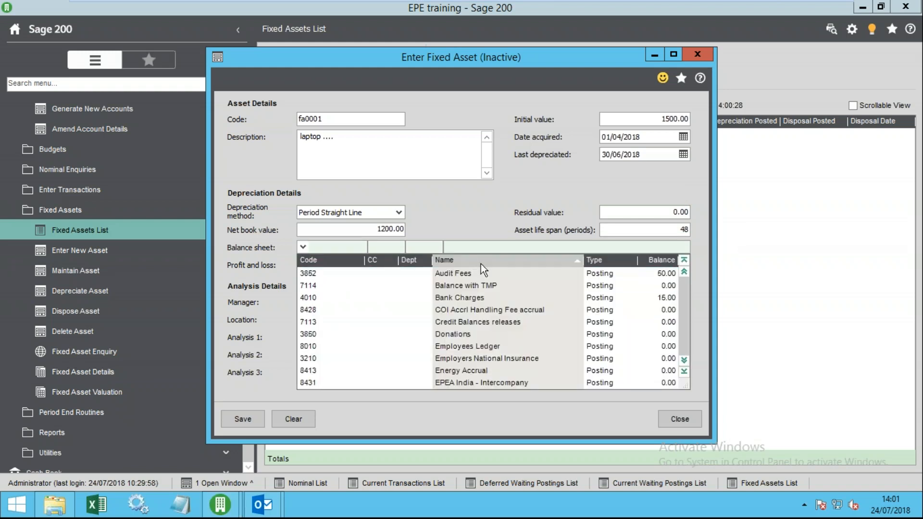
key("d")
key("Down")
key("Down")
key("Down")
key("Down")
key("Down")
key("Down")
key("Down")
key("Down")
key("Down")
key("Down")
key("Down")
key("Down")
key("Down")
key("Down")
key("Down")
key("Down")
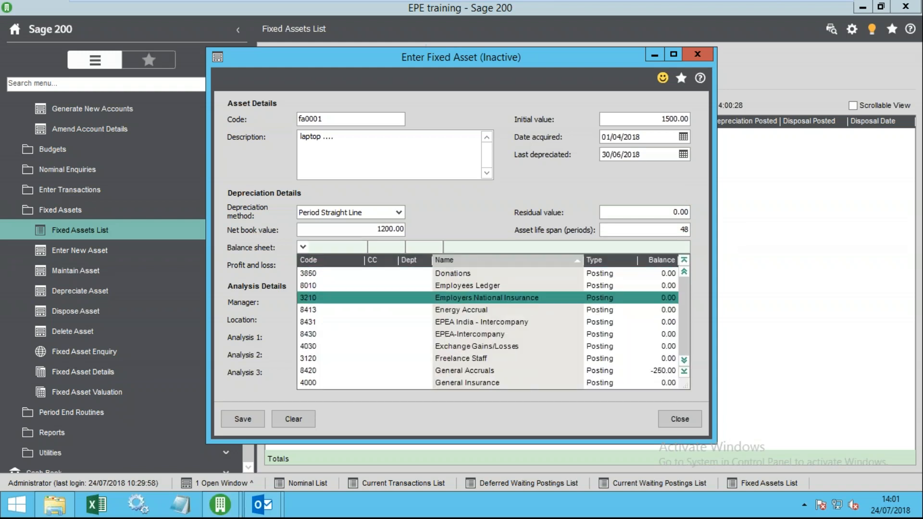
key("Down")
key("Down")
key("Down")
key("Down")
key("Down")
key("Down")
key("Down")
key("Down")
key("Down")
key("Down")
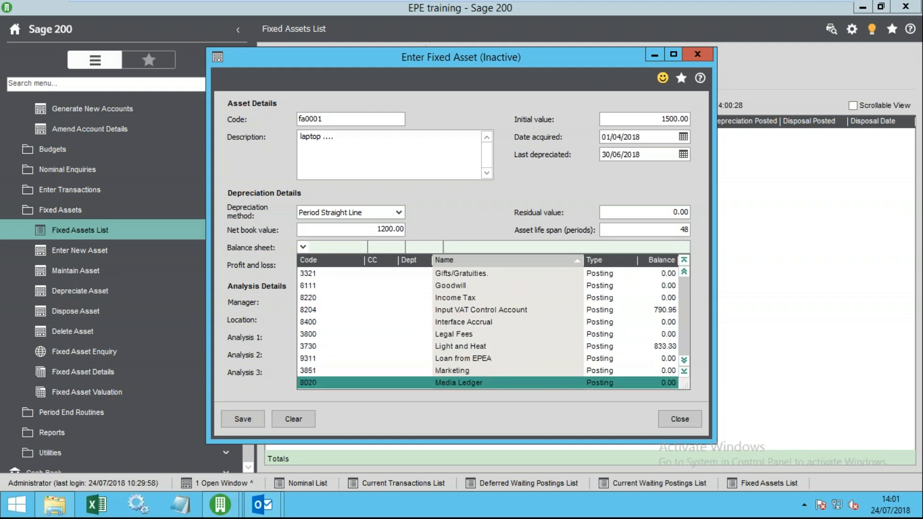
key("Down")
key("Down")
key("Down")
key("Down")
key("Down")
key("Down")
key("Down")
key("Down")
key("Down")
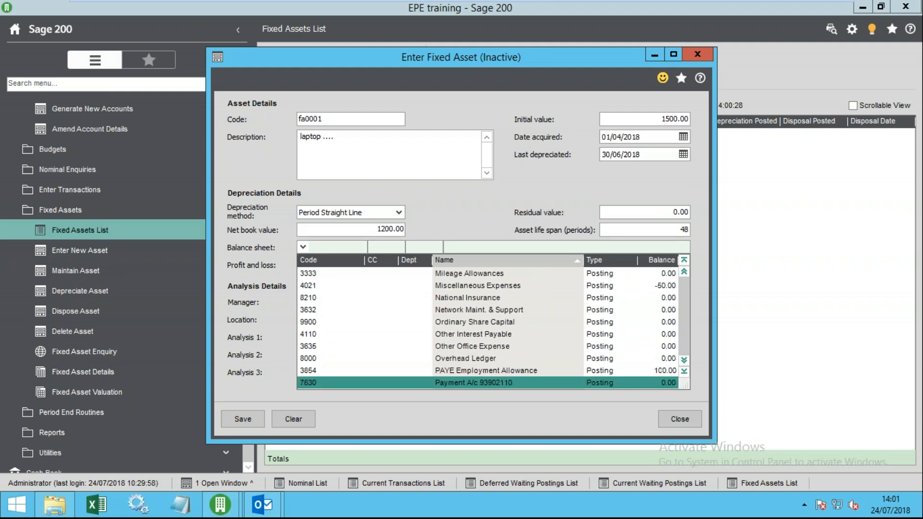
key("Down")
key("Down")
key("Down")
key("Down")
key("Down")
key("Down")
key("Down")
key("Down")
key("Down")
key("Down")
key("Down")
key("Down")
key("Down")
key("Down")
key("Down")
key("Down")
key("Down")
key("Down")
key("Down")
key("Down")
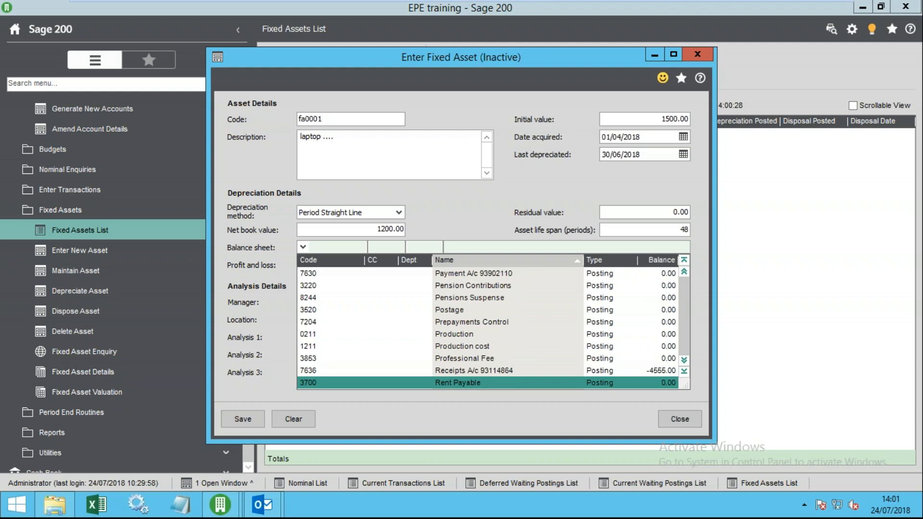
key("Up")
key("Up")
key("Up")
key("Up")
key("Up")
key("Up")
key("Up")
key("Up")
key("Up")
key("Up")
key("Up")
key("Up")
key("Up")
key("Up")
key("Up")
key("Up")
key("Up")
key("Up")
key("Up")
key("Up")
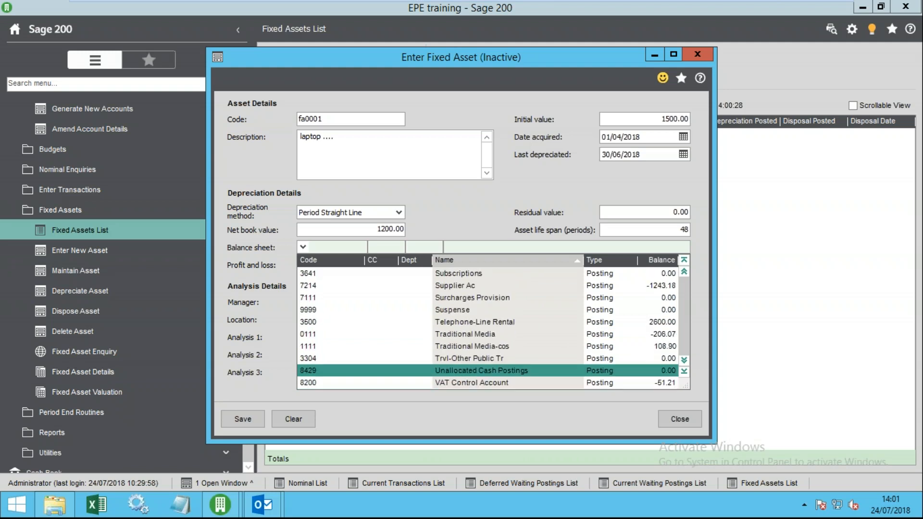
key("Up")
key("Up")
key("Up")
key("Up")
key("Up")
key("Up")
key("Up")
key("Up")
key("Up")
key("Up")
key("Up")
key("Up")
key("Up")
key("Up")
key("Up")
key("Up")
key("Up")
key("Up")
key("Up")
key("Up")
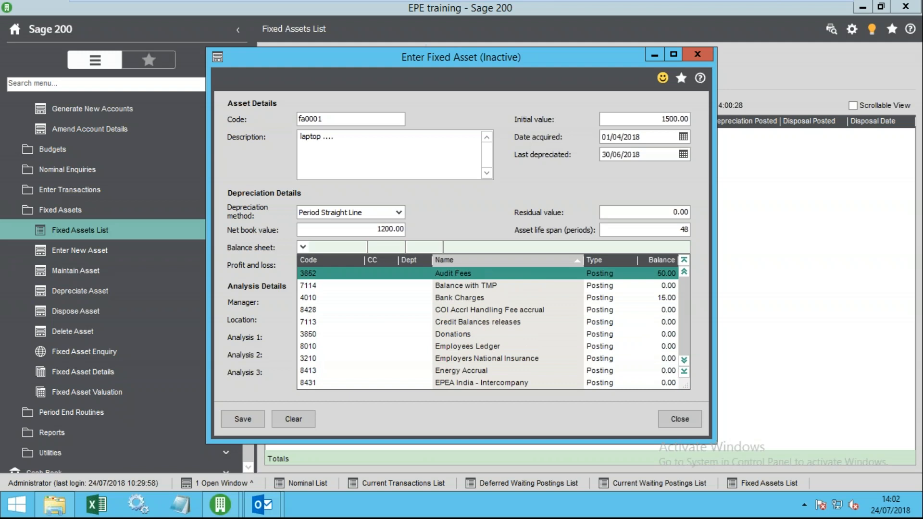
left_click(312, 258)
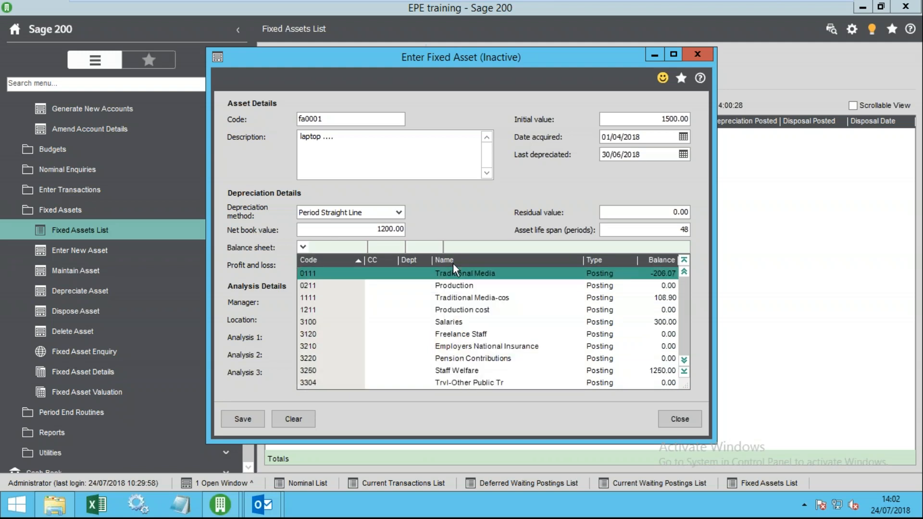
left_click(336, 248)
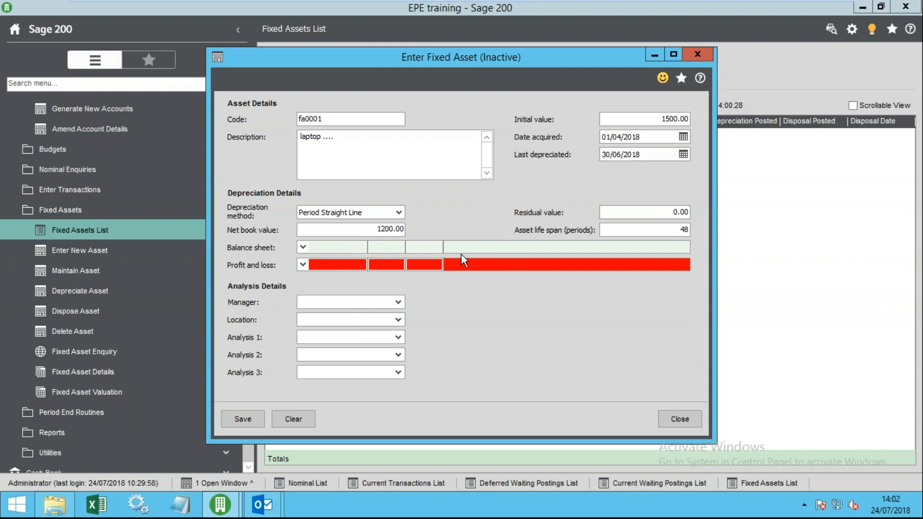
- Choose 0211 Production as the laptop's balance sheet account
left_click(303, 247)
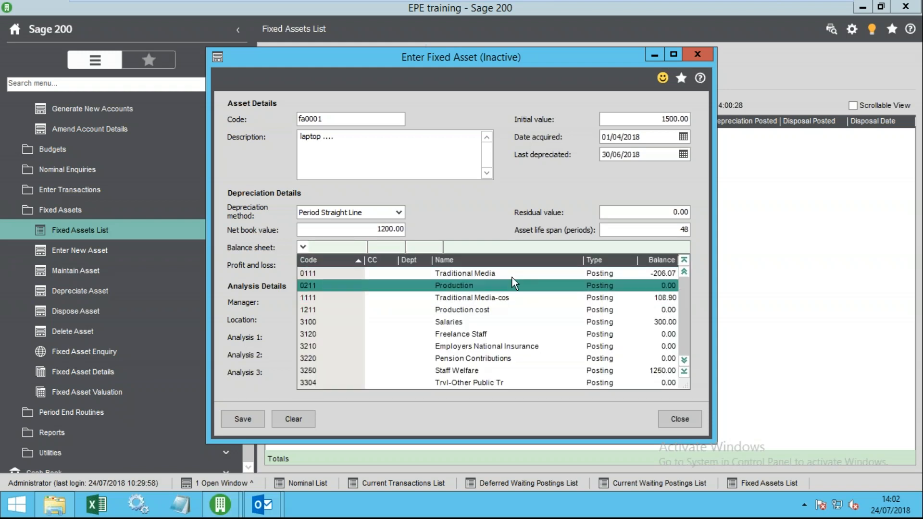
left_click(483, 262)
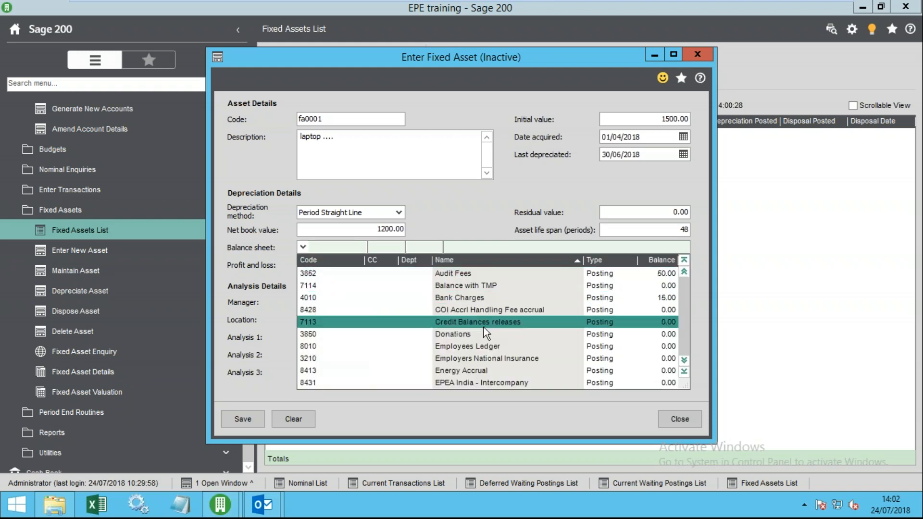
scroll(492, 407, "down", 10)
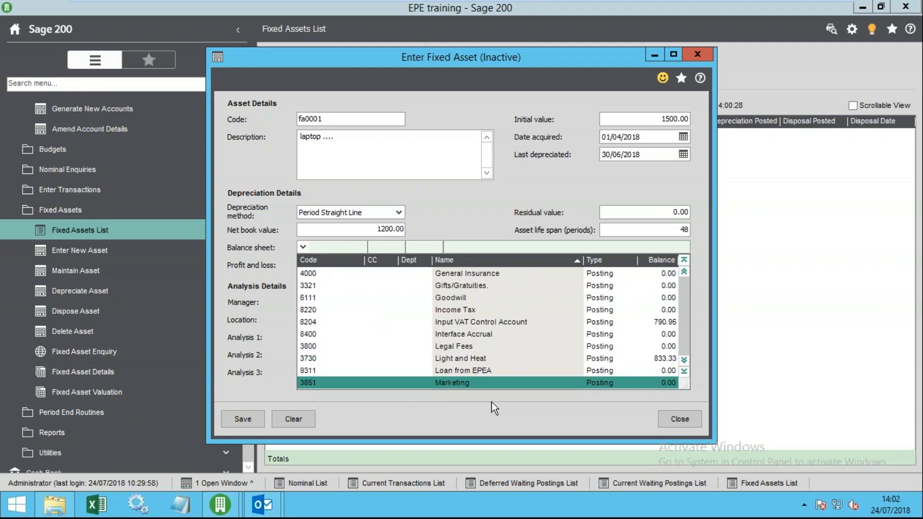
scroll(467, 382, "down", 3)
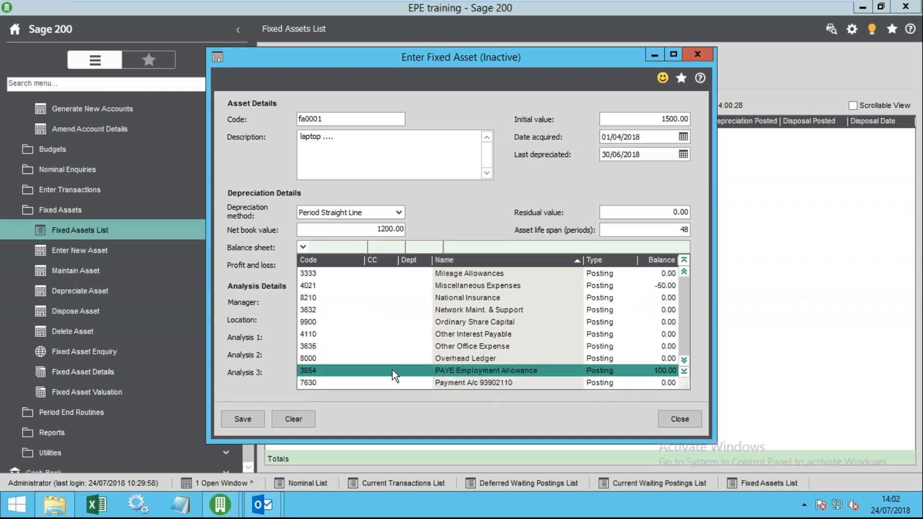
scroll(392, 377, "down", 3)
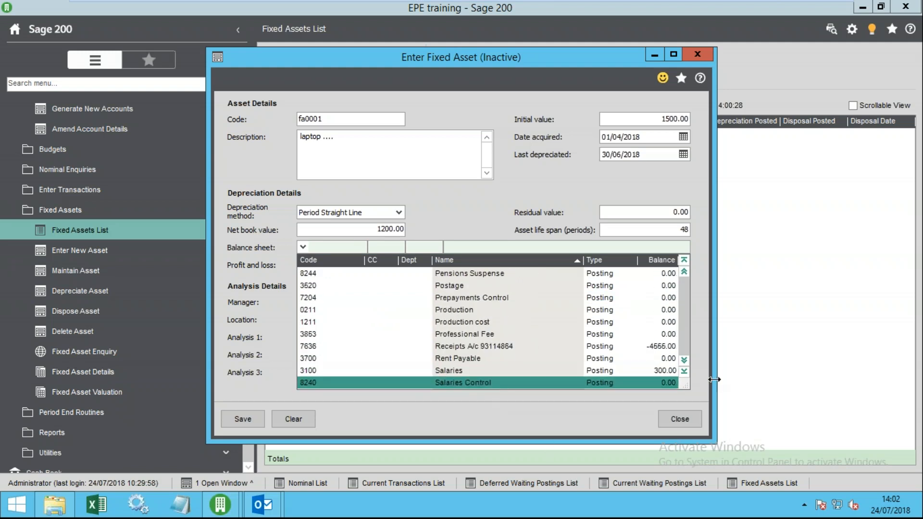
left_click(684, 375)
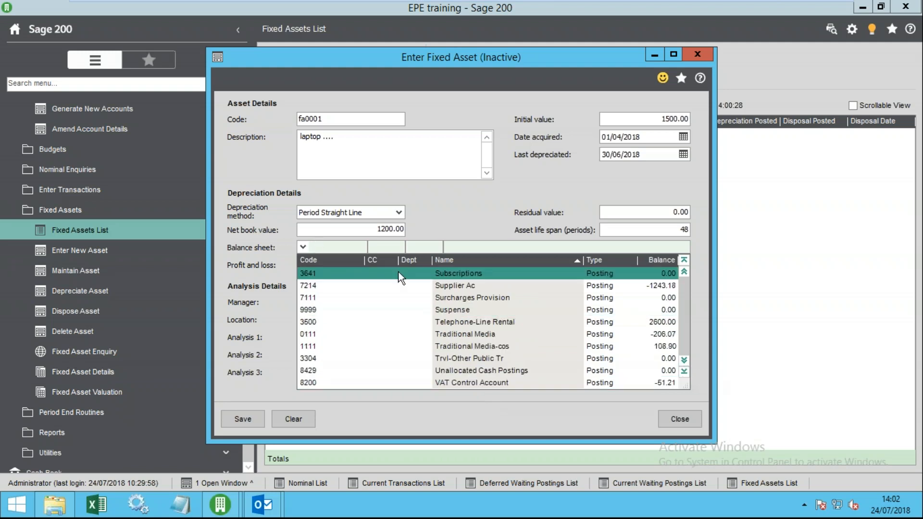
left_click(260, 246)
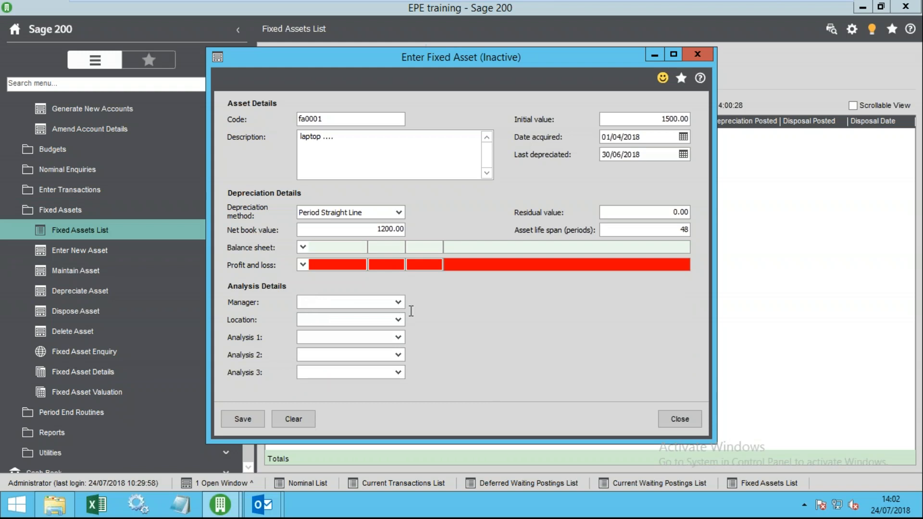
left_click(303, 247)
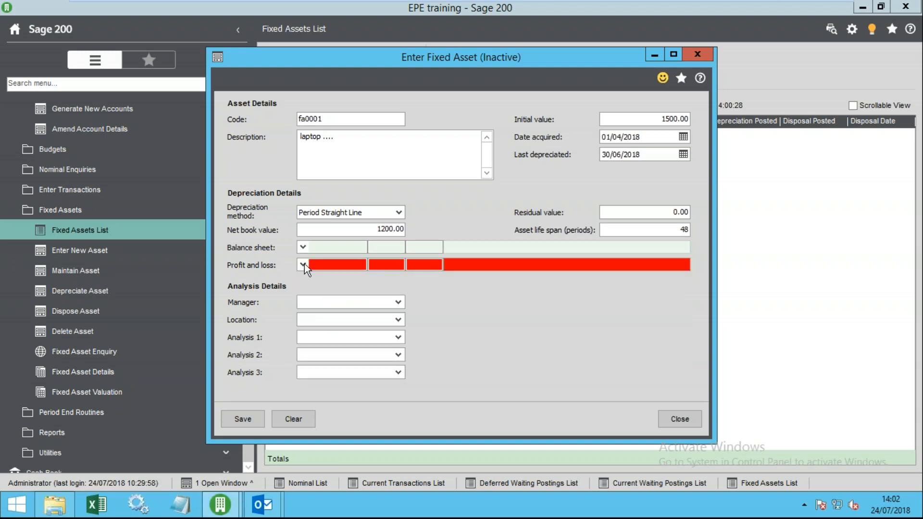
left_click(304, 265)
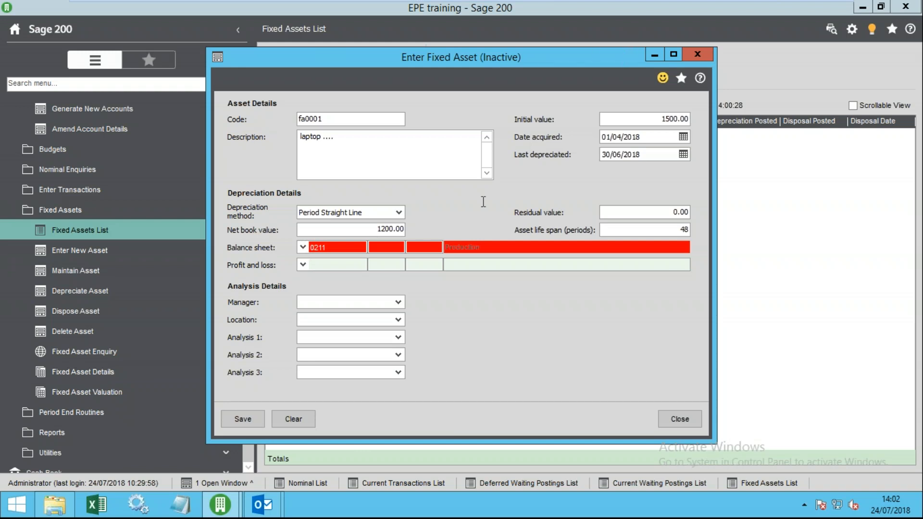
left_click(222, 506)
left_click(306, 458)
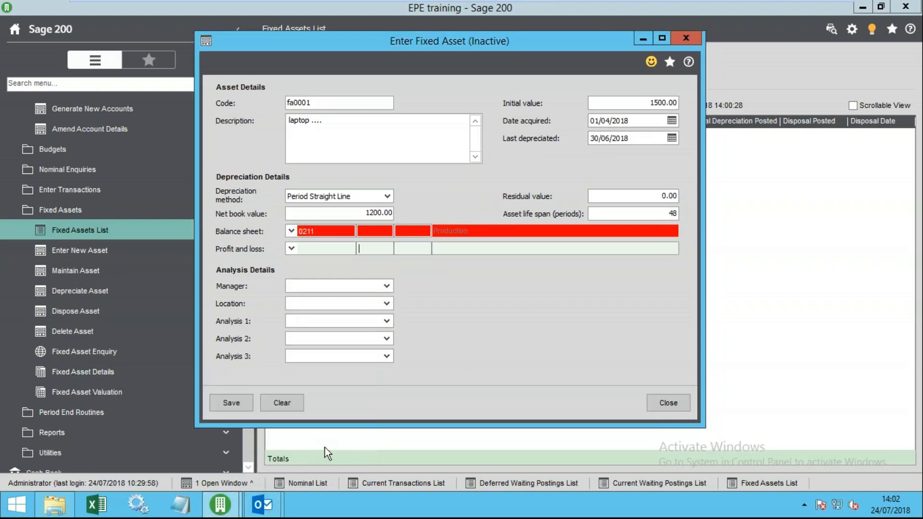
left_click_drag(594, 43, 421, 33)
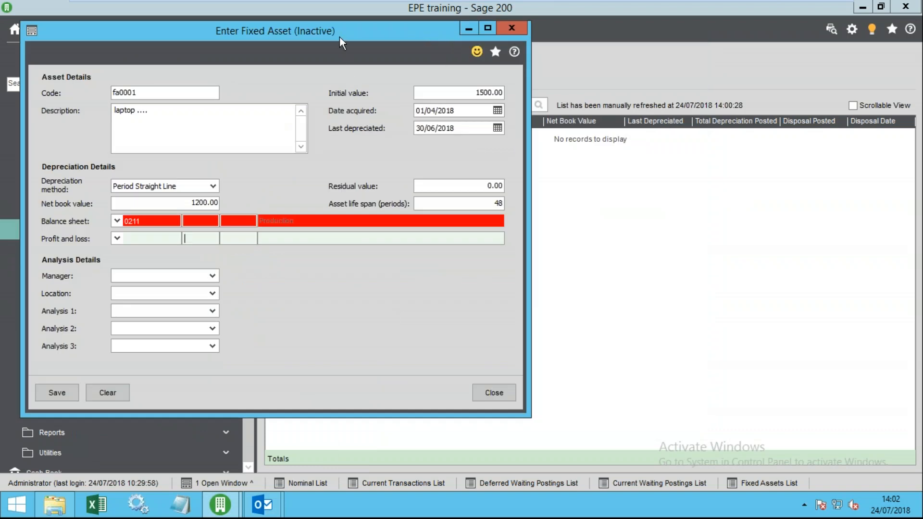
left_click_drag(339, 38, 617, 55)
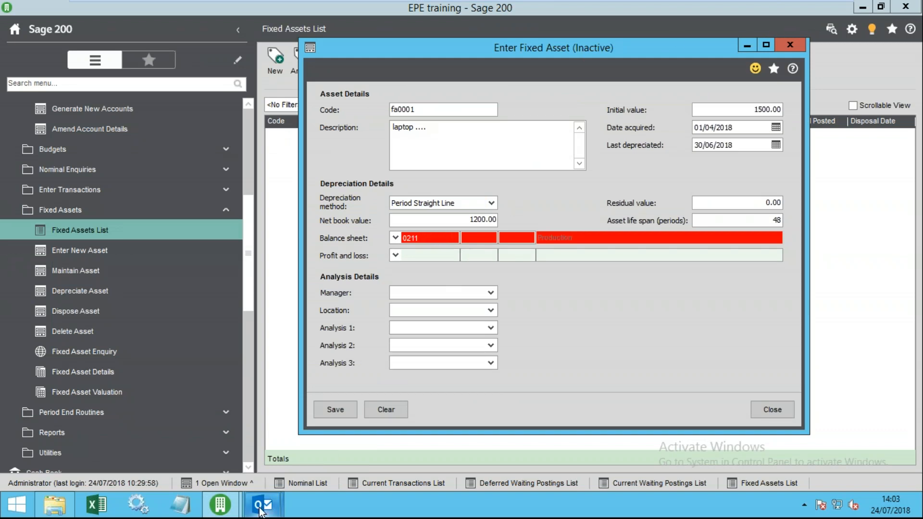
left_click(259, 504)
left_click(274, 433)
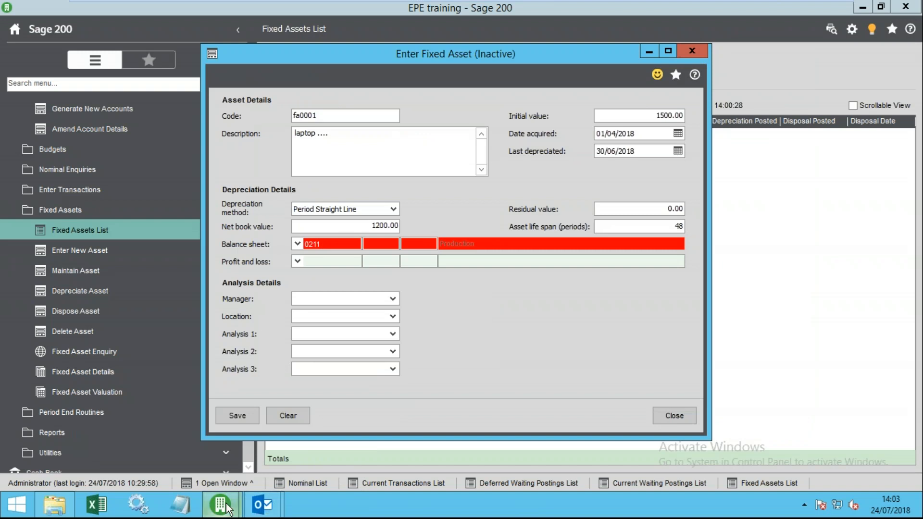
mouse_move(220, 504)
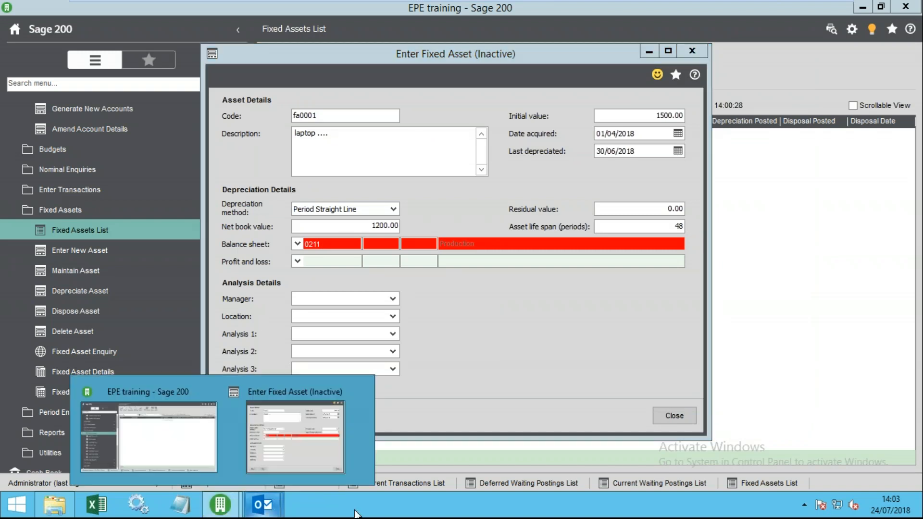
right_click(375, 511)
- End the Sage 200 process from Windows Task Manager
left_click(423, 467)
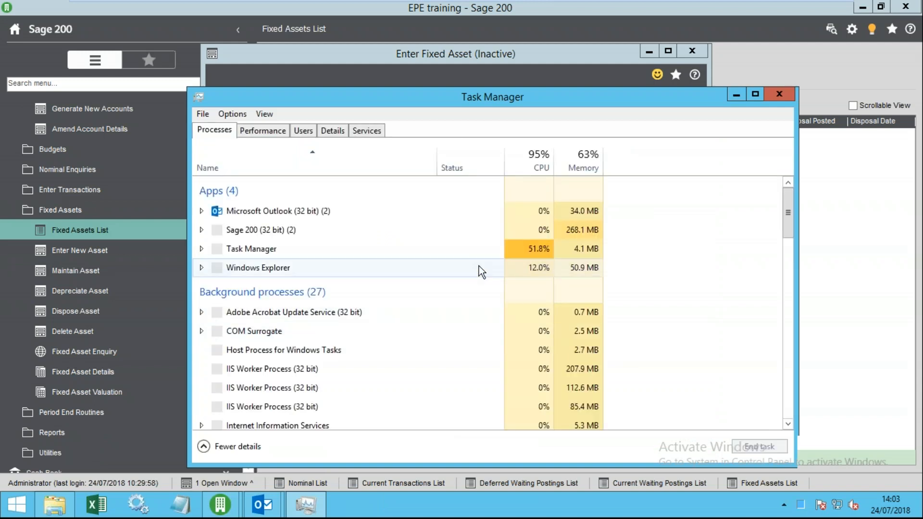
left_click(250, 234)
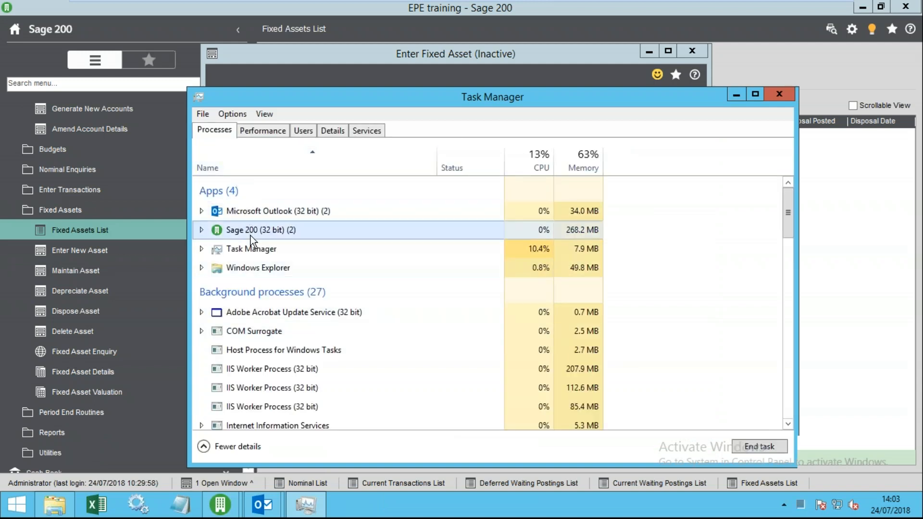
left_click(737, 447)
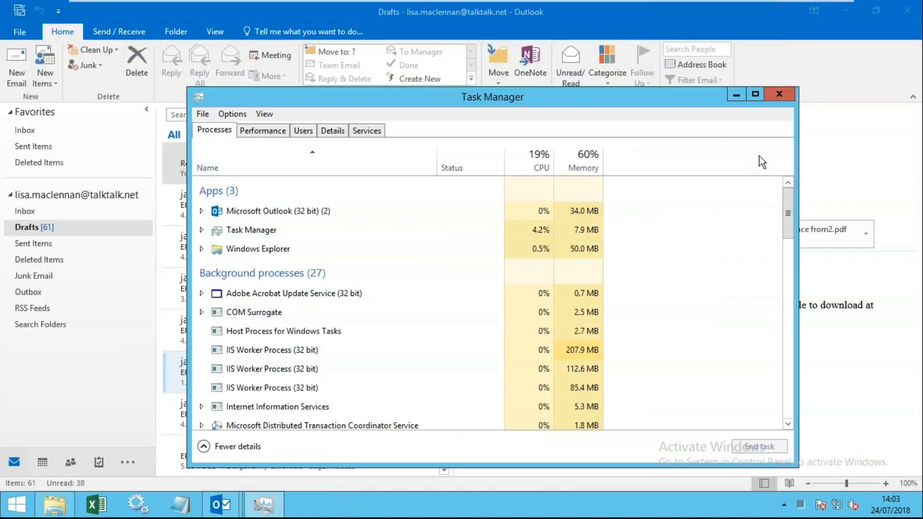
left_click(780, 94)
- Relaunch Sage 200c Professional into the EPE training company
left_click(854, 10)
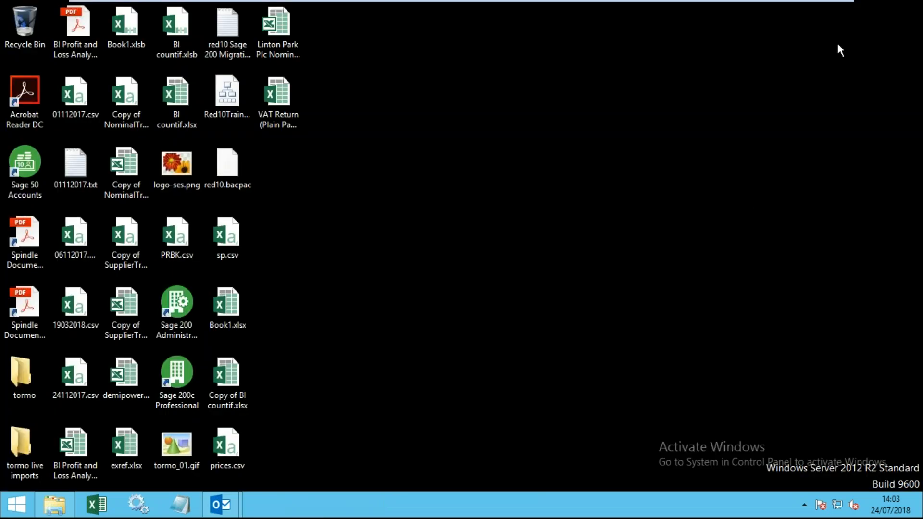
double_click(184, 363)
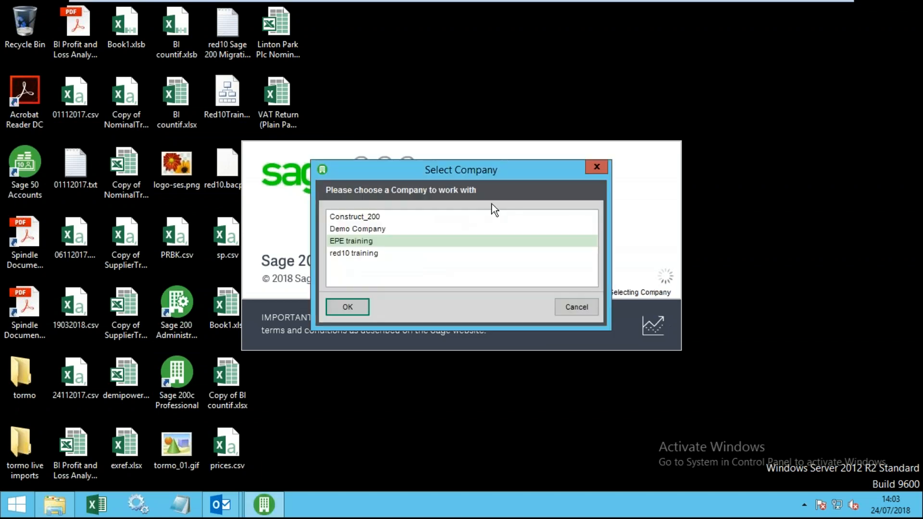
left_click(349, 305)
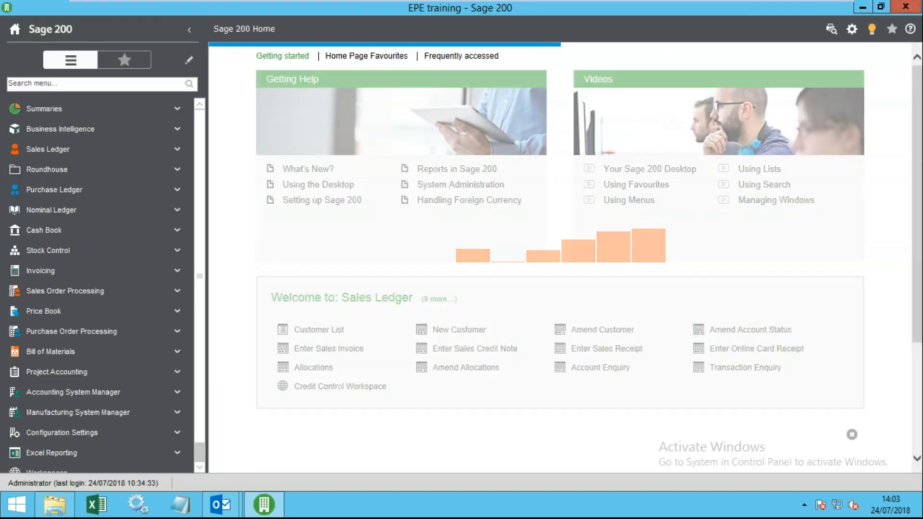
- Check the User Login Status summary from Settings, then close it
left_click(852, 29)
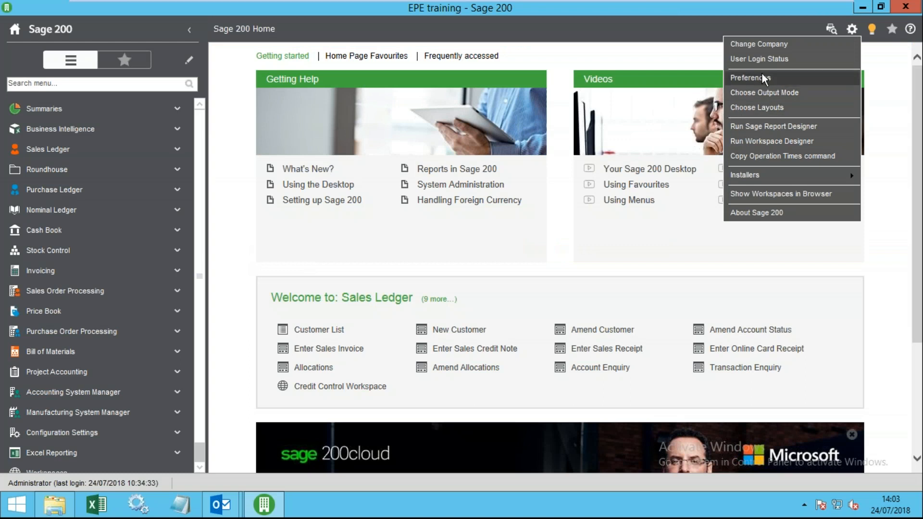
left_click(765, 58)
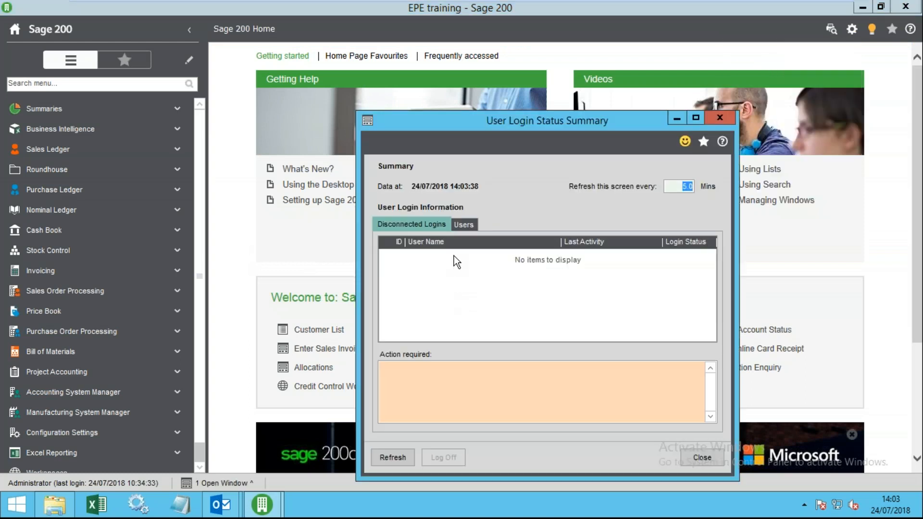
left_click(702, 457)
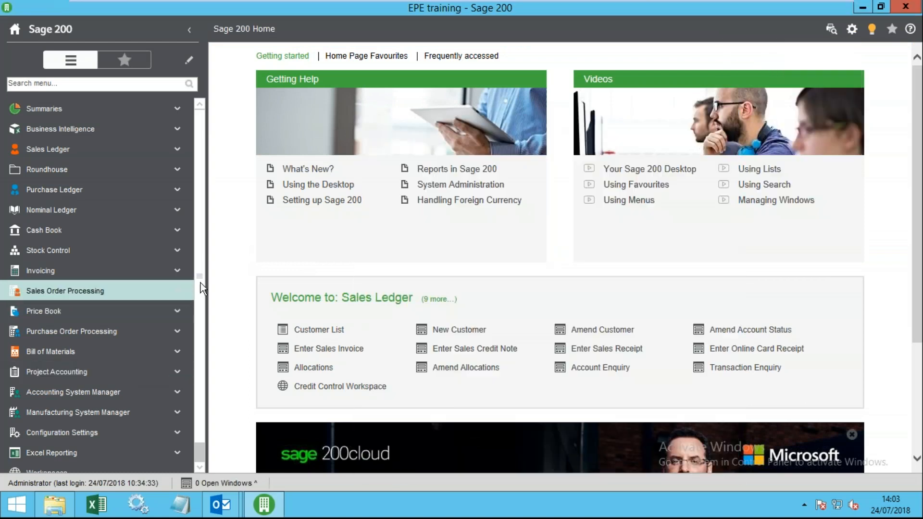
- Expand Nominal Ledger > Fixed Assets and open the empty Fixed Assets List
scroll(201, 284, "down", 1)
left_click(72, 189)
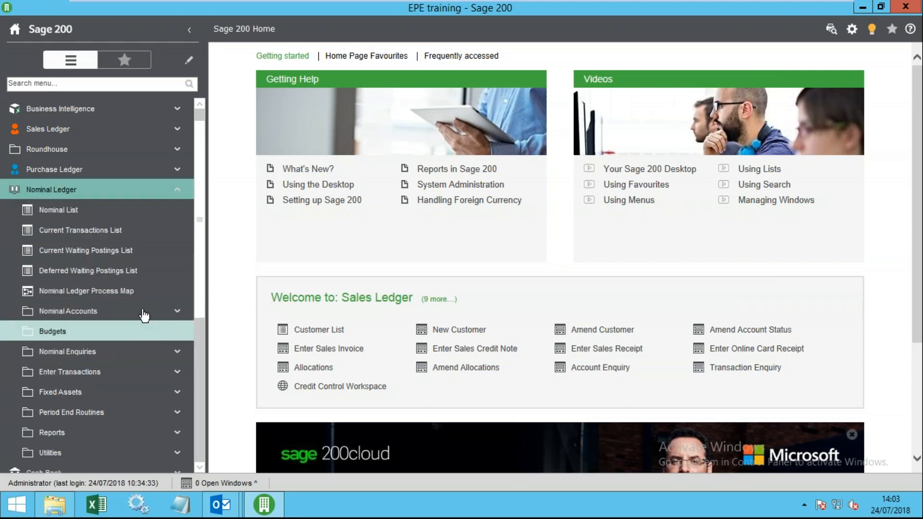
left_click(72, 391)
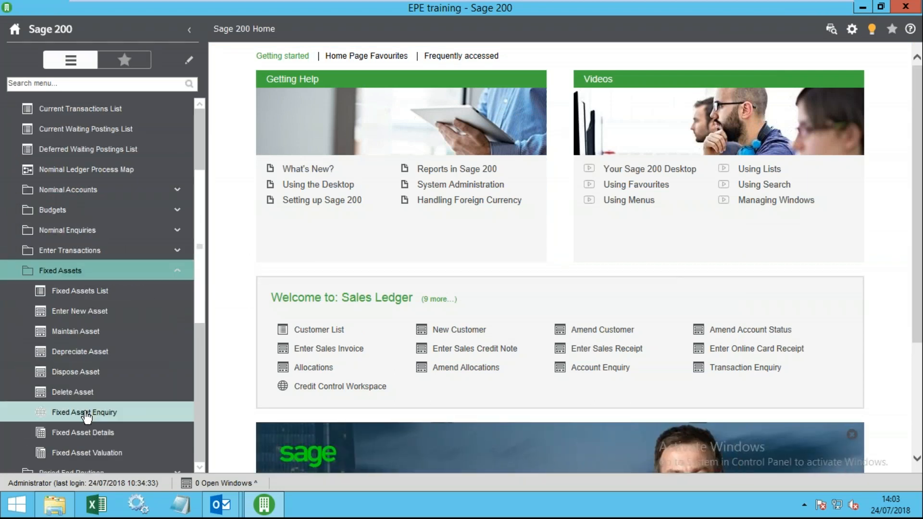
left_click(89, 297)
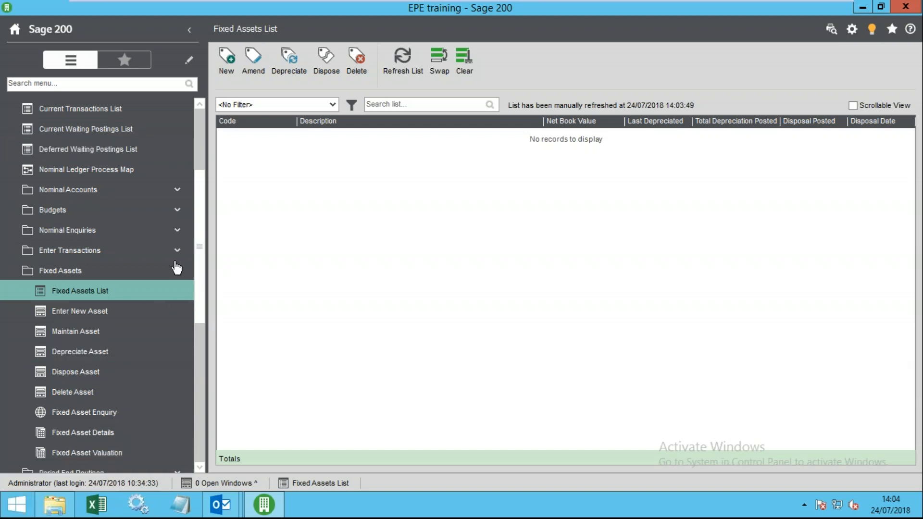
- Start a new fixed asset FA0001 described as laptop with initial value 1500
left_click(227, 67)
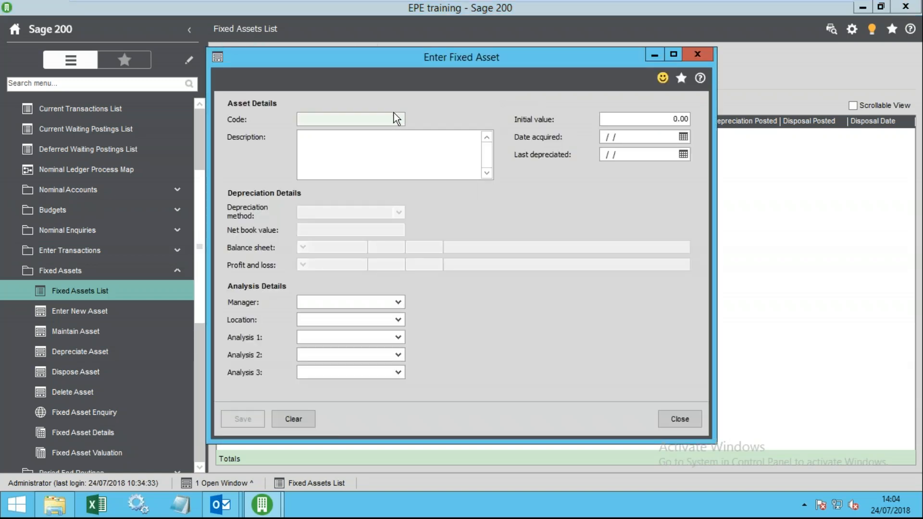
type("FA0001")
key("Tab")
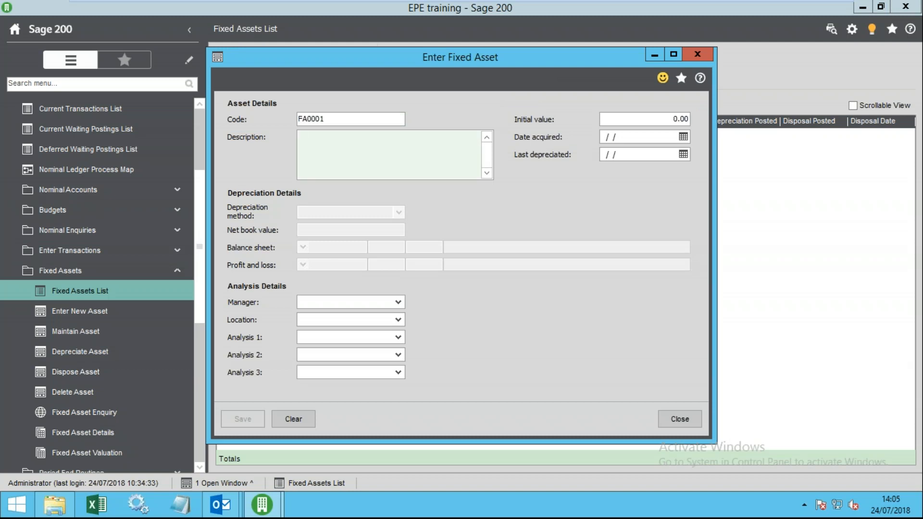
type("laptpo")
key("BackSpace")
key("BackSpace")
type("top .....")
key("Tab")
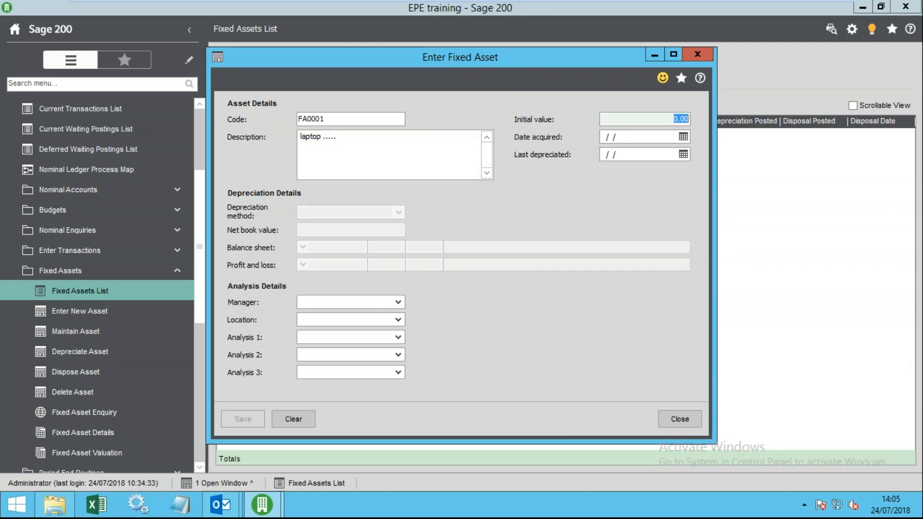
type("1500")
key("Tab")
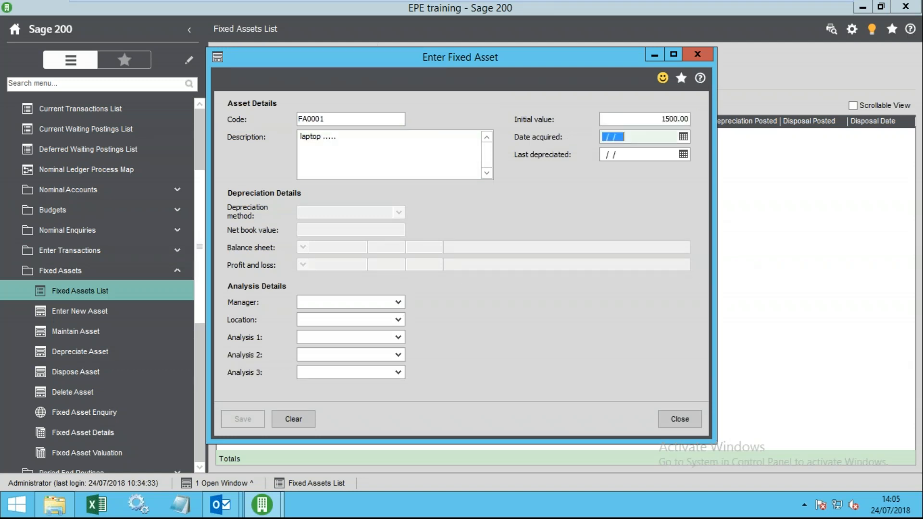
- Set the acquisition date to 01/05/2018 and last depreciated date to 30/06/2018
left_click(683, 139)
left_click(610, 165)
left_click(610, 164)
left_click(638, 191)
left_click(684, 154)
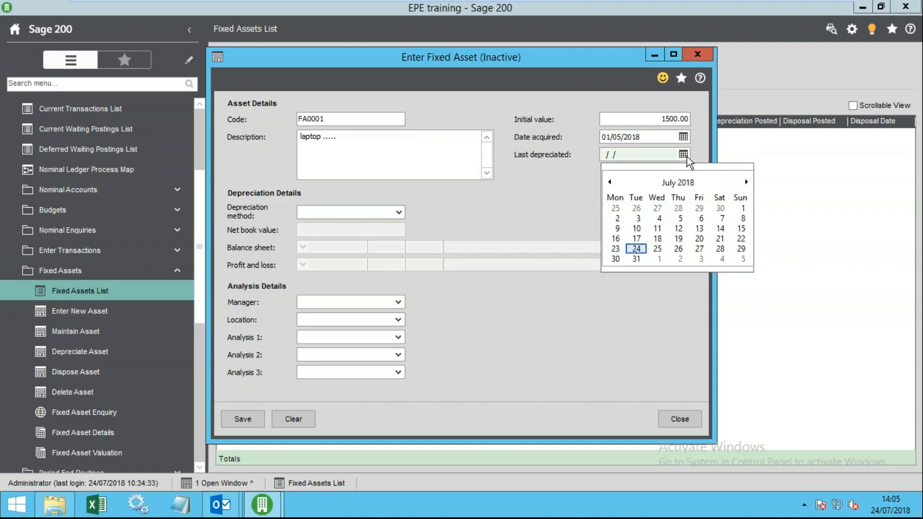
left_click(609, 182)
left_click(720, 249)
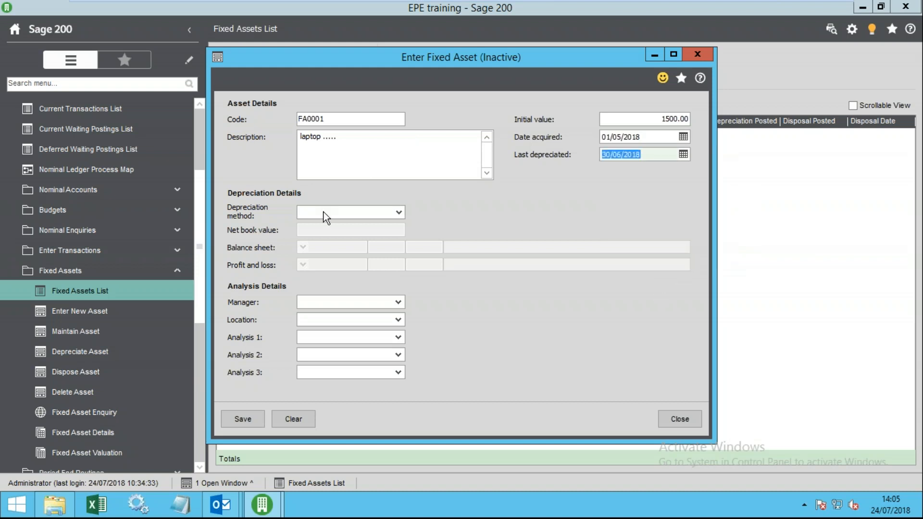
- Choose Period Straight Line depreciation with net book value 1200 over 48 periods
left_click(398, 212)
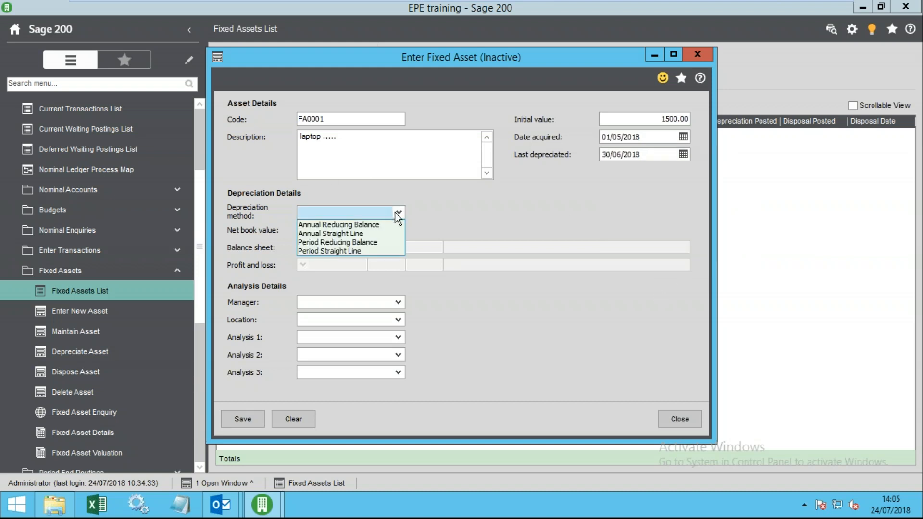
left_click(353, 252)
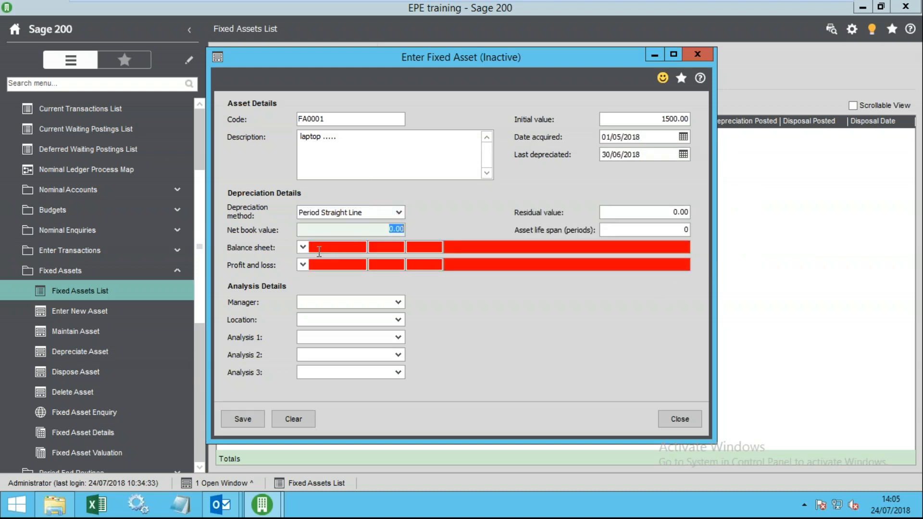
type("1200")
key("Tab")
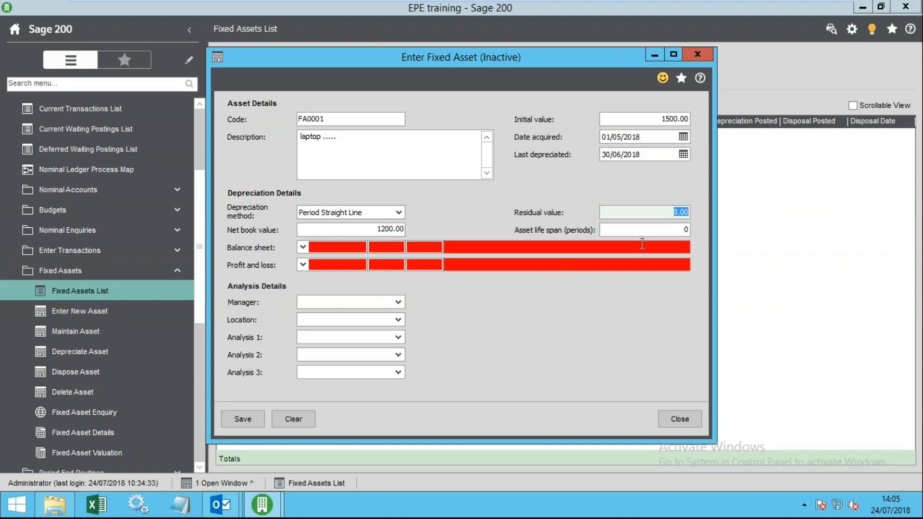
left_click(671, 229)
type("48")
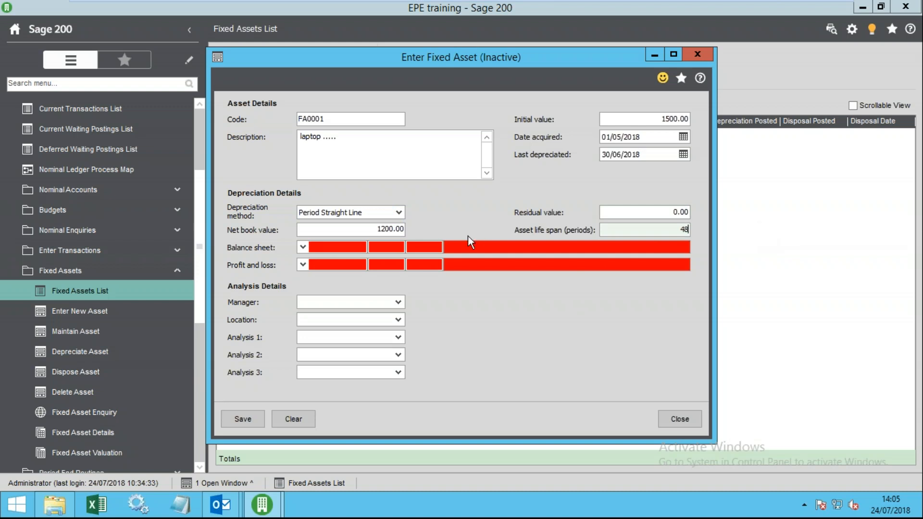
- Assign balance sheet account 0111 and profit and loss account 3210
left_click(301, 247)
left_click(319, 281)
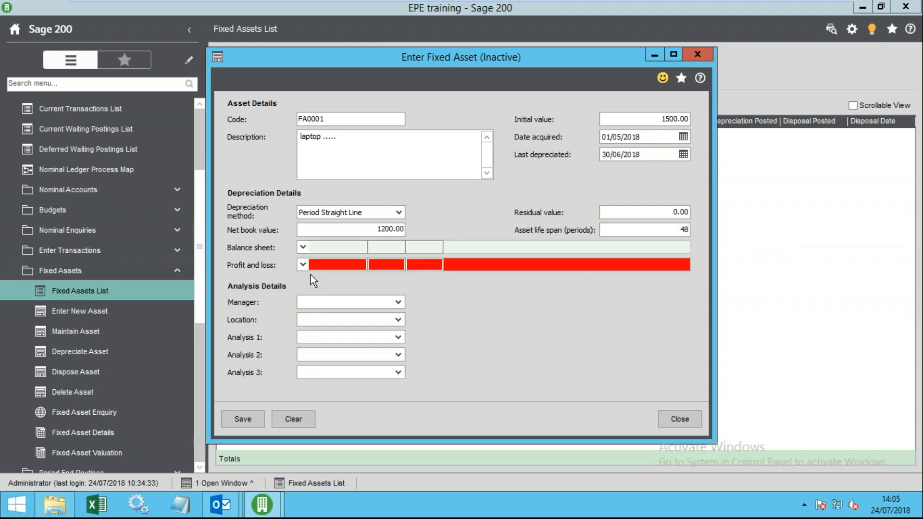
left_click(302, 265)
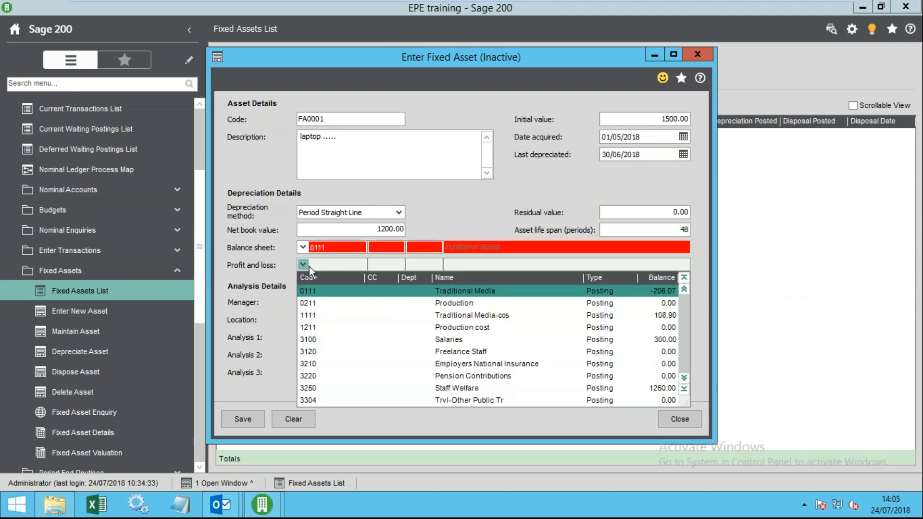
left_click(319, 367)
- Change the balance sheet account to 8200 VAT Control Account
left_click(301, 248)
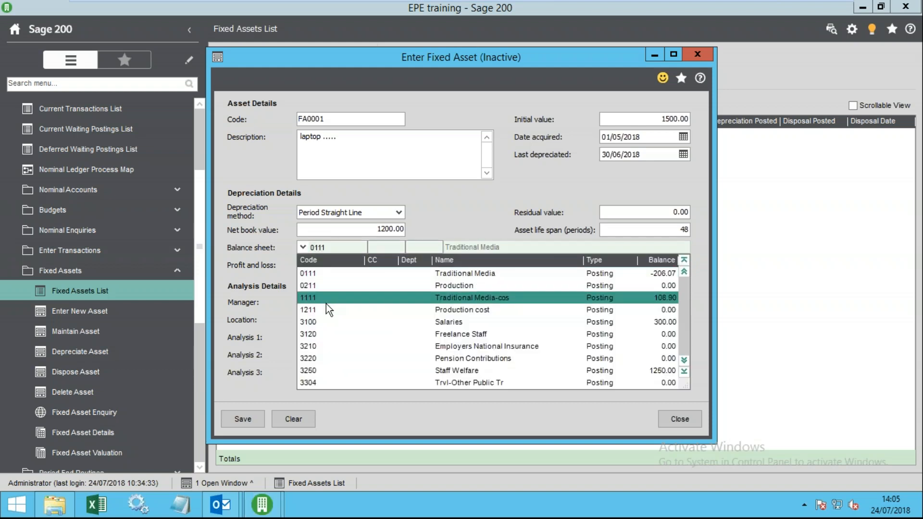
left_click(345, 361)
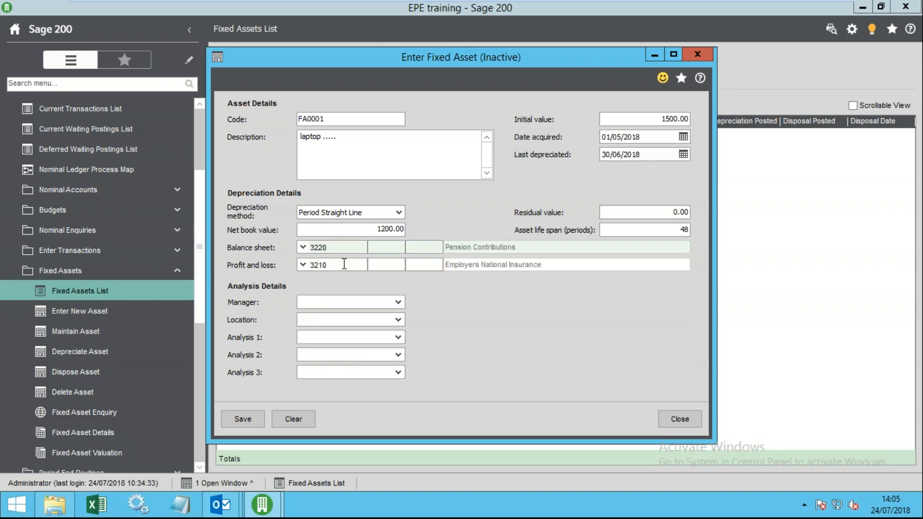
left_click(314, 250)
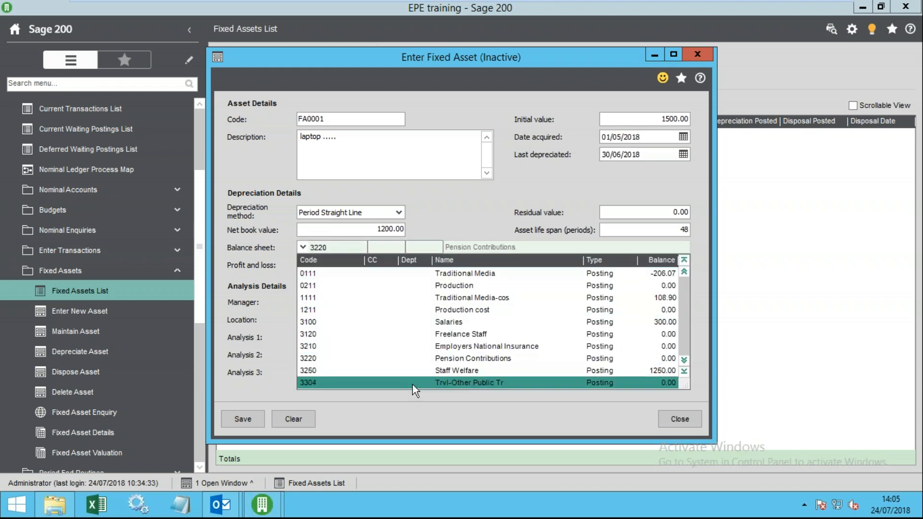
scroll(401, 384, "down", 4)
left_click(402, 370)
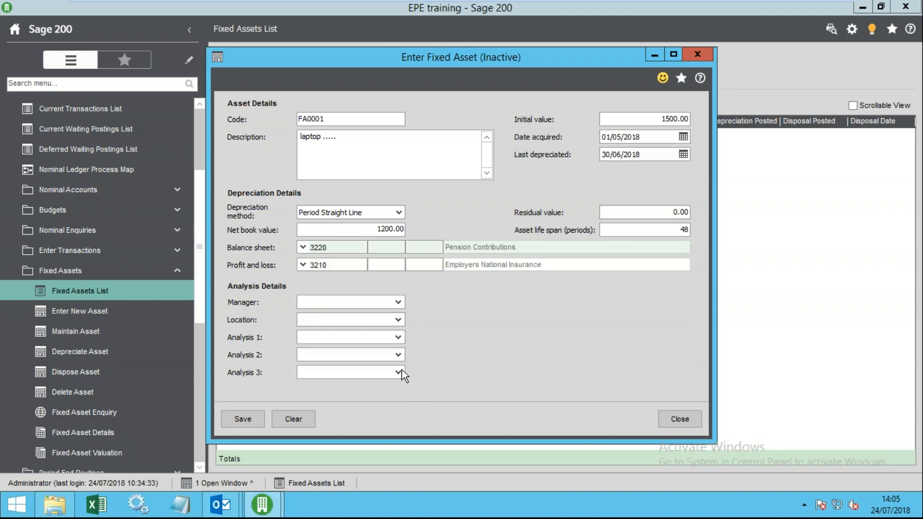
left_click(342, 265)
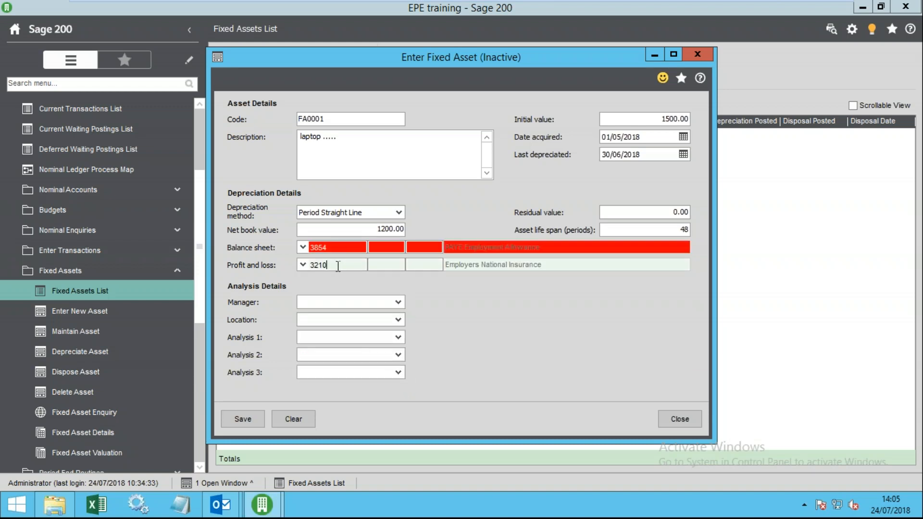
left_click(302, 248)
scroll(379, 375, "down", 3)
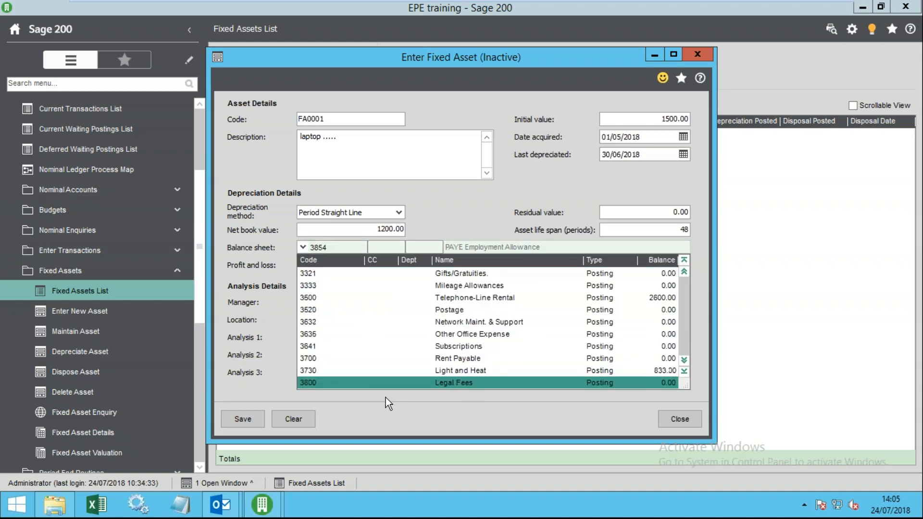
scroll(376, 392, "down", 12)
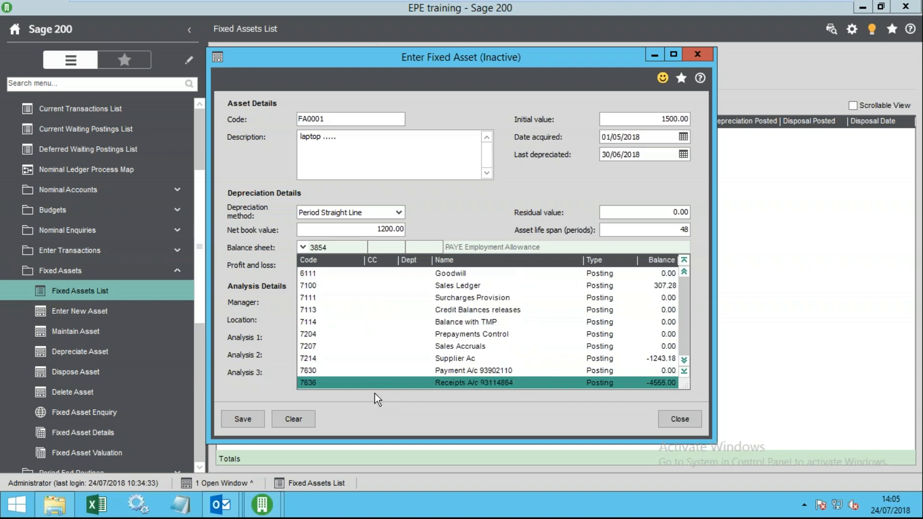
scroll(380, 387, "down", 3)
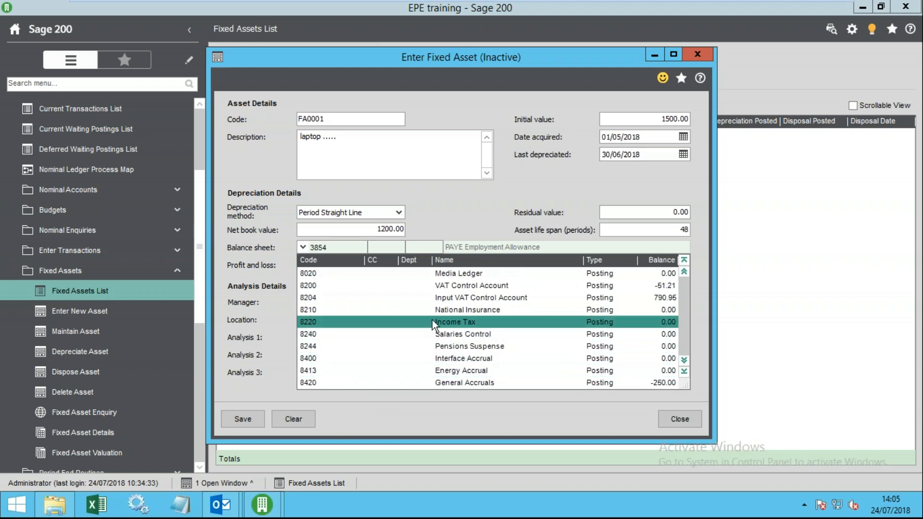
left_click(436, 281)
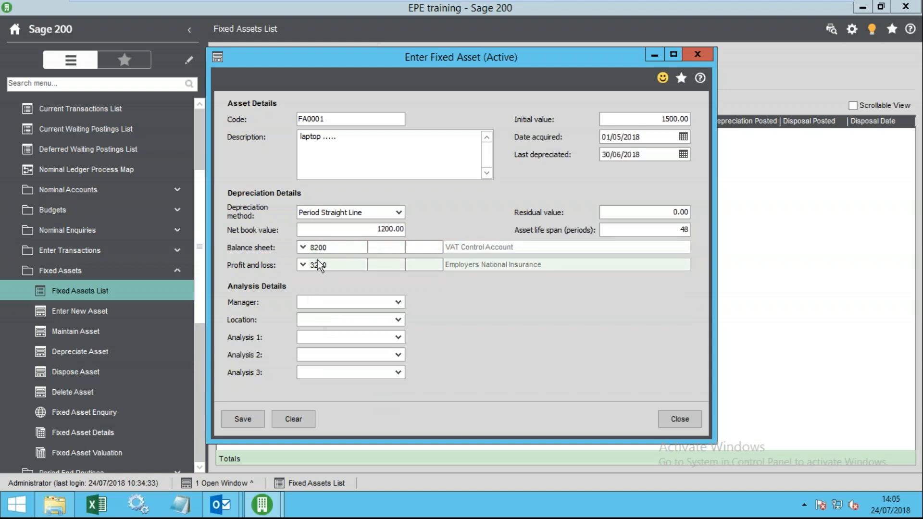
- Leave manager, location and analysis fields empty, then save and close the FA0001 record
left_click(337, 302)
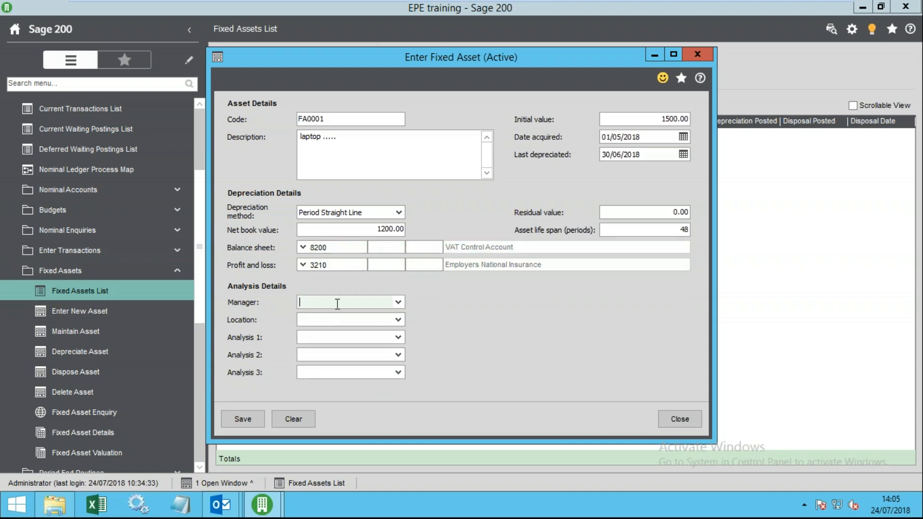
left_click(398, 302)
left_click(315, 303)
left_click(312, 319)
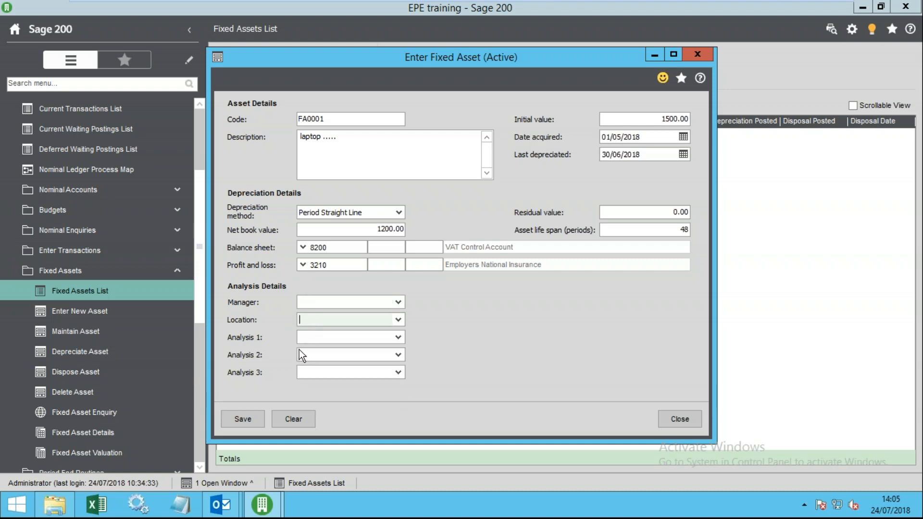
left_click(300, 337)
left_click(324, 356)
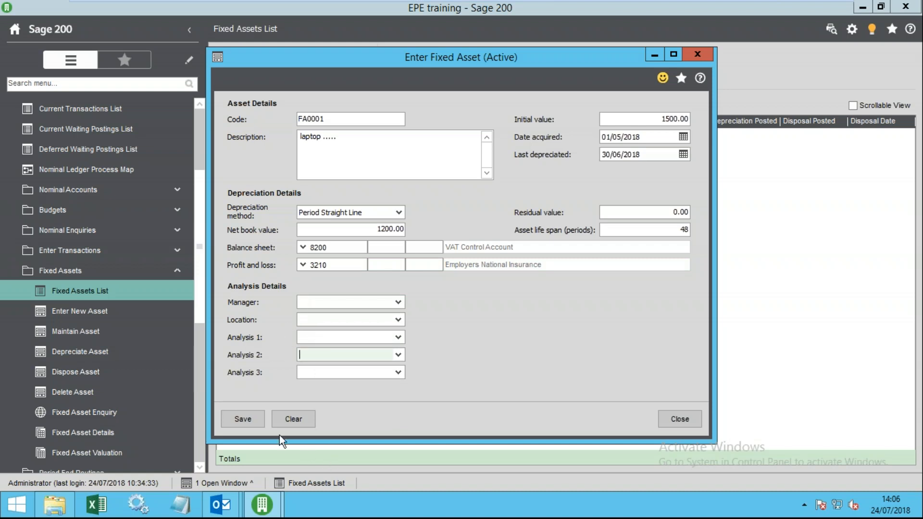
left_click(250, 417)
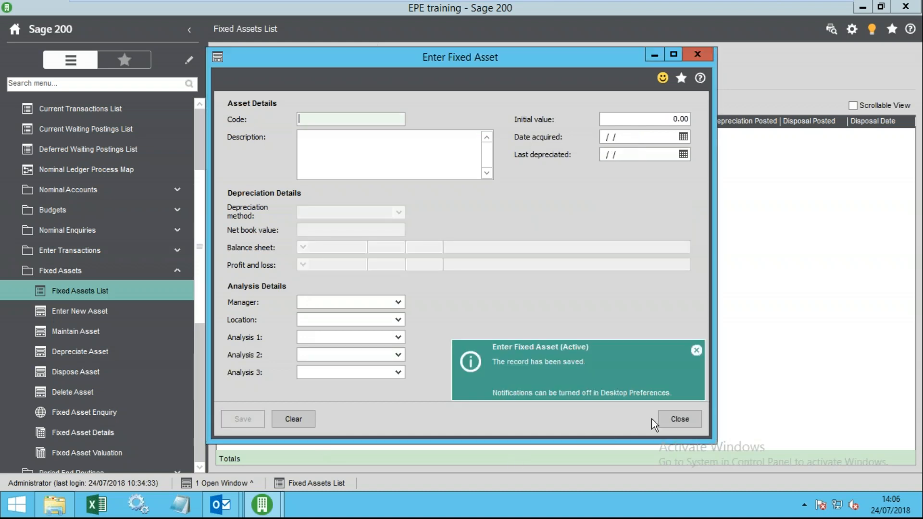
left_click(673, 420)
- Refresh the Fixed Assets list and select the FA0001 laptop row
left_click(405, 59)
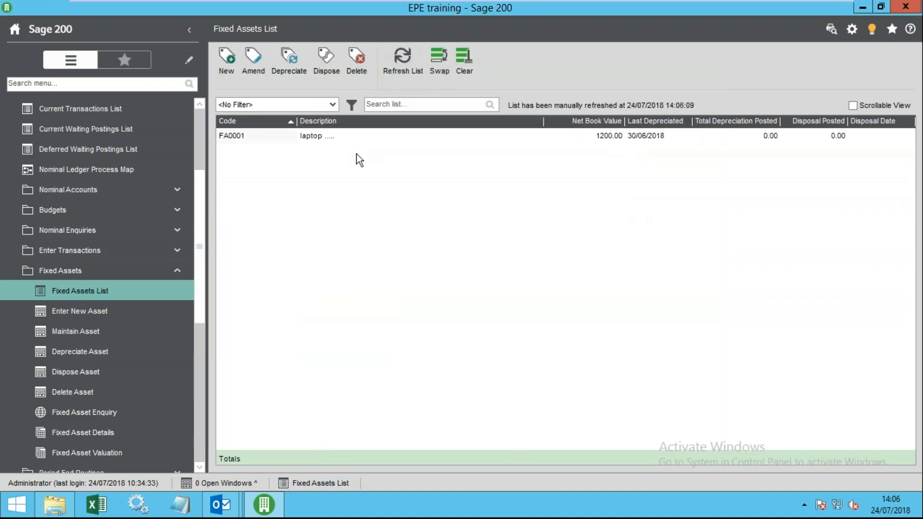
left_click(298, 137)
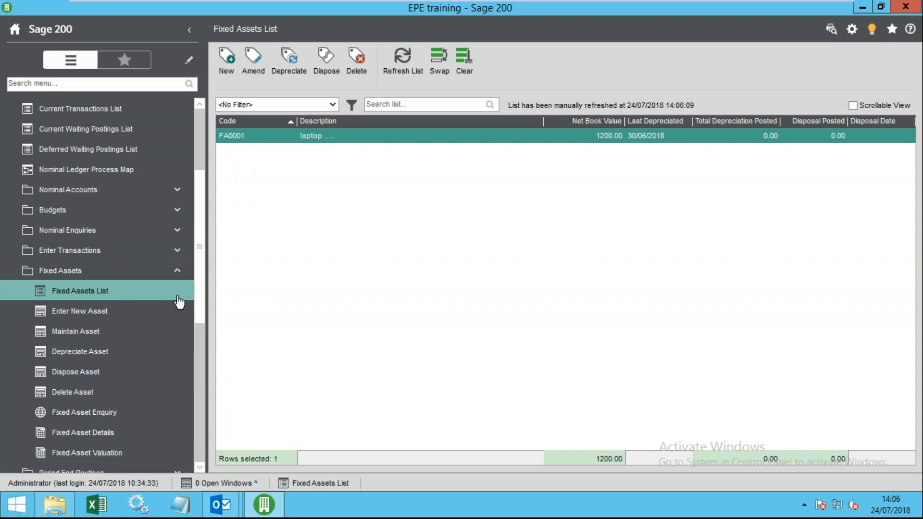
left_click_drag(199, 290, 201, 346)
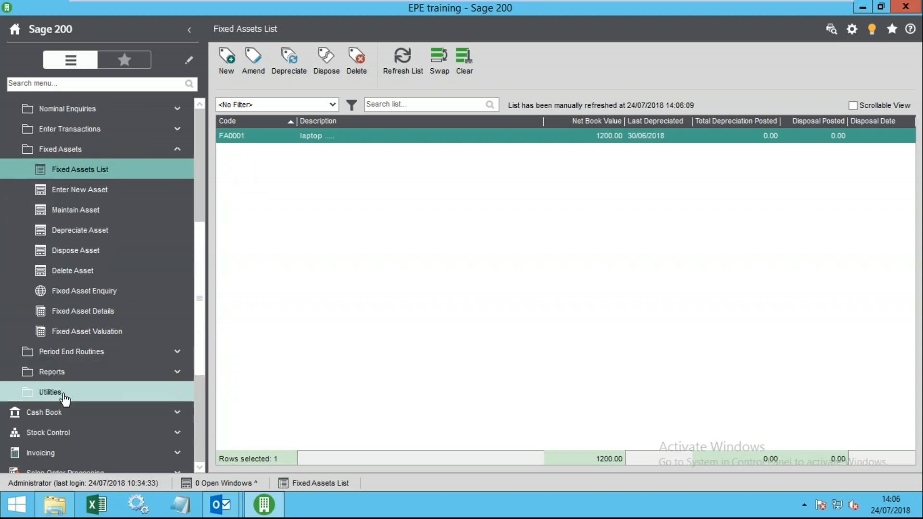
- Open Utilities > Import > Import Asset and its help on importing fixed assets
left_click(96, 393)
left_click(81, 433)
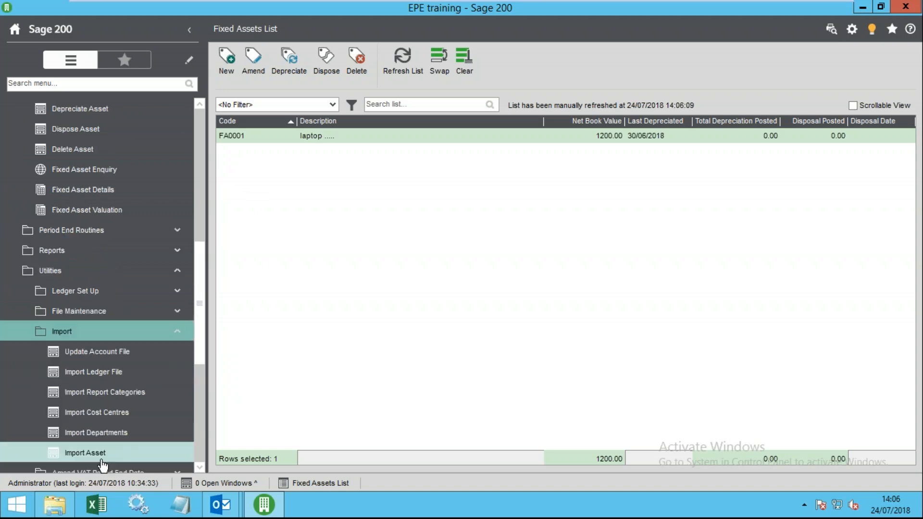
left_click(98, 452)
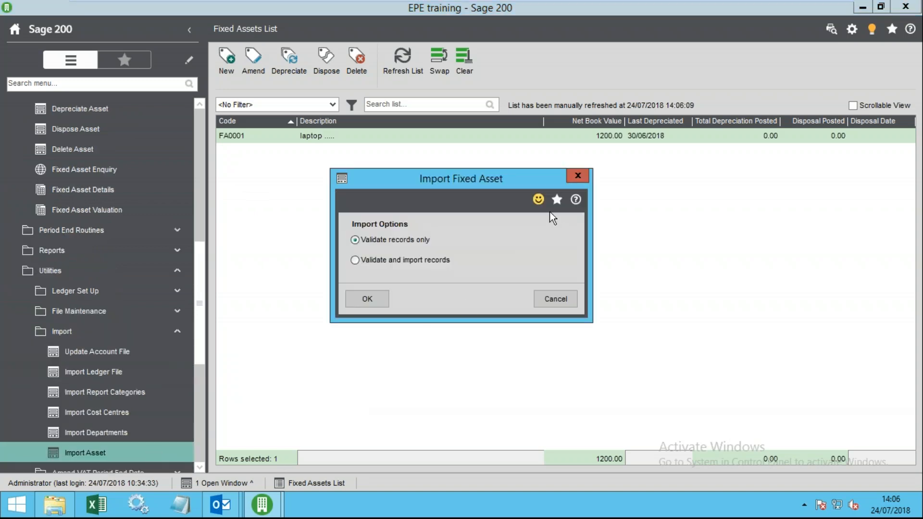
left_click(575, 199)
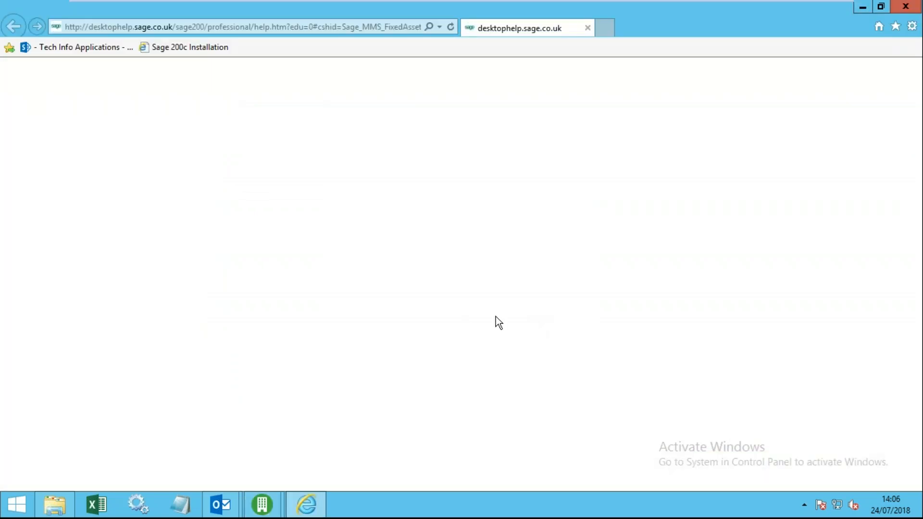
- Expand the Depreciation rules and Before you begin sections of the import help page
scroll(424, 316, "down", 4)
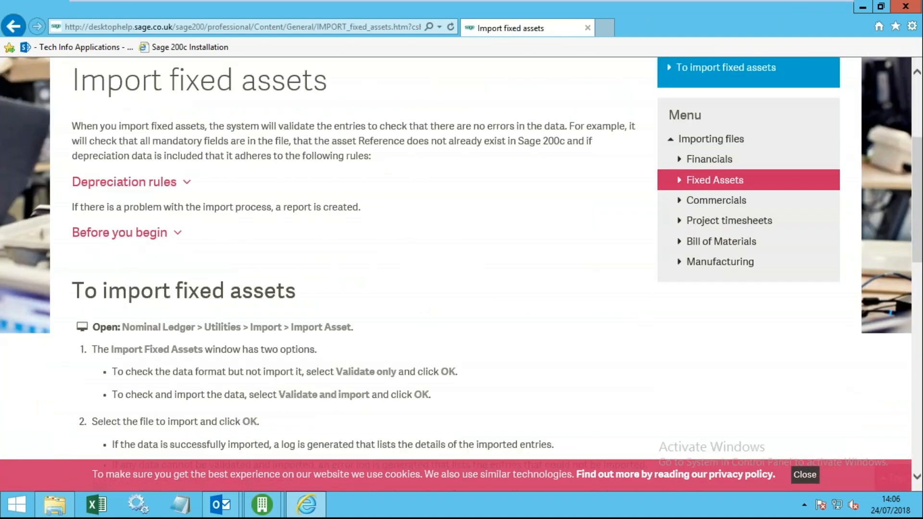
scroll(330, 319, "down", 7)
scroll(329, 319, "up", 11)
left_click(187, 378)
scroll(203, 394, "down", 10)
left_click(134, 313)
- Open the Prepare the import file page and expand its Fixed assets format details
scroll(106, 375, "down", 14)
scroll(106, 375, "up", 7)
scroll(456, 260, "down", 4)
left_click(147, 193)
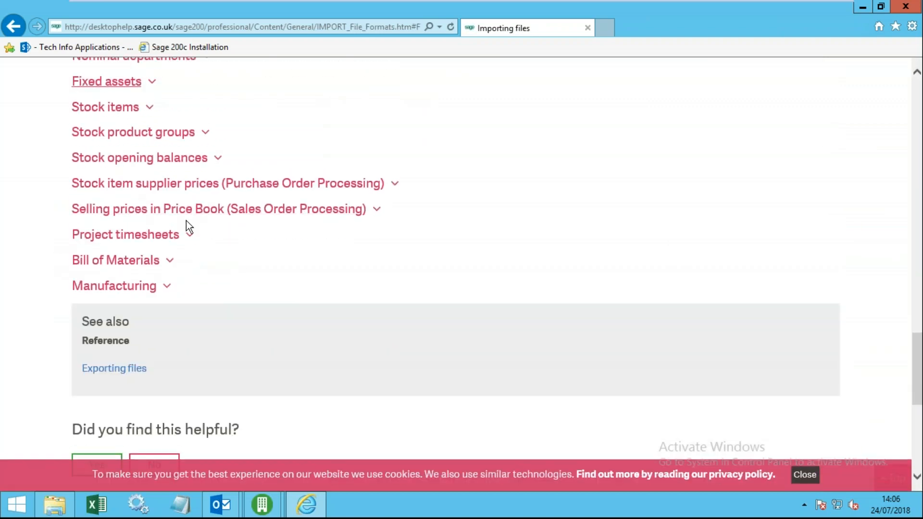
scroll(186, 221, "up", 2)
left_click(118, 213)
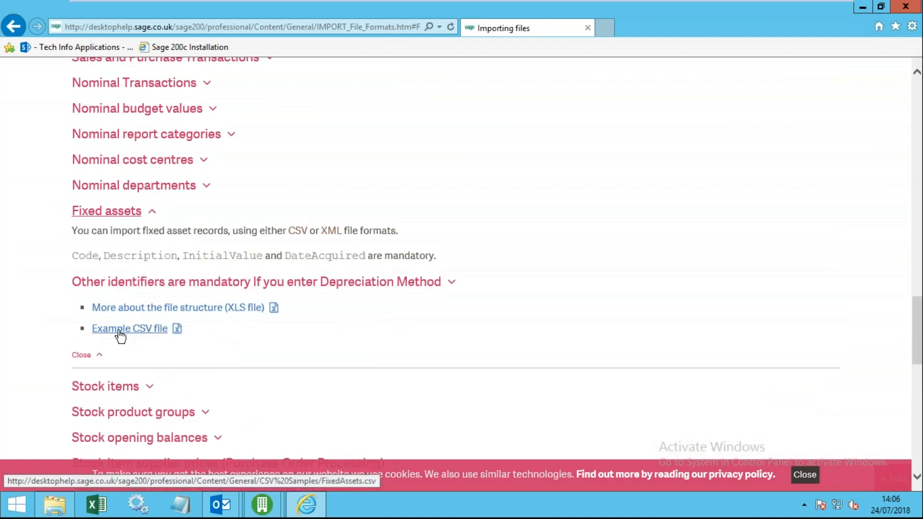
- Cancel the import and start depreciation for period 4 - 31/07/2018
left_click(896, 8)
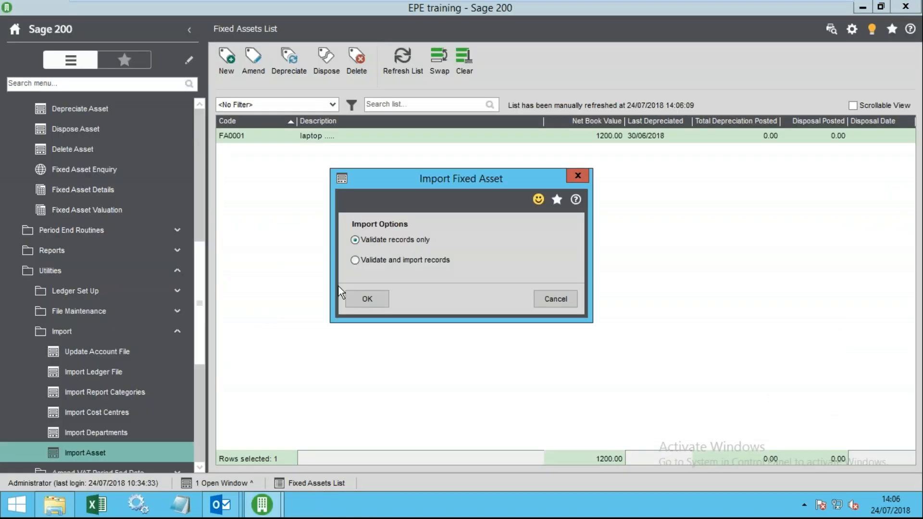
left_click(552, 298)
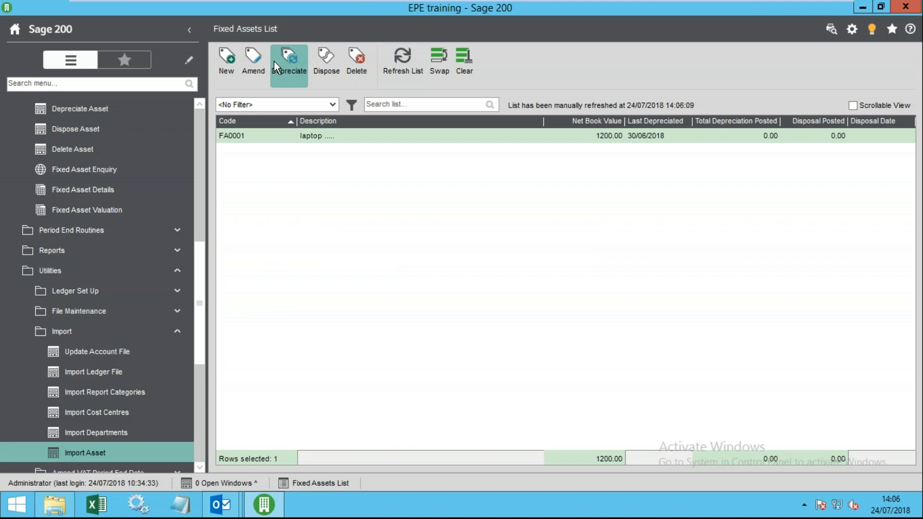
left_click(297, 71)
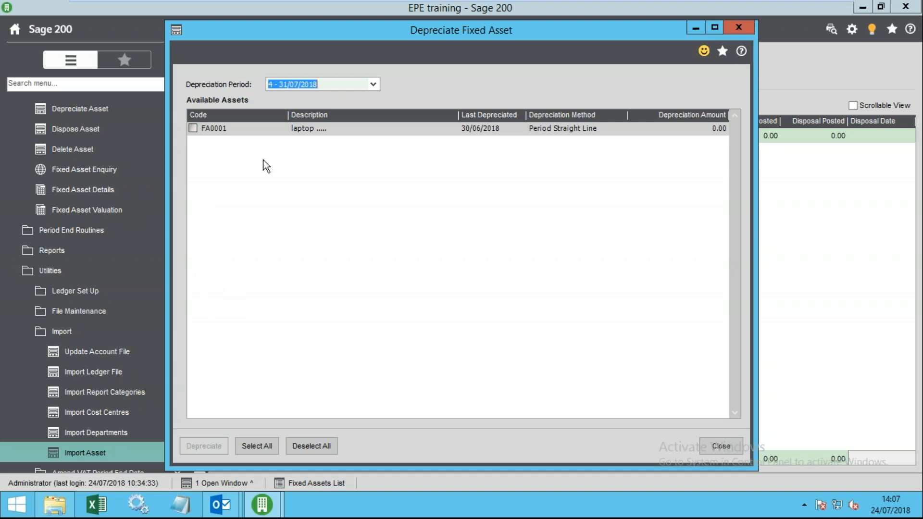
left_click_drag(320, 85, 268, 84)
left_click(374, 84)
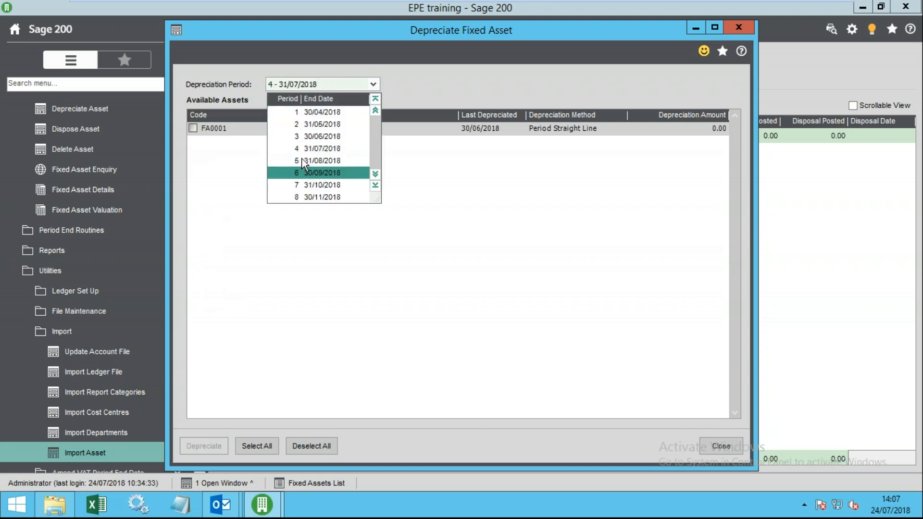
left_click(313, 144)
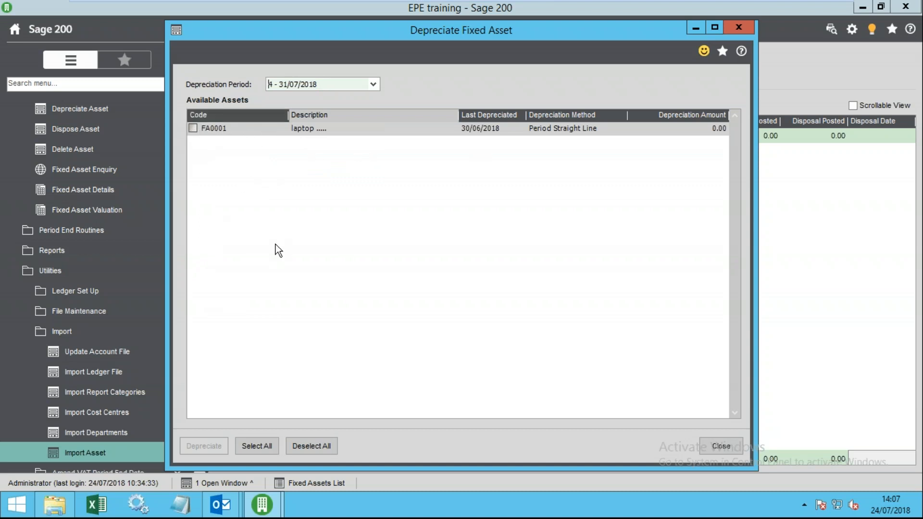
- Depreciate FA0001 with transaction date 31/07/2018, then refresh the asset list
left_click(257, 445)
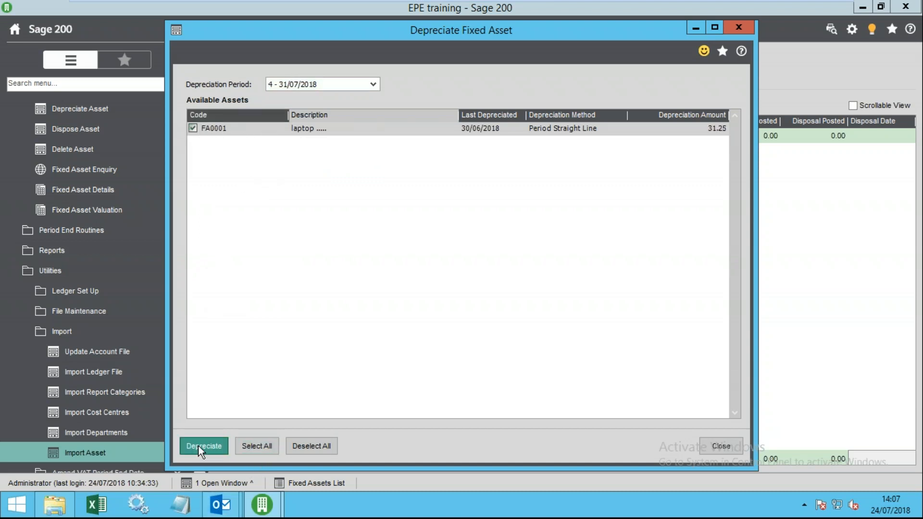
left_click(200, 446)
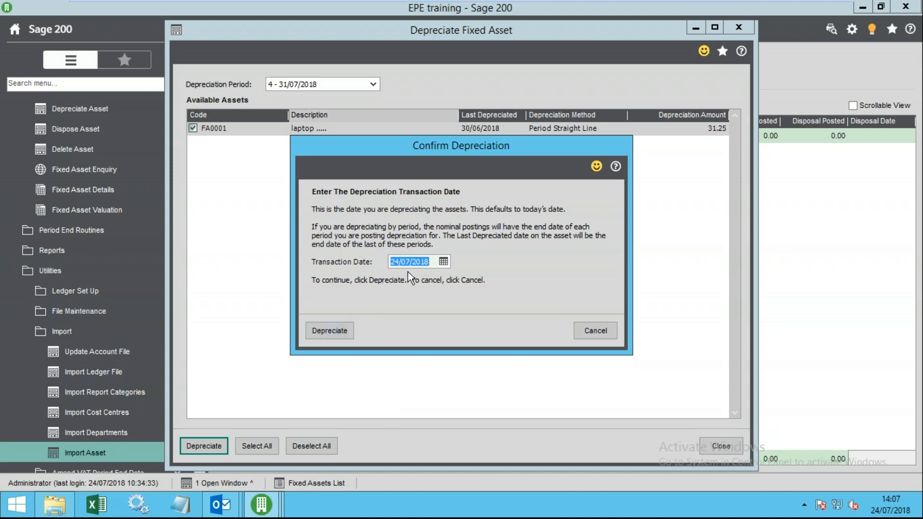
left_click(443, 261)
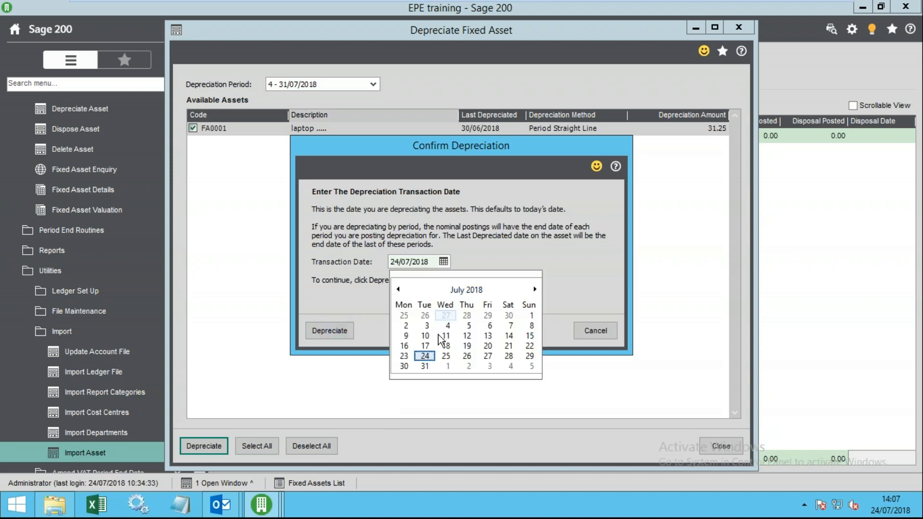
left_click(424, 366)
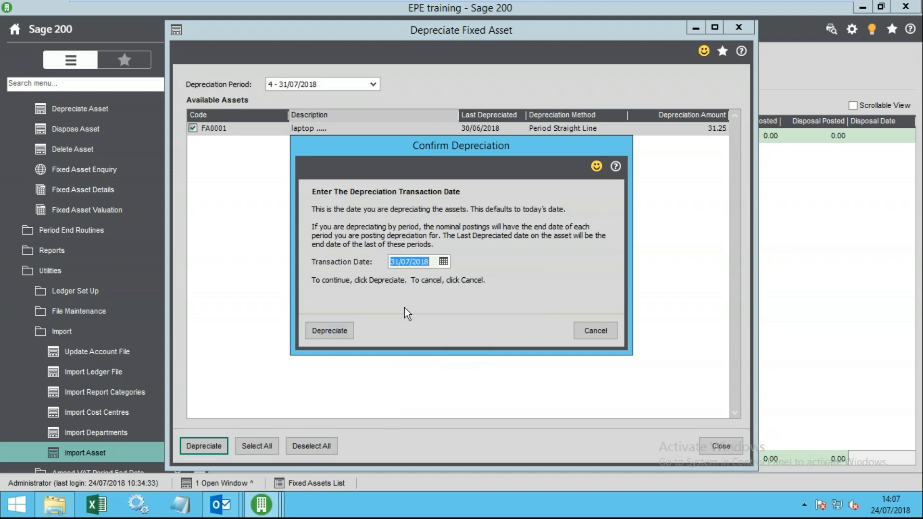
left_click(330, 336)
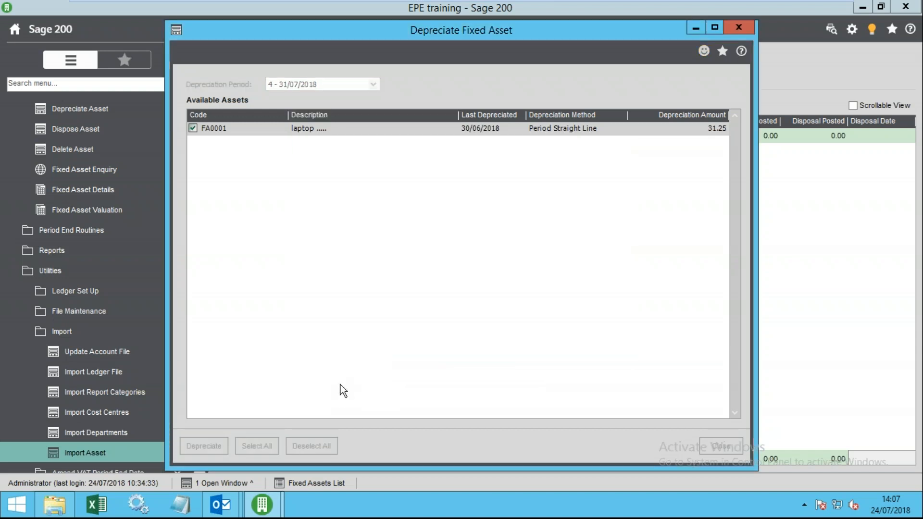
left_click(720, 446)
left_click(403, 60)
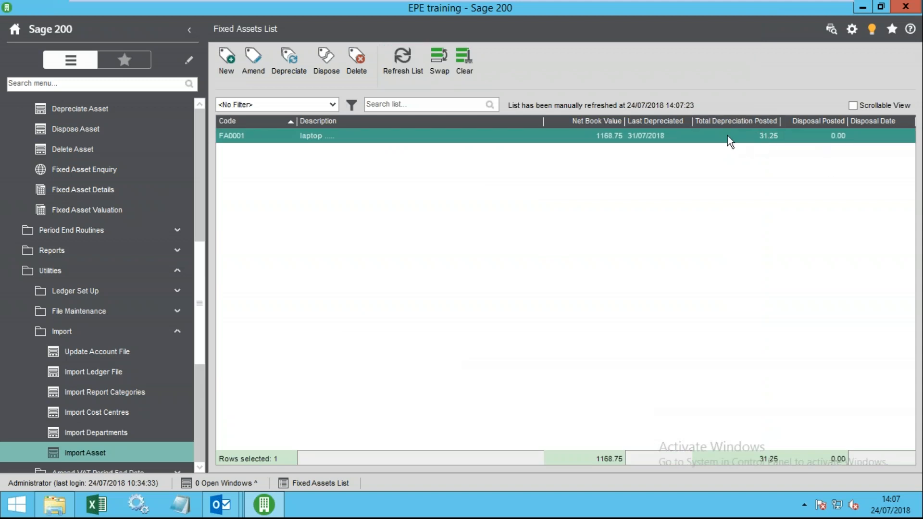
right_click(578, 137)
mouse_move(642, 221)
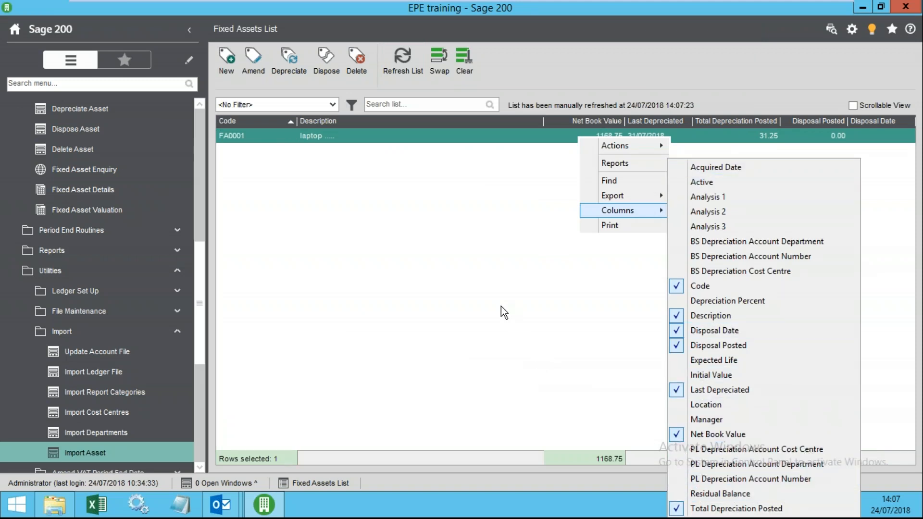
left_click(332, 188)
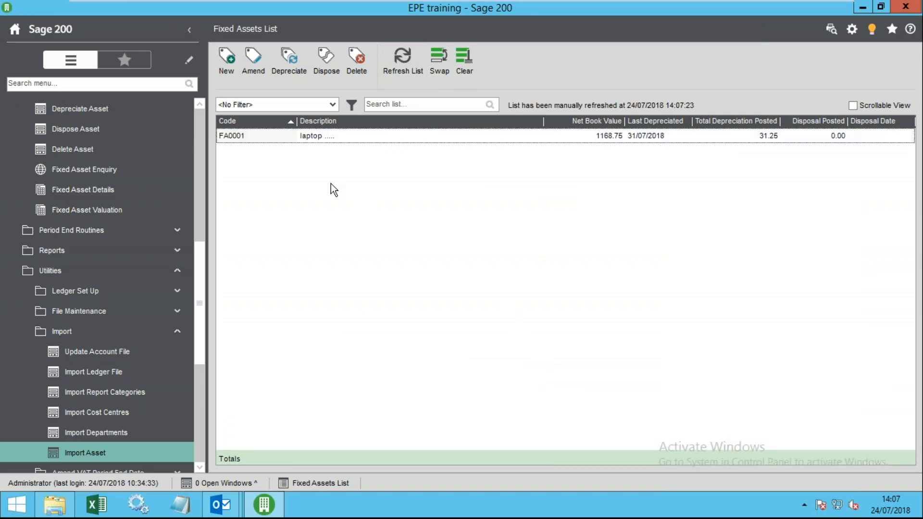
left_click(289, 62)
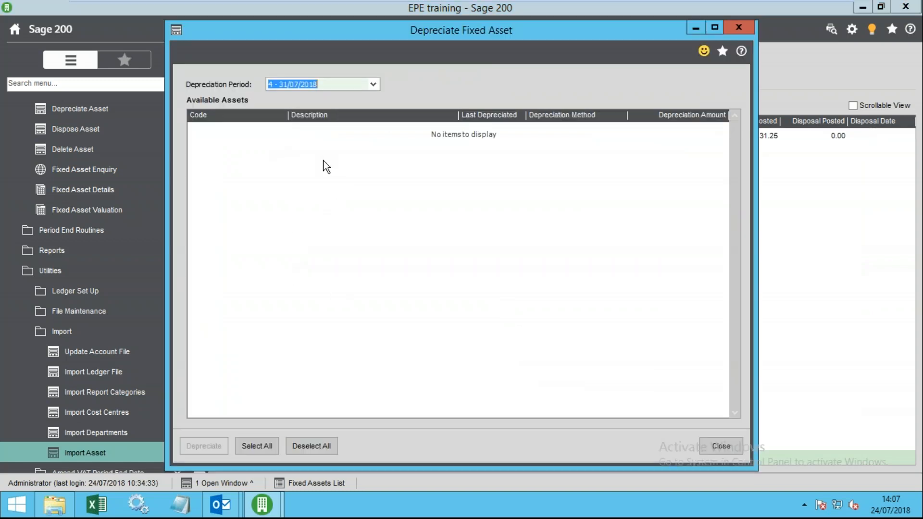
left_click(362, 85)
left_click(369, 88)
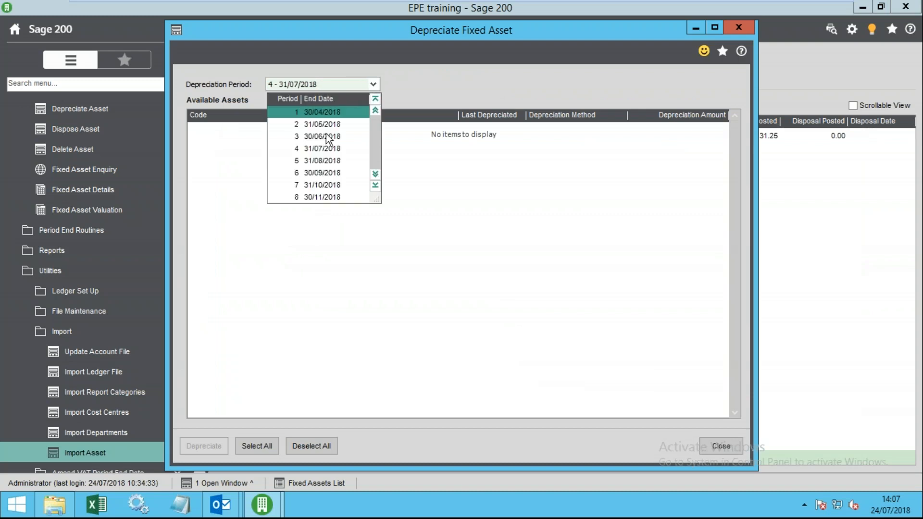
left_click(316, 163)
left_click(256, 131)
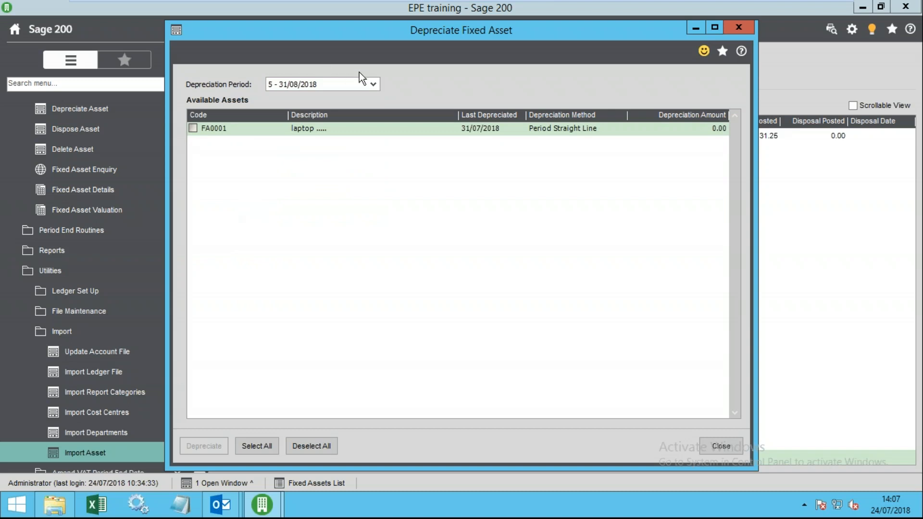
left_click(721, 446)
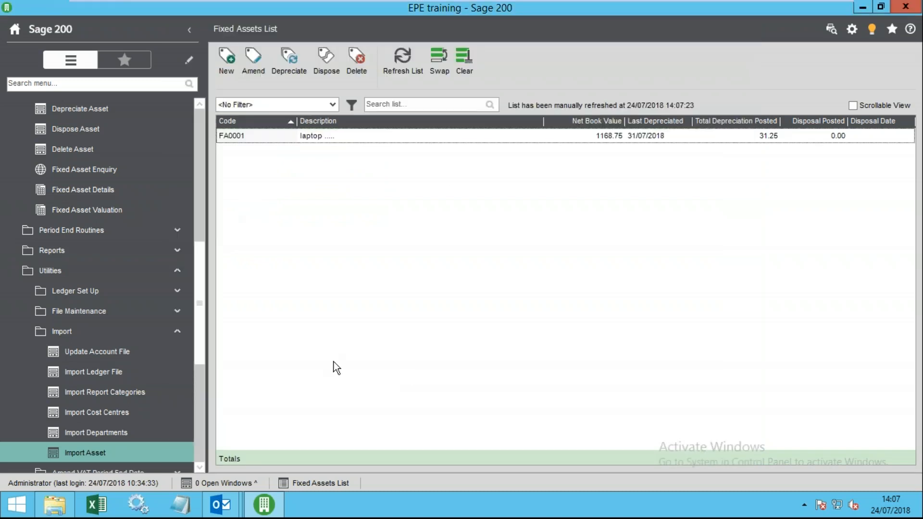
- Begin disposing of FA0001 but cancel at the confirmation prompt
left_click(326, 59)
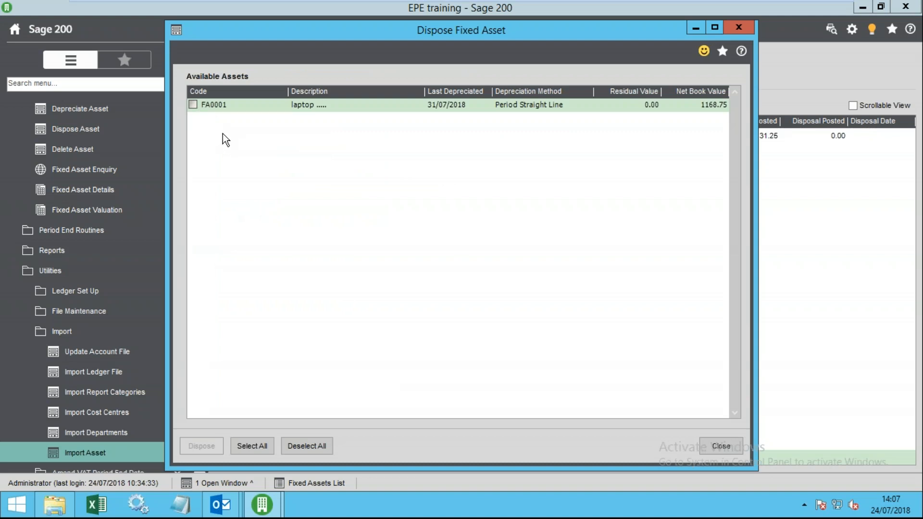
left_click(193, 104)
left_click(205, 447)
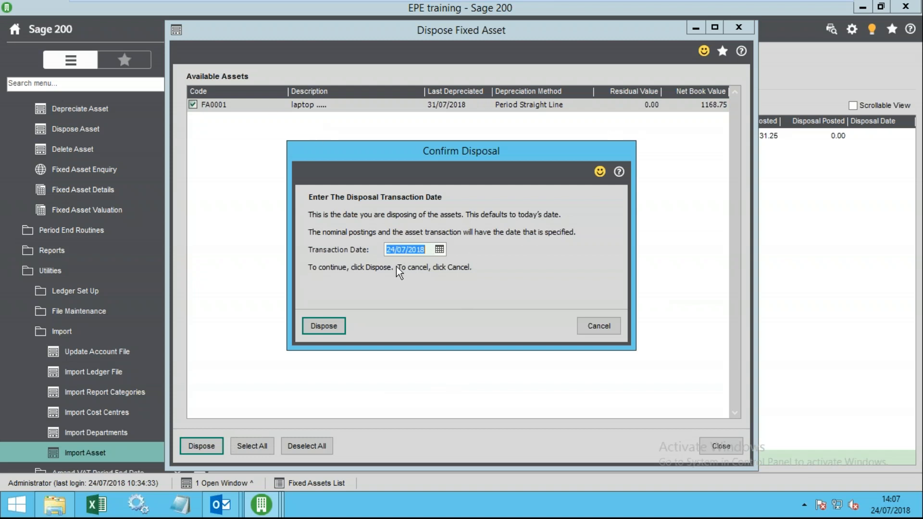
left_click(593, 326)
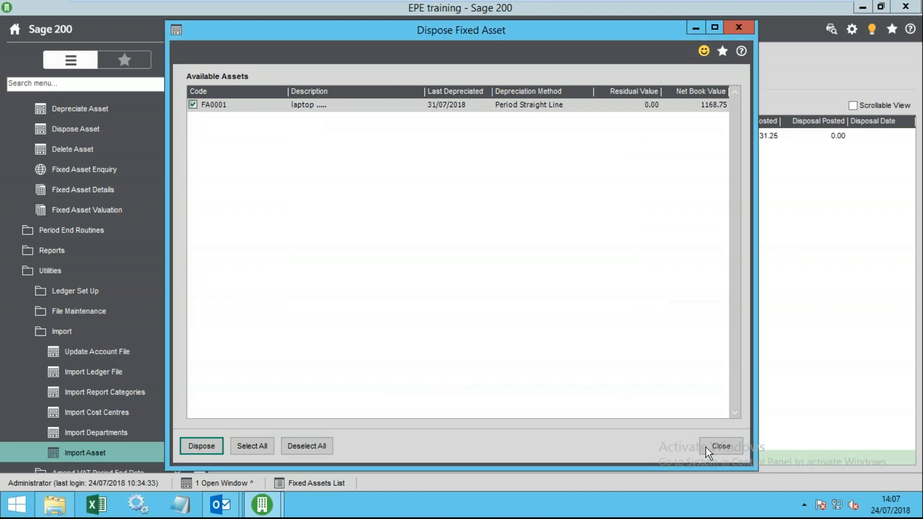
- Close the disposal window and open Fixed Assets > Fixed Asset Valuation
left_click(720, 446)
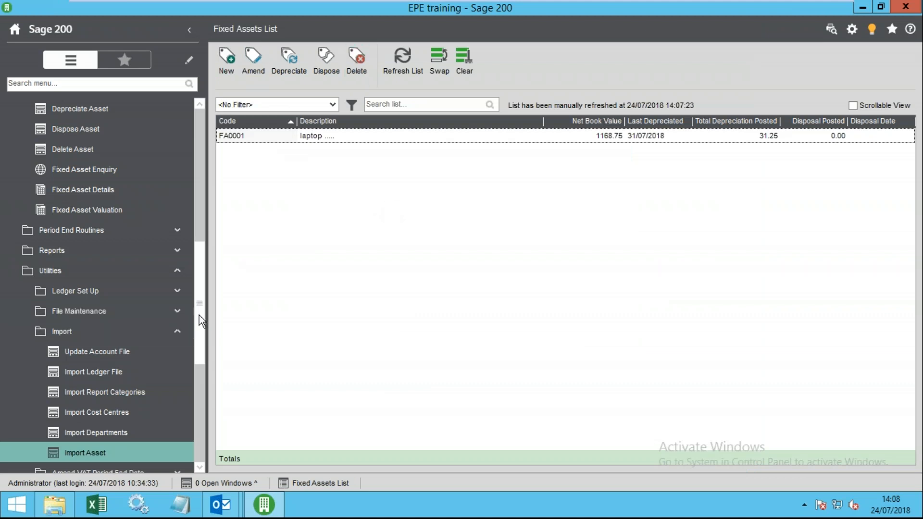
scroll(200, 325, "up", 4)
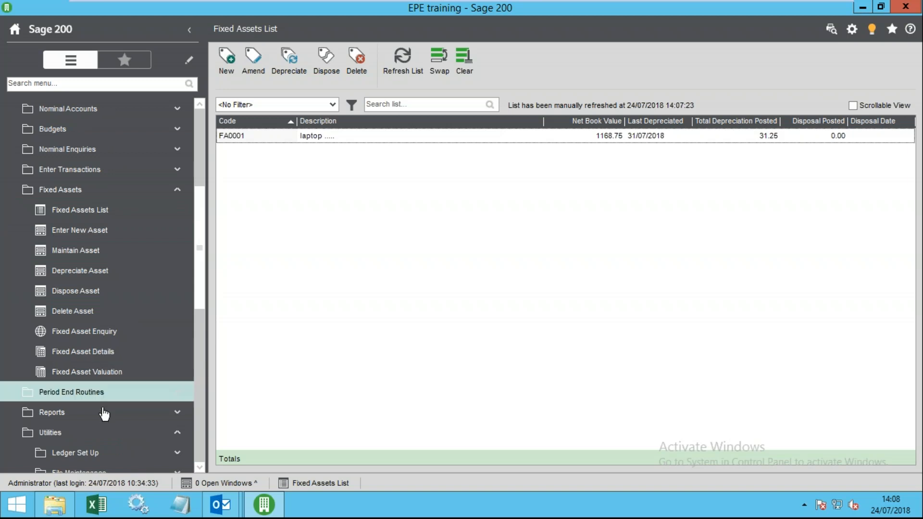
left_click(106, 373)
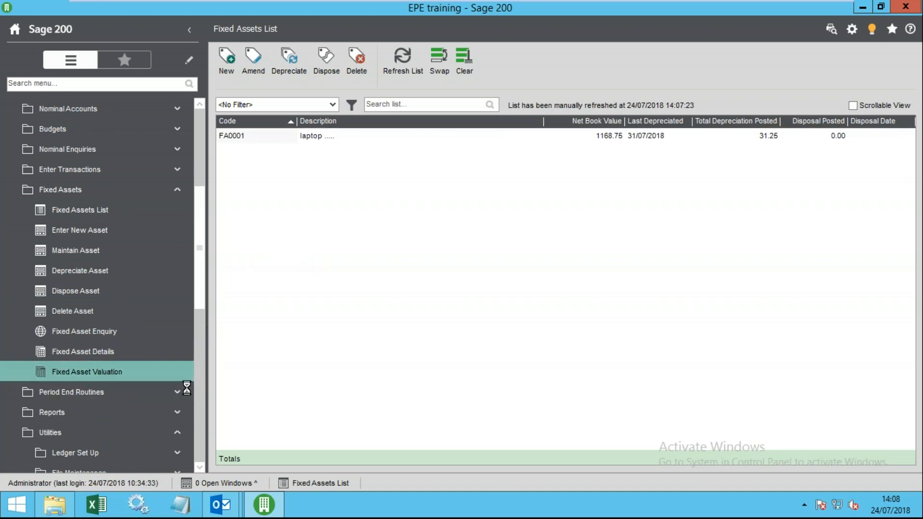
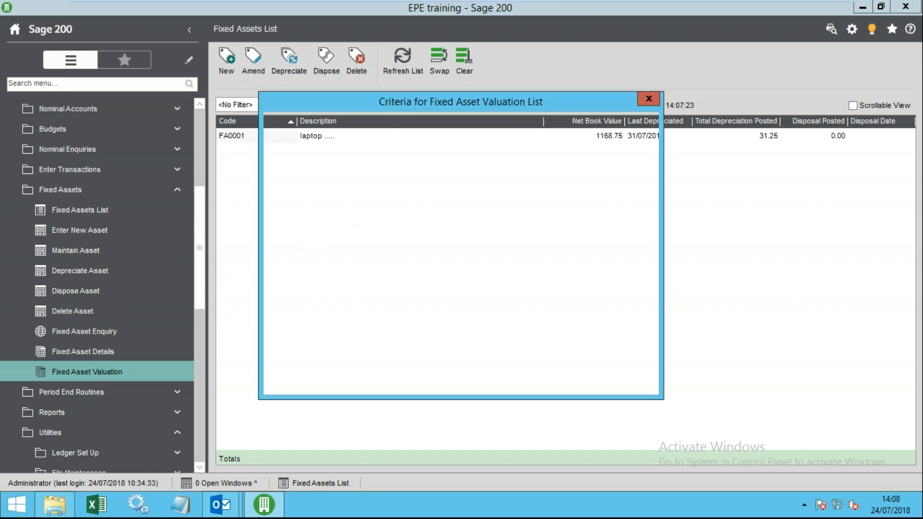
- Run the Fixed Asset Valuation List, check FA0001's 1168.75 net book value, then close the report
left_click(577, 378)
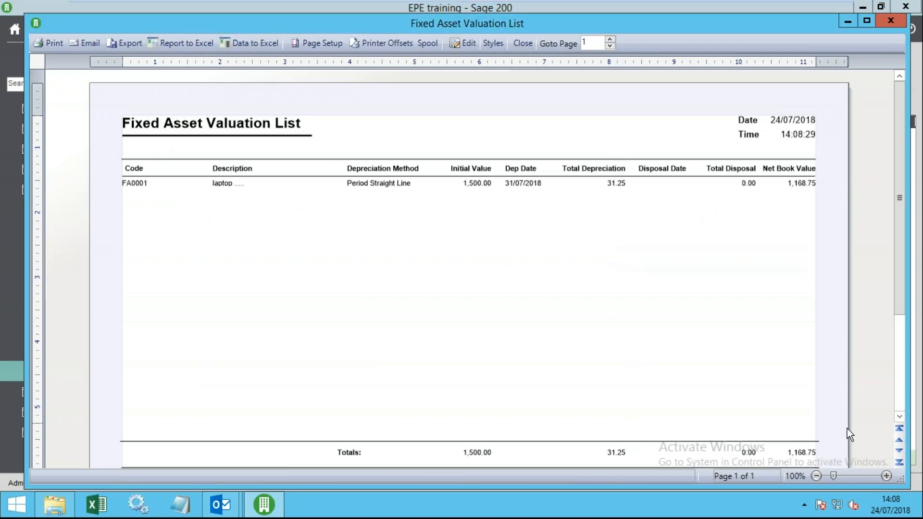
scroll(818, 418, "down", 2)
scroll(774, 361, "up", 2)
left_click(525, 45)
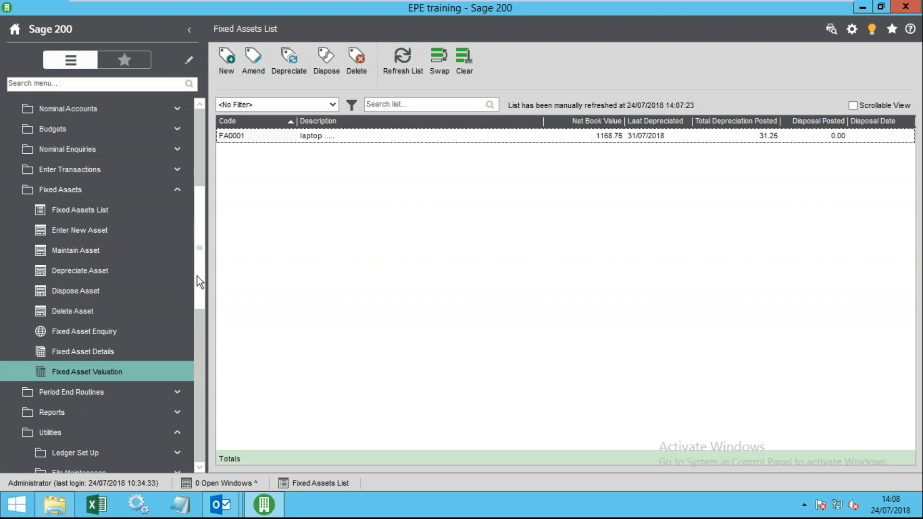
- Collapse the Fixed Assets and Utilities menu groups and open the Nominal List
left_click_drag(197, 276, 197, 258)
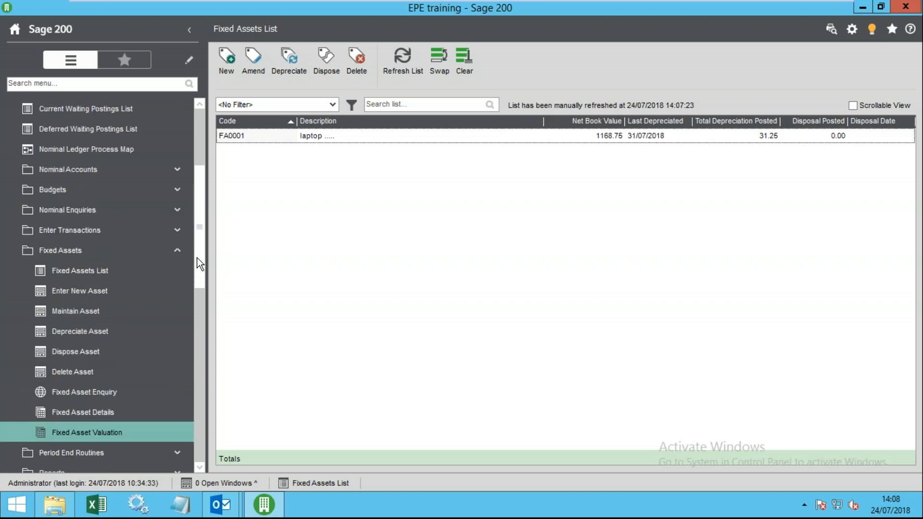
left_click_drag(197, 258, 197, 272)
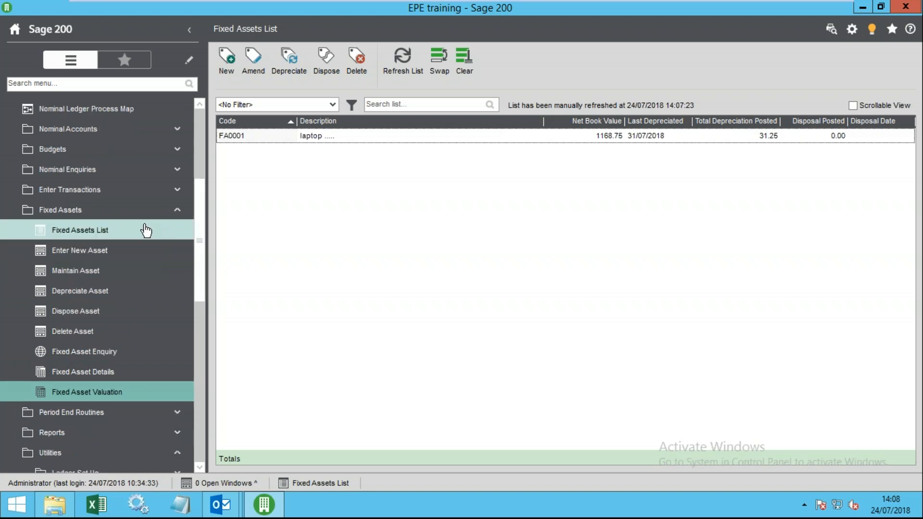
left_click(146, 231)
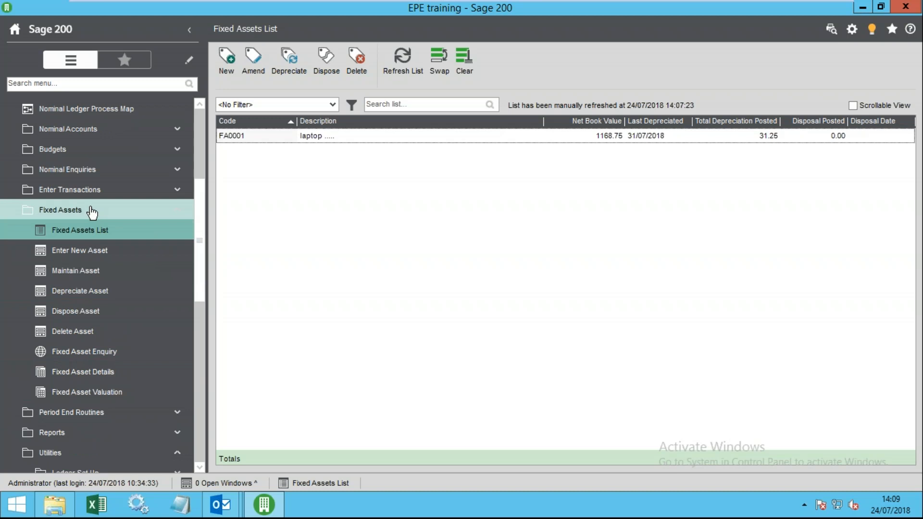
left_click(91, 211)
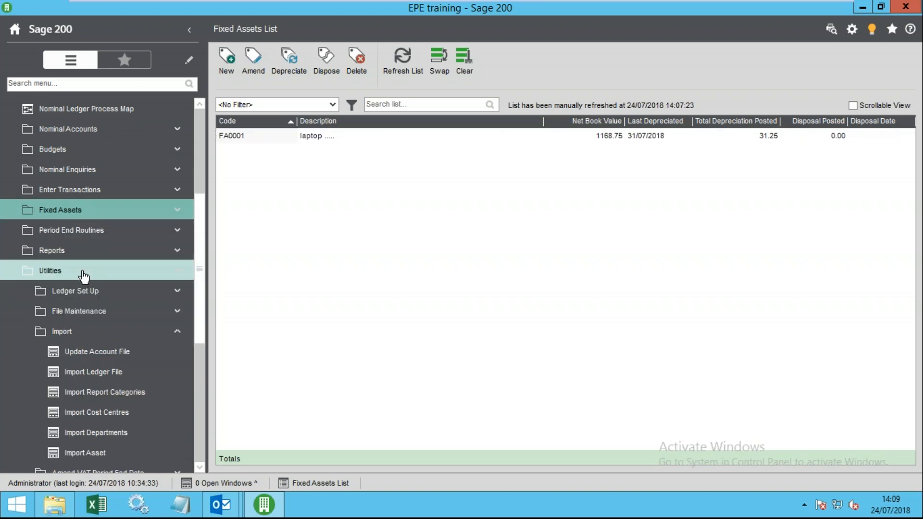
left_click(92, 272)
scroll(113, 266, "up", 1)
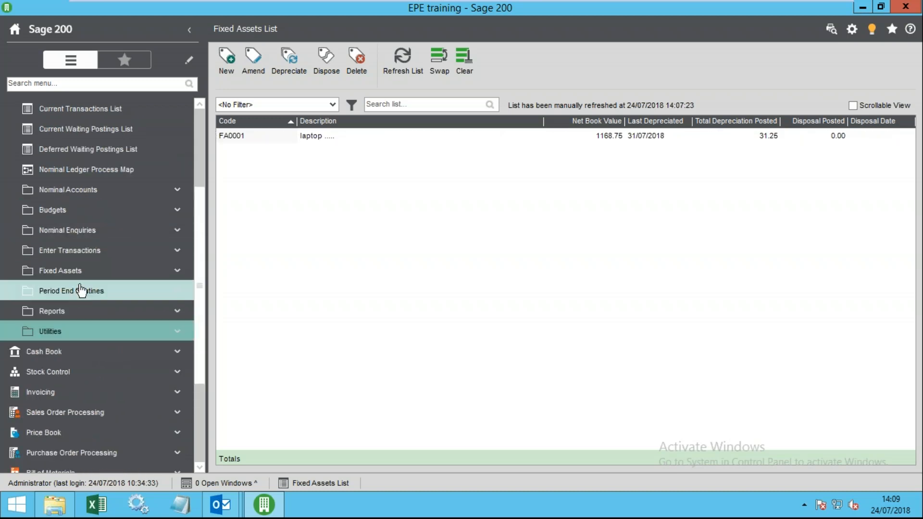
scroll(133, 279, "up", 2)
left_click(77, 211)
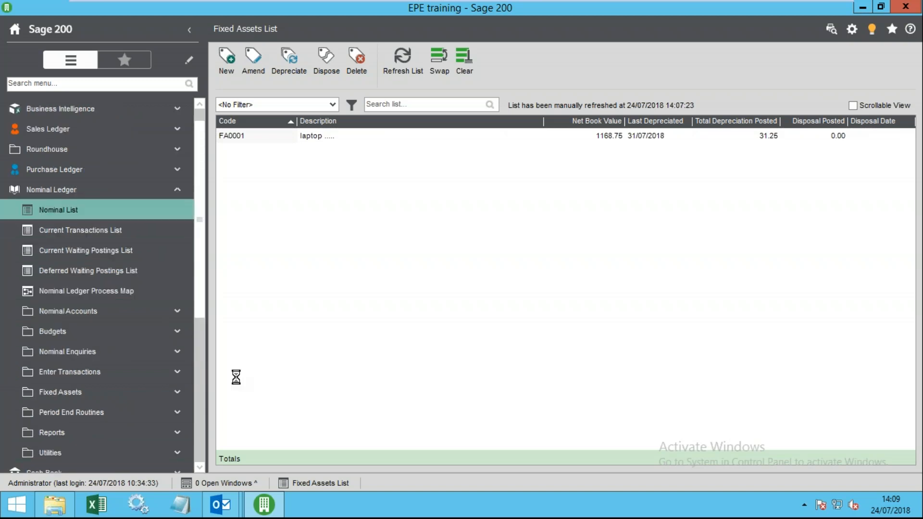
- Search the Nominal List for 373 and select account 3730 Light and Heat
left_click(144, 356)
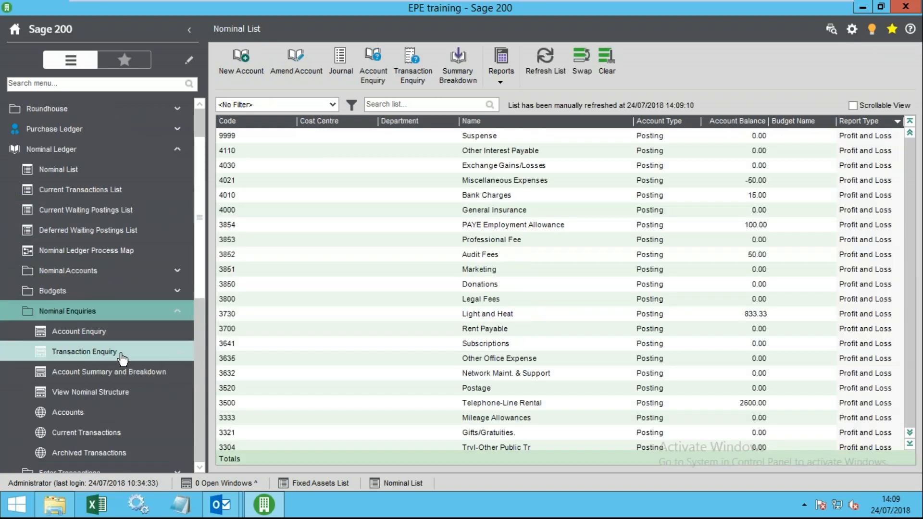
scroll(96, 298, "down", 2)
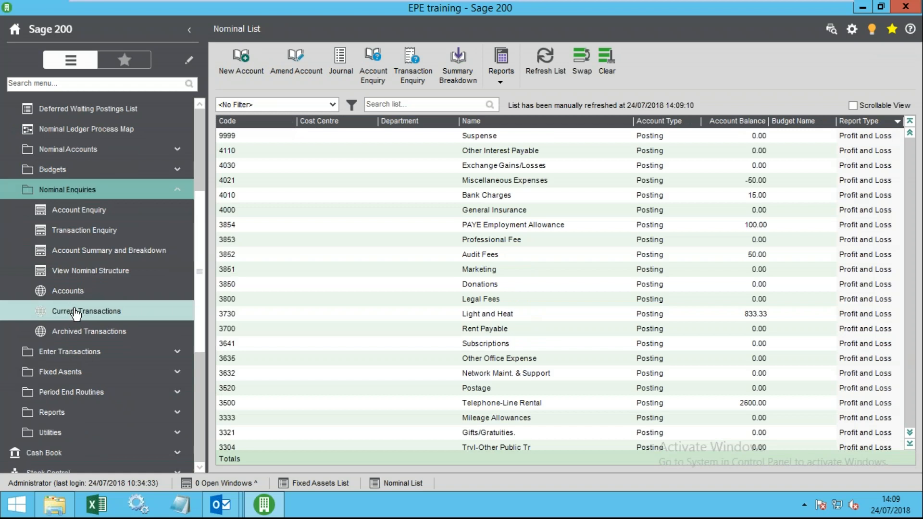
scroll(145, 250, "up", 1)
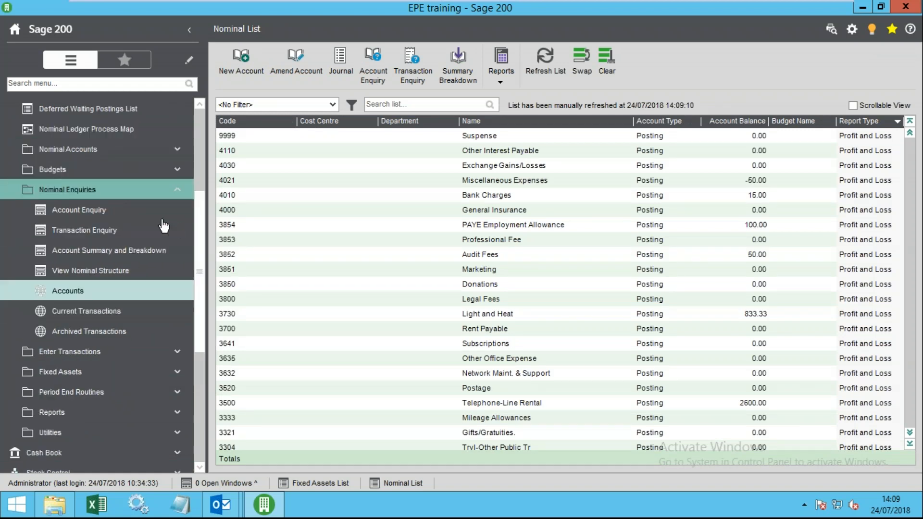
left_click(402, 484)
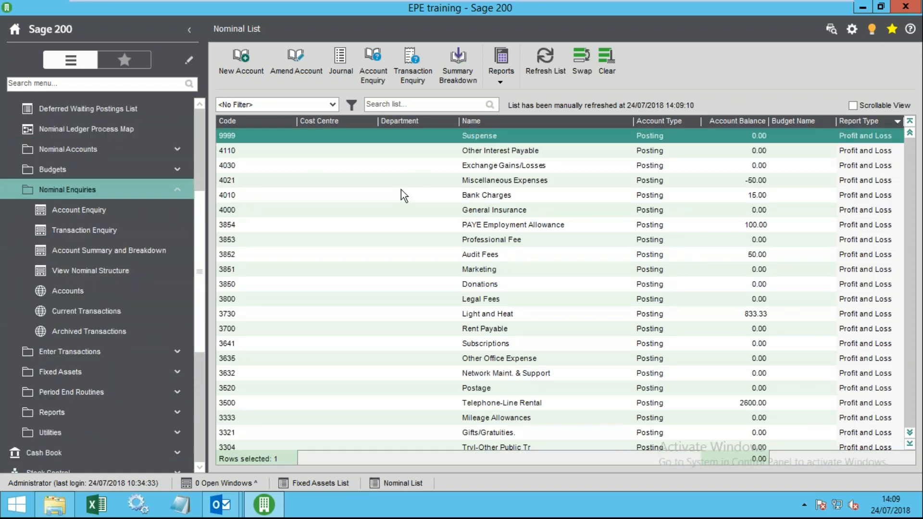
left_click(396, 105)
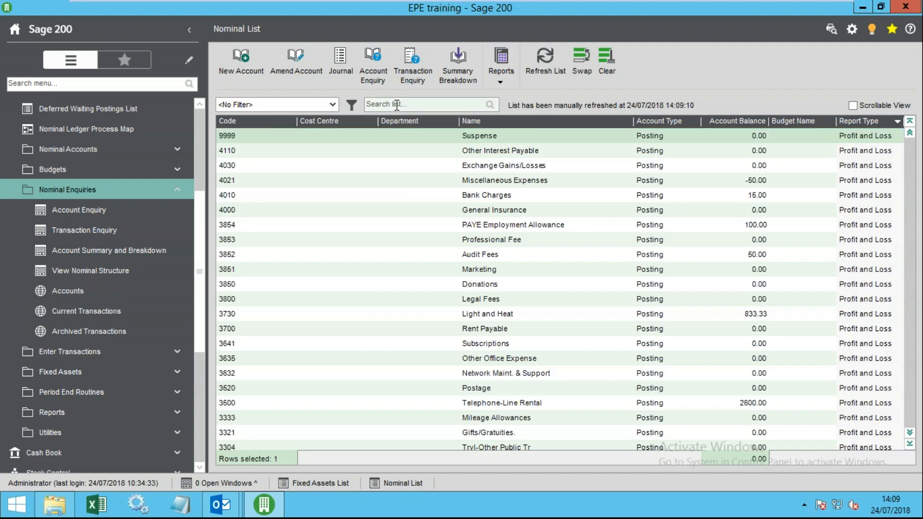
type("373")
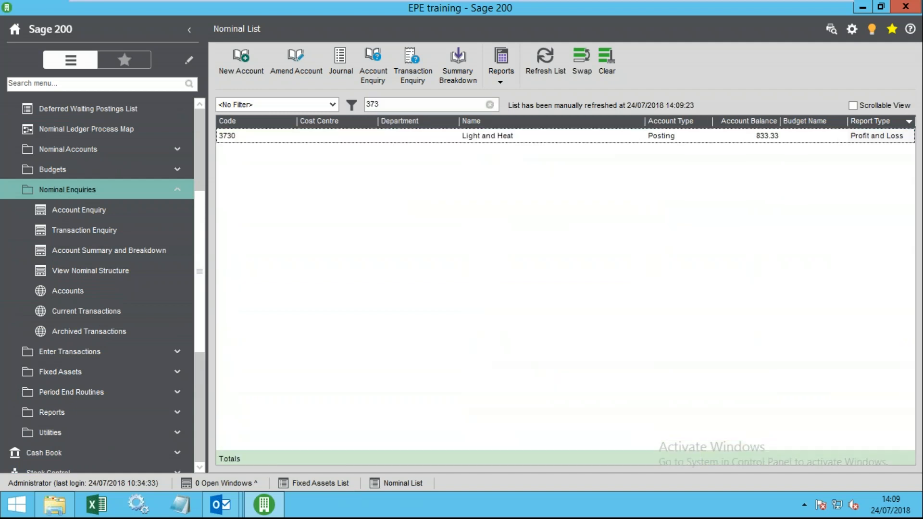
left_click(464, 137)
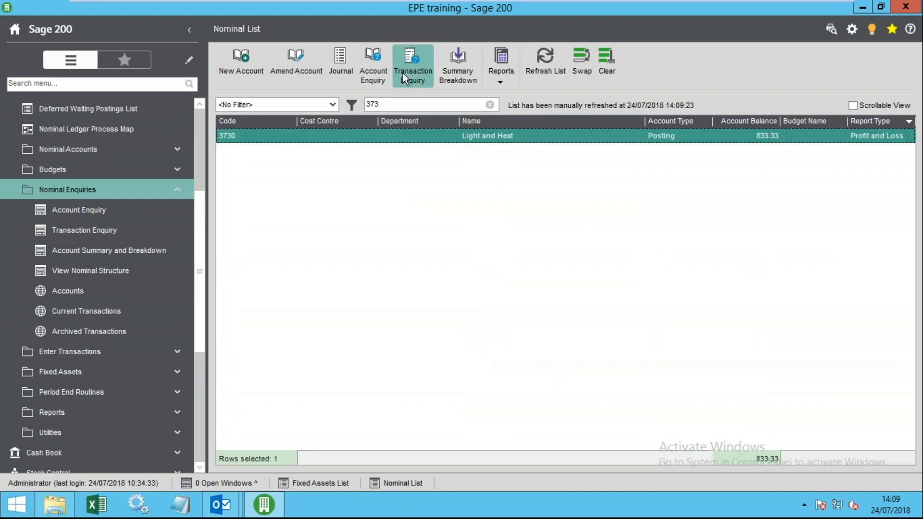
- Open the transaction enquiry for 3730 and select the rent and rates Jul posting
double_click(420, 140)
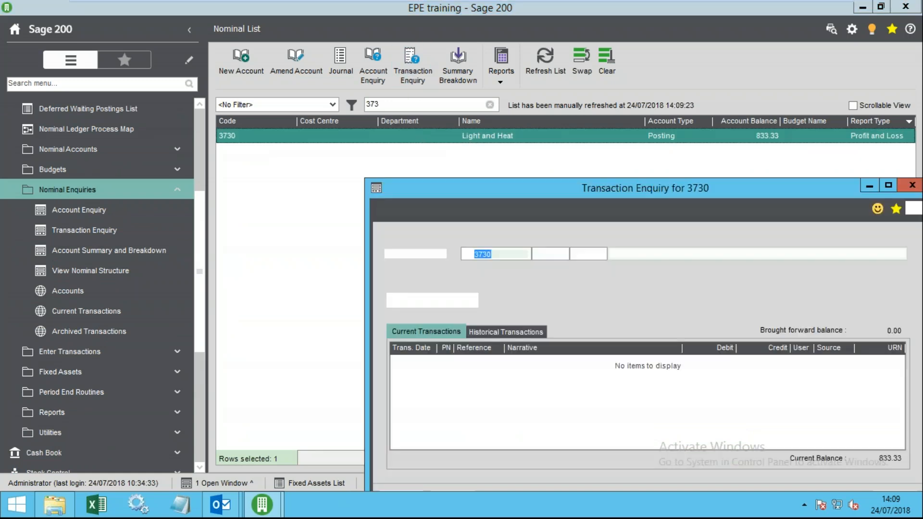
left_click_drag(552, 186, 408, 74)
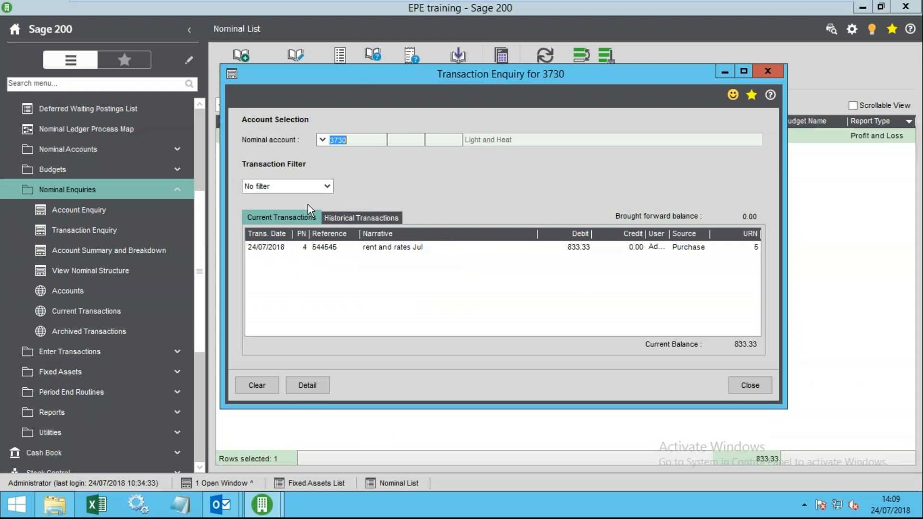
left_click(272, 221)
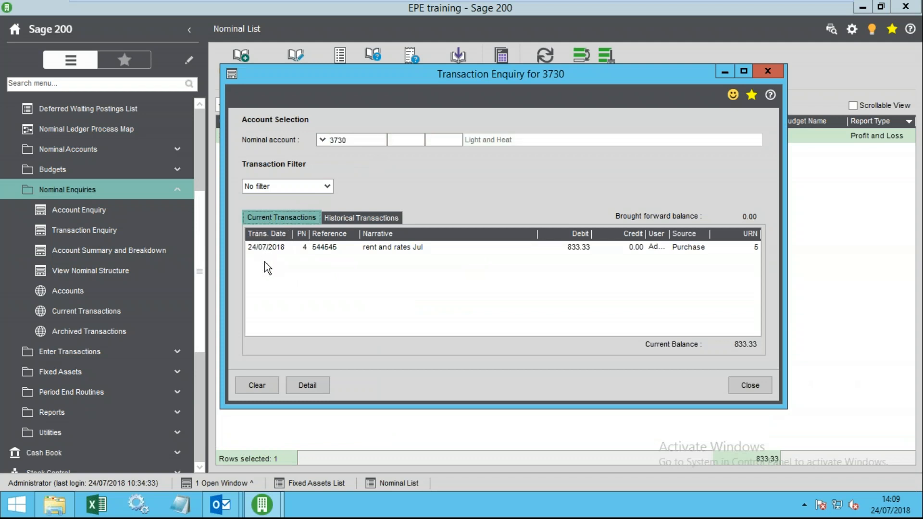
left_click(275, 253)
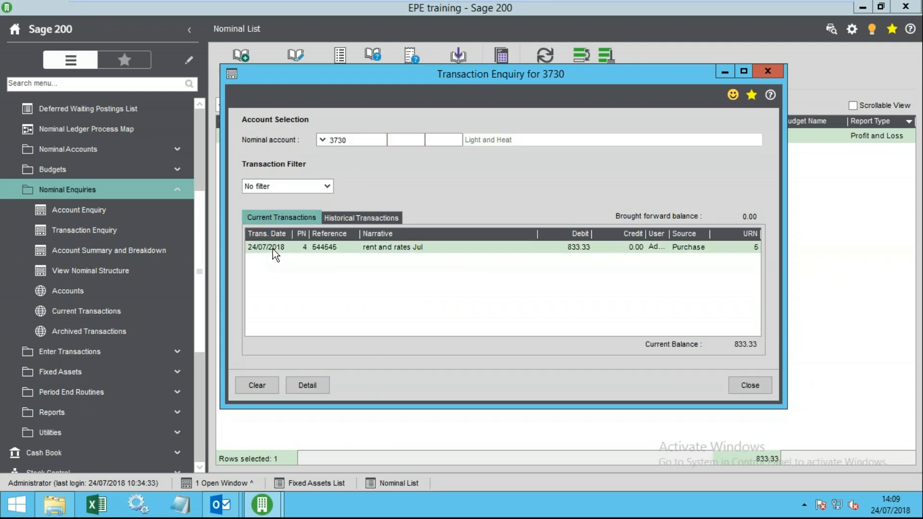
- Try filtering by date and by period in Current Year, then reset to No filter
left_click(354, 140)
left_click(320, 187)
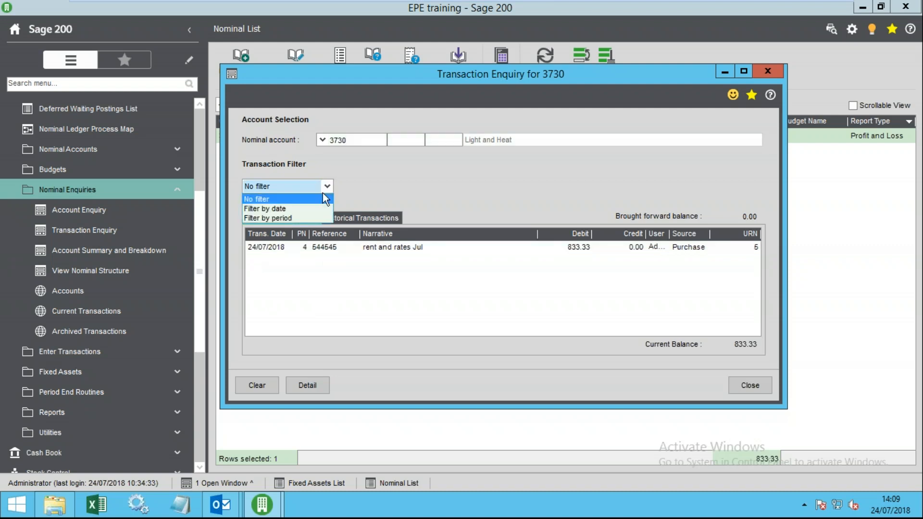
left_click(284, 209)
left_click(425, 187)
left_click(325, 186)
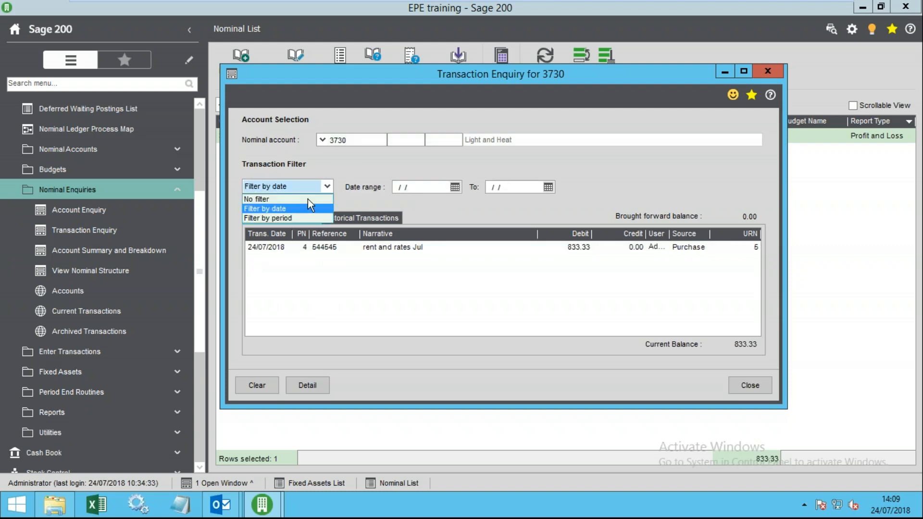
left_click(272, 219)
left_click(405, 184)
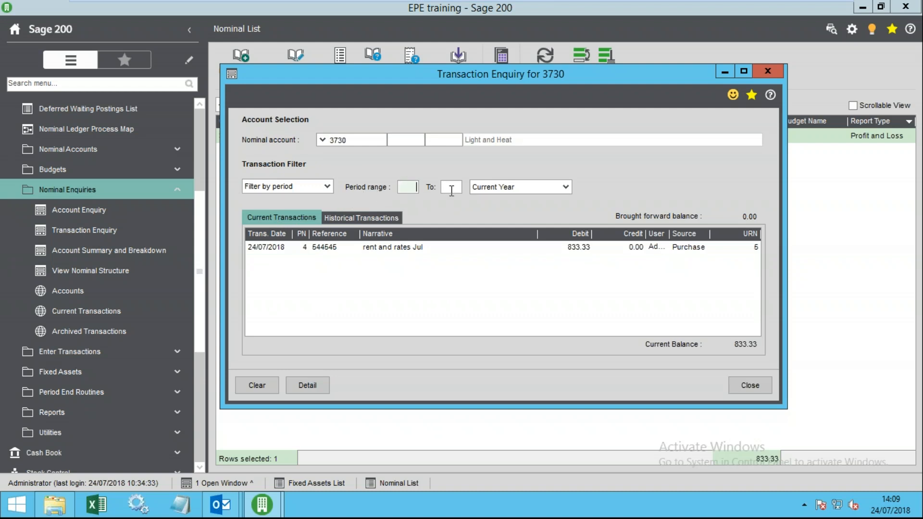
left_click(565, 187)
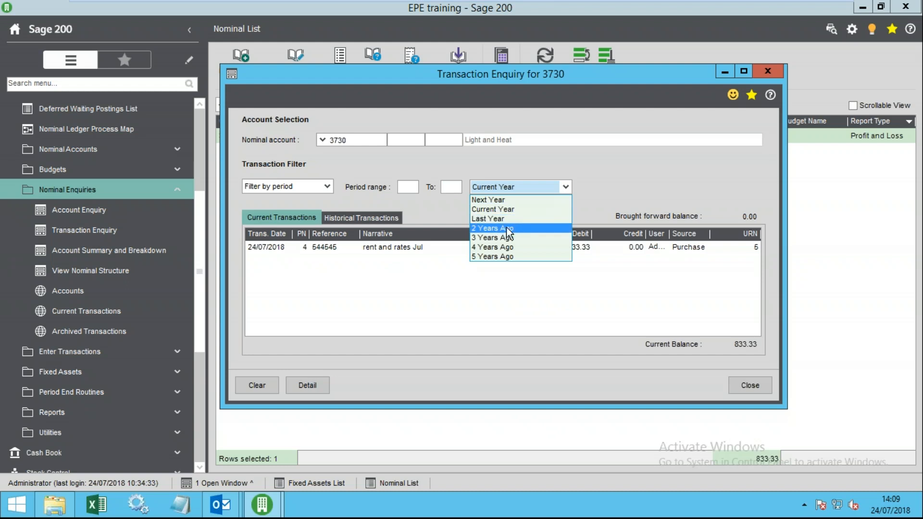
left_click(310, 188)
left_click(301, 199)
- Reselect the rent and rates Jul transaction and open its Transaction Detail Enquiry
left_click(296, 247)
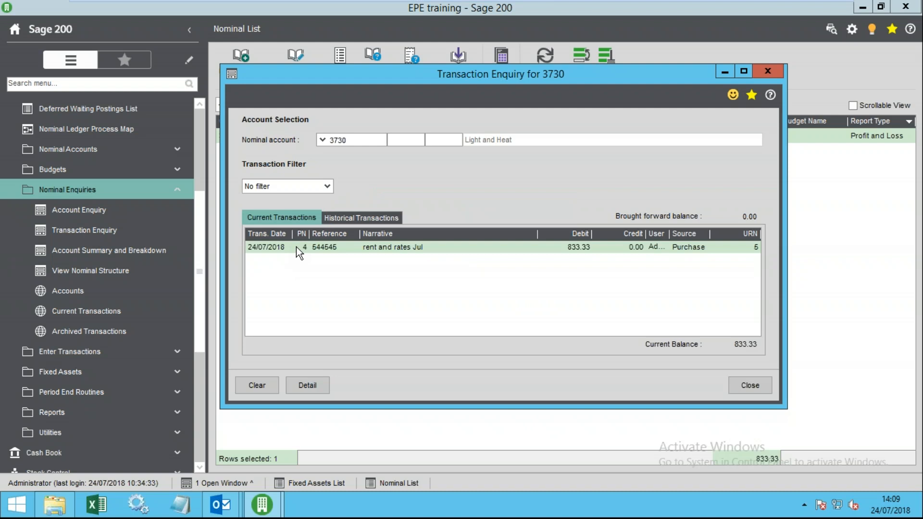
right_click(338, 271)
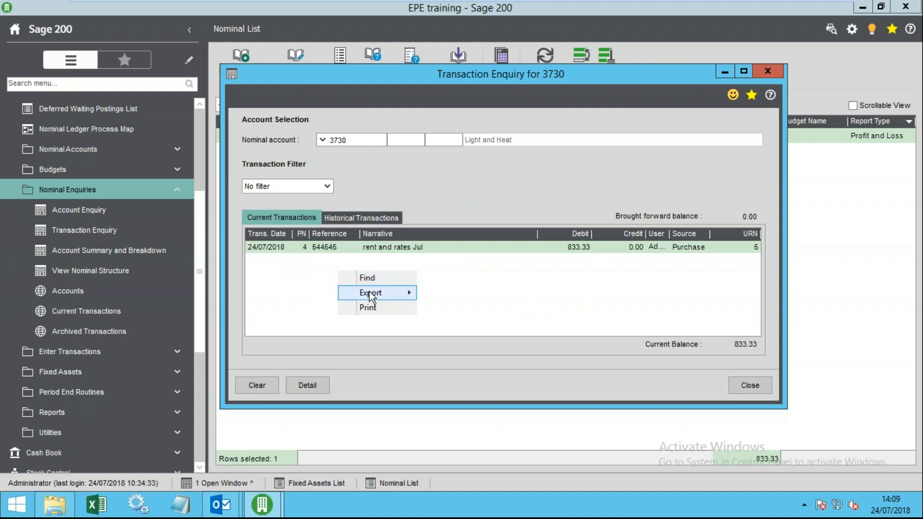
left_click(297, 258)
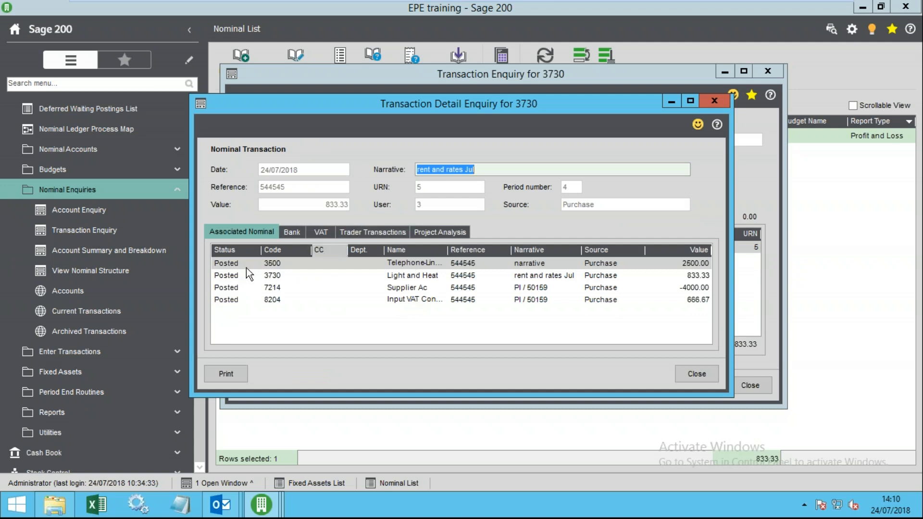
- Step through the associated postings 3500, 3730, 7214 Supplier Ac and 8204 input VAT
left_click(272, 276)
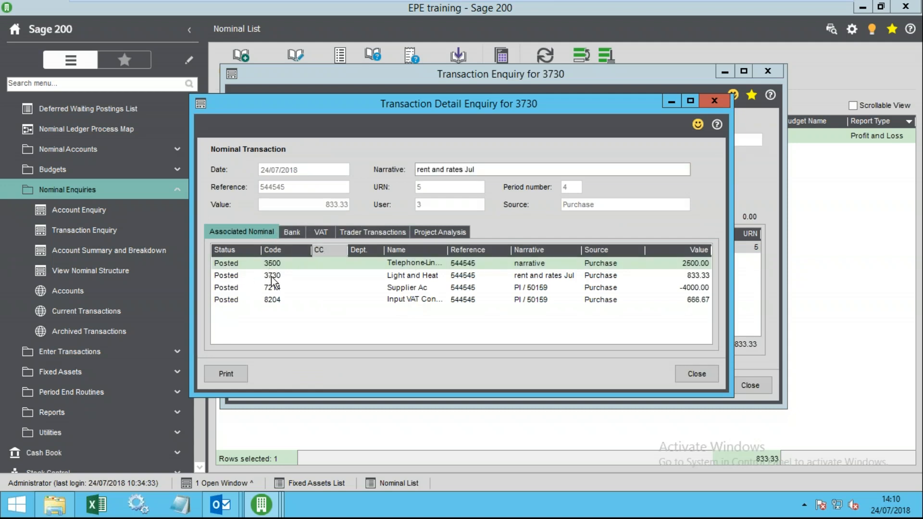
left_click(278, 288)
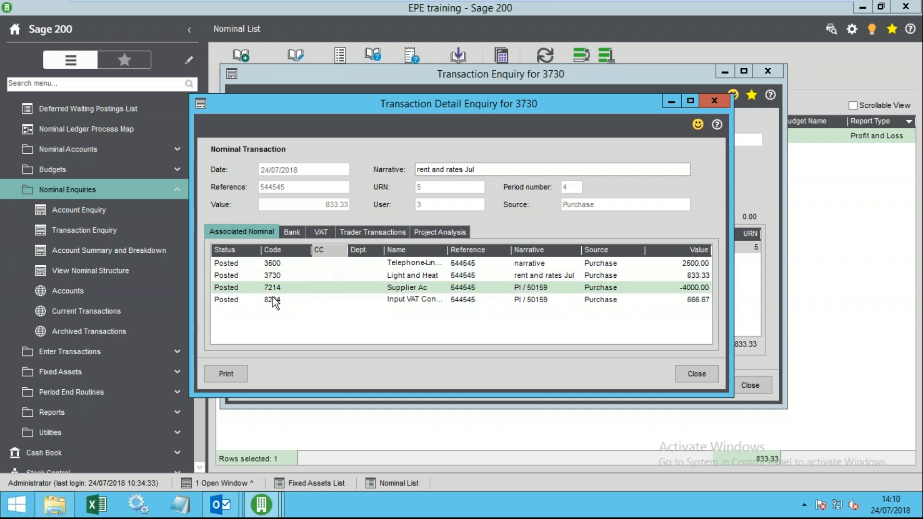
left_click(272, 301)
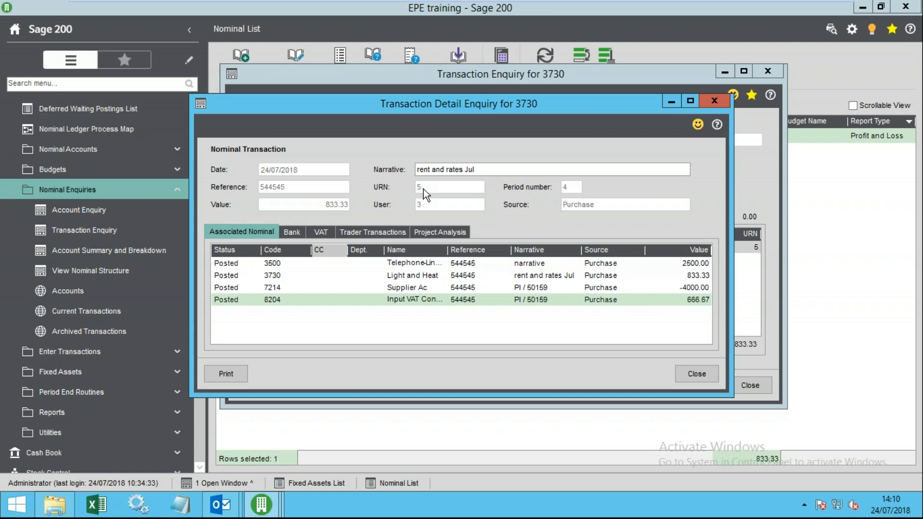
left_click(418, 288)
left_click(414, 301)
left_click(406, 289)
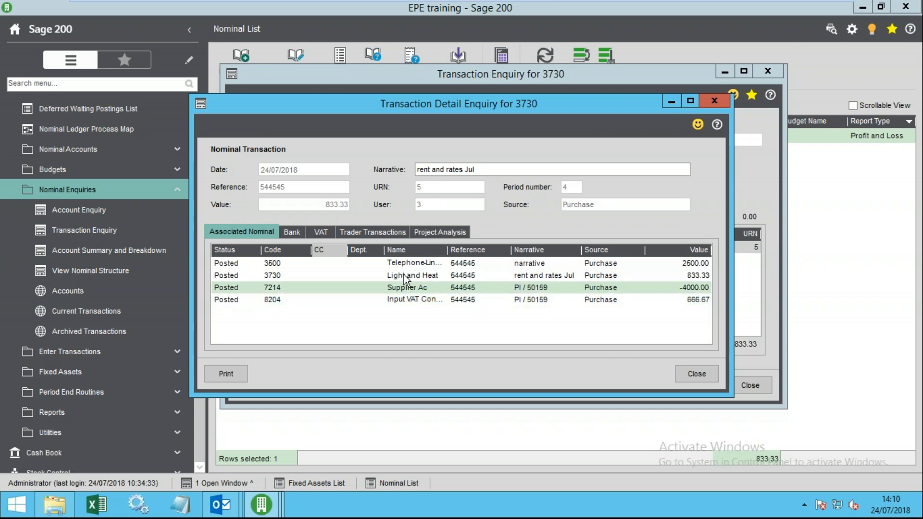
left_click(406, 277)
left_click(415, 263)
left_click(419, 279)
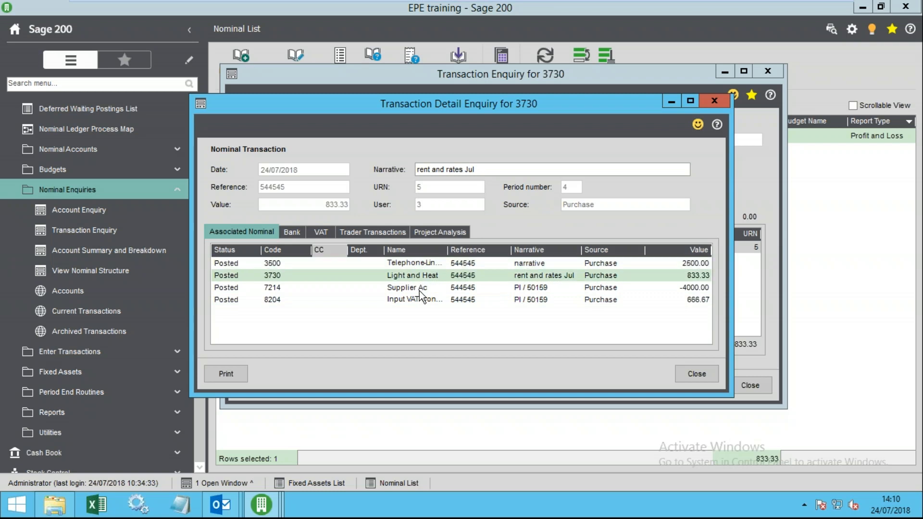
left_click(420, 288)
- Check the Standard Rate VAT line and supplier invoice 544545, then close the detail enquiry
left_click_drag(455, 111, 500, 39)
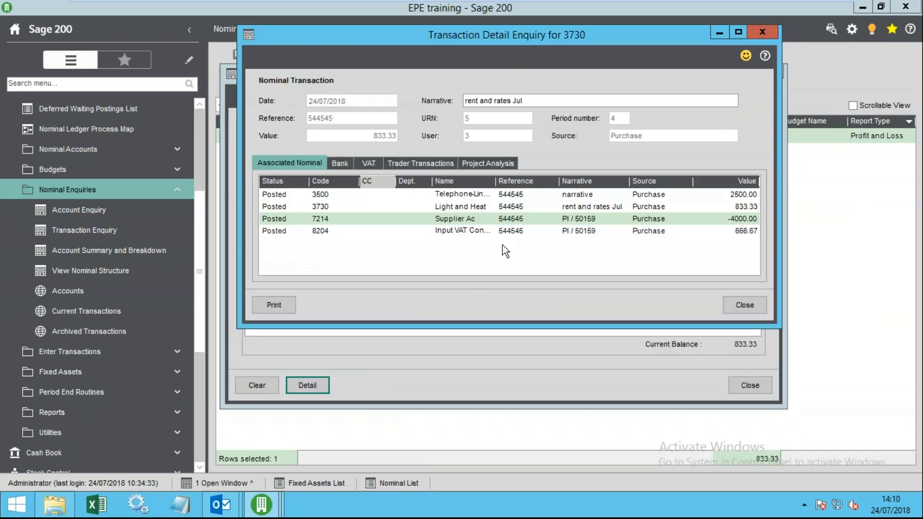
left_click(343, 164)
left_click(370, 161)
left_click(408, 165)
left_click(377, 166)
left_click(390, 197)
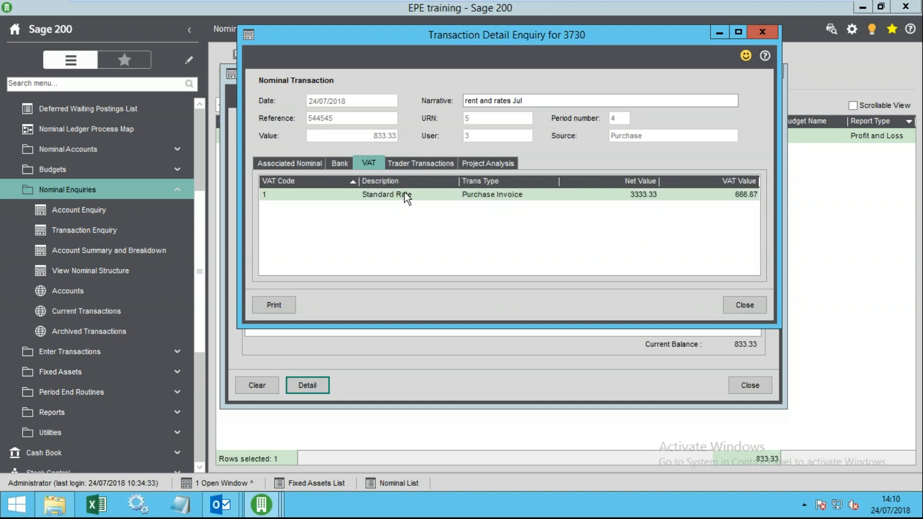
left_click(412, 161)
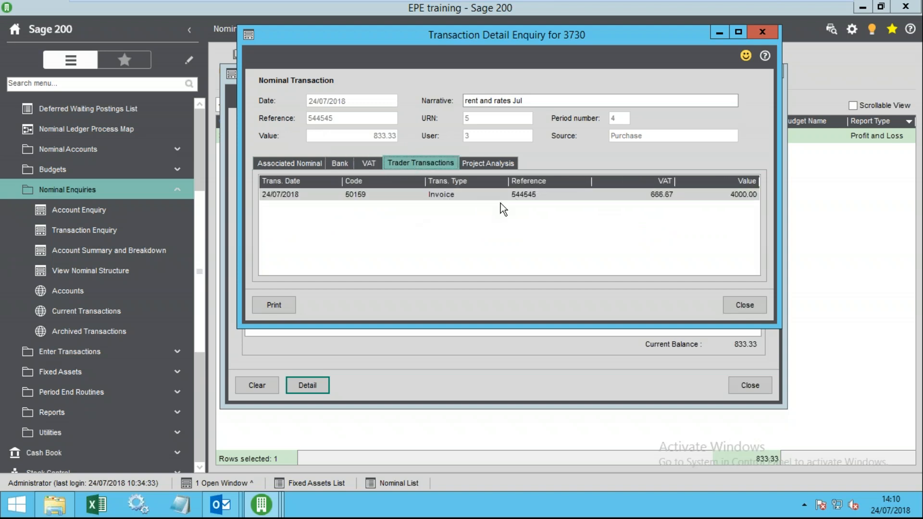
left_click(741, 304)
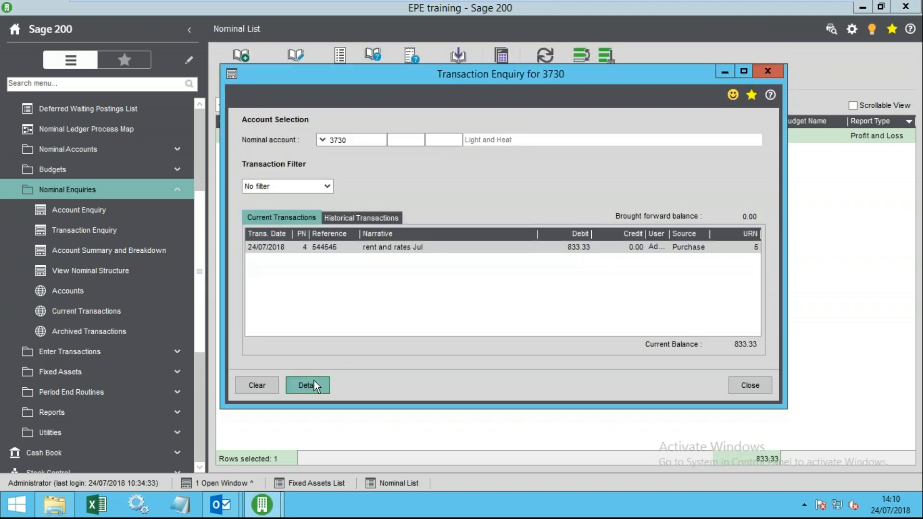
- Confirm 3730 has no historical transactions and a 36-month 'Keep transactions for' setting, then close
left_click(342, 219)
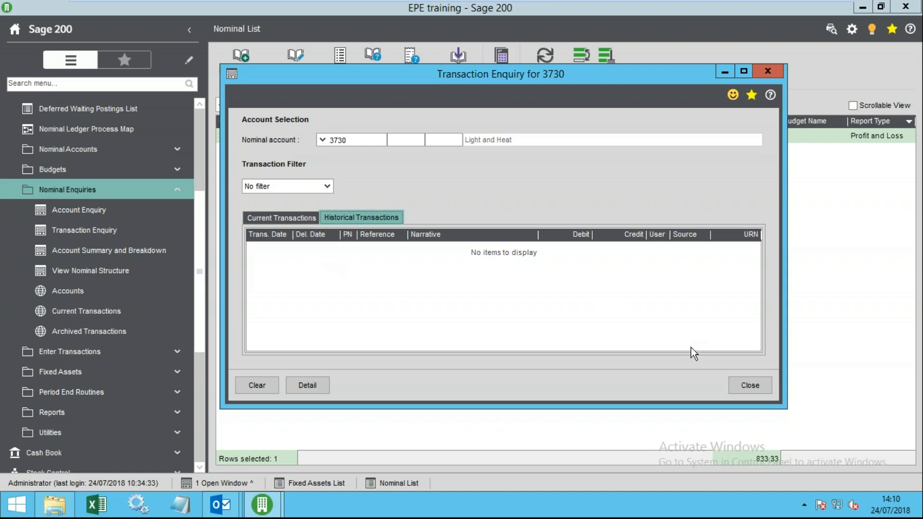
left_click(750, 385)
left_click(279, 80)
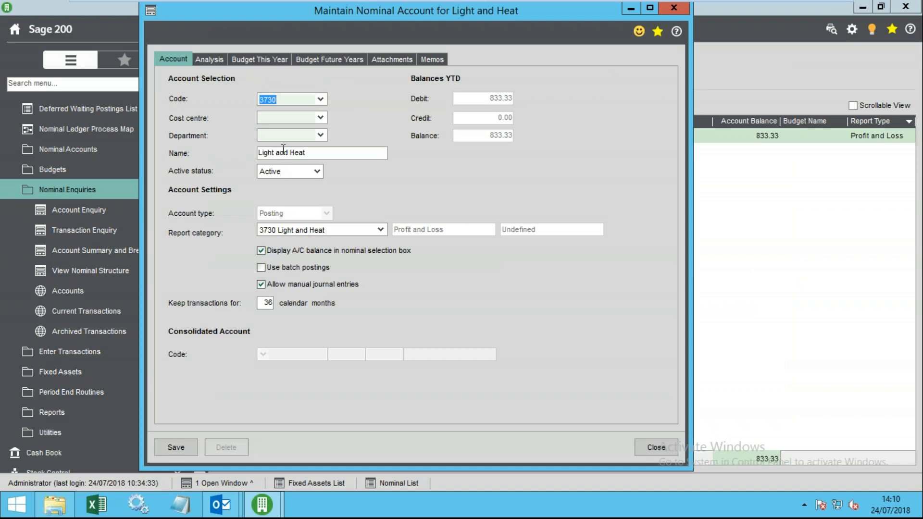
left_click(267, 303)
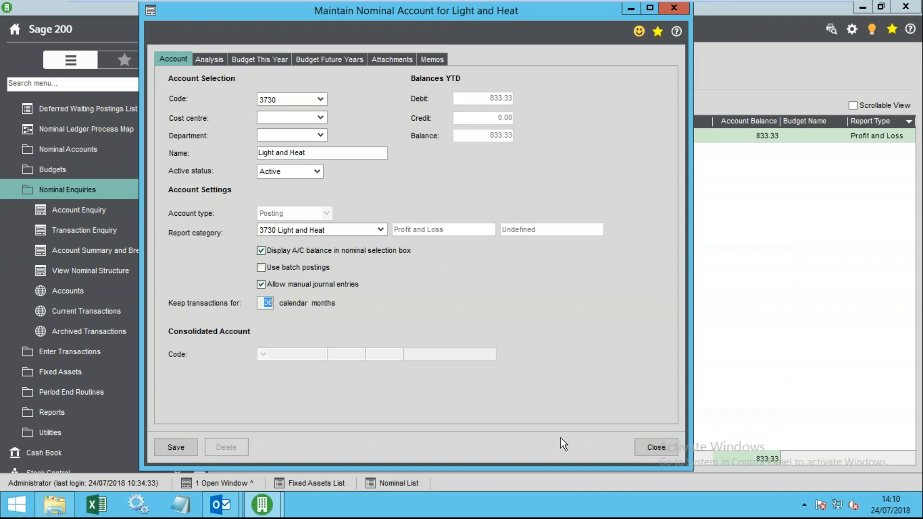
left_click(645, 445)
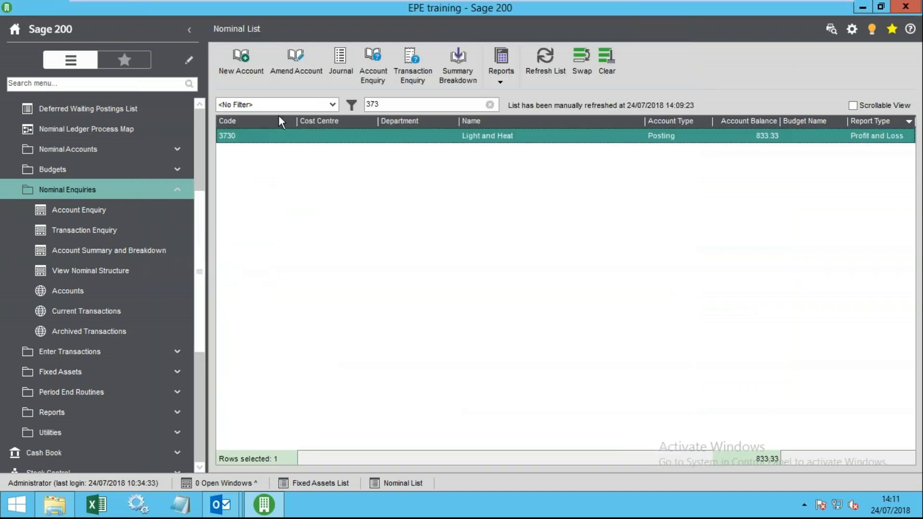
left_click(409, 74)
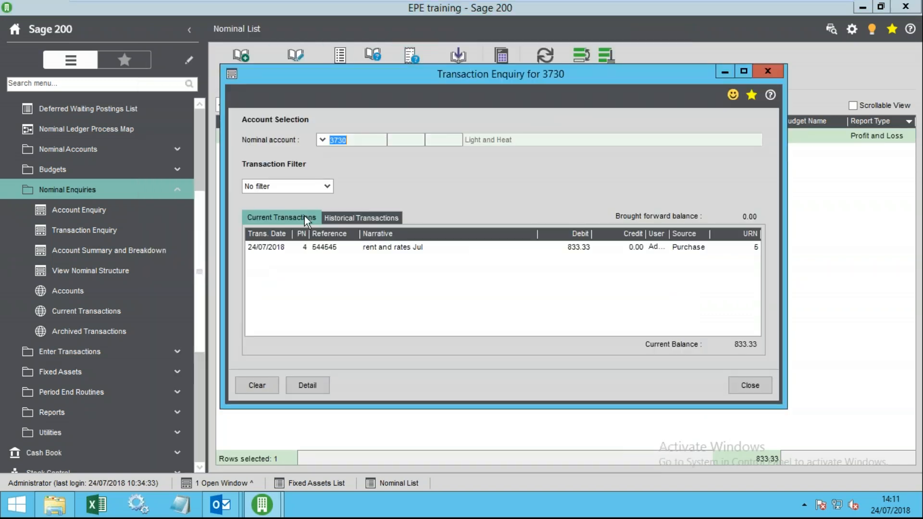
left_click(356, 217)
left_click(299, 217)
left_click(347, 218)
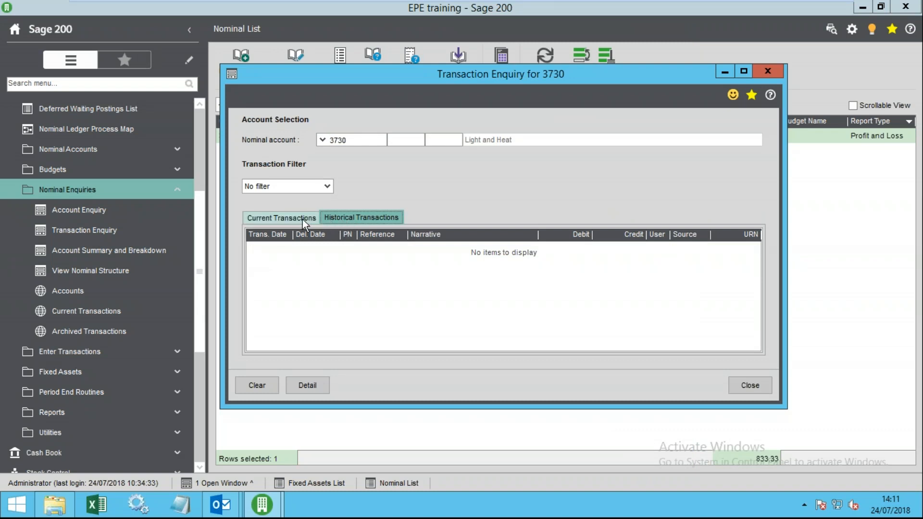
left_click(290, 216)
left_click(346, 218)
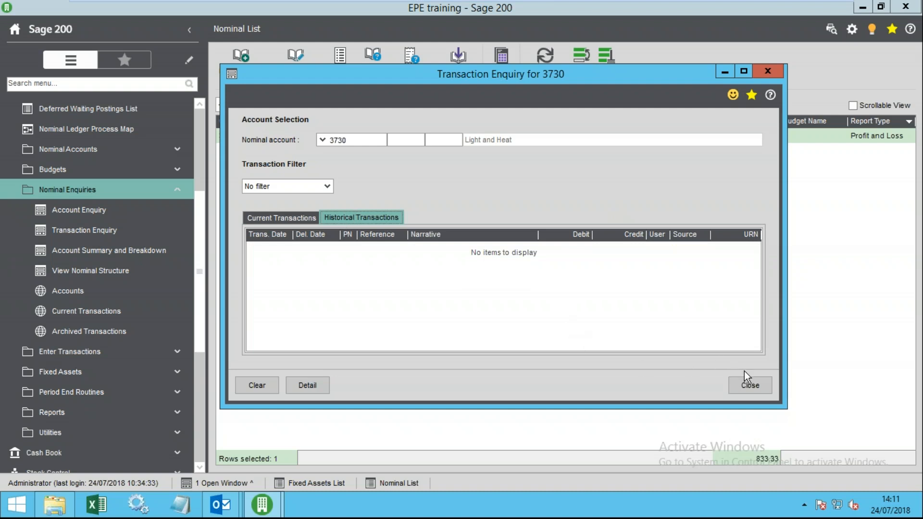
left_click(753, 382)
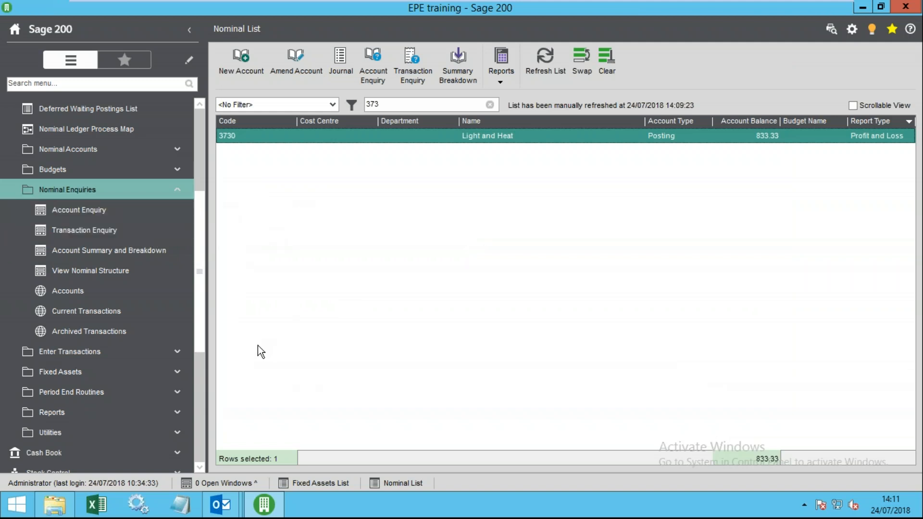
- Open the nominal Accounts and Current Transactions enquiries, trying the code and date filters
left_click(72, 291)
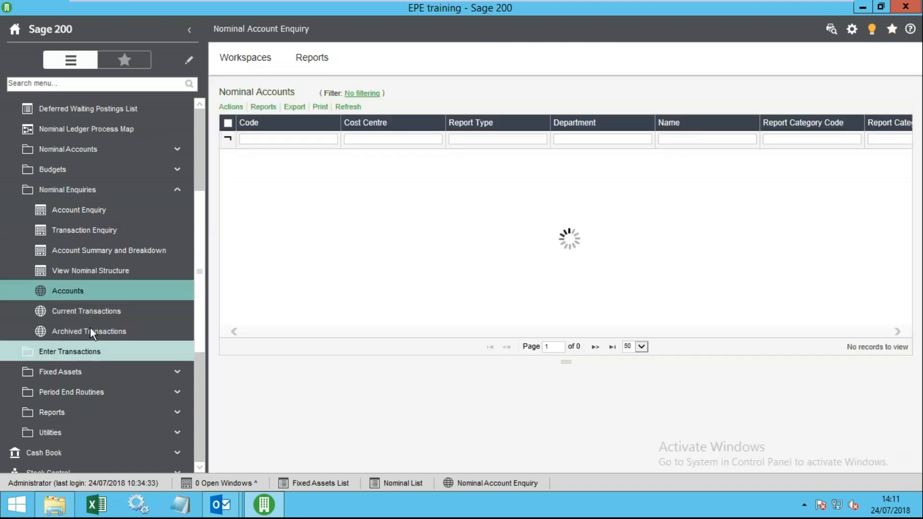
left_click(81, 313)
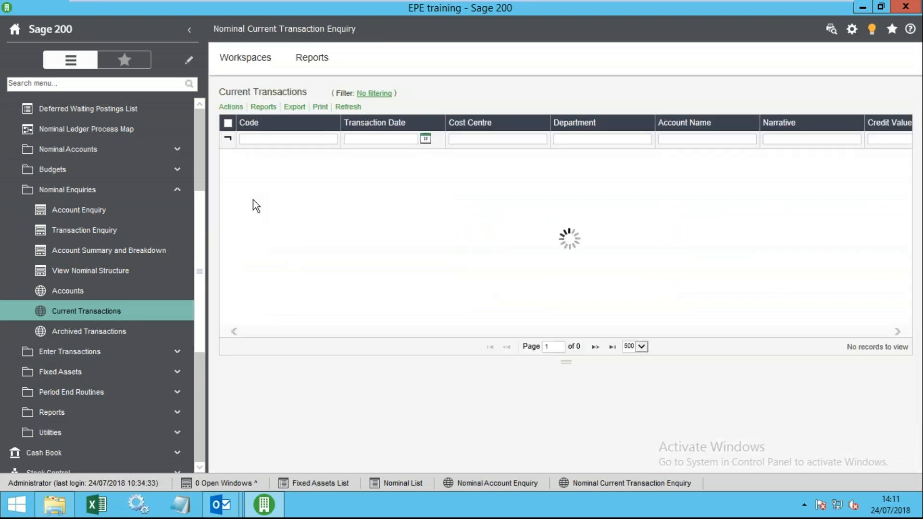
left_click(258, 140)
left_click(384, 140)
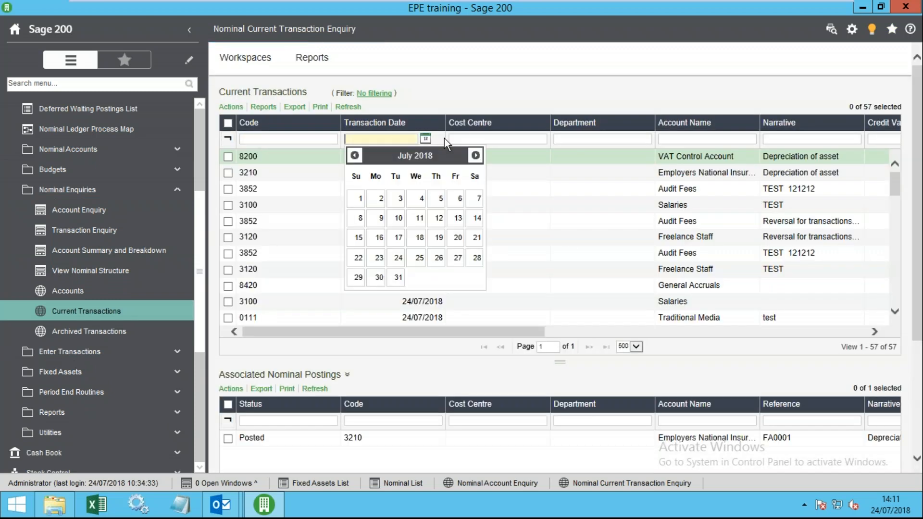
left_click(498, 140)
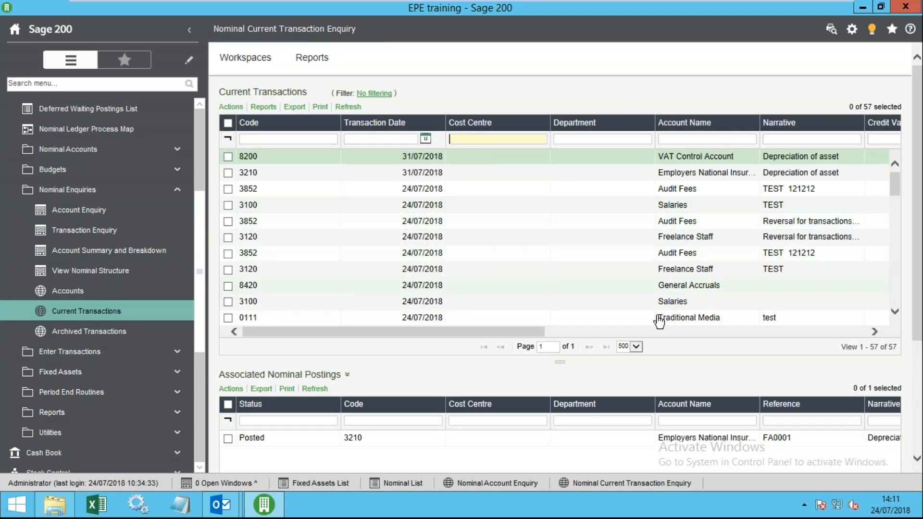
left_click_drag(532, 332, 200, 313)
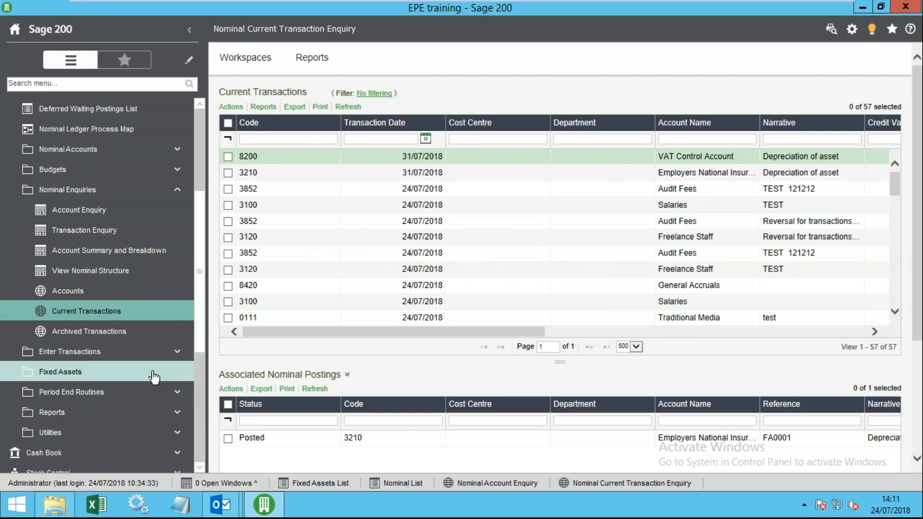
- Open the Archived Transactions enquiry, expand Period End Routines and widen the sidebar
left_click(98, 332)
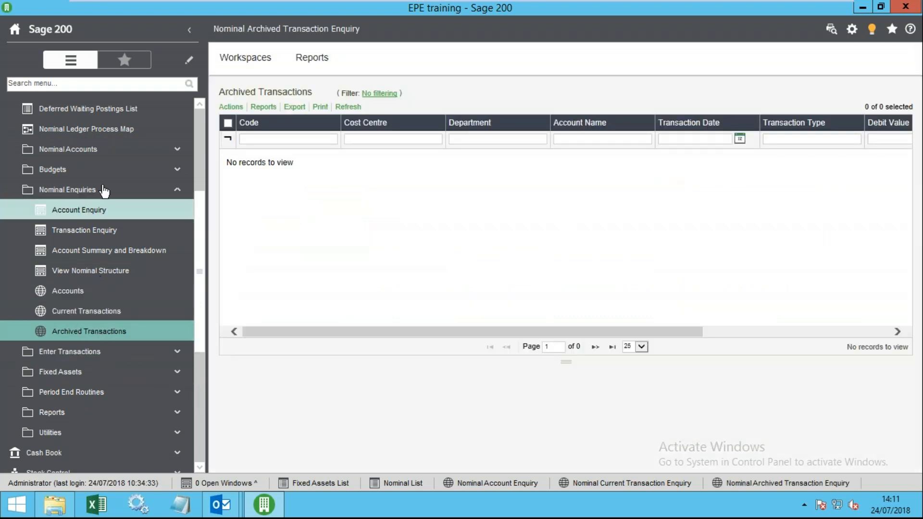
left_click(85, 198)
left_click(96, 211)
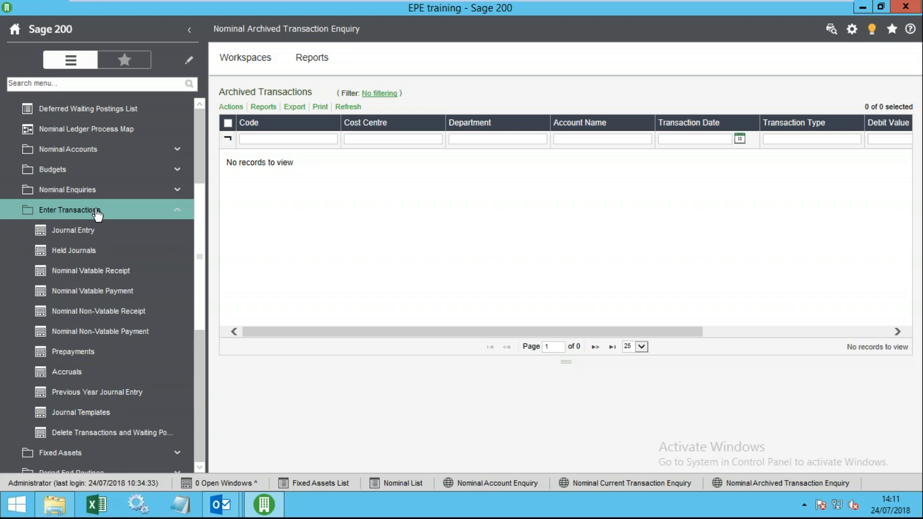
left_click(98, 212)
left_click(129, 252)
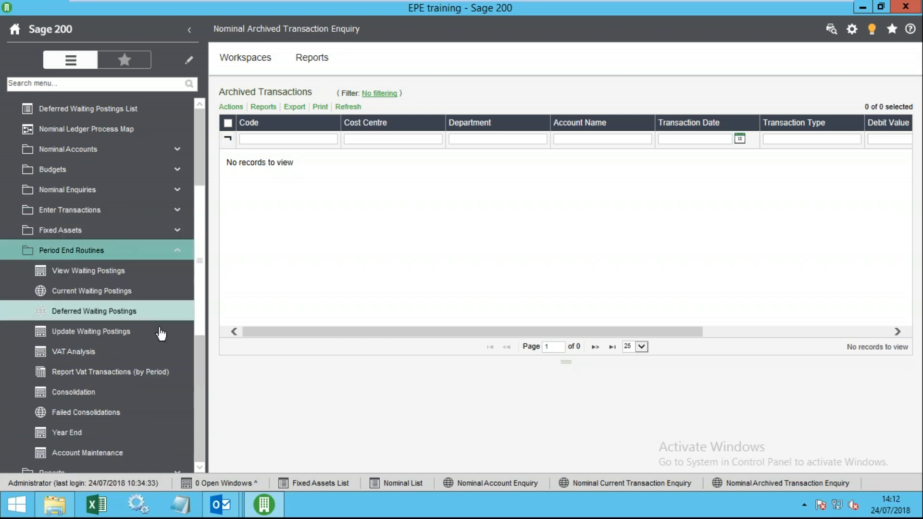
left_click_drag(207, 264, 271, 293)
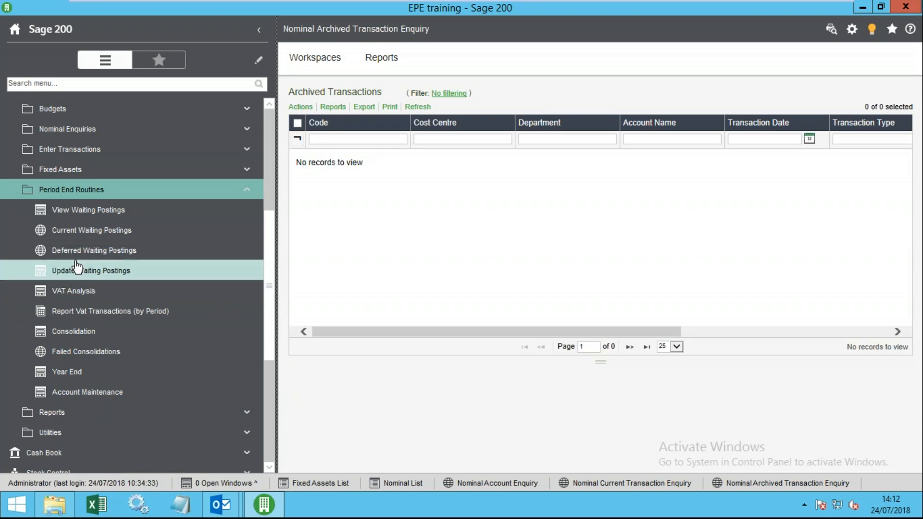
left_click(59, 270)
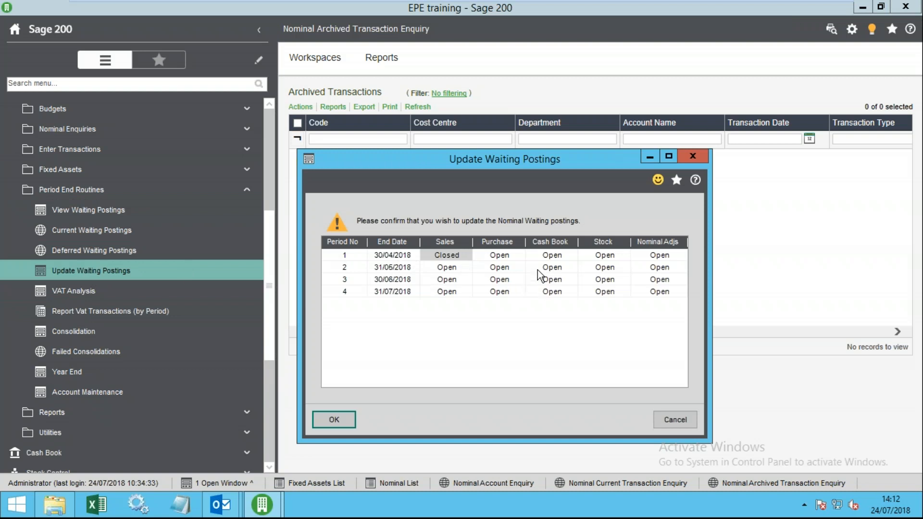
left_click(520, 269)
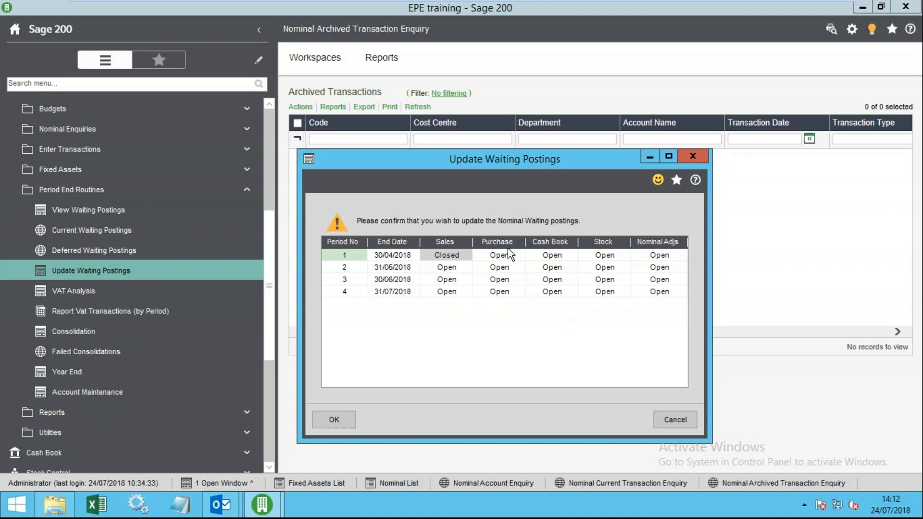
left_click(692, 425)
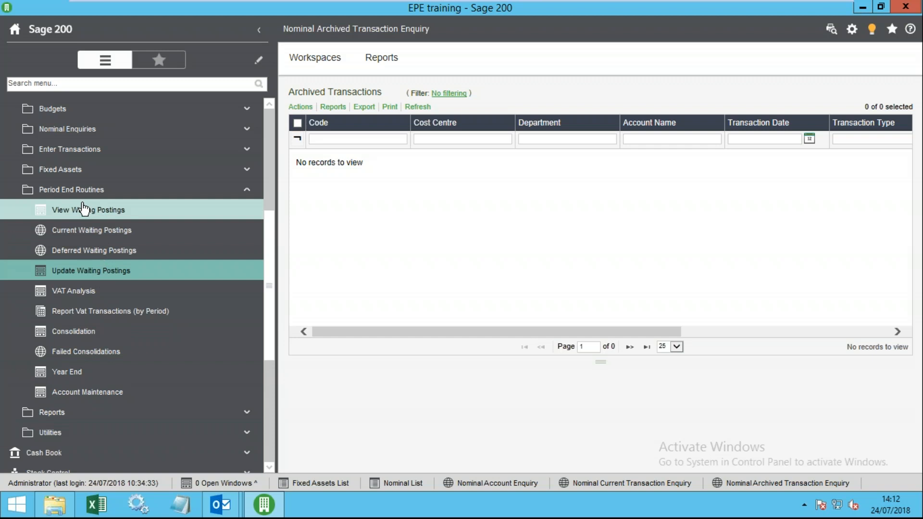
- Try VAT Analysis and Amend VAT Period End Date, dismissing the VAT return date warnings
left_click(73, 291)
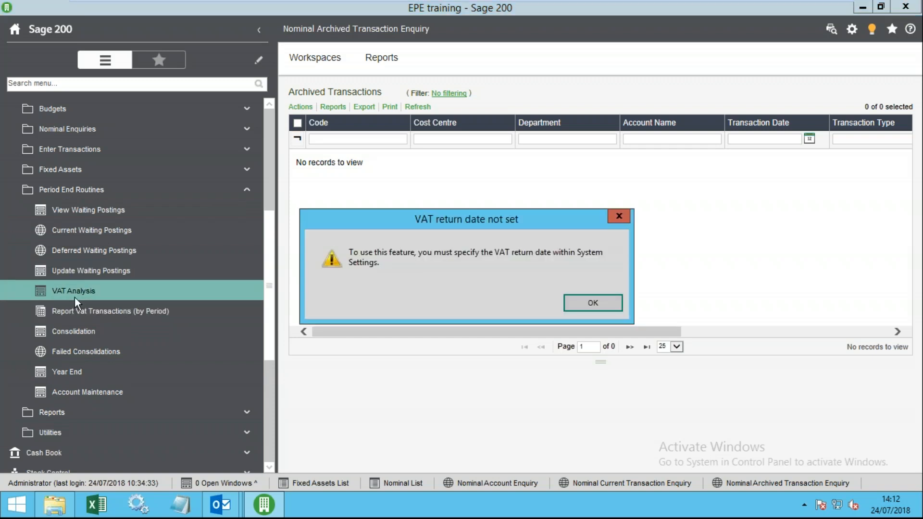
left_click(601, 303)
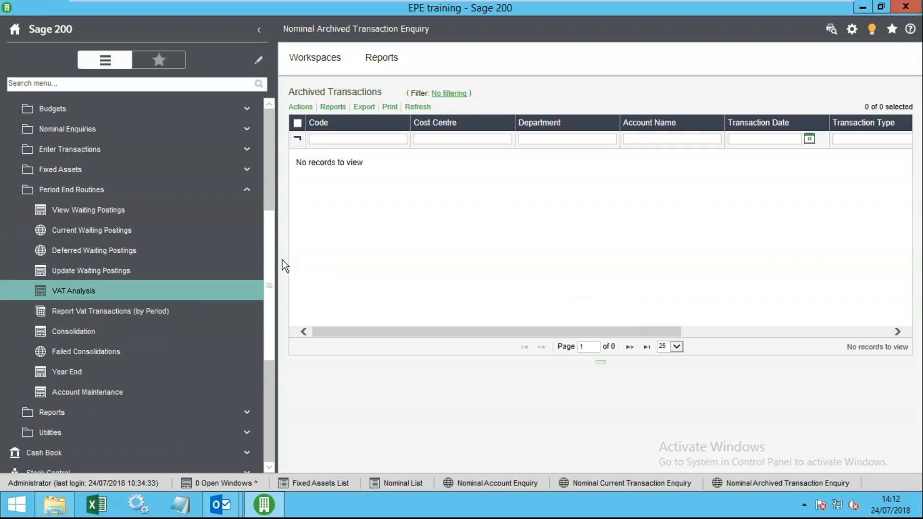
scroll(272, 273, "down", 2)
left_click(92, 373)
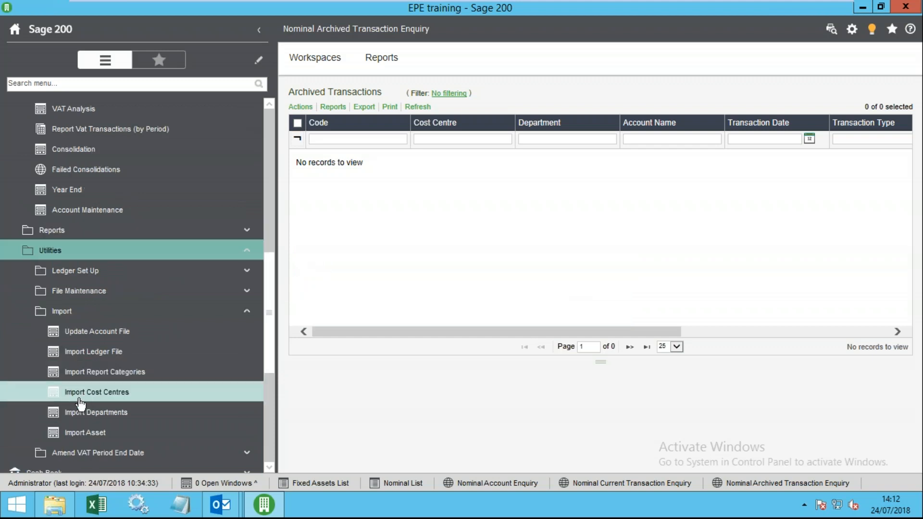
left_click(104, 453)
left_click(120, 453)
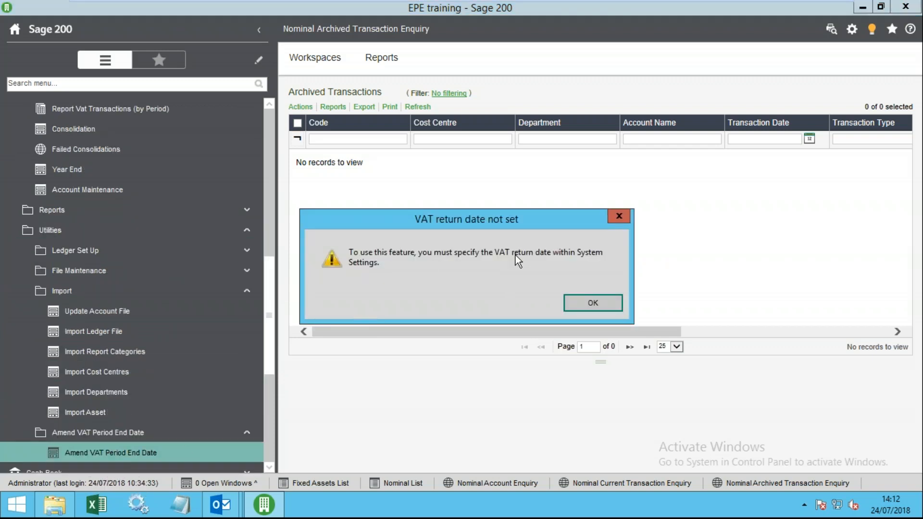
left_click(585, 303)
scroll(265, 392, "down", 1)
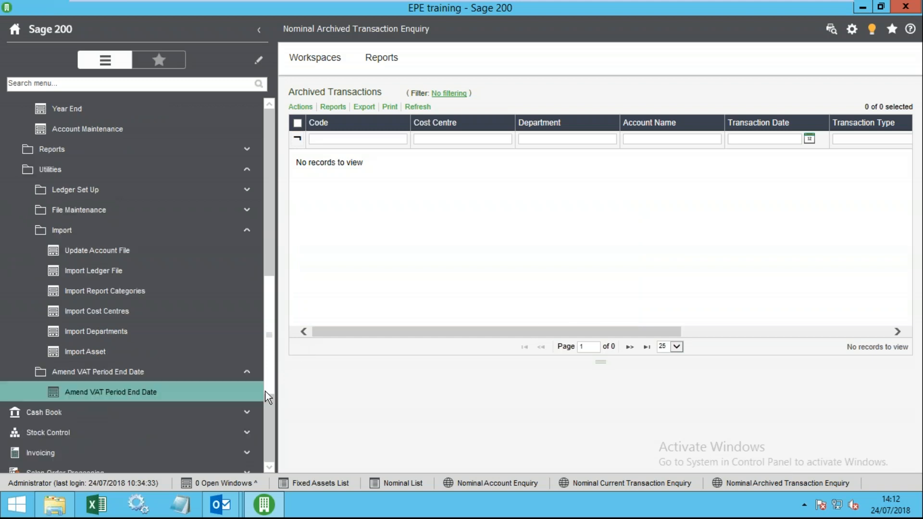
scroll(265, 391, "down", 4)
- Expand the Accounting System Manager menus and try System Settings, dismissing the access warning
left_click(77, 372)
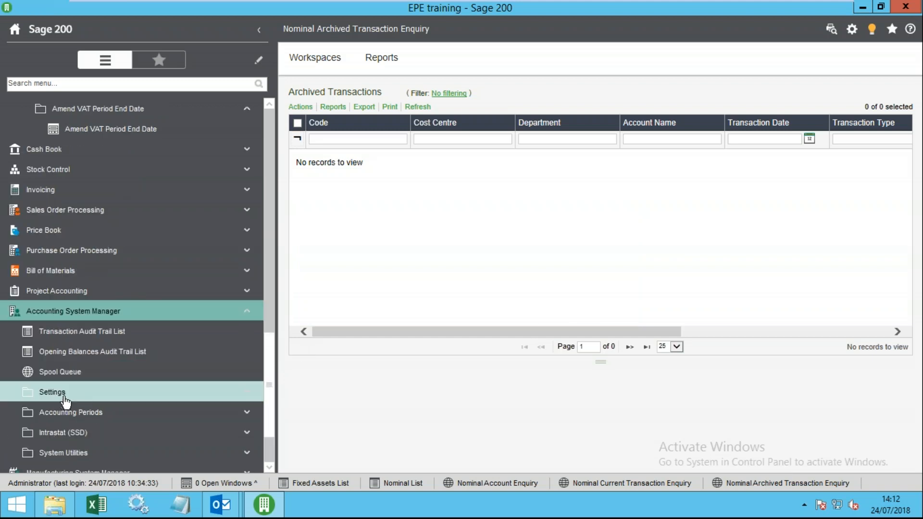
left_click(64, 392)
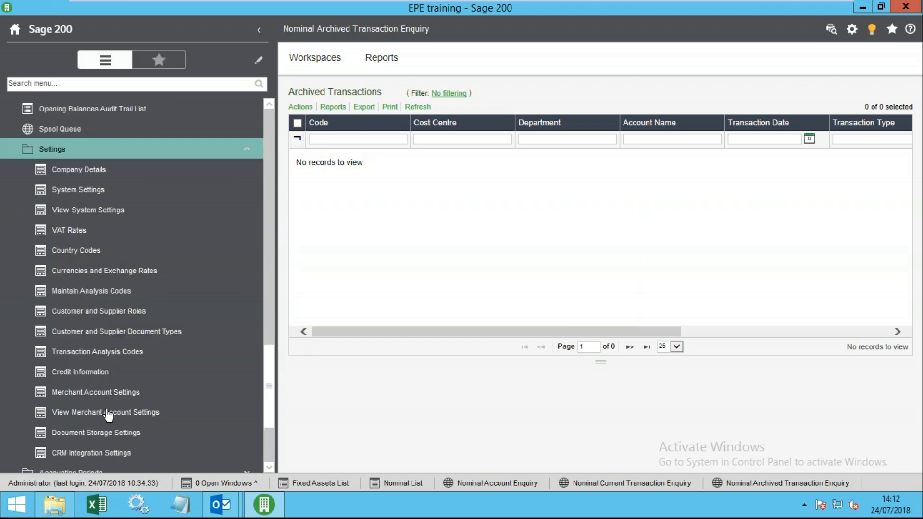
scroll(117, 433, "down", 2)
left_click(97, 354)
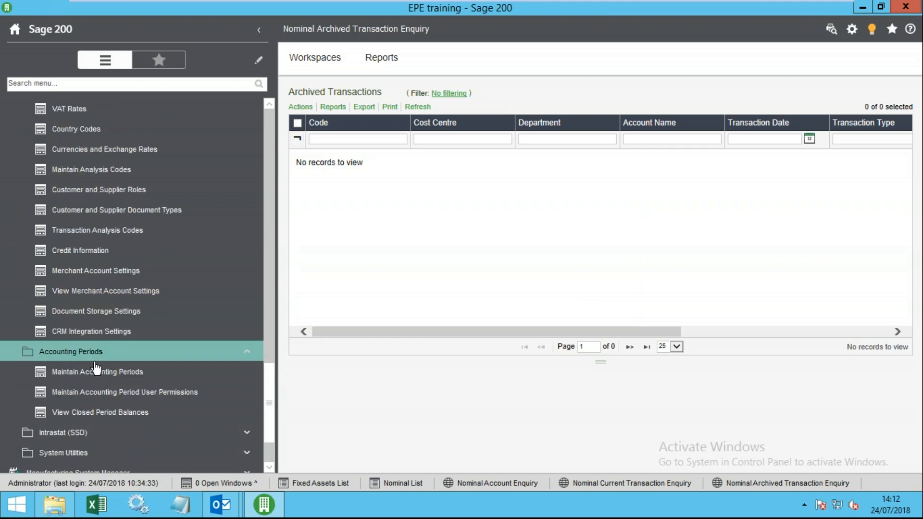
left_click(96, 453)
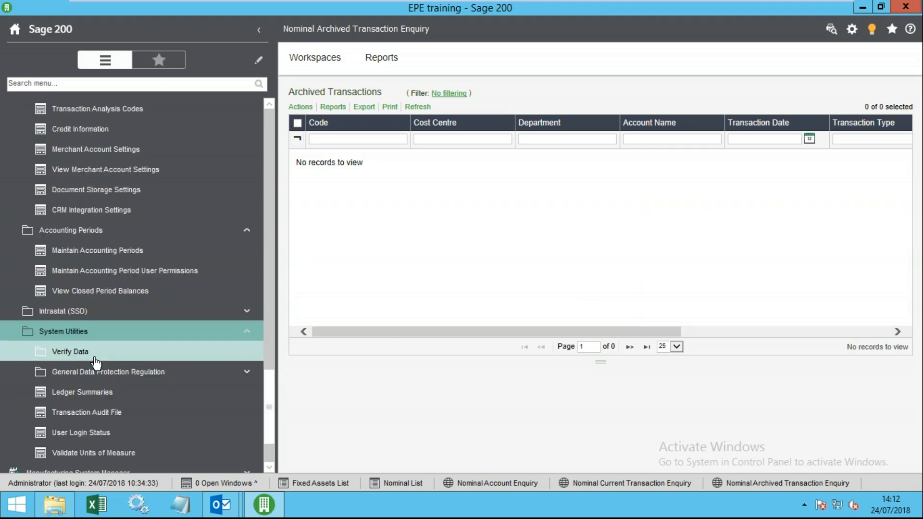
scroll(116, 385, "down", 2)
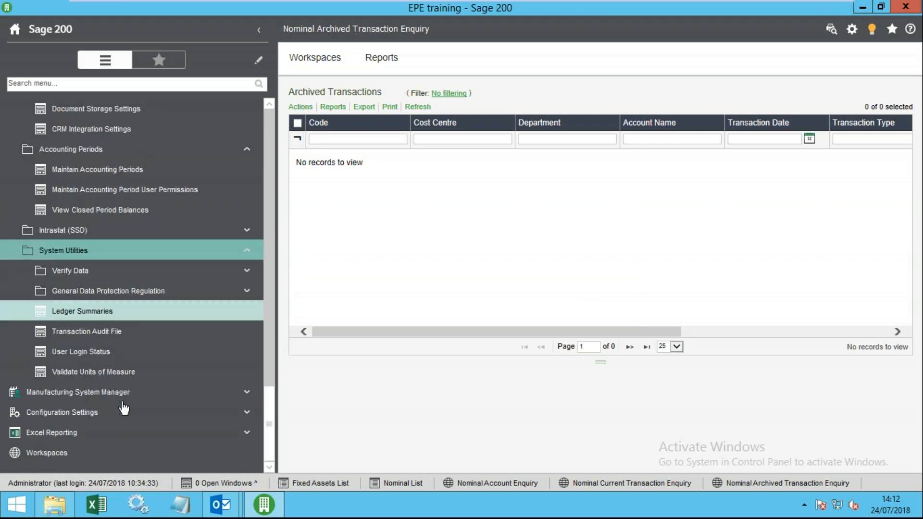
scroll(117, 410, "up", 12)
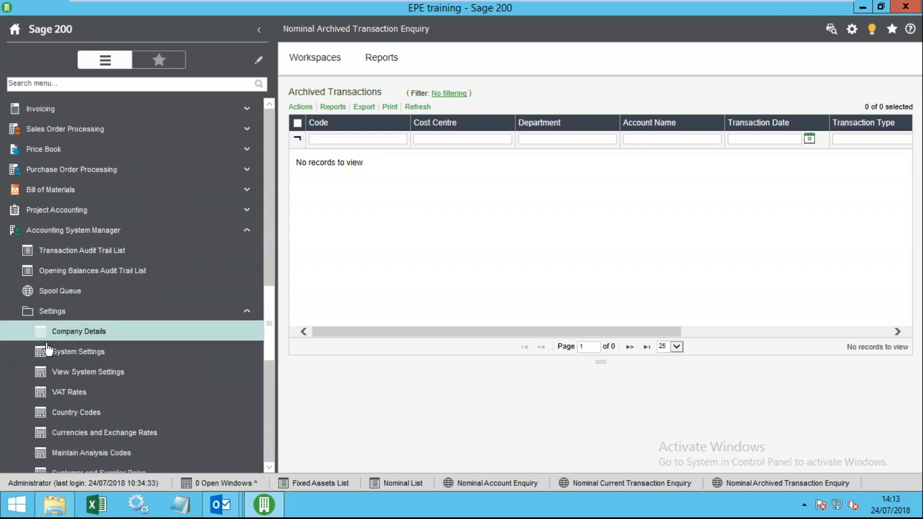
left_click(63, 352)
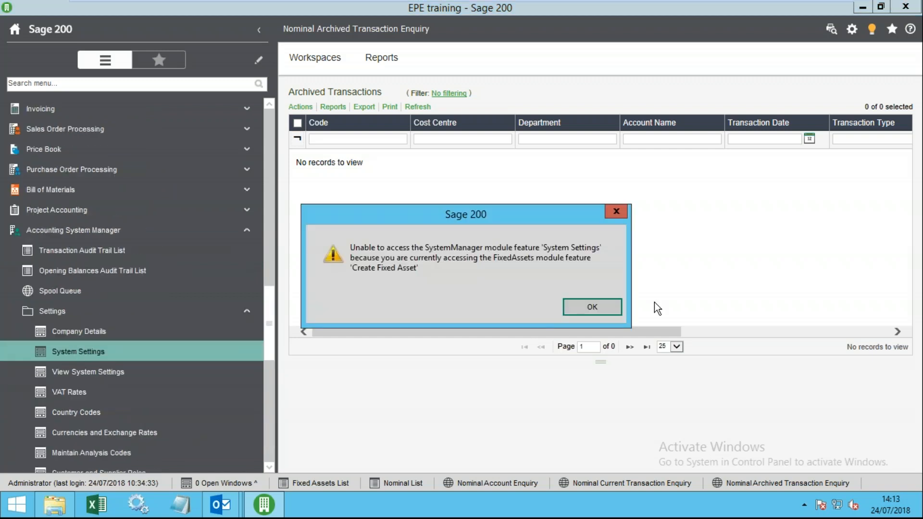
left_click(611, 306)
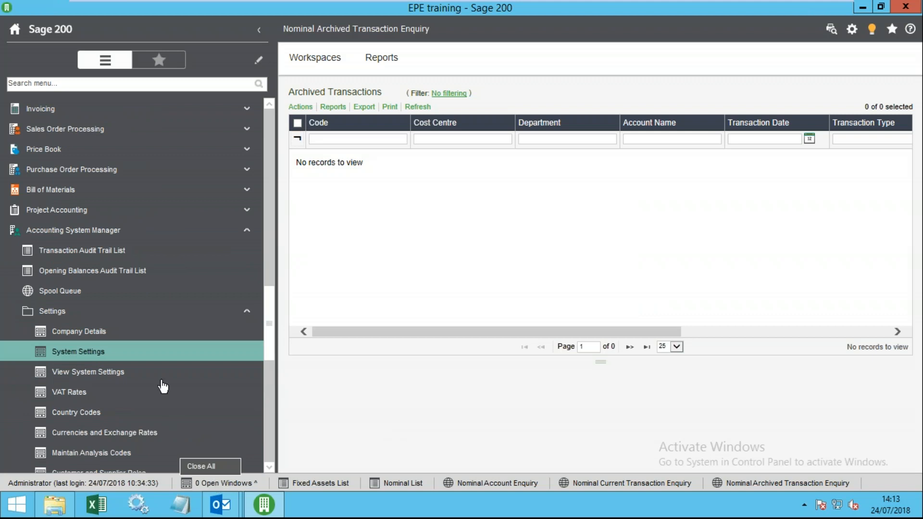
- Log off the stale disconnected login under User Login Status and close the summary
left_click(852, 29)
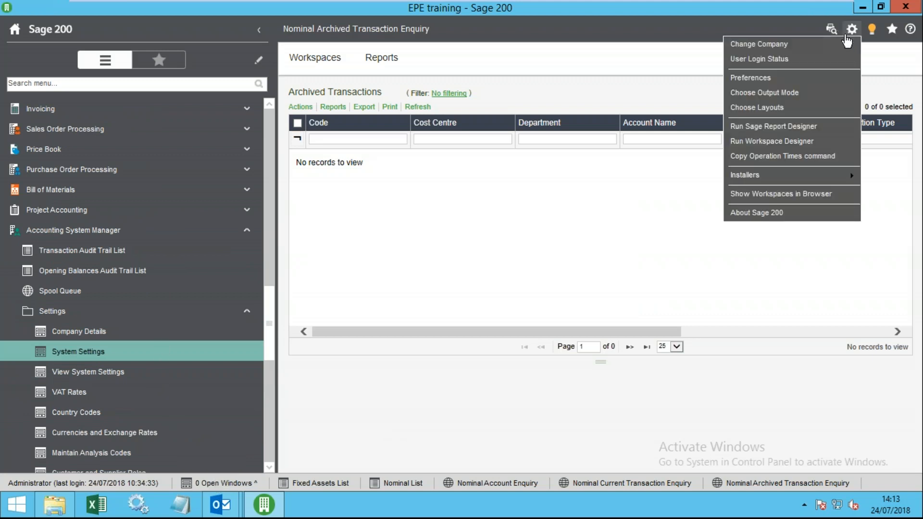
left_click(750, 60)
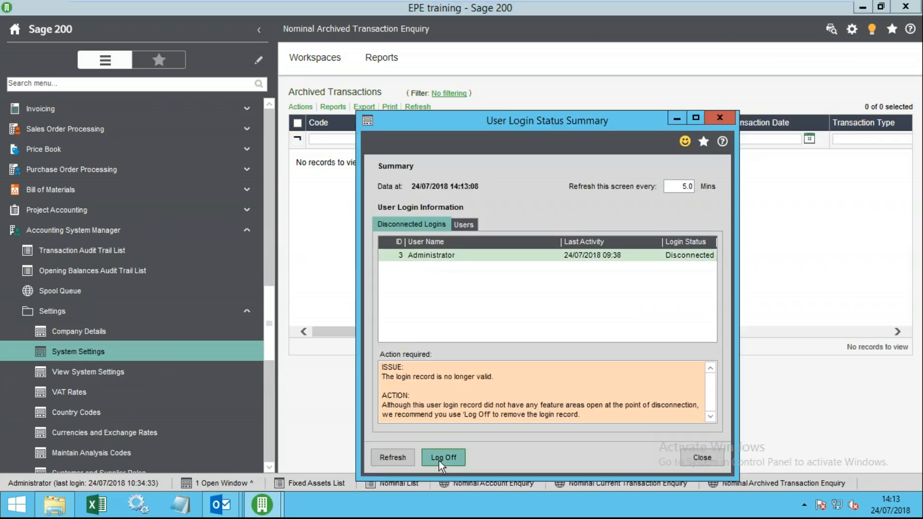
left_click(440, 458)
left_click(529, 304)
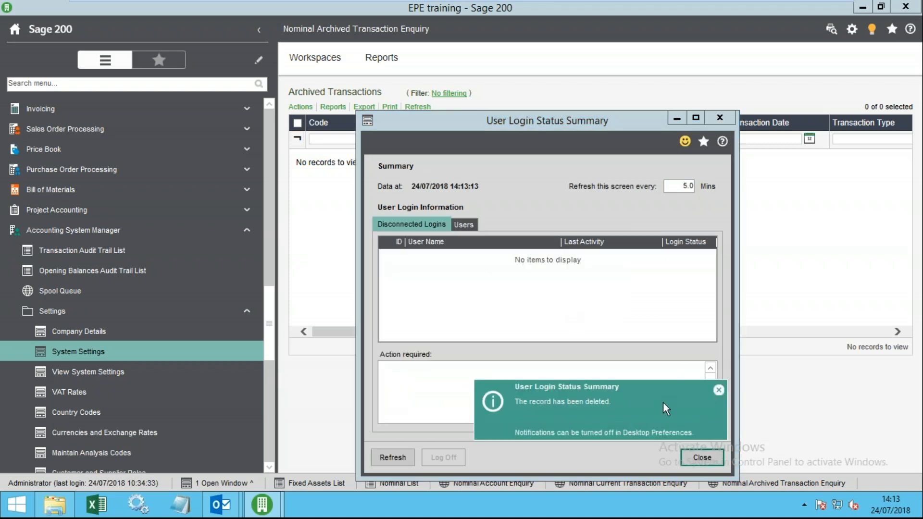
left_click(699, 457)
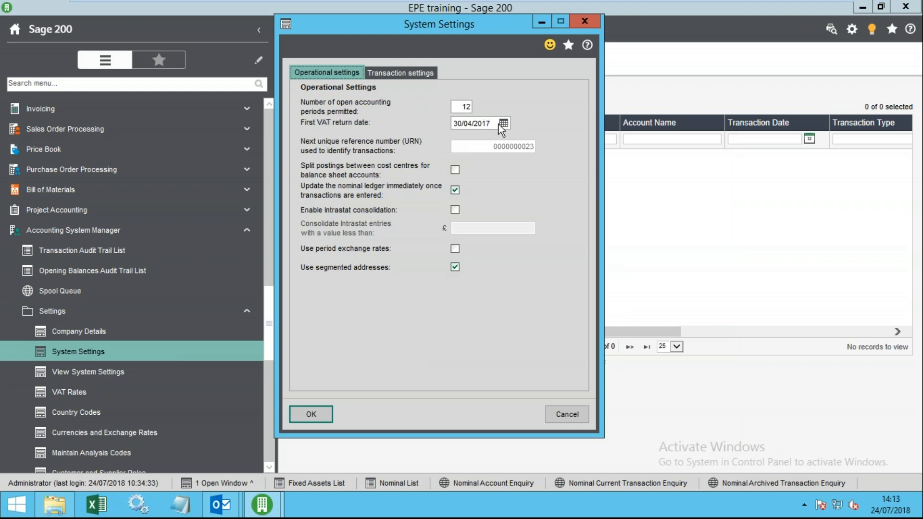
- Overtype the First VAT return date as 31/08/18, checking August on the calendar, and save
left_click(505, 125)
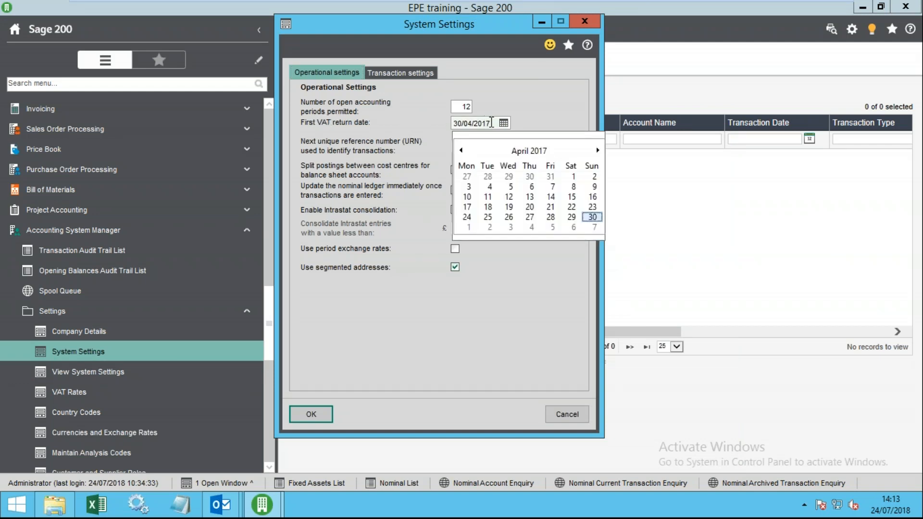
left_click(492, 123)
left_click(504, 124)
left_click(490, 124)
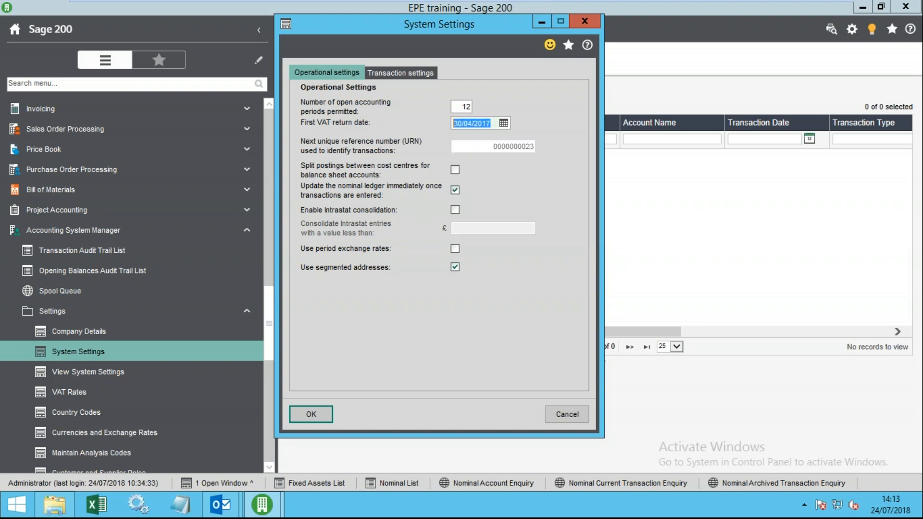
type("30")
type("08")
left_click(890, 505)
left_click(803, 346)
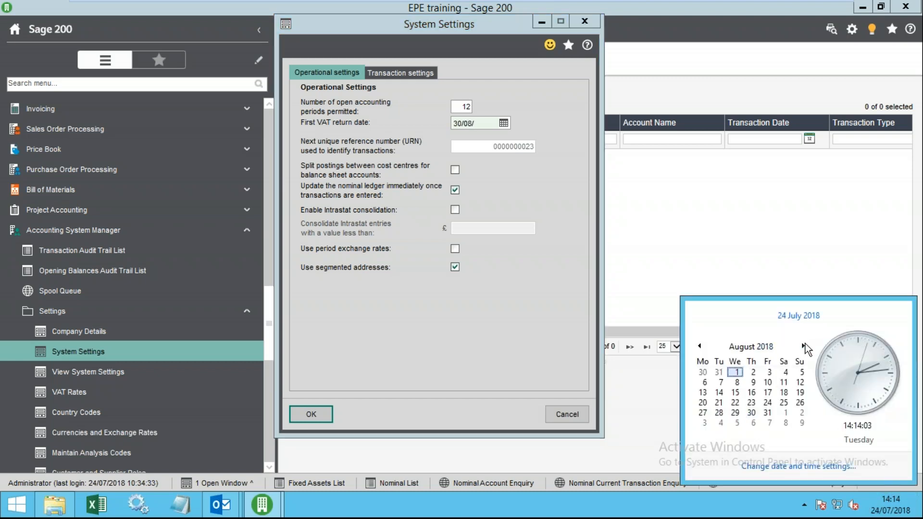
left_click(458, 123)
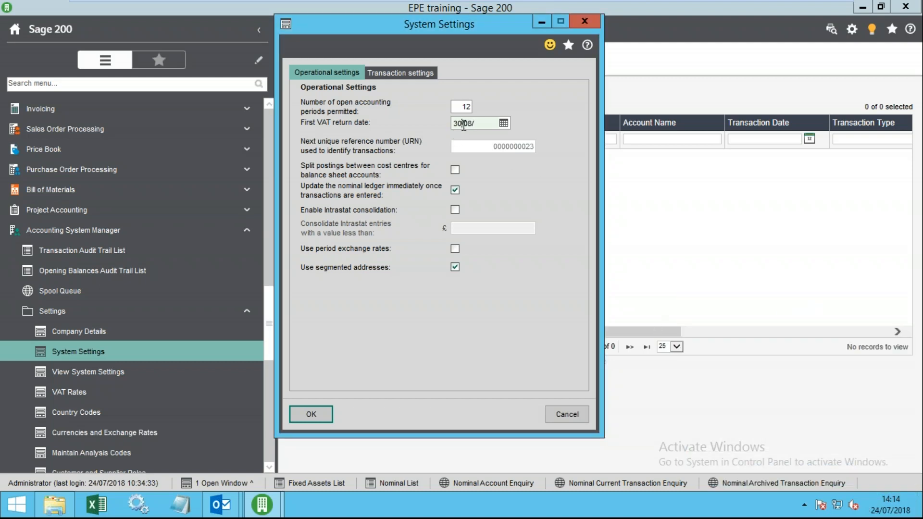
key("BackSpace")
type("1")
left_click(311, 414)
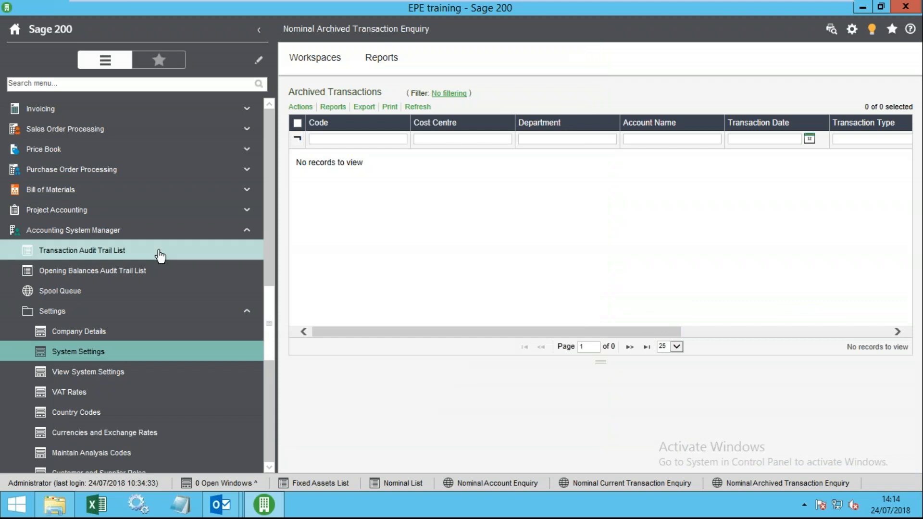
- Open VAT Analysis and look over the Exempt, Standard Rate, Zero Rated and EC Sales Services codes
left_click_drag(267, 296, 286, 174)
left_click(104, 292)
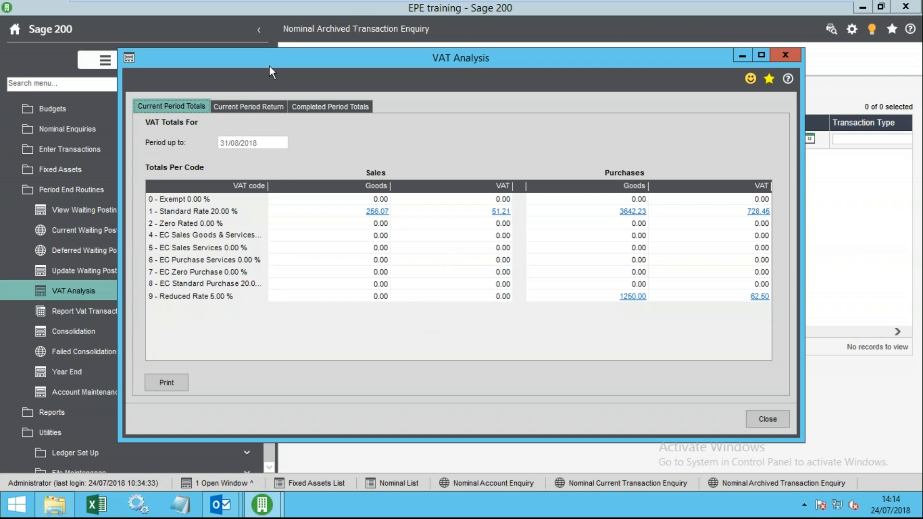
left_click_drag(270, 66, 320, 66)
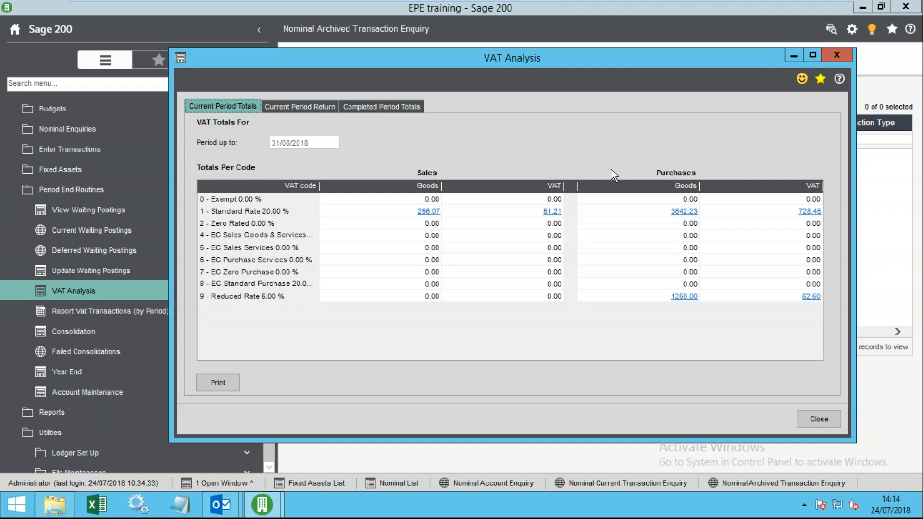
left_click(245, 203)
left_click(247, 212)
left_click(249, 224)
left_click(257, 248)
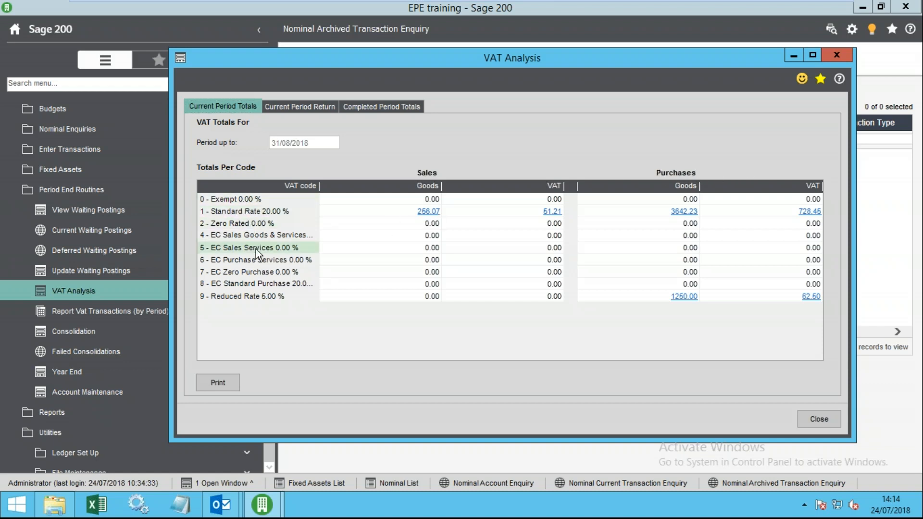
- Review the transactions behind 256.07 standard-rate sales, then open the Current Period Return's Box 4 790.95 breakdown
left_click(434, 212)
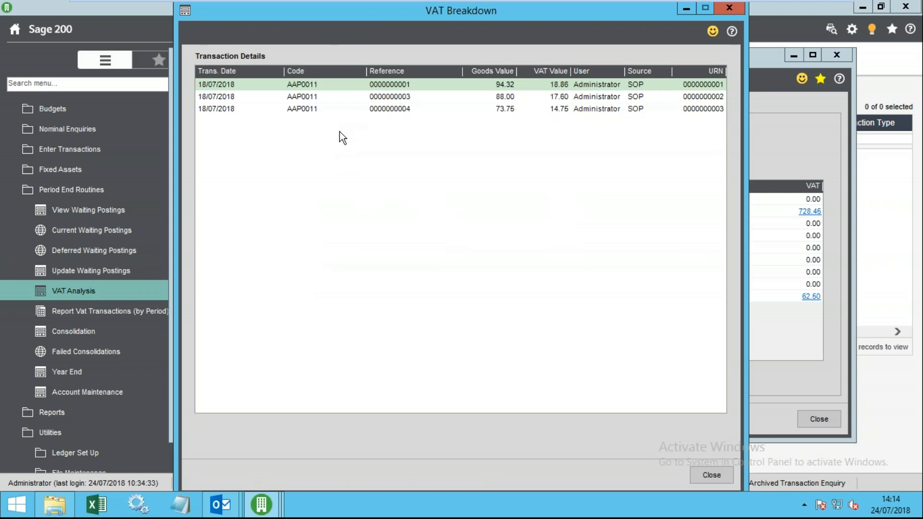
left_click(276, 98)
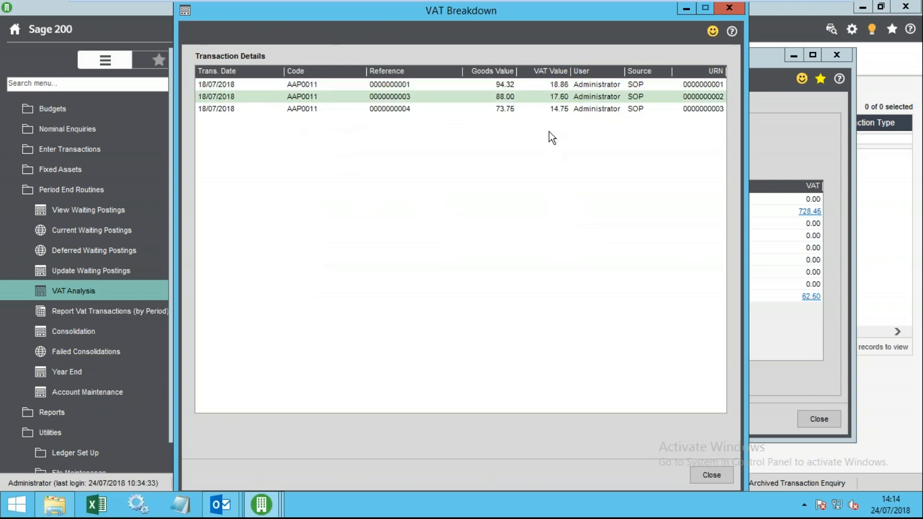
left_click(713, 475)
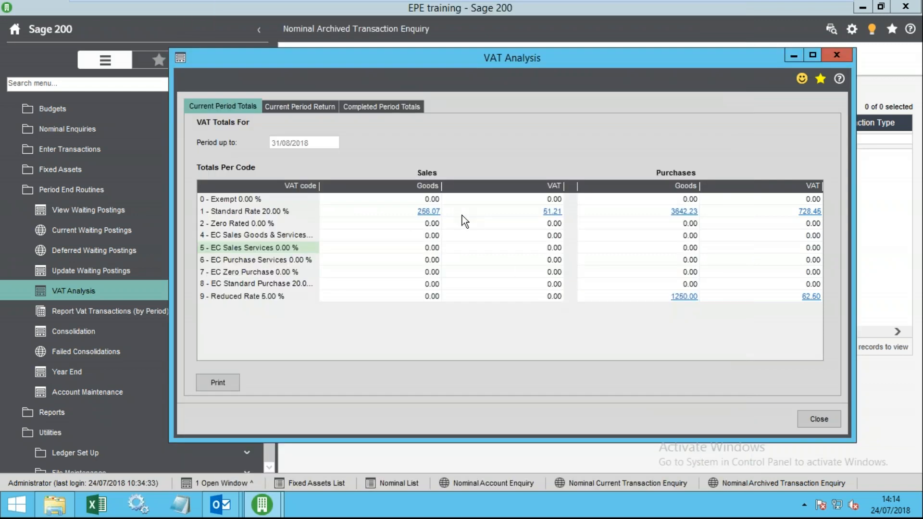
left_click(288, 211)
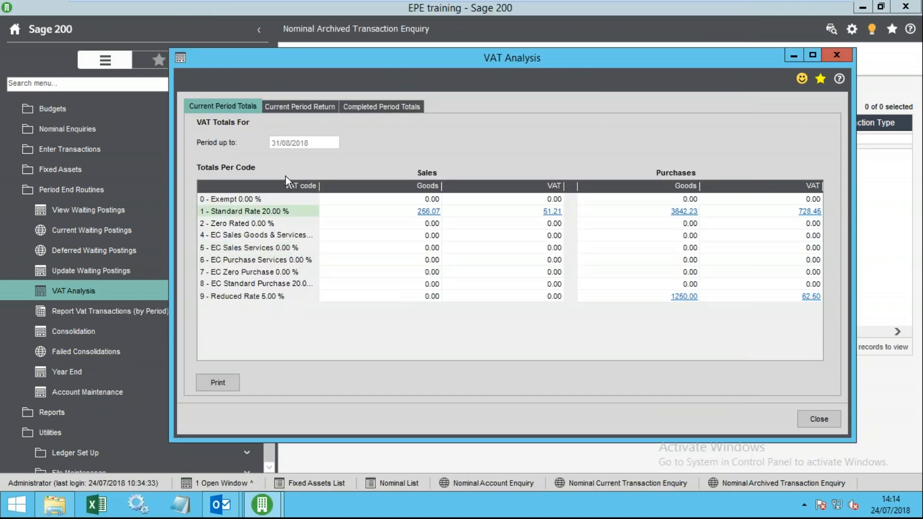
left_click(296, 108)
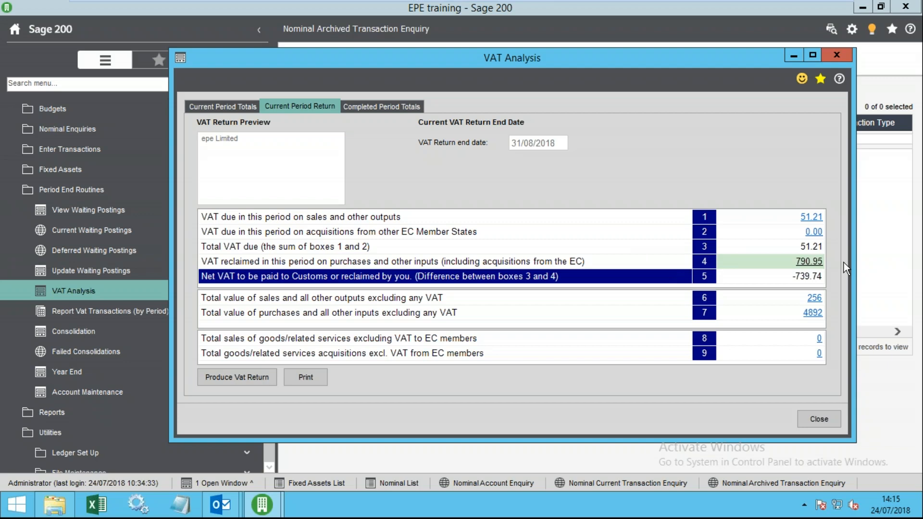
left_click(809, 261)
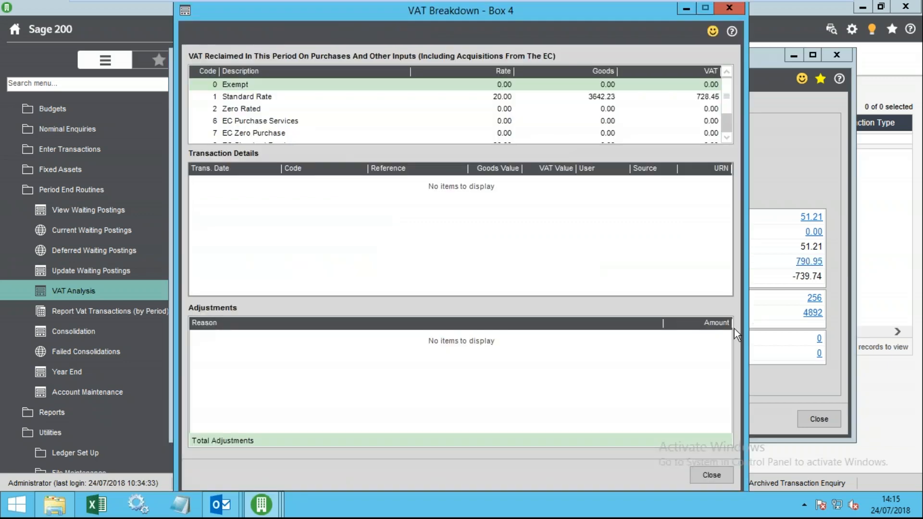
- List Box 4's Standard Rate transactions (50159, 51985, CASH) and start a blank adjustment line
left_click(243, 97)
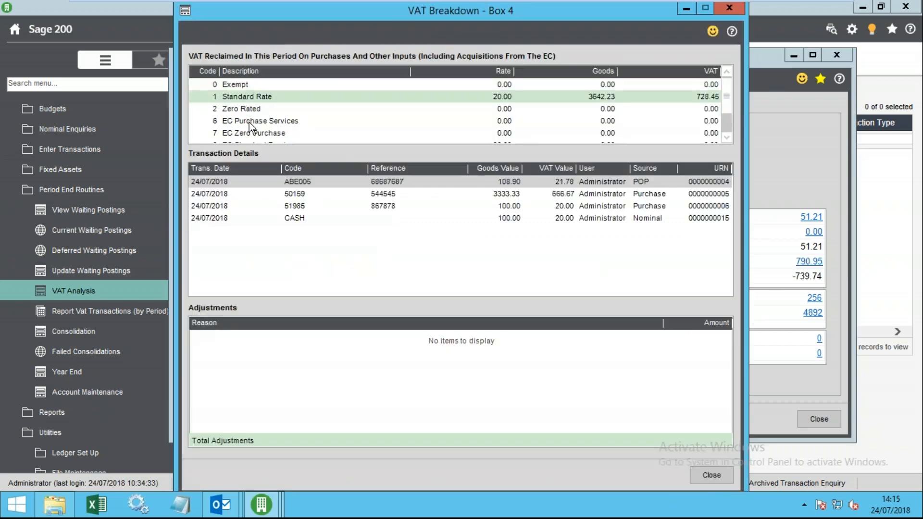
left_click(279, 192)
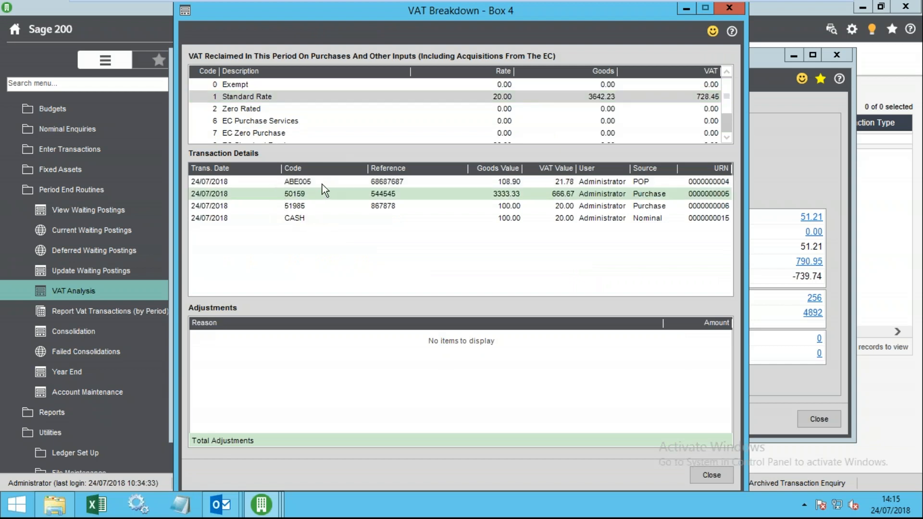
left_click(311, 205)
left_click(312, 217)
left_click(337, 192)
left_click(325, 348)
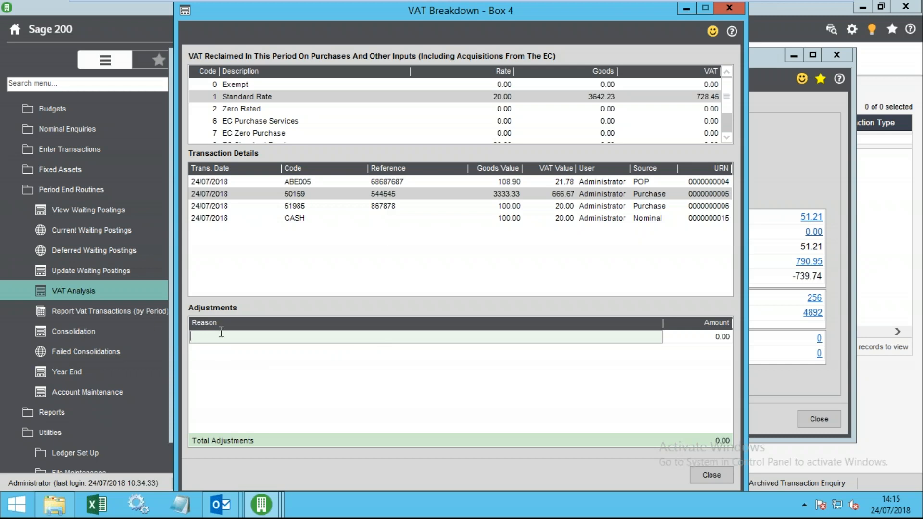
- Close the VAT Breakdown - Box 4 window to return to the 31/08/2018 return preview
left_click(712, 476)
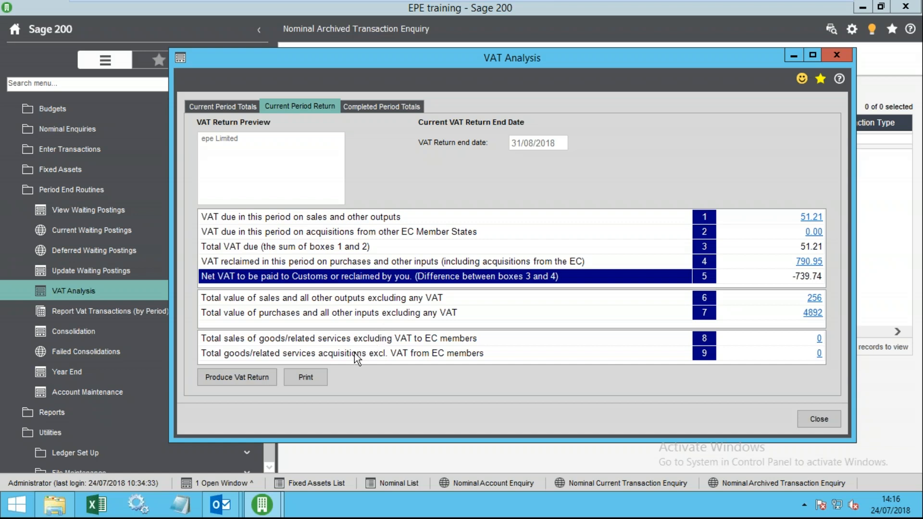
- Start producing the VAT return, acknowledge it can be produced only once, keeping older VAT transactions
left_click(241, 379)
left_click(380, 211)
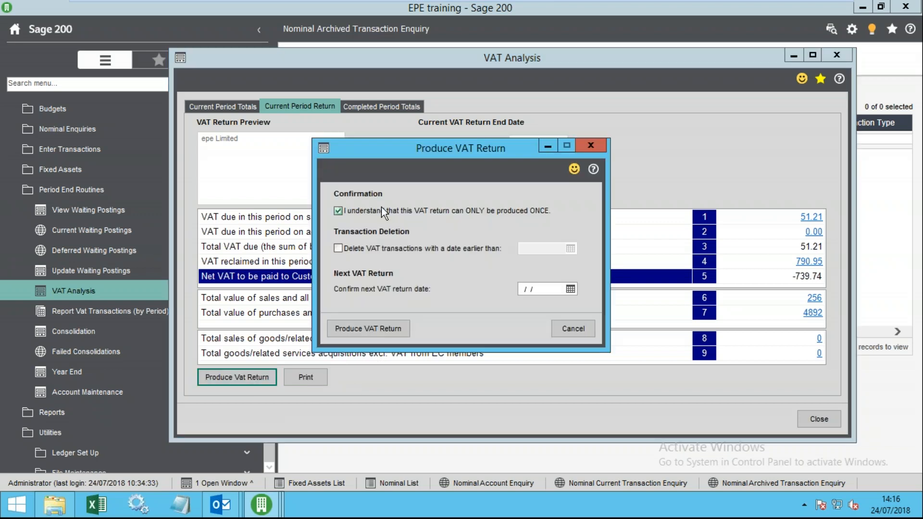
left_click(378, 247)
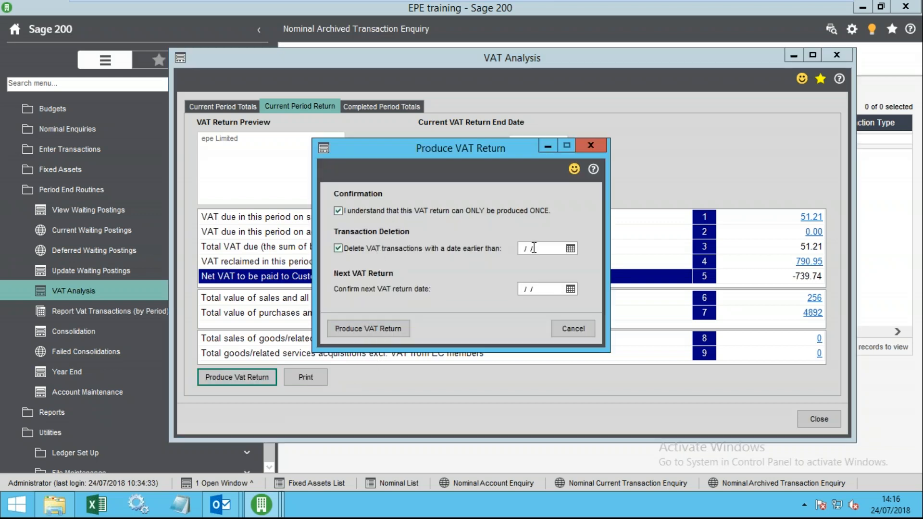
left_click(347, 255)
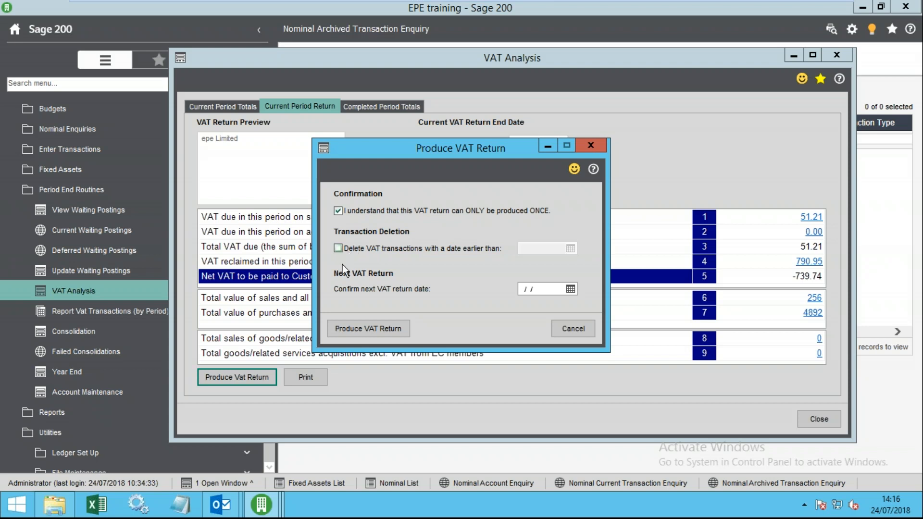
- Set the next VAT return date to 30 November 2018 using the calendar
left_click(570, 289)
left_click(665, 317)
left_click(665, 316)
left_click(665, 317)
left_click(665, 316)
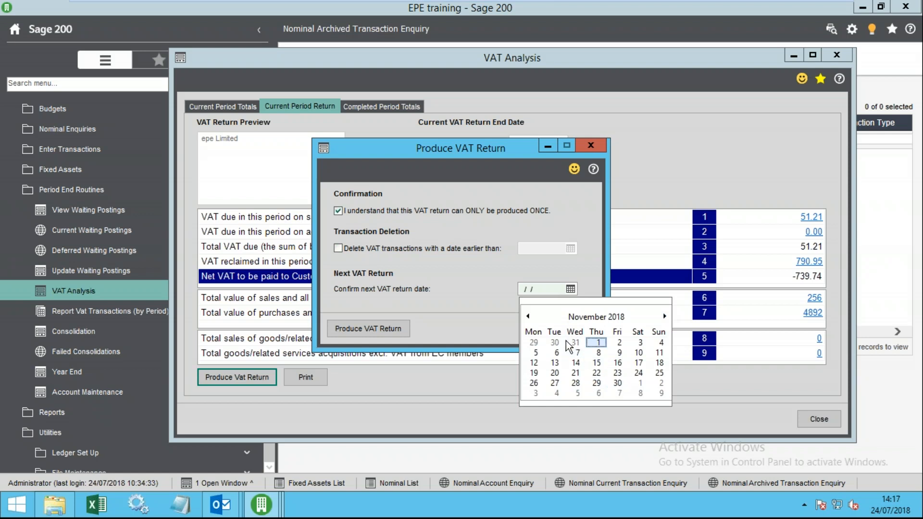
left_click(618, 392)
left_click(570, 289)
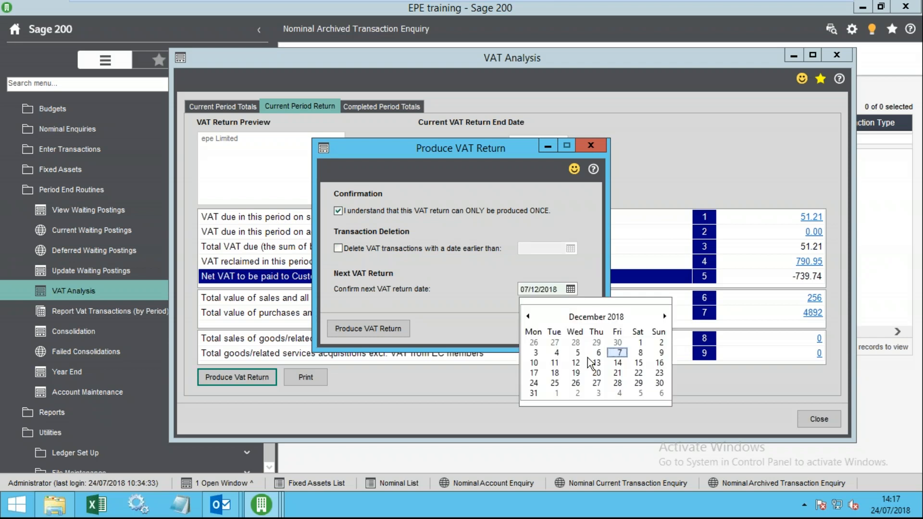
left_click(617, 342)
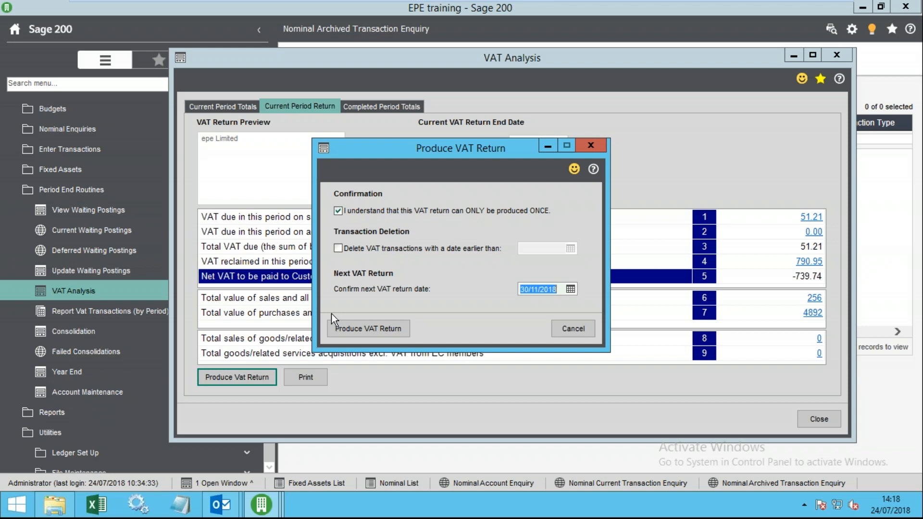
mouse_move(414, 150)
left_mouse_down()
mouse_move(402, 146)
mouse_move(428, 133)
mouse_move(431, 150)
left_mouse_up()
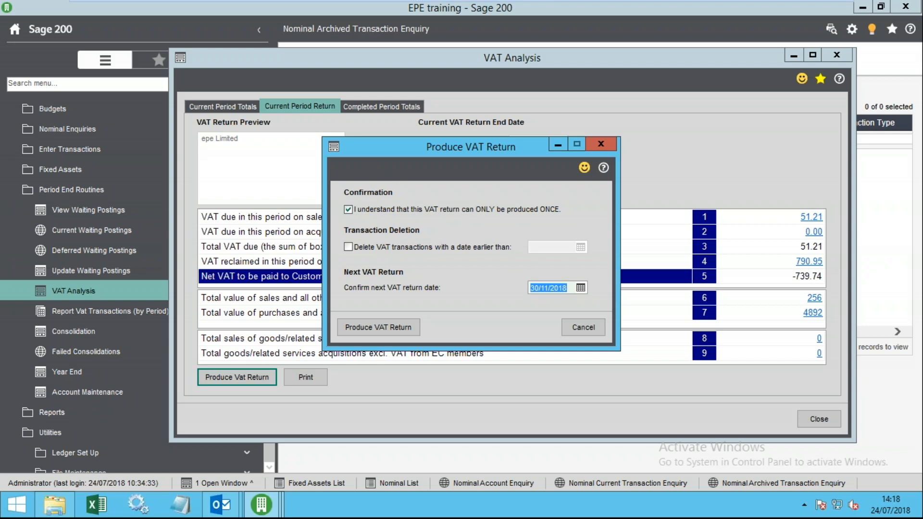
left_click_drag(390, 144, 364, 139)
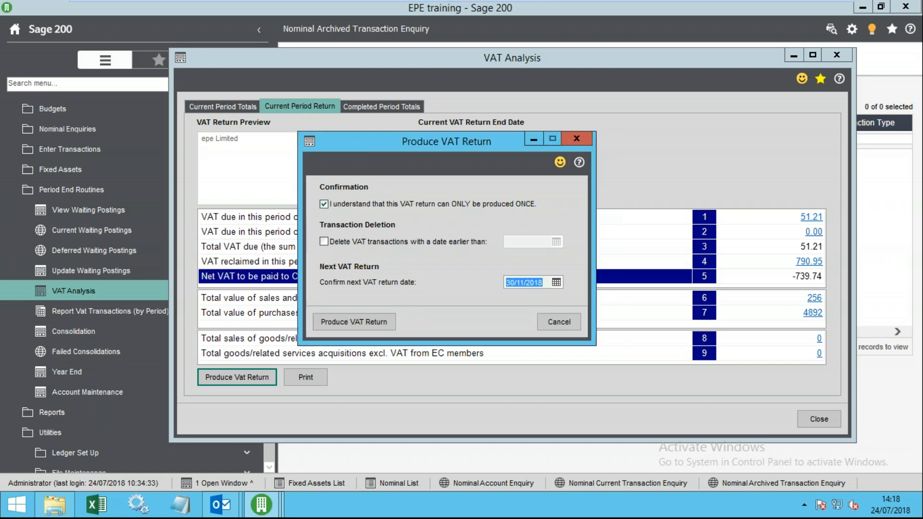
left_click_drag(454, 146, 509, 143)
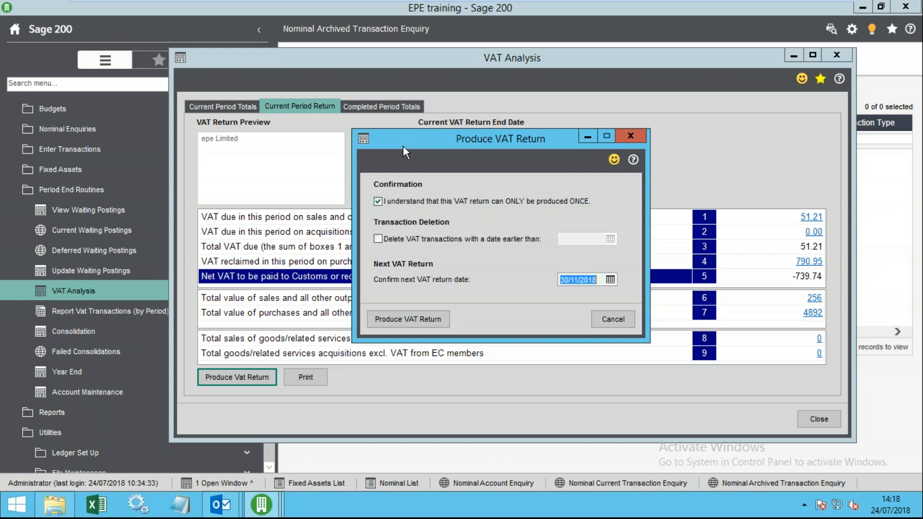
left_click_drag(445, 145, 379, 166)
mouse_move(523, 1)
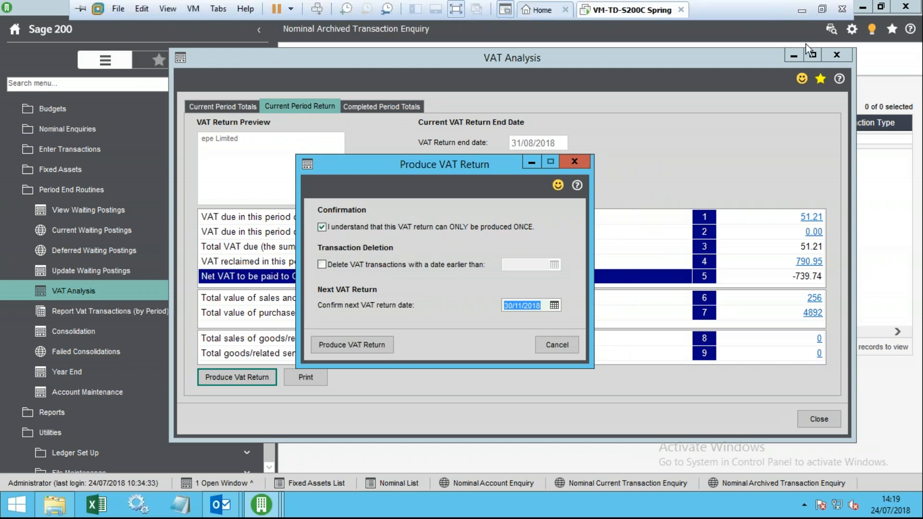
mouse_move(221, 504)
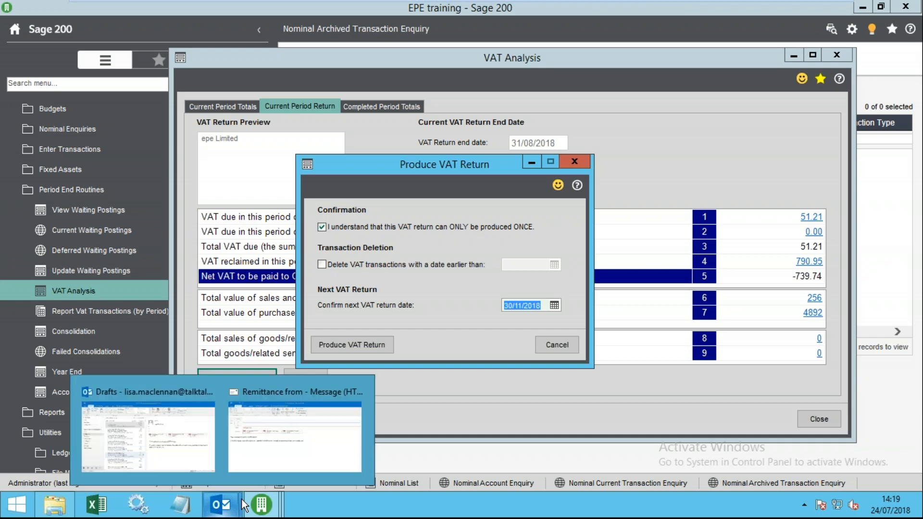
mouse_move(713, 7)
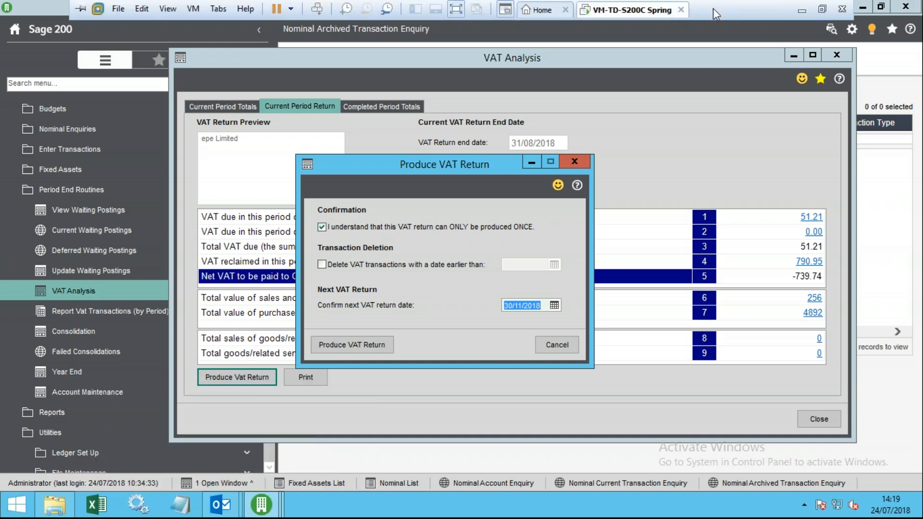
- Exit VMware full screen, maximise the Opening Balances email and scroll through its body
left_click(823, 9)
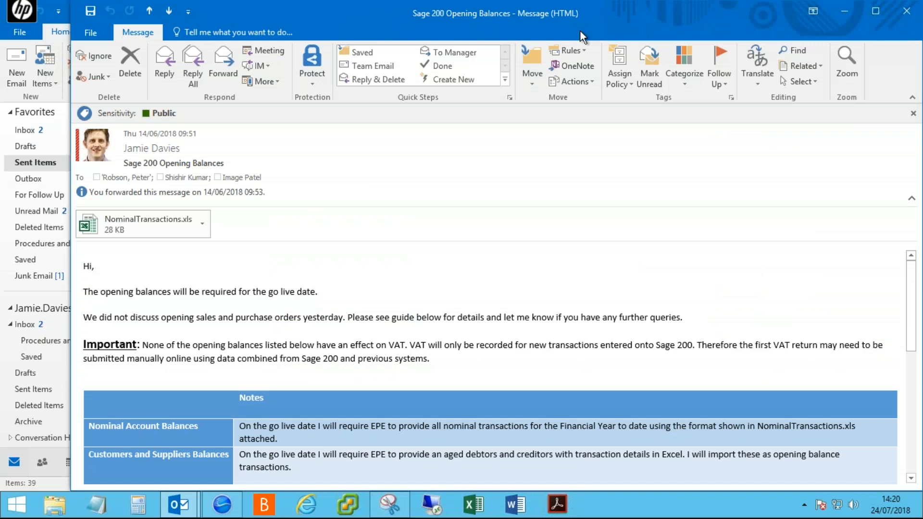
left_click(875, 10)
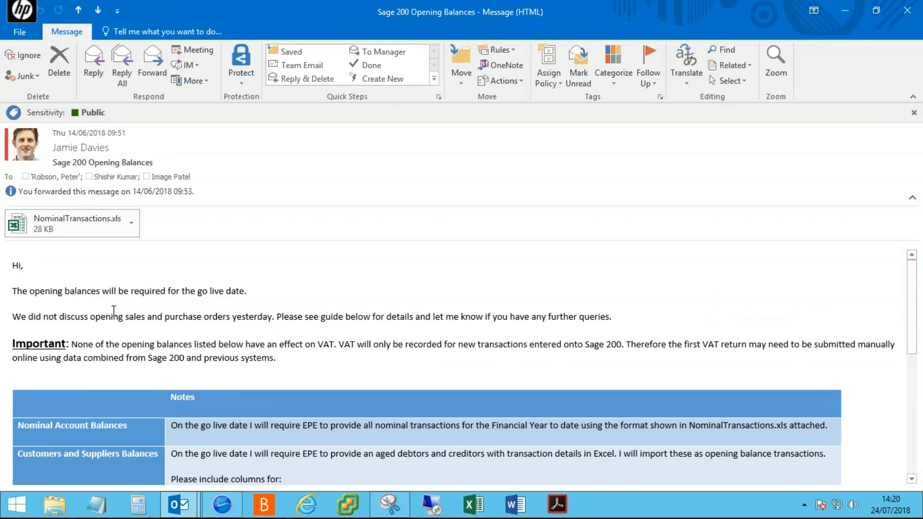
scroll(122, 360, "down", 3)
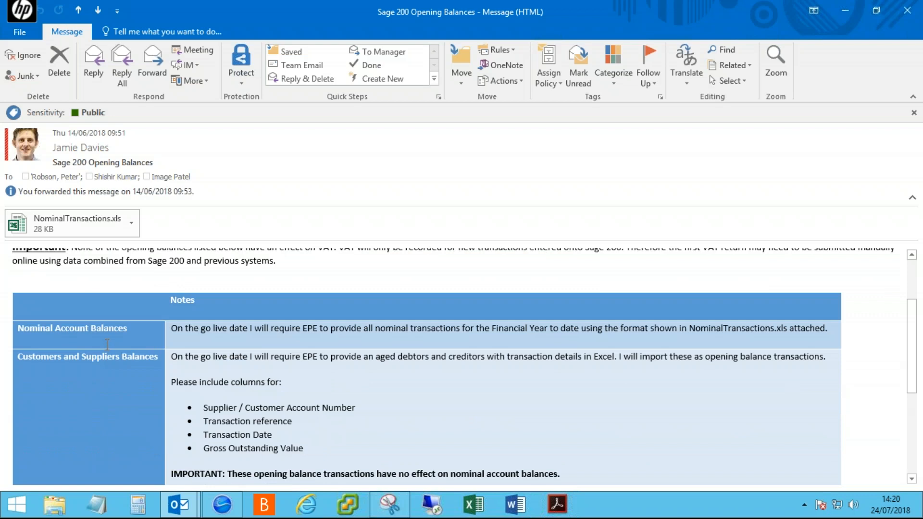
scroll(107, 345, "down", 1)
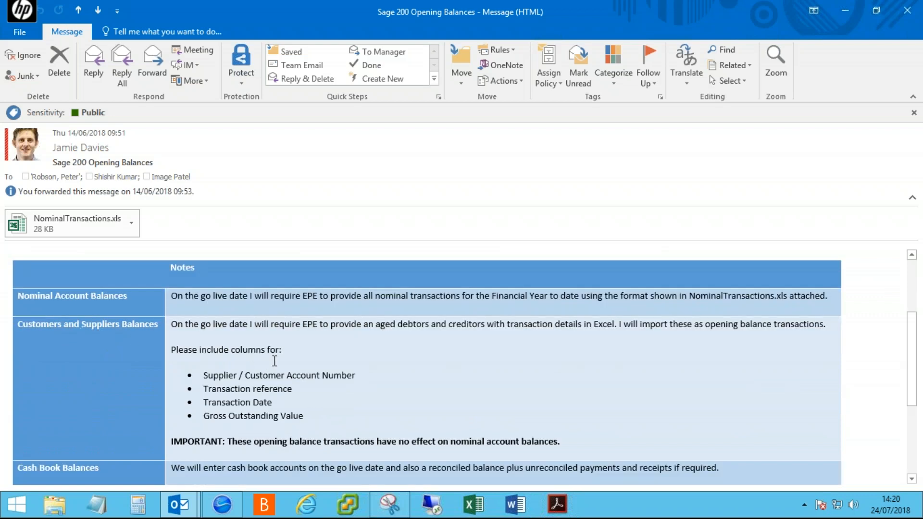
scroll(69, 275, "up", 2)
scroll(70, 274, "up", 1)
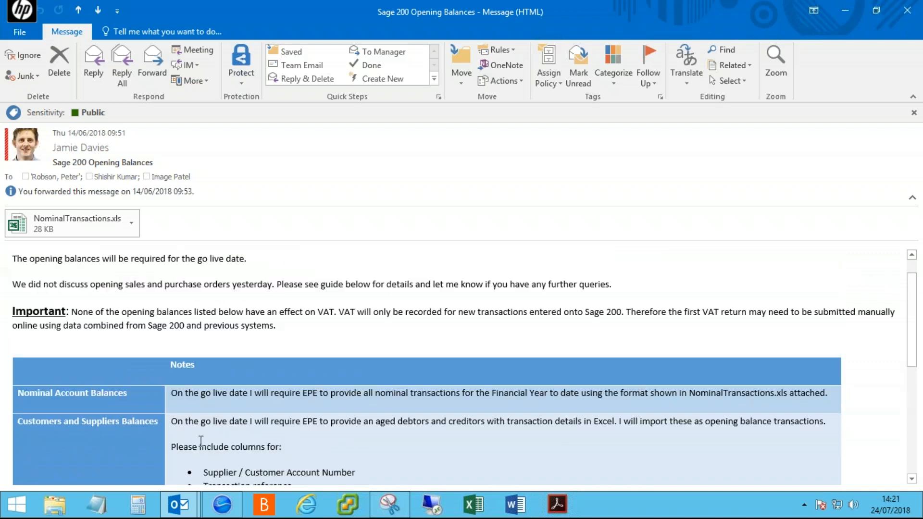
- Highlight the Nominal Account Balances note requiring the format of NominalTransactions.xls
left_click_drag(171, 396, 264, 388)
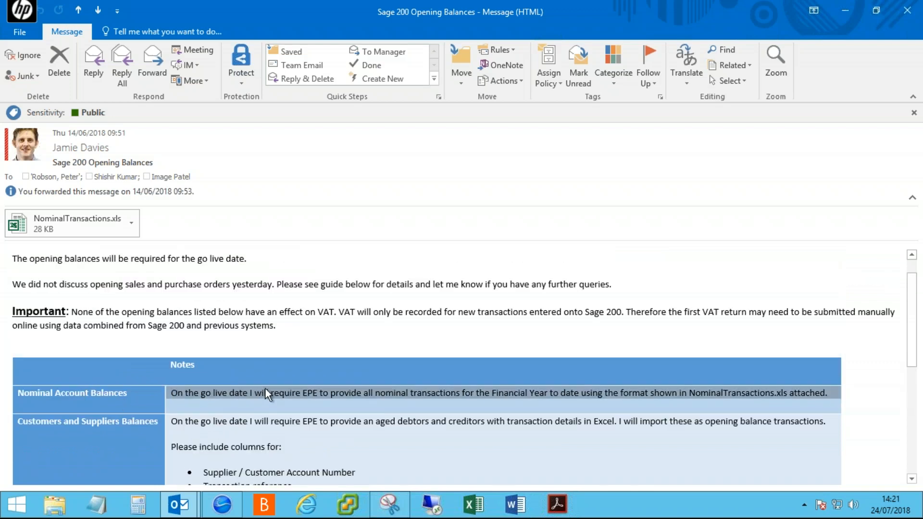
left_click(311, 392)
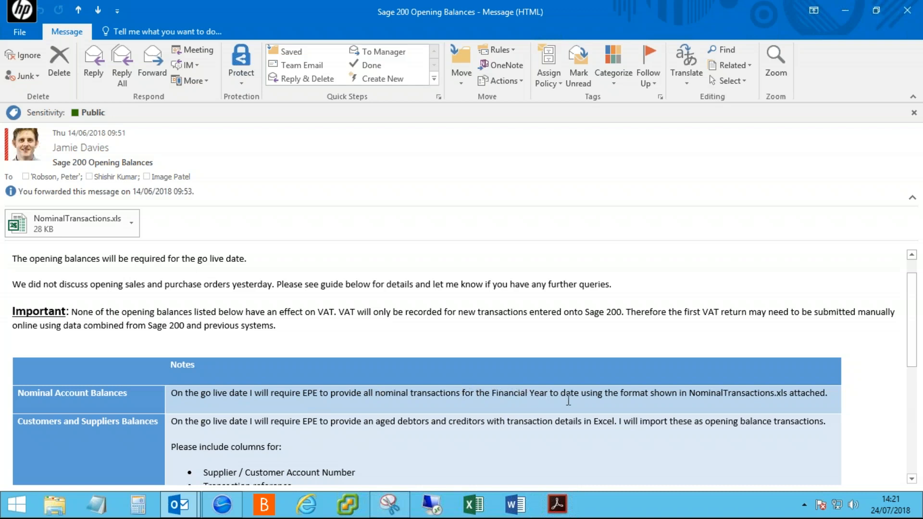
left_click_drag(591, 394, 676, 392)
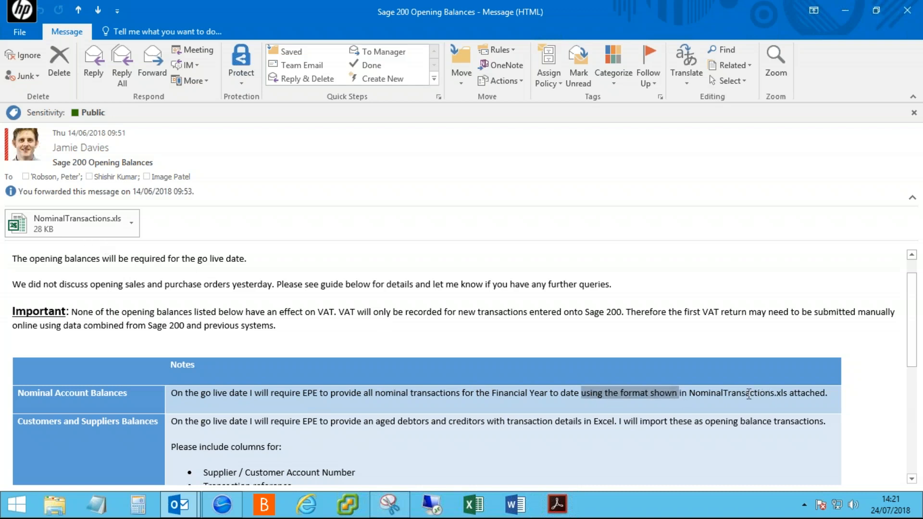
left_click(787, 394)
left_click_drag(787, 394, 690, 394)
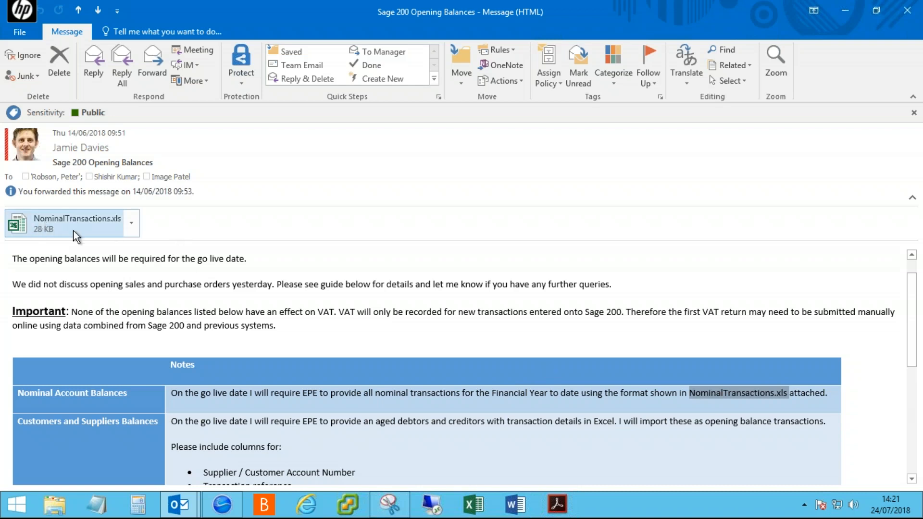
- Preview the NominalTransactions.xls attachment and select cells B11 to F11 of the account 1001 example row
left_click(64, 220)
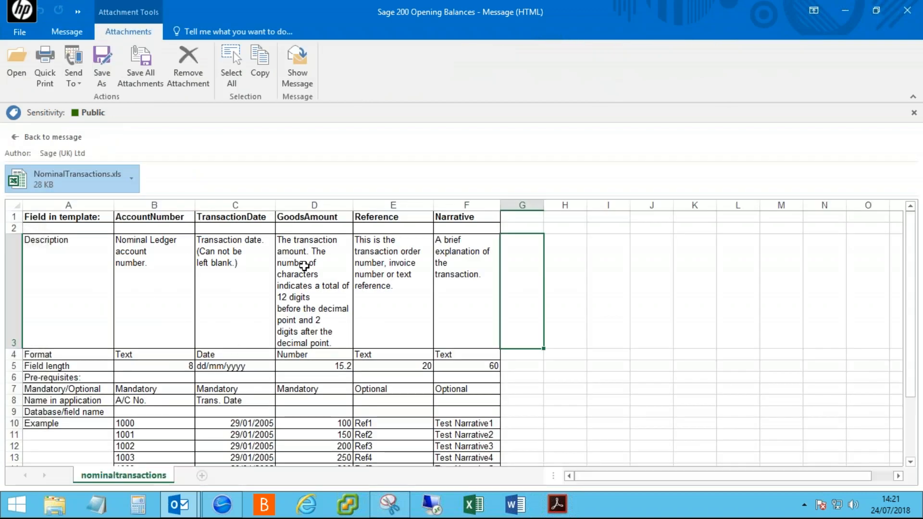
scroll(300, 325, "down", 3)
scroll(299, 326, "up", 3)
scroll(288, 322, "down", 3)
left_click(149, 302)
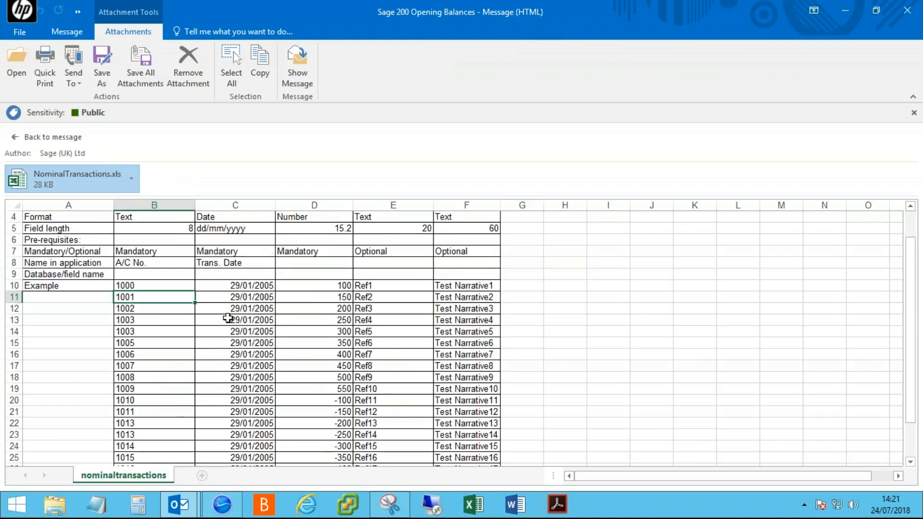
scroll(265, 313, "up", 3)
left_click(252, 433)
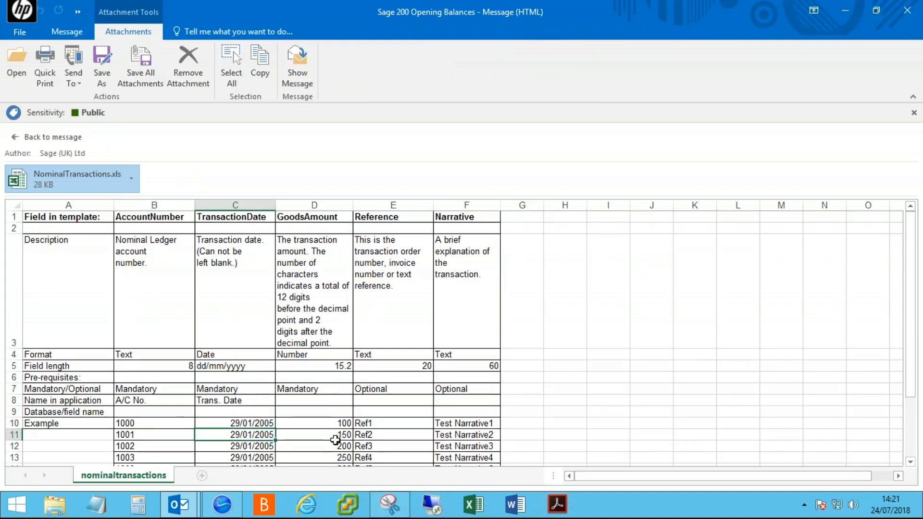
left_click(335, 440)
left_click(405, 439)
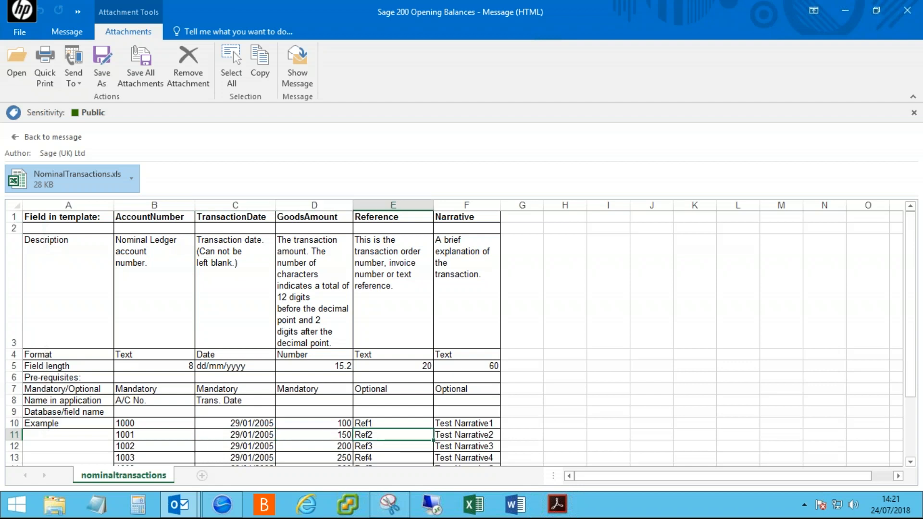
left_click(497, 434)
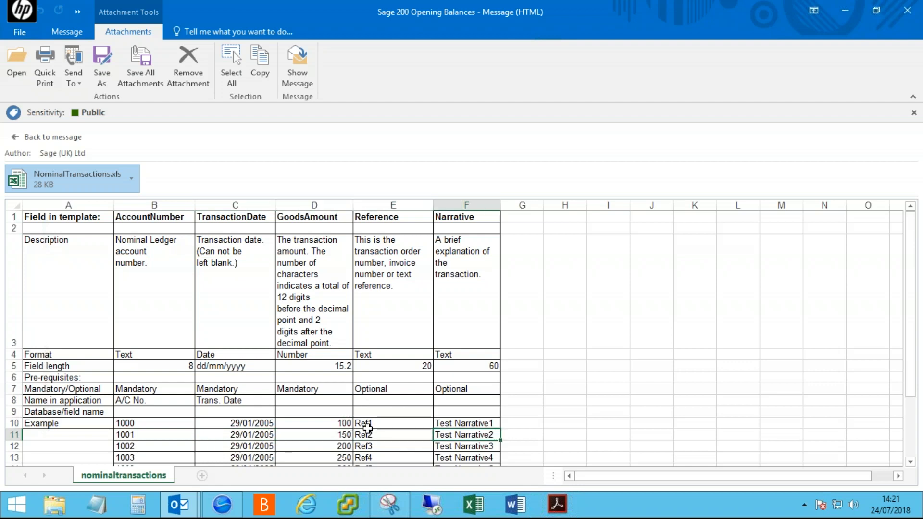
- Go back to the email and scroll through the Notes table to the customers and suppliers requirements
left_click(16, 137)
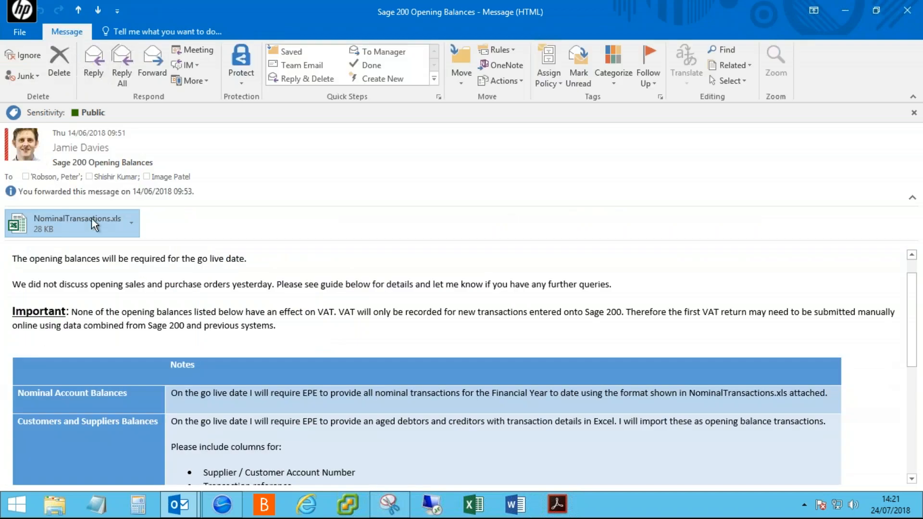
scroll(91, 219, "down", 1)
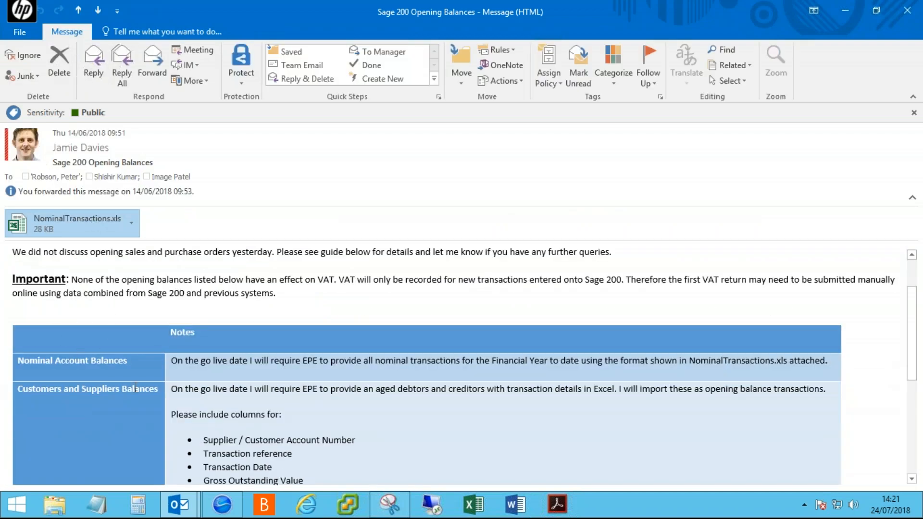
scroll(141, 416, "down", 1)
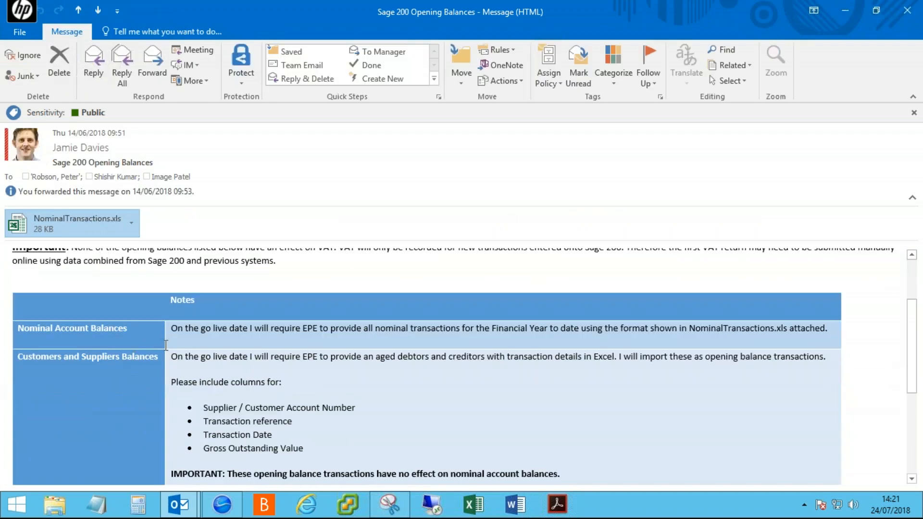
scroll(207, 350, "up", 2)
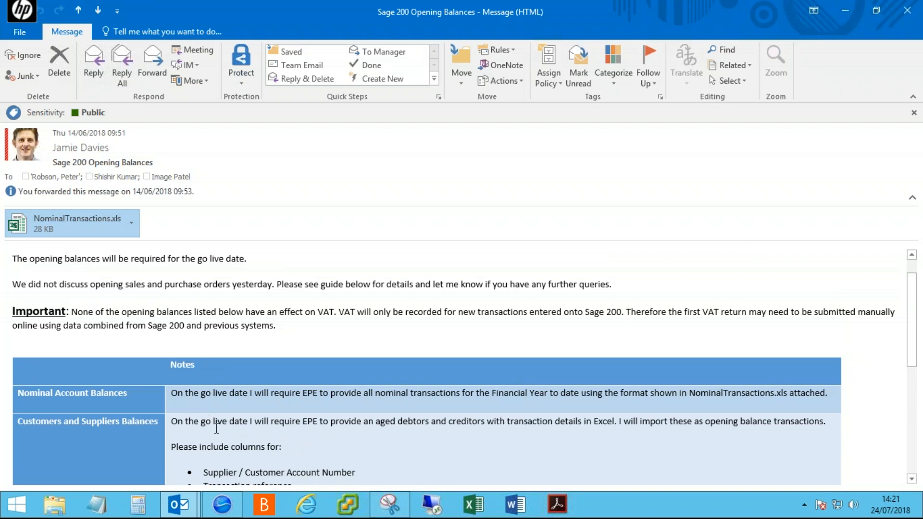
scroll(216, 437, "down", 2)
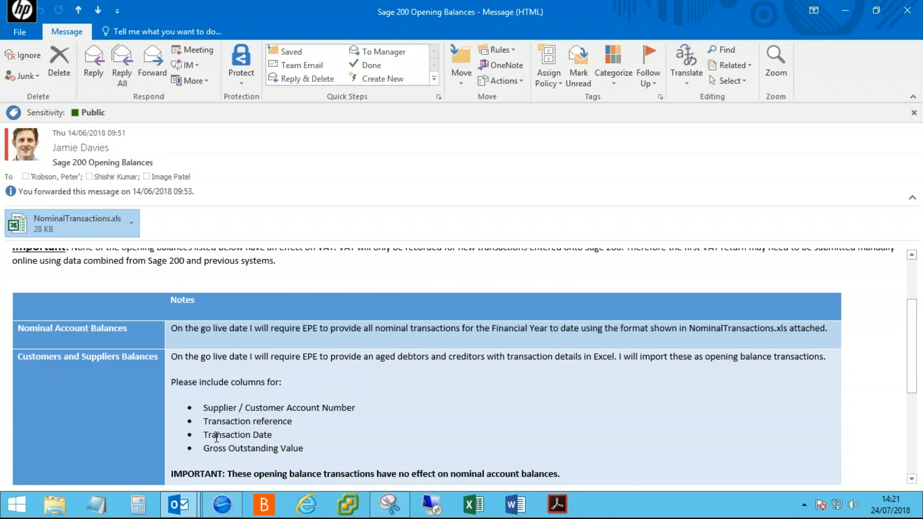
scroll(216, 438, "down", 1)
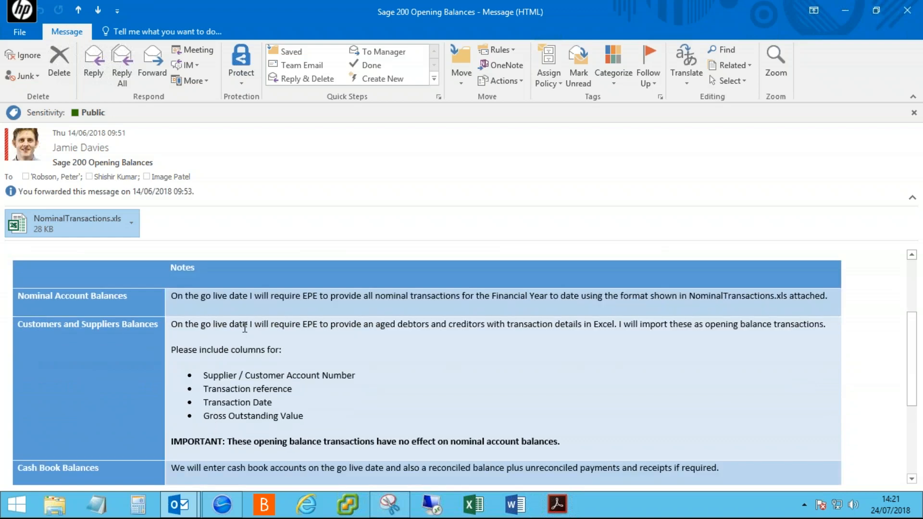
left_click(169, 323)
left_click(216, 326)
left_click_drag(313, 327, 464, 319)
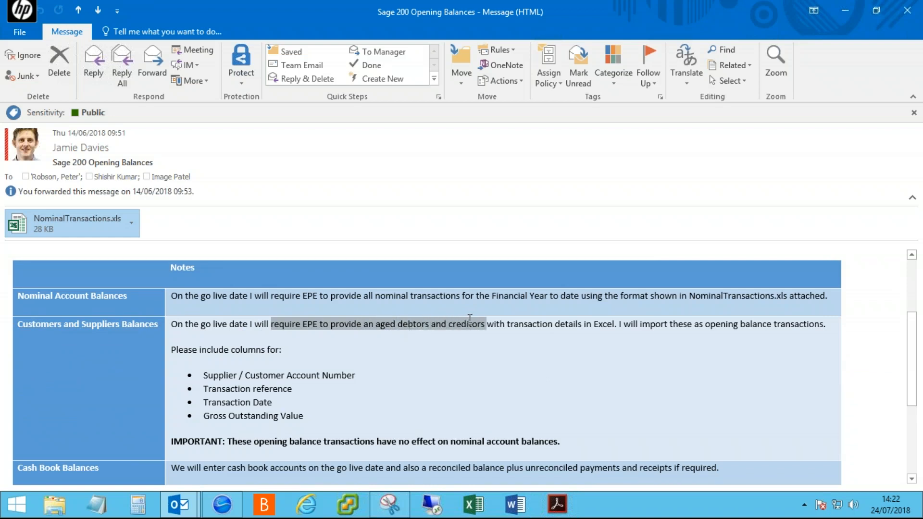
left_click_drag(485, 321, 566, 320)
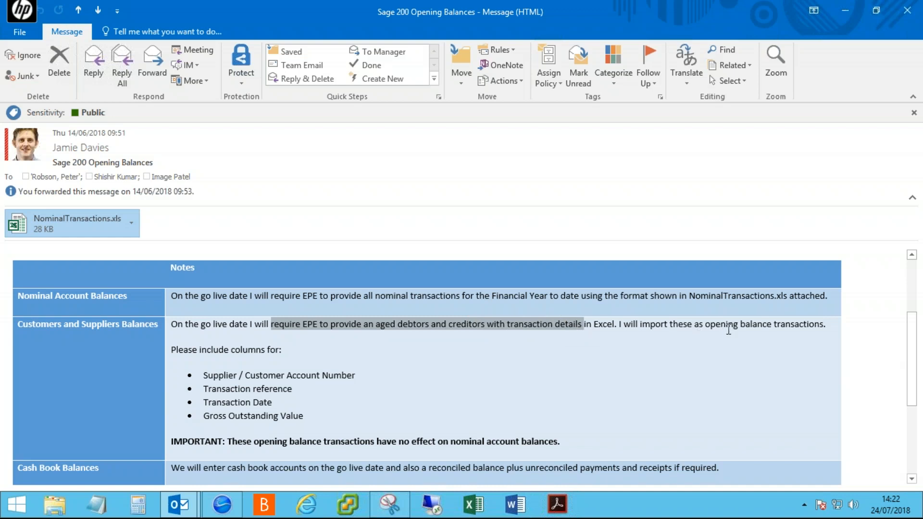
left_click_drag(715, 325, 814, 325)
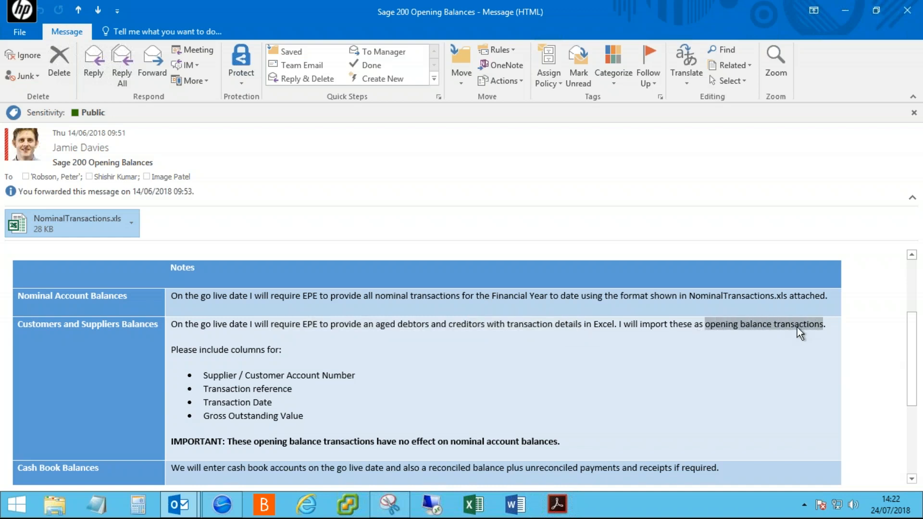
mouse_move(559, 445)
left_mouse_down()
mouse_move(210, 449)
mouse_move(446, 427)
mouse_move(491, 442)
mouse_move(549, 439)
left_mouse_up()
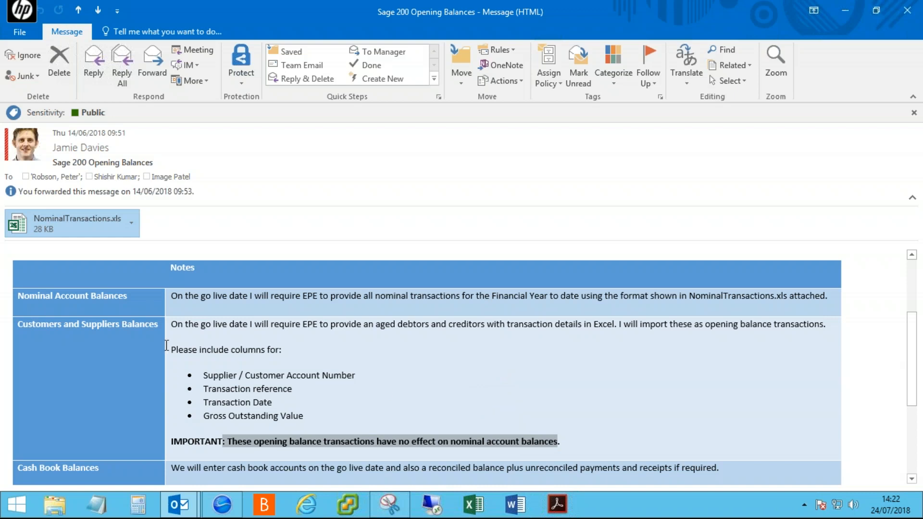
left_click_drag(169, 347, 311, 416)
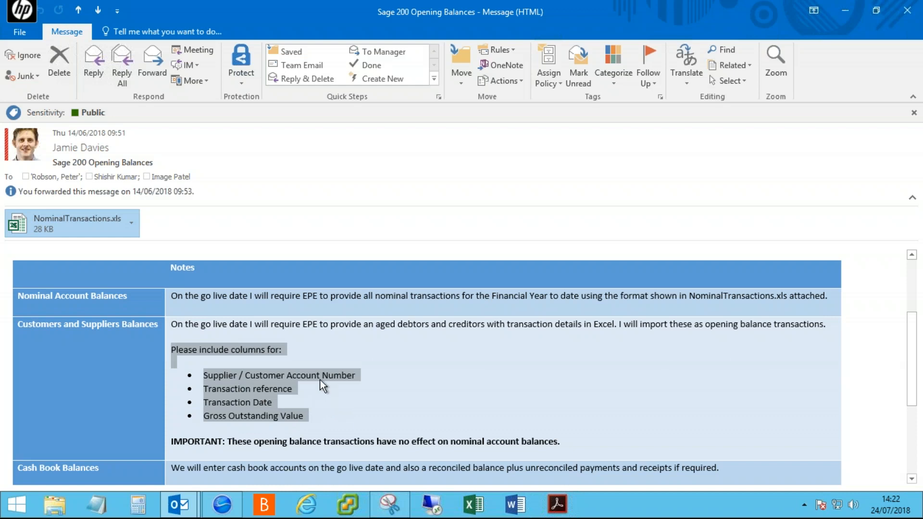
left_click(275, 373)
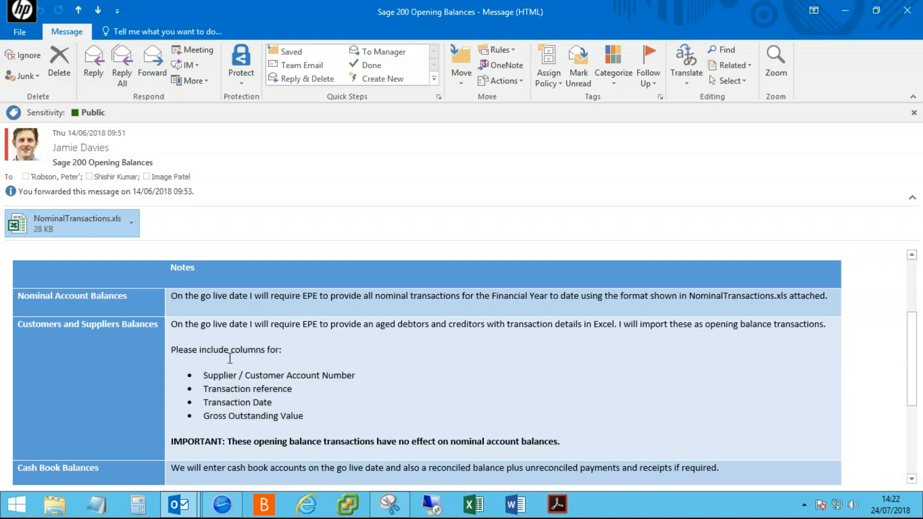
left_click_drag(208, 375, 344, 412)
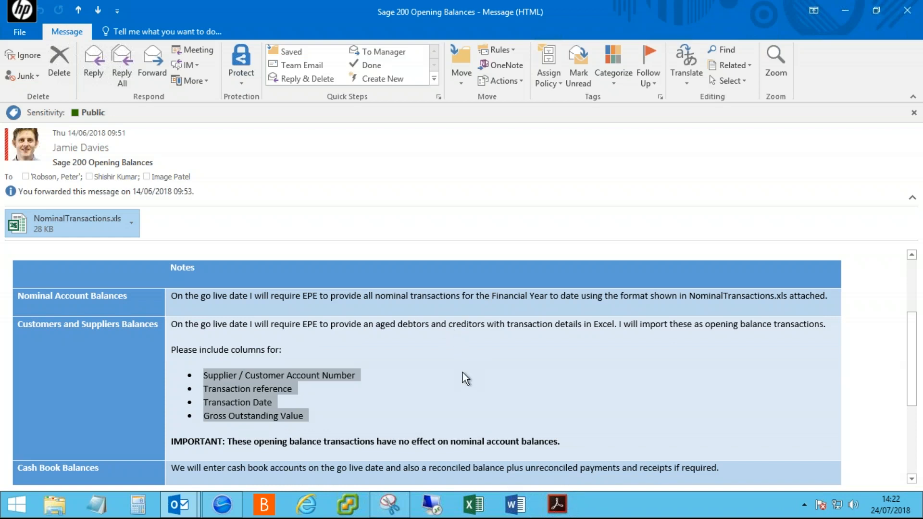
scroll(462, 378, "down", 2)
double_click(262, 352)
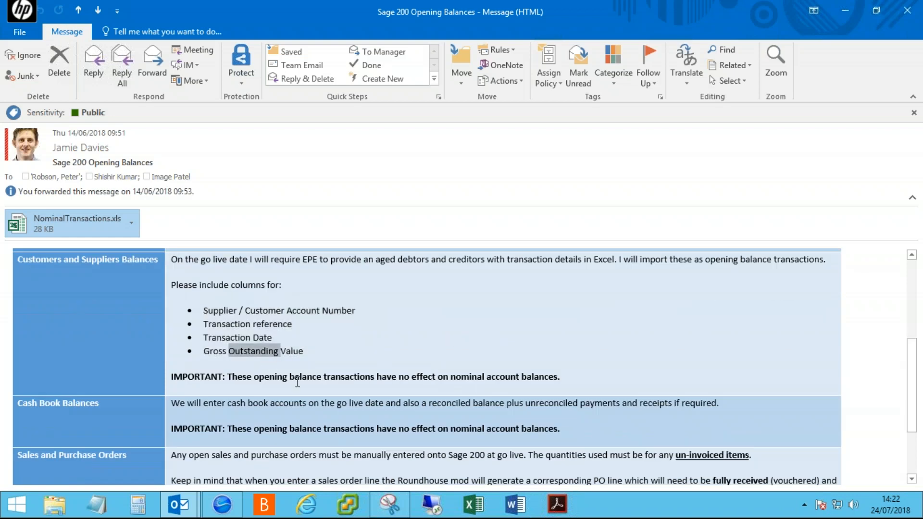
left_click(303, 360)
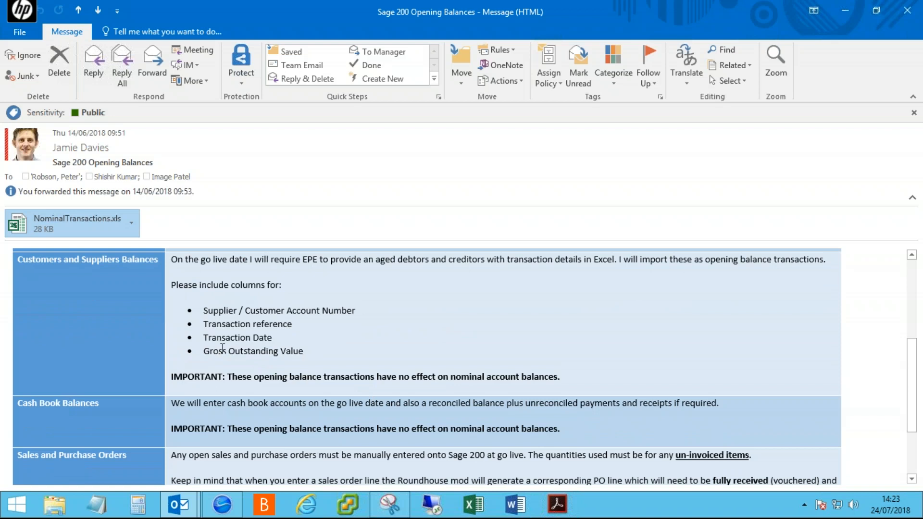
left_click_drag(233, 351, 278, 355)
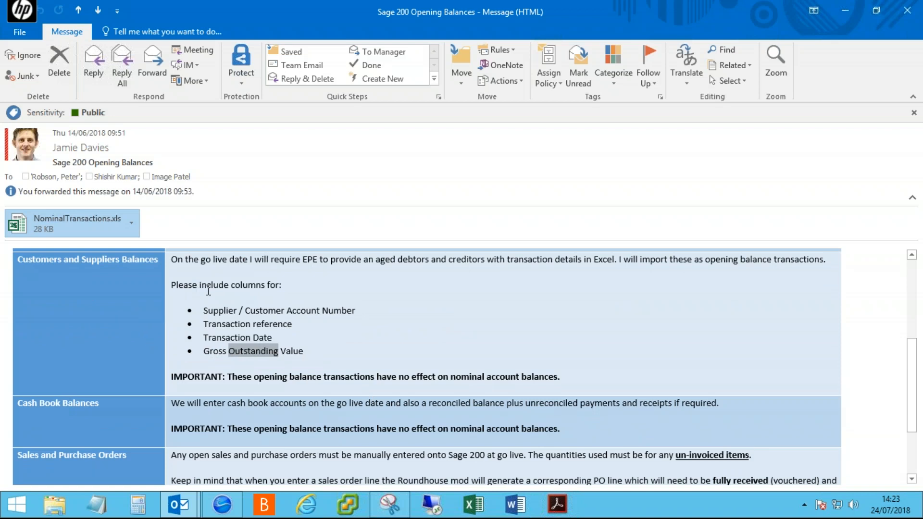
scroll(224, 292, "up", 2)
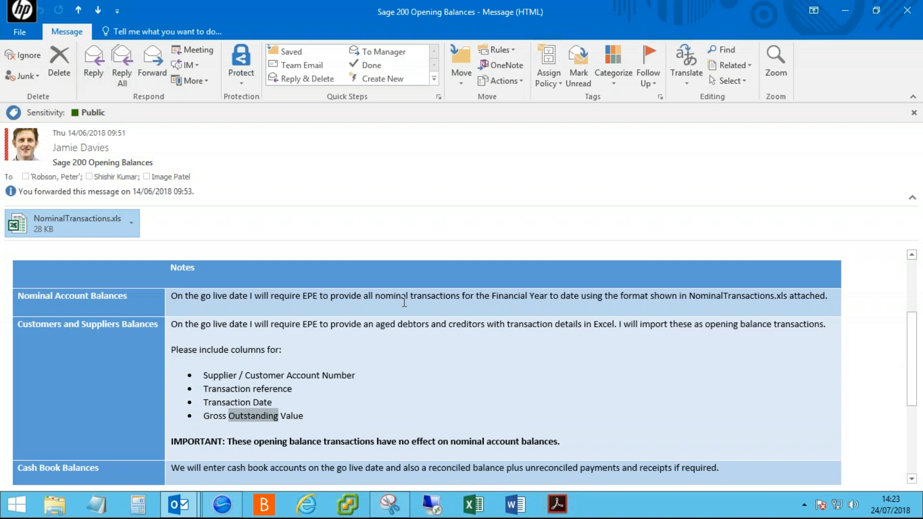
left_click_drag(452, 302, 364, 300)
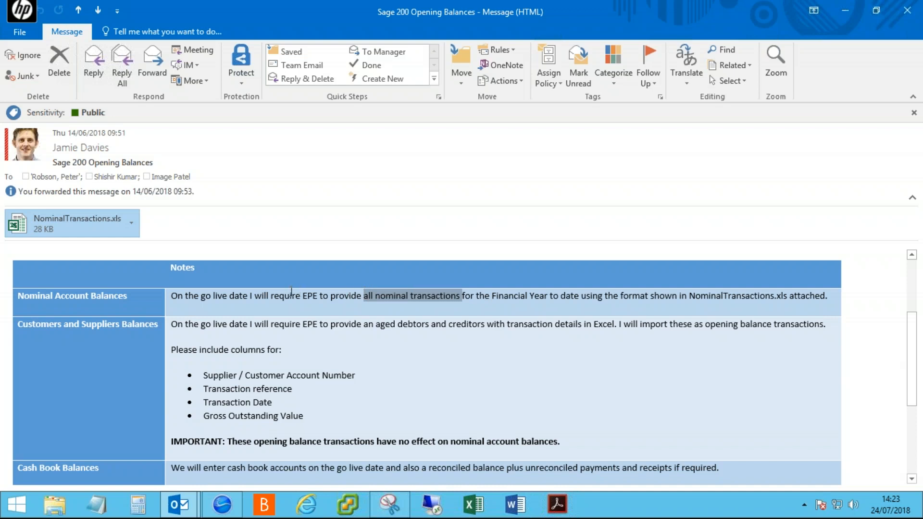
left_click_drag(365, 304, 438, 298)
left_click(287, 390)
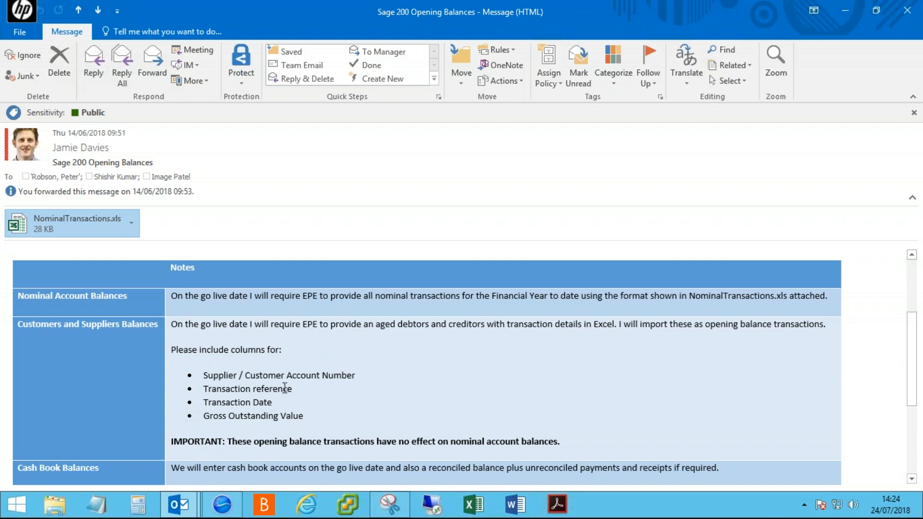
scroll(285, 388, "down", 2)
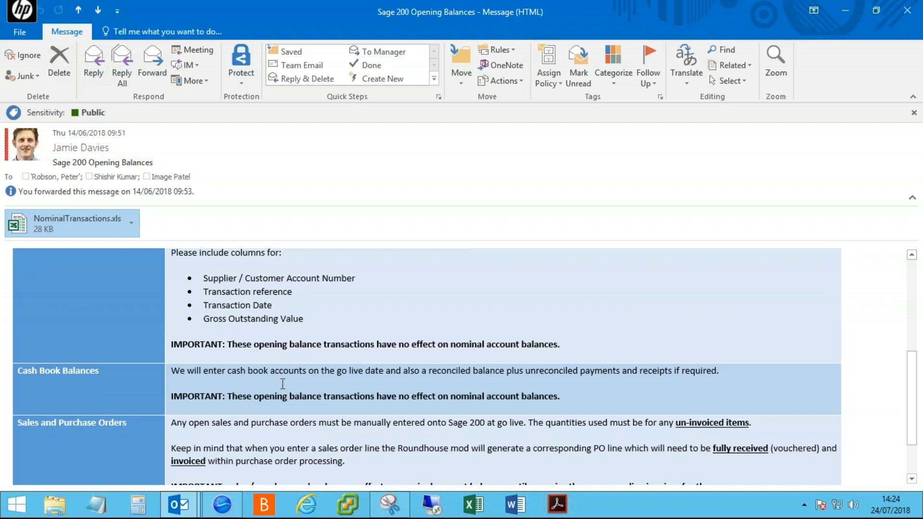
scroll(283, 384, "up", 2)
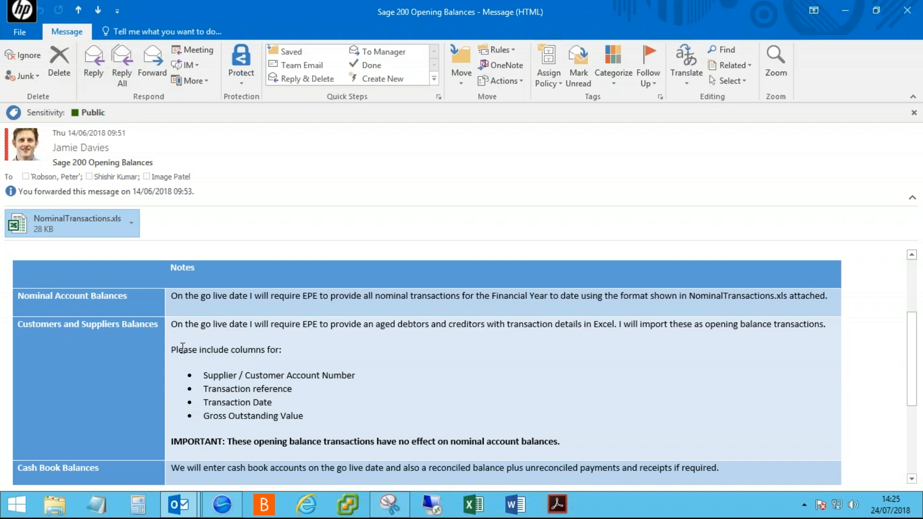
left_click_drag(203, 375, 315, 394)
left_click(320, 402)
- Scroll down and highlight the Cash Book Balances note and the sales orders' 'un-invoiced items' phrase
scroll(303, 394, "down", 4)
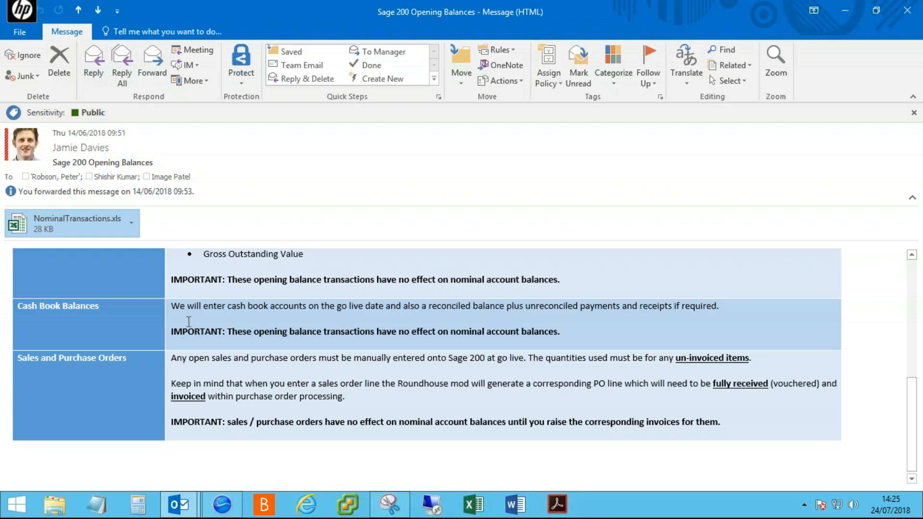
left_click_drag(27, 309, 99, 308)
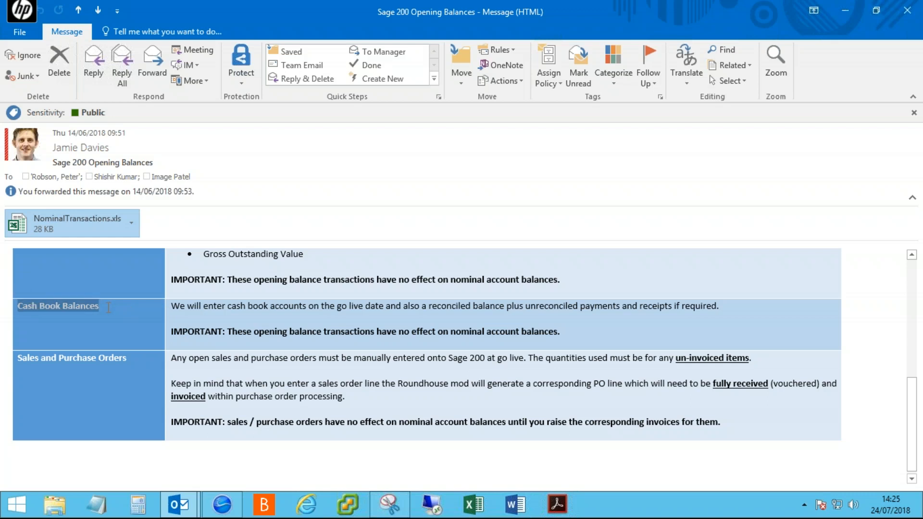
left_click(190, 307)
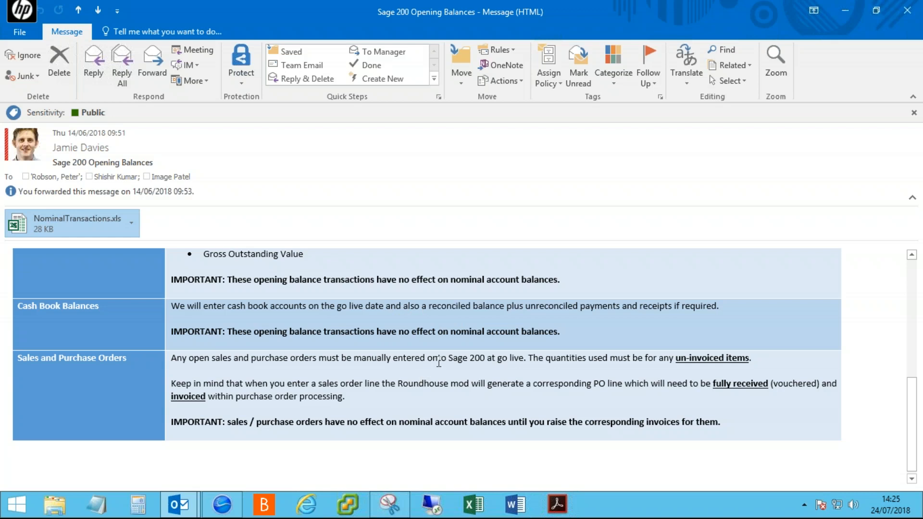
left_click(457, 308)
left_click_drag(525, 316, 529, 320)
left_click(521, 337)
left_click_drag(19, 358, 520, 362)
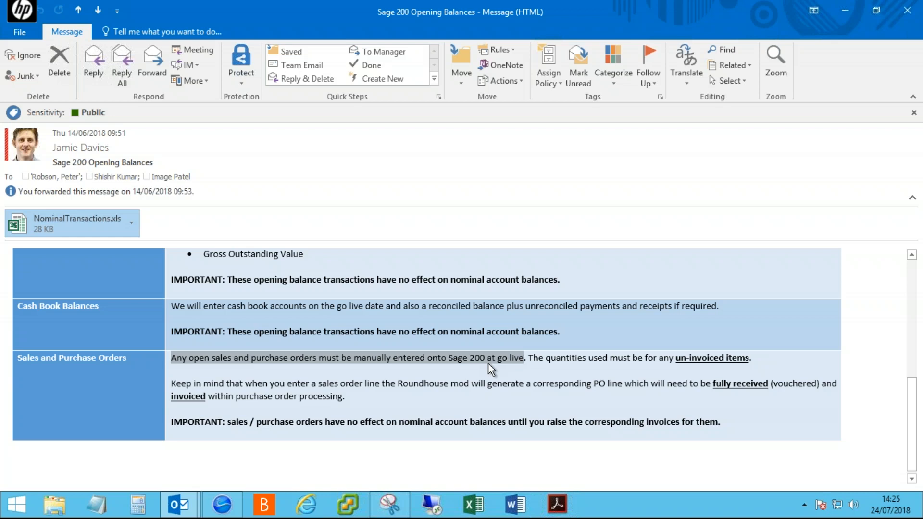
left_click_drag(676, 359, 752, 360)
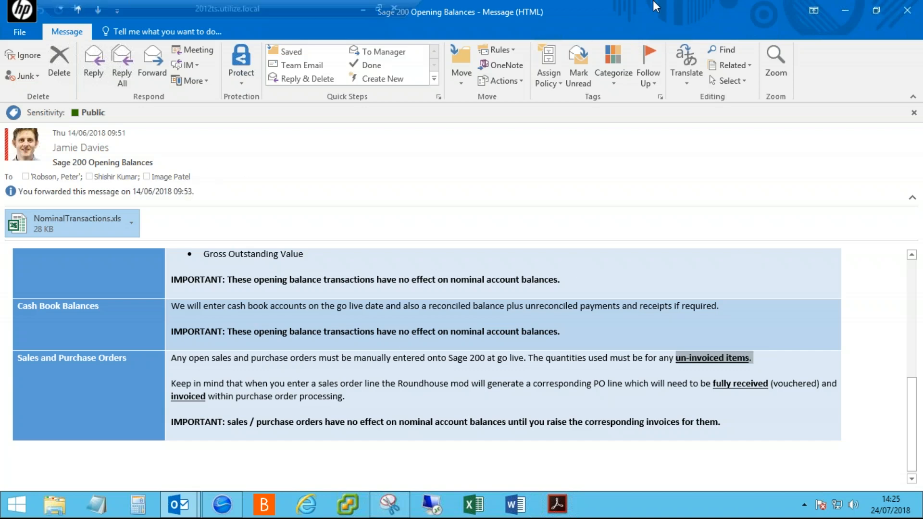
- Back in full-screen Sage 200, reopen Produce VAT Return, check the 30/11/2018 date, then cancel
left_click(360, 5)
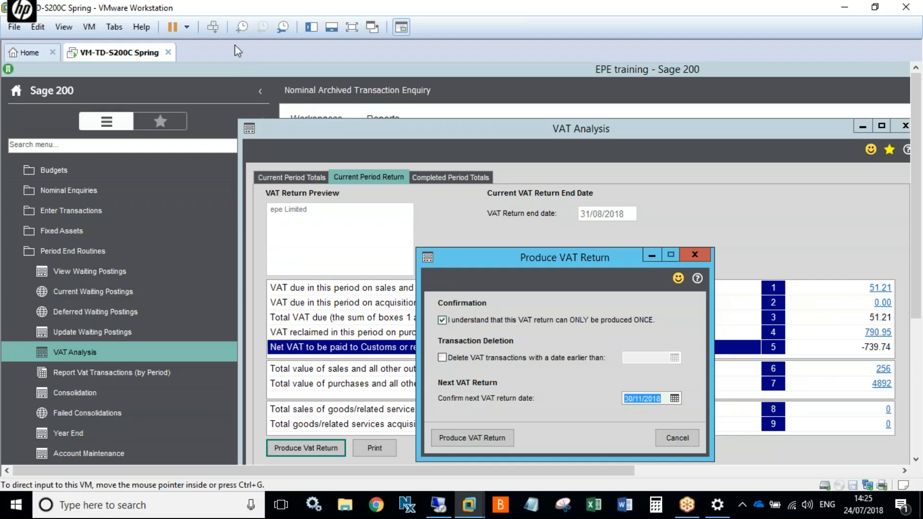
left_click(340, 27)
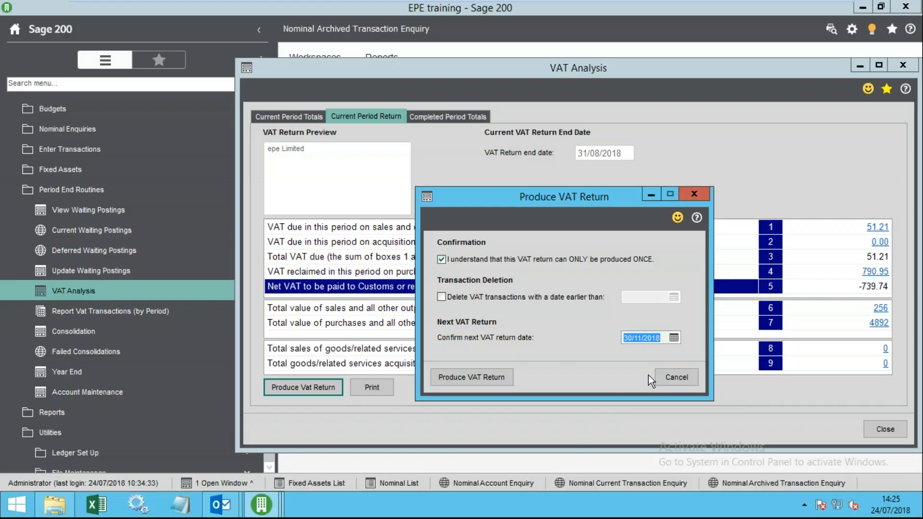
left_click(668, 378)
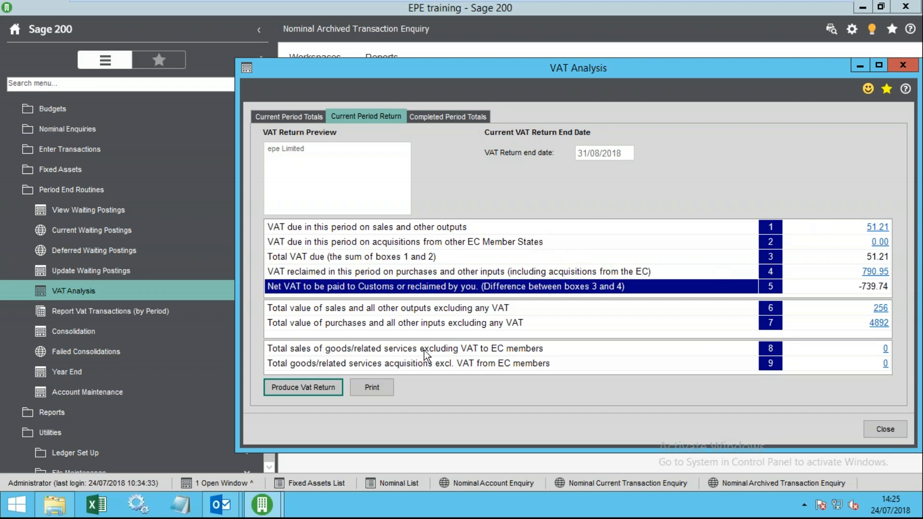
left_click(291, 380)
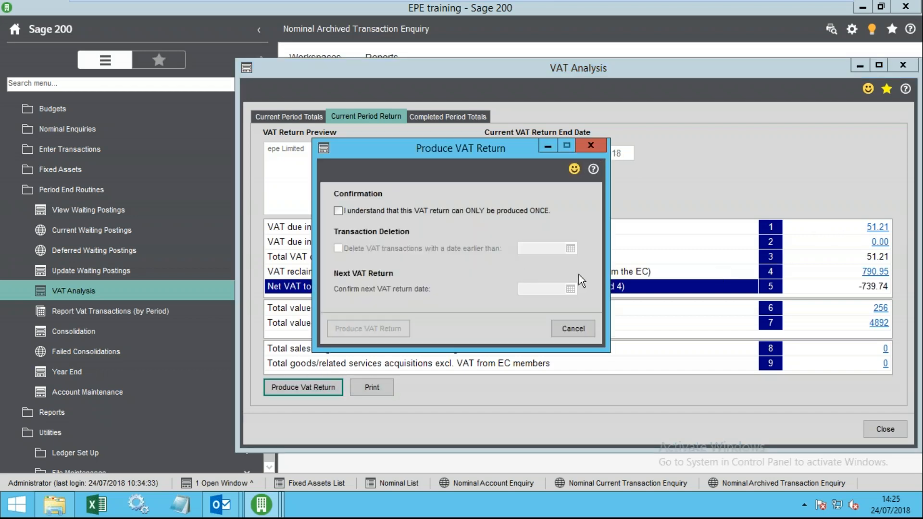
left_click(357, 209)
left_click_drag(559, 289, 497, 292)
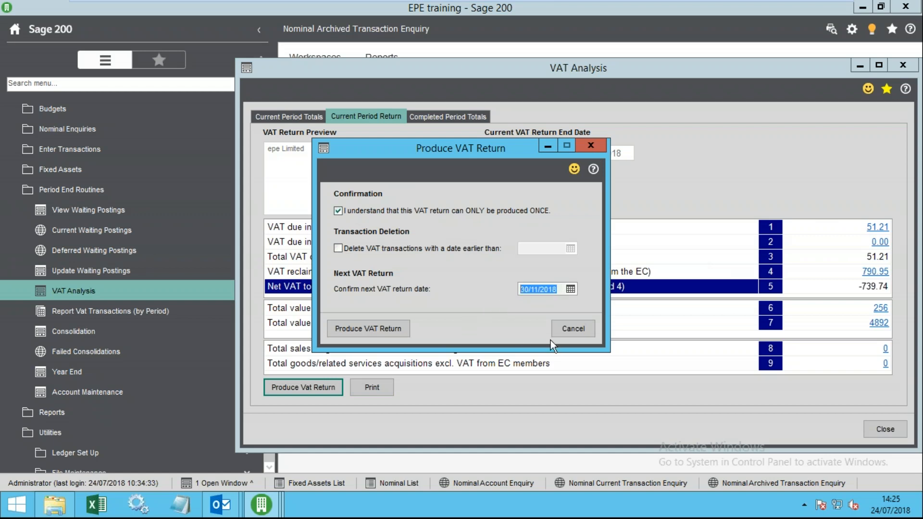
left_click(571, 332)
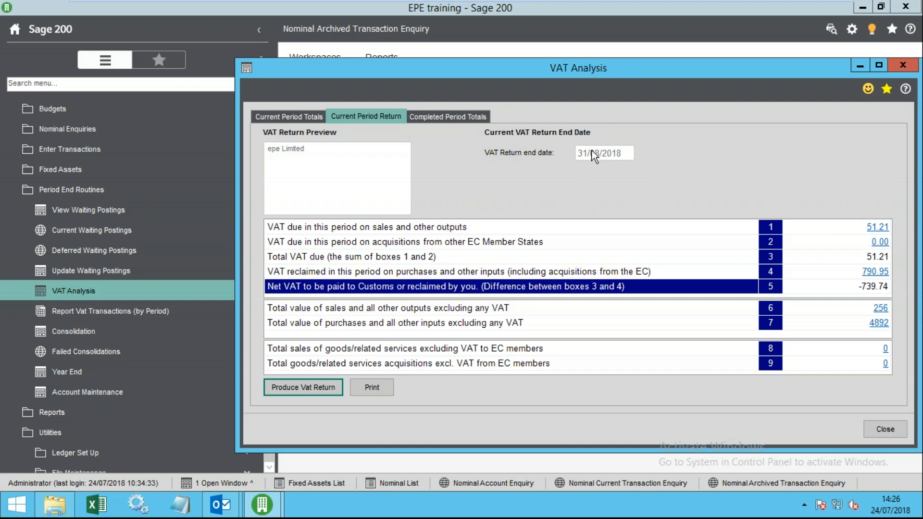
left_click(436, 117)
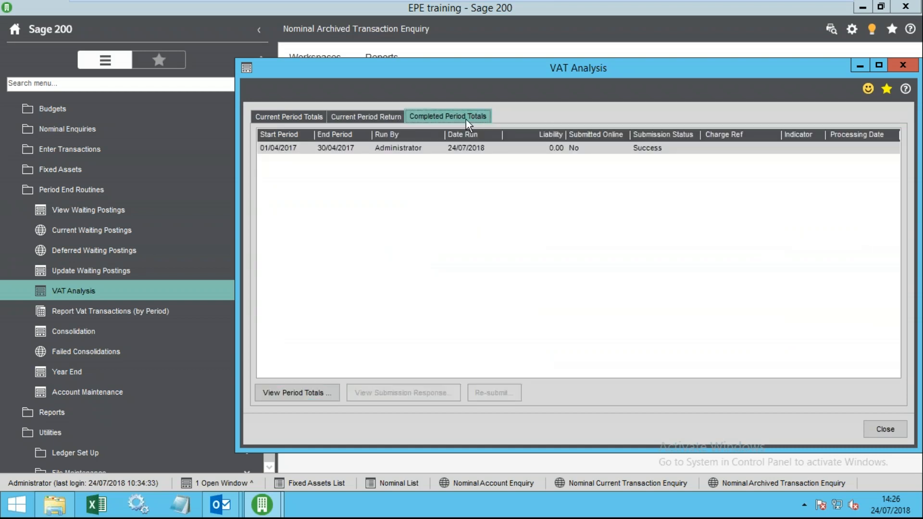
left_click(405, 149)
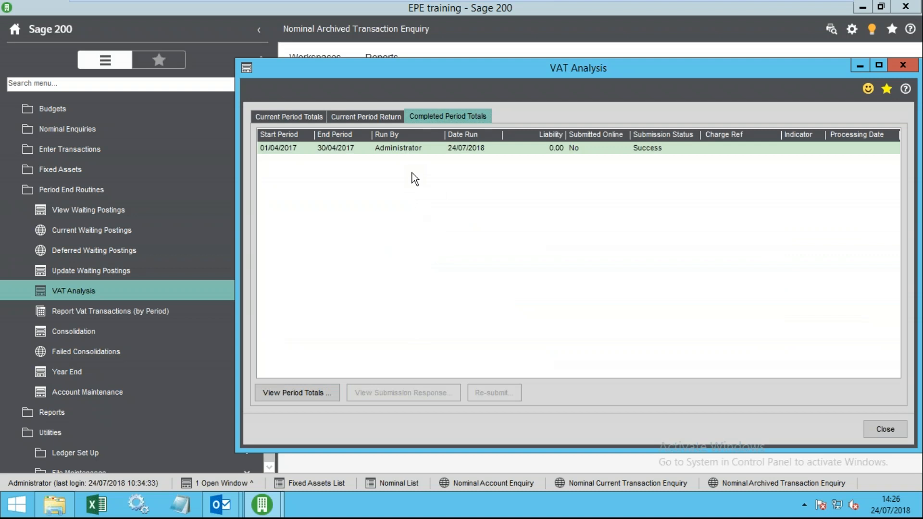
left_click(370, 115)
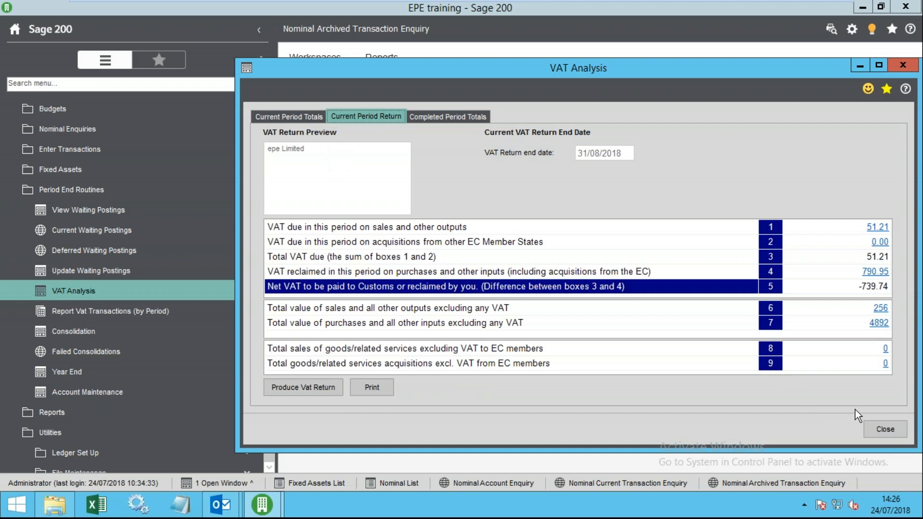
- Close the VAT Analysis and open Default Nominal Accounts from the ledger set-up options
left_click(873, 428)
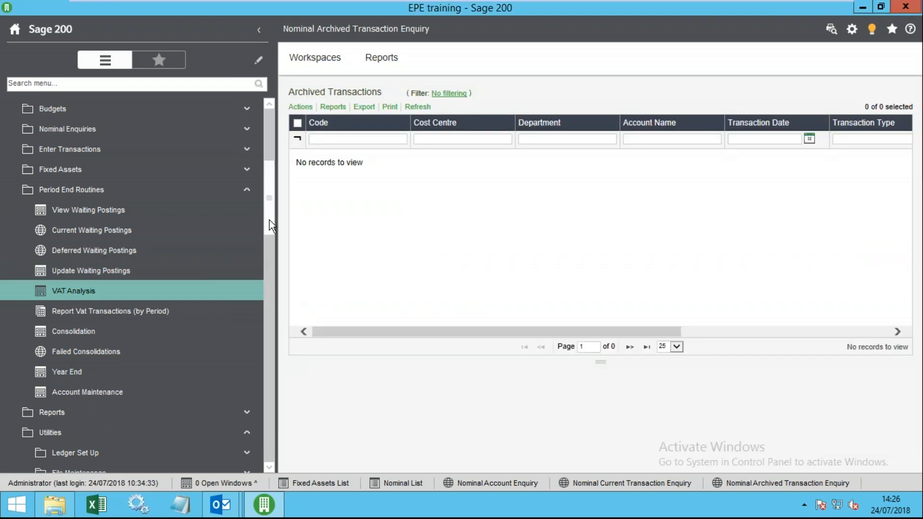
left_click_drag(269, 224, 272, 240)
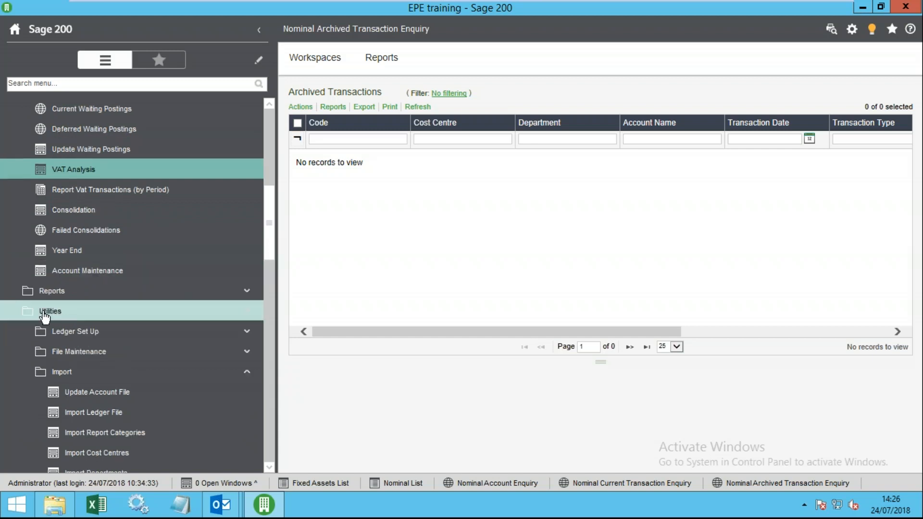
left_click(65, 335)
left_click(116, 331)
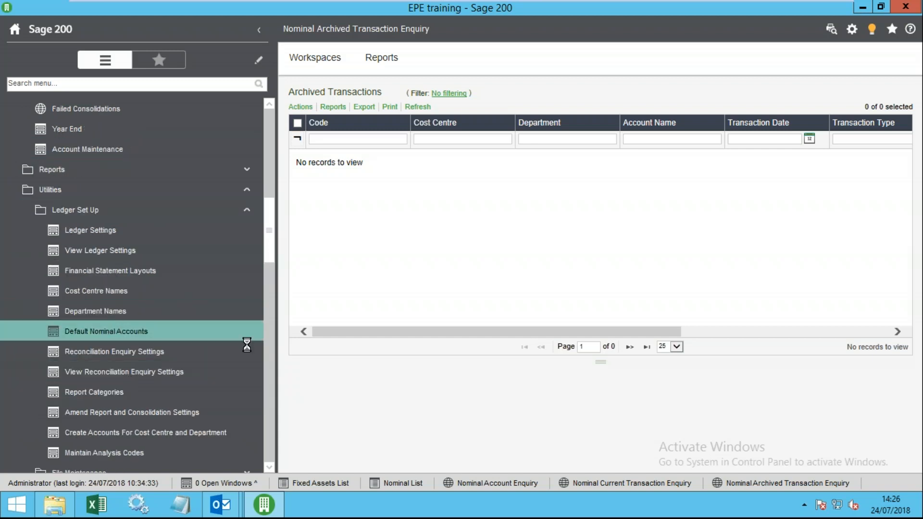
left_click_drag(754, 126, 345, 54)
- Inspect the Balance Sheet default VAT input 8204 and output 8200 codes, then cancel
left_click(328, 99)
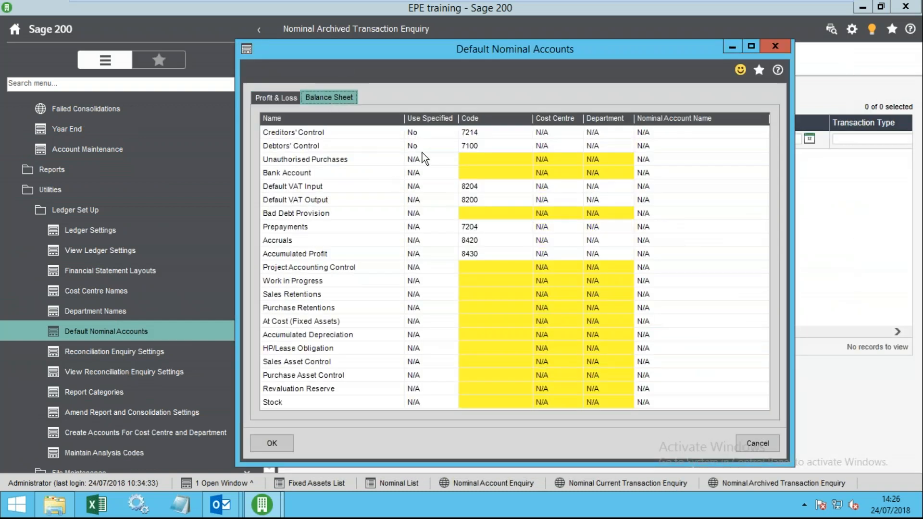
left_click(477, 187)
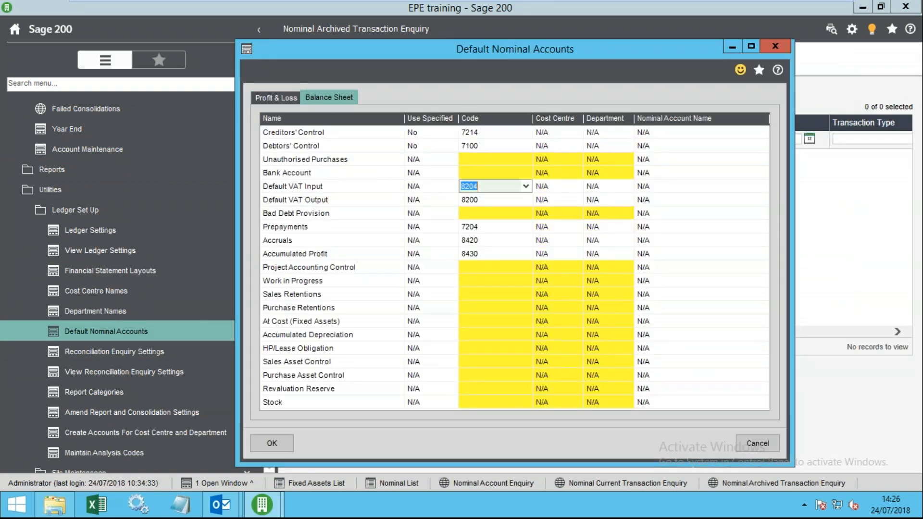
left_click(480, 199)
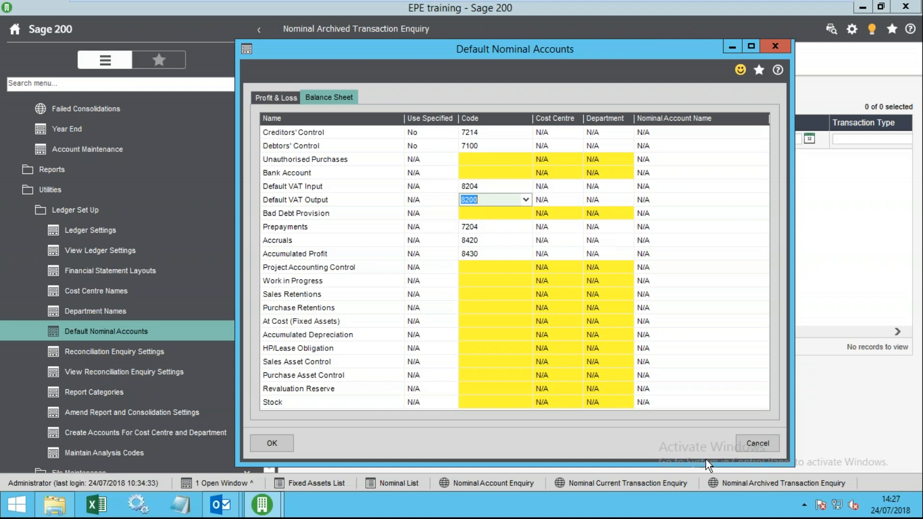
left_click(739, 439)
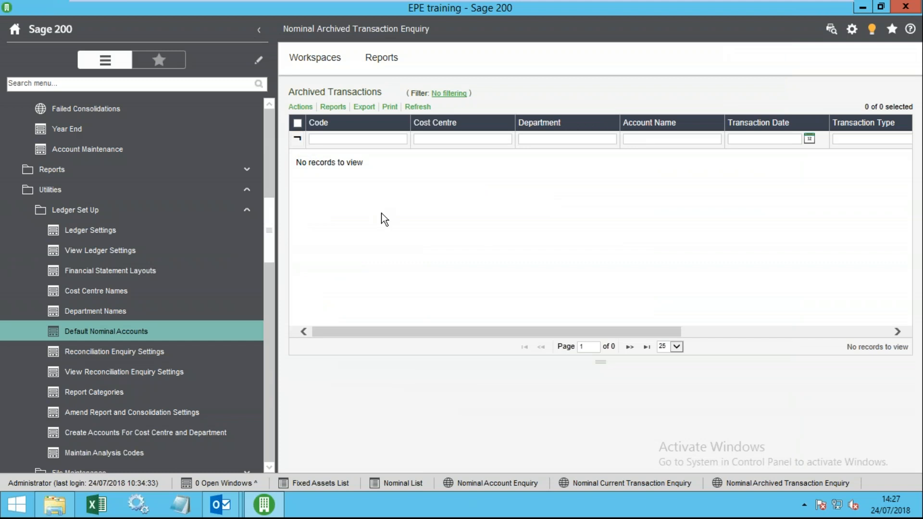
- Search the Nominal List for 'vat' and locate the 8200 VAT Control Account
left_click(400, 483)
left_click_drag(454, 104, 388, 104)
type("vat")
key("Return")
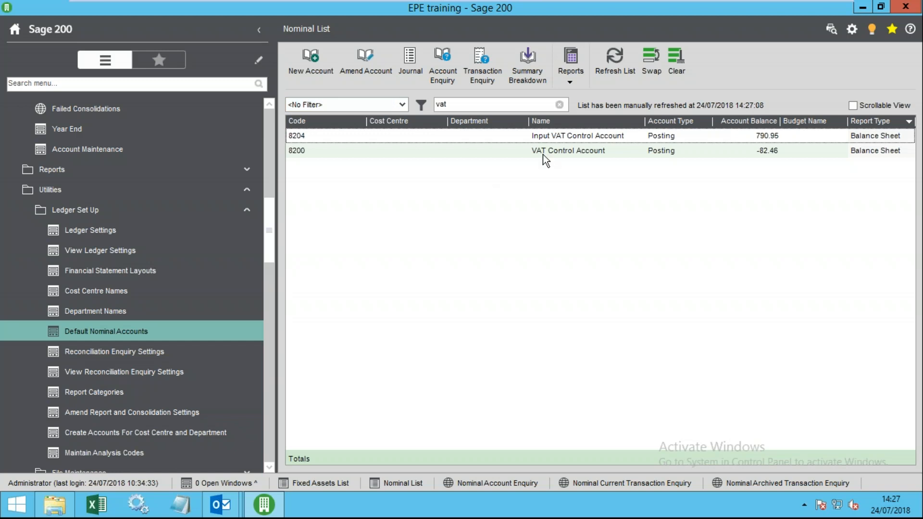
left_click(538, 153)
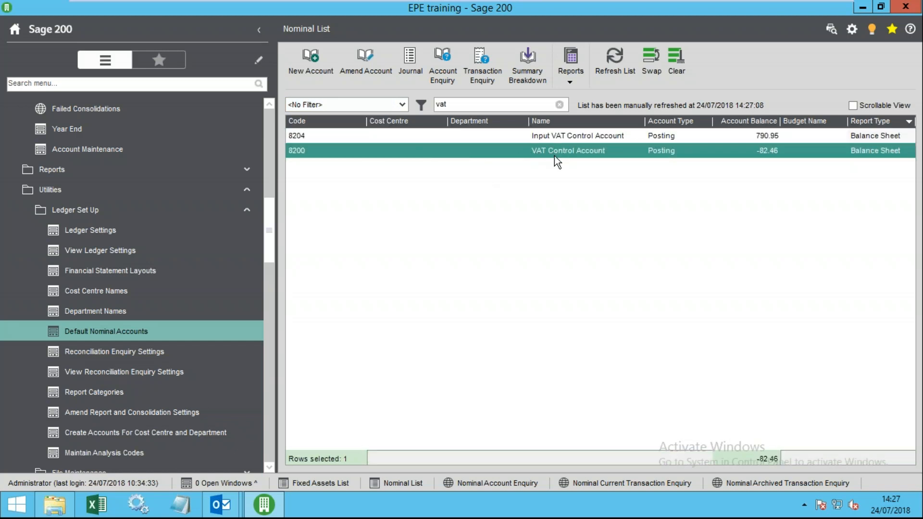
left_click(475, 105)
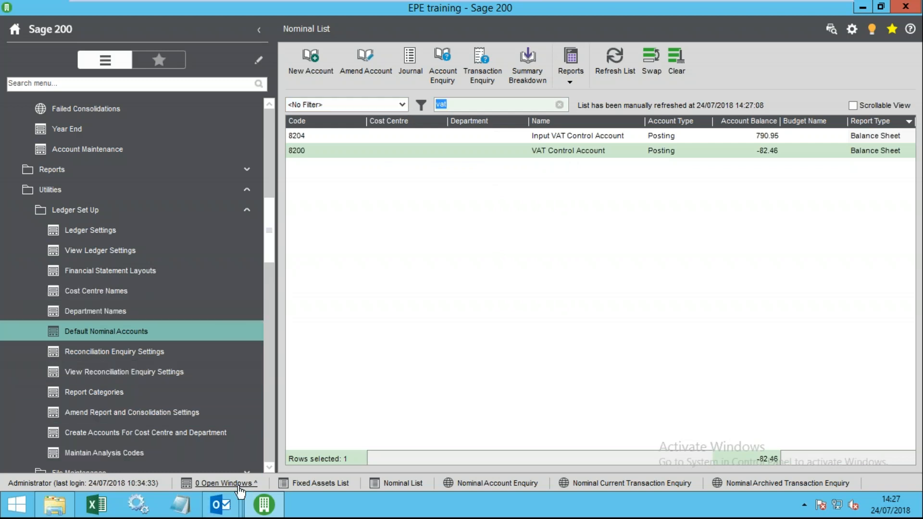
- Reopen Default Nominal Accounts on the Balance Sheet tab, positioned to show the account list
left_click(106, 351)
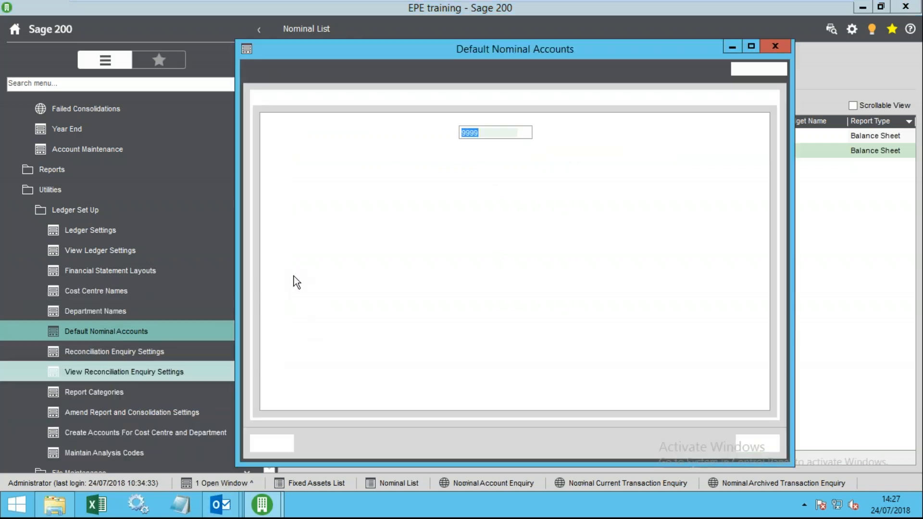
left_click(337, 98)
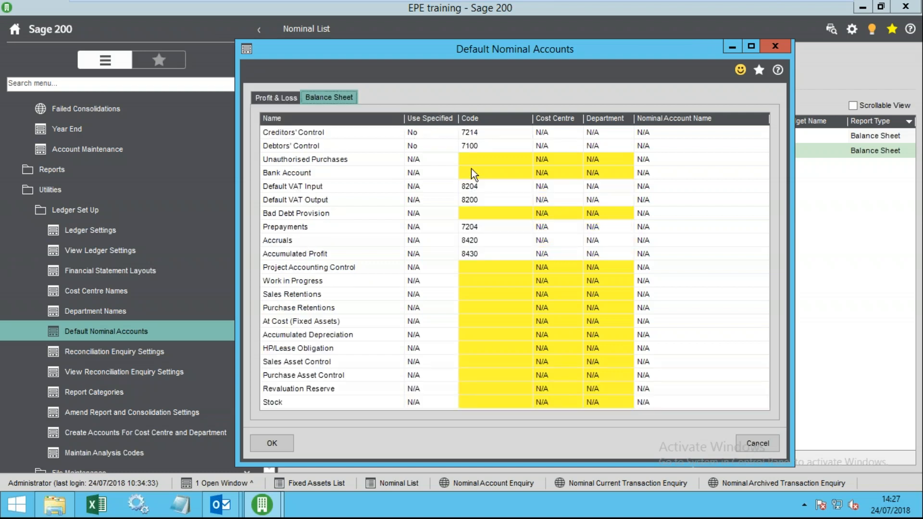
left_click(462, 187)
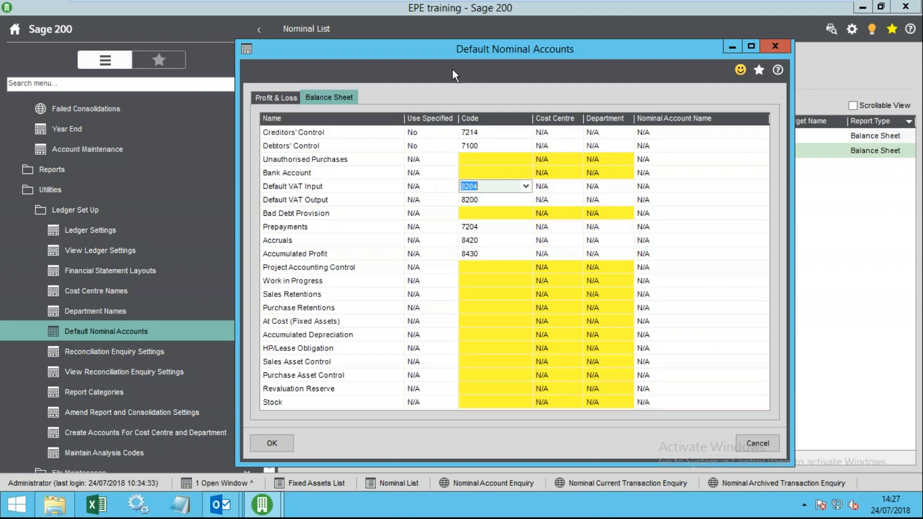
left_click_drag(451, 56, 507, 185)
mouse_move(548, 344)
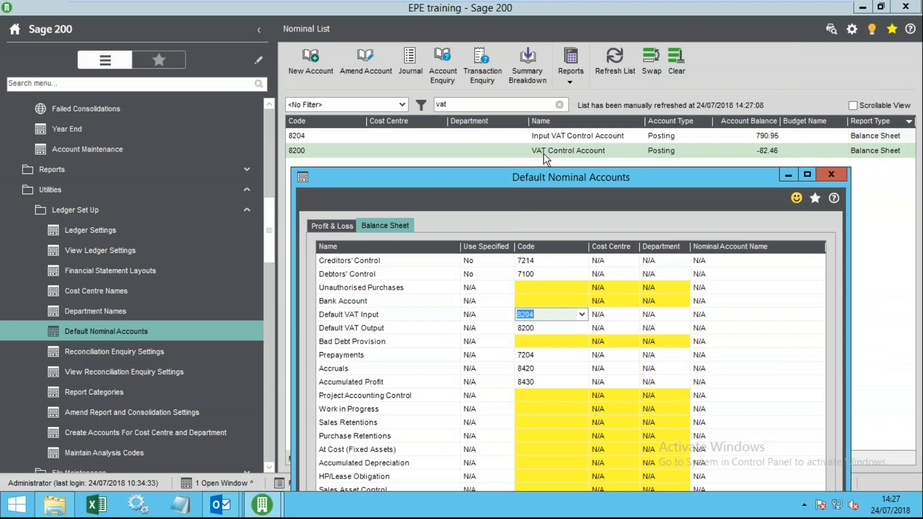
- Search the Nominal List for 'sale' then 'output' accounts to compare with the default output code
left_click(460, 107)
double_click(460, 107)
type("salw")
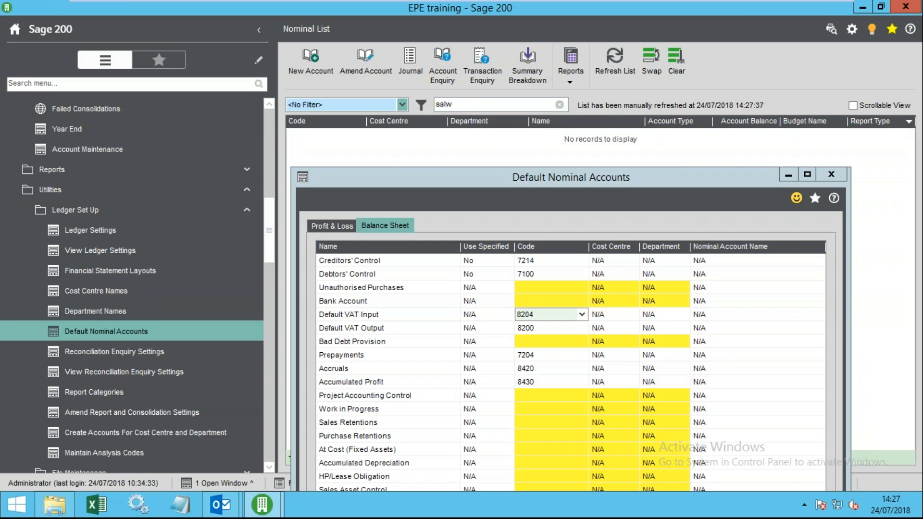
key("BackSpace")
type("e")
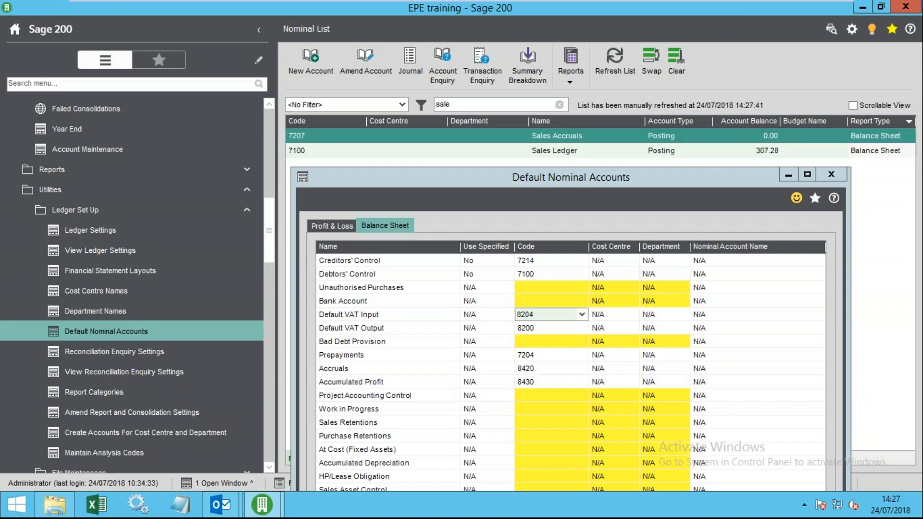
left_click_drag(454, 104, 419, 104)
type("out")
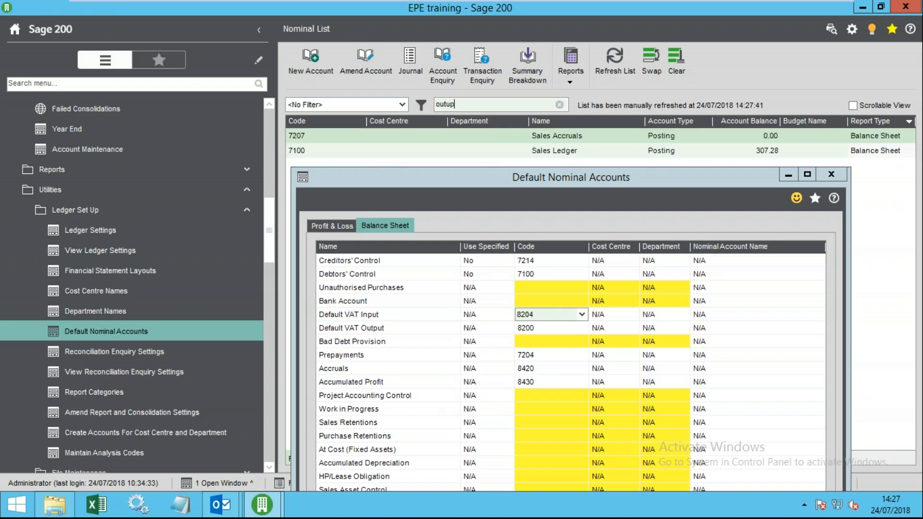
type("putu")
key("BackSpace")
key("Return")
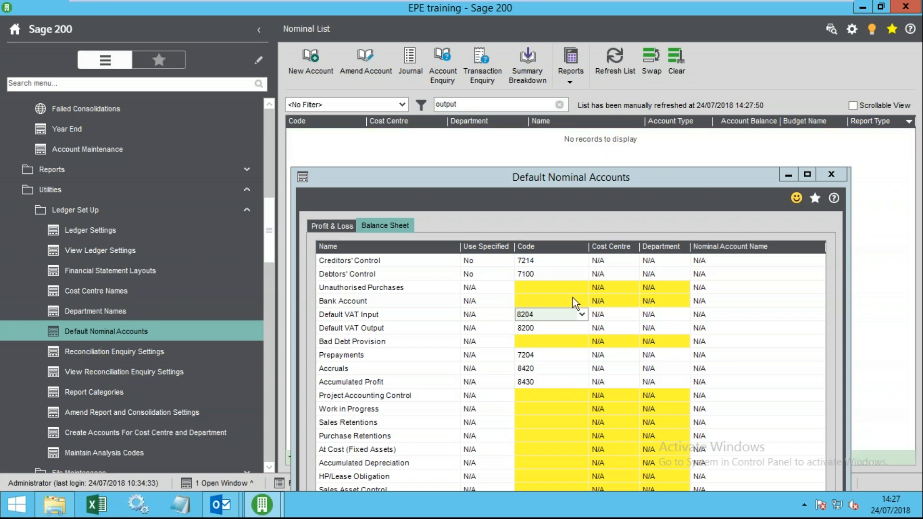
left_click(535, 328)
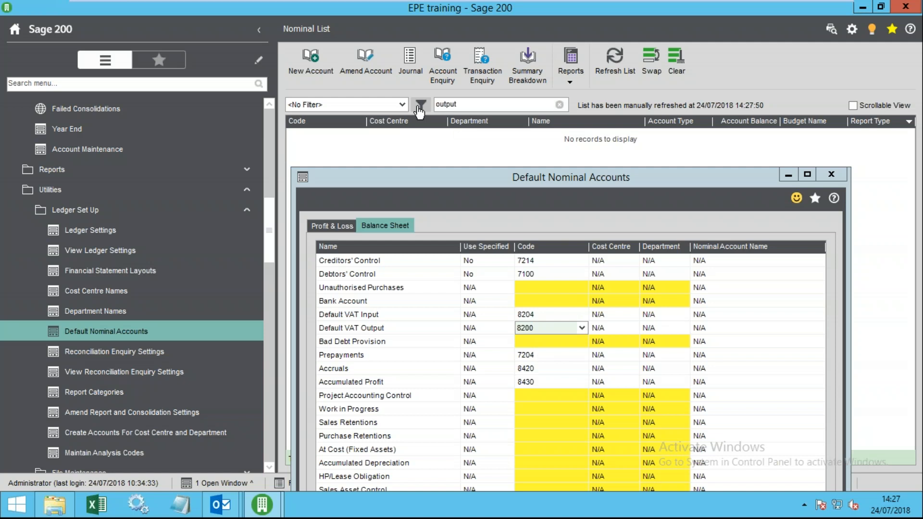
- Search 'vat' again and enter 8200 as the Default VAT Input account code
double_click(478, 106)
type("vat")
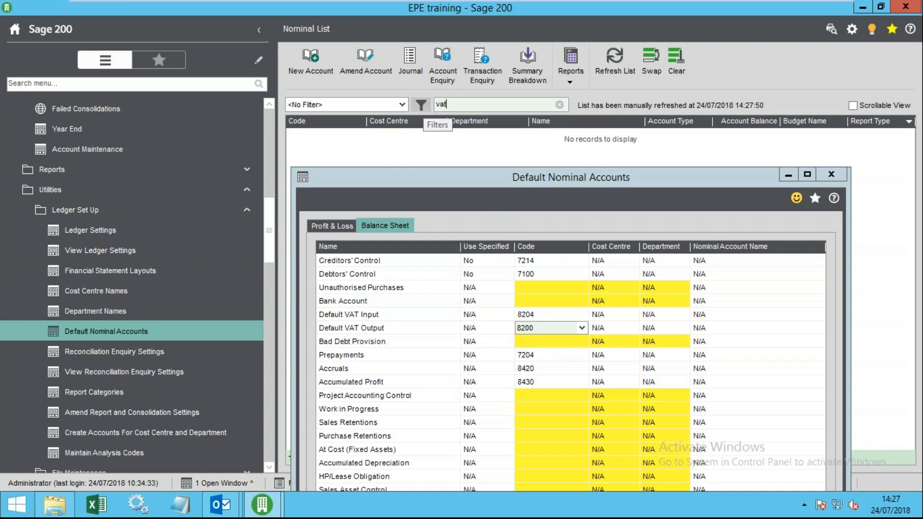
key("Return")
left_click(575, 151)
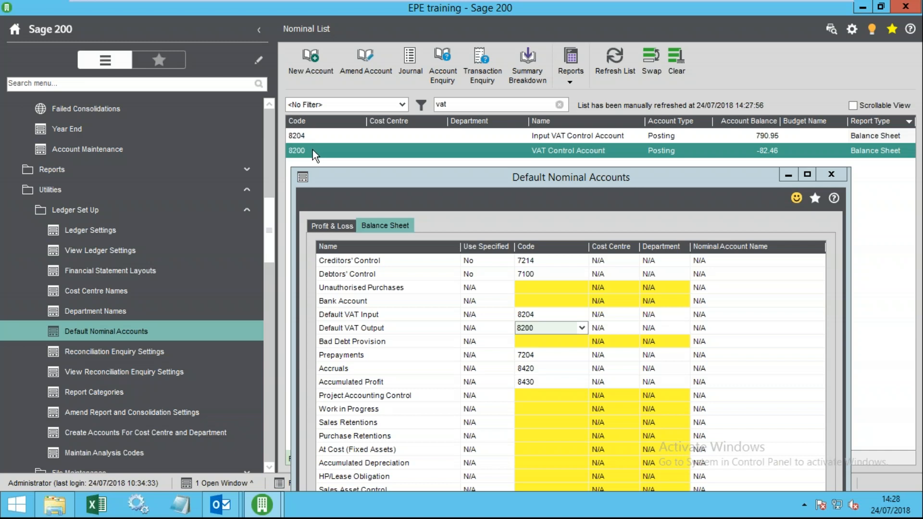
left_click(549, 315)
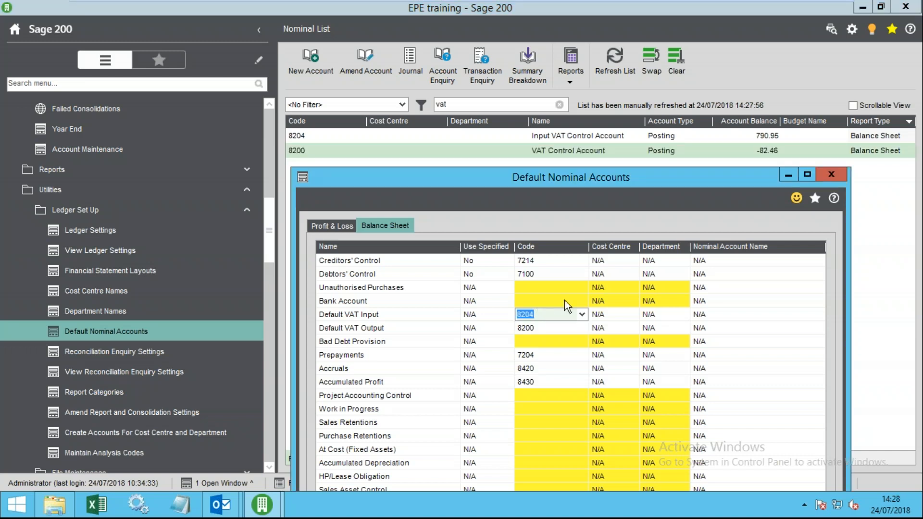
type("80")
key("BackSpace")
type("200")
- Check the VAT input and output codes and save the default nominal accounts with OK
left_click(558, 324)
left_click(564, 316)
left_click(538, 317)
left_click(540, 328)
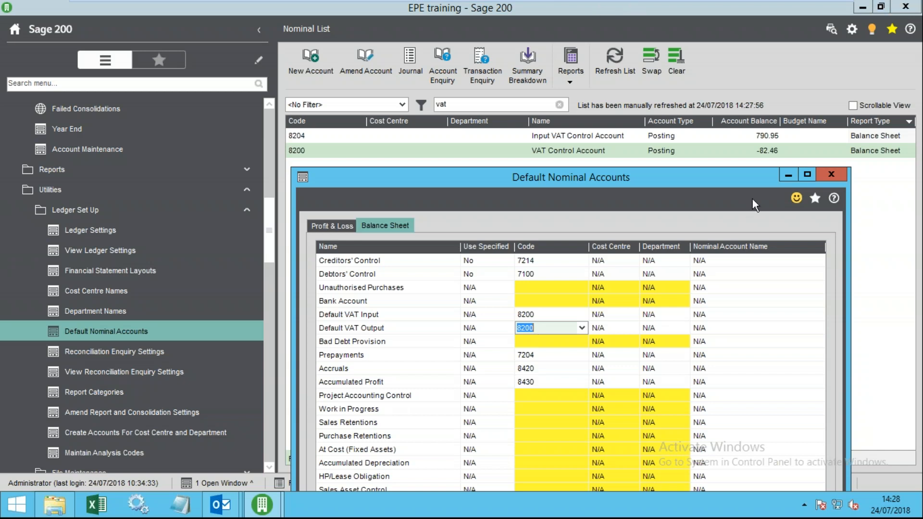
left_click_drag(712, 179, 692, 92)
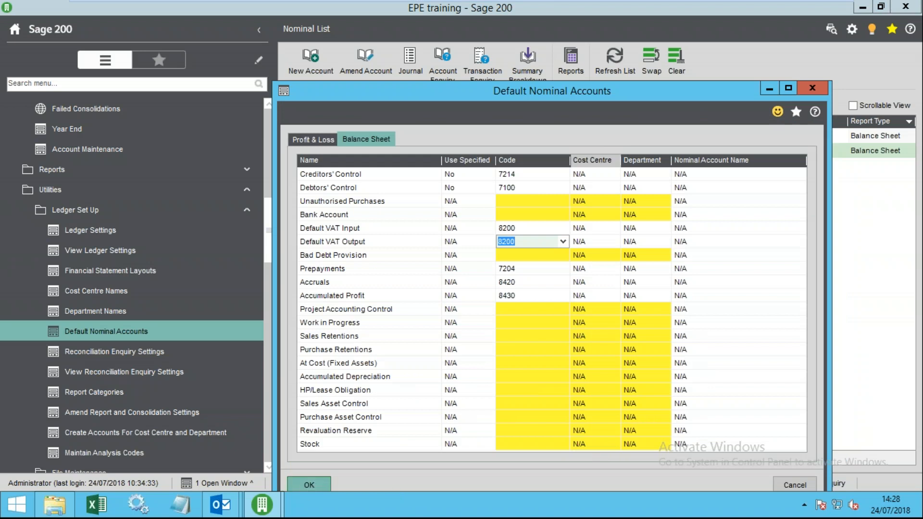
left_click(308, 484)
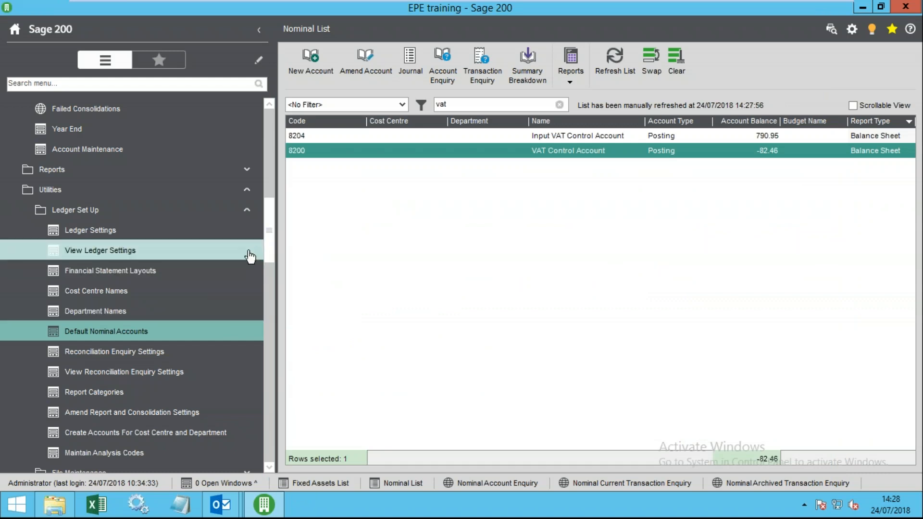
- Reopen Default Nominal Accounts to verify both VAT codes are 8200, then cancel
left_click_drag(268, 244, 254, 257)
left_click(133, 272)
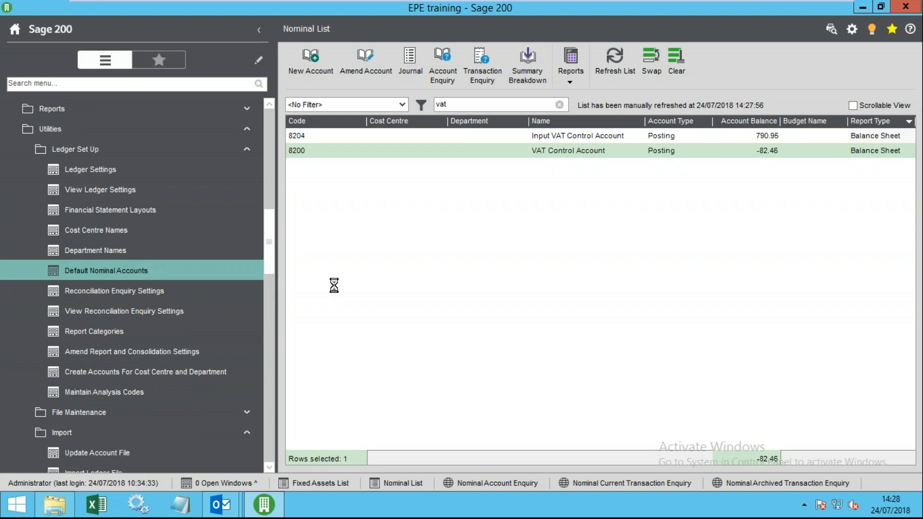
left_click(345, 138)
left_click(521, 242)
left_click(519, 227)
left_click(520, 243)
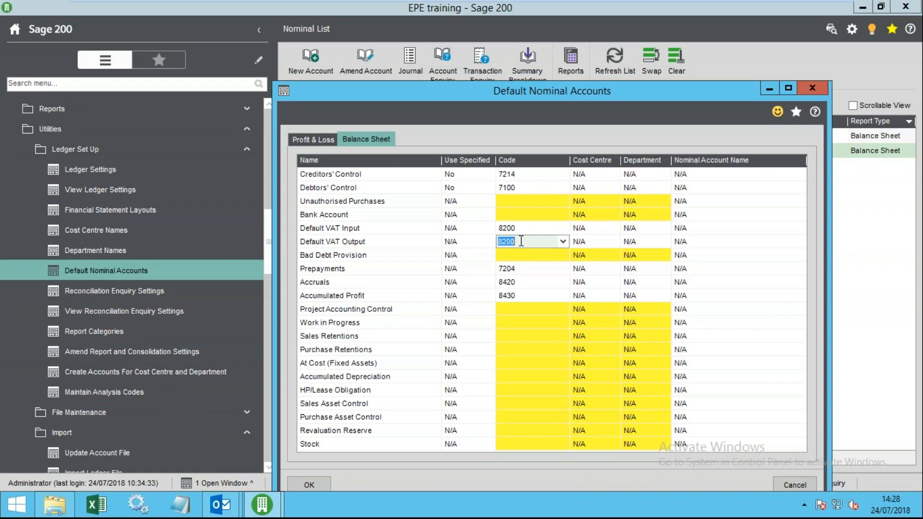
left_click(793, 480)
left_click_drag(269, 253, 257, 188)
left_click(107, 356)
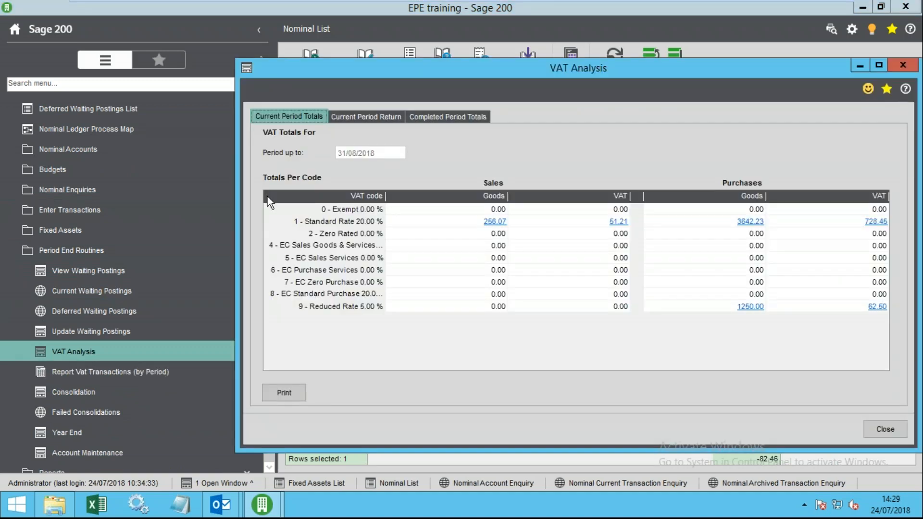
left_click(347, 114)
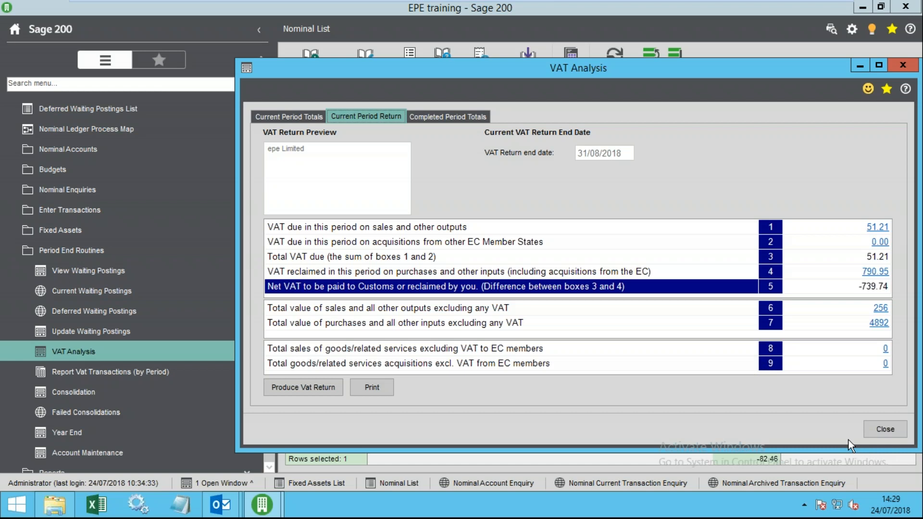
left_click(876, 428)
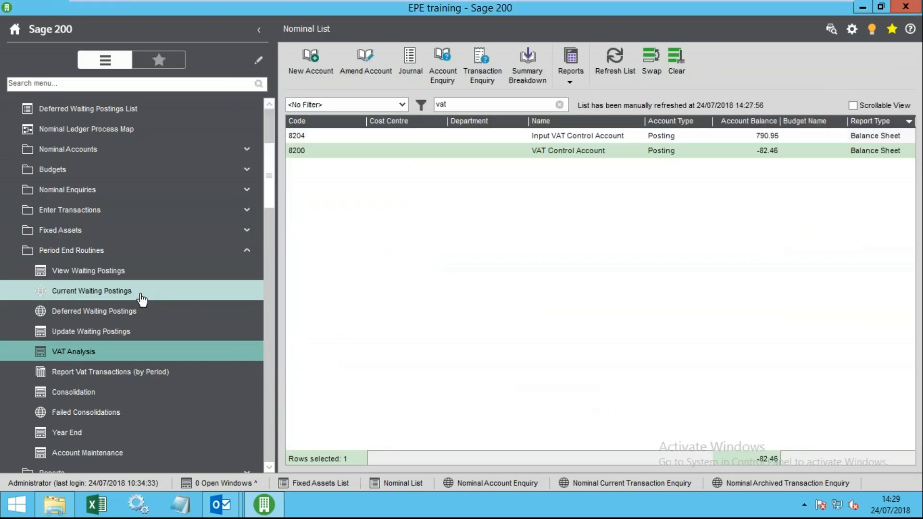
left_click(302, 137)
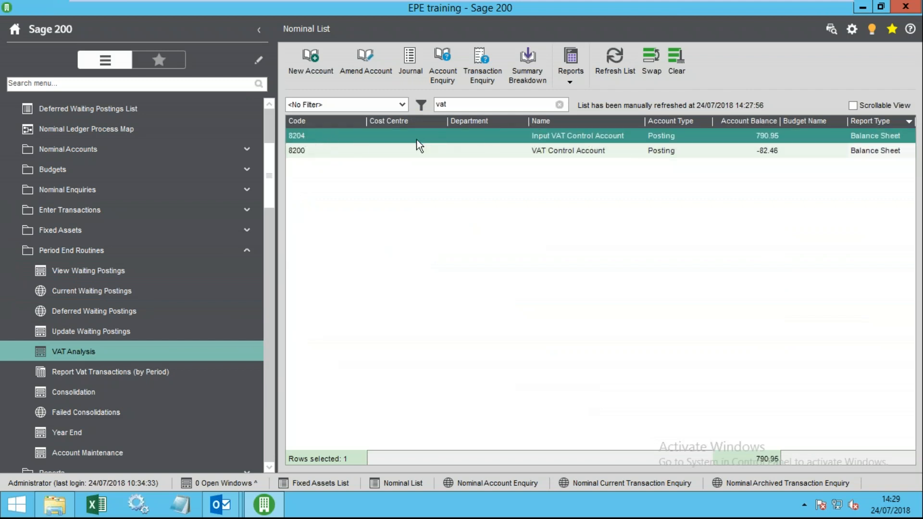
left_click(293, 149)
left_click(299, 134)
left_click(296, 150)
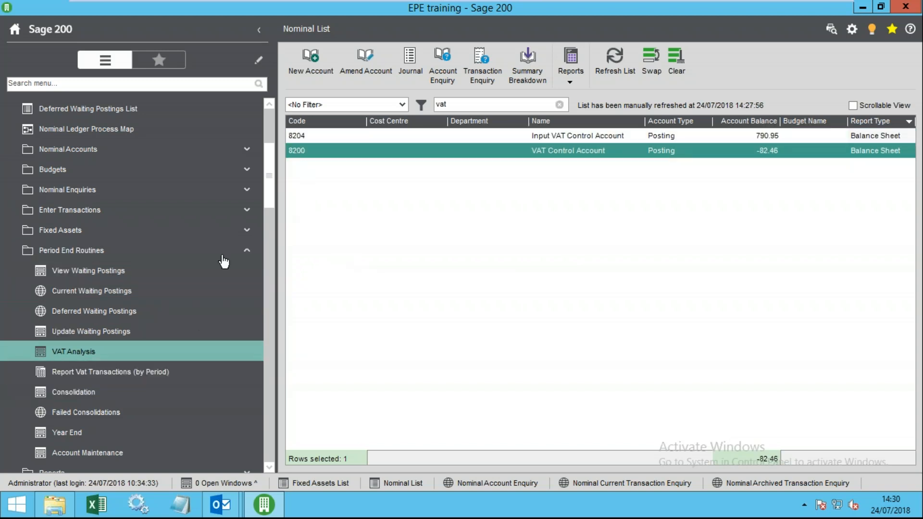
left_click_drag(266, 198, 280, 213)
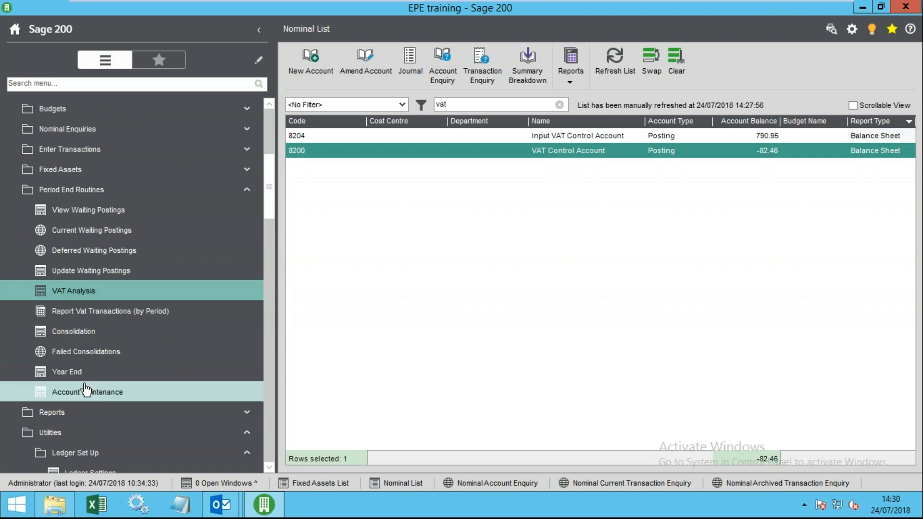
- Start the Year End routine, confirm other reports were produced, then cancel without running it
left_click(81, 373)
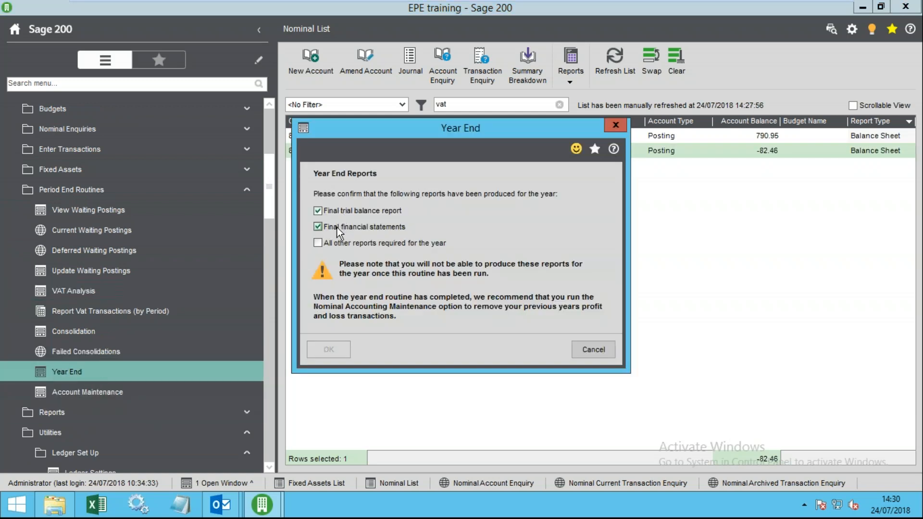
left_click(331, 244)
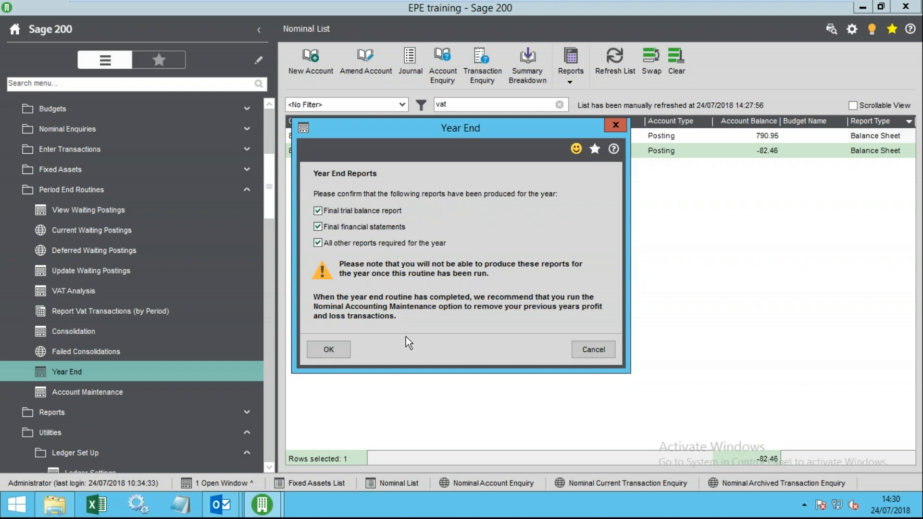
left_click(590, 356)
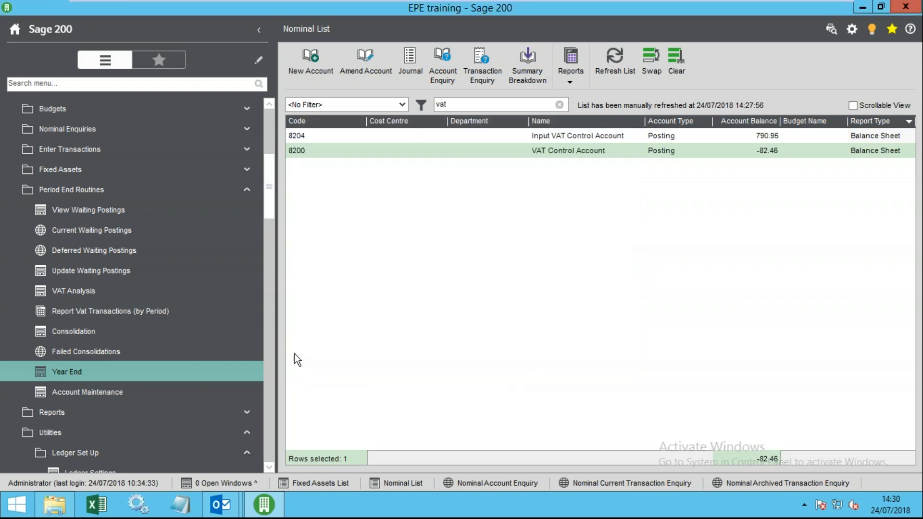
left_click_drag(267, 202, 249, 435)
- Glance at accounting period permissions, then check current and next year's periods and their statuses
left_click(120, 194)
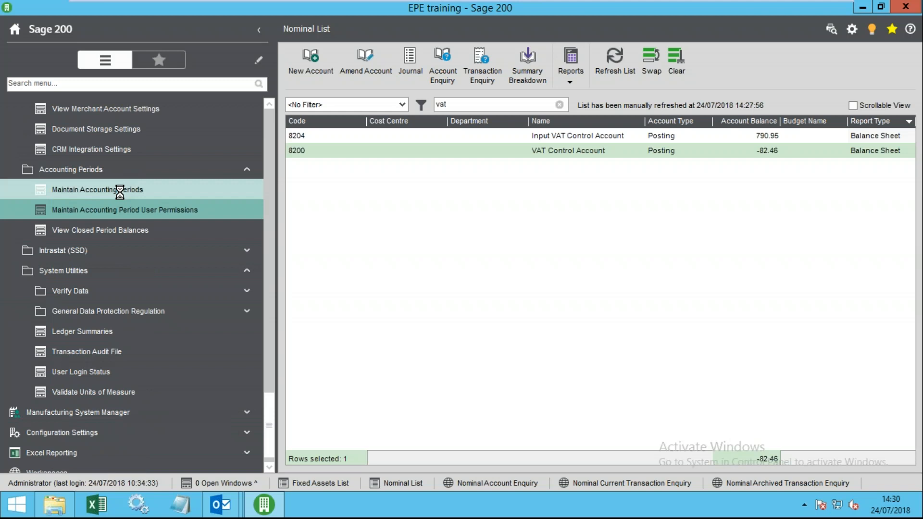
left_click(591, 323)
left_click(186, 195)
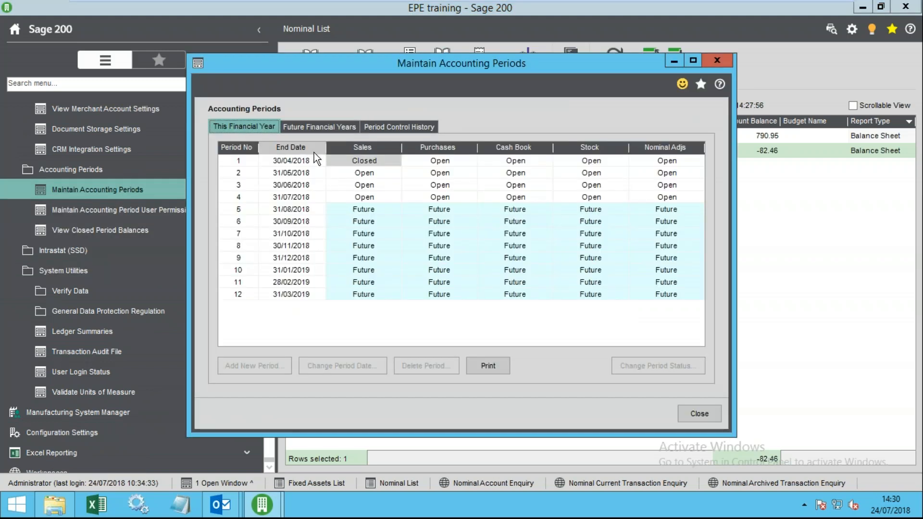
left_click(358, 186)
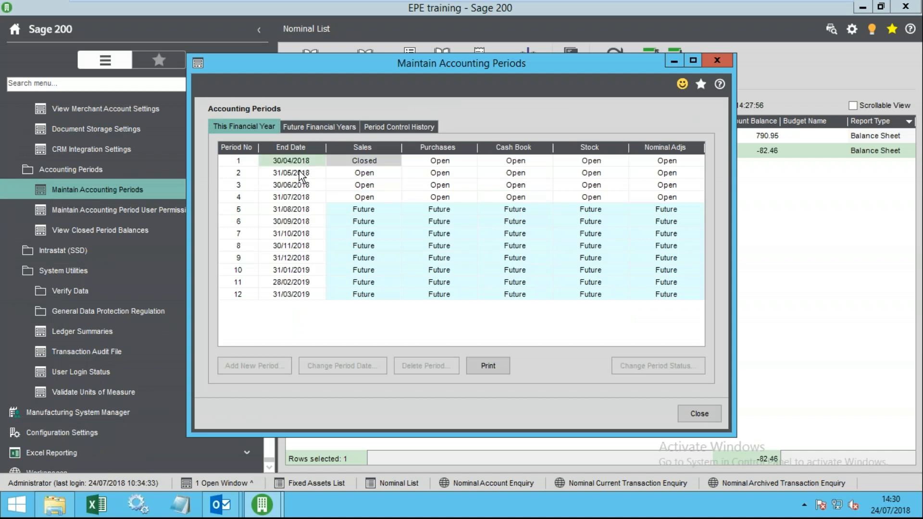
left_click(319, 127)
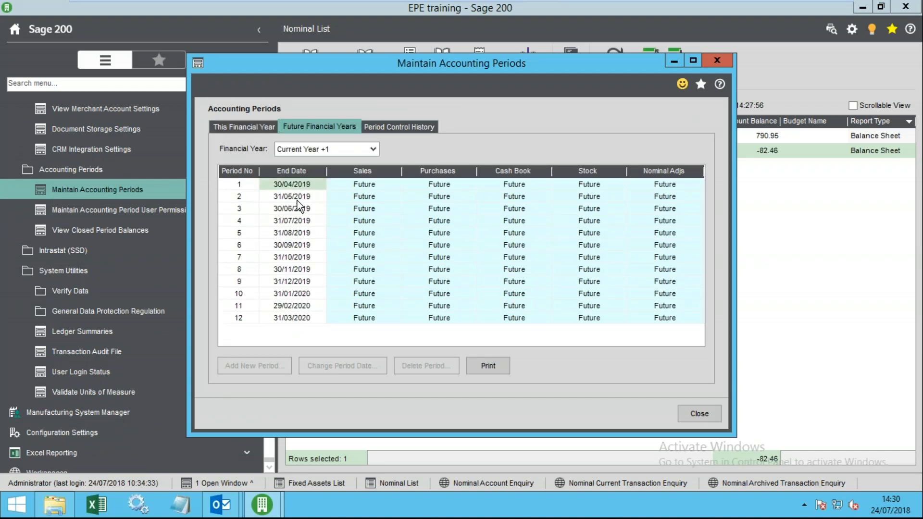
left_click(254, 129)
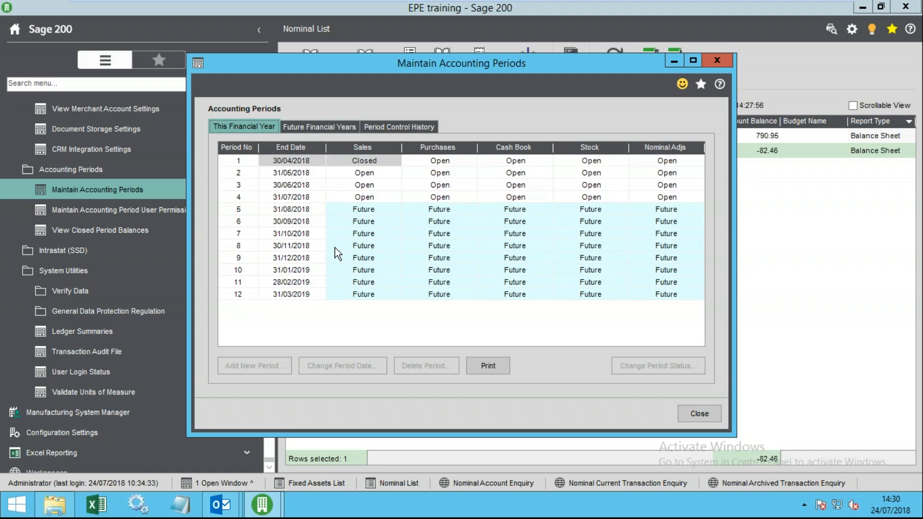
left_click(695, 414)
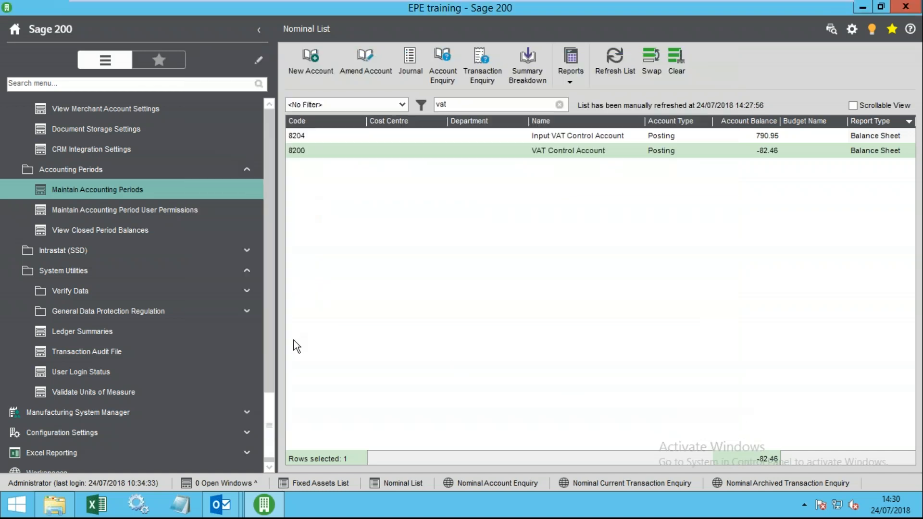
- Launch the Year End routine from Period End Routines again
left_click_drag(270, 414, 249, 290)
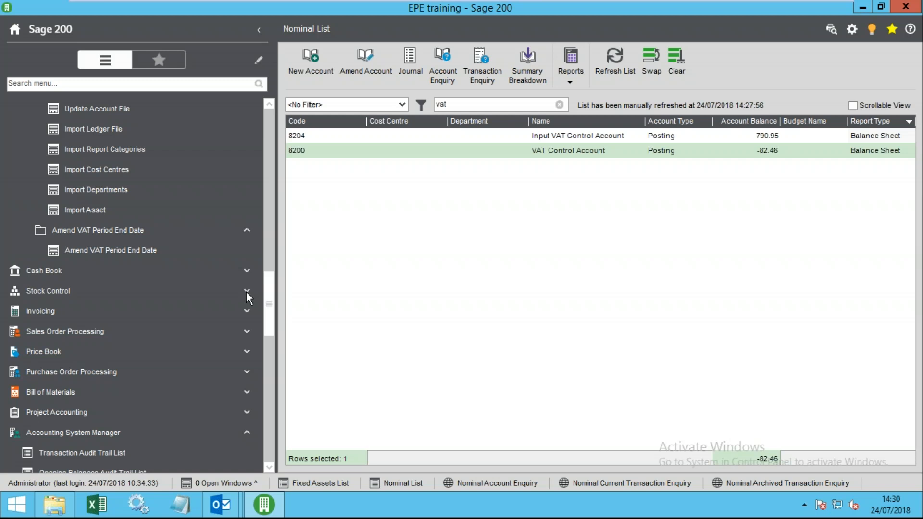
left_click_drag(246, 292, 256, 179)
left_click(83, 326)
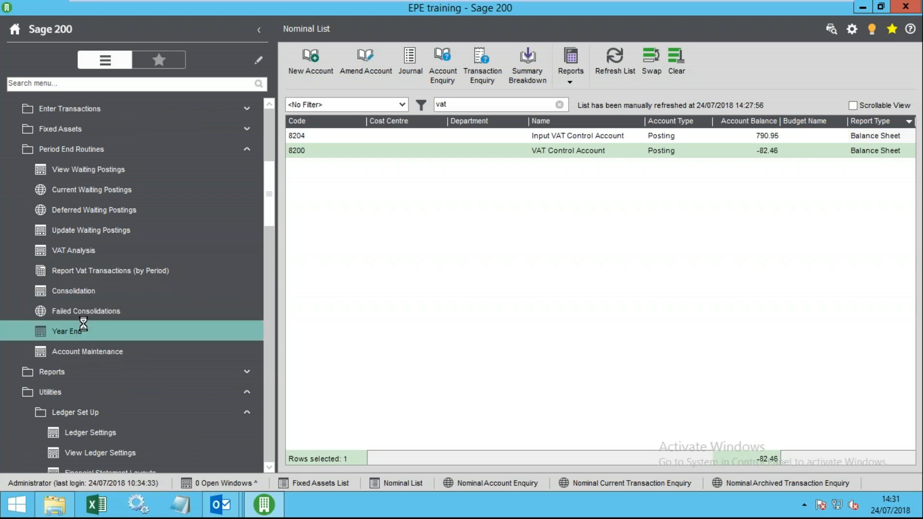
- Open the Year End help page and expand About, Outcomes and Before you begin sections
left_click(614, 149)
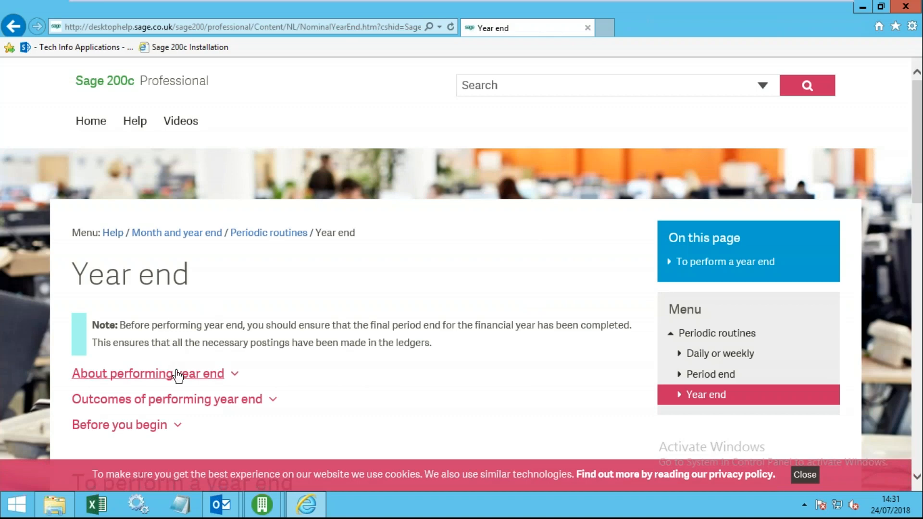
left_click(178, 374)
scroll(218, 353, "down", 10)
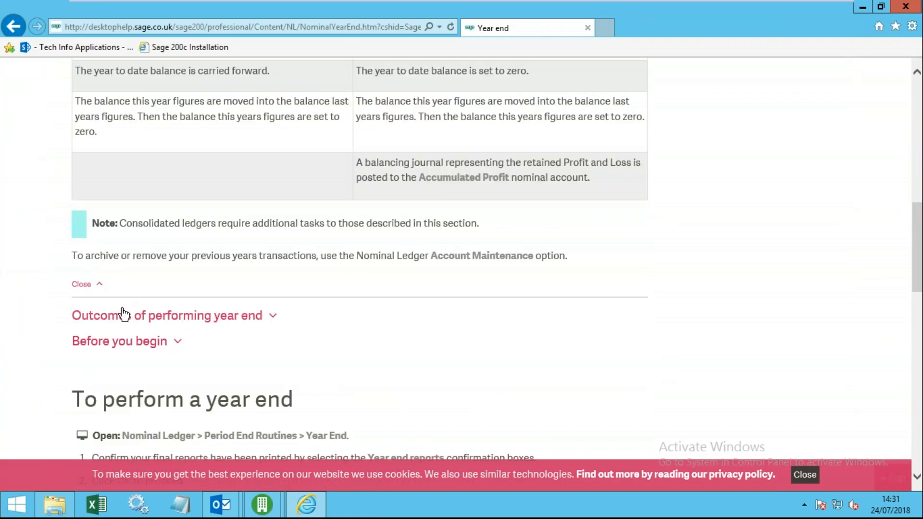
left_click(144, 319)
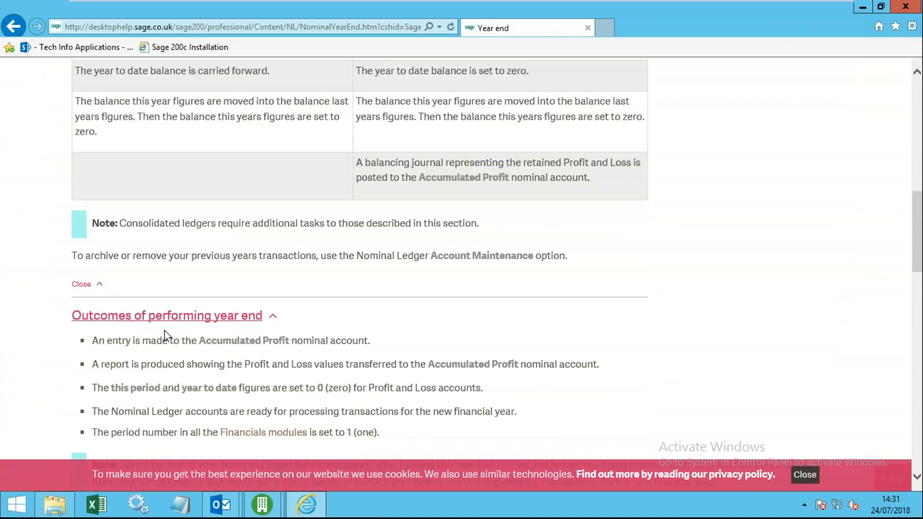
scroll(165, 335, "down", 4)
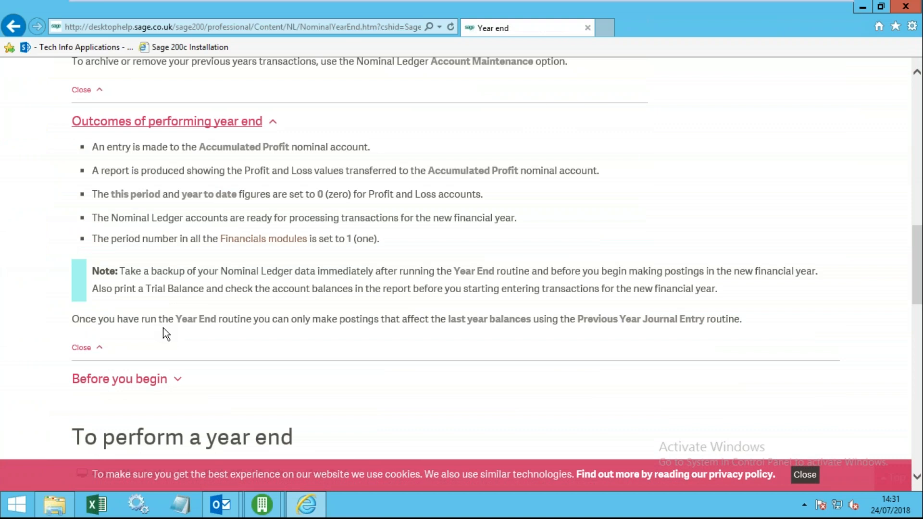
left_click(115, 380)
scroll(115, 380, "down", 4)
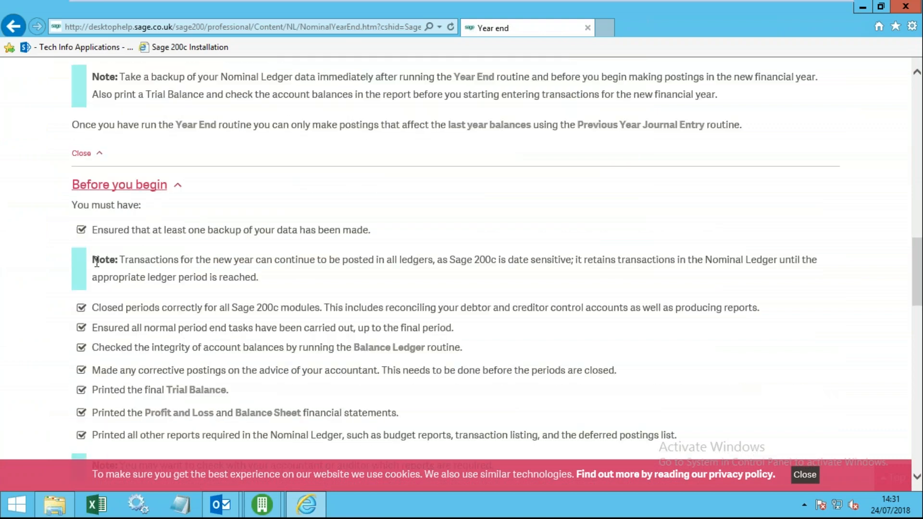
- Read through the before-you-begin checklist, noting the data backup prerequisite, then return to Sage 200
scroll(101, 270, "down", 2)
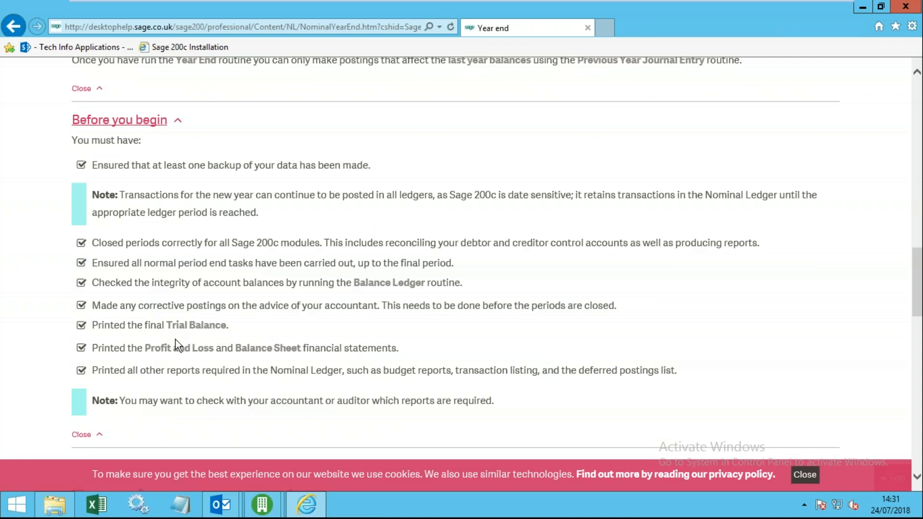
scroll(297, 344, "down", 5)
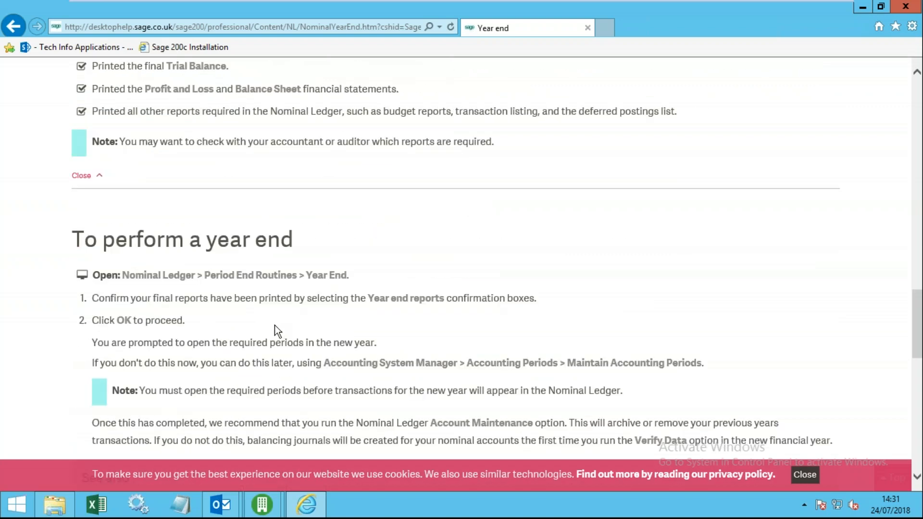
scroll(232, 252, "down", 2)
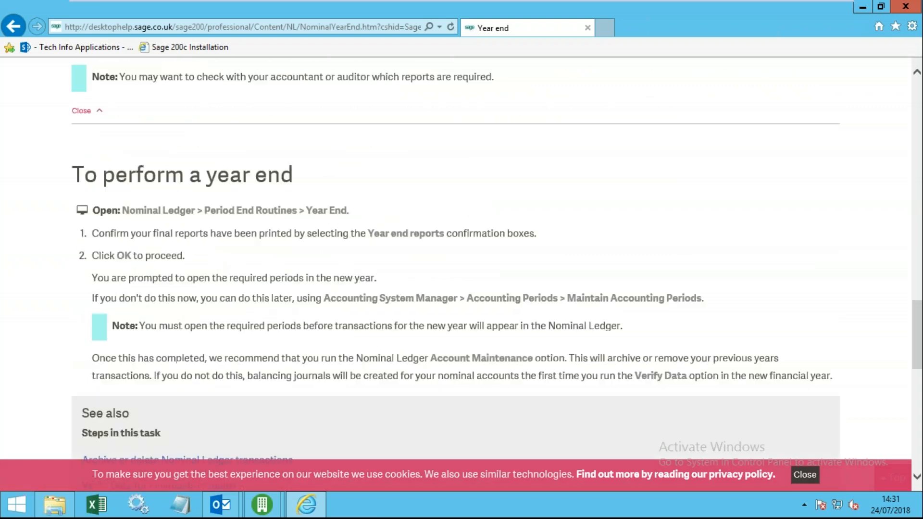
scroll(188, 325, "down", 4)
scroll(187, 325, "up", 8)
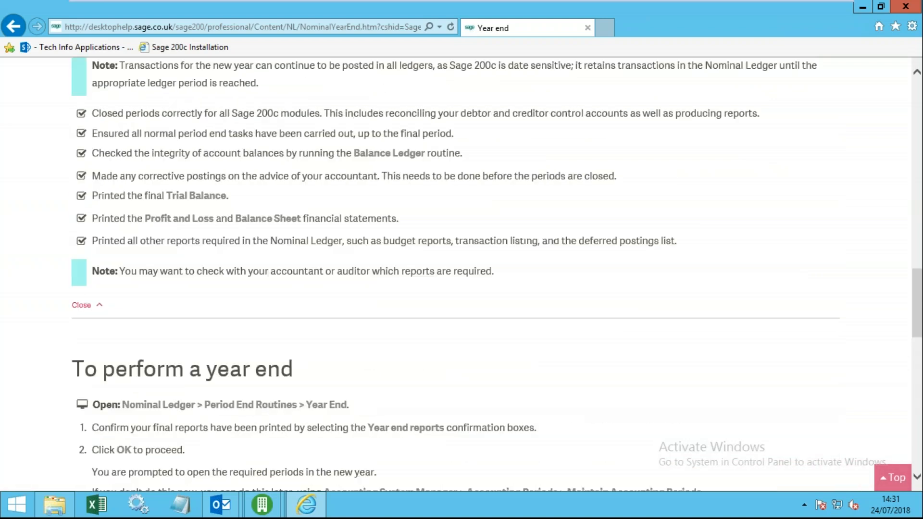
scroll(191, 313, "up", 2)
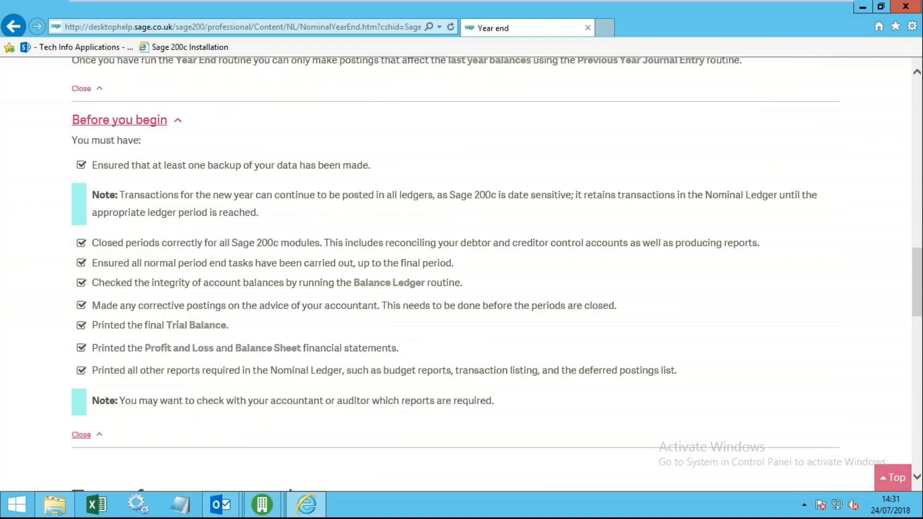
left_click_drag(371, 165, 107, 166)
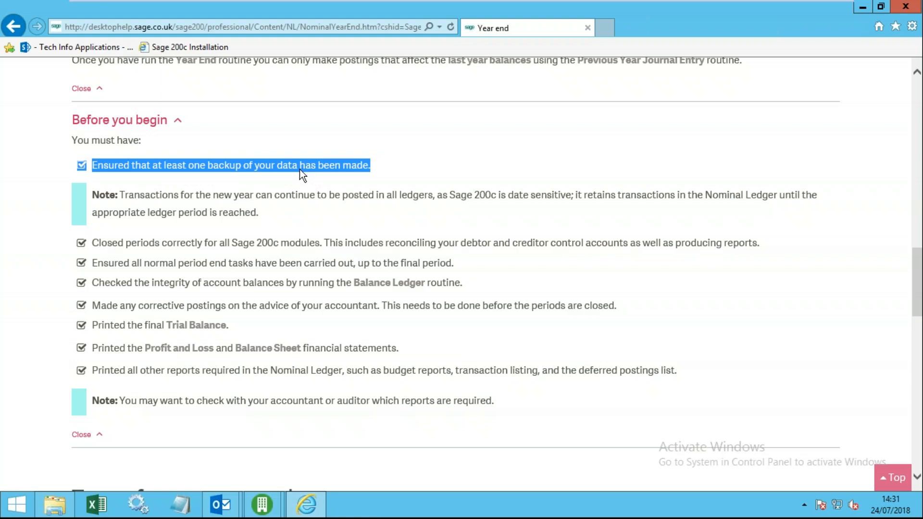
left_click(342, 174)
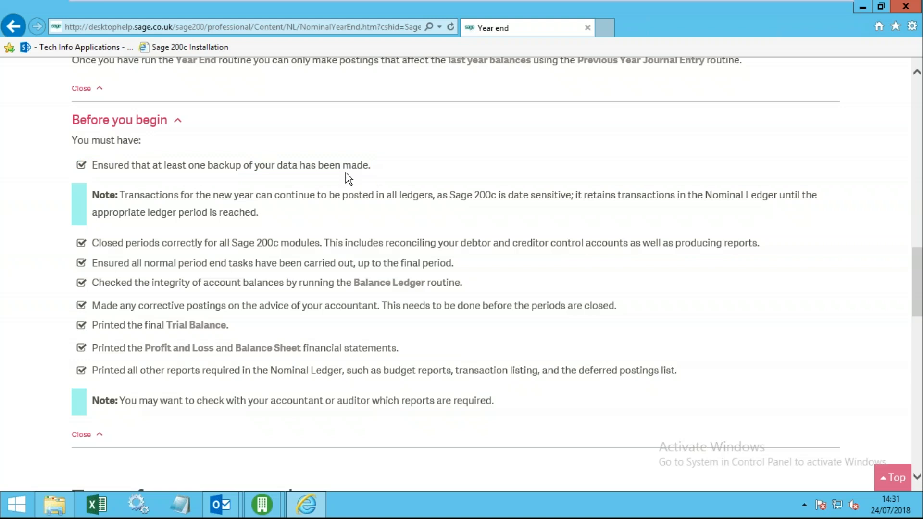
left_click(863, 6)
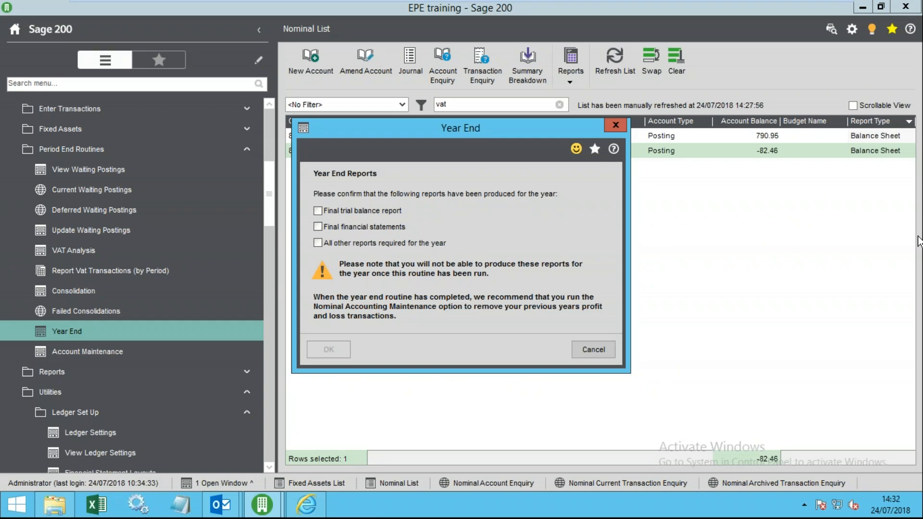
- Cancel the Year End dialog without running it and collapse the Period End Routines folder
left_click(594, 349)
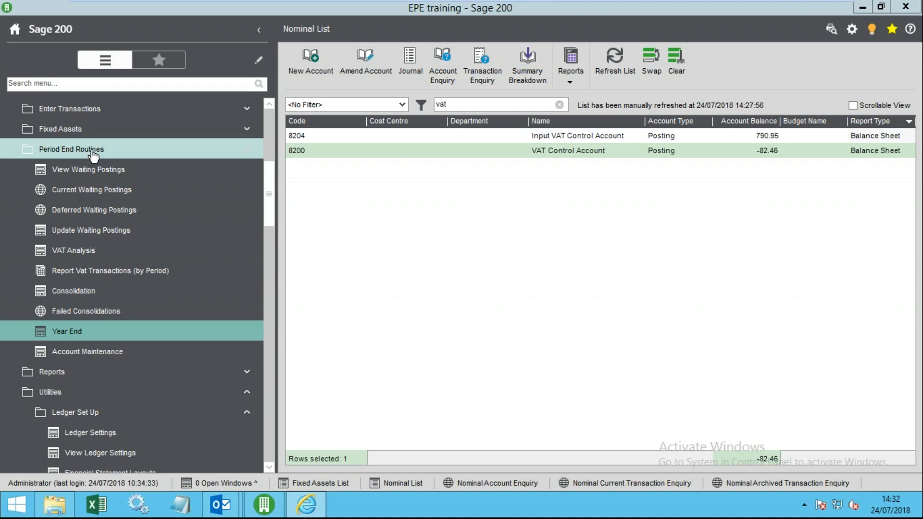
left_click(110, 147)
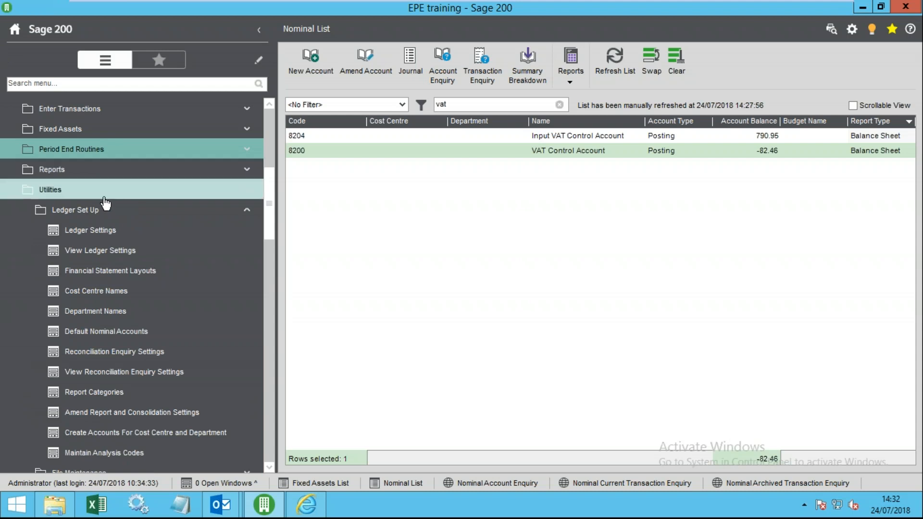
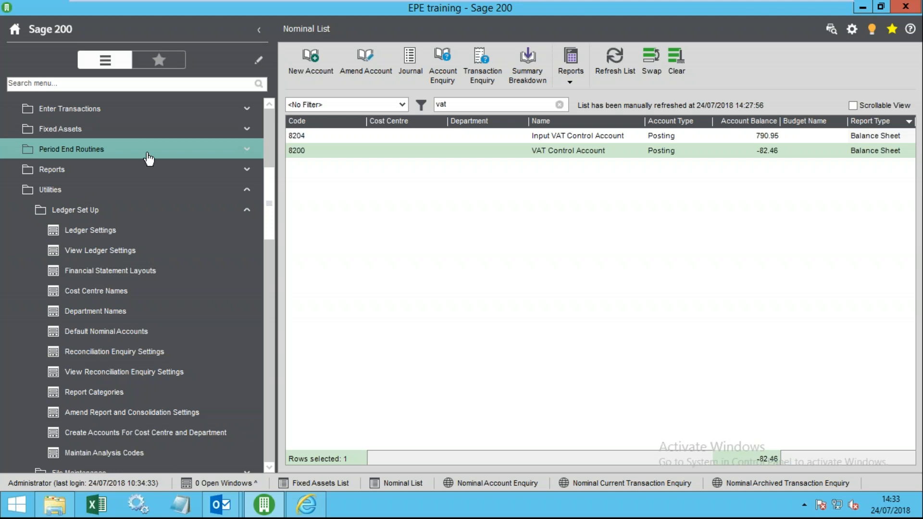
- Reopen the Year End routine, tick the report confirmations, then abandon it without running
mouse_move(271, 219)
left_mouse_down()
mouse_move(275, 165)
mouse_move(270, 219)
left_mouse_up()
left_click(78, 152)
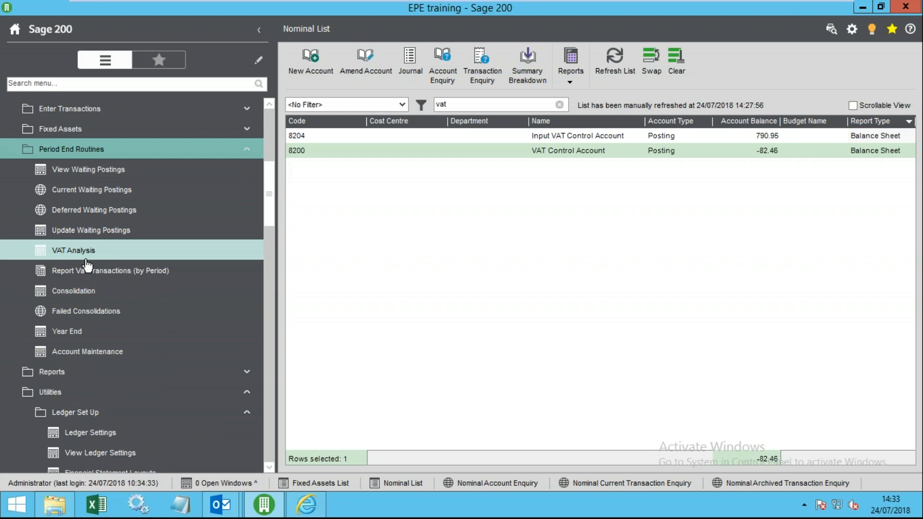
left_click(91, 332)
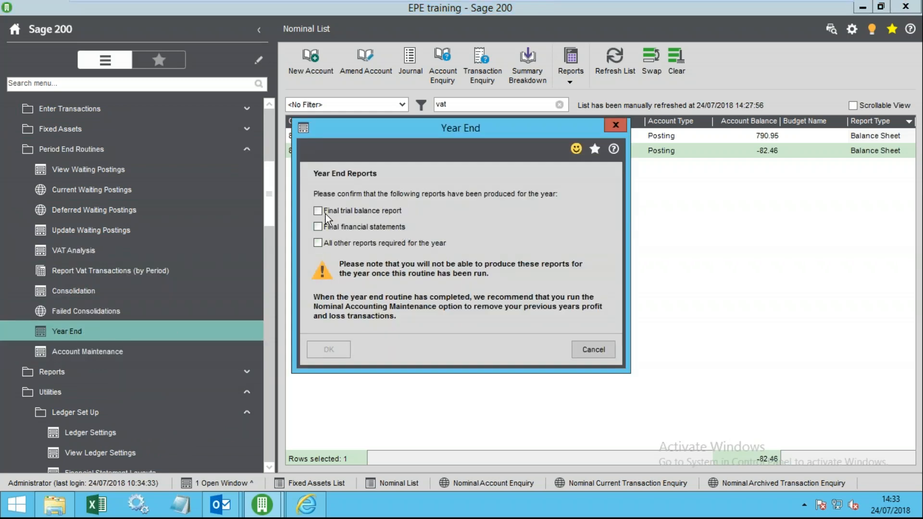
left_click(324, 226)
left_click(321, 245)
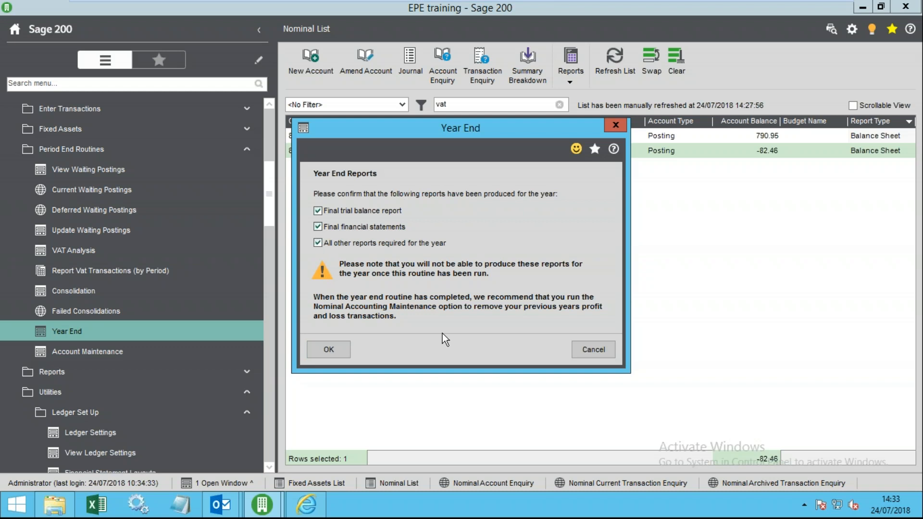
left_click(597, 351)
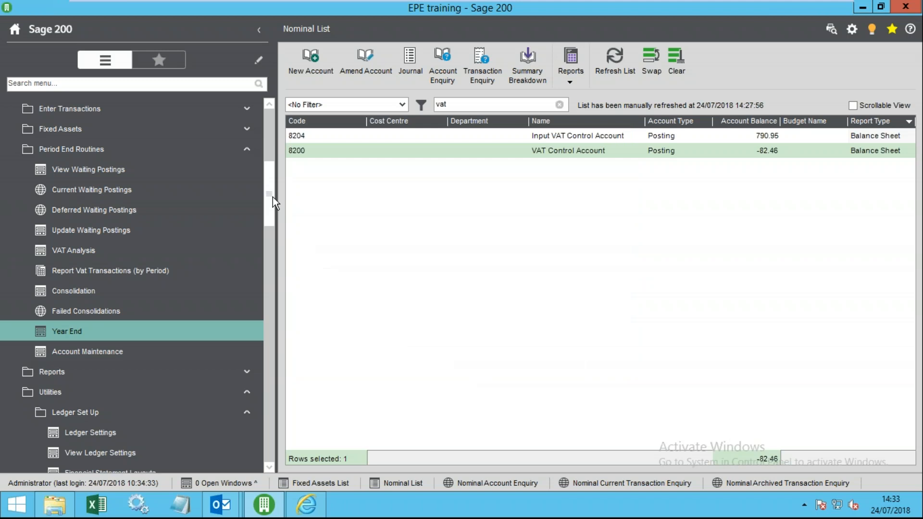
- Review sales, purchases and nominal statuses for periods 2, 4 and 12 in Accounting Periods
left_click_drag(273, 197, 266, 480)
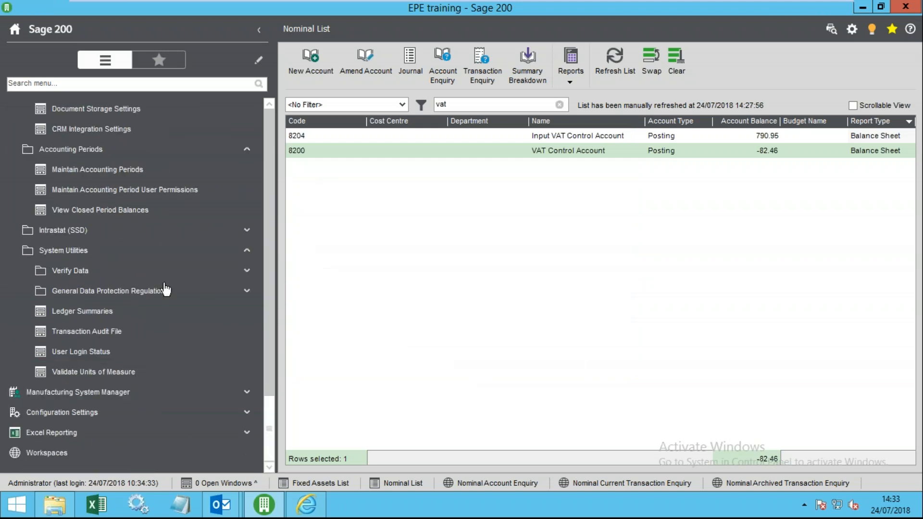
left_click_drag(268, 421, 285, 394)
left_click(121, 271)
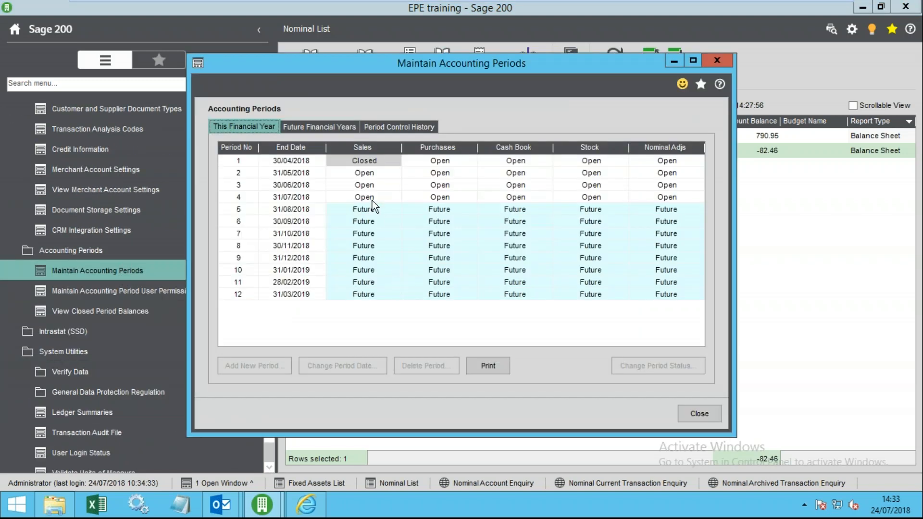
left_click(364, 169)
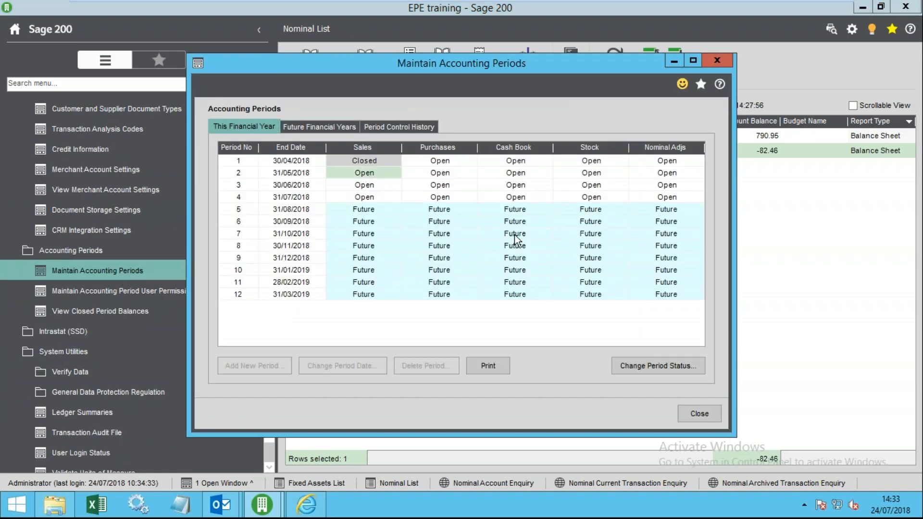
left_click(455, 202)
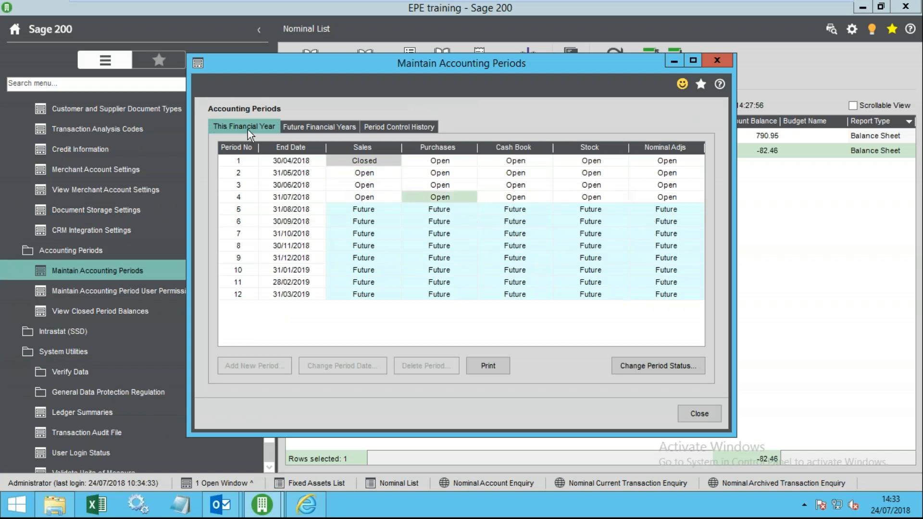
left_click(382, 175)
left_click(380, 198)
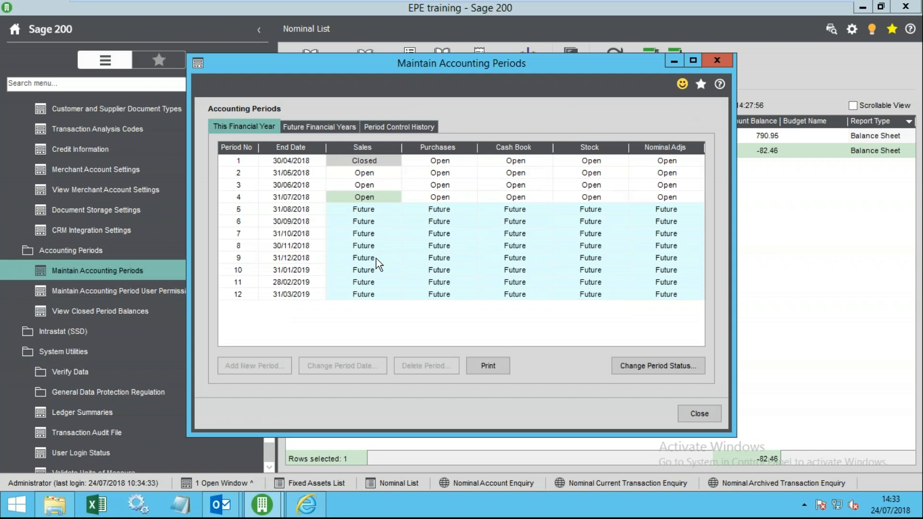
left_click(368, 298)
left_click(662, 298)
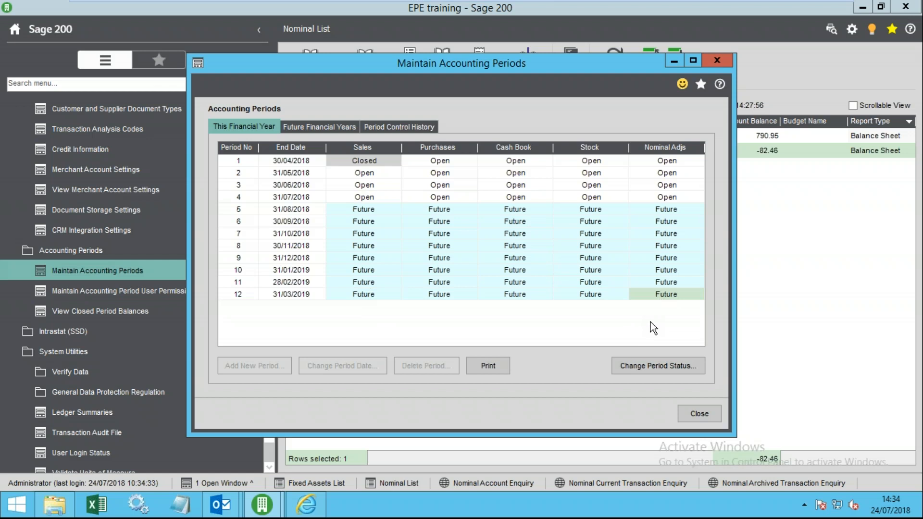
left_click(699, 415)
- Preview the Manual Journal Listing report with all criteria
left_click_drag(272, 391, 269, 167)
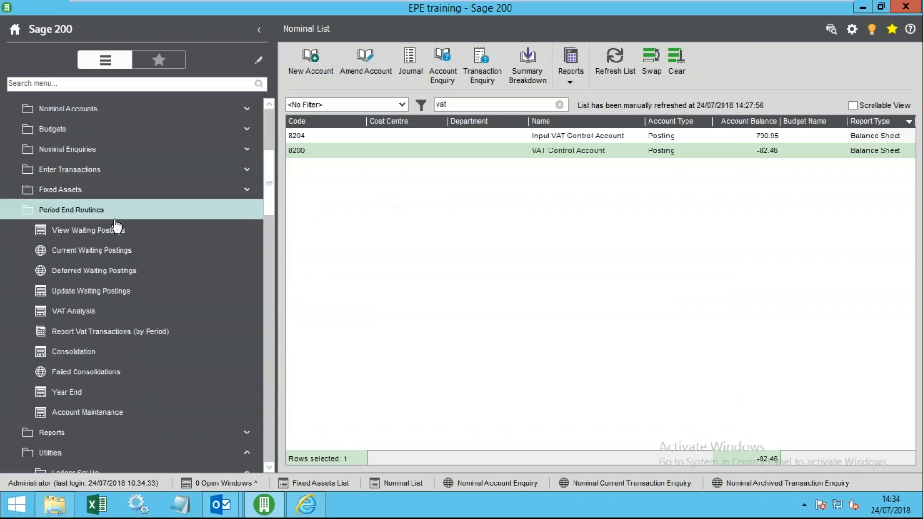
left_click(115, 209)
left_click(116, 231)
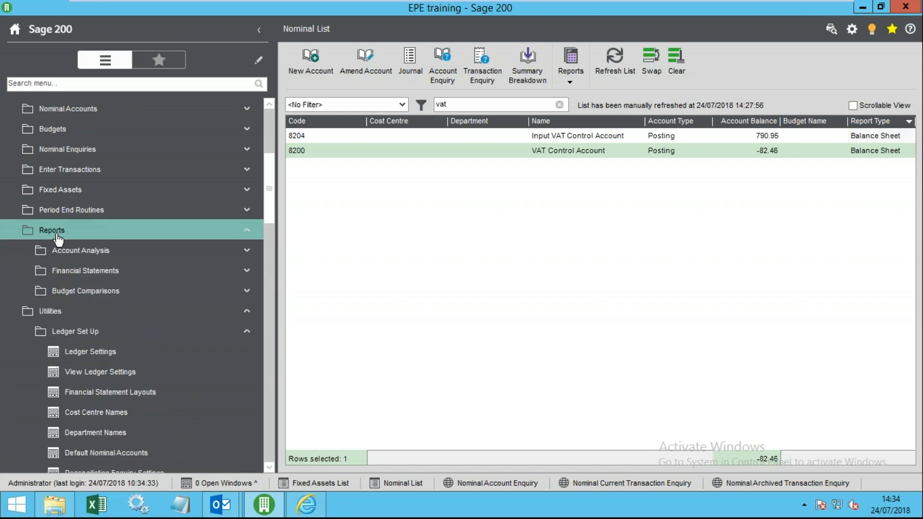
left_click(80, 251)
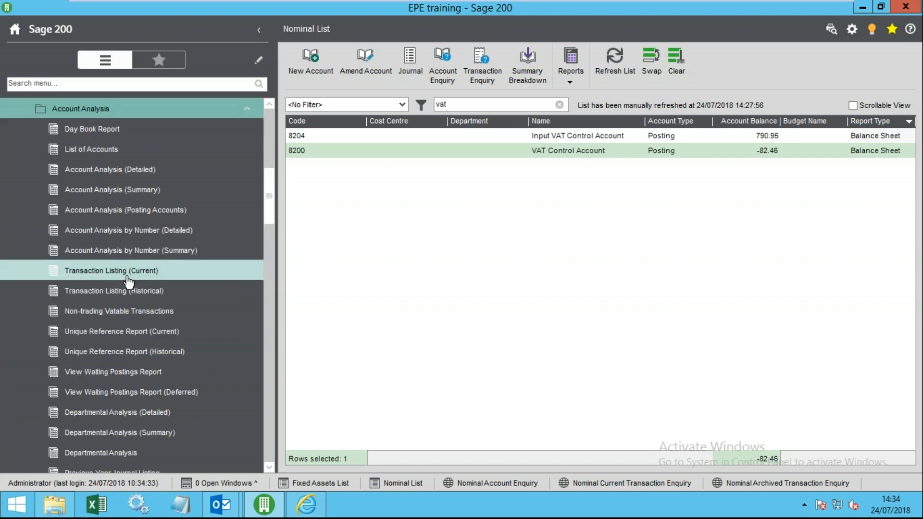
scroll(139, 288, "down", 3)
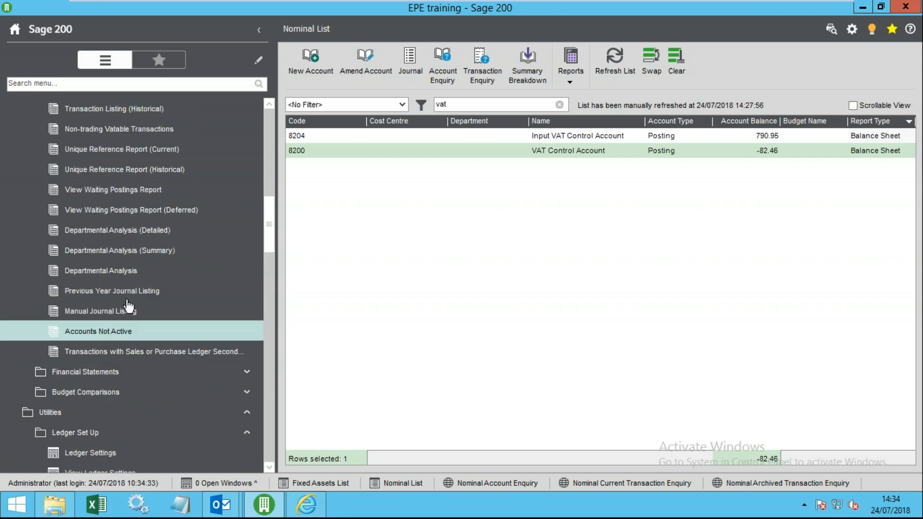
left_click(106, 312)
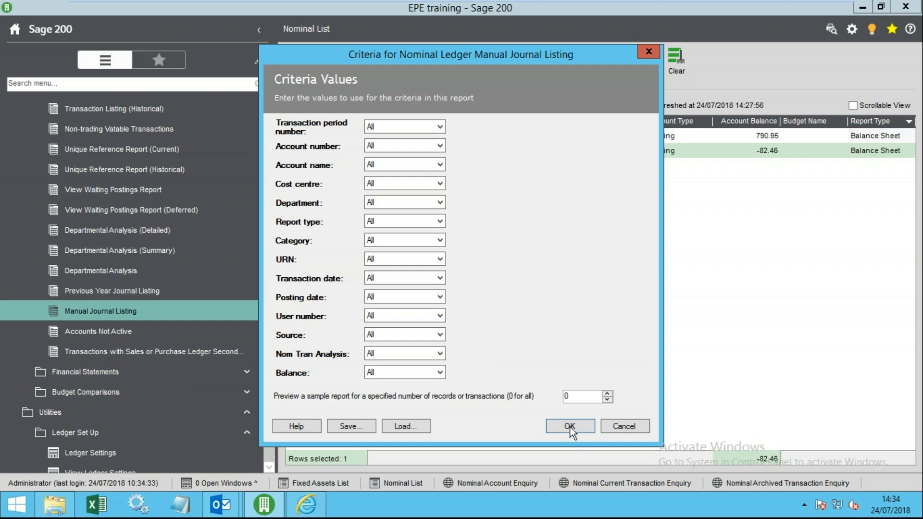
left_click(570, 427)
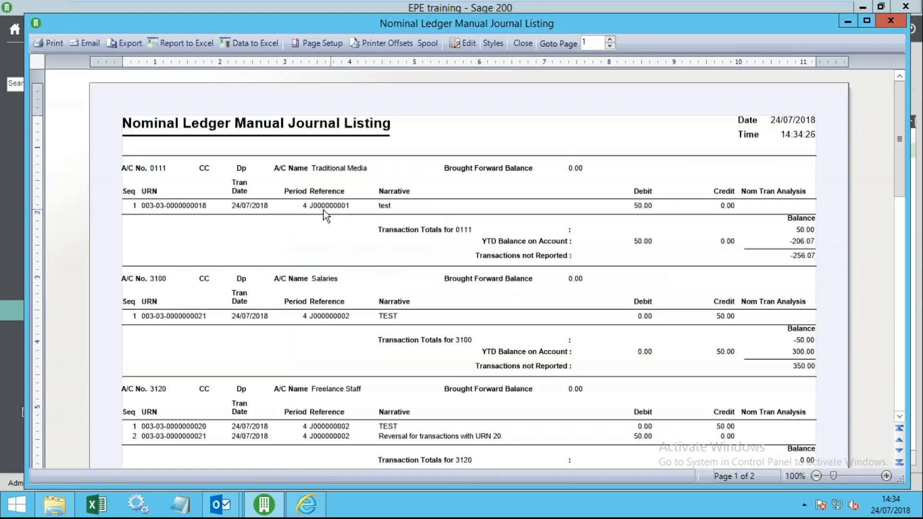
scroll(339, 437, "down", 5)
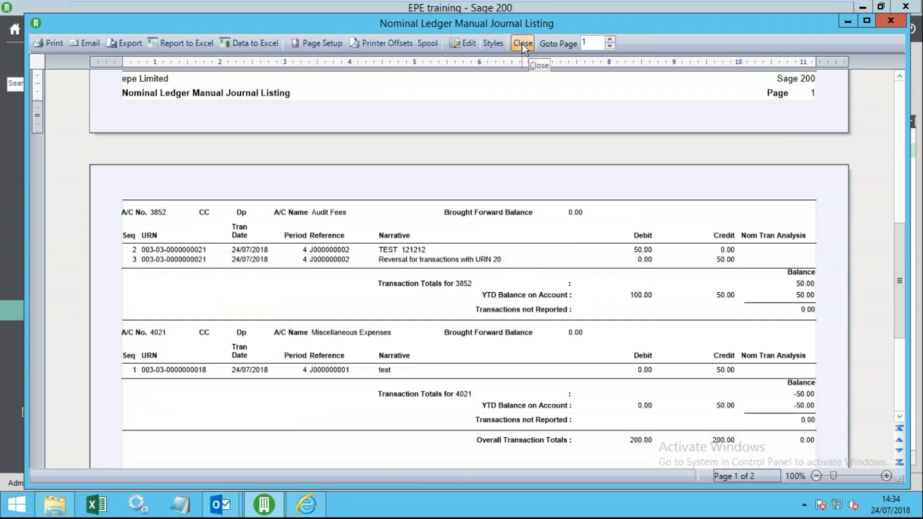
left_click(522, 44)
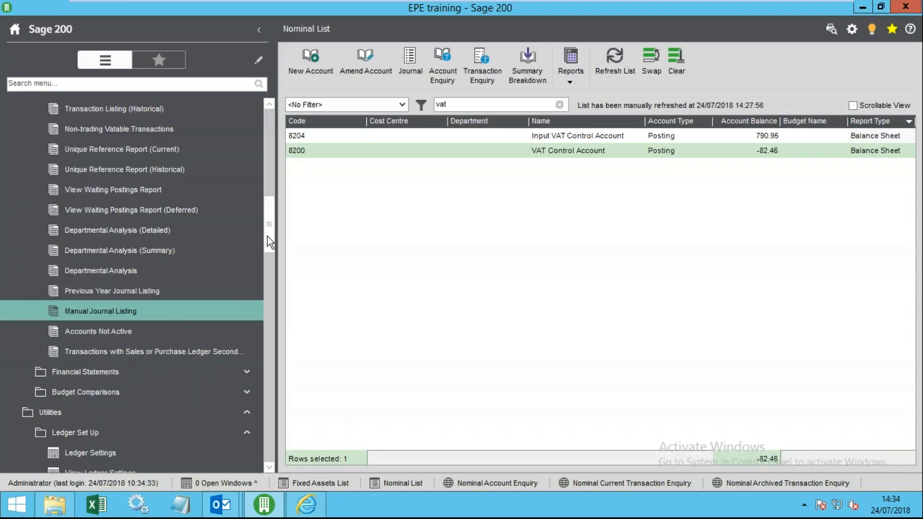
- Run the Accounts Not Active report with all criteria, which returns no data
left_click(115, 339)
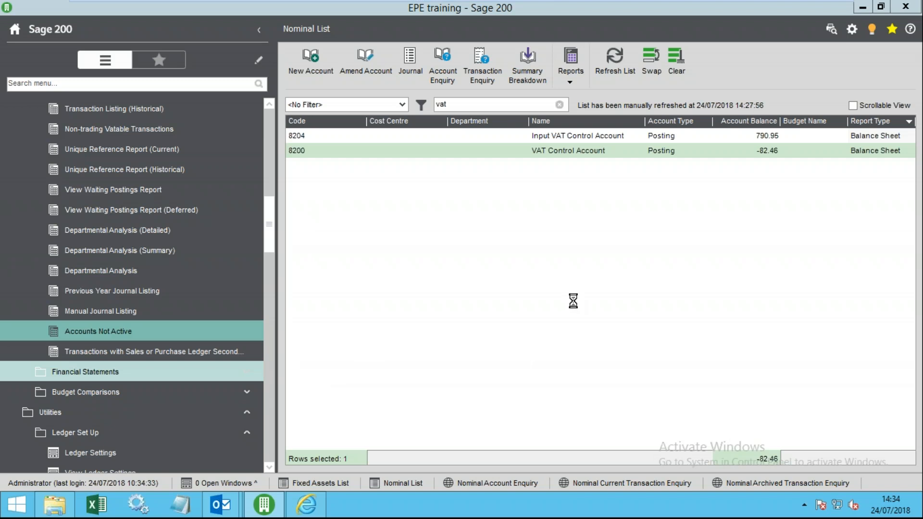
left_click(559, 410)
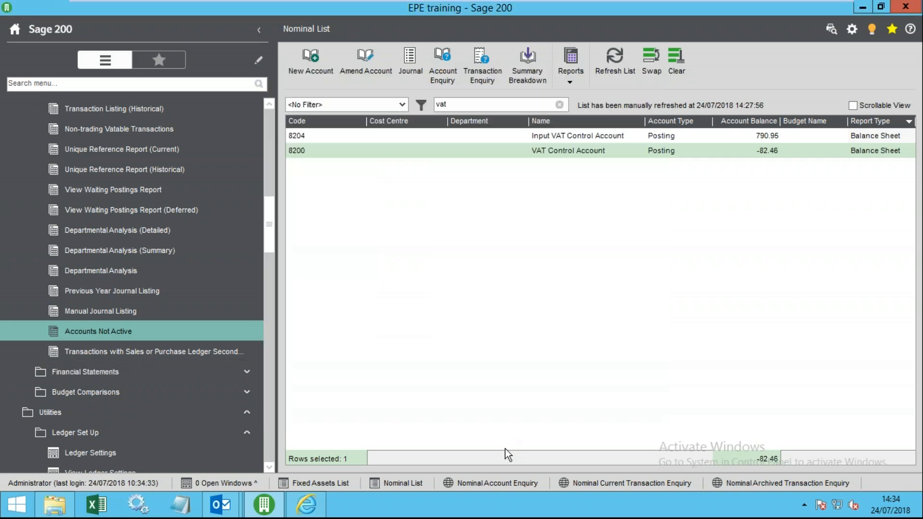
left_click(511, 309)
left_click_drag(273, 224, 277, 179)
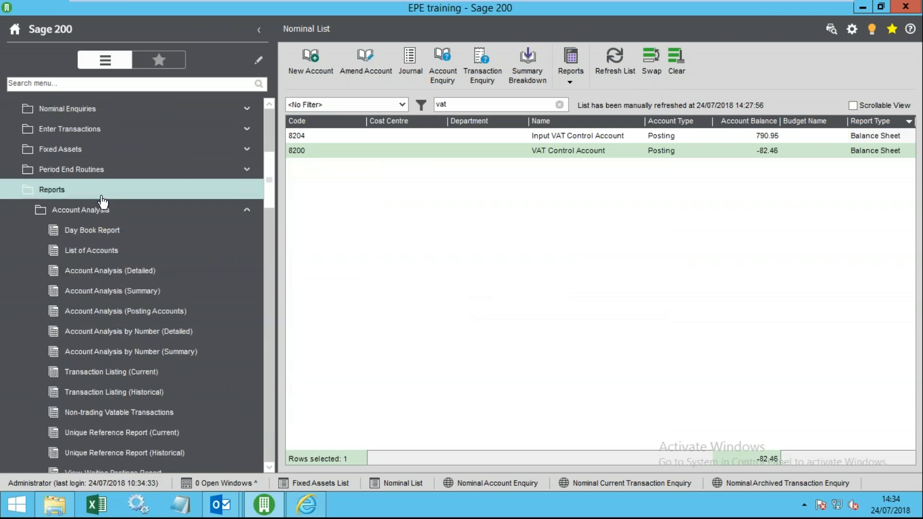
- Browse the financial statements reports, import utilities, VAT period end and ledger set up menus
left_click(102, 209)
left_click(138, 232)
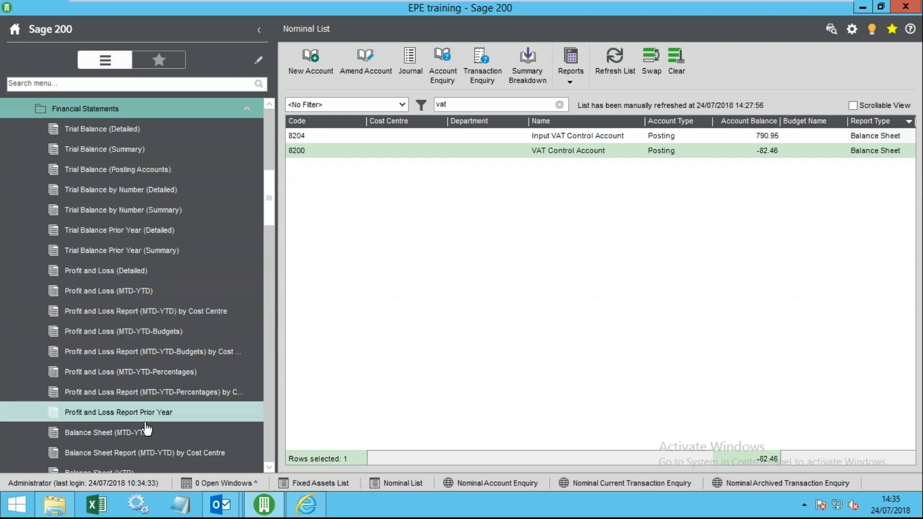
scroll(101, 408, "down", 3)
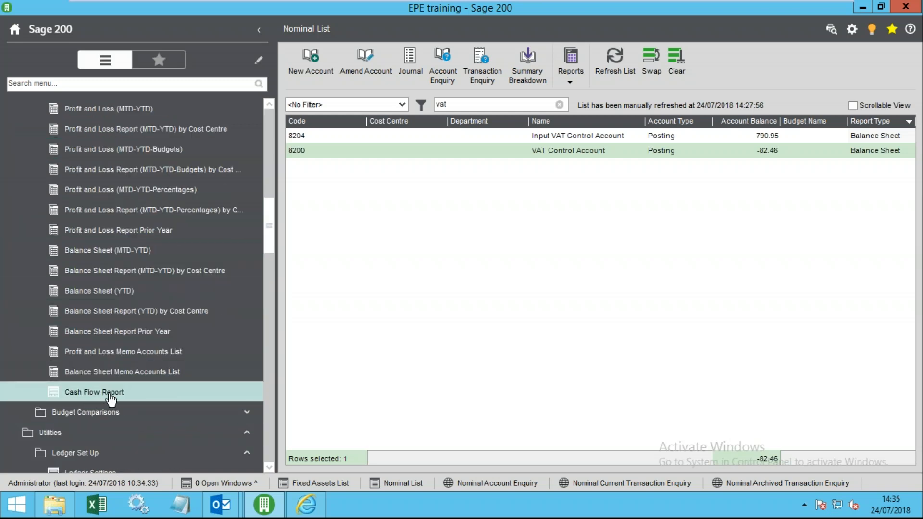
scroll(128, 332, "up", 7)
left_click(81, 295)
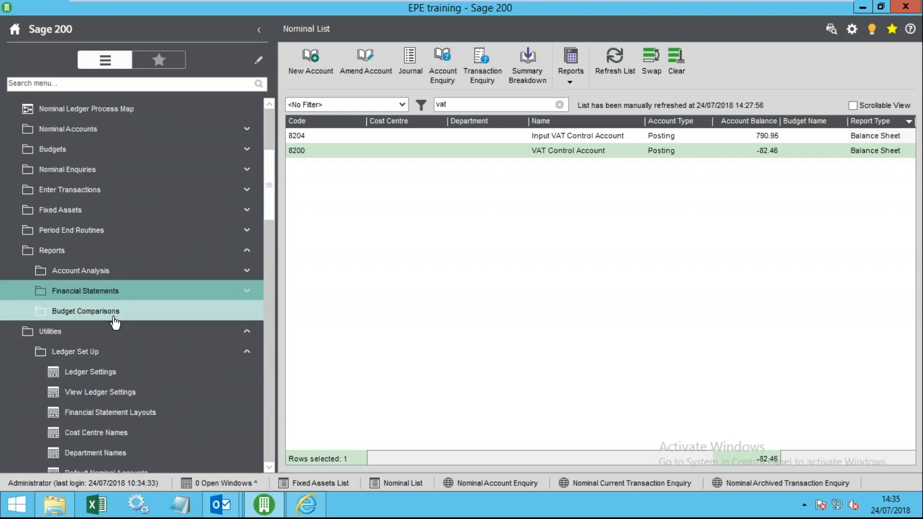
left_click(58, 252)
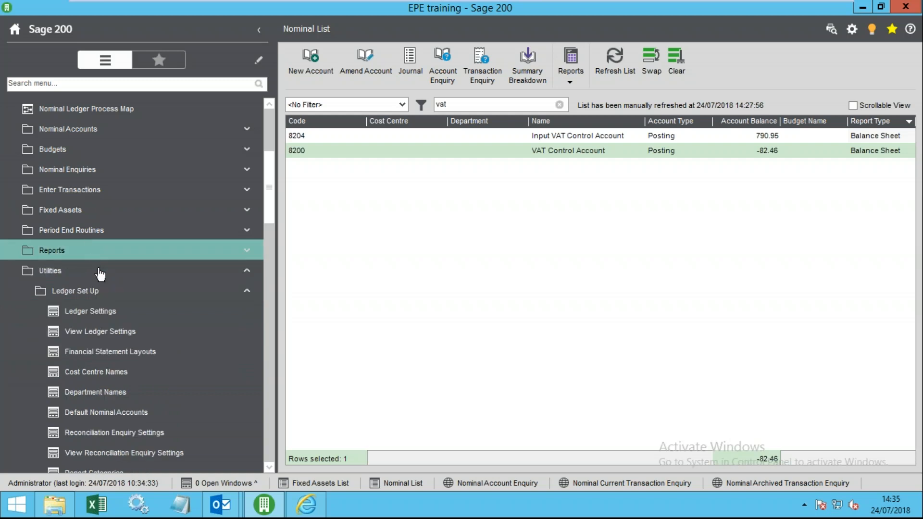
left_click(115, 291)
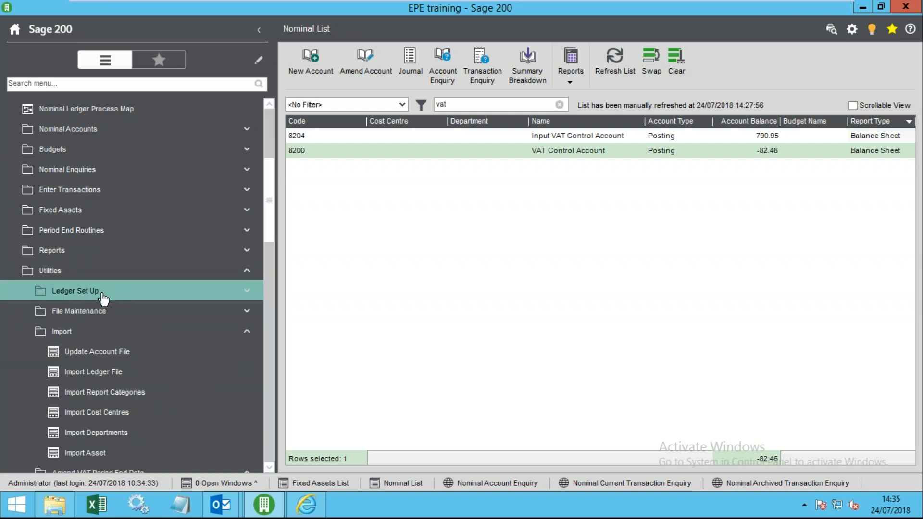
left_click(110, 331)
left_click(113, 353)
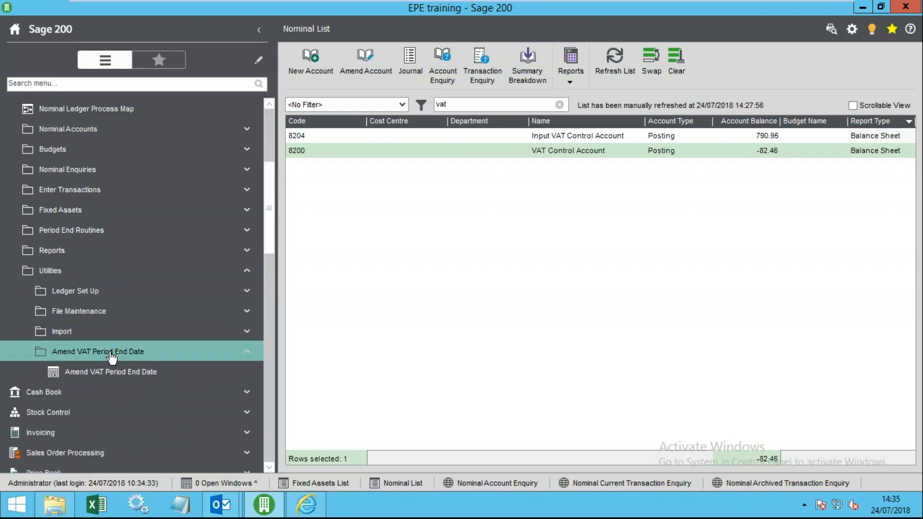
left_click(76, 291)
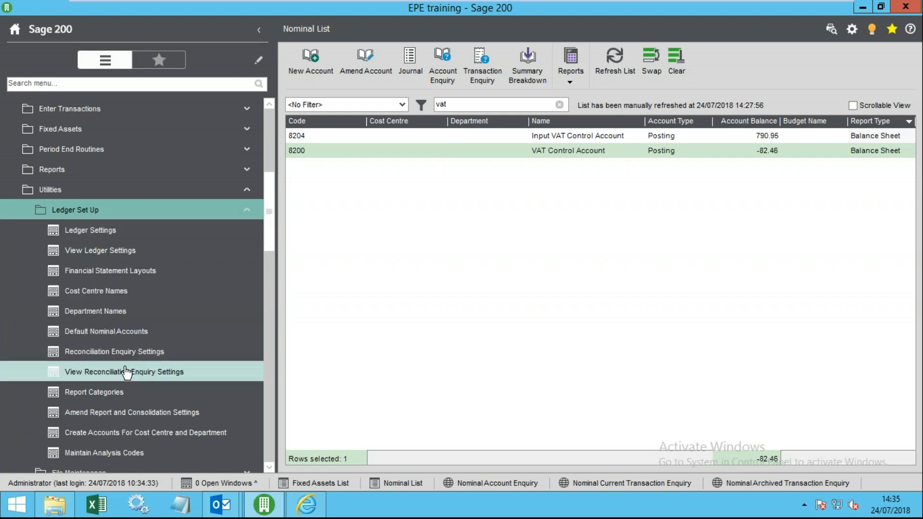
- Show the Balance Sheet default nominal accounts, moving the window to reveal the Nominal List
left_click(90, 332)
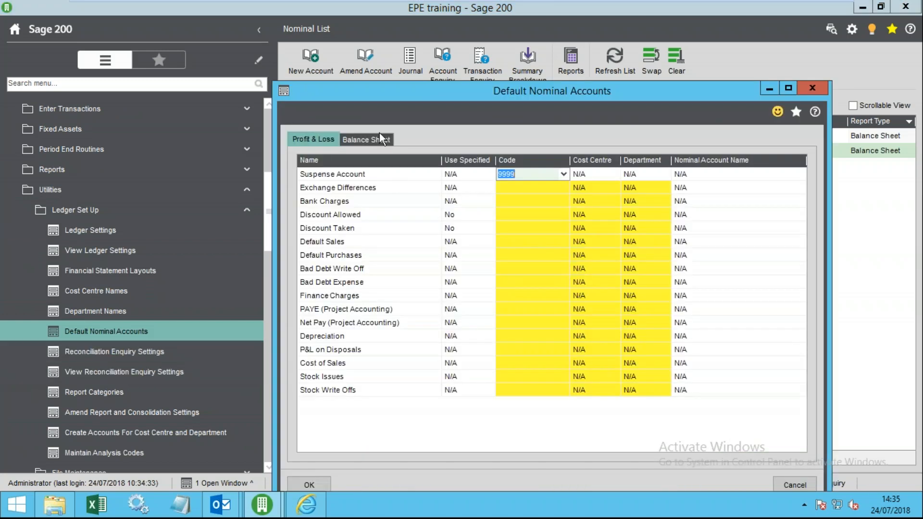
left_click(372, 138)
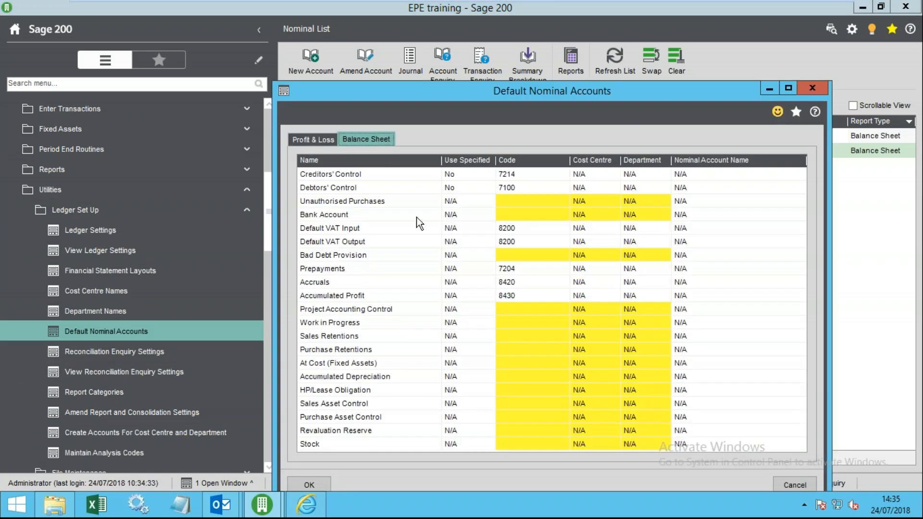
left_click(518, 298)
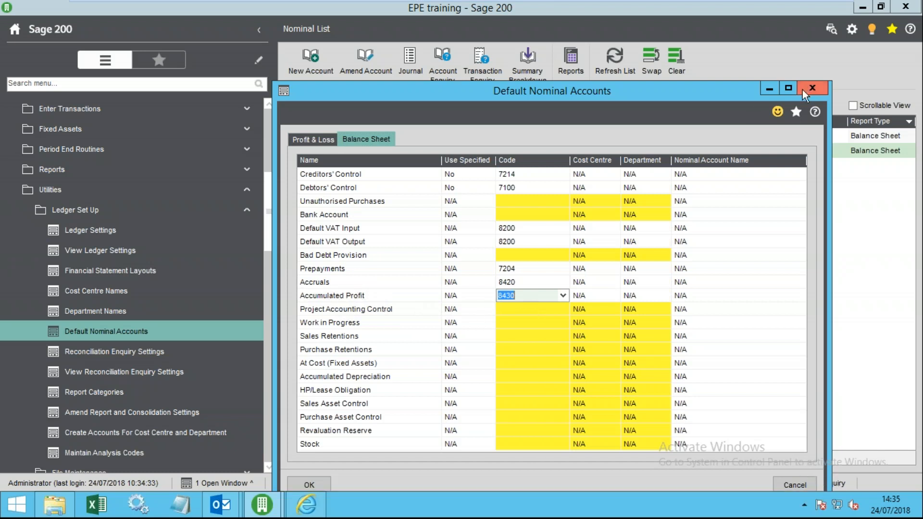
left_click(534, 295)
left_click_drag(465, 92, 475, 242)
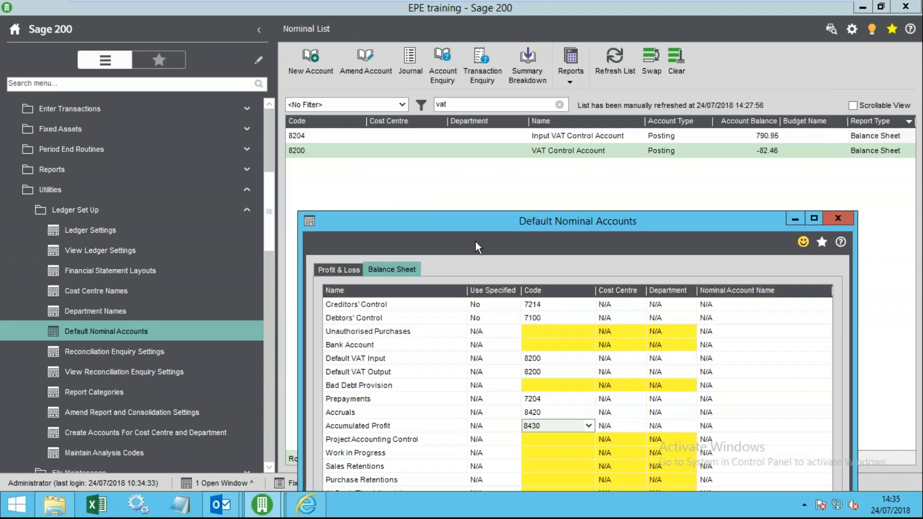
left_click(541, 318)
left_click(534, 304)
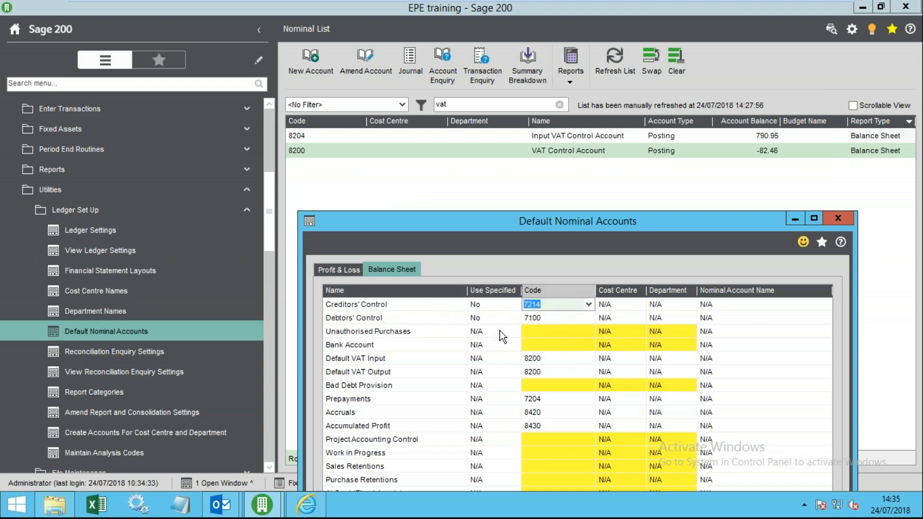
left_click(544, 316)
left_click(544, 305)
left_click(547, 319)
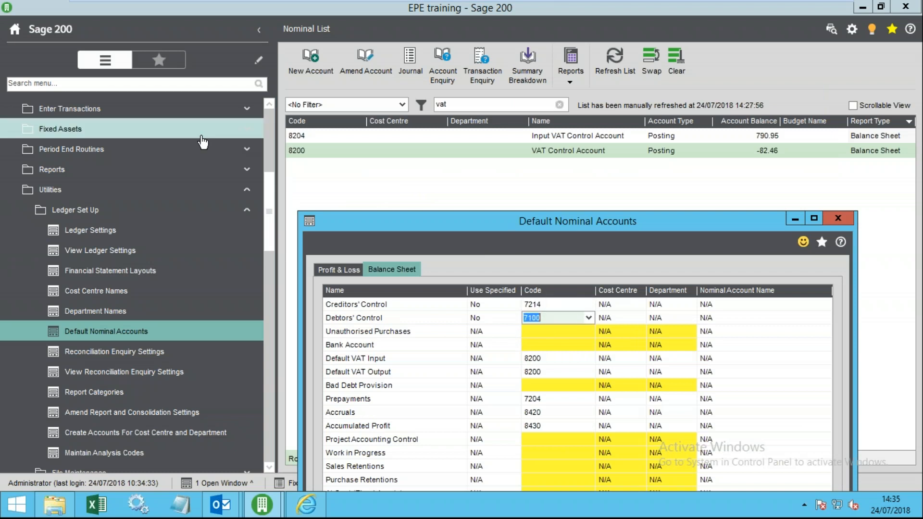
- Look up 7214 and media accounts, then set Creditors' Control to 8020 Media Ledger
left_click(458, 106)
type("7214")
key("Return")
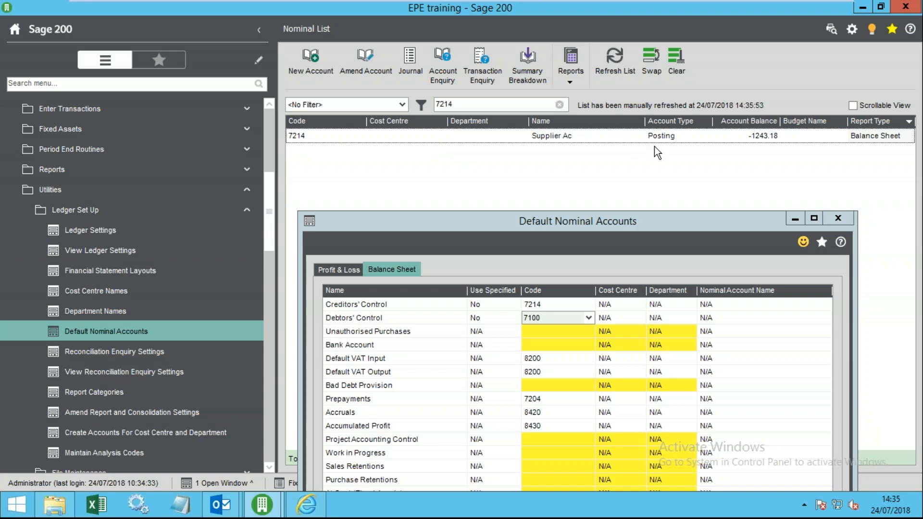
left_click(555, 138)
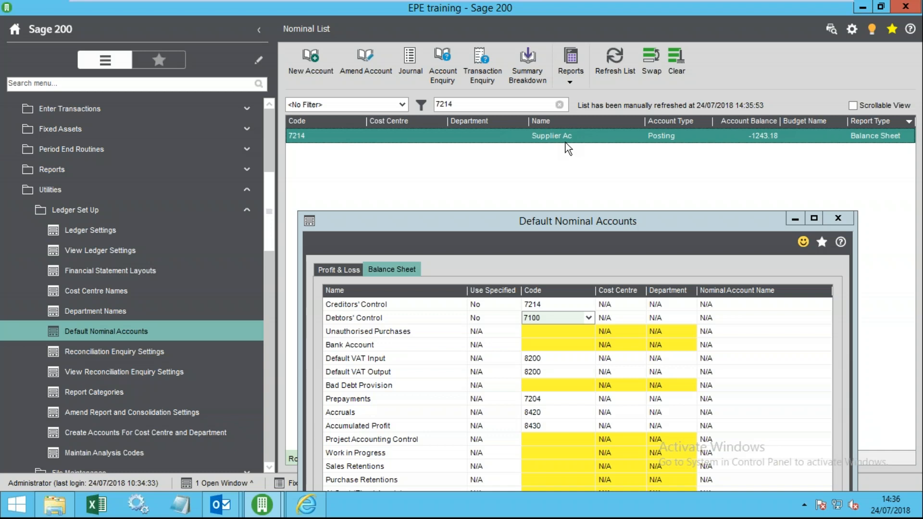
left_click_drag(462, 105, 378, 97)
type("me")
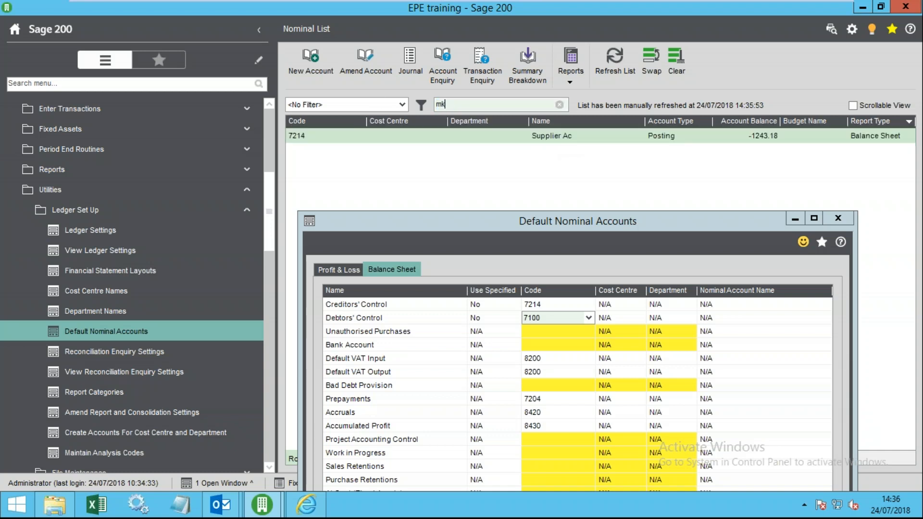
type("dai")
key("Return")
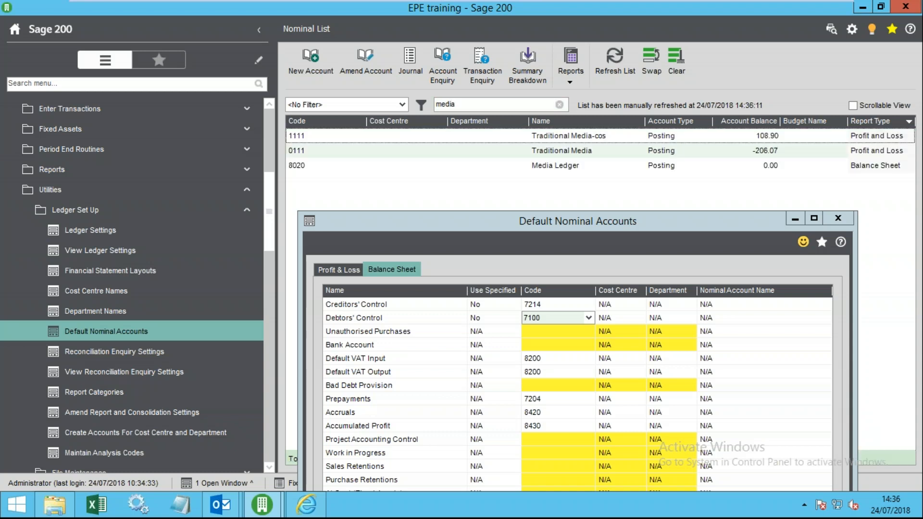
left_click(581, 168)
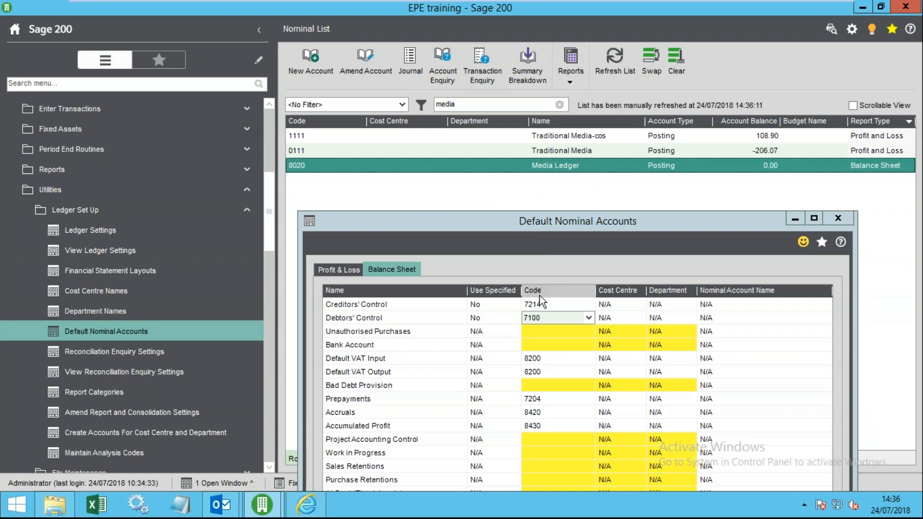
left_click(546, 305)
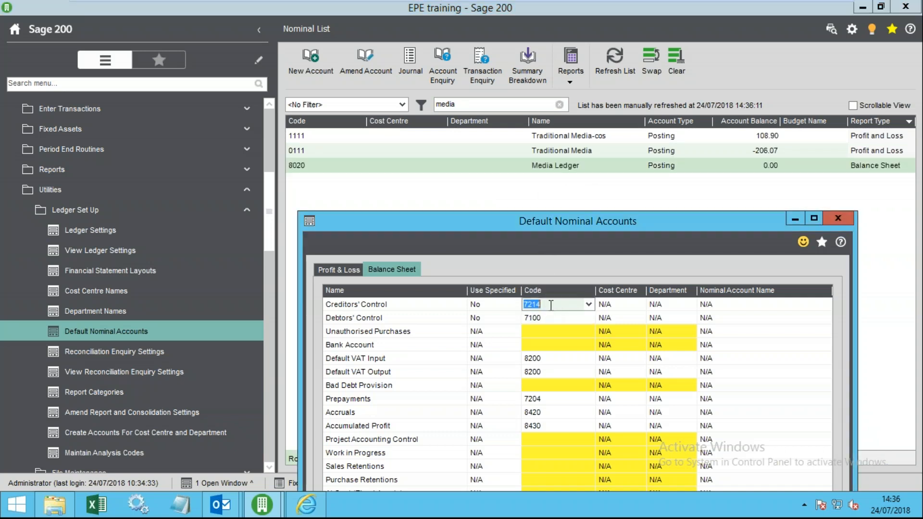
type("8020")
key("Tab")
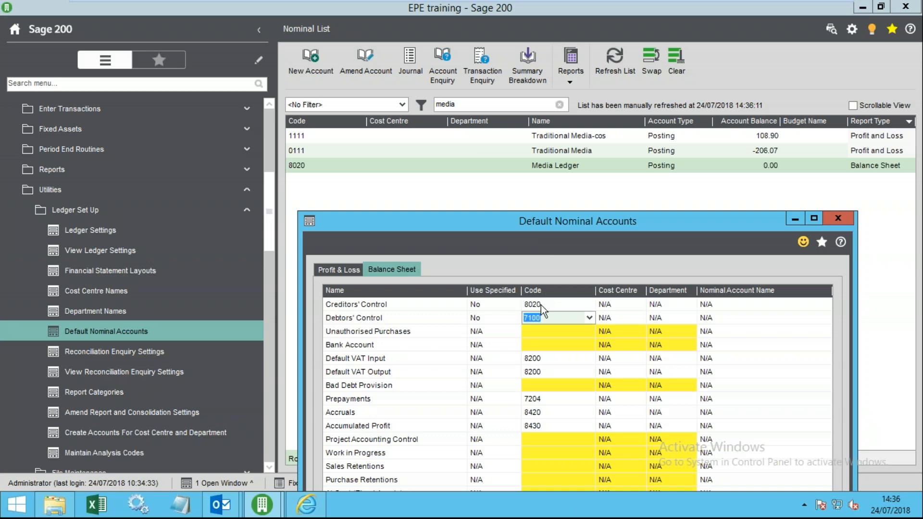
- Search for sales accounts and check codes 8020, 7100 Debtors' Control and 8430 Accumulated Profit
left_click(462, 105)
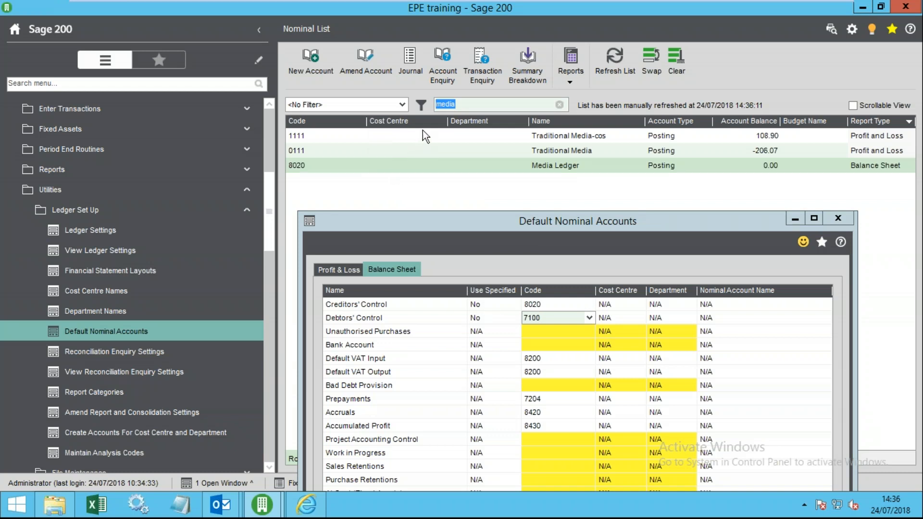
type("sales")
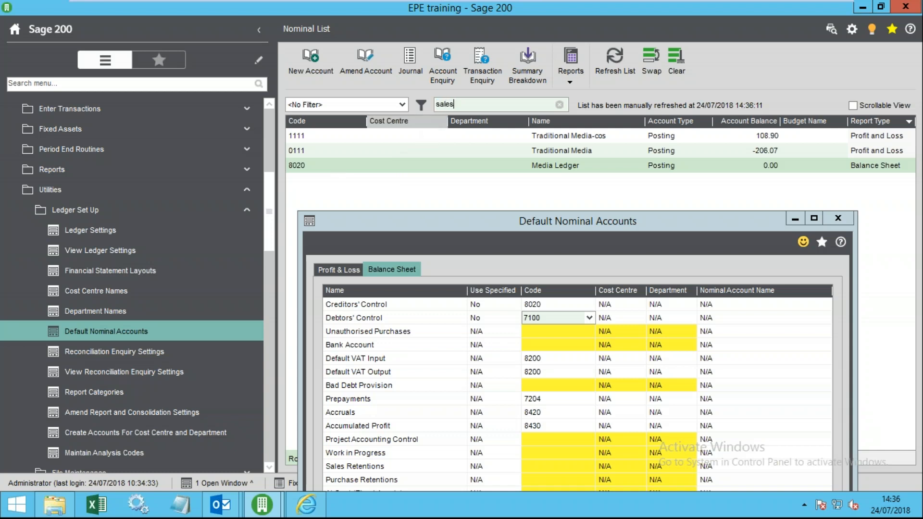
key("Return")
left_click(340, 151)
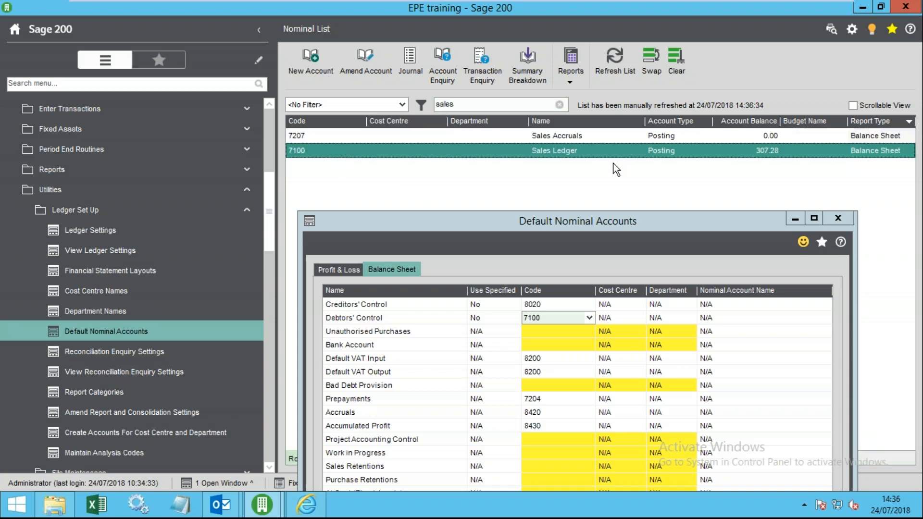
left_click(538, 307)
left_click(546, 305)
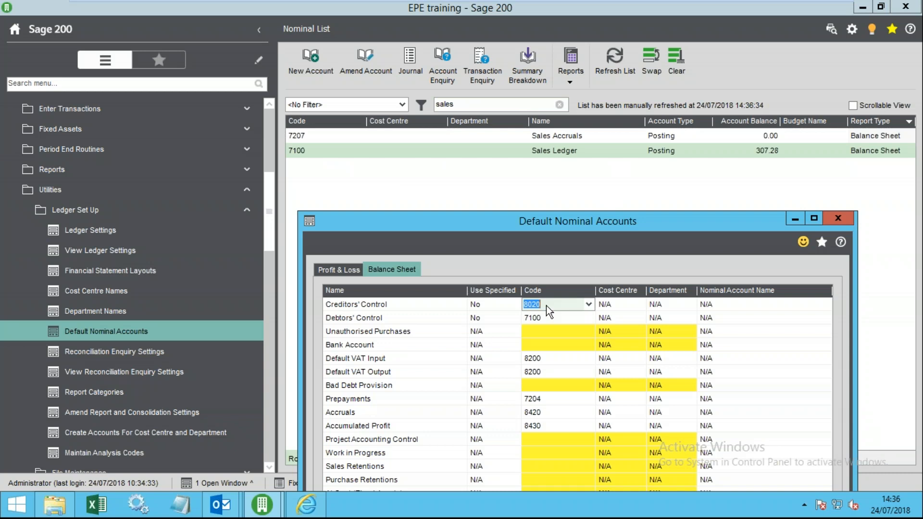
left_click(543, 317)
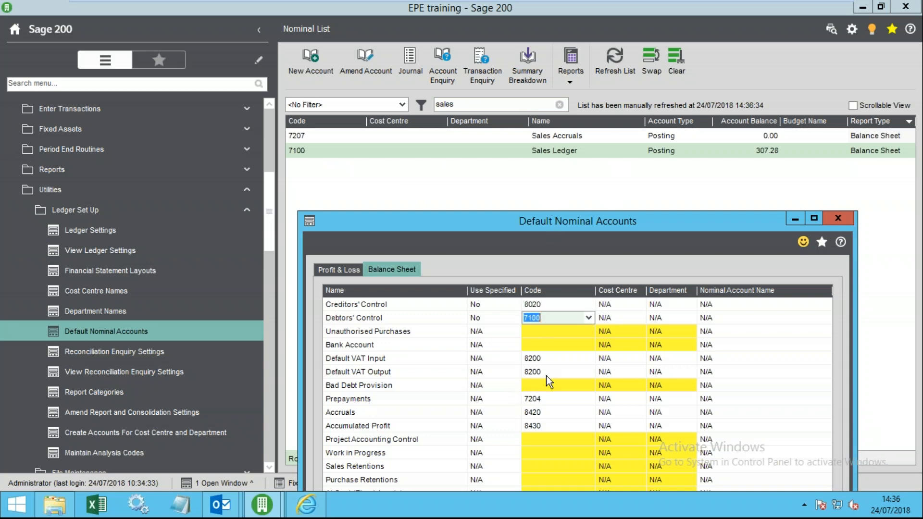
left_click(541, 424)
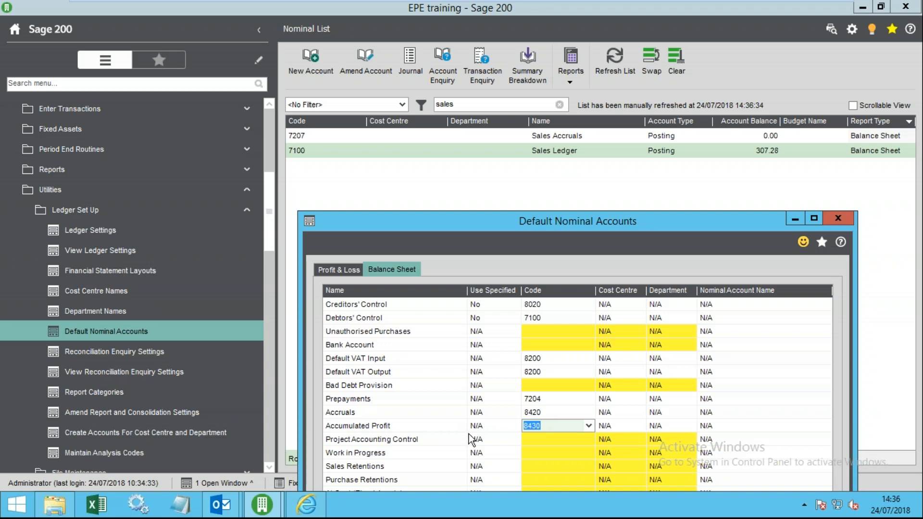
left_click(465, 105)
left_click_drag(465, 107, 384, 104)
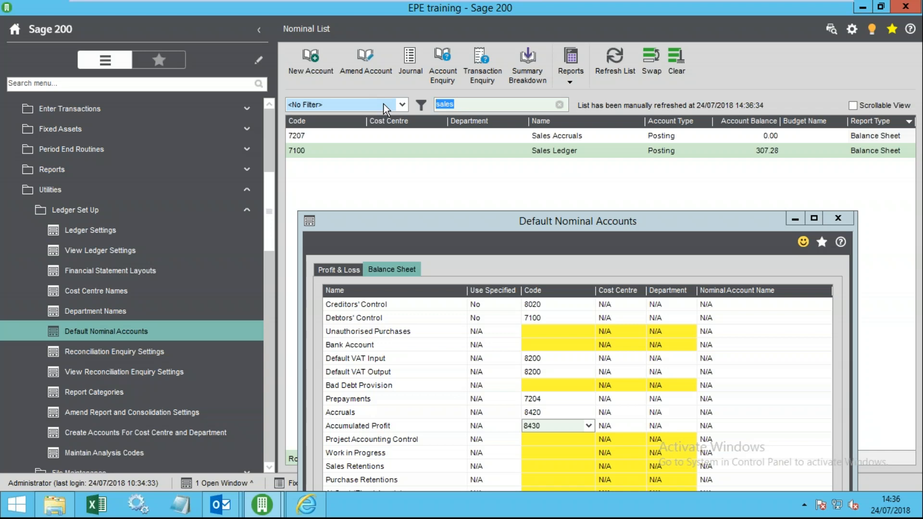
- Search the Nominal List for 'retain', then 'profit', and sort the results by Name
type("retain")
key("Return")
left_click_drag(459, 105, 330, 112)
type("pro")
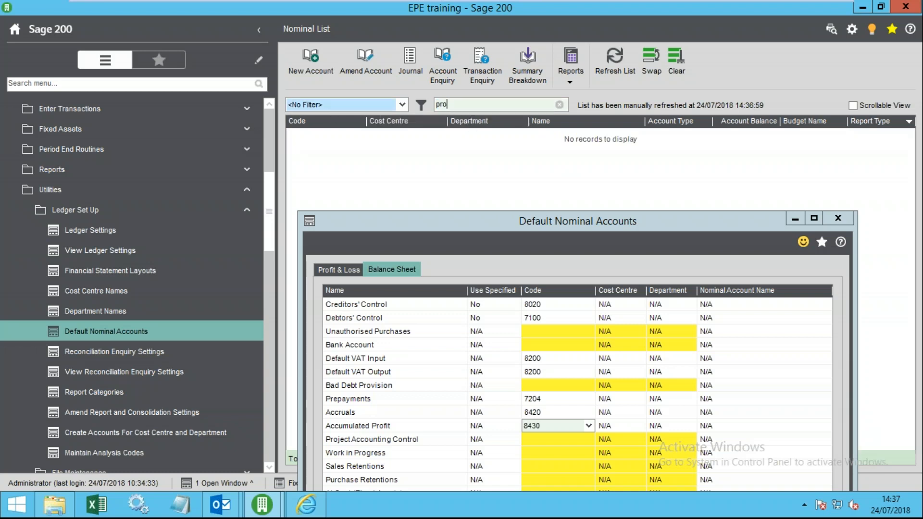
type("fit")
key("Return")
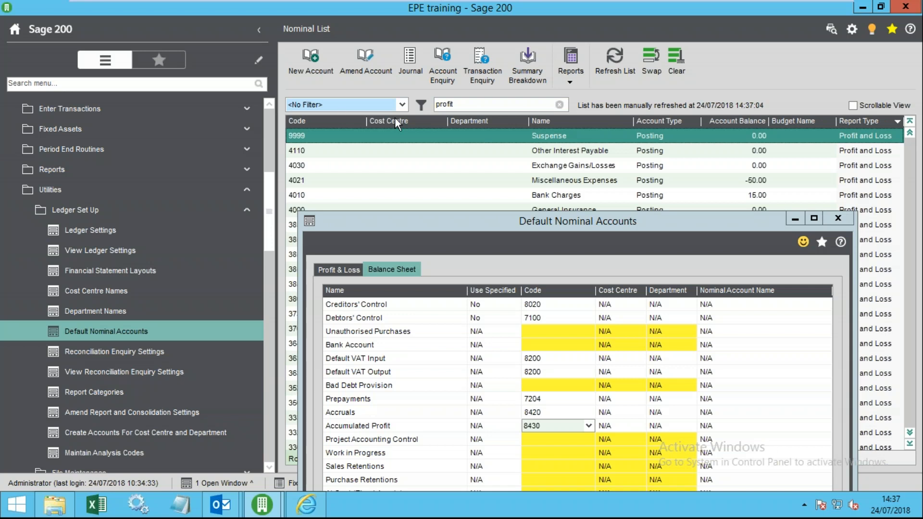
left_click(474, 107)
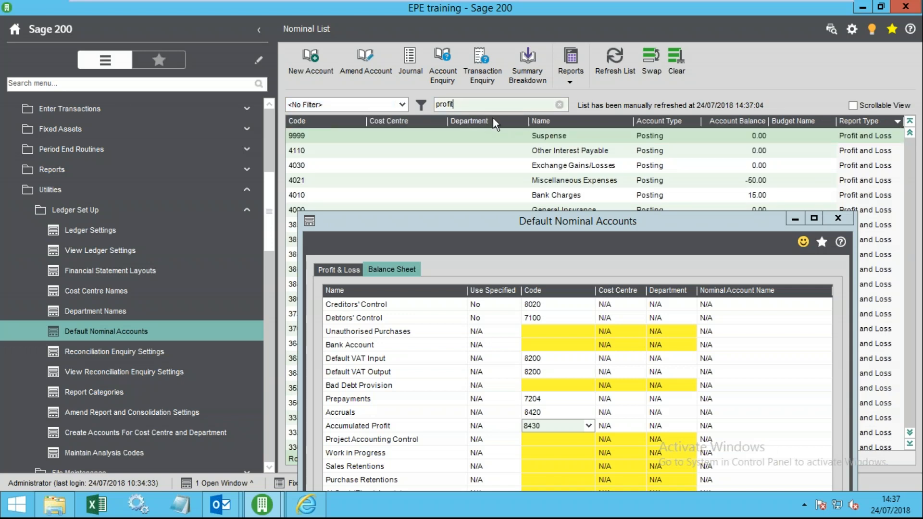
left_click(558, 121)
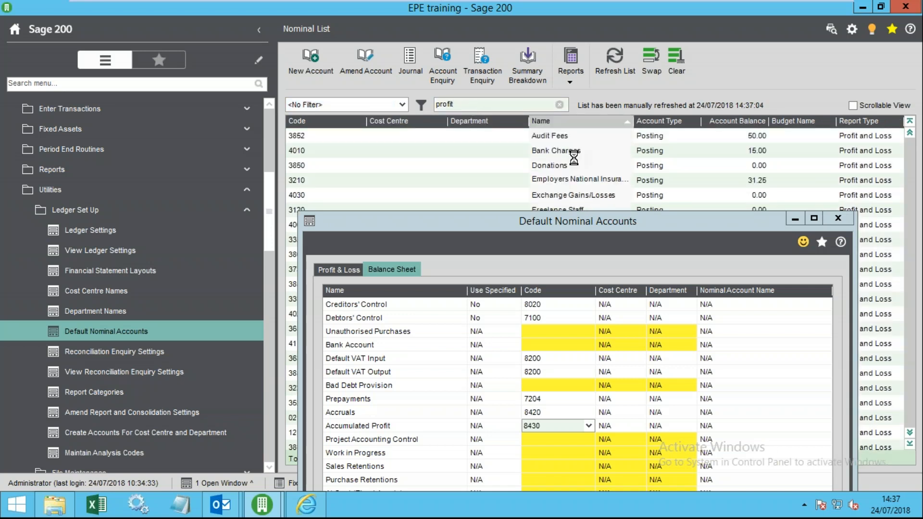
left_click(578, 195)
- Minimise Default Nominal Accounts, then restore it from the open windows and move it up
left_click(794, 220)
left_click_drag(603, 278, 562, 435)
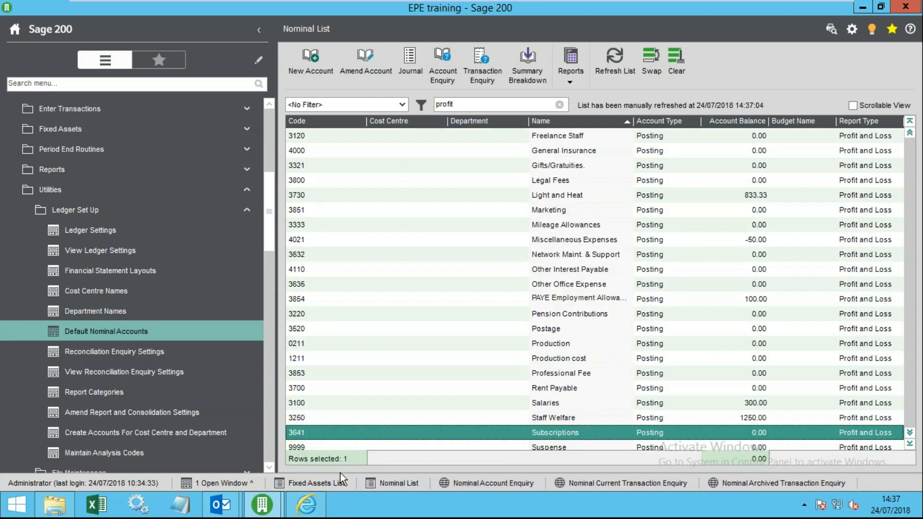
left_click(221, 483)
left_click(235, 466)
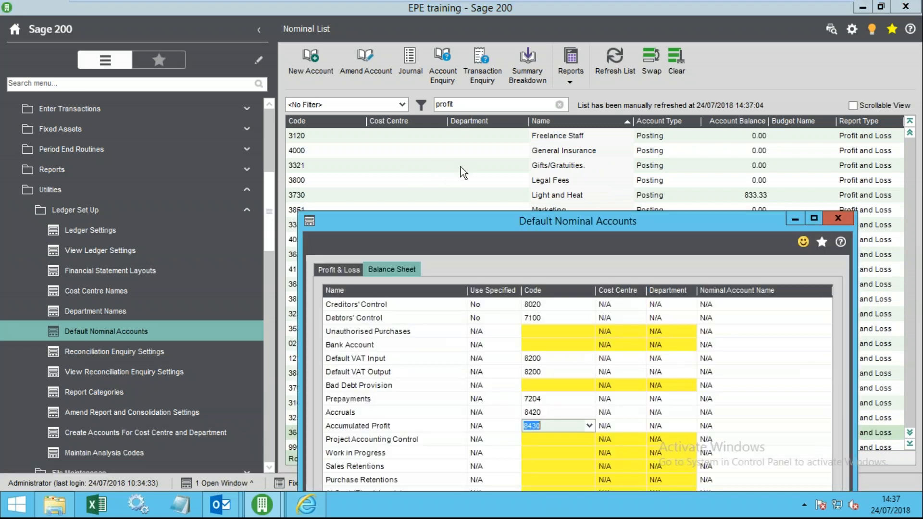
left_click_drag(491, 221, 467, 100)
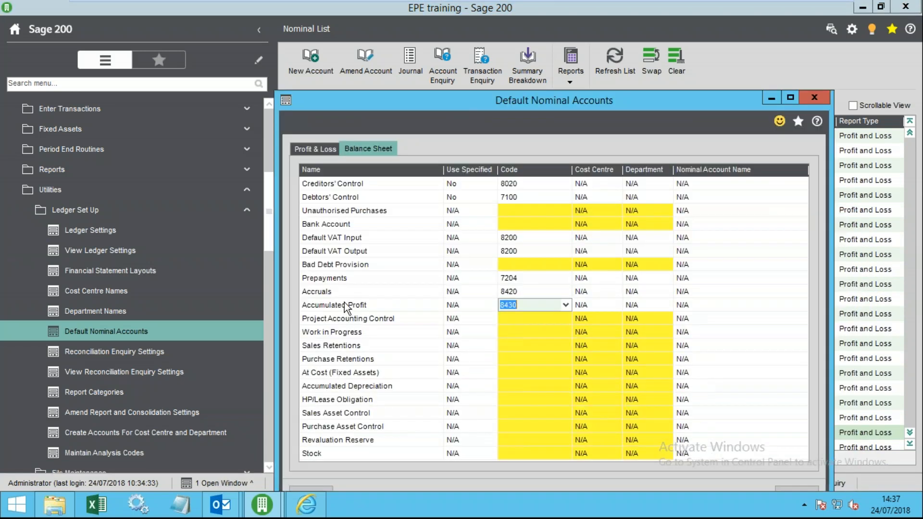
- Review Accumulated Profit code 8430 and confirm the Default Nominal Accounts with OK
left_click(521, 305)
left_click_drag(518, 304, 491, 302)
left_click_drag(510, 100, 480, 46)
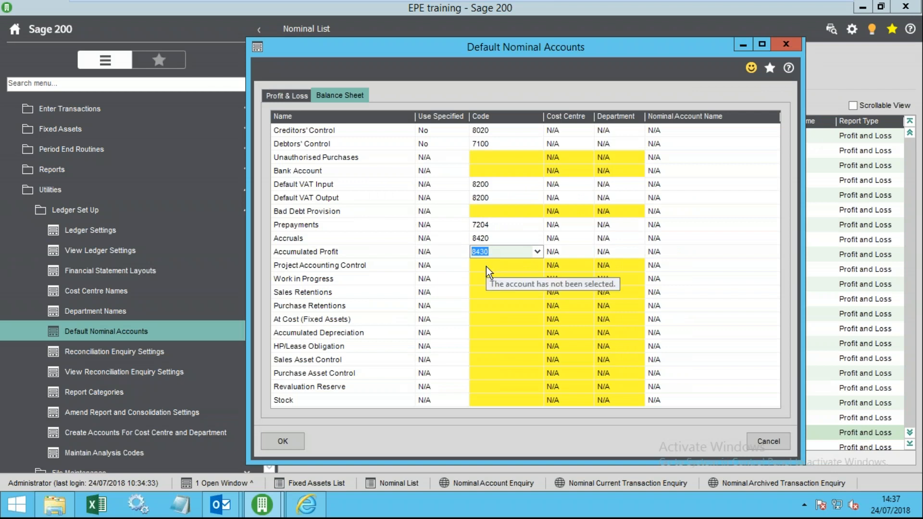
left_click(287, 440)
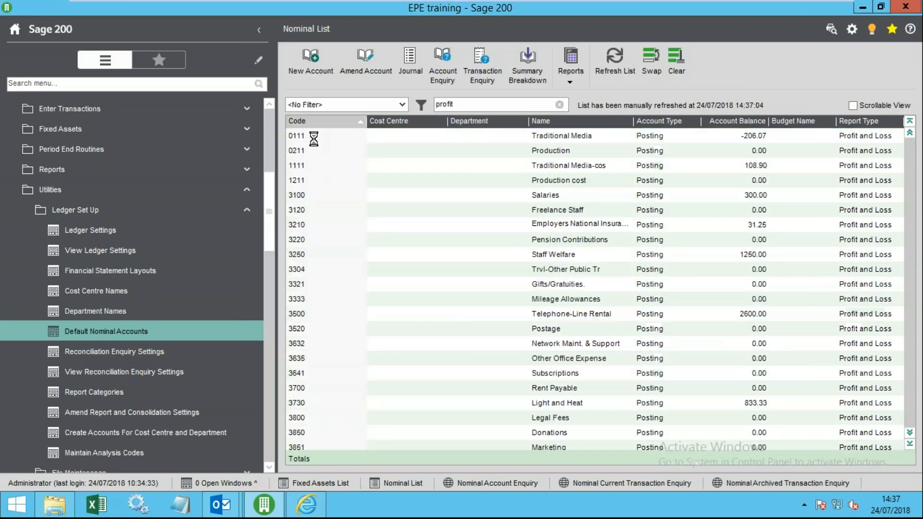
- Select accounts 3304 and Salaries 3100 in the Nominal List, then reopen Default Nominal Accounts
left_click(326, 165)
scroll(342, 200, "down", 3)
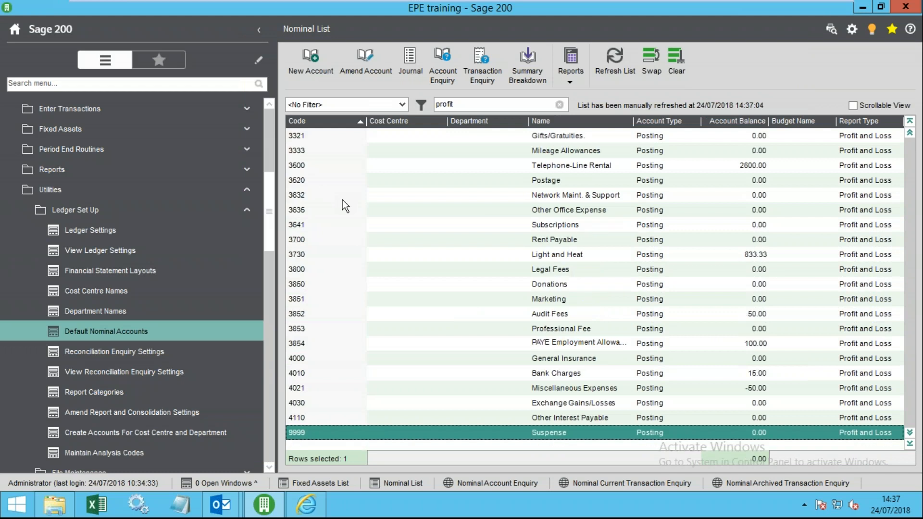
key("ctrl+Home")
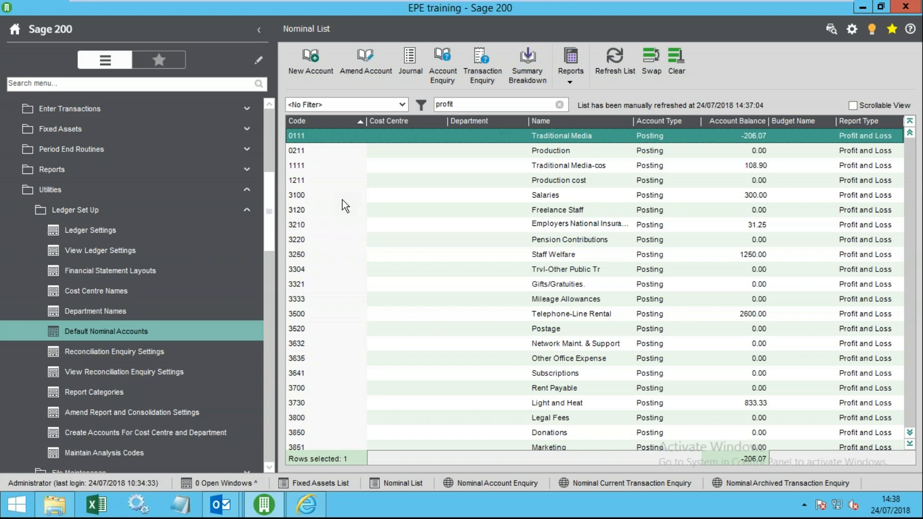
left_click(419, 269)
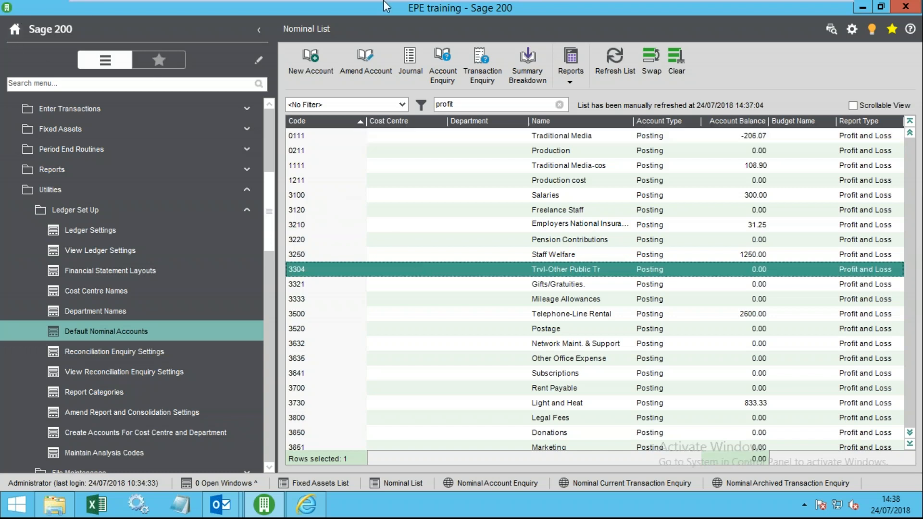
left_click(597, 198)
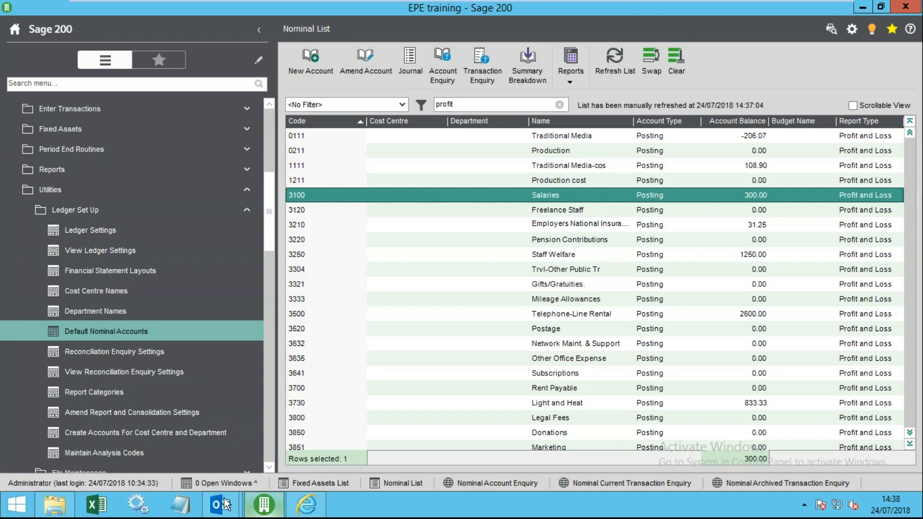
left_click(131, 331)
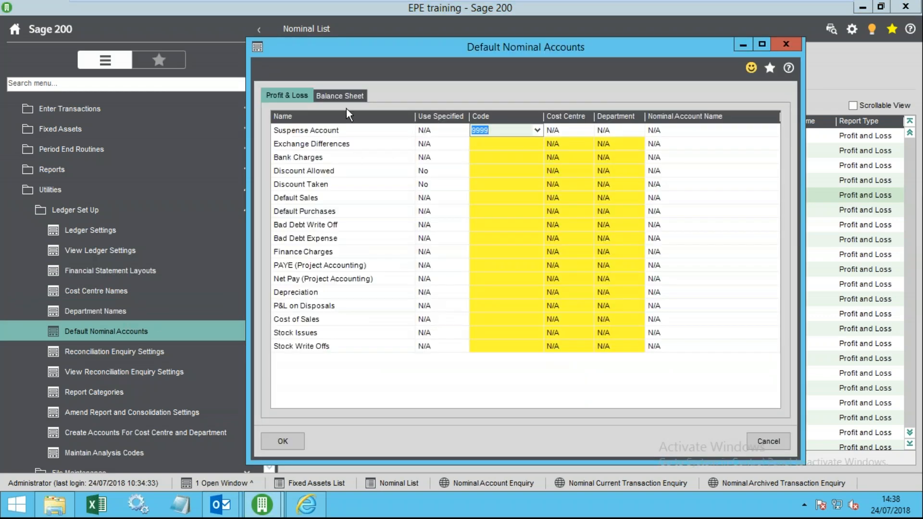
- On the Balance Sheet tab, choose account 0111 for the Project Accounting Control Code
left_click(346, 97)
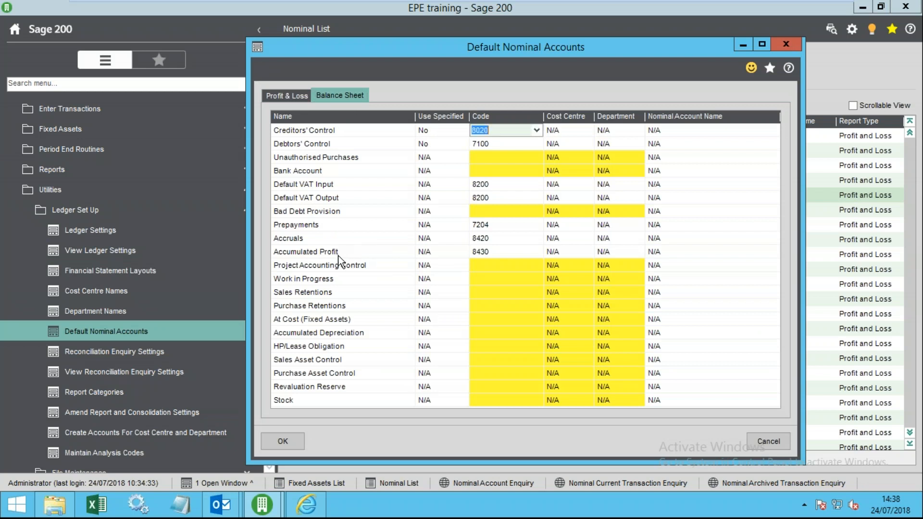
left_click(493, 250)
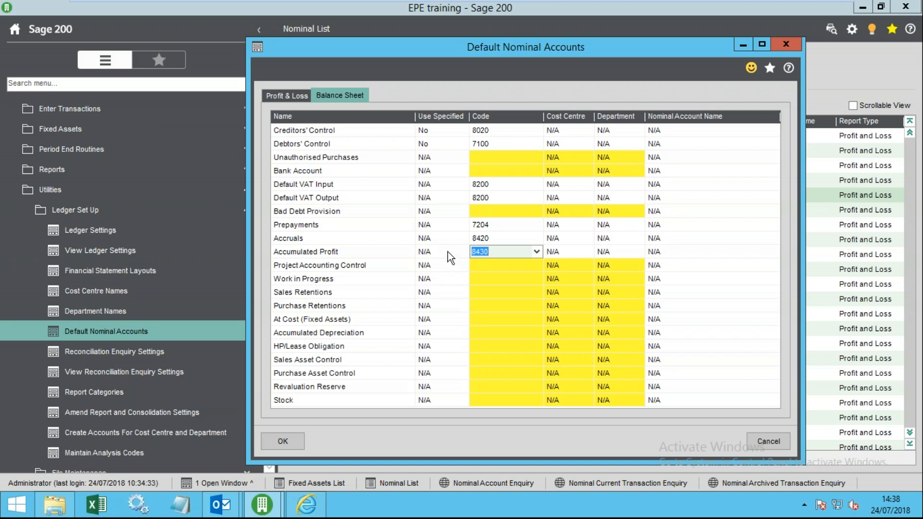
left_click(477, 266)
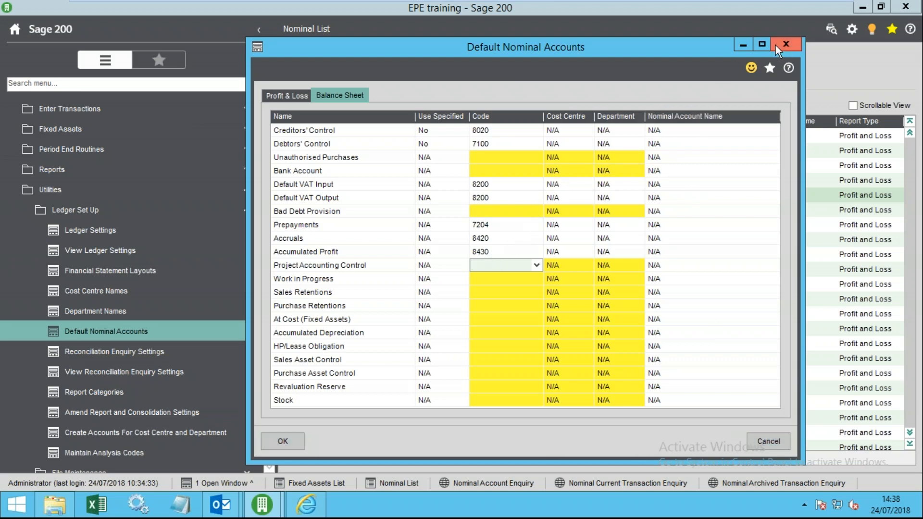
left_click_drag(635, 43, 469, 29)
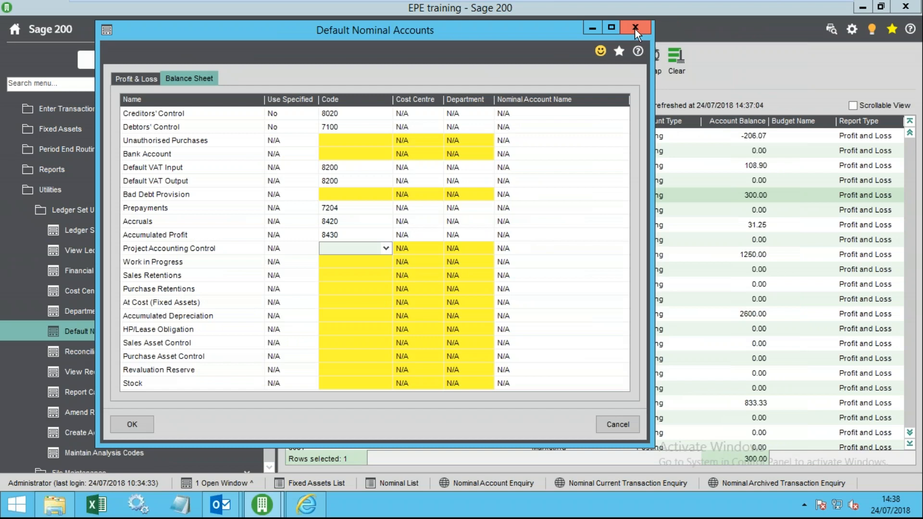
left_click(388, 248)
left_click(359, 262)
- Discard the 0111 change, view and close Financial Statement Layouts, then expand Reports > Financial Statements
left_click(637, 28)
left_click(520, 298)
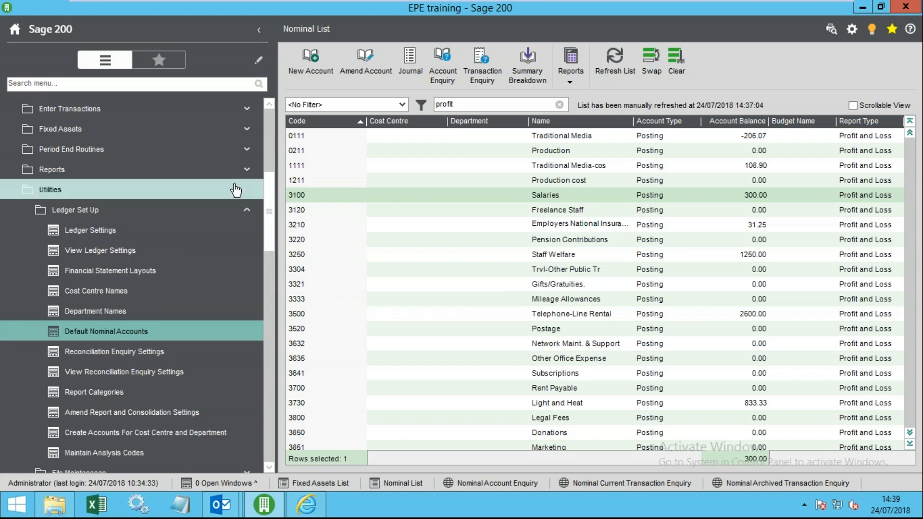
left_click(191, 269)
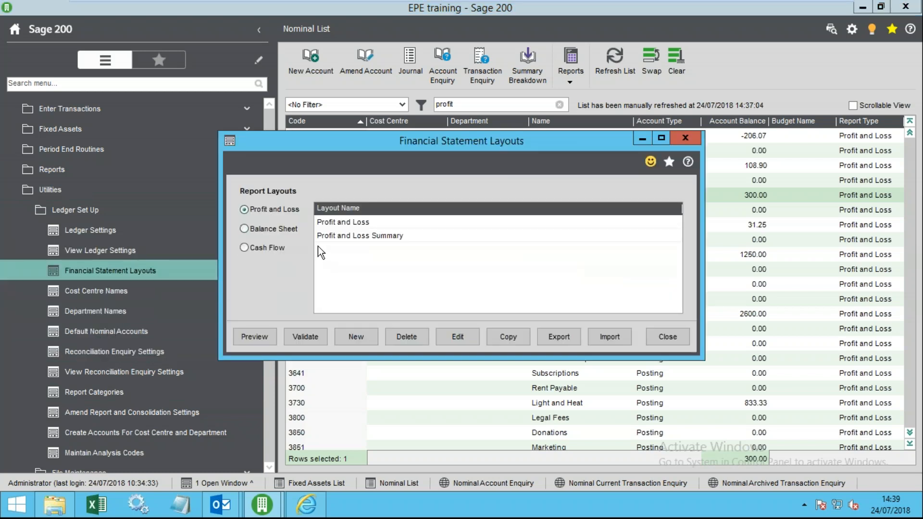
left_click(668, 337)
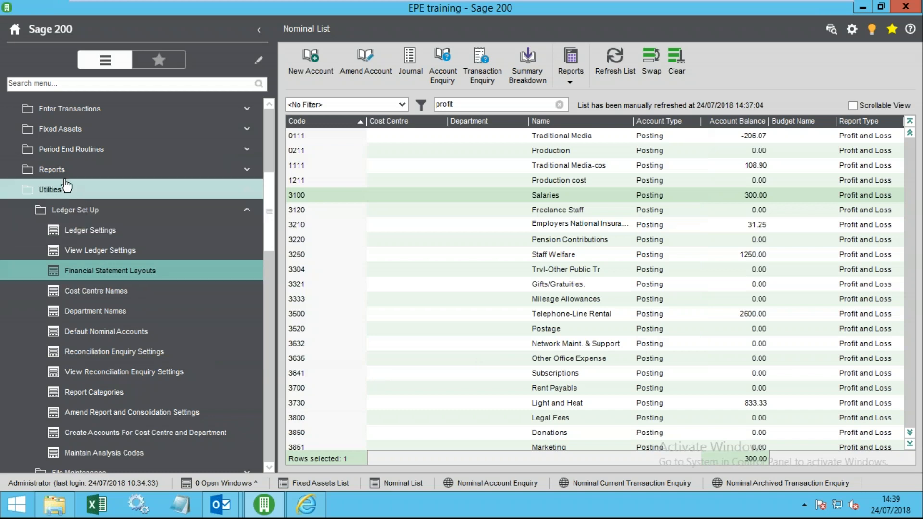
left_click(53, 170)
left_click(89, 220)
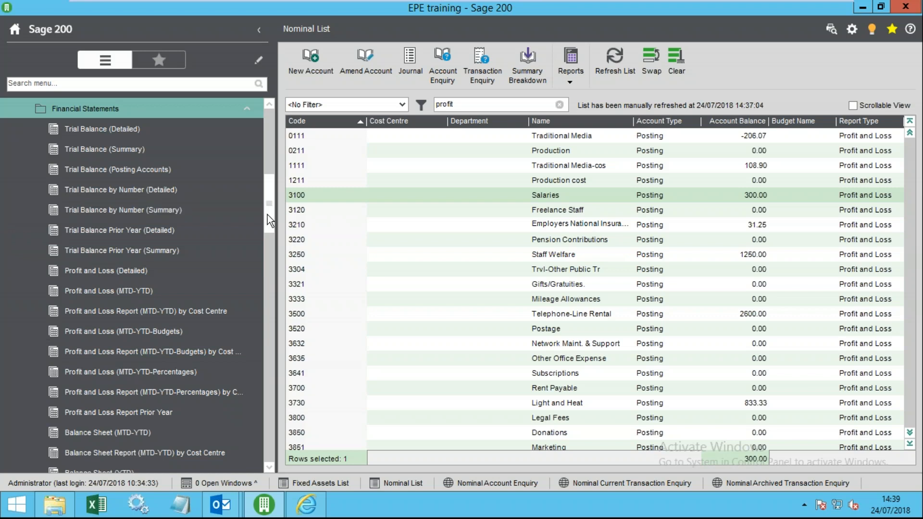
- Preview the period 4 Profit and Loss (MTD-YTD) report to 31/07/2018, showing Total Revenue 206.07
left_click_drag(267, 215, 271, 246)
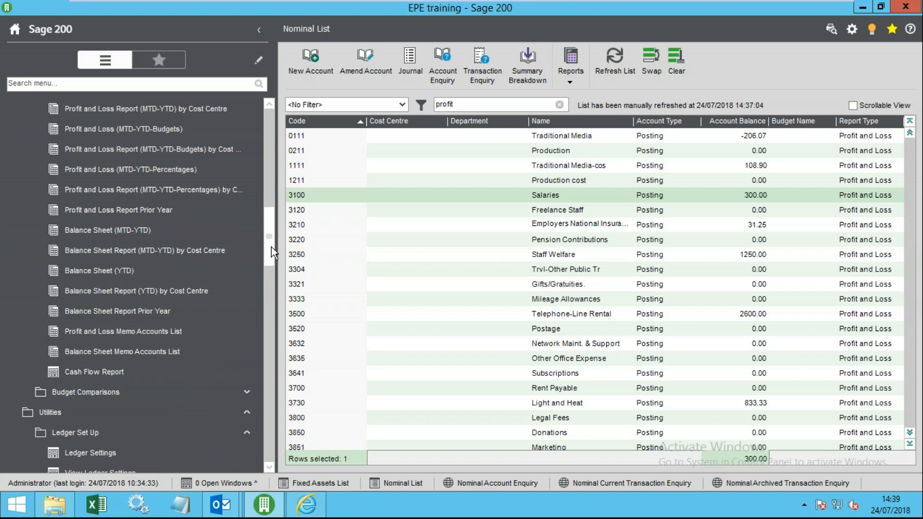
left_click_drag(271, 247, 262, 209)
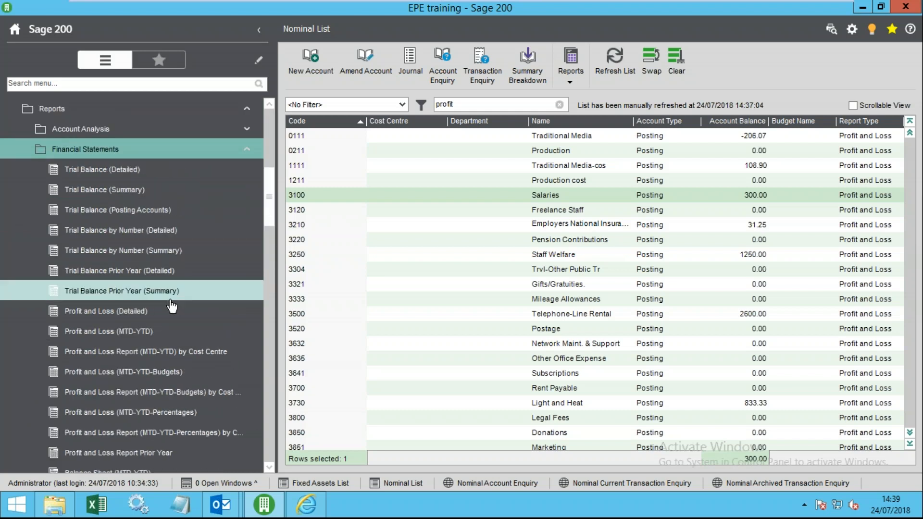
left_click(221, 331)
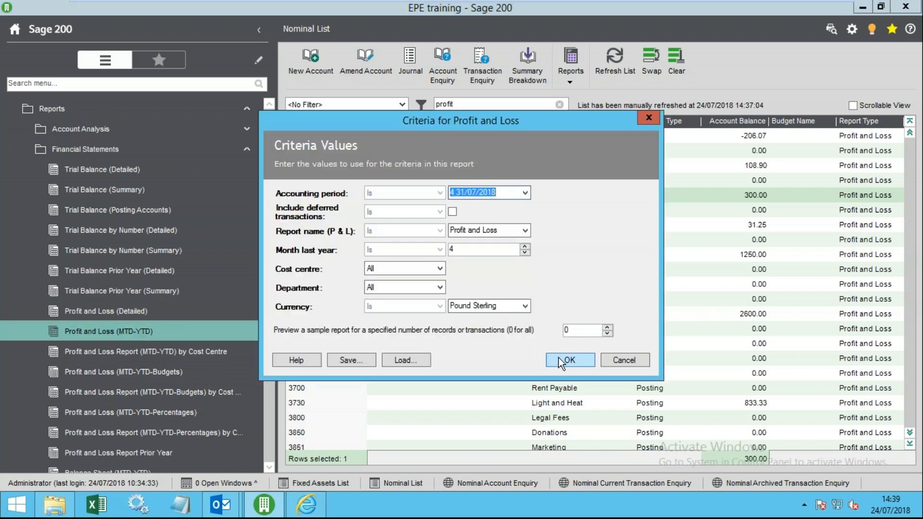
left_click(565, 362)
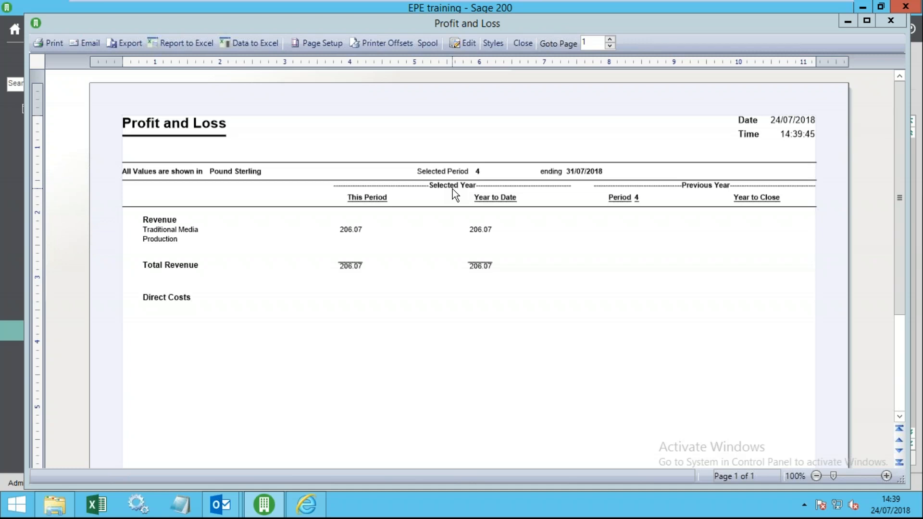
left_click(533, 42)
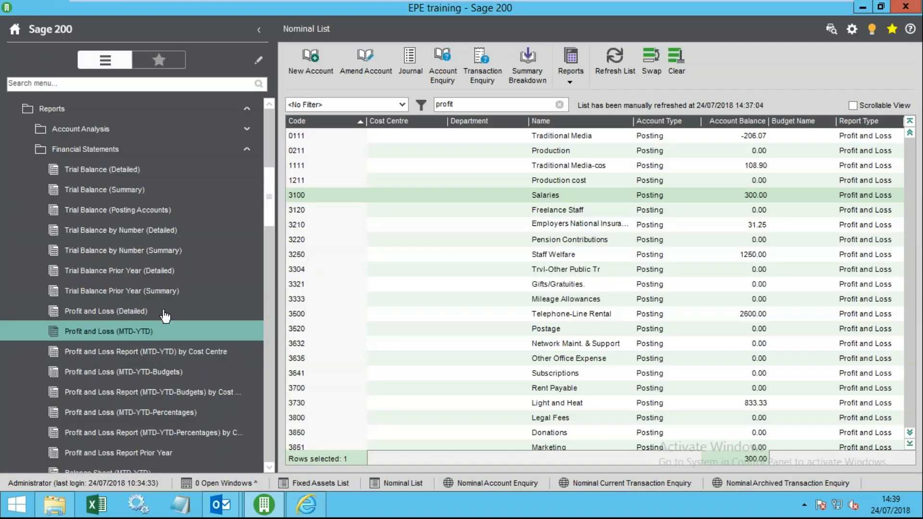
- Preview the period 4 Trial Balance by Number (Summary), totalling 6386.71, and close it
left_click(163, 250)
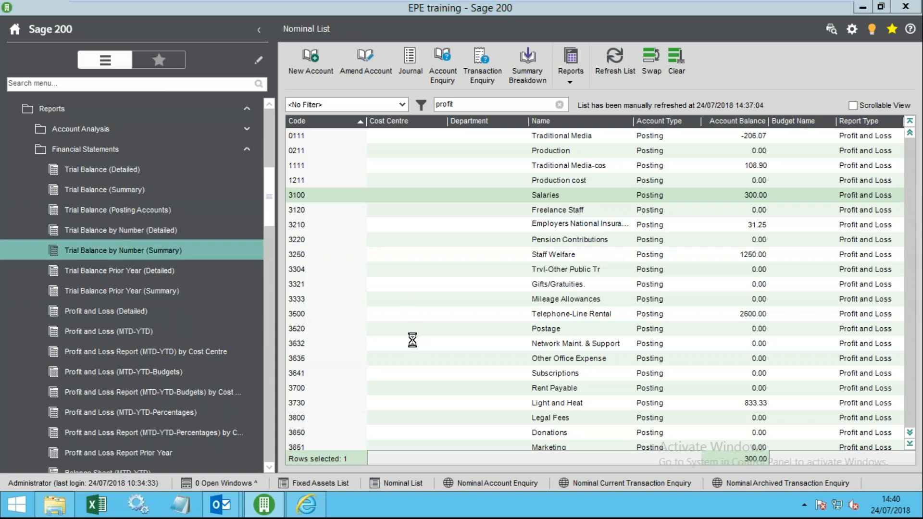
left_click(559, 332)
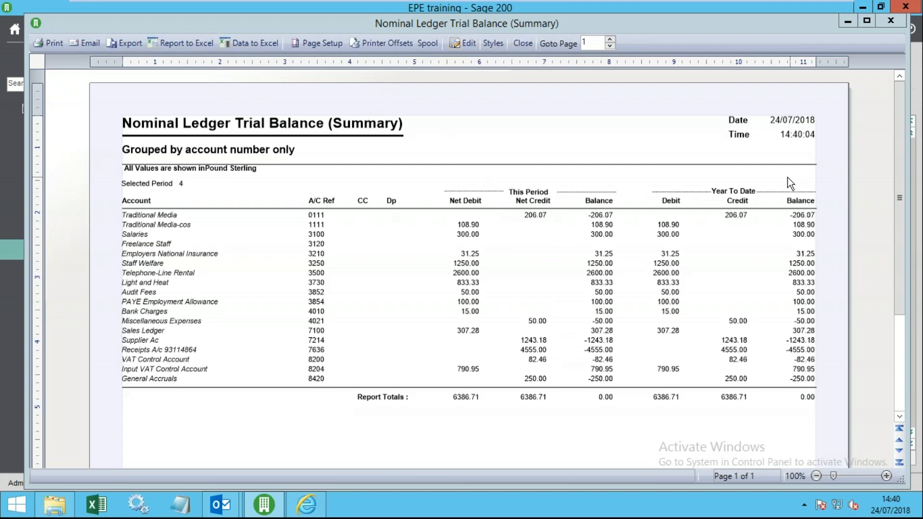
scroll(697, 341, "down", 3)
scroll(693, 341, "up", 3)
left_click(523, 44)
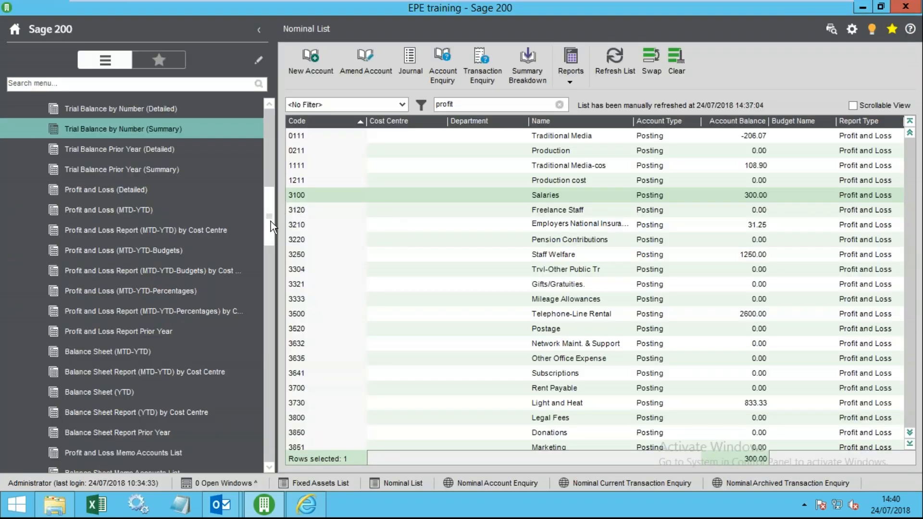
left_click_drag(270, 221, 270, 212)
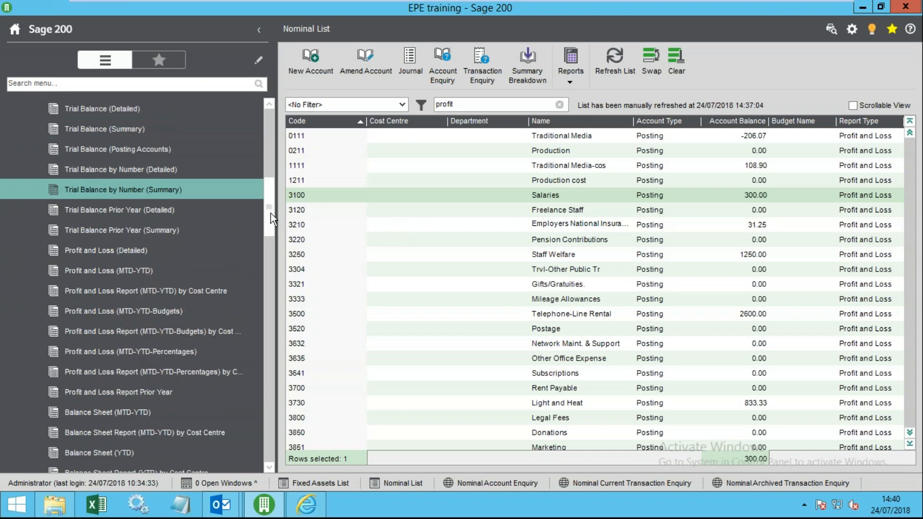
left_click_drag(270, 213, 283, 198)
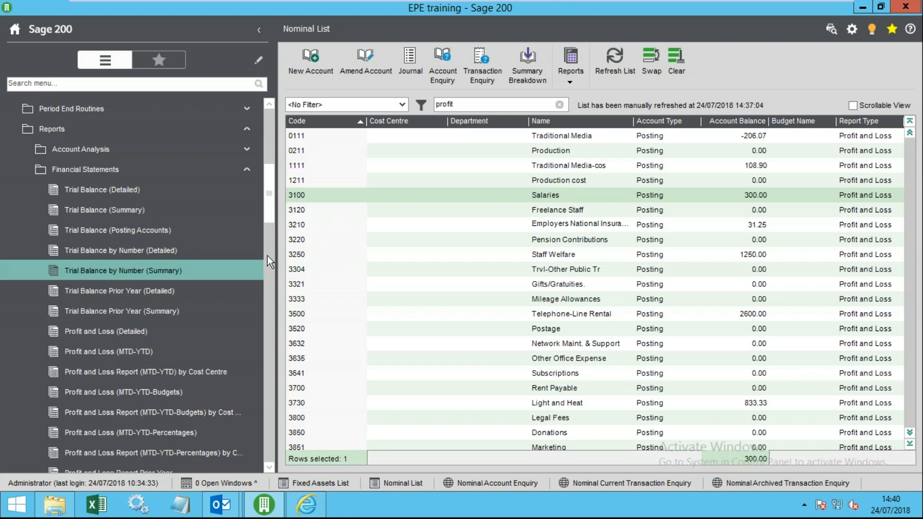
- Open the Excel Reports list and sort it by Report Name, then by Availability
left_click_drag(270, 193, 264, 439)
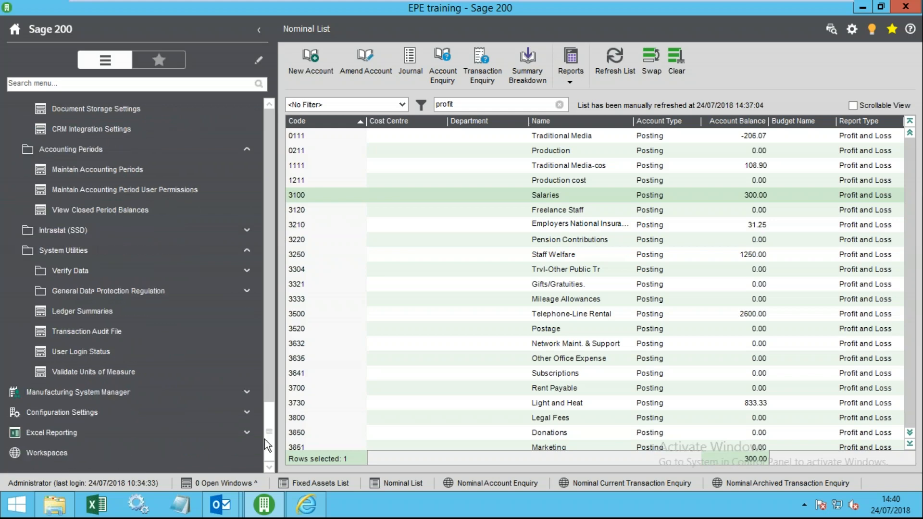
left_click(65, 435)
left_click(67, 433)
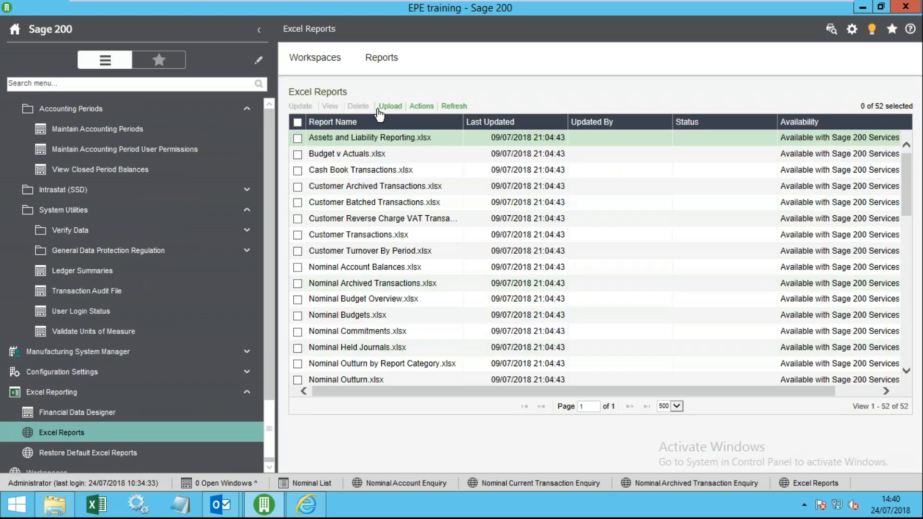
left_click(336, 122)
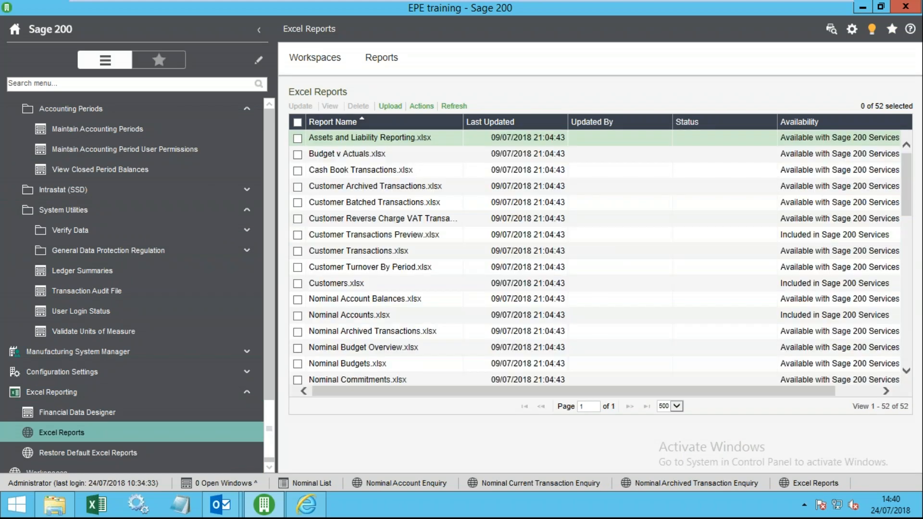
left_click_drag(908, 191, 920, 371)
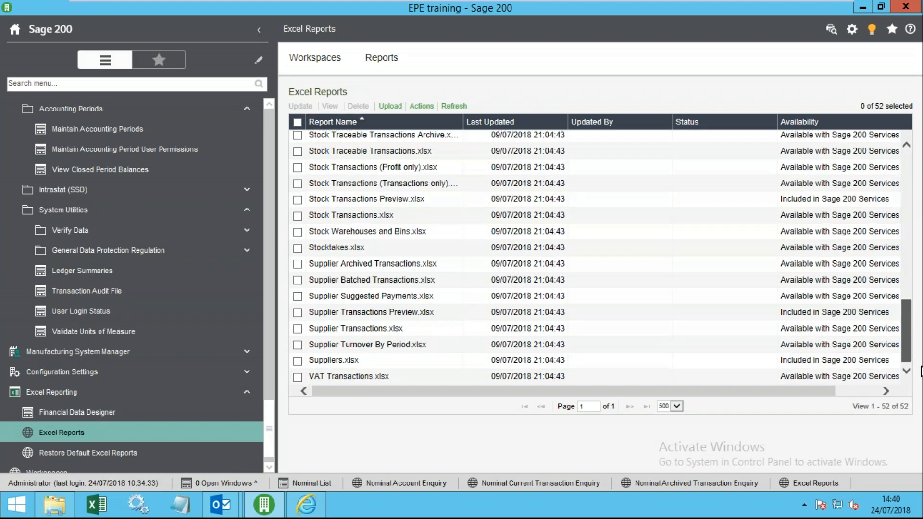
left_click_drag(907, 333, 894, 184)
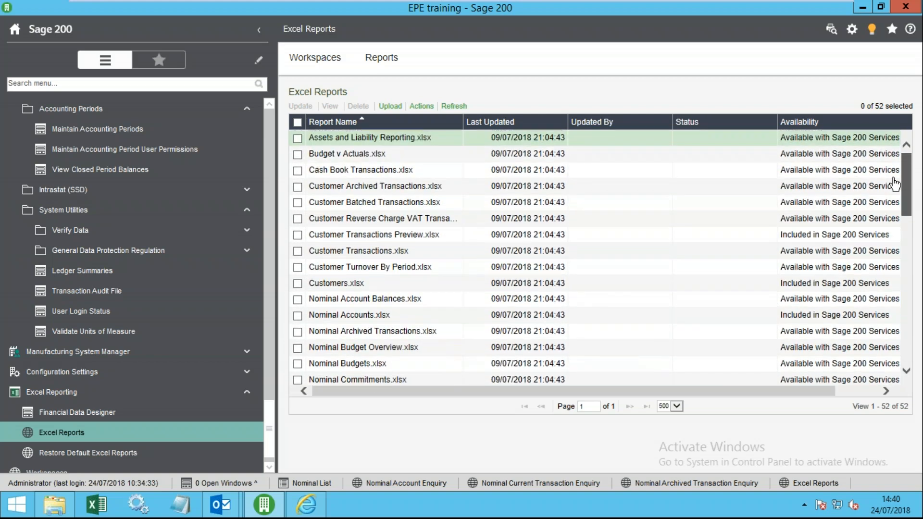
left_click(814, 124)
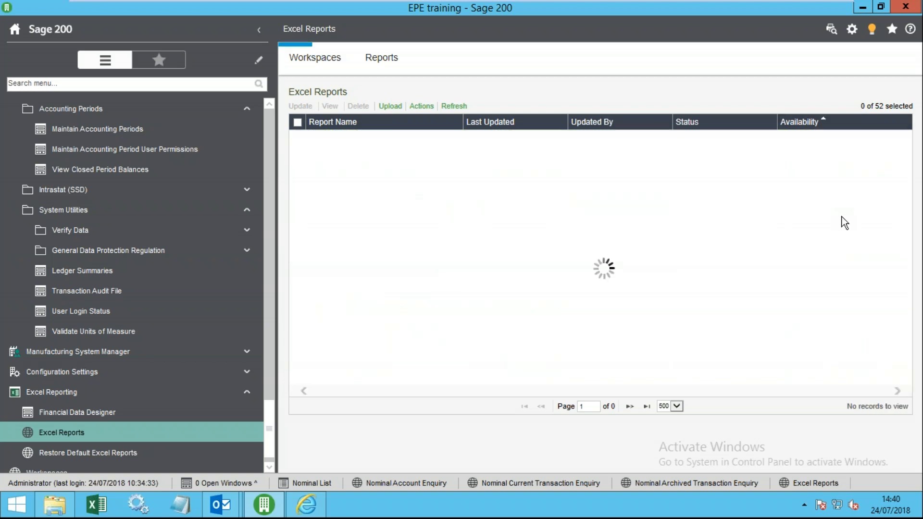
left_click_drag(906, 196, 916, 361)
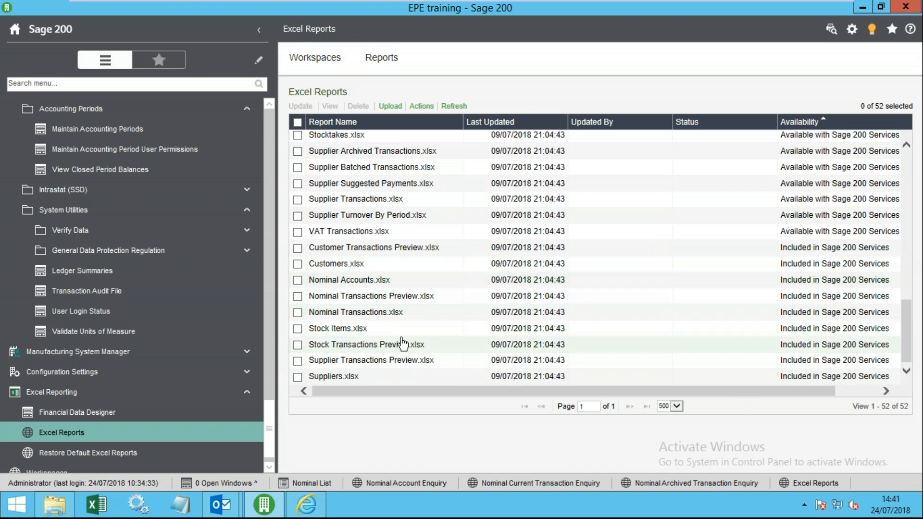
- Expand the Business Intelligence reports in the navigation menu
left_click_drag(267, 425, 269, 279)
left_click_drag(298, 219, 286, 72)
left_click(269, 138)
left_click(271, 108)
left_click(88, 128)
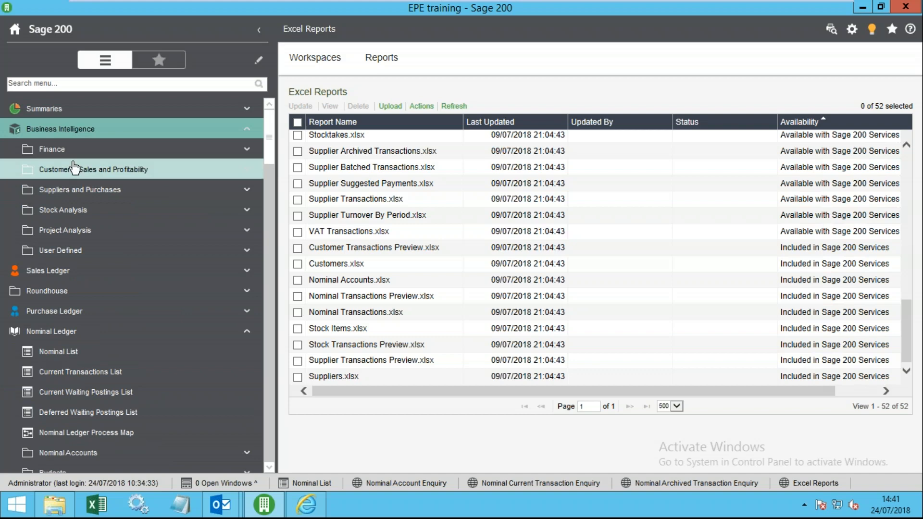
- Show the Finance business intelligence reports, then bring up the Select Company dialog
left_click(59, 150)
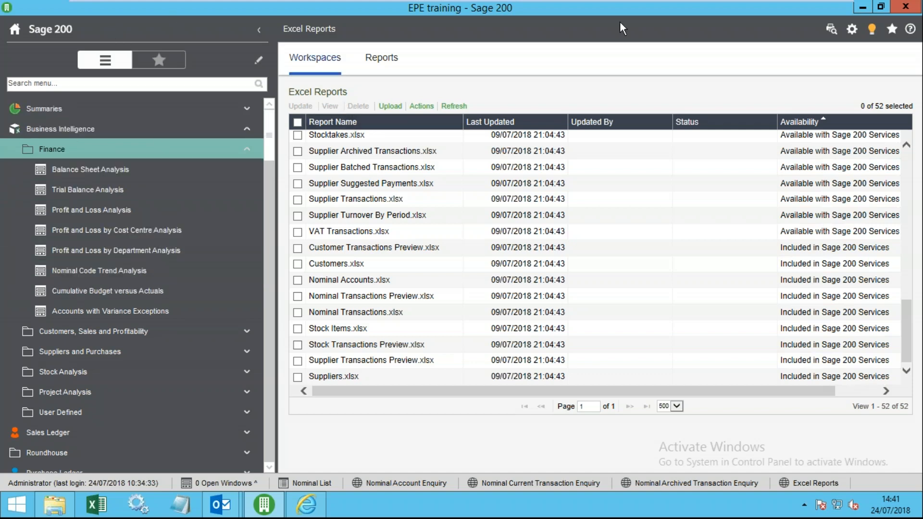
left_click(853, 28)
- Change the active company from EPE training to Demo Company
left_click(774, 44)
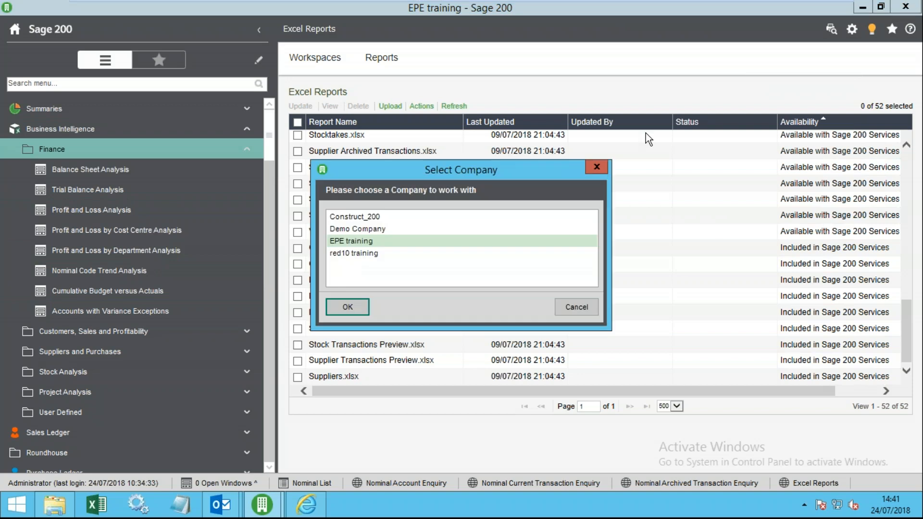
left_click(374, 229)
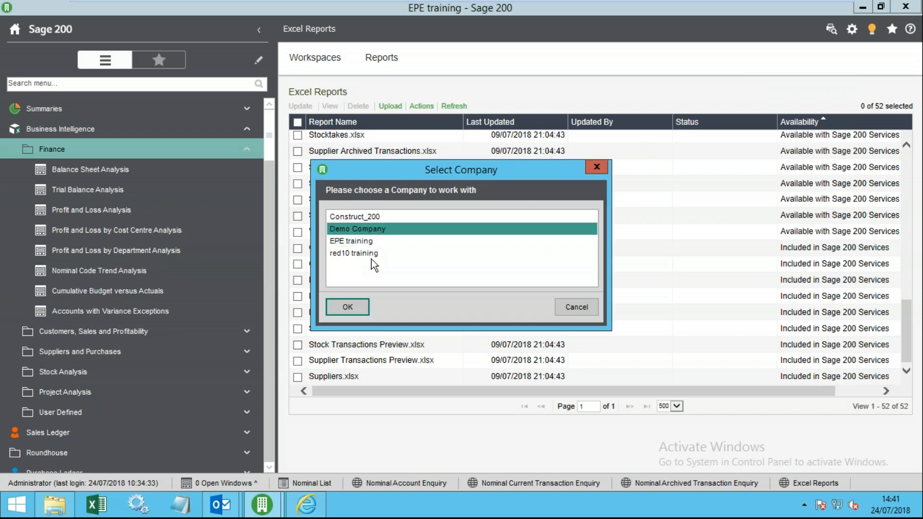
left_click(348, 307)
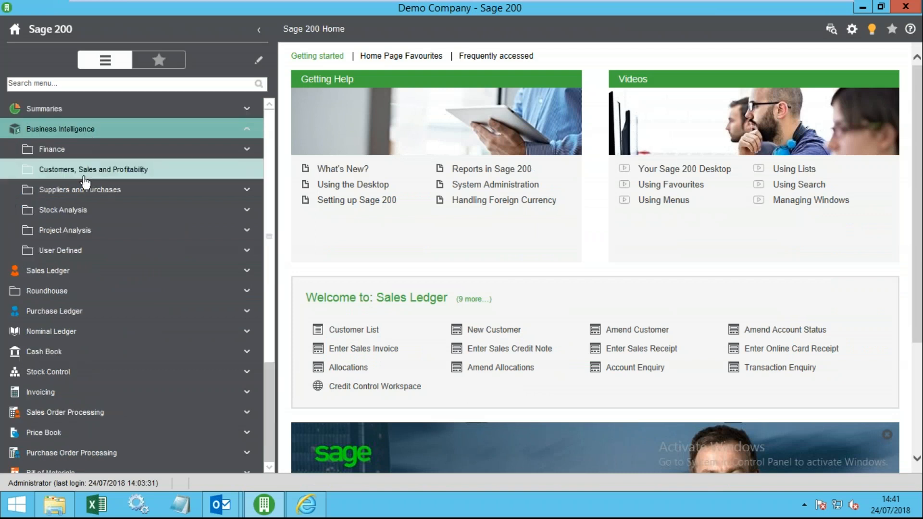
- Launch the Finance > Trial Balance Analysis report under Customers, Sales and Profitability
left_click(96, 169)
left_click(86, 150)
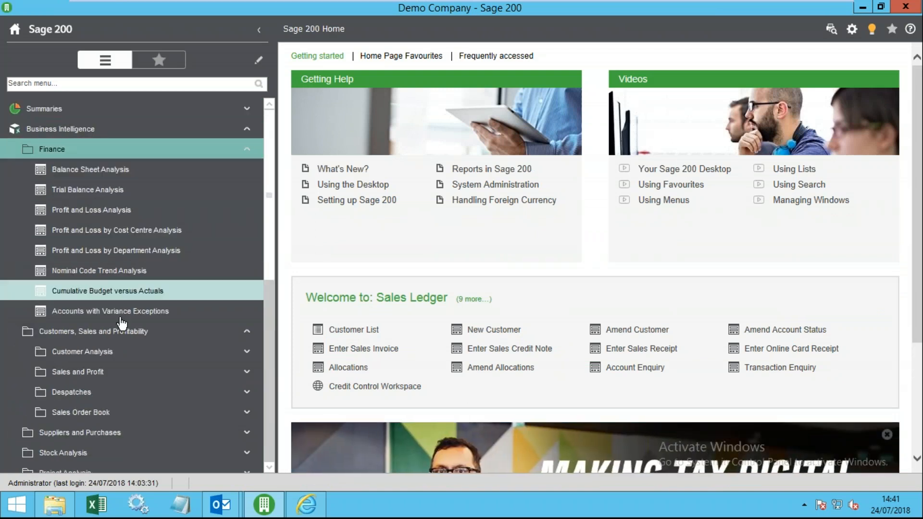
left_click(117, 189)
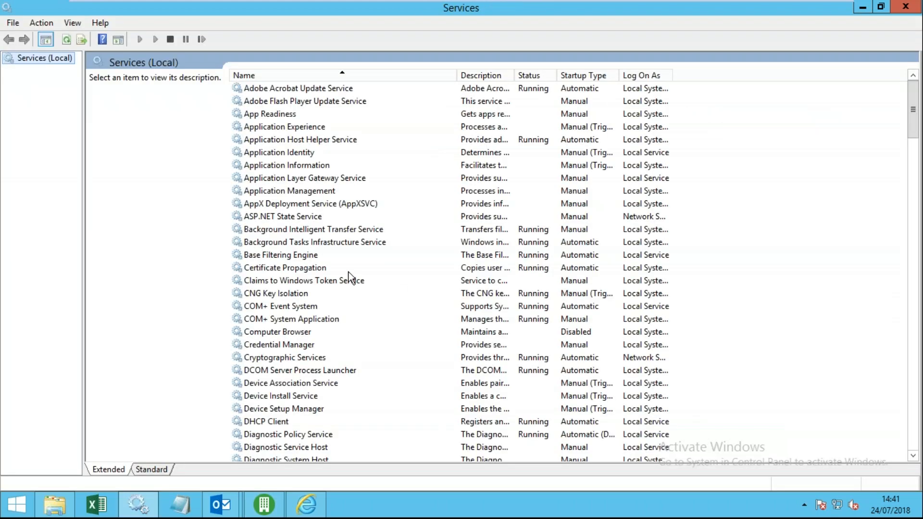
- Start the SQL Server Analysis Services (SAGE) service, then close the Services window
left_click(348, 271)
type("sql")
scroll(343, 288, "down", 2)
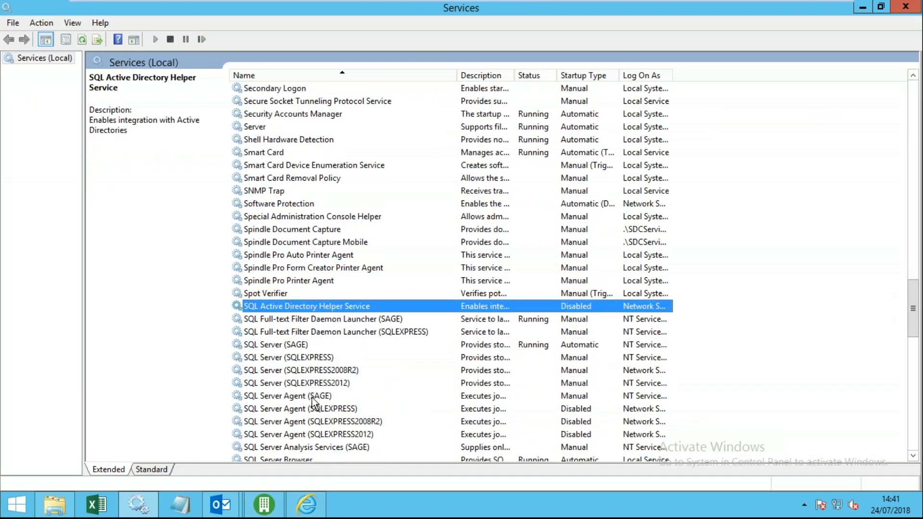
left_click(335, 423)
scroll(358, 413, "down", 2)
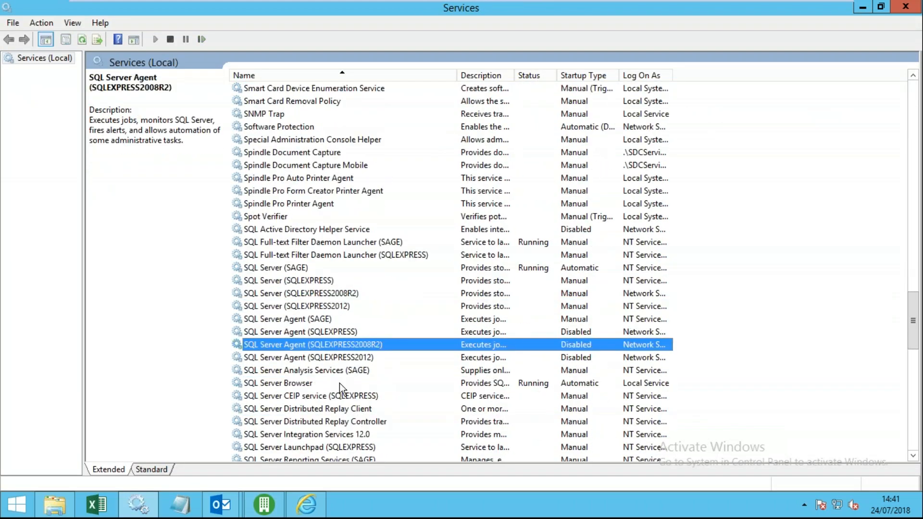
left_click(344, 373)
left_click(96, 100)
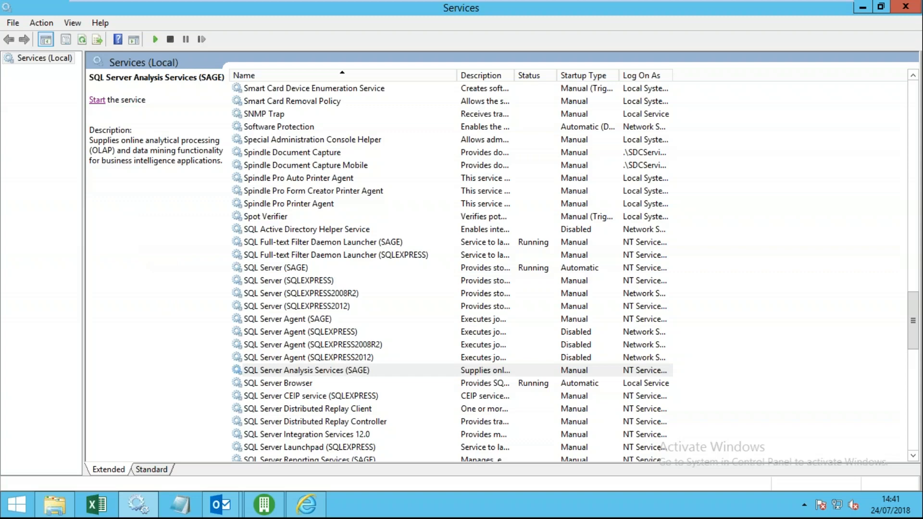
left_click(546, 370)
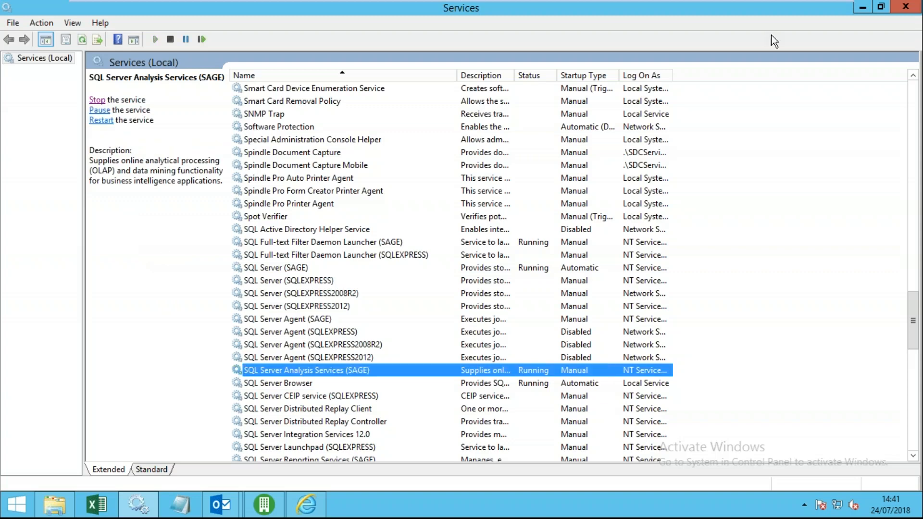
left_click(905, 7)
- Dismiss the database link error and maximise the Trial Balance Analysis report in Excel
left_click(524, 302)
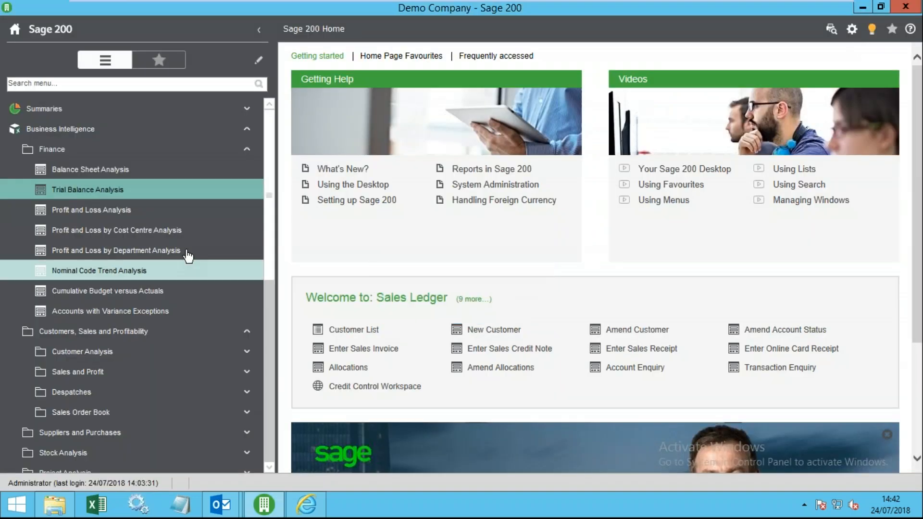
left_click(236, 371)
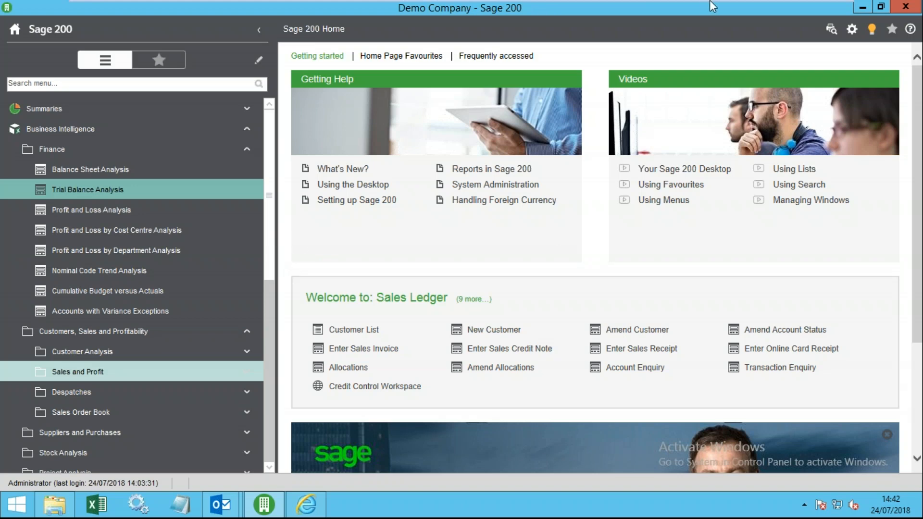
mouse_move(713, 6)
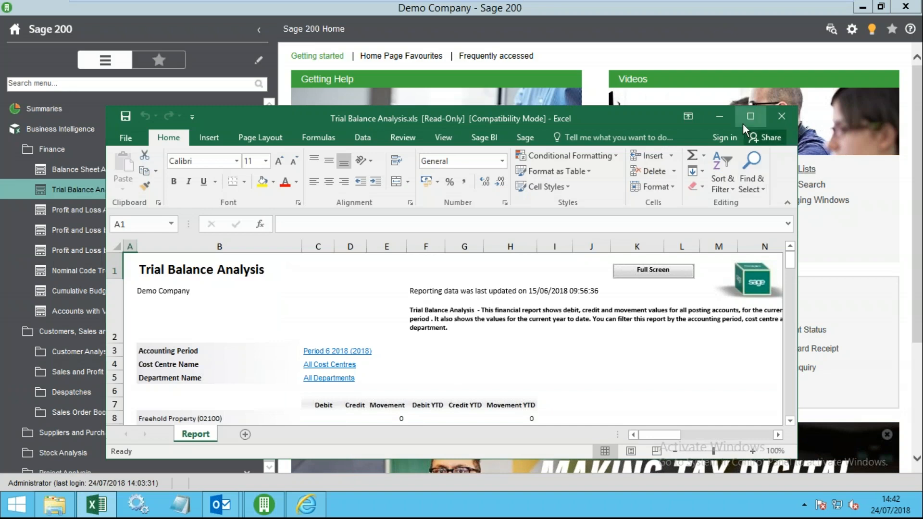
left_click(745, 123)
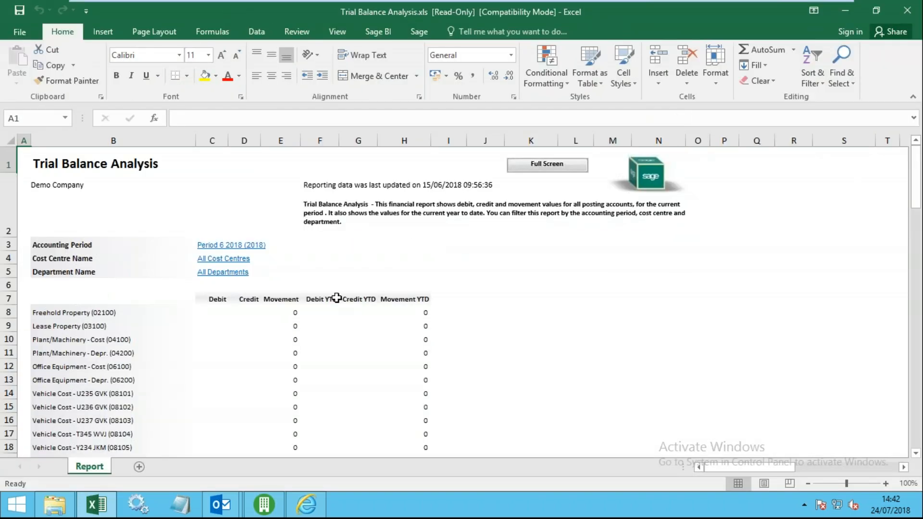
- In Sage BI Report Layout, move Accounting Period into the report columns
left_click(295, 314)
left_click(369, 34)
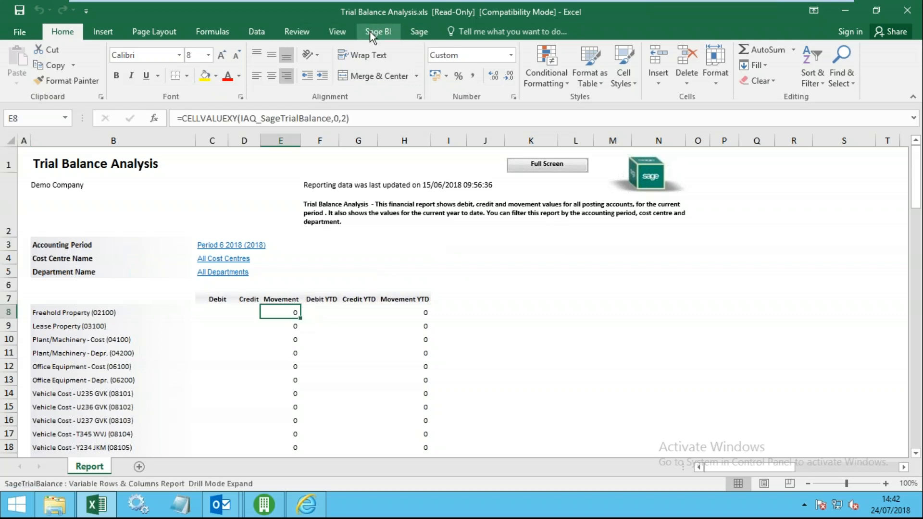
left_click(155, 80)
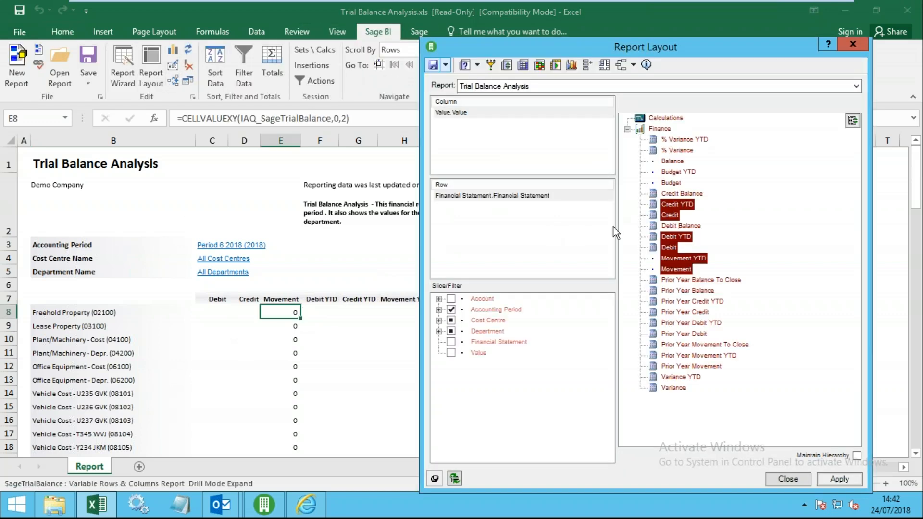
left_click(439, 309)
left_click(507, 320)
left_click_drag(517, 326, 464, 122)
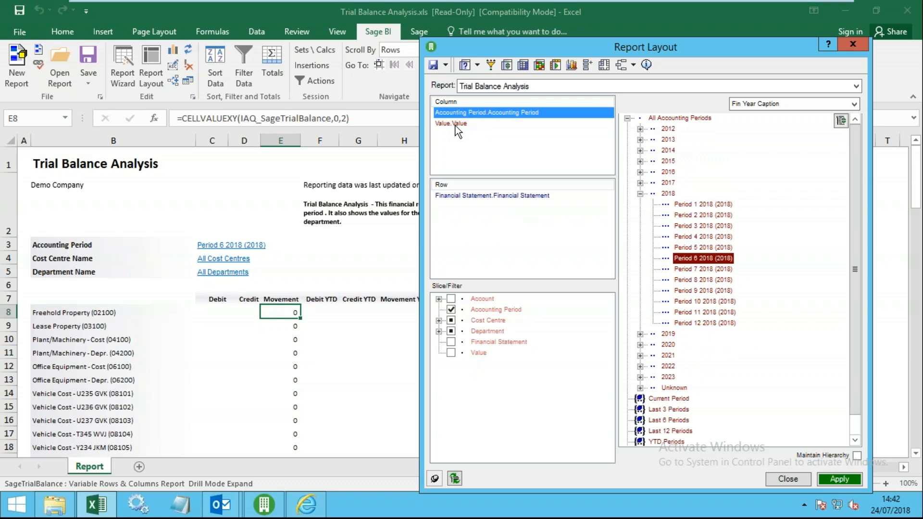
- Show only the Balance measure for the whole year 2018 and apply the layout
left_click(455, 125)
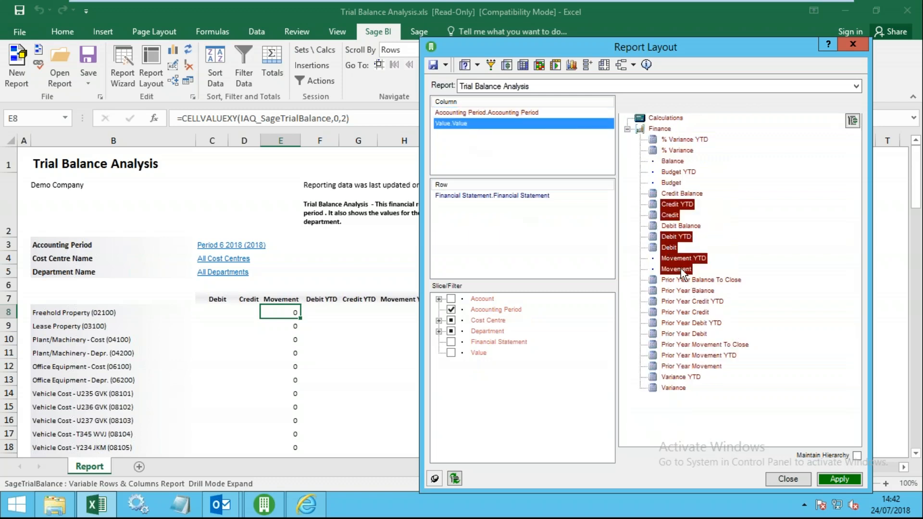
left_click(673, 162)
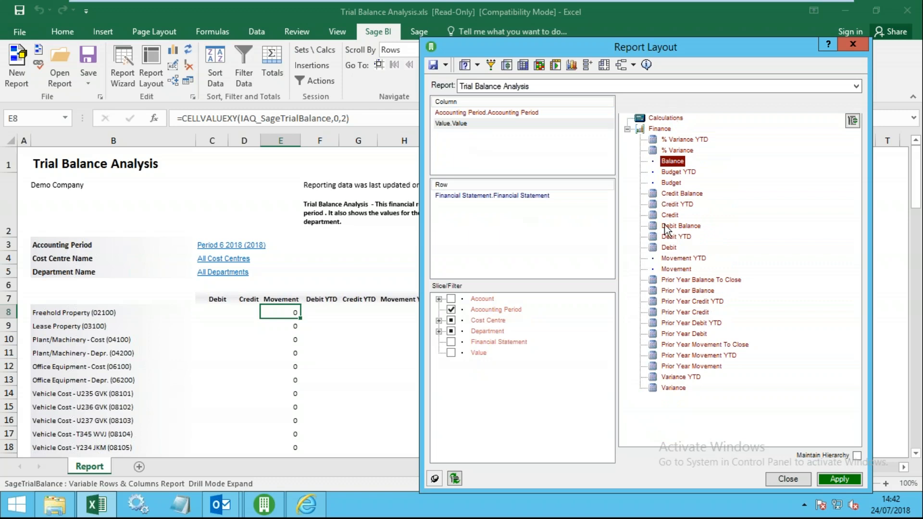
left_click(500, 112)
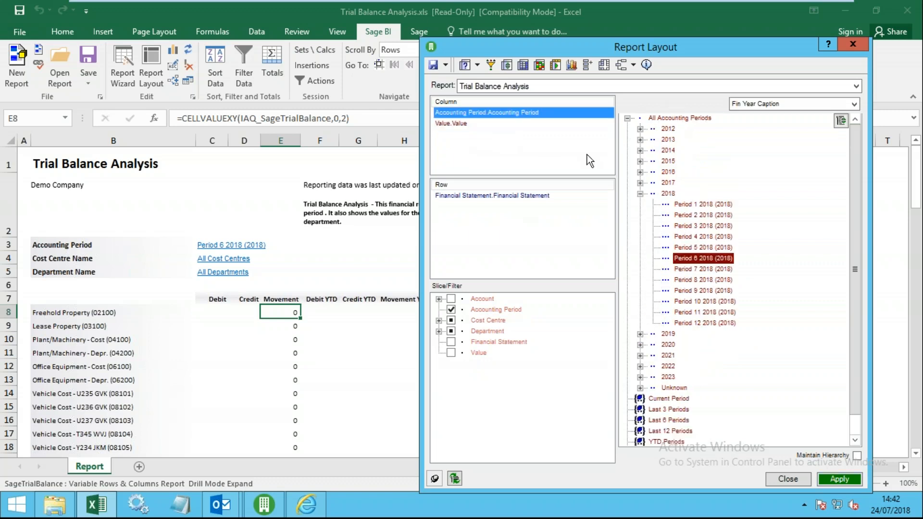
left_click(669, 194)
left_click(839, 479)
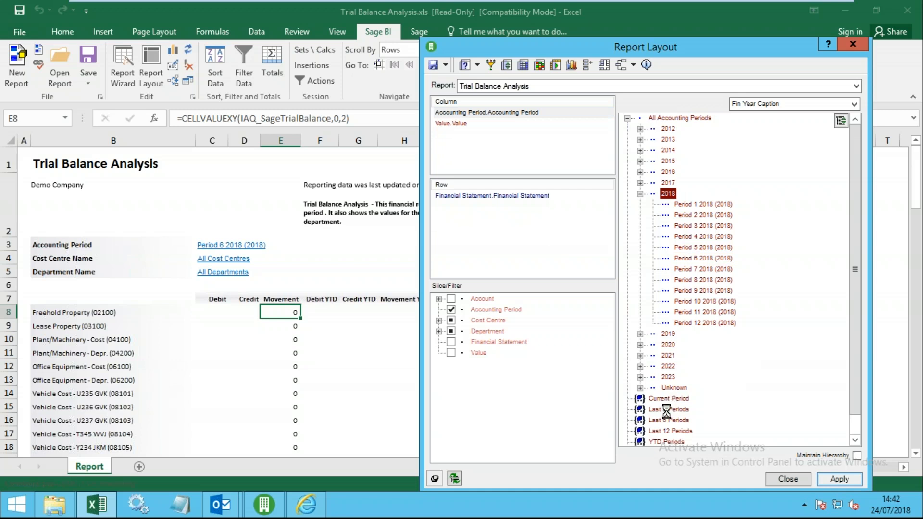
left_click(781, 479)
left_click(219, 284)
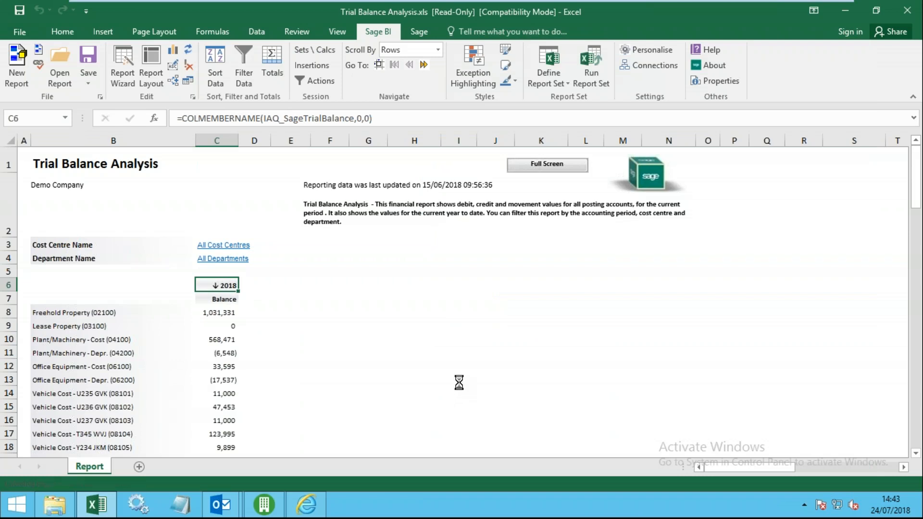
- Review the Period 1–3 2018 balances, including Freehold Property in E8, then reopen Report Layout
left_click(296, 288)
left_click_drag(308, 369, 320, 392)
left_click(357, 295)
left_click_drag(361, 287, 363, 348)
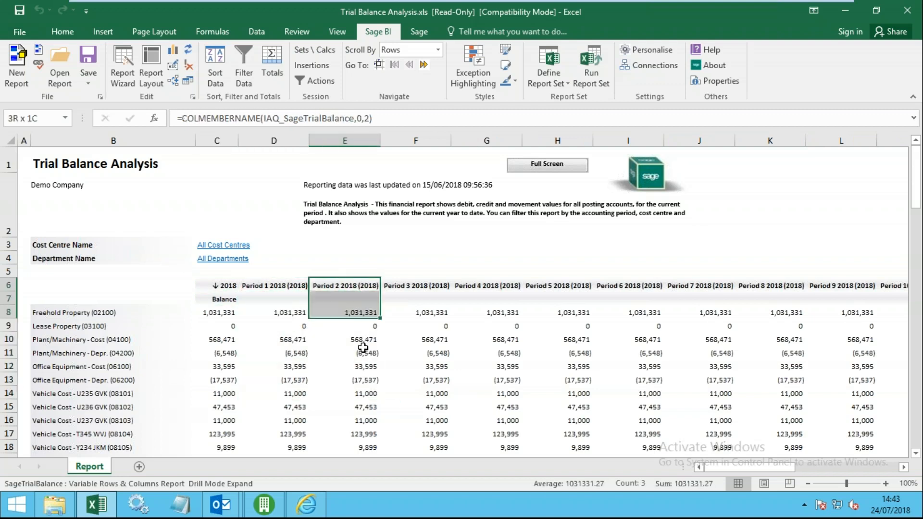
left_click_drag(424, 285, 427, 381)
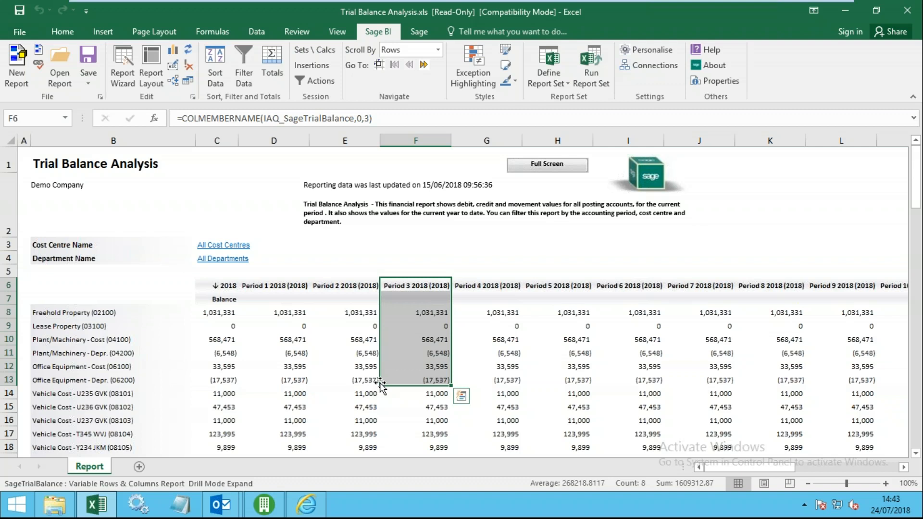
left_click(371, 315)
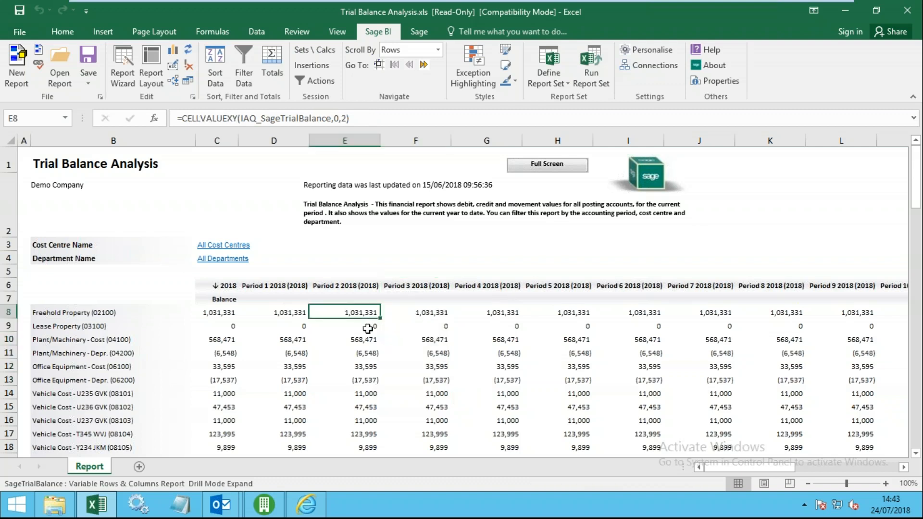
left_click(150, 68)
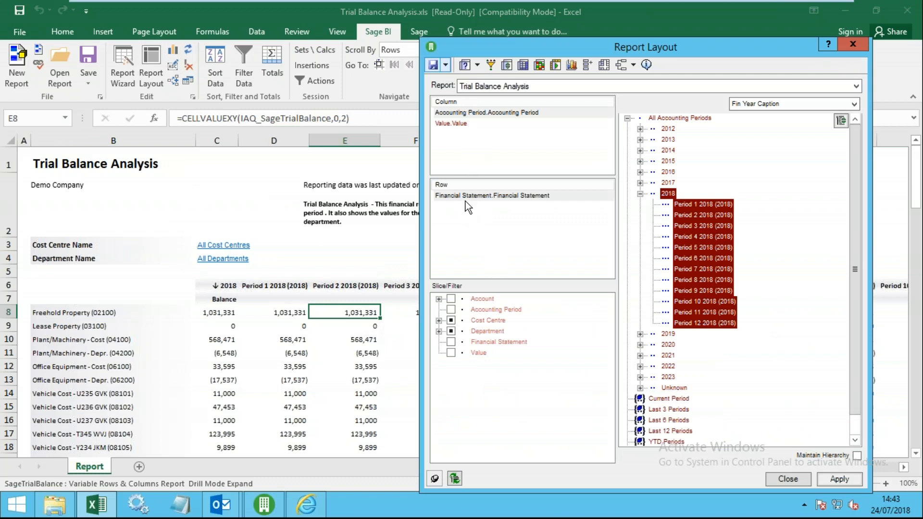
- Expand the Profit & Loss Layout from Net Profit/Loss down to Total Sales
left_click(482, 343)
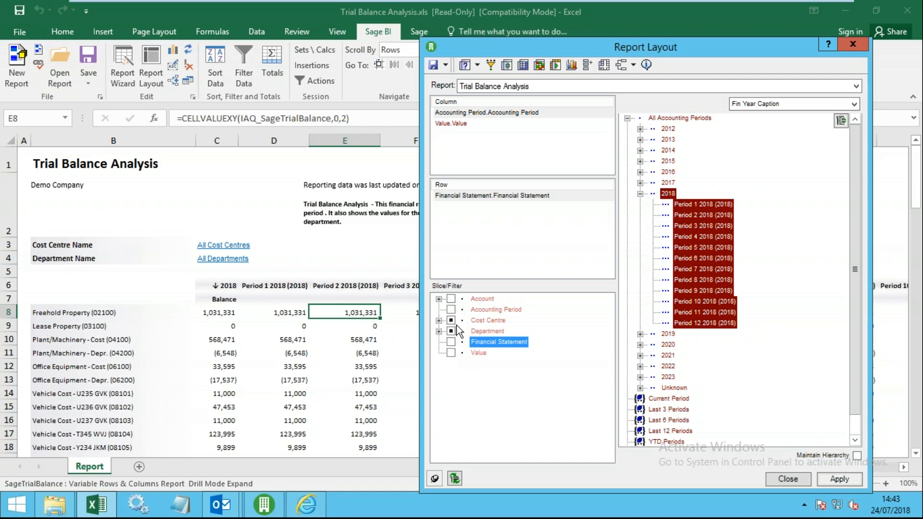
left_click(482, 197)
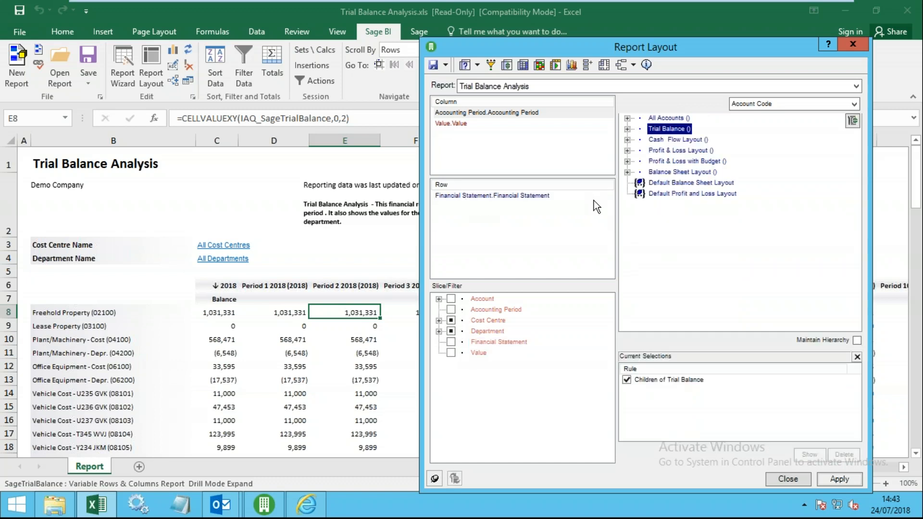
left_click(628, 150)
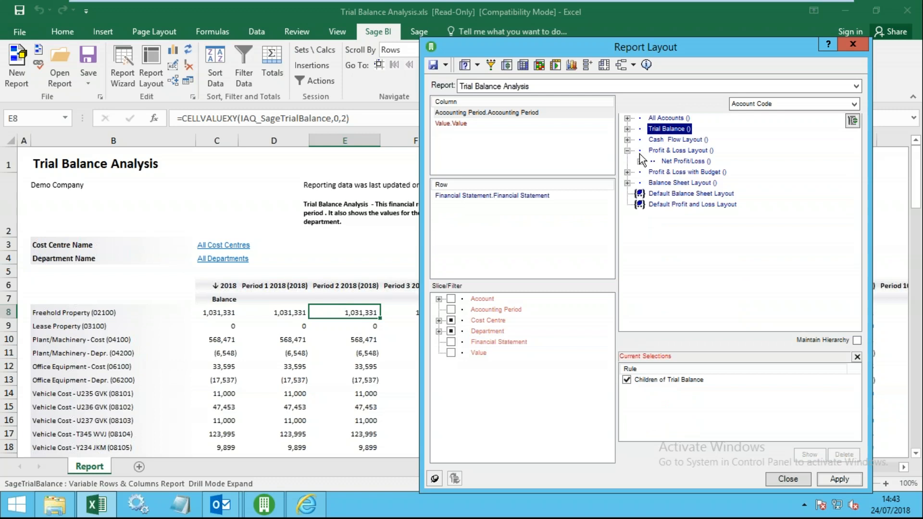
left_click(640, 161)
left_click(653, 171)
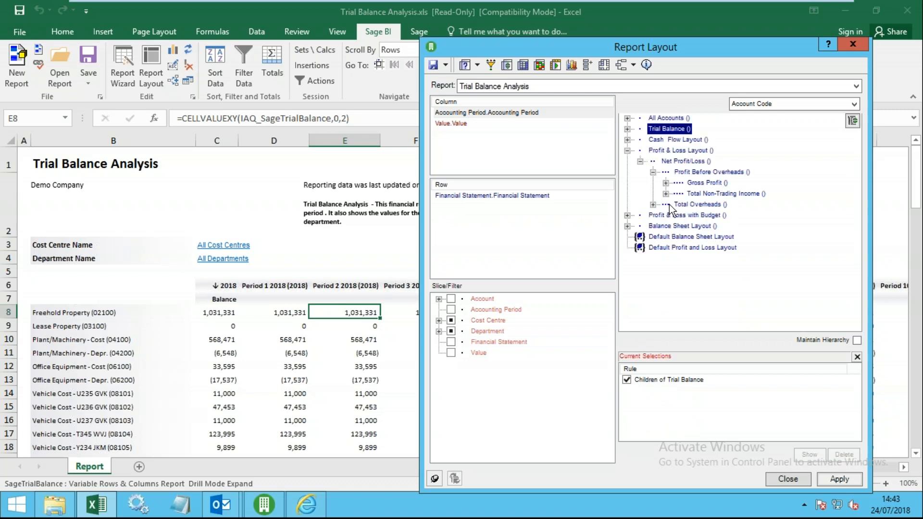
left_click(667, 183)
left_click(679, 193)
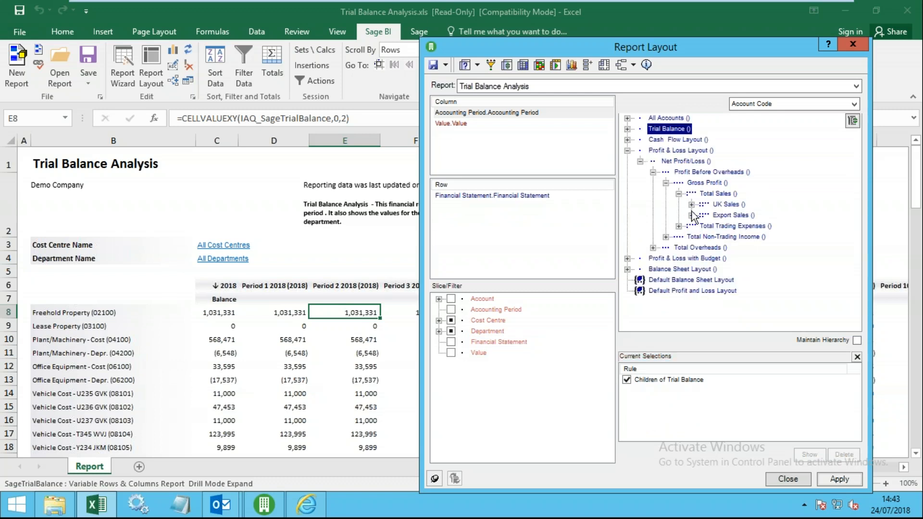
left_click(691, 205)
left_click(692, 205)
- Expand Total Overheads and Total Financial Overheads to reveal their accounts
left_click(653, 247)
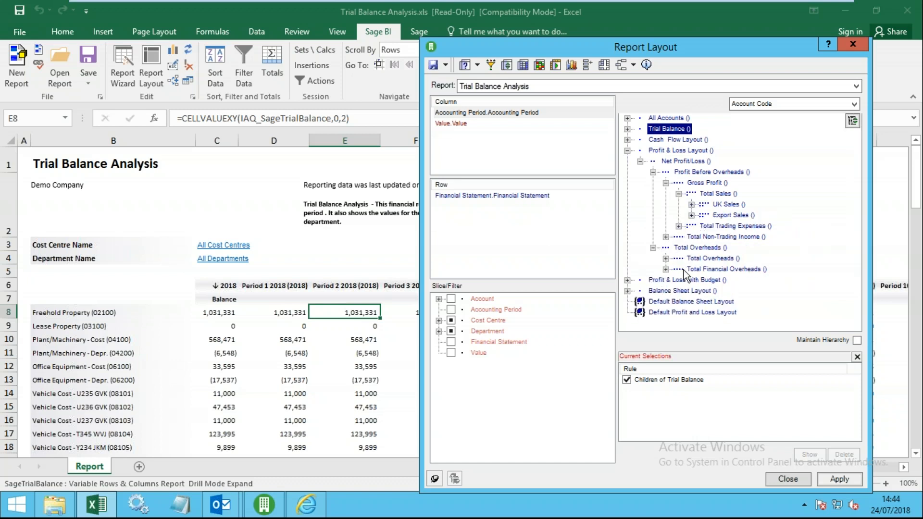
left_click(665, 259)
scroll(727, 298, "down", 4)
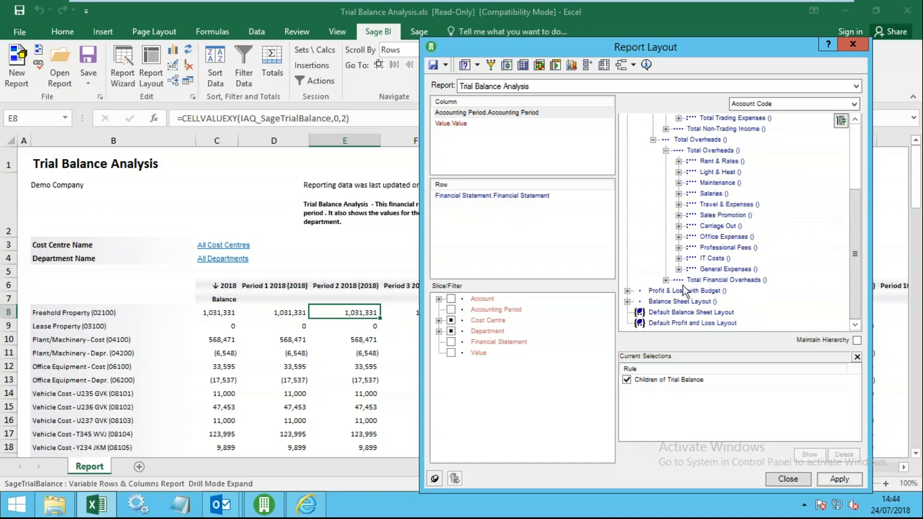
left_click(666, 281)
scroll(745, 308, "down", 2)
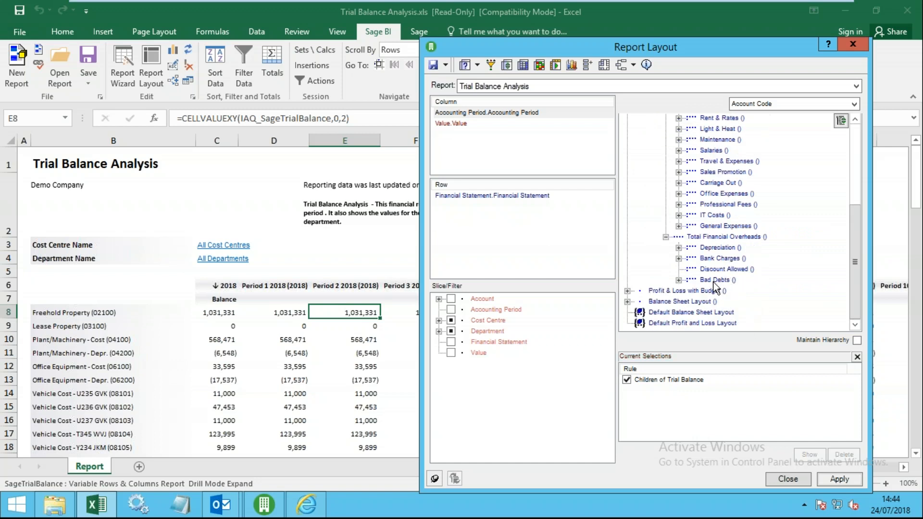
left_click_drag(711, 48, 601, 39)
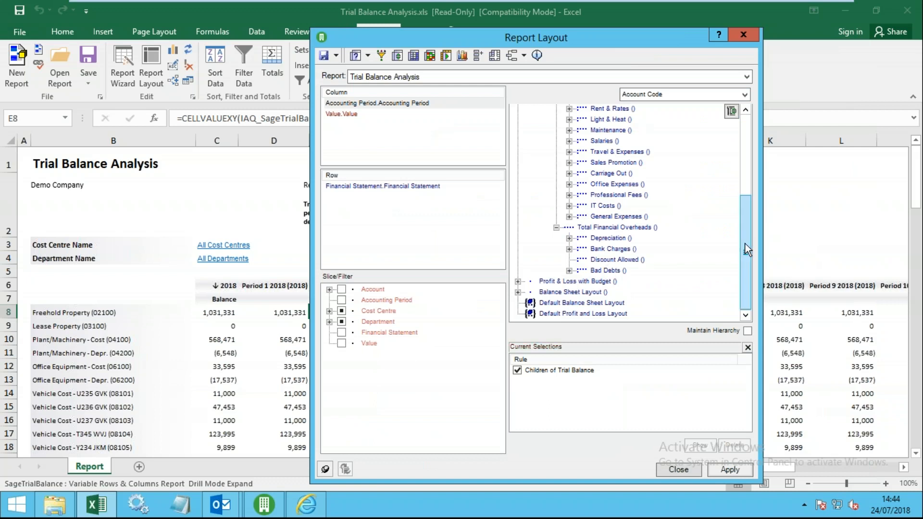
left_click_drag(748, 249, 754, 120)
- Delete the Children of Trial Balance rule and apply rows Net Profit/Loss through Bad Debts
left_click(595, 376)
left_click(721, 445)
left_click(504, 302)
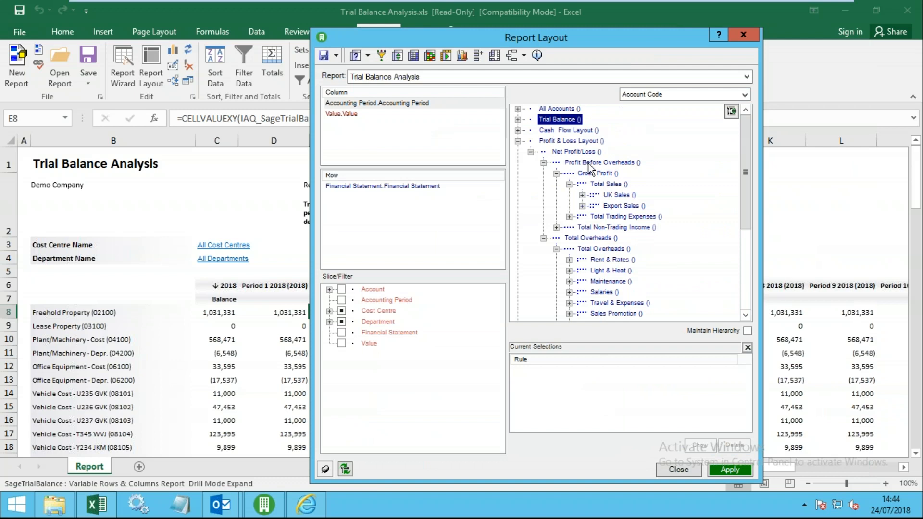
left_click(576, 152)
scroll(650, 213, "down", 4)
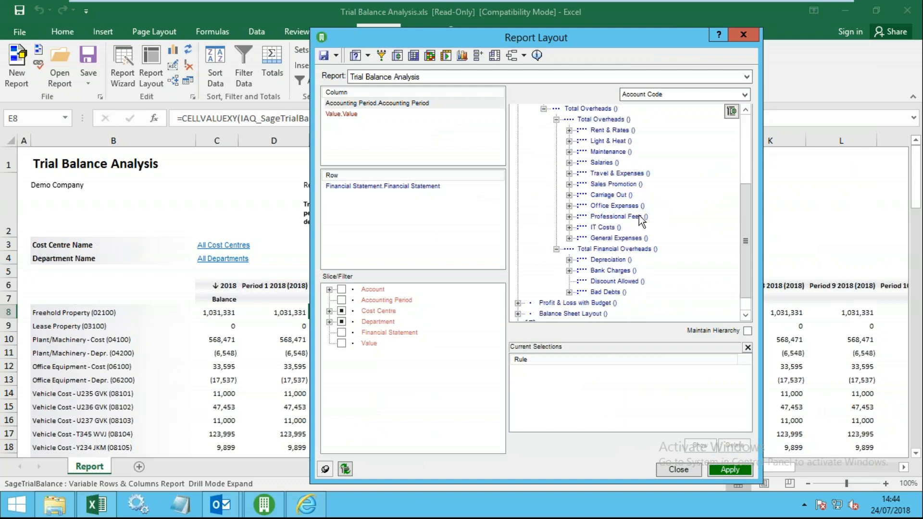
left_click(607, 292, "shift")
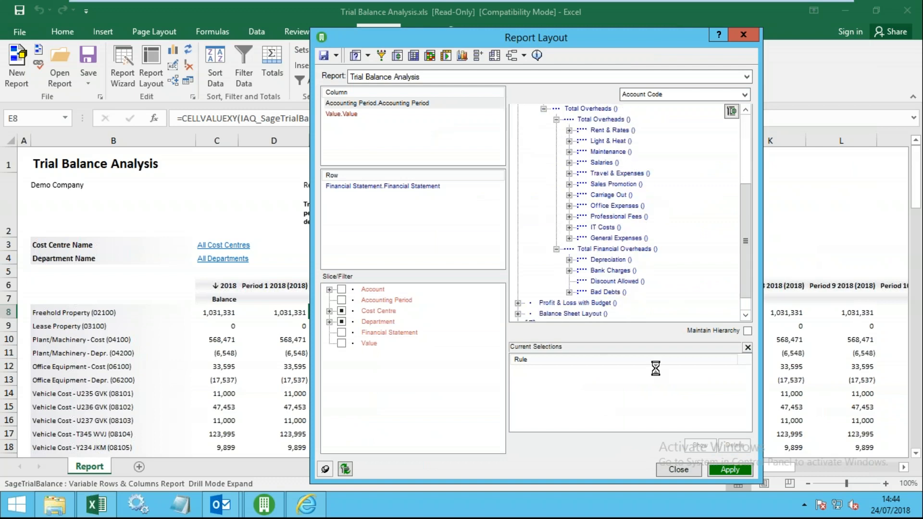
left_click(730, 469)
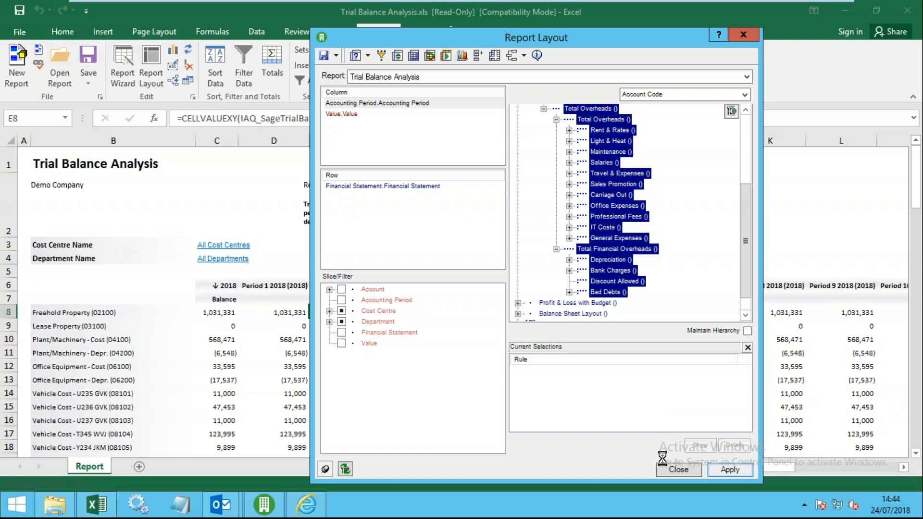
left_click(406, 103)
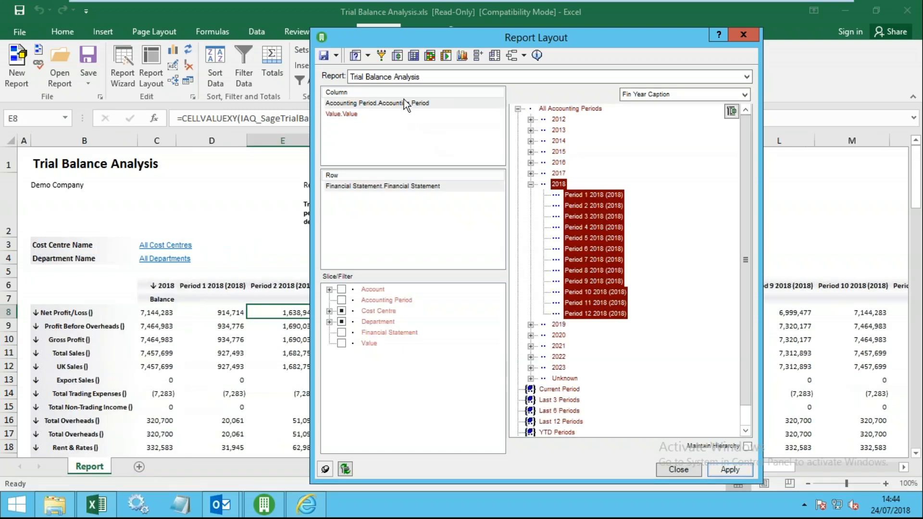
- Turn on the Display parent at the bottom option for rows
left_click(323, 56)
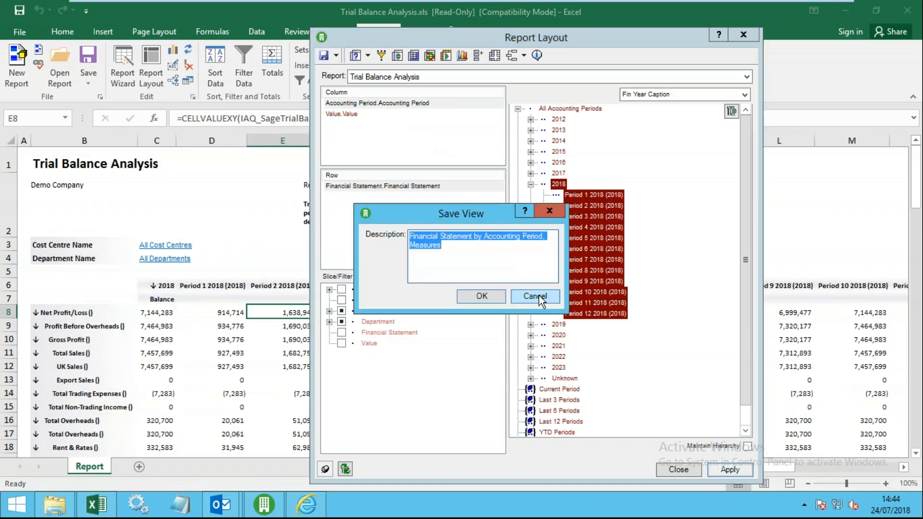
left_click(535, 296)
left_click(354, 56)
left_click(312, 197)
left_click(465, 437)
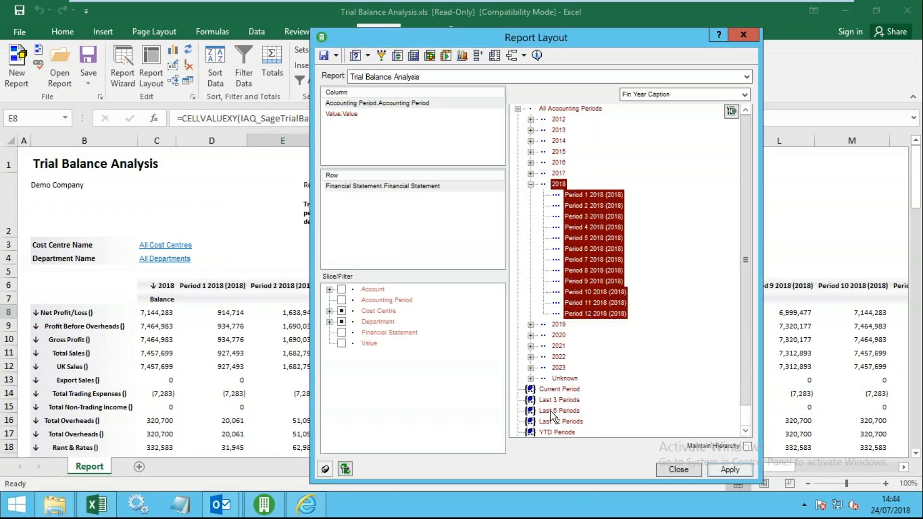
- Apply Budget, Movement, Variance and Movement YTD as the column measures
left_click(358, 117)
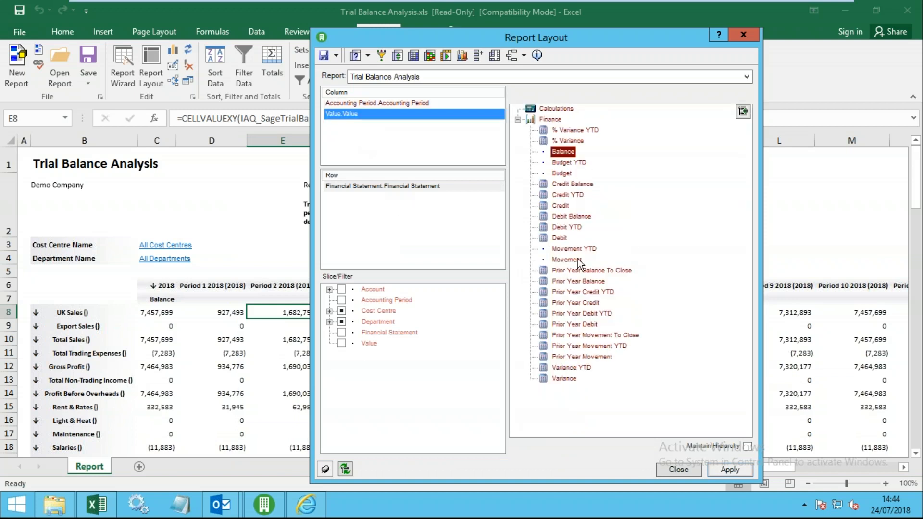
left_click(574, 261)
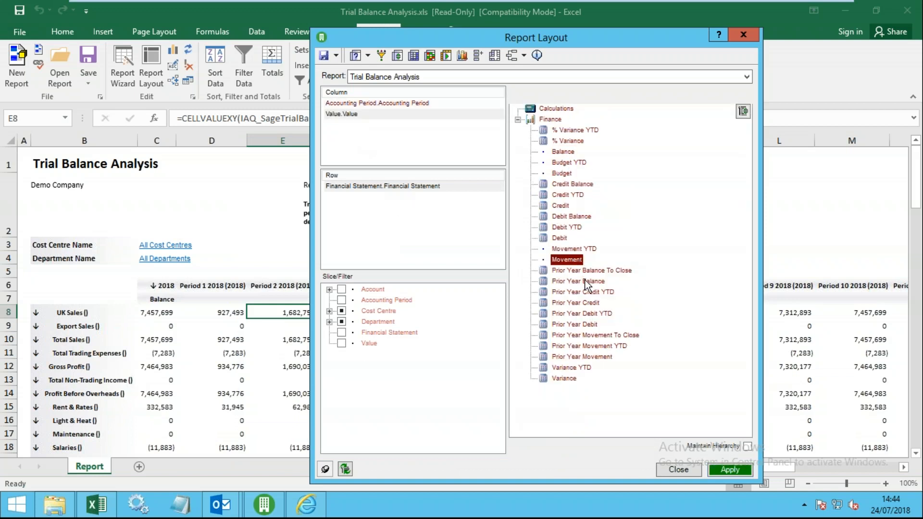
left_click(564, 174)
left_click(567, 260, "ctrl")
left_click(566, 379, "ctrl")
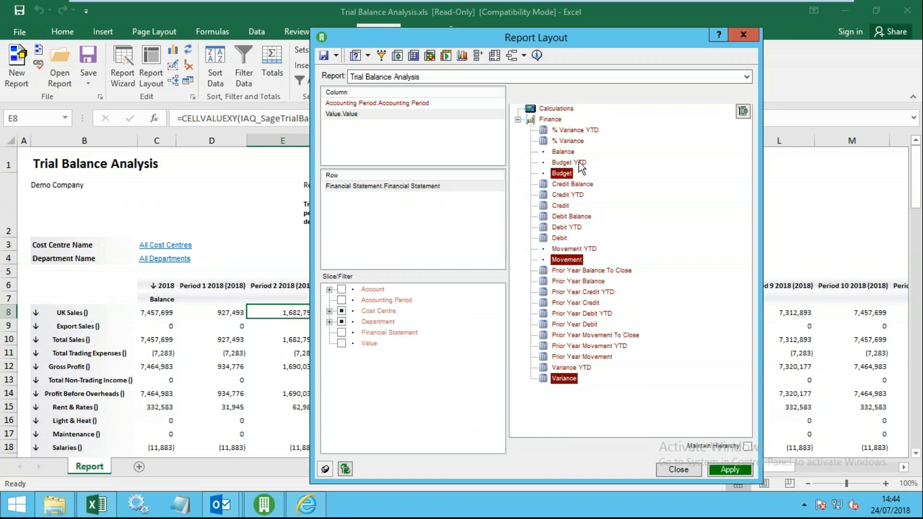
left_click(587, 249, "ctrl")
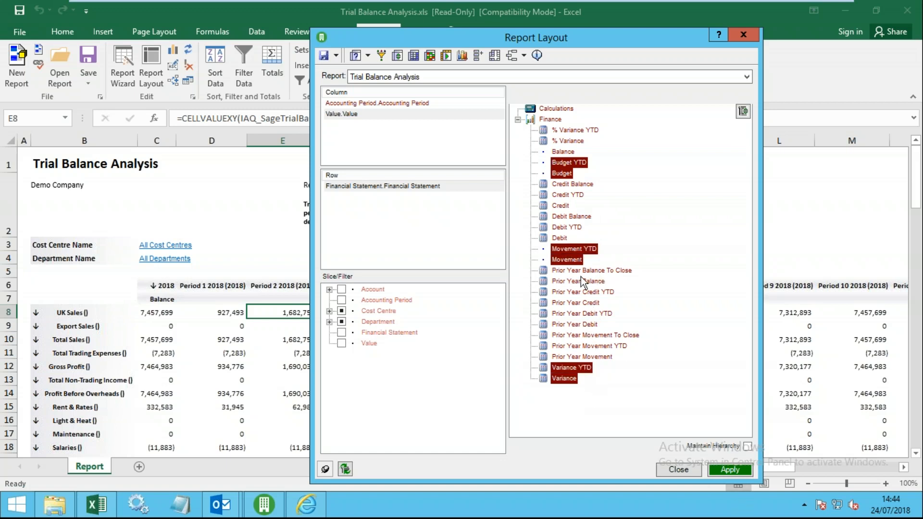
left_click(737, 466)
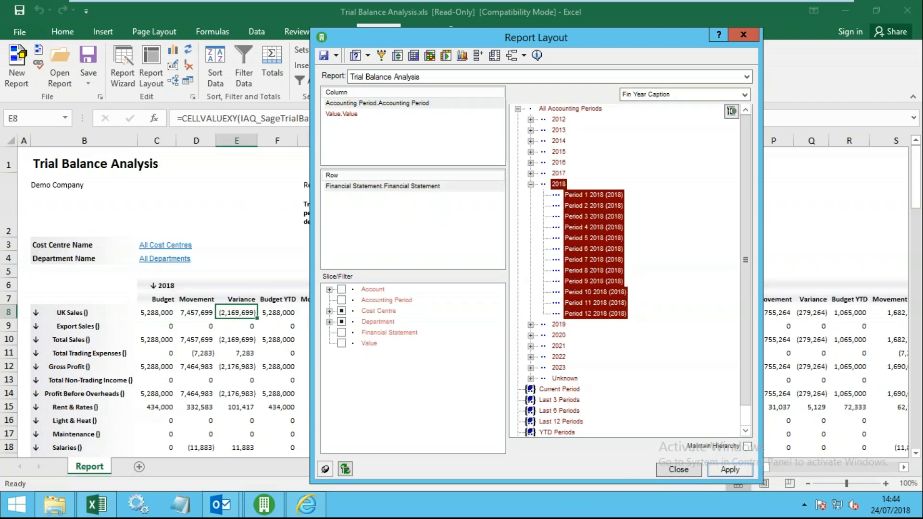
left_click(678, 470)
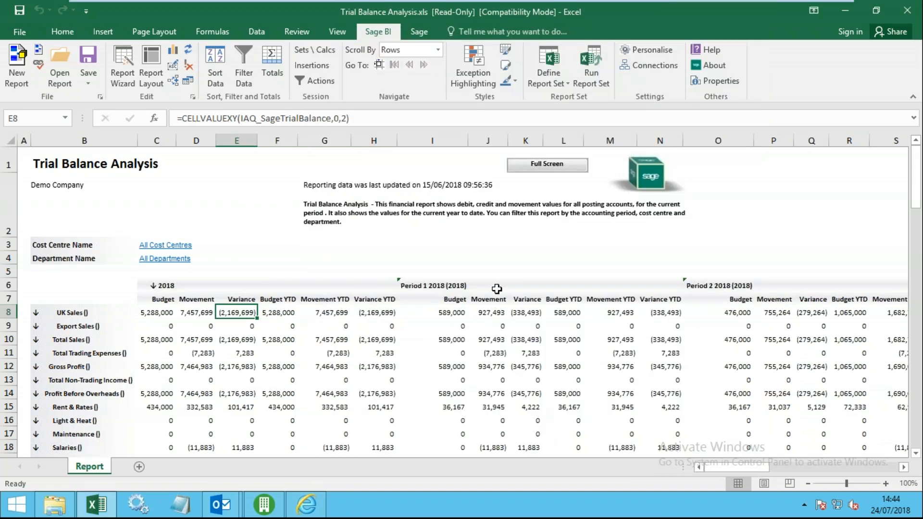
- Limit the column measures to just Budget and Movement and apply
left_click(151, 68)
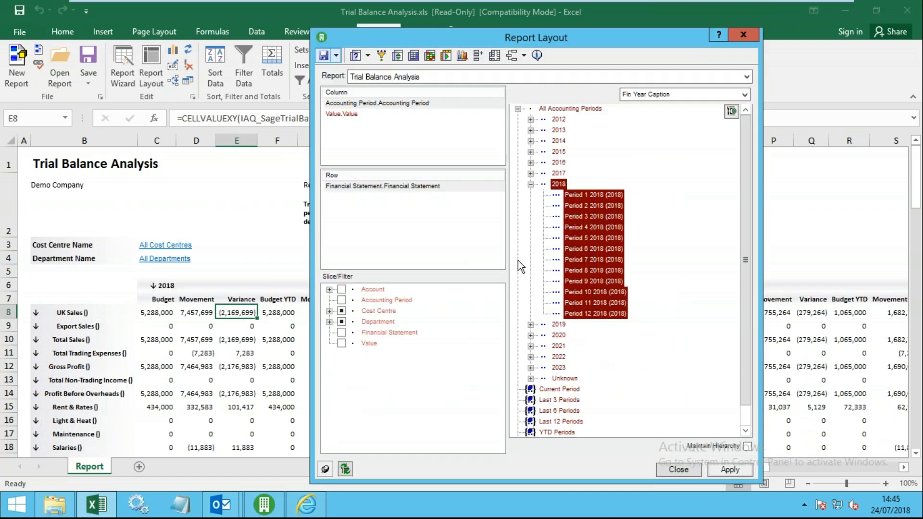
left_click(354, 114)
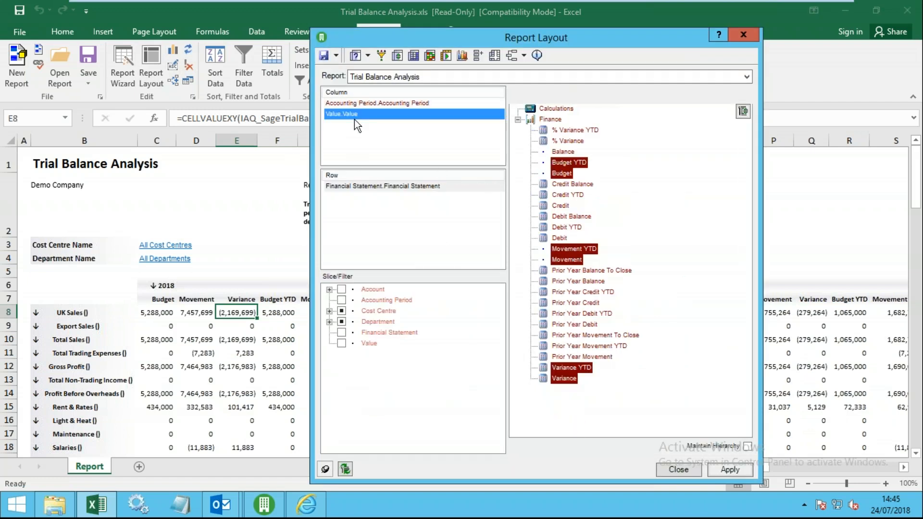
left_click(560, 174)
left_click(568, 260, "ctrl")
left_click(729, 470)
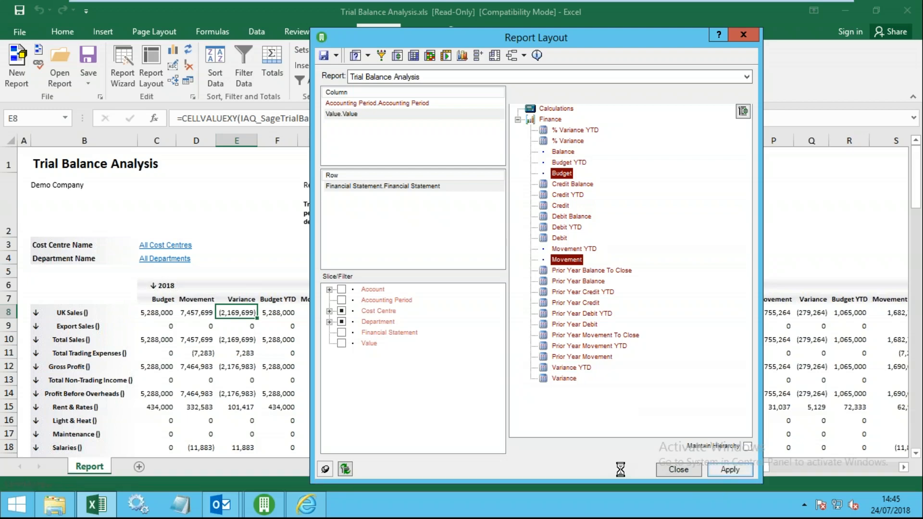
left_click(678, 470)
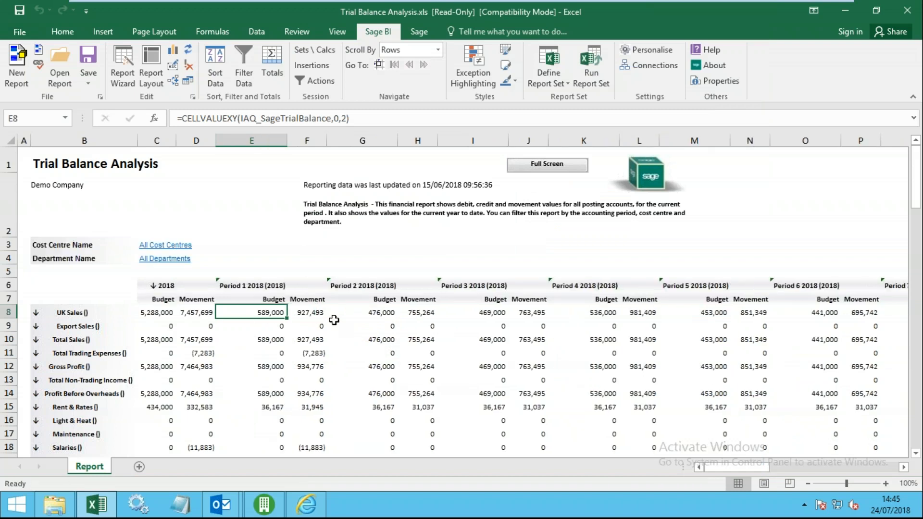
left_click_drag(69, 339, 307, 342)
left_click_drag(250, 286, 308, 340)
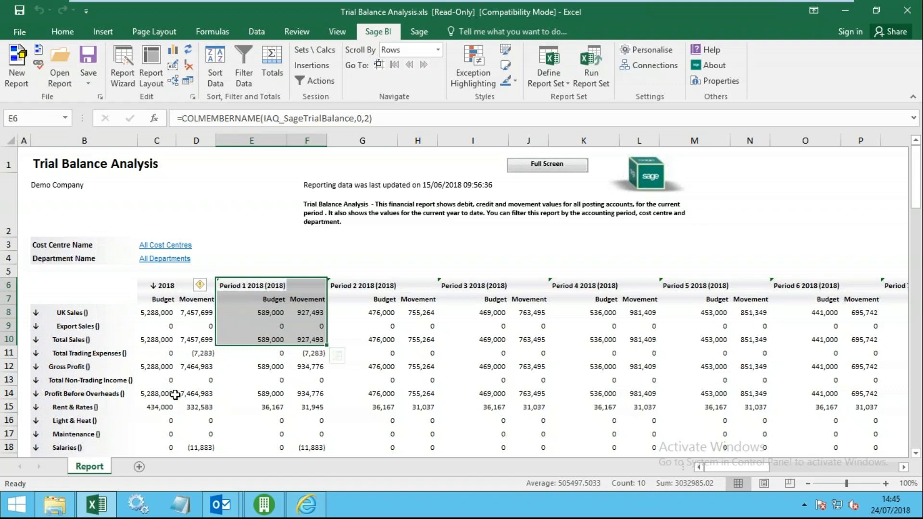
left_click(66, 370)
left_click(115, 398)
scroll(131, 405, "down", 4)
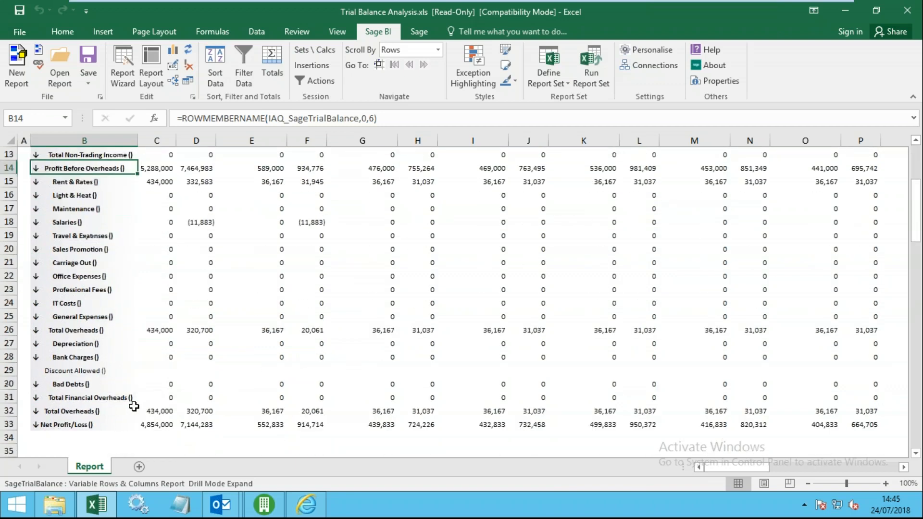
scroll(133, 406, "down", 1)
left_click(103, 384)
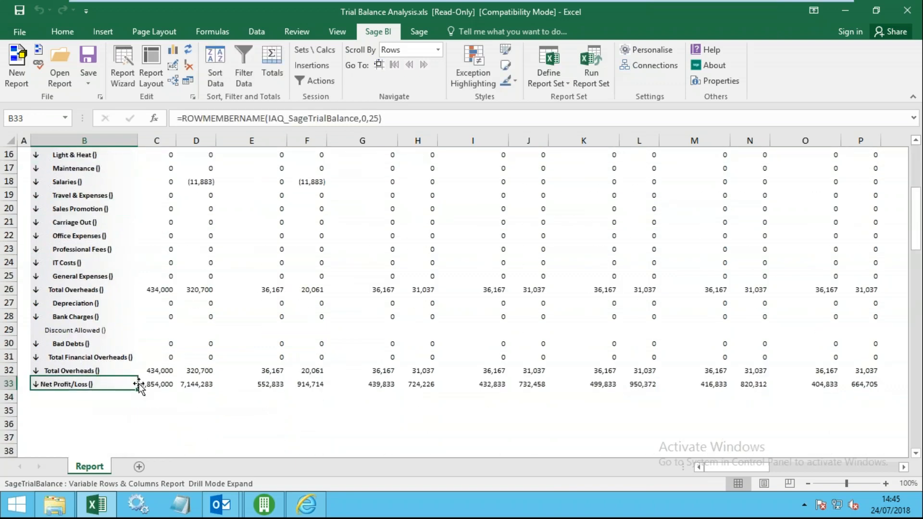
scroll(139, 385, "up", 5)
left_click(357, 288)
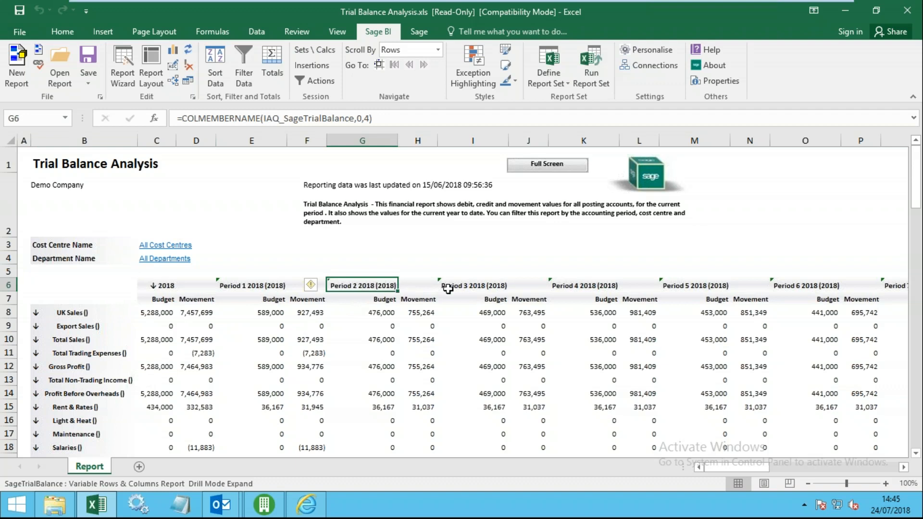
left_click(448, 288)
left_click(580, 288)
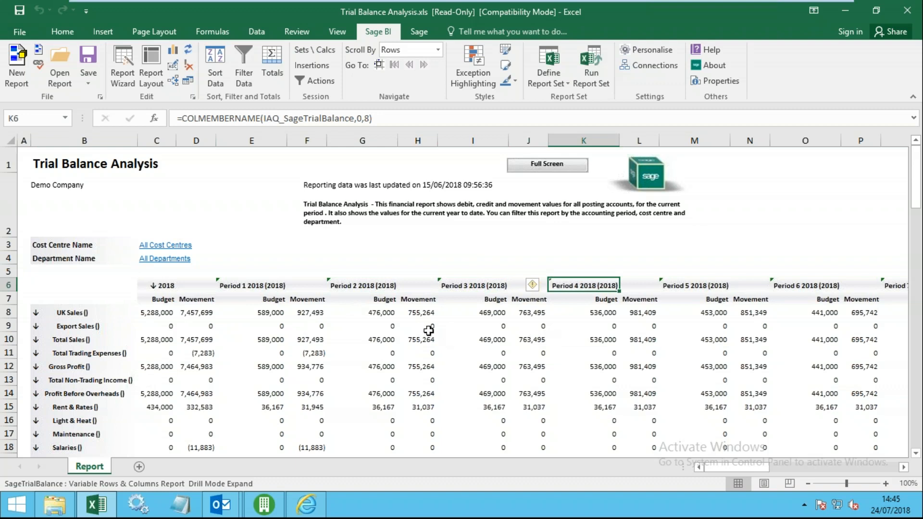
left_click(391, 325)
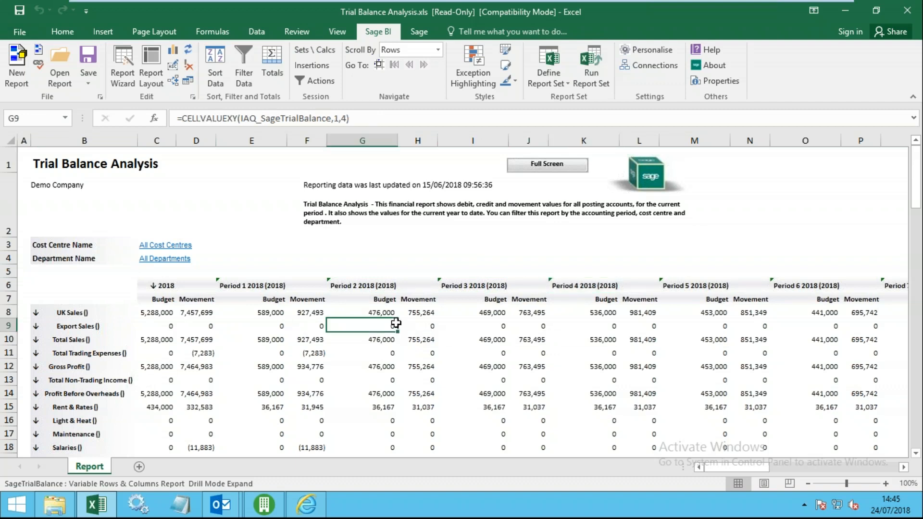
left_click(379, 289)
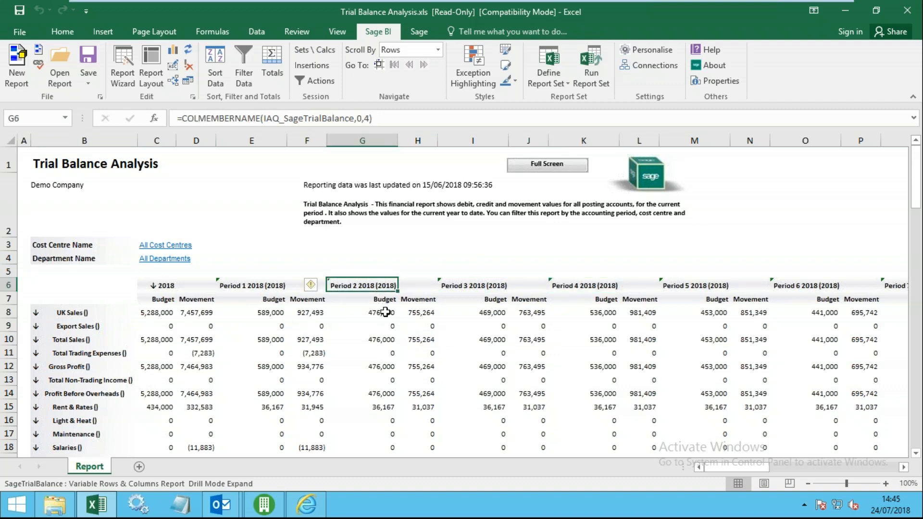
left_click_drag(74, 314, 97, 408)
left_click(83, 353)
left_click(88, 311)
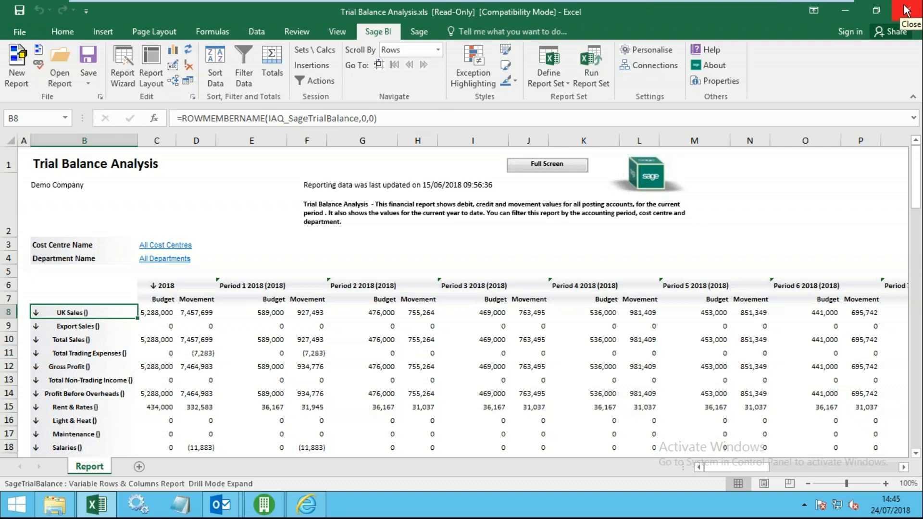
left_click(511, 313)
- Close the Excel report and switch Sage 200 to the EPE training company
left_click(907, 10)
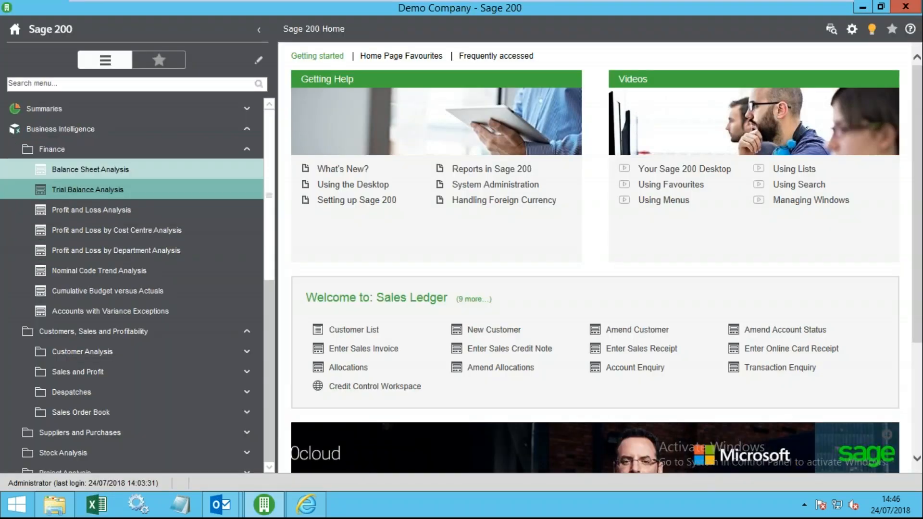
left_click(852, 28)
left_click(795, 42)
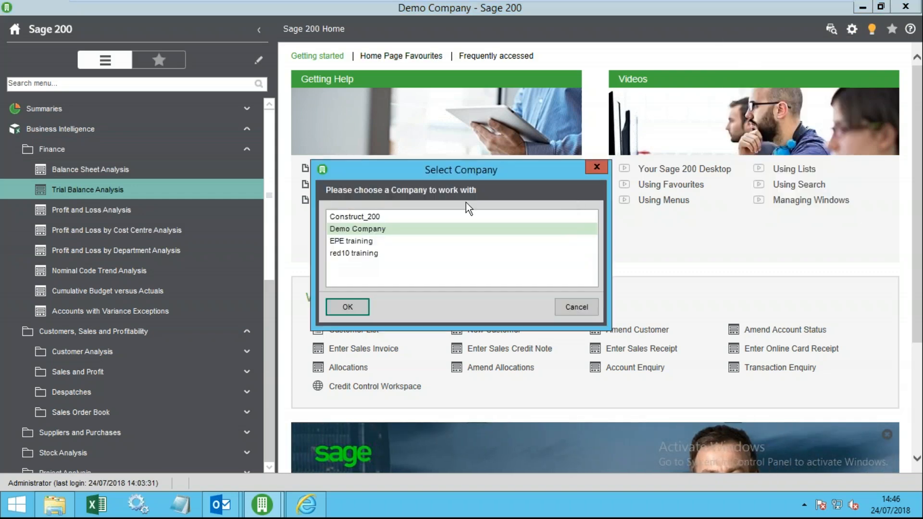
left_click(364, 242)
left_click(348, 307)
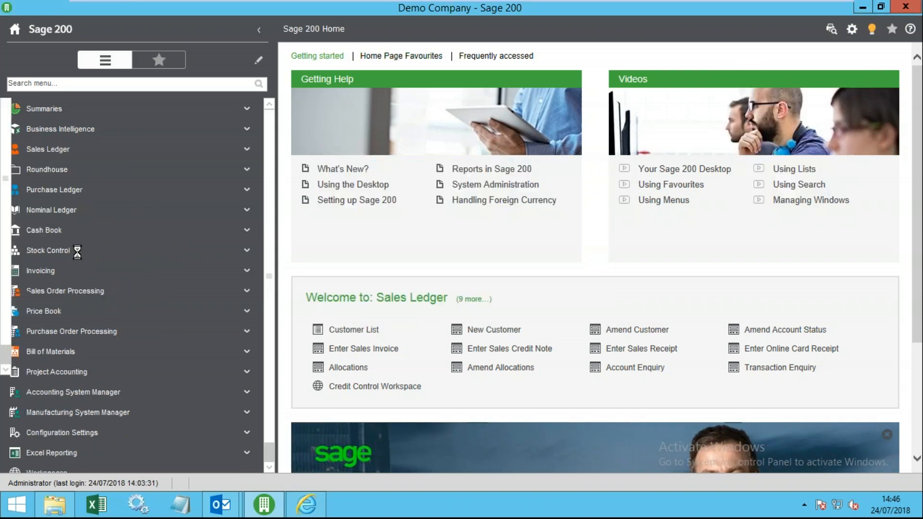
- Browse the Invoicing and Nominal Ledger menus: Period End Routines, Reports, Utilities, Ledger Set Up, Import
left_click(87, 272)
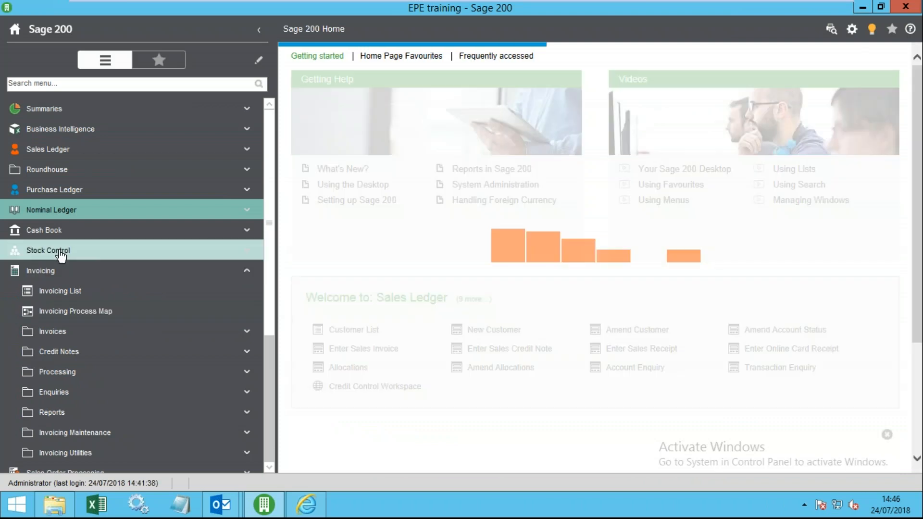
left_click(67, 219)
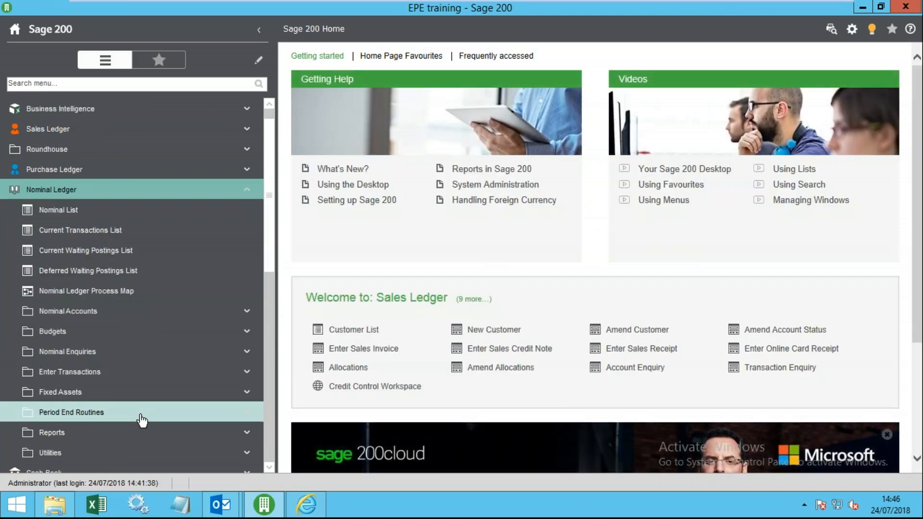
left_click(144, 415)
scroll(144, 418, "down", 1)
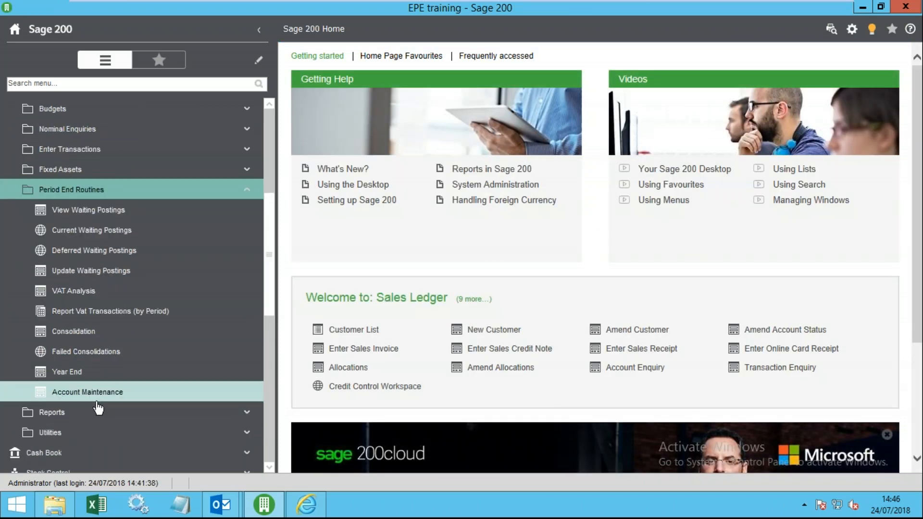
left_click(93, 418)
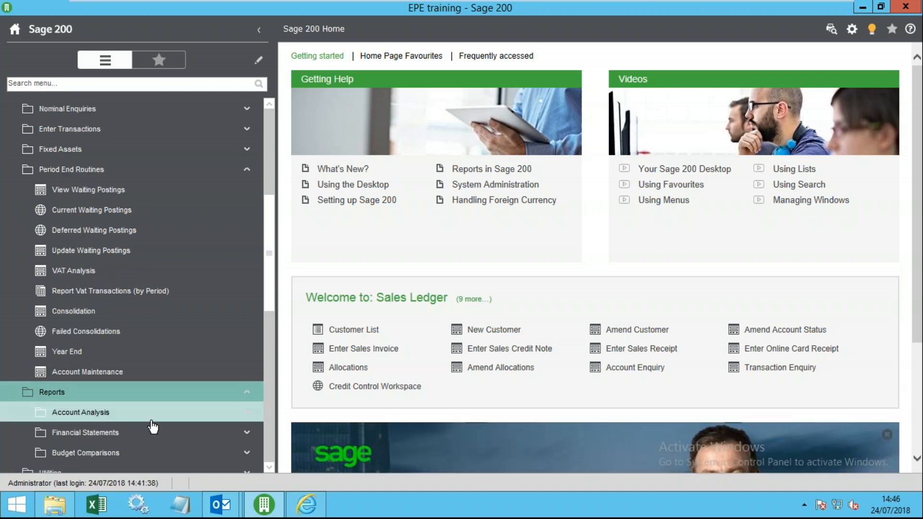
scroll(118, 391, "down", 1)
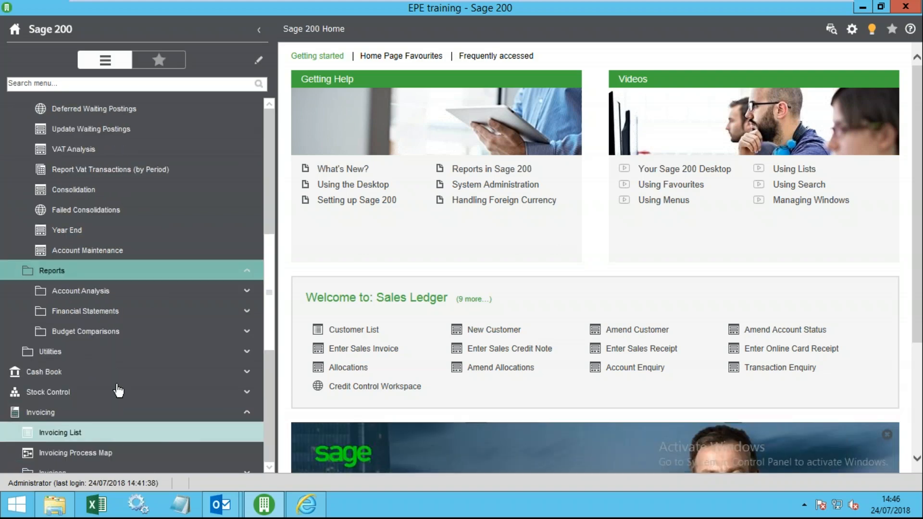
left_click(103, 352)
left_click(94, 371)
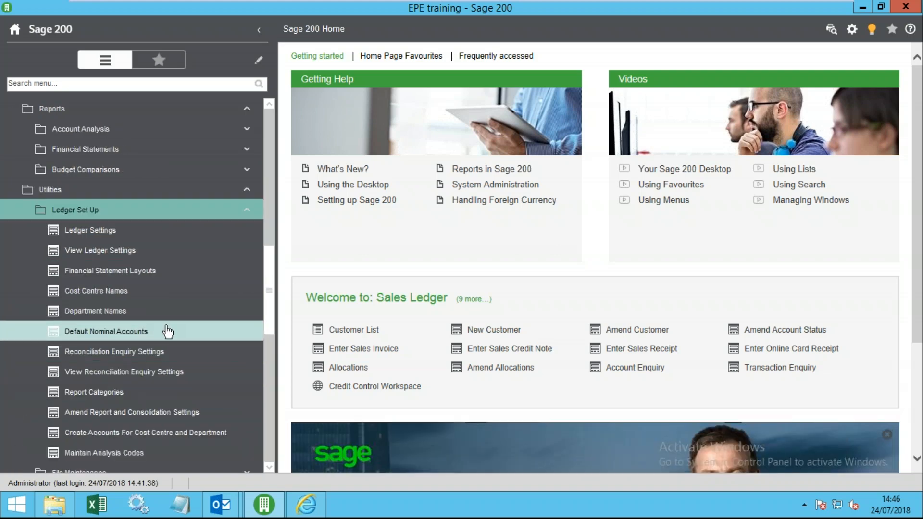
scroll(150, 331, "down", 1)
scroll(153, 339, "down", 1)
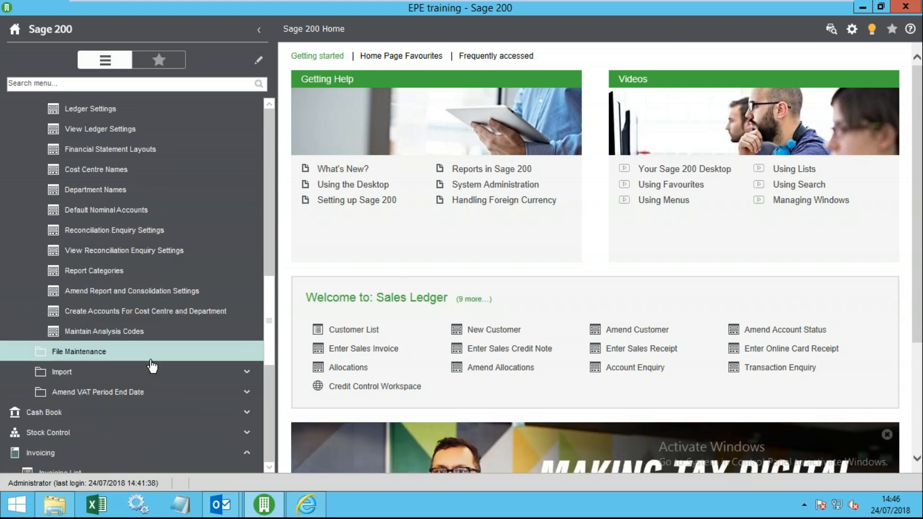
left_click(116, 372)
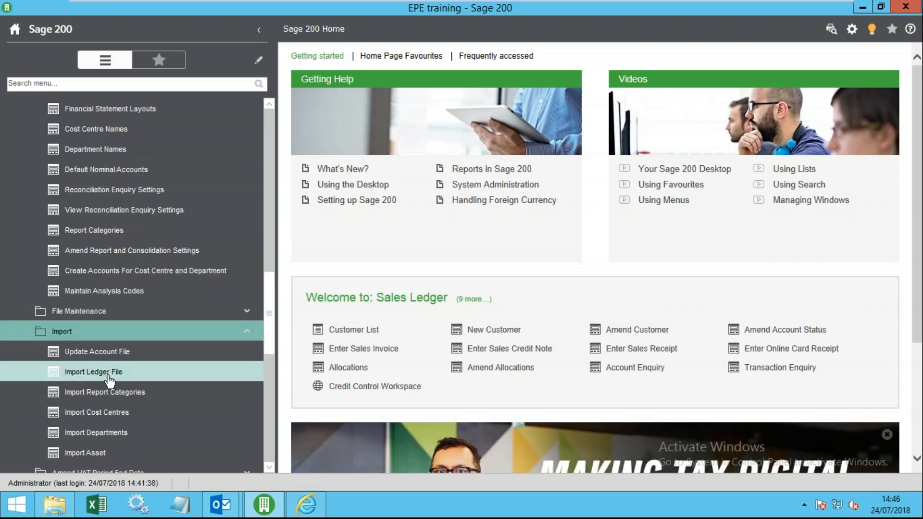
scroll(139, 381, "down", 3)
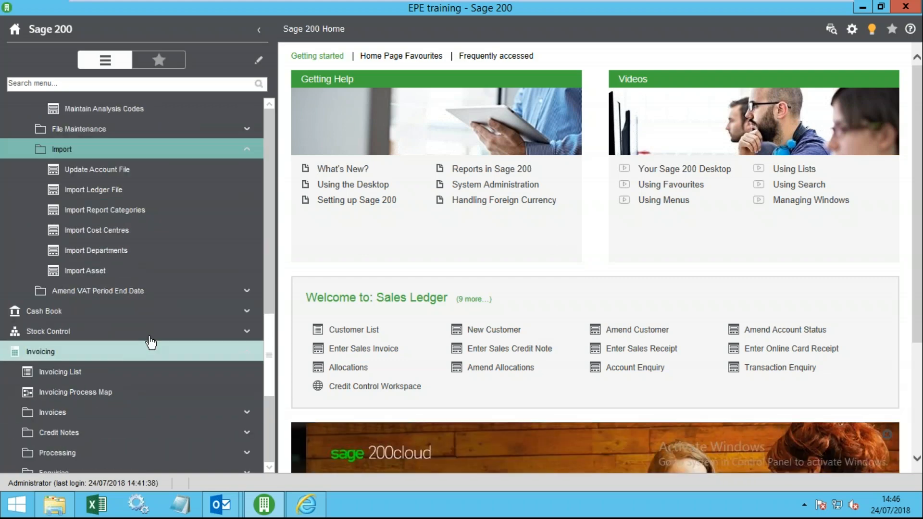
scroll(130, 352, "up", 4)
- Collapse the navigation tree and expand Accounting System Manager
right_click(62, 211)
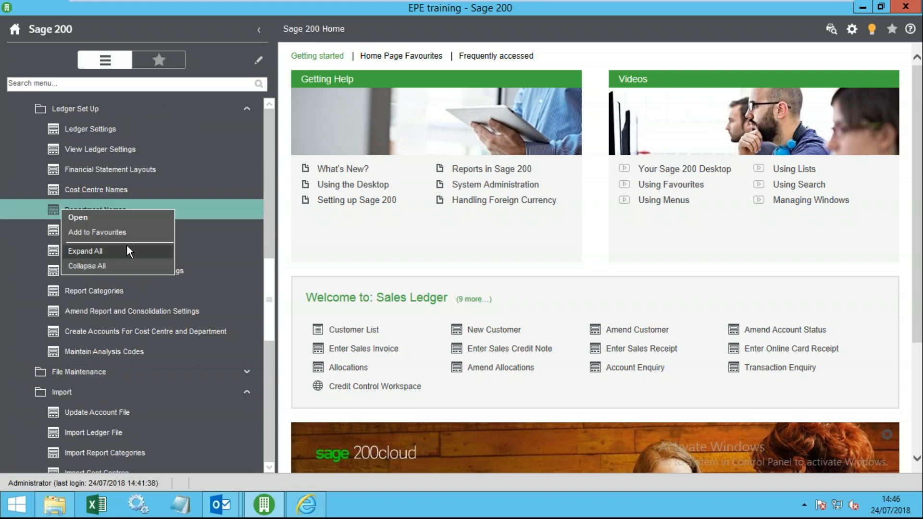
left_click(116, 269)
scroll(123, 345, "down", 1)
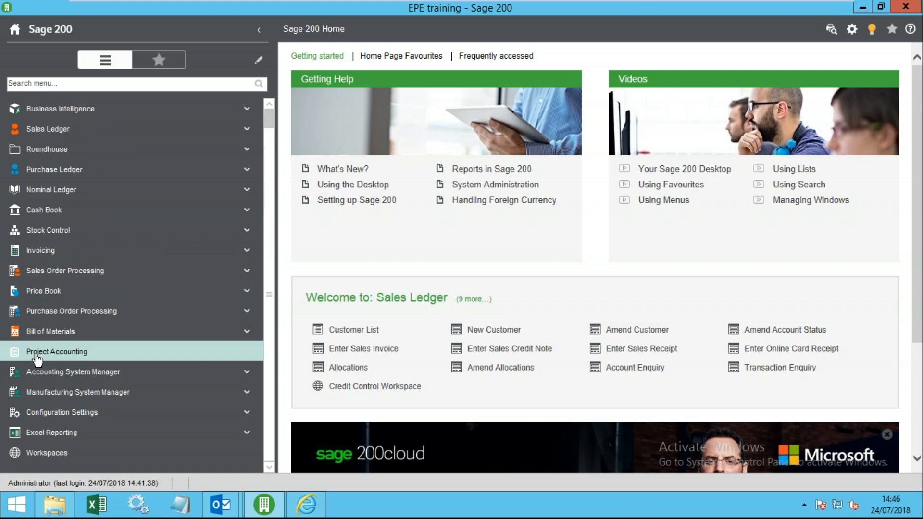
left_click(48, 374)
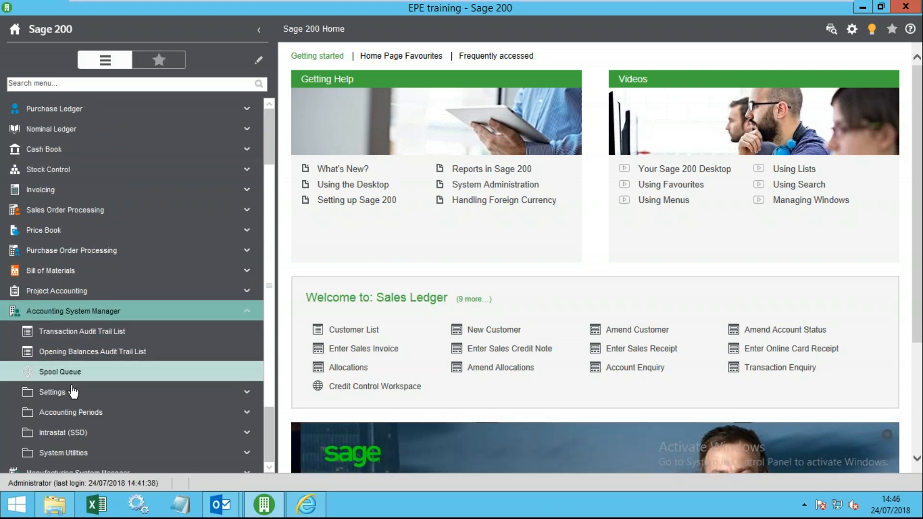
left_click(72, 413)
left_click(72, 412)
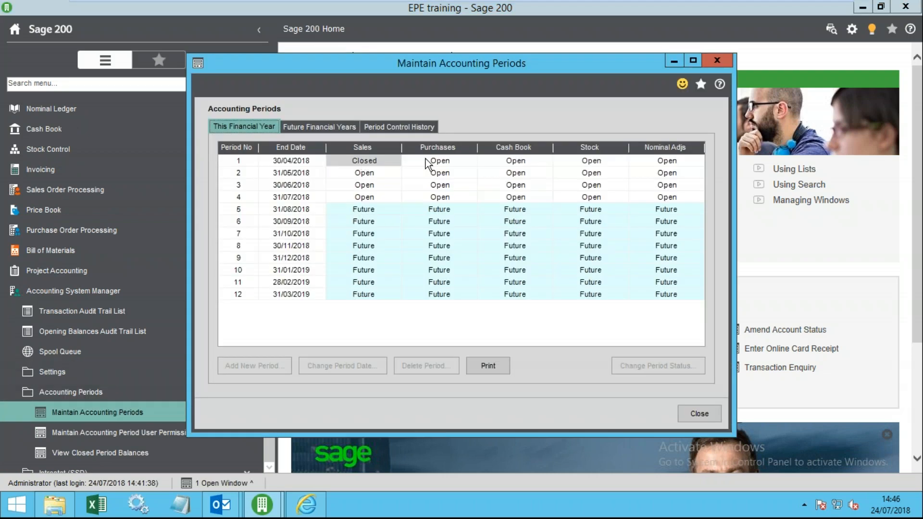
left_click(425, 161)
left_click(490, 161)
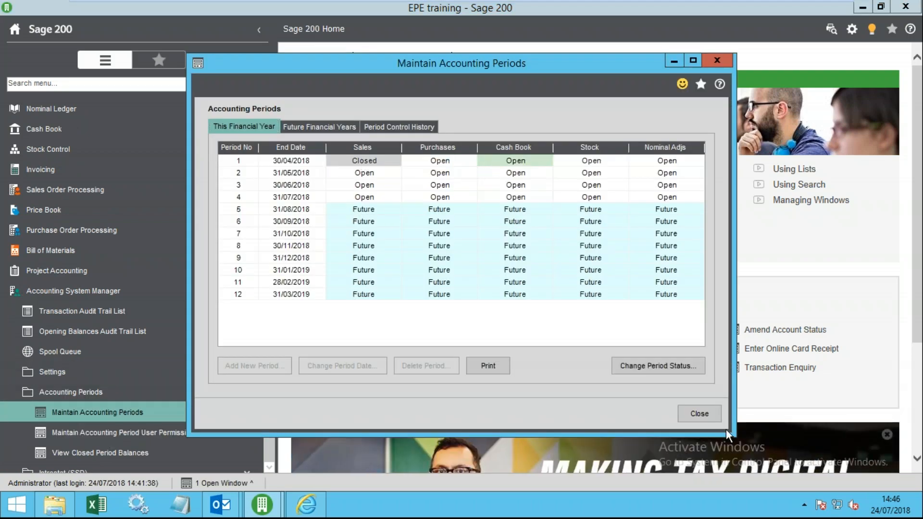
left_click(699, 413)
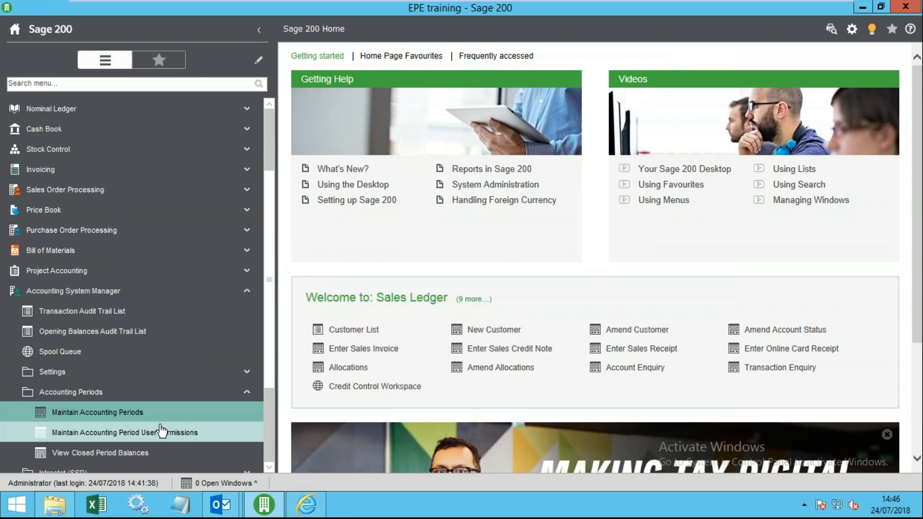
left_click(108, 393)
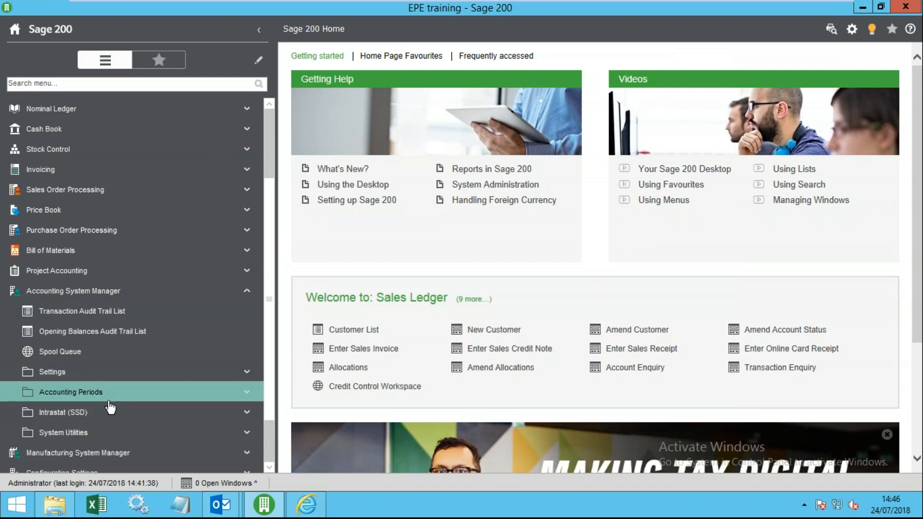
- Open the Transaction Audit Trail List, widen the grid and select the -31.25 depreciation row
left_click(81, 312)
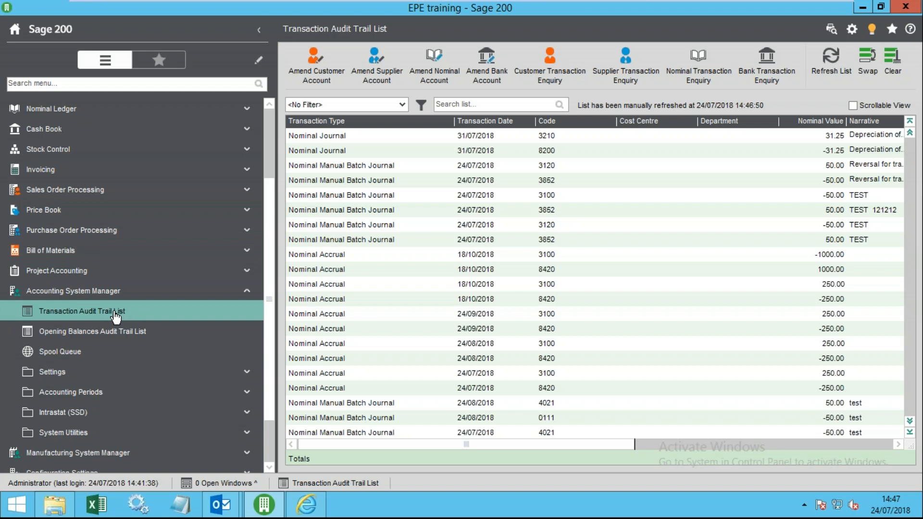
left_click_drag(277, 159, 181, 168)
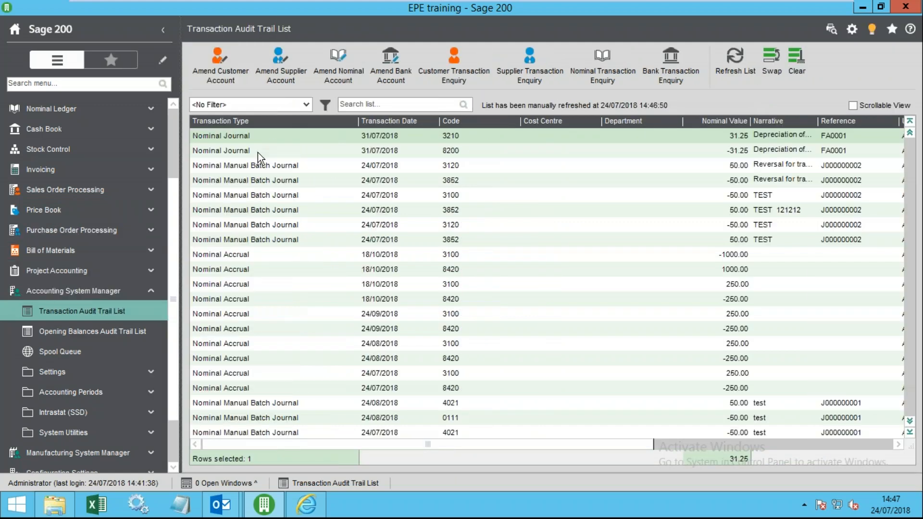
left_click(258, 151)
left_click_drag(645, 442, 886, 427)
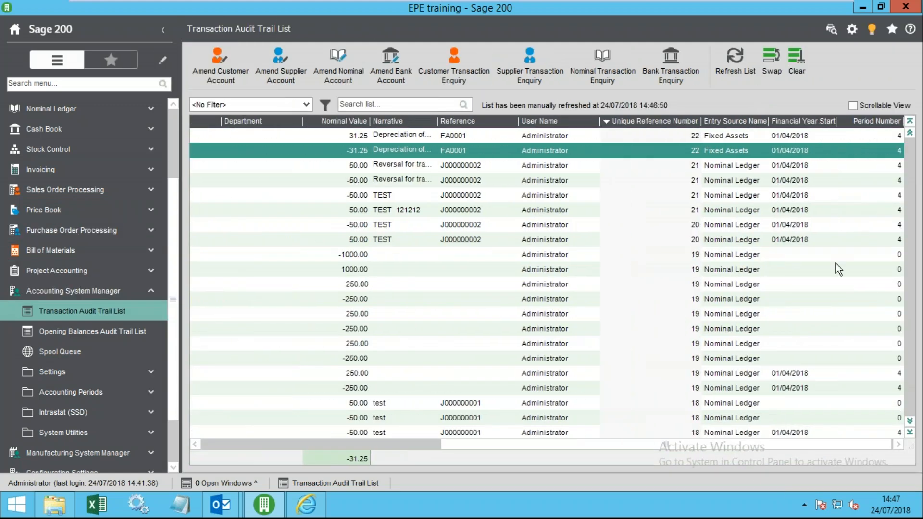
left_click(668, 134)
left_click(668, 146, "ctrl")
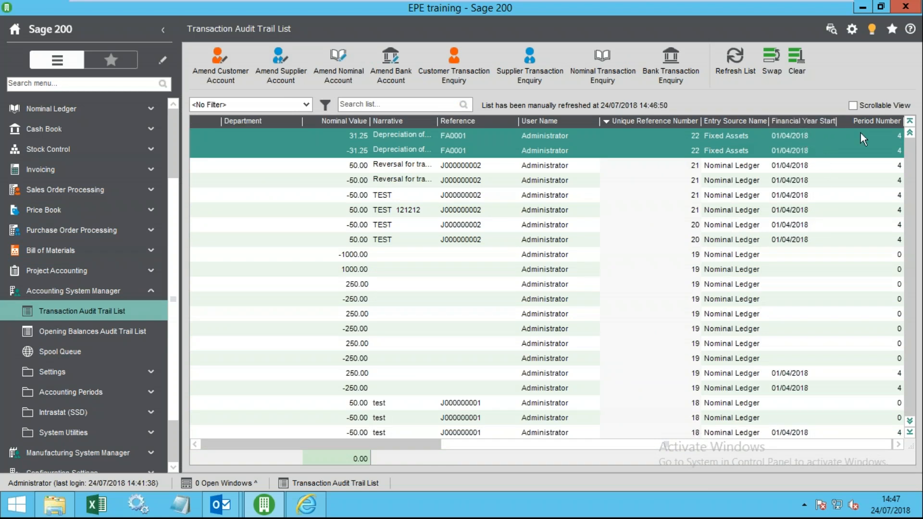
left_click(387, 135)
left_click(455, 152)
left_click_drag(449, 444, 268, 444)
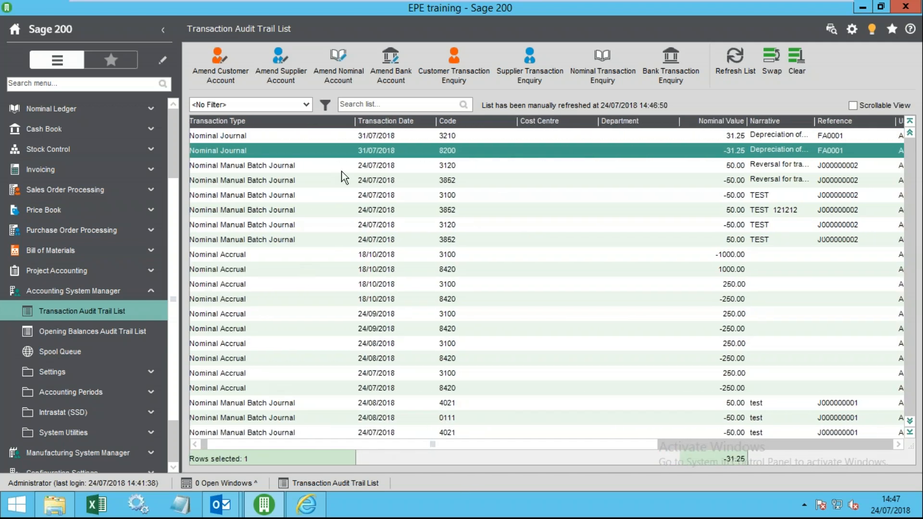
left_click_drag(619, 446, 370, 443)
- Add the Posted Date column to the Transaction Audit Trail List
right_click(376, 120)
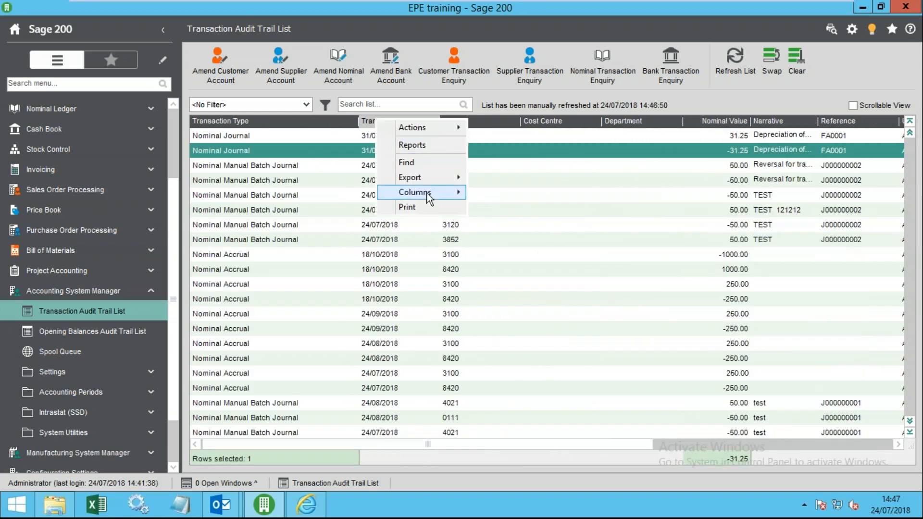
mouse_move(428, 196)
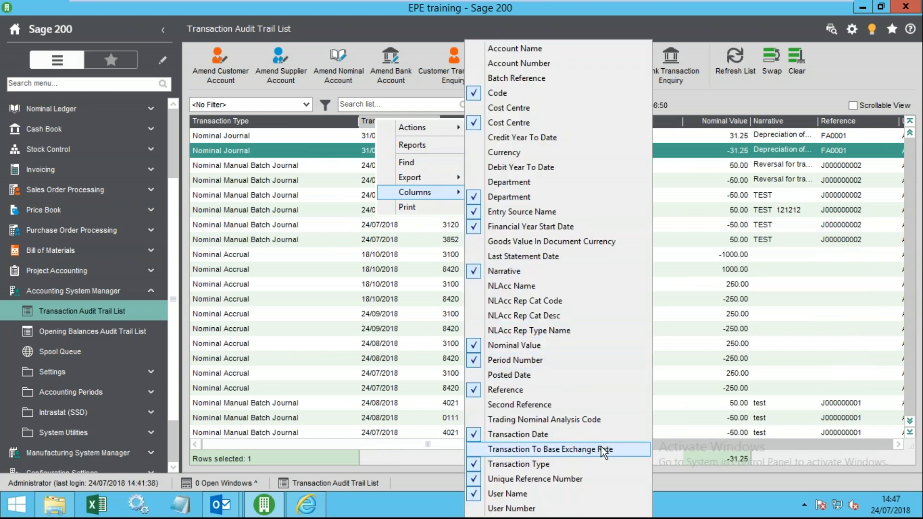
left_click(497, 380)
left_click_drag(560, 444, 356, 440)
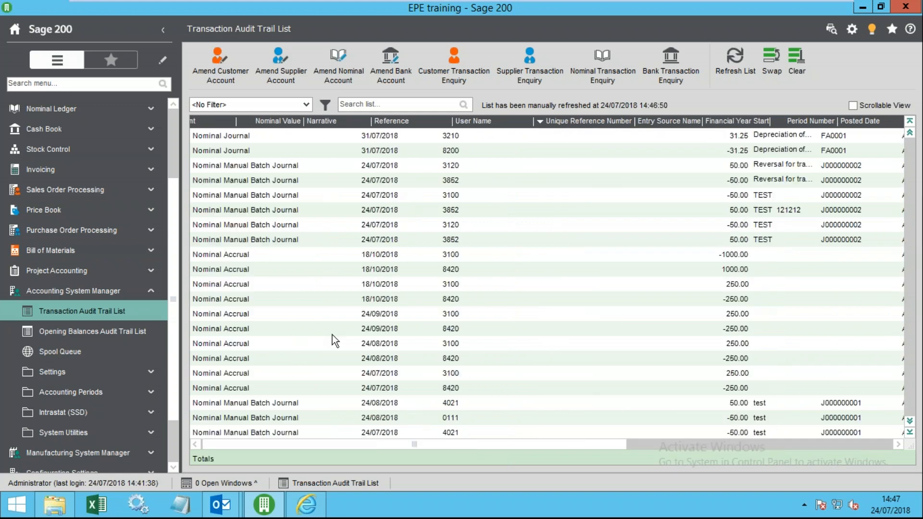
- Check the list's column options again, then open the Opening Balances Audit Trail List
right_click(331, 121)
mouse_move(405, 190)
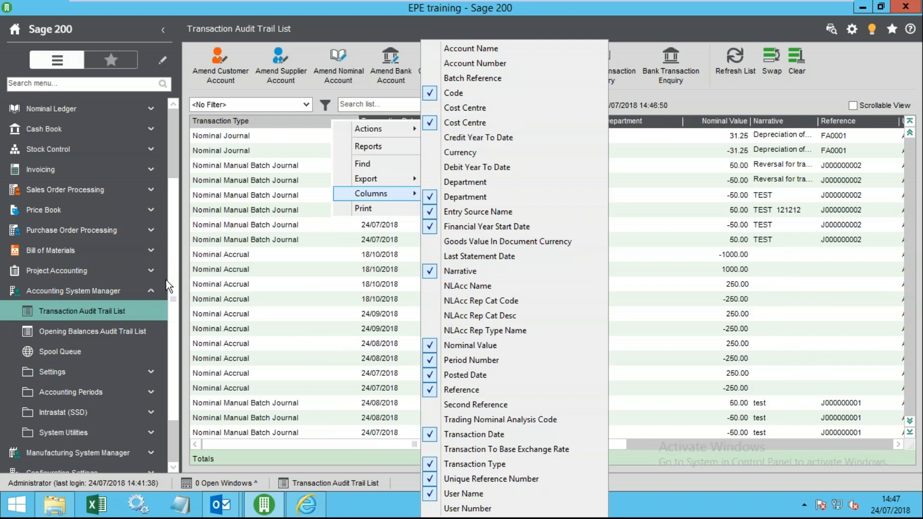
scroll(171, 279, "down", 1)
left_click(71, 313)
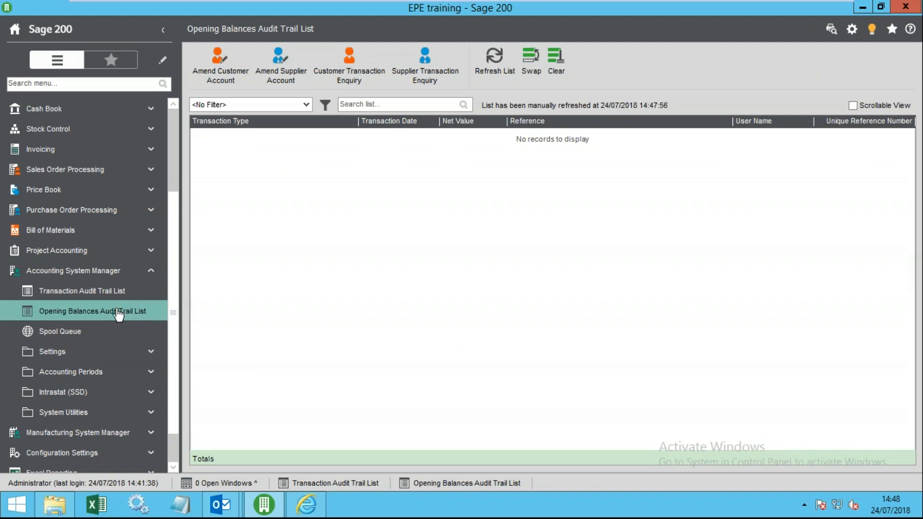
- Collapse Accounting System Manager and show the Nominal Ledger workspaces on the Workspaces page
left_click(77, 274)
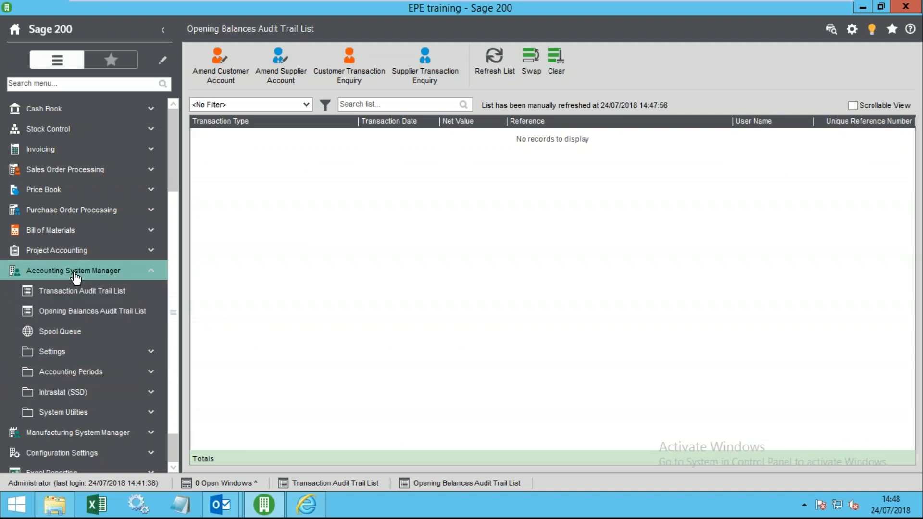
left_click(82, 455)
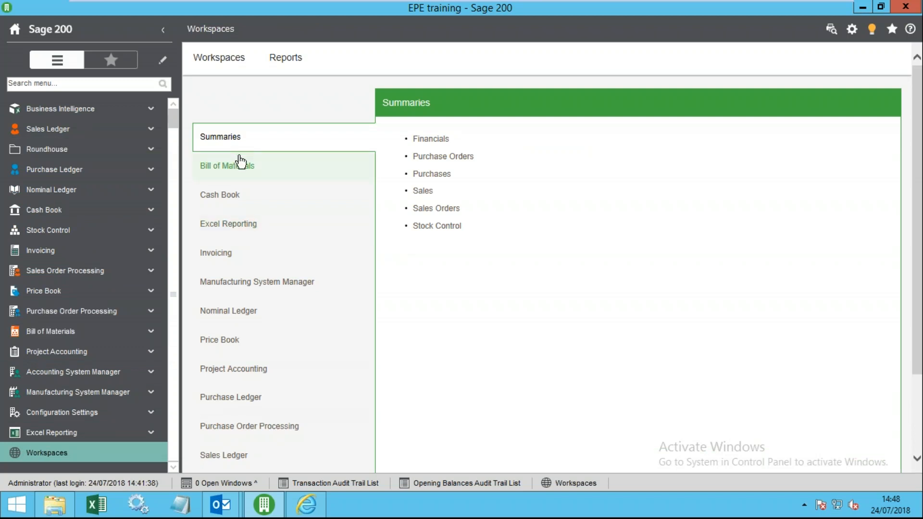
left_click(230, 320)
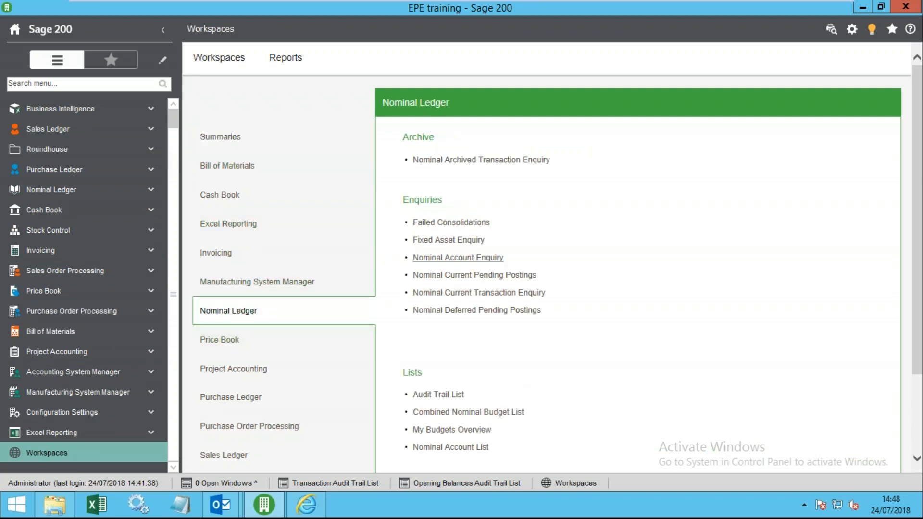
- Open Nominal Ledger > Nominal Enquiries > Nominal Current Transaction Enquiry showing 57 transactions, then switch to Windows Services
left_click(113, 194)
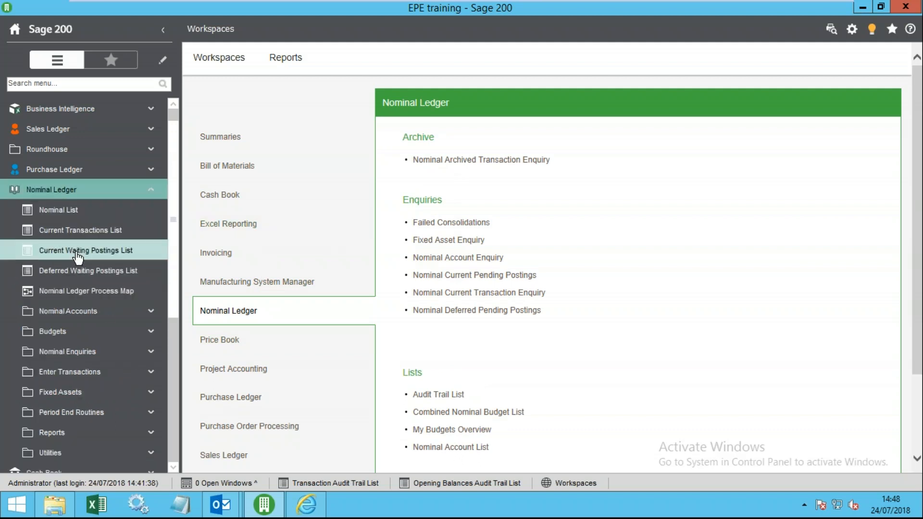
left_click(95, 355)
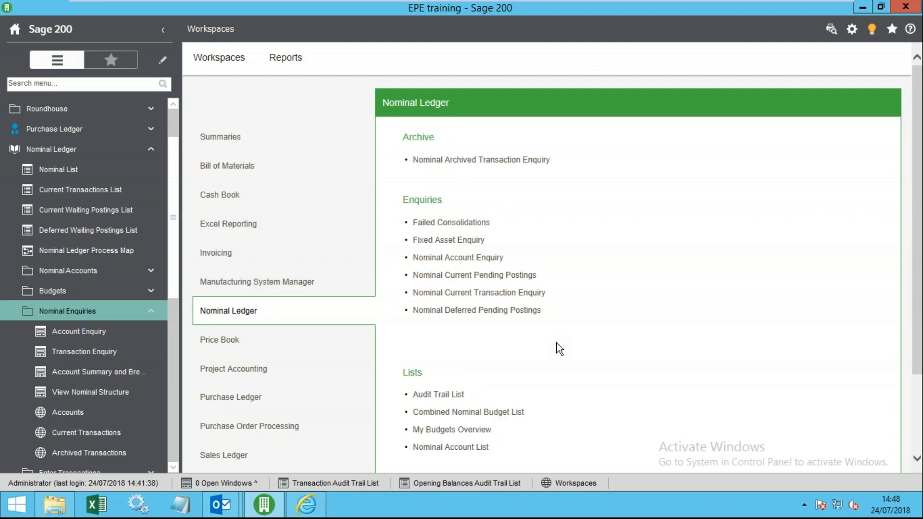
scroll(554, 347, "down", 2)
left_click(476, 227)
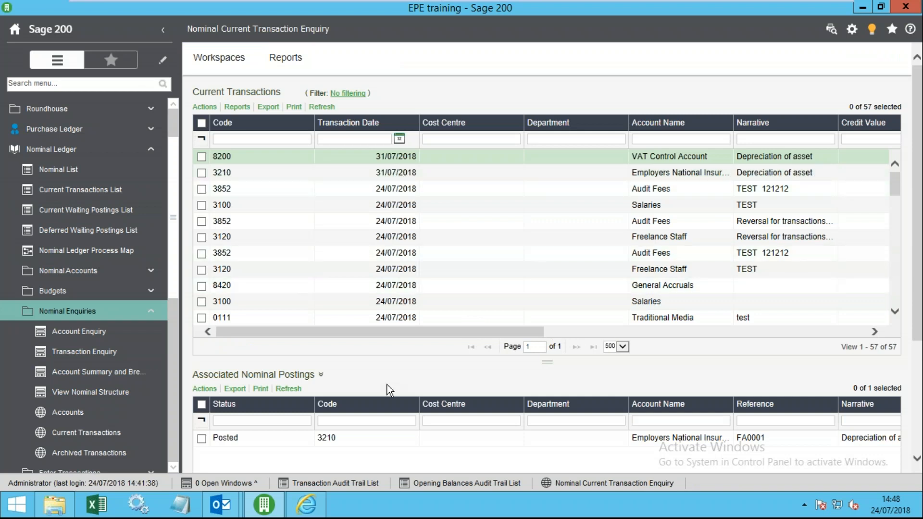
left_click(241, 57)
scroll(175, 373, "down", 5)
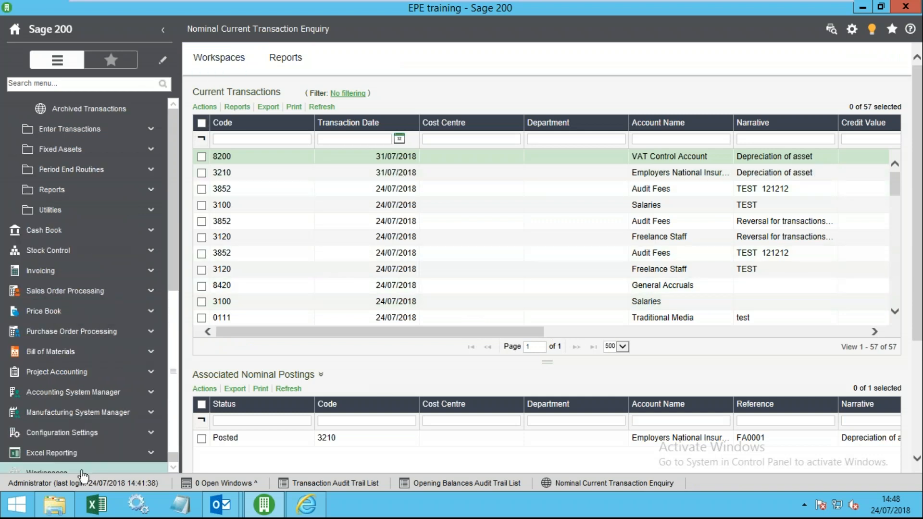
scroll(84, 464, "down", 1)
left_click(71, 454)
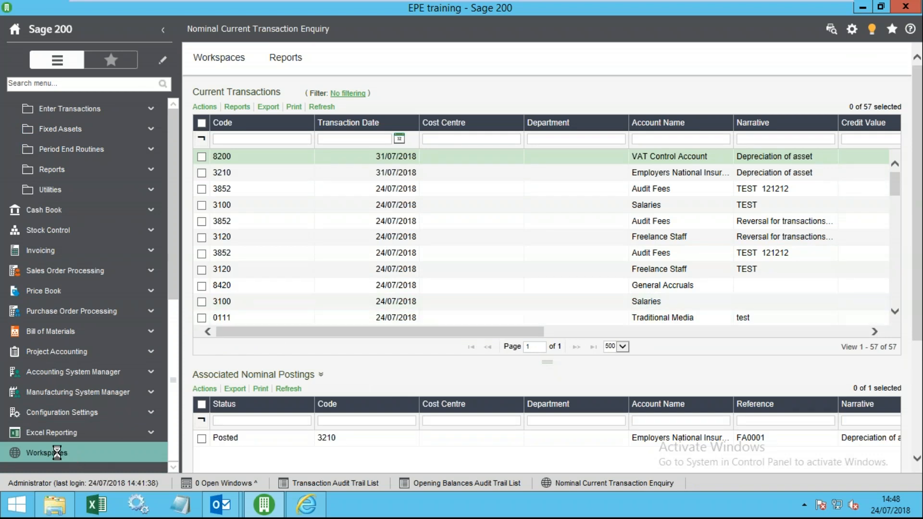
left_click(139, 511)
- Jump to the 'sql' services and stop SQL Server Analysis Services (SAGE)
left_click(270, 254)
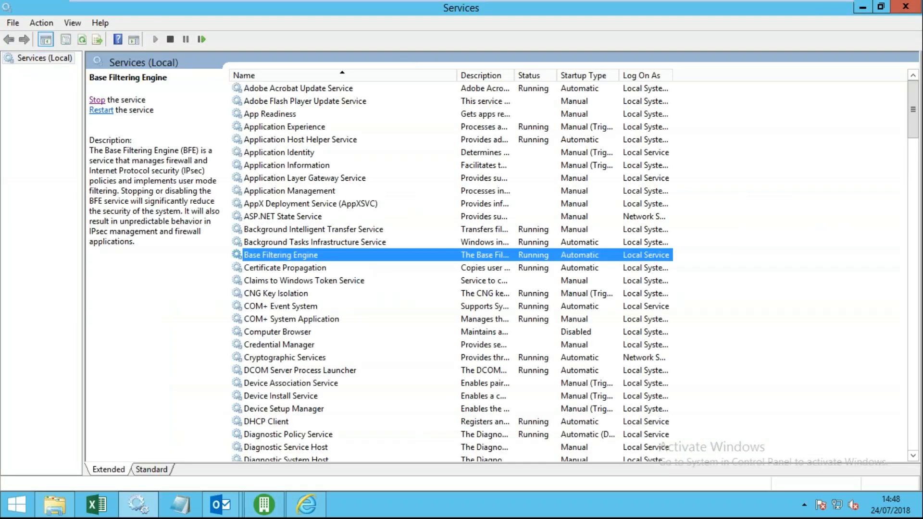
type("sql")
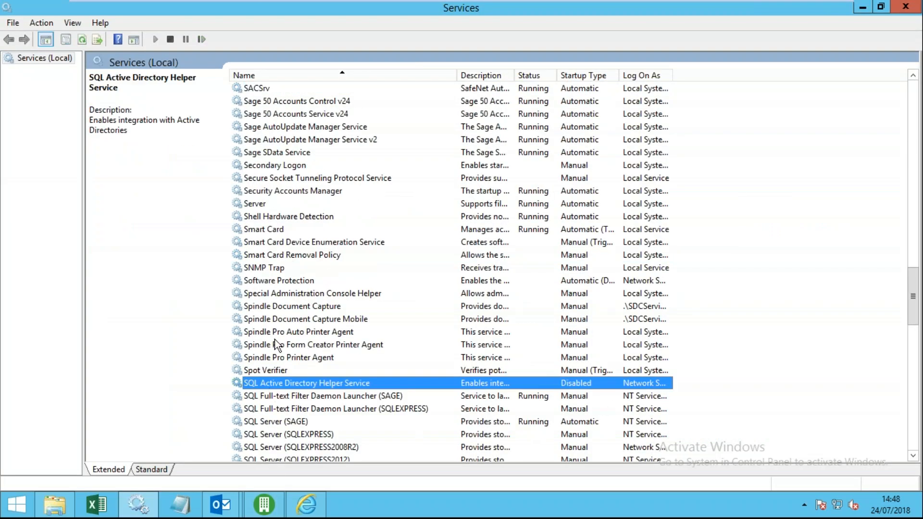
scroll(392, 354, "down", 2)
scroll(483, 397, "down", 3)
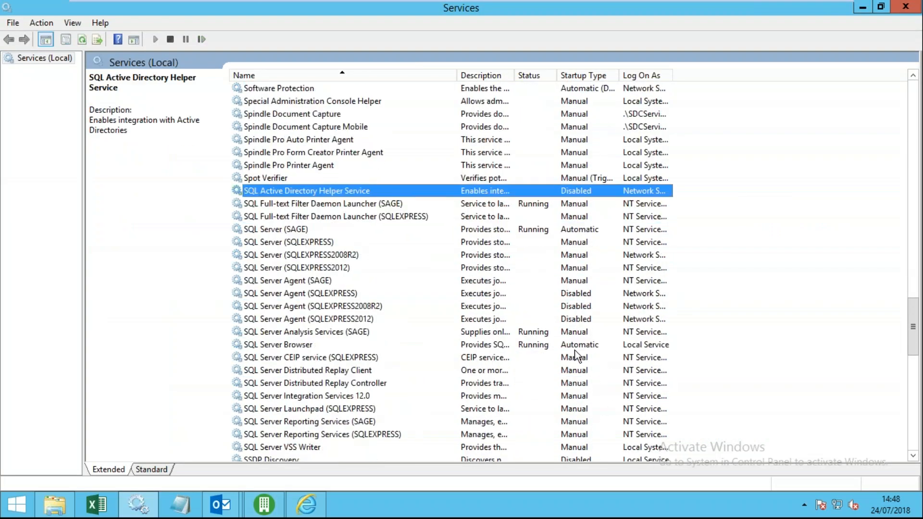
left_click(318, 332)
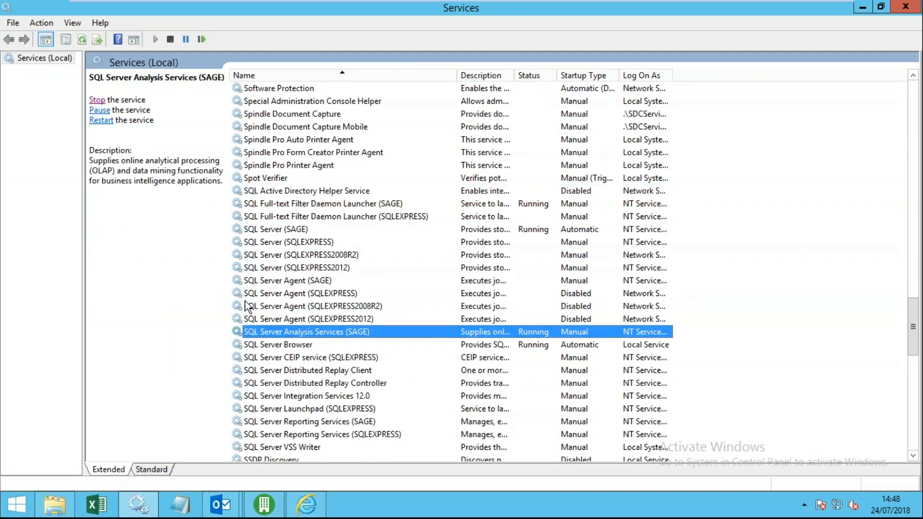
left_click(96, 100)
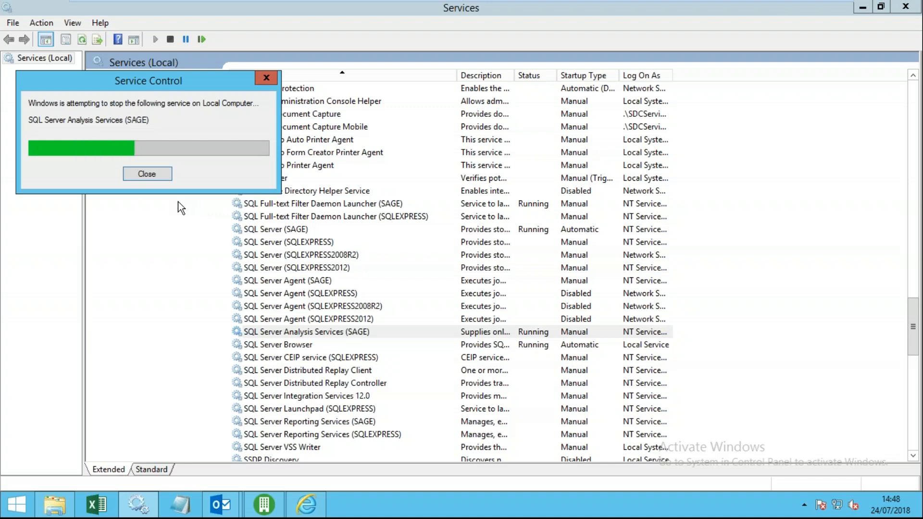
- Open the nominal Audit Trail List and try its Nominal Code, Cost Centre, Department and Nominal Value filters
left_click(270, 510)
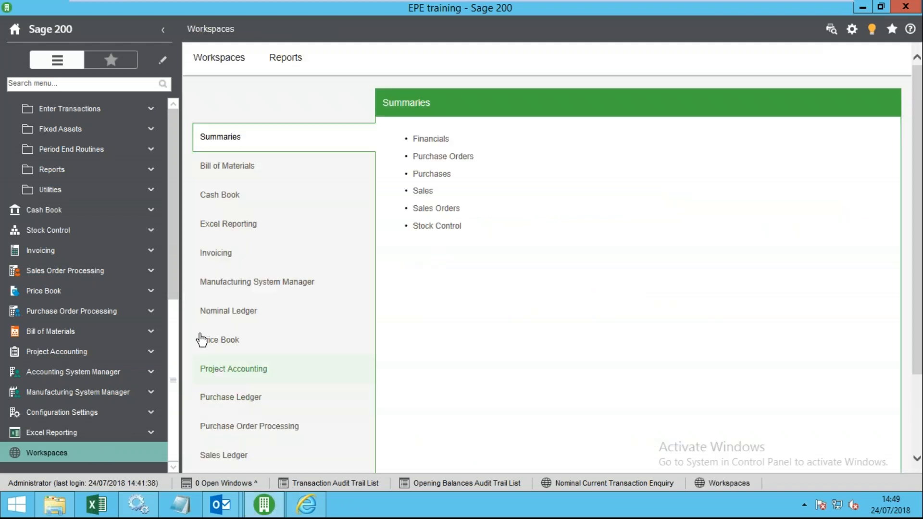
left_click(223, 315)
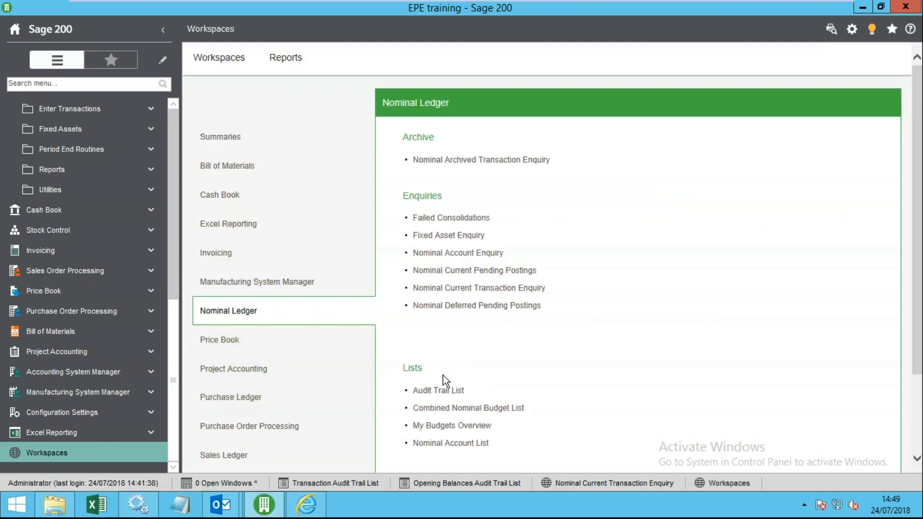
scroll(444, 375, "down", 1)
left_click(440, 326)
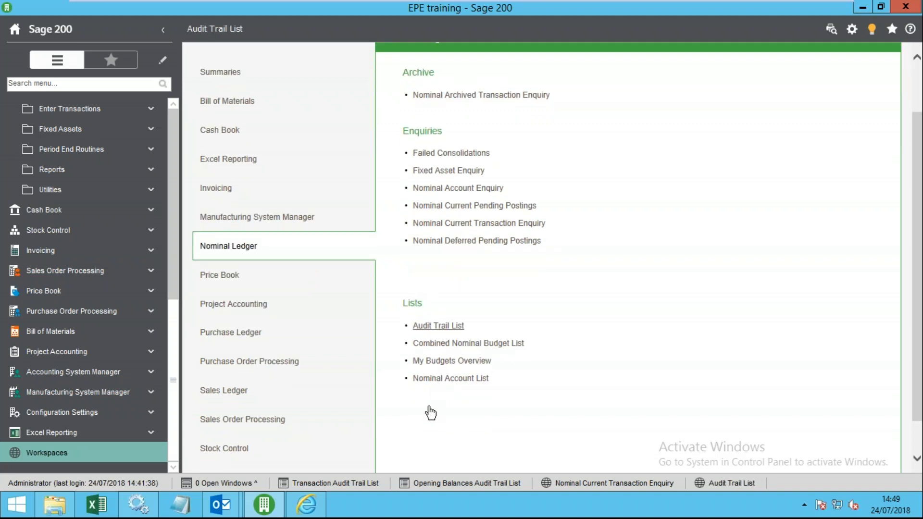
left_click(469, 140)
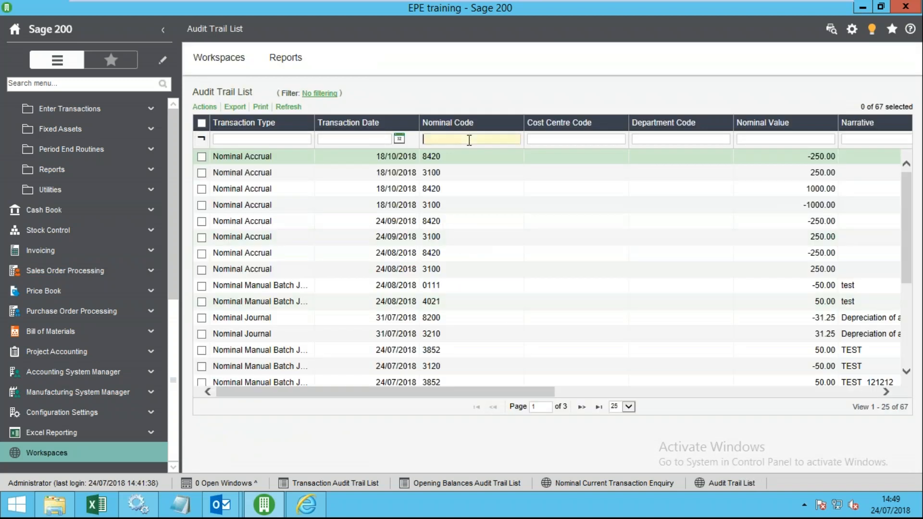
left_click(568, 139)
left_click(658, 140)
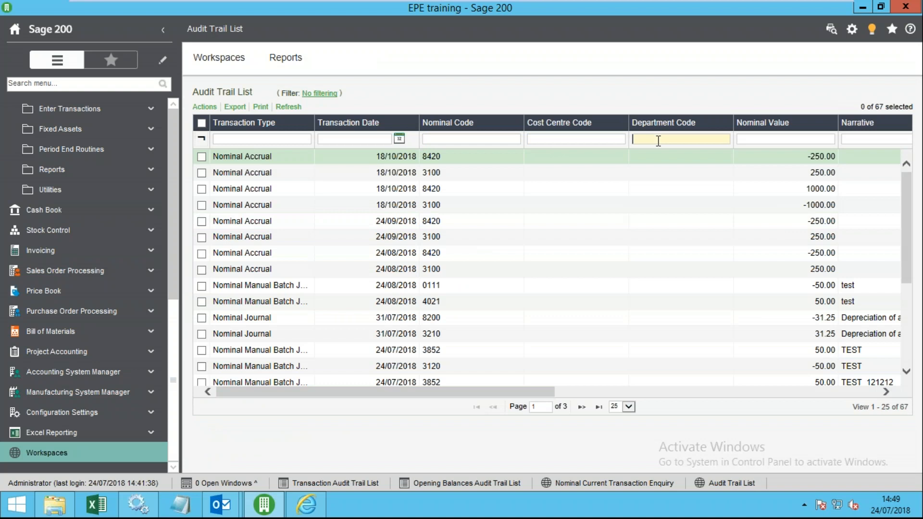
left_click(755, 139)
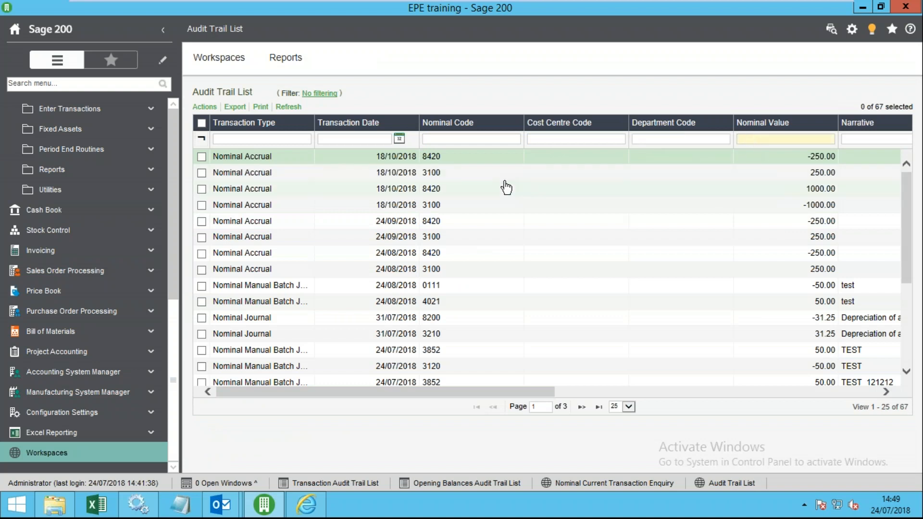
- Add the Period Number column to the Audit Trail grid through the Column Selector
right_click(334, 128)
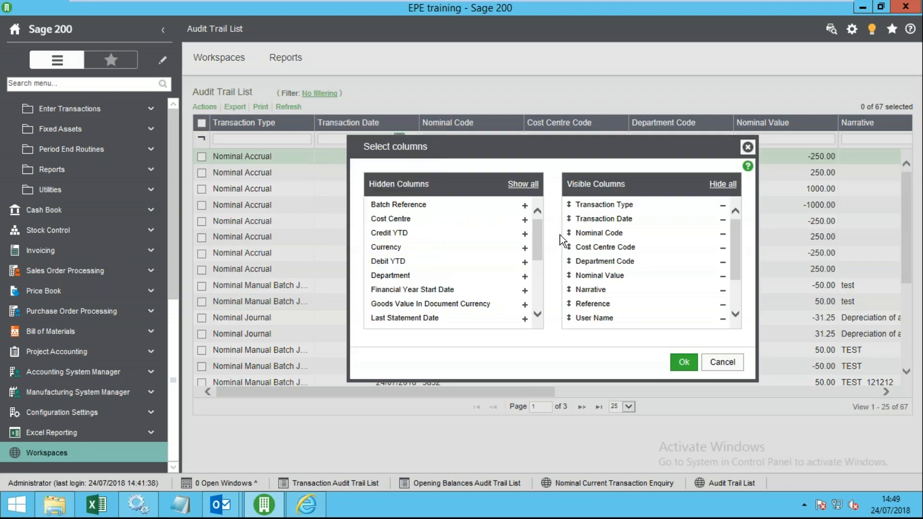
left_click_drag(540, 258, 542, 321)
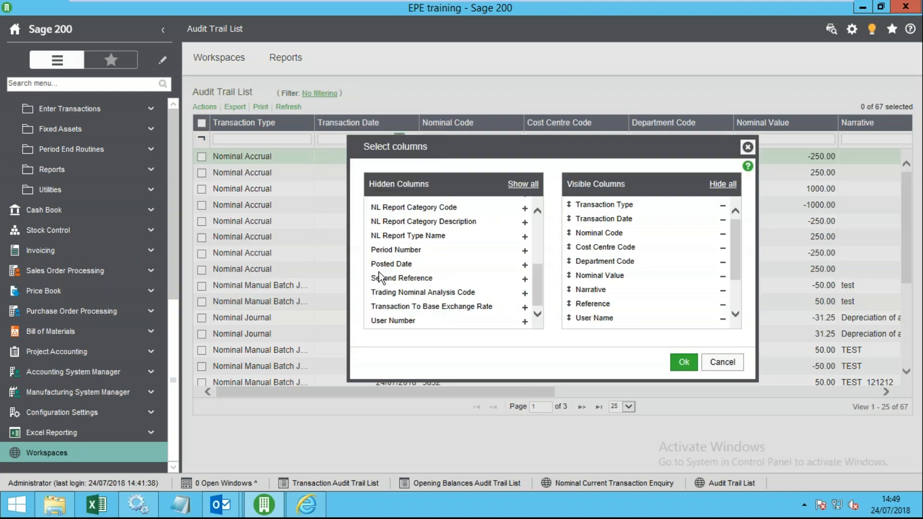
scroll(526, 288, "up", 1)
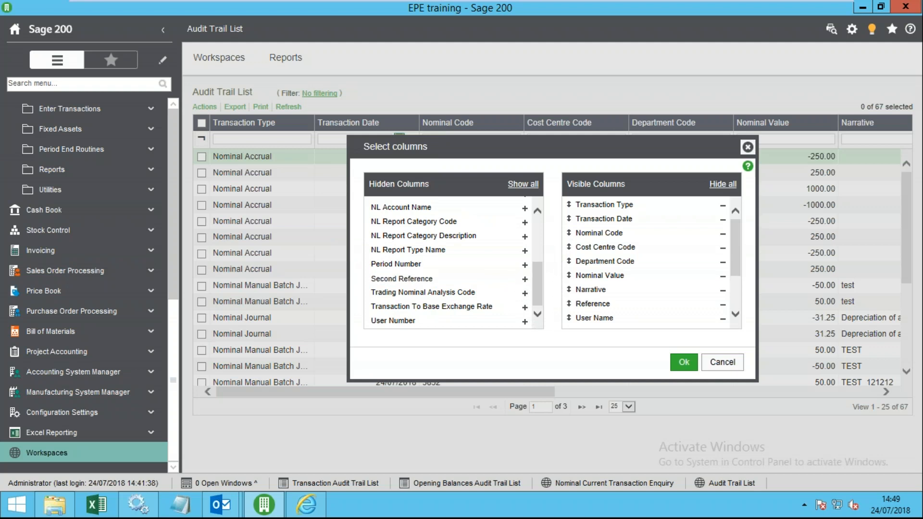
left_click(526, 265)
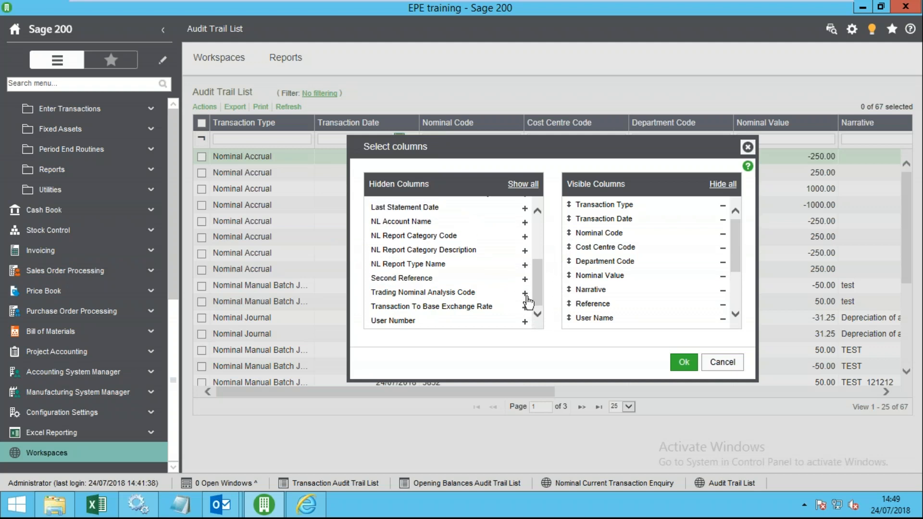
left_click(683, 363)
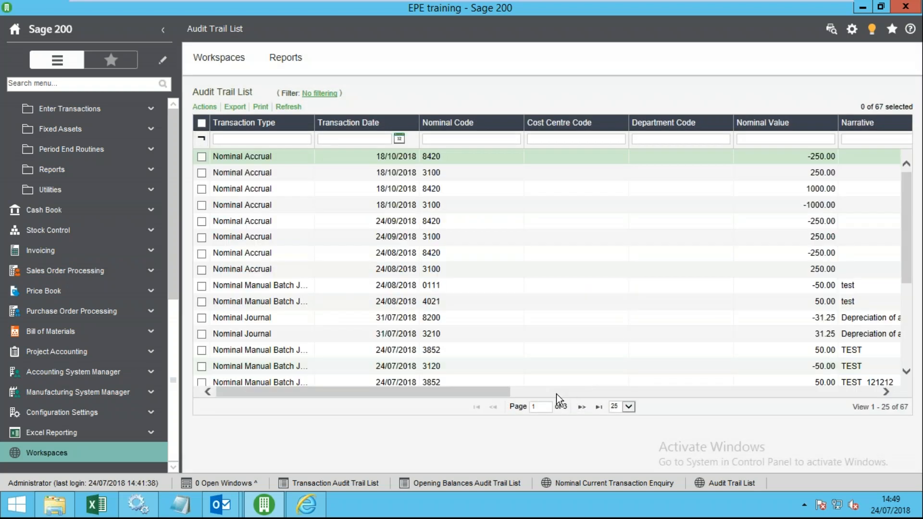
left_click_drag(501, 390, 870, 392)
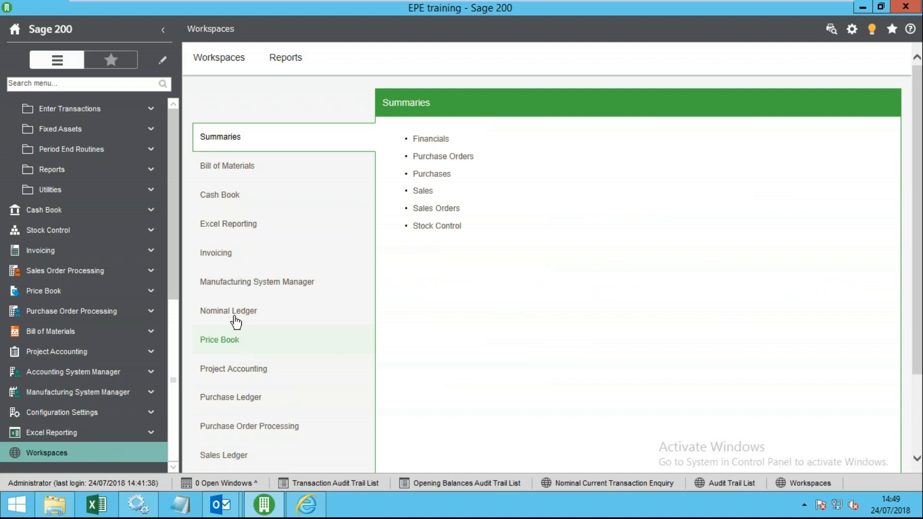
- Collapse all sidebar groups, then expand Sales Ledger and open the Customers List
left_click(241, 314)
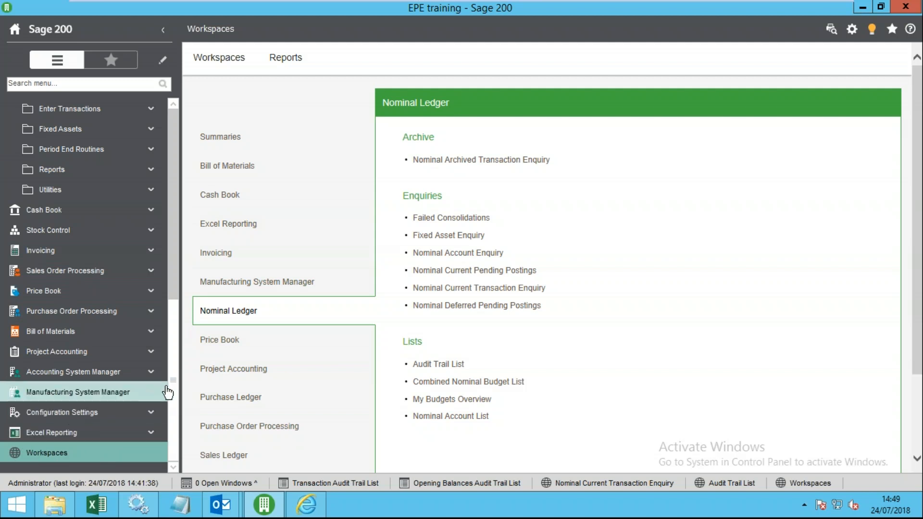
scroll(87, 337, "up", 8)
right_click(57, 192)
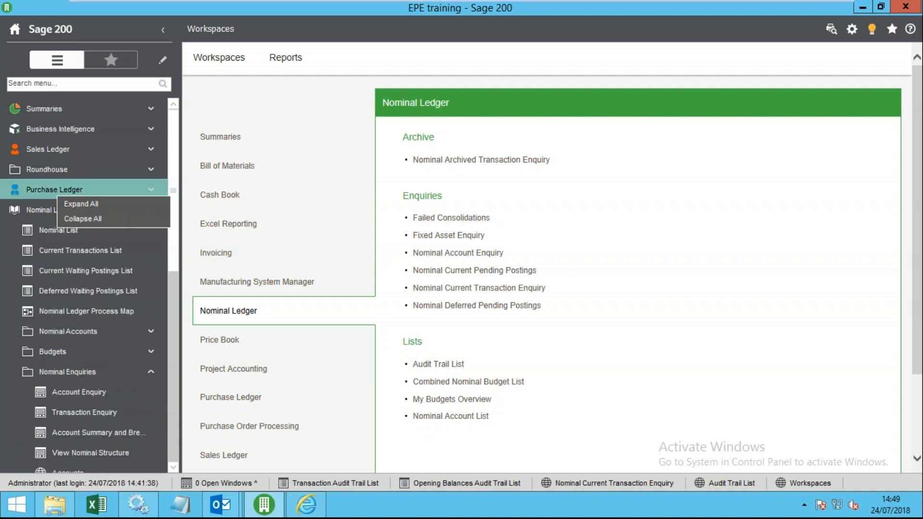
left_click(82, 219)
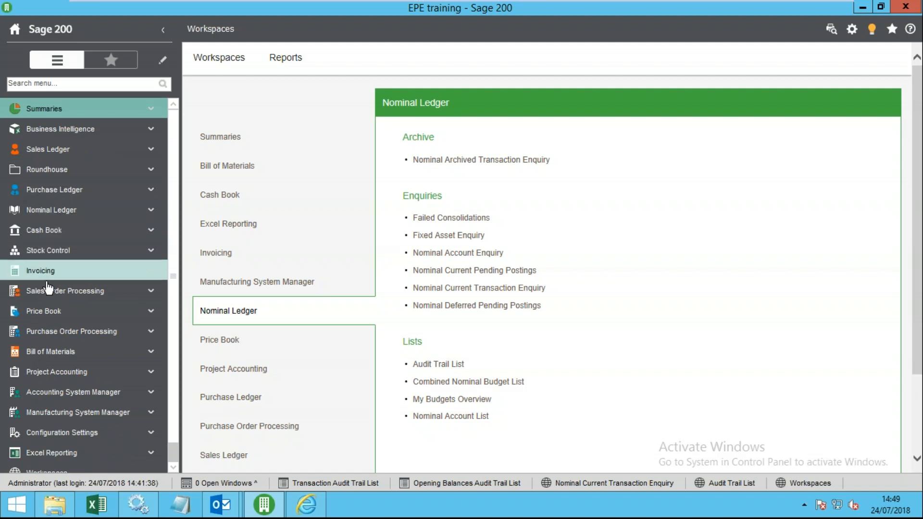
left_click(45, 150)
left_click(45, 170)
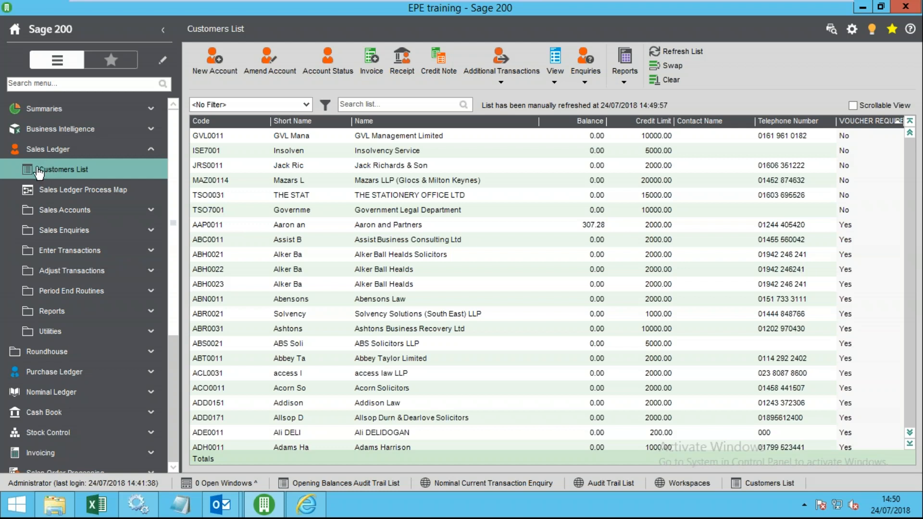
- Leave the VM's full screen, switch to a host program, then restore the VM-TD-S200C Spring window
mouse_move(429, 1)
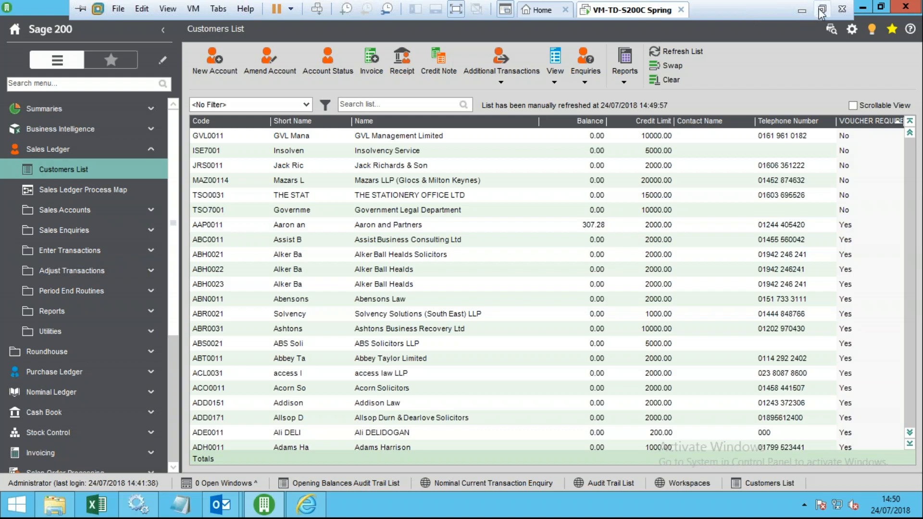
left_click(821, 10)
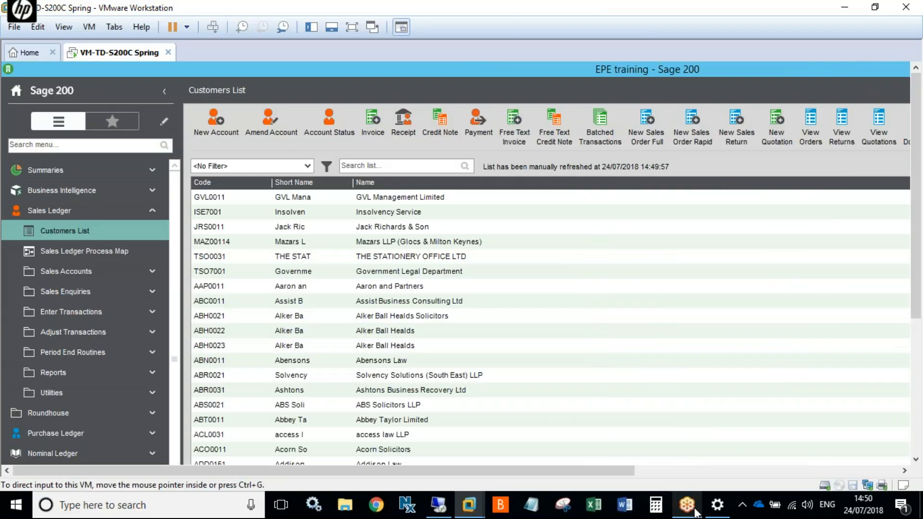
left_click(691, 507)
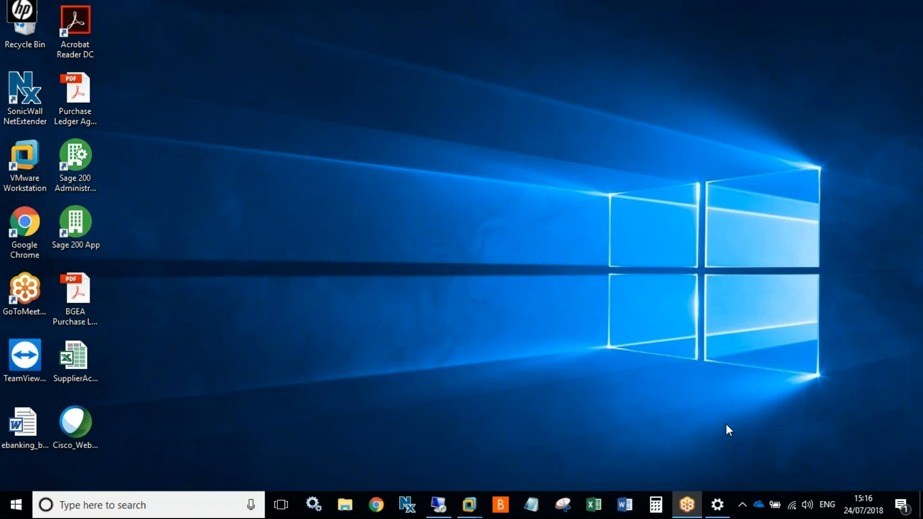
mouse_move(469, 505)
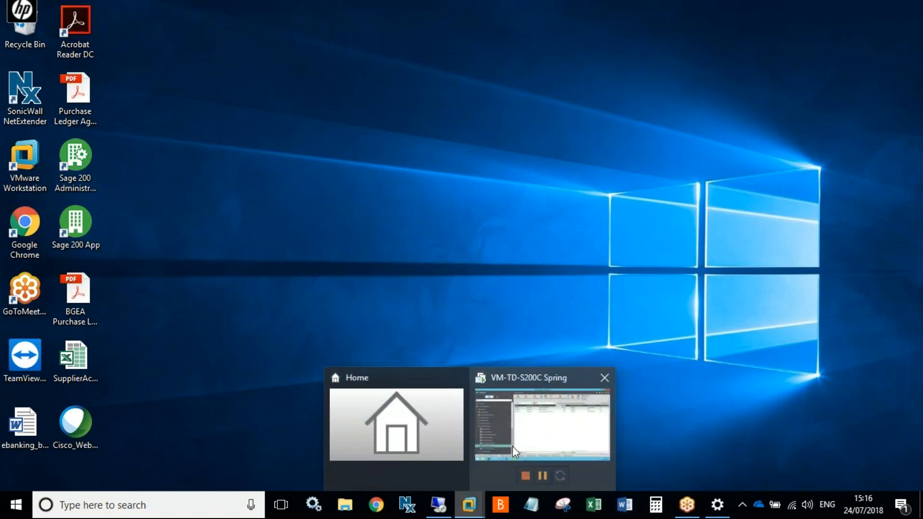
left_click(512, 447)
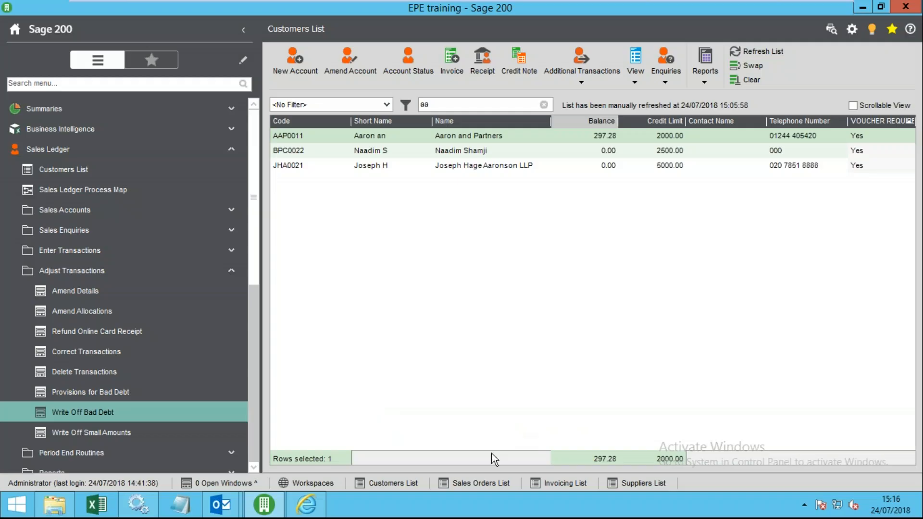
- List small amounts for all accounts at a 0.50 maximum write-off, then close without writing anything off
left_click(129, 436)
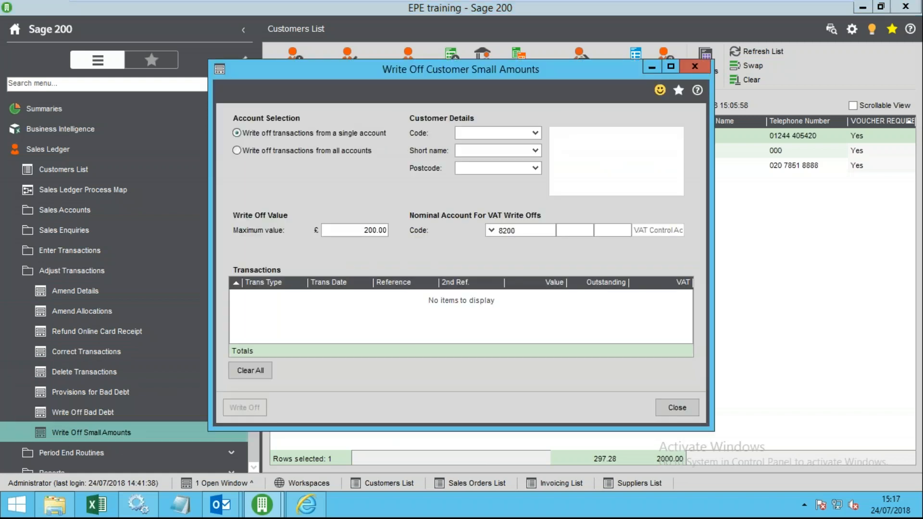
left_click(306, 151)
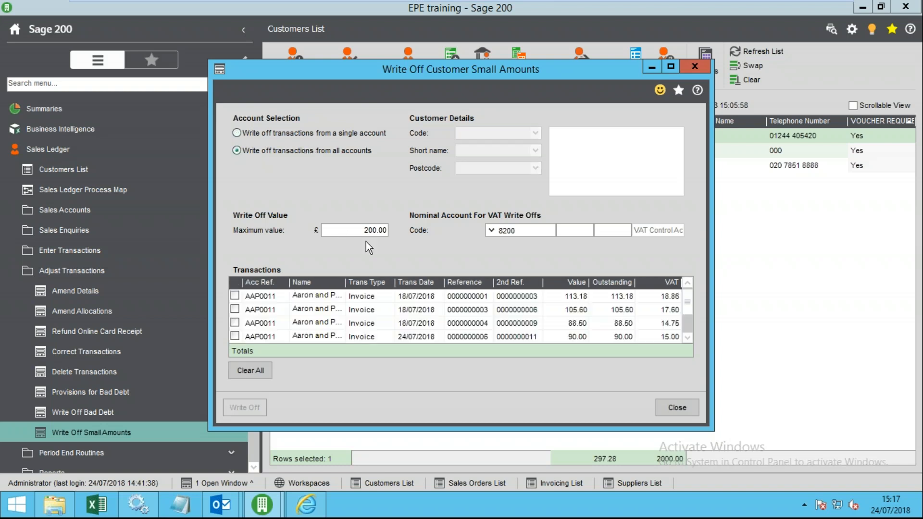
left_click_drag(365, 231, 407, 233)
left_click(373, 231)
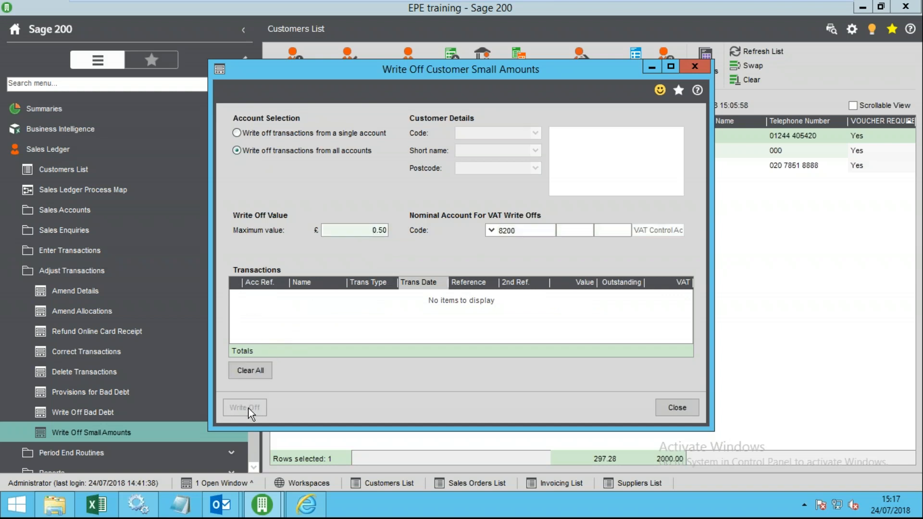
left_click(662, 413)
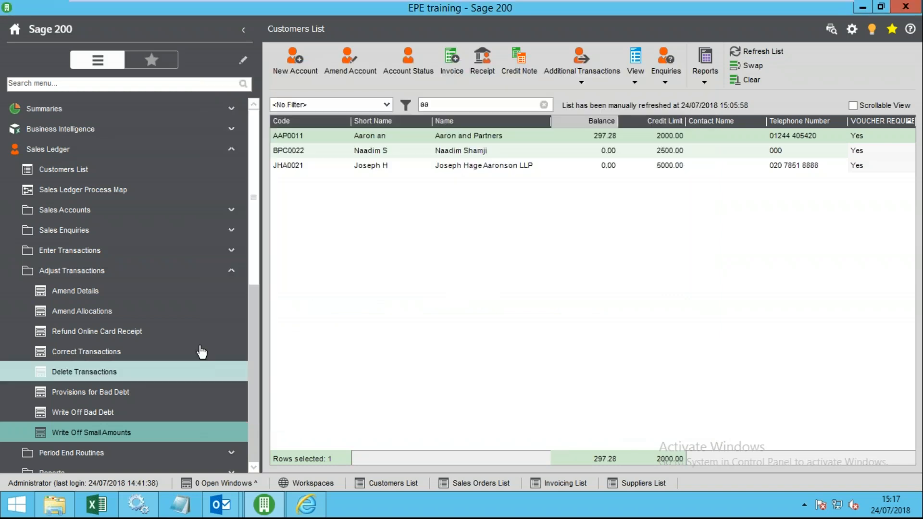
left_click(90, 273)
left_click(125, 290)
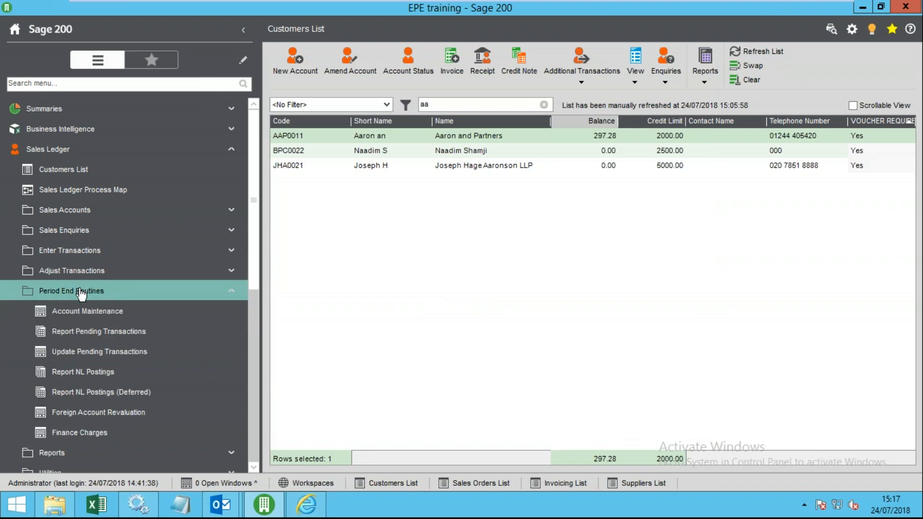
- Tick Archive transactions in Account Maintenance, then cancel without running it
left_click(131, 318)
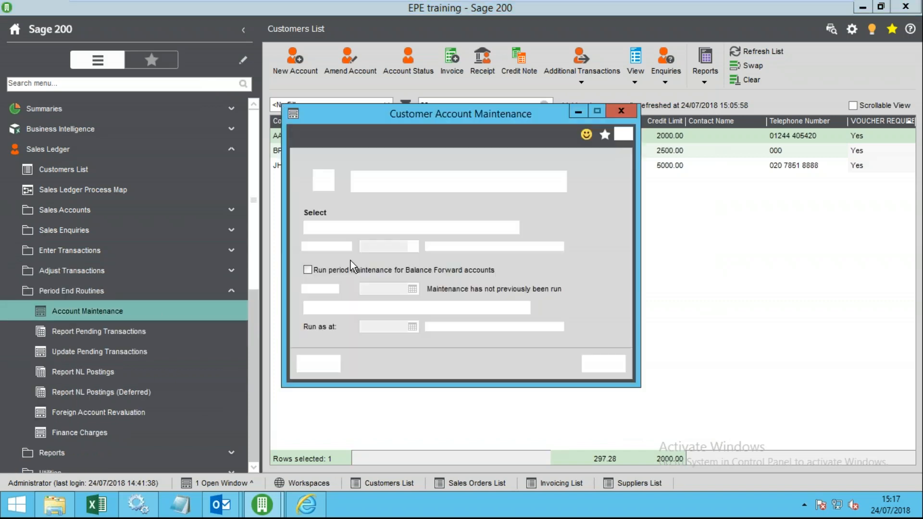
left_click(335, 226)
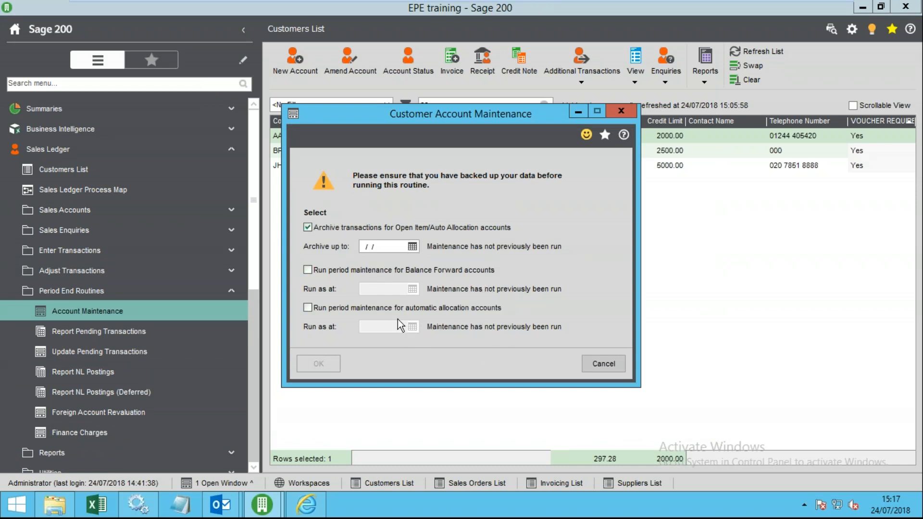
left_click(586, 364)
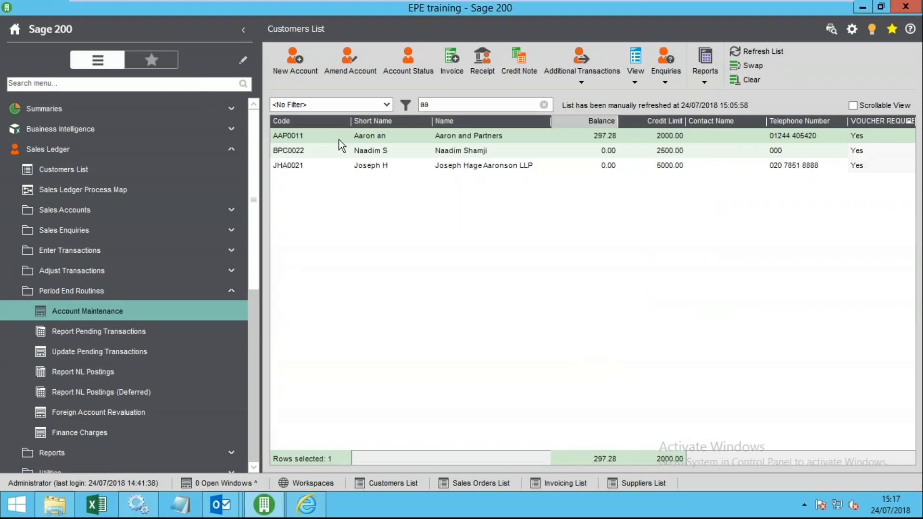
- Check the second customer's 30-month transaction retention on the Trading tab and close without saving
left_click(361, 151)
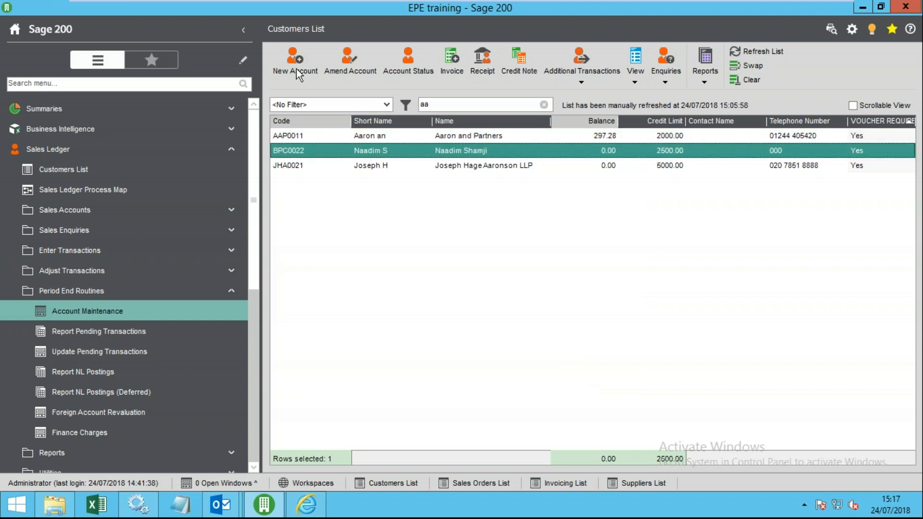
left_click(350, 65)
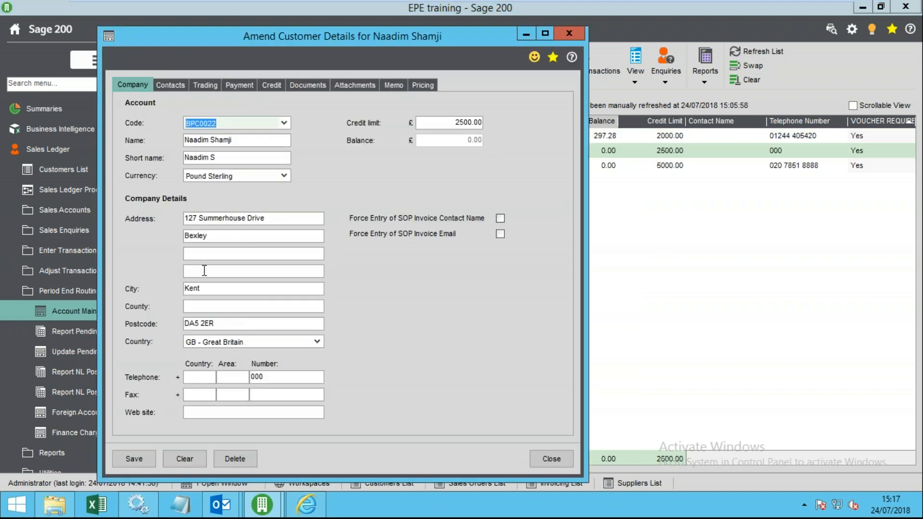
left_click(205, 85)
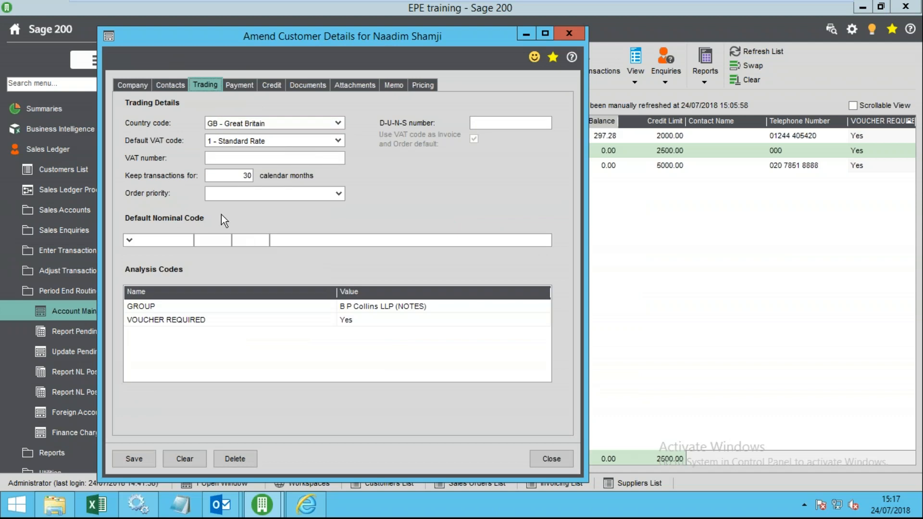
left_click_drag(243, 175, 281, 170)
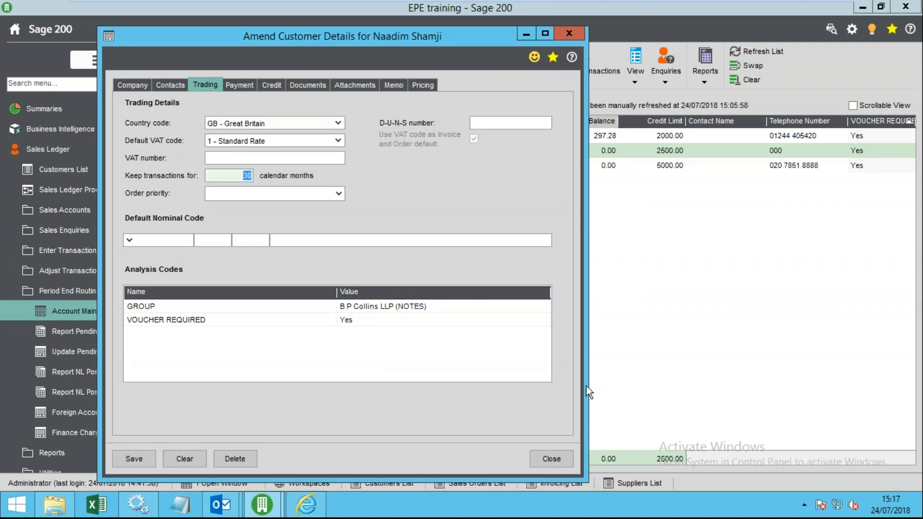
left_click(542, 458)
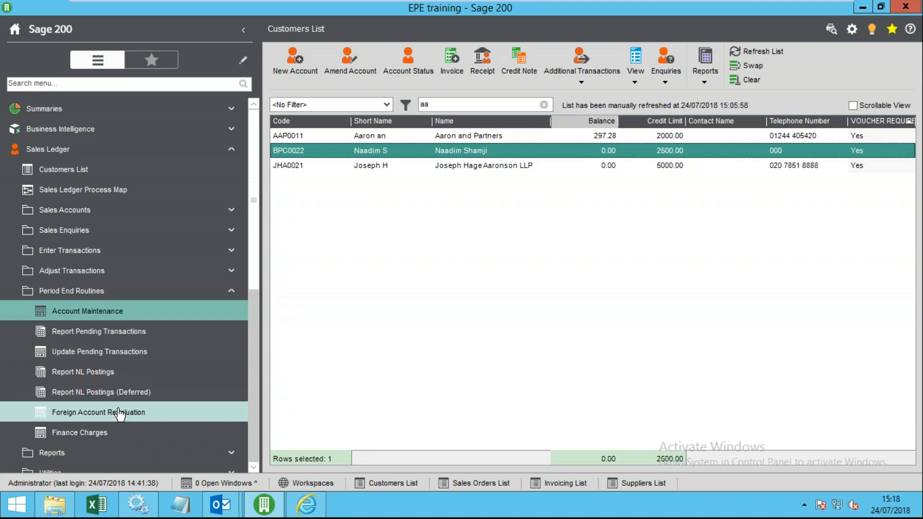
left_click(71, 434)
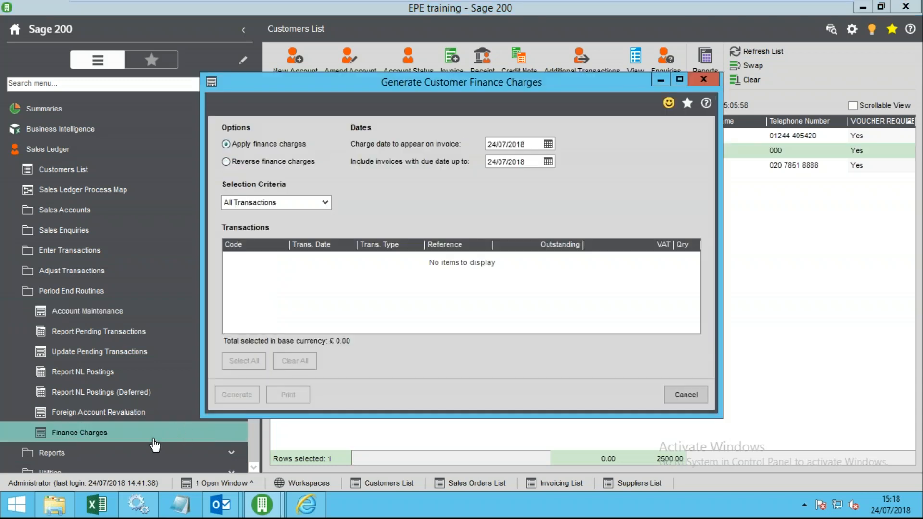
- Cancel the Generate Customer Finance Charges dialog without generating any charges
left_click(682, 397)
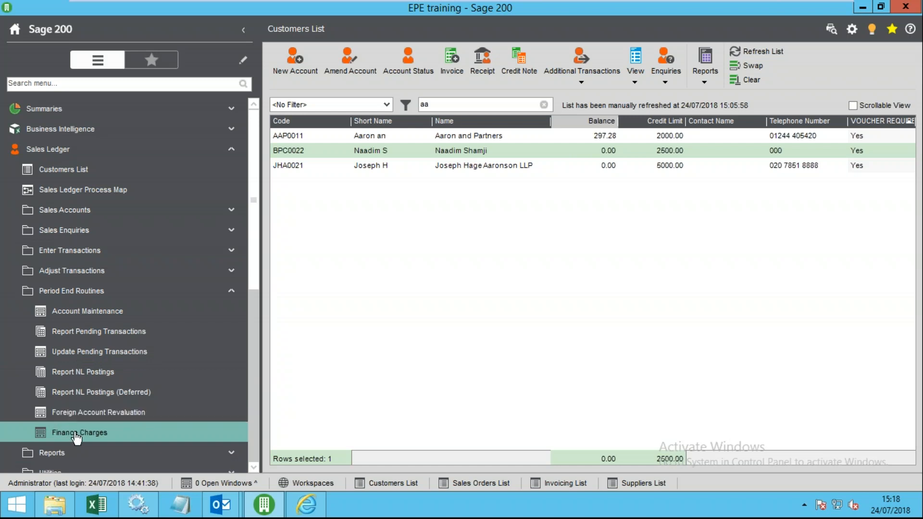
- Expand Sales Ledger Reports > Credit Control and open the customer Statements run
left_click(113, 292)
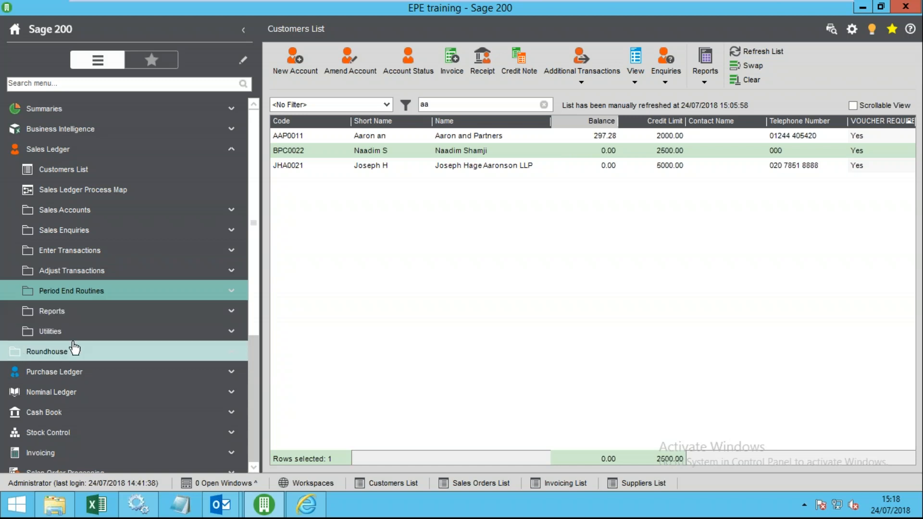
left_click(127, 313)
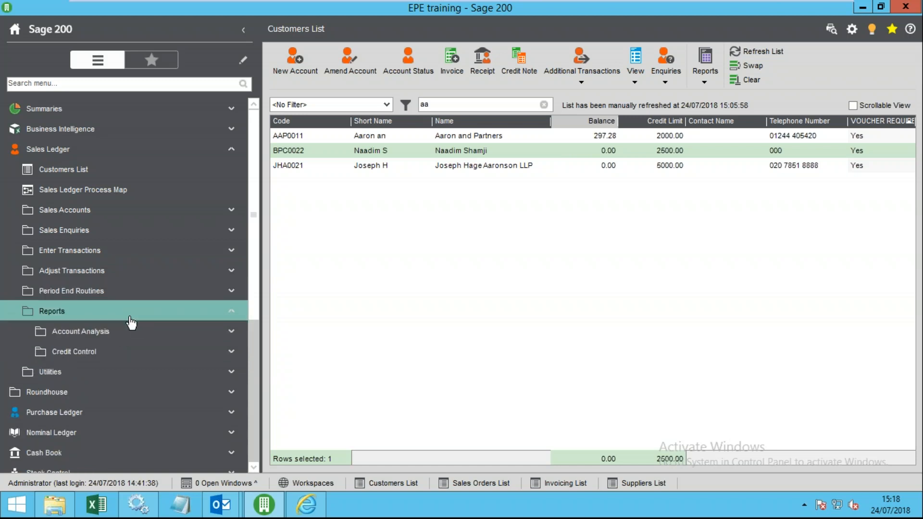
left_click(97, 333)
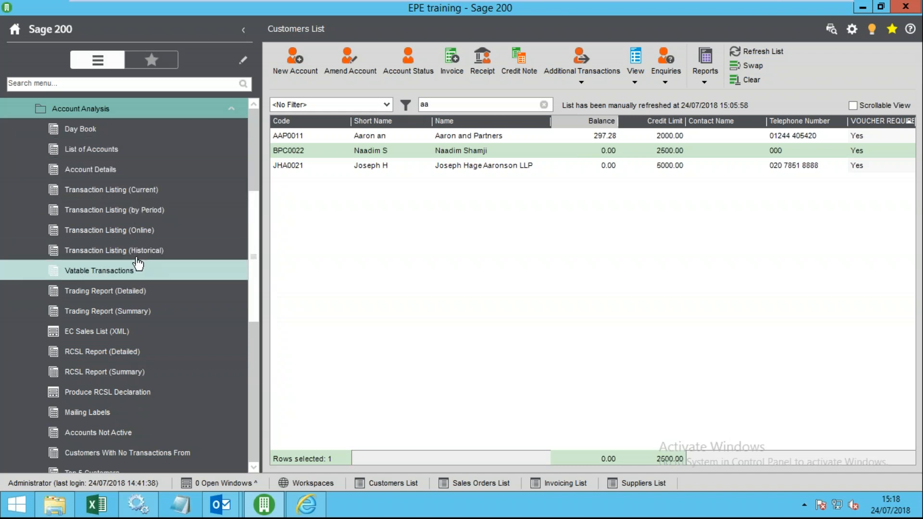
scroll(190, 362, "down", 3)
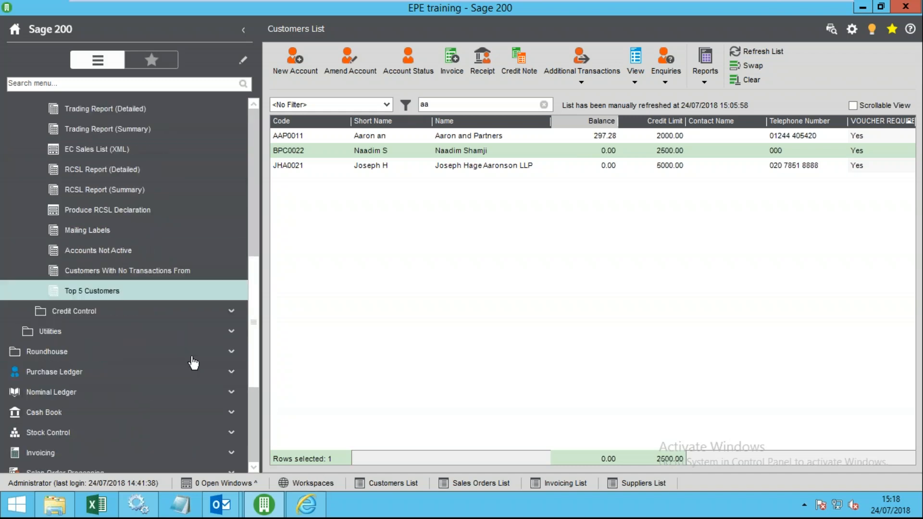
left_click(113, 312)
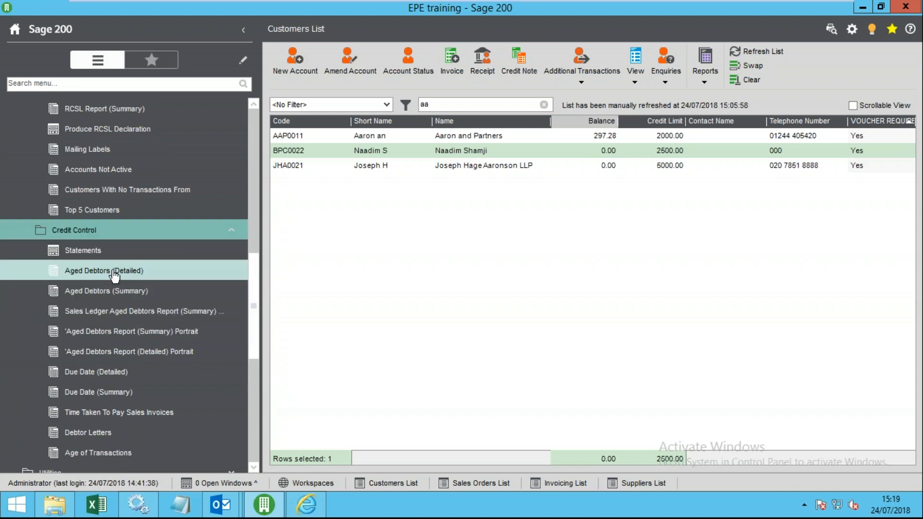
left_click(98, 251)
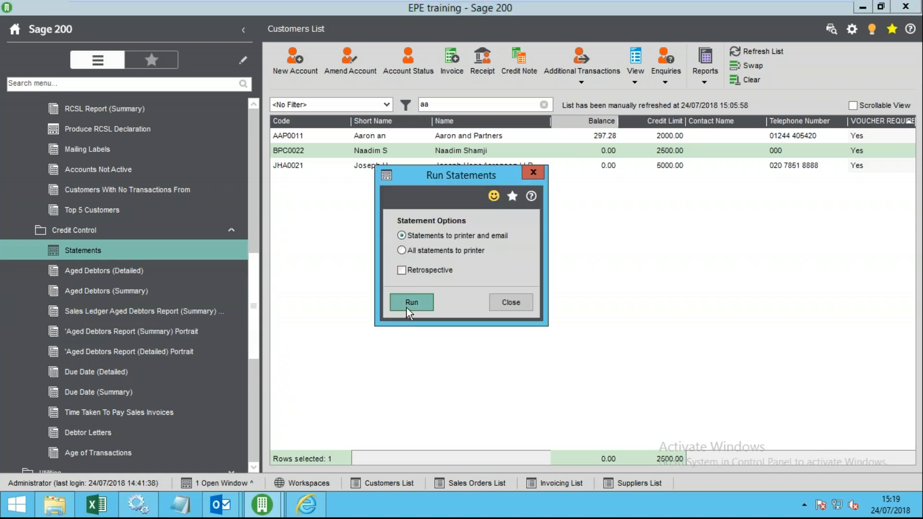
- Run the statements, dismiss the criteria prompts, review the Standard statement preview and close it
left_click(410, 300)
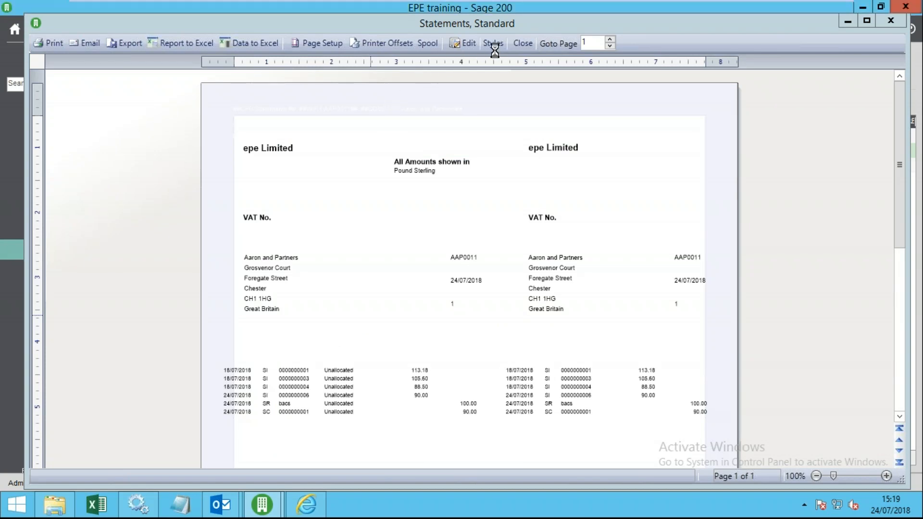
left_click(628, 350)
left_click(625, 351)
left_click(634, 355)
left_click(627, 352)
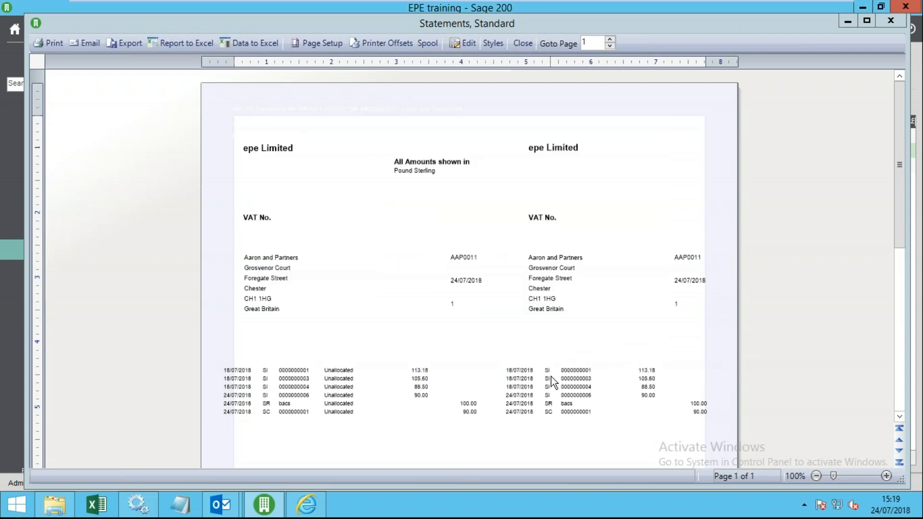
left_click(523, 44)
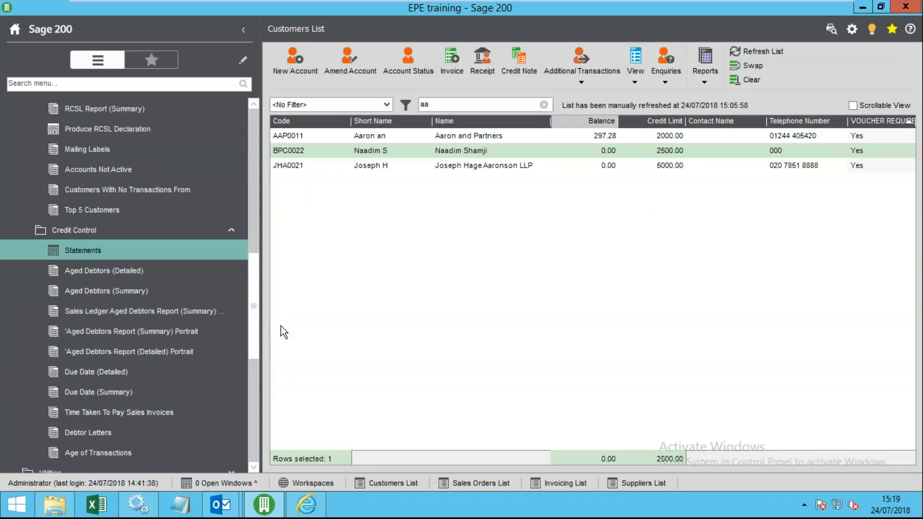
- Preview the Aged Debtors Report (Detailed) Portrait for all accounts by transaction date, totalling 207.28, then close it
left_click_drag(261, 327, 344, 330)
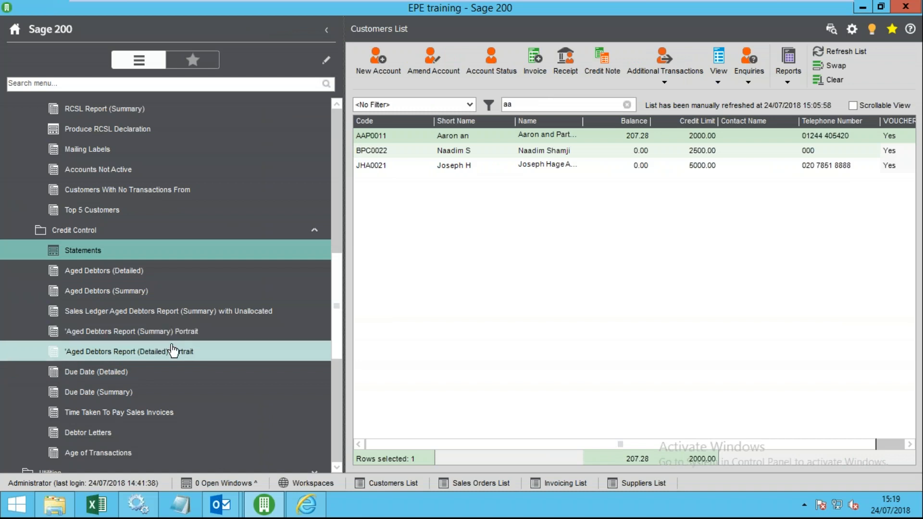
left_click(151, 352)
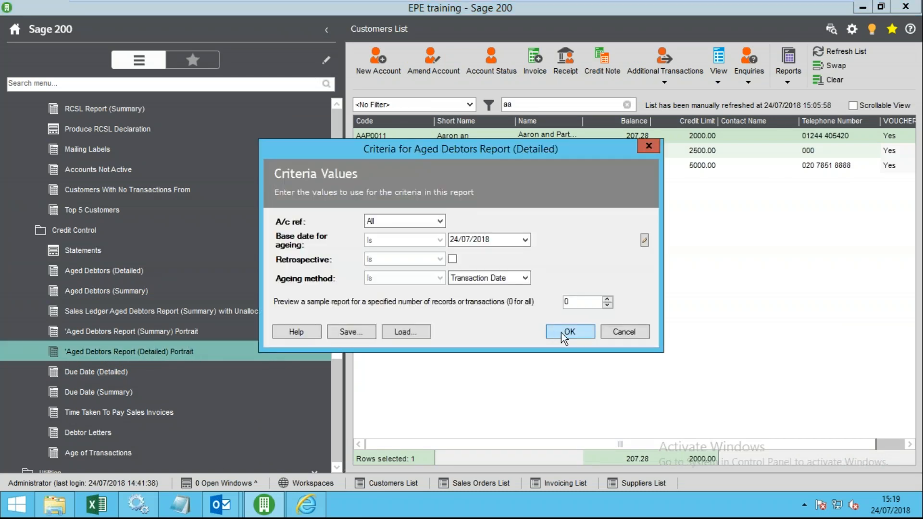
left_click(564, 333)
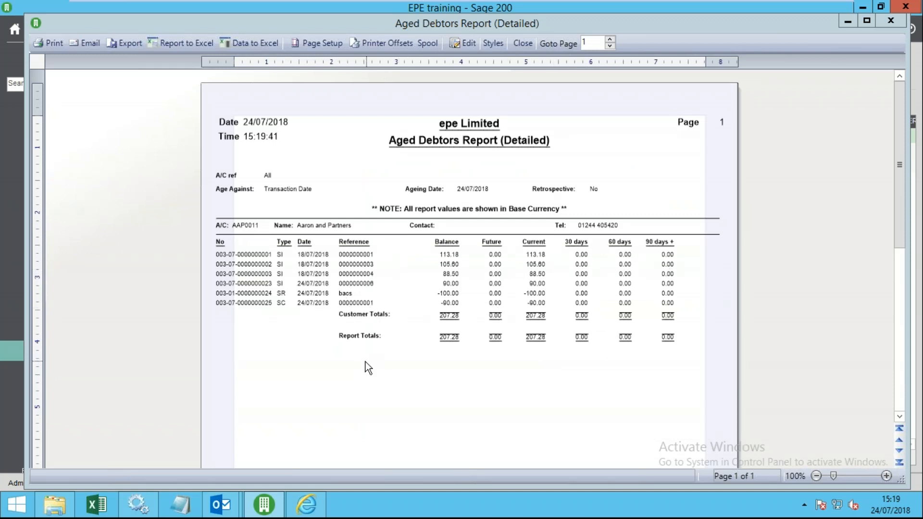
scroll(366, 361, "down", 5)
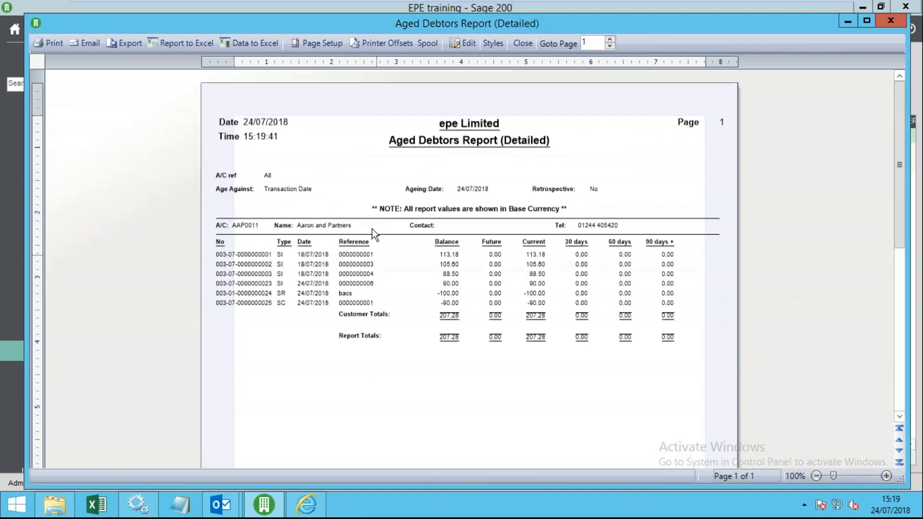
left_click(533, 45)
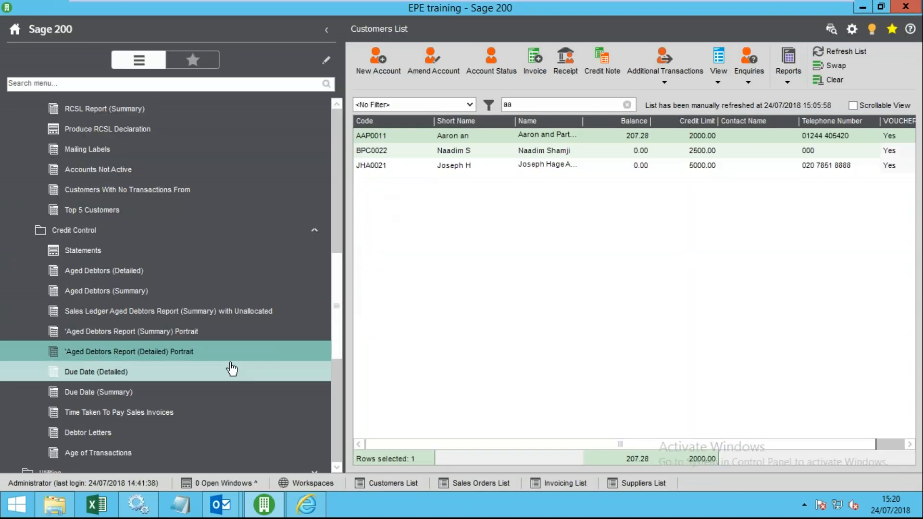
- Preview the Aged Debtors Report (Summary) Portrait for all accounts after checking the ageing base date
left_click(231, 332)
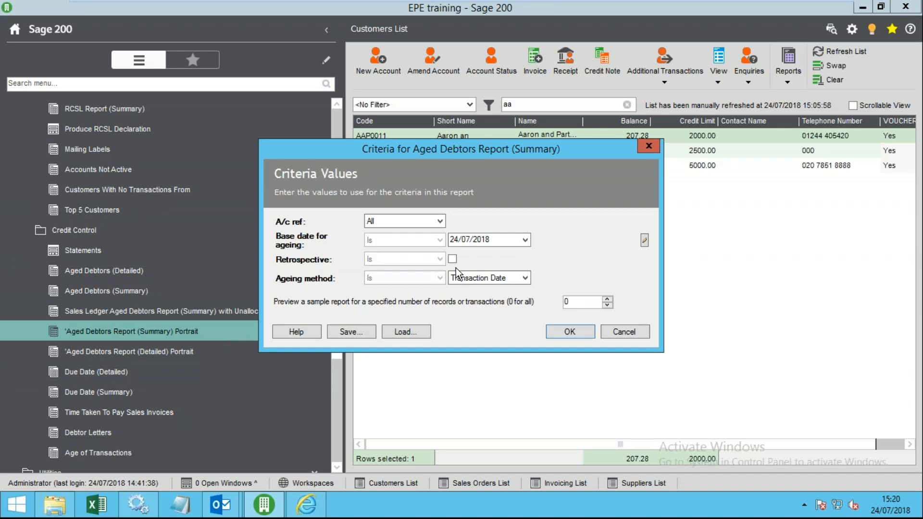
left_click(490, 240)
left_click(581, 328)
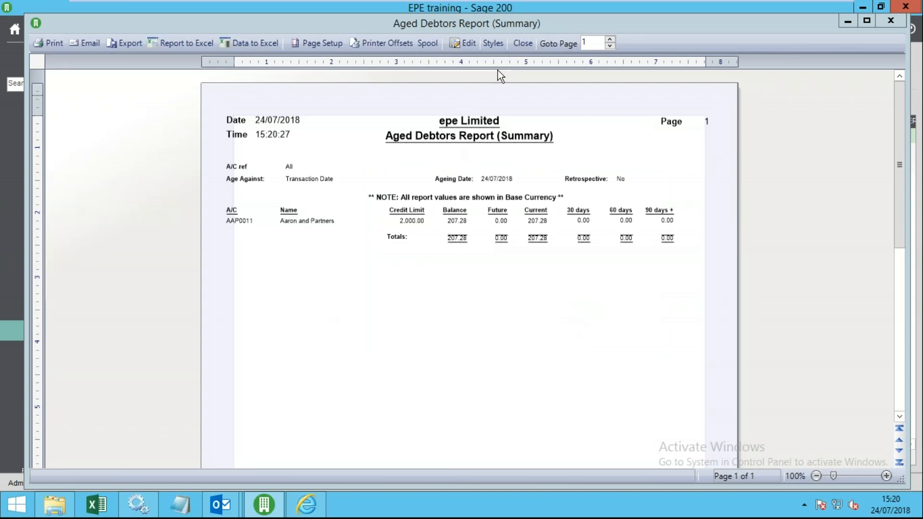
- Preview the Aged Debtors Report (Detailed) Portrait, listing six transactions totalling 207.28
left_click(523, 43)
left_click(169, 354)
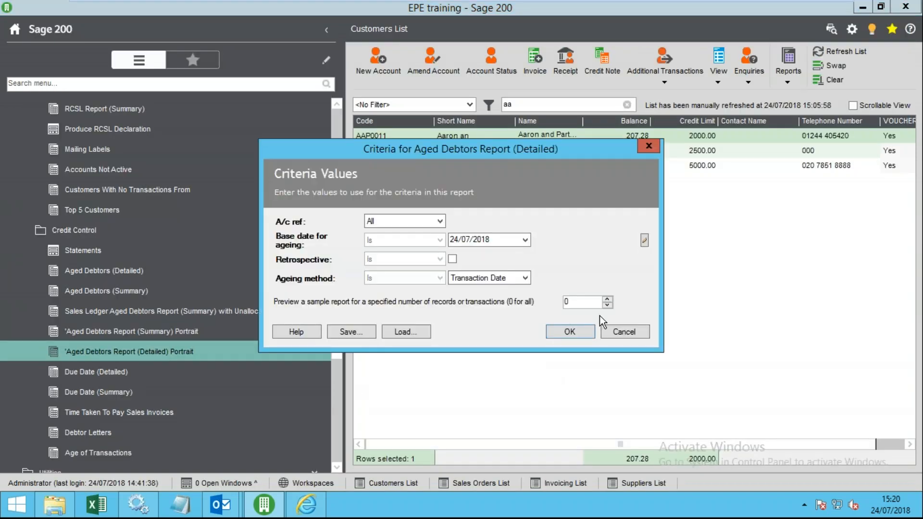
left_click(581, 331)
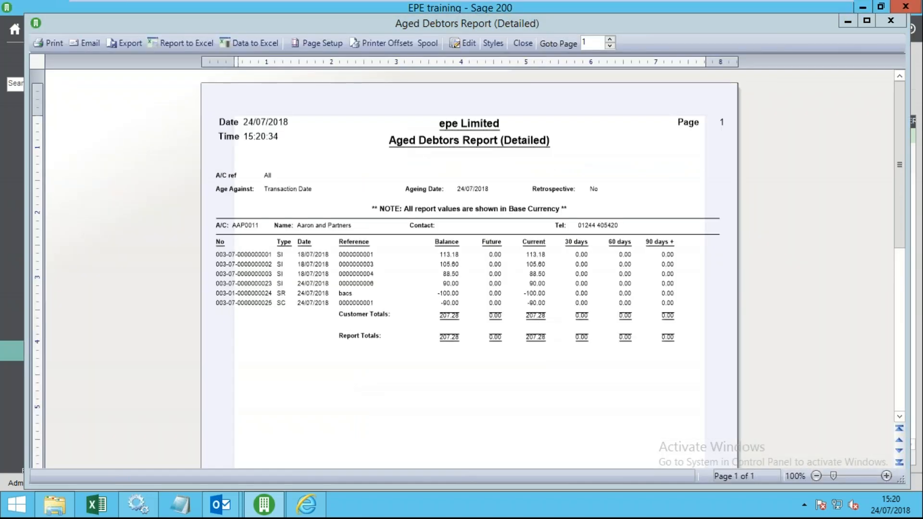
- Export the detailed report data to Excel as tmpFEF0.xlsx, check cells G6 and O6, then close Excel
left_click(255, 47)
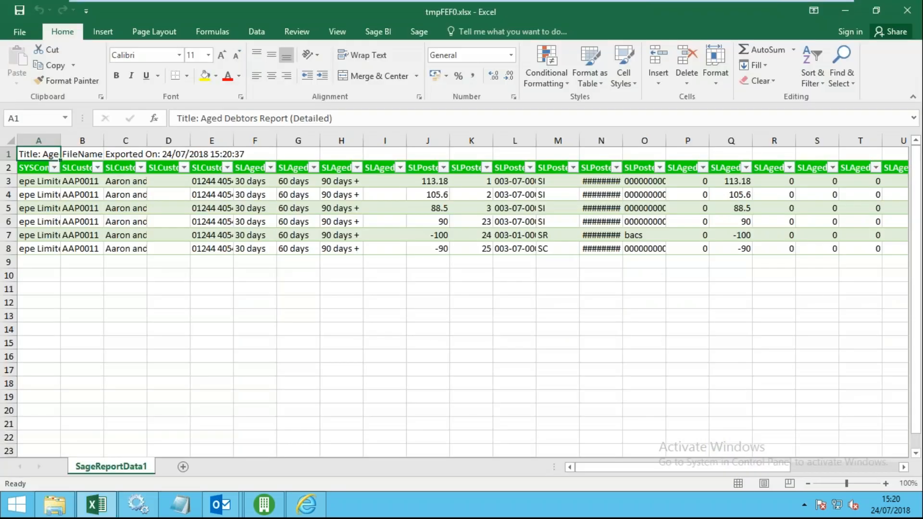
left_click(301, 226)
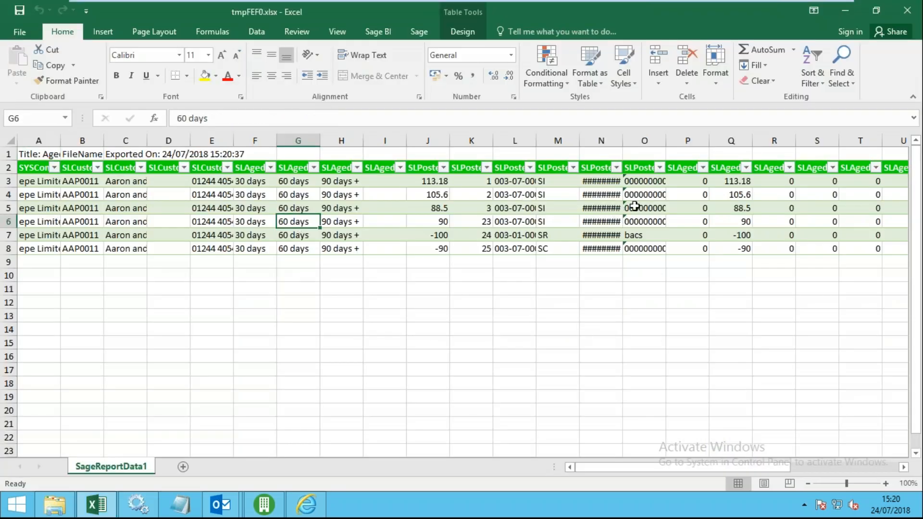
left_click(649, 220)
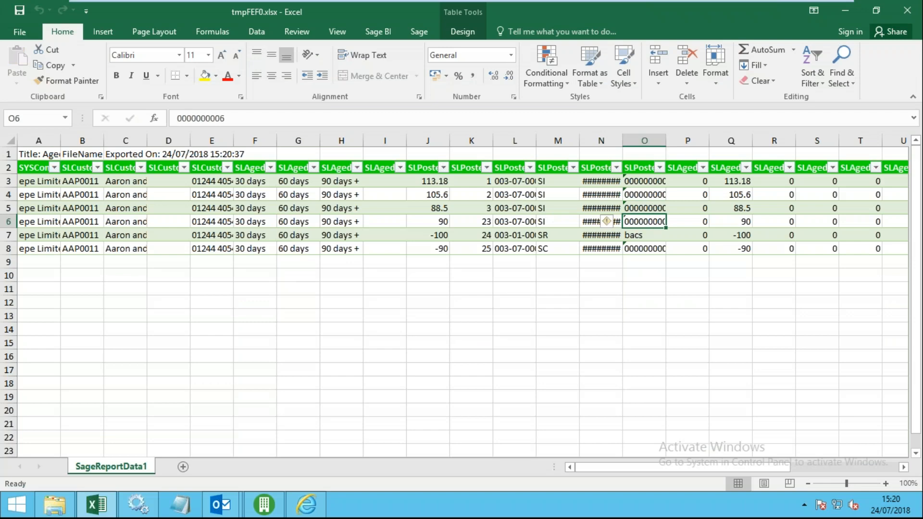
left_click(911, 10)
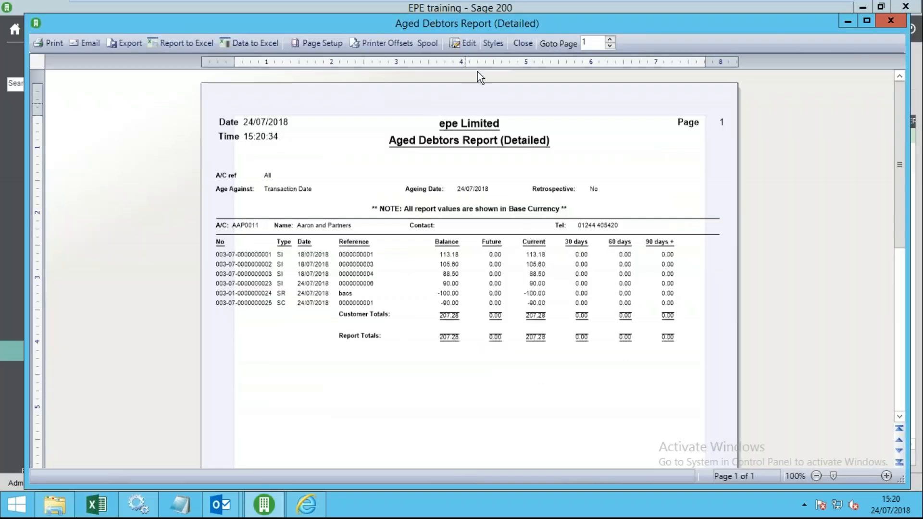
- Close the detailed preview and open Sales Ledger Settings under Utilities > Ledger Set Up
left_click(522, 44)
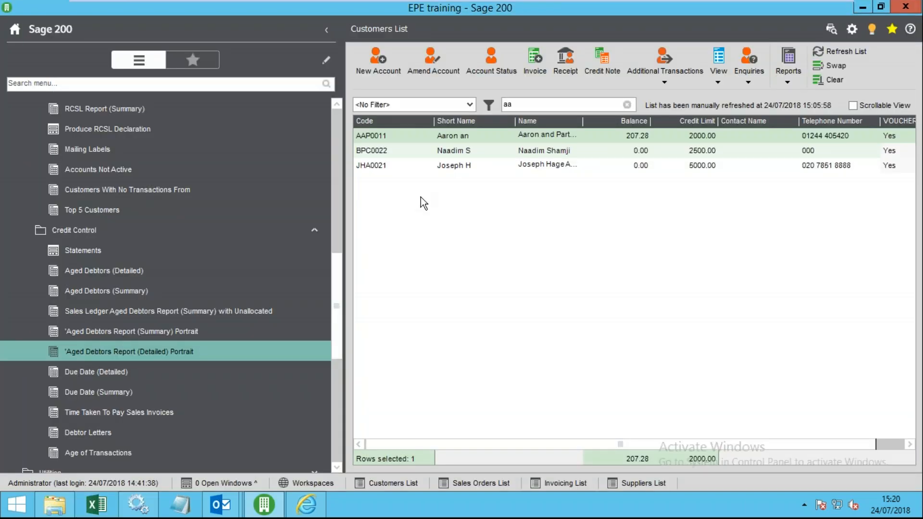
scroll(192, 385, "down", 2)
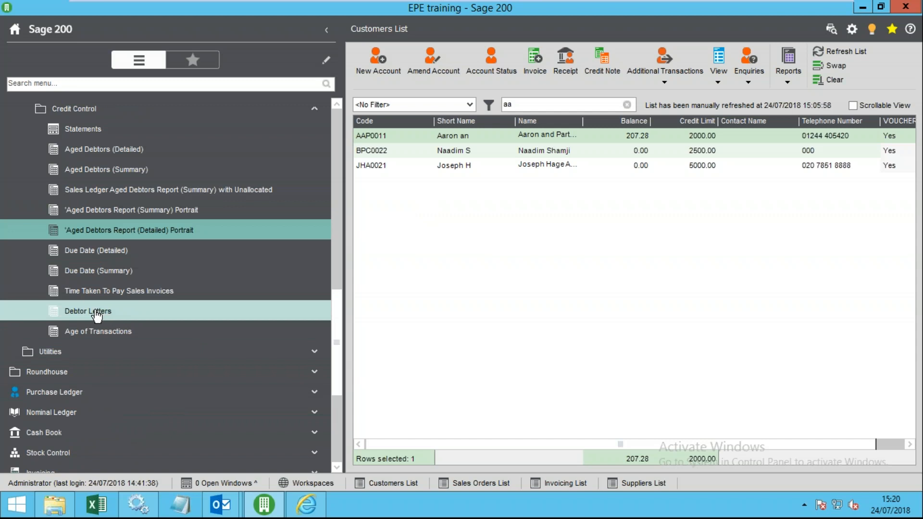
scroll(142, 337, "up", 2)
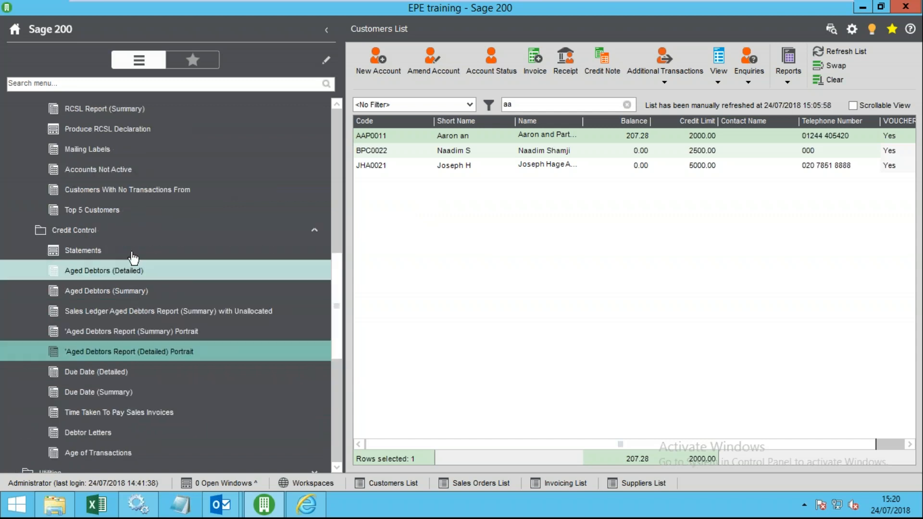
left_click(118, 230)
scroll(115, 289, "up", 2)
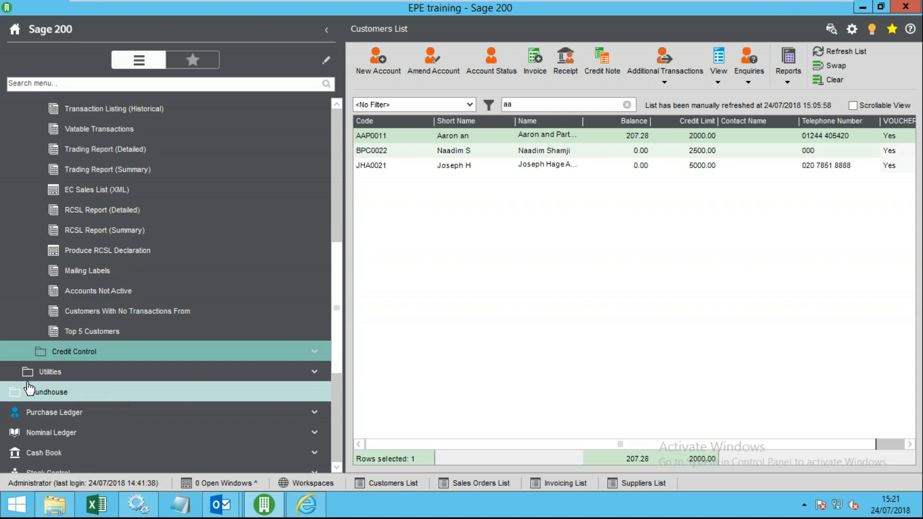
left_click(55, 373)
left_click(95, 392)
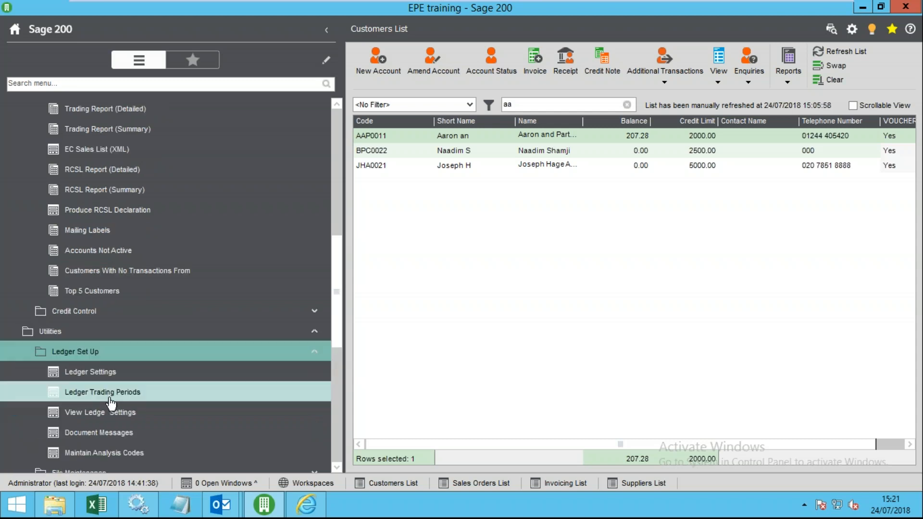
left_click(129, 377)
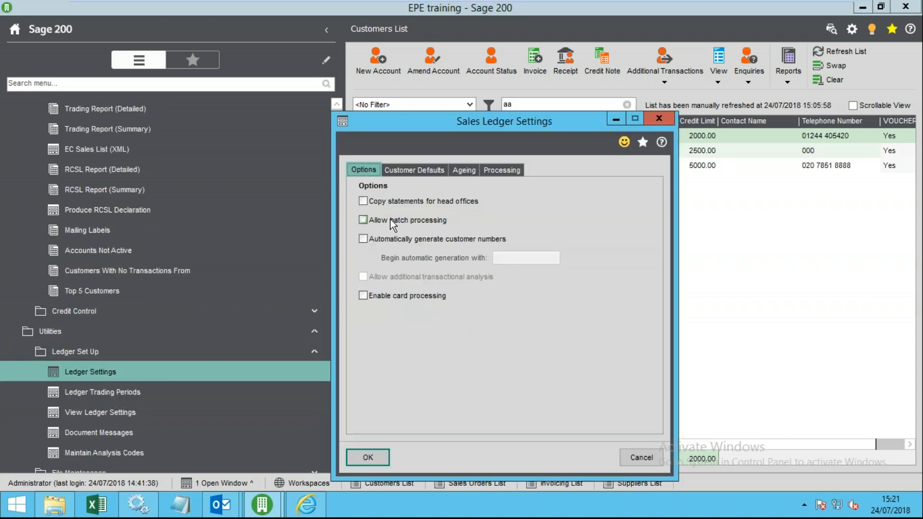
- Set the number of ageing periods to 4 on the Ageing tab
left_click(464, 171)
key("Tab")
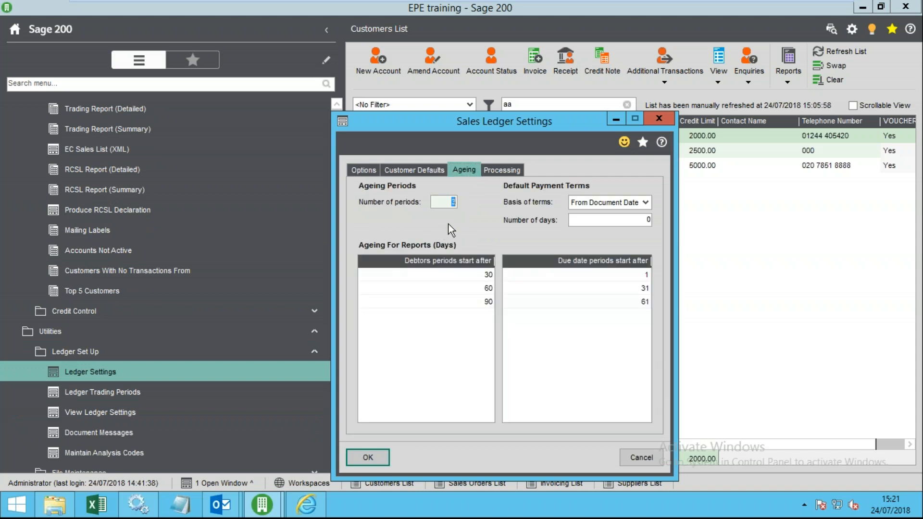
type("4")
key("Tab")
- Review the 30, 60, 90 and new 120-day ageing boundaries, then save the settings
left_click(485, 275)
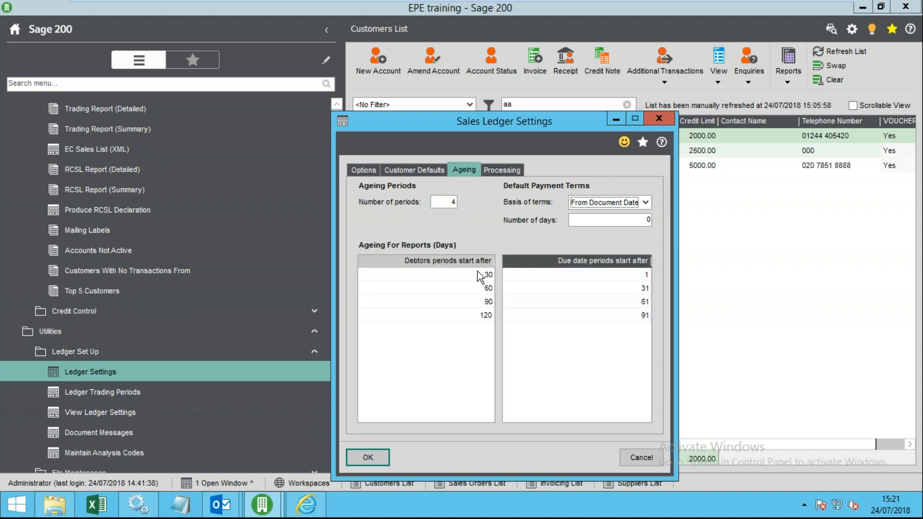
left_click(486, 289)
left_click(483, 303)
left_click(476, 317)
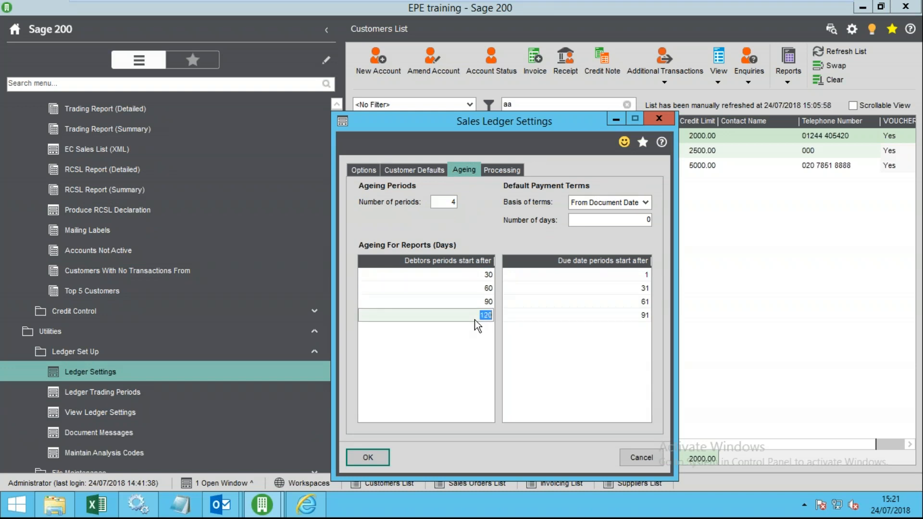
left_click(476, 302)
left_click(475, 288)
left_click(474, 275)
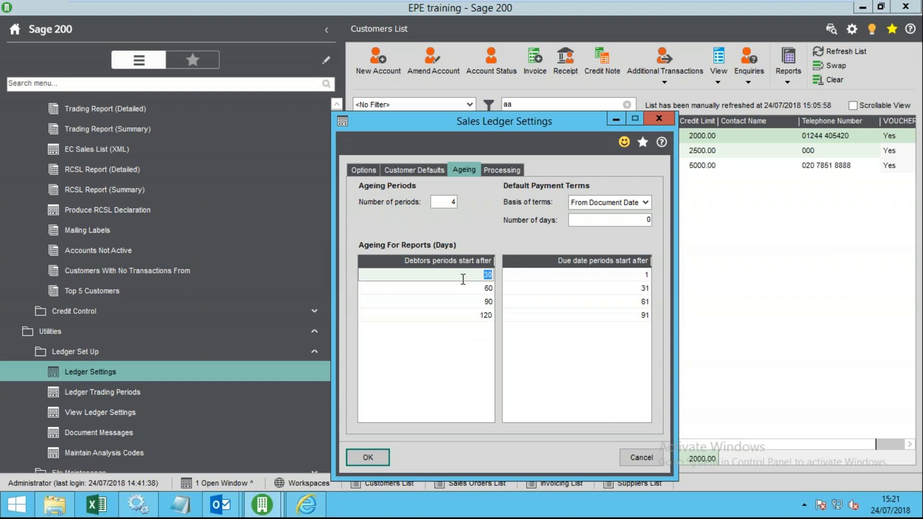
left_click(475, 291)
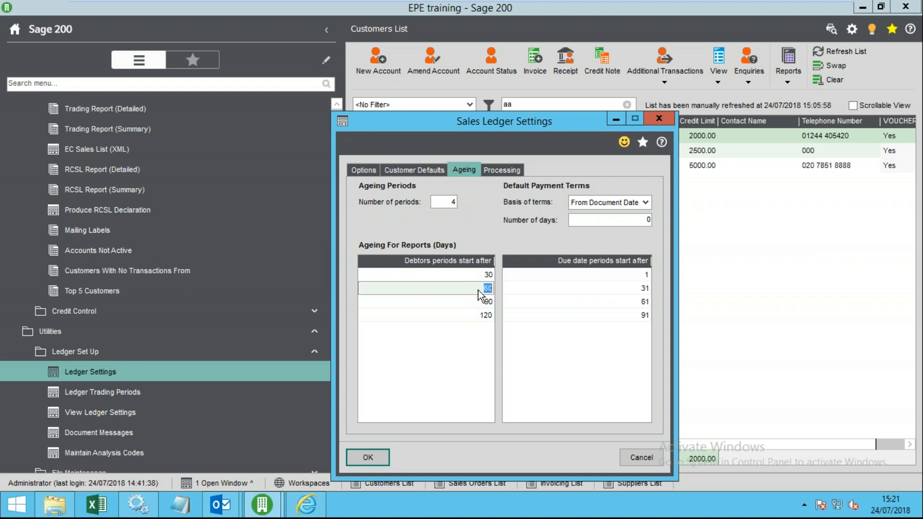
left_click(472, 302)
left_click(481, 274)
left_click(475, 287)
left_click(471, 303)
left_click(465, 316)
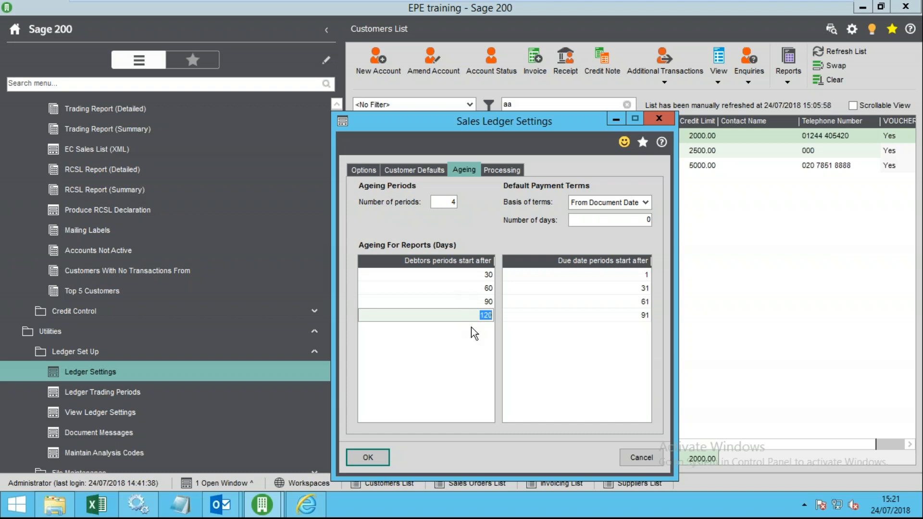
left_click(452, 202)
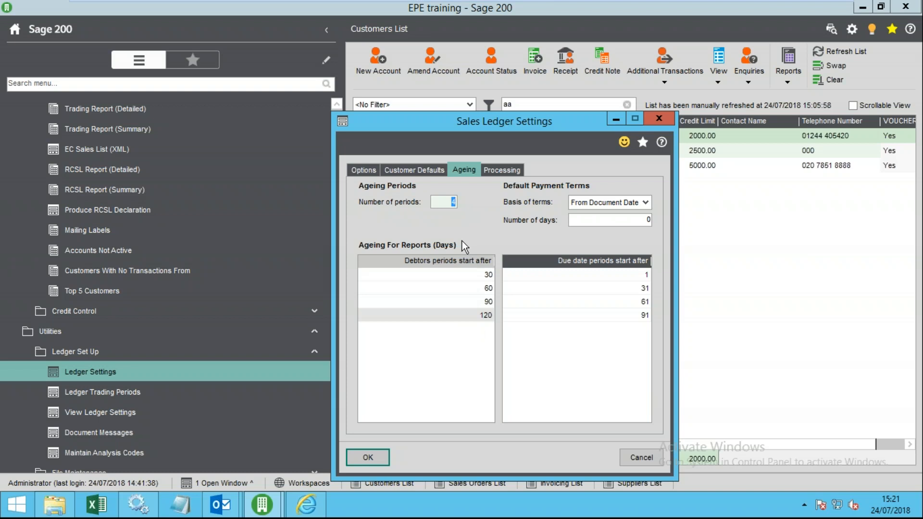
left_click(488, 288)
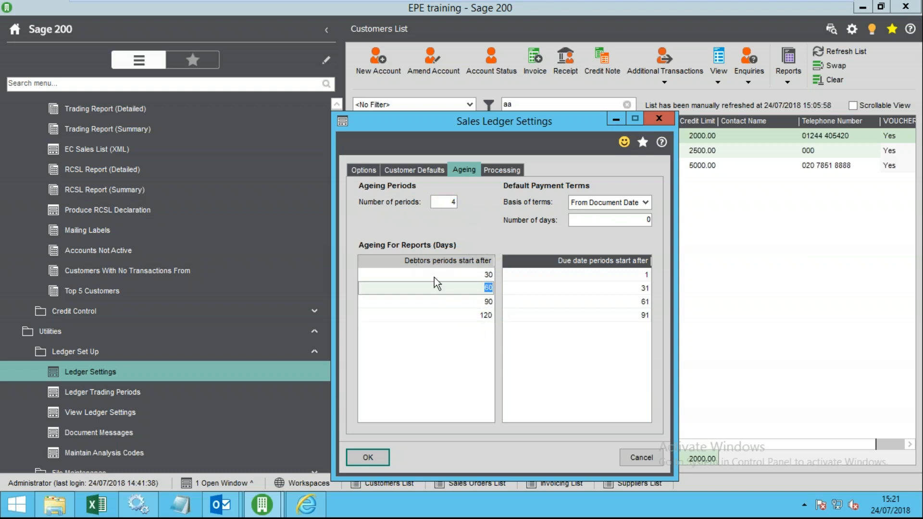
left_click(467, 302)
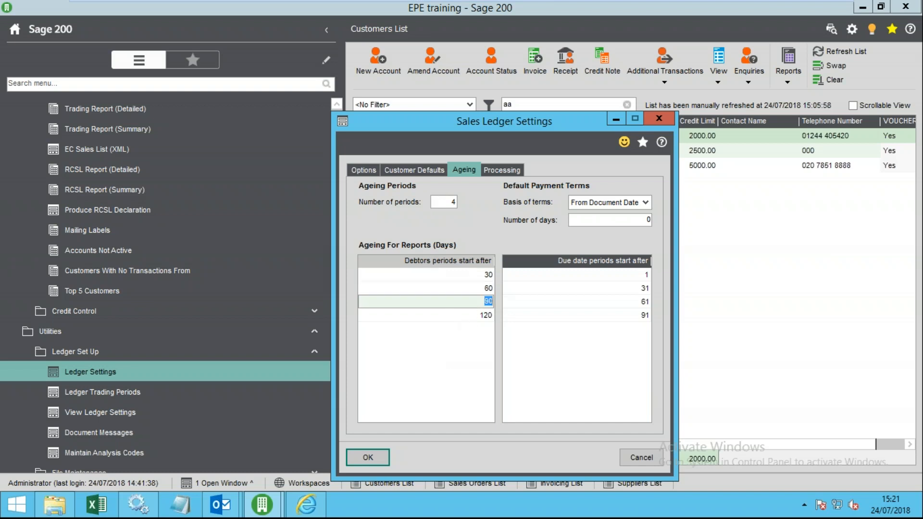
left_click(378, 449)
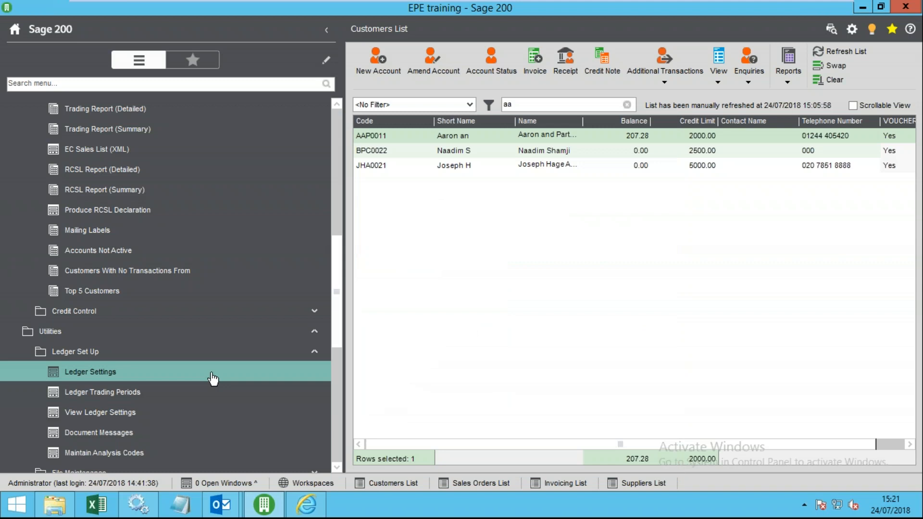
- Expand the sales ledger Import options, then collapse the whole navigation tree
scroll(159, 366, "down", 3)
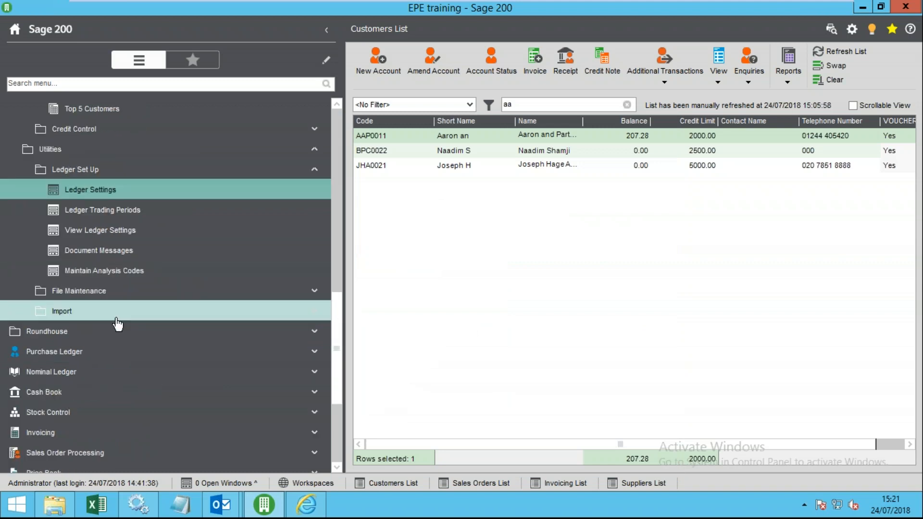
scroll(139, 328, "up", 4)
scroll(125, 332, "down", 4)
left_click(129, 312)
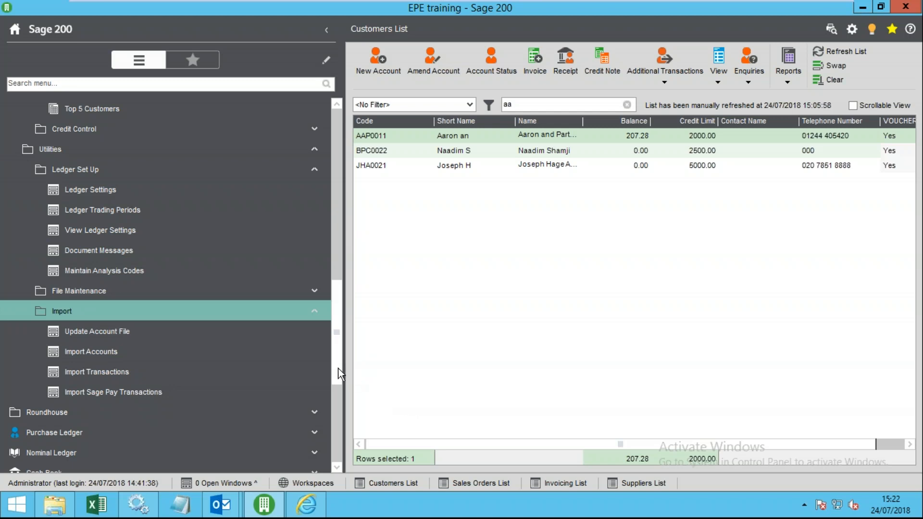
left_click_drag(340, 374, 329, 279)
right_click(174, 266)
left_click(214, 320)
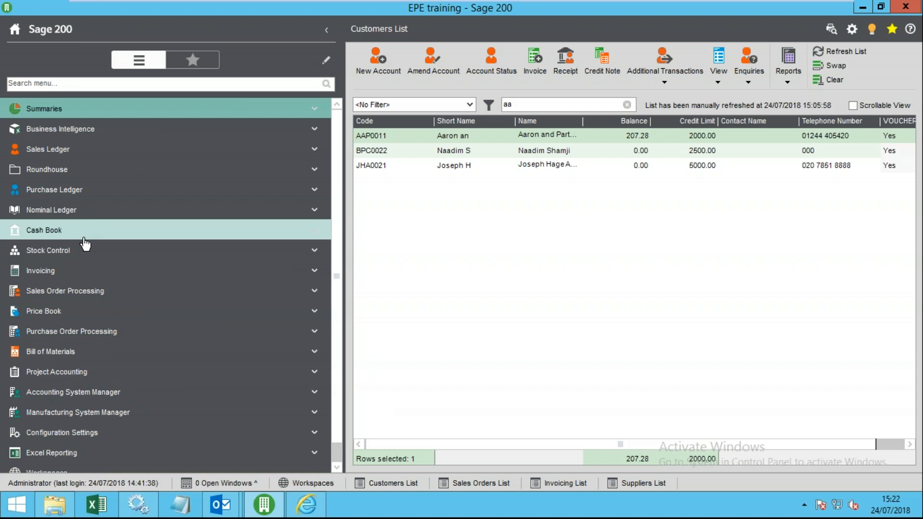
- Expand Sales Ledger, open the Customers List and narrow the navigation pane
left_click(94, 150)
left_click(96, 172)
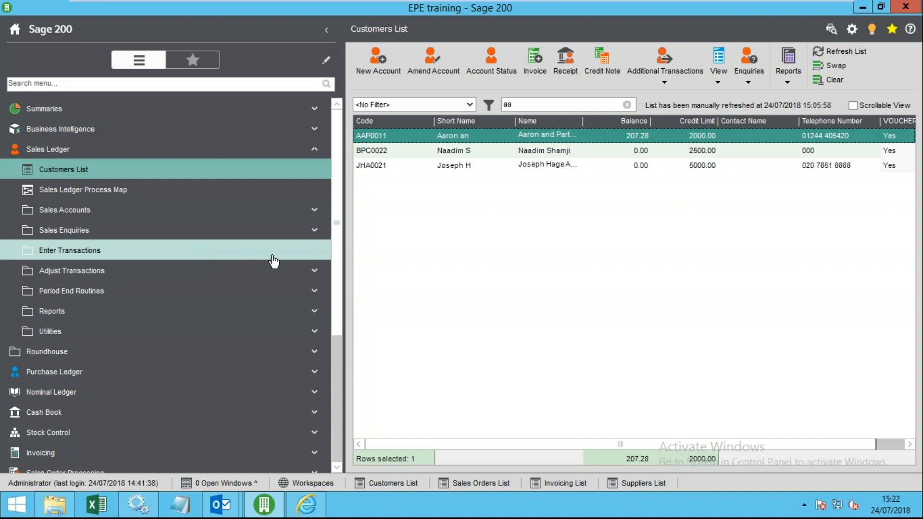
left_click_drag(345, 259, 324, 262)
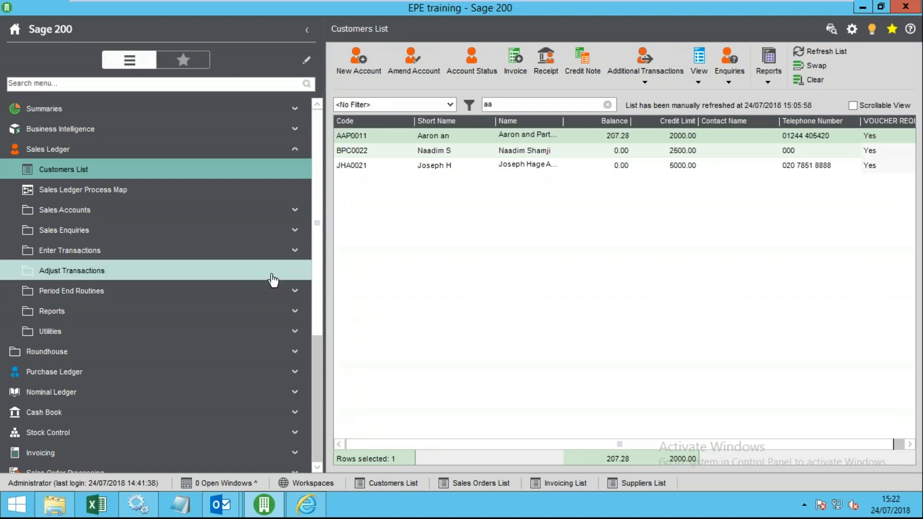
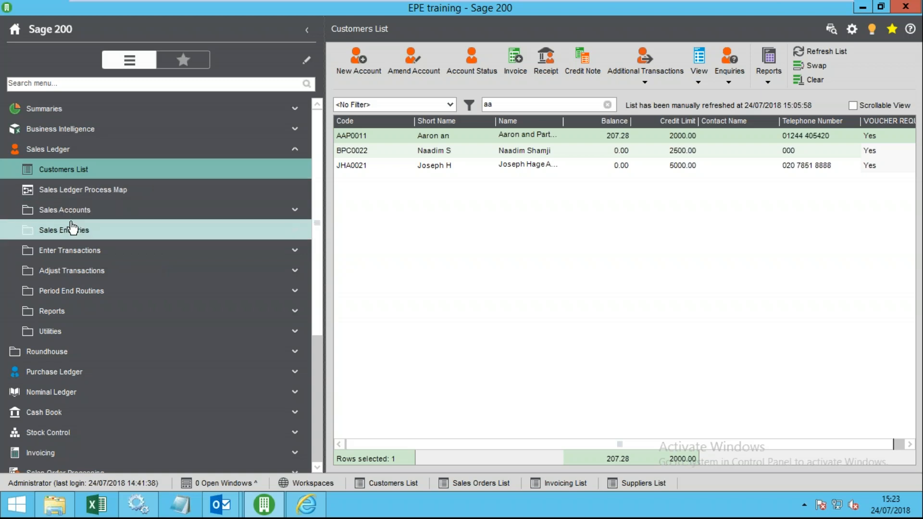
- Briefly expand and collapse the transaction entry options, then return to the Customers List
left_click(96, 250)
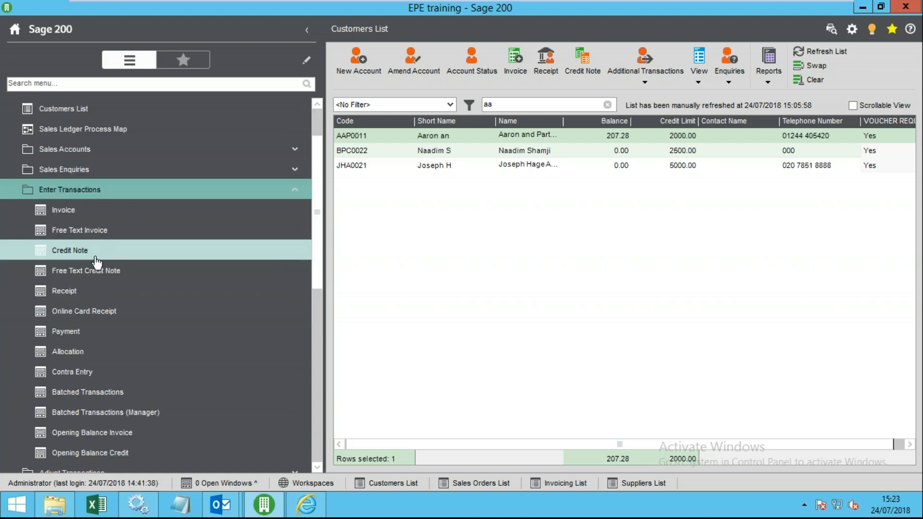
left_click(83, 197)
scroll(91, 216, "up", 3)
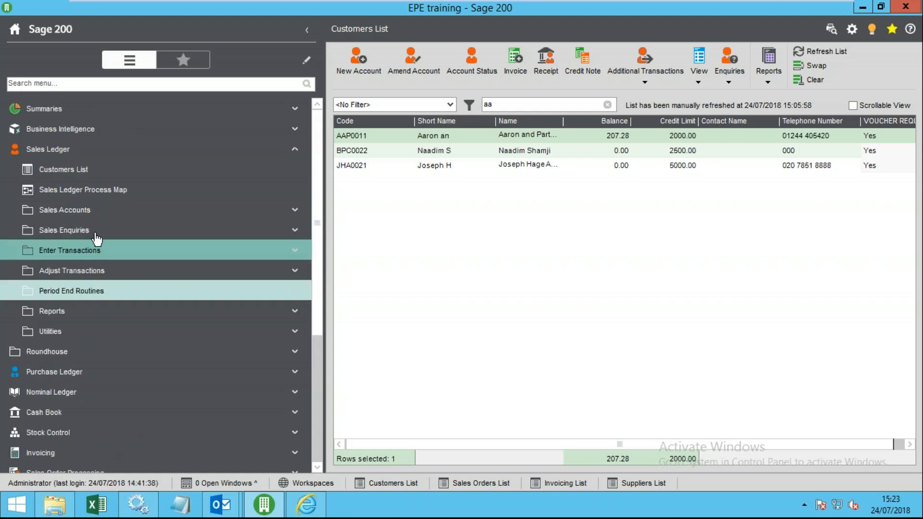
left_click(89, 171)
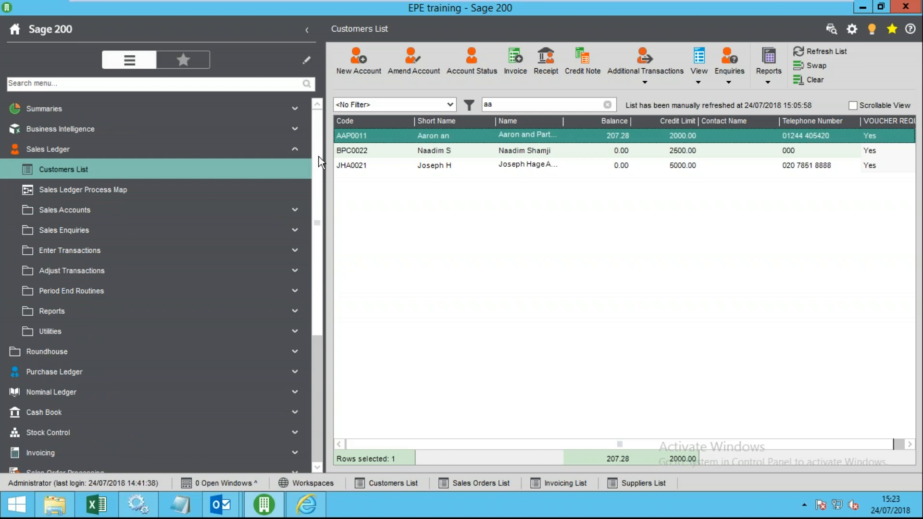
- Widen the Customers List grid to show full names and select Aaron and Partners
left_click_drag(318, 157, 266, 149)
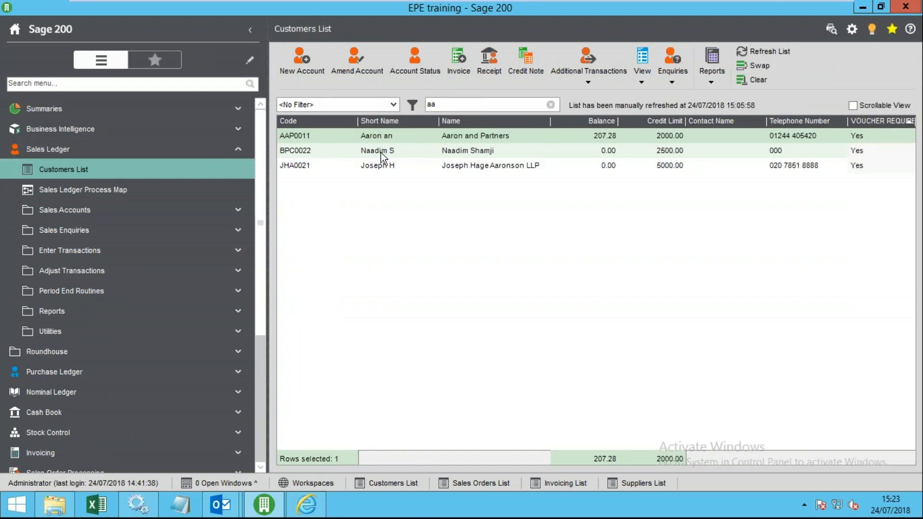
left_click(359, 167)
left_click(357, 152)
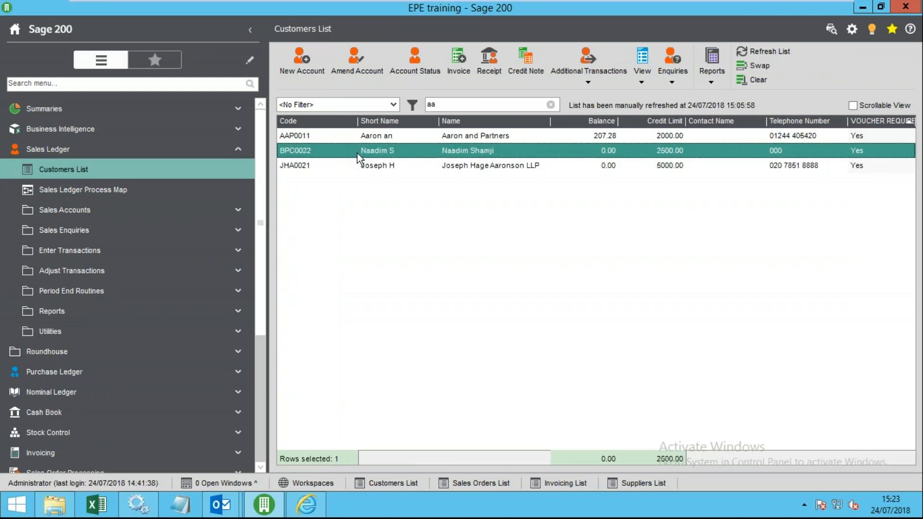
left_click(364, 136)
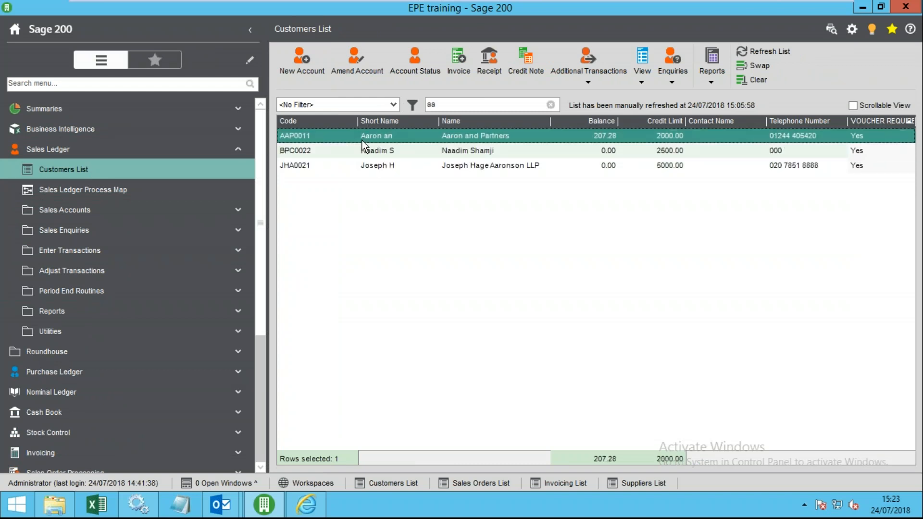
left_click_drag(266, 216, 243, 213)
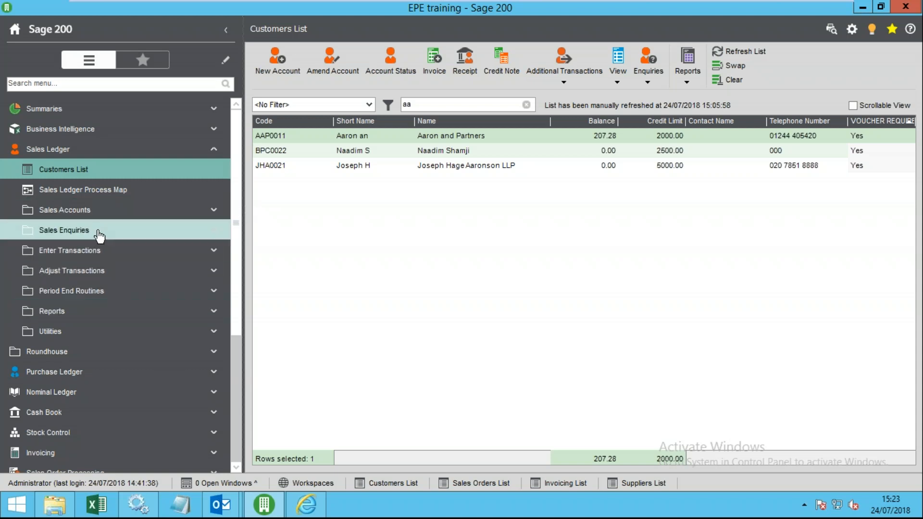
- Run the Credit Control 'Aged Debtors Report (Detailed) Portrait', review the 207.28 balance, then close it
left_click(94, 311)
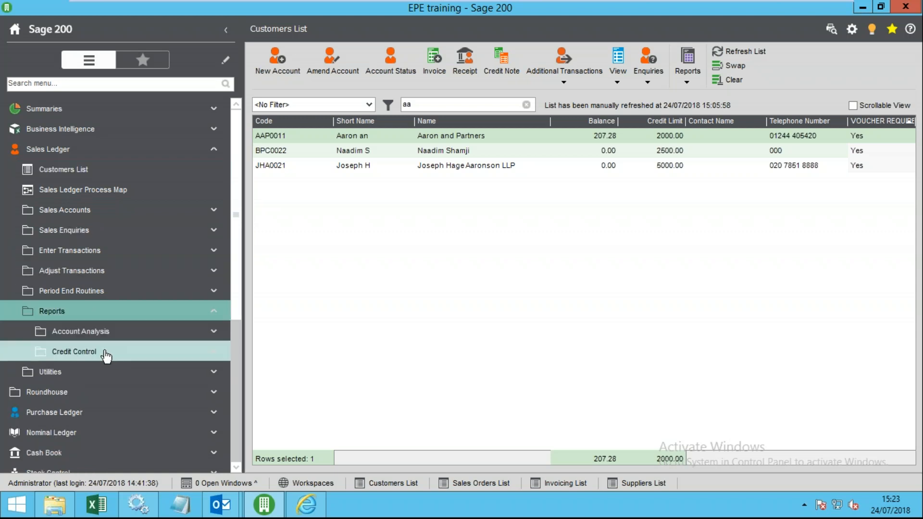
left_click(105, 356)
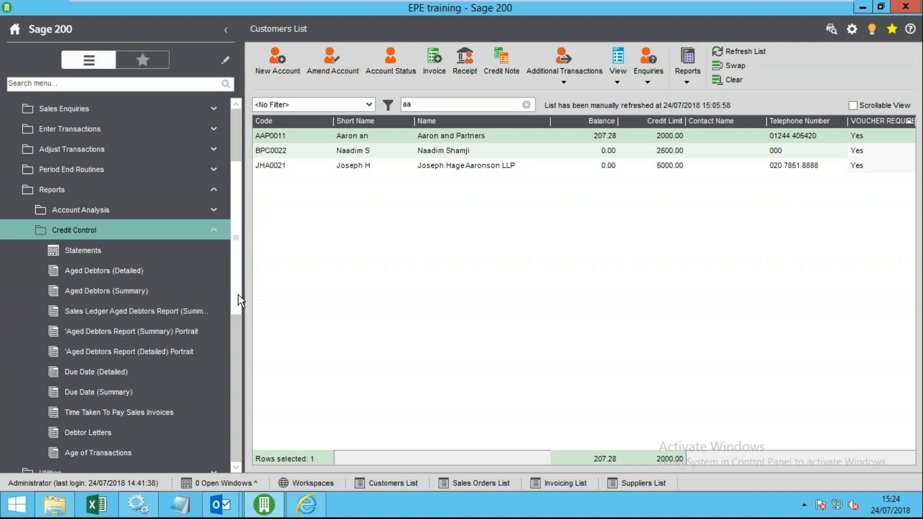
scroll(232, 205, "up", 2)
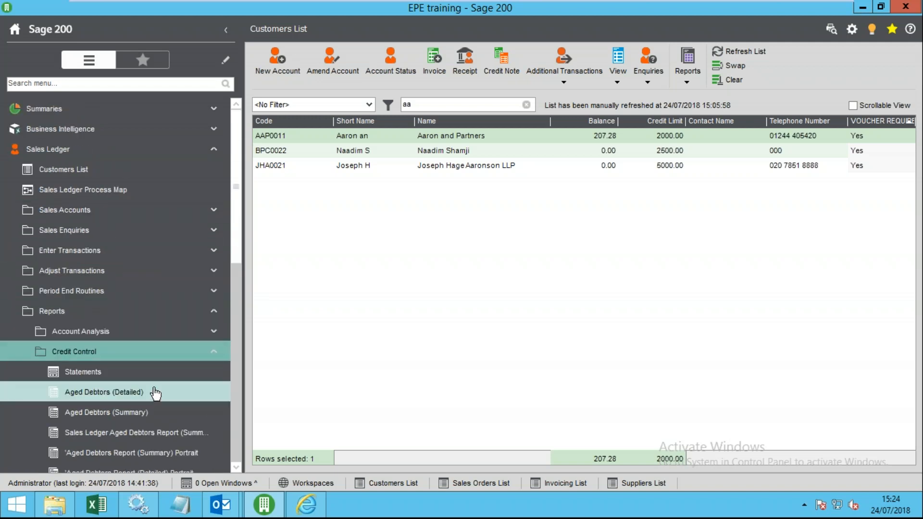
scroll(155, 393, "down", 3)
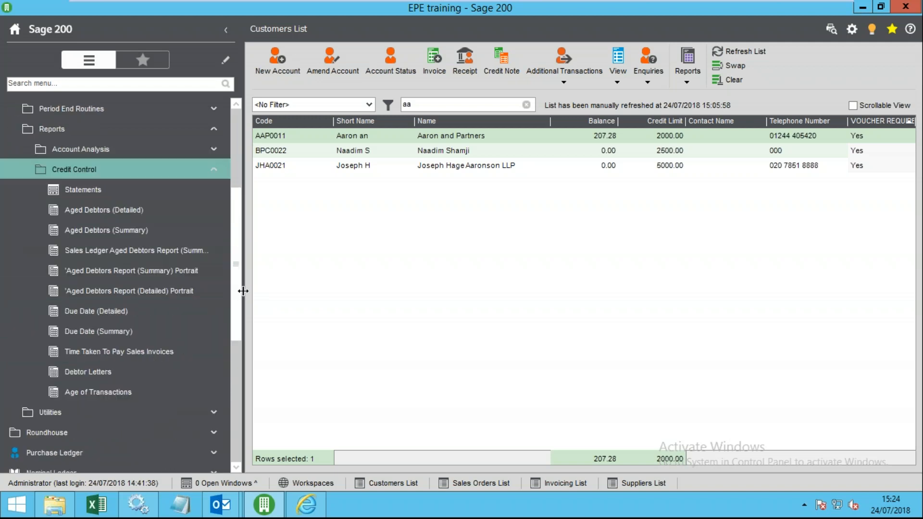
left_click_drag(242, 299, 290, 296)
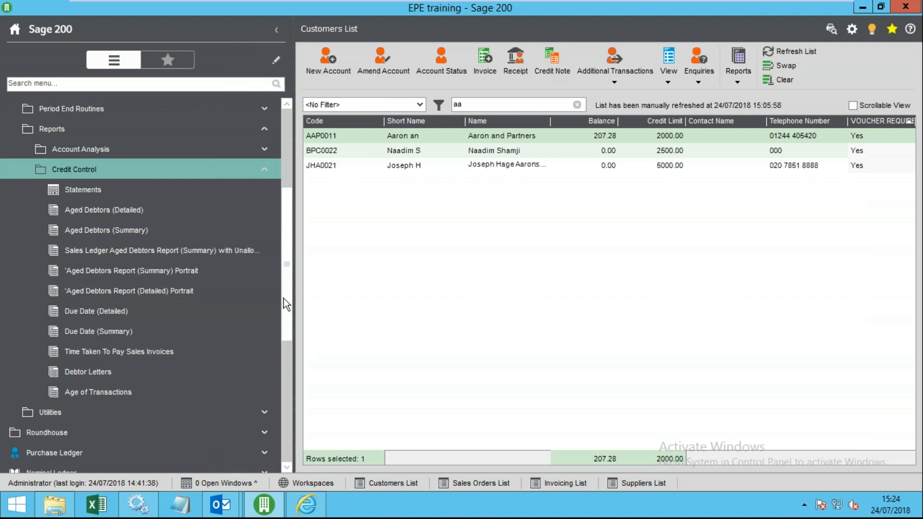
left_click(149, 291)
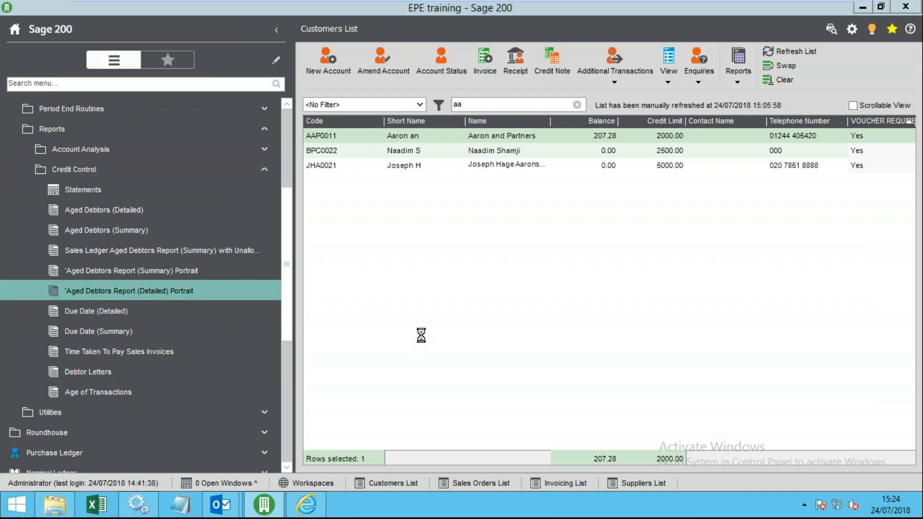
left_click(571, 331)
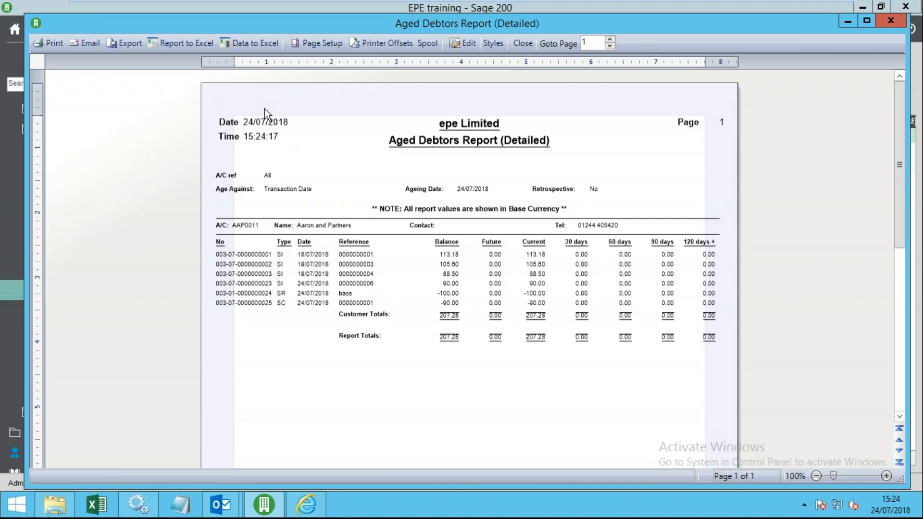
left_click(521, 43)
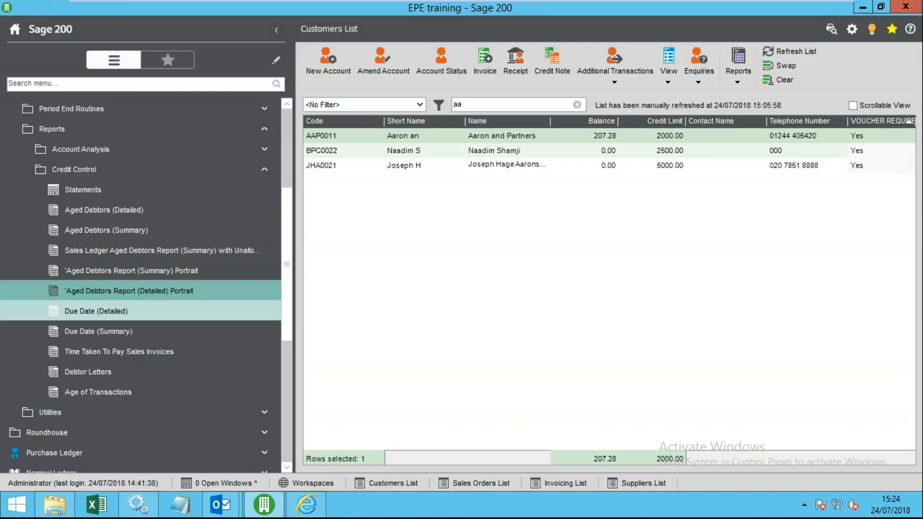
- Open the Credit Control enquiry from the Sales Ledger enquiries
scroll(281, 221, "up", 3)
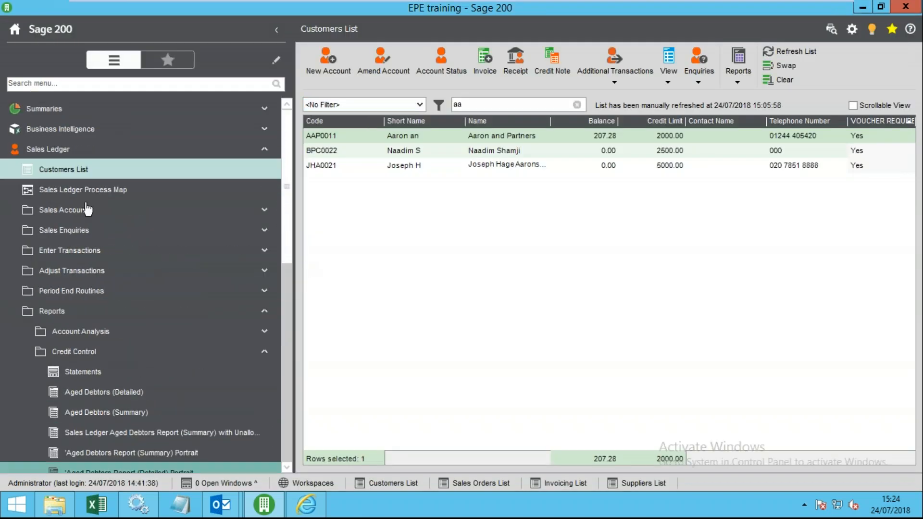
left_click(72, 230)
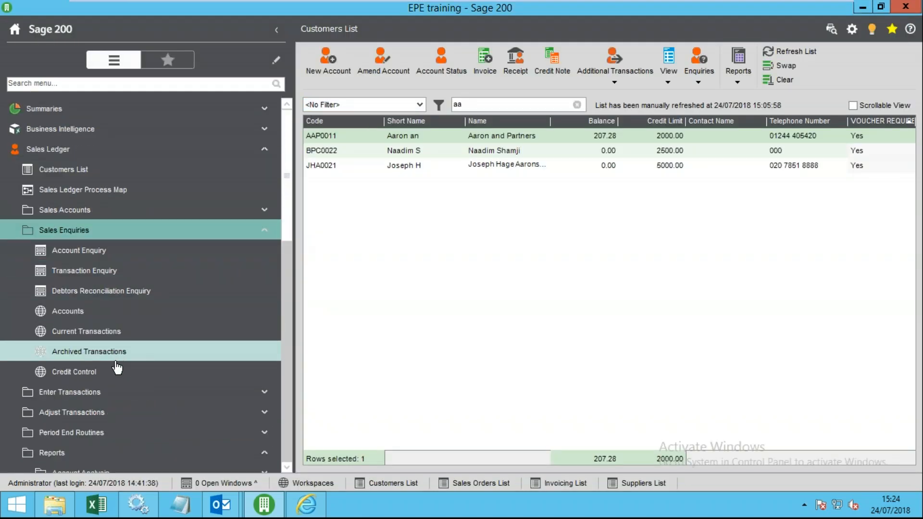
left_click(118, 370)
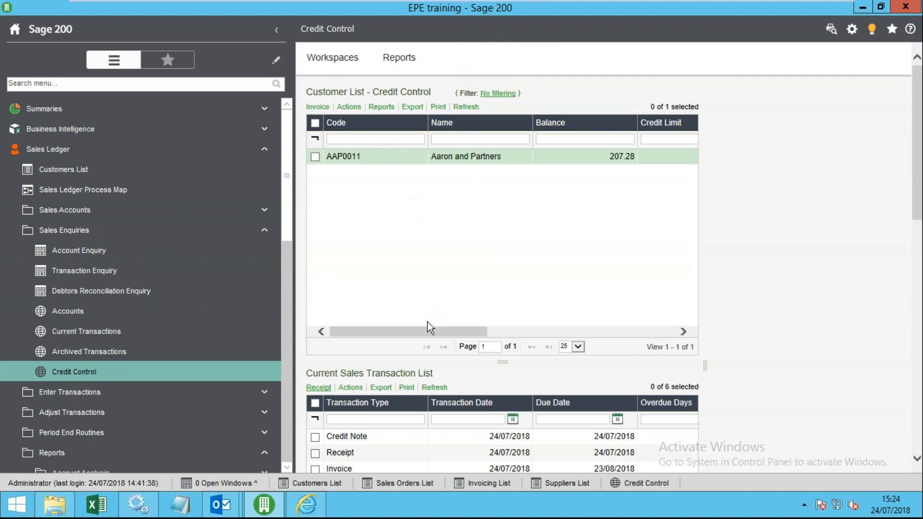
left_click_drag(420, 330, 232, 264)
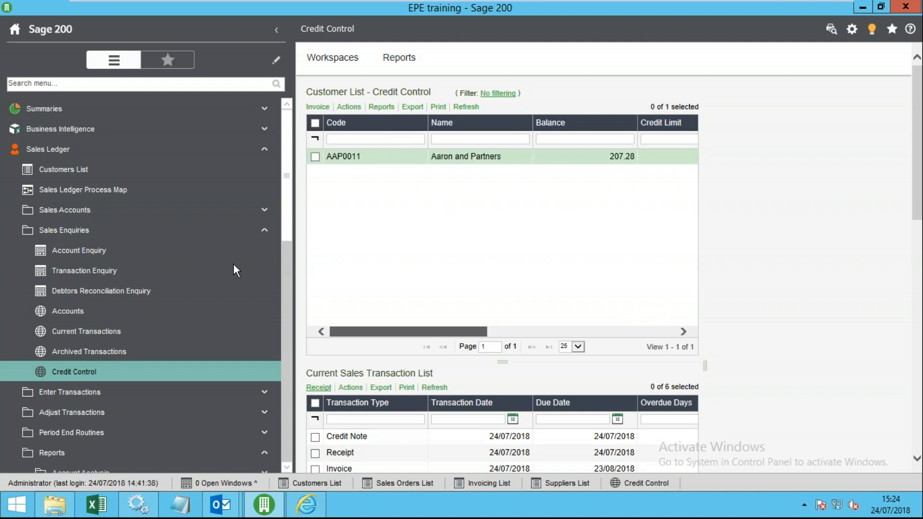
- Collapse the navigation panel and confirm the customer grid's column selection unchanged
right_click(383, 124)
left_click(276, 30)
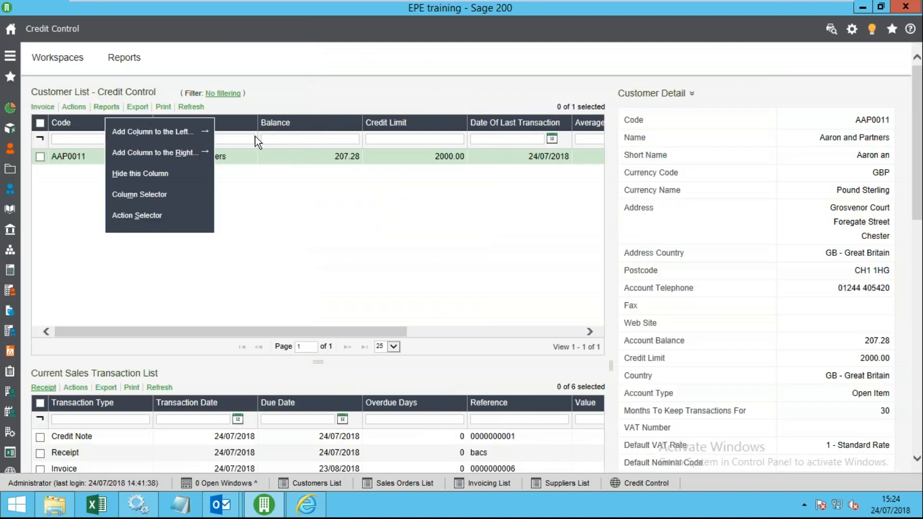
left_click(145, 194)
left_click_drag(451, 226, 455, 316)
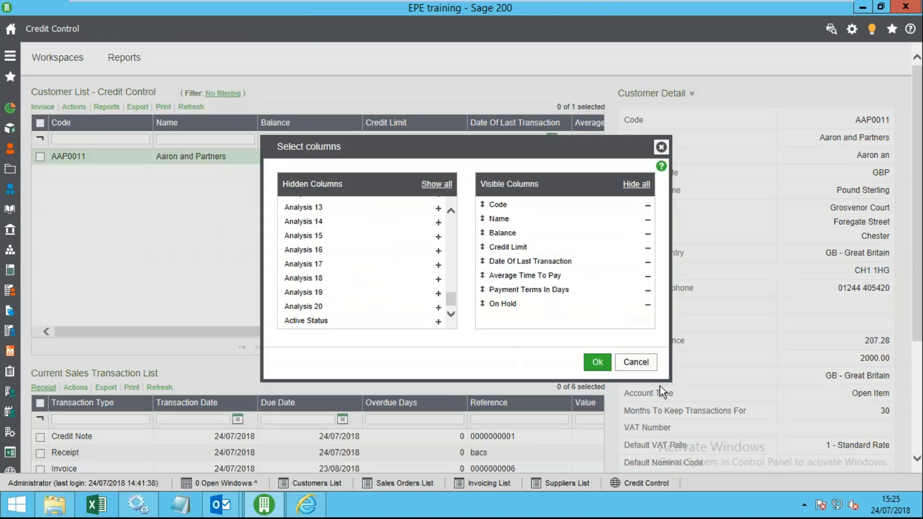
left_click(593, 363)
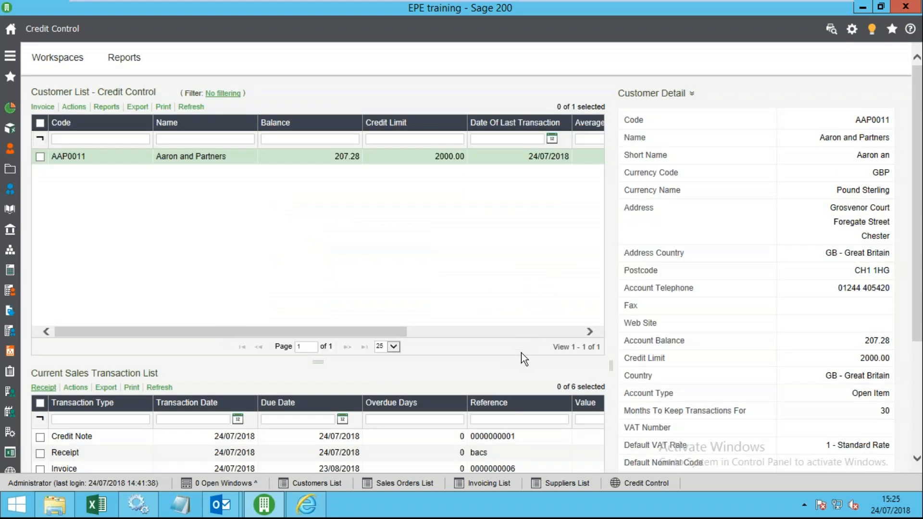
left_click_drag(319, 361, 518, 282)
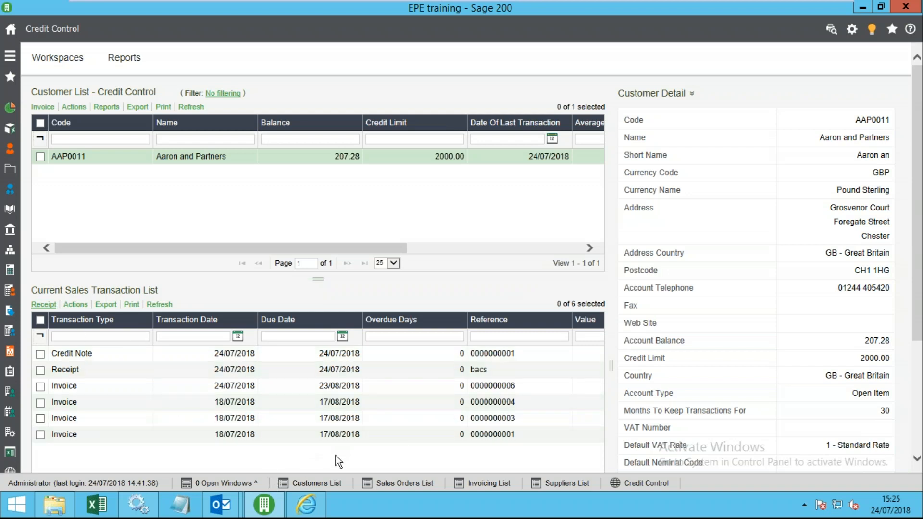
left_click(472, 402)
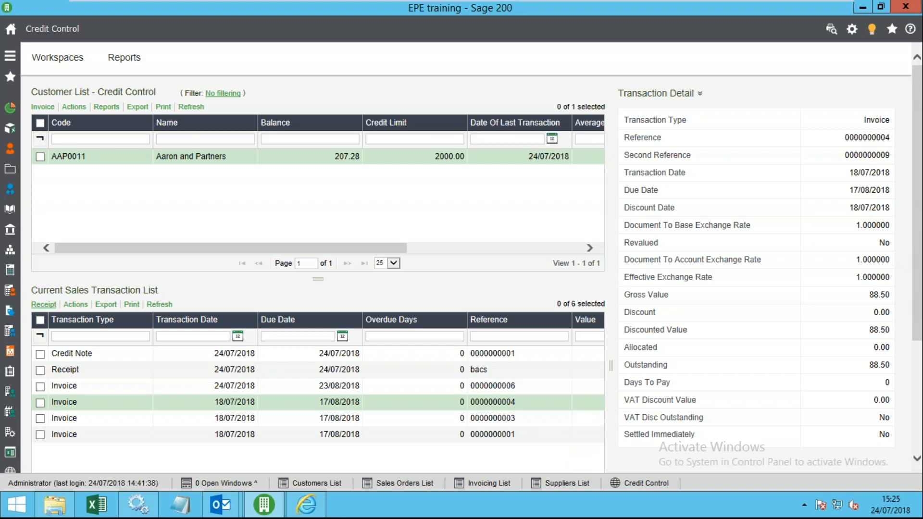
scroll(920, 443, "down", 3)
left_click_drag(221, 442, 81, 394)
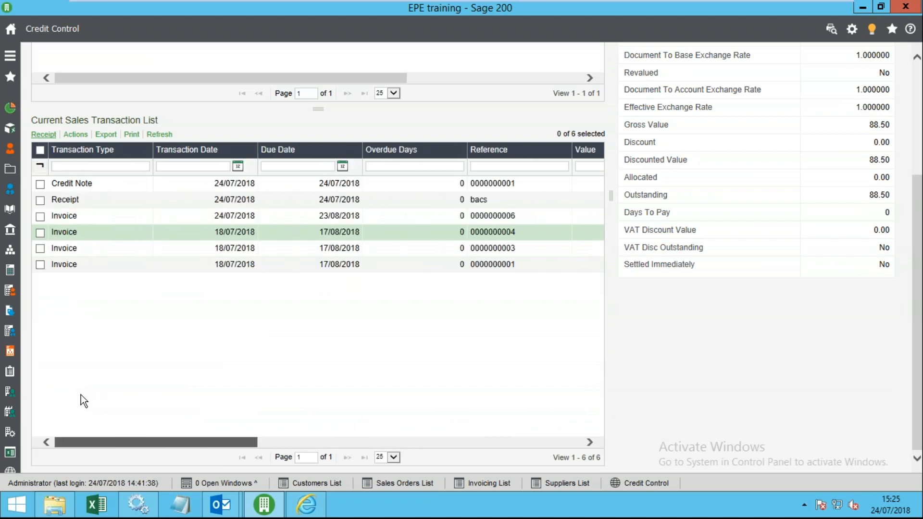
right_click(243, 189)
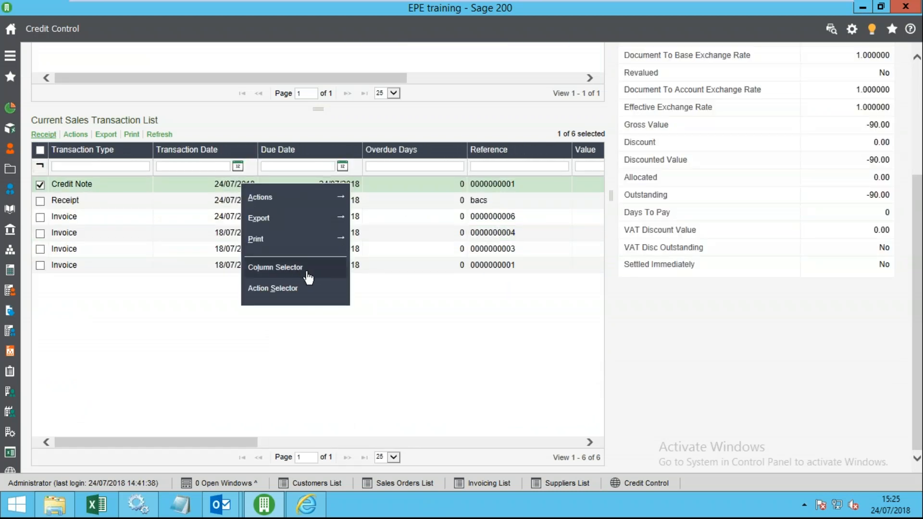
left_click(304, 271)
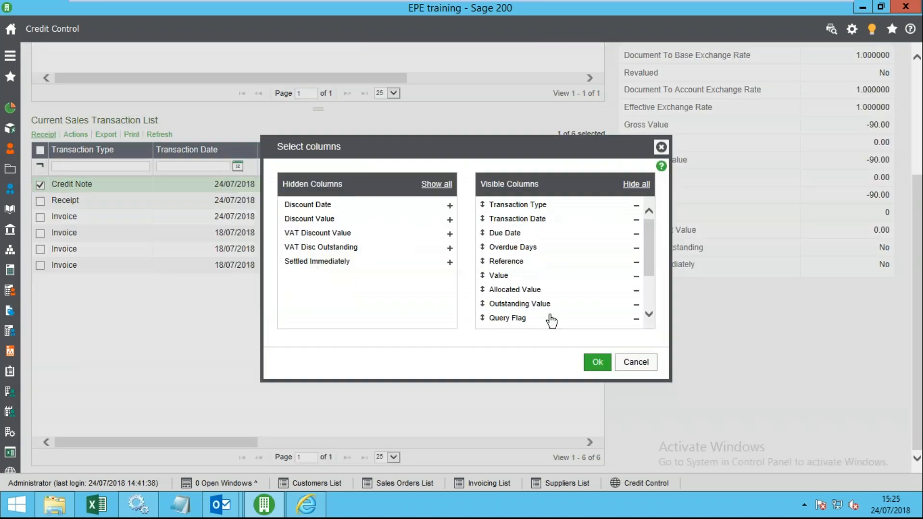
left_click(637, 364)
left_click_drag(918, 271, 919, 166)
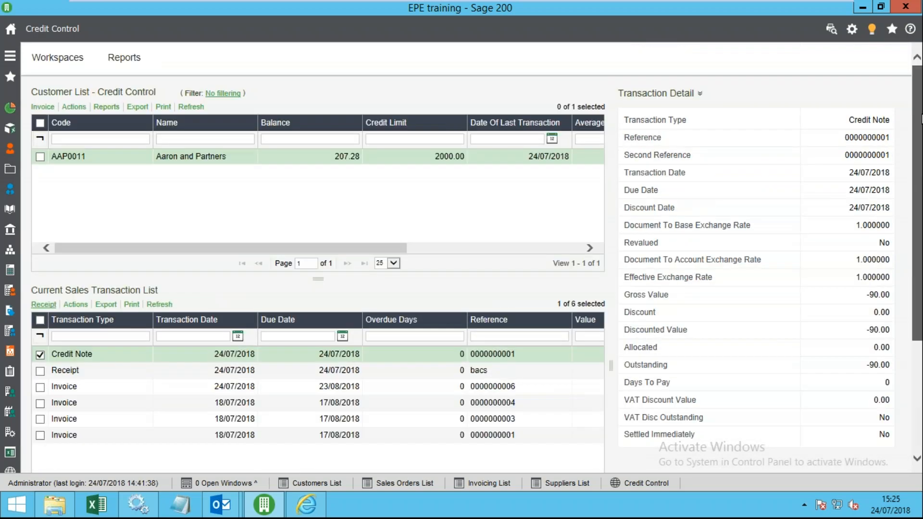
left_click(265, 161)
left_click(233, 358)
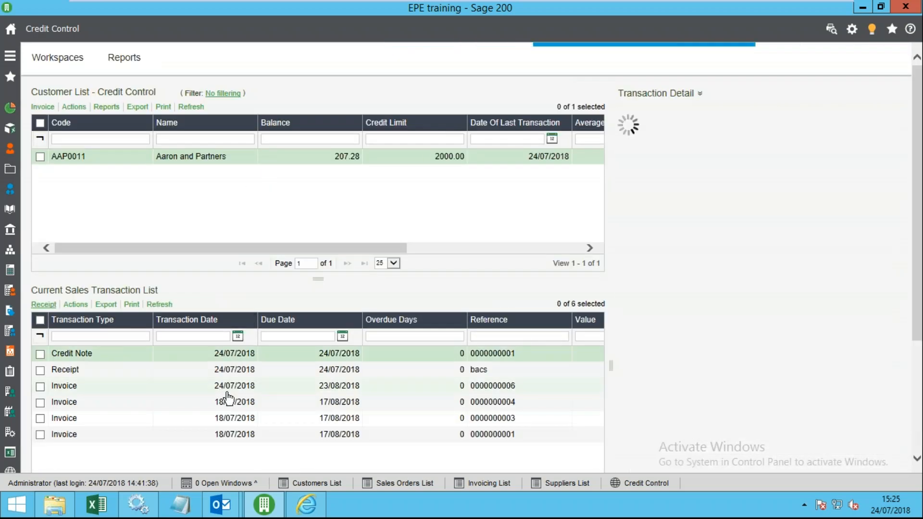
left_click(227, 406)
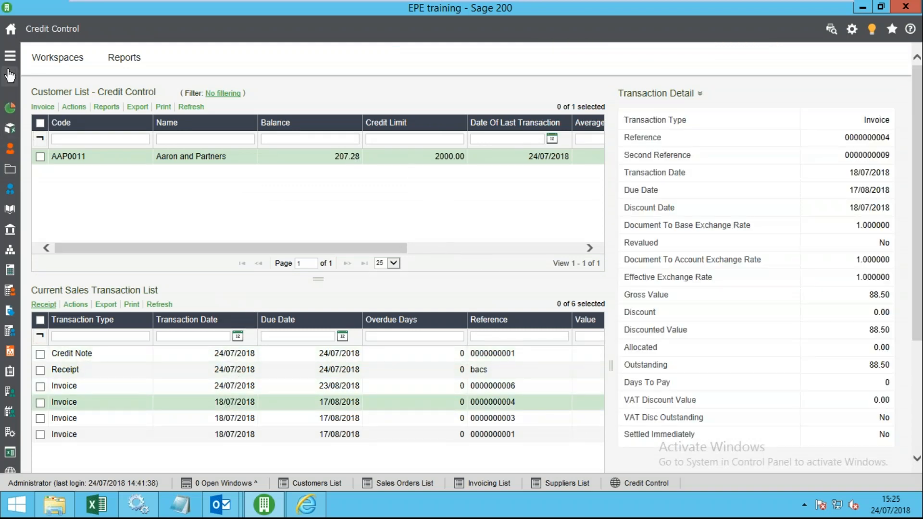
- Return to Sales Ledger > Customers List and select a customer
left_click(9, 74)
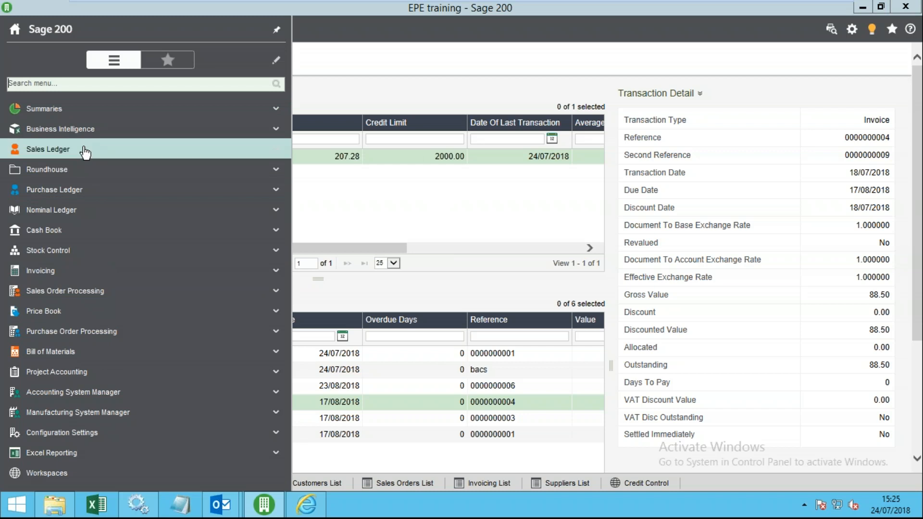
left_click(85, 150)
left_click(93, 174)
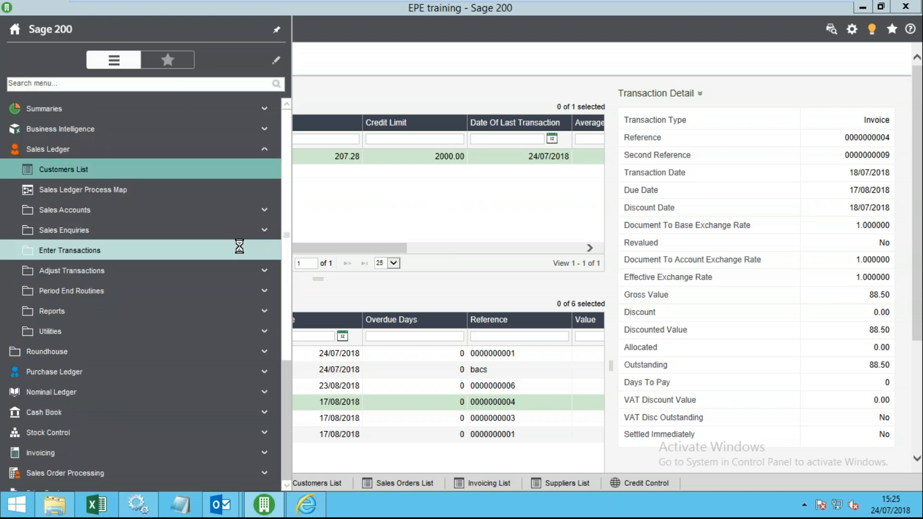
left_click(228, 153)
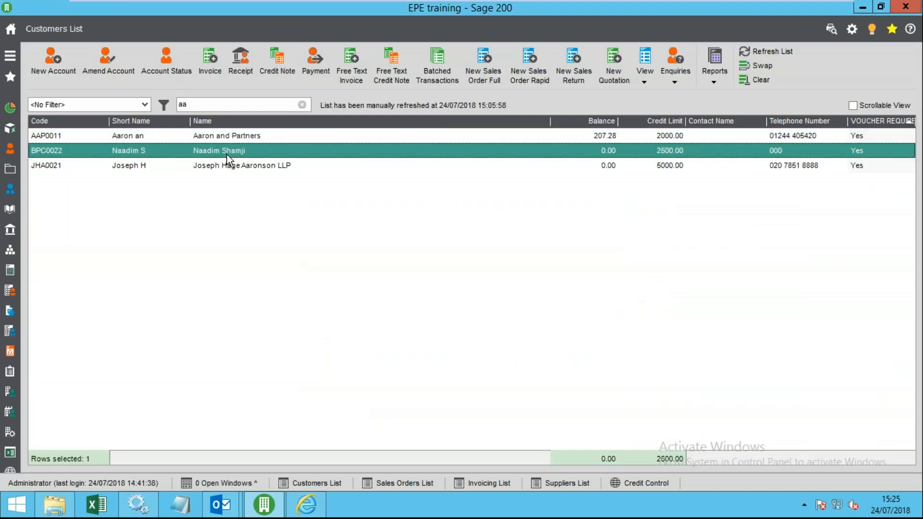
- Open Aaron and Partners' transaction enquiry and view the bacs receipt's Nominal and Allocation Session drilldowns
double_click(284, 136)
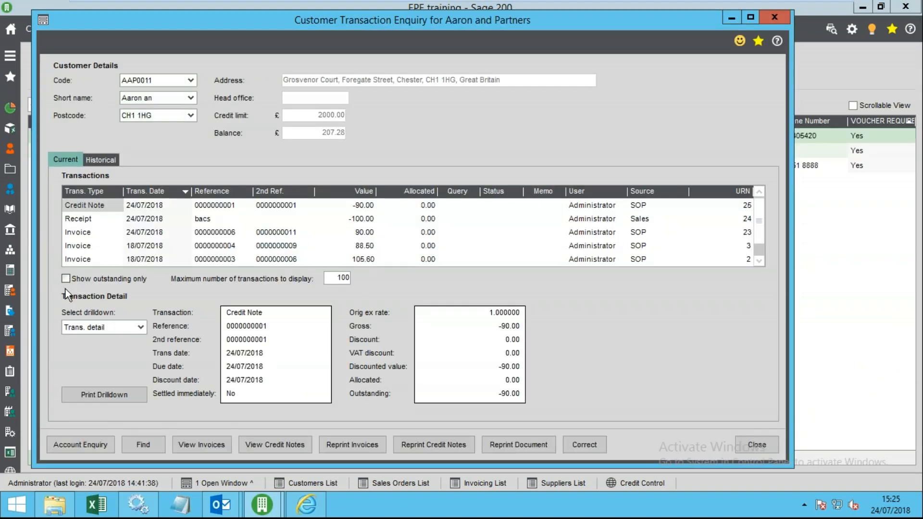
left_click(102, 219)
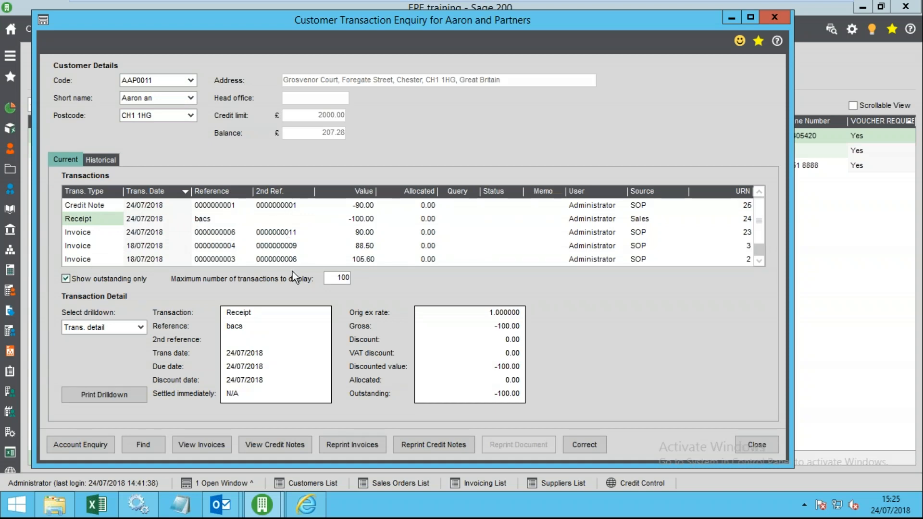
left_click(141, 329)
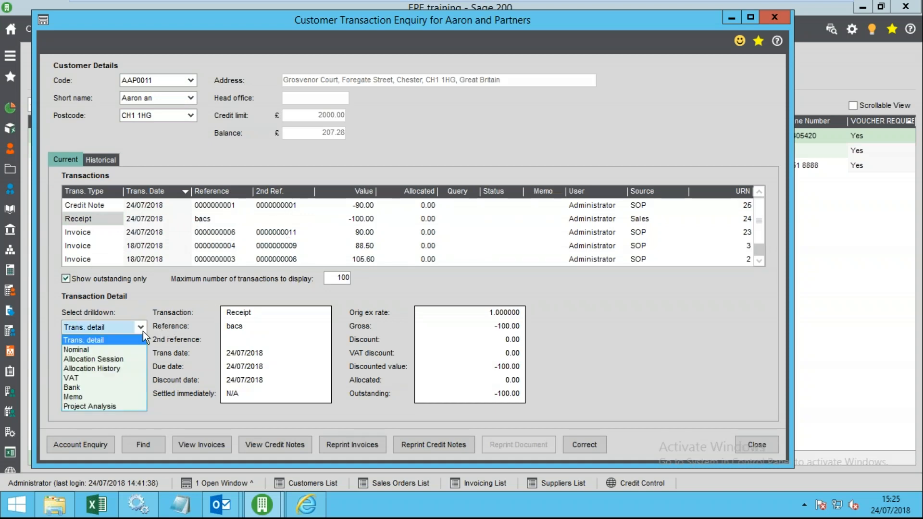
left_click(107, 350)
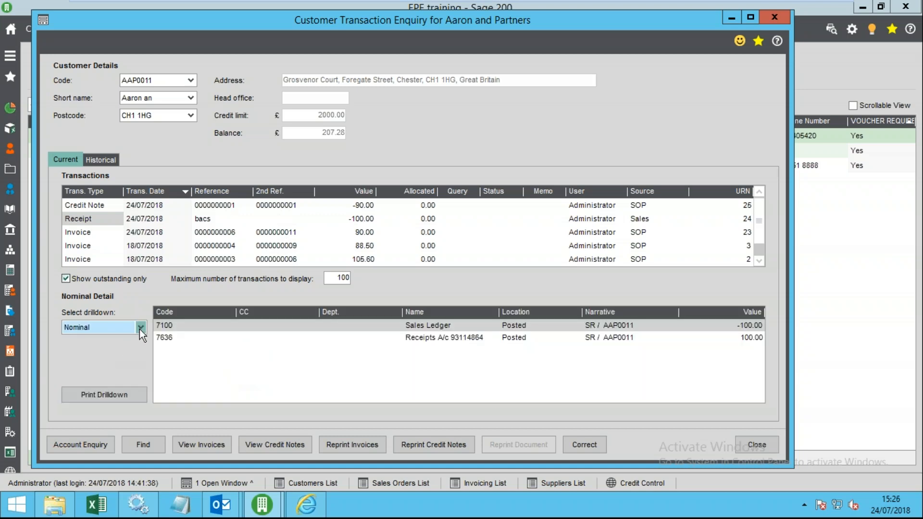
left_click(139, 329)
left_click(119, 359)
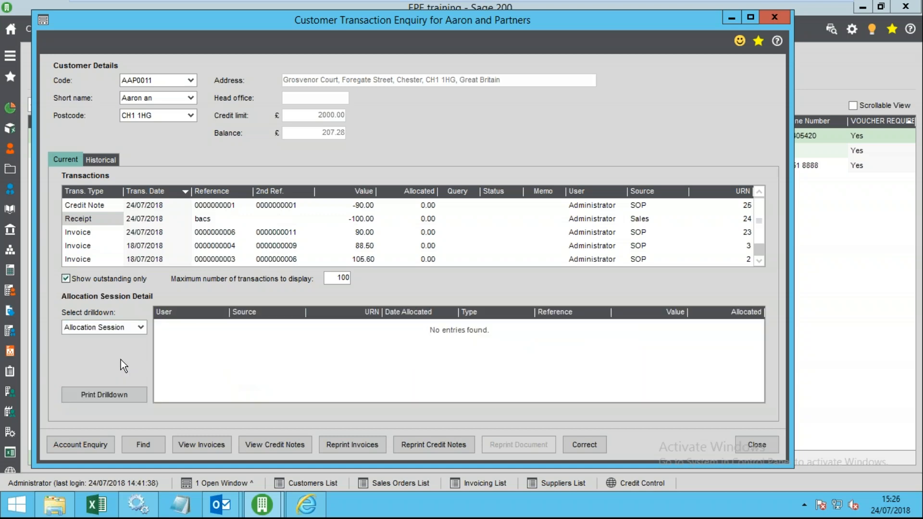
left_click(139, 331)
left_click(123, 361)
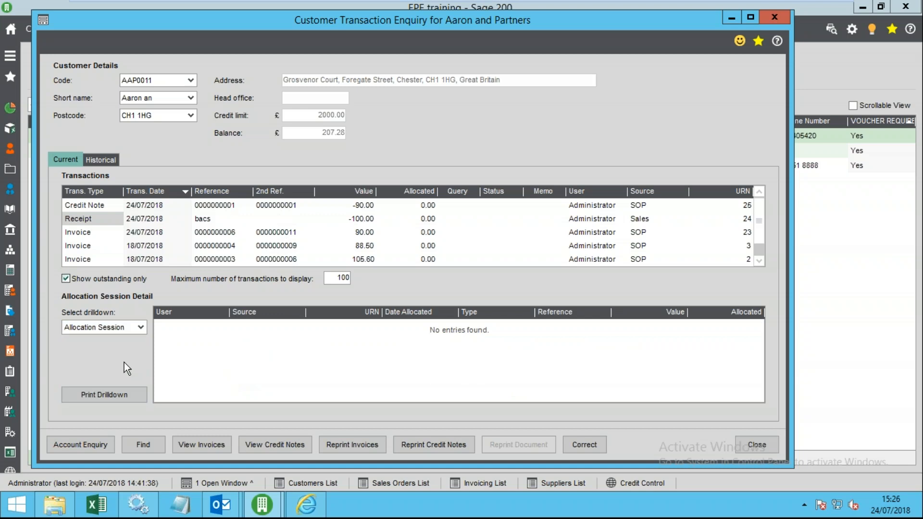
- Check the receipt's VAT drilldown, then return to its Trans. detail view
left_click(415, 219)
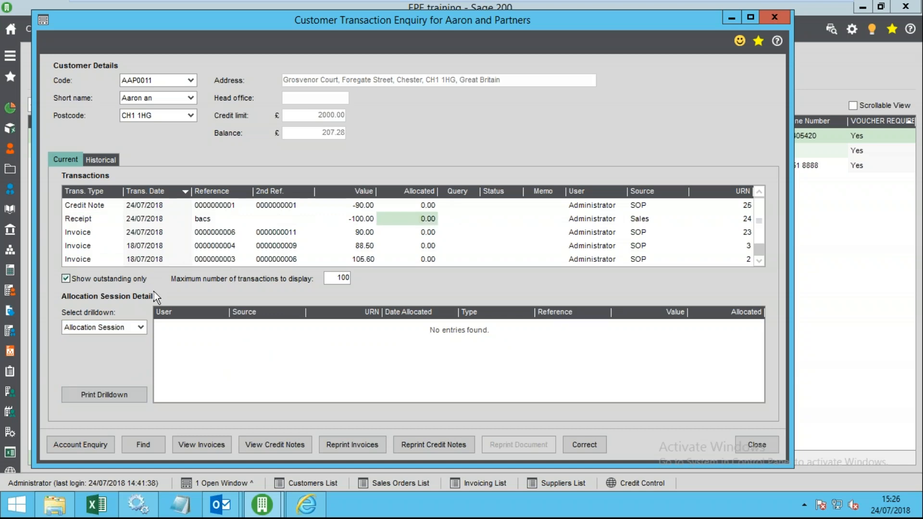
left_click(140, 329)
left_click(112, 379)
left_click(139, 329)
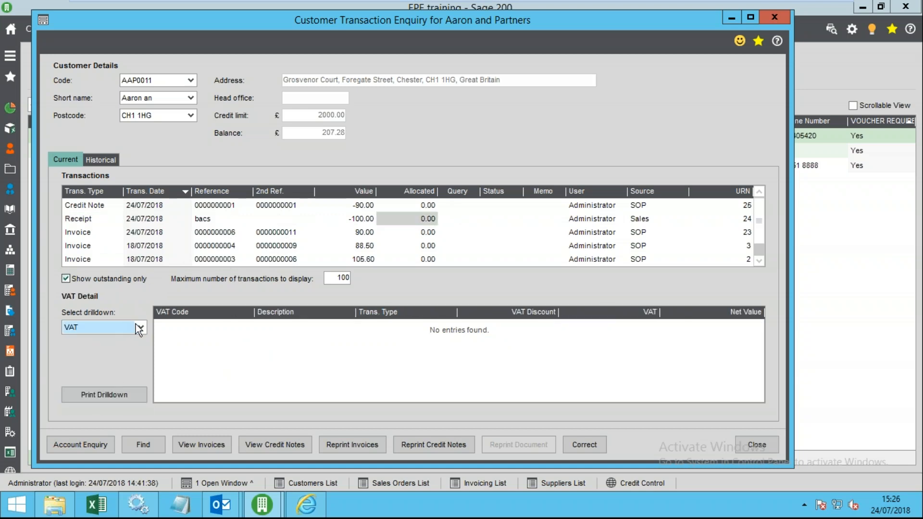
left_click(98, 342)
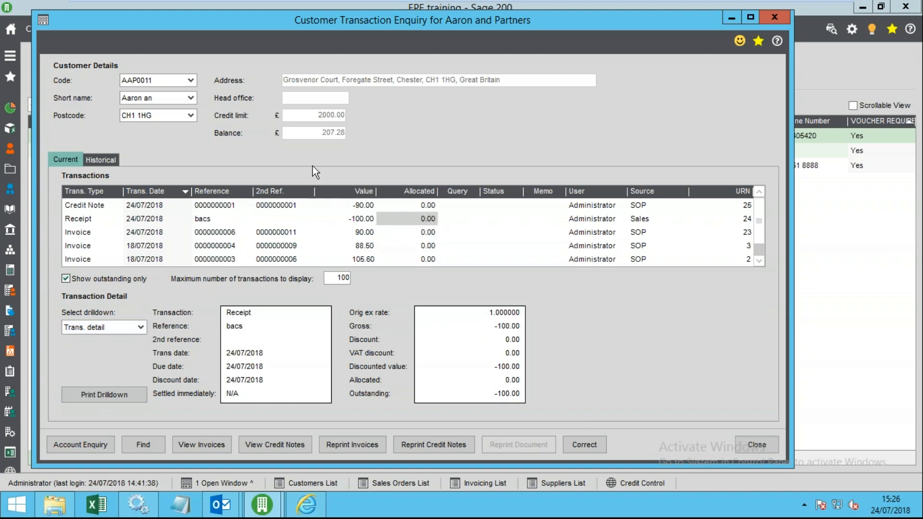
- Add a chasing payment memo to the credit note in the Memo view
left_click(366, 206)
left_click(140, 327)
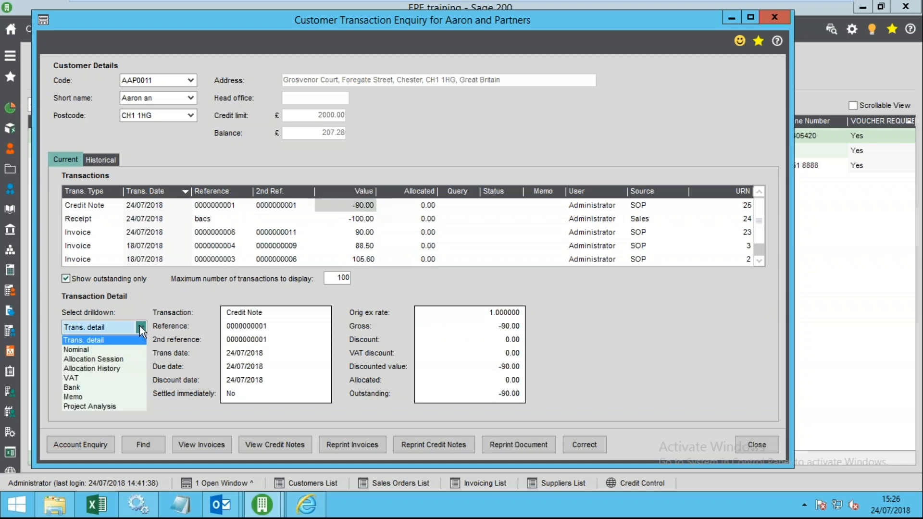
left_click(74, 397)
left_click(242, 331)
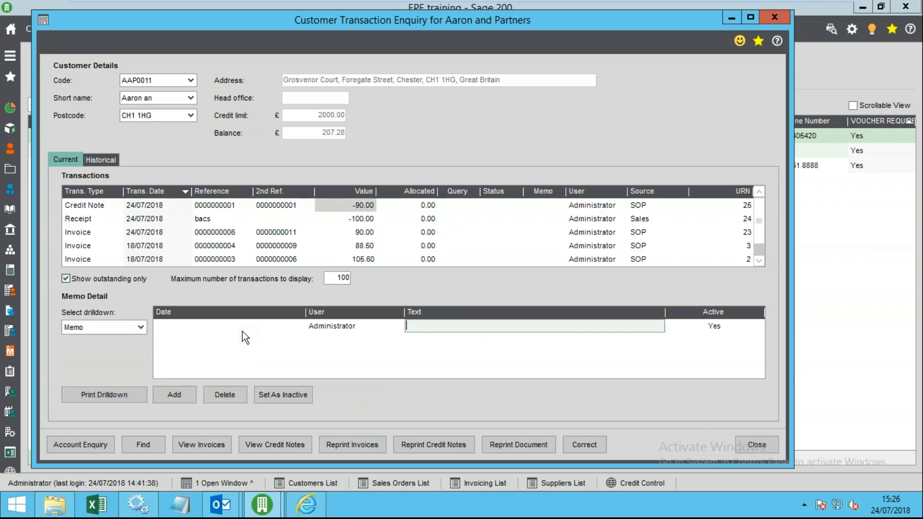
type("chasing payment")
key("Tab")
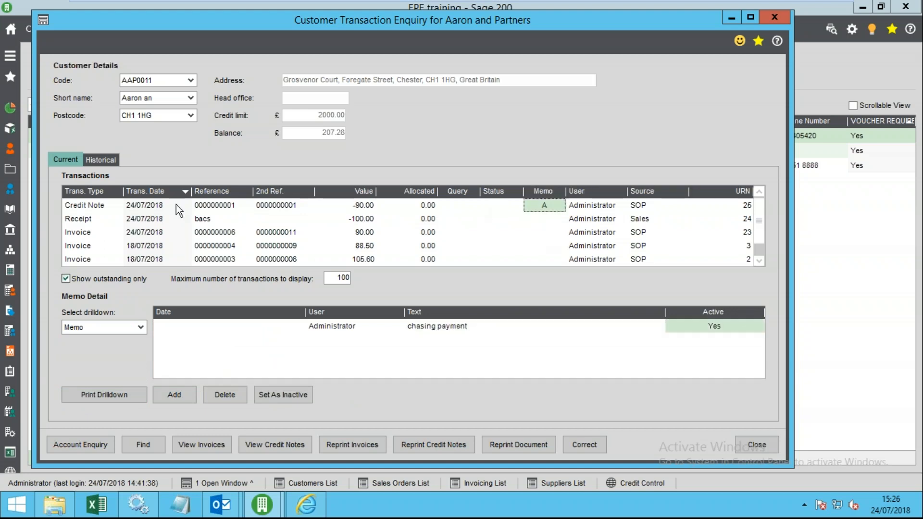
left_click(97, 231)
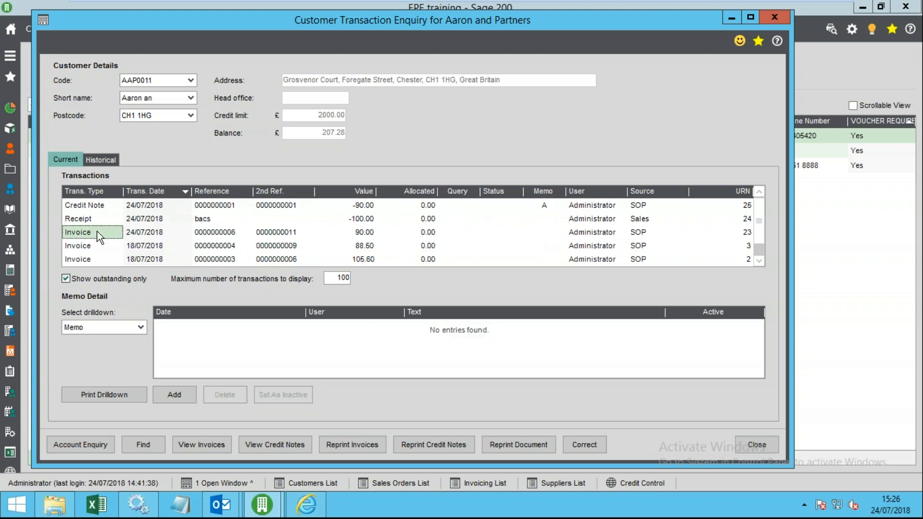
left_click(216, 338)
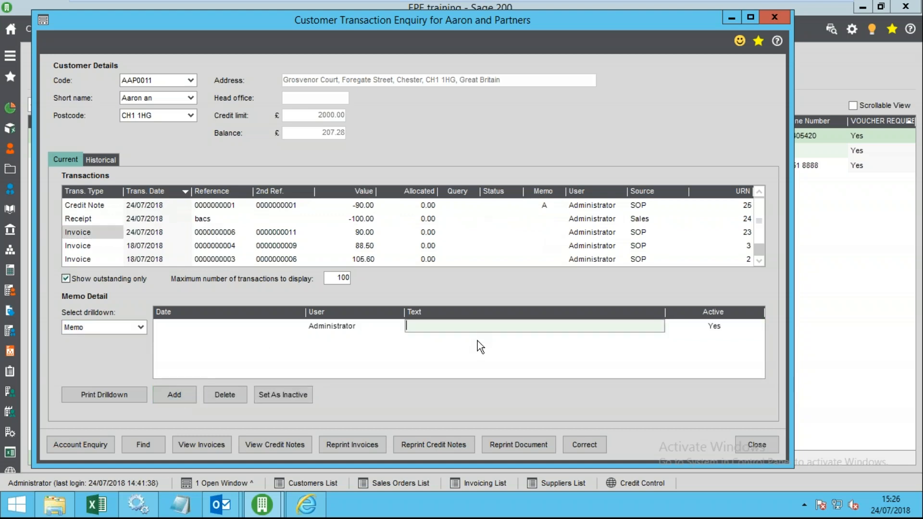
type("memo ....")
key("Tab")
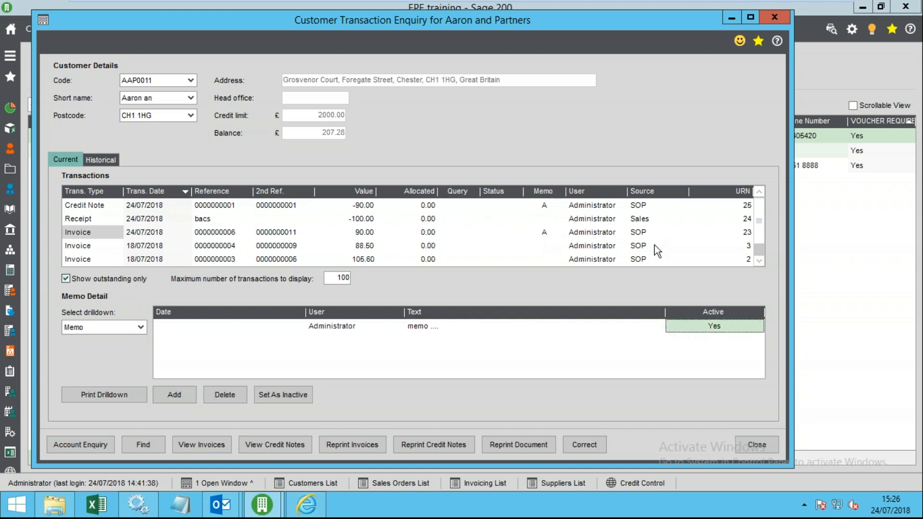
- Sort transactions by memo, then mark inactive and delete the chasing payment memo
left_click(542, 191)
left_click(551, 190)
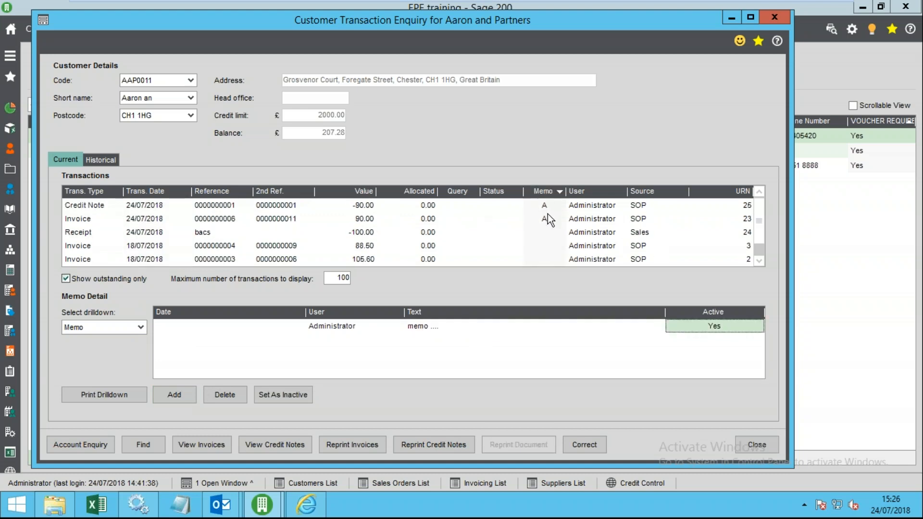
left_click(289, 395)
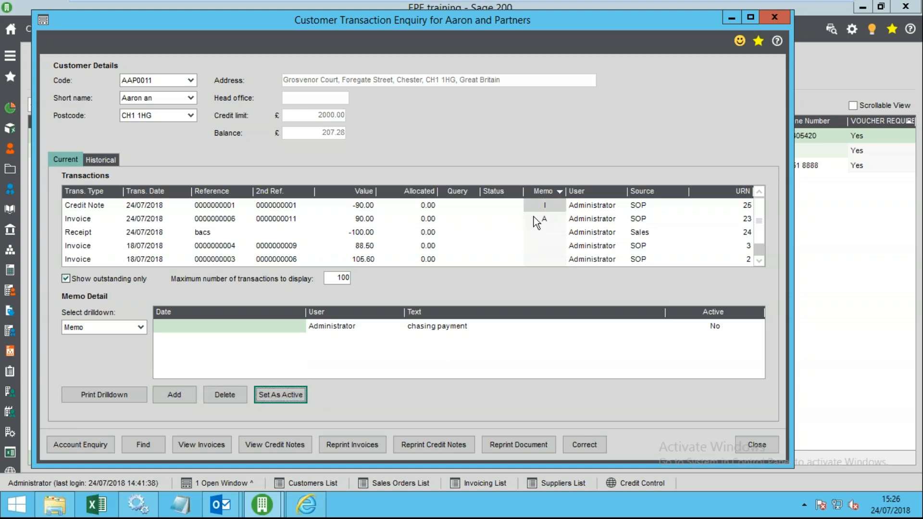
left_click(542, 206)
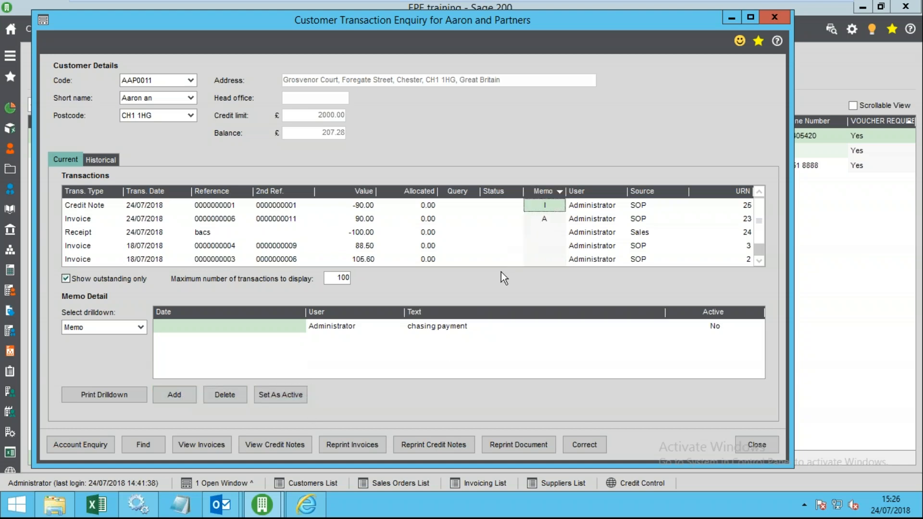
left_click(245, 396)
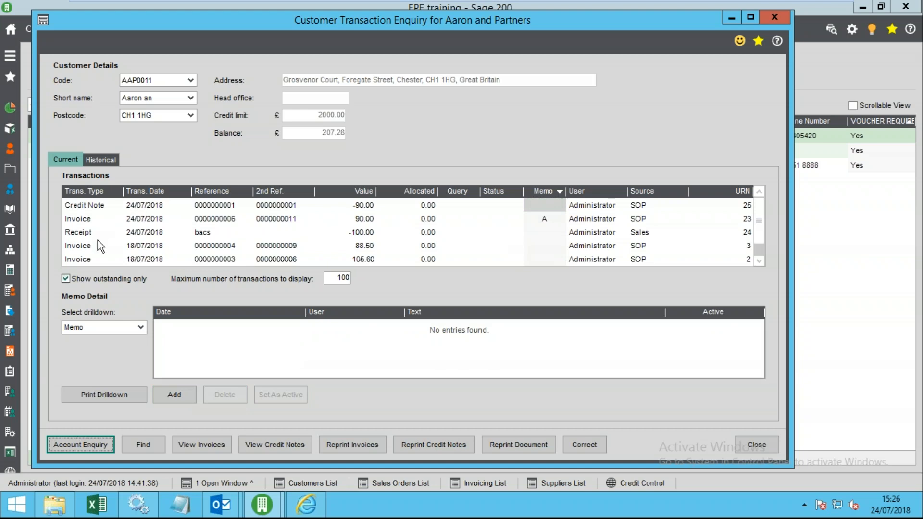
- Review the invoice's Trans. detail and Memo drilldown views
left_click(104, 219)
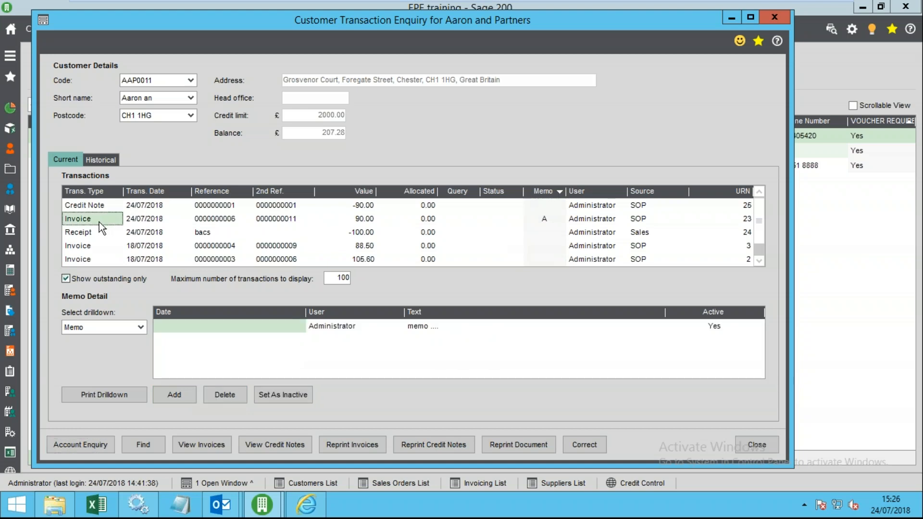
left_click(250, 218)
left_click(282, 219)
left_click(544, 219)
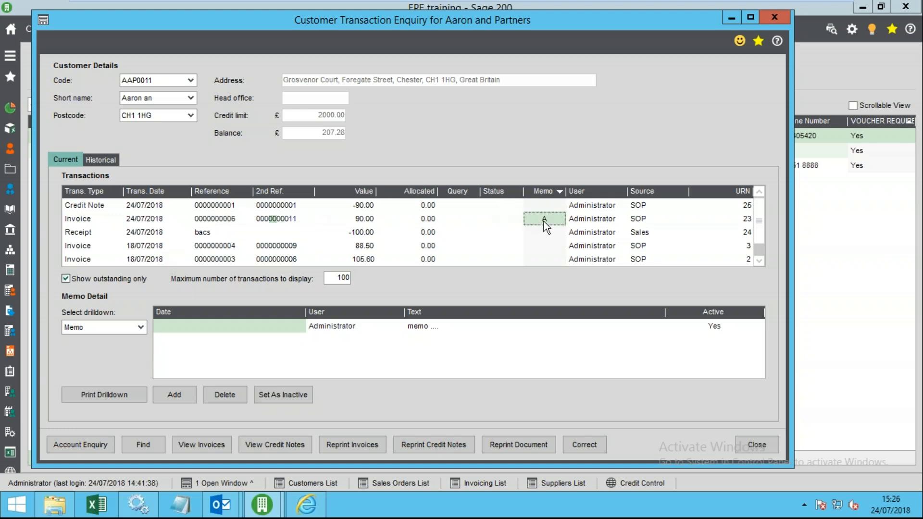
left_click(139, 328)
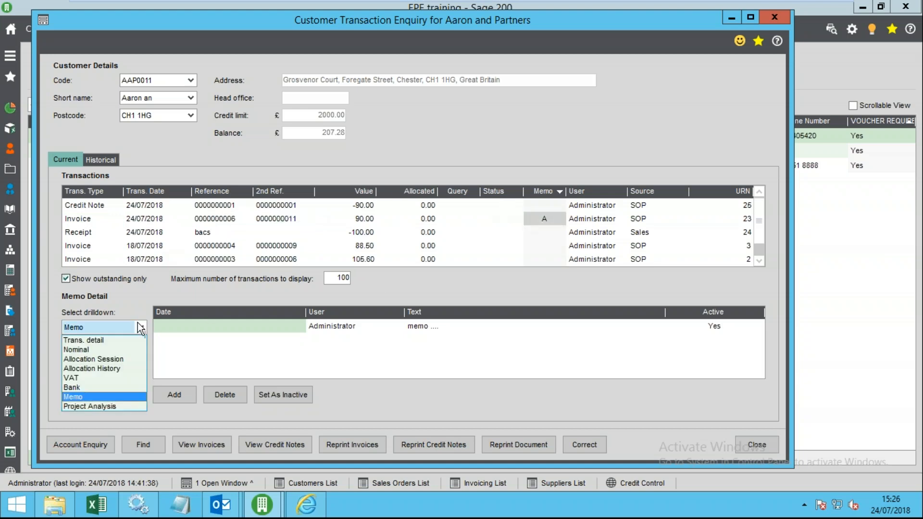
left_click(88, 339)
left_click(140, 329)
left_click(94, 397)
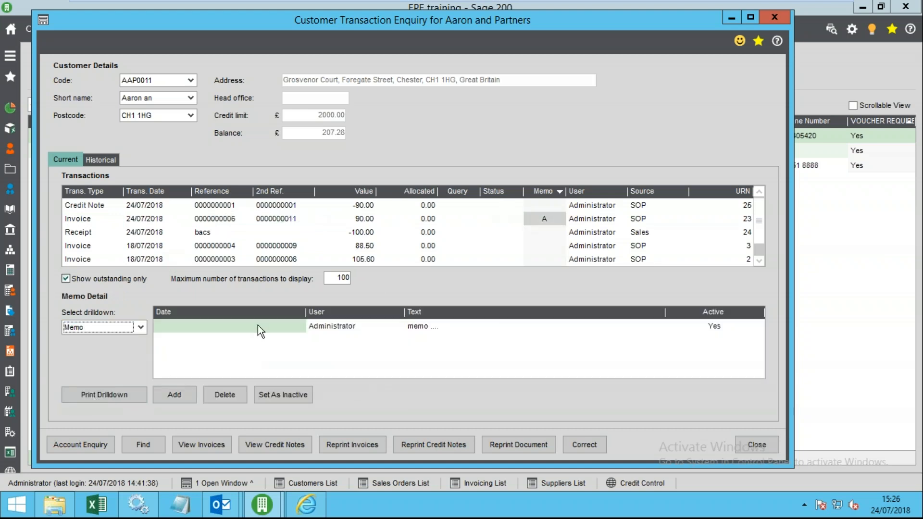
- Abandon a blank new memo line on the 90.00 invoice and close the enquiry
left_click(361, 330)
left_click(435, 340)
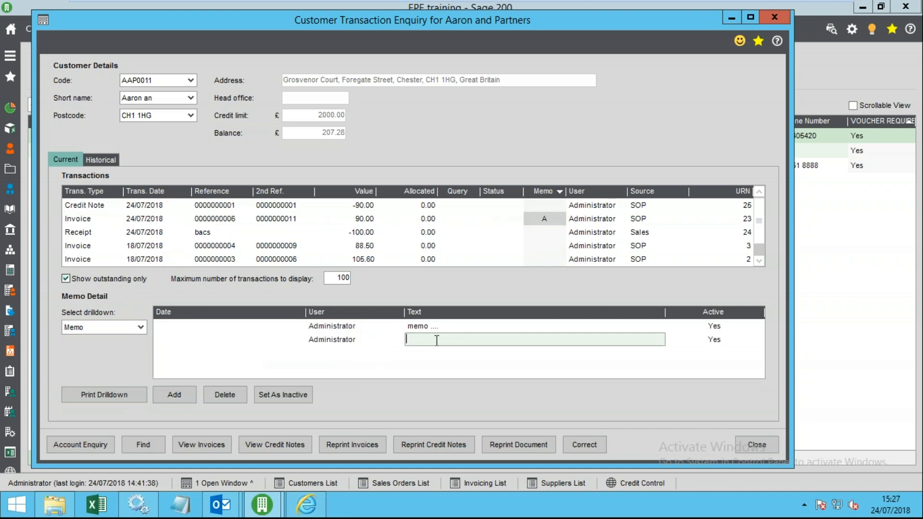
left_click(373, 220)
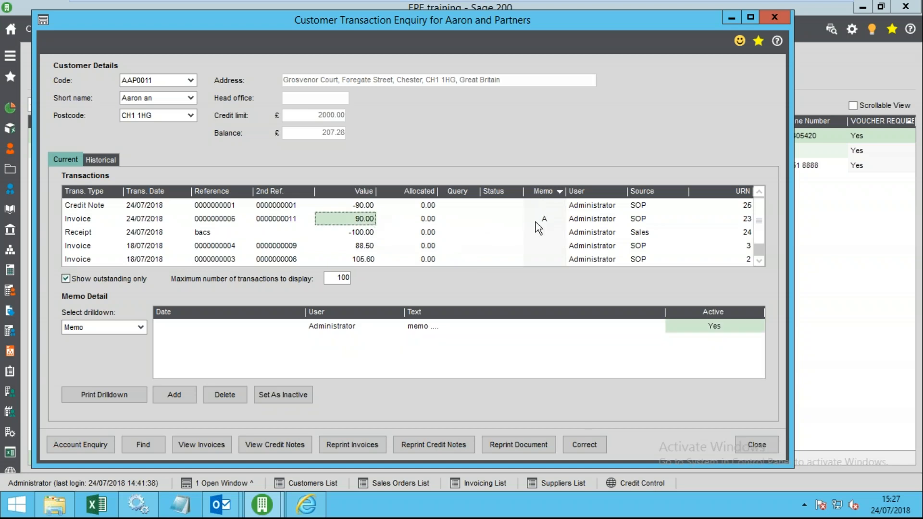
left_click(560, 220)
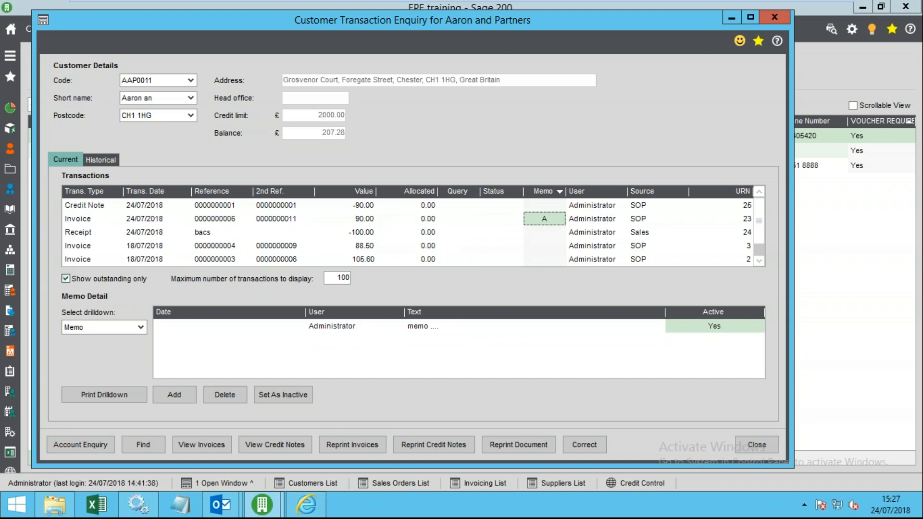
left_click(757, 445)
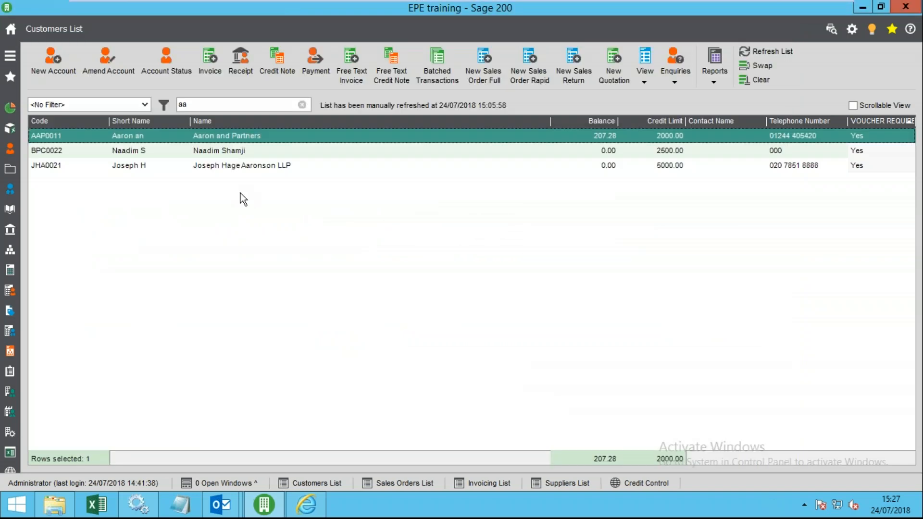
- Open the main navigation menu and pin it docked beside the Customers List
left_click(17, 58)
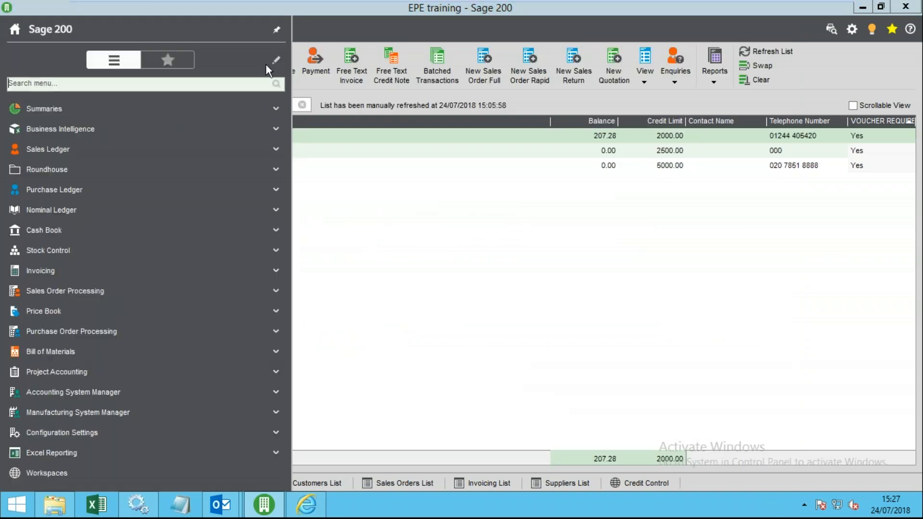
left_click(275, 27)
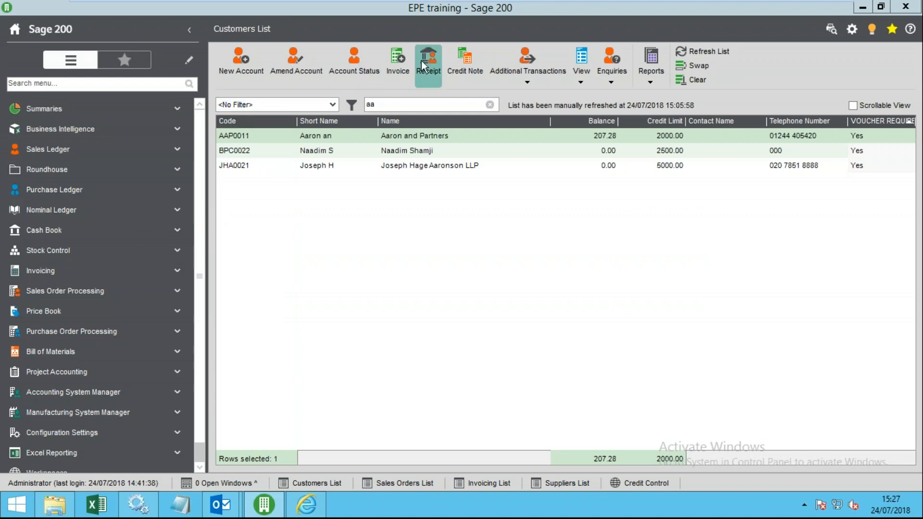
- Enter a 100.00 cheque receipt for Aaron and Partners and save it for allocation
left_click(434, 67)
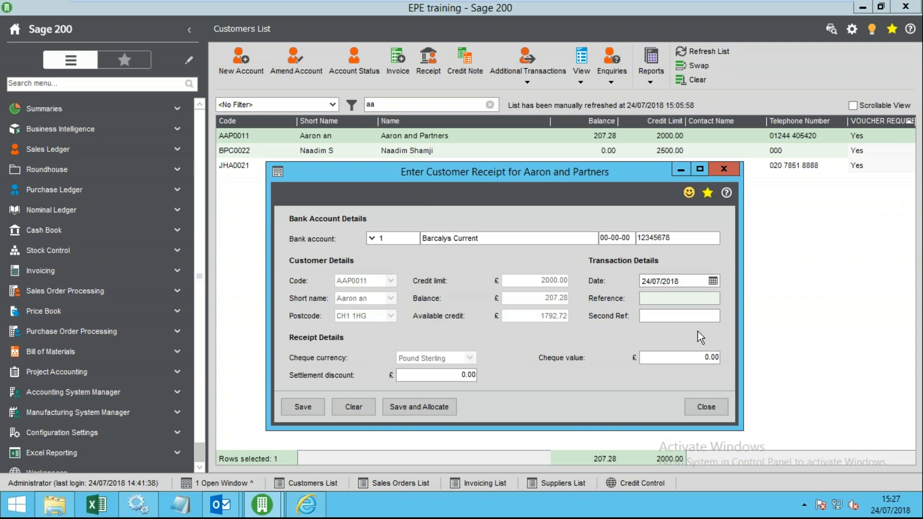
left_click(693, 358)
type("100")
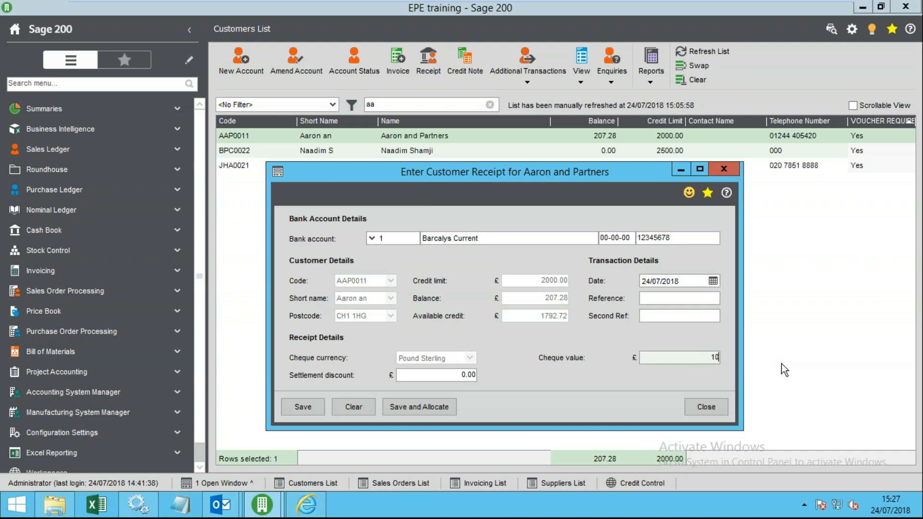
key("Tab")
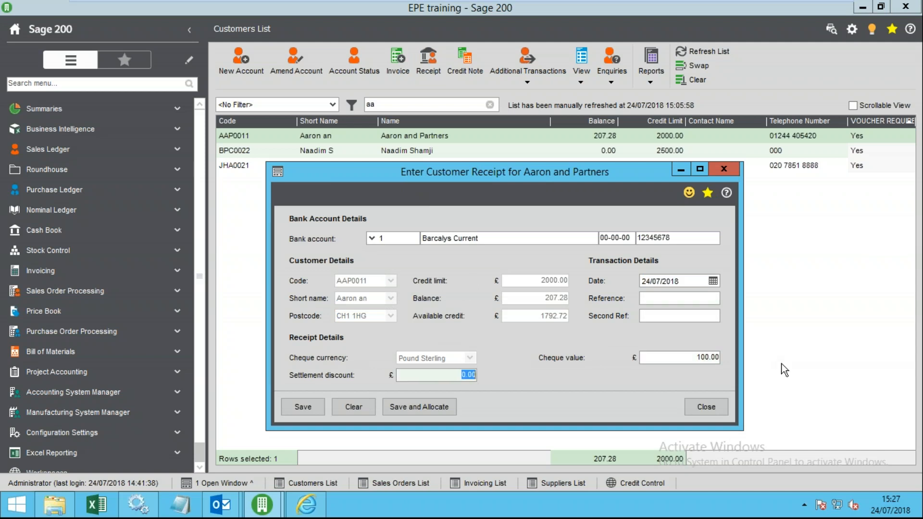
left_click(415, 406)
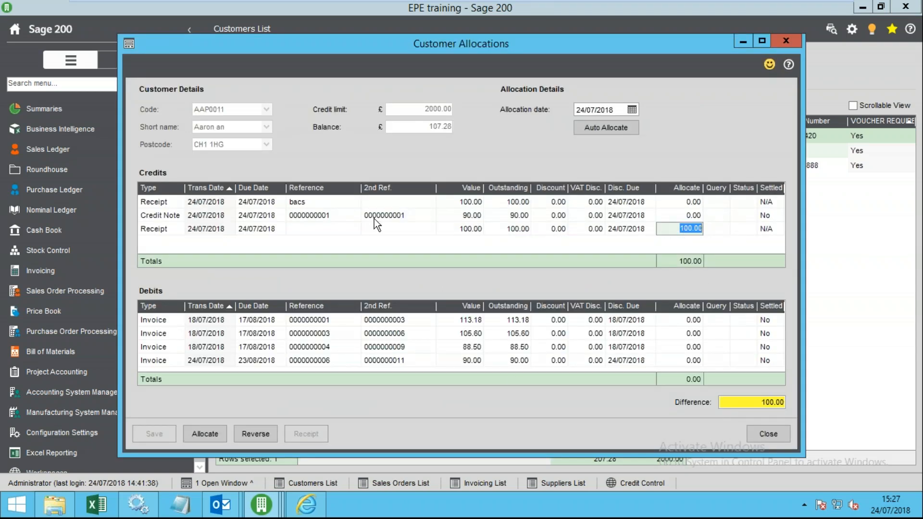
left_click(681, 321)
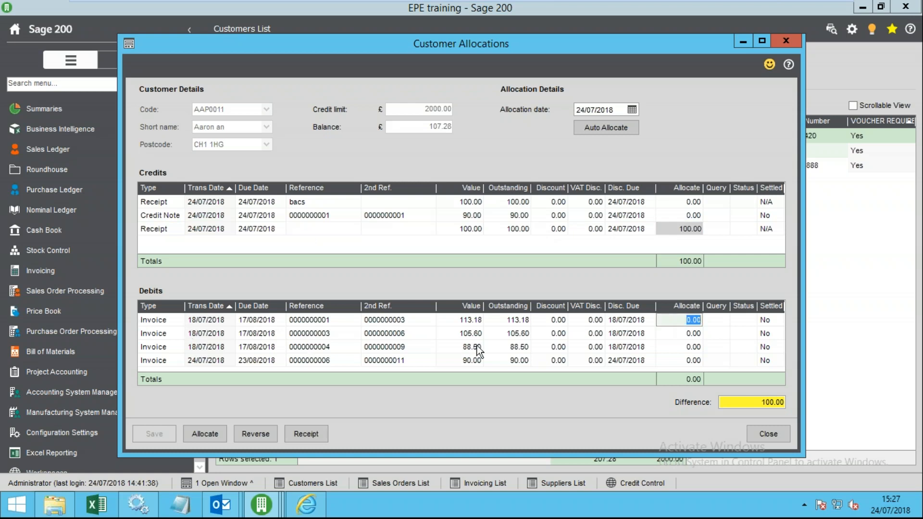
type("100")
key("Tab")
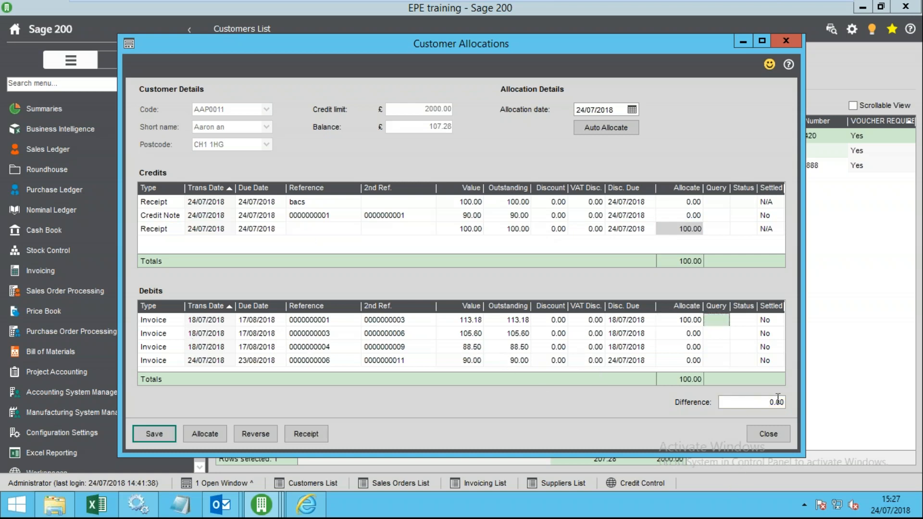
left_click(154, 434)
- Open Aaron and Partners' enquiry sorted by Allocated and check the 113.18 invoice's Part status
left_click(687, 405)
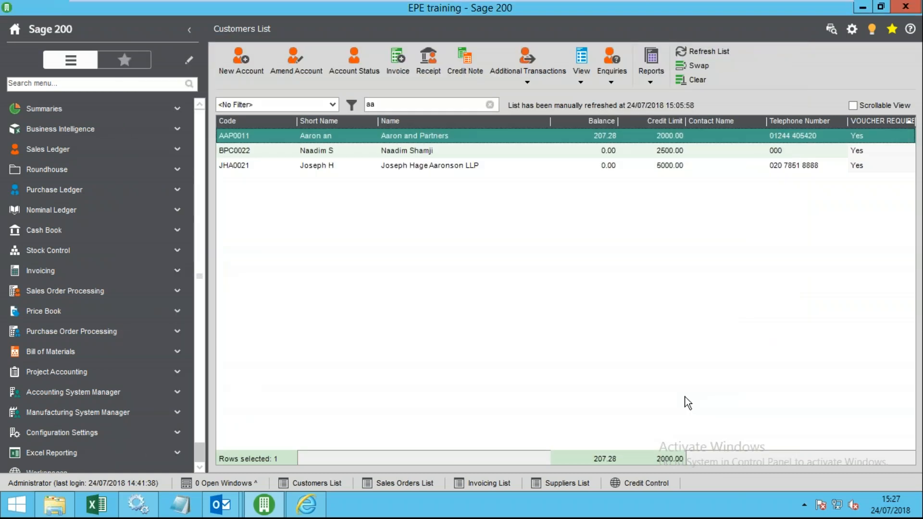
double_click(396, 134)
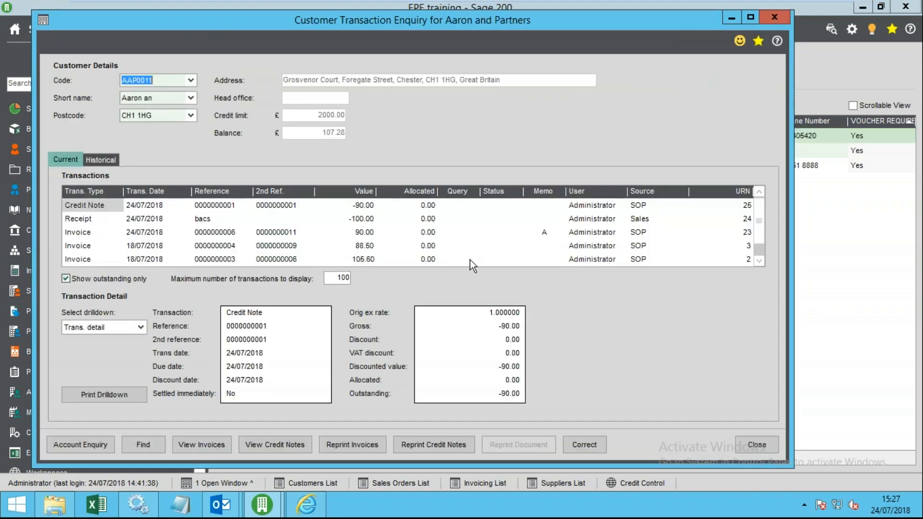
left_click(428, 193)
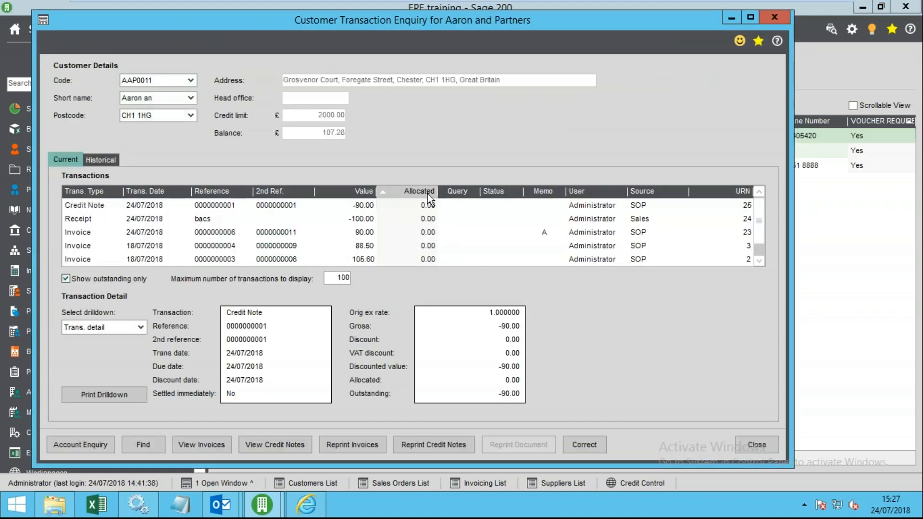
left_click(428, 194)
left_click(423, 206)
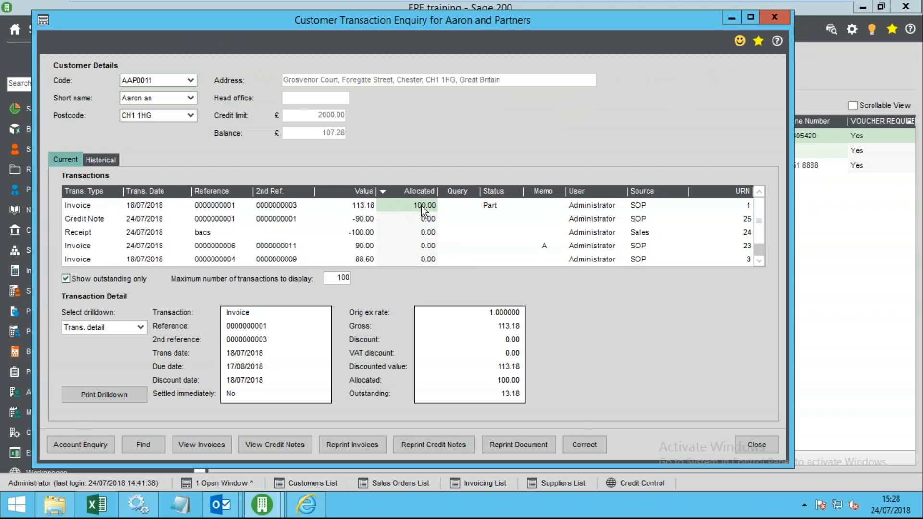
left_click(365, 207)
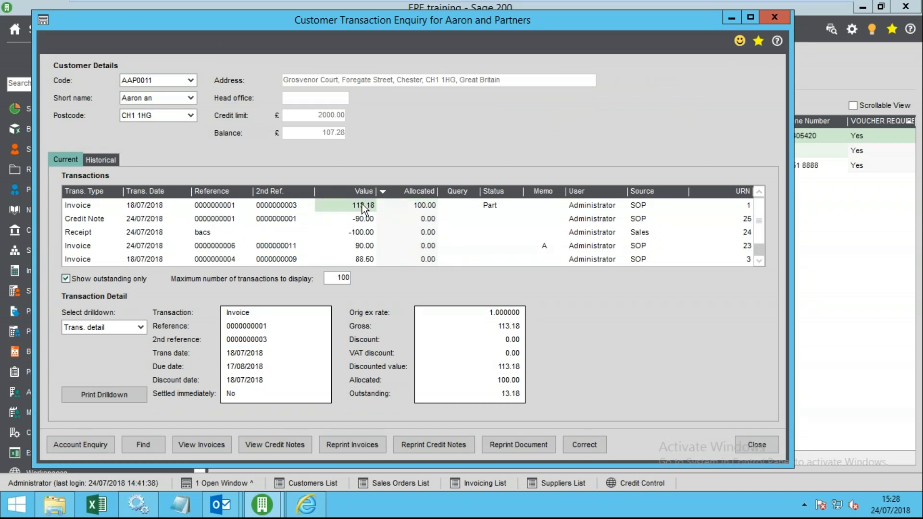
left_click(106, 210)
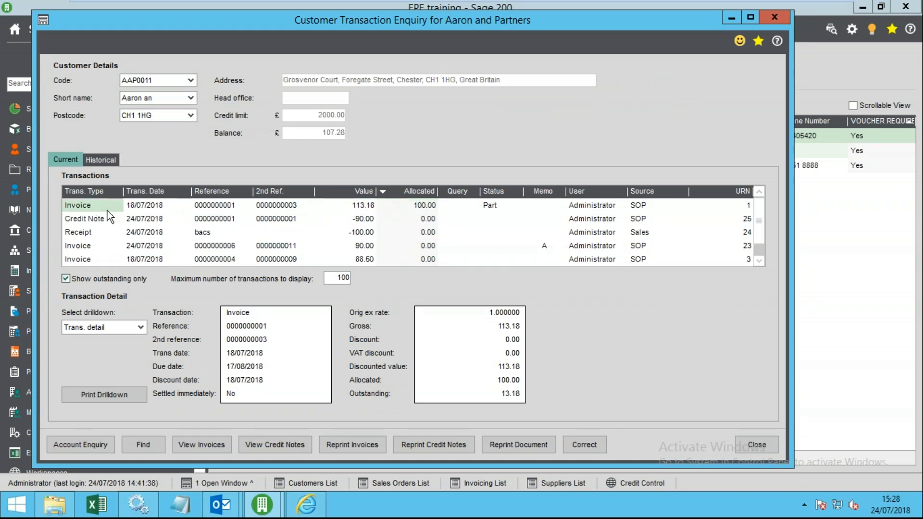
left_click(486, 208)
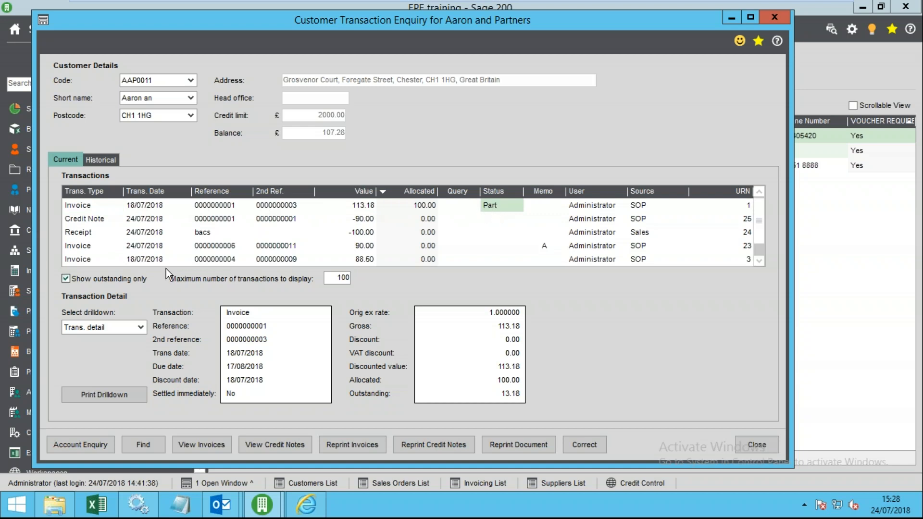
- Include fully allocated items and inspect the new receipt's value, allocated amount and Full status
left_click(65, 279)
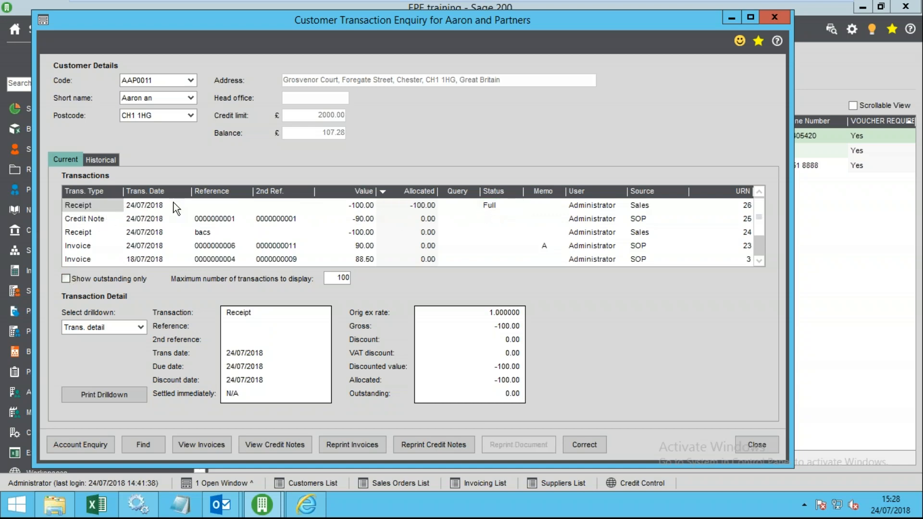
left_click(85, 206)
left_click(359, 207)
left_click(426, 208)
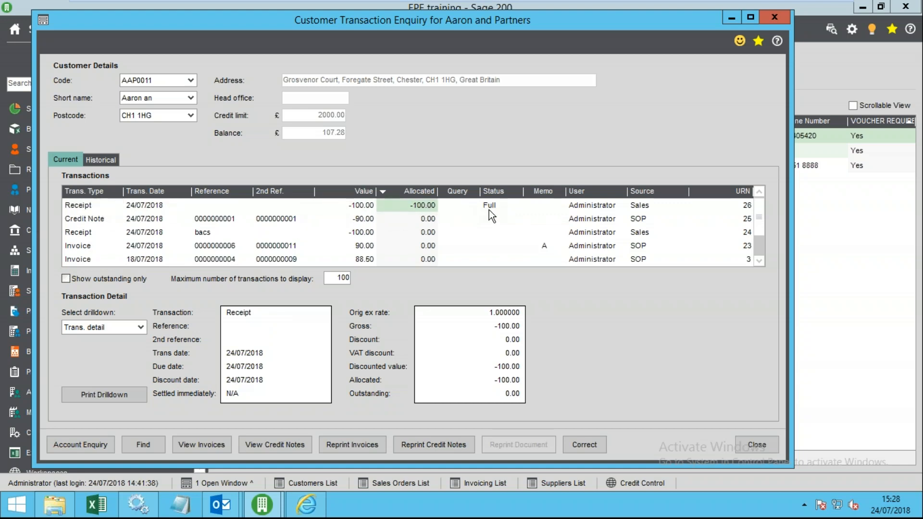
left_click(489, 209)
left_click(426, 209)
left_click(370, 208)
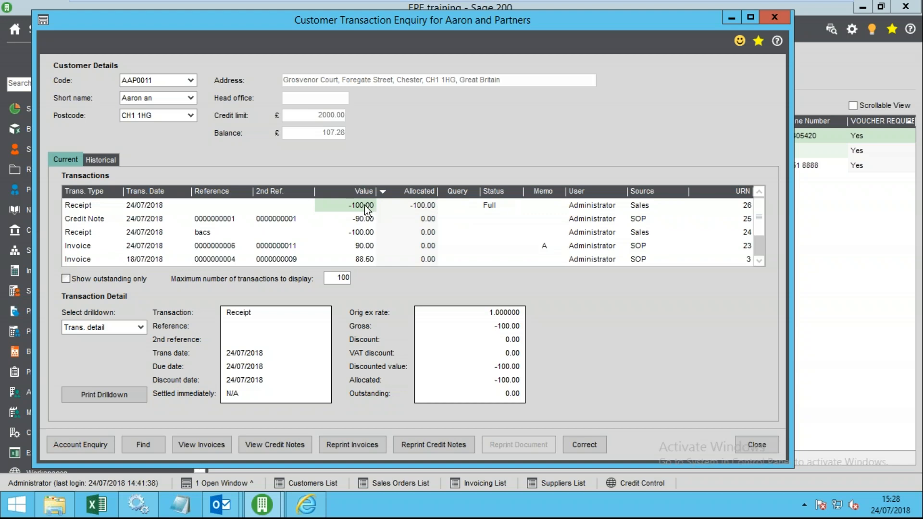
left_click(140, 328)
- Show the receipt's Allocation Session, checking both receipt and invoice sides
left_click(89, 351)
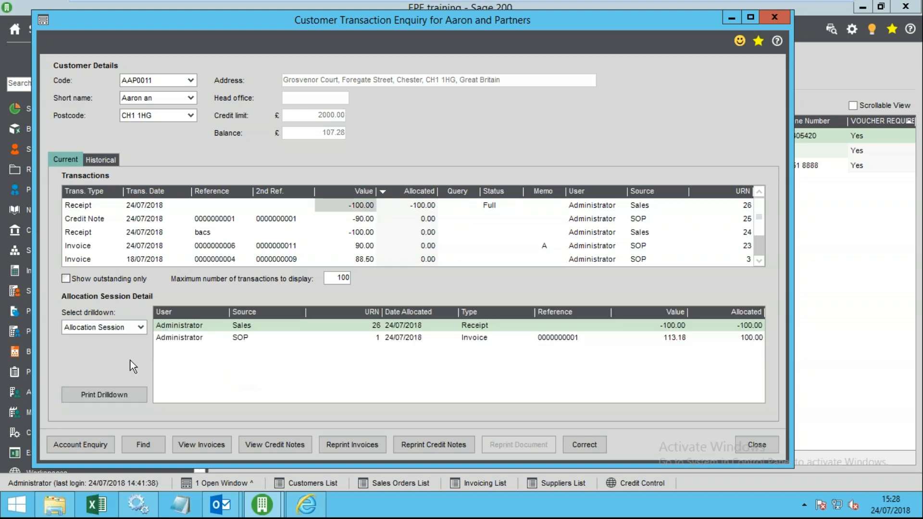
left_click(477, 338)
left_click(486, 325)
left_click(529, 338)
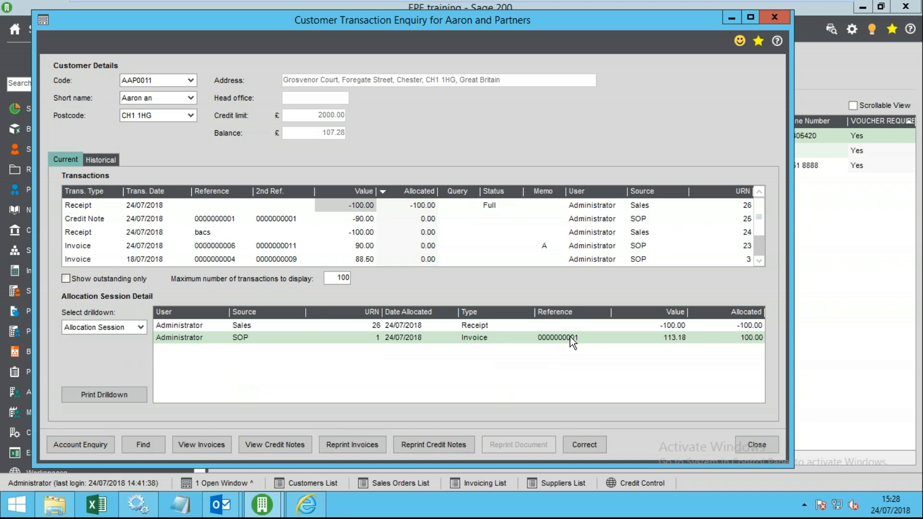
- Show outstanding only, sort by Allocated, select the 100.00-allocated invoice, then close the enquiry
left_click(70, 280)
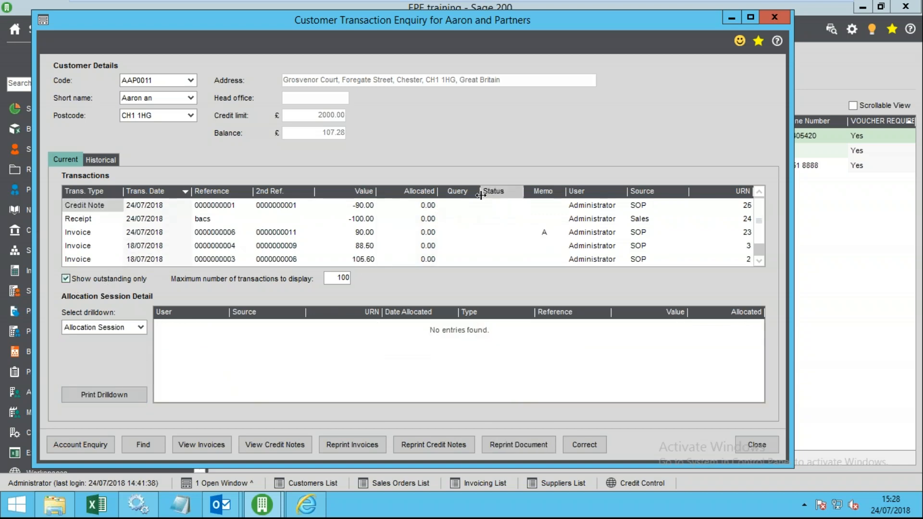
left_click(417, 192)
left_click(418, 192)
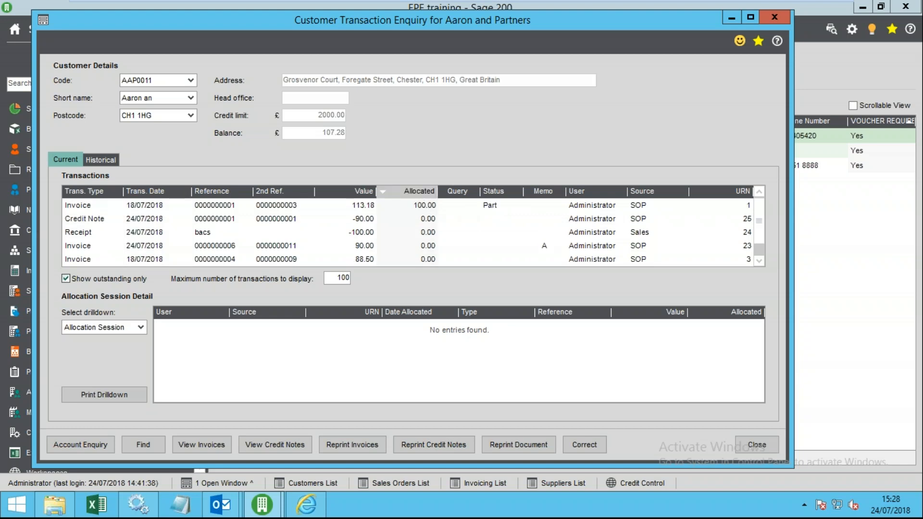
left_click(423, 207)
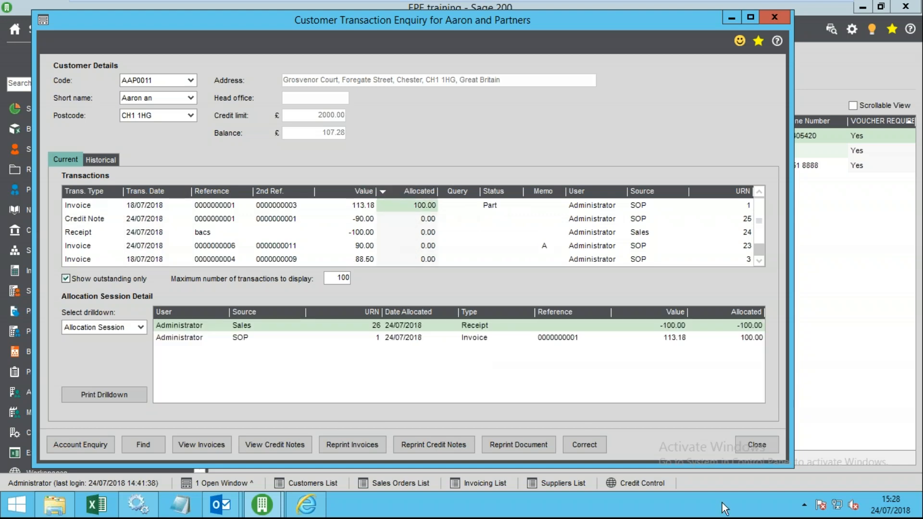
left_click(751, 442)
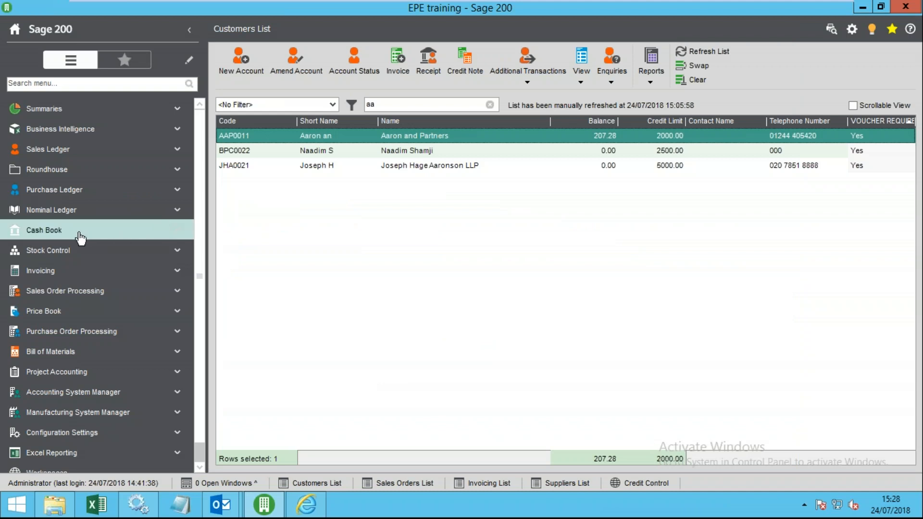
- Expand Sales Ledger > Enter Transactions and launch Allocation
left_click(51, 150)
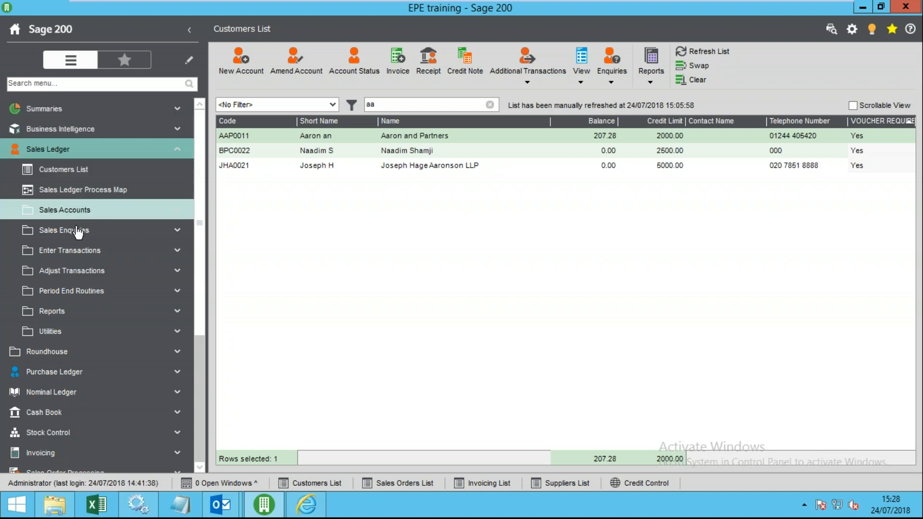
left_click(63, 251)
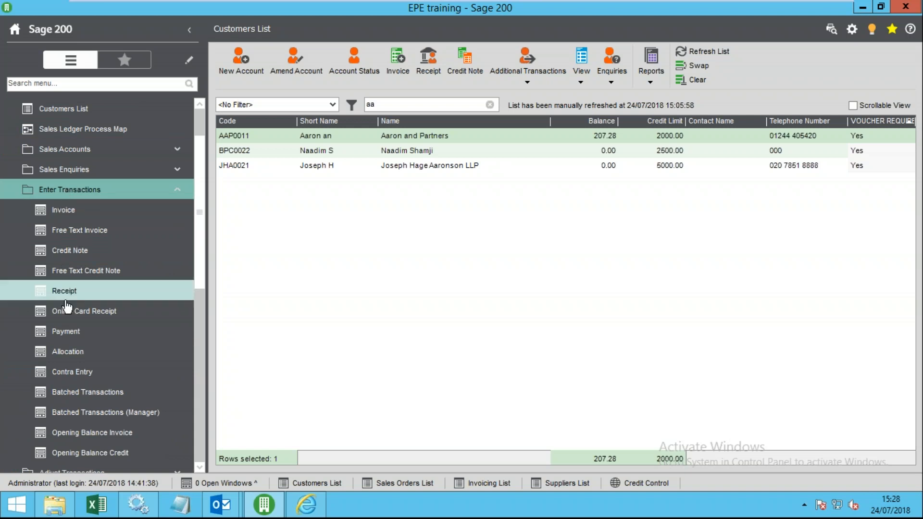
left_click(74, 352)
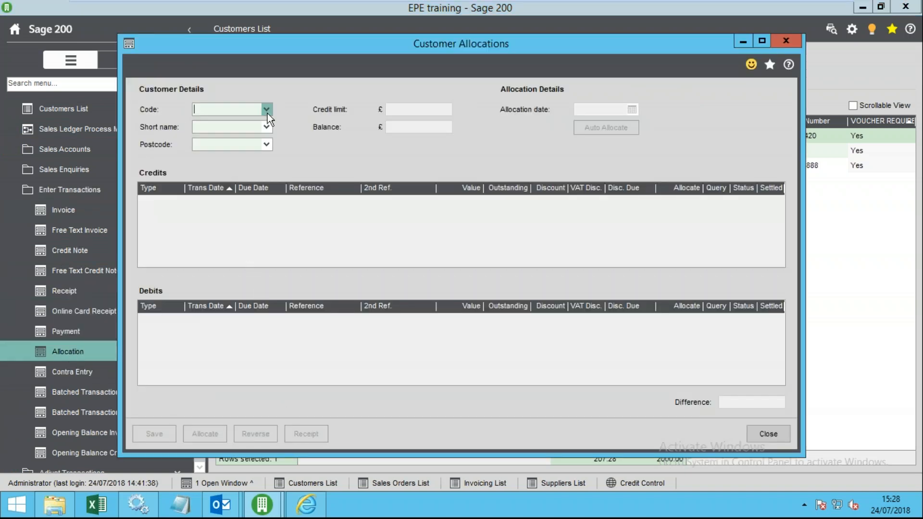
- Select customer Aaron and Partners and allocate 100.00 from their receipt
left_click(268, 114)
left_click(244, 139)
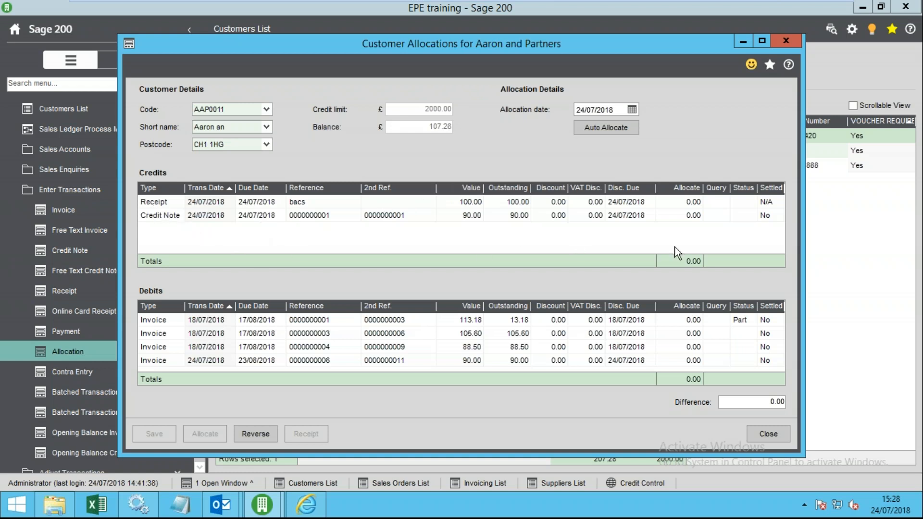
left_click(682, 202)
type("100")
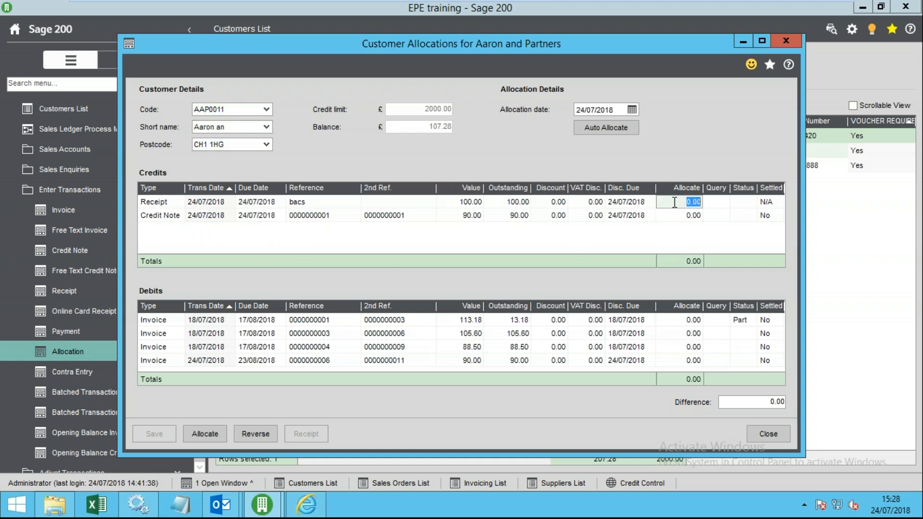
key("Return")
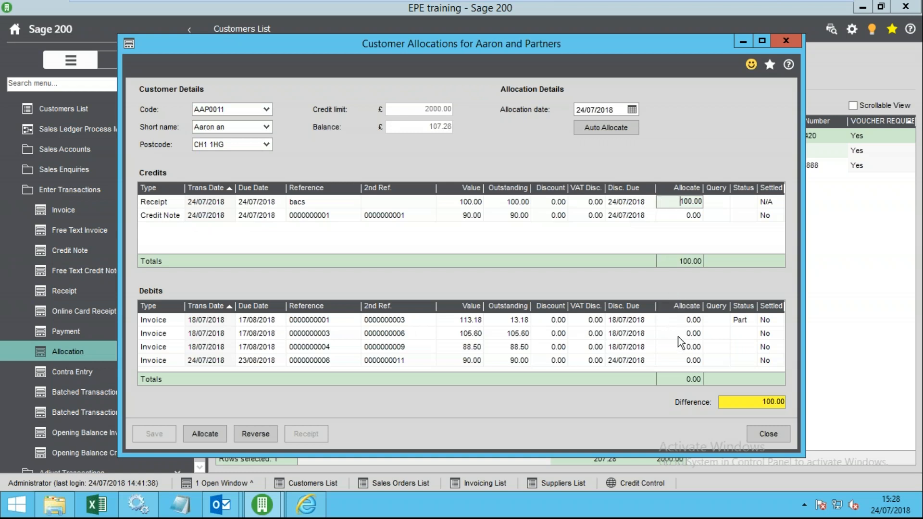
- Clear the first invoice's allocation to 0 and allocate 100.00 against the second invoice
left_click(686, 319)
type("10")
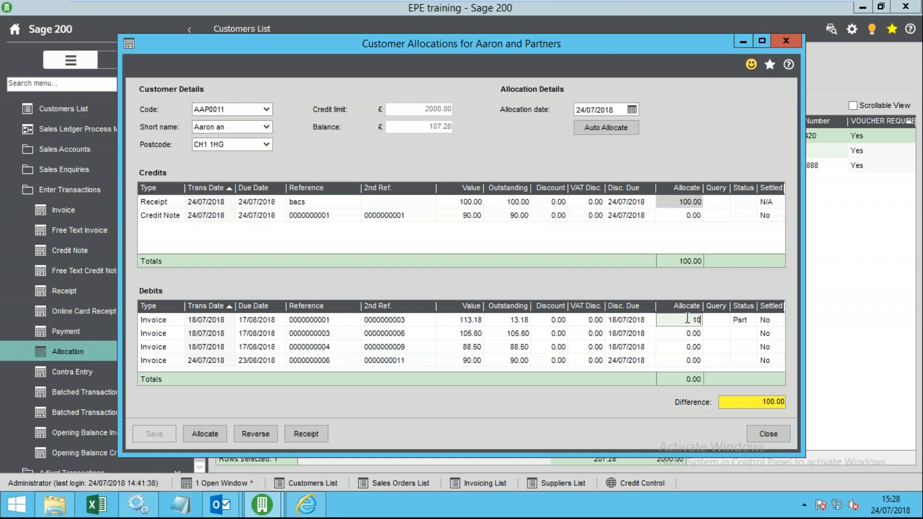
type("0")
left_click(625, 326)
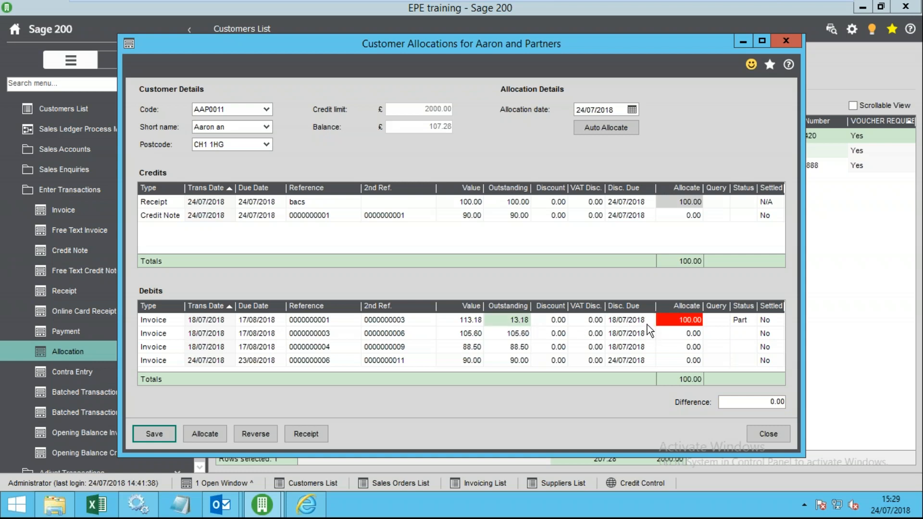
left_click(670, 322)
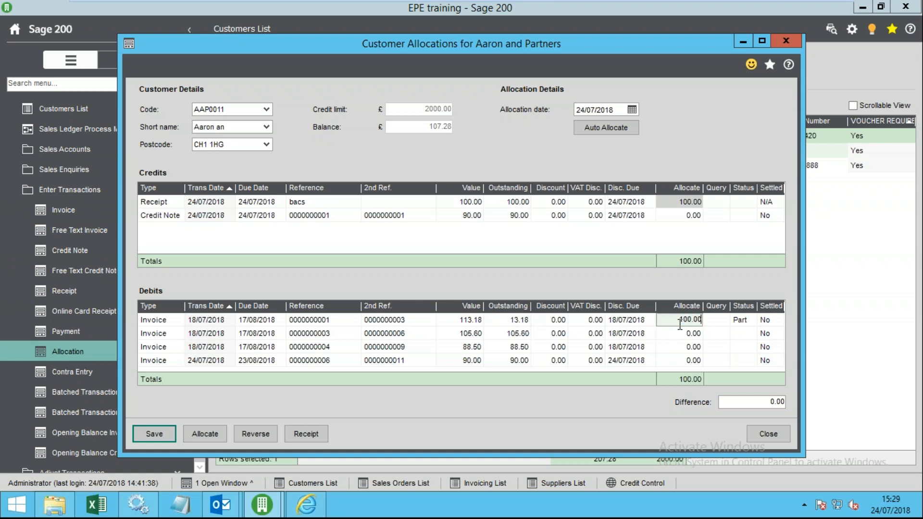
left_click(688, 334)
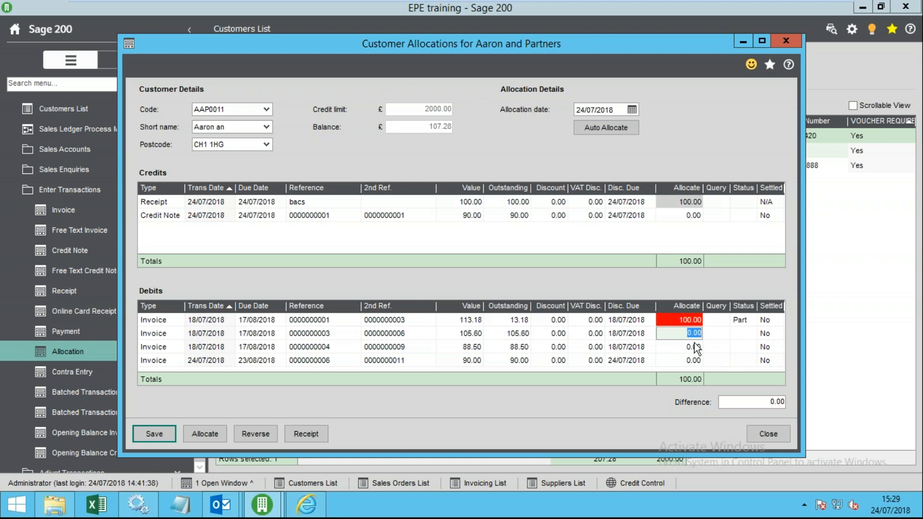
left_click(693, 320)
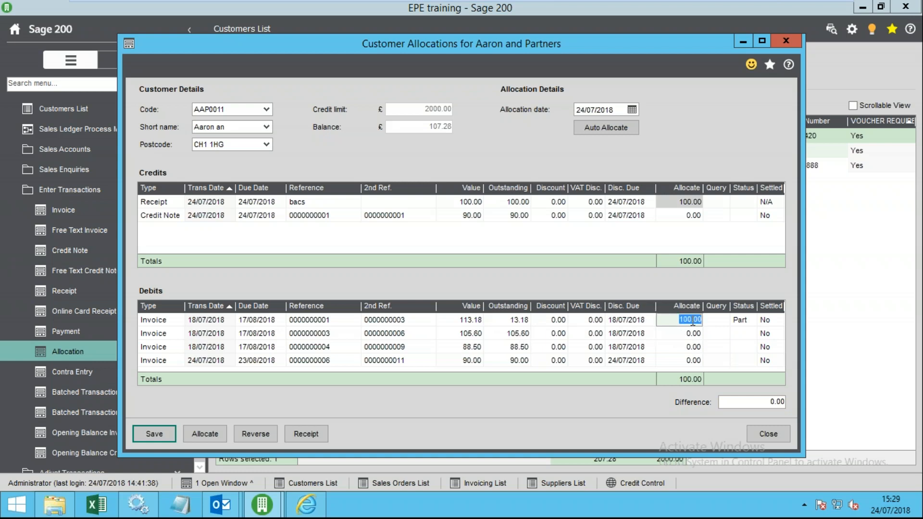
type("0")
left_click(694, 333)
type("1")
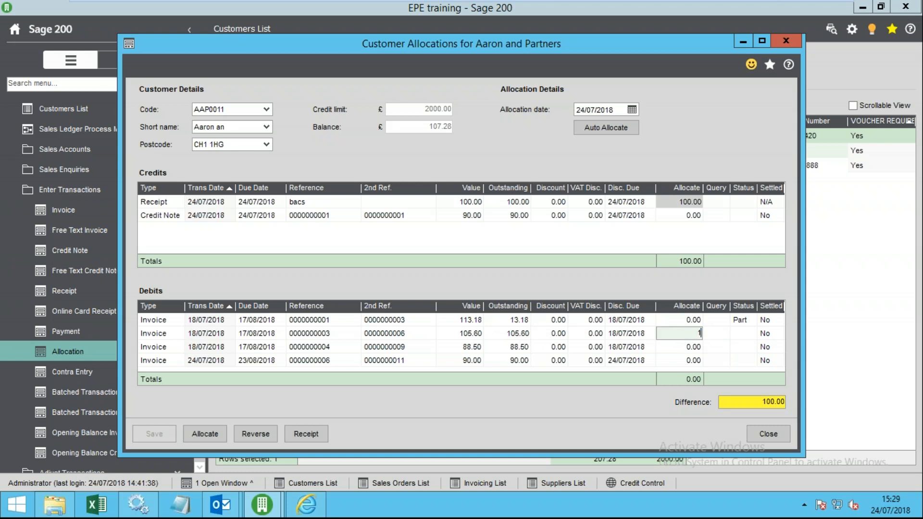
type("00")
left_click(633, 345)
- Auto-allocate, verify 90.00, 105.60, 71.22 and 13.18 allocations, then save and close
left_click(606, 128)
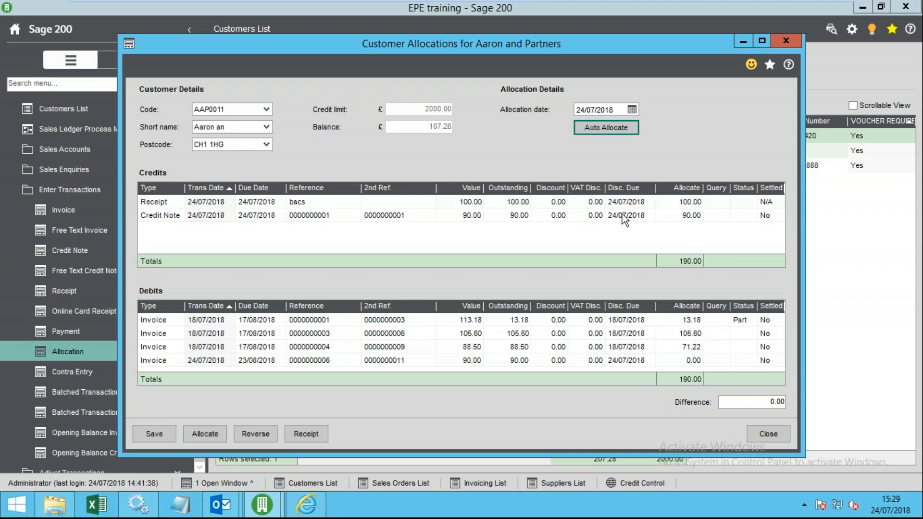
left_click(679, 214)
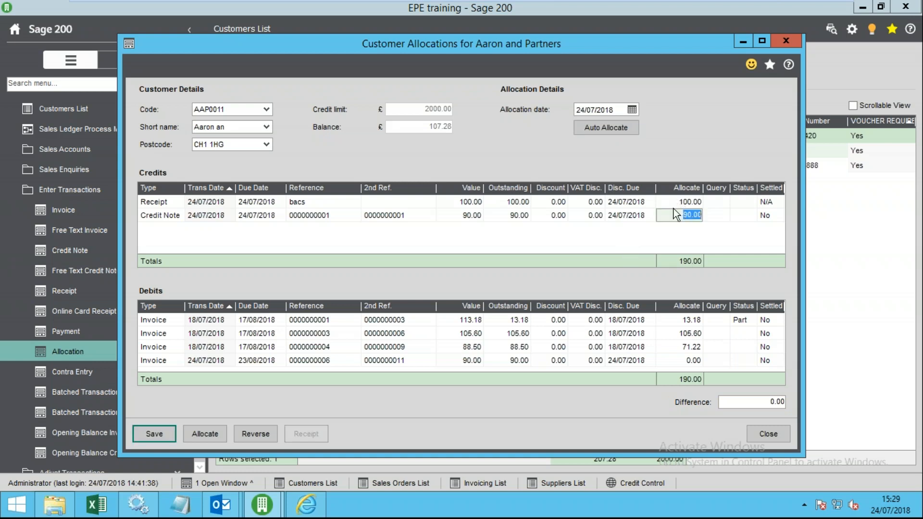
left_click(683, 334)
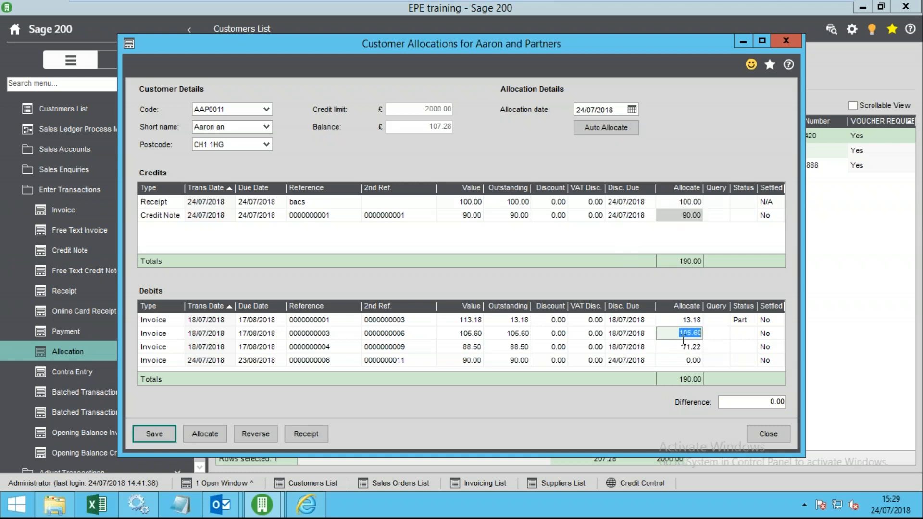
left_click(676, 348)
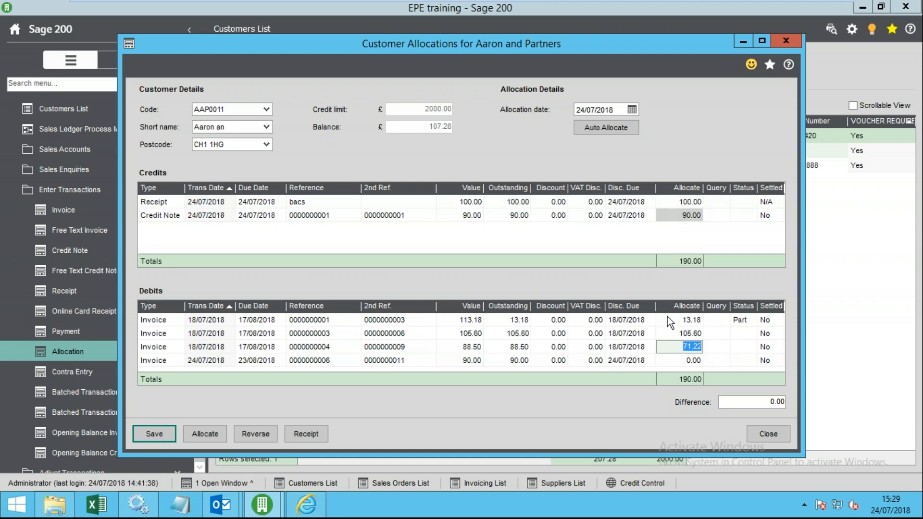
left_click(683, 306)
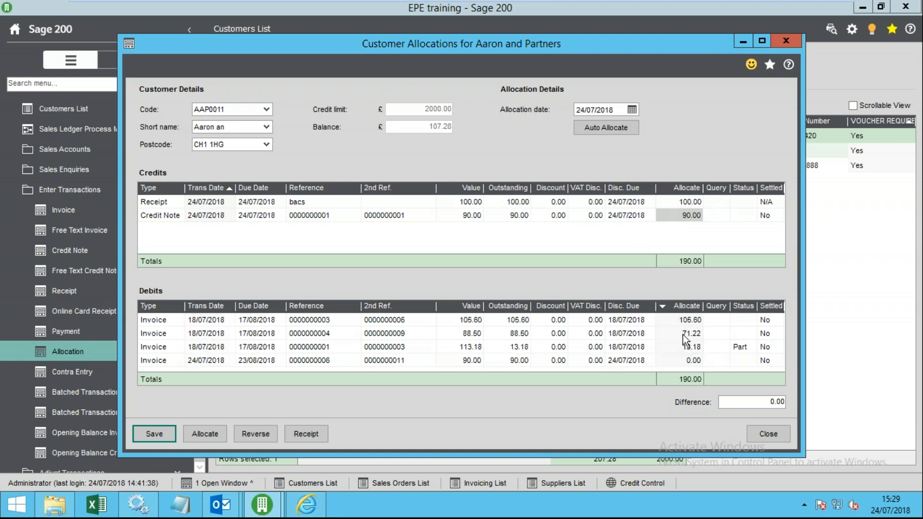
left_click(666, 342)
left_click(154, 433)
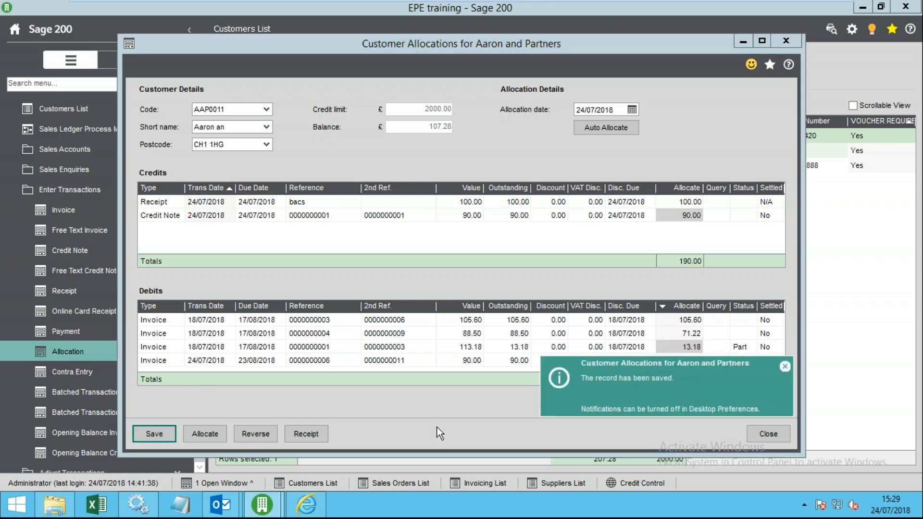
left_click(767, 433)
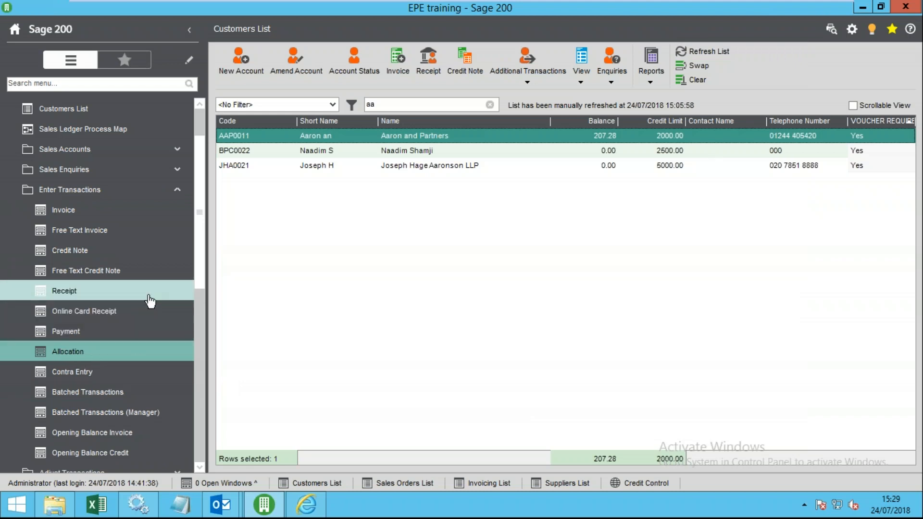
- Open Amend Customer Allocations for Aaron and Partners from the Adjust Transactions options
left_click(99, 190)
left_click(78, 210)
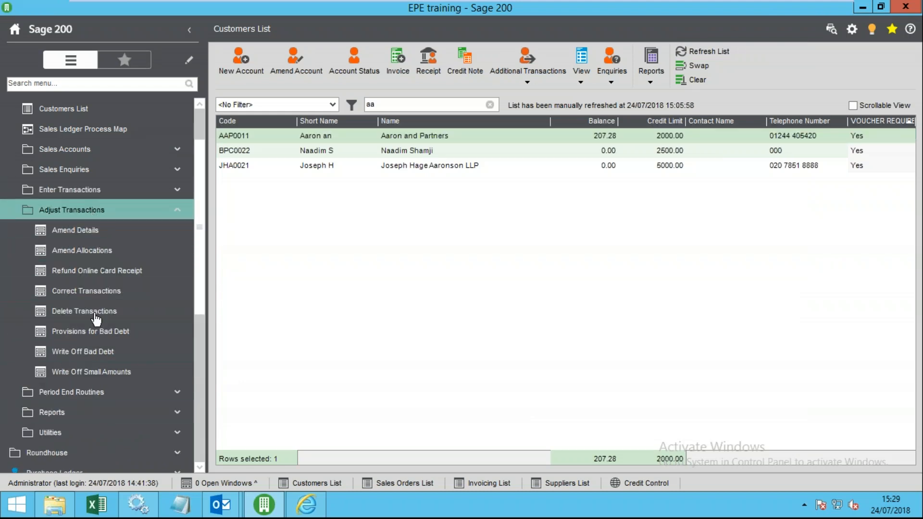
left_click(97, 249)
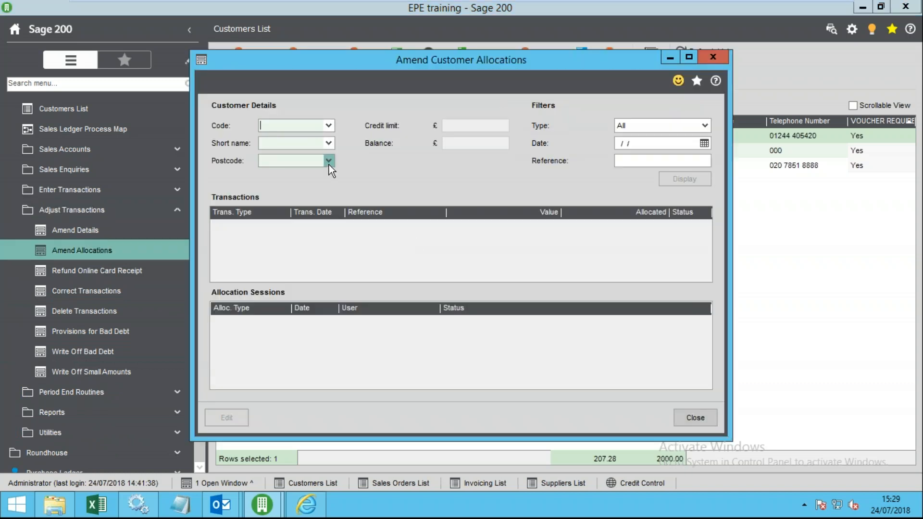
left_click(333, 128)
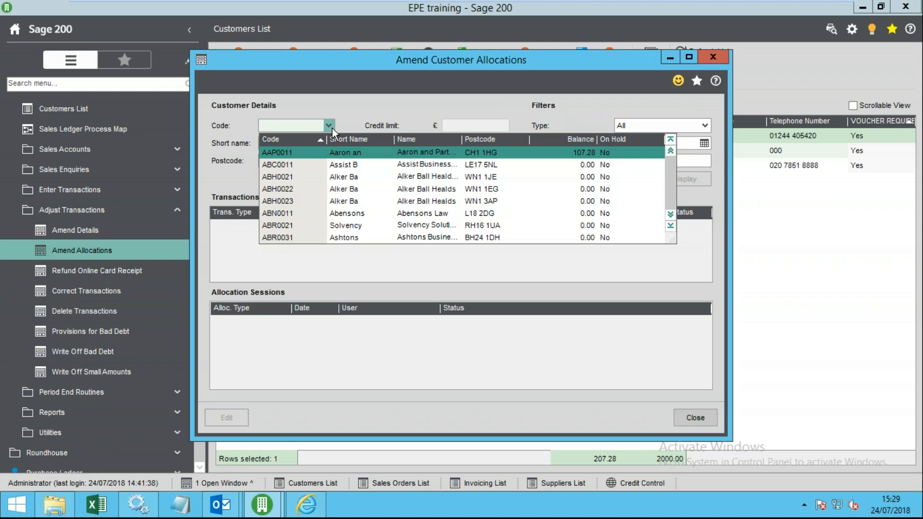
left_click(325, 152)
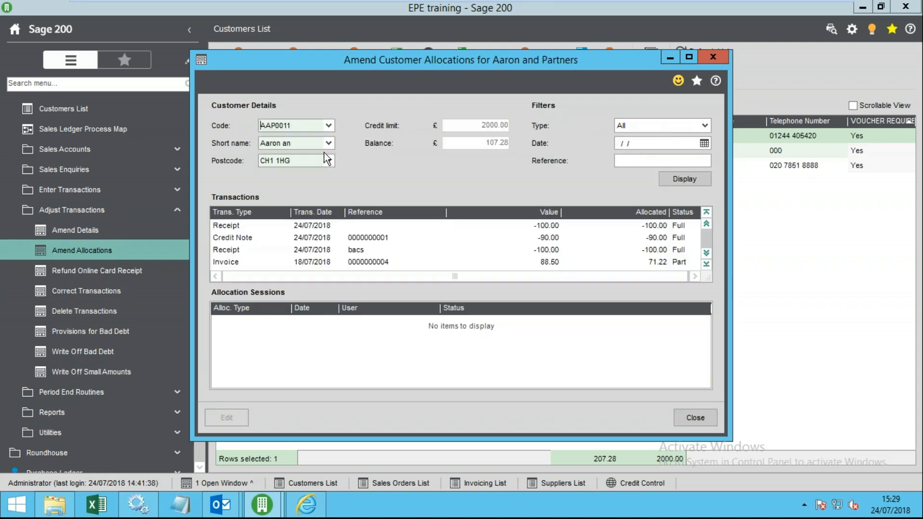
- Reverse the receipt's 100.00 allocation on both debit and credit, save, and close
left_click(307, 226)
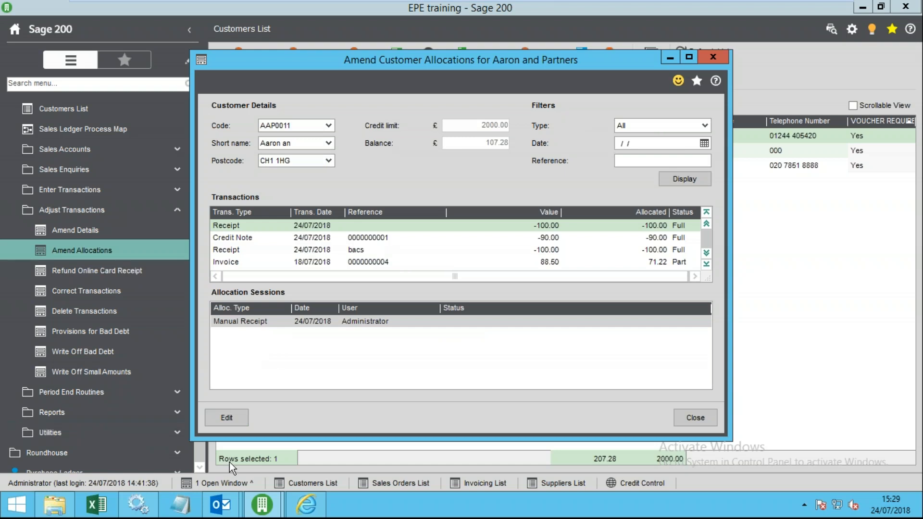
left_click(229, 421)
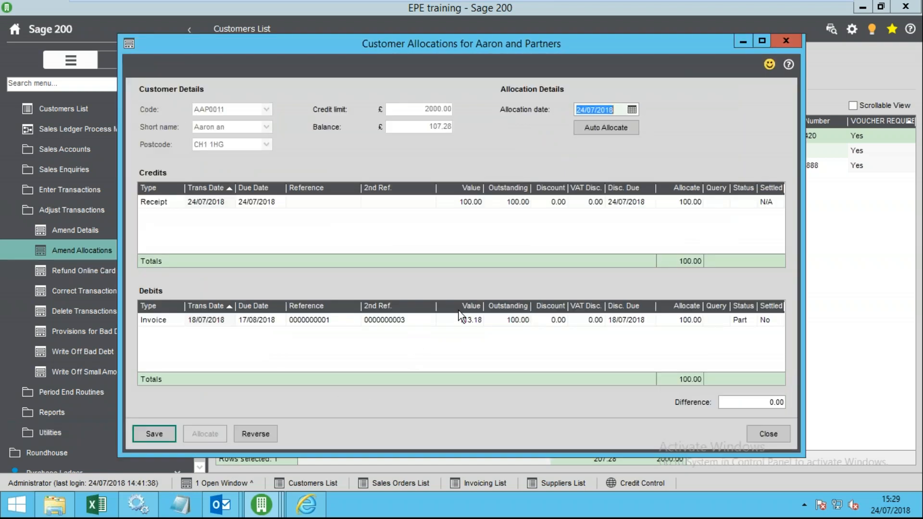
left_click(683, 202)
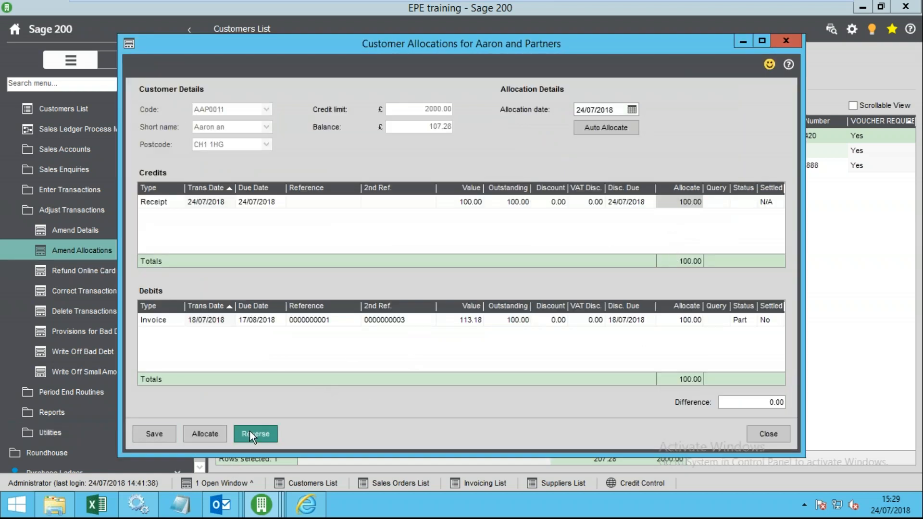
left_click(249, 431)
left_click(376, 289)
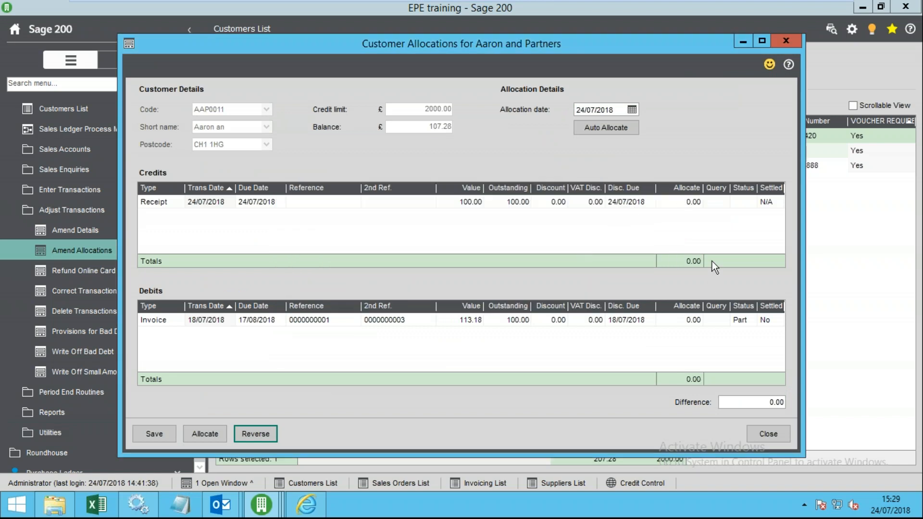
left_click(154, 434)
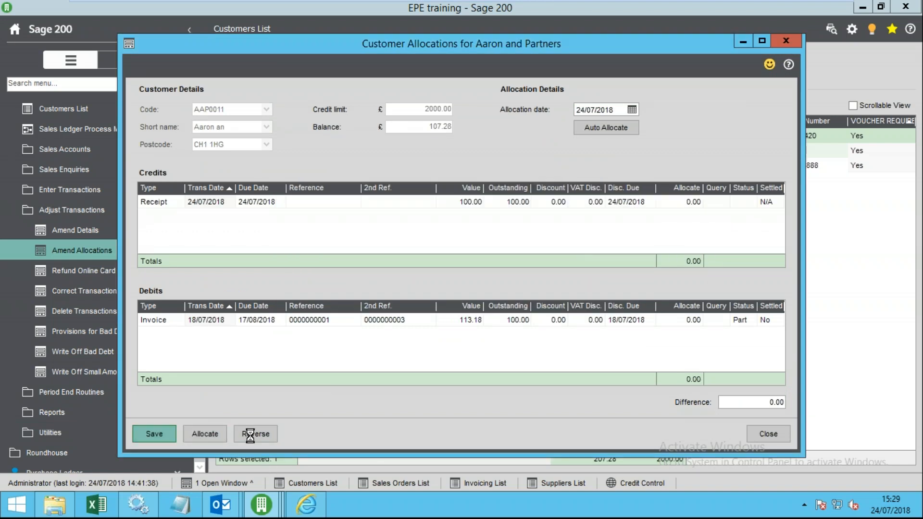
left_click(672, 417)
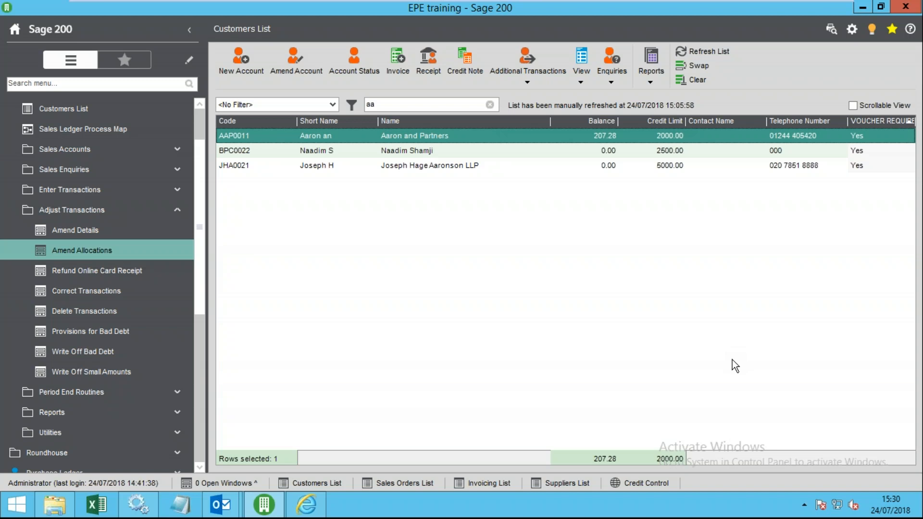
- Collapse the Adjust Transactions folder in the sales ledger sidebar
left_click(91, 214)
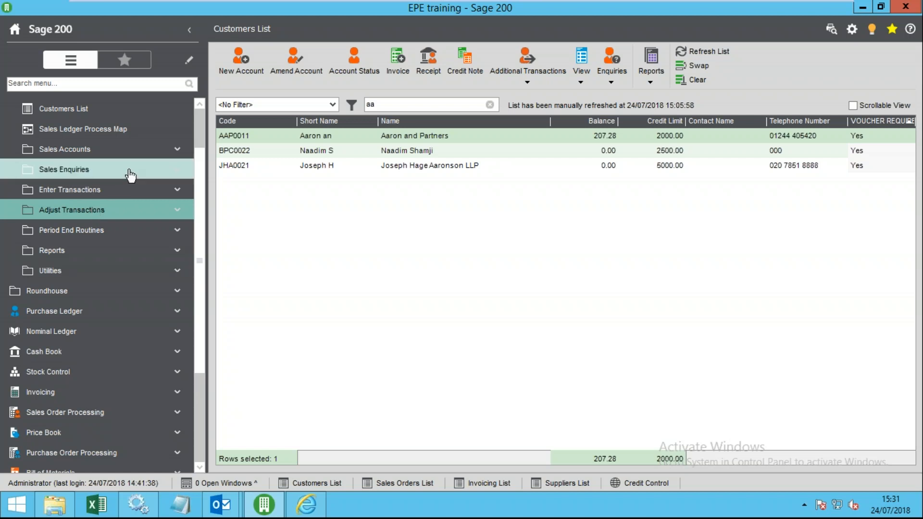
- Collapse the Sales Ledger heading so only the top-level modules are listed
right_click(52, 177)
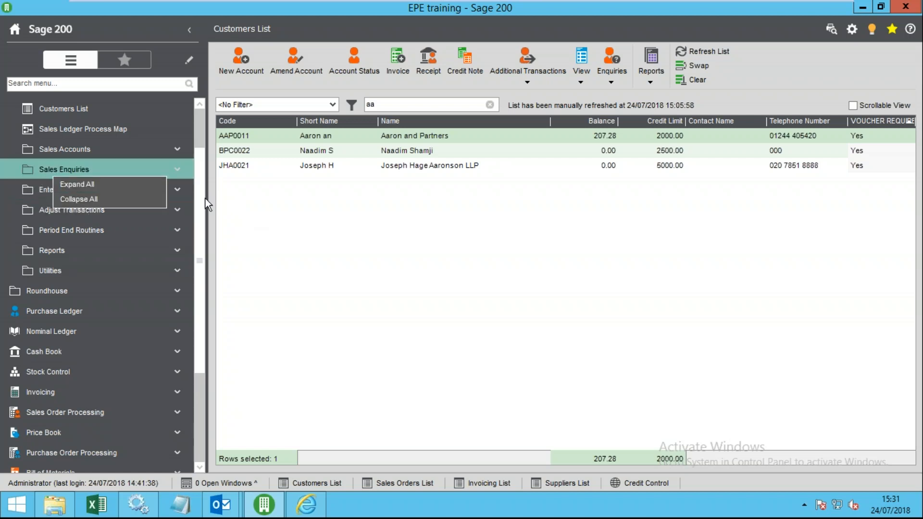
left_click_drag(200, 213, 195, 131)
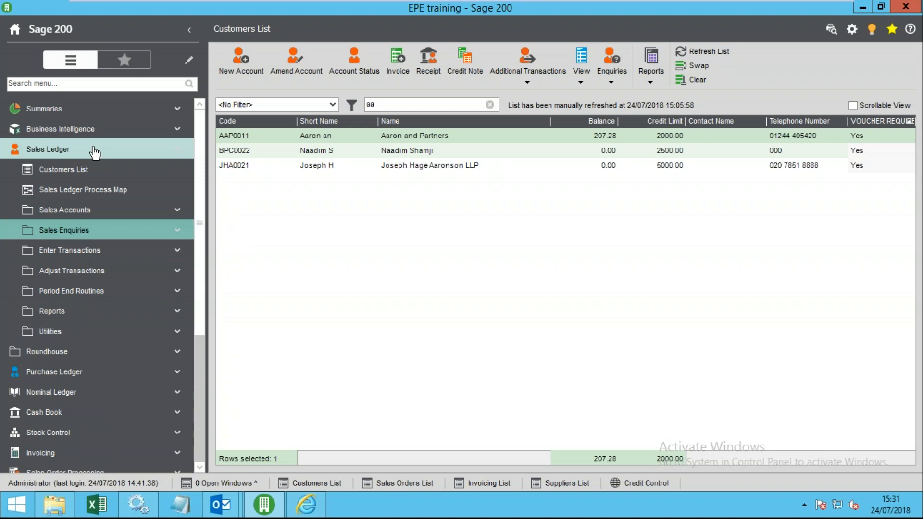
left_click(28, 149)
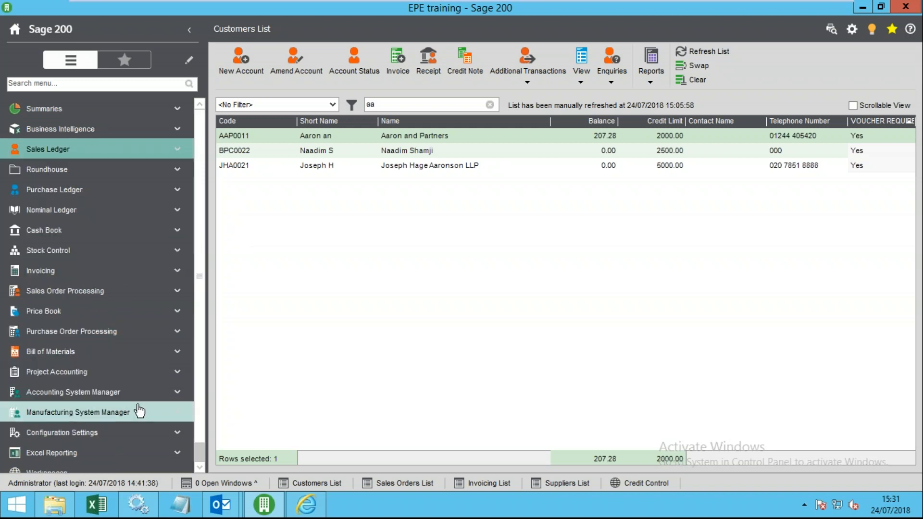
scroll(140, 411, "down", 1)
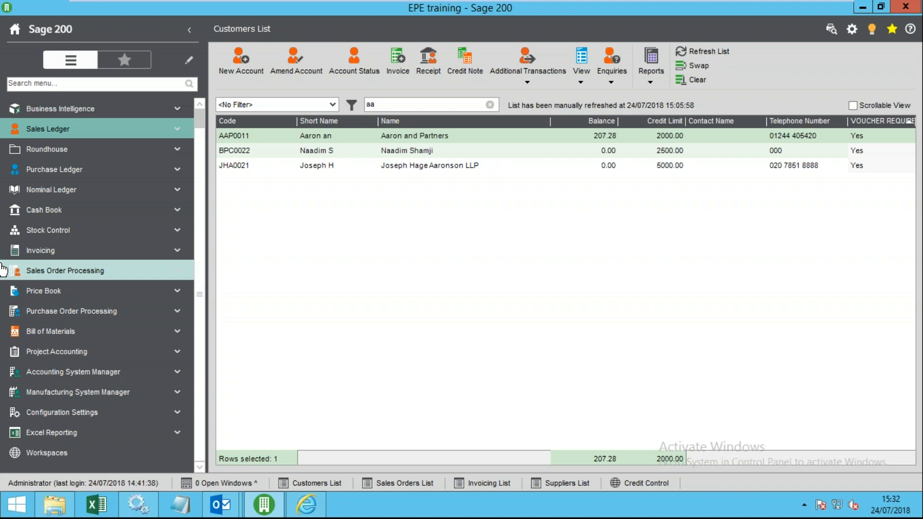
- Open Import Ledger File under Nominal Ledger > Utilities > Import, cancel once, then reopen it
left_click(65, 189)
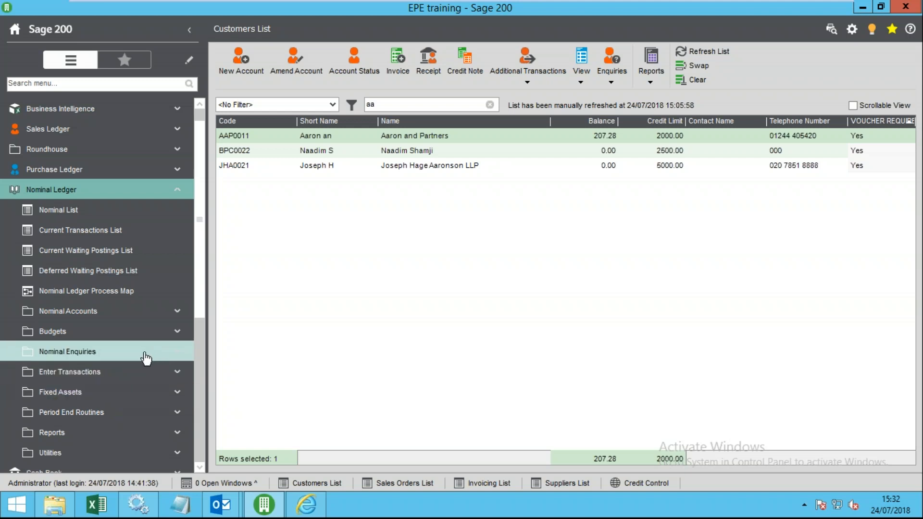
scroll(125, 360, "down", 3)
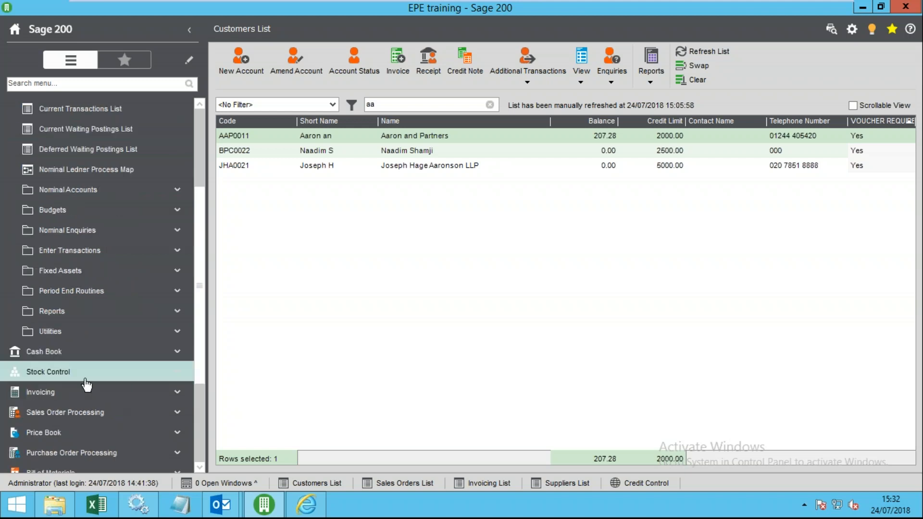
left_click(88, 334)
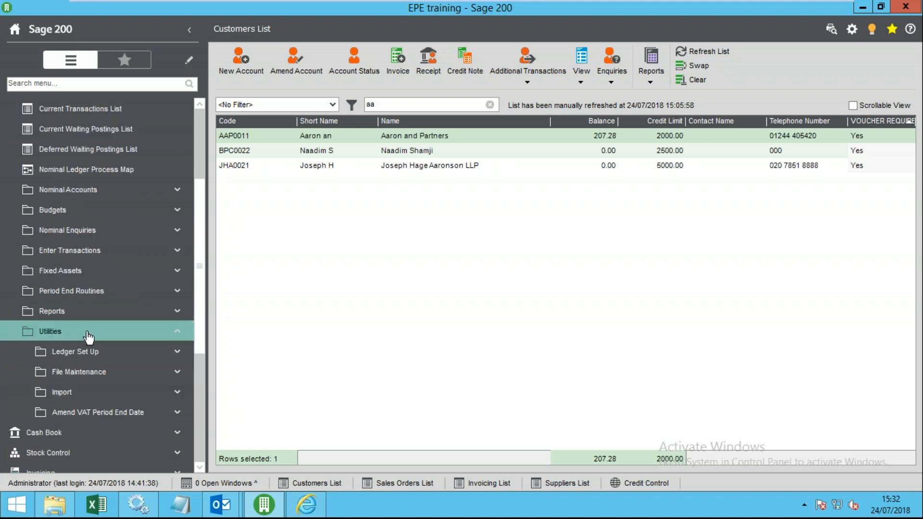
left_click(103, 392)
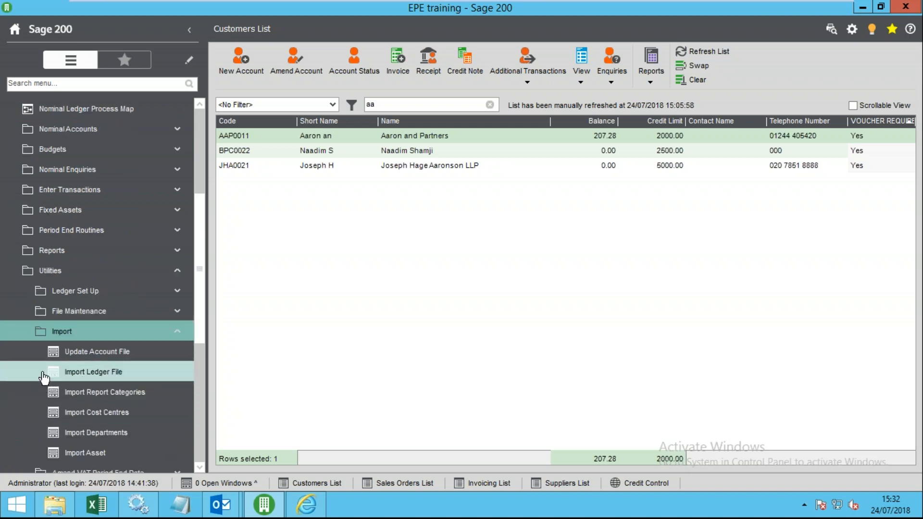
scroll(120, 378, "down", 1)
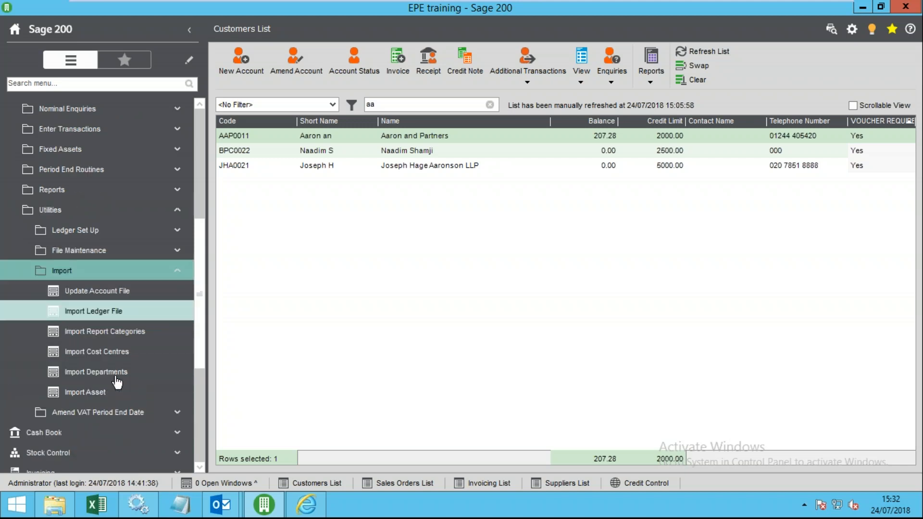
left_click(122, 312)
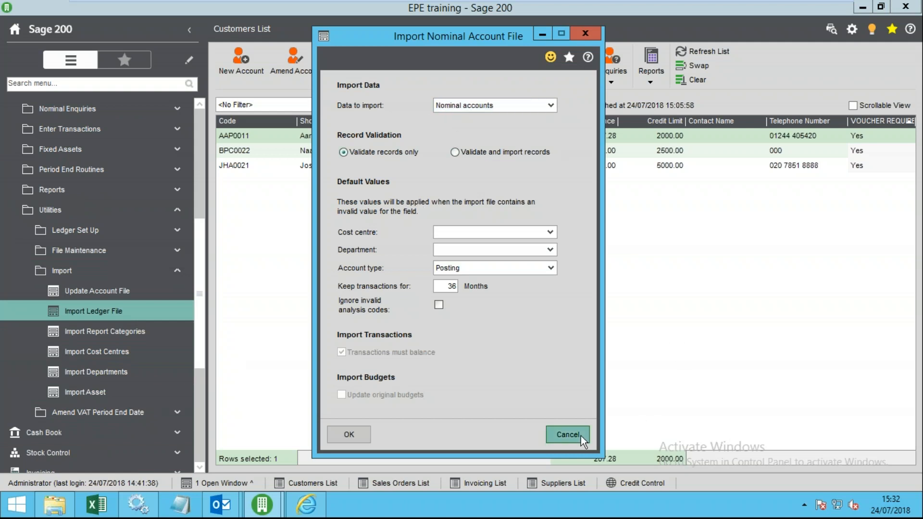
left_click(567, 434)
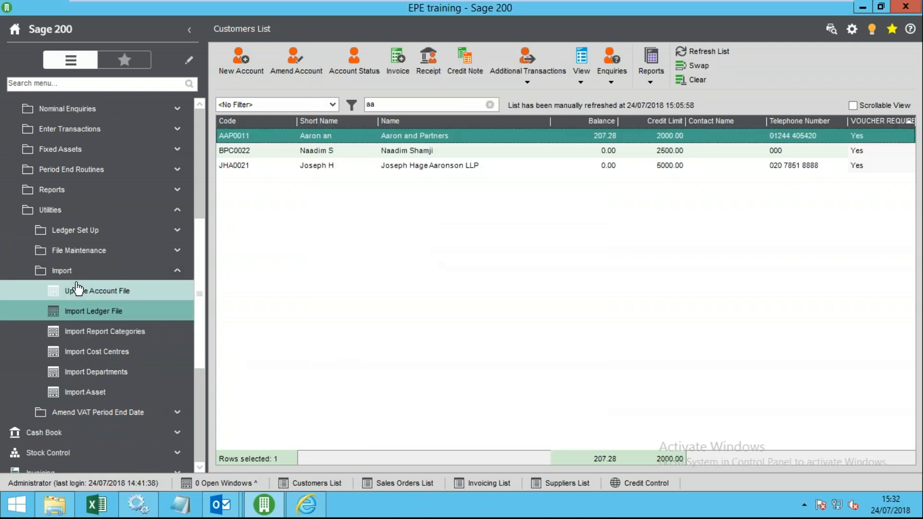
left_click(88, 314)
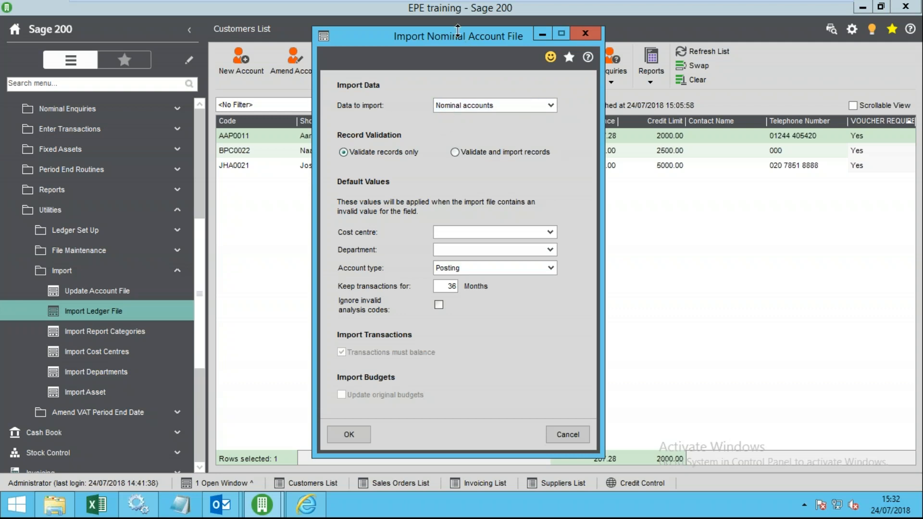
- Move the import dialog, browse for a file but cancel, then exit the VM's full screen
left_click_drag(458, 43, 422, 27)
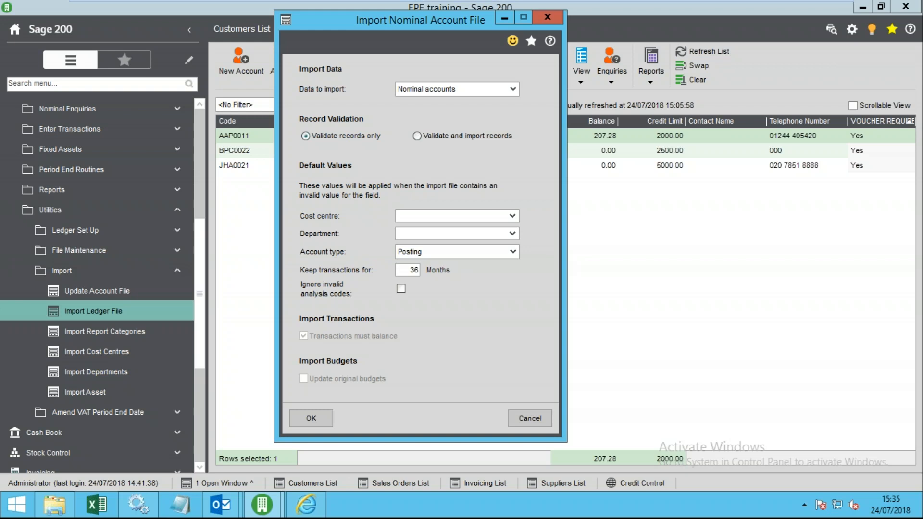
mouse_move(503, 2)
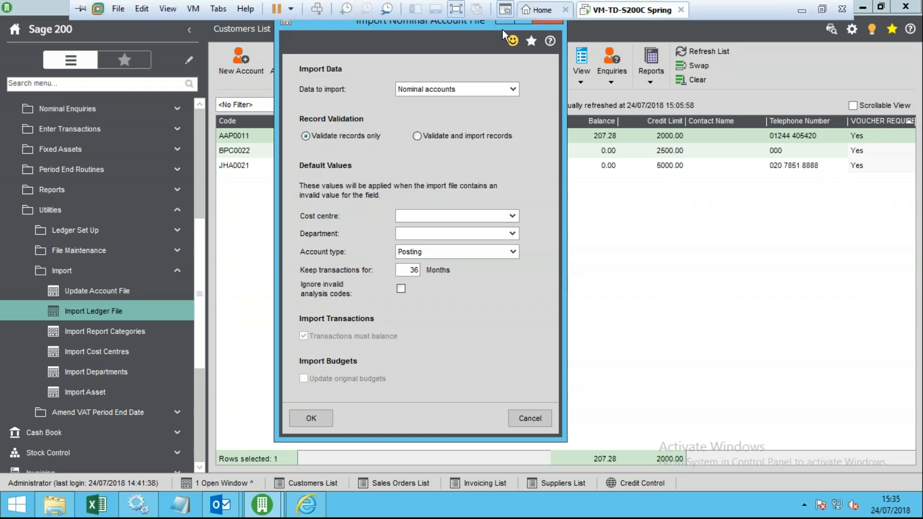
left_click(315, 420)
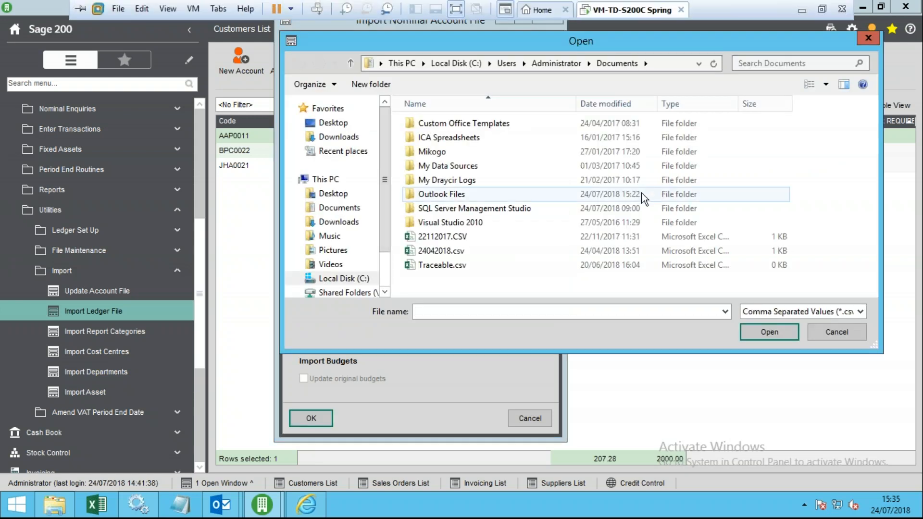
left_click(847, 336)
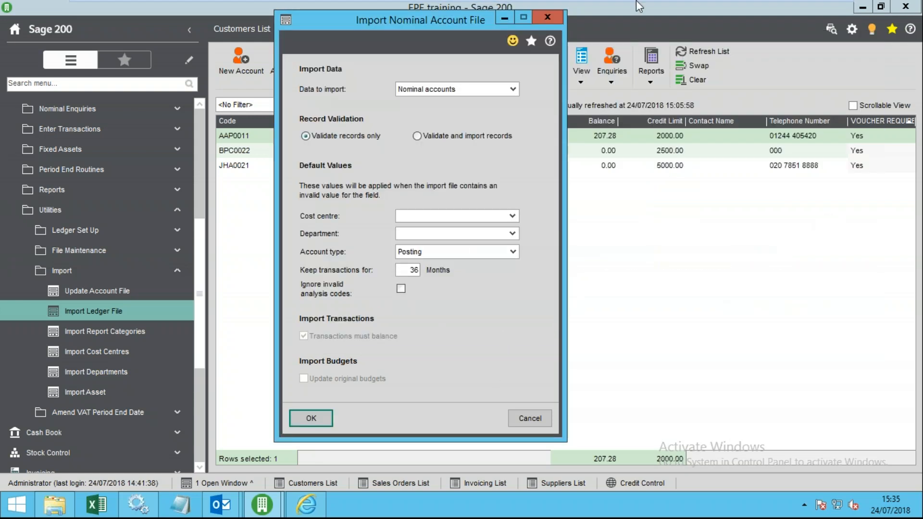
mouse_move(544, 2)
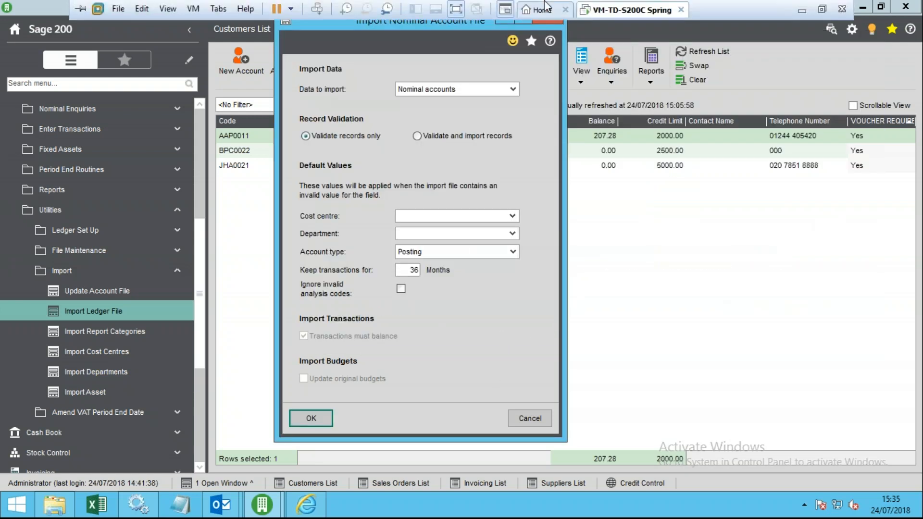
left_click(821, 9)
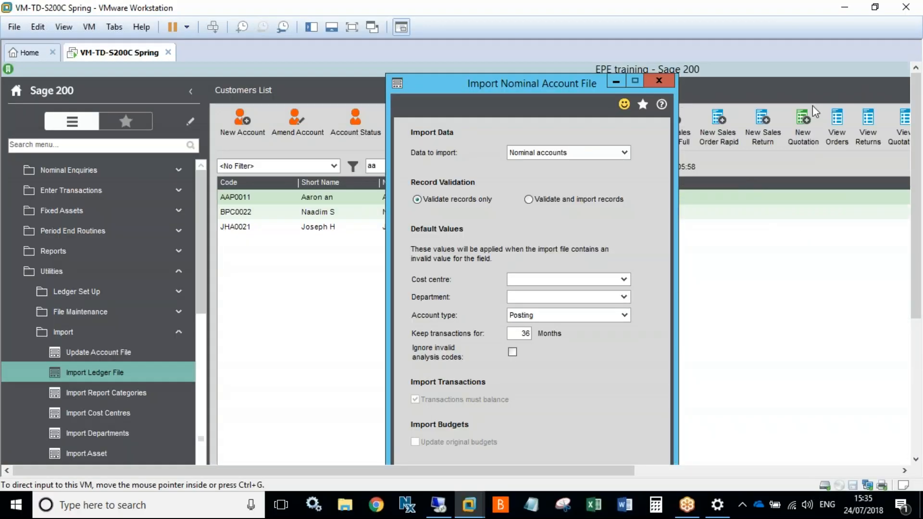